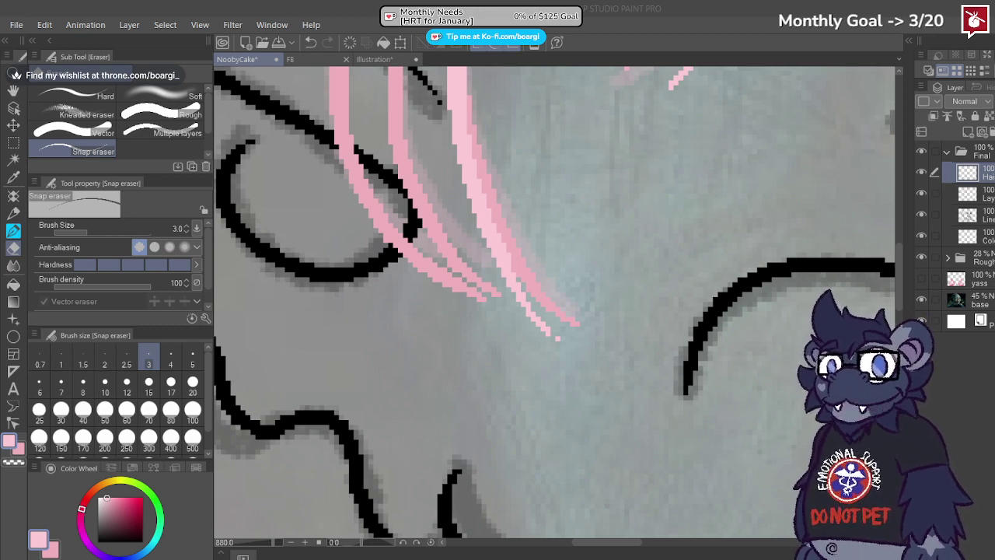
Step: Paint light pink size 3 BEAR pen highlights along the three outer hair strands hanging over the temple and ear
{"action": "scroll", "coordinate": [451, 292], "scroll_direction": "down", "scroll_amount": 6}
{"action": "scroll", "coordinate": [408, 223], "scroll_direction": "up", "scroll_amount": 3}
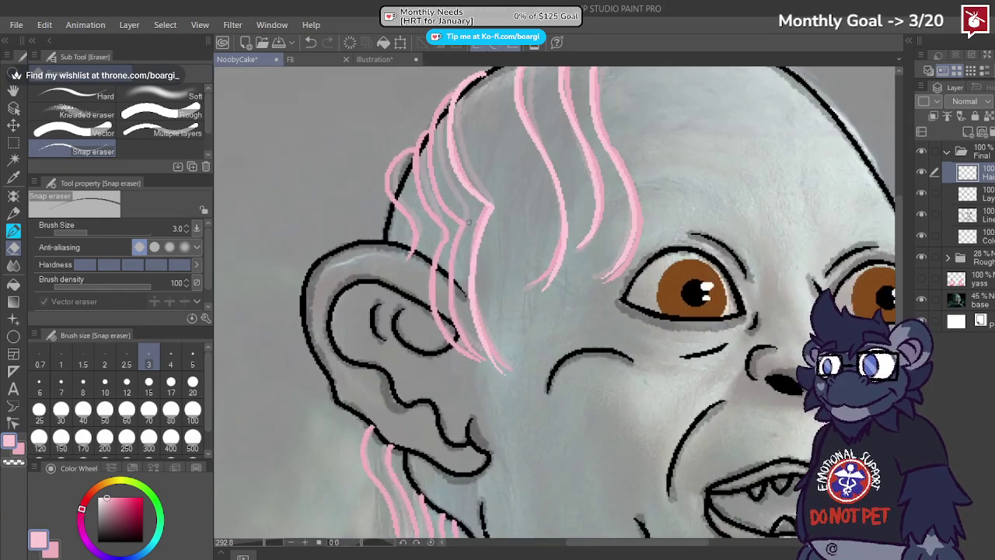
{"action": "scroll", "coordinate": [416, 192], "scroll_direction": "up", "scroll_amount": 2}
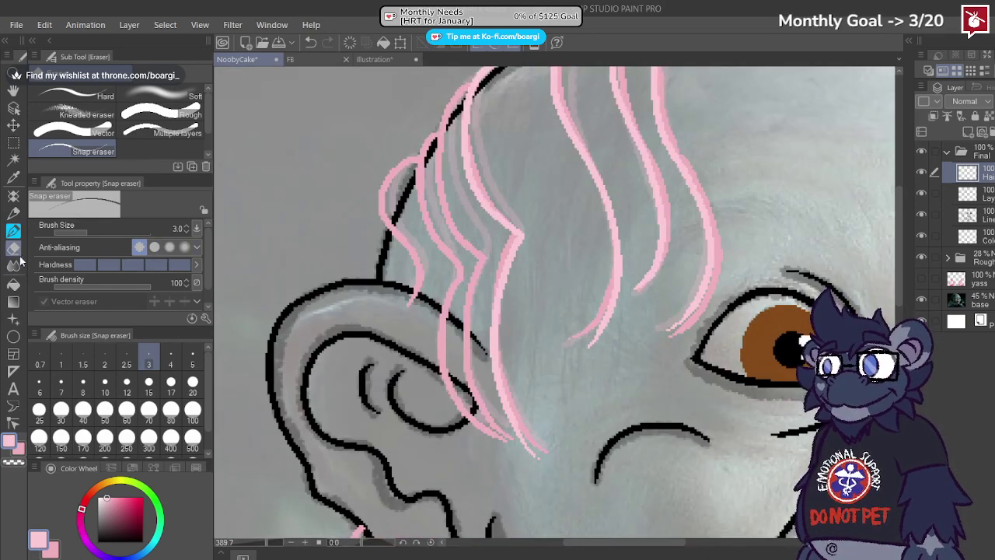
{"action": "left_click", "coordinate": [13, 230]}
{"action": "scroll", "coordinate": [426, 262], "scroll_direction": "down", "scroll_amount": 1}
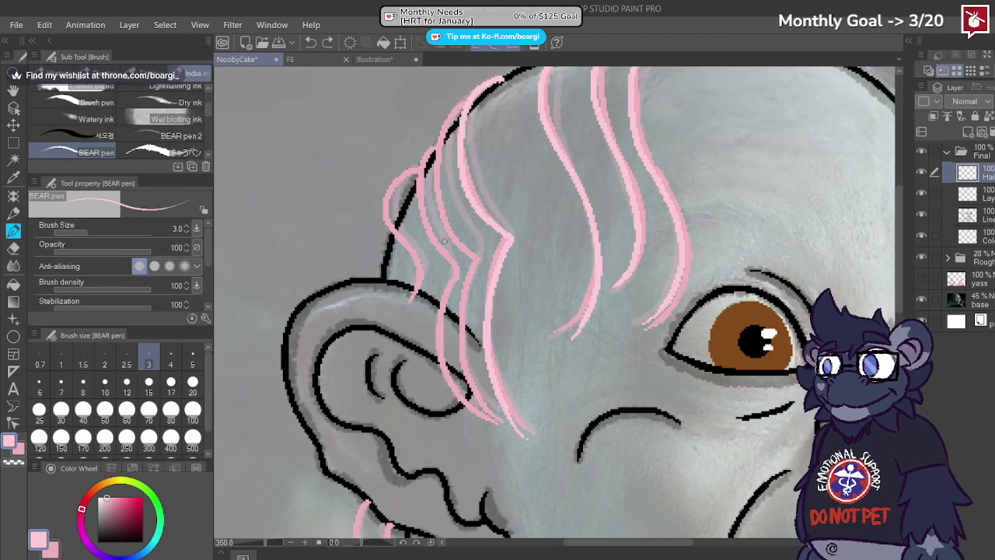
{"action": "scroll", "coordinate": [444, 241], "scroll_direction": "up", "scroll_amount": 1}
{"action": "mouse_move", "coordinate": [465, 92]}
{"action": "left_mouse_down"}
{"action": "mouse_move", "coordinate": [440, 130]}
{"action": "mouse_move", "coordinate": [447, 216]}
{"action": "mouse_move", "coordinate": [477, 266]}
{"action": "mouse_move", "coordinate": [476, 404]}
{"action": "mouse_move", "coordinate": [510, 473]}
{"action": "left_mouse_up"}
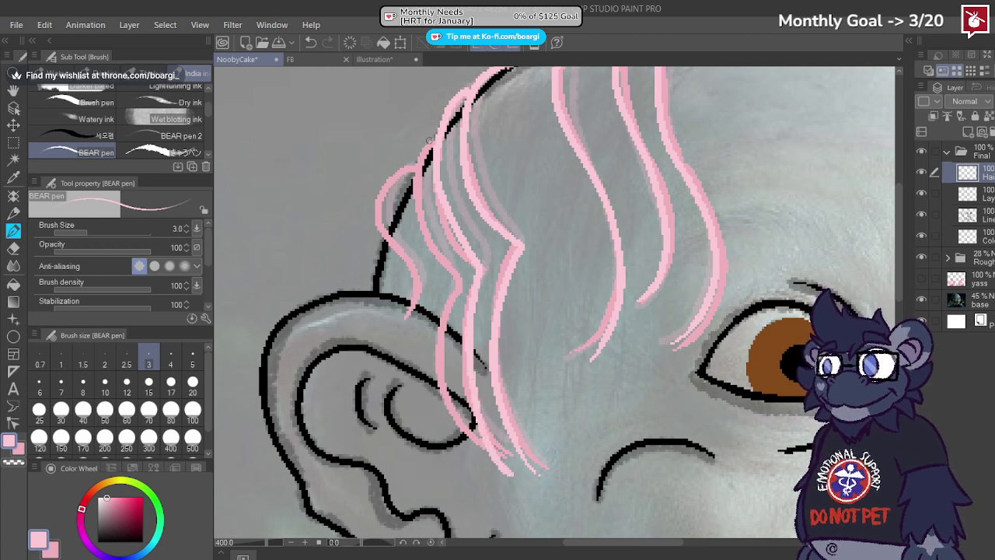
{"action": "mouse_move", "coordinate": [428, 140]}
{"action": "left_mouse_down"}
{"action": "mouse_move", "coordinate": [420, 225]}
{"action": "mouse_move", "coordinate": [451, 301]}
{"action": "mouse_move", "coordinate": [446, 398]}
{"action": "mouse_move", "coordinate": [471, 449]}
{"action": "left_mouse_up"}
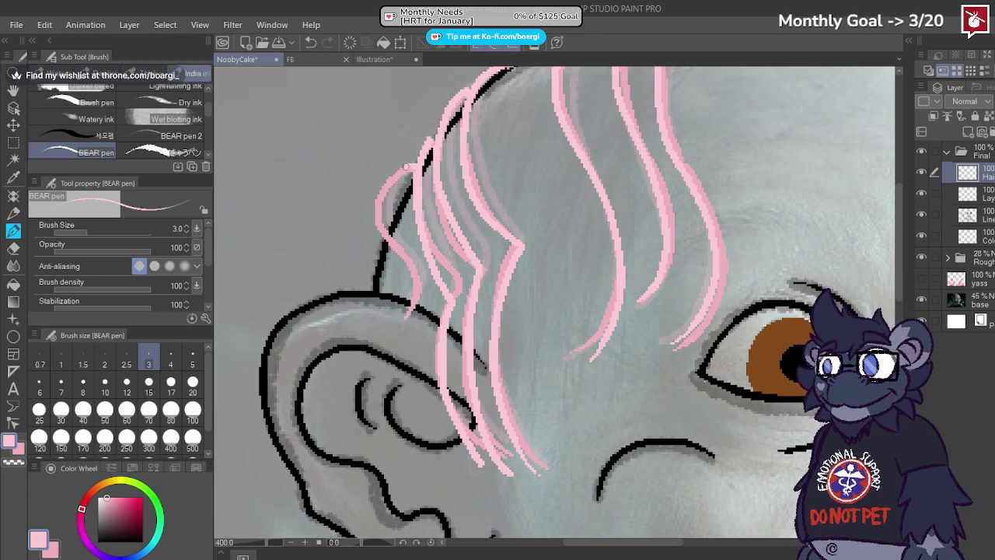
{"action": "mouse_move", "coordinate": [405, 166]}
{"action": "left_mouse_down"}
{"action": "mouse_move", "coordinate": [380, 182]}
{"action": "mouse_move", "coordinate": [372, 217]}
{"action": "mouse_move", "coordinate": [410, 290]}
{"action": "mouse_move", "coordinate": [405, 339]}
{"action": "left_mouse_up"}
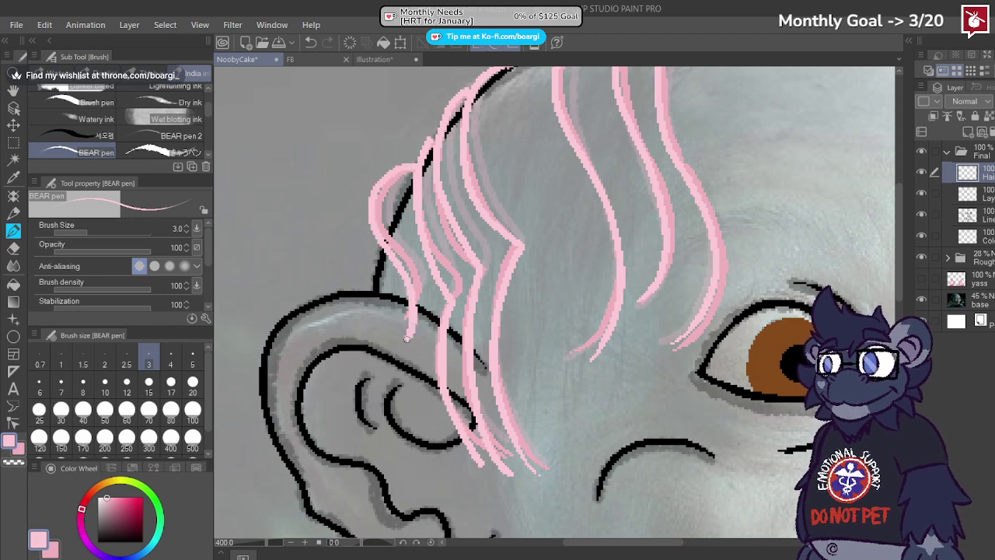
Step: Thin the tips of the highlighted strands over the ear to tapered points with the size 3 Snap eraser
{"action": "left_click", "coordinate": [14, 248]}
{"action": "scroll", "coordinate": [424, 309], "scroll_direction": "up", "scroll_amount": 3}
{"action": "left_click_drag", "start_coordinate": [427, 289], "coordinate": [420, 354]}
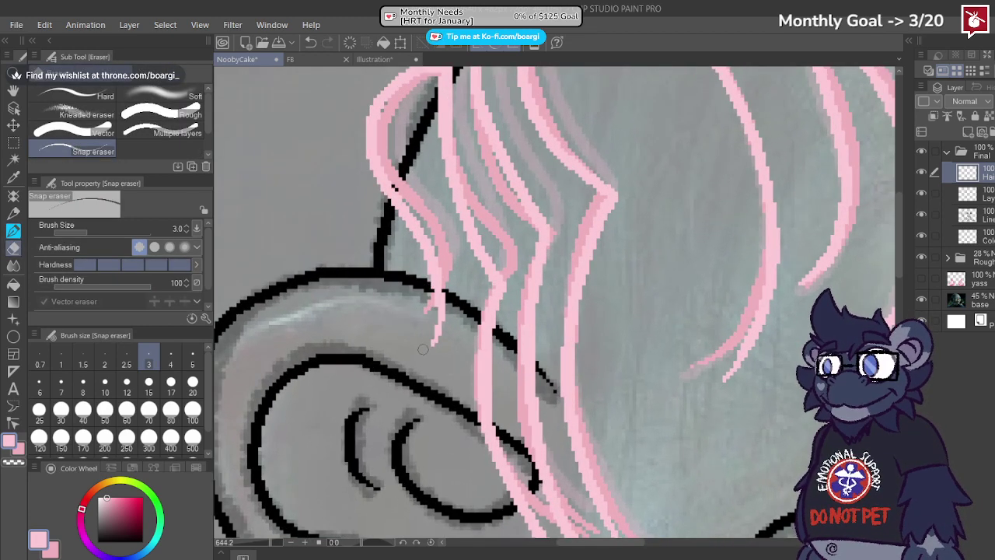
{"action": "scroll", "coordinate": [412, 280], "scroll_direction": "down", "scroll_amount": 3}
{"action": "mouse_move", "coordinate": [506, 416]}
{"action": "left_mouse_down"}
{"action": "mouse_move", "coordinate": [454, 303]}
{"action": "mouse_move", "coordinate": [462, 255]}
{"action": "left_mouse_up"}
{"action": "scroll", "coordinate": [462, 255], "scroll_direction": "up", "scroll_amount": 4}
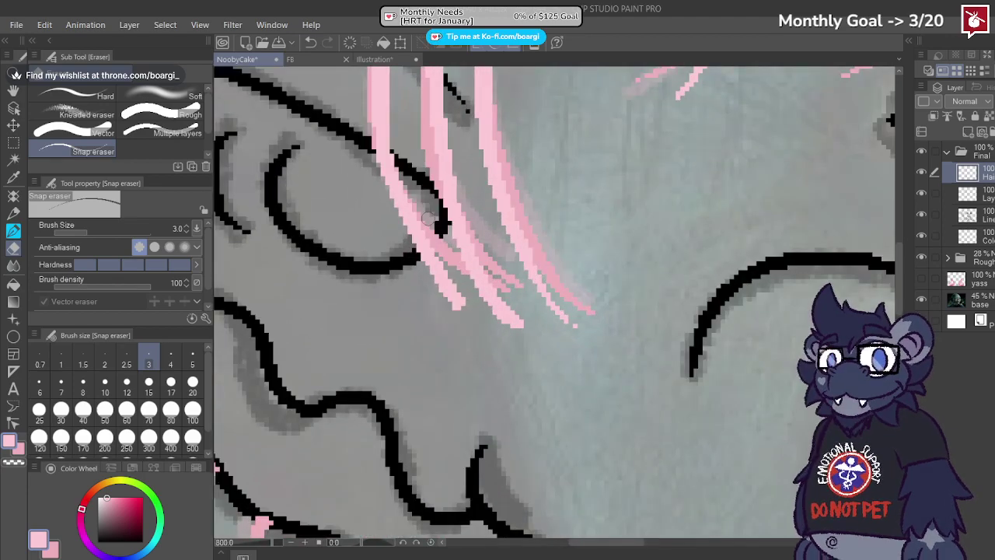
{"action": "mouse_move", "coordinate": [426, 218]}
{"action": "left_mouse_down"}
{"action": "mouse_move", "coordinate": [452, 288]}
{"action": "mouse_move", "coordinate": [498, 310]}
{"action": "left_mouse_up"}
{"action": "left_click_drag", "start_coordinate": [476, 229], "coordinate": [531, 334]}
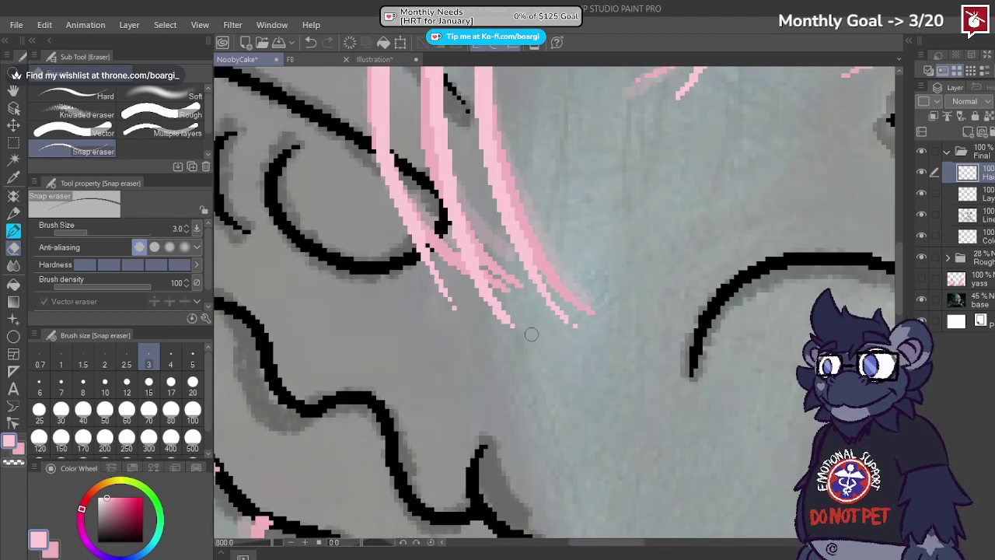
{"action": "scroll", "coordinate": [488, 286], "scroll_direction": "down", "scroll_amount": 8}
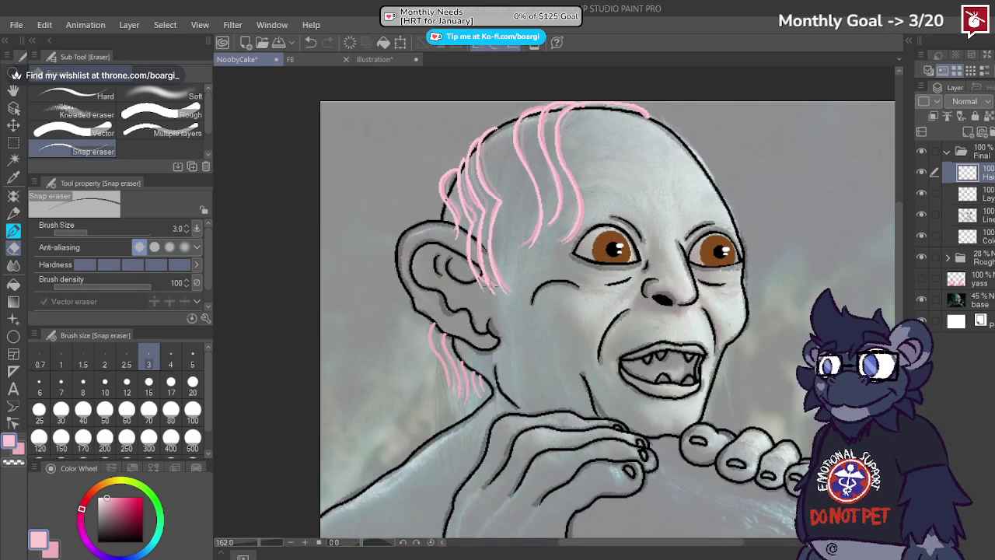
Step: Paint light pink BEAR pen highlights over the three outer hair strands below the ear, redoing the third stroke so it follows its strand
{"action": "left_click", "coordinate": [14, 231]}
{"action": "scroll", "coordinate": [435, 334], "scroll_direction": "up", "scroll_amount": 6}
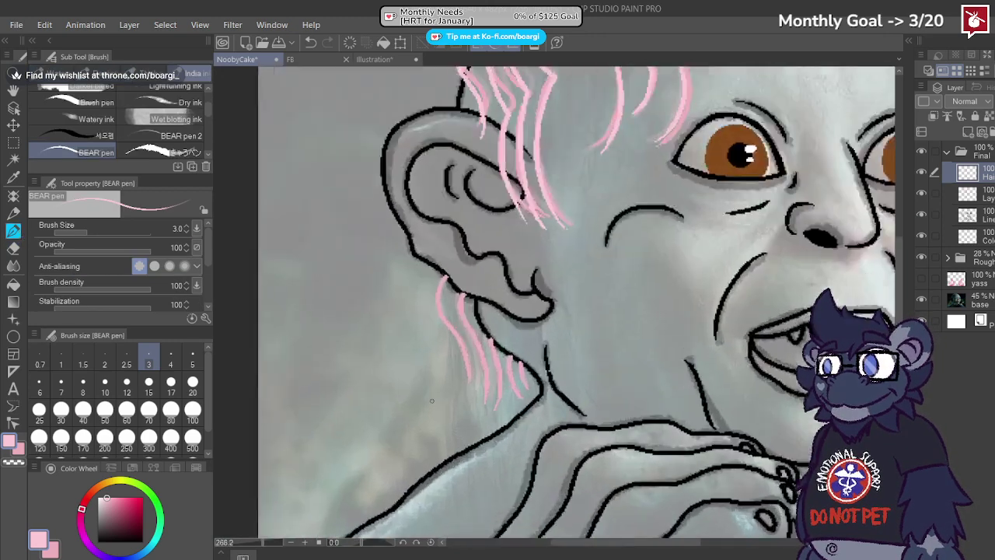
{"action": "mouse_move", "coordinate": [448, 187]}
{"action": "left_mouse_down"}
{"action": "mouse_move", "coordinate": [429, 233]}
{"action": "mouse_move", "coordinate": [475, 342]}
{"action": "mouse_move", "coordinate": [476, 452]}
{"action": "left_mouse_up"}
{"action": "mouse_move", "coordinate": [488, 227]}
{"action": "left_mouse_down"}
{"action": "mouse_move", "coordinate": [479, 254]}
{"action": "mouse_move", "coordinate": [538, 378]}
{"action": "mouse_move", "coordinate": [520, 471]}
{"action": "left_mouse_up"}
{"action": "mouse_move", "coordinate": [542, 309]}
{"action": "left_mouse_down"}
{"action": "mouse_move", "coordinate": [567, 376]}
{"action": "mouse_move", "coordinate": [578, 471]}
{"action": "left_mouse_up"}
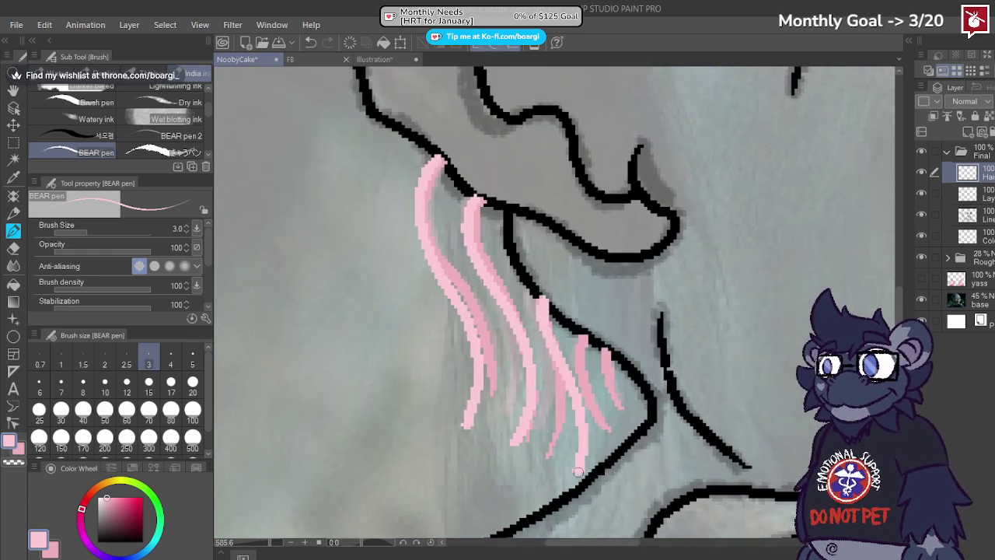
{"action": "key", "text": "ctrl+z"}
{"action": "mouse_move", "coordinate": [537, 297]}
{"action": "left_mouse_down"}
{"action": "mouse_move", "coordinate": [562, 357]}
{"action": "mouse_move", "coordinate": [547, 470]}
{"action": "left_mouse_up"}
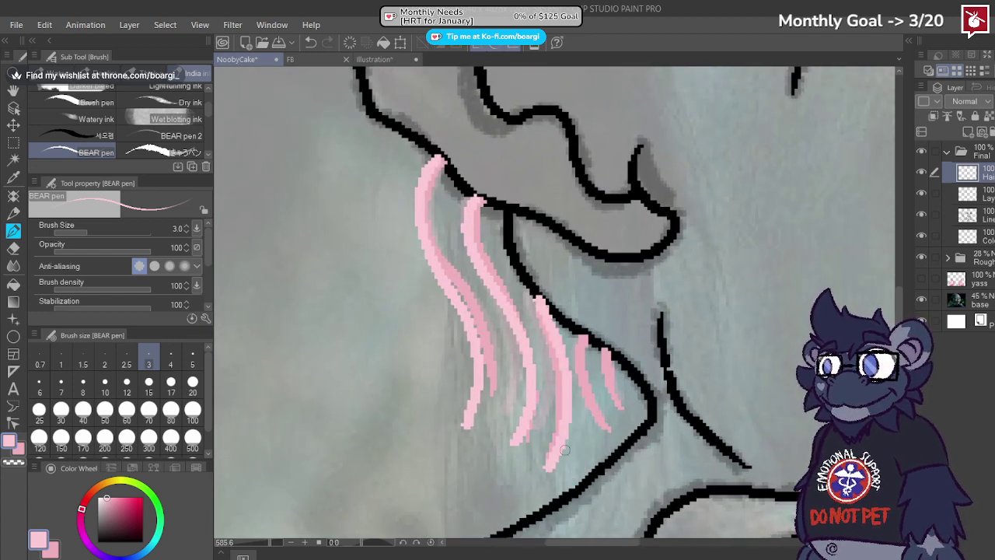
Step: Highlight the two short hair strands nearest the neck in light pink, redrawing the last one until its curve fits
{"action": "left_click_drag", "start_coordinate": [579, 339], "coordinate": [603, 445]}
{"action": "left_click_drag", "start_coordinate": [609, 349], "coordinate": [632, 416]}
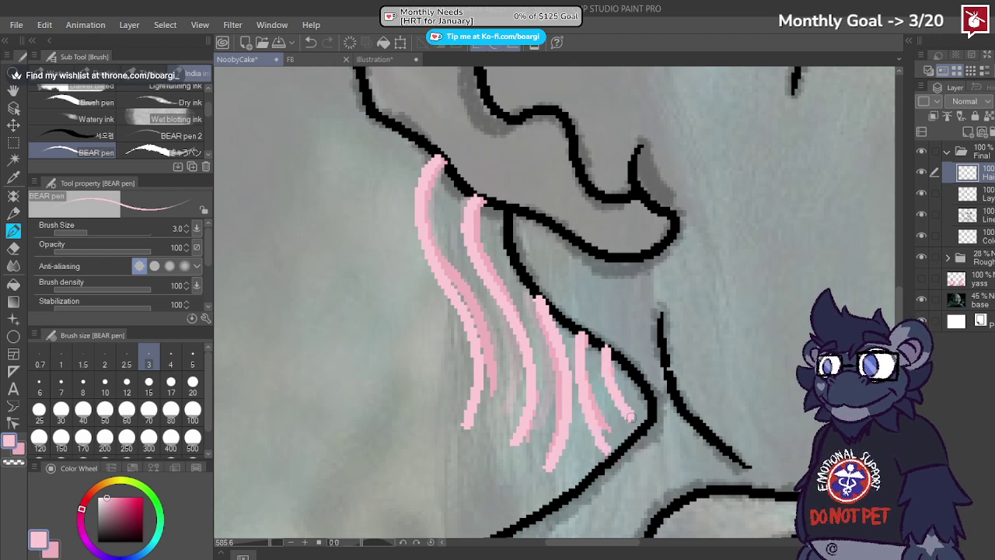
{"action": "key", "text": "ctrl+z"}
{"action": "left_click_drag", "start_coordinate": [609, 349], "coordinate": [633, 403]}
{"action": "key", "text": "ctrl+z"}
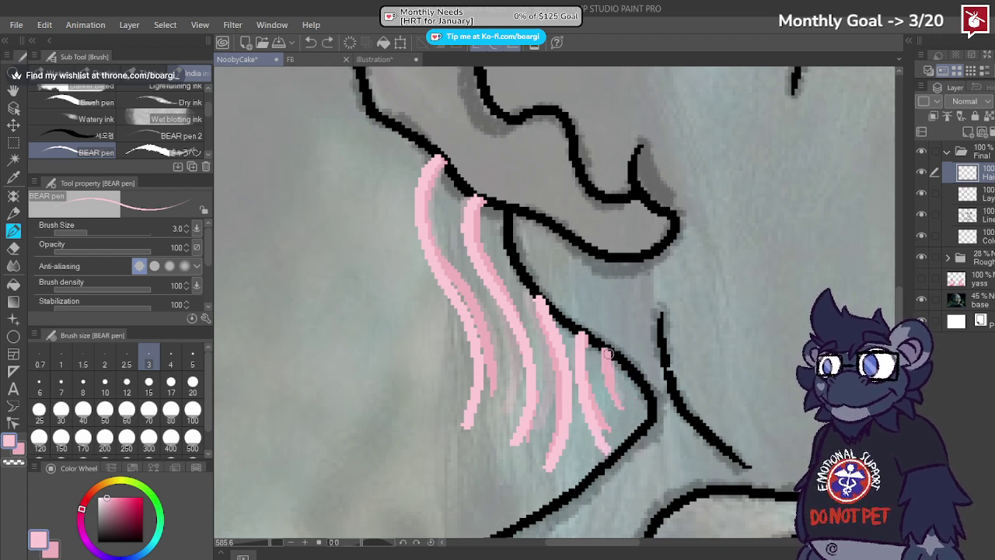
{"action": "left_click_drag", "start_coordinate": [609, 350], "coordinate": [639, 413]}
{"action": "scroll", "coordinate": [464, 348], "scroll_direction": "down", "scroll_amount": 4}
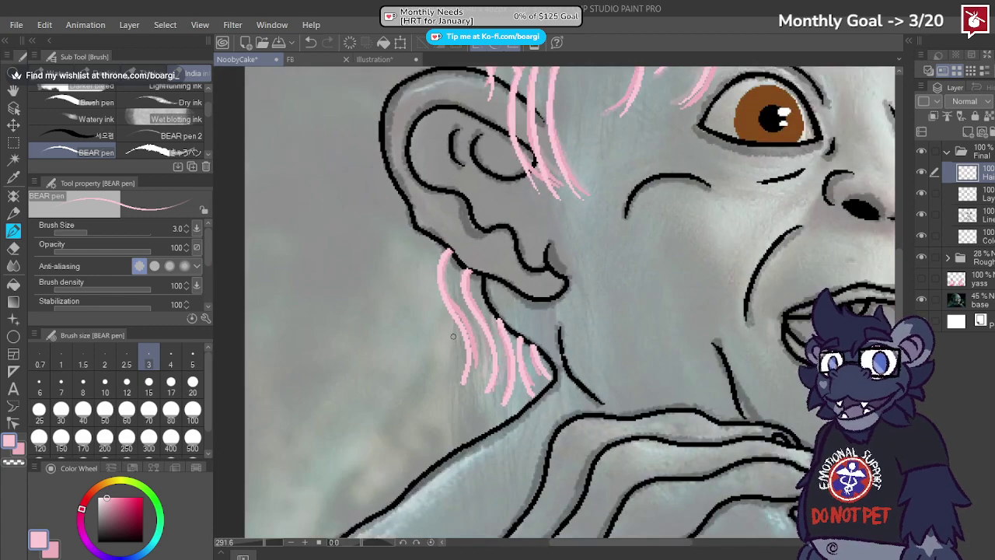
Step: Taper the ends of the hair strands below the ear into thin points with the Snap eraser
{"action": "key", "text": "e"}
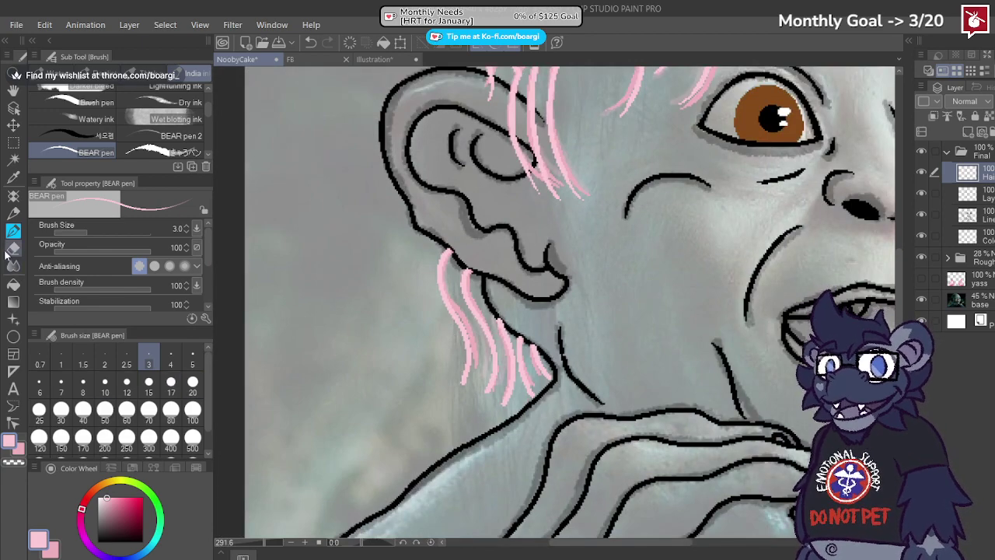
{"action": "scroll", "coordinate": [467, 362], "scroll_direction": "up", "scroll_amount": 3}
{"action": "scroll", "coordinate": [537, 355], "scroll_direction": "up", "scroll_amount": 2}
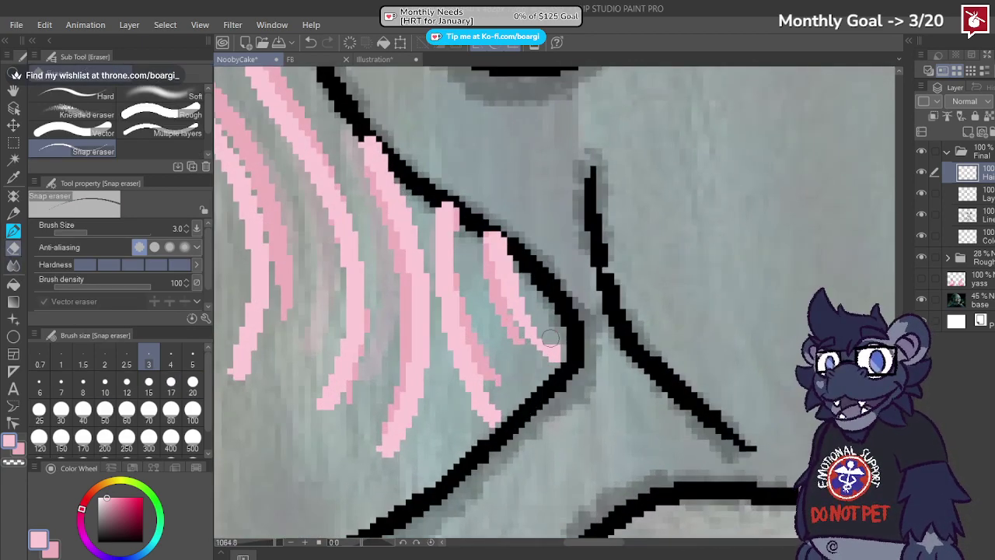
{"action": "left_click_drag", "start_coordinate": [468, 332], "coordinate": [520, 432]}
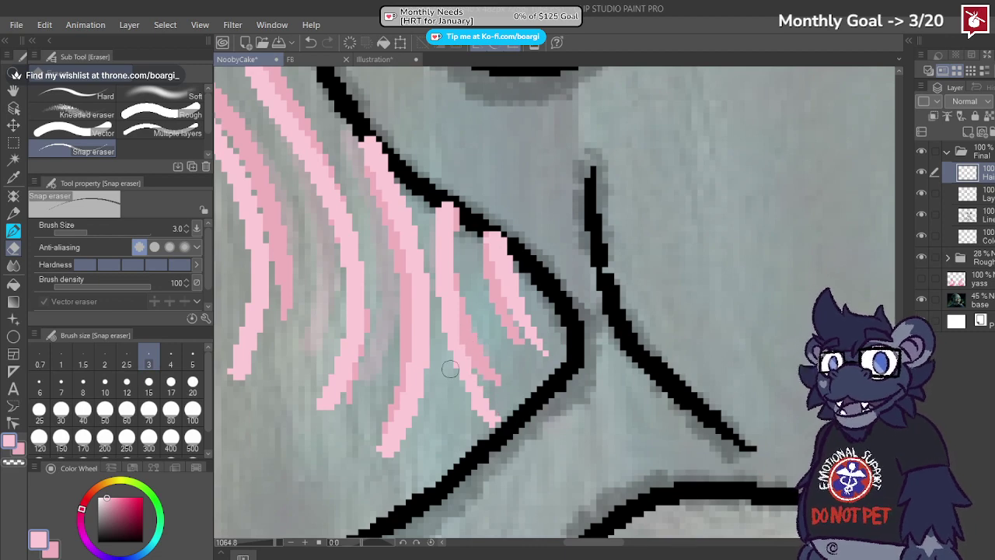
{"action": "mouse_move", "coordinate": [450, 369]}
{"action": "left_mouse_down"}
{"action": "mouse_move", "coordinate": [422, 394]}
{"action": "mouse_move", "coordinate": [370, 485]}
{"action": "left_mouse_up"}
{"action": "scroll", "coordinate": [495, 398], "scroll_direction": "down", "scroll_amount": 1}
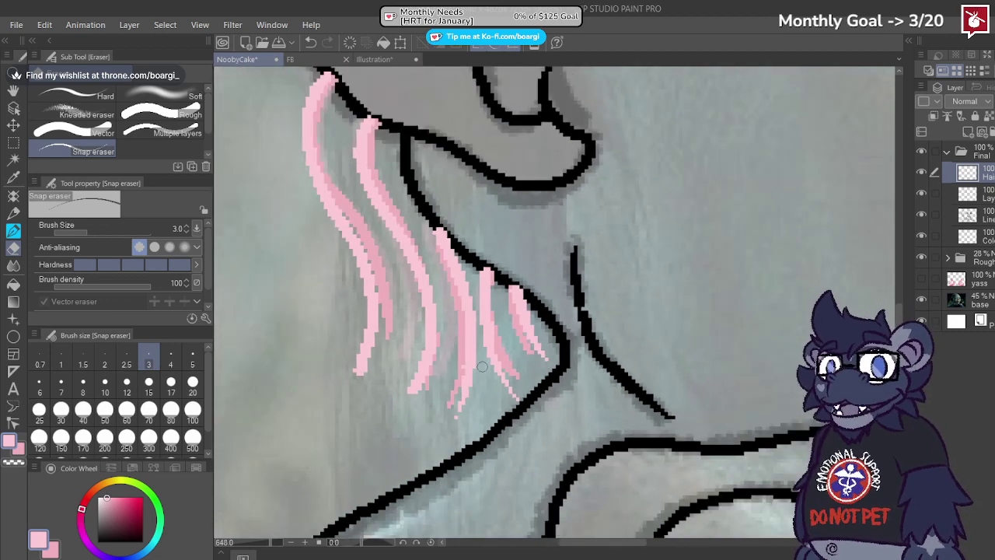
{"action": "left_click_drag", "start_coordinate": [409, 333], "coordinate": [379, 438]}
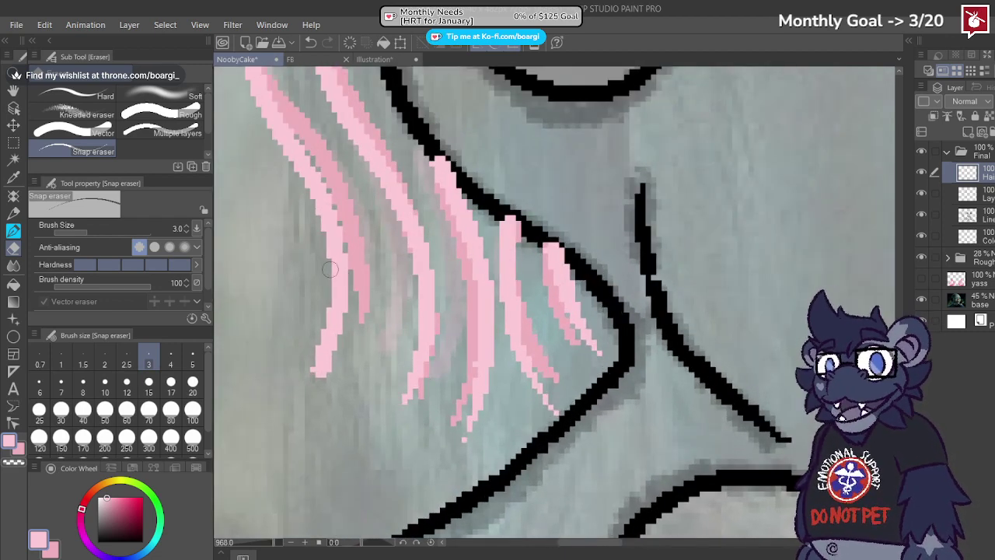
{"action": "left_click_drag", "start_coordinate": [321, 261], "coordinate": [298, 420]}
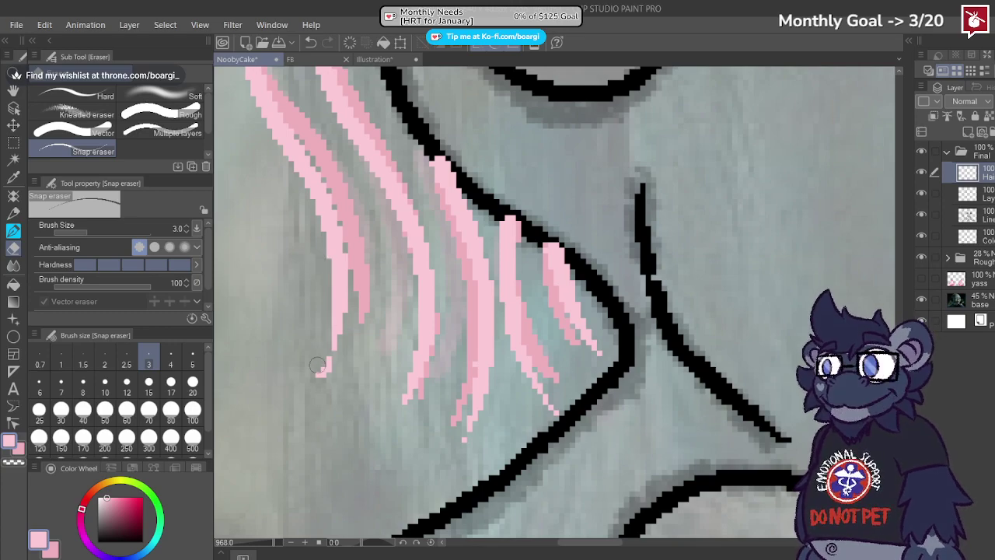
{"action": "scroll", "coordinate": [304, 404], "scroll_direction": "down", "scroll_amount": 20}
Step: Select the connected black outline of the ear, neck and head on the line art layer with Auto select
{"action": "scroll", "coordinate": [419, 319], "scroll_direction": "up", "scroll_amount": 12}
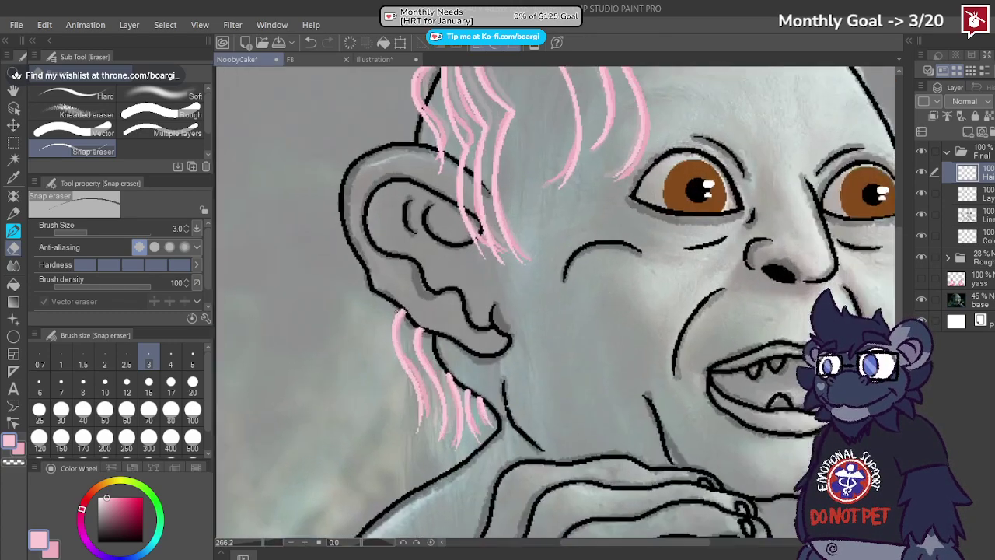
{"action": "scroll", "coordinate": [379, 305], "scroll_direction": "up", "scroll_amount": 2}
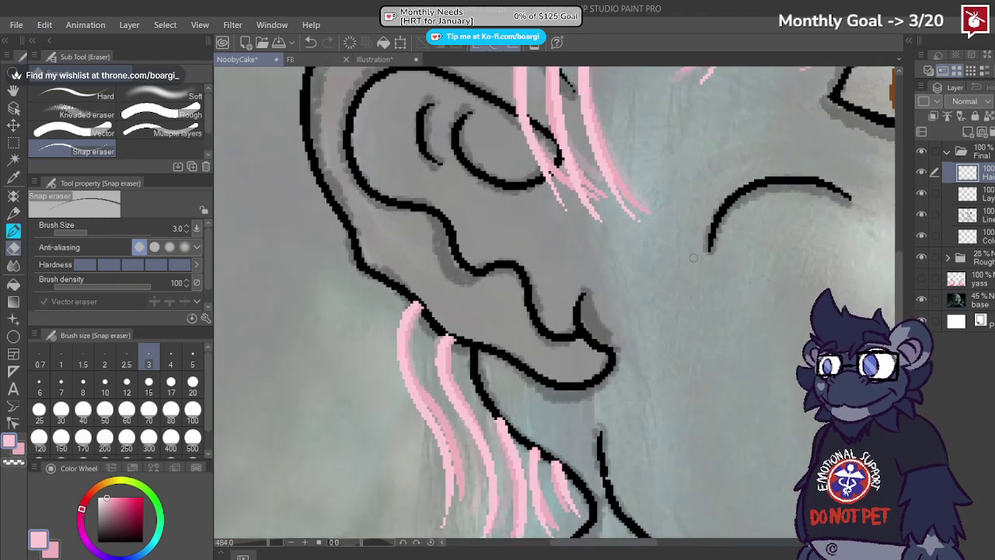
{"action": "left_click", "coordinate": [928, 214]}
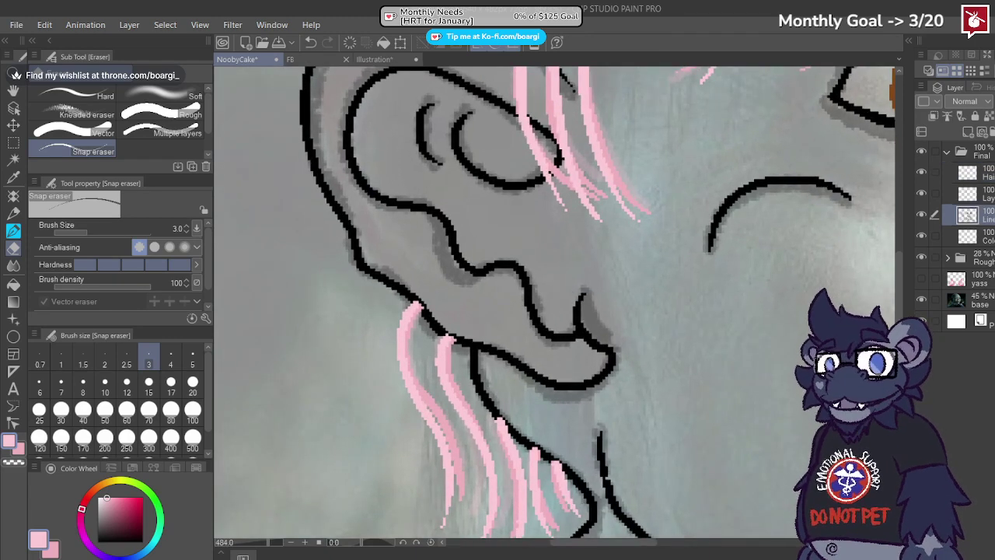
{"action": "left_click", "coordinate": [13, 160]}
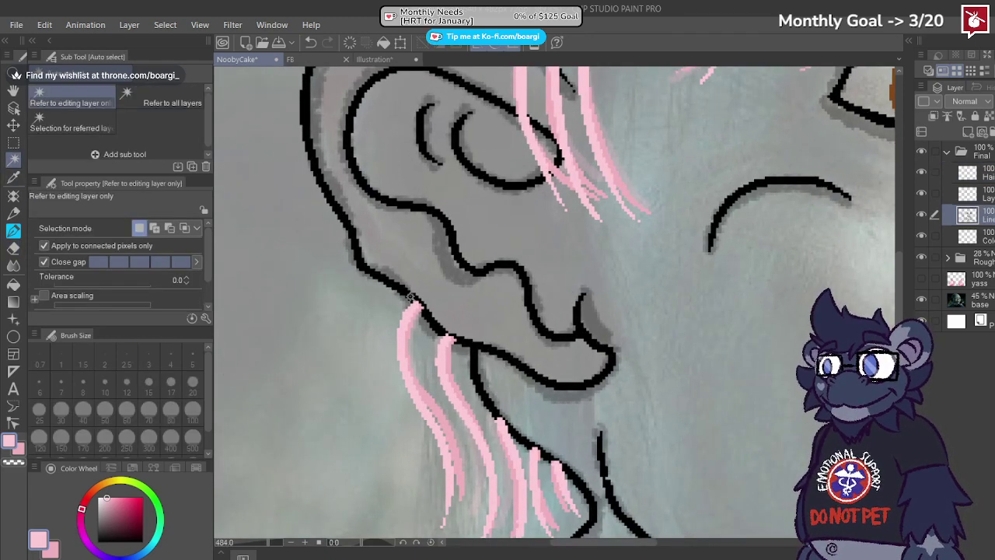
{"action": "left_click", "coordinate": [479, 346]}
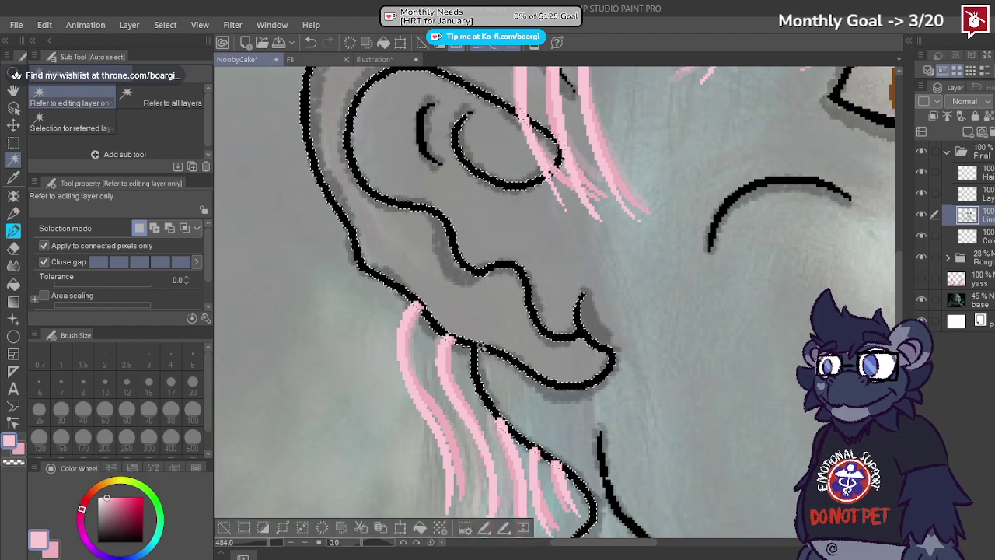
{"action": "scroll", "coordinate": [471, 340], "scroll_direction": "down", "scroll_amount": 2}
{"action": "scroll", "coordinate": [490, 252], "scroll_direction": "up", "scroll_amount": 1}
{"action": "scroll", "coordinate": [490, 253], "scroll_direction": "down", "scroll_amount": 1}
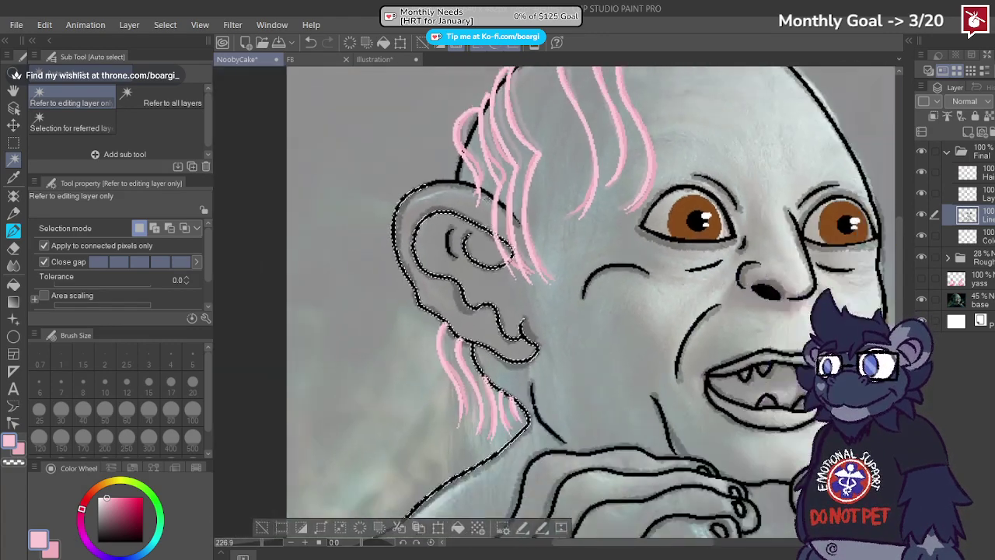
{"action": "scroll", "coordinate": [478, 177], "scroll_direction": "up", "scroll_amount": 1}
{"action": "scroll", "coordinate": [463, 193], "scroll_direction": "down", "scroll_amount": 2}
{"action": "key", "text": "asciicircum"}
{"action": "key", "text": "asciicircum"}
{"action": "key", "text": "asciicircum"}
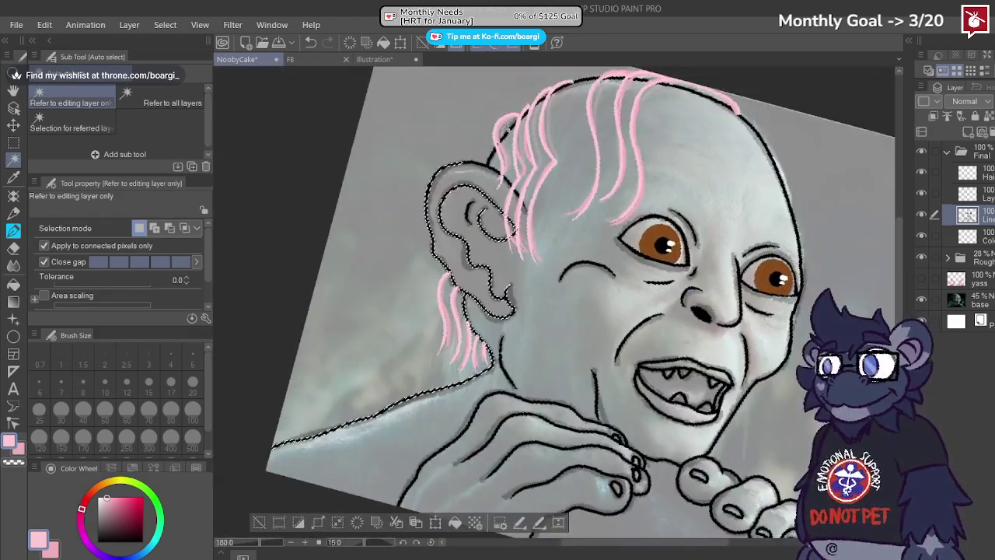
{"action": "key", "text": "minus"}
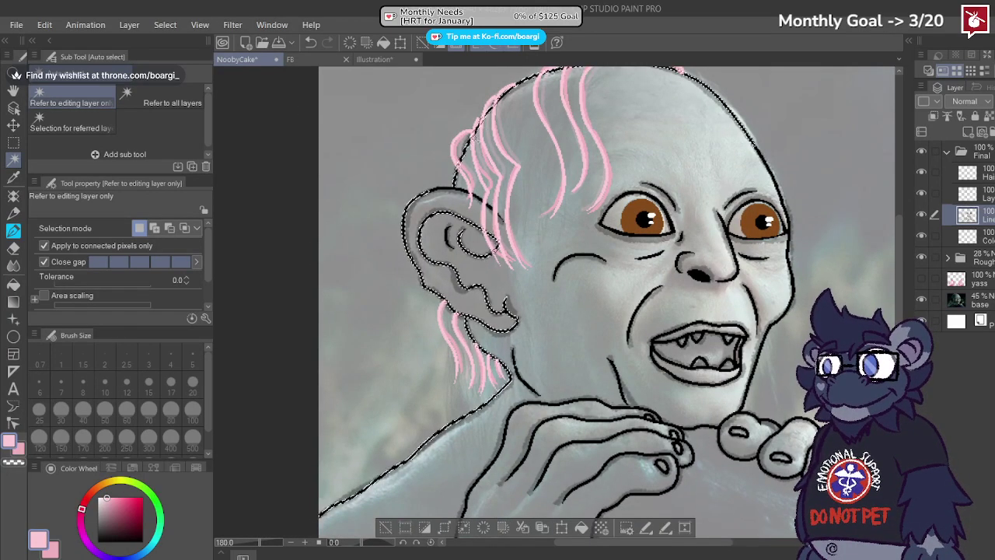
Step: Return to the hair layer and set the Snap eraser's brush size to 20
{"action": "left_click", "coordinate": [968, 171]}
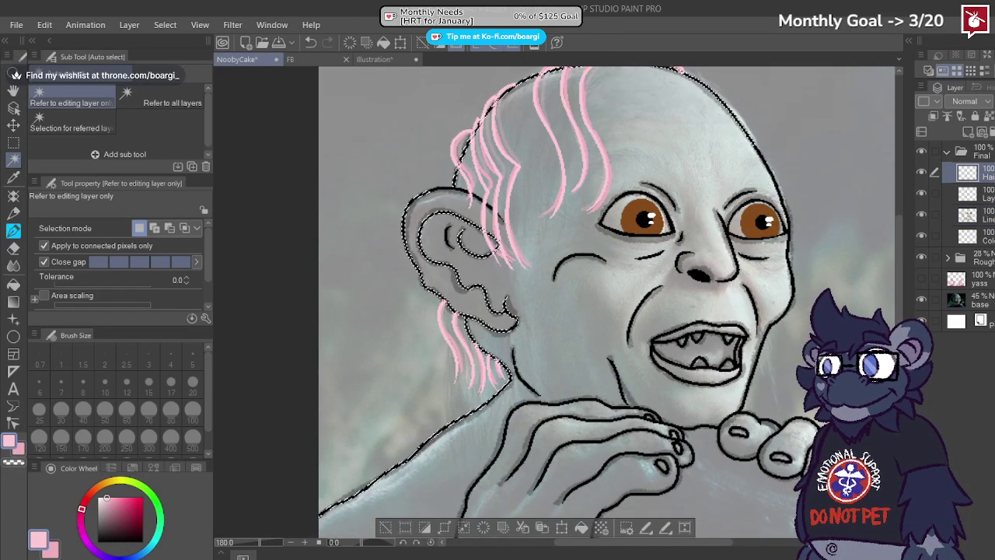
{"action": "left_click", "coordinate": [13, 248]}
{"action": "key", "text": "ctrl+plus"}
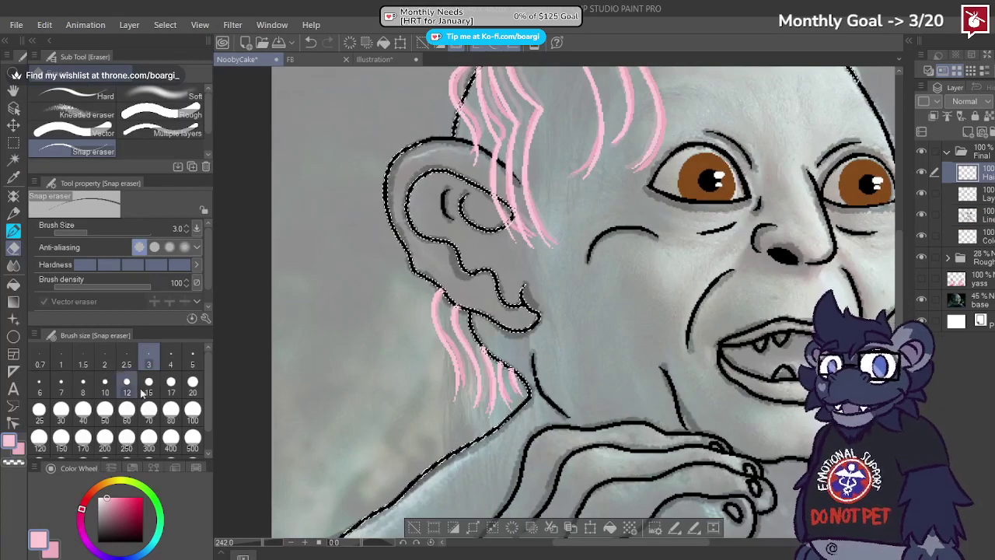
{"action": "left_click", "coordinate": [192, 381]}
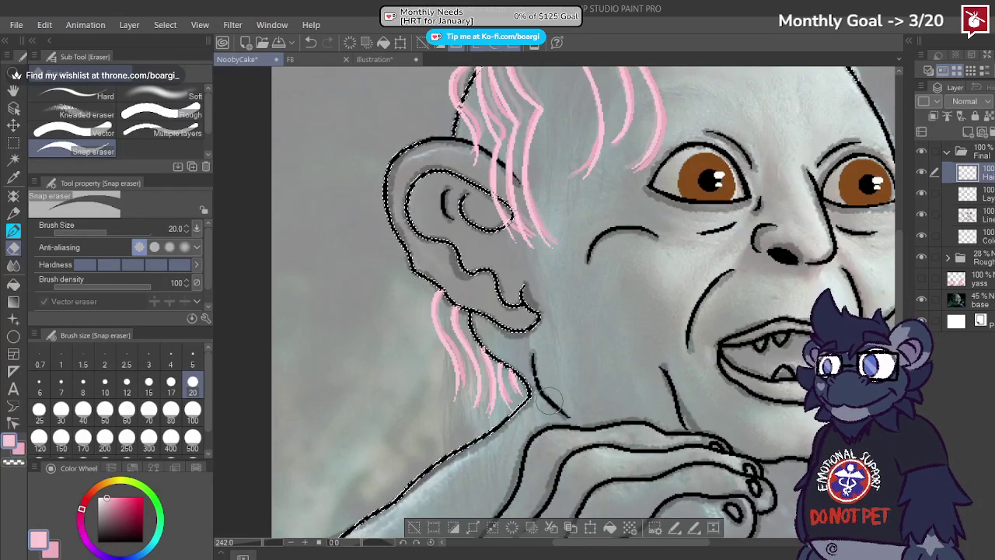
Step: Make the layer directly below the hair layer active and clear the outline selection
{"action": "key", "text": "alt+bracketleft"}
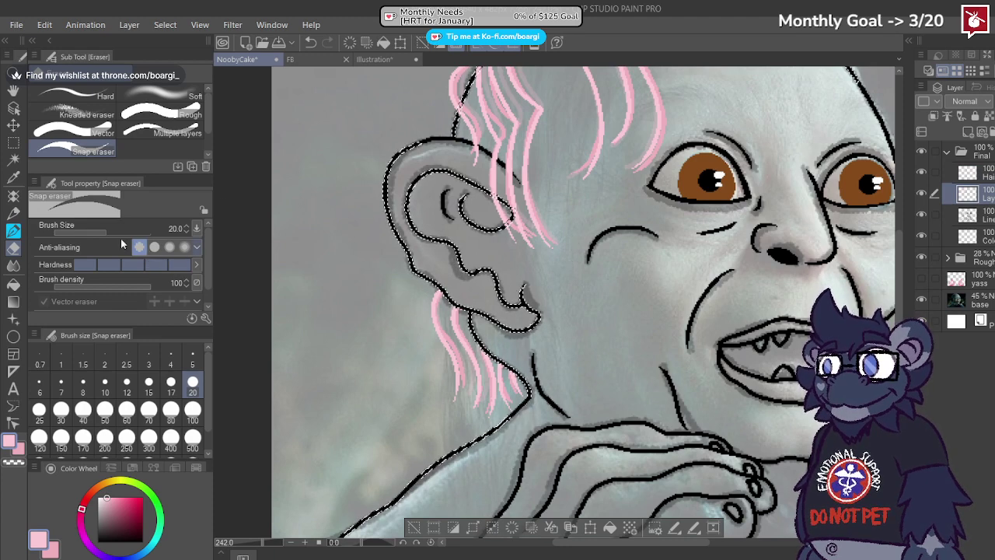
{"action": "left_click", "coordinate": [14, 142]}
{"action": "left_click", "coordinate": [348, 332]}
{"action": "scroll", "coordinate": [348, 332], "scroll_direction": "down", "scroll_amount": 9}
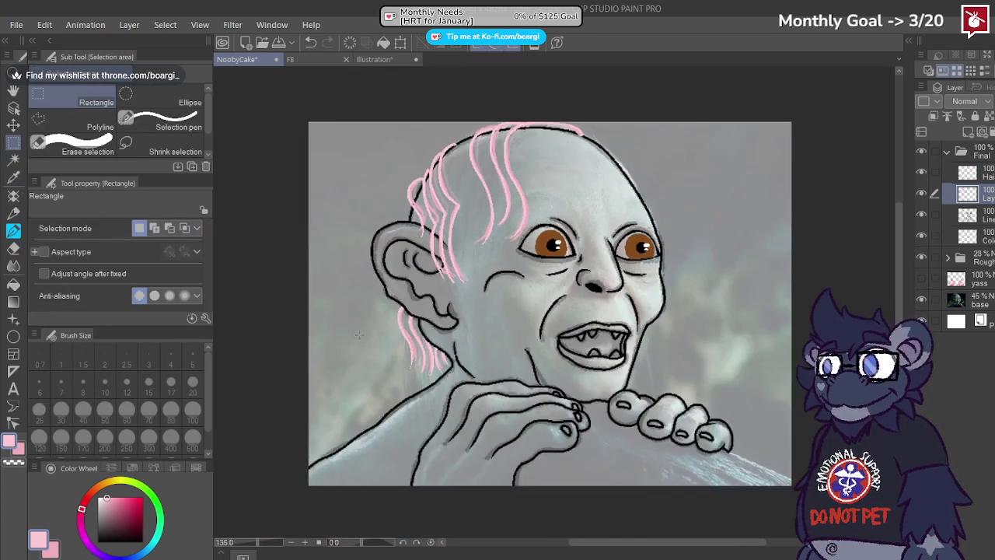
Step: Restore the outline selection and erase the hair overlapping the black outline at the far end of the crown strand, using the Snap eraser on the hair layer
{"action": "scroll", "coordinate": [418, 225], "scroll_direction": "up", "scroll_amount": 4}
{"action": "scroll", "coordinate": [579, 189], "scroll_direction": "up", "scroll_amount": 10}
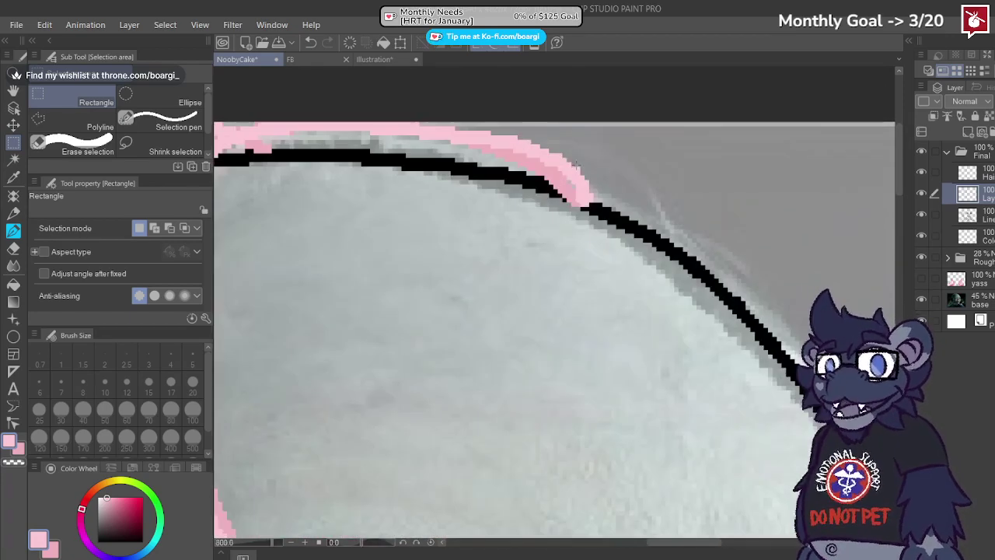
{"action": "scroll", "coordinate": [571, 196], "scroll_direction": "down", "scroll_amount": 2}
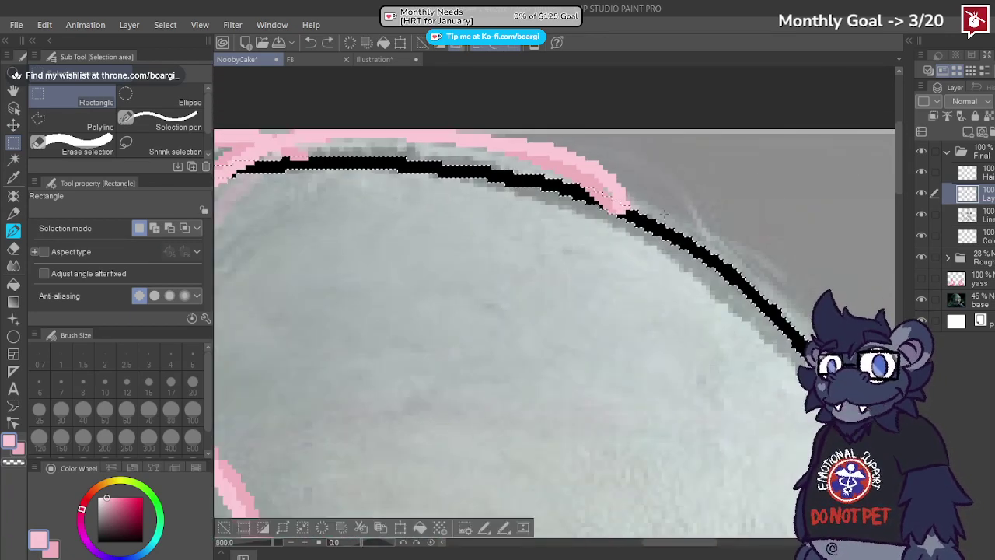
{"action": "left_click", "coordinate": [14, 249]}
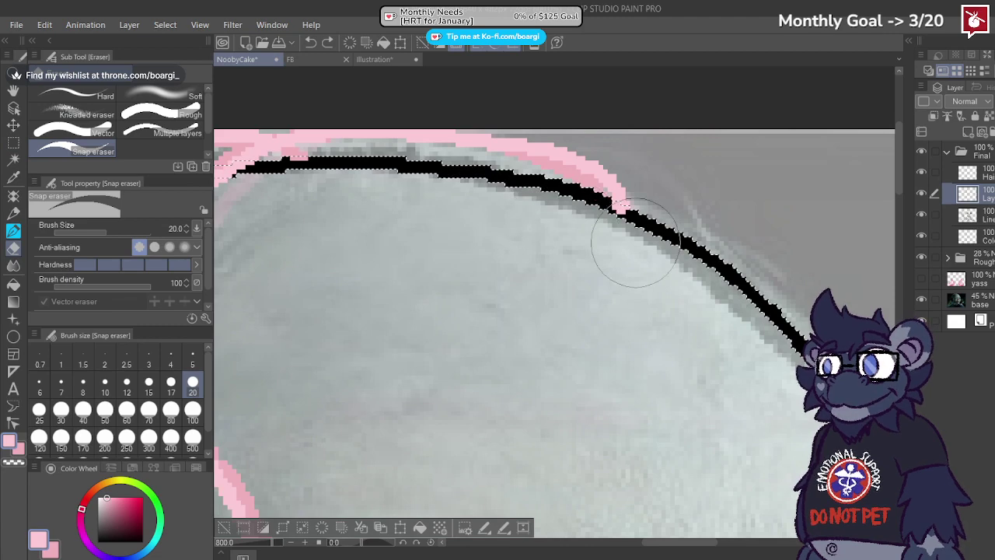
{"action": "left_click", "coordinate": [973, 174]}
{"action": "mouse_move", "coordinate": [537, 213]}
{"action": "left_mouse_down"}
{"action": "mouse_move", "coordinate": [637, 249]}
{"action": "mouse_move", "coordinate": [715, 308]}
{"action": "left_mouse_up"}
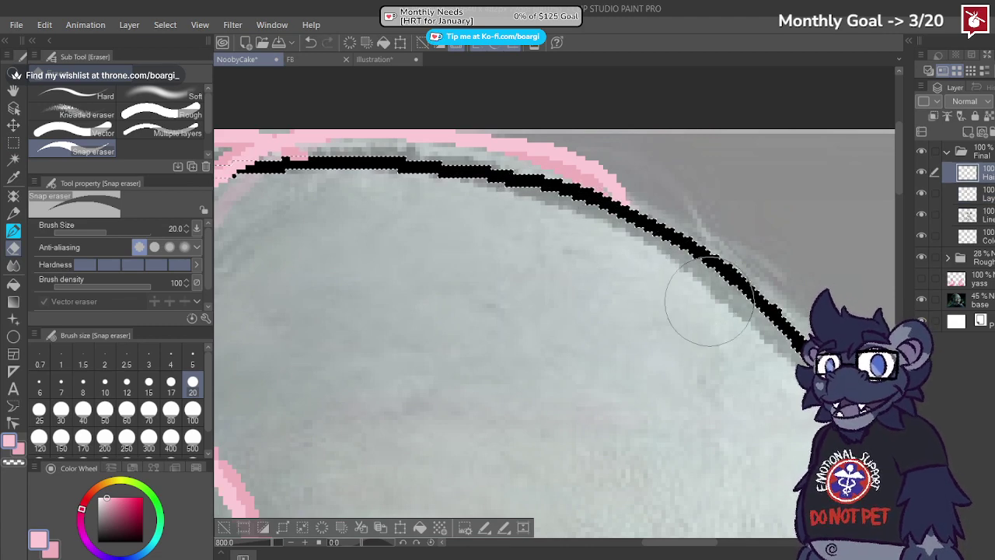
Step: Erase the remaining strand roots that cover the head outline from the crown to the ear, on the hair layer and the layer below it
{"action": "scroll", "coordinate": [715, 309], "scroll_direction": "down", "scroll_amount": 3}
{"action": "scroll", "coordinate": [514, 274], "scroll_direction": "up", "scroll_amount": 1}
{"action": "scroll", "coordinate": [514, 273], "scroll_direction": "up", "scroll_amount": 2}
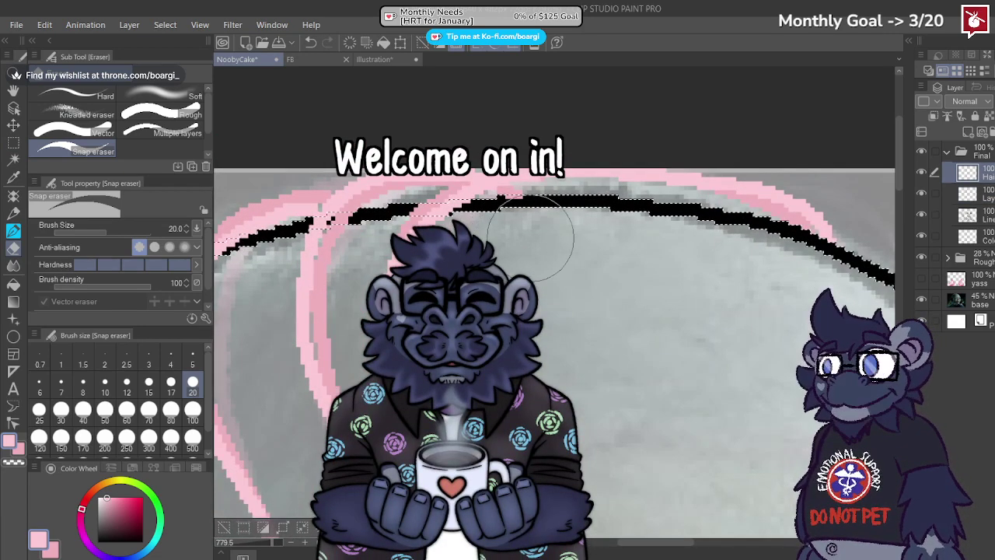
{"action": "key", "text": "alt+["}
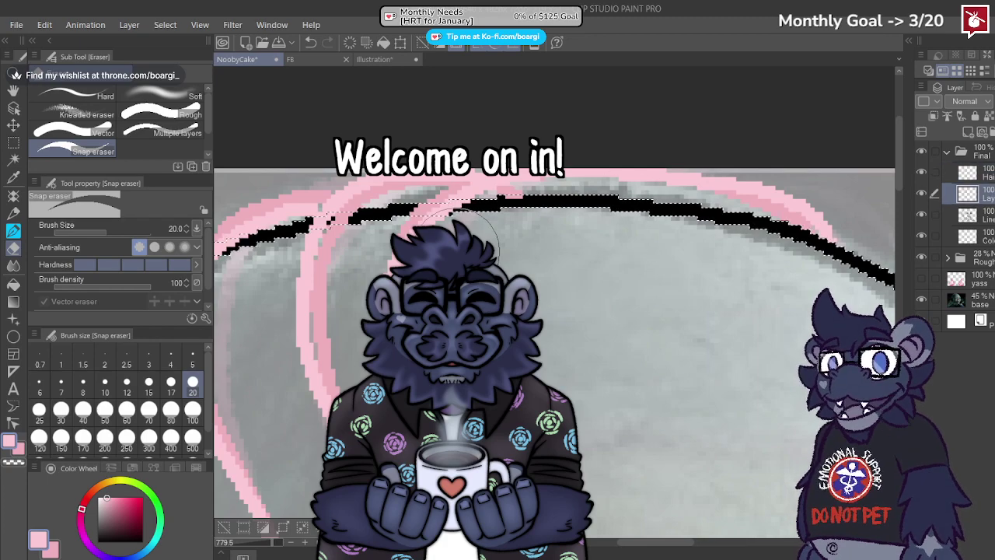
{"action": "scroll", "coordinate": [525, 233], "scroll_direction": "down", "scroll_amount": 2}
{"action": "scroll", "coordinate": [342, 318], "scroll_direction": "up", "scroll_amount": 2}
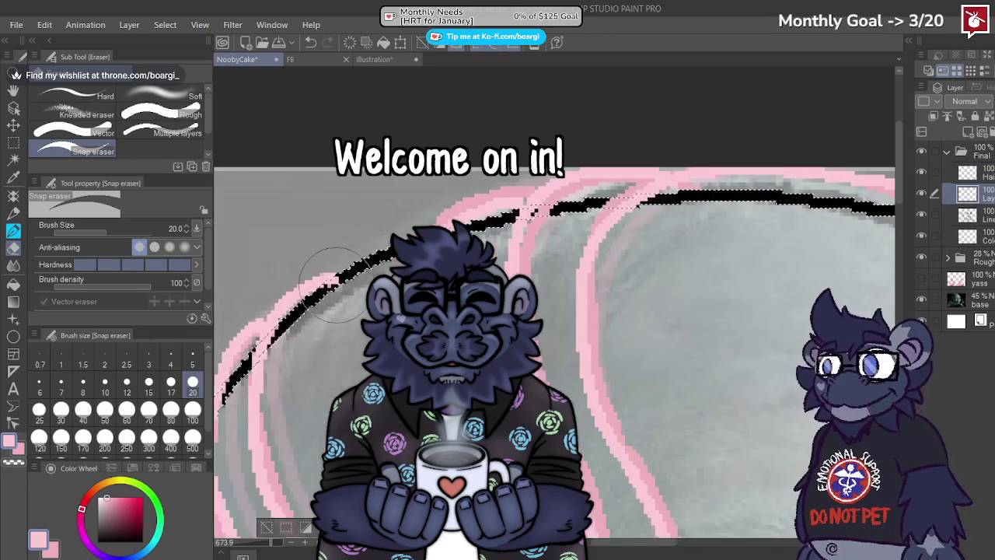
{"action": "scroll", "coordinate": [344, 311], "scroll_direction": "down", "scroll_amount": 1}
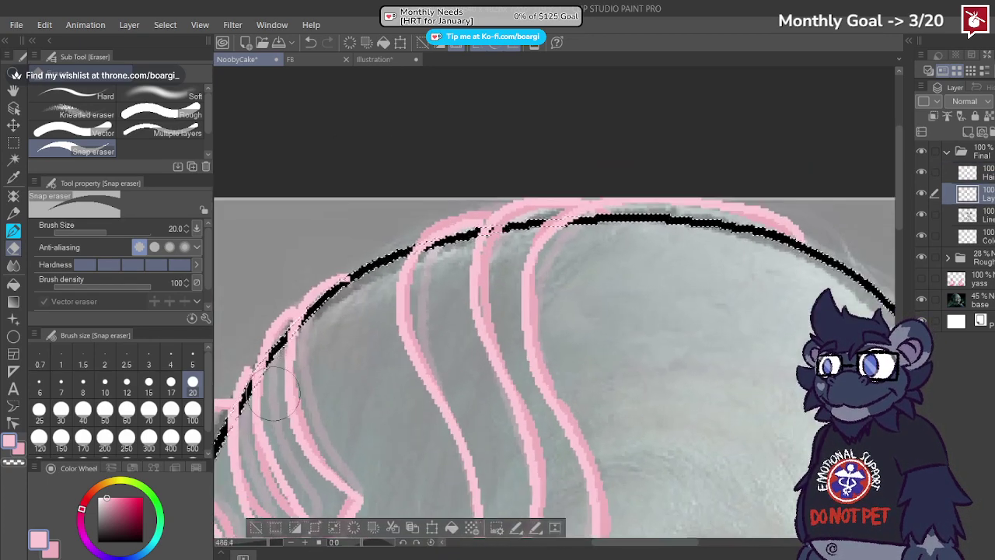
{"action": "scroll", "coordinate": [407, 284], "scroll_direction": "up", "scroll_amount": 2}
{"action": "scroll", "coordinate": [257, 381], "scroll_direction": "down", "scroll_amount": 1}
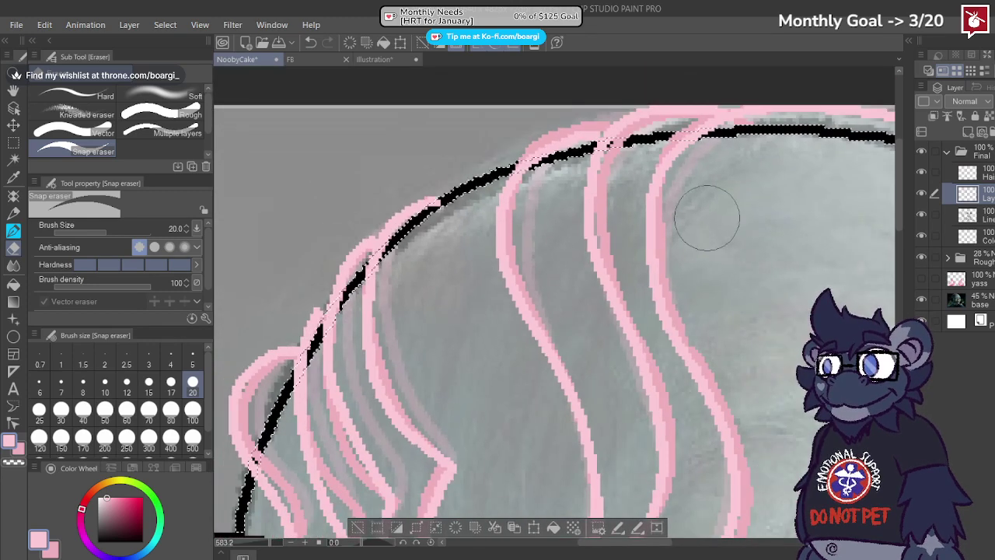
{"action": "key", "text": "alt+]"}
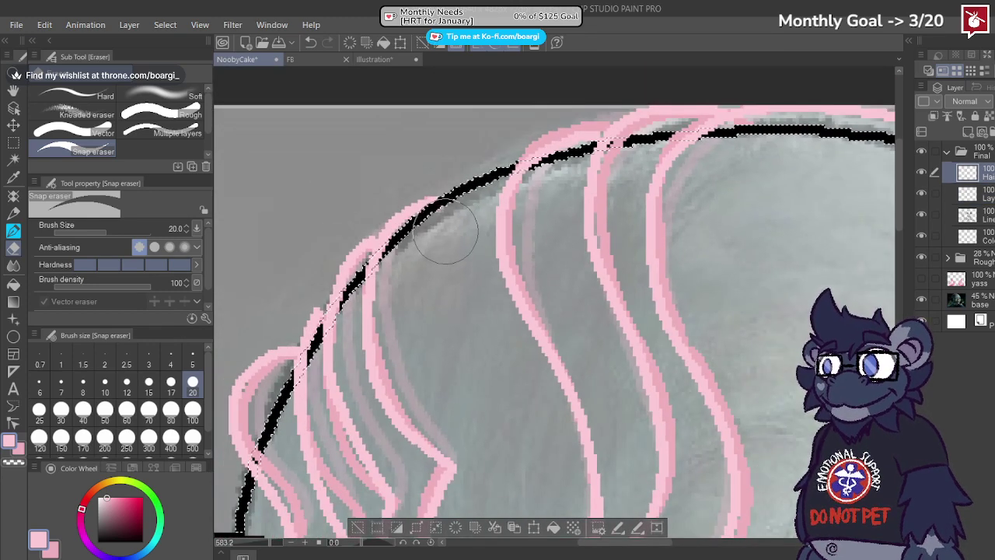
{"action": "key", "text": "alt+["}
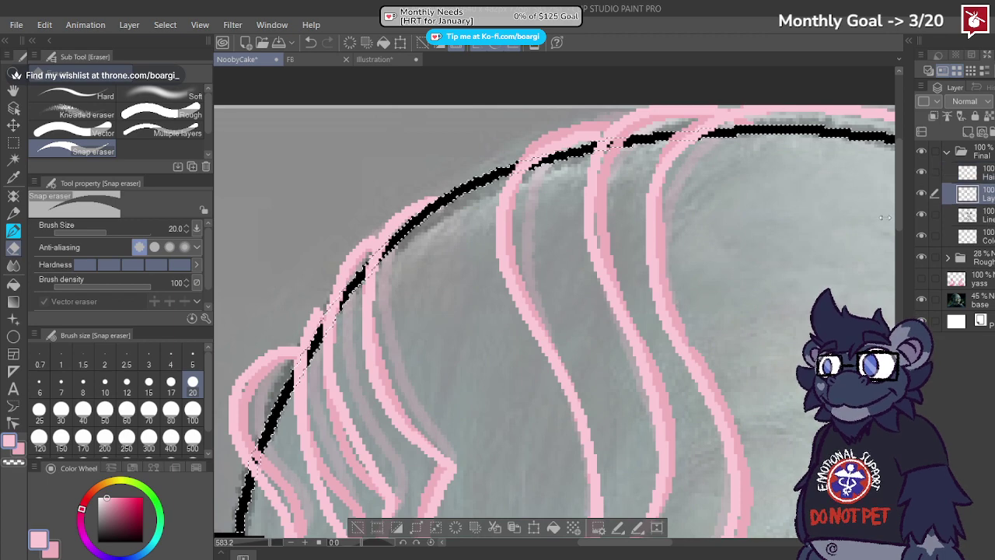
Step: Trim the blunt strand root beside the outline above the ear with the Snap eraser at size 5 and clear the selection
{"action": "scroll", "coordinate": [422, 259], "scroll_direction": "down", "scroll_amount": 3}
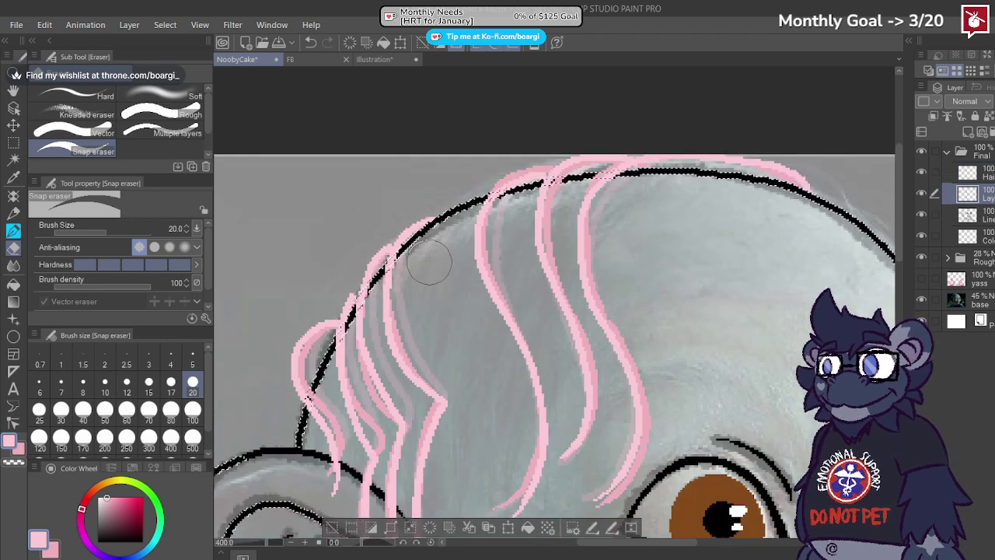
{"action": "scroll", "coordinate": [422, 267], "scroll_direction": "up", "scroll_amount": 3}
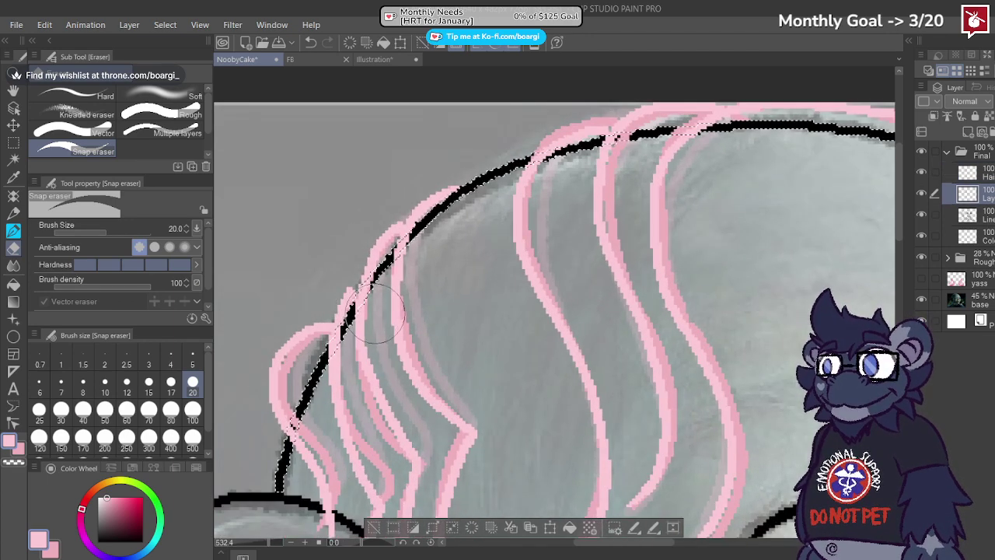
{"action": "left_click", "coordinate": [192, 363]}
{"action": "scroll", "coordinate": [333, 301], "scroll_direction": "up", "scroll_amount": 2}
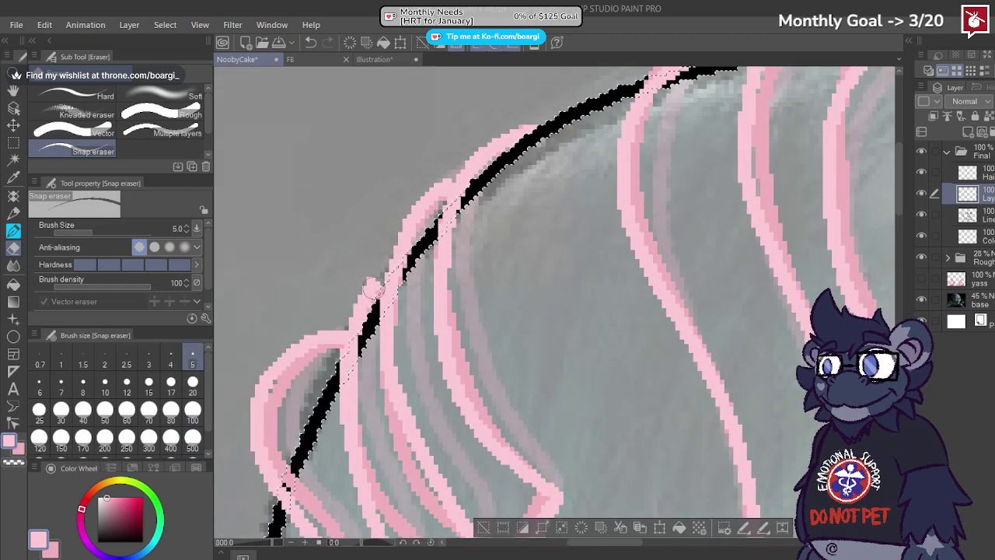
{"action": "scroll", "coordinate": [361, 303], "scroll_direction": "down", "scroll_amount": 2}
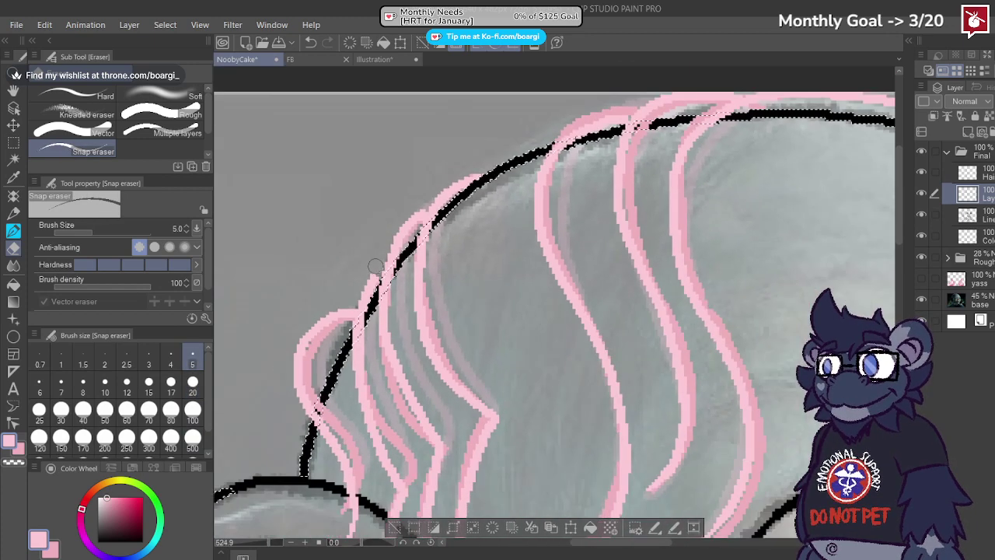
{"action": "scroll", "coordinate": [350, 294], "scroll_direction": "down", "scroll_amount": 1}
{"action": "key", "text": "m"}
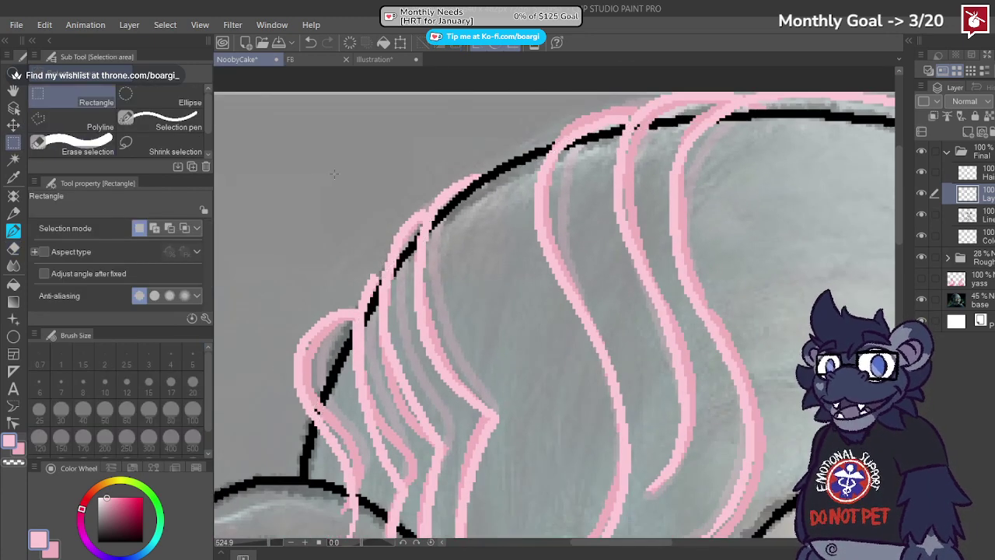
Step: Merge the hair layer with the layer directly below it and save the drawing
{"action": "scroll", "coordinate": [427, 229], "scroll_direction": "down", "scroll_amount": 2}
{"action": "scroll", "coordinate": [427, 229], "scroll_direction": "down", "scroll_amount": 3}
{"action": "scroll", "coordinate": [416, 308], "scroll_direction": "up", "scroll_amount": 2}
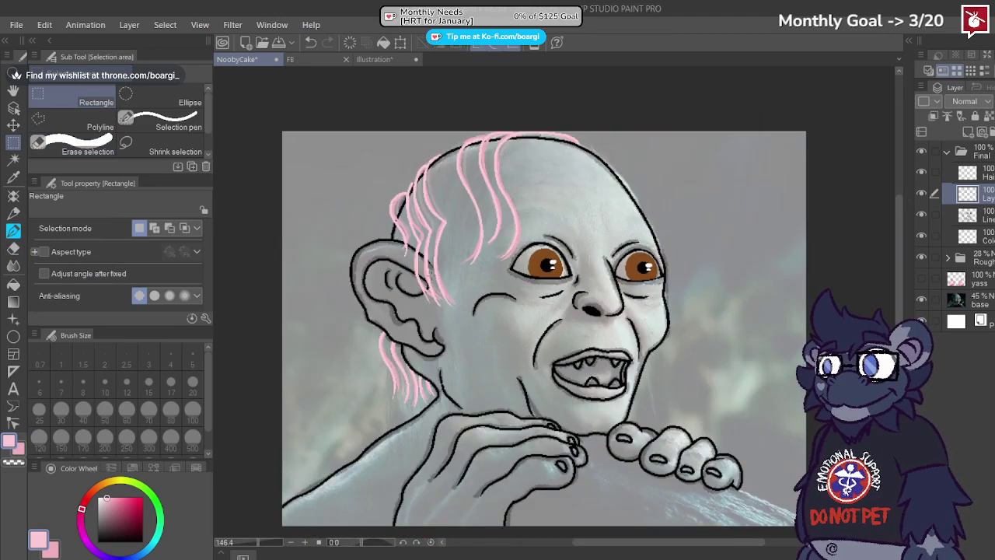
{"action": "key", "text": "ctrl+s"}
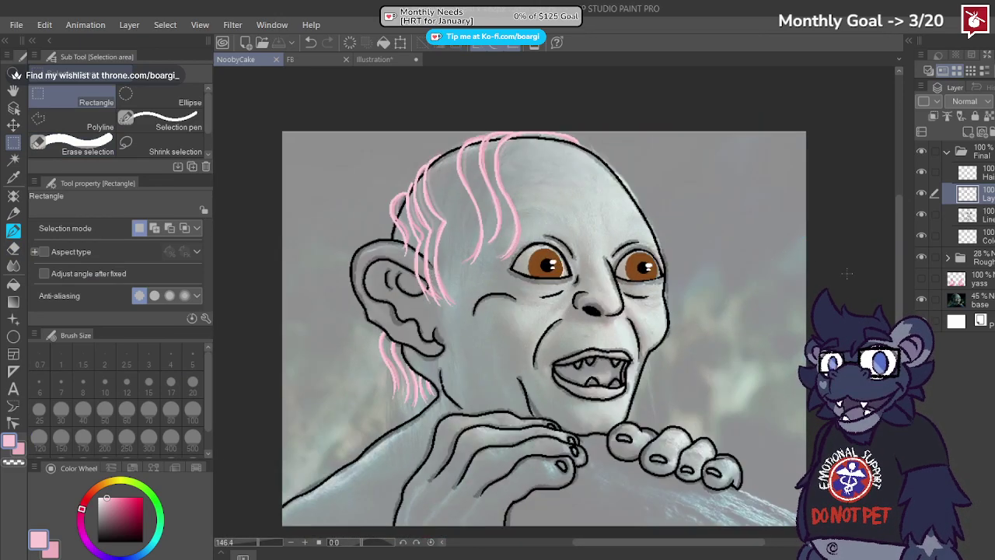
{"action": "left_click", "coordinate": [983, 173]}
{"action": "key", "text": "ctrl+e"}
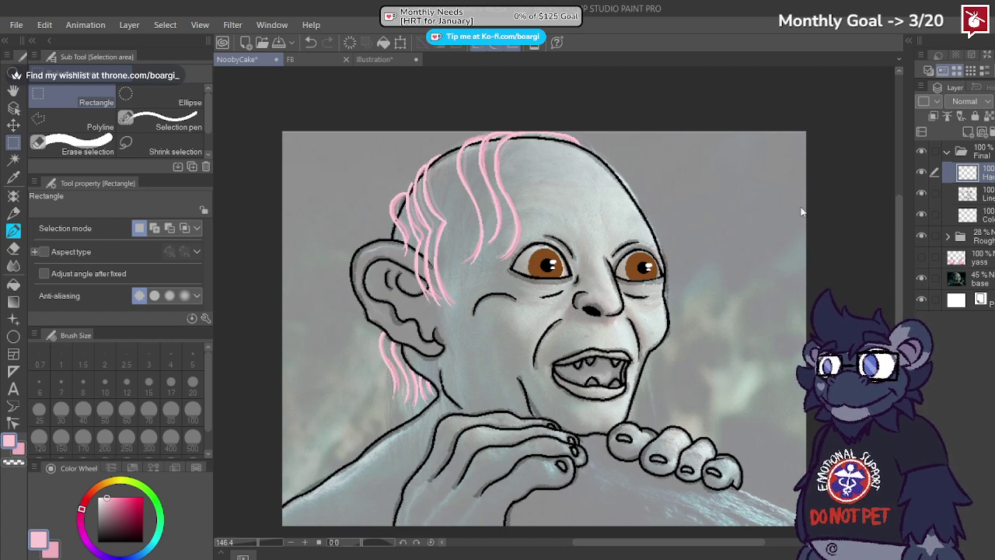
{"action": "key", "text": "ctrl+s"}
Step: Select the whole character by auto-selecting the surrounding background areas on the line art layer and inverting the selection
{"action": "scroll", "coordinate": [462, 268], "scroll_direction": "down", "scroll_amount": 4}
{"action": "scroll", "coordinate": [493, 283], "scroll_direction": "up", "scroll_amount": 2}
{"action": "left_click", "coordinate": [990, 216]}
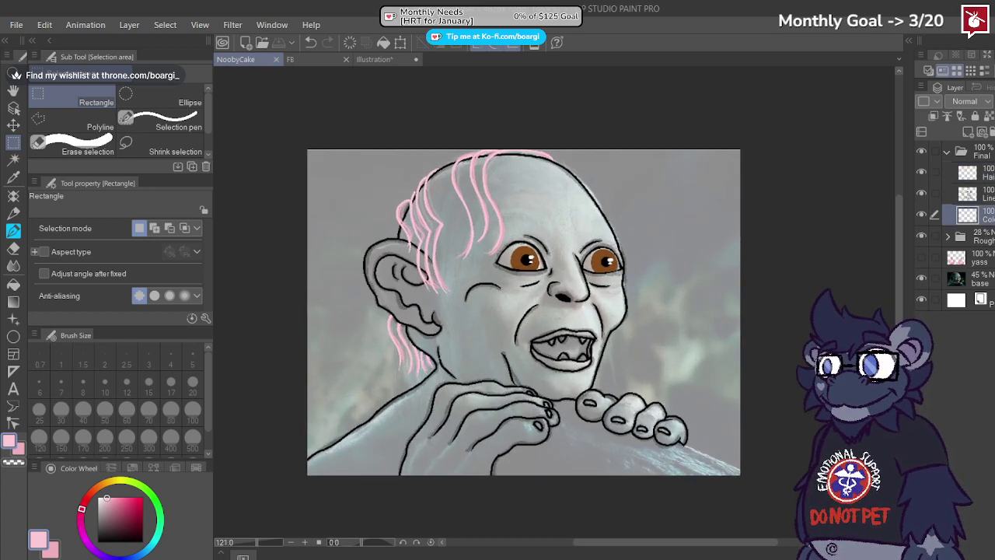
{"action": "left_click", "coordinate": [989, 195]}
{"action": "left_click", "coordinate": [14, 158]}
{"action": "left_click", "coordinate": [351, 340]}
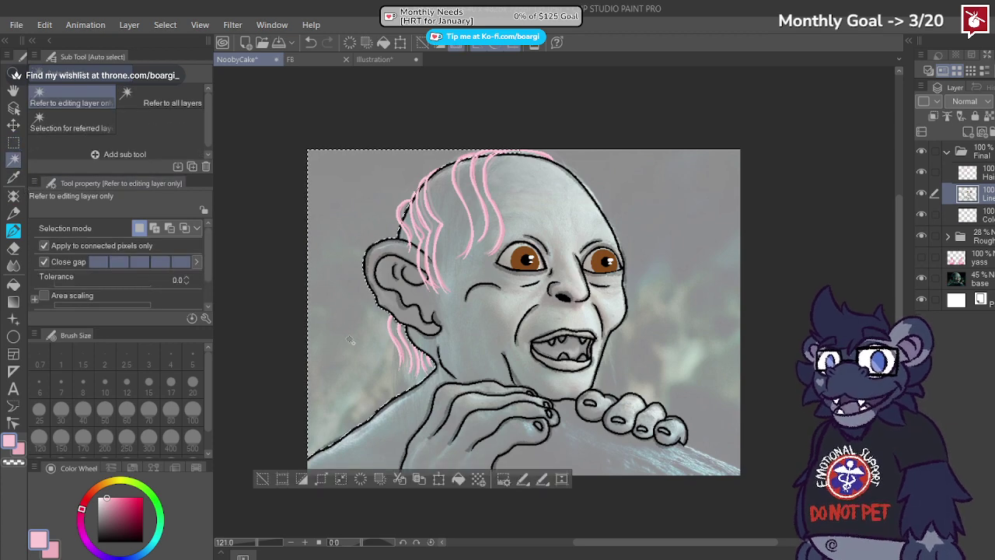
{"action": "left_click", "coordinate": [611, 338], "text": "shift"}
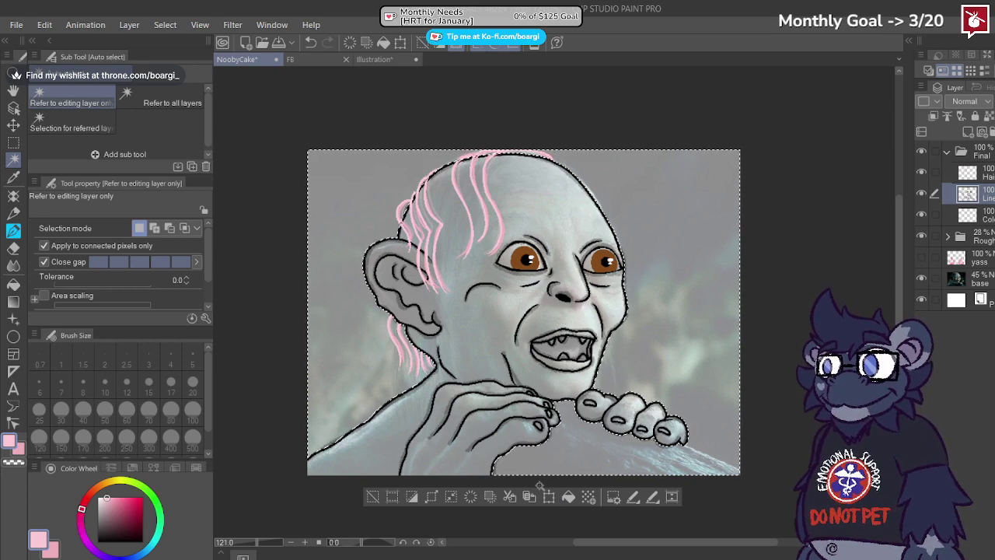
{"action": "left_click", "coordinate": [412, 495]}
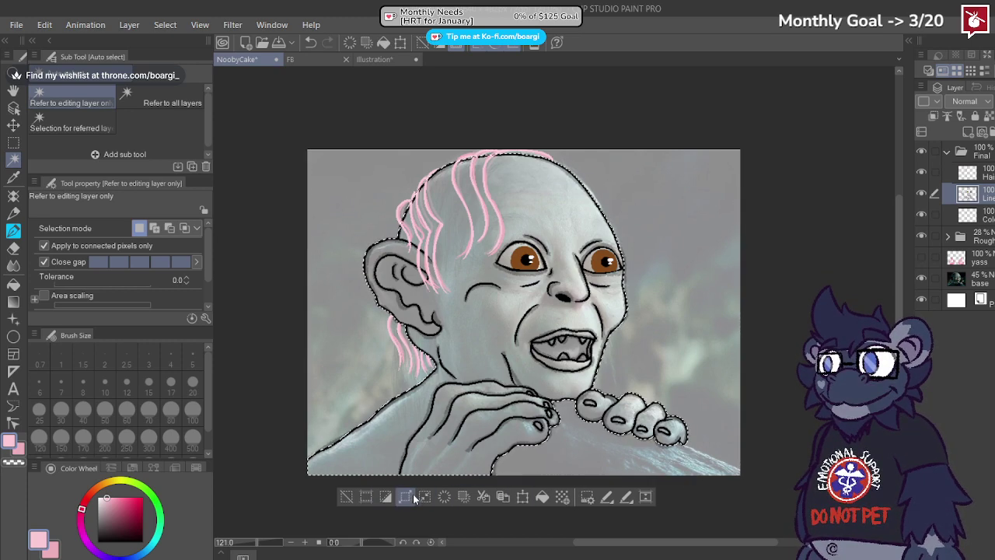
Step: Fill the selected character on the color layer with the pale skin tone sampled from the pink-haired illustration, and clear the selection
{"action": "left_click", "coordinate": [375, 59]}
{"action": "scroll", "coordinate": [576, 446], "scroll_direction": "down", "scroll_amount": 3}
{"action": "scroll", "coordinate": [576, 446], "scroll_direction": "up", "scroll_amount": 3}
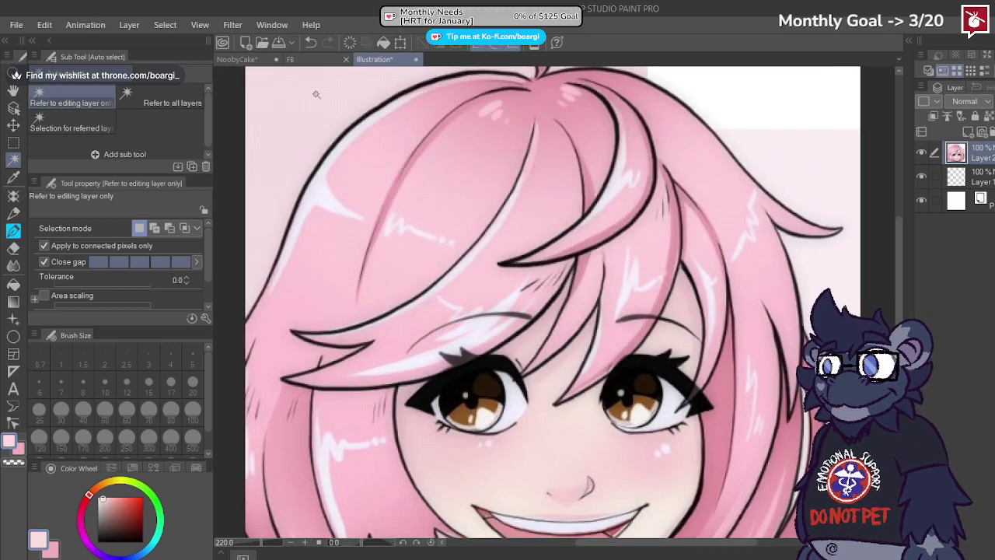
{"action": "left_click", "coordinate": [237, 59]}
{"action": "key", "text": "g"}
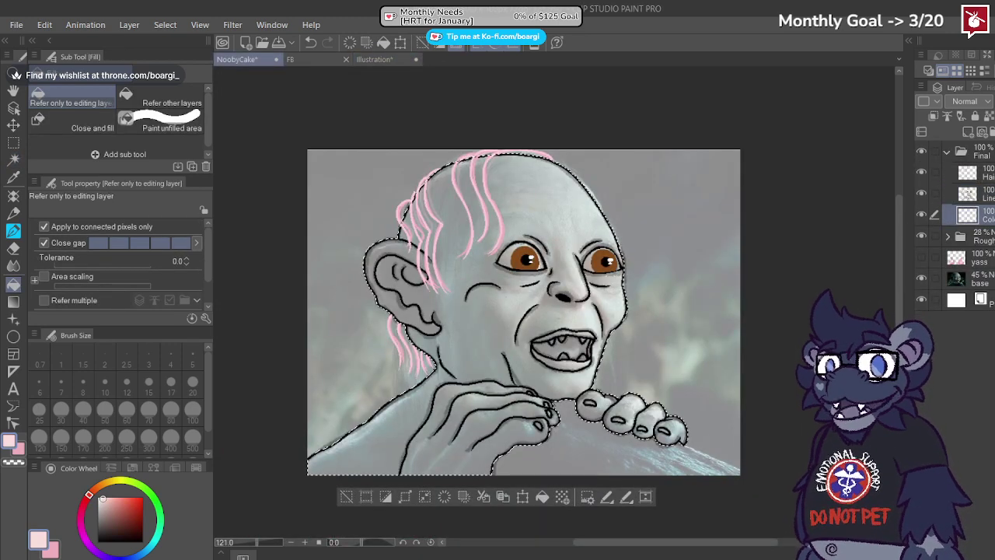
{"action": "left_click", "coordinate": [491, 325]}
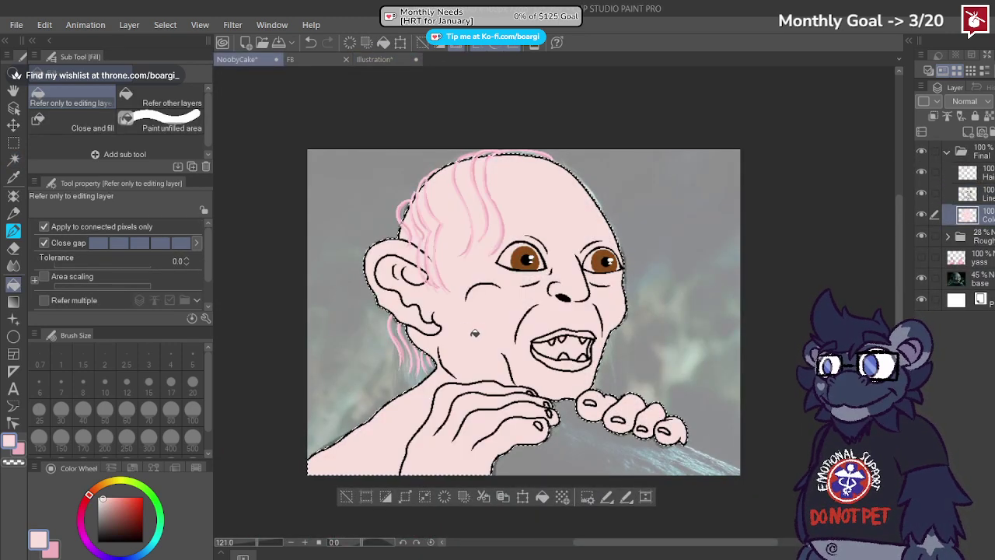
{"action": "key", "text": "m"}
{"action": "key", "text": "ctrl+d"}
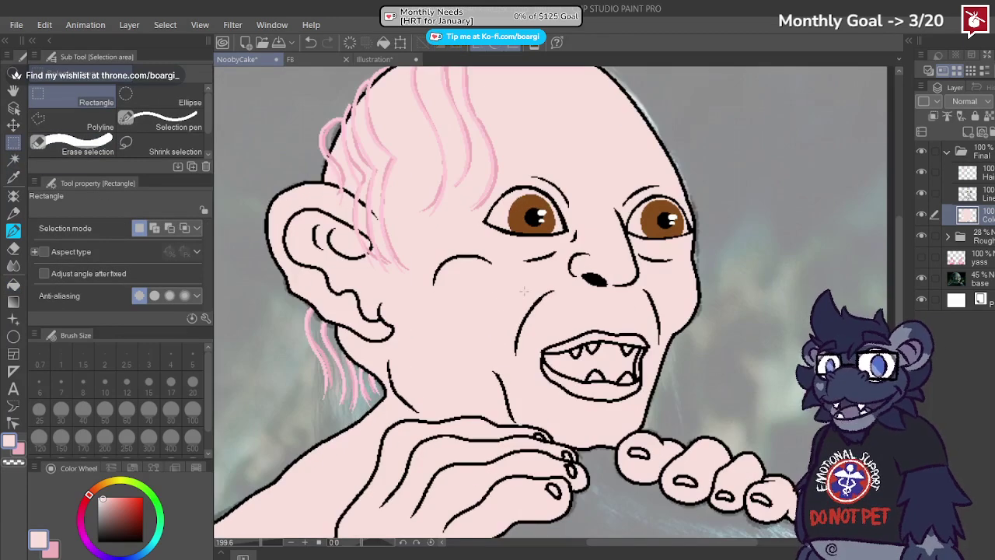
Step: Sample the off-white of the teeth in the pink-haired illustration and return to the Gollum drawing with the BEAR pen
{"action": "scroll", "coordinate": [523, 291], "scroll_direction": "up", "scroll_amount": 2}
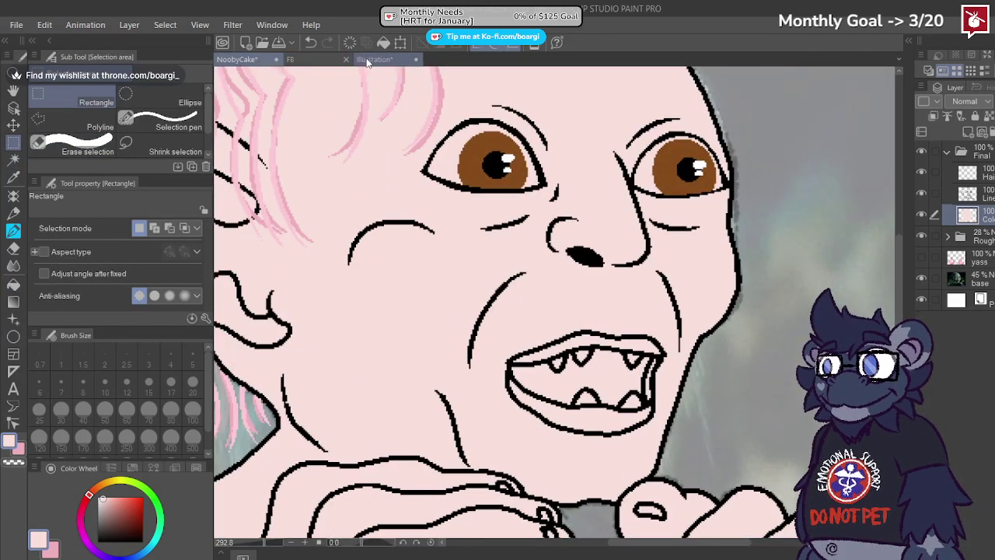
{"action": "left_click", "coordinate": [367, 61]}
{"action": "left_click", "coordinate": [556, 428], "text": "alt"}
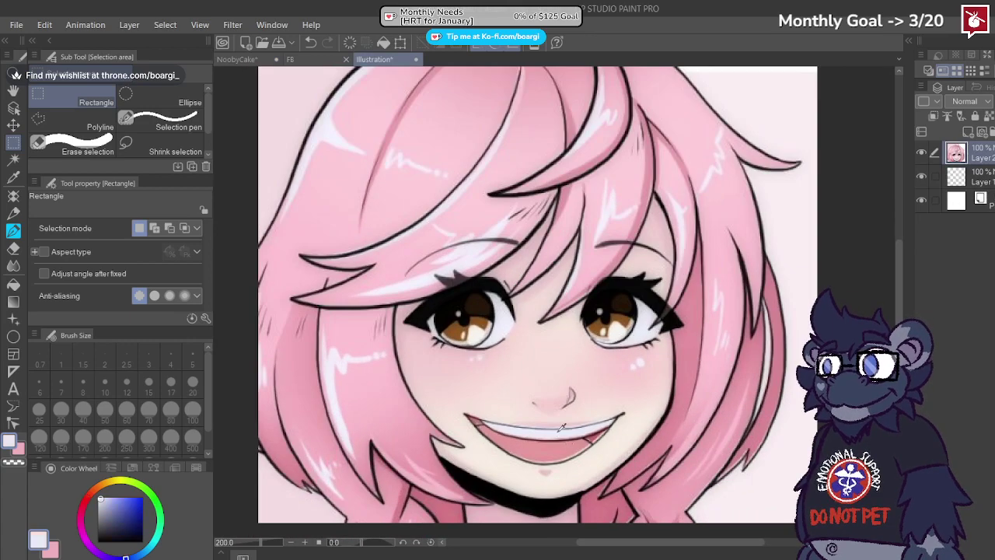
{"action": "left_click", "coordinate": [237, 60]}
{"action": "left_click", "coordinate": [14, 231]}
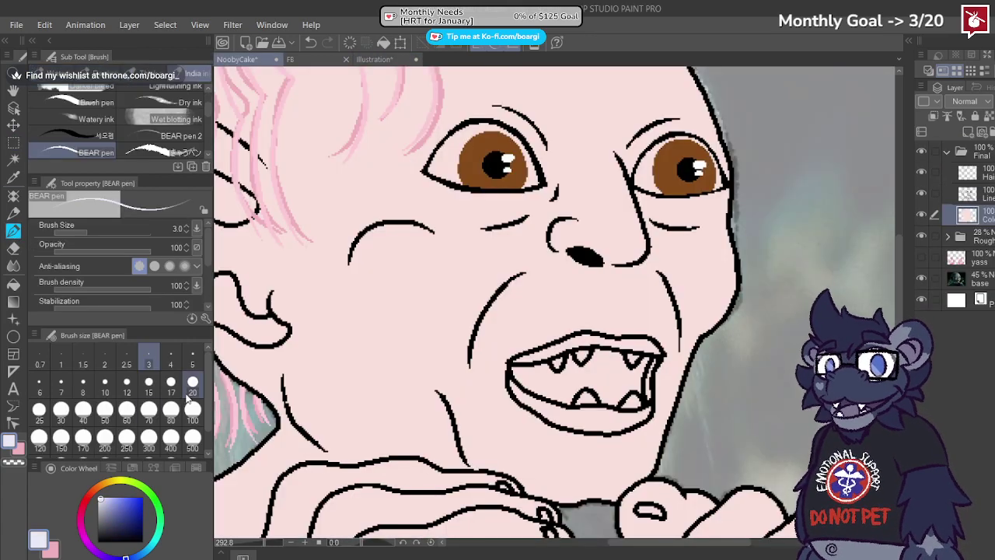
Step: Paint the three upper teeth off-white on the color layer with the BEAR pen at size 5
{"action": "scroll", "coordinate": [574, 355], "scroll_direction": "up", "scroll_amount": 3}
{"action": "scroll", "coordinate": [573, 354], "scroll_direction": "up", "scroll_amount": 2}
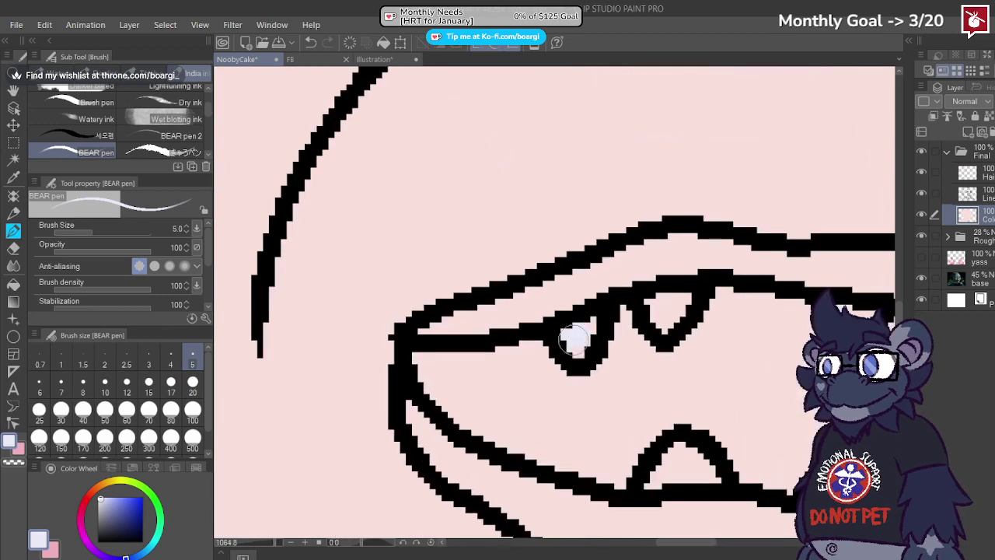
{"action": "mouse_move", "coordinate": [574, 342]}
{"action": "left_mouse_down"}
{"action": "mouse_move", "coordinate": [651, 304]}
{"action": "mouse_move", "coordinate": [682, 305]}
{"action": "left_mouse_up"}
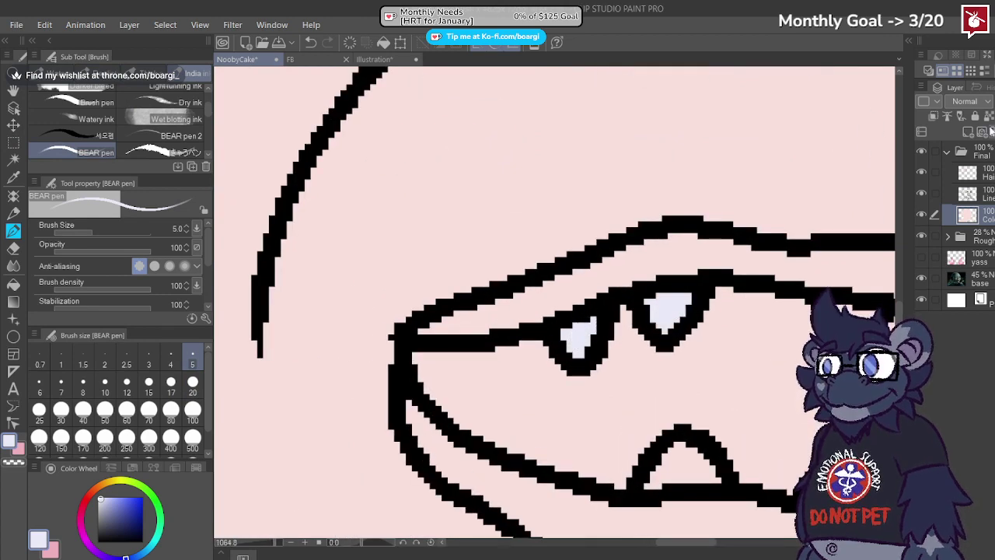
{"action": "scroll", "coordinate": [854, 304], "scroll_direction": "down", "scroll_amount": 1}
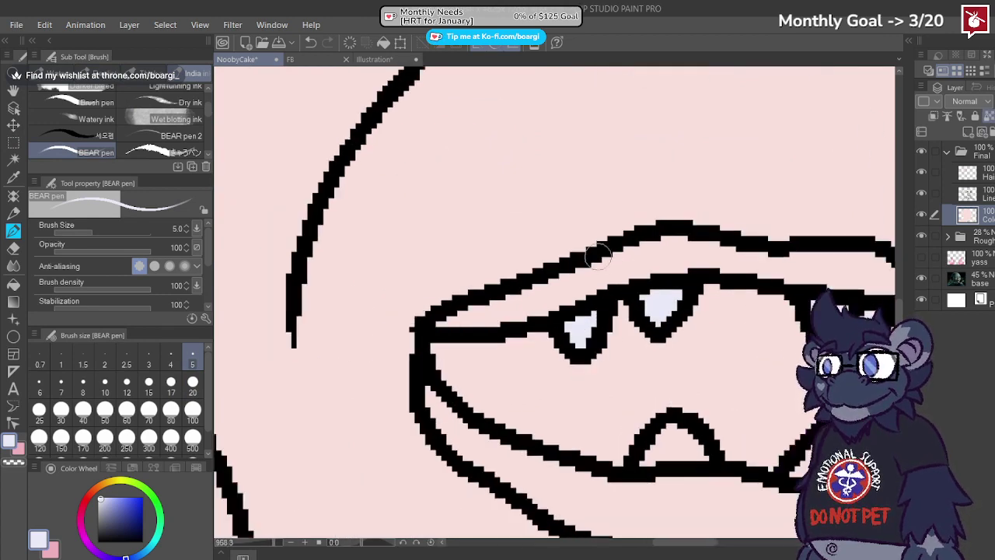
{"action": "left_click_drag", "start_coordinate": [813, 305], "coordinate": [722, 277]}
{"action": "scroll", "coordinate": [722, 278], "scroll_direction": "up", "scroll_amount": 2}
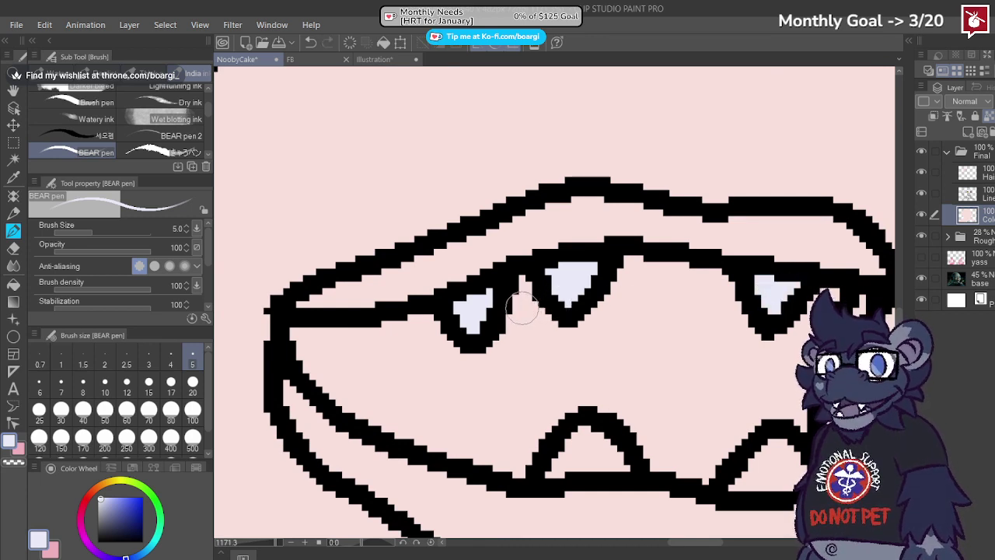
Step: Paint the two lower teeth in the same off-white on the color layer
{"action": "scroll", "coordinate": [463, 209], "scroll_direction": "down", "scroll_amount": 4}
{"action": "scroll", "coordinate": [573, 394], "scroll_direction": "up", "scroll_amount": 7}
{"action": "mouse_move", "coordinate": [481, 380]}
{"action": "left_mouse_down"}
{"action": "mouse_move", "coordinate": [551, 364]}
{"action": "mouse_move", "coordinate": [547, 343]}
{"action": "mouse_move", "coordinate": [506, 337]}
{"action": "left_mouse_up"}
{"action": "mouse_move", "coordinate": [727, 373]}
{"action": "left_mouse_down"}
{"action": "mouse_move", "coordinate": [754, 344]}
{"action": "mouse_move", "coordinate": [784, 348]}
{"action": "mouse_move", "coordinate": [733, 396]}
{"action": "left_mouse_up"}
{"action": "scroll", "coordinate": [651, 311], "scroll_direction": "down", "scroll_amount": 5}
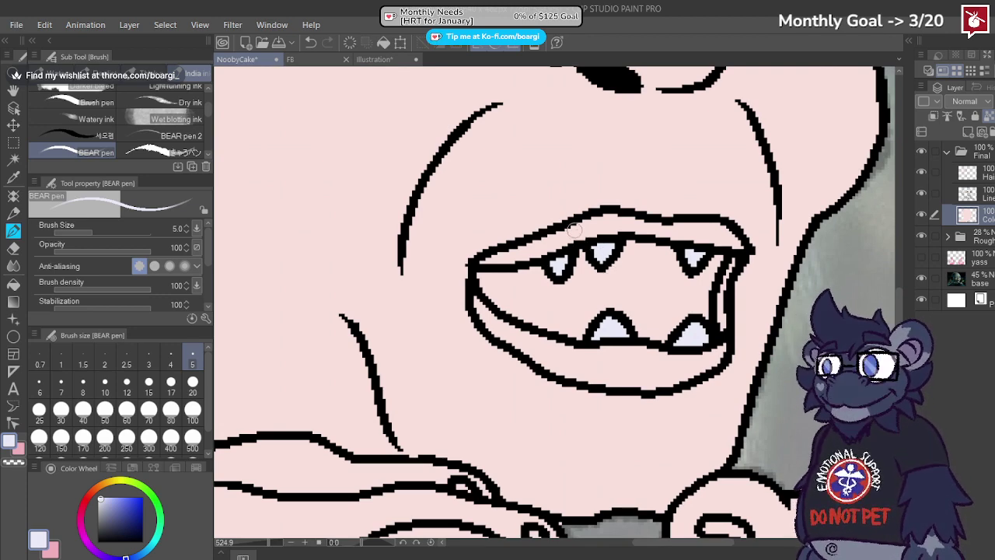
{"action": "left_click", "coordinate": [379, 60]}
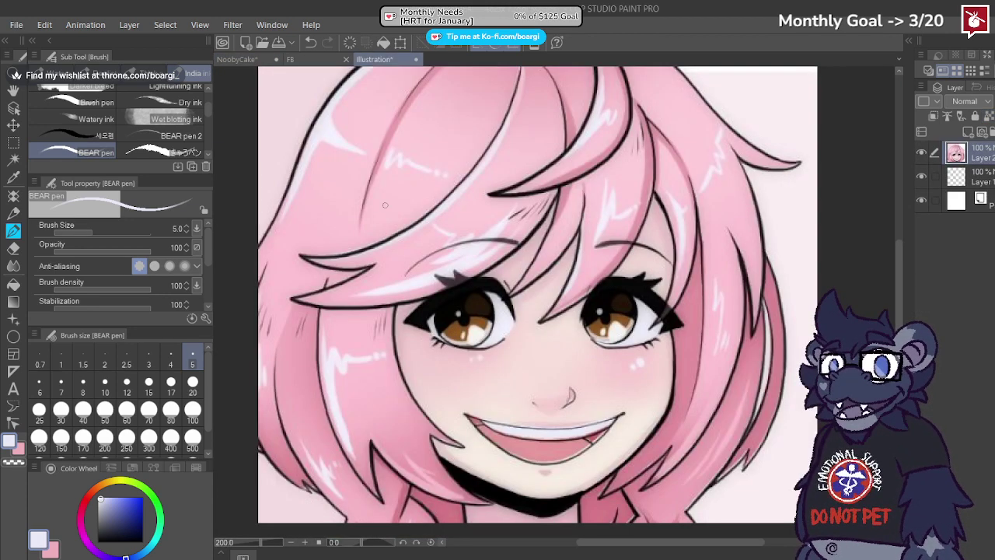
{"action": "scroll", "coordinate": [489, 175], "scroll_direction": "down", "scroll_amount": 2}
{"action": "scroll", "coordinate": [527, 346], "scroll_direction": "up", "scroll_amount": 2}
{"action": "scroll", "coordinate": [527, 351], "scroll_direction": "down", "scroll_amount": 2}
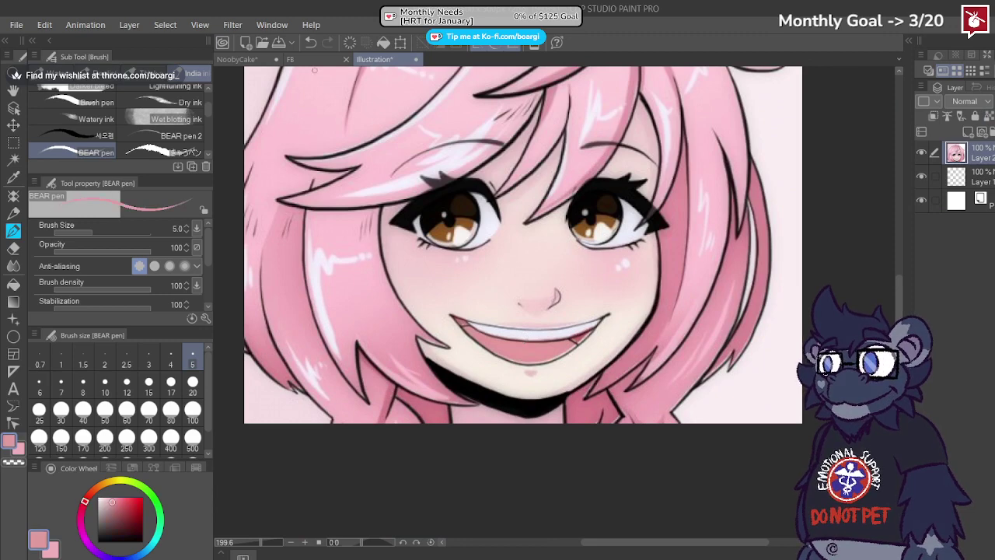
{"action": "left_click", "coordinate": [237, 59]}
{"action": "scroll", "coordinate": [556, 314], "scroll_direction": "up", "scroll_amount": 2}
{"action": "scroll", "coordinate": [556, 314], "scroll_direction": "down", "scroll_amount": 2}
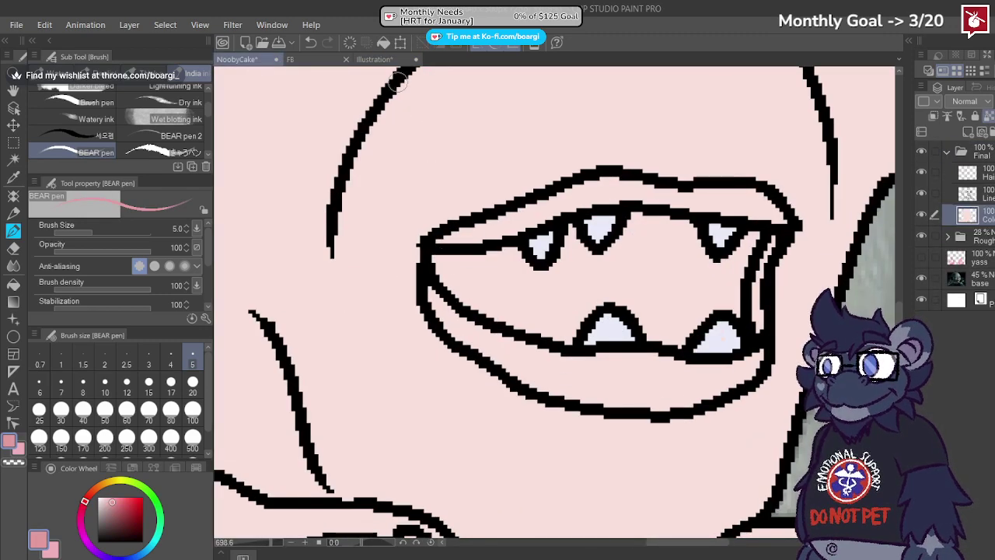
Step: Sample the dark red inside the mouth corner of the pink-haired illustration and return to the Gollum drawing
{"action": "left_click", "coordinate": [410, 60]}
{"action": "scroll", "coordinate": [566, 370], "scroll_direction": "up", "scroll_amount": 2}
{"action": "left_click", "coordinate": [577, 331], "text": "alt"}
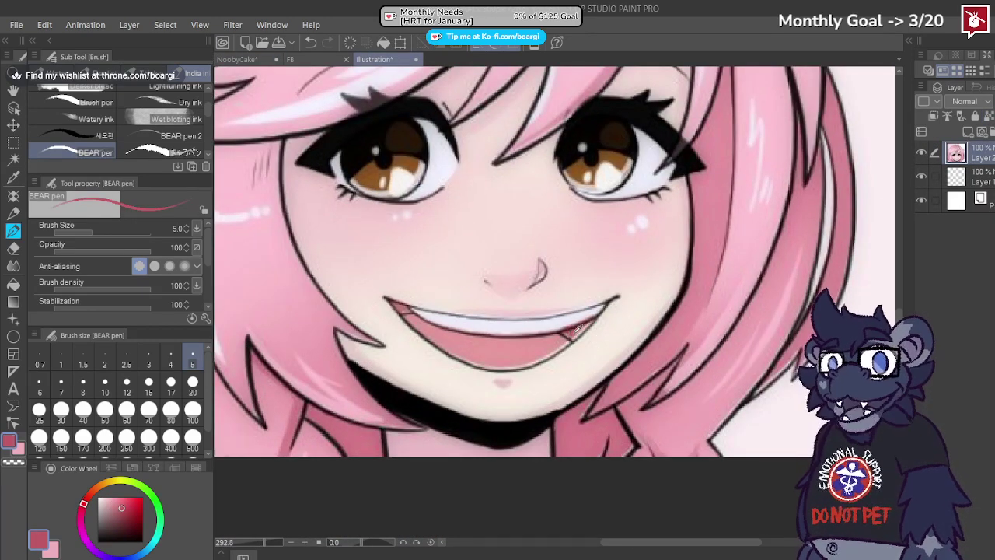
{"action": "left_click", "coordinate": [237, 59]}
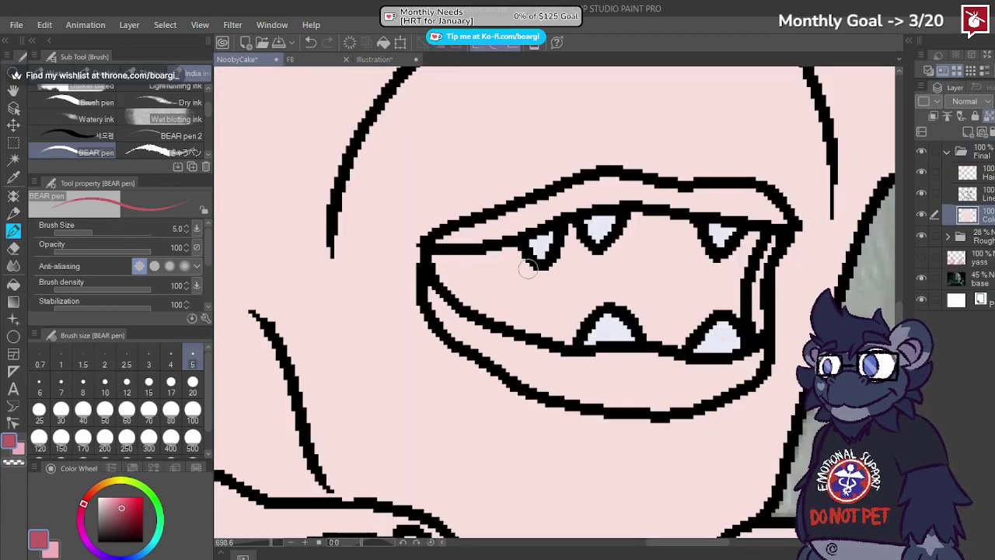
Step: Trace the mouth interior around the teeth in dark red with the BEAR pen, and flood-fill the enclosed area
{"action": "mouse_move", "coordinate": [439, 260]}
{"action": "left_mouse_down"}
{"action": "mouse_move", "coordinate": [512, 251]}
{"action": "mouse_move", "coordinate": [545, 277]}
{"action": "mouse_move", "coordinate": [572, 229]}
{"action": "mouse_move", "coordinate": [585, 256]}
{"action": "mouse_move", "coordinate": [605, 260]}
{"action": "mouse_move", "coordinate": [635, 221]}
{"action": "mouse_move", "coordinate": [650, 219]}
{"action": "mouse_move", "coordinate": [684, 227]}
{"action": "mouse_move", "coordinate": [710, 262]}
{"action": "mouse_move", "coordinate": [755, 236]}
{"action": "mouse_move", "coordinate": [735, 310]}
{"action": "left_mouse_up"}
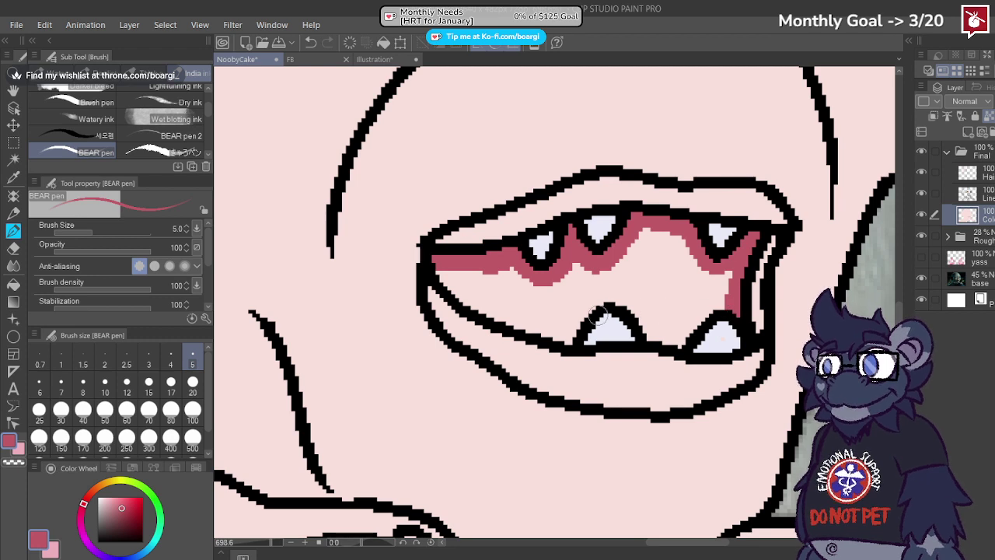
{"action": "mouse_move", "coordinate": [434, 265]}
{"action": "left_mouse_down"}
{"action": "mouse_move", "coordinate": [486, 310]}
{"action": "mouse_move", "coordinate": [548, 330]}
{"action": "mouse_move", "coordinate": [590, 305]}
{"action": "mouse_move", "coordinate": [645, 322]}
{"action": "mouse_move", "coordinate": [672, 346]}
{"action": "mouse_move", "coordinate": [723, 310]}
{"action": "mouse_move", "coordinate": [727, 273]}
{"action": "mouse_move", "coordinate": [703, 272]}
{"action": "left_mouse_up"}
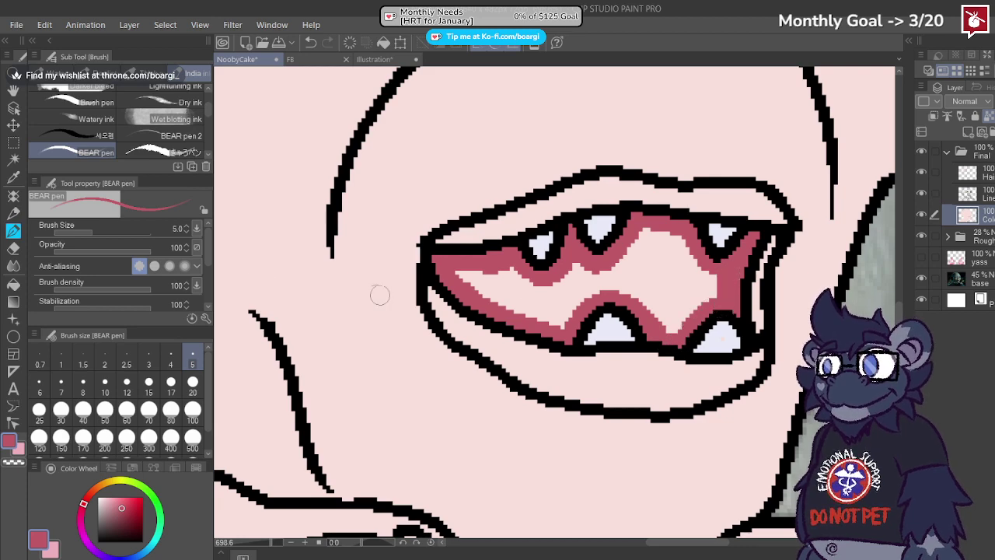
{"action": "left_click", "coordinate": [13, 284]}
{"action": "left_click", "coordinate": [549, 286]}
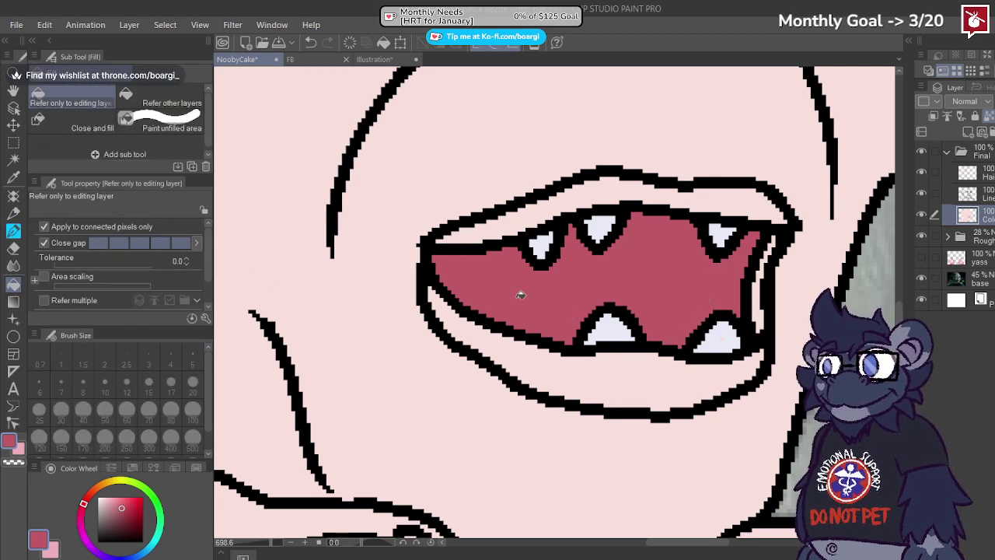
Step: Sample the shaded pink of the neck in the pink-haired illustration and return to the Gollum drawing
{"action": "scroll", "coordinate": [509, 310], "scroll_direction": "down", "scroll_amount": 5}
{"action": "scroll", "coordinate": [519, 318], "scroll_direction": "up", "scroll_amount": 3}
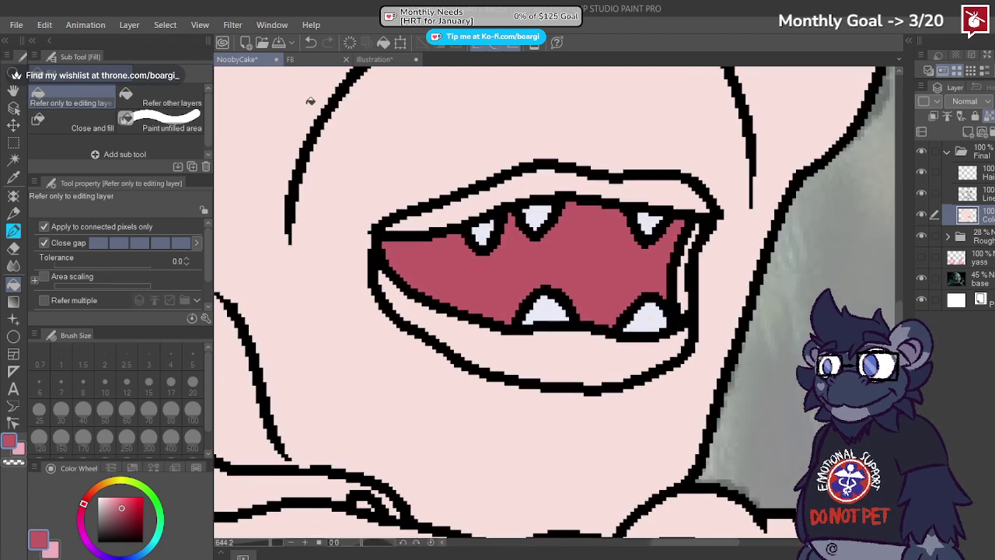
{"action": "left_click", "coordinate": [381, 60]}
{"action": "scroll", "coordinate": [481, 267], "scroll_direction": "down", "scroll_amount": 5}
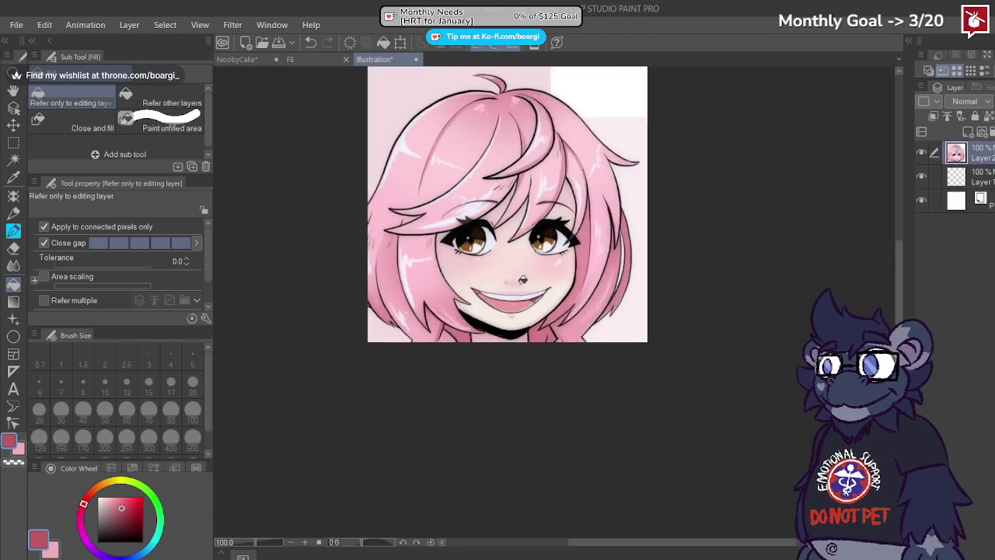
{"action": "scroll", "coordinate": [428, 253], "scroll_direction": "up", "scroll_amount": 3}
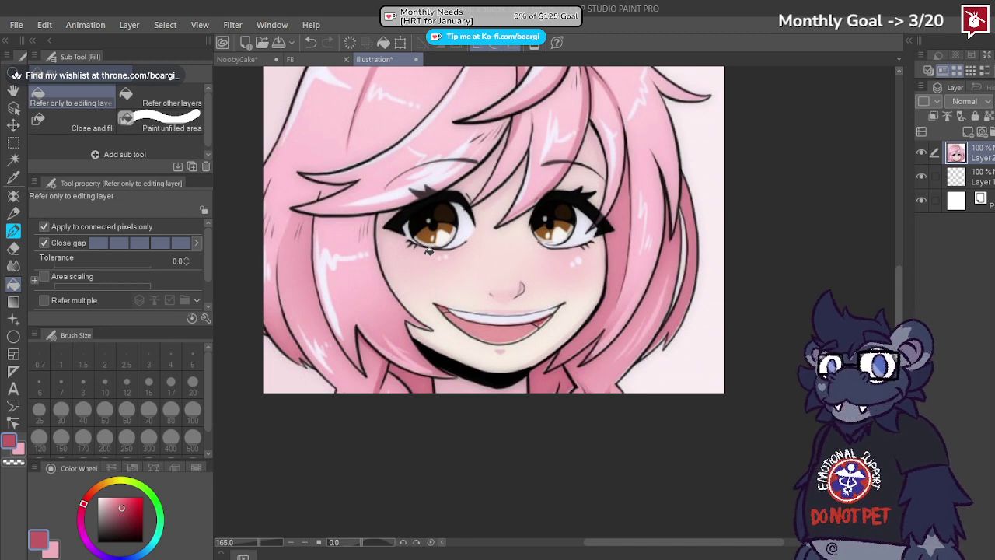
{"action": "left_click", "coordinate": [453, 389], "text": "alt"}
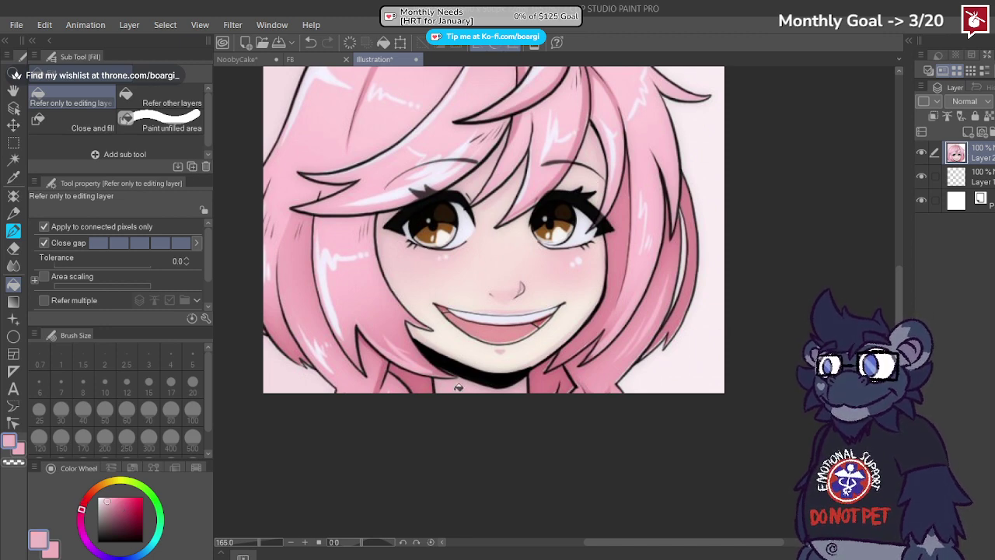
{"action": "left_click", "coordinate": [237, 59]}
Step: Paint a thin pink shadow along the jaw crease beside the mouth with the BEAR pen, trimming the excess with skin tone
{"action": "scroll", "coordinate": [497, 268], "scroll_direction": "down", "scroll_amount": 5}
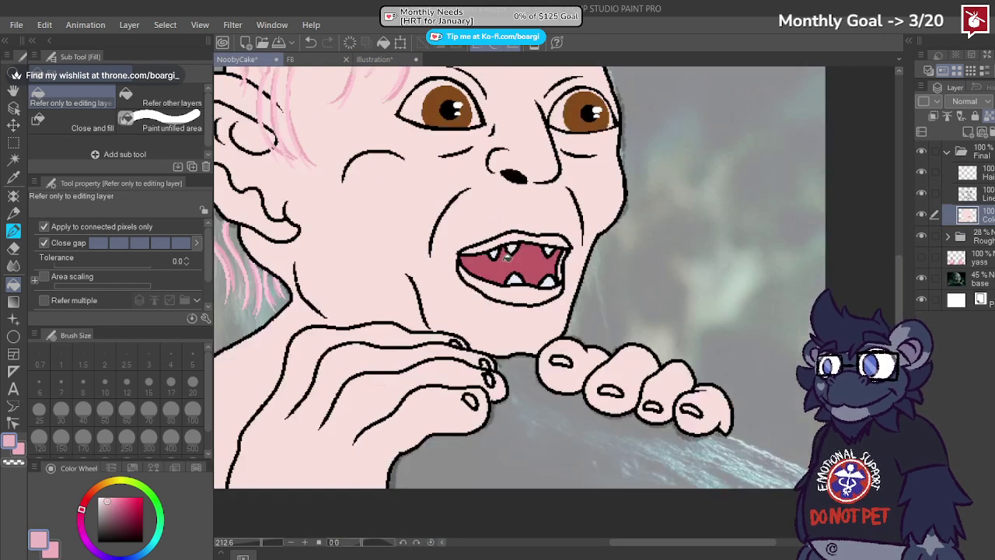
{"action": "scroll", "coordinate": [366, 241], "scroll_direction": "up", "scroll_amount": 4}
{"action": "scroll", "coordinate": [464, 303], "scroll_direction": "down", "scroll_amount": 1}
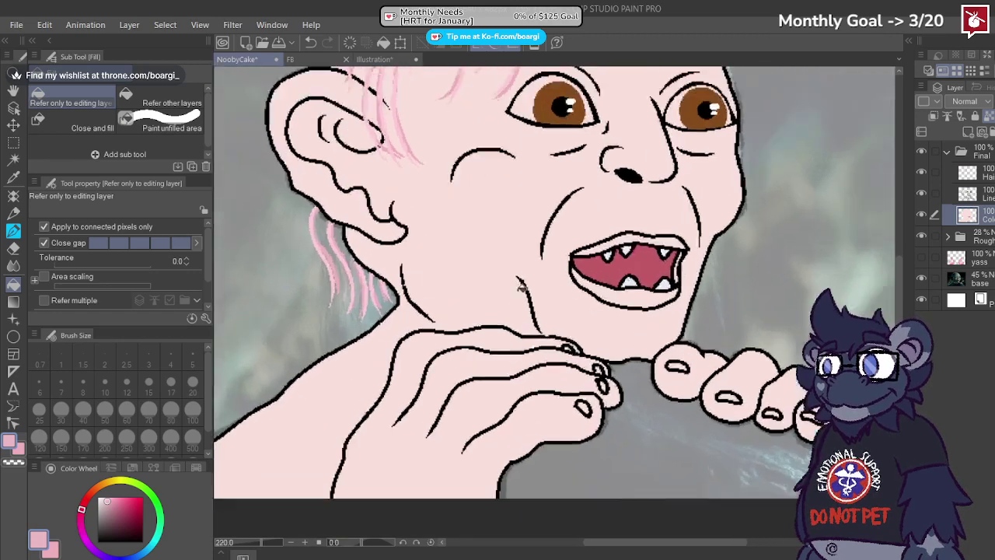
{"action": "scroll", "coordinate": [531, 282], "scroll_direction": "up", "scroll_amount": 2}
{"action": "left_click", "coordinate": [13, 231]}
{"action": "scroll", "coordinate": [505, 302], "scroll_direction": "up", "scroll_amount": 1}
{"action": "scroll", "coordinate": [504, 301], "scroll_direction": "up", "scroll_amount": 2}
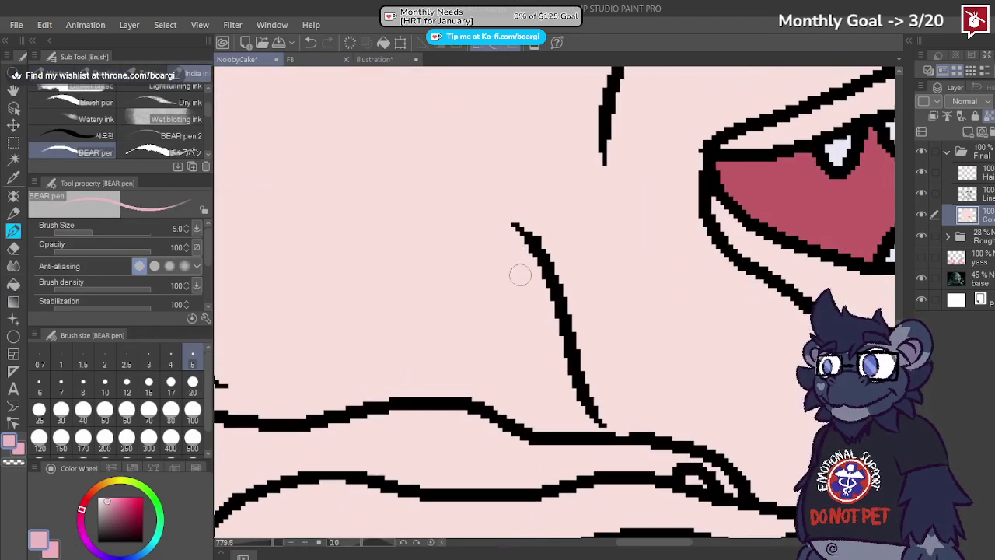
{"action": "mouse_move", "coordinate": [513, 228]}
{"action": "left_mouse_down"}
{"action": "mouse_move", "coordinate": [561, 311]}
{"action": "mouse_move", "coordinate": [576, 394]}
{"action": "mouse_move", "coordinate": [602, 423]}
{"action": "left_mouse_up"}
{"action": "key", "text": "ctrl+z"}
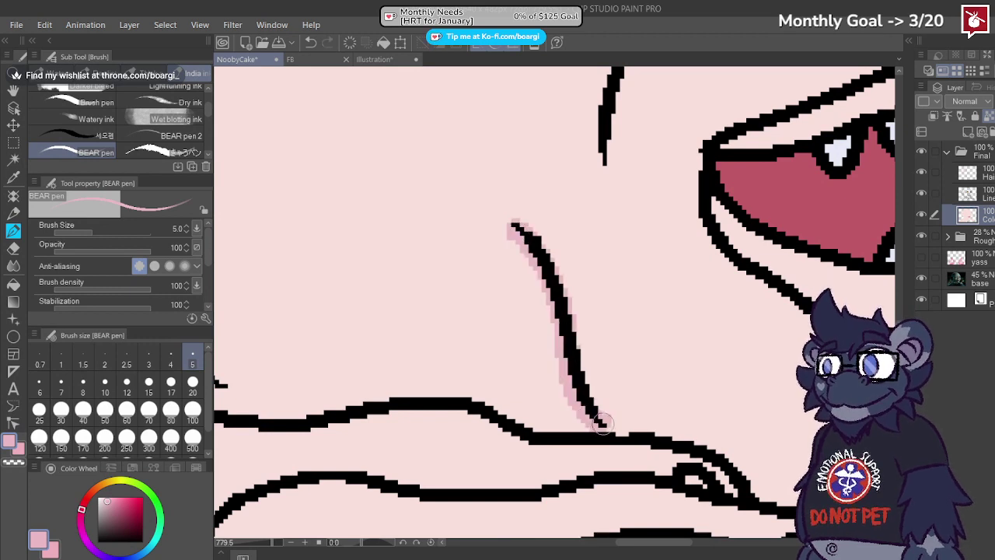
{"action": "left_click", "coordinate": [598, 323], "text": "alt"}
{"action": "mouse_move", "coordinate": [508, 208]}
{"action": "left_mouse_down"}
{"action": "mouse_move", "coordinate": [550, 249]}
{"action": "mouse_move", "coordinate": [617, 425]}
{"action": "left_mouse_up"}
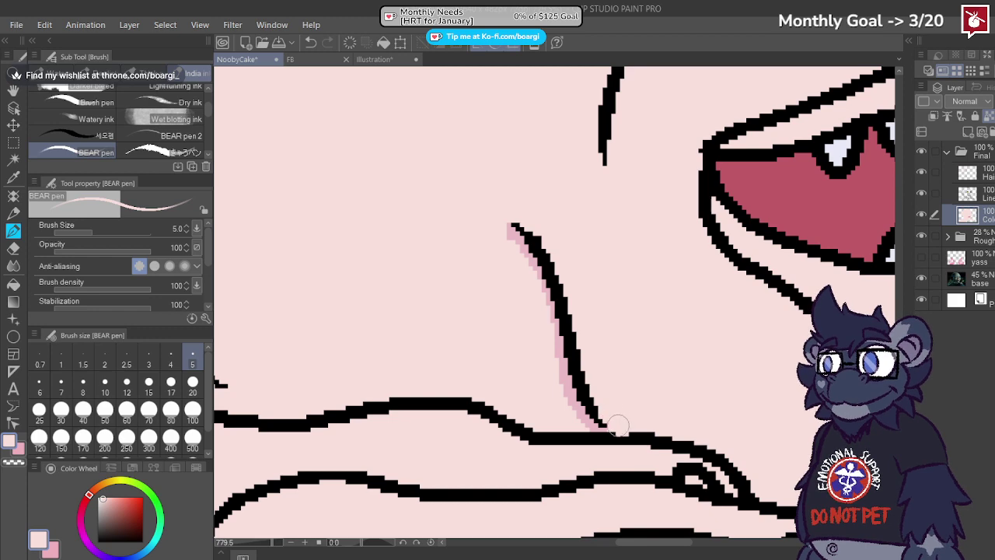
Step: Paint the upper and lower lips in the shadow pink, and cover the spill below the lower lip with skin tone
{"action": "left_click", "coordinate": [566, 379], "text": "alt"}
{"action": "scroll", "coordinate": [564, 374], "scroll_direction": "down", "scroll_amount": 3}
{"action": "scroll", "coordinate": [614, 348], "scroll_direction": "up", "scroll_amount": 1}
{"action": "scroll", "coordinate": [620, 351], "scroll_direction": "up", "scroll_amount": 2}
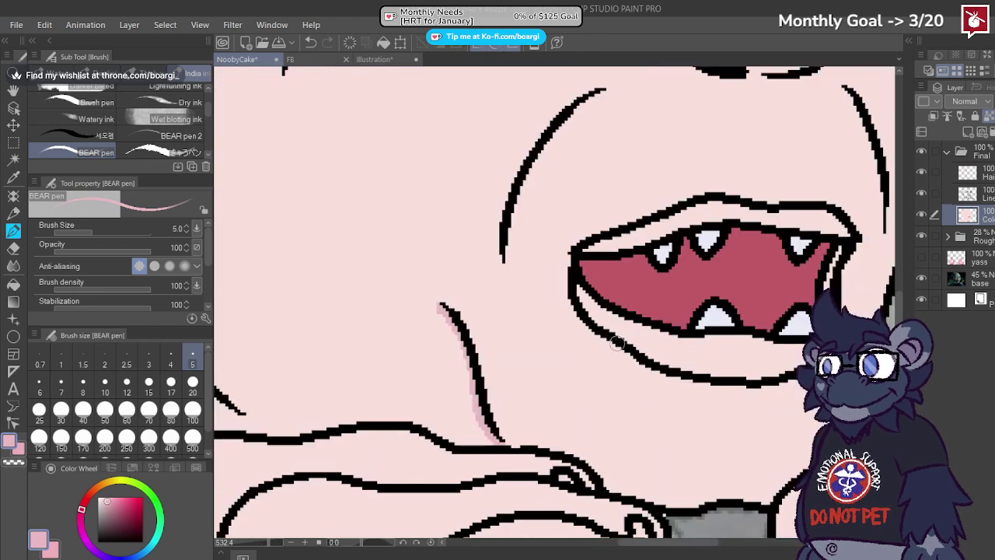
{"action": "scroll", "coordinate": [594, 336], "scroll_direction": "down", "scroll_amount": 2}
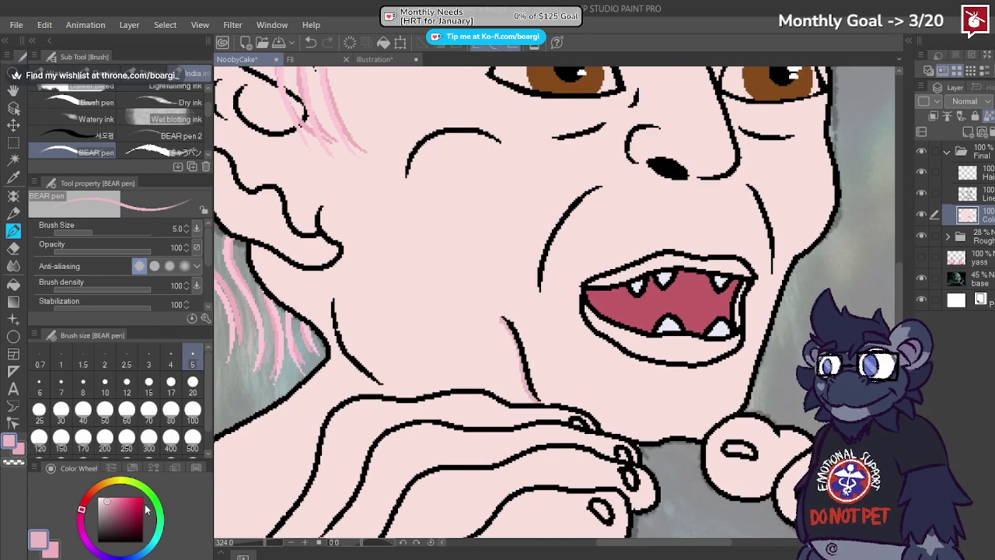
{"action": "scroll", "coordinate": [654, 292], "scroll_direction": "up", "scroll_amount": 4}
{"action": "mouse_move", "coordinate": [522, 279]}
{"action": "left_mouse_down"}
{"action": "mouse_move", "coordinate": [581, 273]}
{"action": "mouse_move", "coordinate": [566, 277]}
{"action": "mouse_move", "coordinate": [680, 228]}
{"action": "mouse_move", "coordinate": [650, 243]}
{"action": "mouse_move", "coordinate": [693, 235]}
{"action": "mouse_move", "coordinate": [655, 242]}
{"action": "mouse_move", "coordinate": [645, 232]}
{"action": "mouse_move", "coordinate": [731, 231]}
{"action": "mouse_move", "coordinate": [756, 240]}
{"action": "mouse_move", "coordinate": [694, 239]}
{"action": "mouse_move", "coordinate": [840, 258]}
{"action": "mouse_move", "coordinate": [760, 237]}
{"action": "left_mouse_up"}
{"action": "mouse_move", "coordinate": [519, 360]}
{"action": "left_mouse_down"}
{"action": "mouse_move", "coordinate": [565, 386]}
{"action": "mouse_move", "coordinate": [544, 371]}
{"action": "mouse_move", "coordinate": [651, 429]}
{"action": "mouse_move", "coordinate": [581, 380]}
{"action": "mouse_move", "coordinate": [754, 390]}
{"action": "mouse_move", "coordinate": [665, 408]}
{"action": "mouse_move", "coordinate": [784, 400]}
{"action": "mouse_move", "coordinate": [602, 391]}
{"action": "mouse_move", "coordinate": [685, 422]}
{"action": "mouse_move", "coordinate": [641, 416]}
{"action": "left_mouse_up"}
{"action": "left_click", "coordinate": [628, 441], "text": "alt"}
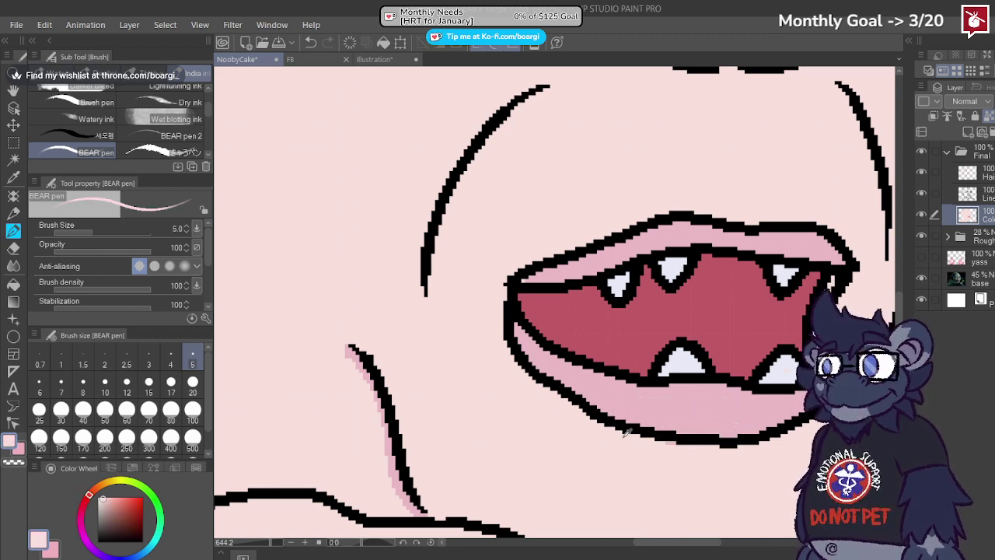
{"action": "left_click_drag", "start_coordinate": [711, 455], "coordinate": [652, 440]}
Step: Shade the inner side of the smile line nearer the ear in pink, thinning the shadow with skin tone
{"action": "left_click", "coordinate": [652, 408], "text": "alt"}
{"action": "scroll", "coordinate": [653, 409], "scroll_direction": "down", "scroll_amount": 3}
{"action": "scroll", "coordinate": [539, 284], "scroll_direction": "up", "scroll_amount": 4}
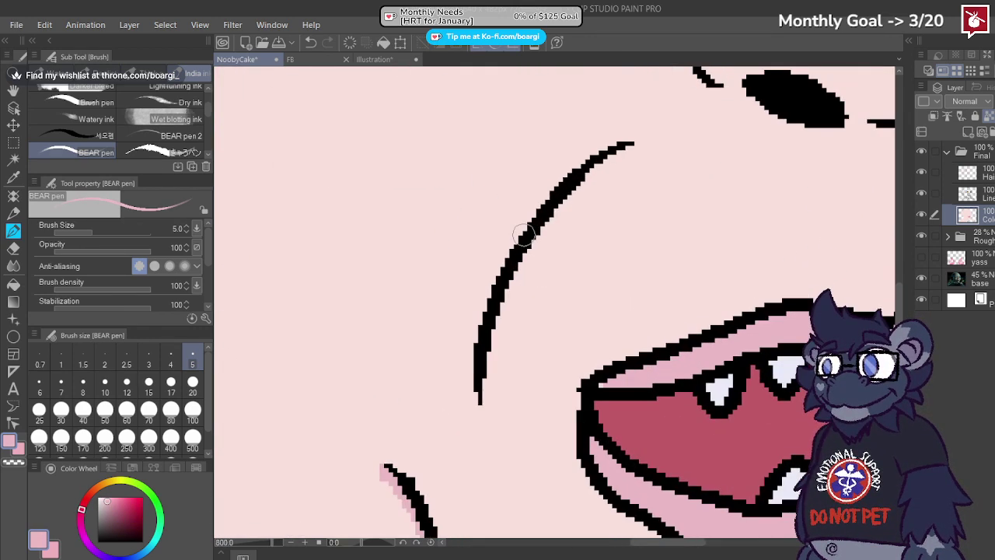
{"action": "left_click_drag", "start_coordinate": [484, 402], "coordinate": [505, 299]}
{"action": "key", "text": "ctrl+z"}
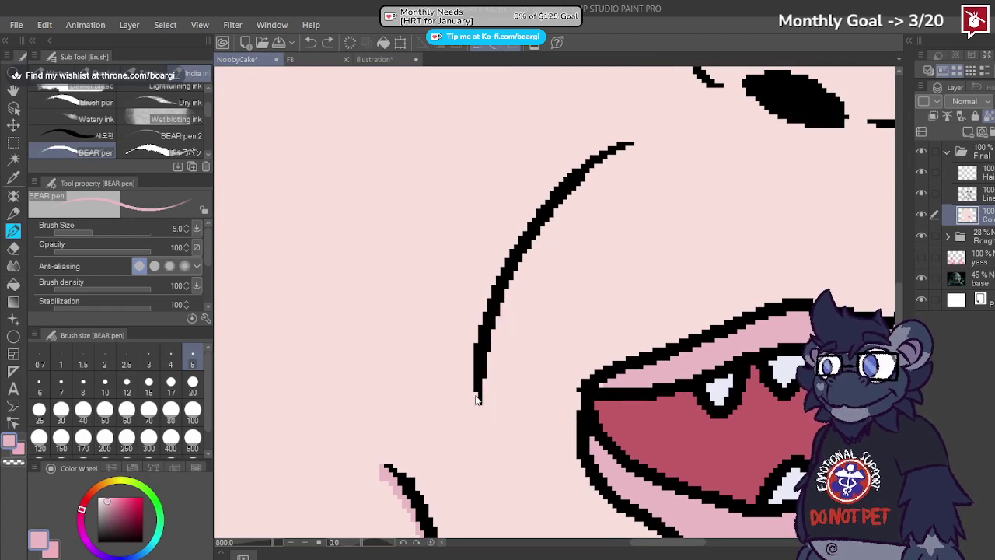
{"action": "mouse_move", "coordinate": [478, 406]}
{"action": "left_mouse_down"}
{"action": "mouse_move", "coordinate": [513, 285]}
{"action": "mouse_move", "coordinate": [550, 211]}
{"action": "mouse_move", "coordinate": [627, 143]}
{"action": "left_mouse_up"}
{"action": "left_click", "coordinate": [618, 144], "text": "alt"}
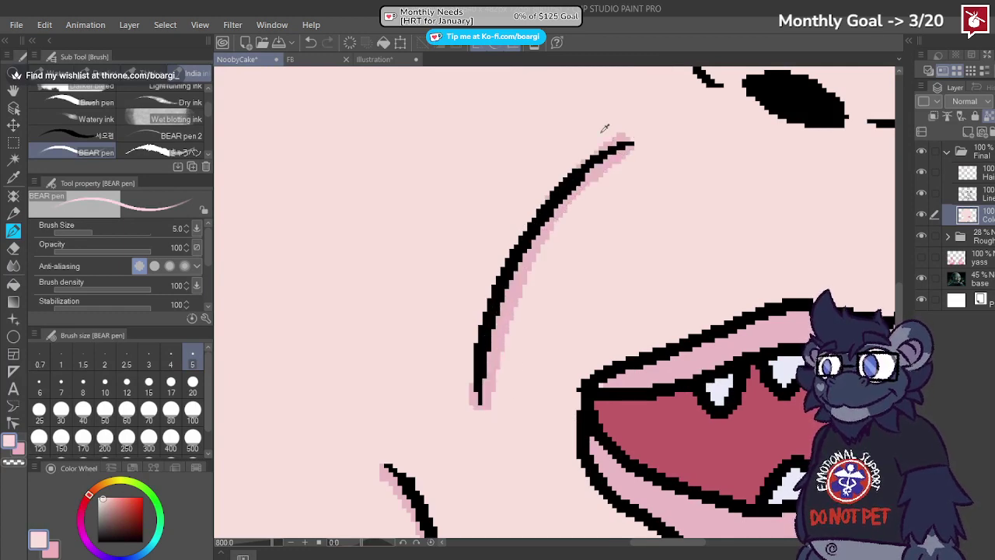
{"action": "mouse_move", "coordinate": [465, 375]}
{"action": "left_mouse_down"}
{"action": "mouse_move", "coordinate": [482, 414]}
{"action": "mouse_move", "coordinate": [499, 364]}
{"action": "left_mouse_up"}
{"action": "mouse_move", "coordinate": [573, 226]}
{"action": "left_mouse_down"}
{"action": "mouse_move", "coordinate": [673, 122]}
{"action": "mouse_move", "coordinate": [547, 176]}
{"action": "mouse_move", "coordinate": [534, 199]}
{"action": "left_mouse_up"}
{"action": "scroll", "coordinate": [417, 237], "scroll_direction": "down", "scroll_amount": 4}
{"action": "scroll", "coordinate": [448, 279], "scroll_direction": "up", "scroll_amount": 3}
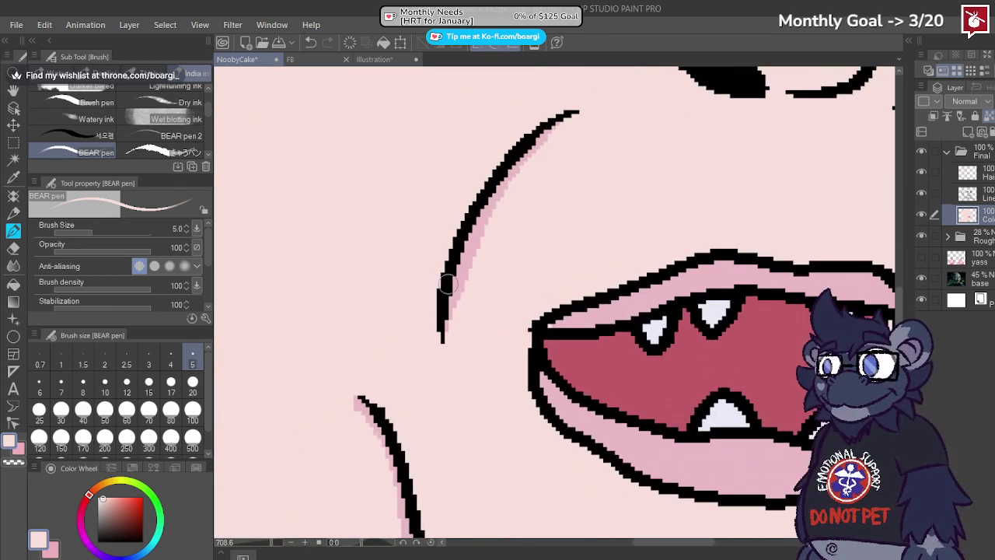
{"action": "left_click_drag", "start_coordinate": [465, 319], "coordinate": [471, 277]}
{"action": "left_click_drag", "start_coordinate": [531, 174], "coordinate": [467, 273]}
{"action": "scroll", "coordinate": [455, 353], "scroll_direction": "down", "scroll_amount": 4}
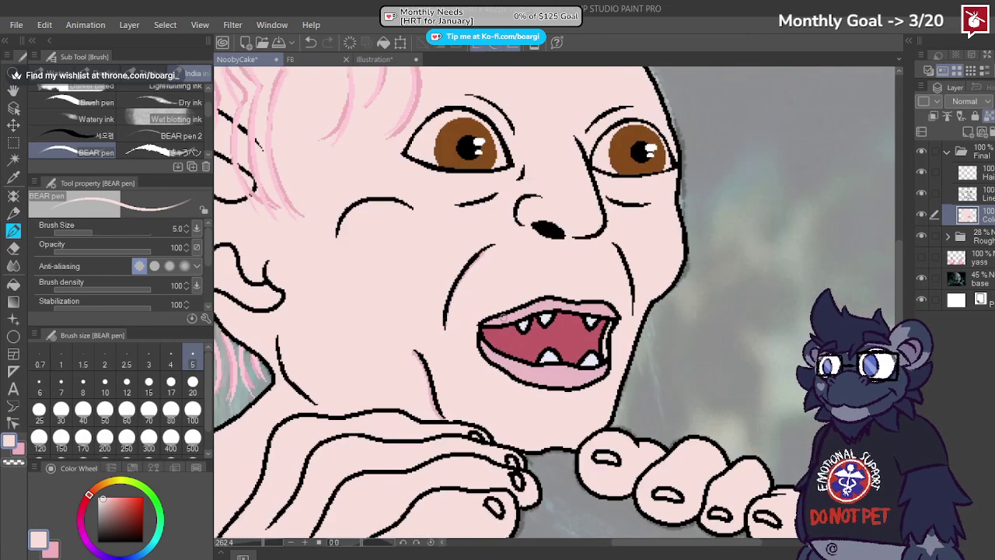
Step: Shade the inner side of the smile line on the far cheek in pink, thinning the shadow with skin tone
{"action": "scroll", "coordinate": [493, 309], "scroll_direction": "down", "scroll_amount": 3}
{"action": "scroll", "coordinate": [499, 303], "scroll_direction": "up", "scroll_amount": 5}
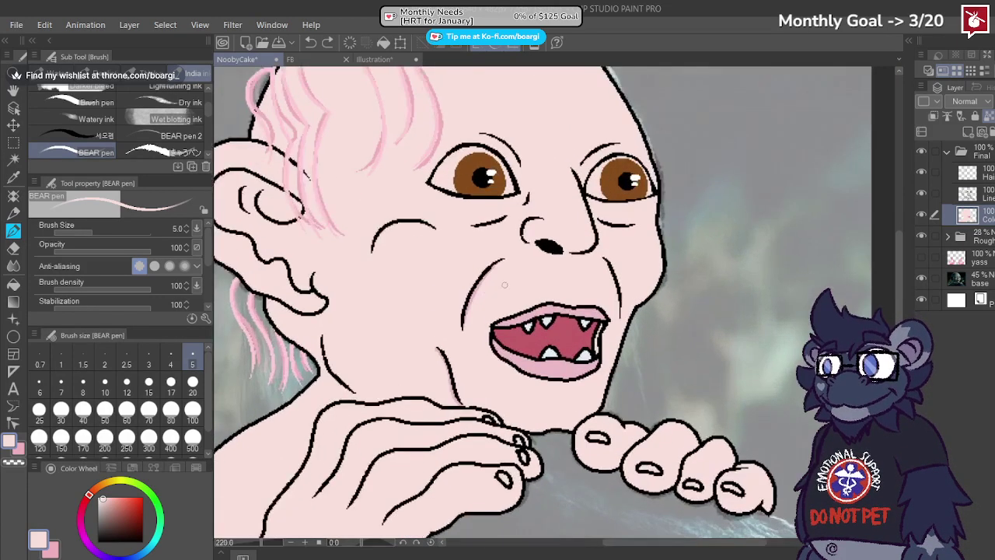
{"action": "scroll", "coordinate": [593, 371], "scroll_direction": "up", "scroll_amount": 2}
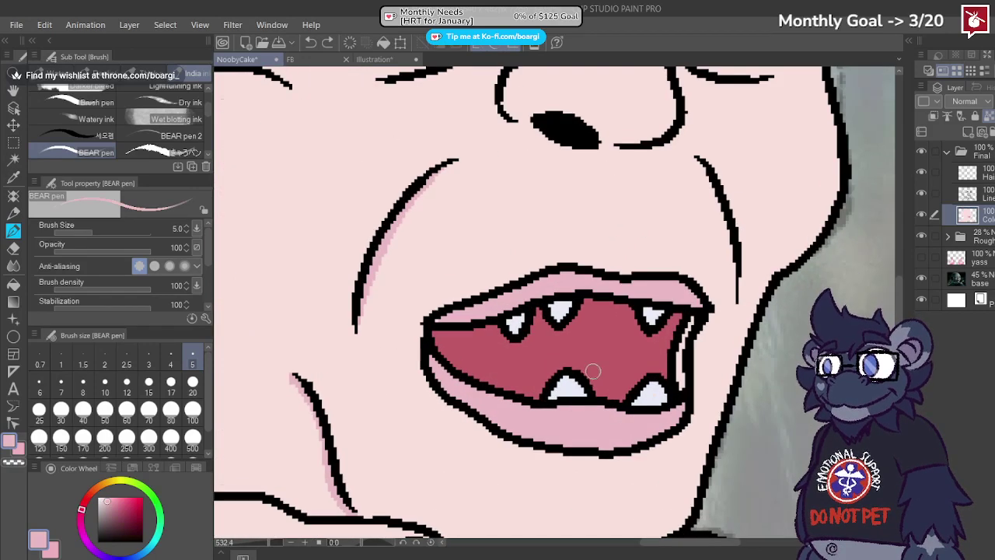
{"action": "scroll", "coordinate": [668, 253], "scroll_direction": "up", "scroll_amount": 1}
{"action": "mouse_move", "coordinate": [663, 196]}
{"action": "left_mouse_down"}
{"action": "mouse_move", "coordinate": [690, 267]}
{"action": "mouse_move", "coordinate": [692, 234]}
{"action": "mouse_move", "coordinate": [708, 278]}
{"action": "mouse_move", "coordinate": [717, 373]}
{"action": "mouse_move", "coordinate": [734, 316]}
{"action": "mouse_move", "coordinate": [729, 306]}
{"action": "mouse_move", "coordinate": [737, 359]}
{"action": "mouse_move", "coordinate": [727, 390]}
{"action": "mouse_move", "coordinate": [728, 287]}
{"action": "mouse_move", "coordinate": [706, 223]}
{"action": "left_mouse_up"}
{"action": "key", "text": "ctrl+z"}
{"action": "key", "text": "ctrl+z"}
{"action": "left_click", "coordinate": [733, 307], "text": "alt"}
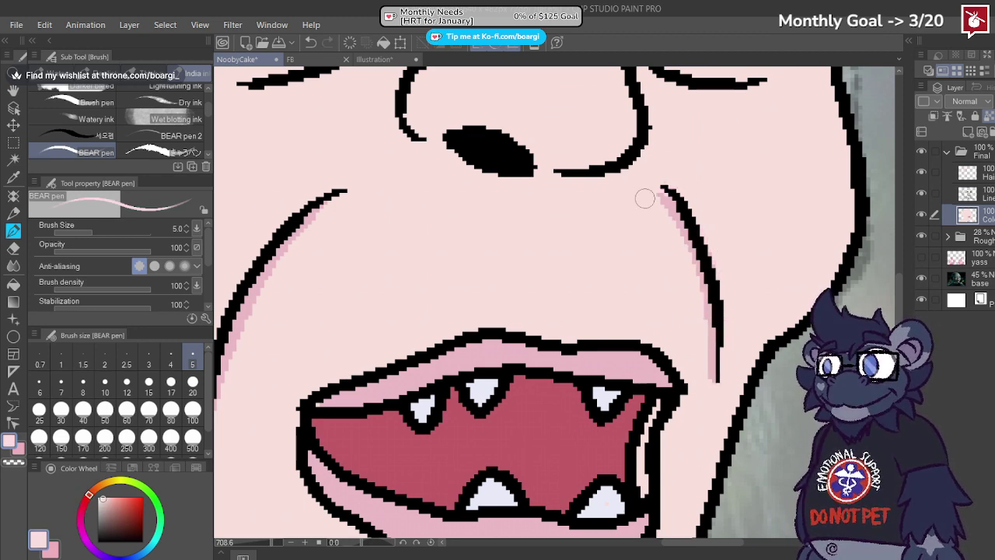
{"action": "mouse_move", "coordinate": [659, 190]}
{"action": "left_mouse_down"}
{"action": "mouse_move", "coordinate": [667, 222]}
{"action": "mouse_move", "coordinate": [692, 292]}
{"action": "mouse_move", "coordinate": [706, 424]}
{"action": "left_mouse_up"}
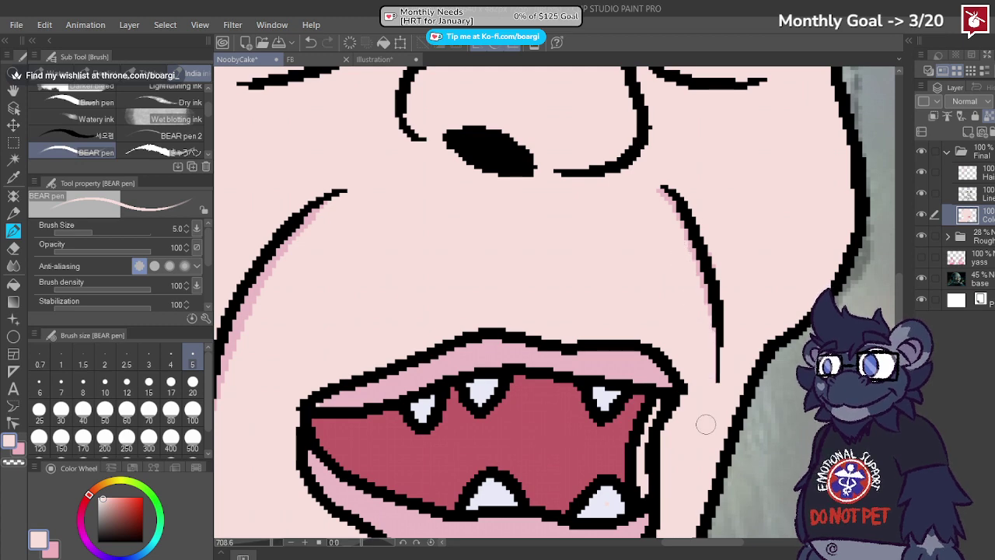
Step: Paint a pink shadow around the outer curve of the near nostril wing with the BEAR pen
{"action": "scroll", "coordinate": [727, 291], "scroll_direction": "down", "scroll_amount": 5}
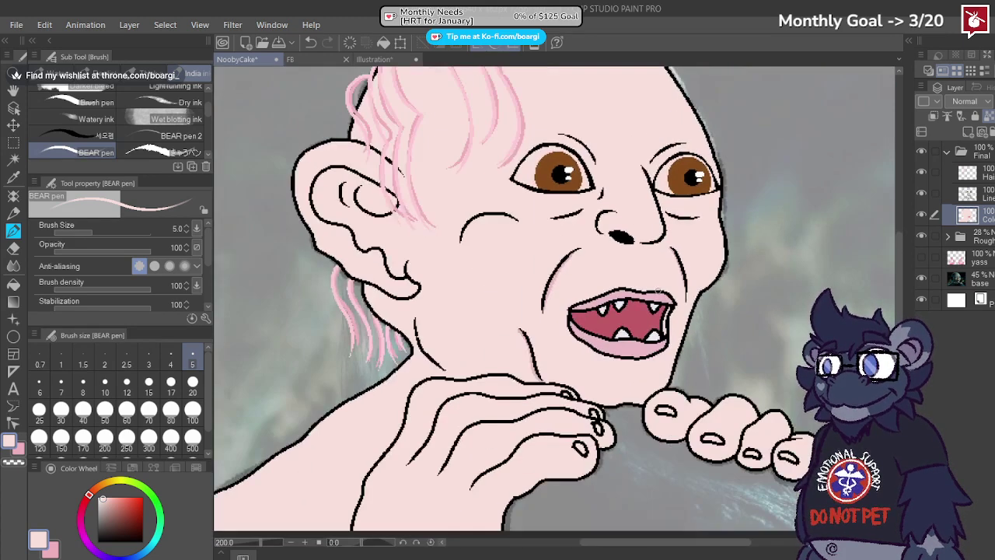
{"action": "scroll", "coordinate": [660, 294], "scroll_direction": "down", "scroll_amount": 3}
{"action": "scroll", "coordinate": [552, 189], "scroll_direction": "up", "scroll_amount": 4}
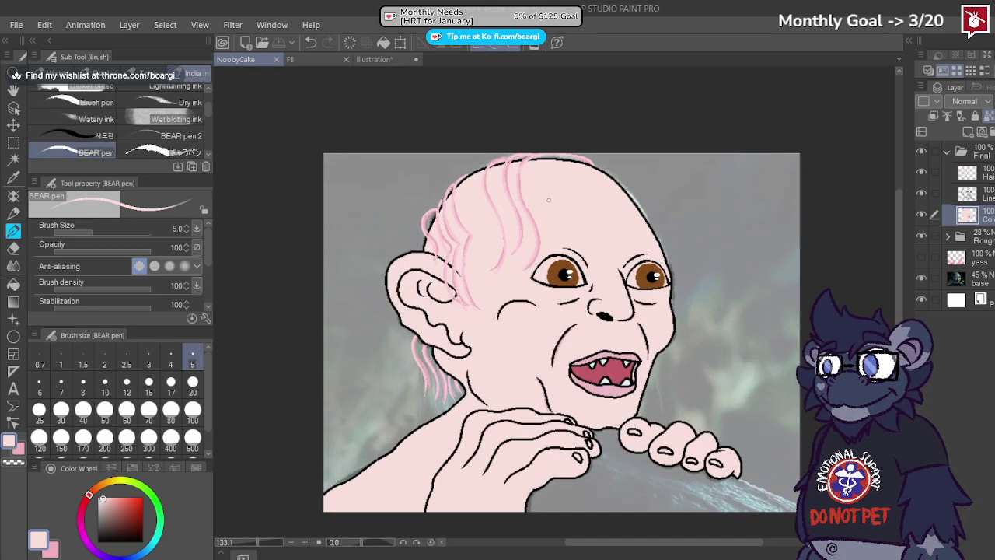
{"action": "scroll", "coordinate": [606, 247], "scroll_direction": "up", "scroll_amount": 3}
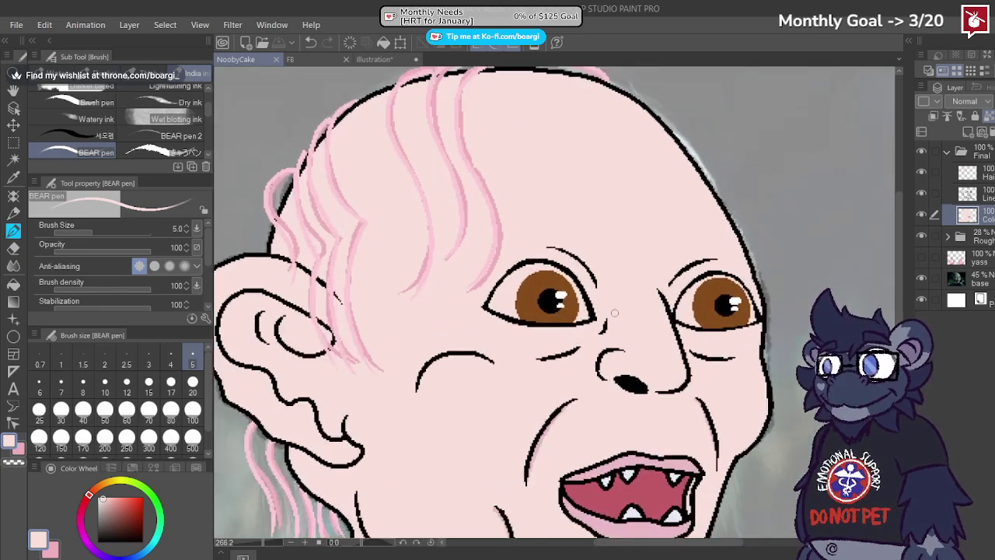
{"action": "scroll", "coordinate": [333, 305], "scroll_direction": "down", "scroll_amount": 1}
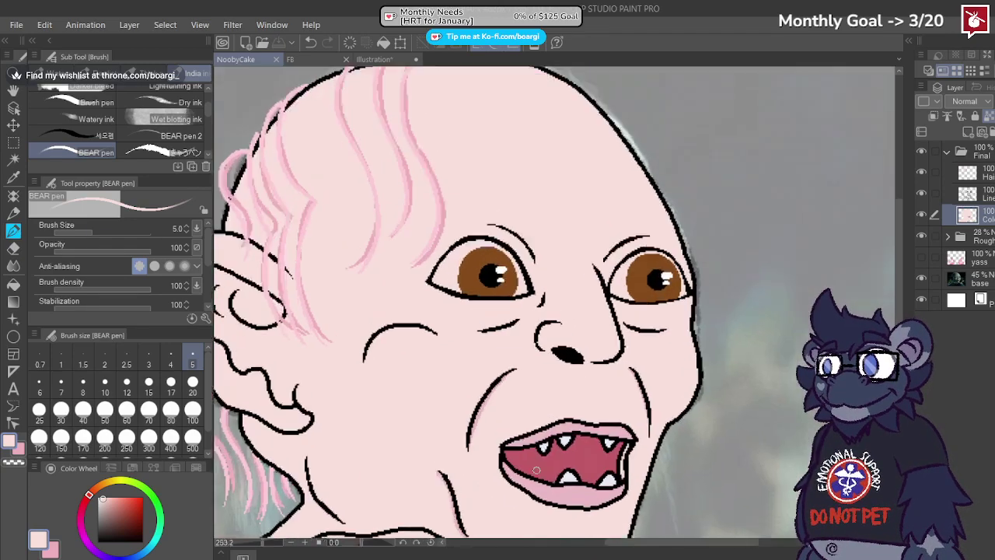
{"action": "scroll", "coordinate": [563, 263], "scroll_direction": "up", "scroll_amount": 1}
{"action": "scroll", "coordinate": [563, 262], "scroll_direction": "up", "scroll_amount": 2}
{"action": "scroll", "coordinate": [563, 262], "scroll_direction": "up", "scroll_amount": 1}
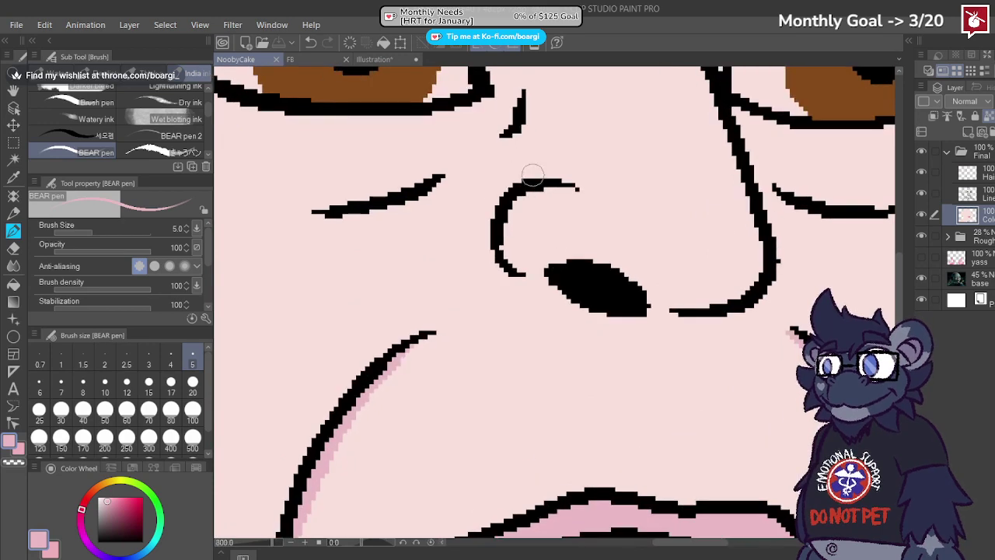
{"action": "mouse_move", "coordinate": [564, 168]}
{"action": "left_mouse_down"}
{"action": "mouse_move", "coordinate": [504, 185]}
{"action": "mouse_move", "coordinate": [484, 216]}
{"action": "mouse_move", "coordinate": [485, 253]}
{"action": "mouse_move", "coordinate": [503, 276]}
{"action": "left_mouse_up"}
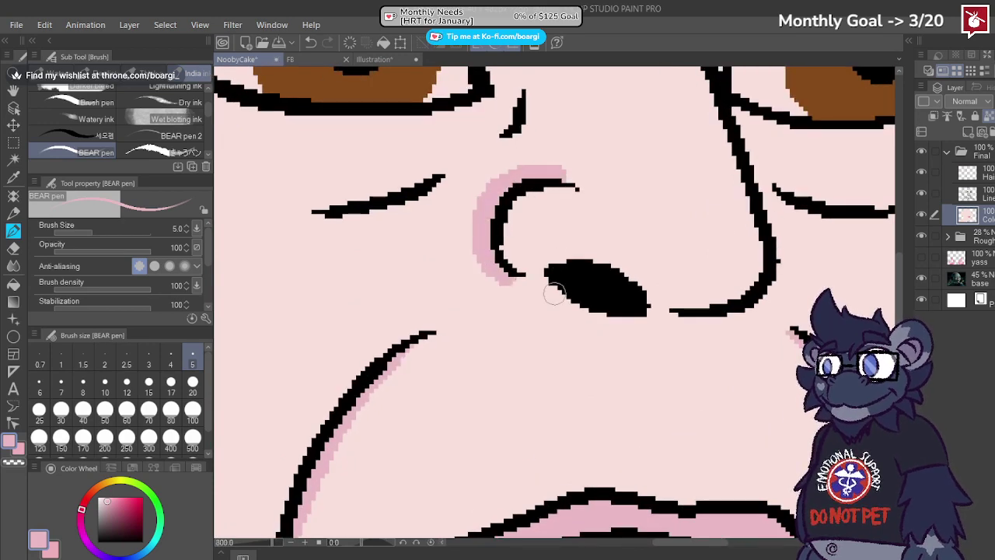
{"action": "scroll", "coordinate": [763, 173], "scroll_direction": "down", "scroll_amount": 4}
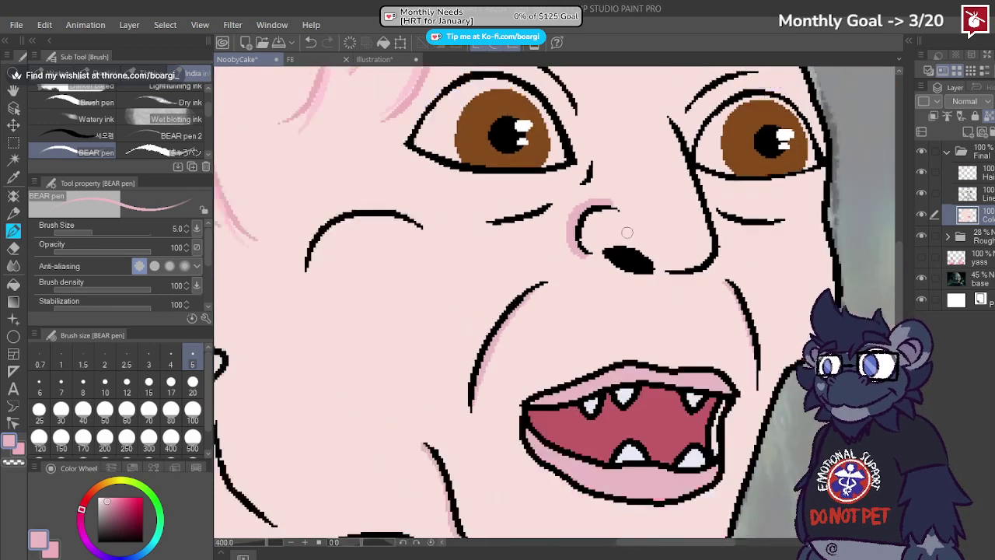
Step: Shade the far side of the nose bridge in pink down to the tip, trimming the excess with skin tone
{"action": "scroll", "coordinate": [675, 199], "scroll_direction": "up", "scroll_amount": 2}
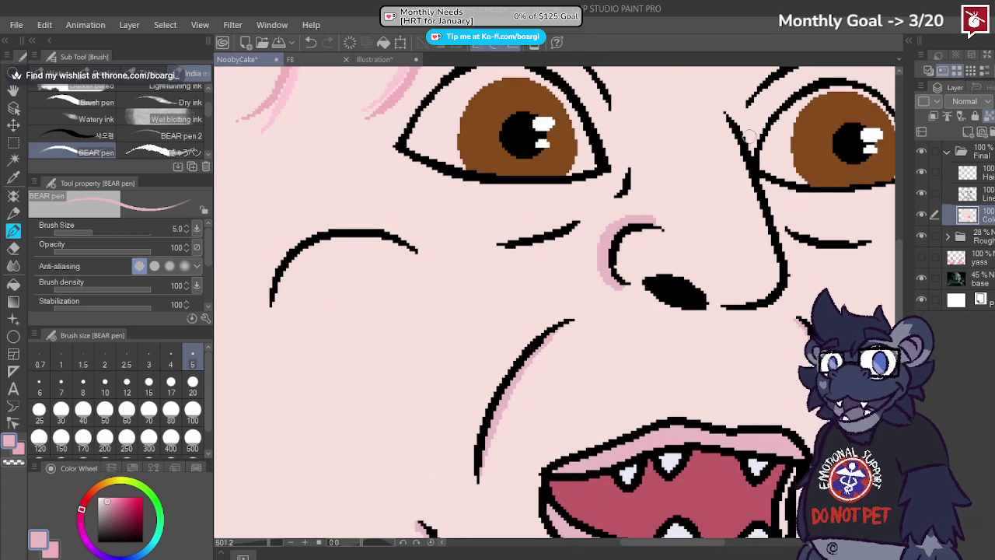
{"action": "left_click_drag", "start_coordinate": [731, 115], "coordinate": [792, 281]}
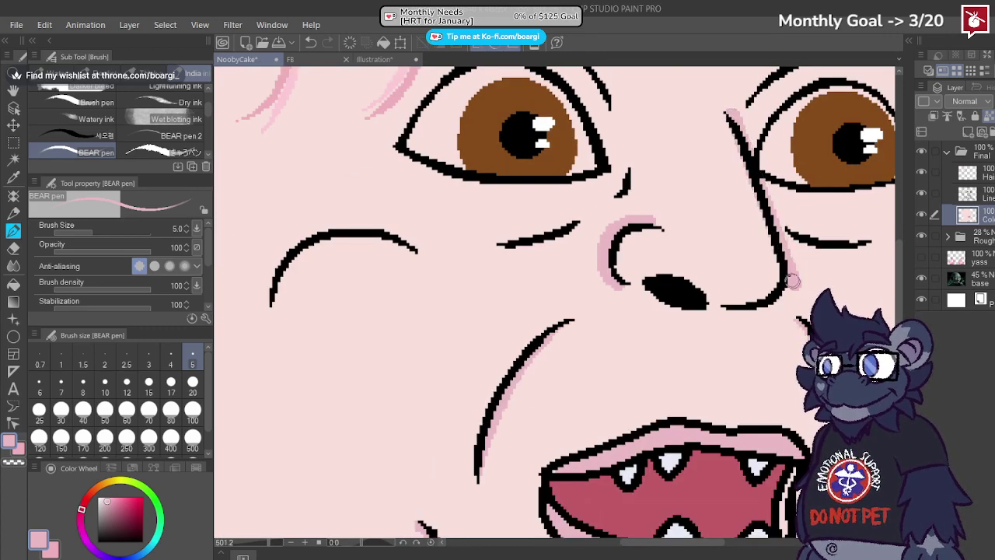
{"action": "left_click", "coordinate": [792, 296], "text": "alt"}
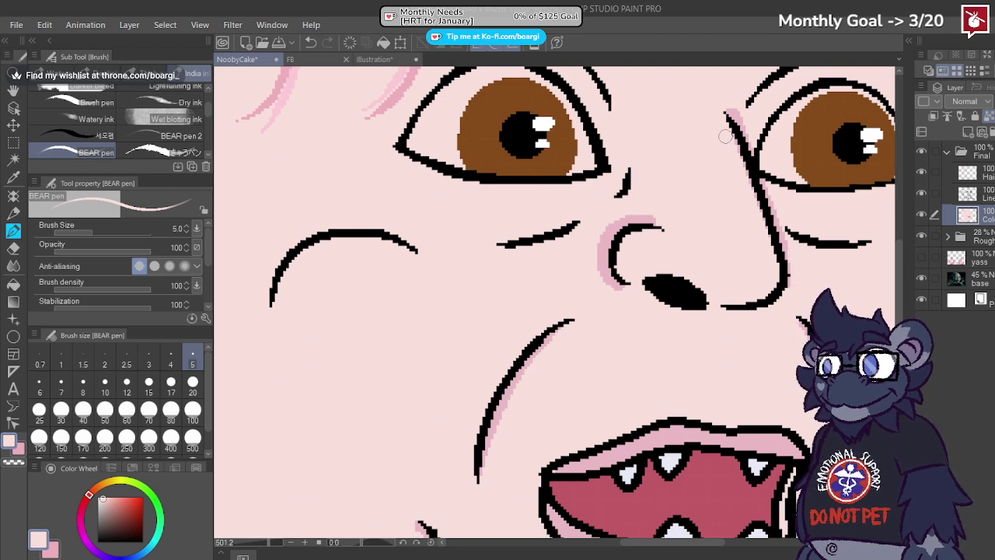
{"action": "left_click_drag", "start_coordinate": [757, 138], "coordinate": [730, 117]}
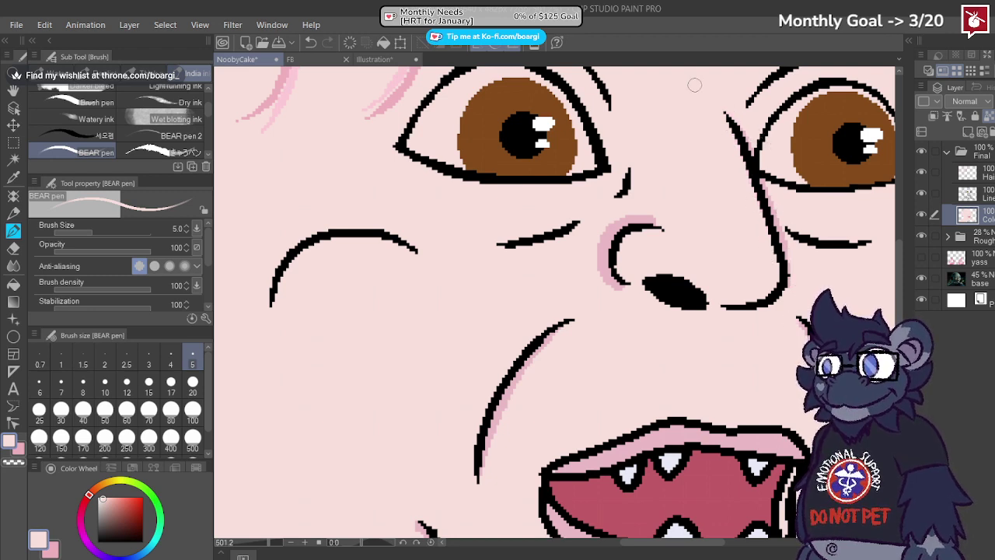
Step: Thin the pink shadow around the near nostril wing with skin tone
{"action": "scroll", "coordinate": [639, 245], "scroll_direction": "up", "scroll_amount": 1}
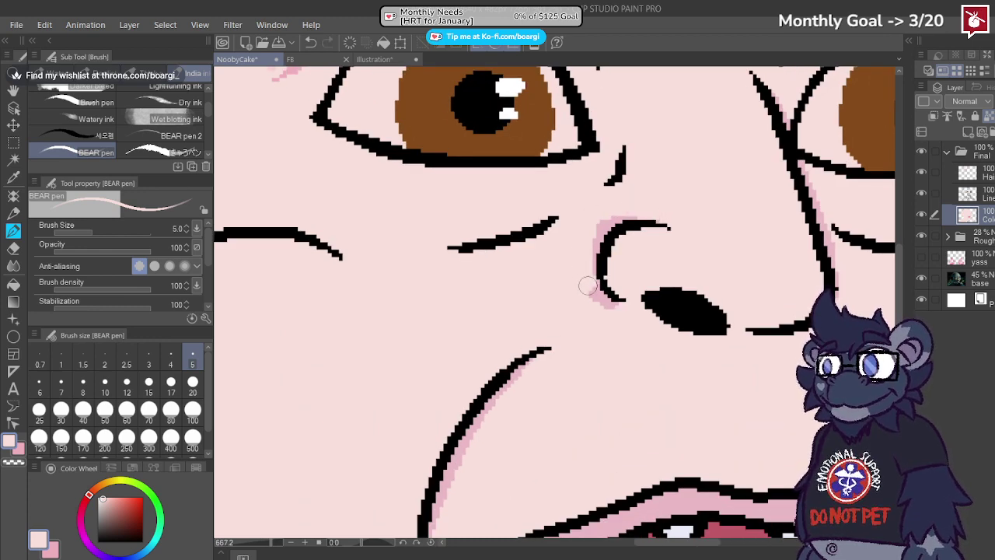
{"action": "left_click_drag", "start_coordinate": [615, 304], "coordinate": [610, 219]}
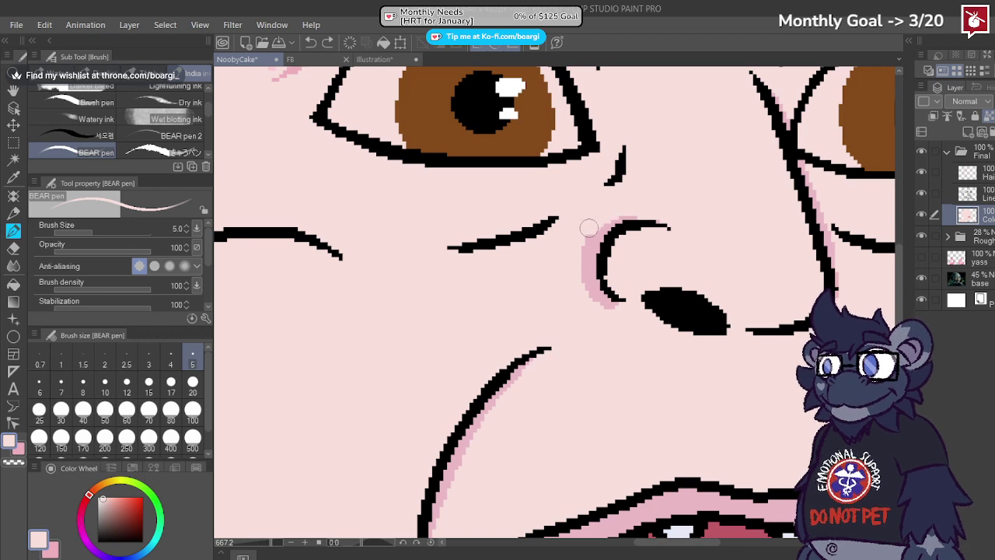
{"action": "scroll", "coordinate": [552, 291], "scroll_direction": "down", "scroll_amount": 1}
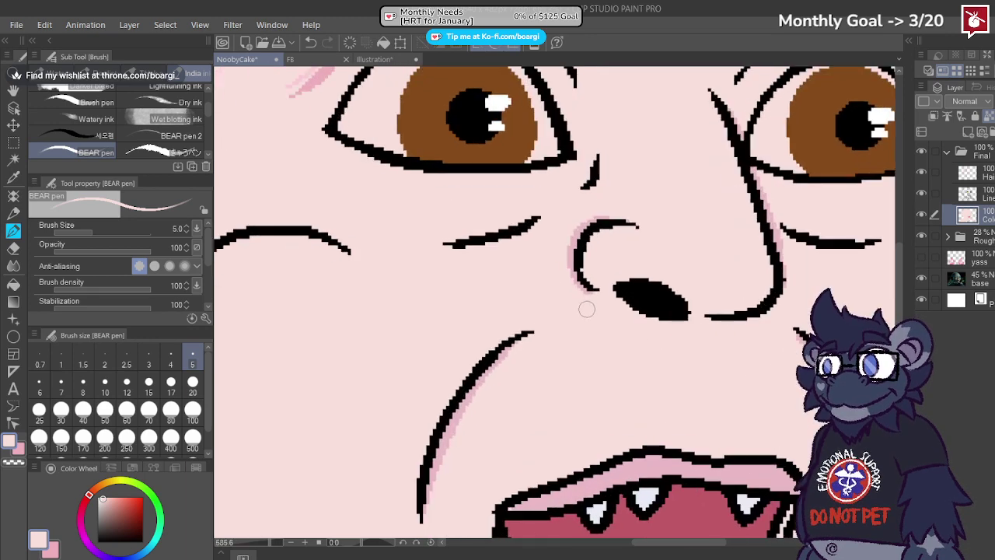
Step: Shade the outer side of the jaw line below the earlobe in pink, trimming the shadow's ends with skin tone
{"action": "scroll", "coordinate": [622, 306], "scroll_direction": "down", "scroll_amount": 5}
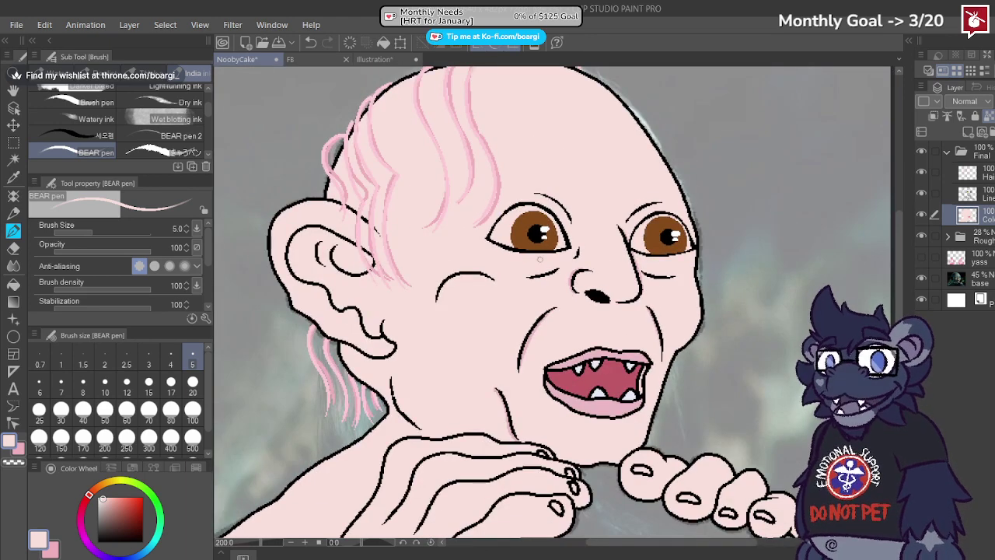
{"action": "scroll", "coordinate": [539, 259], "scroll_direction": "down", "scroll_amount": 3}
{"action": "scroll", "coordinate": [520, 361], "scroll_direction": "up", "scroll_amount": 2}
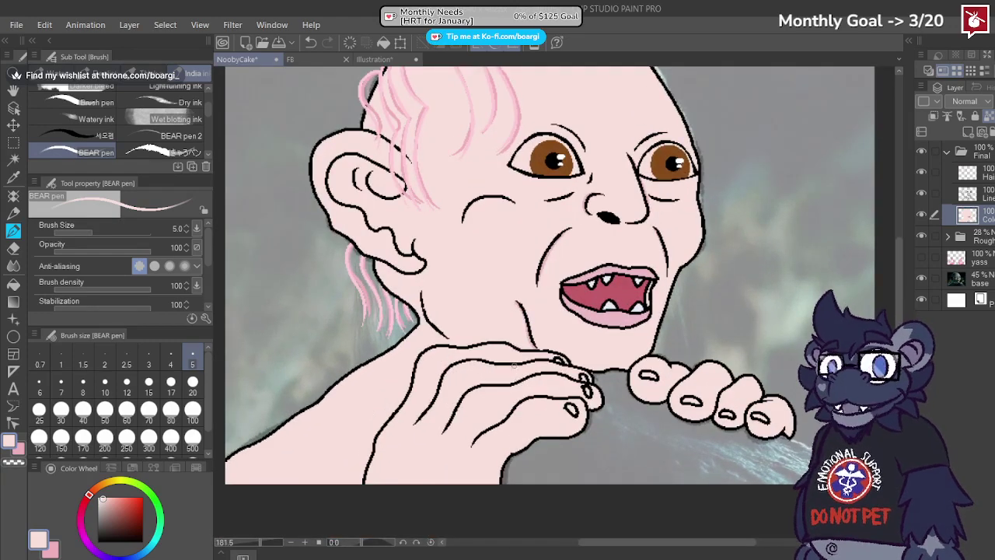
{"action": "scroll", "coordinate": [502, 247], "scroll_direction": "up", "scroll_amount": 2}
{"action": "scroll", "coordinate": [502, 247], "scroll_direction": "up", "scroll_amount": 2}
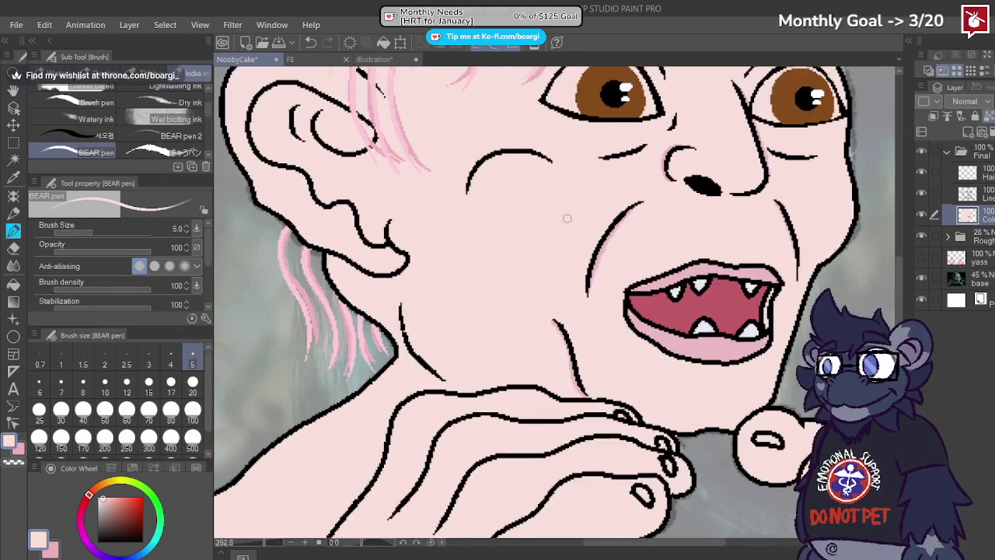
{"action": "scroll", "coordinate": [747, 283], "scroll_direction": "down", "scroll_amount": 4}
{"action": "scroll", "coordinate": [579, 293], "scroll_direction": "up", "scroll_amount": 5}
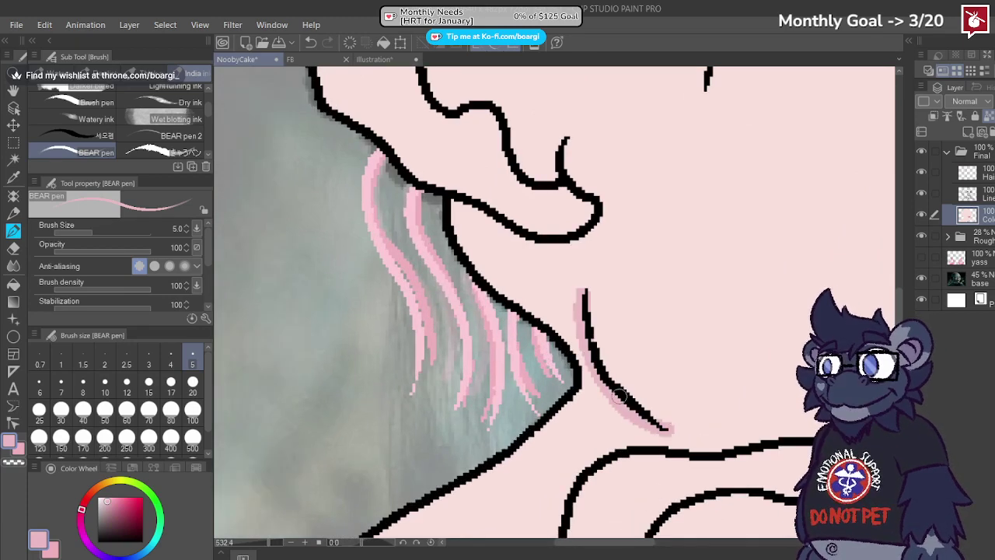
{"action": "left_click", "coordinate": [597, 324], "text": "alt"}
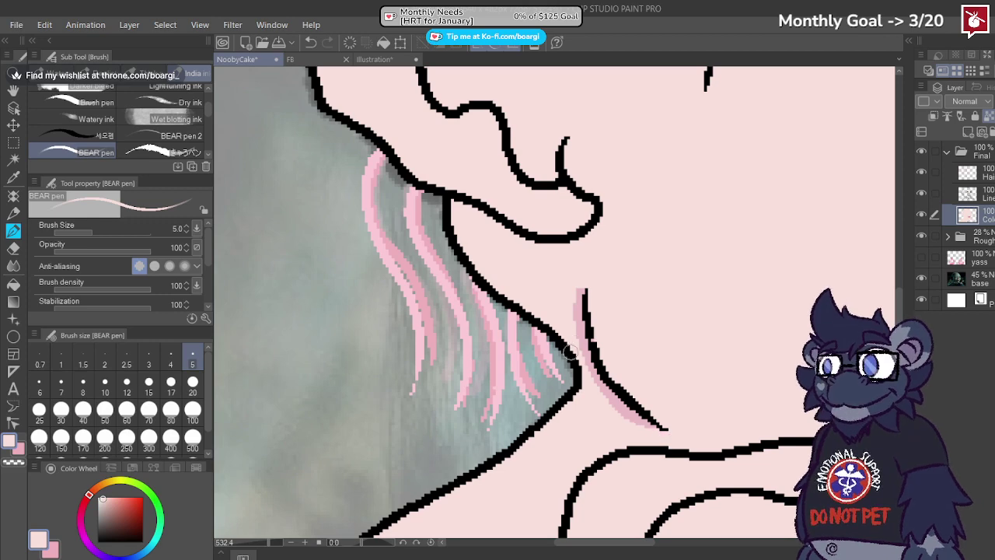
{"action": "scroll", "coordinate": [582, 251], "scroll_direction": "down", "scroll_amount": 4}
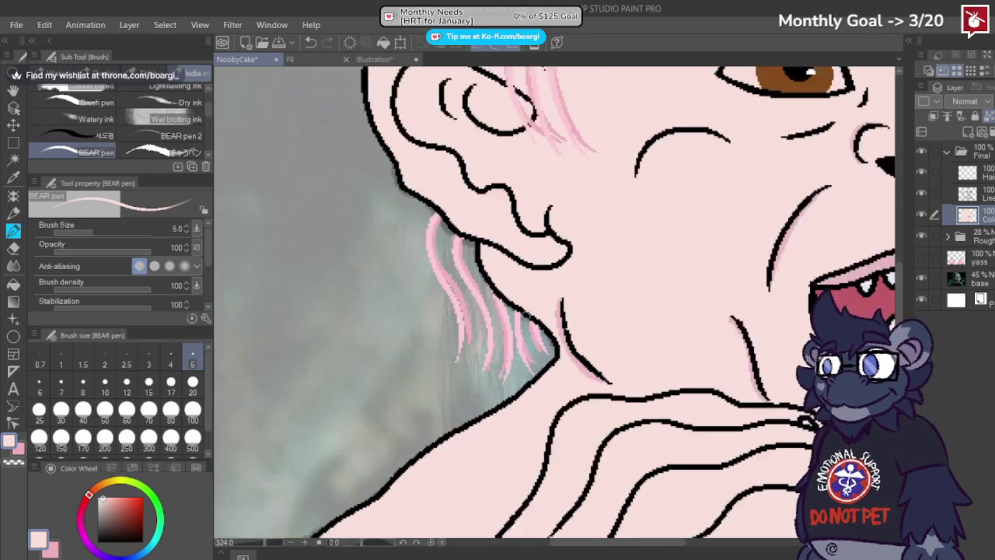
Step: Fill the inner ear with the sampled shadow pink using the BEAR pen at size 20
{"action": "scroll", "coordinate": [435, 225], "scroll_direction": "up", "scroll_amount": 4}
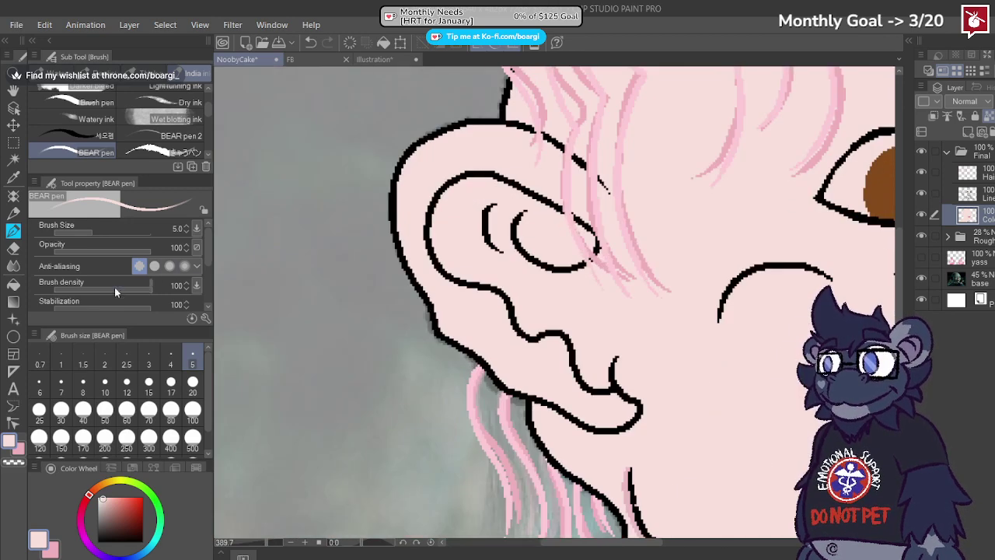
{"action": "left_click", "coordinate": [625, 490], "text": "alt"}
{"action": "scroll", "coordinate": [533, 222], "scroll_direction": "up", "scroll_amount": 3}
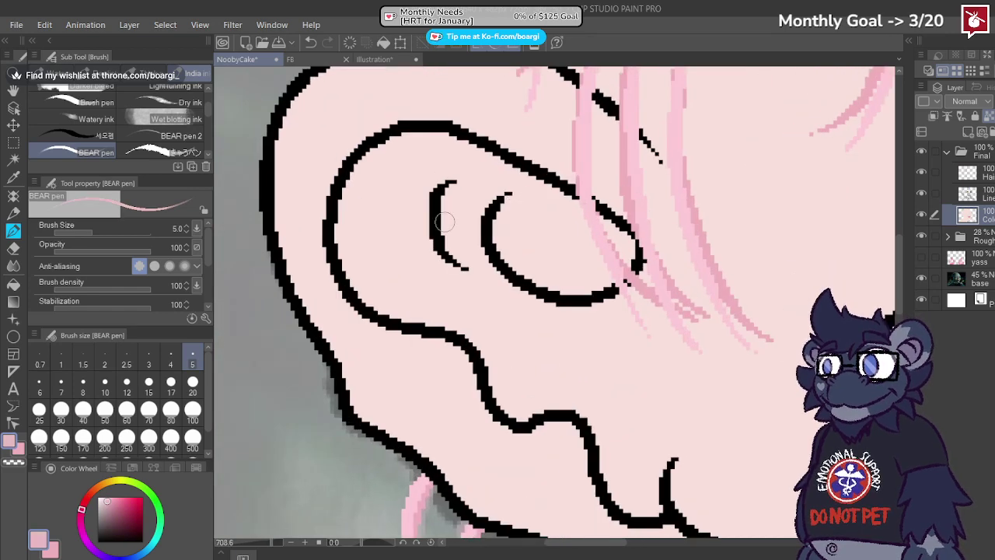
{"action": "left_click", "coordinate": [193, 382]}
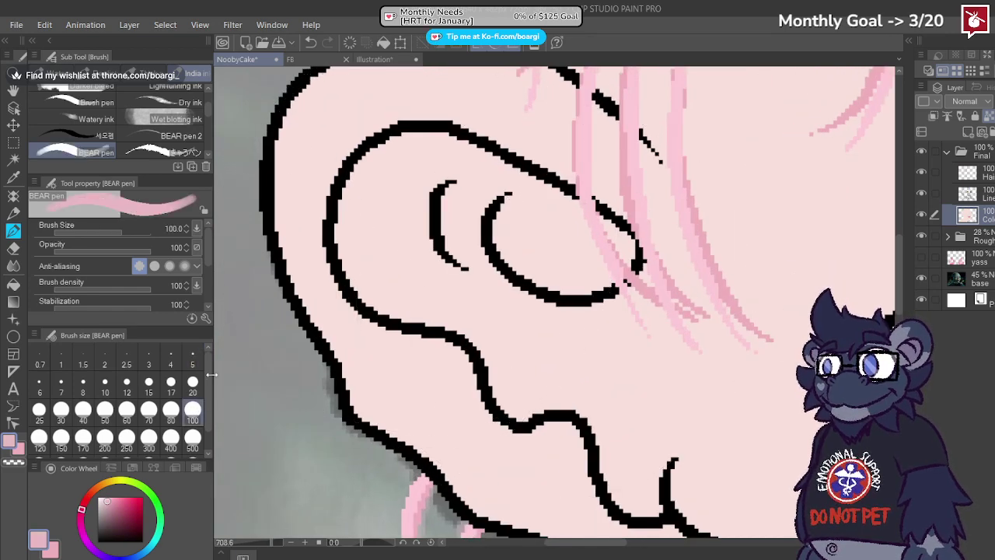
{"action": "left_click", "coordinate": [408, 189]}
{"action": "mouse_move", "coordinate": [407, 189]}
{"action": "left_mouse_down"}
{"action": "mouse_move", "coordinate": [431, 174]}
{"action": "mouse_move", "coordinate": [401, 186]}
{"action": "mouse_move", "coordinate": [454, 180]}
{"action": "mouse_move", "coordinate": [599, 254]}
{"action": "mouse_move", "coordinate": [576, 261]}
{"action": "mouse_move", "coordinate": [497, 223]}
{"action": "mouse_move", "coordinate": [401, 204]}
{"action": "mouse_move", "coordinate": [393, 183]}
{"action": "mouse_move", "coordinate": [380, 197]}
{"action": "mouse_move", "coordinate": [421, 171]}
{"action": "mouse_move", "coordinate": [449, 171]}
{"action": "mouse_move", "coordinate": [387, 203]}
{"action": "mouse_move", "coordinate": [371, 239]}
{"action": "mouse_move", "coordinate": [391, 277]}
{"action": "mouse_move", "coordinate": [453, 290]}
{"action": "mouse_move", "coordinate": [484, 308]}
{"action": "mouse_move", "coordinate": [545, 415]}
{"action": "mouse_move", "coordinate": [534, 368]}
{"action": "mouse_move", "coordinate": [473, 287]}
{"action": "mouse_move", "coordinate": [458, 237]}
{"action": "mouse_move", "coordinate": [504, 217]}
{"action": "mouse_move", "coordinate": [542, 273]}
{"action": "mouse_move", "coordinate": [544, 380]}
{"action": "left_mouse_up"}
{"action": "scroll", "coordinate": [404, 288], "scroll_direction": "down", "scroll_amount": 2}
{"action": "scroll", "coordinate": [547, 406], "scroll_direction": "up", "scroll_amount": 2}
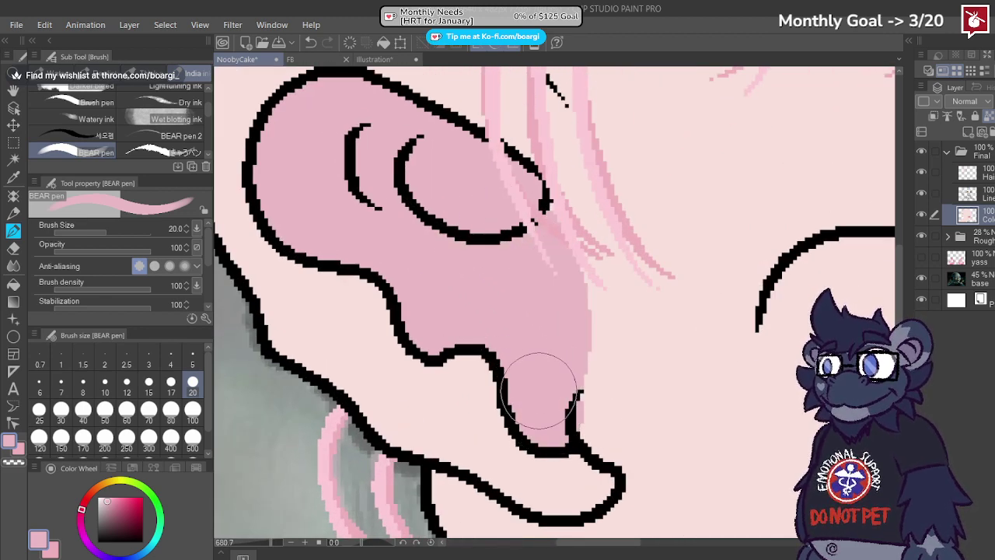
Step: Trim the inner ear's pink spill toward the cheek with skin tone, undo the stray stroke, and resample the pink
{"action": "left_click", "coordinate": [625, 413], "text": "alt"}
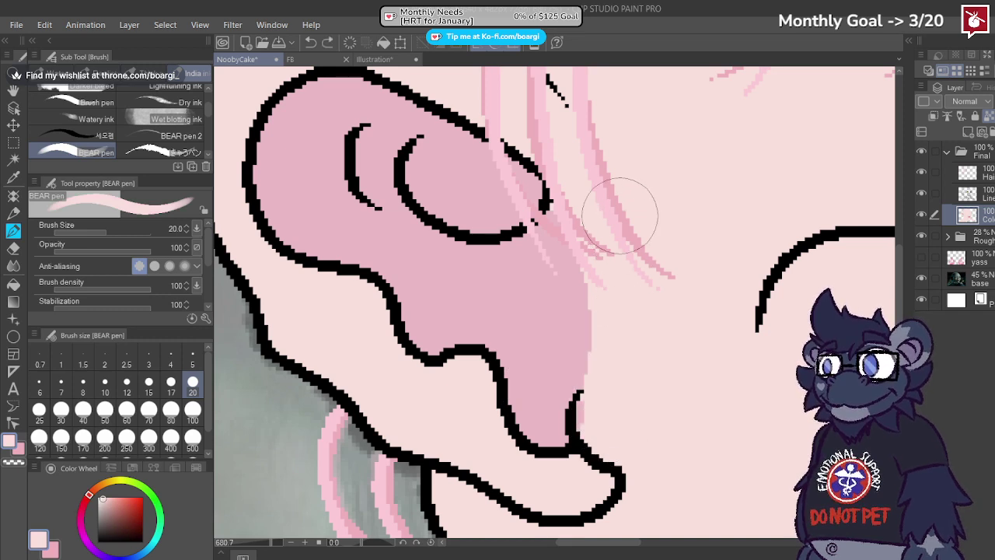
{"action": "mouse_move", "coordinate": [617, 207]}
{"action": "left_mouse_down"}
{"action": "mouse_move", "coordinate": [600, 279]}
{"action": "mouse_move", "coordinate": [619, 414]}
{"action": "left_mouse_up"}
{"action": "key", "text": "ctrl+z"}
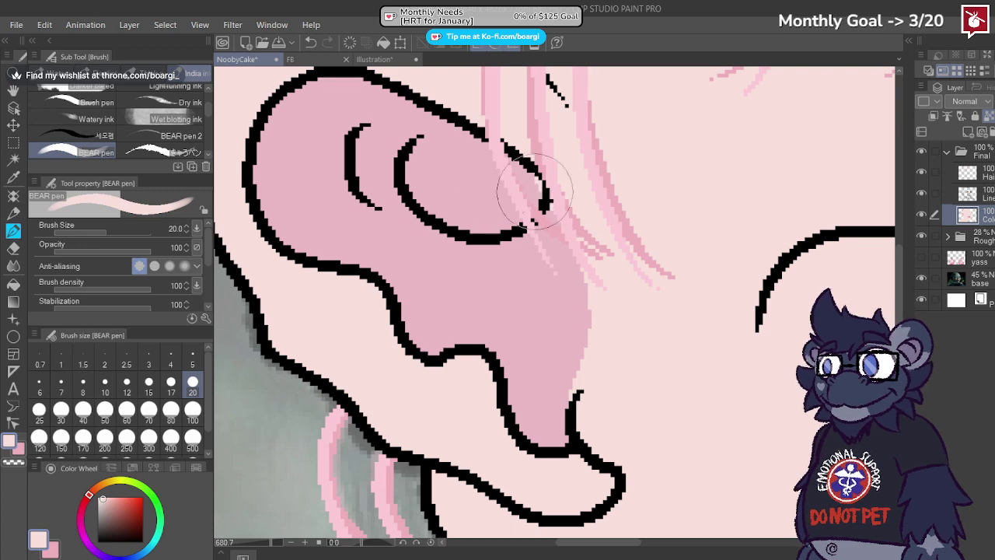
{"action": "left_click", "coordinate": [488, 174], "text": "alt"}
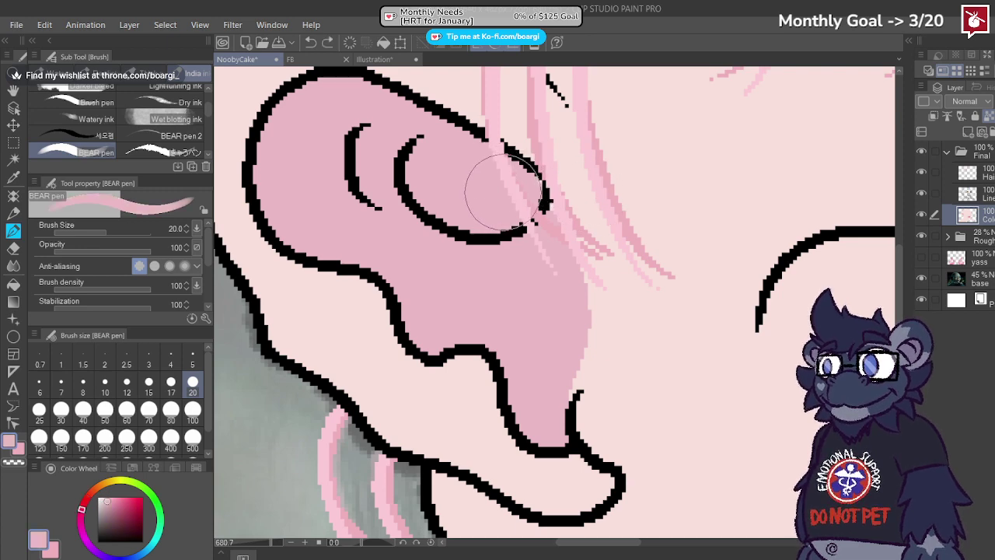
Step: Soften the inner ear's pink edge into the cheek with the Blur tool at size 20
{"action": "scroll", "coordinate": [500, 255], "scroll_direction": "down", "scroll_amount": 5}
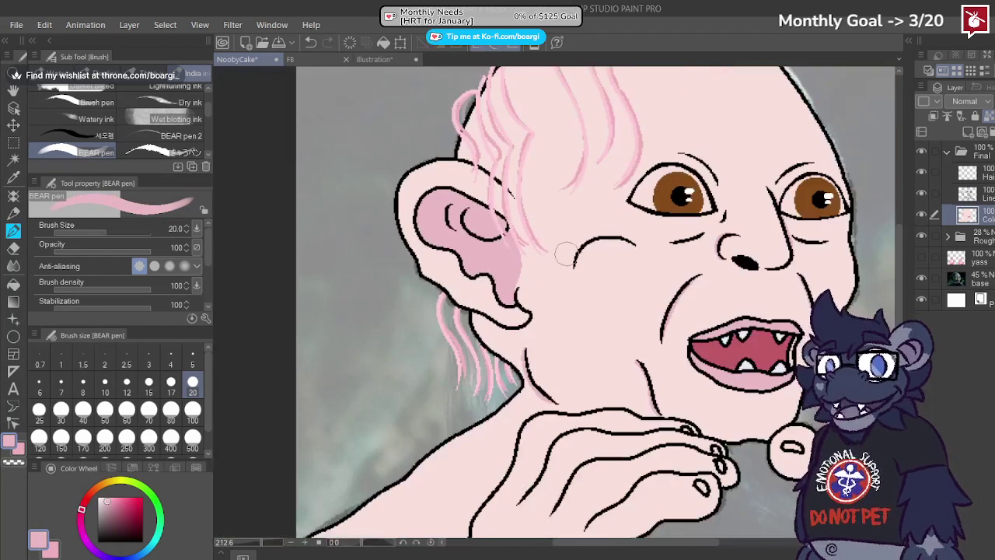
{"action": "scroll", "coordinate": [566, 253], "scroll_direction": "up", "scroll_amount": 2}
{"action": "left_click", "coordinate": [13, 265]}
{"action": "scroll", "coordinate": [434, 293], "scroll_direction": "up", "scroll_amount": 2}
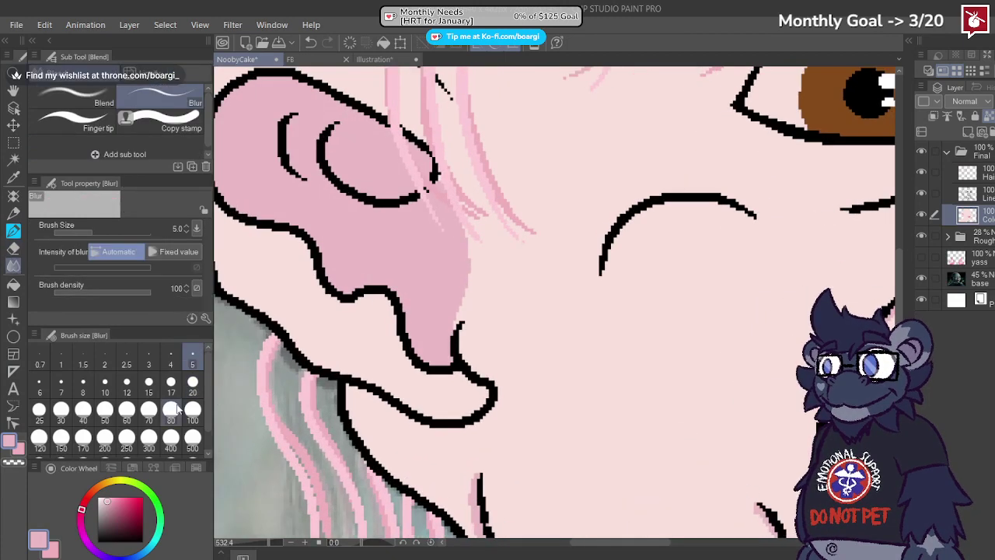
{"action": "left_click", "coordinate": [193, 382]}
{"action": "mouse_move", "coordinate": [480, 296]}
{"action": "left_mouse_down"}
{"action": "mouse_move", "coordinate": [477, 258]}
{"action": "mouse_move", "coordinate": [431, 213]}
{"action": "left_mouse_up"}
{"action": "scroll", "coordinate": [458, 311], "scroll_direction": "down", "scroll_amount": 5}
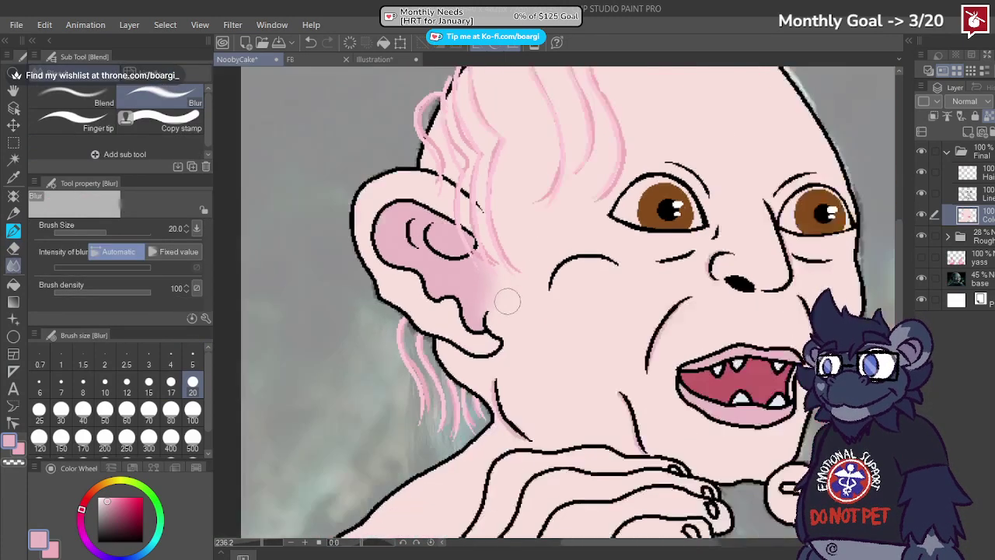
{"action": "scroll", "coordinate": [494, 285], "scroll_direction": "up", "scroll_amount": 4}
{"action": "scroll", "coordinate": [495, 285], "scroll_direction": "down", "scroll_amount": 6}
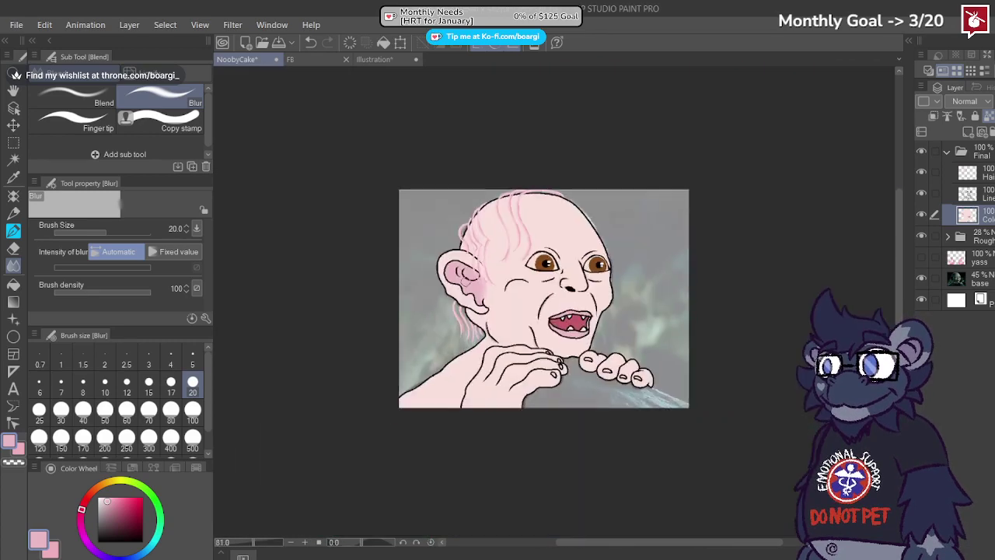
{"action": "scroll", "coordinate": [366, 345], "scroll_direction": "up", "scroll_amount": 5}
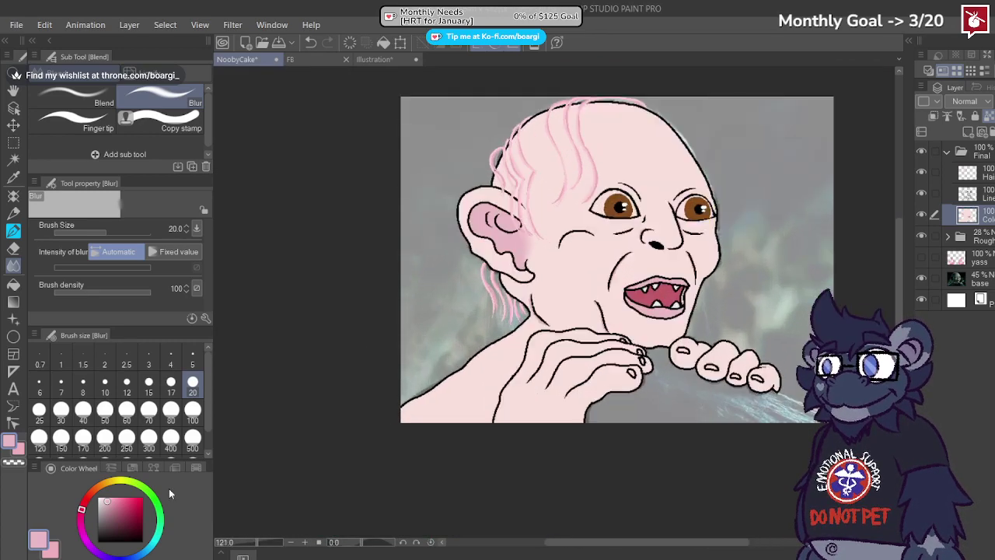
{"action": "scroll", "coordinate": [513, 248], "scroll_direction": "up", "scroll_amount": 3}
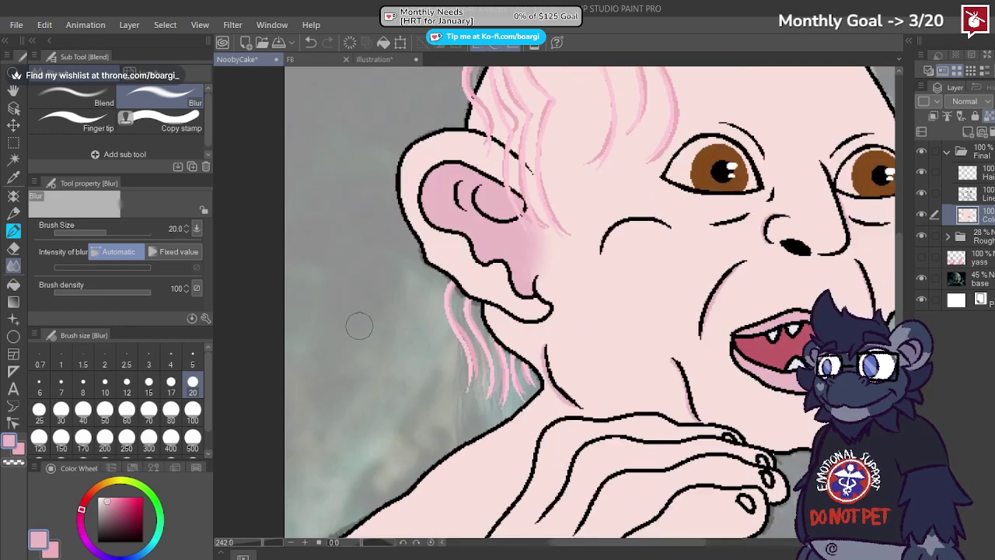
Step: Paint the ear canal oval in a darker pink with the BEAR pen and blur its edges into the surrounding pink
{"action": "left_click", "coordinate": [13, 230]}
{"action": "scroll", "coordinate": [497, 209], "scroll_direction": "up", "scroll_amount": 4}
{"action": "left_click_drag", "start_coordinate": [506, 240], "coordinate": [553, 265]}
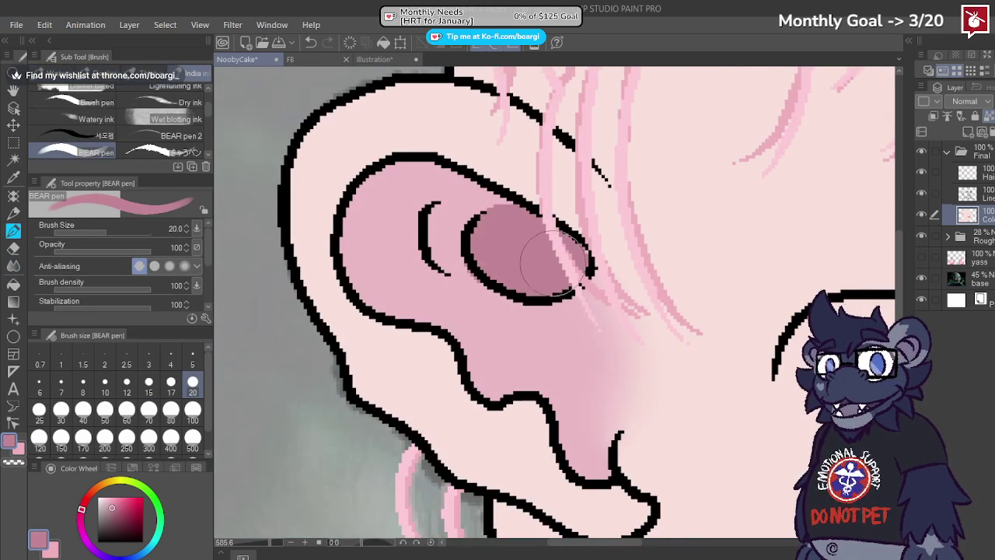
{"action": "left_click", "coordinate": [14, 265]}
{"action": "mouse_move", "coordinate": [466, 250]}
{"action": "left_mouse_down"}
{"action": "mouse_move", "coordinate": [504, 227]}
{"action": "mouse_move", "coordinate": [503, 244]}
{"action": "mouse_move", "coordinate": [483, 262]}
{"action": "mouse_move", "coordinate": [508, 256]}
{"action": "mouse_move", "coordinate": [527, 279]}
{"action": "mouse_move", "coordinate": [587, 298]}
{"action": "left_mouse_up"}
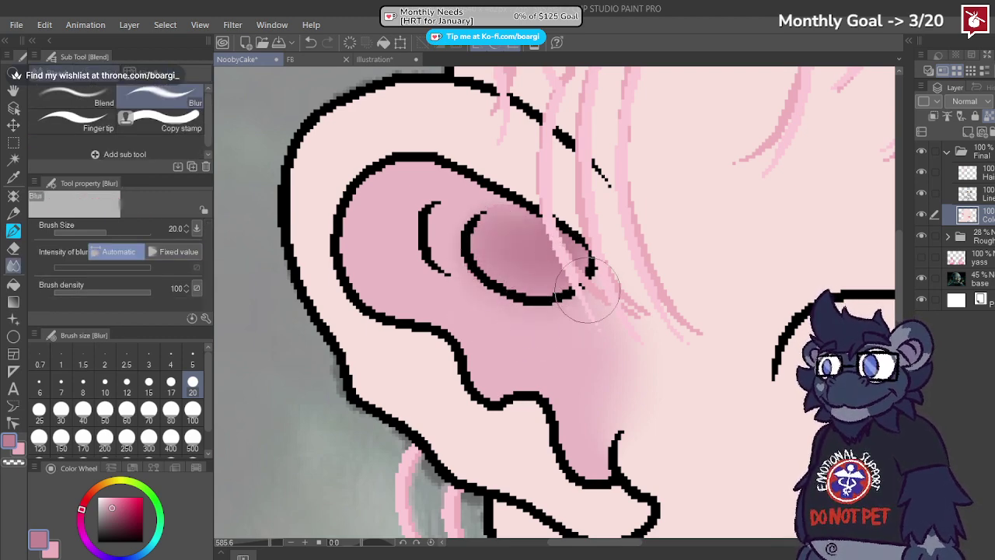
Step: Color the fingernails of the nearer hand, below the cheek, with pink sampled from the ear, using the BEAR pen at size 5
{"action": "scroll", "coordinate": [432, 253], "scroll_direction": "down", "scroll_amount": 2}
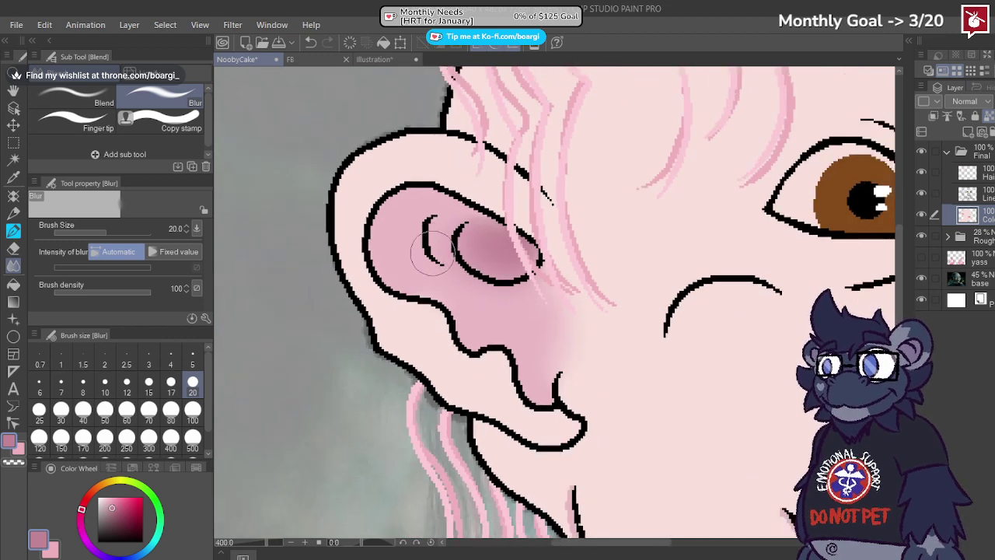
{"action": "scroll", "coordinate": [431, 253], "scroll_direction": "down", "scroll_amount": 5}
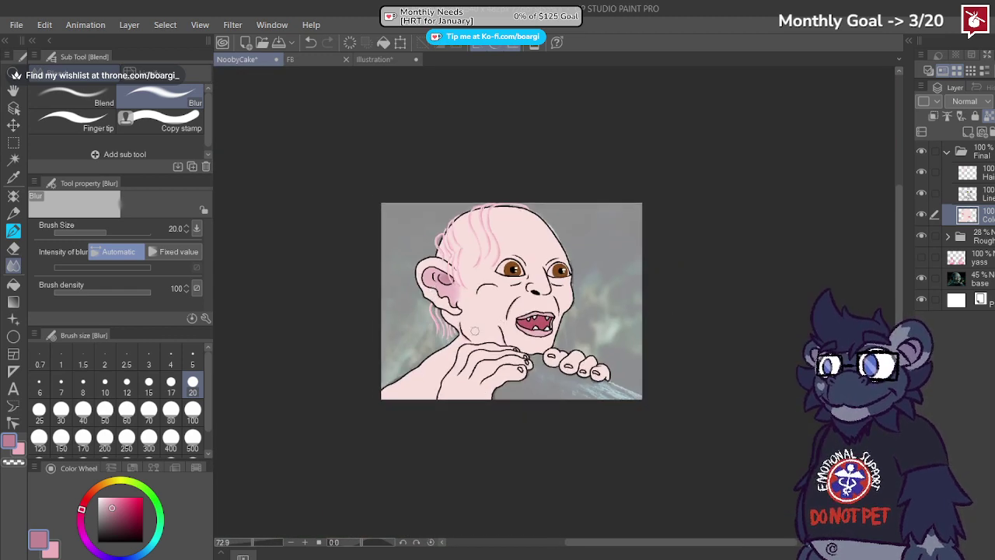
{"action": "scroll", "coordinate": [474, 331], "scroll_direction": "up", "scroll_amount": 2}
{"action": "scroll", "coordinate": [475, 331], "scroll_direction": "down", "scroll_amount": 2}
{"action": "scroll", "coordinate": [459, 388], "scroll_direction": "up", "scroll_amount": 4}
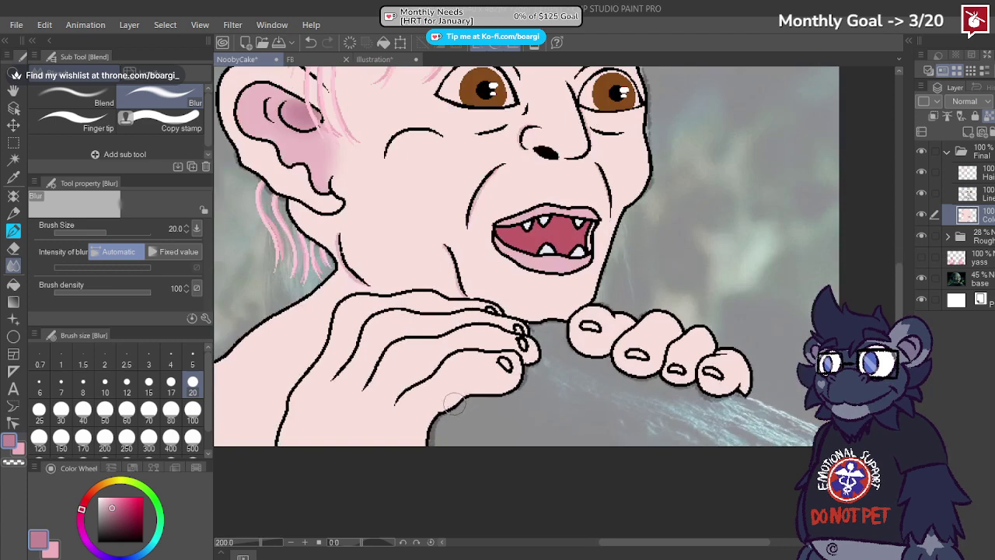
{"action": "left_click", "coordinate": [307, 157], "text": "alt"}
{"action": "left_click", "coordinate": [13, 229]}
{"action": "scroll", "coordinate": [476, 385], "scroll_direction": "up", "scroll_amount": 2}
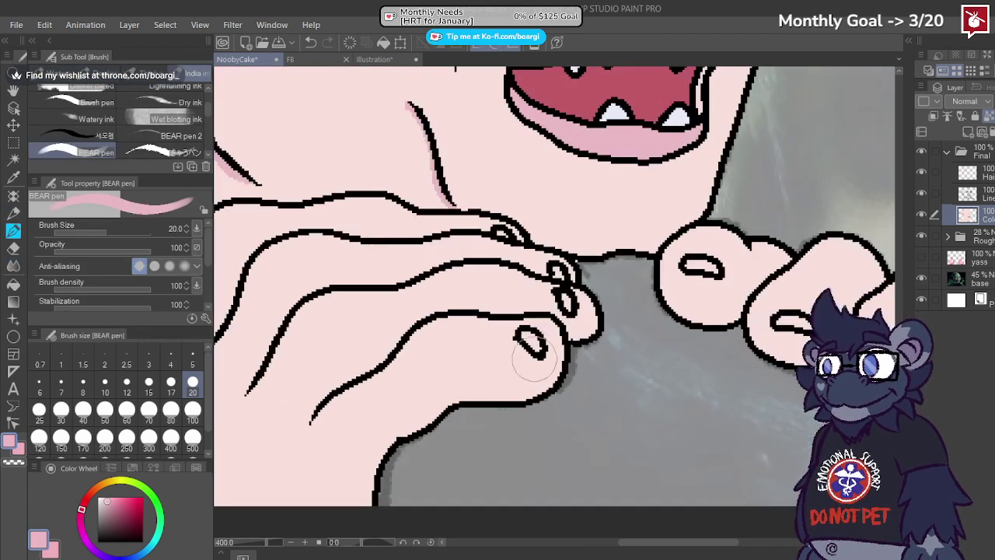
{"action": "left_click", "coordinate": [192, 356]}
{"action": "scroll", "coordinate": [482, 330], "scroll_direction": "up", "scroll_amount": 2}
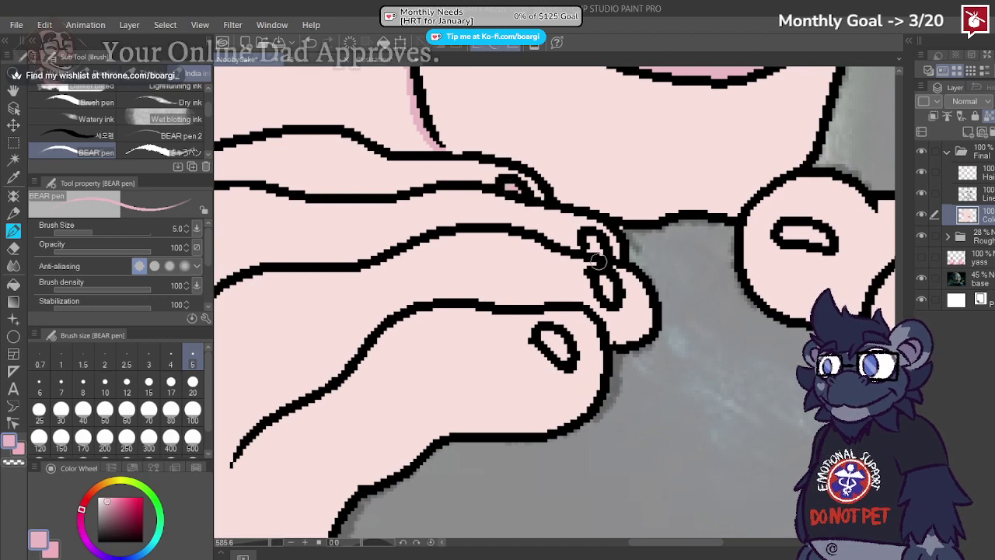
{"action": "left_click_drag", "start_coordinate": [591, 237], "coordinate": [607, 295]}
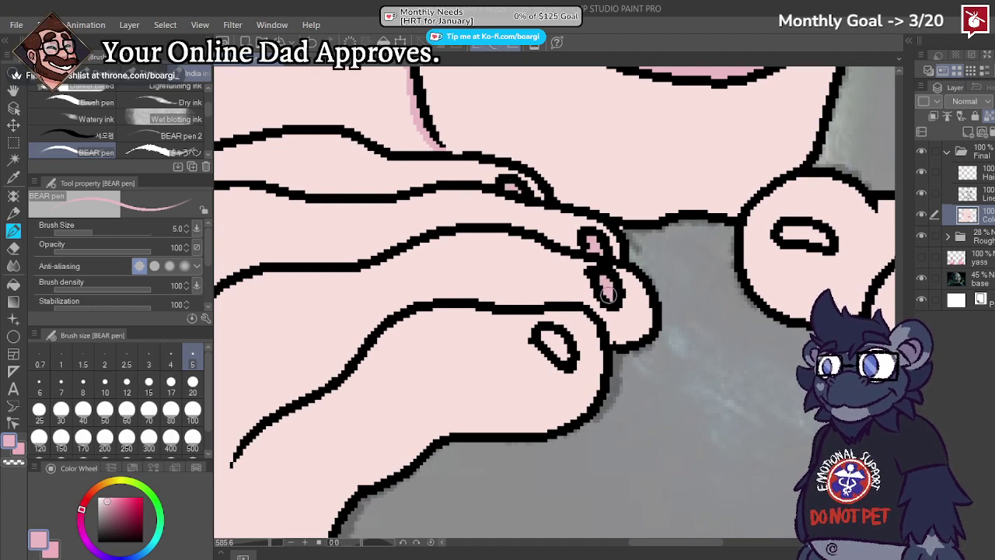
{"action": "left_click_drag", "start_coordinate": [549, 333], "coordinate": [561, 355]}
Step: Fill the fingernails of the farther hand beside the chin with the same pink
{"action": "scroll", "coordinate": [530, 319], "scroll_direction": "down", "scroll_amount": 2}
{"action": "left_click_drag", "start_coordinate": [838, 311], "coordinate": [724, 296]}
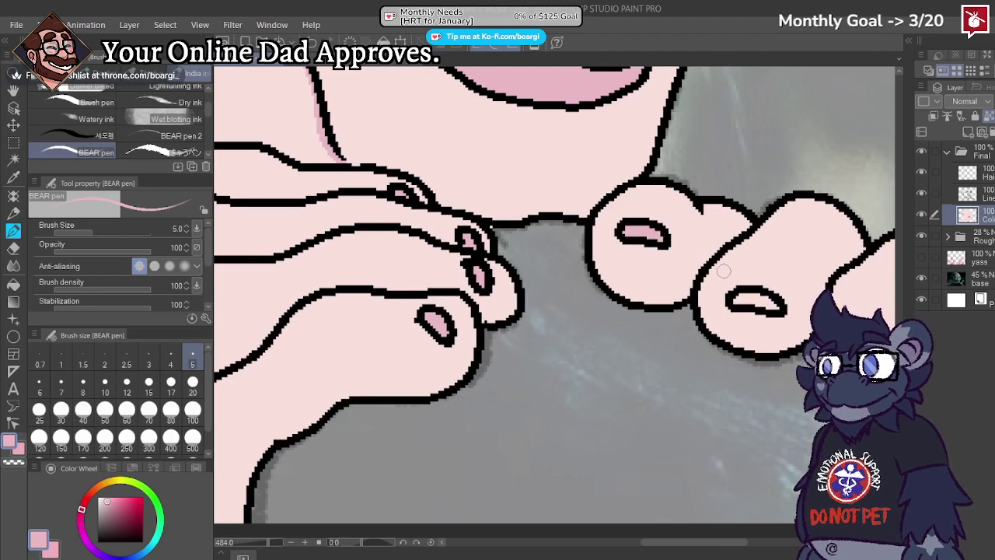
{"action": "left_click_drag", "start_coordinate": [736, 299], "coordinate": [765, 307]}
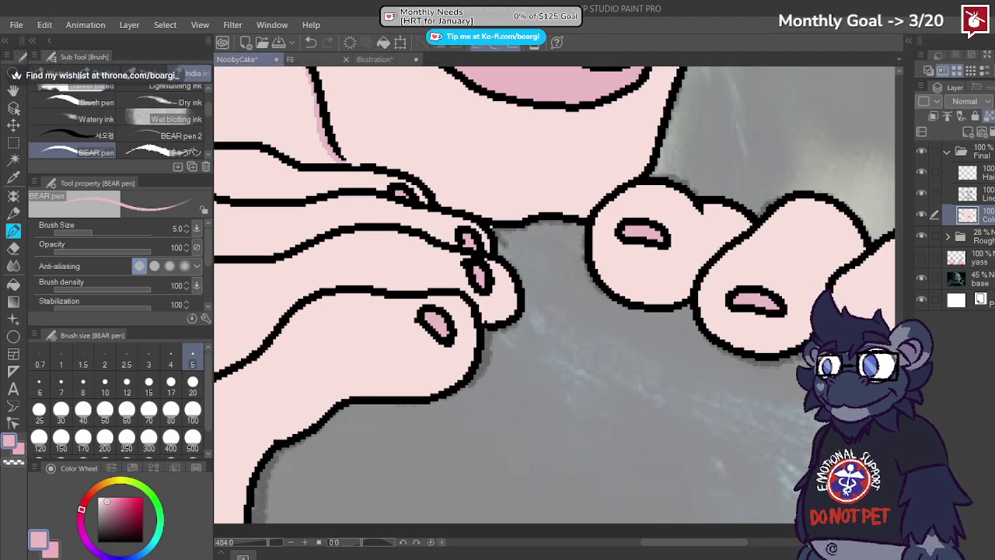
{"action": "scroll", "coordinate": [595, 300], "scroll_direction": "down", "scroll_amount": 2}
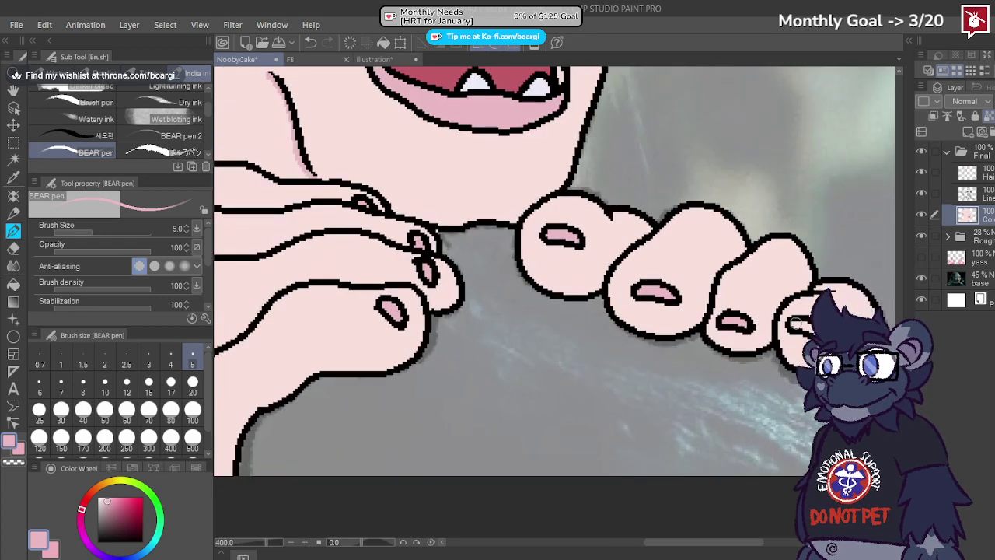
Step: Hide the Rough layer folder and set the base photo layer's opacity to 100%
{"action": "left_click", "coordinate": [918, 234]}
{"action": "scroll", "coordinate": [497, 295], "scroll_direction": "down", "scroll_amount": 6}
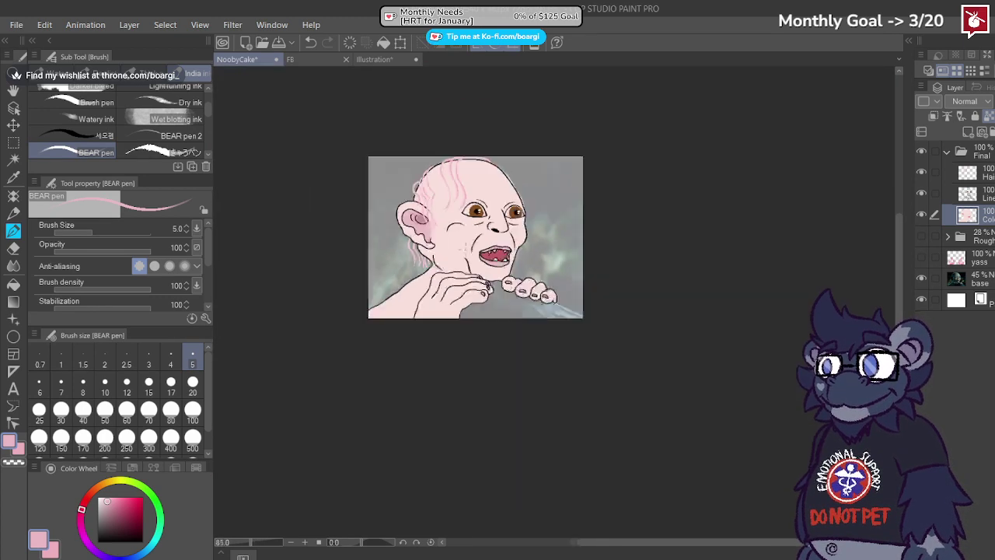
{"action": "scroll", "coordinate": [384, 205], "scroll_direction": "up", "scroll_amount": 5}
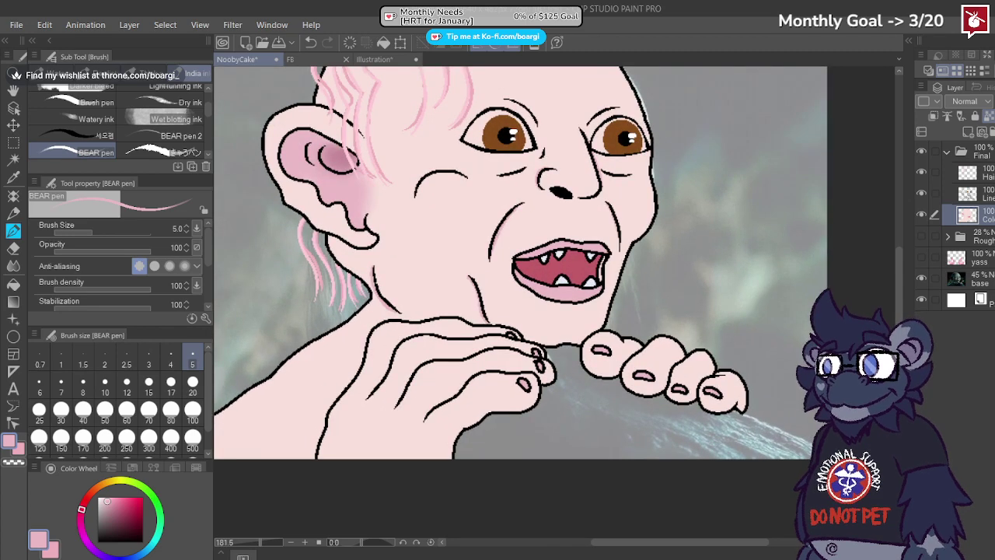
{"action": "left_click", "coordinate": [971, 277]}
{"action": "left_click", "coordinate": [993, 101]}
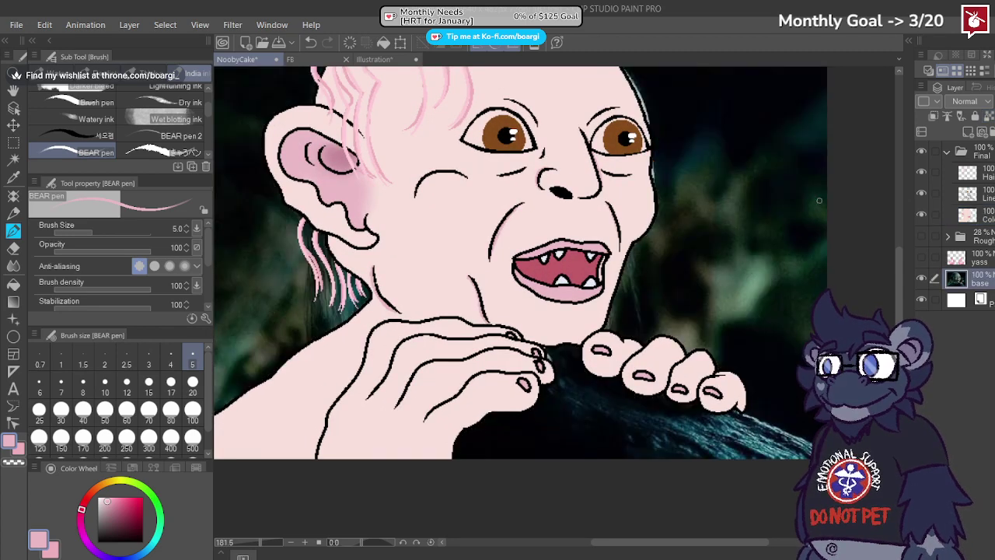
{"action": "scroll", "coordinate": [466, 289], "scroll_direction": "down", "scroll_amount": 3}
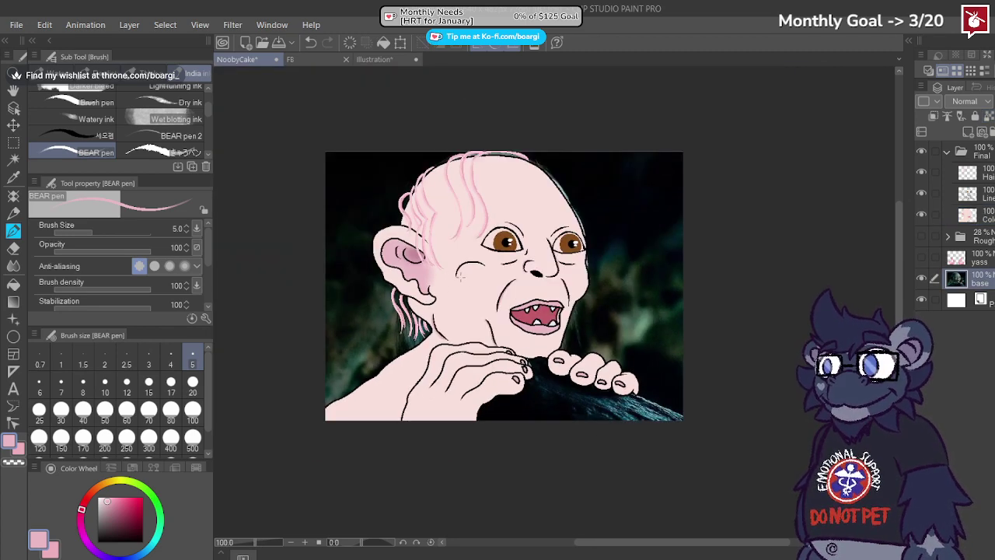
{"action": "scroll", "coordinate": [564, 199], "scroll_direction": "up", "scroll_amount": 3}
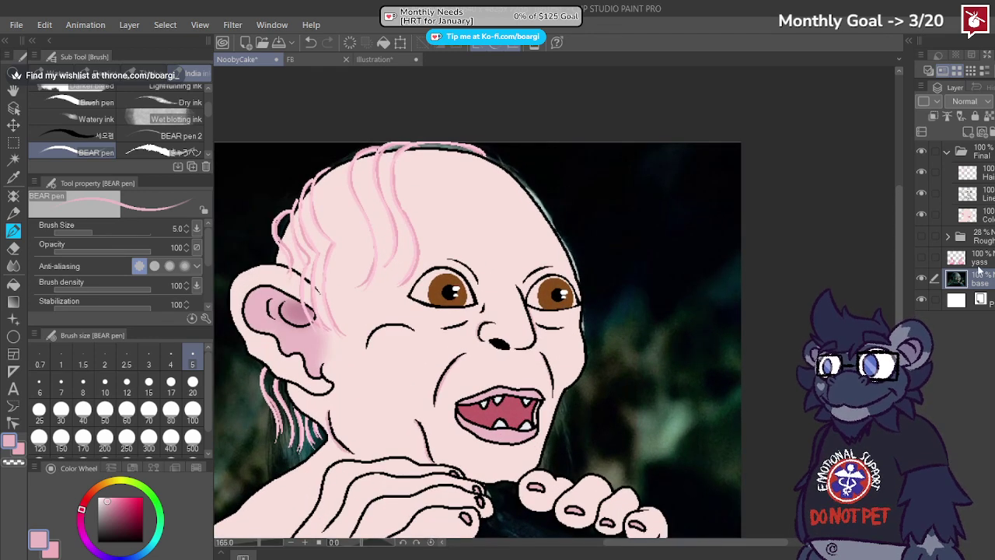
{"action": "left_click", "coordinate": [13, 265]}
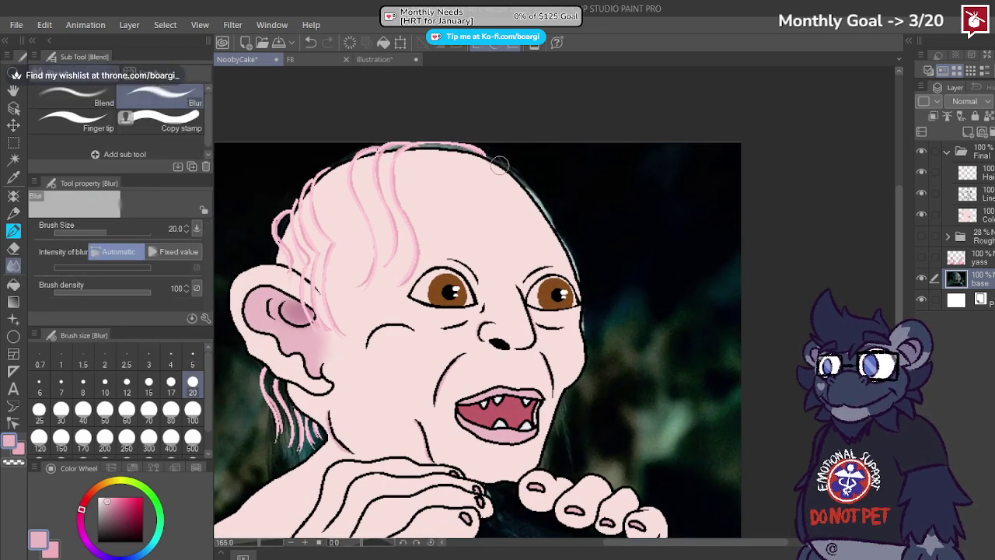
{"action": "key", "text": "ctrl+z"}
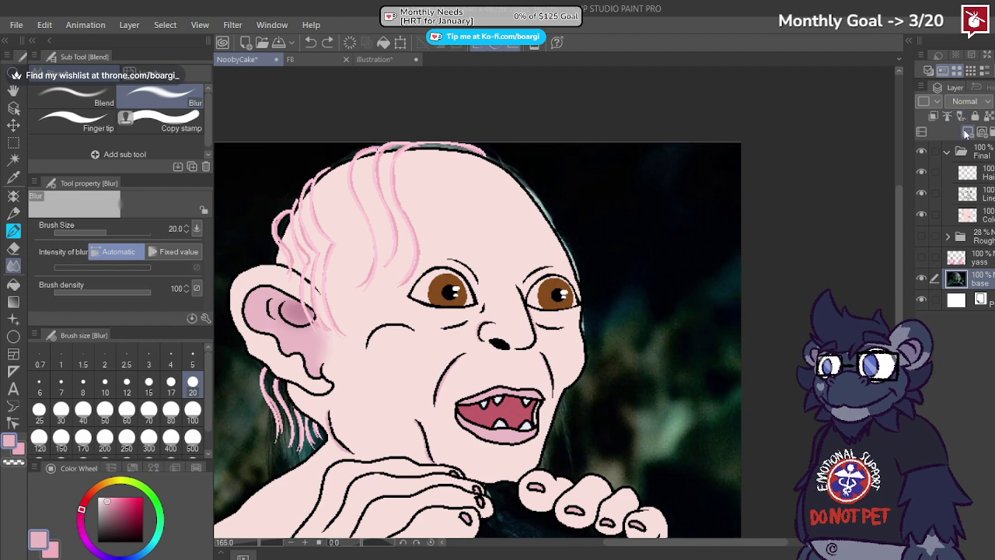
Step: Add a new layer named Edits directly above the base layer
{"action": "left_click", "coordinate": [967, 131]}
{"action": "double_click", "coordinate": [991, 281]}
{"action": "type", "text": "Edits"}
{"action": "key", "text": "Return"}
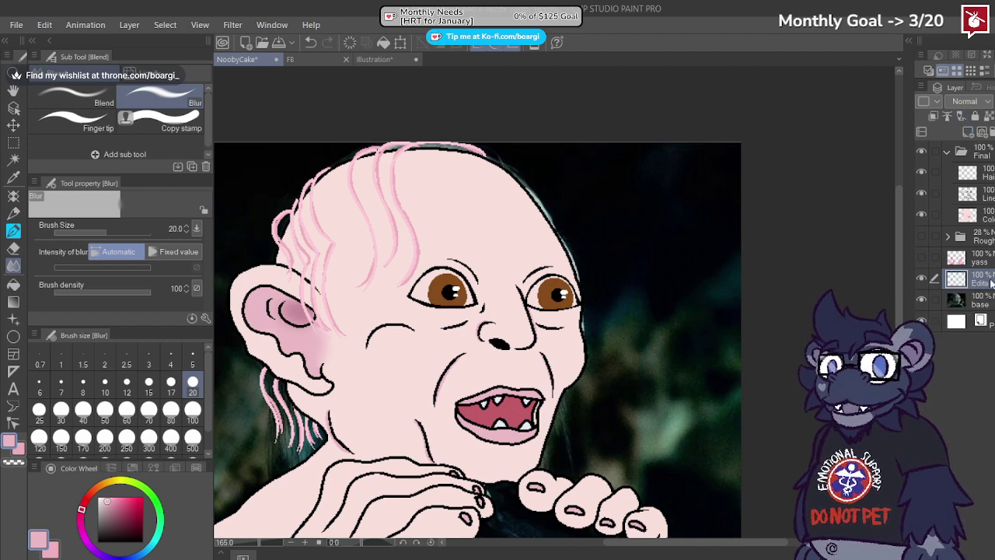
Step: Paint over the photo's pale fringe along the skull and brow outline with sampled dark background colors, using the BEAR pen at size 20
{"action": "left_click", "coordinate": [593, 194], "text": "alt"}
{"action": "left_click", "coordinate": [13, 231]}
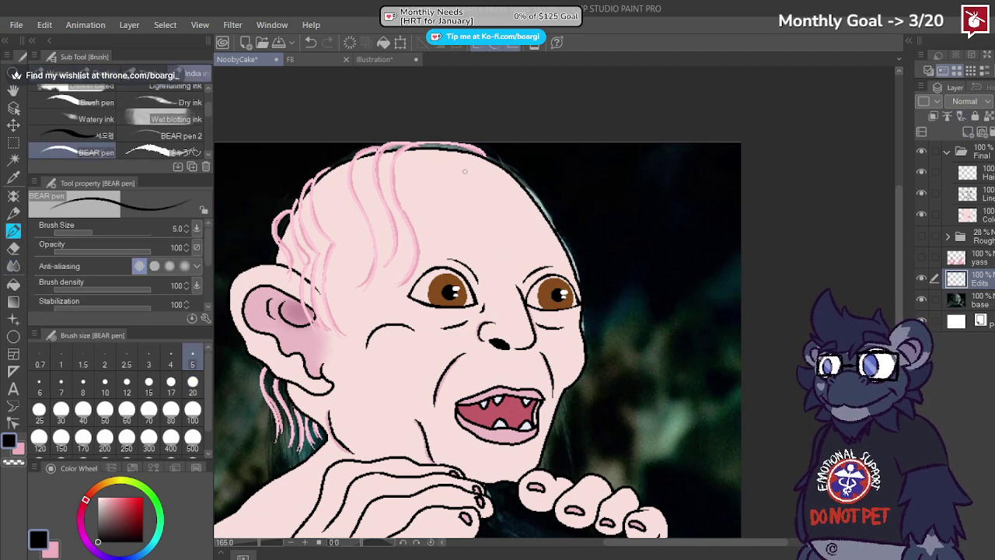
{"action": "left_click", "coordinate": [193, 380]}
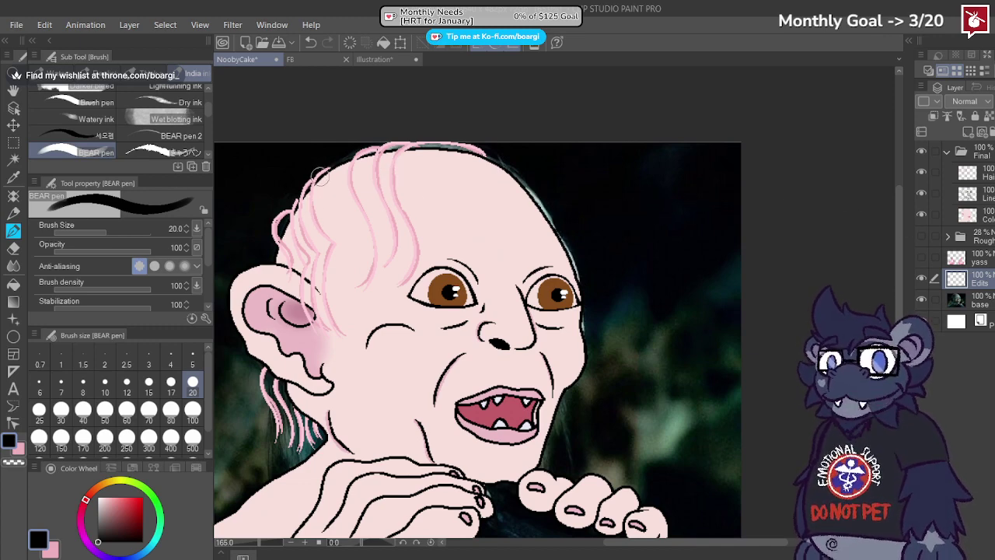
{"action": "left_click_drag", "start_coordinate": [432, 144], "coordinate": [523, 172]}
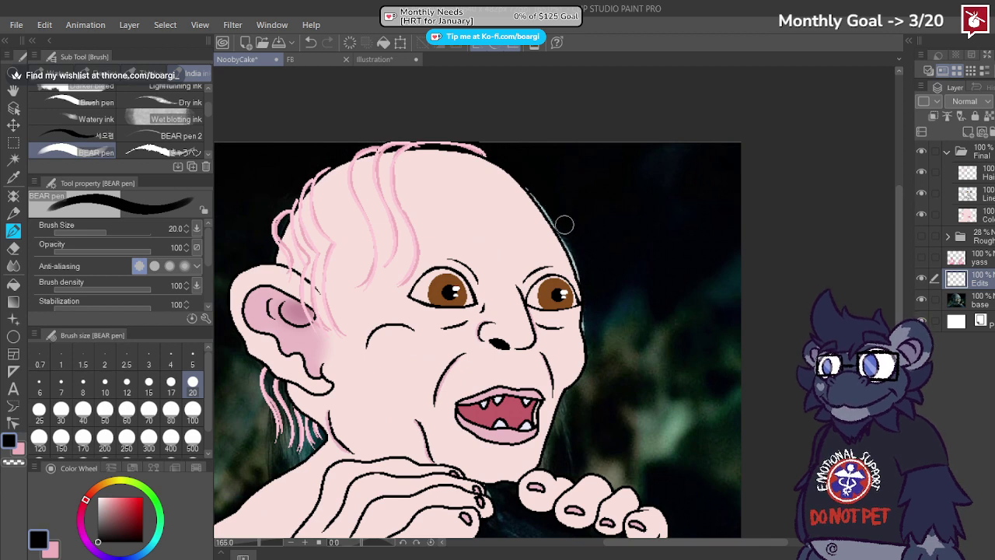
{"action": "left_click_drag", "start_coordinate": [562, 220], "coordinate": [587, 292]}
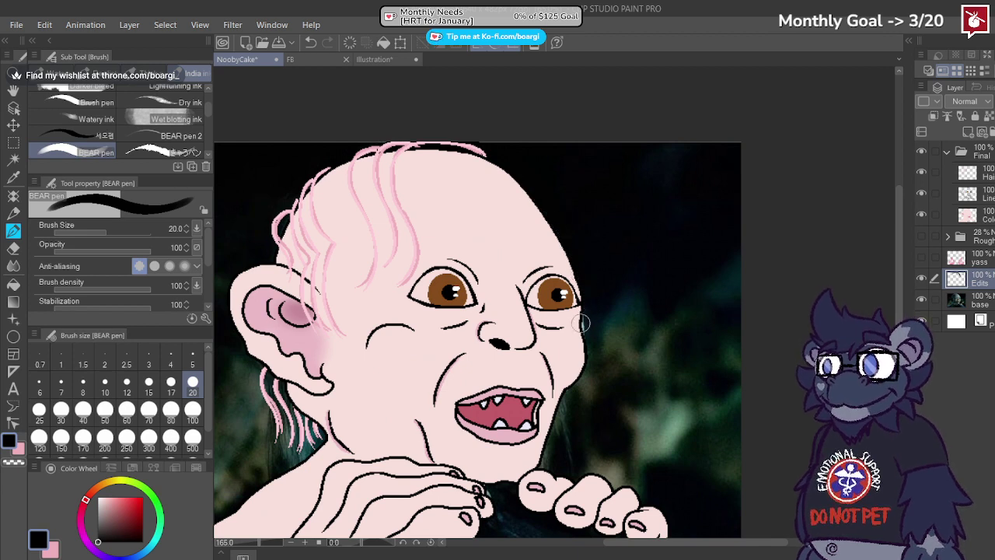
{"action": "left_click", "coordinate": [584, 324], "text": "alt"}
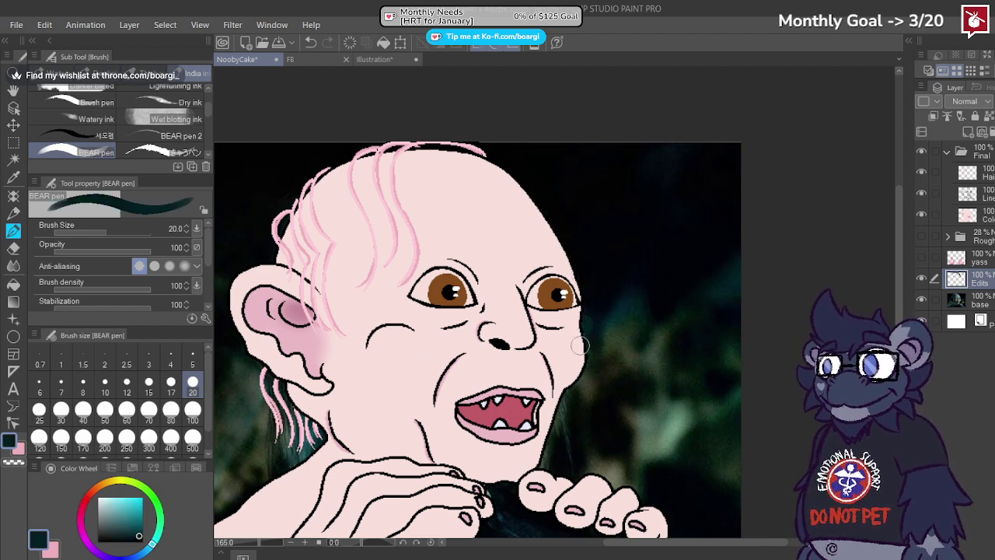
{"action": "scroll", "coordinate": [551, 462], "scroll_direction": "down", "scroll_amount": 5}
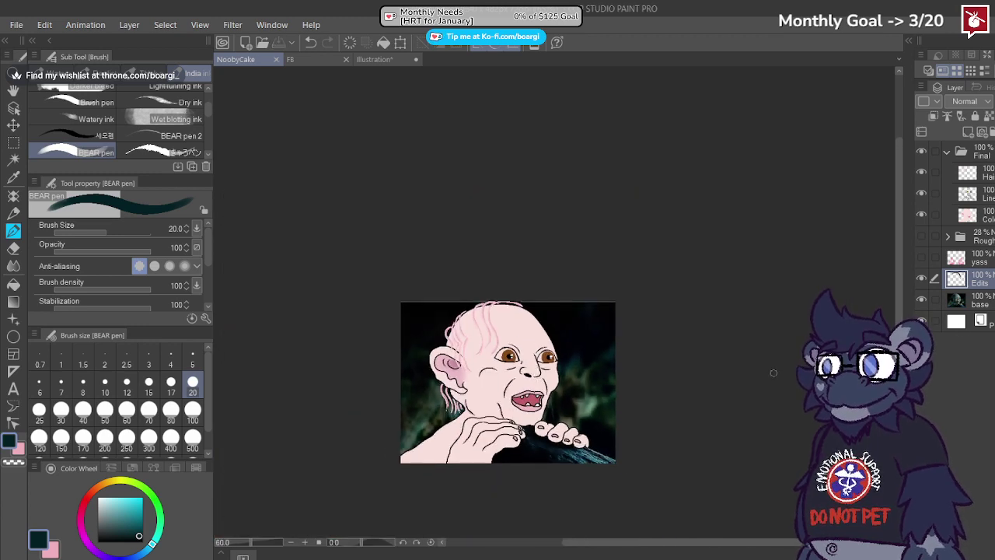
Step: Hide the Edits and base layers to leave the portrait on the white paper layer
{"action": "left_click", "coordinate": [972, 320]}
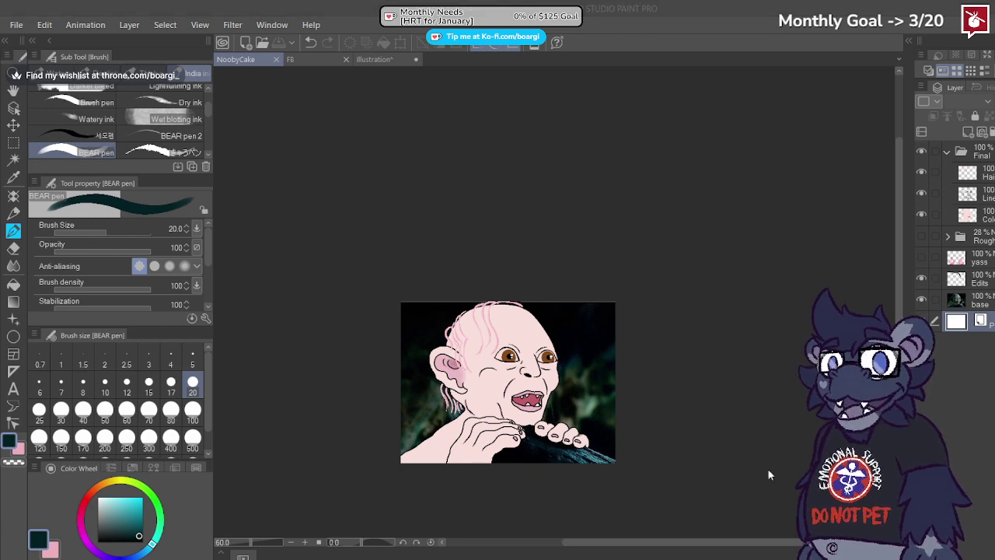
{"action": "left_click", "coordinate": [920, 299]}
{"action": "left_click", "coordinate": [921, 279]}
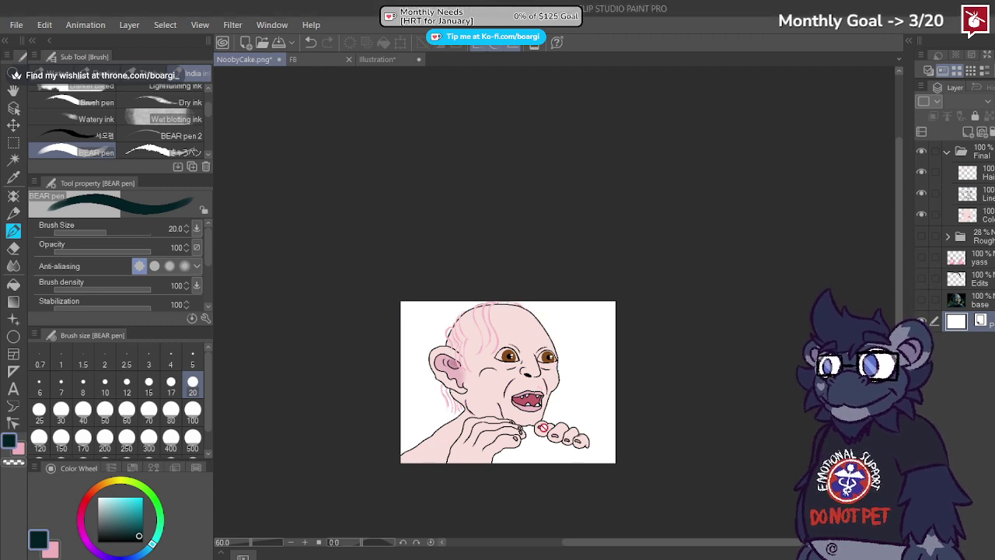
{"action": "scroll", "coordinate": [601, 467], "scroll_direction": "up", "scroll_amount": 3}
{"action": "left_click", "coordinate": [920, 299]}
{"action": "scroll", "coordinate": [517, 486], "scroll_direction": "up", "scroll_amount": 2}
{"action": "scroll", "coordinate": [517, 487], "scroll_direction": "up", "scroll_amount": 1}
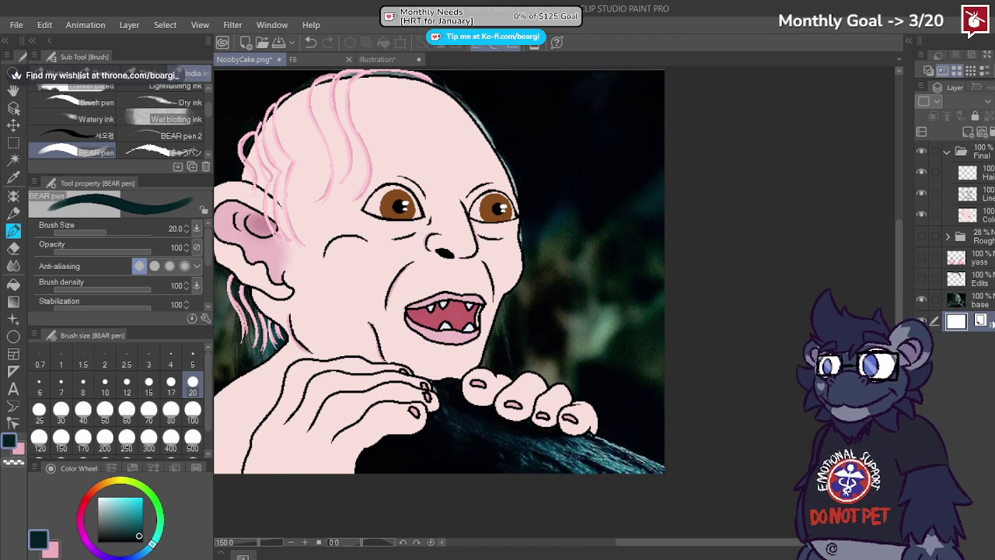
{"action": "left_click", "coordinate": [921, 300]}
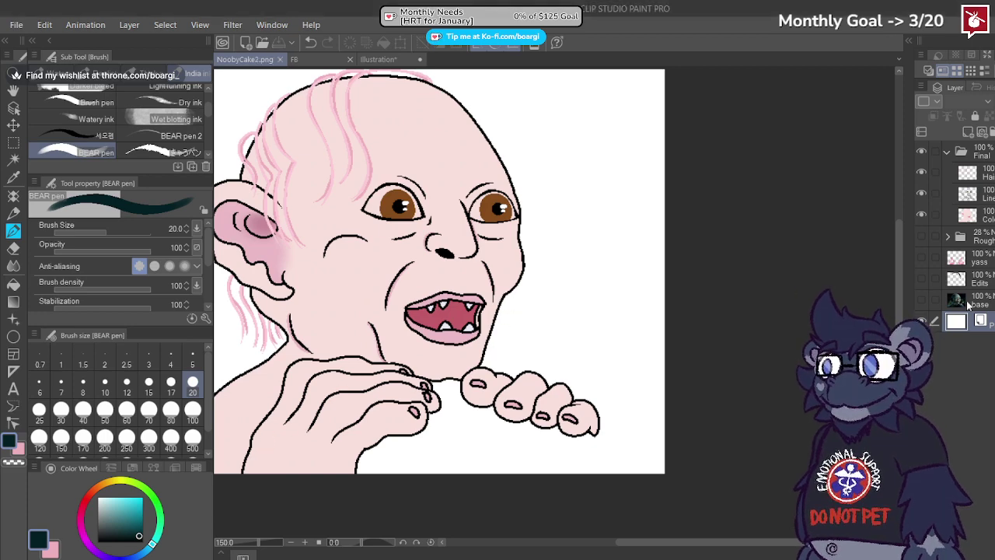
Step: Paint the white of the eye nearer the ear on the color layer with the BEAR pen at sizes 20 and 12
{"action": "scroll", "coordinate": [359, 187], "scroll_direction": "up", "scroll_amount": 5}
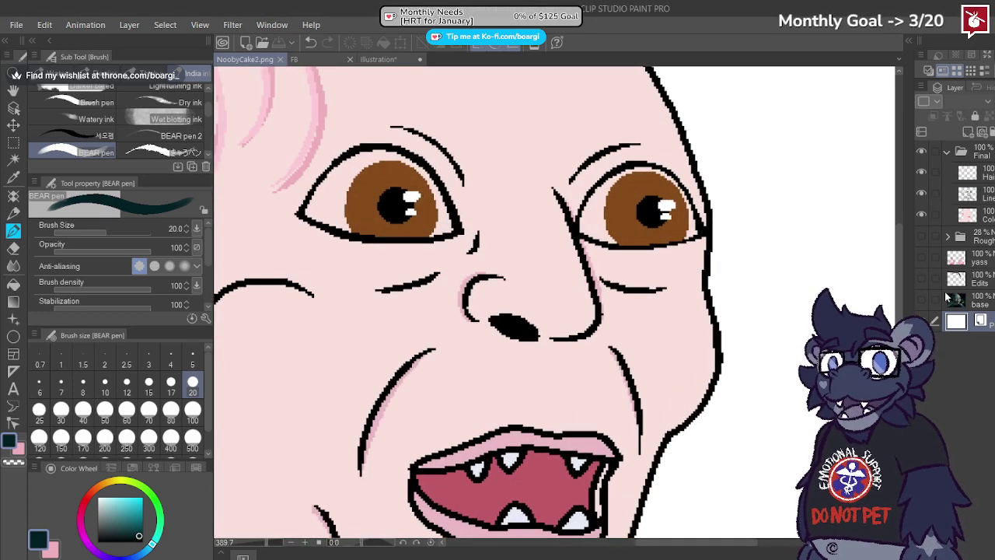
{"action": "left_click", "coordinate": [981, 215]}
{"action": "scroll", "coordinate": [723, 327], "scroll_direction": "down", "scroll_amount": 2}
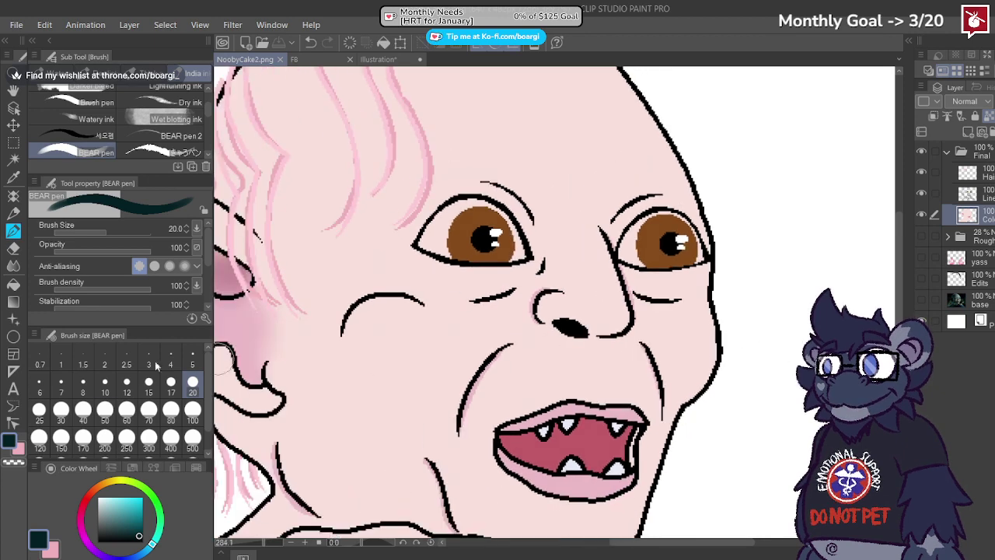
{"action": "left_click_drag", "start_coordinate": [122, 505], "coordinate": [98, 497]}
{"action": "scroll", "coordinate": [459, 210], "scroll_direction": "up", "scroll_amount": 3}
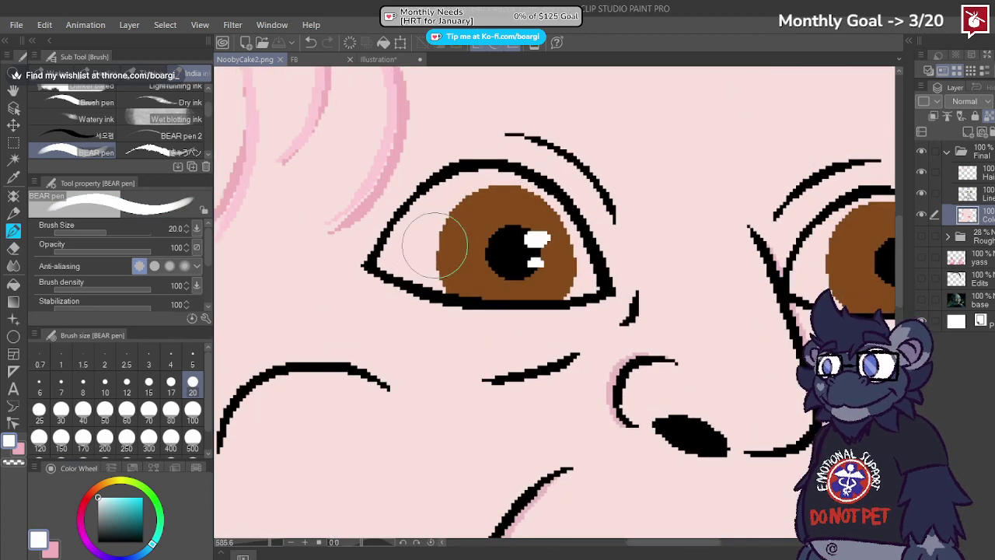
{"action": "mouse_move", "coordinate": [444, 244]}
{"action": "left_mouse_down"}
{"action": "mouse_move", "coordinate": [422, 232]}
{"action": "mouse_move", "coordinate": [400, 247]}
{"action": "left_mouse_up"}
{"action": "left_click", "coordinate": [126, 381]}
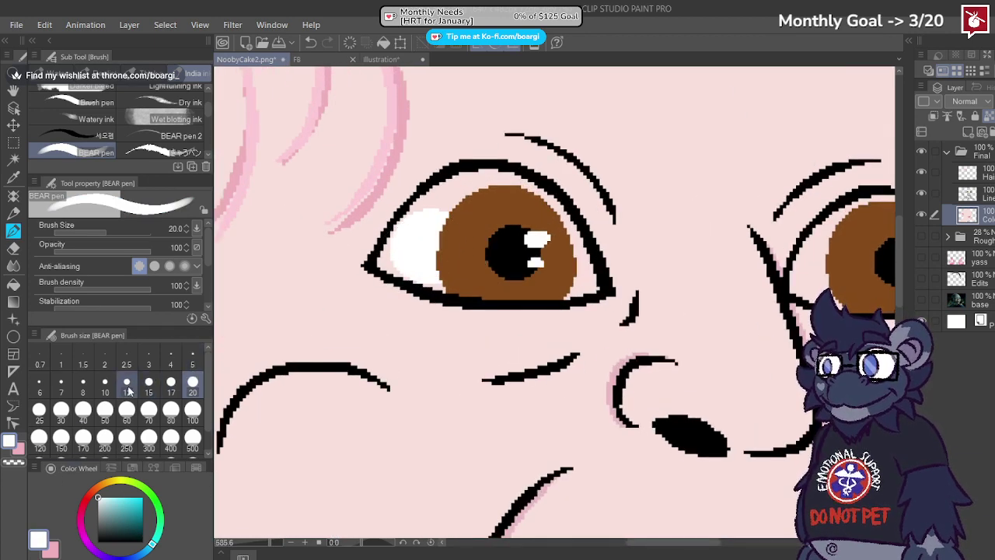
{"action": "mouse_move", "coordinate": [444, 222]}
{"action": "left_mouse_down"}
{"action": "mouse_move", "coordinate": [393, 262]}
{"action": "mouse_move", "coordinate": [438, 206]}
{"action": "mouse_move", "coordinate": [484, 186]}
{"action": "mouse_move", "coordinate": [550, 216]}
{"action": "mouse_move", "coordinate": [588, 286]}
{"action": "left_mouse_up"}
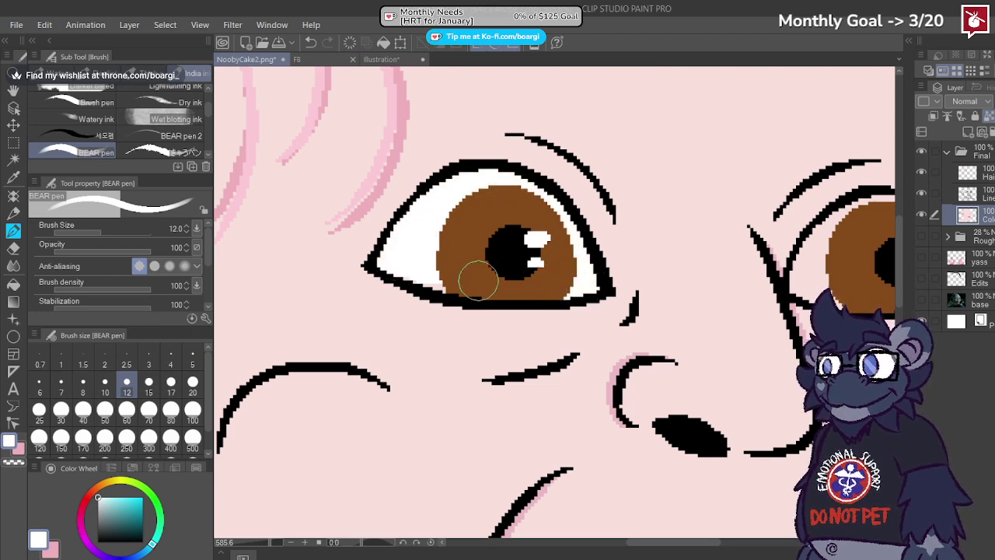
Step: Paint the white of the other eye around its brown iris with the size 12 pen
{"action": "scroll", "coordinate": [388, 229], "scroll_direction": "down", "scroll_amount": 5}
{"action": "scroll", "coordinate": [719, 247], "scroll_direction": "up", "scroll_amount": 4}
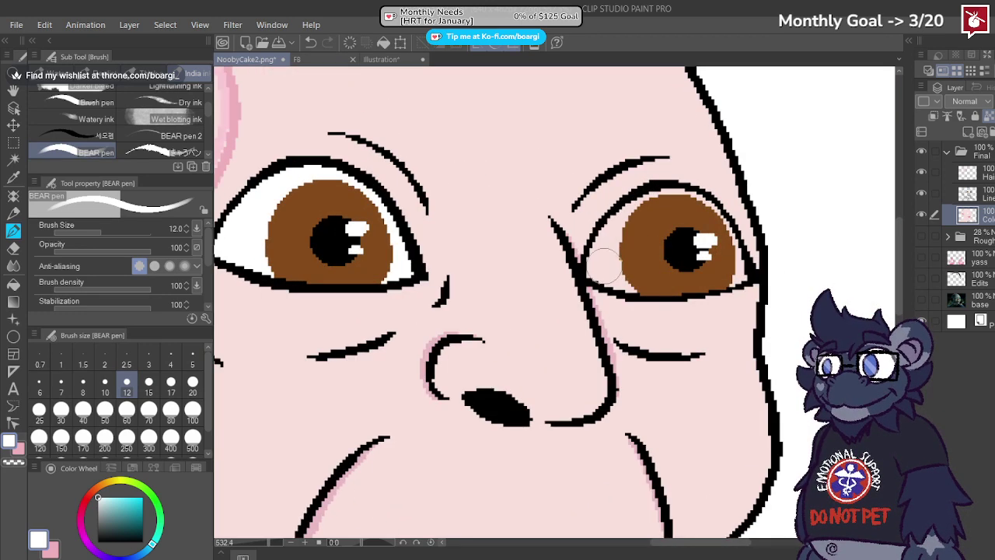
{"action": "left_click_drag", "start_coordinate": [603, 267], "coordinate": [643, 214]}
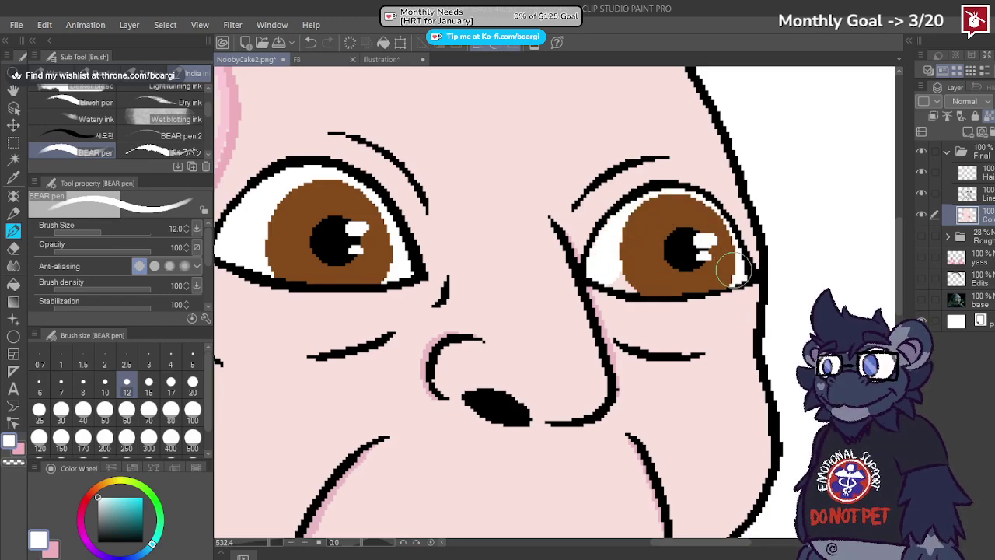
{"action": "left_click_drag", "start_coordinate": [649, 276], "coordinate": [613, 274]}
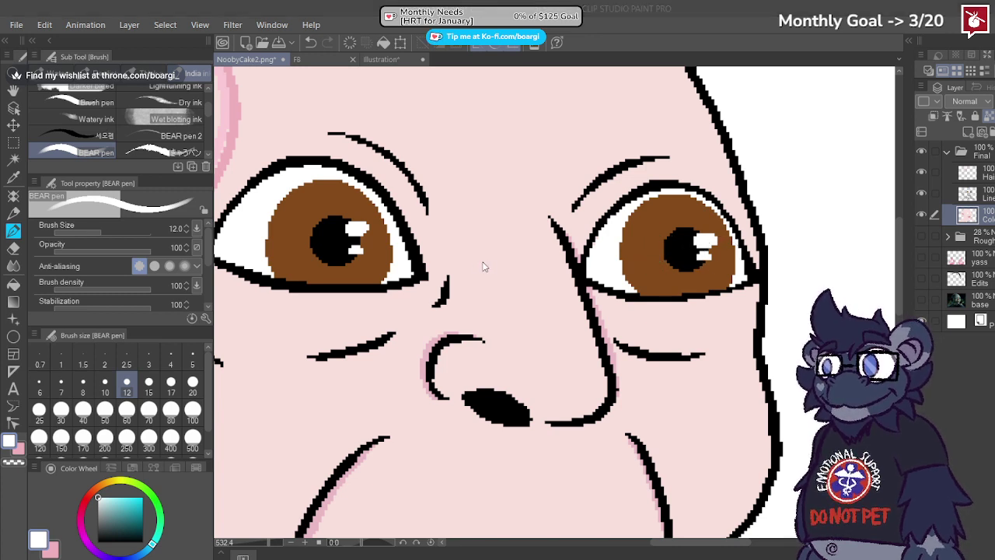
Step: Save the portrait on its white background, and show the Edits and base layers again for the photo background version
{"action": "key", "text": "ctrl+s"}
{"action": "left_click_drag", "start_coordinate": [922, 305], "coordinate": [921, 285]}
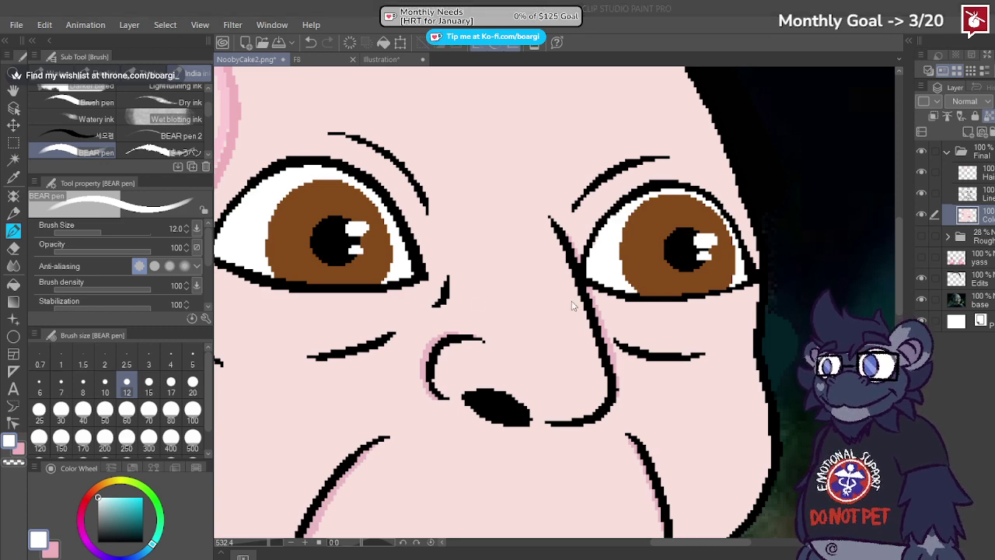
{"action": "scroll", "coordinate": [571, 306], "scroll_direction": "down", "scroll_amount": 10}
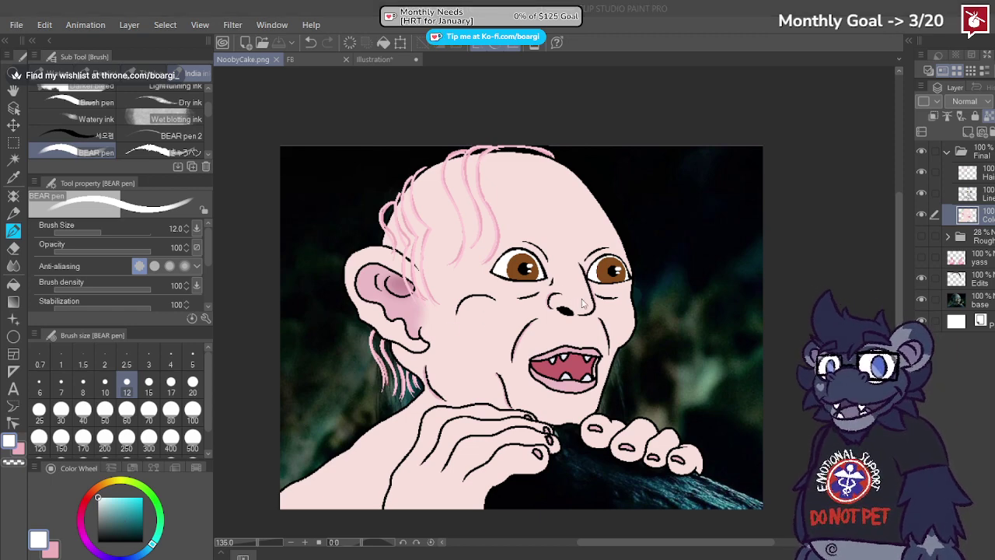
{"action": "scroll", "coordinate": [600, 295], "scroll_direction": "down", "scroll_amount": 3}
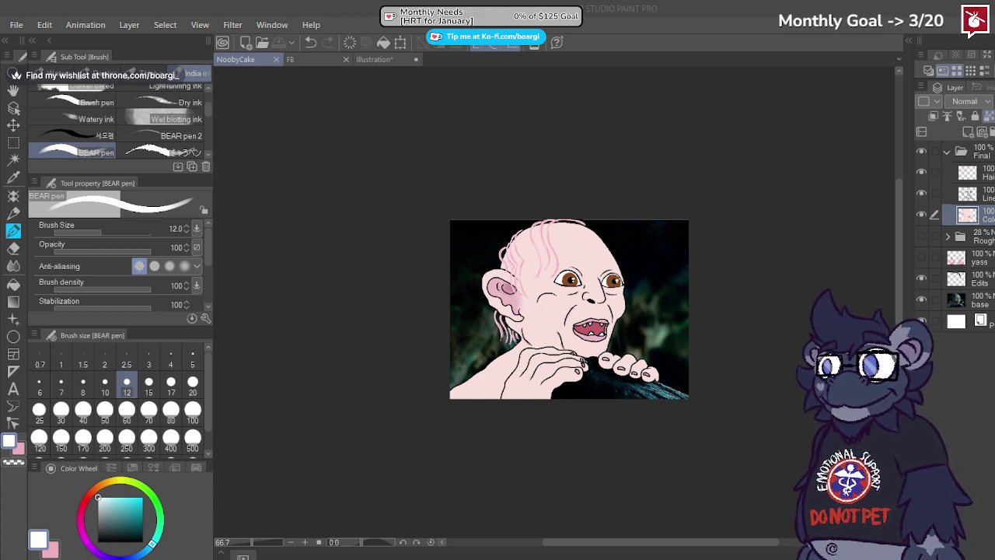
Step: Hide the Edits, base and paper layers for a transparent background and save the image as NoobyCake2.png
{"action": "left_click", "coordinate": [921, 300]}
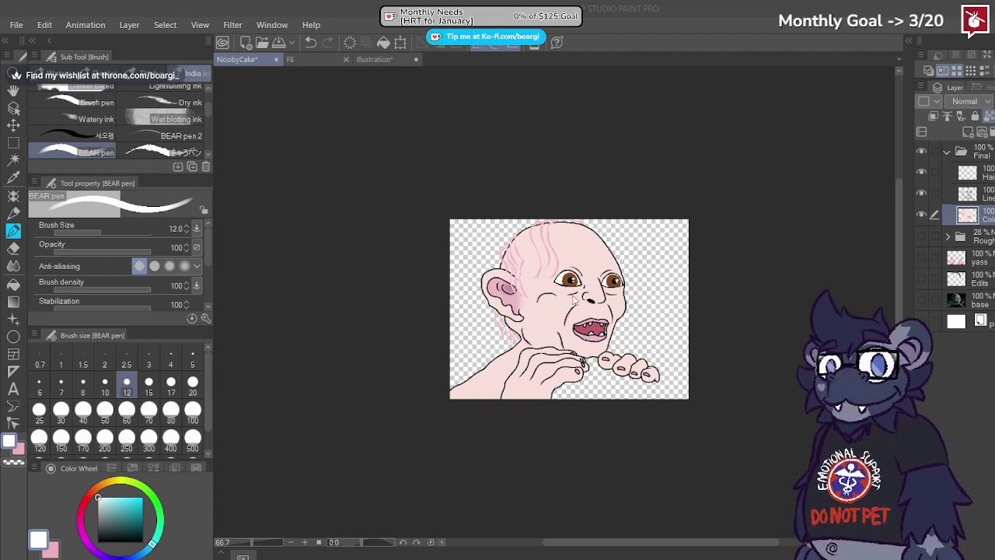
{"action": "key", "text": "Return"}
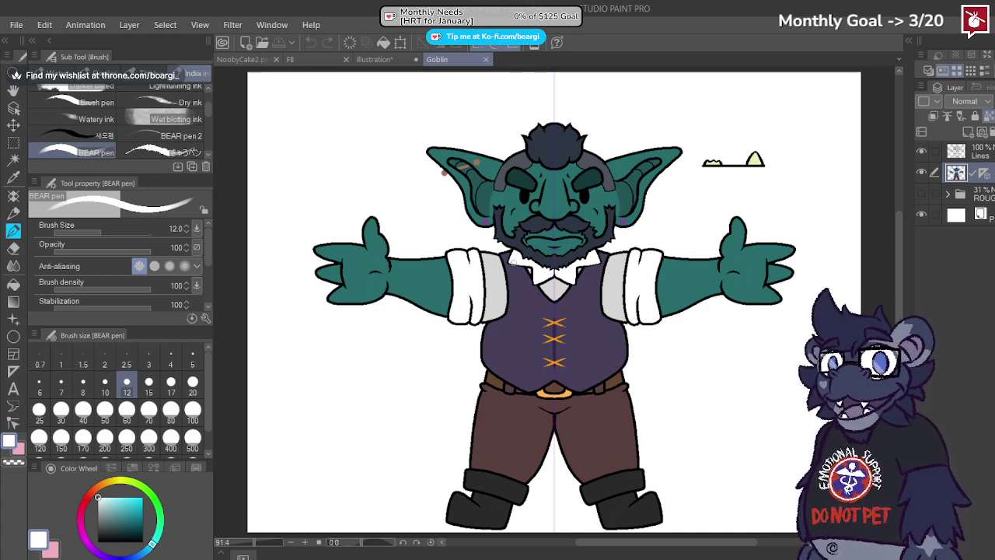
{"action": "scroll", "coordinate": [505, 229], "scroll_direction": "down", "scroll_amount": 2}
{"action": "scroll", "coordinate": [506, 233], "scroll_direction": "up", "scroll_amount": 3}
{"action": "scroll", "coordinate": [508, 236], "scroll_direction": "down", "scroll_amount": 3}
{"action": "scroll", "coordinate": [508, 241], "scroll_direction": "up", "scroll_amount": 1}
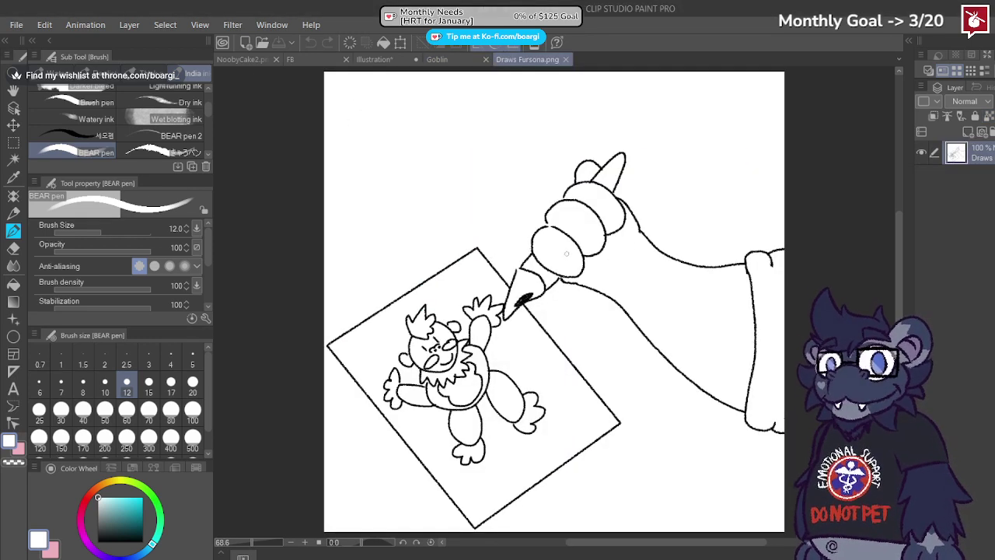
Step: Set the BEAR pen to size 5 and the drawing color to black
{"action": "left_click", "coordinate": [195, 361]}
{"action": "left_click_drag", "start_coordinate": [134, 506], "coordinate": [104, 541]}
{"action": "left_click_drag", "start_coordinate": [715, 163], "coordinate": [698, 243]}
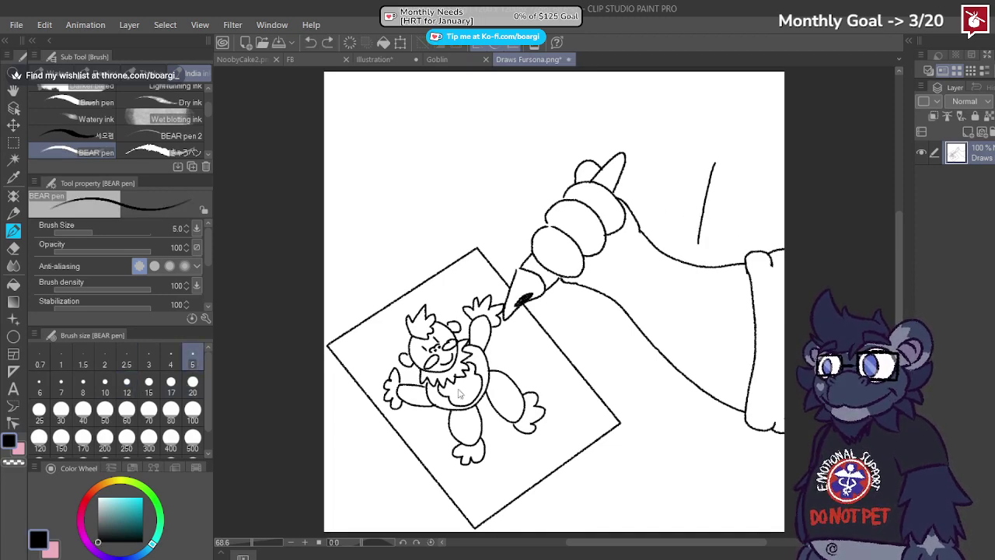
{"action": "mouse_move", "coordinate": [419, 284]}
{"action": "left_mouse_down"}
{"action": "mouse_move", "coordinate": [534, 277]}
{"action": "mouse_move", "coordinate": [325, 269]}
{"action": "left_mouse_up"}
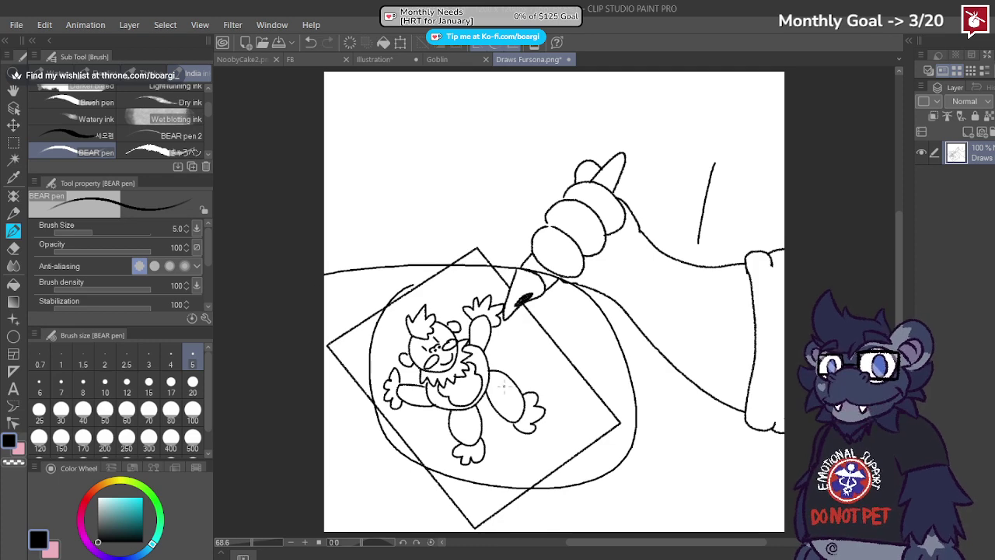
{"action": "key", "text": "ctrl+z"}
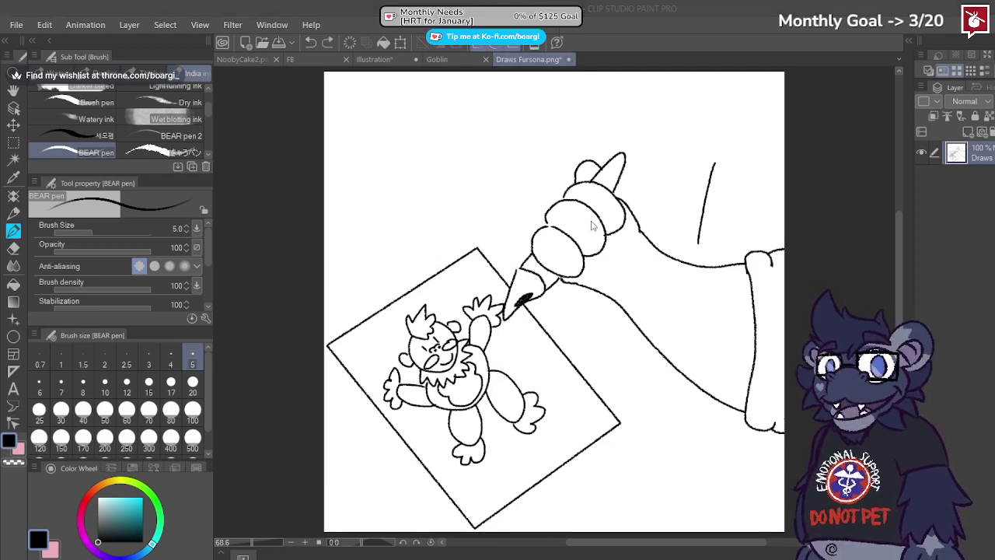
Step: Close the Draws Fursona, Goblin and Illustration drawings
{"action": "left_click", "coordinate": [517, 138]}
{"action": "left_click", "coordinate": [486, 59]}
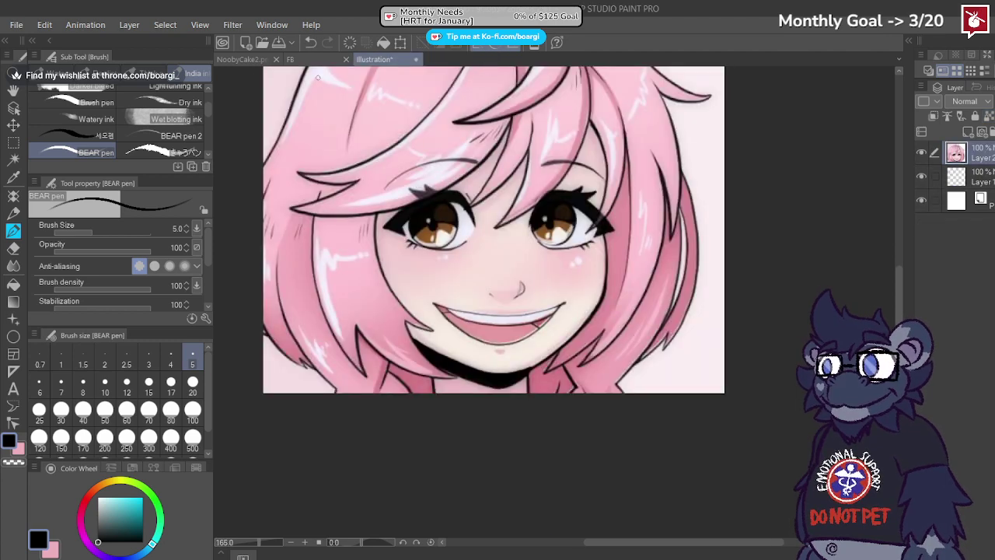
{"action": "left_click", "coordinate": [415, 59]}
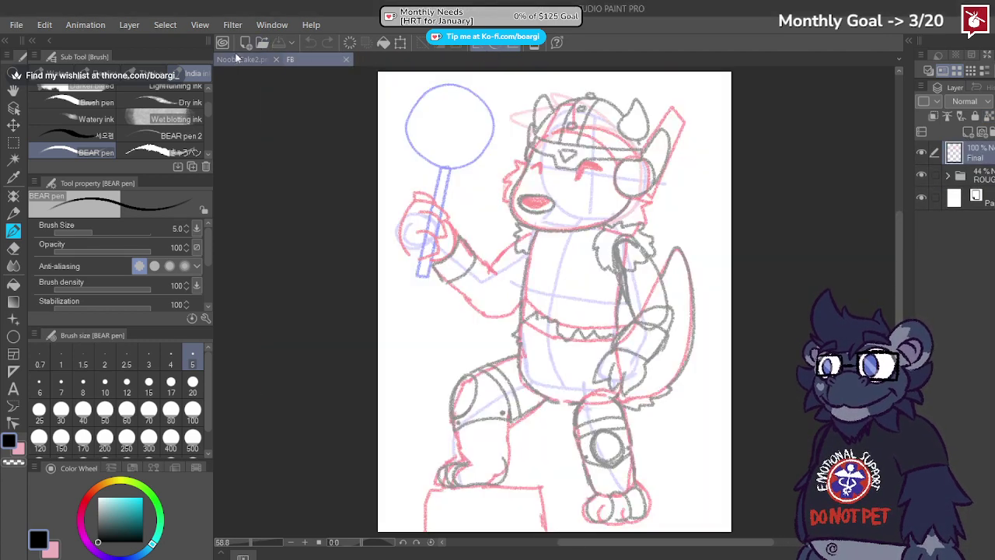
Step: Switch to the NoobyCake2.png portrait and show its base and Edits layers behind the figure
{"action": "left_click", "coordinate": [243, 59]}
{"action": "left_click", "coordinate": [921, 297]}
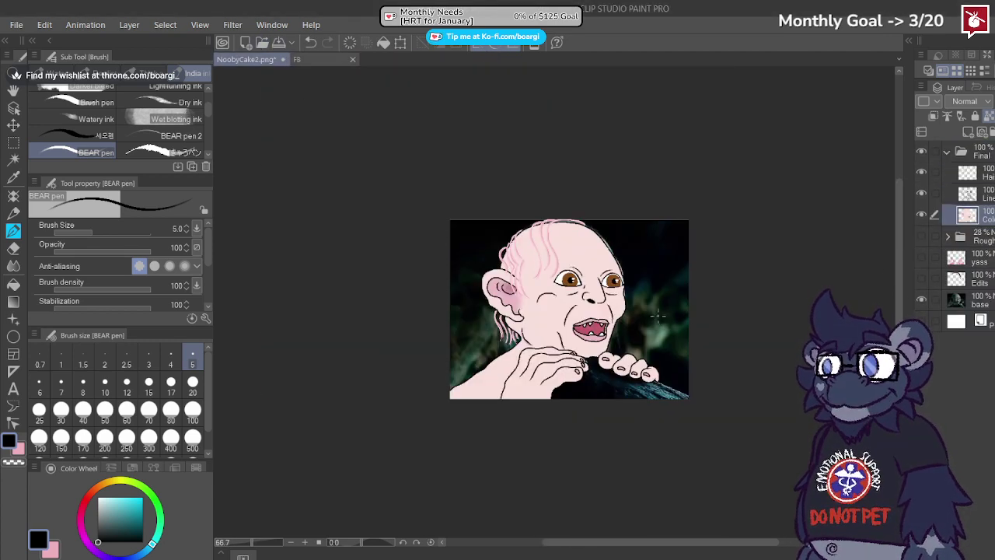
{"action": "key", "text": "ctrl+alt+0"}
{"action": "left_click", "coordinate": [921, 277]}
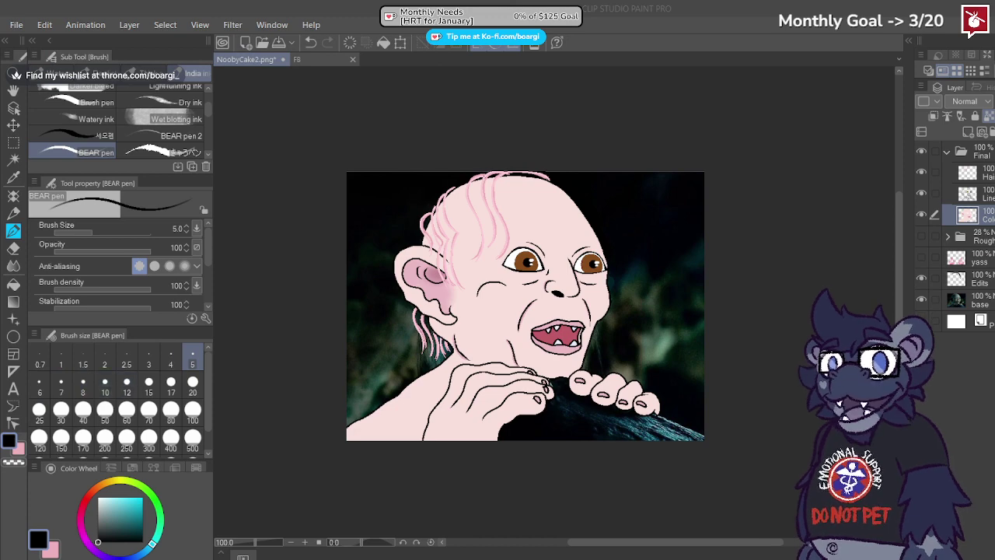
Step: Look over the finished portrait on its photo background and close its document
{"action": "scroll", "coordinate": [514, 324], "scroll_direction": "up", "scroll_amount": 2}
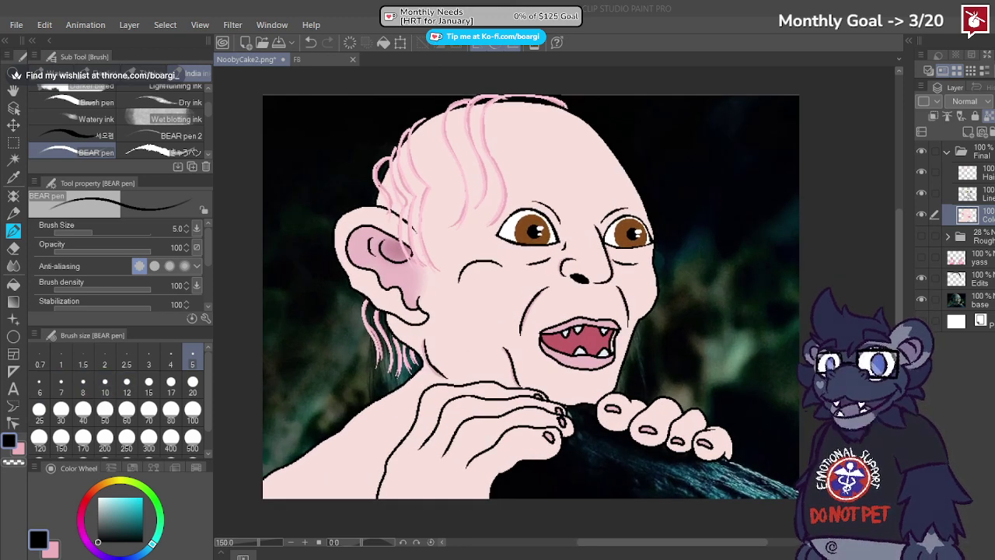
{"action": "key", "text": "ctrl+plus"}
{"action": "key", "text": "ctrl+plus"}
{"action": "key", "text": "ctrl+minus"}
{"action": "key", "text": "ctrl+minus"}
{"action": "key", "text": "ctrl+minus"}
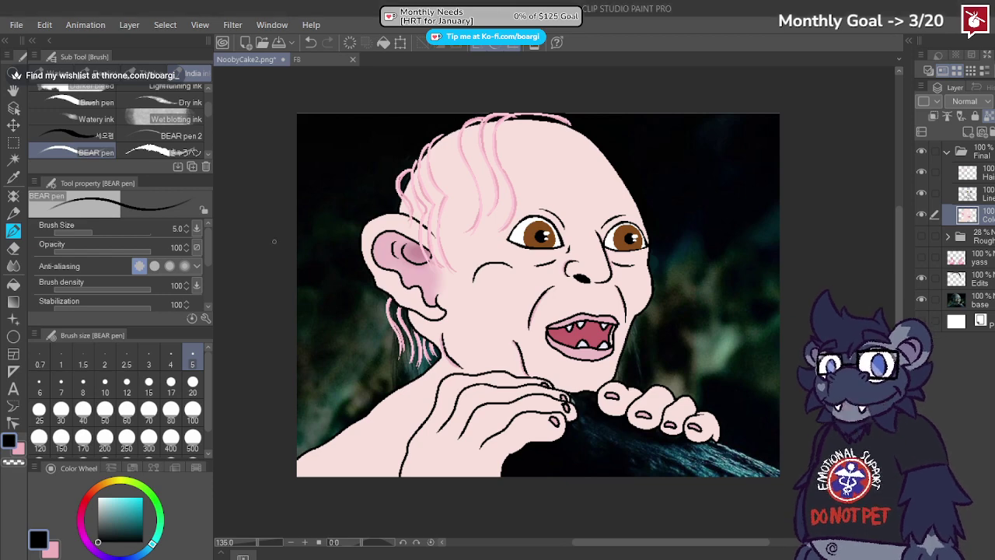
{"action": "left_click", "coordinate": [282, 59]}
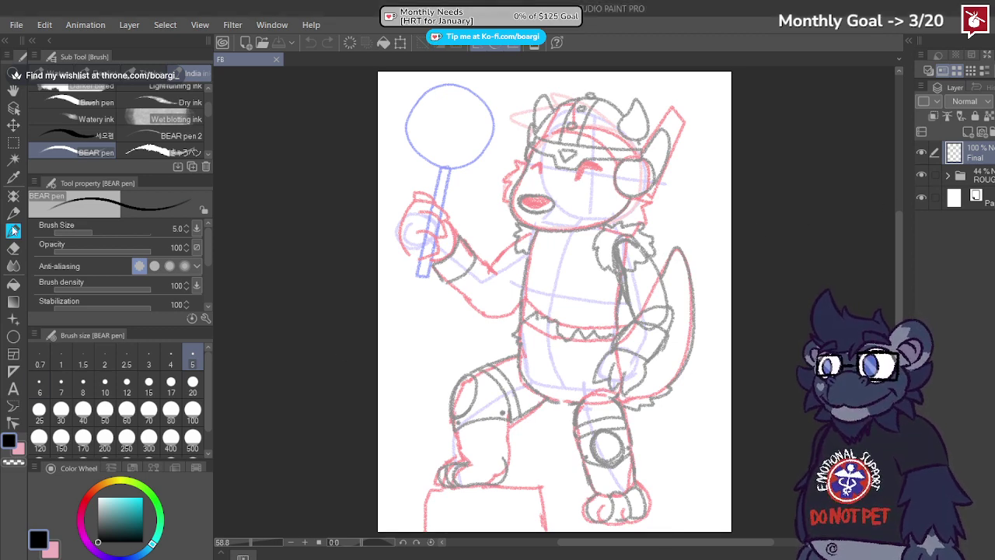
Step: Ink the curved helmet horn nearest the long ear in black on the Final layer with the BEAR pen at size 8
{"action": "left_click", "coordinate": [82, 382]}
{"action": "left_click_drag", "start_coordinate": [620, 134], "coordinate": [668, 133]}
{"action": "mouse_move", "coordinate": [493, 253]}
{"action": "left_mouse_down"}
{"action": "mouse_move", "coordinate": [519, 253]}
{"action": "mouse_move", "coordinate": [485, 242]}
{"action": "left_mouse_up"}
{"action": "scroll", "coordinate": [478, 187], "scroll_direction": "up", "scroll_amount": 5}
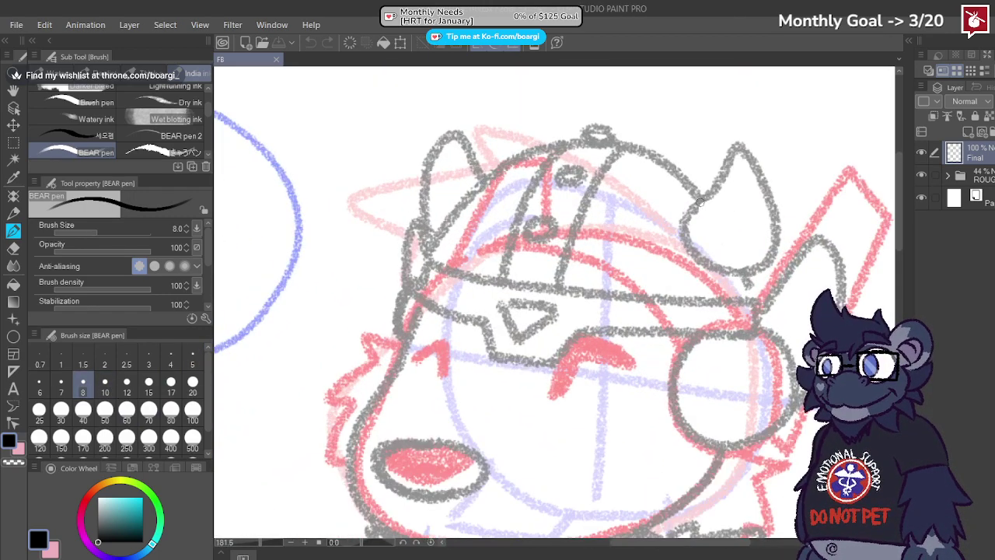
{"action": "mouse_move", "coordinate": [694, 205]}
{"action": "left_mouse_down"}
{"action": "mouse_move", "coordinate": [689, 248]}
{"action": "mouse_move", "coordinate": [714, 268]}
{"action": "mouse_move", "coordinate": [746, 271]}
{"action": "mouse_move", "coordinate": [773, 242]}
{"action": "mouse_move", "coordinate": [764, 178]}
{"action": "mouse_move", "coordinate": [745, 147]}
{"action": "mouse_move", "coordinate": [696, 206]}
{"action": "left_mouse_up"}
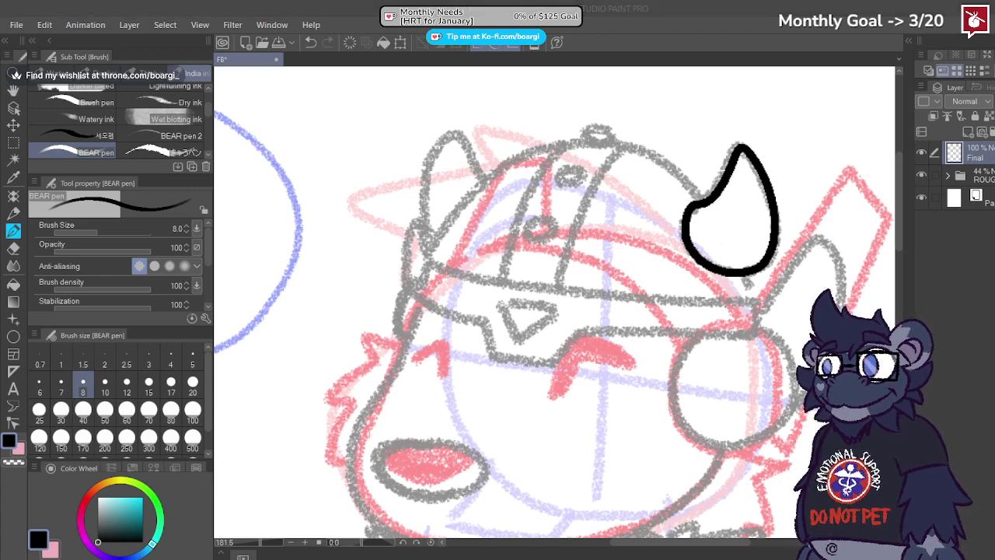
{"action": "scroll", "coordinate": [633, 217], "scroll_direction": "up", "scroll_amount": 3}
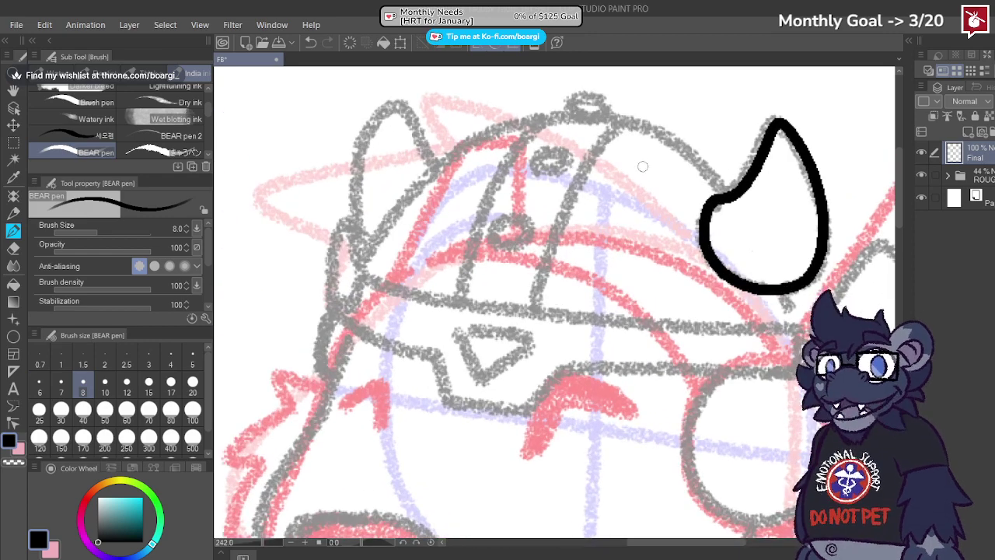
{"action": "scroll", "coordinate": [631, 143], "scroll_direction": "down", "scroll_amount": 4}
{"action": "scroll", "coordinate": [631, 138], "scroll_direction": "up", "scroll_amount": 5}
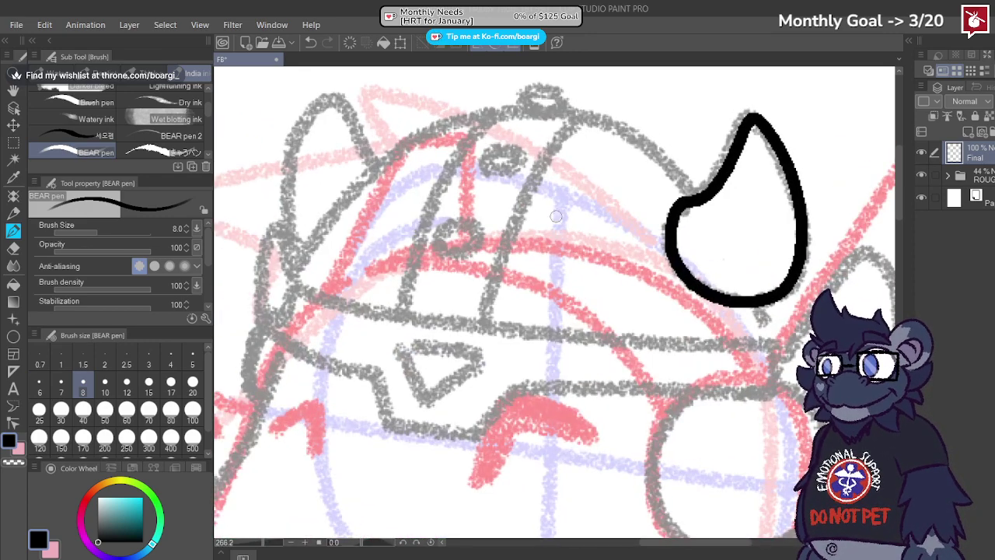
{"action": "scroll", "coordinate": [556, 269], "scroll_direction": "down", "scroll_amount": 2}
{"action": "scroll", "coordinate": [674, 265], "scroll_direction": "up", "scroll_amount": 3}
{"action": "scroll", "coordinate": [674, 265], "scroll_direction": "down", "scroll_amount": 3}
{"action": "scroll", "coordinate": [326, 289], "scroll_direction": "up", "scroll_amount": 3}
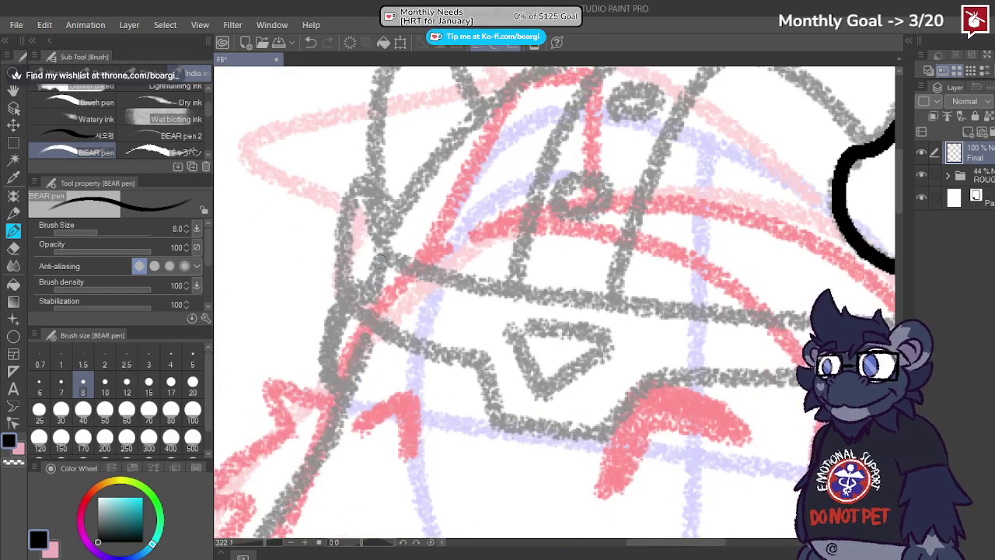
{"action": "scroll", "coordinate": [379, 247], "scroll_direction": "down", "scroll_amount": 3}
{"action": "scroll", "coordinate": [420, 256], "scroll_direction": "up", "scroll_amount": 3}
{"action": "mouse_move", "coordinate": [356, 244]}
{"action": "left_mouse_down"}
{"action": "mouse_move", "coordinate": [427, 272]}
{"action": "mouse_move", "coordinate": [663, 317]}
{"action": "left_mouse_up"}
{"action": "scroll", "coordinate": [432, 244], "scroll_direction": "down", "scroll_amount": 2}
{"action": "scroll", "coordinate": [432, 244], "scroll_direction": "up", "scroll_amount": 2}
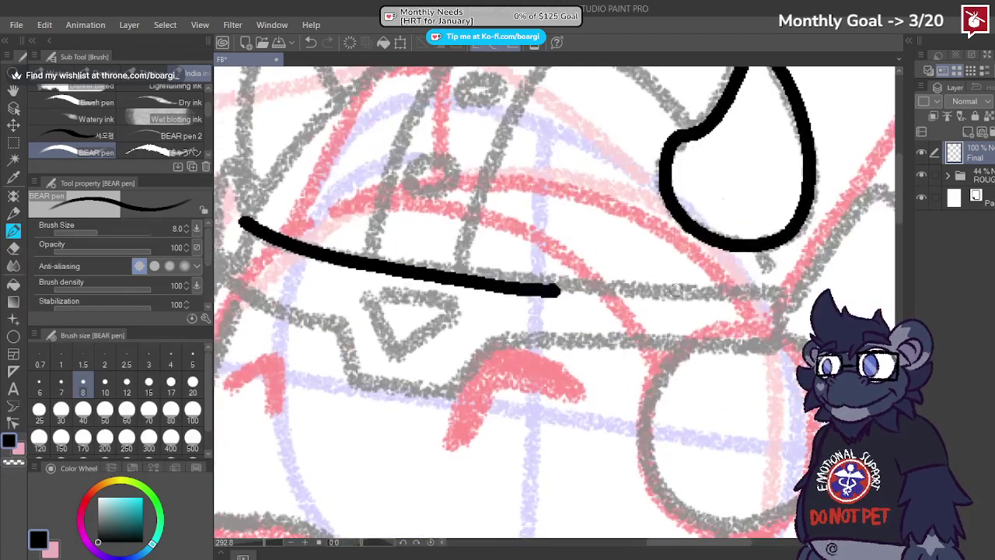
{"action": "key", "text": "ctrl+z"}
Step: Ink the upper edge of the helmet band across the forehead and its short end edge beneath the inked horn
{"action": "scroll", "coordinate": [432, 244], "scroll_direction": "down", "scroll_amount": 3}
{"action": "scroll", "coordinate": [350, 241], "scroll_direction": "up", "scroll_amount": 1}
{"action": "mouse_move", "coordinate": [293, 229]}
{"action": "left_mouse_down"}
{"action": "mouse_move", "coordinate": [408, 262]}
{"action": "mouse_move", "coordinate": [633, 281]}
{"action": "left_mouse_up"}
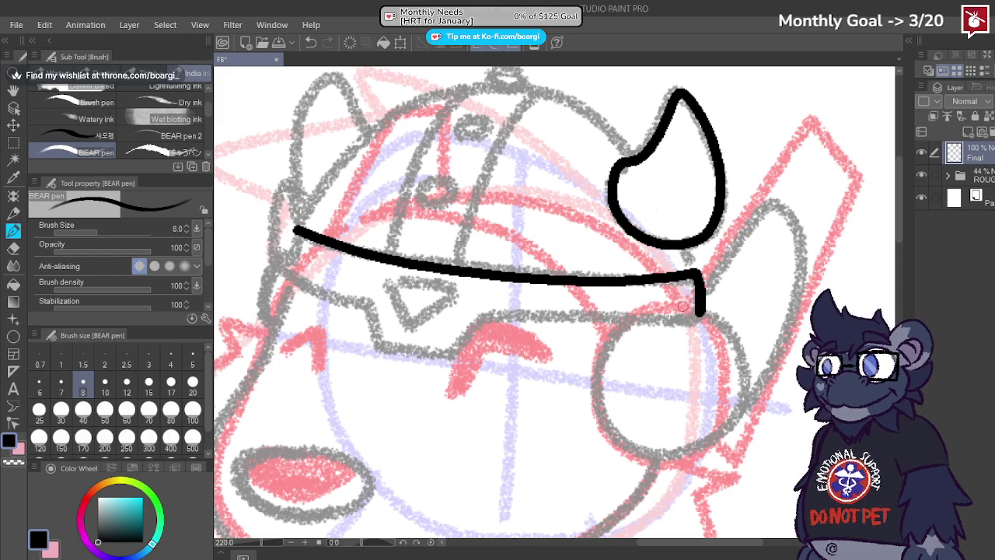
{"action": "scroll", "coordinate": [647, 274], "scroll_direction": "down", "scroll_amount": 2}
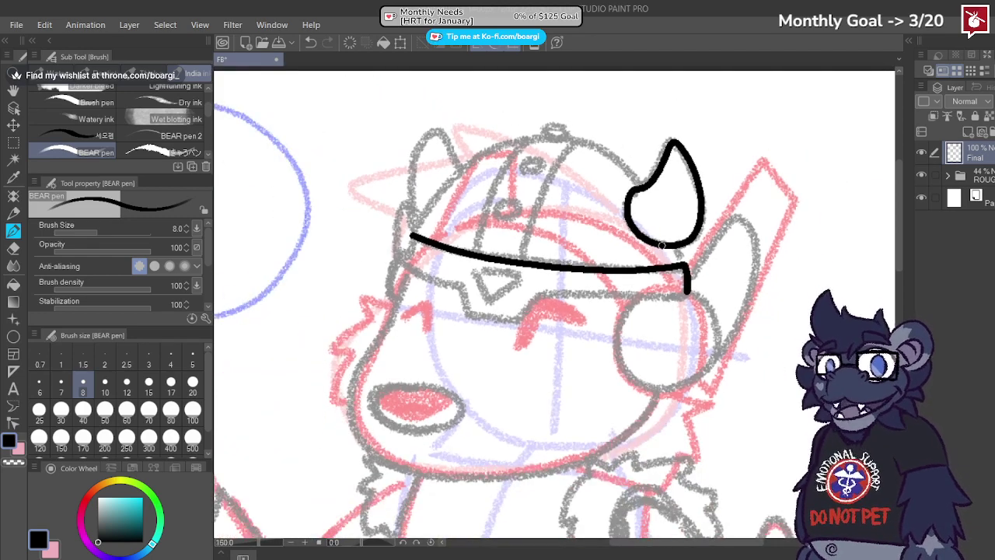
Step: Close the helmet band's outline by inking its front end and the lower edge with the stepped brow notch
{"action": "scroll", "coordinate": [386, 211], "scroll_direction": "up", "scroll_amount": 3}
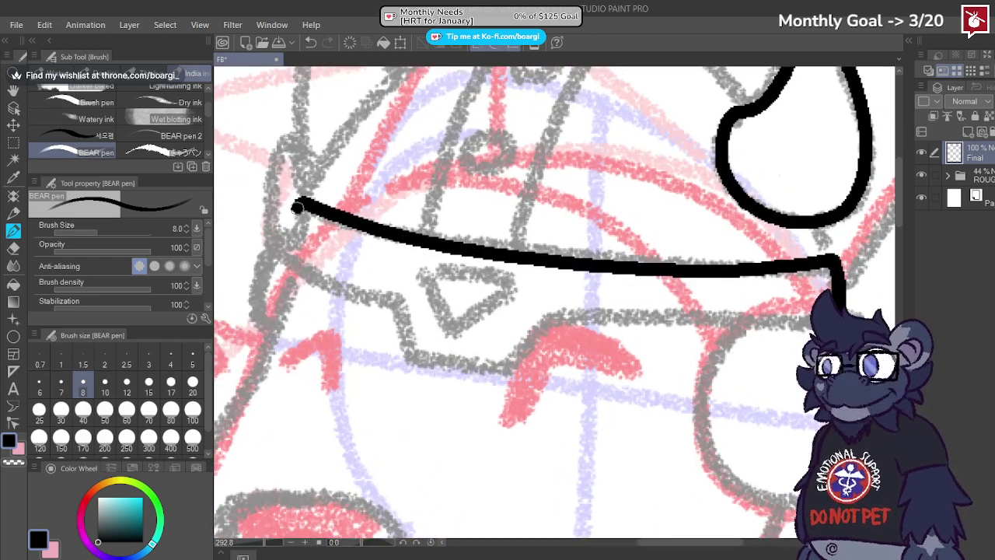
{"action": "mouse_move", "coordinate": [297, 206]}
{"action": "left_mouse_down"}
{"action": "mouse_move", "coordinate": [277, 250]}
{"action": "mouse_move", "coordinate": [323, 280]}
{"action": "mouse_move", "coordinate": [391, 295]}
{"action": "left_mouse_up"}
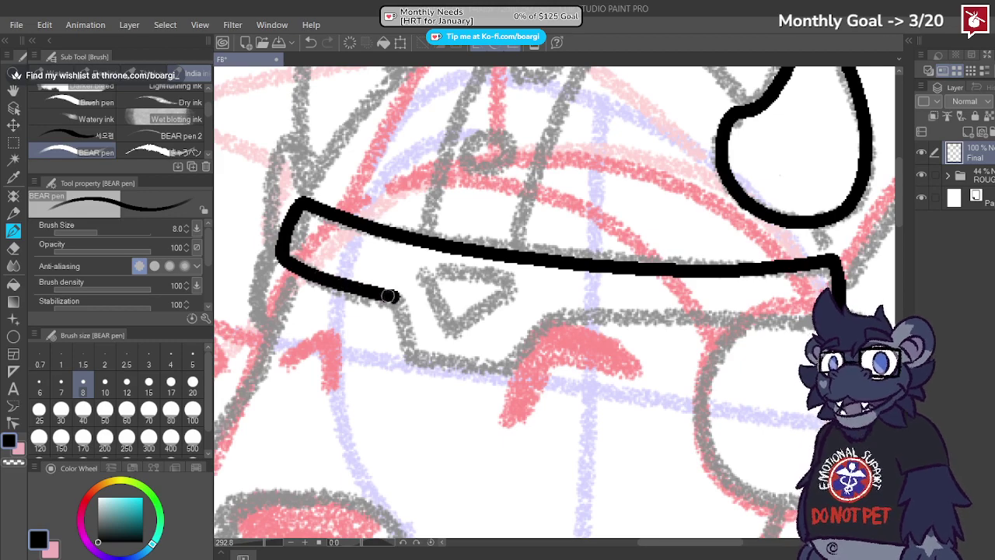
{"action": "scroll", "coordinate": [389, 295], "scroll_direction": "down", "scroll_amount": 2}
{"action": "scroll", "coordinate": [496, 311], "scroll_direction": "up", "scroll_amount": 2}
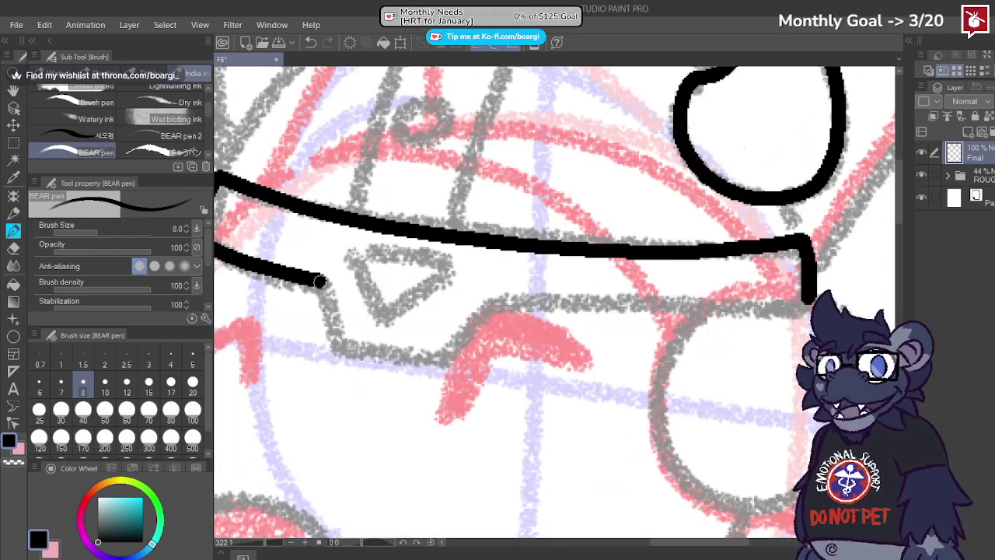
{"action": "mouse_move", "coordinate": [319, 282]}
{"action": "left_mouse_down"}
{"action": "mouse_move", "coordinate": [334, 322]}
{"action": "mouse_move", "coordinate": [364, 346]}
{"action": "mouse_move", "coordinate": [440, 356]}
{"action": "mouse_move", "coordinate": [481, 320]}
{"action": "mouse_move", "coordinate": [547, 308]}
{"action": "mouse_move", "coordinate": [775, 314]}
{"action": "left_mouse_up"}
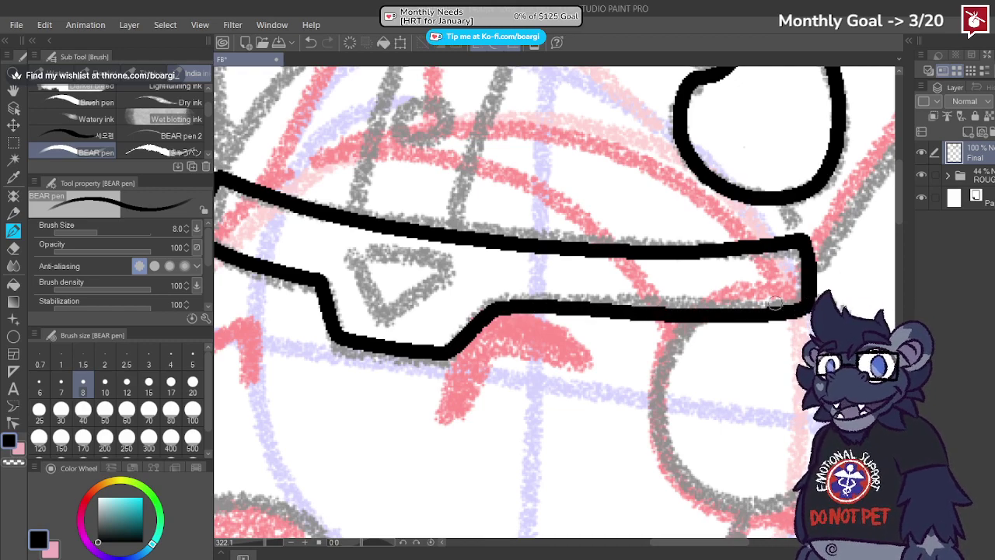
{"action": "scroll", "coordinate": [775, 303], "scroll_direction": "down", "scroll_amount": 3}
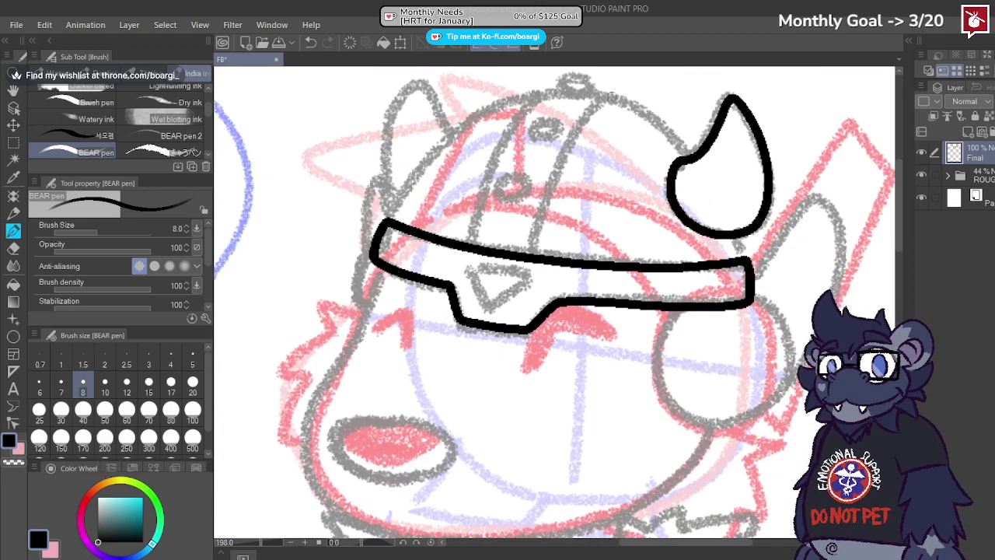
{"action": "scroll", "coordinate": [613, 97], "scroll_direction": "up", "scroll_amount": 1}
{"action": "mouse_move", "coordinate": [440, 275]}
{"action": "left_mouse_down"}
{"action": "mouse_move", "coordinate": [460, 212]}
{"action": "mouse_move", "coordinate": [514, 118]}
{"action": "mouse_move", "coordinate": [541, 97]}
{"action": "mouse_move", "coordinate": [607, 97]}
{"action": "mouse_move", "coordinate": [516, 239]}
{"action": "left_mouse_up"}
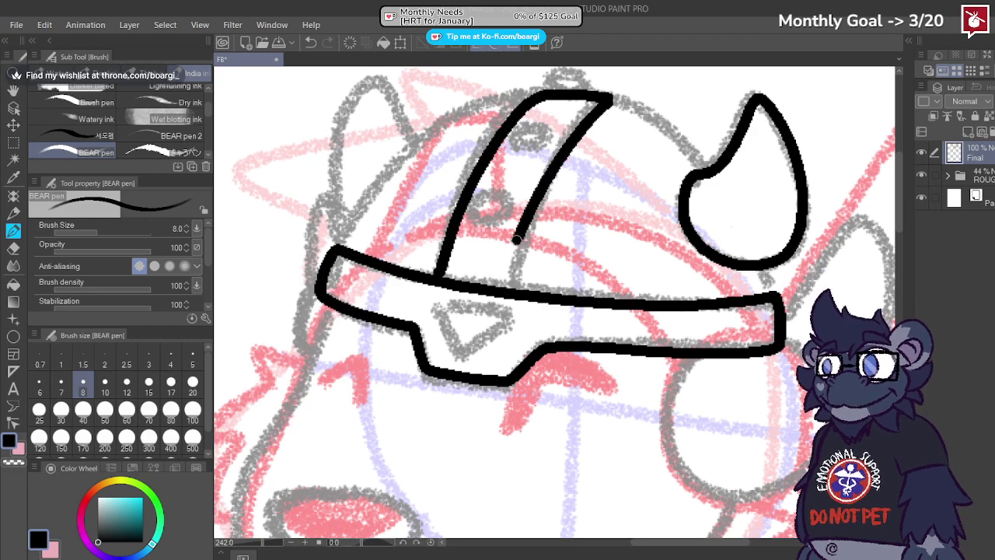
{"action": "key", "text": "ctrl+z"}
{"action": "scroll", "coordinate": [518, 276], "scroll_direction": "down", "scroll_amount": 4}
{"action": "key", "text": "ctrl+z"}
{"action": "scroll", "coordinate": [519, 275], "scroll_direction": "up", "scroll_amount": 4}
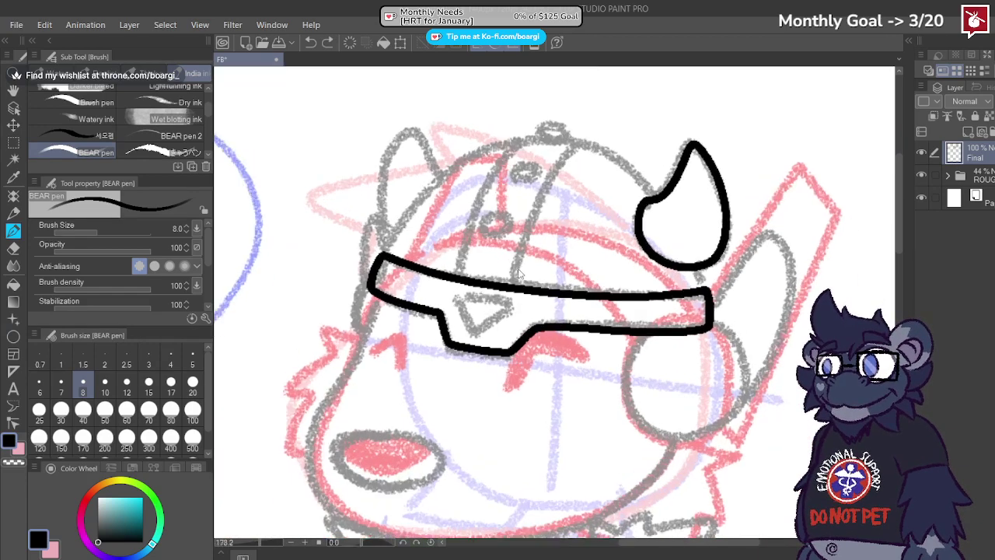
Step: Ink the helmet's central strip with two curved sides rising from the band and a rounded edge joining them at the crown
{"action": "mouse_move", "coordinate": [524, 293]}
{"action": "left_mouse_down"}
{"action": "mouse_move", "coordinate": [533, 247]}
{"action": "mouse_move", "coordinate": [589, 144]}
{"action": "mouse_move", "coordinate": [619, 113]}
{"action": "left_mouse_up"}
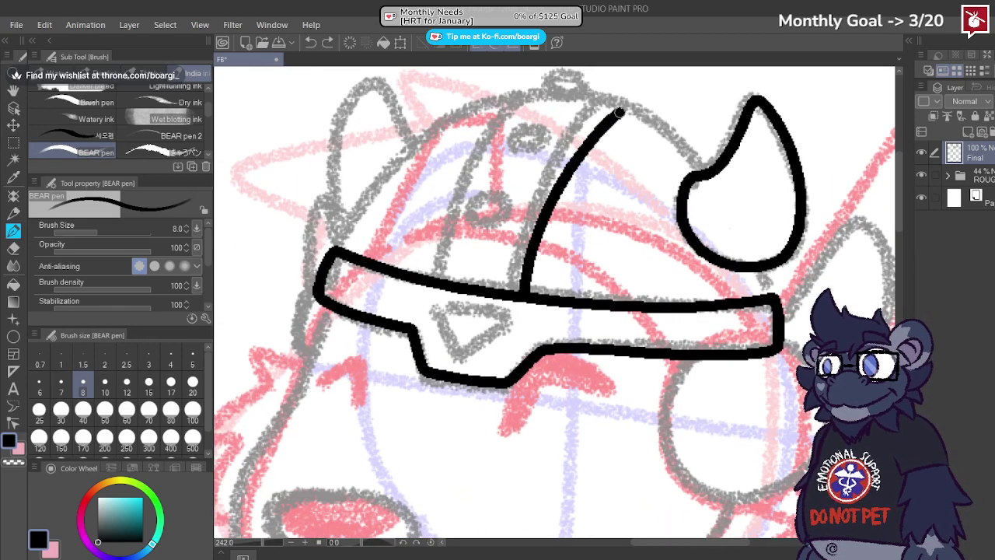
{"action": "mouse_move", "coordinate": [542, 91]}
{"action": "left_mouse_down"}
{"action": "mouse_move", "coordinate": [483, 153]}
{"action": "mouse_move", "coordinate": [433, 272]}
{"action": "left_mouse_up"}
{"action": "scroll", "coordinate": [579, 106], "scroll_direction": "up", "scroll_amount": 1}
{"action": "mouse_move", "coordinate": [516, 97]}
{"action": "left_mouse_down"}
{"action": "mouse_move", "coordinate": [545, 90]}
{"action": "mouse_move", "coordinate": [626, 104]}
{"action": "left_mouse_up"}
{"action": "key", "text": "ctrl+z"}
{"action": "mouse_move", "coordinate": [516, 96]}
{"action": "left_mouse_down"}
{"action": "mouse_move", "coordinate": [565, 89]}
{"action": "mouse_move", "coordinate": [636, 111]}
{"action": "left_mouse_up"}
Step: Ink the small knob on the helmet's crown and the dome's curve from the central strip down to the inked horn
{"action": "scroll", "coordinate": [576, 116], "scroll_direction": "down", "scroll_amount": 4}
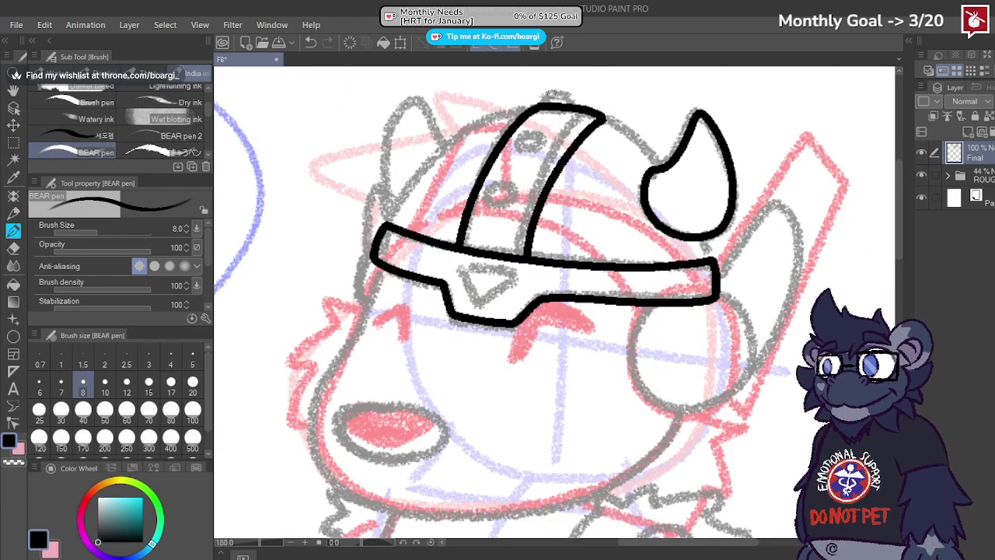
{"action": "scroll", "coordinate": [563, 101], "scroll_direction": "up", "scroll_amount": 3}
{"action": "scroll", "coordinate": [563, 101], "scroll_direction": "up", "scroll_amount": 1}
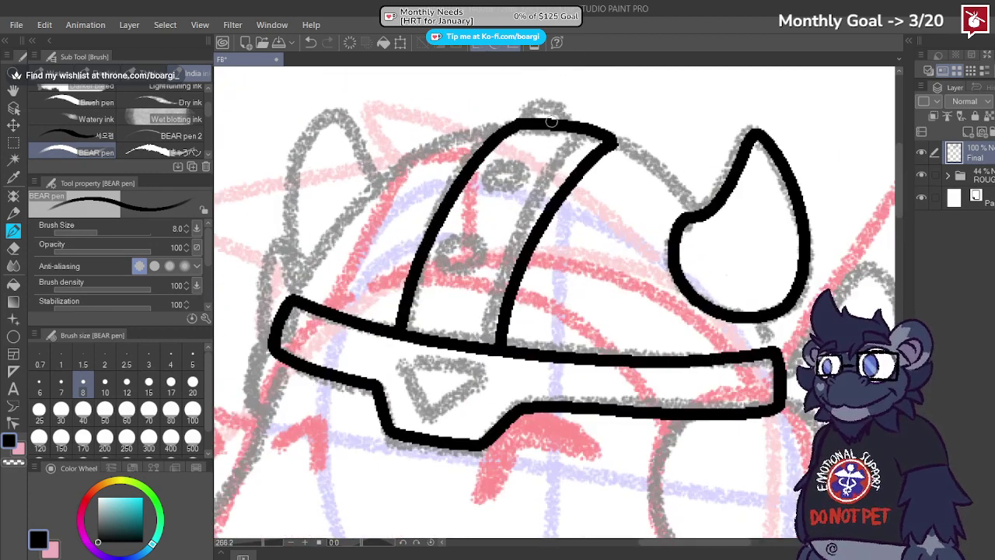
{"action": "key", "text": "ctrl+z"}
{"action": "left_click_drag", "start_coordinate": [616, 142], "coordinate": [690, 204]}
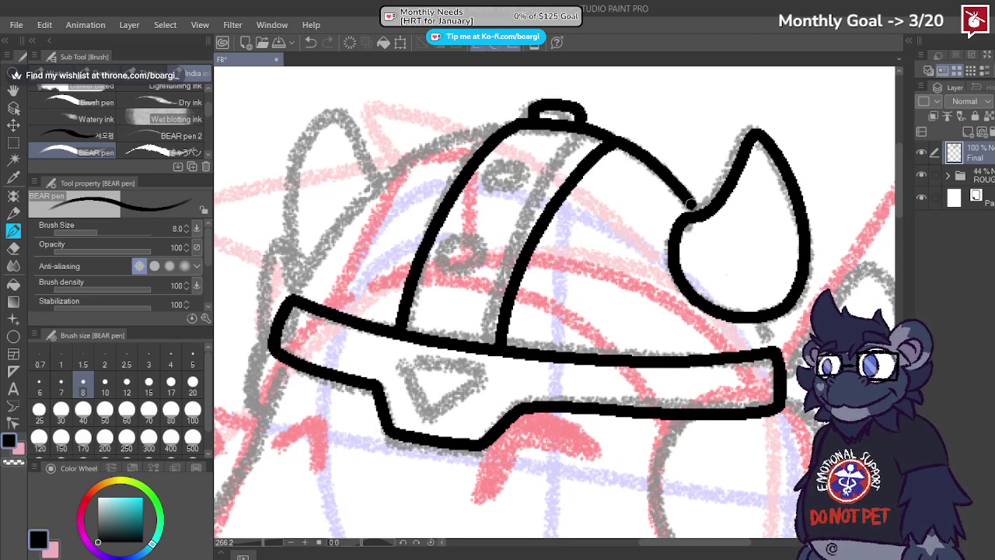
Step: Ink the short dome edge beneath the inked horn and the dome's long curve from the crown to the band's front end
{"action": "scroll", "coordinate": [771, 309], "scroll_direction": "up", "scroll_amount": 1}
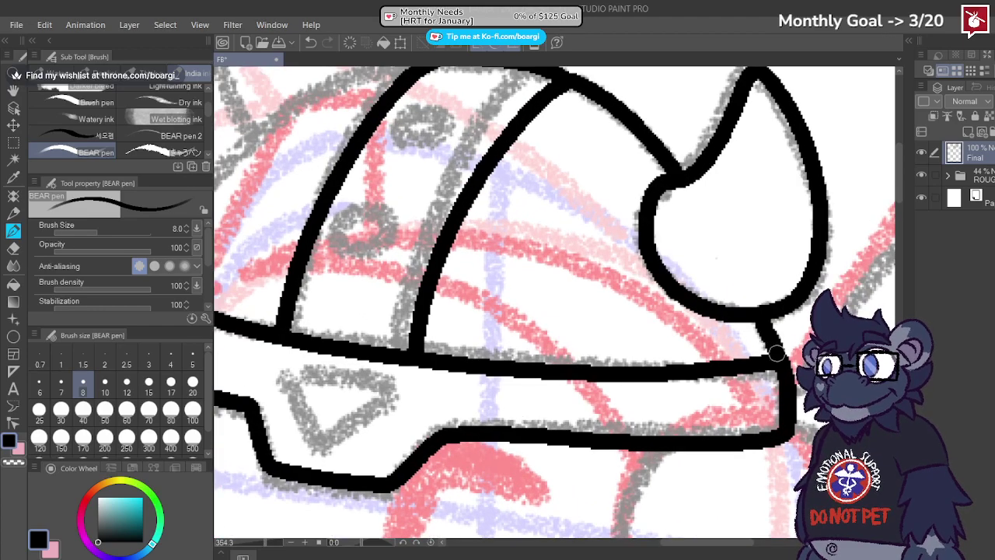
{"action": "scroll", "coordinate": [776, 354], "scroll_direction": "down", "scroll_amount": 2}
{"action": "scroll", "coordinate": [765, 348], "scroll_direction": "up", "scroll_amount": 2}
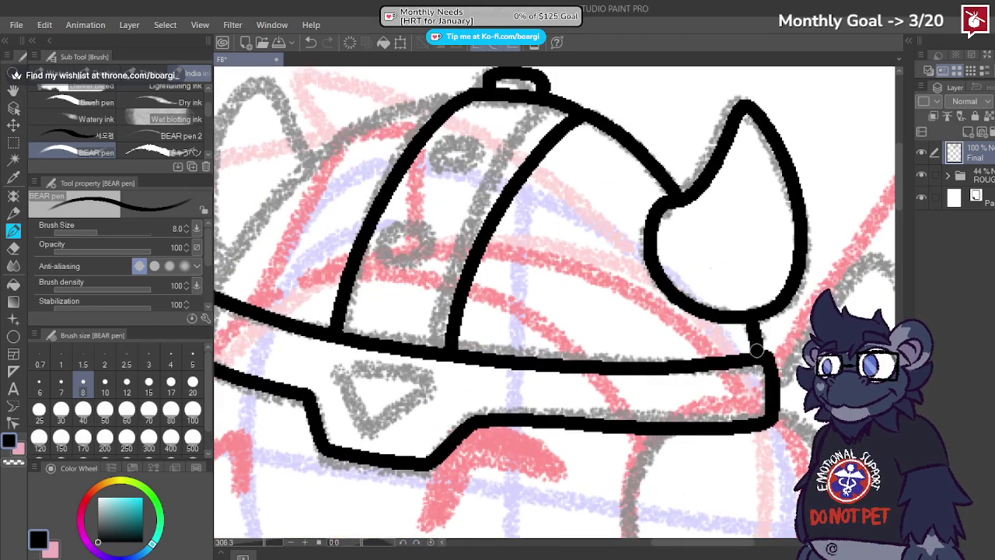
{"action": "scroll", "coordinate": [756, 351], "scroll_direction": "down", "scroll_amount": 3}
{"action": "scroll", "coordinate": [520, 305], "scroll_direction": "up", "scroll_amount": 2}
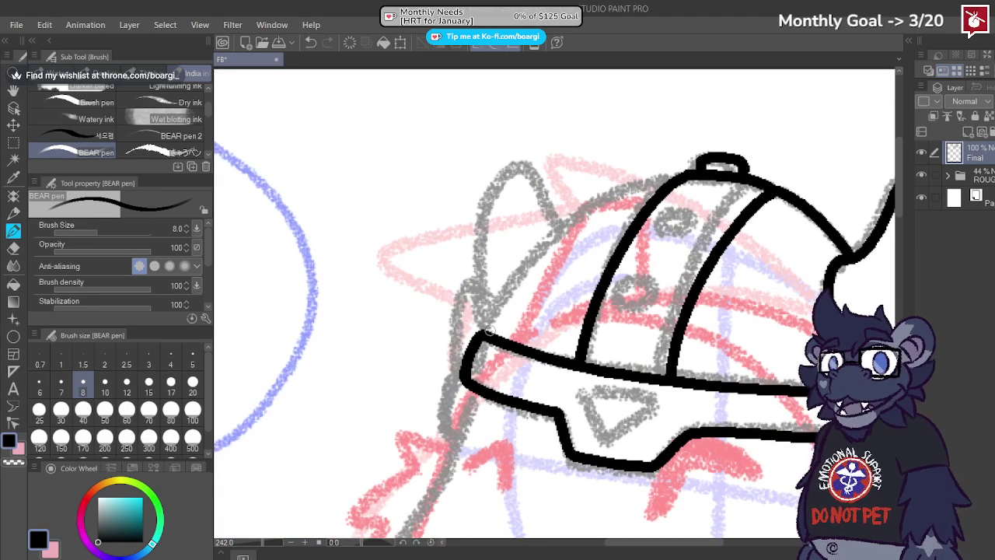
{"action": "left_click_drag", "start_coordinate": [488, 330], "coordinate": [575, 220]}
{"action": "key", "text": "ctrl+z"}
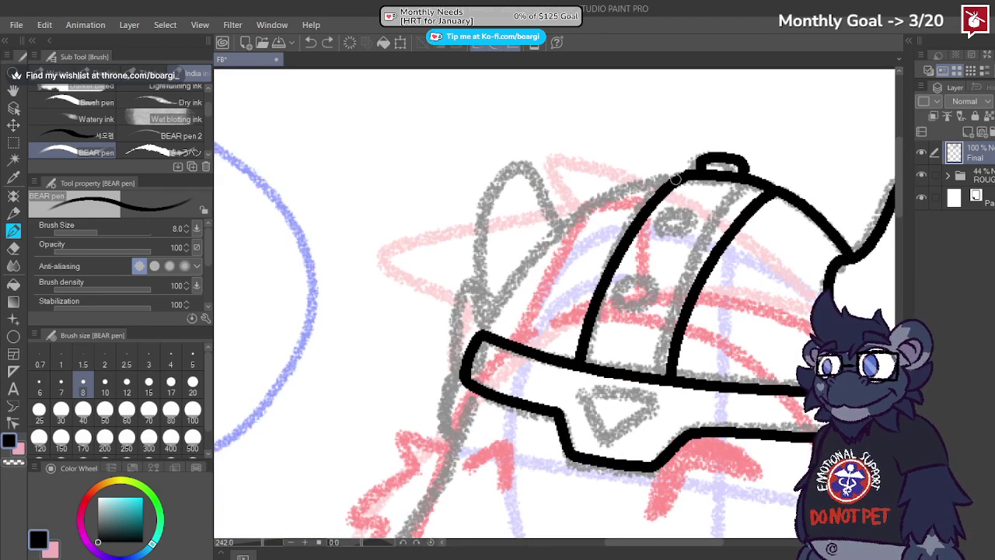
{"action": "mouse_move", "coordinate": [619, 194]}
{"action": "left_mouse_down"}
{"action": "mouse_move", "coordinate": [541, 253]}
{"action": "mouse_move", "coordinate": [492, 315]}
{"action": "left_mouse_up"}
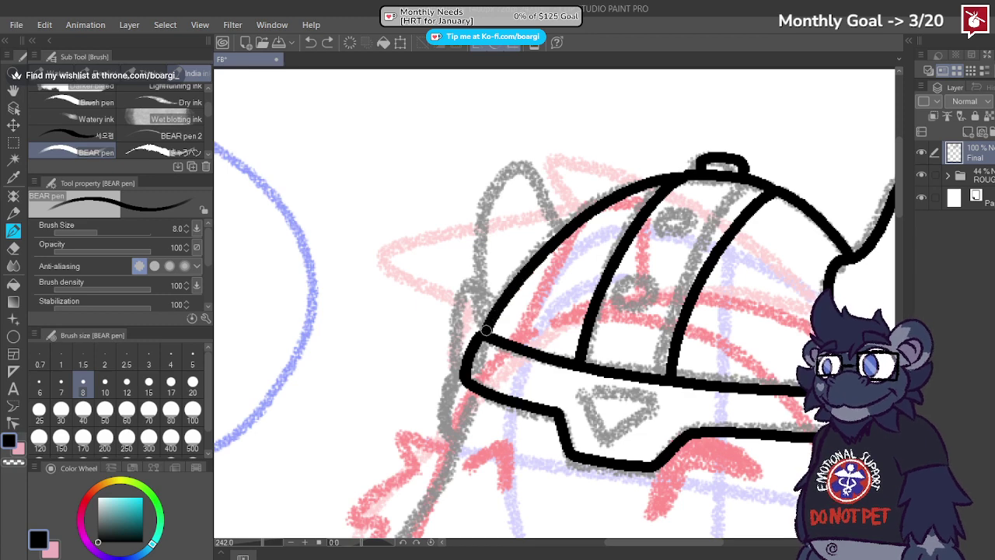
Step: Ink the helmet's far horn as a pointed shape rising from the dome's front curve
{"action": "scroll", "coordinate": [558, 239], "scroll_direction": "up", "scroll_amount": 2}
{"action": "mouse_move", "coordinate": [575, 222]}
{"action": "left_mouse_down"}
{"action": "mouse_move", "coordinate": [522, 140]}
{"action": "mouse_move", "coordinate": [507, 137]}
{"action": "mouse_move", "coordinate": [461, 206]}
{"action": "mouse_move", "coordinate": [448, 290]}
{"action": "mouse_move", "coordinate": [464, 339]}
{"action": "left_mouse_up"}
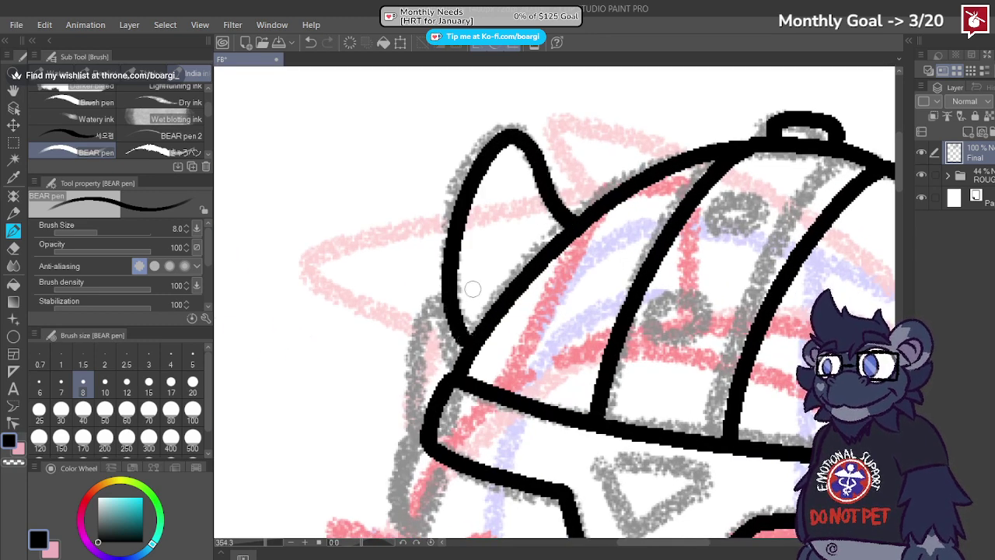
{"action": "scroll", "coordinate": [473, 289], "scroll_direction": "down", "scroll_amount": 5}
{"action": "scroll", "coordinate": [476, 276], "scroll_direction": "up", "scroll_amount": 2}
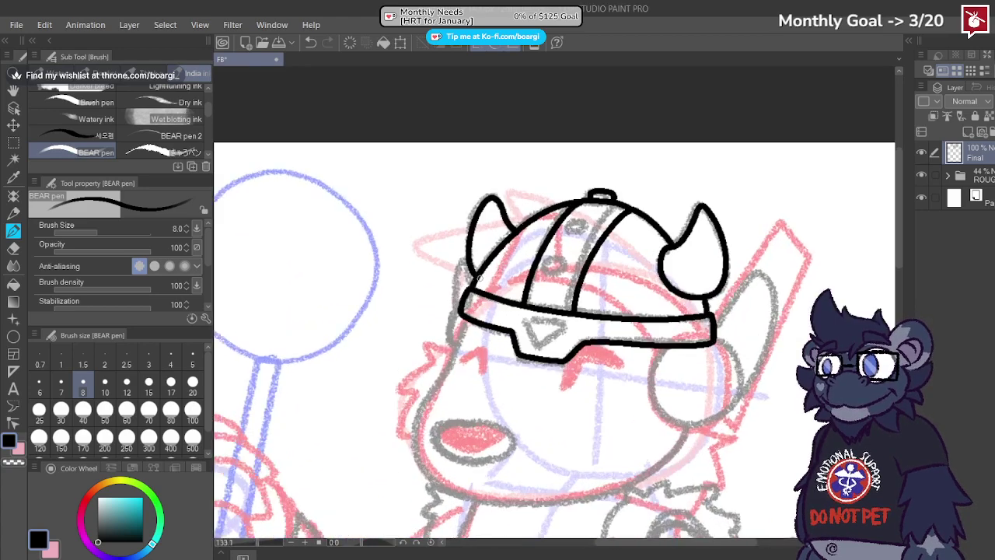
{"action": "scroll", "coordinate": [478, 277], "scroll_direction": "down", "scroll_amount": 4}
{"action": "scroll", "coordinate": [497, 288], "scroll_direction": "up", "scroll_amount": 6}
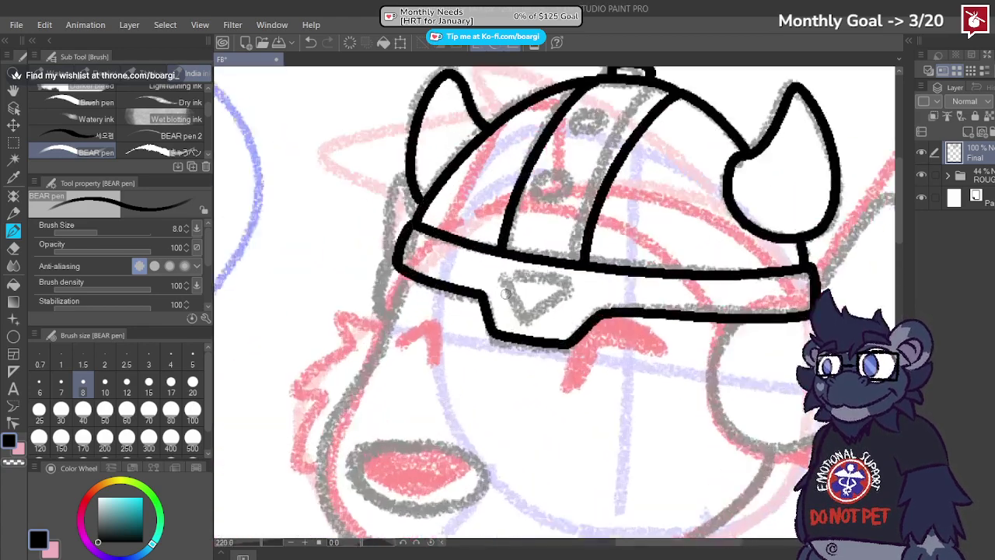
{"action": "scroll", "coordinate": [505, 293], "scroll_direction": "up", "scroll_amount": 2}
{"action": "mouse_move", "coordinate": [495, 271]}
{"action": "left_mouse_down"}
{"action": "mouse_move", "coordinate": [557, 275]}
{"action": "mouse_move", "coordinate": [590, 291]}
{"action": "mouse_move", "coordinate": [576, 313]}
{"action": "mouse_move", "coordinate": [528, 337]}
{"action": "mouse_move", "coordinate": [491, 277]}
{"action": "left_mouse_up"}
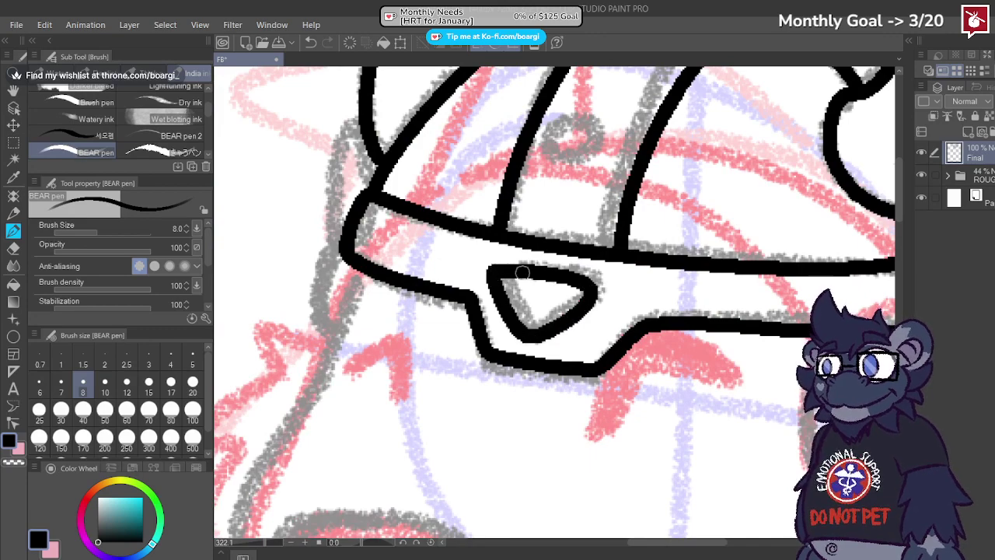
{"action": "scroll", "coordinate": [579, 303], "scroll_direction": "up", "scroll_amount": 1}
{"action": "key", "text": "ctrl+z"}
Step: Add a new layer above Final and ink the triangular emblem on the helmet band with straight lines
{"action": "left_click", "coordinate": [986, 134]}
{"action": "scroll", "coordinate": [512, 266], "scroll_direction": "up", "scroll_amount": 2}
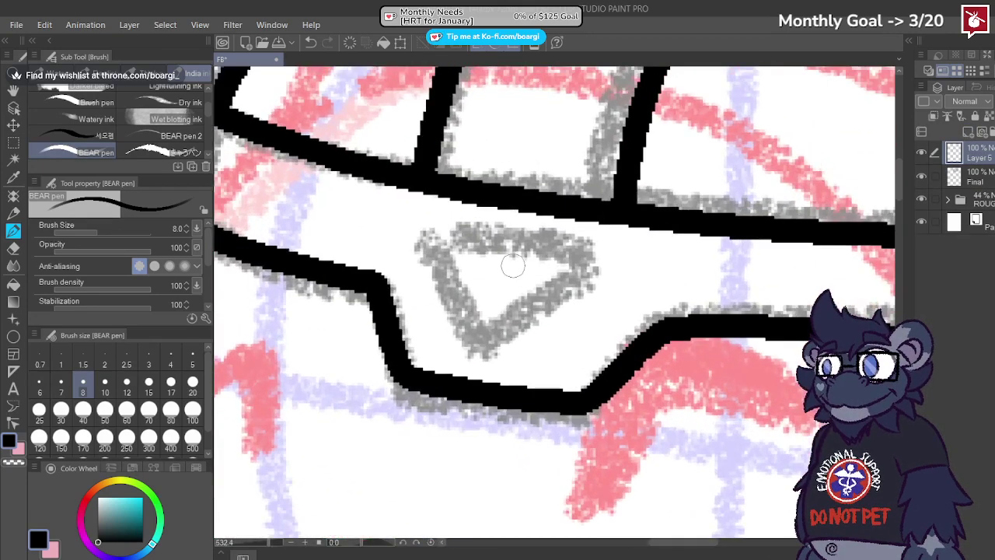
{"action": "mouse_move", "coordinate": [437, 233]}
{"action": "left_mouse_down"}
{"action": "mouse_move", "coordinate": [586, 253]}
{"action": "mouse_move", "coordinate": [528, 311]}
{"action": "left_mouse_up"}
{"action": "key", "text": "ctrl+z"}
{"action": "left_click", "coordinate": [482, 348], "text": "shift"}
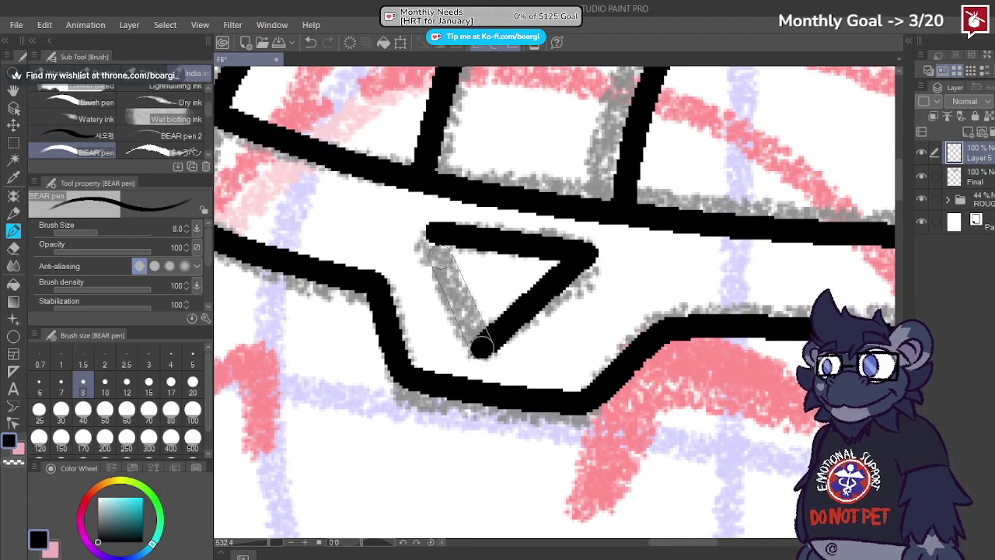
{"action": "left_click", "coordinate": [439, 257], "text": "shift"}
{"action": "scroll", "coordinate": [551, 223], "scroll_direction": "down", "scroll_amount": 4}
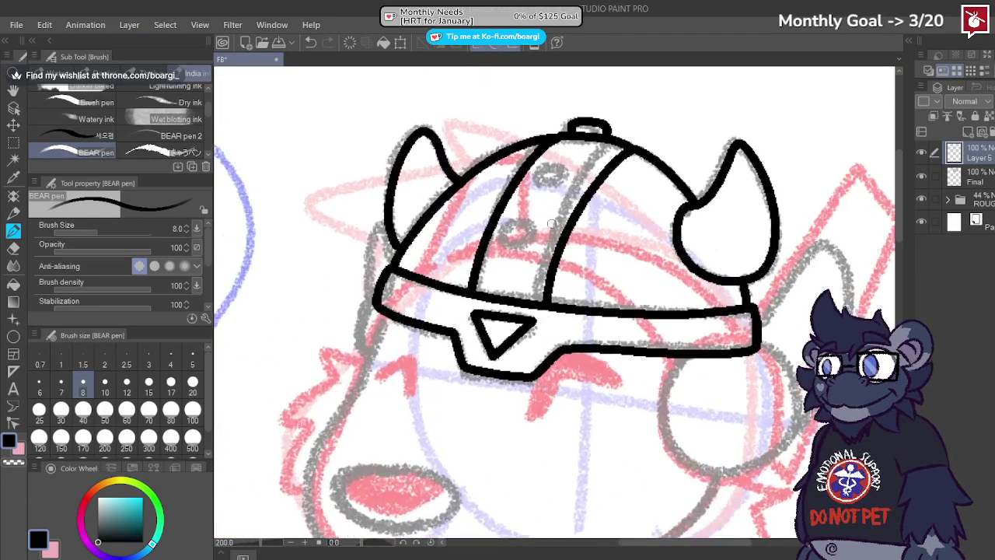
Step: Ink the two ring-shaped rivets on the helmet's central strip and save the document
{"action": "scroll", "coordinate": [551, 224], "scroll_direction": "up", "scroll_amount": 4}
{"action": "mouse_move", "coordinate": [513, 227]}
{"action": "left_mouse_down"}
{"action": "mouse_move", "coordinate": [482, 251]}
{"action": "mouse_move", "coordinate": [489, 276]}
{"action": "mouse_move", "coordinate": [508, 285]}
{"action": "mouse_move", "coordinate": [539, 267]}
{"action": "mouse_move", "coordinate": [527, 234]}
{"action": "left_mouse_up"}
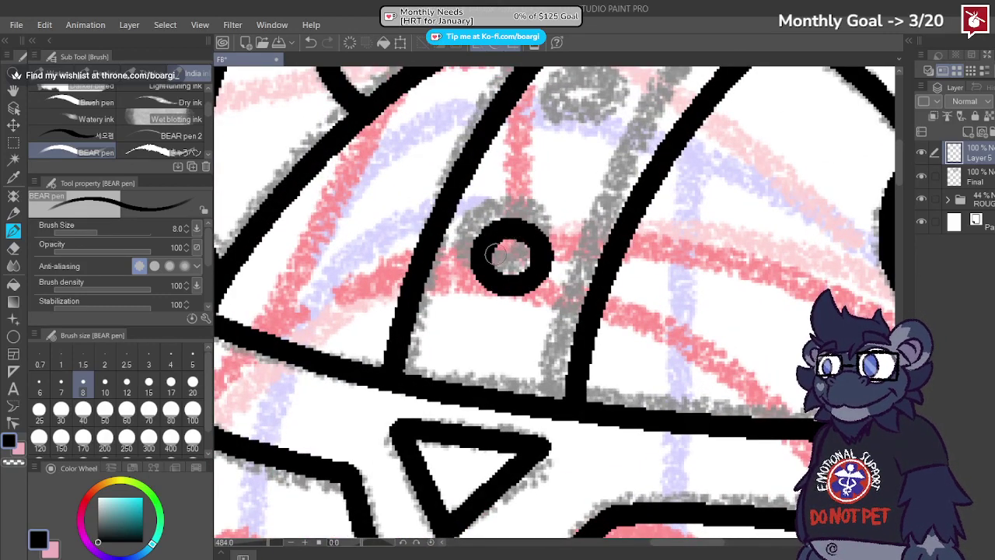
{"action": "scroll", "coordinate": [495, 255], "scroll_direction": "down", "scroll_amount": 4}
{"action": "scroll", "coordinate": [495, 255], "scroll_direction": "up", "scroll_amount": 5}
{"action": "mouse_move", "coordinate": [563, 144]}
{"action": "left_mouse_down"}
{"action": "mouse_move", "coordinate": [540, 132]}
{"action": "mouse_move", "coordinate": [530, 174]}
{"action": "mouse_move", "coordinate": [575, 186]}
{"action": "mouse_move", "coordinate": [594, 159]}
{"action": "mouse_move", "coordinate": [569, 143]}
{"action": "mouse_move", "coordinate": [517, 154]}
{"action": "mouse_move", "coordinate": [544, 184]}
{"action": "mouse_move", "coordinate": [585, 168]}
{"action": "mouse_move", "coordinate": [592, 139]}
{"action": "mouse_move", "coordinate": [568, 128]}
{"action": "mouse_move", "coordinate": [539, 140]}
{"action": "left_mouse_up"}
{"action": "key", "text": "ctrl+z"}
{"action": "scroll", "coordinate": [536, 204], "scroll_direction": "down", "scroll_amount": 4}
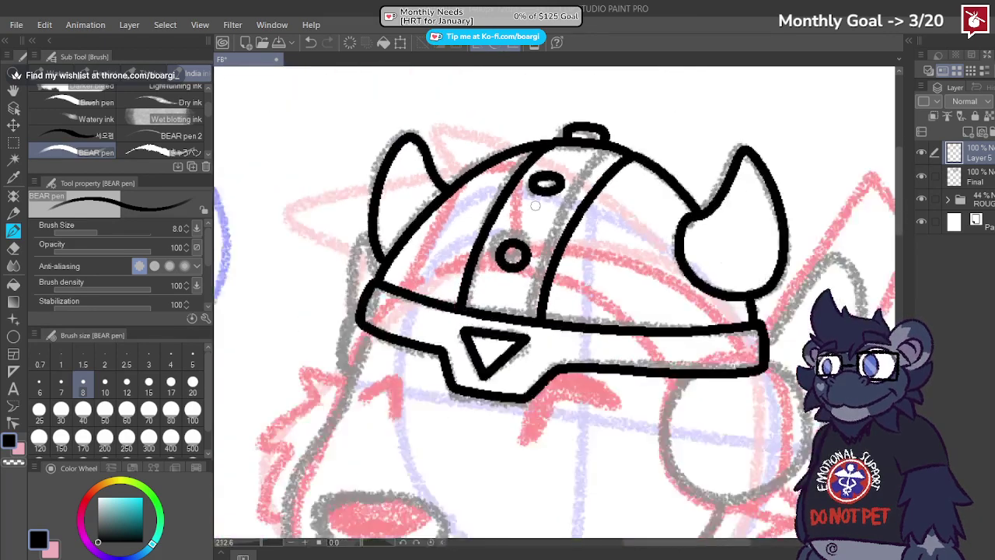
{"action": "scroll", "coordinate": [535, 205], "scroll_direction": "down", "scroll_amount": 5}
{"action": "scroll", "coordinate": [533, 225], "scroll_direction": "up", "scroll_amount": 2}
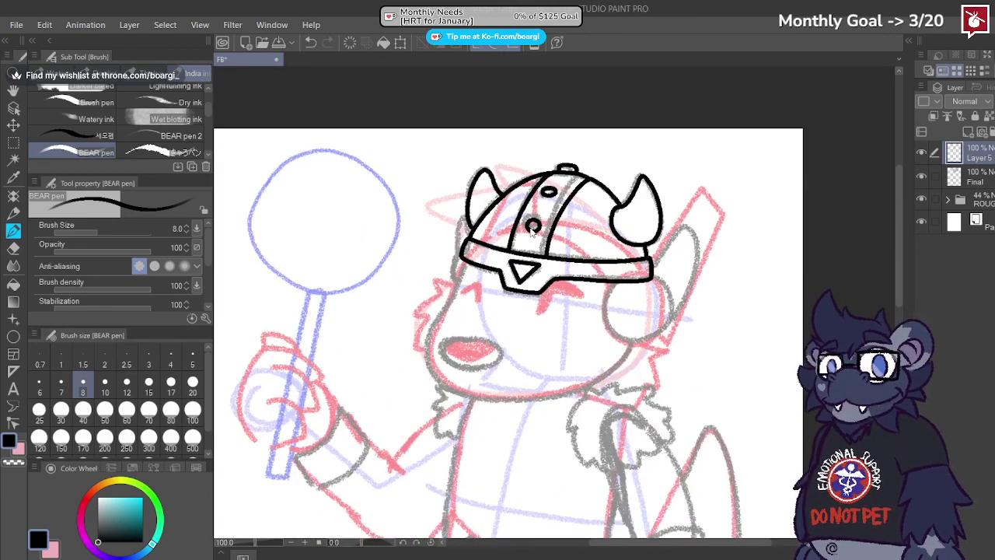
{"action": "key", "text": "ctrl+s"}
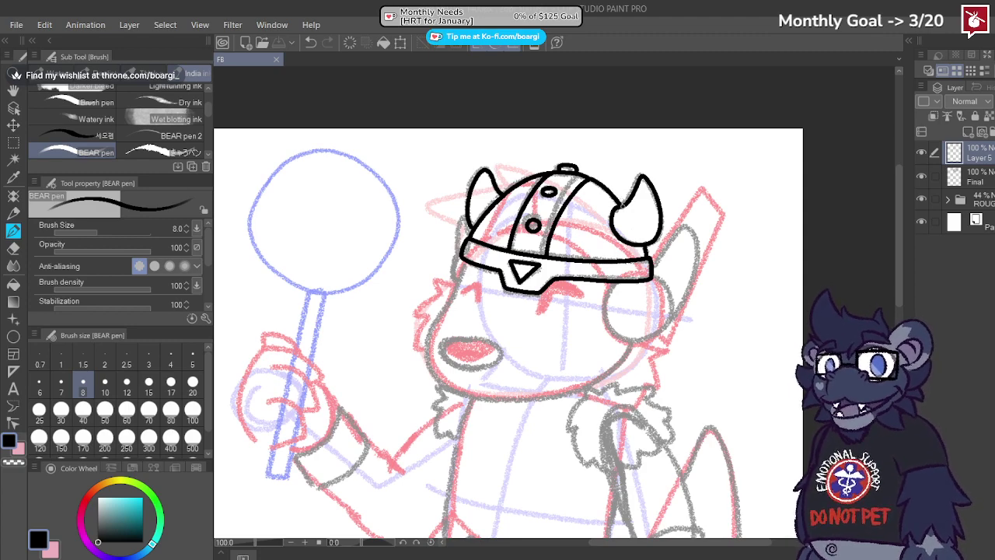
{"action": "scroll", "coordinate": [543, 159], "scroll_direction": "up", "scroll_amount": 3}
{"action": "scroll", "coordinate": [400, 286], "scroll_direction": "down", "scroll_amount": 2}
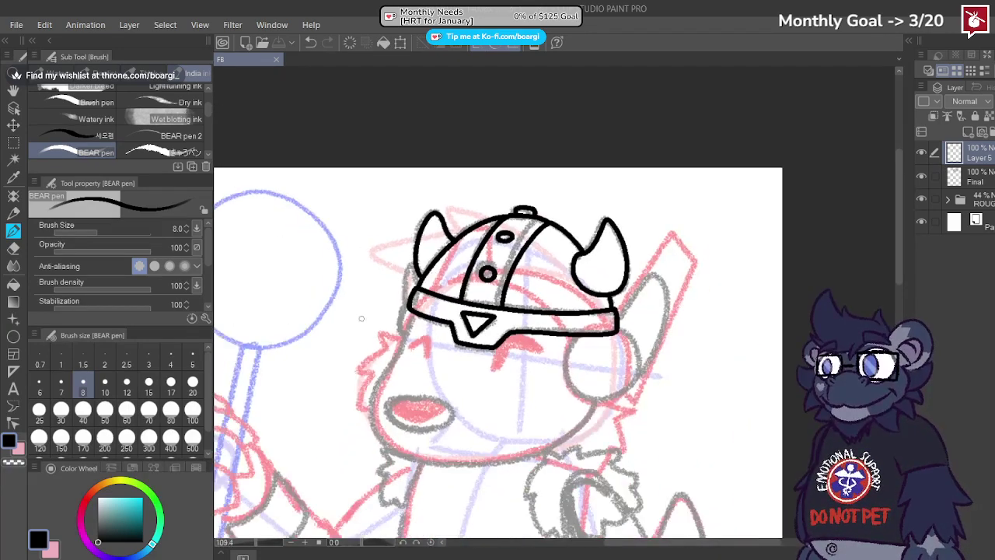
{"action": "left_click", "coordinate": [372, 291]}
{"action": "scroll", "coordinate": [372, 290], "scroll_direction": "up", "scroll_amount": 4}
{"action": "key", "text": "ctrl+z"}
{"action": "scroll", "coordinate": [416, 322], "scroll_direction": "up", "scroll_amount": 3}
{"action": "mouse_move", "coordinate": [440, 300]}
{"action": "left_mouse_down"}
{"action": "mouse_move", "coordinate": [420, 314]}
{"action": "mouse_move", "coordinate": [395, 381]}
{"action": "left_mouse_up"}
{"action": "key", "text": "ctrl+z"}
{"action": "scroll", "coordinate": [449, 405], "scroll_direction": "down", "scroll_amount": 6}
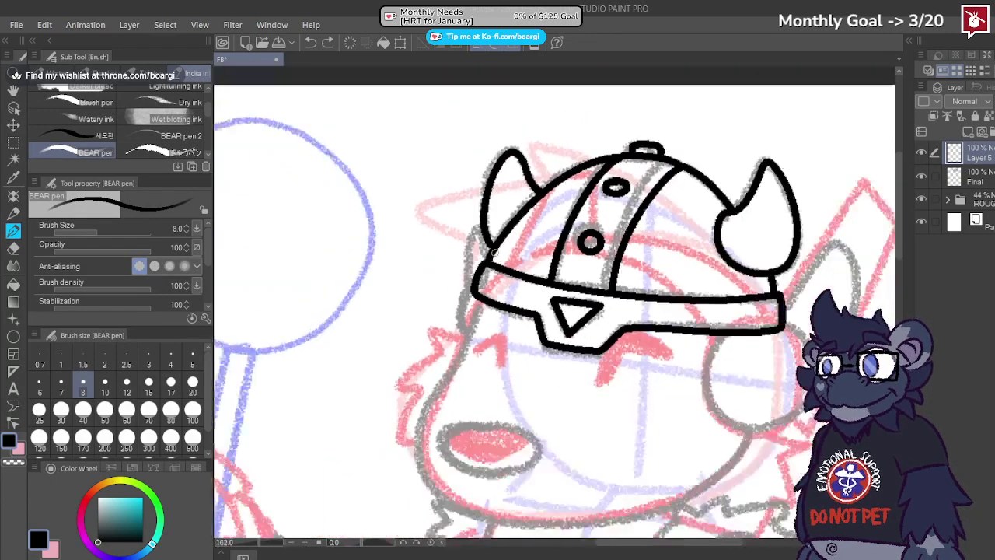
Step: Ink the face outline in one curve from the band's front end around the muzzle and jaw to the rear cheek
{"action": "scroll", "coordinate": [450, 406], "scroll_direction": "up", "scroll_amount": 3}
{"action": "left_click_drag", "start_coordinate": [488, 198], "coordinate": [459, 261]}
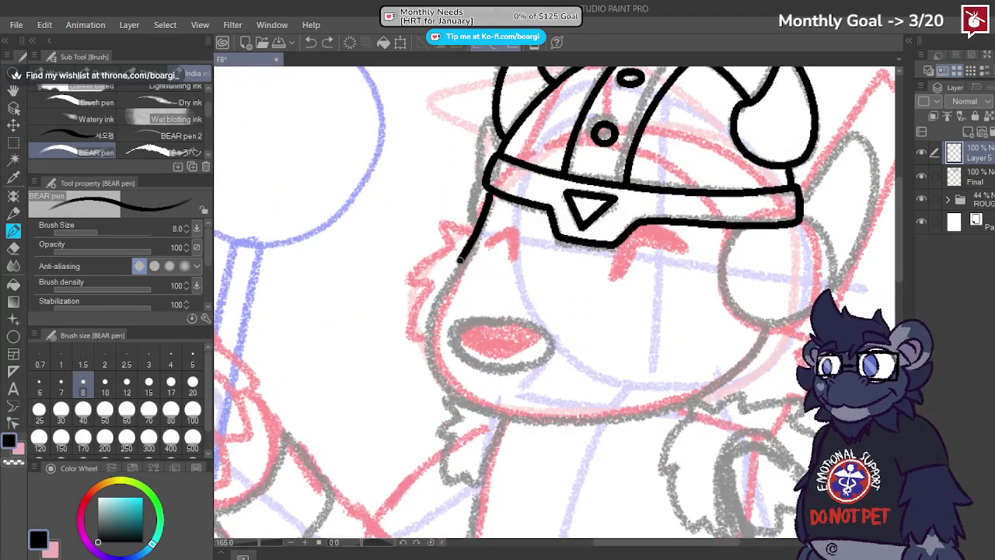
{"action": "key", "text": "ctrl+z"}
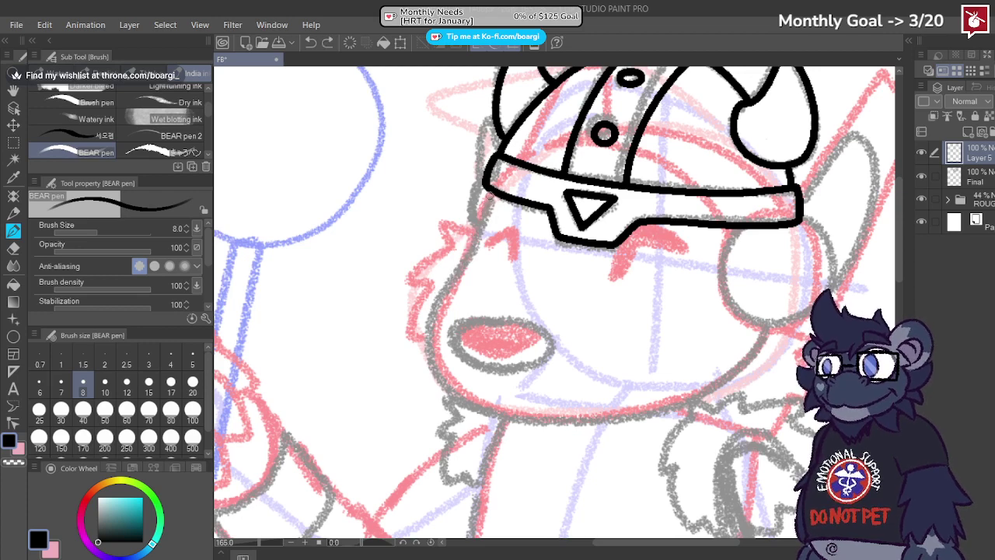
{"action": "mouse_move", "coordinate": [488, 196]}
{"action": "left_mouse_down"}
{"action": "mouse_move", "coordinate": [427, 310]}
{"action": "mouse_move", "coordinate": [430, 365]}
{"action": "mouse_move", "coordinate": [449, 391]}
{"action": "left_mouse_up"}
{"action": "key", "text": "ctrl+z"}
{"action": "mouse_move", "coordinate": [489, 194]}
{"action": "left_mouse_down"}
{"action": "mouse_move", "coordinate": [422, 341]}
{"action": "mouse_move", "coordinate": [428, 378]}
{"action": "mouse_move", "coordinate": [451, 405]}
{"action": "mouse_move", "coordinate": [525, 430]}
{"action": "mouse_move", "coordinate": [641, 425]}
{"action": "mouse_move", "coordinate": [708, 394]}
{"action": "mouse_move", "coordinate": [760, 337]}
{"action": "left_mouse_up"}
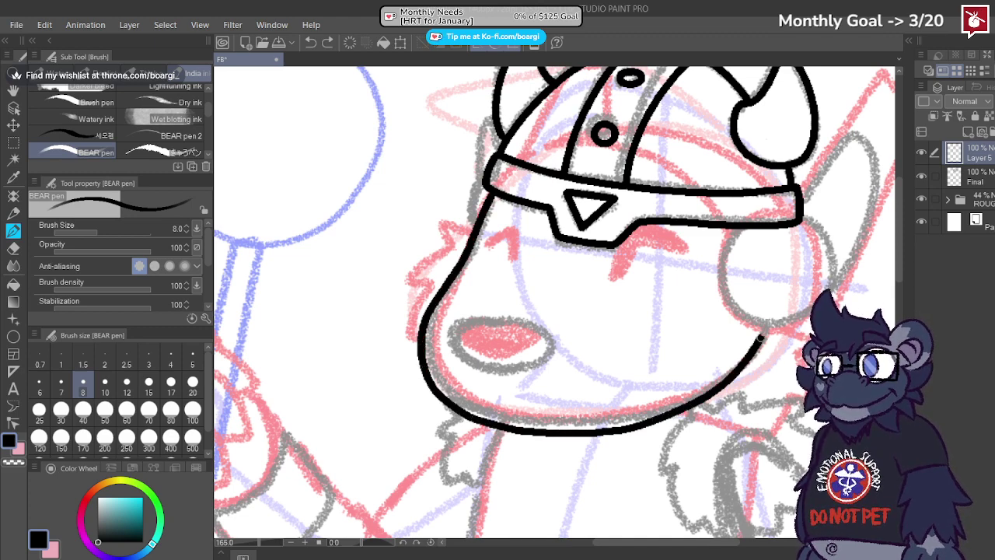
Step: Ink the jagged fur tufts along the far cheek, outside the face outline
{"action": "scroll", "coordinate": [503, 226], "scroll_direction": "up", "scroll_amount": 3}
{"action": "mouse_move", "coordinate": [458, 235]}
{"action": "left_mouse_down"}
{"action": "mouse_move", "coordinate": [408, 210]}
{"action": "mouse_move", "coordinate": [419, 264]}
{"action": "mouse_move", "coordinate": [388, 270]}
{"action": "mouse_move", "coordinate": [355, 298]}
{"action": "mouse_move", "coordinate": [381, 302]}
{"action": "mouse_move", "coordinate": [335, 378]}
{"action": "mouse_move", "coordinate": [372, 371]}
{"action": "left_mouse_up"}
{"action": "key", "text": "ctrl+z"}
{"action": "mouse_move", "coordinate": [378, 310]}
{"action": "left_mouse_down"}
{"action": "mouse_move", "coordinate": [348, 386]}
{"action": "mouse_move", "coordinate": [377, 383]}
{"action": "left_mouse_up"}
{"action": "scroll", "coordinate": [380, 326], "scroll_direction": "down", "scroll_amount": 3}
{"action": "scroll", "coordinate": [584, 351], "scroll_direction": "up", "scroll_amount": 1}
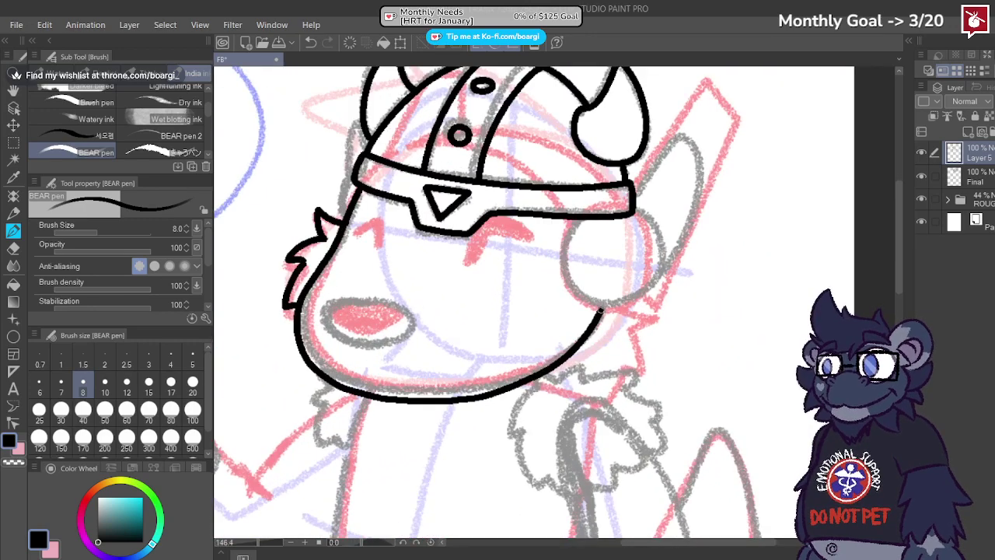
Step: Ink the narrow far ear behind the helmet's front end and its lower curve down to the cheek tufts
{"action": "scroll", "coordinate": [324, 148], "scroll_direction": "up", "scroll_amount": 10}
{"action": "mouse_move", "coordinate": [385, 200]}
{"action": "left_mouse_down"}
{"action": "mouse_move", "coordinate": [340, 234]}
{"action": "mouse_move", "coordinate": [326, 292]}
{"action": "left_mouse_up"}
{"action": "scroll", "coordinate": [374, 279], "scroll_direction": "down", "scroll_amount": 4}
{"action": "scroll", "coordinate": [358, 181], "scroll_direction": "up", "scroll_amount": 4}
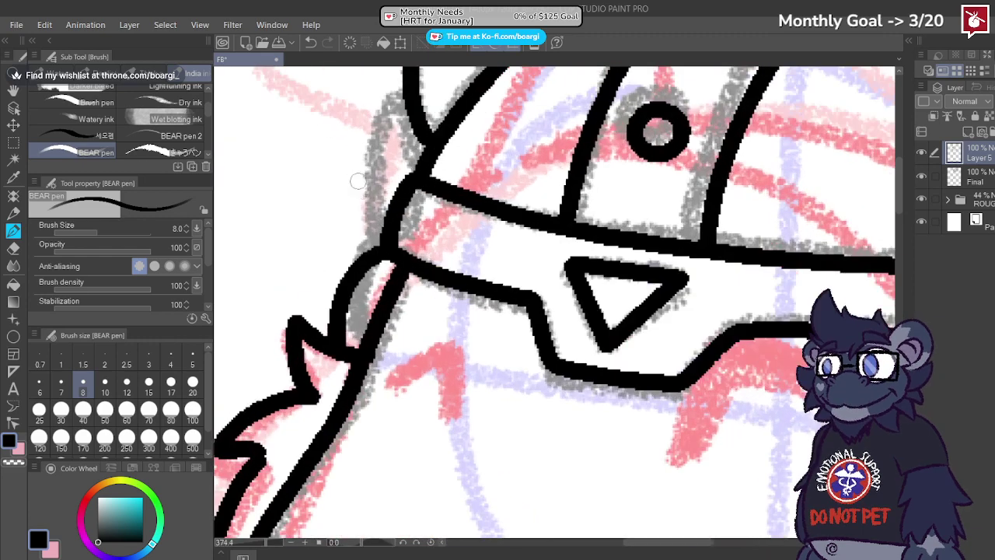
{"action": "mouse_move", "coordinate": [359, 250]}
{"action": "left_mouse_down"}
{"action": "mouse_move", "coordinate": [371, 128]}
{"action": "mouse_move", "coordinate": [389, 93]}
{"action": "left_mouse_up"}
{"action": "scroll", "coordinate": [401, 91], "scroll_direction": "down", "scroll_amount": 10}
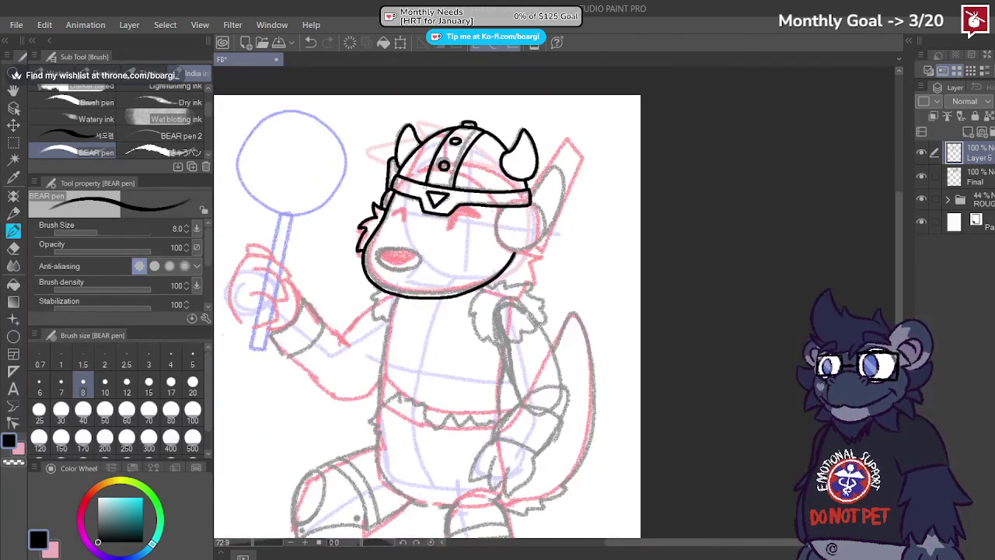
Step: Ink the large round shape beneath the rear end of the helmet band
{"action": "scroll", "coordinate": [482, 184], "scroll_direction": "up", "scroll_amount": 7}
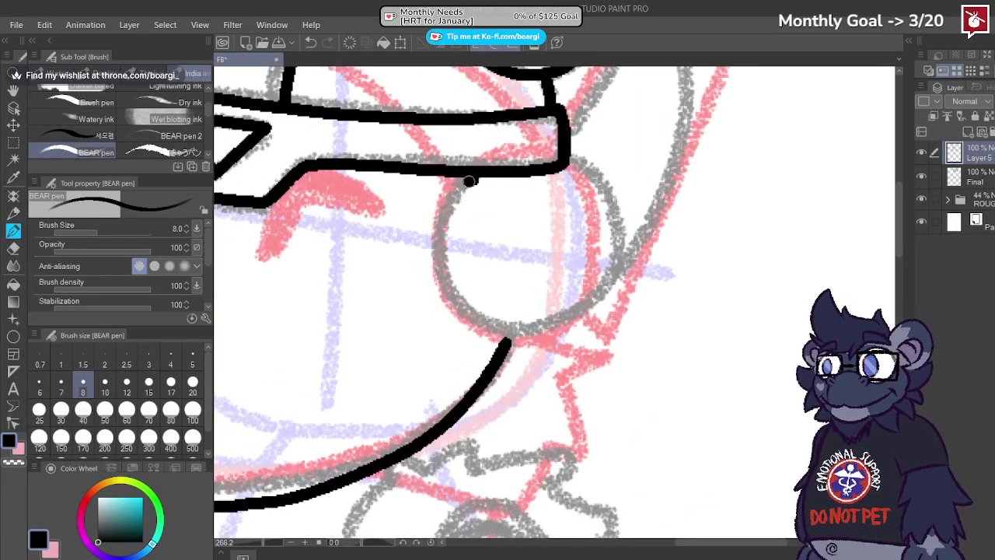
{"action": "mouse_move", "coordinate": [468, 181]}
{"action": "left_mouse_down"}
{"action": "mouse_move", "coordinate": [458, 262]}
{"action": "mouse_move", "coordinate": [473, 297]}
{"action": "mouse_move", "coordinate": [519, 321]}
{"action": "mouse_move", "coordinate": [584, 302]}
{"action": "left_mouse_up"}
{"action": "key", "text": "ctrl+z"}
{"action": "mouse_move", "coordinate": [471, 180]}
{"action": "left_mouse_down"}
{"action": "mouse_move", "coordinate": [443, 249]}
{"action": "mouse_move", "coordinate": [448, 271]}
{"action": "mouse_move", "coordinate": [492, 313]}
{"action": "mouse_move", "coordinate": [536, 315]}
{"action": "mouse_move", "coordinate": [581, 298]}
{"action": "mouse_move", "coordinate": [606, 274]}
{"action": "mouse_move", "coordinate": [612, 204]}
{"action": "mouse_move", "coordinate": [581, 160]}
{"action": "left_mouse_up"}
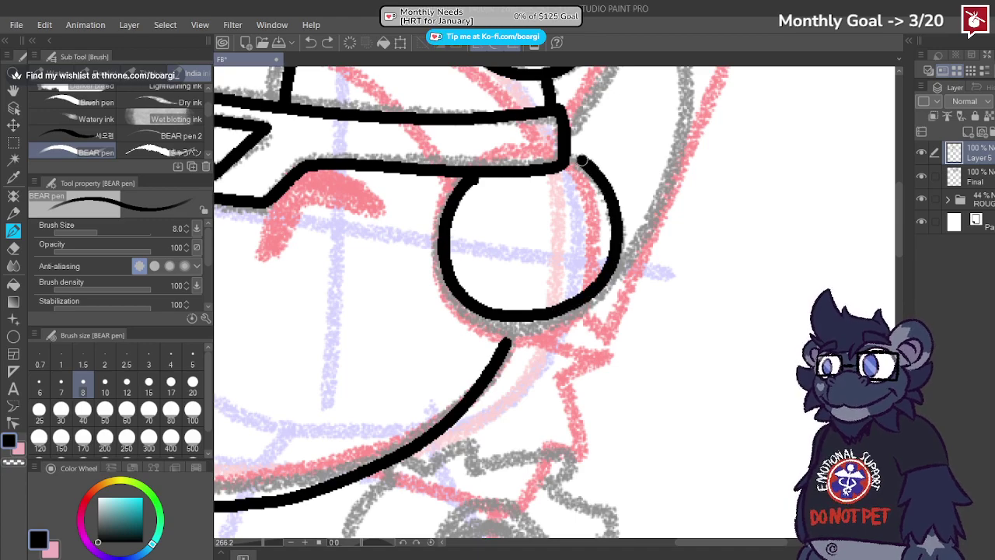
{"action": "scroll", "coordinate": [583, 219], "scroll_direction": "down", "scroll_amount": 3}
{"action": "scroll", "coordinate": [486, 201], "scroll_direction": "up", "scroll_amount": 3}
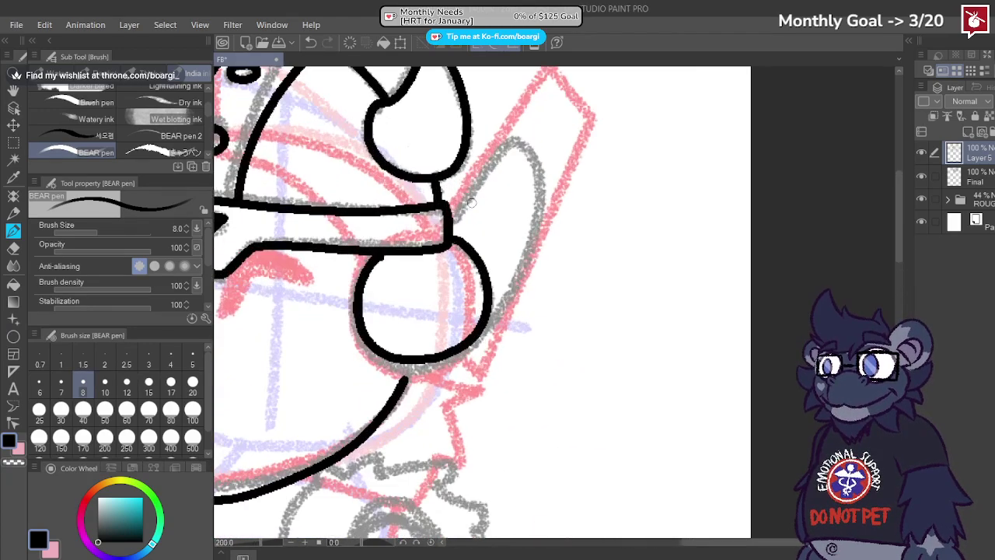
{"action": "scroll", "coordinate": [448, 220], "scroll_direction": "down", "scroll_amount": 3}
{"action": "scroll", "coordinate": [451, 217], "scroll_direction": "up", "scroll_amount": 2}
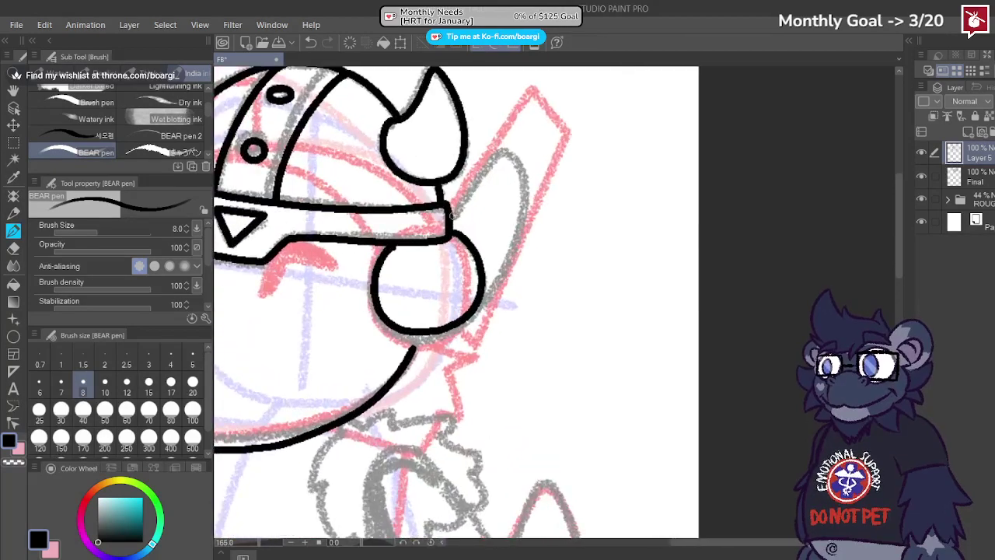
{"action": "mouse_move", "coordinate": [449, 211]}
{"action": "left_mouse_down"}
{"action": "mouse_move", "coordinate": [532, 91]}
{"action": "mouse_move", "coordinate": [566, 130]}
{"action": "mouse_move", "coordinate": [434, 386]}
{"action": "mouse_move", "coordinate": [475, 342]}
{"action": "left_mouse_up"}
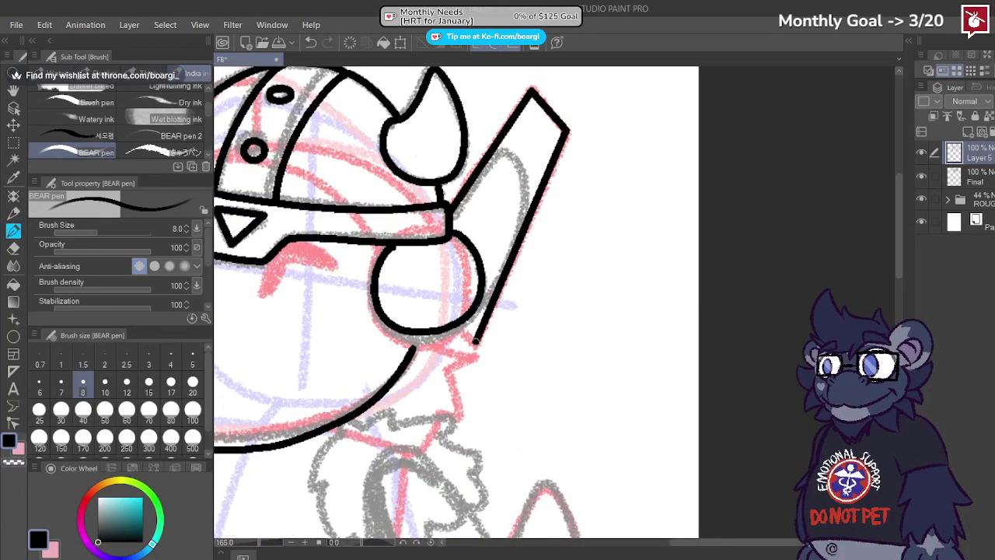
{"action": "scroll", "coordinate": [492, 298], "scroll_direction": "down", "scroll_amount": 3}
{"action": "scroll", "coordinate": [505, 288], "scroll_direction": "up", "scroll_amount": 3}
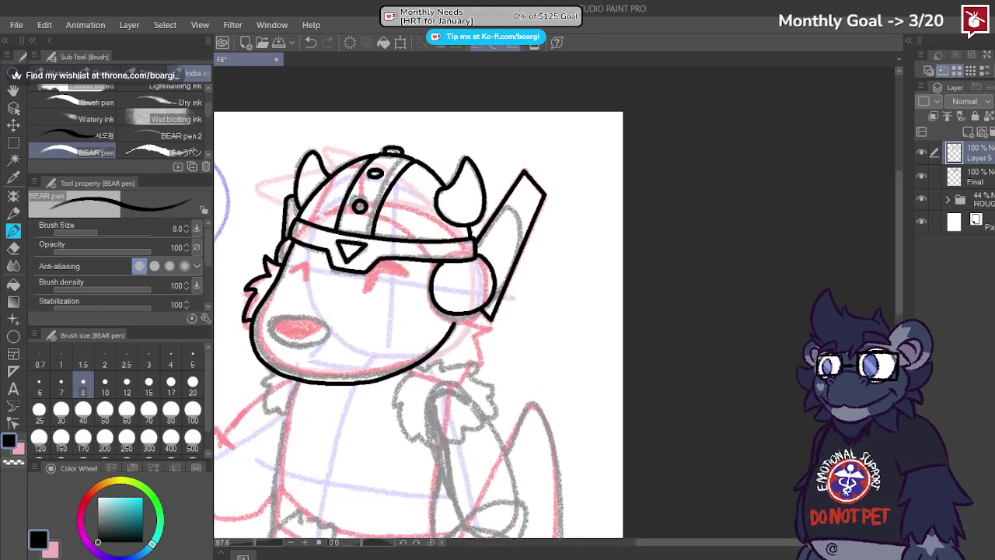
{"action": "key", "text": "ctrl+z"}
{"action": "key", "text": "ctrl+z"}
{"action": "key", "text": "ctrl+z"}
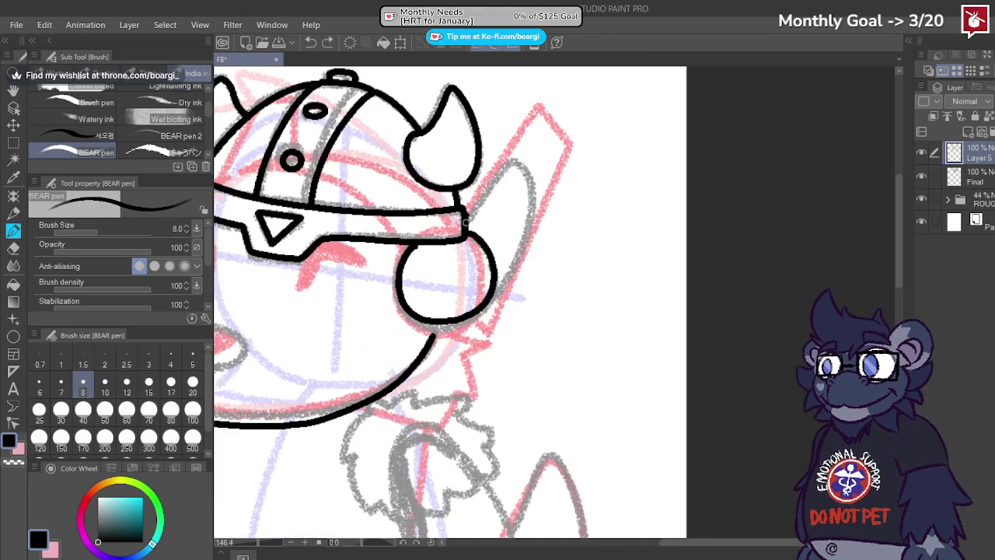
{"action": "key", "text": "ctrl+z"}
{"action": "key", "text": "ctrl+z"}
Step: Ink the long ear with a rounded tip, from the band's rear end down to the round shape beneath it
{"action": "scroll", "coordinate": [482, 209], "scroll_direction": "down", "scroll_amount": 2}
{"action": "scroll", "coordinate": [476, 217], "scroll_direction": "up", "scroll_amount": 4}
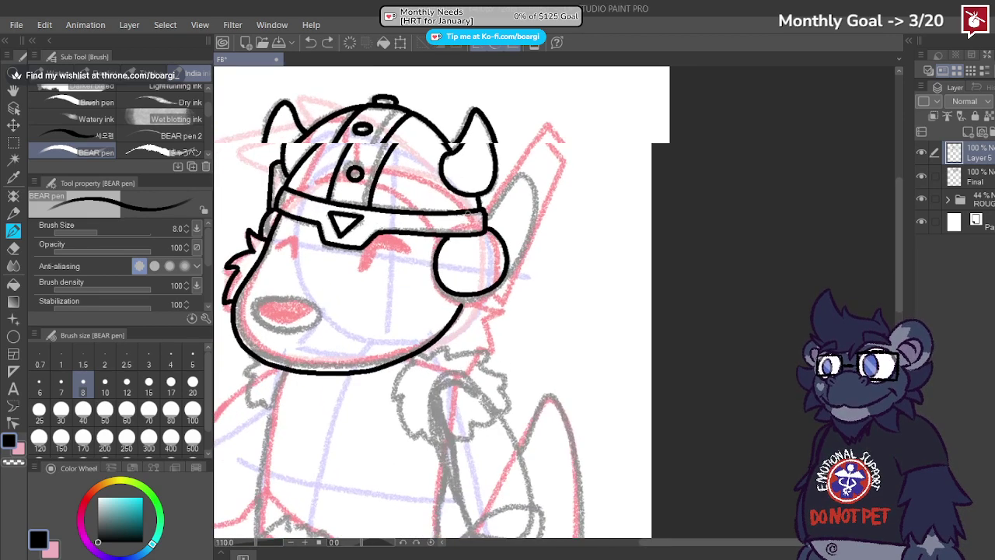
{"action": "left_click_drag", "start_coordinate": [478, 225], "coordinate": [533, 156]}
{"action": "key", "text": "ctrl+z"}
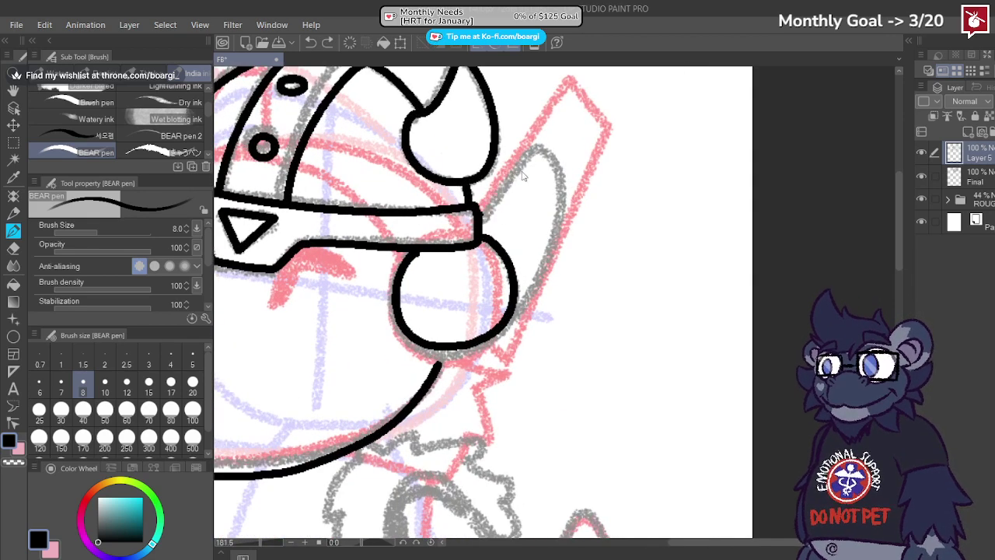
{"action": "mouse_move", "coordinate": [482, 217]}
{"action": "left_mouse_down"}
{"action": "mouse_move", "coordinate": [537, 151]}
{"action": "mouse_move", "coordinate": [556, 178]}
{"action": "mouse_move", "coordinate": [550, 241]}
{"action": "left_mouse_up"}
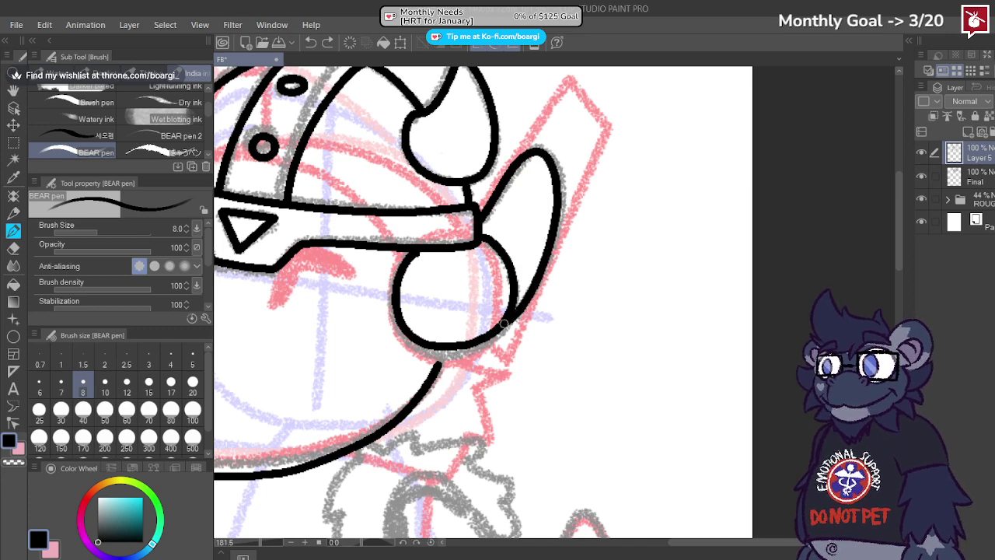
{"action": "scroll", "coordinate": [527, 274], "scroll_direction": "down", "scroll_amount": 5}
{"action": "scroll", "coordinate": [488, 339], "scroll_direction": "up", "scroll_amount": 7}
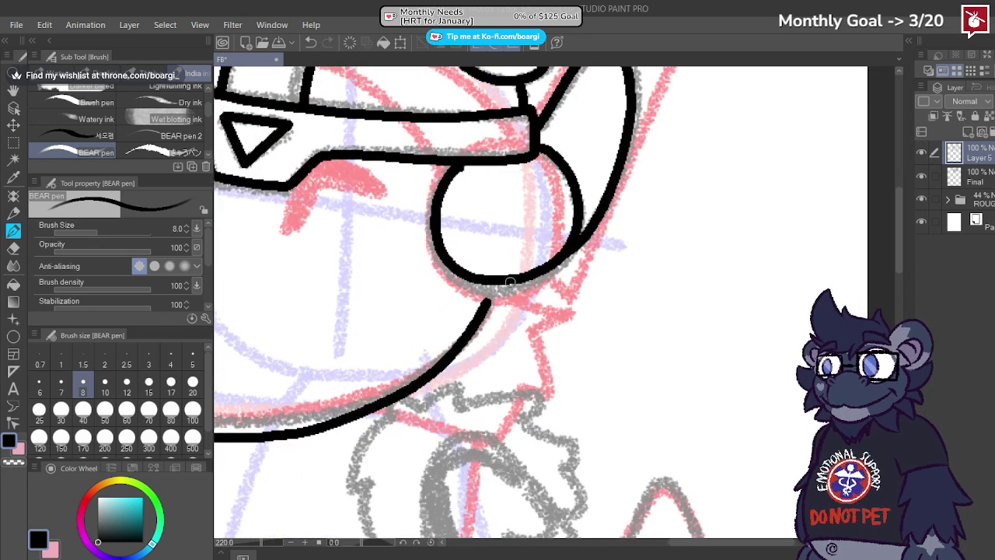
Step: Remove the trial fur stroke beneath the round shape and extend the jawline's rear end up to meet the shape
{"action": "mouse_move", "coordinate": [509, 282]}
{"action": "left_mouse_down"}
{"action": "mouse_move", "coordinate": [531, 300]}
{"action": "mouse_move", "coordinate": [556, 302]}
{"action": "mouse_move", "coordinate": [530, 330]}
{"action": "mouse_move", "coordinate": [533, 393]}
{"action": "left_mouse_up"}
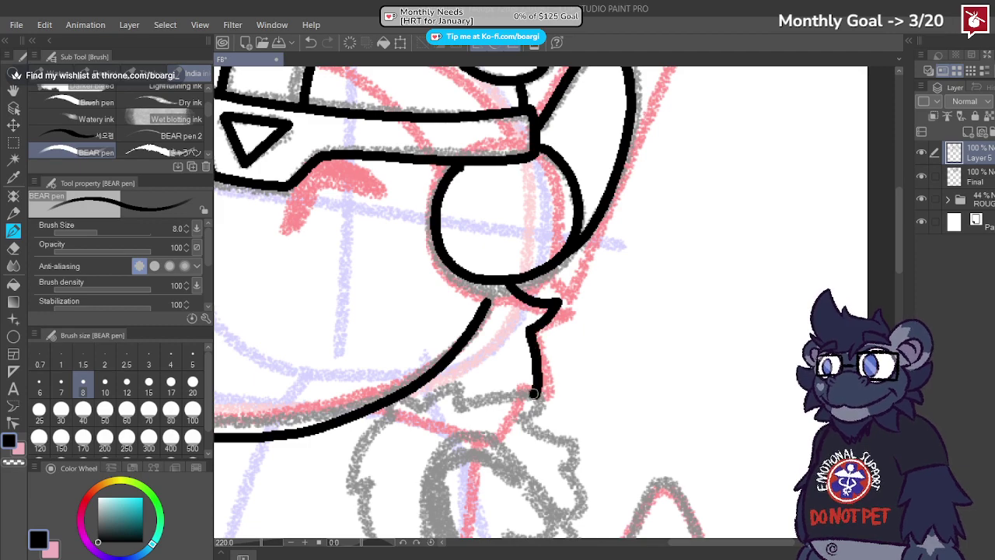
{"action": "scroll", "coordinate": [564, 313], "scroll_direction": "down", "scroll_amount": 5}
{"action": "scroll", "coordinate": [559, 303], "scroll_direction": "up", "scroll_amount": 6}
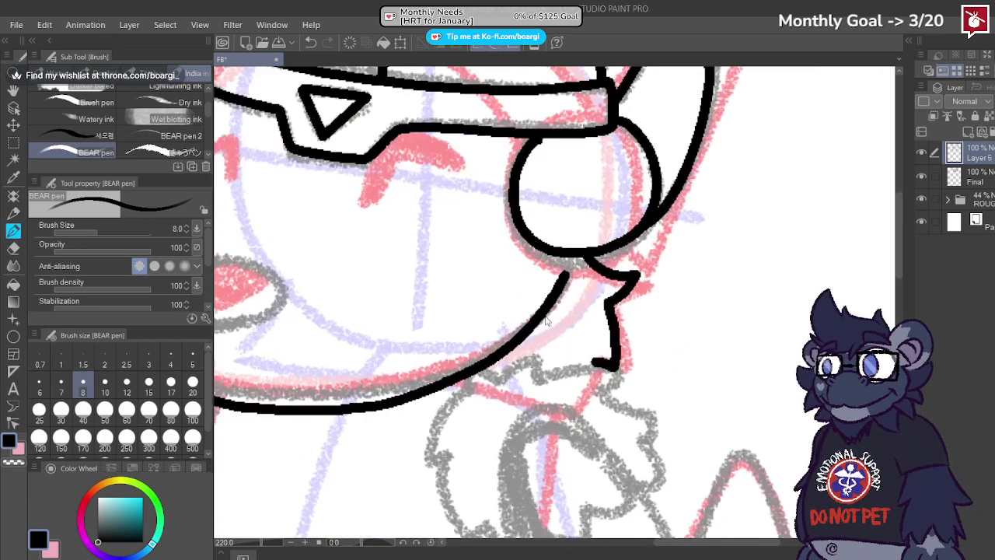
{"action": "key", "text": "ctrl+z"}
{"action": "key", "text": "ctrl+z"}
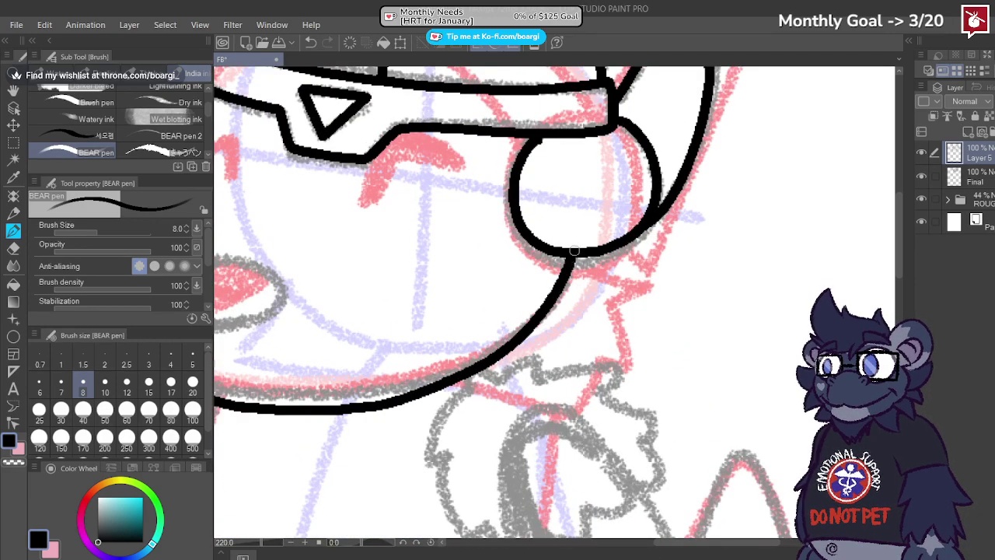
{"action": "scroll", "coordinate": [573, 250], "scroll_direction": "down", "scroll_amount": 5}
{"action": "scroll", "coordinate": [595, 261], "scroll_direction": "up", "scroll_amount": 5}
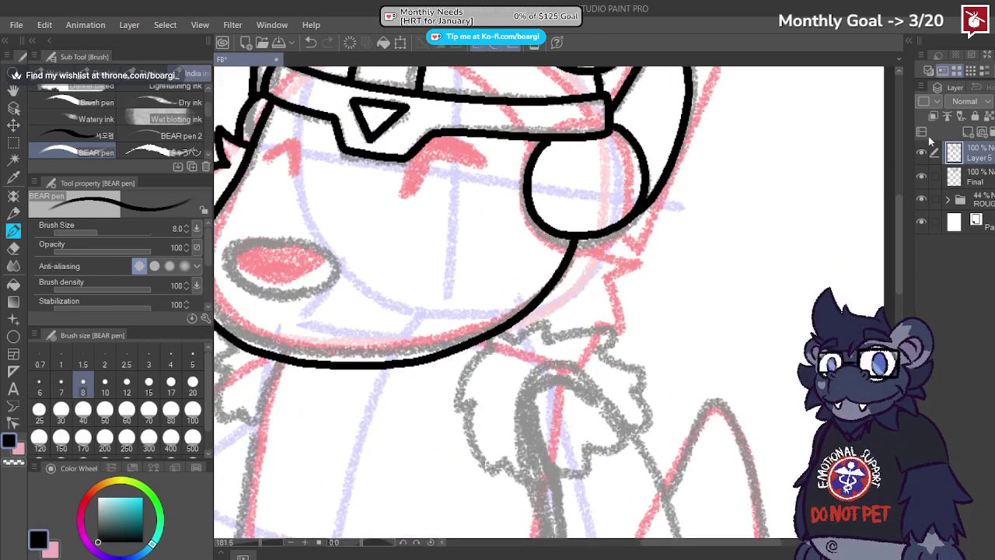
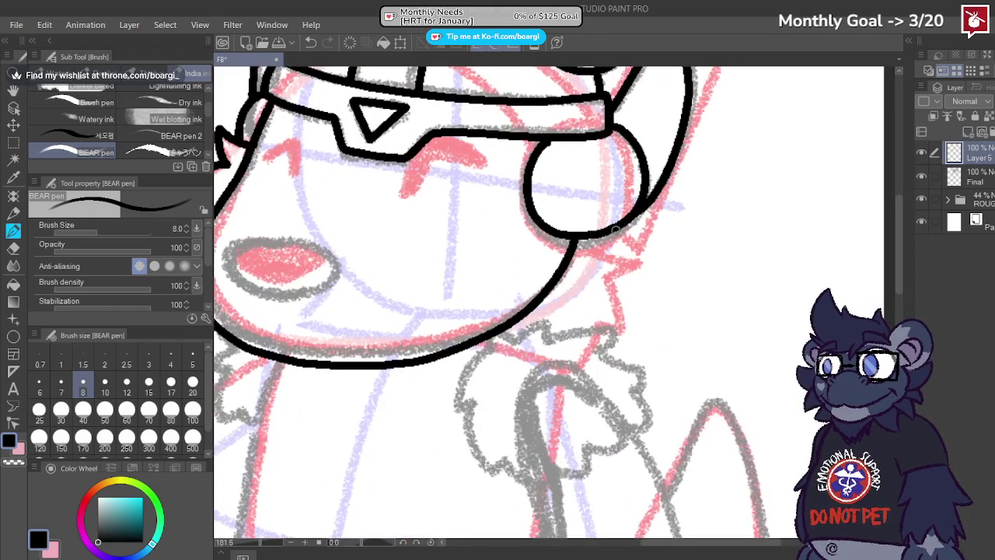
Step: Ink a pointed fur tuft rising from the jawline's rear end over the round shape and back down past its edge
{"action": "scroll", "coordinate": [614, 229], "scroll_direction": "up", "scroll_amount": 2}
{"action": "left_click_drag", "start_coordinate": [567, 239], "coordinate": [624, 224]}
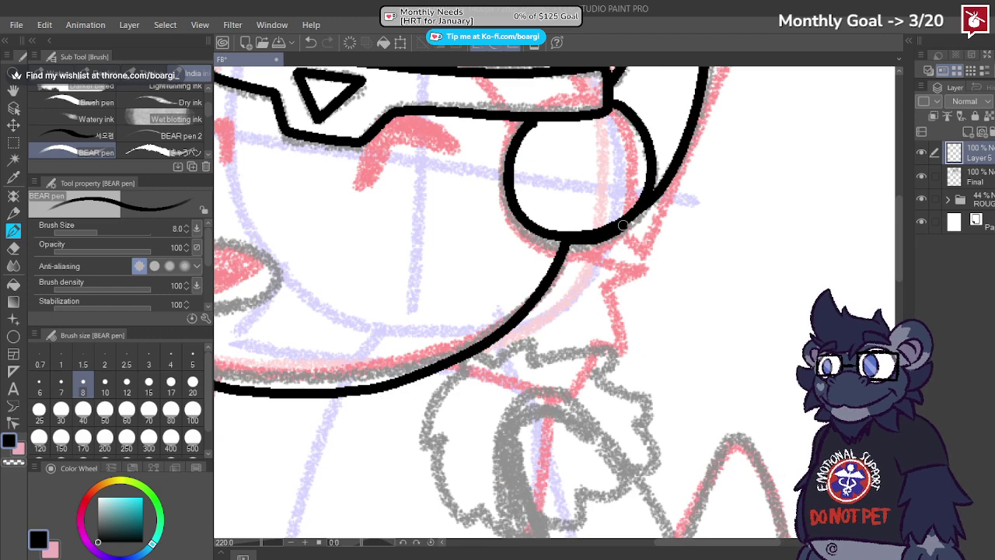
{"action": "key", "text": "ctrl+z"}
{"action": "mouse_move", "coordinate": [565, 242]}
{"action": "left_mouse_down"}
{"action": "mouse_move", "coordinate": [586, 225]}
{"action": "mouse_move", "coordinate": [608, 183]}
{"action": "mouse_move", "coordinate": [604, 249]}
{"action": "mouse_move", "coordinate": [602, 203]}
{"action": "mouse_move", "coordinate": [617, 180]}
{"action": "mouse_move", "coordinate": [607, 285]}
{"action": "left_mouse_up"}
{"action": "key", "text": "ctrl+z"}
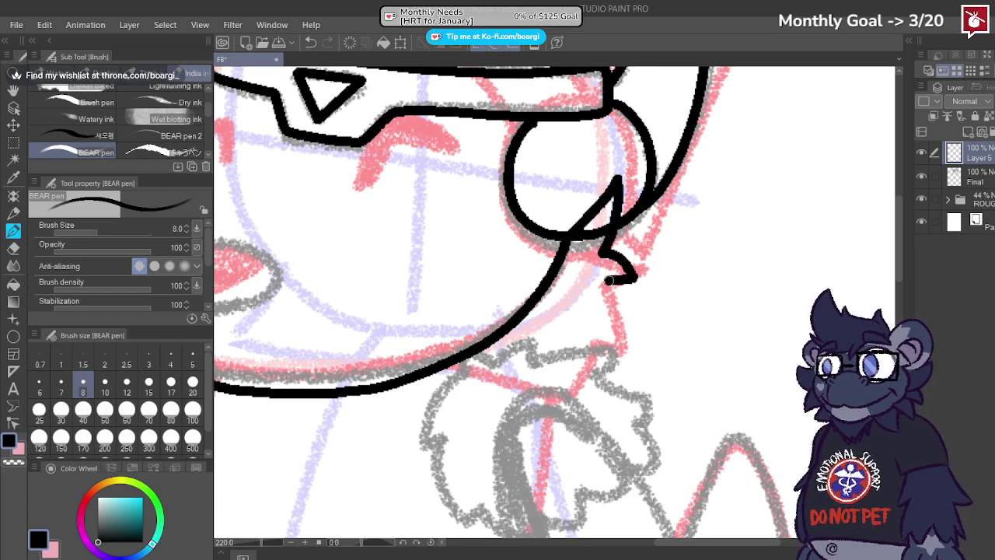
{"action": "key", "text": "ctrl+z"}
Step: Ink the remaining jagged near-cheek tufts down and around to the jawline, with a short inner fur stroke
{"action": "mouse_move", "coordinate": [599, 248]}
{"action": "left_mouse_down"}
{"action": "mouse_move", "coordinate": [627, 303]}
{"action": "mouse_move", "coordinate": [603, 302]}
{"action": "mouse_move", "coordinate": [592, 361]}
{"action": "mouse_move", "coordinate": [558, 342]}
{"action": "mouse_move", "coordinate": [561, 331]}
{"action": "mouse_move", "coordinate": [562, 373]}
{"action": "mouse_move", "coordinate": [616, 333]}
{"action": "left_mouse_up"}
{"action": "scroll", "coordinate": [637, 241], "scroll_direction": "down", "scroll_amount": 3}
{"action": "scroll", "coordinate": [532, 304], "scroll_direction": "up", "scroll_amount": 6}
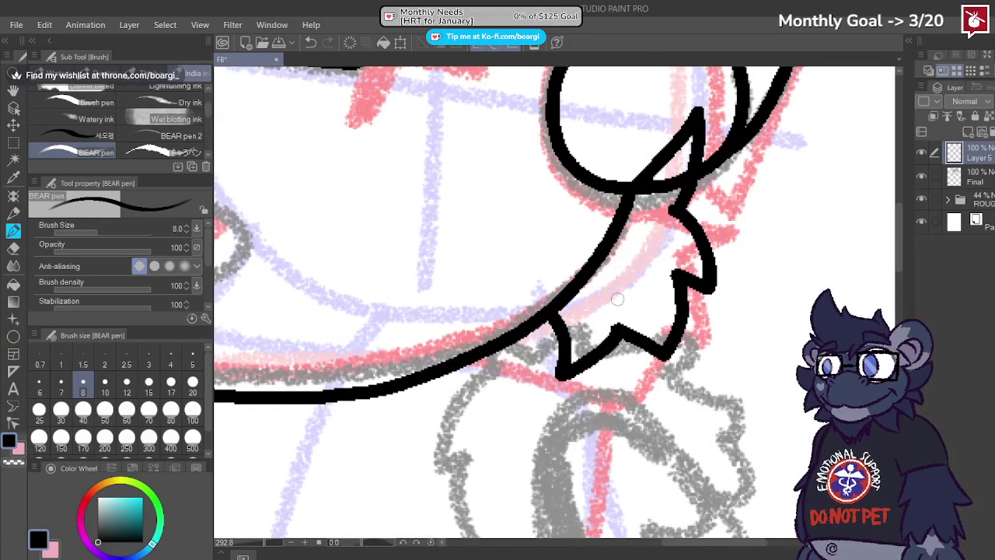
{"action": "key", "text": "ctrl+z"}
{"action": "mouse_move", "coordinate": [554, 321]}
{"action": "left_mouse_down"}
{"action": "mouse_move", "coordinate": [590, 351]}
{"action": "mouse_move", "coordinate": [622, 298]}
{"action": "left_mouse_up"}
{"action": "scroll", "coordinate": [622, 298], "scroll_direction": "down", "scroll_amount": 4}
{"action": "scroll", "coordinate": [662, 196], "scroll_direction": "up", "scroll_amount": 1}
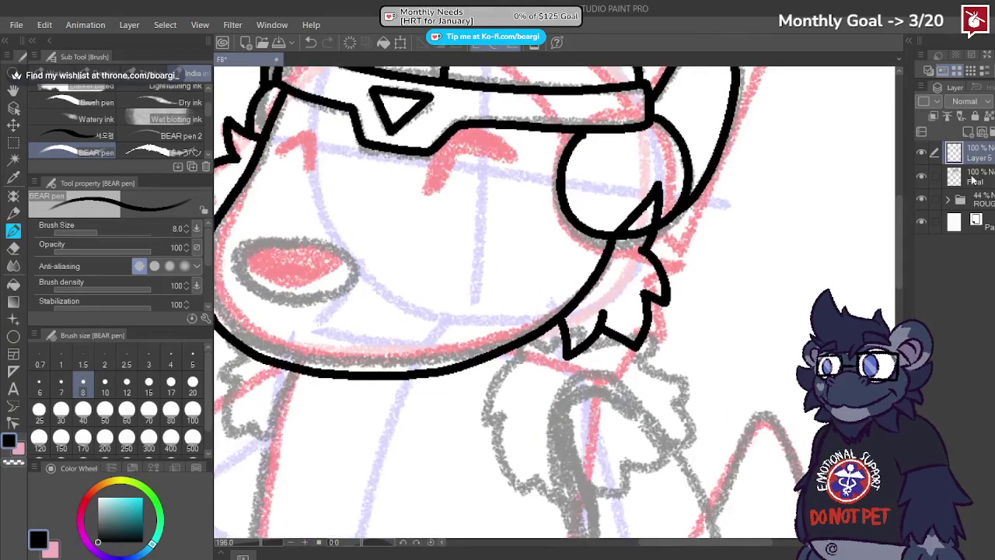
Step: On the Final layer, erase the part of the round shape's outline that crosses the pointed fur tuft
{"action": "left_click", "coordinate": [973, 179]}
{"action": "scroll", "coordinate": [635, 258], "scroll_direction": "up", "scroll_amount": 3}
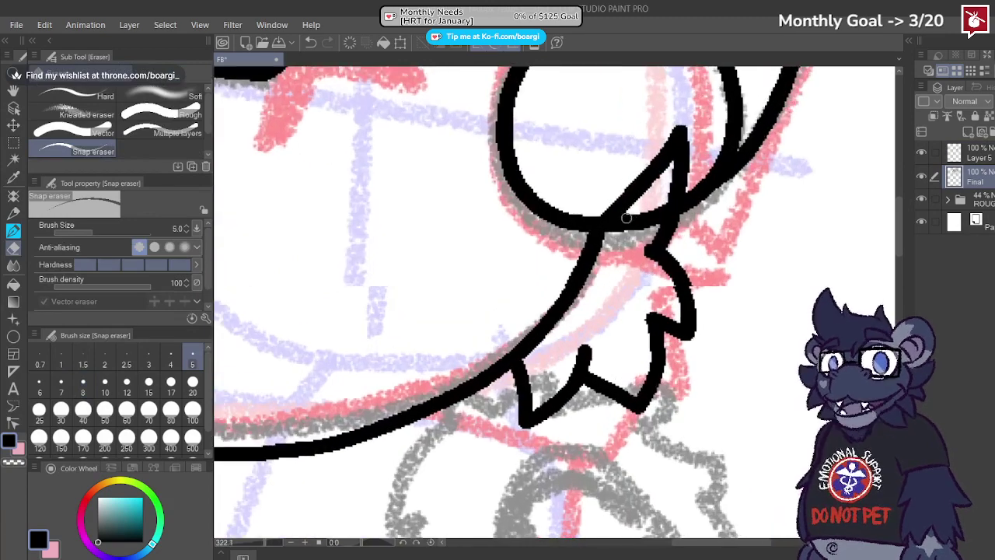
{"action": "left_click_drag", "start_coordinate": [622, 208], "coordinate": [666, 201]}
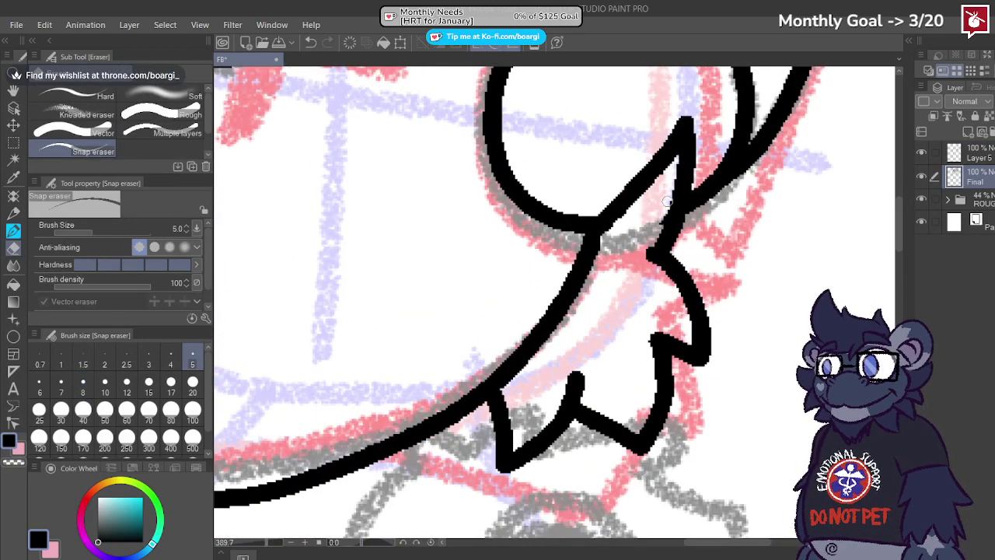
{"action": "scroll", "coordinate": [666, 217], "scroll_direction": "down", "scroll_amount": 5}
{"action": "scroll", "coordinate": [641, 236], "scroll_direction": "up", "scroll_amount": 2}
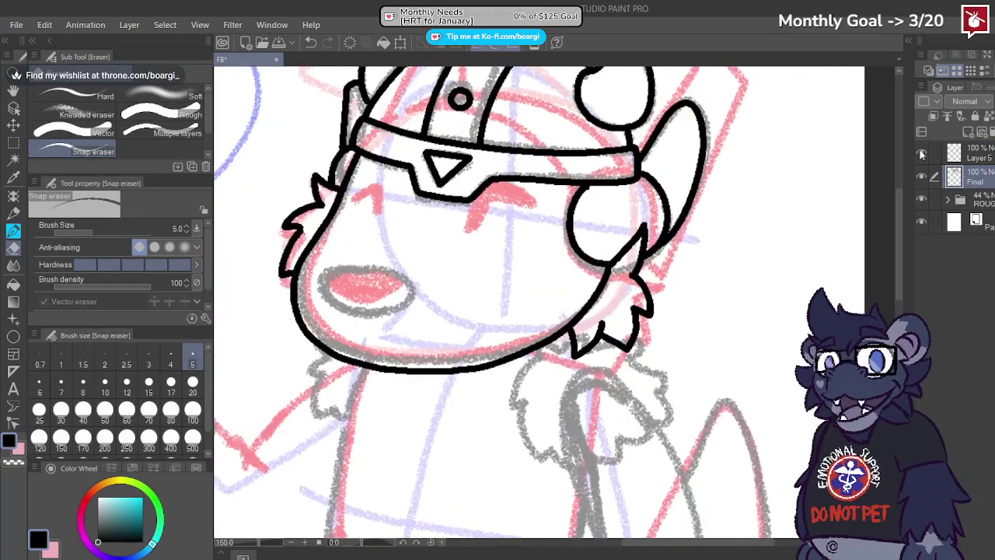
Step: Taper the short inner fur stroke of the near cheek to a thin tip with the Snap eraser
{"action": "left_click", "coordinate": [989, 154]}
{"action": "scroll", "coordinate": [531, 466], "scroll_direction": "up", "scroll_amount": 6}
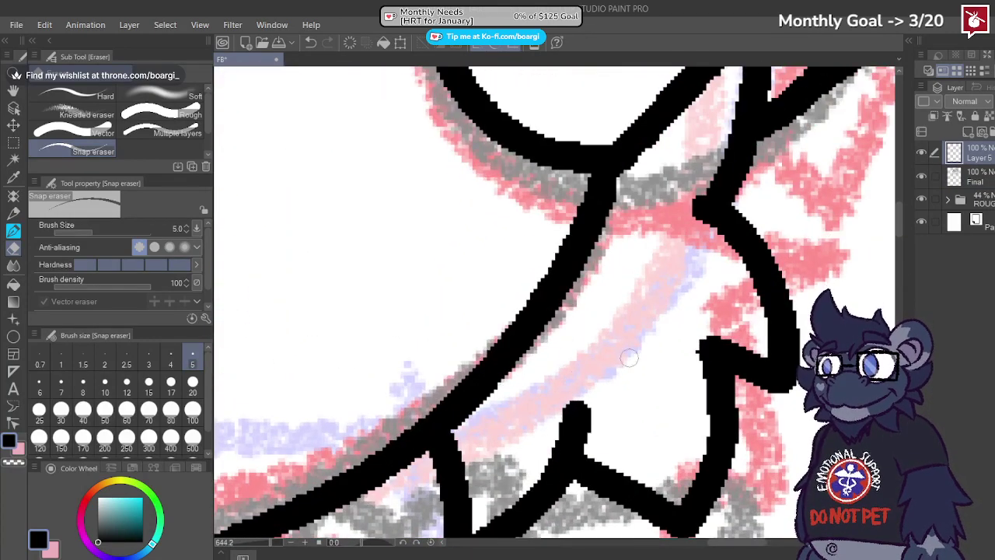
{"action": "left_click", "coordinate": [980, 178]}
{"action": "scroll", "coordinate": [622, 199], "scroll_direction": "down", "scroll_amount": 2}
{"action": "scroll", "coordinate": [548, 370], "scroll_direction": "up", "scroll_amount": 2}
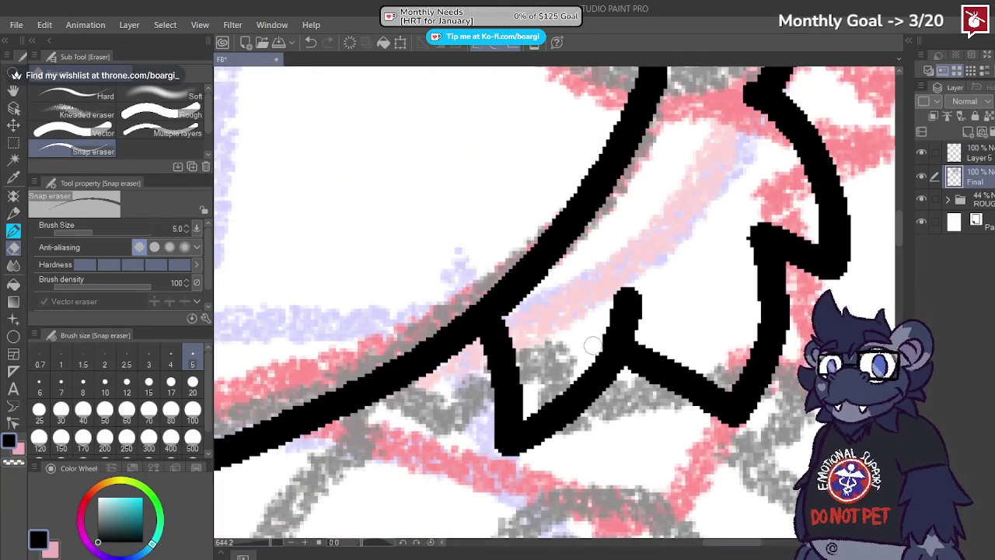
{"action": "left_click_drag", "start_coordinate": [592, 345], "coordinate": [634, 297]}
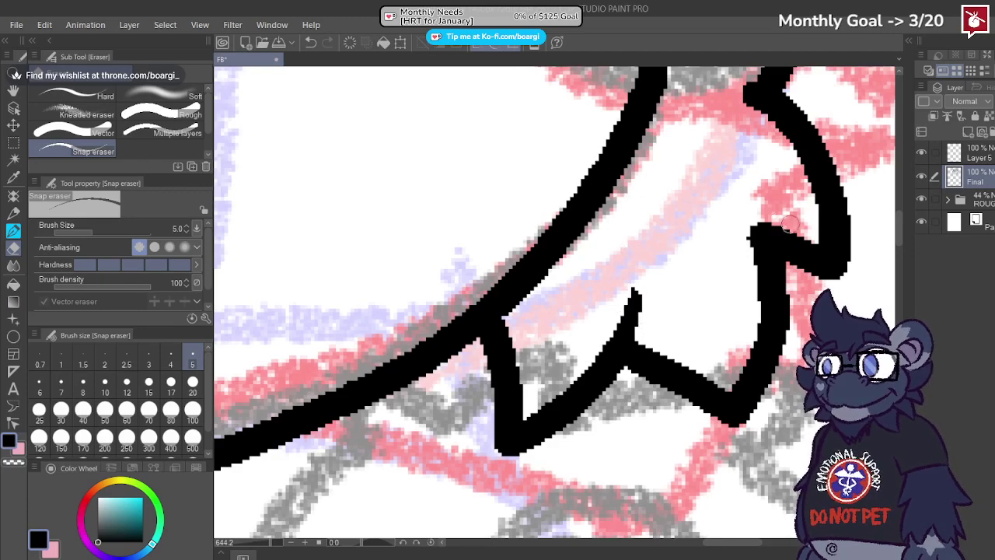
Step: Sharpen the inner corners of the notches between the near-cheek fur tufts with the Snap eraser
{"action": "mouse_move", "coordinate": [755, 276]}
{"action": "left_mouse_down"}
{"action": "mouse_move", "coordinate": [750, 217]}
{"action": "mouse_move", "coordinate": [760, 328]}
{"action": "mouse_move", "coordinate": [733, 377]}
{"action": "left_mouse_up"}
{"action": "key", "text": "ctrl+z"}
{"action": "scroll", "coordinate": [660, 288], "scroll_direction": "down", "scroll_amount": 3}
{"action": "scroll", "coordinate": [725, 151], "scroll_direction": "up", "scroll_amount": 3}
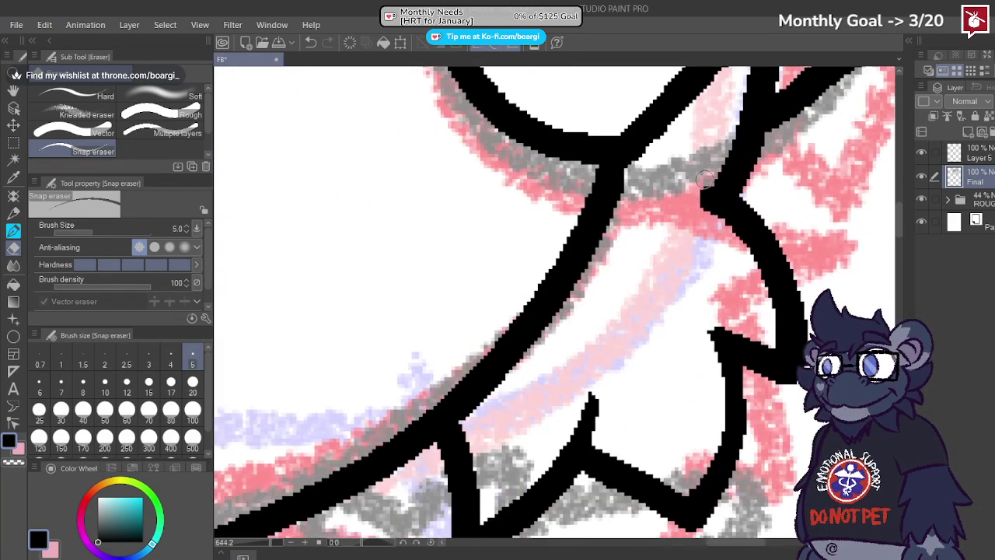
{"action": "left_click_drag", "start_coordinate": [718, 244], "coordinate": [696, 199]}
{"action": "scroll", "coordinate": [677, 203], "scroll_direction": "down", "scroll_amount": 8}
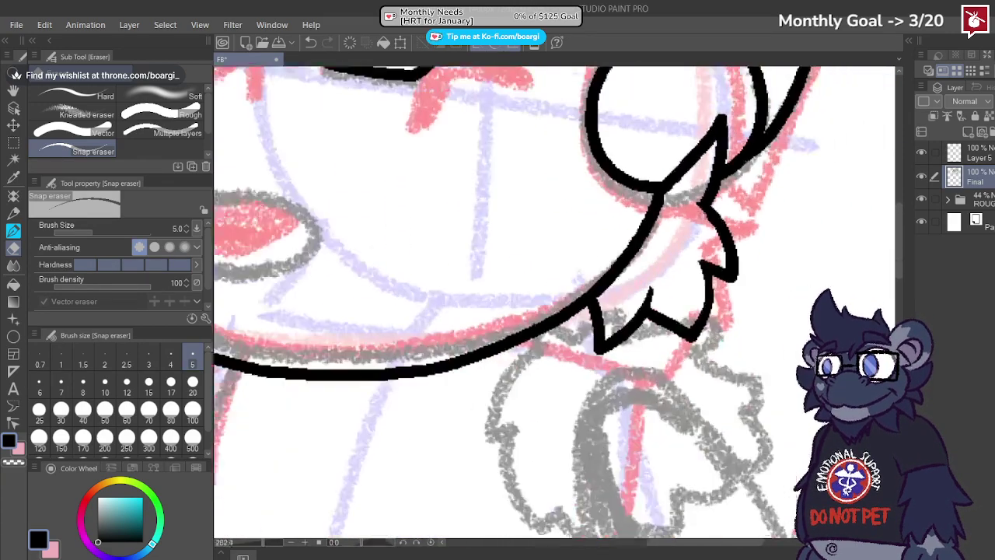
Step: Trim the blunt inner corner of the upper notch in the far-cheek fur to a point
{"action": "scroll", "coordinate": [520, 173], "scroll_direction": "up", "scroll_amount": 4}
{"action": "scroll", "coordinate": [486, 167], "scroll_direction": "up", "scroll_amount": 4}
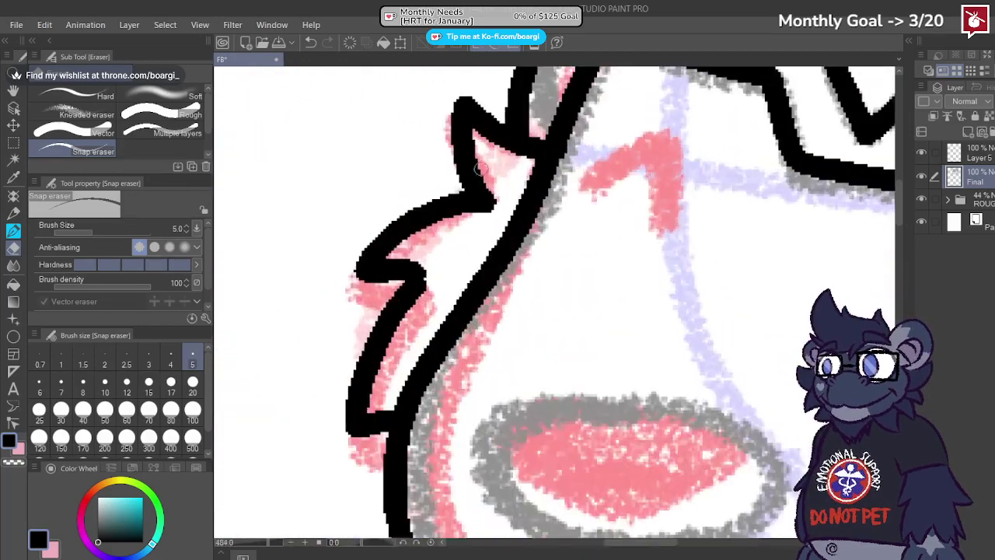
{"action": "key", "text": "ctrl+z"}
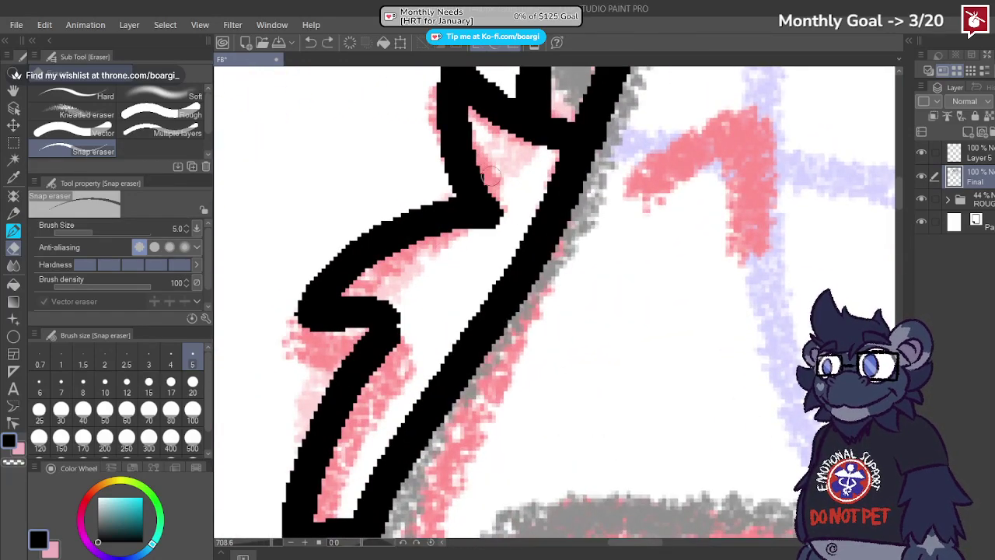
{"action": "left_click_drag", "start_coordinate": [501, 196], "coordinate": [508, 213]}
{"action": "left_click_drag", "start_coordinate": [435, 244], "coordinate": [506, 223]}
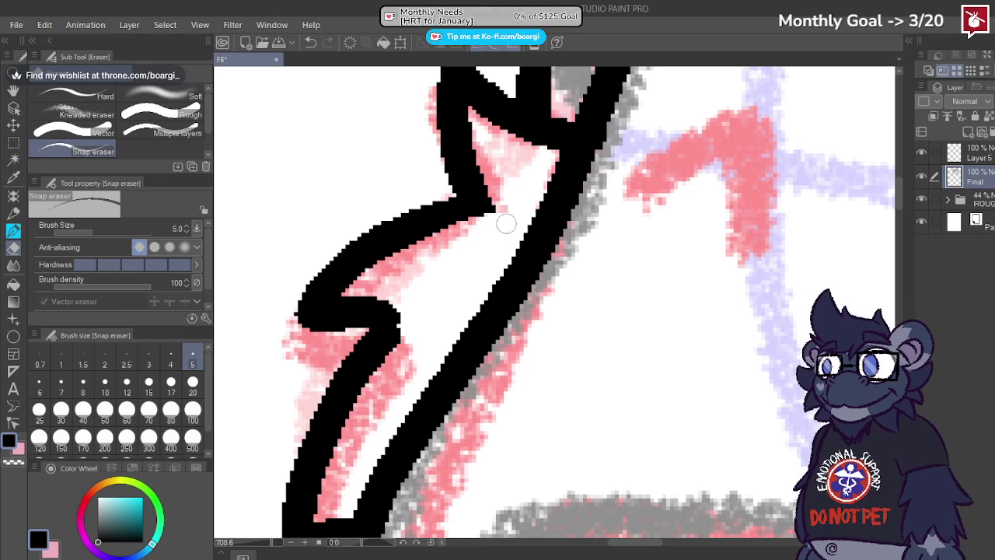
Step: Set the Snap eraser size to 2.5 and sharpen the lower notch of the far-cheek fur
{"action": "left_click", "coordinate": [126, 364]}
{"action": "scroll", "coordinate": [451, 303], "scroll_direction": "up", "scroll_amount": 2}
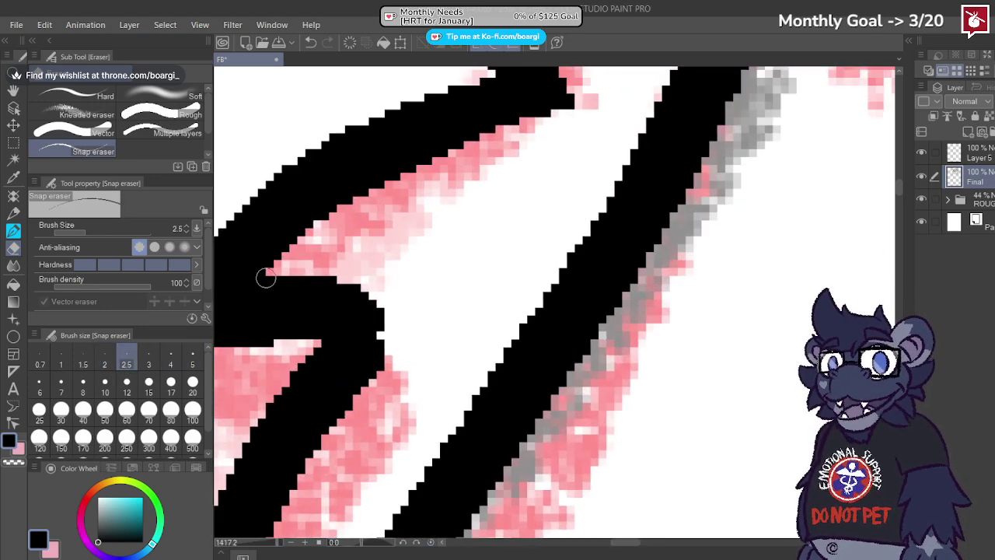
{"action": "mouse_move", "coordinate": [266, 277]}
{"action": "left_mouse_down"}
{"action": "mouse_move", "coordinate": [362, 297]}
{"action": "mouse_move", "coordinate": [383, 318]}
{"action": "mouse_move", "coordinate": [438, 220]}
{"action": "left_mouse_up"}
{"action": "scroll", "coordinate": [426, 302], "scroll_direction": "down", "scroll_amount": 3}
{"action": "scroll", "coordinate": [373, 286], "scroll_direction": "up", "scroll_amount": 1}
{"action": "scroll", "coordinate": [373, 311], "scroll_direction": "down", "scroll_amount": 1}
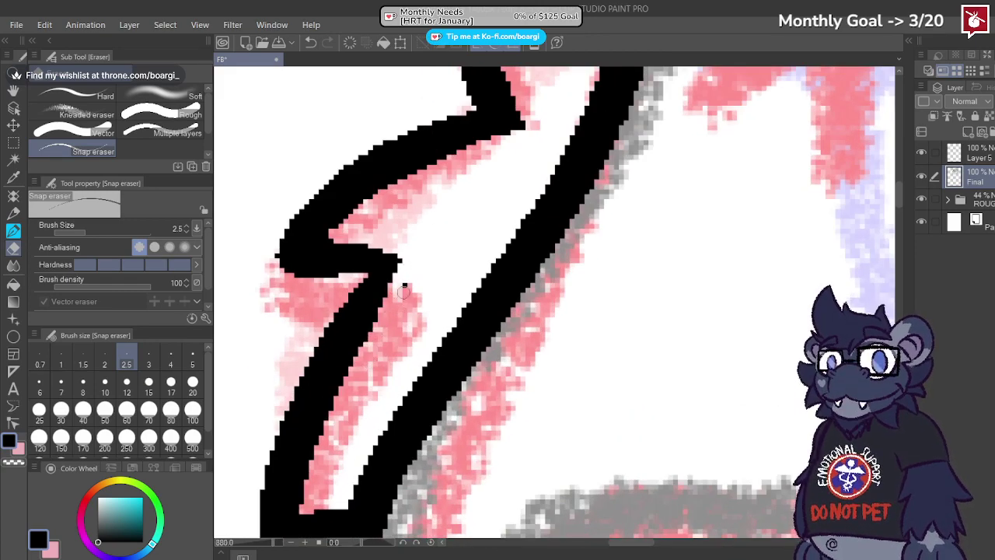
Step: Switch back to the BEAR pen at size 8 and make Layer 5 the active layer
{"action": "scroll", "coordinate": [436, 227], "scroll_direction": "down", "scroll_amount": 10}
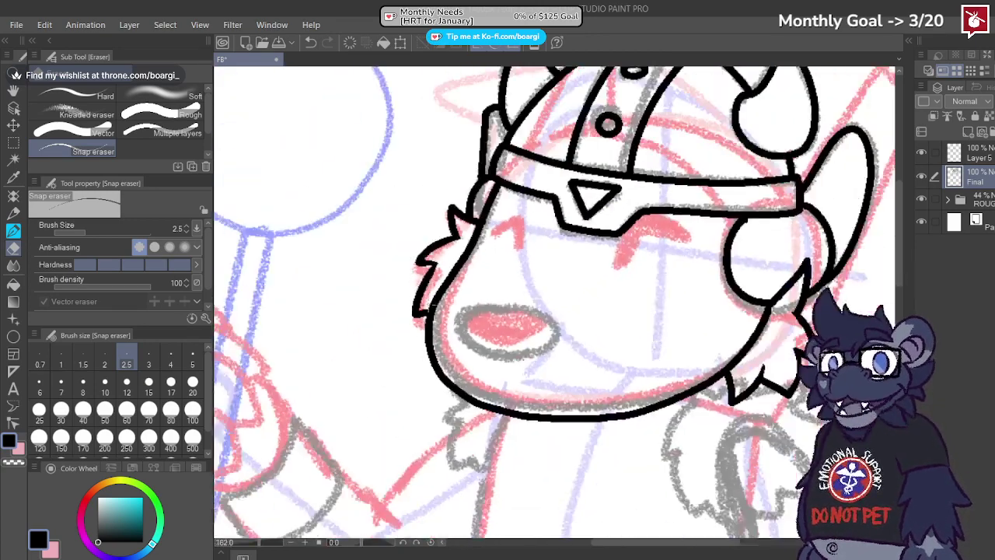
{"action": "scroll", "coordinate": [407, 276], "scroll_direction": "down", "scroll_amount": 3}
{"action": "scroll", "coordinate": [406, 276], "scroll_direction": "up", "scroll_amount": 5}
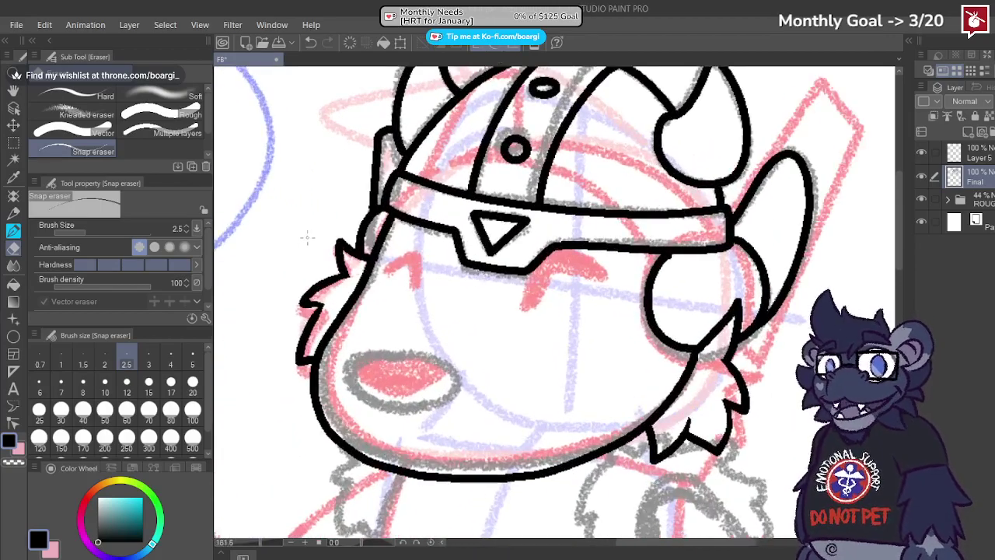
{"action": "scroll", "coordinate": [307, 237], "scroll_direction": "up", "scroll_amount": 2}
{"action": "left_click", "coordinate": [13, 229]}
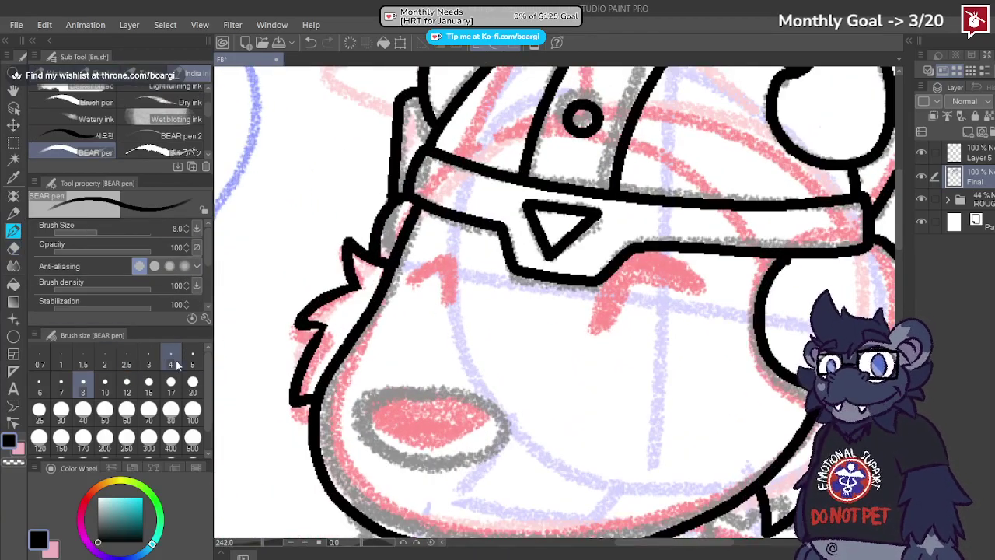
{"action": "scroll", "coordinate": [633, 250], "scroll_direction": "down", "scroll_amount": 4}
{"action": "scroll", "coordinate": [569, 240], "scroll_direction": "down", "scroll_amount": 4}
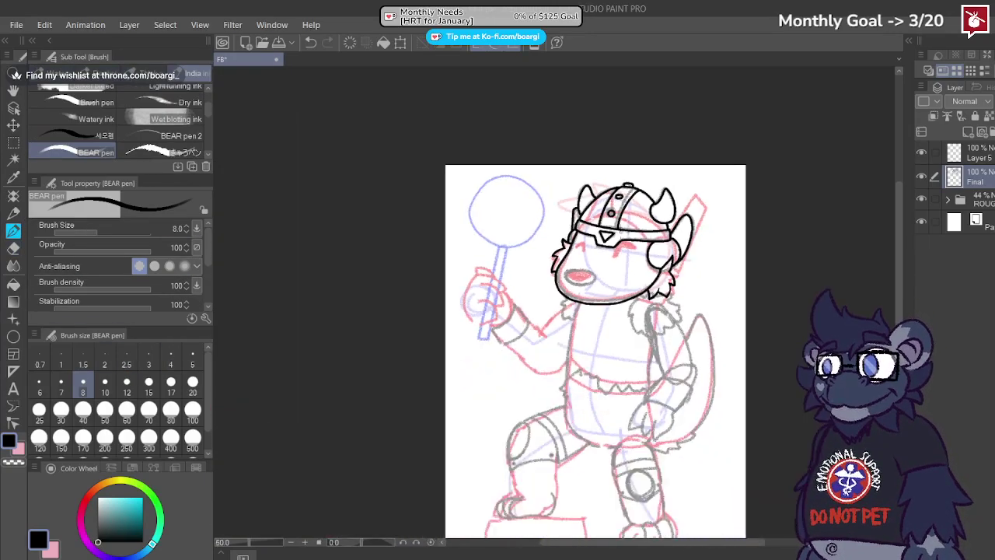
{"action": "scroll", "coordinate": [626, 232], "scroll_direction": "up", "scroll_amount": 3}
{"action": "scroll", "coordinate": [624, 226], "scroll_direction": "down", "scroll_amount": 2}
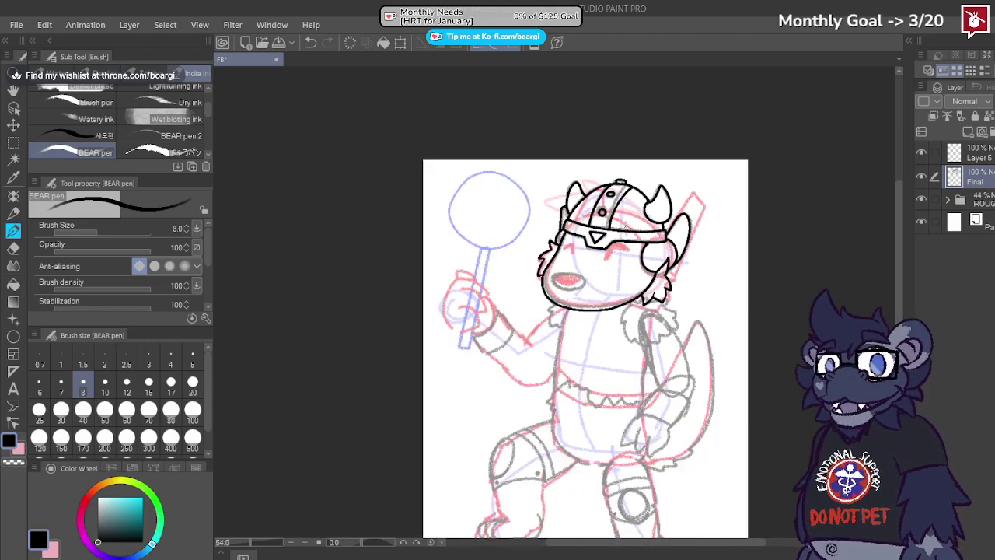
{"action": "scroll", "coordinate": [614, 229], "scroll_direction": "up", "scroll_amount": 4}
{"action": "scroll", "coordinate": [583, 235], "scroll_direction": "down", "scroll_amount": 4}
{"action": "scroll", "coordinate": [582, 236], "scroll_direction": "up", "scroll_amount": 6}
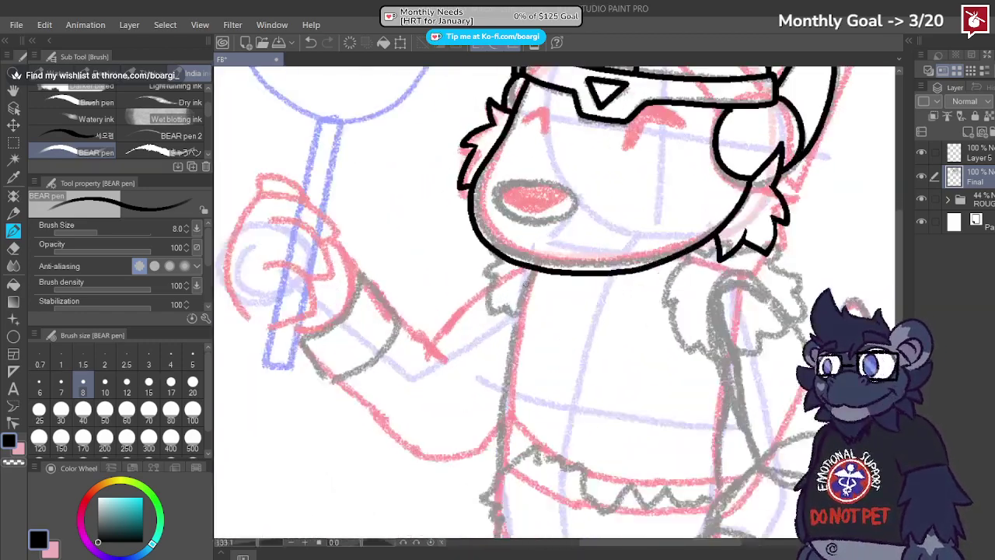
{"action": "left_click", "coordinate": [977, 153]}
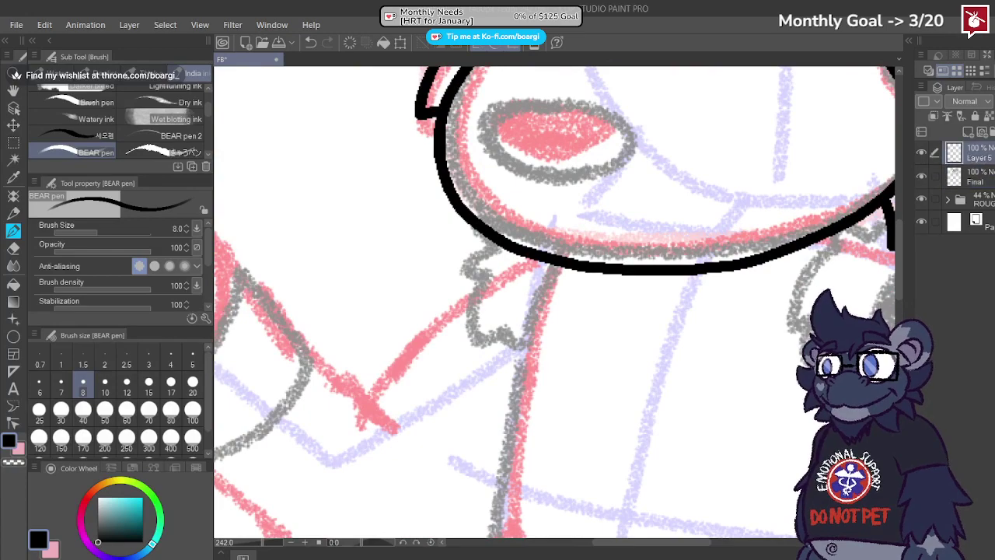
Step: Ink the jagged shoulder fur on the raised-arm side, from beneath the jaw down toward the torso line
{"action": "scroll", "coordinate": [470, 251], "scroll_direction": "down", "scroll_amount": 6}
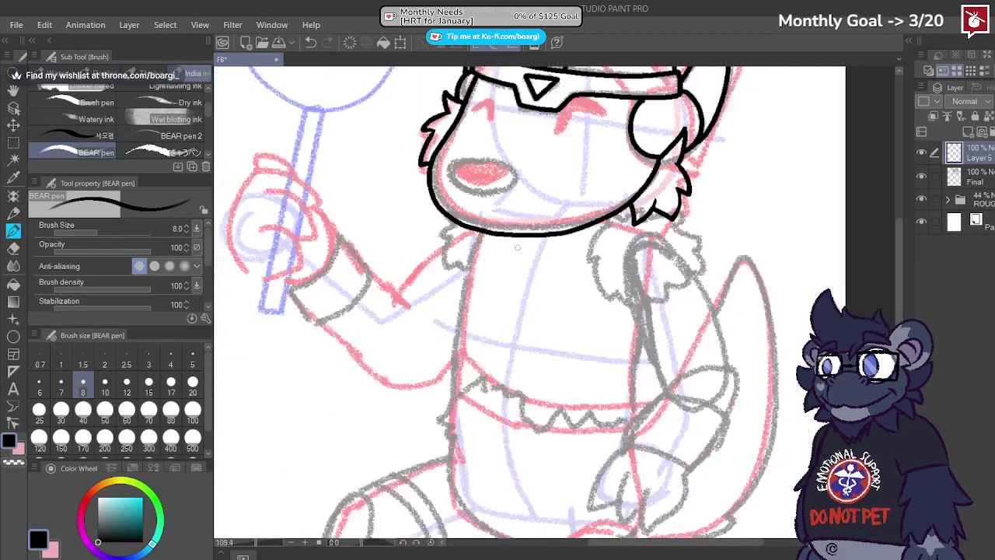
{"action": "scroll", "coordinate": [470, 250], "scroll_direction": "up", "scroll_amount": 5}
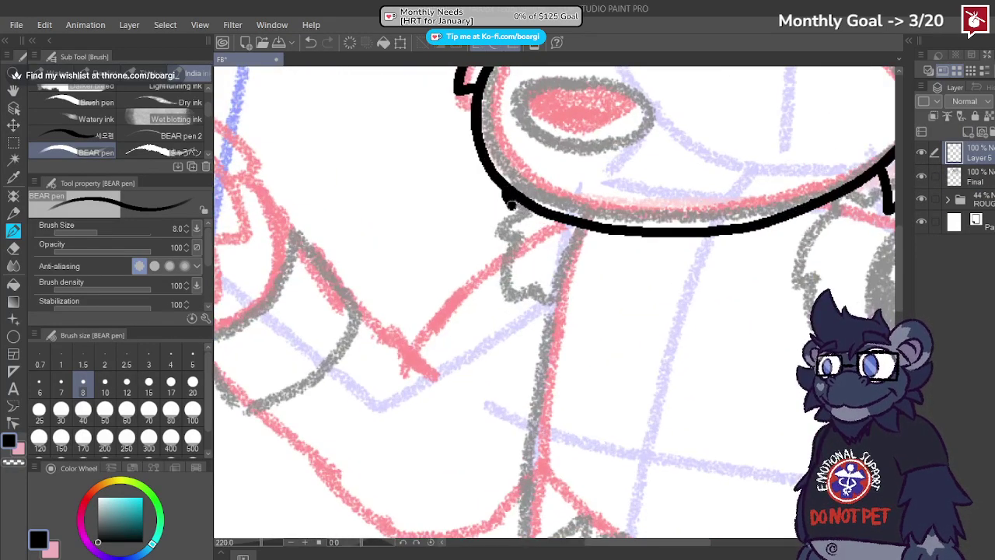
{"action": "key", "text": "ctrl+z"}
{"action": "mouse_move", "coordinate": [506, 219]}
{"action": "left_mouse_down"}
{"action": "mouse_move", "coordinate": [504, 289]}
{"action": "mouse_move", "coordinate": [526, 285]}
{"action": "mouse_move", "coordinate": [548, 309]}
{"action": "left_mouse_up"}
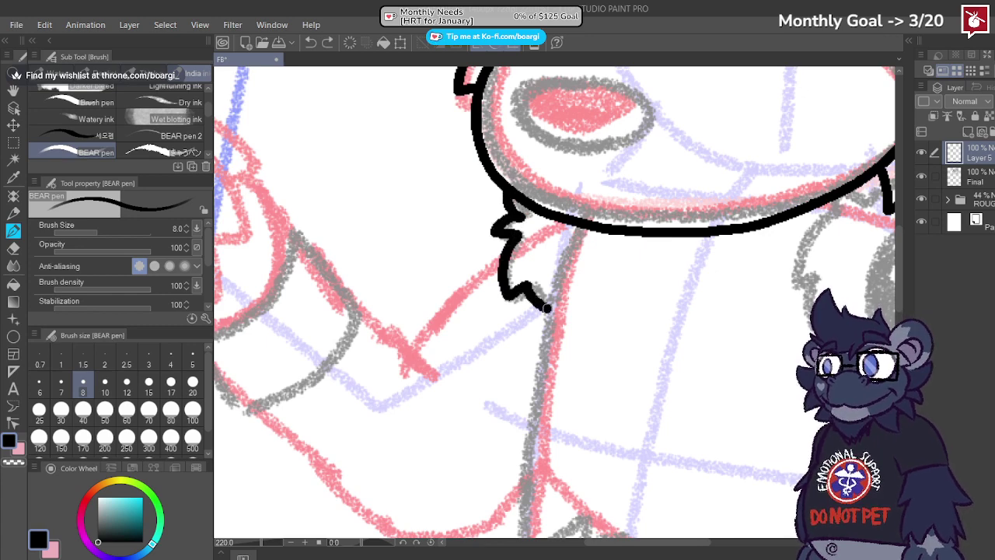
{"action": "scroll", "coordinate": [451, 158], "scroll_direction": "down", "scroll_amount": 3}
{"action": "scroll", "coordinate": [513, 230], "scroll_direction": "up", "scroll_amount": 2}
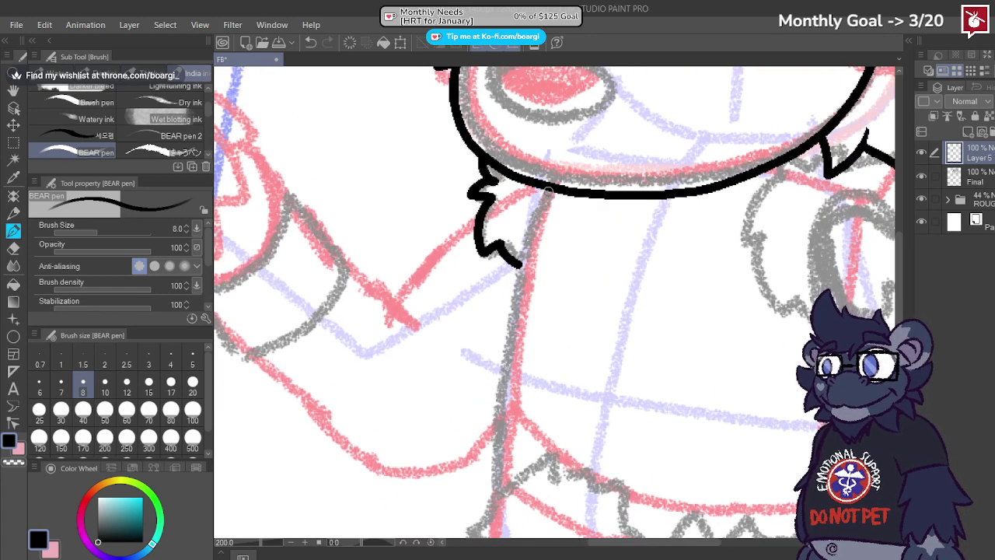
Step: Ink the torso's side line on the raised-arm side and begin the jagged shirt hem with uneven zigzag points
{"action": "scroll", "coordinate": [548, 189], "scroll_direction": "down", "scroll_amount": 4}
{"action": "scroll", "coordinate": [529, 171], "scroll_direction": "up", "scroll_amount": 3}
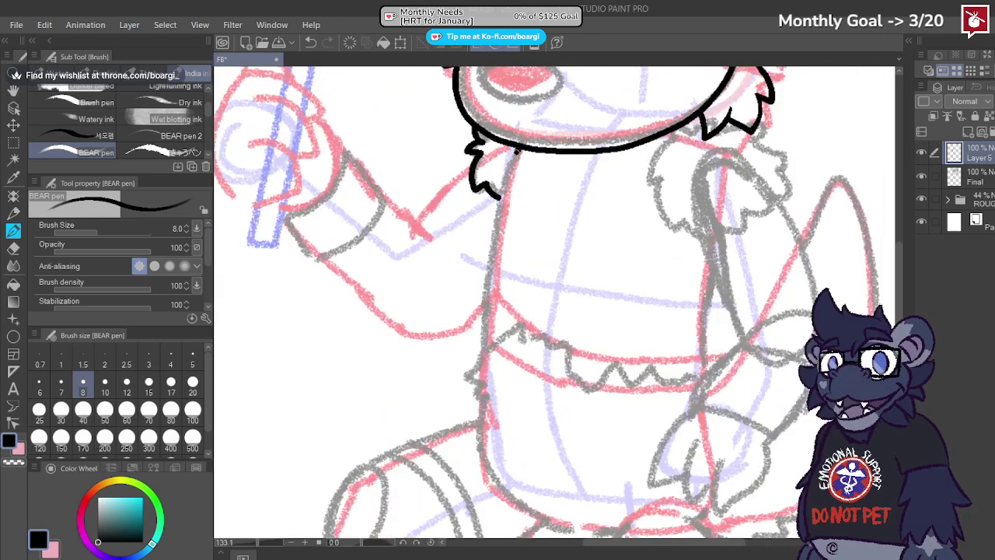
{"action": "mouse_move", "coordinate": [483, 314]}
{"action": "left_mouse_down"}
{"action": "mouse_move", "coordinate": [477, 345]}
{"action": "mouse_move", "coordinate": [519, 326]}
{"action": "left_mouse_up"}
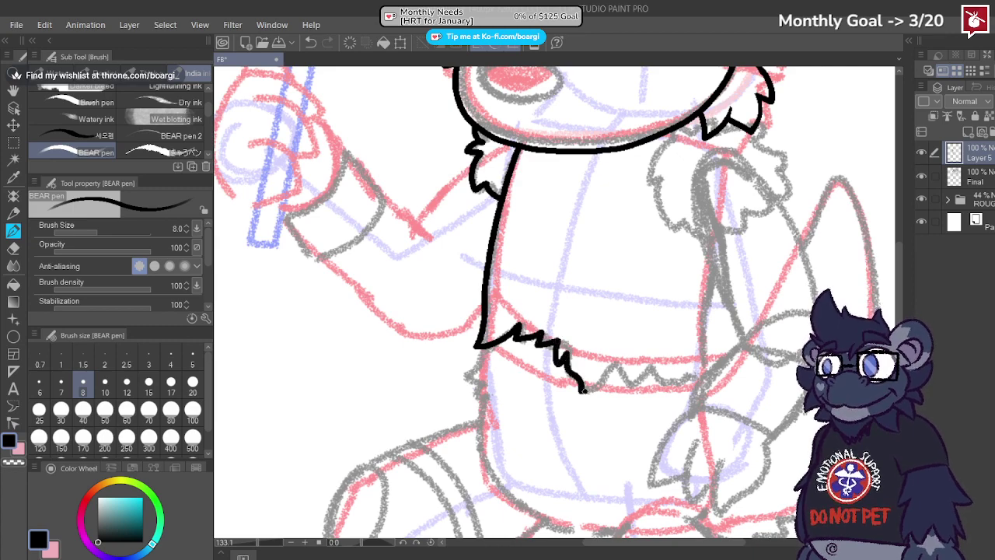
Step: Continue inking the jagged shirt hem across the belly to the lowered arm
{"action": "scroll", "coordinate": [614, 370], "scroll_direction": "down", "scroll_amount": 3}
{"action": "scroll", "coordinate": [436, 299], "scroll_direction": "up", "scroll_amount": 6}
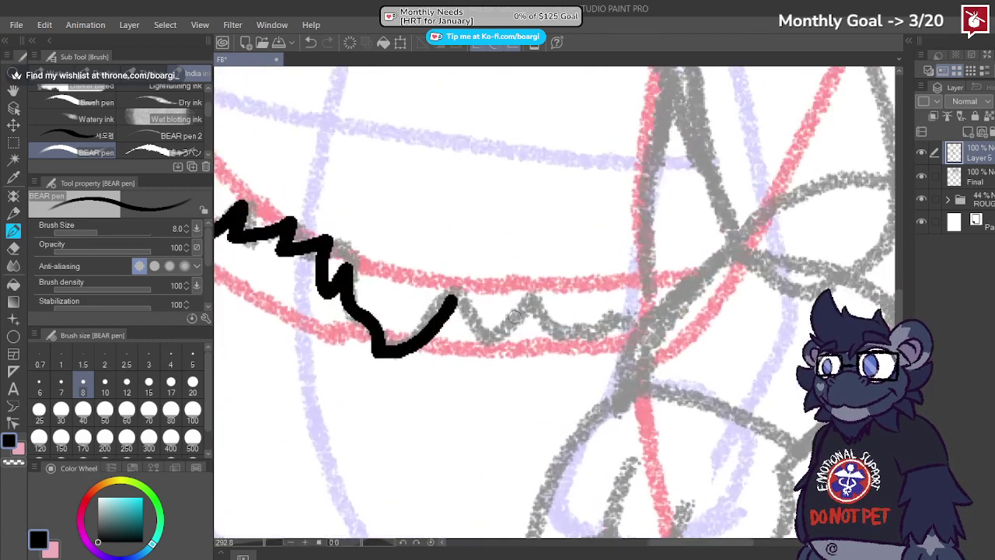
{"action": "mouse_move", "coordinate": [435, 299]}
{"action": "left_mouse_down"}
{"action": "mouse_move", "coordinate": [461, 342]}
{"action": "mouse_move", "coordinate": [474, 329]}
{"action": "mouse_move", "coordinate": [490, 361]}
{"action": "mouse_move", "coordinate": [525, 321]}
{"action": "mouse_move", "coordinate": [533, 294]}
{"action": "mouse_move", "coordinate": [600, 356]}
{"action": "mouse_move", "coordinate": [601, 331]}
{"action": "mouse_move", "coordinate": [639, 352]}
{"action": "mouse_move", "coordinate": [653, 330]}
{"action": "mouse_move", "coordinate": [677, 333]}
{"action": "left_mouse_up"}
{"action": "scroll", "coordinate": [586, 223], "scroll_direction": "down", "scroll_amount": 4}
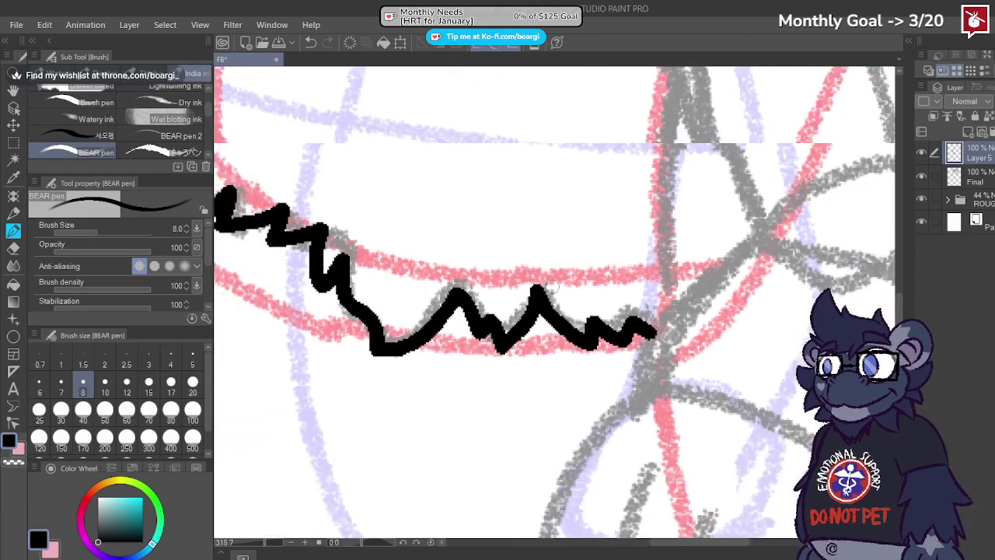
{"action": "scroll", "coordinate": [587, 223], "scroll_direction": "up", "scroll_amount": 2}
{"action": "scroll", "coordinate": [587, 223], "scroll_direction": "down", "scroll_amount": 5}
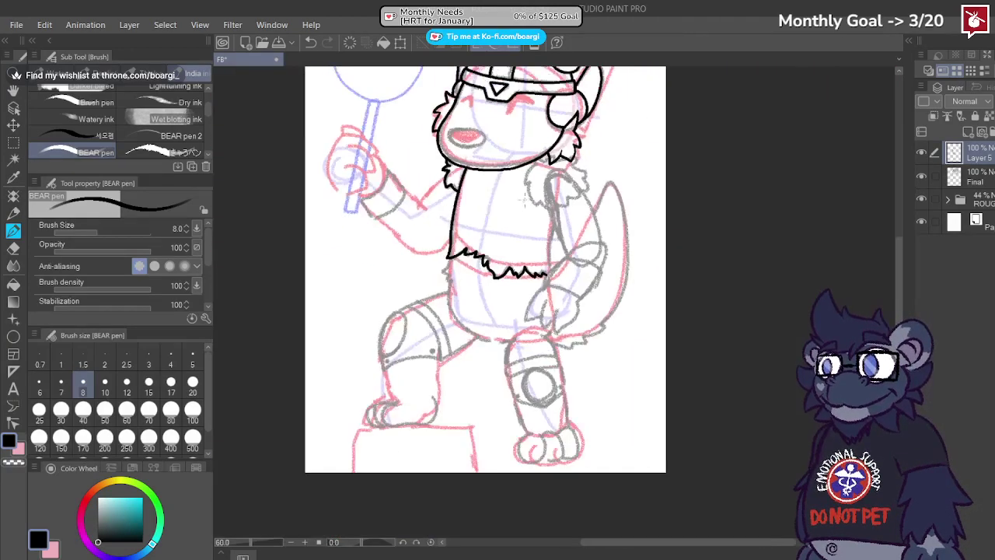
Step: Ink a spiky fur tuft all around the lowered arm's shoulder, ending in a short inward strand along its lower edge
{"action": "scroll", "coordinate": [545, 203], "scroll_direction": "up", "scroll_amount": 4}
{"action": "scroll", "coordinate": [545, 203], "scroll_direction": "down", "scroll_amount": 1}
{"action": "scroll", "coordinate": [545, 203], "scroll_direction": "up", "scroll_amount": 4}
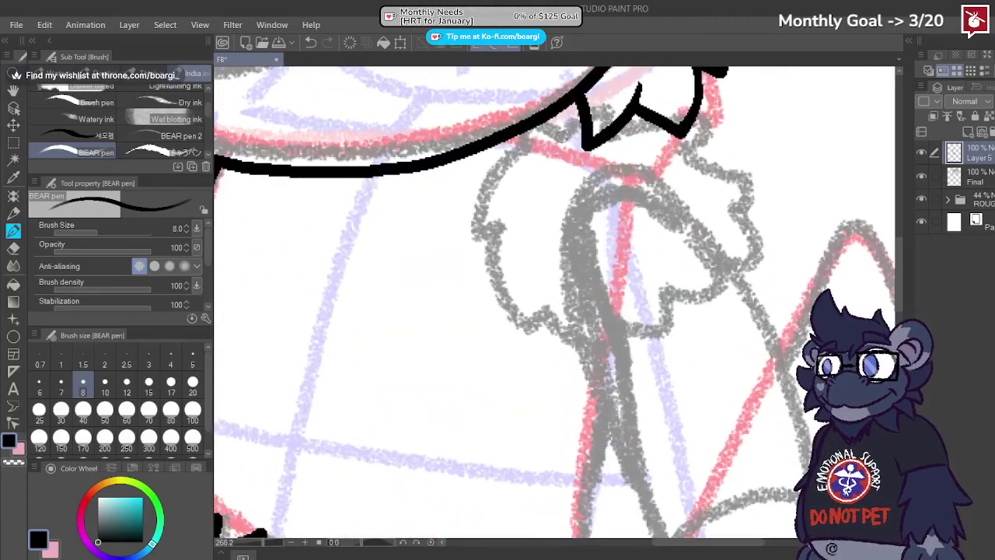
{"action": "mouse_move", "coordinate": [517, 101]}
{"action": "left_mouse_down"}
{"action": "mouse_move", "coordinate": [520, 153]}
{"action": "mouse_move", "coordinate": [497, 157]}
{"action": "mouse_move", "coordinate": [462, 202]}
{"action": "mouse_move", "coordinate": [483, 204]}
{"action": "mouse_move", "coordinate": [473, 257]}
{"action": "mouse_move", "coordinate": [486, 289]}
{"action": "mouse_move", "coordinate": [501, 274]}
{"action": "mouse_move", "coordinate": [529, 332]}
{"action": "mouse_move", "coordinate": [548, 316]}
{"action": "mouse_move", "coordinate": [607, 346]}
{"action": "mouse_move", "coordinate": [624, 340]}
{"action": "mouse_move", "coordinate": [623, 326]}
{"action": "mouse_move", "coordinate": [663, 312]}
{"action": "left_mouse_up"}
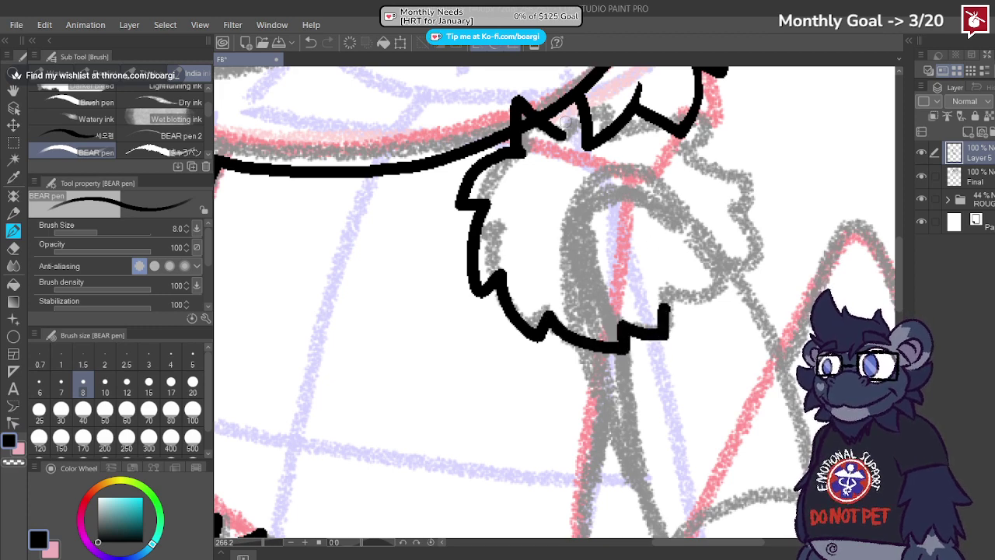
{"action": "mouse_move", "coordinate": [566, 121]}
{"action": "left_mouse_down"}
{"action": "mouse_move", "coordinate": [605, 86]}
{"action": "mouse_move", "coordinate": [607, 136]}
{"action": "left_mouse_up"}
{"action": "mouse_move", "coordinate": [660, 118]}
{"action": "left_mouse_down"}
{"action": "mouse_move", "coordinate": [721, 103]}
{"action": "mouse_move", "coordinate": [681, 153]}
{"action": "mouse_move", "coordinate": [766, 177]}
{"action": "mouse_move", "coordinate": [754, 230]}
{"action": "mouse_move", "coordinate": [730, 263]}
{"action": "mouse_move", "coordinate": [746, 284]}
{"action": "mouse_move", "coordinate": [658, 281]}
{"action": "mouse_move", "coordinate": [677, 331]}
{"action": "mouse_move", "coordinate": [698, 294]}
{"action": "left_mouse_up"}
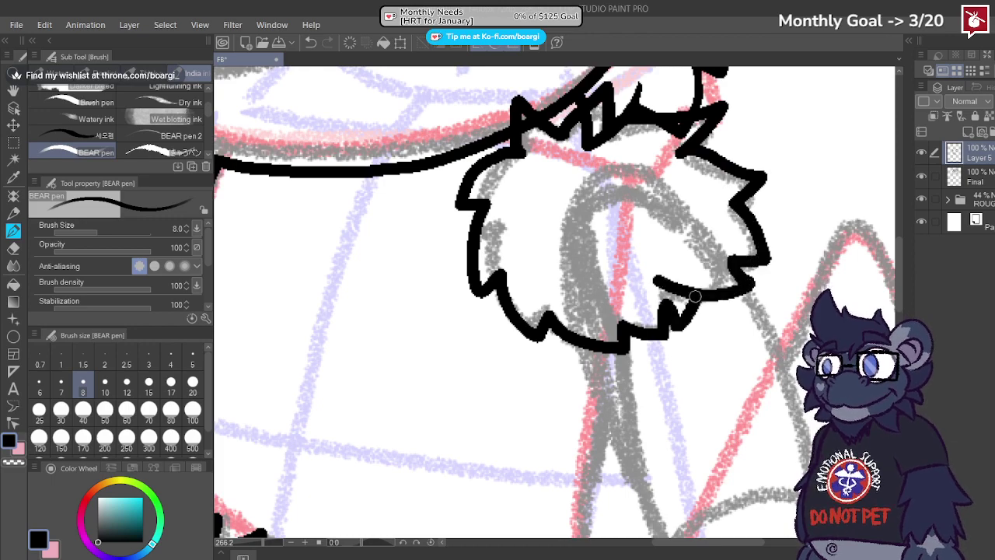
{"action": "scroll", "coordinate": [628, 270], "scroll_direction": "down", "scroll_amount": 5}
{"action": "scroll", "coordinate": [590, 249], "scroll_direction": "up", "scroll_amount": 2}
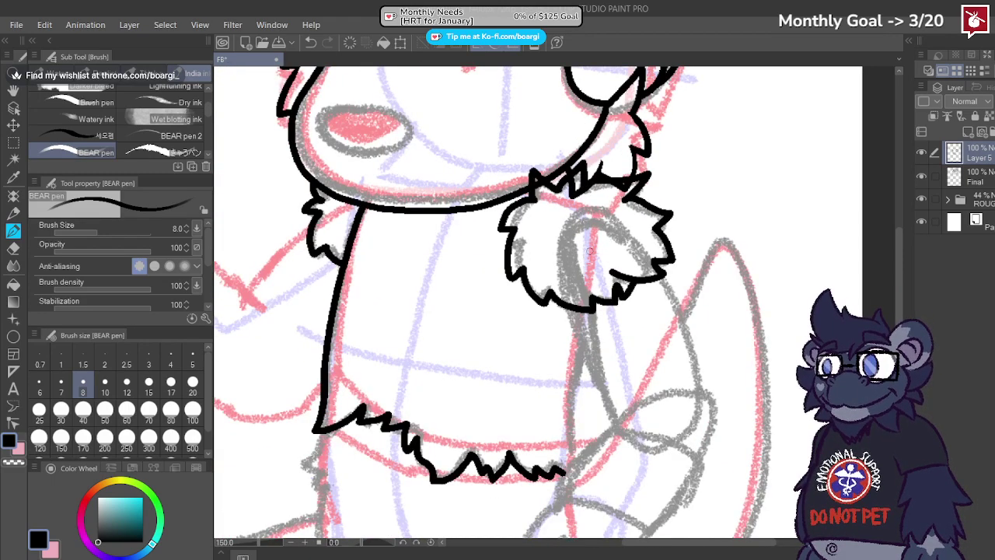
Step: Switch to the Snap eraser at size 2.5 and taper the inner end of the shoulder tuft's short strand
{"action": "scroll", "coordinate": [591, 249], "scroll_direction": "up", "scroll_amount": 2}
{"action": "left_click", "coordinate": [13, 248]}
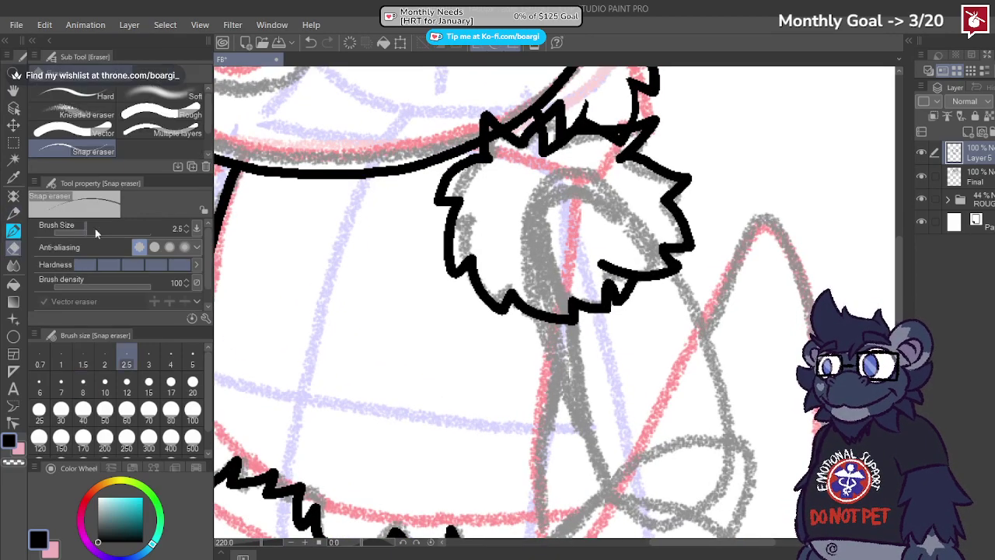
{"action": "scroll", "coordinate": [509, 162], "scroll_direction": "up", "scroll_amount": 4}
{"action": "scroll", "coordinate": [731, 346], "scroll_direction": "down", "scroll_amount": 3}
{"action": "scroll", "coordinate": [697, 322], "scroll_direction": "up", "scroll_amount": 2}
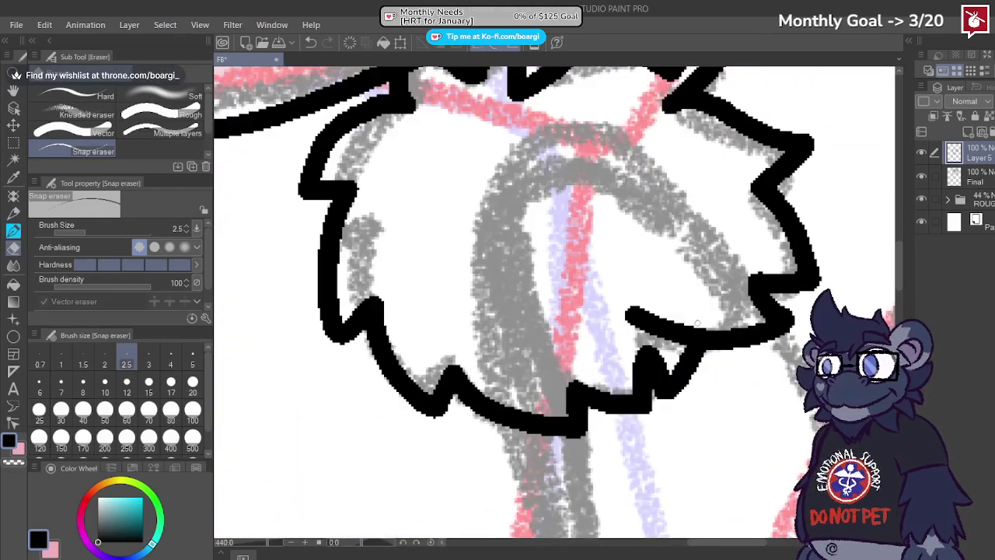
{"action": "scroll", "coordinate": [634, 315], "scroll_direction": "up", "scroll_amount": 2}
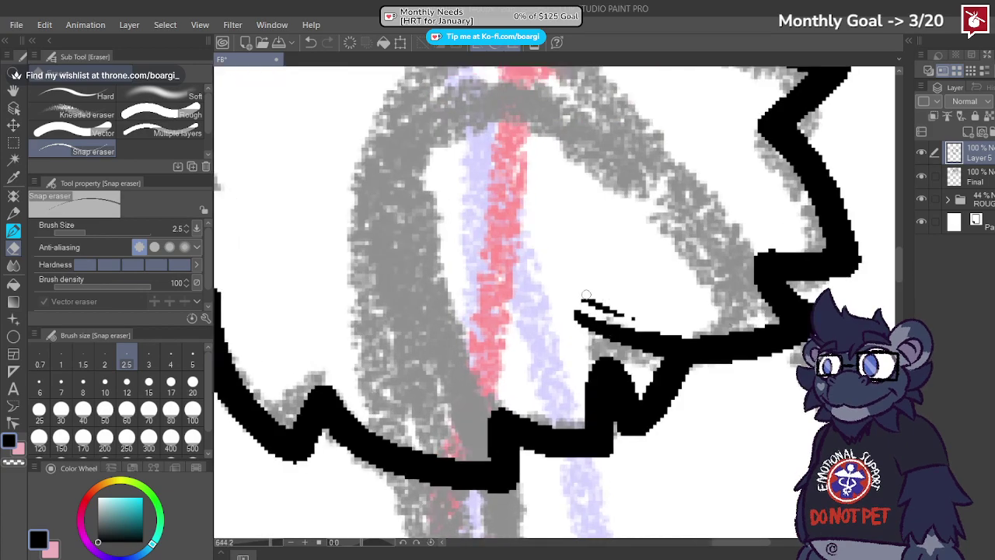
{"action": "scroll", "coordinate": [598, 304], "scroll_direction": "down", "scroll_amount": 3}
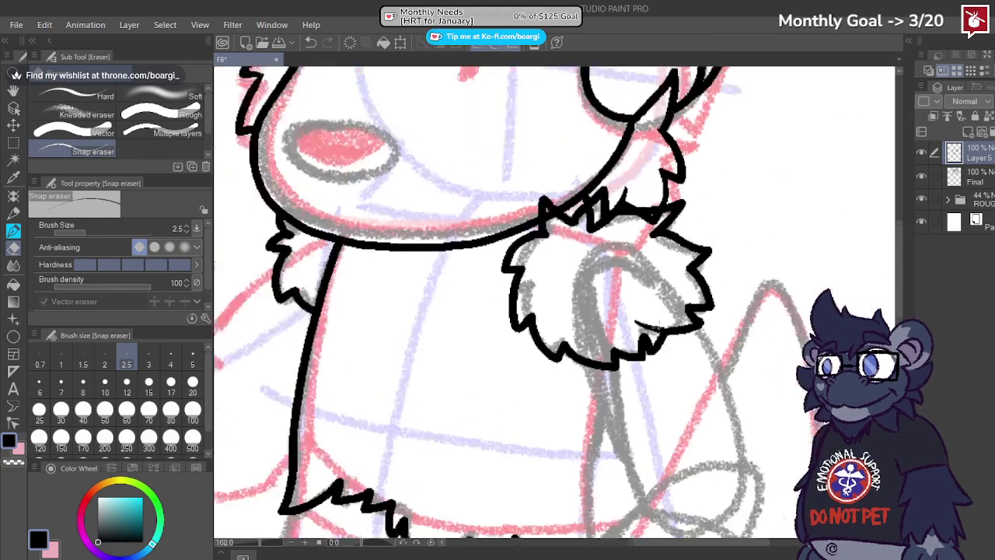
Step: Sharpen the blunt inner corners of the two notches on the shoulder tuft's torso-facing side
{"action": "scroll", "coordinate": [542, 318], "scroll_direction": "up", "scroll_amount": 2}
{"action": "scroll", "coordinate": [542, 318], "scroll_direction": "up", "scroll_amount": 3}
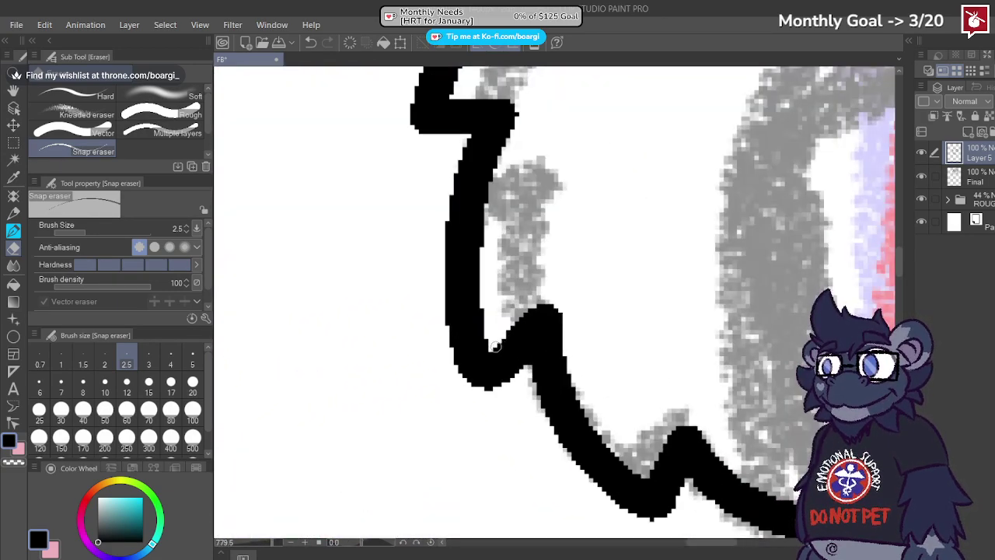
{"action": "left_click_drag", "start_coordinate": [494, 347], "coordinate": [560, 294]}
{"action": "left_click_drag", "start_coordinate": [572, 378], "coordinate": [555, 306]}
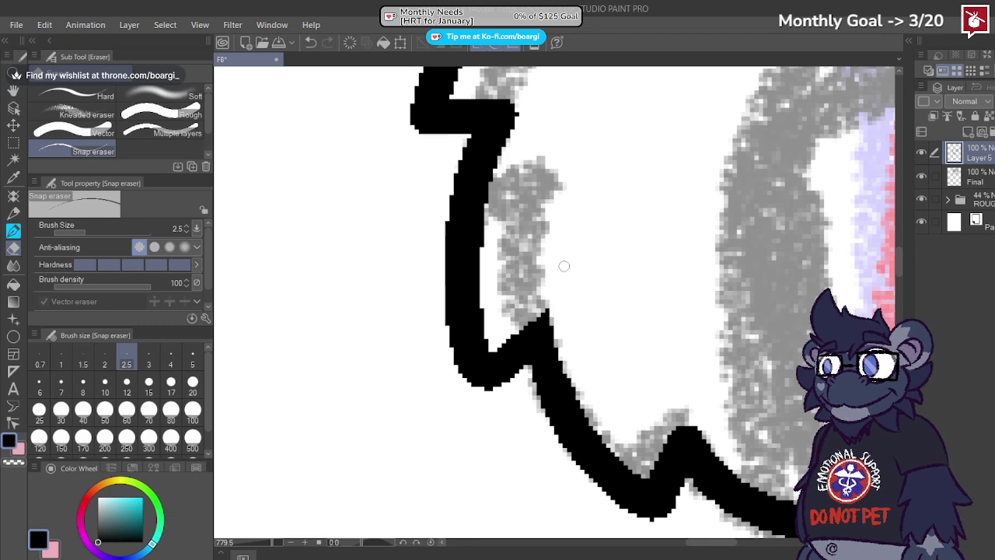
{"action": "scroll", "coordinate": [564, 267], "scroll_direction": "down", "scroll_amount": 5}
{"action": "scroll", "coordinate": [553, 222], "scroll_direction": "up", "scroll_amount": 5}
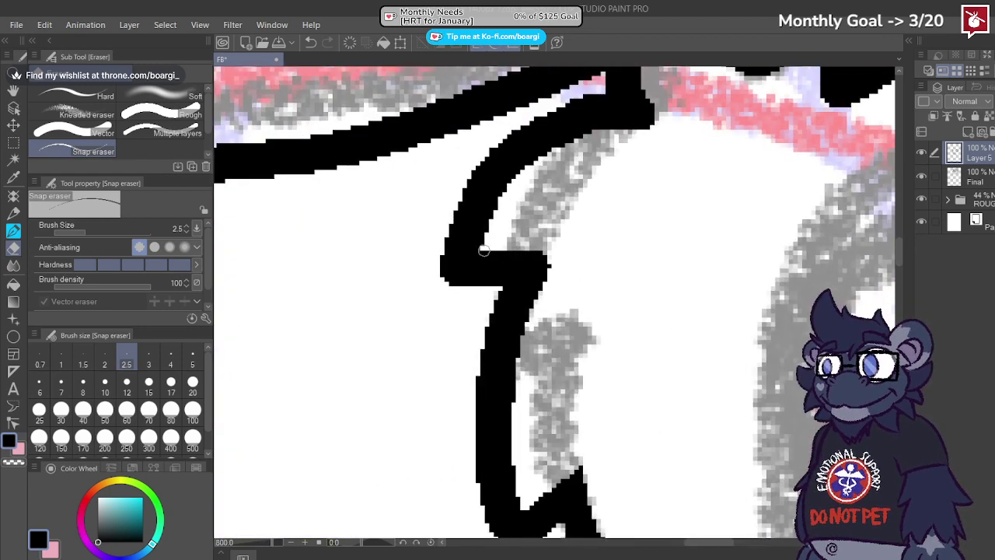
{"action": "mouse_move", "coordinate": [484, 250]}
{"action": "left_mouse_down"}
{"action": "mouse_move", "coordinate": [543, 255]}
{"action": "mouse_move", "coordinate": [589, 280]}
{"action": "left_mouse_up"}
{"action": "left_click_drag", "start_coordinate": [529, 334], "coordinate": [552, 257]}
Step: Trim the inner corner of the shoulder tuft's notch just beneath the jaw to a point
{"action": "scroll", "coordinate": [579, 222], "scroll_direction": "down", "scroll_amount": 3}
{"action": "scroll", "coordinate": [547, 221], "scroll_direction": "up", "scroll_amount": 3}
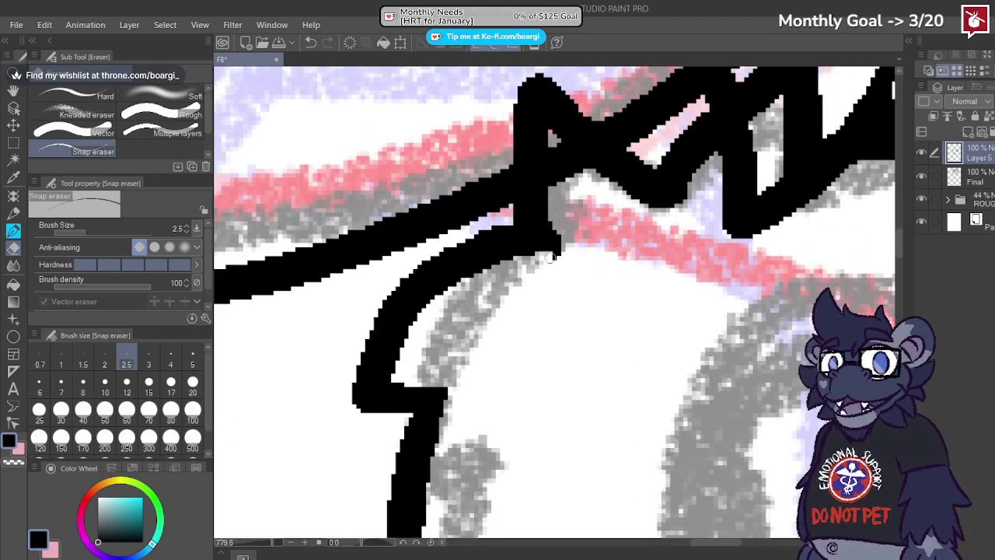
{"action": "scroll", "coordinate": [582, 267], "scroll_direction": "down", "scroll_amount": 3}
{"action": "scroll", "coordinate": [666, 205], "scroll_direction": "up", "scroll_amount": 3}
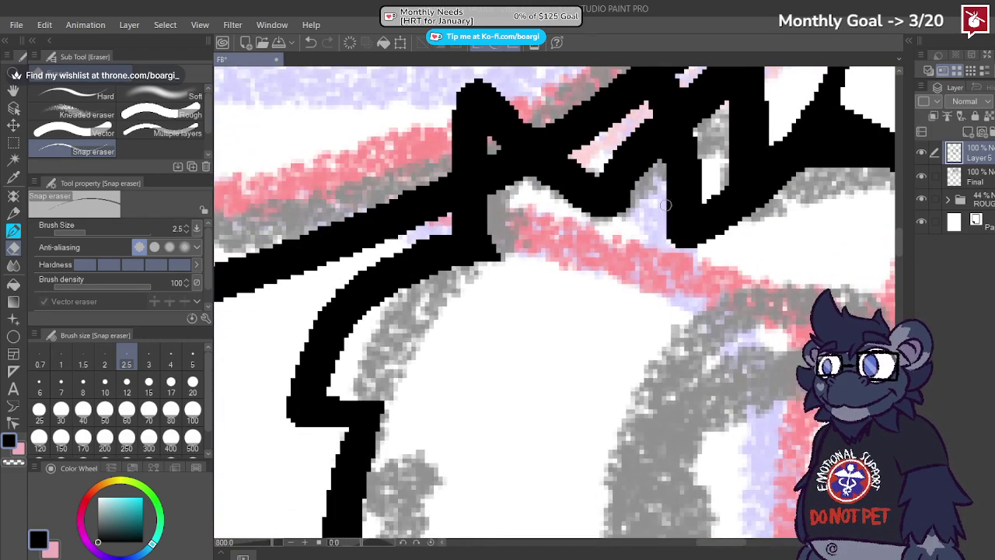
{"action": "scroll", "coordinate": [747, 214], "scroll_direction": "down", "scroll_amount": 5}
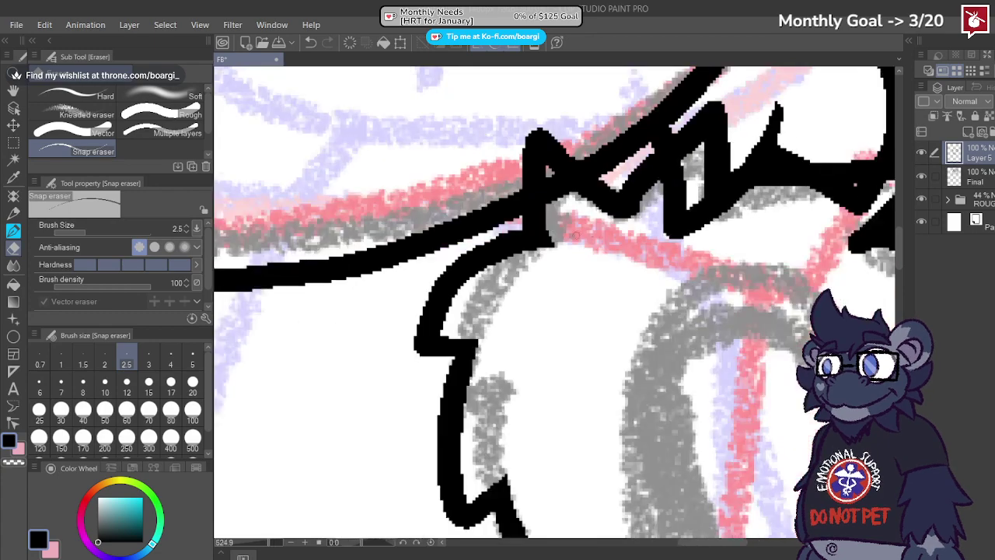
Step: Hide the Final layer and sharpen the notch beside the tallest spike on the shoulder tuft's upper edge
{"action": "left_click", "coordinate": [921, 177]}
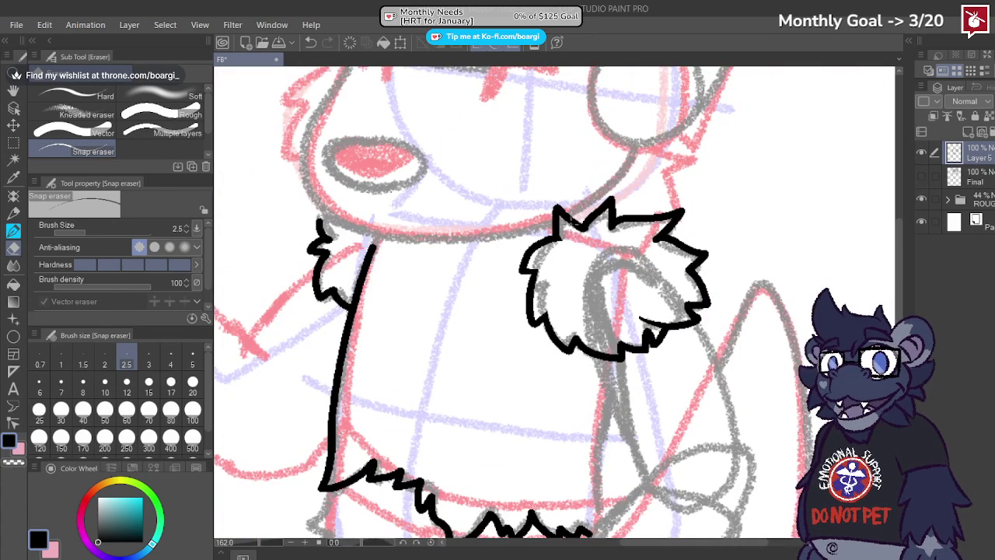
{"action": "scroll", "coordinate": [676, 209], "scroll_direction": "up", "scroll_amount": 5}
{"action": "mouse_move", "coordinate": [684, 184]}
{"action": "left_mouse_down"}
{"action": "mouse_move", "coordinate": [698, 239]}
{"action": "mouse_move", "coordinate": [792, 198]}
{"action": "mouse_move", "coordinate": [825, 199]}
{"action": "left_mouse_up"}
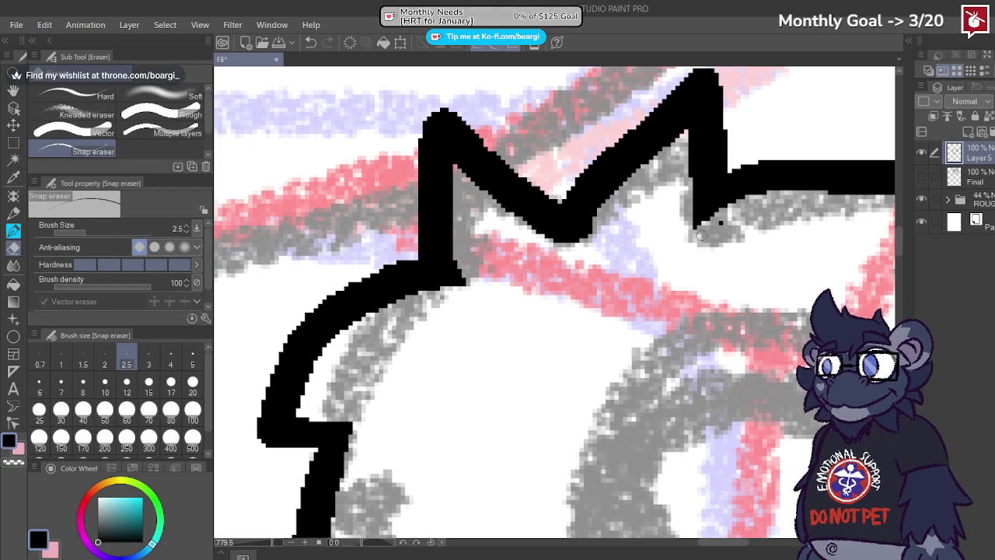
Step: Sharpen the inner corners of the notches along the shoulder tuft's outer side, facing away from the torso
{"action": "scroll", "coordinate": [699, 224], "scroll_direction": "down", "scroll_amount": 5}
{"action": "scroll", "coordinate": [657, 225], "scroll_direction": "up", "scroll_amount": 6}
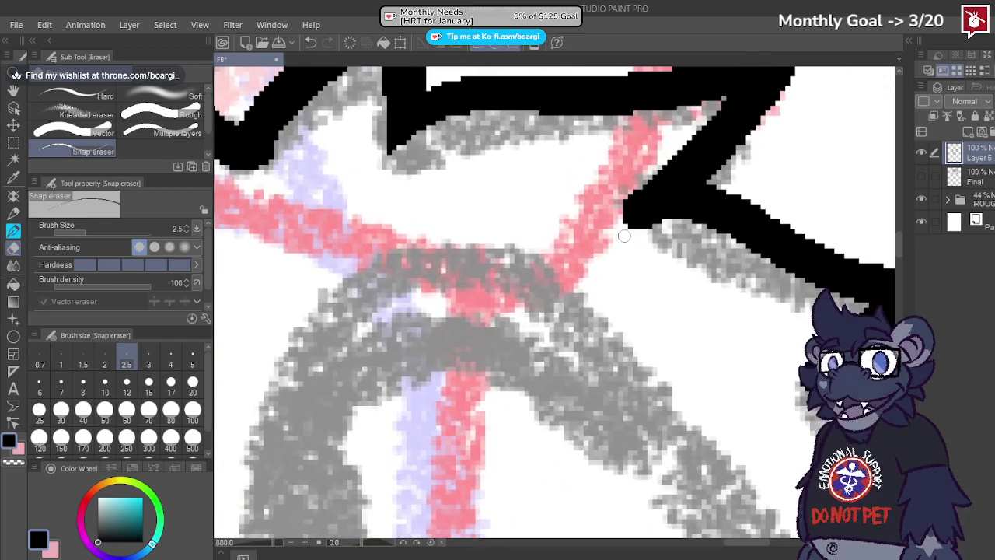
{"action": "left_click_drag", "start_coordinate": [642, 176], "coordinate": [618, 236]}
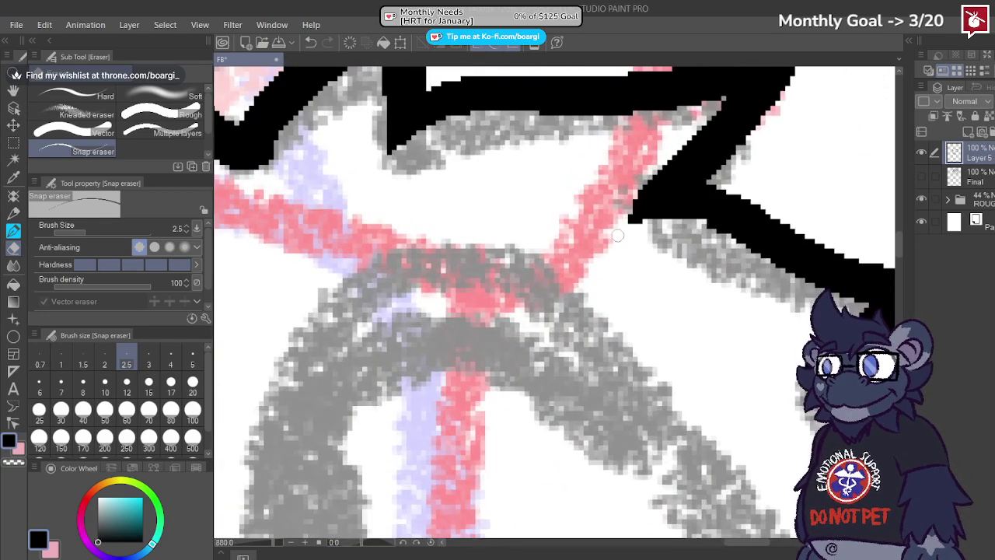
{"action": "scroll", "coordinate": [622, 241], "scroll_direction": "down", "scroll_amount": 5}
{"action": "scroll", "coordinate": [681, 289], "scroll_direction": "up", "scroll_amount": 4}
{"action": "scroll", "coordinate": [680, 288], "scroll_direction": "up", "scroll_amount": 1}
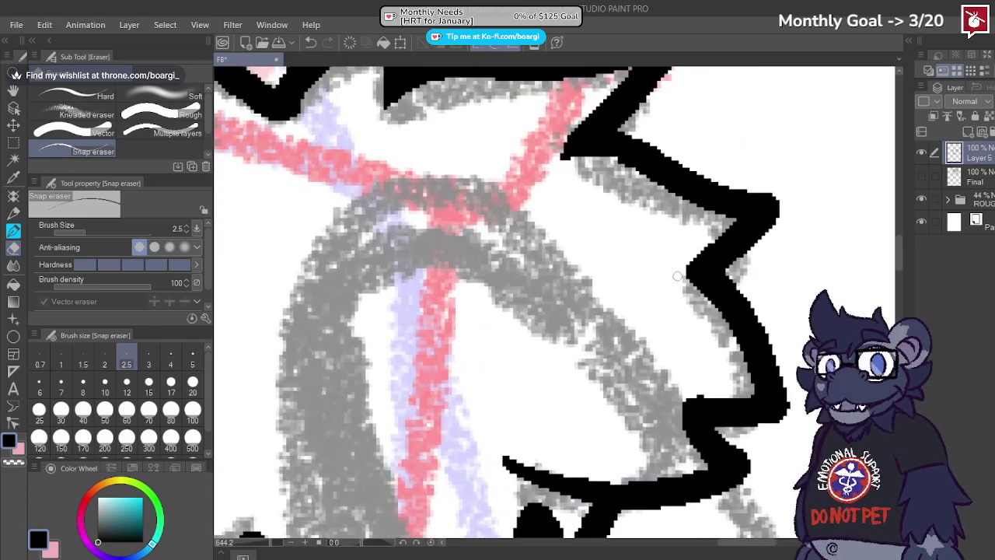
{"action": "scroll", "coordinate": [753, 387], "scroll_direction": "down", "scroll_amount": 2}
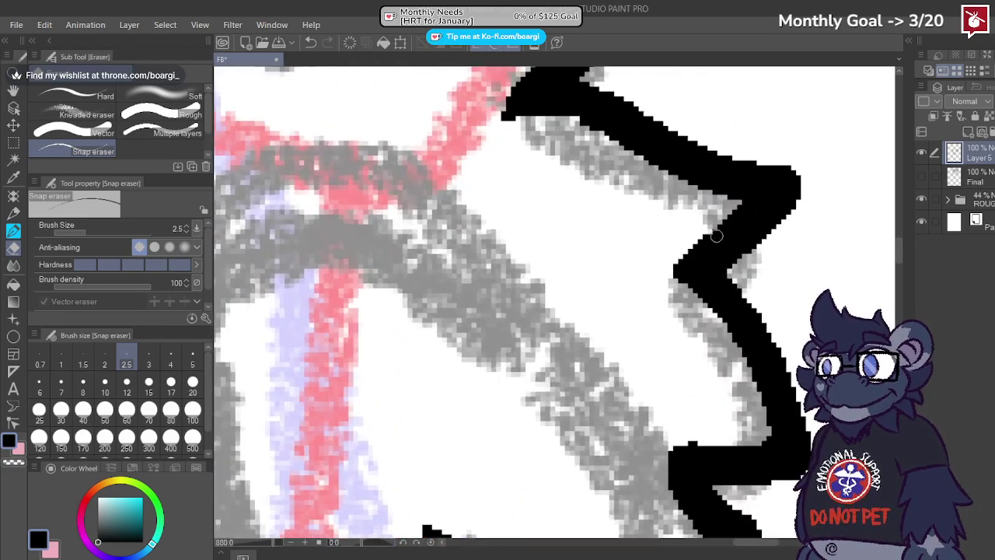
{"action": "scroll", "coordinate": [668, 272], "scroll_direction": "down", "scroll_amount": 2}
{"action": "scroll", "coordinate": [687, 258], "scroll_direction": "down", "scroll_amount": 1}
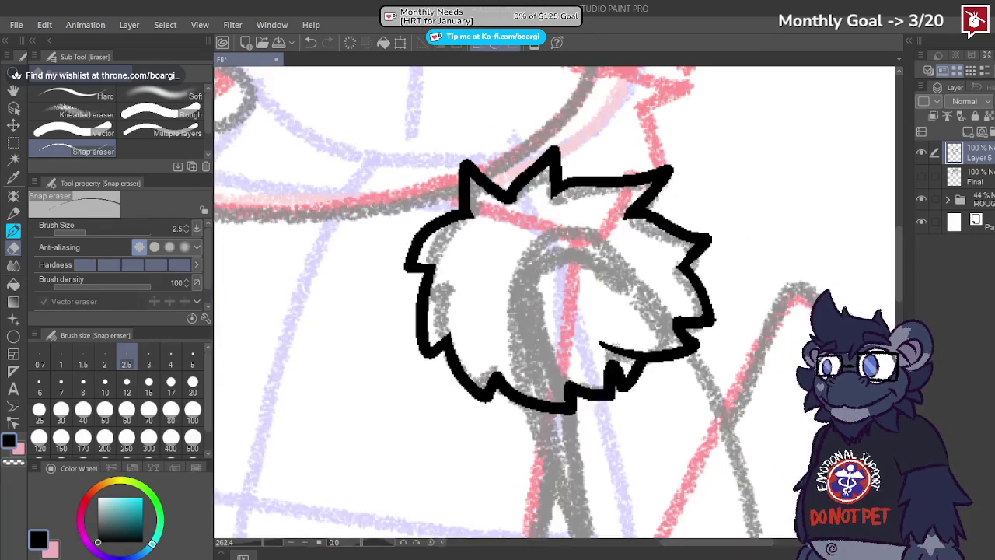
Step: Trim the inner corners of the notches along the shoulder tuft's lower edge, beneath and beside the tapered strand
{"action": "scroll", "coordinate": [683, 311], "scroll_direction": "up", "scroll_amount": 8}
{"action": "left_click_drag", "start_coordinate": [681, 382], "coordinate": [629, 317]}
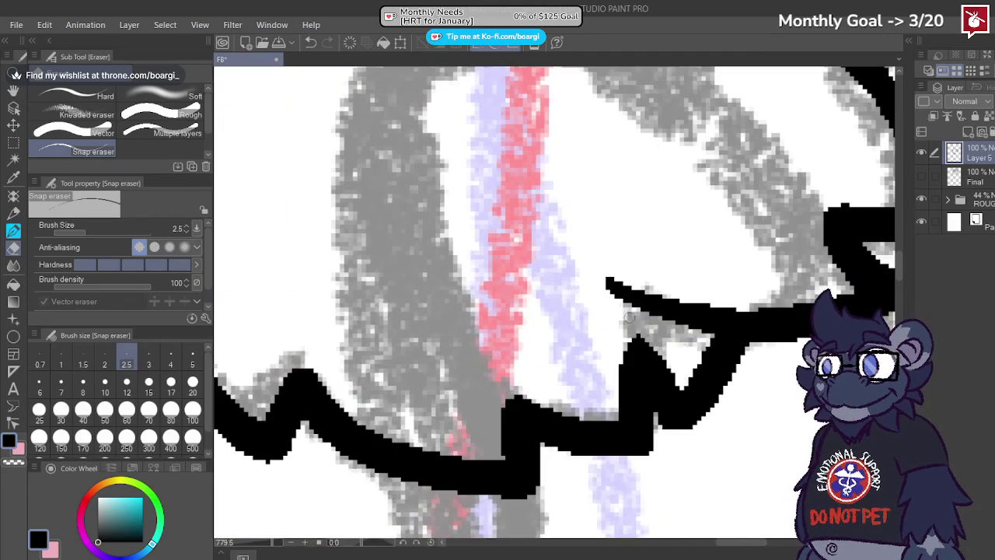
{"action": "scroll", "coordinate": [619, 410], "scroll_direction": "down", "scroll_amount": 3}
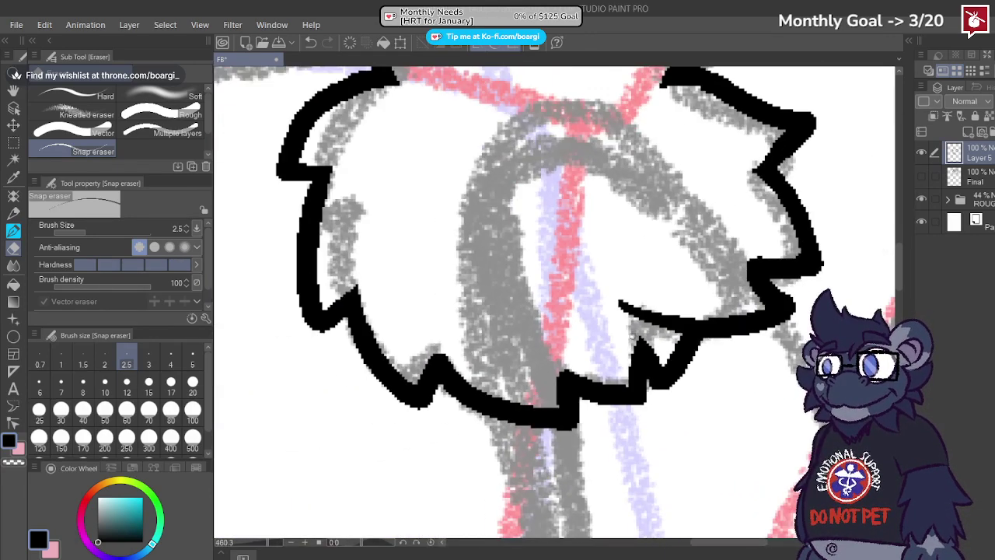
{"action": "scroll", "coordinate": [610, 401], "scroll_direction": "up", "scroll_amount": 4}
{"action": "left_click_drag", "start_coordinate": [550, 381], "coordinate": [525, 373]}
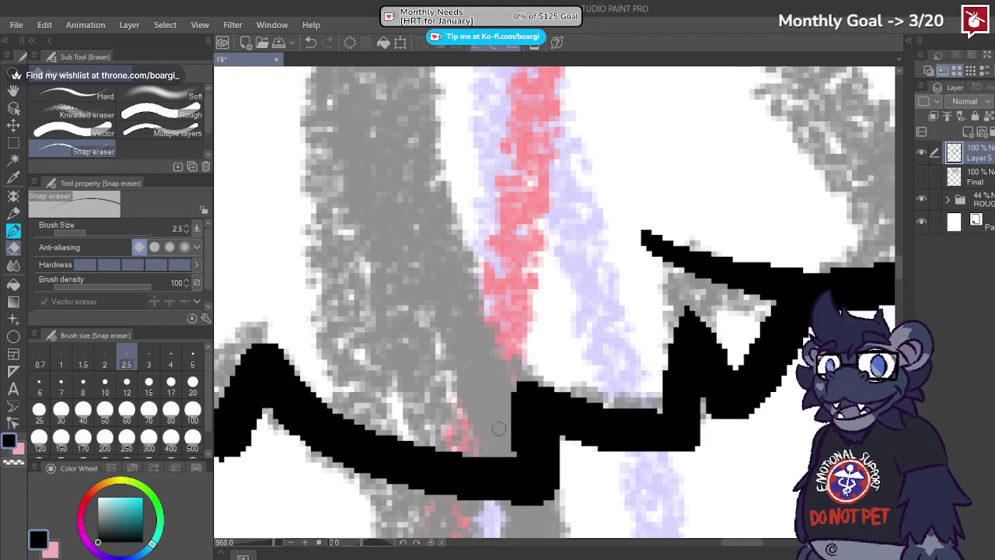
{"action": "mouse_move", "coordinate": [498, 448]}
{"action": "left_mouse_down"}
{"action": "mouse_move", "coordinate": [516, 431]}
{"action": "mouse_move", "coordinate": [533, 340]}
{"action": "left_mouse_up"}
{"action": "key", "text": "ctrl+z"}
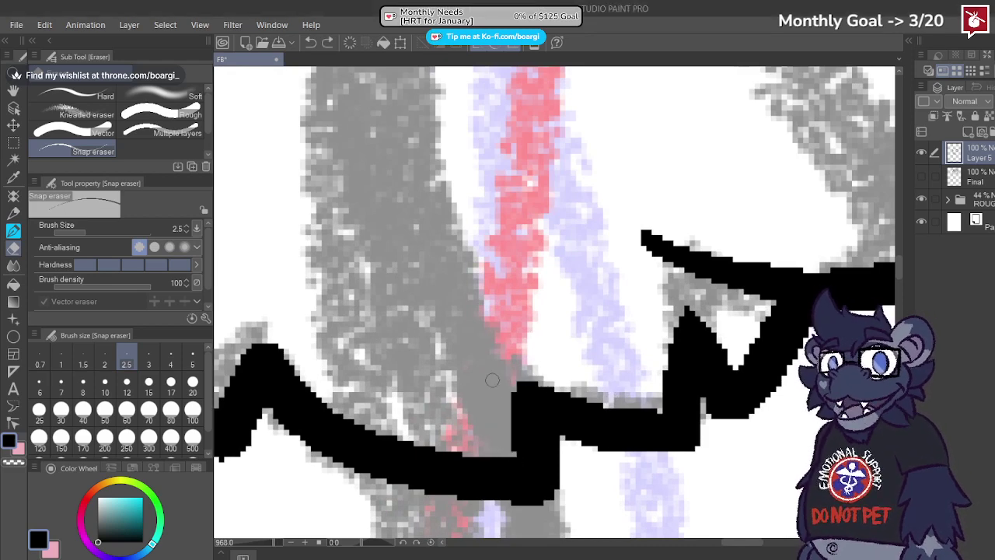
{"action": "left_click_drag", "start_coordinate": [520, 457], "coordinate": [534, 329]}
{"action": "scroll", "coordinate": [645, 350], "scroll_direction": "down", "scroll_amount": 8}
Step: Sharpen the rounded notch on the shoulder tuft's lower torso-facing edge to a point
{"action": "scroll", "coordinate": [447, 375], "scroll_direction": "up", "scroll_amount": 10}
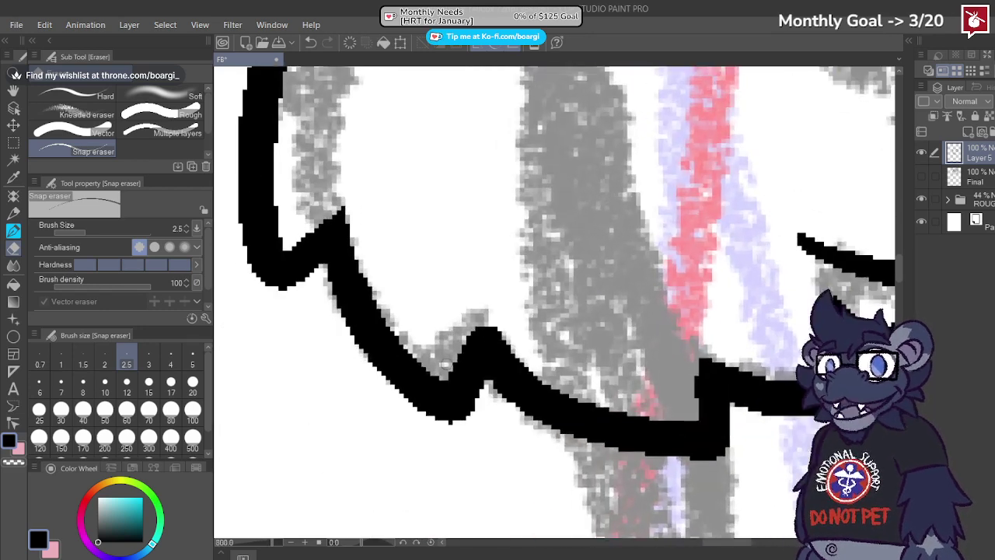
{"action": "left_click_drag", "start_coordinate": [440, 365], "coordinate": [533, 349]}
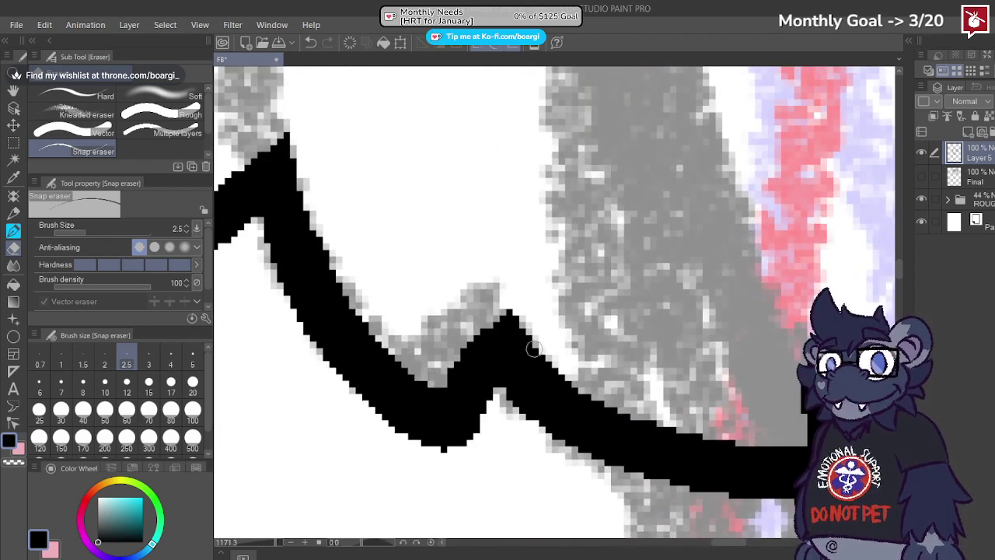
{"action": "left_click_drag", "start_coordinate": [588, 386], "coordinate": [492, 291]}
{"action": "scroll", "coordinate": [537, 357], "scroll_direction": "down", "scroll_amount": 7}
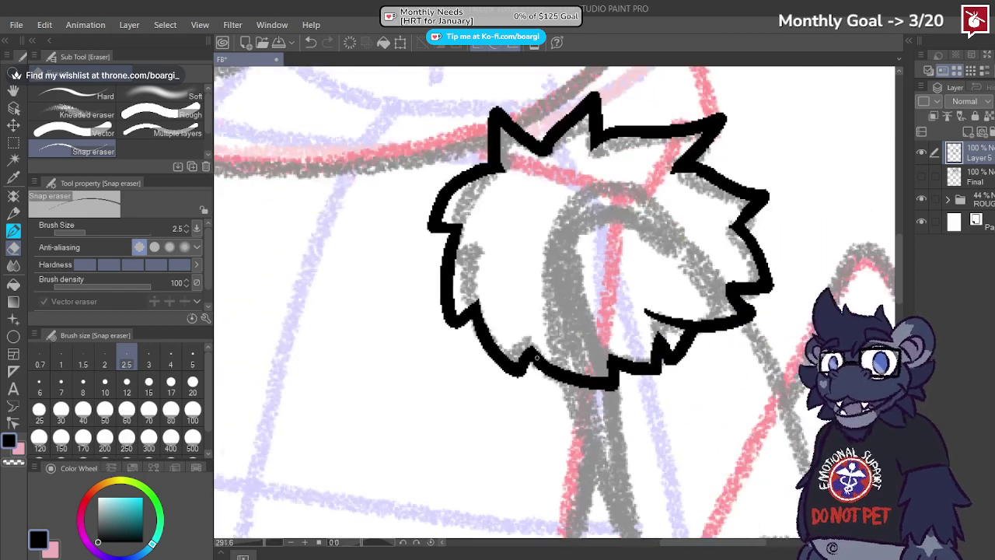
Step: Sharpen the uppermost inner notch of the small fur tuft on the raised-arm shoulder to a point
{"action": "scroll", "coordinate": [533, 305], "scroll_direction": "down", "scroll_amount": 3}
{"action": "scroll", "coordinate": [411, 204], "scroll_direction": "up", "scroll_amount": 9}
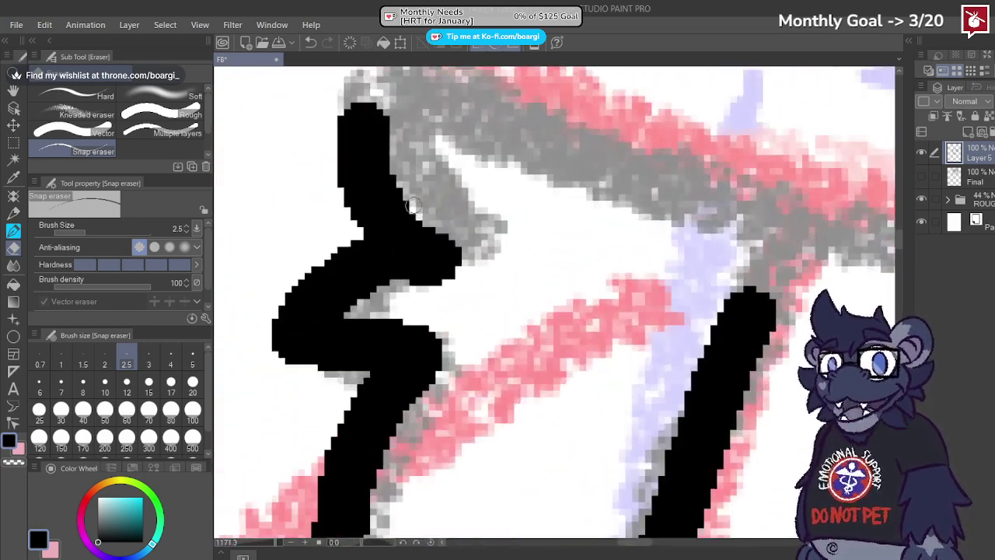
{"action": "left_click_drag", "start_coordinate": [412, 205], "coordinate": [473, 267]}
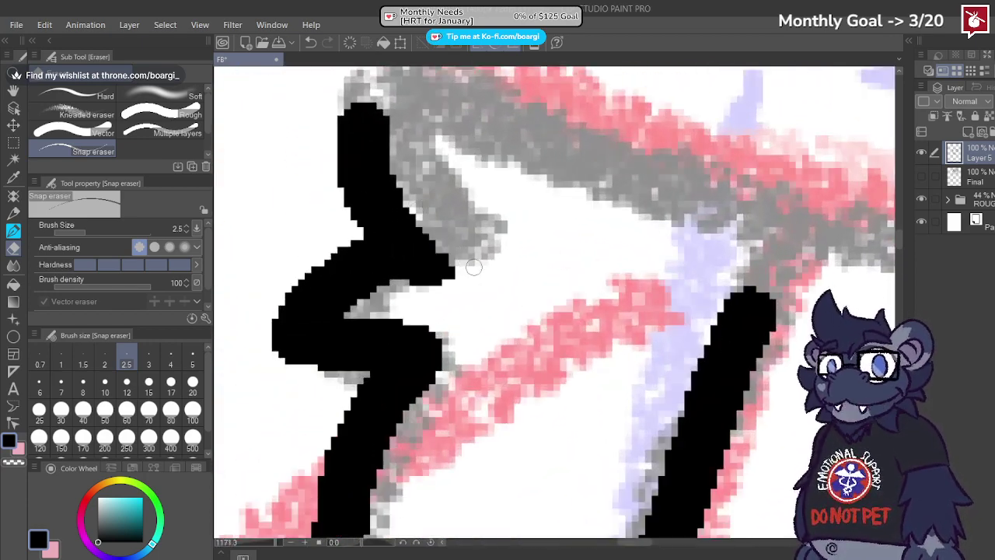
{"action": "scroll", "coordinate": [491, 304], "scroll_direction": "down", "scroll_amount": 3}
{"action": "scroll", "coordinate": [401, 455], "scroll_direction": "up", "scroll_amount": 3}
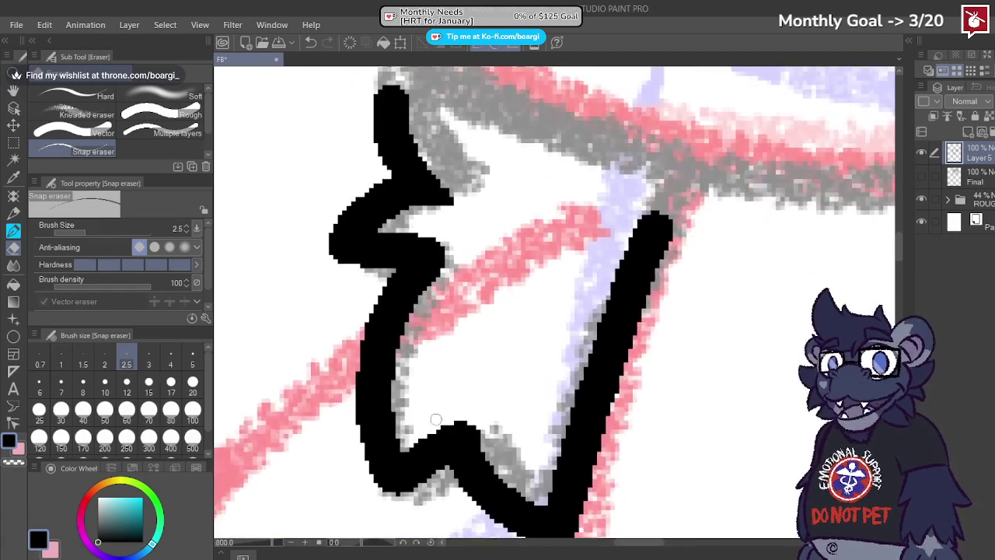
Step: Trim the rounded lowest inner notch of the small shoulder tuft to a sharper corner, close to the torso line
{"action": "scroll", "coordinate": [401, 454], "scroll_direction": "down", "scroll_amount": 4}
{"action": "scroll", "coordinate": [421, 426], "scroll_direction": "up", "scroll_amount": 4}
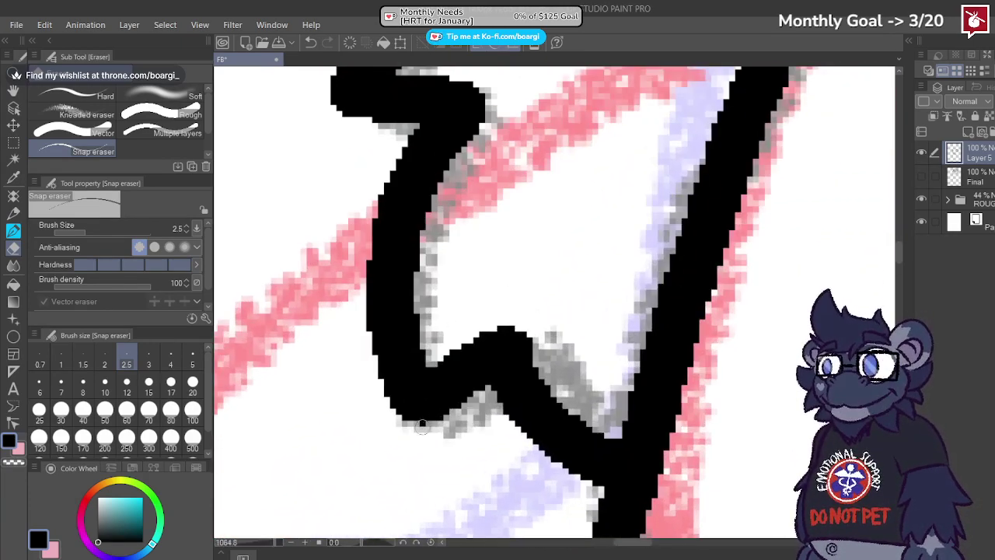
{"action": "scroll", "coordinate": [497, 378], "scroll_direction": "up", "scroll_amount": 1}
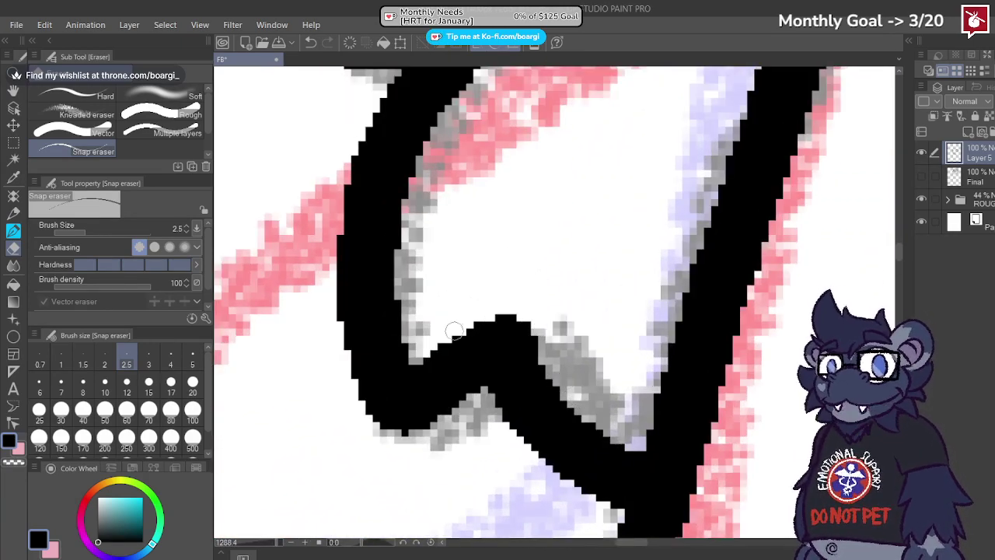
{"action": "left_click_drag", "start_coordinate": [420, 355], "coordinate": [511, 308]}
{"action": "key", "text": "ctrl+z"}
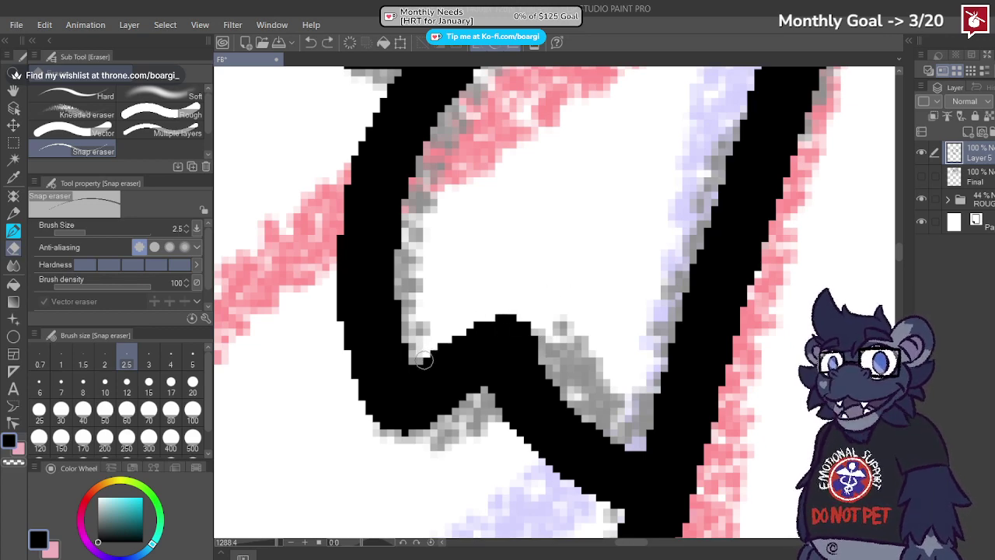
{"action": "left_click_drag", "start_coordinate": [425, 357], "coordinate": [556, 302]}
{"action": "scroll", "coordinate": [631, 443], "scroll_direction": "down", "scroll_amount": 5}
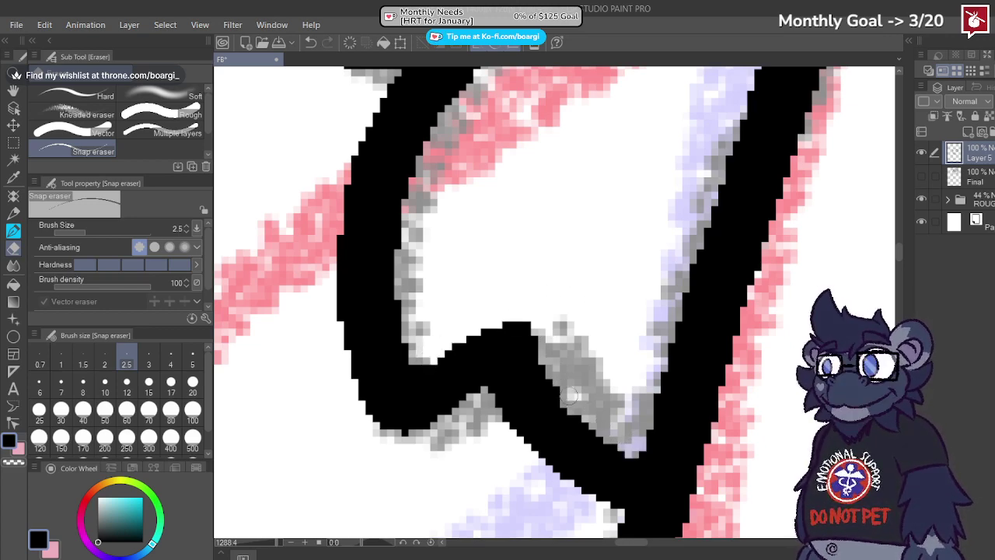
Step: Sharpen the middle inner notch of the small shoulder tuft along its upper edge
{"action": "scroll", "coordinate": [529, 285], "scroll_direction": "down", "scroll_amount": 3}
{"action": "scroll", "coordinate": [501, 295], "scroll_direction": "up", "scroll_amount": 6}
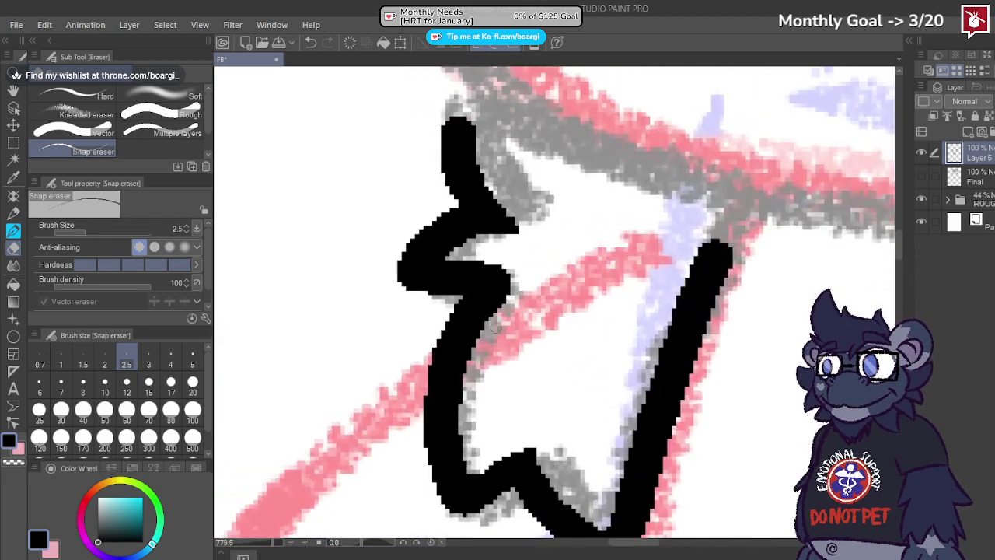
{"action": "left_click_drag", "start_coordinate": [446, 240], "coordinate": [497, 249]}
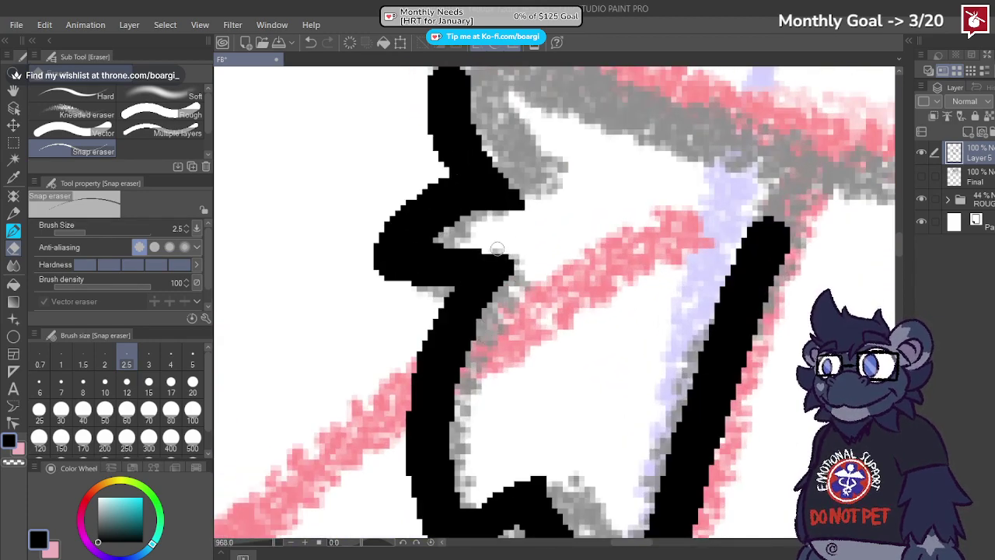
Step: Sharpen the first two peaks of the ragged torso hem, starting from the corner at the torso's side line
{"action": "scroll", "coordinate": [538, 293], "scroll_direction": "down", "scroll_amount": 8}
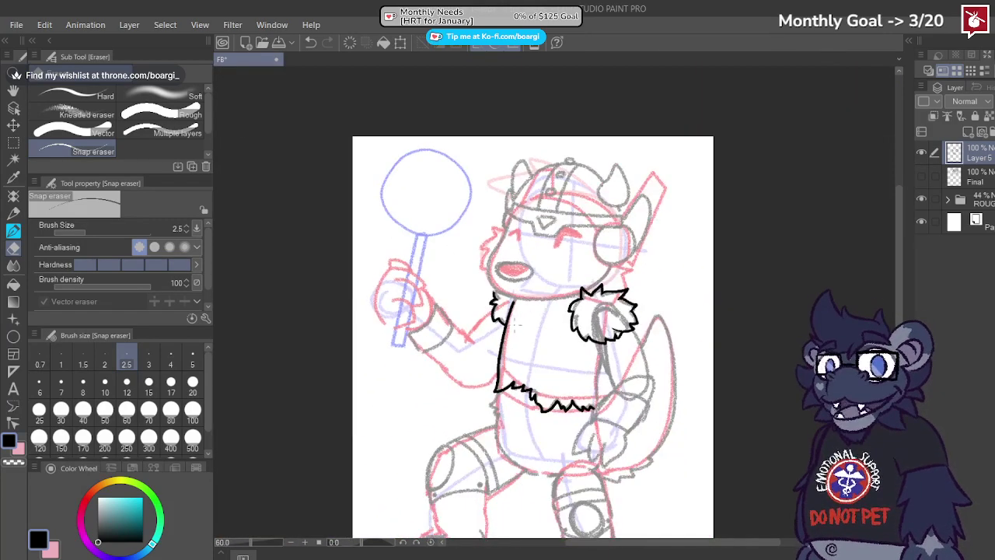
{"action": "scroll", "coordinate": [538, 292], "scroll_direction": "up", "scroll_amount": 1}
{"action": "scroll", "coordinate": [519, 398], "scroll_direction": "up", "scroll_amount": 8}
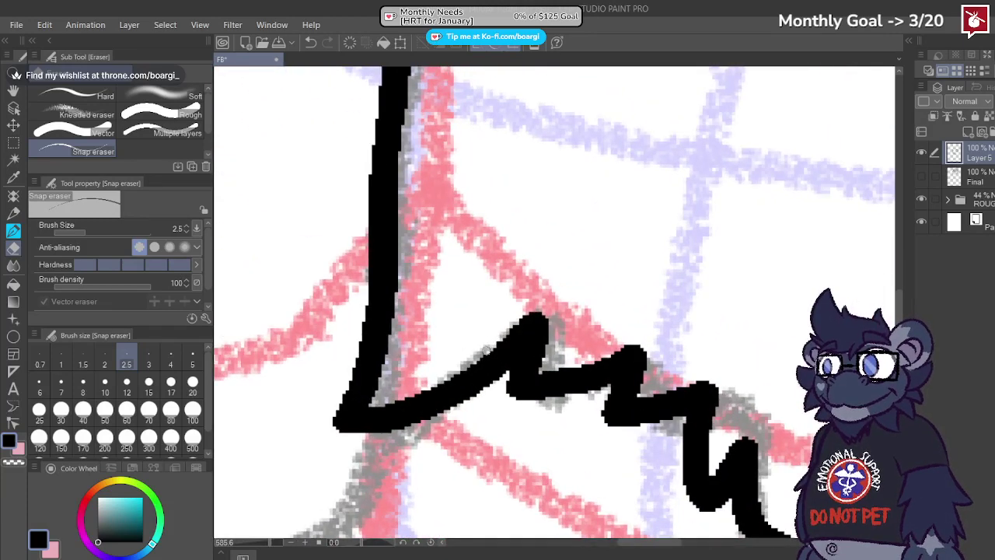
{"action": "left_click_drag", "start_coordinate": [541, 363], "coordinate": [545, 309]}
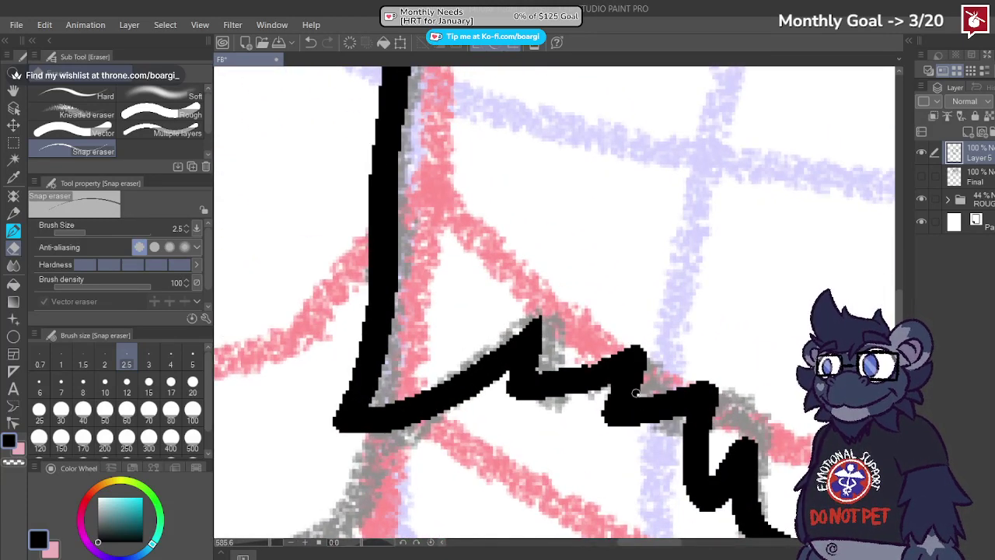
{"action": "left_click_drag", "start_coordinate": [635, 393], "coordinate": [640, 333]}
{"action": "left_click_drag", "start_coordinate": [598, 361], "coordinate": [654, 333]}
{"action": "scroll", "coordinate": [518, 315], "scroll_direction": "down", "scroll_amount": 2}
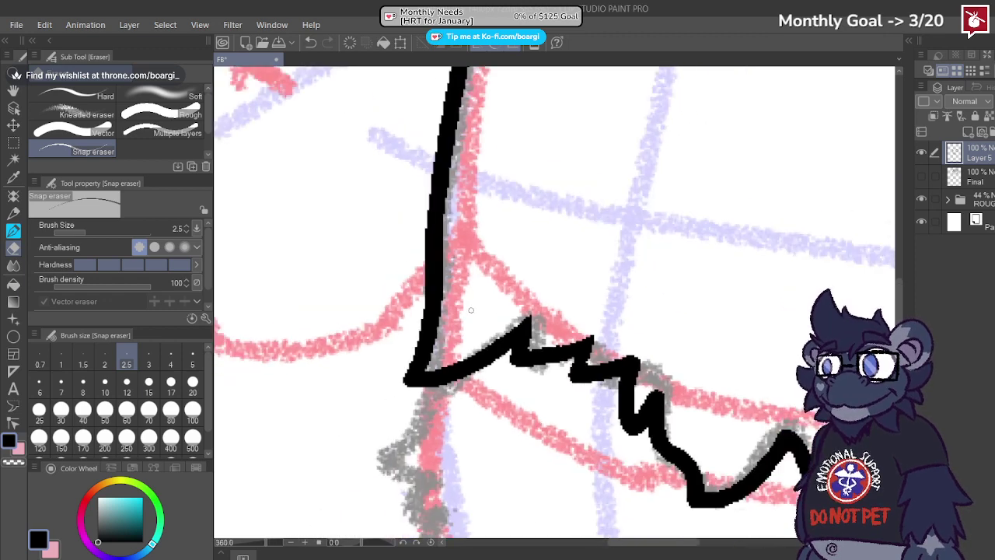
Step: Trim the third and fourth peaks of the ragged hem to sharp points, before its long downward curve
{"action": "scroll", "coordinate": [649, 369], "scroll_direction": "up", "scroll_amount": 3}
{"action": "left_click_drag", "start_coordinate": [568, 351], "coordinate": [627, 385]}
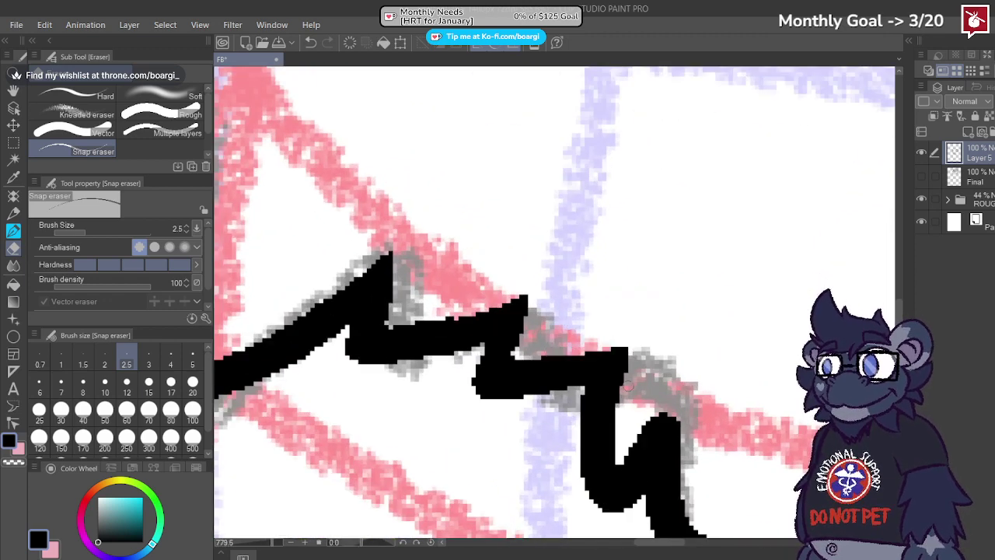
{"action": "left_click_drag", "start_coordinate": [620, 420], "coordinate": [635, 328]}
{"action": "scroll", "coordinate": [627, 340], "scroll_direction": "down", "scroll_amount": 2}
{"action": "scroll", "coordinate": [605, 394], "scroll_direction": "up", "scroll_amount": 2}
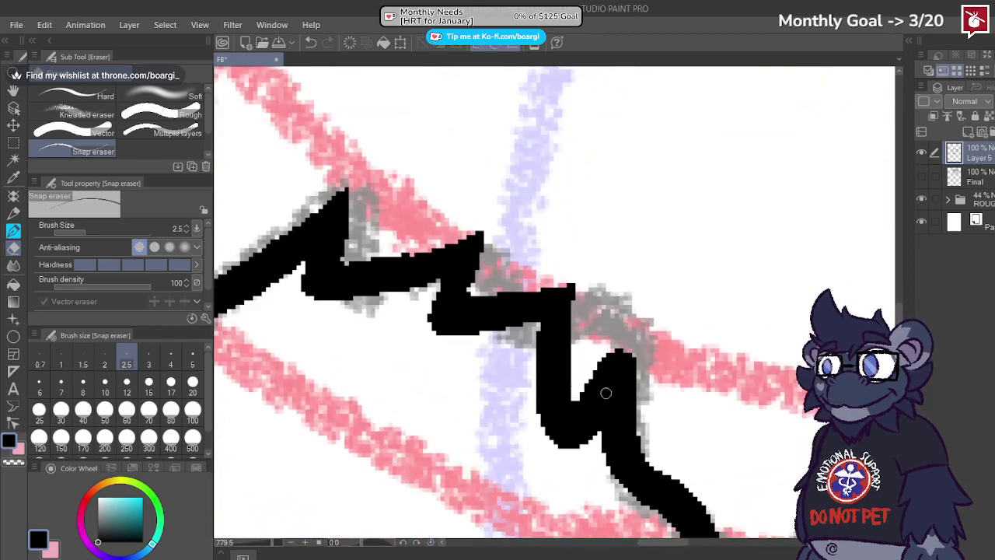
{"action": "left_click_drag", "start_coordinate": [581, 397], "coordinate": [644, 333]}
{"action": "mouse_move", "coordinate": [643, 422]}
{"action": "left_mouse_down"}
{"action": "mouse_move", "coordinate": [629, 390]}
{"action": "mouse_move", "coordinate": [638, 333]}
{"action": "left_mouse_up"}
Step: Sharpen the wide peak in the middle of the hem, the small bump beside it and the following tall peak
{"action": "scroll", "coordinate": [637, 398], "scroll_direction": "down", "scroll_amount": 4}
{"action": "scroll", "coordinate": [730, 489], "scroll_direction": "up", "scroll_amount": 2}
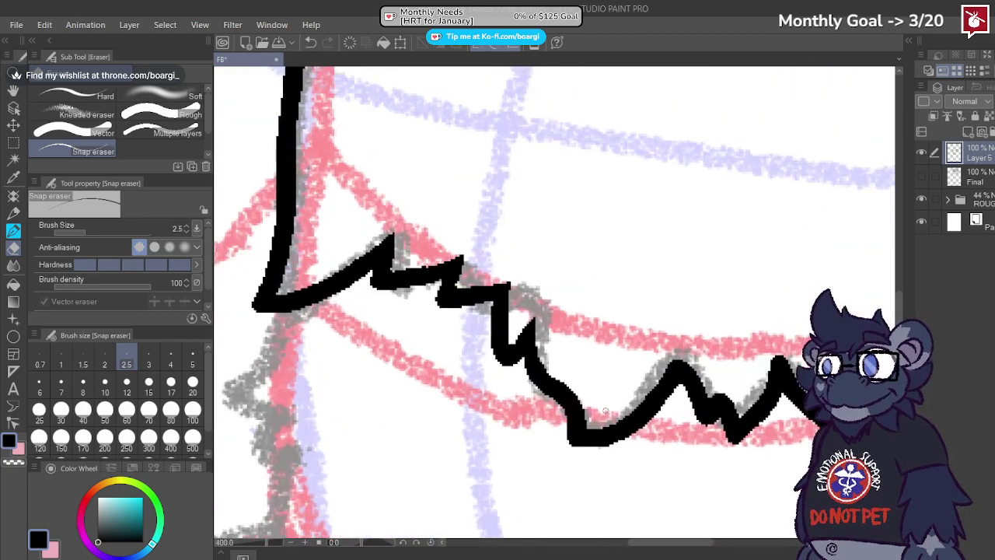
{"action": "scroll", "coordinate": [632, 373], "scroll_direction": "down", "scroll_amount": 1}
{"action": "scroll", "coordinate": [614, 367], "scroll_direction": "up", "scroll_amount": 3}
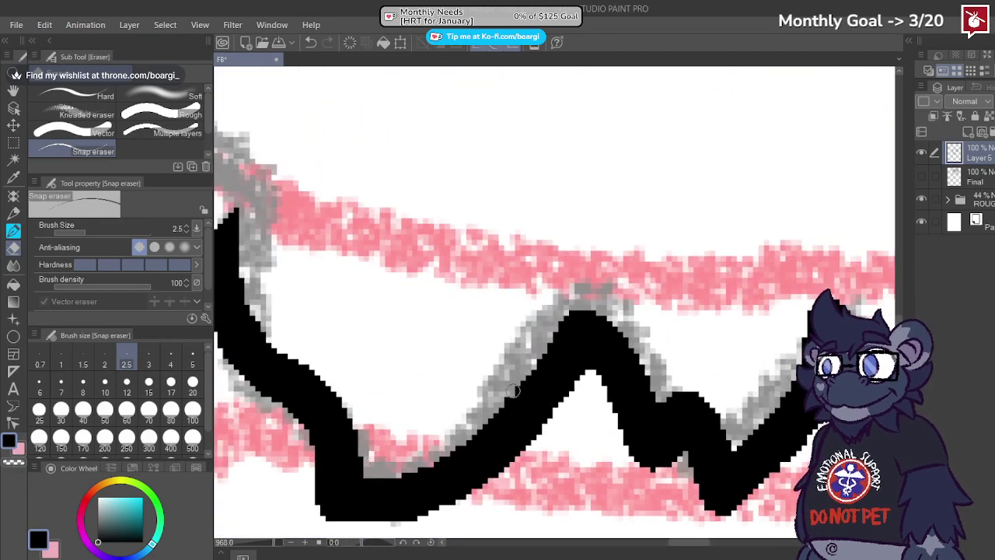
{"action": "left_click_drag", "start_coordinate": [513, 391], "coordinate": [579, 315]}
{"action": "key", "text": "ctrl+z"}
{"action": "mouse_move", "coordinate": [490, 412]}
{"action": "left_mouse_down"}
{"action": "mouse_move", "coordinate": [583, 294]}
{"action": "mouse_move", "coordinate": [577, 306]}
{"action": "mouse_move", "coordinate": [647, 374]}
{"action": "mouse_move", "coordinate": [661, 409]}
{"action": "mouse_move", "coordinate": [692, 383]}
{"action": "mouse_move", "coordinate": [727, 457]}
{"action": "mouse_move", "coordinate": [769, 411]}
{"action": "left_mouse_up"}
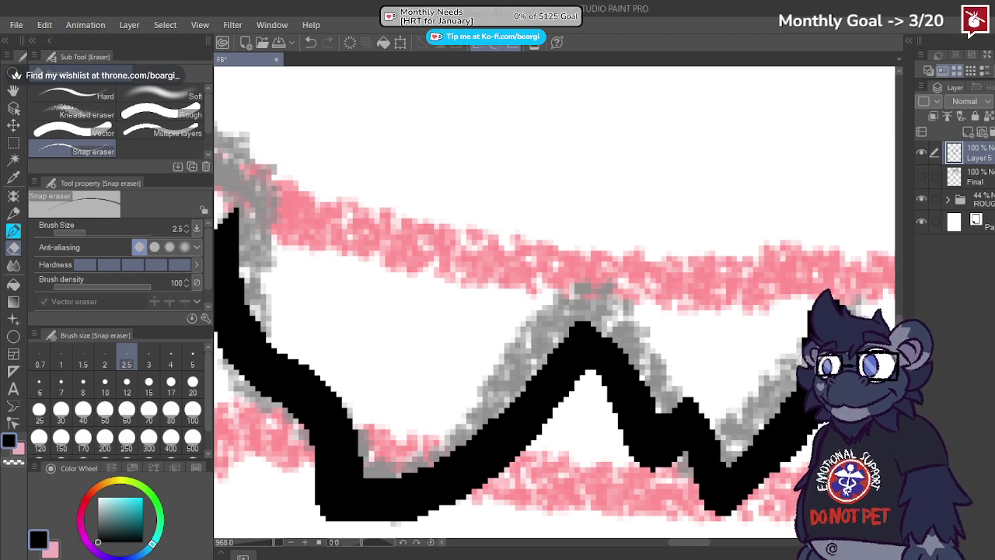
{"action": "scroll", "coordinate": [518, 299], "scroll_direction": "down", "scroll_amount": 3}
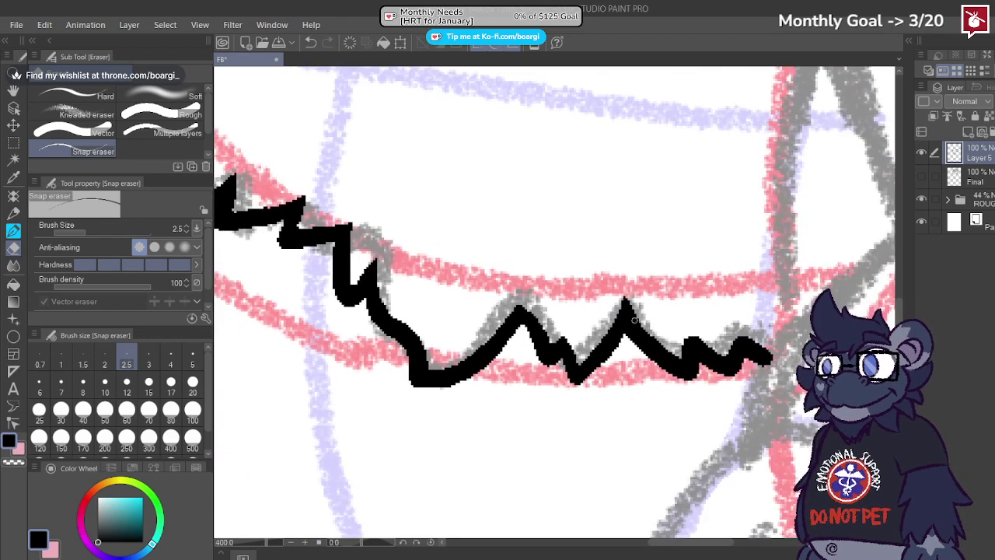
{"action": "left_click_drag", "start_coordinate": [790, 337], "coordinate": [723, 330]}
Step: Sharpen the last two small peaks at the end of the hem, near the lowered arm
{"action": "scroll", "coordinate": [740, 330], "scroll_direction": "up", "scroll_amount": 1}
{"action": "scroll", "coordinate": [401, 333], "scroll_direction": "up", "scroll_amount": 3}
{"action": "scroll", "coordinate": [406, 293], "scroll_direction": "down", "scroll_amount": 4}
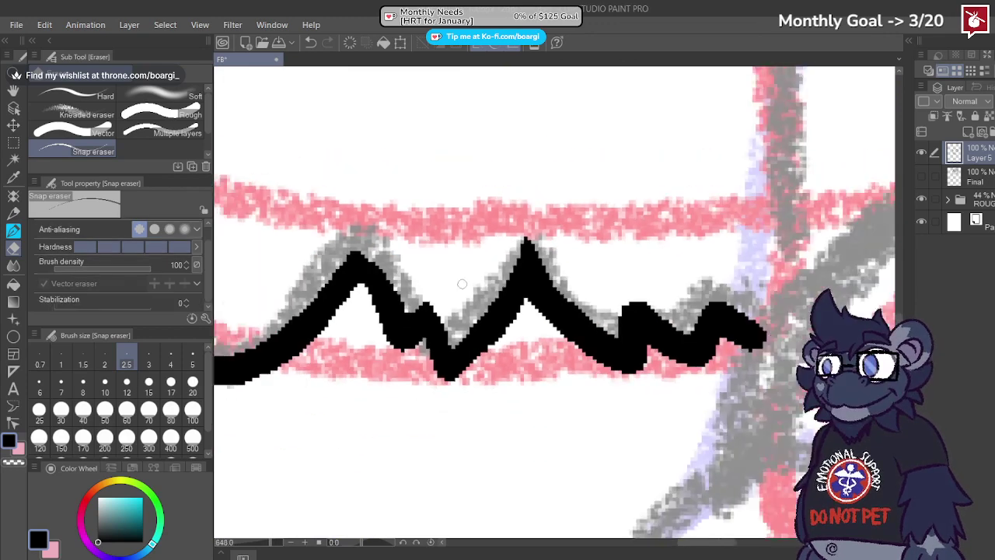
{"action": "scroll", "coordinate": [653, 315], "scroll_direction": "up", "scroll_amount": 5}
{"action": "scroll", "coordinate": [581, 307], "scroll_direction": "up", "scroll_amount": 4}
{"action": "mouse_move", "coordinate": [599, 345]}
{"action": "left_mouse_down"}
{"action": "mouse_move", "coordinate": [497, 295]}
{"action": "mouse_move", "coordinate": [449, 231]}
{"action": "left_mouse_up"}
{"action": "left_click_drag", "start_coordinate": [402, 362], "coordinate": [449, 246]}
{"action": "mouse_move", "coordinate": [636, 345]}
{"action": "left_mouse_down"}
{"action": "mouse_move", "coordinate": [706, 228]}
{"action": "mouse_move", "coordinate": [801, 330]}
{"action": "left_mouse_up"}
{"action": "scroll", "coordinate": [525, 230], "scroll_direction": "down", "scroll_amount": 15}
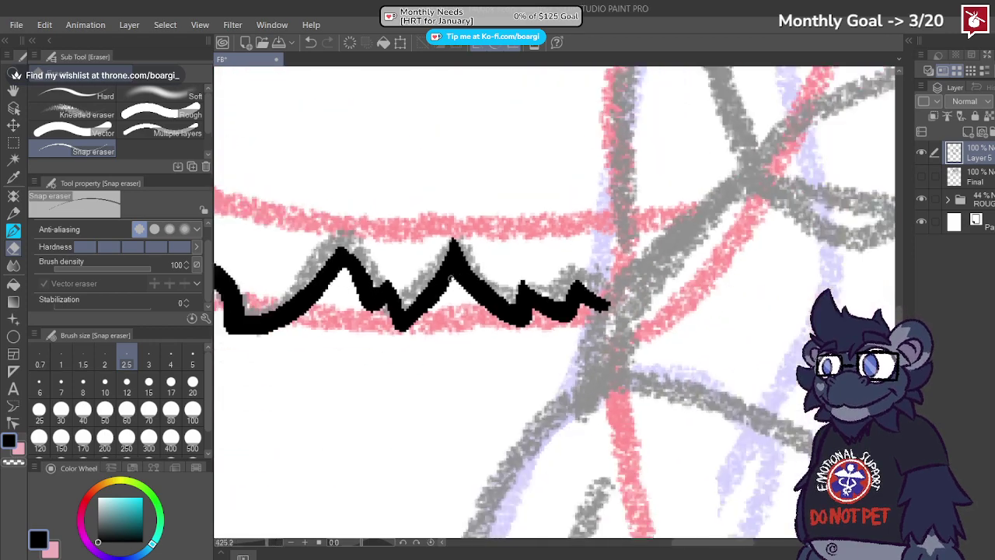
Step: Show the Final layer and erase the large tuft's spike overlapping the jawline on Layer 5 with the Snap eraser at size 20
{"action": "scroll", "coordinate": [447, 276], "scroll_direction": "down", "scroll_amount": 2}
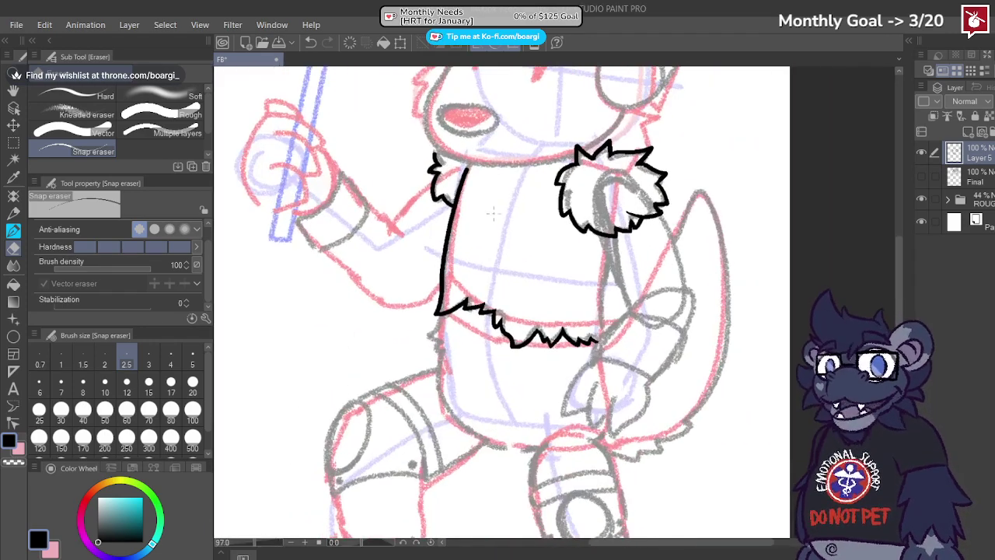
{"action": "scroll", "coordinate": [526, 134], "scroll_direction": "up", "scroll_amount": 3}
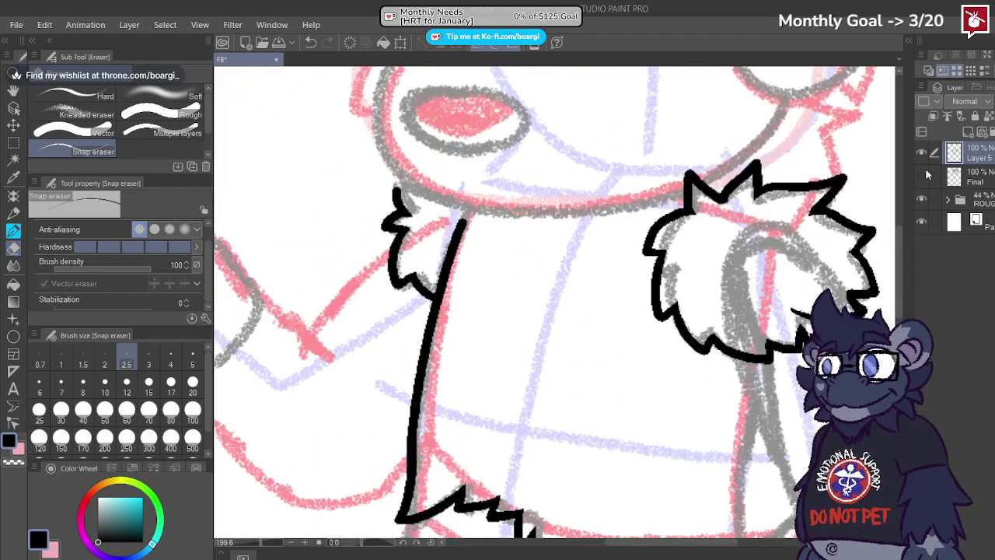
{"action": "left_click", "coordinate": [921, 177]}
{"action": "scroll", "coordinate": [648, 195], "scroll_direction": "down", "scroll_amount": 3}
{"action": "scroll", "coordinate": [766, 167], "scroll_direction": "up", "scroll_amount": 2}
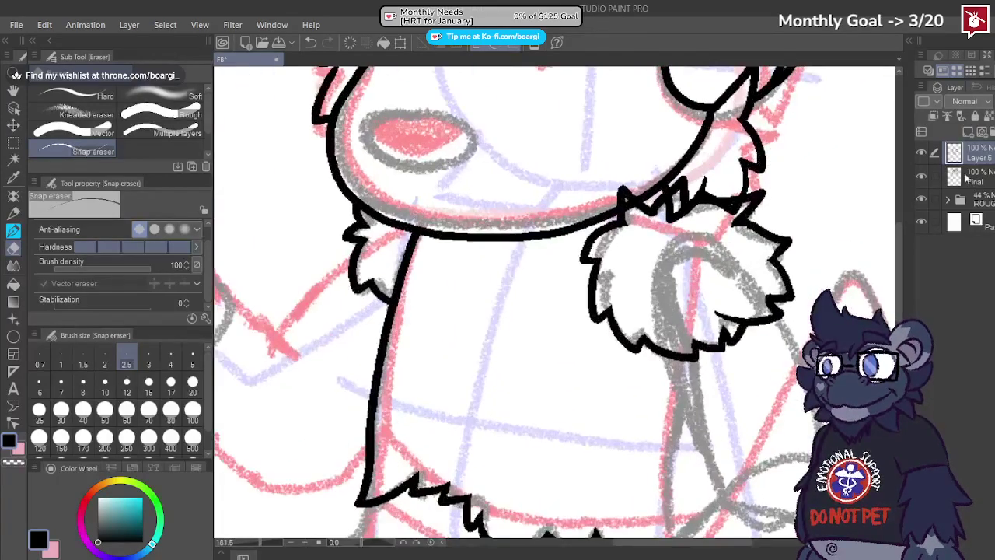
{"action": "left_click", "coordinate": [966, 178]}
{"action": "scroll", "coordinate": [610, 210], "scroll_direction": "up", "scroll_amount": 3}
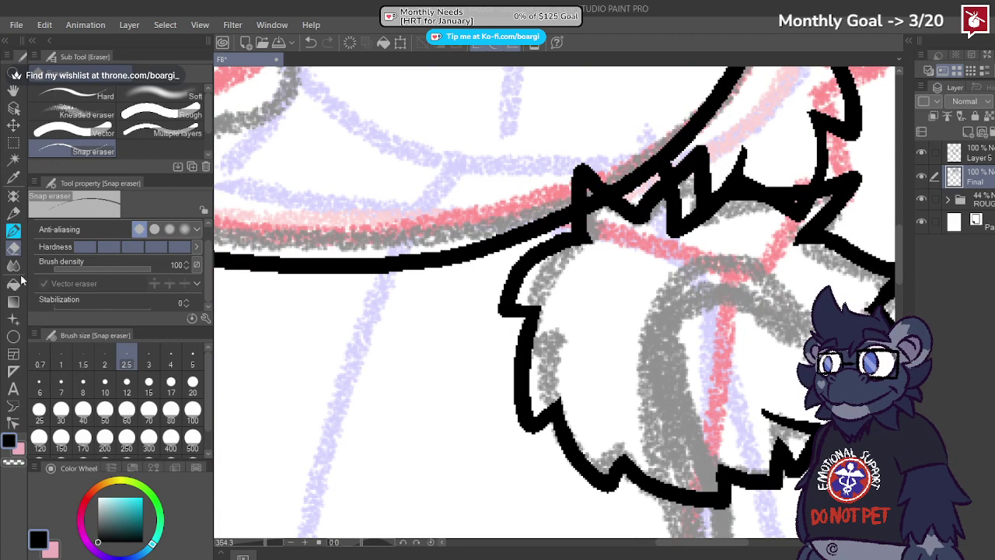
{"action": "left_click", "coordinate": [193, 382]}
{"action": "left_click", "coordinate": [966, 154]}
{"action": "left_click_drag", "start_coordinate": [547, 181], "coordinate": [625, 173]}
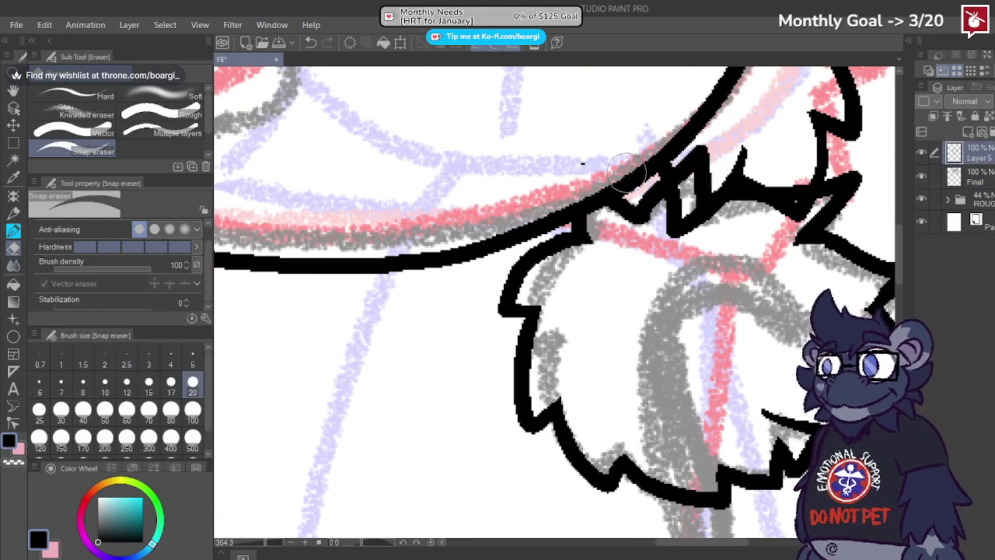
{"action": "left_click", "coordinate": [584, 164]}
Step: Dim Layer 5 to 47% opacity, erase the tuft lines overlapping the cheek fur, and restore the layer to 100%
{"action": "scroll", "coordinate": [542, 200], "scroll_direction": "down", "scroll_amount": 2}
{"action": "key", "text": "4"}
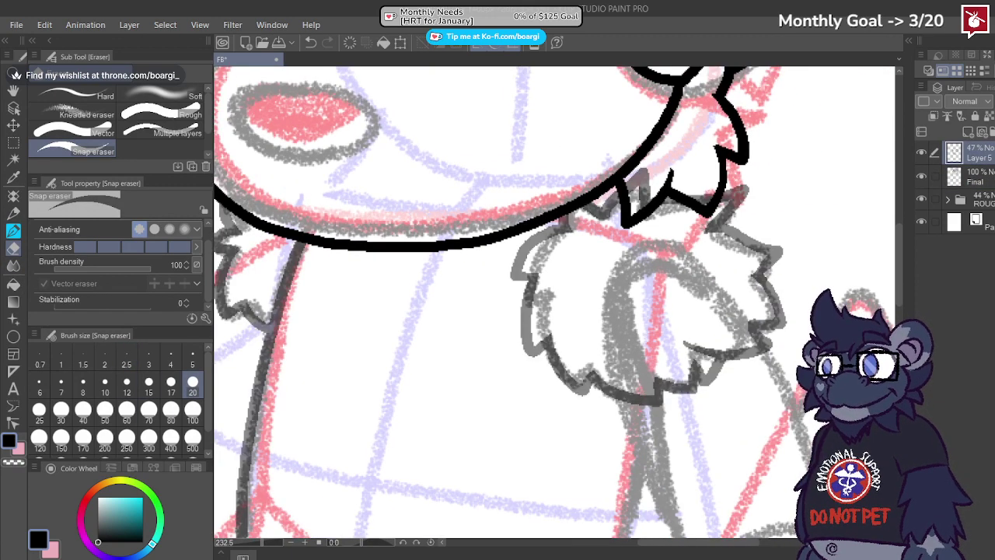
{"action": "scroll", "coordinate": [590, 195], "scroll_direction": "up", "scroll_amount": 2}
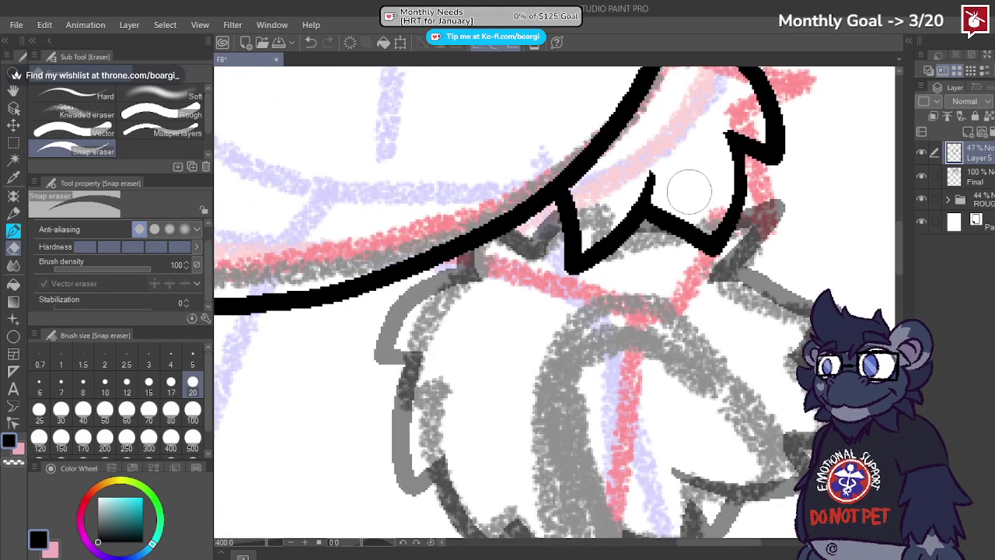
{"action": "key", "text": "0"}
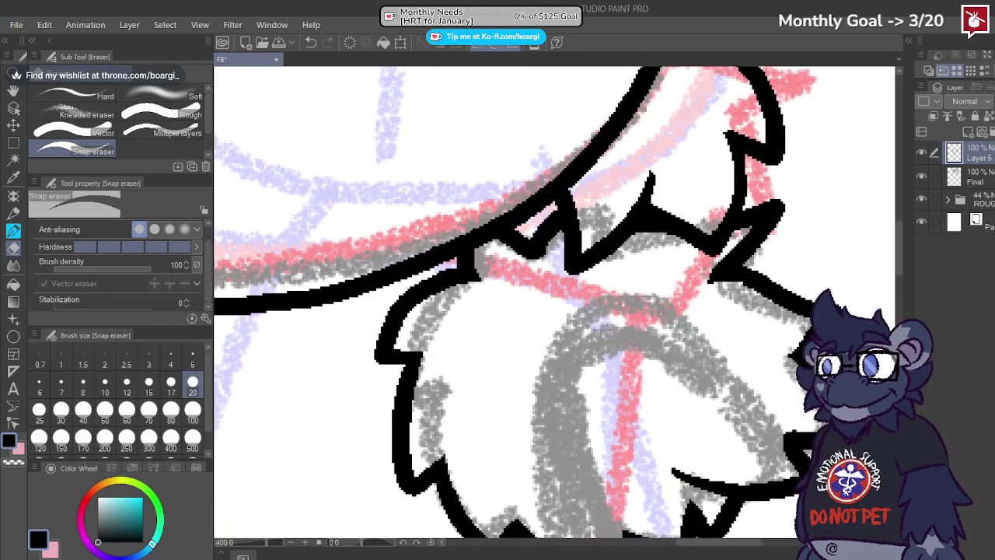
Step: Ink the raised arm's upper edge from the small shoulder tuft to the elbow crook with the BEAR pen at size 8
{"action": "scroll", "coordinate": [671, 223], "scroll_direction": "down", "scroll_amount": 7}
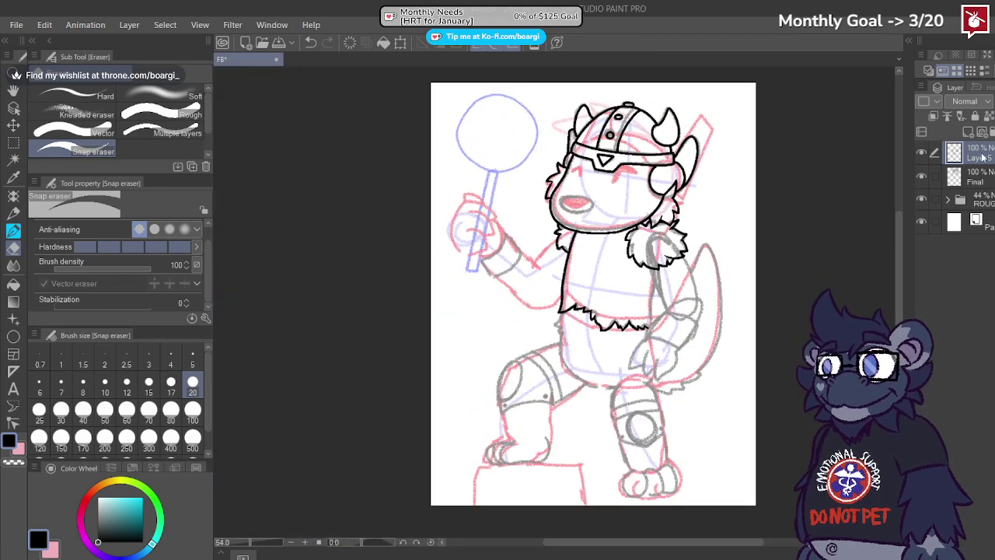
{"action": "scroll", "coordinate": [670, 270], "scroll_direction": "up", "scroll_amount": 3}
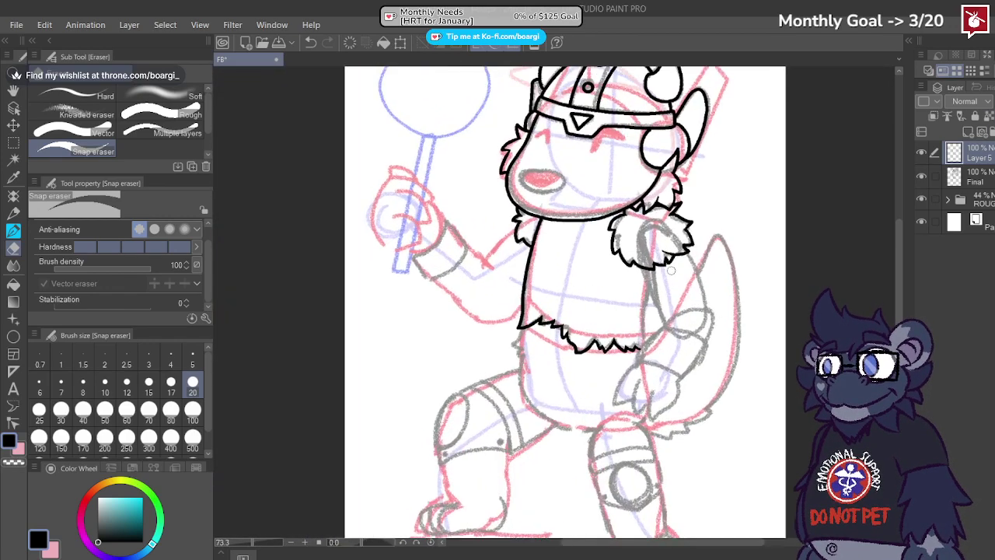
{"action": "left_click", "coordinate": [14, 230]}
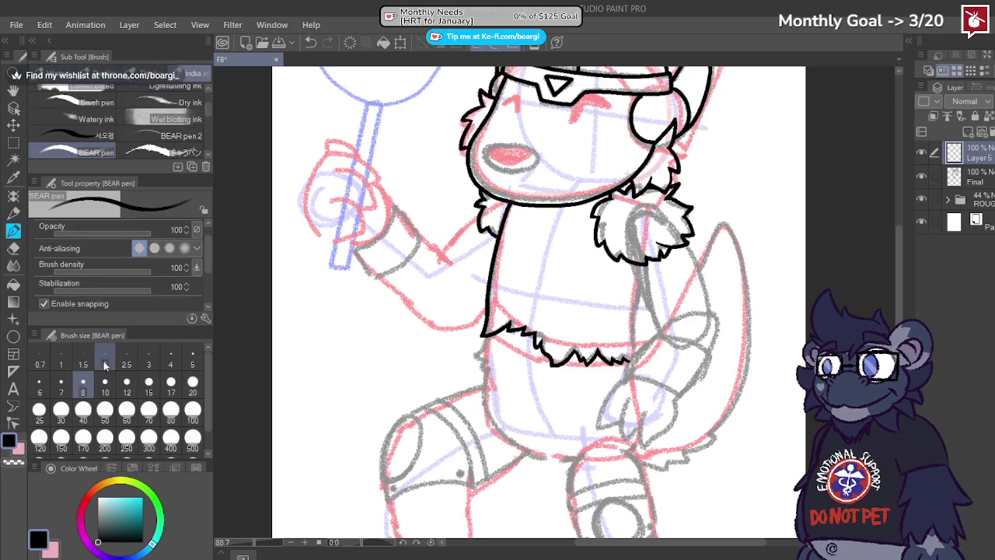
{"action": "scroll", "coordinate": [455, 284], "scroll_direction": "up", "scroll_amount": 4}
{"action": "mouse_move", "coordinate": [455, 284]}
{"action": "left_mouse_down"}
{"action": "mouse_move", "coordinate": [492, 224]}
{"action": "mouse_move", "coordinate": [538, 184]}
{"action": "mouse_move", "coordinate": [445, 289]}
{"action": "left_mouse_up"}
{"action": "key", "text": "ctrl+z"}
{"action": "scroll", "coordinate": [479, 265], "scroll_direction": "down", "scroll_amount": 3}
{"action": "scroll", "coordinate": [381, 175], "scroll_direction": "up", "scroll_amount": 2}
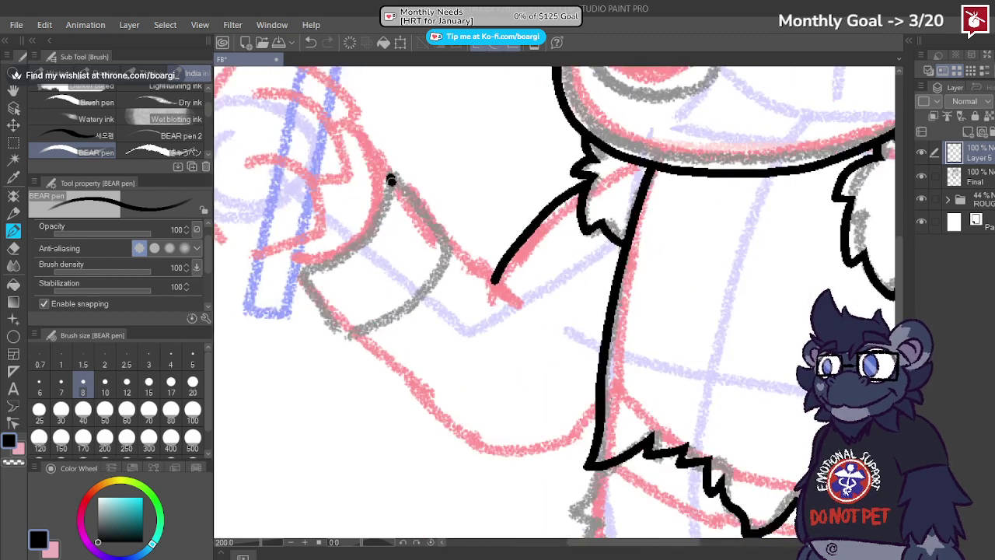
Step: Ink the raised forearm's upper line past the elbow crook and the arm's curved underside from the wrist to the torso
{"action": "mouse_move", "coordinate": [390, 180]}
{"action": "left_mouse_down"}
{"action": "mouse_move", "coordinate": [492, 277]}
{"action": "mouse_move", "coordinate": [515, 315]}
{"action": "left_mouse_up"}
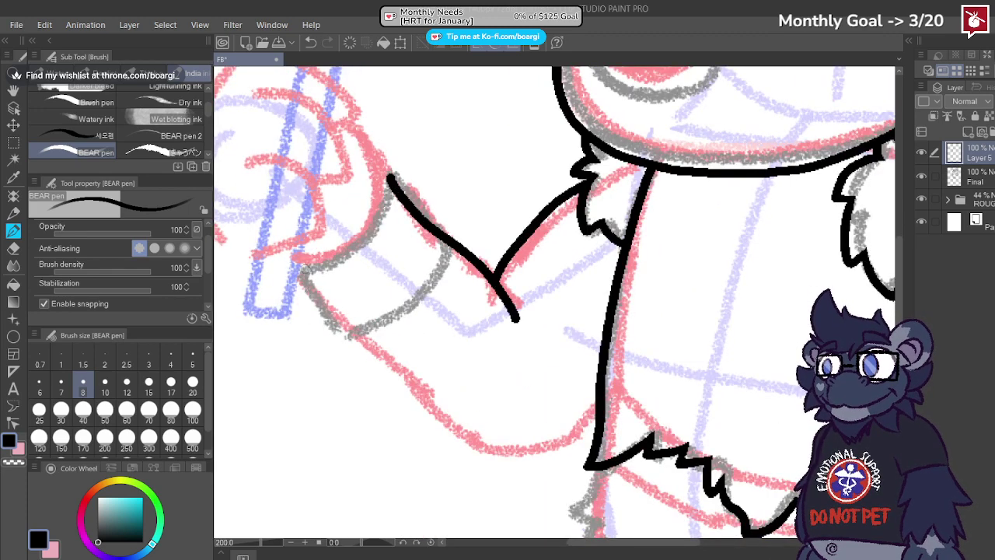
{"action": "mouse_move", "coordinate": [295, 266]}
{"action": "left_mouse_down"}
{"action": "mouse_move", "coordinate": [334, 293]}
{"action": "mouse_move", "coordinate": [414, 423]}
{"action": "mouse_move", "coordinate": [455, 454]}
{"action": "mouse_move", "coordinate": [505, 464]}
{"action": "mouse_move", "coordinate": [550, 453]}
{"action": "mouse_move", "coordinate": [594, 397]}
{"action": "left_mouse_up"}
{"action": "scroll", "coordinate": [593, 397], "scroll_direction": "down", "scroll_amount": 3}
{"action": "scroll", "coordinate": [532, 400], "scroll_direction": "down", "scroll_amount": 3}
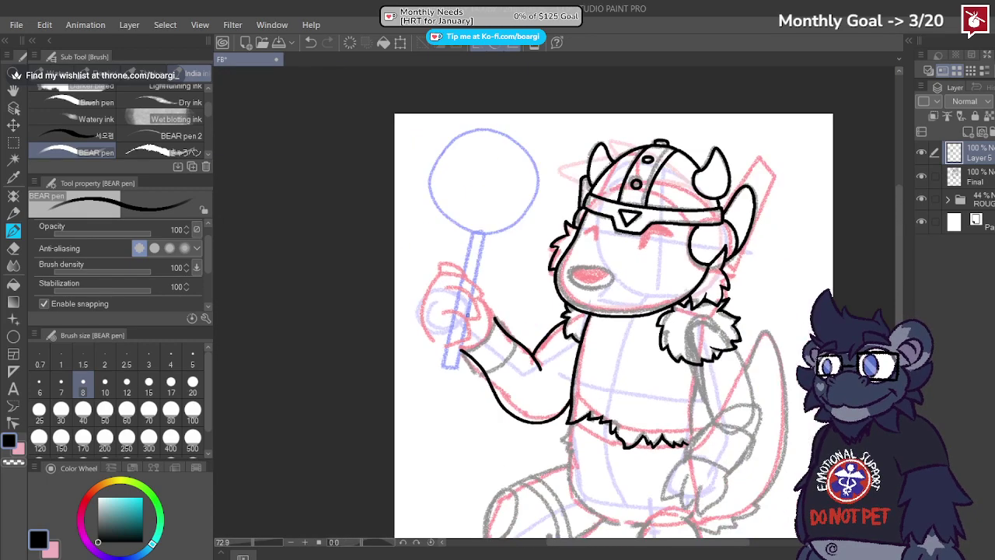
Step: Ink the raised fist's top two curled fingers over the sketch with the BEAR pen at size 8
{"action": "scroll", "coordinate": [461, 310], "scroll_direction": "up", "scroll_amount": 5}
{"action": "mouse_move", "coordinate": [410, 318]}
{"action": "left_mouse_down"}
{"action": "mouse_move", "coordinate": [443, 324]}
{"action": "mouse_move", "coordinate": [473, 356]}
{"action": "mouse_move", "coordinate": [473, 391]}
{"action": "mouse_move", "coordinate": [397, 387]}
{"action": "mouse_move", "coordinate": [365, 343]}
{"action": "left_mouse_up"}
{"action": "key", "text": "ctrl+z"}
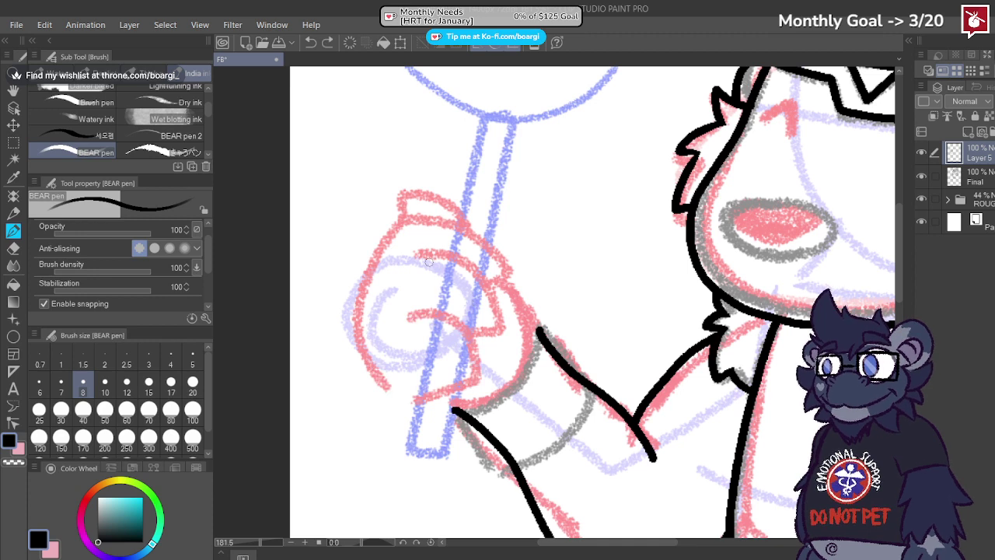
{"action": "mouse_move", "coordinate": [400, 222]}
{"action": "left_mouse_down"}
{"action": "mouse_move", "coordinate": [467, 233]}
{"action": "mouse_move", "coordinate": [505, 274]}
{"action": "mouse_move", "coordinate": [445, 215]}
{"action": "mouse_move", "coordinate": [483, 234]}
{"action": "mouse_move", "coordinate": [510, 278]}
{"action": "left_mouse_up"}
{"action": "key", "text": "ctrl+z"}
{"action": "key", "text": "ctrl+z"}
{"action": "mouse_move", "coordinate": [399, 221]}
{"action": "left_mouse_down"}
{"action": "mouse_move", "coordinate": [436, 214]}
{"action": "mouse_move", "coordinate": [485, 234]}
{"action": "mouse_move", "coordinate": [508, 283]}
{"action": "left_mouse_up"}
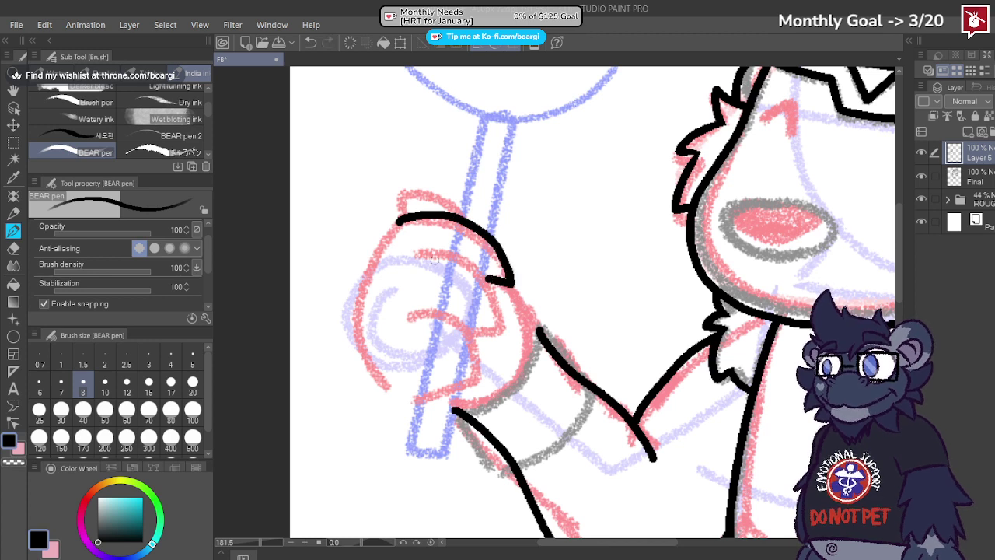
{"action": "mouse_move", "coordinate": [415, 253]}
{"action": "left_mouse_down"}
{"action": "mouse_move", "coordinate": [469, 269]}
{"action": "mouse_move", "coordinate": [495, 299]}
{"action": "mouse_move", "coordinate": [504, 329]}
{"action": "mouse_move", "coordinate": [460, 325]}
{"action": "left_mouse_up"}
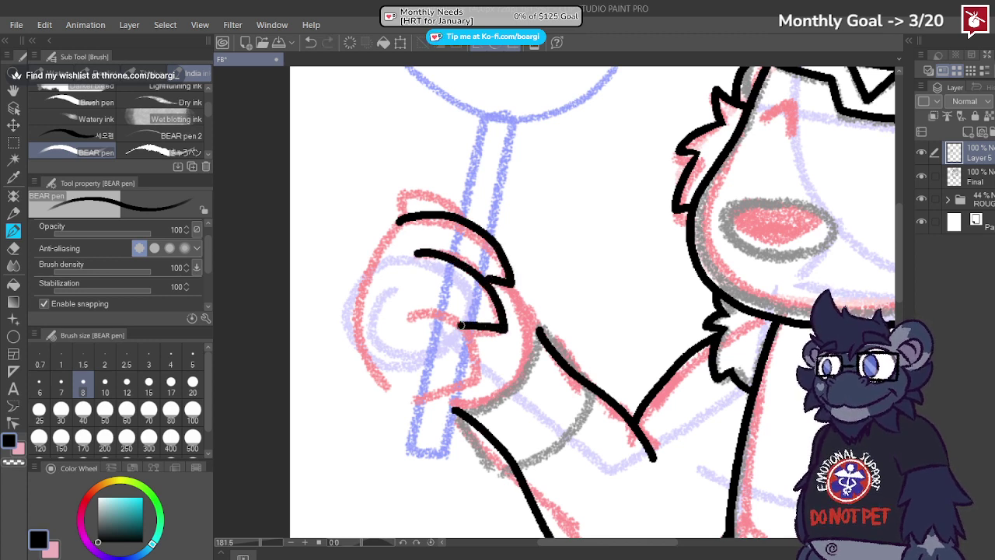
Step: Ink the fist's lowest curled finger, the rounded back of the hand, and the pointed tip above the top finger
{"action": "mouse_move", "coordinate": [396, 320]}
{"action": "left_mouse_down"}
{"action": "mouse_move", "coordinate": [465, 336]}
{"action": "mouse_move", "coordinate": [472, 380]}
{"action": "left_mouse_up"}
{"action": "key", "text": "ctrl+z"}
{"action": "mouse_move", "coordinate": [427, 320]}
{"action": "left_mouse_down"}
{"action": "mouse_move", "coordinate": [485, 380]}
{"action": "mouse_move", "coordinate": [399, 393]}
{"action": "mouse_move", "coordinate": [373, 373]}
{"action": "left_mouse_up"}
{"action": "key", "text": "ctrl+z"}
{"action": "scroll", "coordinate": [431, 321], "scroll_direction": "up", "scroll_amount": 1}
{"action": "mouse_move", "coordinate": [387, 309]}
{"action": "left_mouse_down"}
{"action": "mouse_move", "coordinate": [453, 303]}
{"action": "mouse_move", "coordinate": [496, 351]}
{"action": "mouse_move", "coordinate": [502, 388]}
{"action": "mouse_move", "coordinate": [389, 414]}
{"action": "mouse_move", "coordinate": [347, 389]}
{"action": "mouse_move", "coordinate": [335, 364]}
{"action": "mouse_move", "coordinate": [326, 296]}
{"action": "mouse_move", "coordinate": [341, 256]}
{"action": "mouse_move", "coordinate": [400, 178]}
{"action": "mouse_move", "coordinate": [402, 146]}
{"action": "mouse_move", "coordinate": [475, 185]}
{"action": "left_mouse_up"}
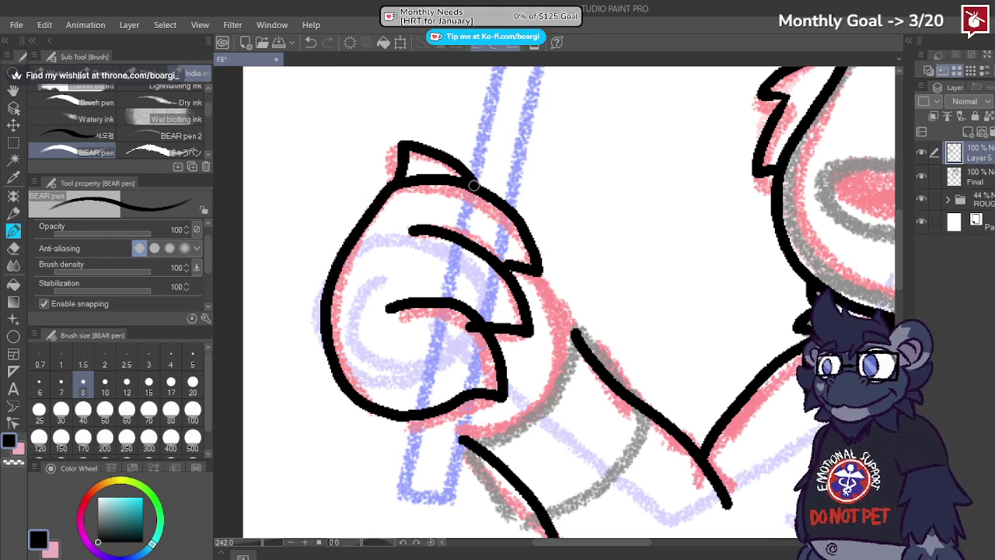
Step: Erase the middle finger's line end overlapping the lowest finger with the Snap eraser at size 20
{"action": "left_click_drag", "start_coordinate": [525, 406], "coordinate": [507, 328]}
{"action": "scroll", "coordinate": [506, 329], "scroll_direction": "up", "scroll_amount": 2}
{"action": "key", "text": "e"}
{"action": "scroll", "coordinate": [446, 225], "scroll_direction": "up", "scroll_amount": 3}
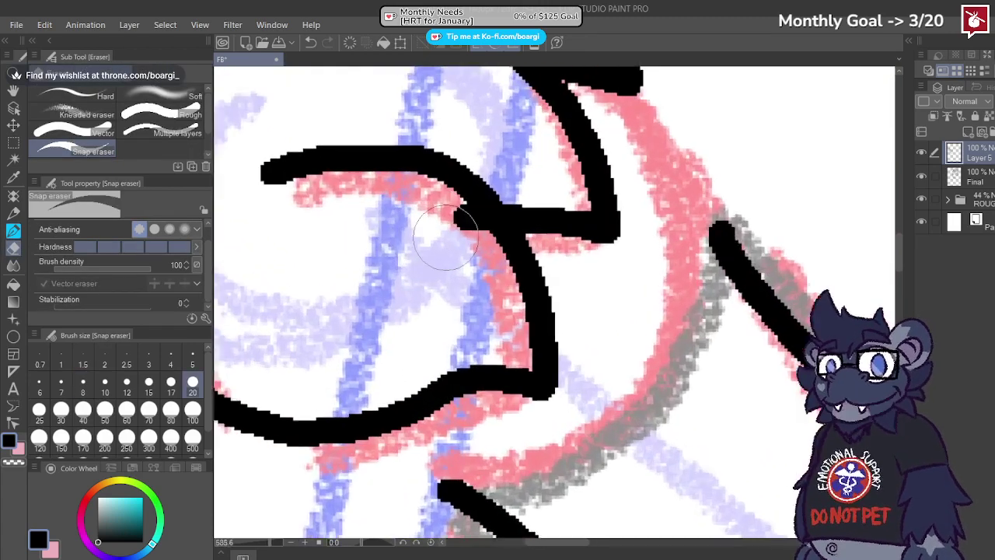
{"action": "left_click_drag", "start_coordinate": [446, 227], "coordinate": [466, 264]}
{"action": "key", "text": "ctrl+z"}
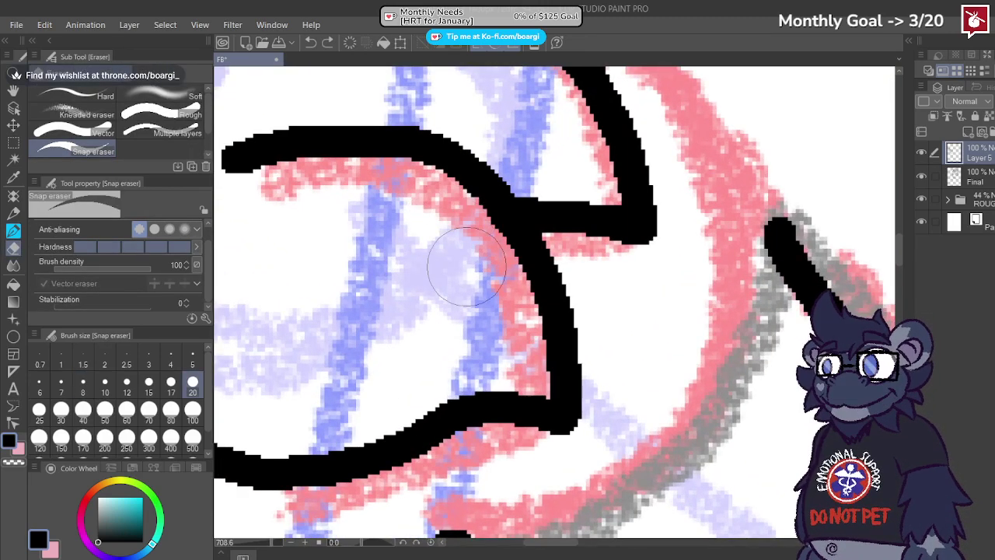
Step: Taper the inner ends of the two lower finger lines to thin points with the Snap eraser at size 5
{"action": "scroll", "coordinate": [442, 234], "scroll_direction": "down", "scroll_amount": 3}
{"action": "scroll", "coordinate": [463, 247], "scroll_direction": "down", "scroll_amount": 3}
{"action": "scroll", "coordinate": [464, 247], "scroll_direction": "up", "scroll_amount": 1}
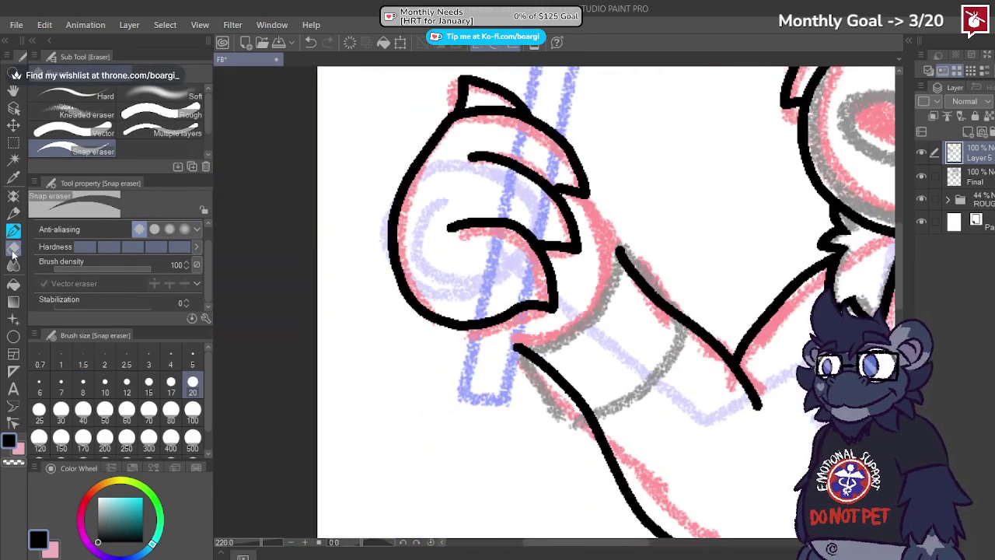
{"action": "left_click", "coordinate": [192, 359]}
{"action": "scroll", "coordinate": [469, 168], "scroll_direction": "up", "scroll_amount": 4}
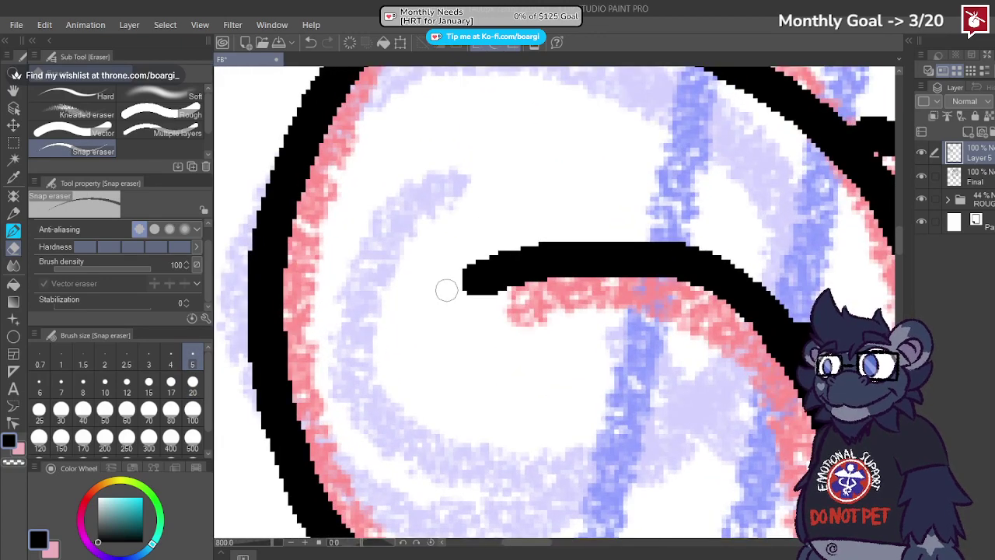
{"action": "mouse_move", "coordinate": [446, 290]}
{"action": "left_mouse_down"}
{"action": "mouse_move", "coordinate": [513, 249]}
{"action": "mouse_move", "coordinate": [585, 234]}
{"action": "left_mouse_up"}
{"action": "scroll", "coordinate": [608, 235], "scroll_direction": "down", "scroll_amount": 4}
{"action": "scroll", "coordinate": [591, 135], "scroll_direction": "up", "scroll_amount": 4}
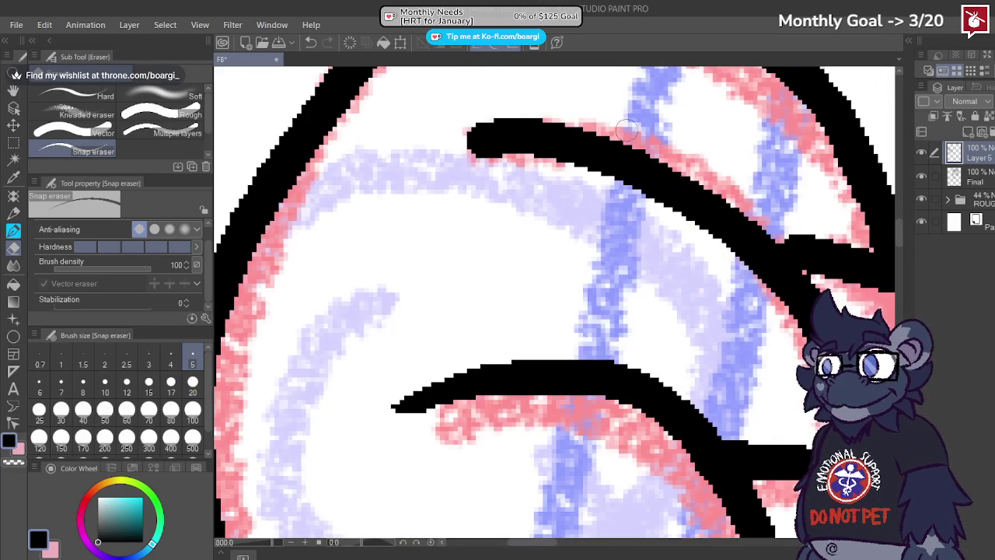
{"action": "mouse_move", "coordinate": [627, 130]}
{"action": "left_mouse_down"}
{"action": "mouse_move", "coordinate": [491, 116]}
{"action": "mouse_move", "coordinate": [420, 128]}
{"action": "mouse_move", "coordinate": [458, 140]}
{"action": "mouse_move", "coordinate": [615, 128]}
{"action": "left_mouse_up"}
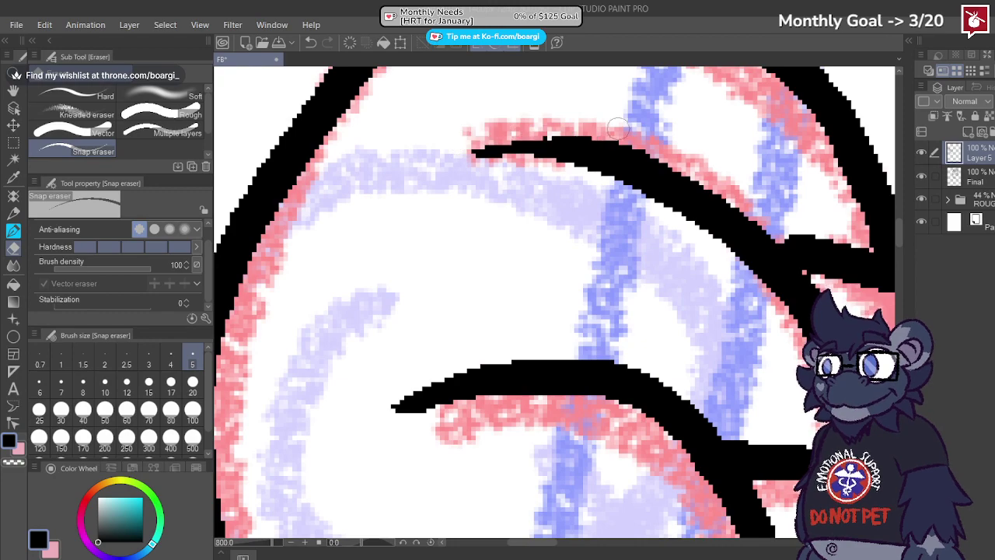
{"action": "scroll", "coordinate": [424, 172], "scroll_direction": "down", "scroll_amount": 3}
{"action": "scroll", "coordinate": [401, 296], "scroll_direction": "up", "scroll_amount": 3}
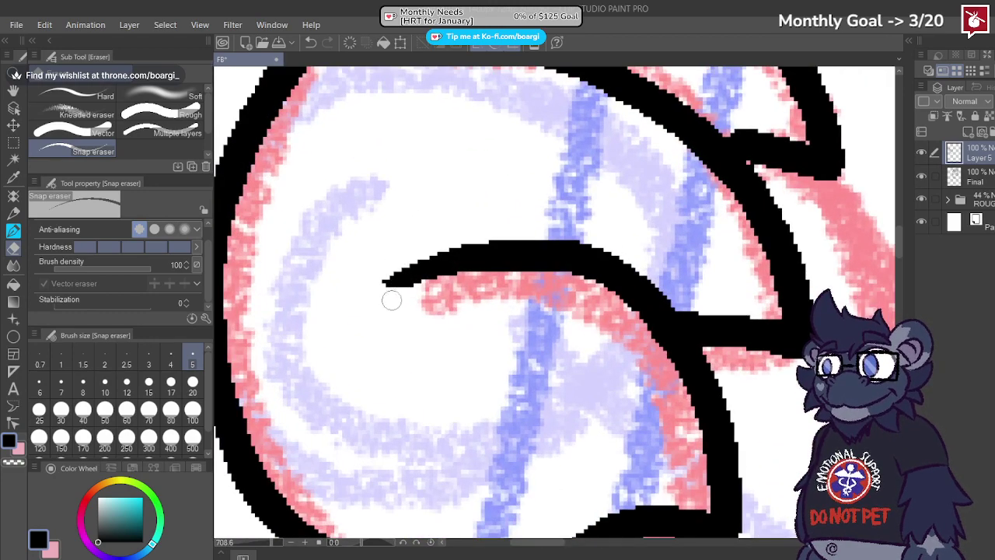
{"action": "left_click_drag", "start_coordinate": [391, 300], "coordinate": [447, 282]}
{"action": "scroll", "coordinate": [474, 274], "scroll_direction": "down", "scroll_amount": 6}
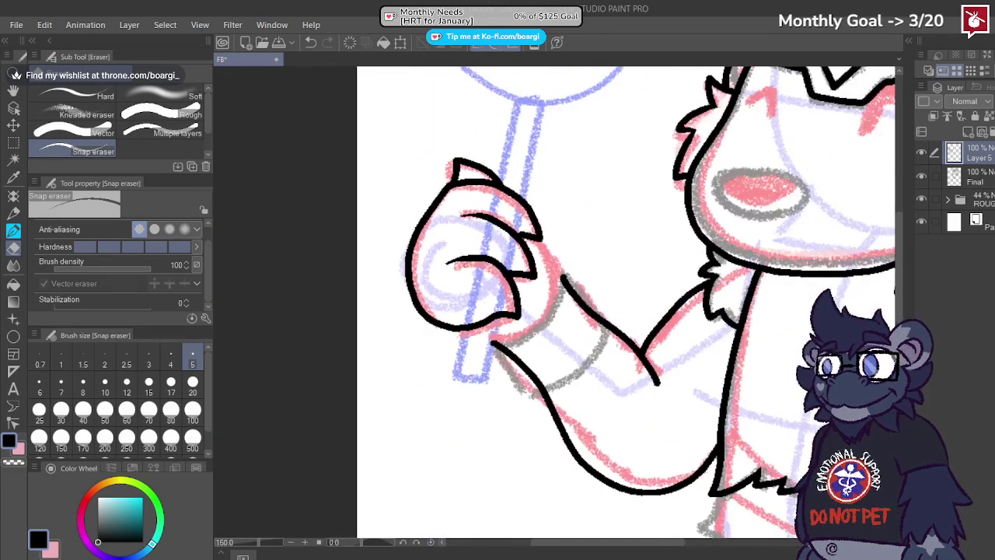
Step: Ink the palm's outer edge from the top finger to the wrist and its lower curve below the fingers with the BEAR pen
{"action": "scroll", "coordinate": [488, 340], "scroll_direction": "up", "scroll_amount": 3}
{"action": "left_click", "coordinate": [13, 231]}
{"action": "scroll", "coordinate": [528, 331], "scroll_direction": "up", "scroll_amount": 2}
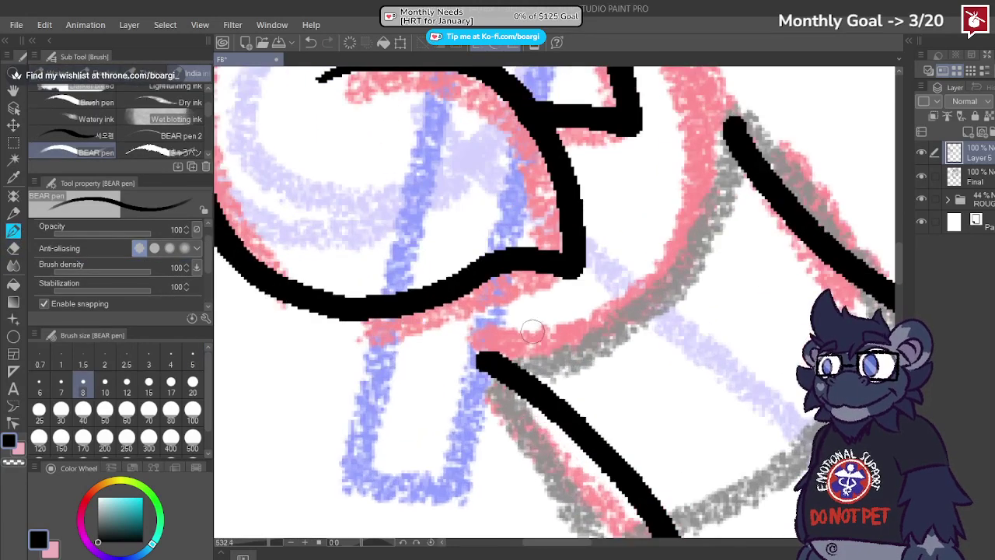
{"action": "mouse_move", "coordinate": [394, 314]}
{"action": "left_mouse_down"}
{"action": "mouse_move", "coordinate": [479, 355]}
{"action": "mouse_move", "coordinate": [522, 351]}
{"action": "mouse_move", "coordinate": [579, 327]}
{"action": "mouse_move", "coordinate": [639, 271]}
{"action": "left_mouse_up"}
{"action": "scroll", "coordinate": [555, 235], "scroll_direction": "down", "scroll_amount": 3}
{"action": "scroll", "coordinate": [556, 236], "scroll_direction": "up", "scroll_amount": 2}
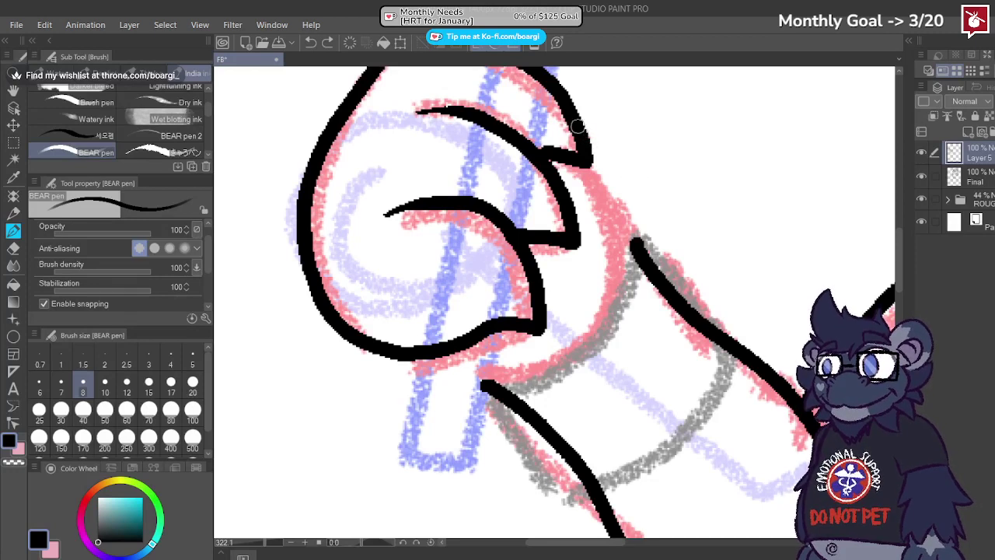
{"action": "mouse_move", "coordinate": [577, 124]}
{"action": "left_mouse_down"}
{"action": "mouse_move", "coordinate": [633, 194]}
{"action": "mouse_move", "coordinate": [638, 227]}
{"action": "mouse_move", "coordinate": [595, 287]}
{"action": "left_mouse_up"}
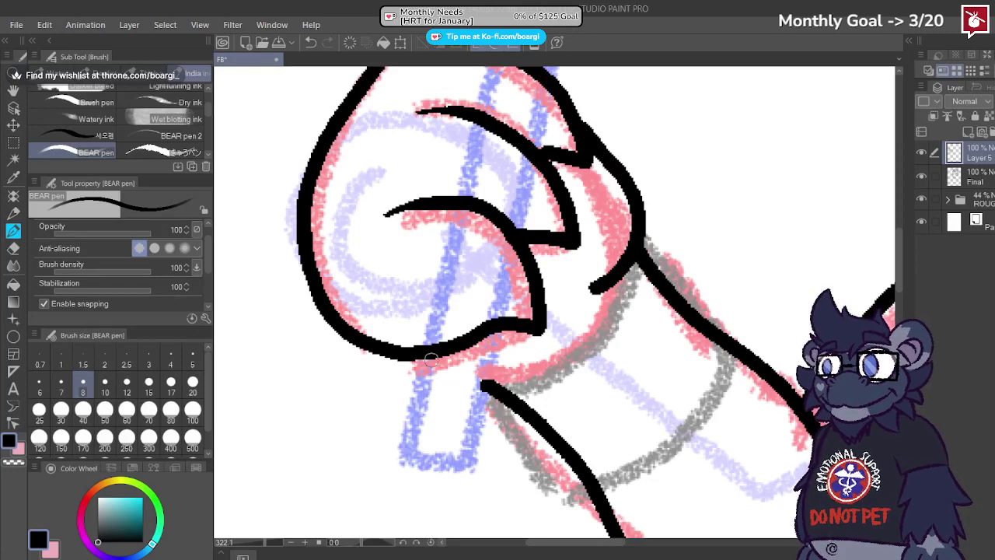
{"action": "mouse_move", "coordinate": [432, 360]}
{"action": "left_mouse_down"}
{"action": "mouse_move", "coordinate": [458, 376]}
{"action": "mouse_move", "coordinate": [487, 375]}
{"action": "mouse_move", "coordinate": [559, 327]}
{"action": "left_mouse_up"}
{"action": "key", "text": "ctrl+z"}
{"action": "mouse_move", "coordinate": [448, 368]}
{"action": "left_mouse_down"}
{"action": "mouse_move", "coordinate": [483, 382]}
{"action": "mouse_move", "coordinate": [533, 370]}
{"action": "mouse_move", "coordinate": [577, 320]}
{"action": "left_mouse_up"}
Step: Ink the held sign's stick as a closed straight-edged outline through the fist, following the blue sketch
{"action": "scroll", "coordinate": [435, 235], "scroll_direction": "down", "scroll_amount": 5}
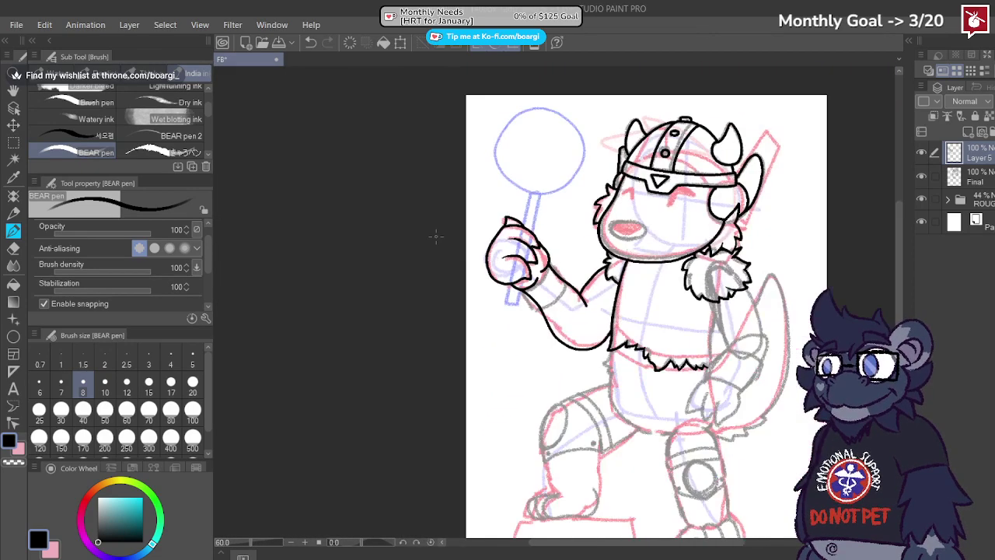
{"action": "scroll", "coordinate": [435, 235], "scroll_direction": "down", "scroll_amount": 2}
{"action": "scroll", "coordinate": [500, 230], "scroll_direction": "up", "scroll_amount": 6}
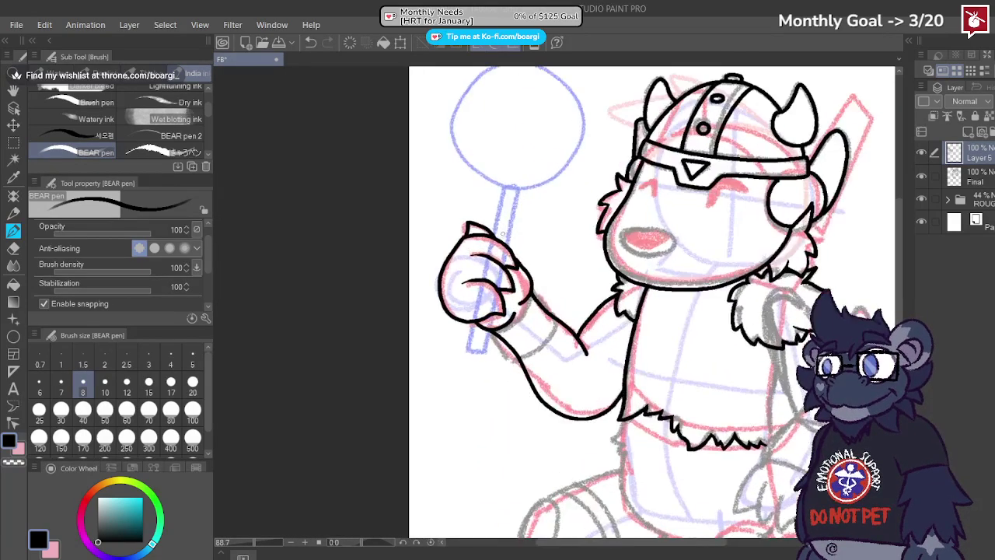
{"action": "scroll", "coordinate": [491, 179], "scroll_direction": "down", "scroll_amount": 2}
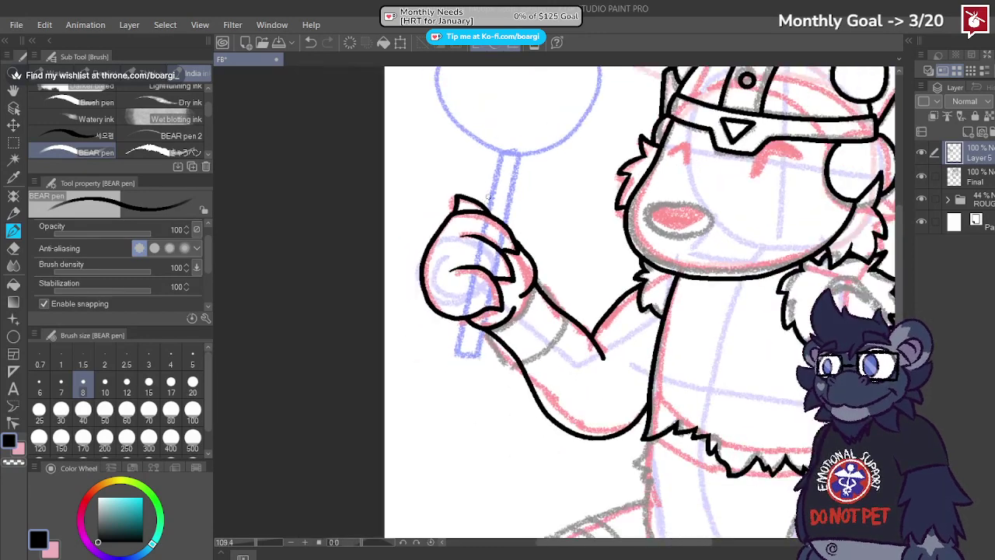
{"action": "left_click_drag", "start_coordinate": [500, 153], "coordinate": [488, 218]}
{"action": "key", "text": "ctrl+z"}
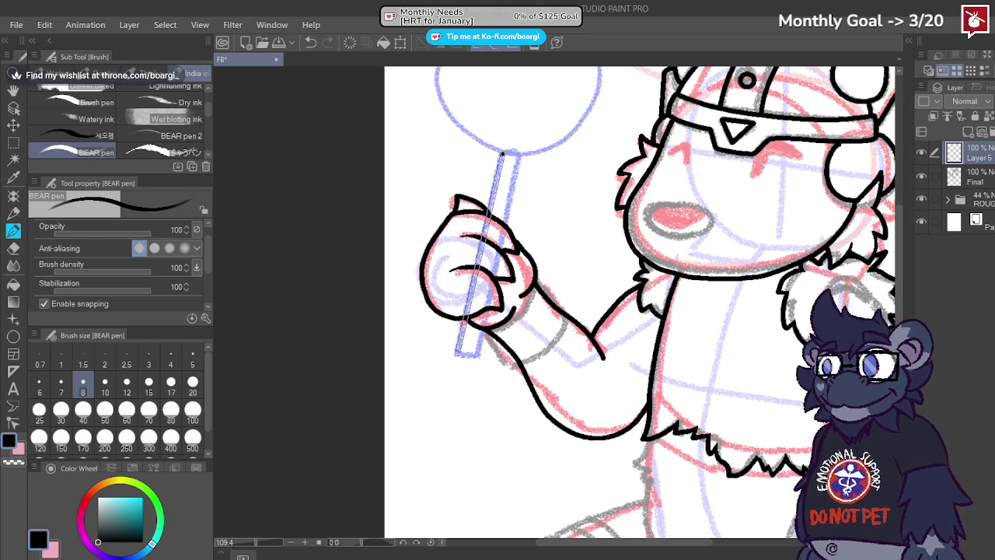
{"action": "left_click", "coordinate": [457, 352], "text": "shift"}
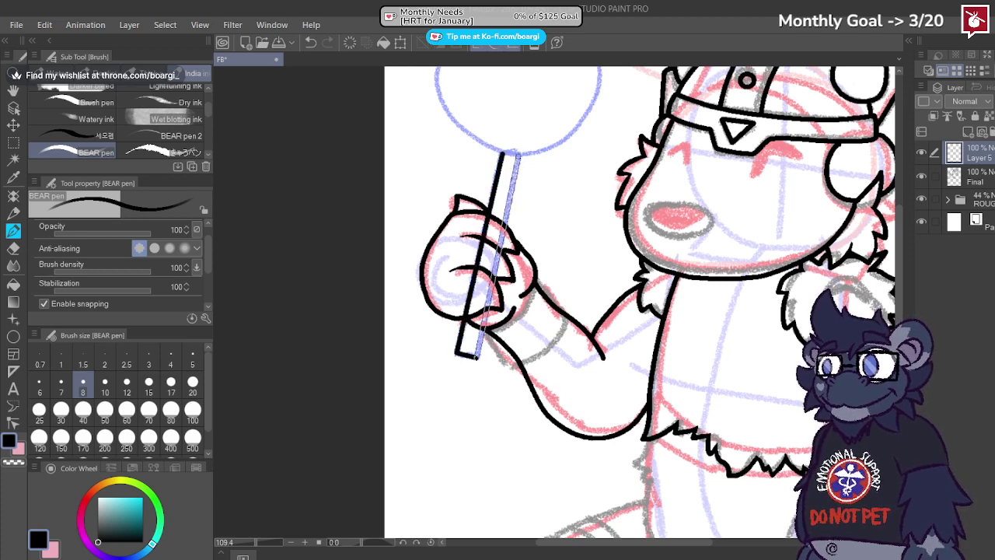
{"action": "left_click", "coordinate": [517, 157], "text": "shift"}
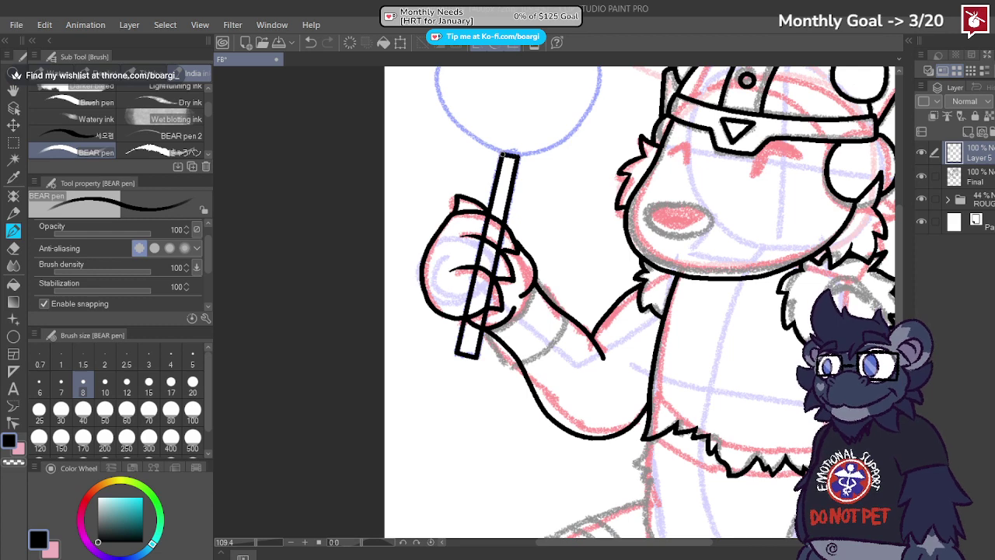
Step: Erase the stick lines crossing the fist on Layer 5 with the Snap eraser at size 20
{"action": "left_click", "coordinate": [13, 248]}
{"action": "scroll", "coordinate": [513, 292], "scroll_direction": "up", "scroll_amount": 2}
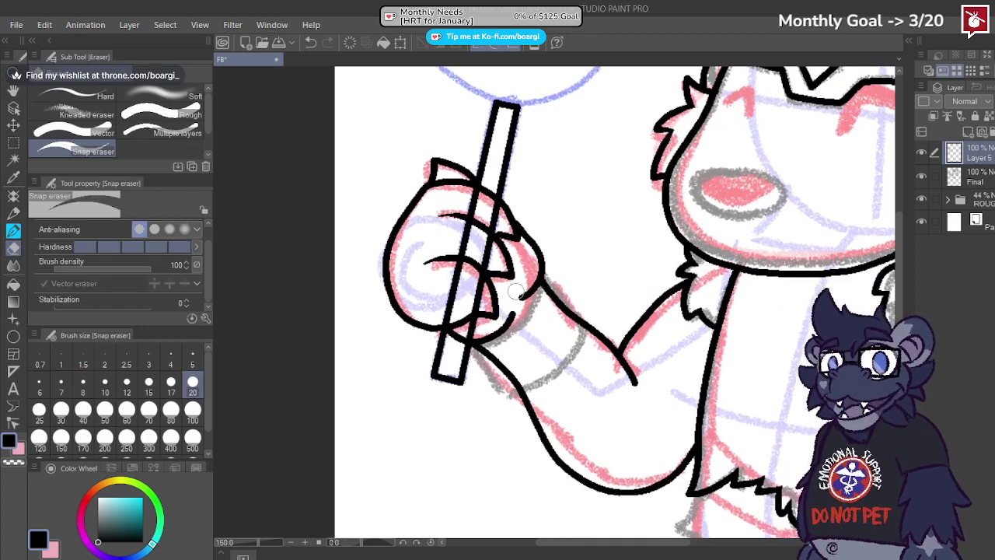
{"action": "mouse_move", "coordinate": [445, 315]}
{"action": "left_mouse_down"}
{"action": "mouse_move", "coordinate": [477, 301]}
{"action": "mouse_move", "coordinate": [483, 259]}
{"action": "mouse_move", "coordinate": [448, 303]}
{"action": "mouse_move", "coordinate": [470, 195]}
{"action": "mouse_move", "coordinate": [490, 208]}
{"action": "mouse_move", "coordinate": [487, 249]}
{"action": "left_mouse_up"}
{"action": "scroll", "coordinate": [474, 350], "scroll_direction": "down", "scroll_amount": 4}
{"action": "scroll", "coordinate": [473, 352], "scroll_direction": "up", "scroll_amount": 2}
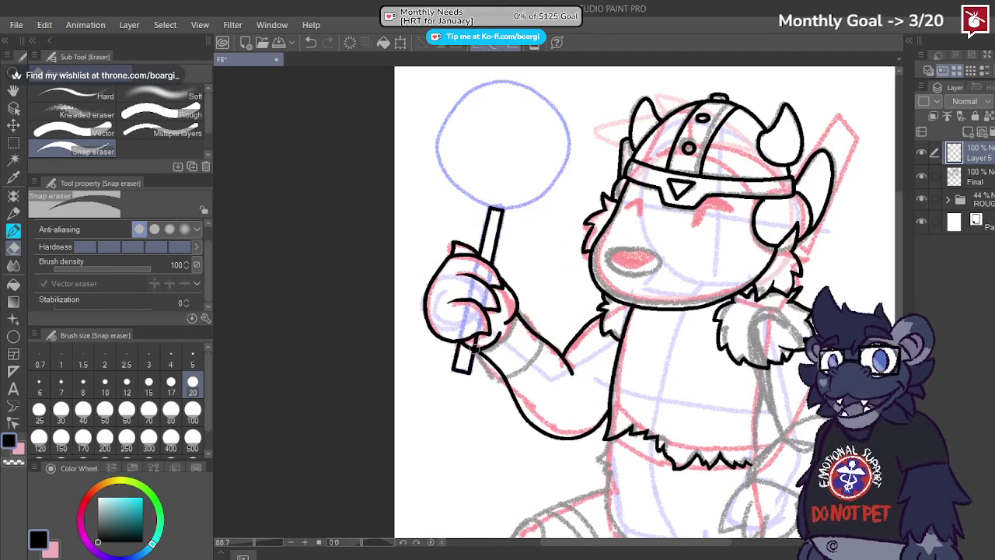
Step: On the Final layer, erase the wrist line running inside the lower end of the stick
{"action": "left_click", "coordinate": [989, 178]}
{"action": "scroll", "coordinate": [465, 350], "scroll_direction": "up", "scroll_amount": 4}
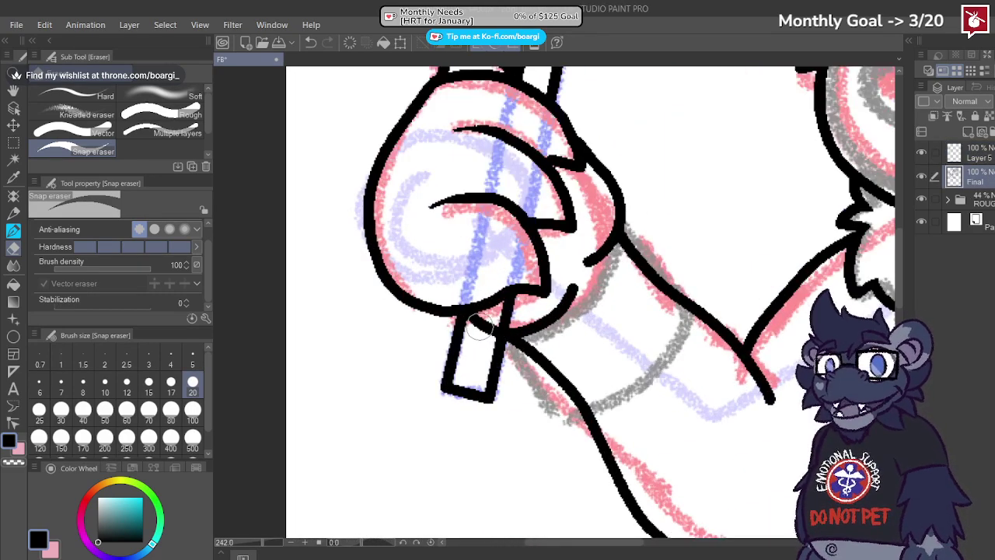
{"action": "scroll", "coordinate": [471, 333], "scroll_direction": "up", "scroll_amount": 2}
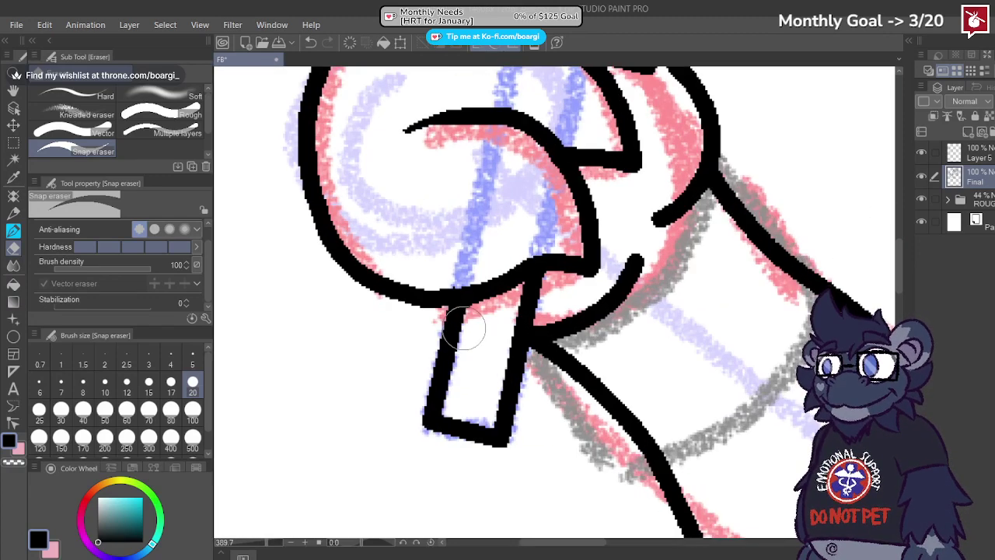
{"action": "scroll", "coordinate": [481, 337], "scroll_direction": "down", "scroll_amount": 1}
{"action": "scroll", "coordinate": [455, 304], "scroll_direction": "up", "scroll_amount": 1}
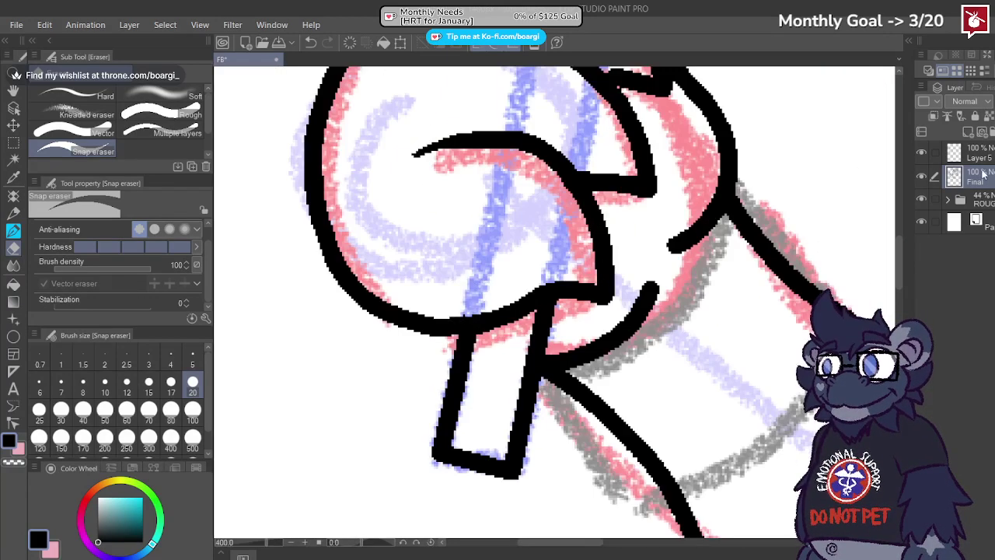
Step: Merge Layer 5 down into the Final layer and add a new empty layer above it
{"action": "left_click", "coordinate": [981, 156]}
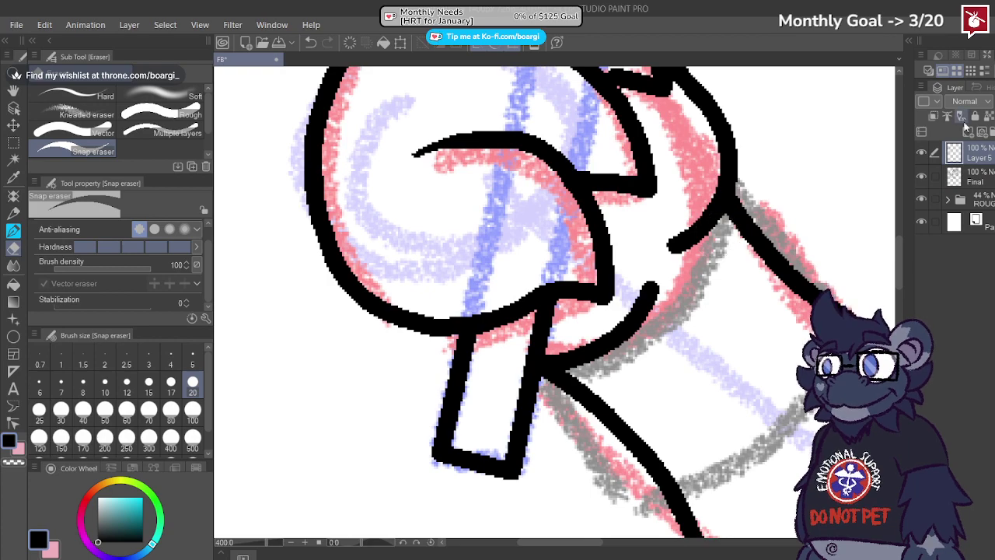
{"action": "key", "text": "ctrl+e"}
{"action": "scroll", "coordinate": [522, 257], "scroll_direction": "down", "scroll_amount": 5}
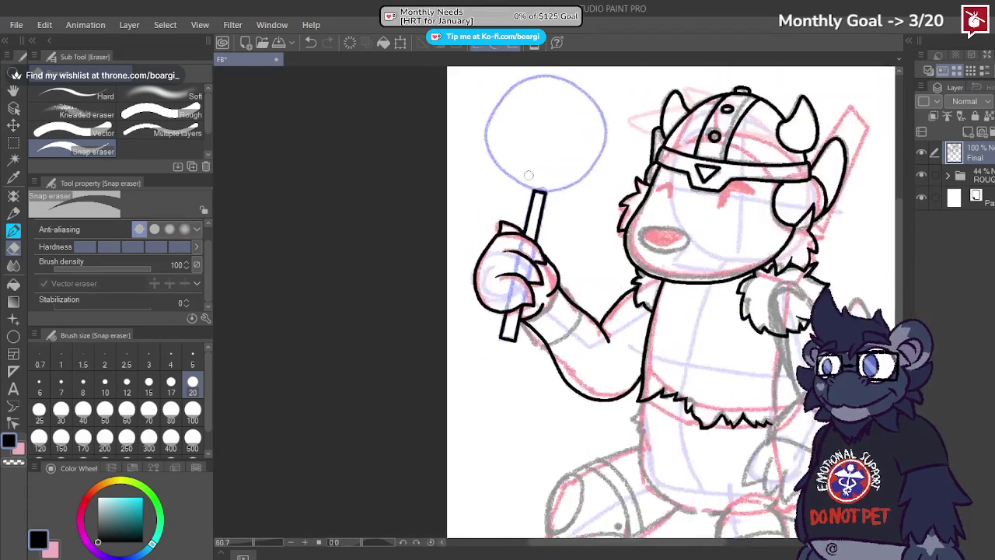
{"action": "scroll", "coordinate": [544, 177], "scroll_direction": "up", "scroll_amount": 2}
{"action": "left_click", "coordinate": [967, 133]}
Step: Draw the sign's round head with the Ellipse tool at brush size 8 and move it onto the top of the stick
{"action": "scroll", "coordinate": [544, 276], "scroll_direction": "down", "scroll_amount": 4}
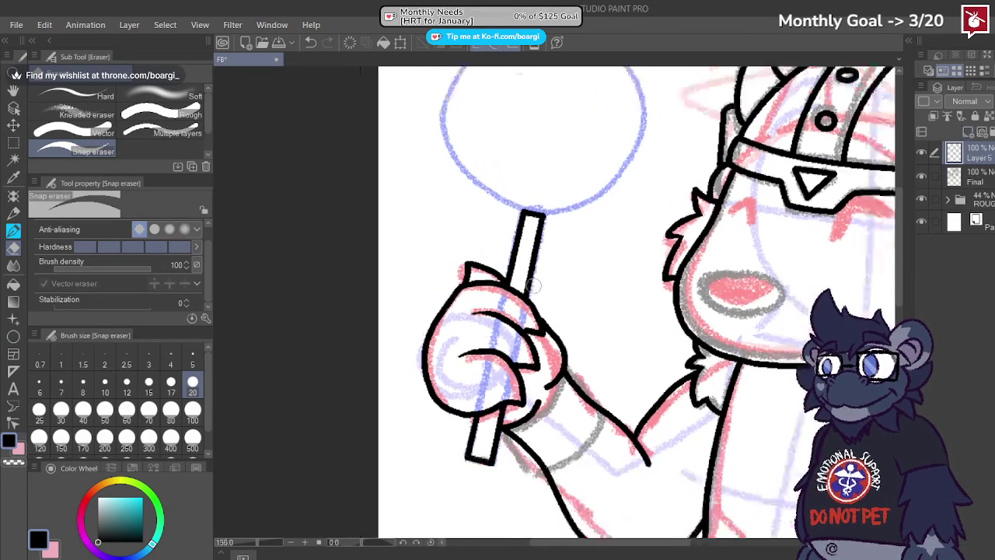
{"action": "scroll", "coordinate": [591, 148], "scroll_direction": "up", "scroll_amount": 2}
{"action": "left_click", "coordinate": [13, 337]}
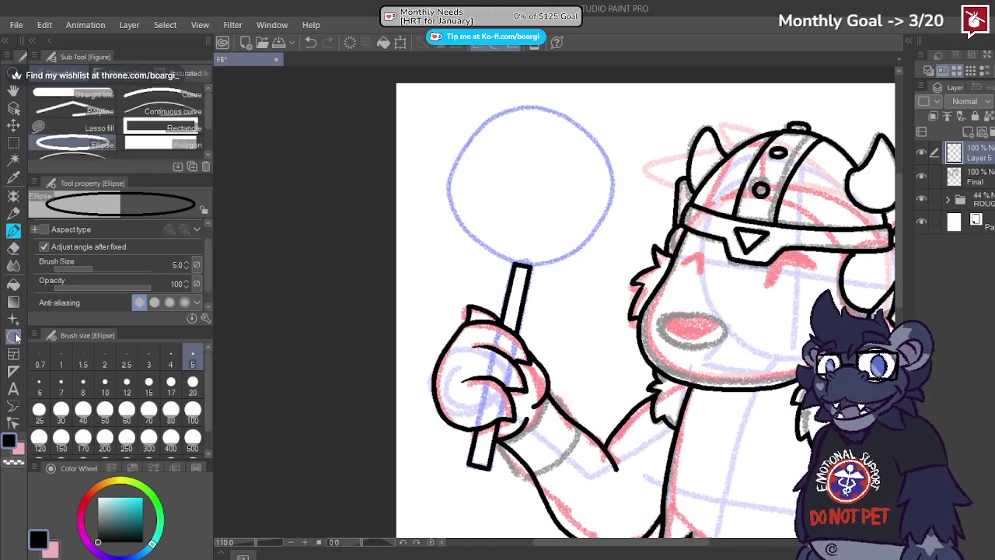
{"action": "left_click", "coordinate": [84, 381]}
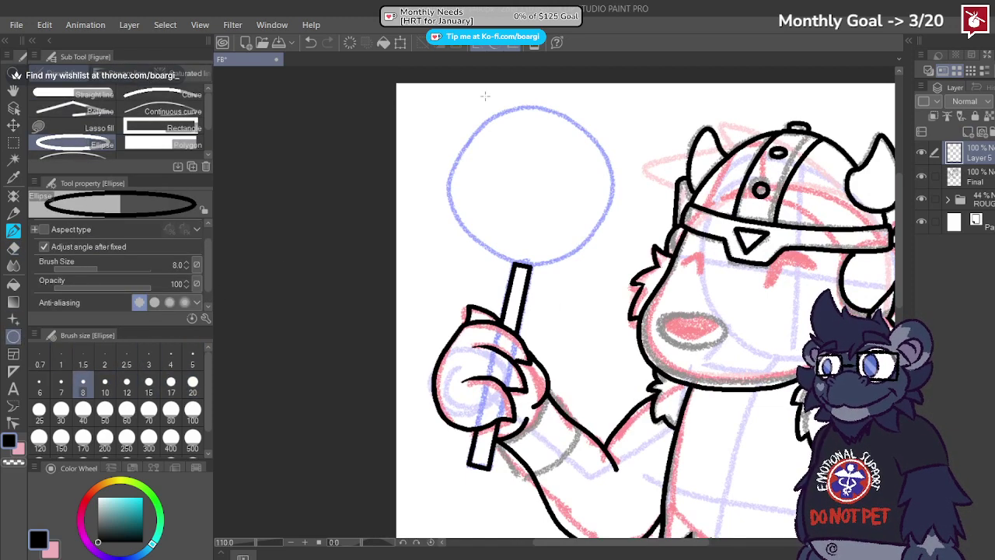
{"action": "mouse_move", "coordinate": [466, 105]}
{"action": "left_mouse_down"}
{"action": "mouse_move", "coordinate": [655, 281]}
{"action": "mouse_move", "coordinate": [629, 263]}
{"action": "left_mouse_up"}
{"action": "key", "text": "k"}
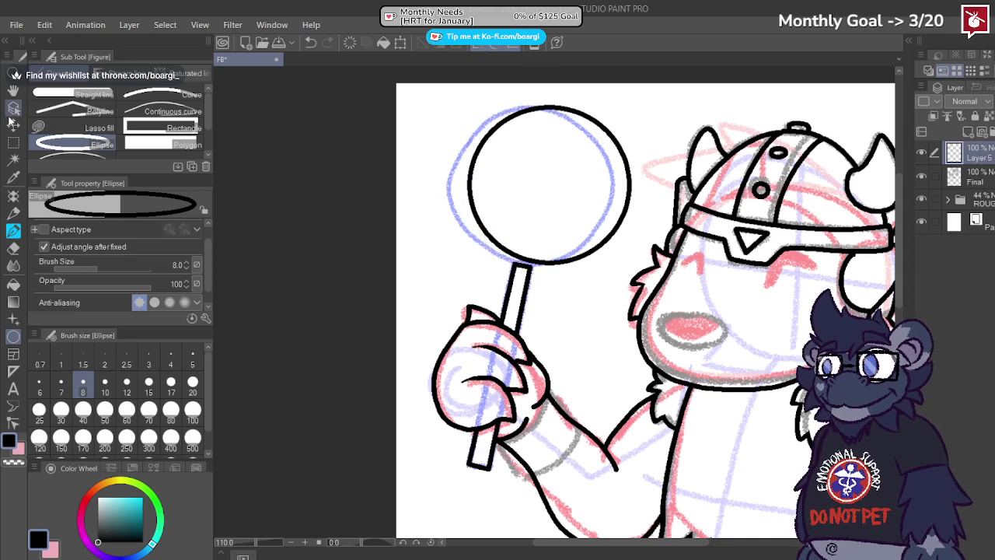
{"action": "mouse_move", "coordinate": [515, 204]}
{"action": "left_mouse_down"}
{"action": "mouse_move", "coordinate": [502, 204]}
{"action": "mouse_move", "coordinate": [509, 211]}
{"action": "left_mouse_up"}
Step: On the Final layer, erase the stick's top end overlapping the inside of the circle with the Snap eraser
{"action": "left_click", "coordinate": [943, 178]}
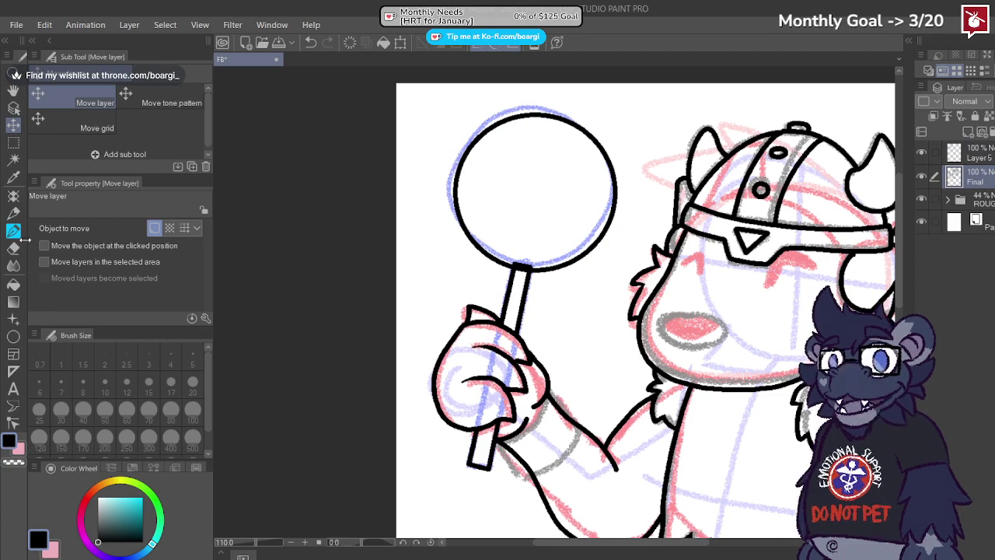
{"action": "left_click", "coordinate": [14, 247]}
{"action": "scroll", "coordinate": [475, 246], "scroll_direction": "up", "scroll_amount": 3}
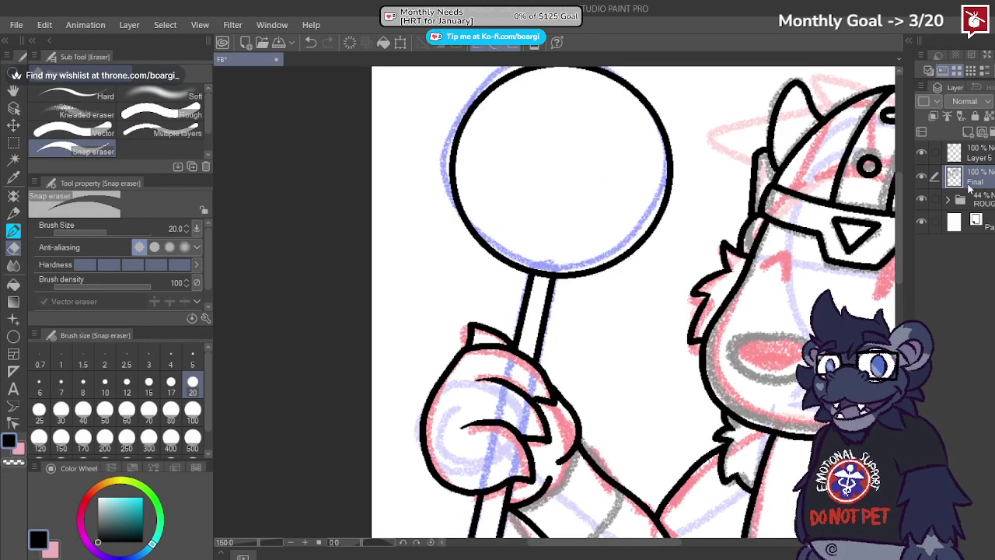
Step: Merge the circle's layer down into the Final layer and save the drawing
{"action": "left_click", "coordinate": [968, 152]}
{"action": "key", "text": "ctrl+e"}
{"action": "scroll", "coordinate": [424, 242], "scroll_direction": "down", "scroll_amount": 6}
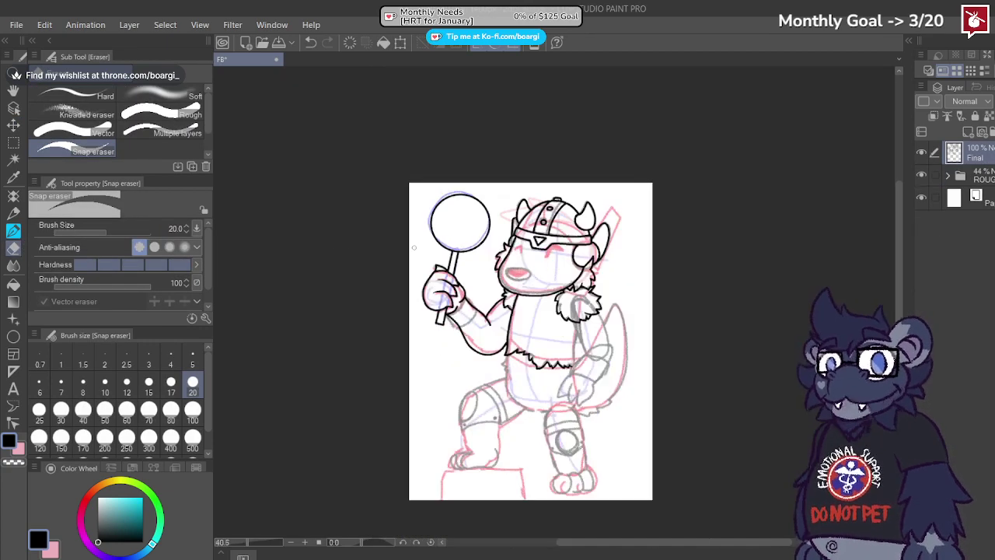
{"action": "key", "text": "ctrl+s"}
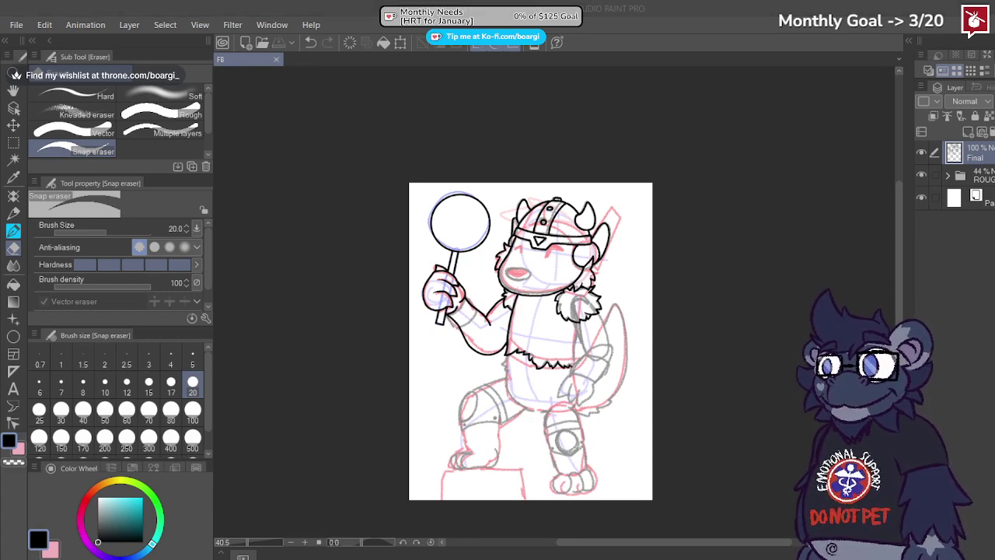
Step: Switch back to the BEAR pen at size 8 for inking
{"action": "scroll", "coordinate": [513, 353], "scroll_direction": "up", "scroll_amount": 2}
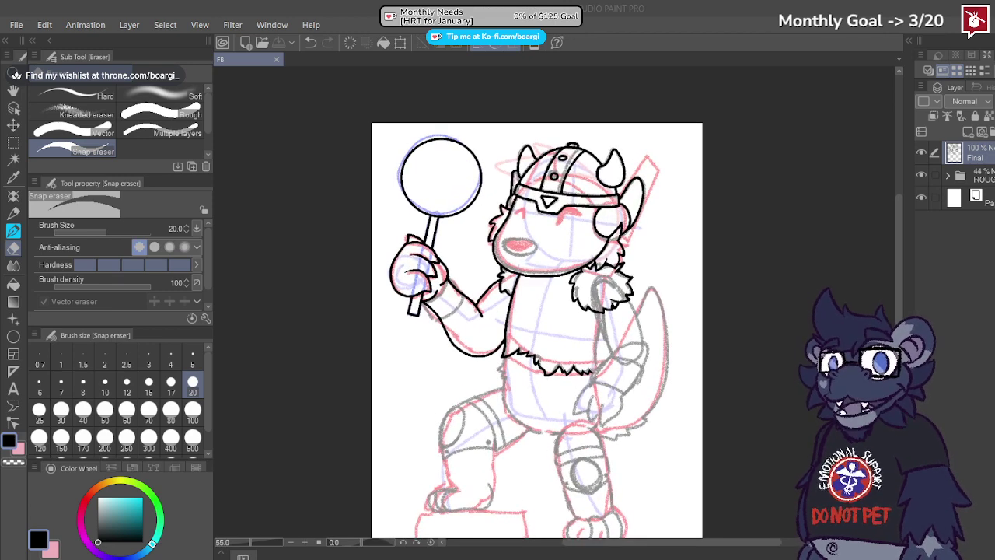
{"action": "left_click", "coordinate": [16, 230]}
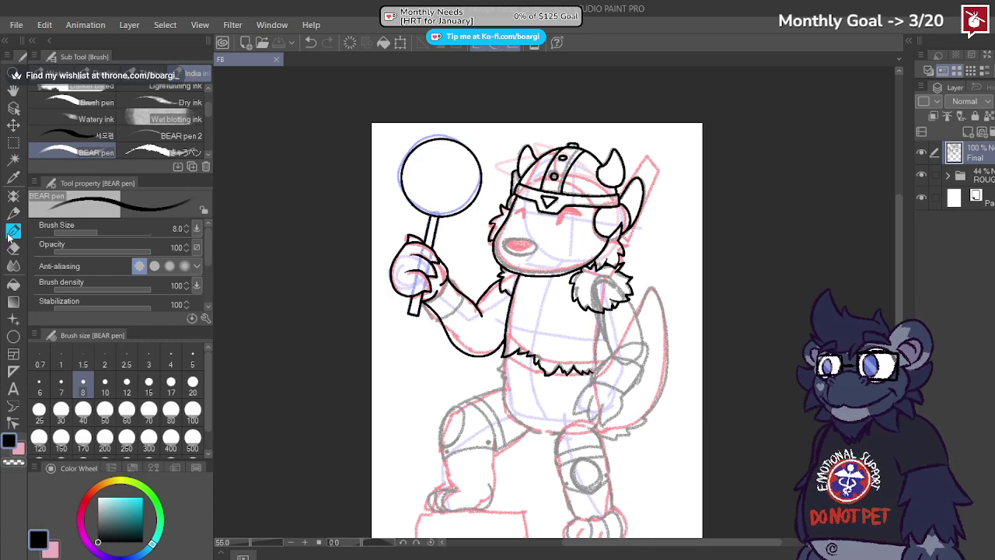
Step: Add a new layer above the Final layer for the lower-body line art
{"action": "scroll", "coordinate": [670, 377], "scroll_direction": "up", "scroll_amount": 3}
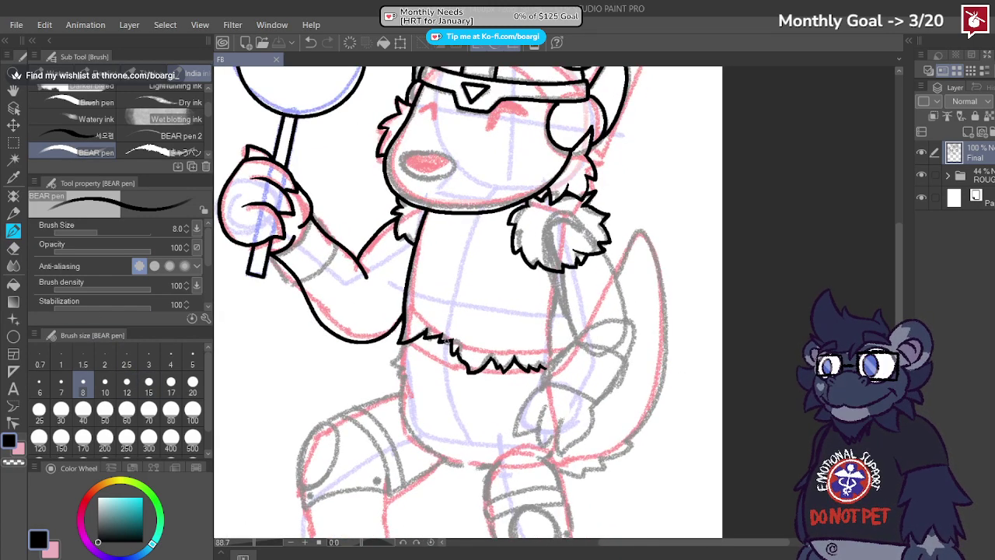
{"action": "scroll", "coordinate": [536, 342], "scroll_direction": "up", "scroll_amount": 1}
{"action": "scroll", "coordinate": [604, 317], "scroll_direction": "down", "scroll_amount": 3}
{"action": "scroll", "coordinate": [471, 311], "scroll_direction": "up", "scroll_amount": 3}
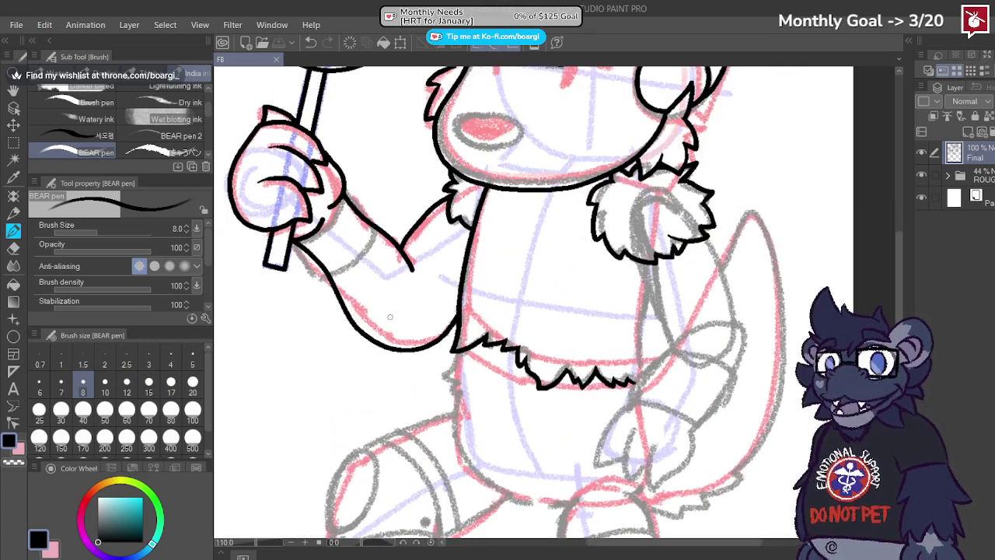
{"action": "scroll", "coordinate": [390, 317], "scroll_direction": "up", "scroll_amount": 3}
{"action": "scroll", "coordinate": [376, 320], "scroll_direction": "down", "scroll_amount": 2}
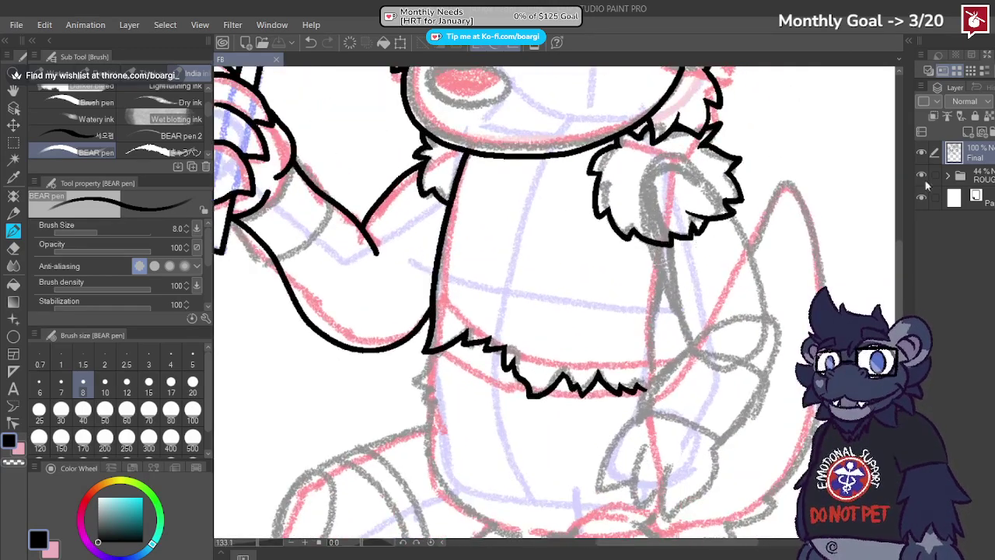
{"action": "left_click", "coordinate": [967, 132]}
Step: Ink the small jagged fur tuft on the waist just below the ragged hem, following the sketch
{"action": "scroll", "coordinate": [573, 190], "scroll_direction": "down", "scroll_amount": 5}
{"action": "scroll", "coordinate": [498, 303], "scroll_direction": "up", "scroll_amount": 4}
{"action": "scroll", "coordinate": [517, 299], "scroll_direction": "down", "scroll_amount": 3}
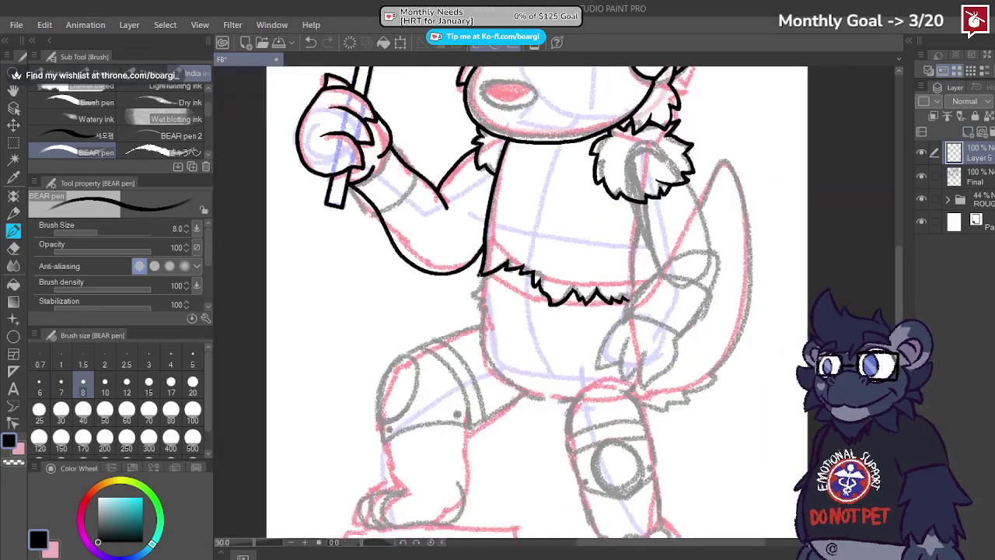
{"action": "scroll", "coordinate": [482, 357], "scroll_direction": "up", "scroll_amount": 2}
{"action": "scroll", "coordinate": [462, 332], "scroll_direction": "up", "scroll_amount": 3}
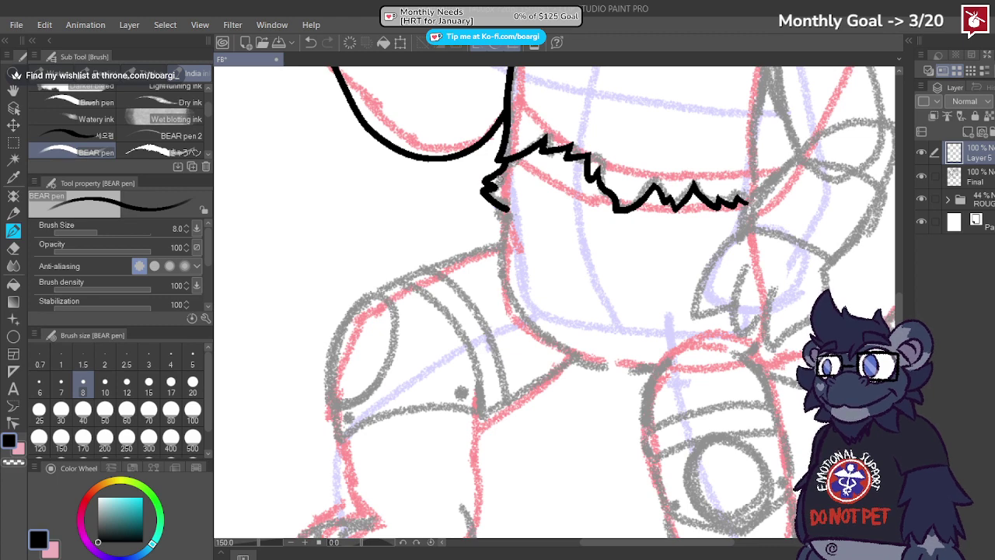
{"action": "key", "text": "ctrl+z"}
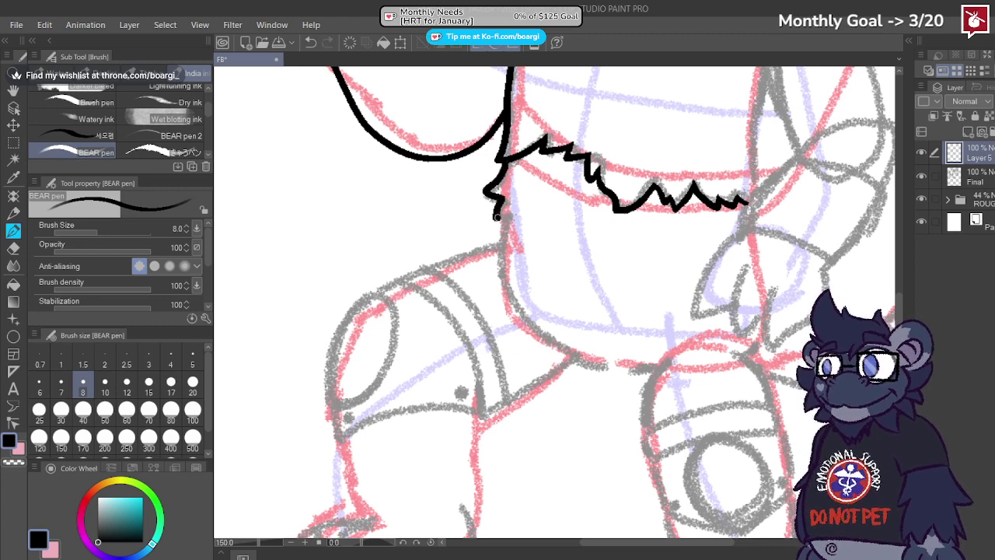
Step: Ink the belly outline from the waist fur tuft down and around to the standing leg in one smooth curve
{"action": "left_click_drag", "start_coordinate": [499, 249], "coordinate": [513, 306]}
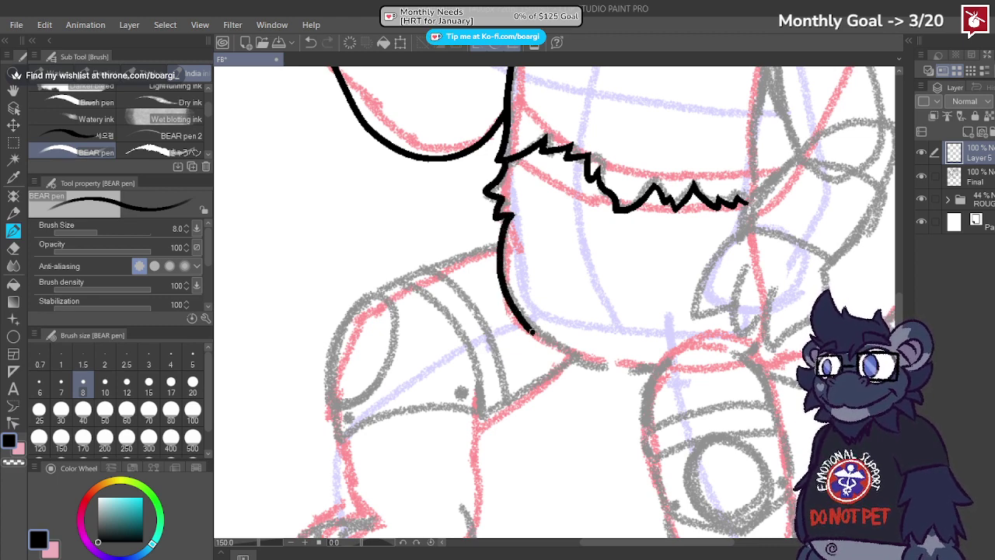
{"action": "key", "text": "ctrl+z"}
{"action": "mouse_move", "coordinate": [507, 218]}
{"action": "left_mouse_down"}
{"action": "mouse_move", "coordinate": [497, 282]}
{"action": "mouse_move", "coordinate": [515, 318]}
{"action": "mouse_move", "coordinate": [597, 366]}
{"action": "left_mouse_up"}
{"action": "key", "text": "ctrl+z"}
{"action": "left_click_drag", "start_coordinate": [504, 219], "coordinate": [511, 289]}
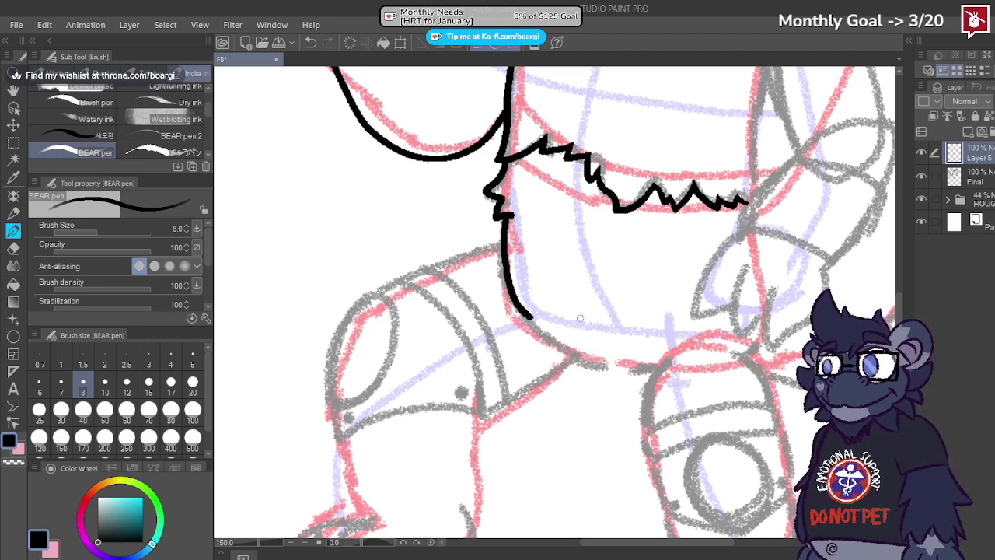
{"action": "left_click_drag", "start_coordinate": [568, 283], "coordinate": [585, 327]}
{"action": "key", "text": "ctrl+z"}
{"action": "key", "text": "ctrl+z"}
{"action": "mouse_move", "coordinate": [504, 218]}
{"action": "left_mouse_down"}
{"action": "mouse_move", "coordinate": [505, 292]}
{"action": "mouse_move", "coordinate": [559, 352]}
{"action": "mouse_move", "coordinate": [614, 369]}
{"action": "left_mouse_up"}
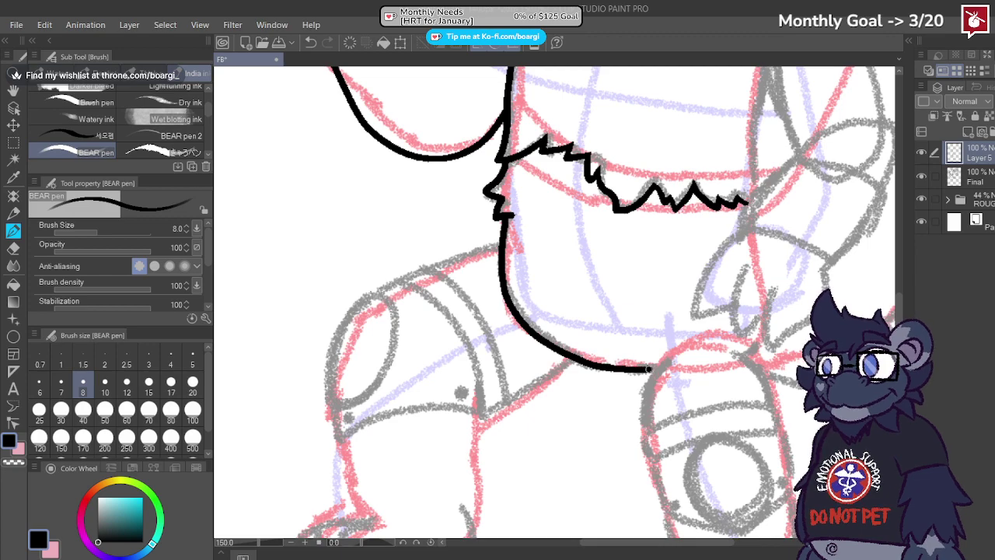
Step: Ink the raised thigh's fur tufts, the upper edge of the knee guard's strap and the underside of the thigh
{"action": "scroll", "coordinate": [513, 279], "scroll_direction": "down", "scroll_amount": 5}
{"action": "scroll", "coordinate": [553, 311], "scroll_direction": "up", "scroll_amount": 4}
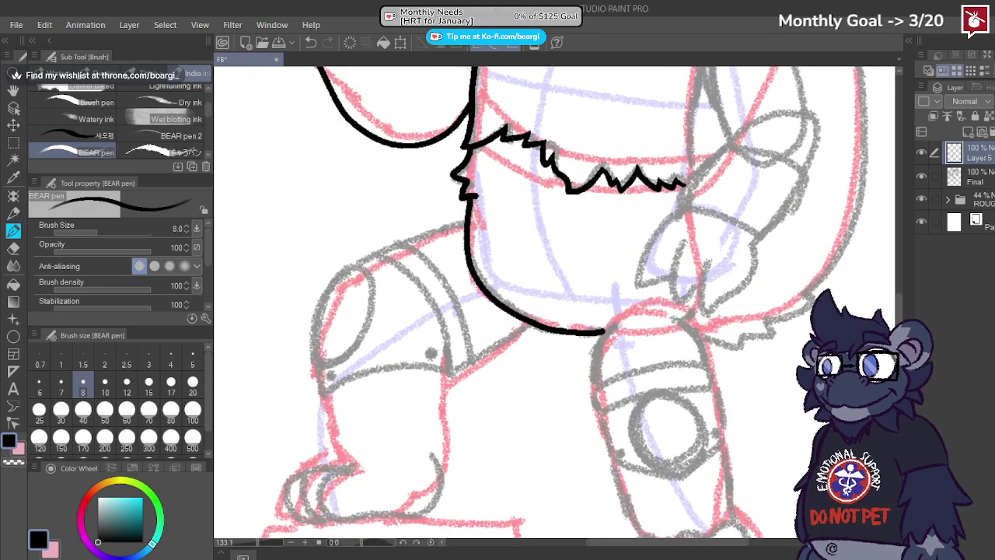
{"action": "scroll", "coordinate": [440, 251], "scroll_direction": "up", "scroll_amount": 2}
{"action": "mouse_move", "coordinate": [469, 212]}
{"action": "left_mouse_down"}
{"action": "mouse_move", "coordinate": [415, 206]}
{"action": "mouse_move", "coordinate": [418, 228]}
{"action": "mouse_move", "coordinate": [384, 233]}
{"action": "mouse_move", "coordinate": [414, 250]}
{"action": "mouse_move", "coordinate": [454, 301]}
{"action": "mouse_move", "coordinate": [486, 385]}
{"action": "mouse_move", "coordinate": [547, 345]}
{"action": "left_mouse_up"}
{"action": "key", "text": "ctrl+z"}
{"action": "left_click_drag", "start_coordinate": [487, 383], "coordinate": [547, 347]}
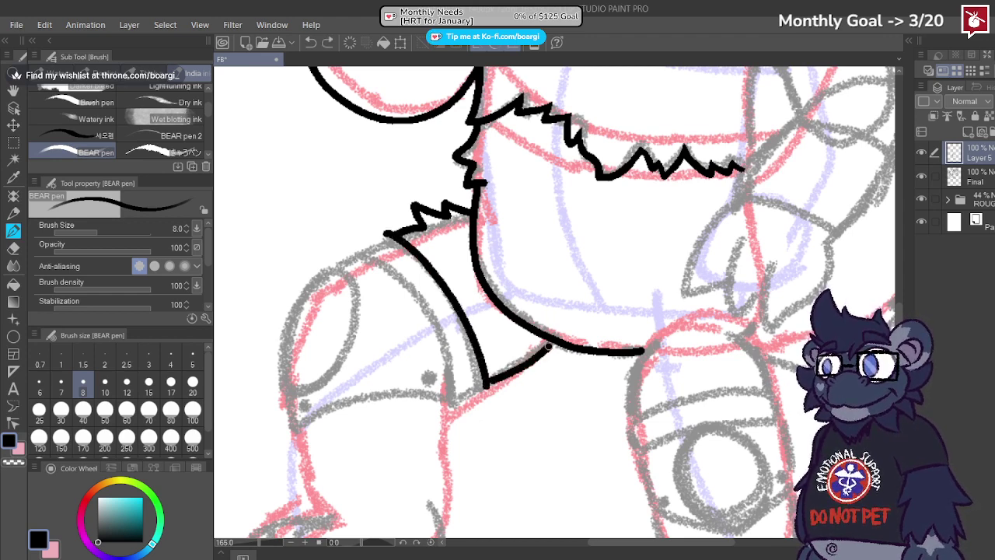
Step: Ink the remaining edges of the raised leg's knee guard strap to close it into a curved band
{"action": "scroll", "coordinate": [559, 293], "scroll_direction": "down", "scroll_amount": 3}
{"action": "scroll", "coordinate": [445, 276], "scroll_direction": "up", "scroll_amount": 4}
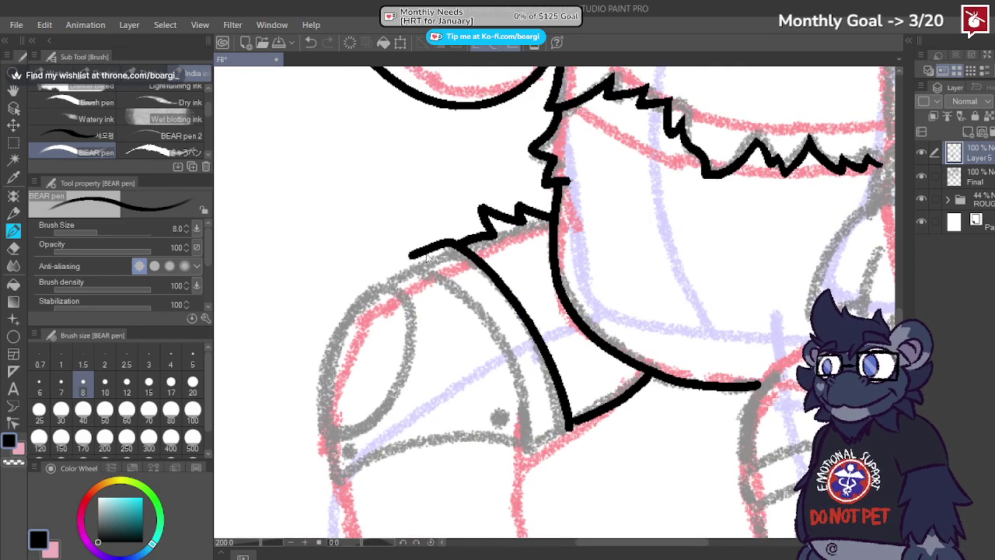
{"action": "key", "text": "ctrl+z"}
{"action": "left_click_drag", "start_coordinate": [461, 304], "coordinate": [511, 384]}
{"action": "key", "text": "ctrl+z"}
{"action": "mouse_move", "coordinate": [414, 265]}
{"action": "left_mouse_down"}
{"action": "mouse_move", "coordinate": [485, 329]}
{"action": "mouse_move", "coordinate": [546, 428]}
{"action": "left_mouse_up"}
{"action": "key", "text": "ctrl+z"}
{"action": "left_click_drag", "start_coordinate": [415, 263], "coordinate": [488, 339]}
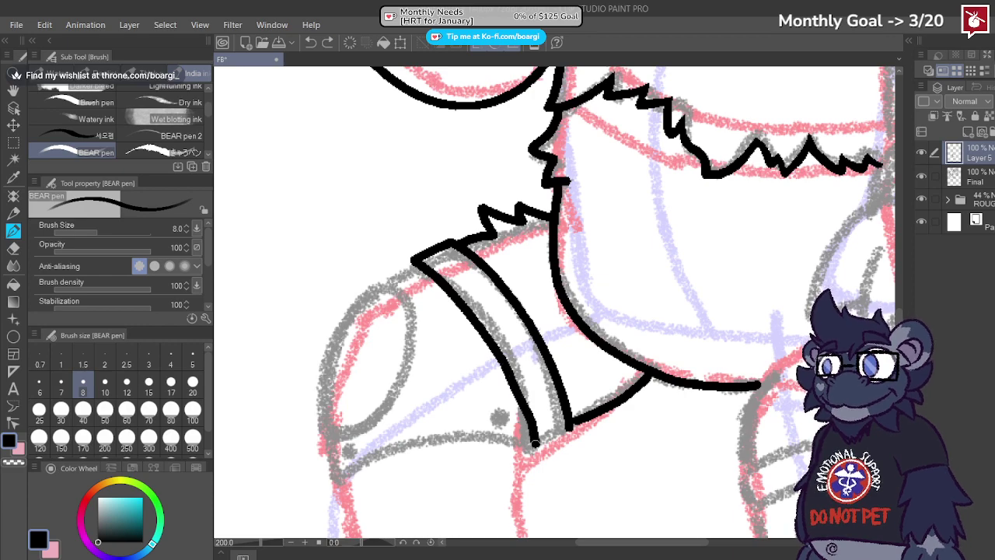
{"action": "scroll", "coordinate": [535, 443], "scroll_direction": "up", "scroll_amount": 3}
{"action": "left_click_drag", "start_coordinate": [534, 444], "coordinate": [579, 433]}
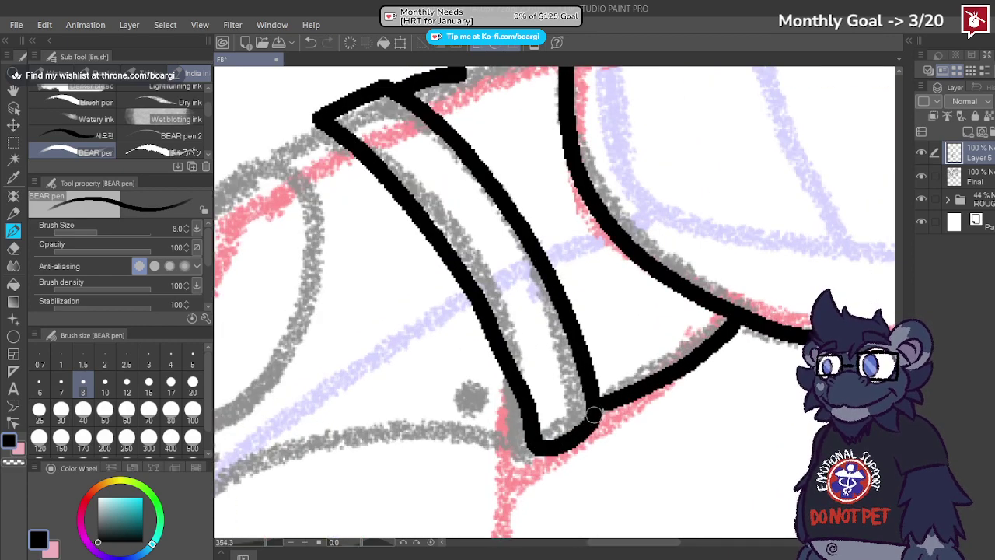
{"action": "scroll", "coordinate": [598, 407], "scroll_direction": "down", "scroll_amount": 4}
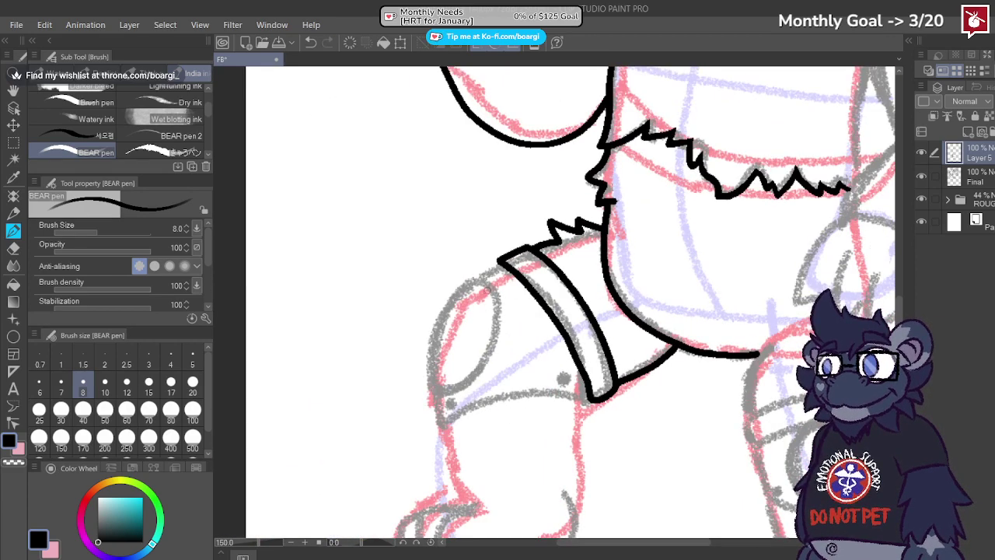
Step: Ink the oval kneecap of the raised leg's guard and the top line joining it to the strap
{"action": "scroll", "coordinate": [485, 287], "scroll_direction": "up", "scroll_amount": 4}
{"action": "mouse_move", "coordinate": [460, 272]}
{"action": "left_mouse_down"}
{"action": "mouse_move", "coordinate": [411, 299]}
{"action": "mouse_move", "coordinate": [365, 368]}
{"action": "mouse_move", "coordinate": [350, 456]}
{"action": "mouse_move", "coordinate": [370, 501]}
{"action": "mouse_move", "coordinate": [415, 505]}
{"action": "mouse_move", "coordinate": [453, 478]}
{"action": "mouse_move", "coordinate": [481, 432]}
{"action": "mouse_move", "coordinate": [498, 344]}
{"action": "mouse_move", "coordinate": [490, 300]}
{"action": "left_mouse_up"}
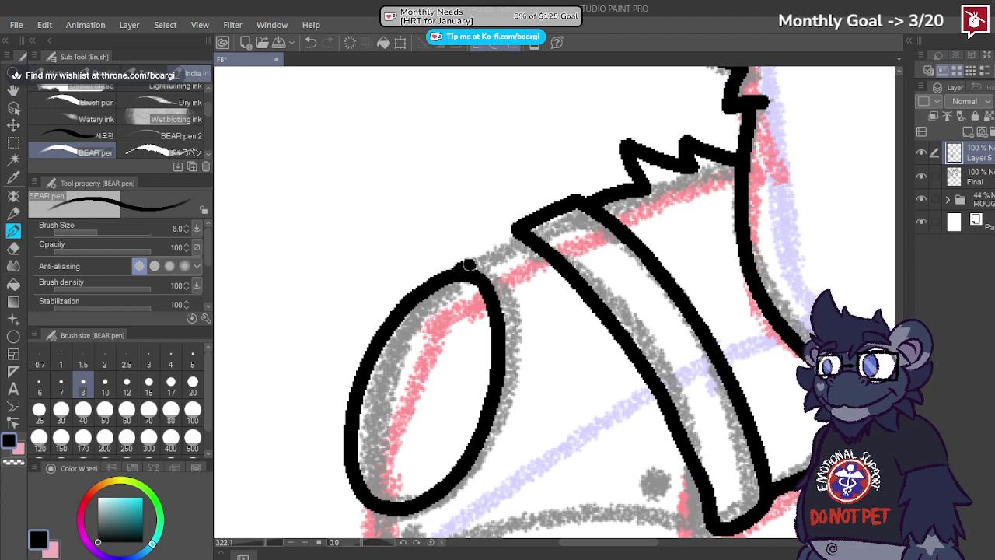
{"action": "left_click_drag", "start_coordinate": [462, 268], "coordinate": [514, 237]}
{"action": "scroll", "coordinate": [483, 261], "scroll_direction": "down", "scroll_amount": 4}
Step: Ink the knee guard's short front edge below the oval and its curved lower edge back to the strap
{"action": "scroll", "coordinate": [420, 342], "scroll_direction": "up", "scroll_amount": 5}
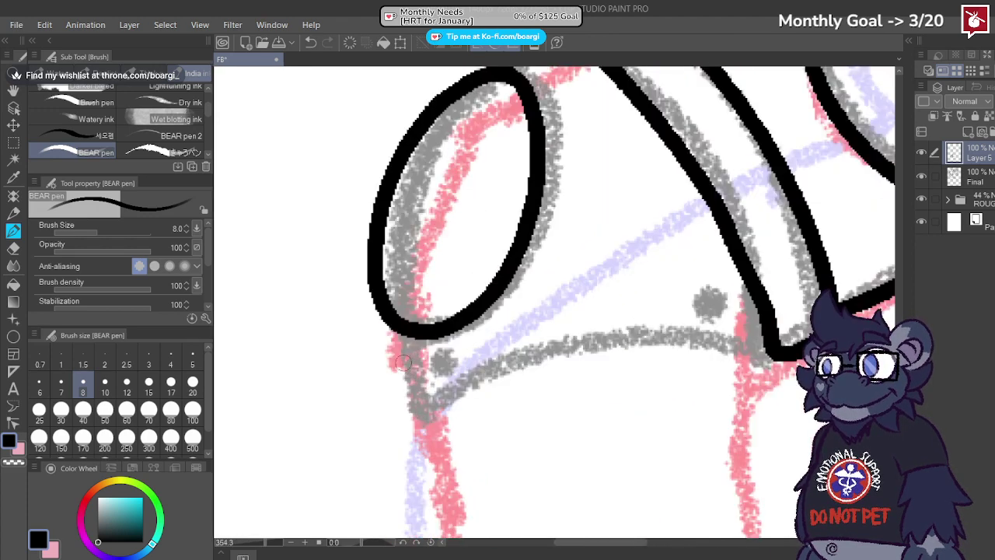
{"action": "mouse_move", "coordinate": [409, 336]}
{"action": "left_mouse_down"}
{"action": "mouse_move", "coordinate": [423, 423]}
{"action": "mouse_move", "coordinate": [481, 383]}
{"action": "mouse_move", "coordinate": [559, 361]}
{"action": "mouse_move", "coordinate": [689, 355]}
{"action": "mouse_move", "coordinate": [760, 379]}
{"action": "left_mouse_up"}
{"action": "key", "text": "ctrl+z"}
{"action": "mouse_move", "coordinate": [423, 425]}
{"action": "left_mouse_down"}
{"action": "mouse_move", "coordinate": [527, 379]}
{"action": "mouse_move", "coordinate": [642, 352]}
{"action": "mouse_move", "coordinate": [707, 346]}
{"action": "mouse_move", "coordinate": [754, 359]}
{"action": "left_mouse_up"}
{"action": "scroll", "coordinate": [668, 365], "scroll_direction": "down", "scroll_amount": 4}
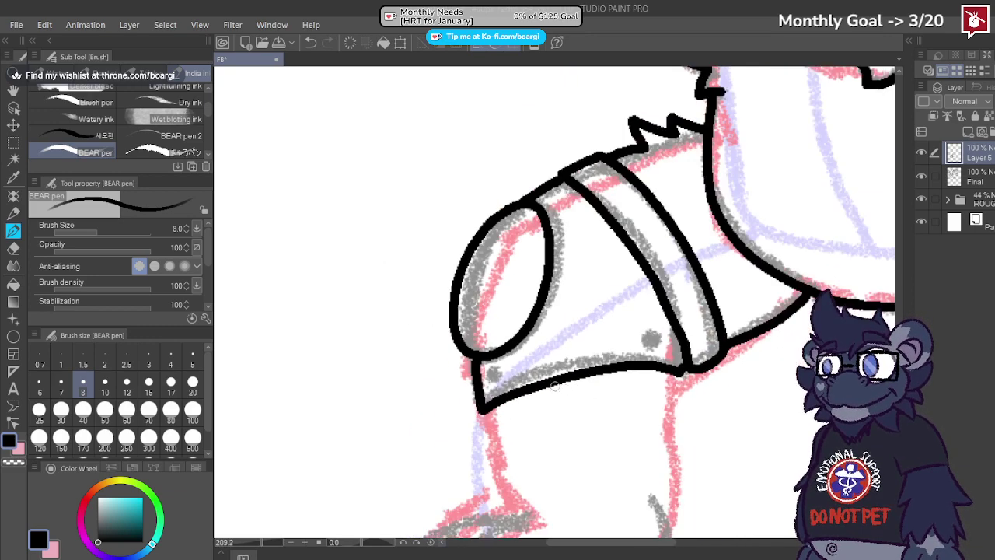
Step: Set the brush size to 5 and ink a small round rivet in each lower corner of the knee guard
{"action": "scroll", "coordinate": [495, 413], "scroll_direction": "up", "scroll_amount": 4}
{"action": "scroll", "coordinate": [495, 413], "scroll_direction": "up", "scroll_amount": 2}
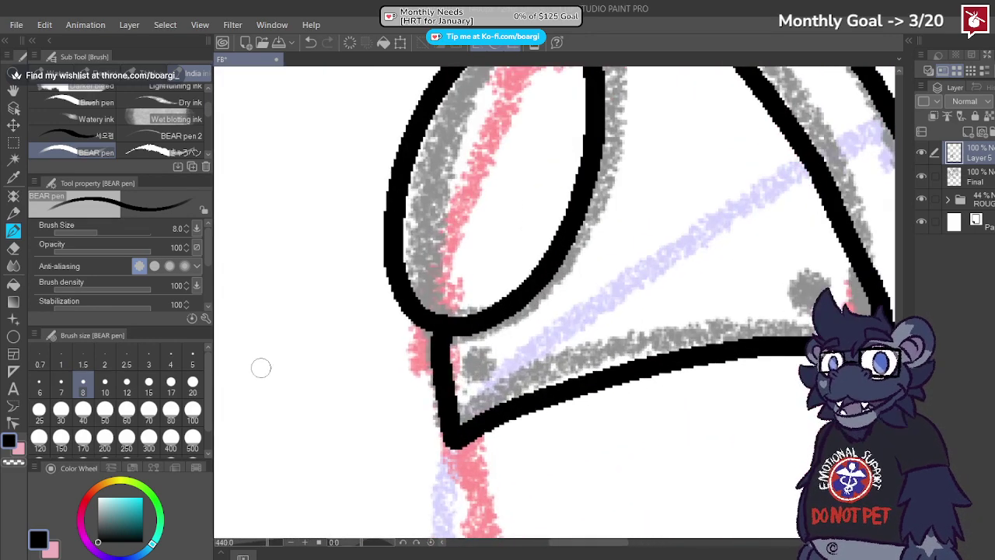
{"action": "left_click", "coordinate": [193, 365]}
{"action": "scroll", "coordinate": [507, 357], "scroll_direction": "down", "scroll_amount": 1}
{"action": "mouse_move", "coordinate": [489, 368]}
{"action": "left_mouse_down"}
{"action": "mouse_move", "coordinate": [500, 401]}
{"action": "mouse_move", "coordinate": [514, 385]}
{"action": "mouse_move", "coordinate": [490, 369]}
{"action": "left_mouse_up"}
{"action": "scroll", "coordinate": [466, 372], "scroll_direction": "down", "scroll_amount": 3}
{"action": "scroll", "coordinate": [749, 347], "scroll_direction": "up", "scroll_amount": 1}
{"action": "scroll", "coordinate": [634, 334], "scroll_direction": "up", "scroll_amount": 1}
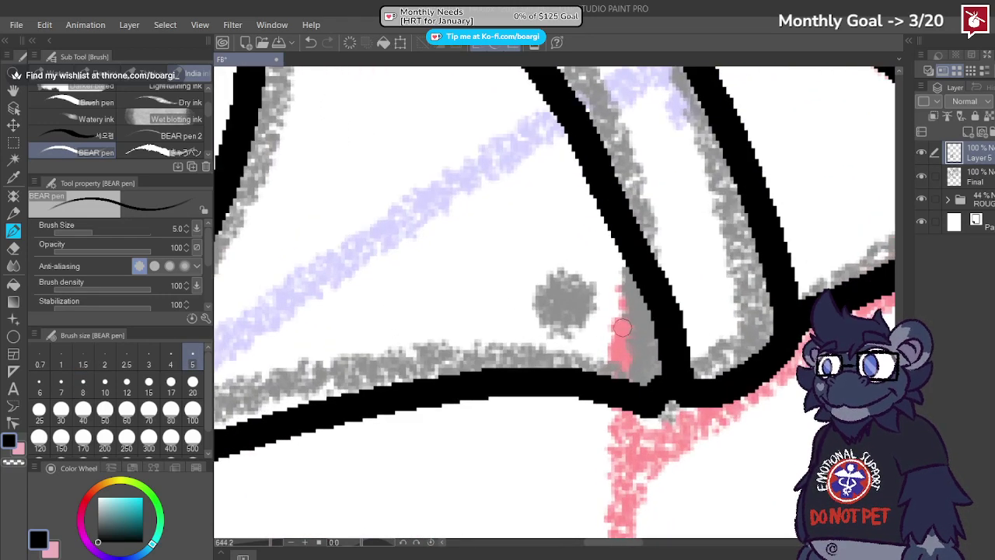
{"action": "mouse_move", "coordinate": [621, 320]}
{"action": "left_mouse_down"}
{"action": "mouse_move", "coordinate": [601, 348]}
{"action": "mouse_move", "coordinate": [624, 362]}
{"action": "mouse_move", "coordinate": [635, 341]}
{"action": "mouse_move", "coordinate": [628, 327]}
{"action": "mouse_move", "coordinate": [615, 326]}
{"action": "mouse_move", "coordinate": [598, 345]}
{"action": "mouse_move", "coordinate": [624, 357]}
{"action": "mouse_move", "coordinate": [638, 340]}
{"action": "mouse_move", "coordinate": [621, 320]}
{"action": "left_mouse_up"}
{"action": "key", "text": "ctrl+z"}
{"action": "scroll", "coordinate": [611, 336], "scroll_direction": "down", "scroll_amount": 6}
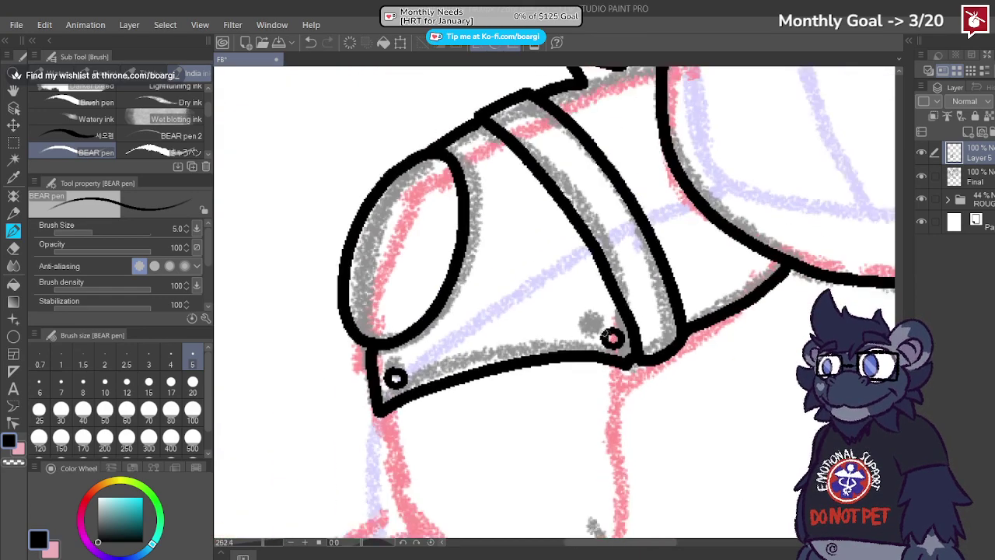
Step: Set the brush size to 8 and ink the raised foot's nearest toe, sole and heel in one line
{"action": "scroll", "coordinate": [542, 296], "scroll_direction": "up", "scroll_amount": 2}
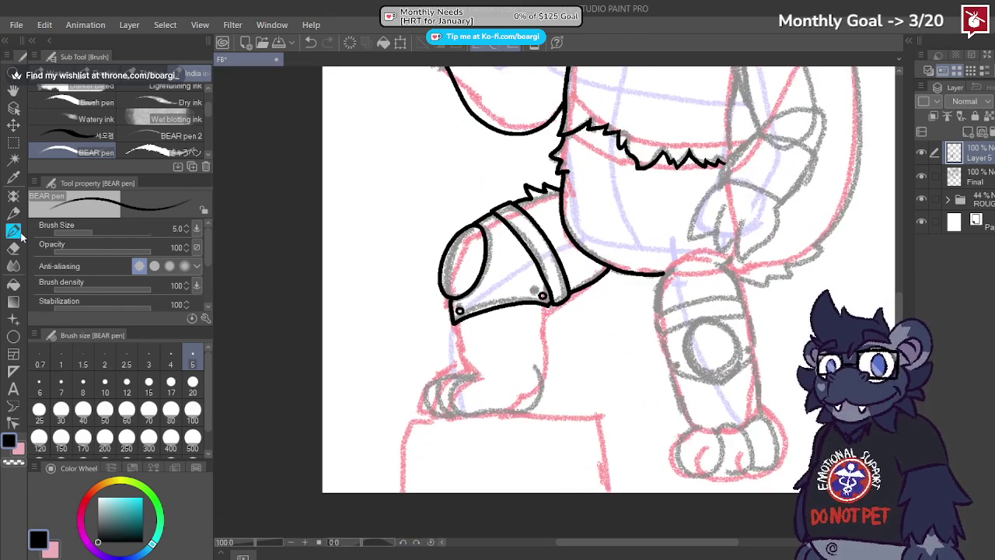
{"action": "left_click", "coordinate": [82, 385]}
{"action": "scroll", "coordinate": [462, 438], "scroll_direction": "up", "scroll_amount": 2}
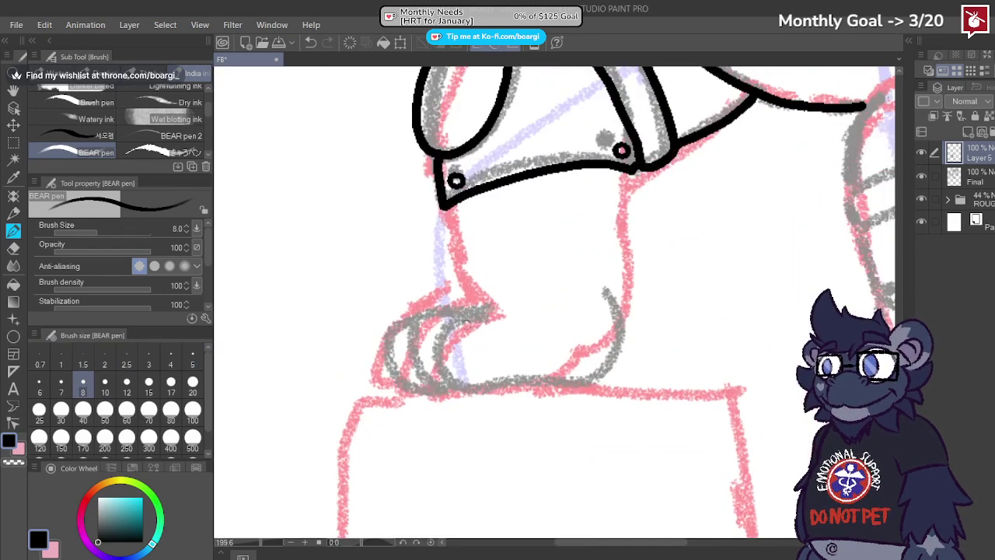
{"action": "mouse_move", "coordinate": [479, 314]}
{"action": "left_mouse_down"}
{"action": "mouse_move", "coordinate": [436, 353]}
{"action": "mouse_move", "coordinate": [442, 372]}
{"action": "mouse_move", "coordinate": [567, 381]}
{"action": "left_mouse_up"}
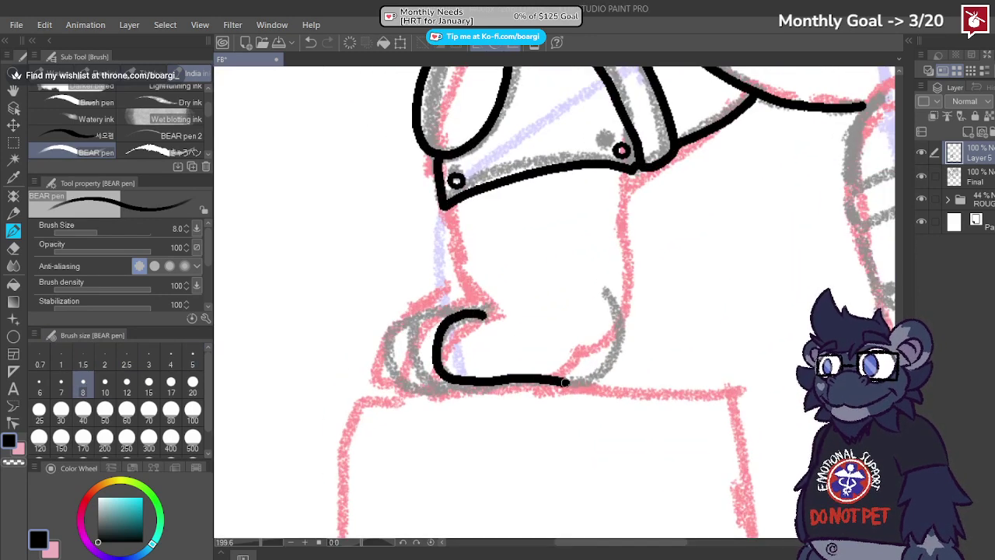
{"action": "key", "text": "ctrl+z"}
{"action": "mouse_move", "coordinate": [479, 318]}
{"action": "left_mouse_down"}
{"action": "mouse_move", "coordinate": [437, 345]}
{"action": "mouse_move", "coordinate": [423, 372]}
{"action": "mouse_move", "coordinate": [448, 392]}
{"action": "mouse_move", "coordinate": [597, 381]}
{"action": "mouse_move", "coordinate": [629, 353]}
{"action": "mouse_move", "coordinate": [629, 293]}
{"action": "left_mouse_up"}
{"action": "scroll", "coordinate": [416, 344], "scroll_direction": "up", "scroll_amount": 1}
Step: Ink the two farther toes of the raised foot and the top line joining all the toes
{"action": "mouse_move", "coordinate": [466, 299]}
{"action": "left_mouse_down"}
{"action": "mouse_move", "coordinate": [398, 346]}
{"action": "mouse_move", "coordinate": [379, 392]}
{"action": "mouse_move", "coordinate": [424, 414]}
{"action": "left_mouse_up"}
{"action": "mouse_move", "coordinate": [426, 308]}
{"action": "left_mouse_down"}
{"action": "mouse_move", "coordinate": [358, 334]}
{"action": "mouse_move", "coordinate": [342, 376]}
{"action": "mouse_move", "coordinate": [346, 393]}
{"action": "mouse_move", "coordinate": [375, 407]}
{"action": "left_mouse_up"}
{"action": "key", "text": "ctrl+z"}
{"action": "mouse_move", "coordinate": [440, 290]}
{"action": "left_mouse_down"}
{"action": "mouse_move", "coordinate": [354, 363]}
{"action": "mouse_move", "coordinate": [358, 393]}
{"action": "left_mouse_up"}
{"action": "key", "text": "ctrl+z"}
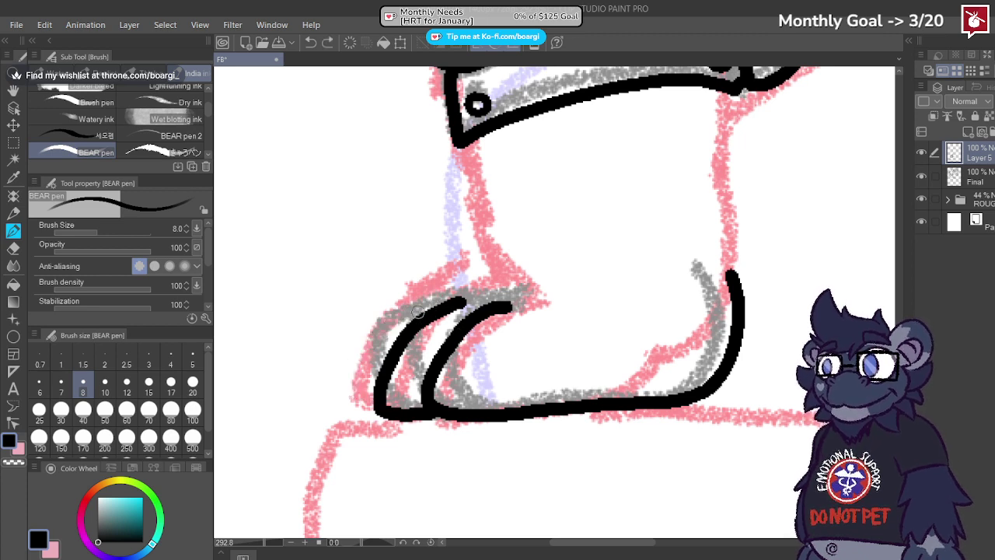
{"action": "mouse_move", "coordinate": [417, 311]}
{"action": "left_mouse_down"}
{"action": "mouse_move", "coordinate": [366, 357]}
{"action": "mouse_move", "coordinate": [367, 406]}
{"action": "left_mouse_up"}
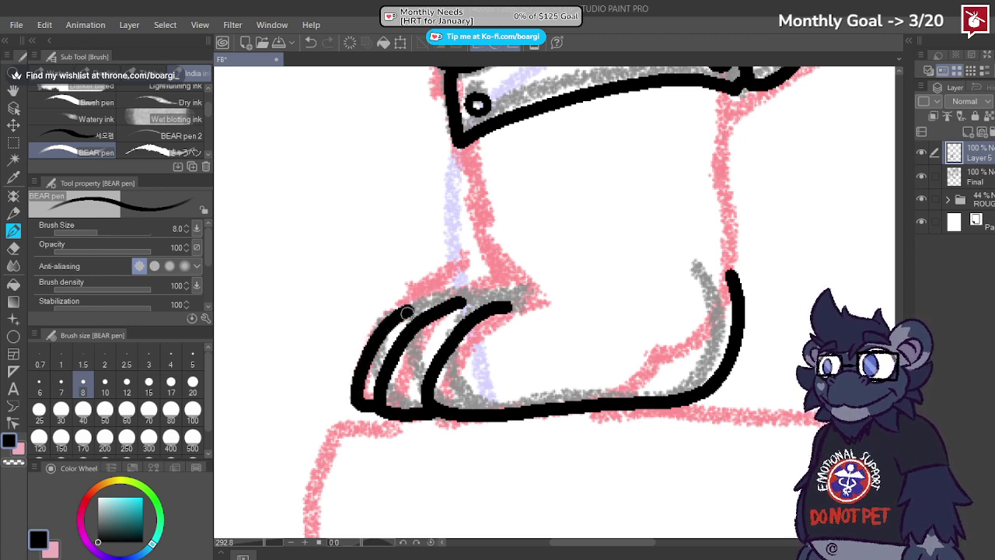
{"action": "mouse_move", "coordinate": [410, 310]}
{"action": "left_mouse_down"}
{"action": "mouse_move", "coordinate": [458, 303]}
{"action": "mouse_move", "coordinate": [534, 314]}
{"action": "left_mouse_up"}
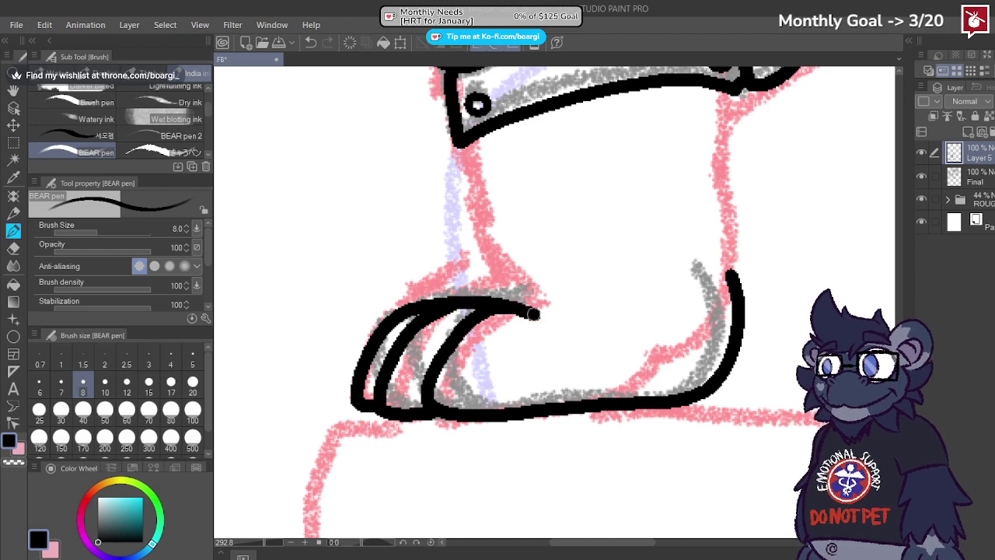
Step: Ink the raised leg's shin down to the top of the foot and its calf down to the heel
{"action": "mouse_move", "coordinate": [460, 145]}
{"action": "left_mouse_down"}
{"action": "mouse_move", "coordinate": [473, 208]}
{"action": "mouse_move", "coordinate": [525, 298]}
{"action": "left_mouse_up"}
{"action": "scroll", "coordinate": [498, 292], "scroll_direction": "down", "scroll_amount": 4}
{"action": "scroll", "coordinate": [657, 215], "scroll_direction": "up", "scroll_amount": 3}
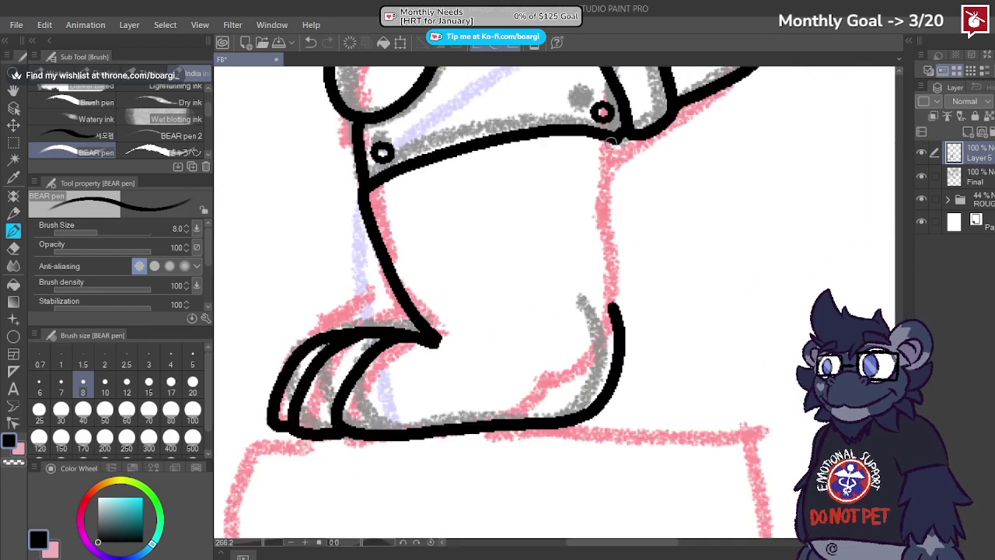
{"action": "mouse_move", "coordinate": [617, 140]}
{"action": "left_mouse_down"}
{"action": "mouse_move", "coordinate": [601, 205]}
{"action": "mouse_move", "coordinate": [607, 277]}
{"action": "left_mouse_up"}
{"action": "scroll", "coordinate": [482, 304], "scroll_direction": "down", "scroll_amount": 4}
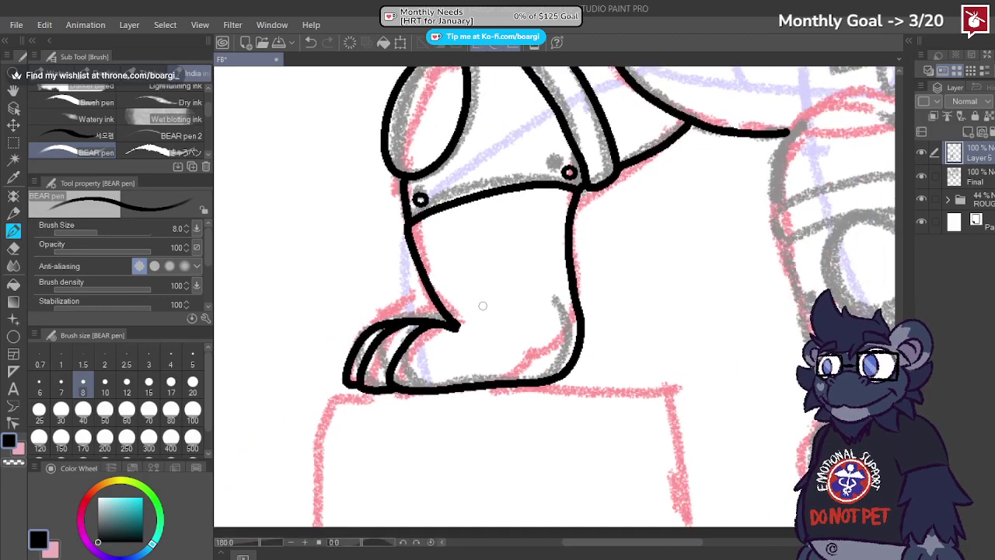
Step: Ink a short curved ankle mark inside the heel of the raised foot
{"action": "scroll", "coordinate": [494, 302], "scroll_direction": "up", "scroll_amount": 2}
{"action": "scroll", "coordinate": [494, 303], "scroll_direction": "up", "scroll_amount": 3}
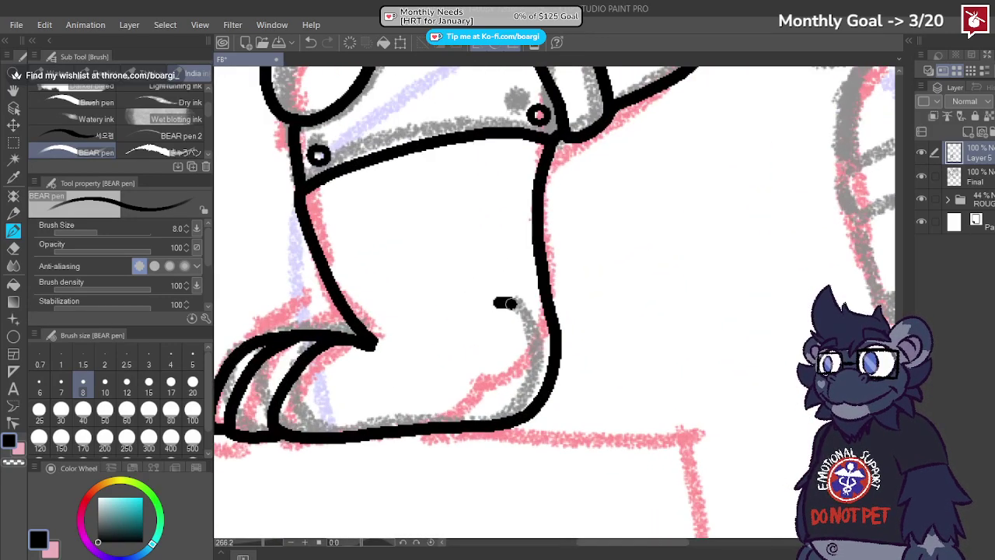
{"action": "mouse_move", "coordinate": [511, 304]}
{"action": "left_mouse_down"}
{"action": "mouse_move", "coordinate": [530, 342]}
{"action": "mouse_move", "coordinate": [520, 351]}
{"action": "left_mouse_up"}
{"action": "key", "text": "ctrl+z"}
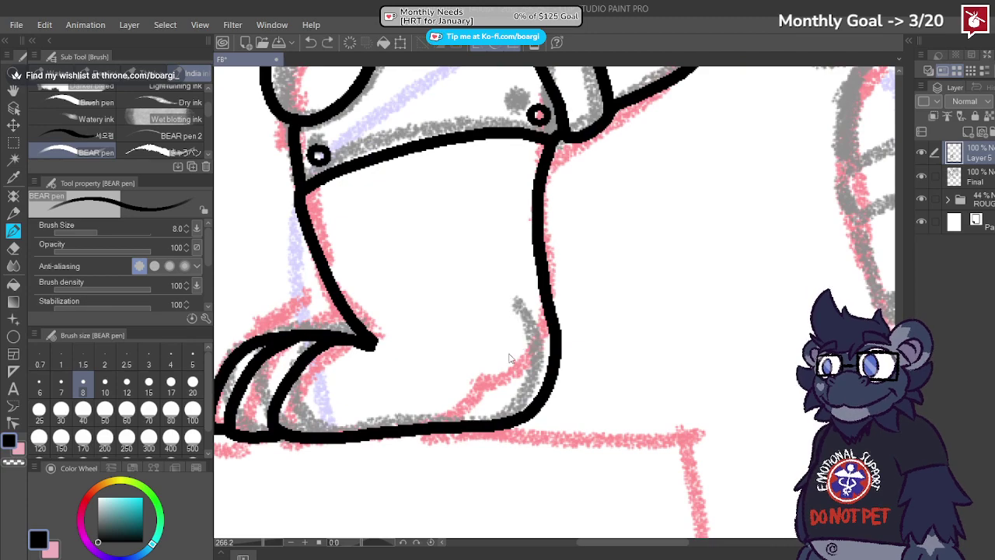
{"action": "scroll", "coordinate": [499, 328], "scroll_direction": "down", "scroll_amount": 5}
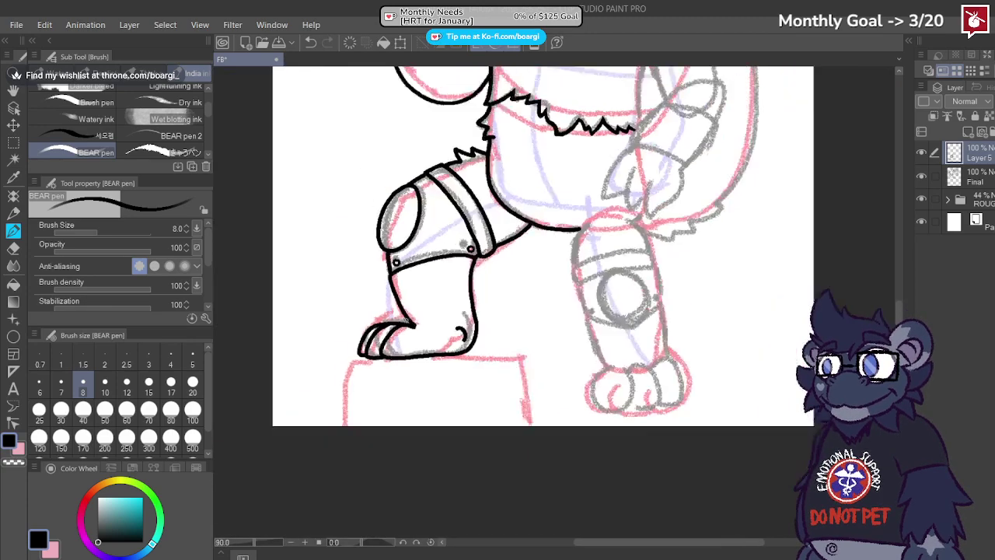
Step: Ink a short crease line running inward from where the shin meets the top of the raised foot
{"action": "scroll", "coordinate": [417, 310], "scroll_direction": "up", "scroll_amount": 2}
{"action": "scroll", "coordinate": [417, 309], "scroll_direction": "up", "scroll_amount": 4}
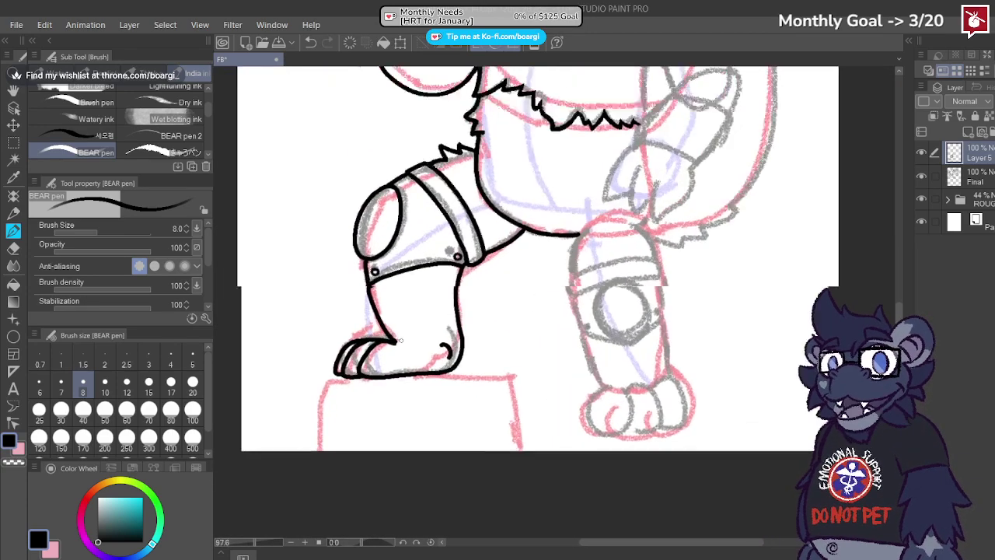
{"action": "left_click_drag", "start_coordinate": [391, 331], "coordinate": [457, 328]}
{"action": "key", "text": "ctrl+z"}
{"action": "key", "text": "ctrl+z"}
{"action": "left_click_drag", "start_coordinate": [390, 327], "coordinate": [451, 334]}
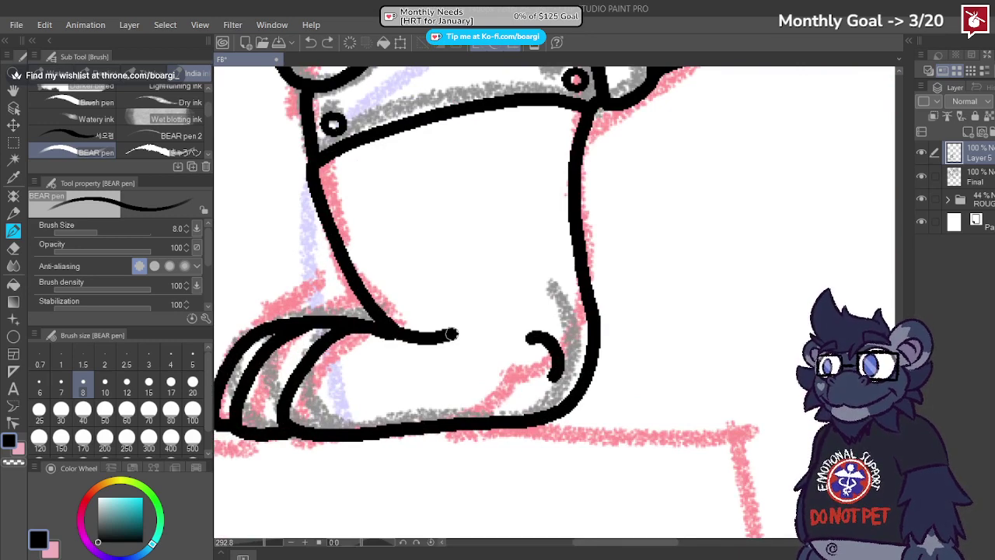
{"action": "key", "text": "ctrl+z"}
{"action": "scroll", "coordinate": [416, 341], "scroll_direction": "up", "scroll_amount": 3}
{"action": "mouse_move", "coordinate": [368, 318]}
{"action": "left_mouse_down"}
{"action": "mouse_move", "coordinate": [382, 328]}
{"action": "mouse_move", "coordinate": [478, 333]}
{"action": "left_mouse_up"}
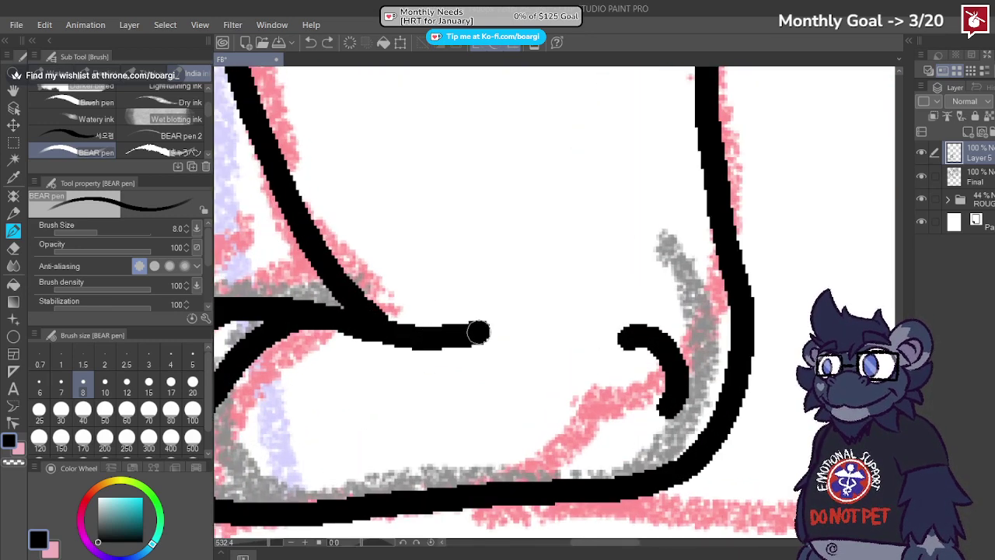
Step: Taper the inner end of the crease line on top of the raised foot with the 20 px Snap eraser
{"action": "key", "text": "e"}
{"action": "scroll", "coordinate": [435, 288], "scroll_direction": "up", "scroll_amount": 2}
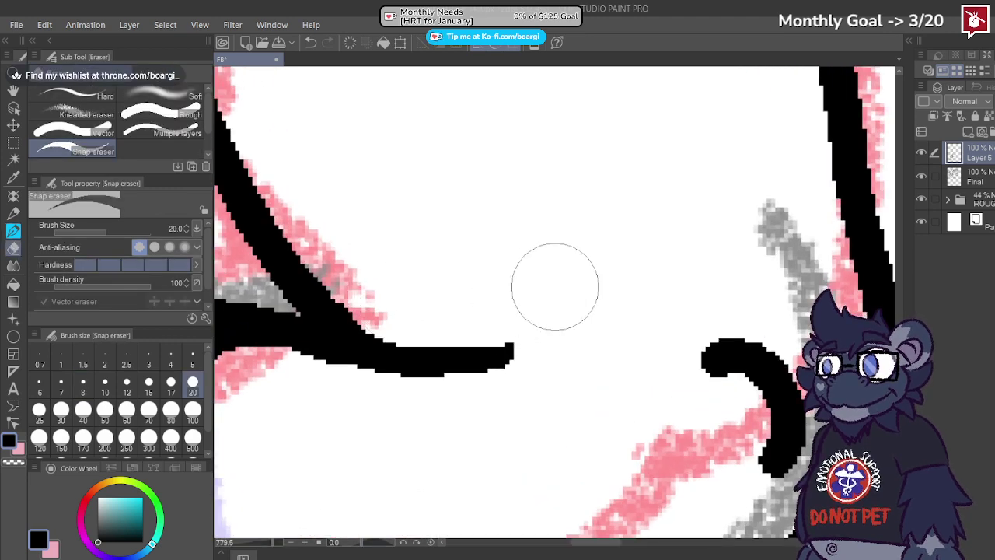
{"action": "scroll", "coordinate": [469, 306], "scroll_direction": "down", "scroll_amount": 7}
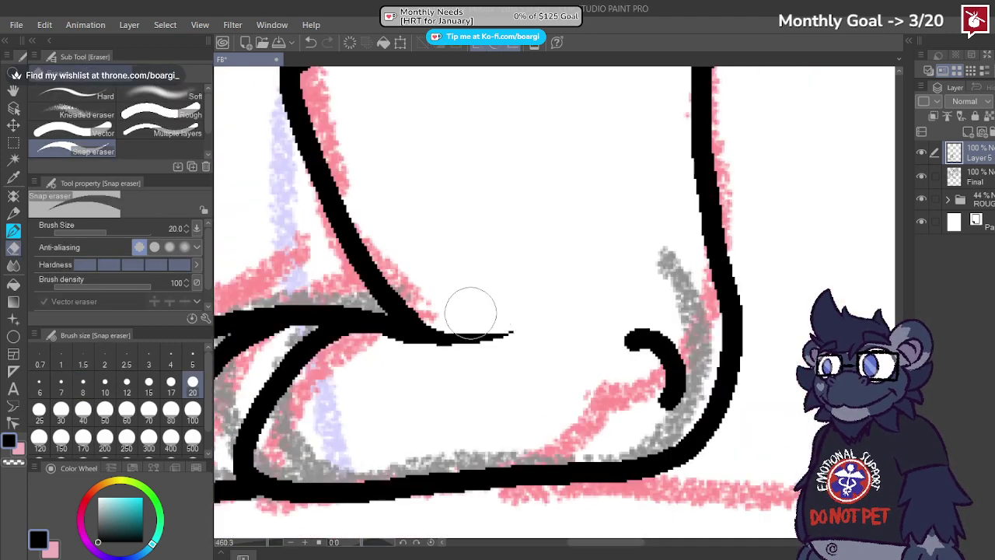
{"action": "scroll", "coordinate": [458, 312], "scroll_direction": "up", "scroll_amount": 2}
Step: Set the eraser size to 5 and taper both ends of the curved ankle mark inside the raised foot's heel
{"action": "left_click", "coordinate": [191, 381]}
{"action": "scroll", "coordinate": [513, 320], "scroll_direction": "up", "scroll_amount": 3}
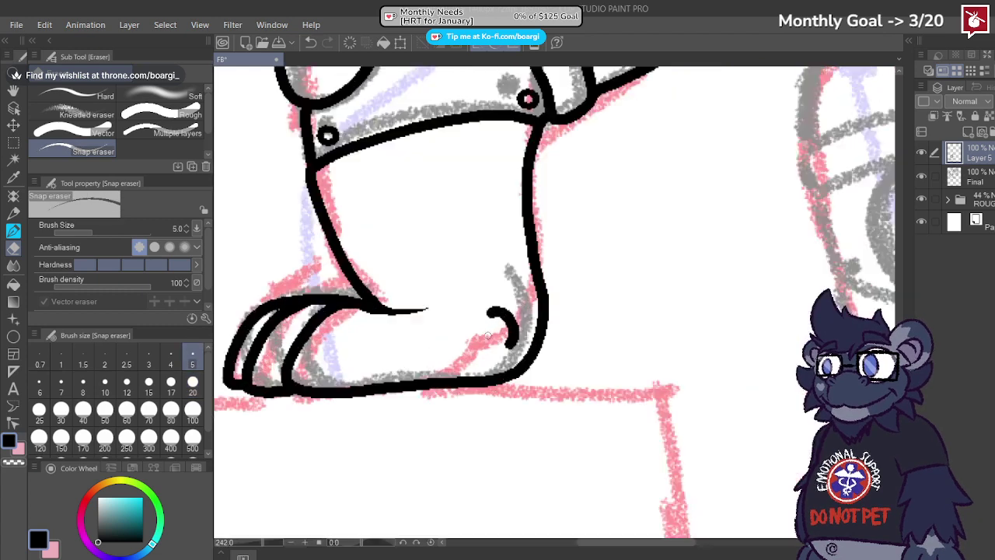
{"action": "scroll", "coordinate": [513, 320], "scroll_direction": "up", "scroll_amount": 1}
{"action": "mouse_move", "coordinate": [504, 295]}
{"action": "left_mouse_down"}
{"action": "mouse_move", "coordinate": [532, 293]}
{"action": "mouse_move", "coordinate": [566, 321]}
{"action": "mouse_move", "coordinate": [570, 350]}
{"action": "mouse_move", "coordinate": [546, 403]}
{"action": "left_mouse_up"}
{"action": "left_click_drag", "start_coordinate": [502, 272], "coordinate": [551, 253]}
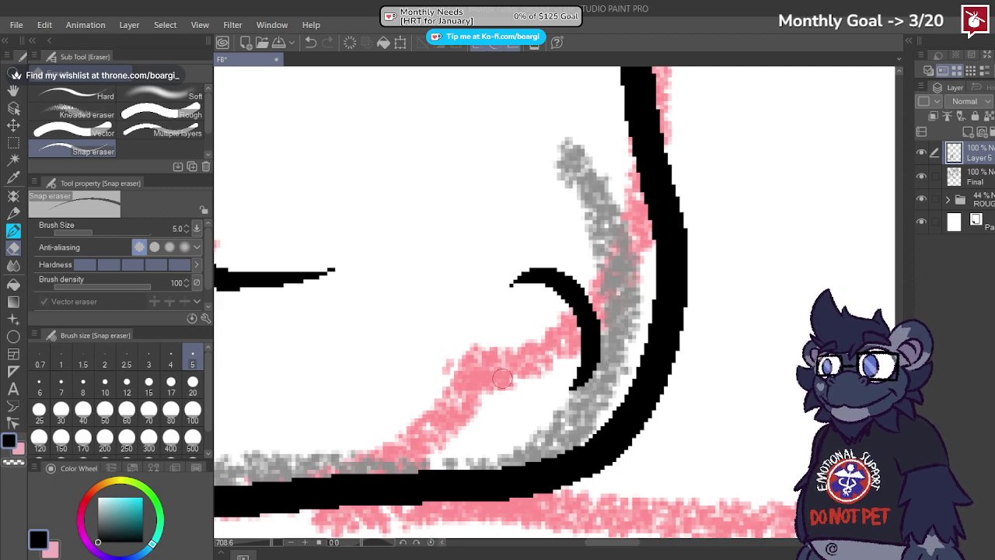
Step: Reduce the eraser size to 2 and trim the inner corner of the thigh fur spike nearest the belly
{"action": "scroll", "coordinate": [501, 378], "scroll_direction": "down", "scroll_amount": 8}
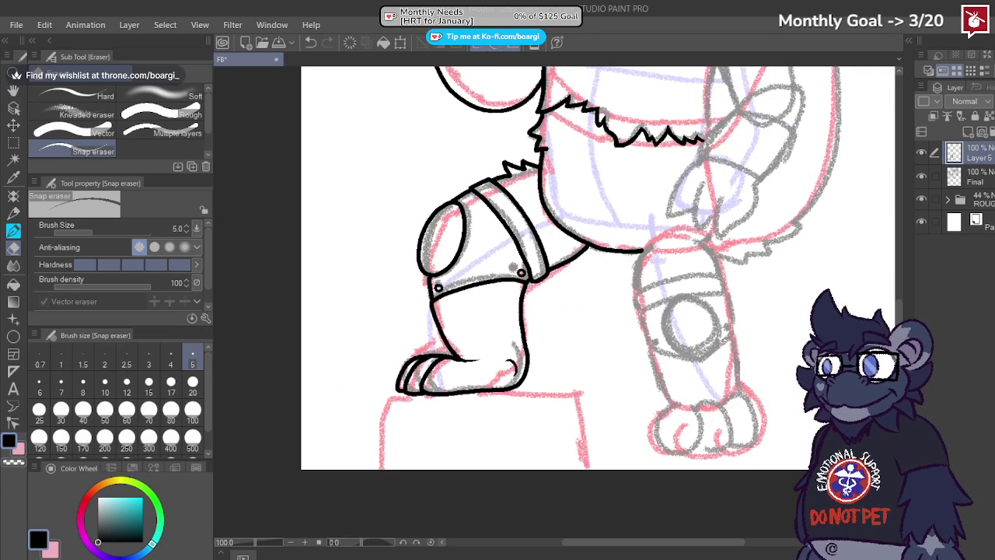
{"action": "scroll", "coordinate": [498, 165], "scroll_direction": "up", "scroll_amount": 7}
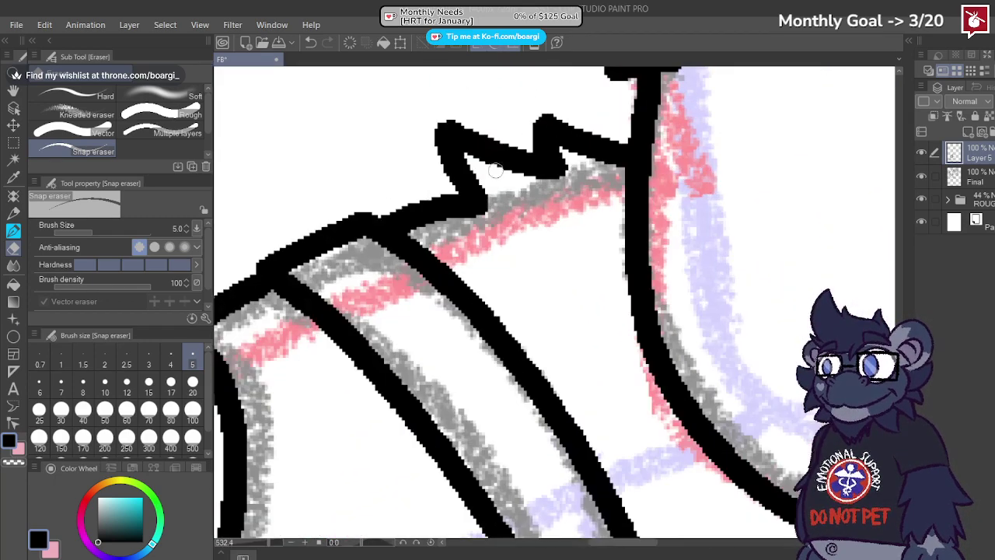
{"action": "key", "text": "bracketleft"}
{"action": "key", "text": "bracketleft"}
{"action": "key", "text": "bracketleft"}
{"action": "key", "text": "bracketleft"}
{"action": "scroll", "coordinate": [557, 181], "scroll_direction": "up", "scroll_amount": 1}
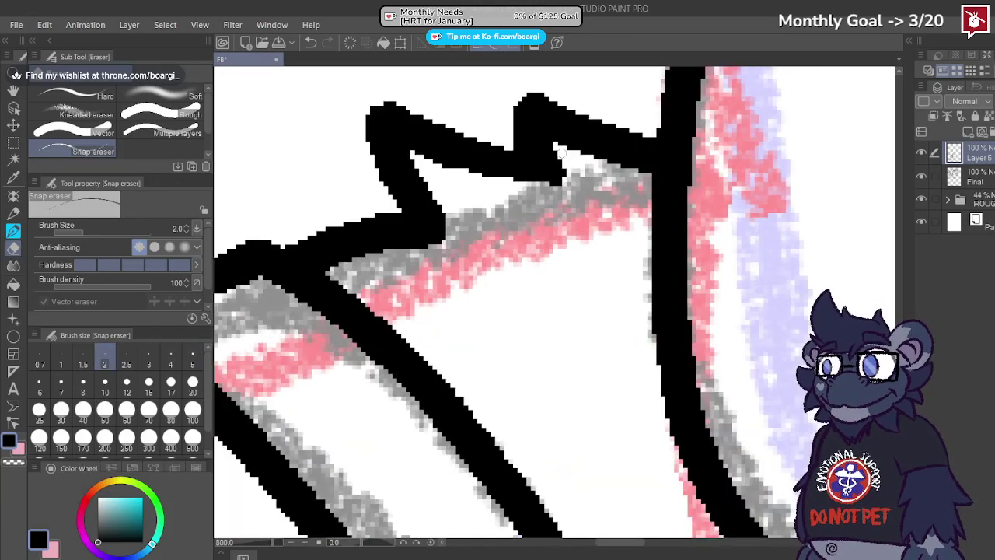
{"action": "left_click_drag", "start_coordinate": [553, 153], "coordinate": [558, 181]}
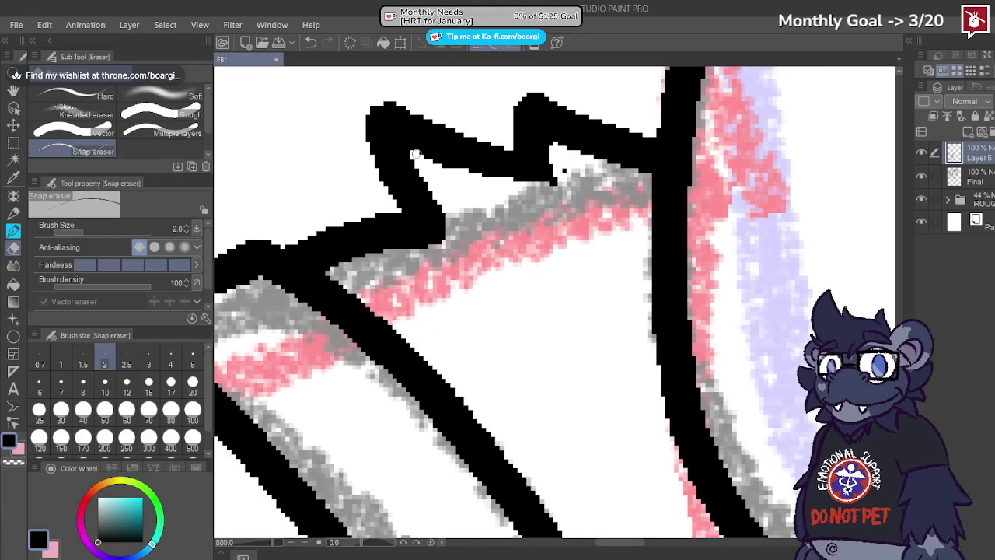
{"action": "scroll", "coordinate": [561, 168], "scroll_direction": "down", "scroll_amount": 6}
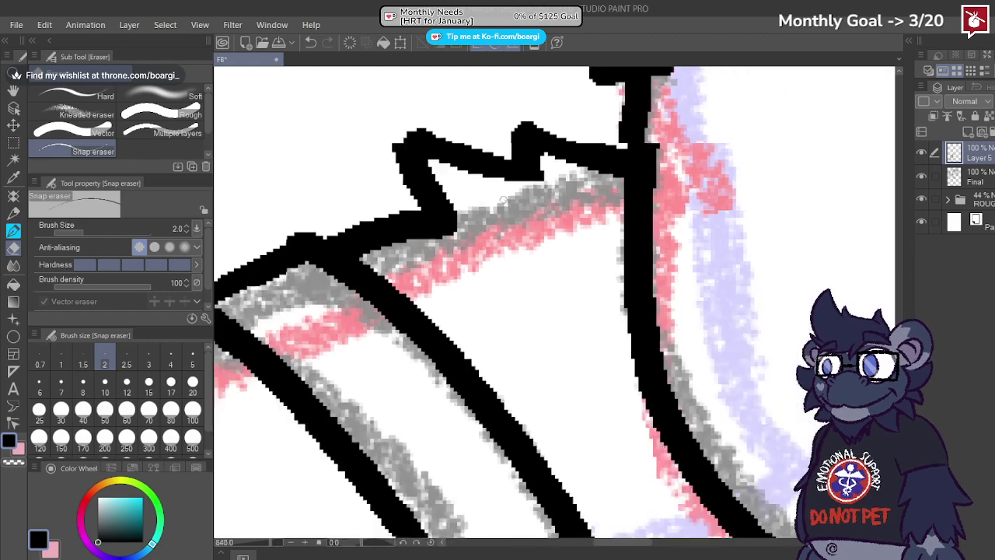
Step: Erase the blunt end of the lowest waist fur line into a thin point where it enters the belly
{"action": "scroll", "coordinate": [561, 168], "scroll_direction": "up", "scroll_amount": 2}
{"action": "scroll", "coordinate": [463, 459], "scroll_direction": "up", "scroll_amount": 3}
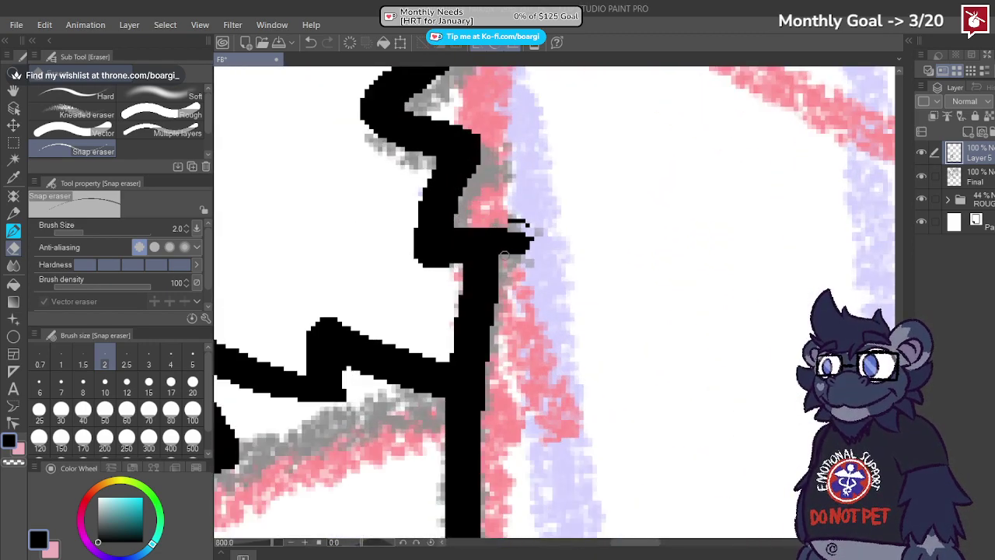
{"action": "left_click_drag", "start_coordinate": [503, 255], "coordinate": [532, 248]}
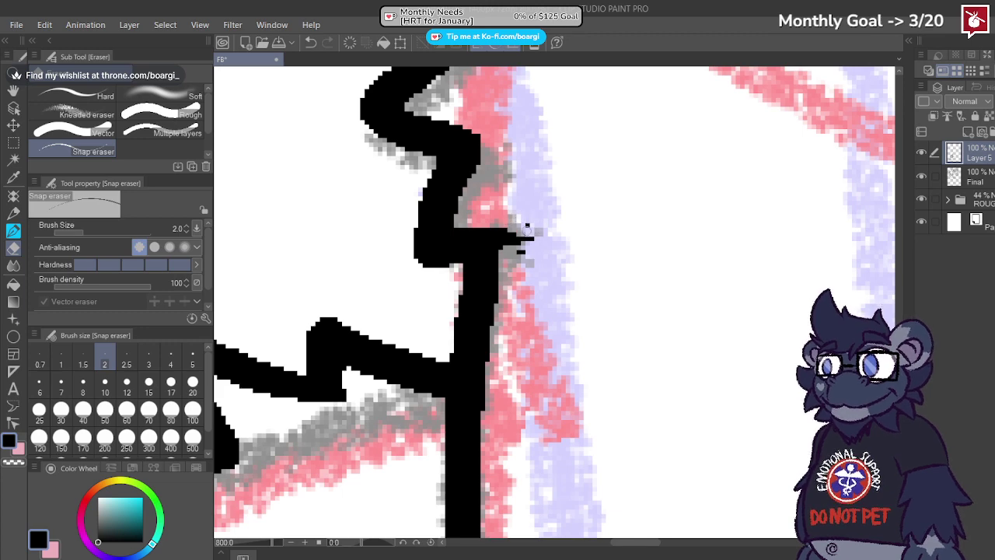
{"action": "scroll", "coordinate": [528, 253], "scroll_direction": "down", "scroll_amount": 3}
Step: Shave the inner edge and corner of the waist fur tuft above the pointed line with the 2 px eraser
{"action": "scroll", "coordinate": [430, 202], "scroll_direction": "up", "scroll_amount": 4}
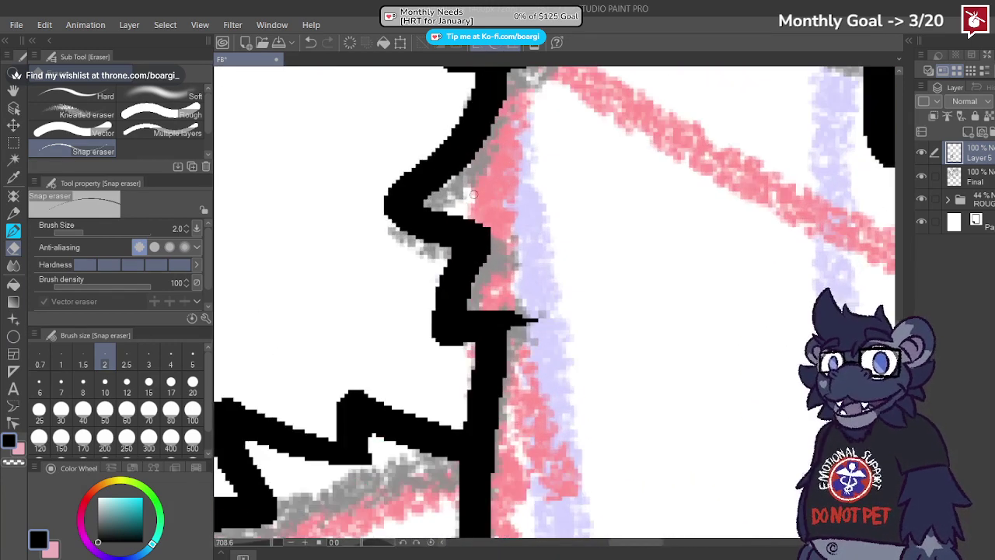
{"action": "left_click_drag", "start_coordinate": [444, 217], "coordinate": [551, 251]}
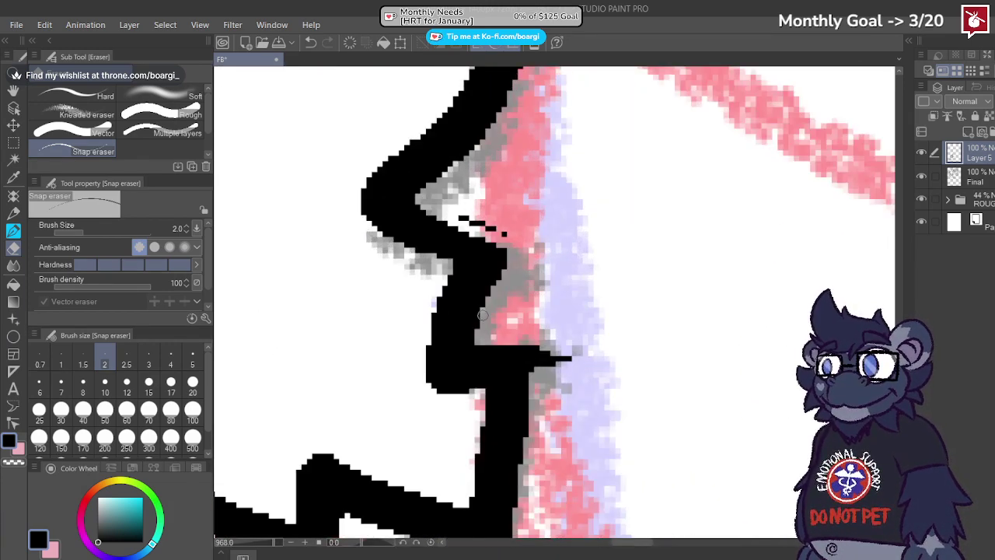
{"action": "mouse_move", "coordinate": [482, 330]}
{"action": "left_mouse_down"}
{"action": "mouse_move", "coordinate": [497, 267]}
{"action": "mouse_move", "coordinate": [540, 218]}
{"action": "left_mouse_up"}
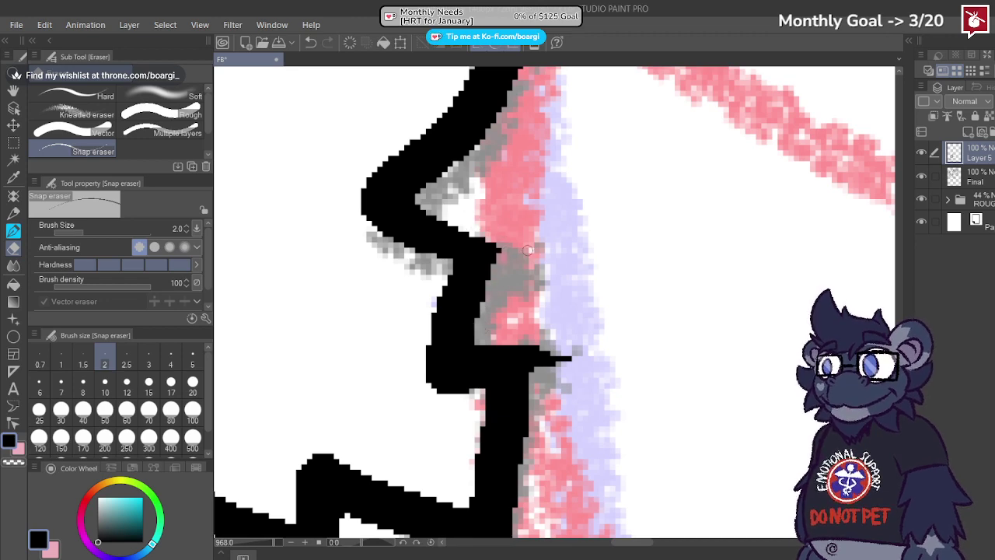
{"action": "scroll", "coordinate": [527, 249], "scroll_direction": "down", "scroll_amount": 10}
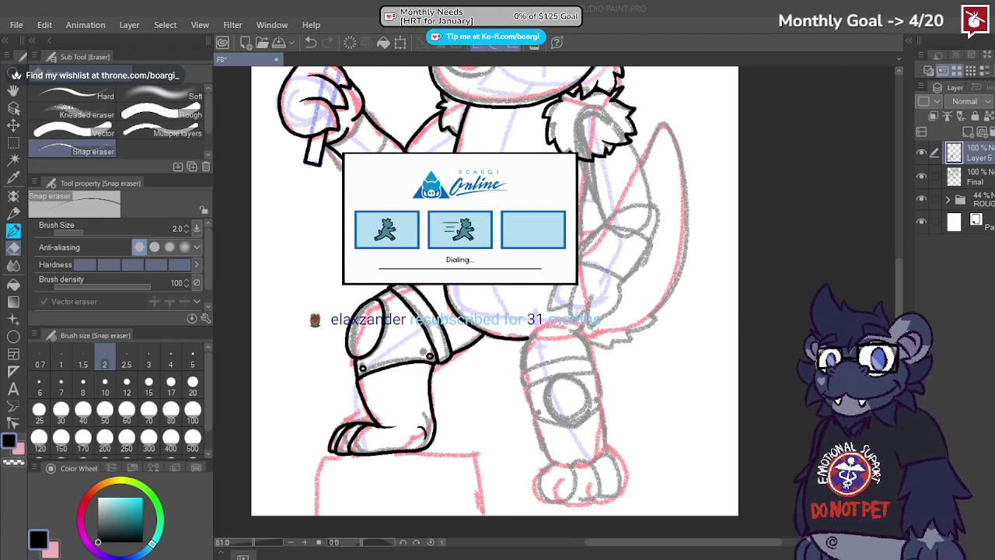
Step: Switch back to the BEAR pen at size 8 for inking the standing foot
{"action": "scroll", "coordinate": [523, 279], "scroll_direction": "down", "scroll_amount": 2}
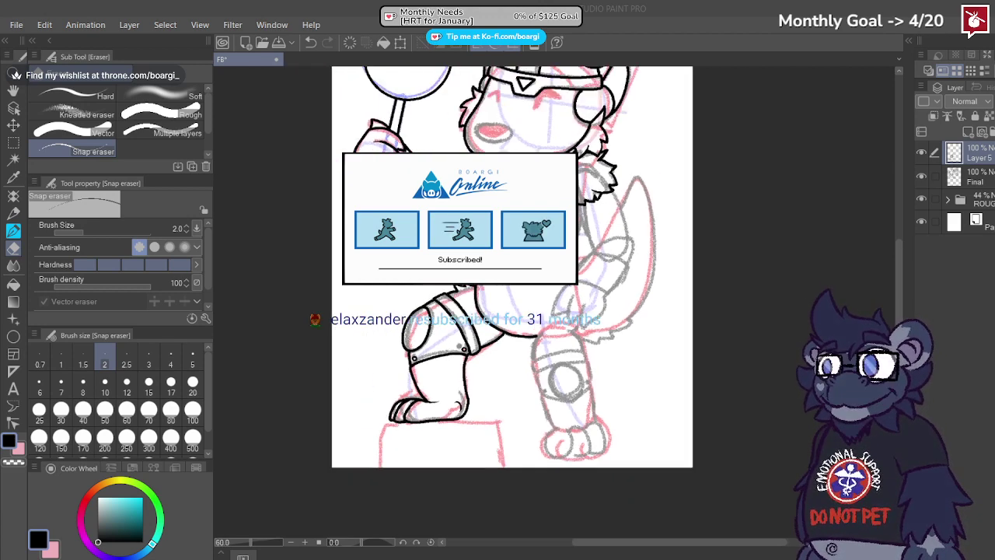
{"action": "scroll", "coordinate": [523, 280], "scroll_direction": "up", "scroll_amount": 4}
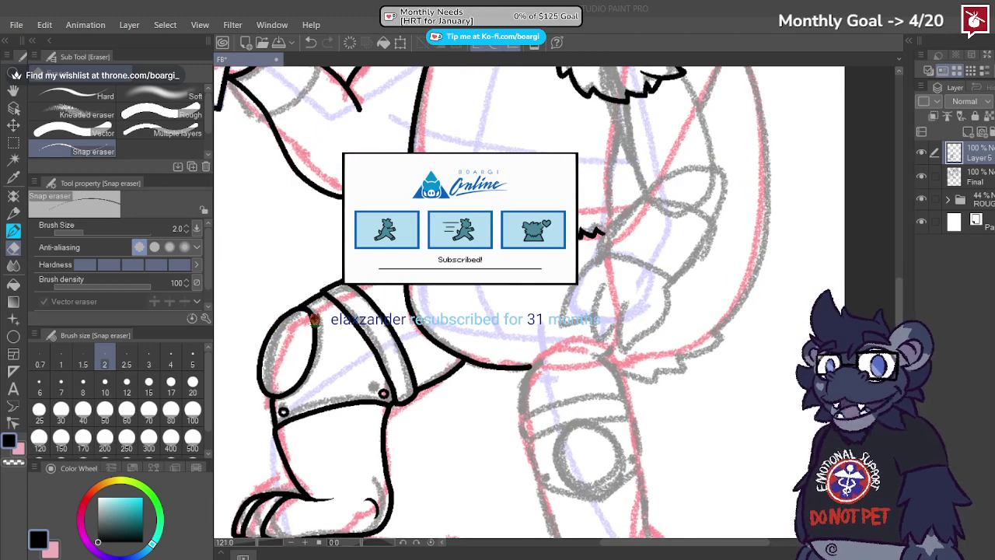
{"action": "scroll", "coordinate": [368, 373], "scroll_direction": "down", "scroll_amount": 3}
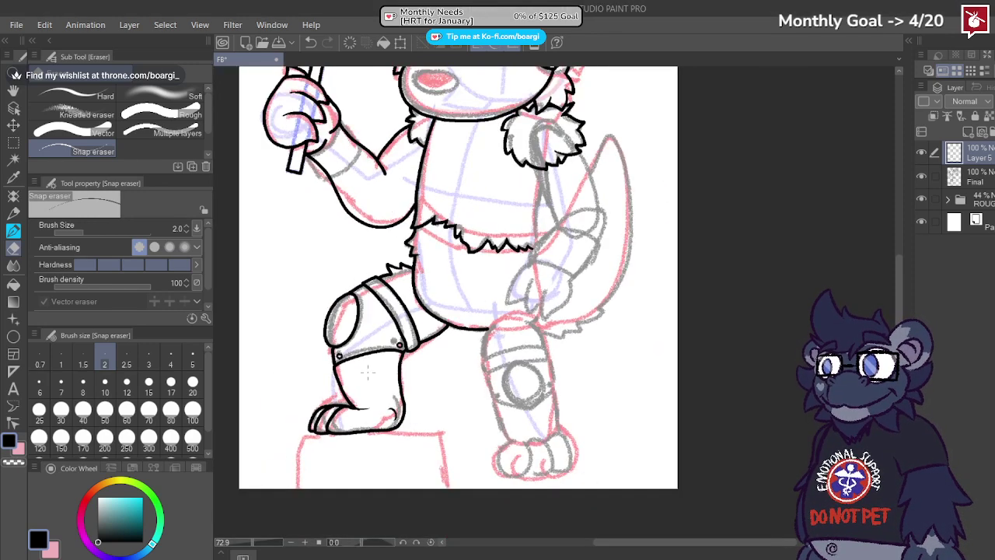
{"action": "left_click", "coordinate": [13, 230]}
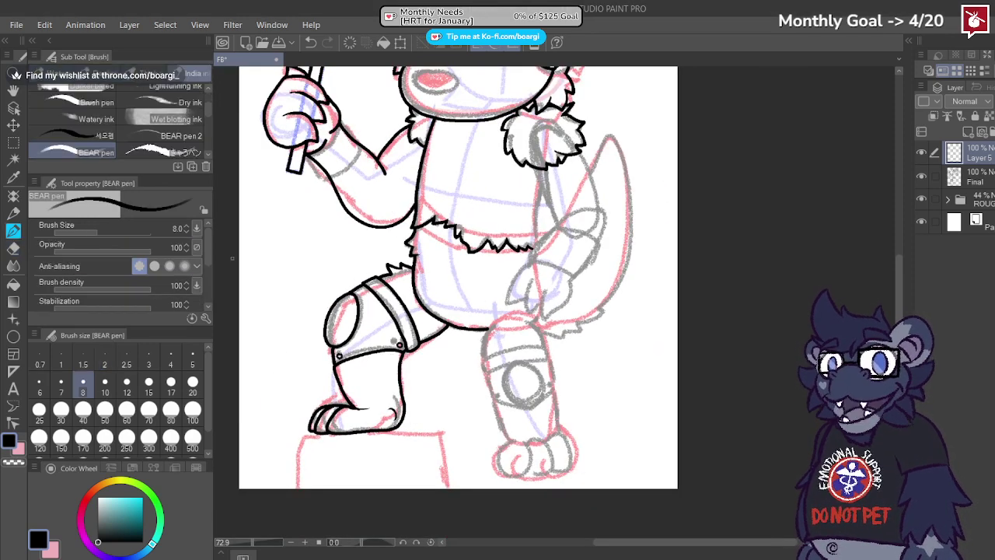
{"action": "scroll", "coordinate": [435, 325], "scroll_direction": "down", "scroll_amount": 3}
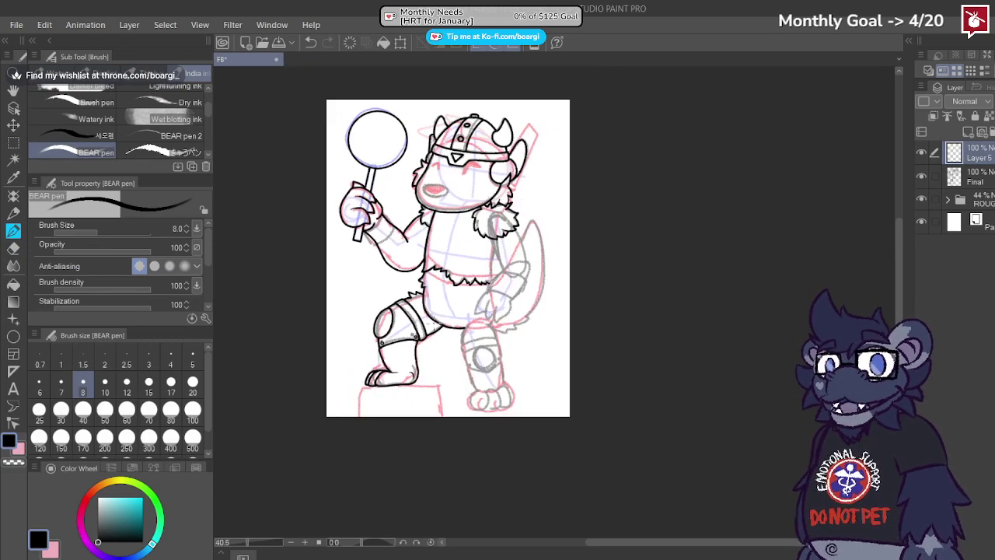
{"action": "scroll", "coordinate": [474, 277], "scroll_direction": "up", "scroll_amount": 8}
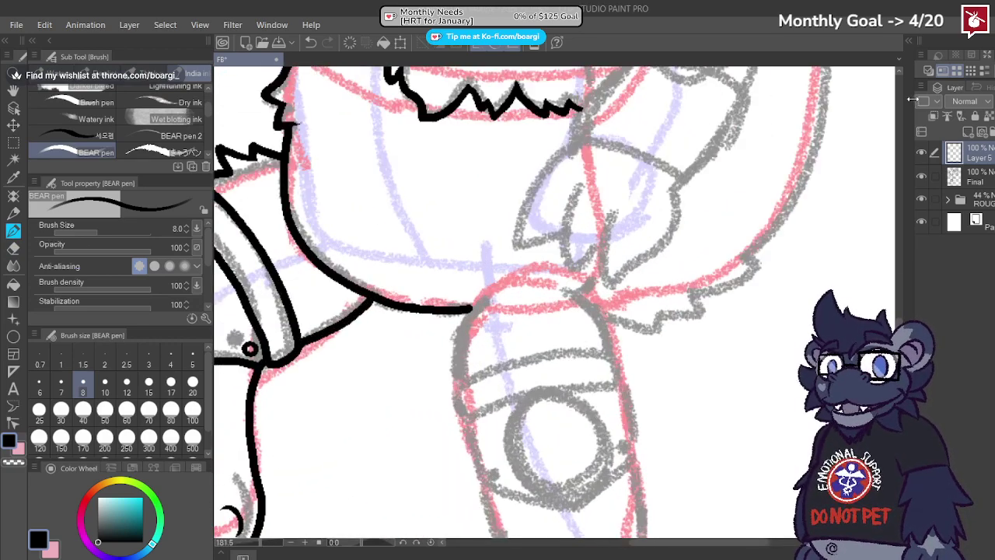
{"action": "scroll", "coordinate": [522, 216], "scroll_direction": "down", "scroll_amount": 4}
{"action": "left_click_drag", "start_coordinate": [545, 472], "coordinate": [544, 368]}
{"action": "scroll", "coordinate": [542, 369], "scroll_direction": "up", "scroll_amount": 4}
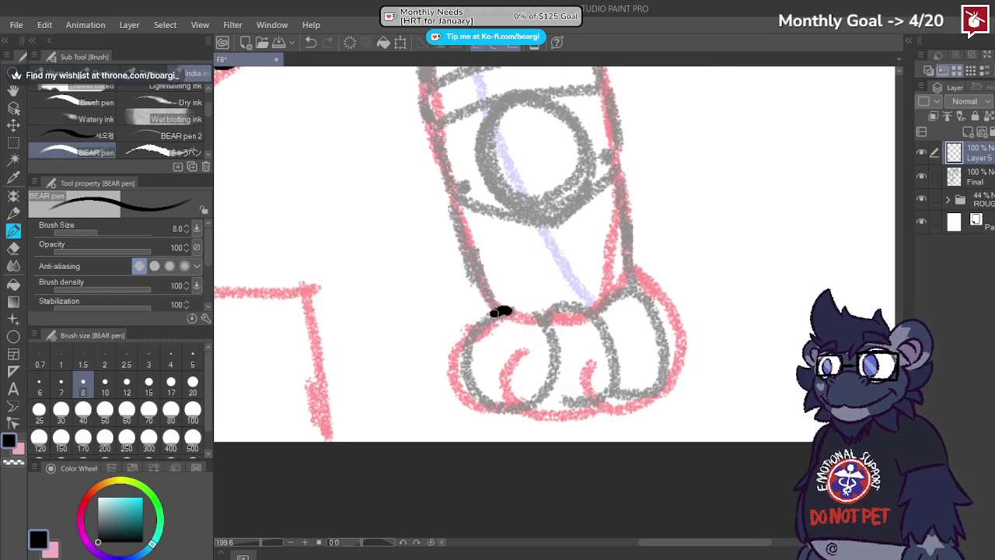
{"action": "mouse_move", "coordinate": [507, 311]}
{"action": "left_mouse_down"}
{"action": "mouse_move", "coordinate": [486, 387]}
{"action": "mouse_move", "coordinate": [502, 400]}
{"action": "mouse_move", "coordinate": [536, 398]}
{"action": "mouse_move", "coordinate": [551, 333]}
{"action": "left_mouse_up"}
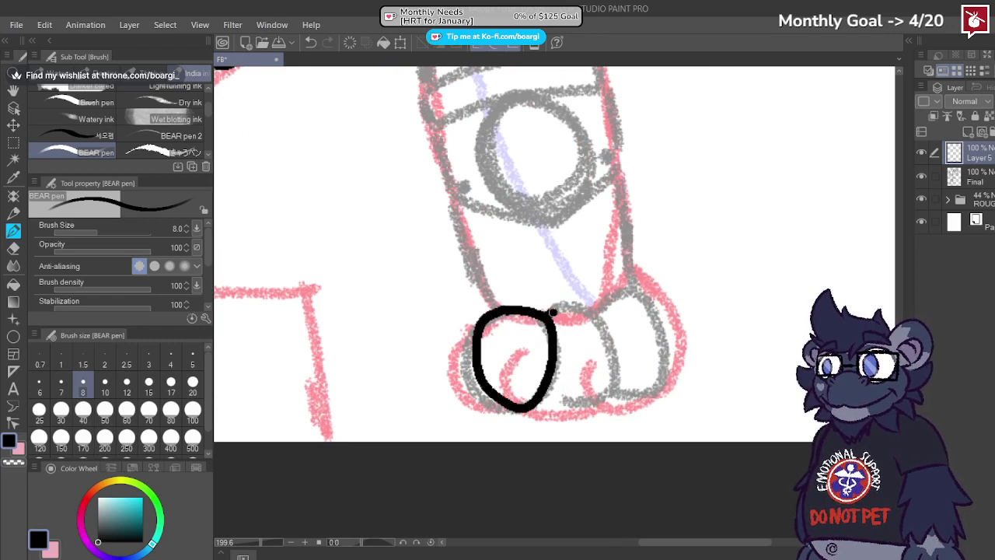
{"action": "mouse_move", "coordinate": [552, 312]}
{"action": "left_mouse_down"}
{"action": "mouse_move", "coordinate": [582, 312]}
{"action": "mouse_move", "coordinate": [602, 341]}
{"action": "mouse_move", "coordinate": [600, 375]}
{"action": "mouse_move", "coordinate": [582, 408]}
{"action": "mouse_move", "coordinate": [563, 408]}
{"action": "mouse_move", "coordinate": [548, 401]}
{"action": "mouse_move", "coordinate": [578, 401]}
{"action": "mouse_move", "coordinate": [592, 328]}
{"action": "left_mouse_up"}
{"action": "key", "text": "ctrl+z"}
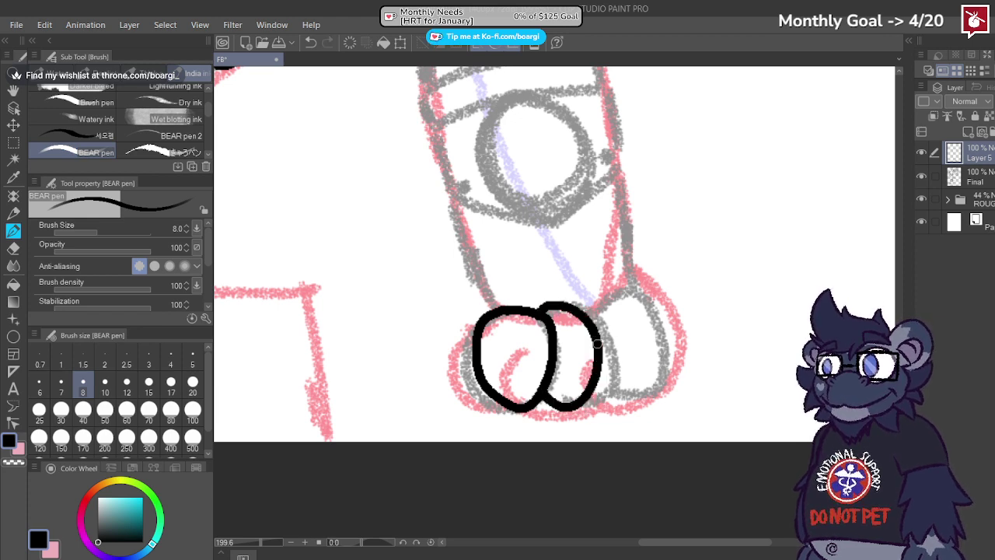
{"action": "key", "text": "ctrl+z"}
{"action": "key", "text": "ctrl+z"}
{"action": "mouse_move", "coordinate": [511, 311]}
{"action": "left_mouse_down"}
{"action": "mouse_move", "coordinate": [478, 347]}
{"action": "mouse_move", "coordinate": [483, 387]}
{"action": "mouse_move", "coordinate": [505, 401]}
{"action": "left_mouse_up"}
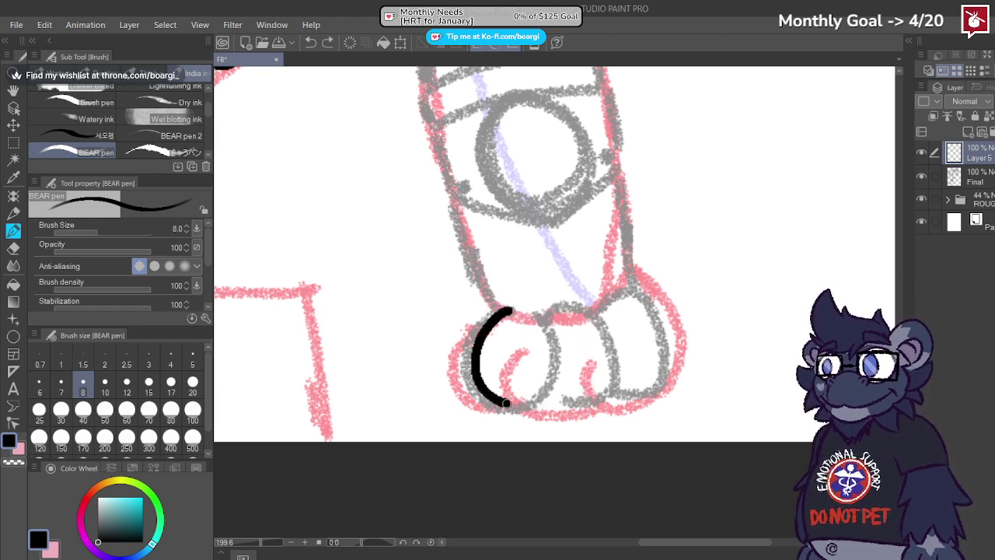
{"action": "key", "text": "ctrl+z"}
Step: Ink the three rounded, overlapping toes of the standing foot over the sketch
{"action": "mouse_move", "coordinate": [504, 312]}
{"action": "left_mouse_down"}
{"action": "mouse_move", "coordinate": [477, 375]}
{"action": "mouse_move", "coordinate": [497, 399]}
{"action": "mouse_move", "coordinate": [542, 397]}
{"action": "mouse_move", "coordinate": [544, 324]}
{"action": "left_mouse_up"}
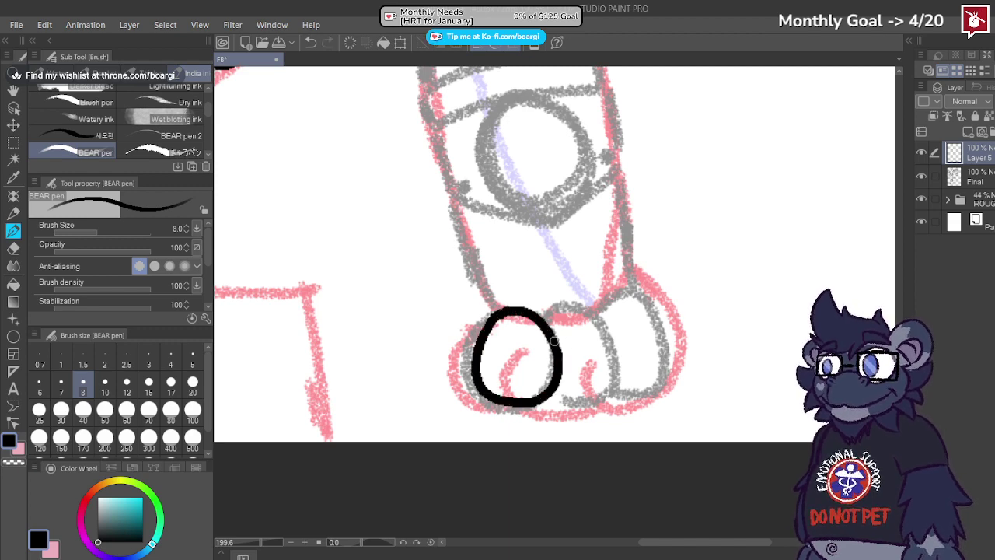
{"action": "scroll", "coordinate": [553, 340], "scroll_direction": "up", "scroll_amount": 2}
{"action": "mouse_move", "coordinate": [536, 315]}
{"action": "left_mouse_down"}
{"action": "mouse_move", "coordinate": [570, 289]}
{"action": "mouse_move", "coordinate": [597, 299]}
{"action": "mouse_move", "coordinate": [618, 326]}
{"action": "mouse_move", "coordinate": [626, 407]}
{"action": "mouse_move", "coordinate": [571, 431]}
{"action": "left_mouse_up"}
{"action": "mouse_move", "coordinate": [612, 307]}
{"action": "left_mouse_down"}
{"action": "mouse_move", "coordinate": [669, 283]}
{"action": "mouse_move", "coordinate": [689, 317]}
{"action": "mouse_move", "coordinate": [700, 378]}
{"action": "mouse_move", "coordinate": [687, 408]}
{"action": "mouse_move", "coordinate": [669, 420]}
{"action": "mouse_move", "coordinate": [633, 417]}
{"action": "left_mouse_up"}
{"action": "scroll", "coordinate": [634, 417], "scroll_direction": "down", "scroll_amount": 13}
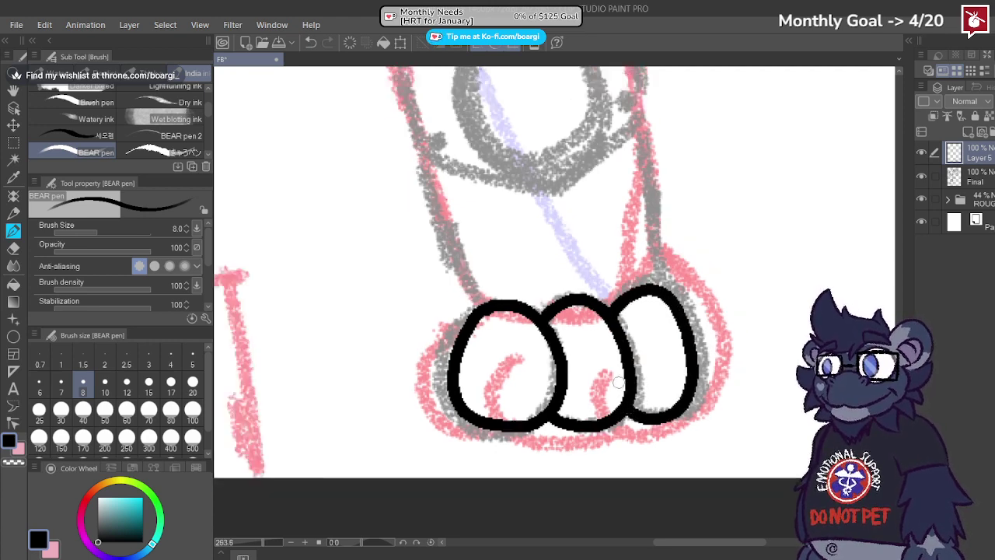
{"action": "scroll", "coordinate": [590, 296], "scroll_direction": "up", "scroll_amount": 10}
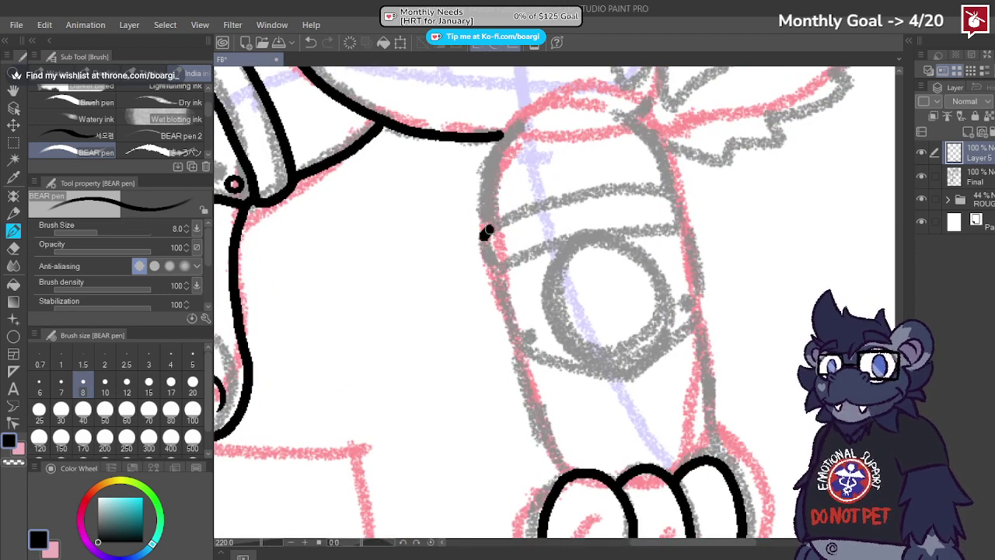
{"action": "mouse_move", "coordinate": [486, 234]}
{"action": "left_mouse_down"}
{"action": "mouse_move", "coordinate": [538, 205]}
{"action": "mouse_move", "coordinate": [659, 191]}
{"action": "left_mouse_up"}
{"action": "key", "text": "ctrl+z"}
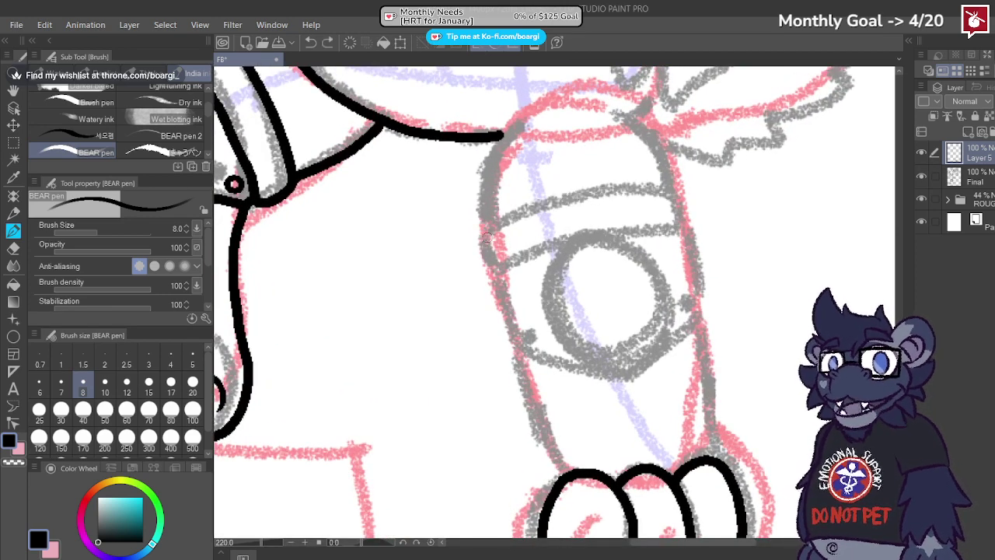
{"action": "mouse_move", "coordinate": [481, 238]}
{"action": "left_mouse_down"}
{"action": "mouse_move", "coordinate": [505, 219]}
{"action": "mouse_move", "coordinate": [623, 195]}
{"action": "left_mouse_up"}
{"action": "key", "text": "ctrl+z"}
{"action": "scroll", "coordinate": [521, 236], "scroll_direction": "up", "scroll_amount": 4}
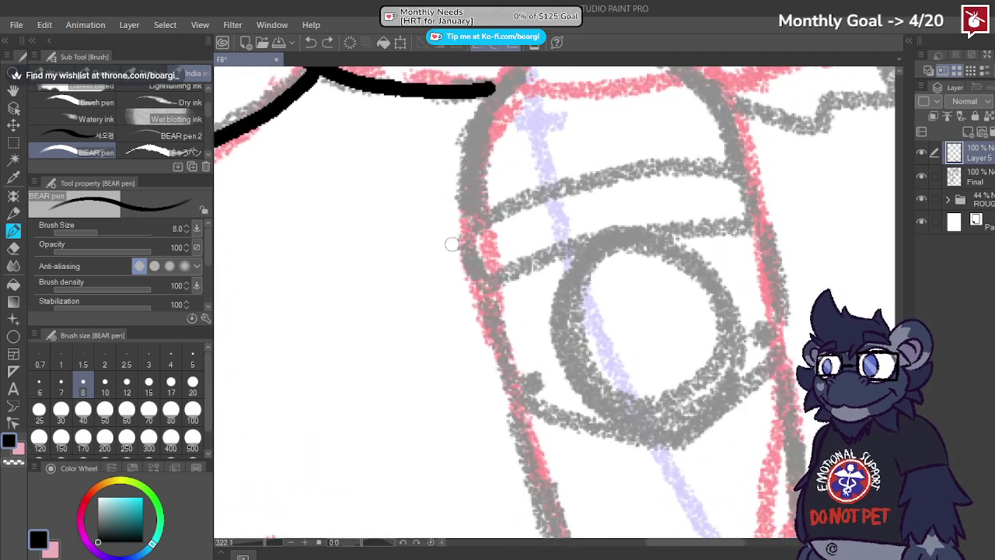
{"action": "mouse_move", "coordinate": [455, 230]}
{"action": "left_mouse_down"}
{"action": "mouse_move", "coordinate": [501, 207]}
{"action": "mouse_move", "coordinate": [627, 178]}
{"action": "left_mouse_up"}
{"action": "key", "text": "ctrl+z"}
{"action": "scroll", "coordinate": [492, 227], "scroll_direction": "down", "scroll_amount": 4}
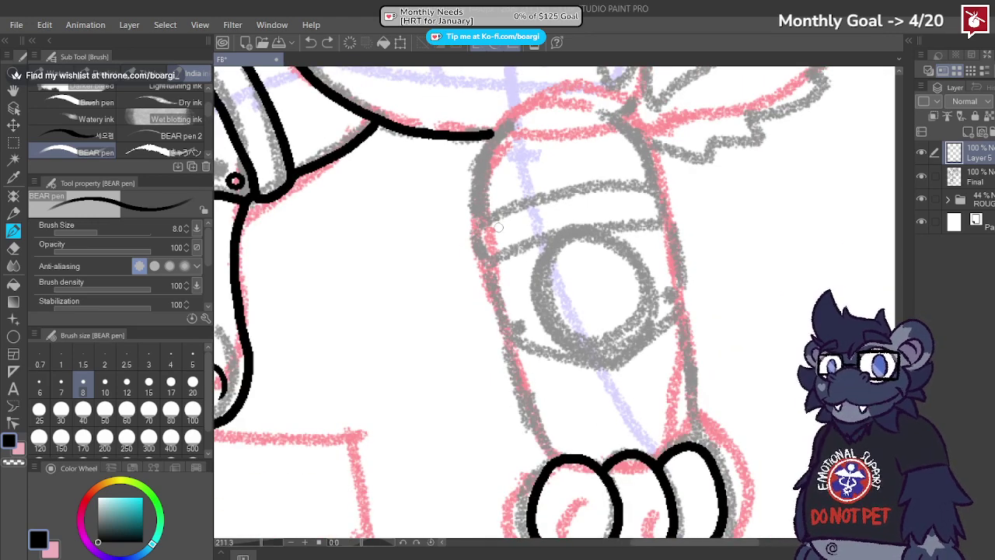
Step: Ink the curved strap above the standing leg's round knee pad, drawing its upper edge, short side and lower edge
{"action": "mouse_move", "coordinate": [470, 232]}
{"action": "left_mouse_down"}
{"action": "mouse_move", "coordinate": [522, 197]}
{"action": "mouse_move", "coordinate": [590, 183]}
{"action": "left_mouse_up"}
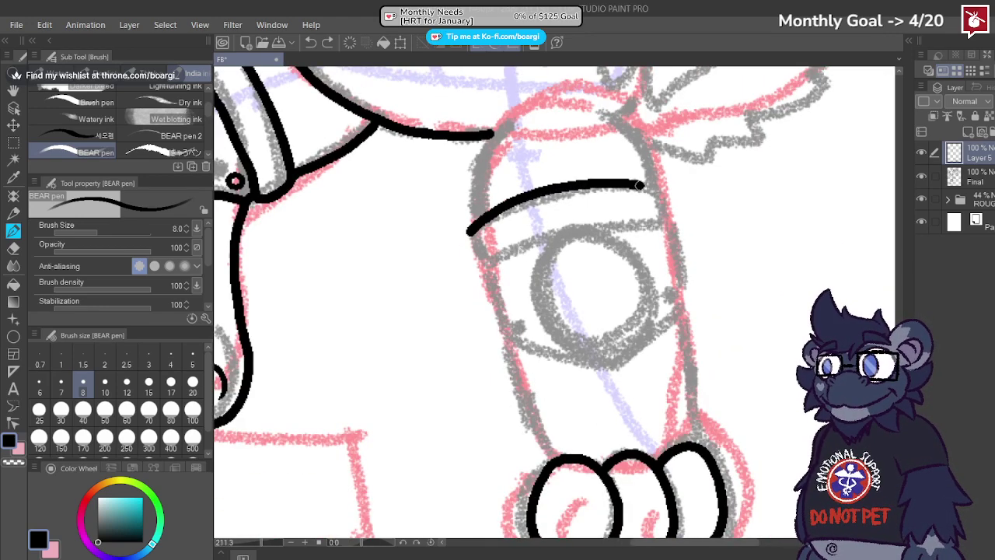
{"action": "left_click_drag", "start_coordinate": [661, 197], "coordinate": [663, 195]}
{"action": "scroll", "coordinate": [606, 227], "scroll_direction": "up", "scroll_amount": 2}
{"action": "mouse_move", "coordinate": [405, 233]}
{"action": "left_mouse_down"}
{"action": "mouse_move", "coordinate": [409, 266]}
{"action": "mouse_move", "coordinate": [455, 273]}
{"action": "mouse_move", "coordinate": [548, 230]}
{"action": "mouse_move", "coordinate": [675, 223]}
{"action": "left_mouse_up"}
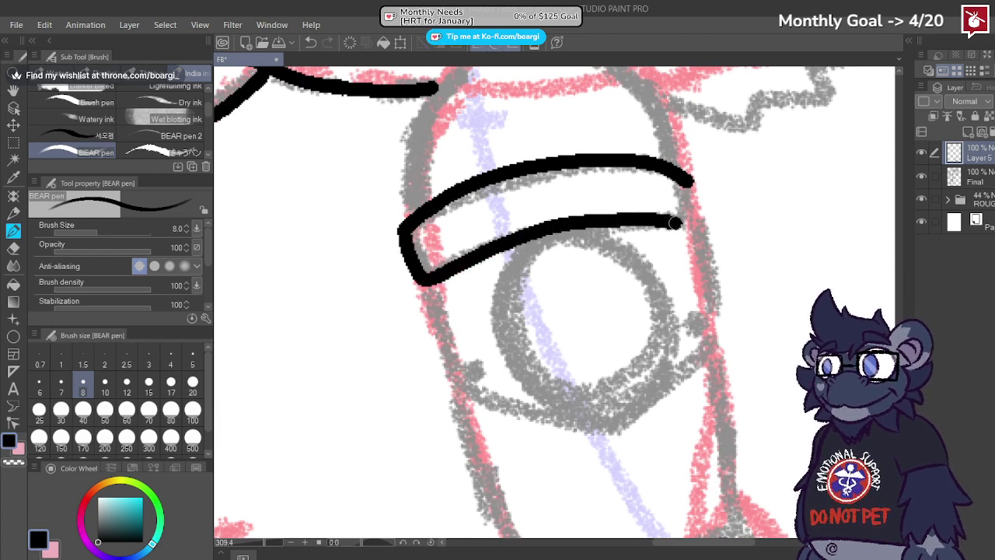
Step: Erase the outer end of the strap's upper edge with the 20 px Snap eraser and return to the BEAR pen
{"action": "left_click", "coordinate": [13, 248]}
{"action": "left_click_drag", "start_coordinate": [650, 165], "coordinate": [694, 172]}
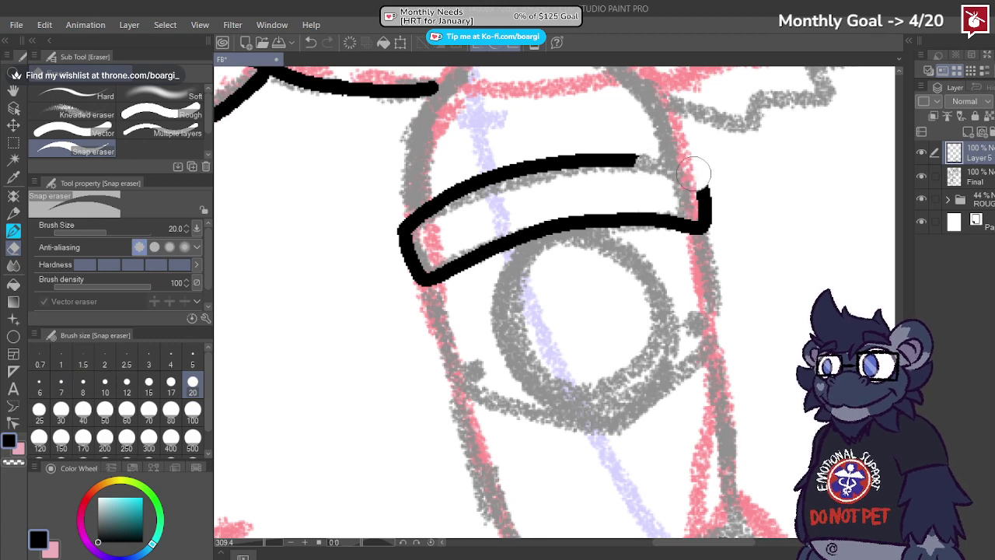
{"action": "left_click", "coordinate": [13, 230]}
{"action": "scroll", "coordinate": [590, 147], "scroll_direction": "up", "scroll_amount": 1}
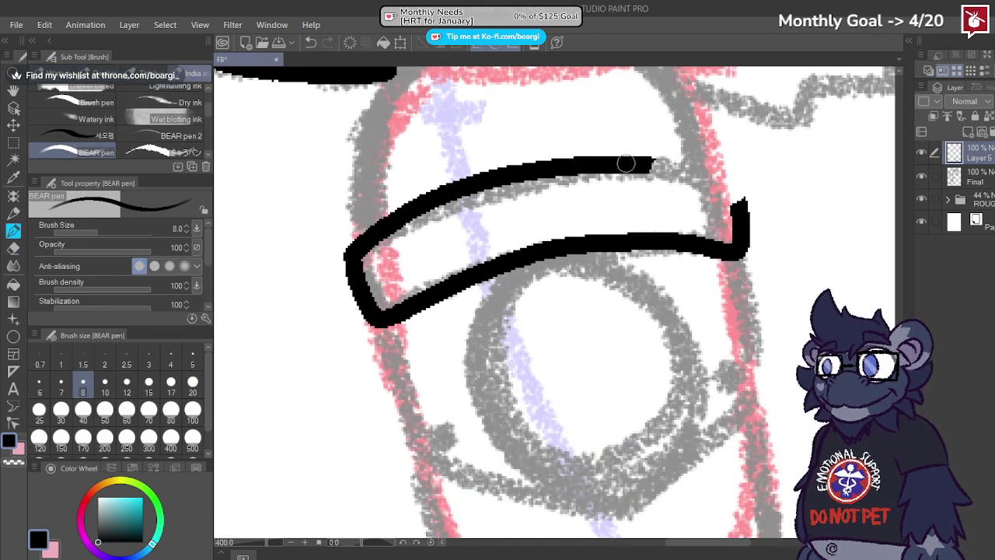
Step: Close the strap's outer corner and ink the knee pad's straight sides and pointed lower edge beneath the strap
{"action": "mouse_move", "coordinate": [626, 163]}
{"action": "left_mouse_down"}
{"action": "mouse_move", "coordinate": [677, 163]}
{"action": "mouse_move", "coordinate": [733, 185]}
{"action": "left_mouse_up"}
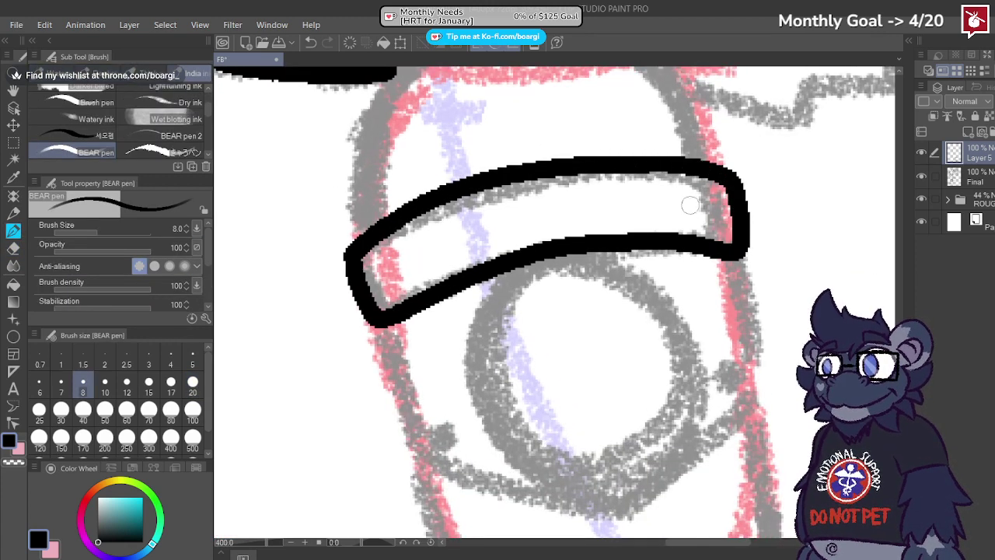
{"action": "scroll", "coordinate": [517, 188], "scroll_direction": "down", "scroll_amount": 2}
{"action": "scroll", "coordinate": [413, 284], "scroll_direction": "up", "scroll_amount": 2}
{"action": "mouse_move", "coordinate": [418, 274]}
{"action": "left_mouse_down"}
{"action": "mouse_move", "coordinate": [428, 337]}
{"action": "mouse_move", "coordinate": [457, 400]}
{"action": "mouse_move", "coordinate": [646, 461]}
{"action": "mouse_move", "coordinate": [770, 352]}
{"action": "left_mouse_up"}
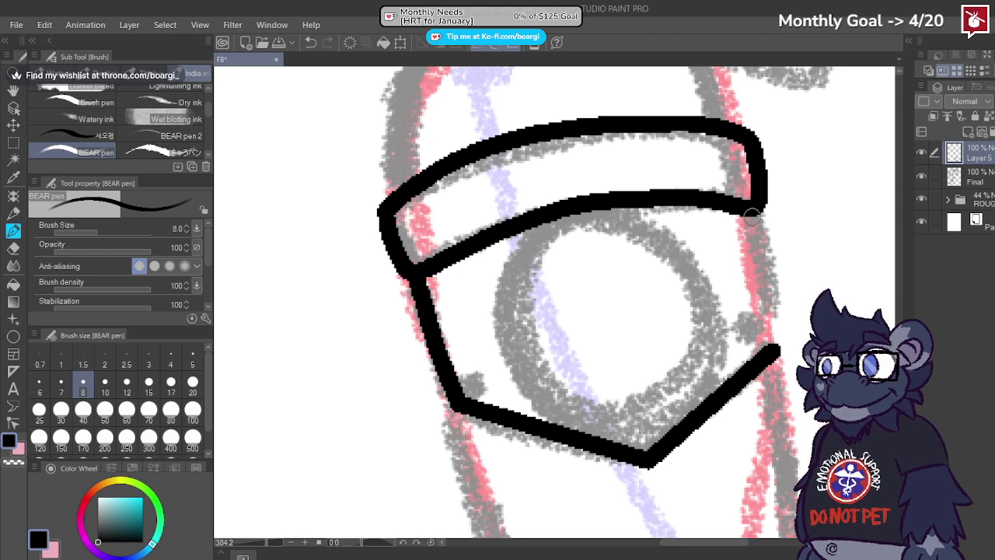
{"action": "left_click_drag", "start_coordinate": [752, 218], "coordinate": [770, 350]}
{"action": "scroll", "coordinate": [770, 350], "scroll_direction": "down", "scroll_amount": 3}
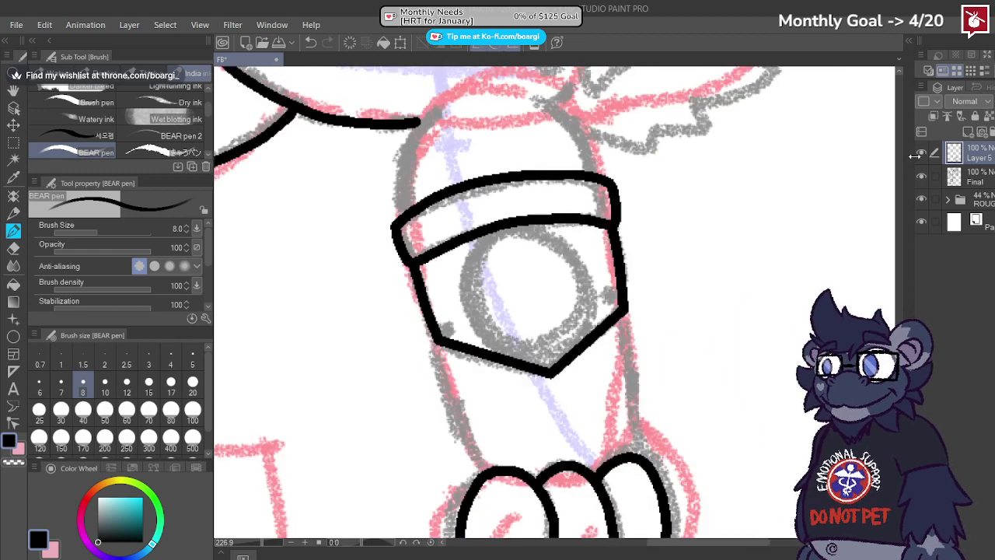
Step: Add a new layer and draw a black circle with the Ellipse tool at size 8 over the sketched knee-pad circle
{"action": "left_click", "coordinate": [972, 133]}
{"action": "scroll", "coordinate": [546, 237], "scroll_direction": "up", "scroll_amount": 2}
{"action": "mouse_move", "coordinate": [524, 235]}
{"action": "left_mouse_down"}
{"action": "mouse_move", "coordinate": [472, 294]}
{"action": "mouse_move", "coordinate": [486, 350]}
{"action": "left_mouse_up"}
{"action": "key", "text": "ctrl+z"}
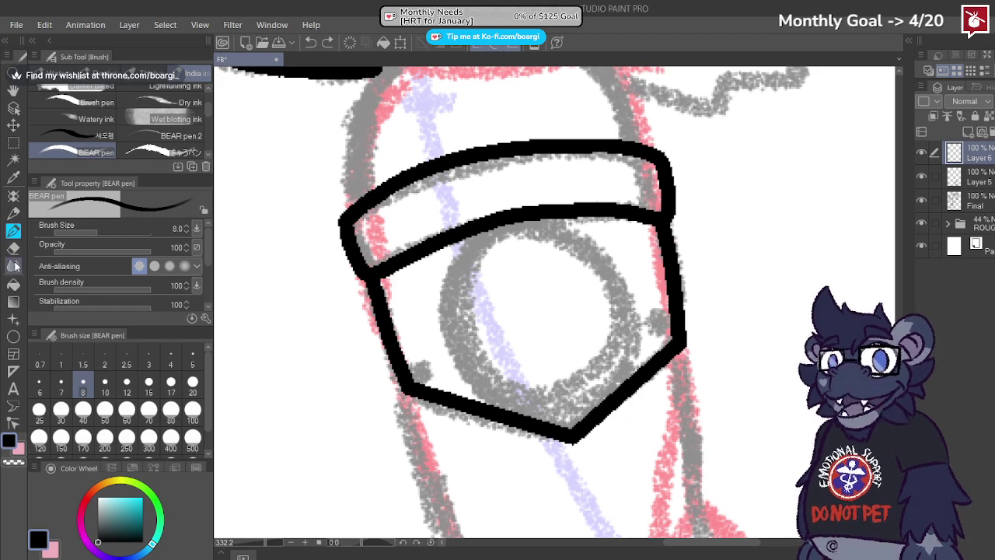
{"action": "left_click", "coordinate": [13, 336]}
{"action": "left_click_drag", "start_coordinate": [442, 230], "coordinate": [638, 423]}
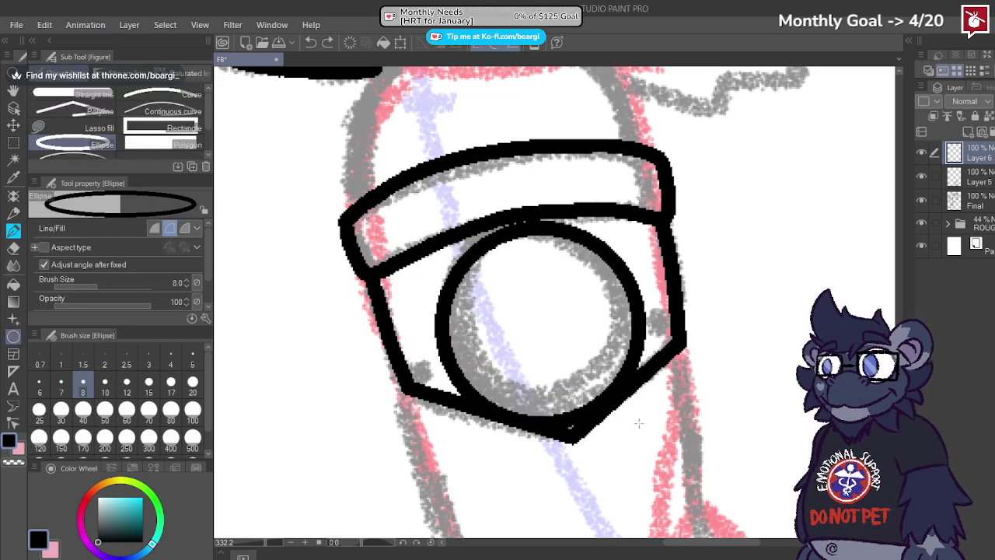
Step: Nudge the circle slightly upward inside the knee pad and merge its layer down into Layer 5
{"action": "left_click", "coordinate": [13, 124]}
{"action": "mouse_move", "coordinate": [556, 326]}
{"action": "left_mouse_down"}
{"action": "mouse_move", "coordinate": [544, 309]}
{"action": "mouse_move", "coordinate": [556, 317]}
{"action": "left_mouse_up"}
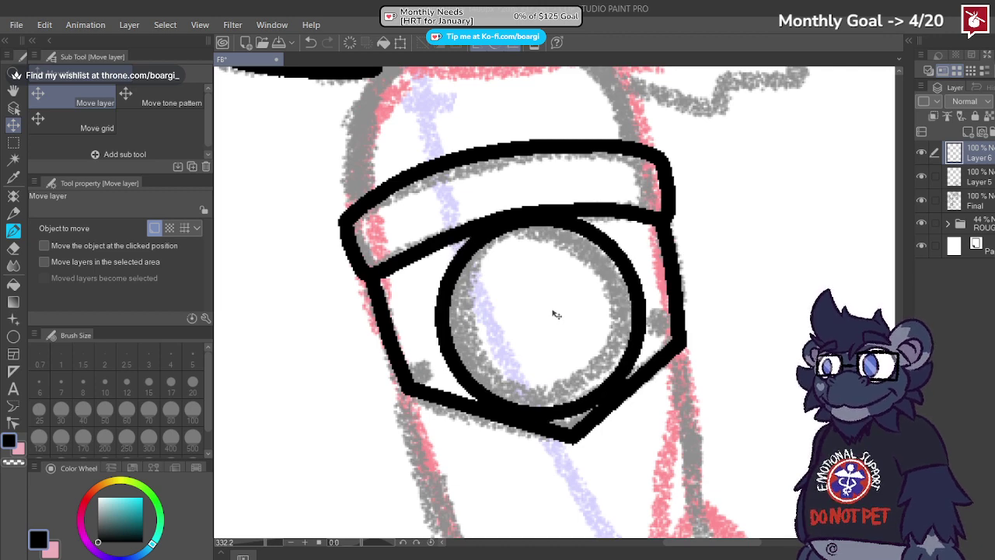
{"action": "scroll", "coordinate": [557, 314], "scroll_direction": "down", "scroll_amount": 4}
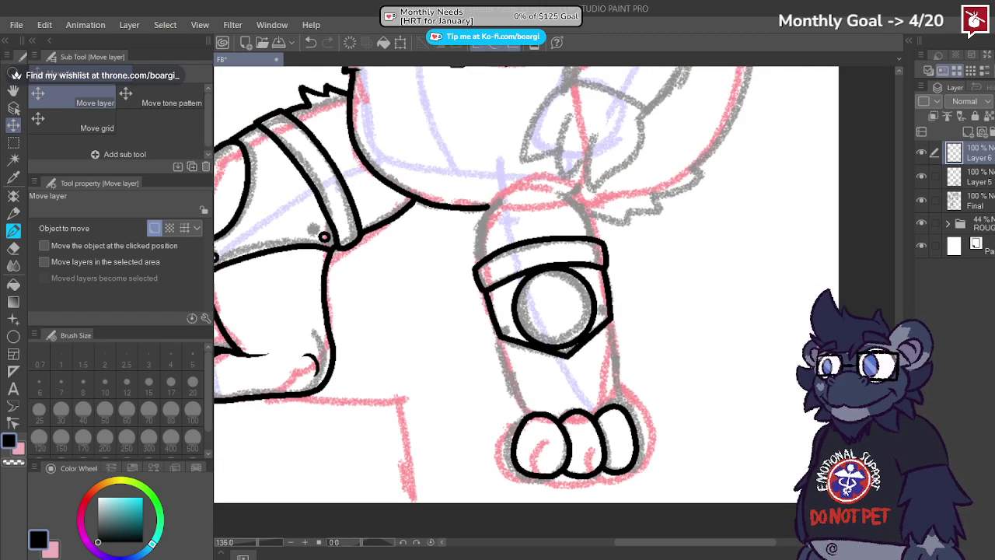
{"action": "key", "text": "ctrl+e"}
Step: Ink a small round rivet in each lower corner of the knee pad with the BEAR pen at size 5, and return to size 8
{"action": "left_click", "coordinate": [14, 234]}
{"action": "scroll", "coordinate": [486, 337], "scroll_direction": "up", "scroll_amount": 4}
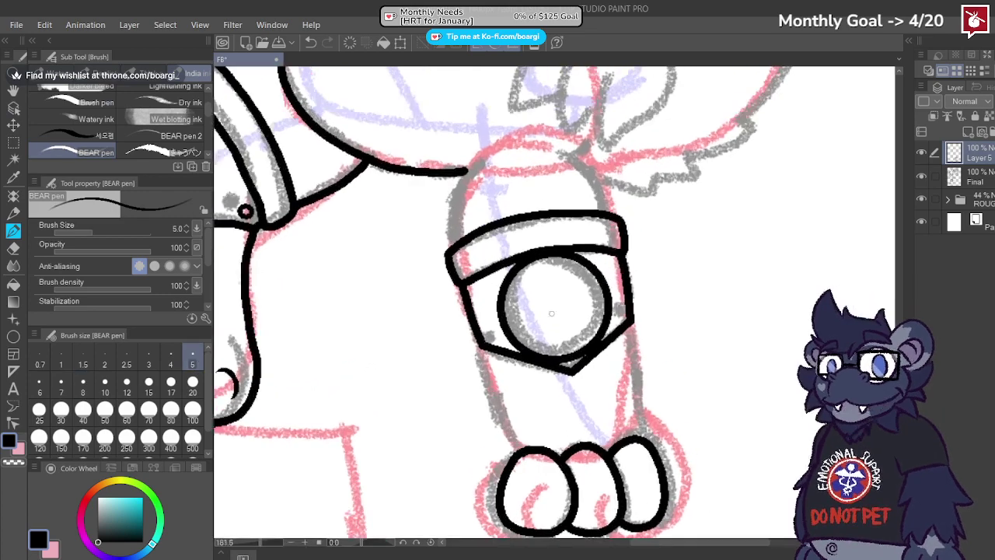
{"action": "mouse_move", "coordinate": [486, 335]}
{"action": "left_mouse_down"}
{"action": "mouse_move", "coordinate": [475, 356]}
{"action": "mouse_move", "coordinate": [509, 333]}
{"action": "mouse_move", "coordinate": [477, 322]}
{"action": "mouse_move", "coordinate": [522, 334]}
{"action": "mouse_move", "coordinate": [486, 312]}
{"action": "left_mouse_up"}
{"action": "key", "text": "ctrl+z"}
{"action": "scroll", "coordinate": [397, 338], "scroll_direction": "down", "scroll_amount": 4}
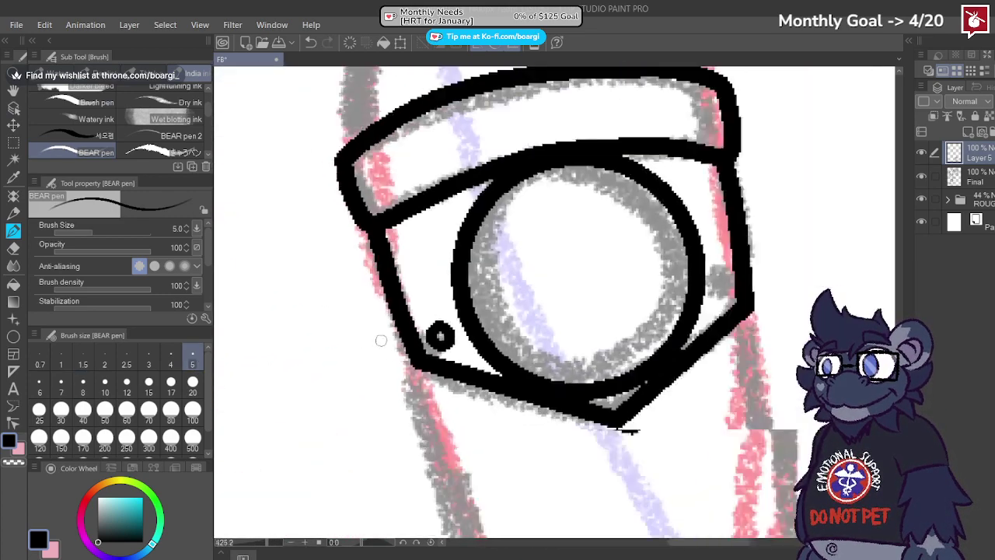
{"action": "scroll", "coordinate": [720, 284], "scroll_direction": "up", "scroll_amount": 4}
{"action": "mouse_move", "coordinate": [565, 306]}
{"action": "left_mouse_down"}
{"action": "mouse_move", "coordinate": [555, 311]}
{"action": "mouse_move", "coordinate": [575, 342]}
{"action": "mouse_move", "coordinate": [579, 311]}
{"action": "mouse_move", "coordinate": [568, 352]}
{"action": "left_mouse_up"}
{"action": "key", "text": "ctrl+z"}
{"action": "left_click", "coordinate": [583, 311]}
{"action": "scroll", "coordinate": [582, 311], "scroll_direction": "down", "scroll_amount": 10}
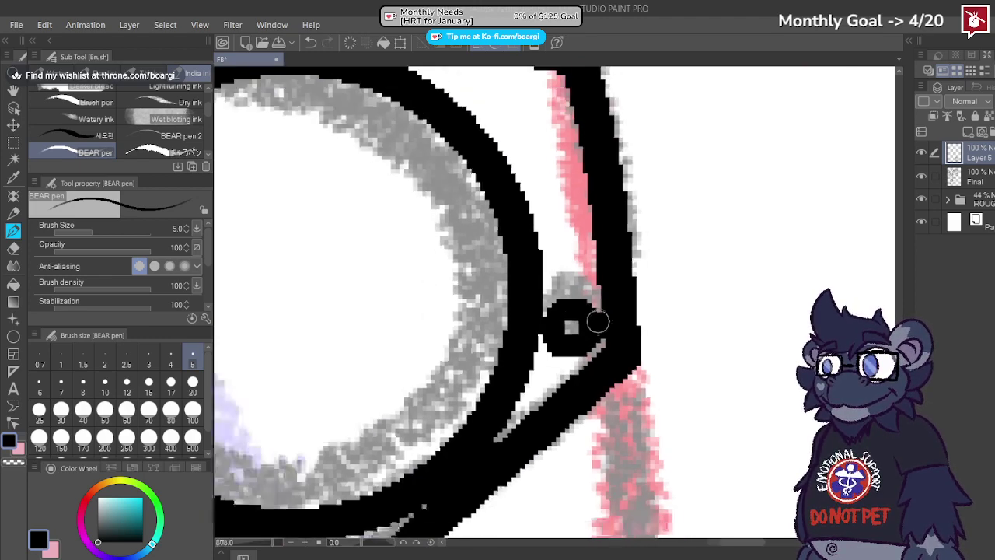
{"action": "scroll", "coordinate": [629, 350], "scroll_direction": "up", "scroll_amount": 4}
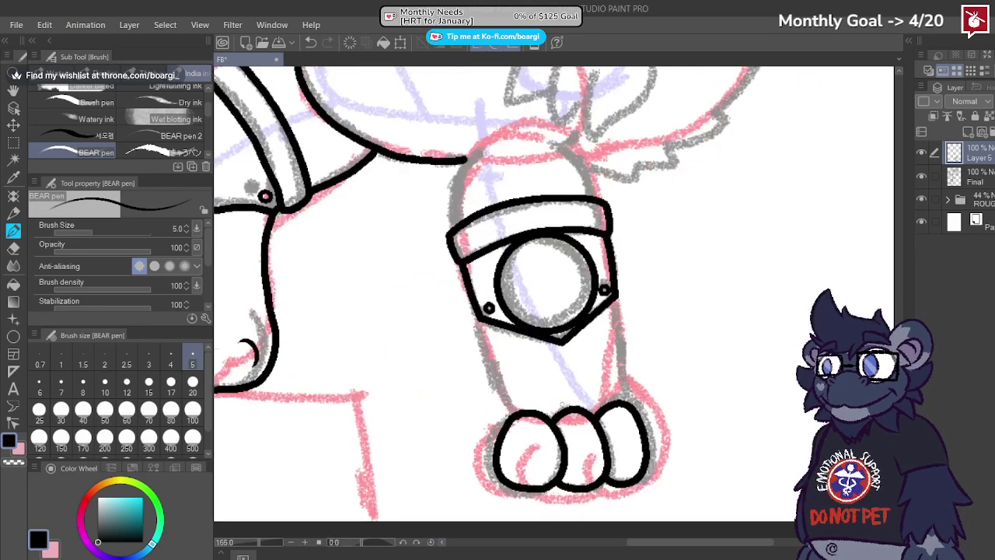
{"action": "left_click", "coordinate": [83, 381]}
{"action": "scroll", "coordinate": [461, 402], "scroll_direction": "up", "scroll_amount": 2}
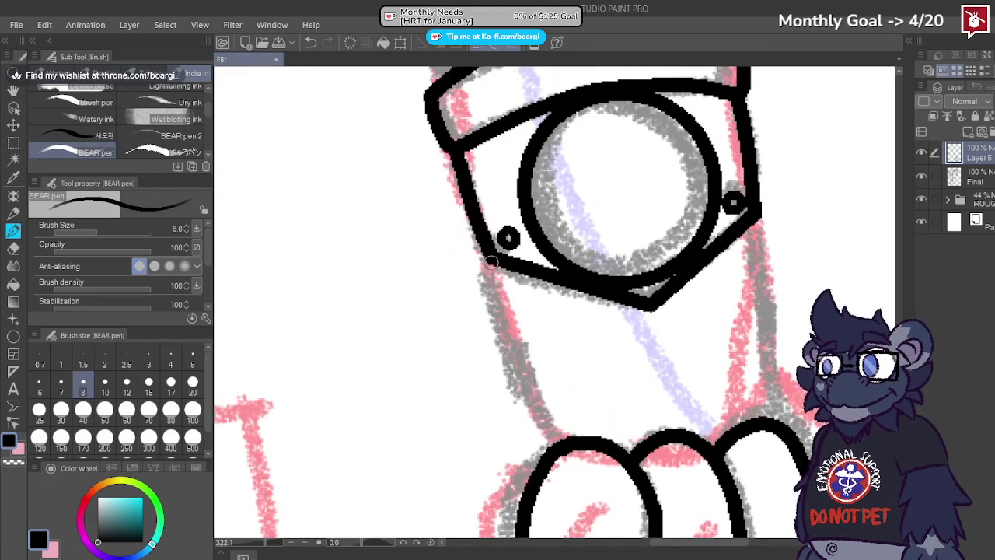
{"action": "mouse_move", "coordinate": [491, 262]}
{"action": "left_mouse_down"}
{"action": "mouse_move", "coordinate": [471, 292]}
{"action": "mouse_move", "coordinate": [484, 293]}
{"action": "mouse_move", "coordinate": [482, 309]}
{"action": "mouse_move", "coordinate": [502, 325]}
{"action": "mouse_move", "coordinate": [558, 435]}
{"action": "left_mouse_up"}
{"action": "scroll", "coordinate": [692, 336], "scroll_direction": "down", "scroll_amount": 1}
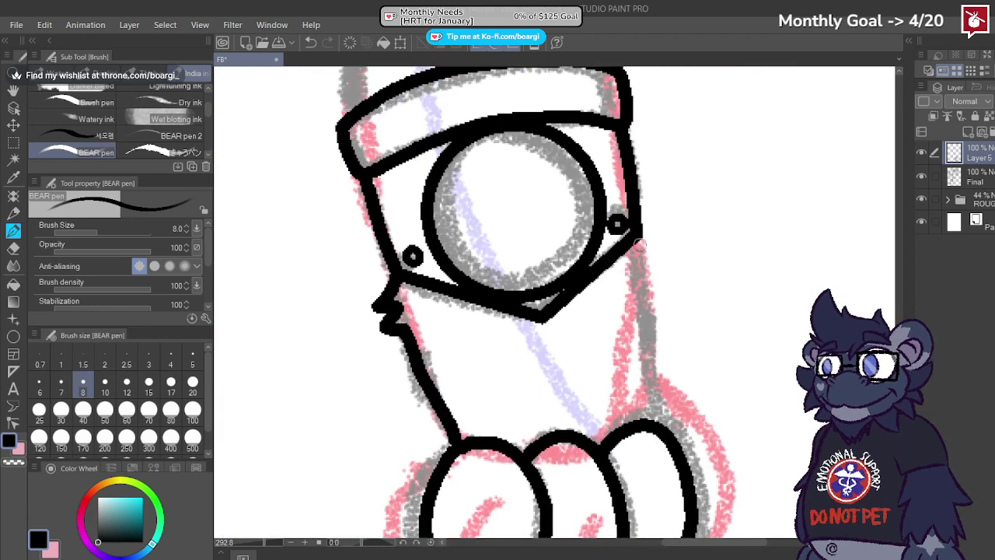
{"action": "mouse_move", "coordinate": [637, 244]}
{"action": "left_mouse_down"}
{"action": "mouse_move", "coordinate": [651, 276]}
{"action": "mouse_move", "coordinate": [659, 377]}
{"action": "mouse_move", "coordinate": [647, 418]}
{"action": "left_mouse_up"}
{"action": "scroll", "coordinate": [621, 356], "scroll_direction": "down", "scroll_amount": 3}
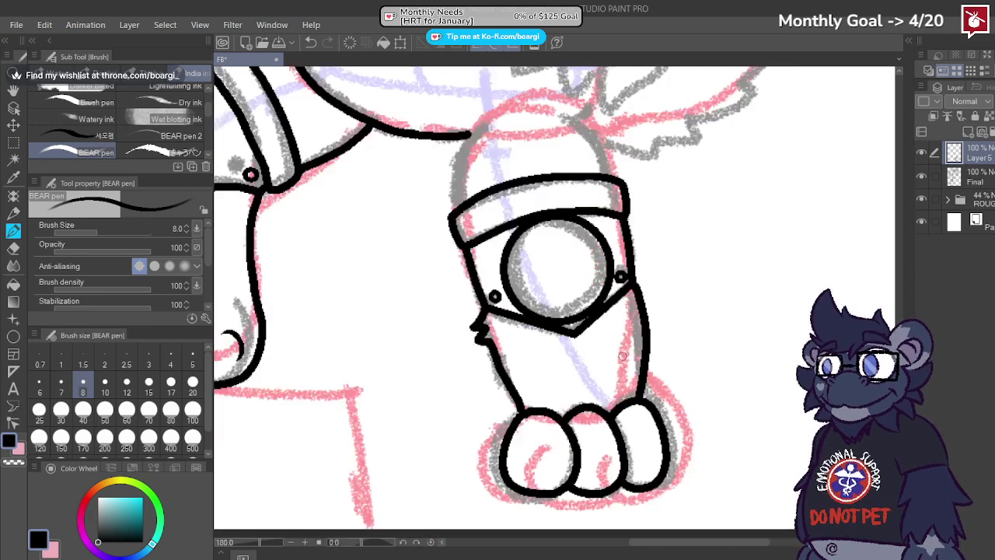
{"action": "scroll", "coordinate": [622, 342], "scroll_direction": "up", "scroll_amount": 2}
{"action": "left_click_drag", "start_coordinate": [640, 271], "coordinate": [649, 367]}
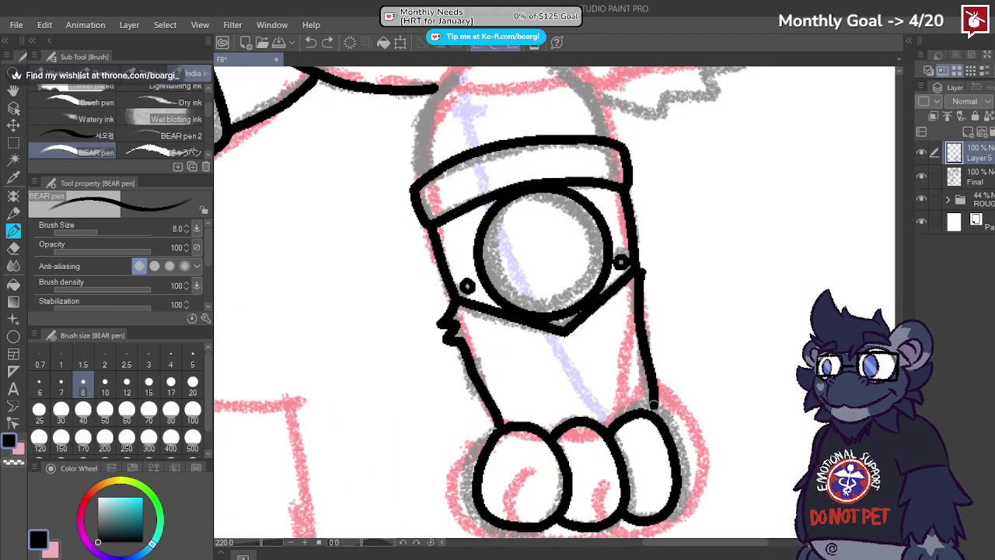
{"action": "key", "text": "ctrl+z"}
{"action": "key", "text": "ctrl+z"}
{"action": "key", "text": "ctrl+z"}
{"action": "left_click_drag", "start_coordinate": [451, 303], "coordinate": [470, 416]}
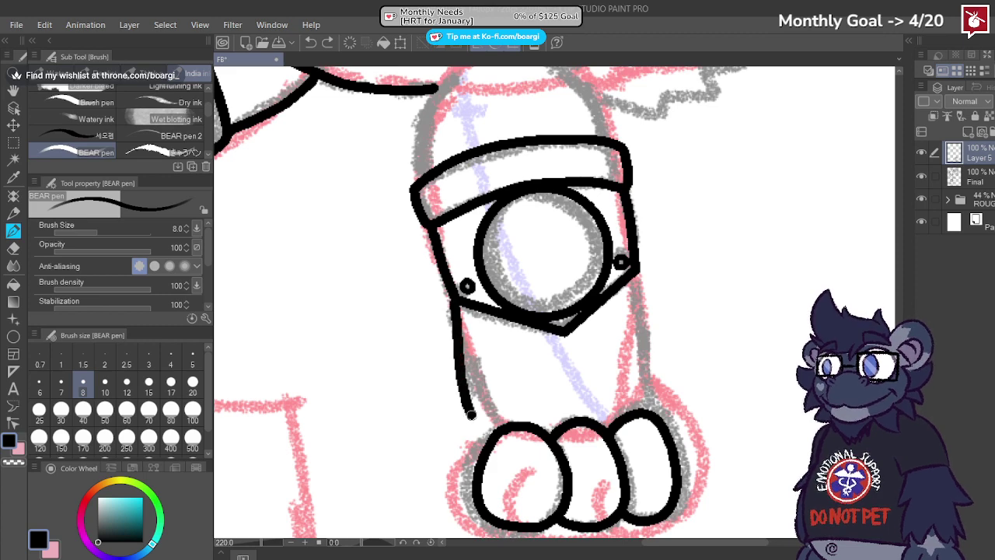
{"action": "key", "text": "ctrl+z"}
Step: Ink the inner side of the standing leg's shin down to the toes, with a jagged fur tuft just below the knee pad
{"action": "scroll", "coordinate": [475, 345], "scroll_direction": "up", "scroll_amount": 2}
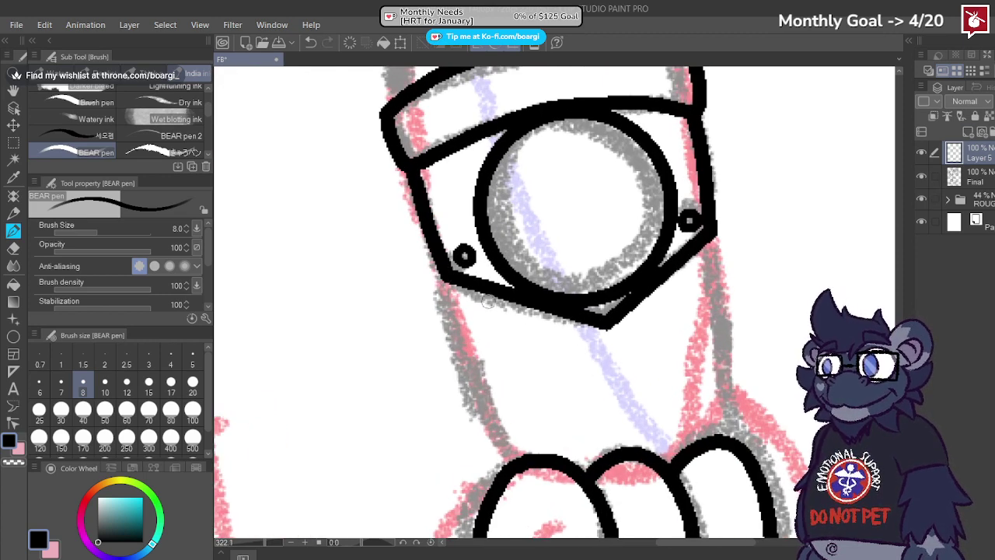
{"action": "mouse_move", "coordinate": [446, 278]}
{"action": "left_mouse_down"}
{"action": "mouse_move", "coordinate": [439, 367]}
{"action": "mouse_move", "coordinate": [482, 356]}
{"action": "mouse_move", "coordinate": [479, 381]}
{"action": "mouse_move", "coordinate": [514, 468]}
{"action": "left_mouse_up"}
{"action": "scroll", "coordinate": [514, 468], "scroll_direction": "down", "scroll_amount": 2}
{"action": "scroll", "coordinate": [619, 267], "scroll_direction": "up", "scroll_amount": 2}
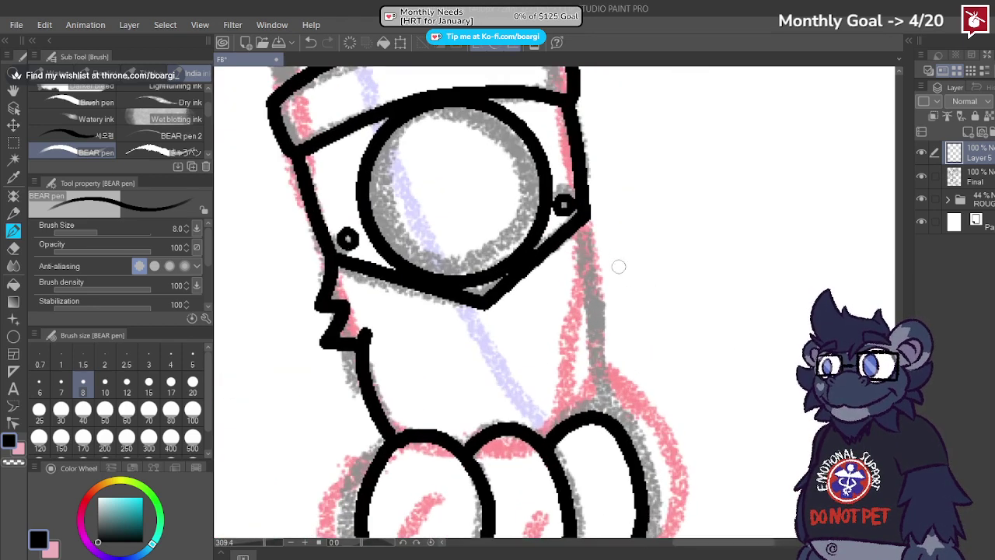
{"action": "mouse_move", "coordinate": [581, 216]}
{"action": "left_mouse_down"}
{"action": "mouse_move", "coordinate": [618, 241]}
{"action": "mouse_move", "coordinate": [602, 264]}
{"action": "mouse_move", "coordinate": [619, 266]}
{"action": "mouse_move", "coordinate": [603, 304]}
{"action": "mouse_move", "coordinate": [605, 375]}
{"action": "left_mouse_up"}
{"action": "key", "text": "ctrl+z"}
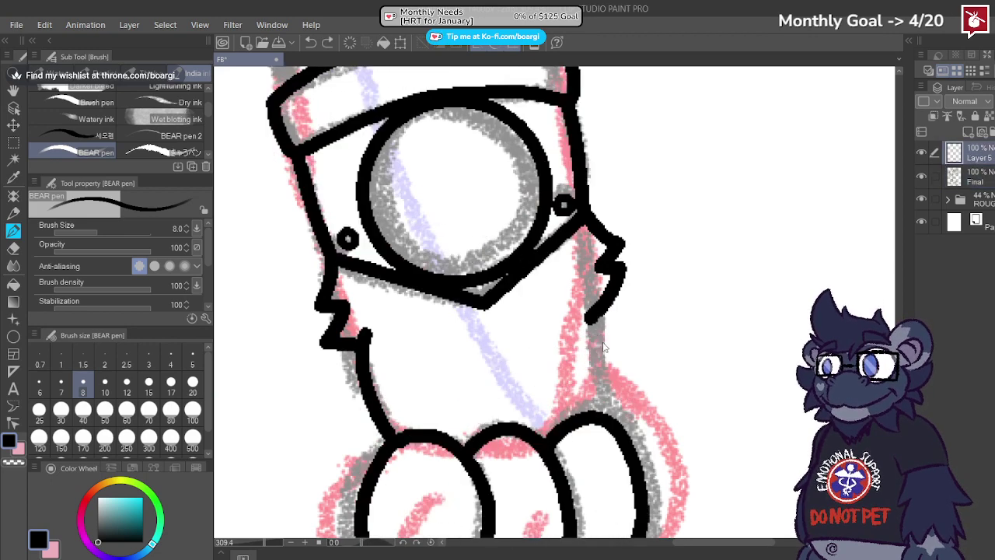
{"action": "key", "text": "ctrl+z"}
{"action": "key", "text": "ctrl+z"}
{"action": "key", "text": "ctrl+z"}
Step: Ink the outer side of the standing leg's shin from the knee pad to the toes, with a jagged fur tuft near the ankle
{"action": "mouse_move", "coordinate": [581, 216]}
{"action": "left_mouse_down"}
{"action": "mouse_move", "coordinate": [610, 381]}
{"action": "mouse_move", "coordinate": [631, 365]}
{"action": "mouse_move", "coordinate": [622, 404]}
{"action": "left_mouse_up"}
{"action": "scroll", "coordinate": [622, 404], "scroll_direction": "down", "scroll_amount": 5}
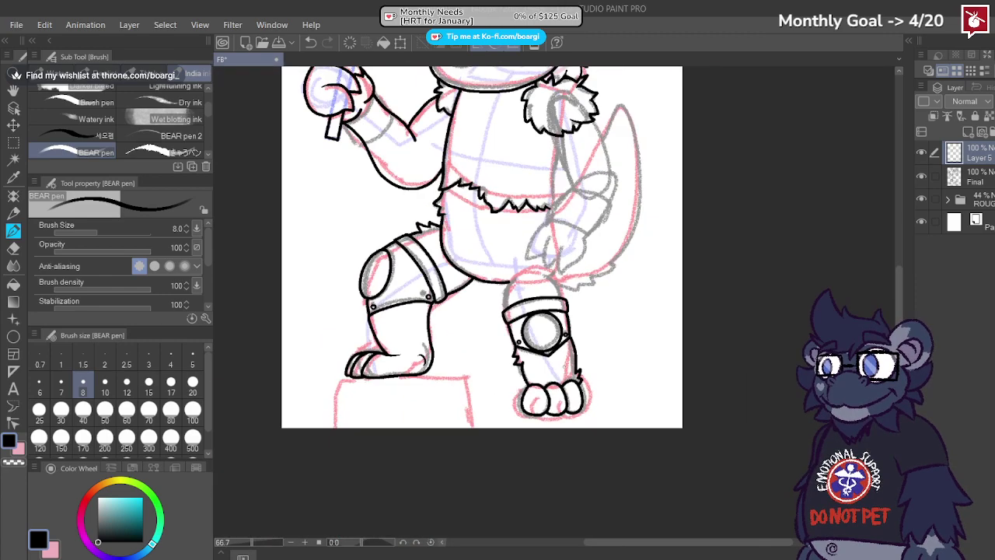
{"action": "scroll", "coordinate": [540, 276], "scroll_direction": "up", "scroll_amount": 2}
{"action": "scroll", "coordinate": [540, 276], "scroll_direction": "up", "scroll_amount": 4}
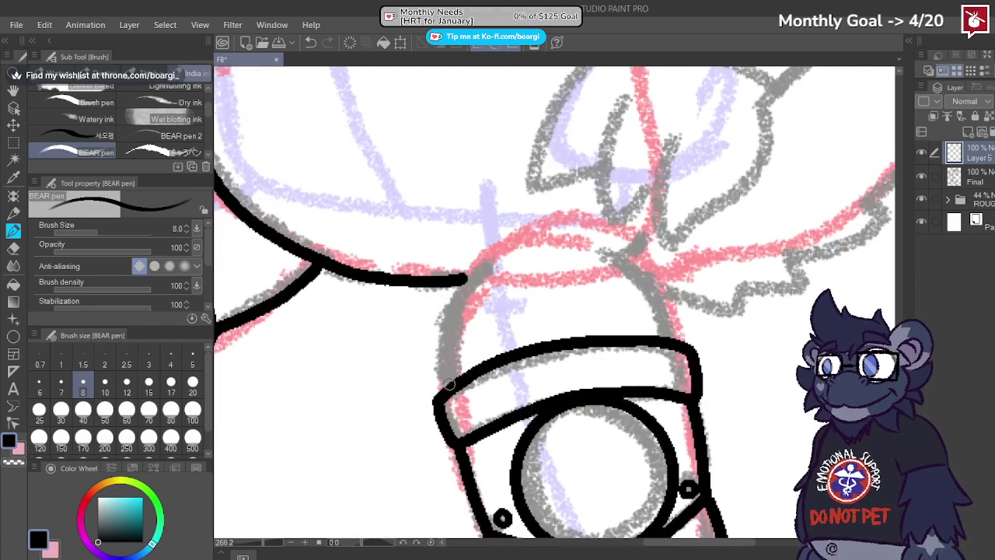
{"action": "mouse_move", "coordinate": [450, 384]}
{"action": "left_mouse_down"}
{"action": "mouse_move", "coordinate": [435, 362]}
{"action": "mouse_move", "coordinate": [430, 304]}
{"action": "mouse_move", "coordinate": [440, 252]}
{"action": "left_mouse_up"}
{"action": "key", "text": "ctrl+z"}
{"action": "mouse_move", "coordinate": [454, 207]}
{"action": "left_mouse_down"}
{"action": "mouse_move", "coordinate": [429, 272]}
{"action": "mouse_move", "coordinate": [426, 393]}
{"action": "left_mouse_up"}
{"action": "key", "text": "ctrl+z"}
Step: Ink the standing leg's thigh above the strap: the inner side topped by a fur tuft and the curved outer side
{"action": "mouse_move", "coordinate": [459, 208]}
{"action": "left_mouse_down"}
{"action": "mouse_move", "coordinate": [430, 230]}
{"action": "mouse_move", "coordinate": [440, 251]}
{"action": "mouse_move", "coordinate": [428, 366]}
{"action": "left_mouse_up"}
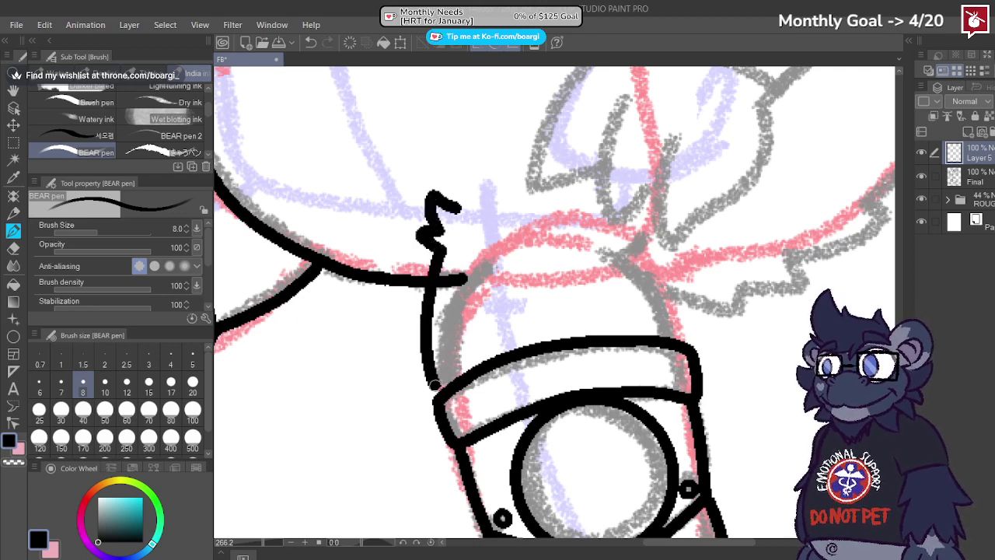
{"action": "scroll", "coordinate": [408, 397], "scroll_direction": "up", "scroll_amount": 2}
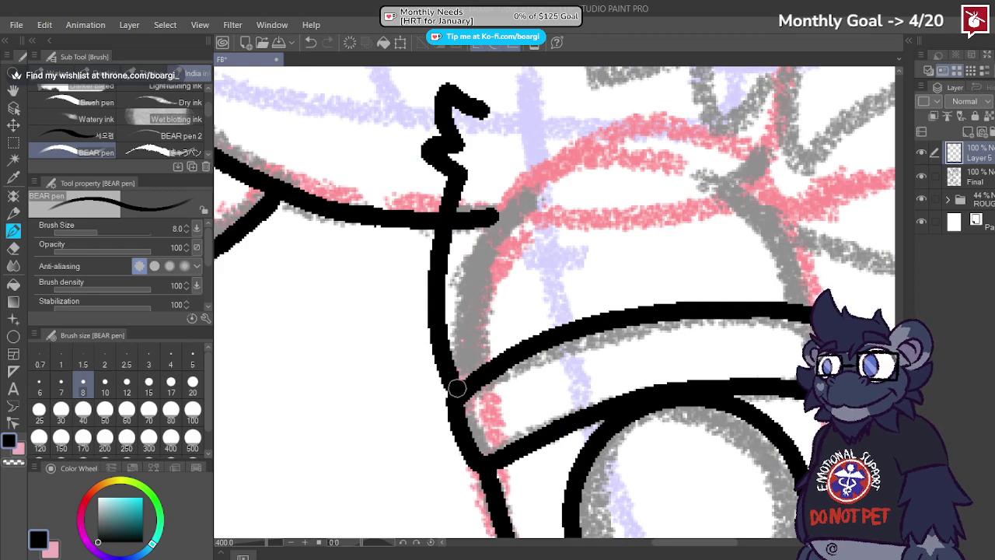
{"action": "scroll", "coordinate": [570, 236], "scroll_direction": "down", "scroll_amount": 2}
{"action": "mouse_move", "coordinate": [665, 151]}
{"action": "left_mouse_down"}
{"action": "mouse_move", "coordinate": [712, 262]}
{"action": "mouse_move", "coordinate": [701, 193]}
{"action": "mouse_move", "coordinate": [716, 267]}
{"action": "left_mouse_up"}
{"action": "key", "text": "ctrl+z"}
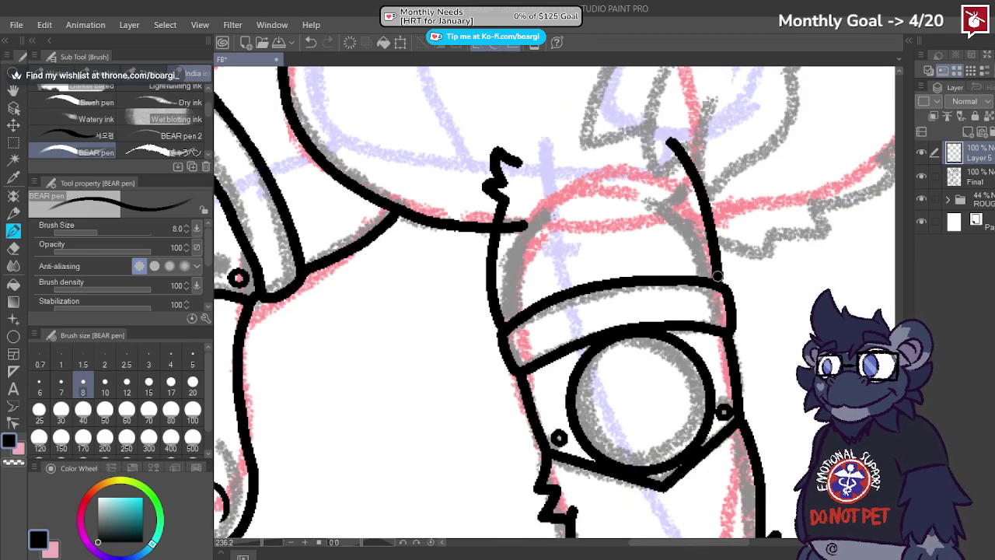
{"action": "scroll", "coordinate": [653, 252], "scroll_direction": "down", "scroll_amount": 6}
{"action": "scroll", "coordinate": [671, 248], "scroll_direction": "up", "scroll_amount": 4}
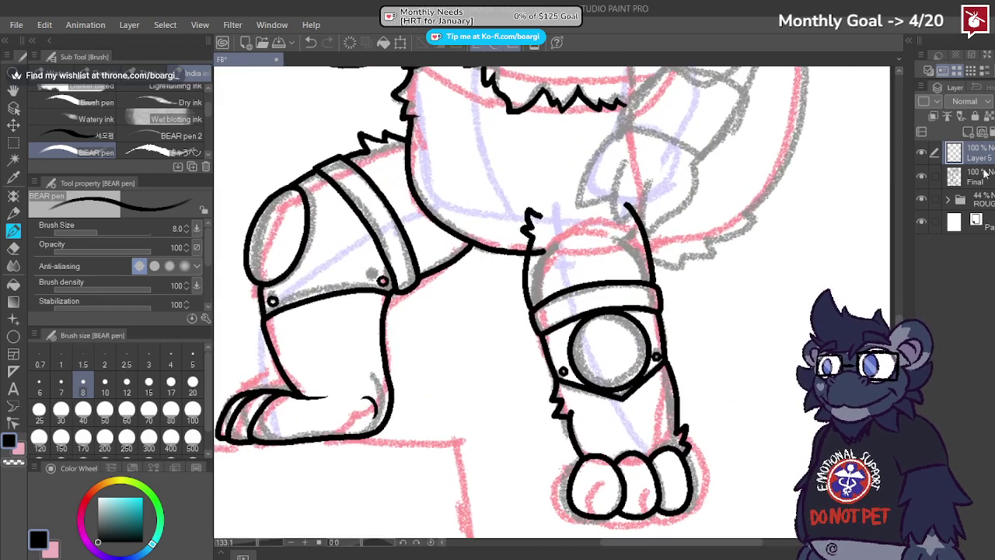
Step: On the Final layer, erase the end of the belly line that crosses into the standing thigh with the 20 px Snap eraser
{"action": "left_click", "coordinate": [983, 174]}
{"action": "left_click", "coordinate": [13, 248]}
{"action": "scroll", "coordinate": [633, 252], "scroll_direction": "up", "scroll_amount": 2}
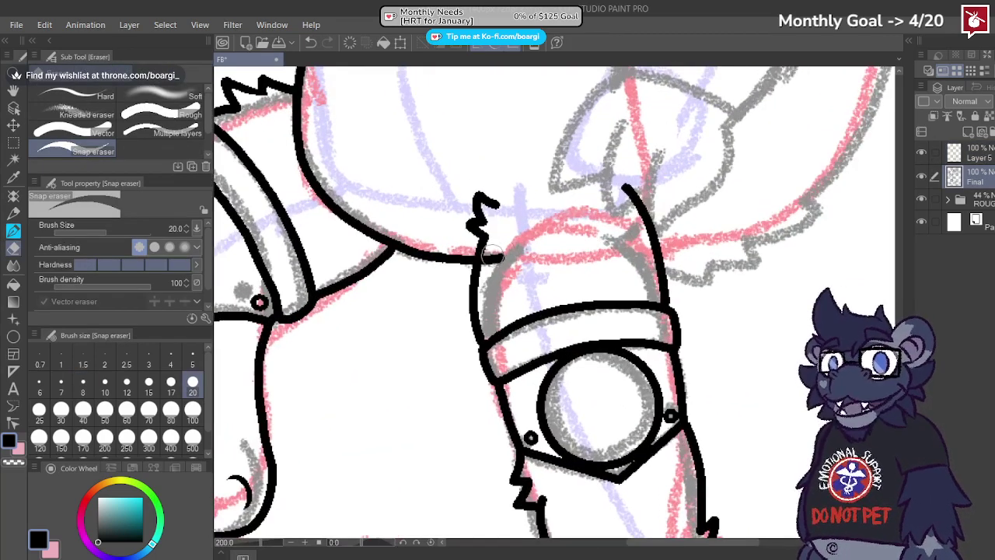
{"action": "scroll", "coordinate": [503, 251], "scroll_direction": "down", "scroll_amount": 2}
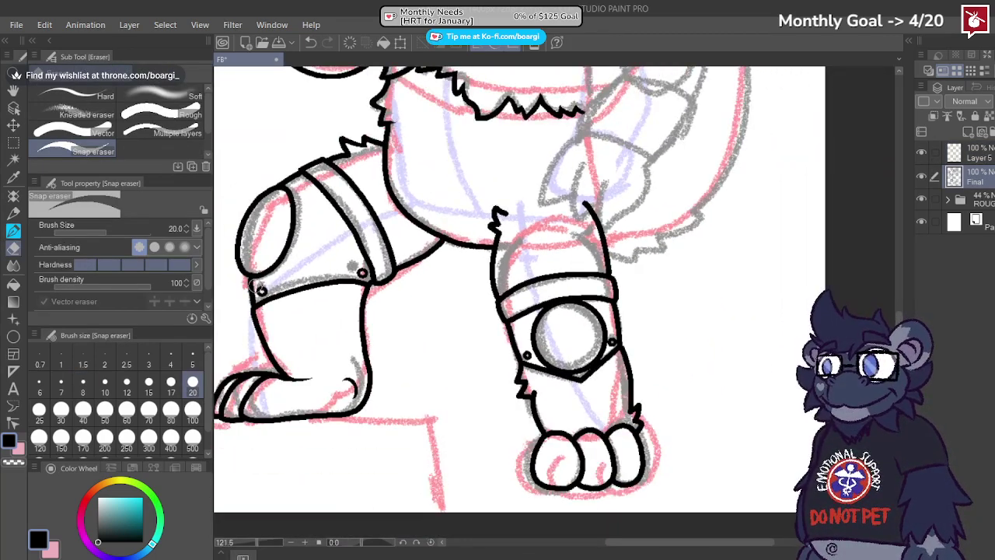
Step: Set the Snap eraser to size 5 and trim the overshooting line tip at the fur tuft below the knee pad
{"action": "left_click", "coordinate": [192, 359]}
{"action": "scroll", "coordinate": [499, 364], "scroll_direction": "up", "scroll_amount": 4}
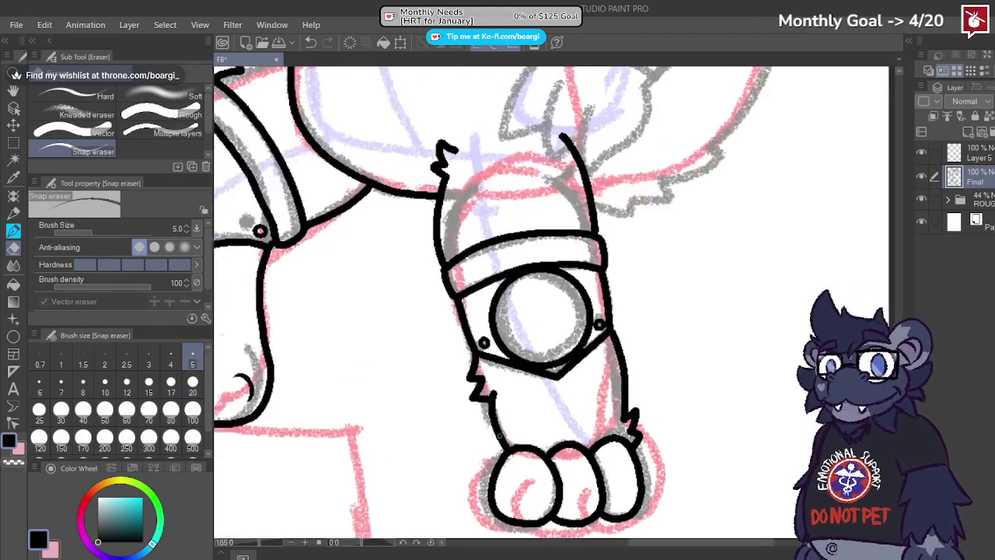
{"action": "scroll", "coordinate": [500, 364], "scroll_direction": "up", "scroll_amount": 2}
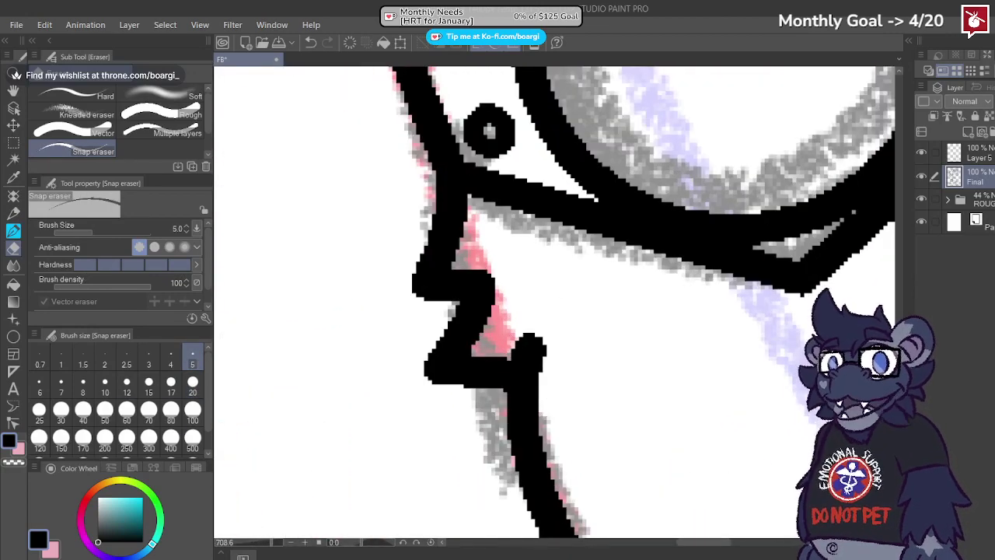
{"action": "left_click", "coordinate": [967, 153]}
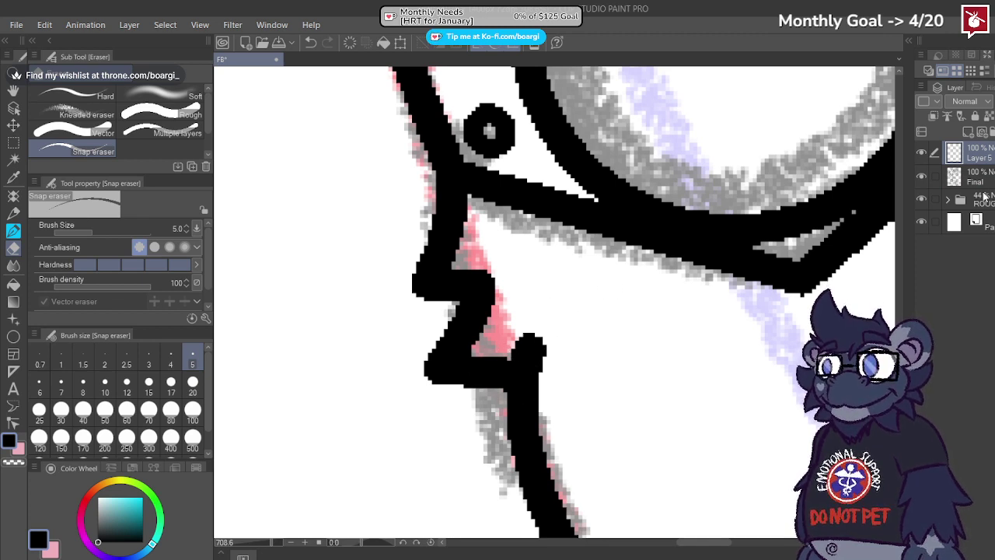
{"action": "left_click", "coordinate": [978, 177]}
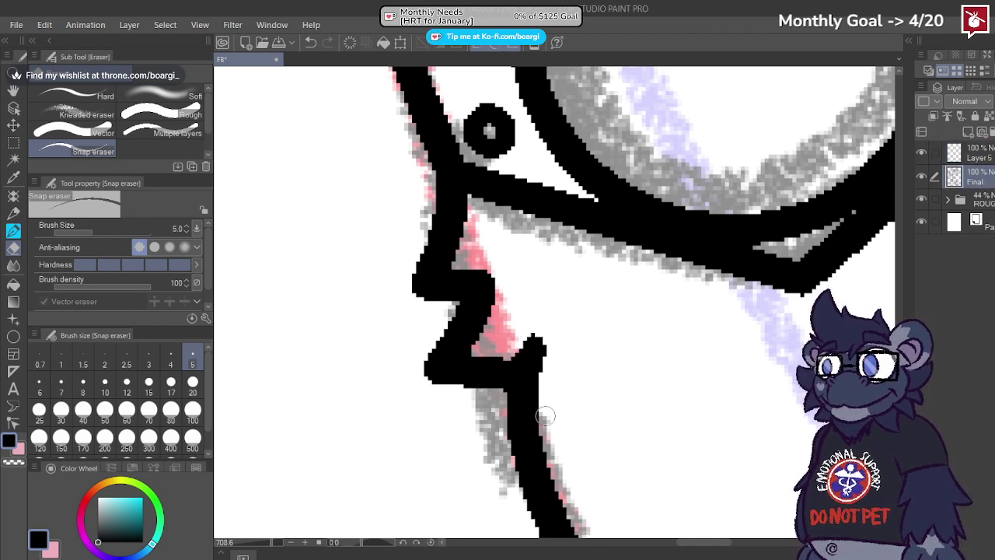
{"action": "scroll", "coordinate": [543, 317], "scroll_direction": "down", "scroll_amount": 3}
{"action": "scroll", "coordinate": [754, 309], "scroll_direction": "up", "scroll_amount": 3}
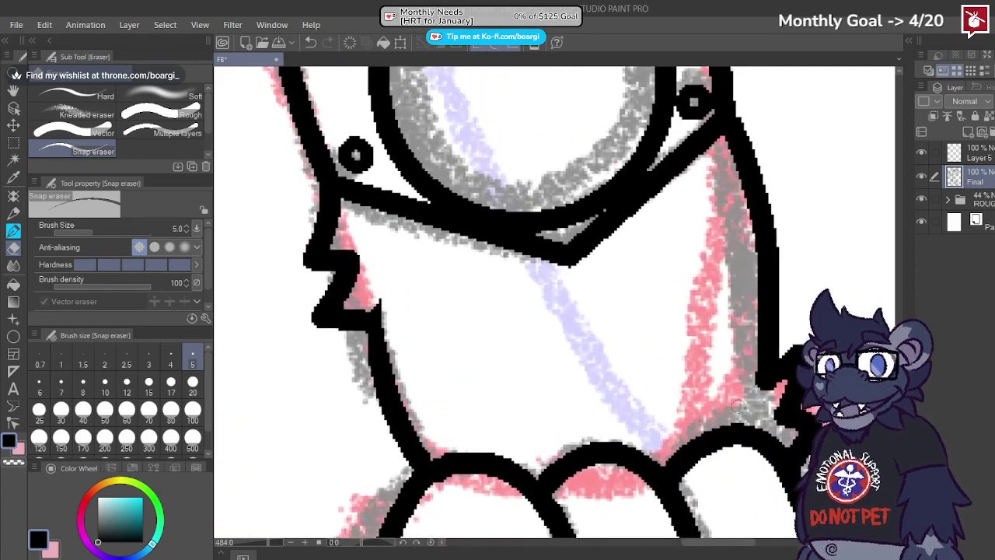
Step: Tidy the outer shin line's end by the ankle fur tuft, reducing the Snap eraser to size 2 for the fine trimming
{"action": "left_click_drag", "start_coordinate": [754, 309], "coordinate": [758, 359]}
{"action": "key", "text": "bracketleft"}
{"action": "key", "text": "bracketleft"}
{"action": "key", "text": "bracketleft"}
{"action": "key", "text": "bracketleft"}
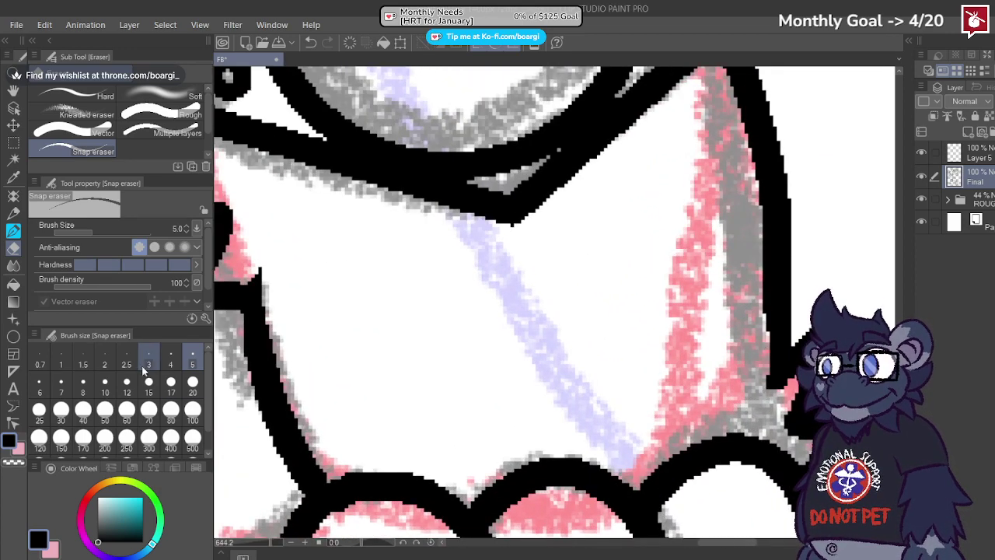
{"action": "scroll", "coordinate": [774, 380], "scroll_direction": "up", "scroll_amount": 2}
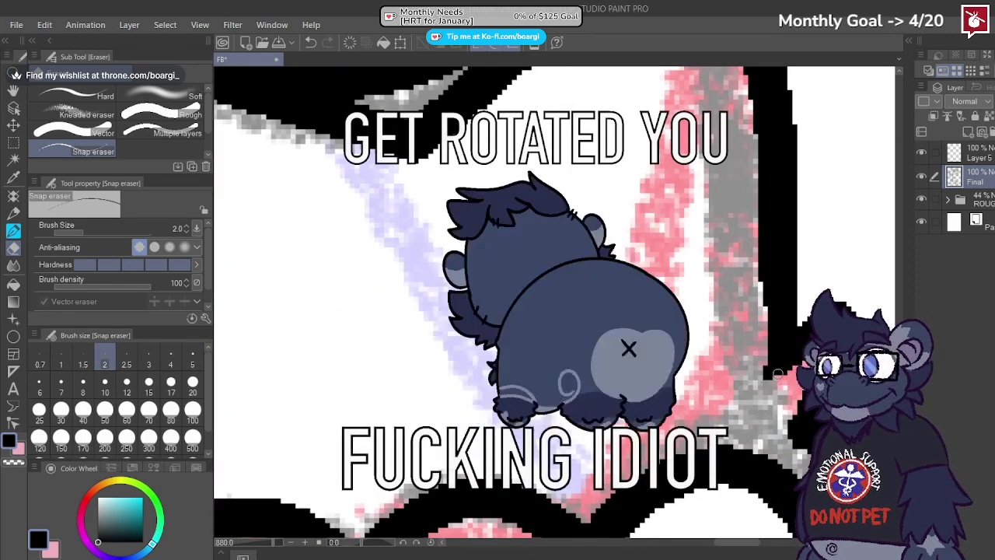
{"action": "scroll", "coordinate": [781, 379], "scroll_direction": "down", "scroll_amount": 2}
{"action": "scroll", "coordinate": [748, 348], "scroll_direction": "up", "scroll_amount": 2}
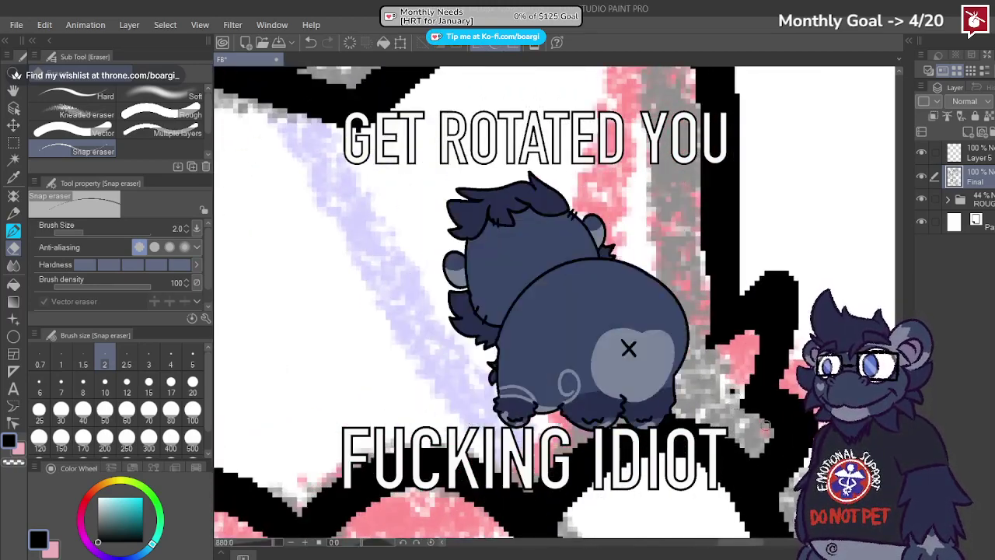
{"action": "scroll", "coordinate": [727, 402], "scroll_direction": "down", "scroll_amount": 5}
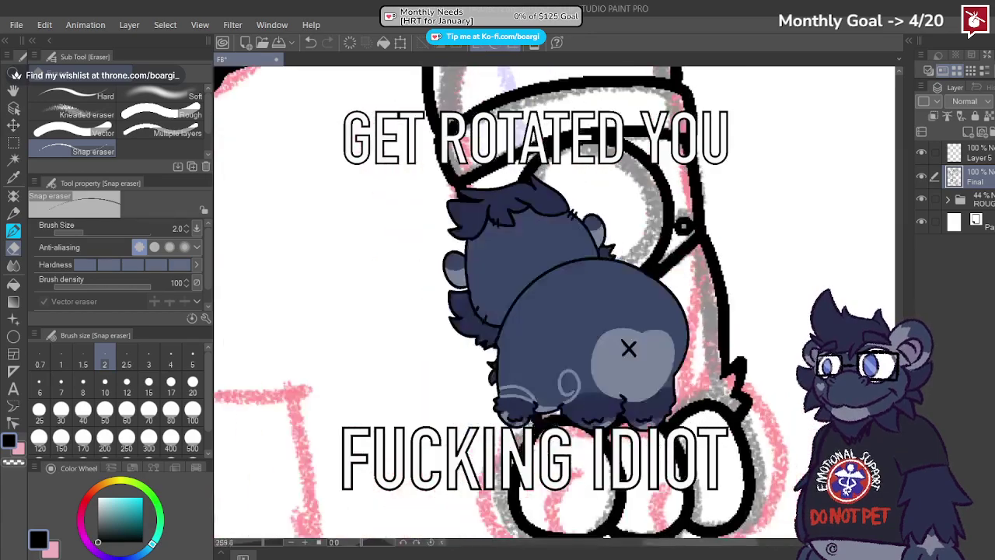
{"action": "scroll", "coordinate": [521, 310], "scroll_direction": "up", "scroll_amount": 6}
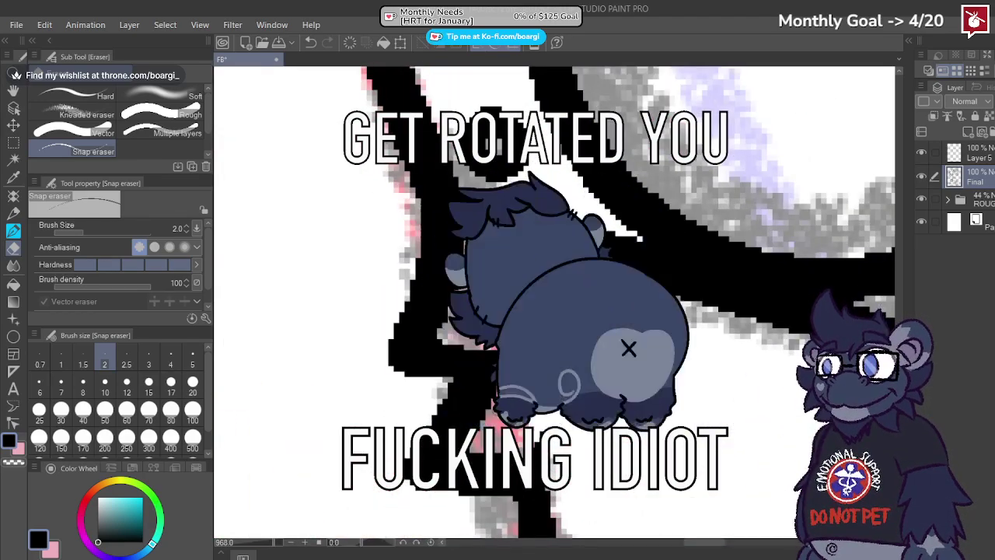
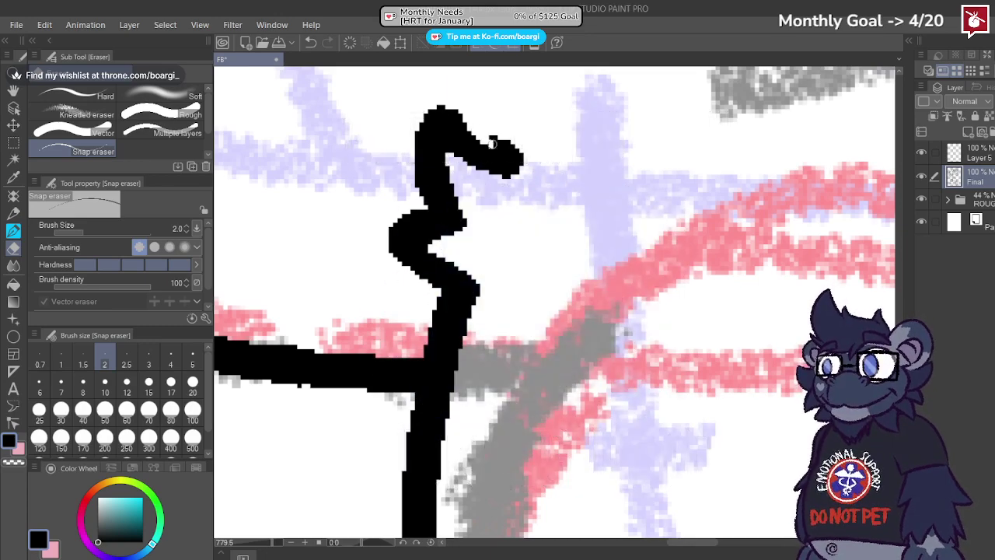
Step: Thin the rounded tip of the fur tuft atop the standing thigh into a sharp point and save the file
{"action": "left_click_drag", "start_coordinate": [505, 147], "coordinate": [449, 117]}
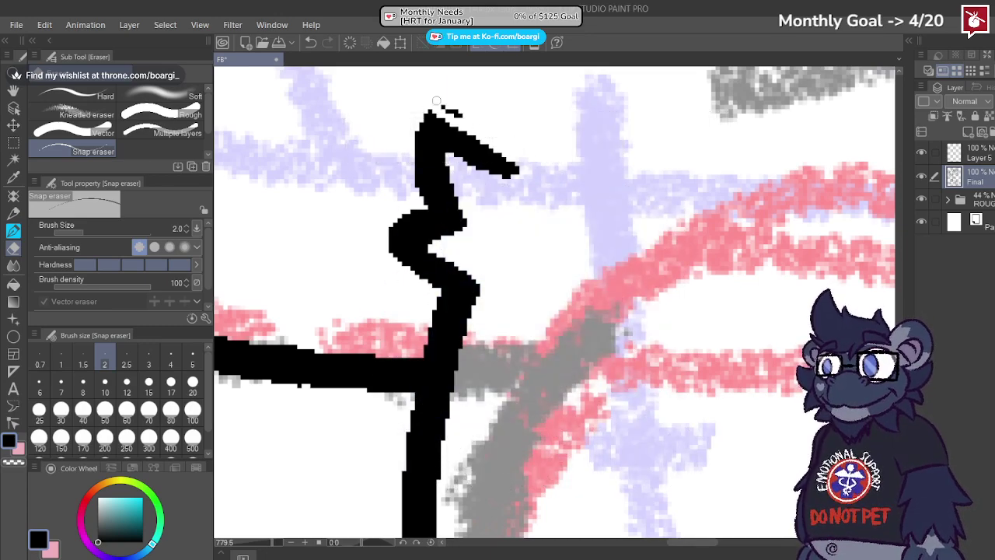
{"action": "scroll", "coordinate": [505, 194], "scroll_direction": "down", "scroll_amount": 5}
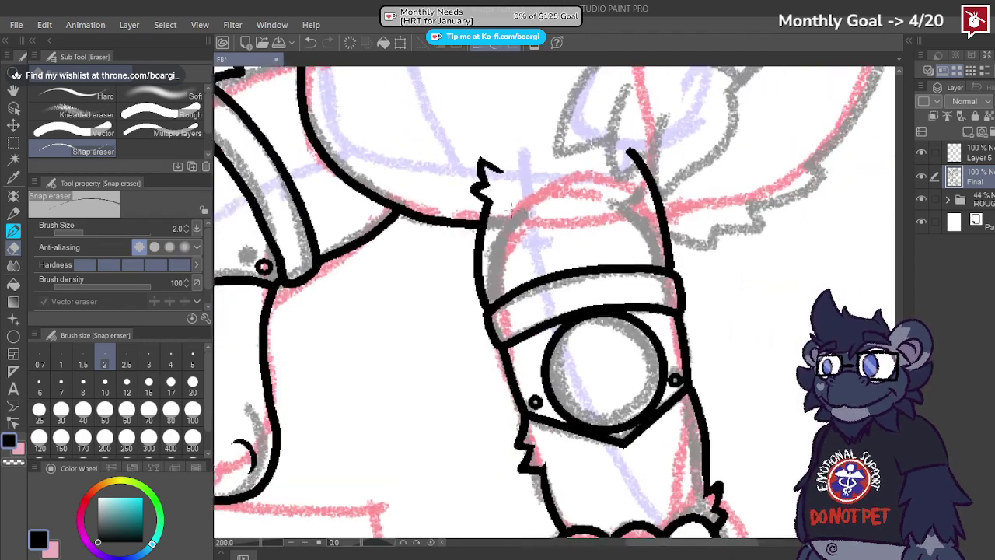
{"action": "scroll", "coordinate": [506, 195], "scroll_direction": "up", "scroll_amount": 1}
{"action": "scroll", "coordinate": [505, 194], "scroll_direction": "down", "scroll_amount": 3}
{"action": "scroll", "coordinate": [502, 158], "scroll_direction": "down", "scroll_amount": 3}
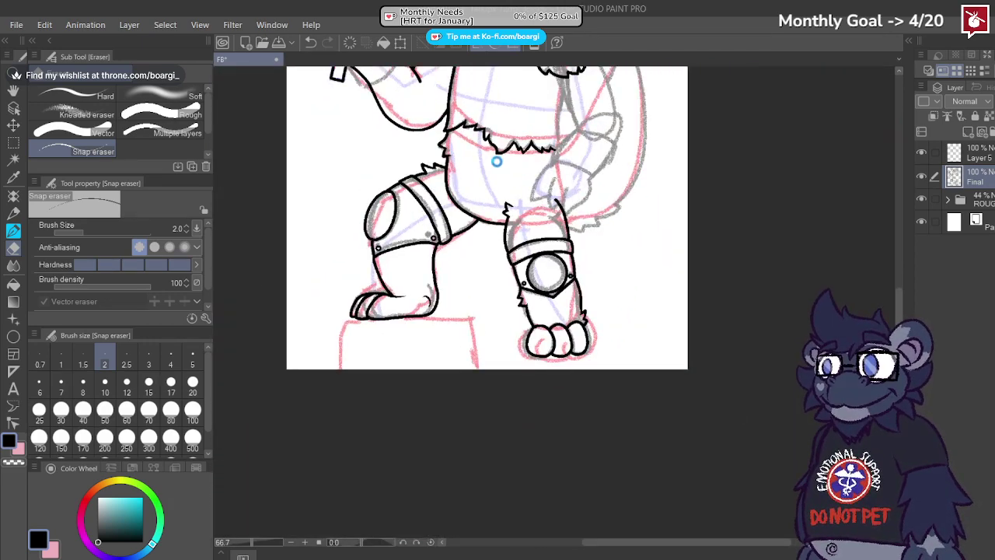
{"action": "scroll", "coordinate": [496, 161], "scroll_direction": "down", "scroll_amount": 1}
{"action": "scroll", "coordinate": [496, 161], "scroll_direction": "up", "scroll_amount": 3}
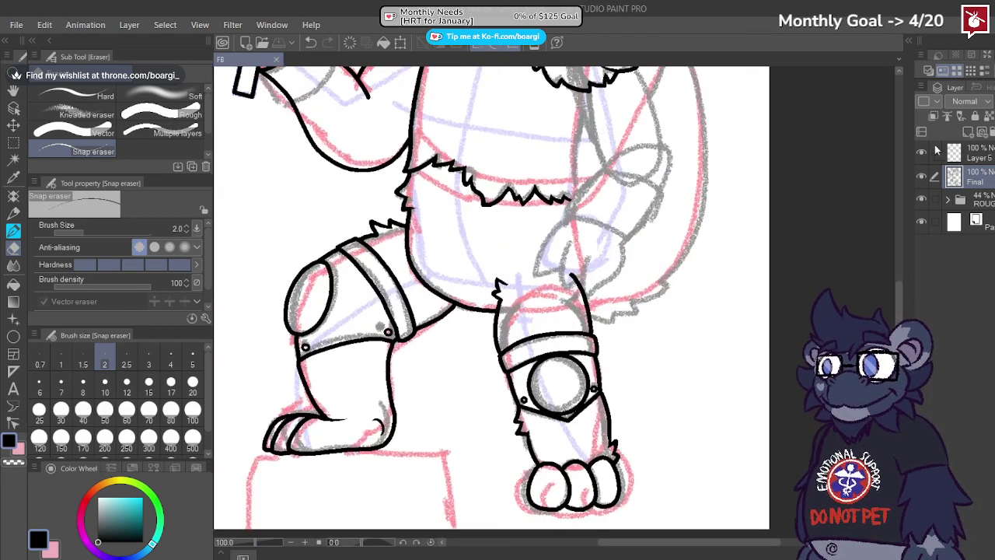
Step: Make Layer 5 the active layer and ready the BEAR pen at size 8 for the lowered hand
{"action": "left_click", "coordinate": [975, 153]}
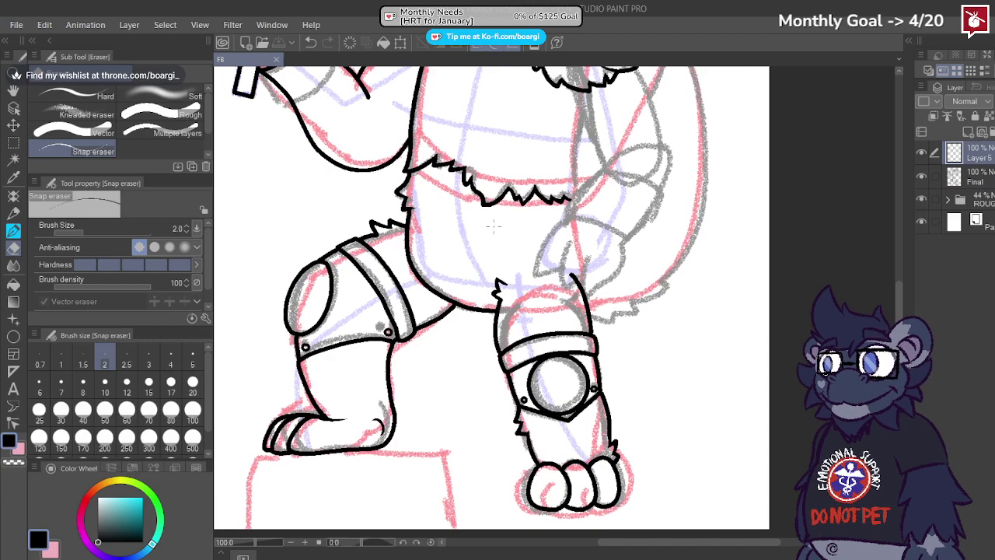
{"action": "left_click", "coordinate": [13, 231]}
{"action": "scroll", "coordinate": [697, 249], "scroll_direction": "up", "scroll_amount": 2}
{"action": "scroll", "coordinate": [536, 261], "scroll_direction": "down", "scroll_amount": 4}
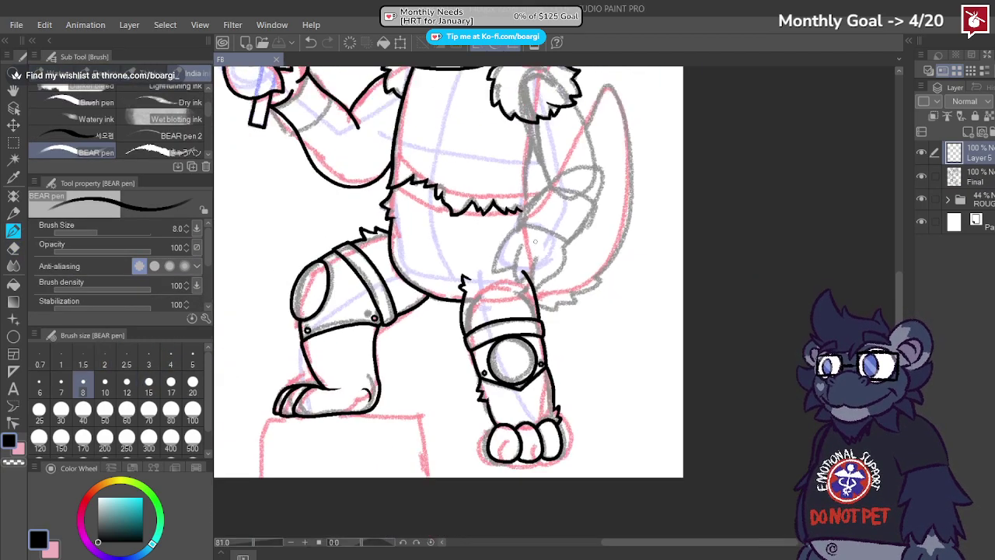
{"action": "scroll", "coordinate": [536, 260], "scroll_direction": "up", "scroll_amount": 3}
{"action": "left_click", "coordinate": [921, 177]}
{"action": "scroll", "coordinate": [529, 256], "scroll_direction": "up", "scroll_amount": 3}
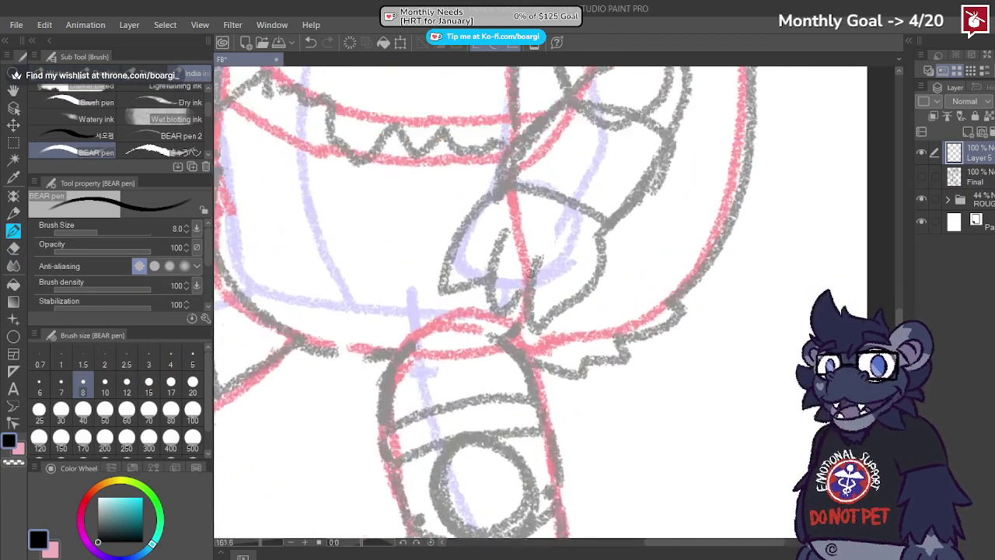
{"action": "mouse_move", "coordinate": [541, 247]}
{"action": "left_mouse_down"}
{"action": "mouse_move", "coordinate": [524, 263]}
{"action": "mouse_move", "coordinate": [509, 330]}
{"action": "mouse_move", "coordinate": [566, 342]}
{"action": "left_mouse_up"}
{"action": "key", "text": "ctrl+z"}
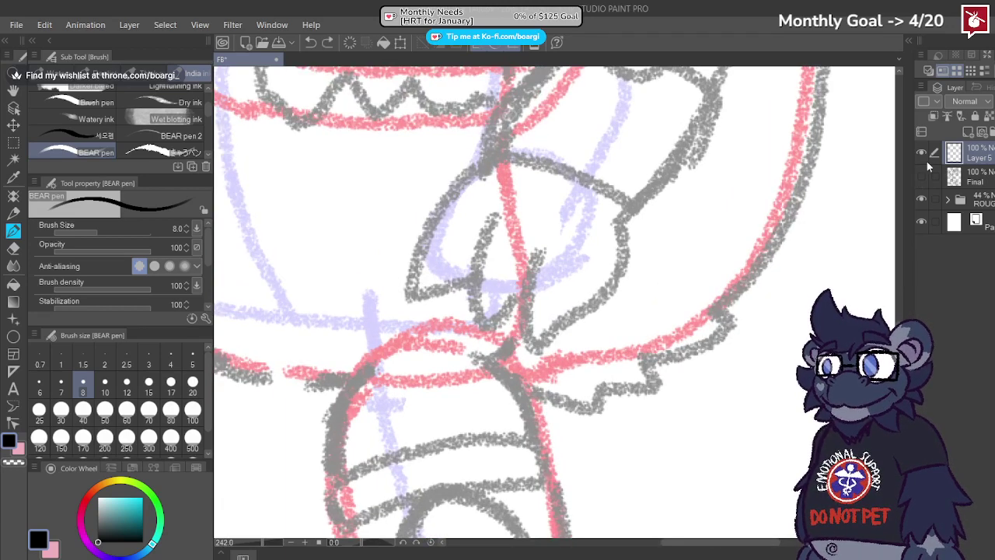
{"action": "left_click", "coordinate": [921, 176]}
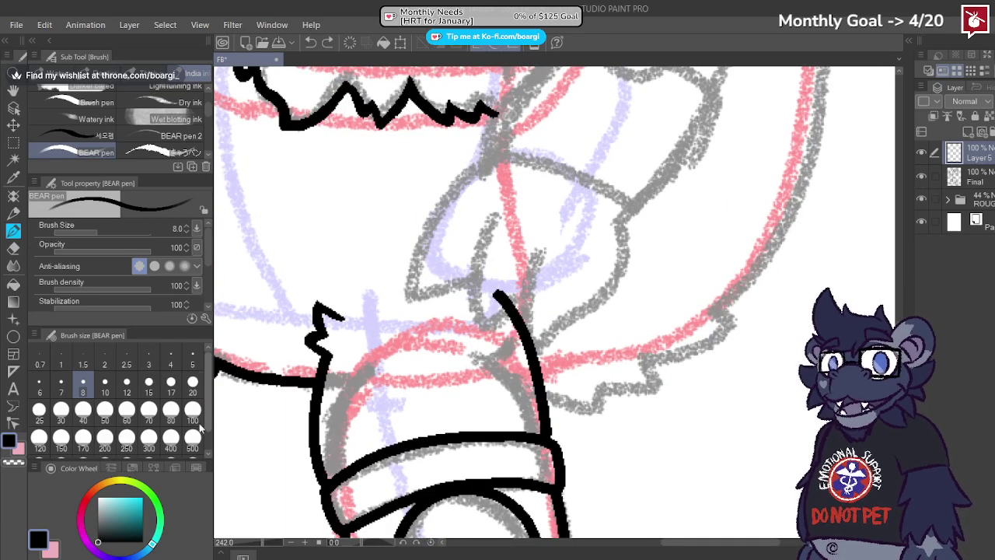
Step: Set the drawing colour to bright cyan to contrast with the black line art around the lowered hand
{"action": "left_click", "coordinate": [143, 497]}
{"action": "scroll", "coordinate": [548, 236], "scroll_direction": "up", "scroll_amount": 1}
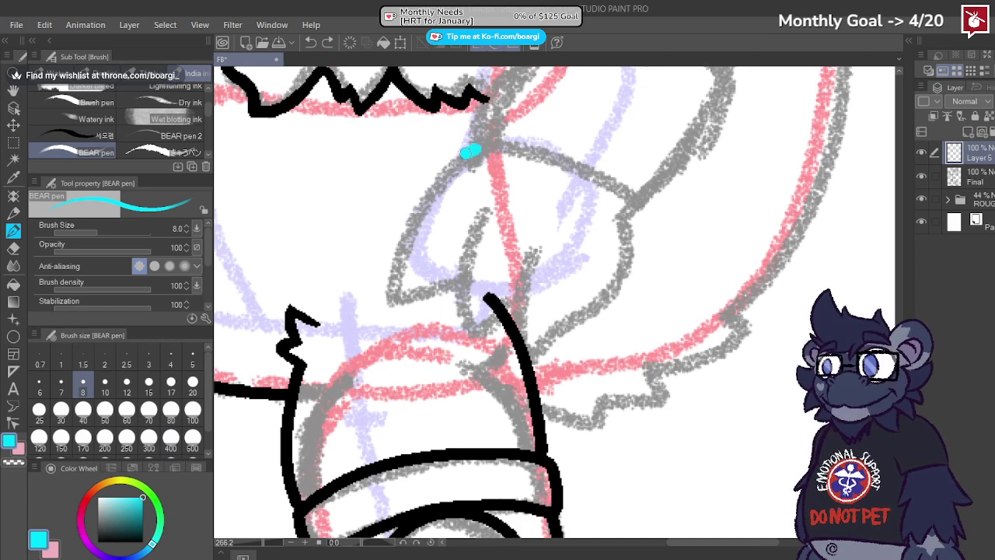
{"action": "mouse_move", "coordinate": [470, 152]}
{"action": "left_mouse_down"}
{"action": "mouse_move", "coordinate": [404, 197]}
{"action": "mouse_move", "coordinate": [381, 273]}
{"action": "mouse_move", "coordinate": [437, 295]}
{"action": "left_mouse_up"}
{"action": "mouse_move", "coordinate": [492, 200]}
{"action": "left_mouse_down"}
{"action": "mouse_move", "coordinate": [450, 267]}
{"action": "mouse_move", "coordinate": [458, 311]}
{"action": "mouse_move", "coordinate": [501, 315]}
{"action": "left_mouse_up"}
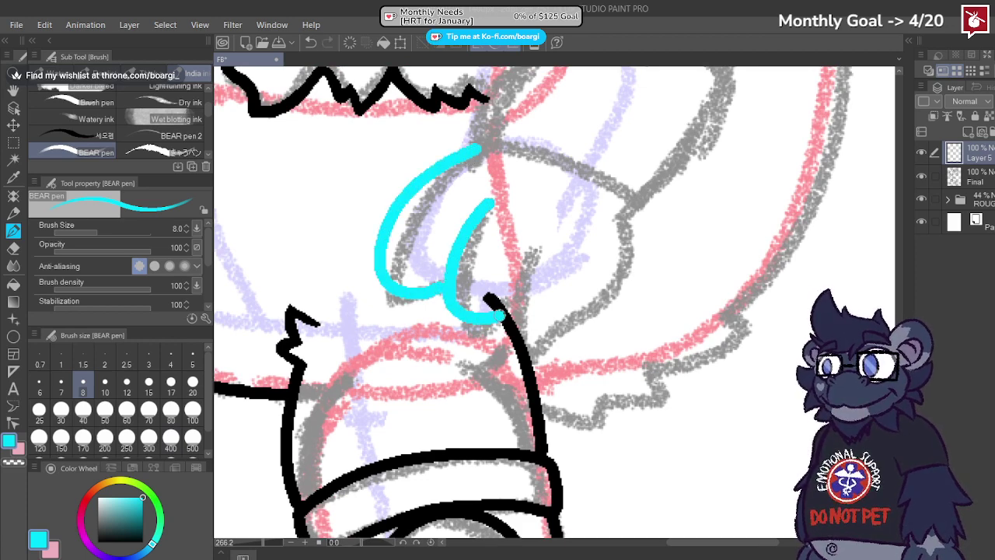
{"action": "mouse_move", "coordinate": [537, 247]}
{"action": "left_mouse_down"}
{"action": "mouse_move", "coordinate": [513, 288]}
{"action": "mouse_move", "coordinate": [514, 334]}
{"action": "mouse_move", "coordinate": [552, 338]}
{"action": "mouse_move", "coordinate": [603, 295]}
{"action": "left_mouse_up"}
{"action": "key", "text": "ctrl+z"}
{"action": "key", "text": "ctrl+z"}
{"action": "key", "text": "ctrl+z"}
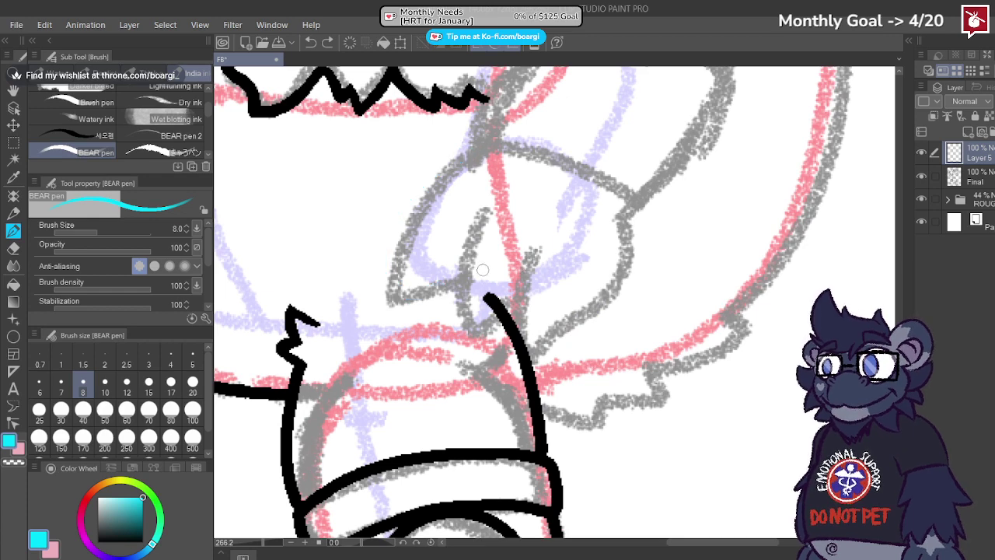
{"action": "mouse_move", "coordinate": [483, 269]}
{"action": "left_mouse_down"}
{"action": "mouse_move", "coordinate": [491, 335]}
{"action": "mouse_move", "coordinate": [530, 317]}
{"action": "mouse_move", "coordinate": [451, 311]}
{"action": "mouse_move", "coordinate": [459, 343]}
{"action": "mouse_move", "coordinate": [590, 318]}
{"action": "mouse_move", "coordinate": [624, 253]}
{"action": "mouse_move", "coordinate": [605, 195]}
{"action": "left_mouse_up"}
{"action": "key", "text": "ctrl+z"}
{"action": "scroll", "coordinate": [482, 257], "scroll_direction": "up", "scroll_amount": 2}
{"action": "mouse_move", "coordinate": [460, 235]}
{"action": "left_mouse_down"}
{"action": "mouse_move", "coordinate": [379, 314]}
{"action": "mouse_move", "coordinate": [393, 363]}
{"action": "mouse_move", "coordinate": [435, 373]}
{"action": "left_mouse_up"}
{"action": "key", "text": "ctrl+z"}
{"action": "mouse_move", "coordinate": [449, 227]}
{"action": "left_mouse_down"}
{"action": "mouse_move", "coordinate": [410, 260]}
{"action": "mouse_move", "coordinate": [397, 338]}
{"action": "mouse_move", "coordinate": [427, 361]}
{"action": "left_mouse_up"}
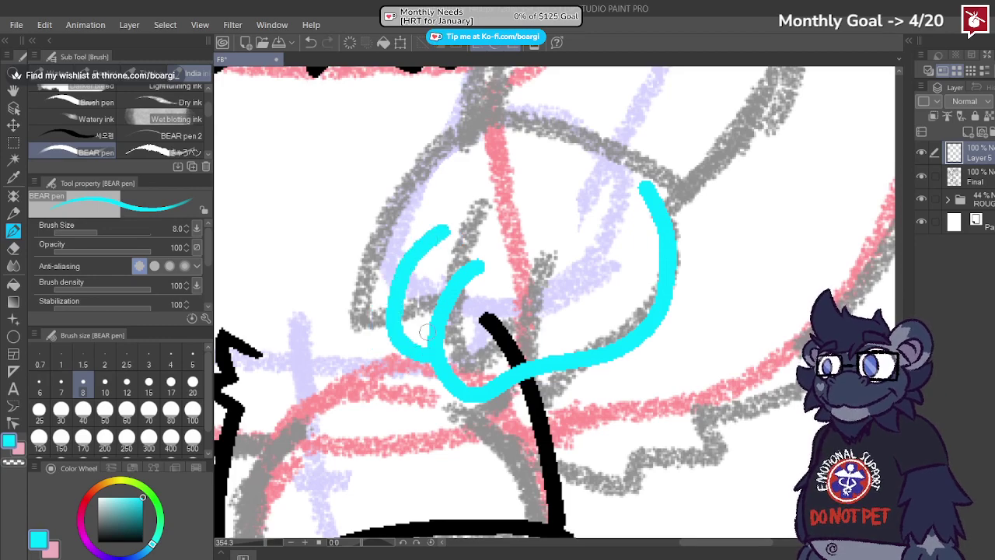
{"action": "mouse_move", "coordinate": [423, 201]}
{"action": "left_mouse_down"}
{"action": "mouse_move", "coordinate": [382, 223]}
{"action": "mouse_move", "coordinate": [355, 265]}
{"action": "mouse_move", "coordinate": [364, 303]}
{"action": "left_mouse_up"}
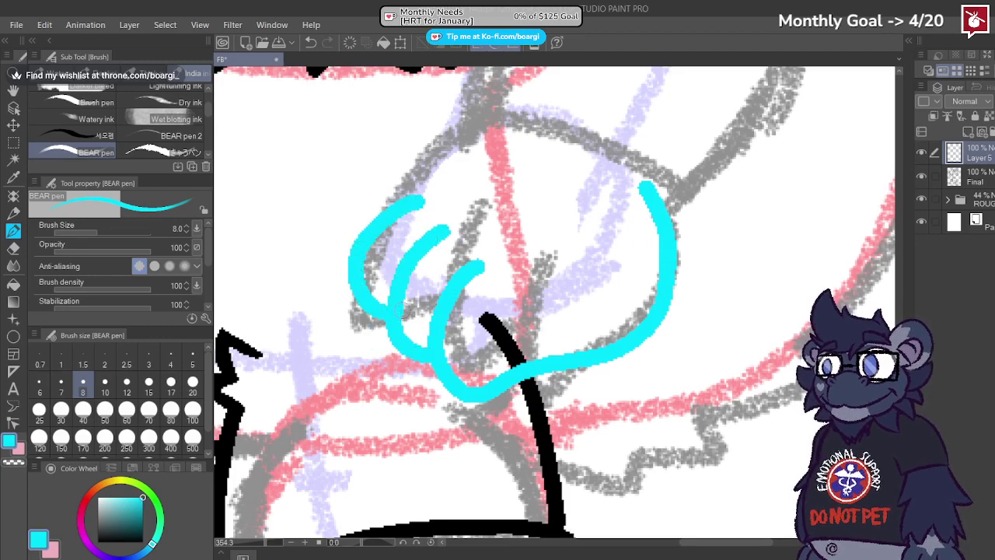
{"action": "scroll", "coordinate": [483, 369], "scroll_direction": "down", "scroll_amount": 3}
{"action": "scroll", "coordinate": [483, 368], "scroll_direction": "up", "scroll_amount": 4}
{"action": "key", "text": "ctrl+z"}
{"action": "key", "text": "ctrl+z"}
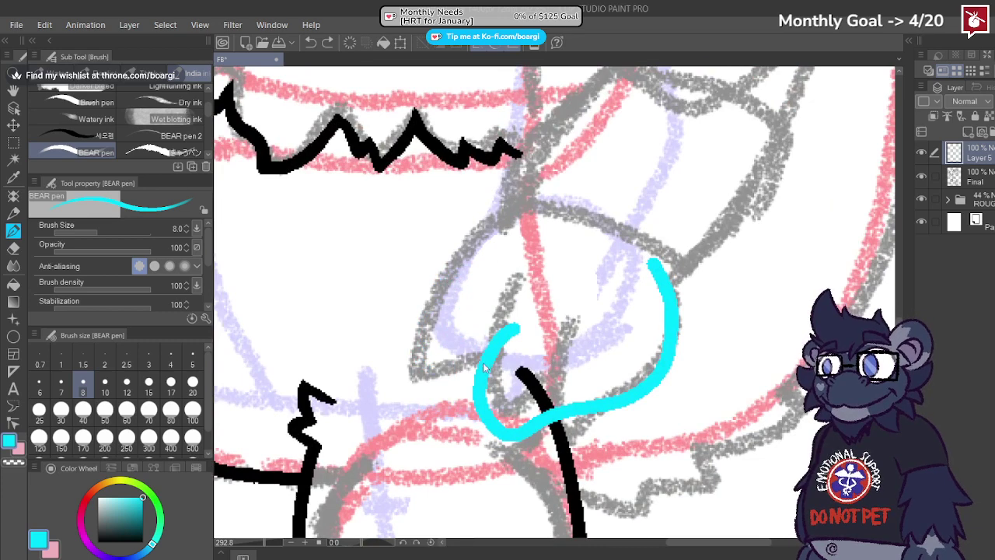
{"action": "left_click_drag", "start_coordinate": [484, 311], "coordinate": [434, 387]}
{"action": "key", "text": "ctrl+z"}
{"action": "key", "text": "ctrl+z"}
Step: Draw the lowered hand in cyan on Layer 5: overlapping curved fingers, the rounded palm and the back of the hand
{"action": "mouse_move", "coordinate": [509, 326]}
{"action": "left_mouse_down"}
{"action": "mouse_move", "coordinate": [477, 360]}
{"action": "mouse_move", "coordinate": [469, 424]}
{"action": "mouse_move", "coordinate": [544, 419]}
{"action": "mouse_move", "coordinate": [609, 384]}
{"action": "mouse_move", "coordinate": [631, 309]}
{"action": "left_mouse_up"}
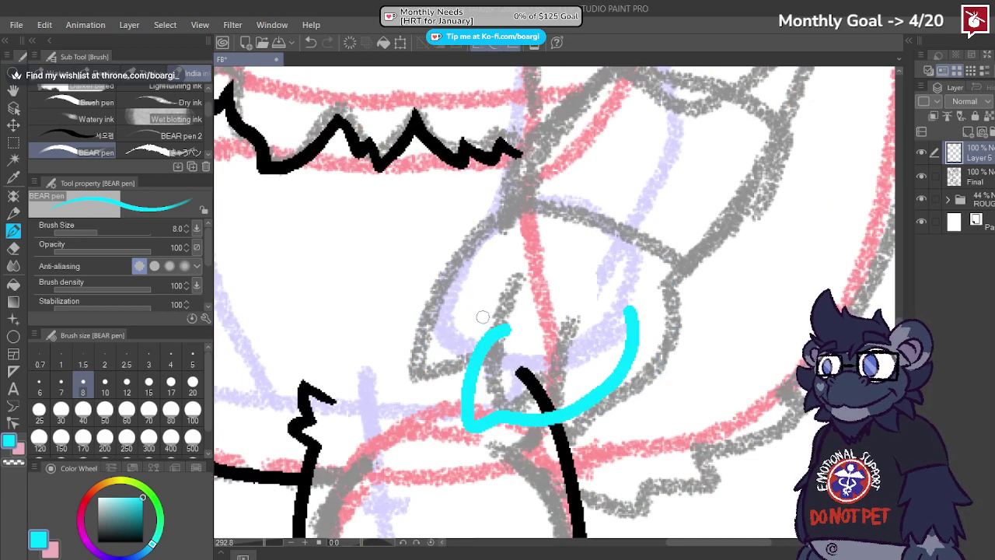
{"action": "mouse_move", "coordinate": [482, 317]}
{"action": "left_mouse_down"}
{"action": "mouse_move", "coordinate": [445, 336]}
{"action": "mouse_move", "coordinate": [427, 405]}
{"action": "left_mouse_up"}
{"action": "mouse_move", "coordinate": [440, 296]}
{"action": "left_mouse_down"}
{"action": "mouse_move", "coordinate": [409, 328]}
{"action": "mouse_move", "coordinate": [410, 394]}
{"action": "left_mouse_up"}
{"action": "mouse_move", "coordinate": [437, 308]}
{"action": "left_mouse_down"}
{"action": "mouse_move", "coordinate": [512, 221]}
{"action": "mouse_move", "coordinate": [506, 215]}
{"action": "mouse_move", "coordinate": [568, 220]}
{"action": "mouse_move", "coordinate": [657, 269]}
{"action": "left_mouse_up"}
{"action": "scroll", "coordinate": [591, 276], "scroll_direction": "down", "scroll_amount": 5}
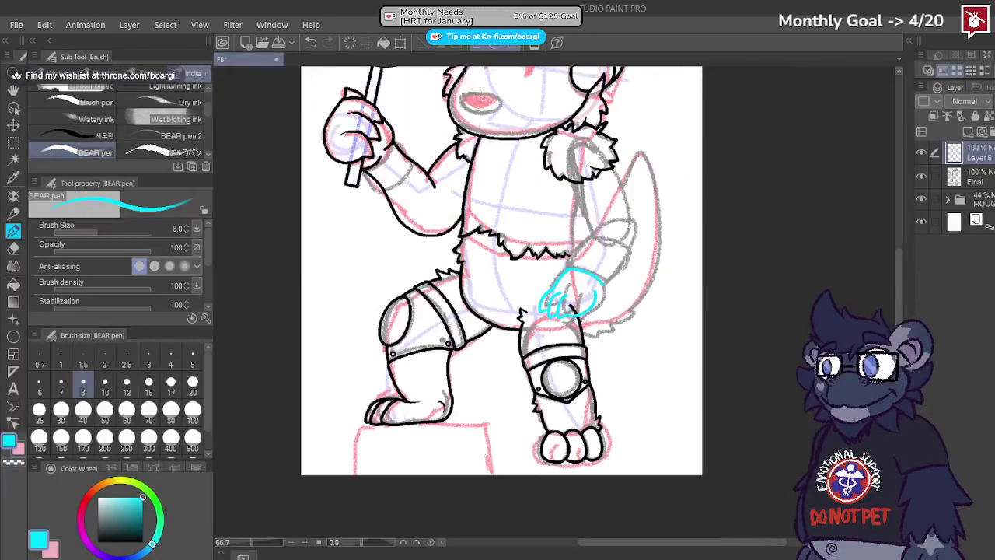
{"action": "scroll", "coordinate": [568, 264], "scroll_direction": "up", "scroll_amount": 2}
{"action": "scroll", "coordinate": [565, 261], "scroll_direction": "down", "scroll_amount": 3}
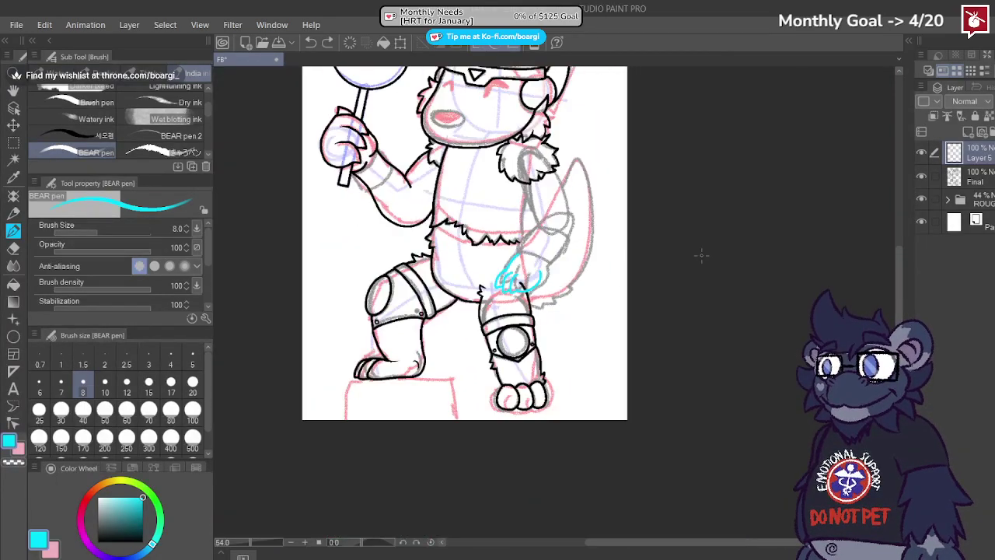
Step: Outline the wristband on the raised forearm in cyan, with curved edges across the arm and sides following the arm lines
{"action": "scroll", "coordinate": [701, 256], "scroll_direction": "up", "scroll_amount": 5}
{"action": "scroll", "coordinate": [307, 228], "scroll_direction": "up", "scroll_amount": 1}
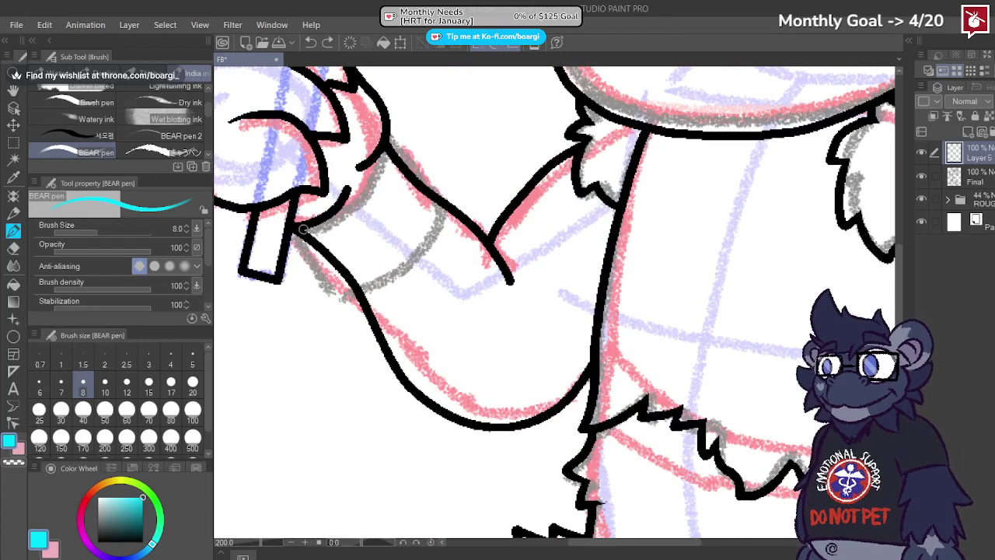
{"action": "mouse_move", "coordinate": [303, 229]}
{"action": "left_mouse_down"}
{"action": "mouse_move", "coordinate": [345, 211]}
{"action": "mouse_move", "coordinate": [352, 187]}
{"action": "left_mouse_up"}
{"action": "scroll", "coordinate": [295, 235], "scroll_direction": "up", "scroll_amount": 2}
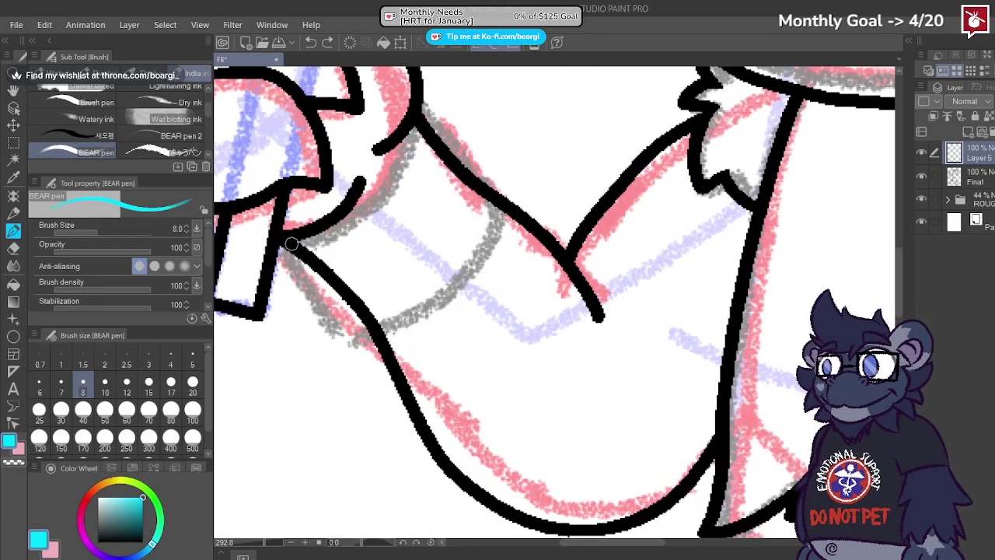
{"action": "mouse_move", "coordinate": [293, 241]}
{"action": "left_mouse_down"}
{"action": "mouse_move", "coordinate": [364, 197]}
{"action": "mouse_move", "coordinate": [425, 118]}
{"action": "mouse_move", "coordinate": [506, 198]}
{"action": "mouse_move", "coordinate": [471, 270]}
{"action": "mouse_move", "coordinate": [412, 322]}
{"action": "left_mouse_up"}
{"action": "key", "text": "ctrl+z"}
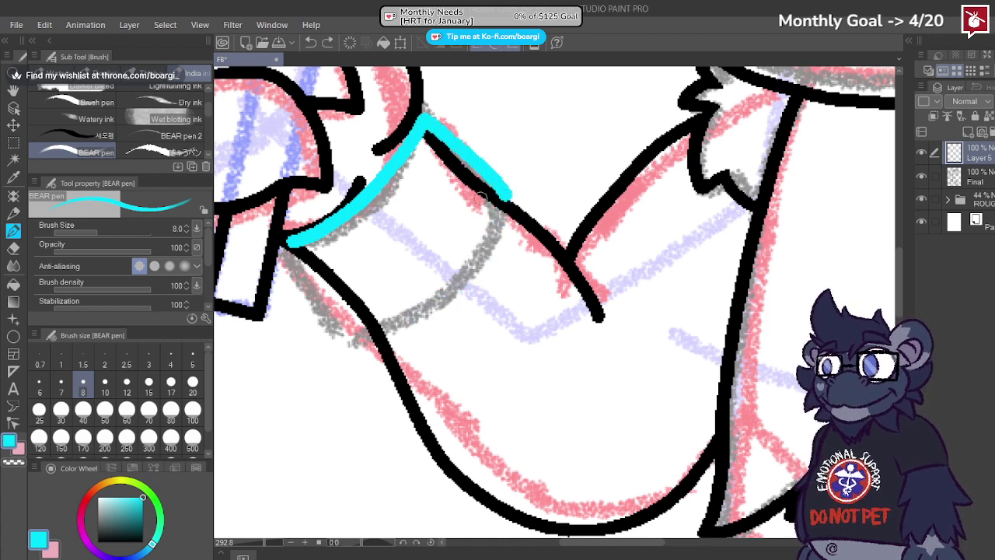
{"action": "mouse_move", "coordinate": [504, 201]}
{"action": "left_mouse_down"}
{"action": "mouse_move", "coordinate": [456, 267]}
{"action": "mouse_move", "coordinate": [400, 310]}
{"action": "left_mouse_up"}
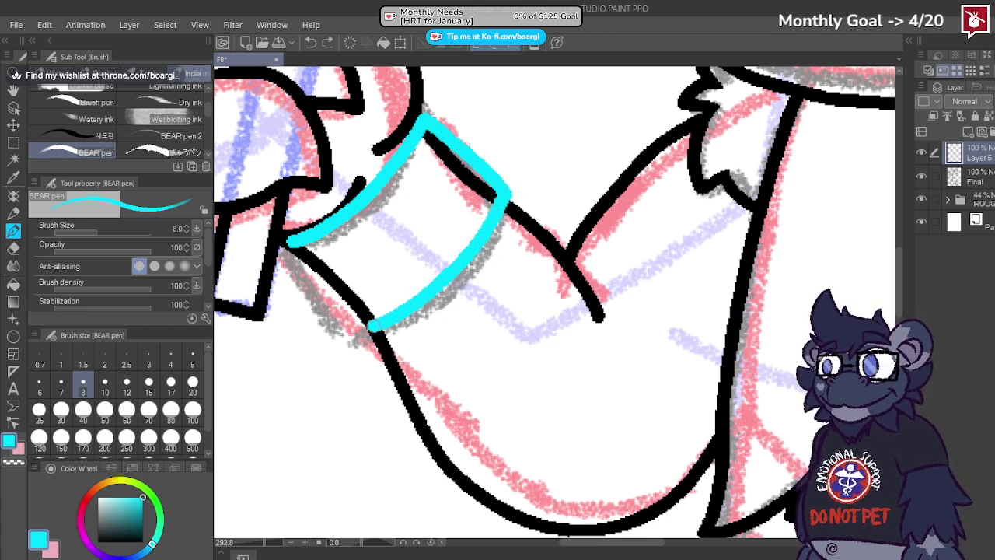
{"action": "scroll", "coordinate": [304, 268], "scroll_direction": "up", "scroll_amount": 1}
{"action": "mouse_move", "coordinate": [286, 233]}
{"action": "left_mouse_down"}
{"action": "mouse_move", "coordinate": [312, 284]}
{"action": "mouse_move", "coordinate": [363, 334]}
{"action": "mouse_move", "coordinate": [390, 342]}
{"action": "mouse_move", "coordinate": [400, 330]}
{"action": "left_mouse_up"}
{"action": "scroll", "coordinate": [401, 330], "scroll_direction": "down", "scroll_amount": 2}
{"action": "scroll", "coordinate": [413, 300], "scroll_direction": "down", "scroll_amount": 2}
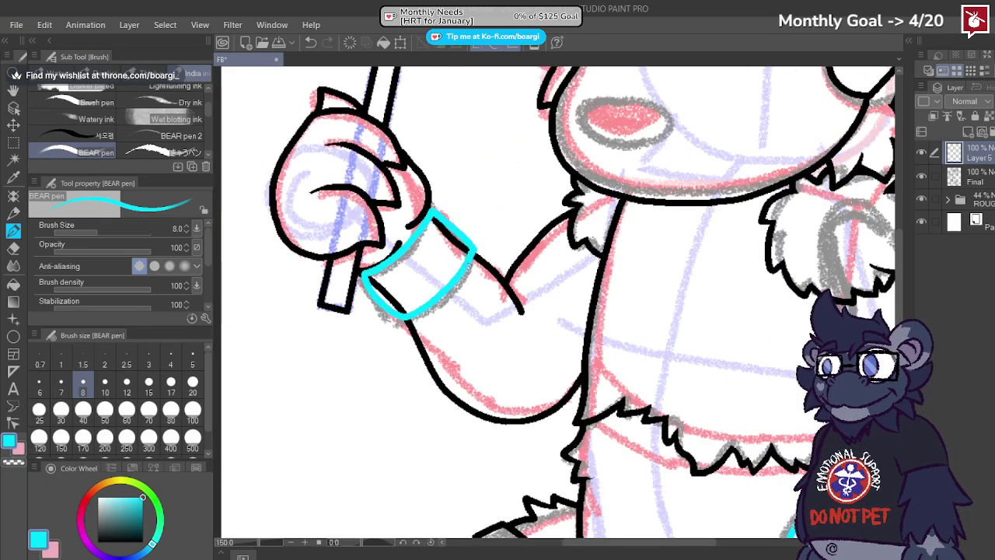
Step: On the Final layer, erase the black forearm lines inside the wristband with the Snap eraser at size 20
{"action": "left_click", "coordinate": [981, 174]}
{"action": "left_click", "coordinate": [11, 248]}
{"action": "scroll", "coordinate": [352, 292], "scroll_direction": "up", "scroll_amount": 2}
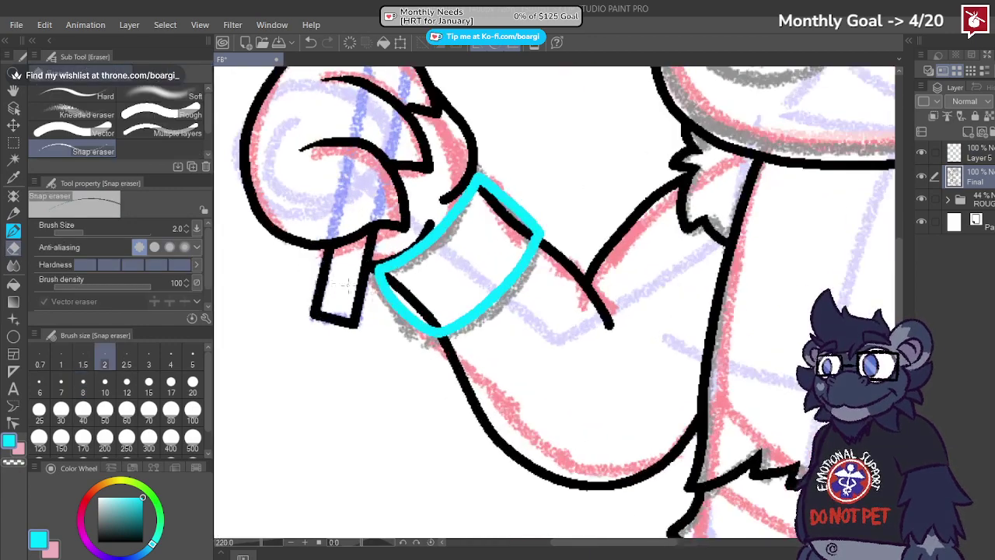
{"action": "mouse_move", "coordinate": [429, 281]}
{"action": "left_mouse_down"}
{"action": "mouse_move", "coordinate": [399, 278]}
{"action": "mouse_move", "coordinate": [465, 330]}
{"action": "left_mouse_up"}
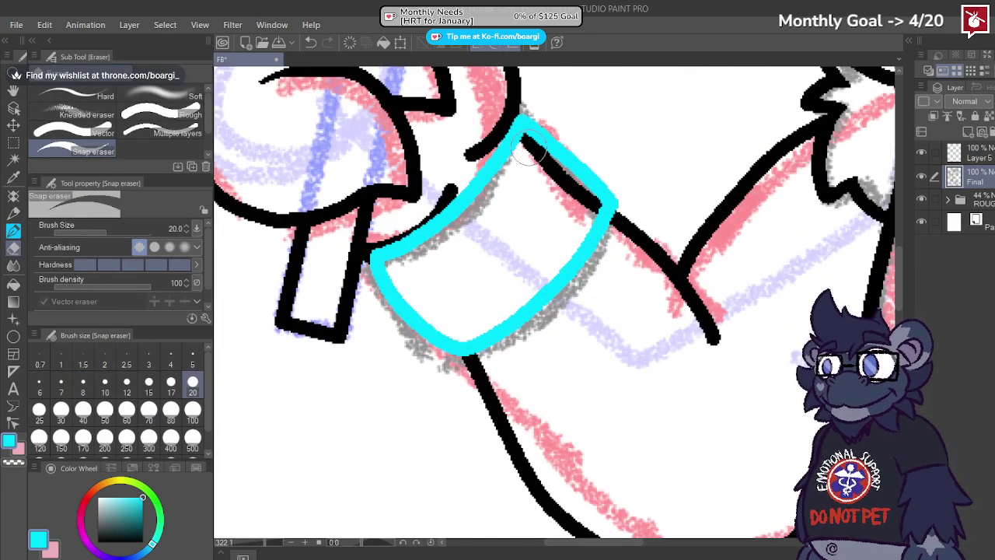
{"action": "left_click_drag", "start_coordinate": [528, 151], "coordinate": [600, 219]}
{"action": "scroll", "coordinate": [483, 210], "scroll_direction": "down", "scroll_amount": 3}
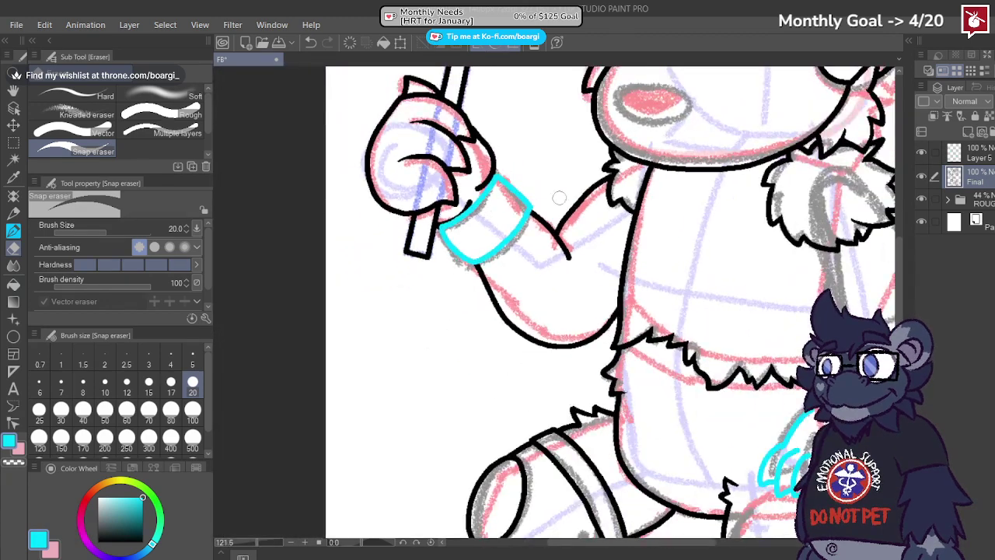
Step: Add a new layer clipped to Layer 5 and paint the cyan wristband lines black with the BEAR pen at size 100
{"action": "left_click", "coordinate": [934, 115]}
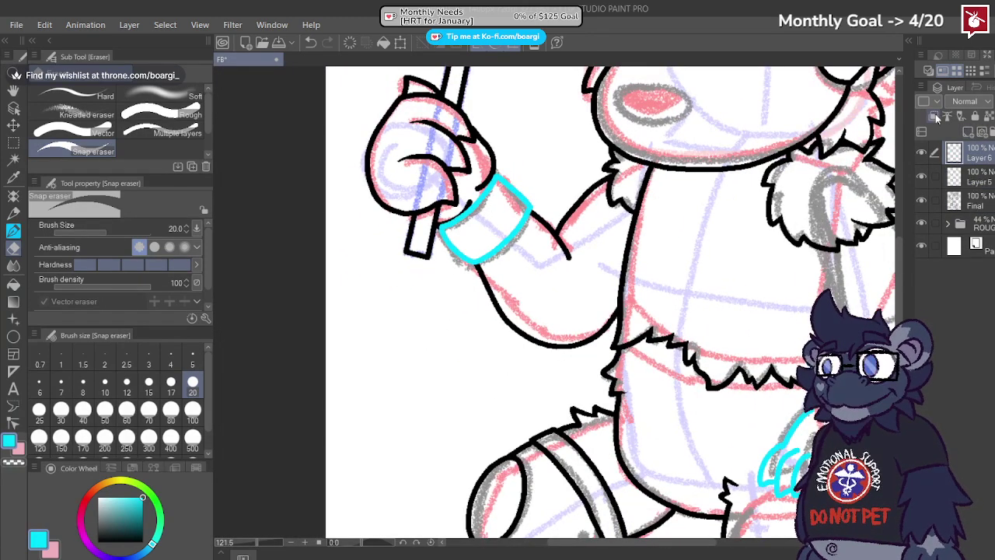
{"action": "left_click", "coordinate": [98, 540]}
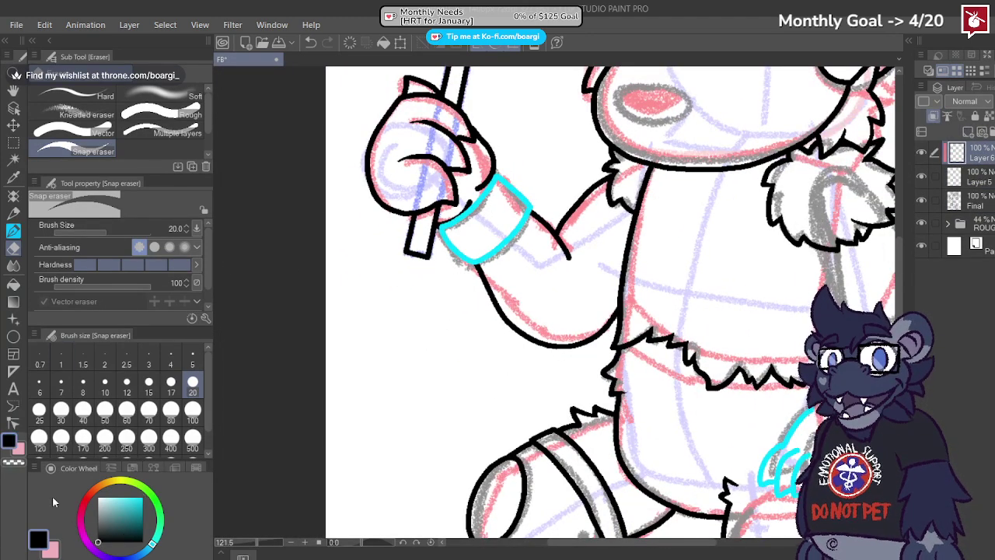
{"action": "left_click", "coordinate": [13, 230]}
{"action": "mouse_move", "coordinate": [471, 228]}
{"action": "left_mouse_down"}
{"action": "mouse_move", "coordinate": [538, 187]}
{"action": "mouse_move", "coordinate": [473, 260]}
{"action": "left_mouse_up"}
{"action": "scroll", "coordinate": [401, 231], "scroll_direction": "down", "scroll_amount": 3}
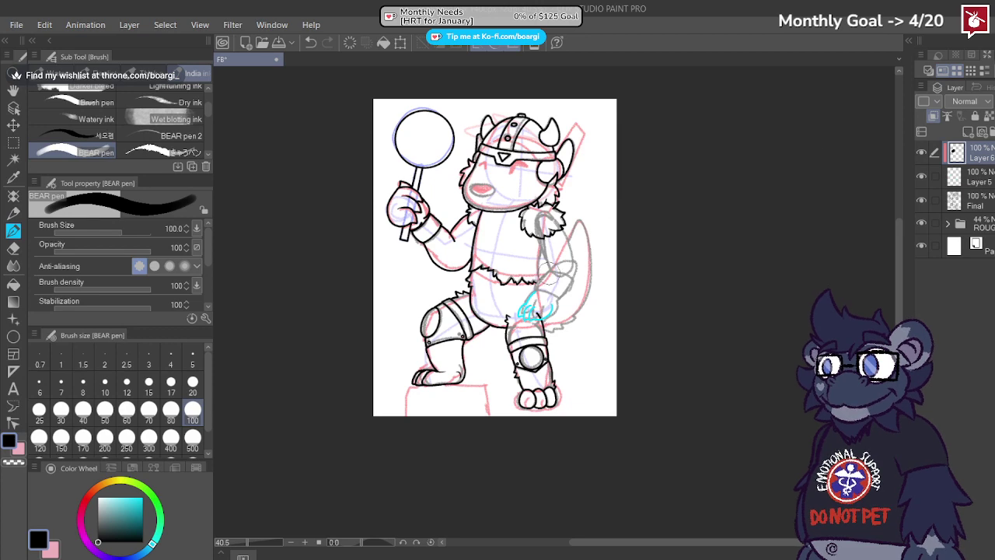
Step: Pick the cyan line colour, set the BEAR pen to size 8, and draw the wrist curve across the lowered hand on Layer 5
{"action": "scroll", "coordinate": [530, 314], "scroll_direction": "up", "scroll_amount": 2}
{"action": "scroll", "coordinate": [632, 342], "scroll_direction": "up", "scroll_amount": 5}
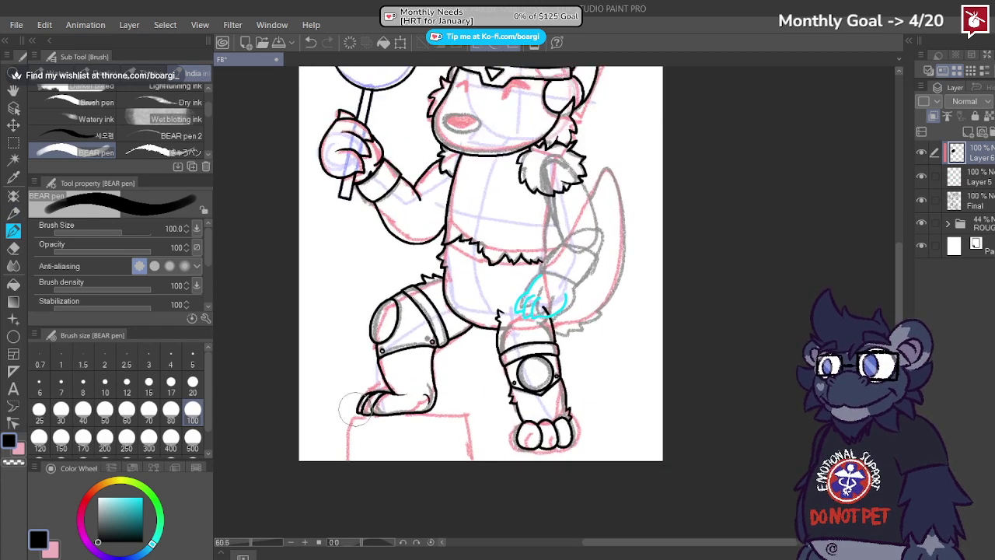
{"action": "key", "text": "x"}
{"action": "left_click", "coordinate": [526, 296], "text": "alt"}
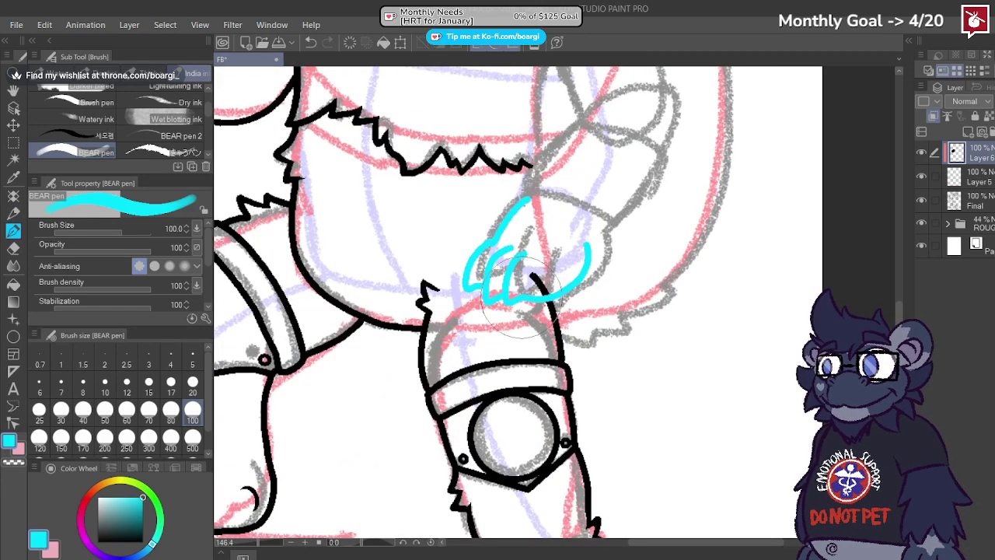
{"action": "left_click", "coordinate": [84, 382]}
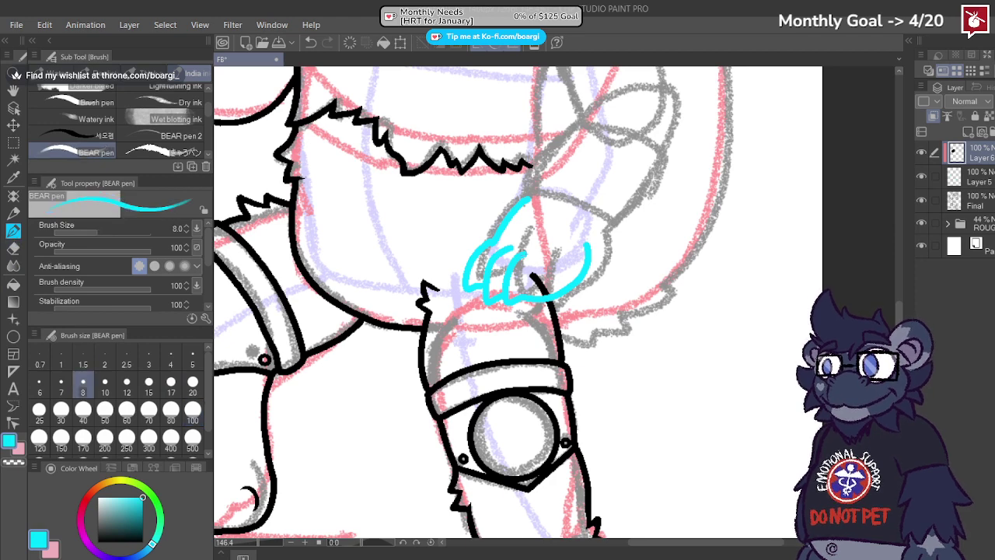
{"action": "scroll", "coordinate": [504, 193], "scroll_direction": "up", "scroll_amount": 3}
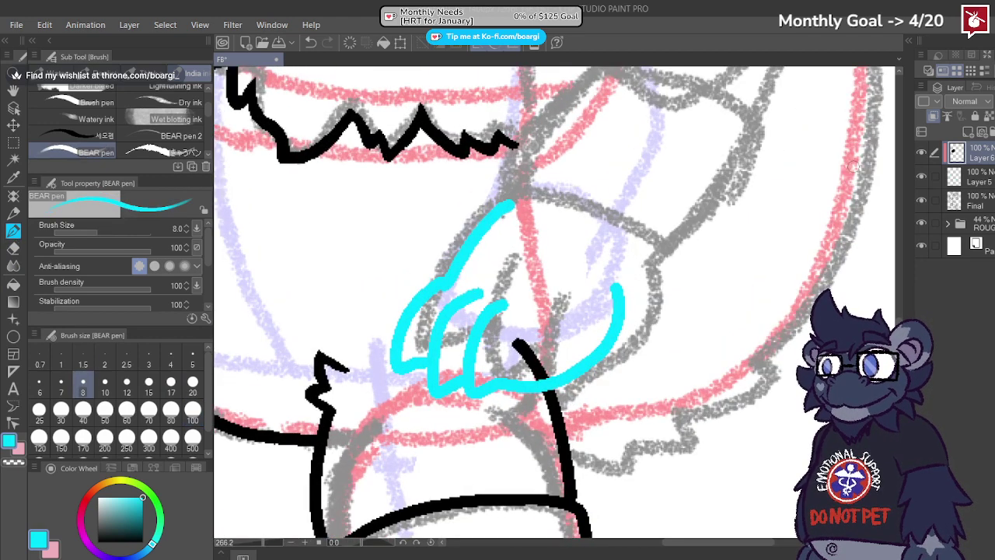
{"action": "left_click", "coordinate": [968, 177]}
{"action": "scroll", "coordinate": [559, 245], "scroll_direction": "up", "scroll_amount": 2}
{"action": "mouse_move", "coordinate": [482, 182]}
{"action": "left_mouse_down"}
{"action": "mouse_move", "coordinate": [607, 195]}
{"action": "mouse_move", "coordinate": [694, 250]}
{"action": "mouse_move", "coordinate": [626, 311]}
{"action": "left_mouse_up"}
{"action": "scroll", "coordinate": [626, 311], "scroll_direction": "down", "scroll_amount": 2}
{"action": "key", "text": "ctrl+z"}
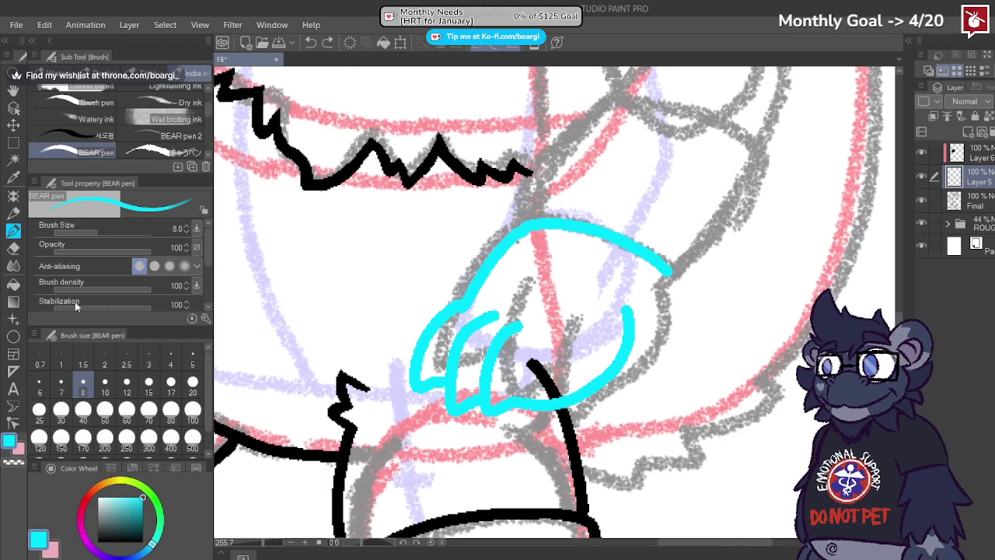
Step: Erase the outer part of the lowered hand's palm line and redraw it in cyan as a wider curve meeting the wrist curve
{"action": "left_click", "coordinate": [13, 247]}
{"action": "mouse_move", "coordinate": [573, 381]}
{"action": "left_mouse_down"}
{"action": "mouse_move", "coordinate": [630, 350]}
{"action": "mouse_move", "coordinate": [638, 299]}
{"action": "mouse_move", "coordinate": [622, 349]}
{"action": "left_mouse_up"}
{"action": "left_click", "coordinate": [13, 230]}
{"action": "scroll", "coordinate": [493, 397], "scroll_direction": "up", "scroll_amount": 2}
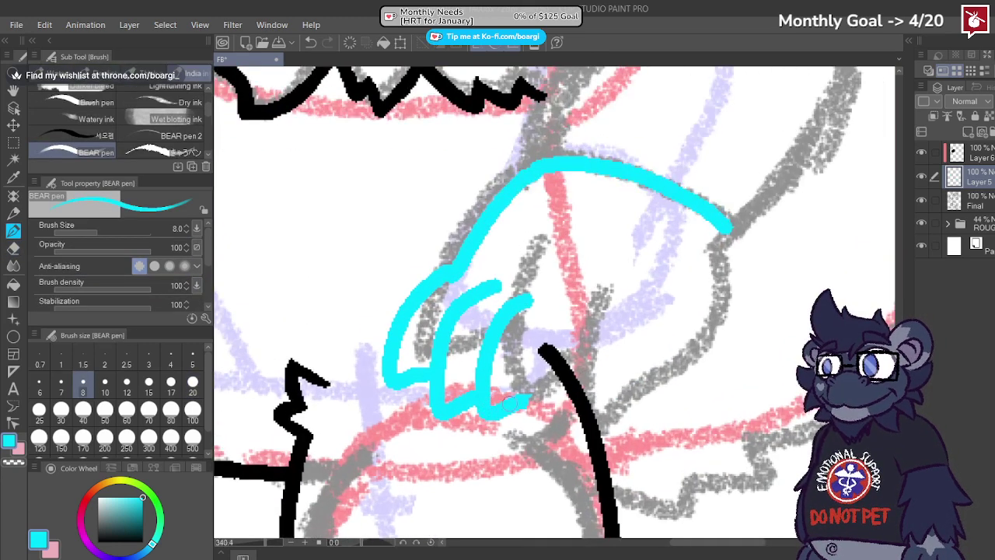
{"action": "mouse_move", "coordinate": [513, 400]}
{"action": "left_mouse_down"}
{"action": "mouse_move", "coordinate": [629, 408]}
{"action": "mouse_move", "coordinate": [706, 353]}
{"action": "mouse_move", "coordinate": [719, 317]}
{"action": "left_mouse_up"}
{"action": "key", "text": "ctrl+z"}
{"action": "key", "text": "ctrl+z"}
{"action": "mouse_move", "coordinate": [538, 391]}
{"action": "left_mouse_down"}
{"action": "mouse_move", "coordinate": [631, 373]}
{"action": "mouse_move", "coordinate": [679, 351]}
{"action": "mouse_move", "coordinate": [714, 305]}
{"action": "mouse_move", "coordinate": [729, 250]}
{"action": "left_mouse_up"}
{"action": "scroll", "coordinate": [712, 237], "scroll_direction": "down", "scroll_amount": 5}
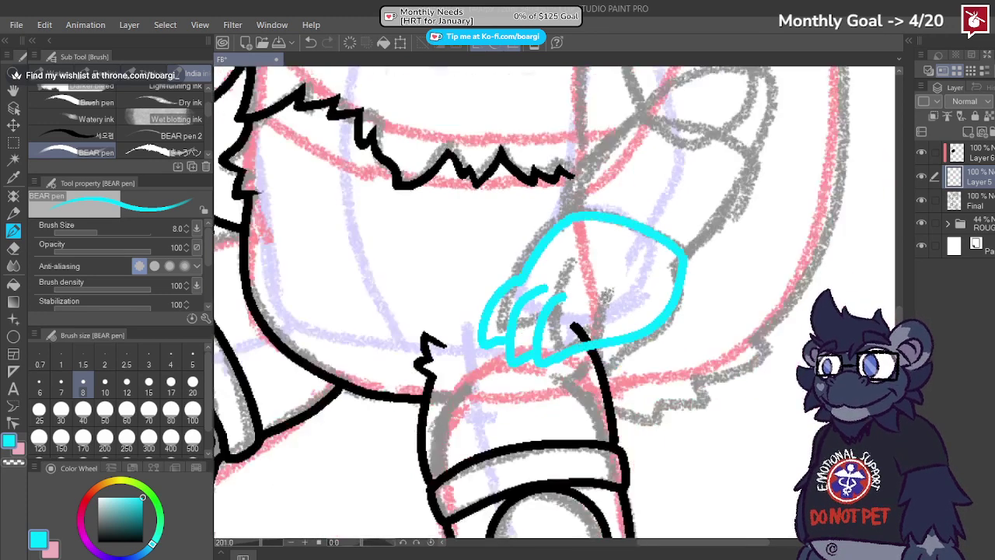
Step: Outline the wristband above the lowered hand in cyan, with two sides along the forearm and a curved upper edge joining them
{"action": "scroll", "coordinate": [631, 189], "scroll_direction": "up", "scroll_amount": 4}
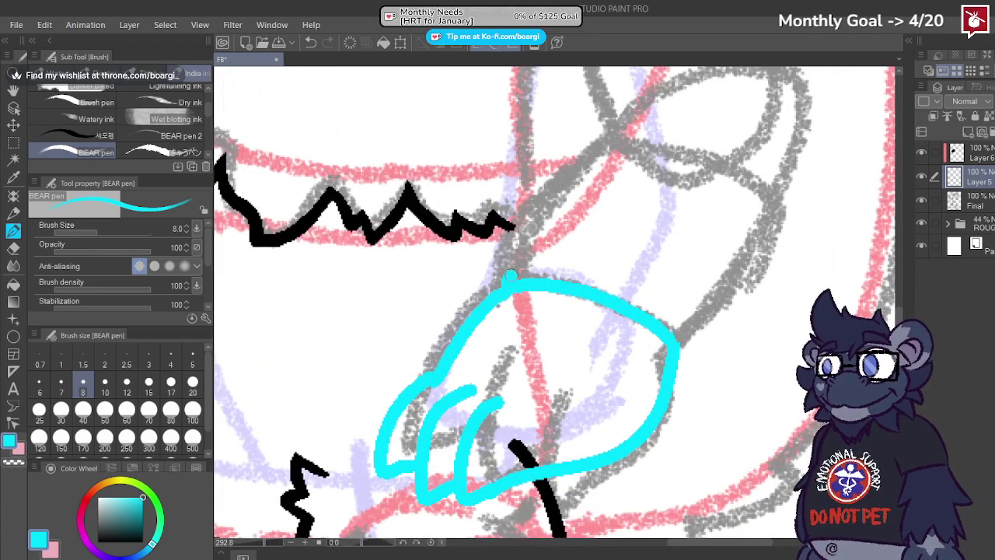
{"action": "mouse_move", "coordinate": [510, 275]}
{"action": "left_mouse_down"}
{"action": "mouse_move", "coordinate": [575, 181]}
{"action": "mouse_move", "coordinate": [700, 208]}
{"action": "mouse_move", "coordinate": [750, 247]}
{"action": "left_mouse_up"}
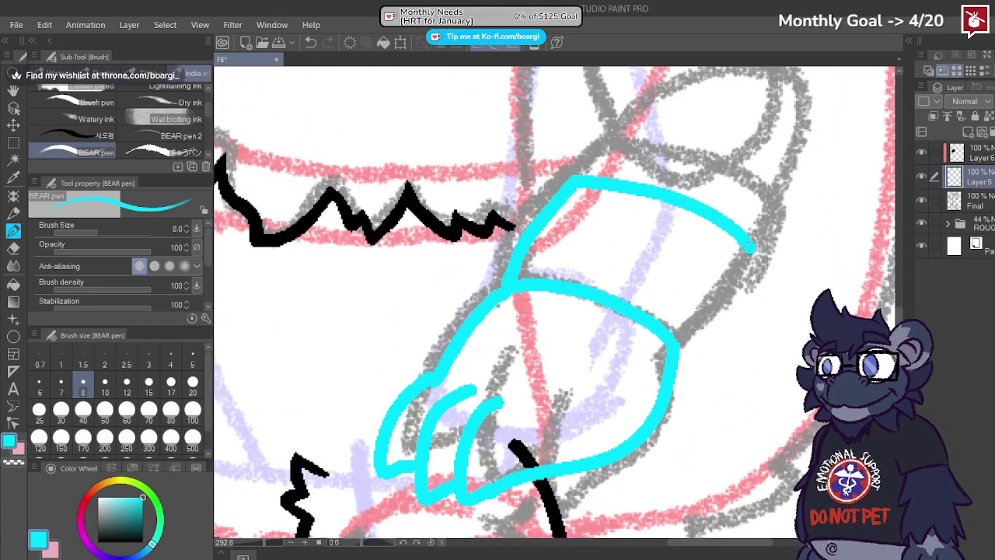
{"action": "key", "text": "ctrl+z"}
{"action": "left_click_drag", "start_coordinate": [577, 180], "coordinate": [672, 208]}
{"action": "key", "text": "ctrl+z"}
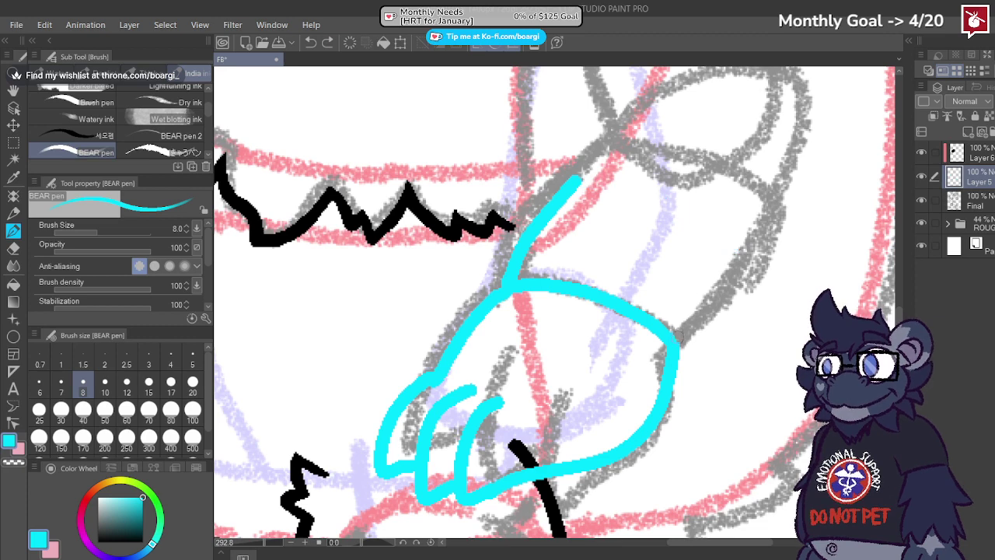
{"action": "mouse_move", "coordinate": [676, 346]}
{"action": "left_mouse_down"}
{"action": "mouse_move", "coordinate": [720, 304]}
{"action": "mouse_move", "coordinate": [743, 259]}
{"action": "left_mouse_up"}
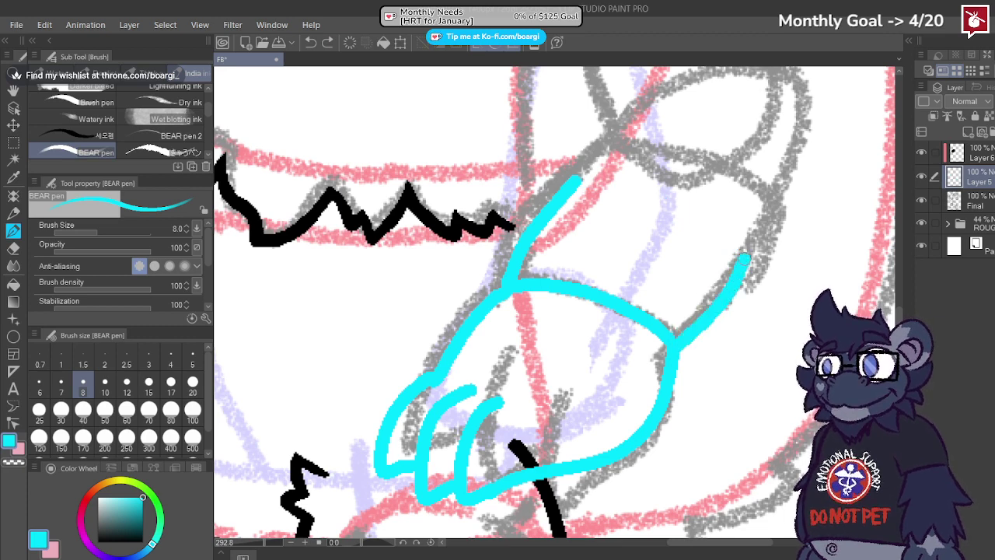
{"action": "mouse_move", "coordinate": [579, 178]}
{"action": "left_mouse_down"}
{"action": "mouse_move", "coordinate": [674, 201]}
{"action": "mouse_move", "coordinate": [721, 227]}
{"action": "mouse_move", "coordinate": [584, 178]}
{"action": "mouse_move", "coordinate": [678, 205]}
{"action": "mouse_move", "coordinate": [749, 254]}
{"action": "left_mouse_up"}
{"action": "key", "text": "ctrl+z"}
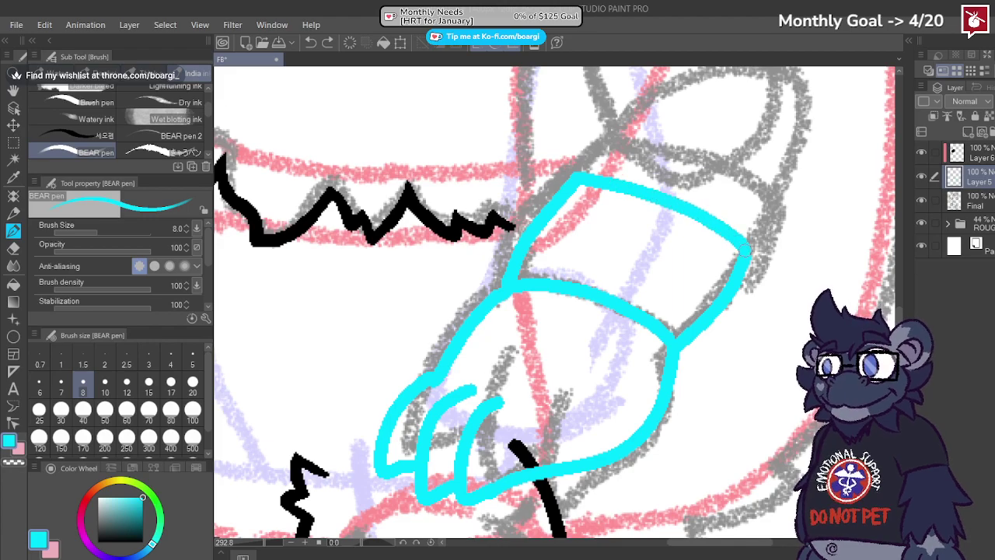
{"action": "scroll", "coordinate": [582, 257], "scroll_direction": "down", "scroll_amount": 4}
{"action": "scroll", "coordinate": [601, 199], "scroll_direction": "up", "scroll_amount": 3}
{"action": "scroll", "coordinate": [544, 251], "scroll_direction": "down", "scroll_amount": 4}
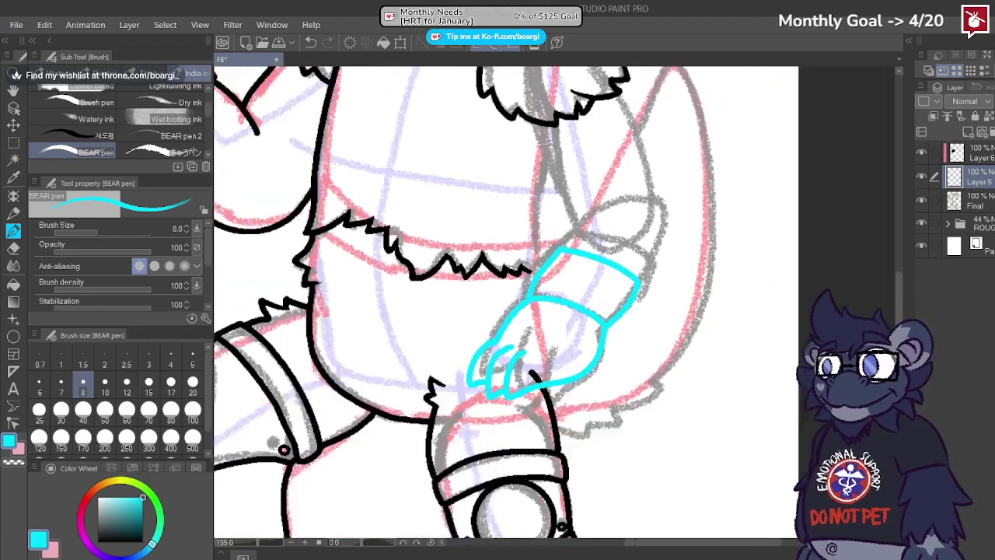
{"action": "scroll", "coordinate": [588, 159], "scroll_direction": "up", "scroll_amount": 4}
{"action": "scroll", "coordinate": [588, 153], "scroll_direction": "up", "scroll_amount": 1}
{"action": "left_click_drag", "start_coordinate": [584, 113], "coordinate": [618, 152]}
{"action": "key", "text": "ctrl+z"}
Step: Clear clipped Layer 6, fill it with black to recolour the cyan hand and wristband lines, and merge it down into Layer 5
{"action": "left_click", "coordinate": [980, 155]}
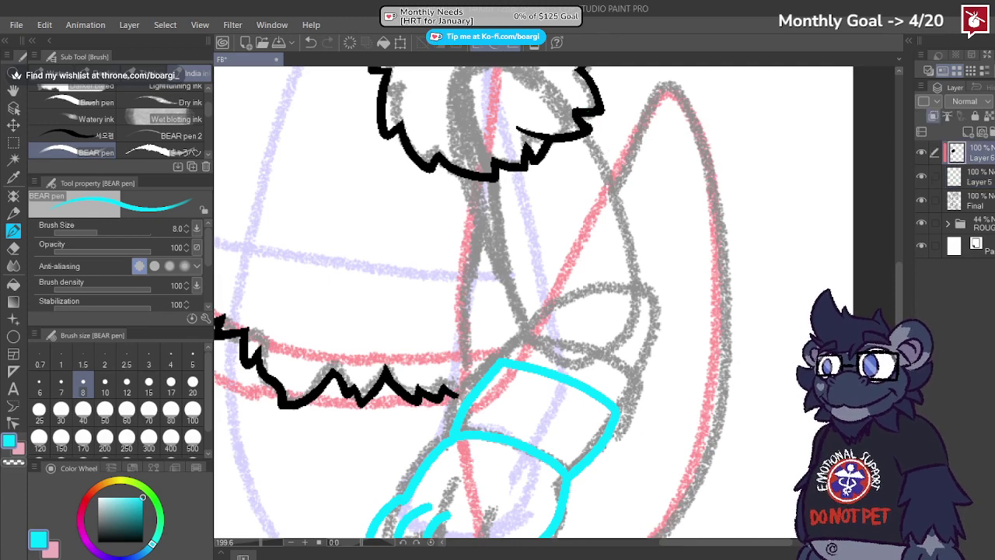
{"action": "left_click", "coordinate": [99, 541]}
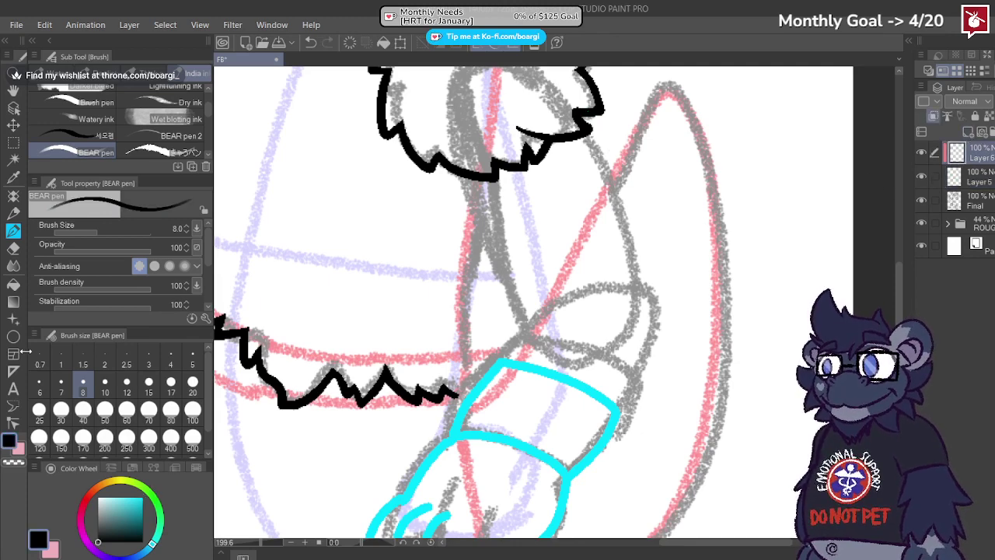
{"action": "left_click", "coordinate": [13, 285]}
{"action": "left_click", "coordinate": [449, 309]}
{"action": "scroll", "coordinate": [464, 308], "scroll_direction": "down", "scroll_amount": 6}
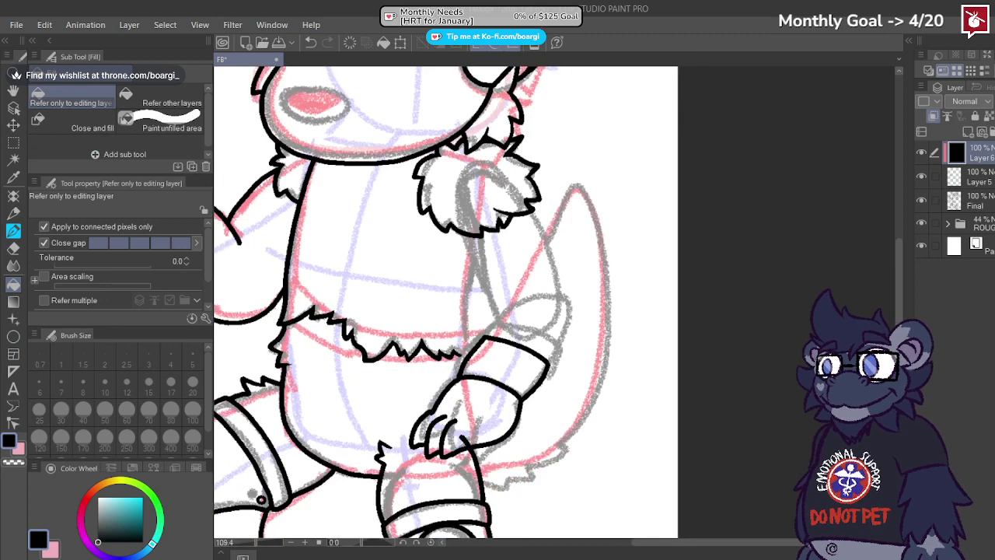
{"action": "key", "text": "ctrl+e"}
{"action": "left_click", "coordinate": [13, 230]}
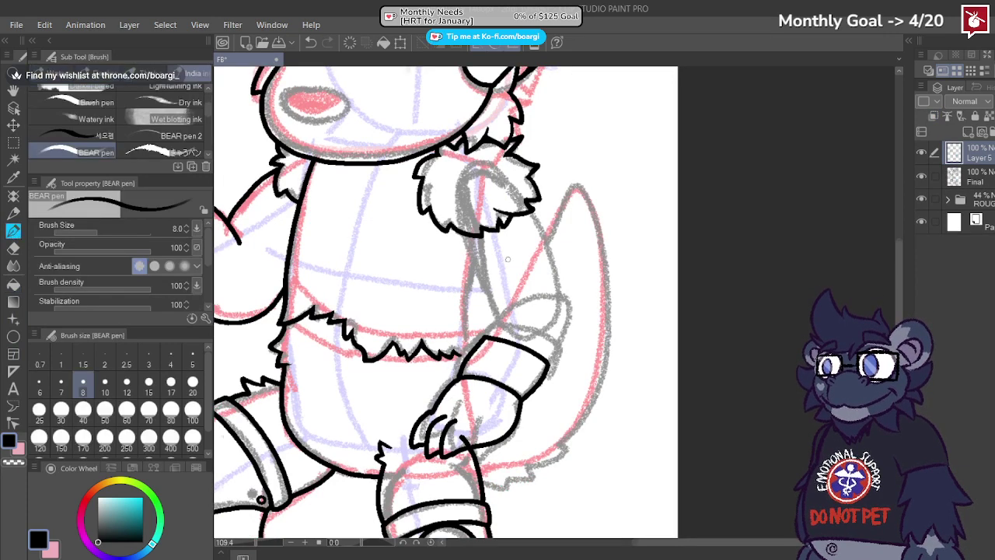
{"action": "scroll", "coordinate": [557, 197], "scroll_direction": "up", "scroll_amount": 3}
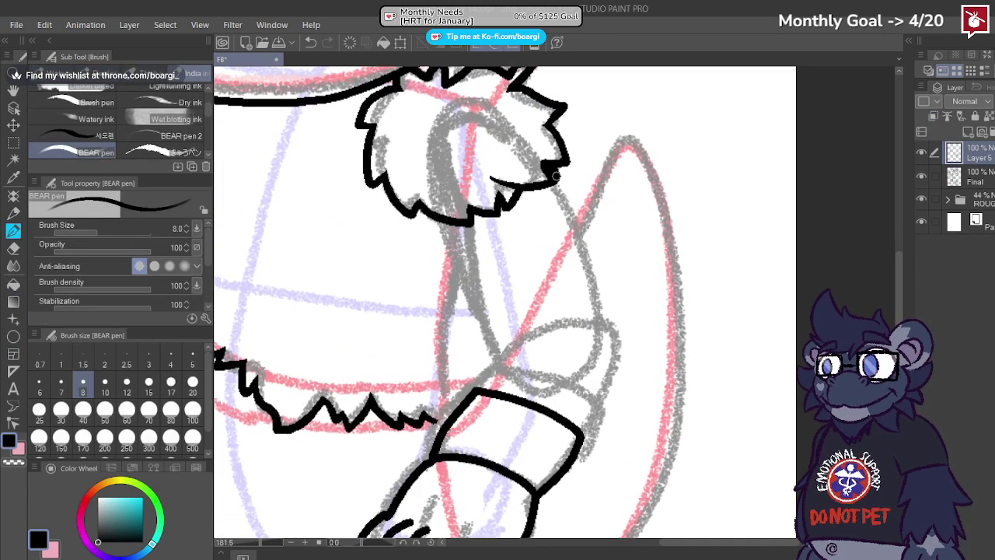
{"action": "left_click_drag", "start_coordinate": [554, 176], "coordinate": [599, 261]}
{"action": "key", "text": "ctrl+z"}
{"action": "left_click_drag", "start_coordinate": [561, 165], "coordinate": [603, 268]}
{"action": "key", "text": "ctrl+z"}
{"action": "mouse_move", "coordinate": [418, 210]}
{"action": "left_mouse_down"}
{"action": "mouse_move", "coordinate": [457, 309]}
{"action": "mouse_move", "coordinate": [499, 347]}
{"action": "left_mouse_up"}
{"action": "scroll", "coordinate": [482, 373], "scroll_direction": "up", "scroll_amount": 2}
{"action": "left_click_drag", "start_coordinate": [469, 398], "coordinate": [488, 336]}
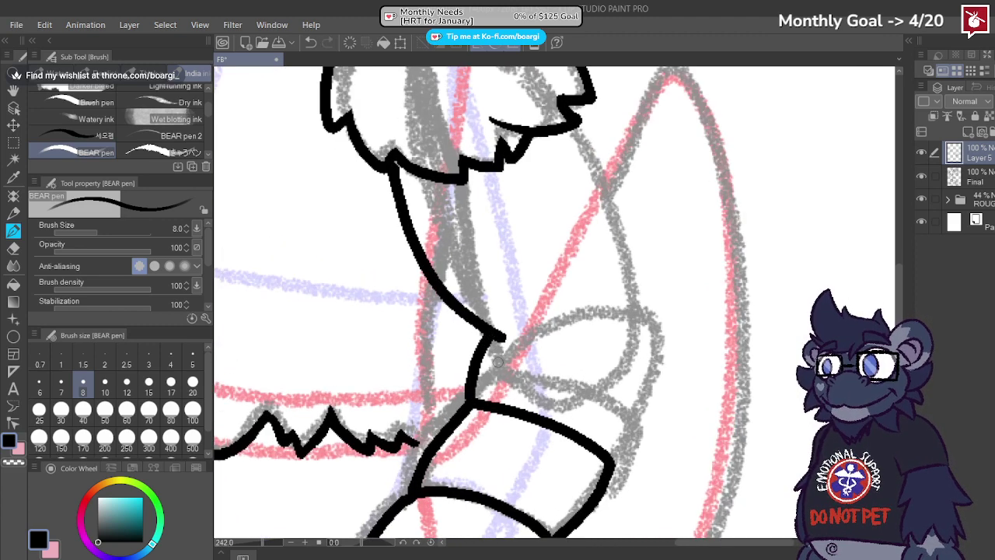
{"action": "key", "text": "ctrl+z"}
{"action": "mouse_move", "coordinate": [469, 398]}
{"action": "left_mouse_down"}
{"action": "mouse_move", "coordinate": [493, 332]}
{"action": "mouse_move", "coordinate": [530, 296]}
{"action": "left_mouse_up"}
{"action": "scroll", "coordinate": [493, 337], "scroll_direction": "down", "scroll_amount": 2}
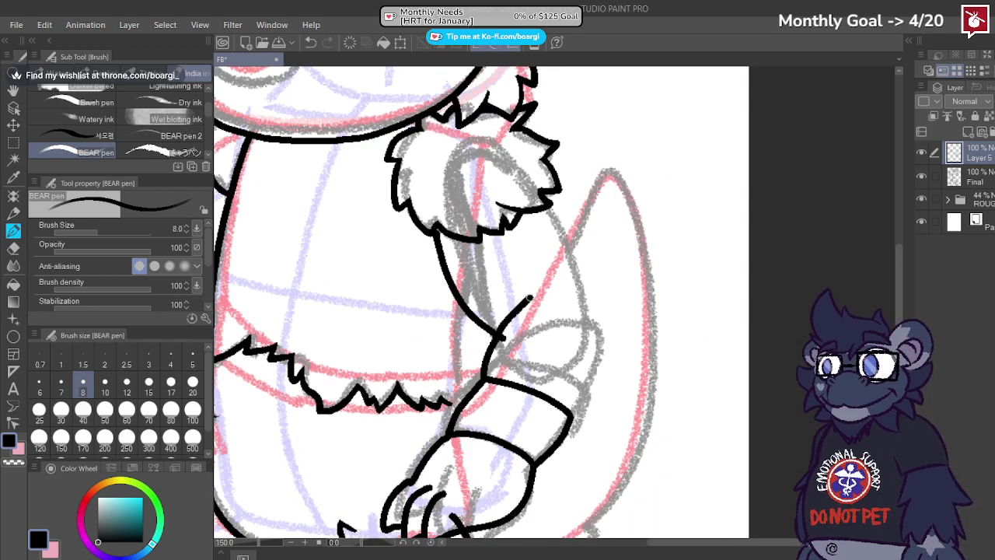
{"action": "key", "text": "e"}
{"action": "scroll", "coordinate": [505, 336], "scroll_direction": "up", "scroll_amount": 2}
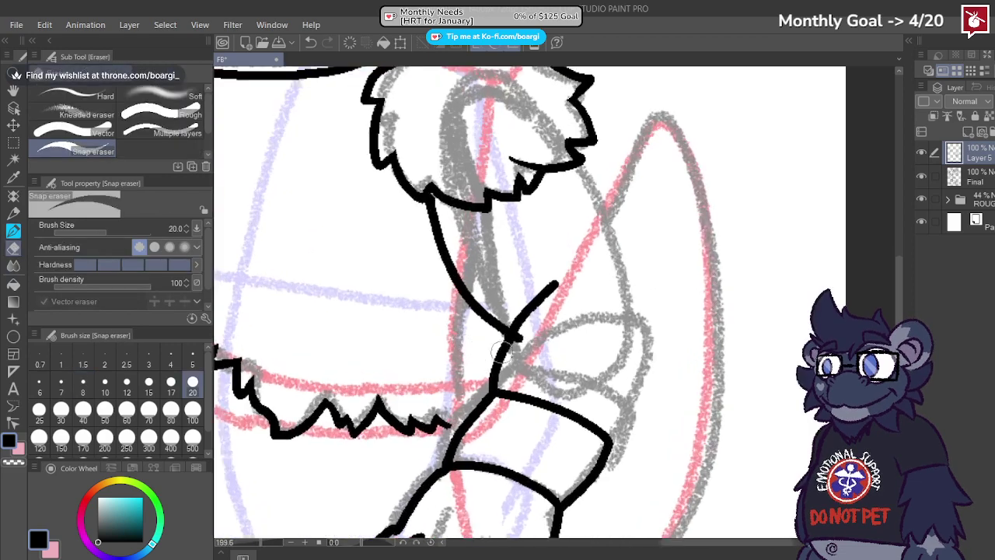
{"action": "left_click", "coordinate": [523, 335]}
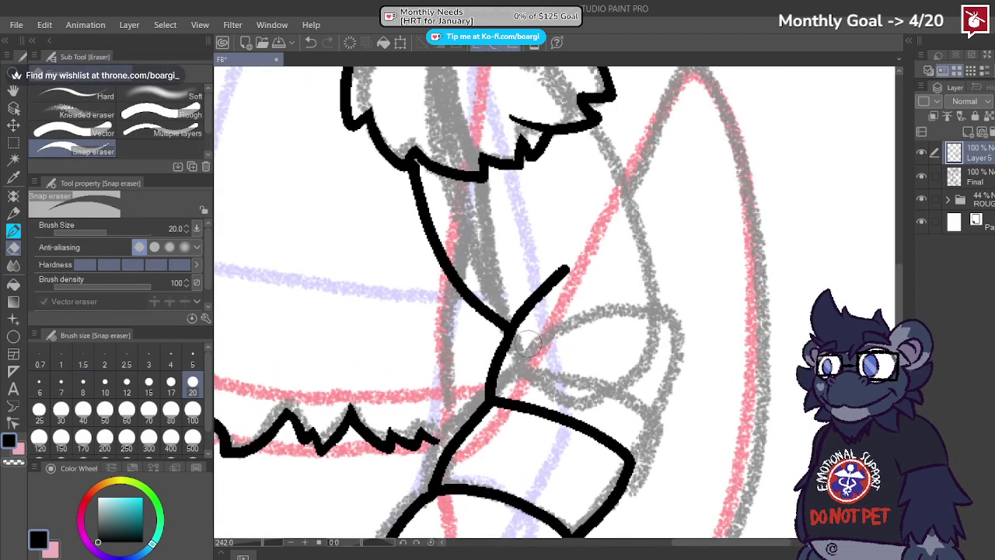
{"action": "scroll", "coordinate": [425, 348], "scroll_direction": "down", "scroll_amount": 1}
{"action": "scroll", "coordinate": [424, 349], "scroll_direction": "down", "scroll_amount": 1}
{"action": "left_click", "coordinate": [513, 307]}
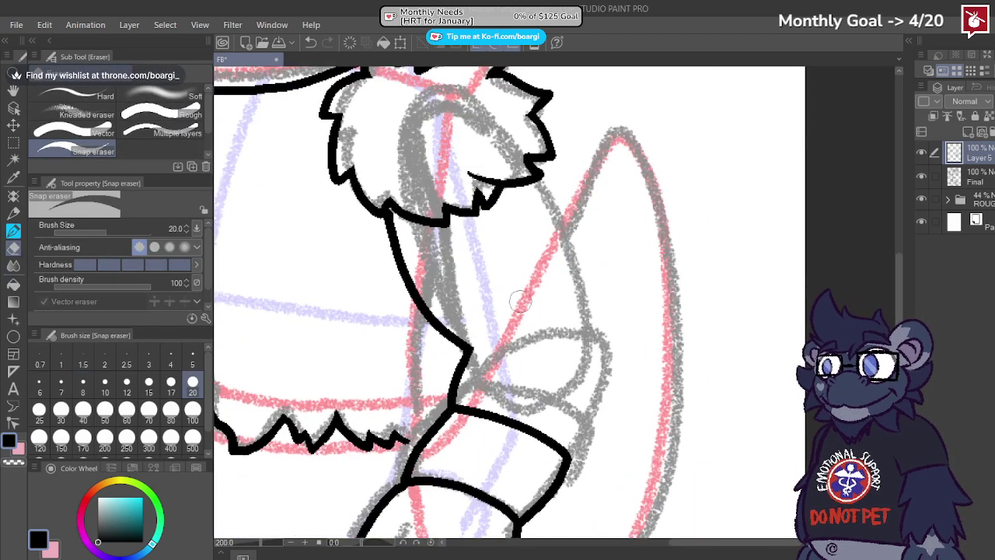
{"action": "key", "text": "p"}
{"action": "scroll", "coordinate": [449, 350], "scroll_direction": "up", "scroll_amount": 2}
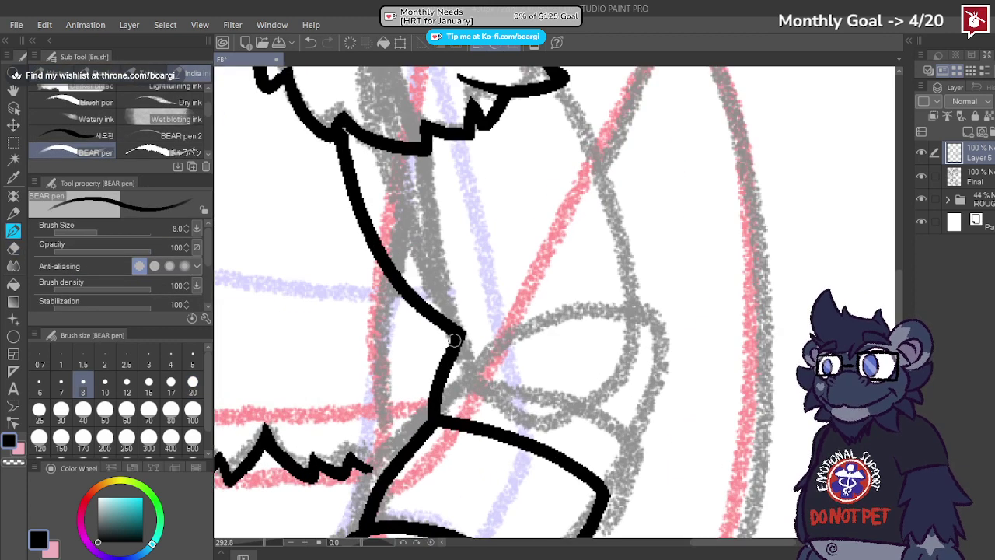
{"action": "left_click_drag", "start_coordinate": [454, 340], "coordinate": [552, 283]}
{"action": "scroll", "coordinate": [506, 254], "scroll_direction": "down", "scroll_amount": 3}
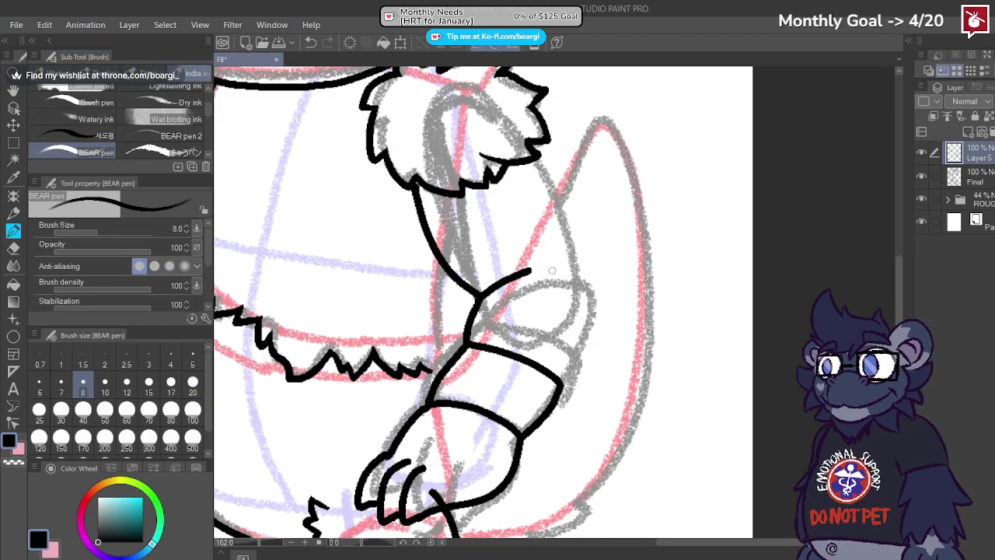
{"action": "scroll", "coordinate": [513, 307], "scroll_direction": "up", "scroll_amount": 1}
{"action": "key", "text": "ctrl+z"}
{"action": "key", "text": "ctrl+z"}
{"action": "key", "text": "ctrl+z"}
{"action": "key", "text": "ctrl+z"}
{"action": "key", "text": "ctrl+z"}
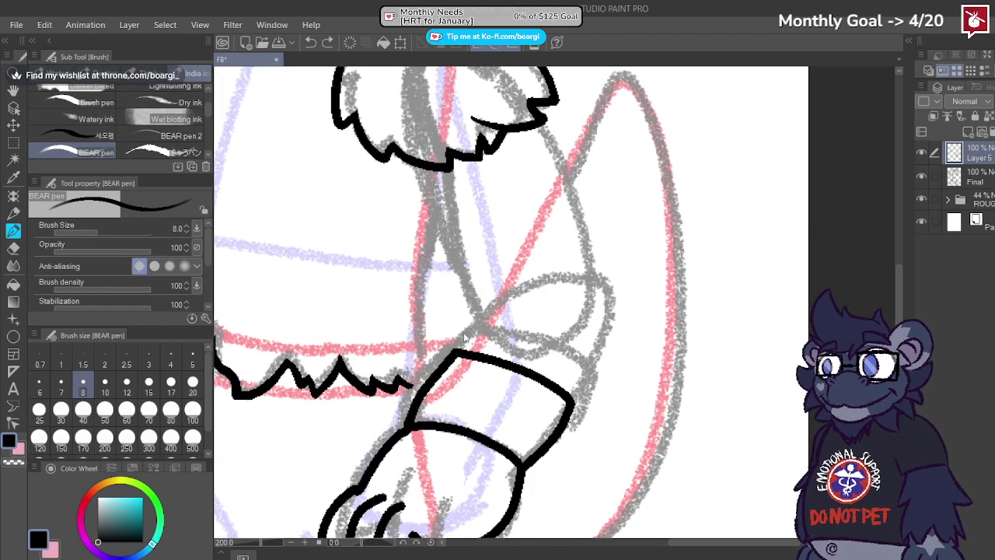
Step: Ink the lowered arm in black: the forearm crease, the inner upper-arm line, and the outer line with elbow fur down to the wristband
{"action": "mouse_move", "coordinate": [456, 347]}
{"action": "left_mouse_down"}
{"action": "mouse_move", "coordinate": [486, 303]}
{"action": "mouse_move", "coordinate": [533, 265]}
{"action": "left_mouse_up"}
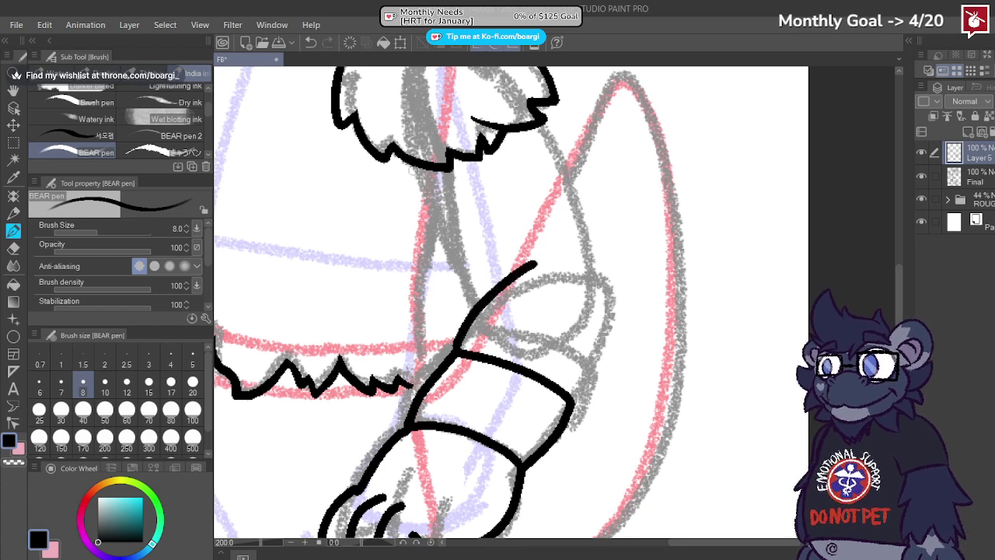
{"action": "mouse_move", "coordinate": [386, 158]}
{"action": "left_mouse_down"}
{"action": "mouse_move", "coordinate": [393, 200]}
{"action": "mouse_move", "coordinate": [441, 289]}
{"action": "mouse_move", "coordinate": [468, 309]}
{"action": "left_mouse_up"}
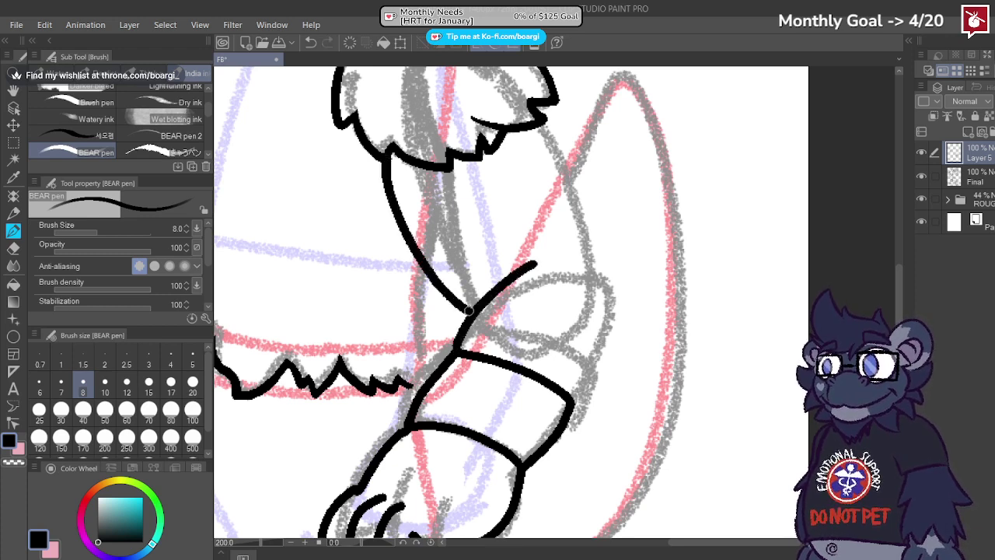
{"action": "mouse_move", "coordinate": [550, 101]}
{"action": "left_mouse_down"}
{"action": "mouse_move", "coordinate": [617, 226]}
{"action": "mouse_move", "coordinate": [575, 150]}
{"action": "mouse_move", "coordinate": [616, 250]}
{"action": "mouse_move", "coordinate": [629, 255]}
{"action": "mouse_move", "coordinate": [622, 270]}
{"action": "mouse_move", "coordinate": [641, 283]}
{"action": "mouse_move", "coordinate": [625, 286]}
{"action": "mouse_move", "coordinate": [636, 316]}
{"action": "mouse_move", "coordinate": [621, 312]}
{"action": "mouse_move", "coordinate": [572, 405]}
{"action": "left_mouse_up"}
{"action": "key", "text": "ctrl+z"}
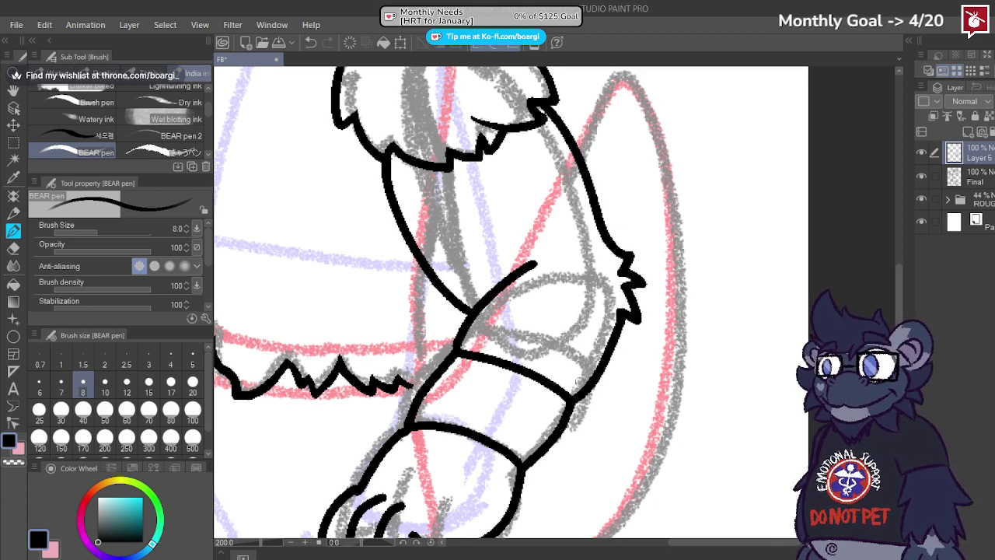
{"action": "key", "text": "ctrl+0"}
{"action": "scroll", "coordinate": [566, 327], "scroll_direction": "up", "scroll_amount": 5}
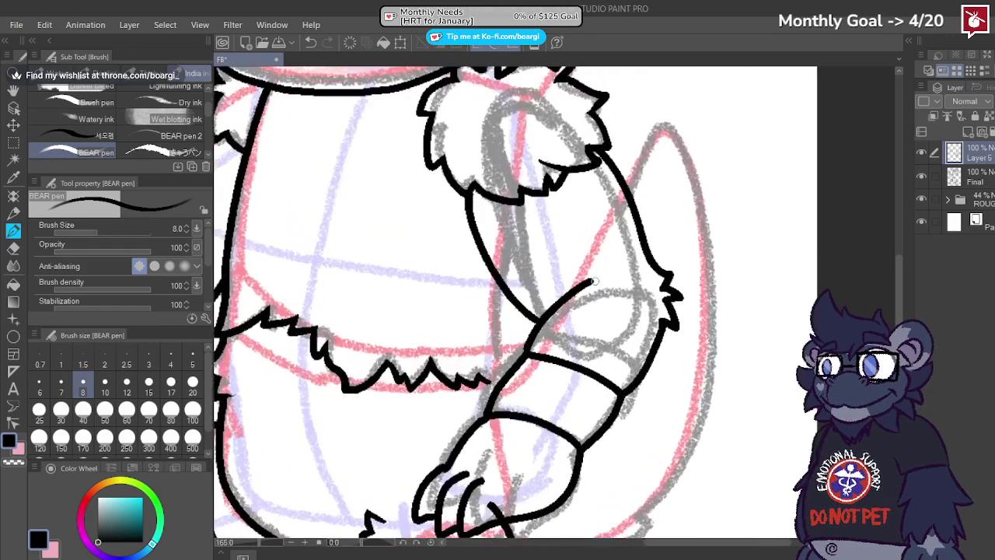
Step: Erase the forearm crease beyond the inner elbow with the Snap eraser and redraw it with the BEAR pen as a shorter diagonal line
{"action": "key", "text": "e"}
{"action": "left_click", "coordinate": [566, 326]}
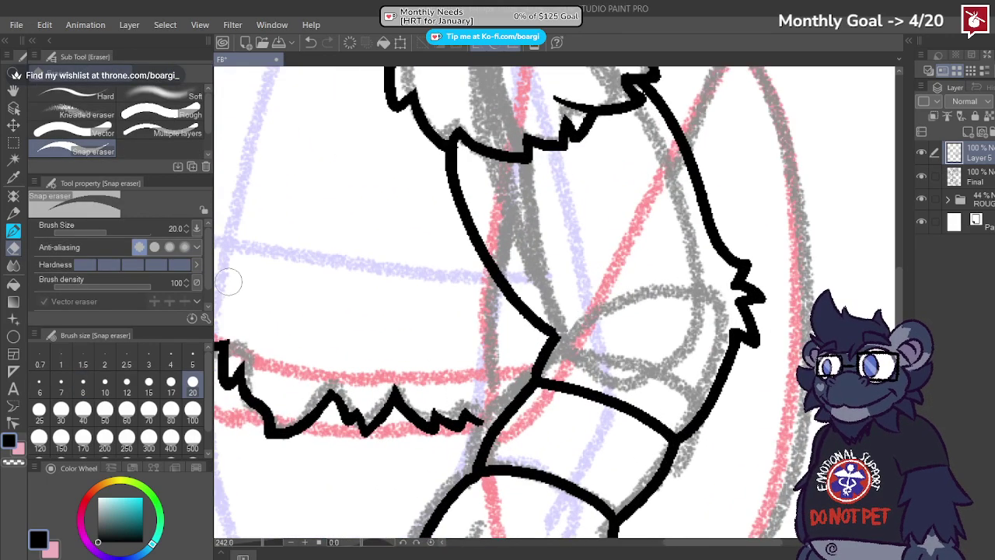
{"action": "key", "text": "b"}
{"action": "scroll", "coordinate": [505, 322], "scroll_direction": "up", "scroll_amount": 2}
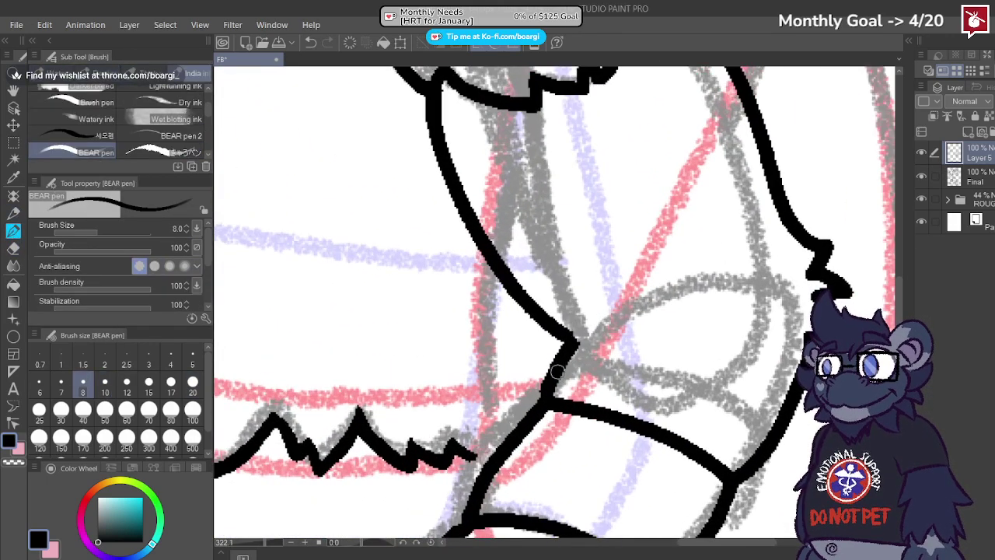
{"action": "left_click_drag", "start_coordinate": [557, 371], "coordinate": [622, 285]}
{"action": "key", "text": "ctrl+z"}
{"action": "left_click_drag", "start_coordinate": [612, 225], "coordinate": [578, 302]}
{"action": "key", "text": "ctrl+z"}
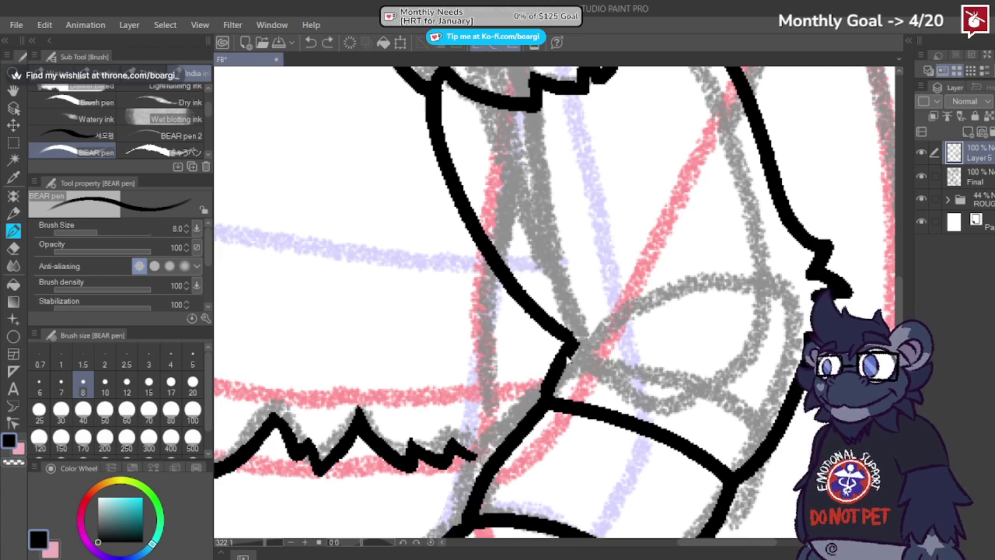
{"action": "left_click_drag", "start_coordinate": [568, 358], "coordinate": [624, 276]}
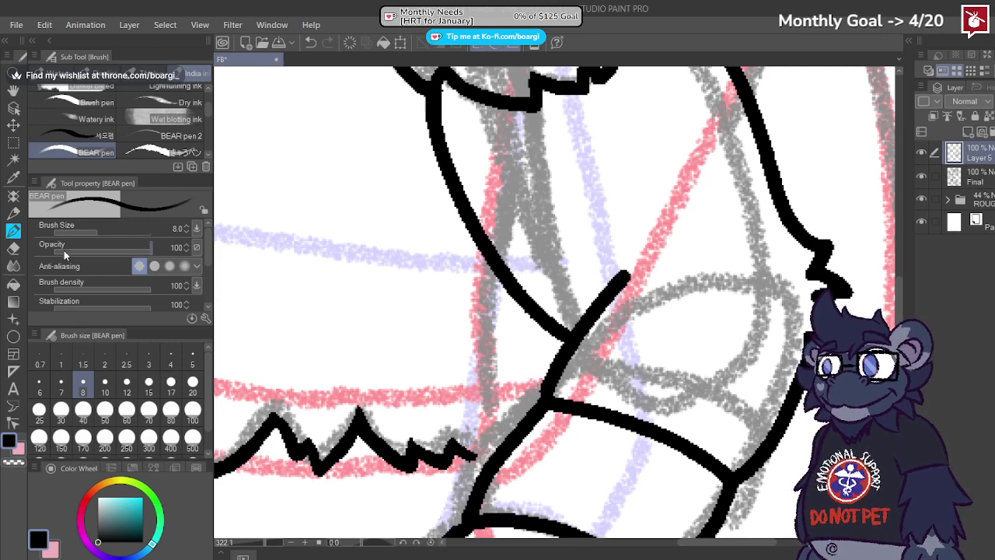
Step: Taper the inner-elbow crease of the lowered arm to a thin point with the Snap eraser at size 5
{"action": "left_click", "coordinate": [14, 248]}
{"action": "scroll", "coordinate": [473, 289], "scroll_direction": "up", "scroll_amount": 2}
{"action": "left_click", "coordinate": [173, 359]}
{"action": "left_click", "coordinate": [192, 359]}
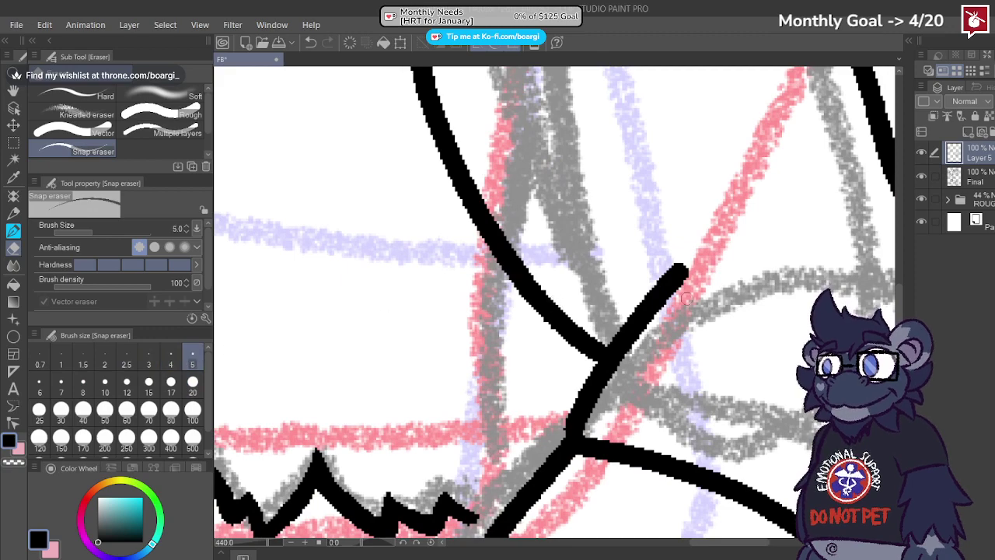
{"action": "scroll", "coordinate": [684, 298], "scroll_direction": "up", "scroll_amount": 2}
{"action": "left_click_drag", "start_coordinate": [575, 354], "coordinate": [681, 244]}
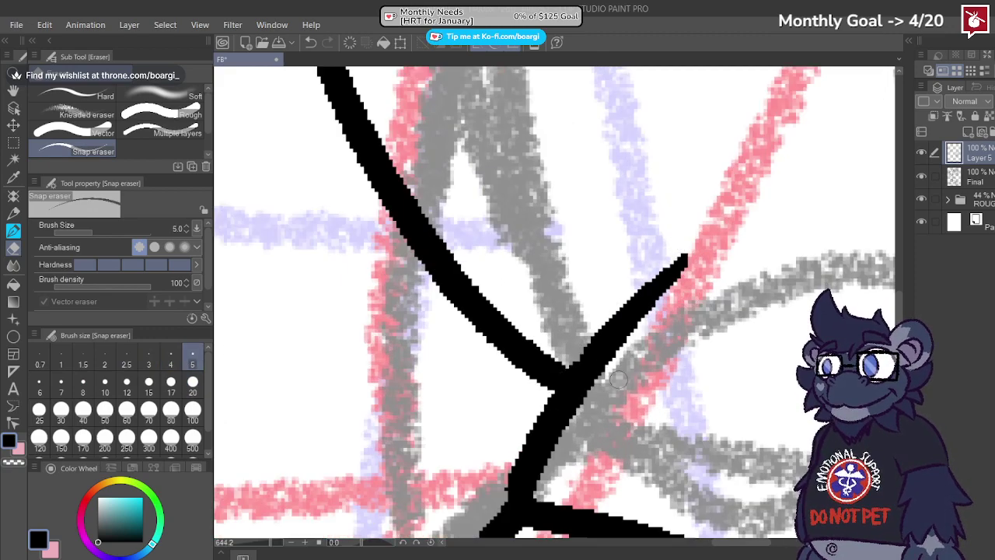
{"action": "left_click_drag", "start_coordinate": [581, 412], "coordinate": [686, 265]}
{"action": "scroll", "coordinate": [620, 276], "scroll_direction": "down", "scroll_amount": 1}
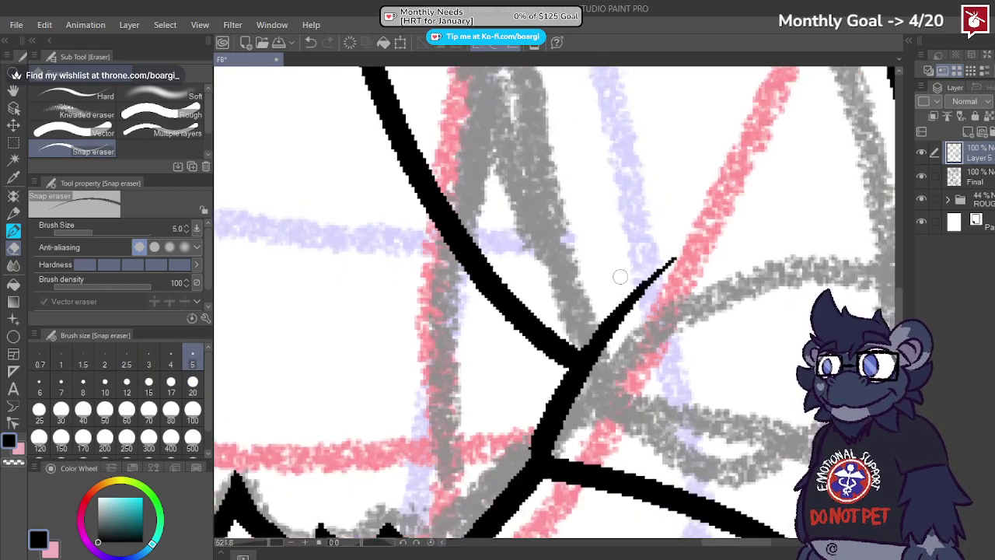
{"action": "scroll", "coordinate": [619, 276], "scroll_direction": "down", "scroll_amount": 10}
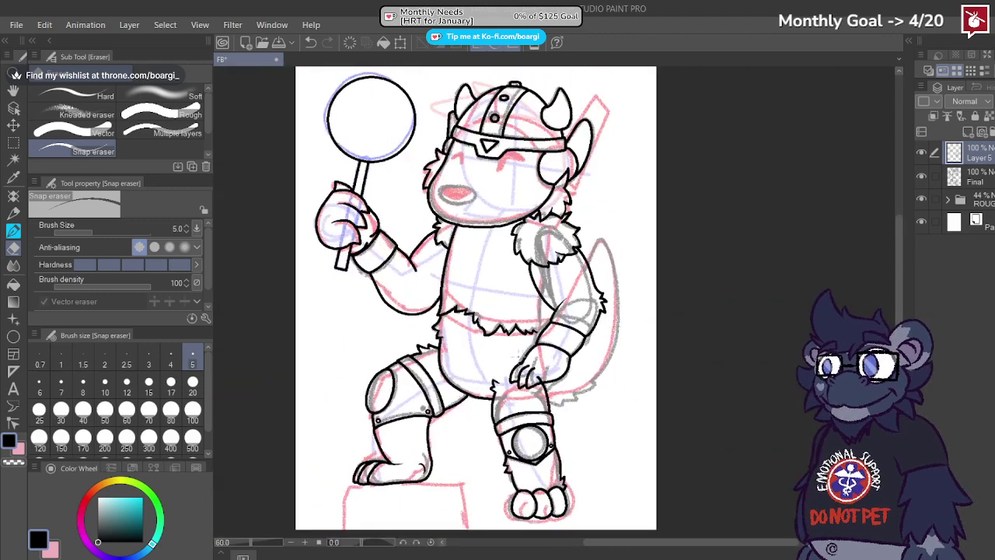
Step: On the Final layer, erase the leg line overlapping the lowered hand with the Snap eraser at size 20
{"action": "scroll", "coordinate": [541, 367], "scroll_direction": "up", "scroll_amount": 4}
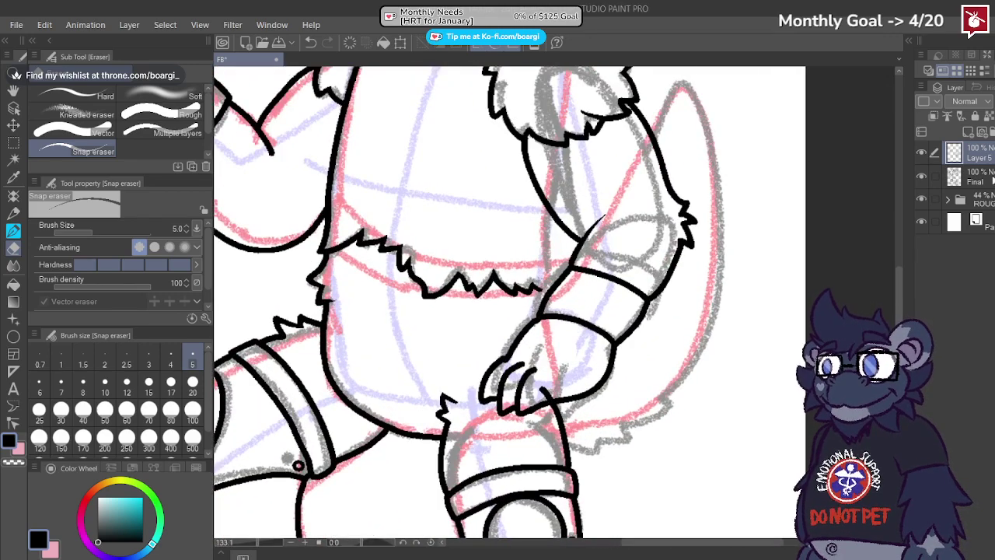
{"action": "left_click", "coordinate": [991, 180]}
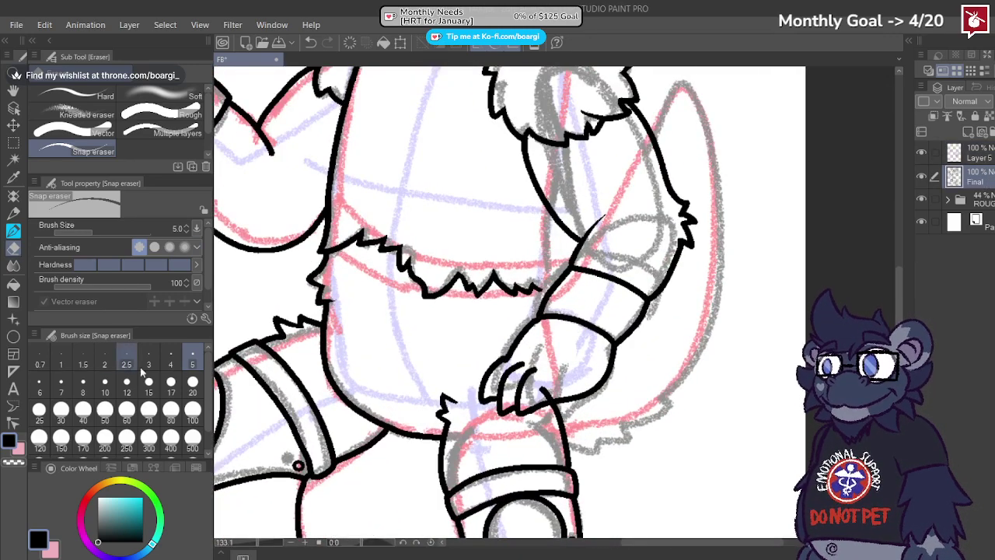
{"action": "left_click", "coordinate": [192, 382]}
{"action": "scroll", "coordinate": [501, 405], "scroll_direction": "up", "scroll_amount": 3}
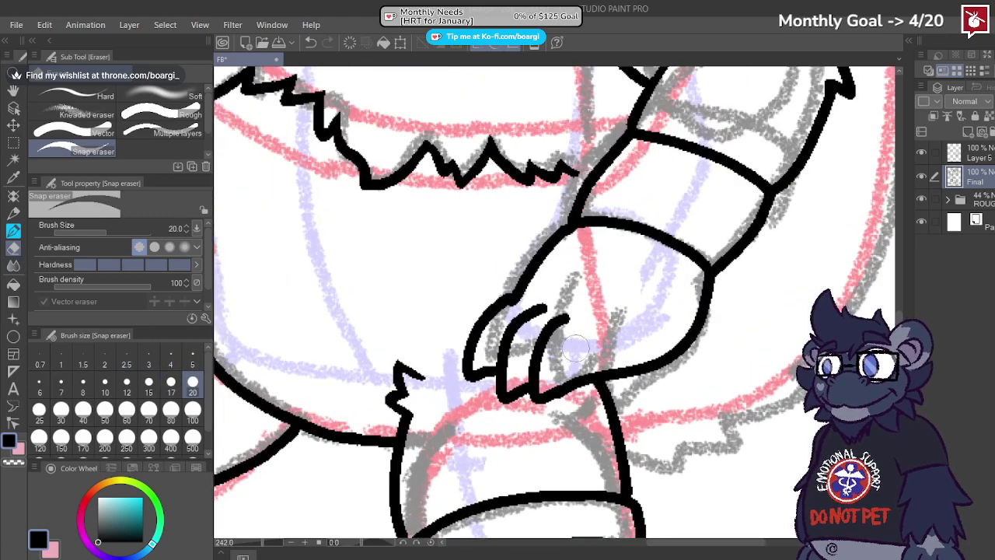
{"action": "scroll", "coordinate": [614, 381], "scroll_direction": "down", "scroll_amount": 5}
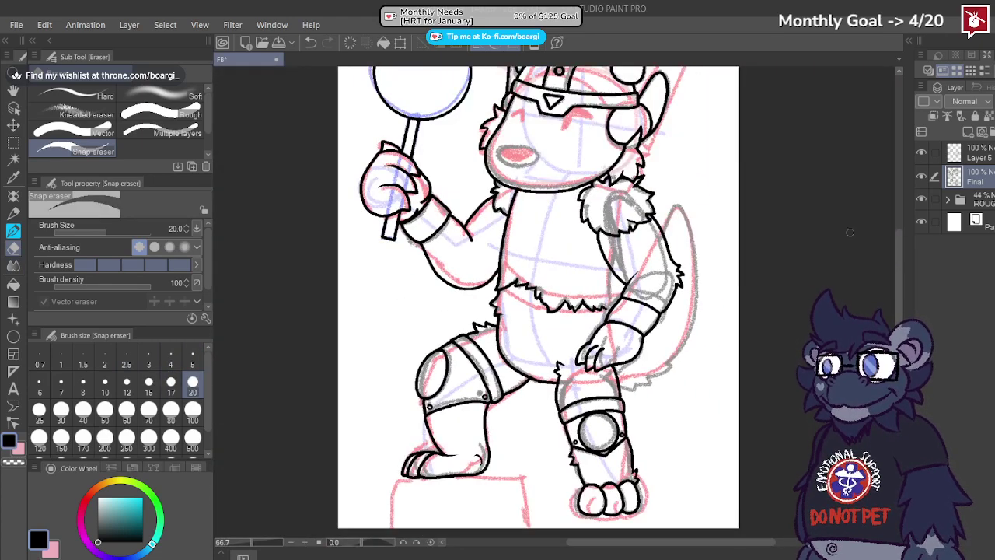
Step: Merge Layer 5 down into Final and add a new empty raster layer above it
{"action": "left_click", "coordinate": [975, 153]}
{"action": "key", "text": "ctrl+e"}
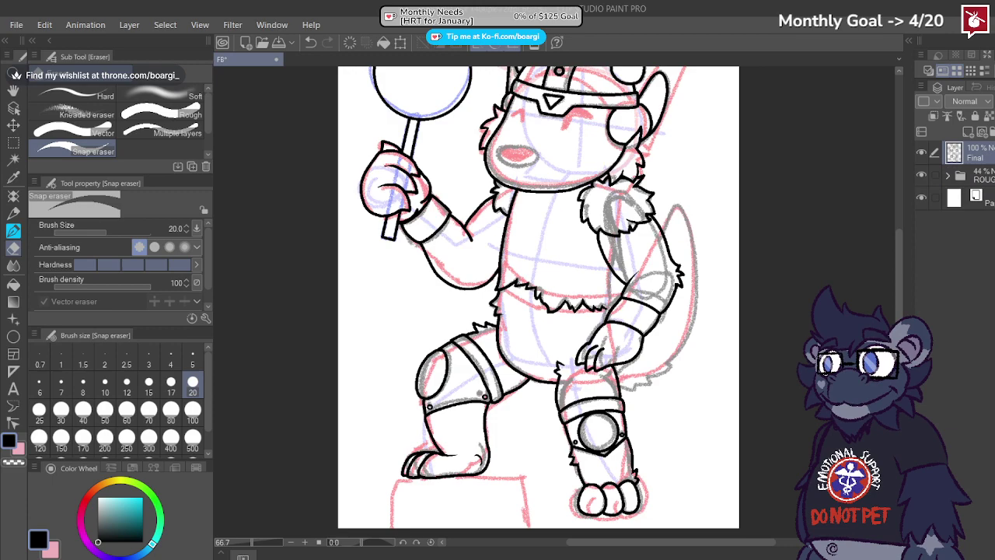
{"action": "left_click", "coordinate": [968, 132]}
Step: Extend the jagged end of the torso's fur hem to the lowered forearm with the BEAR pen at size 8
{"action": "scroll", "coordinate": [643, 291], "scroll_direction": "up", "scroll_amount": 5}
{"action": "key", "text": "p"}
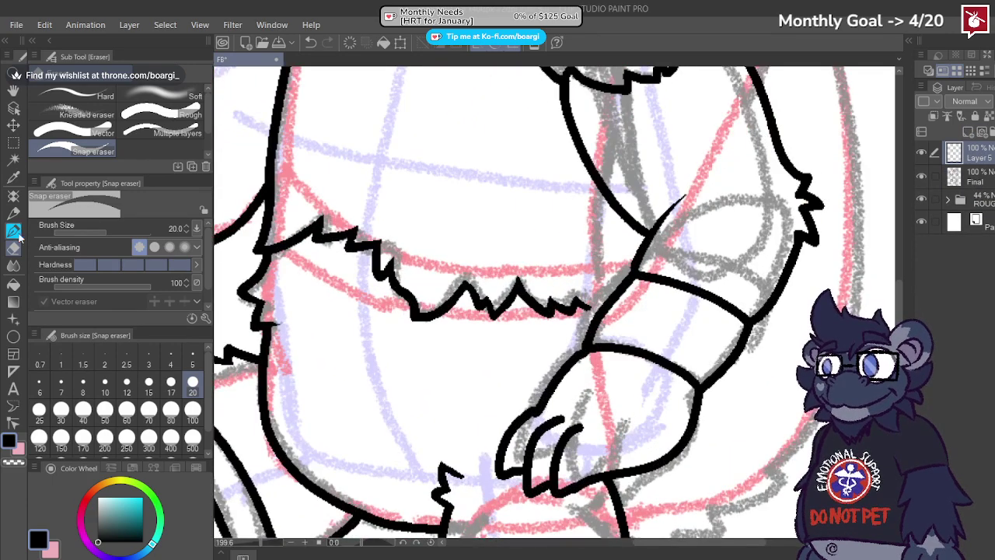
{"action": "scroll", "coordinate": [614, 281], "scroll_direction": "up", "scroll_amount": 2}
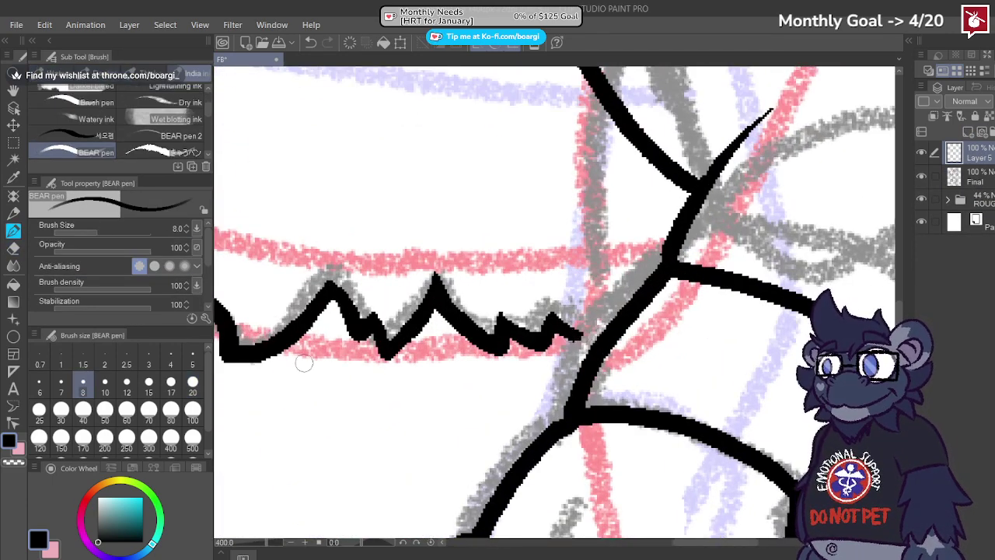
{"action": "scroll", "coordinate": [573, 334], "scroll_direction": "up", "scroll_amount": 2}
{"action": "left_click_drag", "start_coordinate": [578, 336], "coordinate": [604, 345]}
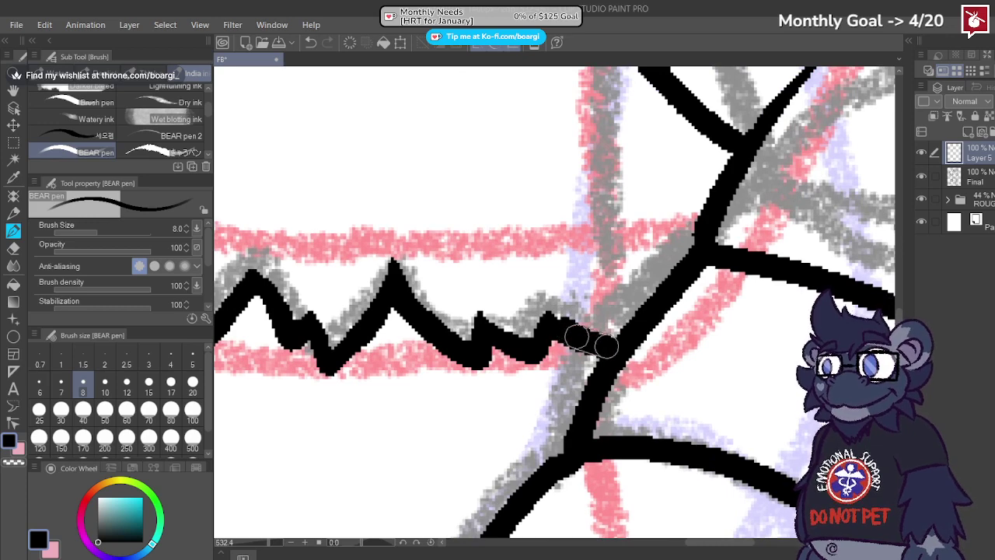
{"action": "key", "text": "ctrl+z"}
{"action": "left_click_drag", "start_coordinate": [554, 317], "coordinate": [603, 346]}
{"action": "scroll", "coordinate": [604, 347], "scroll_direction": "down", "scroll_amount": 4}
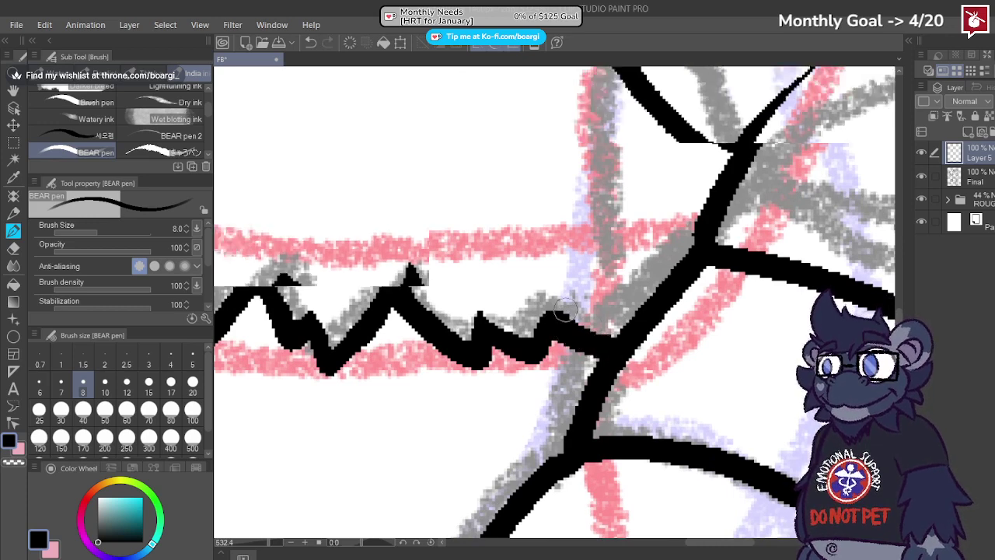
Step: Ink the short body-side line in the gap between the lowered arm and the fur hem, and save the drawing
{"action": "left_click_drag", "start_coordinate": [597, 213], "coordinate": [597, 339]}
{"action": "scroll", "coordinate": [469, 285], "scroll_direction": "down", "scroll_amount": 5}
{"action": "scroll", "coordinate": [469, 285], "scroll_direction": "down", "scroll_amount": 3}
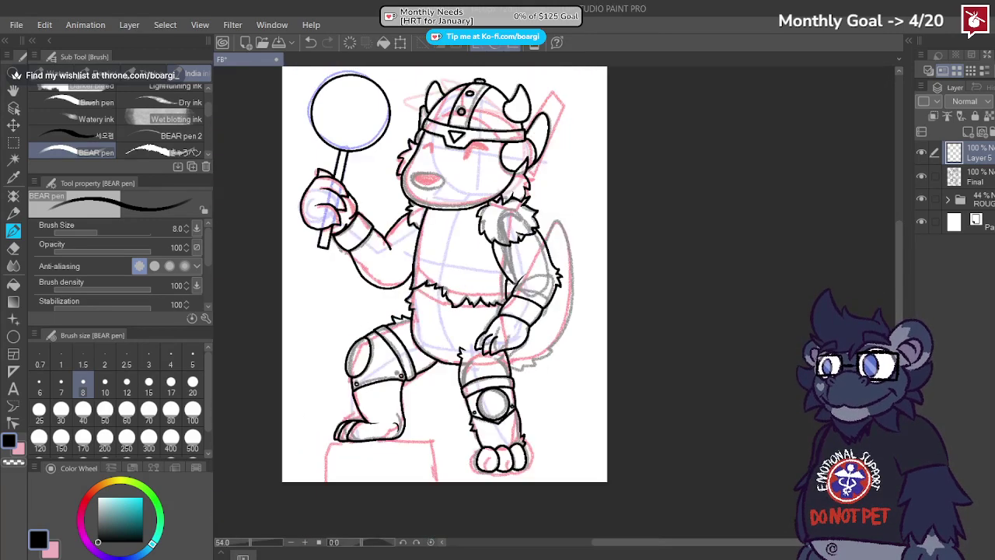
{"action": "key", "text": "ctrl+s"}
{"action": "left_click", "coordinate": [989, 131]}
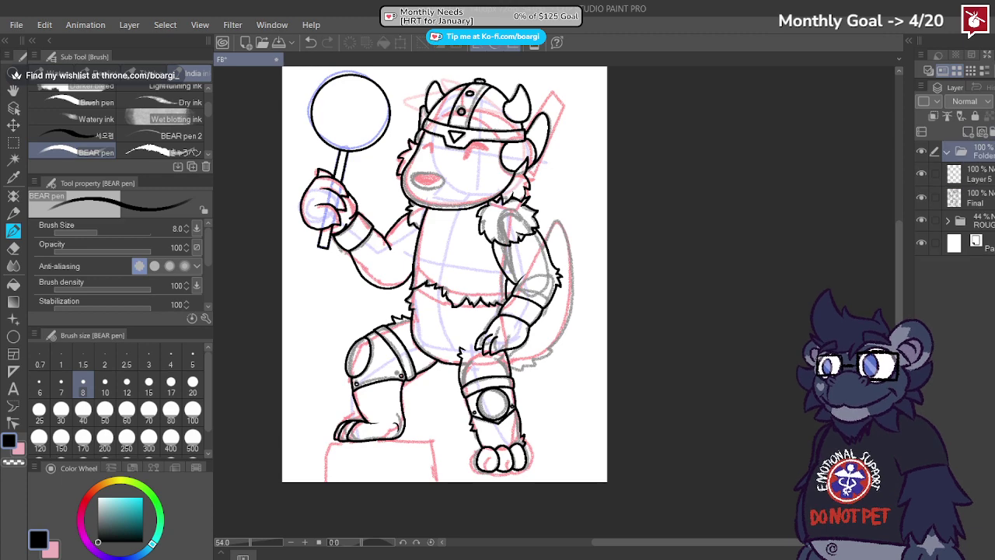
{"action": "key", "text": "ctrl+z"}
{"action": "scroll", "coordinate": [626, 262], "scroll_direction": "up", "scroll_amount": 3}
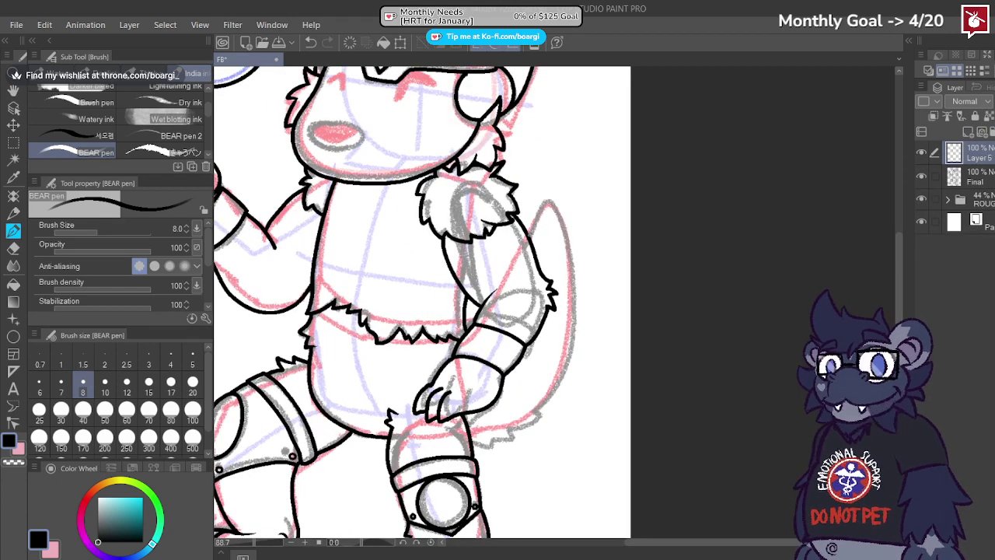
{"action": "key", "text": "ctrl+z"}
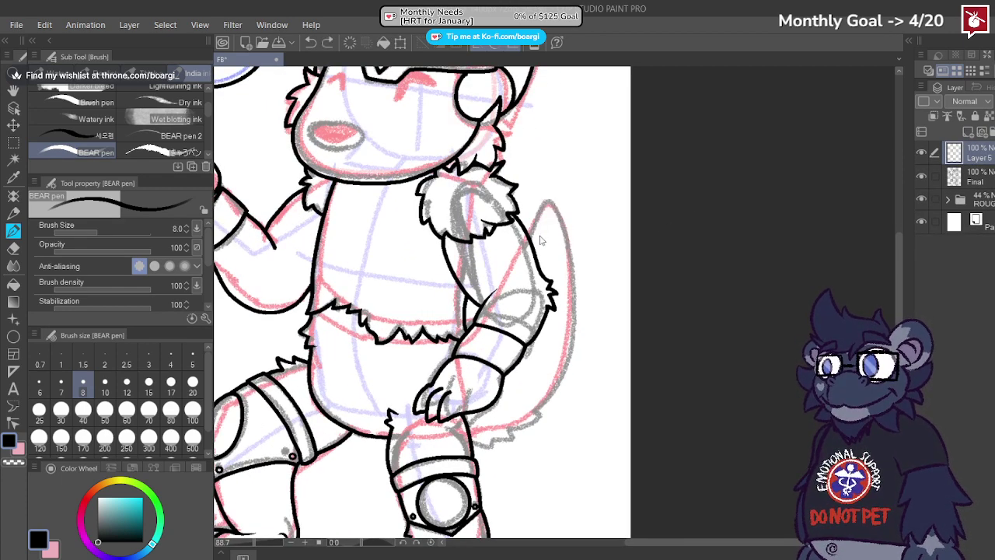
{"action": "left_click_drag", "start_coordinate": [558, 224], "coordinate": [576, 308]}
{"action": "key", "text": "ctrl+z"}
Step: Ink the tail in black: the ragged fur along its underside, the pointed tip and the long outer curve
{"action": "scroll", "coordinate": [475, 451], "scroll_direction": "up", "scroll_amount": 3}
{"action": "mouse_move", "coordinate": [472, 438]}
{"action": "left_mouse_down"}
{"action": "mouse_move", "coordinate": [500, 444]}
{"action": "mouse_move", "coordinate": [499, 436]}
{"action": "mouse_move", "coordinate": [555, 422]}
{"action": "mouse_move", "coordinate": [544, 417]}
{"action": "mouse_move", "coordinate": [587, 389]}
{"action": "left_mouse_up"}
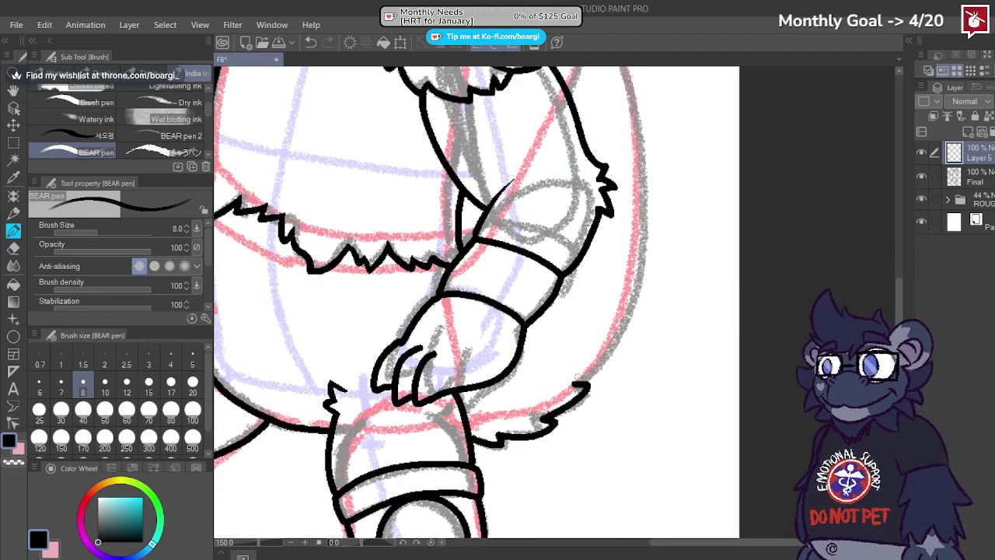
{"action": "scroll", "coordinate": [585, 303], "scroll_direction": "down", "scroll_amount": 3}
{"action": "scroll", "coordinate": [582, 179], "scroll_direction": "up", "scroll_amount": 1}
{"action": "mouse_move", "coordinate": [573, 180]}
{"action": "left_mouse_down"}
{"action": "mouse_move", "coordinate": [589, 139]}
{"action": "mouse_move", "coordinate": [602, 141]}
{"action": "left_mouse_up"}
{"action": "key", "text": "ctrl+z"}
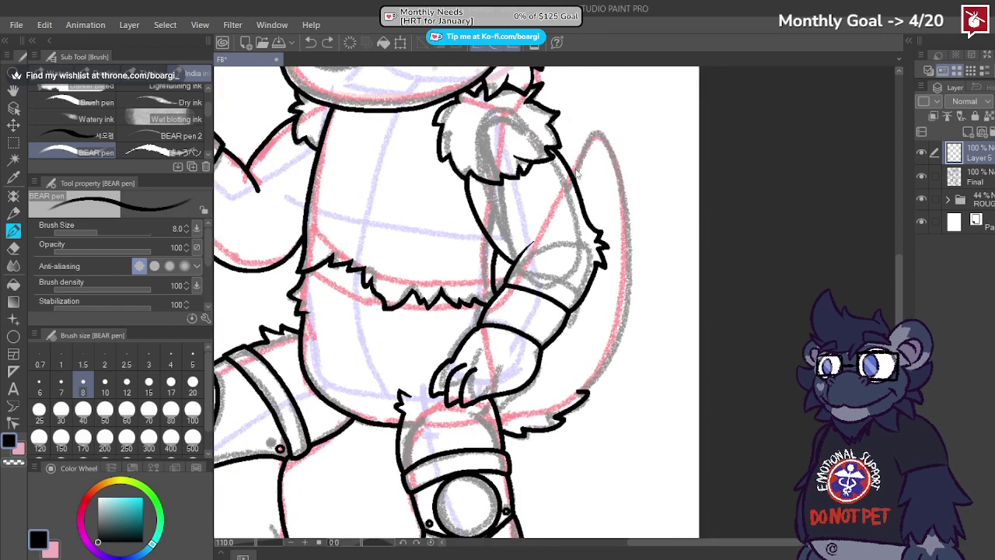
{"action": "mouse_move", "coordinate": [574, 178]}
{"action": "left_mouse_down"}
{"action": "mouse_move", "coordinate": [598, 136]}
{"action": "mouse_move", "coordinate": [609, 138]}
{"action": "left_mouse_up"}
{"action": "key", "text": "ctrl+z"}
{"action": "key", "text": "ctrl+z"}
{"action": "mouse_move", "coordinate": [614, 165]}
{"action": "left_mouse_down"}
{"action": "mouse_move", "coordinate": [626, 260]}
{"action": "mouse_move", "coordinate": [603, 362]}
{"action": "left_mouse_up"}
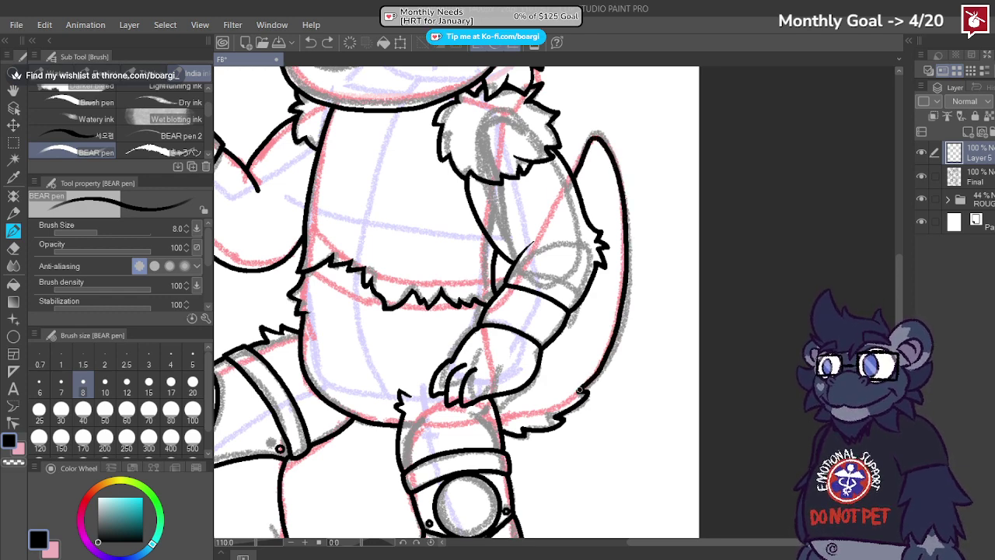
Step: Erase the lower end of the tail's outer curve with the Snap eraser and redraw it smoothly into the fur tuft
{"action": "scroll", "coordinate": [582, 389], "scroll_direction": "up", "scroll_amount": 5}
{"action": "left_click", "coordinate": [13, 248]}
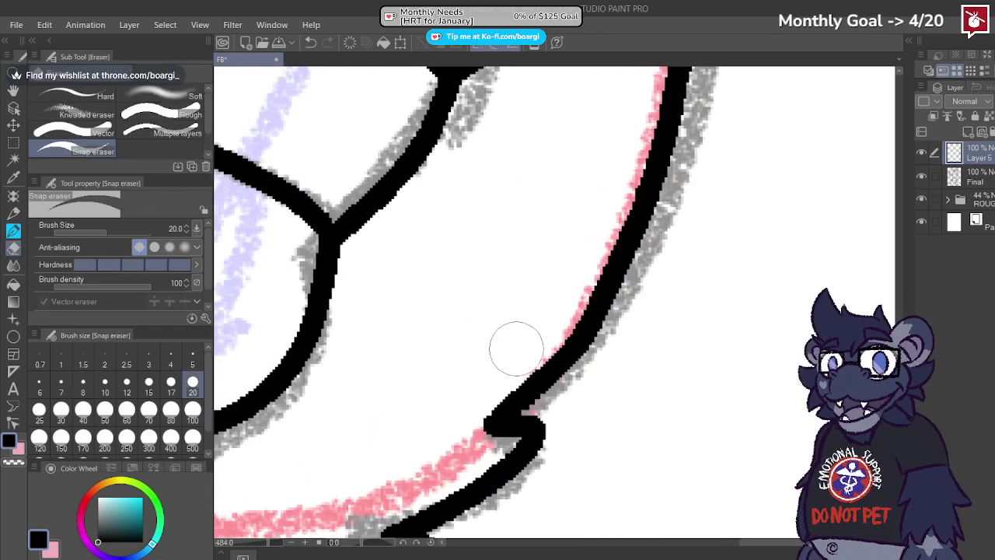
{"action": "mouse_move", "coordinate": [516, 348]}
{"action": "left_mouse_down"}
{"action": "mouse_move", "coordinate": [515, 382]}
{"action": "mouse_move", "coordinate": [567, 377]}
{"action": "mouse_move", "coordinate": [587, 328]}
{"action": "left_mouse_up"}
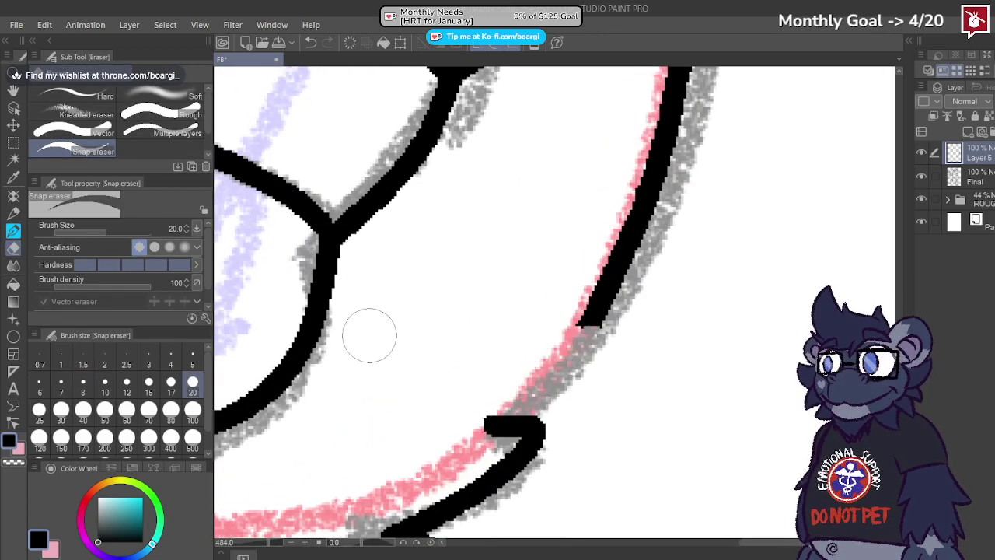
{"action": "left_click", "coordinate": [13, 231]}
{"action": "scroll", "coordinate": [498, 426], "scroll_direction": "up", "scroll_amount": 2}
{"action": "mouse_move", "coordinate": [491, 426]}
{"action": "left_mouse_down"}
{"action": "mouse_move", "coordinate": [516, 437]}
{"action": "mouse_move", "coordinate": [500, 431]}
{"action": "mouse_move", "coordinate": [579, 372]}
{"action": "mouse_move", "coordinate": [629, 294]}
{"action": "left_mouse_up"}
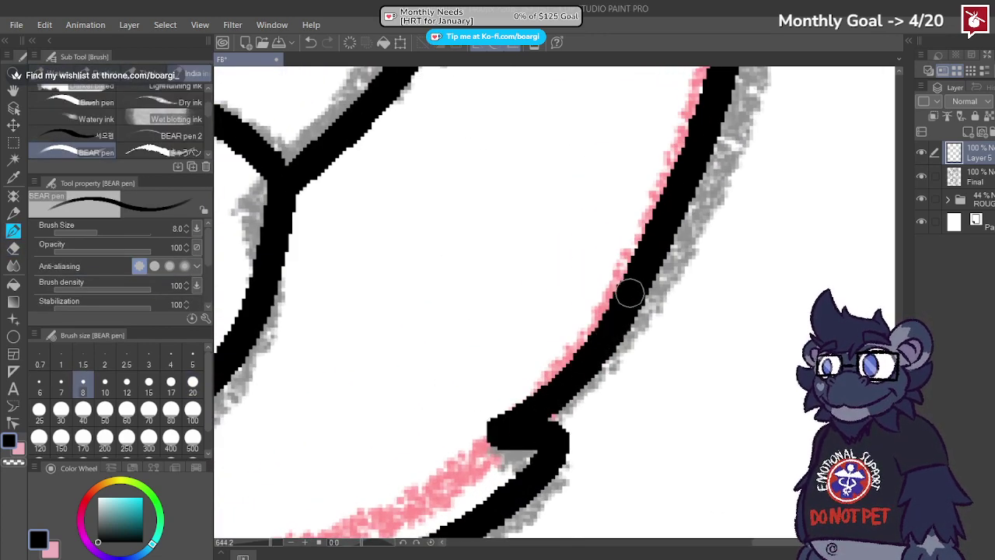
Step: Check the whole line art without the sketch by hiding the rough folder and showing it again
{"action": "scroll", "coordinate": [629, 294], "scroll_direction": "down", "scroll_amount": 8}
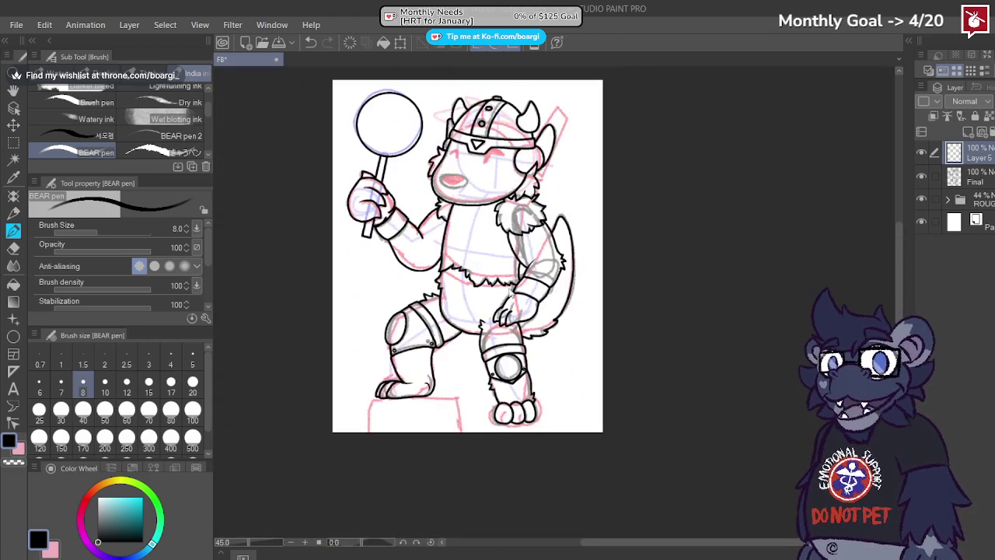
{"action": "scroll", "coordinate": [511, 280], "scroll_direction": "up", "scroll_amount": 3}
{"action": "scroll", "coordinate": [513, 265], "scroll_direction": "down", "scroll_amount": 4}
{"action": "scroll", "coordinate": [517, 245], "scroll_direction": "up", "scroll_amount": 2}
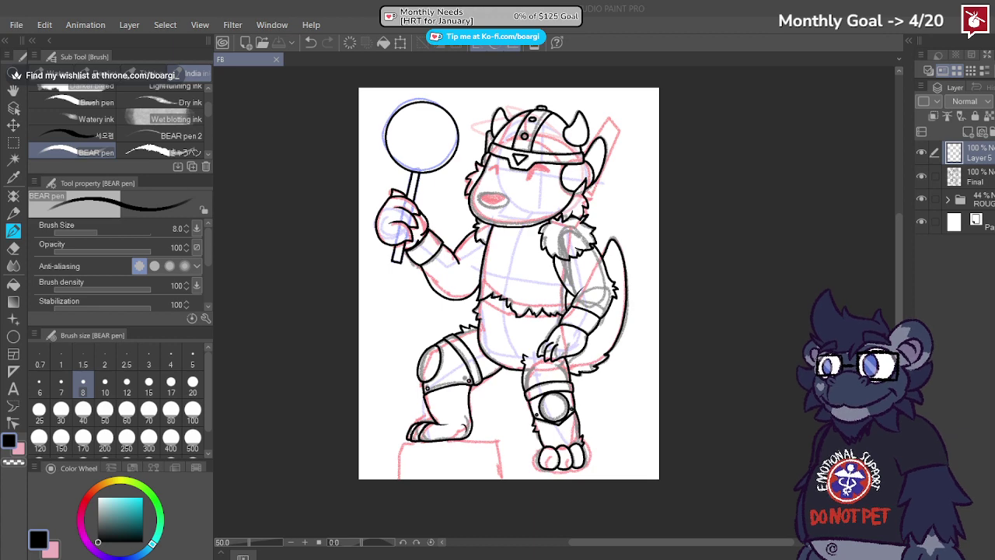
{"action": "scroll", "coordinate": [453, 308], "scroll_direction": "down", "scroll_amount": 3}
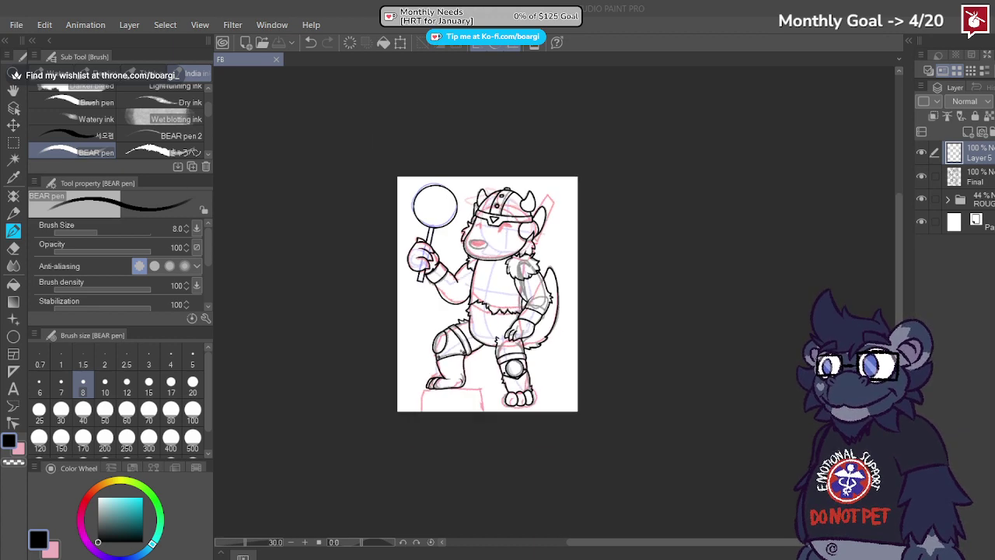
{"action": "scroll", "coordinate": [447, 206], "scroll_direction": "up", "scroll_amount": 4}
{"action": "scroll", "coordinate": [448, 202], "scroll_direction": "down", "scroll_amount": 2}
{"action": "scroll", "coordinate": [506, 301], "scroll_direction": "up", "scroll_amount": 1}
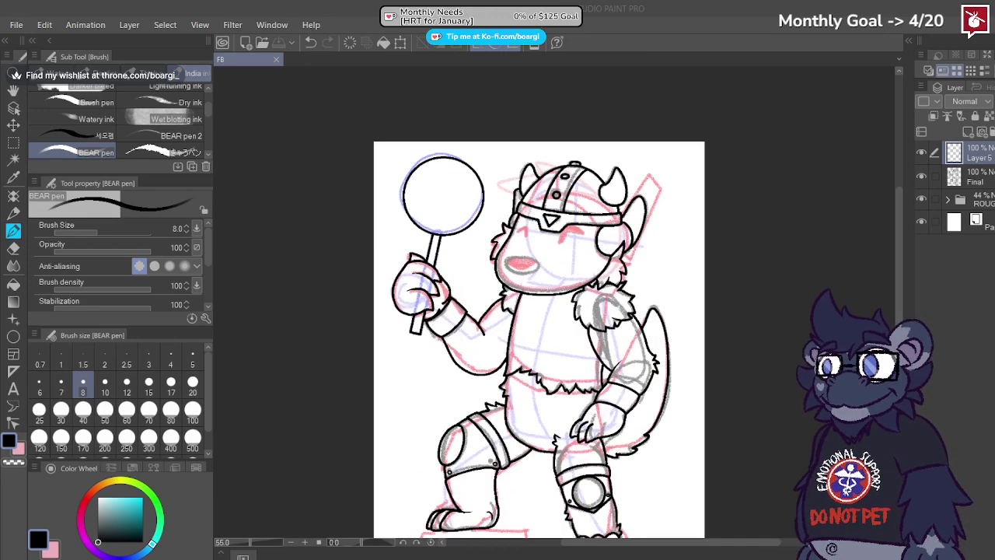
{"action": "left_click", "coordinate": [921, 199]}
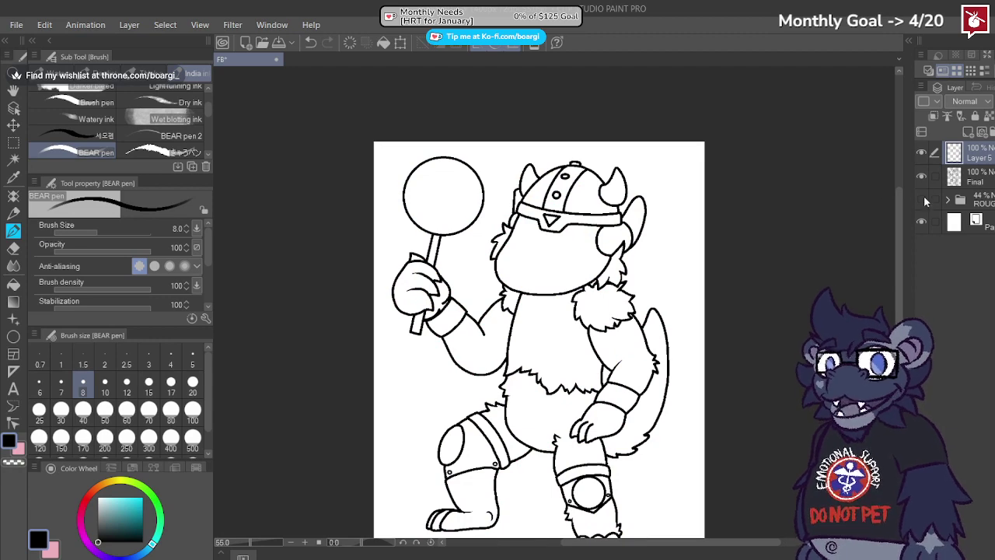
{"action": "left_click", "coordinate": [922, 200]}
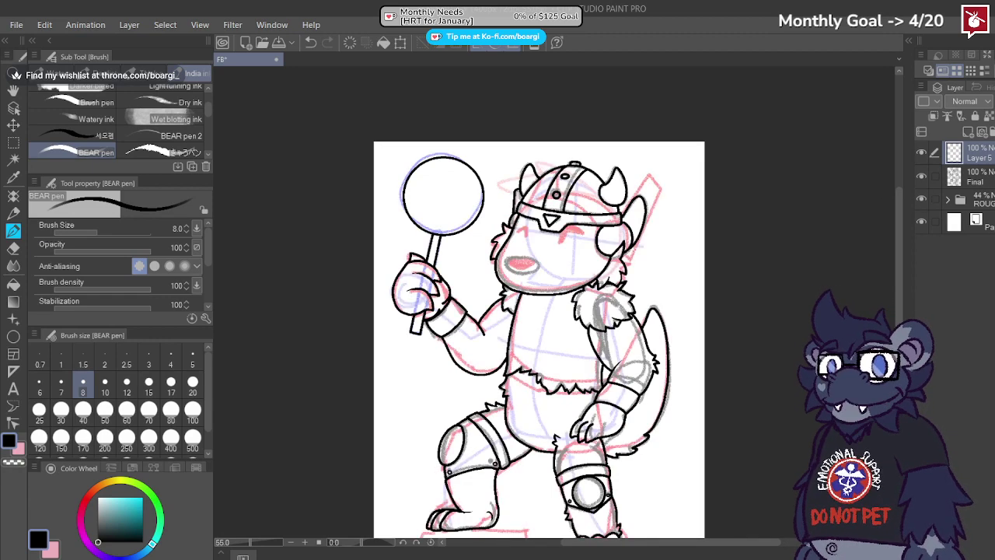
Step: Set the BEAR pen to size 5 and try a black stroke over the smaller sketched eye
{"action": "scroll", "coordinate": [551, 251], "scroll_direction": "up", "scroll_amount": 7}
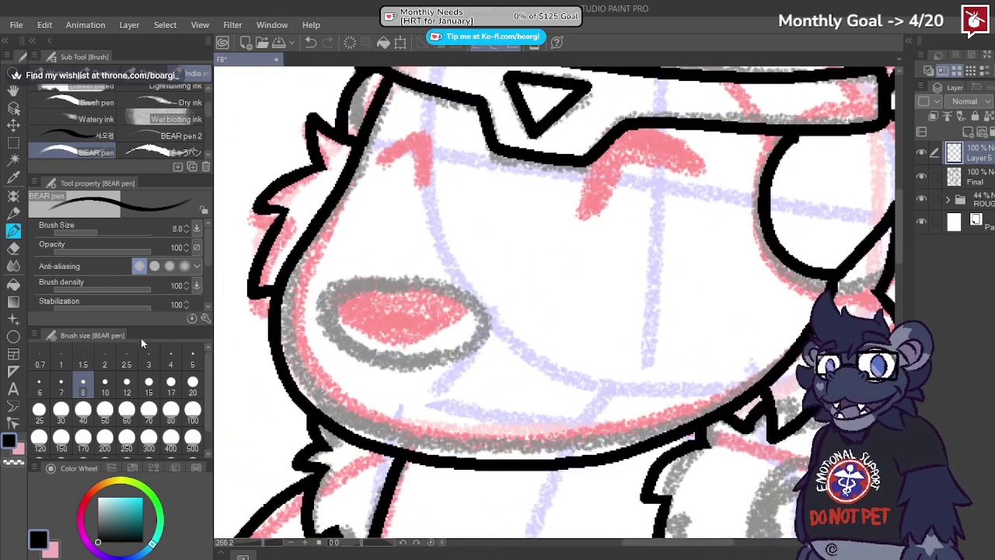
{"action": "left_click", "coordinate": [192, 359]}
{"action": "scroll", "coordinate": [373, 159], "scroll_direction": "up", "scroll_amount": 2}
{"action": "left_click_drag", "start_coordinate": [354, 159], "coordinate": [402, 124]}
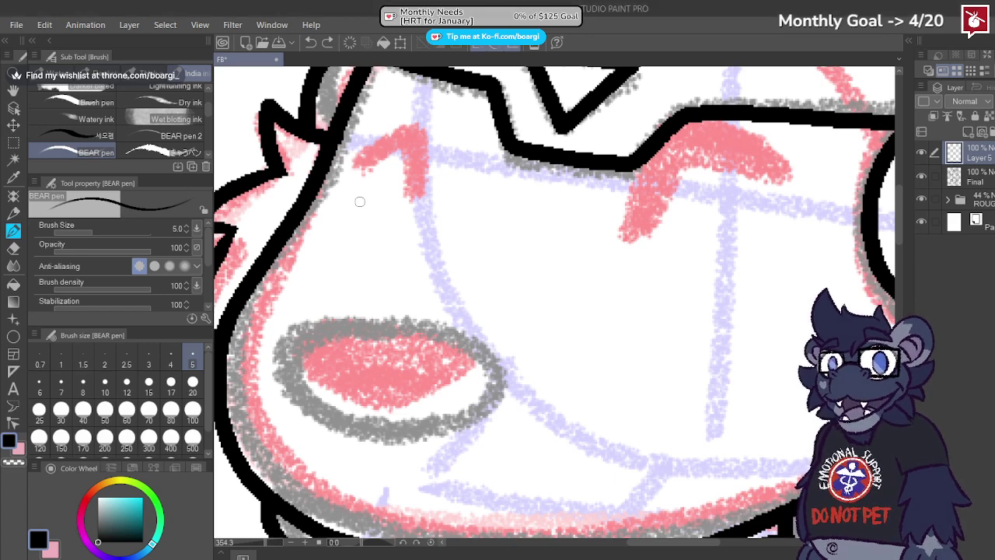
Step: Paste the copied character reference into a new illustration, sample its magenta as the drawing colour, and return to the FB drawing
{"action": "key", "text": "ctrl+n"}
{"action": "key", "text": "Return"}
{"action": "key", "text": "ctrl+v"}
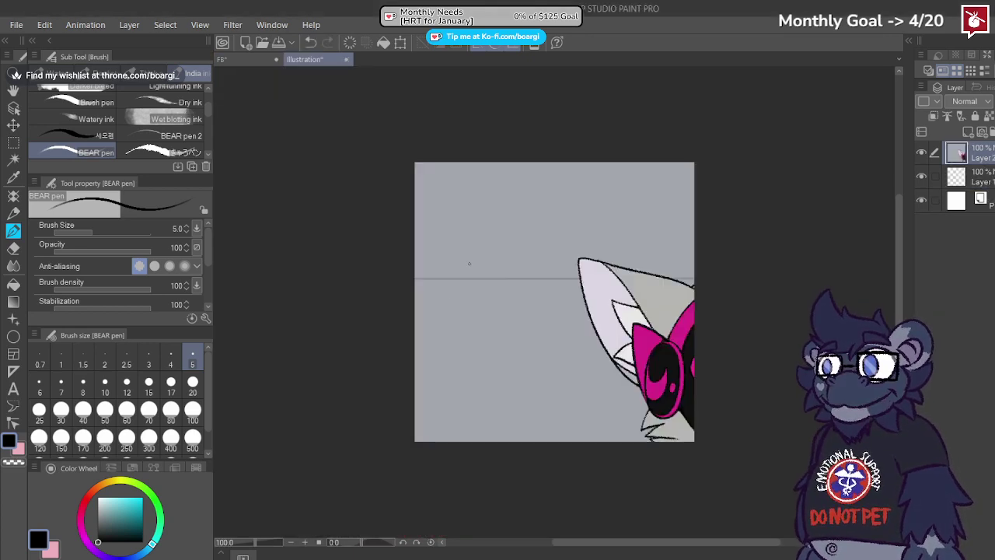
{"action": "left_click", "coordinate": [644, 342], "text": "alt"}
{"action": "left_click", "coordinate": [244, 61]}
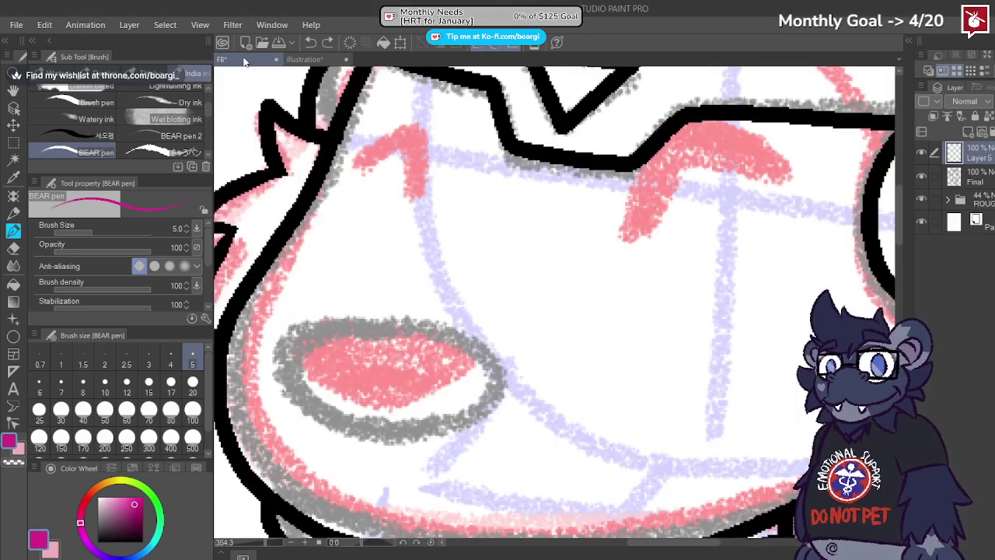
Step: Outline both arched eyes in magenta with the size 5 BEAR pen, following the pink sketch marks
{"action": "scroll", "coordinate": [348, 184], "scroll_direction": "up", "scroll_amount": 3}
{"action": "mouse_move", "coordinate": [344, 156]}
{"action": "left_mouse_down"}
{"action": "mouse_move", "coordinate": [442, 97]}
{"action": "mouse_move", "coordinate": [459, 224]}
{"action": "left_mouse_up"}
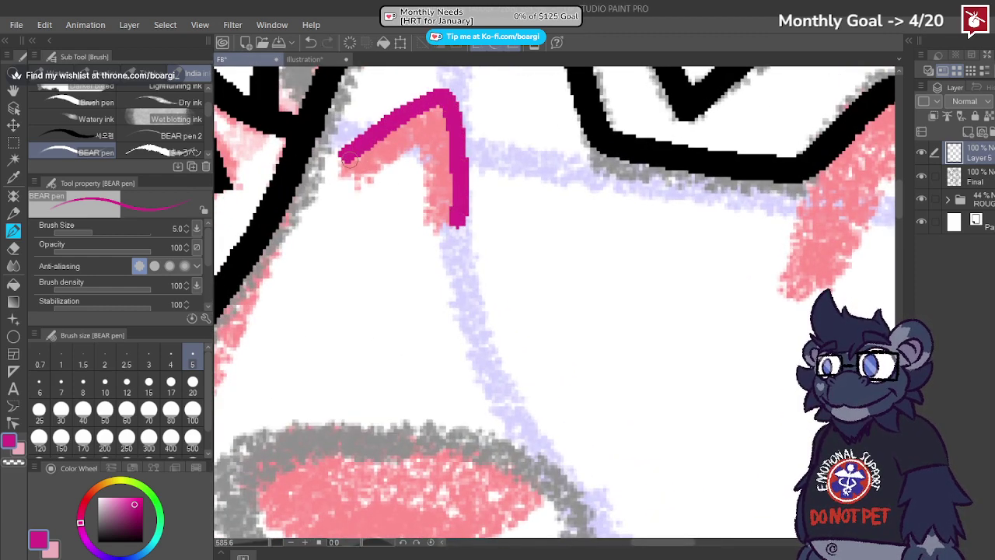
{"action": "mouse_move", "coordinate": [344, 159]}
{"action": "left_mouse_down"}
{"action": "mouse_move", "coordinate": [427, 134]}
{"action": "mouse_move", "coordinate": [453, 219]}
{"action": "left_mouse_up"}
{"action": "scroll", "coordinate": [378, 174], "scroll_direction": "down", "scroll_amount": 3}
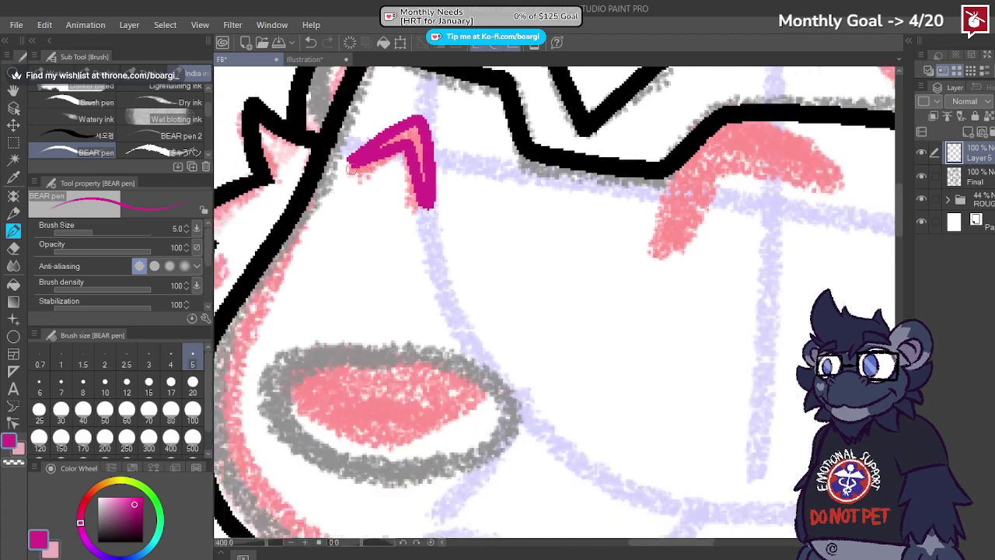
{"action": "left_click_drag", "start_coordinate": [683, 187], "coordinate": [571, 181]}
{"action": "mouse_move", "coordinate": [511, 225]}
{"action": "left_mouse_down"}
{"action": "mouse_move", "coordinate": [552, 132]}
{"action": "mouse_move", "coordinate": [570, 116]}
{"action": "mouse_move", "coordinate": [675, 163]}
{"action": "left_mouse_up"}
{"action": "mouse_move", "coordinate": [513, 227]}
{"action": "left_mouse_down"}
{"action": "mouse_move", "coordinate": [574, 150]}
{"action": "mouse_move", "coordinate": [673, 165]}
{"action": "left_mouse_up"}
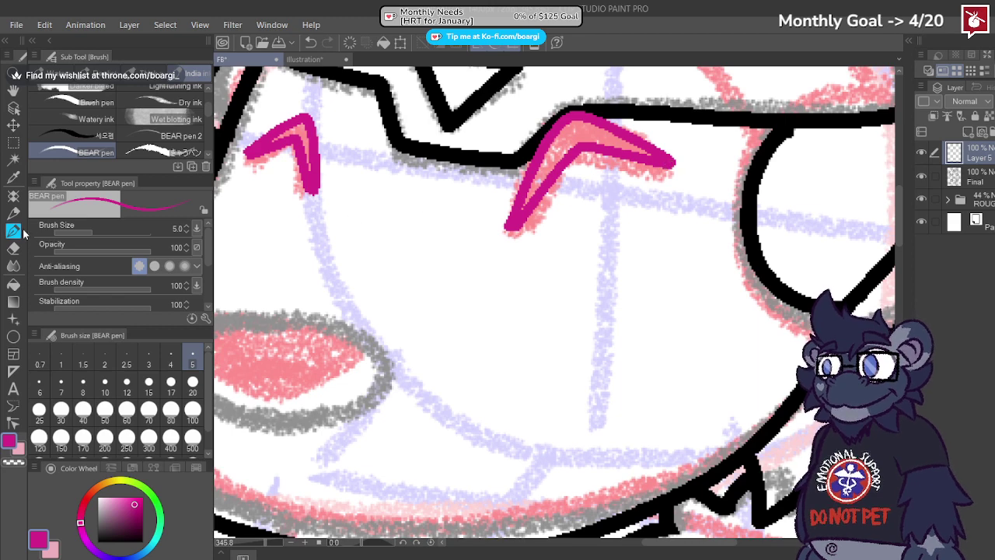
Step: Fill the inside of both eye outlines with solid magenta, including the tiny gaps near the larger eye's lower tip
{"action": "left_click", "coordinate": [13, 283]}
{"action": "scroll", "coordinate": [306, 145], "scroll_direction": "up", "scroll_amount": 2}
{"action": "left_click", "coordinate": [306, 146]}
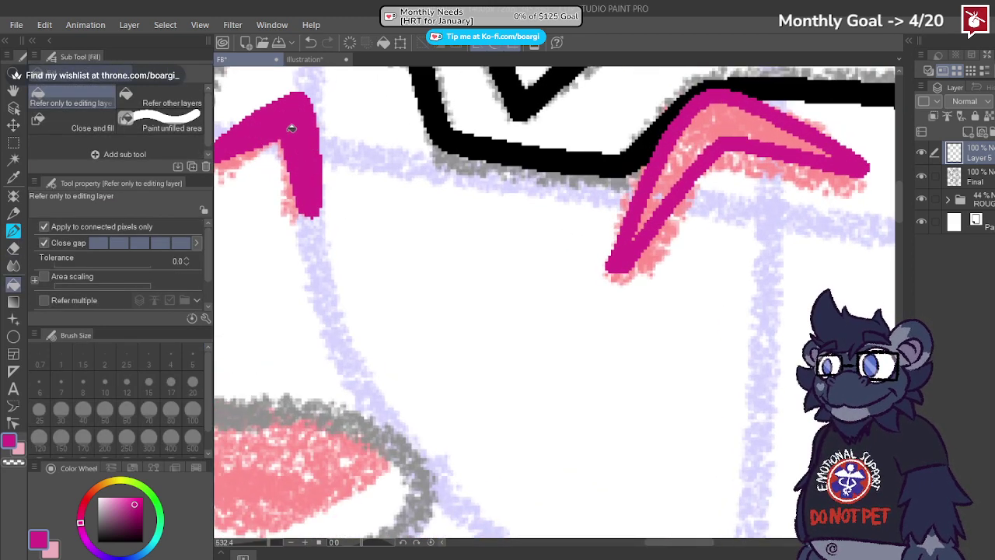
{"action": "left_click", "coordinate": [680, 159]}
{"action": "scroll", "coordinate": [630, 226], "scroll_direction": "up", "scroll_amount": 4}
{"action": "scroll", "coordinate": [639, 231], "scroll_direction": "up", "scroll_amount": 1}
{"action": "left_click", "coordinate": [637, 231]}
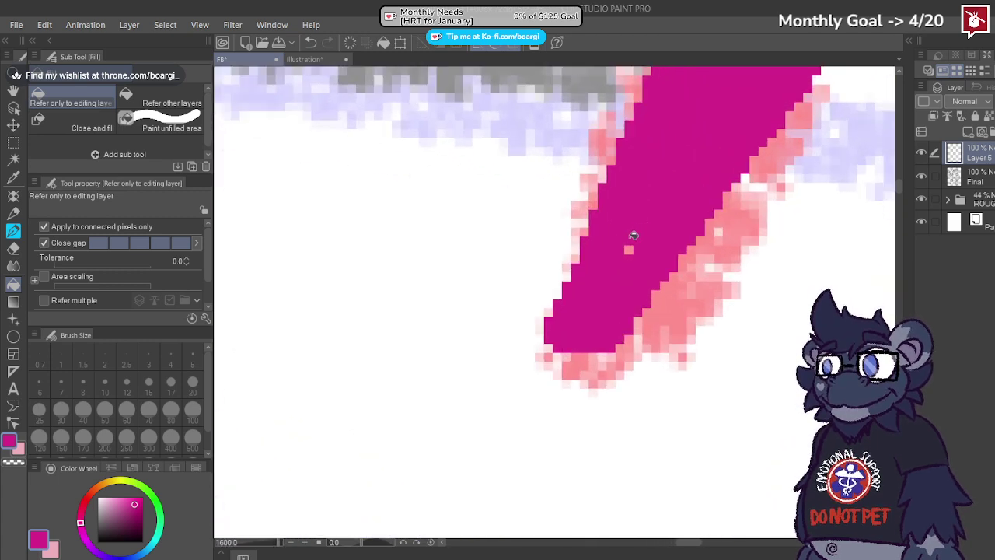
{"action": "scroll", "coordinate": [629, 250], "scroll_direction": "down", "scroll_amount": 5}
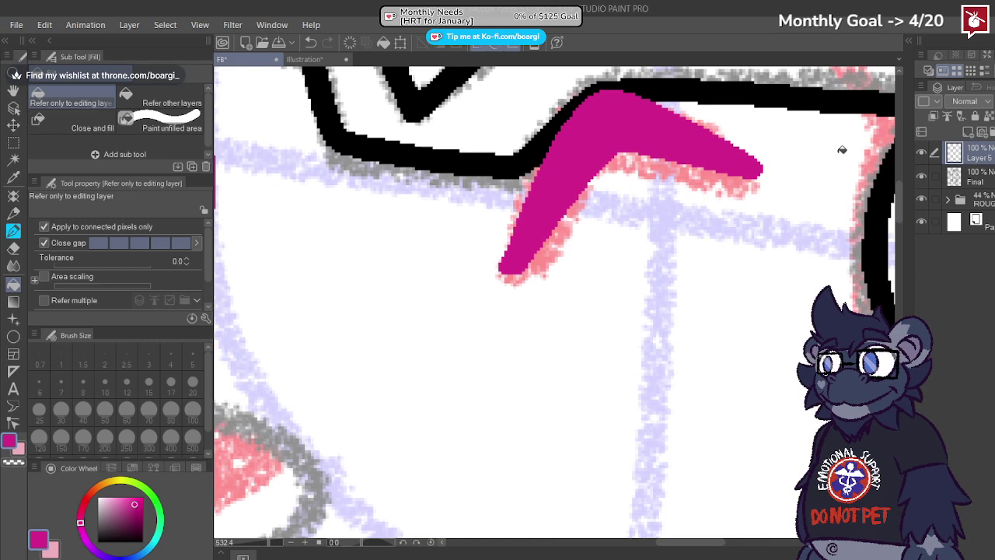
Step: Move Layer 5 with the magenta eyes beneath the Final line art layer
{"action": "left_click_drag", "start_coordinate": [978, 157], "coordinate": [978, 190]}
{"action": "scroll", "coordinate": [623, 206], "scroll_direction": "down", "scroll_amount": 3}
{"action": "scroll", "coordinate": [623, 206], "scroll_direction": "down", "scroll_amount": 2}
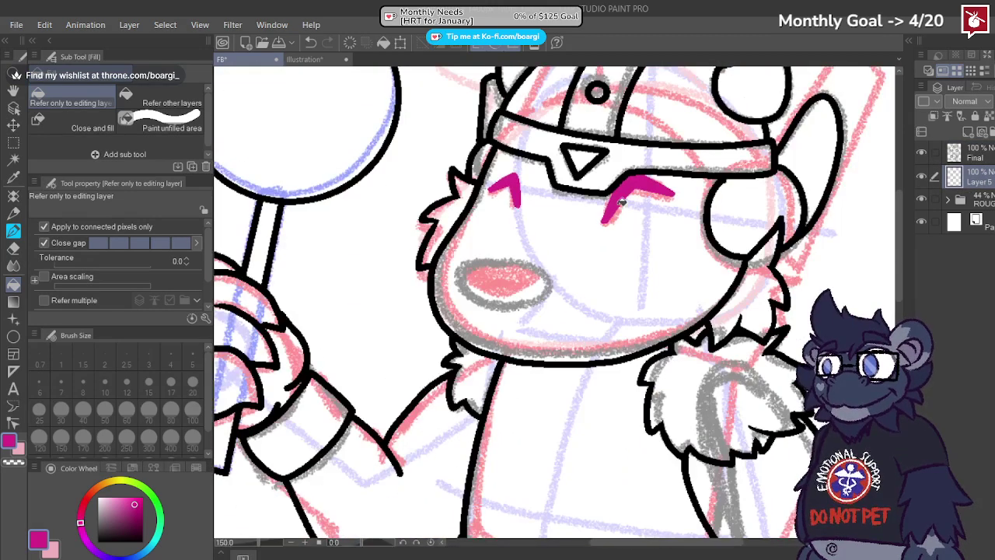
Step: Select the larger magenta eye, shift it slightly down, delete it and clear the selection
{"action": "left_click", "coordinate": [14, 142]}
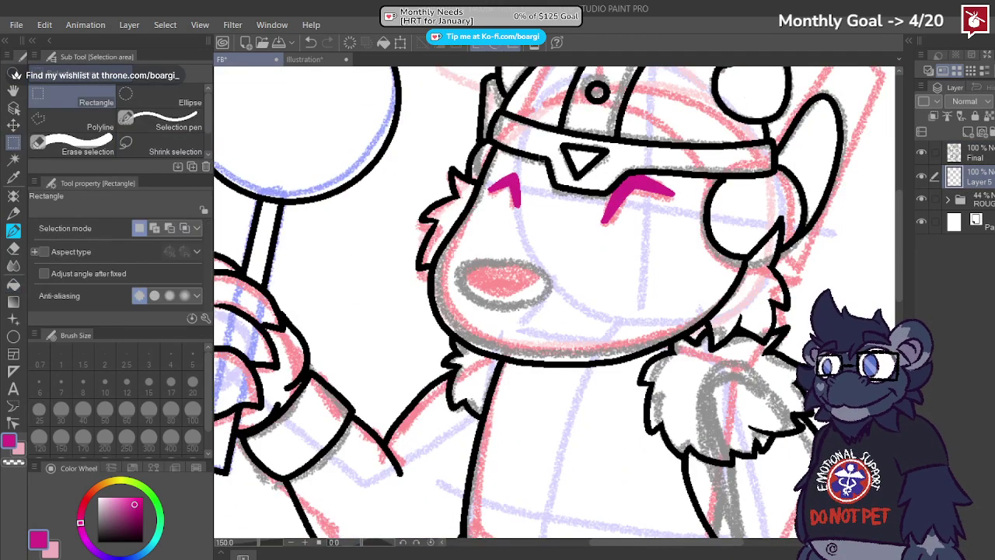
{"action": "left_click_drag", "start_coordinate": [567, 134], "coordinate": [697, 238]}
{"action": "key", "text": "k"}
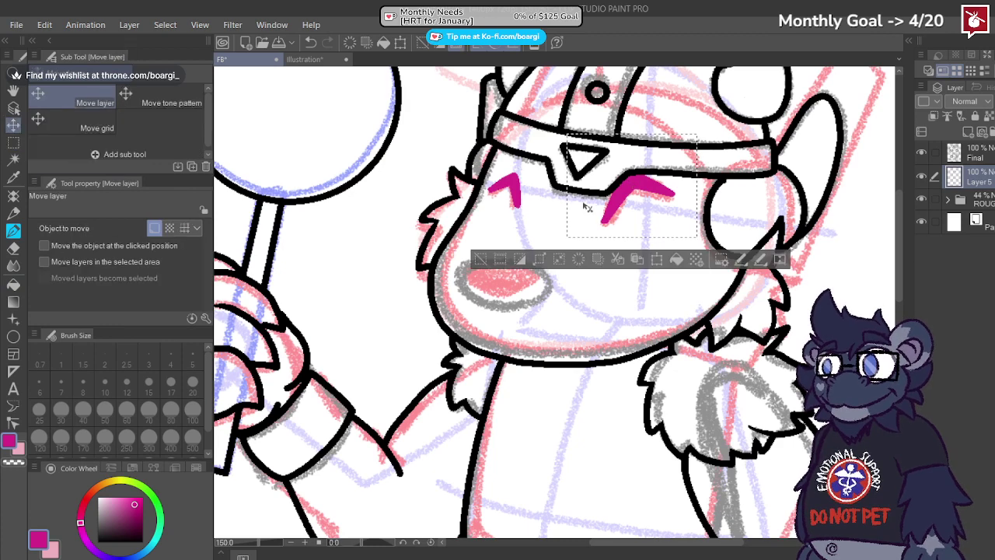
{"action": "left_click_drag", "start_coordinate": [661, 203], "coordinate": [662, 214]}
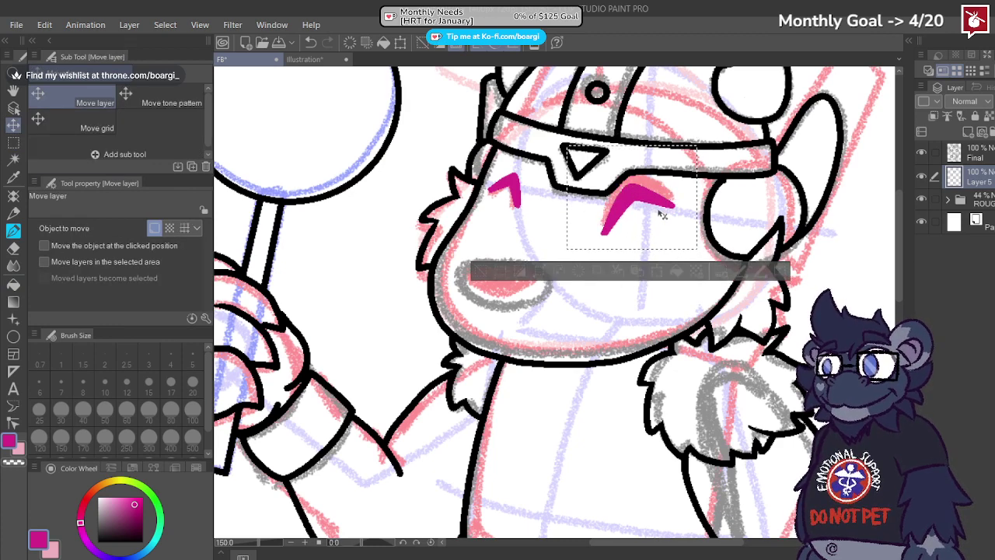
{"action": "key", "text": "Delete"}
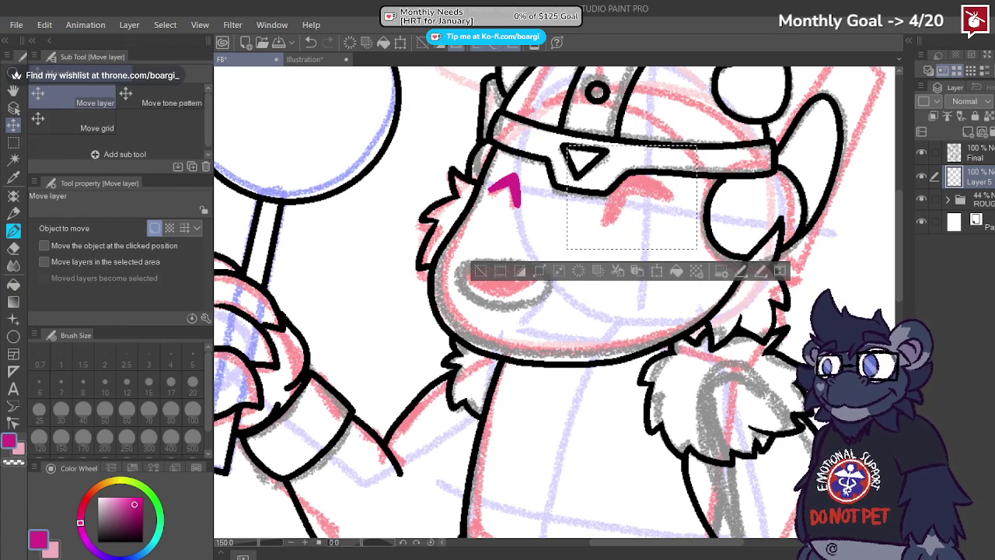
{"action": "left_click", "coordinate": [13, 142]}
{"action": "key", "text": "ctrl+d"}
Step: Duplicate the smaller magenta eye, flip the copy horizontally and move it over the larger eye's sketch
{"action": "scroll", "coordinate": [563, 206], "scroll_direction": "up", "scroll_amount": 1}
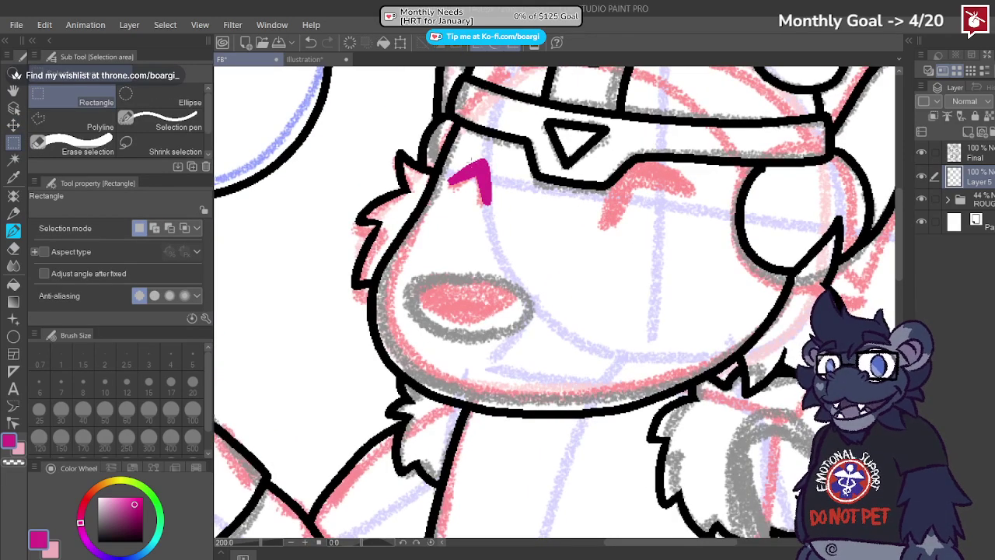
{"action": "left_click_drag", "start_coordinate": [463, 185], "coordinate": [510, 218]}
{"action": "key", "text": "ctrl+c"}
{"action": "key", "text": "ctrl+v"}
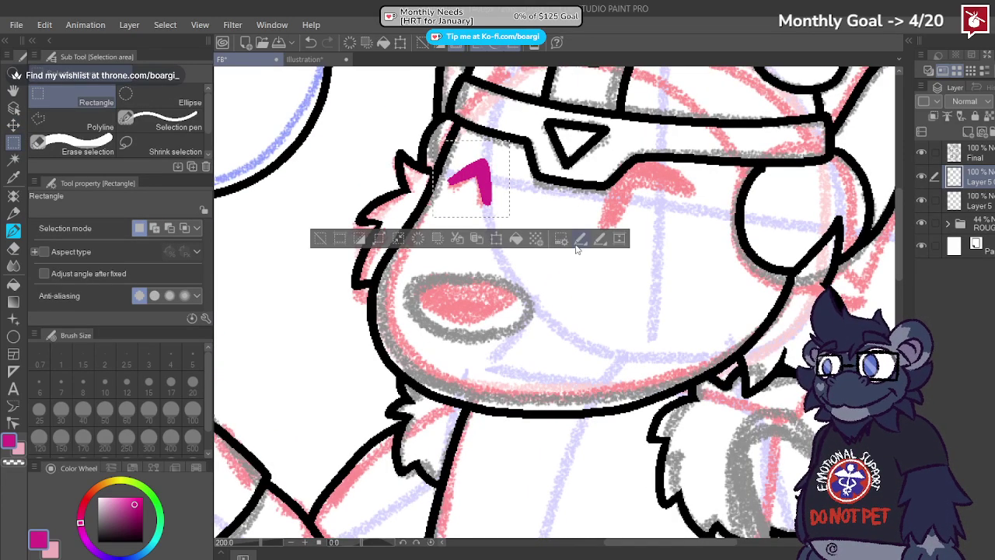
{"action": "key", "text": "ctrl+t"}
{"action": "left_click", "coordinate": [457, 243]}
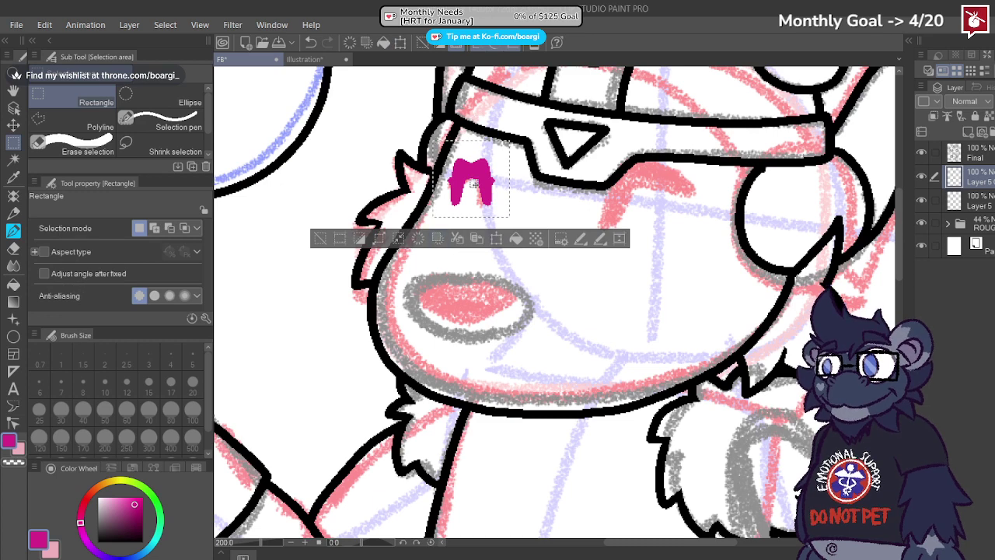
{"action": "key", "text": "k"}
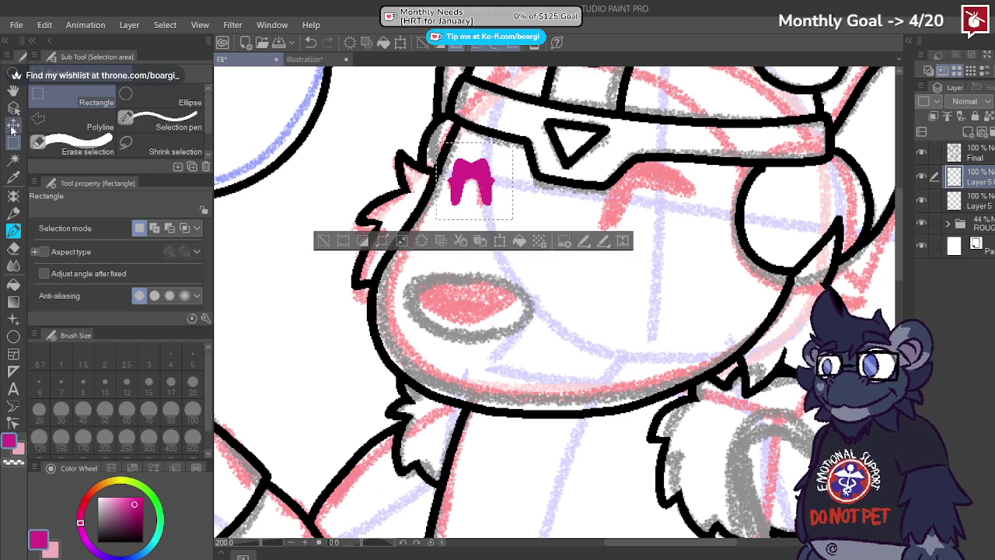
{"action": "left_click_drag", "start_coordinate": [445, 172], "coordinate": [610, 195]}
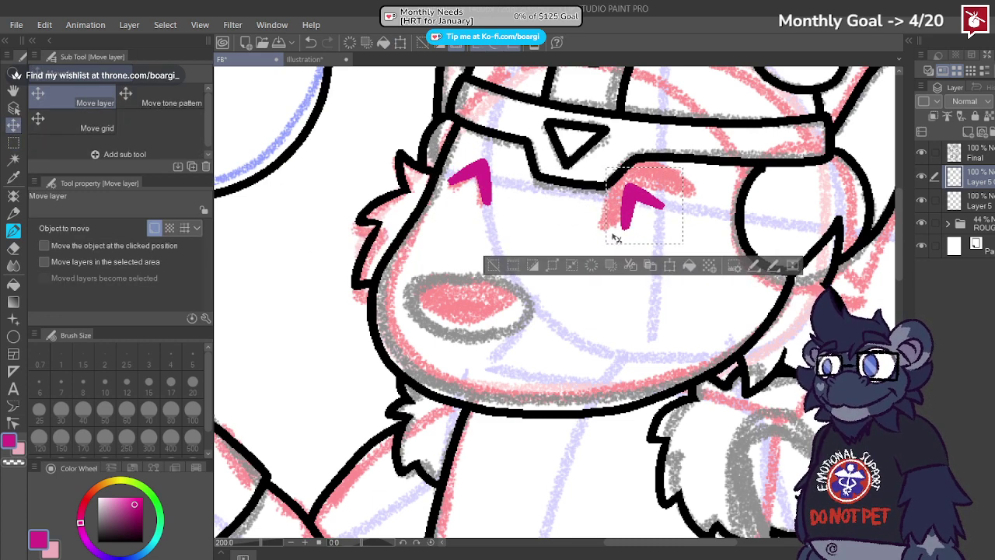
Step: Scale up the mirrored eye copy and rotate it clockwise to fit beneath the helmet brim
{"action": "left_click", "coordinate": [672, 266]}
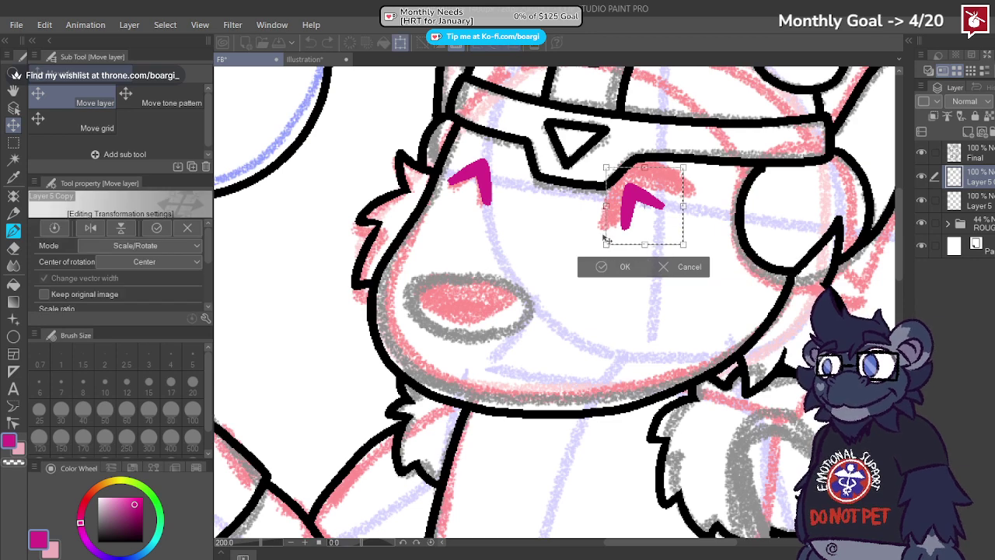
{"action": "left_click_drag", "start_coordinate": [605, 244], "coordinate": [578, 272]}
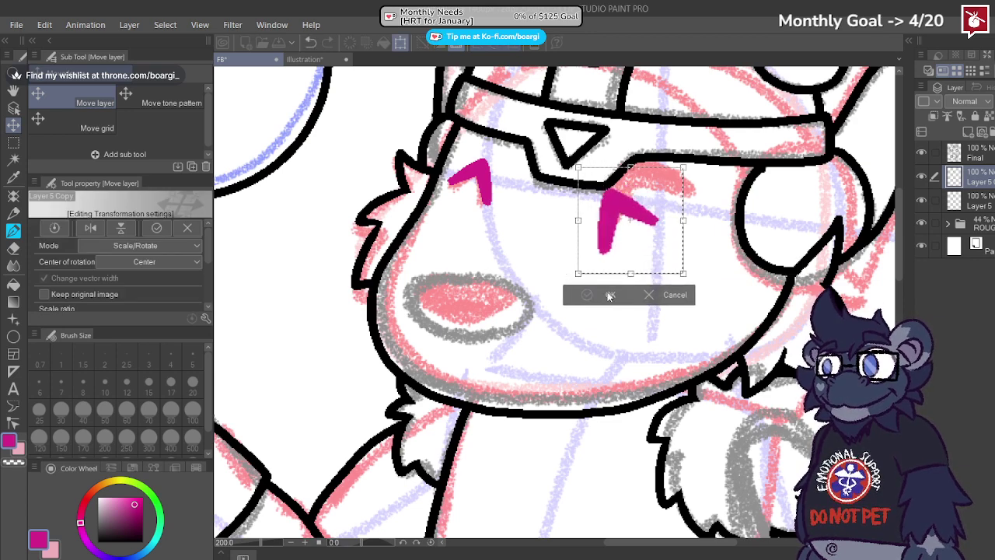
{"action": "left_click", "coordinate": [614, 296]}
{"action": "left_click", "coordinate": [655, 295]}
{"action": "left_click_drag", "start_coordinate": [715, 257], "coordinate": [707, 282]}
{"action": "mouse_move", "coordinate": [681, 239]}
{"action": "left_mouse_down"}
{"action": "mouse_move", "coordinate": [721, 241]}
{"action": "mouse_move", "coordinate": [646, 218]}
{"action": "left_mouse_up"}
{"action": "left_click", "coordinate": [619, 294]}
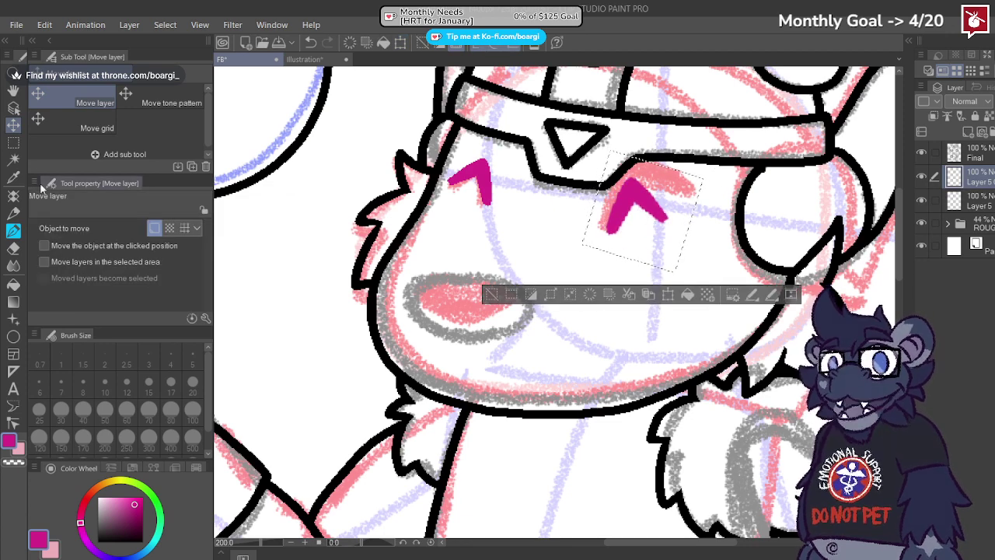
Step: Place the eye copy's layer beneath Layer 5, lower its opacity to 43% as a guide, and make Layer 5 active
{"action": "key", "text": "m"}
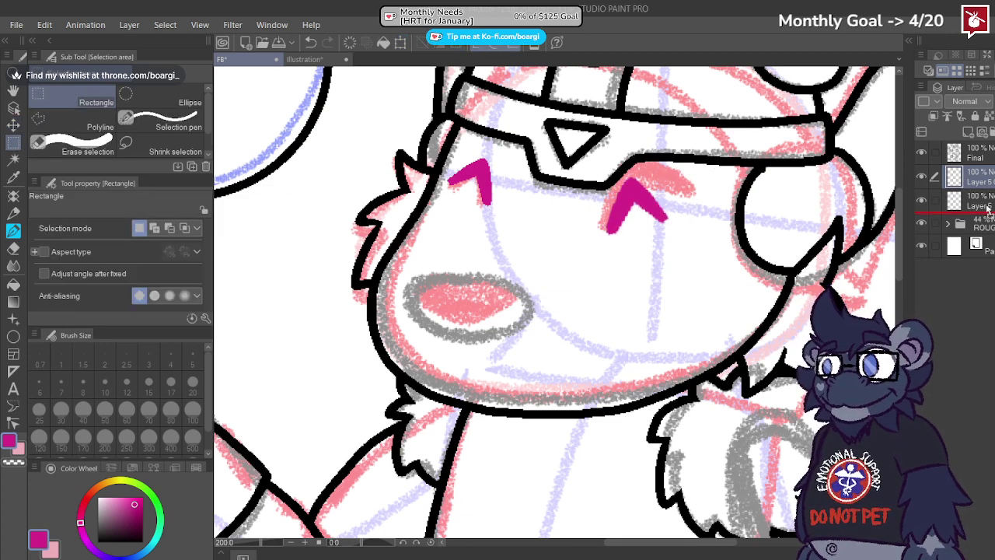
{"action": "left_click_drag", "start_coordinate": [988, 208], "coordinate": [987, 209]}
{"action": "left_click", "coordinate": [991, 199]}
{"action": "left_click", "coordinate": [992, 185]}
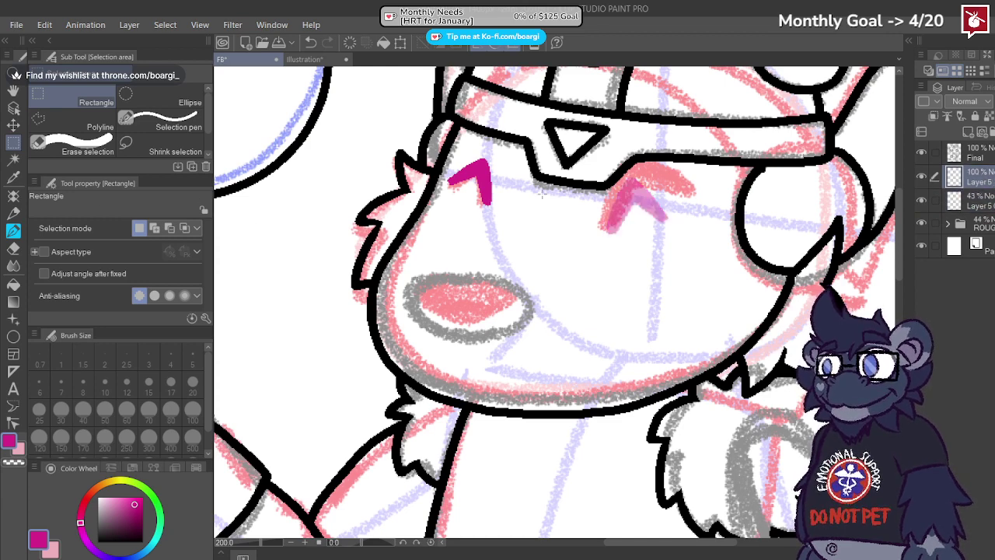
Step: Trace a new larger eye outline over the faded copy with the magenta BEAR pen, undoing the strokes that miss
{"action": "left_click", "coordinate": [13, 231]}
{"action": "scroll", "coordinate": [626, 177], "scroll_direction": "up", "scroll_amount": 3}
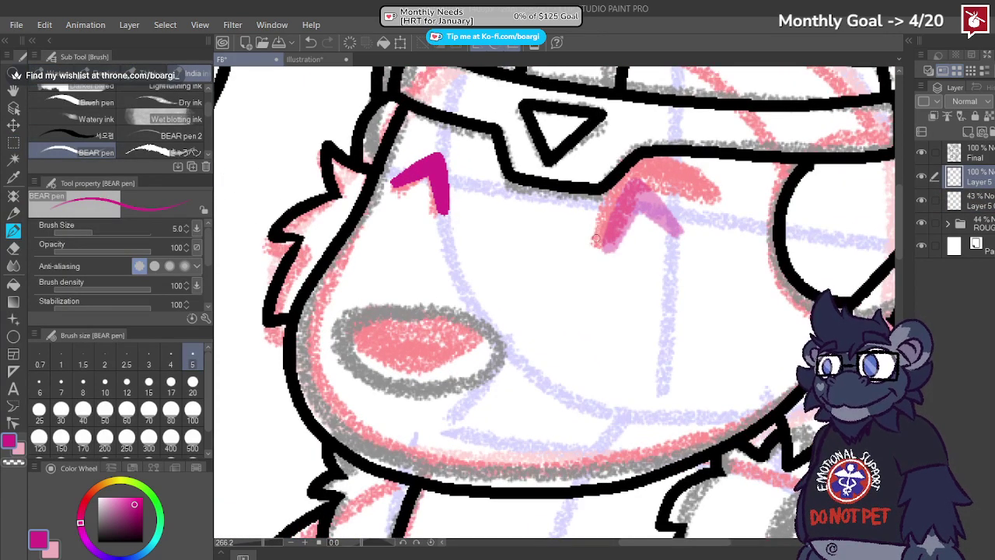
{"action": "left_click_drag", "start_coordinate": [599, 239], "coordinate": [636, 181]}
{"action": "key", "text": "ctrl+z"}
{"action": "mouse_move", "coordinate": [601, 243]}
{"action": "left_mouse_down"}
{"action": "mouse_move", "coordinate": [646, 181]}
{"action": "mouse_move", "coordinate": [631, 185]}
{"action": "mouse_move", "coordinate": [642, 167]}
{"action": "mouse_move", "coordinate": [636, 178]}
{"action": "mouse_move", "coordinate": [669, 206]}
{"action": "left_mouse_up"}
{"action": "key", "text": "ctrl+z"}
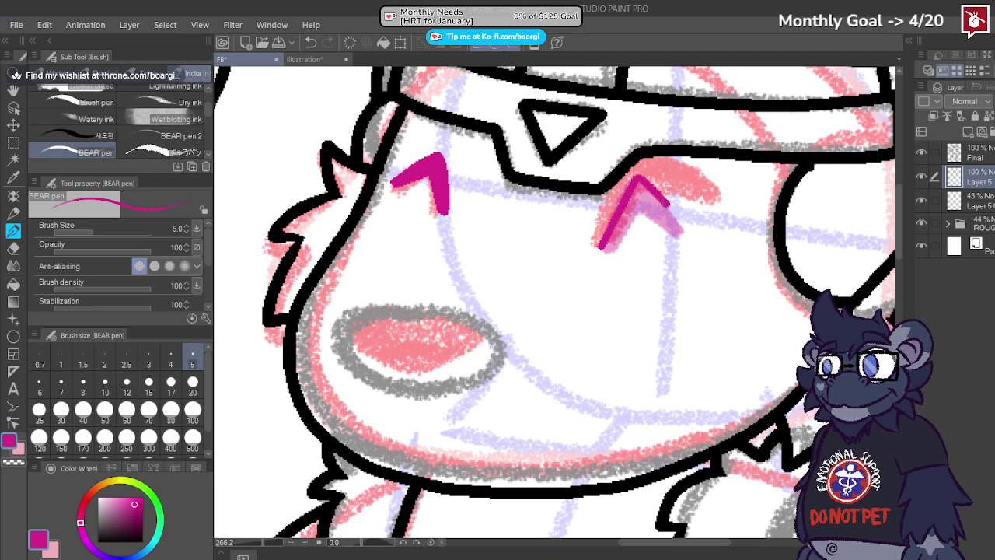
{"action": "key", "text": "ctrl+z"}
{"action": "key", "text": "ctrl+z"}
{"action": "left_click", "coordinate": [600, 246]}
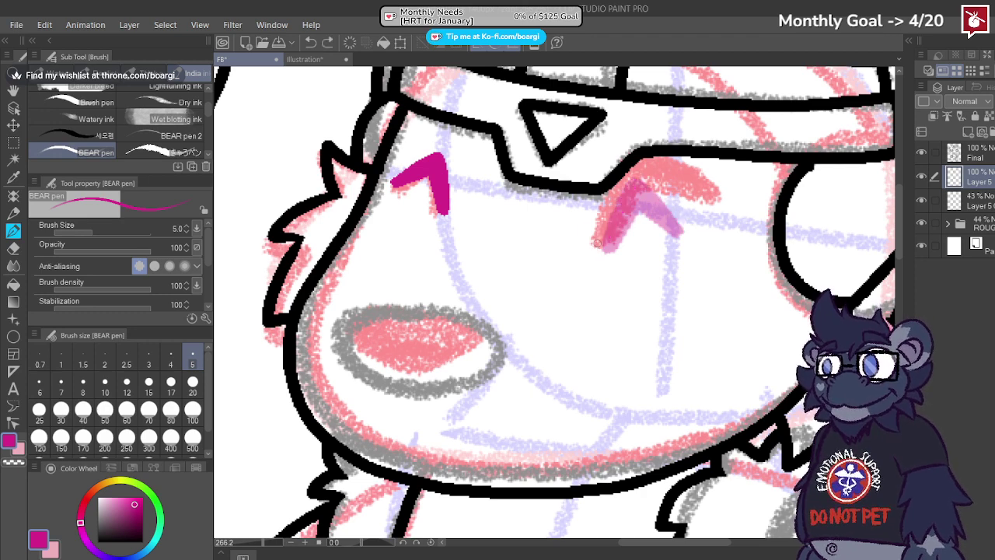
{"action": "mouse_move", "coordinate": [597, 244]}
{"action": "left_mouse_down"}
{"action": "mouse_move", "coordinate": [648, 179]}
{"action": "mouse_move", "coordinate": [620, 205]}
{"action": "left_mouse_up"}
{"action": "key", "text": "ctrl+z"}
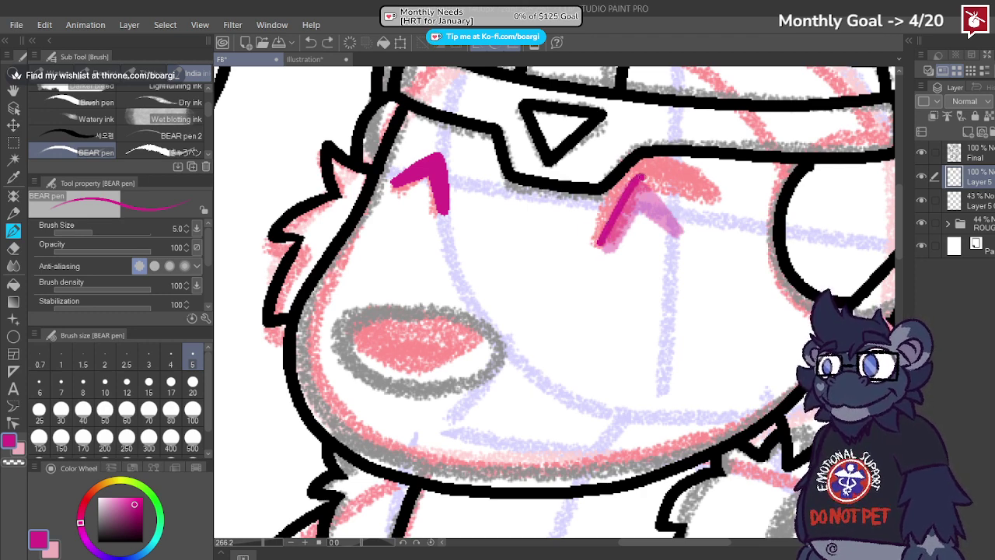
{"action": "left_click_drag", "start_coordinate": [696, 222], "coordinate": [700, 227]}
{"action": "scroll", "coordinate": [629, 245], "scroll_direction": "up", "scroll_amount": 1}
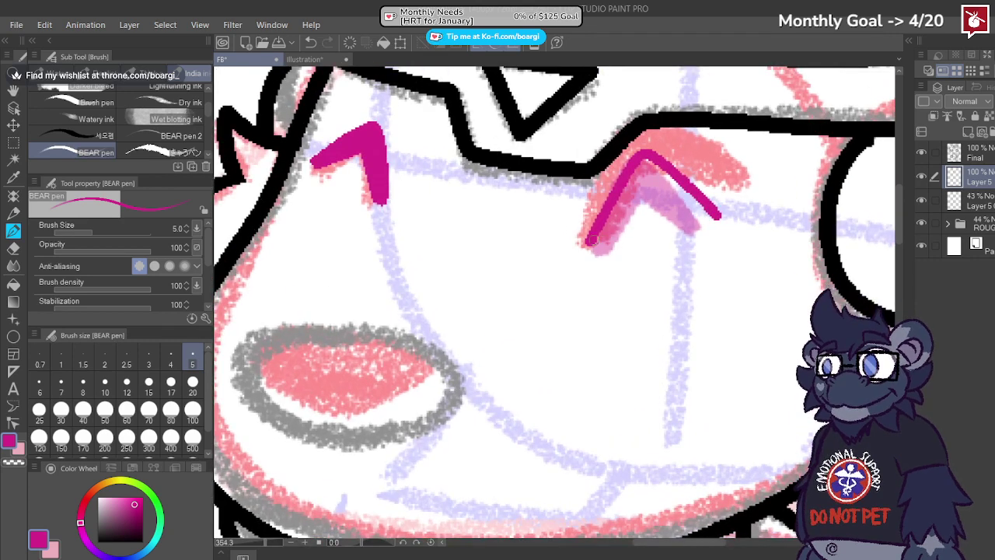
{"action": "mouse_move", "coordinate": [591, 244]}
{"action": "left_mouse_down"}
{"action": "mouse_move", "coordinate": [655, 185]}
{"action": "mouse_move", "coordinate": [704, 212]}
{"action": "left_mouse_up"}
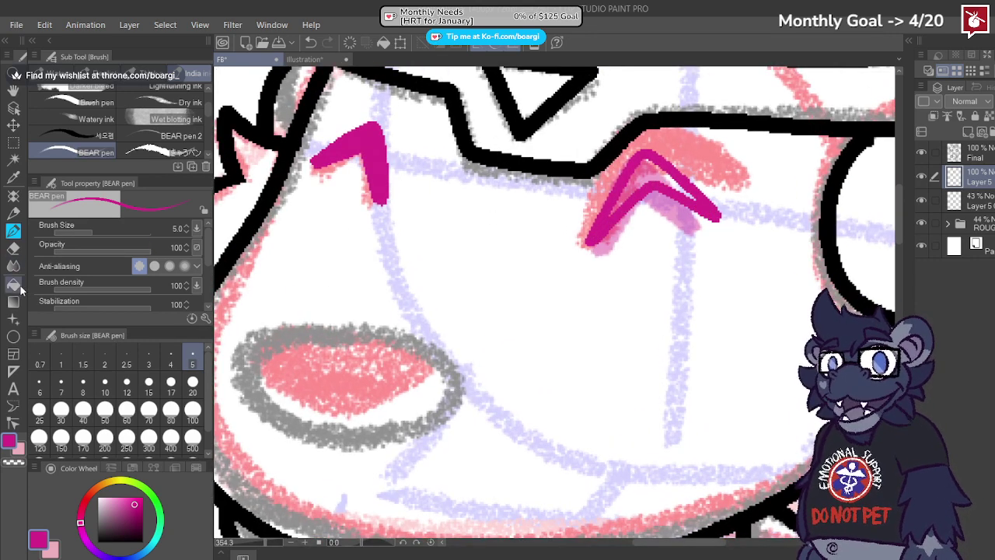
Step: Fill the new larger eye with solid magenta and delete the faded guide layer
{"action": "left_click", "coordinate": [13, 284]}
{"action": "scroll", "coordinate": [589, 221], "scroll_direction": "up", "scroll_amount": 5}
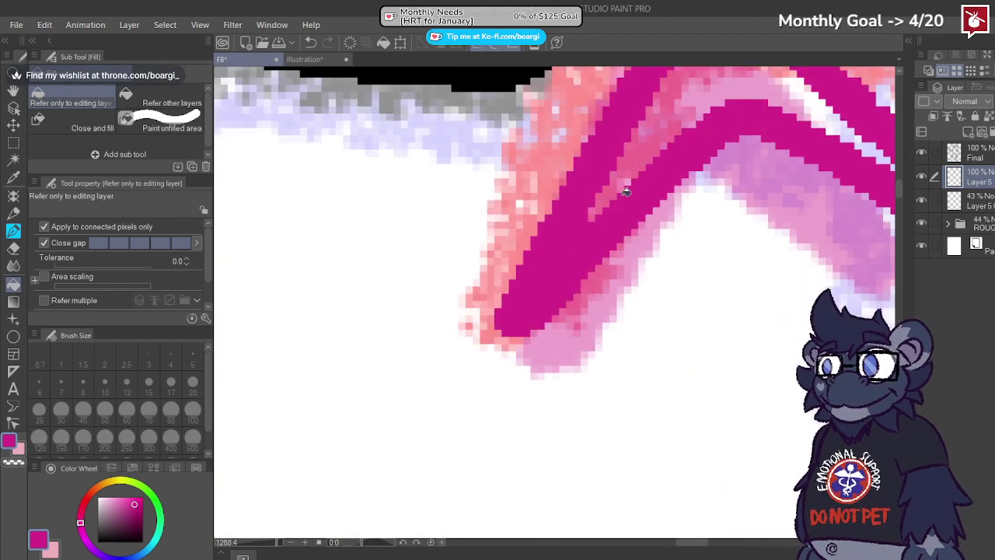
{"action": "left_click", "coordinate": [618, 192]}
{"action": "scroll", "coordinate": [595, 195], "scroll_direction": "down", "scroll_amount": 5}
{"action": "scroll", "coordinate": [706, 184], "scroll_direction": "up", "scroll_amount": 4}
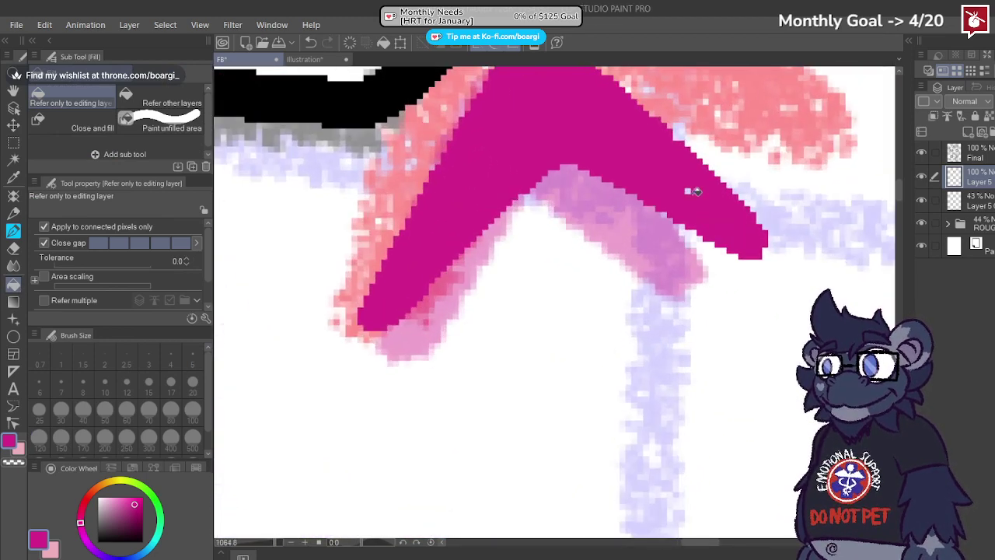
{"action": "left_click", "coordinate": [970, 201]}
{"action": "key", "text": "Delete"}
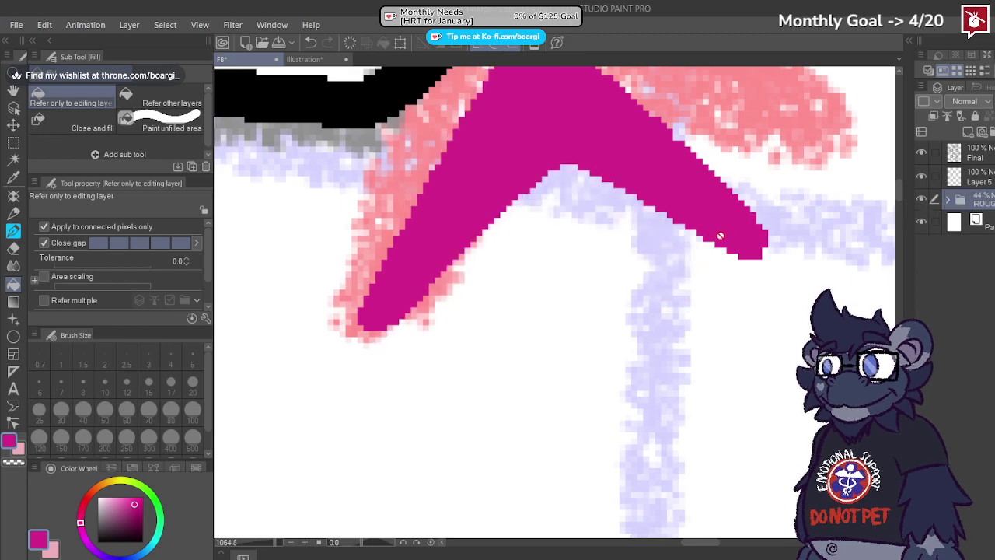
Step: Trace a rounded nose outline over the sketched muzzle on Layer 5 with the magenta BEAR pen, undoing the strokes that miss
{"action": "scroll", "coordinate": [718, 236], "scroll_direction": "down", "scroll_amount": 8}
{"action": "scroll", "coordinate": [646, 289], "scroll_direction": "up", "scroll_amount": 3}
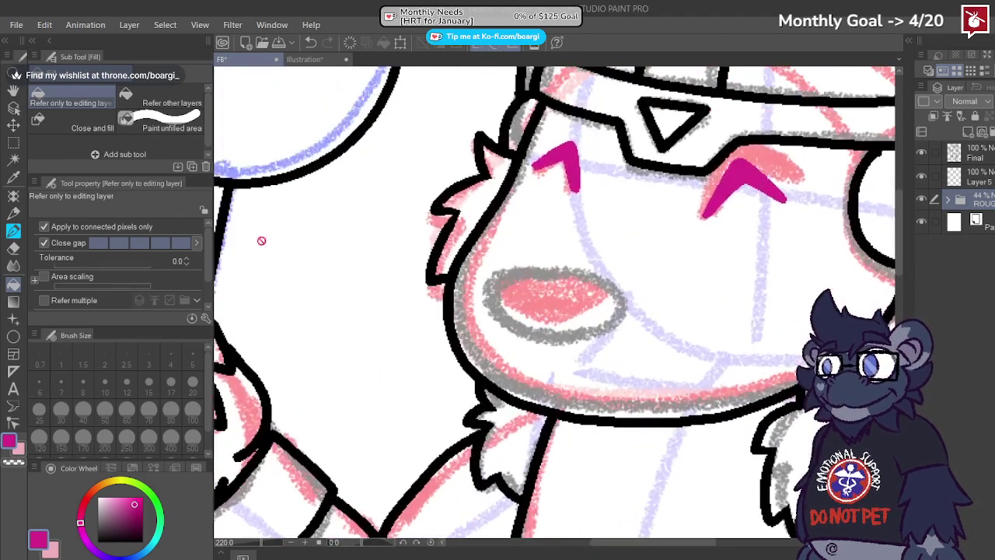
{"action": "left_click", "coordinate": [13, 230]}
{"action": "scroll", "coordinate": [548, 297], "scroll_direction": "up", "scroll_amount": 2}
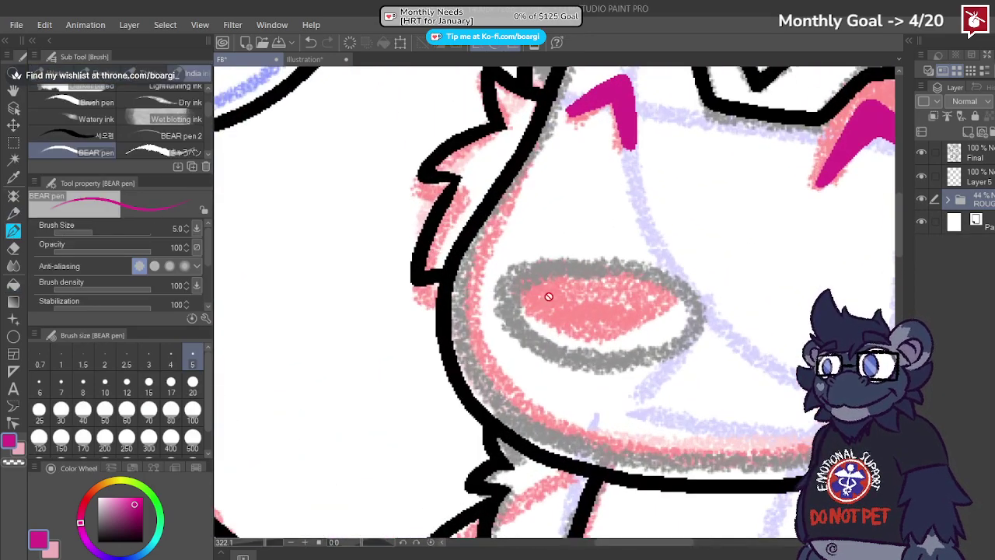
{"action": "left_click", "coordinate": [972, 177]}
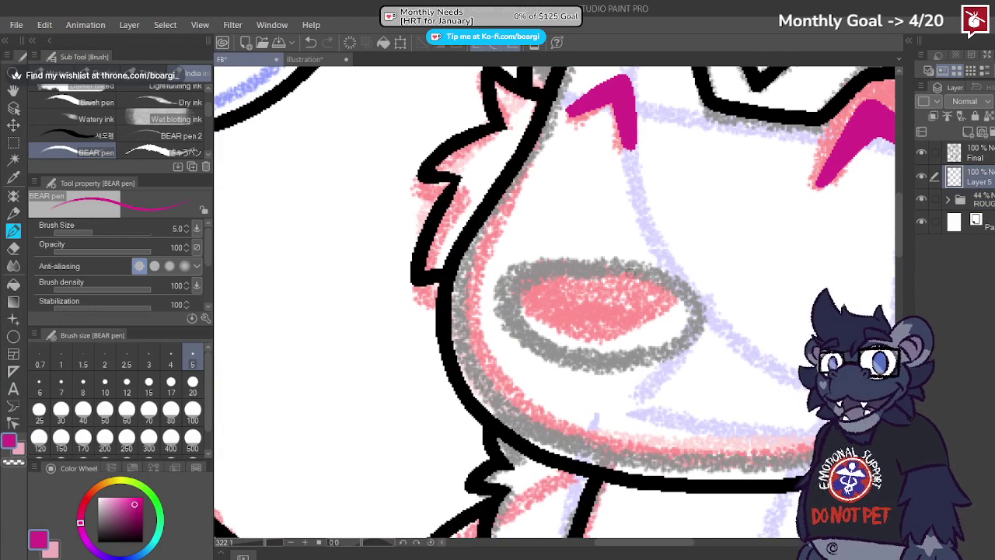
{"action": "mouse_move", "coordinate": [618, 268]}
{"action": "left_mouse_down"}
{"action": "mouse_move", "coordinate": [504, 272]}
{"action": "mouse_move", "coordinate": [496, 303]}
{"action": "mouse_move", "coordinate": [553, 342]}
{"action": "left_mouse_up"}
{"action": "key", "text": "ctrl+z"}
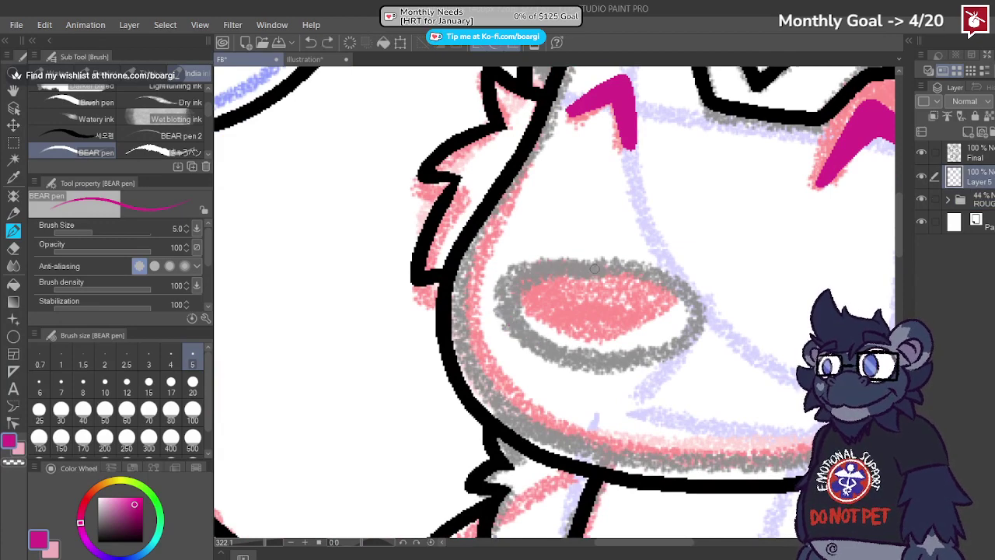
{"action": "mouse_move", "coordinate": [595, 268]}
{"action": "left_mouse_down"}
{"action": "mouse_move", "coordinate": [512, 311]}
{"action": "mouse_move", "coordinate": [552, 343]}
{"action": "mouse_move", "coordinate": [675, 352]}
{"action": "left_mouse_up"}
{"action": "key", "text": "ctrl+z"}
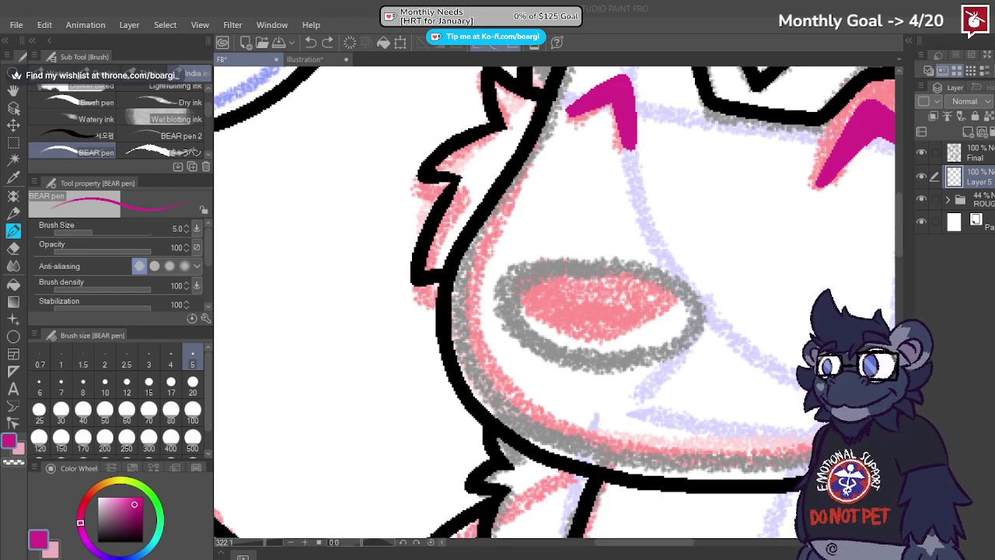
{"action": "mouse_move", "coordinate": [608, 227]}
{"action": "left_mouse_down"}
{"action": "mouse_move", "coordinate": [526, 288]}
{"action": "mouse_move", "coordinate": [535, 339]}
{"action": "mouse_move", "coordinate": [616, 368]}
{"action": "mouse_move", "coordinate": [683, 352]}
{"action": "mouse_move", "coordinate": [689, 303]}
{"action": "mouse_move", "coordinate": [655, 248]}
{"action": "left_mouse_up"}
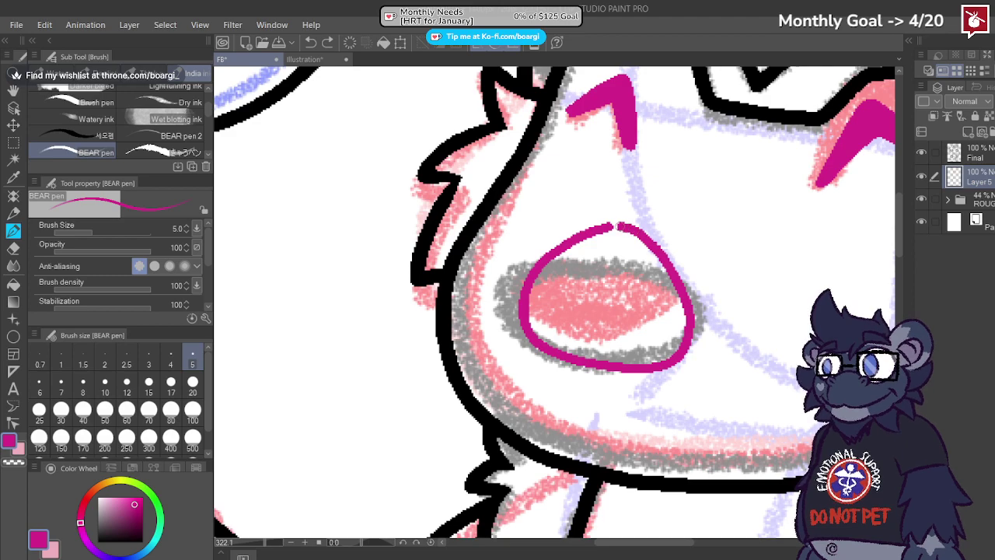
Step: Fill the nose outline with solid magenta
{"action": "scroll", "coordinate": [540, 289], "scroll_direction": "down", "scroll_amount": 3}
{"action": "scroll", "coordinate": [582, 277], "scroll_direction": "up", "scroll_amount": 2}
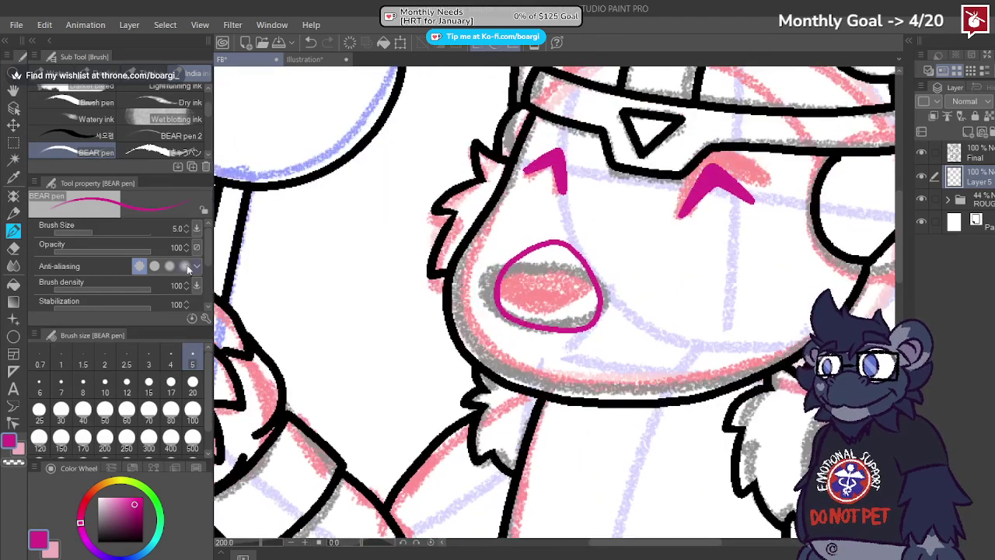
{"action": "left_click", "coordinate": [14, 286]}
{"action": "left_click", "coordinate": [548, 286]}
{"action": "scroll", "coordinate": [484, 288], "scroll_direction": "down", "scroll_amount": 5}
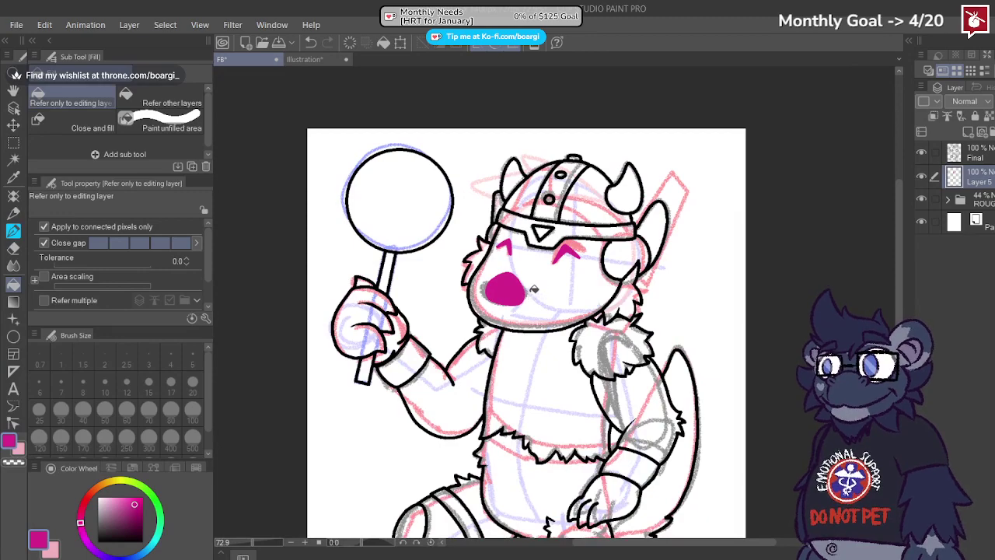
Step: Try to draw the curved muzzle line beneath the nose with the BEAR pen, undoing the strokes that miss
{"action": "scroll", "coordinate": [518, 302], "scroll_direction": "up", "scroll_amount": 2}
{"action": "left_click", "coordinate": [14, 231]}
{"action": "scroll", "coordinate": [532, 319], "scroll_direction": "up", "scroll_amount": 7}
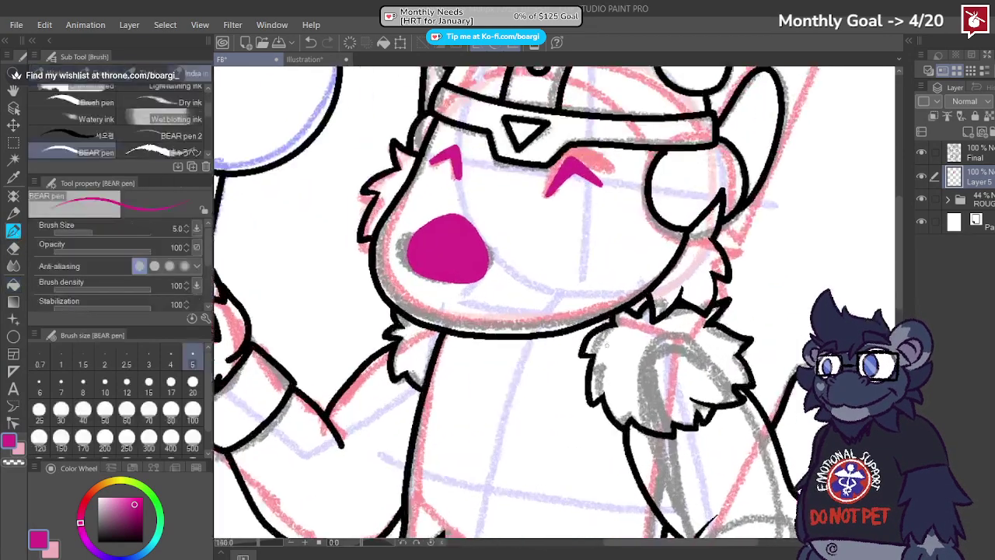
{"action": "left_click_drag", "start_coordinate": [378, 263], "coordinate": [388, 318]}
{"action": "key", "text": "ctrl+z"}
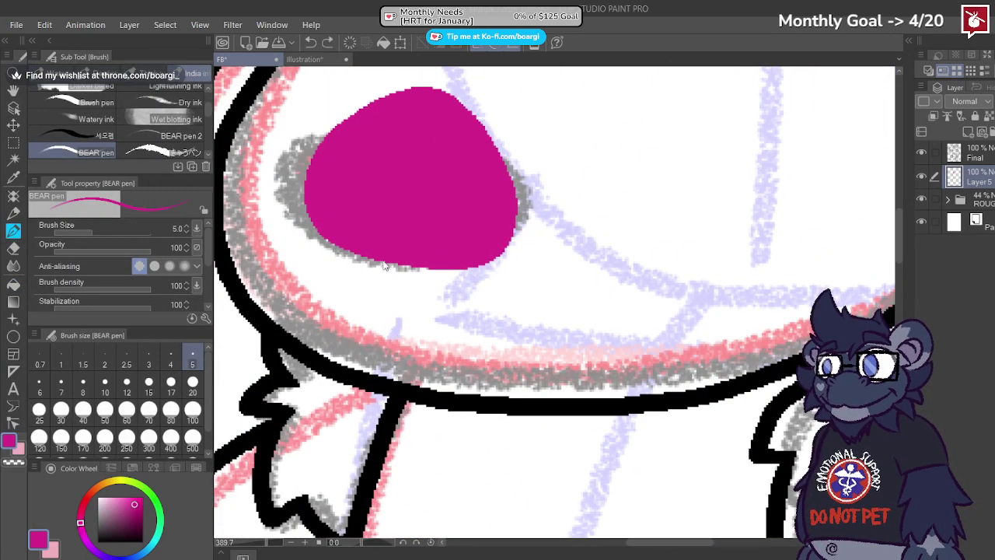
{"action": "left_click_drag", "start_coordinate": [376, 259], "coordinate": [389, 332]}
{"action": "key", "text": "ctrl+z"}
{"action": "left_click_drag", "start_coordinate": [373, 260], "coordinate": [386, 343]}
{"action": "scroll", "coordinate": [396, 346], "scroll_direction": "down", "scroll_amount": 4}
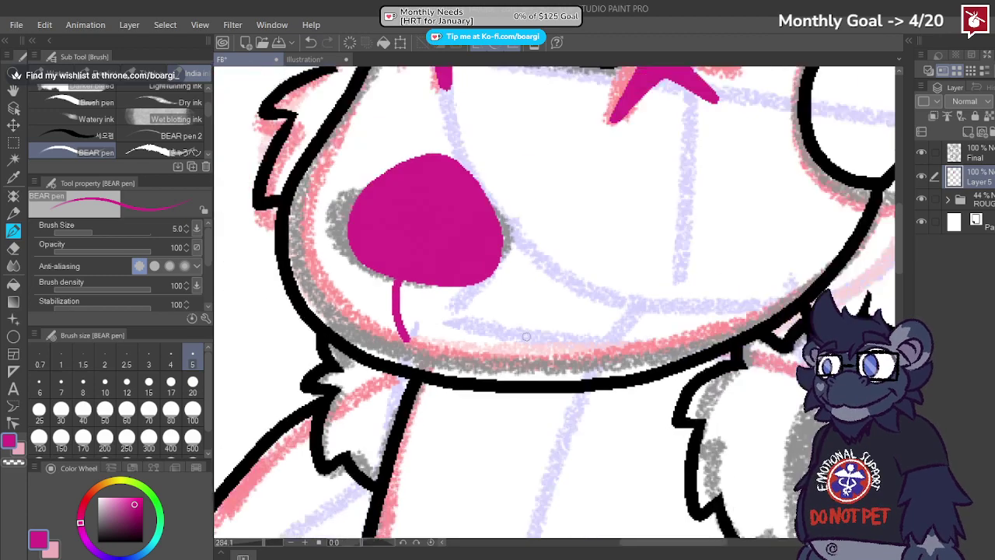
{"action": "scroll", "coordinate": [445, 258], "scroll_direction": "up", "scroll_amount": 6}
{"action": "key", "text": "ctrl+z"}
{"action": "left_click_drag", "start_coordinate": [445, 258], "coordinate": [465, 381]}
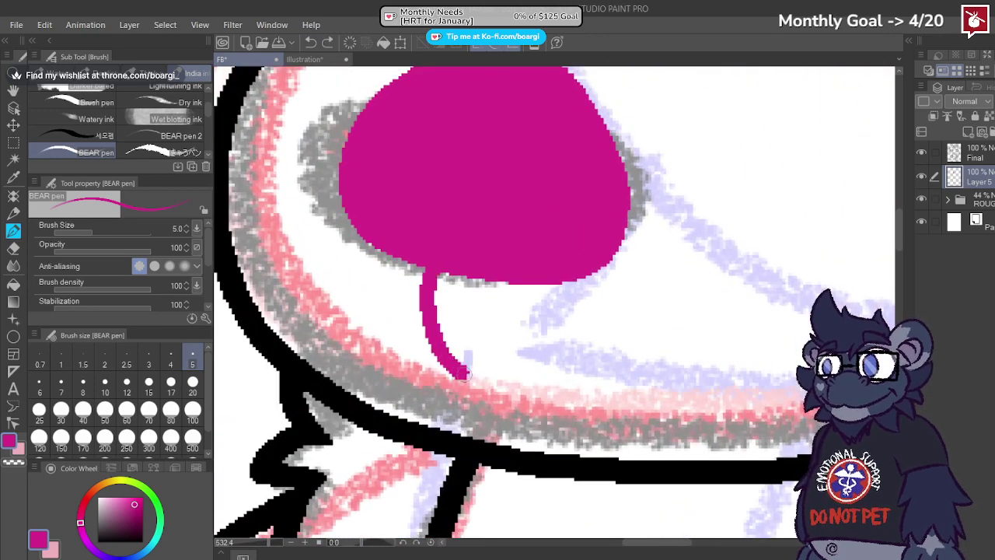
{"action": "key", "text": "ctrl+z"}
{"action": "mouse_move", "coordinate": [429, 286]}
{"action": "left_mouse_down"}
{"action": "mouse_move", "coordinate": [610, 405]}
{"action": "mouse_move", "coordinate": [757, 287]}
{"action": "mouse_move", "coordinate": [765, 257]}
{"action": "left_mouse_up"}
{"action": "scroll", "coordinate": [653, 325], "scroll_direction": "down", "scroll_amount": 2}
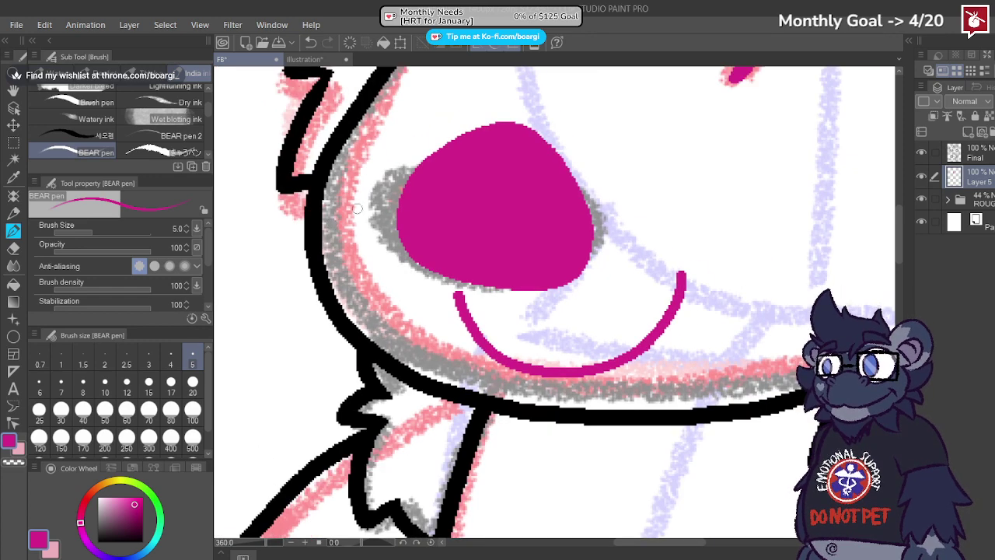
Step: Try jagged cheek fur beside the nose, and undo it together with the muzzle curve
{"action": "mouse_move", "coordinate": [356, 209]}
{"action": "left_mouse_down"}
{"action": "mouse_move", "coordinate": [351, 281]}
{"action": "mouse_move", "coordinate": [447, 322]}
{"action": "left_mouse_up"}
{"action": "key", "text": "ctrl+z"}
{"action": "mouse_move", "coordinate": [598, 205]}
{"action": "left_mouse_down"}
{"action": "mouse_move", "coordinate": [654, 173]}
{"action": "mouse_move", "coordinate": [635, 204]}
{"action": "mouse_move", "coordinate": [710, 206]}
{"action": "mouse_move", "coordinate": [672, 225]}
{"action": "mouse_move", "coordinate": [709, 266]}
{"action": "left_mouse_up"}
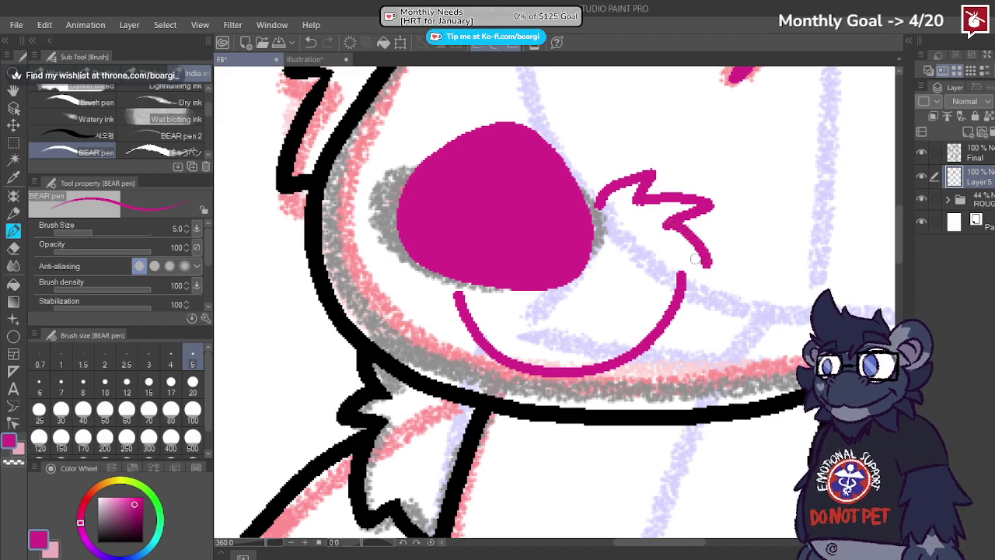
{"action": "scroll", "coordinate": [694, 259], "scroll_direction": "down", "scroll_amount": 3}
{"action": "scroll", "coordinate": [694, 249], "scroll_direction": "up", "scroll_amount": 1}
{"action": "key", "text": "ctrl+z"}
{"action": "key", "text": "ctrl+z"}
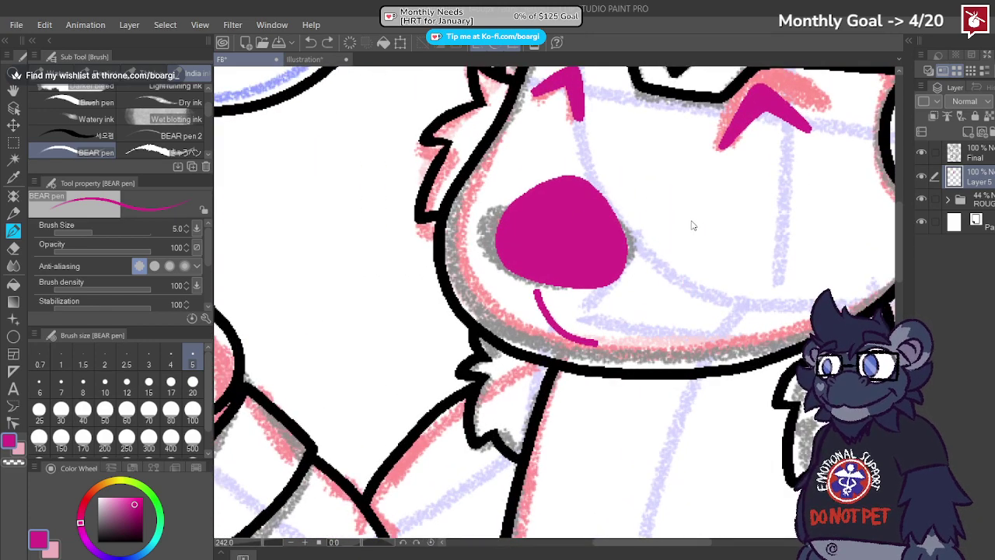
{"action": "key", "text": "ctrl+z"}
Step: Add a new layer above Layer 5 and draw the jagged fur and rounded muzzle curve to the right of the nose
{"action": "left_click", "coordinate": [969, 133]}
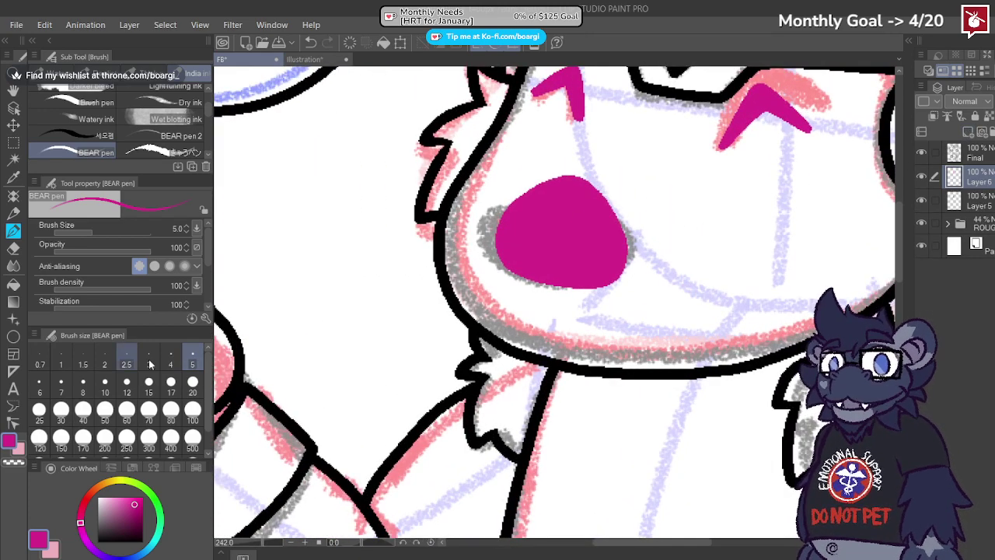
{"action": "scroll", "coordinate": [613, 213], "scroll_direction": "up", "scroll_amount": 2}
{"action": "left_click_drag", "start_coordinate": [598, 215], "coordinate": [624, 187]}
{"action": "key", "text": "ctrl+z"}
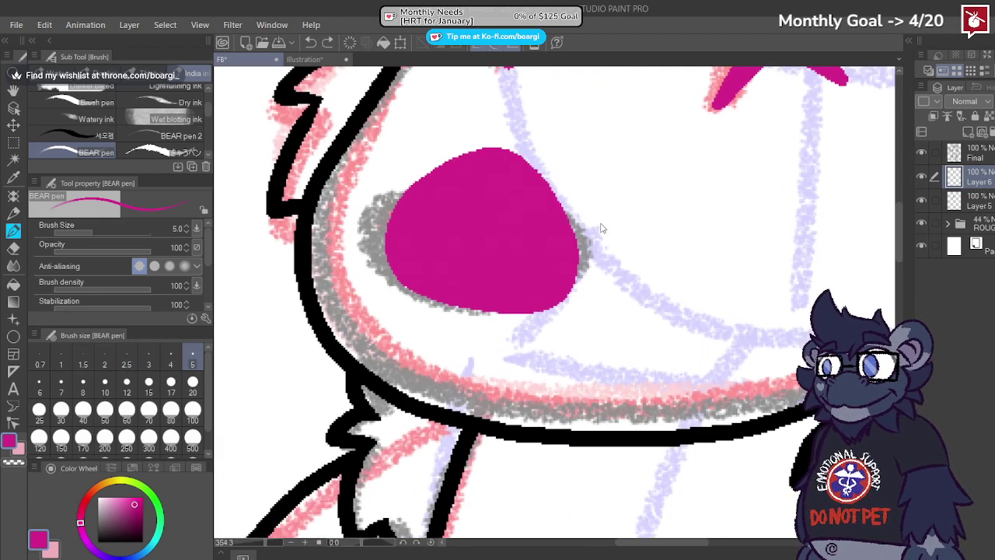
{"action": "mouse_move", "coordinate": [597, 224]}
{"action": "left_mouse_down"}
{"action": "mouse_move", "coordinate": [657, 188]}
{"action": "mouse_move", "coordinate": [690, 235]}
{"action": "mouse_move", "coordinate": [690, 270]}
{"action": "mouse_move", "coordinate": [667, 274]}
{"action": "left_mouse_up"}
{"action": "mouse_move", "coordinate": [668, 279]}
{"action": "left_mouse_down"}
{"action": "mouse_move", "coordinate": [672, 333]}
{"action": "mouse_move", "coordinate": [634, 377]}
{"action": "left_mouse_up"}
{"action": "key", "text": "ctrl+z"}
{"action": "mouse_move", "coordinate": [469, 322]}
{"action": "left_mouse_down"}
{"action": "mouse_move", "coordinate": [470, 353]}
{"action": "mouse_move", "coordinate": [530, 406]}
{"action": "mouse_move", "coordinate": [663, 396]}
{"action": "mouse_move", "coordinate": [689, 355]}
{"action": "mouse_move", "coordinate": [684, 302]}
{"action": "left_mouse_up"}
{"action": "scroll", "coordinate": [610, 299], "scroll_direction": "down", "scroll_amount": 4}
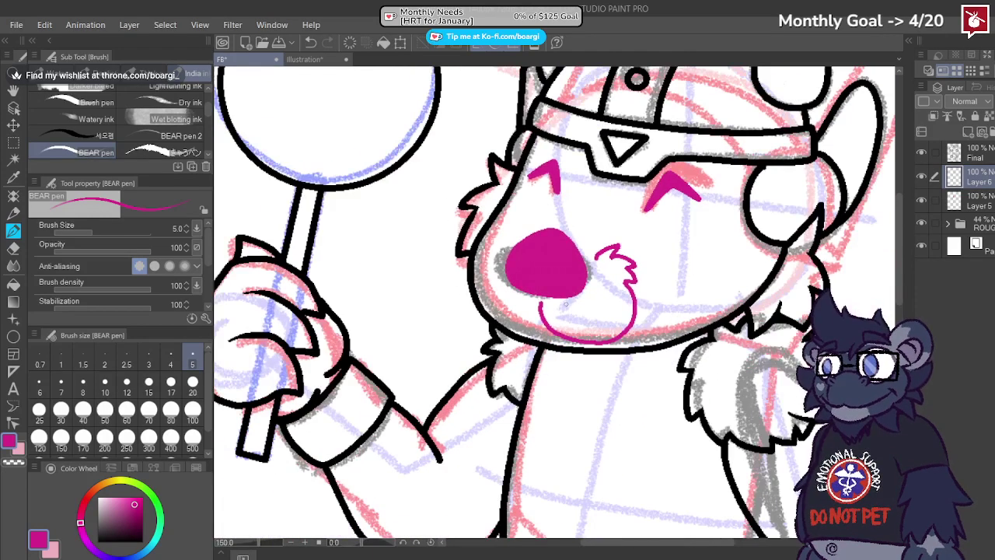
Step: Try to draw the jagged fur and muzzle curve to the left of the nose, and undo these strokes
{"action": "scroll", "coordinate": [498, 256], "scroll_direction": "up", "scroll_amount": 4}
{"action": "mouse_move", "coordinate": [533, 231]}
{"action": "left_mouse_down"}
{"action": "mouse_move", "coordinate": [508, 204]}
{"action": "mouse_move", "coordinate": [503, 223]}
{"action": "mouse_move", "coordinate": [478, 226]}
{"action": "mouse_move", "coordinate": [496, 241]}
{"action": "mouse_move", "coordinate": [474, 256]}
{"action": "mouse_move", "coordinate": [497, 260]}
{"action": "mouse_move", "coordinate": [478, 296]}
{"action": "mouse_move", "coordinate": [480, 330]}
{"action": "mouse_move", "coordinate": [512, 371]}
{"action": "mouse_move", "coordinate": [555, 379]}
{"action": "mouse_move", "coordinate": [597, 354]}
{"action": "left_mouse_up"}
{"action": "key", "text": "ctrl+z"}
{"action": "mouse_move", "coordinate": [501, 265]}
{"action": "left_mouse_down"}
{"action": "mouse_move", "coordinate": [465, 309]}
{"action": "mouse_move", "coordinate": [465, 351]}
{"action": "mouse_move", "coordinate": [521, 396]}
{"action": "mouse_move", "coordinate": [562, 392]}
{"action": "mouse_move", "coordinate": [592, 369]}
{"action": "left_mouse_up"}
{"action": "key", "text": "ctrl+z"}
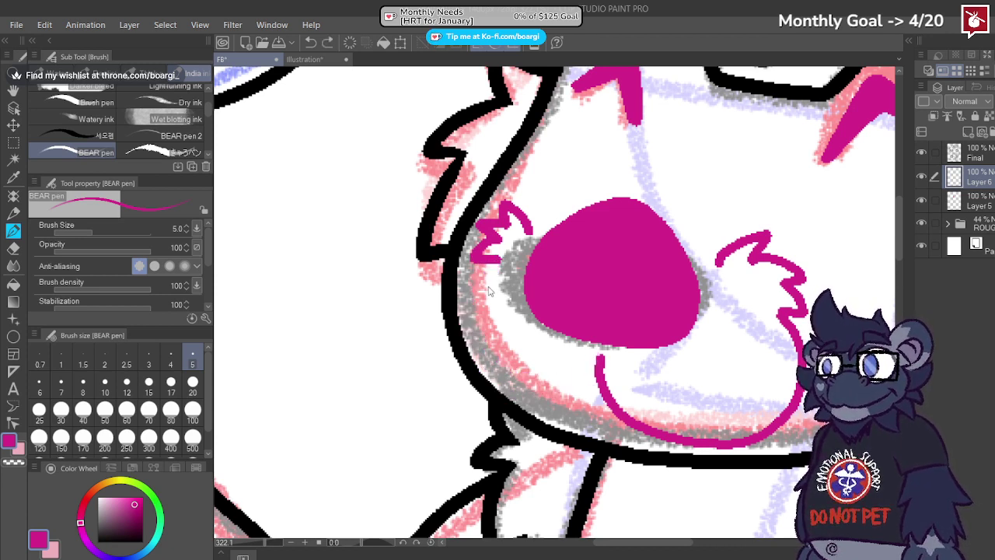
{"action": "mouse_move", "coordinate": [501, 260]}
{"action": "left_mouse_down"}
{"action": "mouse_move", "coordinate": [467, 286]}
{"action": "mouse_move", "coordinate": [482, 374]}
{"action": "mouse_move", "coordinate": [552, 380]}
{"action": "left_mouse_up"}
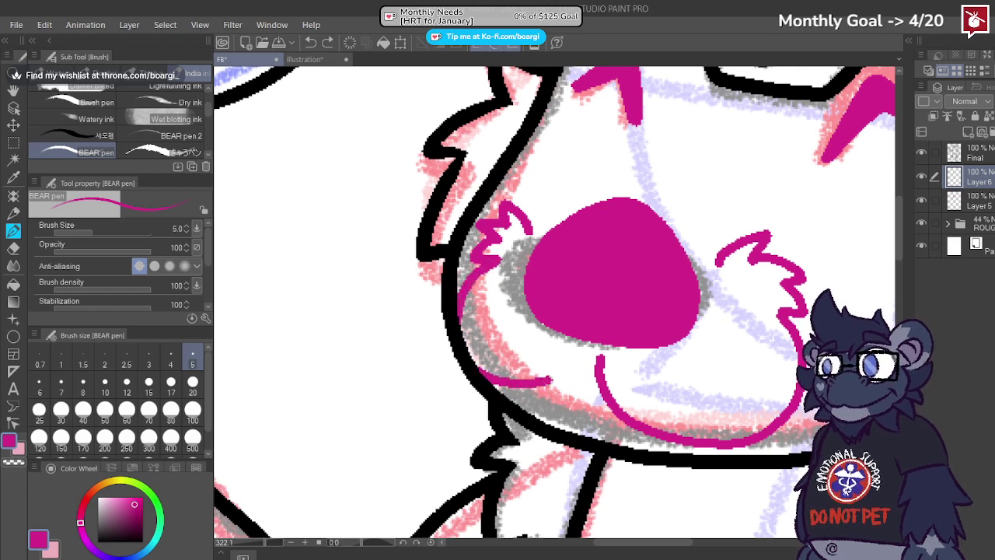
{"action": "key", "text": "ctrl+z"}
{"action": "key", "text": "ctrl+z"}
{"action": "key", "text": "ctrl+z"}
{"action": "scroll", "coordinate": [455, 255], "scroll_direction": "down", "scroll_amount": 3}
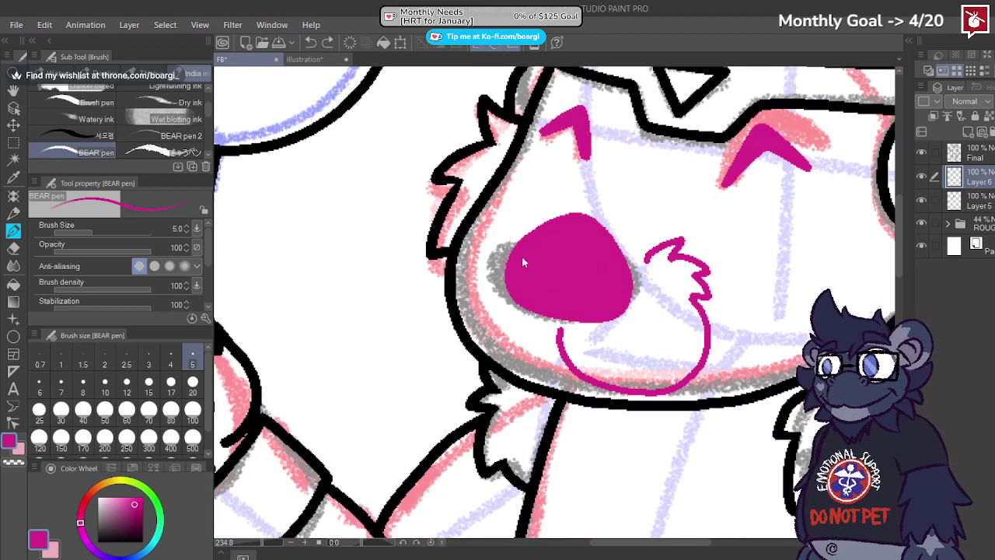
Step: On Layer 5, select the magenta nose and scale it down slightly
{"action": "left_click", "coordinate": [972, 202]}
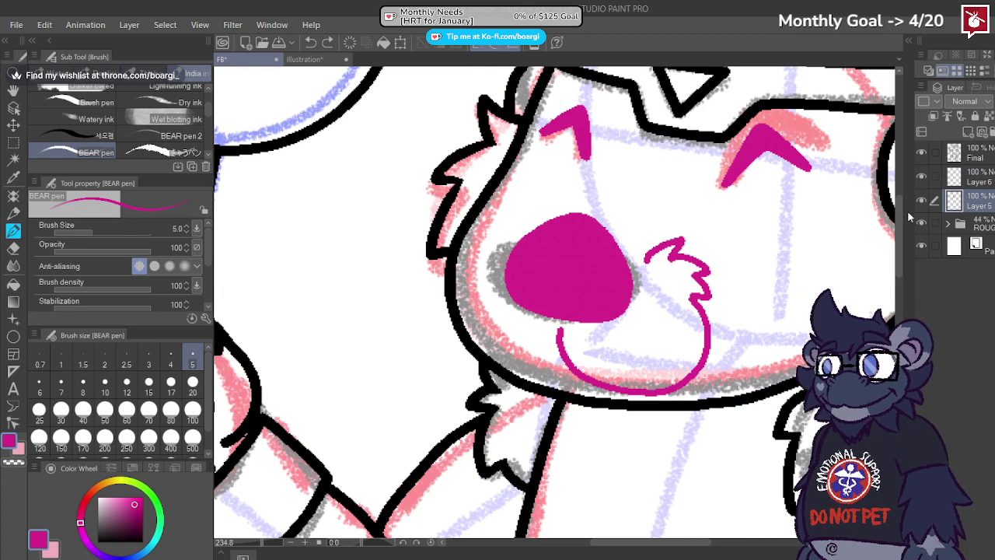
{"action": "left_click", "coordinate": [922, 201]}
{"action": "left_click", "coordinate": [921, 201]}
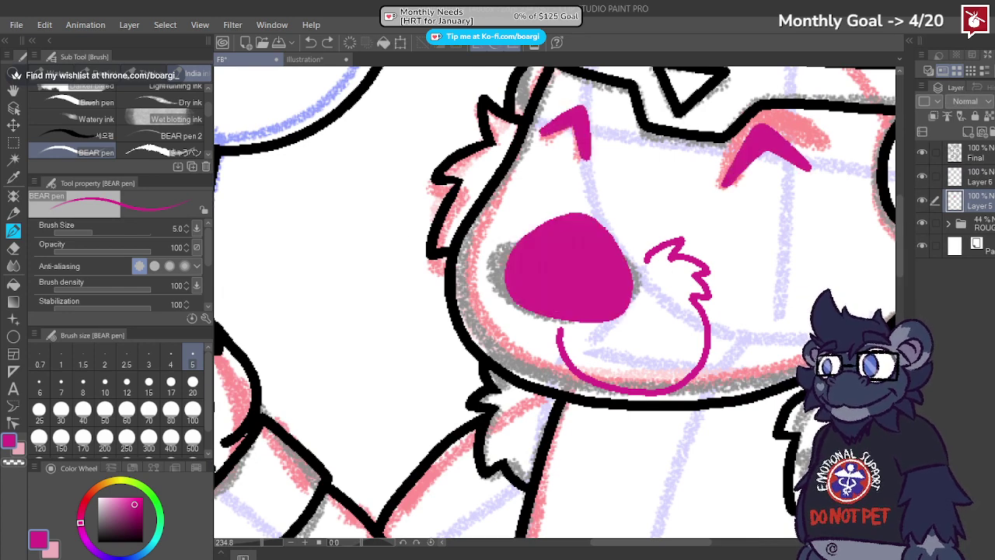
{"action": "left_click", "coordinate": [16, 143]}
{"action": "mouse_move", "coordinate": [450, 181]}
{"action": "left_mouse_down"}
{"action": "mouse_move", "coordinate": [672, 346]}
{"action": "mouse_move", "coordinate": [627, 316]}
{"action": "left_mouse_up"}
{"action": "left_click", "coordinate": [574, 369]}
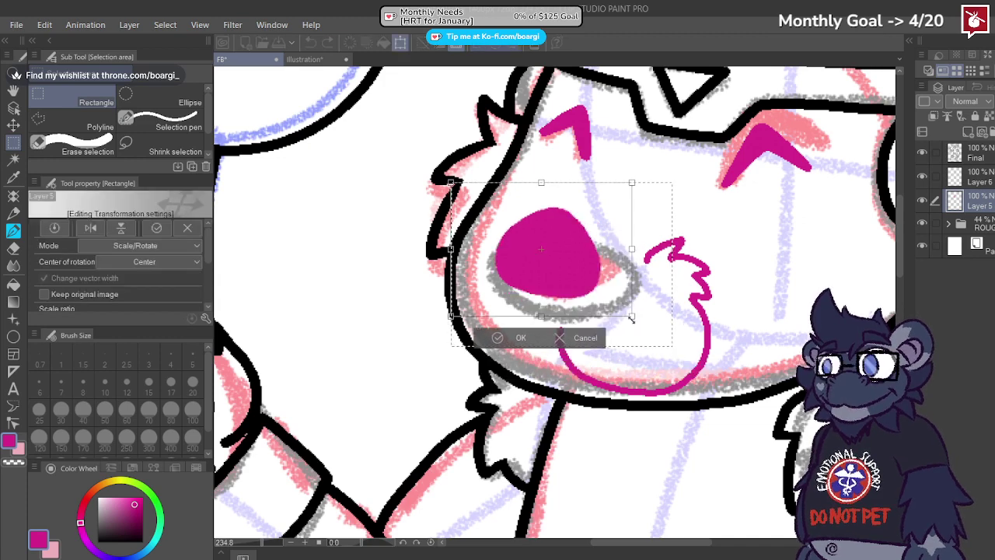
{"action": "left_click", "coordinate": [499, 334]}
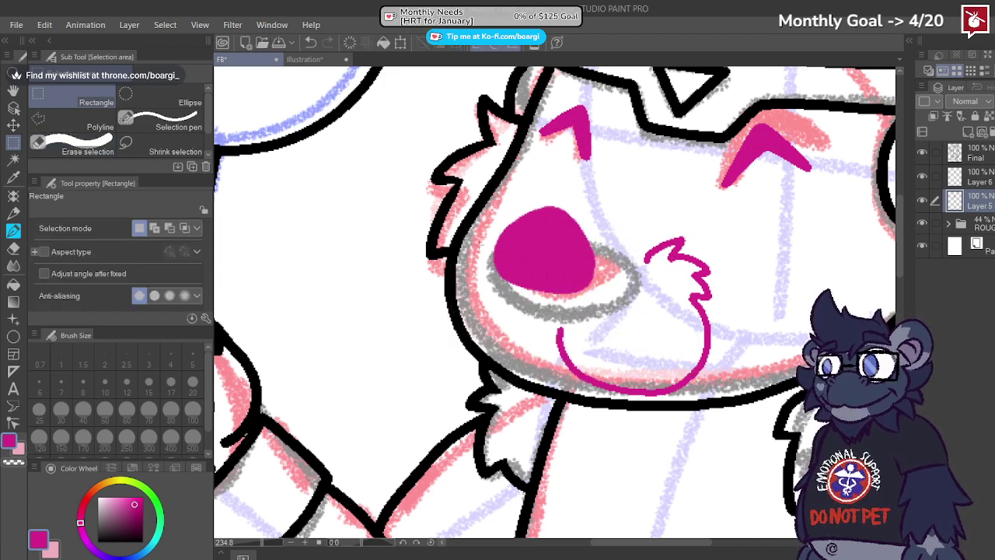
Step: Move the nose onto its own layer at 40% opacity, shift it right toward the cheek fur, and return to Layer 5 with the BEAR pen
{"action": "mouse_move", "coordinate": [453, 192]}
{"action": "left_mouse_down"}
{"action": "mouse_move", "coordinate": [675, 327]}
{"action": "mouse_move", "coordinate": [666, 322]}
{"action": "left_mouse_up"}
{"action": "key", "text": "ctrl+x"}
{"action": "key", "text": "ctrl+d"}
{"action": "key", "text": "ctrl+v"}
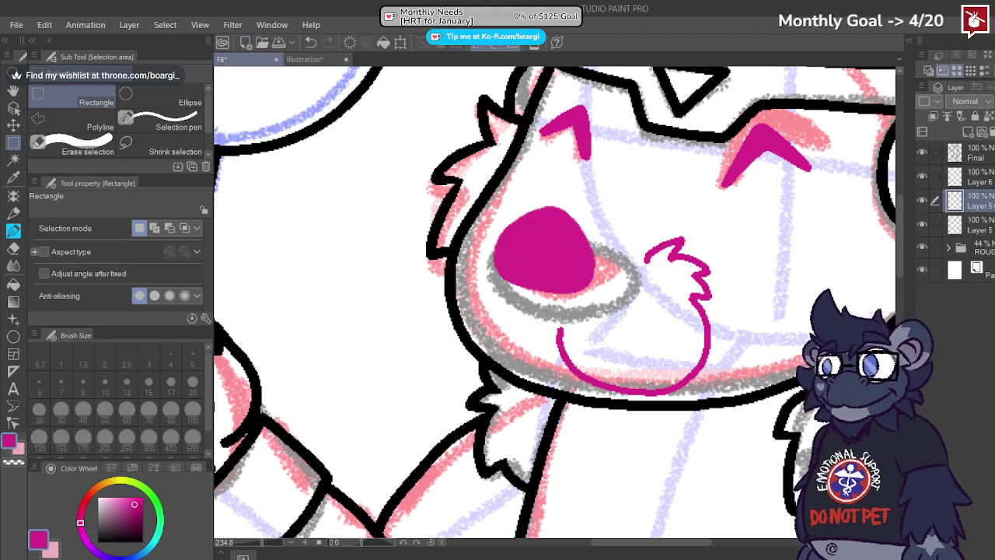
{"action": "key", "text": "4"}
{"action": "left_click", "coordinate": [13, 125]}
{"action": "left_click_drag", "start_coordinate": [548, 256], "coordinate": [572, 258]}
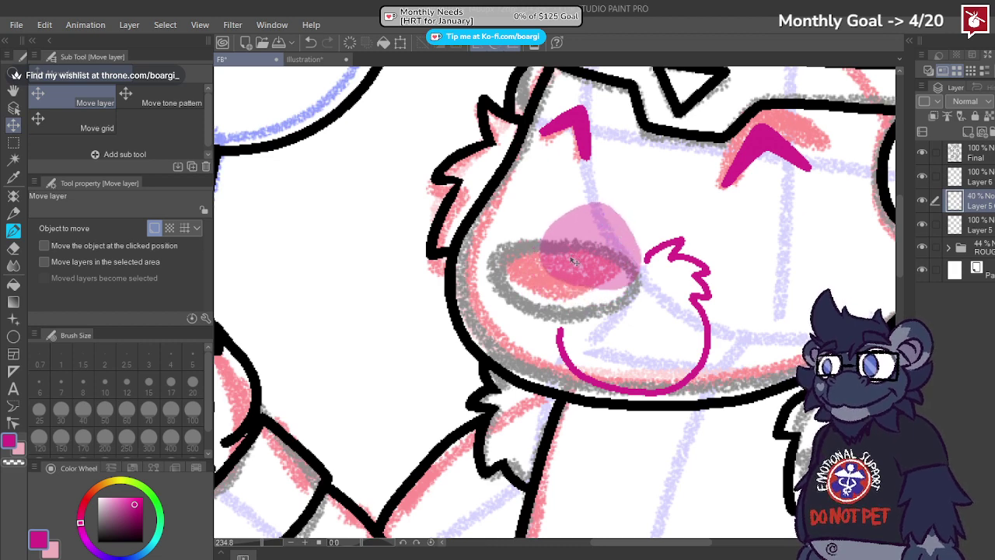
{"action": "left_click", "coordinate": [988, 223]}
{"action": "left_click", "coordinate": [14, 229]}
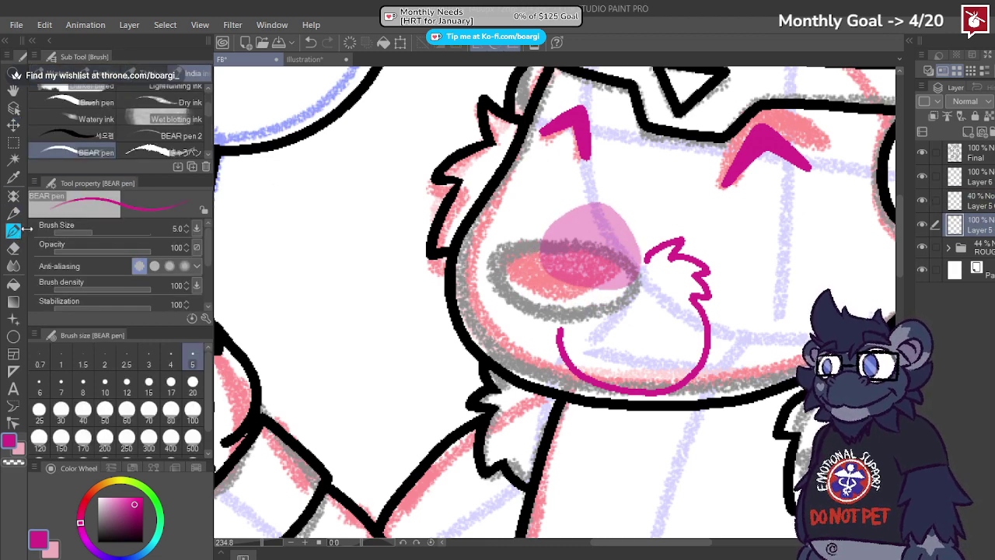
Step: Try a fur tuft and rounded muzzle curve left of the faded nose, joining the right-hand curve
{"action": "scroll", "coordinate": [489, 230], "scroll_direction": "up", "scroll_amount": 2}
{"action": "mouse_move", "coordinate": [579, 238]}
{"action": "left_mouse_down"}
{"action": "mouse_move", "coordinate": [548, 212]}
{"action": "mouse_move", "coordinate": [551, 223]}
{"action": "left_mouse_up"}
{"action": "mouse_move", "coordinate": [552, 222]}
{"action": "left_mouse_down"}
{"action": "mouse_move", "coordinate": [507, 223]}
{"action": "mouse_move", "coordinate": [535, 233]}
{"action": "mouse_move", "coordinate": [507, 257]}
{"action": "mouse_move", "coordinate": [533, 258]}
{"action": "mouse_move", "coordinate": [505, 293]}
{"action": "mouse_move", "coordinate": [501, 325]}
{"action": "left_mouse_up"}
{"action": "key", "text": "ctrl+z"}
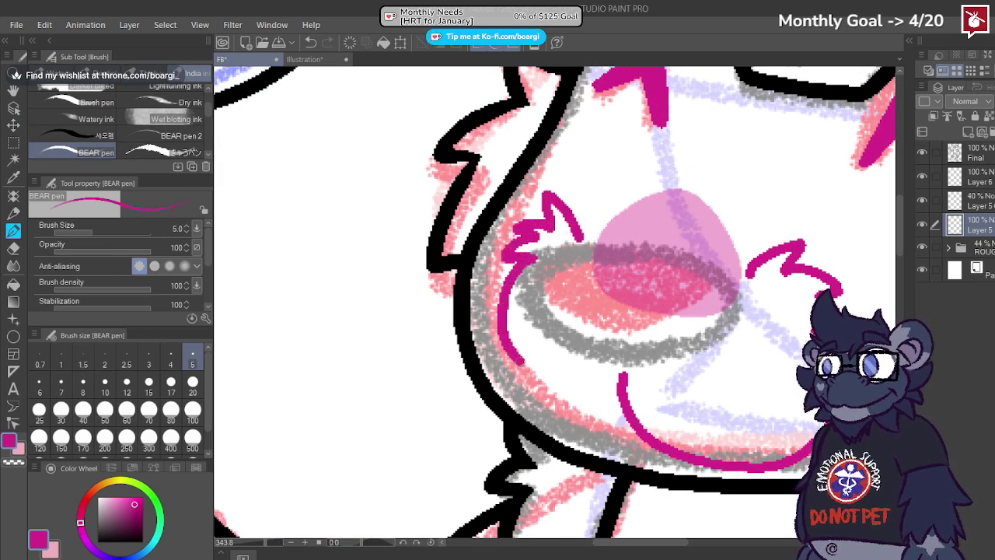
{"action": "mouse_move", "coordinate": [521, 362]}
{"action": "left_mouse_down"}
{"action": "mouse_move", "coordinate": [588, 378]}
{"action": "mouse_move", "coordinate": [629, 362]}
{"action": "left_mouse_up"}
{"action": "key", "text": "ctrl+z"}
{"action": "mouse_move", "coordinate": [535, 264]}
{"action": "left_mouse_down"}
{"action": "mouse_move", "coordinate": [489, 288]}
{"action": "mouse_move", "coordinate": [482, 346]}
{"action": "mouse_move", "coordinate": [519, 388]}
{"action": "mouse_move", "coordinate": [605, 379]}
{"action": "left_mouse_up"}
{"action": "scroll", "coordinate": [570, 331], "scroll_direction": "down", "scroll_amount": 4}
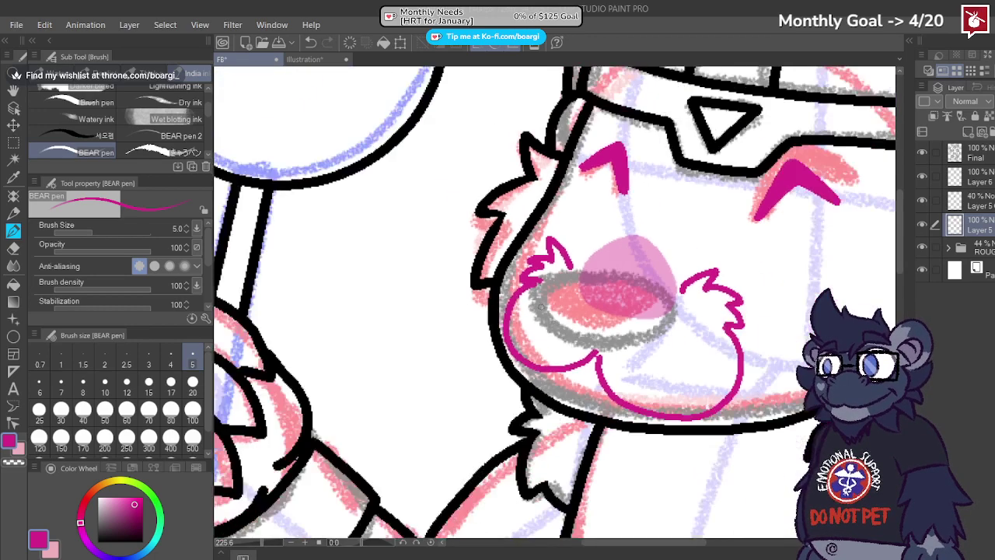
Step: Undo the left cheek strokes and redraw the right muzzle curve so it reaches up under the nose
{"action": "scroll", "coordinate": [570, 318], "scroll_direction": "up", "scroll_amount": 3}
{"action": "key", "text": "ctrl+z"}
{"action": "key", "text": "ctrl+z"}
{"action": "key", "text": "ctrl+z"}
{"action": "key", "text": "ctrl+z"}
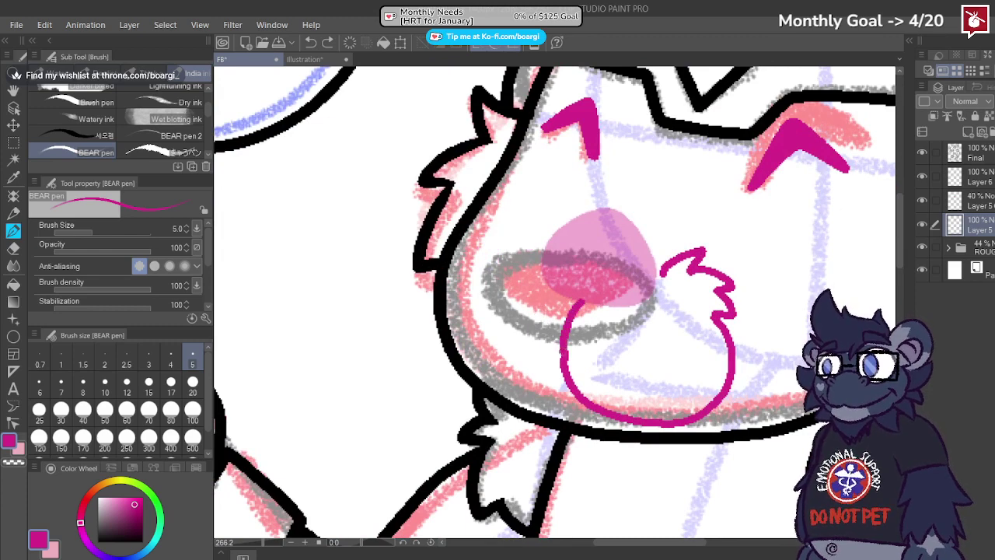
{"action": "key", "text": "ctrl+z"}
Step: Draw the left cheek's jagged fur and rounded muzzle curve up to the right-hand curve, undoing the strokes that miss
{"action": "left_click_drag", "start_coordinate": [529, 233], "coordinate": [479, 257]}
{"action": "key", "text": "ctrl+z"}
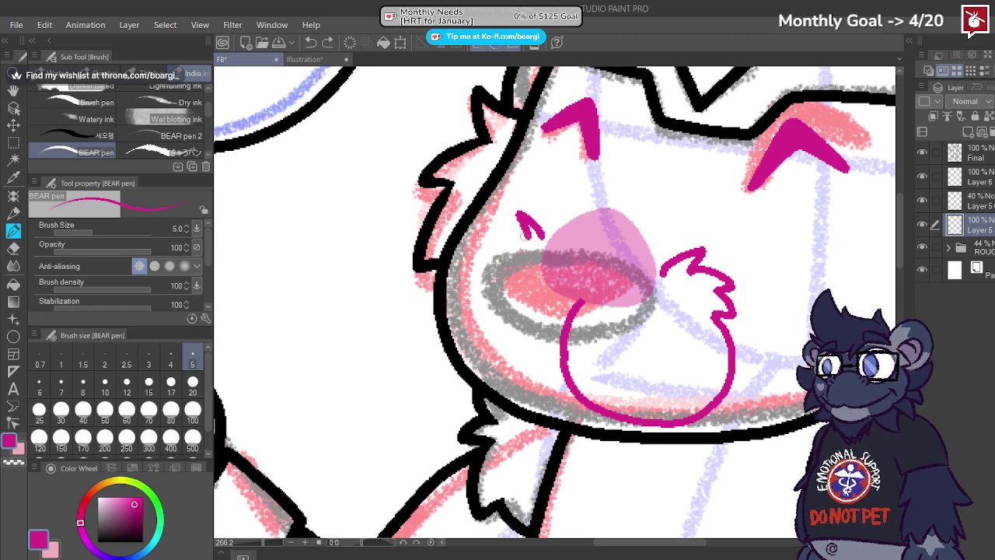
{"action": "mouse_move", "coordinate": [528, 233]}
{"action": "left_mouse_down"}
{"action": "mouse_move", "coordinate": [471, 292]}
{"action": "mouse_move", "coordinate": [466, 333]}
{"action": "mouse_move", "coordinate": [484, 365]}
{"action": "mouse_move", "coordinate": [513, 384]}
{"action": "left_mouse_up"}
{"action": "key", "text": "ctrl+z"}
{"action": "mouse_move", "coordinate": [470, 272]}
{"action": "left_mouse_down"}
{"action": "mouse_move", "coordinate": [469, 354]}
{"action": "mouse_move", "coordinate": [551, 370]}
{"action": "left_mouse_up"}
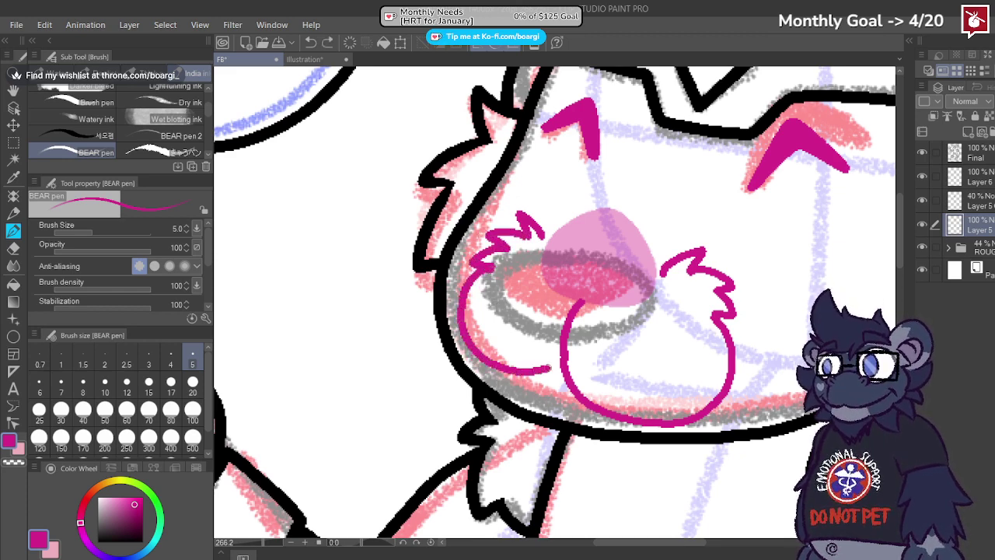
{"action": "scroll", "coordinate": [458, 210], "scroll_direction": "down", "scroll_amount": 2}
{"action": "scroll", "coordinate": [559, 295], "scroll_direction": "up", "scroll_amount": 2}
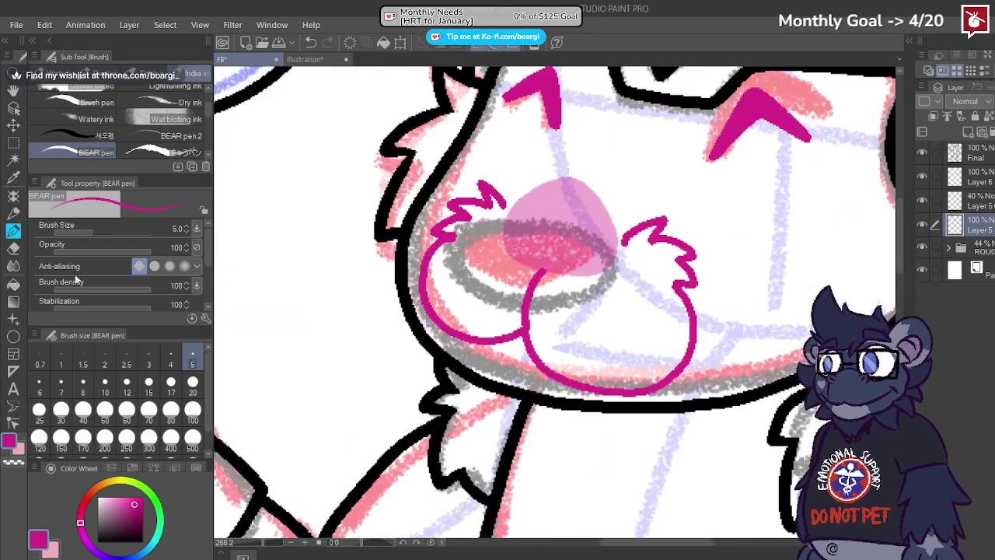
Step: Erase the part of the muzzle line between the nose and the junction of the two curves with the Snap eraser
{"action": "left_click", "coordinate": [13, 247]}
{"action": "scroll", "coordinate": [544, 311], "scroll_direction": "up", "scroll_amount": 2}
{"action": "mouse_move", "coordinate": [544, 342]}
{"action": "left_mouse_down"}
{"action": "mouse_move", "coordinate": [562, 326]}
{"action": "mouse_move", "coordinate": [556, 303]}
{"action": "mouse_move", "coordinate": [646, 250]}
{"action": "left_mouse_up"}
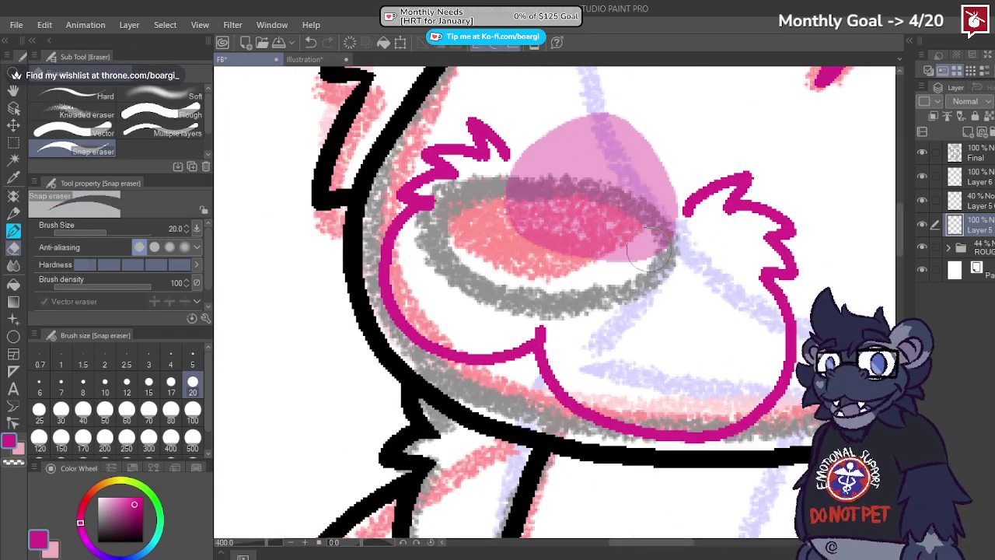
Step: Move Layer 6 below the 40% nose layer and merge it with the line layer beneath
{"action": "left_click", "coordinate": [987, 201]}
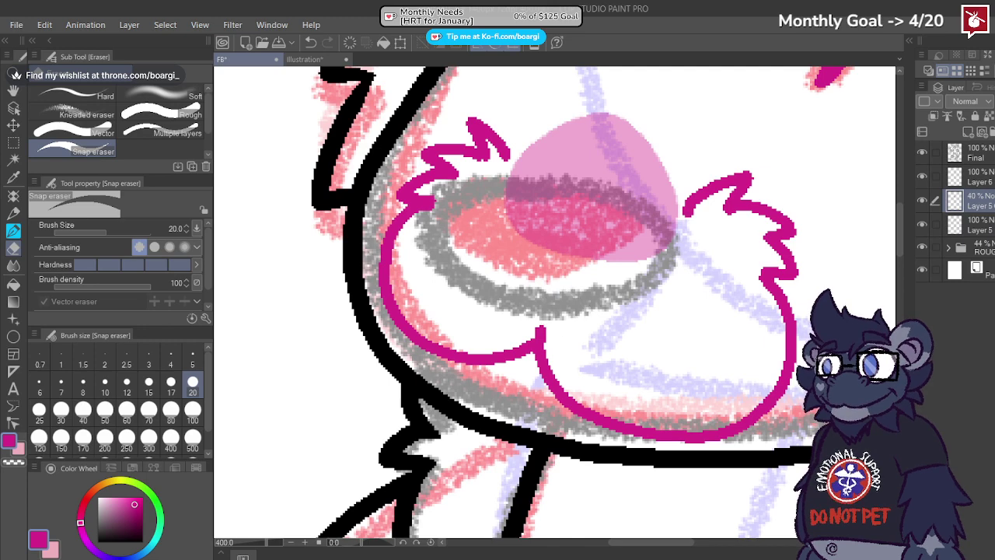
{"action": "left_click", "coordinate": [983, 176]}
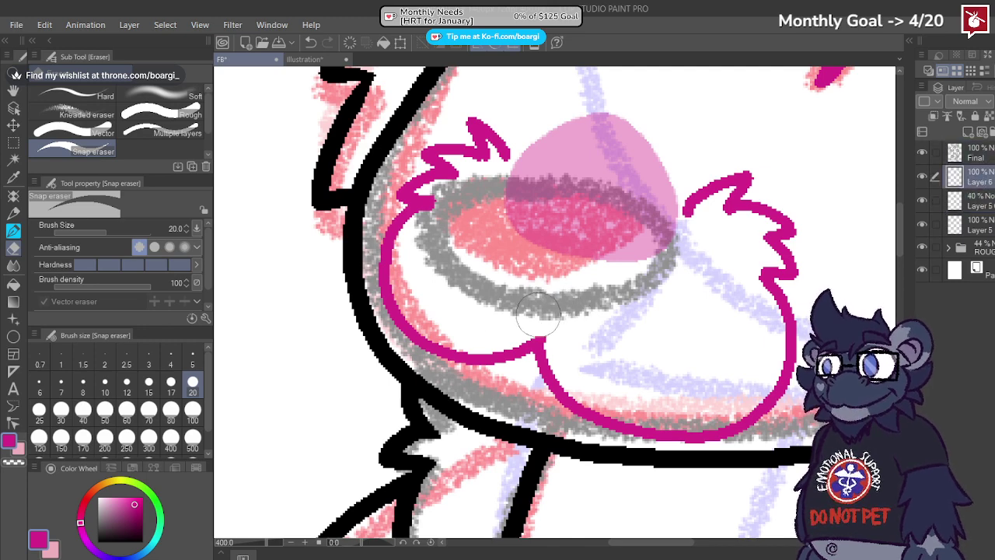
{"action": "scroll", "coordinate": [472, 327], "scroll_direction": "down", "scroll_amount": 1}
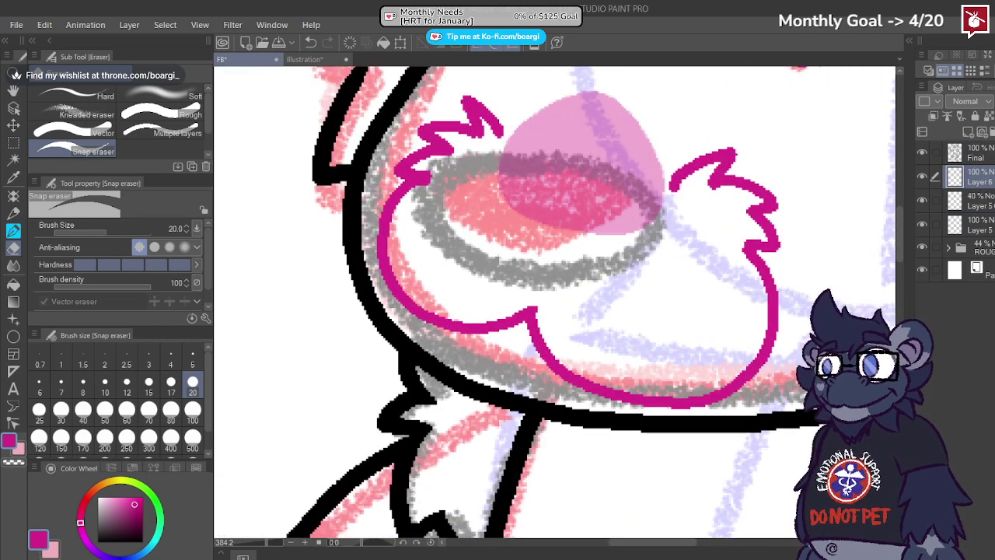
{"action": "left_click_drag", "start_coordinate": [984, 177], "coordinate": [983, 213]}
{"action": "key", "text": "ctrl+e"}
{"action": "scroll", "coordinate": [568, 231], "scroll_direction": "down", "scroll_amount": 3}
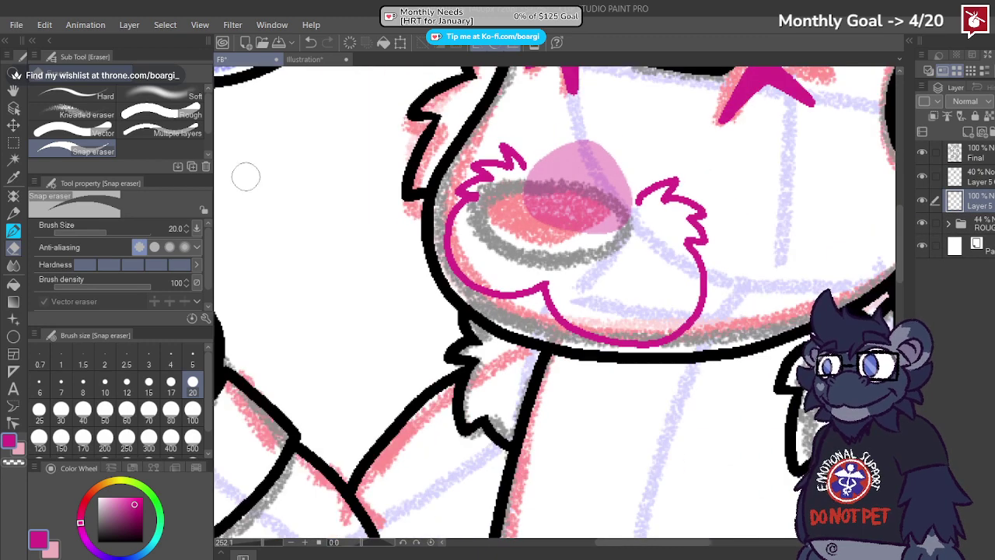
Step: Lasso the muzzle with Shrink selection, rotate it slightly counter-clockwise, and set the line layer's opacity to 60%
{"action": "left_click", "coordinate": [13, 143]}
{"action": "left_click_drag", "start_coordinate": [391, 114], "coordinate": [782, 375]}
{"action": "key", "text": "ctrl+d"}
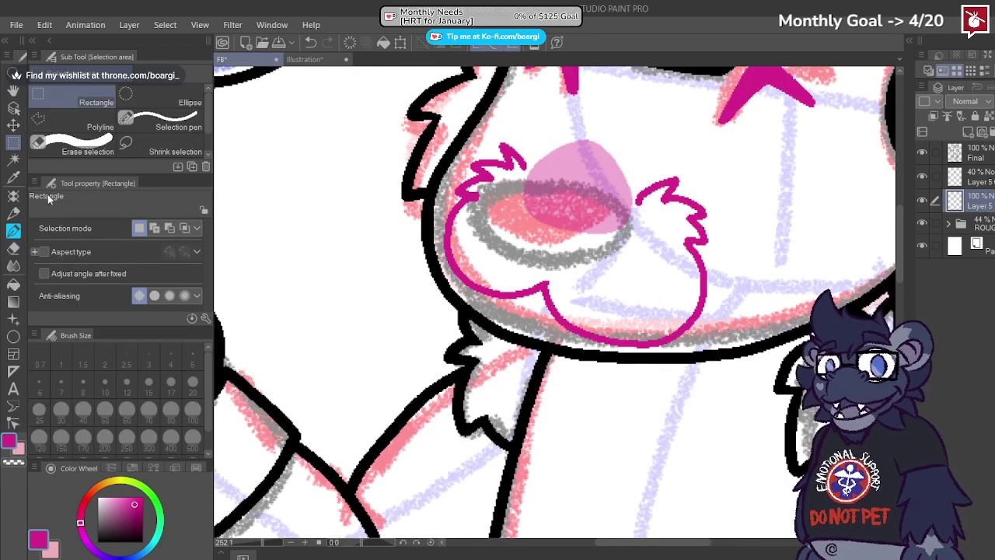
{"action": "left_click", "coordinate": [175, 151]}
{"action": "mouse_move", "coordinate": [609, 136]}
{"action": "left_mouse_down"}
{"action": "mouse_move", "coordinate": [470, 338]}
{"action": "mouse_move", "coordinate": [726, 189]}
{"action": "left_mouse_up"}
{"action": "left_click_drag", "start_coordinate": [599, 124], "coordinate": [600, 126]}
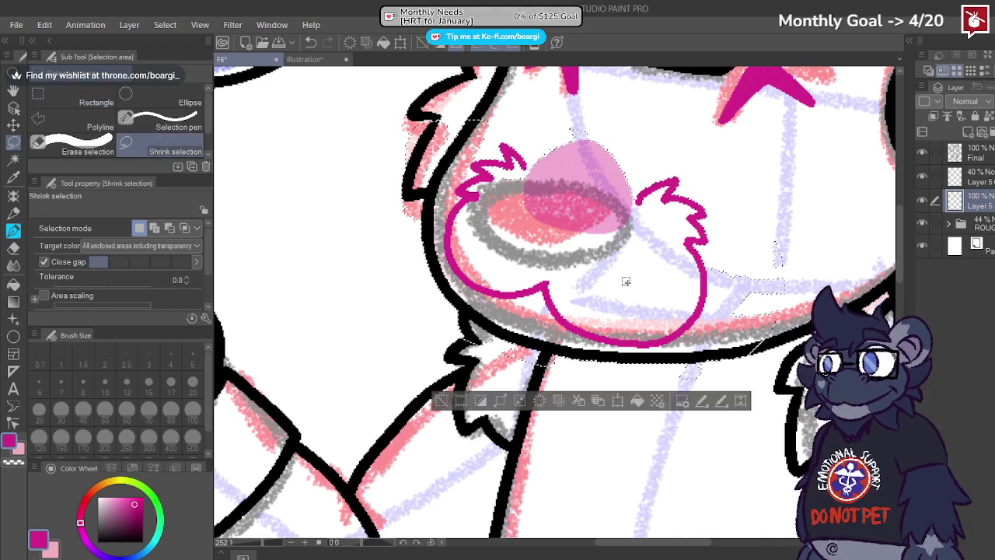
{"action": "left_click", "coordinate": [572, 403]}
{"action": "mouse_move", "coordinate": [779, 112]}
{"action": "left_mouse_down"}
{"action": "mouse_move", "coordinate": [749, 78]}
{"action": "mouse_move", "coordinate": [768, 98]}
{"action": "left_mouse_up"}
{"action": "left_click", "coordinate": [548, 424]}
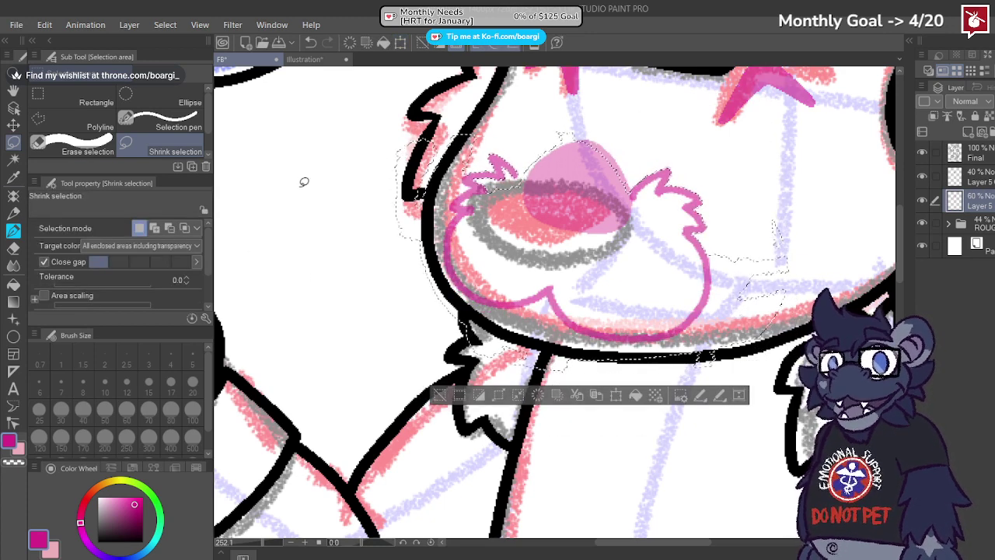
{"action": "key", "text": "ctrl+d"}
Step: Separate the faded muzzle from the eye lines and merge it with the nose on the lower layer, leaving the eye layer active
{"action": "mouse_move", "coordinate": [633, 132]}
{"action": "left_mouse_down"}
{"action": "mouse_move", "coordinate": [536, 366]}
{"action": "mouse_move", "coordinate": [677, 109]}
{"action": "left_mouse_up"}
{"action": "key", "text": "Delete"}
{"action": "key", "text": "ctrl+d"}
{"action": "key", "text": "ctrl+z"}
{"action": "key", "text": "ctrl+z"}
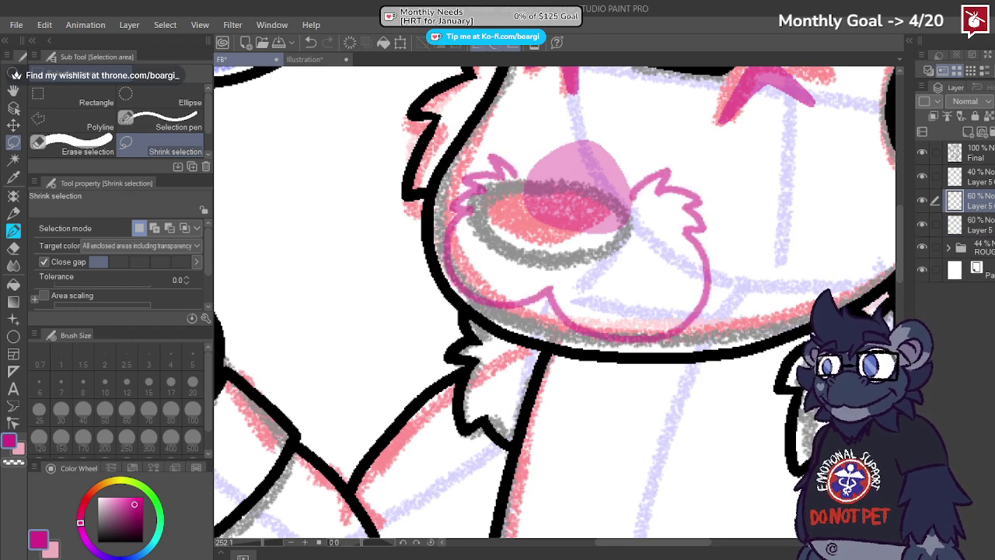
{"action": "key", "text": "ctrl+y"}
{"action": "left_click_drag", "start_coordinate": [981, 176], "coordinate": [991, 210]}
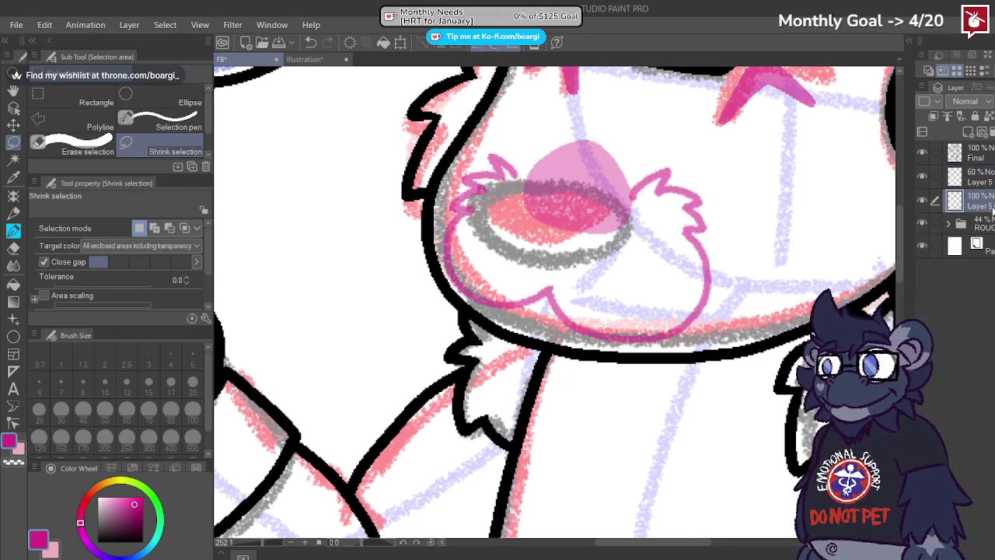
{"action": "left_click", "coordinate": [973, 177]}
Step: Place a two-line symmetrical ruler tilted along the face, running through the nose and the point where the muzzle curves meet
{"action": "left_click", "coordinate": [14, 231]}
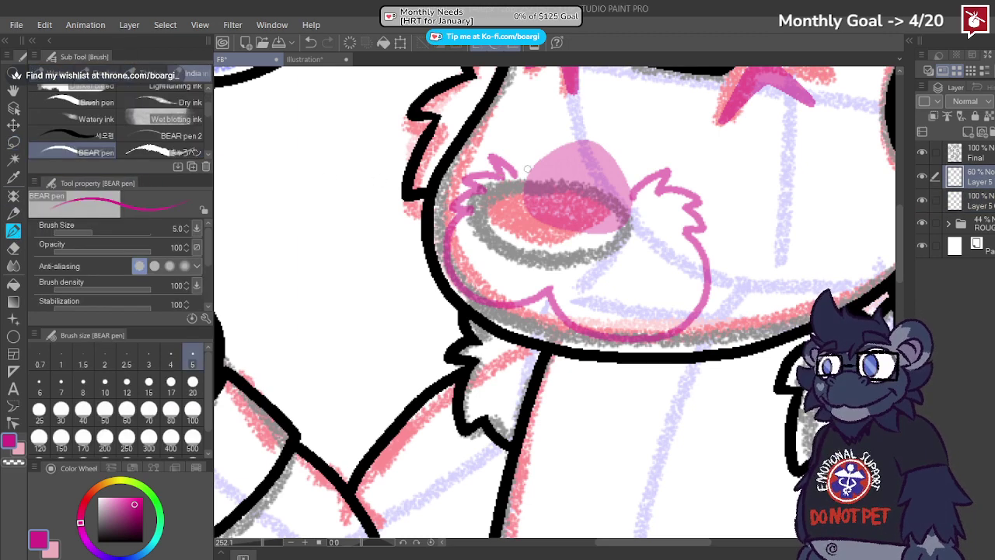
{"action": "scroll", "coordinate": [591, 160], "scroll_direction": "up", "scroll_amount": 1}
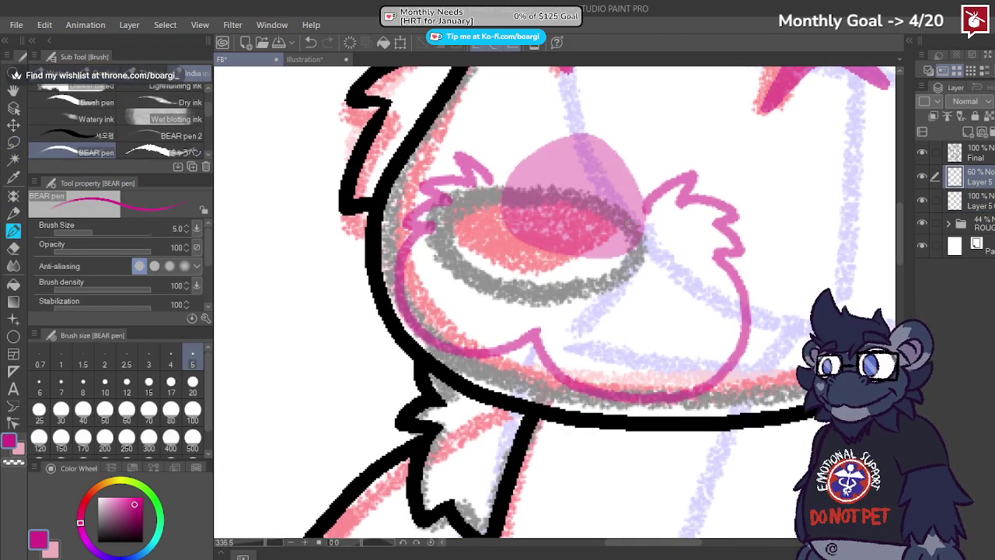
{"action": "left_click", "coordinate": [13, 372]}
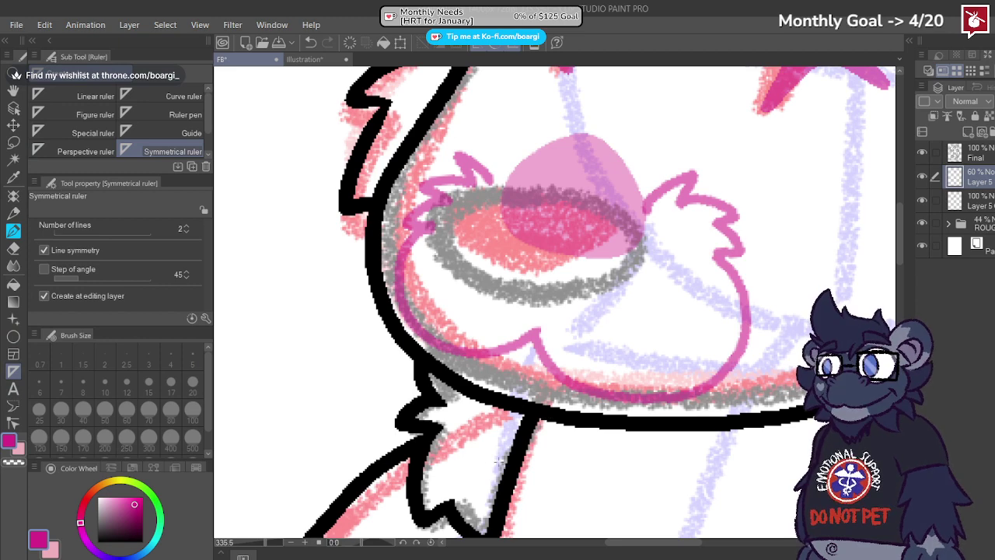
{"action": "left_click_drag", "start_coordinate": [499, 461], "coordinate": [607, 131]}
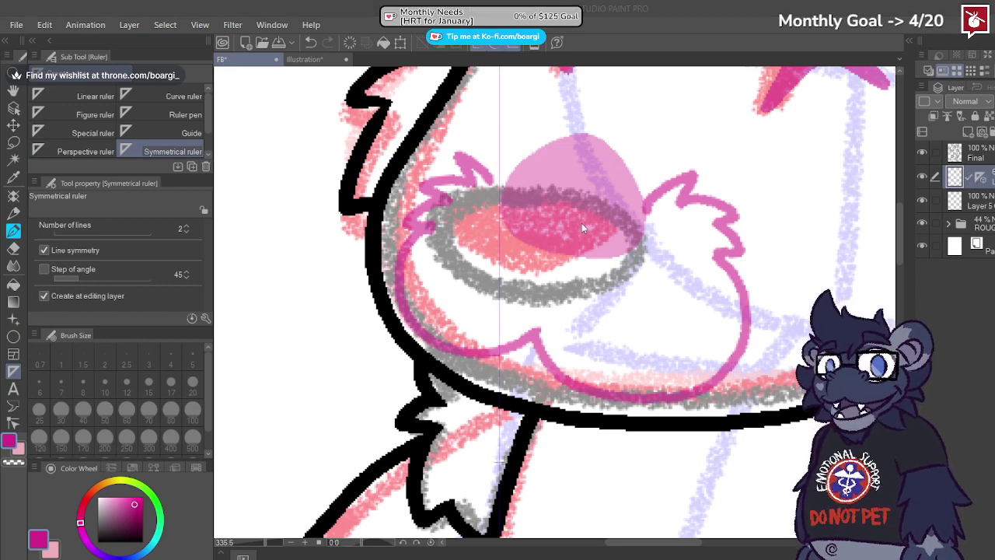
{"action": "key", "text": "ctrl+z"}
{"action": "scroll", "coordinate": [576, 163], "scroll_direction": "down", "scroll_amount": 3}
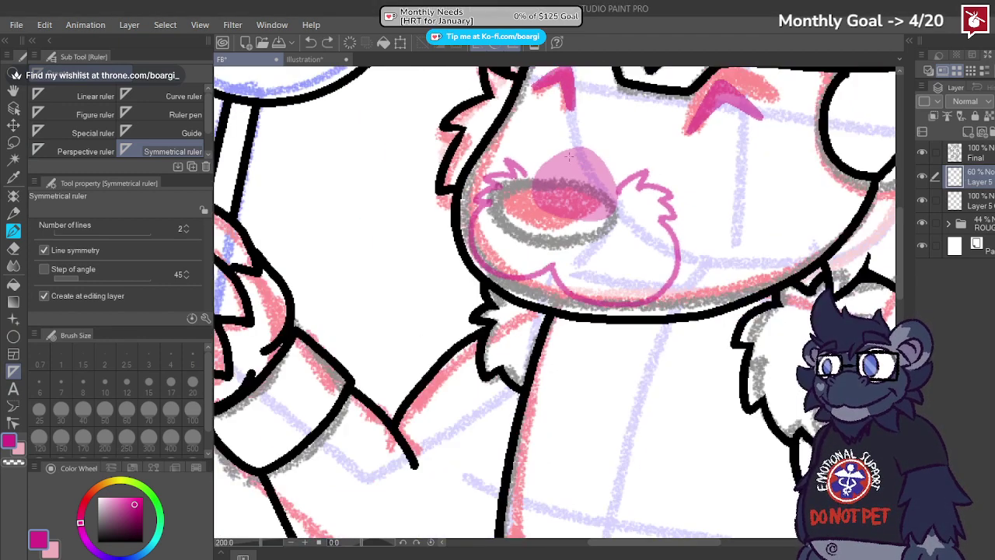
{"action": "left_click_drag", "start_coordinate": [599, 113], "coordinate": [459, 536]}
{"action": "mouse_move", "coordinate": [600, 112]}
{"action": "left_mouse_down"}
{"action": "mouse_move", "coordinate": [592, 138]}
{"action": "mouse_move", "coordinate": [583, 118]}
{"action": "left_mouse_up"}
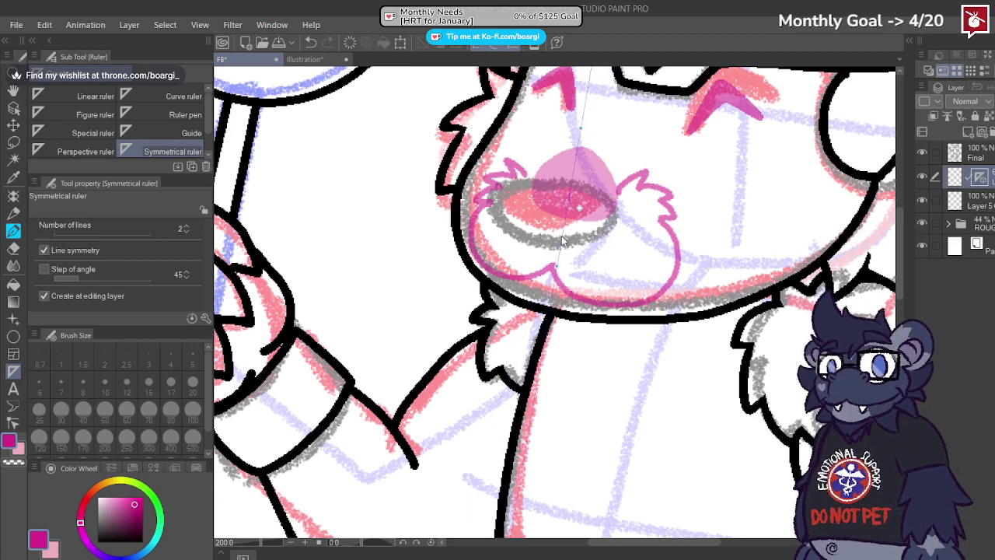
{"action": "left_click_drag", "start_coordinate": [567, 200], "coordinate": [563, 203]}
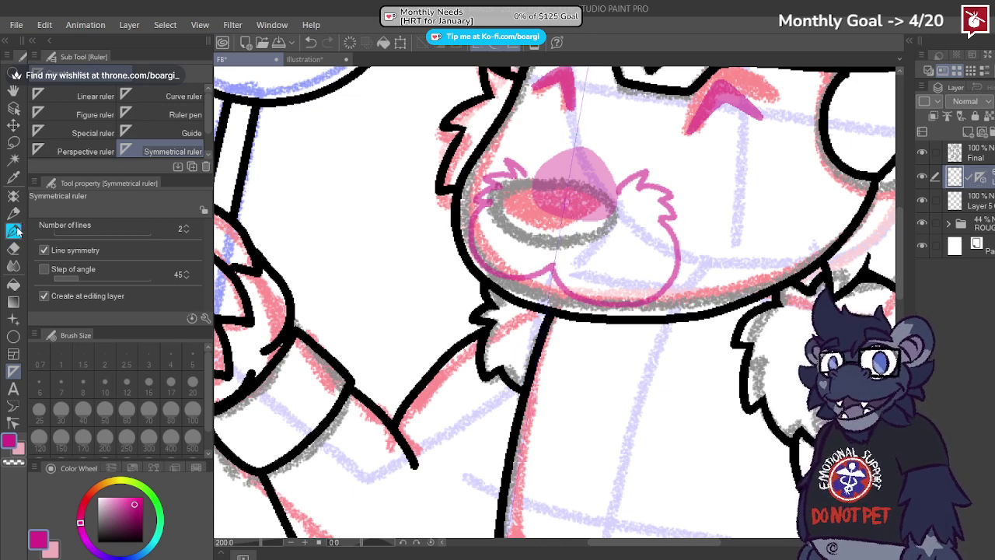
Step: Redraw the left cheek's jagged fur and muzzle curve with the size 5 BEAR pen, mirrored across the symmetrical ruler
{"action": "left_click", "coordinate": [15, 230]}
{"action": "scroll", "coordinate": [485, 177], "scroll_direction": "up", "scroll_amount": 4}
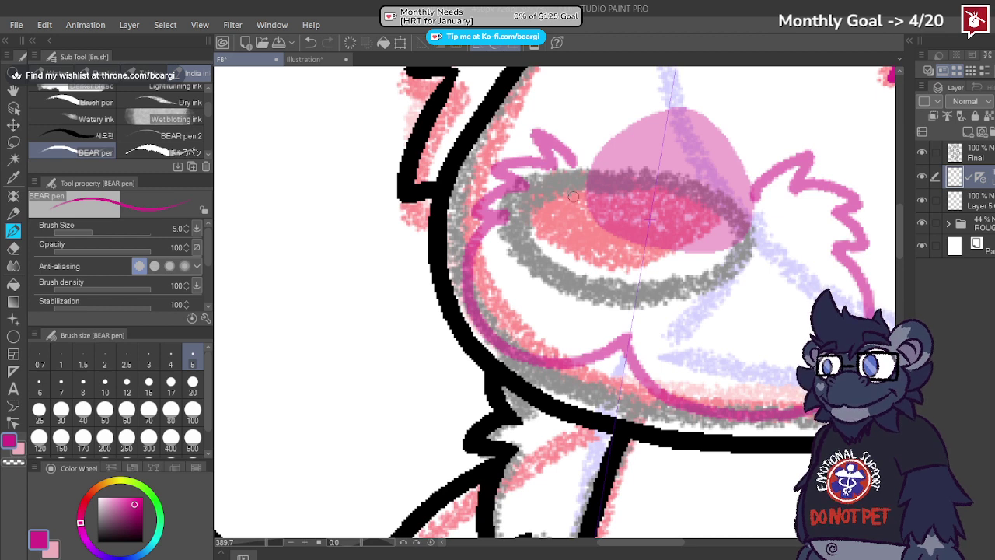
{"action": "mouse_move", "coordinate": [577, 159]}
{"action": "left_mouse_down"}
{"action": "mouse_move", "coordinate": [537, 126]}
{"action": "mouse_move", "coordinate": [542, 162]}
{"action": "mouse_move", "coordinate": [494, 165]}
{"action": "mouse_move", "coordinate": [526, 183]}
{"action": "mouse_move", "coordinate": [501, 189]}
{"action": "mouse_move", "coordinate": [497, 215]}
{"action": "left_mouse_up"}
{"action": "key", "text": "ctrl+z"}
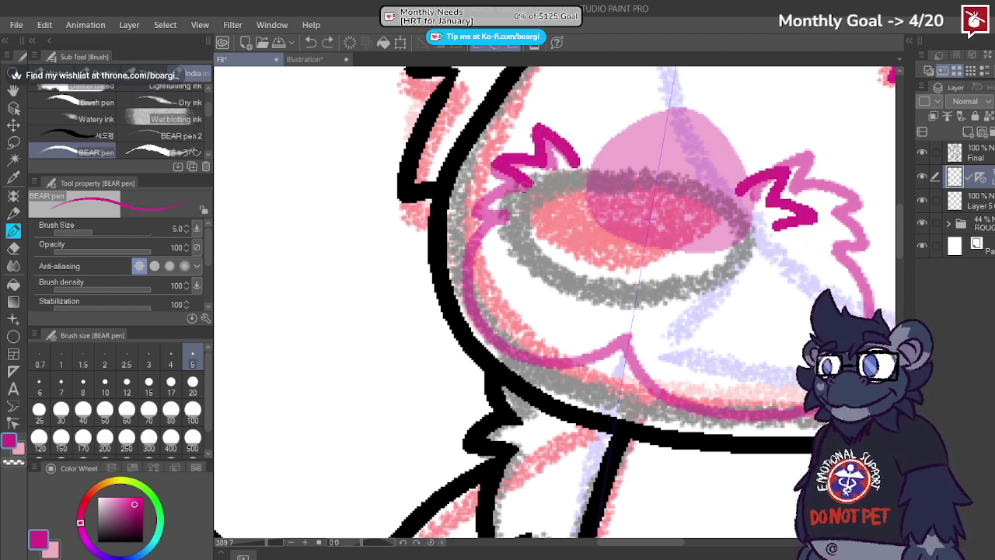
{"action": "mouse_move", "coordinate": [528, 185]}
{"action": "left_mouse_down"}
{"action": "mouse_move", "coordinate": [481, 203]}
{"action": "mouse_move", "coordinate": [507, 214]}
{"action": "mouse_move", "coordinate": [482, 232]}
{"action": "mouse_move", "coordinate": [474, 258]}
{"action": "mouse_move", "coordinate": [482, 313]}
{"action": "mouse_move", "coordinate": [532, 355]}
{"action": "mouse_move", "coordinate": [562, 358]}
{"action": "mouse_move", "coordinate": [628, 333]}
{"action": "left_mouse_up"}
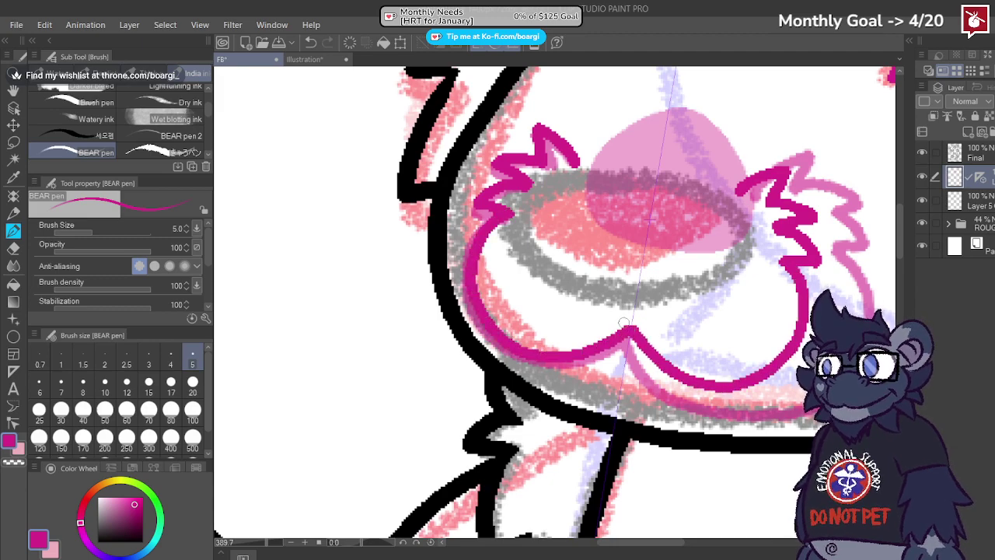
Step: Taper the spikes of the left cheek fur with the Snap eraser at size 2.5, undoing the stroke that misses
{"action": "scroll", "coordinate": [557, 254], "scroll_direction": "down", "scroll_amount": 10}
{"action": "scroll", "coordinate": [610, 234], "scroll_direction": "up", "scroll_amount": 9}
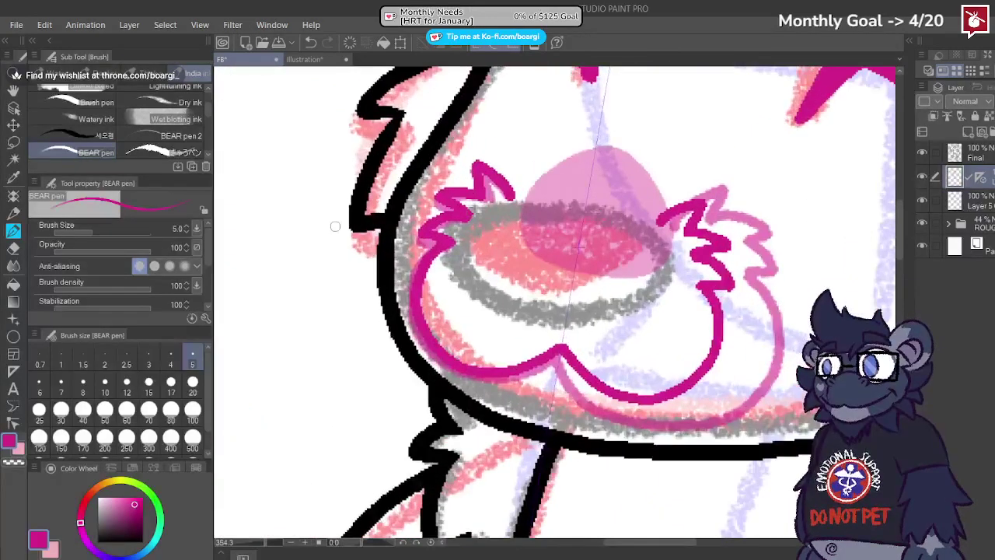
{"action": "left_click", "coordinate": [13, 247]}
{"action": "left_click", "coordinate": [124, 357]}
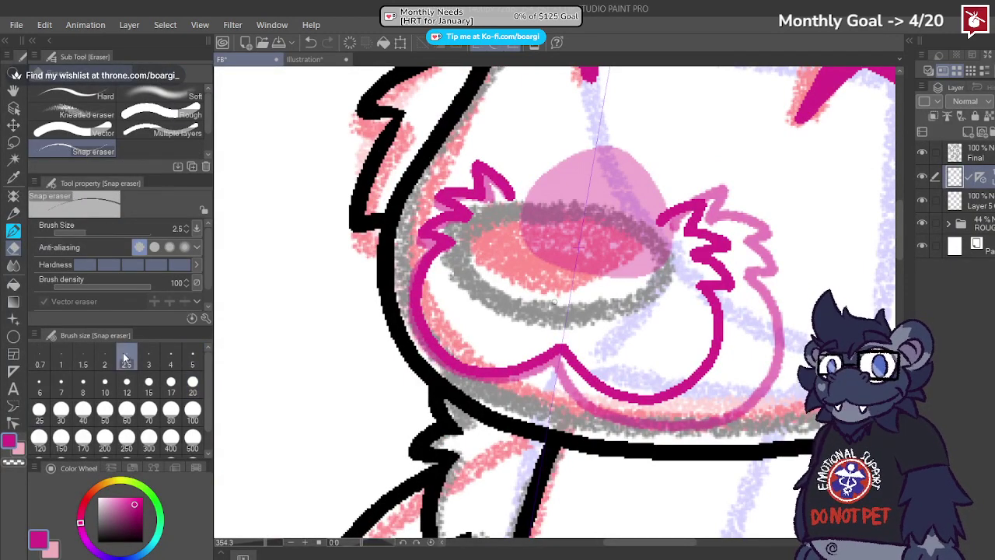
{"action": "scroll", "coordinate": [472, 204], "scroll_direction": "up", "scroll_amount": 10}
{"action": "left_click_drag", "start_coordinate": [526, 152], "coordinate": [582, 209]}
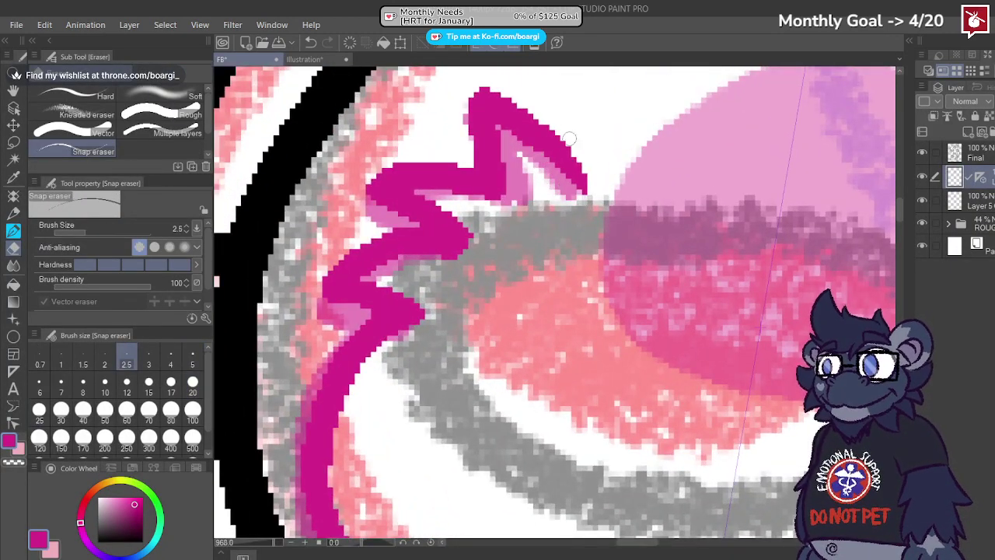
{"action": "left_click_drag", "start_coordinate": [548, 114], "coordinate": [589, 178]}
{"action": "left_click_drag", "start_coordinate": [432, 192], "coordinate": [516, 201]}
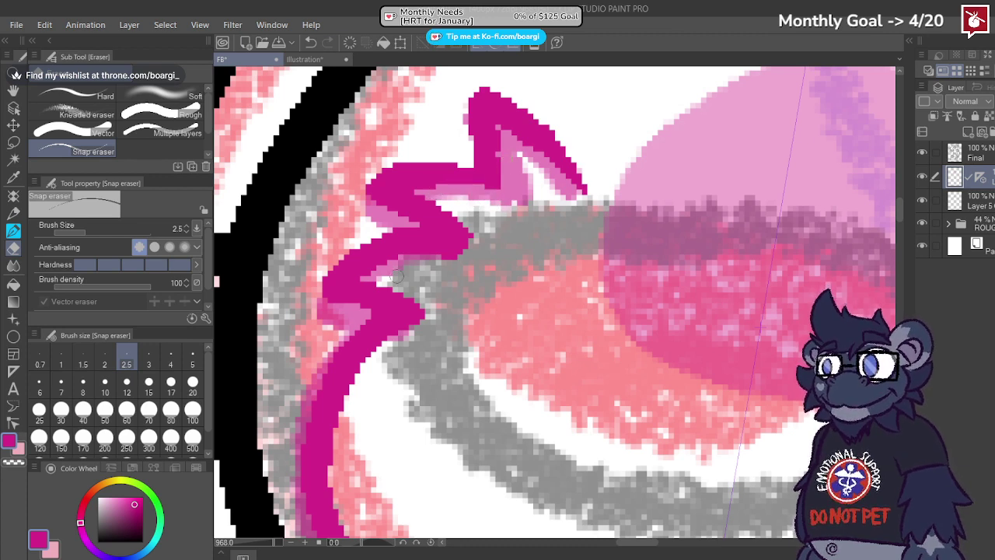
{"action": "left_click_drag", "start_coordinate": [402, 262], "coordinate": [500, 259]}
{"action": "left_click_drag", "start_coordinate": [438, 202], "coordinate": [486, 255]}
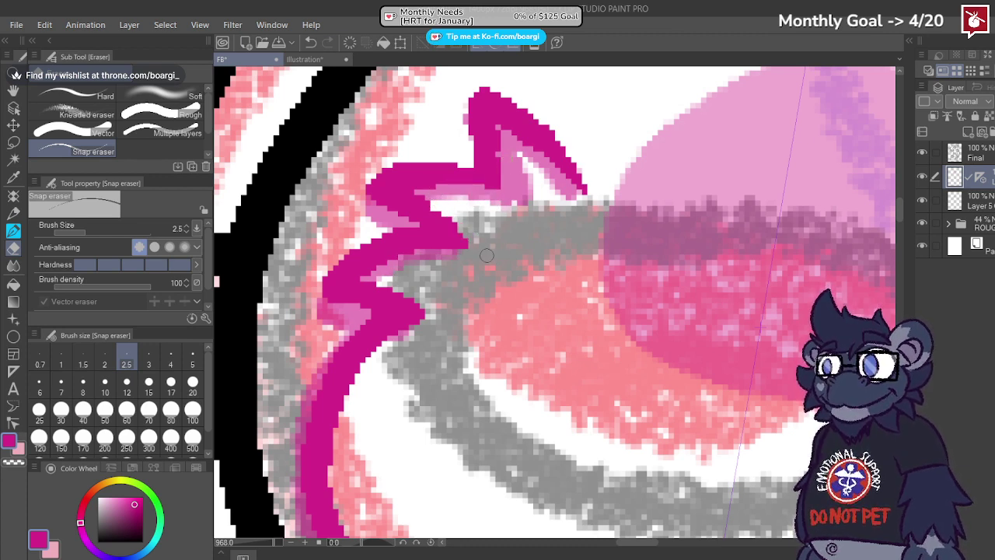
{"action": "key", "text": "ctrl+z"}
{"action": "scroll", "coordinate": [464, 300], "scroll_direction": "down", "scroll_amount": 5}
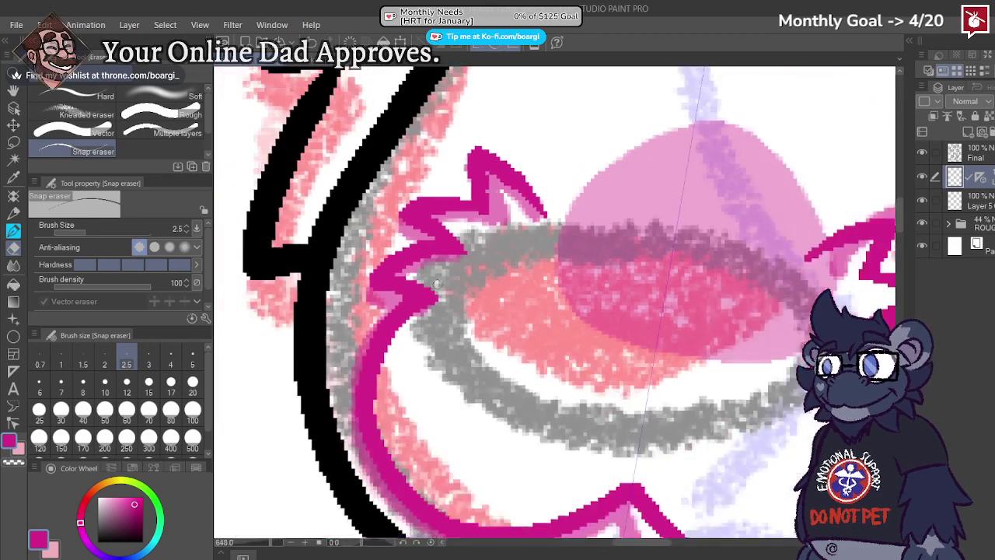
{"action": "scroll", "coordinate": [440, 311], "scroll_direction": "up", "scroll_amount": 4}
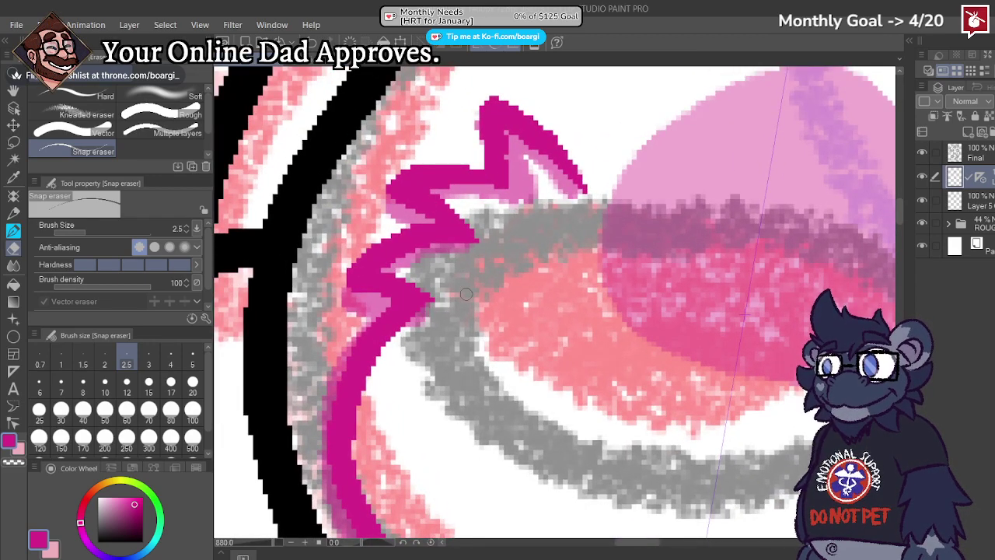
Step: Trim the central peak where the two redrawn muzzle curves meet with the Snap eraser
{"action": "scroll", "coordinate": [465, 294], "scroll_direction": "down", "scroll_amount": 5}
{"action": "scroll", "coordinate": [590, 440], "scroll_direction": "up", "scroll_amount": 6}
{"action": "left_click_drag", "start_coordinate": [564, 446], "coordinate": [595, 430]}
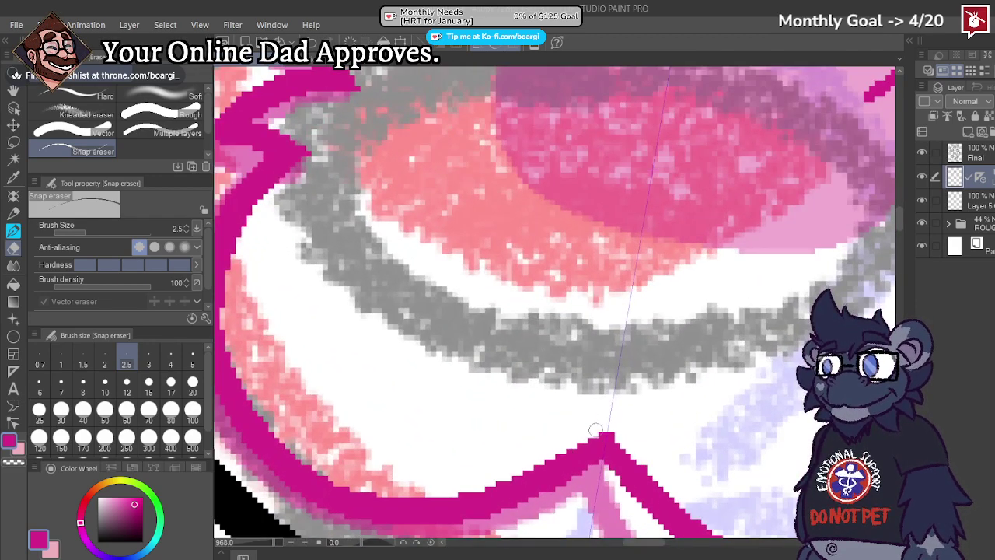
{"action": "scroll", "coordinate": [537, 361], "scroll_direction": "down", "scroll_amount": 4}
{"action": "scroll", "coordinate": [536, 361], "scroll_direction": "up", "scroll_amount": 1}
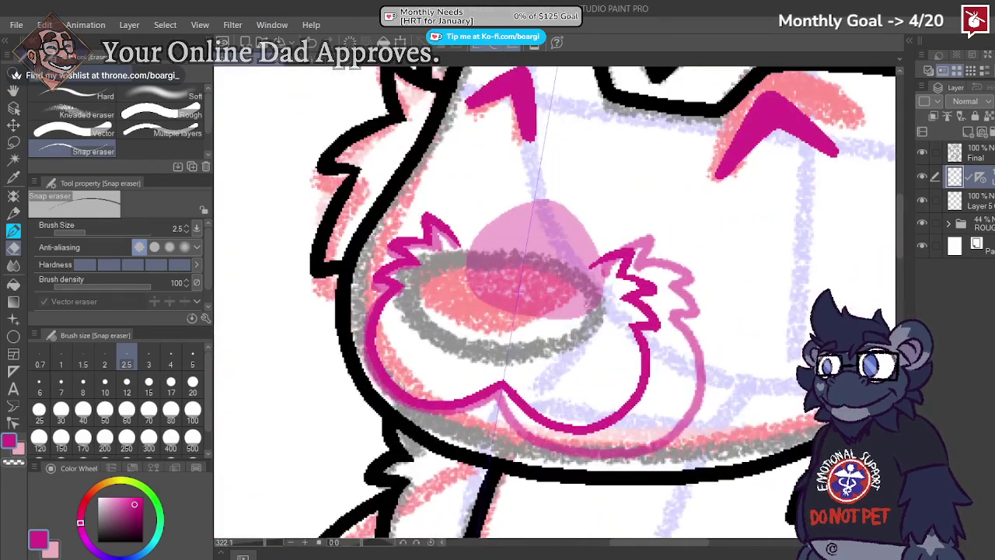
Step: Sharpen the spikes of the redrawn right cheek fur and thin its top tuft with the Snap eraser
{"action": "scroll", "coordinate": [677, 275], "scroll_direction": "down", "scroll_amount": 1}
{"action": "scroll", "coordinate": [537, 264], "scroll_direction": "up", "scroll_amount": 6}
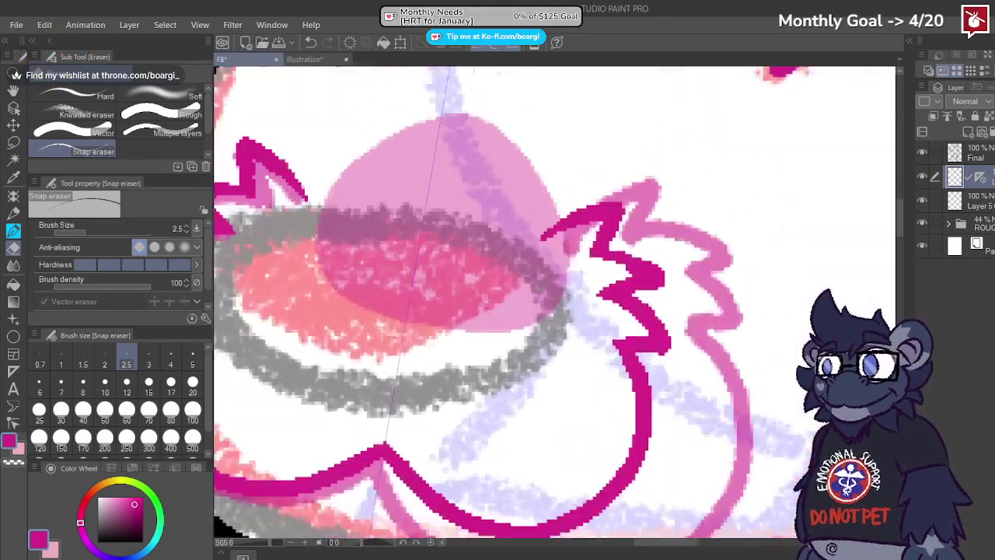
{"action": "mouse_move", "coordinate": [653, 251]}
{"action": "left_mouse_down"}
{"action": "mouse_move", "coordinate": [690, 291]}
{"action": "mouse_move", "coordinate": [646, 300]}
{"action": "mouse_move", "coordinate": [718, 281]}
{"action": "left_mouse_up"}
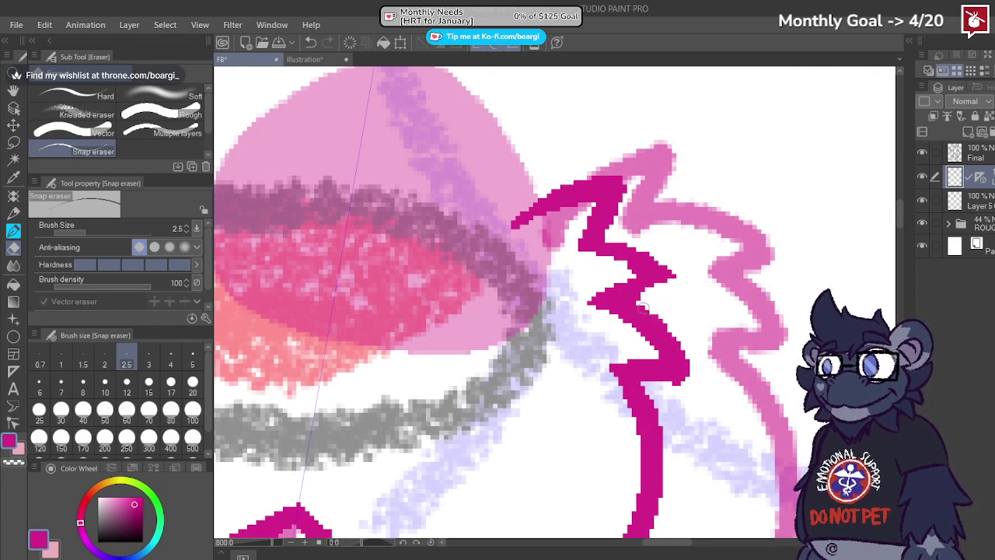
{"action": "mouse_move", "coordinate": [642, 307]}
{"action": "left_mouse_down"}
{"action": "mouse_move", "coordinate": [673, 339]}
{"action": "mouse_move", "coordinate": [654, 386]}
{"action": "mouse_move", "coordinate": [709, 390]}
{"action": "left_mouse_up"}
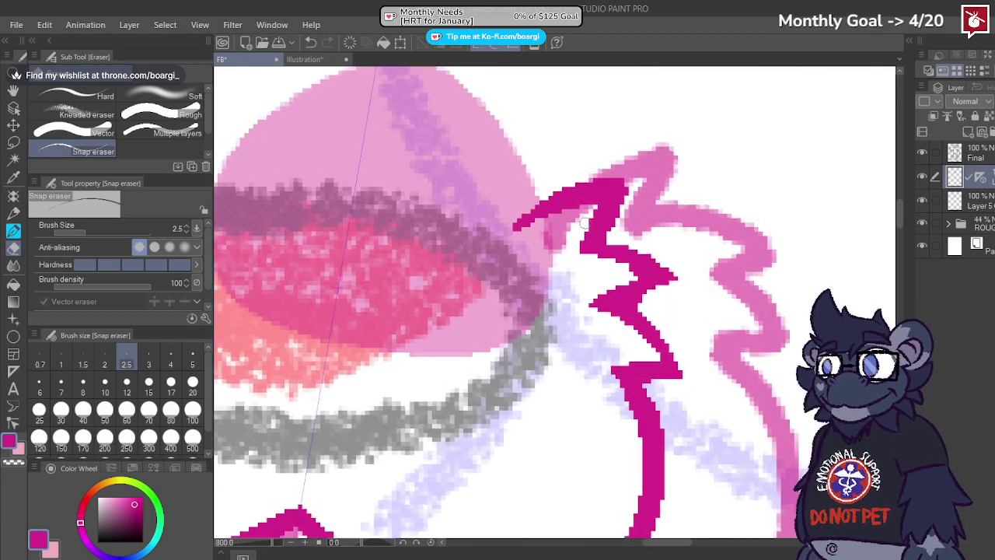
{"action": "left_click_drag", "start_coordinate": [538, 197], "coordinate": [639, 182]}
{"action": "left_click_drag", "start_coordinate": [617, 227], "coordinate": [640, 165]}
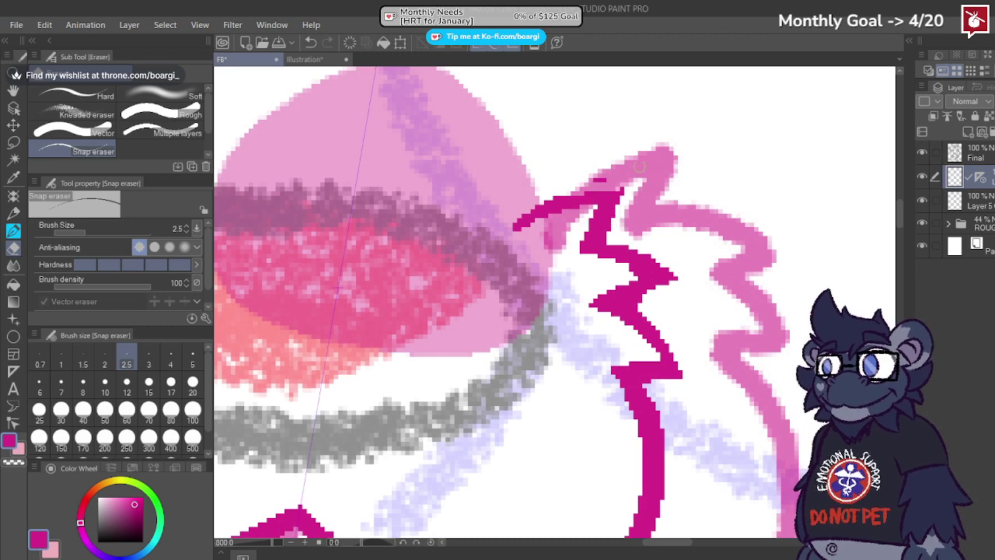
Step: Move the layer holding the nose and faded muzzle slightly down and to the left of its current place
{"action": "scroll", "coordinate": [598, 178], "scroll_direction": "down", "scroll_amount": 6}
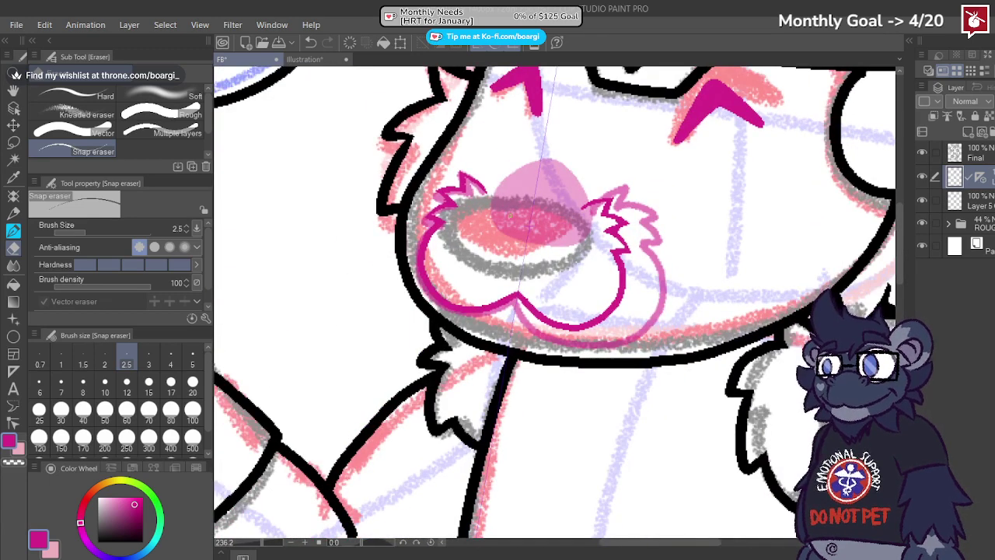
{"action": "scroll", "coordinate": [512, 229], "scroll_direction": "up", "scroll_amount": 3}
{"action": "left_click", "coordinate": [971, 200]}
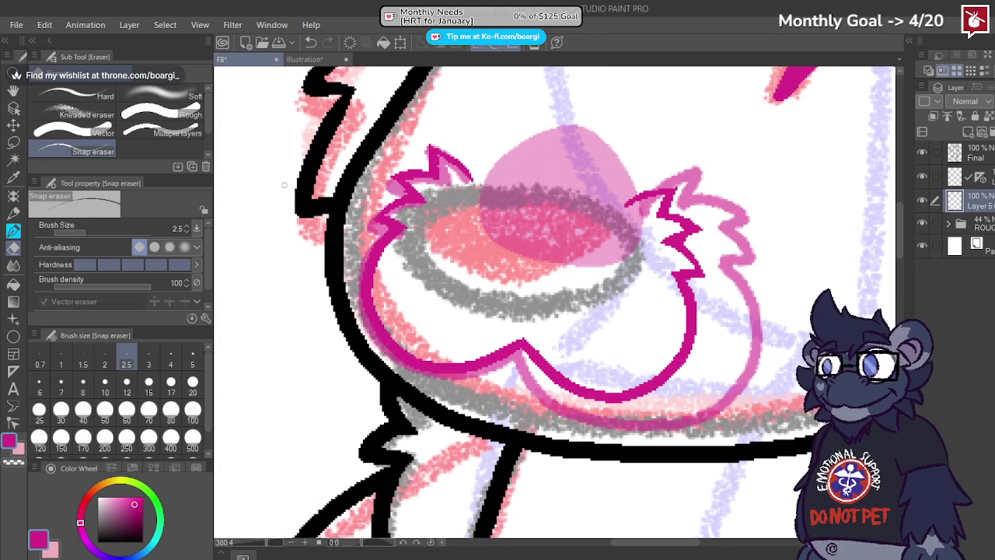
{"action": "left_click", "coordinate": [13, 125]}
{"action": "mouse_move", "coordinate": [524, 233]}
{"action": "left_mouse_down"}
{"action": "mouse_move", "coordinate": [500, 233]}
{"action": "mouse_move", "coordinate": [513, 240]}
{"action": "left_mouse_up"}
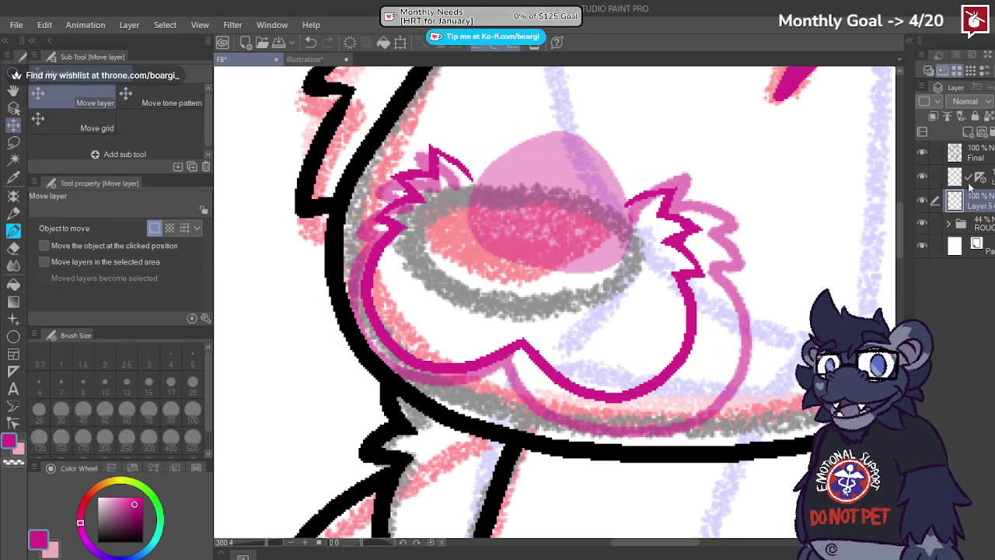
Step: Add a new layer above the faded muzzle layer and transfer the symmetry ruler onto it
{"action": "left_click", "coordinate": [968, 131]}
{"action": "left_click_drag", "start_coordinate": [978, 174], "coordinate": [974, 201]}
{"action": "left_click", "coordinate": [975, 201]}
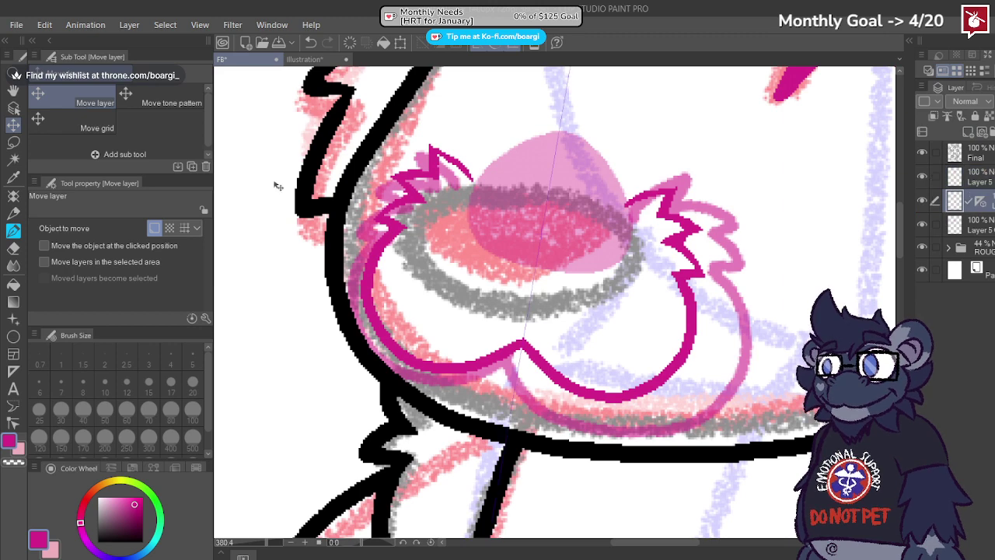
Step: Draw a symmetrical magenta nose outline over the faded nose with the BEAR pen at size 5, undoing strokes that miss
{"action": "left_click", "coordinate": [13, 230]}
{"action": "scroll", "coordinate": [498, 167], "scroll_direction": "up", "scroll_amount": 1}
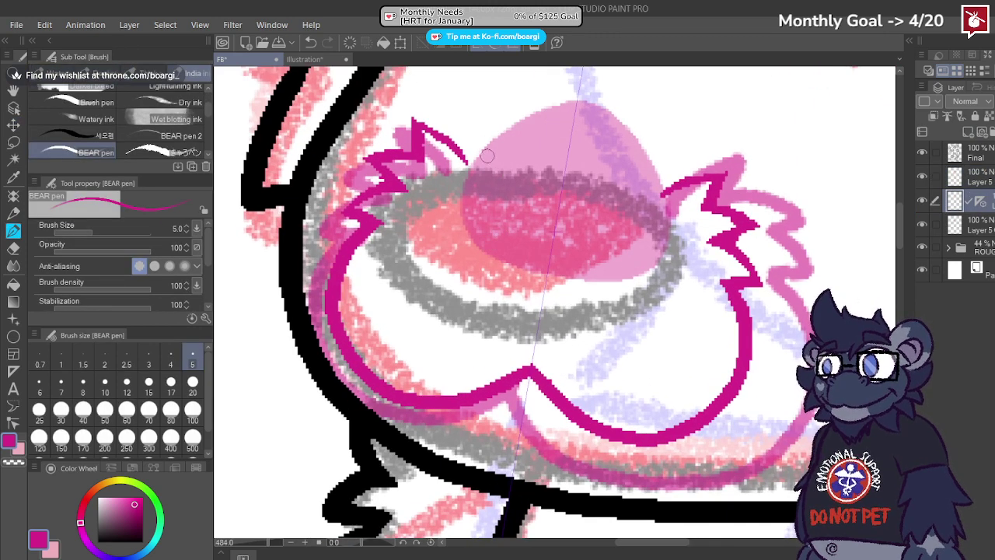
{"action": "mouse_move", "coordinate": [487, 155]}
{"action": "left_mouse_down"}
{"action": "mouse_move", "coordinate": [470, 221]}
{"action": "mouse_move", "coordinate": [502, 253]}
{"action": "left_mouse_up"}
{"action": "key", "text": "ctrl+z"}
{"action": "mouse_move", "coordinate": [502, 156]}
{"action": "left_mouse_down"}
{"action": "mouse_move", "coordinate": [478, 206]}
{"action": "mouse_move", "coordinate": [487, 232]}
{"action": "mouse_move", "coordinate": [548, 258]}
{"action": "left_mouse_up"}
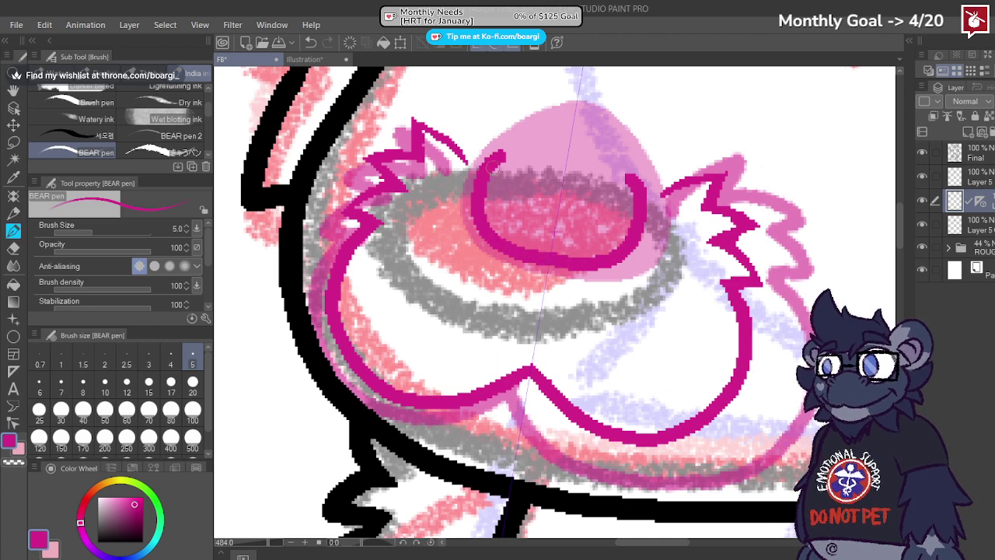
{"action": "mouse_move", "coordinate": [490, 164]}
{"action": "left_mouse_down"}
{"action": "mouse_move", "coordinate": [575, 107]}
{"action": "mouse_move", "coordinate": [498, 163]}
{"action": "mouse_move", "coordinate": [505, 147]}
{"action": "mouse_move", "coordinate": [575, 115]}
{"action": "mouse_move", "coordinate": [533, 129]}
{"action": "mouse_move", "coordinate": [498, 163]}
{"action": "mouse_move", "coordinate": [486, 224]}
{"action": "mouse_move", "coordinate": [525, 248]}
{"action": "mouse_move", "coordinate": [574, 256]}
{"action": "left_mouse_up"}
{"action": "key", "text": "ctrl+z"}
{"action": "key", "text": "ctrl+z"}
{"action": "key", "text": "ctrl+z"}
{"action": "key", "text": "ctrl+z"}
{"action": "scroll", "coordinate": [513, 249], "scroll_direction": "down", "scroll_amount": 3}
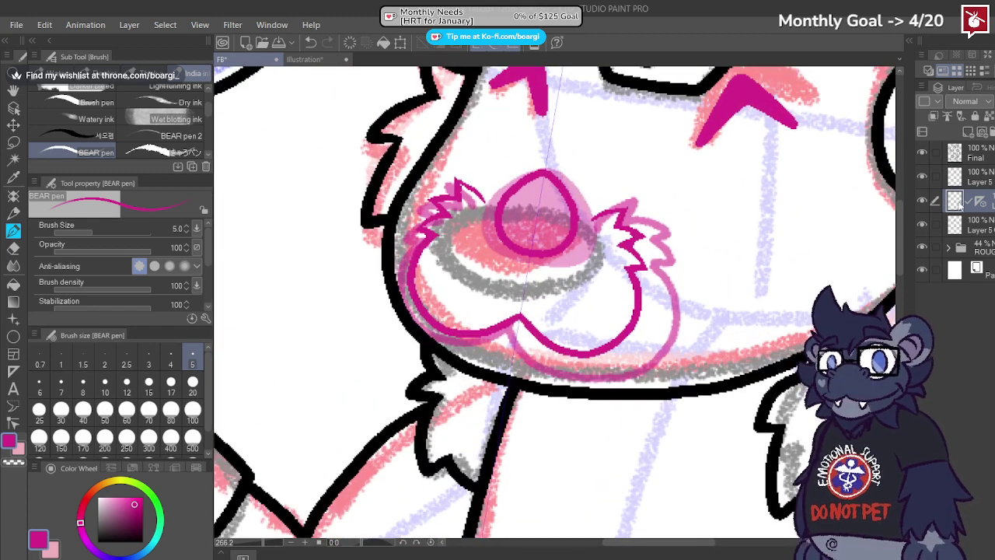
{"action": "left_click", "coordinate": [923, 201]}
{"action": "left_click", "coordinate": [923, 200]}
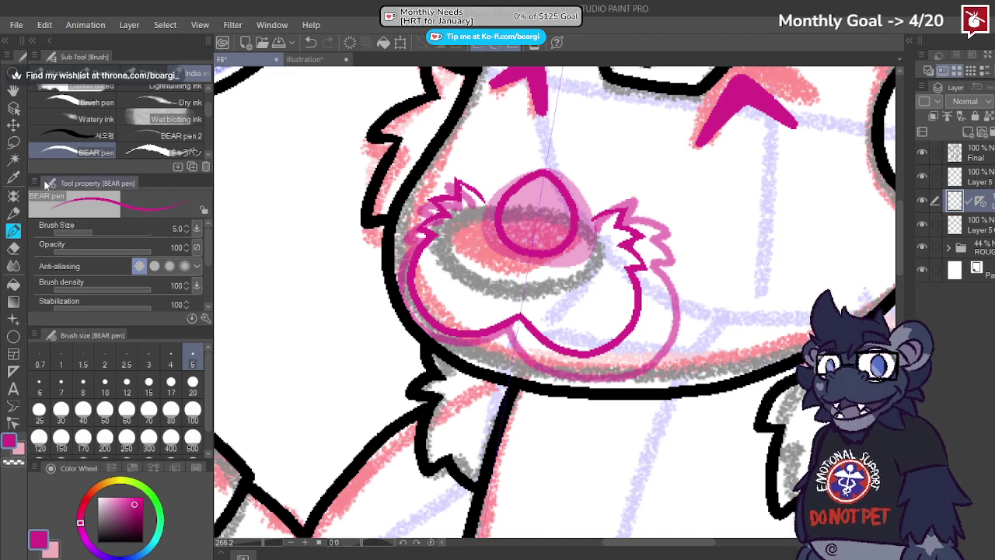
Step: Select the nose outline with a rectangle and rotate it slightly clockwise
{"action": "left_click", "coordinate": [13, 140]}
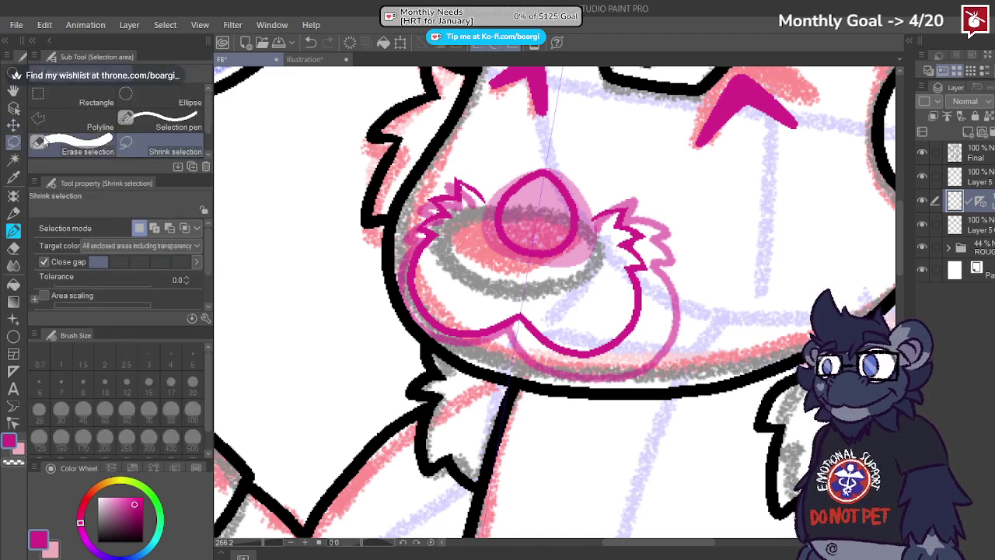
{"action": "left_click", "coordinate": [13, 126]}
{"action": "left_click", "coordinate": [14, 142]}
{"action": "left_click", "coordinate": [71, 99]}
{"action": "left_click_drag", "start_coordinate": [442, 122], "coordinate": [684, 299]}
{"action": "left_click", "coordinate": [562, 351]}
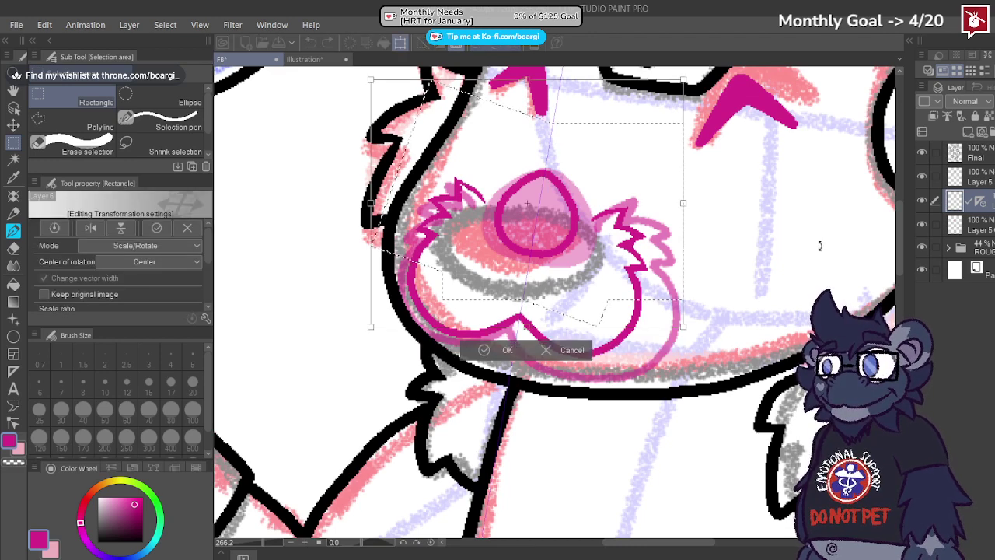
{"action": "left_click_drag", "start_coordinate": [817, 249], "coordinate": [799, 283]}
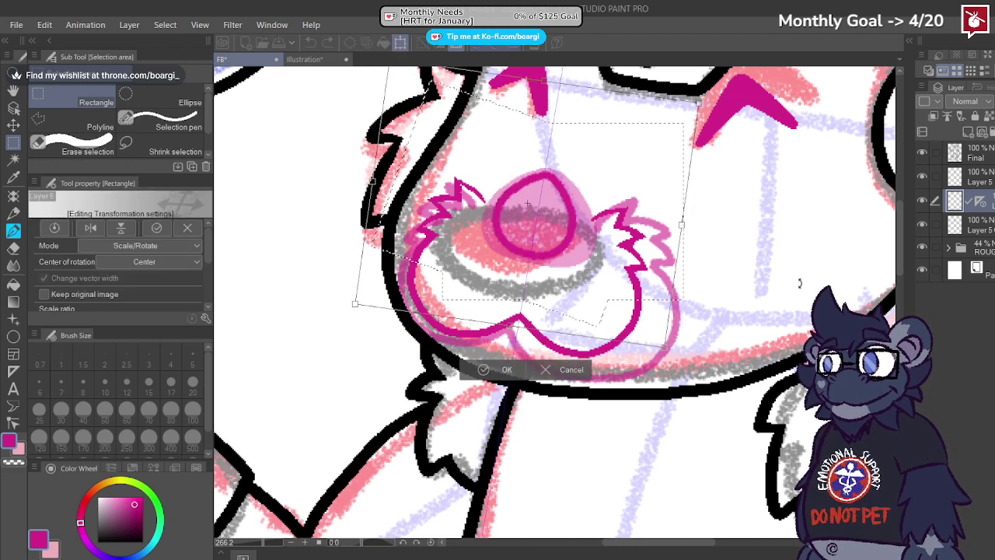
{"action": "left_click", "coordinate": [497, 371]}
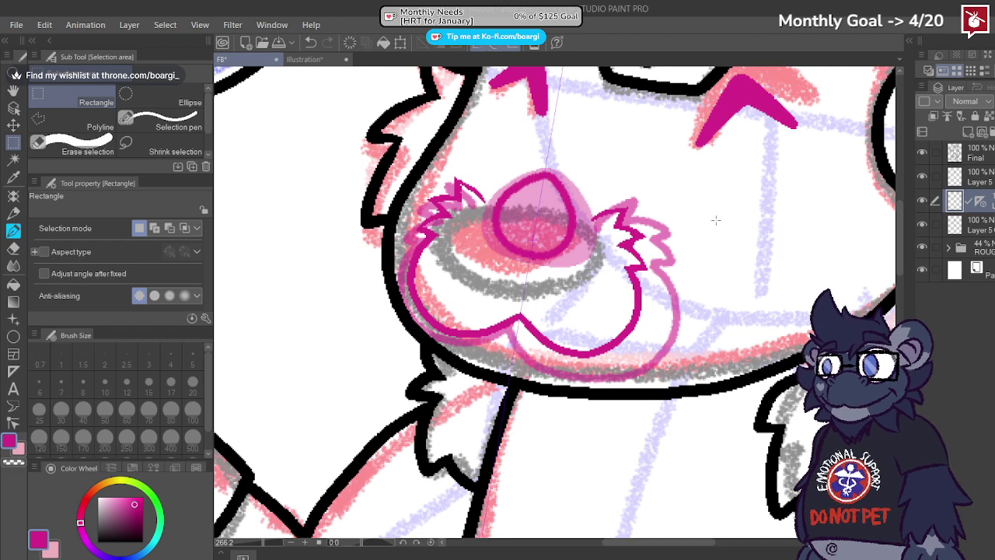
Step: Reselect the nose outline, enlarge it slightly and reposition it over the centre of the faded nose
{"action": "left_click_drag", "start_coordinate": [478, 153], "coordinate": [618, 268]}
{"action": "left_click", "coordinate": [560, 308]}
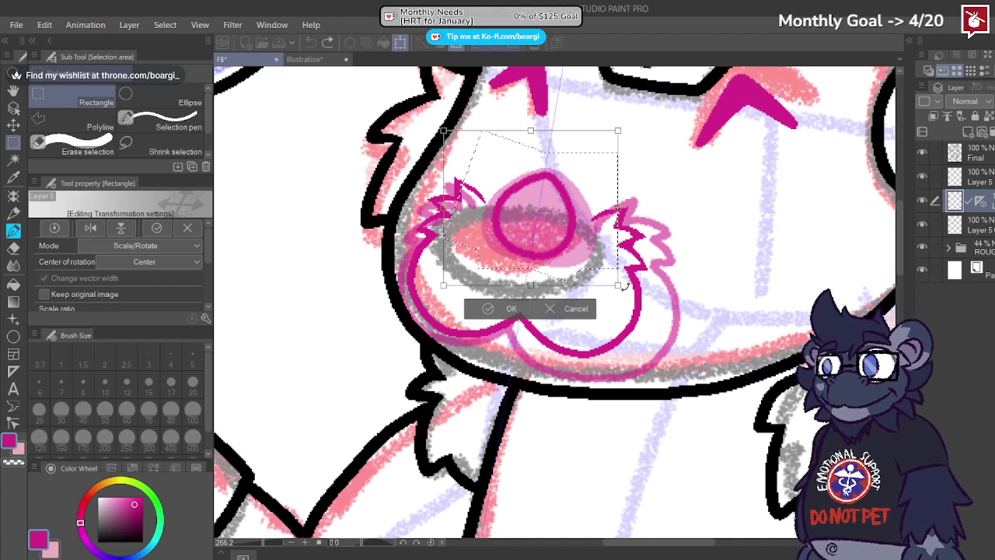
{"action": "left_click_drag", "start_coordinate": [617, 285], "coordinate": [632, 298]}
{"action": "left_click_drag", "start_coordinate": [546, 236], "coordinate": [536, 222]}
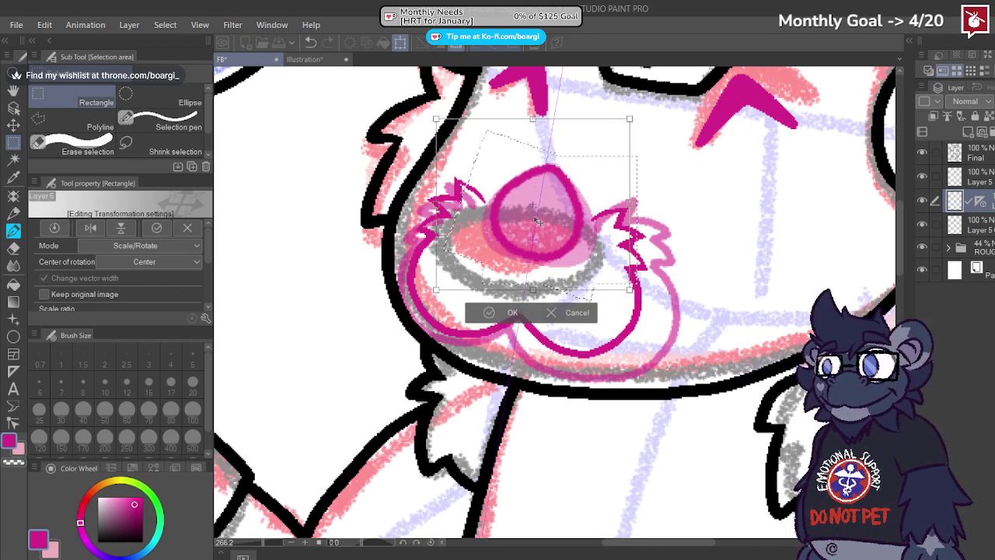
{"action": "left_click", "coordinate": [507, 312]}
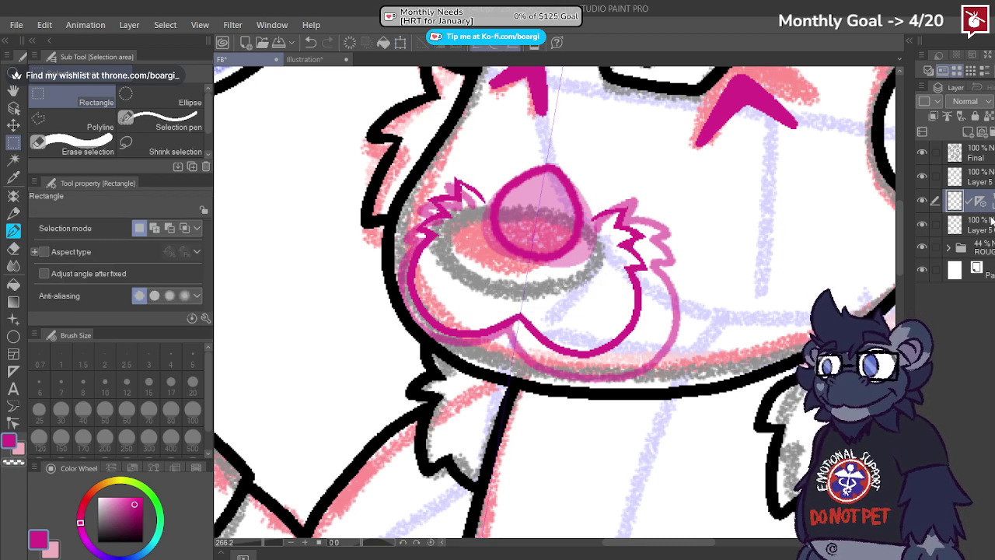
Step: Add another layer for the nose with the symmetry ruler and realign the ruler's axis to the tilted nose outline
{"action": "left_click", "coordinate": [966, 131]}
{"action": "left_click_drag", "start_coordinate": [982, 227], "coordinate": [981, 198]}
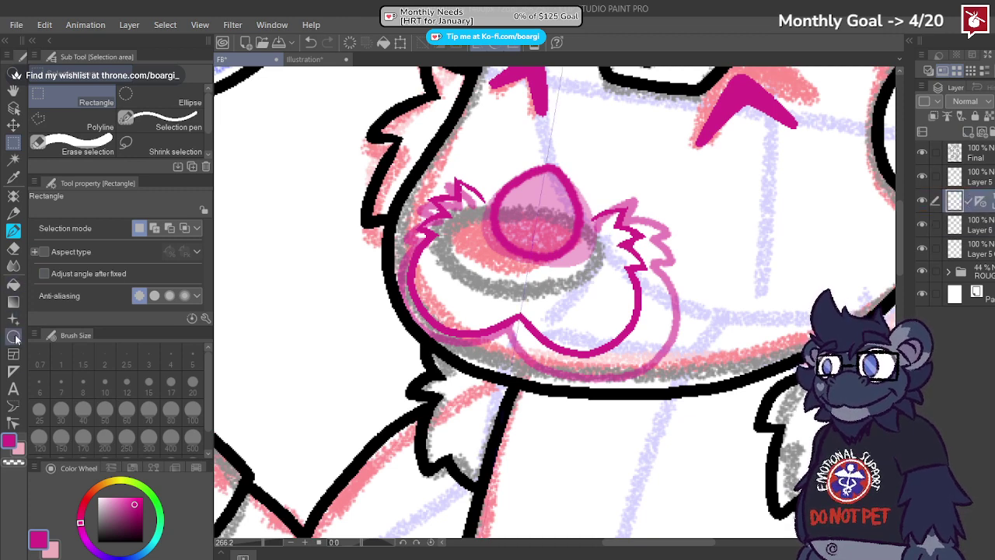
{"action": "left_click", "coordinate": [14, 370]}
{"action": "left_click_drag", "start_coordinate": [533, 226], "coordinate": [533, 256]}
{"action": "key", "text": "ctrl+z"}
{"action": "key", "text": "ctrl+z"}
{"action": "left_click", "coordinate": [532, 247]}
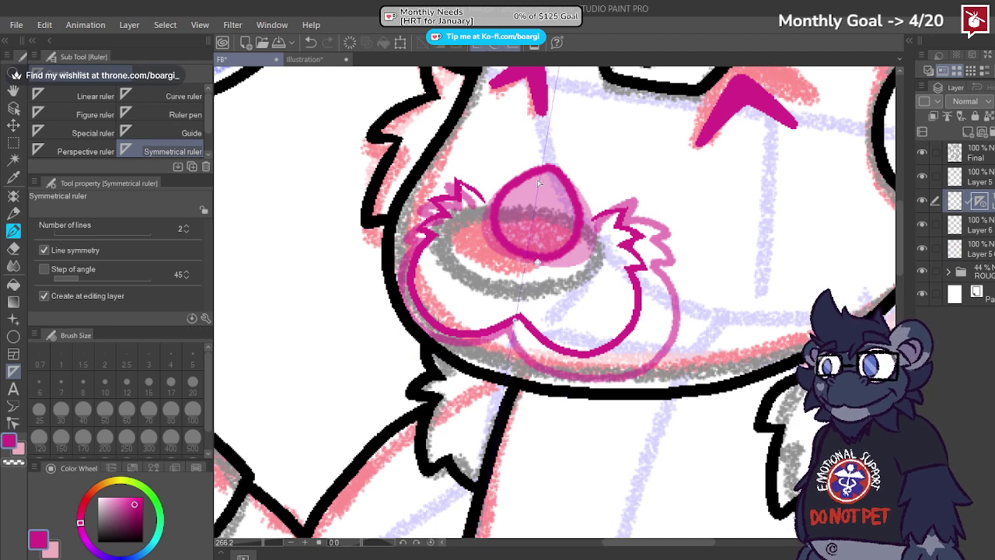
{"action": "left_click_drag", "start_coordinate": [539, 182], "coordinate": [547, 184]}
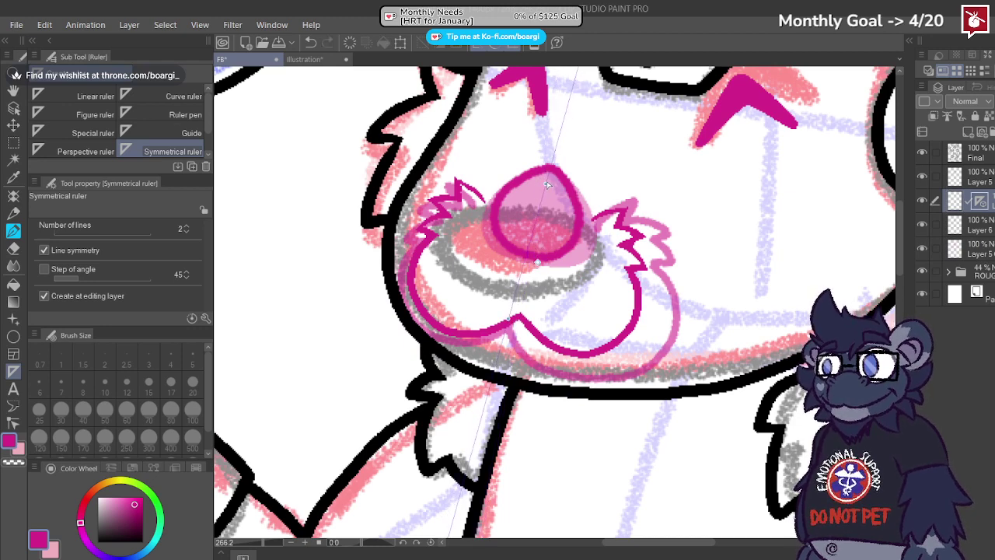
Step: Redraw the nose outline symmetrically in black with the BEAR pen at size 5, undoing strokes that miss
{"action": "left_click", "coordinate": [14, 231]}
{"action": "scroll", "coordinate": [590, 187], "scroll_direction": "up", "scroll_amount": 1}
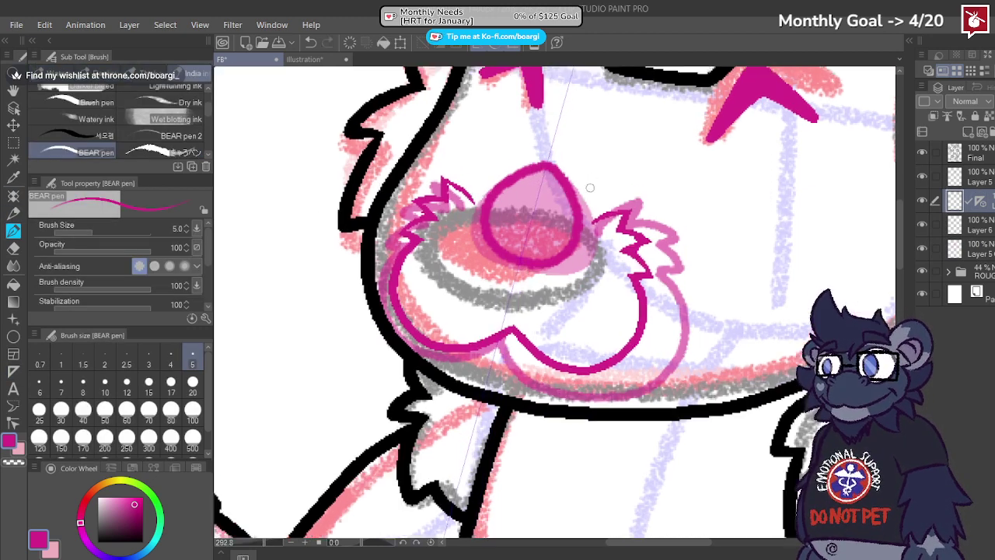
{"action": "scroll", "coordinate": [560, 181], "scroll_direction": "up", "scroll_amount": 1}
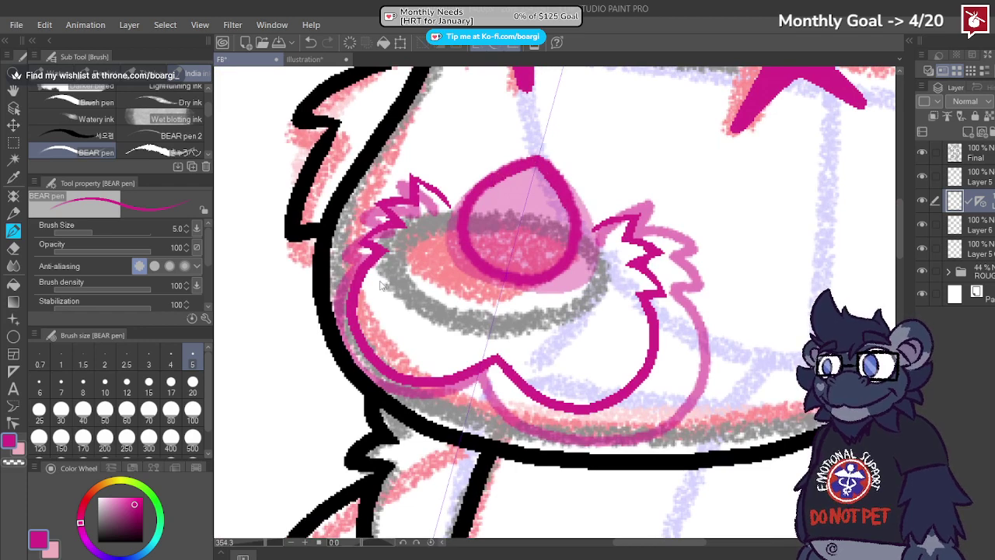
{"action": "key", "text": "x"}
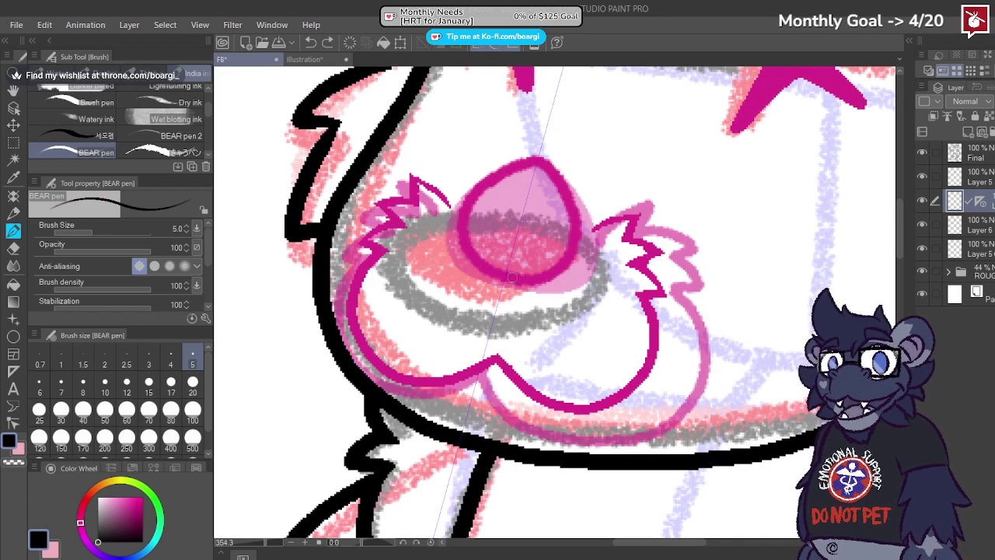
{"action": "mouse_move", "coordinate": [512, 277]}
{"action": "left_mouse_down"}
{"action": "mouse_move", "coordinate": [487, 269]}
{"action": "mouse_move", "coordinate": [463, 242]}
{"action": "mouse_move", "coordinate": [459, 207]}
{"action": "mouse_move", "coordinate": [517, 149]}
{"action": "mouse_move", "coordinate": [538, 153]}
{"action": "mouse_move", "coordinate": [491, 172]}
{"action": "mouse_move", "coordinate": [444, 221]}
{"action": "mouse_move", "coordinate": [477, 267]}
{"action": "mouse_move", "coordinate": [509, 276]}
{"action": "left_mouse_up"}
{"action": "key", "text": "ctrl+z"}
{"action": "scroll", "coordinate": [509, 268], "scroll_direction": "down", "scroll_amount": 2}
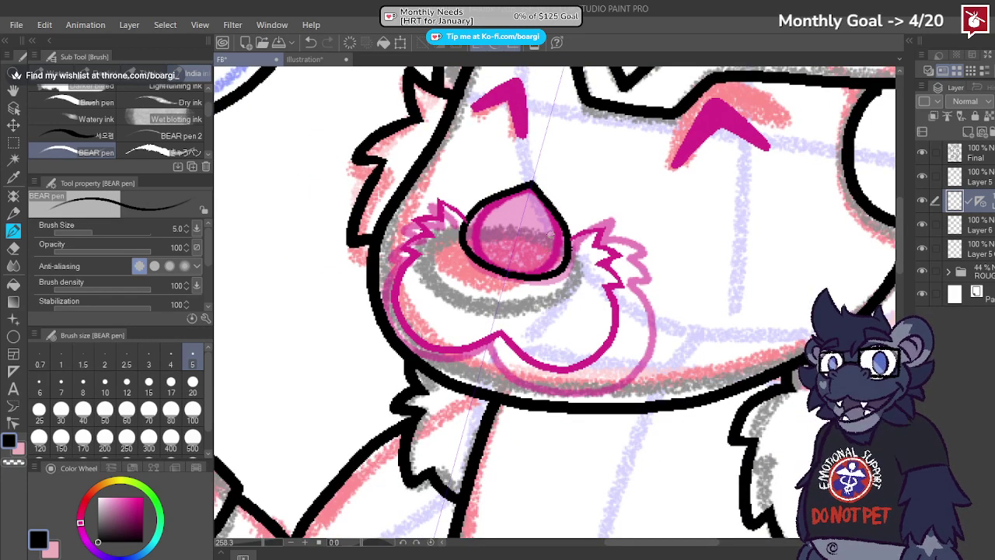
{"action": "scroll", "coordinate": [549, 233], "scroll_direction": "up", "scroll_amount": 2}
{"action": "key", "text": "ctrl+z"}
{"action": "mouse_move", "coordinate": [532, 174]}
{"action": "left_mouse_down"}
{"action": "mouse_move", "coordinate": [461, 204]}
{"action": "mouse_move", "coordinate": [432, 243]}
{"action": "mouse_move", "coordinate": [436, 272]}
{"action": "mouse_move", "coordinate": [501, 319]}
{"action": "left_mouse_up"}
{"action": "scroll", "coordinate": [290, 216], "scroll_direction": "down", "scroll_amount": 2}
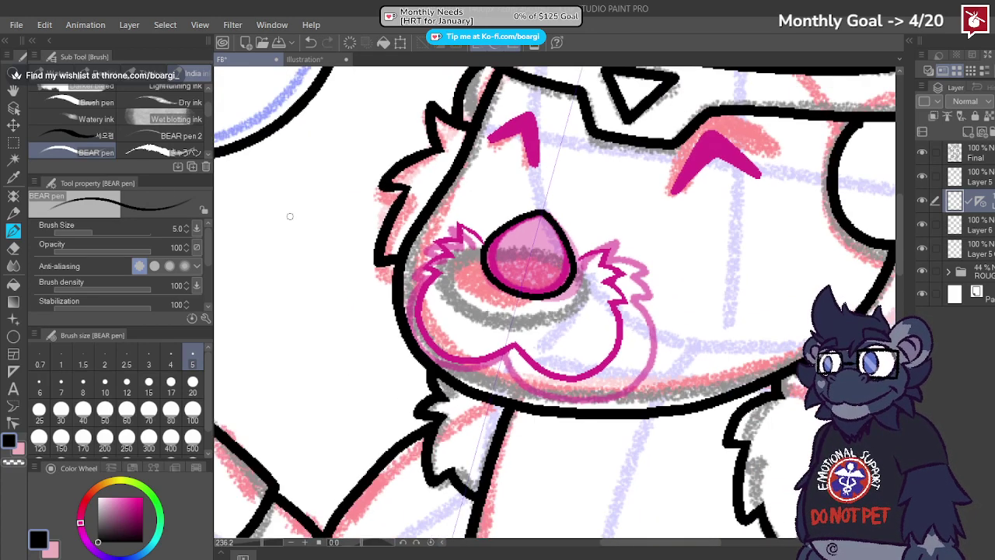
Step: Adjust the black nose outline's position between the cheek tufts and raise its layer above the muzzle layer
{"action": "left_click", "coordinate": [14, 125]}
{"action": "left_click_drag", "start_coordinate": [540, 255], "coordinate": [546, 251]}
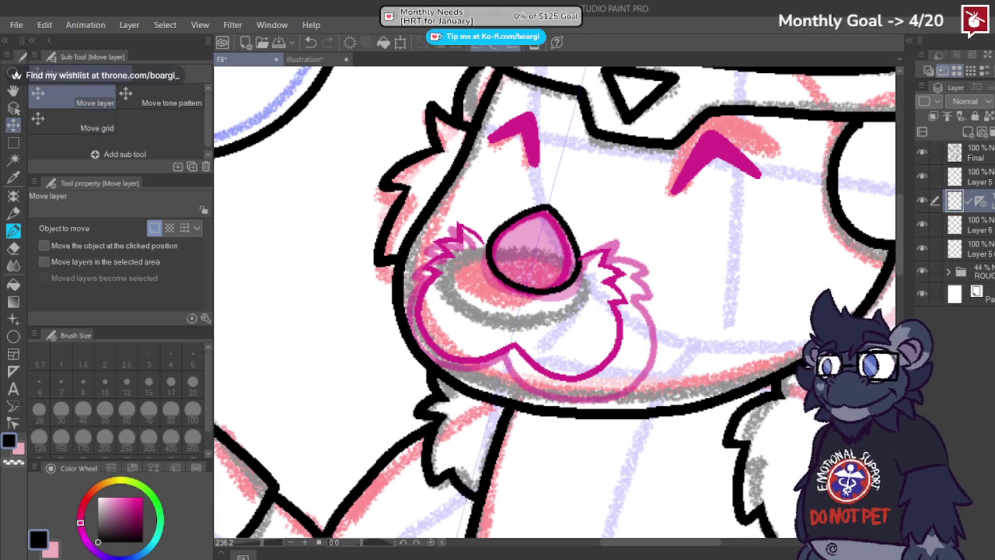
{"action": "left_click_drag", "start_coordinate": [964, 201], "coordinate": [964, 166]}
{"action": "scroll", "coordinate": [518, 278], "scroll_direction": "up", "scroll_amount": 2}
{"action": "mouse_move", "coordinate": [530, 242]}
{"action": "left_mouse_down"}
{"action": "mouse_move", "coordinate": [515, 248]}
{"action": "mouse_move", "coordinate": [526, 250]}
{"action": "left_mouse_up"}
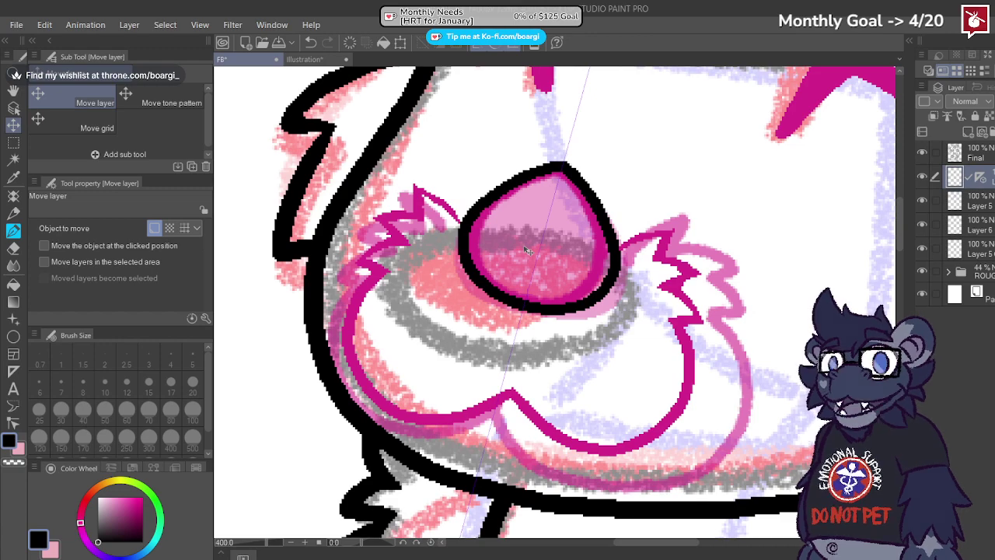
{"action": "scroll", "coordinate": [535, 230], "scroll_direction": "down", "scroll_amount": 3}
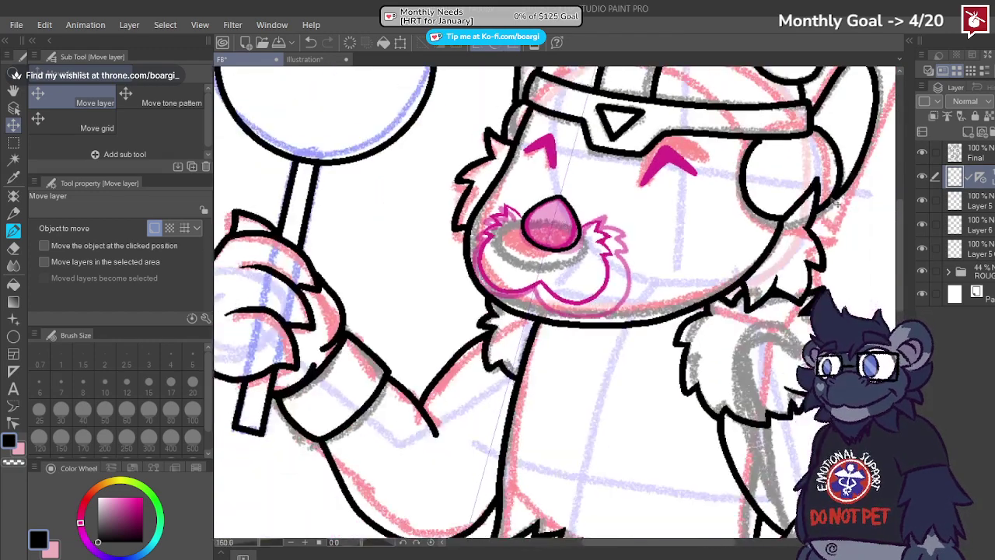
Step: Recolour the black nose outline with the muzzle's magenta by filling a clipped layer and merging it down
{"action": "left_click", "coordinate": [968, 132]}
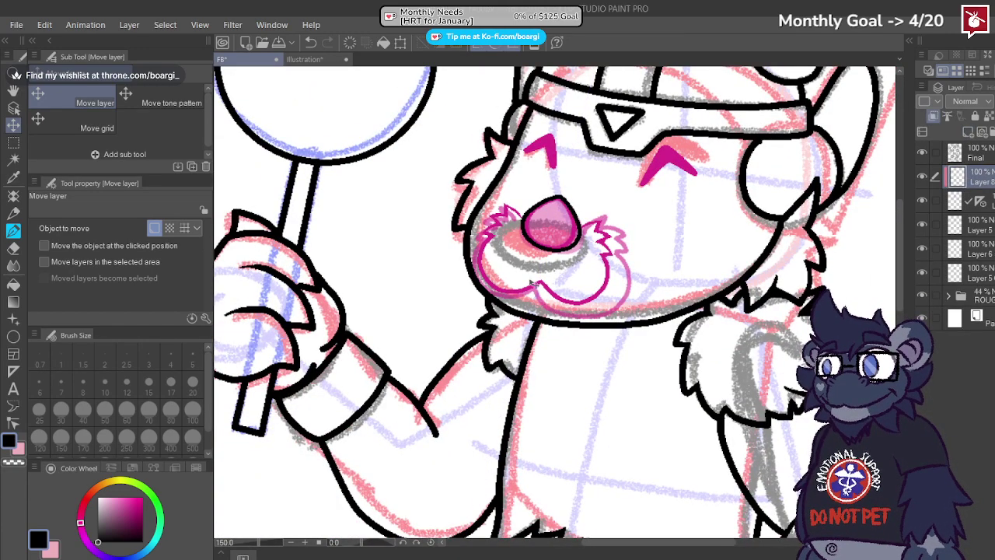
{"action": "scroll", "coordinate": [533, 286], "scroll_direction": "up", "scroll_amount": 2}
{"action": "left_click", "coordinate": [538, 293], "text": "alt"}
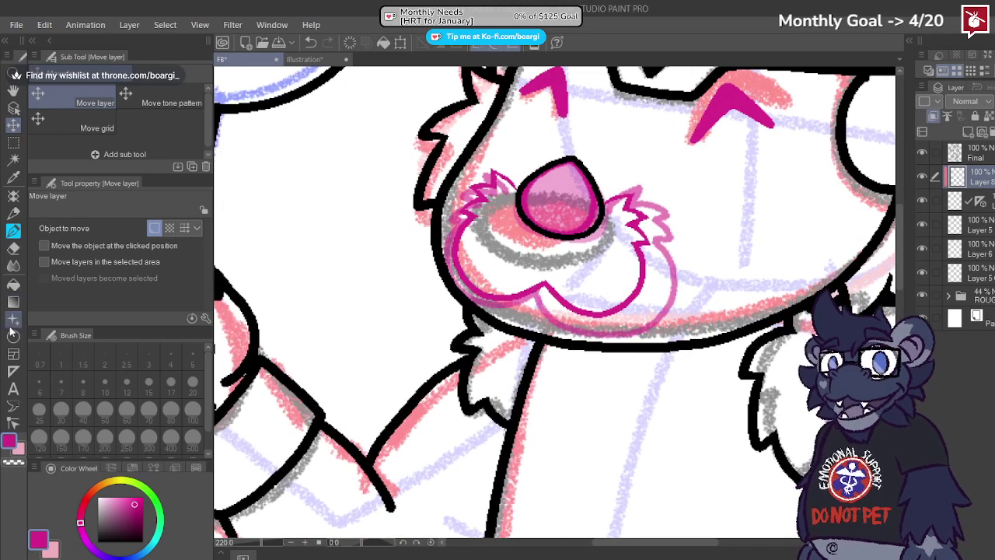
{"action": "left_click", "coordinate": [14, 284]}
{"action": "left_click", "coordinate": [567, 223]}
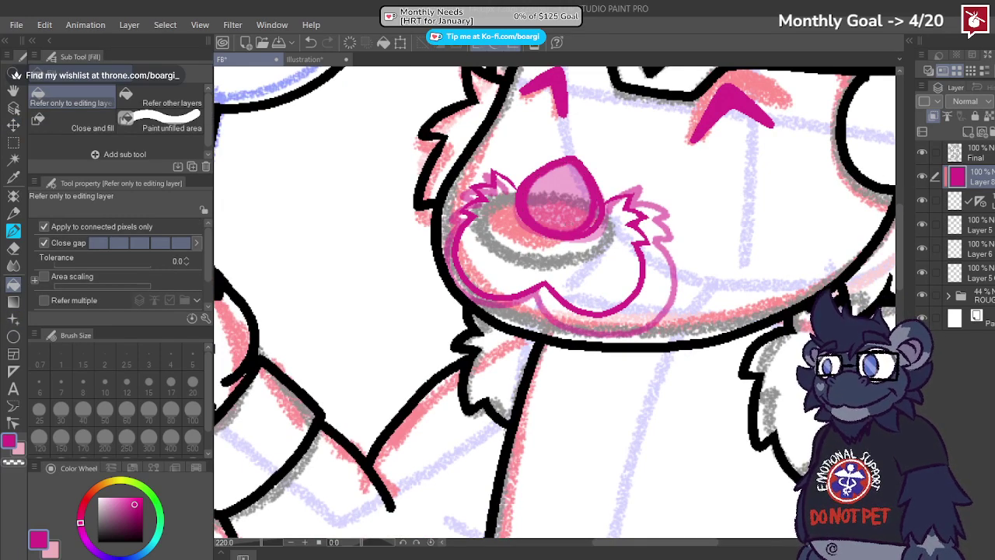
{"action": "key", "text": "ctrl+e"}
Step: Delete the layers holding the earlier nose outline and the faded nose and muzzle
{"action": "left_click", "coordinate": [969, 224]}
{"action": "key", "text": "Delete"}
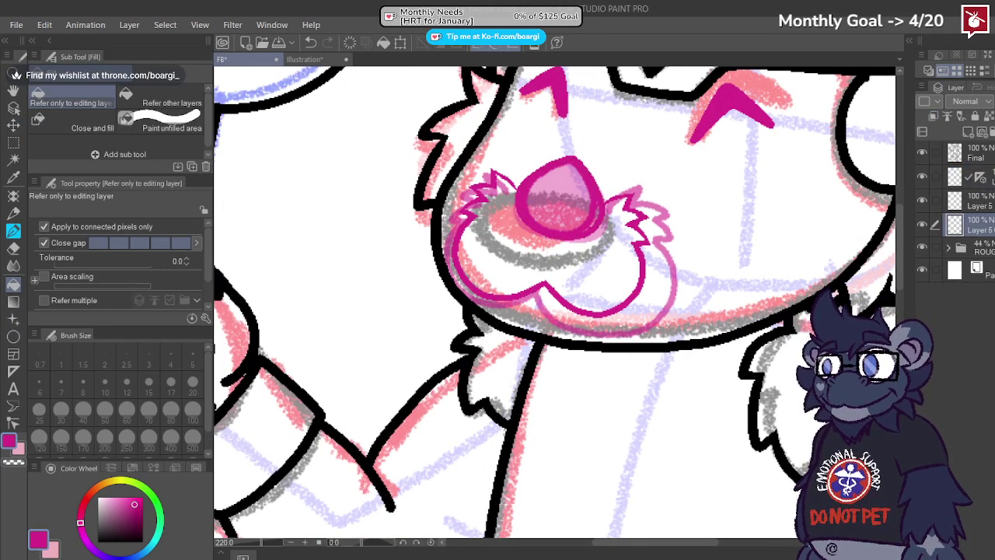
{"action": "key", "text": "Delete"}
{"action": "scroll", "coordinate": [586, 253], "scroll_direction": "down", "scroll_amount": 5}
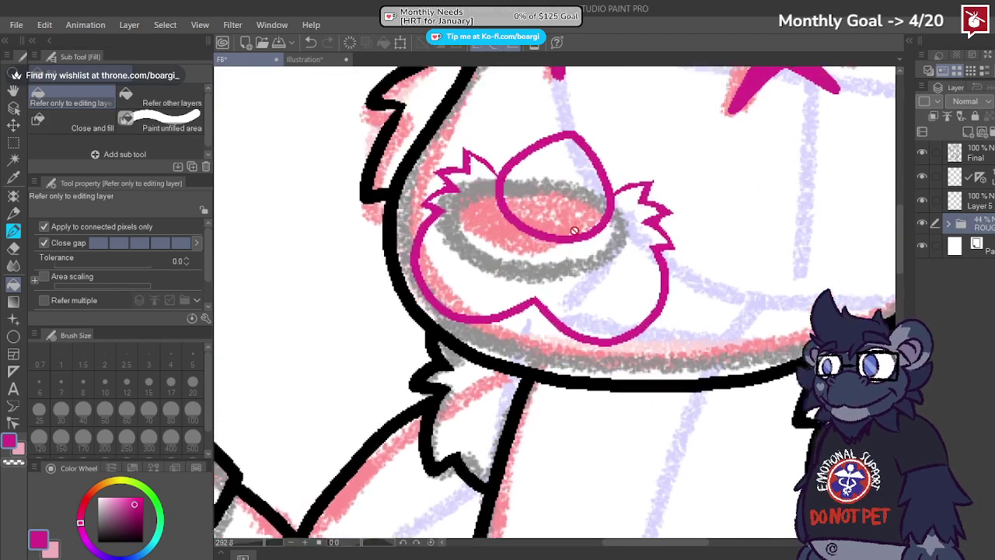
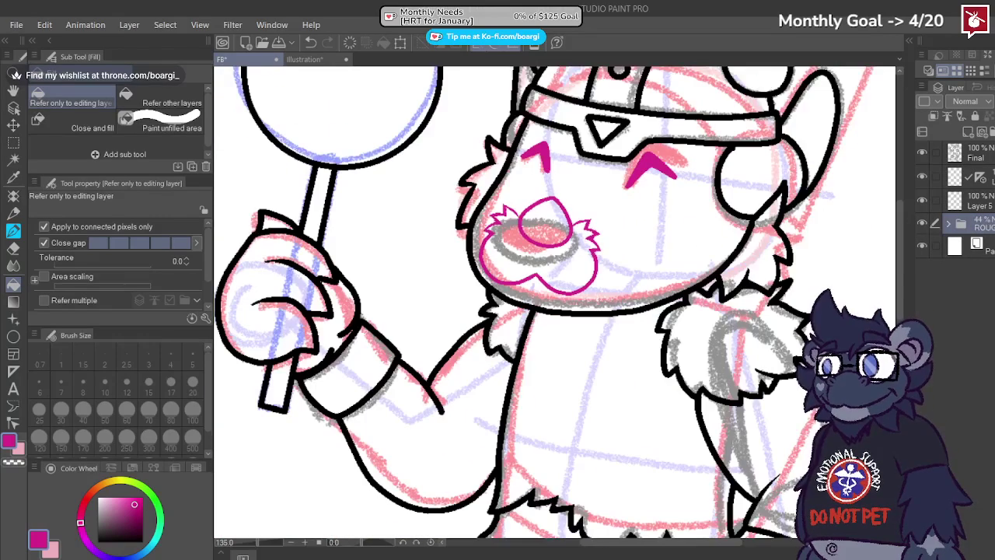
Step: Nudge the layer holding the nose outline slightly to the left above the muzzle
{"action": "left_click", "coordinate": [983, 207]}
{"action": "left_click", "coordinate": [969, 178]}
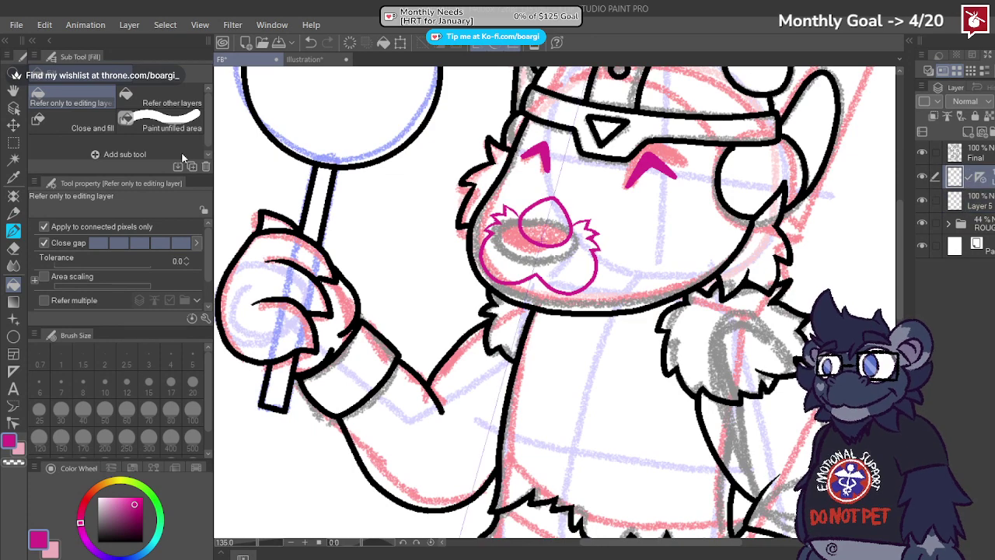
{"action": "left_click", "coordinate": [13, 125]}
{"action": "left_click_drag", "start_coordinate": [551, 233], "coordinate": [550, 233]}
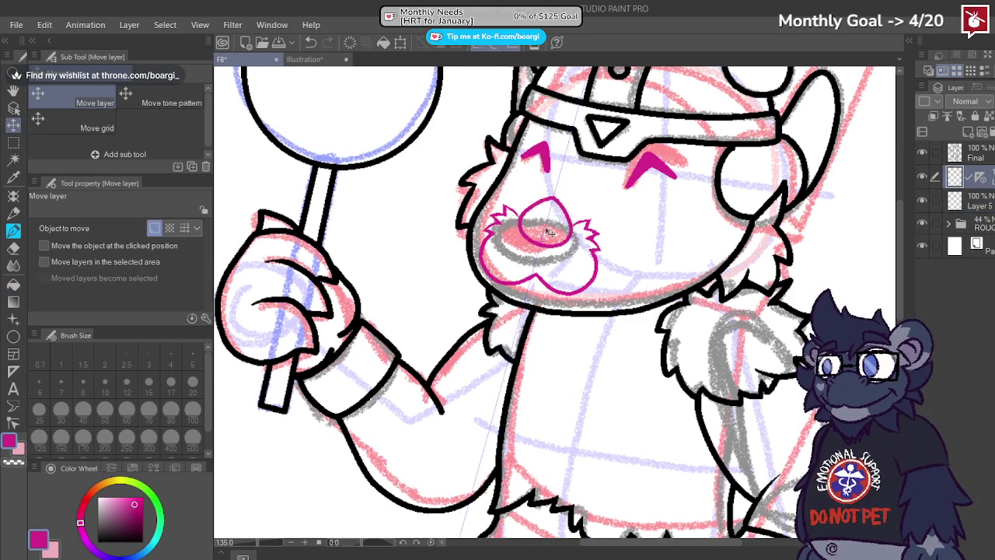
{"action": "scroll", "coordinate": [550, 231], "scroll_direction": "down", "scroll_amount": 4}
{"action": "scroll", "coordinate": [571, 264], "scroll_direction": "up", "scroll_amount": 4}
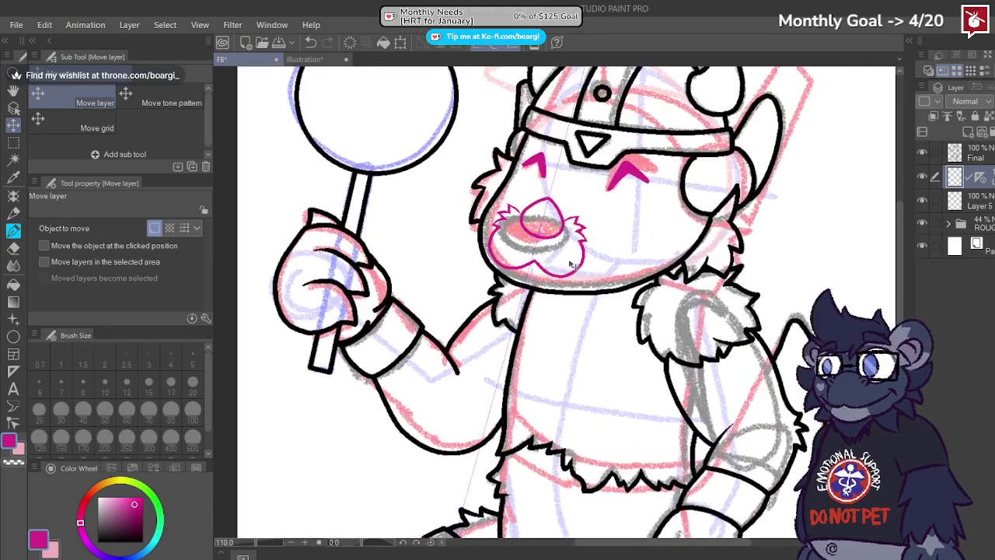
{"action": "scroll", "coordinate": [608, 249], "scroll_direction": "up", "scroll_amount": 2}
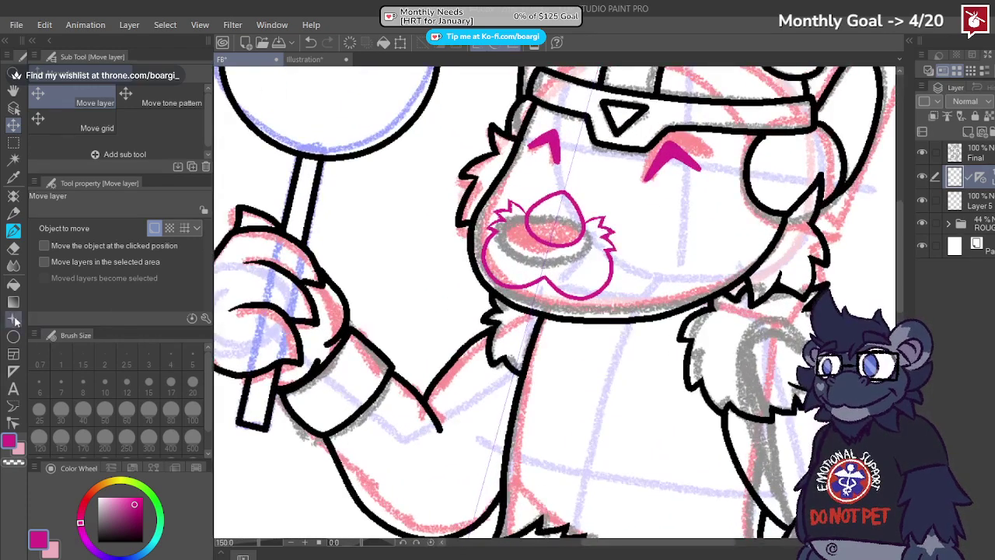
Step: Fill the inside of the nose outline with solid magenta
{"action": "left_click", "coordinate": [13, 283]}
{"action": "left_click", "coordinate": [559, 219]}
{"action": "scroll", "coordinate": [582, 307], "scroll_direction": "down", "scroll_amount": 4}
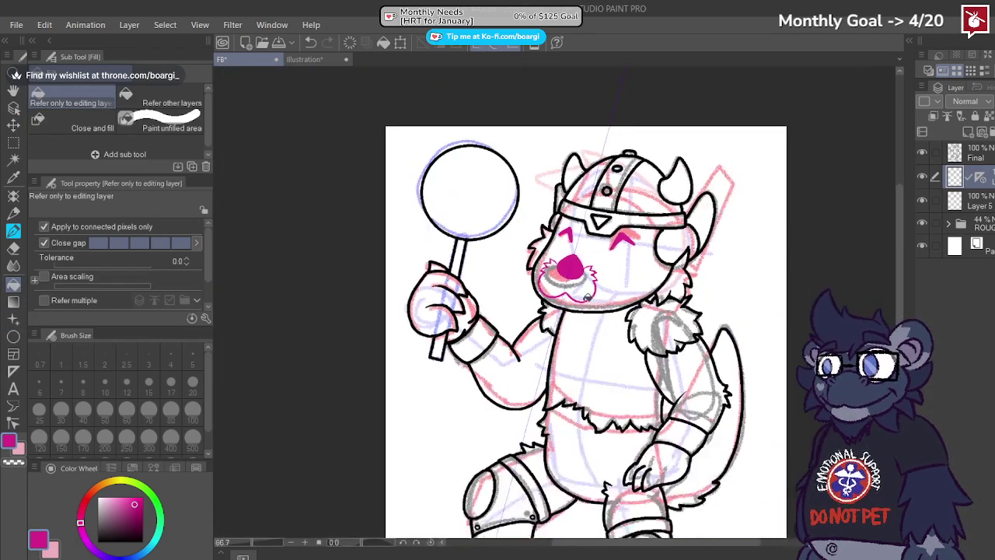
{"action": "scroll", "coordinate": [619, 282], "scroll_direction": "up", "scroll_amount": 4}
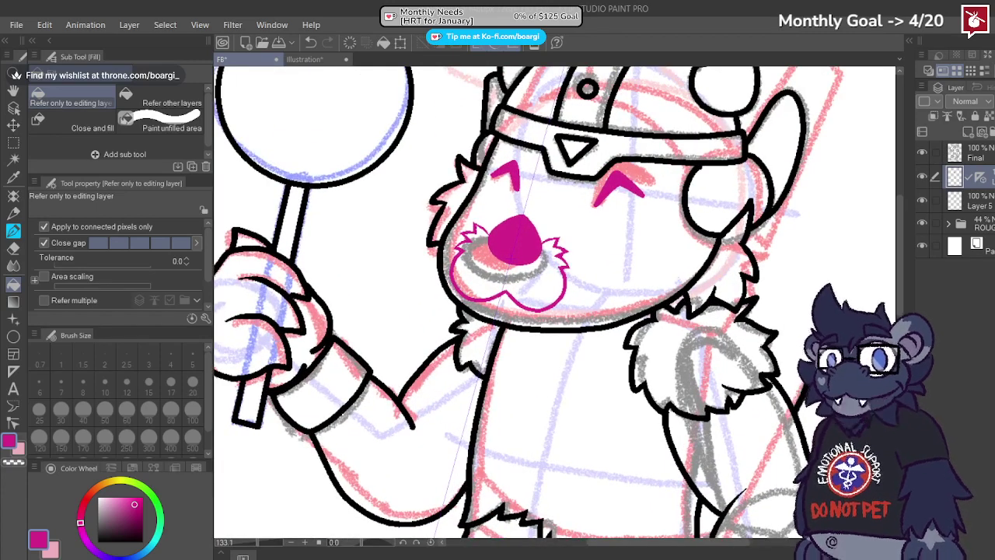
Step: Merge the filled nose into the muzzle layer and add a new layer named Color beneath it
{"action": "key", "text": "ctrl+e"}
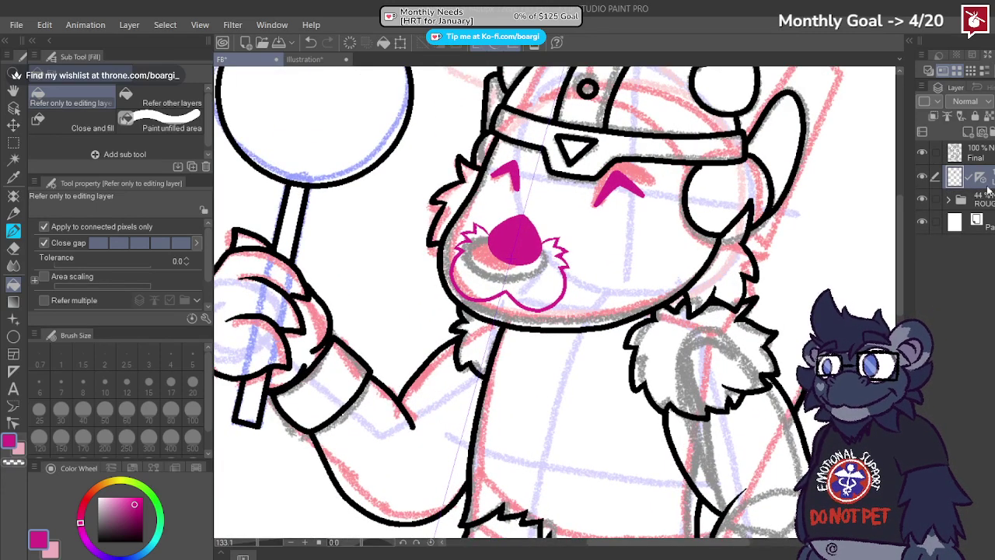
{"action": "key", "text": "ctrl+shift+n"}
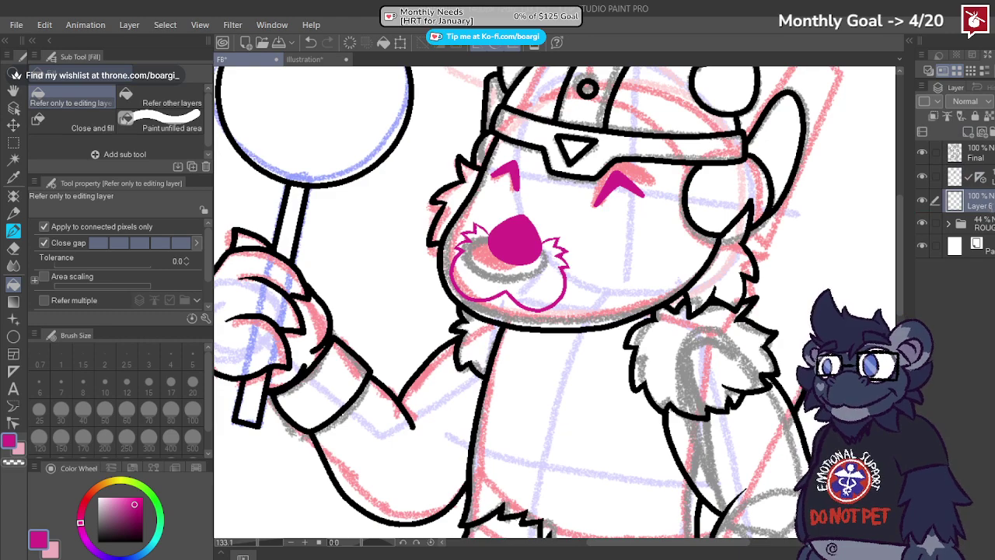
Step: Hide the rough sketch folder and select the character's whole silhouette from the Final line art by inverting a background selection
{"action": "left_click", "coordinate": [985, 156]}
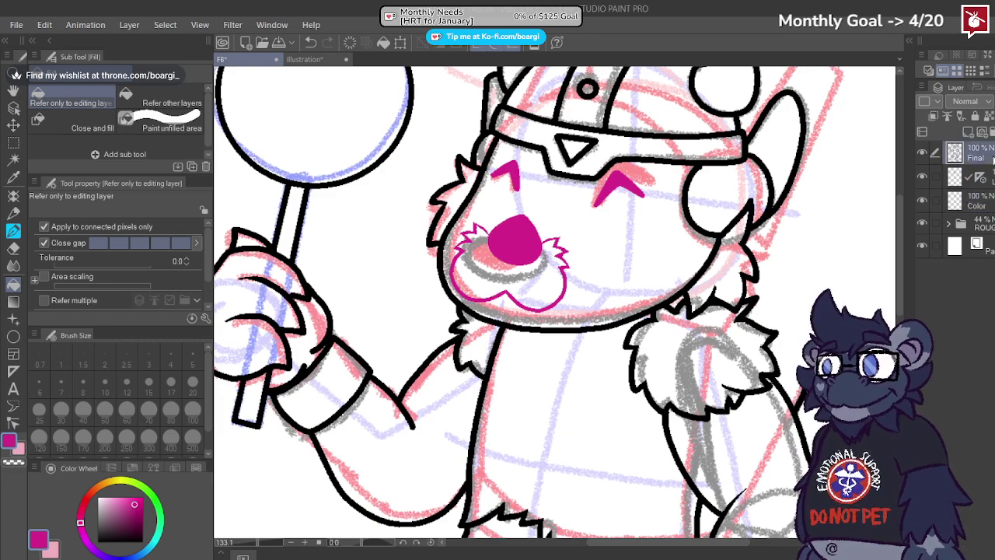
{"action": "scroll", "coordinate": [345, 229], "scroll_direction": "down", "scroll_amount": 4}
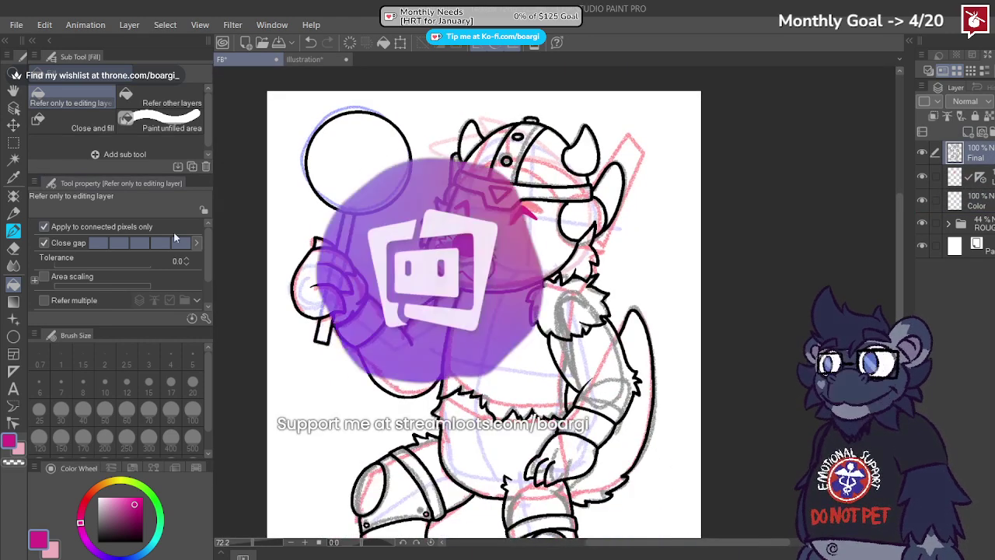
{"action": "left_click", "coordinate": [922, 223]}
{"action": "left_click", "coordinate": [12, 160]}
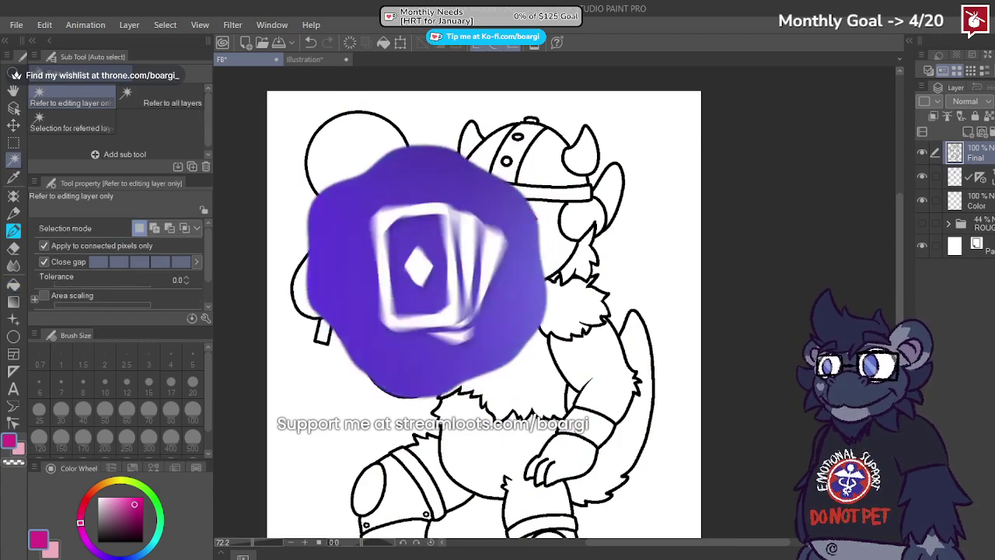
{"action": "left_click", "coordinate": [436, 194]}
{"action": "scroll", "coordinate": [436, 193], "scroll_direction": "down", "scroll_amount": 2}
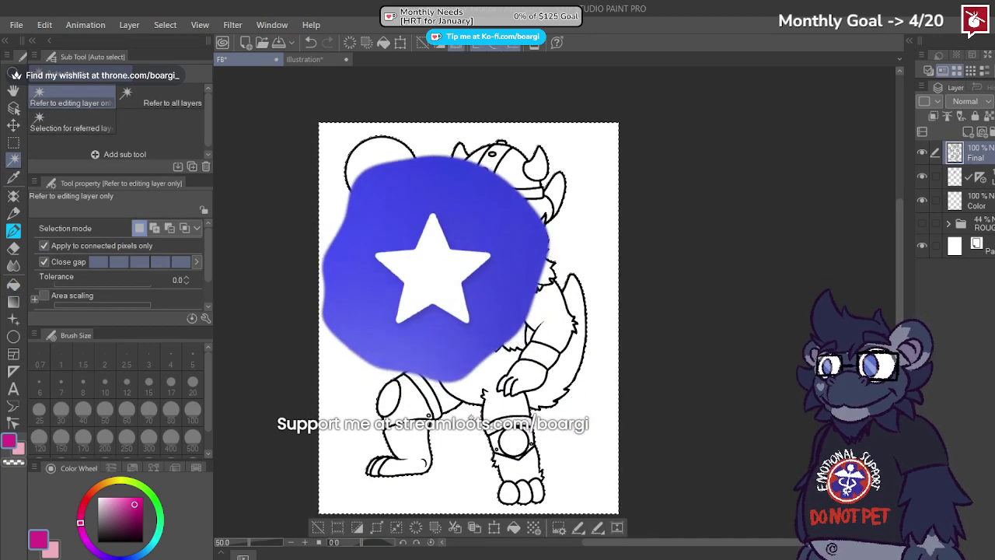
{"action": "scroll", "coordinate": [537, 342], "scroll_direction": "up", "scroll_amount": 1}
{"action": "key", "text": "^"}
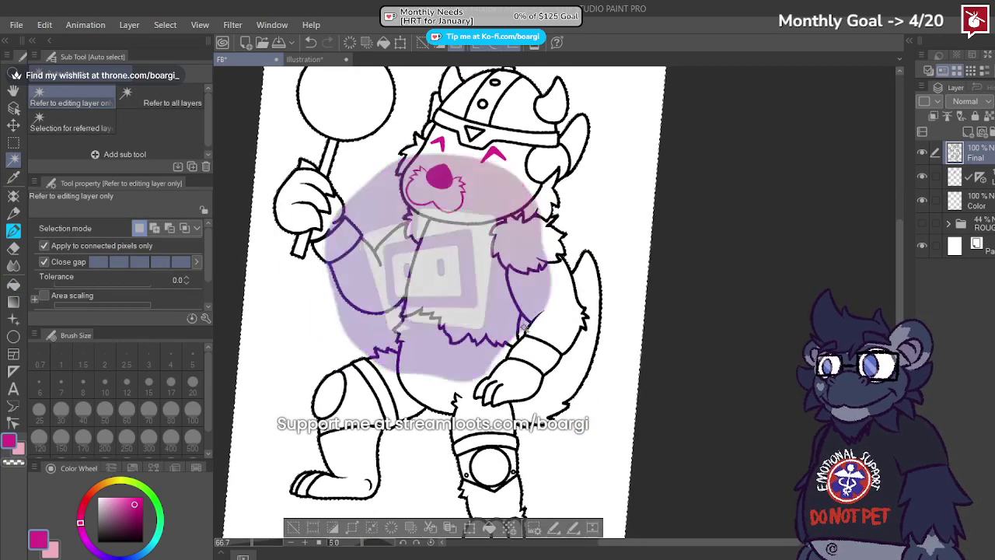
{"action": "key", "text": "minus"}
{"action": "left_click_drag", "start_coordinate": [417, 157], "coordinate": [444, 201]}
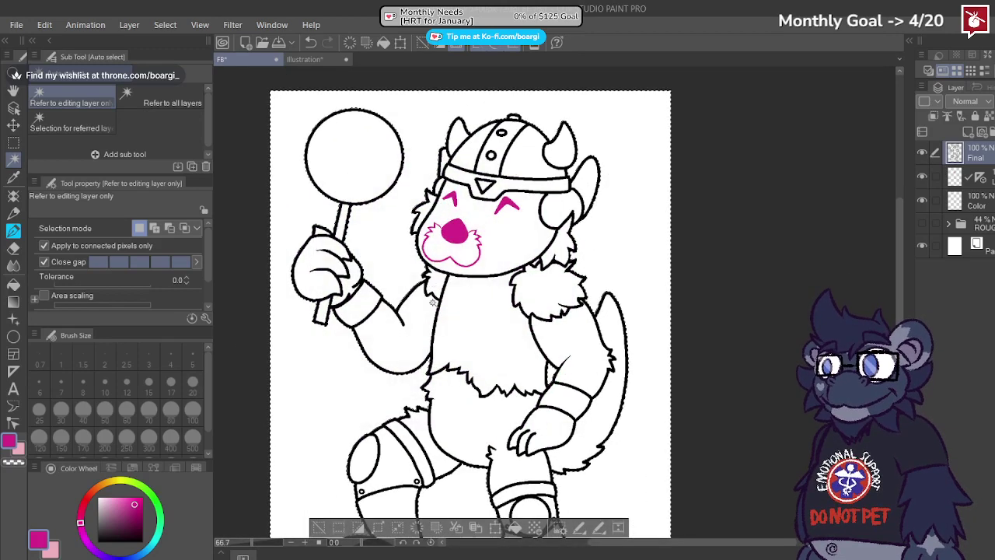
{"action": "left_click", "coordinate": [359, 527]}
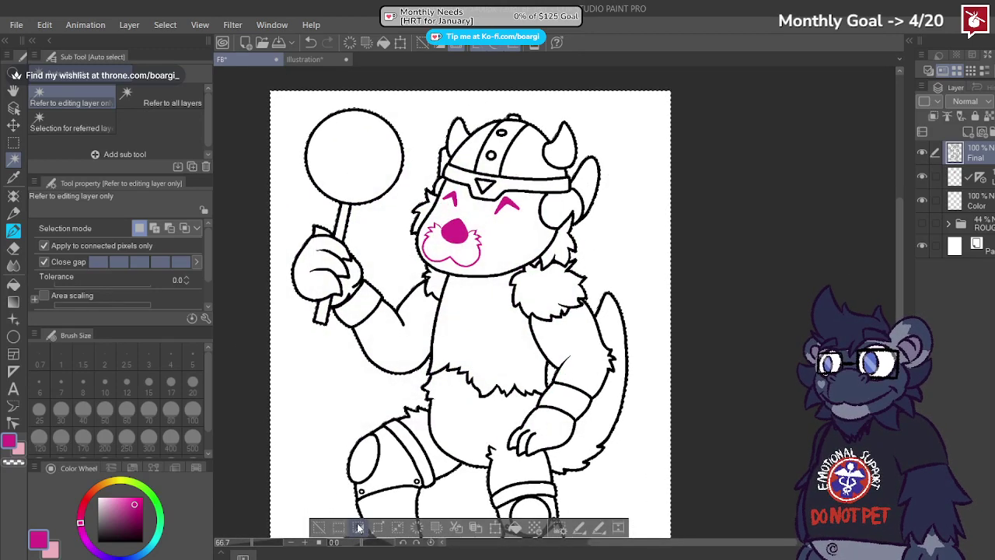
Step: Fill the selected silhouette on the Color layer with the reference illustration's light grey, then clear the selection
{"action": "left_click", "coordinate": [311, 61]}
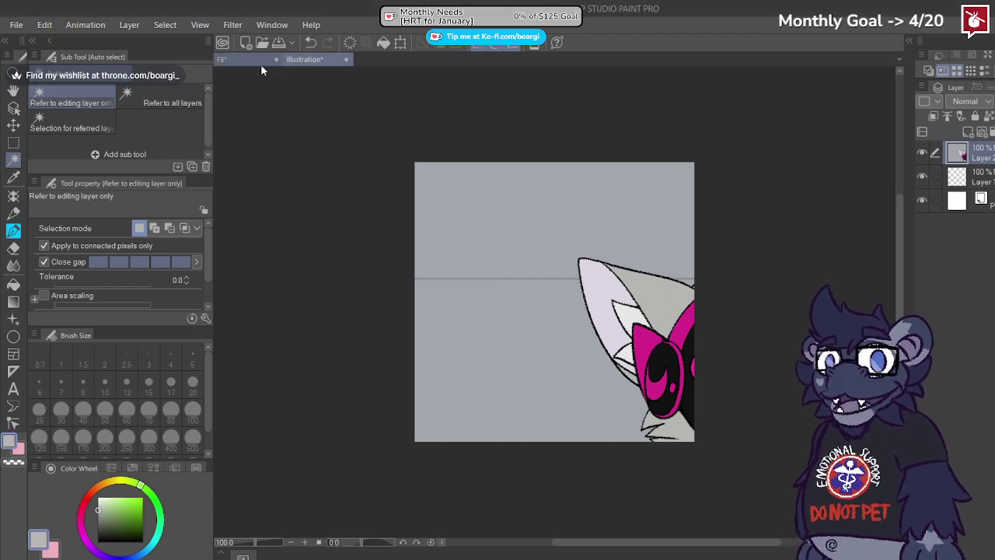
{"action": "left_click", "coordinate": [223, 60]}
{"action": "key", "text": "g"}
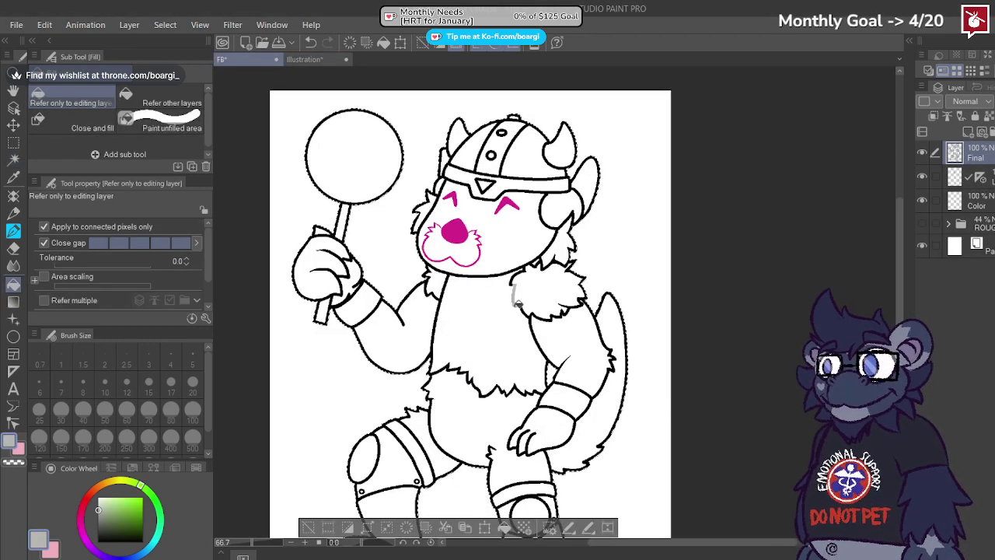
{"action": "left_click", "coordinate": [971, 201]}
{"action": "left_click", "coordinate": [497, 258]}
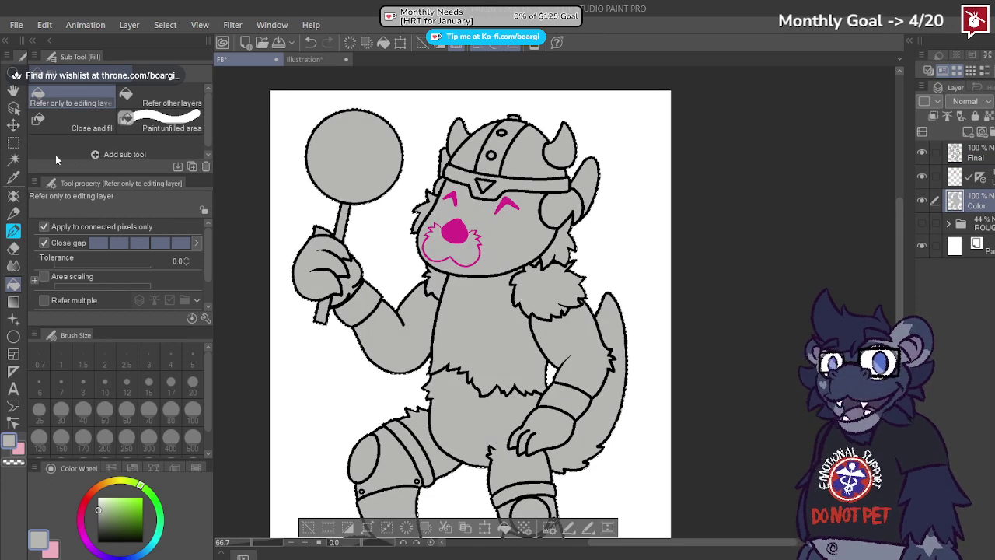
{"action": "left_click", "coordinate": [13, 143]}
{"action": "left_click", "coordinate": [724, 158]}
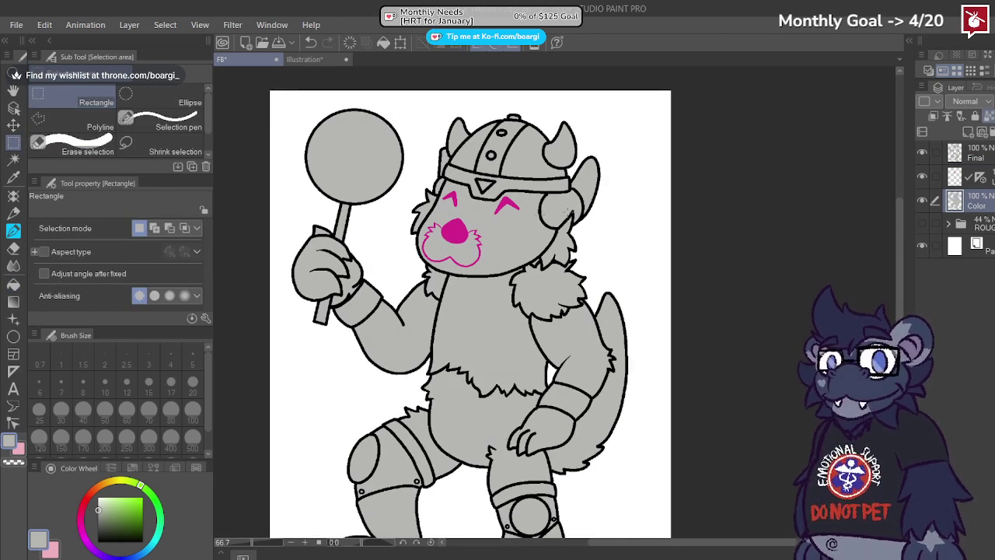
Step: In the Illustration document, shift the reference picture until the character's face shows and sample the face's black
{"action": "left_click", "coordinate": [310, 62]}
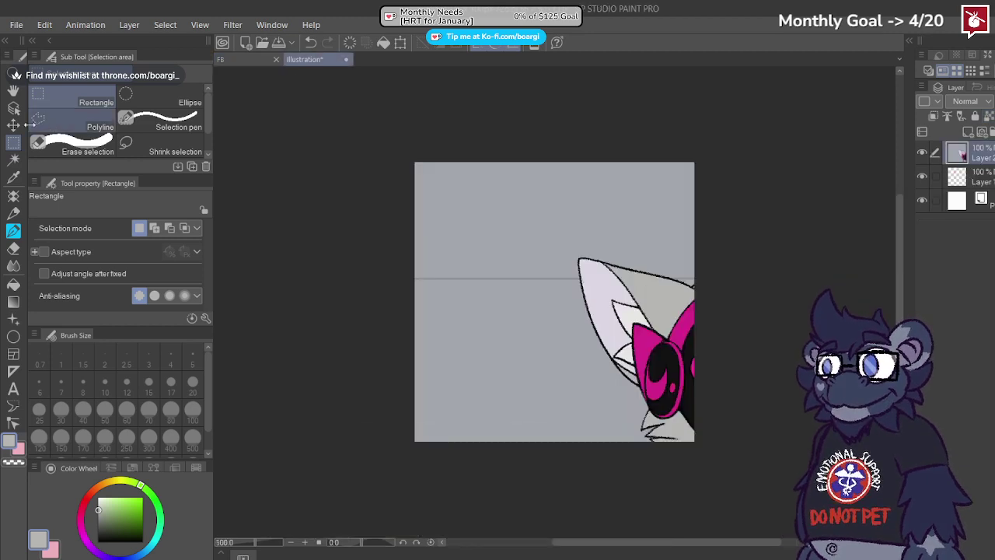
{"action": "left_click", "coordinate": [15, 126]}
{"action": "left_click_drag", "start_coordinate": [604, 313], "coordinate": [414, 214]}
{"action": "left_click", "coordinate": [501, 246], "text": "alt"}
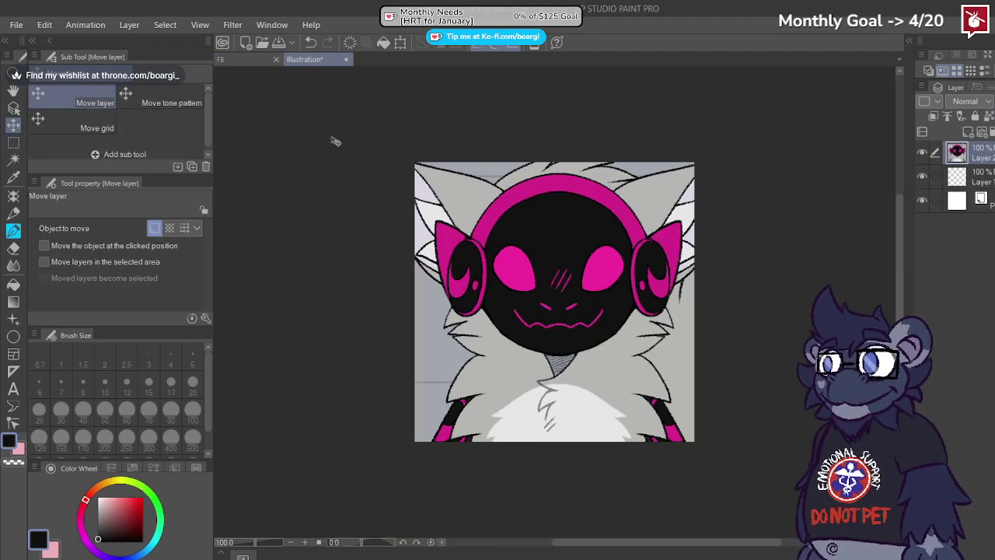
Step: Back in the FB document, select the face area from the Final line art, fill it black on the Color layer and deselect
{"action": "left_click", "coordinate": [228, 61]}
{"action": "key", "text": "w"}
{"action": "left_click", "coordinate": [986, 178]}
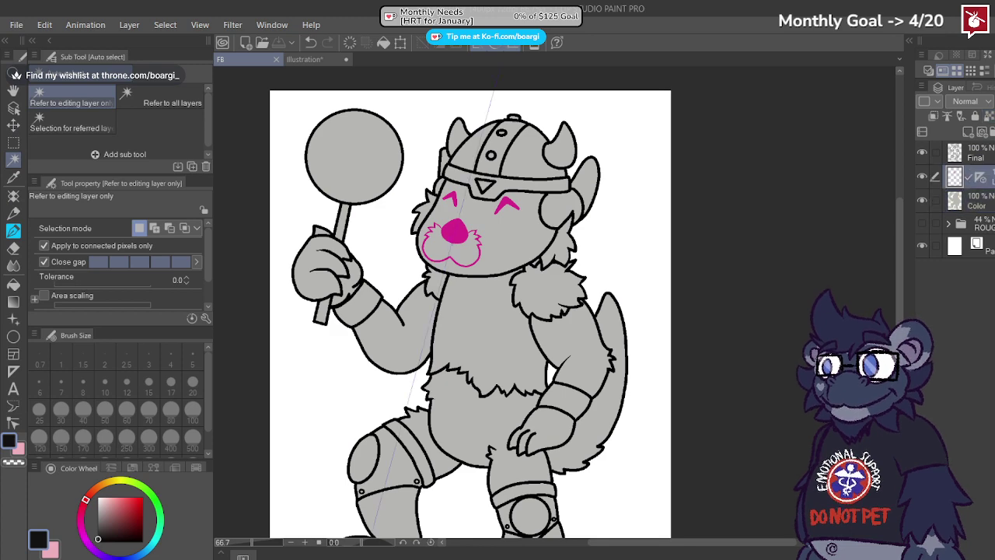
{"action": "left_click", "coordinate": [989, 160]}
{"action": "left_click_drag", "start_coordinate": [434, 200], "coordinate": [475, 204]}
{"action": "left_click", "coordinate": [507, 226]}
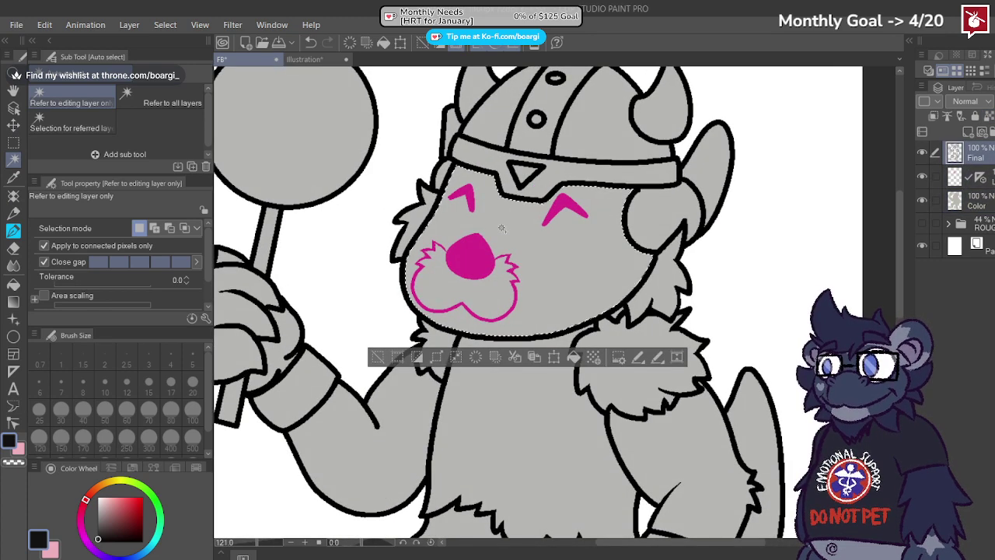
{"action": "key", "text": "alt+bracketleft"}
{"action": "key", "text": "alt+bracketleft"}
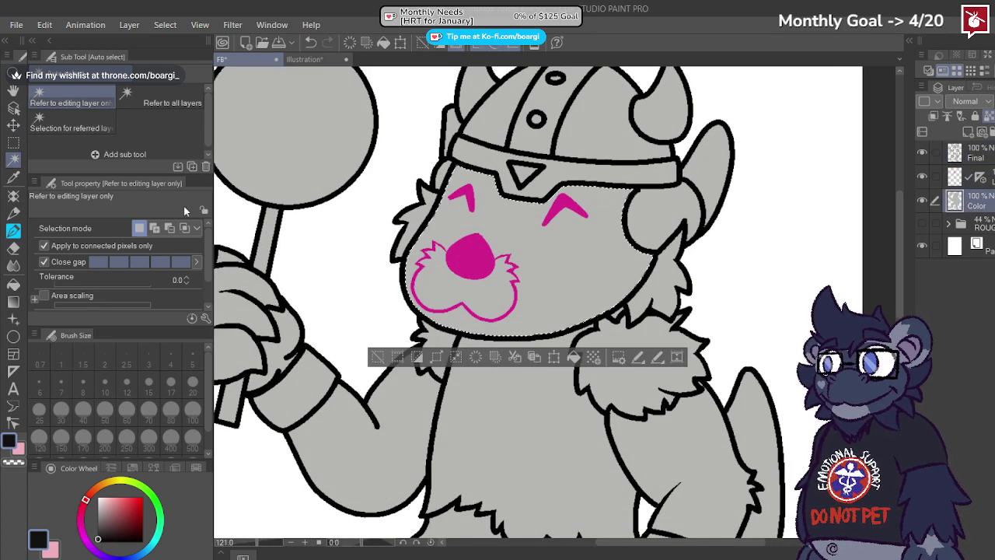
{"action": "left_click", "coordinate": [13, 284]}
{"action": "left_click", "coordinate": [523, 272]}
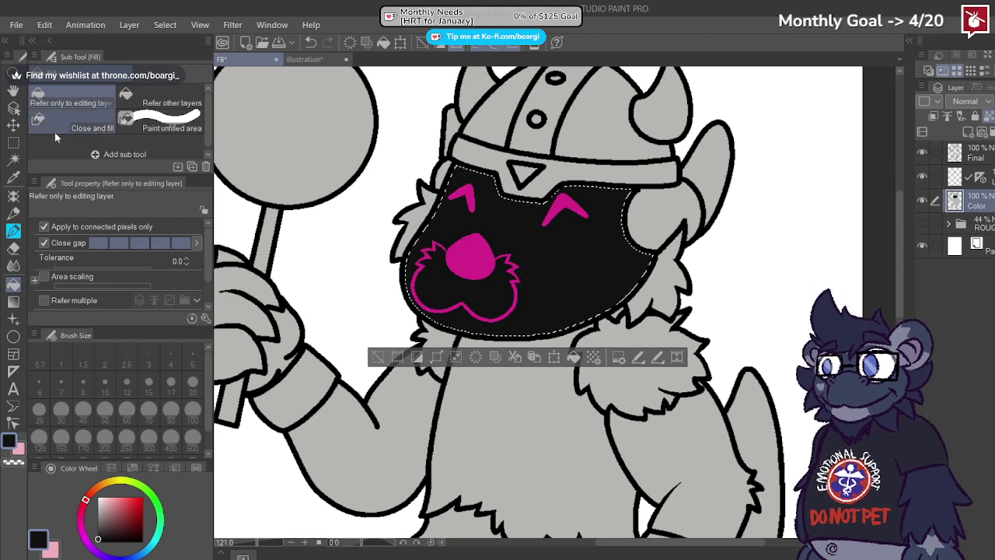
{"action": "left_click", "coordinate": [13, 143]}
{"action": "key", "text": "ctrl+d"}
{"action": "scroll", "coordinate": [549, 275], "scroll_direction": "down", "scroll_amount": 6}
{"action": "scroll", "coordinate": [549, 276], "scroll_direction": "up", "scroll_amount": 8}
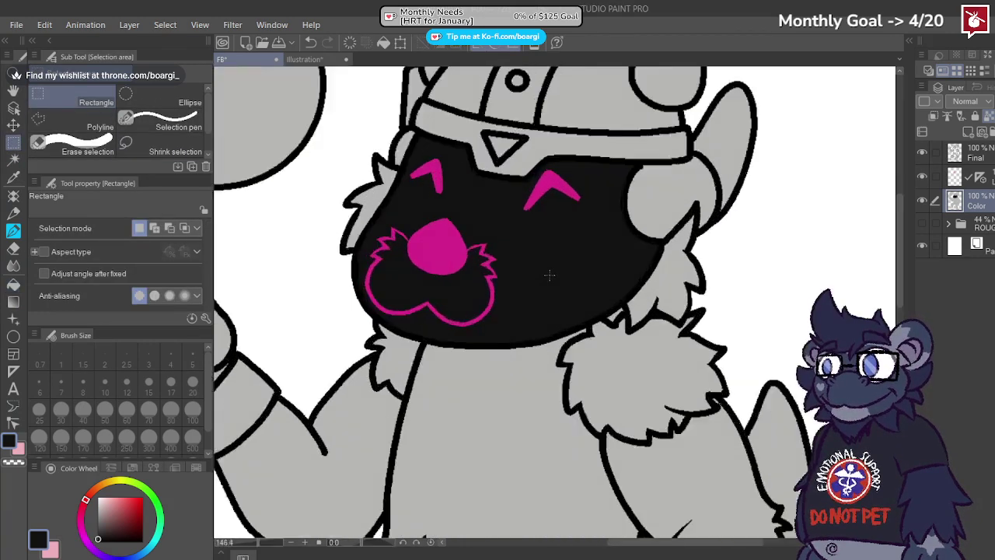
{"action": "scroll", "coordinate": [549, 273], "scroll_direction": "down", "scroll_amount": 8}
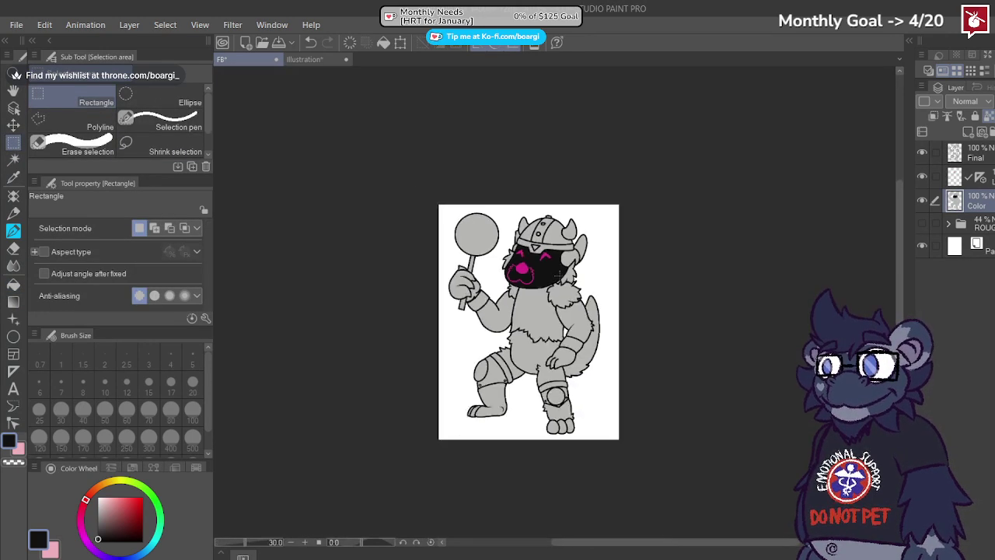
Step: Set up the BEAR pen with the muzzle's magenta and add a new layer above the muzzle layer
{"action": "scroll", "coordinate": [558, 272], "scroll_direction": "up", "scroll_amount": 9}
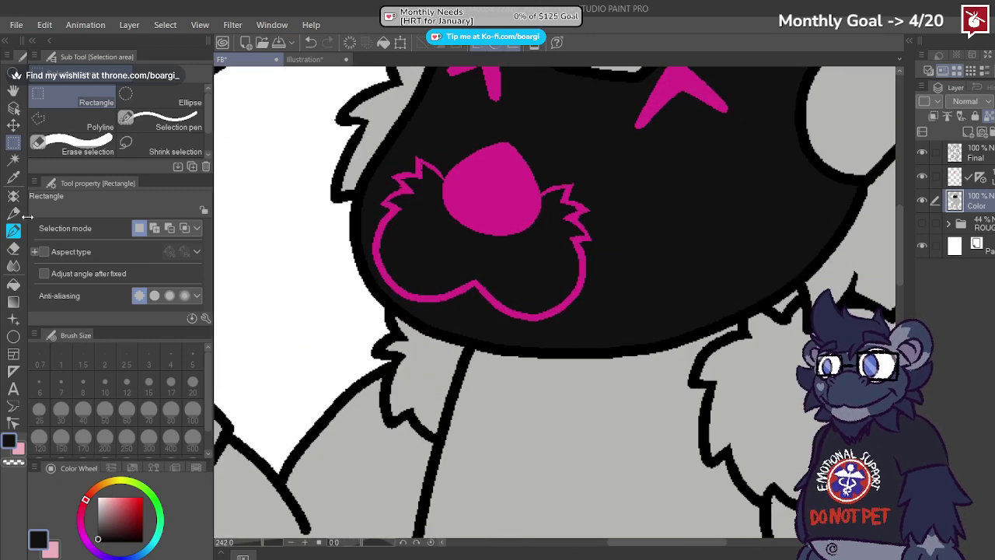
{"action": "left_click", "coordinate": [14, 229]}
{"action": "left_click", "coordinate": [459, 292], "text": "alt"}
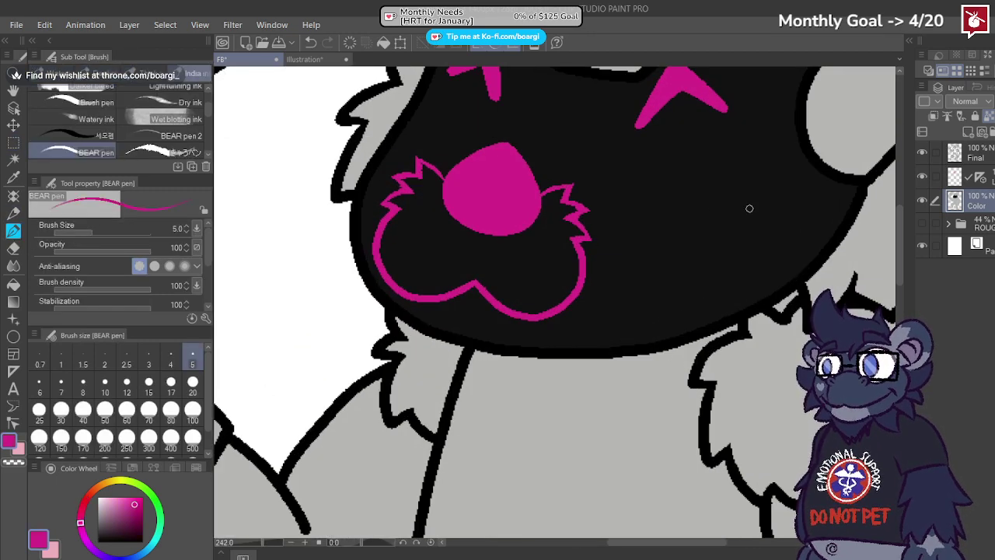
{"action": "key", "text": "alt+bracketright"}
{"action": "scroll", "coordinate": [442, 299], "scroll_direction": "up", "scroll_amount": 2}
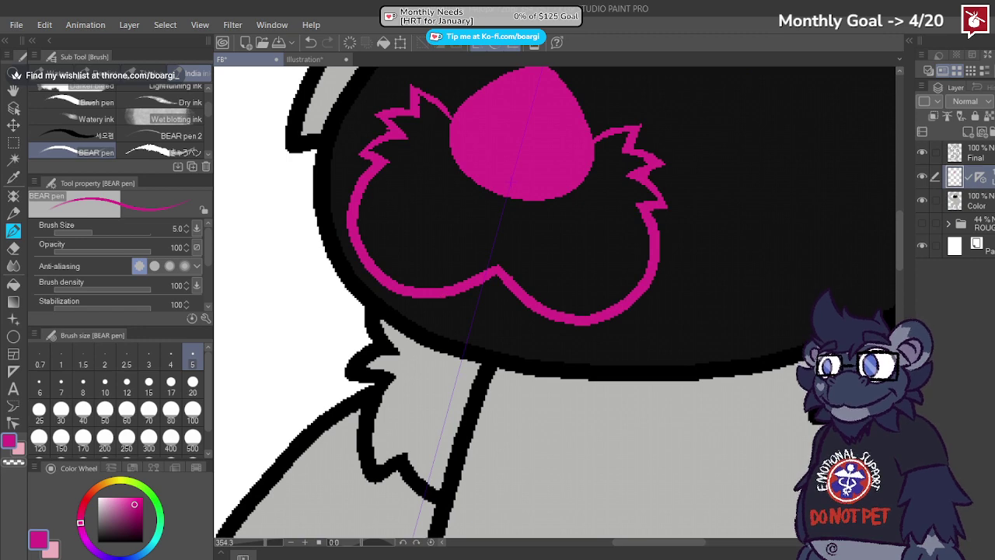
{"action": "left_click", "coordinate": [974, 134]}
Step: Try drawing a thin magenta lower lip under the muzzle's centre with the pen at size 3
{"action": "scroll", "coordinate": [465, 312], "scroll_direction": "up", "scroll_amount": 1}
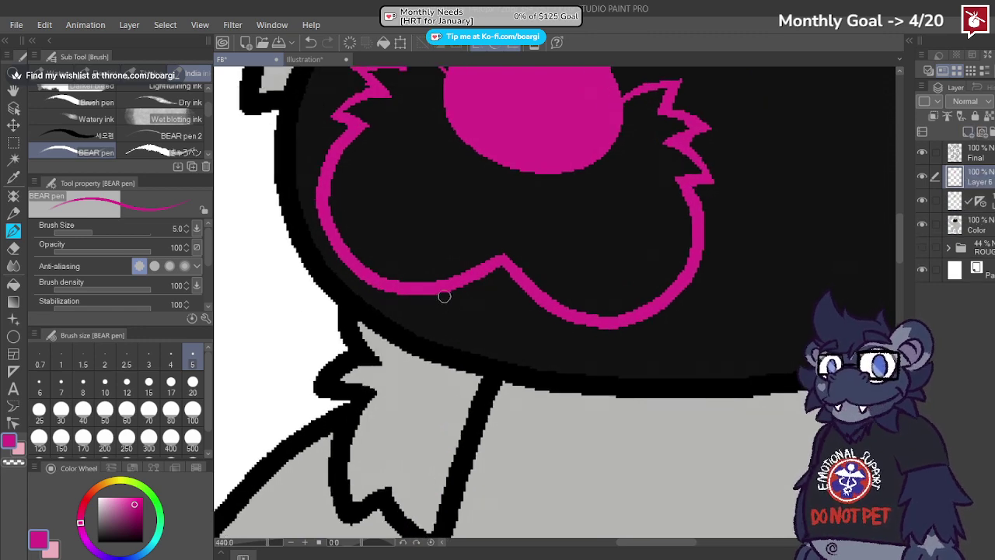
{"action": "key", "text": "ctrl+z"}
{"action": "key", "text": "bracketleft"}
{"action": "key", "text": "bracketleft"}
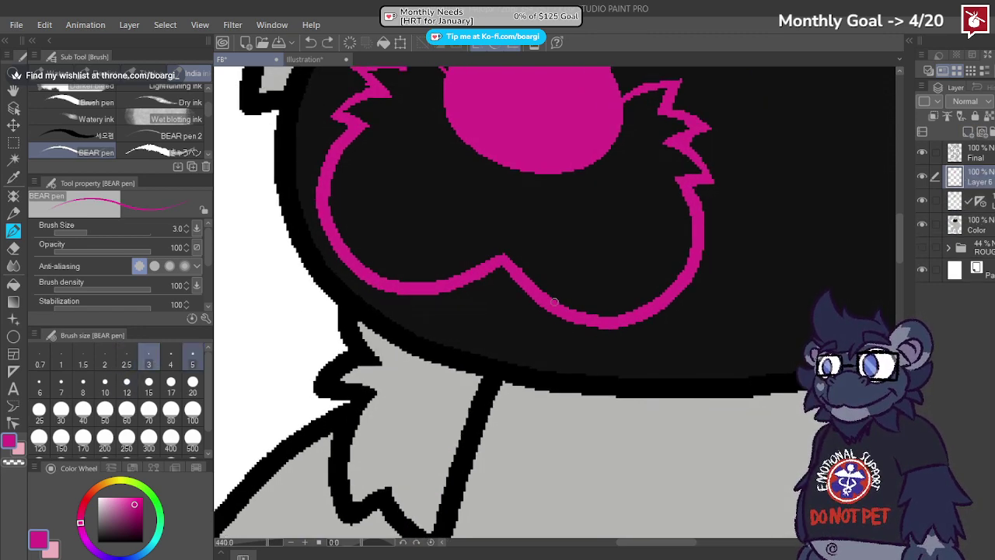
{"action": "scroll", "coordinate": [439, 311], "scroll_direction": "up", "scroll_amount": 1}
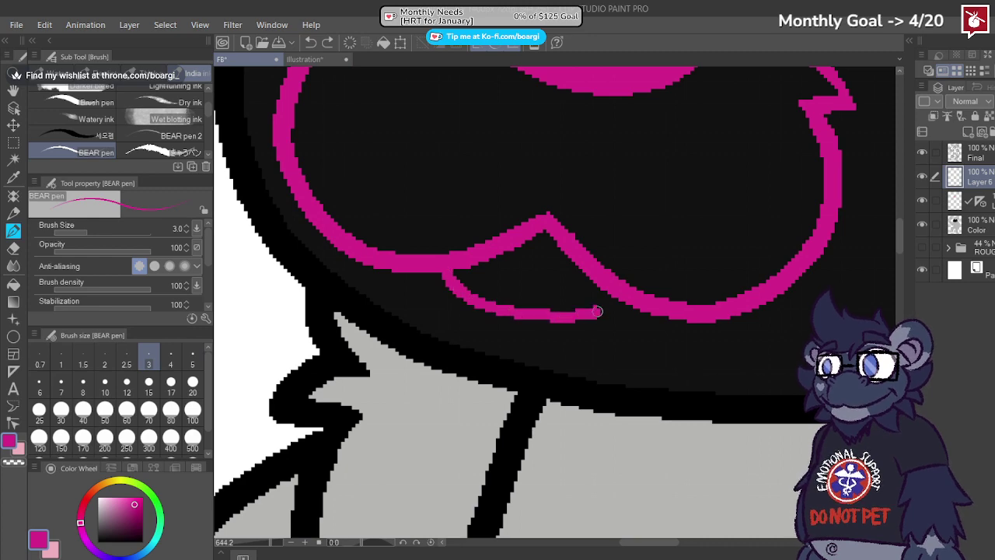
{"action": "key", "text": "ctrl+z"}
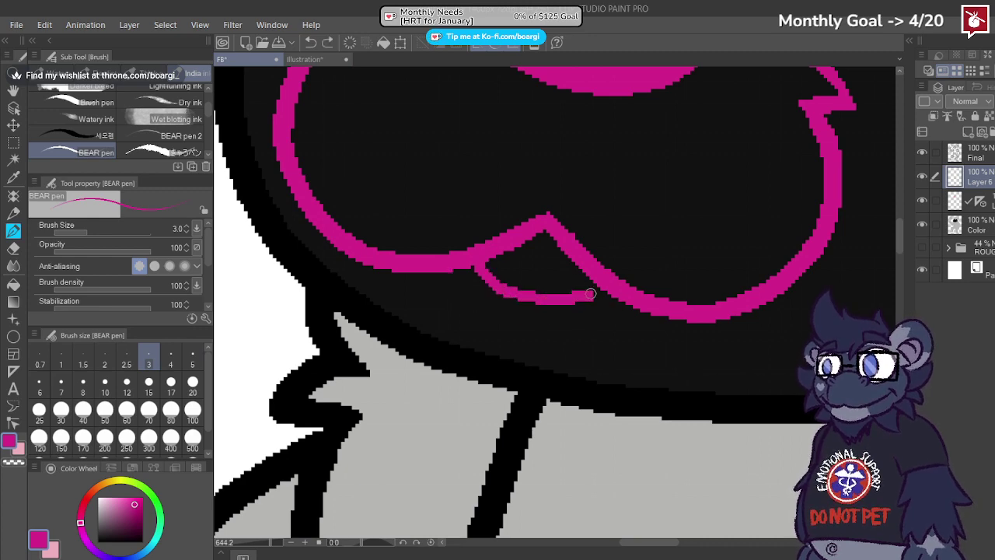
{"action": "scroll", "coordinate": [537, 262], "scroll_direction": "down", "scroll_amount": 8}
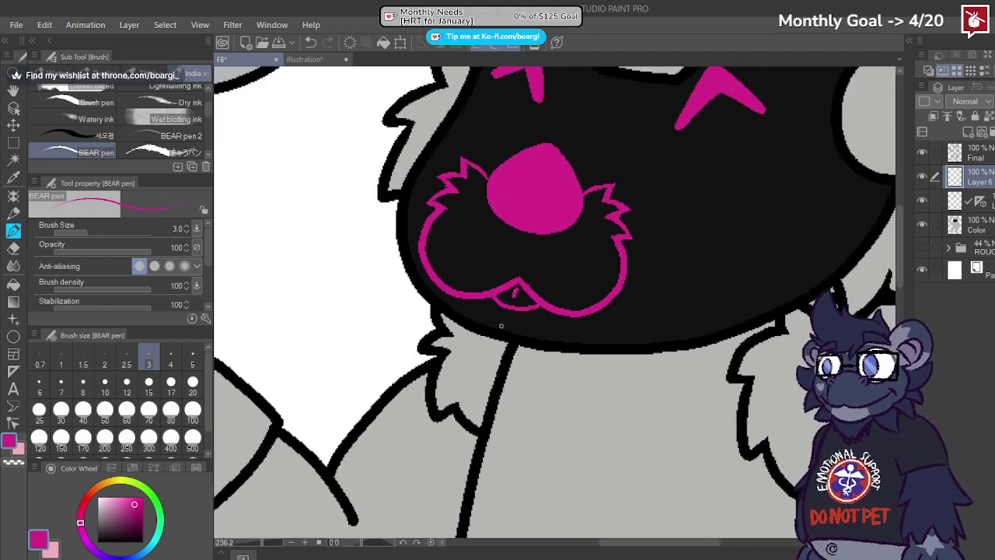
{"action": "scroll", "coordinate": [550, 349], "scroll_direction": "down", "scroll_amount": 2}
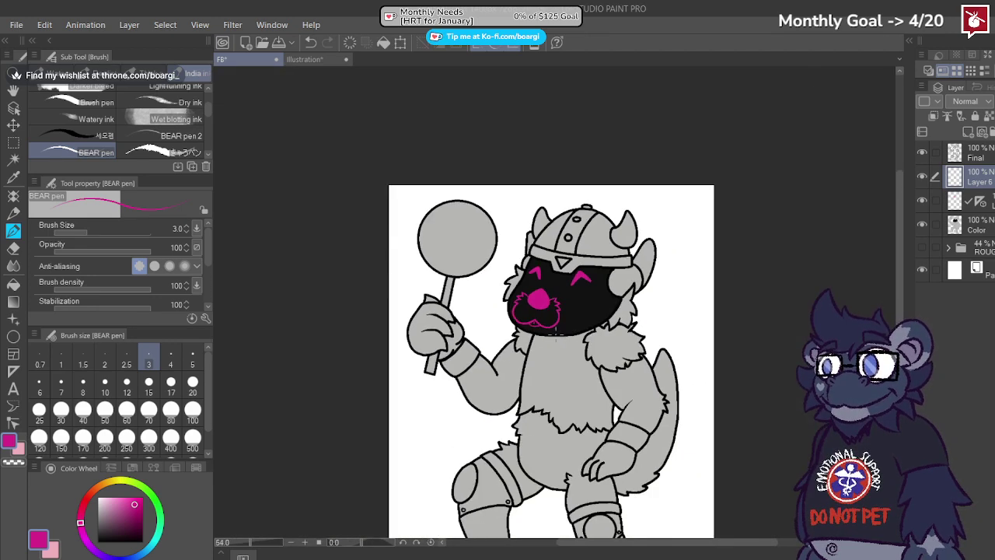
{"action": "scroll", "coordinate": [573, 336], "scroll_direction": "up", "scroll_amount": 3}
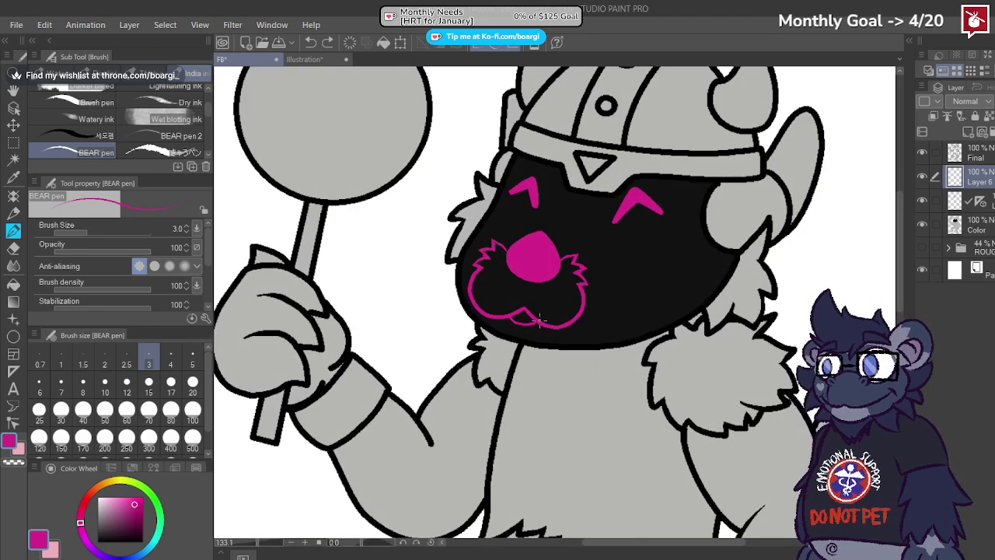
{"action": "scroll", "coordinate": [526, 318], "scroll_direction": "up", "scroll_amount": 2}
Step: Redraw the lower lip as a shallow magenta curve joining the two muzzle lobes, with the pen at size 5
{"action": "left_click", "coordinate": [193, 359]}
{"action": "scroll", "coordinate": [500, 328], "scroll_direction": "up", "scroll_amount": 2}
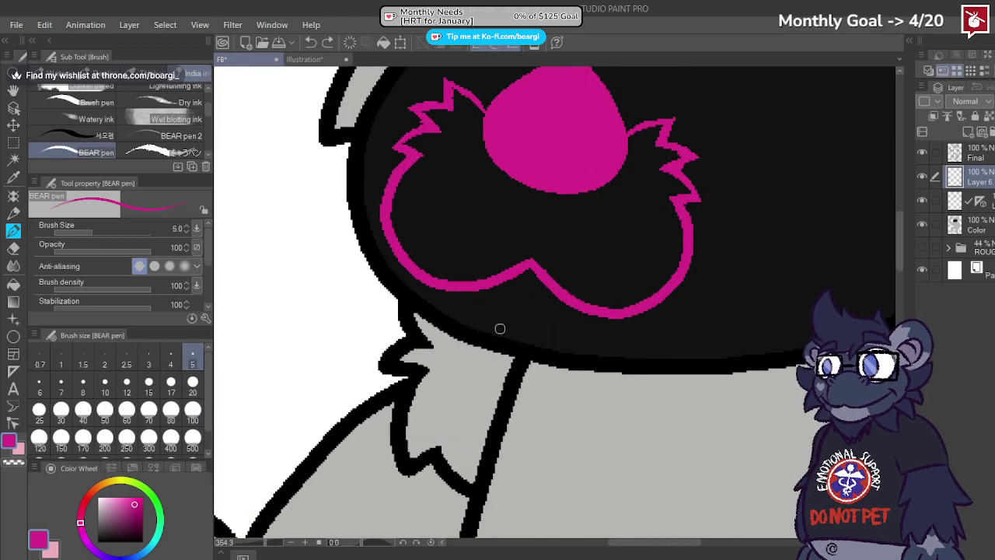
{"action": "key", "text": "ctrl+z"}
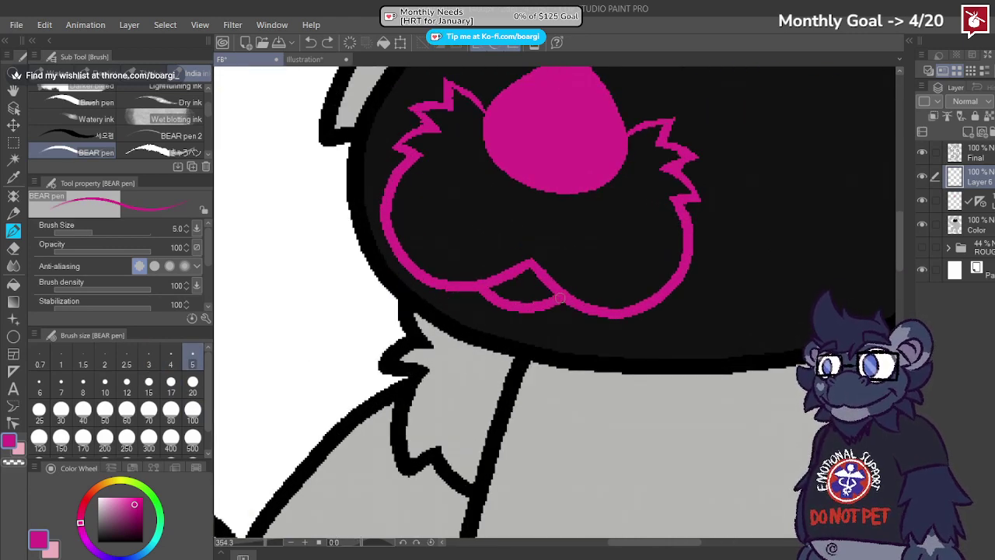
{"action": "scroll", "coordinate": [559, 297], "scroll_direction": "up", "scroll_amount": 2}
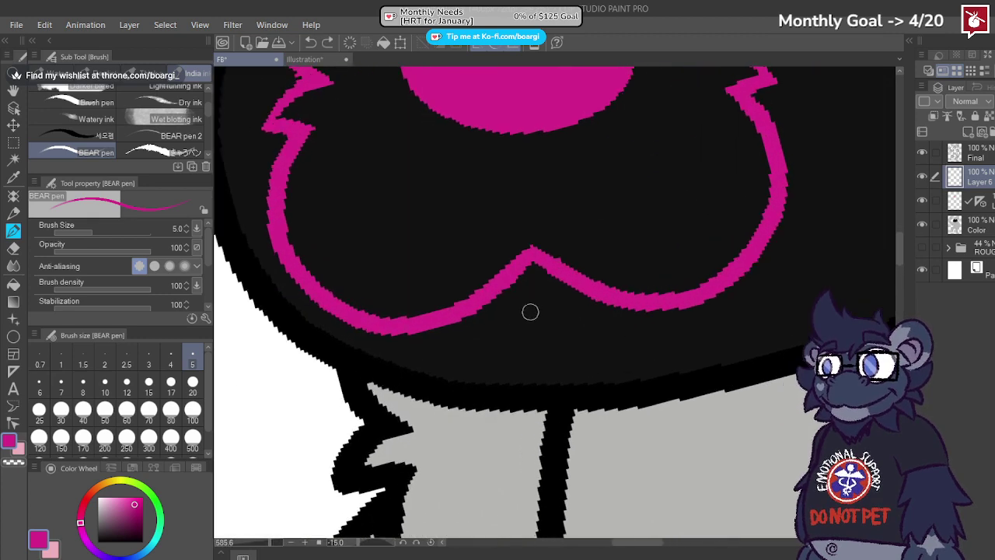
{"action": "scroll", "coordinate": [524, 314], "scroll_direction": "up", "scroll_amount": 3}
{"action": "mouse_move", "coordinate": [437, 300]}
{"action": "left_mouse_down"}
{"action": "mouse_move", "coordinate": [480, 332]}
{"action": "mouse_move", "coordinate": [528, 339]}
{"action": "mouse_move", "coordinate": [578, 333]}
{"action": "mouse_move", "coordinate": [629, 304]}
{"action": "left_mouse_up"}
{"action": "scroll", "coordinate": [505, 350], "scroll_direction": "down", "scroll_amount": 3}
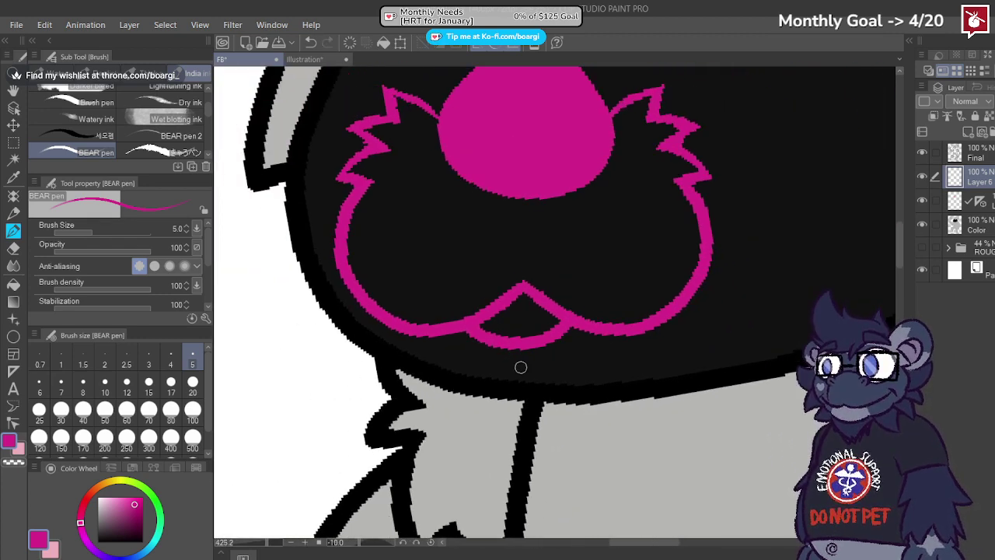
{"action": "key", "text": "ctrl+z"}
{"action": "scroll", "coordinate": [510, 339], "scroll_direction": "up", "scroll_amount": 3}
{"action": "left_click_drag", "start_coordinate": [483, 317], "coordinate": [542, 322]}
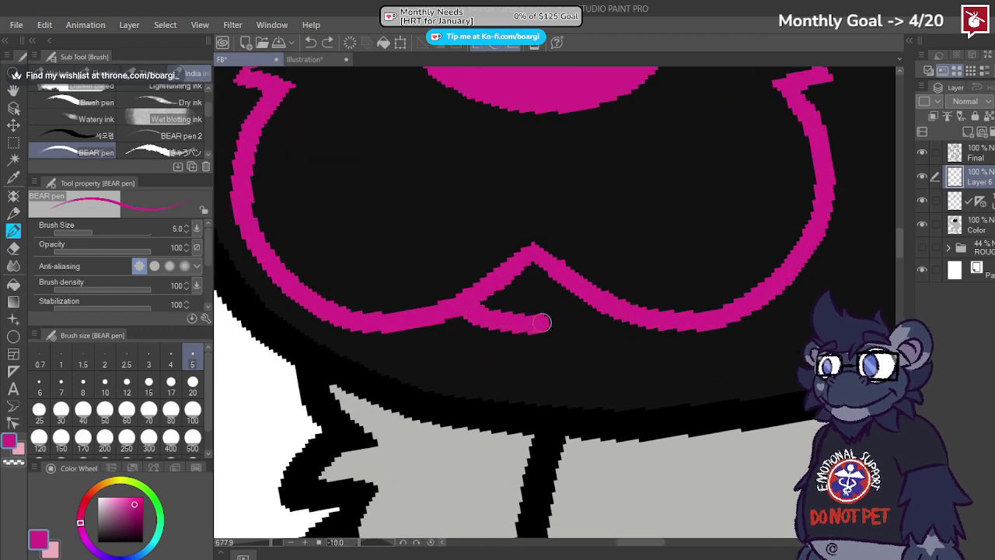
{"action": "key", "text": "ctrl+z"}
{"action": "mouse_move", "coordinate": [465, 309]}
{"action": "left_mouse_down"}
{"action": "mouse_move", "coordinate": [527, 319]}
{"action": "mouse_move", "coordinate": [576, 308]}
{"action": "left_mouse_up"}
{"action": "scroll", "coordinate": [521, 335], "scroll_direction": "down", "scroll_amount": 10}
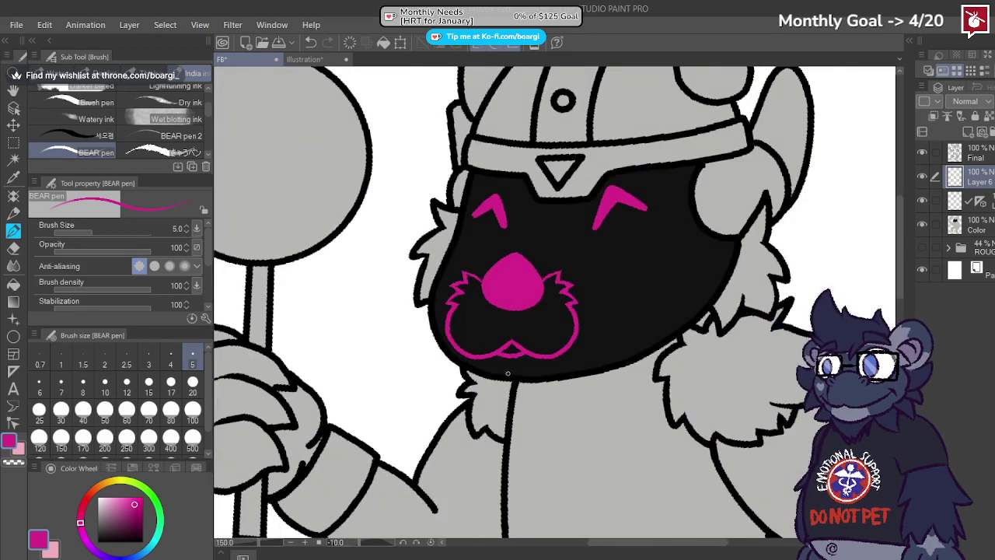
{"action": "key", "text": "asciicircum"}
{"action": "key", "text": "asciicircum"}
{"action": "key", "text": "asciicircum"}
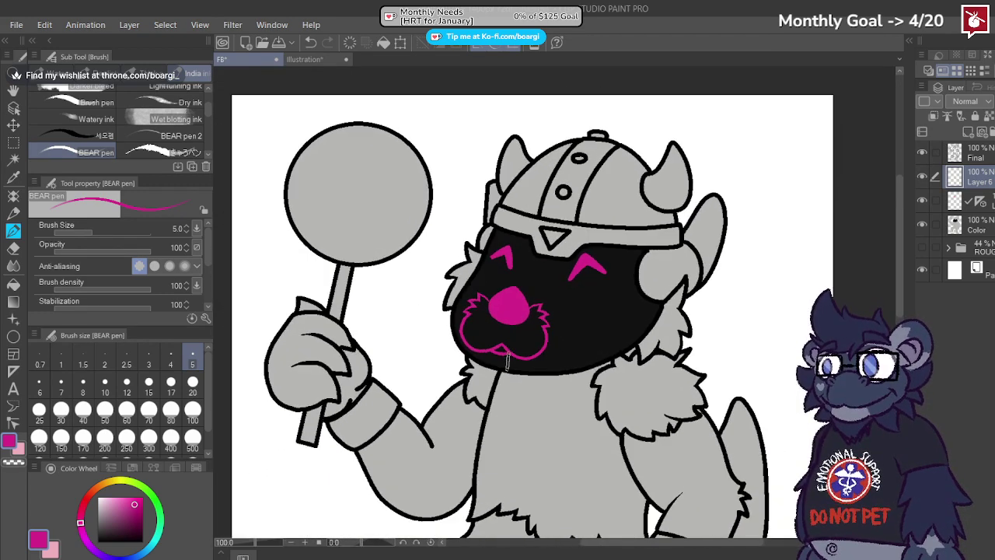
Step: View the reference character in the Illustration document to check its pink headphones and ear details
{"action": "scroll", "coordinate": [517, 354], "scroll_direction": "down", "scroll_amount": 2}
{"action": "left_click", "coordinate": [333, 60]}
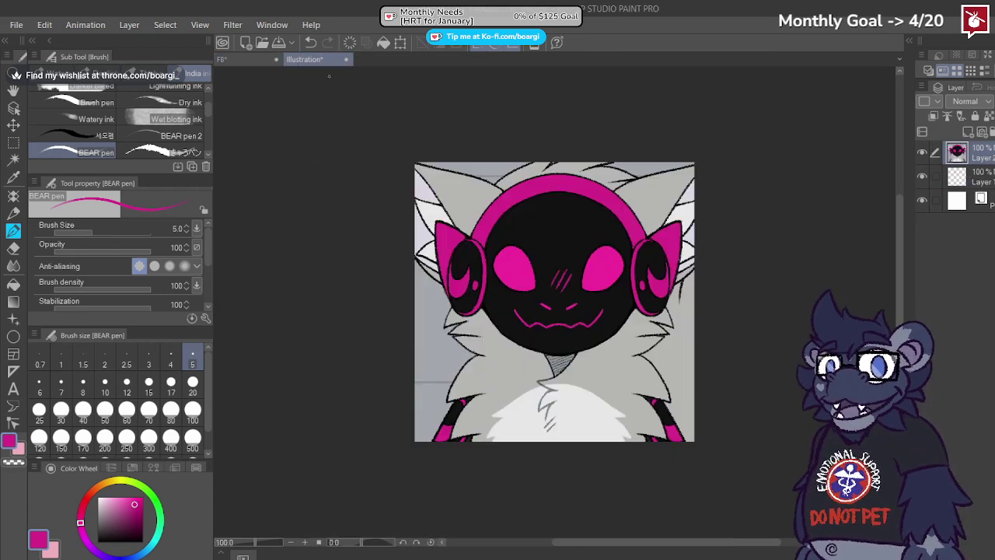
{"action": "scroll", "coordinate": [492, 232], "scroll_direction": "up", "scroll_amount": 1}
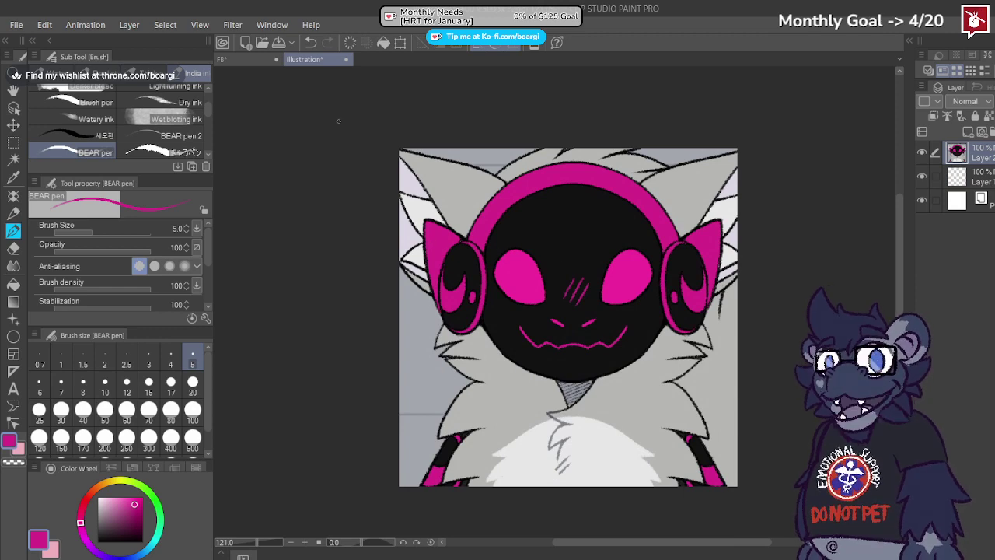
Step: Switch back to the FB drawing and merge Layer 6, with the pink facial features, into the layer below it
{"action": "left_click", "coordinate": [249, 60]}
{"action": "key", "text": "w"}
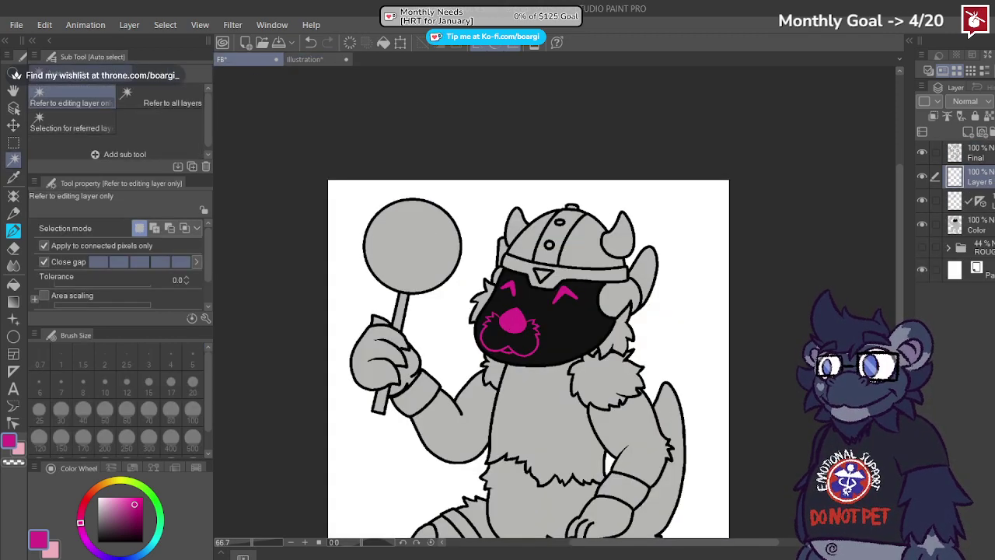
{"action": "key", "text": "ctrl+e"}
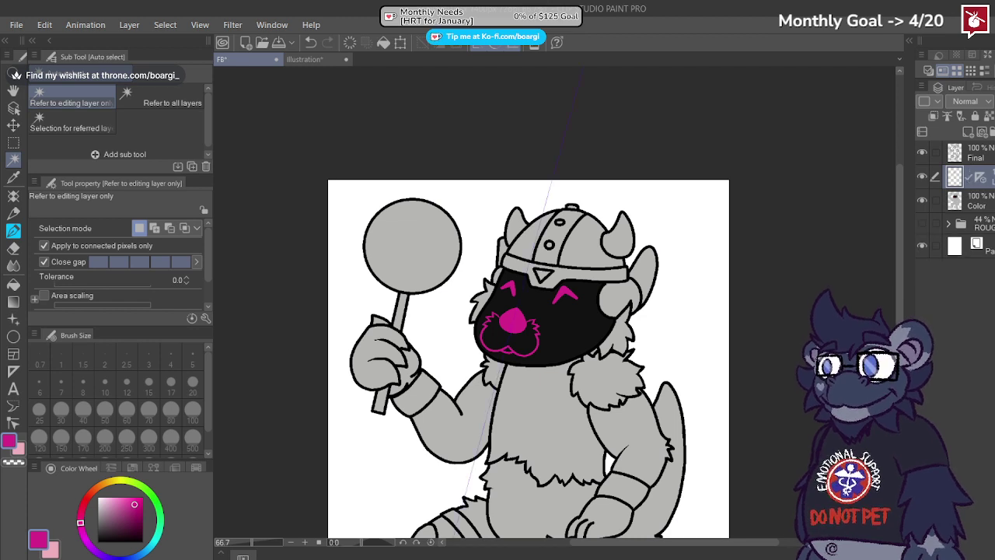
Step: Auto-select the ear shapes on both sides of the helmet, using the Final layer's line art as reference
{"action": "left_click", "coordinate": [987, 196]}
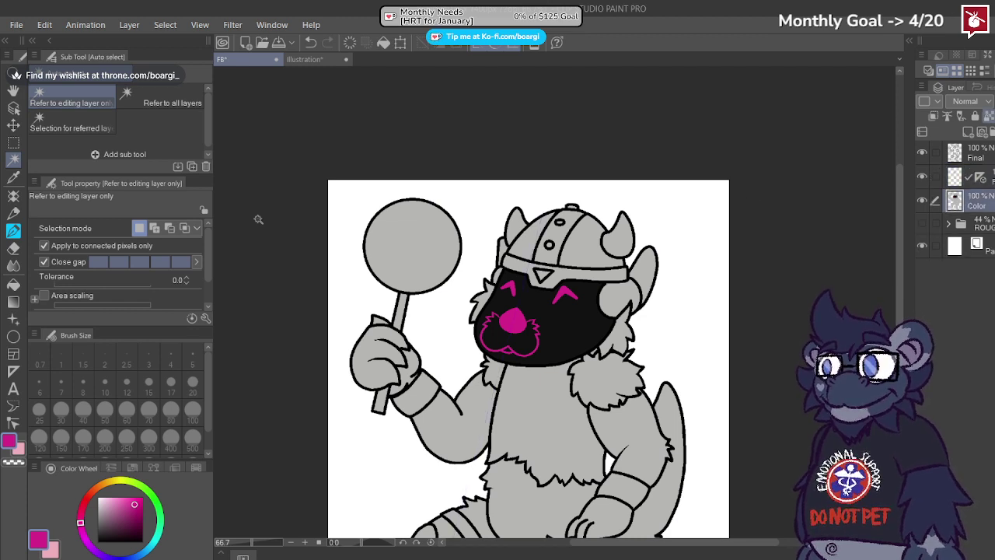
{"action": "left_click", "coordinate": [976, 150]}
{"action": "scroll", "coordinate": [544, 287], "scroll_direction": "up", "scroll_amount": 2}
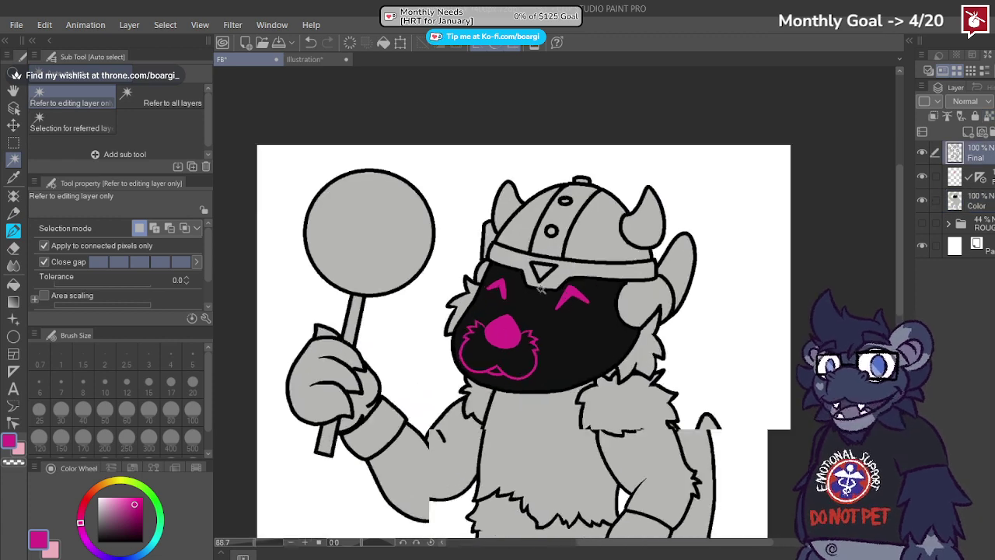
{"action": "left_click", "coordinate": [487, 230]}
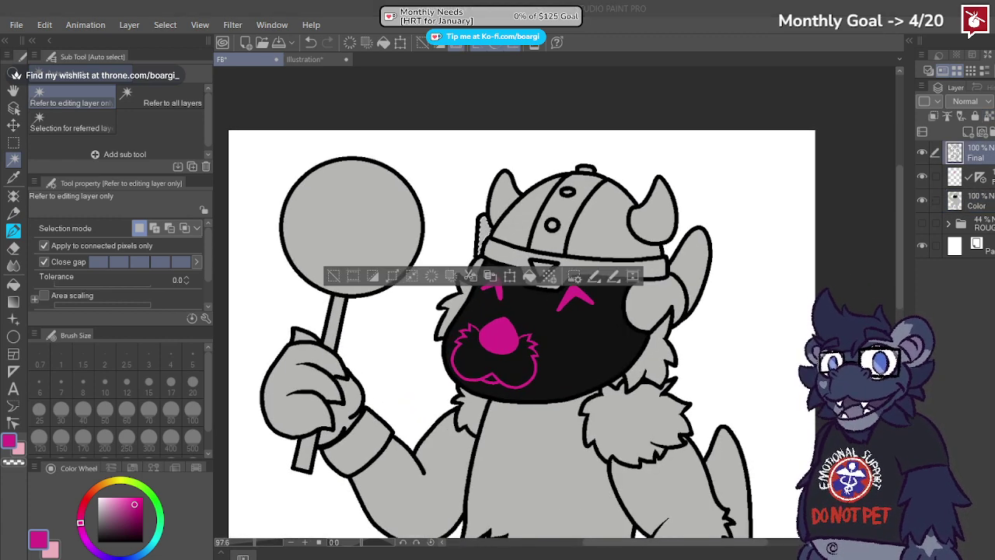
{"action": "left_click", "coordinate": [665, 244], "text": "shift"}
{"action": "scroll", "coordinate": [564, 161], "scroll_direction": "down", "scroll_amount": 2}
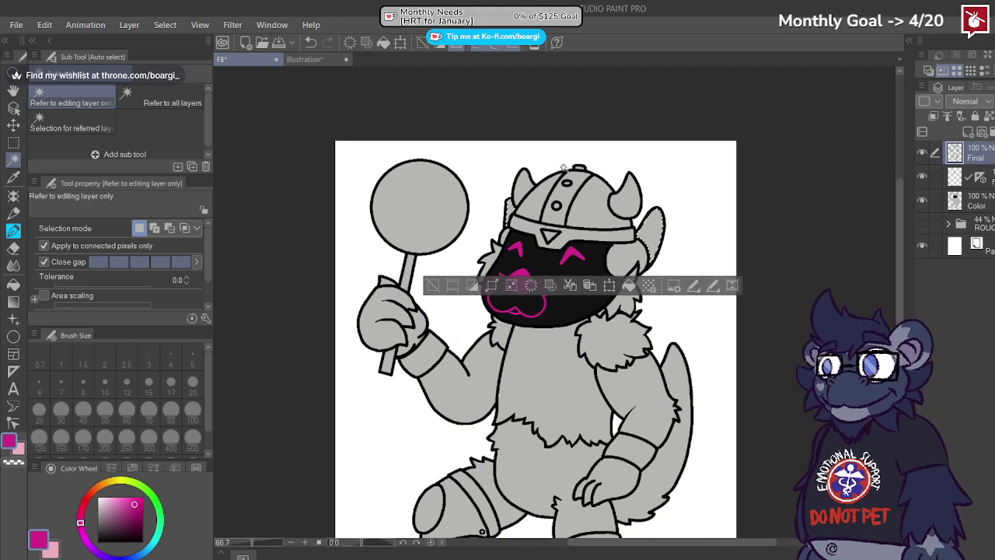
Step: Add the round headphone cup under the helmet's rim to the current ear selection
{"action": "scroll", "coordinate": [486, 399], "scroll_direction": "down", "scroll_amount": 2}
{"action": "scroll", "coordinate": [474, 387], "scroll_direction": "up", "scroll_amount": 3}
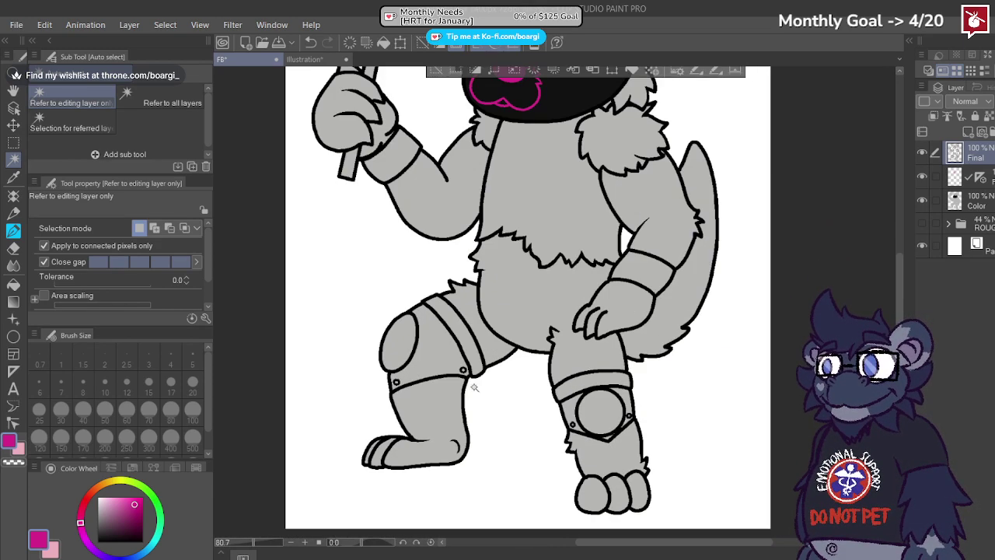
{"action": "scroll", "coordinate": [464, 374], "scroll_direction": "up", "scroll_amount": 2}
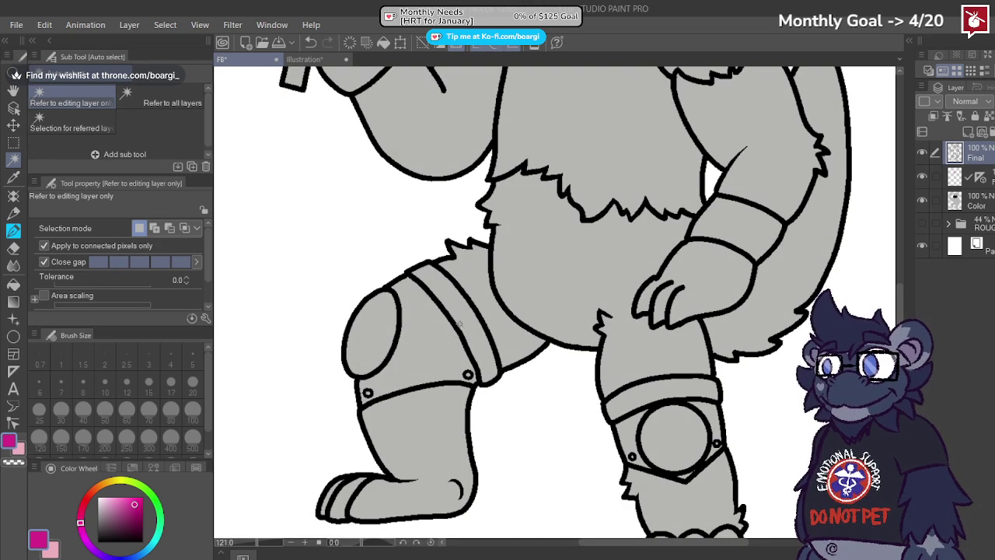
{"action": "scroll", "coordinate": [550, 380], "scroll_direction": "down", "scroll_amount": 3}
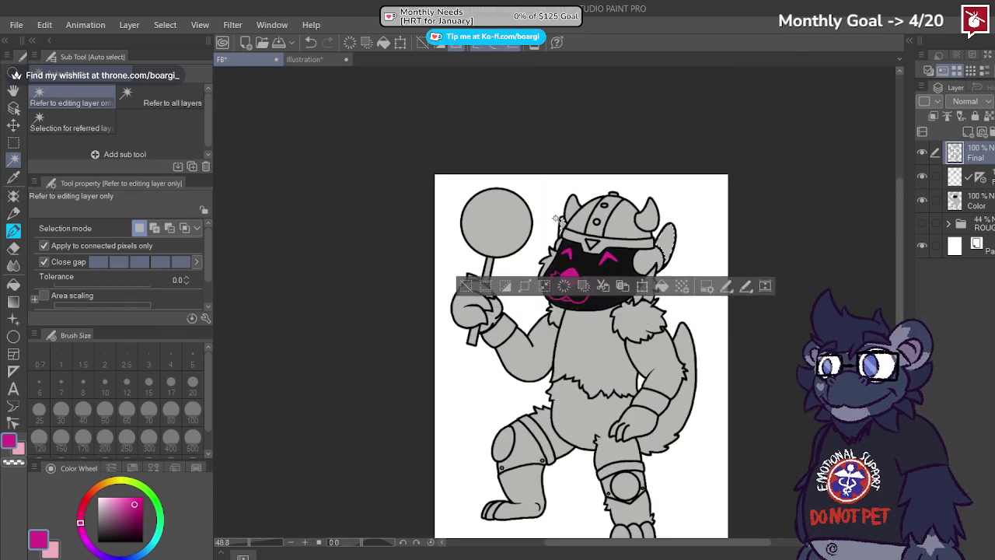
{"action": "scroll", "coordinate": [503, 341], "scroll_direction": "up", "scroll_amount": 1}
{"action": "left_click", "coordinate": [490, 366]}
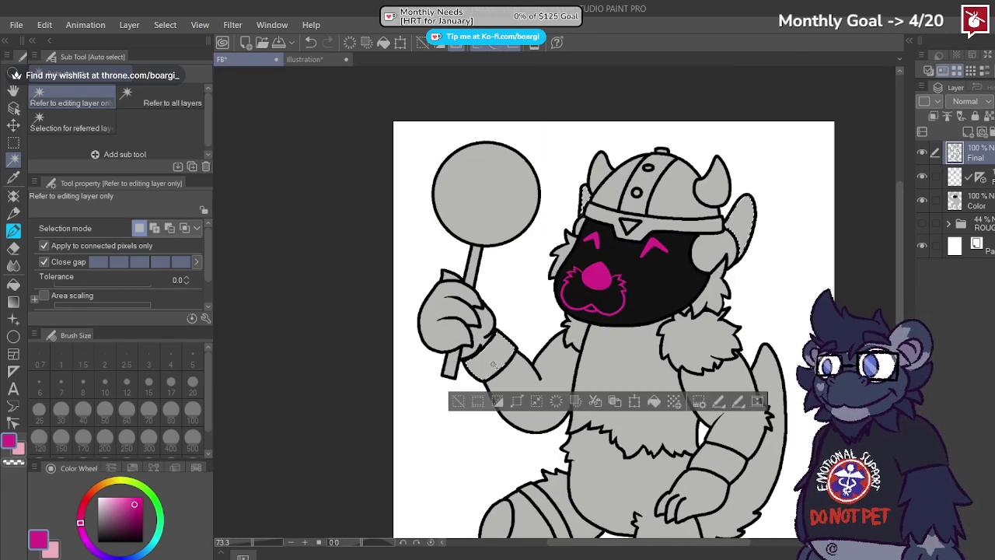
{"action": "left_click", "coordinate": [629, 322]}
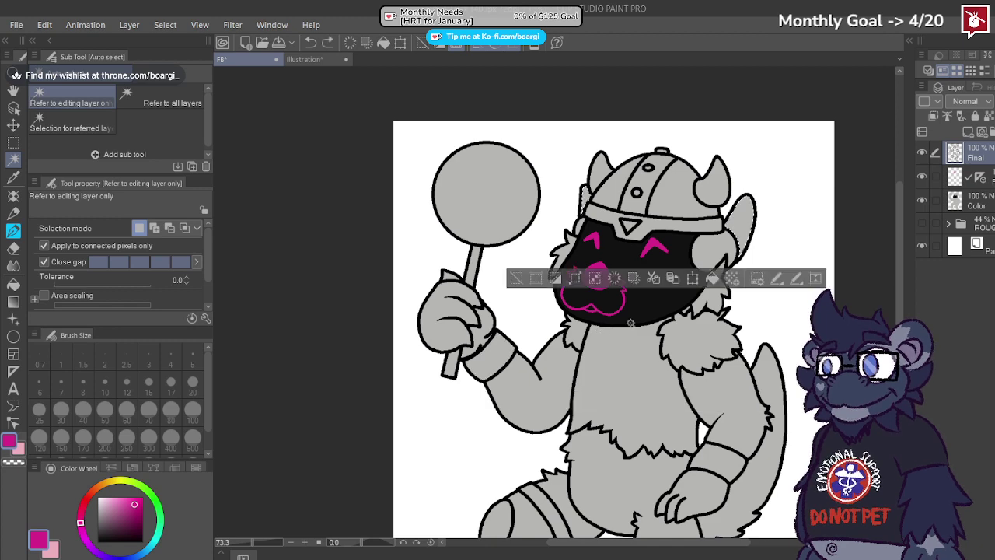
{"action": "left_click", "coordinate": [719, 237]}
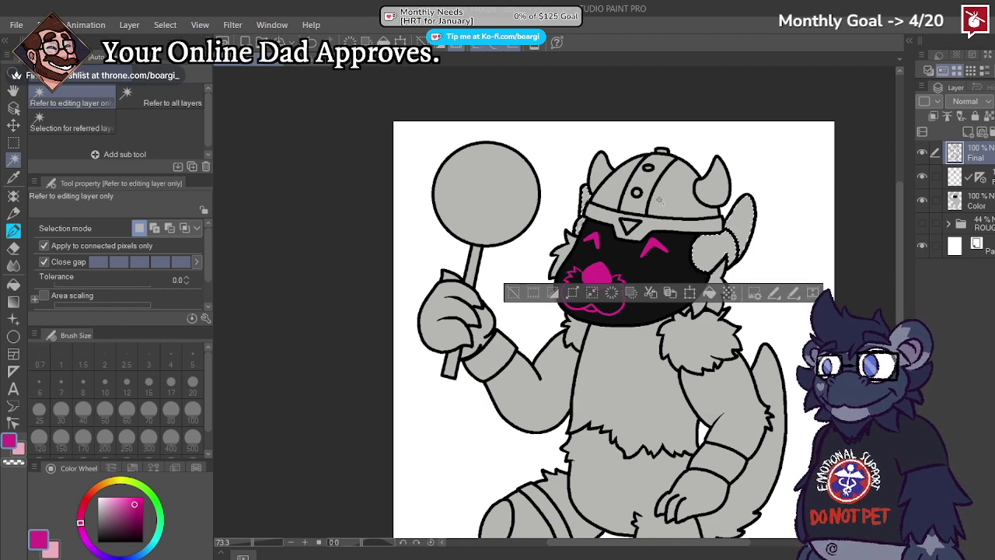
Step: Paint the selected ears and headphone cup magenta on the Color layer with a size 500 BEAR pen, then sample the visor's black
{"action": "left_click", "coordinate": [991, 201]}
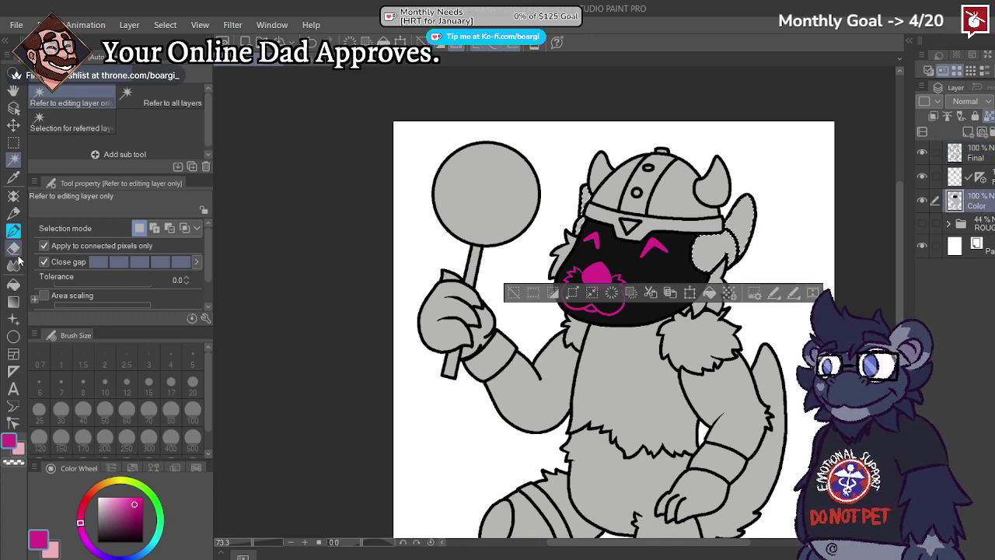
{"action": "left_click_drag", "start_coordinate": [692, 225], "coordinate": [746, 241]}
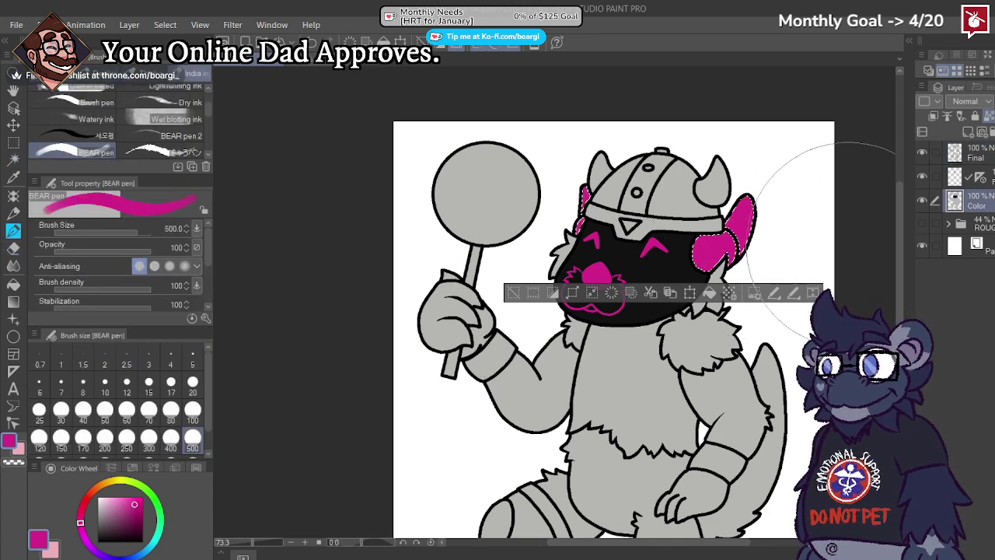
{"action": "left_click", "coordinate": [634, 277], "text": "alt"}
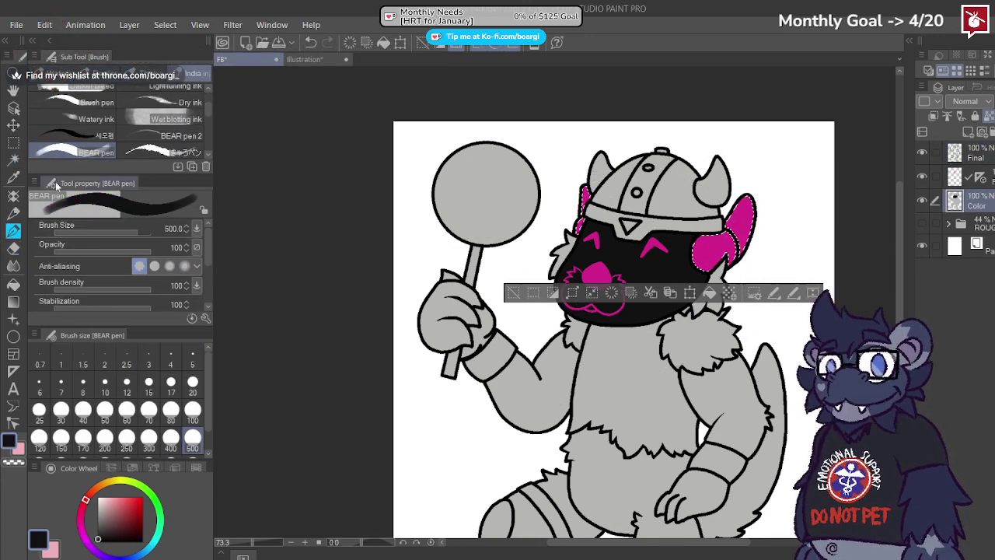
{"action": "left_click", "coordinate": [14, 142]}
{"action": "key", "text": "ctrl+d"}
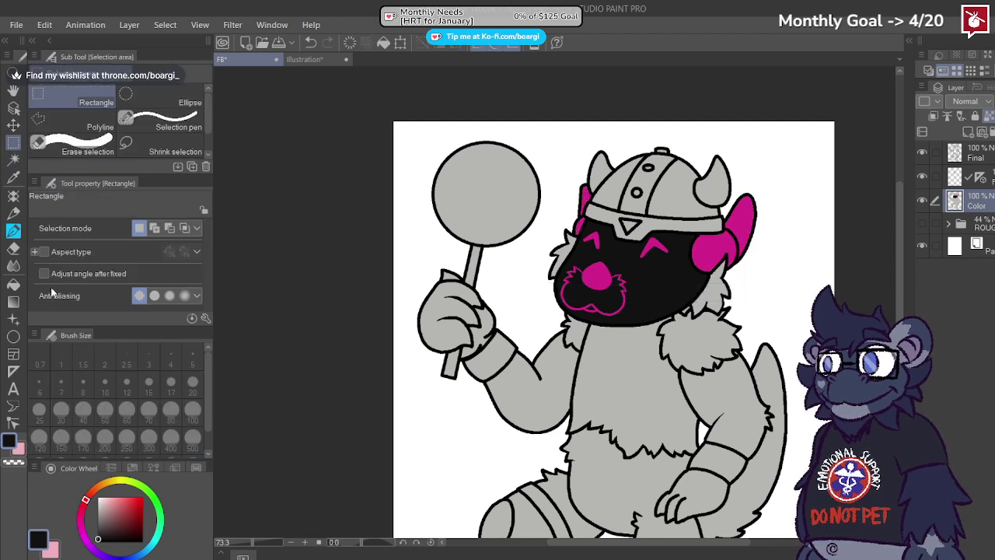
{"action": "left_click", "coordinate": [13, 231]}
{"action": "left_click", "coordinate": [192, 381]}
{"action": "scroll", "coordinate": [728, 206], "scroll_direction": "up", "scroll_amount": 5}
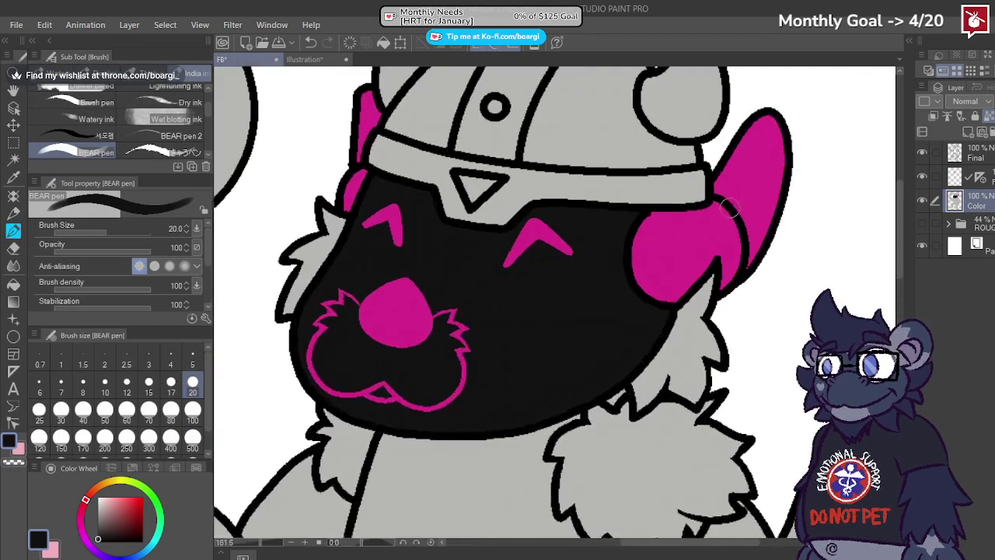
{"action": "scroll", "coordinate": [729, 206], "scroll_direction": "up", "scroll_amount": 5}
{"action": "mouse_move", "coordinate": [642, 216]}
{"action": "left_mouse_down"}
{"action": "mouse_move", "coordinate": [598, 251]}
{"action": "mouse_move", "coordinate": [593, 284]}
{"action": "mouse_move", "coordinate": [601, 316]}
{"action": "mouse_move", "coordinate": [647, 354]}
{"action": "left_mouse_up"}
{"action": "key", "text": "ctrl+z"}
{"action": "key", "text": "ctrl+z"}
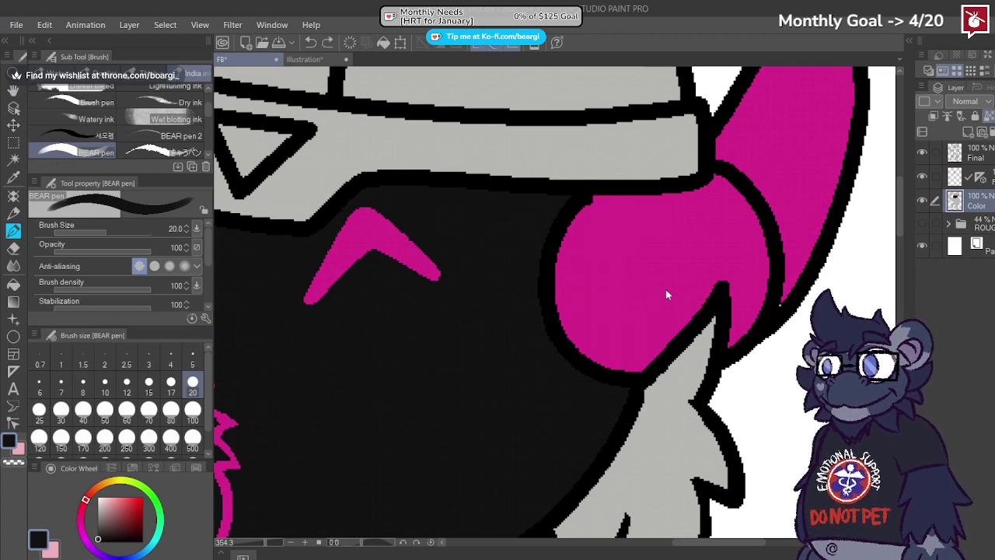
{"action": "mouse_move", "coordinate": [641, 210]}
{"action": "left_mouse_down"}
{"action": "mouse_move", "coordinate": [617, 227]}
{"action": "mouse_move", "coordinate": [595, 292]}
{"action": "left_mouse_up"}
{"action": "key", "text": "ctrl+z"}
Step: Stamp a black circle inside the magenta headphone cup with the BEAR pen at brush size 90, leaving a magenta rim
{"action": "left_click", "coordinate": [103, 417]}
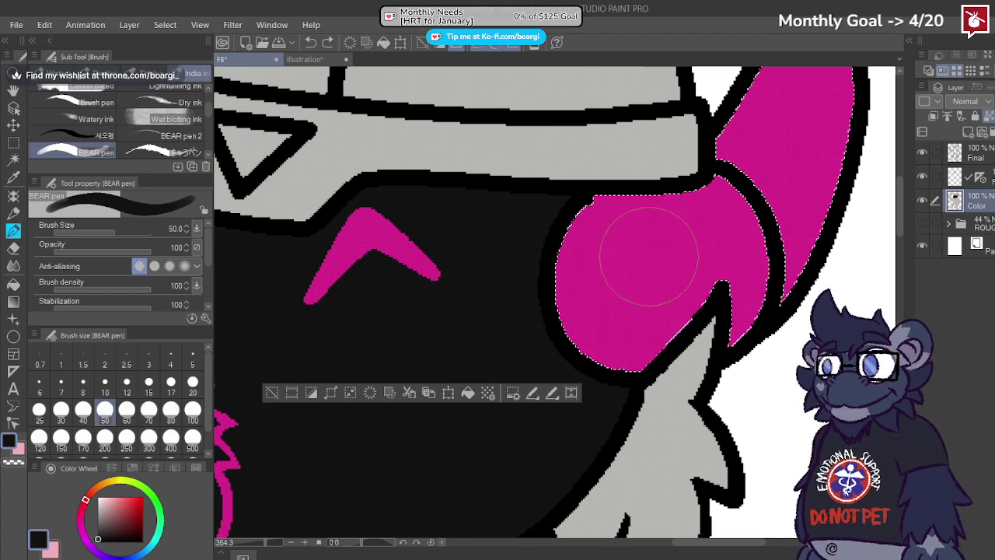
{"action": "left_click", "coordinate": [171, 410]}
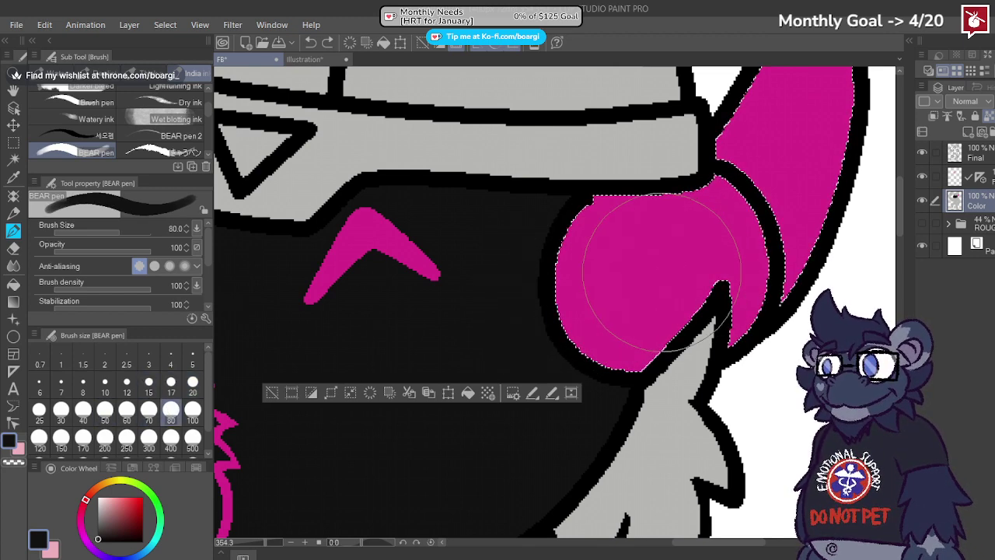
{"action": "left_click", "coordinate": [192, 409]}
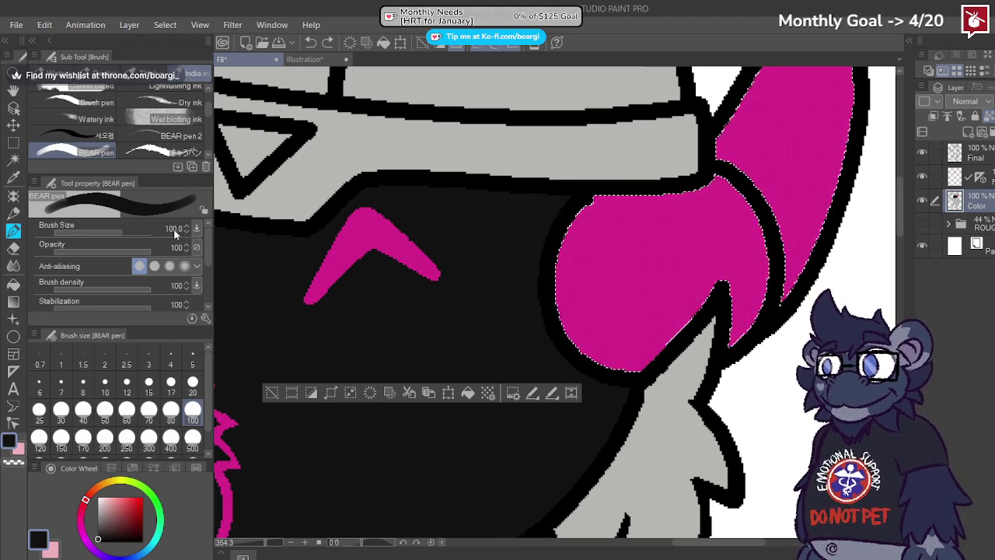
{"action": "key", "text": "bracketleft"}
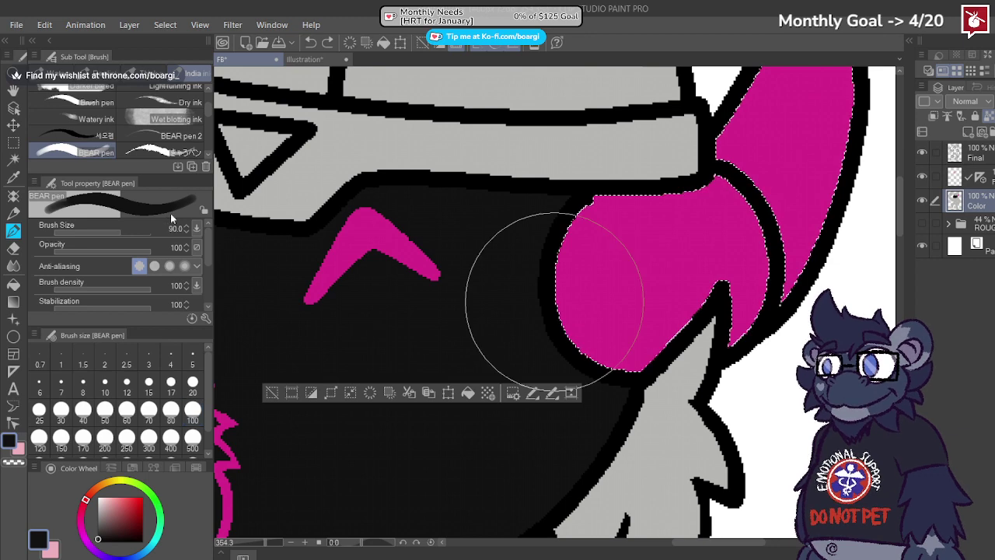
{"action": "left_click", "coordinate": [660, 276]}
{"action": "scroll", "coordinate": [699, 360], "scroll_direction": "down", "scroll_amount": 5}
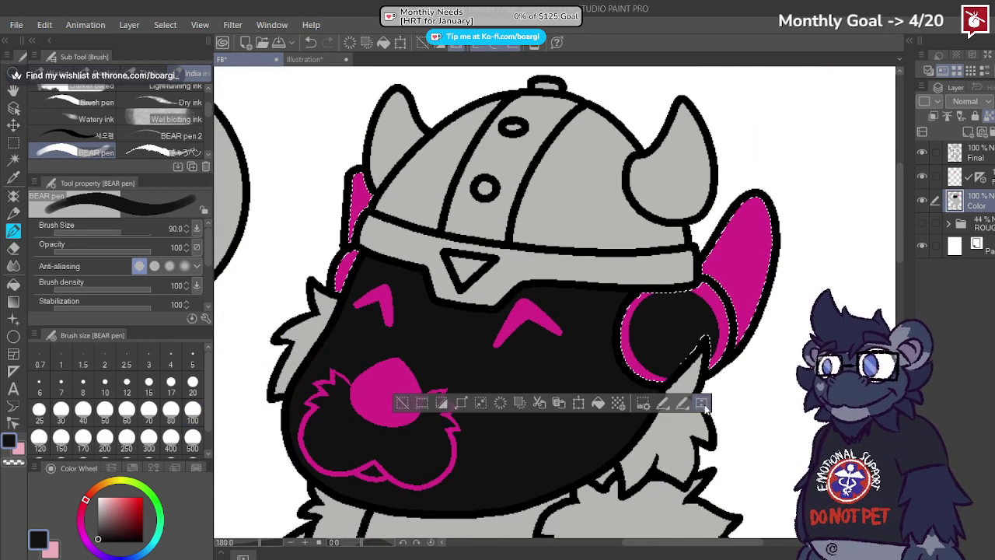
{"action": "scroll", "coordinate": [700, 357], "scroll_direction": "up", "scroll_amount": 3}
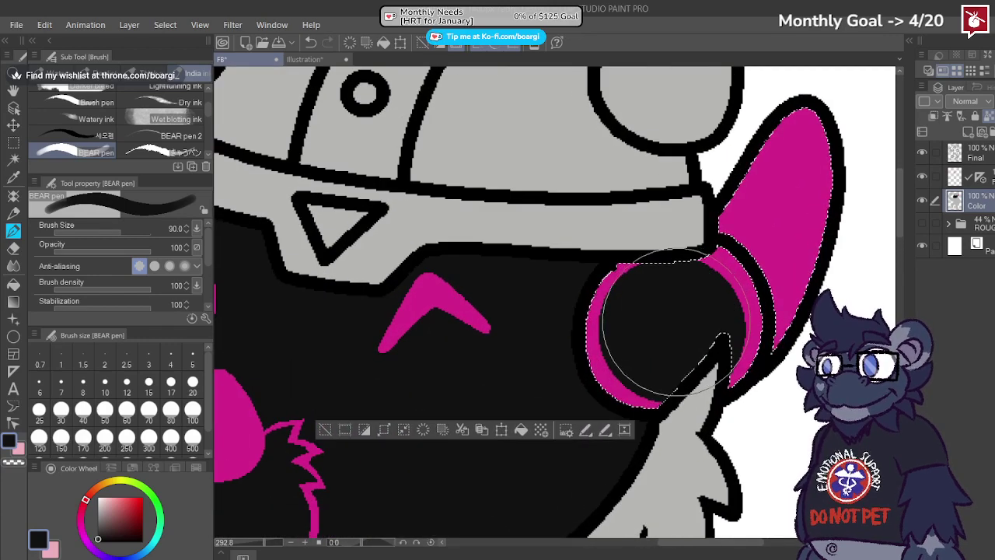
{"action": "scroll", "coordinate": [653, 349], "scroll_direction": "down", "scroll_amount": 5}
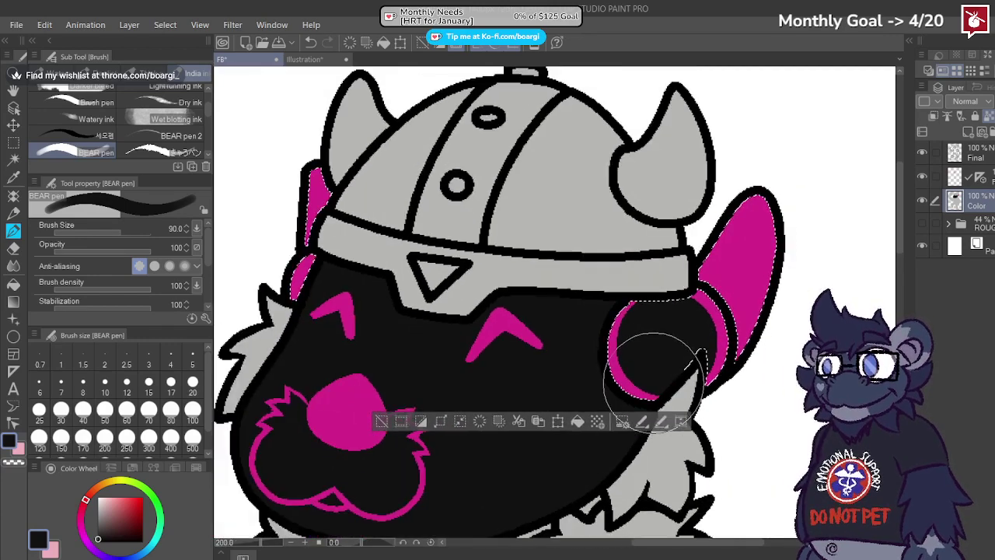
{"action": "scroll", "coordinate": [684, 354], "scroll_direction": "down", "scroll_amount": 1}
{"action": "scroll", "coordinate": [705, 365], "scroll_direction": "up", "scroll_amount": 7}
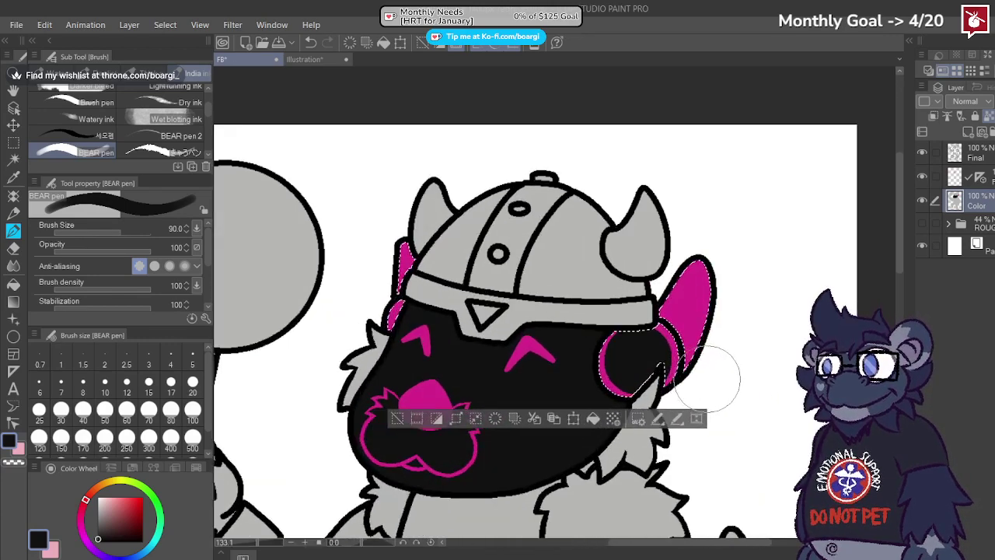
Step: Outline a crescent inside the black circle of the headphone cup, using the sampled magenta at brush size 5
{"action": "left_click", "coordinate": [429, 362], "text": "alt"}
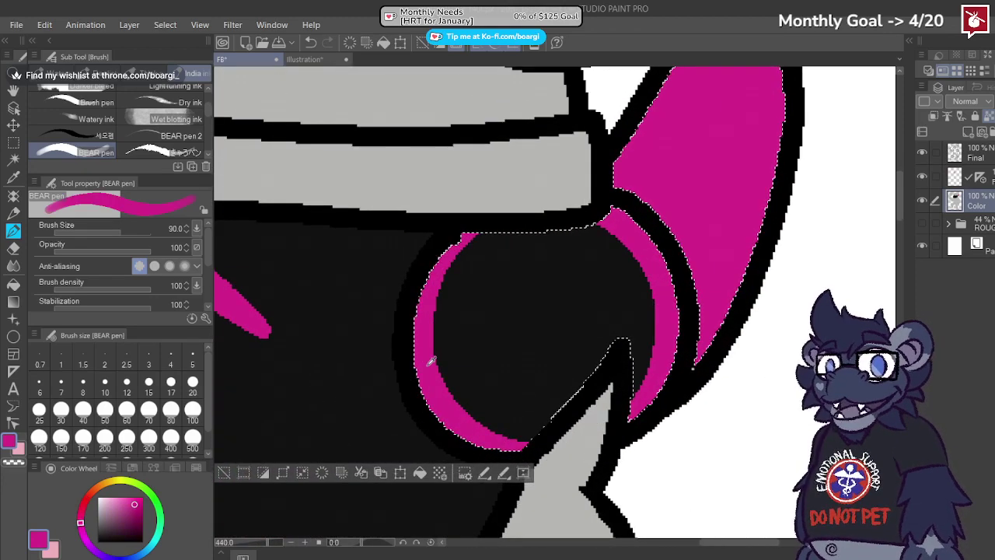
{"action": "left_click", "coordinate": [191, 359]}
{"action": "scroll", "coordinate": [519, 350], "scroll_direction": "up", "scroll_amount": 2}
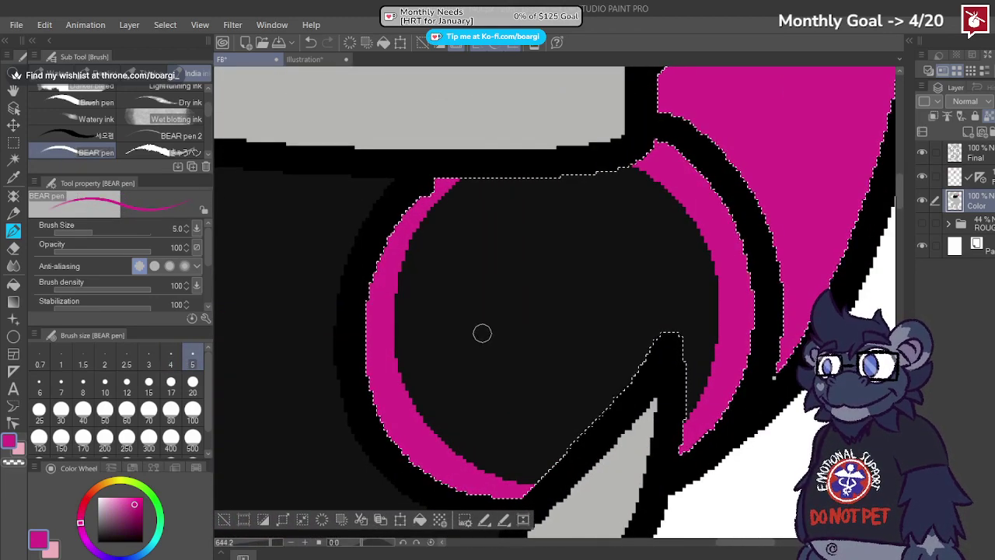
{"action": "mouse_move", "coordinate": [592, 206]}
{"action": "left_mouse_down"}
{"action": "mouse_move", "coordinate": [599, 245]}
{"action": "mouse_move", "coordinate": [585, 304]}
{"action": "mouse_move", "coordinate": [545, 352]}
{"action": "left_mouse_up"}
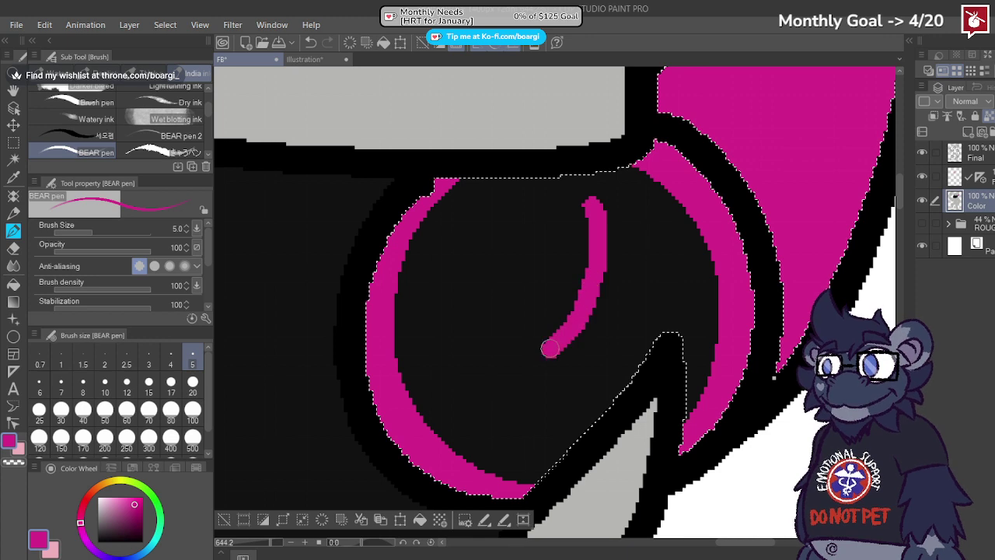
{"action": "key", "text": "ctrl+z"}
{"action": "mouse_move", "coordinate": [457, 372]}
{"action": "left_mouse_down"}
{"action": "mouse_move", "coordinate": [488, 382]}
{"action": "mouse_move", "coordinate": [578, 345]}
{"action": "mouse_move", "coordinate": [605, 291]}
{"action": "mouse_move", "coordinate": [605, 200]}
{"action": "mouse_move", "coordinate": [651, 280]}
{"action": "left_mouse_up"}
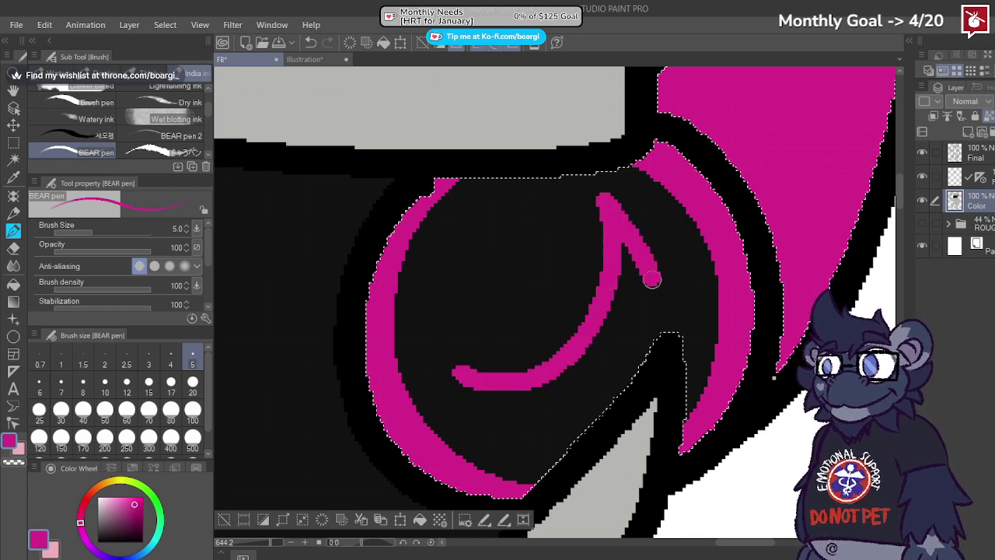
{"action": "mouse_move", "coordinate": [633, 379]}
{"action": "left_mouse_down"}
{"action": "mouse_move", "coordinate": [594, 407]}
{"action": "mouse_move", "coordinate": [525, 400]}
{"action": "left_mouse_up"}
{"action": "left_click_drag", "start_coordinate": [476, 373], "coordinate": [541, 408]}
Step: Finish the crescent inside the black headphone cup and fill its interior solid with the sampled magenta
{"action": "left_click", "coordinate": [500, 360], "text": "alt"}
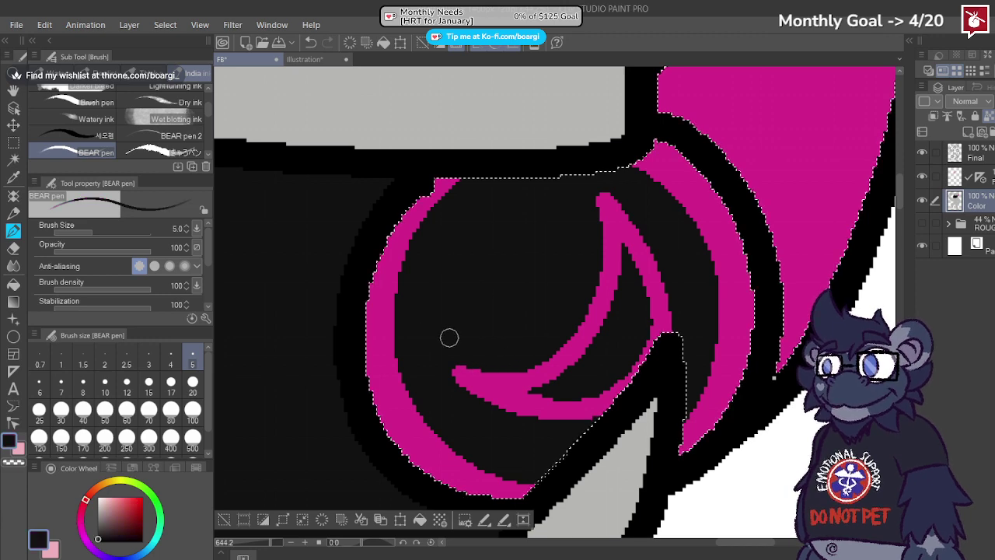
{"action": "left_click", "coordinate": [553, 364], "text": "alt"}
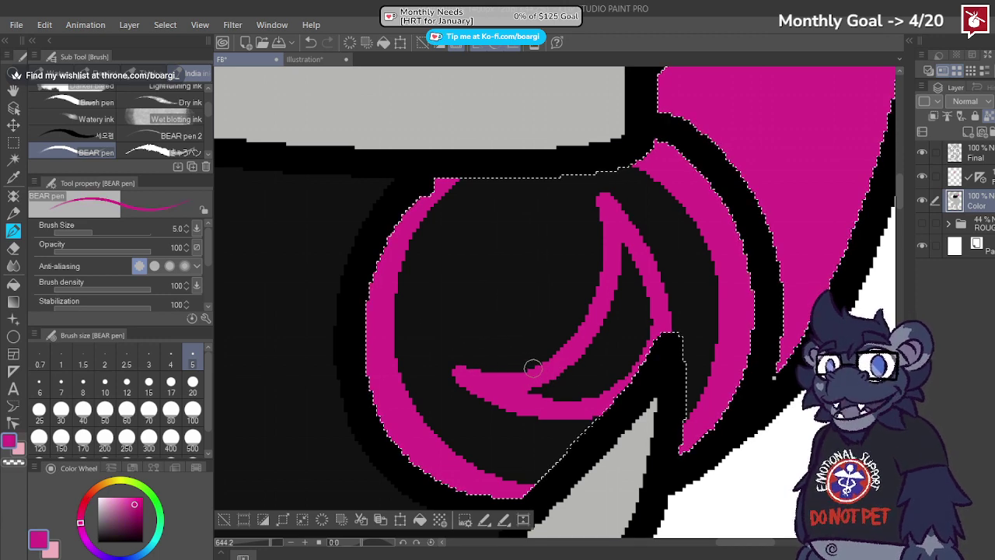
{"action": "mouse_move", "coordinate": [539, 395]}
{"action": "left_mouse_down"}
{"action": "mouse_move", "coordinate": [610, 306]}
{"action": "mouse_move", "coordinate": [622, 248]}
{"action": "mouse_move", "coordinate": [646, 337]}
{"action": "mouse_move", "coordinate": [614, 383]}
{"action": "mouse_move", "coordinate": [545, 399]}
{"action": "mouse_move", "coordinate": [567, 387]}
{"action": "mouse_move", "coordinate": [626, 297]}
{"action": "mouse_move", "coordinate": [578, 385]}
{"action": "mouse_move", "coordinate": [631, 321]}
{"action": "mouse_move", "coordinate": [603, 381]}
{"action": "left_mouse_up"}
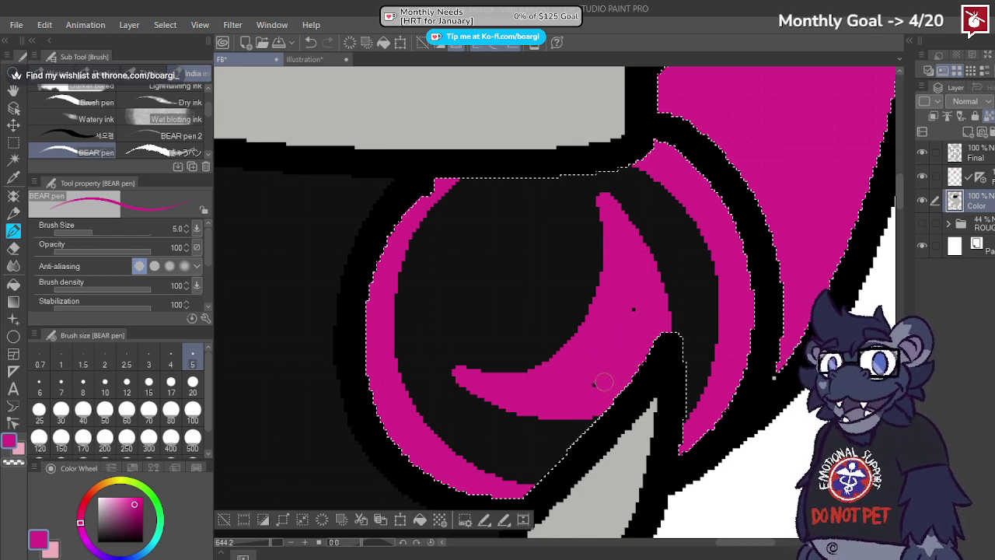
Step: Trim the magenta crescent's blunt tips to sharp points using black sampled from the headphone cup
{"action": "scroll", "coordinate": [629, 307], "scroll_direction": "down", "scroll_amount": 6}
{"action": "scroll", "coordinate": [626, 304], "scroll_direction": "up", "scroll_amount": 8}
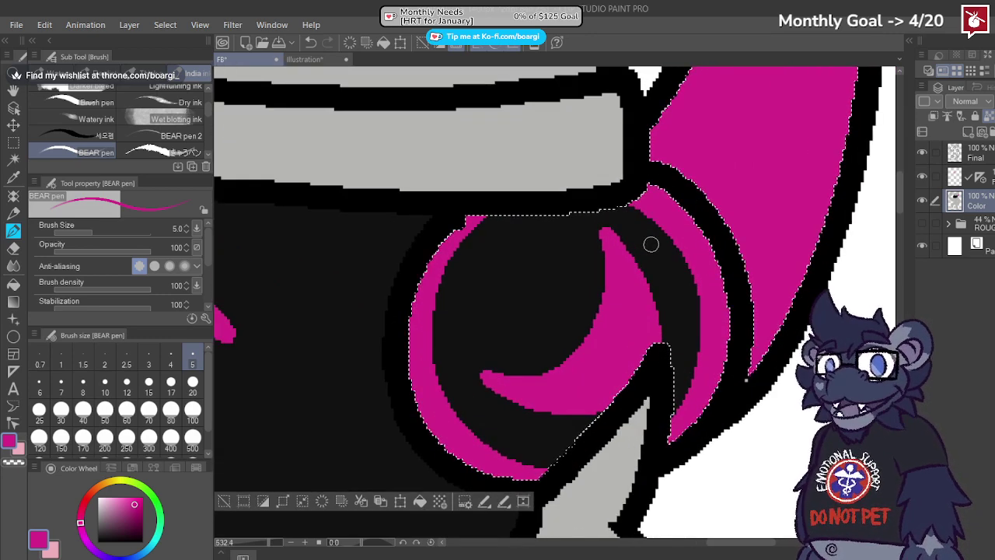
{"action": "left_click", "coordinate": [649, 244], "text": "alt"}
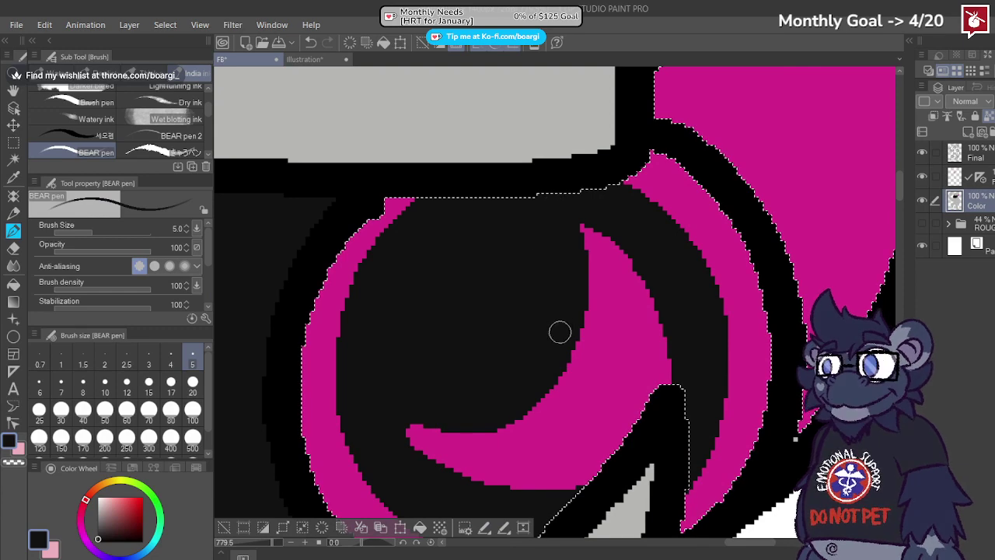
{"action": "mouse_move", "coordinate": [391, 410]}
{"action": "left_mouse_down"}
{"action": "mouse_move", "coordinate": [468, 484]}
{"action": "mouse_move", "coordinate": [520, 501]}
{"action": "left_mouse_up"}
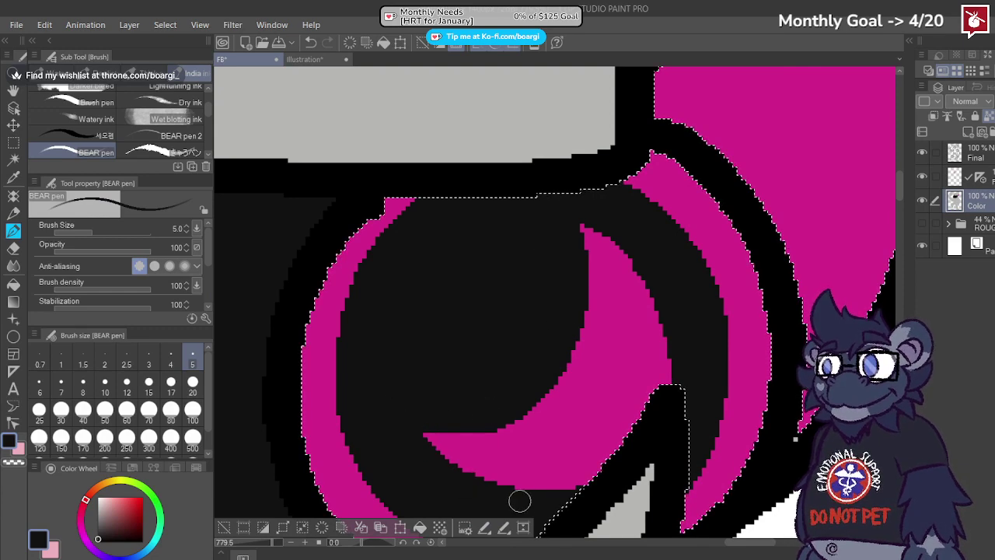
{"action": "scroll", "coordinate": [649, 429], "scroll_direction": "down", "scroll_amount": 8}
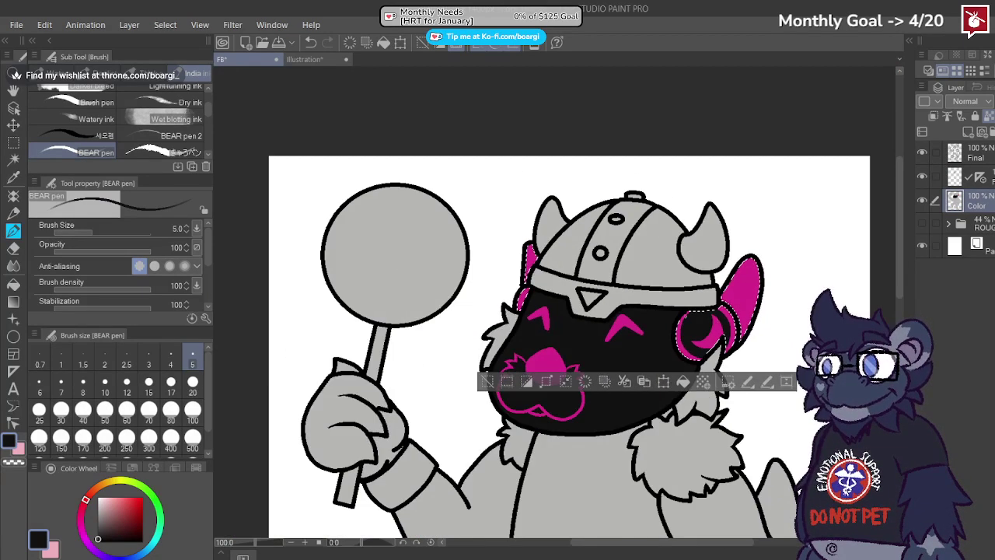
Step: Paint the outer part of the far-side headphone cup black, leaving a thin magenta sliver beside the visor
{"action": "scroll", "coordinate": [344, 273], "scroll_direction": "up", "scroll_amount": 8}
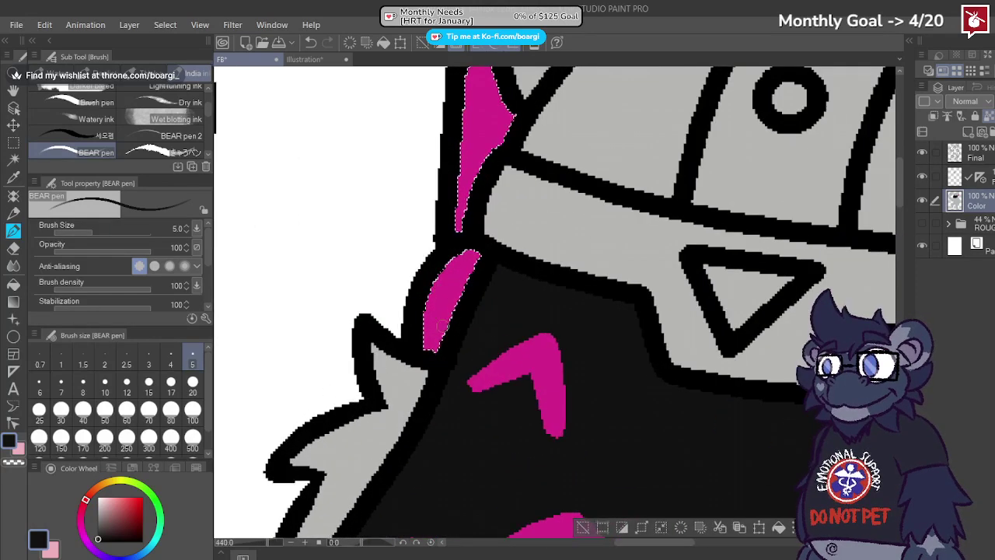
{"action": "left_click_drag", "start_coordinate": [431, 347], "coordinate": [441, 278]}
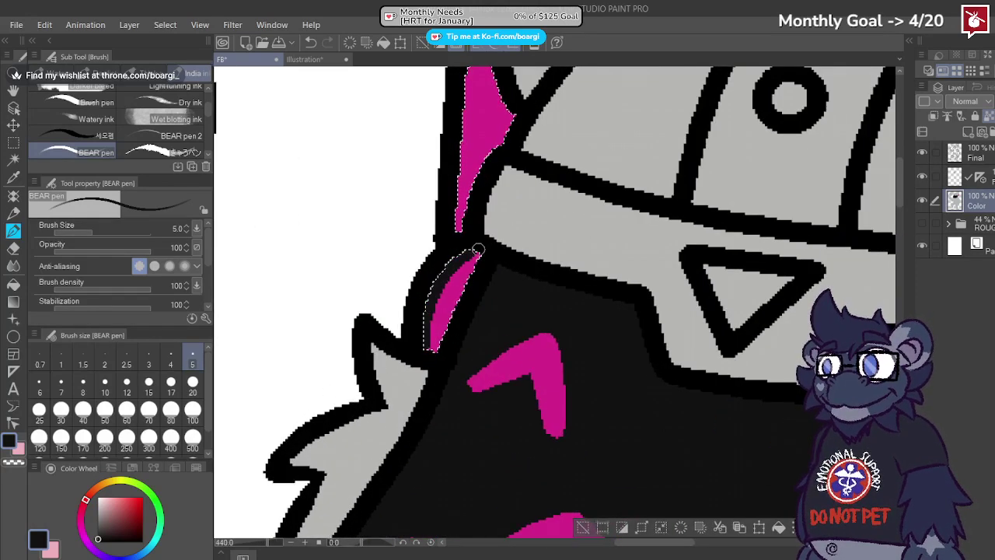
{"action": "left_click_drag", "start_coordinate": [477, 251], "coordinate": [439, 292]}
{"action": "left_click_drag", "start_coordinate": [421, 350], "coordinate": [455, 277]}
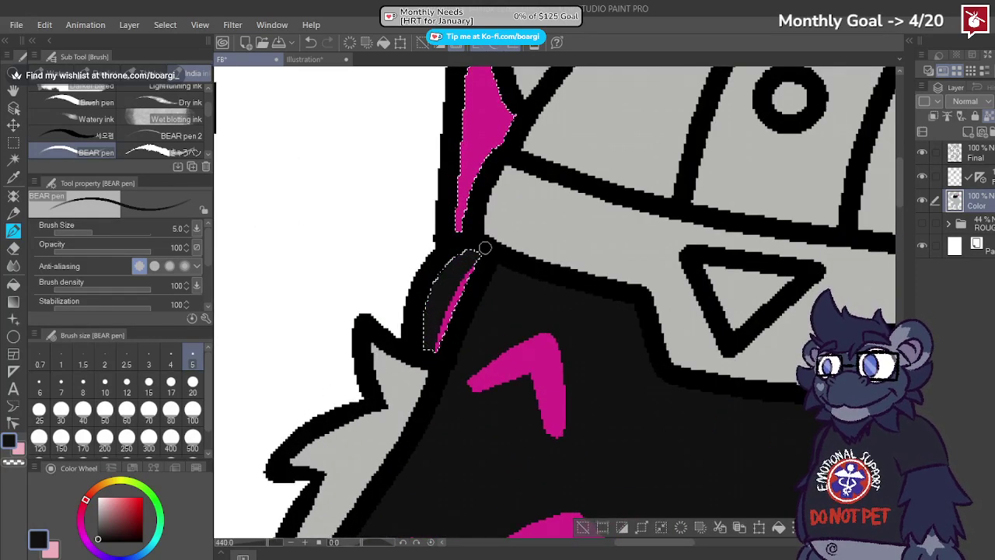
Step: Clear the selection around the ears and headphone cups and save the illustration
{"action": "scroll", "coordinate": [483, 248], "scroll_direction": "down", "scroll_amount": 5}
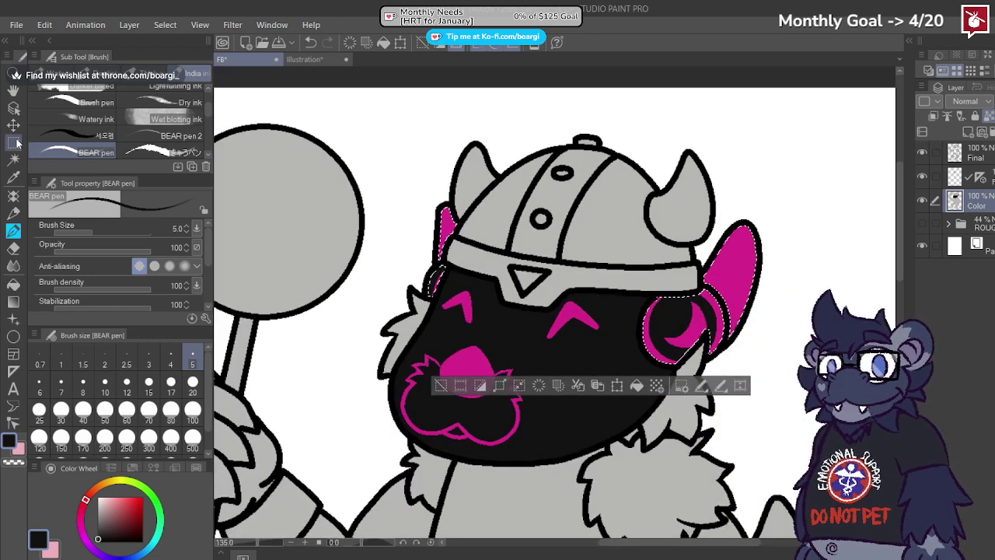
{"action": "key", "text": "m"}
{"action": "scroll", "coordinate": [572, 281], "scroll_direction": "down", "scroll_amount": 3}
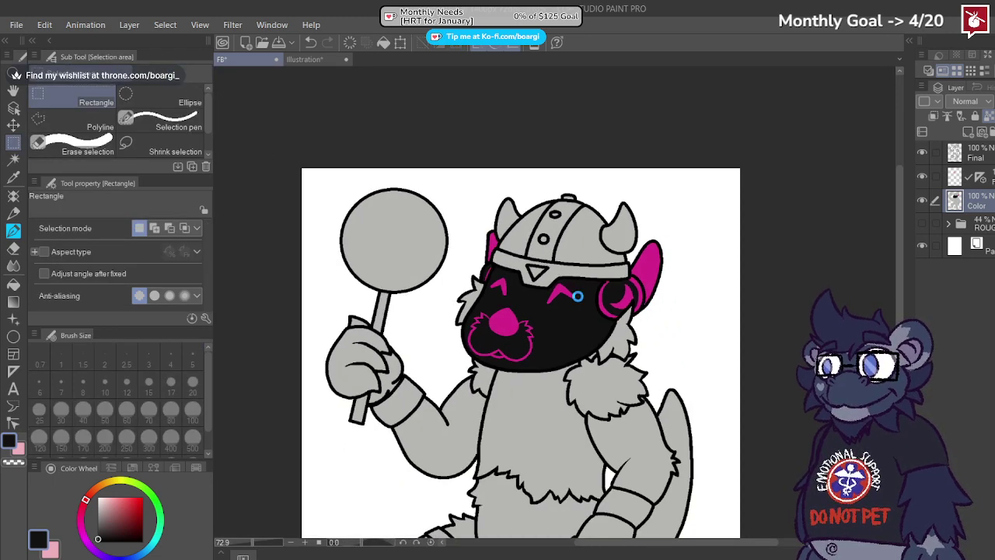
{"action": "key", "text": "ctrl+s"}
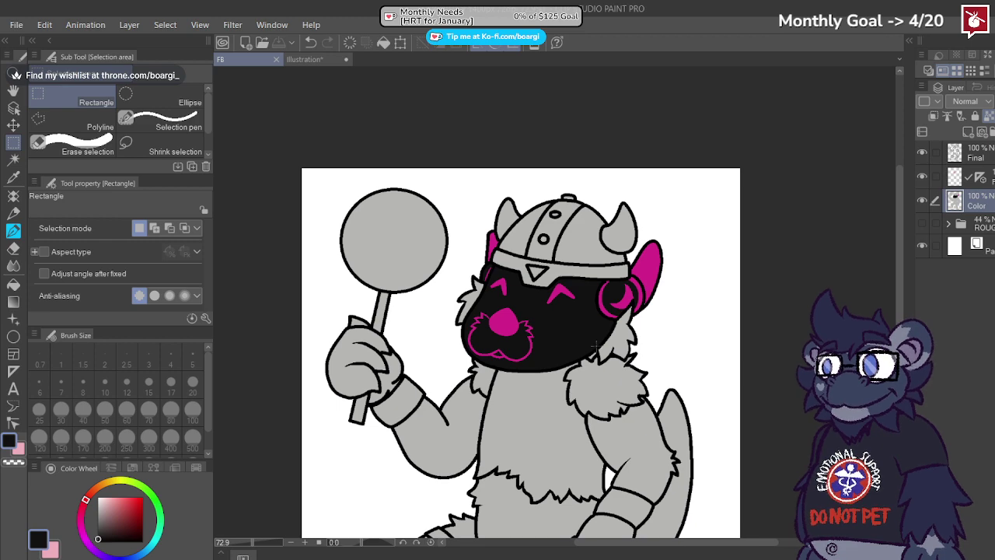
Step: Auto-select the pad and band areas of both knee pads on the Final layer, leaving out the round caps
{"action": "scroll", "coordinate": [575, 291], "scroll_direction": "down", "scroll_amount": 2}
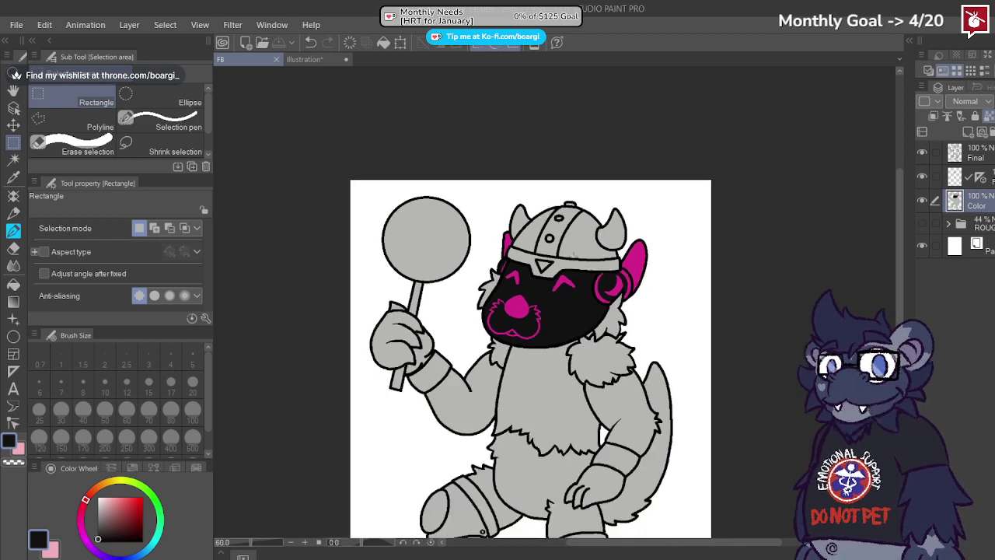
{"action": "scroll", "coordinate": [564, 281], "scroll_direction": "up", "scroll_amount": 4}
{"action": "scroll", "coordinate": [542, 273], "scroll_direction": "down", "scroll_amount": 3}
{"action": "left_click_drag", "start_coordinate": [607, 501], "coordinate": [591, 382]}
{"action": "scroll", "coordinate": [591, 383], "scroll_direction": "up", "scroll_amount": 1}
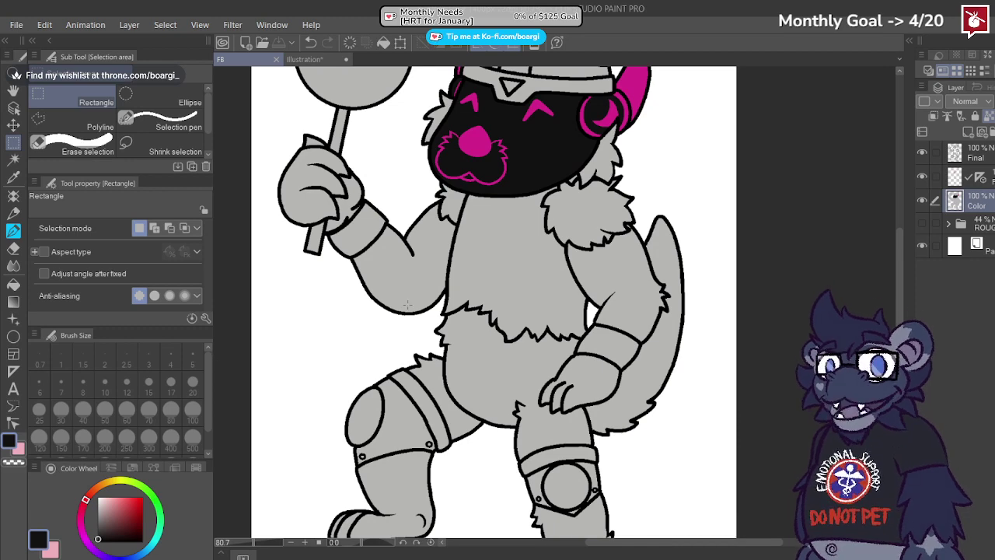
{"action": "left_click", "coordinate": [13, 158]}
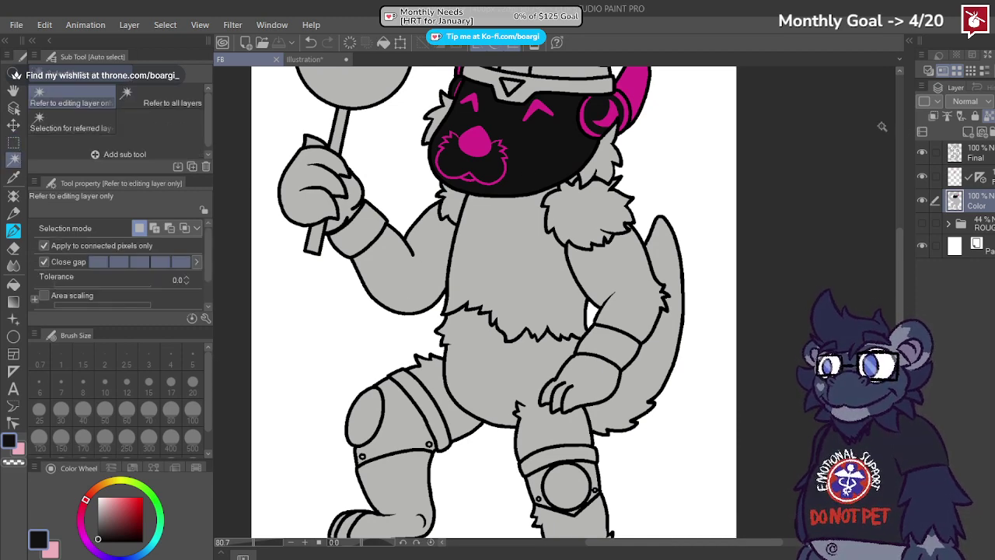
{"action": "left_click", "coordinate": [985, 153]}
{"action": "left_click", "coordinate": [429, 408]}
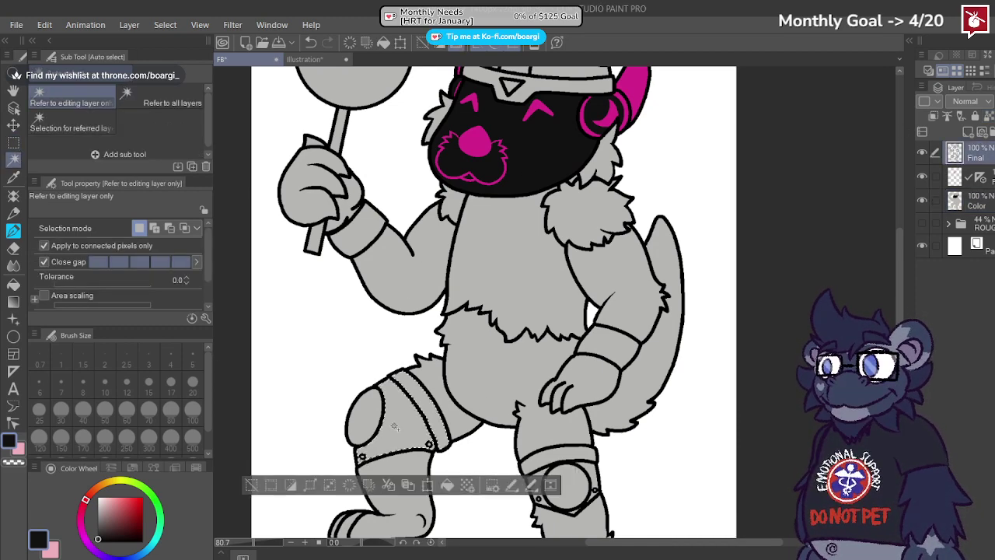
{"action": "left_click", "coordinate": [578, 454], "text": "shift"}
{"action": "left_click", "coordinate": [586, 465], "text": "shift"}
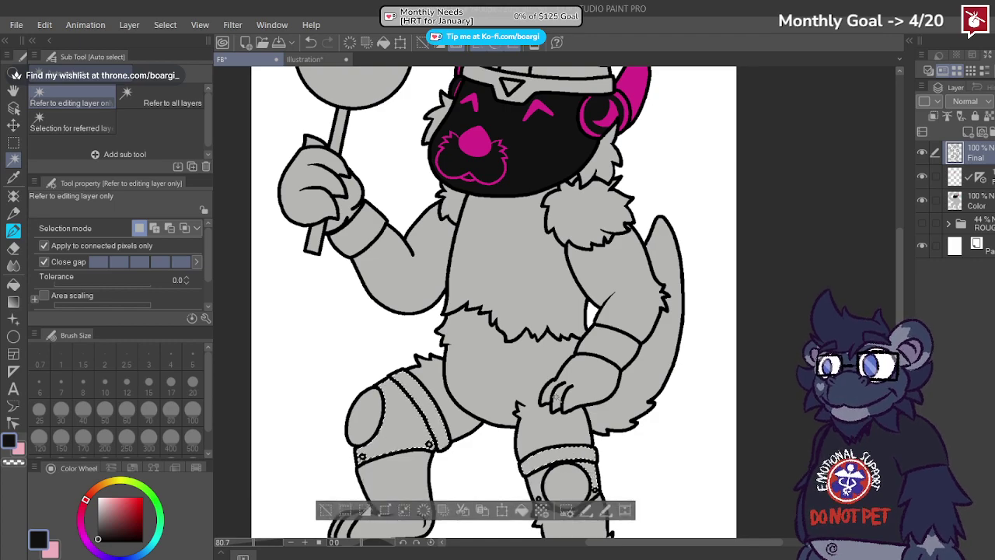
Step: Paint the selected knee pad areas black on the Color layer with the BEAR pen at brush size 100
{"action": "scroll", "coordinate": [579, 458], "scroll_direction": "down", "scroll_amount": 3}
{"action": "scroll", "coordinate": [557, 401], "scroll_direction": "up", "scroll_amount": 4}
{"action": "scroll", "coordinate": [554, 399], "scroll_direction": "up", "scroll_amount": 5}
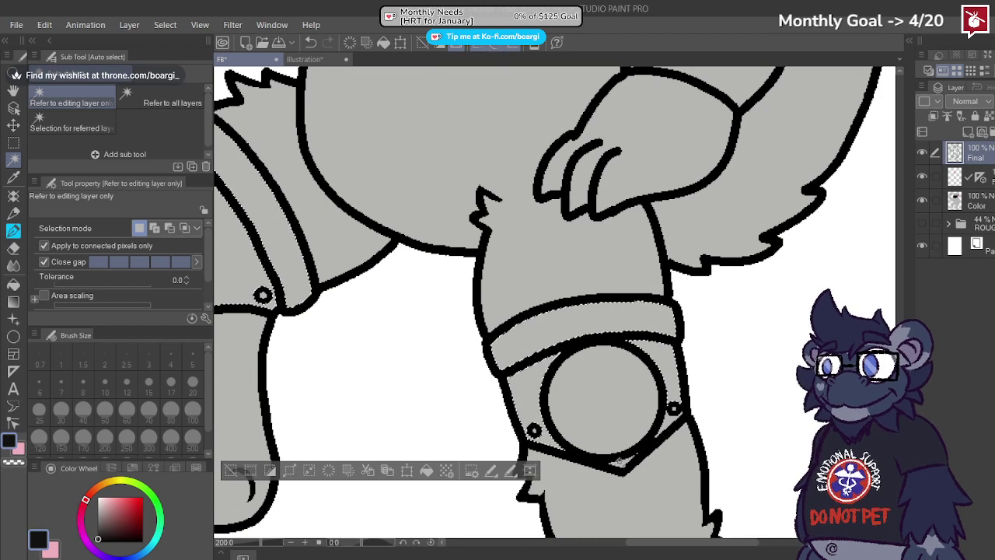
{"action": "scroll", "coordinate": [628, 454], "scroll_direction": "up", "scroll_amount": 2}
{"action": "scroll", "coordinate": [636, 451], "scroll_direction": "up", "scroll_amount": 2}
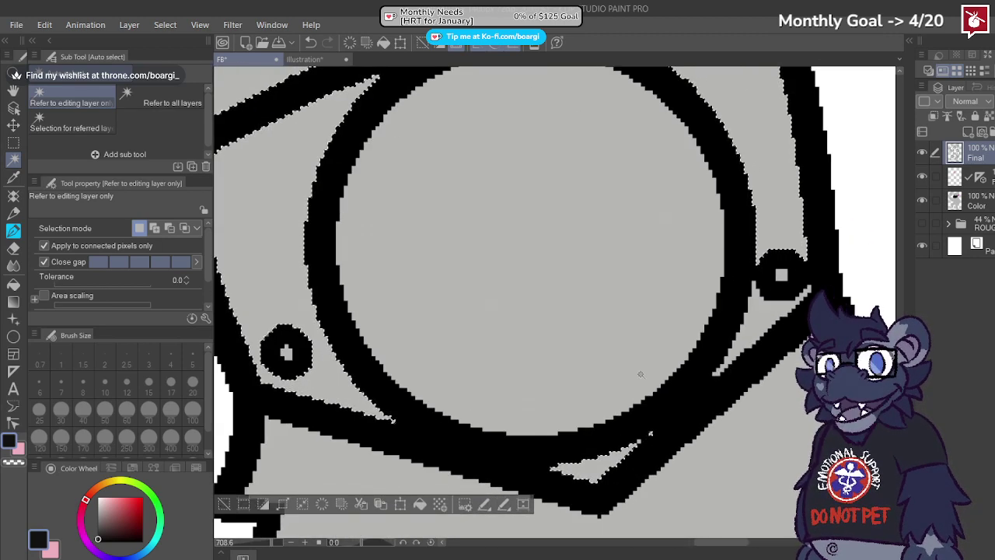
{"action": "scroll", "coordinate": [645, 373], "scroll_direction": "down", "scroll_amount": 2}
{"action": "scroll", "coordinate": [736, 350], "scroll_direction": "down", "scroll_amount": 3}
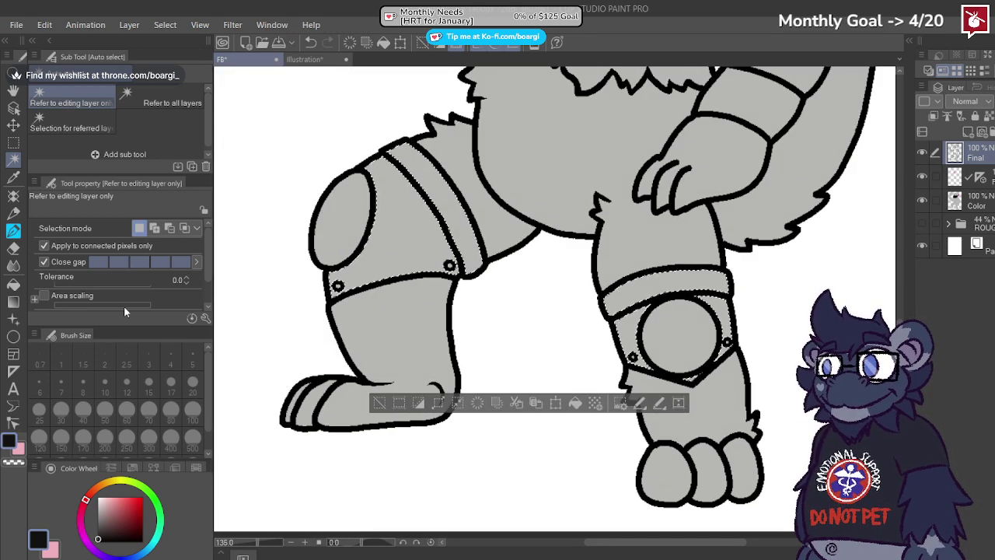
{"action": "key", "text": "b"}
{"action": "left_click", "coordinate": [192, 410]}
{"action": "scroll", "coordinate": [381, 300], "scroll_direction": "down", "scroll_amount": 2}
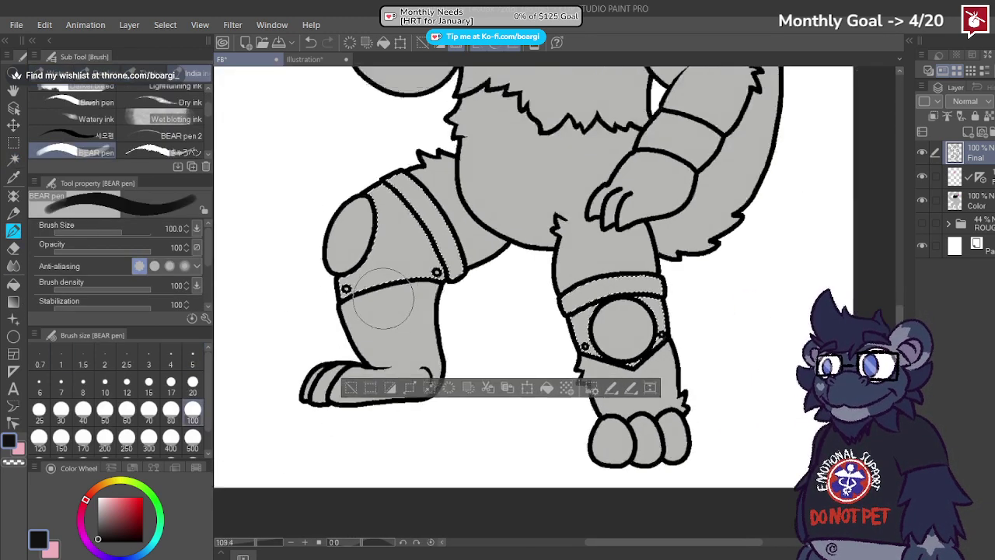
{"action": "left_click", "coordinate": [982, 206]}
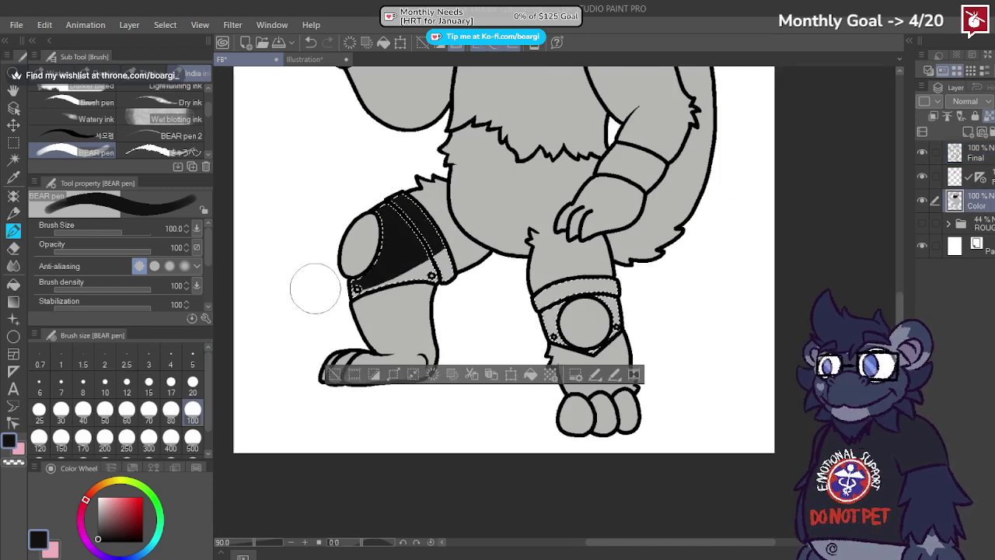
{"action": "scroll", "coordinate": [466, 318], "scroll_direction": "down", "scroll_amount": 4}
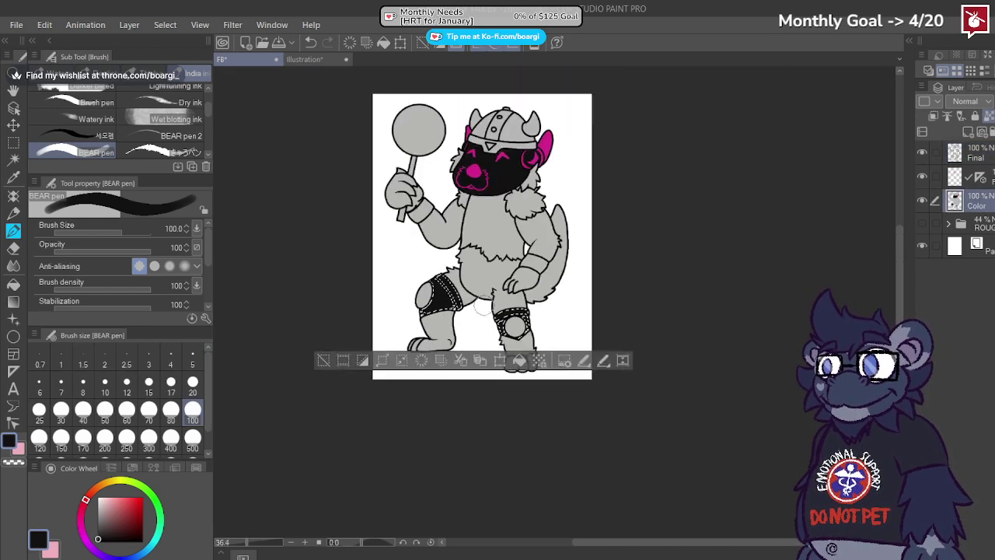
Step: Sample the nose's magenta, clear the selection, and dot both rivets on the raised leg's knee pad at brush size 5
{"action": "scroll", "coordinate": [473, 170], "scroll_direction": "up", "scroll_amount": 2}
{"action": "left_click", "coordinate": [477, 173], "text": "alt"}
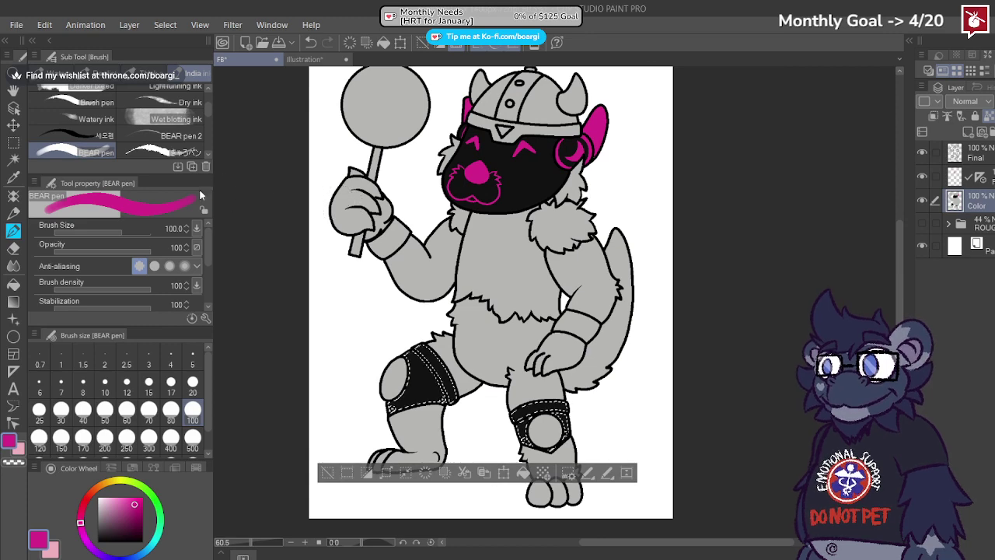
{"action": "left_click", "coordinate": [13, 142]}
{"action": "left_click", "coordinate": [409, 312]}
{"action": "scroll", "coordinate": [406, 395], "scroll_direction": "up", "scroll_amount": 3}
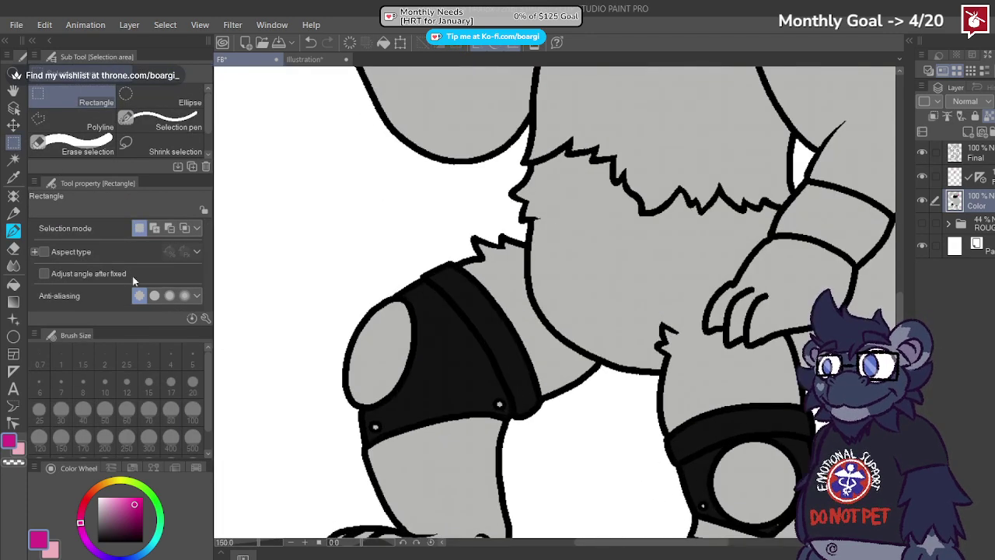
{"action": "left_click", "coordinate": [13, 231]}
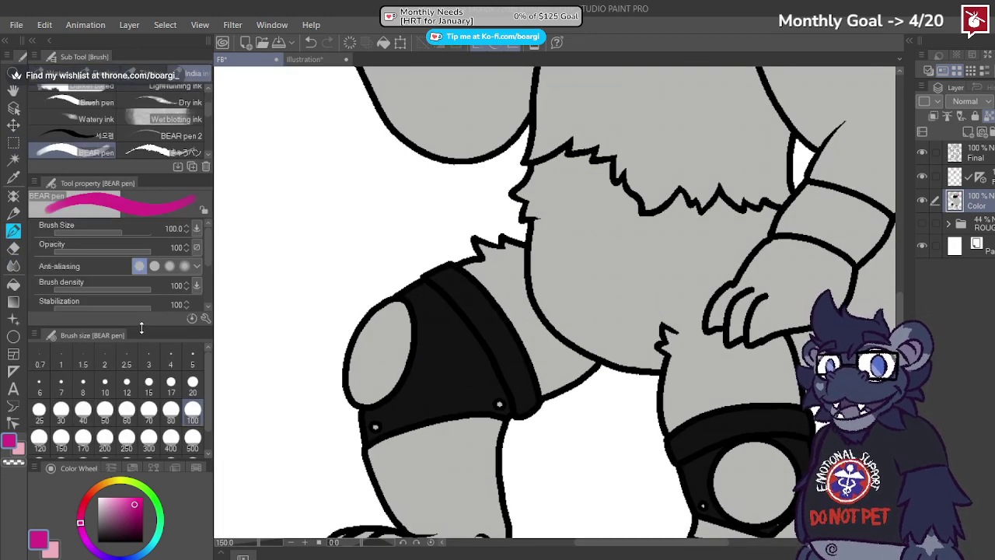
{"action": "left_click", "coordinate": [192, 357]}
{"action": "scroll", "coordinate": [437, 451], "scroll_direction": "up", "scroll_amount": 3}
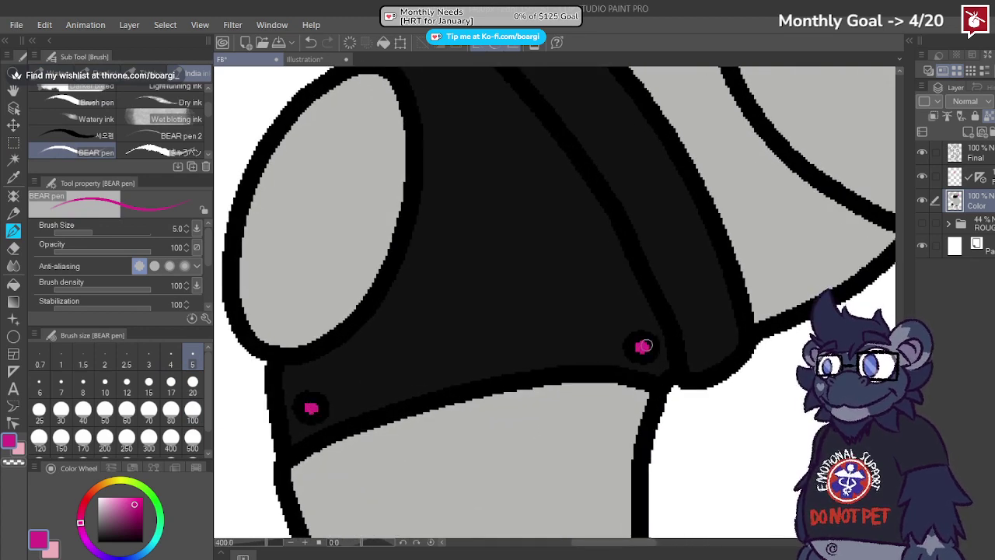
Step: Color the standing leg's knee pad rivets magenta, patch the tiny gap at its lower tip with black, and resample magenta
{"action": "scroll", "coordinate": [507, 314], "scroll_direction": "down", "scroll_amount": 4}
{"action": "scroll", "coordinate": [724, 373], "scroll_direction": "up", "scroll_amount": 4}
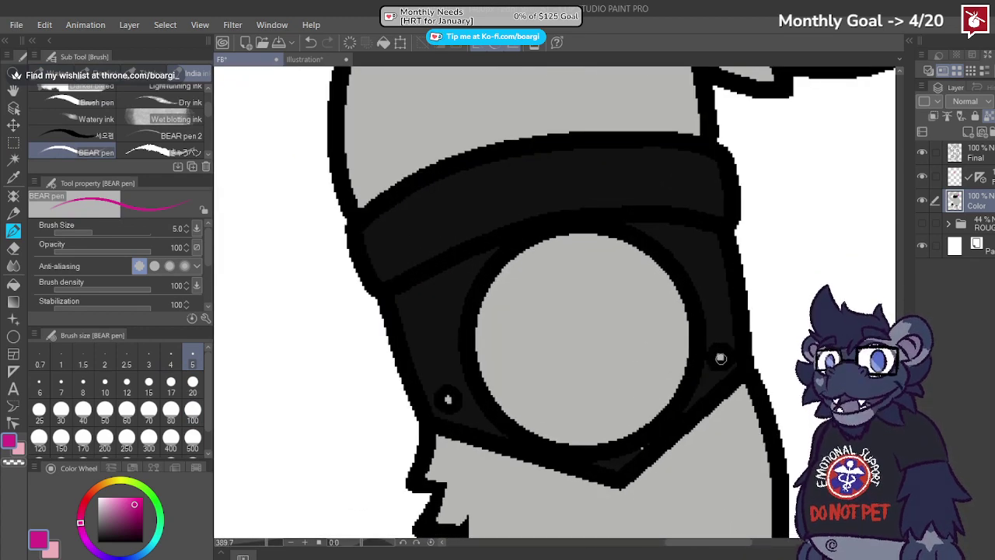
{"action": "left_click", "coordinate": [454, 362], "text": "alt"}
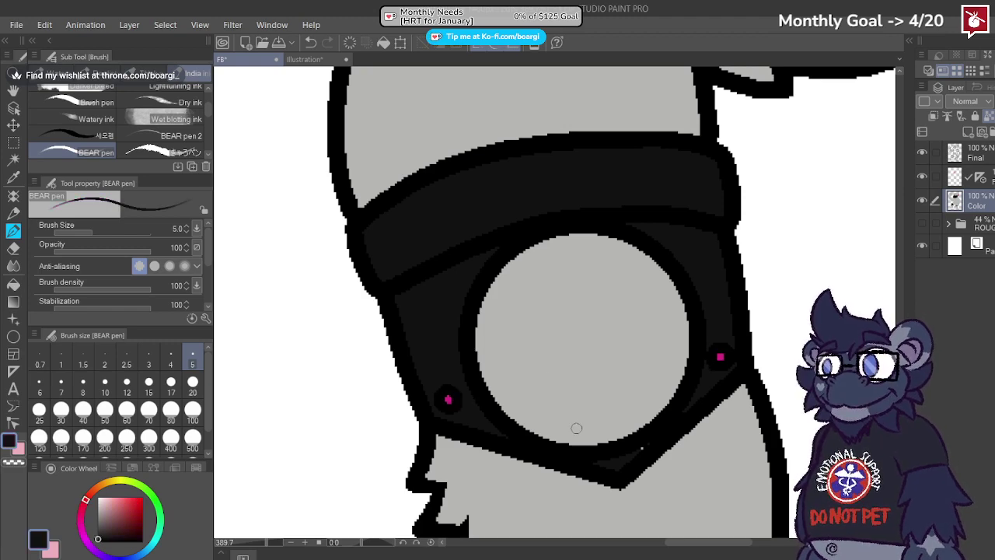
{"action": "left_click", "coordinate": [719, 358], "text": "alt"}
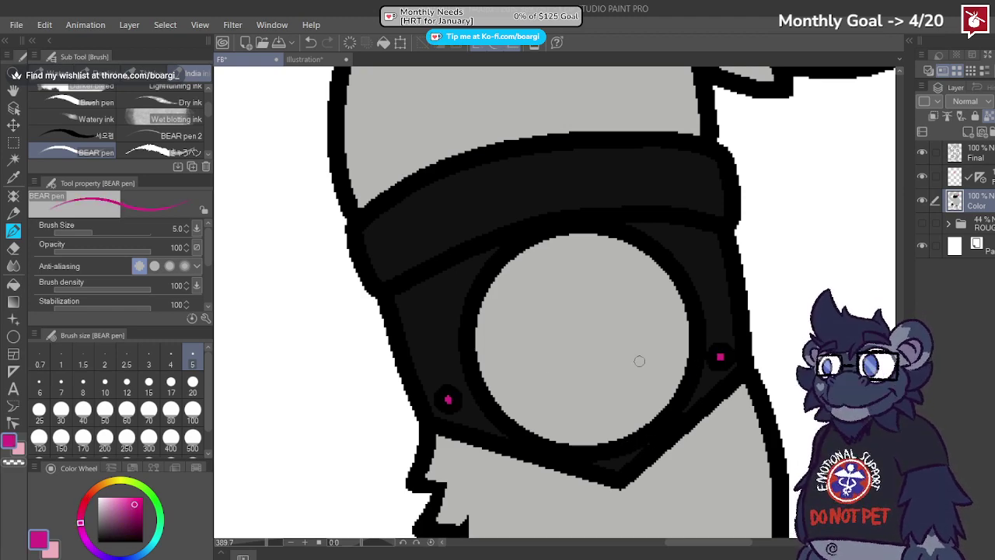
Step: Auto-select the round caps of both knee pads on the Final layer
{"action": "left_click", "coordinate": [13, 285]}
{"action": "key", "text": "alt+bracketright"}
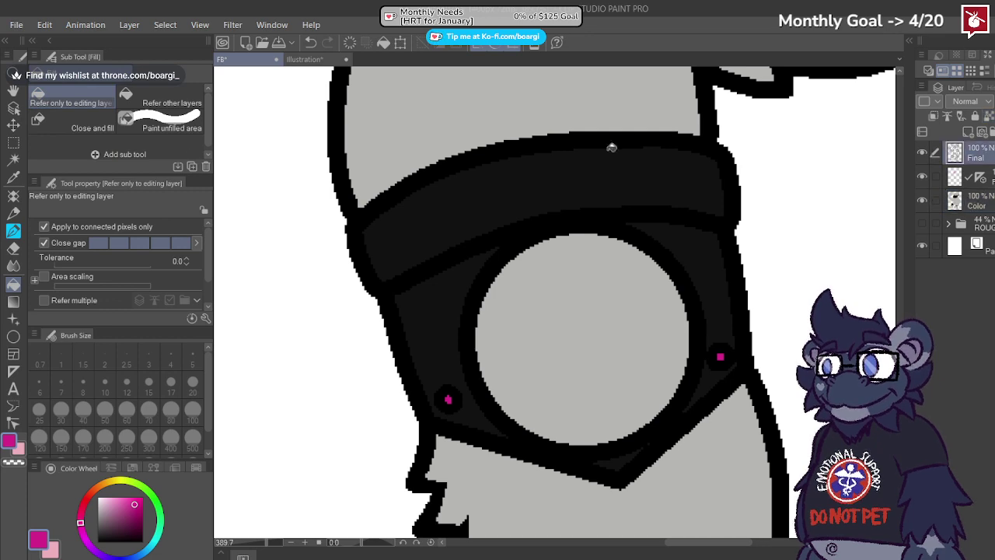
{"action": "left_click", "coordinate": [13, 158]}
{"action": "left_click", "coordinate": [517, 291]}
{"action": "scroll", "coordinate": [741, 218], "scroll_direction": "down", "scroll_amount": 4}
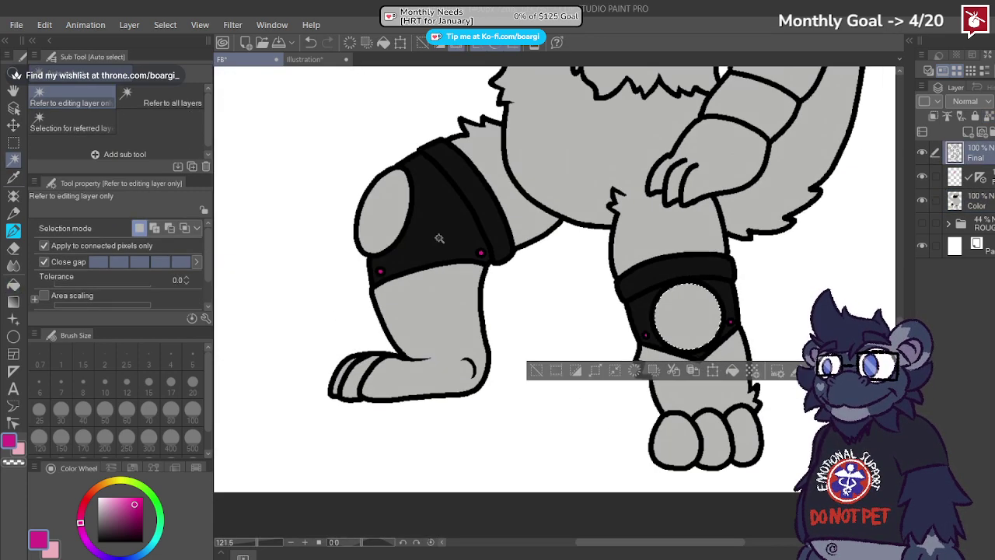
Step: Fill the selected round caps of both knee pads with black on the Color layer
{"action": "key", "text": "alt+bracketleft"}
{"action": "key", "text": "alt+bracketleft"}
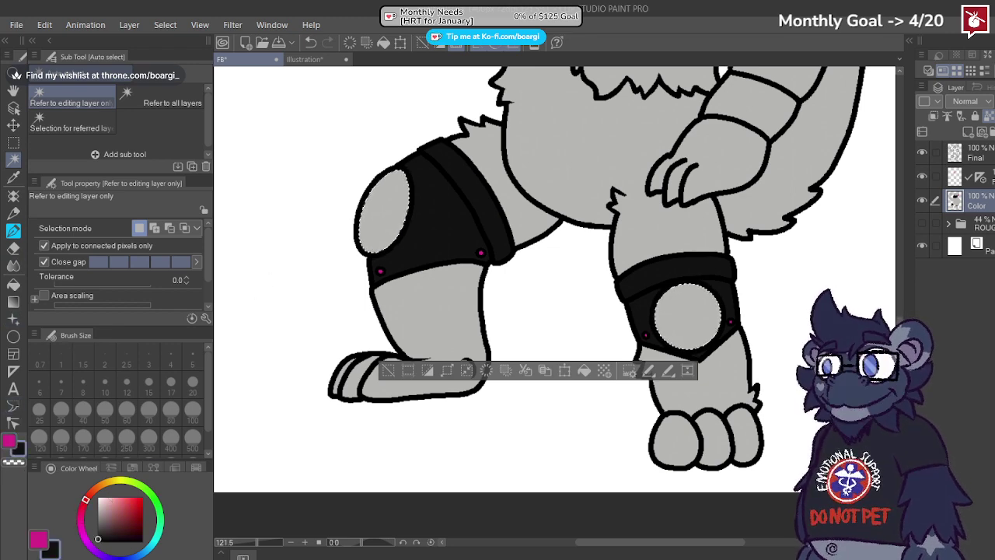
{"action": "left_click", "coordinate": [14, 286]}
{"action": "left_click", "coordinate": [689, 312]}
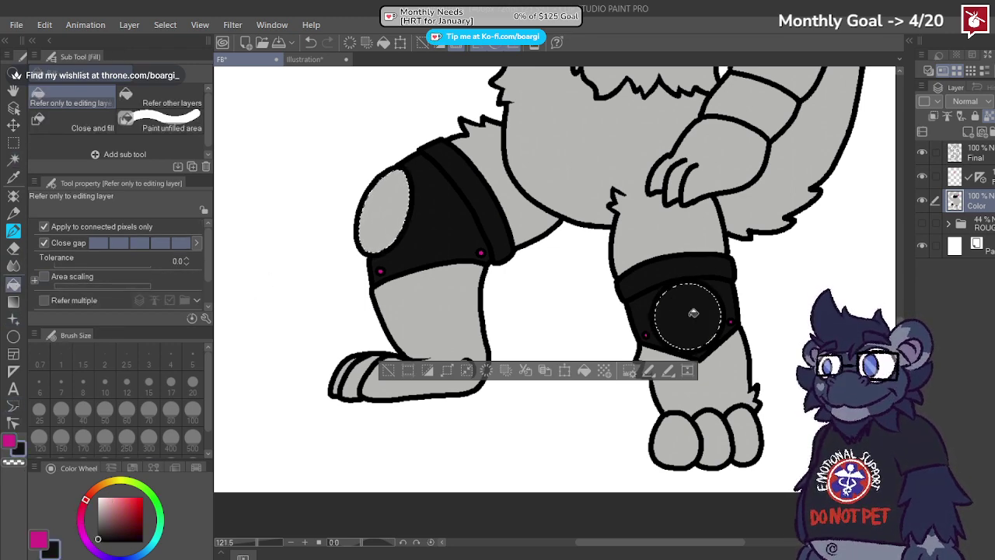
{"action": "left_click", "coordinate": [379, 213]}
Step: Try a magenta disc in the middle of the standing leg's knee cap with the BEAR pen at brush size 80
{"action": "left_click", "coordinate": [10, 443]}
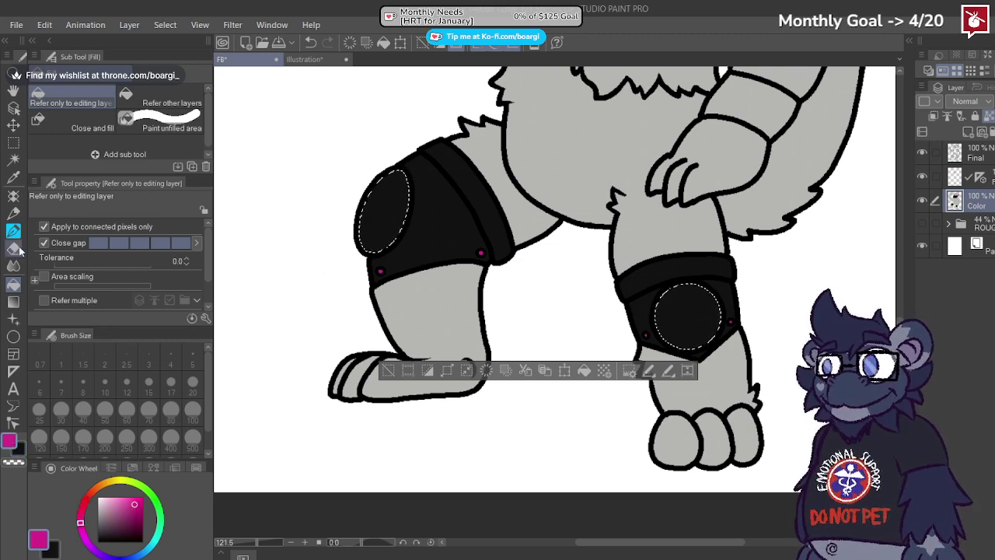
{"action": "left_click", "coordinate": [14, 231]}
{"action": "left_click", "coordinate": [192, 413]}
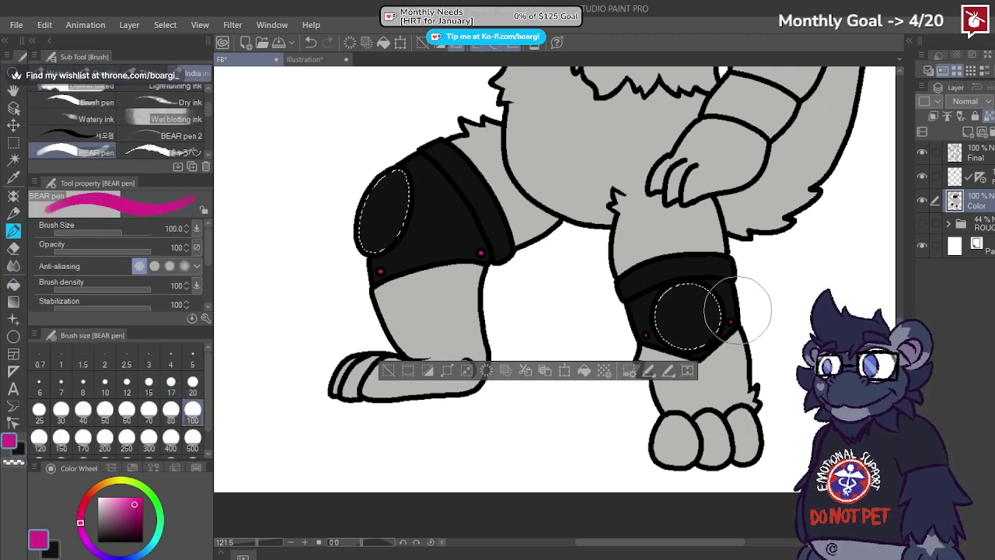
{"action": "scroll", "coordinate": [683, 314], "scroll_direction": "up", "scroll_amount": 3}
{"action": "scroll", "coordinate": [674, 317], "scroll_direction": "up", "scroll_amount": 1}
{"action": "left_click", "coordinate": [171, 414]}
{"action": "scroll", "coordinate": [676, 312], "scroll_direction": "up", "scroll_amount": 2}
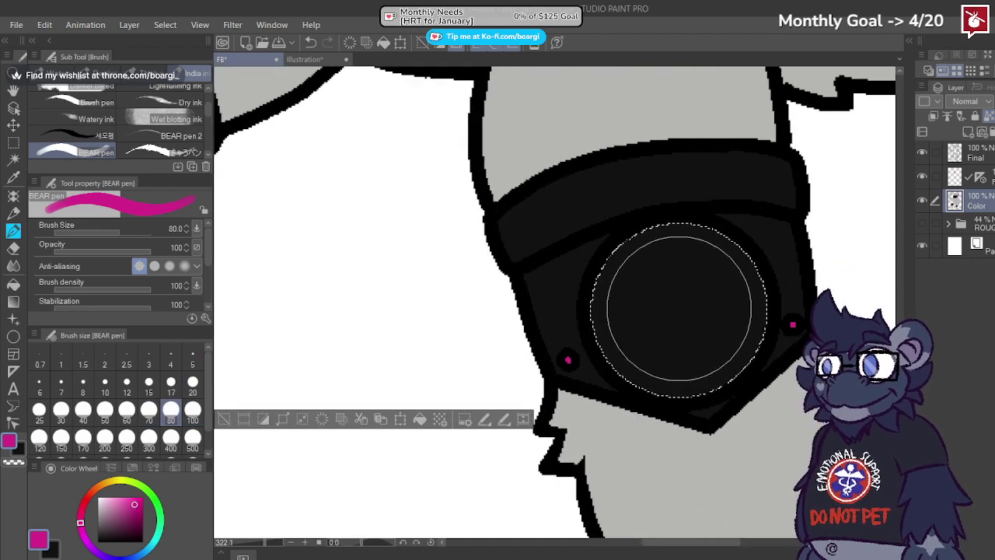
{"action": "left_click", "coordinate": [678, 309]}
Step: Try painting a magenta oval inside the raised leg's knee cap at brush size 20
{"action": "scroll", "coordinate": [680, 310], "scroll_direction": "down", "scroll_amount": 1}
{"action": "scroll", "coordinate": [779, 354], "scroll_direction": "down", "scroll_amount": 6}
{"action": "scroll", "coordinate": [485, 243], "scroll_direction": "up", "scroll_amount": 6}
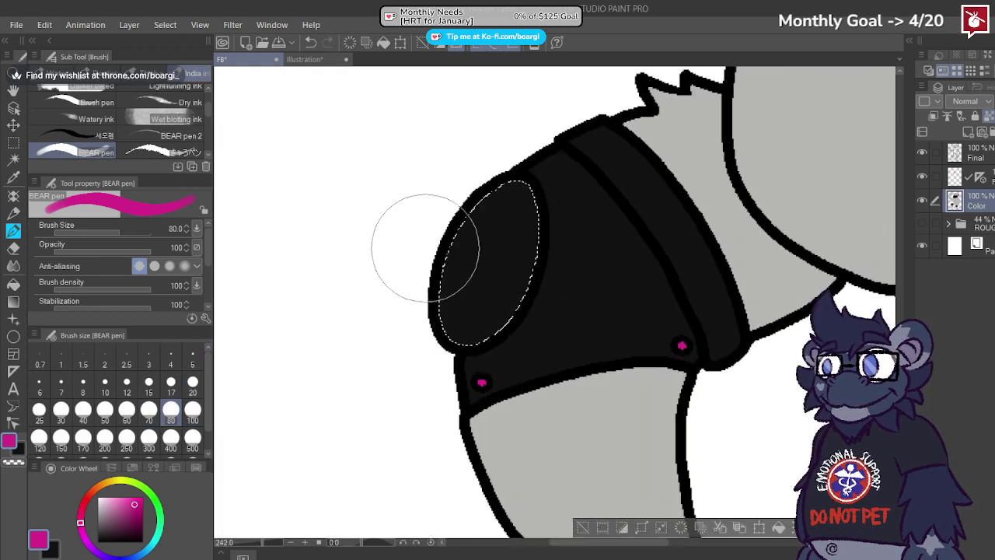
{"action": "left_click", "coordinate": [192, 380]}
{"action": "scroll", "coordinate": [499, 282], "scroll_direction": "up", "scroll_amount": 2}
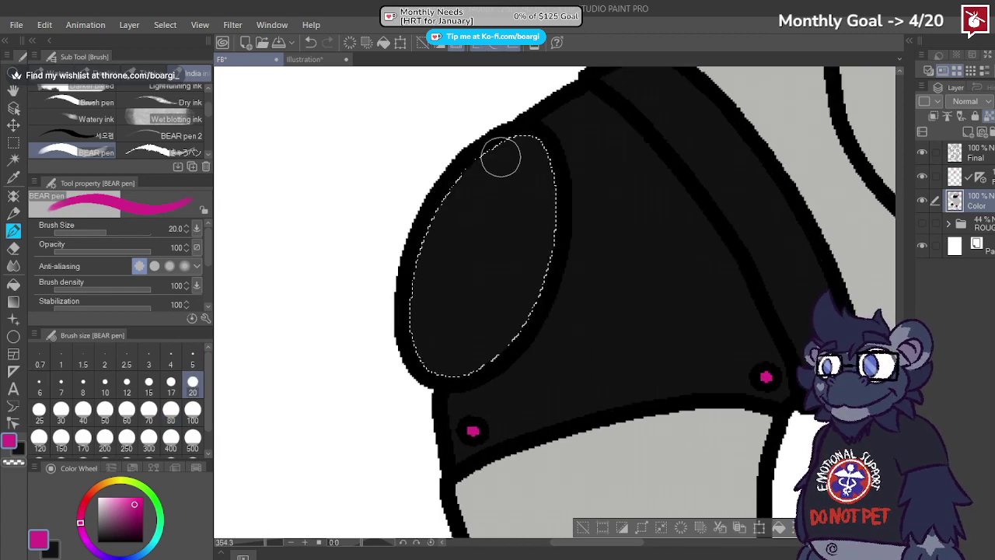
{"action": "left_click", "coordinate": [500, 156]}
{"action": "mouse_move", "coordinate": [500, 155]}
{"action": "left_mouse_down"}
{"action": "mouse_move", "coordinate": [514, 215]}
{"action": "mouse_move", "coordinate": [495, 294]}
{"action": "mouse_move", "coordinate": [461, 335]}
{"action": "mouse_move", "coordinate": [410, 340]}
{"action": "mouse_move", "coordinate": [460, 337]}
{"action": "mouse_move", "coordinate": [487, 311]}
{"action": "mouse_move", "coordinate": [517, 220]}
{"action": "mouse_move", "coordinate": [515, 178]}
{"action": "mouse_move", "coordinate": [498, 152]}
{"action": "mouse_move", "coordinate": [470, 174]}
{"action": "mouse_move", "coordinate": [403, 293]}
{"action": "mouse_move", "coordinate": [453, 300]}
{"action": "mouse_move", "coordinate": [500, 190]}
{"action": "mouse_move", "coordinate": [439, 274]}
{"action": "left_mouse_up"}
{"action": "key", "text": "ctrl+z"}
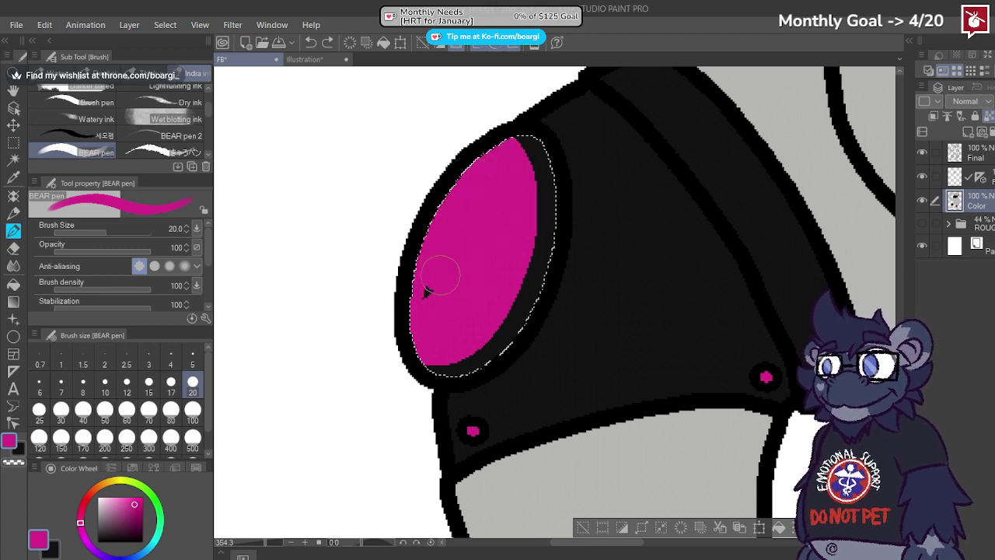
Step: Undo the magenta painting on both knee caps
{"action": "scroll", "coordinate": [448, 253], "scroll_direction": "down", "scroll_amount": 5}
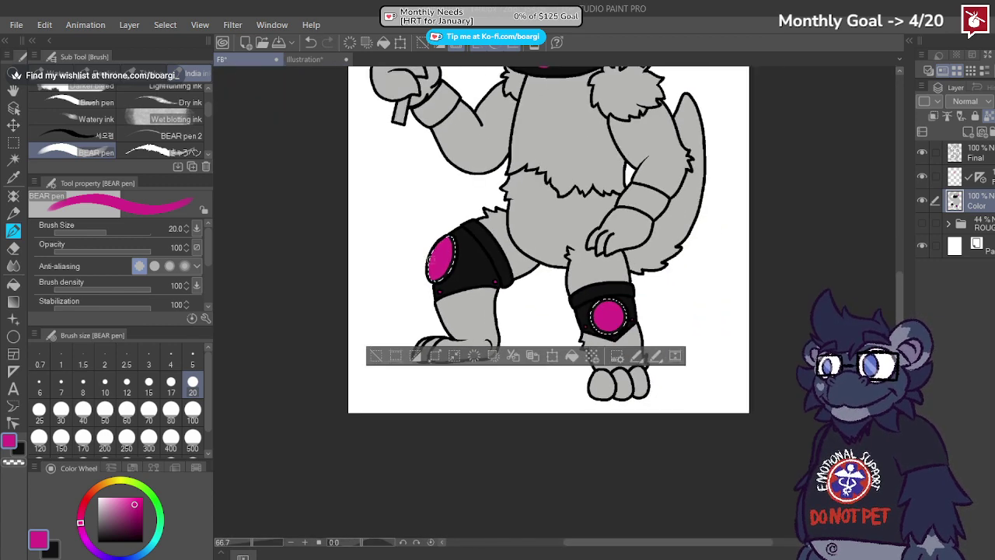
{"action": "scroll", "coordinate": [350, 245], "scroll_direction": "up", "scroll_amount": 3}
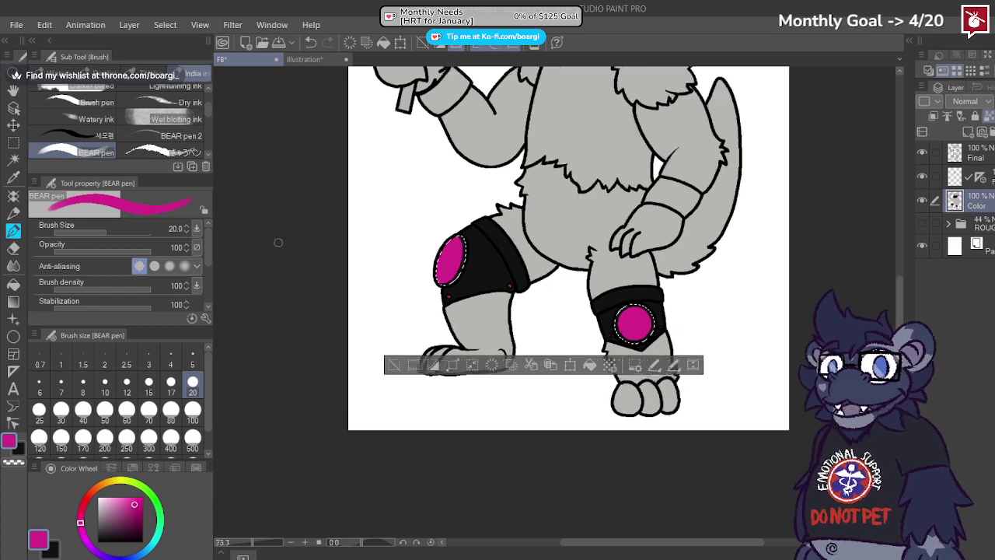
{"action": "key", "text": "ctrl+z"}
{"action": "scroll", "coordinate": [633, 303], "scroll_direction": "up", "scroll_amount": 5}
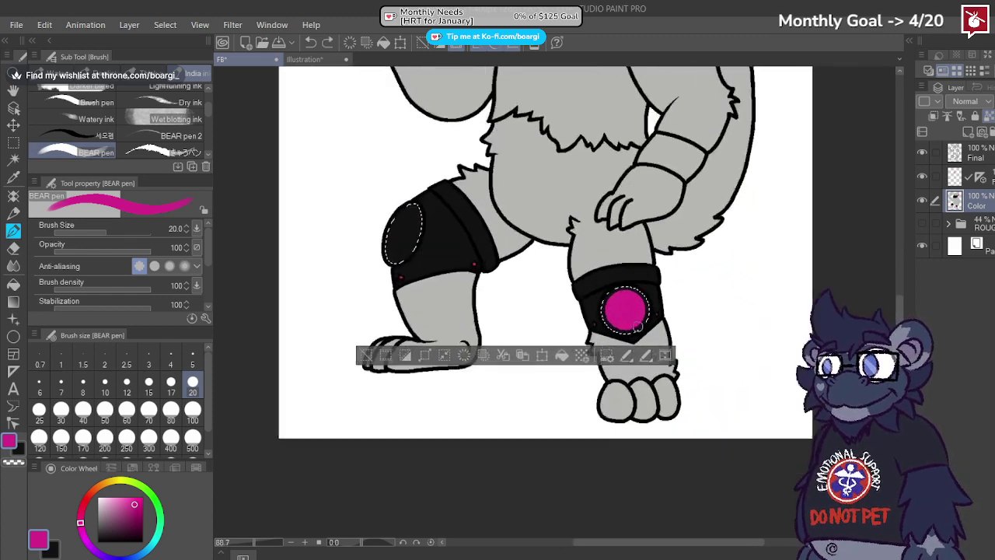
{"action": "key", "text": "ctrl+z"}
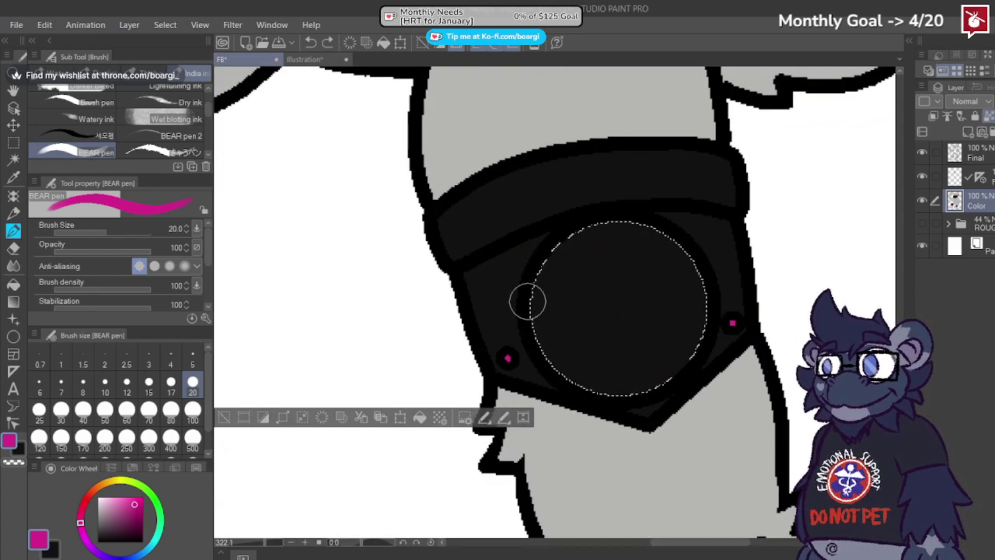
Step: Stamp a bright red disc in the center of the standing leg's knee cap with the BEAR pen at brush size 80
{"action": "scroll", "coordinate": [562, 296], "scroll_direction": "up", "scroll_amount": 2}
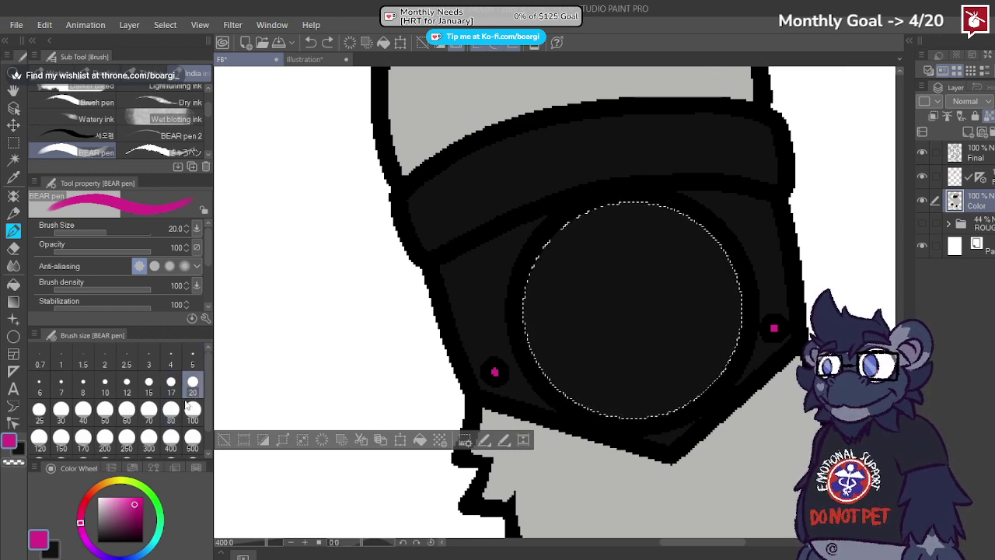
{"action": "left_click", "coordinate": [56, 551]}
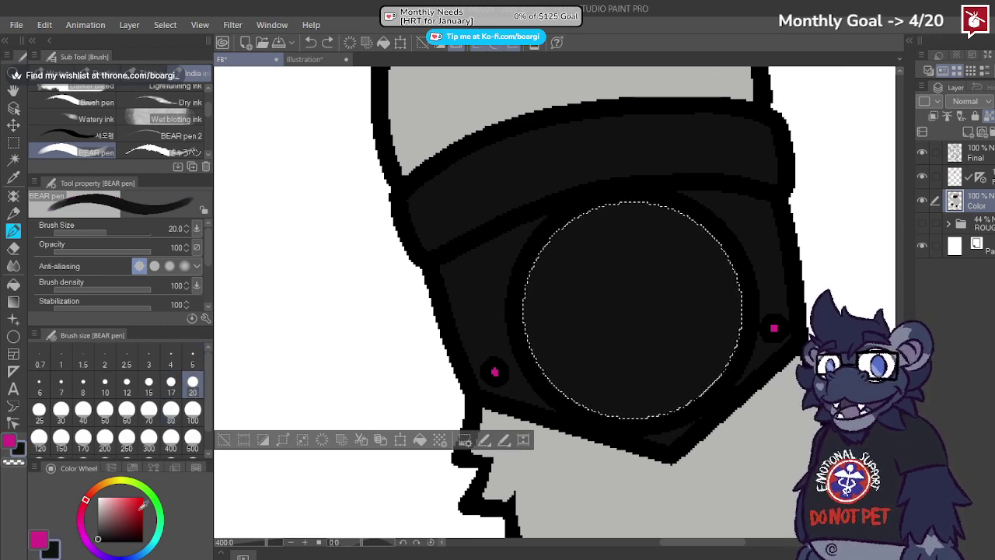
{"action": "left_click", "coordinate": [143, 499]}
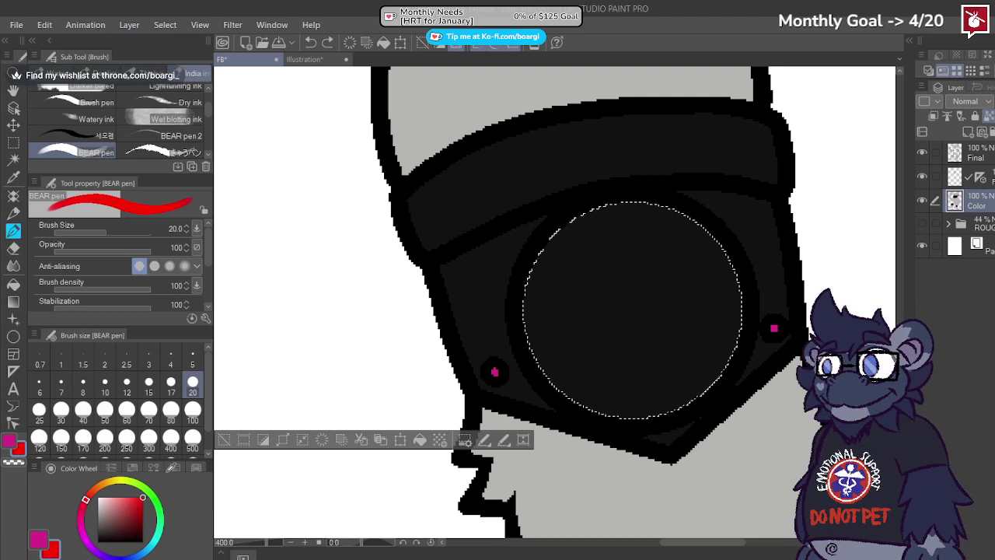
{"action": "left_click", "coordinate": [171, 409]}
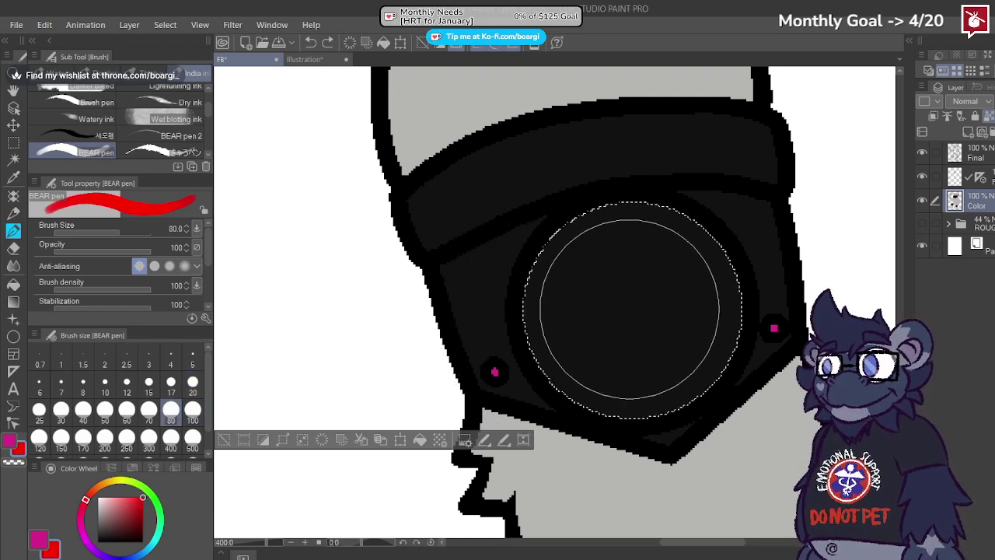
{"action": "left_click", "coordinate": [631, 310]}
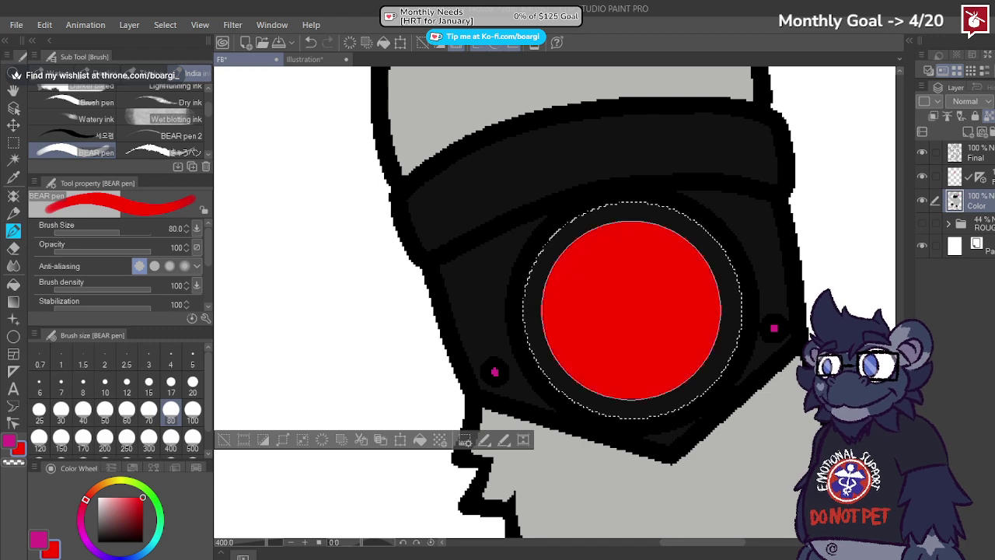
Step: Fill the ring around the red disc with magenta, then fill the disc with the knee pad's sampled black
{"action": "left_click", "coordinate": [38, 538]}
{"action": "left_click", "coordinate": [14, 284]}
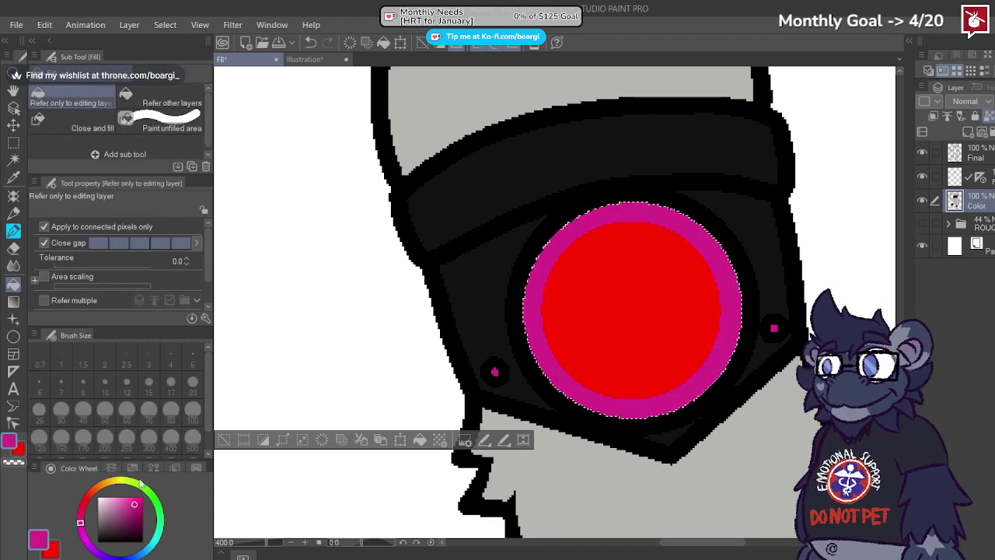
{"action": "left_click", "coordinate": [482, 289], "text": "alt"}
{"action": "left_click", "coordinate": [632, 295]}
Step: Sample the rivet's magenta and paint a crescent along the inner edge of the raised leg's knee cap with the BEAR pen at size 20
{"action": "scroll", "coordinate": [661, 295], "scroll_direction": "down", "scroll_amount": 5}
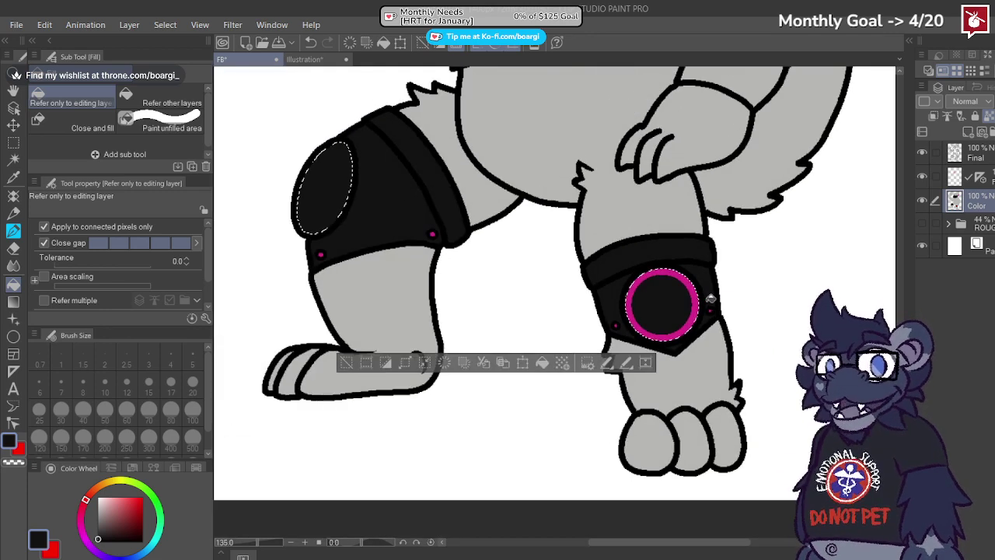
{"action": "scroll", "coordinate": [502, 237], "scroll_direction": "up", "scroll_amount": 4}
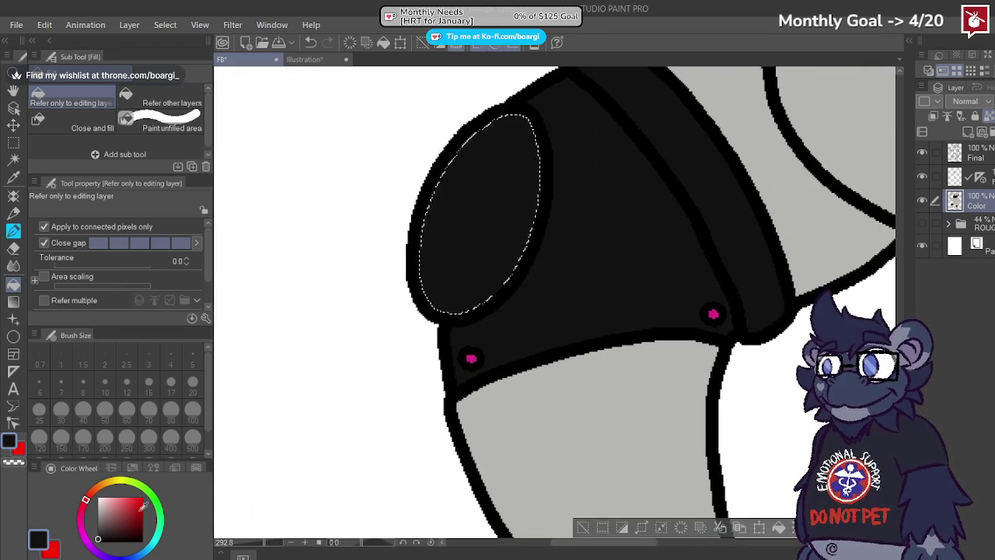
{"action": "scroll", "coordinate": [553, 323], "scroll_direction": "down", "scroll_amount": 1}
{"action": "left_click", "coordinate": [559, 319], "text": "alt"}
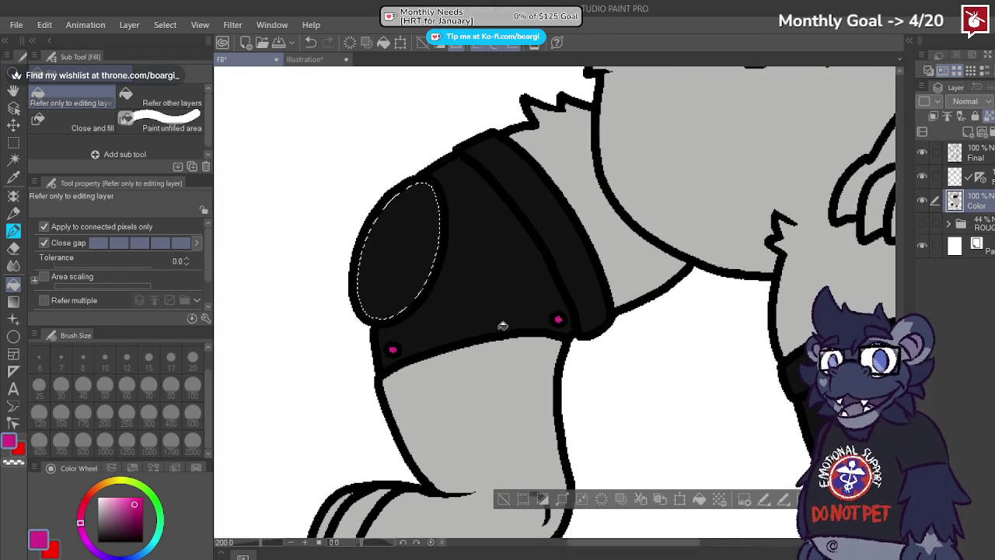
{"action": "left_click", "coordinate": [13, 230]}
{"action": "scroll", "coordinate": [427, 271], "scroll_direction": "up", "scroll_amount": 2}
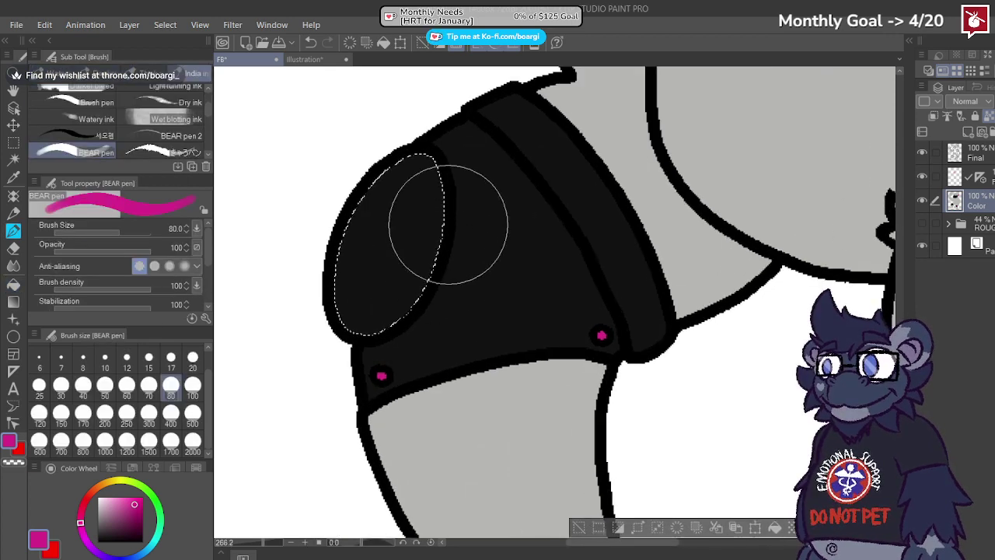
{"action": "left_click", "coordinate": [193, 359]}
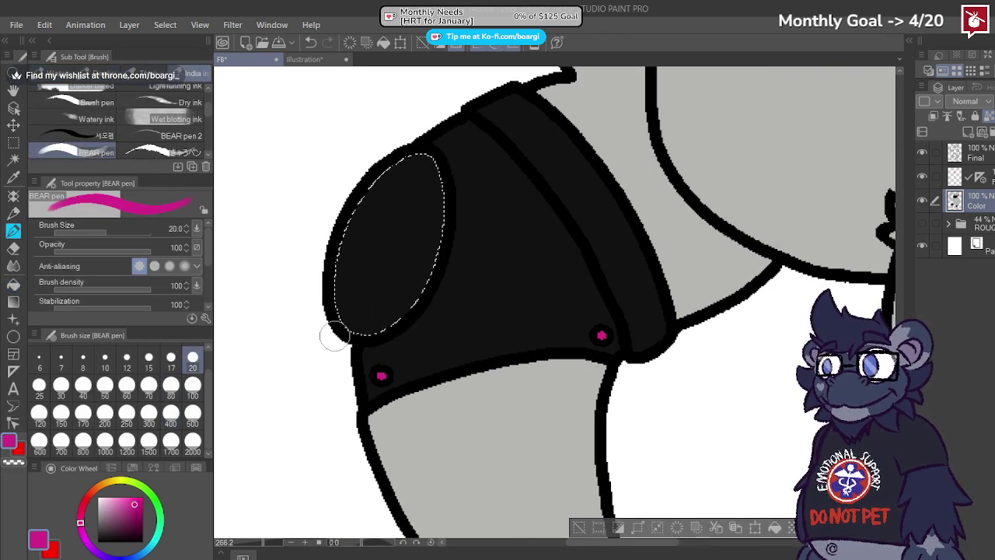
{"action": "mouse_move", "coordinate": [346, 328]}
{"action": "left_mouse_down"}
{"action": "mouse_move", "coordinate": [380, 333]}
{"action": "mouse_move", "coordinate": [418, 304]}
{"action": "mouse_move", "coordinate": [448, 244]}
{"action": "left_mouse_up"}
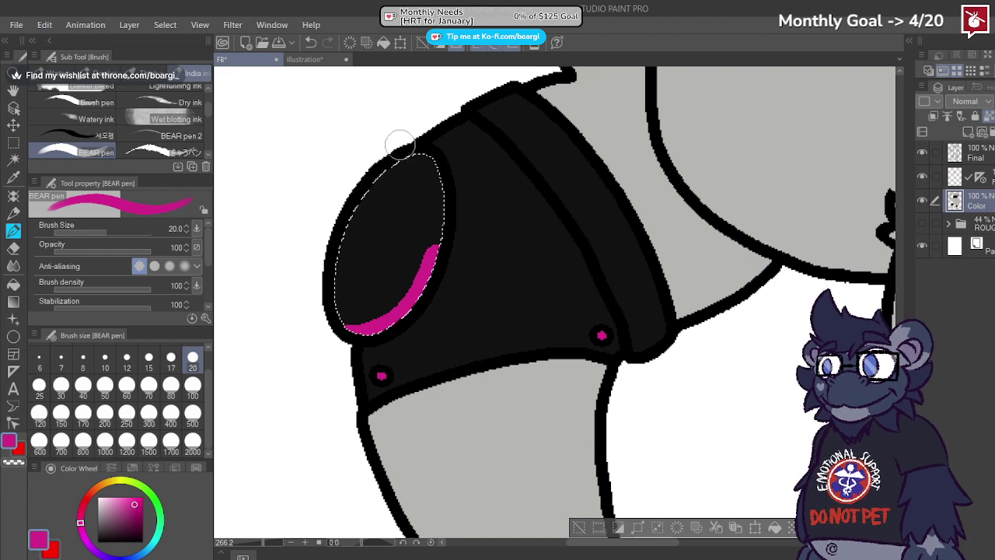
{"action": "scroll", "coordinate": [436, 167], "scroll_direction": "up", "scroll_amount": 1}
{"action": "left_click_drag", "start_coordinate": [404, 158], "coordinate": [439, 159]}
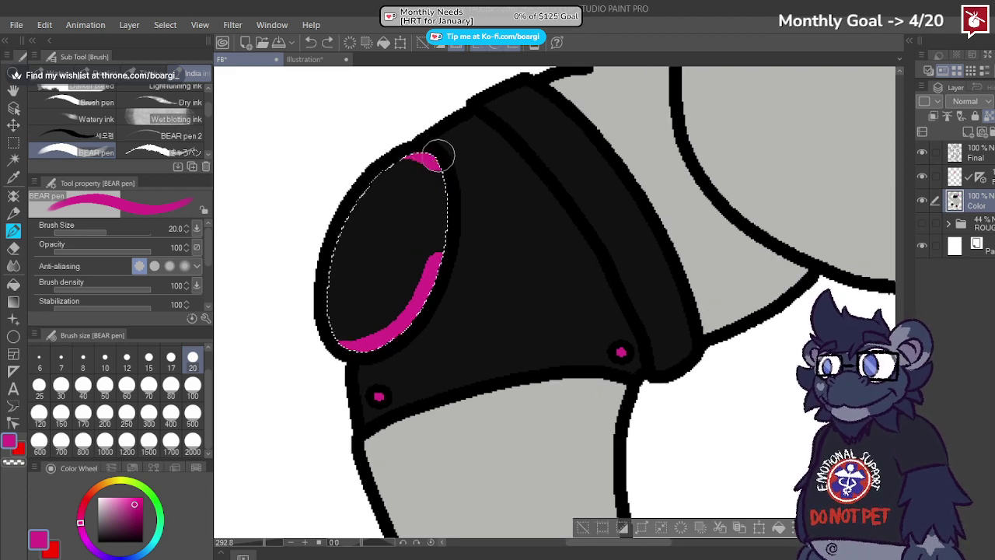
{"action": "scroll", "coordinate": [381, 200], "scroll_direction": "up", "scroll_amount": 2}
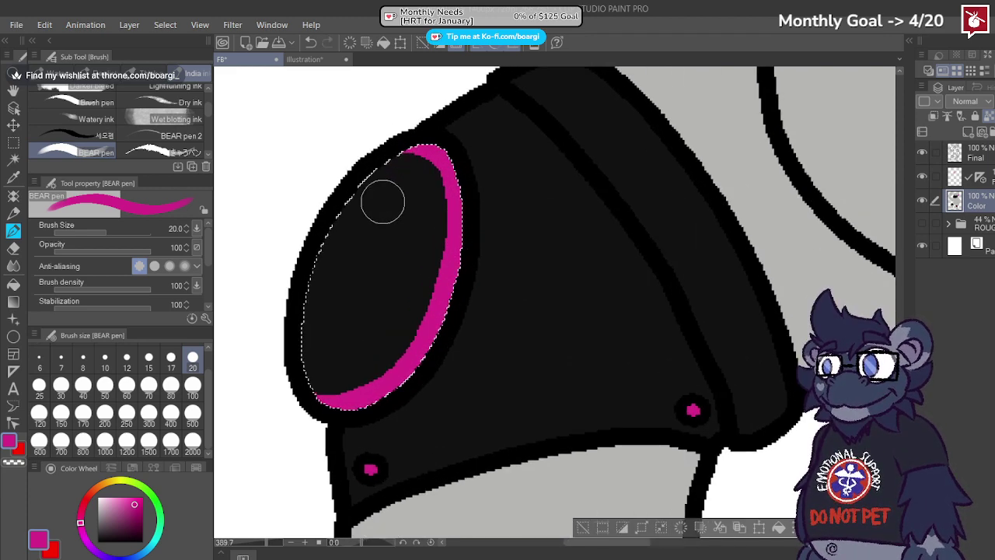
Step: Sample the knee cap's black and taper both ends of the magenta crescent on the raised leg
{"action": "left_click", "coordinate": [382, 200], "text": "alt"}
{"action": "scroll", "coordinate": [402, 174], "scroll_direction": "up", "scroll_amount": 2}
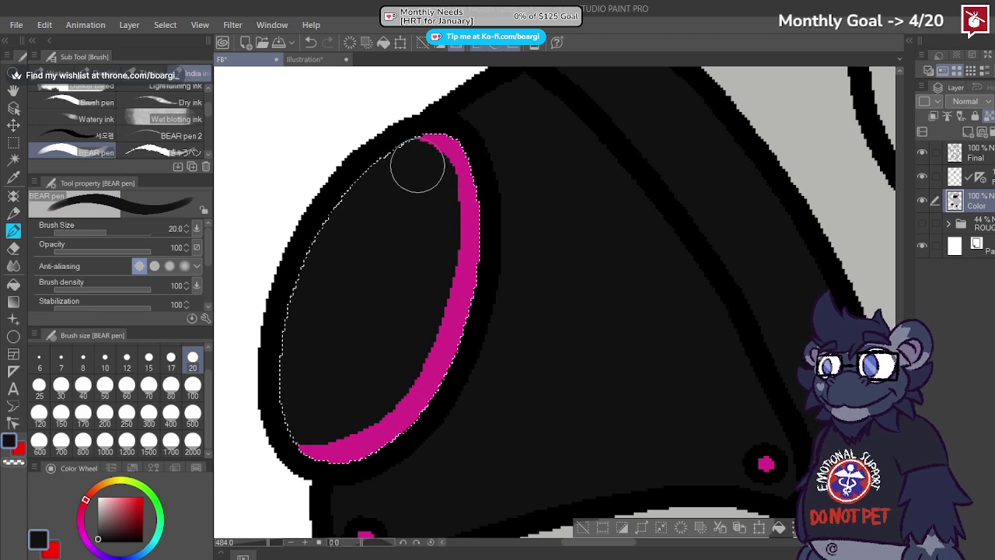
{"action": "left_click_drag", "start_coordinate": [418, 167], "coordinate": [407, 156]}
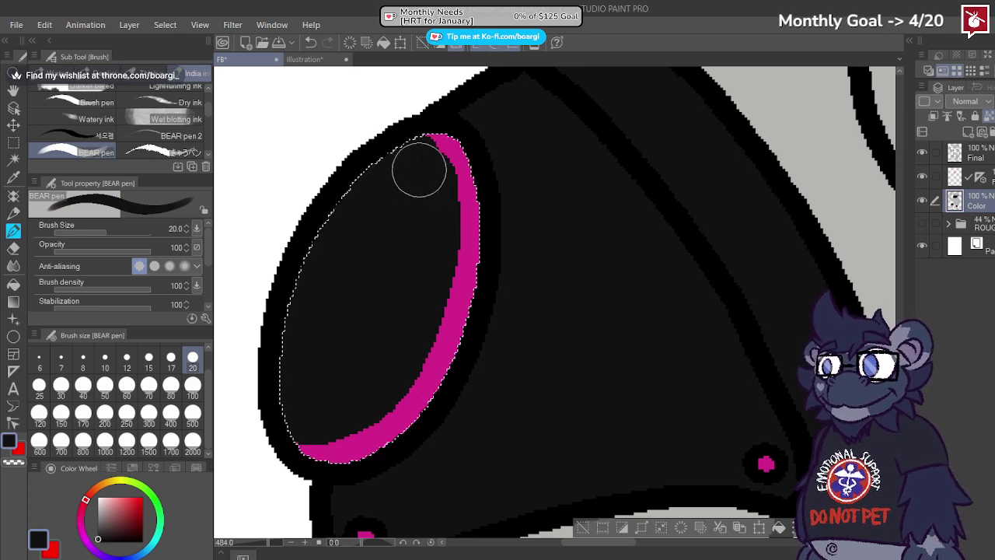
{"action": "scroll", "coordinate": [291, 404], "scroll_direction": "up", "scroll_amount": 1}
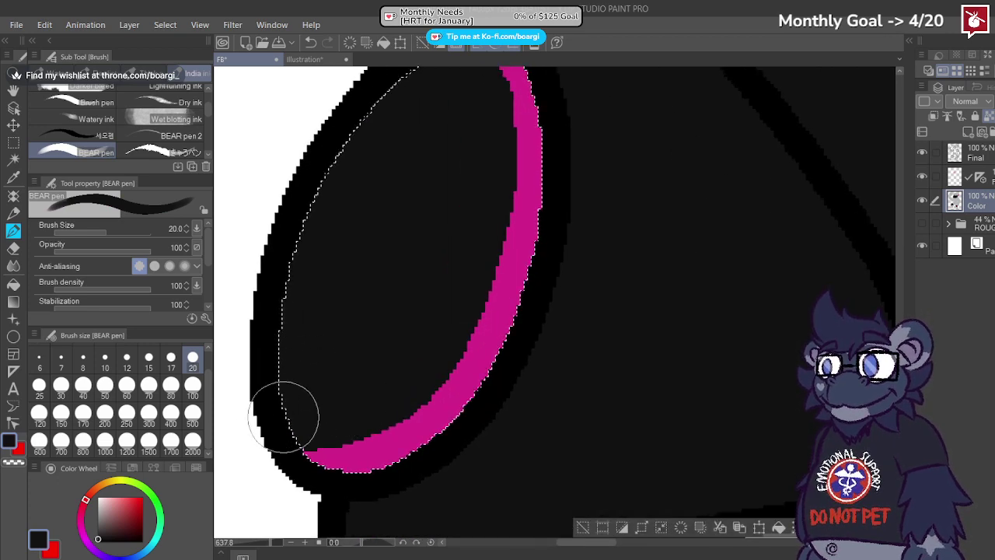
{"action": "scroll", "coordinate": [318, 355], "scroll_direction": "down", "scroll_amount": 4}
{"action": "scroll", "coordinate": [337, 349], "scroll_direction": "up", "scroll_amount": 3}
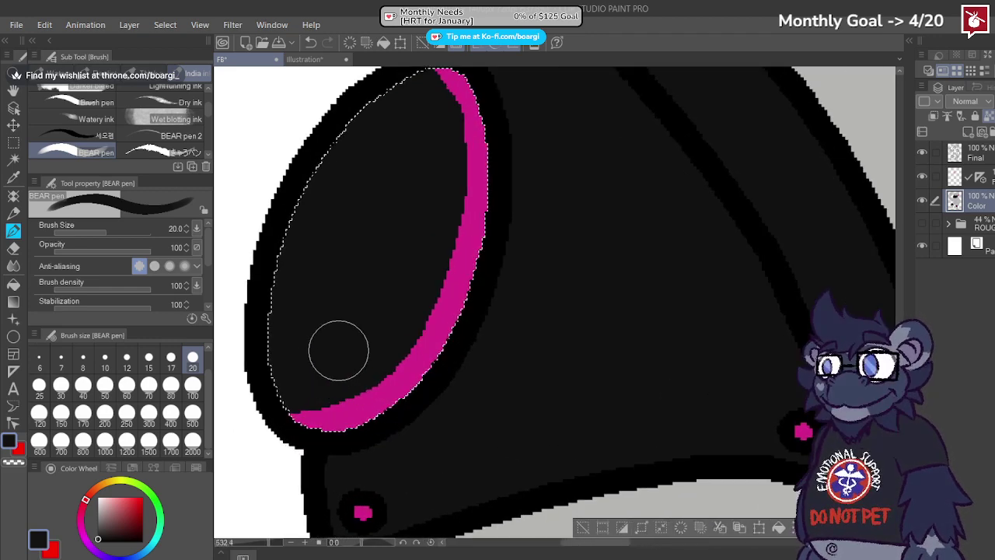
{"action": "mouse_move", "coordinate": [377, 353]}
{"action": "left_mouse_down"}
{"action": "mouse_move", "coordinate": [353, 372]}
{"action": "mouse_move", "coordinate": [292, 393]}
{"action": "left_mouse_up"}
{"action": "key", "text": "ctrl+z"}
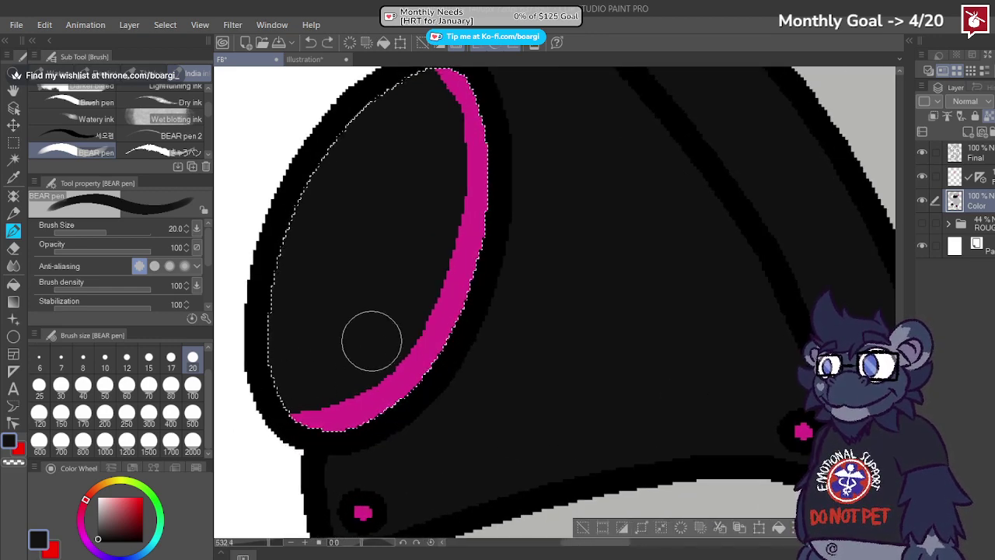
{"action": "left_click_drag", "start_coordinate": [382, 340], "coordinate": [303, 393]}
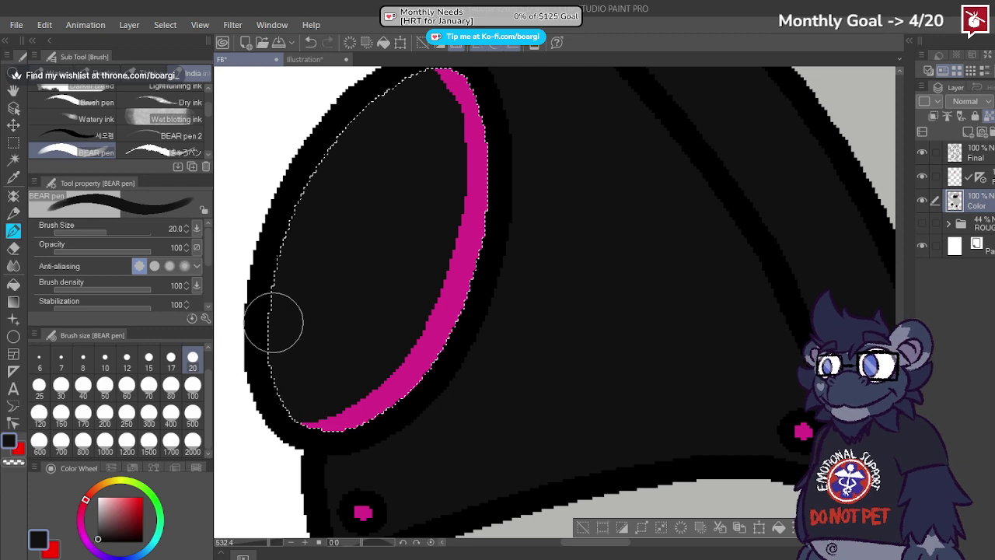
Step: Pick magenta for the BEAR pen at brush size 5 and try a curved stroke inside the standing leg's knee cap
{"action": "scroll", "coordinate": [280, 317], "scroll_direction": "down", "scroll_amount": 5}
{"action": "scroll", "coordinate": [307, 334], "scroll_direction": "up", "scroll_amount": 3}
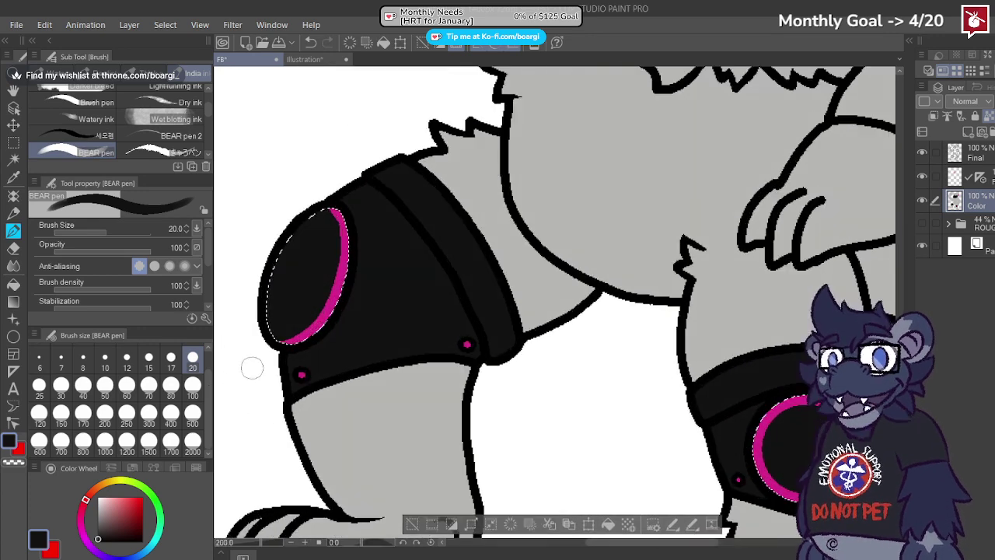
{"action": "left_click", "coordinate": [46, 549]}
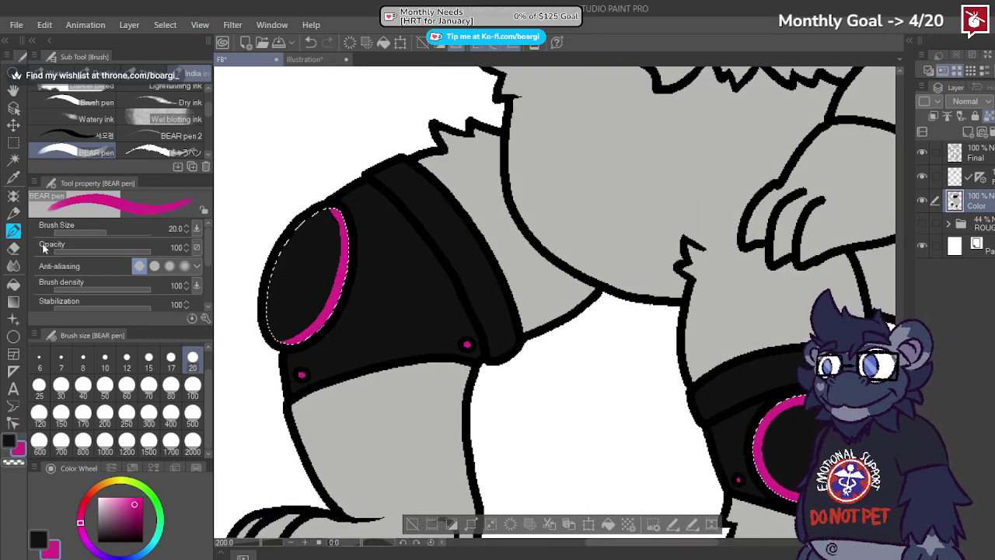
{"action": "scroll", "coordinate": [136, 365], "scroll_direction": "up", "scroll_amount": 1}
{"action": "left_click", "coordinate": [193, 357]}
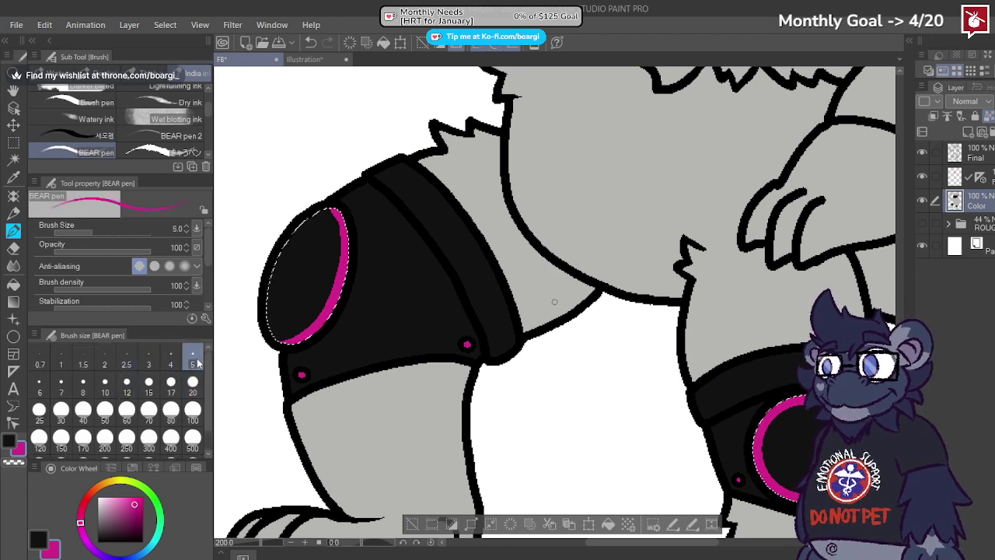
{"action": "scroll", "coordinate": [178, 285], "scroll_direction": "down", "scroll_amount": 1}
{"action": "scroll", "coordinate": [550, 295], "scroll_direction": "down", "scroll_amount": 3}
{"action": "scroll", "coordinate": [703, 385], "scroll_direction": "up", "scroll_amount": 6}
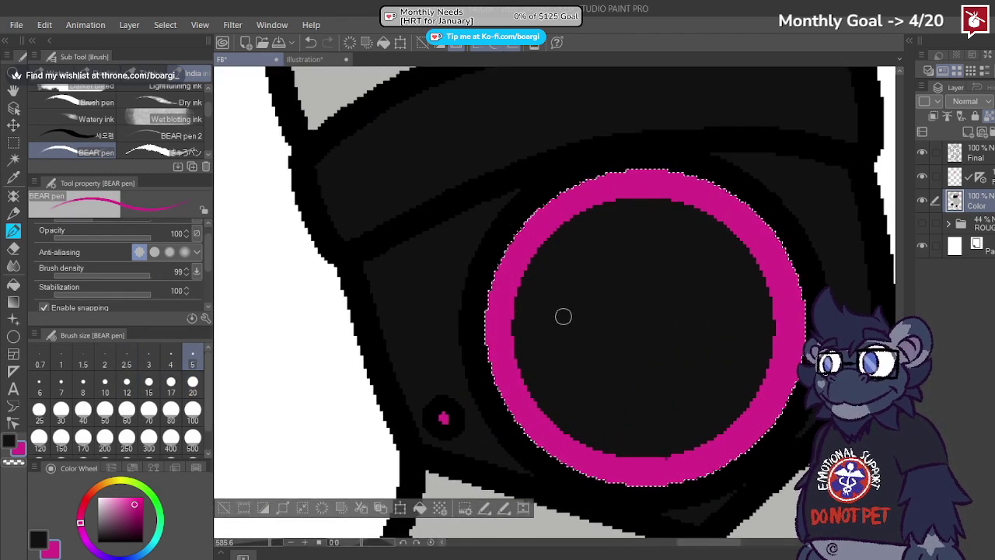
{"action": "mouse_move", "coordinate": [563, 316]}
{"action": "left_mouse_down"}
{"action": "mouse_move", "coordinate": [635, 334]}
{"action": "mouse_move", "coordinate": [700, 295]}
{"action": "left_mouse_up"}
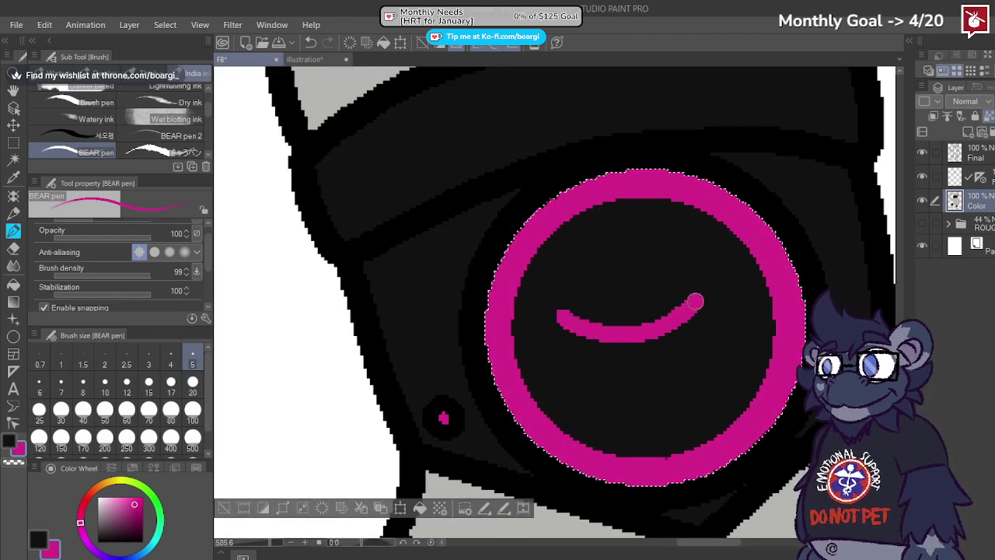
{"action": "key", "text": "ctrl+z"}
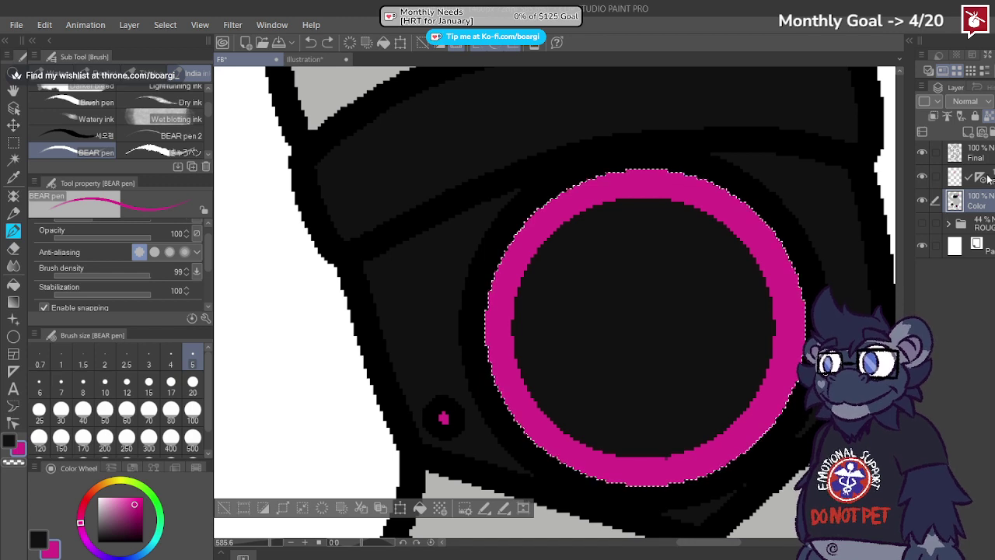
Step: Place a two-line symmetrical ruler with line symmetry through the standing leg's knee cap, tilted along the lower leg
{"action": "left_click", "coordinate": [14, 370]}
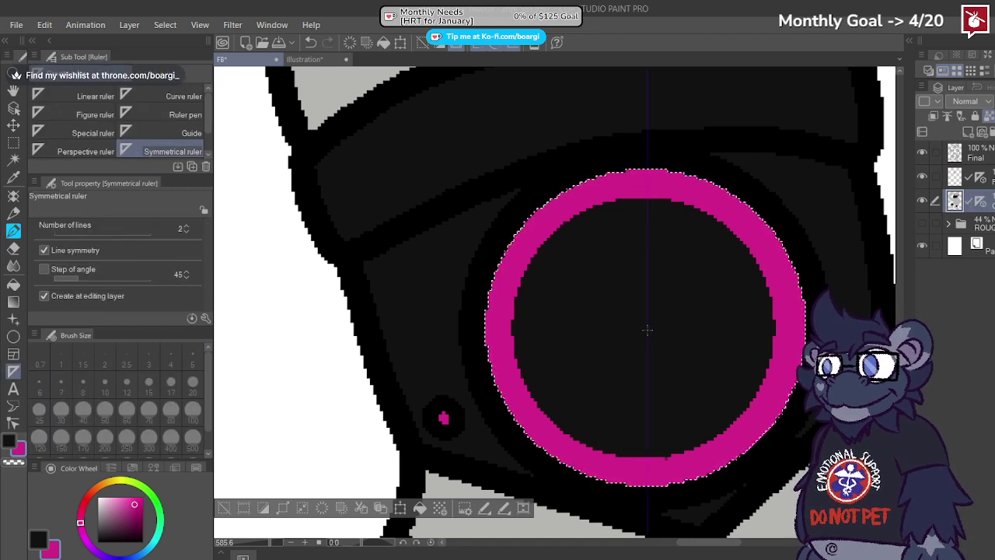
{"action": "left_click_drag", "start_coordinate": [601, 101], "coordinate": [726, 342]}
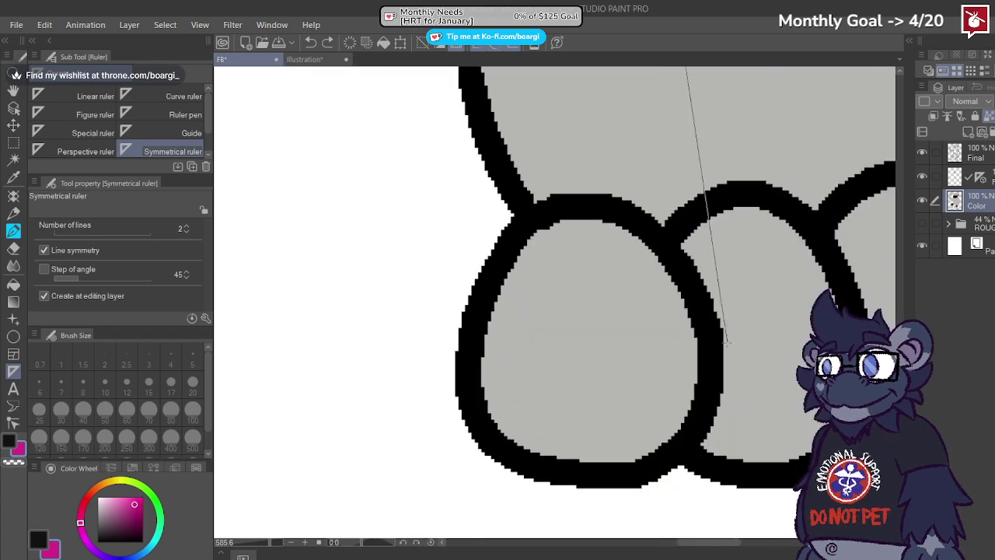
{"action": "left_click_drag", "start_coordinate": [663, 117], "coordinate": [732, 219]}
{"action": "scroll", "coordinate": [607, 303], "scroll_direction": "down", "scroll_amount": 11}
{"action": "scroll", "coordinate": [638, 159], "scroll_direction": "up", "scroll_amount": 13}
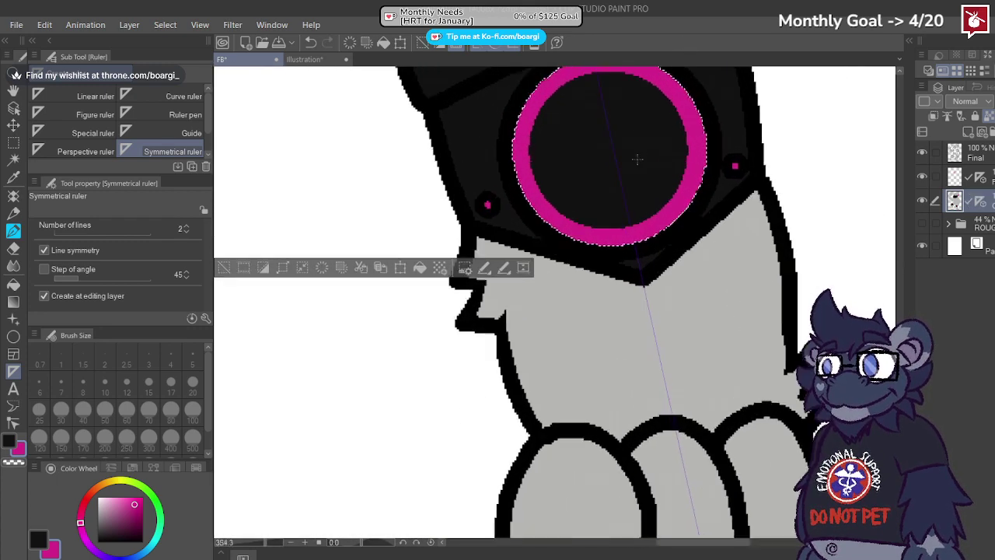
{"action": "scroll", "coordinate": [651, 297], "scroll_direction": "down", "scroll_amount": 6}
{"action": "scroll", "coordinate": [618, 233], "scroll_direction": "up", "scroll_amount": 1}
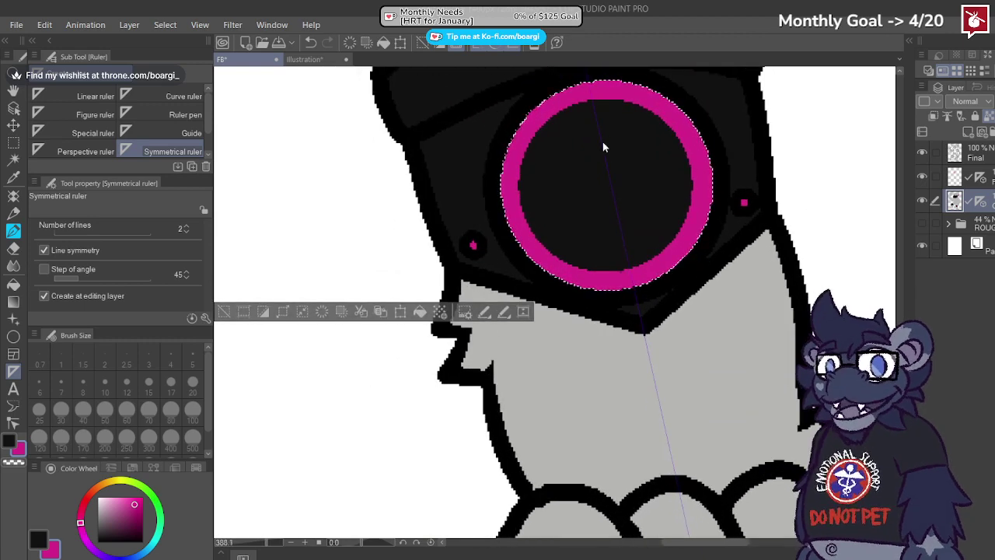
Step: Move and rotate the symmetrical ruler so it runs through the knee cap's center and the knee pad's pointed lower tip
{"action": "left_click", "coordinate": [631, 297], "text": "ctrl"}
{"action": "left_click_drag", "start_coordinate": [590, 117], "coordinate": [599, 117]}
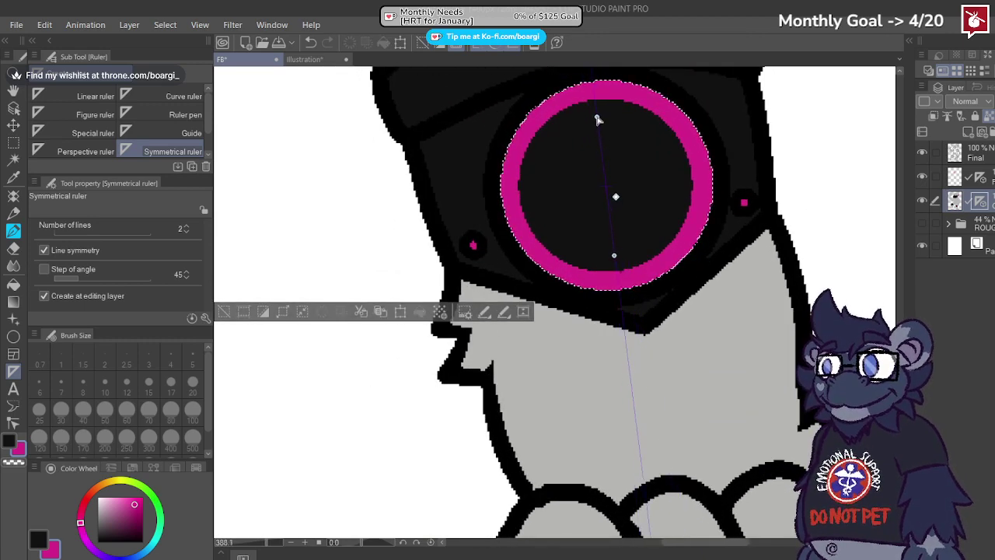
{"action": "left_click_drag", "start_coordinate": [609, 193], "coordinate": [624, 187]}
{"action": "left_click_drag", "start_coordinate": [616, 117], "coordinate": [602, 120]}
{"action": "left_click_drag", "start_coordinate": [630, 189], "coordinate": [602, 202]}
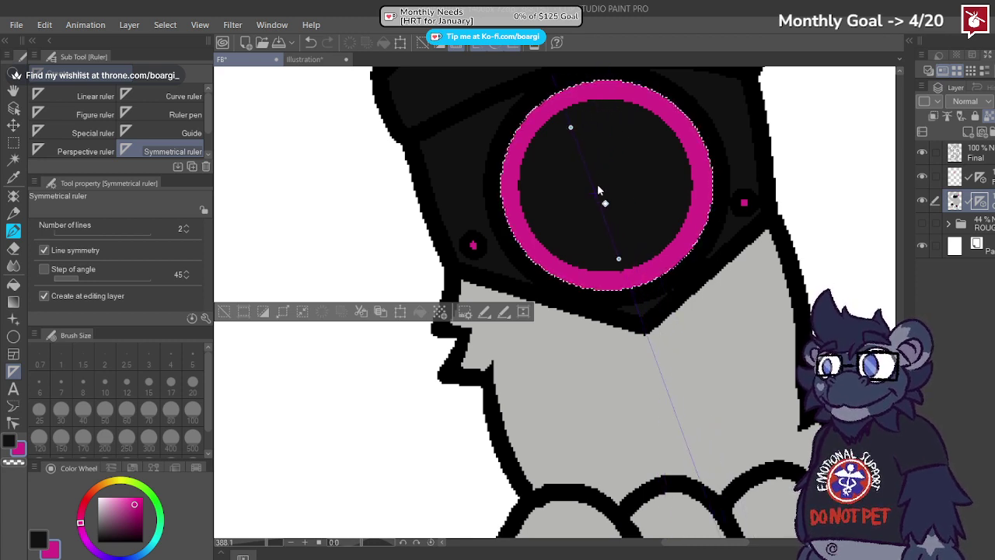
{"action": "left_click_drag", "start_coordinate": [572, 130], "coordinate": [586, 122]}
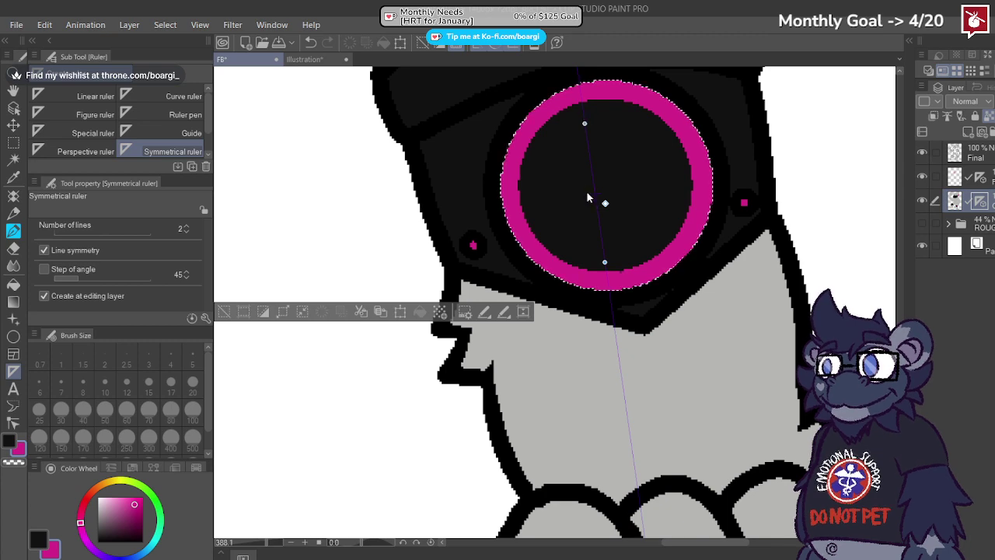
{"action": "mouse_move", "coordinate": [590, 194]}
{"action": "left_mouse_down"}
{"action": "mouse_move", "coordinate": [611, 188]}
{"action": "mouse_move", "coordinate": [600, 191]}
{"action": "left_mouse_up"}
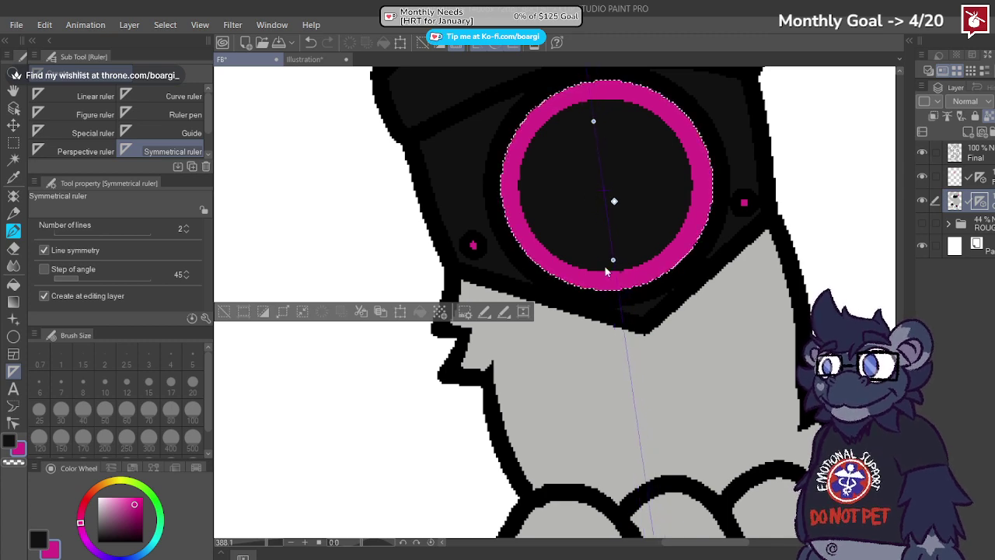
{"action": "left_click_drag", "start_coordinate": [613, 260], "coordinate": [622, 260]}
{"action": "scroll", "coordinate": [599, 276], "scroll_direction": "down", "scroll_amount": 2}
{"action": "scroll", "coordinate": [595, 209], "scroll_direction": "up", "scroll_amount": 1}
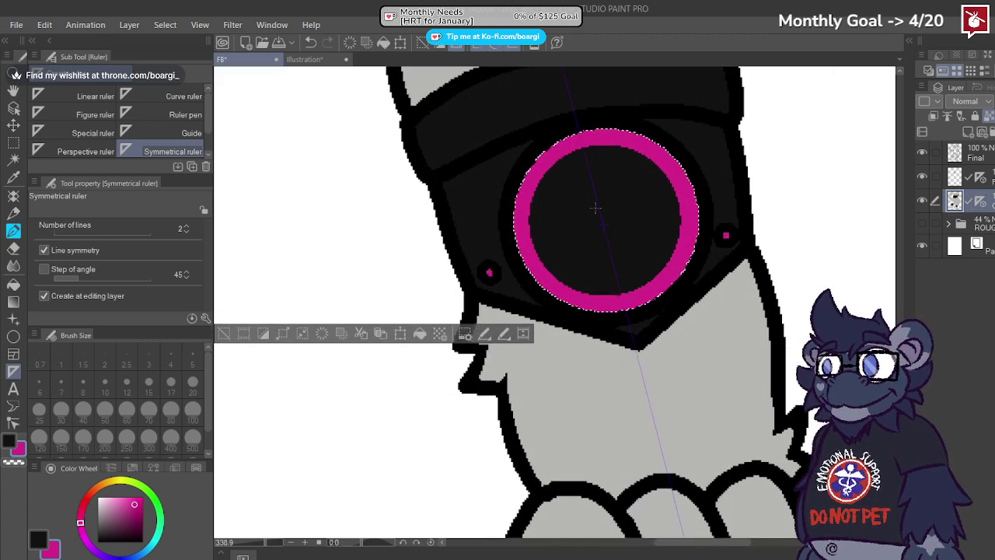
Step: Paint a solid magenta upturned crescent in the middle of the standing leg's knee cap with the BEAR pen at size 5, mirrored across the ruler
{"action": "scroll", "coordinate": [595, 207], "scroll_direction": "up", "scroll_amount": 1}
{"action": "left_click", "coordinate": [13, 231]}
{"action": "scroll", "coordinate": [645, 251], "scroll_direction": "down", "scroll_amount": 1}
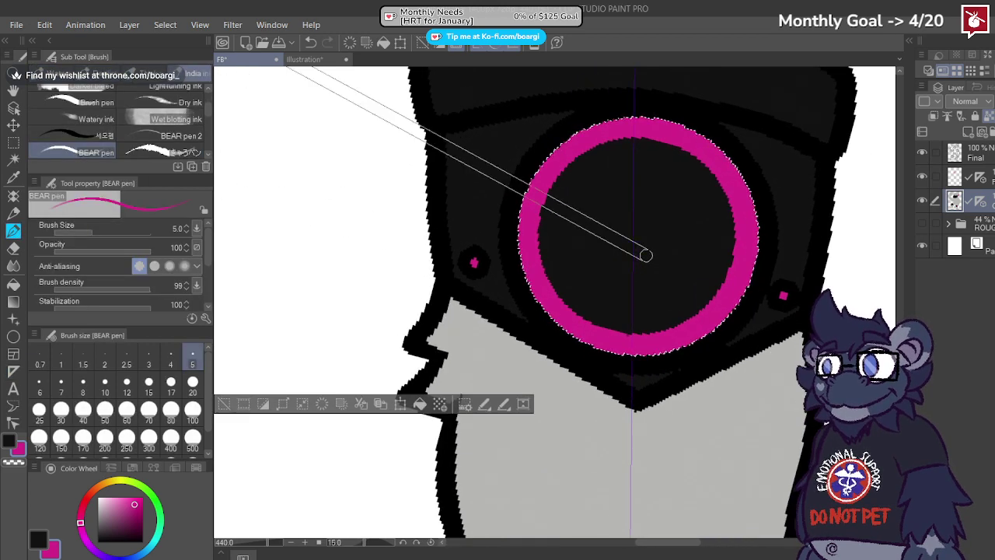
{"action": "scroll", "coordinate": [604, 241], "scroll_direction": "up", "scroll_amount": 3}
{"action": "left_click", "coordinate": [555, 205]}
{"action": "left_click_drag", "start_coordinate": [555, 204], "coordinate": [618, 235]}
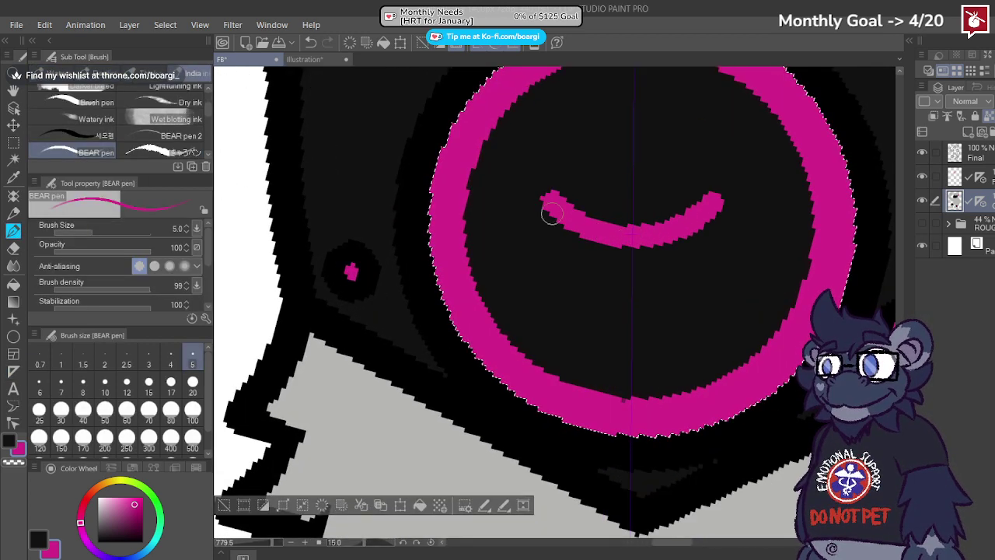
{"action": "mouse_move", "coordinate": [547, 207]}
{"action": "left_mouse_down"}
{"action": "mouse_move", "coordinate": [591, 274]}
{"action": "mouse_move", "coordinate": [615, 284]}
{"action": "left_mouse_up"}
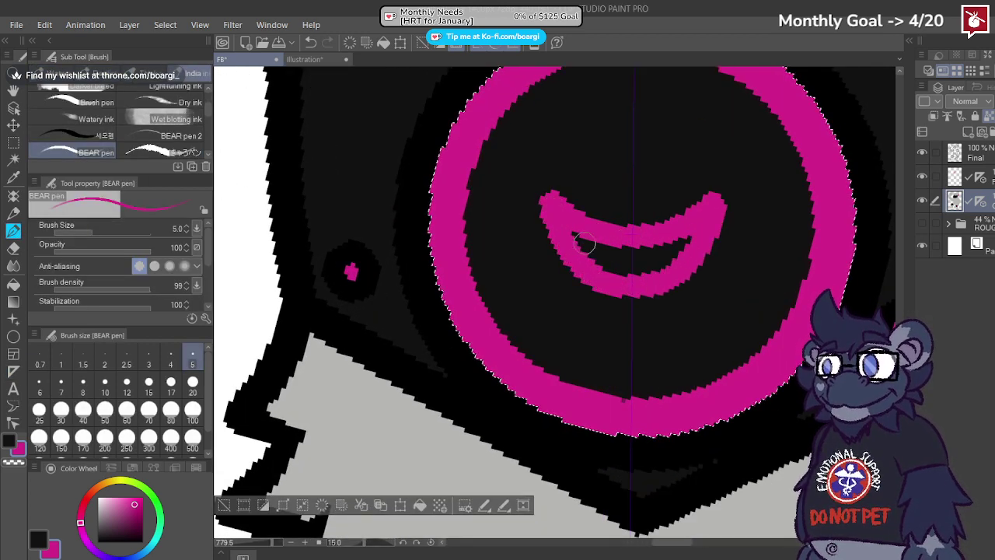
{"action": "mouse_move", "coordinate": [585, 244]}
{"action": "left_mouse_down"}
{"action": "mouse_move", "coordinate": [660, 261]}
{"action": "mouse_move", "coordinate": [644, 263]}
{"action": "left_mouse_up"}
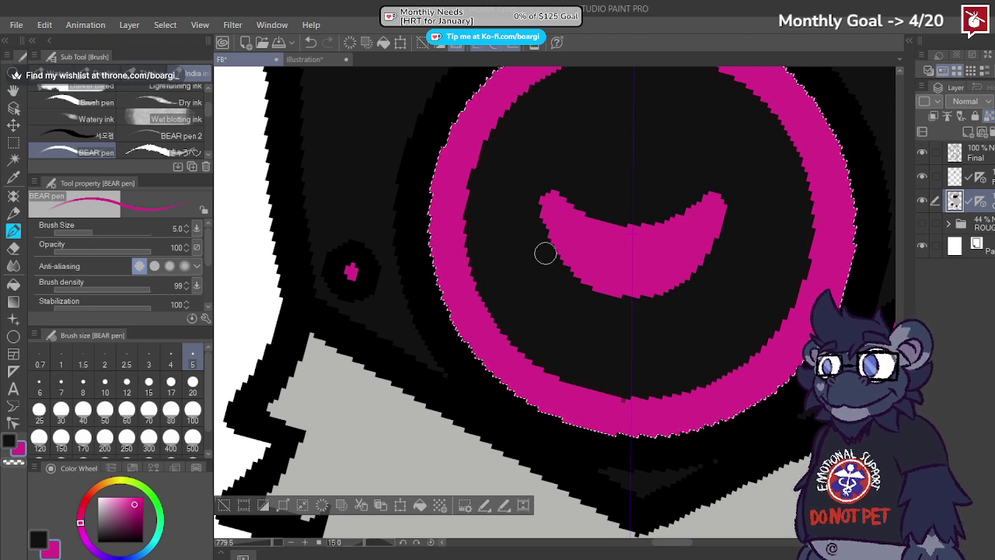
Step: Paint a small mirrored magenta spot on each side of the crescent with the BEAR pen at size 2
{"action": "left_click_drag", "start_coordinate": [511, 249], "coordinate": [502, 272]}
{"action": "key", "text": "ctrl+z"}
{"action": "left_click", "coordinate": [105, 360]}
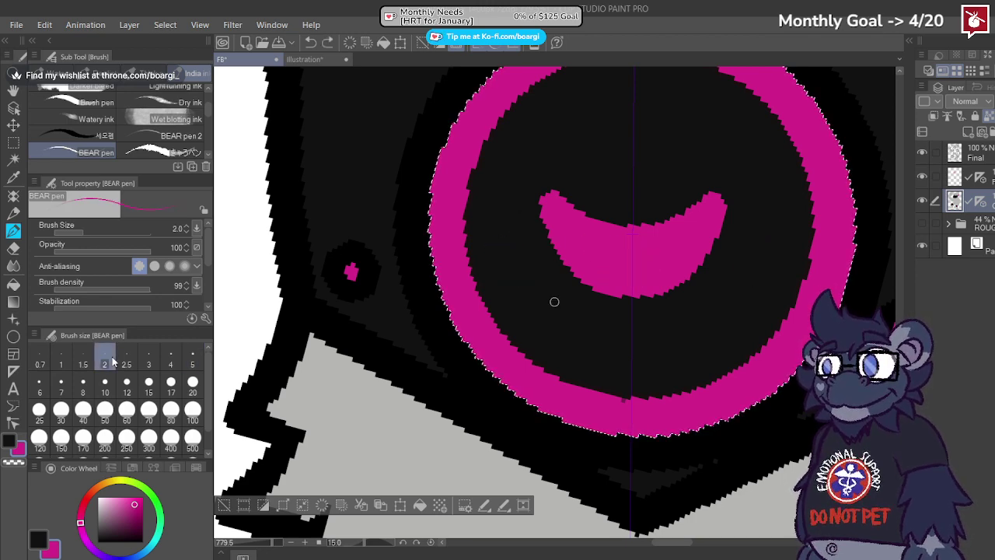
{"action": "scroll", "coordinate": [554, 302], "scroll_direction": "up", "scroll_amount": 2}
{"action": "key", "text": "ctrl+z"}
{"action": "left_click_drag", "start_coordinate": [497, 242], "coordinate": [523, 266]}
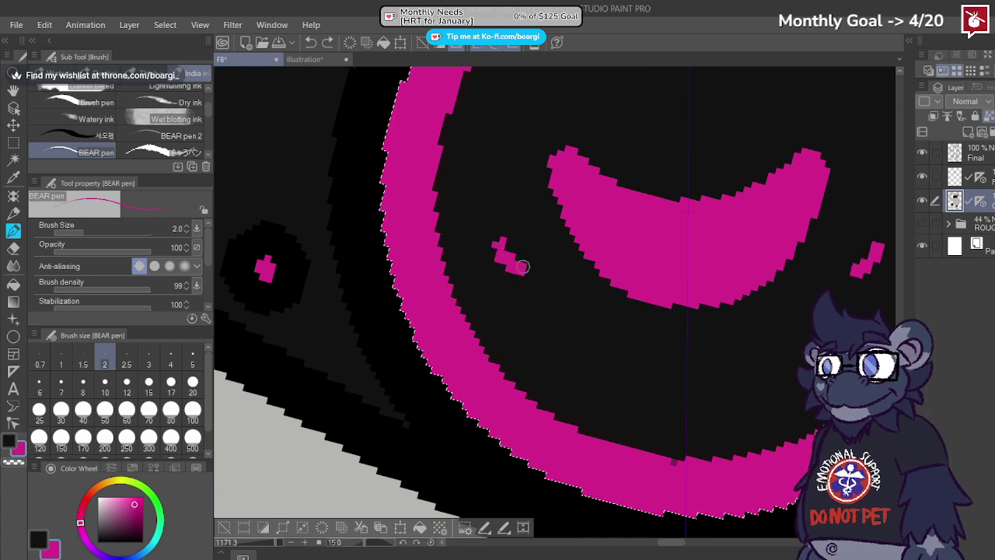
Step: Sample the knee cap's black and trim the crescent's upper edge into a thinner shape with pointed tips
{"action": "left_click", "coordinate": [622, 178], "text": "alt"}
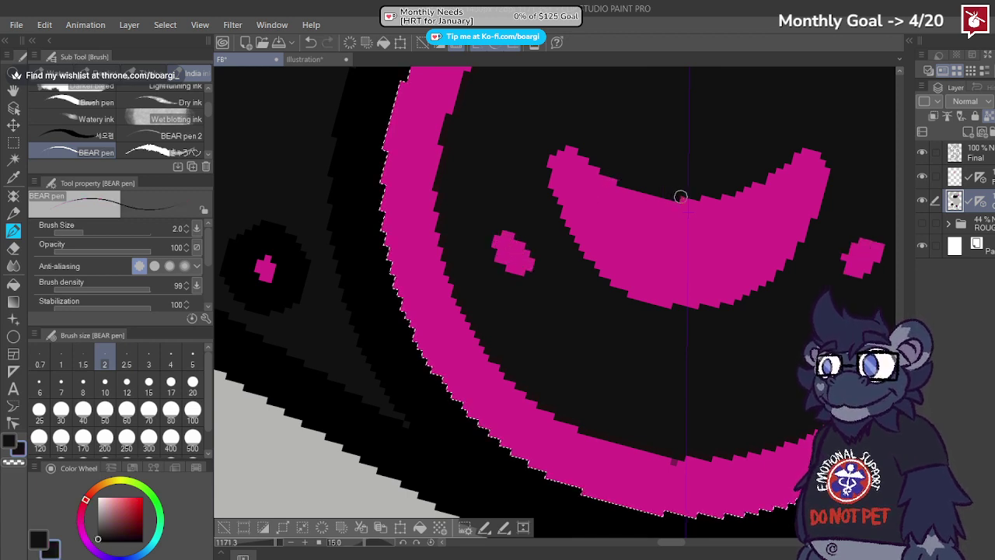
{"action": "mouse_move", "coordinate": [680, 196]}
{"action": "left_mouse_down"}
{"action": "mouse_move", "coordinate": [568, 164]}
{"action": "mouse_move", "coordinate": [624, 200]}
{"action": "mouse_move", "coordinate": [696, 216]}
{"action": "mouse_move", "coordinate": [563, 146]}
{"action": "left_mouse_up"}
{"action": "key", "text": "ctrl+z"}
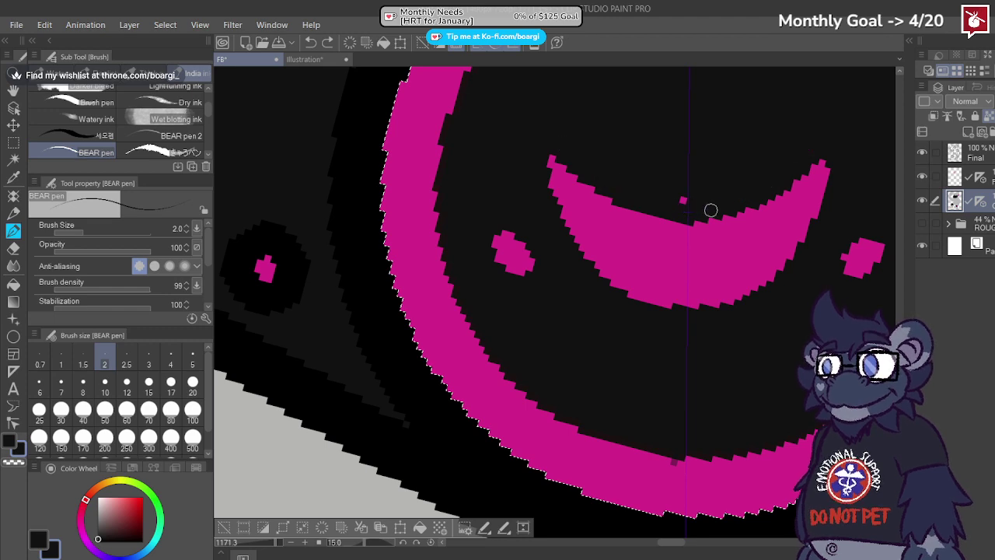
{"action": "scroll", "coordinate": [654, 203], "scroll_direction": "down", "scroll_amount": 10}
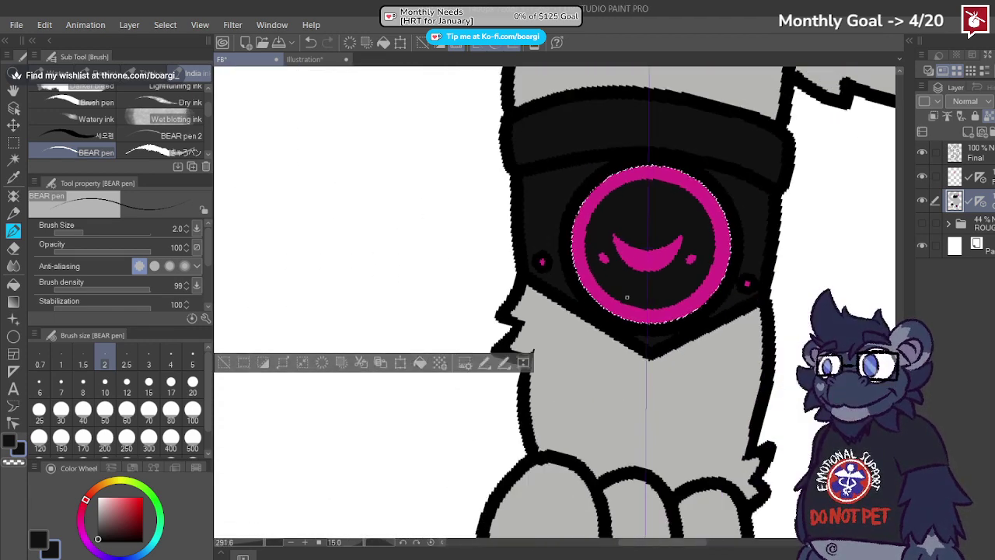
{"action": "scroll", "coordinate": [598, 301], "scroll_direction": "down", "scroll_amount": 3}
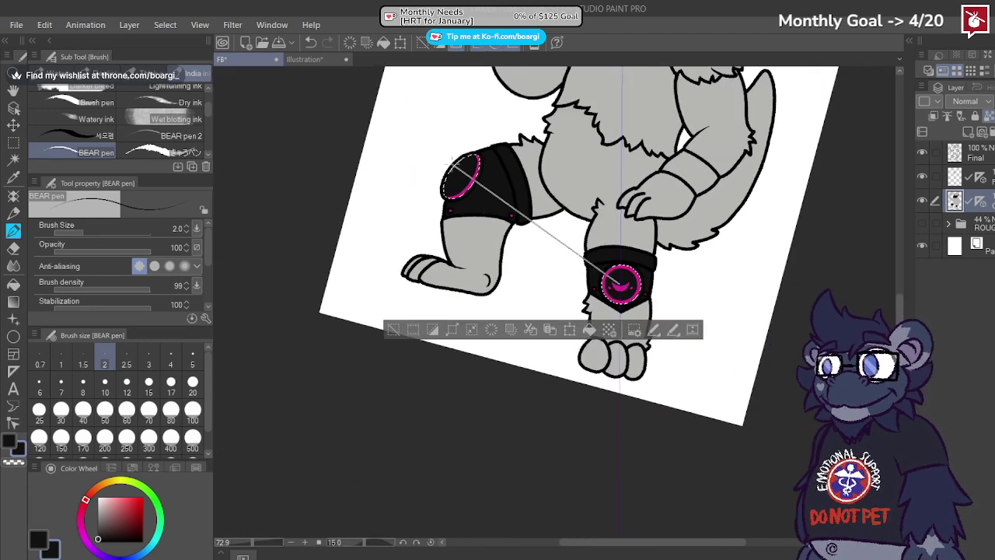
Step: Outline a magenta crescent cut off by the outer edge of the raised leg's knee cap, using the BEAR pen at size 2
{"action": "left_click_drag", "start_coordinate": [455, 166], "coordinate": [415, 209]}
{"action": "scroll", "coordinate": [457, 197], "scroll_direction": "down", "scroll_amount": 3}
{"action": "scroll", "coordinate": [410, 240], "scroll_direction": "up", "scroll_amount": 5}
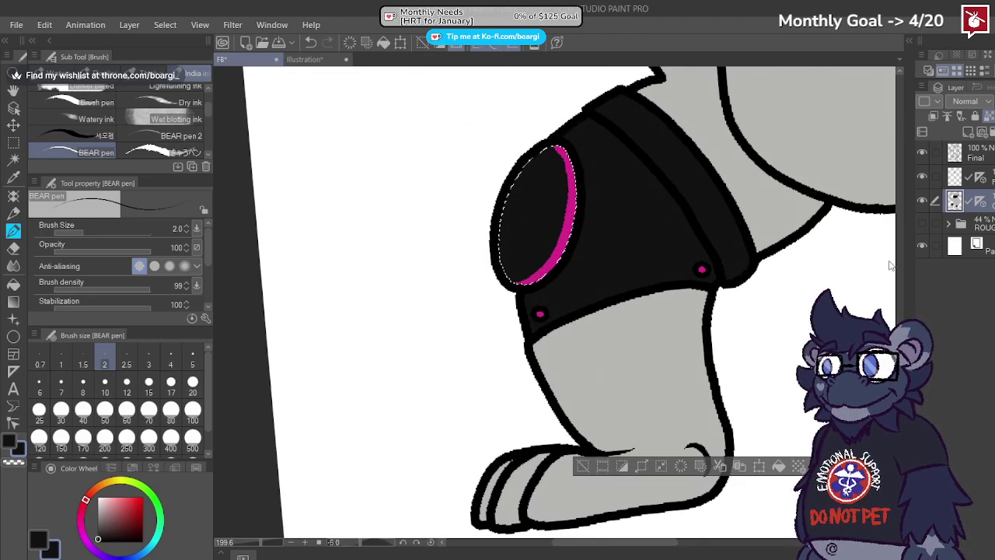
{"action": "scroll", "coordinate": [479, 225], "scroll_direction": "up", "scroll_amount": 3}
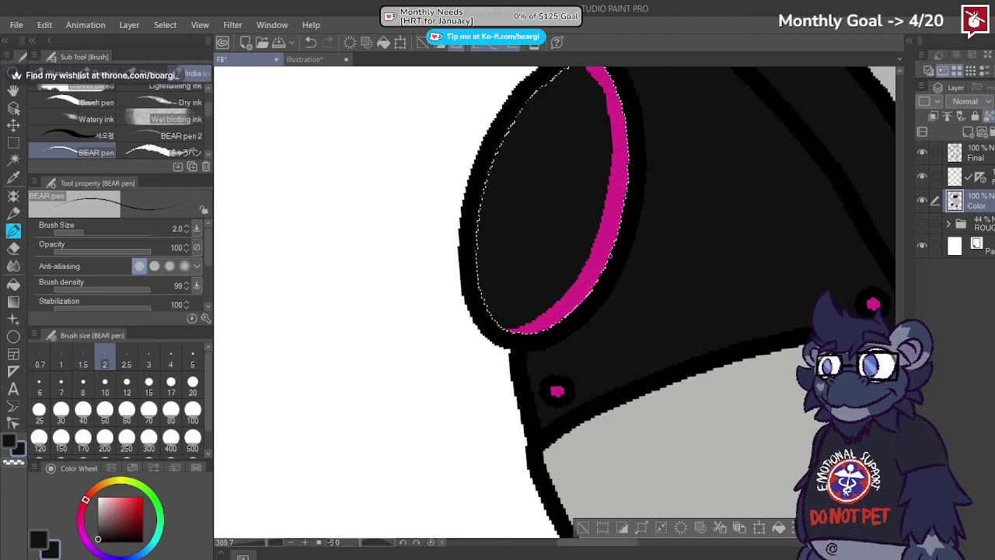
{"action": "key", "text": "x"}
{"action": "scroll", "coordinate": [515, 221], "scroll_direction": "up", "scroll_amount": 1}
{"action": "left_click", "coordinate": [482, 181]}
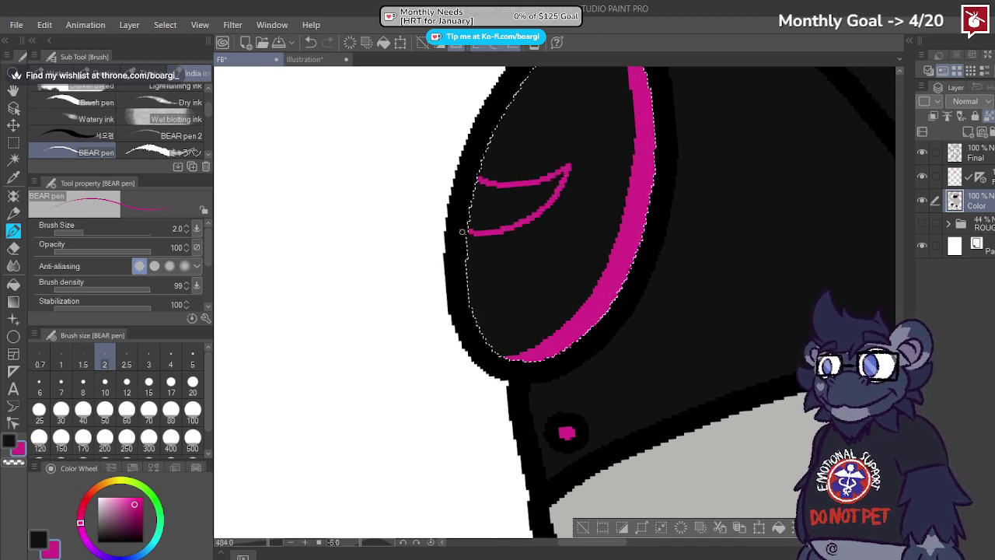
Step: Add a small magenta spot below the crescent's tip on the raised leg's knee cap and fill the crescent outline with magenta
{"action": "scroll", "coordinate": [462, 232], "scroll_direction": "up", "scroll_amount": 2}
{"action": "mouse_move", "coordinate": [573, 227]}
{"action": "left_mouse_down"}
{"action": "mouse_move", "coordinate": [556, 235]}
{"action": "mouse_move", "coordinate": [563, 258]}
{"action": "left_mouse_up"}
{"action": "key", "text": "ctrl+z"}
{"action": "key", "text": "ctrl+z"}
{"action": "key", "text": "ctrl+z"}
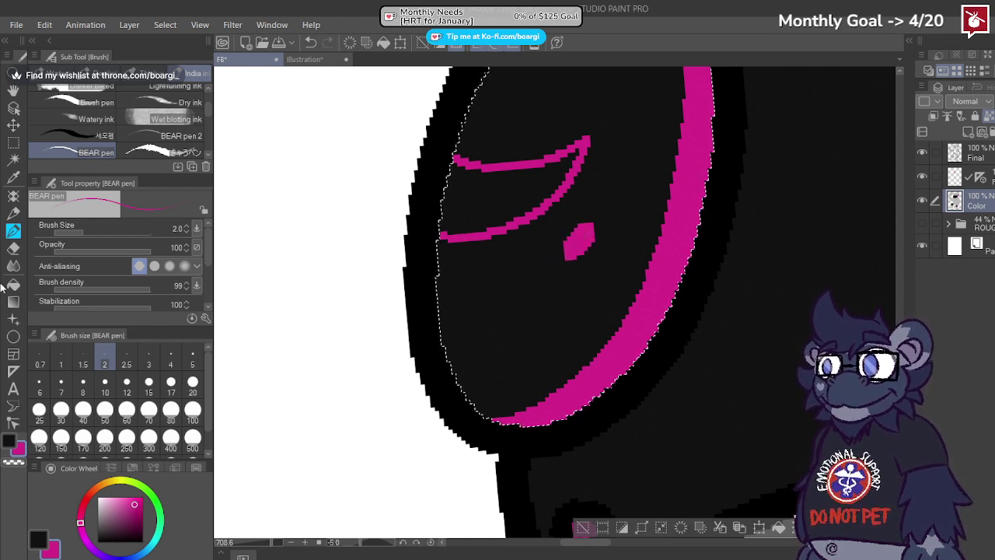
{"action": "key", "text": "g"}
{"action": "left_click", "coordinate": [484, 215]}
Step: Clear the selection around the two knee caps
{"action": "scroll", "coordinate": [457, 227], "scroll_direction": "down", "scroll_amount": 5}
{"action": "scroll", "coordinate": [457, 228], "scroll_direction": "down", "scroll_amount": 6}
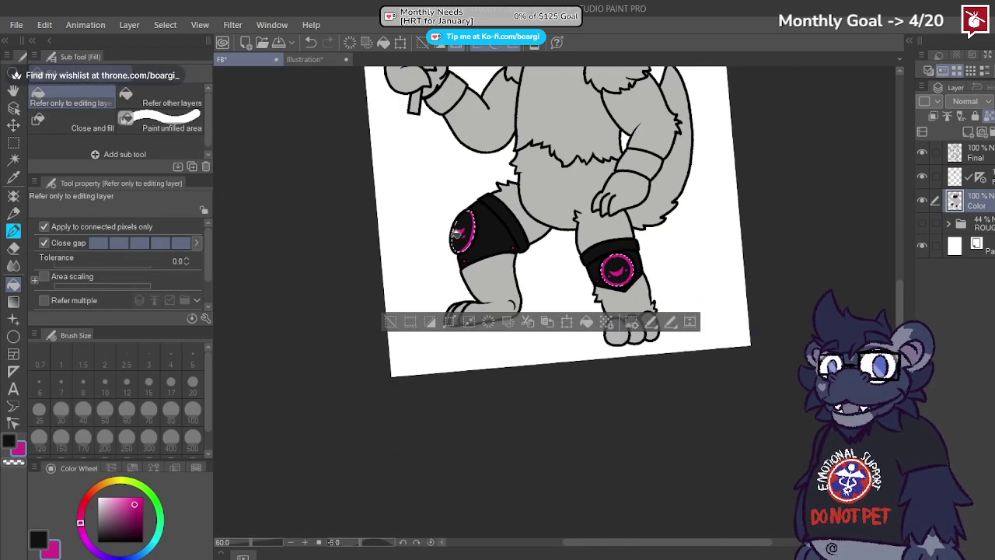
{"action": "scroll", "coordinate": [590, 241], "scroll_direction": "down", "scroll_amount": 3}
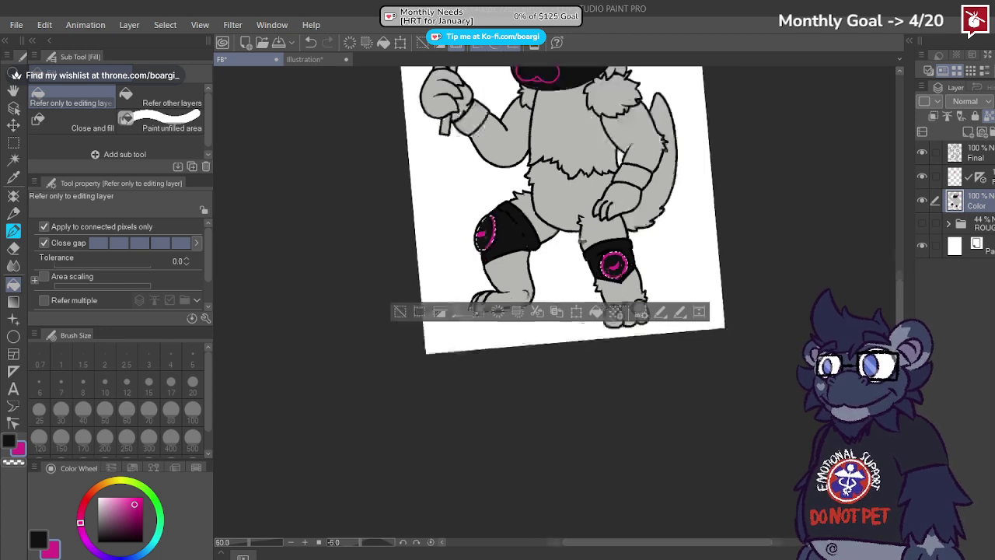
{"action": "scroll", "coordinate": [554, 135], "scroll_direction": "up", "scroll_amount": 3}
{"action": "scroll", "coordinate": [565, 286], "scroll_direction": "down", "scroll_amount": 1}
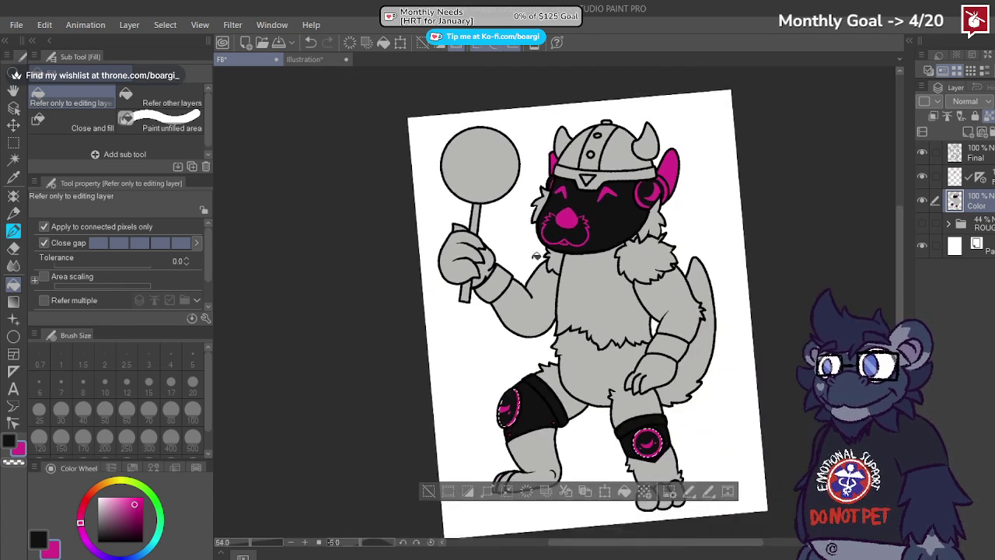
{"action": "scroll", "coordinate": [565, 286], "scroll_direction": "up", "scroll_amount": 2}
{"action": "key", "text": "m"}
{"action": "left_click", "coordinate": [341, 251]}
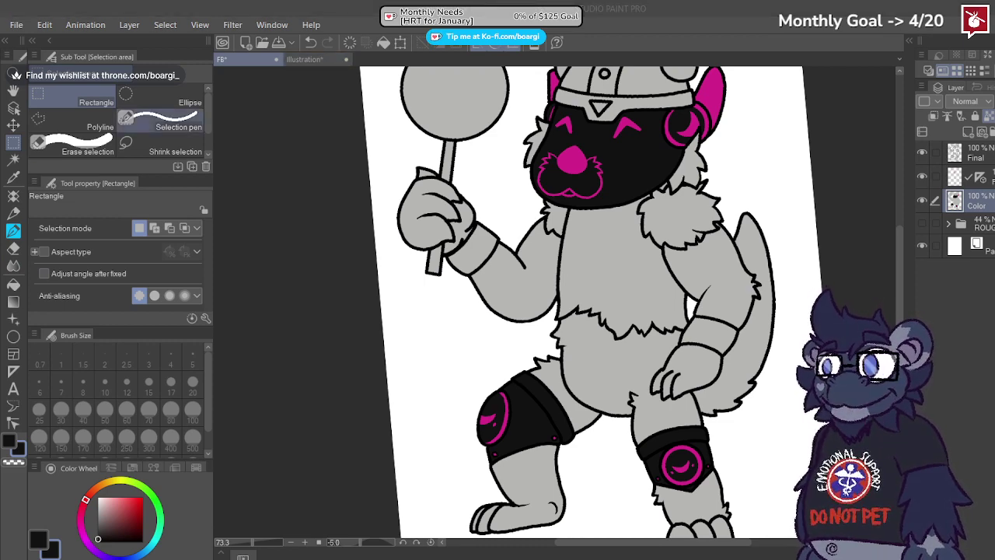
Step: Sample a muted purplish brown from the reference and paint the raised arm's wristband with the BEAR pen at size 20
{"action": "left_click", "coordinate": [304, 60]}
{"action": "scroll", "coordinate": [484, 217], "scroll_direction": "up", "scroll_amount": 1}
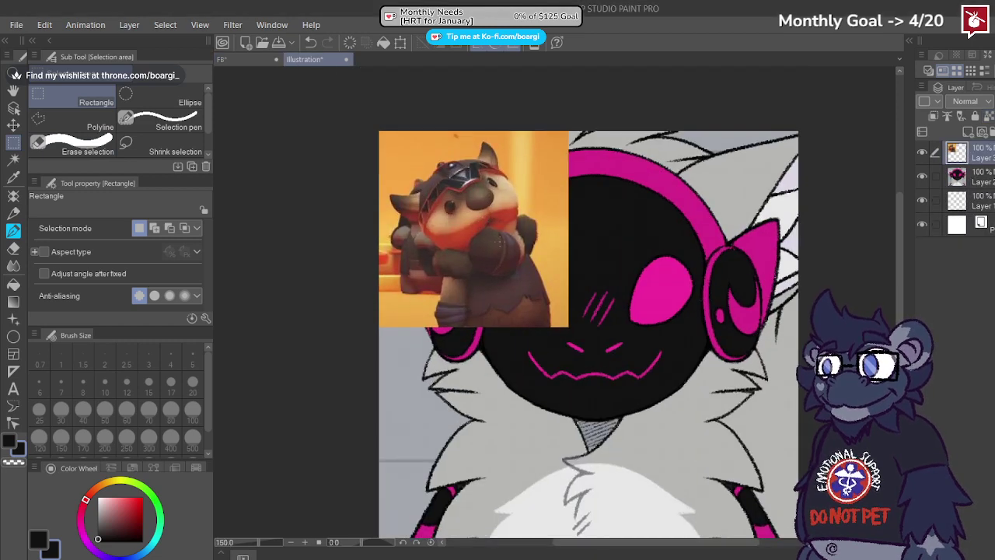
{"action": "left_click", "coordinate": [221, 59]}
{"action": "key", "text": "b"}
{"action": "scroll", "coordinate": [437, 252], "scroll_direction": "up", "scroll_amount": 2}
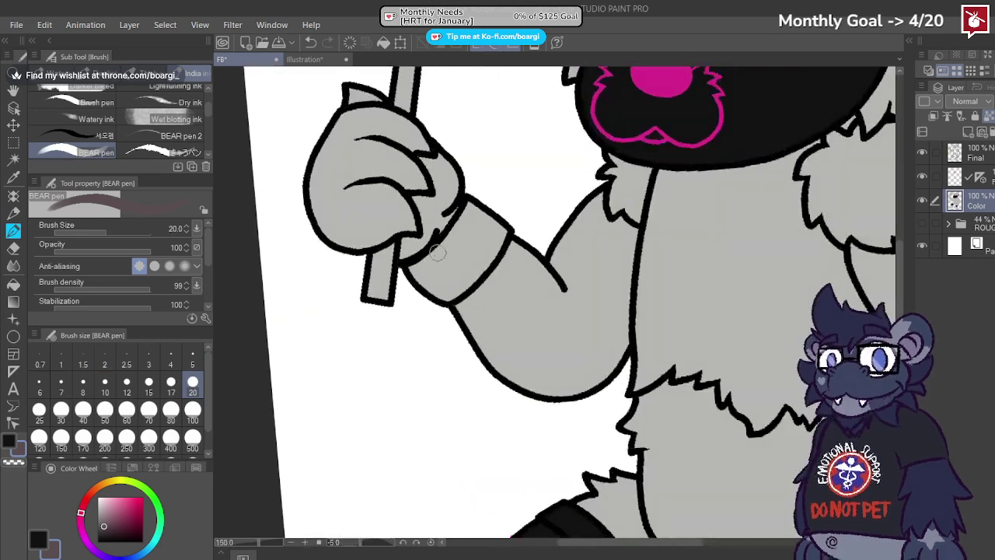
{"action": "scroll", "coordinate": [437, 253], "scroll_direction": "up", "scroll_amount": 1}
{"action": "mouse_move", "coordinate": [400, 274]}
{"action": "left_mouse_down"}
{"action": "mouse_move", "coordinate": [437, 251]}
{"action": "mouse_move", "coordinate": [487, 185]}
{"action": "left_mouse_up"}
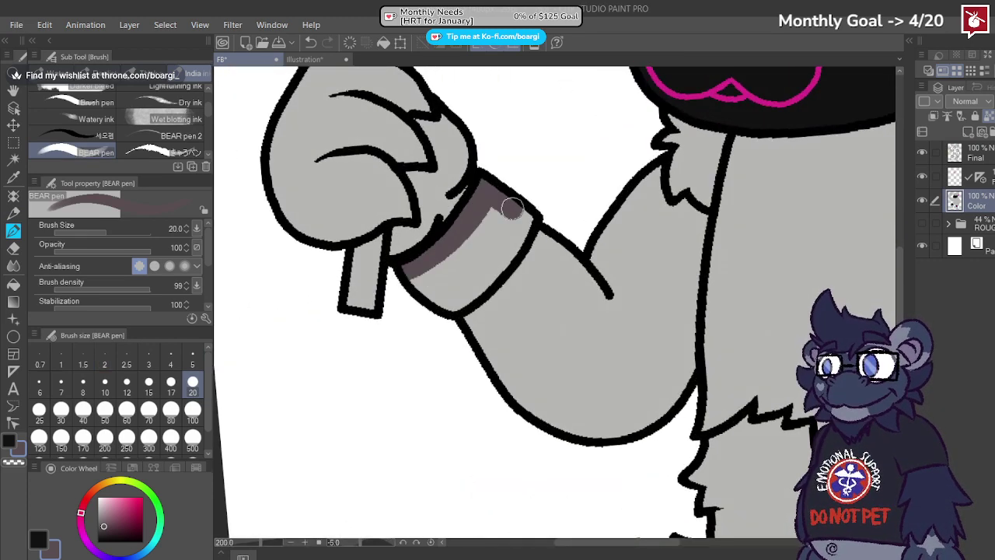
{"action": "mouse_move", "coordinate": [518, 235]}
{"action": "left_mouse_down"}
{"action": "mouse_move", "coordinate": [475, 291]}
{"action": "mouse_move", "coordinate": [488, 252]}
{"action": "left_mouse_up"}
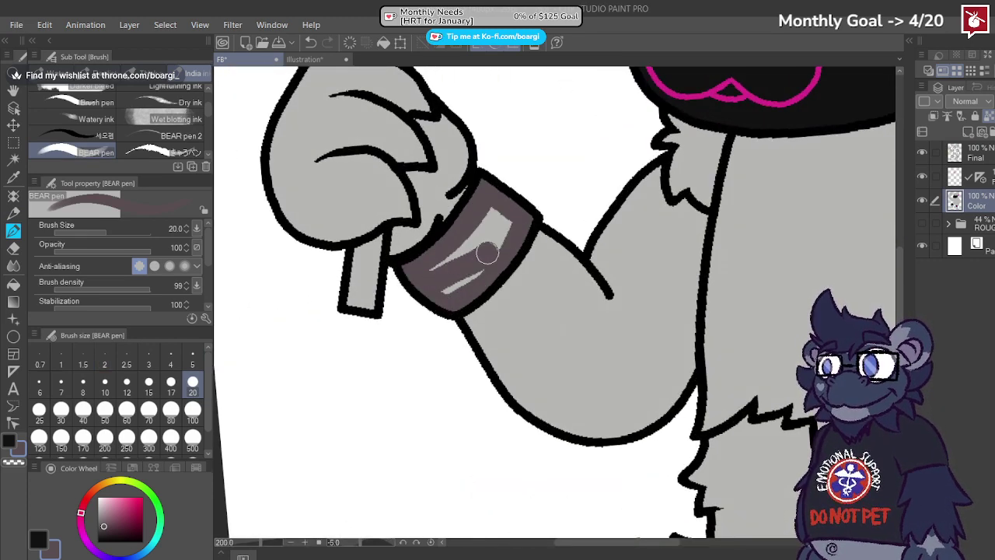
{"action": "left_click_drag", "start_coordinate": [456, 293], "coordinate": [431, 285]}
Step: Paint the lowered arm's wristband solid with the same purplish brown
{"action": "scroll", "coordinate": [418, 268], "scroll_direction": "down", "scroll_amount": 3}
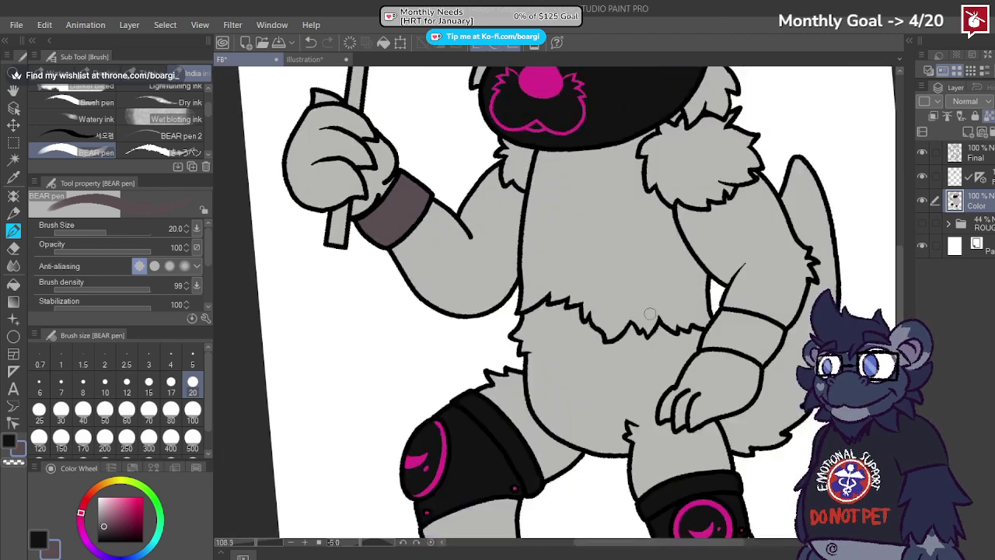
{"action": "scroll", "coordinate": [683, 325], "scroll_direction": "up", "scroll_amount": 5}
{"action": "mouse_move", "coordinate": [571, 301]}
{"action": "left_mouse_down"}
{"action": "mouse_move", "coordinate": [706, 306]}
{"action": "mouse_move", "coordinate": [636, 306]}
{"action": "mouse_move", "coordinate": [750, 323]}
{"action": "mouse_move", "coordinate": [799, 367]}
{"action": "mouse_move", "coordinate": [632, 291]}
{"action": "mouse_move", "coordinate": [601, 291]}
{"action": "mouse_move", "coordinate": [615, 251]}
{"action": "mouse_move", "coordinate": [648, 205]}
{"action": "mouse_move", "coordinate": [729, 214]}
{"action": "mouse_move", "coordinate": [845, 253]}
{"action": "left_mouse_up"}
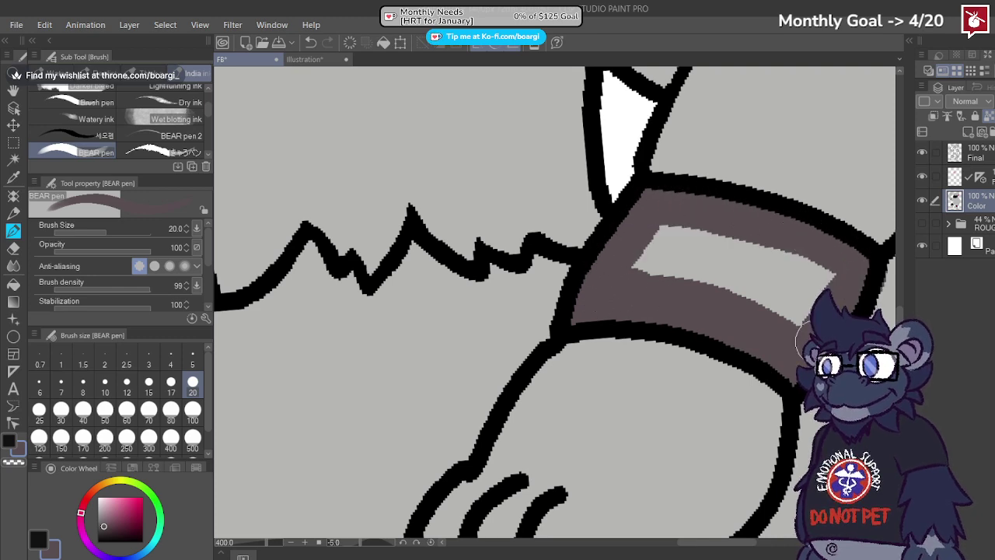
{"action": "mouse_move", "coordinate": [777, 308]}
{"action": "left_mouse_down"}
{"action": "mouse_move", "coordinate": [763, 266]}
{"action": "mouse_move", "coordinate": [694, 286]}
{"action": "mouse_move", "coordinate": [647, 275]}
{"action": "mouse_move", "coordinate": [684, 289]}
{"action": "left_mouse_up"}
{"action": "scroll", "coordinate": [692, 300], "scroll_direction": "down", "scroll_amount": 3}
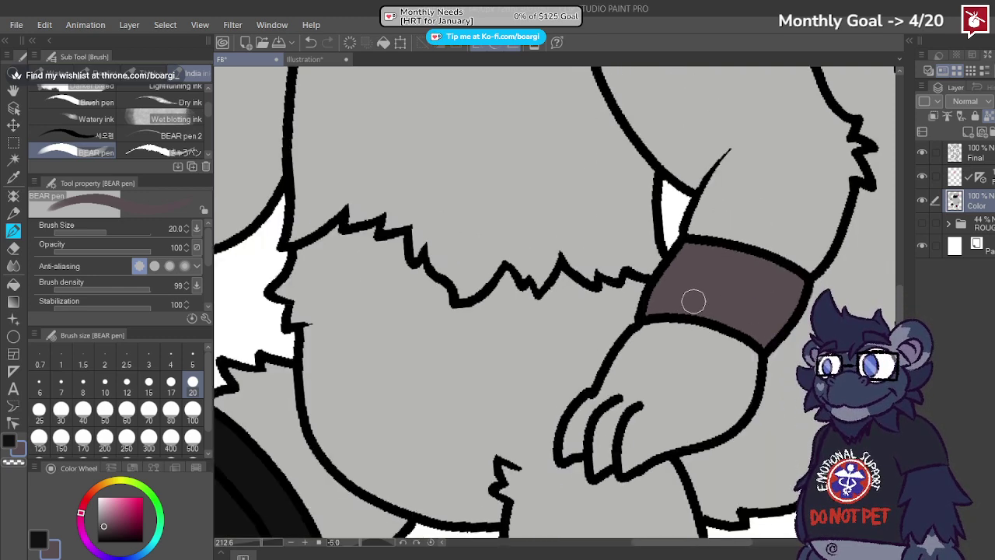
{"action": "scroll", "coordinate": [544, 303], "scroll_direction": "down", "scroll_amount": 5}
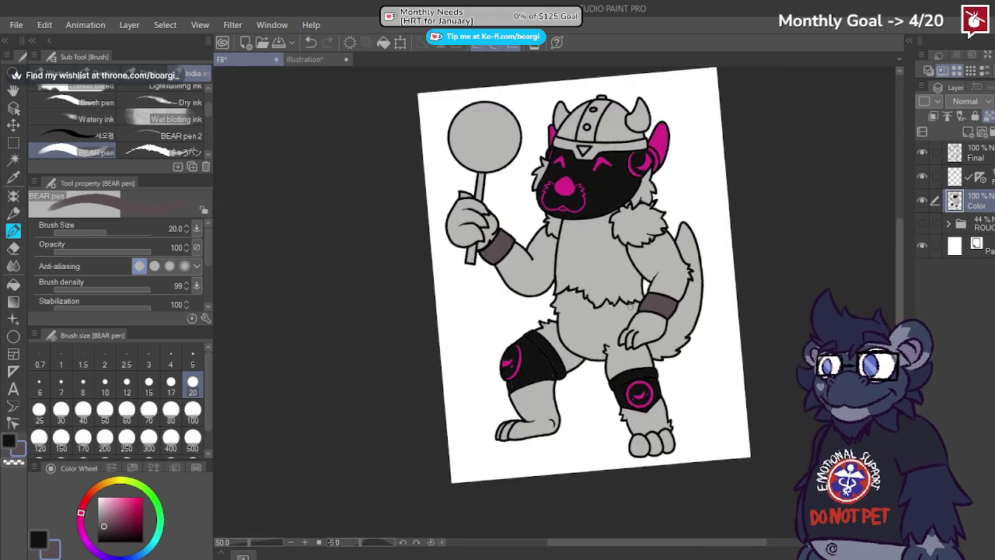
Step: Sample a reddish brown from the clothing in the reference picture and return to the character drawing
{"action": "scroll", "coordinate": [544, 234], "scroll_direction": "up", "scroll_amount": 5}
{"action": "left_click", "coordinate": [318, 58]}
{"action": "scroll", "coordinate": [537, 225], "scroll_direction": "up", "scroll_amount": 3}
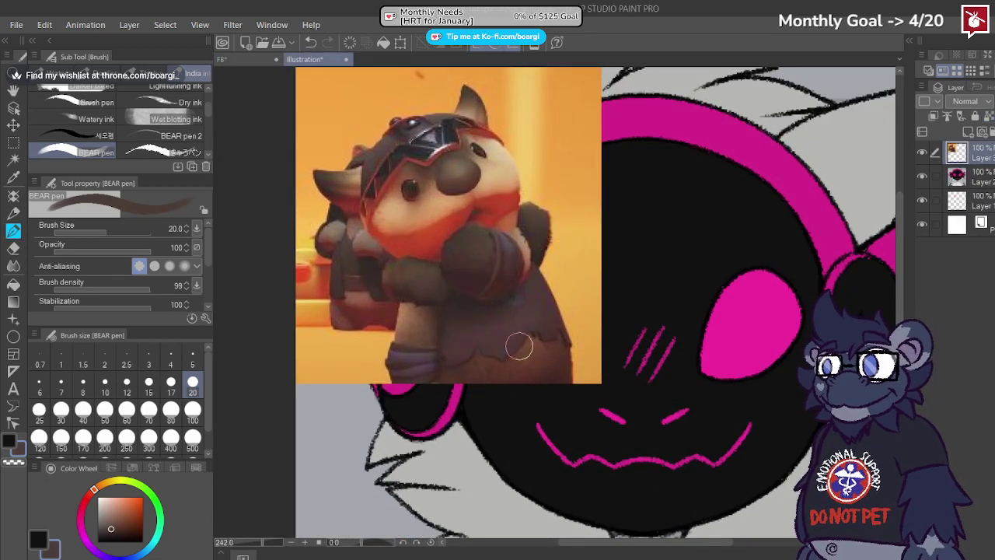
{"action": "left_click", "coordinate": [233, 60]}
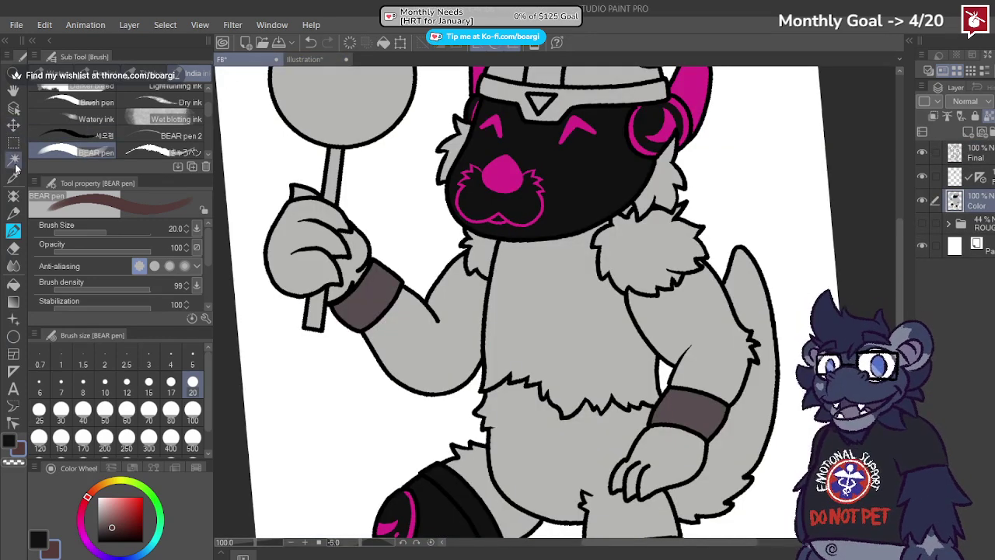
Step: Auto-select the vest's body and both shoulder fur tufts from the Final line art and make the Color layer active
{"action": "left_click", "coordinate": [14, 159]}
{"action": "left_click", "coordinate": [971, 153]}
{"action": "left_click", "coordinate": [648, 239]}
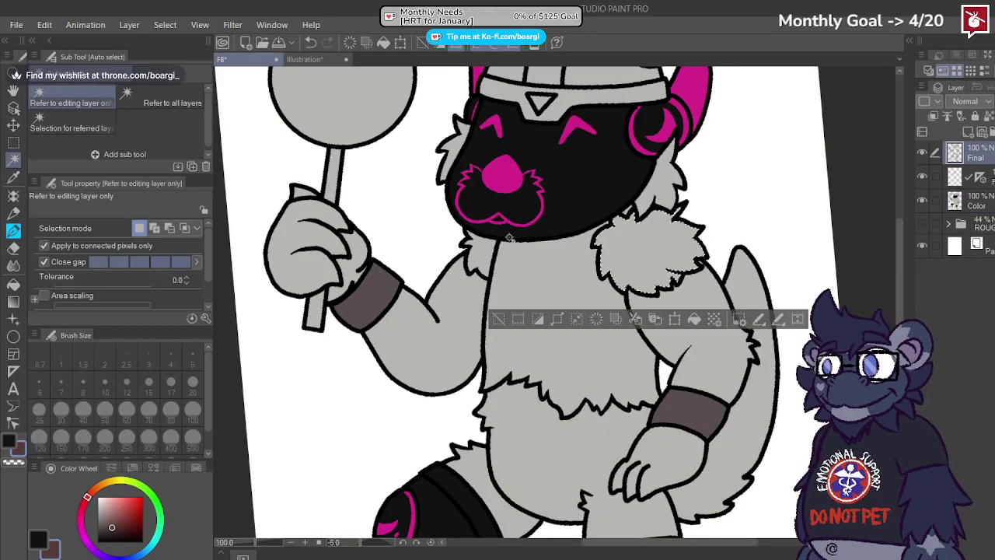
{"action": "left_click", "coordinate": [559, 365]}
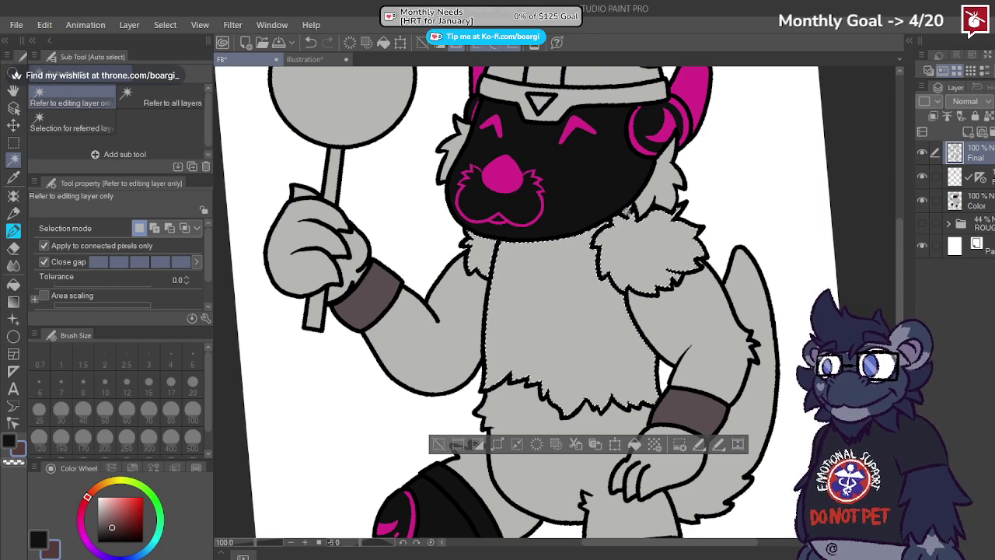
{"action": "left_click", "coordinate": [973, 200]}
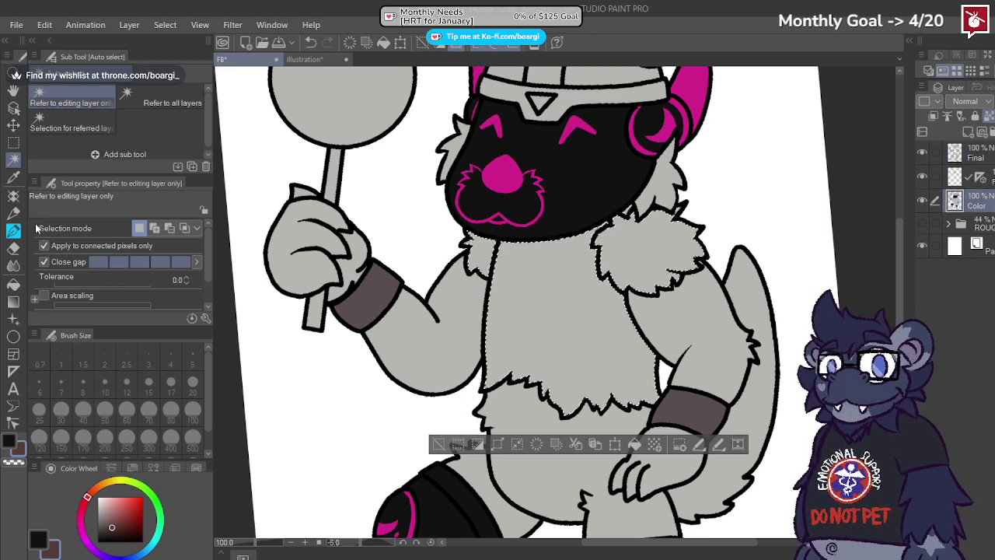
Step: Paint the selected vest and shoulder fur reddish brown with the BEAR pen at size 500
{"action": "left_click", "coordinate": [13, 231]}
{"action": "left_click", "coordinate": [193, 440]}
{"action": "left_click_drag", "start_coordinate": [481, 297], "coordinate": [449, 297]}
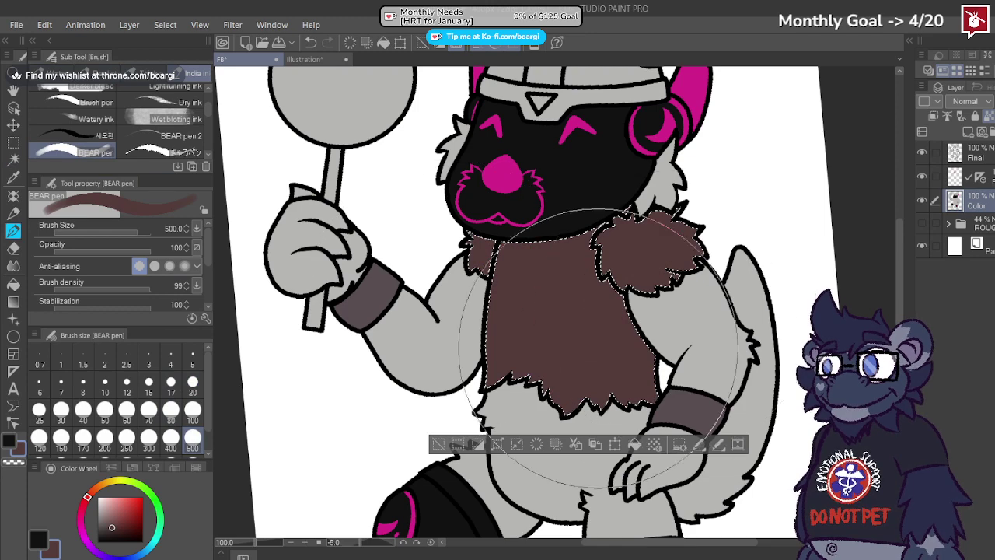
Step: Darken both shoulder fur tufts with a deeper brown using the BEAR pen at size 100
{"action": "scroll", "coordinate": [714, 272], "scroll_direction": "up", "scroll_amount": 3}
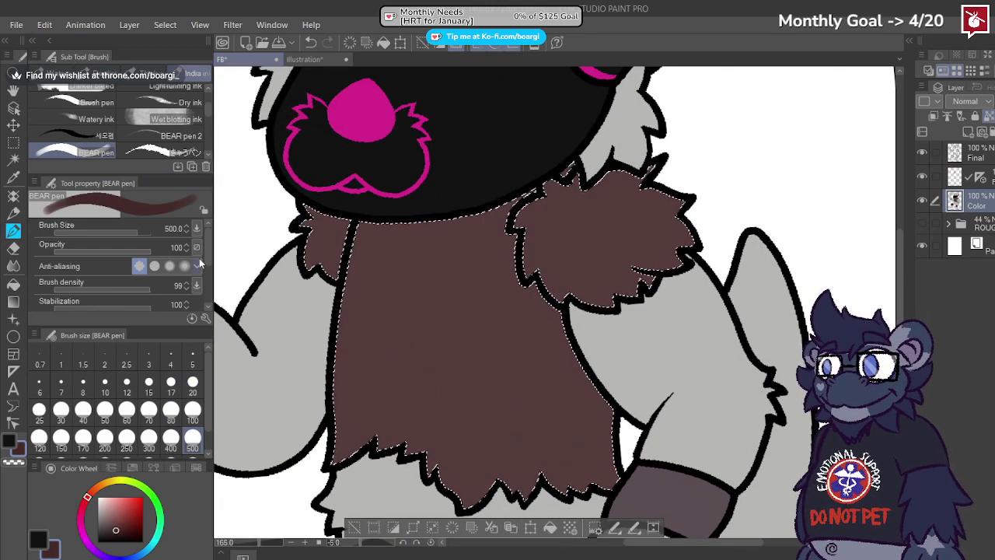
{"action": "left_click", "coordinate": [192, 415]}
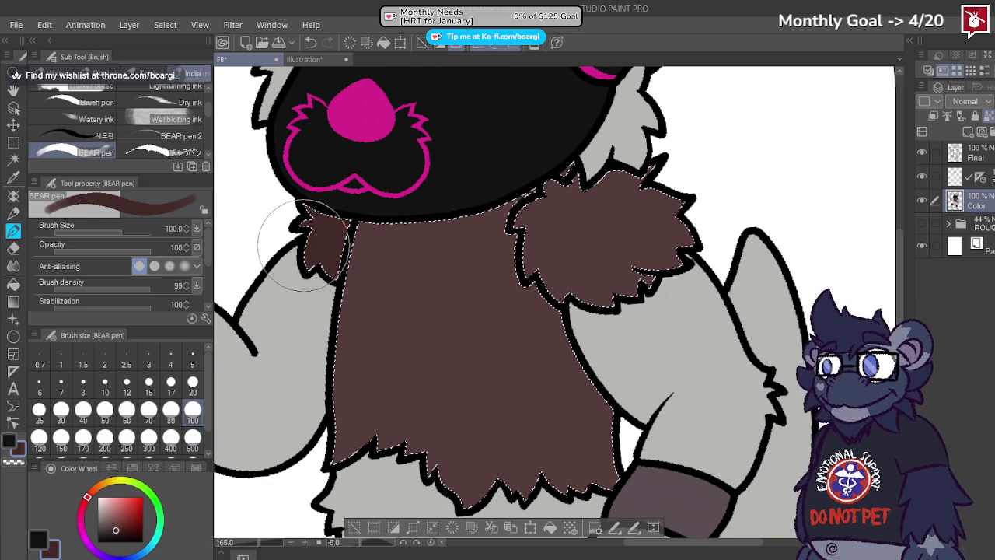
{"action": "left_click", "coordinate": [613, 216]}
{"action": "mouse_move", "coordinate": [613, 214]}
{"action": "left_mouse_down"}
{"action": "mouse_move", "coordinate": [650, 201]}
{"action": "mouse_move", "coordinate": [627, 220]}
{"action": "mouse_move", "coordinate": [621, 206]}
{"action": "mouse_move", "coordinate": [557, 230]}
{"action": "mouse_move", "coordinate": [644, 282]}
{"action": "left_mouse_up"}
{"action": "scroll", "coordinate": [491, 307], "scroll_direction": "up", "scroll_amount": 1}
{"action": "scroll", "coordinate": [491, 307], "scroll_direction": "up", "scroll_amount": 1}
Step: Resample the vest's brown and cover the dark spill beside the large shoulder tuft with the BEAR pen at size 20
{"action": "left_click", "coordinate": [464, 328], "text": "alt"}
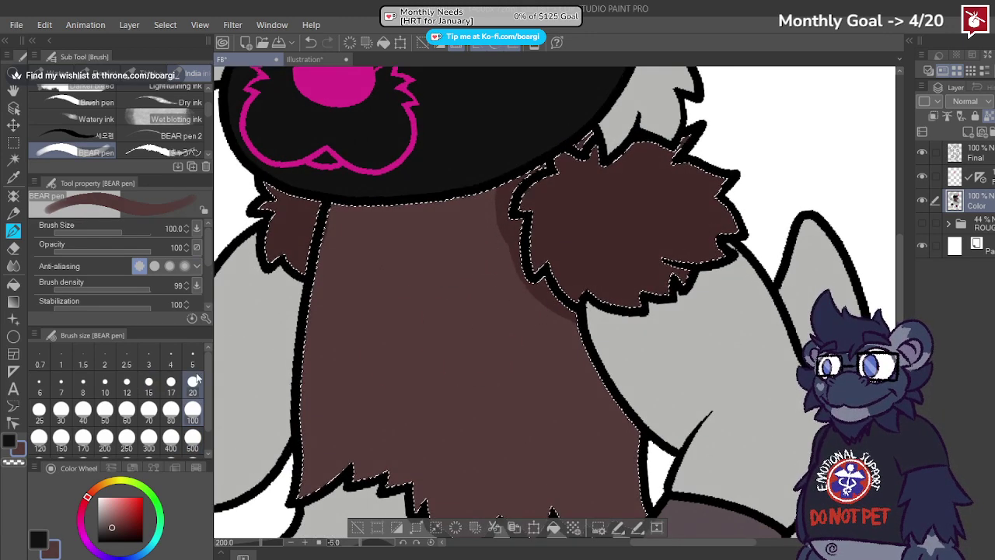
{"action": "left_click", "coordinate": [193, 386]}
{"action": "scroll", "coordinate": [525, 225], "scroll_direction": "up", "scroll_amount": 4}
{"action": "mouse_move", "coordinate": [531, 141]}
{"action": "left_mouse_down"}
{"action": "mouse_move", "coordinate": [487, 184]}
{"action": "mouse_move", "coordinate": [485, 240]}
{"action": "mouse_move", "coordinate": [512, 231]}
{"action": "mouse_move", "coordinate": [519, 314]}
{"action": "mouse_move", "coordinate": [545, 339]}
{"action": "mouse_move", "coordinate": [552, 321]}
{"action": "mouse_move", "coordinate": [615, 381]}
{"action": "left_mouse_up"}
{"action": "mouse_move", "coordinate": [617, 145]}
{"action": "left_mouse_down"}
{"action": "mouse_move", "coordinate": [610, 103]}
{"action": "mouse_move", "coordinate": [561, 148]}
{"action": "left_mouse_up"}
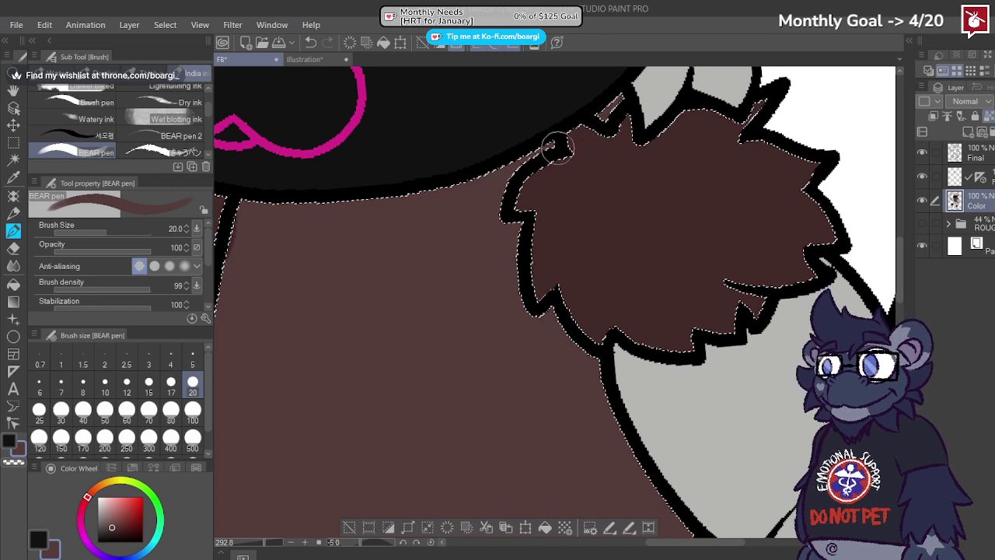
{"action": "scroll", "coordinate": [549, 169], "scroll_direction": "down", "scroll_amount": 5}
Step: Clear the selection around the vest and the shoulder fur
{"action": "key", "text": "m"}
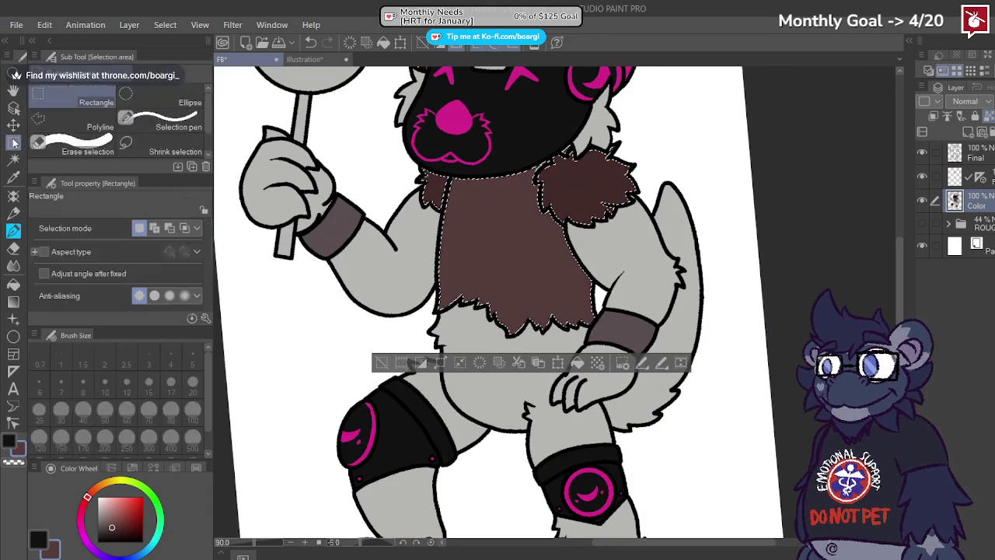
{"action": "key", "text": "ctrl+d"}
{"action": "scroll", "coordinate": [530, 271], "scroll_direction": "down", "scroll_amount": 2}
{"action": "scroll", "coordinate": [531, 271], "scroll_direction": "up", "scroll_amount": 2}
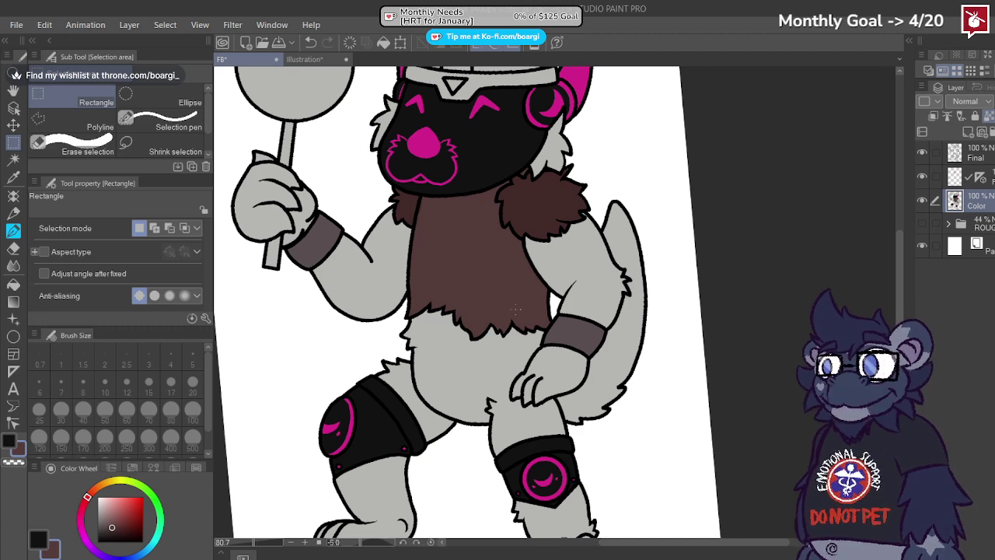
{"action": "scroll", "coordinate": [579, 328], "scroll_direction": "down", "scroll_amount": 2}
{"action": "scroll", "coordinate": [494, 235], "scroll_direction": "up", "scroll_amount": 3}
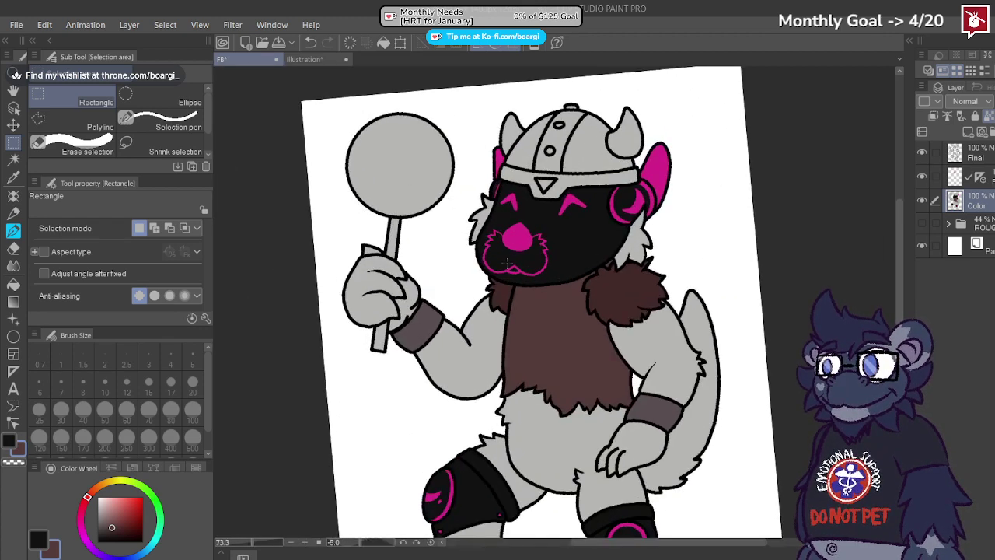
{"action": "scroll", "coordinate": [568, 265], "scroll_direction": "up", "scroll_amount": 3}
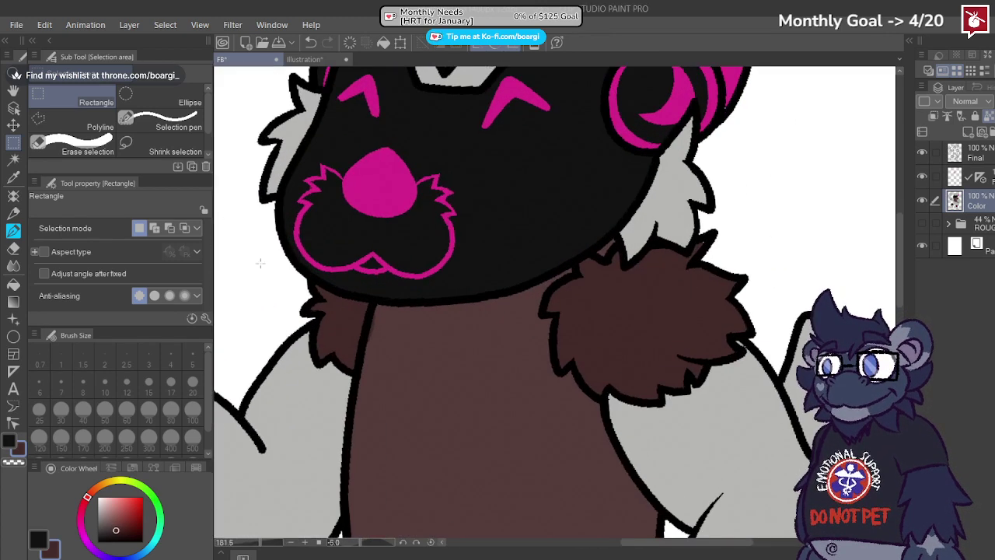
Step: Paint the lollipop stick white above and below the fist with the BEAR pen at size 20
{"action": "left_click", "coordinate": [13, 230]}
{"action": "scroll", "coordinate": [686, 250], "scroll_direction": "up", "scroll_amount": 2}
{"action": "scroll", "coordinate": [743, 231], "scroll_direction": "down", "scroll_amount": 7}
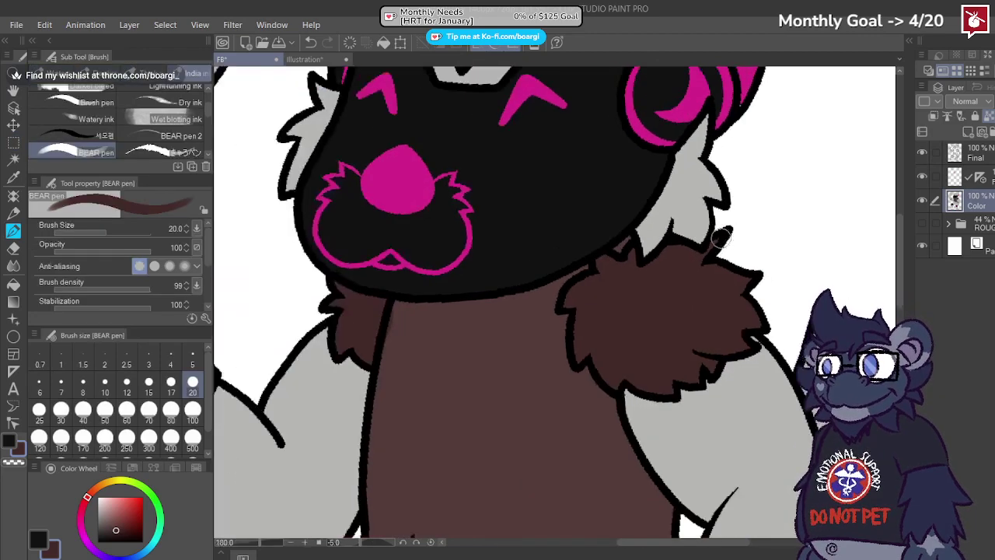
{"action": "scroll", "coordinate": [382, 178], "scroll_direction": "up", "scroll_amount": 3}
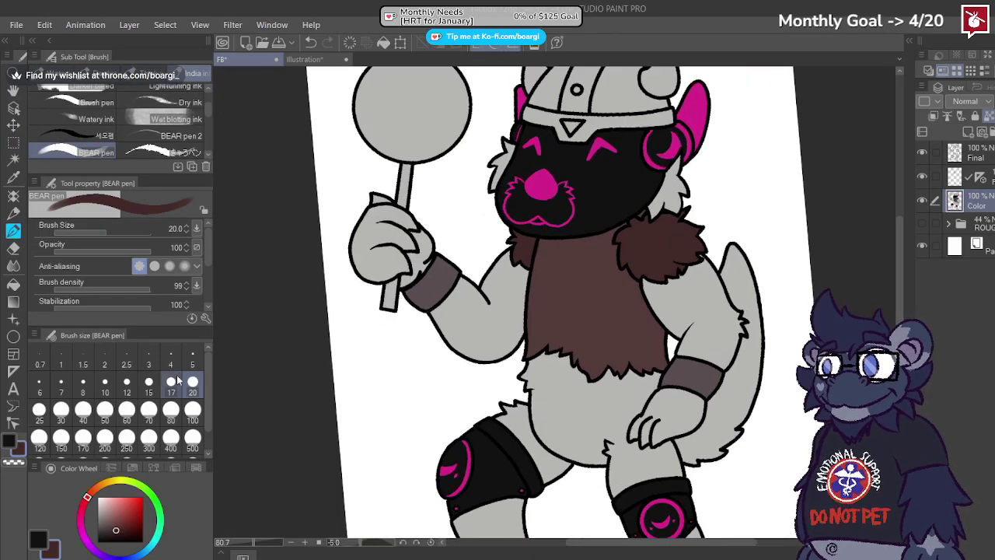
{"action": "key", "text": "x"}
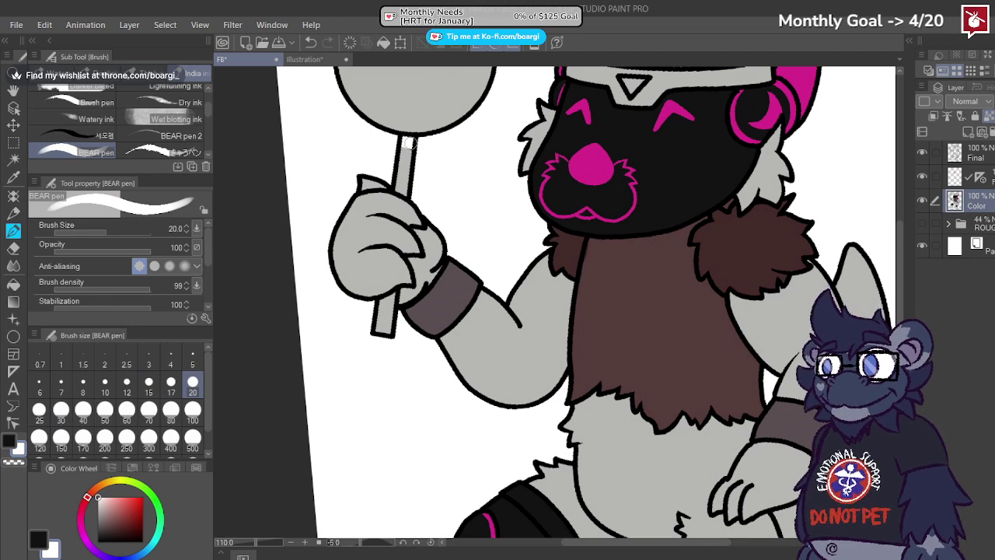
{"action": "left_click_drag", "start_coordinate": [403, 147], "coordinate": [405, 189]}
{"action": "scroll", "coordinate": [395, 320], "scroll_direction": "up", "scroll_amount": 2}
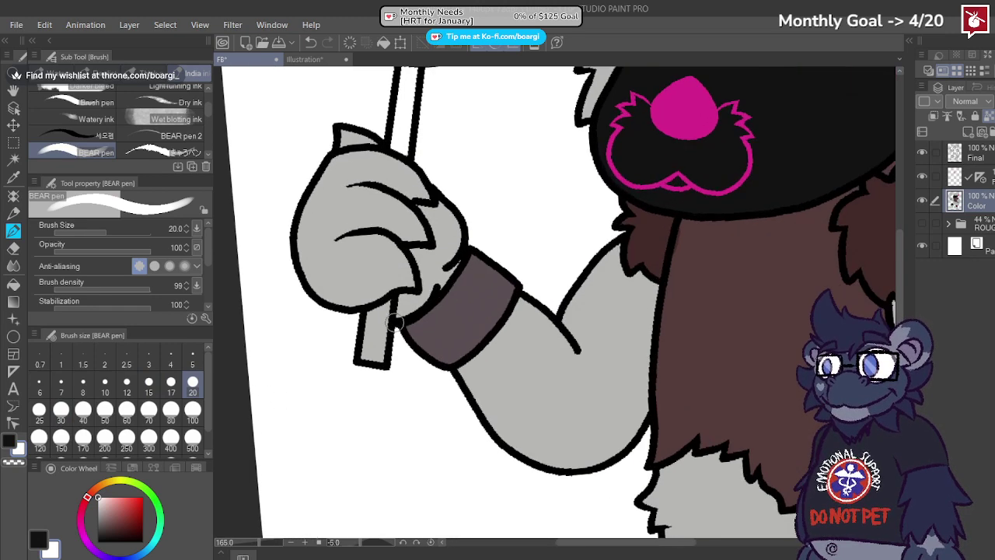
{"action": "mouse_move", "coordinate": [386, 304]}
{"action": "left_mouse_down"}
{"action": "mouse_move", "coordinate": [381, 359]}
{"action": "mouse_move", "coordinate": [369, 326]}
{"action": "left_mouse_up"}
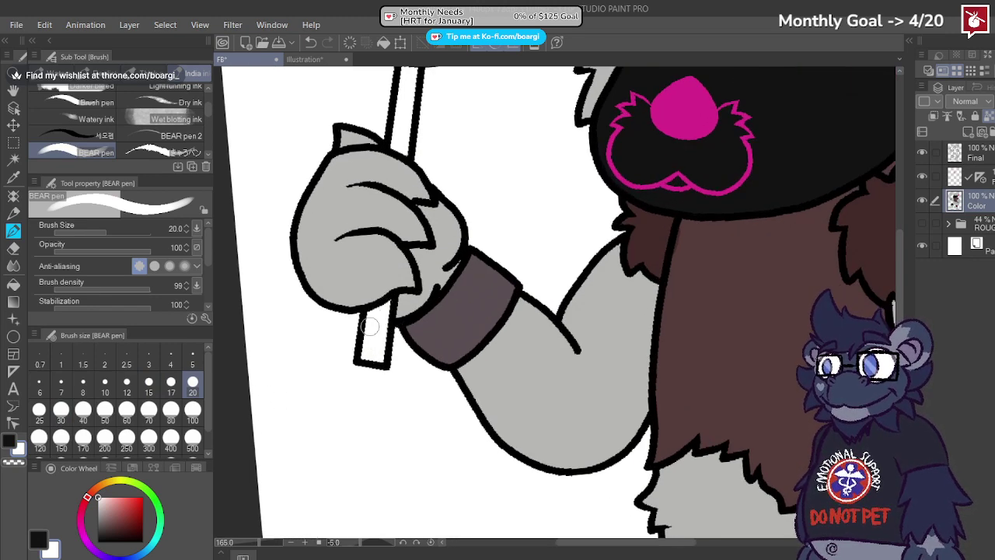
Step: Mix a bright pink and fill the lollipop's round candy with it
{"action": "scroll", "coordinate": [389, 380], "scroll_direction": "down", "scroll_amount": 5}
{"action": "scroll", "coordinate": [311, 287], "scroll_direction": "up", "scroll_amount": 1}
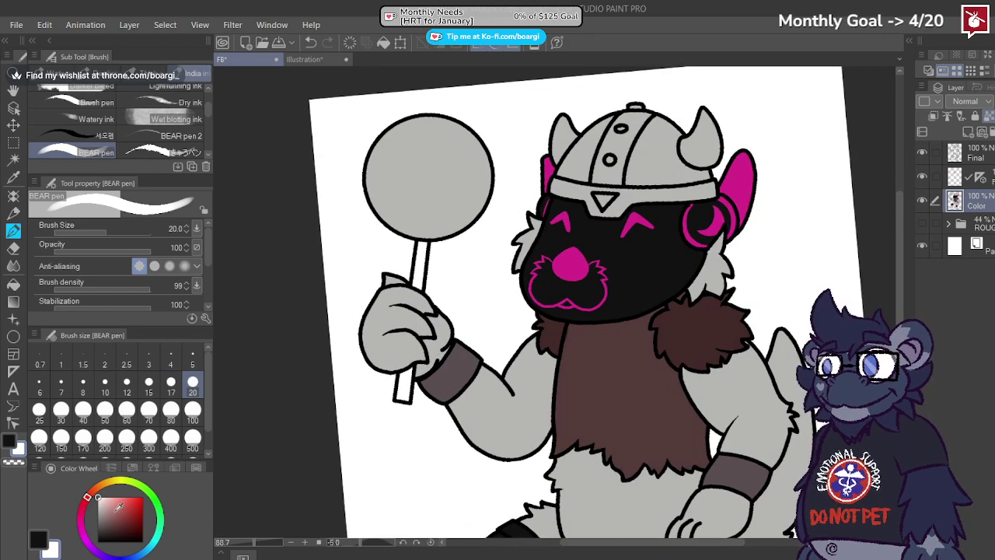
{"action": "mouse_move", "coordinate": [118, 509]}
{"action": "left_mouse_down"}
{"action": "mouse_move", "coordinate": [128, 503]}
{"action": "mouse_move", "coordinate": [114, 483]}
{"action": "mouse_move", "coordinate": [133, 491]}
{"action": "left_mouse_up"}
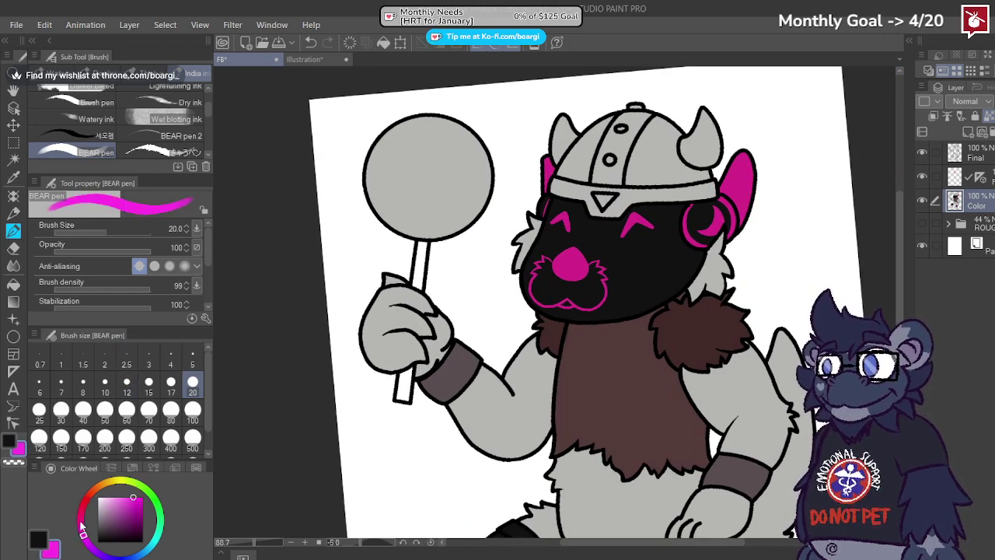
{"action": "left_click", "coordinate": [81, 523]}
{"action": "left_click", "coordinate": [128, 501]}
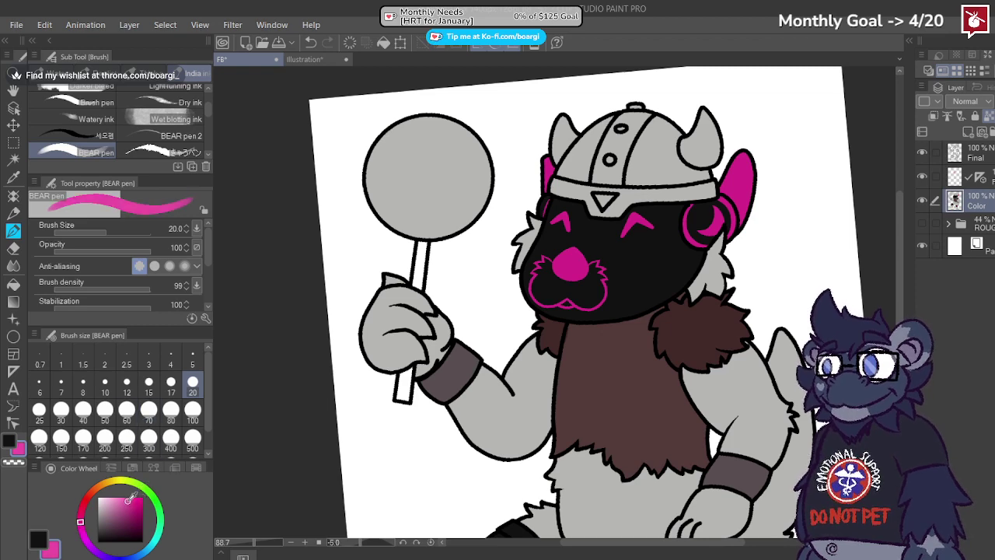
{"action": "left_click", "coordinate": [14, 284]}
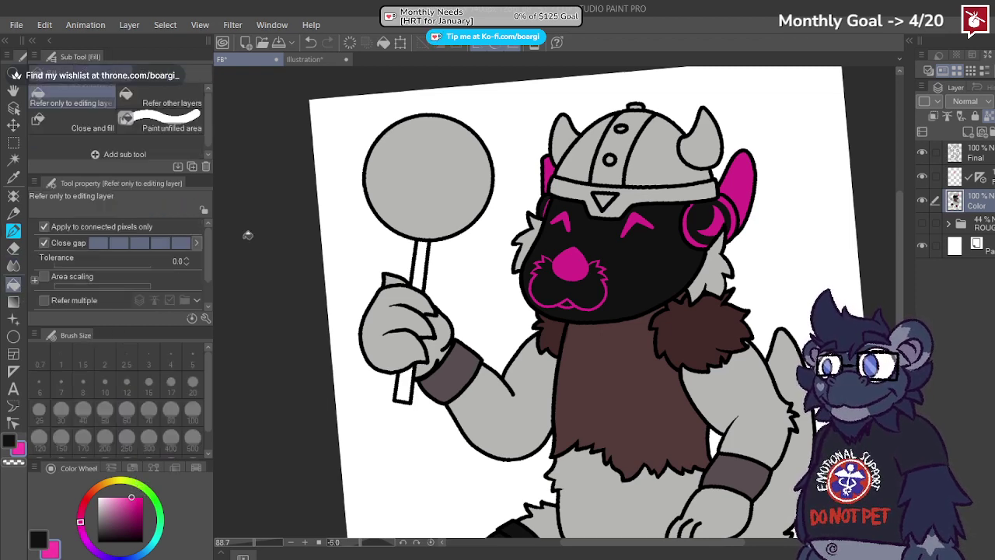
{"action": "left_click", "coordinate": [444, 177]}
Step: Mix a light pink and set the BEAR pen to size 10 for work on the lollipop's candy
{"action": "scroll", "coordinate": [411, 201], "scroll_direction": "up", "scroll_amount": 2}
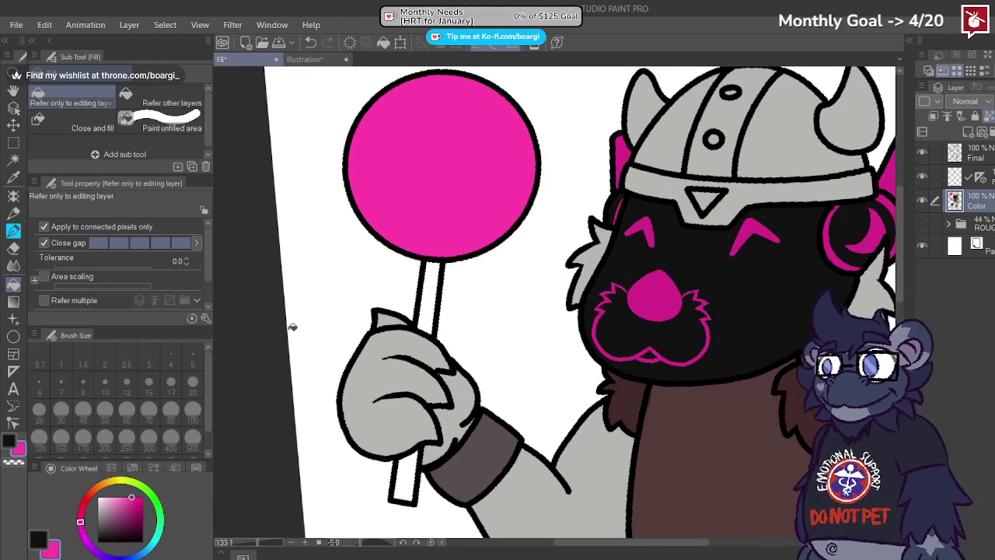
{"action": "left_click_drag", "start_coordinate": [131, 495], "coordinate": [120, 492]}
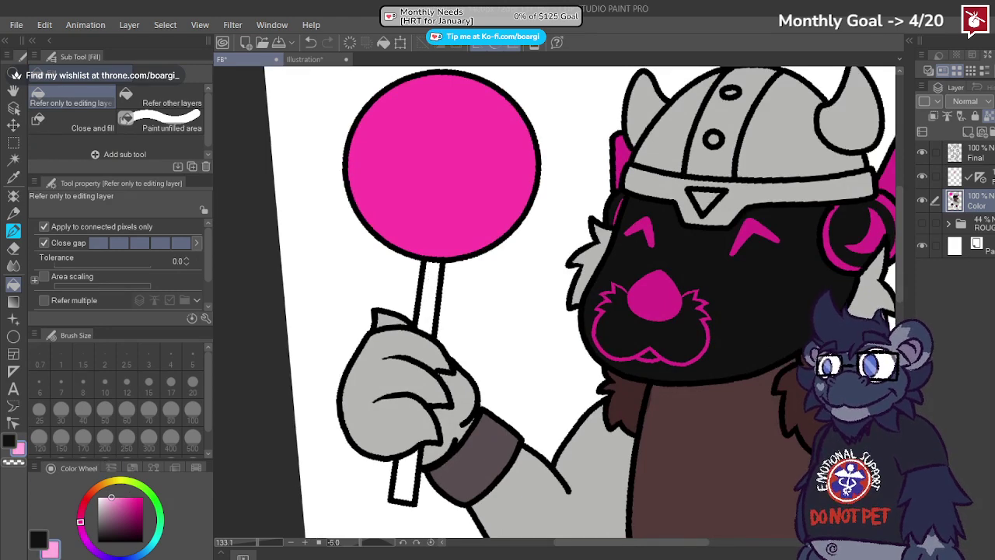
{"action": "left_click", "coordinate": [194, 360]}
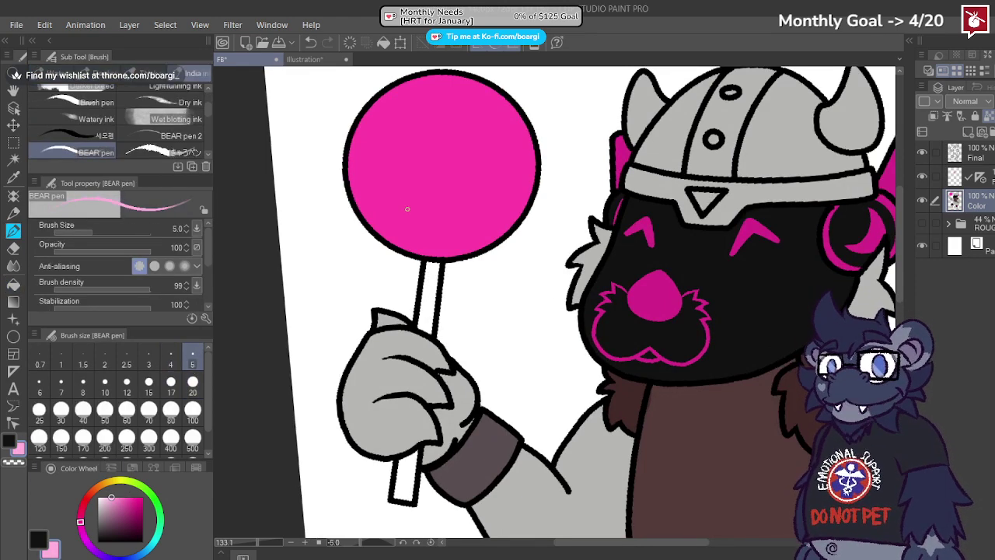
{"action": "scroll", "coordinate": [426, 225], "scroll_direction": "up", "scroll_amount": 1}
{"action": "left_click", "coordinate": [192, 381]}
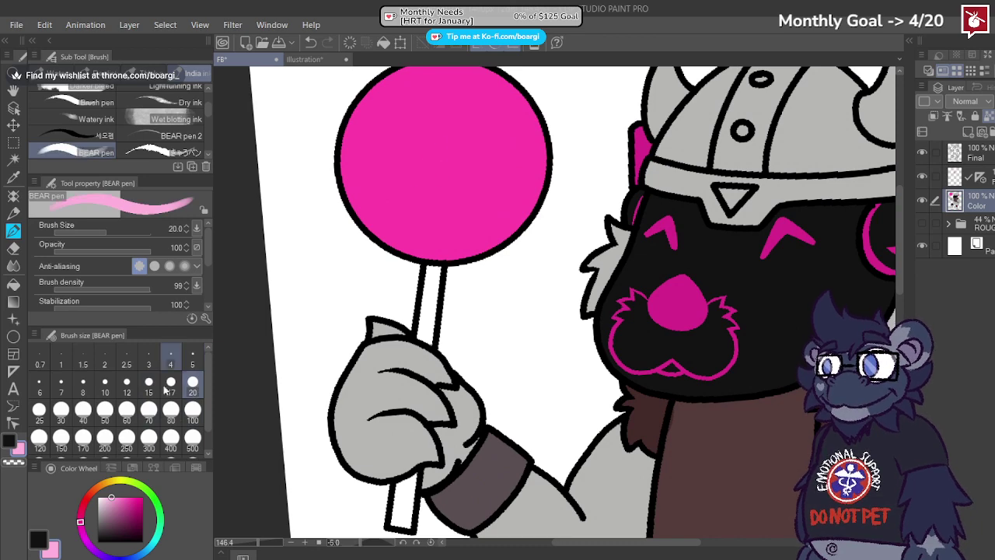
{"action": "left_click", "coordinate": [106, 388]}
{"action": "scroll", "coordinate": [513, 264], "scroll_direction": "down", "scroll_amount": 5}
{"action": "scroll", "coordinate": [463, 158], "scroll_direction": "up", "scroll_amount": 7}
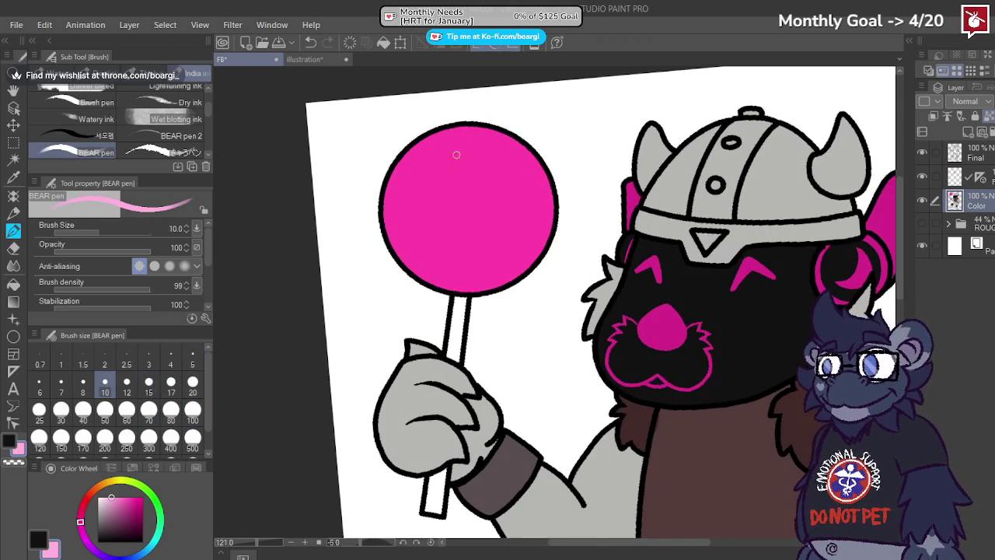
{"action": "scroll", "coordinate": [450, 174], "scroll_direction": "up", "scroll_amount": 3}
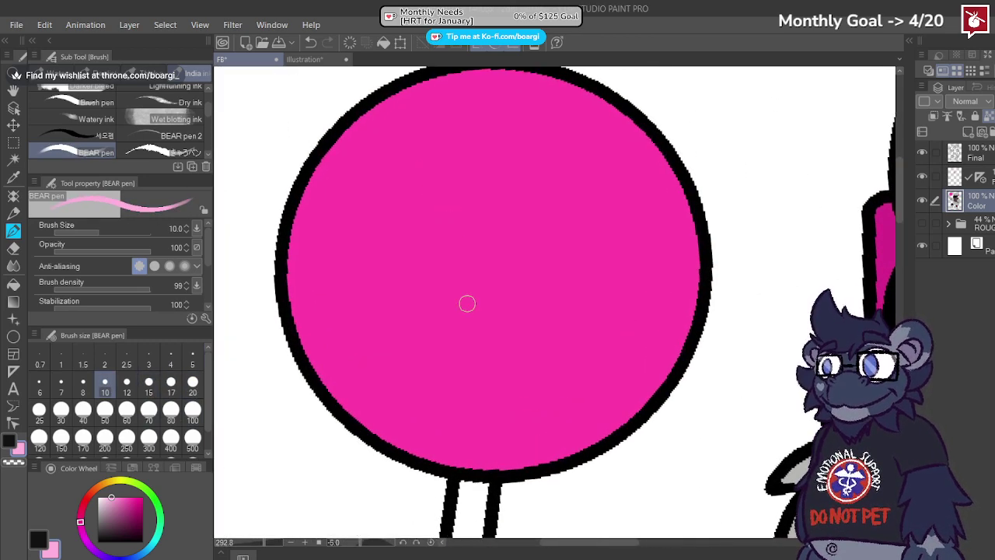
{"action": "mouse_move", "coordinate": [476, 266]}
{"action": "left_mouse_down"}
{"action": "mouse_move", "coordinate": [509, 282]}
{"action": "mouse_move", "coordinate": [526, 258]}
{"action": "mouse_move", "coordinate": [515, 226]}
{"action": "mouse_move", "coordinate": [496, 216]}
{"action": "mouse_move", "coordinate": [454, 231]}
{"action": "mouse_move", "coordinate": [444, 261]}
{"action": "mouse_move", "coordinate": [464, 315]}
{"action": "mouse_move", "coordinate": [513, 328]}
{"action": "mouse_move", "coordinate": [539, 321]}
{"action": "mouse_move", "coordinate": [567, 284]}
{"action": "mouse_move", "coordinate": [568, 237]}
{"action": "mouse_move", "coordinate": [546, 194]}
{"action": "mouse_move", "coordinate": [519, 177]}
{"action": "mouse_move", "coordinate": [475, 173]}
{"action": "mouse_move", "coordinate": [438, 188]}
{"action": "mouse_move", "coordinate": [399, 229]}
{"action": "mouse_move", "coordinate": [389, 279]}
{"action": "mouse_move", "coordinate": [404, 336]}
{"action": "mouse_move", "coordinate": [474, 386]}
{"action": "mouse_move", "coordinate": [565, 379]}
{"action": "left_mouse_up"}
{"action": "key", "text": "ctrl+z"}
{"action": "mouse_move", "coordinate": [475, 263]}
{"action": "left_mouse_down"}
{"action": "mouse_move", "coordinate": [521, 268]}
{"action": "mouse_move", "coordinate": [512, 230]}
{"action": "mouse_move", "coordinate": [490, 220]}
{"action": "mouse_move", "coordinate": [457, 233]}
{"action": "left_mouse_up"}
{"action": "key", "text": "ctrl+z"}
Step: Draw a light pink spiral across the candy on a new clipped layer above Color, and shift it slightly down
{"action": "left_click", "coordinate": [968, 132]}
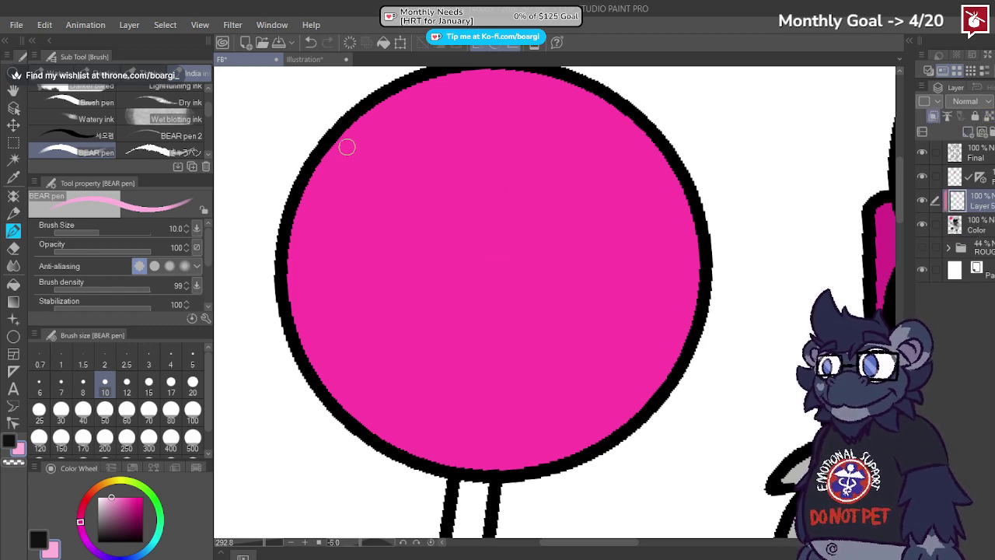
{"action": "mouse_move", "coordinate": [483, 276]}
{"action": "left_mouse_down"}
{"action": "mouse_move", "coordinate": [479, 284]}
{"action": "mouse_move", "coordinate": [534, 268]}
{"action": "mouse_move", "coordinate": [513, 207]}
{"action": "mouse_move", "coordinate": [465, 205]}
{"action": "mouse_move", "coordinate": [422, 261]}
{"action": "mouse_move", "coordinate": [451, 314]}
{"action": "mouse_move", "coordinate": [529, 330]}
{"action": "mouse_move", "coordinate": [570, 241]}
{"action": "mouse_move", "coordinate": [515, 154]}
{"action": "mouse_move", "coordinate": [462, 141]}
{"action": "mouse_move", "coordinate": [405, 177]}
{"action": "mouse_move", "coordinate": [377, 258]}
{"action": "mouse_move", "coordinate": [411, 357]}
{"action": "mouse_move", "coordinate": [525, 377]}
{"action": "mouse_move", "coordinate": [619, 284]}
{"action": "mouse_move", "coordinate": [593, 159]}
{"action": "mouse_move", "coordinate": [494, 99]}
{"action": "mouse_move", "coordinate": [406, 123]}
{"action": "mouse_move", "coordinate": [336, 180]}
{"action": "mouse_move", "coordinate": [324, 282]}
{"action": "mouse_move", "coordinate": [365, 379]}
{"action": "mouse_move", "coordinate": [429, 423]}
{"action": "mouse_move", "coordinate": [511, 429]}
{"action": "mouse_move", "coordinate": [592, 405]}
{"action": "mouse_move", "coordinate": [670, 299]}
{"action": "mouse_move", "coordinate": [657, 149]}
{"action": "mouse_move", "coordinate": [575, 74]}
{"action": "left_mouse_up"}
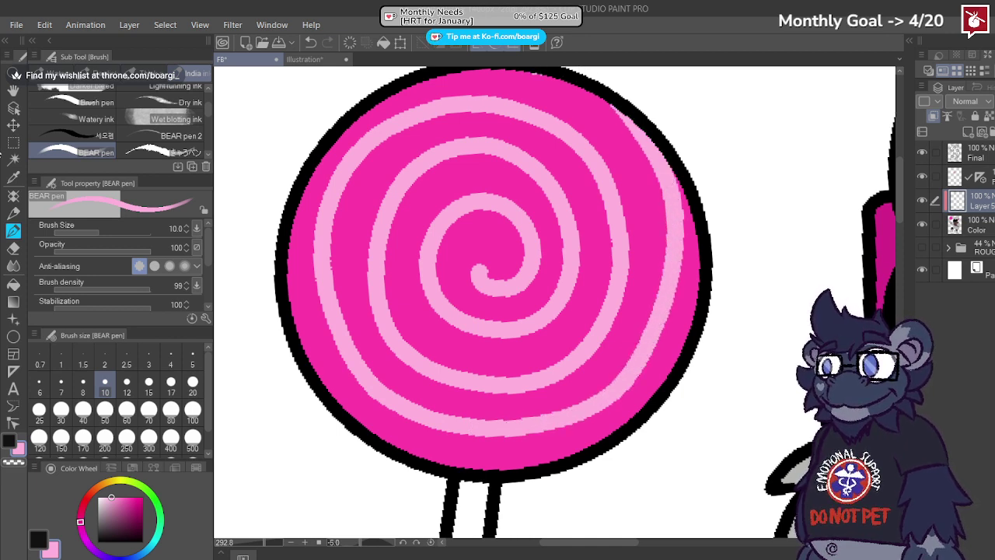
{"action": "left_click", "coordinate": [14, 124]}
{"action": "left_click_drag", "start_coordinate": [562, 280], "coordinate": [565, 300]}
Step: Extend the spiral's outer end along the candy's upper-left rim with the light pink BEAR pen
{"action": "left_click", "coordinate": [13, 230]}
{"action": "scroll", "coordinate": [441, 70], "scroll_direction": "up", "scroll_amount": 1}
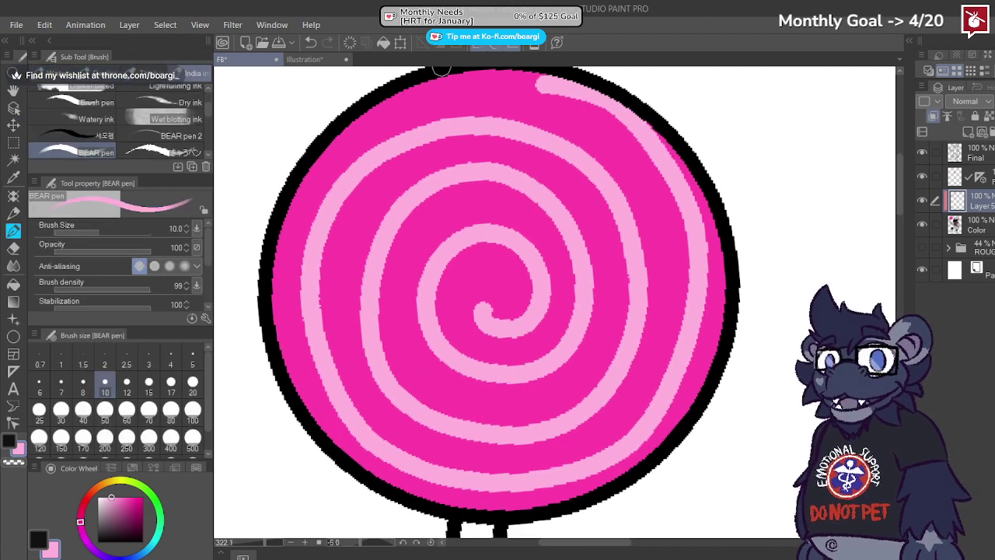
{"action": "mouse_move", "coordinate": [443, 81]}
{"action": "left_mouse_down"}
{"action": "mouse_move", "coordinate": [523, 78]}
{"action": "mouse_move", "coordinate": [440, 80]}
{"action": "mouse_move", "coordinate": [367, 106]}
{"action": "left_mouse_up"}
{"action": "key", "text": "ctrl+z"}
{"action": "left_click_drag", "start_coordinate": [327, 138], "coordinate": [277, 220]}
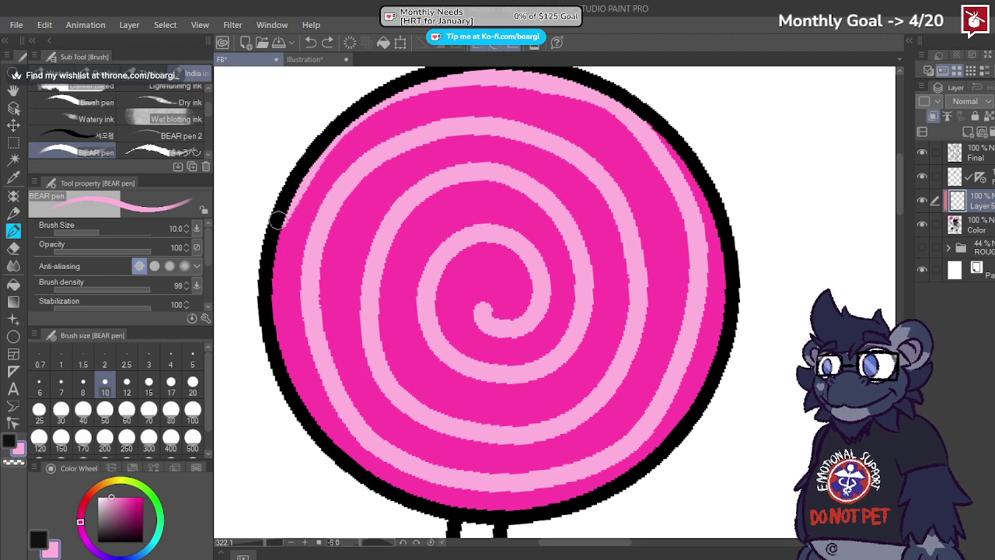
Step: Sample the candy's bright pink and use it to thin the spiral's outermost band and taper its inner end
{"action": "left_click", "coordinate": [463, 102], "text": "alt"}
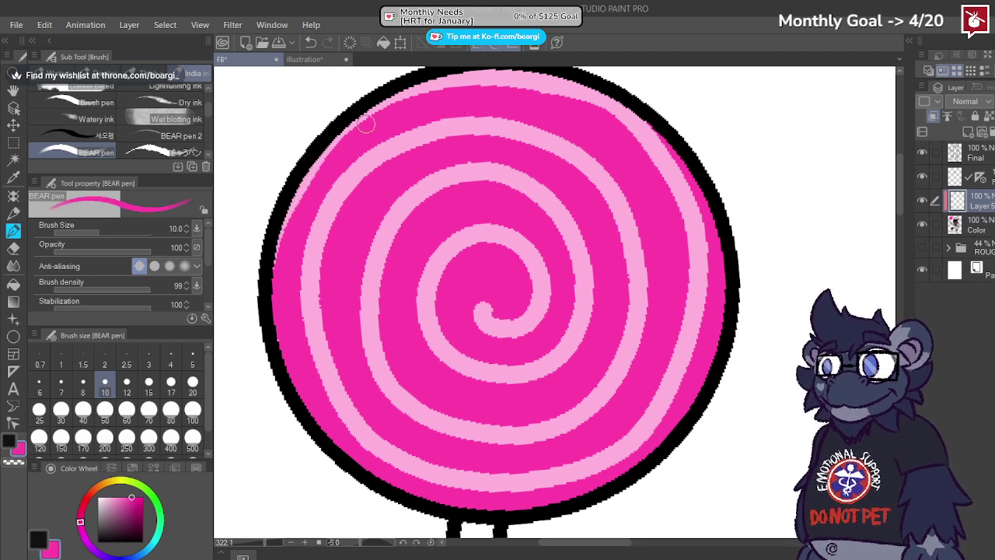
{"action": "mouse_move", "coordinate": [433, 94]}
{"action": "left_mouse_down"}
{"action": "mouse_move", "coordinate": [486, 80]}
{"action": "mouse_move", "coordinate": [547, 89]}
{"action": "left_mouse_up"}
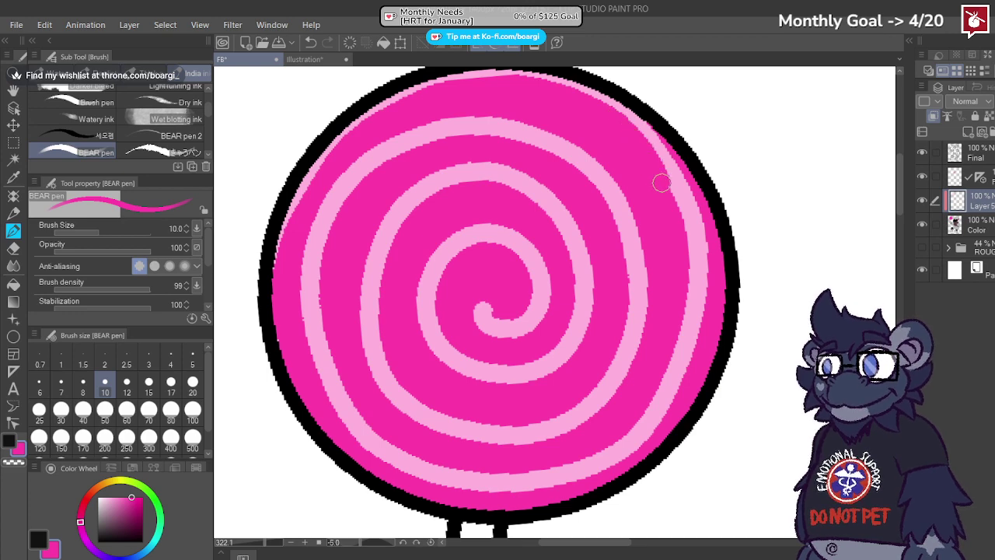
{"action": "scroll", "coordinate": [646, 242], "scroll_direction": "down", "scroll_amount": 11}
{"action": "scroll", "coordinate": [605, 250], "scroll_direction": "up", "scroll_amount": 13}
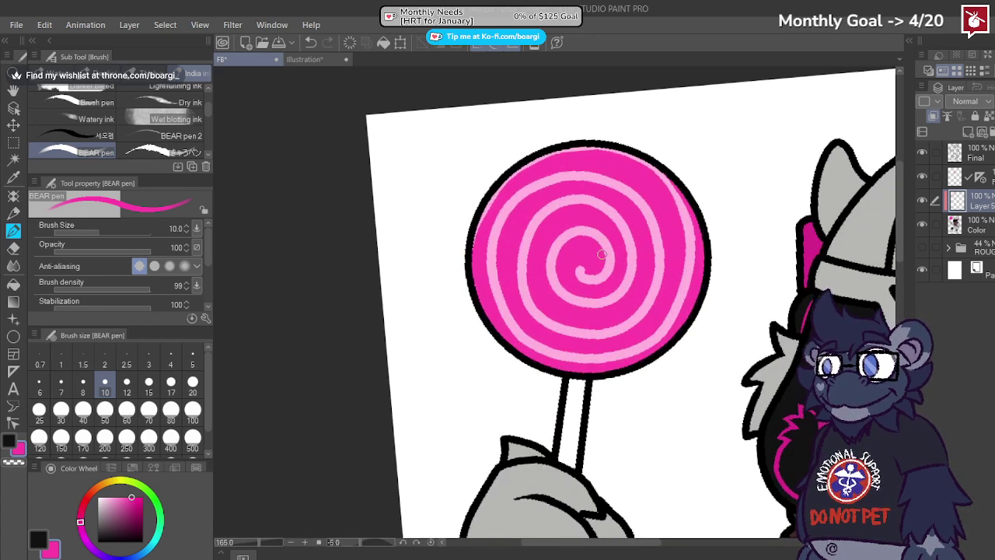
{"action": "mouse_move", "coordinate": [591, 268]}
{"action": "left_mouse_down"}
{"action": "mouse_move", "coordinate": [558, 265]}
{"action": "mouse_move", "coordinate": [552, 276]}
{"action": "mouse_move", "coordinate": [605, 307]}
{"action": "left_mouse_up"}
{"action": "scroll", "coordinate": [642, 298], "scroll_direction": "down", "scroll_amount": 10}
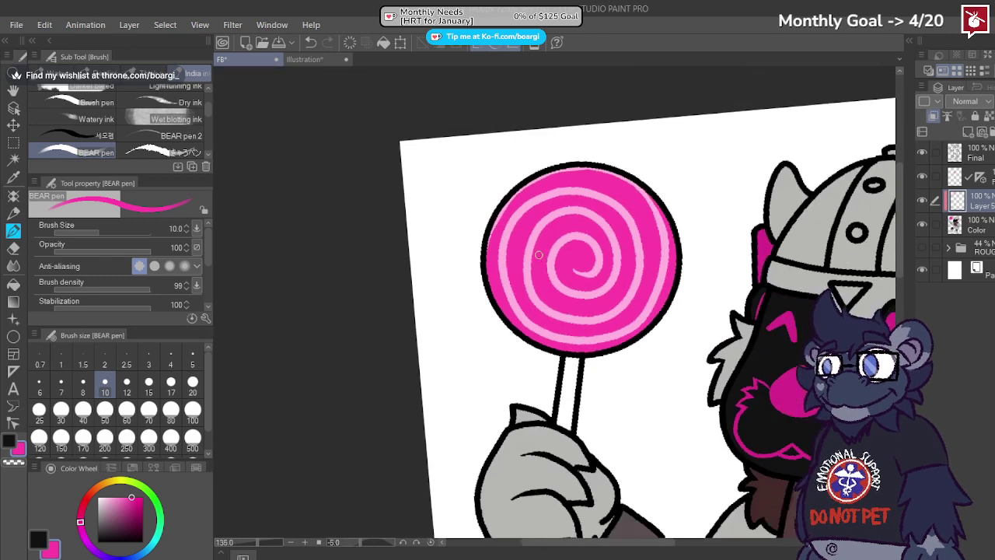
{"action": "scroll", "coordinate": [628, 279], "scroll_direction": "up", "scroll_amount": 5}
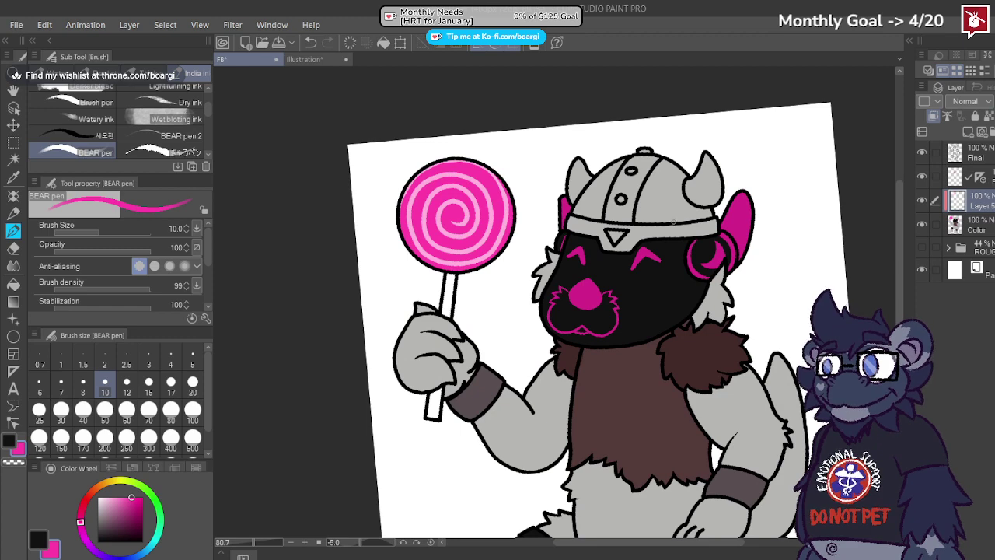
{"action": "scroll", "coordinate": [637, 251], "scroll_direction": "down", "scroll_amount": 4}
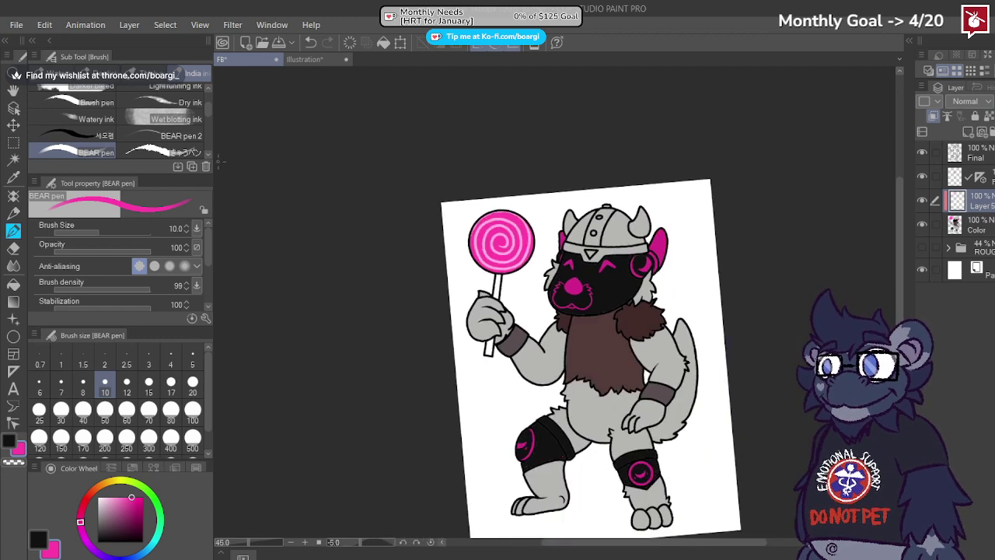
Step: Remove the pasted picture from the reference illustration and sample the off-white of the character's hand
{"action": "left_click", "coordinate": [324, 56]}
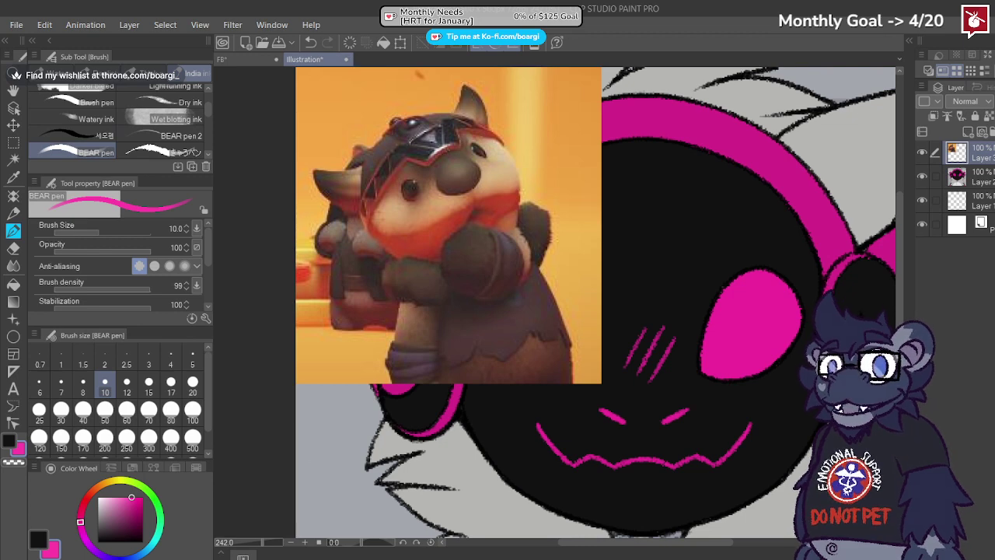
{"action": "key", "text": "ctrl+z"}
{"action": "left_click", "coordinate": [12, 125]}
{"action": "left_click_drag", "start_coordinate": [739, 458], "coordinate": [499, 176]}
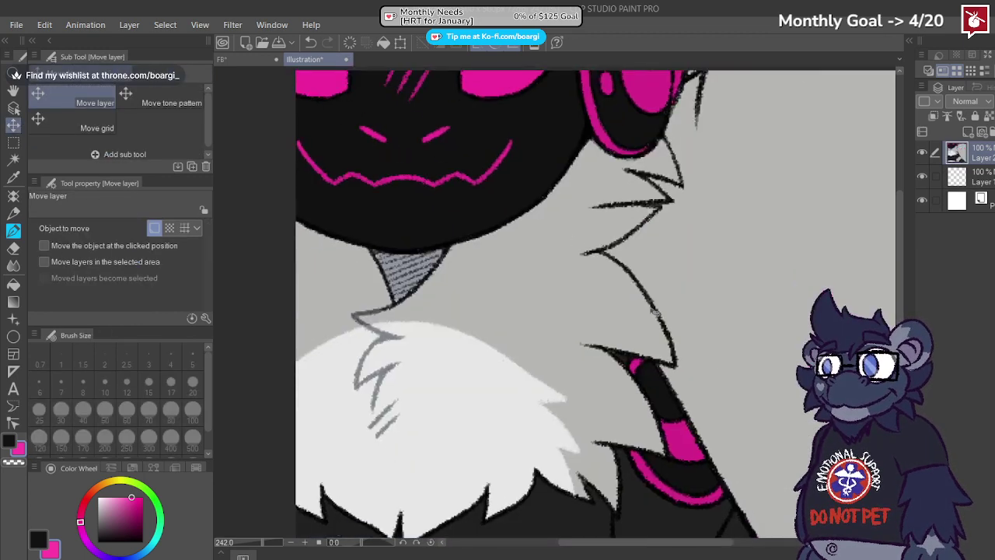
{"action": "mouse_move", "coordinate": [656, 311]}
{"action": "left_mouse_down"}
{"action": "mouse_move", "coordinate": [523, 415]}
{"action": "mouse_move", "coordinate": [513, 339]}
{"action": "left_mouse_up"}
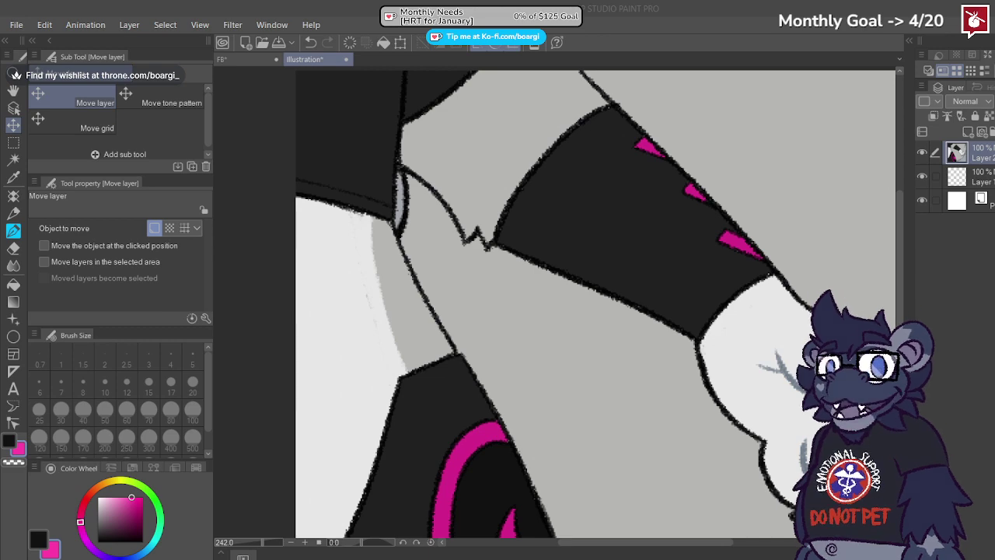
{"action": "left_click", "coordinate": [732, 360], "text": "alt"}
{"action": "left_click", "coordinate": [243, 63]}
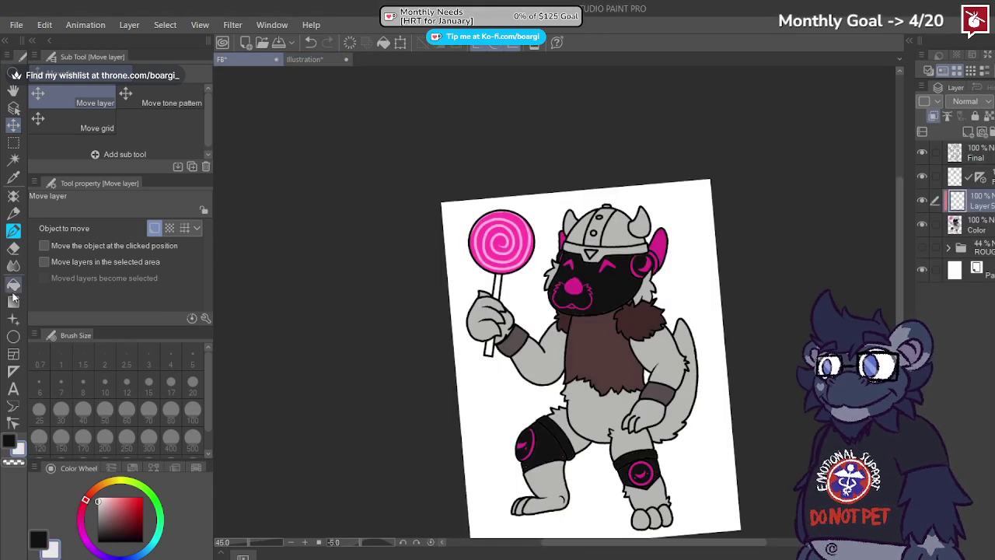
Step: Auto-select the areas of both hands from the line art on the Final layer
{"action": "left_click", "coordinate": [14, 230]}
{"action": "scroll", "coordinate": [404, 346], "scroll_direction": "up", "scroll_amount": 5}
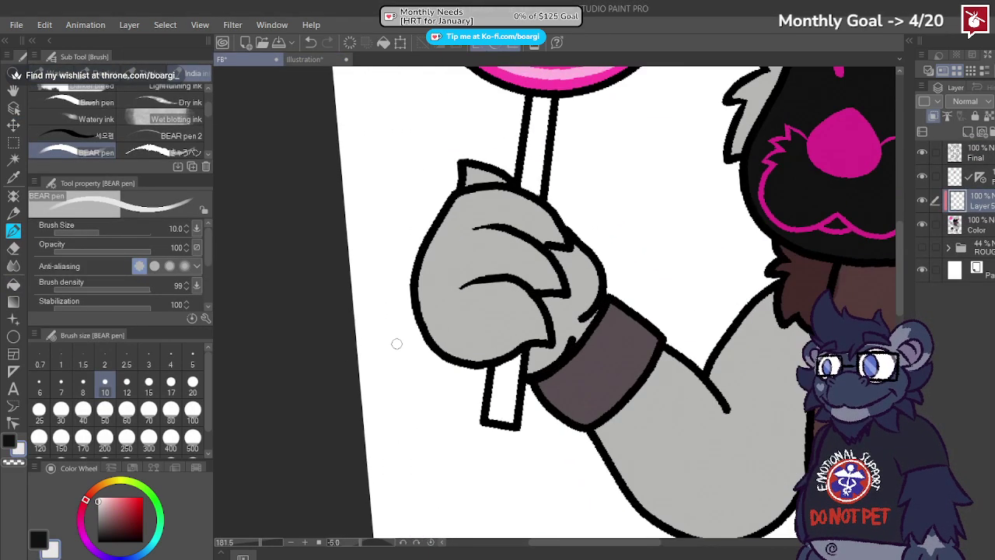
{"action": "left_click", "coordinate": [193, 420]}
{"action": "left_click", "coordinate": [967, 152]}
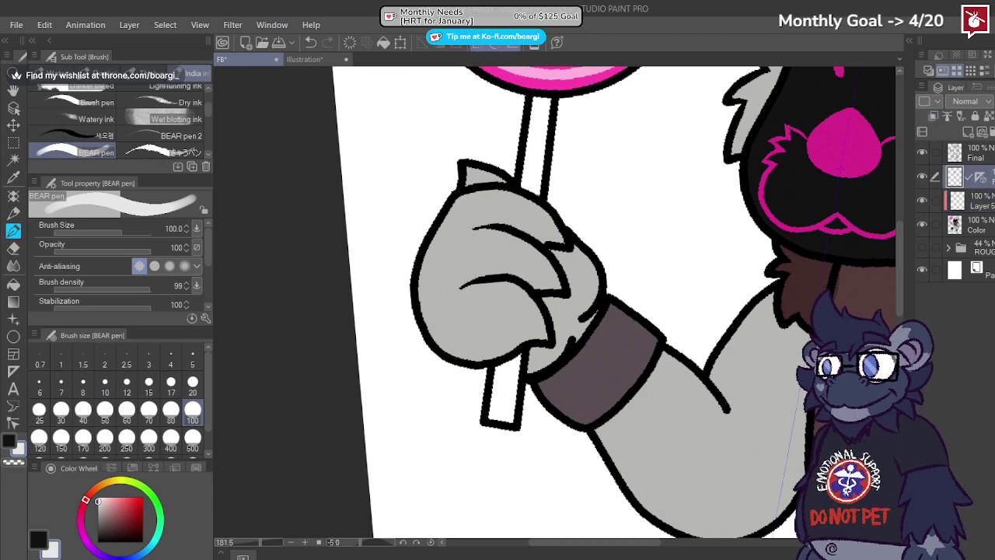
{"action": "key", "text": "w"}
{"action": "left_click", "coordinate": [459, 251]}
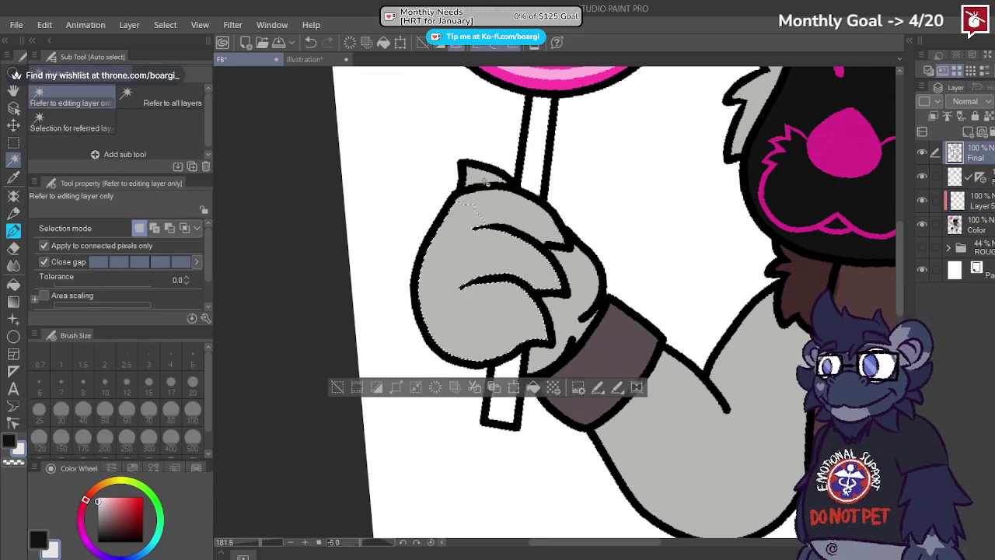
{"action": "left_click", "coordinate": [561, 339], "text": "shift"}
{"action": "scroll", "coordinate": [467, 302], "scroll_direction": "down", "scroll_amount": 3}
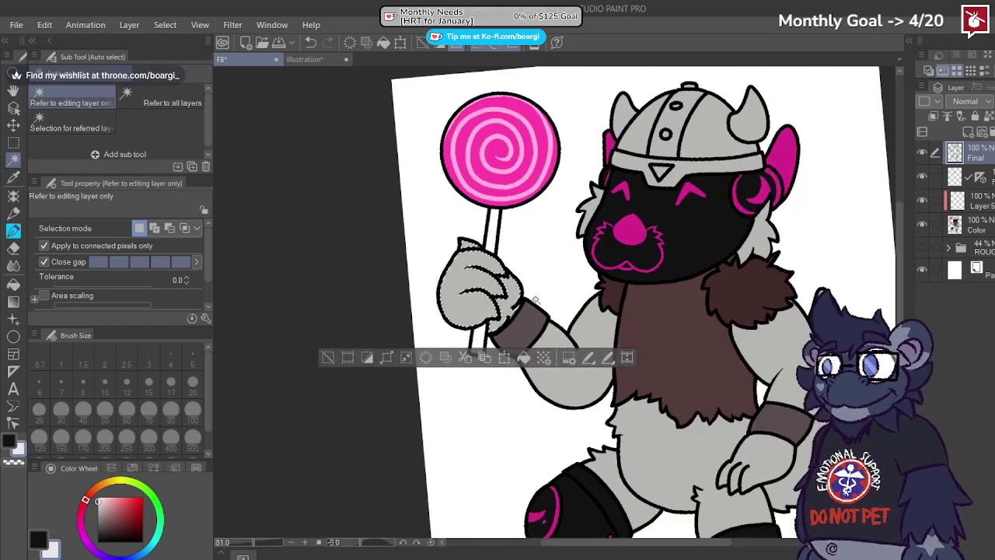
{"action": "left_click_drag", "start_coordinate": [533, 300], "coordinate": [422, 282]}
{"action": "scroll", "coordinate": [634, 450], "scroll_direction": "up", "scroll_amount": 1}
{"action": "left_click", "coordinate": [647, 408], "text": "shift"}
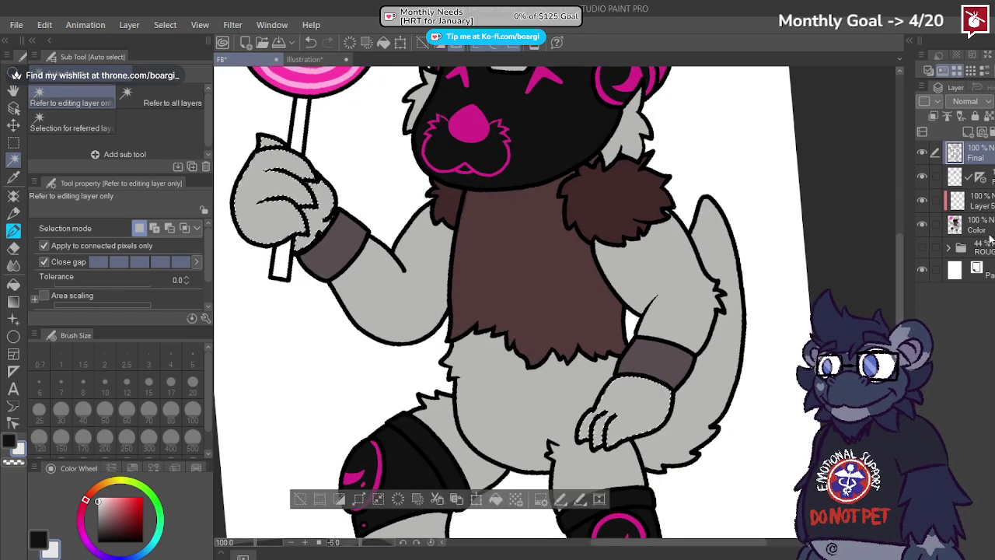
Step: Paint both selected hands off-white on the Color layer with the BEAR pen at size 500, and clear the selection
{"action": "left_click", "coordinate": [976, 227]}
{"action": "left_click", "coordinate": [13, 230]}
{"action": "left_click", "coordinate": [193, 437]}
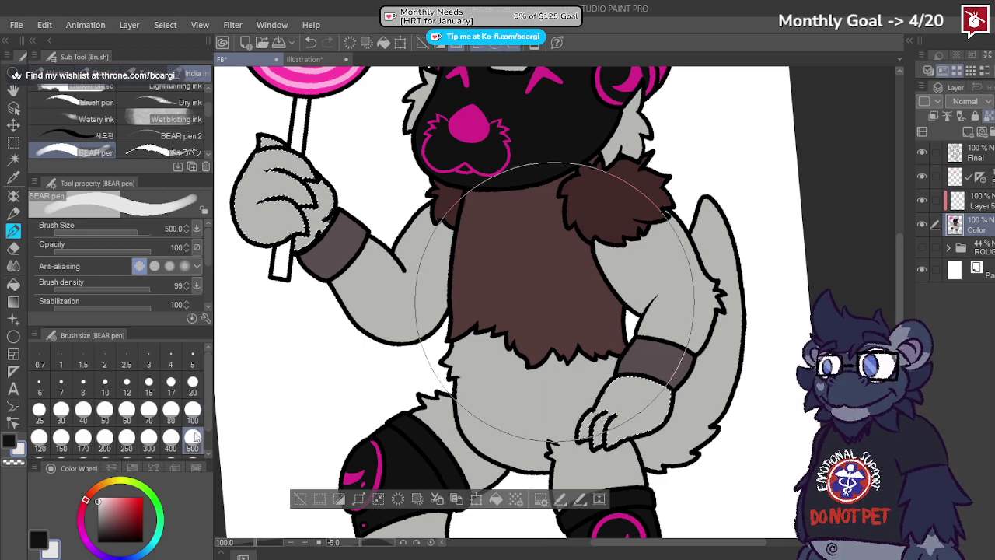
{"action": "mouse_move", "coordinate": [264, 151]}
{"action": "left_mouse_down"}
{"action": "mouse_move", "coordinate": [355, 203]}
{"action": "mouse_move", "coordinate": [640, 471]}
{"action": "left_mouse_up"}
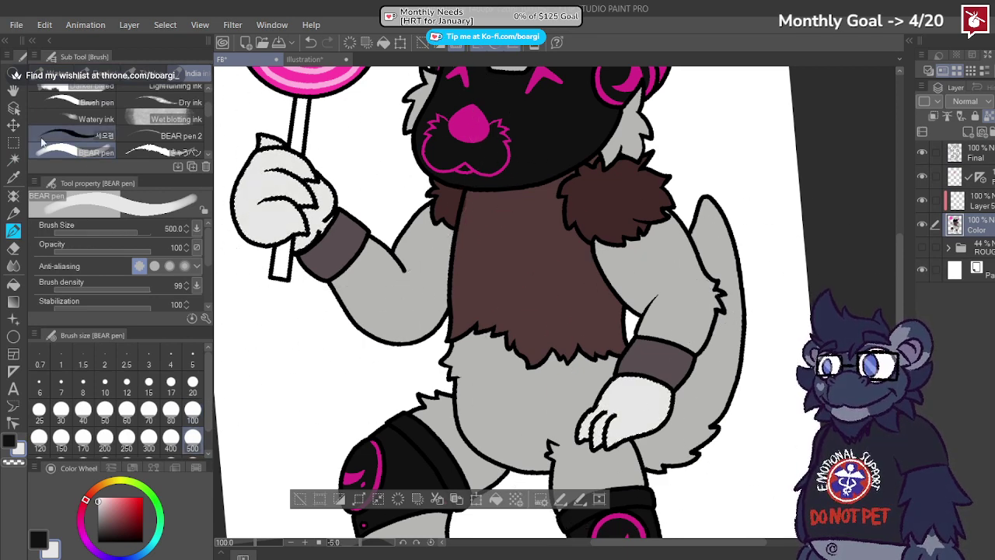
{"action": "left_click", "coordinate": [13, 142]}
{"action": "left_click", "coordinate": [282, 326]}
Step: Touch up the off-white between the raised hand and its wristband with the BEAR pen at size 20
{"action": "scroll", "coordinate": [318, 217], "scroll_direction": "up", "scroll_amount": 4}
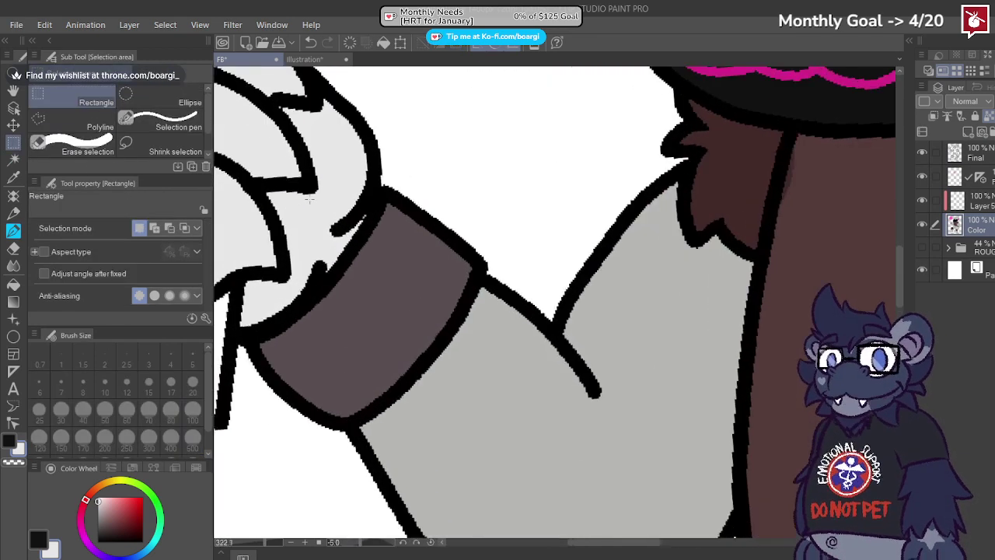
{"action": "scroll", "coordinate": [309, 199], "scroll_direction": "up", "scroll_amount": 1}
{"action": "left_click", "coordinate": [13, 230]}
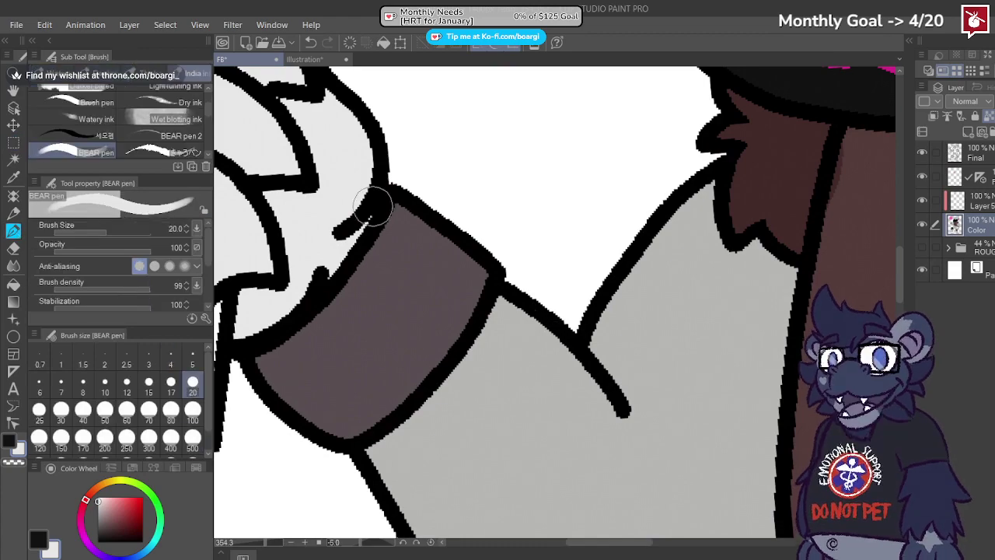
{"action": "scroll", "coordinate": [305, 272], "scroll_direction": "down", "scroll_amount": 15}
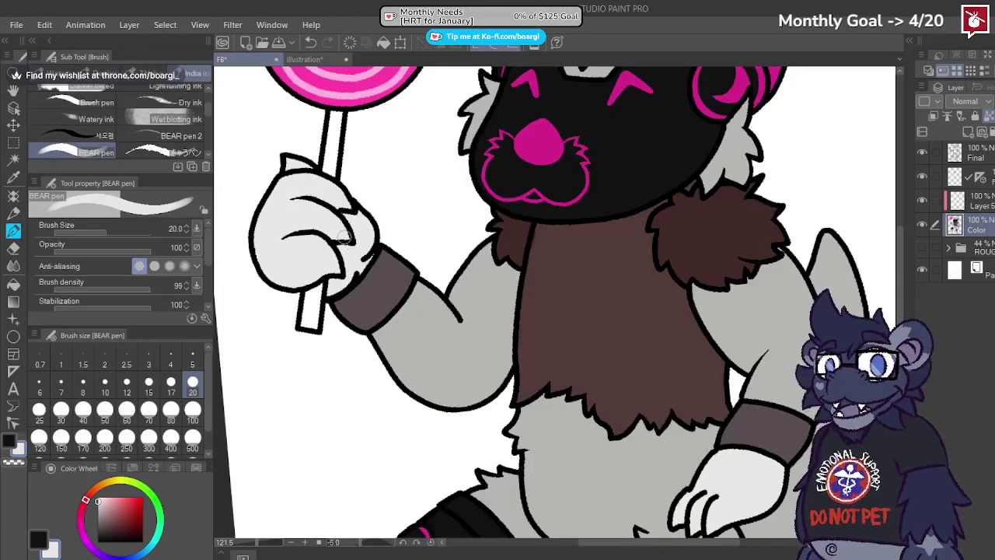
Step: Outline the off-white belly patch along the vest hem, lowered hand and thigh tuft with the BEAR pen at size 5, following the reference
{"action": "scroll", "coordinate": [521, 356], "scroll_direction": "up", "scroll_amount": 4}
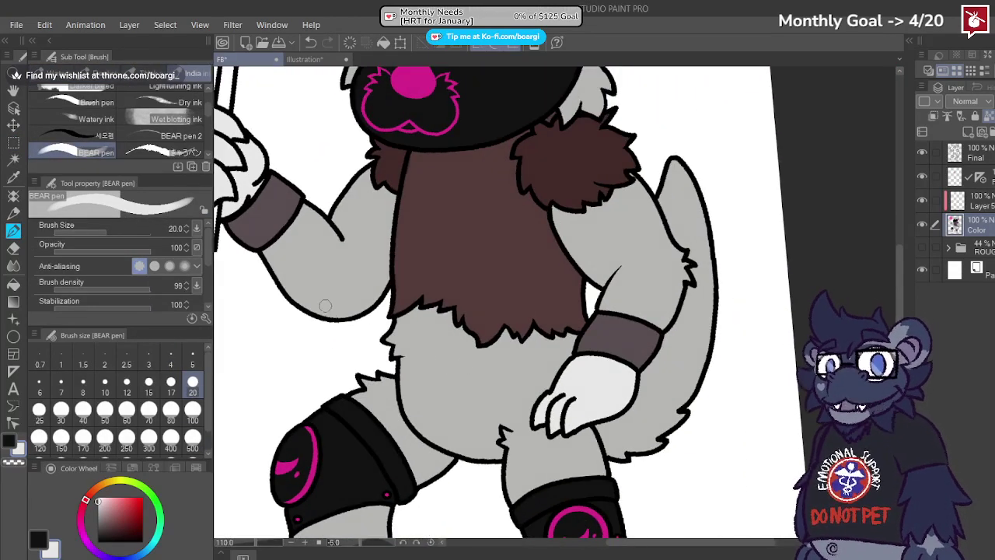
{"action": "left_click", "coordinate": [304, 59]}
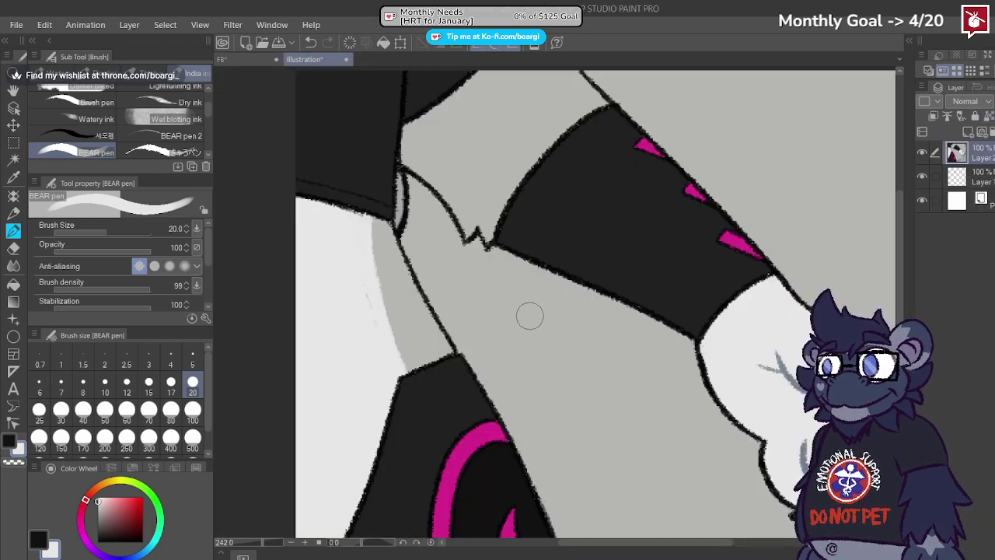
{"action": "left_click", "coordinate": [241, 59]}
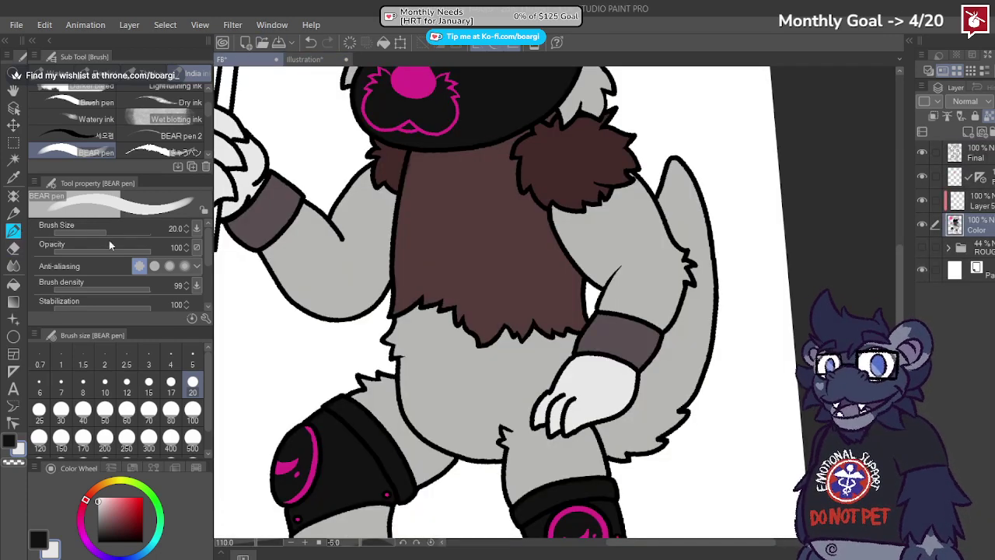
{"action": "scroll", "coordinate": [493, 353], "scroll_direction": "up", "scroll_amount": 3}
{"action": "left_click", "coordinate": [192, 364]}
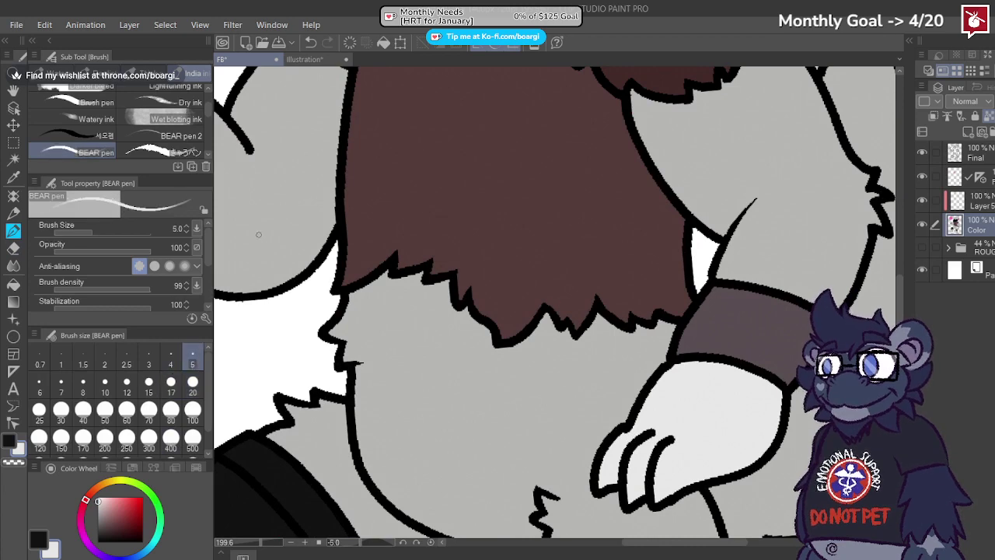
{"action": "scroll", "coordinate": [259, 234], "scroll_direction": "down", "scroll_amount": 7}
{"action": "scroll", "coordinate": [293, 222], "scroll_direction": "up", "scroll_amount": 6}
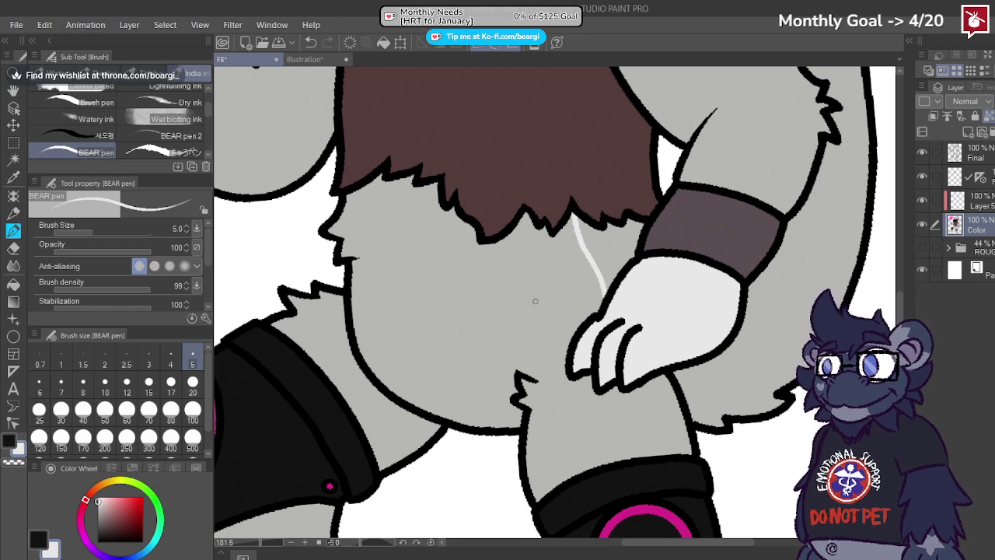
{"action": "scroll", "coordinate": [451, 412], "scroll_direction": "up", "scroll_amount": 3}
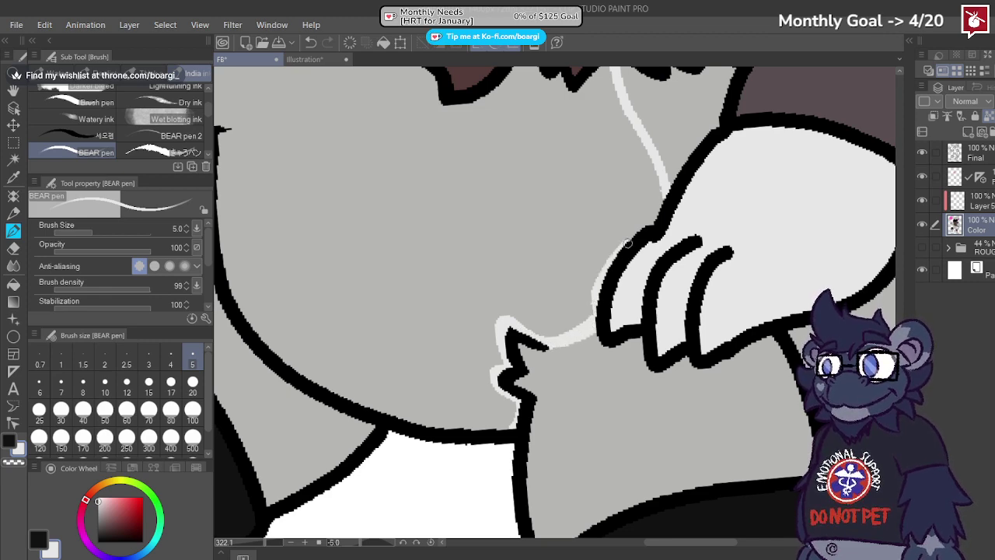
{"action": "scroll", "coordinate": [393, 137], "scroll_direction": "up", "scroll_amount": 4}
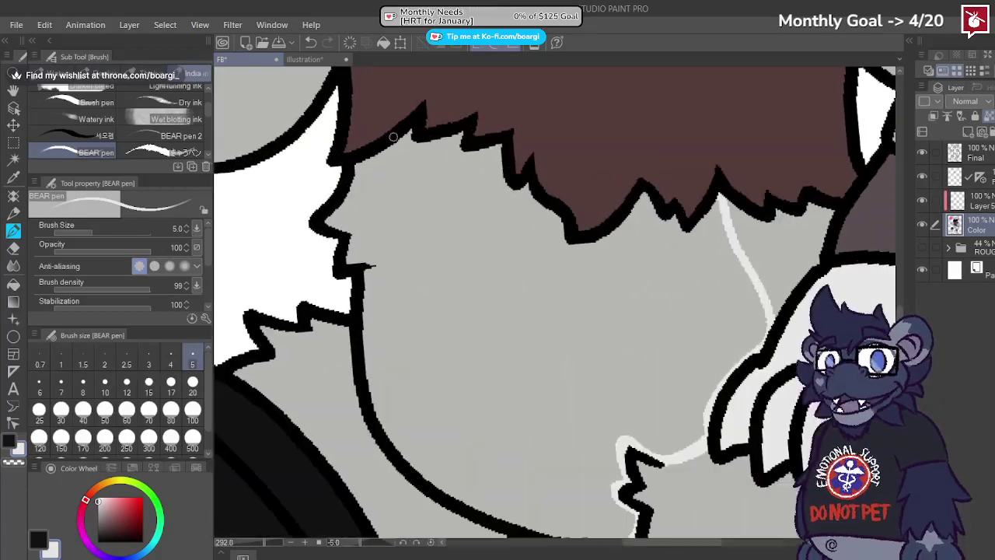
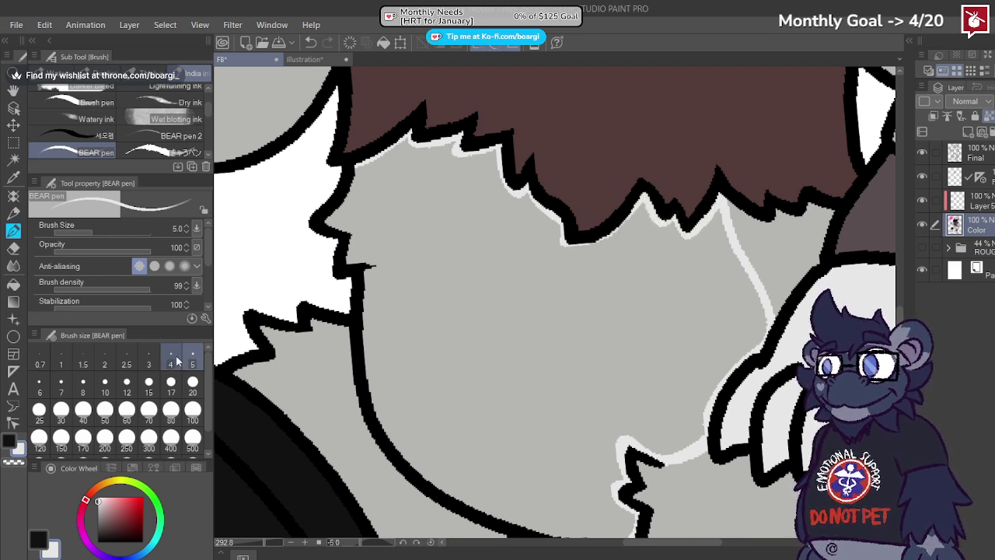
Step: Paint the belly's outer edge off-white with the BEAR pen at size 20, and fill the enclosed belly area with the same color
{"action": "left_click", "coordinate": [193, 380]}
{"action": "mouse_move", "coordinate": [346, 201]}
{"action": "left_mouse_down"}
{"action": "mouse_move", "coordinate": [364, 238]}
{"action": "mouse_move", "coordinate": [349, 256]}
{"action": "mouse_move", "coordinate": [371, 253]}
{"action": "mouse_move", "coordinate": [385, 378]}
{"action": "mouse_move", "coordinate": [414, 413]}
{"action": "mouse_move", "coordinate": [540, 474]}
{"action": "mouse_move", "coordinate": [610, 476]}
{"action": "left_mouse_up"}
{"action": "scroll", "coordinate": [381, 357], "scroll_direction": "down", "scroll_amount": 2}
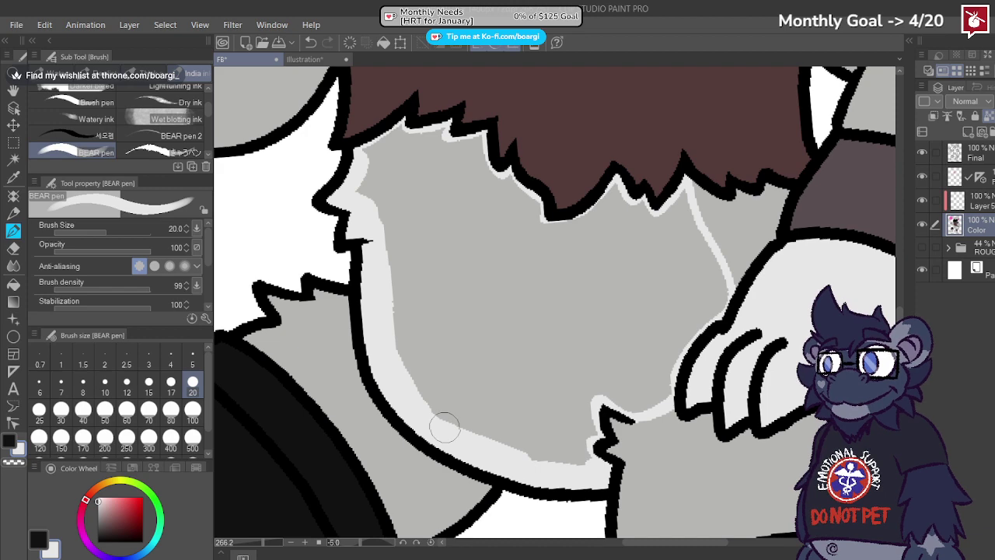
{"action": "left_click", "coordinate": [13, 284]}
{"action": "left_click", "coordinate": [502, 301]}
{"action": "scroll", "coordinate": [462, 301], "scroll_direction": "down", "scroll_amount": 3}
{"action": "scroll", "coordinate": [462, 300], "scroll_direction": "down", "scroll_amount": 2}
{"action": "scroll", "coordinate": [583, 378], "scroll_direction": "up", "scroll_amount": 5}
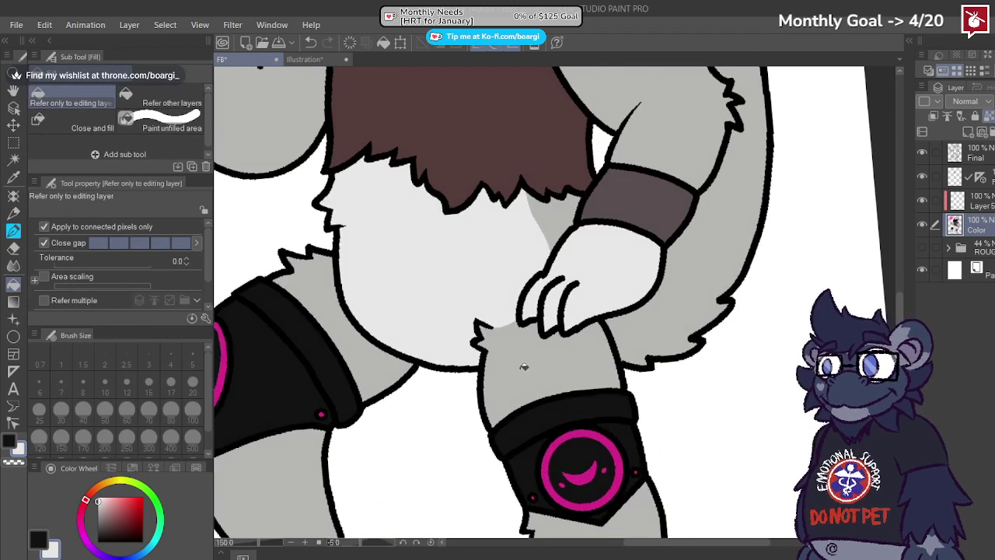
Step: Paint the body grey over the belly's edge at the thigh beneath the lowered hand, and soften that transition with Blur at size 20
{"action": "left_click", "coordinate": [13, 230]}
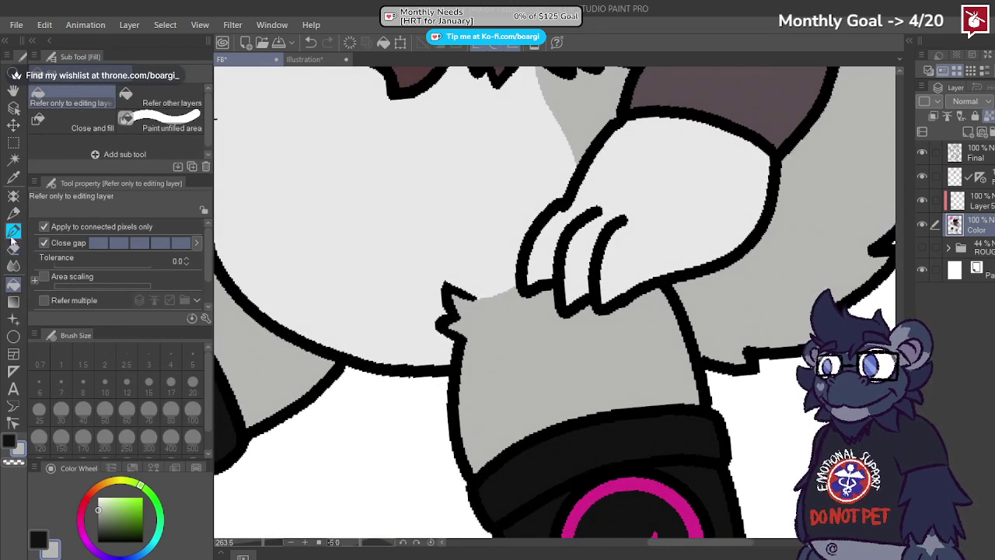
{"action": "scroll", "coordinate": [493, 311], "scroll_direction": "up", "scroll_amount": 2}
{"action": "mouse_move", "coordinate": [493, 311]}
{"action": "left_mouse_down"}
{"action": "mouse_move", "coordinate": [515, 284]}
{"action": "mouse_move", "coordinate": [480, 350]}
{"action": "mouse_move", "coordinate": [462, 336]}
{"action": "mouse_move", "coordinate": [488, 283]}
{"action": "mouse_move", "coordinate": [533, 282]}
{"action": "mouse_move", "coordinate": [559, 309]}
{"action": "mouse_move", "coordinate": [593, 276]}
{"action": "mouse_move", "coordinate": [523, 276]}
{"action": "left_mouse_up"}
{"action": "scroll", "coordinate": [478, 349], "scroll_direction": "up", "scroll_amount": 2}
{"action": "left_click", "coordinate": [13, 265]}
{"action": "scroll", "coordinate": [523, 275], "scroll_direction": "down", "scroll_amount": 7}
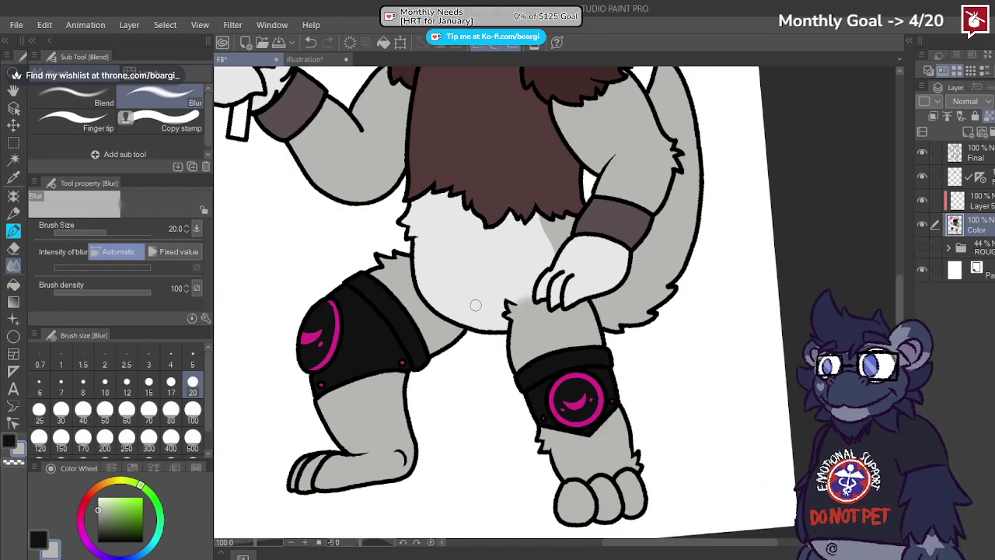
{"action": "scroll", "coordinate": [475, 303], "scroll_direction": "up", "scroll_amount": 2}
Step: Shift the reference picture to bring its belly into view, and sample the bluish grey of the belly's fur mark
{"action": "left_click", "coordinate": [304, 59]}
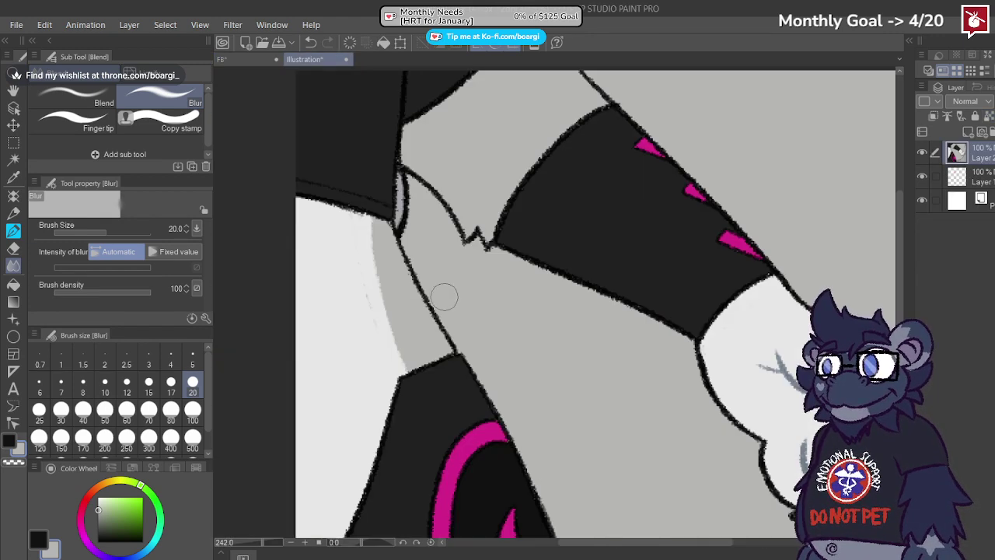
{"action": "scroll", "coordinate": [681, 294], "scroll_direction": "down", "scroll_amount": 1}
{"action": "scroll", "coordinate": [681, 295], "scroll_direction": "up", "scroll_amount": 2}
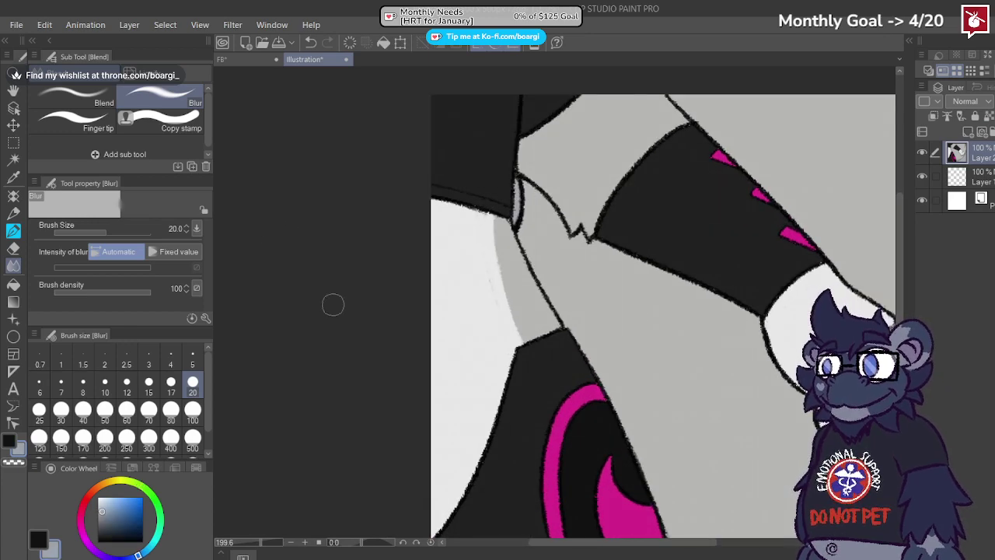
{"action": "left_click", "coordinate": [13, 125]}
{"action": "scroll", "coordinate": [622, 270], "scroll_direction": "up", "scroll_amount": 6}
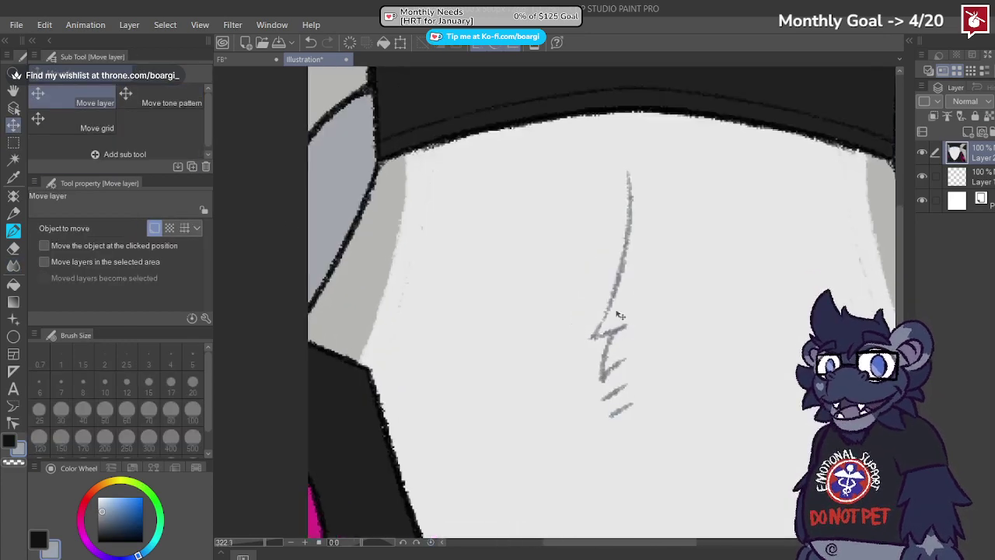
{"action": "left_click", "coordinate": [225, 59]}
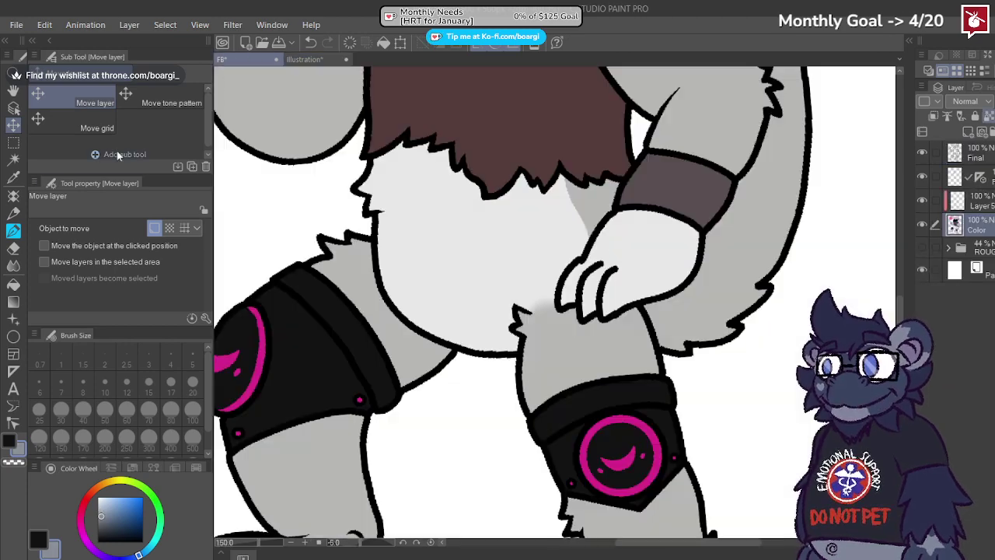
Step: Draw a small zigzag grey fur mark on the belly on Layer 5 with the BEAR pen at size 3
{"action": "left_click", "coordinate": [13, 229]}
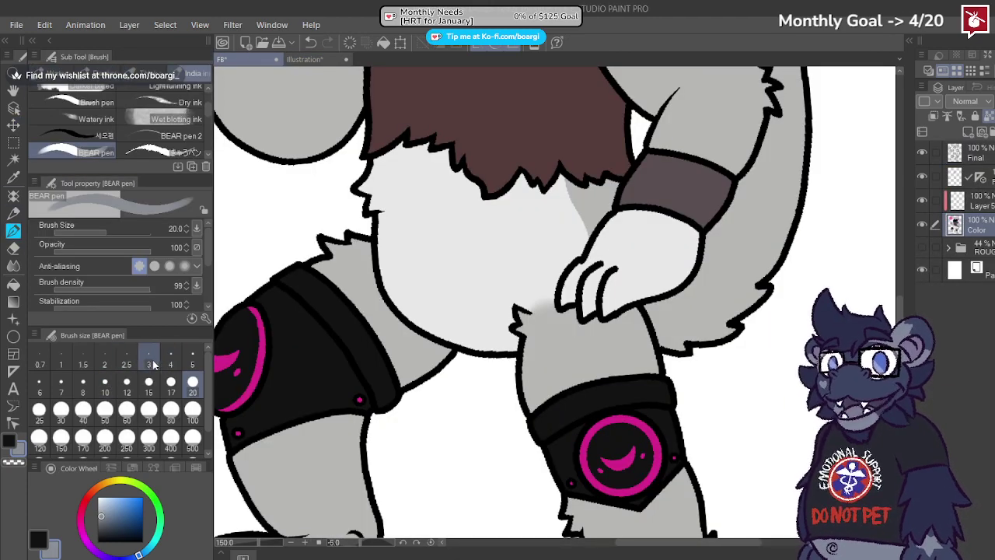
{"action": "left_click", "coordinate": [971, 200]}
{"action": "scroll", "coordinate": [329, 263], "scroll_direction": "up", "scroll_amount": 3}
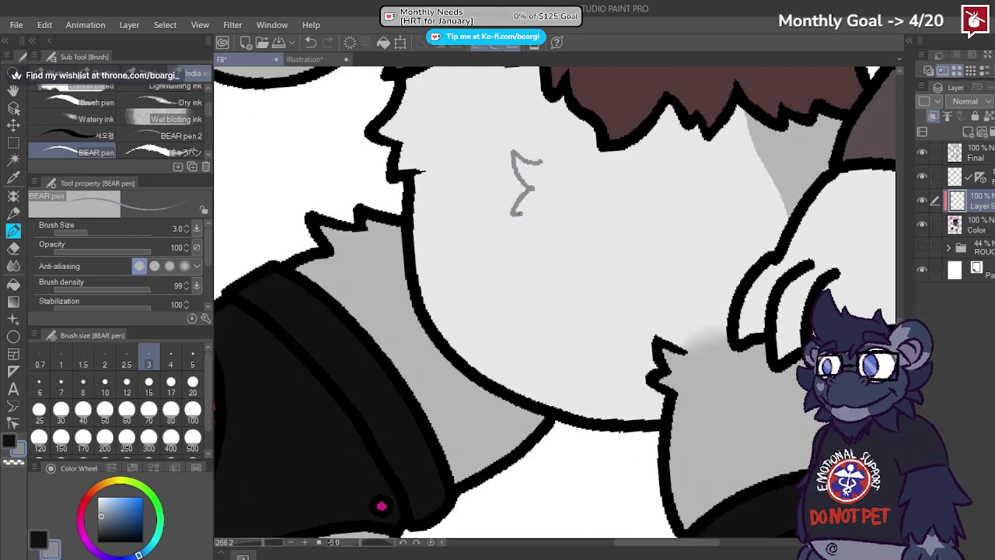
Step: Sharpen the middle corners and lower hook of the belly's fur mark with the Snap eraser at size 2.5
{"action": "left_click", "coordinate": [13, 247]}
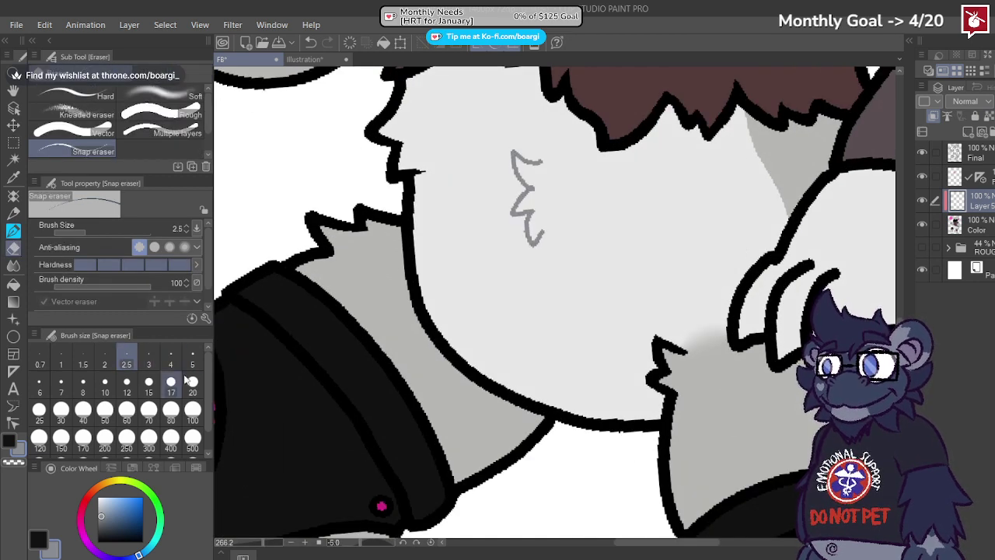
{"action": "scroll", "coordinate": [551, 141], "scroll_direction": "up", "scroll_amount": 3}
{"action": "scroll", "coordinate": [551, 141], "scroll_direction": "up", "scroll_amount": 1}
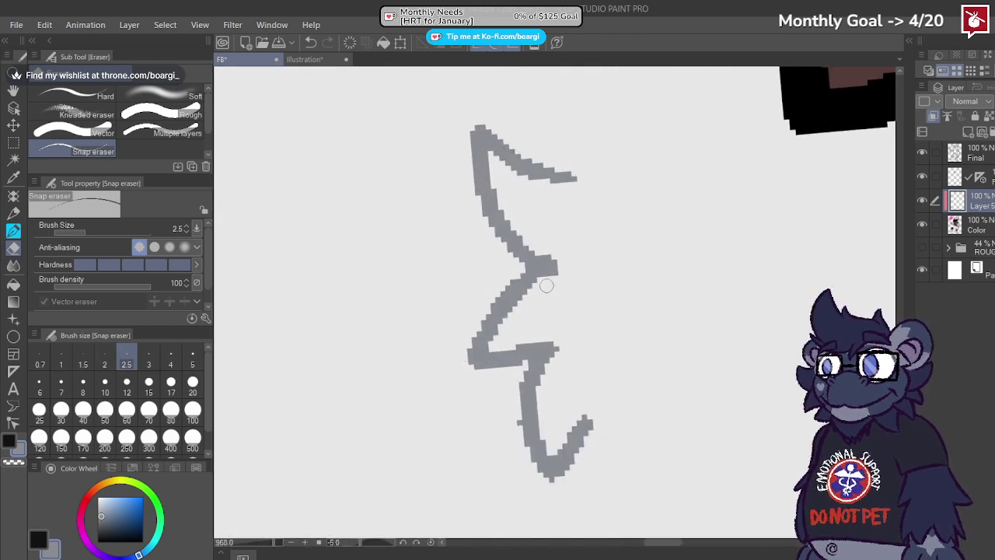
{"action": "left_click_drag", "start_coordinate": [531, 292], "coordinate": [564, 261]}
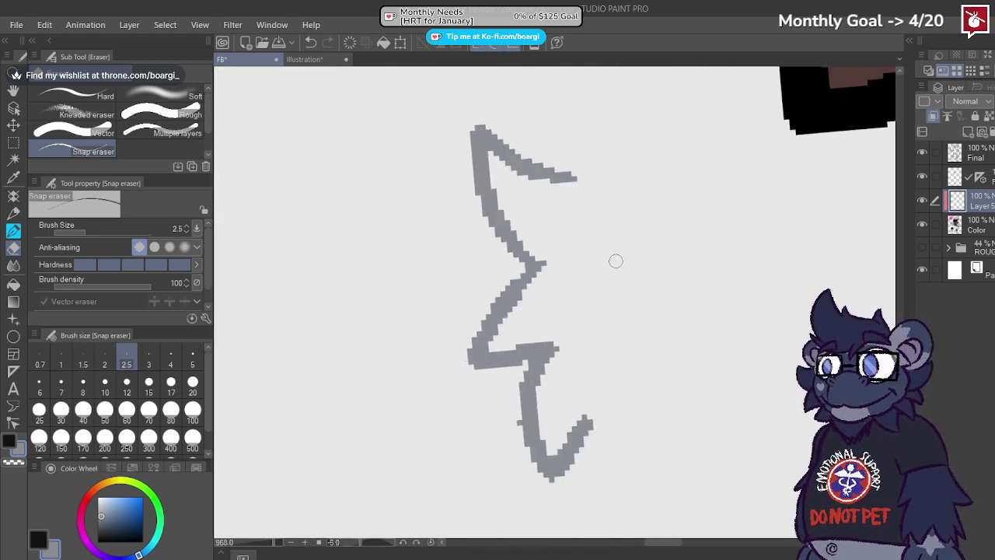
{"action": "scroll", "coordinate": [616, 261], "scroll_direction": "up", "scroll_amount": 1}
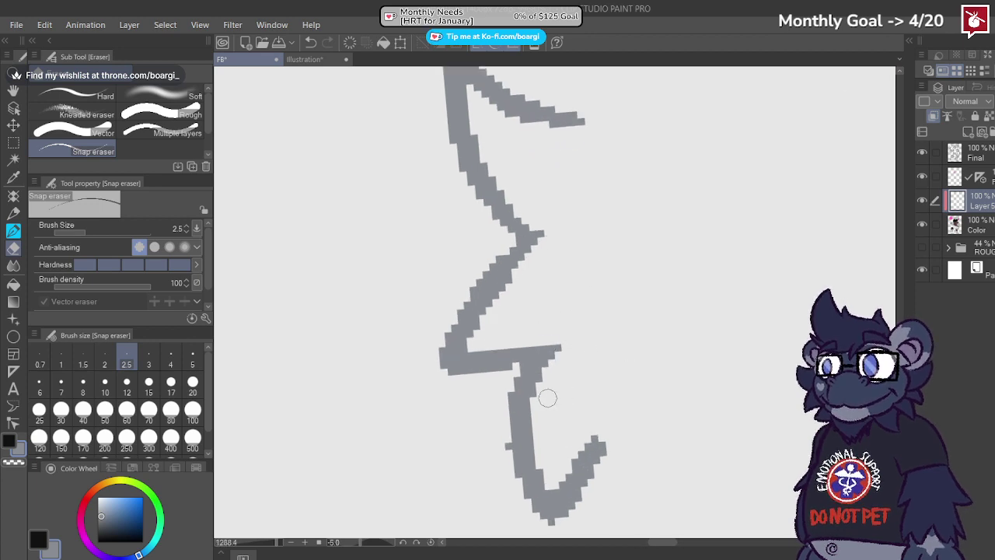
{"action": "left_click_drag", "start_coordinate": [544, 386], "coordinate": [566, 336]}
{"action": "scroll", "coordinate": [638, 307], "scroll_direction": "down", "scroll_amount": 2}
{"action": "scroll", "coordinate": [594, 444], "scroll_direction": "up", "scroll_amount": 2}
{"action": "left_click_drag", "start_coordinate": [589, 390], "coordinate": [633, 387]}
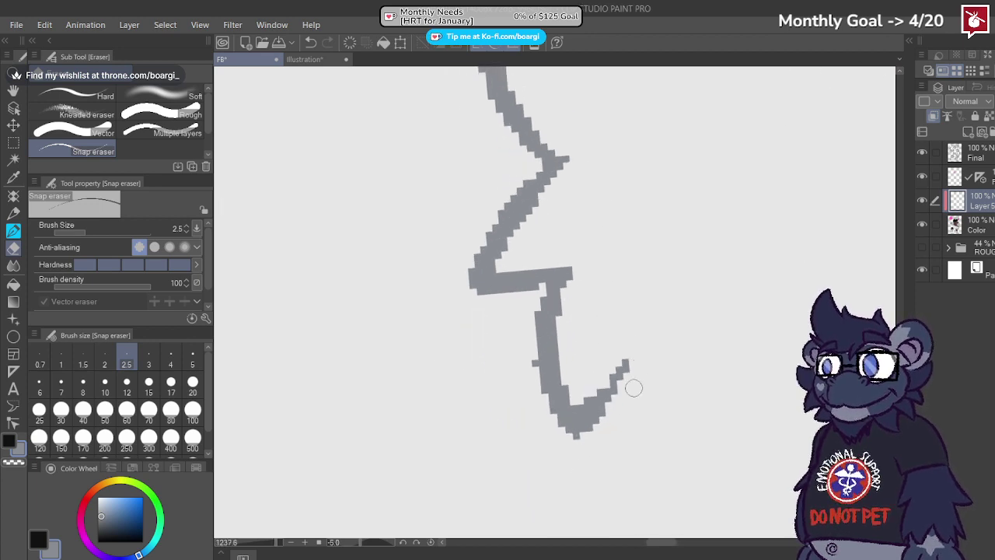
{"action": "left_click_drag", "start_coordinate": [536, 358], "coordinate": [582, 440]}
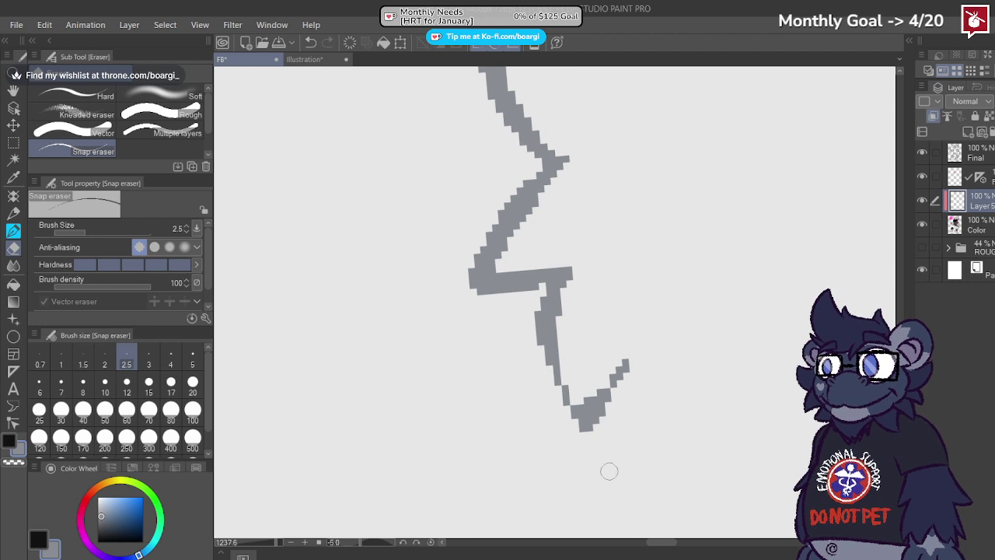
Step: Thin the upper strokes of the belly's fur mark to a pointed tip with the Snap eraser, and save the file
{"action": "scroll", "coordinate": [467, 324], "scroll_direction": "down", "scroll_amount": 5}
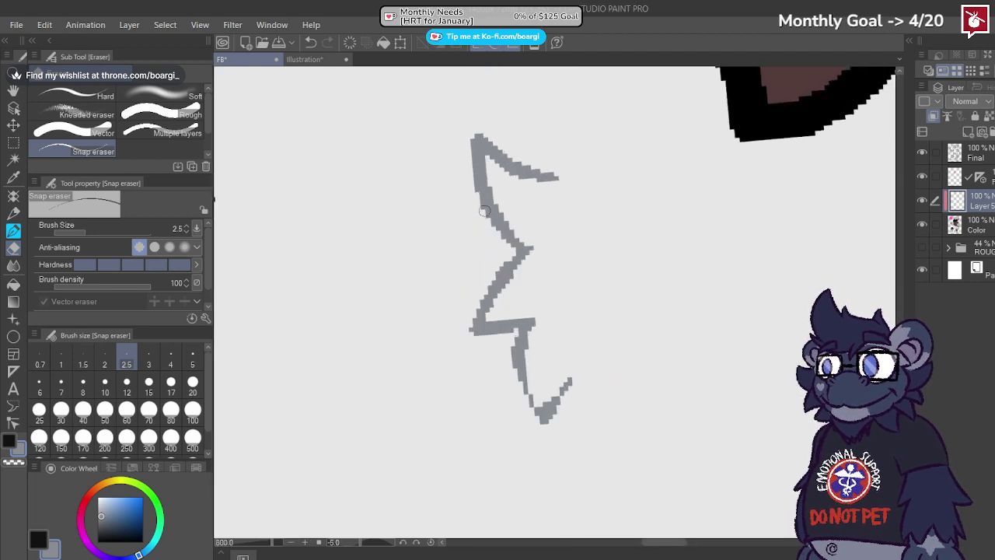
{"action": "left_click_drag", "start_coordinate": [476, 187], "coordinate": [492, 88]}
{"action": "key", "text": "ctrl+z"}
{"action": "mouse_move", "coordinate": [479, 224]}
{"action": "left_mouse_down"}
{"action": "mouse_move", "coordinate": [477, 168]}
{"action": "mouse_move", "coordinate": [498, 104]}
{"action": "left_mouse_up"}
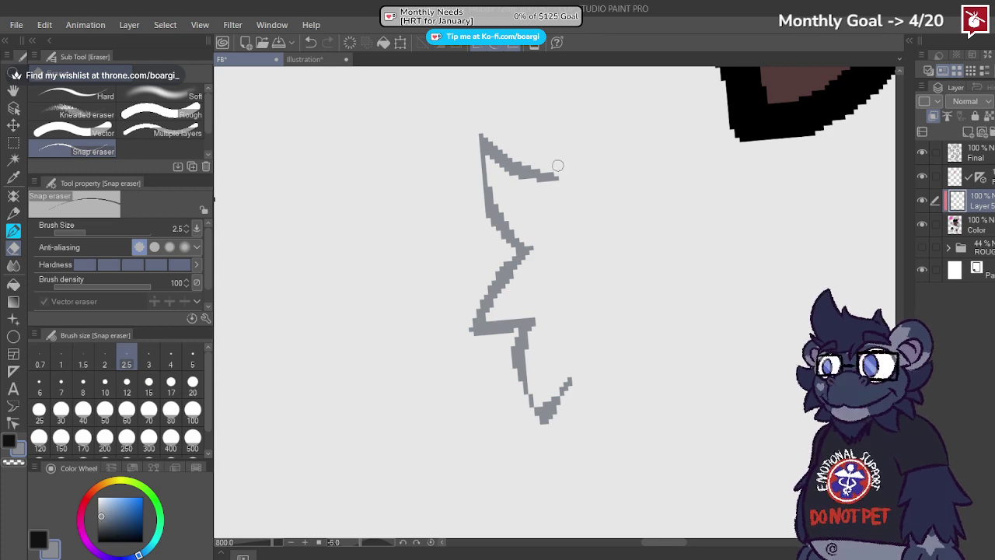
{"action": "left_click_drag", "start_coordinate": [557, 165], "coordinate": [489, 133]}
{"action": "scroll", "coordinate": [478, 225], "scroll_direction": "down", "scroll_amount": 10}
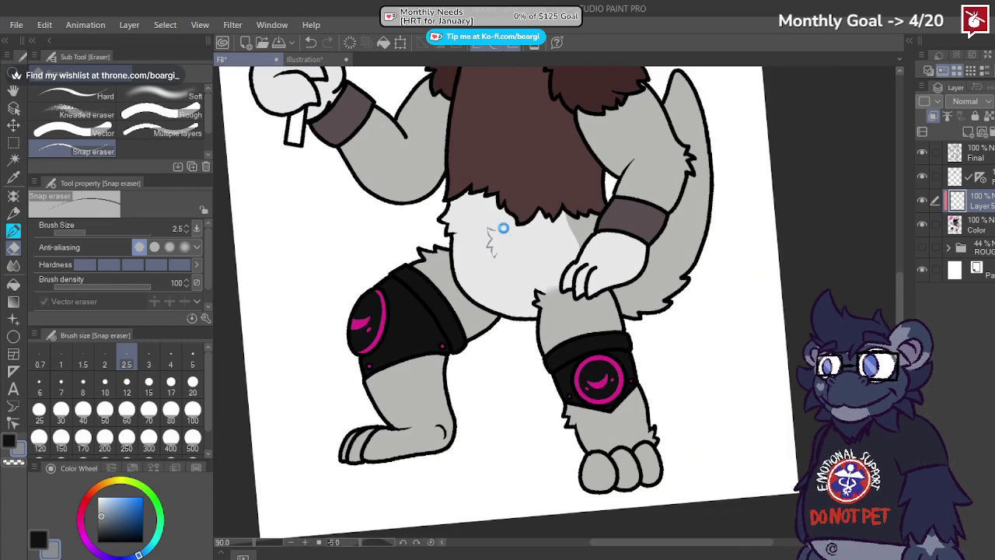
{"action": "key", "text": "ctrl+s"}
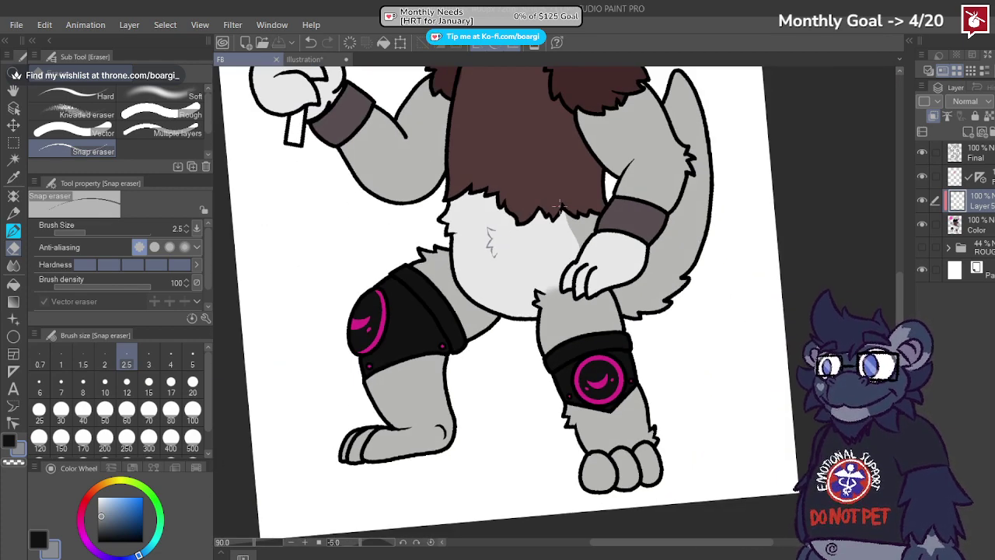
{"action": "scroll", "coordinate": [560, 206], "scroll_direction": "down", "scroll_amount": 2}
{"action": "scroll", "coordinate": [510, 179], "scroll_direction": "up", "scroll_amount": 2}
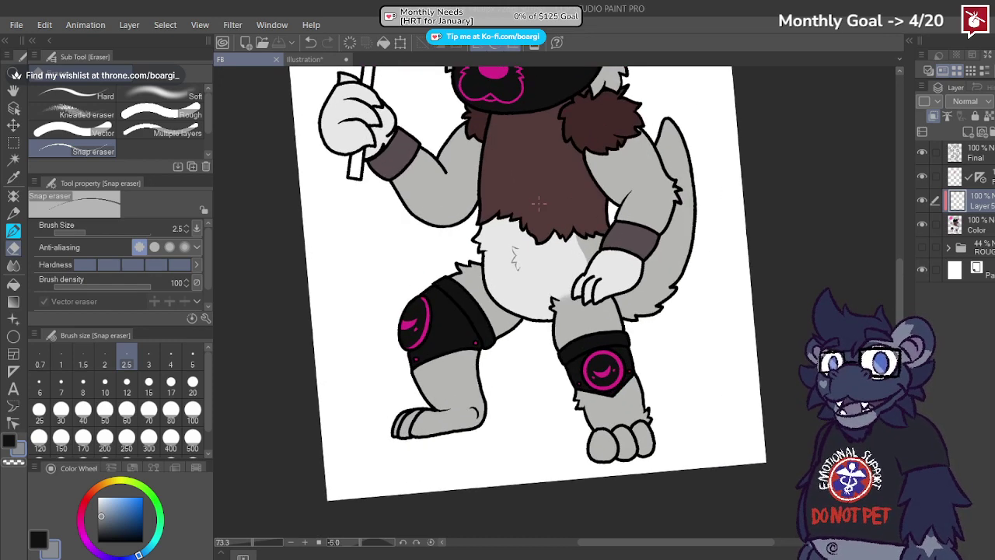
{"action": "scroll", "coordinate": [518, 205], "scroll_direction": "down", "scroll_amount": 2}
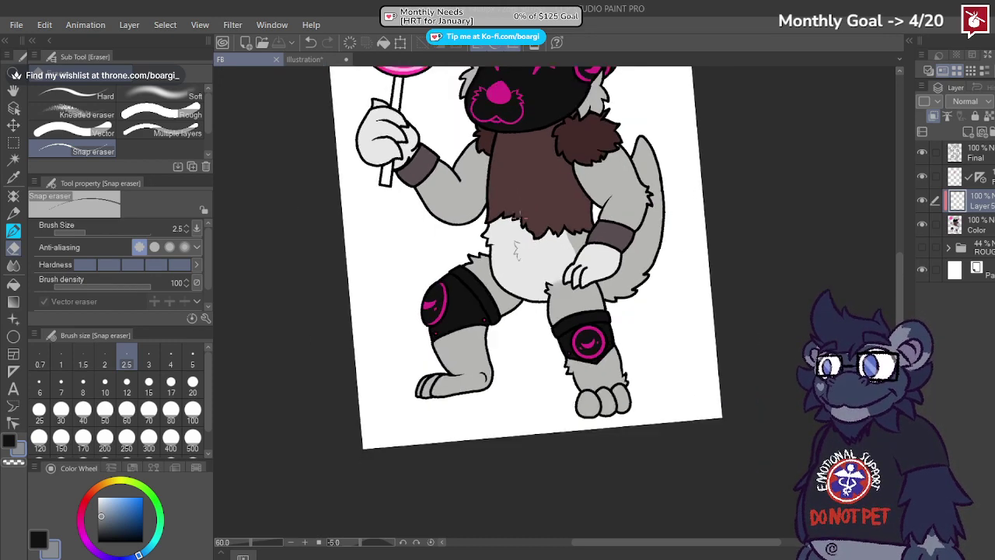
{"action": "scroll", "coordinate": [548, 140], "scroll_direction": "up", "scroll_amount": 2}
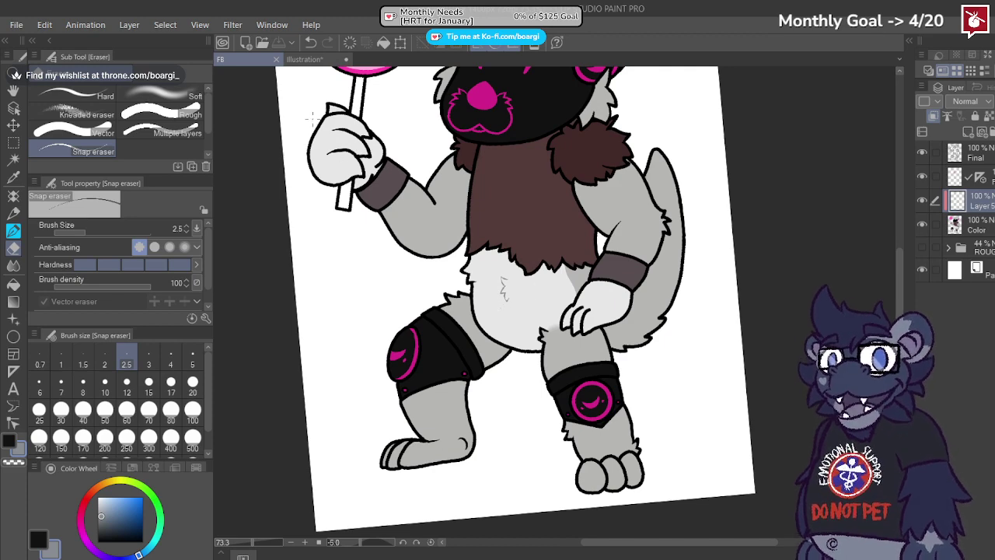
Step: Shift the reference picture through its other areas, sample its light body grey, and ready the BEAR pen at size 100 for the character drawing
{"action": "left_click", "coordinate": [304, 59]}
{"action": "scroll", "coordinate": [529, 276], "scroll_direction": "down", "scroll_amount": 4}
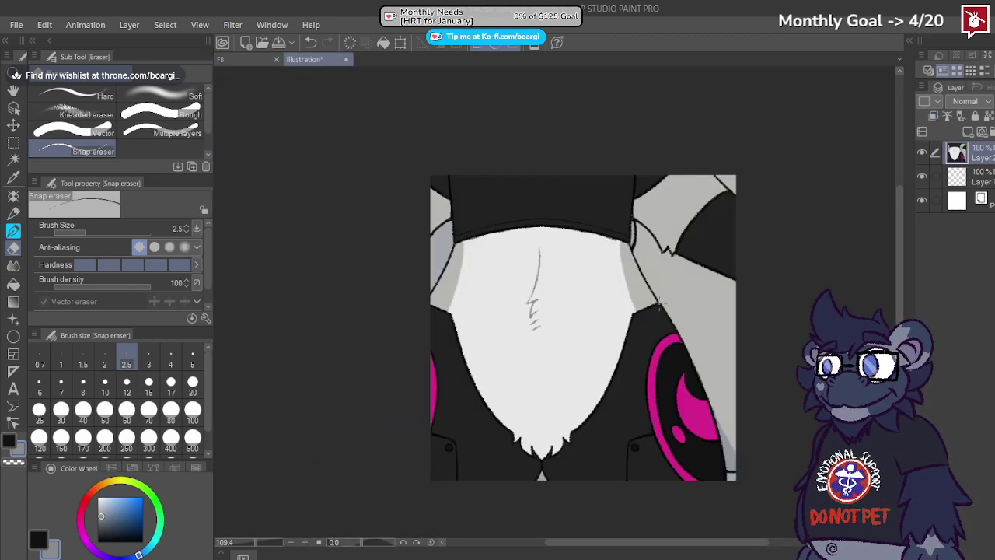
{"action": "left_click", "coordinate": [13, 125]}
{"action": "left_click_drag", "start_coordinate": [653, 275], "coordinate": [399, 307]}
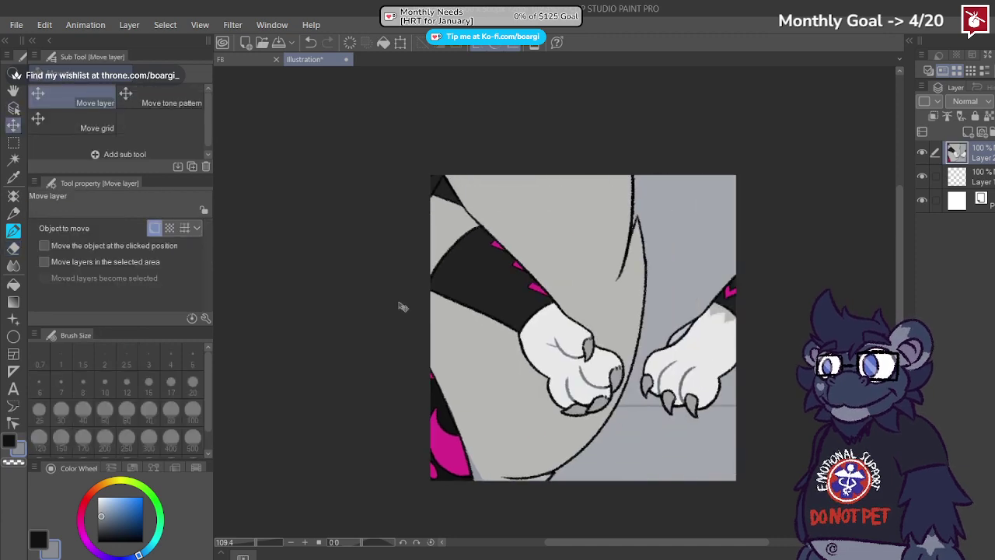
{"action": "left_click_drag", "start_coordinate": [769, 346], "coordinate": [397, 339]}
{"action": "left_click_drag", "start_coordinate": [695, 339], "coordinate": [396, 361]}
{"action": "left_click_drag", "start_coordinate": [683, 529], "coordinate": [460, 341]}
{"action": "left_click_drag", "start_coordinate": [808, 354], "coordinate": [627, 471]}
{"action": "right_click", "coordinate": [639, 309]}
{"action": "left_click", "coordinate": [247, 59]}
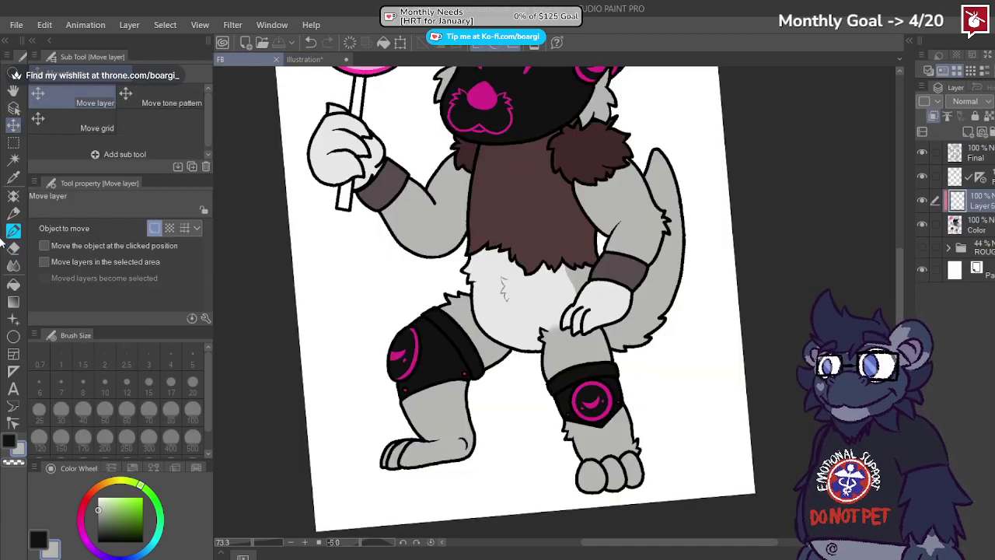
{"action": "left_click", "coordinate": [13, 231]}
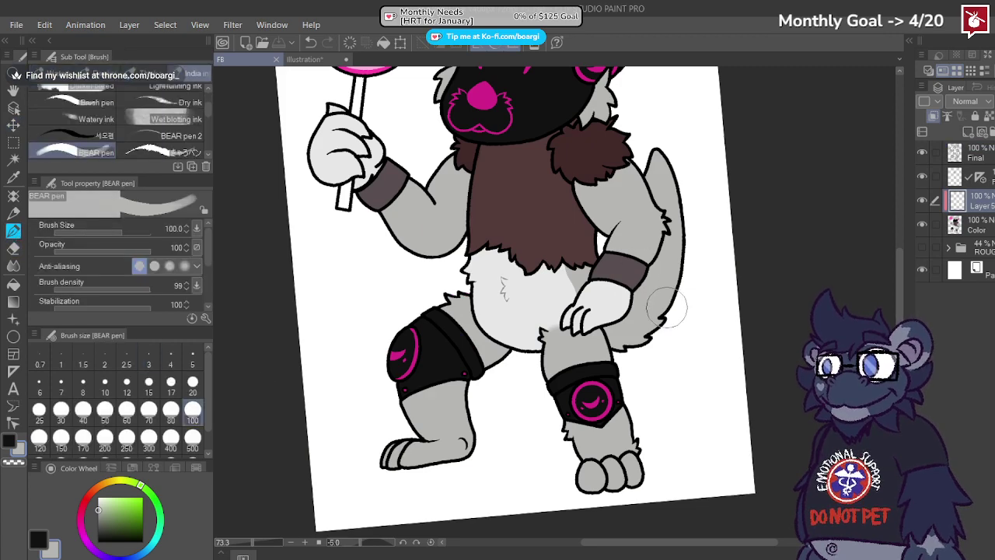
Step: Check the character's belly, hand and tail coloring up close, and save the drawing
{"action": "scroll", "coordinate": [688, 291], "scroll_direction": "down", "scroll_amount": 1}
{"action": "scroll", "coordinate": [688, 292], "scroll_direction": "up", "scroll_amount": 4}
{"action": "scroll", "coordinate": [657, 315], "scroll_direction": "down", "scroll_amount": 3}
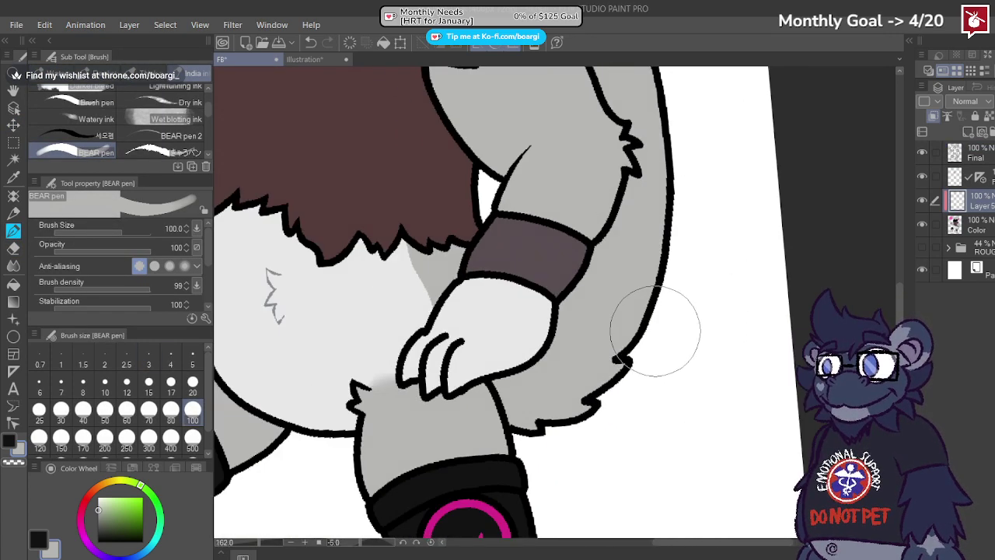
{"action": "scroll", "coordinate": [655, 330], "scroll_direction": "down", "scroll_amount": 3}
{"action": "key", "text": "ctrl+s"}
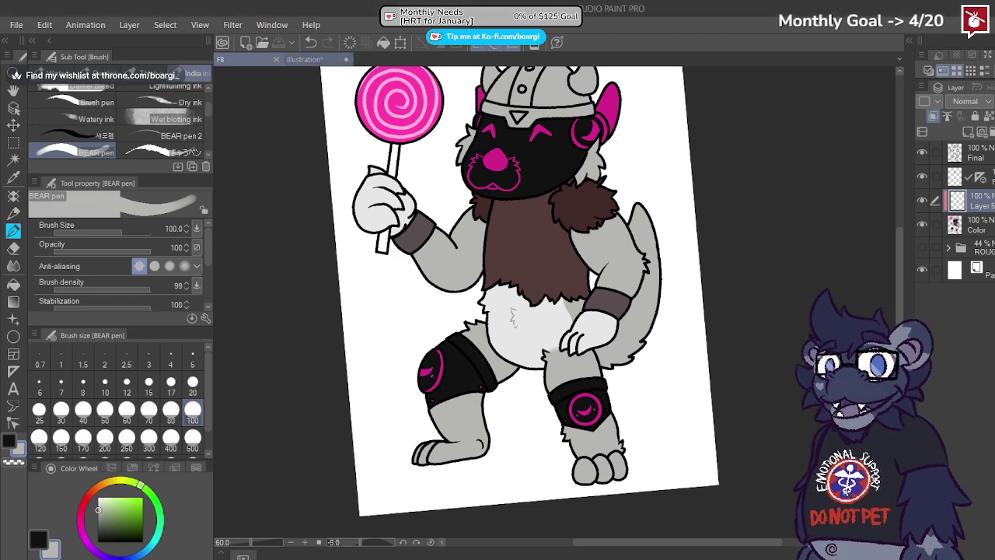
Step: Paste the horned-helmet picture into the Illustration reference file and sample its dark blue-grey for the character drawing
{"action": "left_click", "coordinate": [307, 59]}
{"action": "key", "text": "ctrl+v"}
{"action": "scroll", "coordinate": [553, 210], "scroll_direction": "up", "scroll_amount": 8}
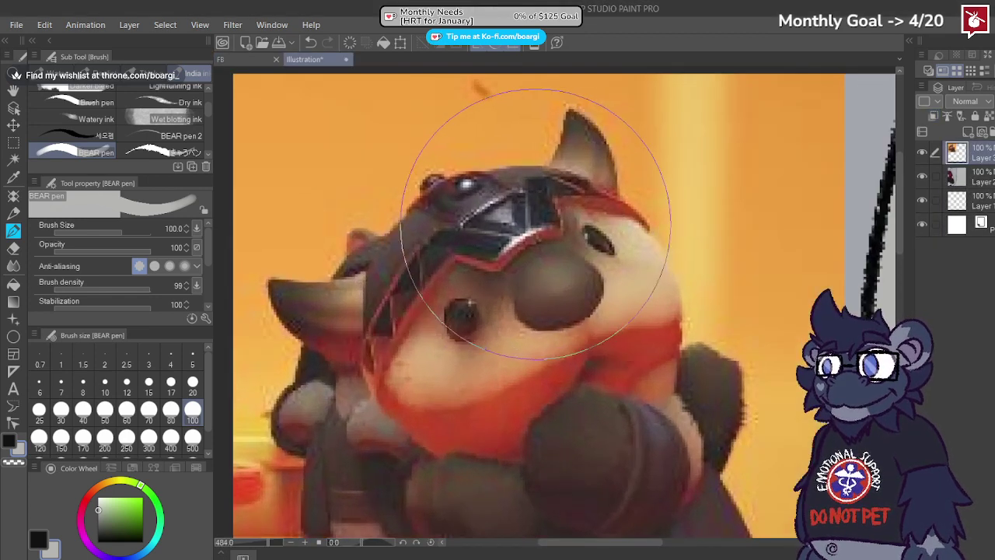
{"action": "left_click", "coordinate": [233, 59]}
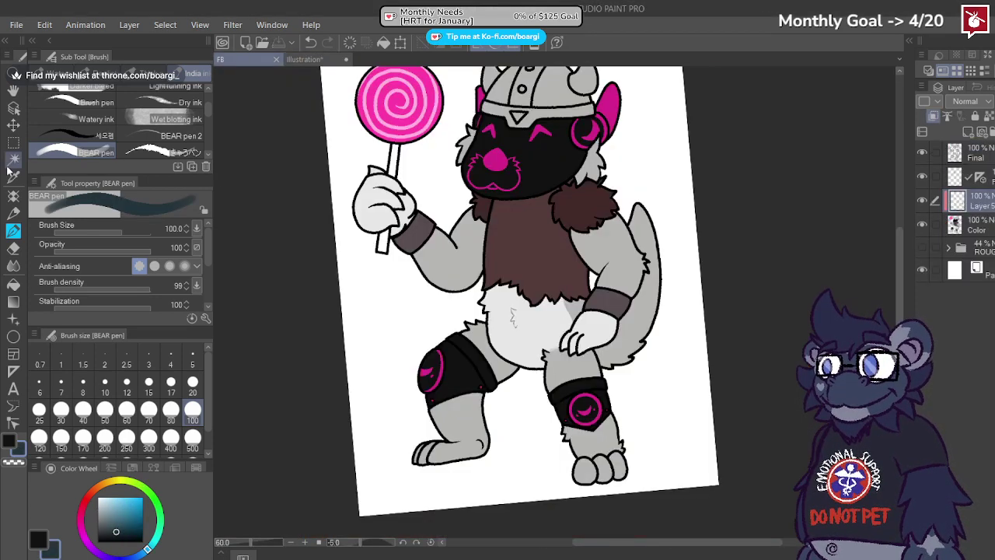
Step: Auto-select the helmet's brow band and central strip on the Final layer, referring to the editing layer only
{"action": "key", "text": "w"}
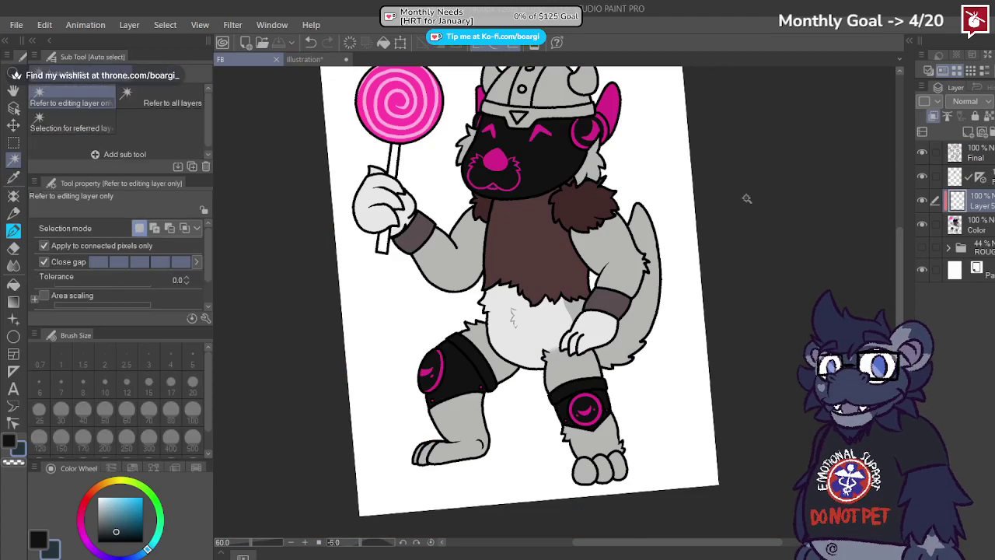
{"action": "left_click", "coordinate": [981, 157]}
{"action": "scroll", "coordinate": [507, 141], "scroll_direction": "up", "scroll_amount": 6}
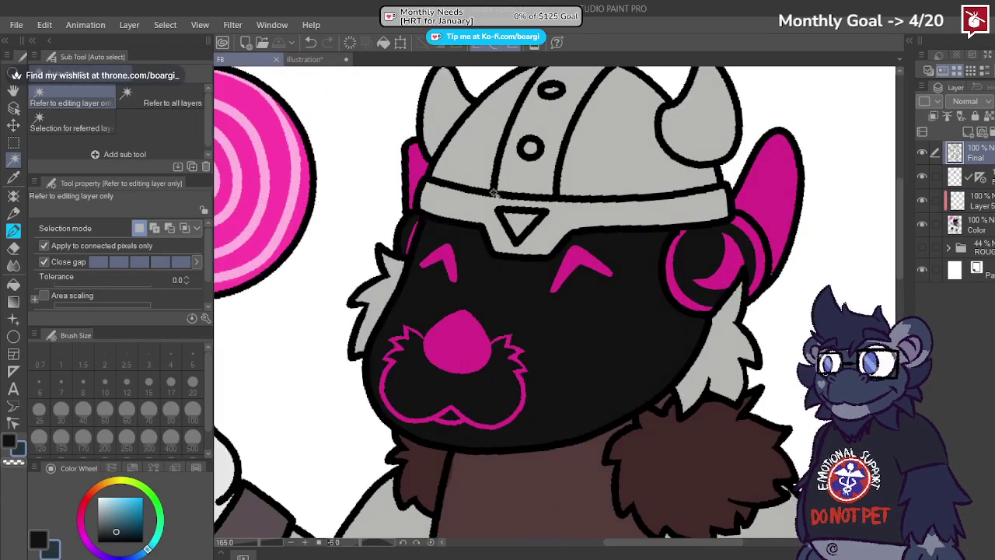
{"action": "left_click", "coordinate": [480, 208]}
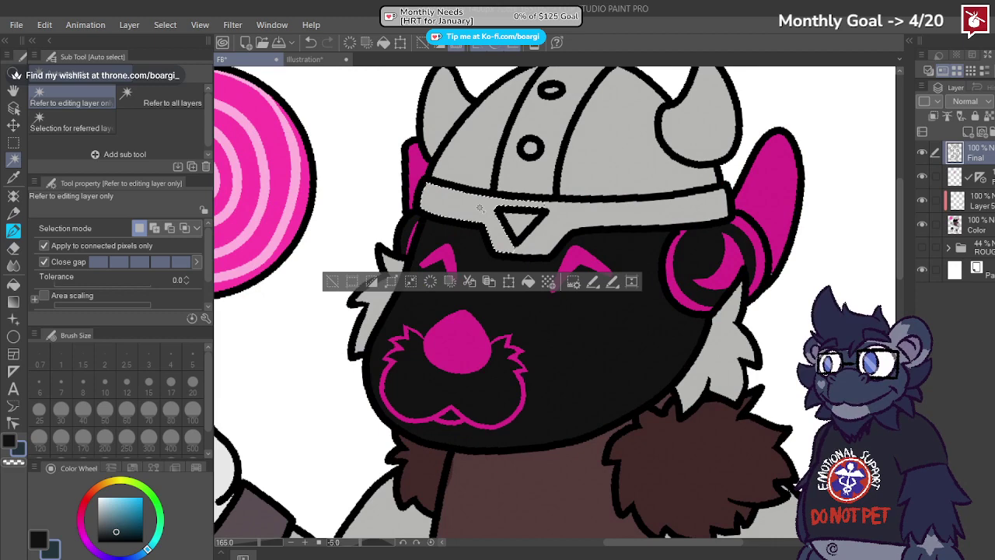
{"action": "left_click", "coordinate": [576, 223], "text": "shift"}
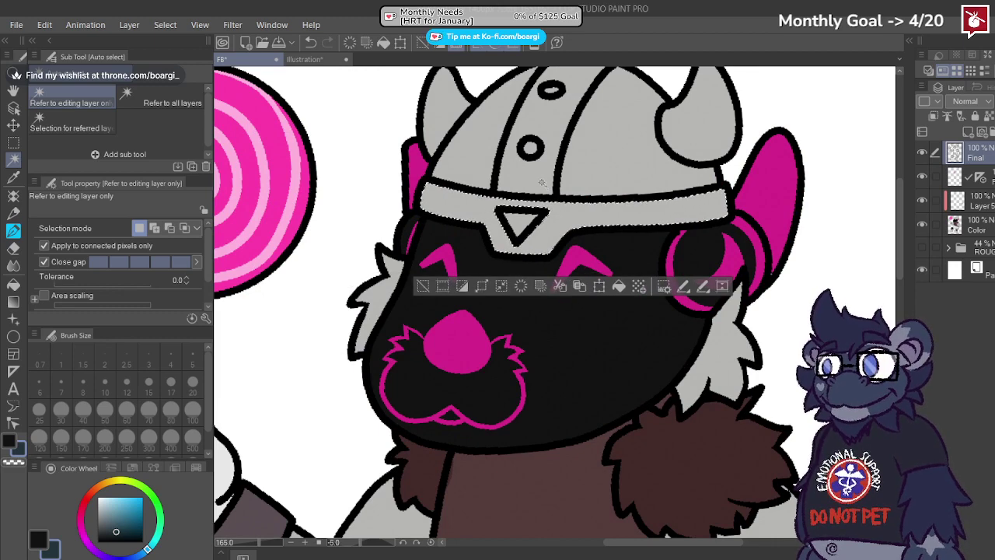
{"action": "left_click", "coordinate": [541, 183], "text": "shift"}
{"action": "scroll", "coordinate": [557, 245], "scroll_direction": "down", "scroll_amount": 3}
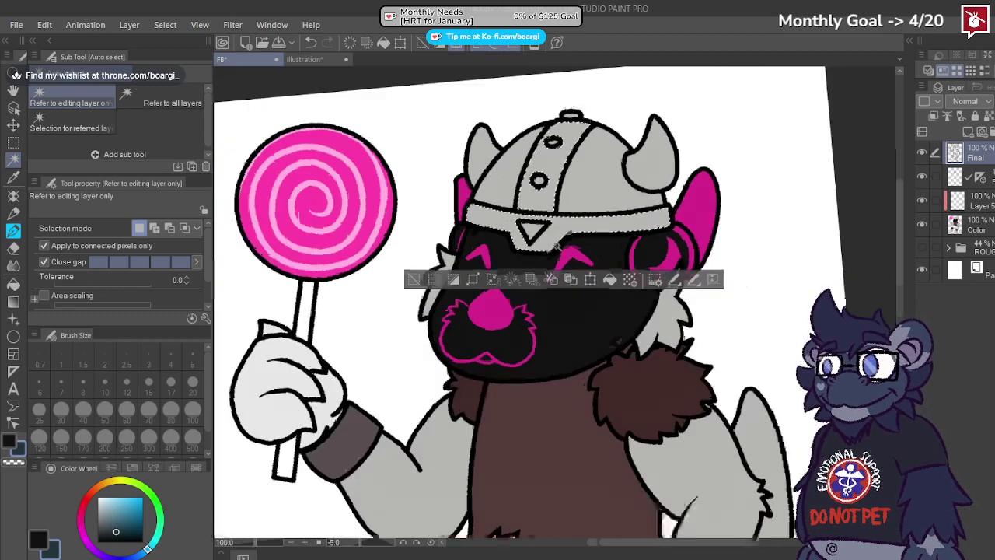
{"action": "scroll", "coordinate": [558, 244], "scroll_direction": "up", "scroll_amount": 2}
Step: Paint the selected helmet band and strip dark blue-grey on the Color layer with the BEAR pen at size 500
{"action": "left_click", "coordinate": [968, 223]}
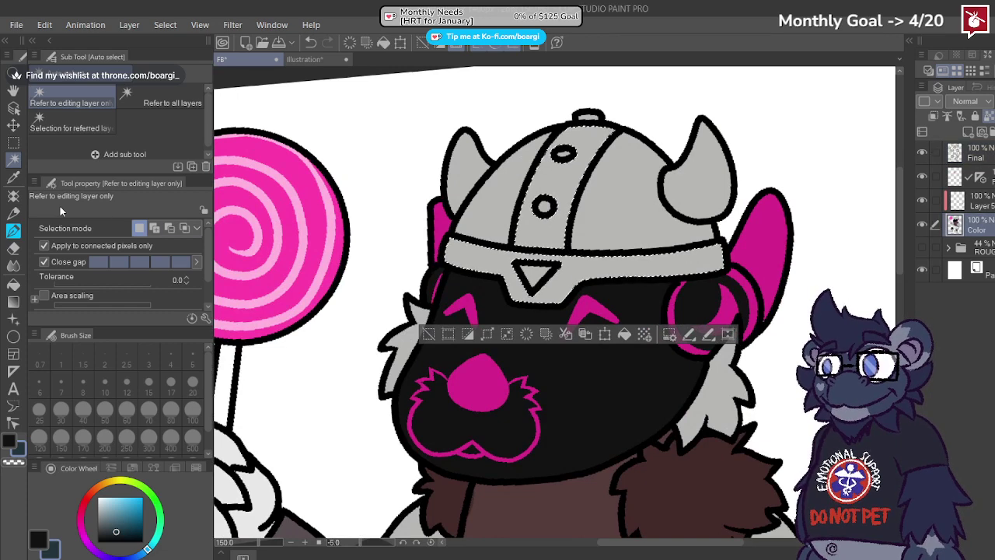
{"action": "left_click", "coordinate": [13, 230]}
{"action": "left_click", "coordinate": [192, 440]}
{"action": "left_click_drag", "start_coordinate": [514, 273], "coordinate": [870, 243]}
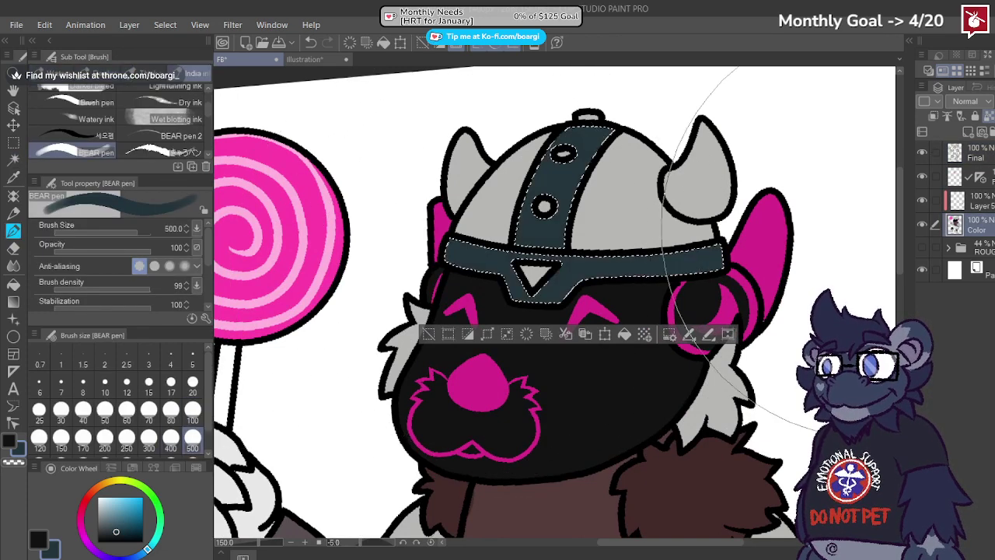
Step: Sample a purplish grey from the reference picture, clear the selection, and ready the BEAR pen at size 20 on Layer 5
{"action": "left_click", "coordinate": [311, 59]}
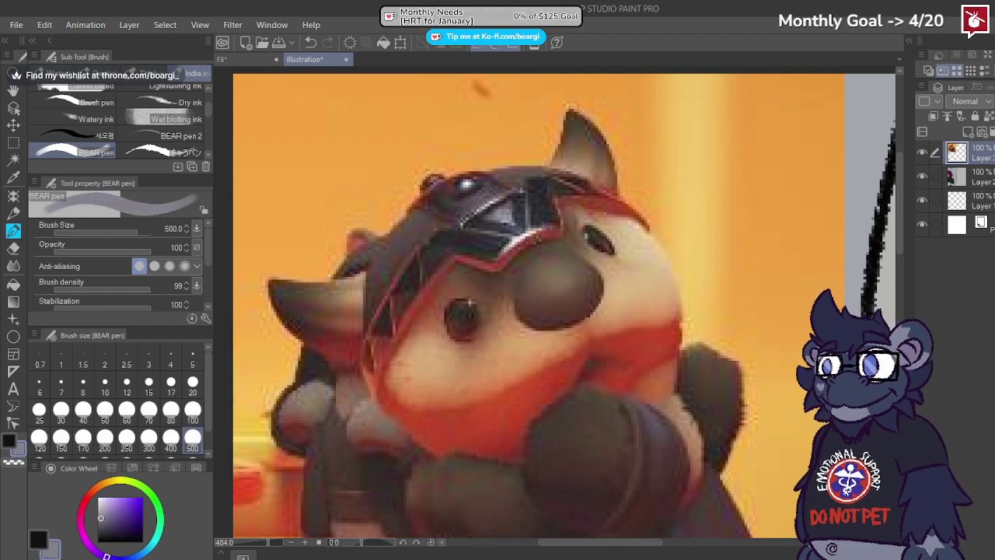
{"action": "left_click", "coordinate": [223, 59]}
{"action": "left_click", "coordinate": [192, 382]}
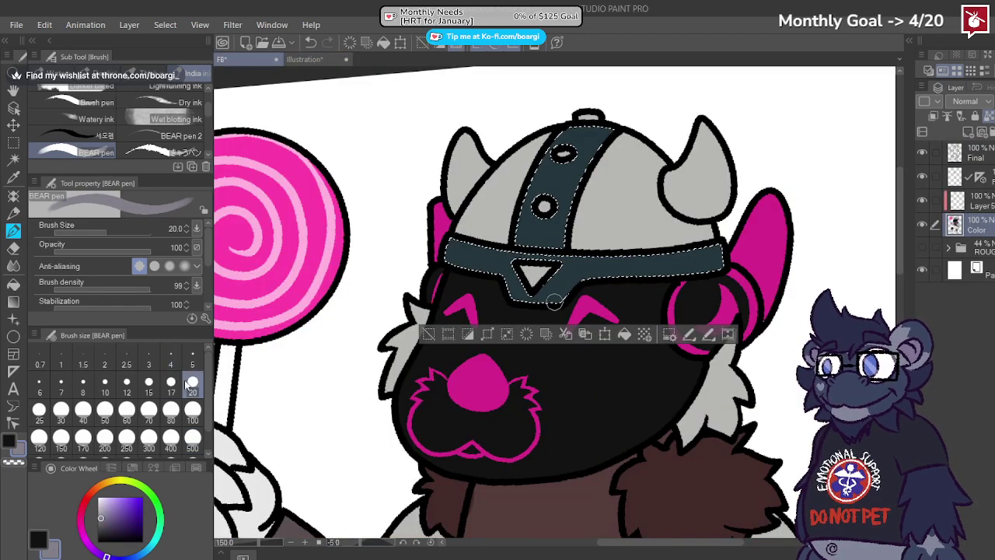
{"action": "left_click", "coordinate": [984, 203]}
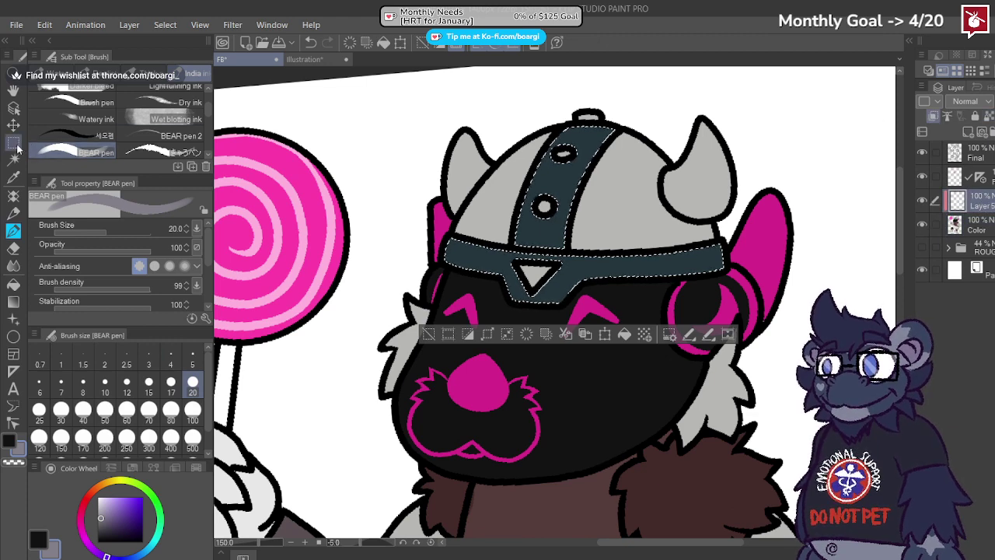
{"action": "key", "text": "m"}
{"action": "key", "text": "ctrl+d"}
{"action": "left_click", "coordinate": [15, 230]}
Step: Paint the helmet's triangle, both rivets and the top knob in the sampled purplish grey
{"action": "scroll", "coordinate": [554, 276], "scroll_direction": "up", "scroll_amount": 5}
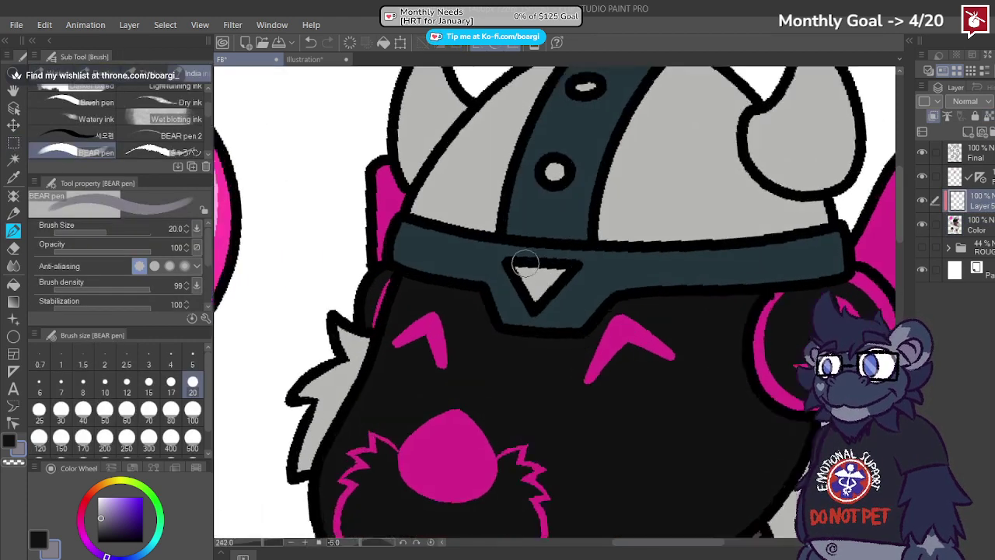
{"action": "left_click_drag", "start_coordinate": [561, 276], "coordinate": [536, 295]}
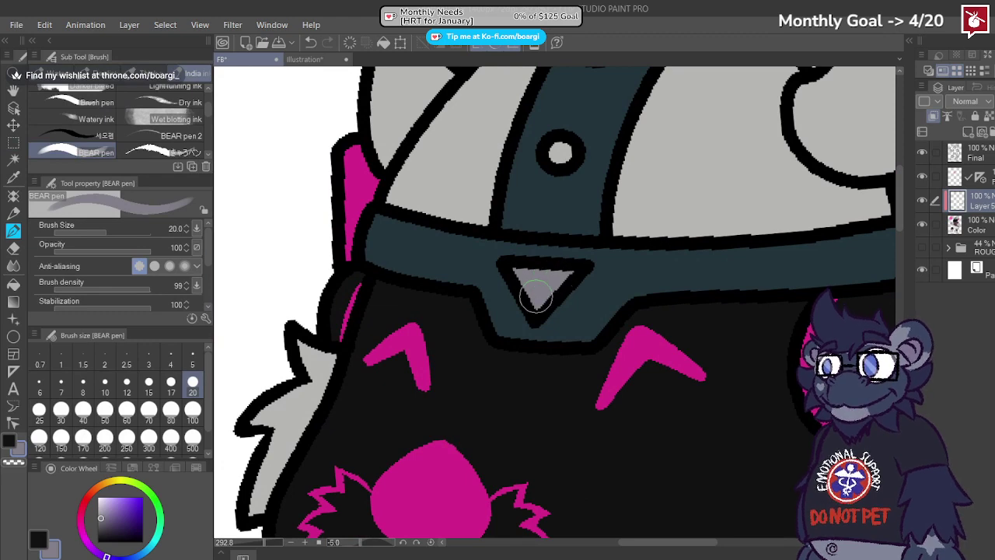
{"action": "scroll", "coordinate": [536, 287], "scroll_direction": "down", "scroll_amount": 2}
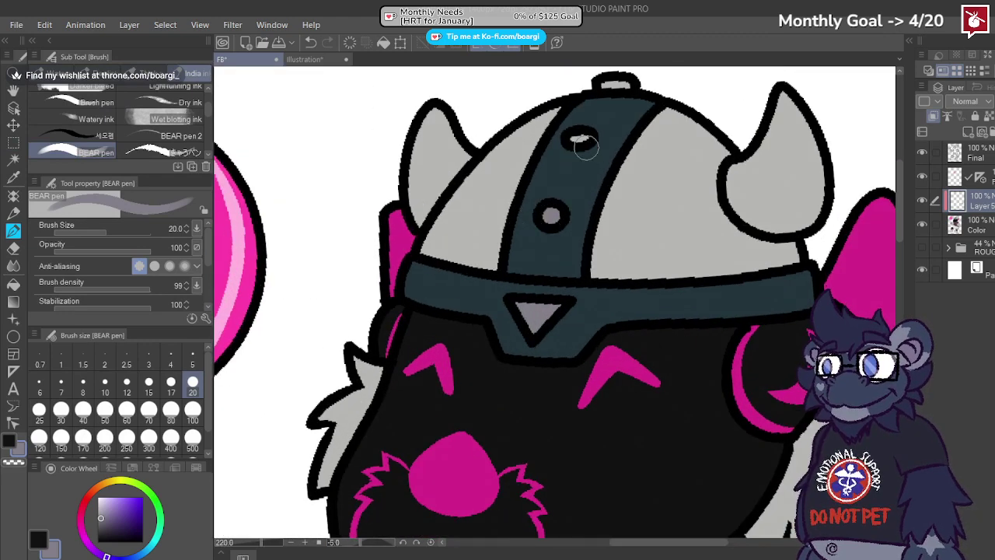
{"action": "left_click_drag", "start_coordinate": [578, 138], "coordinate": [589, 129]}
{"action": "left_click_drag", "start_coordinate": [613, 81], "coordinate": [631, 78]}
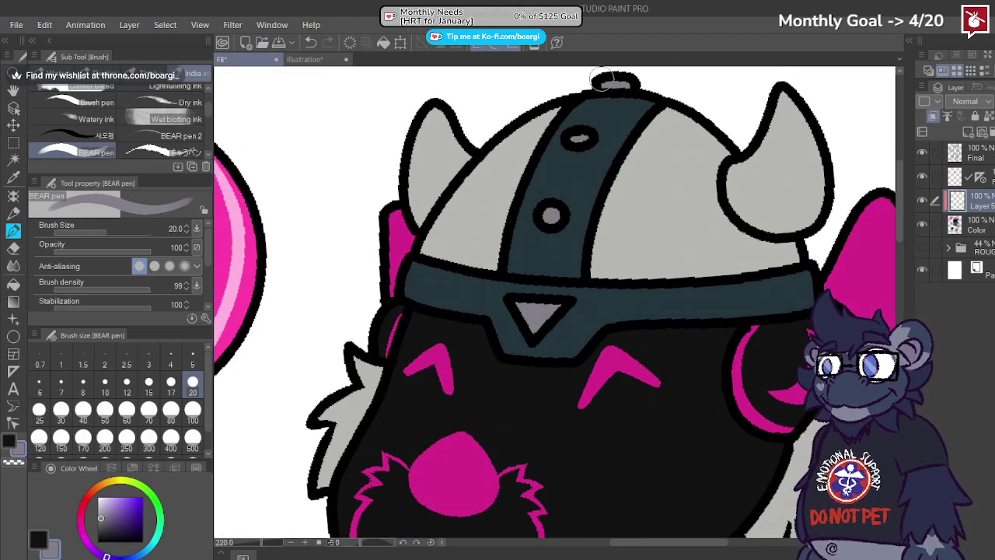
{"action": "key", "text": "ctrl+z"}
{"action": "left_click", "coordinate": [304, 60]}
{"action": "left_click", "coordinate": [413, 234], "text": "alt"}
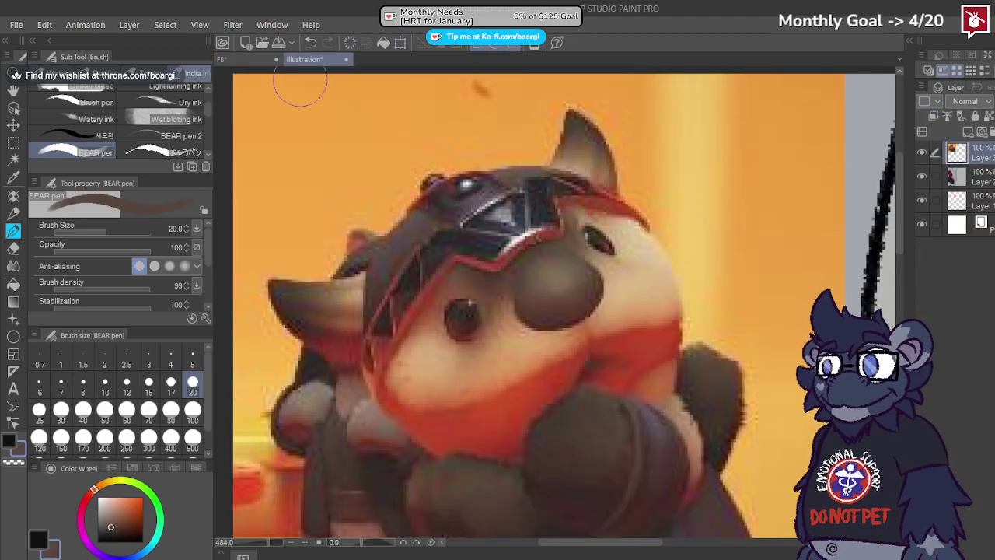
{"action": "left_click", "coordinate": [223, 59]}
{"action": "left_click_drag", "start_coordinate": [428, 243], "coordinate": [489, 268]}
{"action": "key", "text": "ctrl+z"}
Step: Sample a dull brown from the reference helmet and paint the helmet's side panels with it on Layer 5
{"action": "left_click", "coordinate": [304, 59]}
{"action": "left_click", "coordinate": [265, 61]}
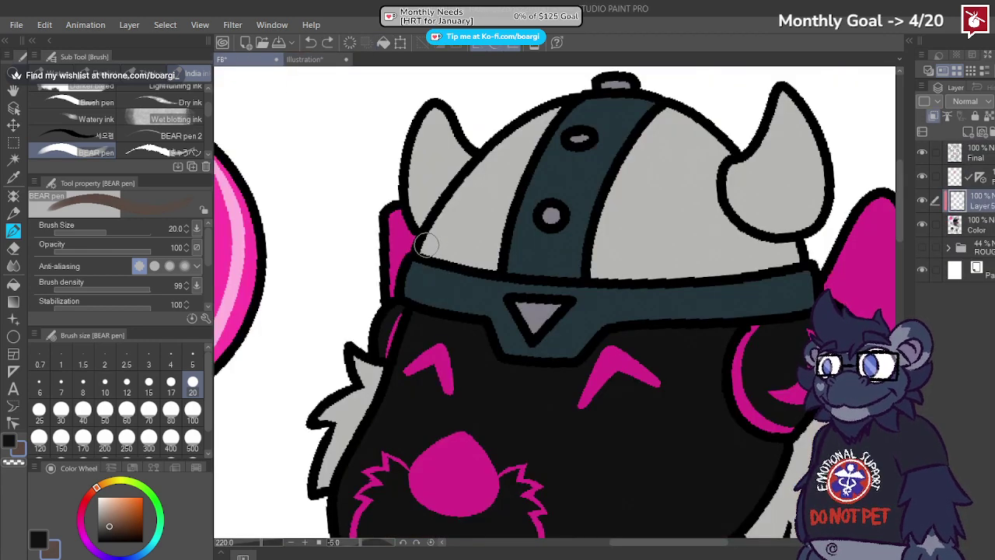
{"action": "mouse_move", "coordinate": [426, 244]}
{"action": "left_mouse_down"}
{"action": "mouse_move", "coordinate": [474, 257]}
{"action": "mouse_move", "coordinate": [489, 249]}
{"action": "mouse_move", "coordinate": [515, 166]}
{"action": "mouse_move", "coordinate": [553, 106]}
{"action": "mouse_move", "coordinate": [442, 231]}
{"action": "mouse_move", "coordinate": [506, 142]}
{"action": "mouse_move", "coordinate": [459, 250]}
{"action": "mouse_move", "coordinate": [575, 179]}
{"action": "left_mouse_up"}
{"action": "mouse_move", "coordinate": [592, 272]}
{"action": "left_mouse_down"}
{"action": "mouse_move", "coordinate": [789, 248]}
{"action": "mouse_move", "coordinate": [762, 262]}
{"action": "mouse_move", "coordinate": [631, 265]}
{"action": "mouse_move", "coordinate": [599, 247]}
{"action": "mouse_move", "coordinate": [611, 201]}
{"action": "mouse_move", "coordinate": [655, 135]}
{"action": "mouse_move", "coordinate": [722, 149]}
{"action": "mouse_move", "coordinate": [707, 171]}
{"action": "mouse_move", "coordinate": [739, 244]}
{"action": "mouse_move", "coordinate": [711, 206]}
{"action": "left_mouse_up"}
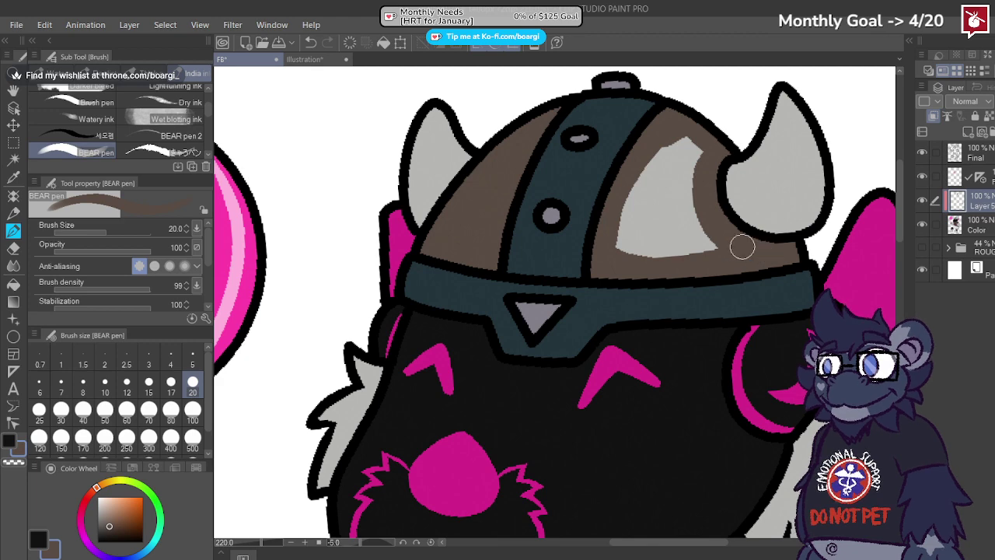
{"action": "mouse_move", "coordinate": [742, 247]}
{"action": "left_mouse_down"}
{"action": "mouse_move", "coordinate": [617, 249]}
{"action": "mouse_move", "coordinate": [653, 149]}
{"action": "mouse_move", "coordinate": [632, 243]}
{"action": "mouse_move", "coordinate": [689, 129]}
{"action": "mouse_move", "coordinate": [657, 224]}
{"action": "mouse_move", "coordinate": [689, 241]}
{"action": "left_mouse_up"}
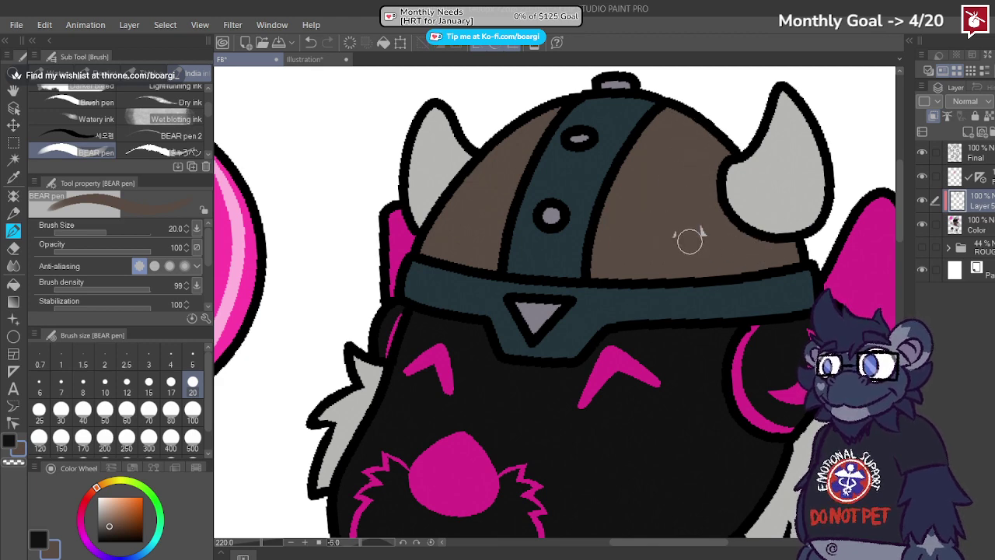
Step: Sample an orange-brown from the reference horn and paint both helmet horns with the BEAR pen at size 20
{"action": "left_click", "coordinate": [322, 61]}
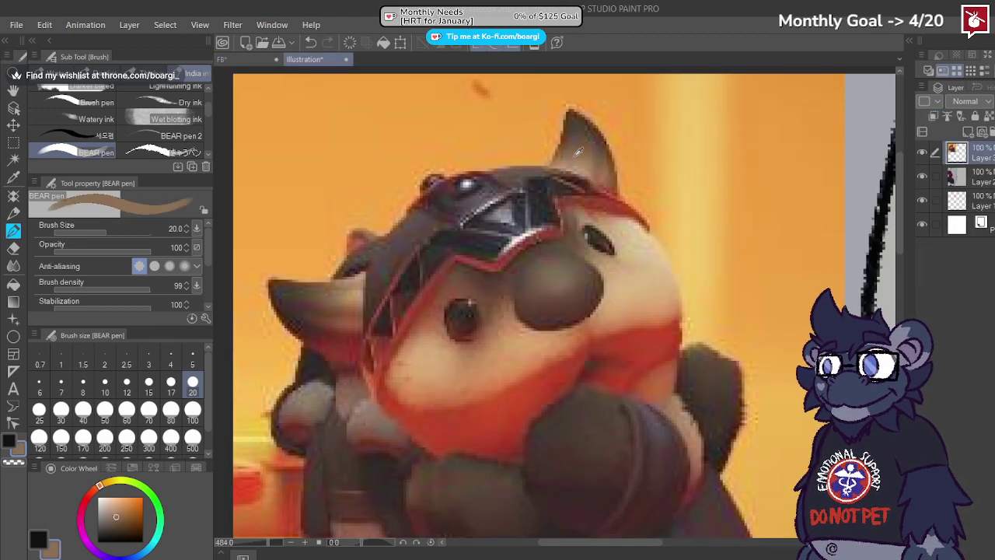
{"action": "left_click", "coordinate": [352, 300], "text": "alt"}
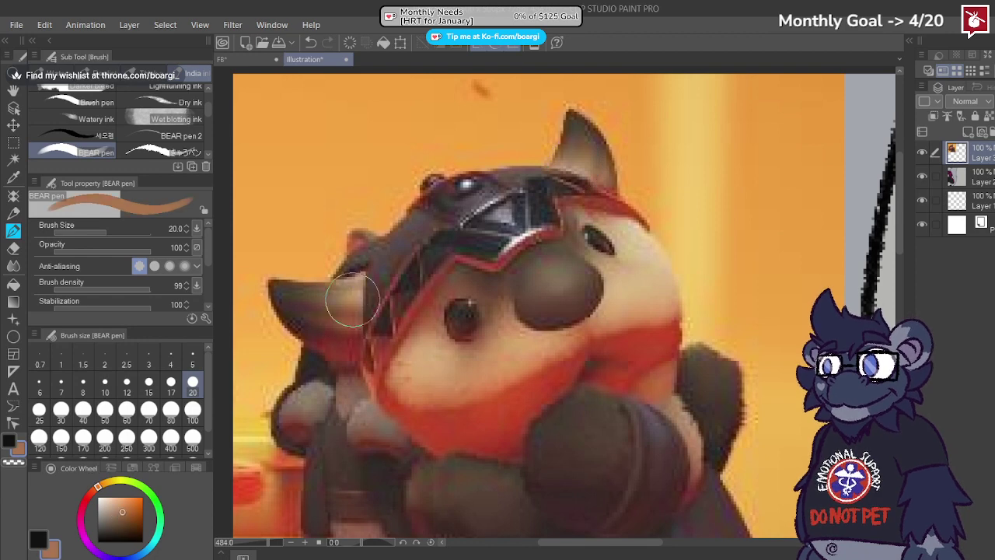
{"action": "left_click", "coordinate": [233, 60]}
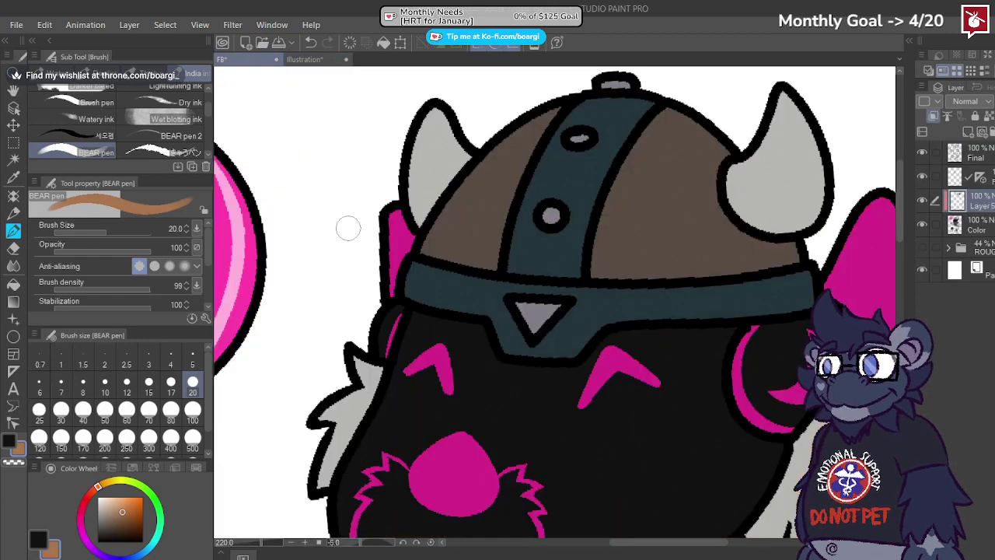
{"action": "mouse_move", "coordinate": [411, 216]}
{"action": "left_mouse_down"}
{"action": "mouse_move", "coordinate": [467, 151]}
{"action": "mouse_move", "coordinate": [412, 199]}
{"action": "mouse_move", "coordinate": [434, 102]}
{"action": "mouse_move", "coordinate": [444, 137]}
{"action": "mouse_move", "coordinate": [466, 144]}
{"action": "left_mouse_up"}
{"action": "mouse_move", "coordinate": [742, 167]}
{"action": "left_mouse_down"}
{"action": "mouse_move", "coordinate": [749, 210]}
{"action": "mouse_move", "coordinate": [795, 222]}
{"action": "mouse_move", "coordinate": [821, 194]}
{"action": "mouse_move", "coordinate": [809, 129]}
{"action": "mouse_move", "coordinate": [788, 93]}
{"action": "mouse_move", "coordinate": [744, 187]}
{"action": "mouse_move", "coordinate": [788, 203]}
{"action": "mouse_move", "coordinate": [797, 130]}
{"action": "mouse_move", "coordinate": [767, 187]}
{"action": "mouse_move", "coordinate": [775, 164]}
{"action": "left_mouse_up"}
Step: Sample the reference horn's dark olive tip and draw a zigzag line across each horn with the BEAR pen at size 4
{"action": "left_click", "coordinate": [307, 62]}
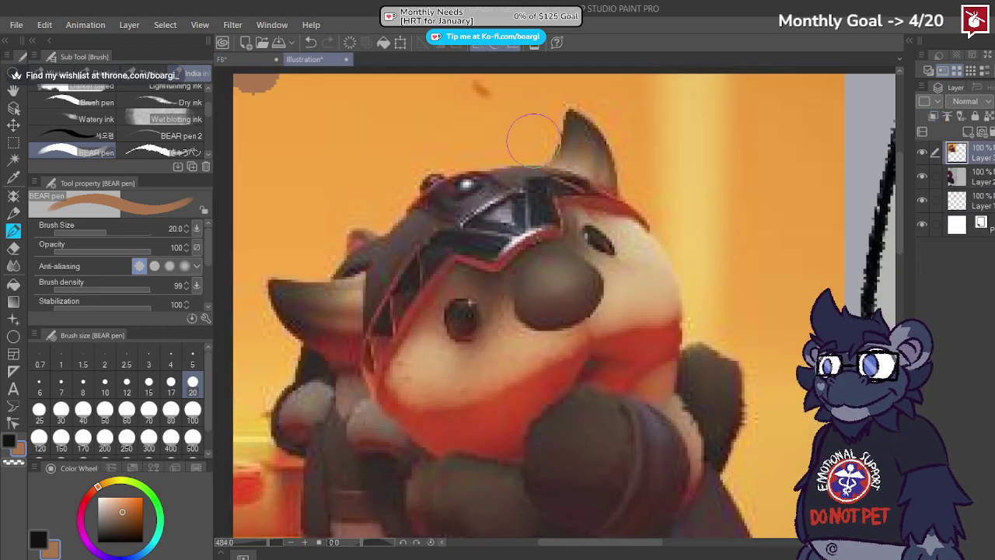
{"action": "left_click", "coordinate": [575, 132], "text": "alt"}
{"action": "left_click", "coordinate": [225, 59]}
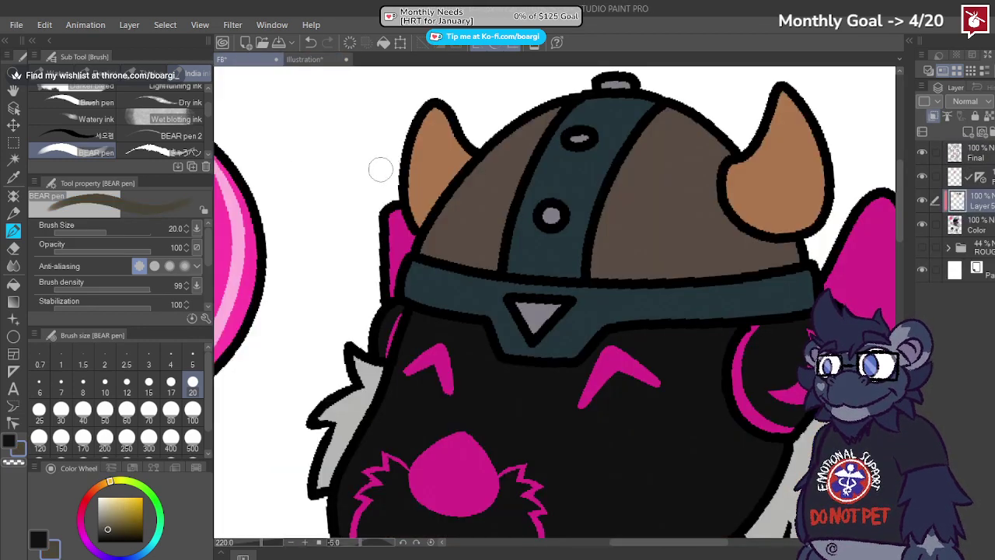
{"action": "left_click", "coordinate": [170, 363]}
{"action": "scroll", "coordinate": [361, 172], "scroll_direction": "up", "scroll_amount": 3}
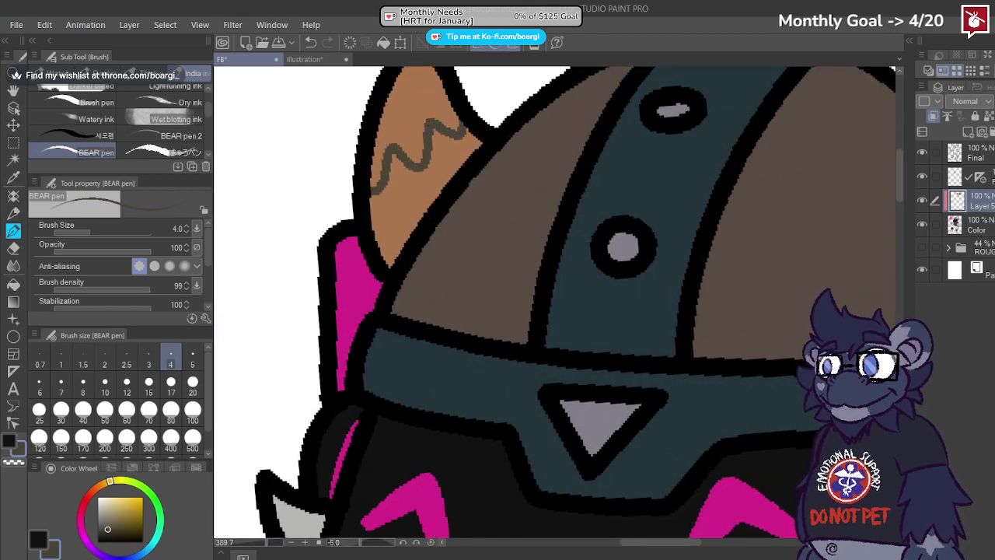
{"action": "scroll", "coordinate": [366, 186], "scroll_direction": "down", "scroll_amount": 3}
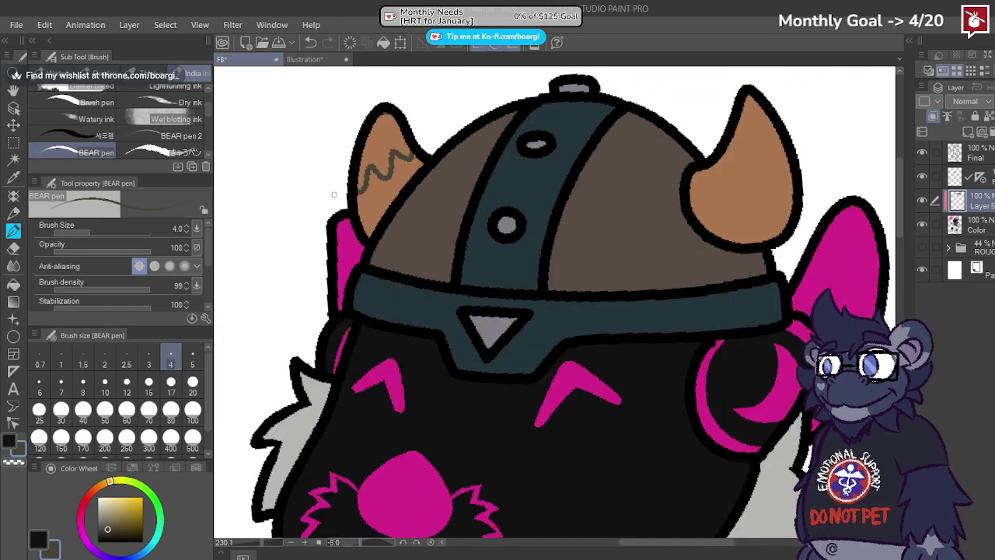
{"action": "scroll", "coordinate": [745, 147], "scroll_direction": "up", "scroll_amount": 3}
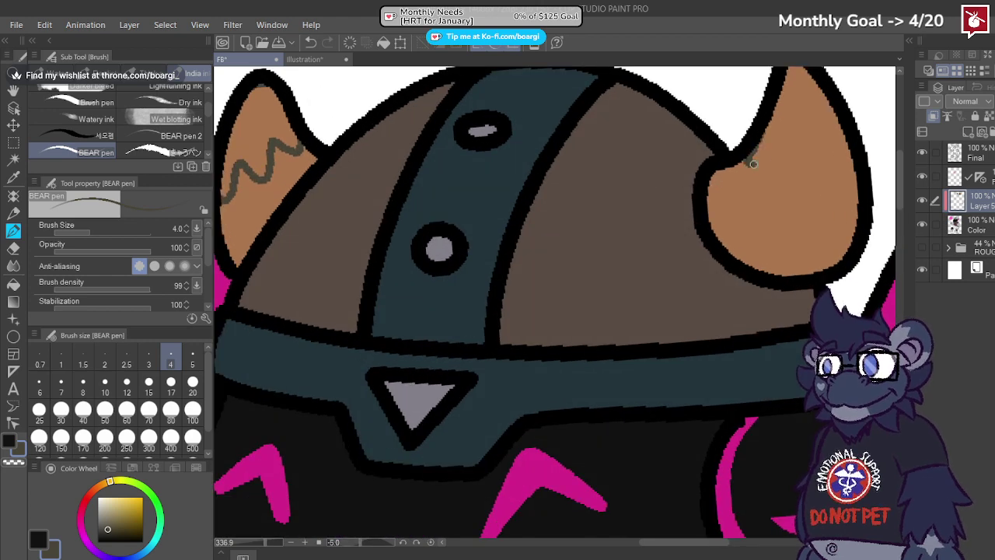
{"action": "left_click_drag", "start_coordinate": [776, 185], "coordinate": [812, 170]}
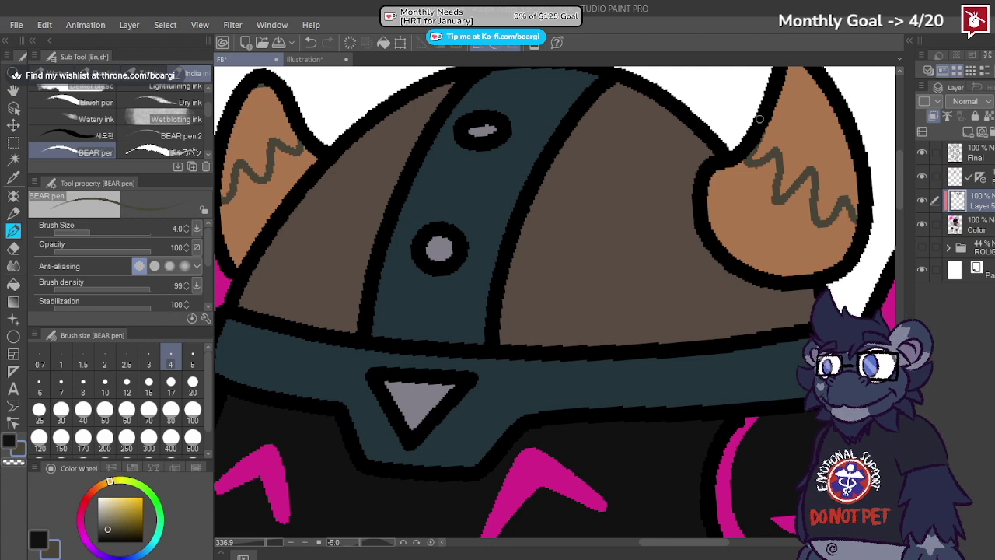
Step: Fill both horn tips above the zigzag lines with dark olive, referring only to the editing layer
{"action": "left_click", "coordinate": [13, 284]}
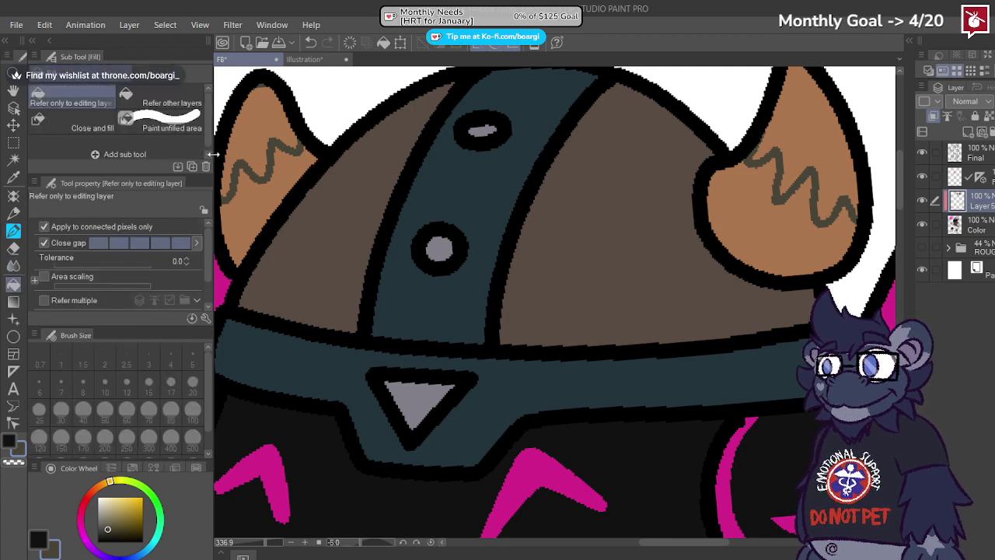
{"action": "left_click", "coordinate": [274, 135]}
{"action": "left_click", "coordinate": [802, 130]}
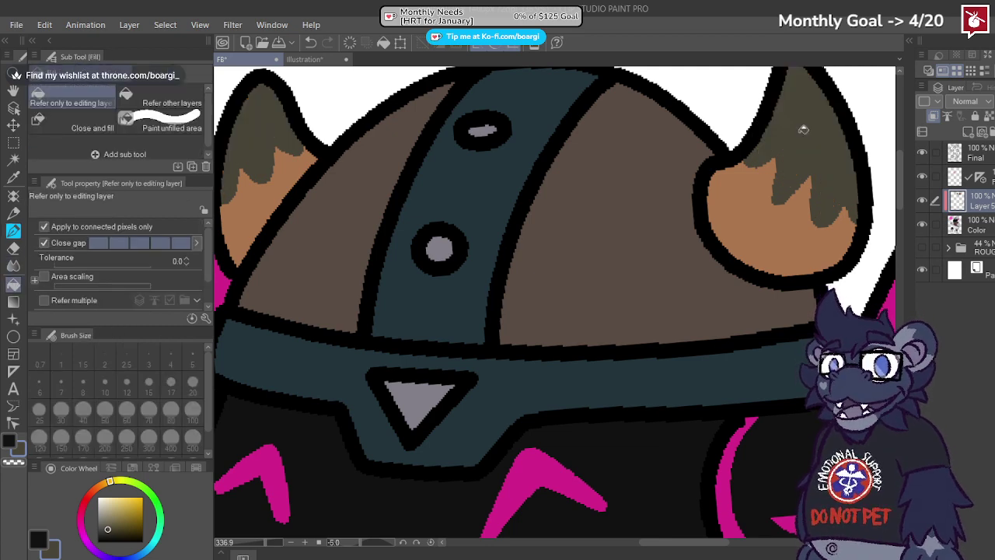
Step: Soften the zigzag color borders on both horns with the Blur tool at size 20, and save the file
{"action": "left_click", "coordinate": [13, 264]}
{"action": "mouse_move", "coordinate": [752, 189]}
{"action": "left_mouse_down"}
{"action": "mouse_move", "coordinate": [768, 155]}
{"action": "mouse_move", "coordinate": [740, 184]}
{"action": "mouse_move", "coordinate": [765, 154]}
{"action": "mouse_move", "coordinate": [788, 154]}
{"action": "mouse_move", "coordinate": [768, 210]}
{"action": "mouse_move", "coordinate": [823, 220]}
{"action": "left_mouse_up"}
{"action": "left_click_drag", "start_coordinate": [850, 208], "coordinate": [853, 215]}
{"action": "scroll", "coordinate": [549, 249], "scroll_direction": "down", "scroll_amount": 3}
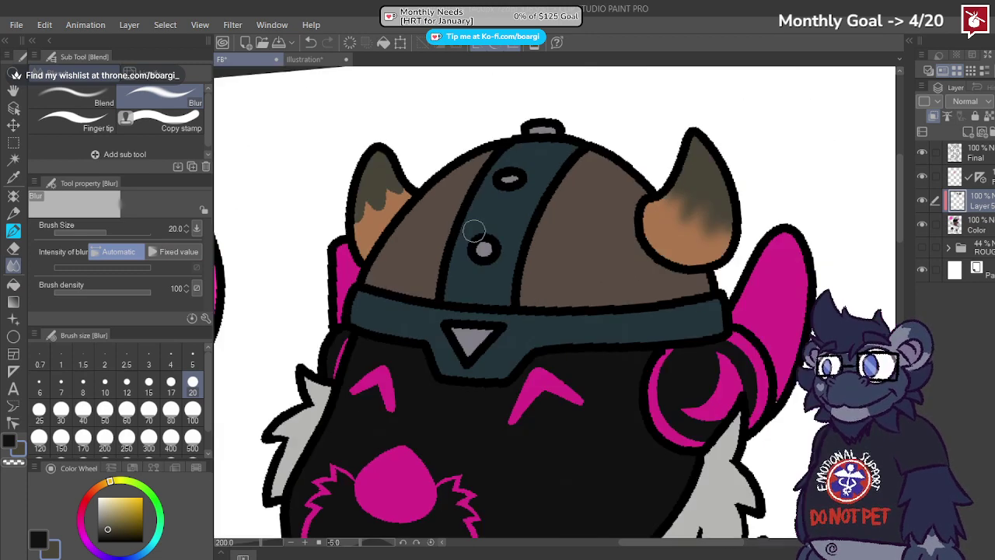
{"action": "scroll", "coordinate": [362, 213], "scroll_direction": "up", "scroll_amount": 4}
{"action": "mouse_move", "coordinate": [355, 215]}
{"action": "left_mouse_down"}
{"action": "mouse_move", "coordinate": [333, 202]}
{"action": "mouse_move", "coordinate": [365, 185]}
{"action": "mouse_move", "coordinate": [390, 211]}
{"action": "mouse_move", "coordinate": [409, 166]}
{"action": "mouse_move", "coordinate": [423, 173]}
{"action": "mouse_move", "coordinate": [438, 161]}
{"action": "mouse_move", "coordinate": [409, 197]}
{"action": "mouse_move", "coordinate": [398, 190]}
{"action": "mouse_move", "coordinate": [342, 208]}
{"action": "left_mouse_up"}
{"action": "scroll", "coordinate": [342, 208], "scroll_direction": "down", "scroll_amount": 8}
{"action": "key", "text": "ctrl+s"}
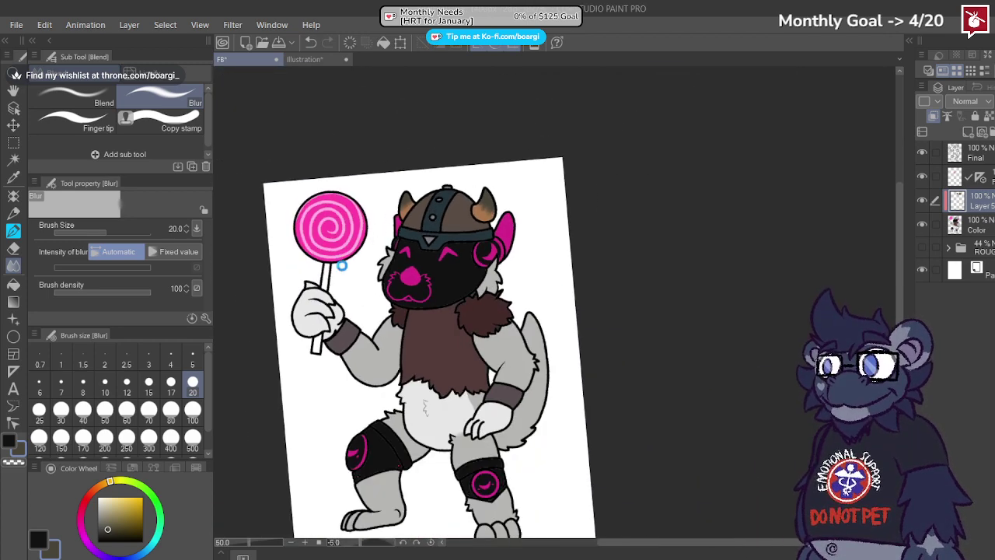
Step: Hide the Paper layer and save the helmeted character drawing as FB.png with a transparent background
{"action": "scroll", "coordinate": [562, 241], "scroll_direction": "down", "scroll_amount": 3}
{"action": "left_click_drag", "start_coordinate": [491, 260], "coordinate": [497, 256]}
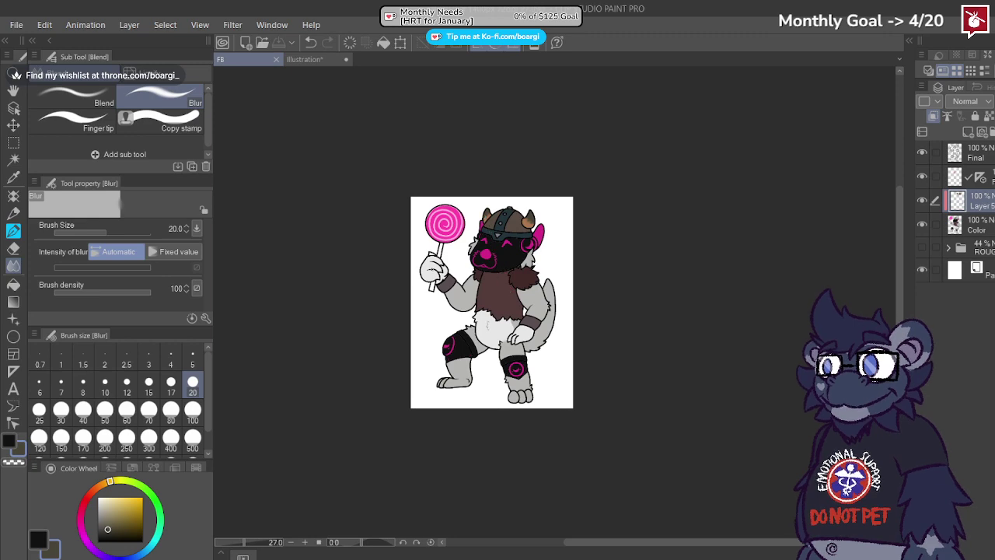
{"action": "scroll", "coordinate": [490, 236], "scroll_direction": "up", "scroll_amount": 8}
{"action": "scroll", "coordinate": [572, 235], "scroll_direction": "down", "scroll_amount": 2}
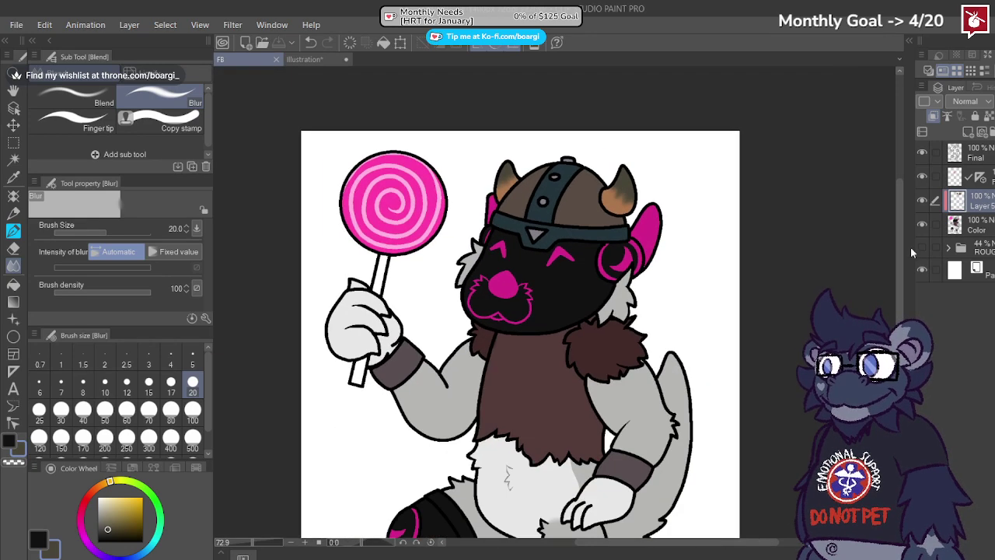
{"action": "left_click", "coordinate": [922, 269]}
{"action": "key", "text": "ctrl+s"}
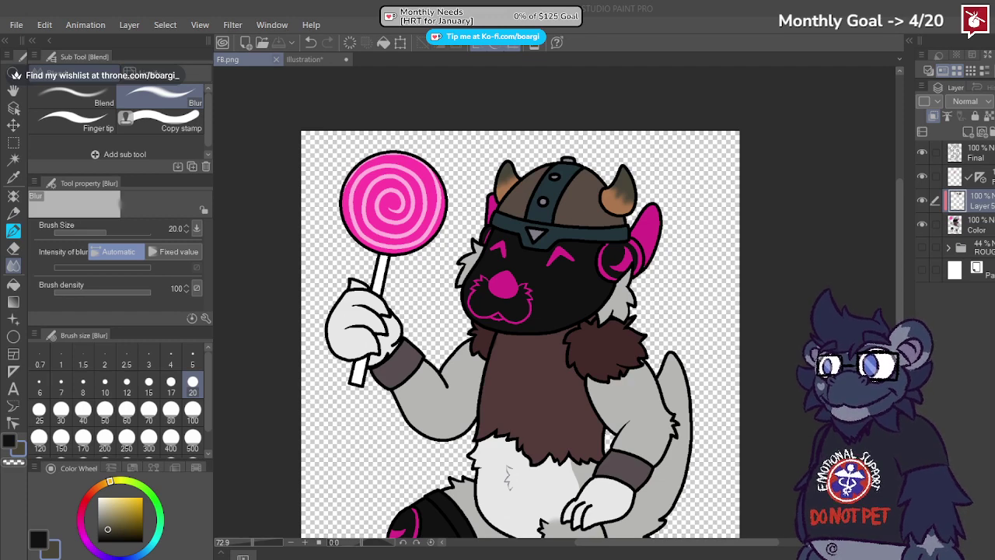
Step: Close the exported FB.png drawing and the reference illustration, and open the Saunter animation file
{"action": "left_click", "coordinate": [276, 59]}
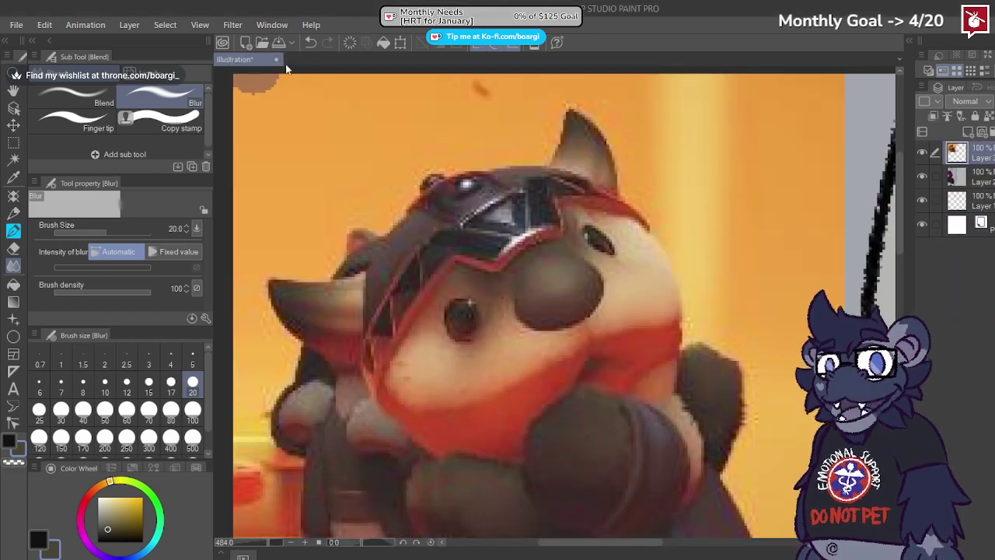
{"action": "left_click", "coordinate": [535, 227]}
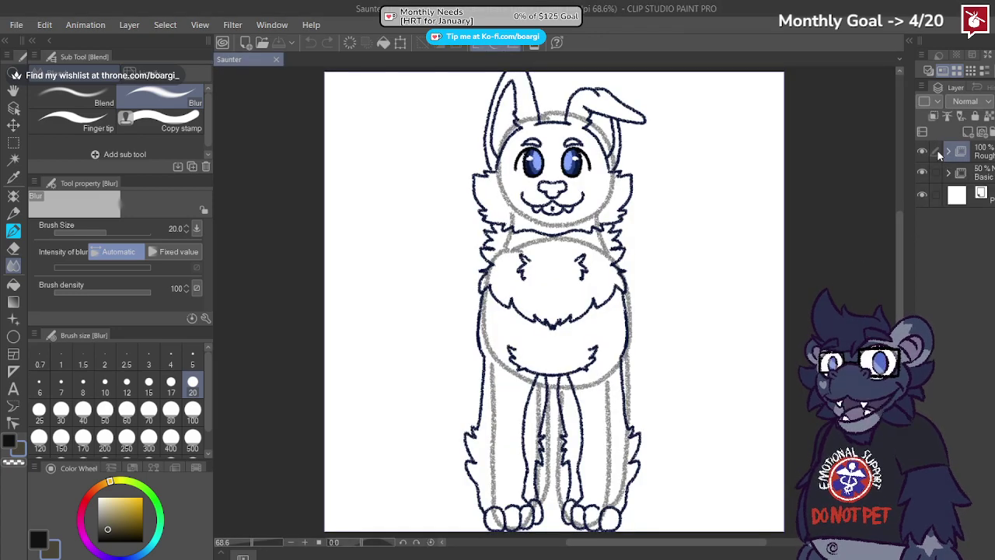
Step: Select drawing 2 inside the Rough animation folder and set the crayon pencil to size 5
{"action": "left_click", "coordinate": [947, 152]}
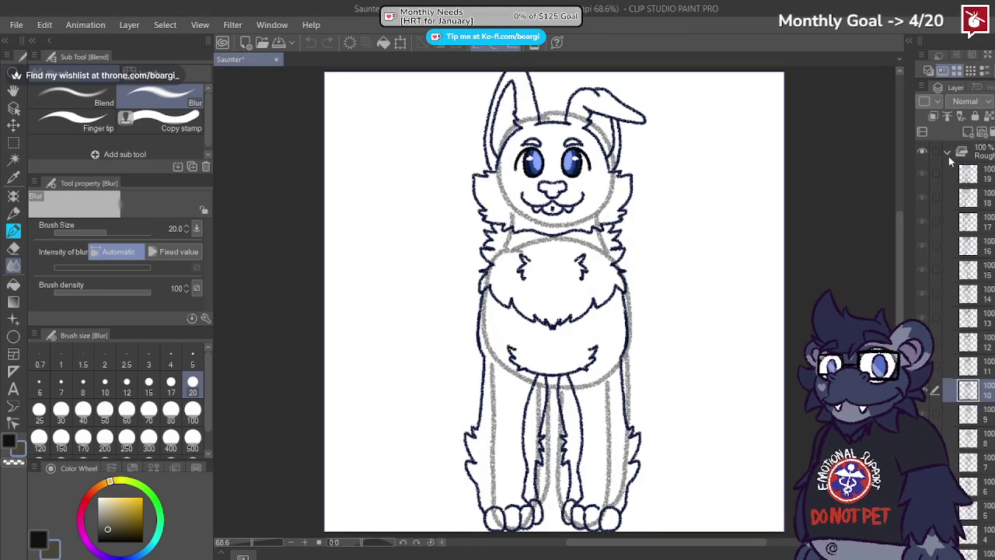
{"action": "scroll", "coordinate": [985, 354], "scroll_direction": "down", "scroll_amount": 4}
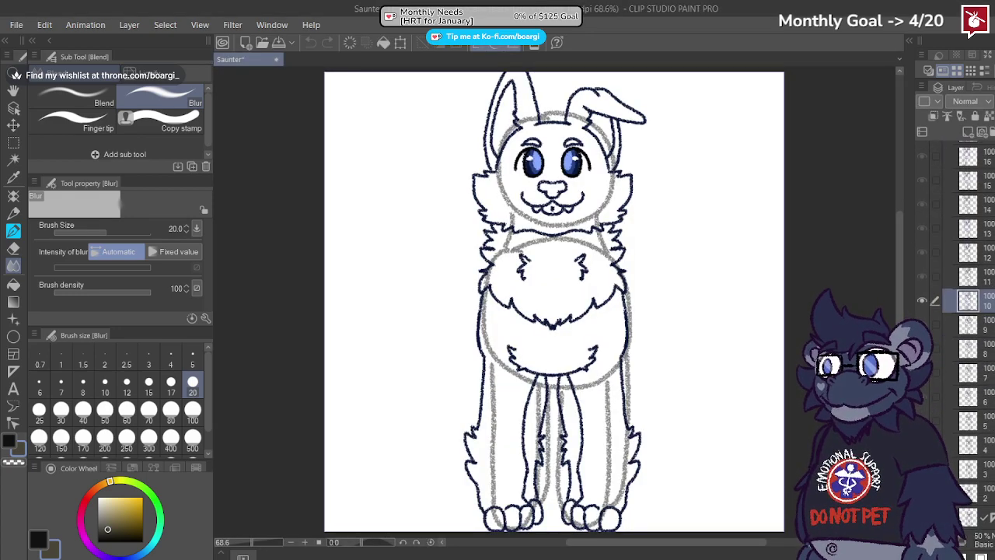
{"action": "left_click", "coordinate": [980, 492]}
{"action": "scroll", "coordinate": [570, 352], "scroll_direction": "up", "scroll_amount": 8}
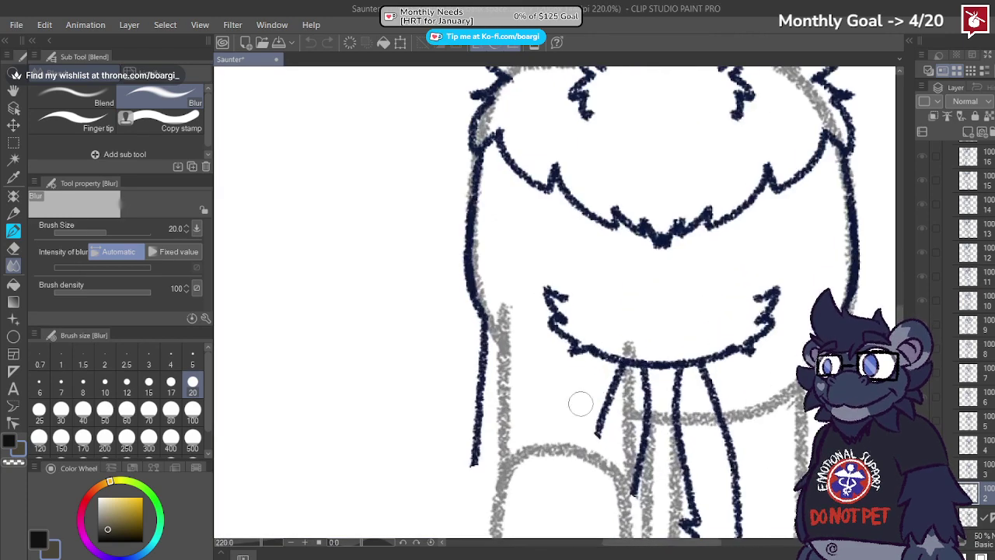
{"action": "key", "text": "p"}
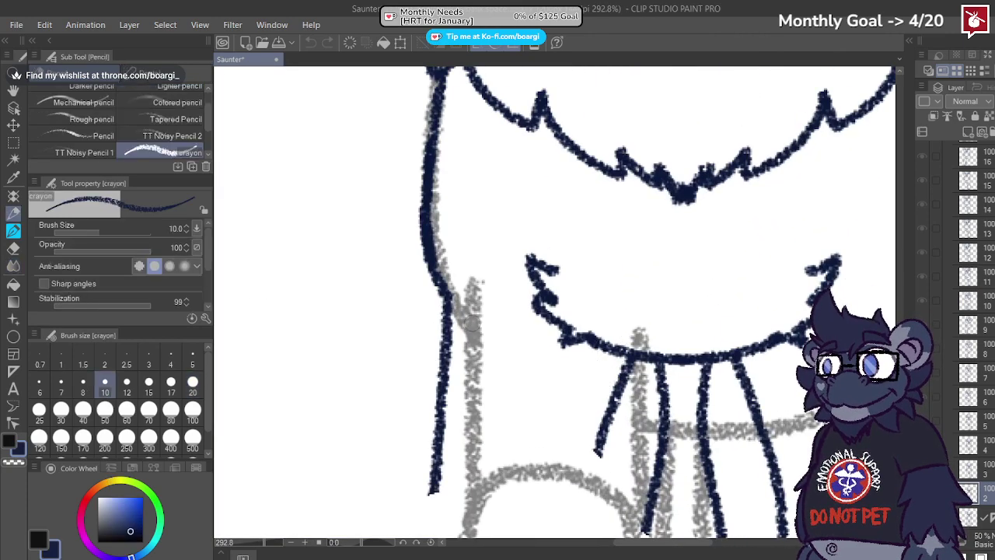
{"action": "left_click_drag", "start_coordinate": [587, 319], "coordinate": [642, 333]}
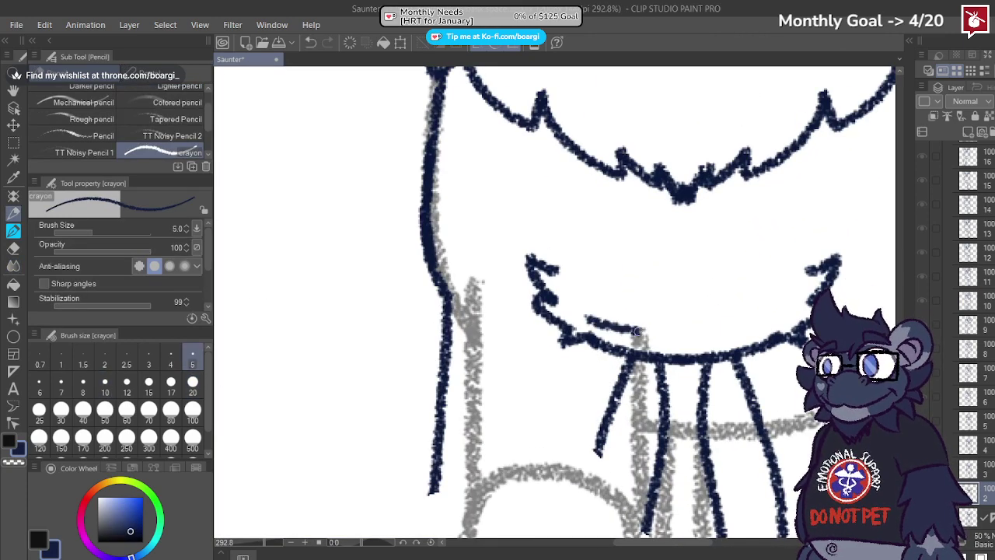
{"action": "key", "text": "ctrl+z"}
{"action": "scroll", "coordinate": [432, 221], "scroll_direction": "down", "scroll_amount": 6}
{"action": "scroll", "coordinate": [432, 369], "scroll_direction": "up", "scroll_amount": 3}
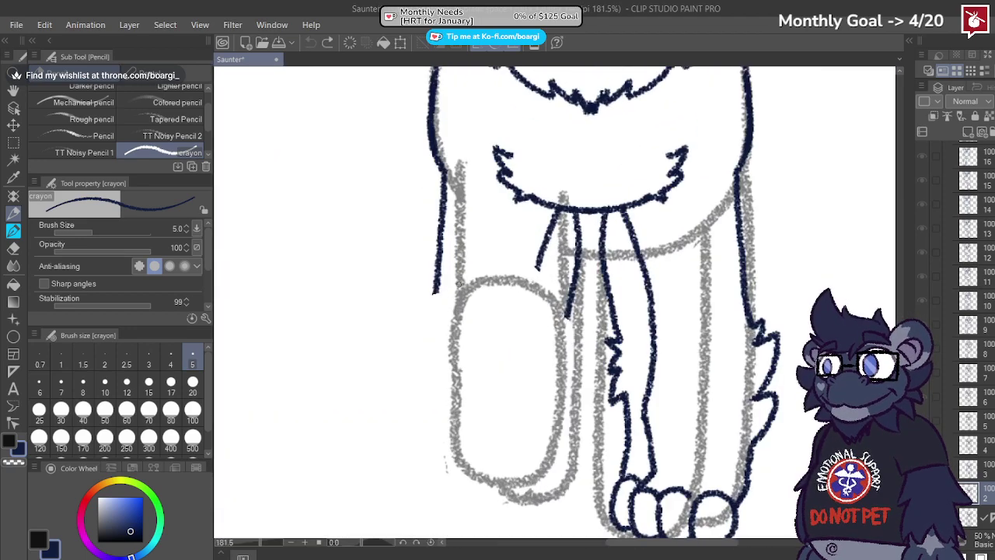
{"action": "scroll", "coordinate": [441, 389], "scroll_direction": "up", "scroll_amount": 2}
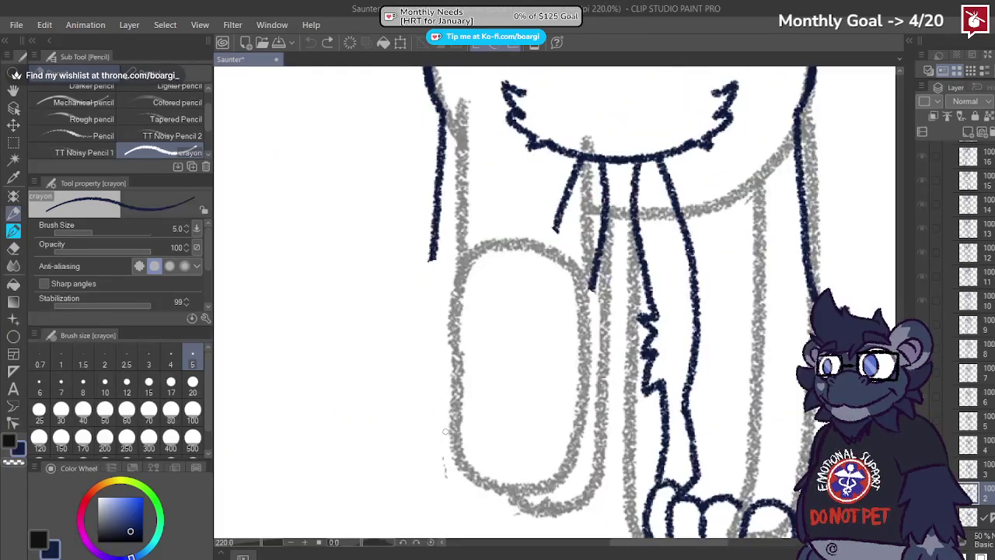
{"action": "mouse_move", "coordinate": [438, 388]}
{"action": "left_mouse_down"}
{"action": "mouse_move", "coordinate": [429, 415]}
{"action": "mouse_move", "coordinate": [447, 439]}
{"action": "mouse_move", "coordinate": [476, 415]}
{"action": "left_mouse_up"}
{"action": "key", "text": "ctrl+z"}
{"action": "mouse_move", "coordinate": [431, 369]}
{"action": "left_mouse_down"}
{"action": "mouse_move", "coordinate": [417, 389]}
{"action": "mouse_move", "coordinate": [437, 430]}
{"action": "mouse_move", "coordinate": [476, 393]}
{"action": "mouse_move", "coordinate": [505, 424]}
{"action": "left_mouse_up"}
{"action": "key", "text": "ctrl+z"}
{"action": "scroll", "coordinate": [449, 326], "scroll_direction": "down", "scroll_amount": 4}
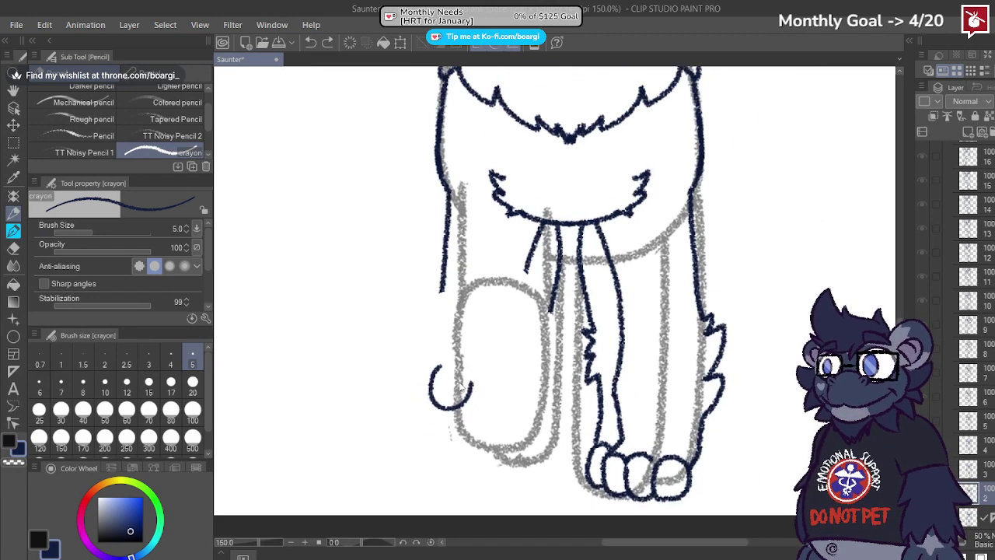
{"action": "key", "text": "ctrl+z"}
Step: Sketch the raised front paw's outline with three toes over the grey rounded guide shape
{"action": "scroll", "coordinate": [449, 327], "scroll_direction": "up", "scroll_amount": 2}
{"action": "mouse_move", "coordinate": [447, 322]}
{"action": "left_mouse_down"}
{"action": "mouse_move", "coordinate": [464, 290]}
{"action": "mouse_move", "coordinate": [510, 293]}
{"action": "mouse_move", "coordinate": [449, 305]}
{"action": "mouse_move", "coordinate": [464, 270]}
{"action": "mouse_move", "coordinate": [445, 324]}
{"action": "mouse_move", "coordinate": [455, 402]}
{"action": "mouse_move", "coordinate": [448, 389]}
{"action": "mouse_move", "coordinate": [432, 397]}
{"action": "mouse_move", "coordinate": [453, 460]}
{"action": "mouse_move", "coordinate": [491, 476]}
{"action": "left_mouse_up"}
{"action": "key", "text": "ctrl+z"}
{"action": "key", "text": "ctrl+z"}
{"action": "key", "text": "ctrl+z"}
{"action": "mouse_move", "coordinate": [454, 401]}
{"action": "left_mouse_down"}
{"action": "mouse_move", "coordinate": [474, 470]}
{"action": "mouse_move", "coordinate": [502, 424]}
{"action": "left_mouse_up"}
{"action": "key", "text": "ctrl+z"}
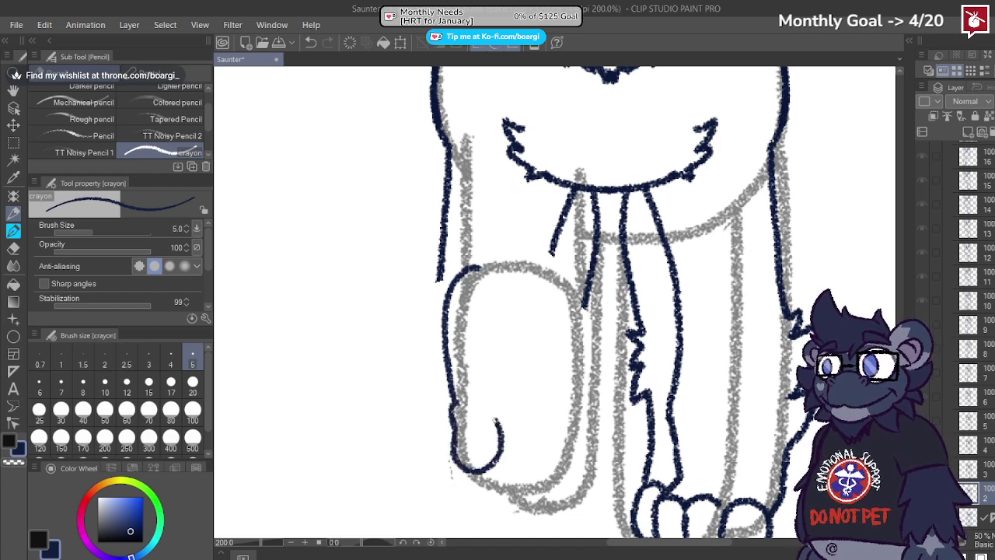
{"action": "key", "text": "ctrl+z"}
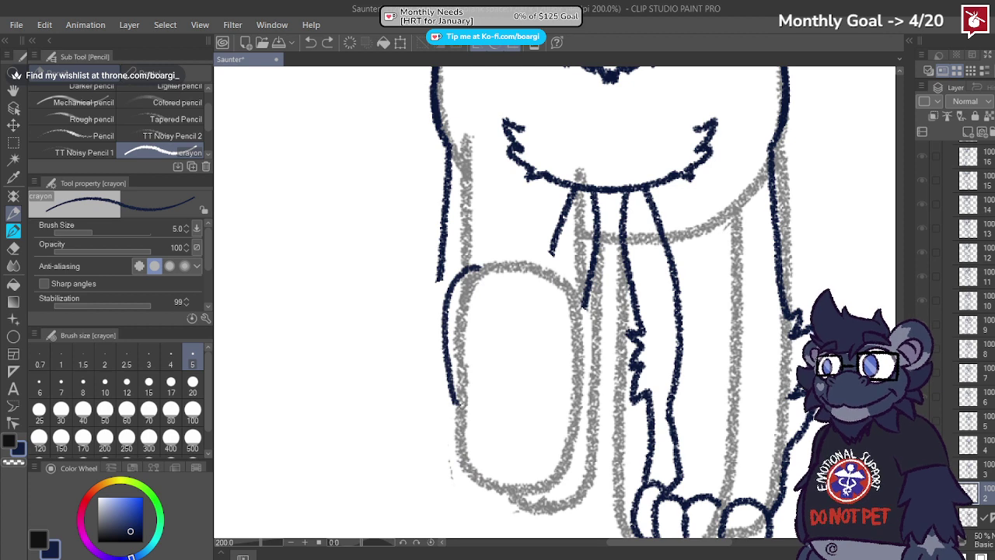
{"action": "mouse_move", "coordinate": [456, 401]}
{"action": "left_mouse_down"}
{"action": "mouse_move", "coordinate": [460, 452]}
{"action": "mouse_move", "coordinate": [488, 450]}
{"action": "mouse_move", "coordinate": [496, 424]}
{"action": "mouse_move", "coordinate": [529, 449]}
{"action": "mouse_move", "coordinate": [534, 428]}
{"action": "mouse_move", "coordinate": [555, 446]}
{"action": "mouse_move", "coordinate": [564, 408]}
{"action": "left_mouse_up"}
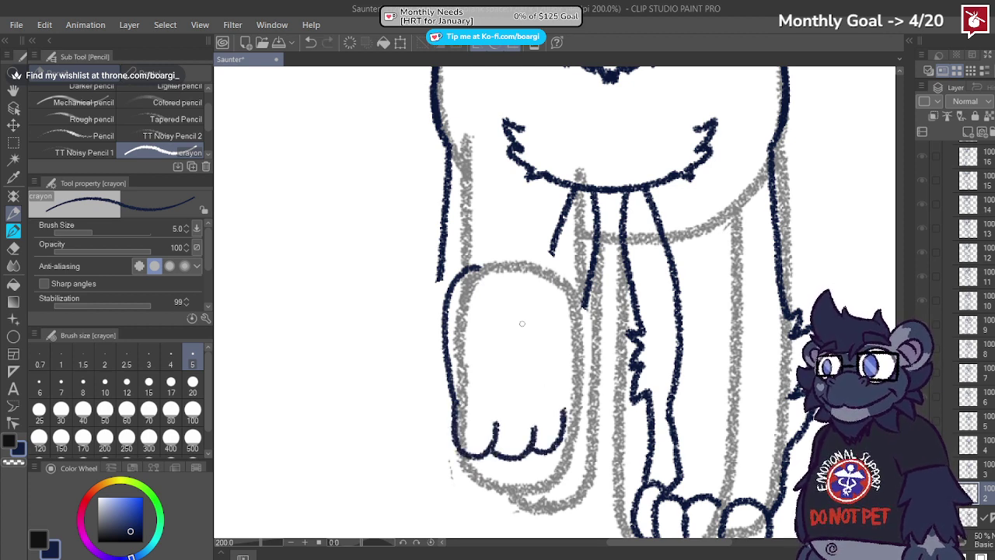
{"action": "mouse_move", "coordinate": [477, 267]}
{"action": "left_mouse_down"}
{"action": "mouse_move", "coordinate": [530, 279]}
{"action": "mouse_move", "coordinate": [565, 410]}
{"action": "left_mouse_up"}
{"action": "scroll", "coordinate": [544, 311], "scroll_direction": "up", "scroll_amount": 1}
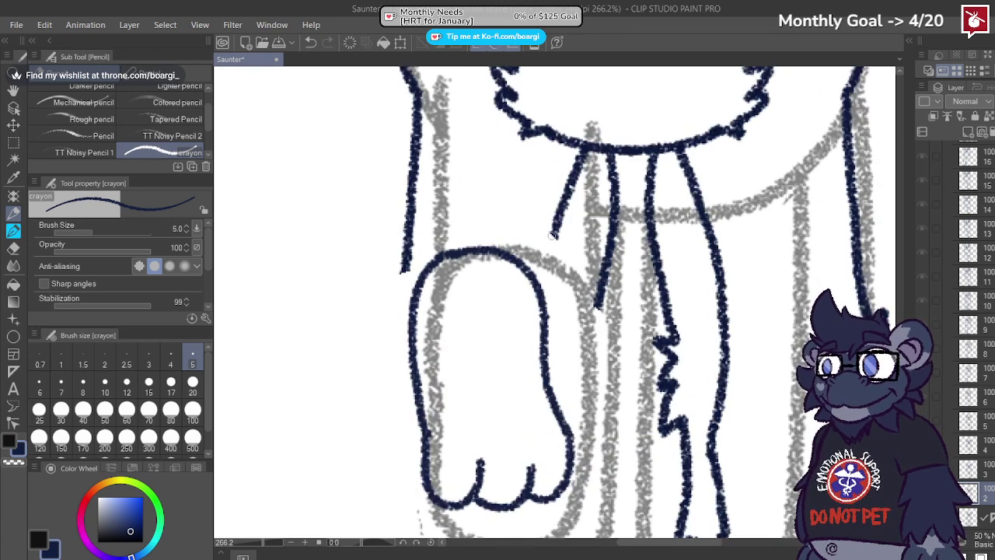
Step: Extend both lines of the raised leg down to the paw and draw a lower arc across the top of the foot
{"action": "mouse_move", "coordinate": [554, 234]}
{"action": "left_mouse_down"}
{"action": "mouse_move", "coordinate": [558, 307]}
{"action": "mouse_move", "coordinate": [541, 343]}
{"action": "mouse_move", "coordinate": [551, 232]}
{"action": "left_mouse_up"}
{"action": "key", "text": "ctrl+z"}
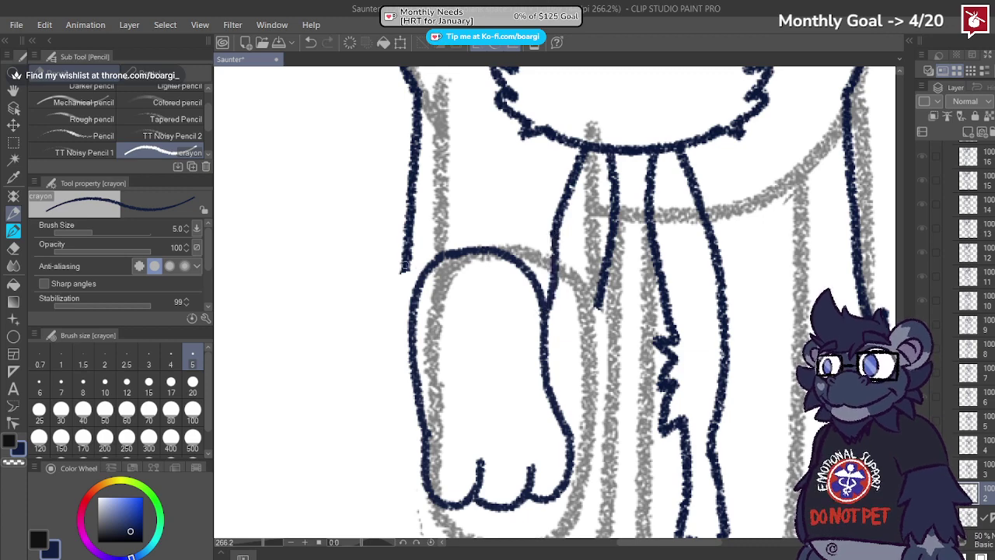
{"action": "left_click_drag", "start_coordinate": [404, 266], "coordinate": [419, 320]}
{"action": "scroll", "coordinate": [425, 294], "scroll_direction": "down", "scroll_amount": 5}
{"action": "key", "text": "ctrl+z"}
{"action": "scroll", "coordinate": [407, 287], "scroll_direction": "up", "scroll_amount": 3}
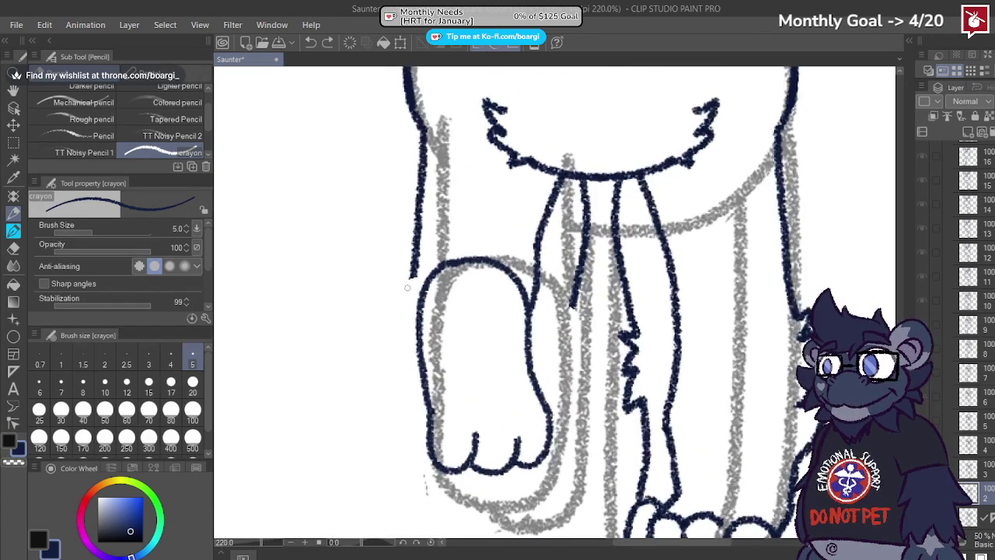
{"action": "scroll", "coordinate": [407, 289], "scroll_direction": "up", "scroll_amount": 1}
{"action": "left_click_drag", "start_coordinate": [412, 272], "coordinate": [419, 309]}
{"action": "key", "text": "ctrl+z"}
{"action": "mouse_move", "coordinate": [412, 273]}
{"action": "left_mouse_down"}
{"action": "mouse_move", "coordinate": [419, 314]}
{"action": "mouse_move", "coordinate": [527, 320]}
{"action": "mouse_move", "coordinate": [558, 354]}
{"action": "left_mouse_up"}
{"action": "scroll", "coordinate": [419, 314], "scroll_direction": "up", "scroll_amount": 1}
{"action": "scroll", "coordinate": [536, 334], "scroll_direction": "down", "scroll_amount": 5}
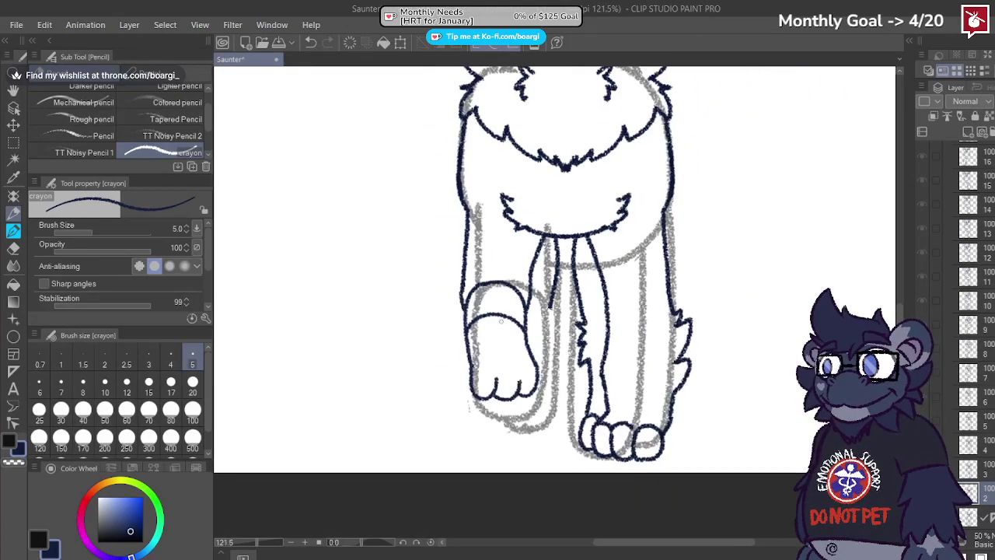
Step: Erase the raised paw's upper arc with the Snap eraser at size 20 and redraw both leg lines down to the lower arc with the crayon
{"action": "scroll", "coordinate": [490, 315], "scroll_direction": "up", "scroll_amount": 4}
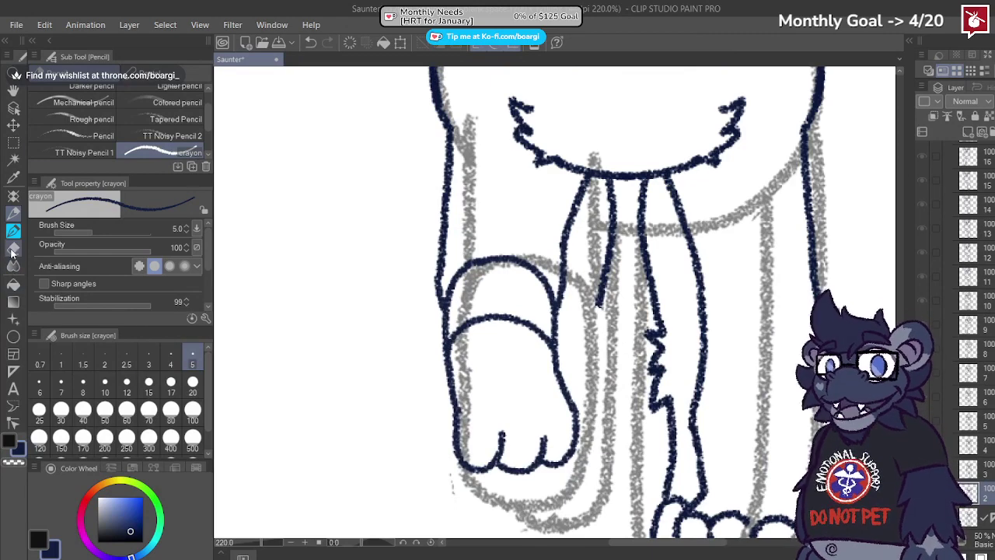
{"action": "left_click", "coordinate": [13, 248]}
{"action": "mouse_move", "coordinate": [445, 309]}
{"action": "left_mouse_down"}
{"action": "mouse_move", "coordinate": [479, 260]}
{"action": "mouse_move", "coordinate": [522, 266]}
{"action": "mouse_move", "coordinate": [568, 346]}
{"action": "left_mouse_up"}
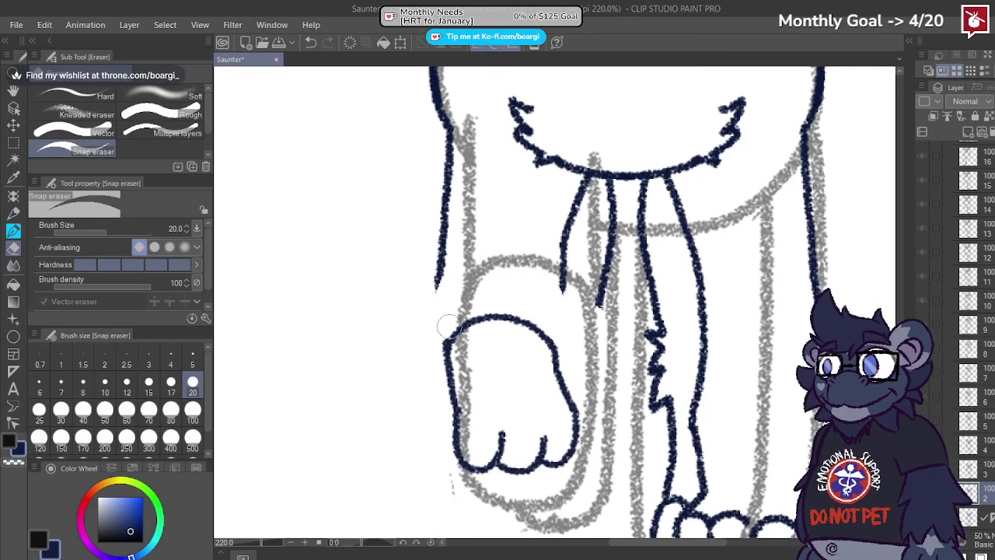
{"action": "left_click", "coordinate": [13, 227]}
{"action": "scroll", "coordinate": [411, 285], "scroll_direction": "up", "scroll_amount": 2}
{"action": "mouse_move", "coordinate": [449, 268]}
{"action": "left_mouse_down"}
{"action": "mouse_move", "coordinate": [446, 325]}
{"action": "mouse_move", "coordinate": [458, 372]}
{"action": "left_mouse_up"}
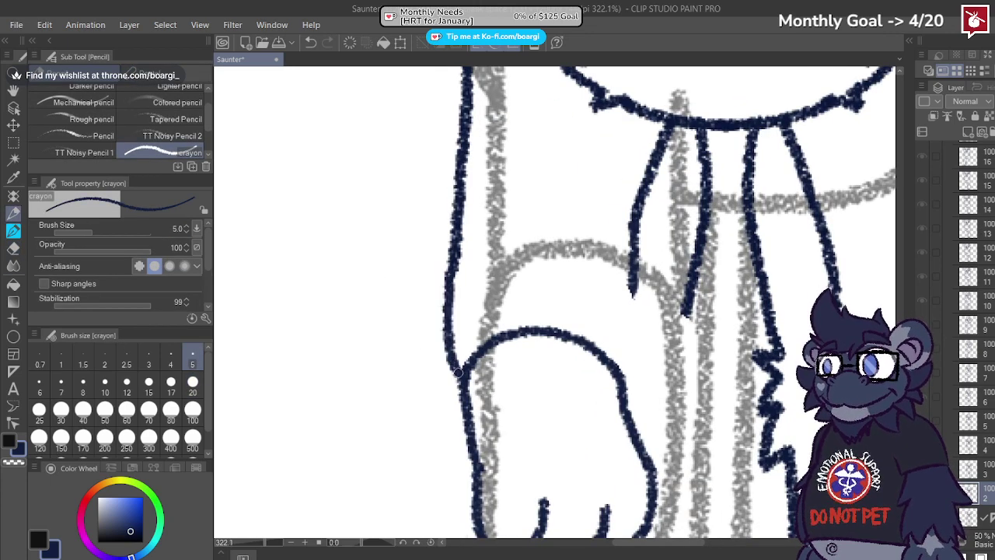
{"action": "mouse_move", "coordinate": [633, 285]}
{"action": "left_mouse_down"}
{"action": "mouse_move", "coordinate": [638, 346]}
{"action": "mouse_move", "coordinate": [625, 378]}
{"action": "left_mouse_up"}
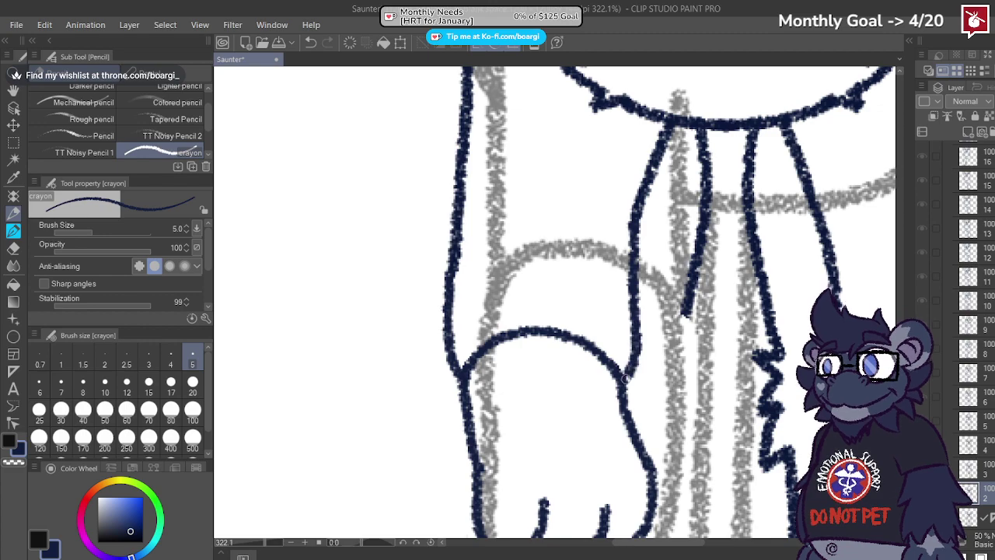
Step: Continue the short inner line of the leg behind the raised paw downward, adding jagged fur tufts along its edge
{"action": "scroll", "coordinate": [624, 378], "scroll_direction": "down", "scroll_amount": 8}
{"action": "scroll", "coordinate": [774, 266], "scroll_direction": "up", "scroll_amount": 3}
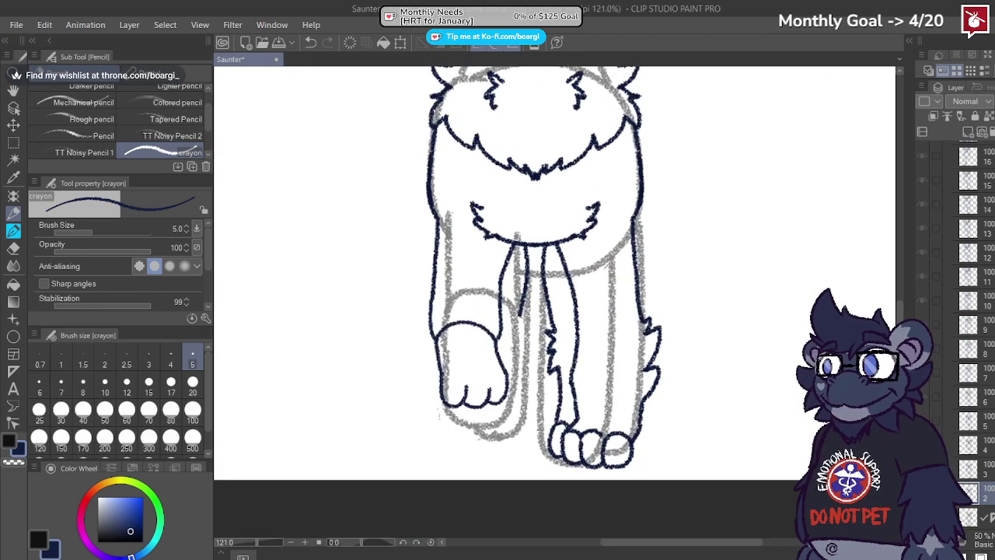
{"action": "scroll", "coordinate": [506, 358], "scroll_direction": "up", "scroll_amount": 2}
{"action": "left_click_drag", "start_coordinate": [526, 304], "coordinate": [527, 362]}
{"action": "key", "text": "ctrl+z"}
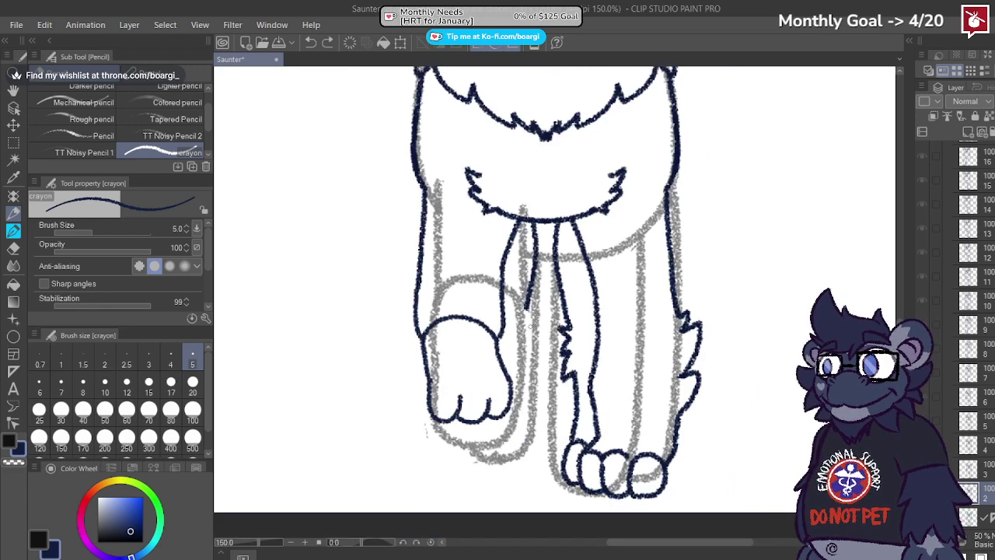
{"action": "scroll", "coordinate": [526, 307], "scroll_direction": "up", "scroll_amount": 2}
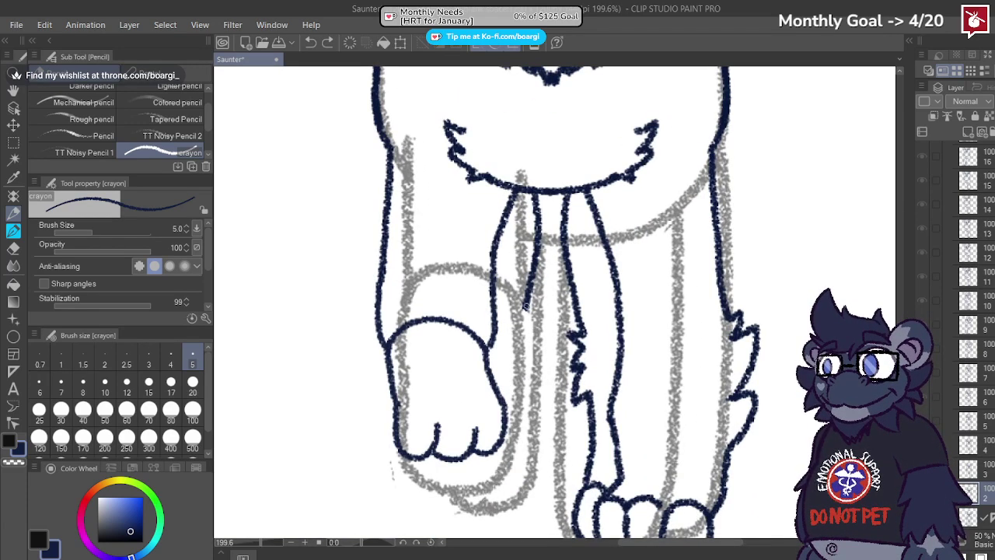
{"action": "left_click_drag", "start_coordinate": [526, 305], "coordinate": [523, 325]}
{"action": "scroll", "coordinate": [534, 314], "scroll_direction": "down", "scroll_amount": 2}
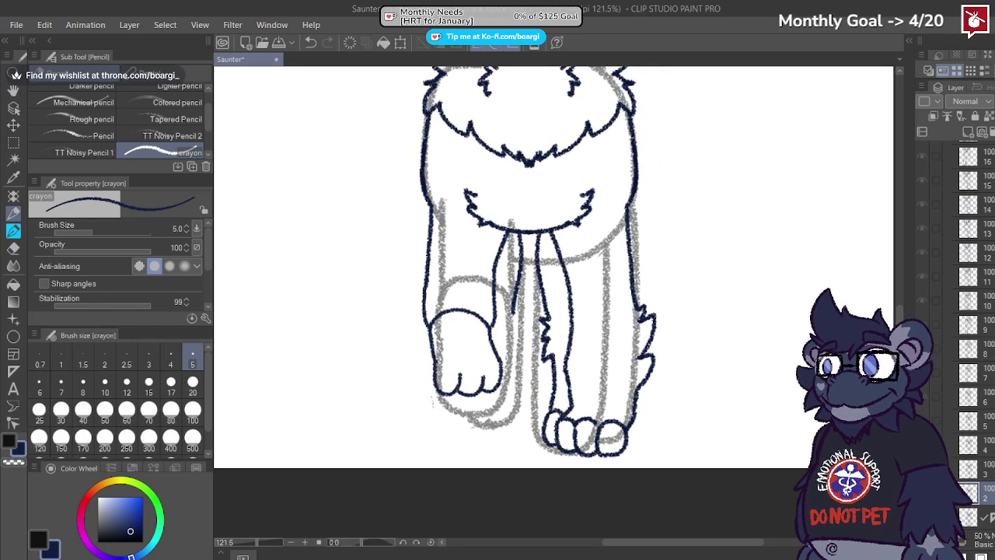
{"action": "scroll", "coordinate": [531, 325], "scroll_direction": "up", "scroll_amount": 2}
{"action": "mouse_move", "coordinate": [519, 300]}
{"action": "left_mouse_down"}
{"action": "mouse_move", "coordinate": [497, 511]}
{"action": "mouse_move", "coordinate": [475, 510]}
{"action": "mouse_move", "coordinate": [470, 475]}
{"action": "mouse_move", "coordinate": [481, 460]}
{"action": "mouse_move", "coordinate": [468, 492]}
{"action": "mouse_move", "coordinate": [492, 504]}
{"action": "mouse_move", "coordinate": [512, 482]}
{"action": "mouse_move", "coordinate": [474, 501]}
{"action": "mouse_move", "coordinate": [504, 499]}
{"action": "mouse_move", "coordinate": [497, 460]}
{"action": "mouse_move", "coordinate": [446, 456]}
{"action": "mouse_move", "coordinate": [442, 490]}
{"action": "mouse_move", "coordinate": [471, 501]}
{"action": "left_mouse_up"}
{"action": "key", "text": "ctrl+z"}
{"action": "key", "text": "ctrl+z"}
Step: Sketch the rounded toes of the back foot showing below the raised paw
{"action": "mouse_move", "coordinate": [448, 463]}
{"action": "left_mouse_down"}
{"action": "mouse_move", "coordinate": [472, 457]}
{"action": "mouse_move", "coordinate": [422, 472]}
{"action": "mouse_move", "coordinate": [431, 497]}
{"action": "left_mouse_up"}
{"action": "key", "text": "ctrl+z"}
{"action": "key", "text": "ctrl+z"}
{"action": "key", "text": "ctrl+z"}
{"action": "key", "text": "ctrl+z"}
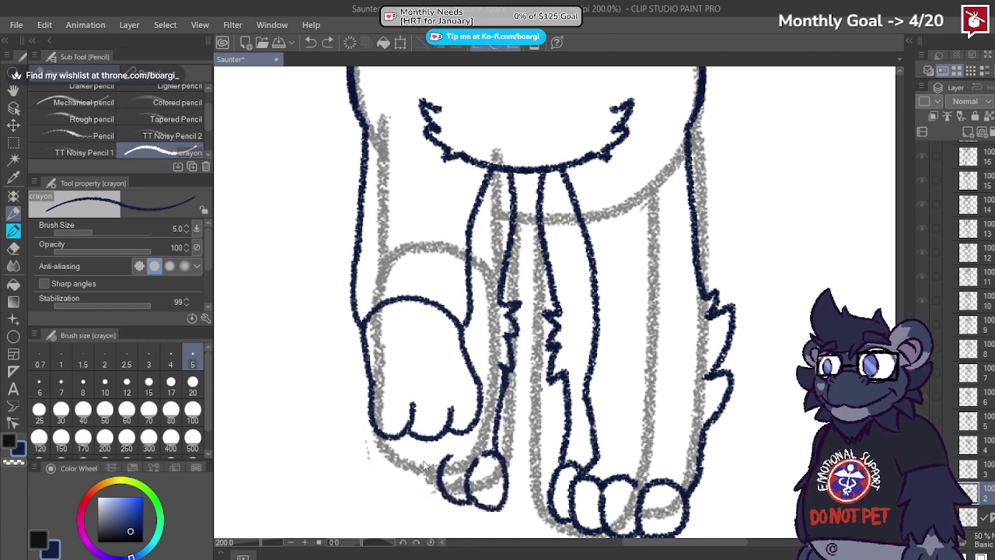
{"action": "mouse_move", "coordinate": [382, 439]}
{"action": "left_mouse_down"}
{"action": "mouse_move", "coordinate": [395, 500]}
{"action": "mouse_move", "coordinate": [434, 506]}
{"action": "mouse_move", "coordinate": [437, 466]}
{"action": "mouse_move", "coordinate": [418, 452]}
{"action": "mouse_move", "coordinate": [397, 480]}
{"action": "mouse_move", "coordinate": [398, 495]}
{"action": "mouse_move", "coordinate": [446, 503]}
{"action": "mouse_move", "coordinate": [485, 483]}
{"action": "mouse_move", "coordinate": [443, 454]}
{"action": "left_mouse_up"}
{"action": "key", "text": "ctrl+z"}
{"action": "mouse_move", "coordinate": [440, 502]}
{"action": "left_mouse_down"}
{"action": "mouse_move", "coordinate": [462, 454]}
{"action": "mouse_move", "coordinate": [440, 454]}
{"action": "mouse_move", "coordinate": [502, 488]}
{"action": "mouse_move", "coordinate": [463, 449]}
{"action": "left_mouse_up"}
Step: View the whole figure and compare drawing 2 with drawing 3
{"action": "key", "text": "ctrl+0"}
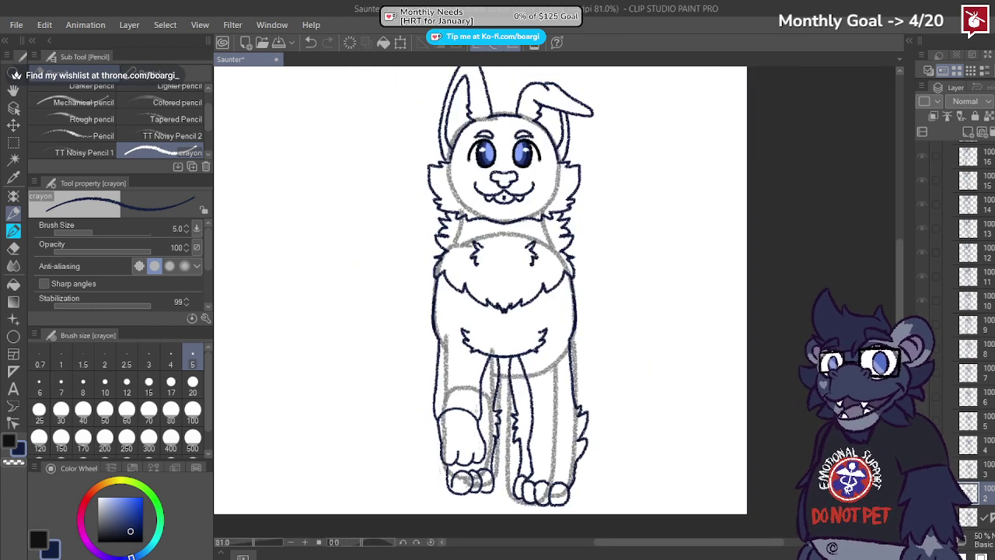
{"action": "key", "text": "Right"}
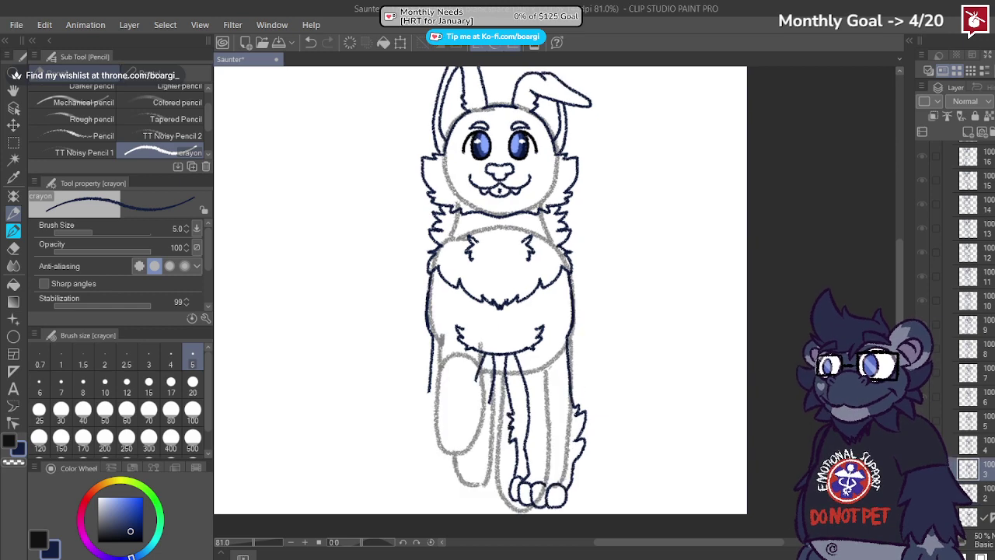
{"action": "left_click", "coordinate": [971, 492]}
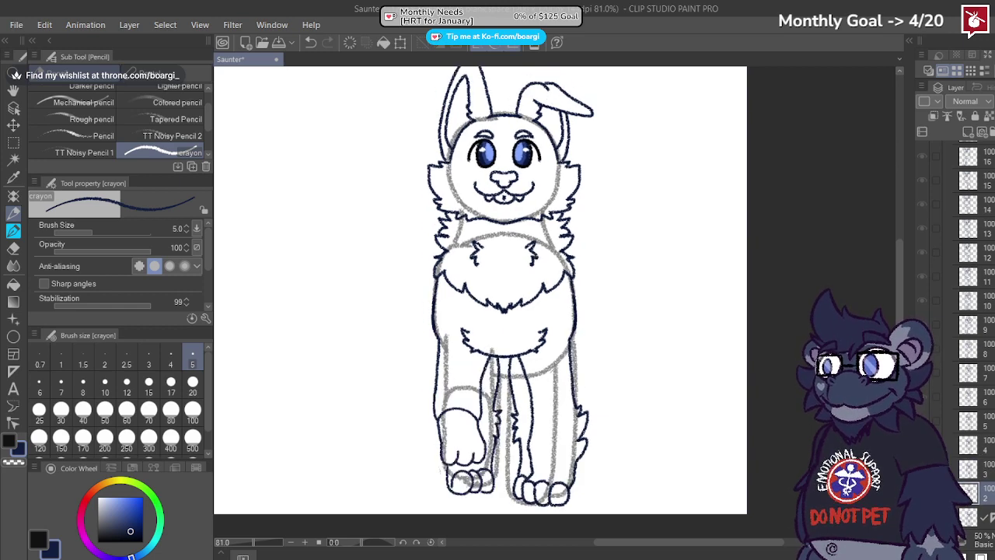
{"action": "left_click", "coordinate": [969, 517]}
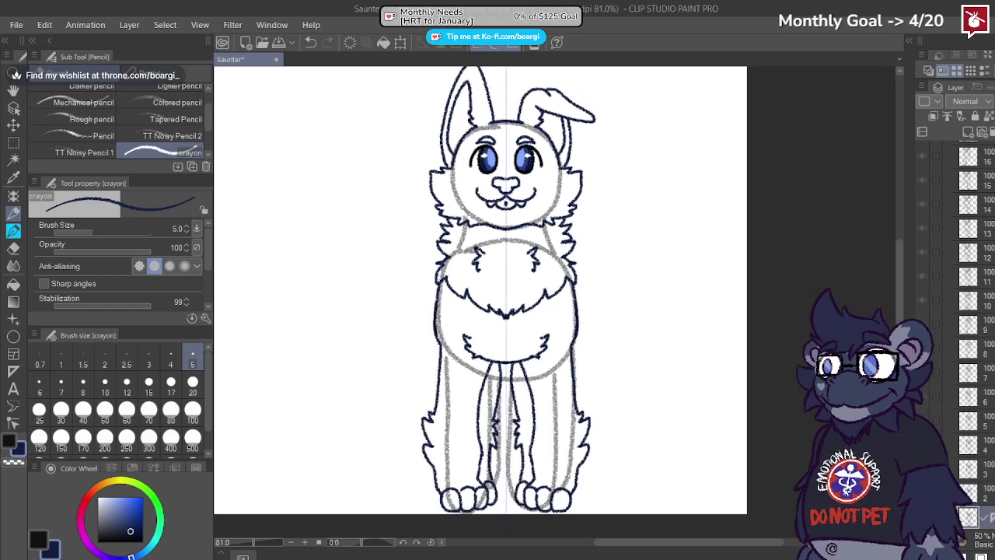
{"action": "key", "text": "ctrl+a"}
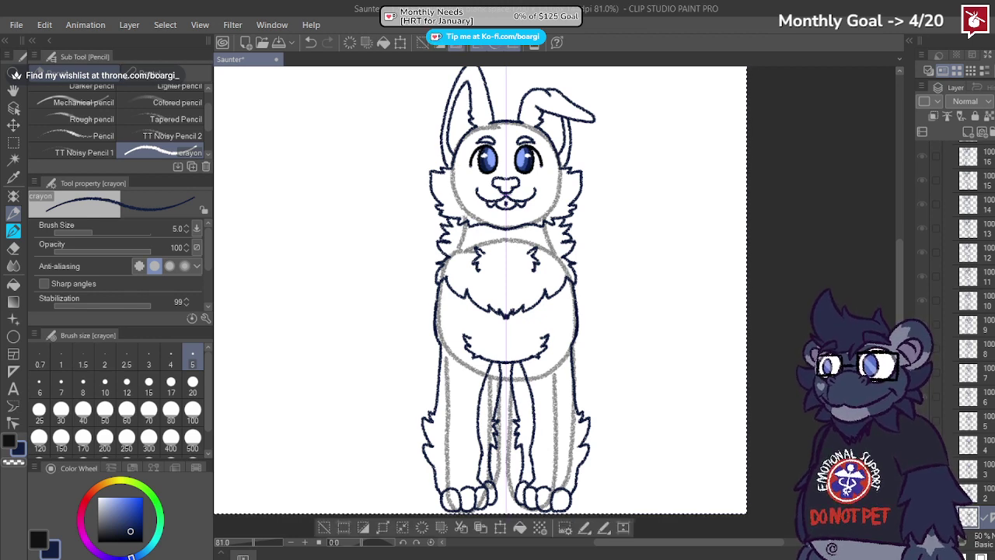
{"action": "key", "text": "m"}
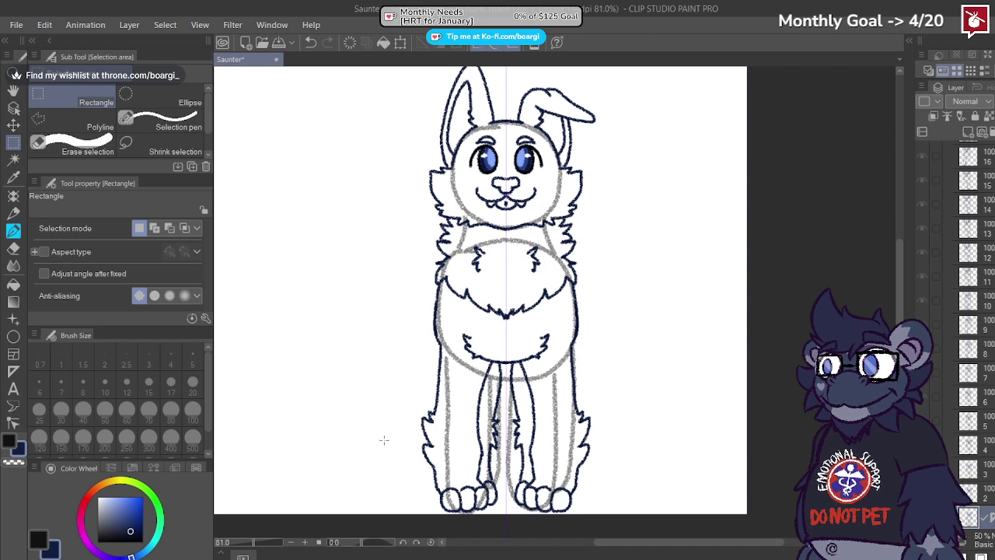
{"action": "left_click_drag", "start_coordinate": [389, 420], "coordinate": [623, 519]}
{"action": "key", "text": "ctrl+d"}
{"action": "left_click", "coordinate": [989, 491]}
{"action": "left_click", "coordinate": [988, 468]}
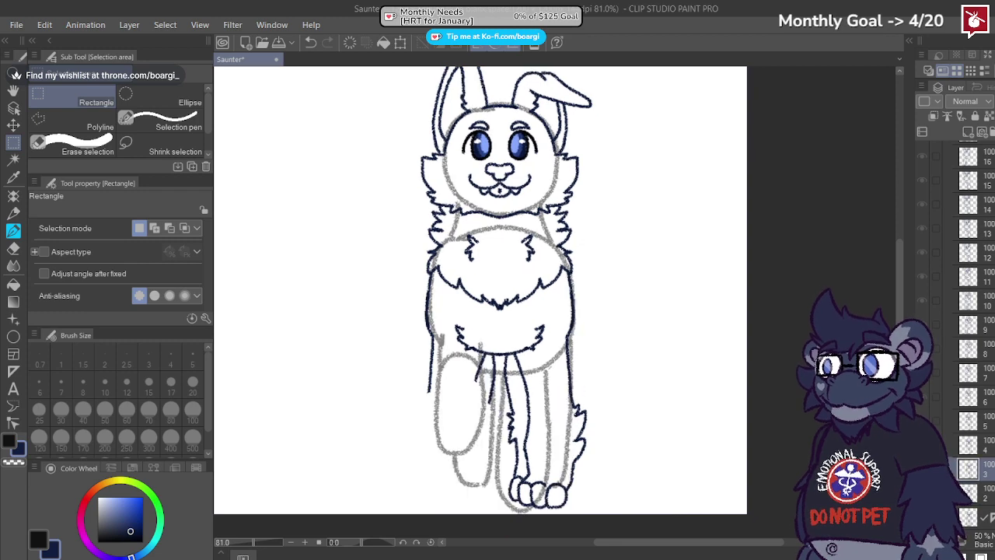
{"action": "left_click", "coordinate": [987, 492]}
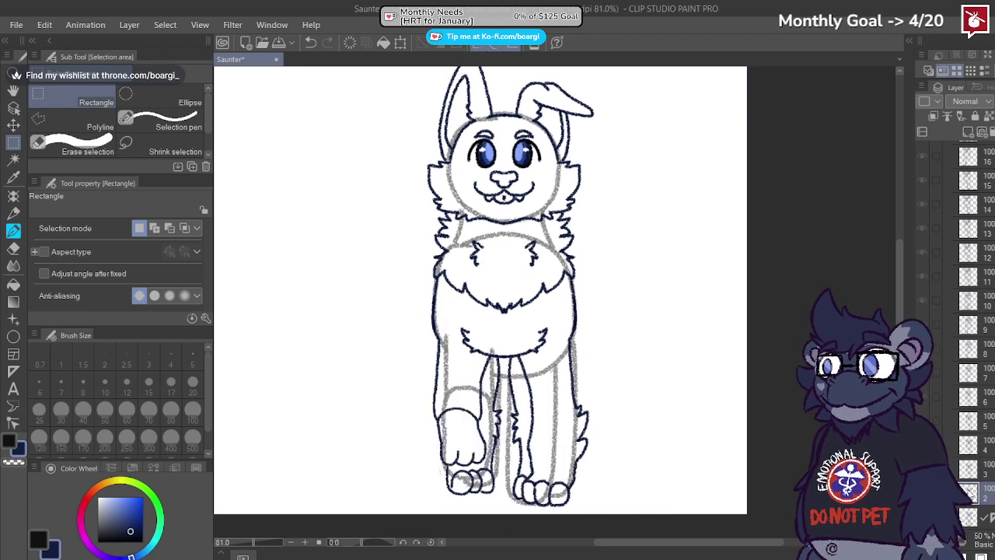
Step: Turn on onion skin for the Rough Lines animation and go to drawing 3 at its unfinished front leg
{"action": "left_click", "coordinate": [237, 555]}
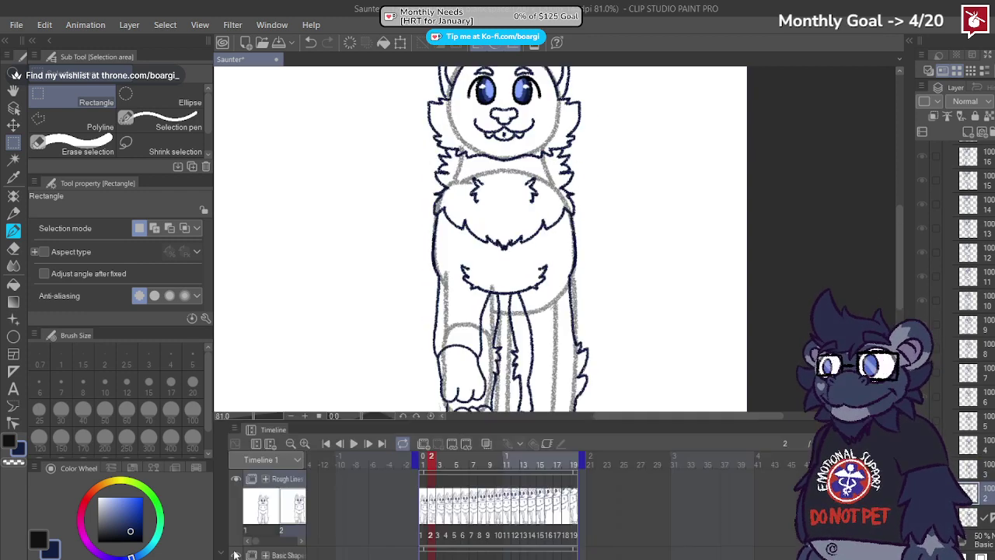
{"action": "left_click", "coordinate": [486, 444]}
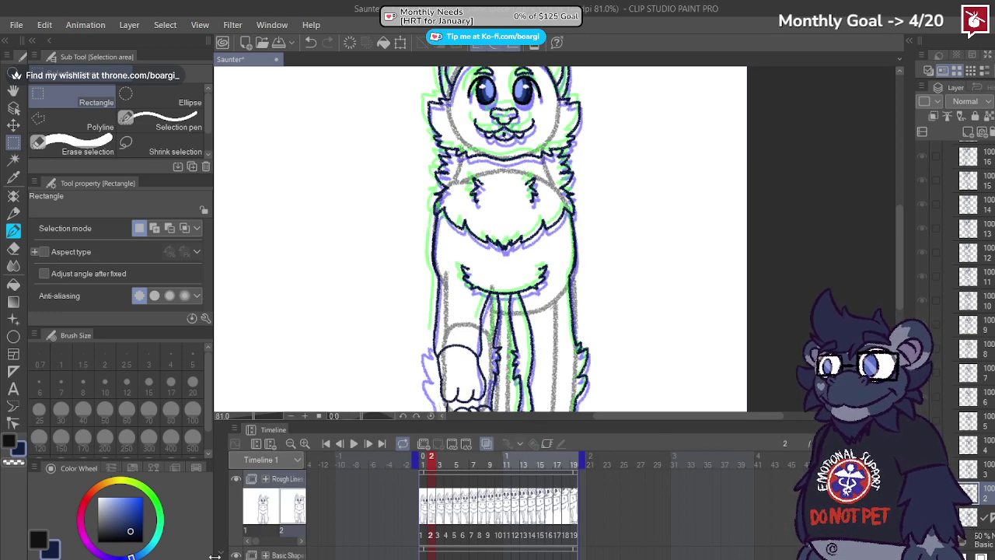
{"action": "left_click", "coordinate": [221, 554]}
{"action": "scroll", "coordinate": [495, 317], "scroll_direction": "down", "scroll_amount": 3}
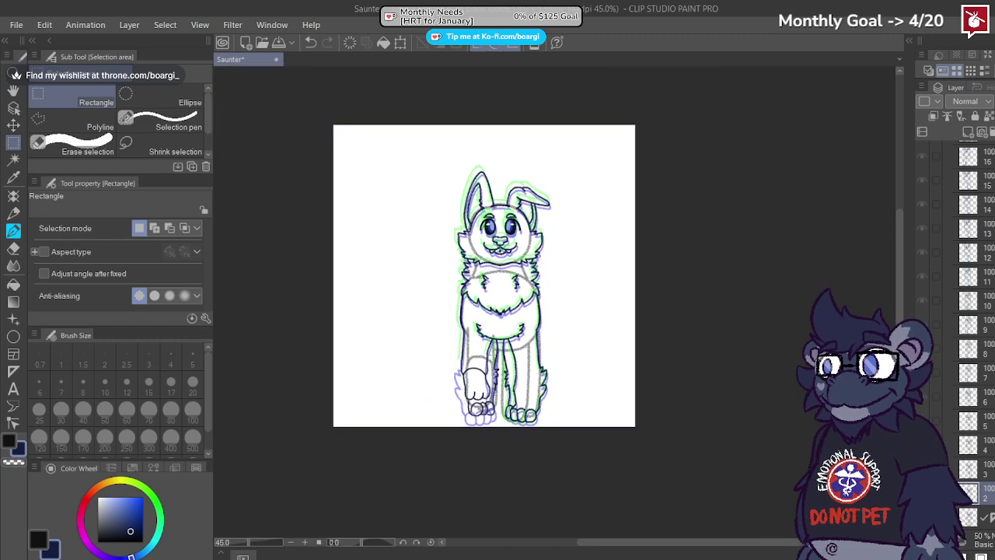
{"action": "scroll", "coordinate": [493, 359], "scroll_direction": "up", "scroll_amount": 5}
{"action": "scroll", "coordinate": [751, 433], "scroll_direction": "up", "scroll_amount": 3}
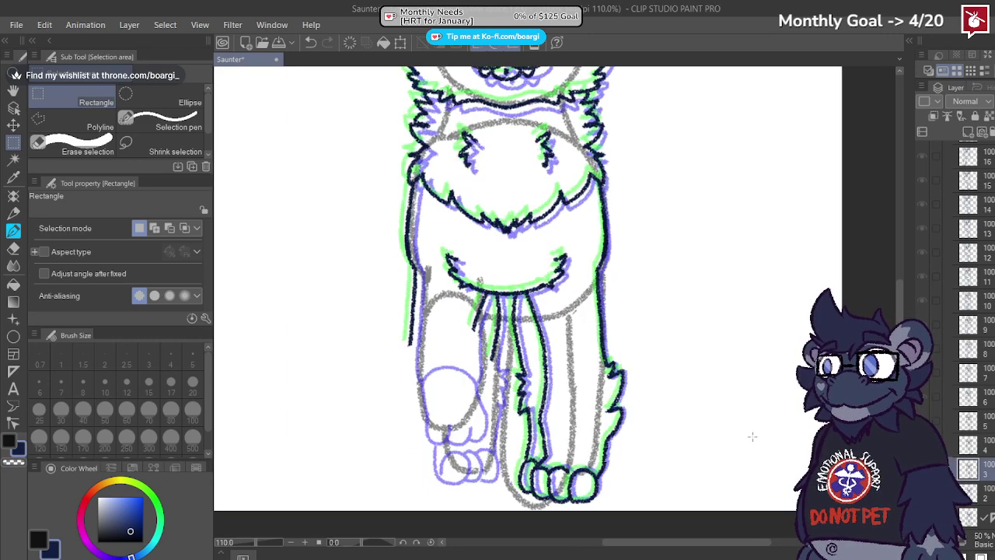
Step: Draw the raised front paw's rounded outline and toes on drawing 3 with the crayon at size 5
{"action": "left_click", "coordinate": [14, 228]}
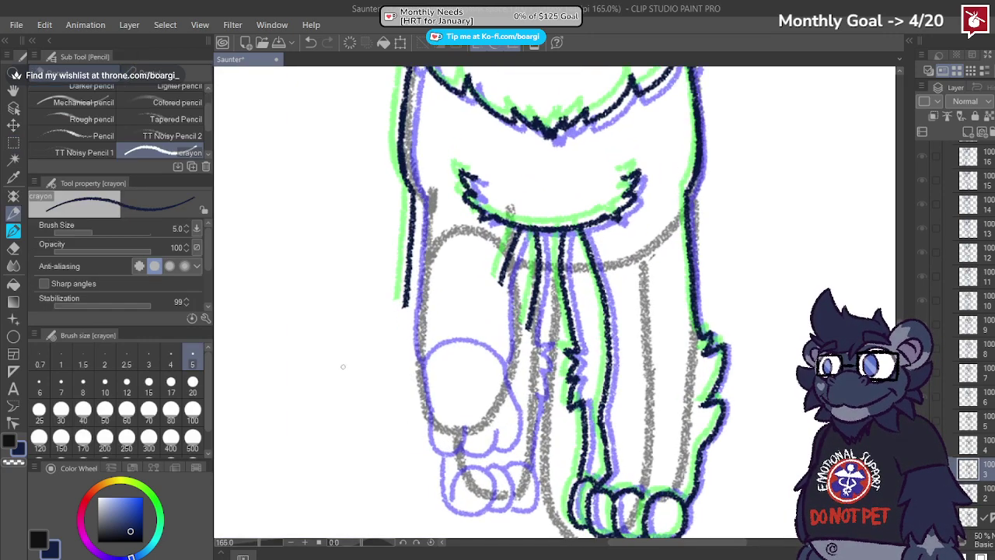
{"action": "scroll", "coordinate": [345, 362], "scroll_direction": "up", "scroll_amount": 2}
{"action": "mouse_move", "coordinate": [461, 348]}
{"action": "left_mouse_down"}
{"action": "mouse_move", "coordinate": [441, 388]}
{"action": "mouse_move", "coordinate": [453, 466]}
{"action": "mouse_move", "coordinate": [502, 440]}
{"action": "left_mouse_up"}
{"action": "mouse_move", "coordinate": [495, 476]}
{"action": "left_mouse_down"}
{"action": "mouse_move", "coordinate": [544, 470]}
{"action": "mouse_move", "coordinate": [546, 427]}
{"action": "left_mouse_up"}
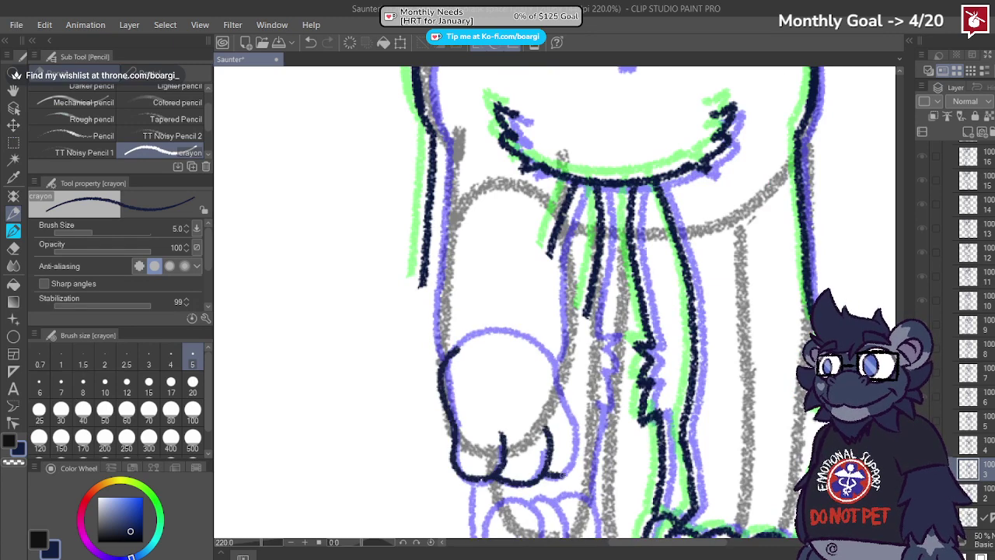
{"action": "mouse_move", "coordinate": [563, 476]}
{"action": "left_mouse_down"}
{"action": "mouse_move", "coordinate": [576, 434]}
{"action": "mouse_move", "coordinate": [555, 369]}
{"action": "mouse_move", "coordinate": [536, 342]}
{"action": "mouse_move", "coordinate": [453, 347]}
{"action": "left_mouse_up"}
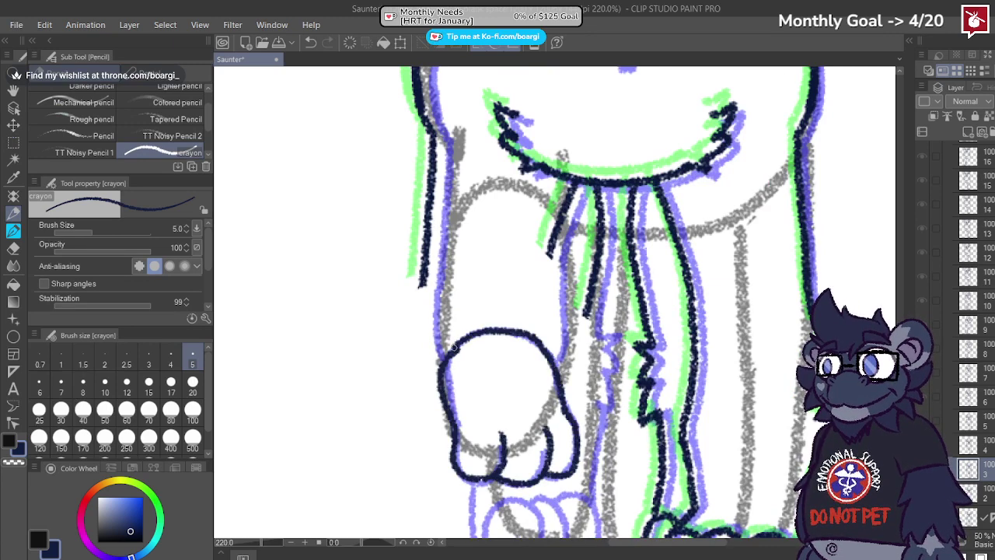
{"action": "scroll", "coordinate": [426, 320], "scroll_direction": "down", "scroll_amount": 3}
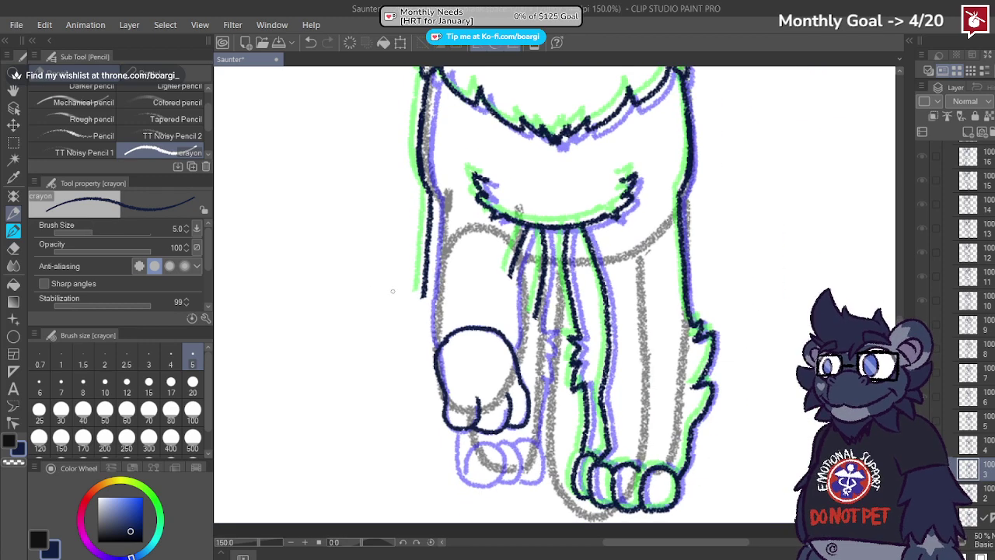
{"action": "scroll", "coordinate": [457, 308], "scroll_direction": "up", "scroll_amount": 2}
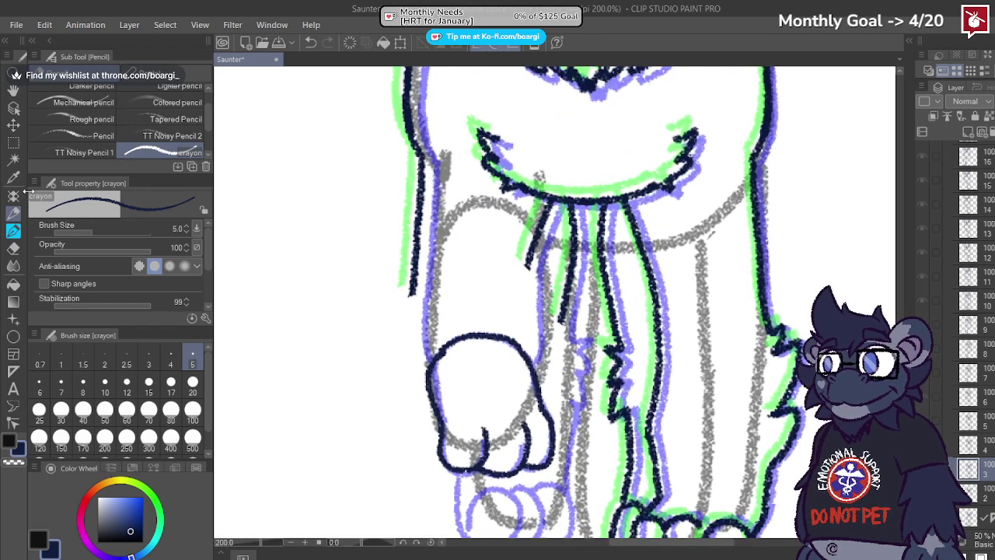
{"action": "left_click", "coordinate": [14, 143]}
{"action": "mouse_move", "coordinate": [403, 308]}
{"action": "left_mouse_down"}
{"action": "mouse_move", "coordinate": [509, 397]}
{"action": "mouse_move", "coordinate": [572, 480]}
{"action": "left_mouse_up"}
{"action": "key", "text": "ctrl+d"}
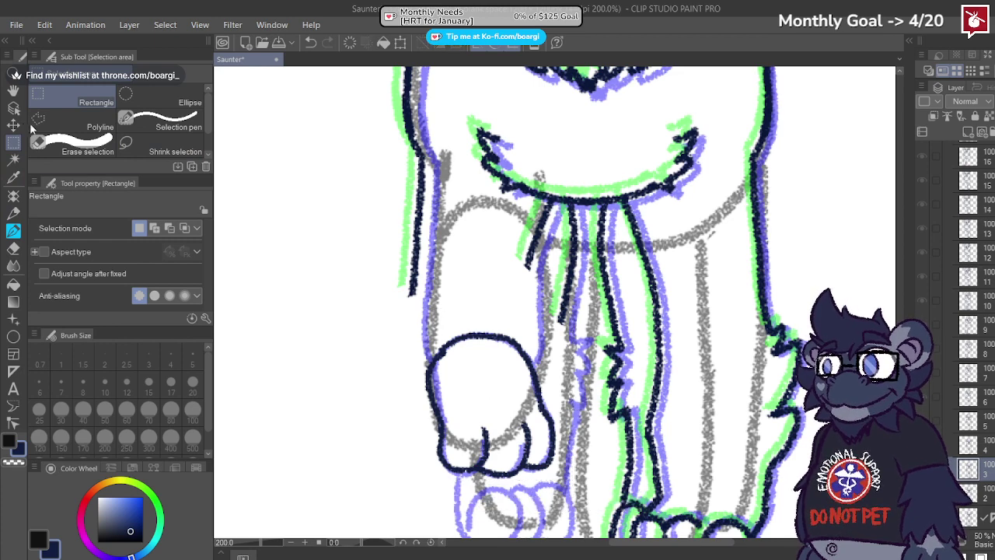
Step: Select the new paw on drawing 3 with Shrink selection, move it up toward the belly and deselect
{"action": "mouse_move", "coordinate": [514, 203]}
{"action": "left_mouse_down"}
{"action": "mouse_move", "coordinate": [497, 251]}
{"action": "mouse_move", "coordinate": [441, 294]}
{"action": "mouse_move", "coordinate": [498, 418]}
{"action": "mouse_move", "coordinate": [584, 351]}
{"action": "mouse_move", "coordinate": [532, 268]}
{"action": "left_mouse_up"}
{"action": "left_click", "coordinate": [163, 147]}
{"action": "scroll", "coordinate": [511, 271], "scroll_direction": "up", "scroll_amount": 2}
{"action": "key", "text": "k"}
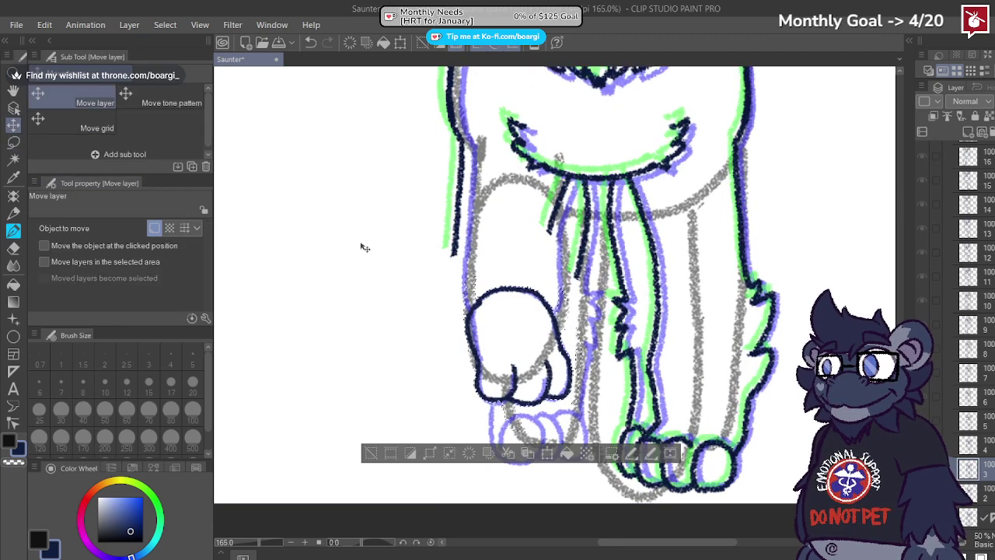
{"action": "left_click_drag", "start_coordinate": [502, 312], "coordinate": [499, 230]}
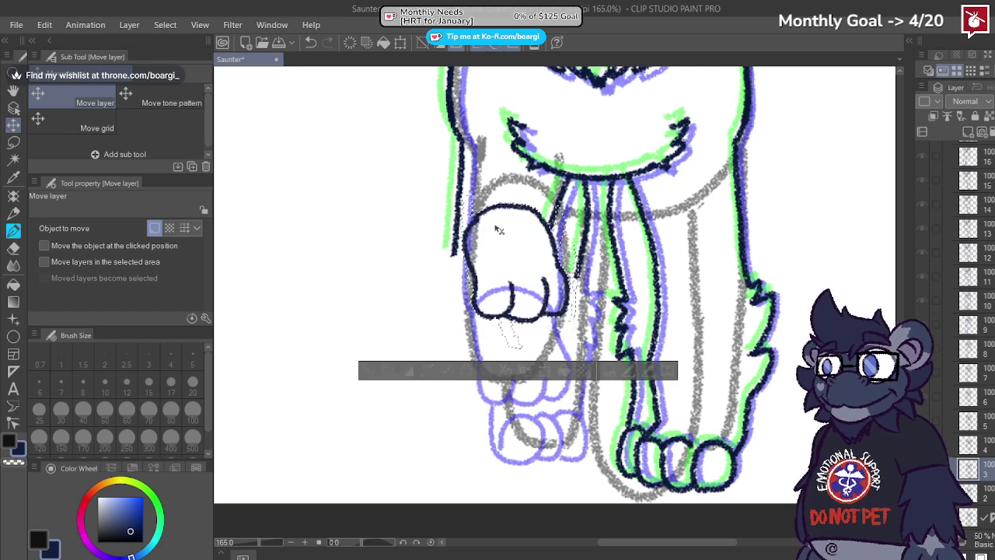
{"action": "key", "text": "m"}
{"action": "key", "text": "ctrl+d"}
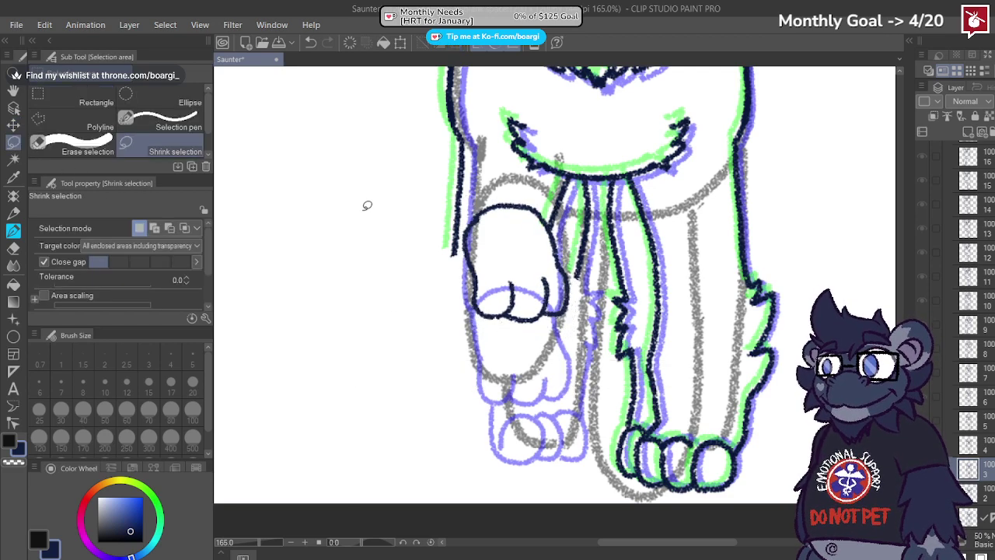
Step: Continue the outer leg line of drawing 3 with the crayon, curving it in to meet the raised paw
{"action": "left_click", "coordinate": [13, 212]}
{"action": "scroll", "coordinate": [457, 245], "scroll_direction": "up", "scroll_amount": 3}
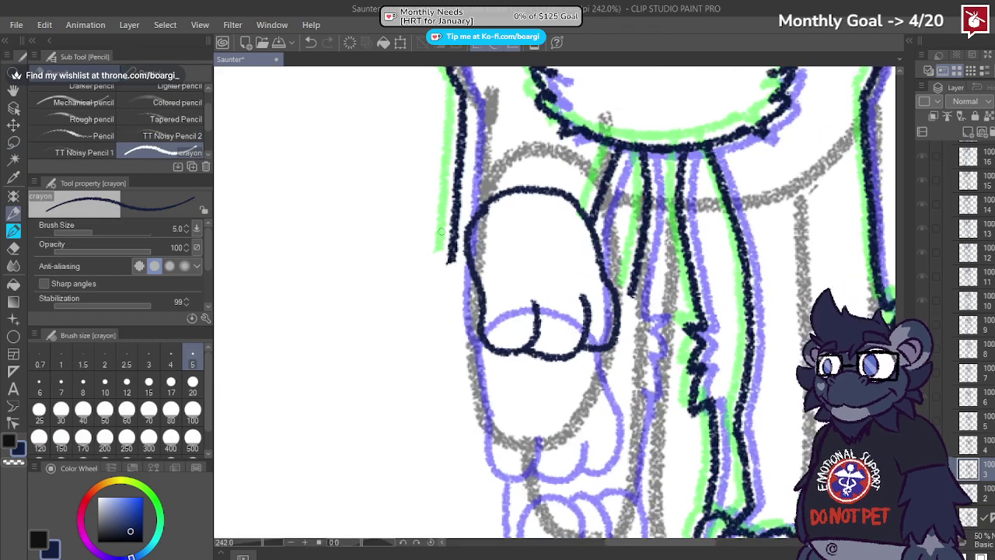
{"action": "mouse_move", "coordinate": [449, 258]}
{"action": "left_mouse_down"}
{"action": "mouse_move", "coordinate": [461, 303]}
{"action": "mouse_move", "coordinate": [488, 315]}
{"action": "left_mouse_up"}
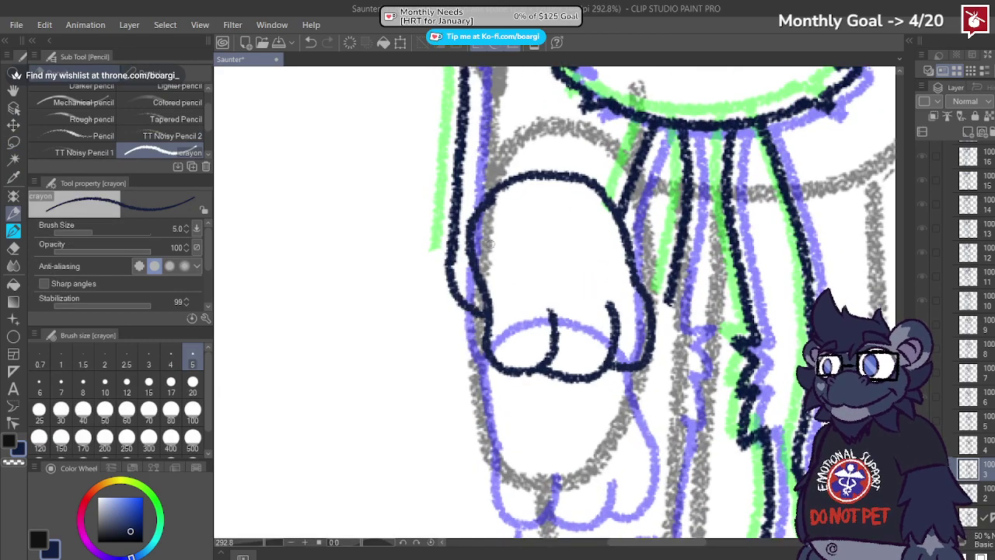
{"action": "scroll", "coordinate": [491, 245], "scroll_direction": "down", "scroll_amount": 3}
{"action": "scroll", "coordinate": [556, 260], "scroll_direction": "up", "scroll_amount": 3}
{"action": "scroll", "coordinate": [555, 256], "scroll_direction": "down", "scroll_amount": 3}
{"action": "scroll", "coordinate": [552, 251], "scroll_direction": "down", "scroll_amount": 3}
{"action": "scroll", "coordinate": [551, 433], "scroll_direction": "up", "scroll_amount": 2}
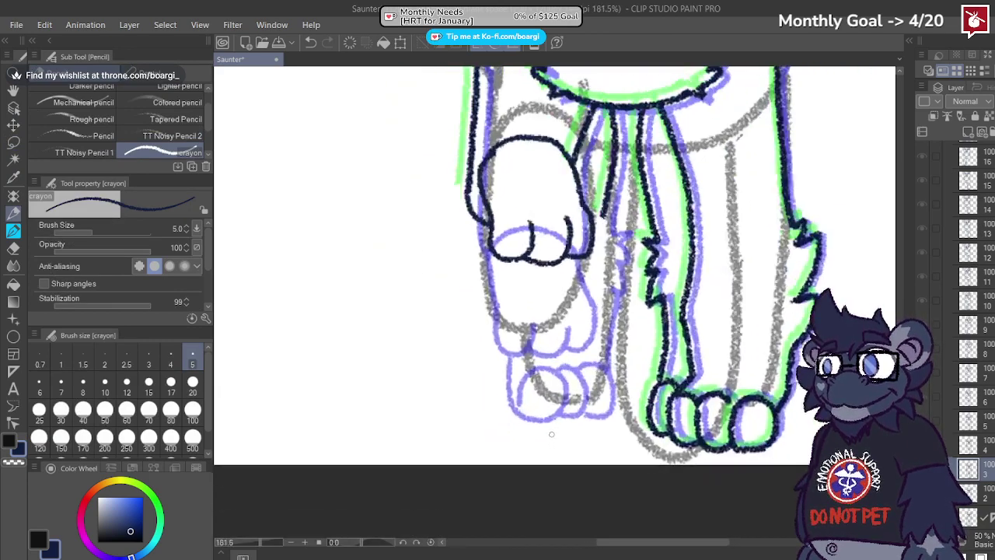
Step: Sketch the back leg with its fur tufts and rounded toes below the raised paw on drawing 3, and save the file
{"action": "scroll", "coordinate": [551, 434], "scroll_direction": "up", "scroll_amount": 2}
{"action": "mouse_move", "coordinate": [514, 393]}
{"action": "left_mouse_down"}
{"action": "mouse_move", "coordinate": [545, 353]}
{"action": "mouse_move", "coordinate": [567, 367]}
{"action": "mouse_move", "coordinate": [556, 409]}
{"action": "mouse_move", "coordinate": [526, 415]}
{"action": "mouse_move", "coordinate": [497, 391]}
{"action": "mouse_move", "coordinate": [499, 235]}
{"action": "left_mouse_up"}
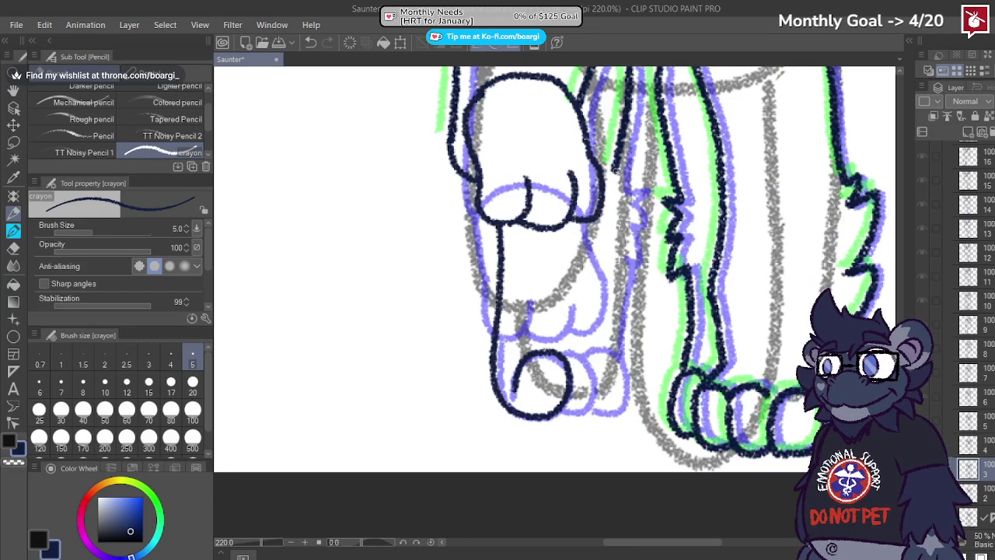
{"action": "mouse_move", "coordinate": [614, 170]}
{"action": "left_mouse_down"}
{"action": "mouse_move", "coordinate": [642, 226]}
{"action": "mouse_move", "coordinate": [618, 277]}
{"action": "mouse_move", "coordinate": [610, 343]}
{"action": "mouse_move", "coordinate": [586, 343]}
{"action": "mouse_move", "coordinate": [603, 382]}
{"action": "mouse_move", "coordinate": [586, 420]}
{"action": "mouse_move", "coordinate": [621, 405]}
{"action": "mouse_move", "coordinate": [630, 349]}
{"action": "mouse_move", "coordinate": [602, 353]}
{"action": "mouse_move", "coordinate": [627, 354]}
{"action": "mouse_move", "coordinate": [628, 408]}
{"action": "mouse_move", "coordinate": [580, 406]}
{"action": "left_mouse_up"}
{"action": "key", "text": "ctrl+z"}
{"action": "scroll", "coordinate": [560, 394], "scroll_direction": "down", "scroll_amount": 2}
{"action": "scroll", "coordinate": [593, 406], "scroll_direction": "down", "scroll_amount": 3}
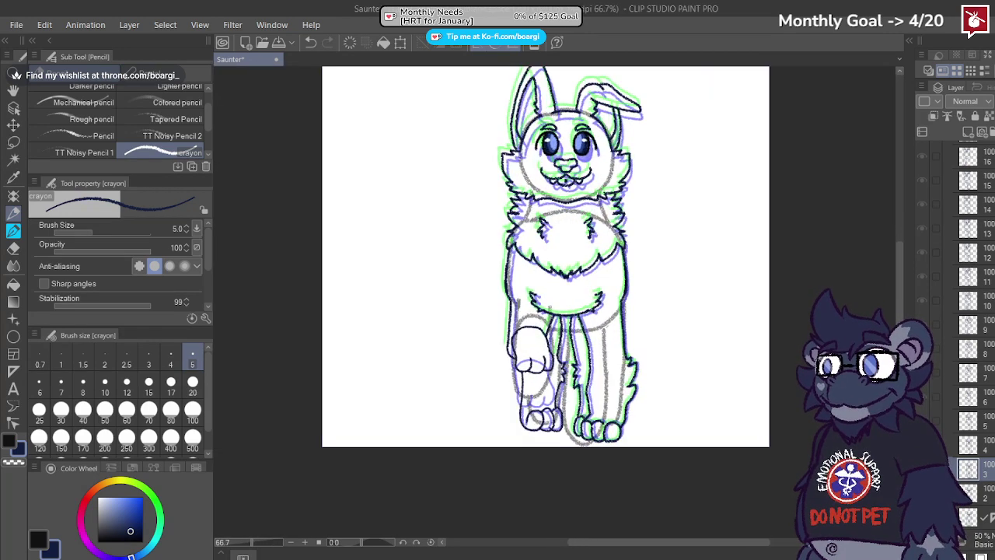
{"action": "key", "text": "ctrl+s"}
Step: Try to draw the raised front paw with its toes and the adjoining leg line on drawing 4
{"action": "key", "text": "alt+]"}
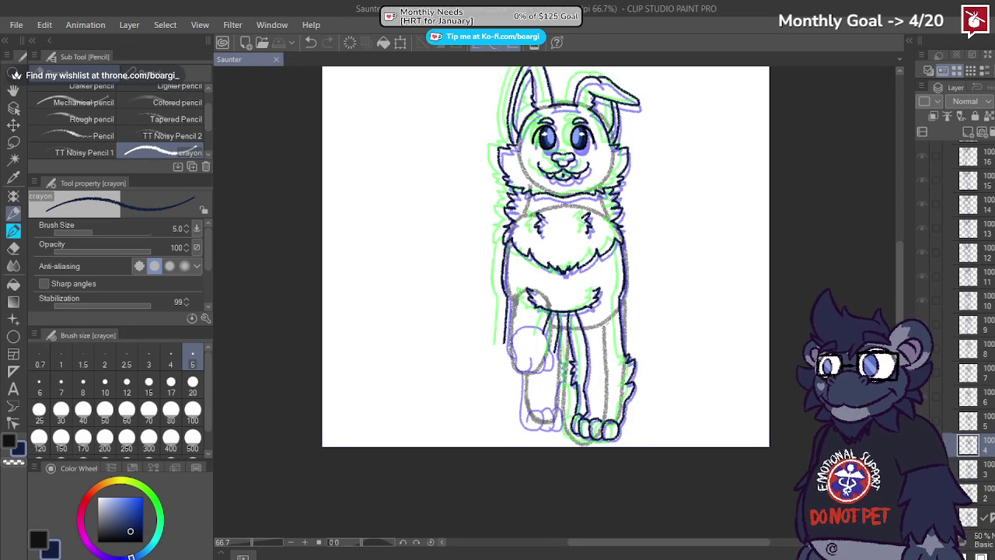
{"action": "scroll", "coordinate": [539, 358], "scroll_direction": "up", "scroll_amount": 6}
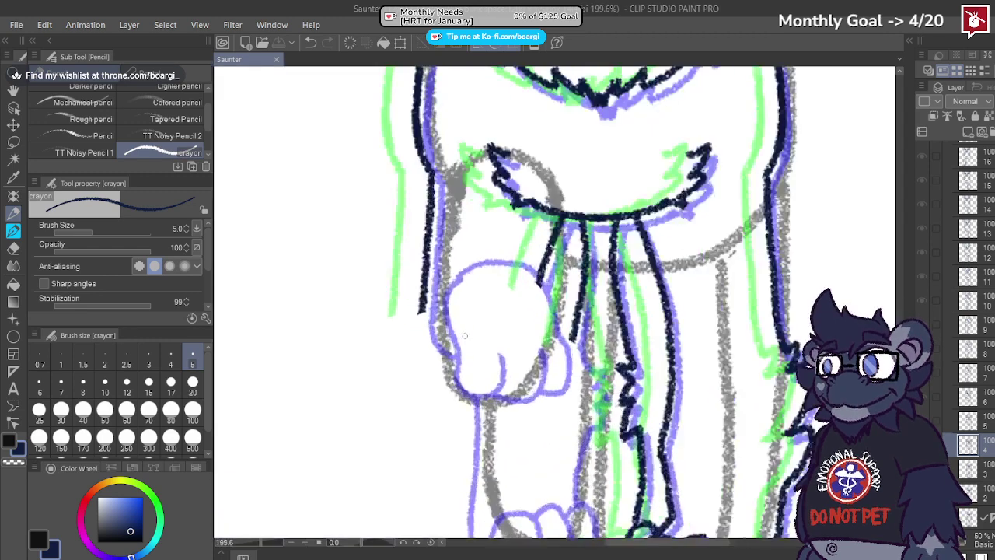
{"action": "mouse_move", "coordinate": [458, 261]}
{"action": "left_mouse_down"}
{"action": "mouse_move", "coordinate": [435, 287]}
{"action": "mouse_move", "coordinate": [457, 398]}
{"action": "mouse_move", "coordinate": [499, 411]}
{"action": "mouse_move", "coordinate": [525, 351]}
{"action": "left_mouse_up"}
{"action": "left_click_drag", "start_coordinate": [509, 412], "coordinate": [571, 395]}
{"action": "mouse_move", "coordinate": [564, 355]}
{"action": "left_mouse_down"}
{"action": "mouse_move", "coordinate": [574, 412]}
{"action": "mouse_move", "coordinate": [612, 359]}
{"action": "mouse_move", "coordinate": [549, 243]}
{"action": "mouse_move", "coordinate": [465, 241]}
{"action": "mouse_move", "coordinate": [451, 269]}
{"action": "left_mouse_up"}
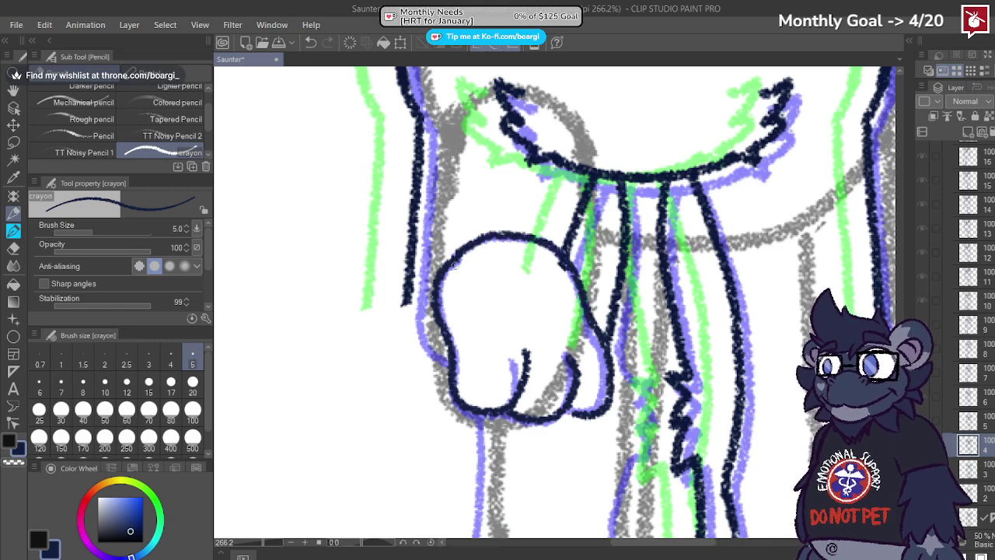
{"action": "scroll", "coordinate": [451, 269], "scroll_direction": "down", "scroll_amount": 4}
{"action": "scroll", "coordinate": [451, 269], "scroll_direction": "up", "scroll_amount": 3}
{"action": "scroll", "coordinate": [487, 283], "scroll_direction": "down", "scroll_amount": 2}
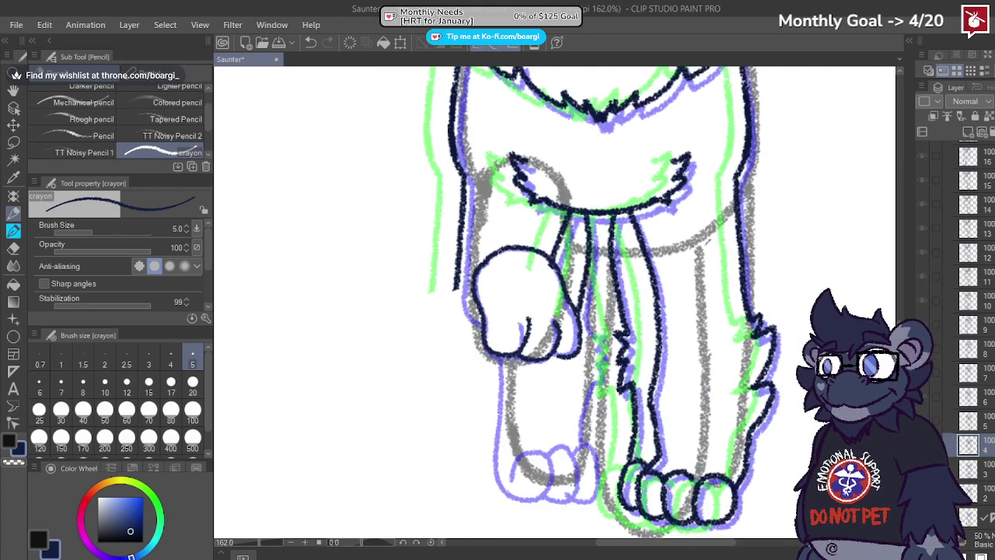
Step: Undo the raised paw and leg strokes on drawing 4
{"action": "key", "text": "ctrl+z"}
{"action": "key", "text": "ctrl+z"}
{"action": "key", "text": "ctrl+z"}
{"action": "key", "text": "ctrl+z"}
{"action": "key", "text": "ctrl+z"}
{"action": "key", "text": "ctrl+z"}
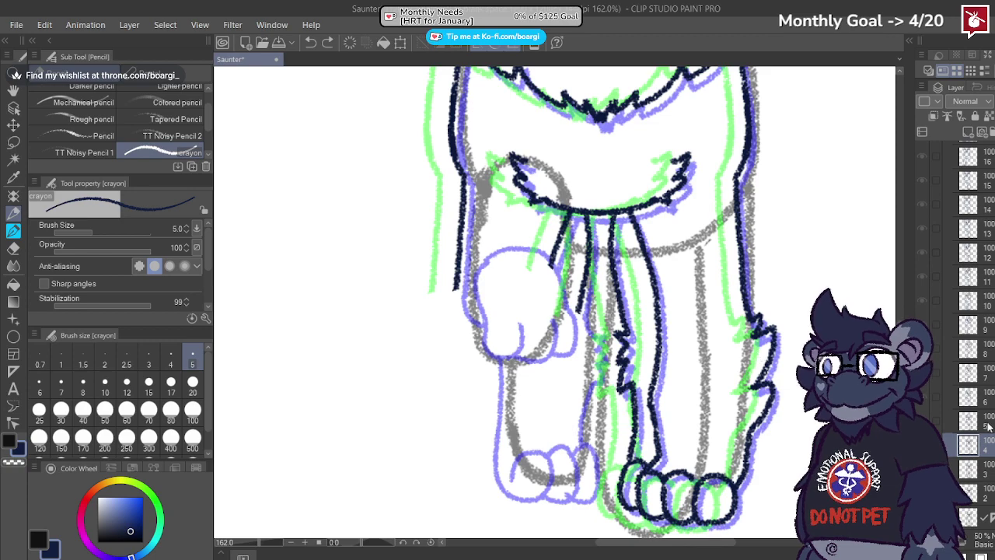
Step: Compare the raised paw and leg positions across drawings 2 to 5 with the onion skin on
{"action": "left_click", "coordinate": [988, 427]}
{"action": "scroll", "coordinate": [388, 289], "scroll_direction": "up", "scroll_amount": 1}
{"action": "key", "text": "Left"}
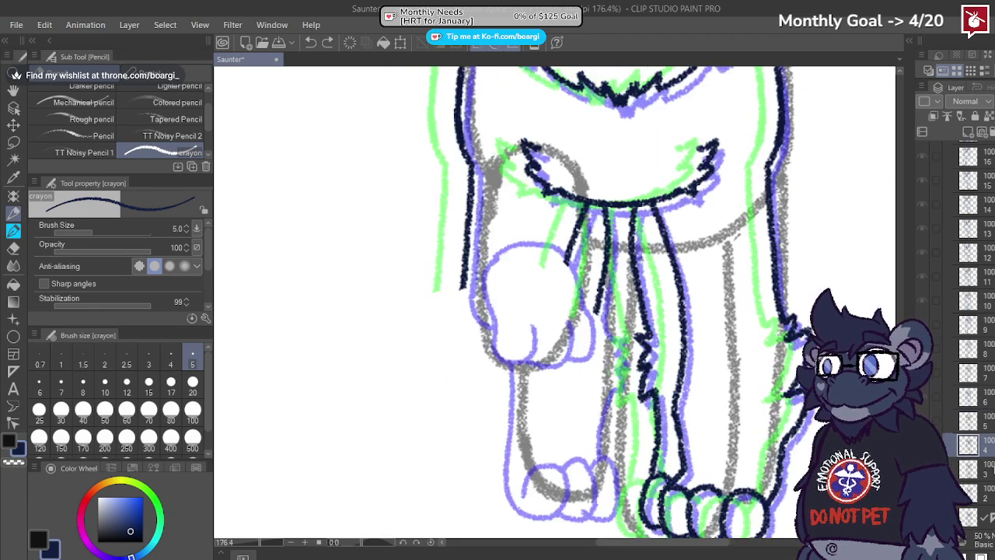
{"action": "key", "text": "Left"}
{"action": "scroll", "coordinate": [505, 335], "scroll_direction": "up", "scroll_amount": 1}
{"action": "scroll", "coordinate": [520, 295], "scroll_direction": "down", "scroll_amount": 1}
{"action": "scroll", "coordinate": [518, 393], "scroll_direction": "up", "scroll_amount": 1}
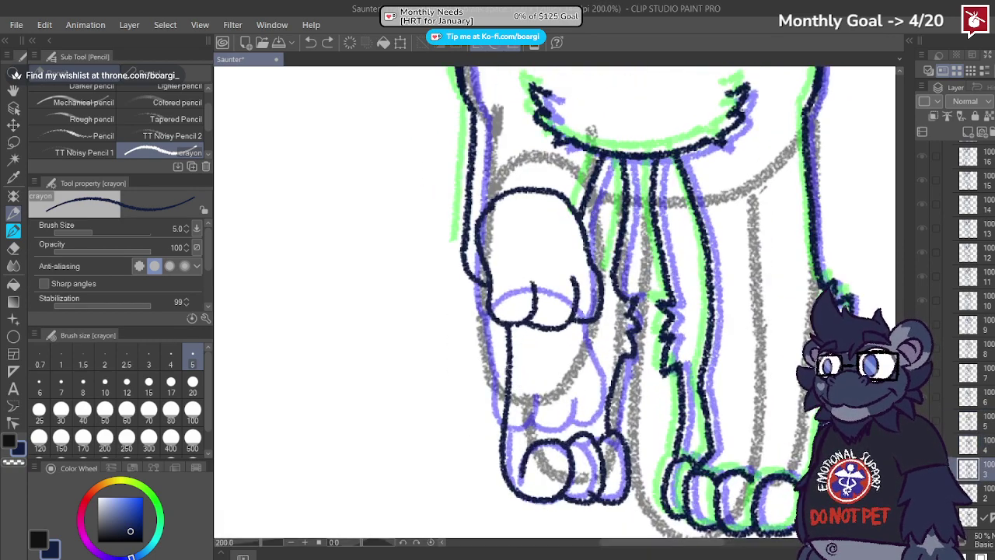
{"action": "key", "text": "Left"}
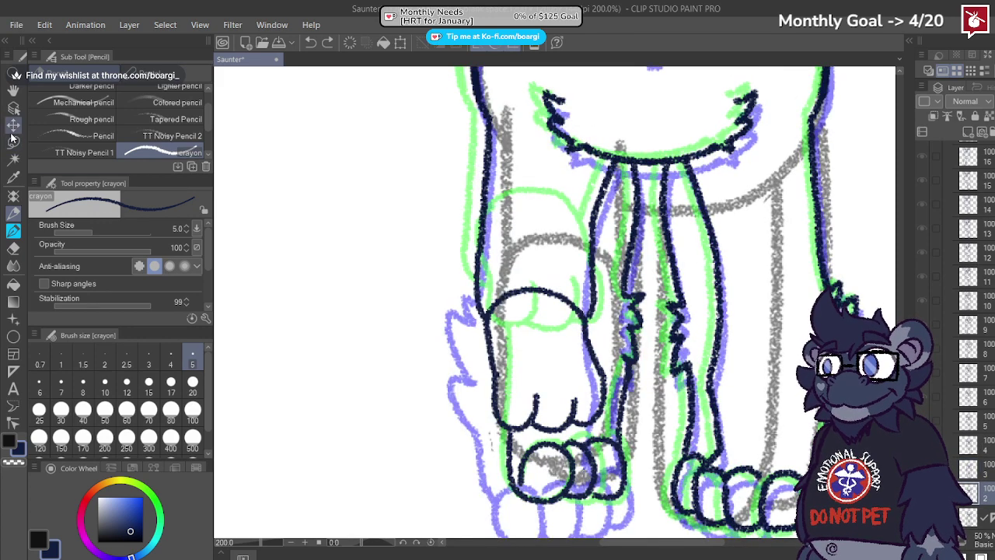
{"action": "key", "text": "Right"}
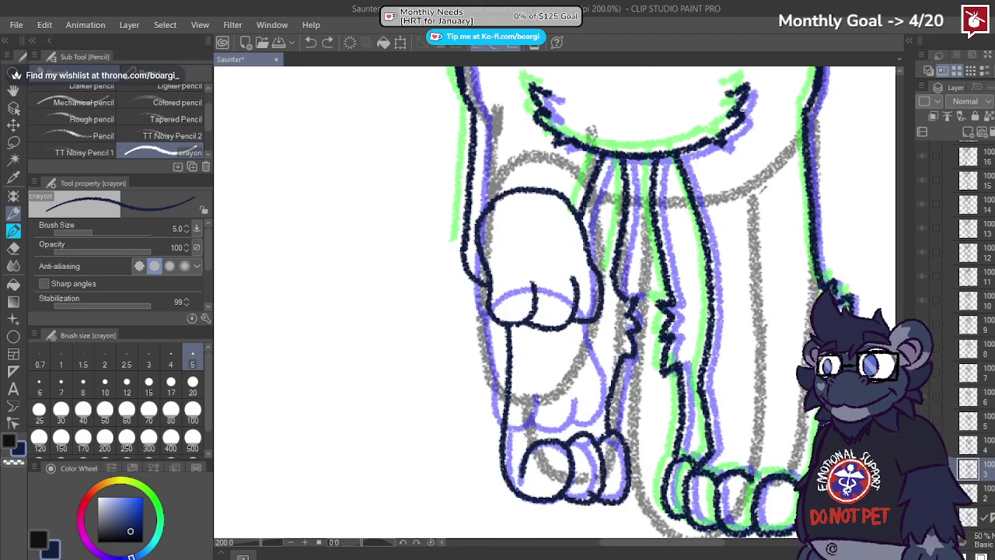
{"action": "left_click", "coordinate": [935, 445]}
{"action": "left_click", "coordinate": [935, 420]}
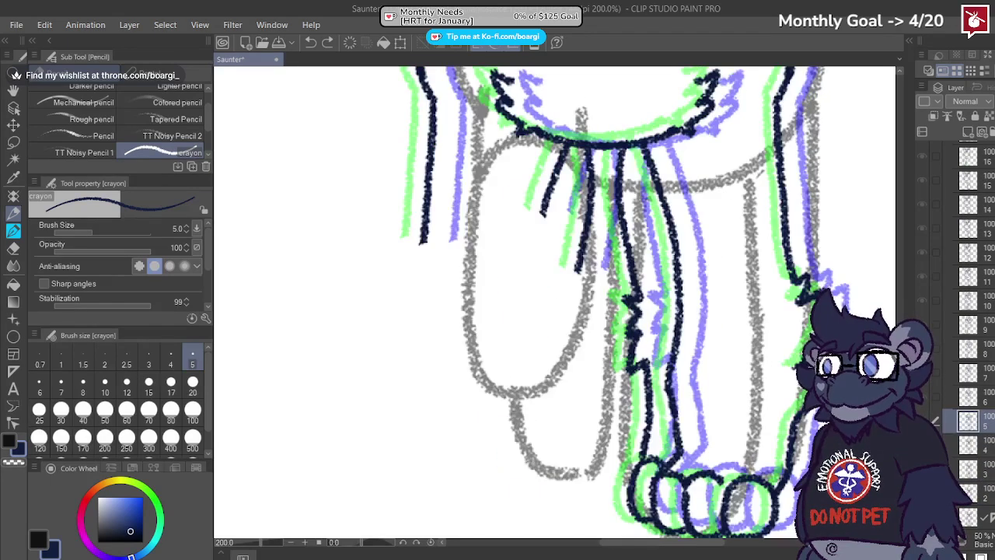
Step: Draw the raised front paw's rounded outline and toes on drawing 4 with the crayon, close to the previous drawing's paw
{"action": "left_click", "coordinate": [935, 444]}
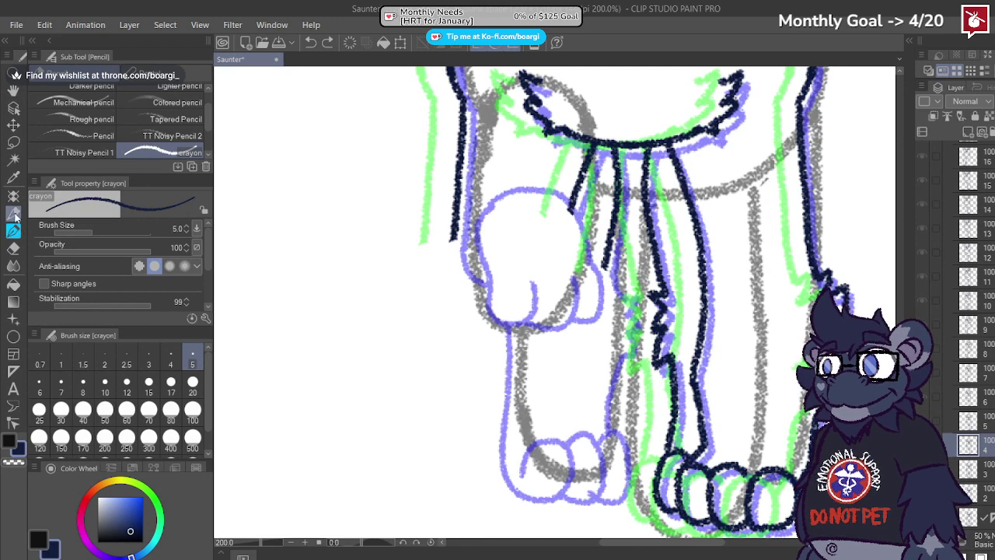
{"action": "scroll", "coordinate": [484, 246], "scroll_direction": "up", "scroll_amount": 2}
{"action": "mouse_move", "coordinate": [475, 181]}
{"action": "left_mouse_down"}
{"action": "mouse_move", "coordinate": [456, 208]}
{"action": "mouse_move", "coordinate": [477, 315]}
{"action": "mouse_move", "coordinate": [510, 324]}
{"action": "mouse_move", "coordinate": [537, 268]}
{"action": "left_mouse_up"}
{"action": "mouse_move", "coordinate": [531, 319]}
{"action": "left_mouse_down"}
{"action": "mouse_move", "coordinate": [595, 324]}
{"action": "mouse_move", "coordinate": [605, 269]}
{"action": "mouse_move", "coordinate": [630, 317]}
{"action": "mouse_move", "coordinate": [635, 267]}
{"action": "mouse_move", "coordinate": [607, 176]}
{"action": "mouse_move", "coordinate": [561, 141]}
{"action": "mouse_move", "coordinate": [525, 140]}
{"action": "mouse_move", "coordinate": [464, 177]}
{"action": "left_mouse_up"}
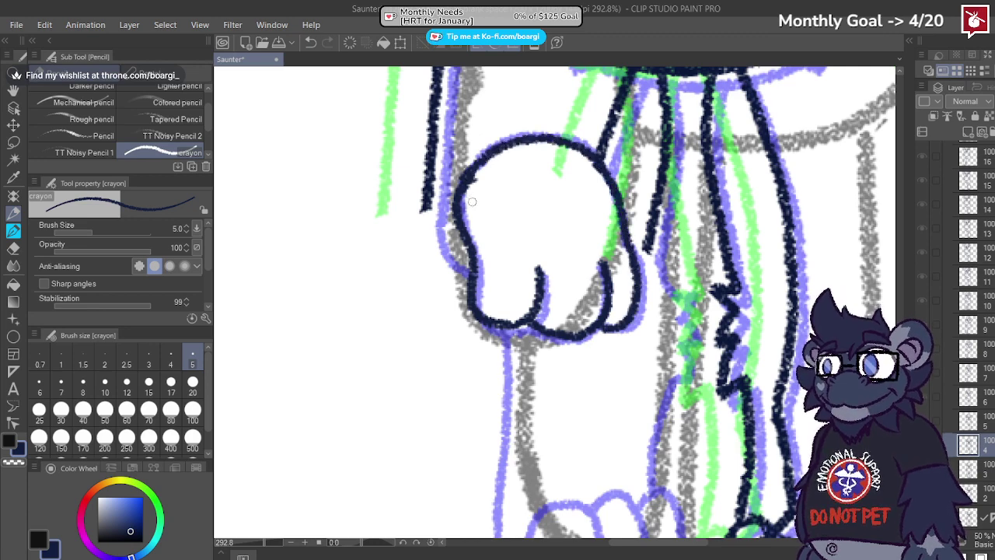
Step: Select the raised front paw on drawing 4 with the Shrink selection tool
{"action": "scroll", "coordinate": [472, 201], "scroll_direction": "down", "scroll_amount": 2}
{"action": "left_click", "coordinate": [14, 143]}
{"action": "scroll", "coordinate": [509, 154], "scroll_direction": "up", "scroll_amount": 2}
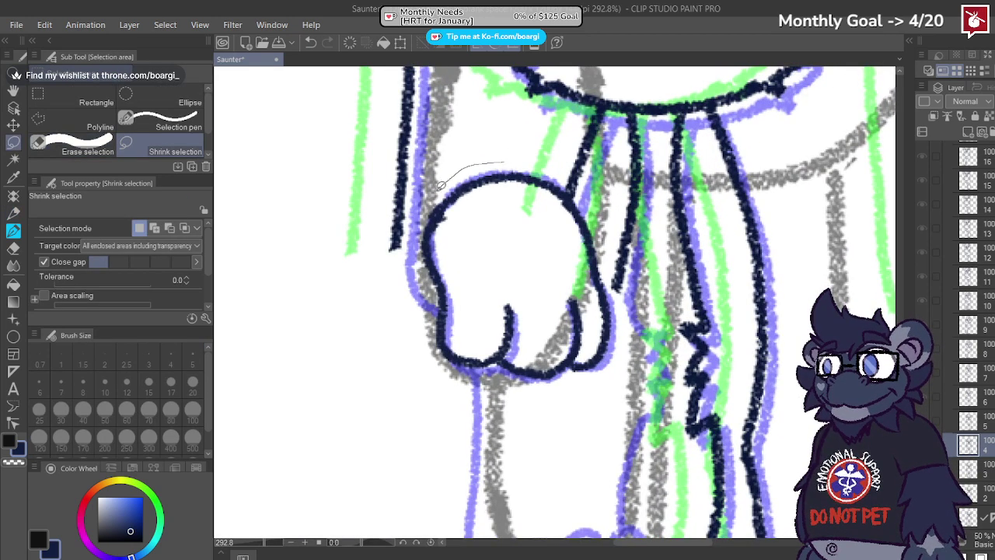
{"action": "mouse_move", "coordinate": [439, 185]}
{"action": "left_mouse_down"}
{"action": "mouse_move", "coordinate": [411, 234]}
{"action": "mouse_move", "coordinate": [422, 368]}
{"action": "mouse_move", "coordinate": [516, 408]}
{"action": "mouse_move", "coordinate": [618, 377]}
{"action": "left_mouse_up"}
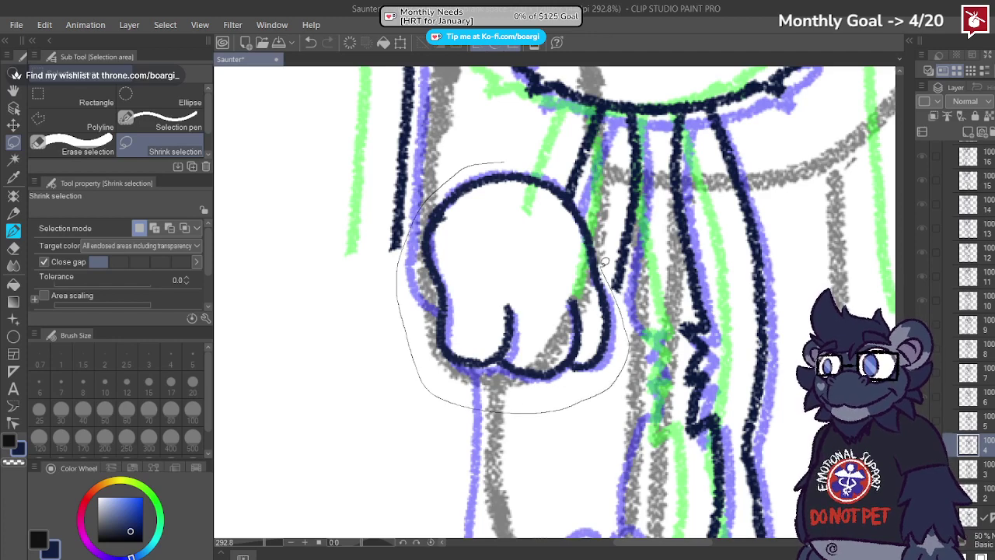
{"action": "left_click_drag", "start_coordinate": [579, 195], "coordinate": [508, 166]}
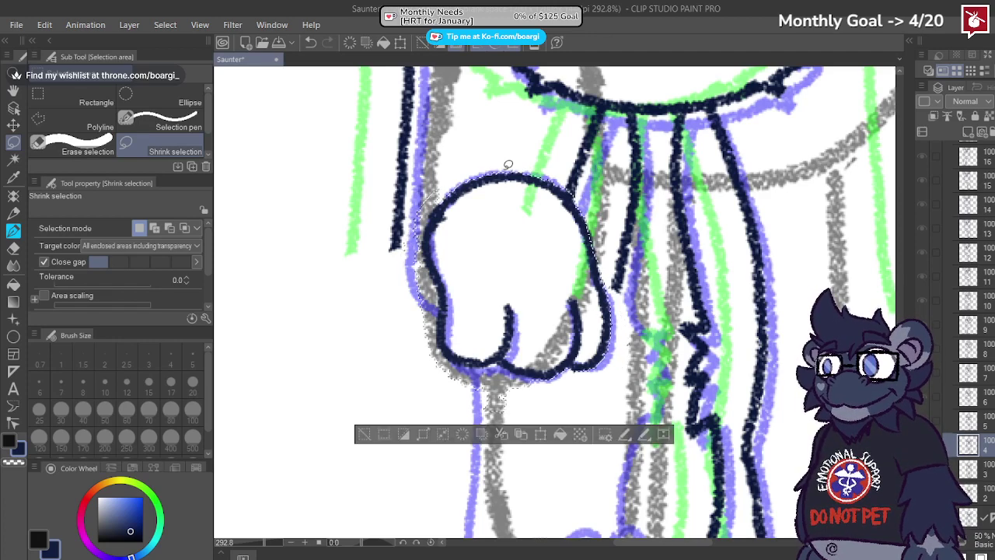
Step: Try to move the selected paw up toward the top of its grey guide on drawing 4
{"action": "key", "text": "k"}
{"action": "left_click_drag", "start_coordinate": [470, 216], "coordinate": [484, 94]}
{"action": "scroll", "coordinate": [552, 389], "scroll_direction": "down", "scroll_amount": 3}
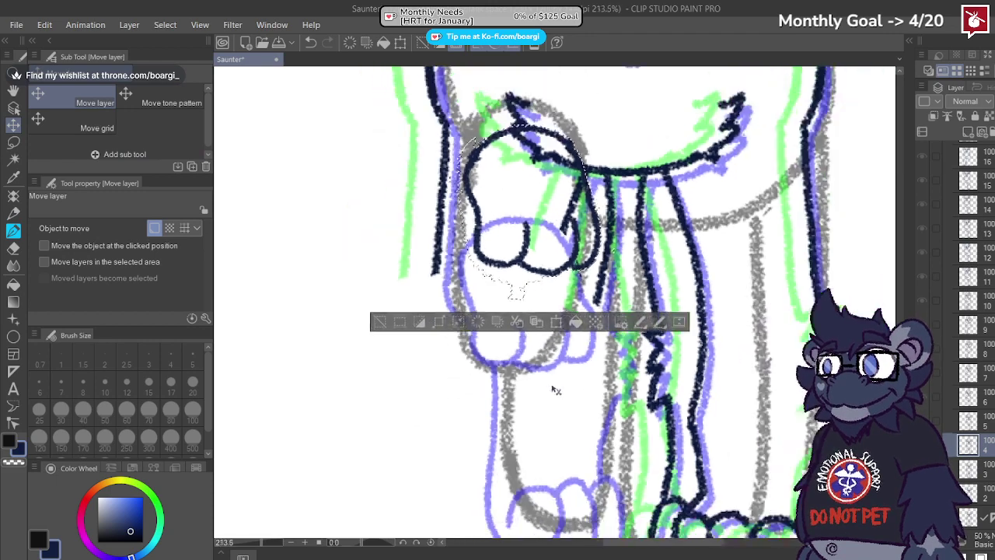
{"action": "left_click_drag", "start_coordinate": [537, 236], "coordinate": [531, 226]}
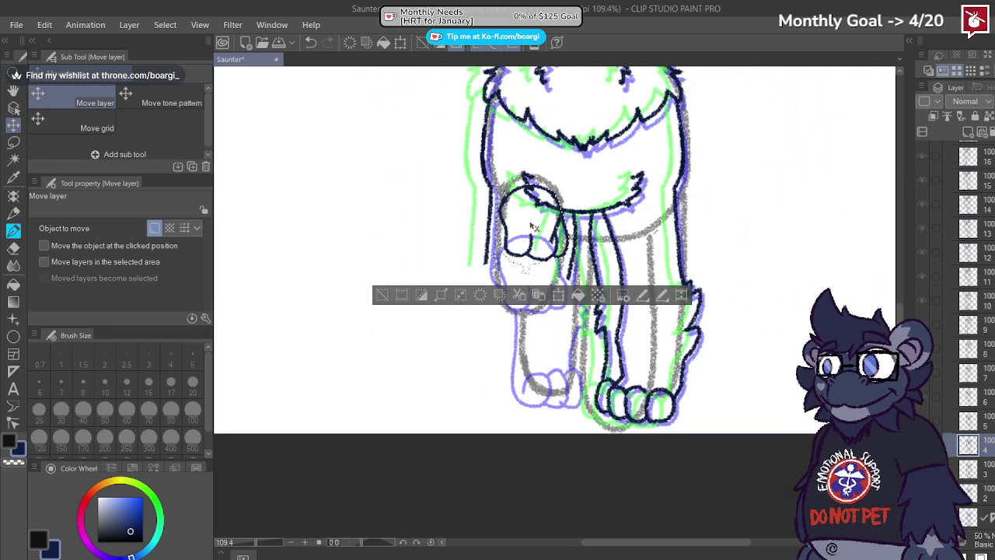
{"action": "key", "text": "ctrl+z"}
{"action": "key", "text": "ctrl+z"}
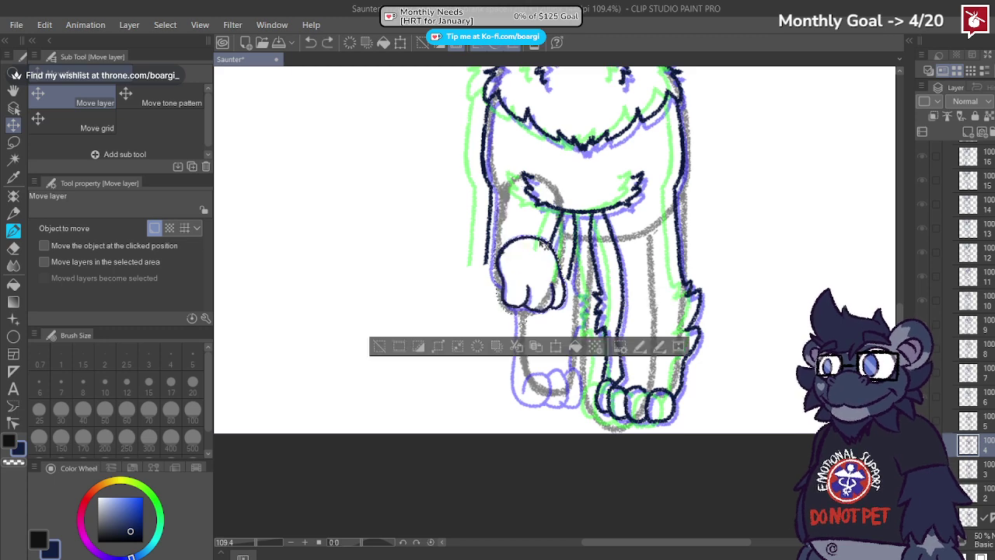
Step: Cut the selected paw out of drawing 4 and move the drawing 4 layer out above the Rough folder
{"action": "scroll", "coordinate": [716, 277], "scroll_direction": "down", "scroll_amount": 1}
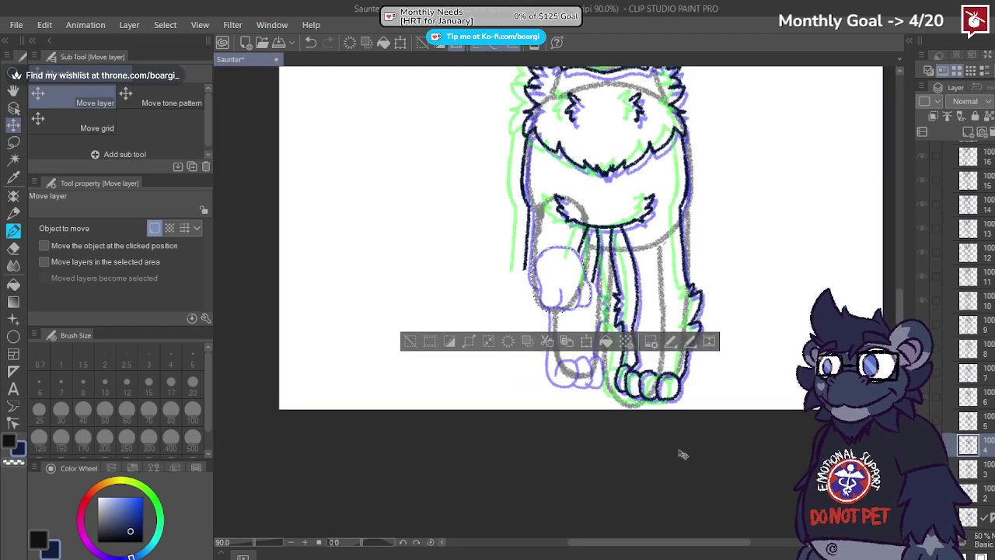
{"action": "scroll", "coordinate": [683, 455], "scroll_direction": "down", "scroll_amount": 3}
{"action": "left_click", "coordinate": [14, 141]}
{"action": "scroll", "coordinate": [439, 223], "scroll_direction": "down", "scroll_amount": 1}
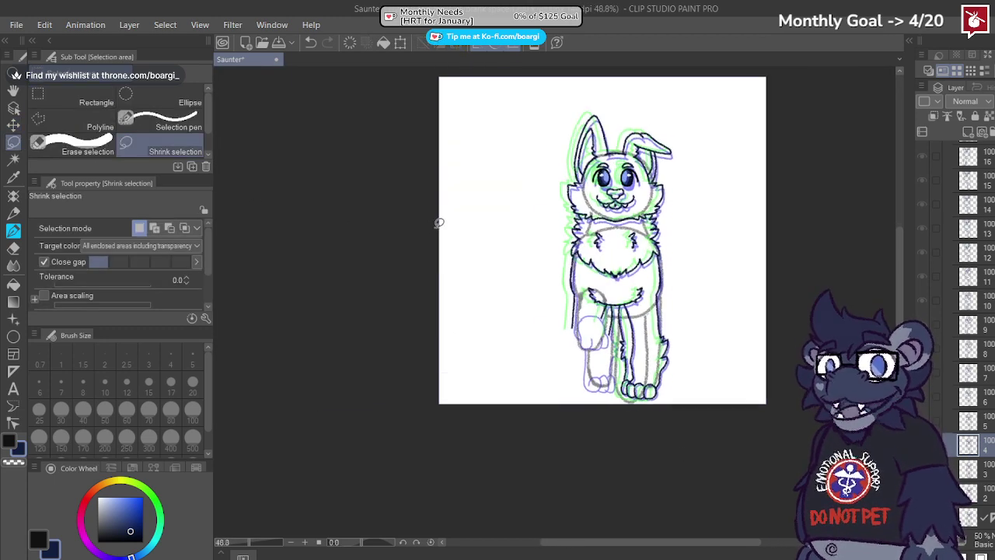
{"action": "scroll", "coordinate": [649, 280], "scroll_direction": "up", "scroll_amount": 4}
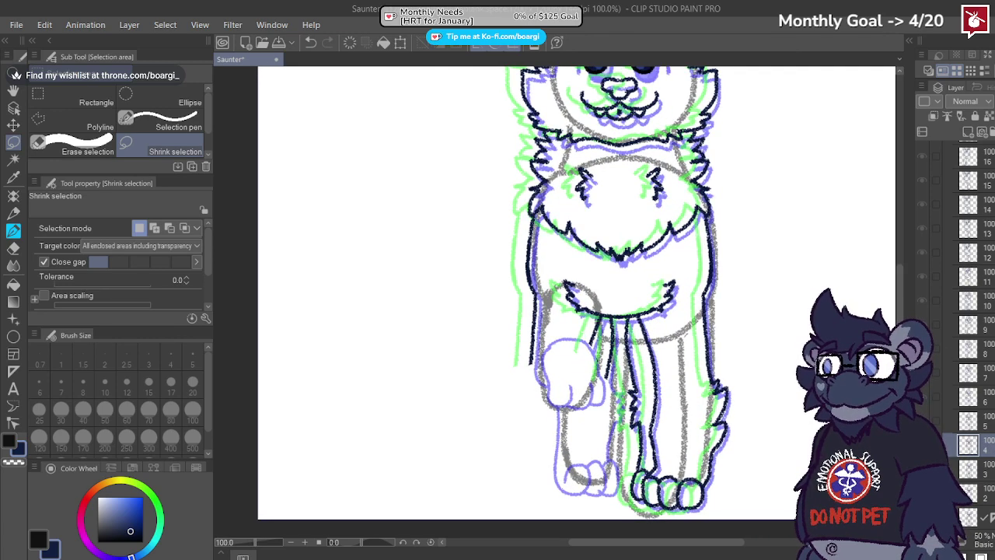
{"action": "left_click_drag", "start_coordinate": [972, 192], "coordinate": [971, 144]}
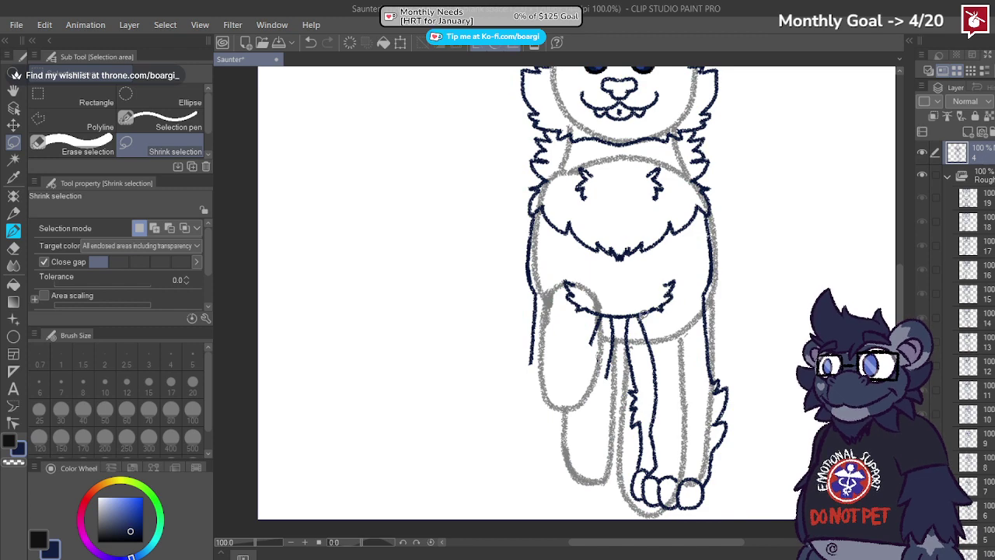
Step: Paste the paw on its own layer above drawing 4 and move it up over the end of the belly line
{"action": "scroll", "coordinate": [986, 250], "scroll_direction": "down", "scroll_amount": 3}
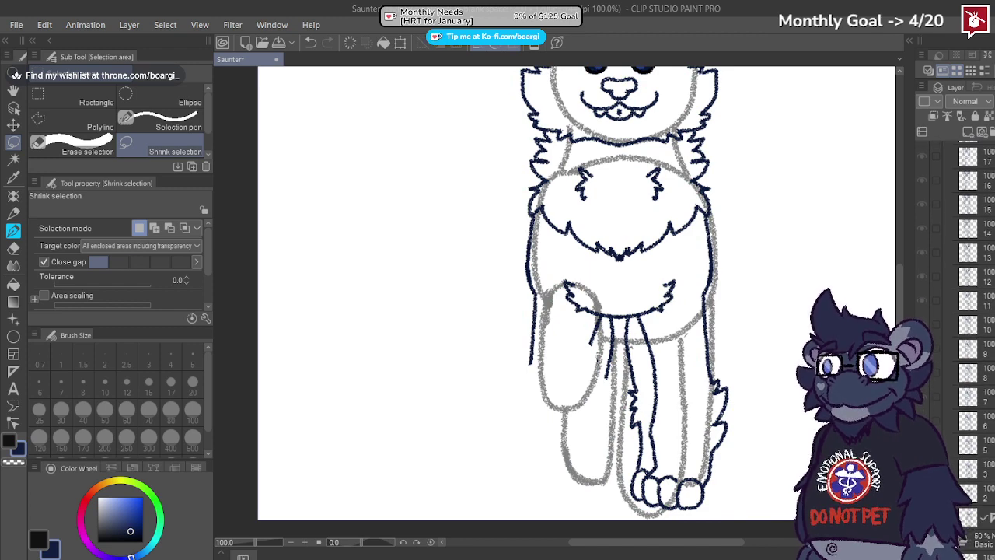
{"action": "scroll", "coordinate": [967, 311], "scroll_direction": "down", "scroll_amount": 2}
{"action": "left_click", "coordinate": [991, 472]}
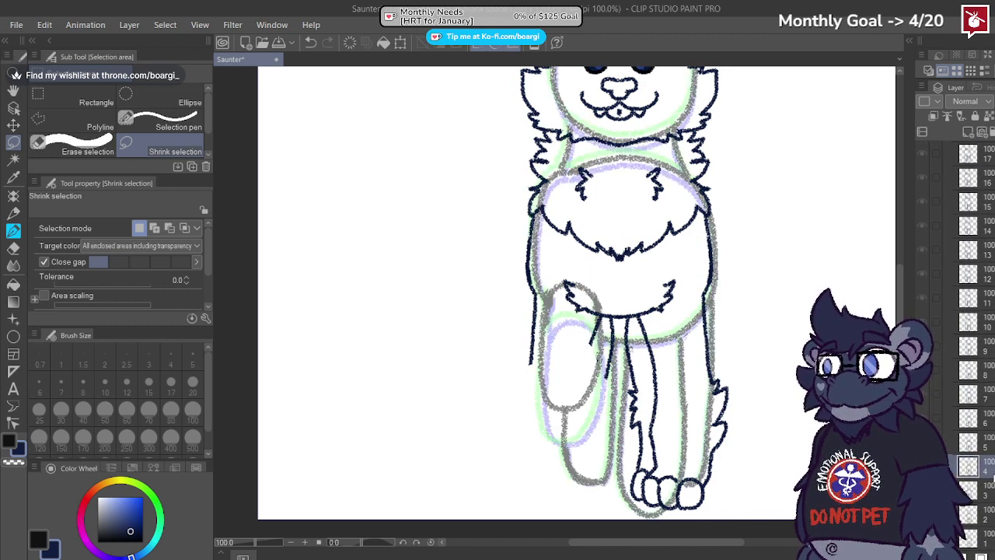
{"action": "scroll", "coordinate": [972, 280], "scroll_direction": "up", "scroll_amount": 5}
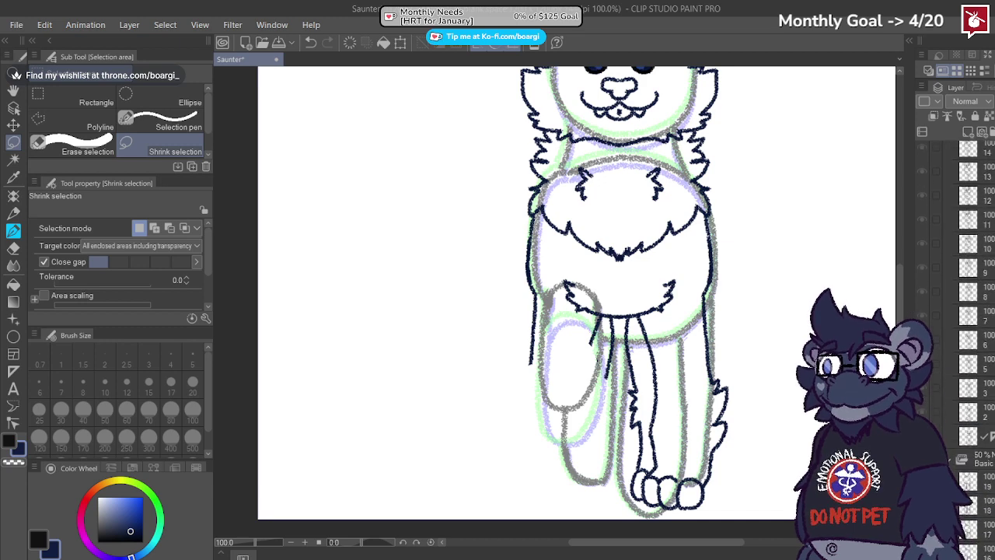
{"action": "left_click", "coordinate": [975, 153]}
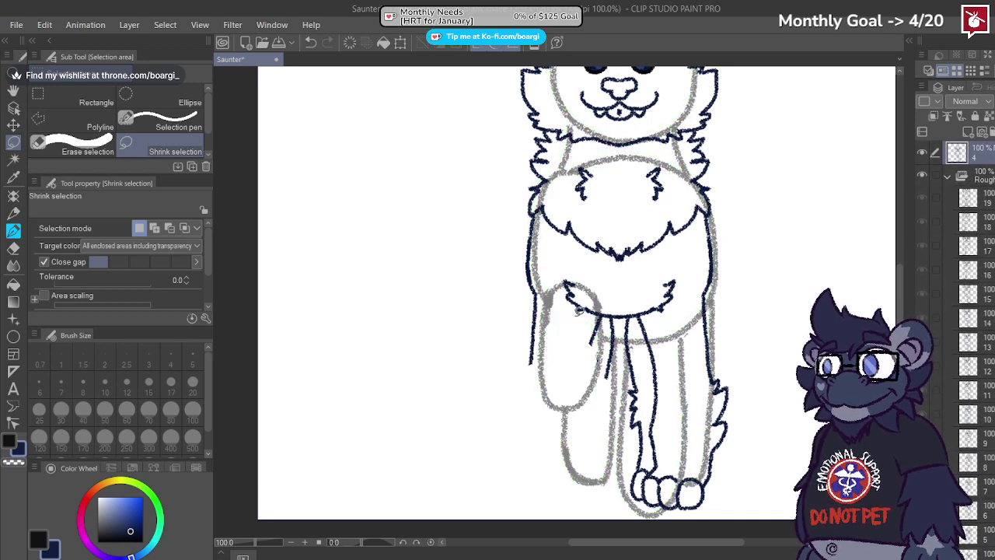
{"action": "key", "text": "ctrl+v"}
{"action": "key", "text": "k"}
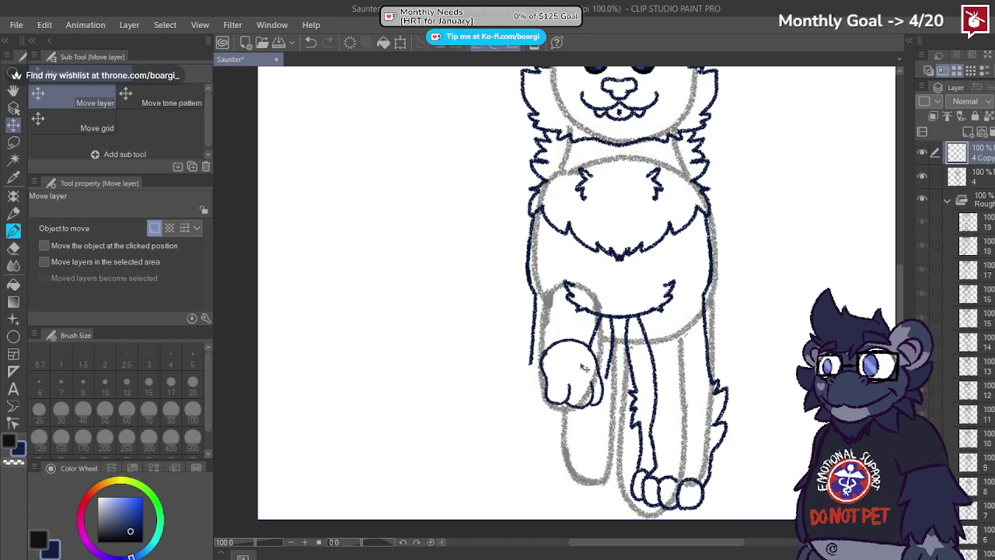
{"action": "mouse_move", "coordinate": [585, 368]}
{"action": "left_mouse_down"}
{"action": "mouse_move", "coordinate": [586, 315]}
{"action": "mouse_move", "coordinate": [580, 322]}
{"action": "left_mouse_up"}
Step: Erase the belly and fur lines that cross the inside of the raised paw on the drawing 4 layer
{"action": "left_click", "coordinate": [961, 178]}
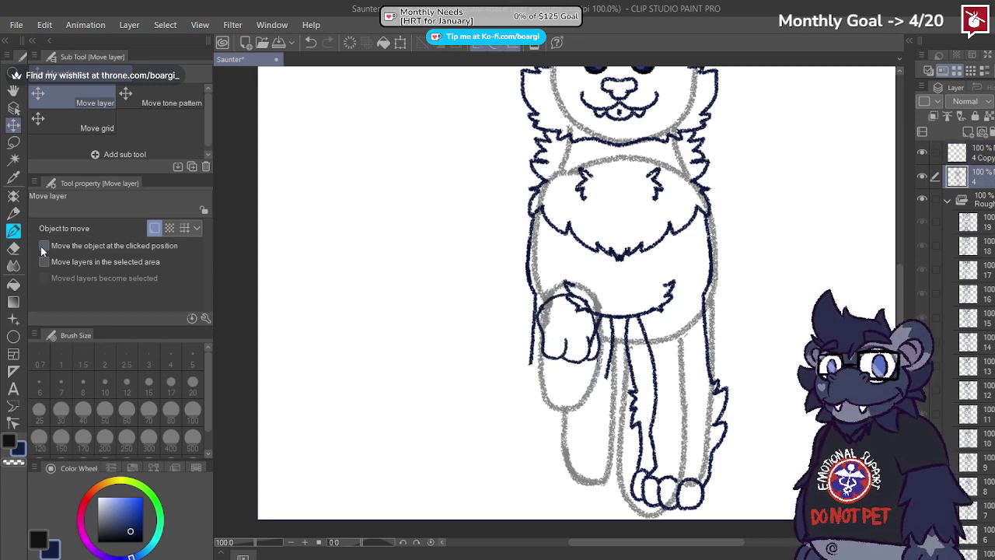
{"action": "left_click", "coordinate": [13, 247]}
{"action": "scroll", "coordinate": [604, 340], "scroll_direction": "up", "scroll_amount": 5}
{"action": "mouse_move", "coordinate": [557, 332]}
{"action": "left_mouse_down"}
{"action": "mouse_move", "coordinate": [568, 307]}
{"action": "mouse_move", "coordinate": [548, 267]}
{"action": "left_mouse_up"}
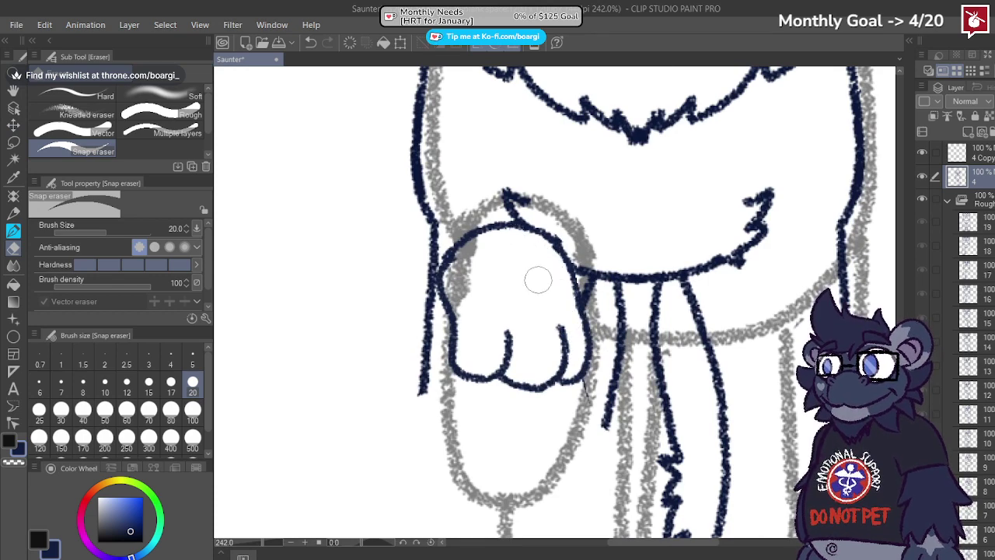
Step: Draw the jagged fur tuft and the curved lower edge of the raised leg beneath the paw on the paw layer with the crayon
{"action": "left_click", "coordinate": [958, 153]}
{"action": "left_click", "coordinate": [14, 212]}
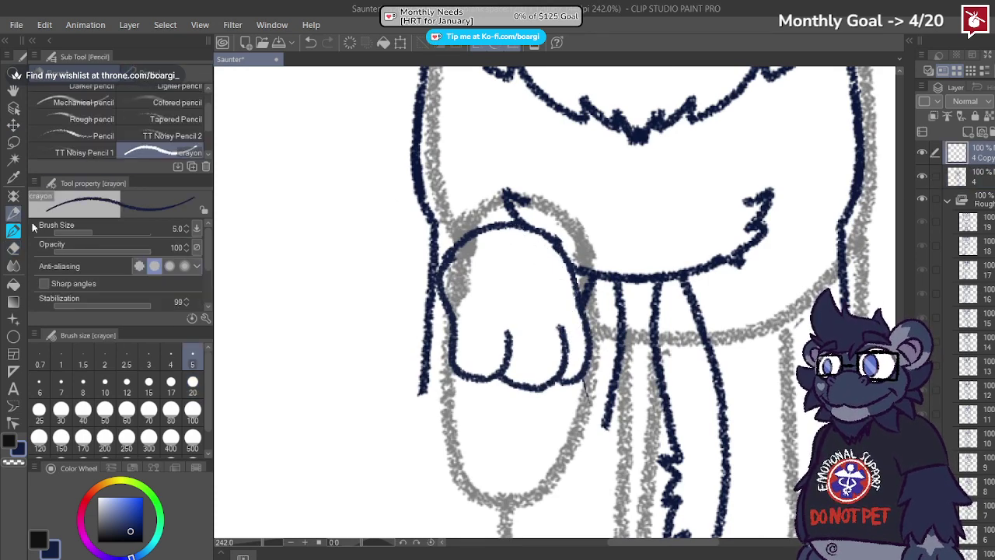
{"action": "scroll", "coordinate": [424, 384], "scroll_direction": "up", "scroll_amount": 2}
{"action": "mouse_move", "coordinate": [427, 385]}
{"action": "left_mouse_down"}
{"action": "mouse_move", "coordinate": [405, 418]}
{"action": "mouse_move", "coordinate": [436, 414]}
{"action": "mouse_move", "coordinate": [419, 457]}
{"action": "mouse_move", "coordinate": [458, 441]}
{"action": "mouse_move", "coordinate": [449, 472]}
{"action": "mouse_move", "coordinate": [550, 454]}
{"action": "mouse_move", "coordinate": [607, 395]}
{"action": "left_mouse_up"}
{"action": "scroll", "coordinate": [611, 384], "scroll_direction": "down", "scroll_amount": 4}
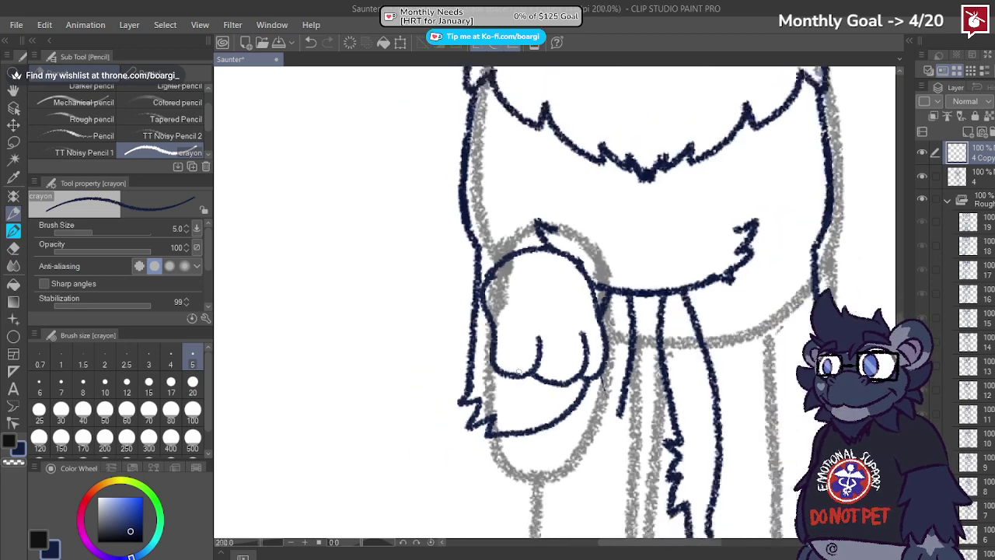
{"action": "scroll", "coordinate": [503, 365], "scroll_direction": "up", "scroll_amount": 3}
{"action": "mouse_move", "coordinate": [496, 370]}
{"action": "left_mouse_down"}
{"action": "mouse_move", "coordinate": [524, 396]}
{"action": "mouse_move", "coordinate": [552, 402]}
{"action": "mouse_move", "coordinate": [610, 383]}
{"action": "left_mouse_up"}
{"action": "scroll", "coordinate": [611, 382], "scroll_direction": "down", "scroll_amount": 4}
{"action": "scroll", "coordinate": [533, 384], "scroll_direction": "up", "scroll_amount": 2}
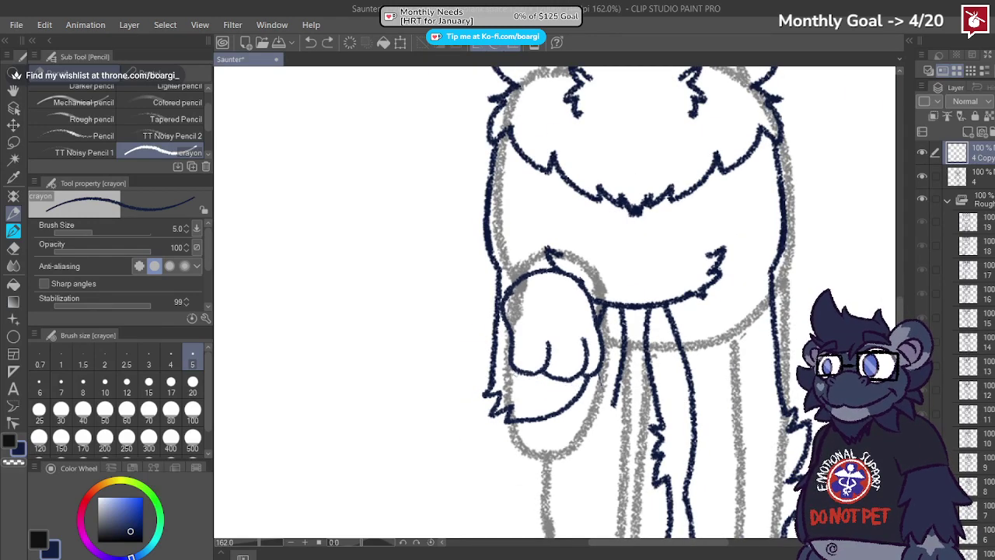
{"action": "left_click_drag", "start_coordinate": [519, 389], "coordinate": [546, 399]}
{"action": "key", "text": "ctrl+z"}
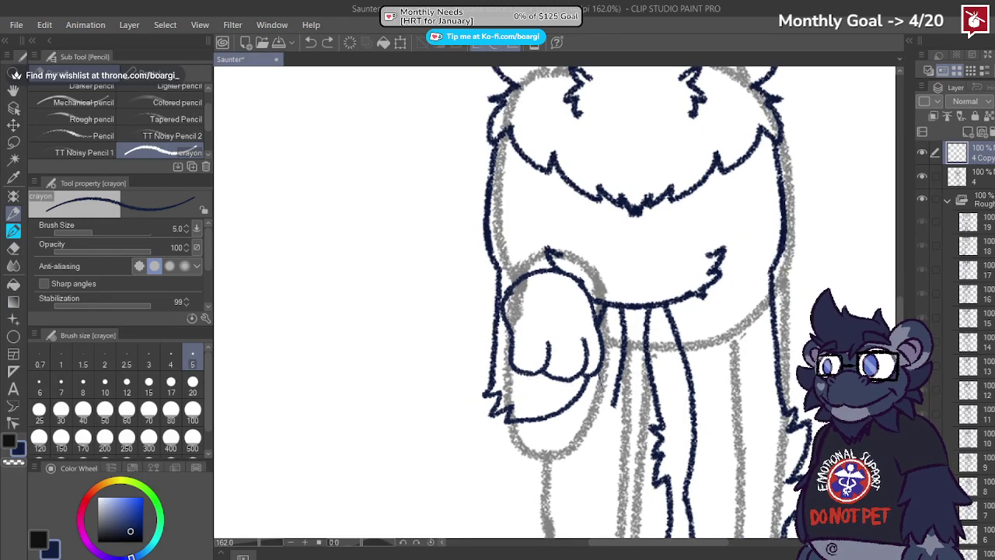
Step: Merge the paw layer into drawing 4 and put drawing 4 back in the Rough folder below drawing 5
{"action": "scroll", "coordinate": [544, 350], "scroll_direction": "down", "scroll_amount": 2}
{"action": "scroll", "coordinate": [544, 349], "scroll_direction": "up", "scroll_amount": 3}
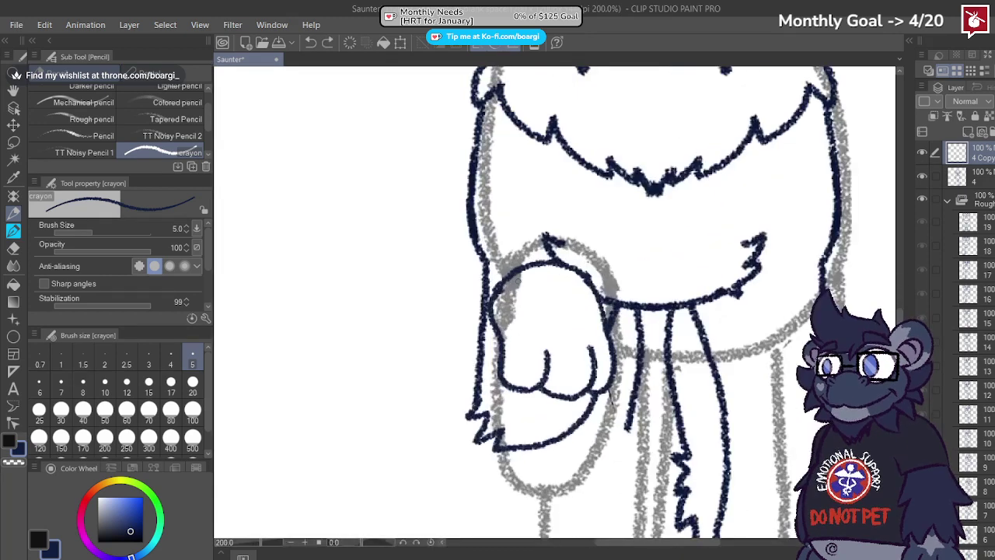
{"action": "scroll", "coordinate": [525, 282], "scroll_direction": "down", "scroll_amount": 4}
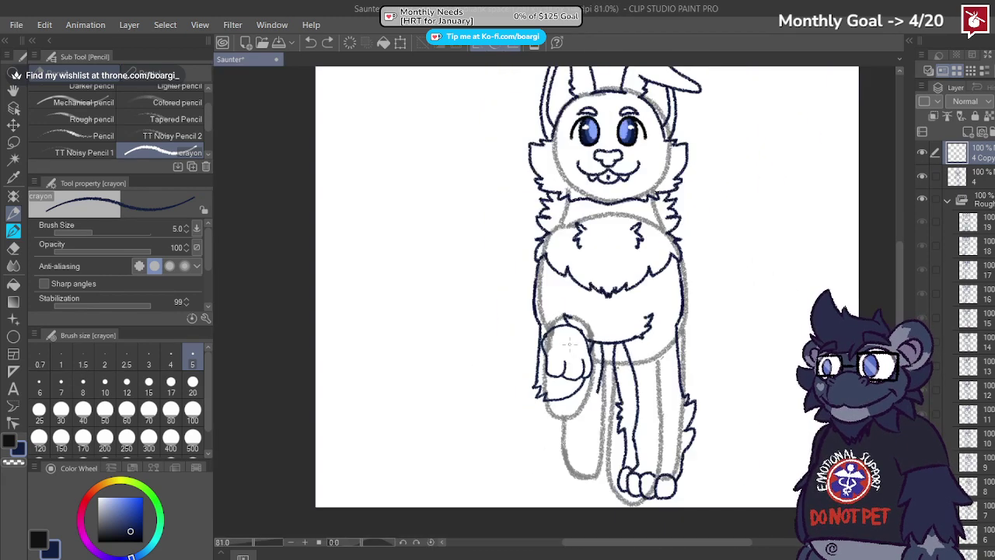
{"action": "key", "text": "ctrl+e"}
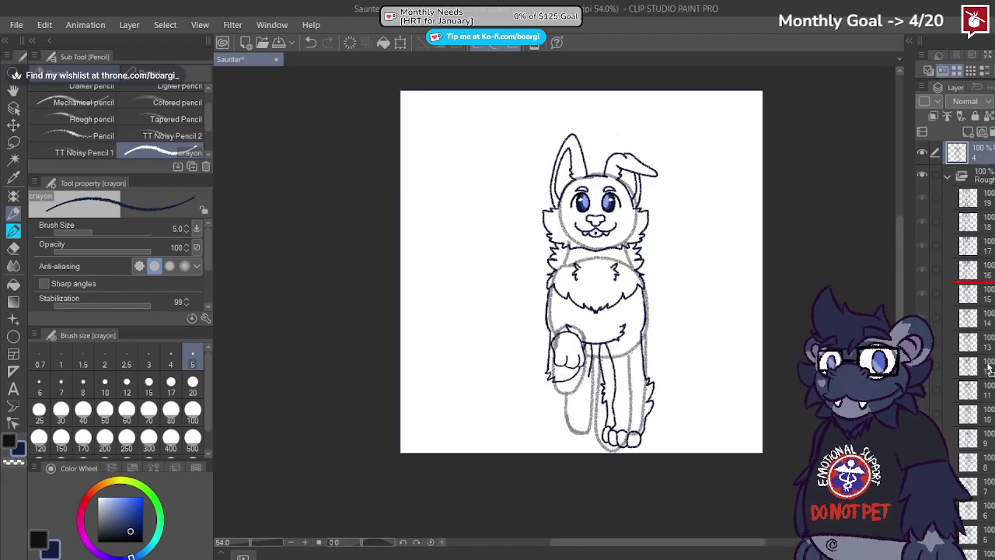
{"action": "left_click_drag", "start_coordinate": [967, 544], "coordinate": [967, 545]}
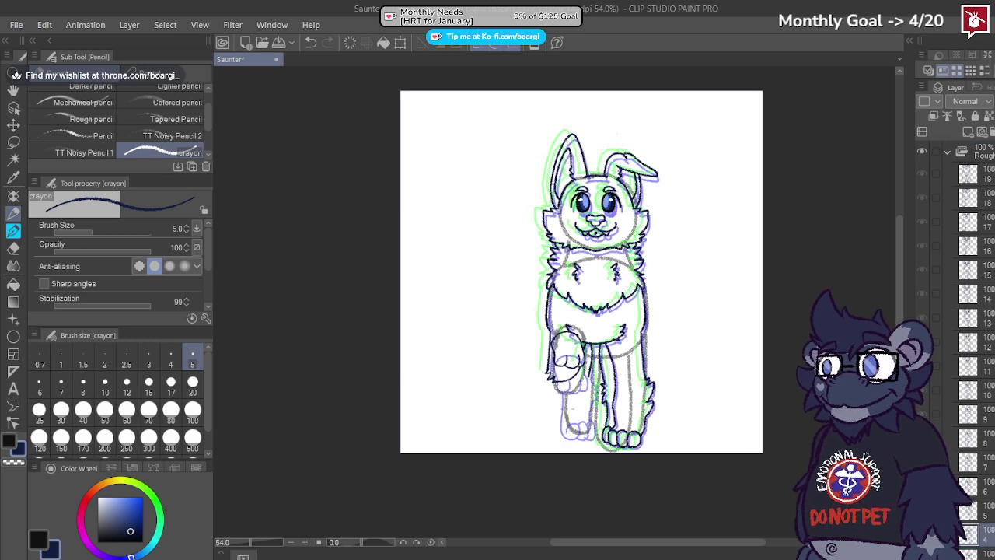
Step: Draw the back leg on drawing 4 with the crayon: outer line, rounded toes and furry inner edge, following the previous drawing
{"action": "scroll", "coordinate": [572, 428], "scroll_direction": "up", "scroll_amount": 4}
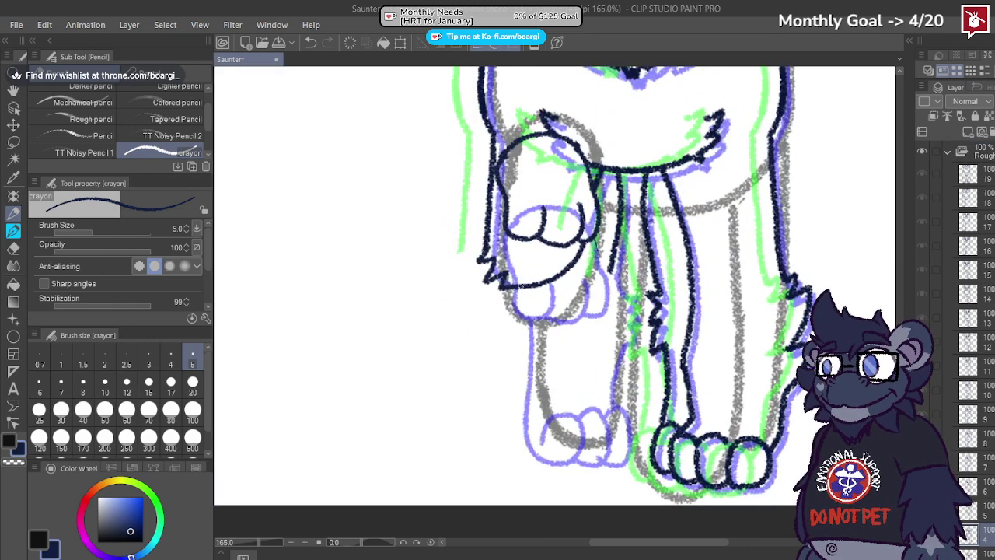
{"action": "mouse_move", "coordinate": [519, 284]}
{"action": "left_mouse_down"}
{"action": "mouse_move", "coordinate": [531, 449]}
{"action": "mouse_move", "coordinate": [556, 459]}
{"action": "mouse_move", "coordinate": [577, 440]}
{"action": "mouse_move", "coordinate": [573, 412]}
{"action": "mouse_move", "coordinate": [552, 420]}
{"action": "mouse_move", "coordinate": [538, 449]}
{"action": "left_mouse_up"}
{"action": "mouse_move", "coordinate": [594, 409]}
{"action": "left_mouse_down"}
{"action": "mouse_move", "coordinate": [595, 465]}
{"action": "mouse_move", "coordinate": [627, 440]}
{"action": "left_mouse_up"}
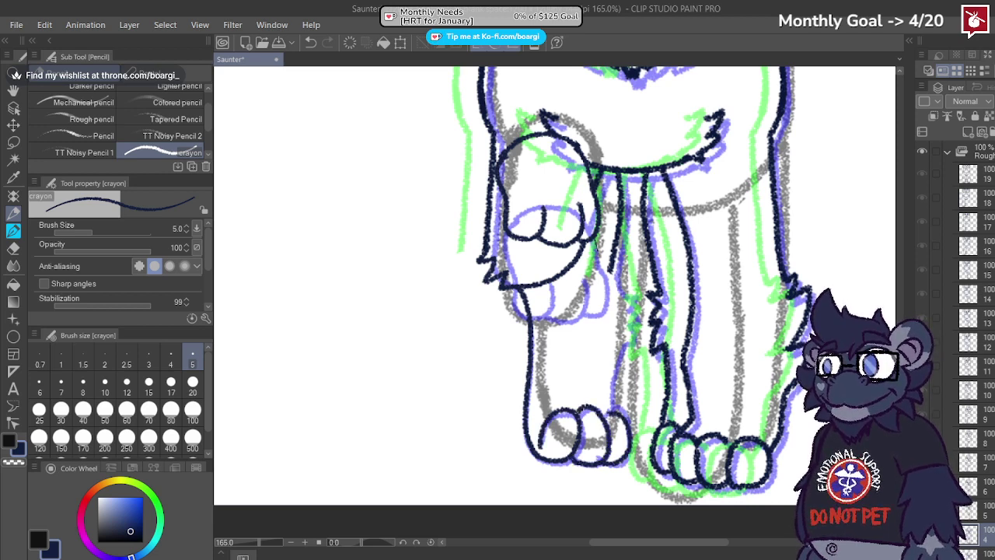
{"action": "left_click_drag", "start_coordinate": [611, 274], "coordinate": [636, 300]}
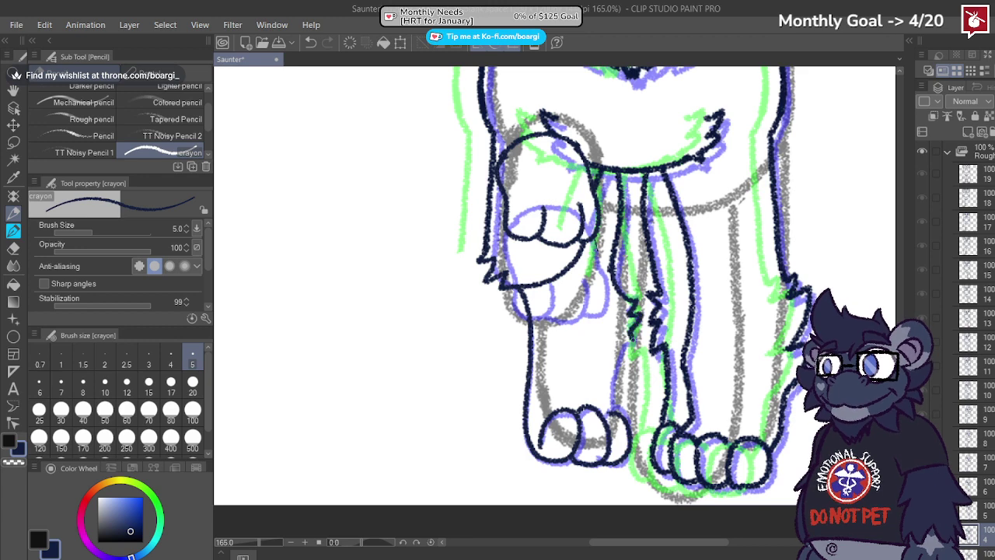
{"action": "left_click_drag", "start_coordinate": [620, 356], "coordinate": [611, 400]}
{"action": "scroll", "coordinate": [600, 382], "scroll_direction": "down", "scroll_amount": 5}
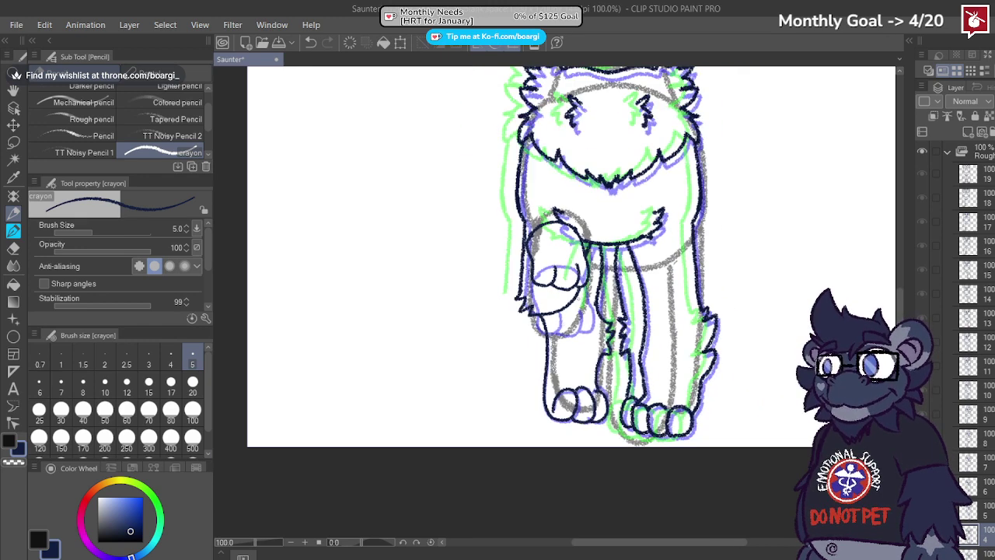
{"action": "scroll", "coordinate": [565, 301], "scroll_direction": "up", "scroll_amount": 4}
Step: Copy the entire artwork of drawing 3 and paste it in at drawing 5
{"action": "left_click", "coordinate": [987, 512]}
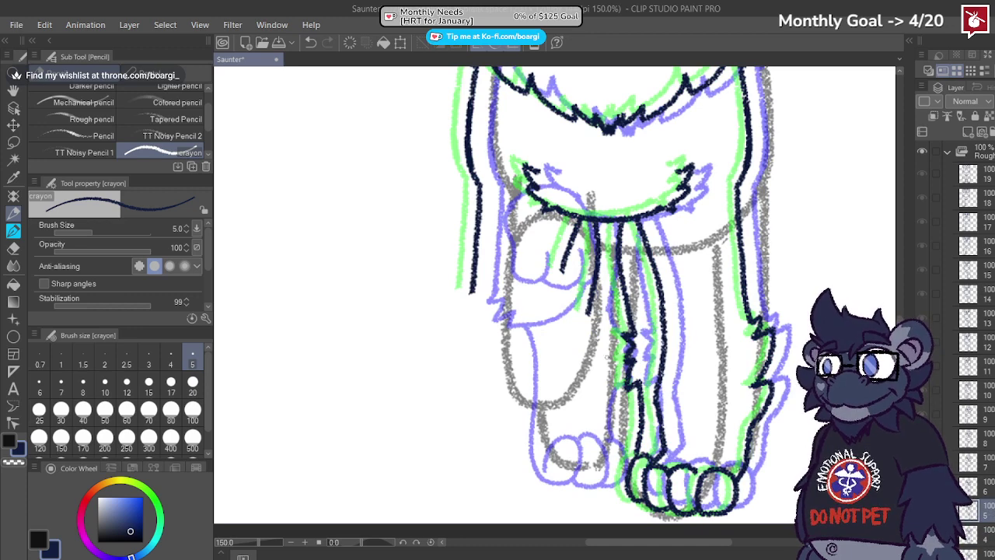
{"action": "scroll", "coordinate": [521, 342], "scroll_direction": "down", "scroll_amount": 5}
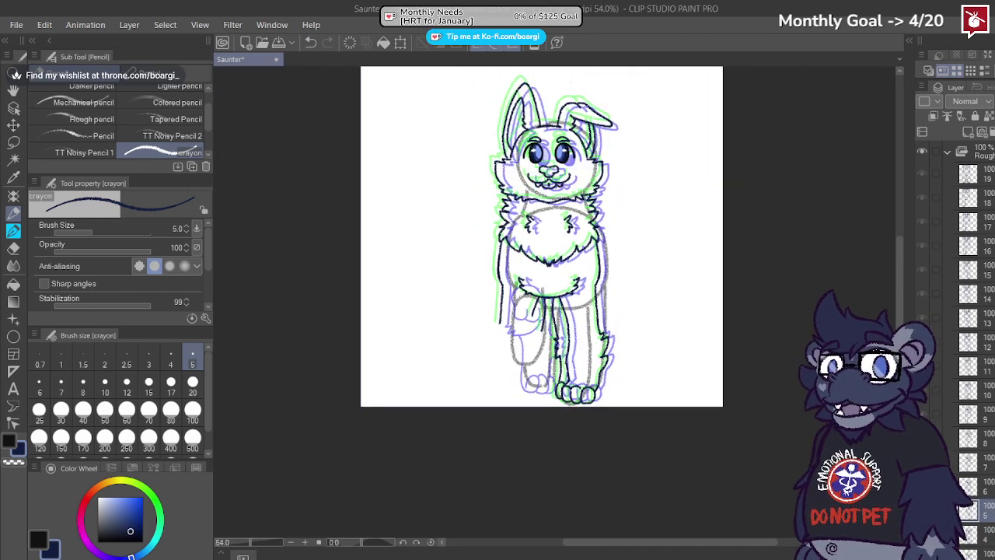
{"action": "key", "text": "alt+["}
{"action": "key", "text": "alt+["}
{"action": "key", "text": "ctrl+a"}
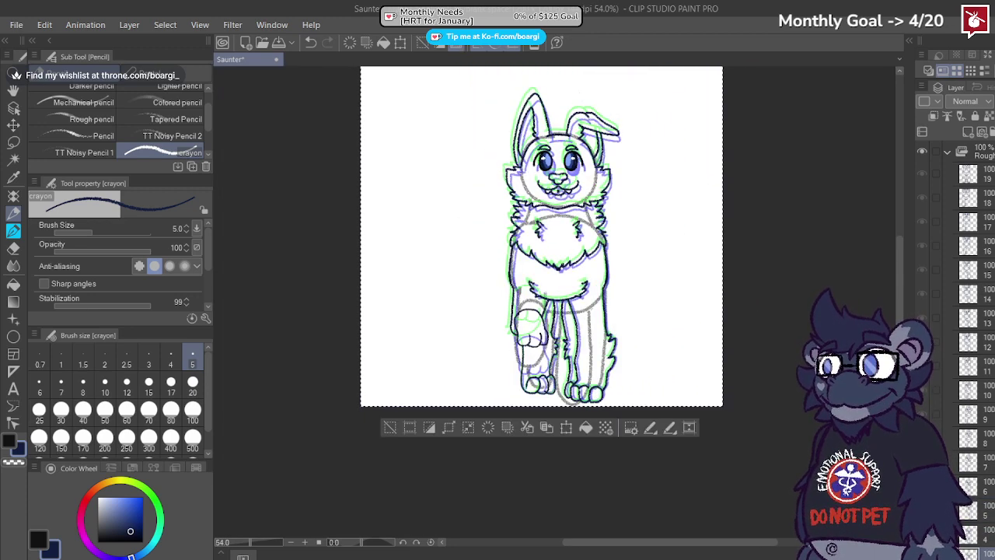
{"action": "key", "text": "alt+]"}
{"action": "key", "text": "alt+]"}
{"action": "key", "text": "alt+bracketright"}
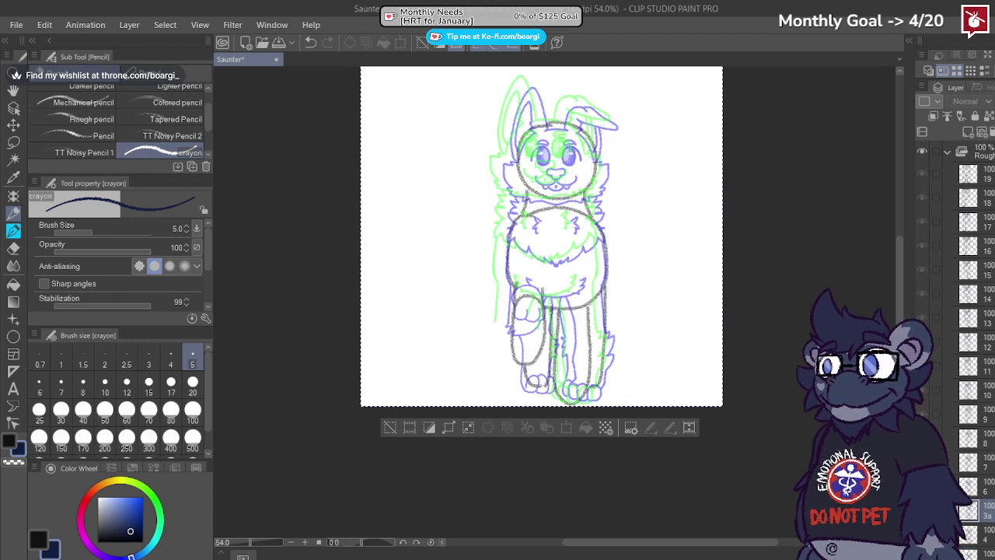
{"action": "key", "text": "ctrl+z"}
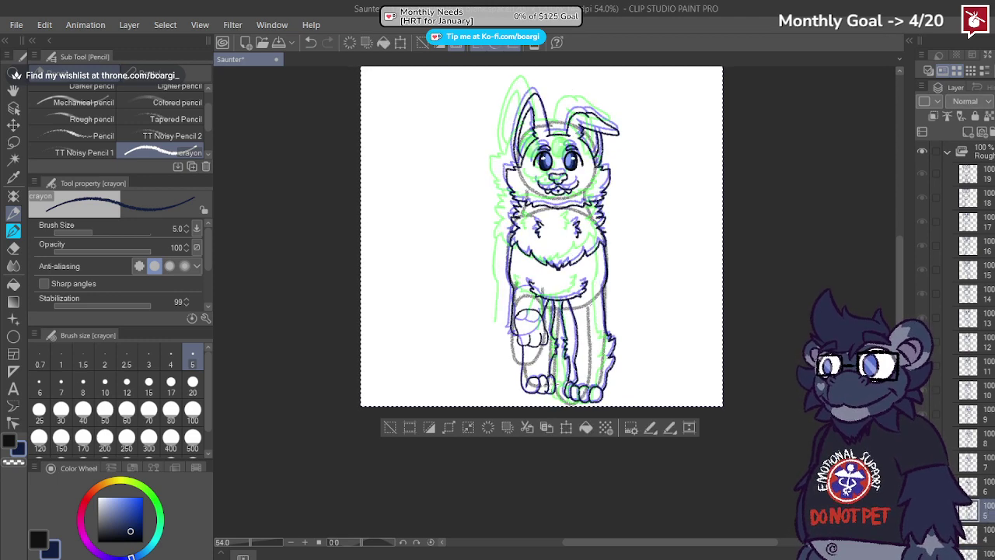
{"action": "left_click", "coordinate": [12, 142]}
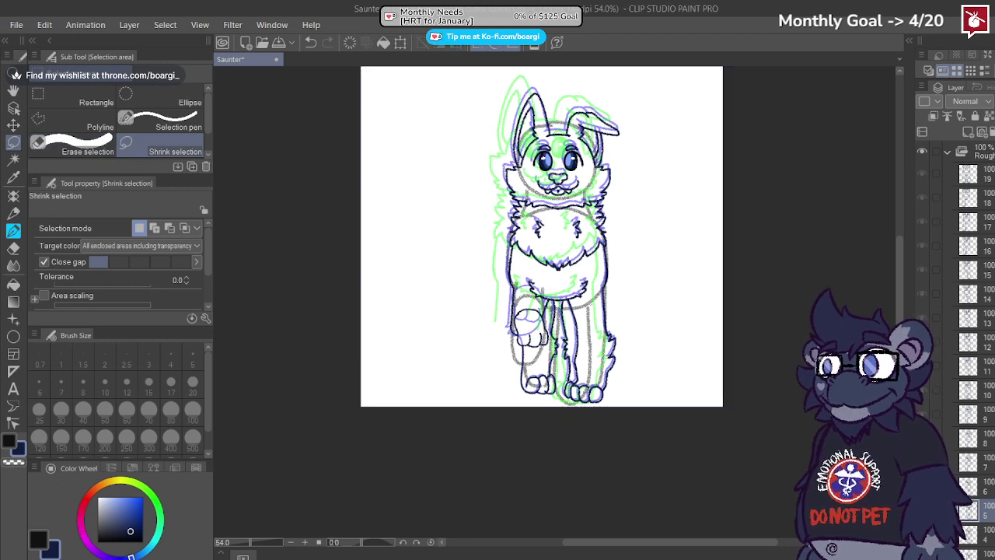
Step: Scale the pasted dog on drawing 5 slightly larger, extending it up and outward while its lower corner on the planted-paw side stays fixed
{"action": "key", "text": "ctrl+alt+o"}
{"action": "scroll", "coordinate": [640, 339], "scroll_direction": "down", "scroll_amount": 3}
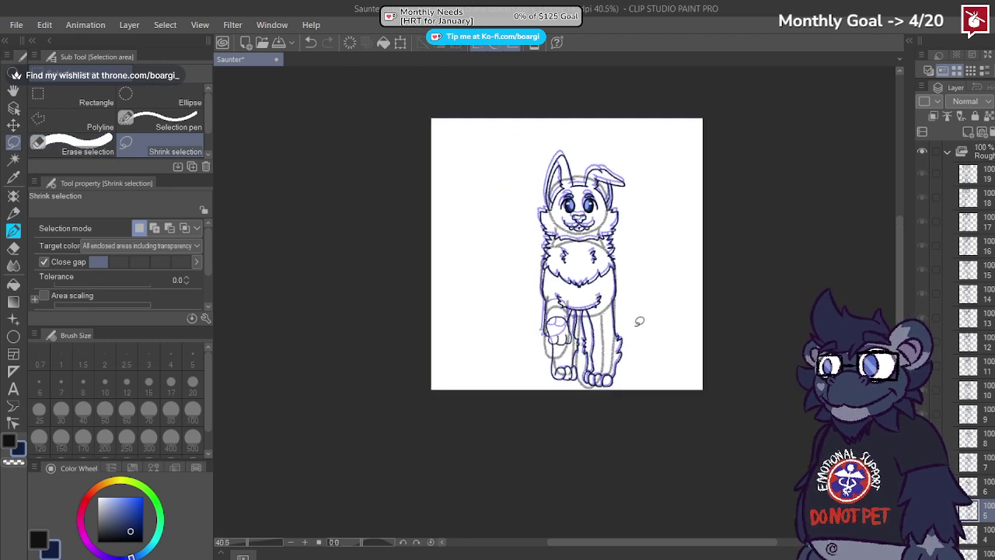
{"action": "scroll", "coordinate": [506, 214], "scroll_direction": "up", "scroll_amount": 3}
{"action": "key", "text": "Left"}
{"action": "key", "text": "Right"}
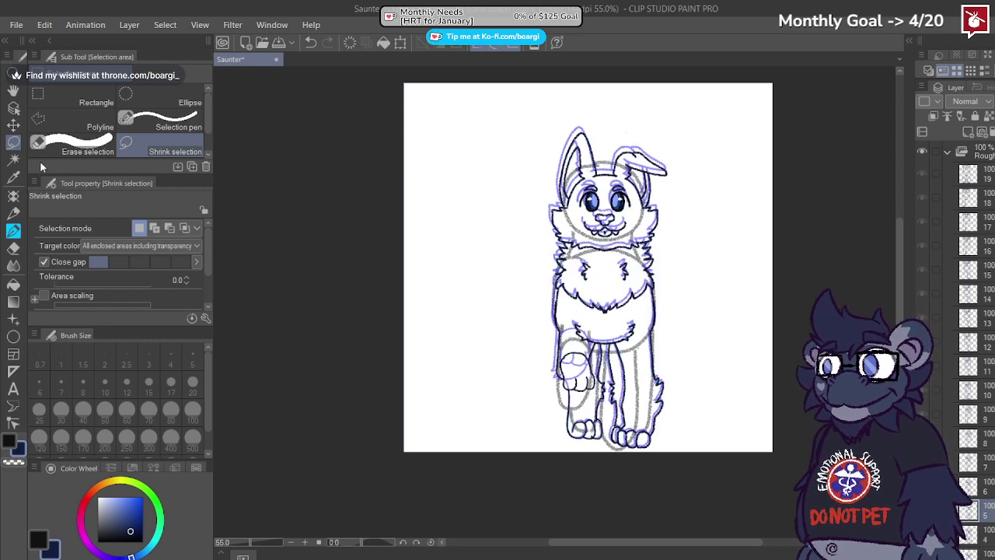
{"action": "key", "text": "ctrl+t"}
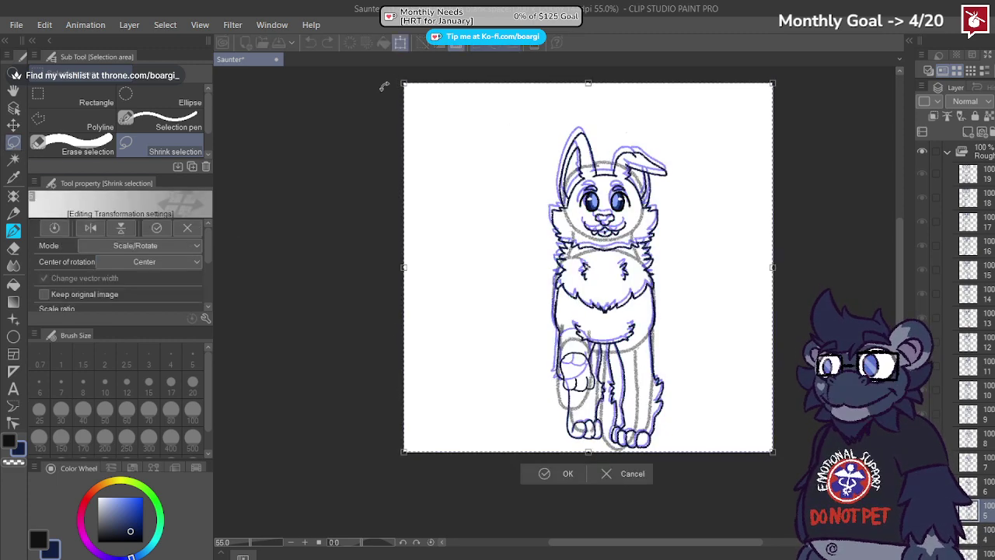
{"action": "mouse_move", "coordinate": [402, 82]}
{"action": "left_mouse_down"}
{"action": "mouse_move", "coordinate": [386, 62]}
{"action": "mouse_move", "coordinate": [393, 71]}
{"action": "left_mouse_up"}
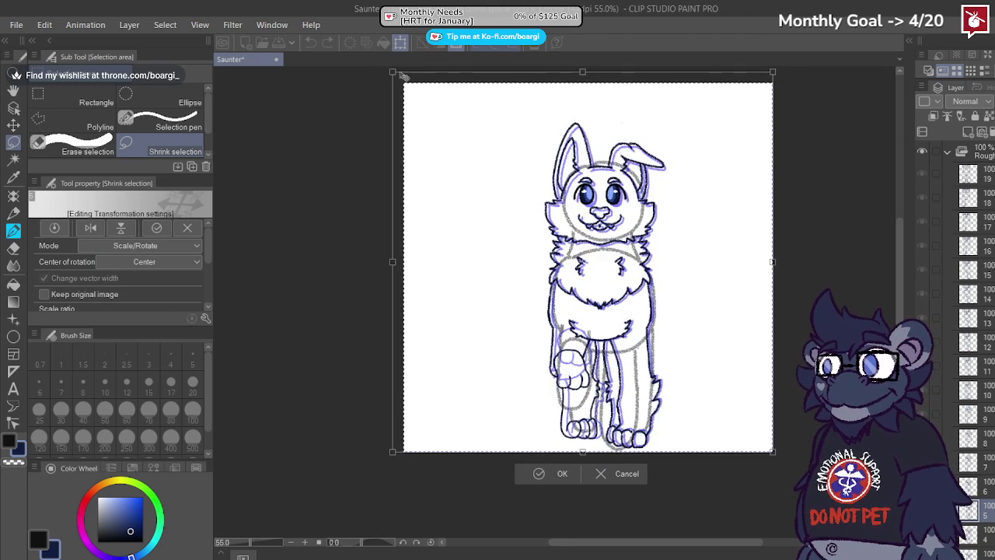
{"action": "key", "text": "Return"}
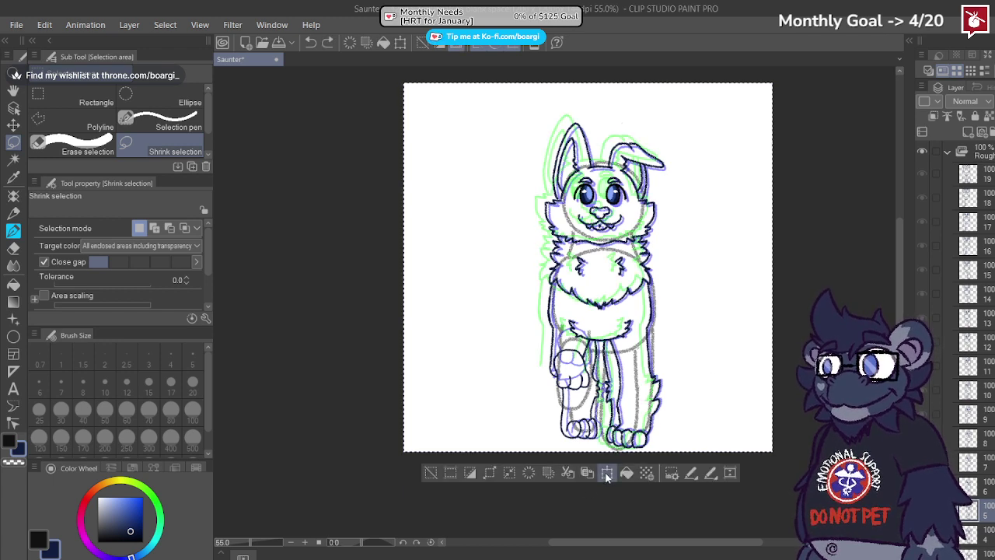
Step: Enlarge drawing 5's dog a little more so it sits between the neighbouring drawings' onion skins, and clear the selection
{"action": "key", "text": "ctrl+t"}
{"action": "left_click_drag", "start_coordinate": [392, 72], "coordinate": [391, 70]}
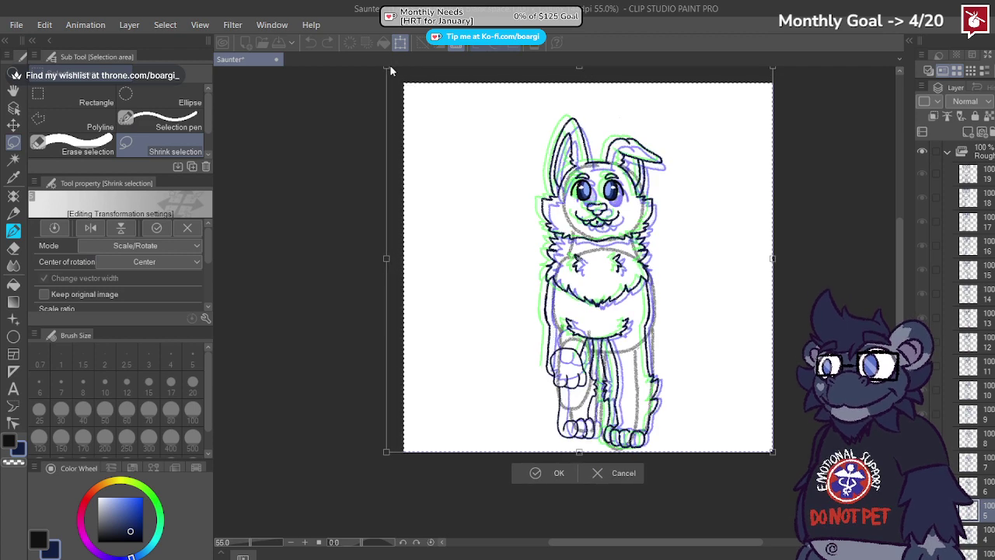
{"action": "left_click", "coordinate": [544, 473]}
{"action": "key", "text": "ctrl+d"}
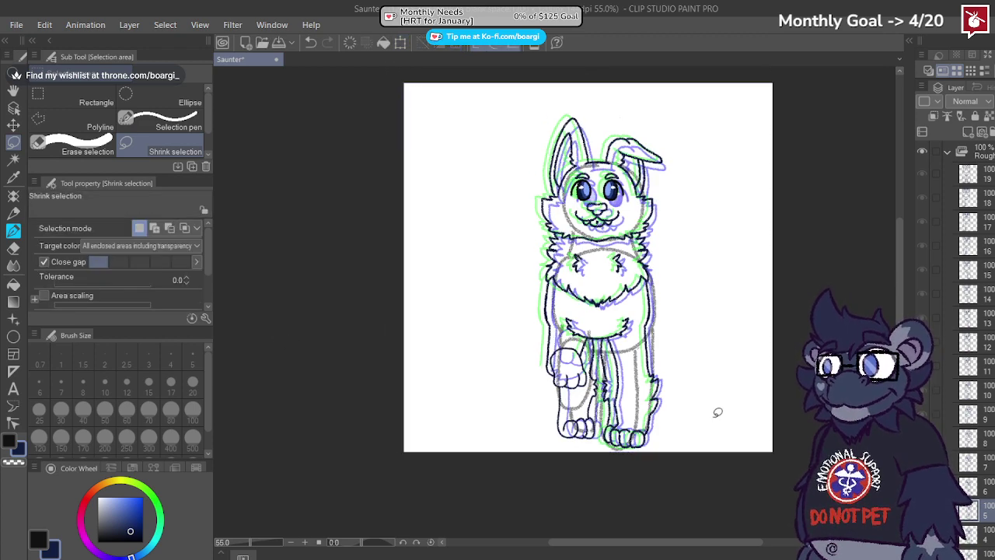
Step: Move on to drawing 6, show the Timeline at a reduced height and turn off the onion skin
{"action": "key", "text": "alt+]"}
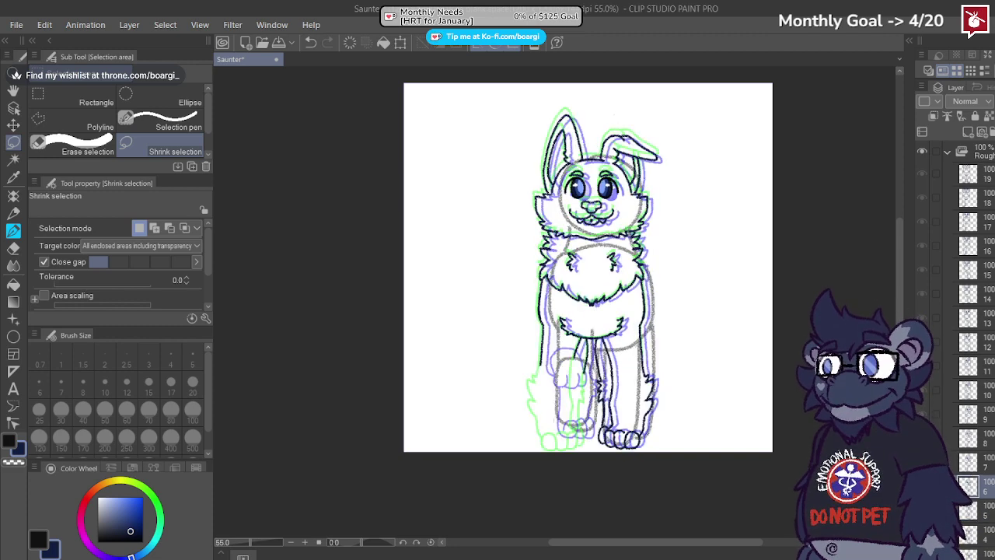
{"action": "left_click", "coordinate": [243, 552]}
{"action": "left_click", "coordinate": [486, 443]}
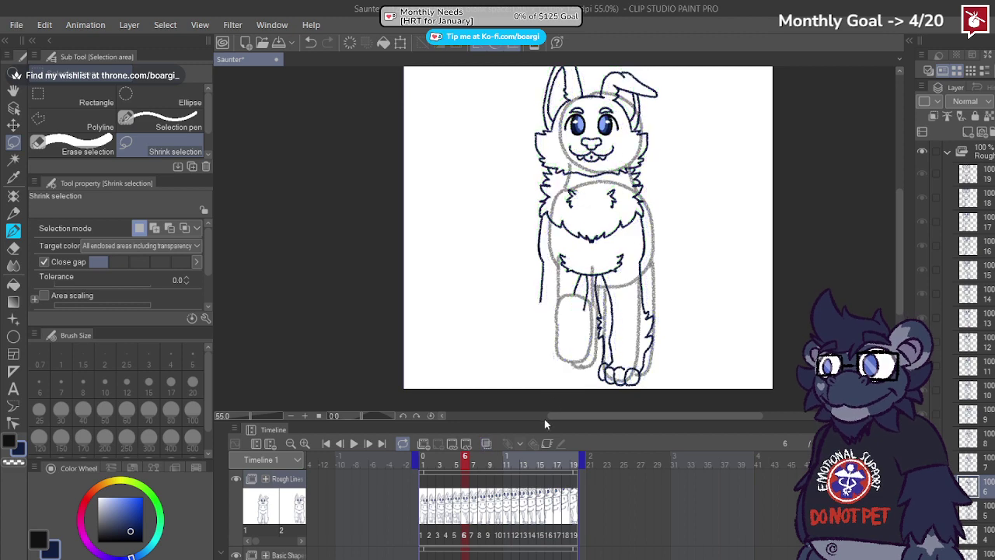
{"action": "left_click_drag", "start_coordinate": [544, 425], "coordinate": [544, 469]}
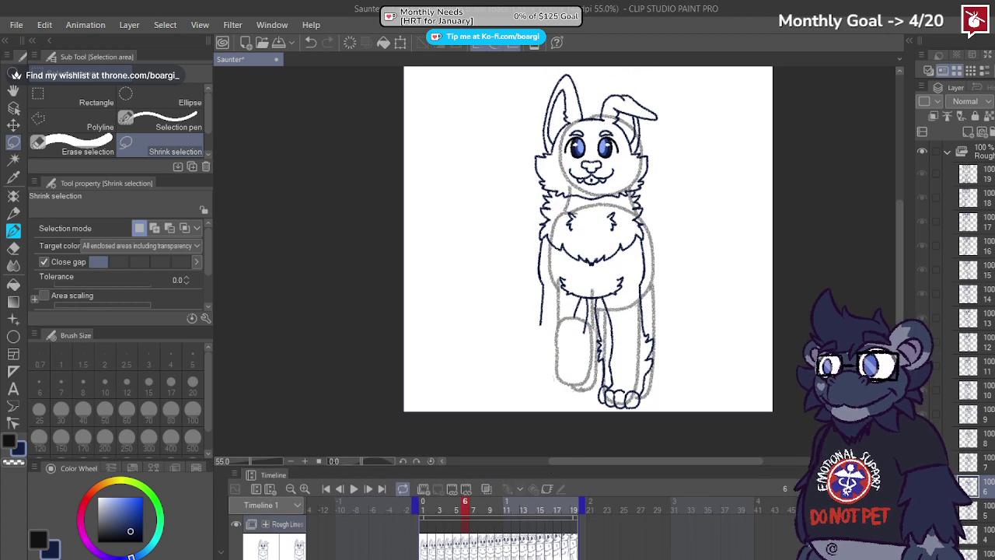
Step: Go back to drawing 2 and copy its entire artwork
{"action": "key", "text": "Left"}
{"action": "key", "text": "Left"}
{"action": "key", "text": "Left"}
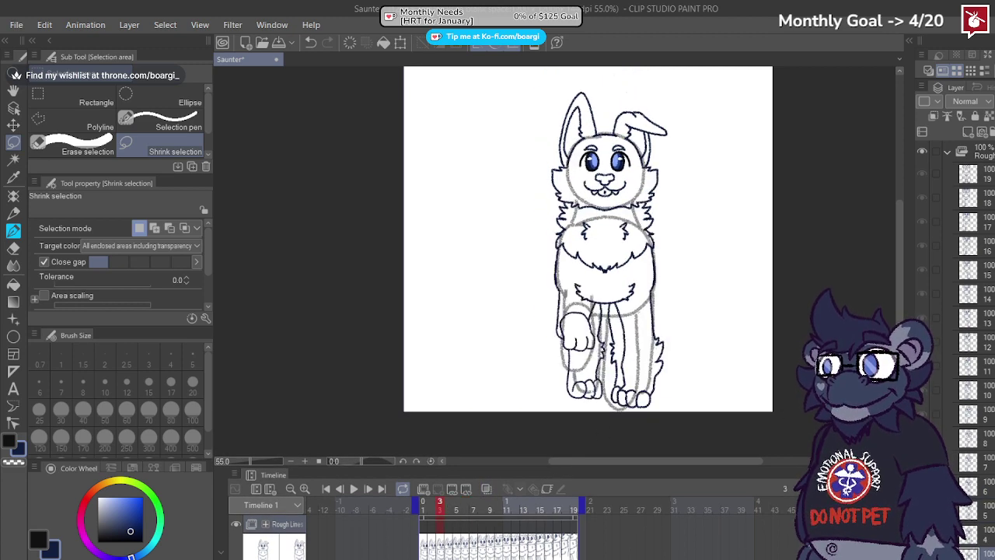
{"action": "key", "text": "Left"}
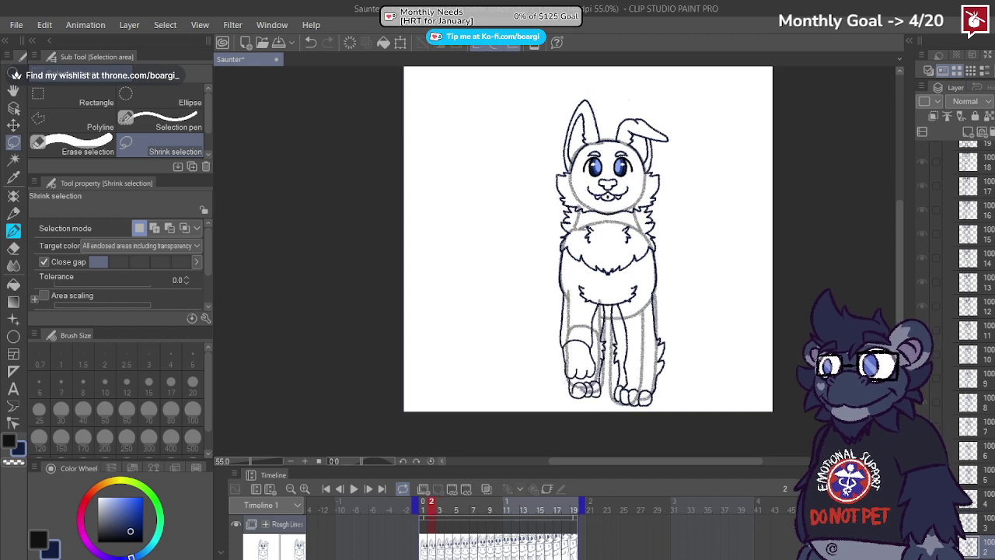
{"action": "key", "text": "ctrl+a"}
Step: Replace the line art on drawing 6 with the copied artwork of drawing 2
{"action": "key", "text": "Right"}
{"action": "key", "text": "Right"}
{"action": "key", "text": "Right"}
{"action": "key", "text": "Right"}
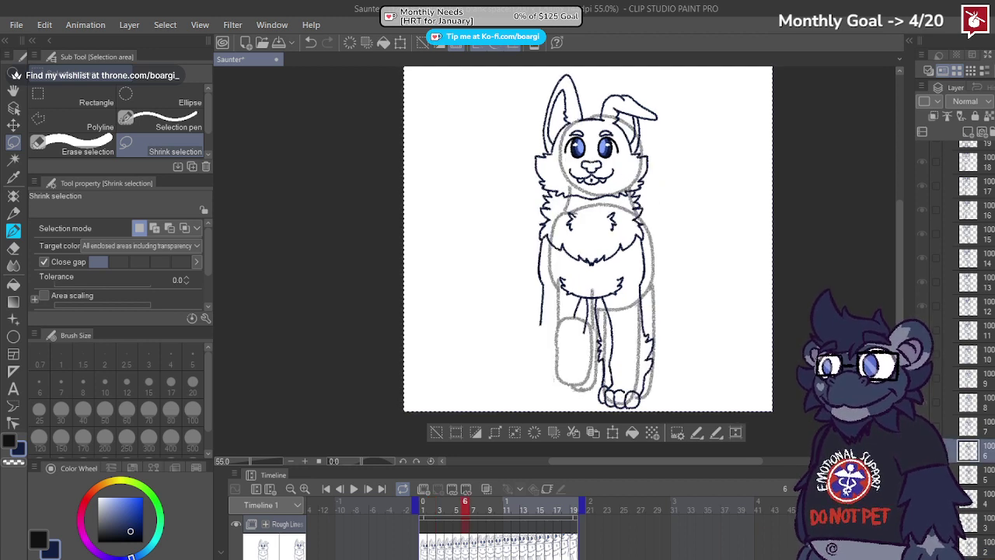
{"action": "key", "text": "Delete"}
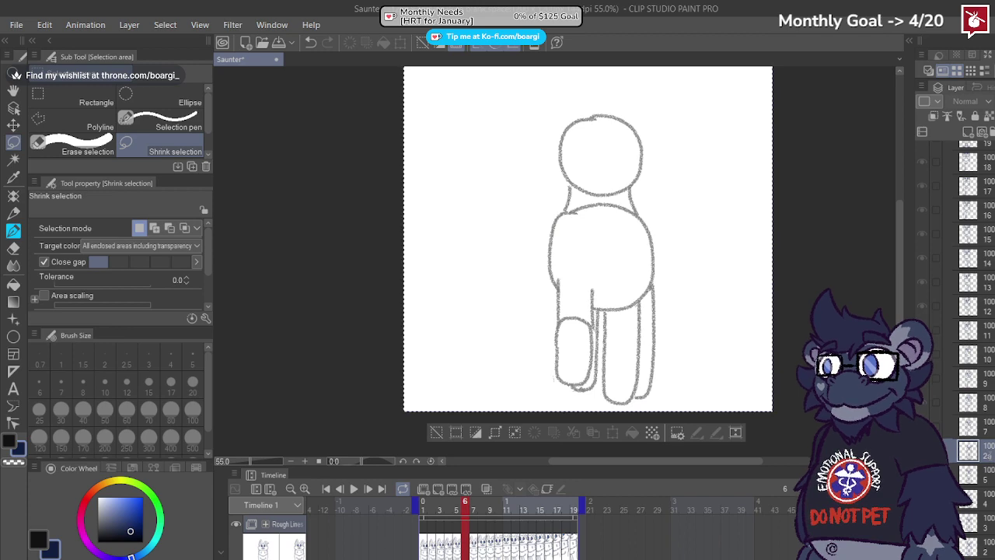
{"action": "key", "text": "ctrl+z"}
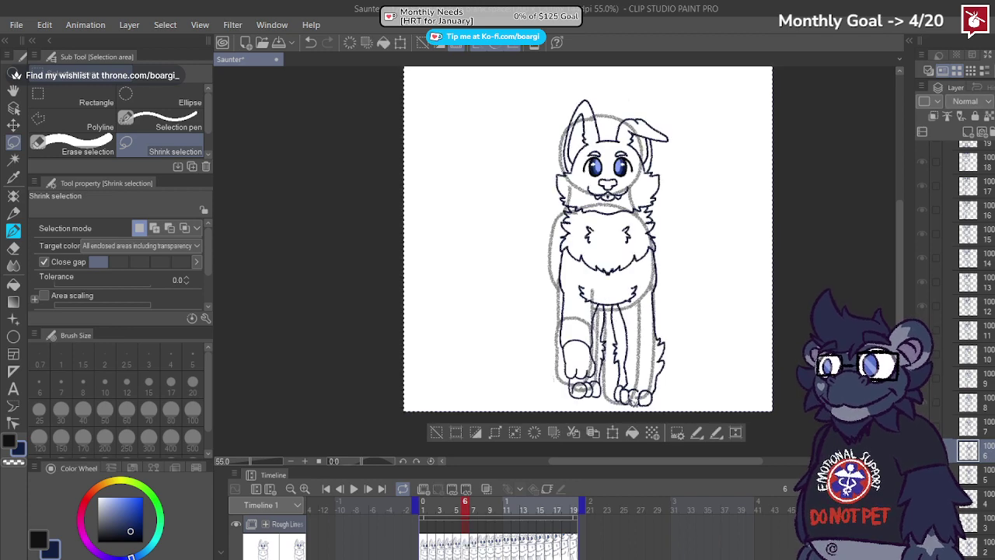
Step: Turn on onion skin and scale up the frame 6 drawing toward the upper left to align it with the neighbouring frames
{"action": "left_click", "coordinate": [486, 489]}
{"action": "scroll", "coordinate": [621, 382], "scroll_direction": "down", "scroll_amount": 2}
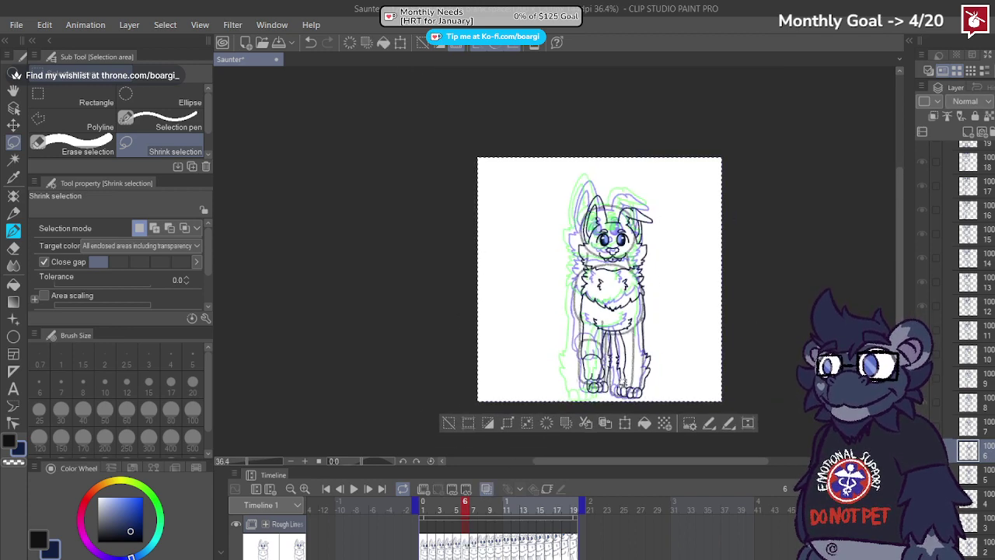
{"action": "scroll", "coordinate": [573, 216], "scroll_direction": "up", "scroll_amount": 2}
{"action": "left_click", "coordinate": [633, 446]}
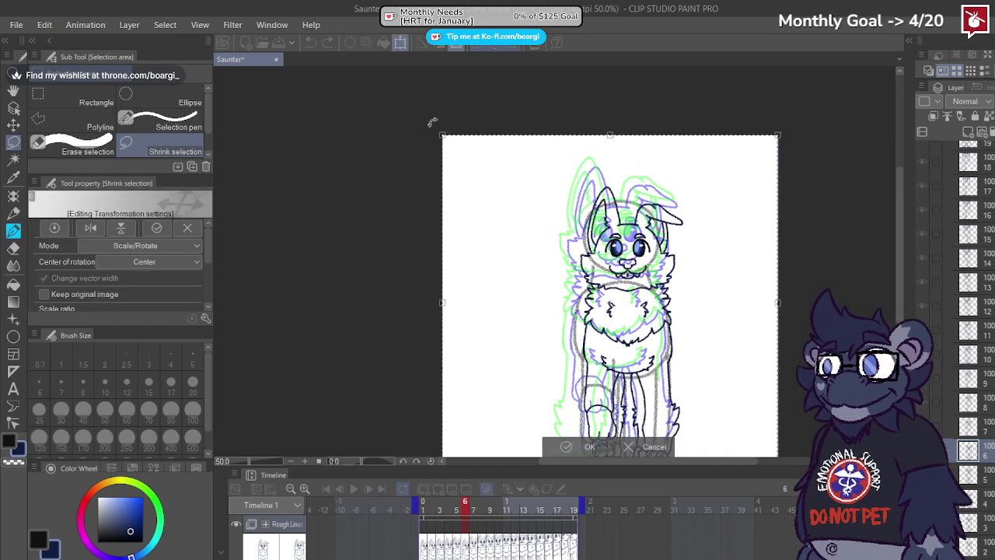
{"action": "left_click_drag", "start_coordinate": [440, 133], "coordinate": [414, 105]}
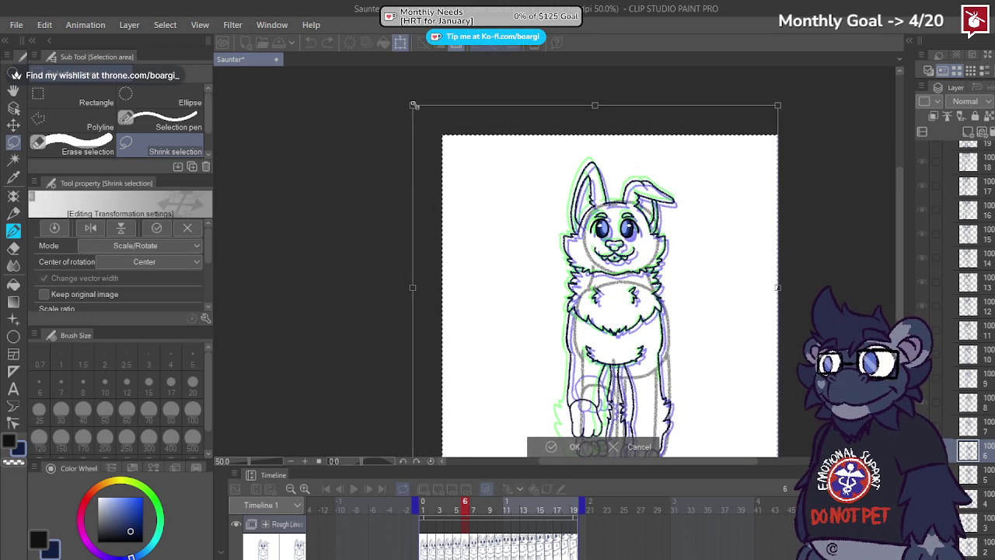
{"action": "left_click", "coordinate": [551, 446]}
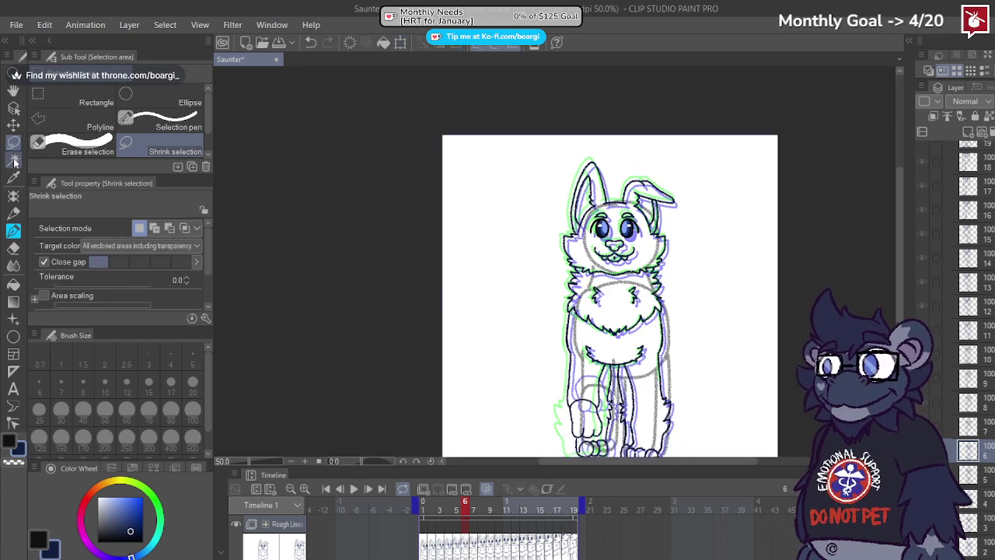
{"action": "scroll", "coordinate": [441, 186], "scroll_direction": "down", "scroll_amount": 3}
{"action": "scroll", "coordinate": [488, 250], "scroll_direction": "up", "scroll_amount": 2}
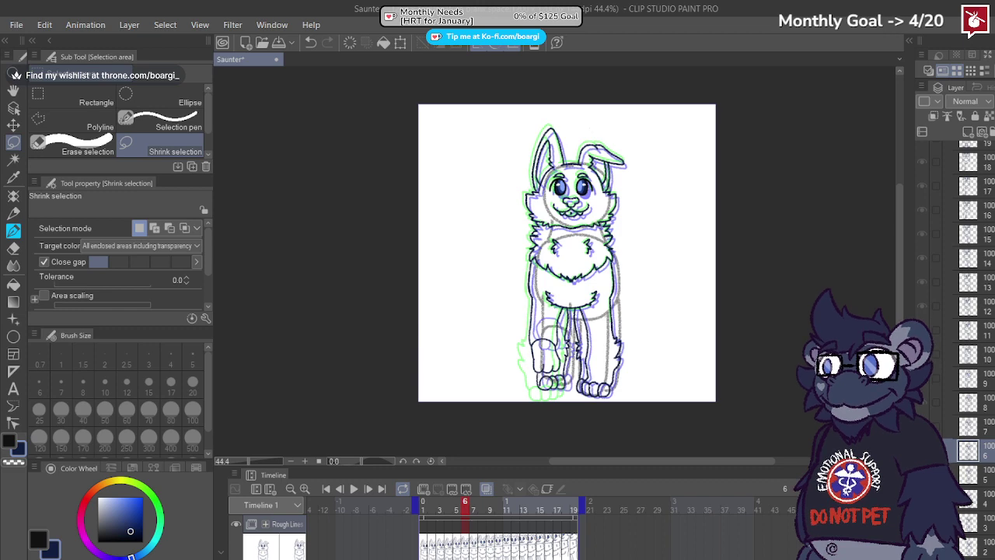
Step: Replace the frame 7 drawing with a copy of the frame 2 drawing and flip it horizontally
{"action": "key", "text": "Right"}
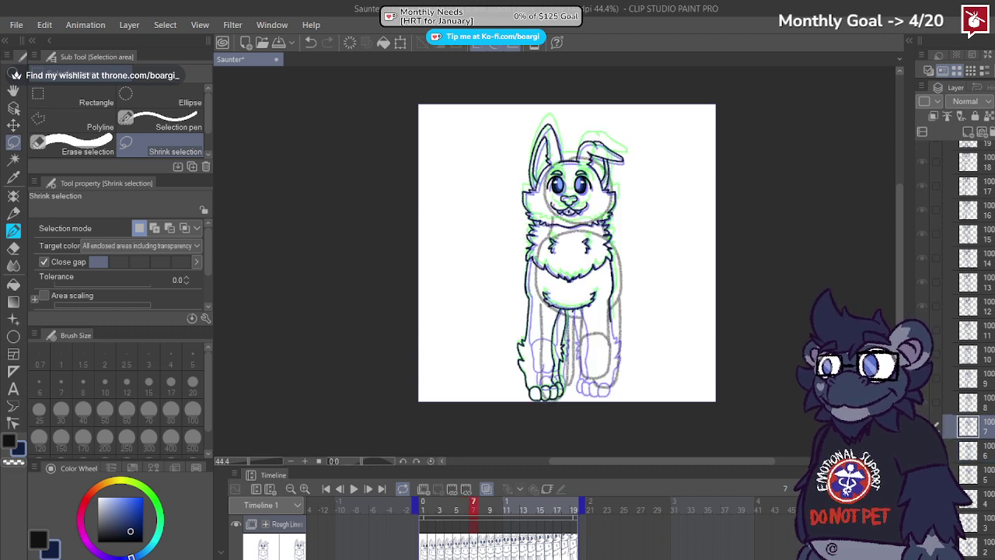
{"action": "scroll", "coordinate": [967, 311], "scroll_direction": "down", "scroll_amount": 3}
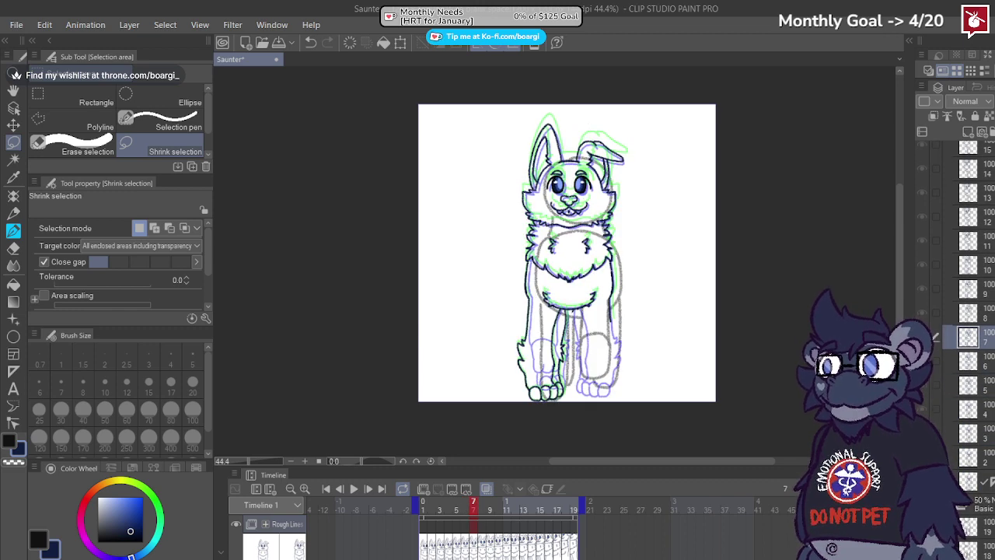
{"action": "left_click", "coordinate": [981, 457]}
{"action": "key", "text": "ctrl+a"}
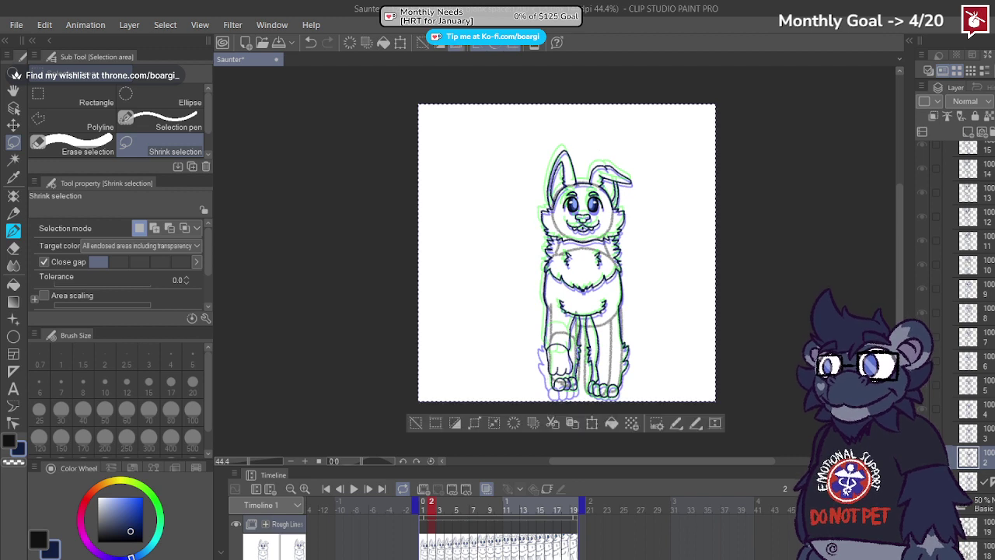
{"action": "left_click", "coordinate": [935, 337]}
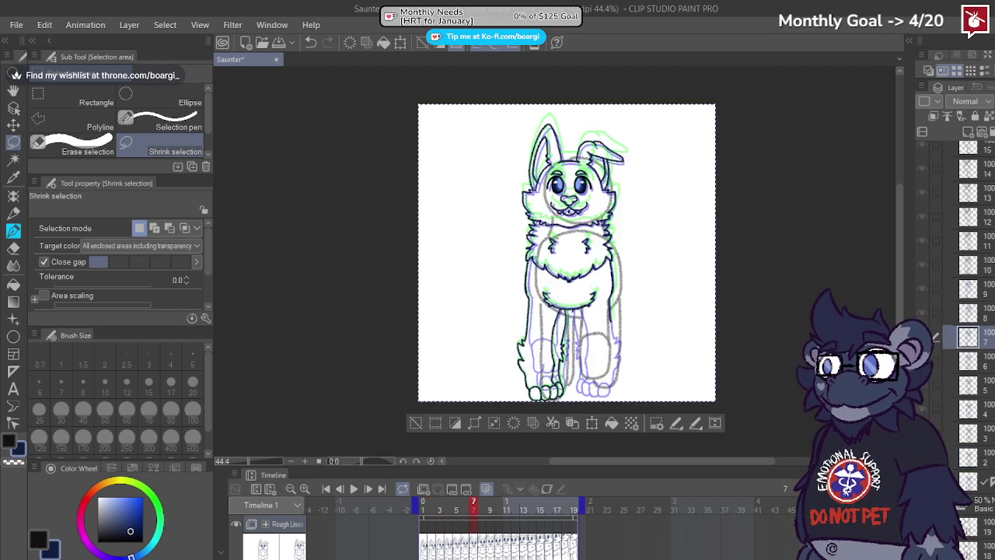
{"action": "key", "text": "Delete"}
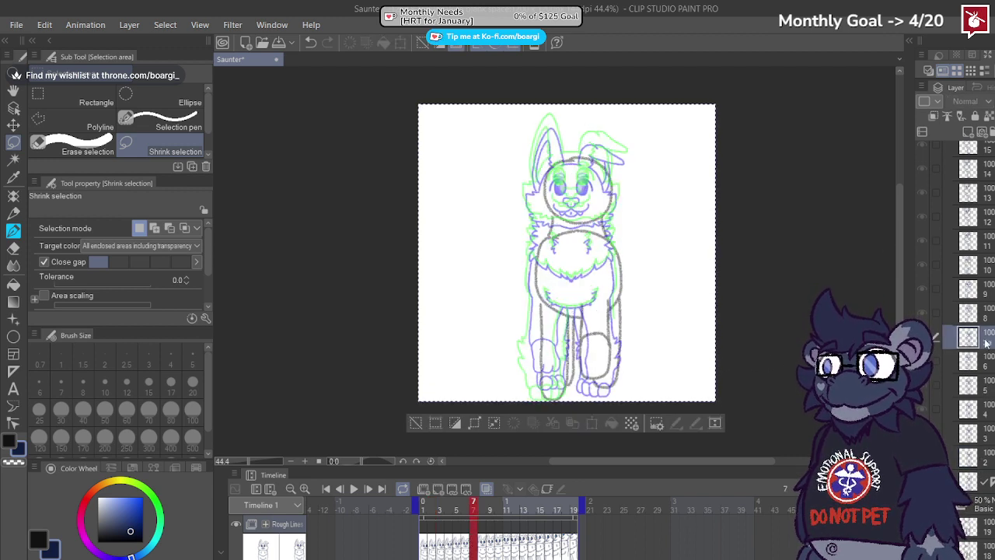
{"action": "key", "text": "ctrl+z"}
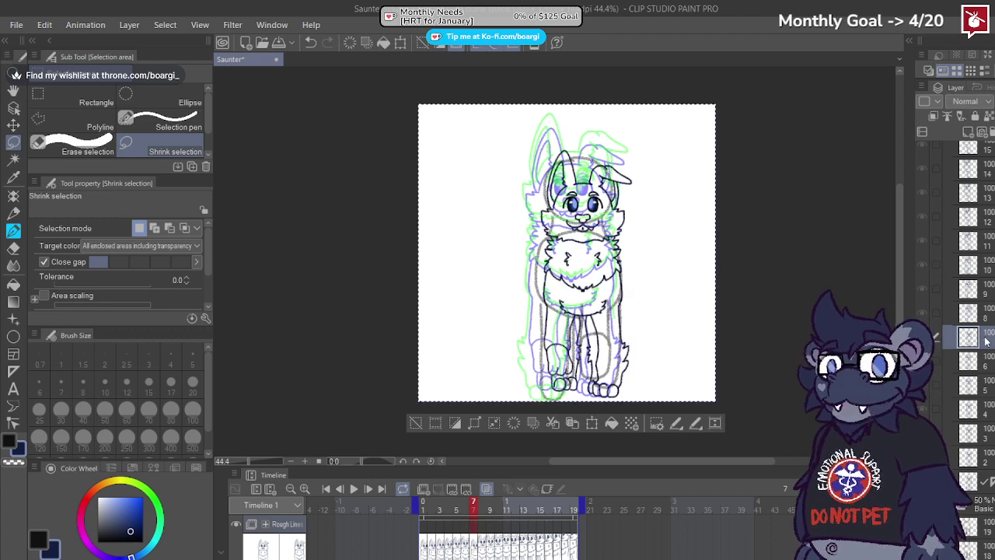
{"action": "left_click", "coordinate": [673, 422]}
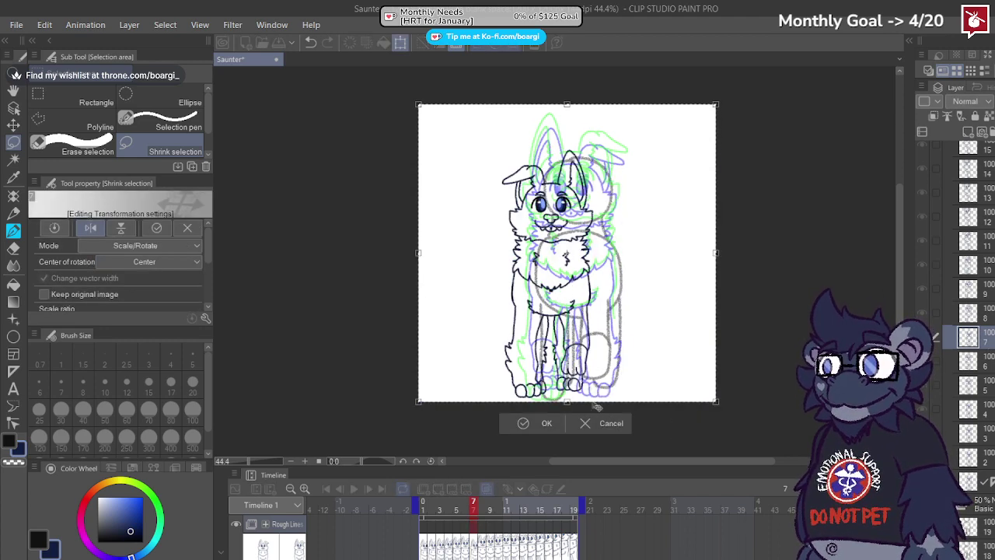
{"action": "left_click", "coordinate": [547, 424]}
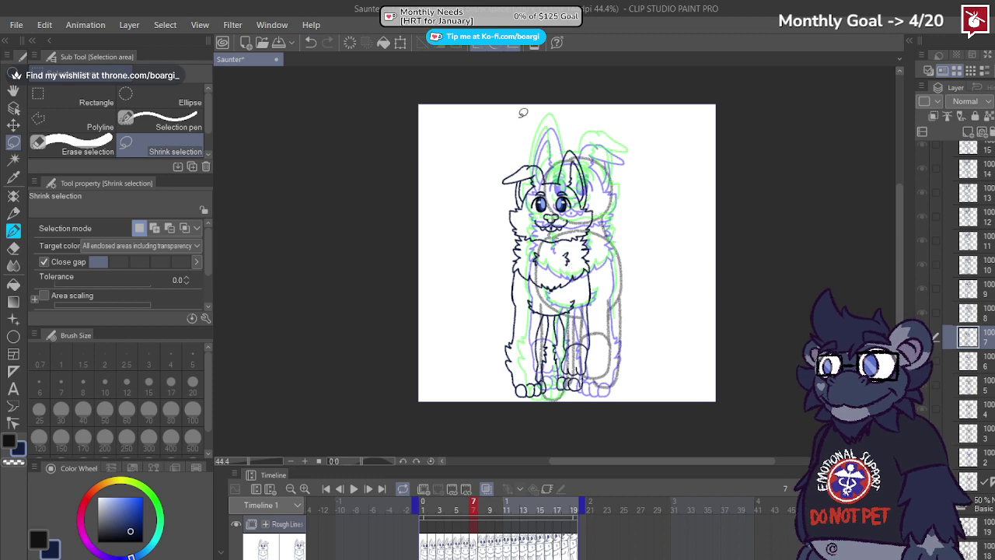
{"action": "scroll", "coordinate": [523, 113], "scroll_direction": "up", "scroll_amount": 5}
{"action": "mouse_move", "coordinate": [604, 125]}
{"action": "left_mouse_down"}
{"action": "mouse_move", "coordinate": [484, 145]}
{"action": "mouse_move", "coordinate": [432, 206]}
{"action": "mouse_move", "coordinate": [441, 252]}
{"action": "left_mouse_up"}
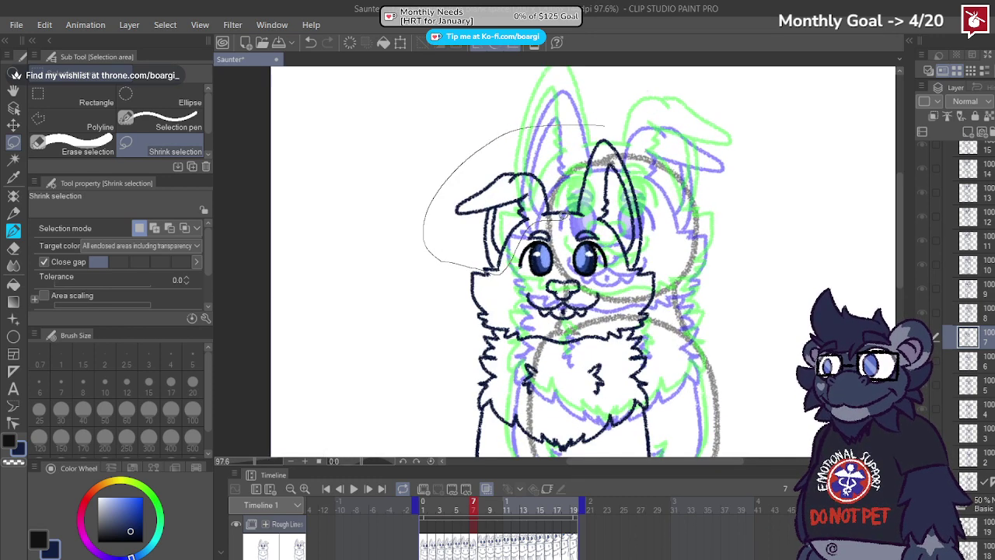
{"action": "mouse_move", "coordinate": [628, 268]}
{"action": "left_mouse_down"}
{"action": "mouse_move", "coordinate": [682, 245]}
{"action": "mouse_move", "coordinate": [650, 122]}
{"action": "mouse_move", "coordinate": [603, 124]}
{"action": "left_mouse_up"}
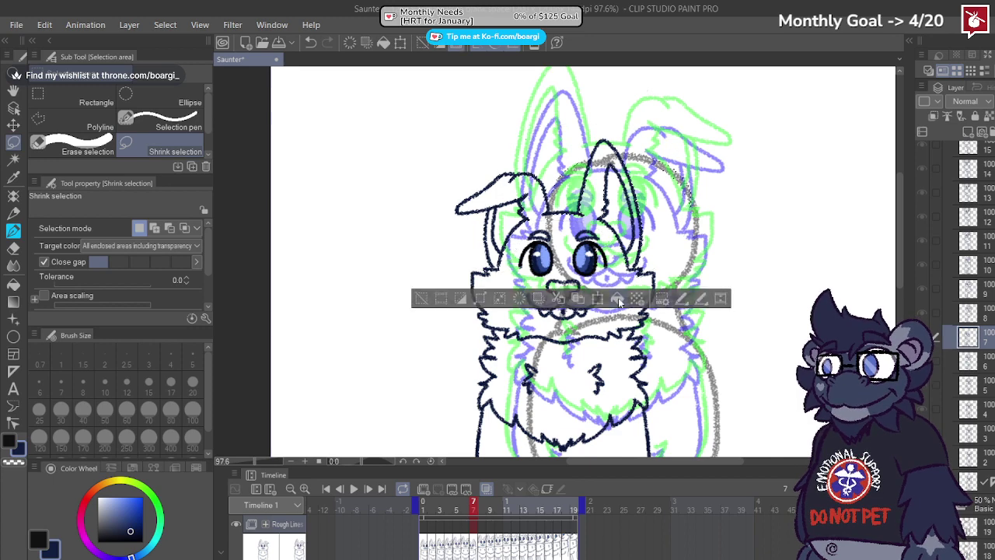
{"action": "left_click", "coordinate": [682, 299]}
{"action": "left_click", "coordinate": [545, 300]}
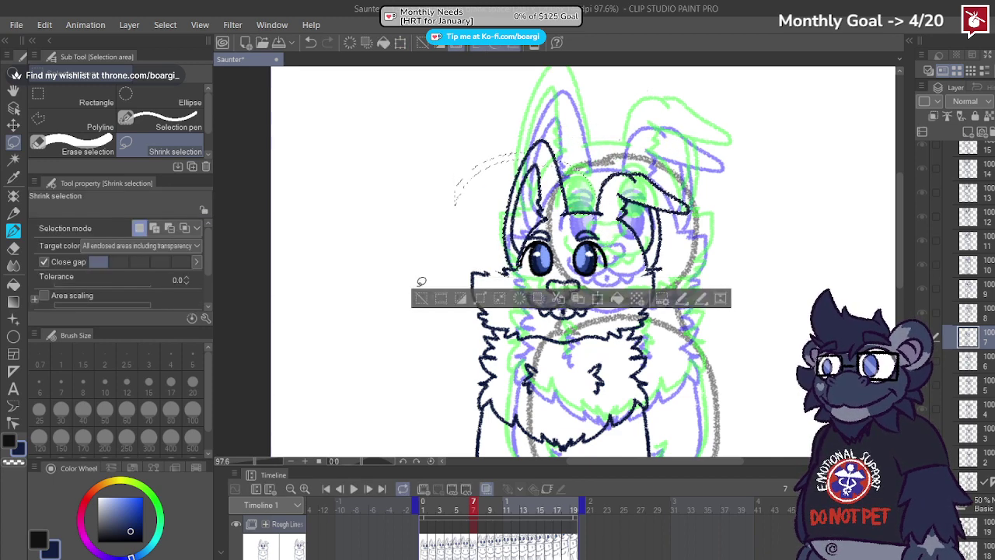
{"action": "left_click", "coordinate": [408, 276]}
{"action": "key", "text": "ctrl+z"}
{"action": "key", "text": "ctrl+z"}
{"action": "key", "text": "ctrl+z"}
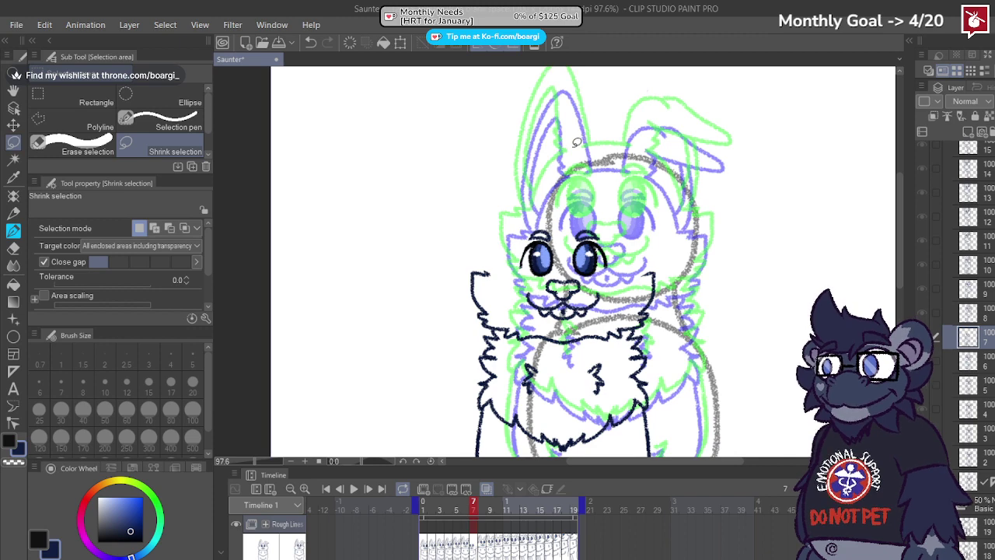
{"action": "key", "text": "ctrl+z"}
{"action": "key", "text": "ctrl+z"}
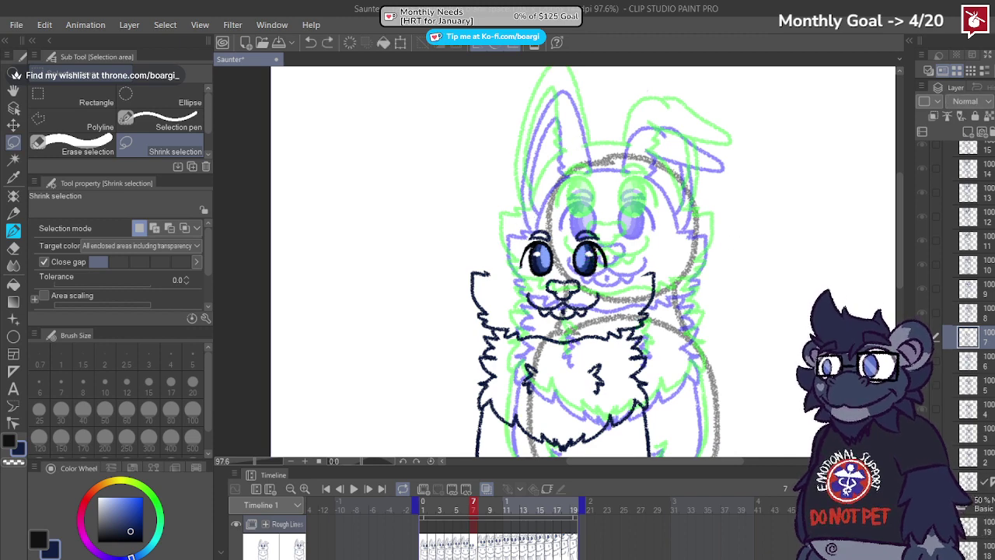
{"action": "key", "text": "ctrl+z"}
{"action": "key", "text": "ctrl+z"}
{"action": "key", "text": "ctrl+z"}
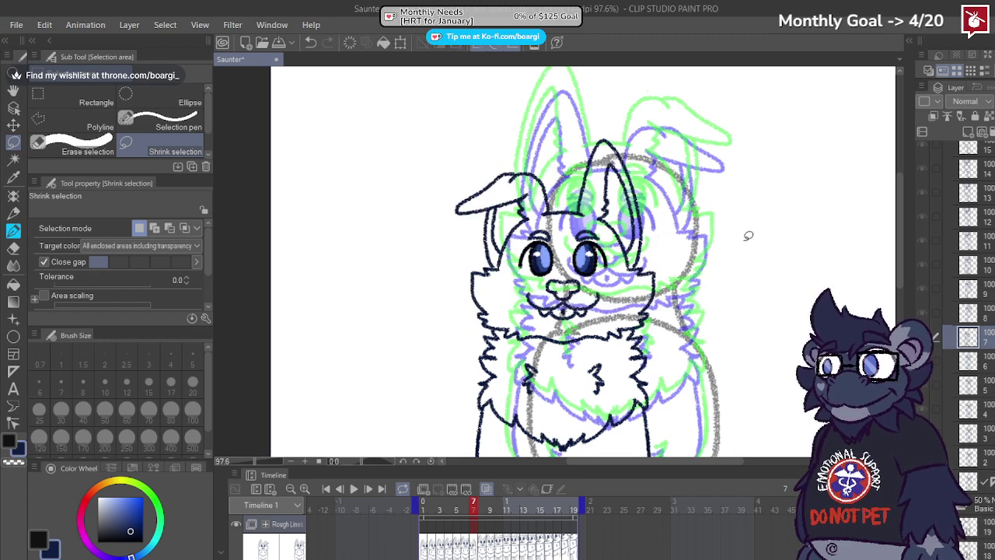
Step: Add a vertical symmetrical ruler with 2 lines through the centre of the dog's face on frame 7
{"action": "left_click", "coordinate": [14, 371]}
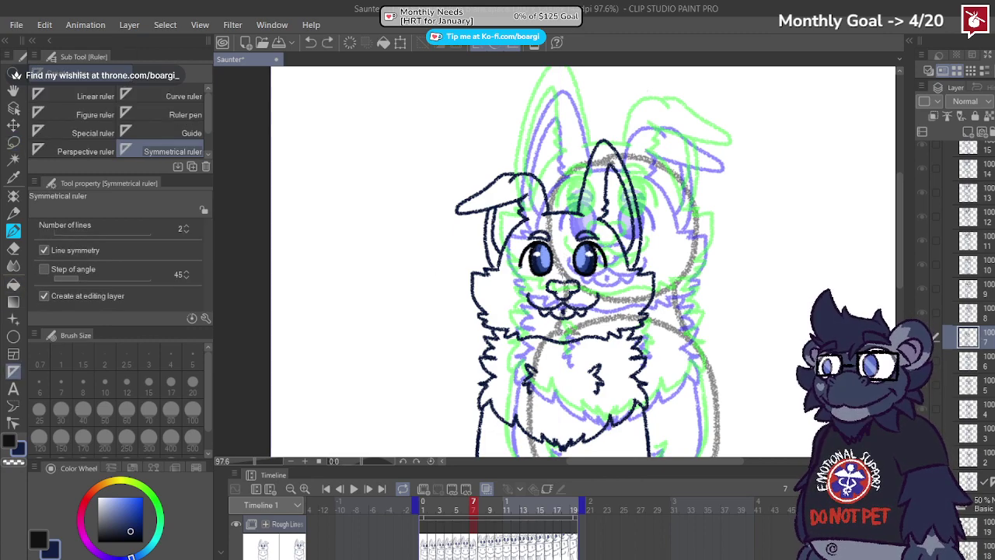
{"action": "scroll", "coordinate": [561, 279], "scroll_direction": "up", "scroll_amount": 2}
{"action": "scroll", "coordinate": [415, 341], "scroll_direction": "down", "scroll_amount": 2}
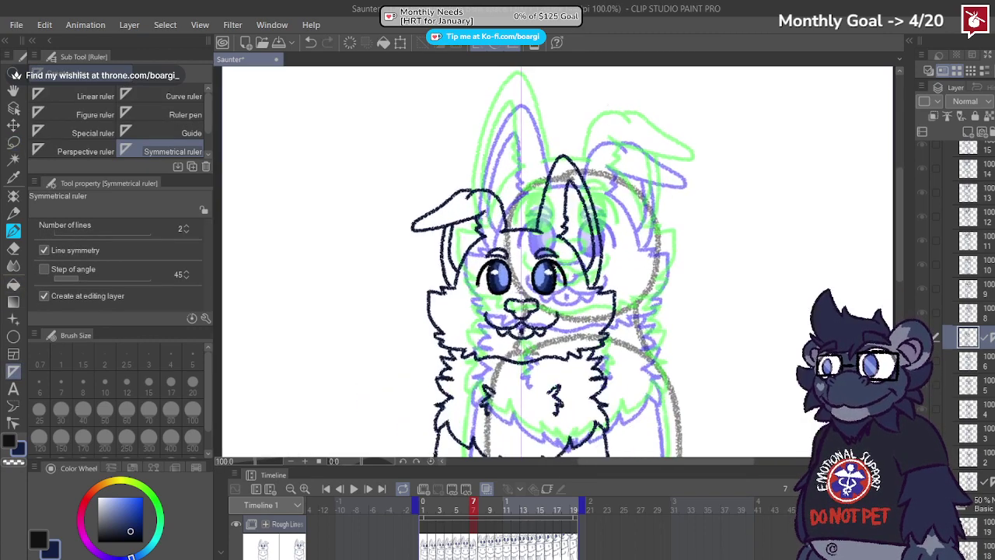
Step: Select both ears with Shrink selection, flip them horizontally, and reposition them on the head using the ruler line
{"action": "left_click", "coordinate": [11, 160]}
{"action": "left_click", "coordinate": [14, 143]}
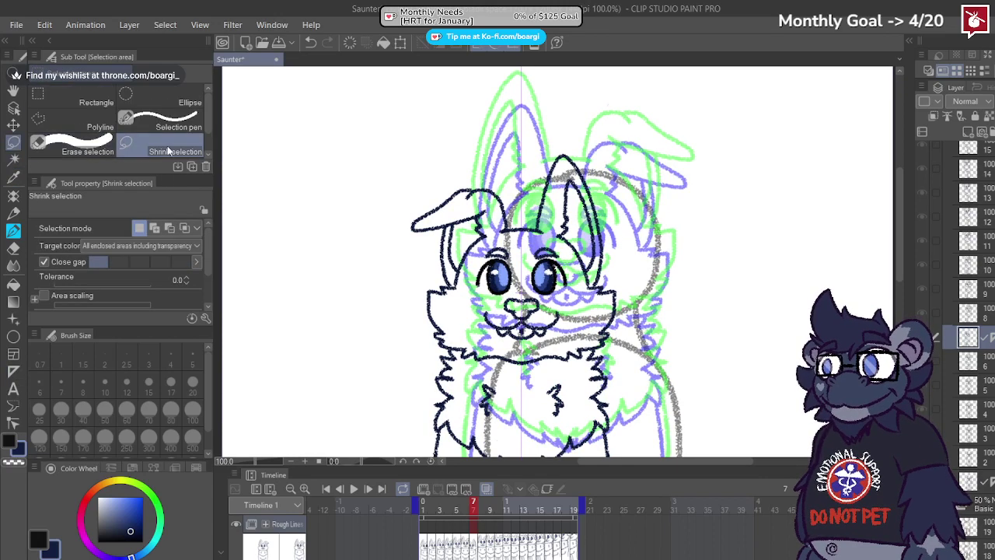
{"action": "mouse_move", "coordinate": [516, 118]}
{"action": "left_mouse_down"}
{"action": "mouse_move", "coordinate": [444, 139]}
{"action": "mouse_move", "coordinate": [401, 196]}
{"action": "mouse_move", "coordinate": [394, 231]}
{"action": "mouse_move", "coordinate": [410, 258]}
{"action": "mouse_move", "coordinate": [459, 281]}
{"action": "mouse_move", "coordinate": [471, 278]}
{"action": "mouse_move", "coordinate": [490, 236]}
{"action": "mouse_move", "coordinate": [528, 236]}
{"action": "left_mouse_up"}
{"action": "left_click", "coordinate": [678, 308]}
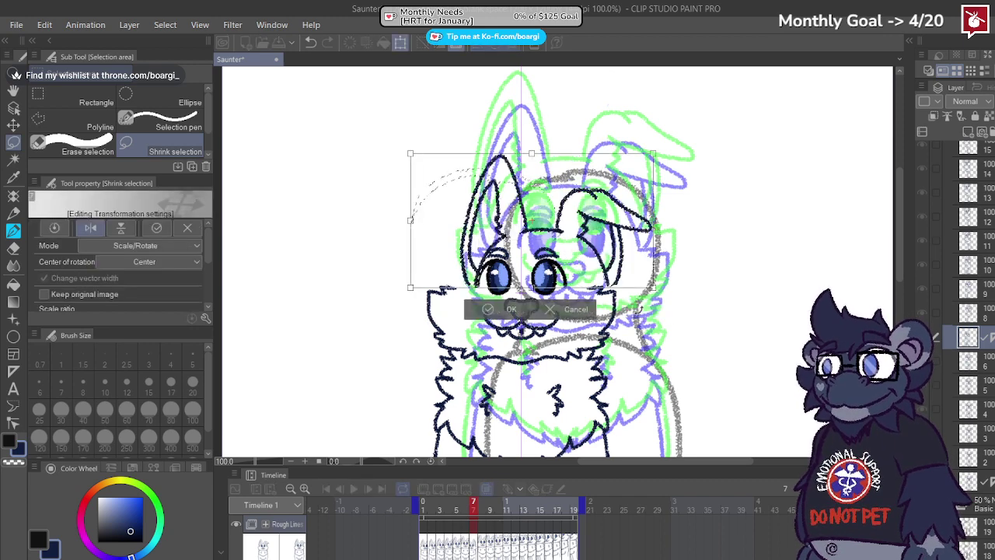
{"action": "mouse_move", "coordinate": [519, 238]}
{"action": "left_mouse_down"}
{"action": "mouse_move", "coordinate": [503, 235]}
{"action": "mouse_move", "coordinate": [521, 238]}
{"action": "left_mouse_up"}
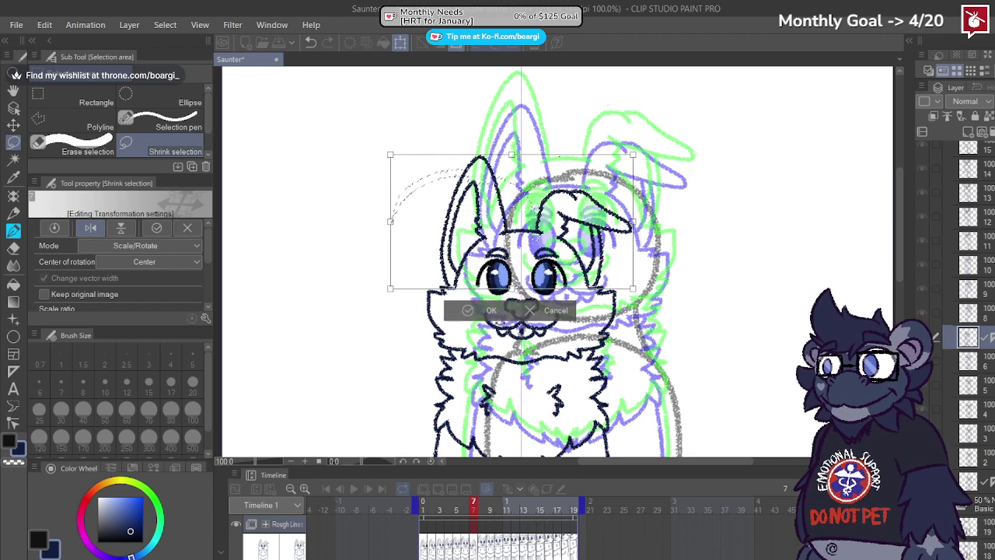
{"action": "key", "text": "Return"}
{"action": "scroll", "coordinate": [415, 223], "scroll_direction": "down", "scroll_amount": 3}
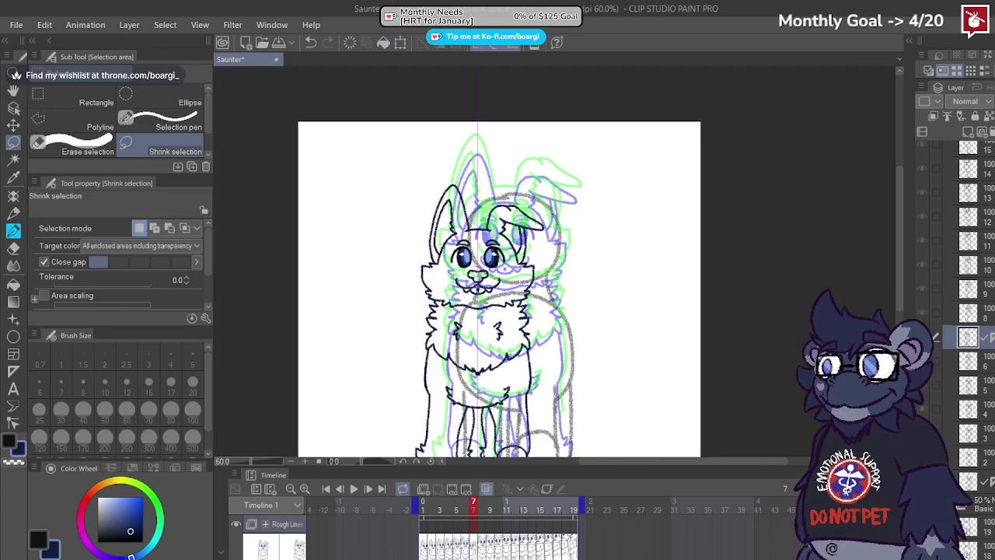
{"action": "key", "text": "ctrl+a"}
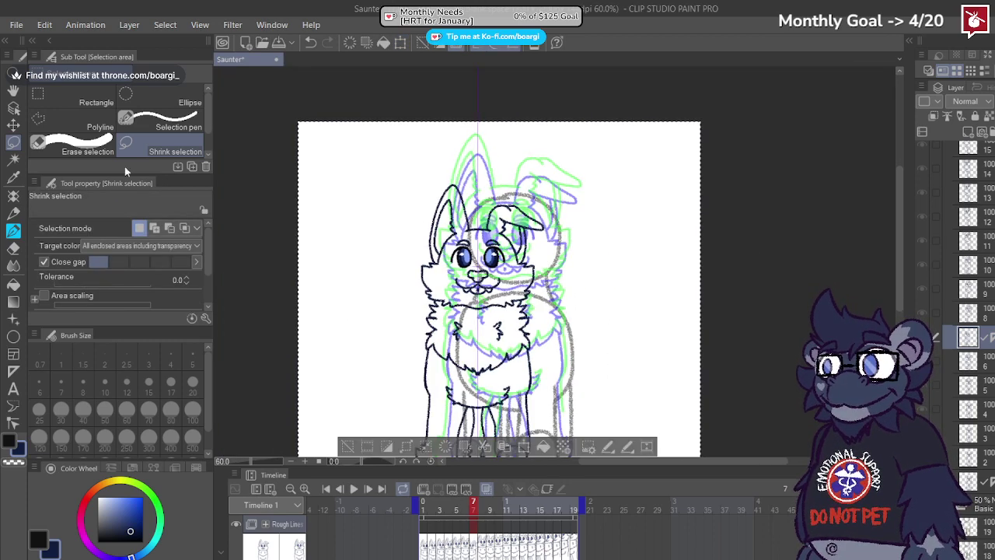
{"action": "key", "text": "ctrl+d"}
{"action": "scroll", "coordinate": [392, 220], "scroll_direction": "down", "scroll_amount": 3}
{"action": "scroll", "coordinate": [424, 275], "scroll_direction": "up", "scroll_amount": 2}
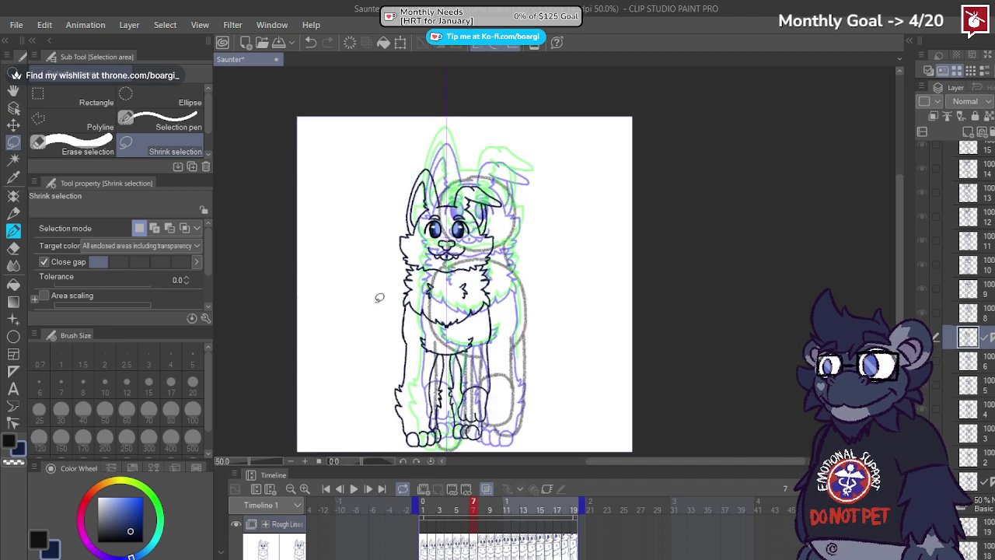
{"action": "left_click", "coordinate": [13, 125]}
{"action": "left_click_drag", "start_coordinate": [418, 389], "coordinate": [439, 382]}
{"action": "left_click_drag", "start_coordinate": [470, 289], "coordinate": [447, 292]}
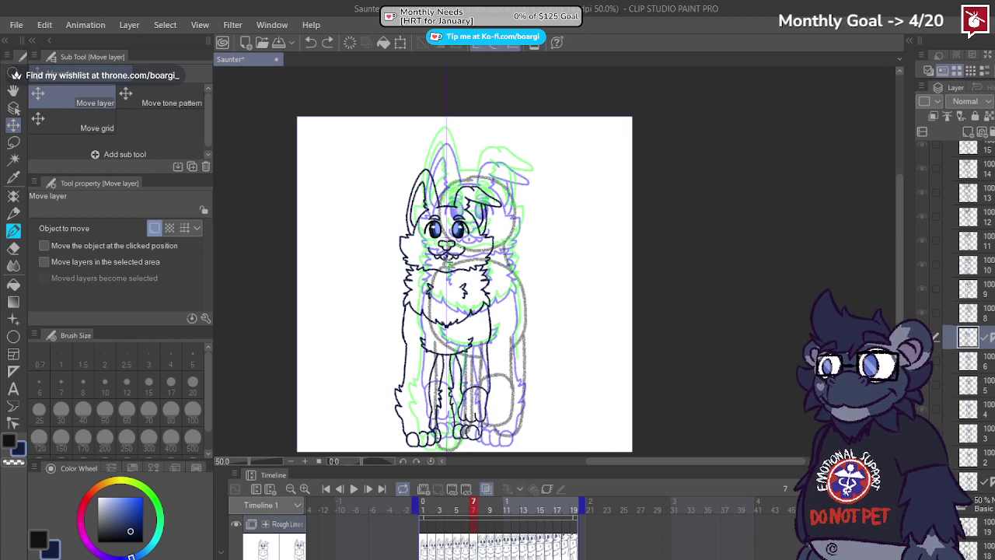
Step: Scale up the whole frame 7 drawing toward the upper right until it lines up with the onion-skinned neighbouring frames
{"action": "key", "text": "ctrl+t"}
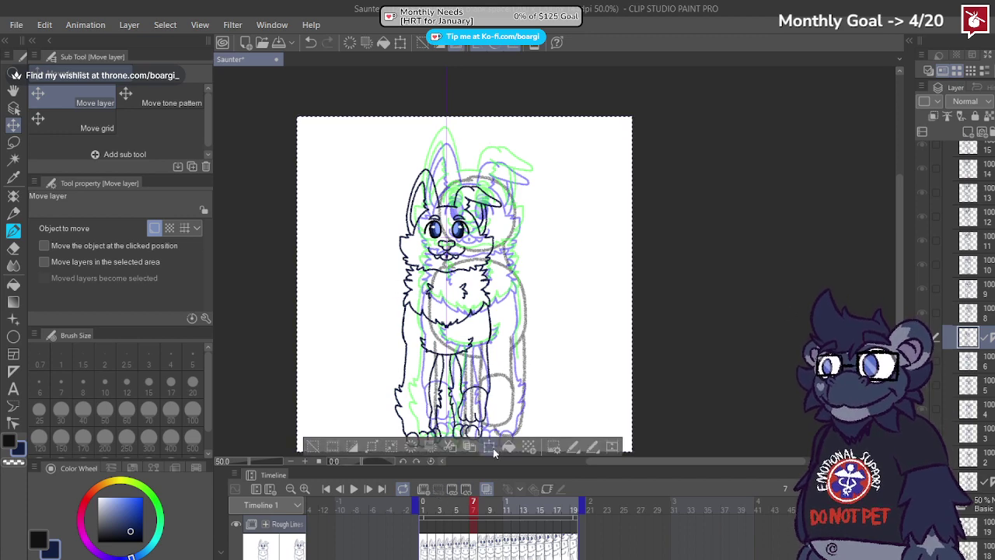
{"action": "left_click_drag", "start_coordinate": [632, 117], "coordinate": [661, 76]}
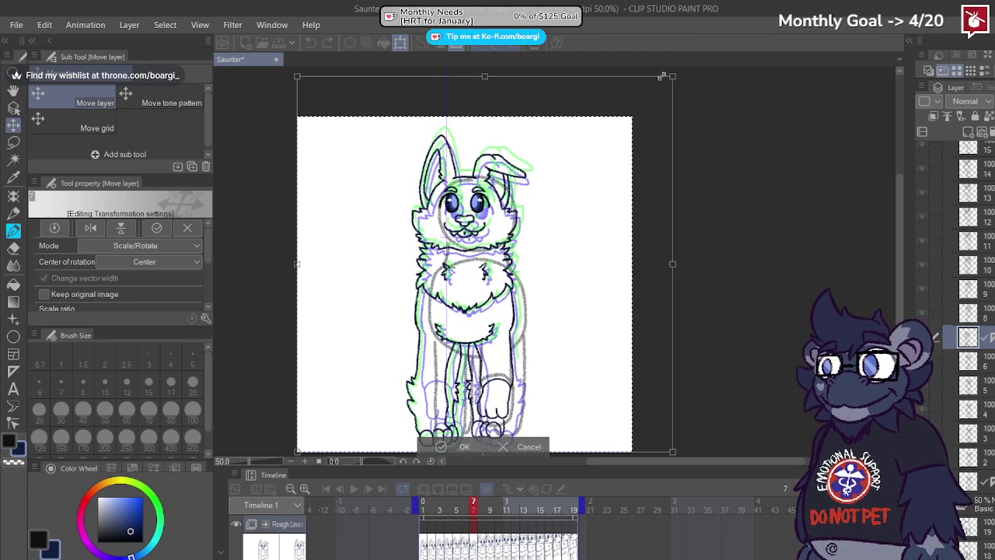
{"action": "left_click_drag", "start_coordinate": [662, 77], "coordinate": [665, 73]}
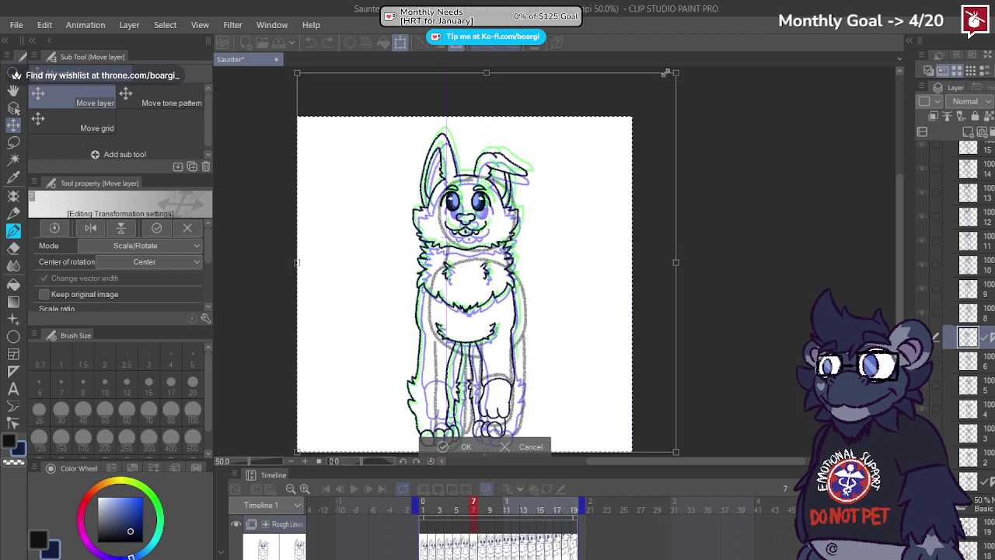
{"action": "left_click", "coordinate": [442, 447]}
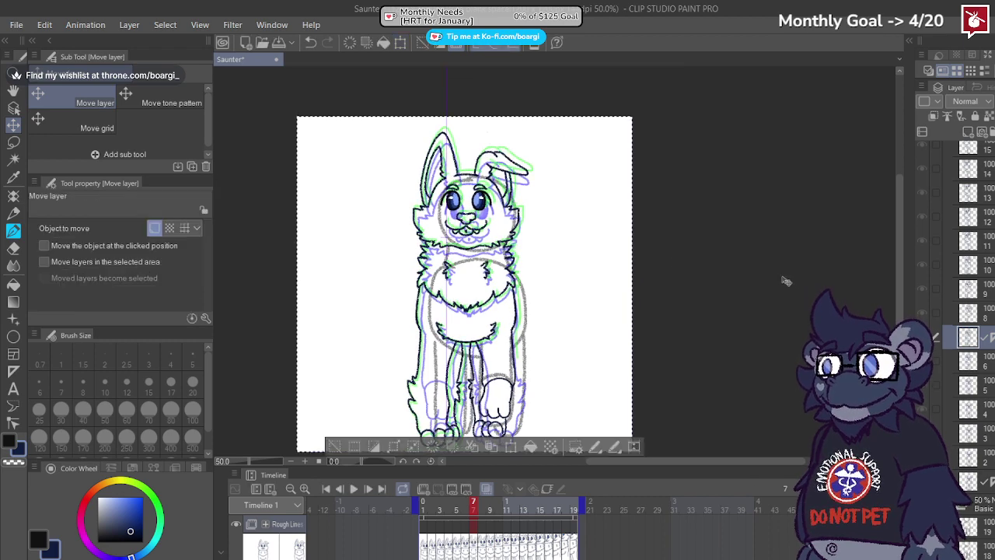
{"action": "scroll", "coordinate": [529, 333], "scroll_direction": "down", "scroll_amount": 1}
{"action": "scroll", "coordinate": [528, 333], "scroll_direction": "up", "scroll_amount": 2}
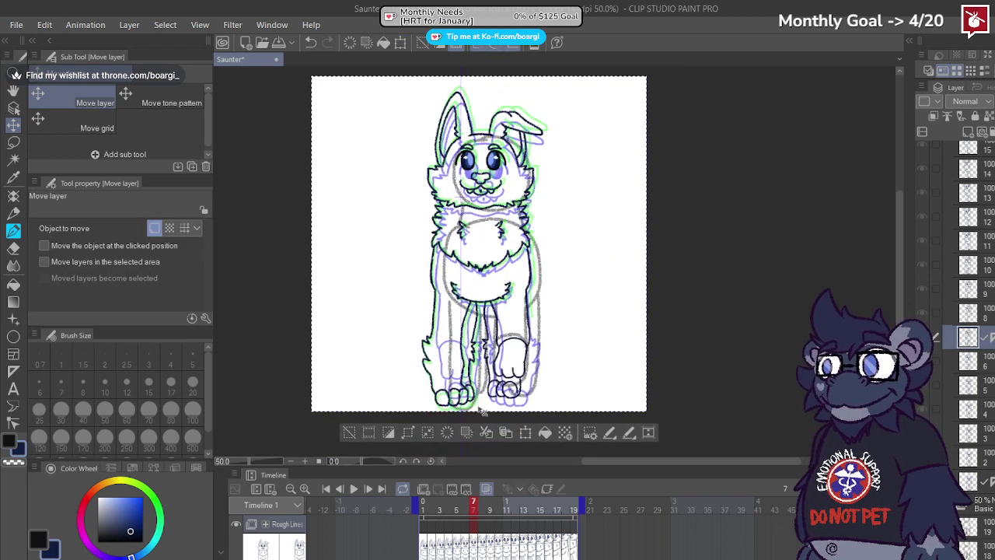
{"action": "mouse_move", "coordinate": [464, 308]}
{"action": "left_mouse_down"}
{"action": "mouse_move", "coordinate": [482, 290]}
{"action": "mouse_move", "coordinate": [469, 313]}
{"action": "left_mouse_up"}
{"action": "key", "text": "ctrl+z"}
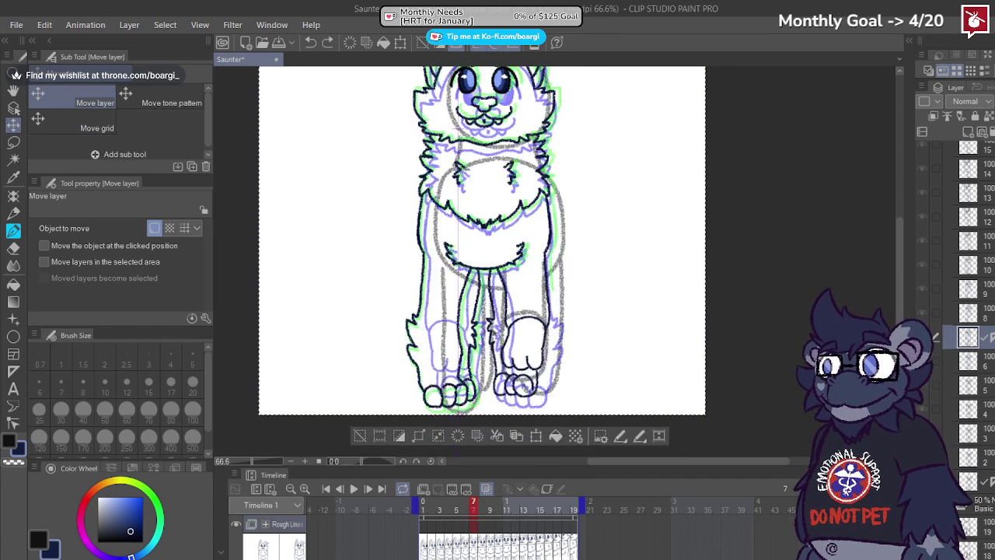
Step: Shift the frame 7 drawing slightly down and to the right until it lines up with frames 6 and 8
{"action": "key", "text": "Left"}
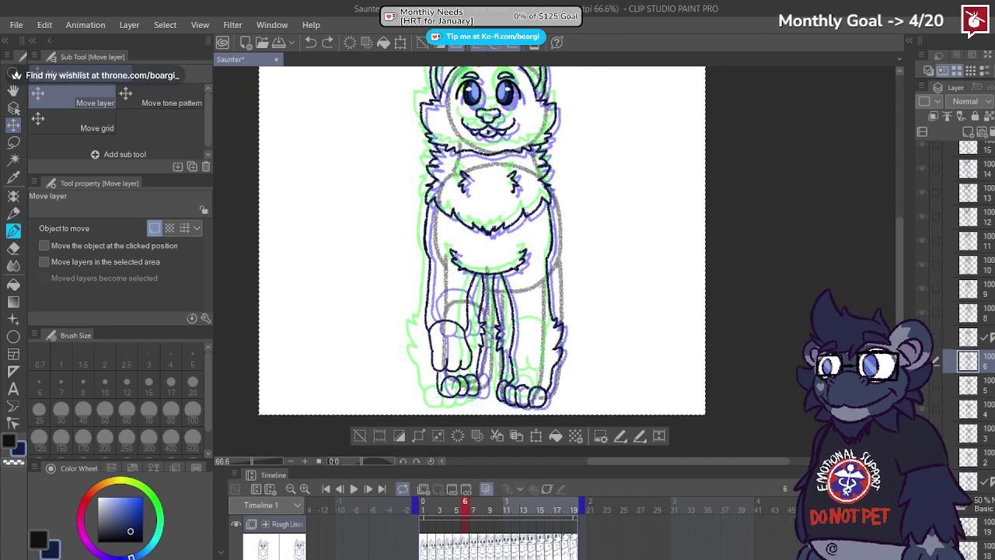
{"action": "key", "text": "period"}
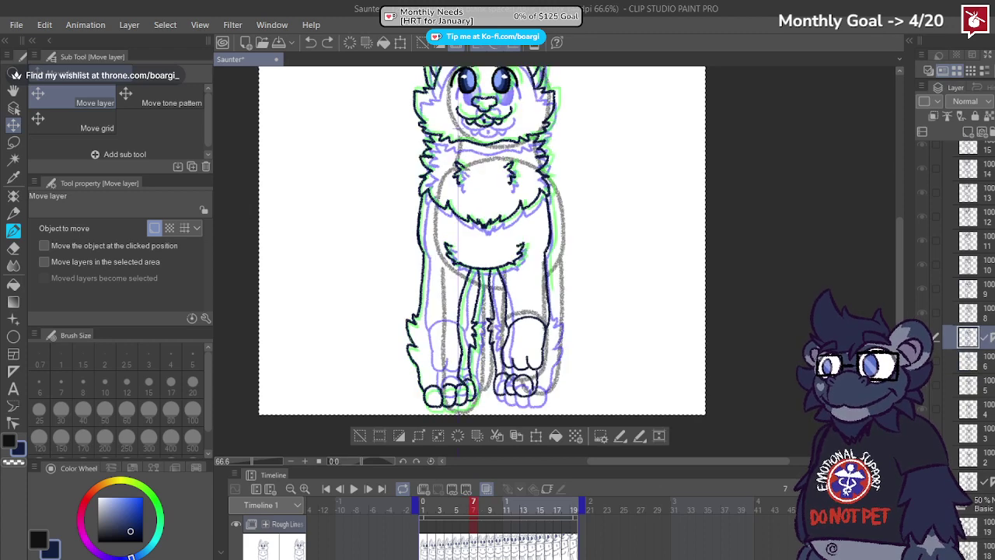
{"action": "key", "text": "comma"}
{"action": "key", "text": "period"}
{"action": "left_click_drag", "start_coordinate": [555, 345], "coordinate": [565, 354]}
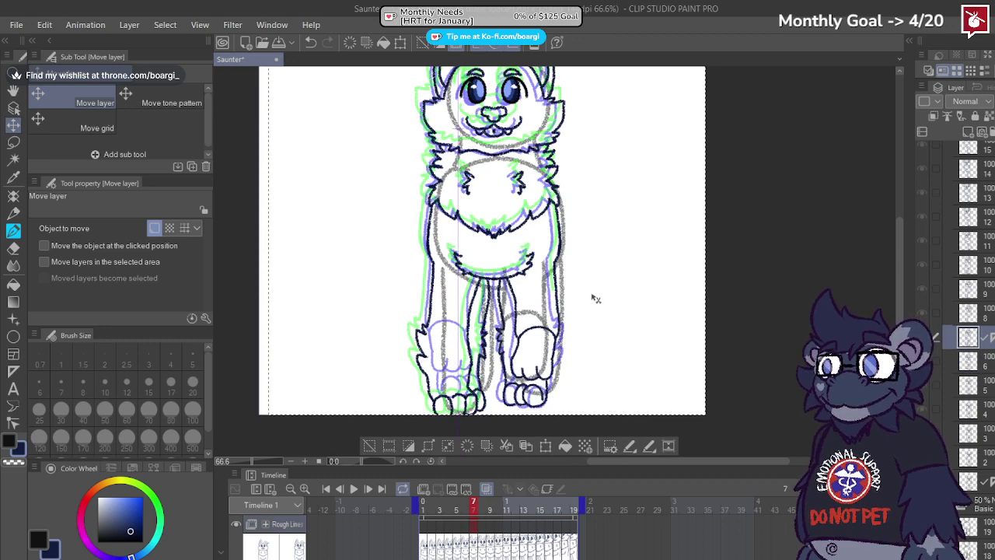
{"action": "scroll", "coordinate": [596, 299], "scroll_direction": "down", "scroll_amount": 1}
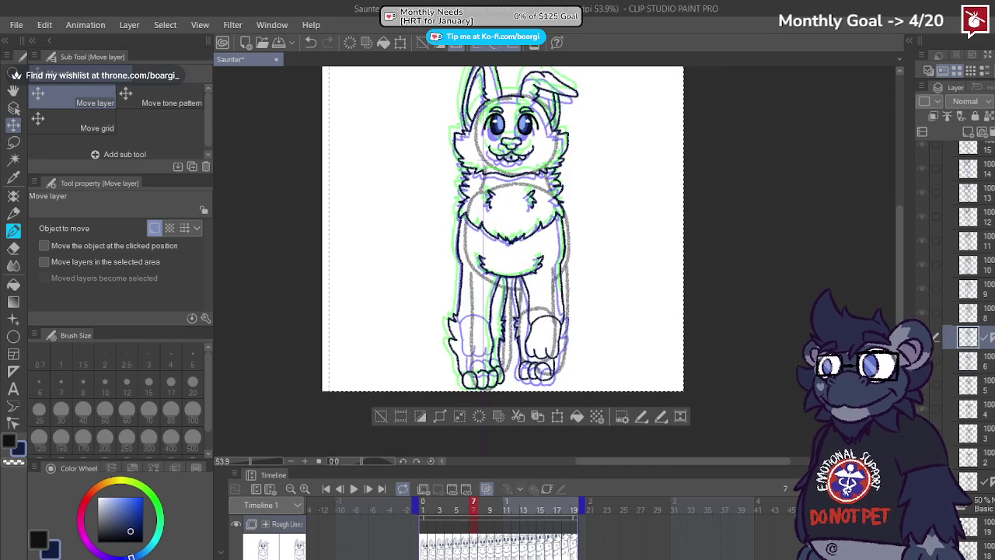
{"action": "key", "text": "period"}
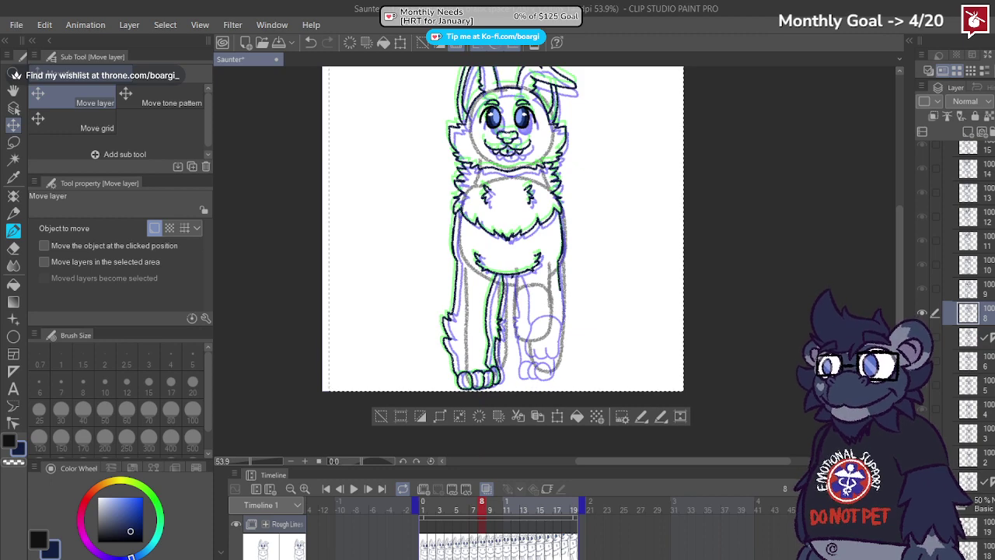
{"action": "key", "text": "comma"}
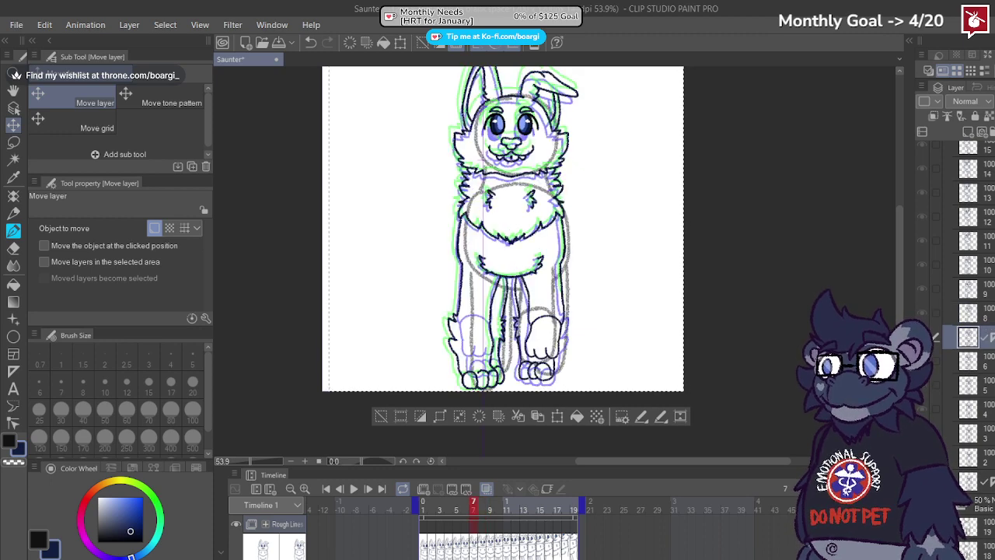
{"action": "key", "text": "comma"}
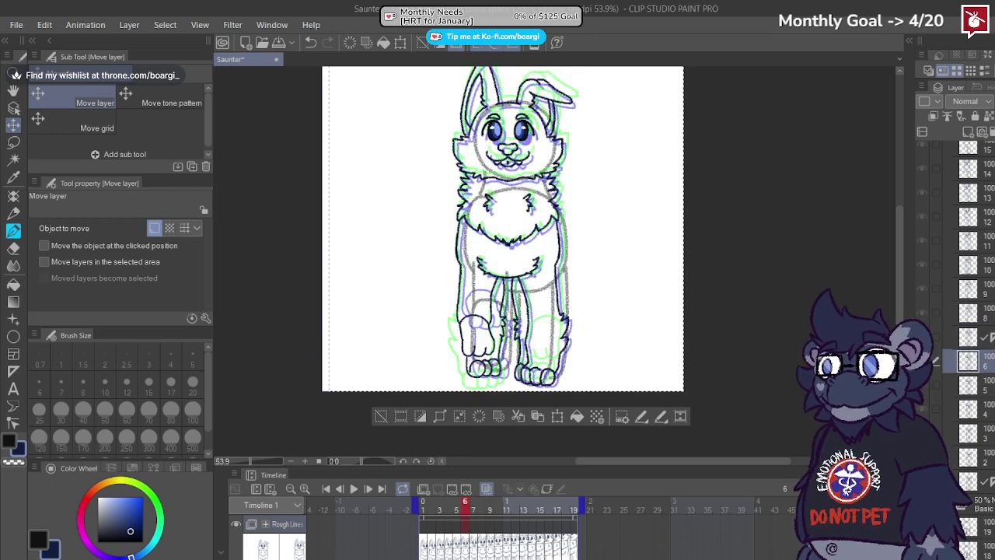
{"action": "key", "text": "period"}
{"action": "key", "text": "period"}
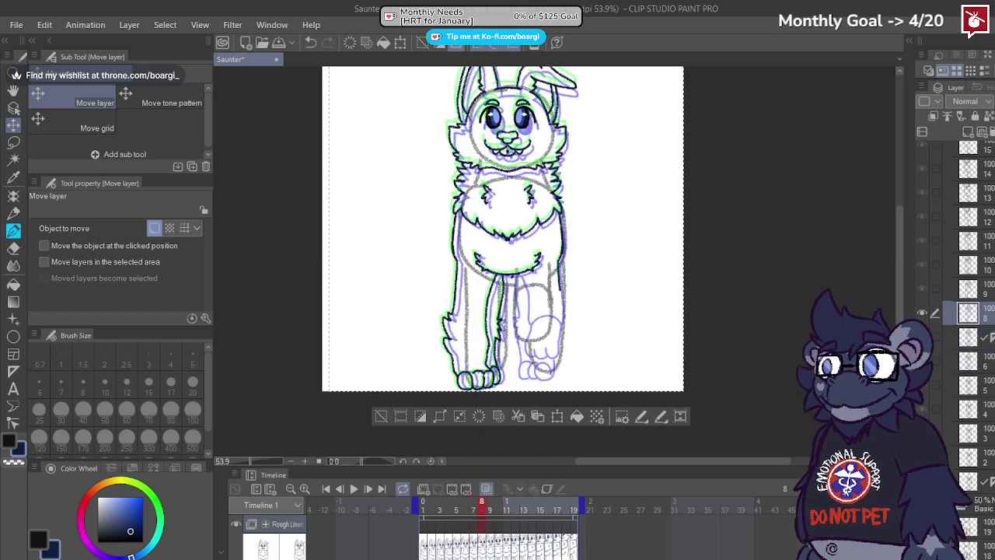
Step: Lasso the legs of the frame 3 drawing with Shrink selection and copy them
{"action": "key", "text": "comma"}
{"action": "key", "text": "comma"}
{"action": "key", "text": "comma"}
{"action": "key", "text": "comma"}
{"action": "key", "text": "comma"}
{"action": "key", "text": "comma"}
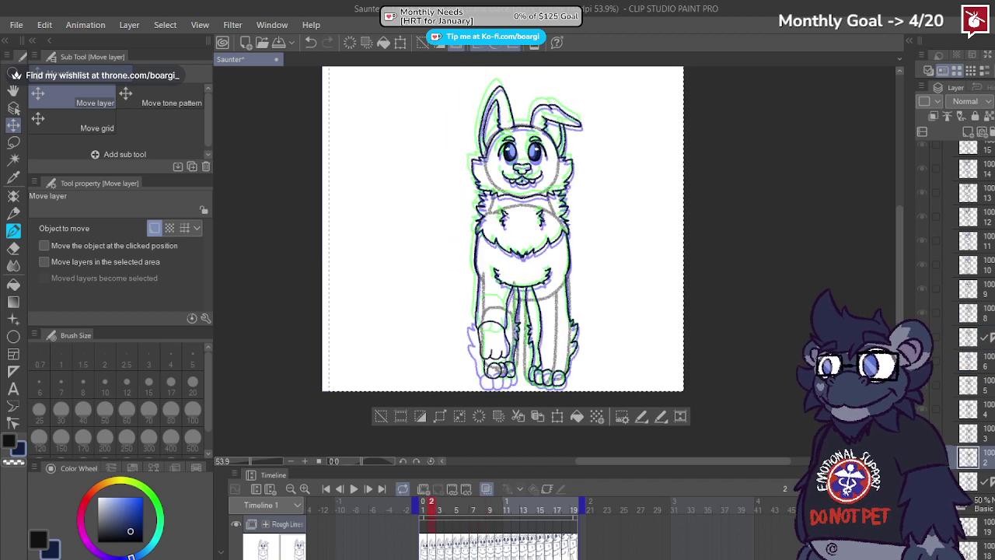
{"action": "key", "text": "period"}
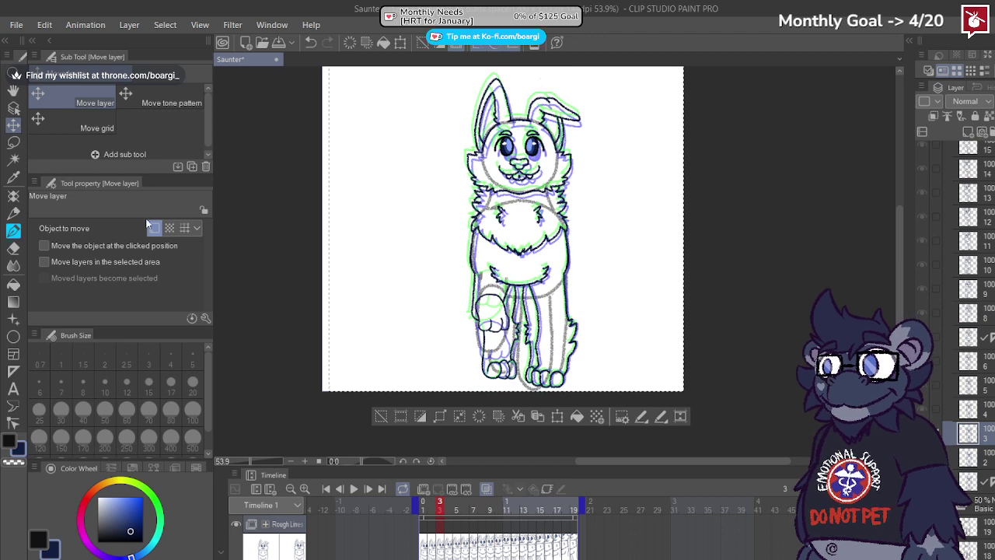
{"action": "key", "text": "m"}
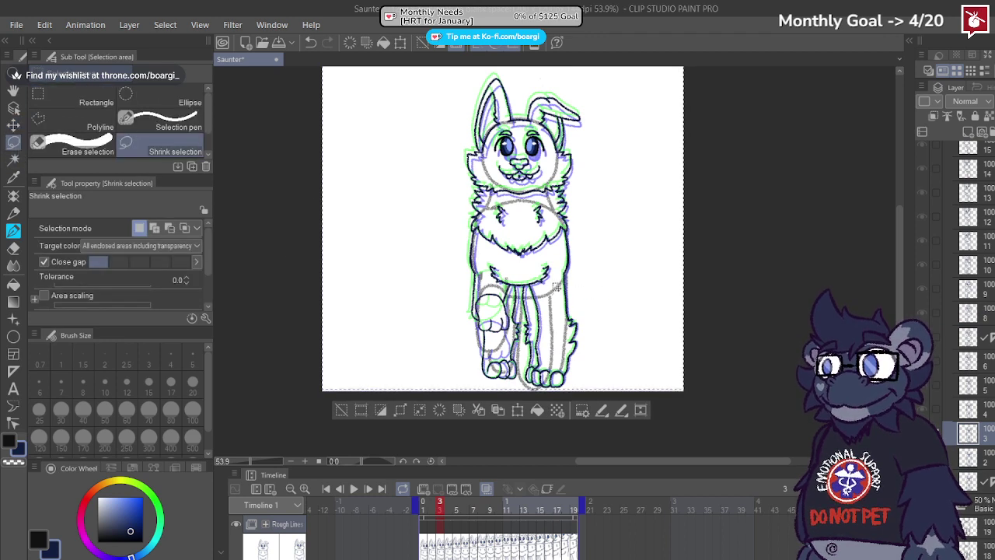
{"action": "key", "text": "ctrl+d"}
{"action": "left_click_drag", "start_coordinate": [606, 294], "coordinate": [513, 289]}
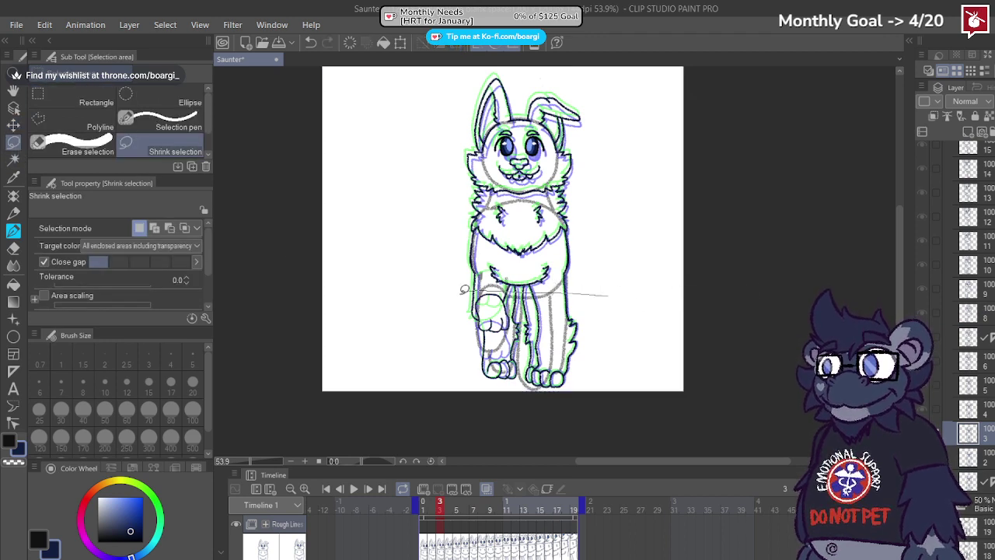
{"action": "mouse_move", "coordinate": [470, 379]}
{"action": "left_mouse_down"}
{"action": "mouse_move", "coordinate": [557, 401]}
{"action": "mouse_move", "coordinate": [641, 332]}
{"action": "mouse_move", "coordinate": [609, 293]}
{"action": "left_mouse_up"}
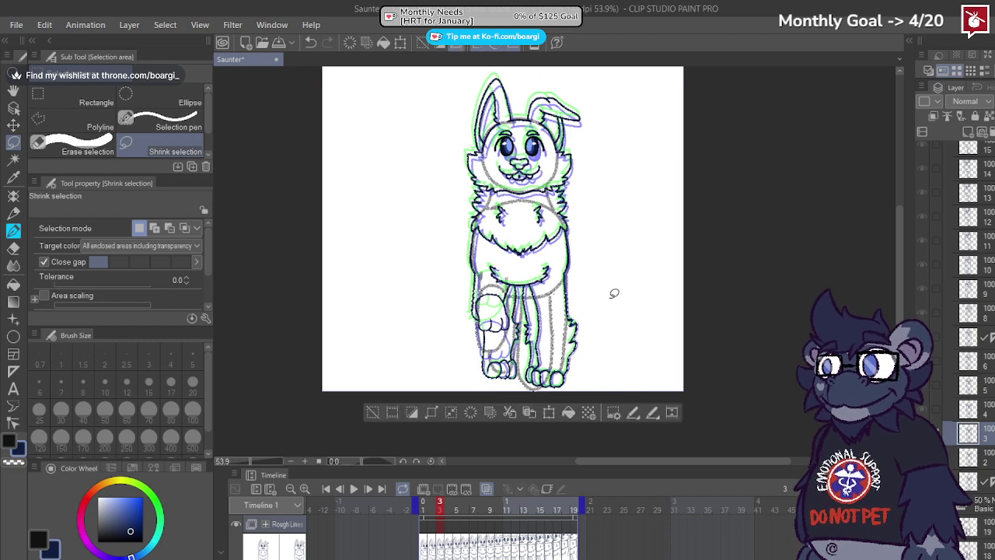
{"action": "key", "text": "ctrl+d"}
Step: On frame 8, take layer 8 out of the Rough Lines folder and paste the copied legs above it
{"action": "key", "text": "Right"}
{"action": "key", "text": "Right"}
{"action": "key", "text": "Right"}
{"action": "key", "text": "Right"}
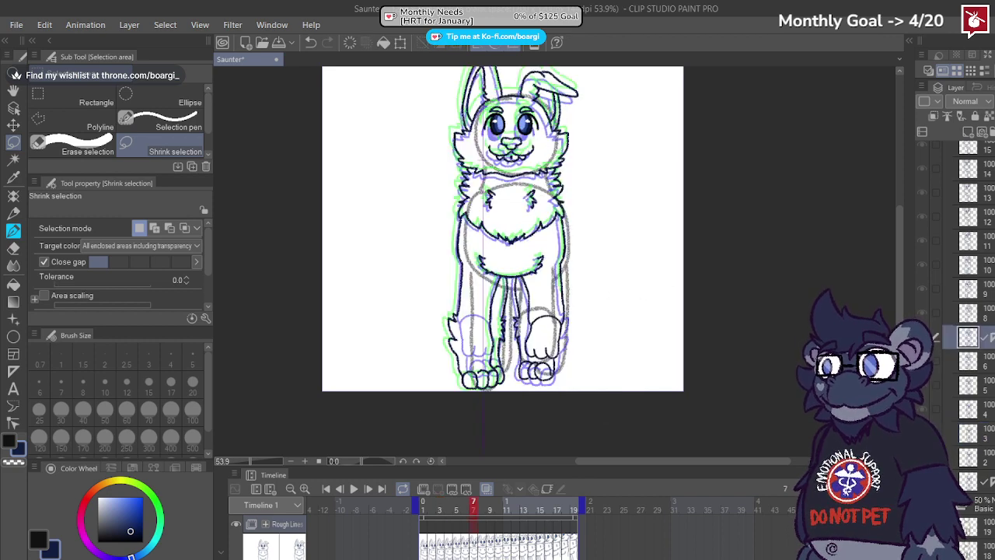
{"action": "key", "text": "Right"}
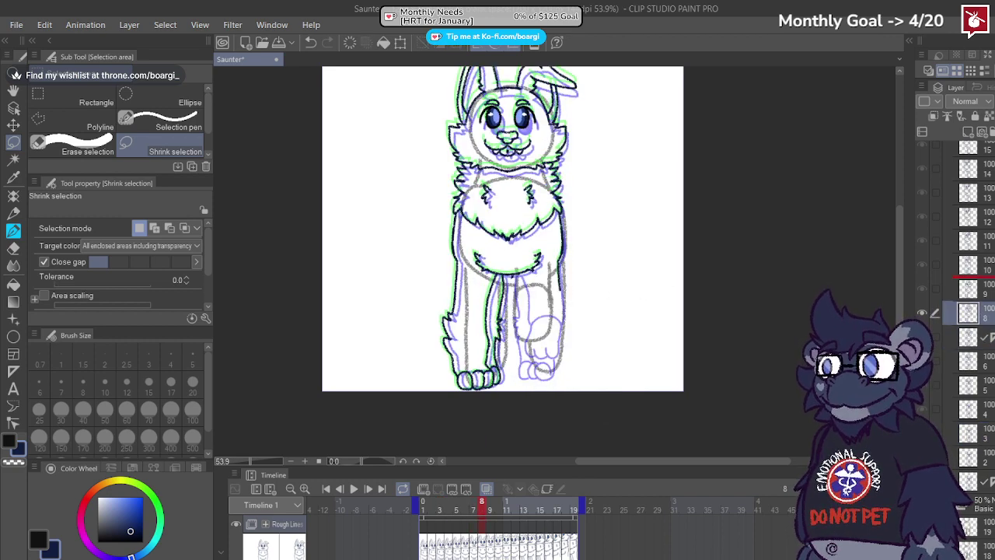
{"action": "scroll", "coordinate": [963, 287], "scroll_direction": "up", "scroll_amount": 5}
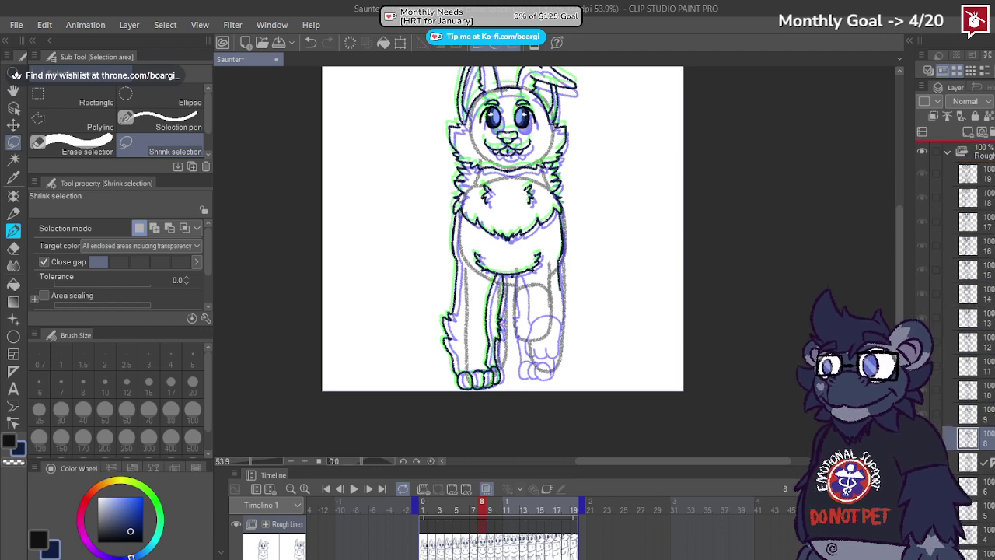
{"action": "left_click_drag", "start_coordinate": [968, 437], "coordinate": [967, 142]}
{"action": "key", "text": "ctrl+v"}
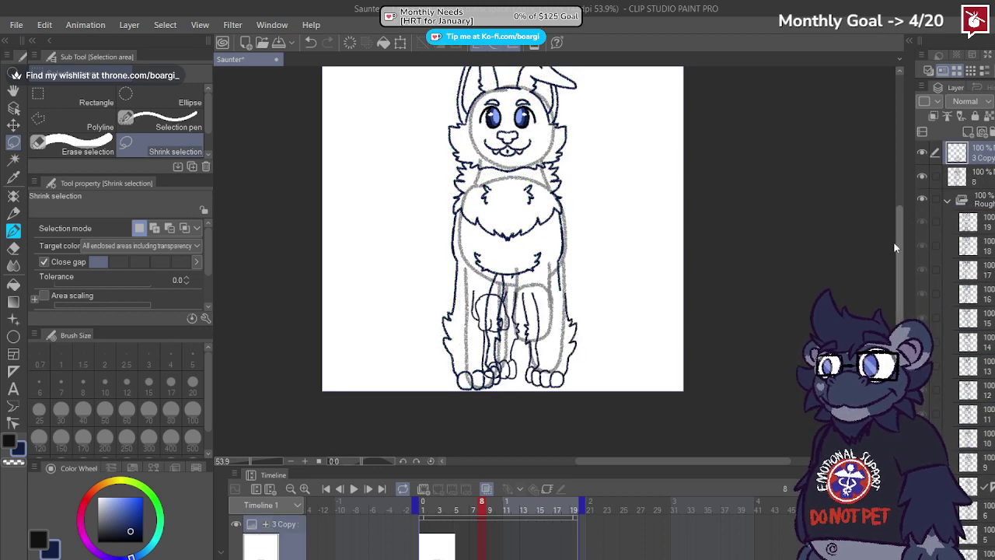
Step: Flip the pasted legs horizontally and move them under the frame 8 body
{"action": "key", "text": "ctrl+a"}
{"action": "key", "text": "ctrl+t"}
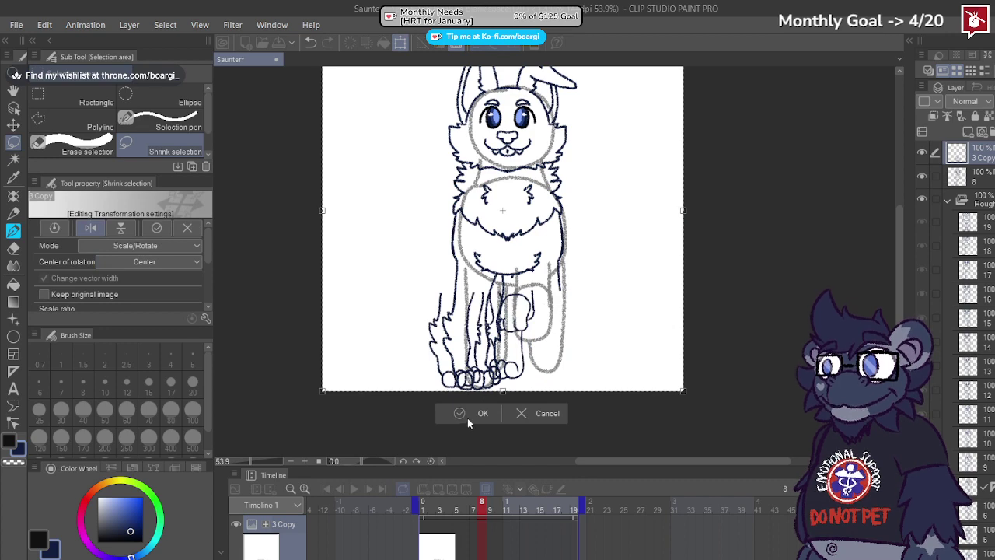
{"action": "left_click", "coordinate": [497, 409]}
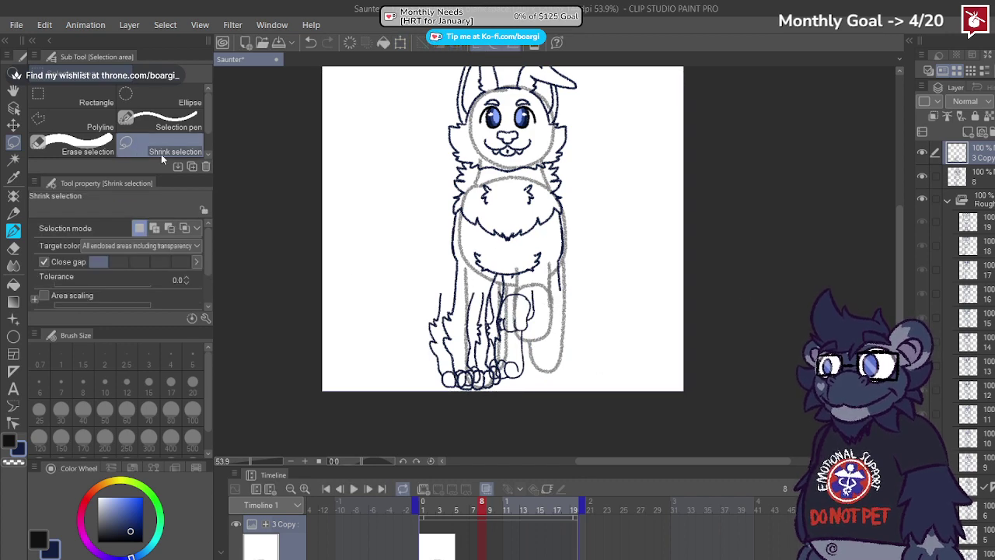
{"action": "key", "text": "k"}
{"action": "mouse_move", "coordinate": [451, 305]}
{"action": "left_mouse_down"}
{"action": "mouse_move", "coordinate": [475, 309]}
{"action": "mouse_move", "coordinate": [440, 294]}
{"action": "left_mouse_up"}
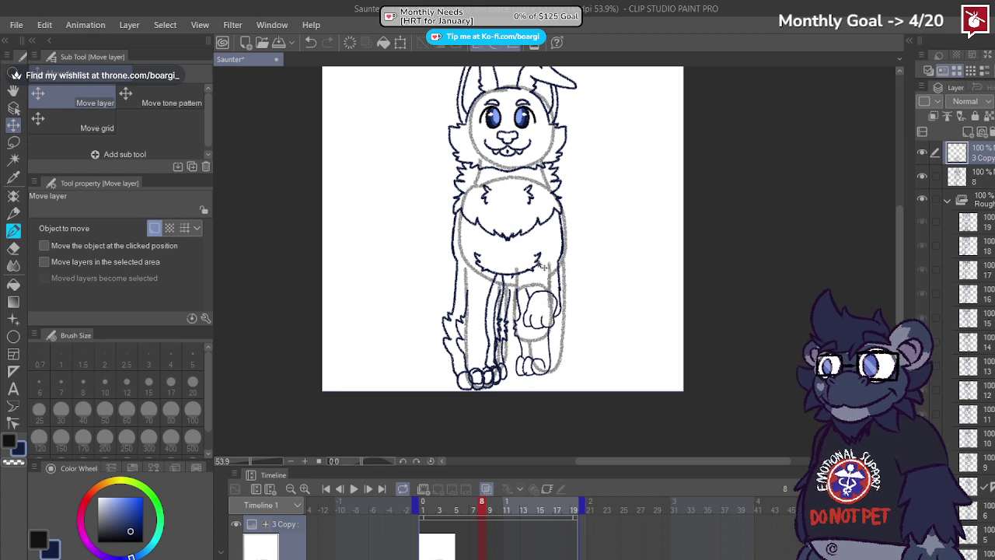
Step: Lower layer 8's opacity to 31% and erase its old leg lines with the Snap eraser at size 100
{"action": "key", "text": "alt+["}
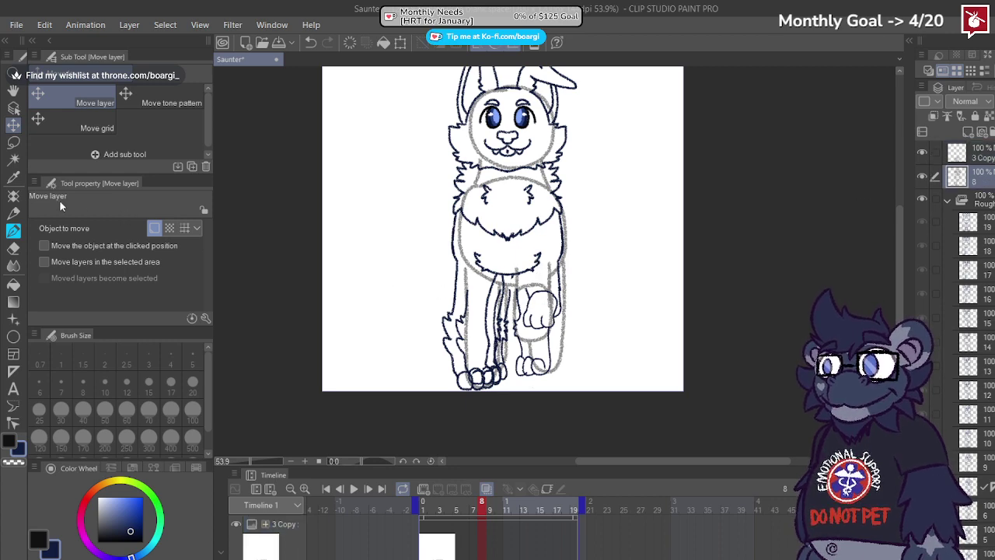
{"action": "left_click", "coordinate": [14, 248]}
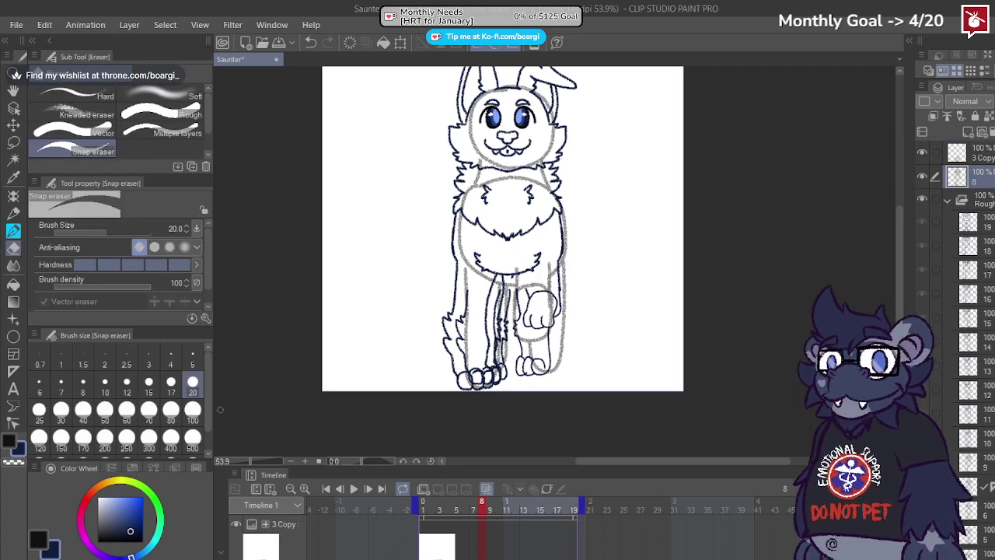
{"action": "left_click", "coordinate": [193, 412]}
{"action": "scroll", "coordinate": [459, 345], "scroll_direction": "up", "scroll_amount": 1}
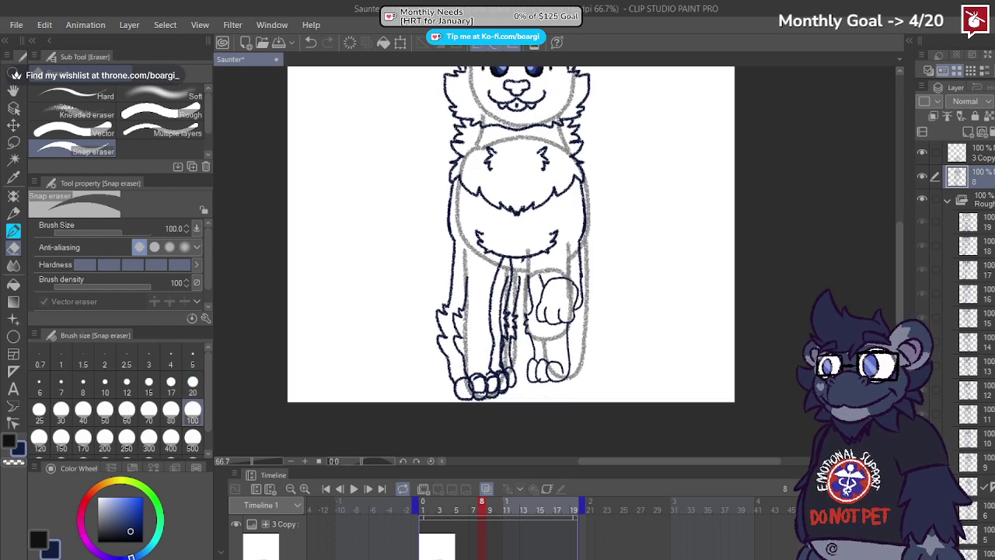
{"action": "left_click", "coordinate": [994, 101]}
{"action": "left_click", "coordinate": [947, 199]}
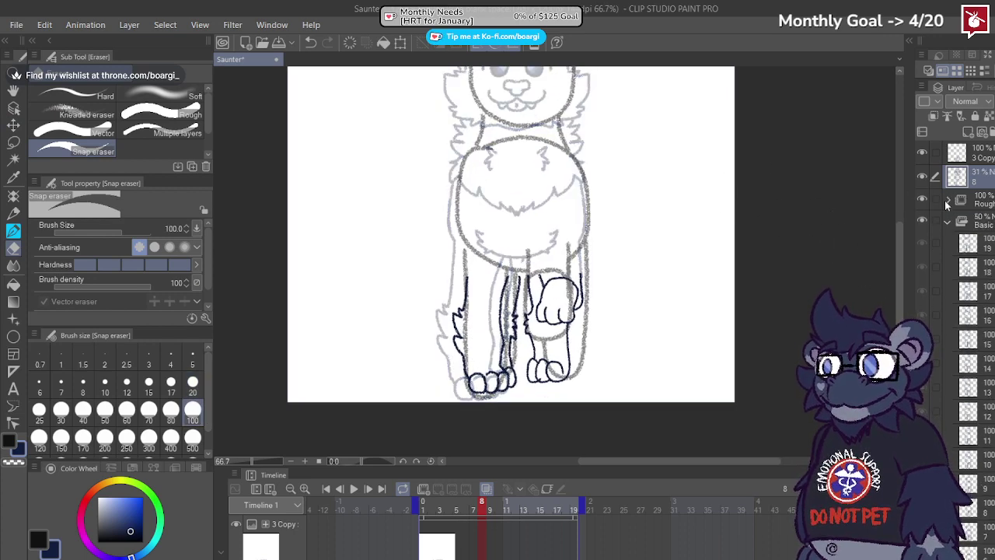
{"action": "scroll", "coordinate": [464, 305], "scroll_direction": "up", "scroll_amount": 1}
{"action": "mouse_move", "coordinate": [439, 317]}
{"action": "left_mouse_down"}
{"action": "mouse_move", "coordinate": [430, 345]}
{"action": "mouse_move", "coordinate": [446, 388]}
{"action": "mouse_move", "coordinate": [467, 392]}
{"action": "mouse_move", "coordinate": [484, 369]}
{"action": "mouse_move", "coordinate": [502, 267]}
{"action": "left_mouse_up"}
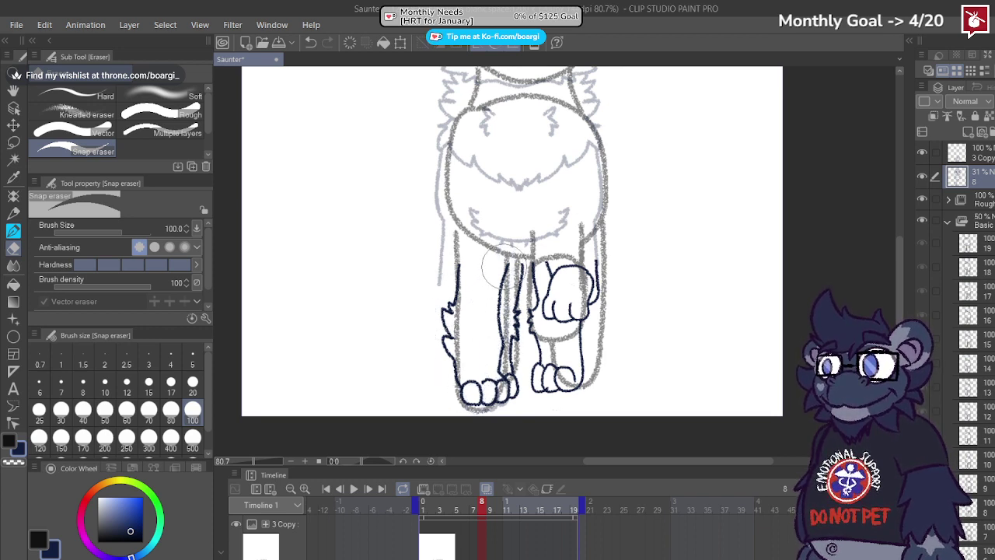
{"action": "mouse_move", "coordinate": [448, 339]}
{"action": "left_mouse_down"}
{"action": "mouse_move", "coordinate": [435, 284]}
{"action": "mouse_move", "coordinate": [444, 241]}
{"action": "mouse_move", "coordinate": [440, 252]}
{"action": "left_mouse_up"}
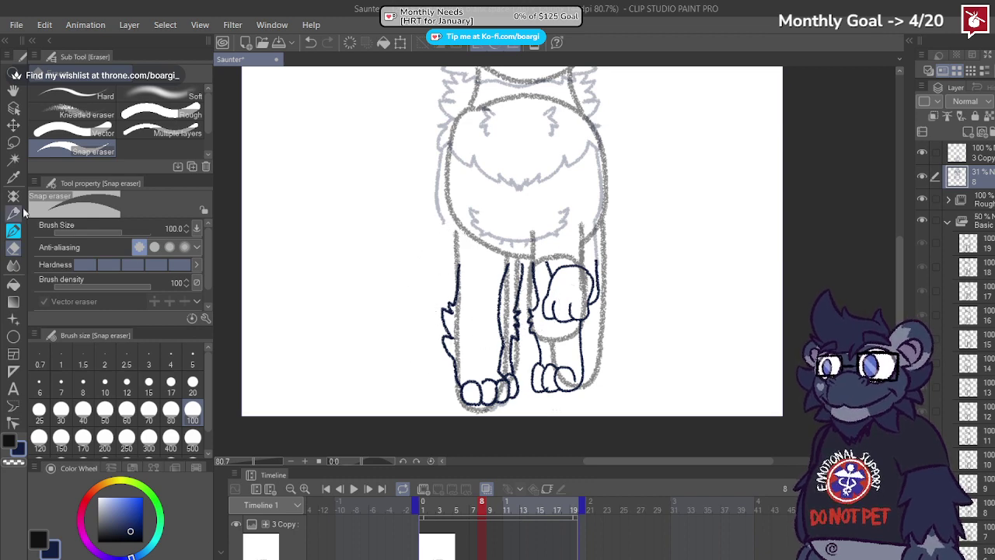
Step: Draw short connecting lines on layer 8 from the body to the pasted legs with the size 5 crayon pencil
{"action": "left_click", "coordinate": [14, 213]}
{"action": "scroll", "coordinate": [327, 191], "scroll_direction": "up", "scroll_amount": 2}
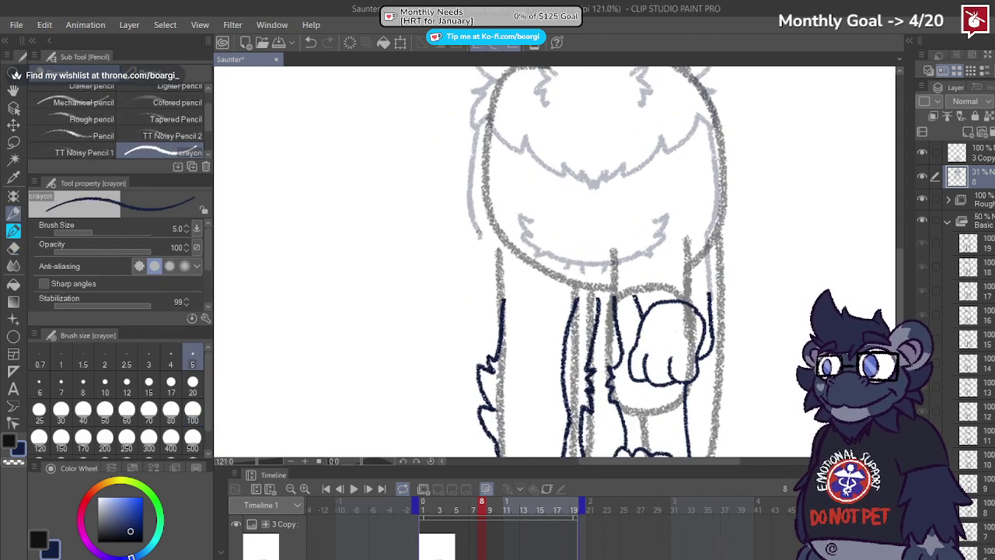
{"action": "left_click_drag", "start_coordinate": [477, 230], "coordinate": [497, 262]}
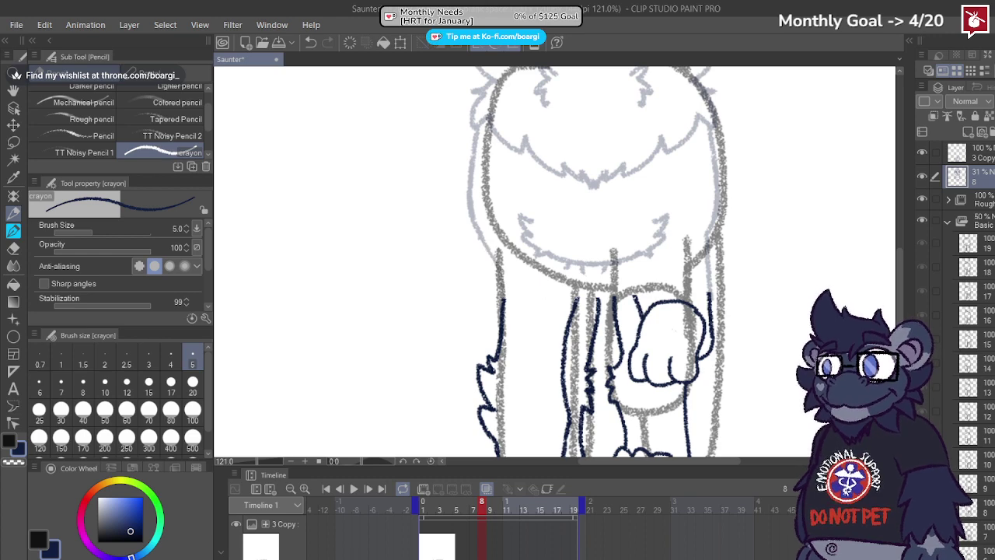
{"action": "scroll", "coordinate": [574, 295], "scroll_direction": "up", "scroll_amount": 2}
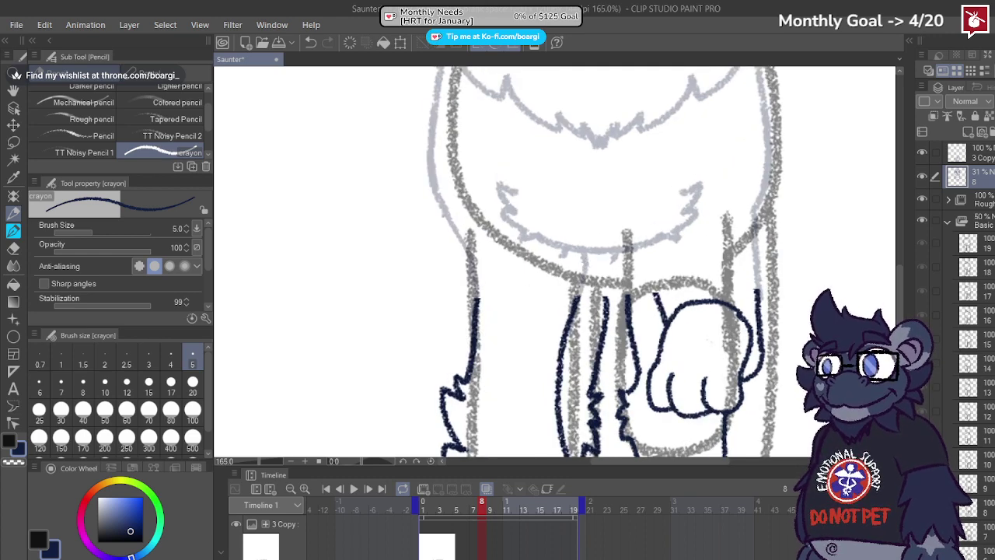
{"action": "key", "text": "9"}
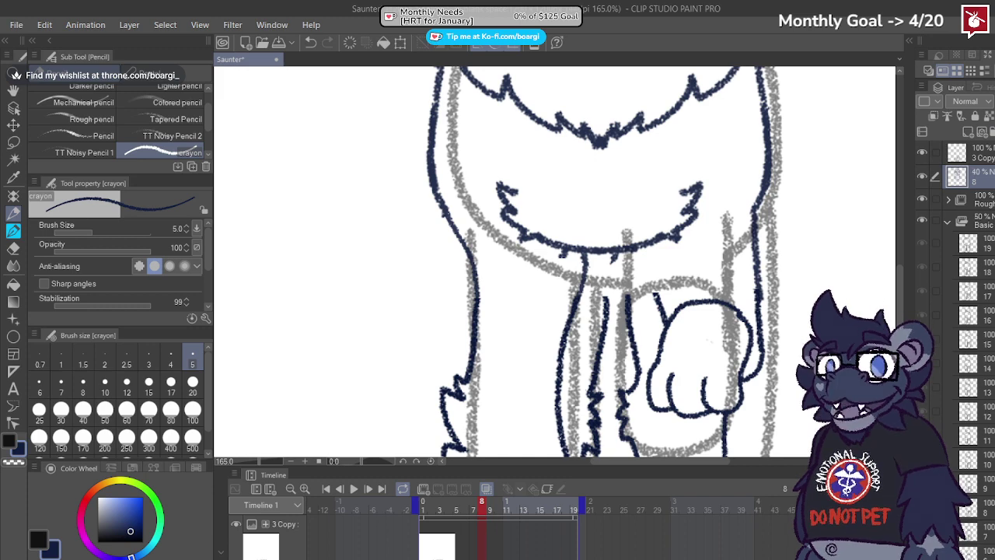
{"action": "key", "text": "0"}
{"action": "key", "text": "3"}
{"action": "key", "text": "1"}
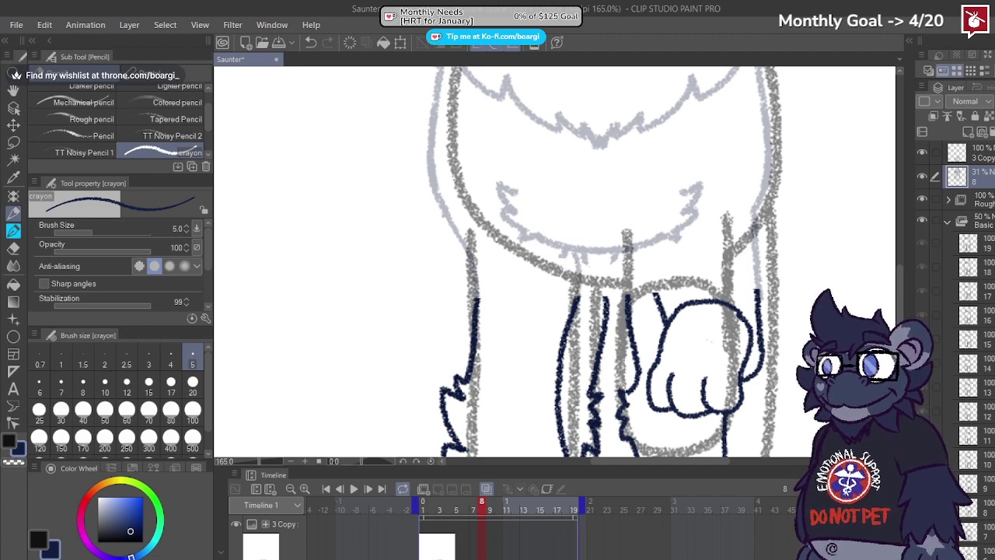
{"action": "scroll", "coordinate": [619, 258], "scroll_direction": "down", "scroll_amount": 2}
{"action": "scroll", "coordinate": [631, 258], "scroll_direction": "up", "scroll_amount": 2}
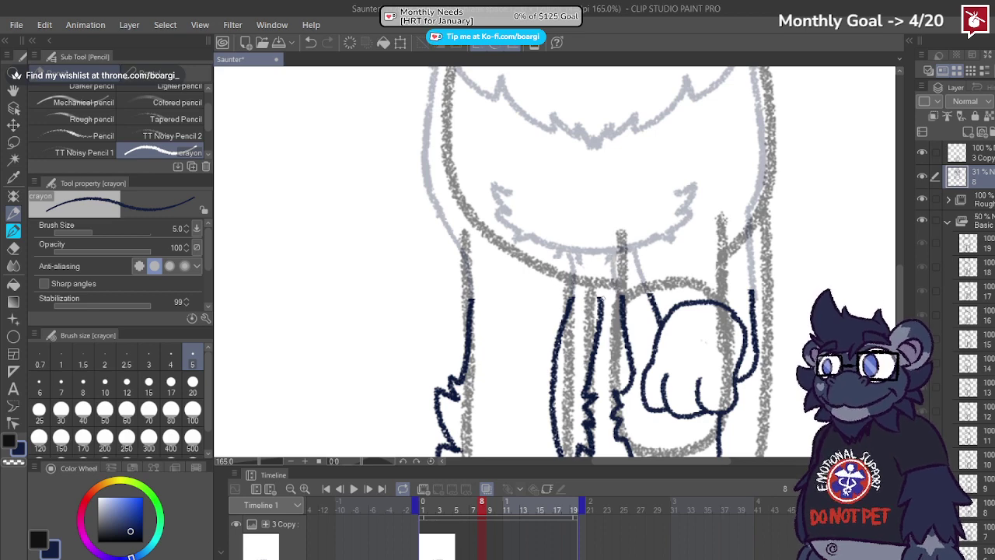
{"action": "left_click_drag", "start_coordinate": [601, 298], "coordinate": [591, 262]}
Step: Try to restore layer 8 to 100% opacity and merge the pasted legs into it, and undo both changes
{"action": "scroll", "coordinate": [590, 254], "scroll_direction": "down", "scroll_amount": 5}
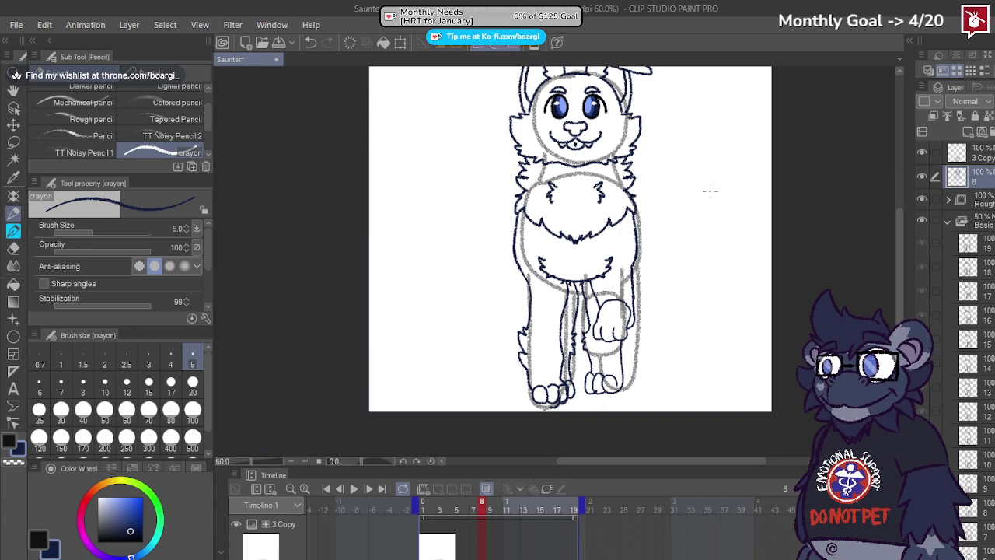
{"action": "left_click", "coordinate": [976, 153]}
{"action": "key", "text": "ctrl+e"}
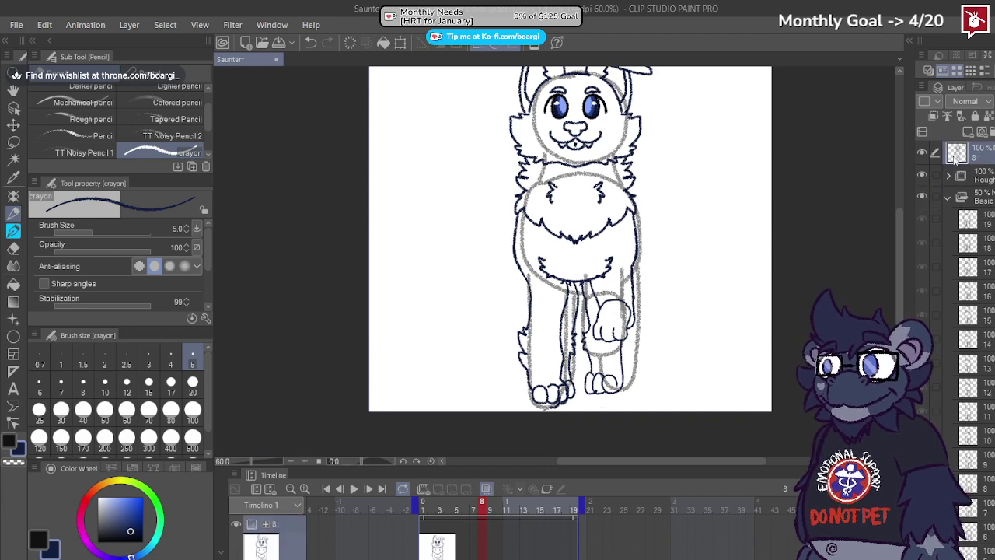
{"action": "scroll", "coordinate": [581, 376], "scroll_direction": "up", "scroll_amount": 2}
{"action": "key", "text": "ctrl+z"}
{"action": "key", "text": "ctrl+z"}
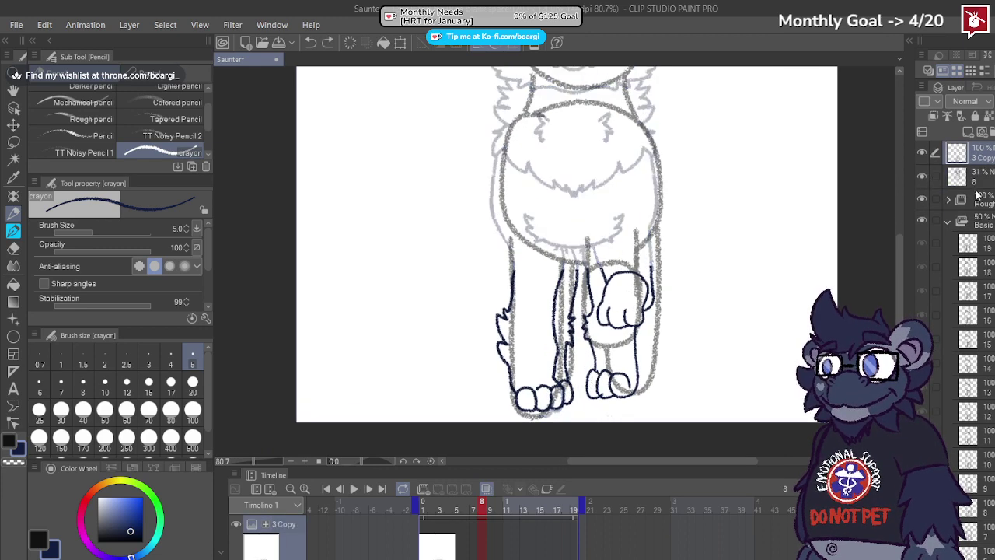
Step: Restore layer 8 to 100% opacity and merge the pasted legs layer into it
{"action": "left_click", "coordinate": [986, 182]}
{"action": "left_click", "coordinate": [12, 248]}
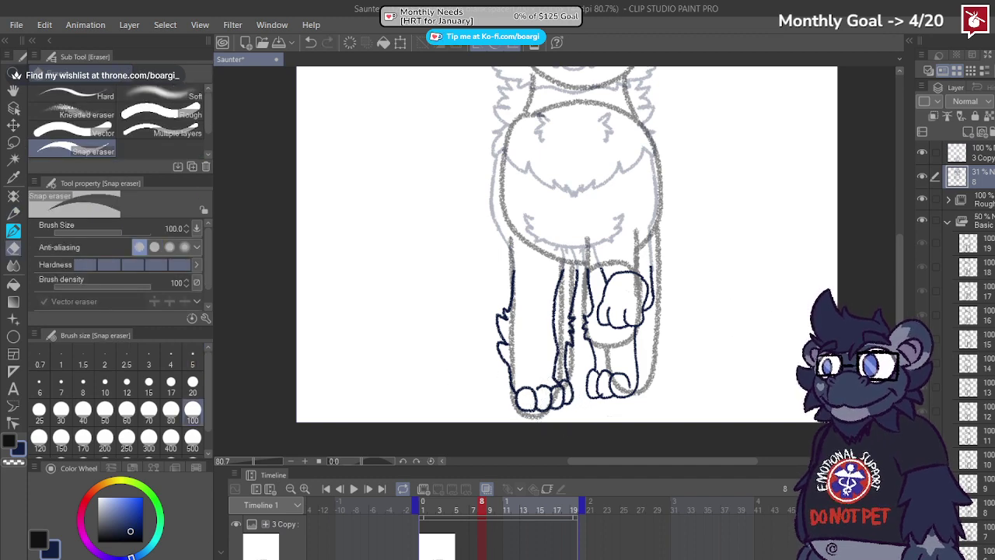
{"action": "left_click", "coordinate": [980, 153]}
{"action": "left_click", "coordinate": [981, 176]}
{"action": "left_click", "coordinate": [994, 101]}
{"action": "left_click", "coordinate": [980, 153]}
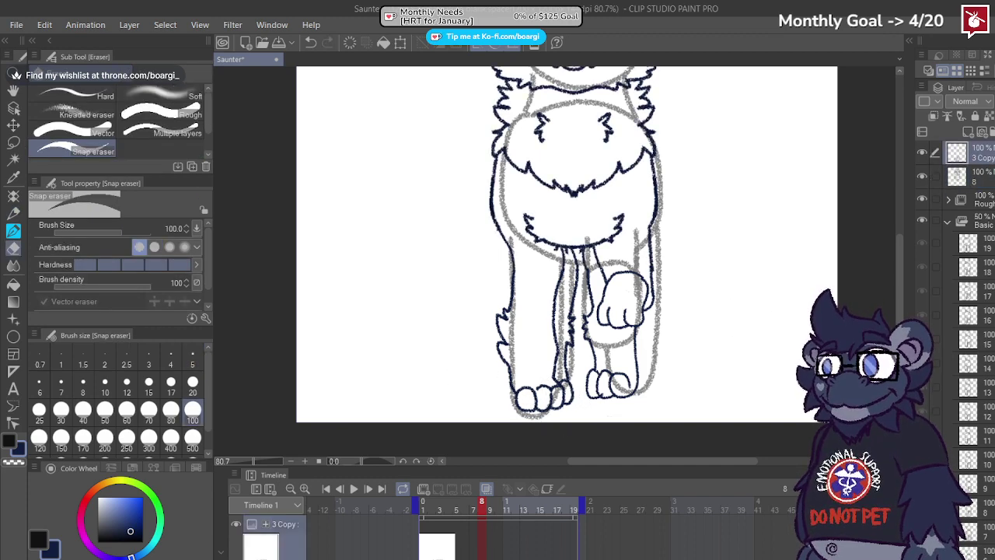
{"action": "key", "text": "ctrl+z"}
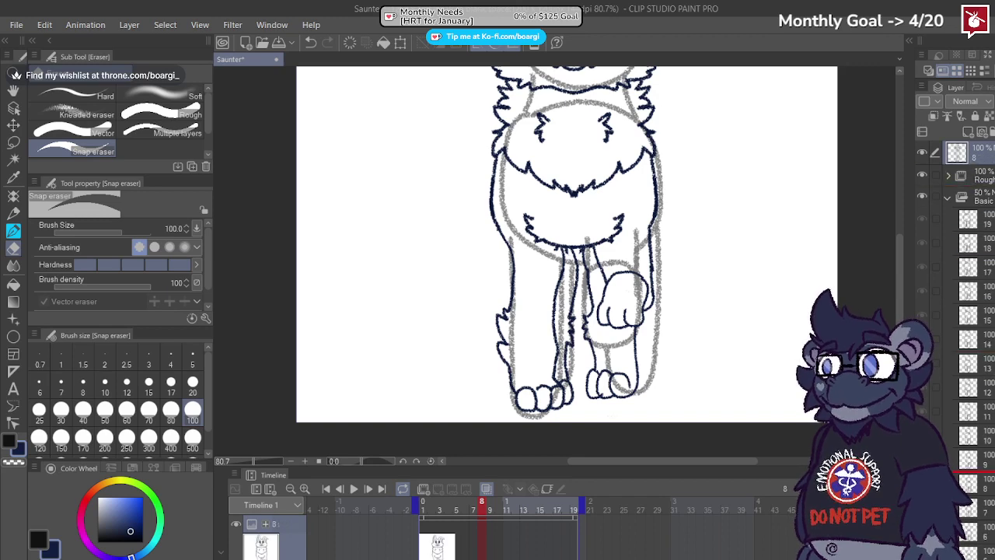
{"action": "key", "text": "ctrl+z"}
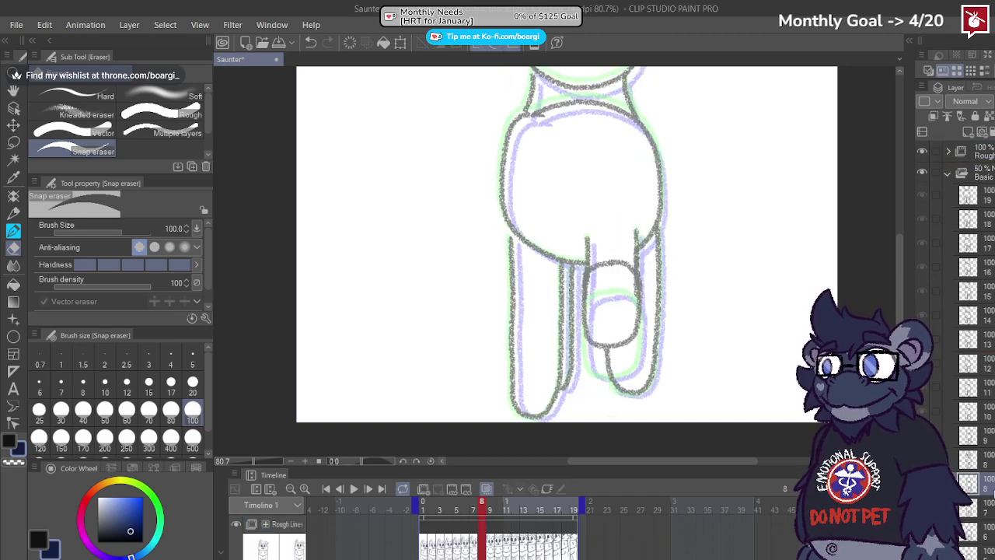
{"action": "left_click", "coordinate": [992, 458]}
{"action": "left_click", "coordinate": [992, 472]}
{"action": "key", "text": "ctrl+y"}
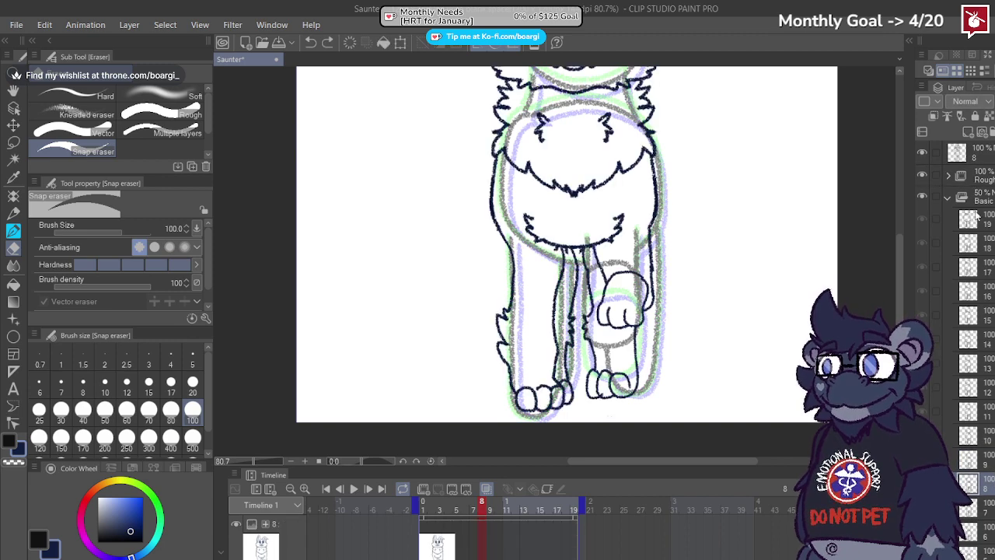
Step: Expand the rough lines folder and move the merged layer 8 into it, between layers 9 and 7
{"action": "left_click", "coordinate": [948, 198]}
{"action": "left_click", "coordinate": [948, 176]}
{"action": "left_click_drag", "start_coordinate": [980, 153], "coordinate": [981, 305]}
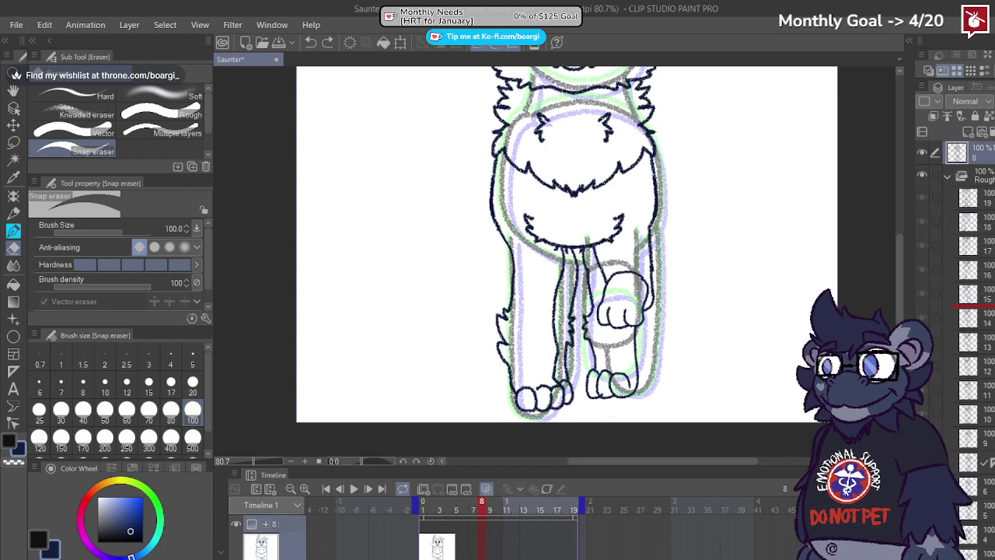
{"action": "mouse_move", "coordinate": [981, 450]}
{"action": "left_mouse_down"}
{"action": "mouse_move", "coordinate": [980, 425]}
{"action": "mouse_move", "coordinate": [981, 449]}
{"action": "left_mouse_up"}
Step: Play back the walk cycle from frame 1 to check the motion, stop it, and save the file
{"action": "left_click", "coordinate": [981, 413]}
{"action": "scroll", "coordinate": [610, 334], "scroll_direction": "down", "scroll_amount": 5}
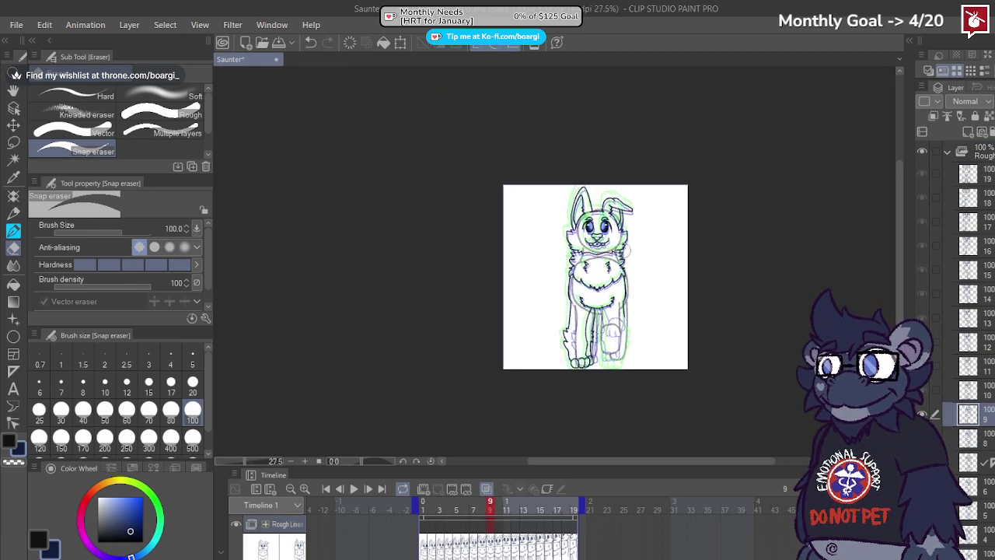
{"action": "scroll", "coordinate": [630, 258], "scroll_direction": "up", "scroll_amount": 2}
{"action": "scroll", "coordinate": [699, 342], "scroll_direction": "down", "scroll_amount": 2}
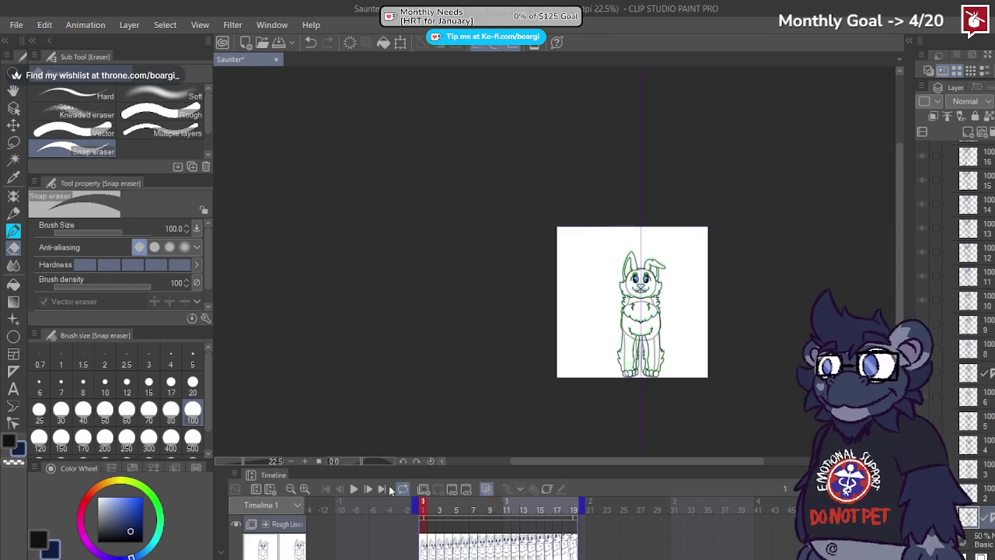
{"action": "left_click", "coordinate": [354, 489]}
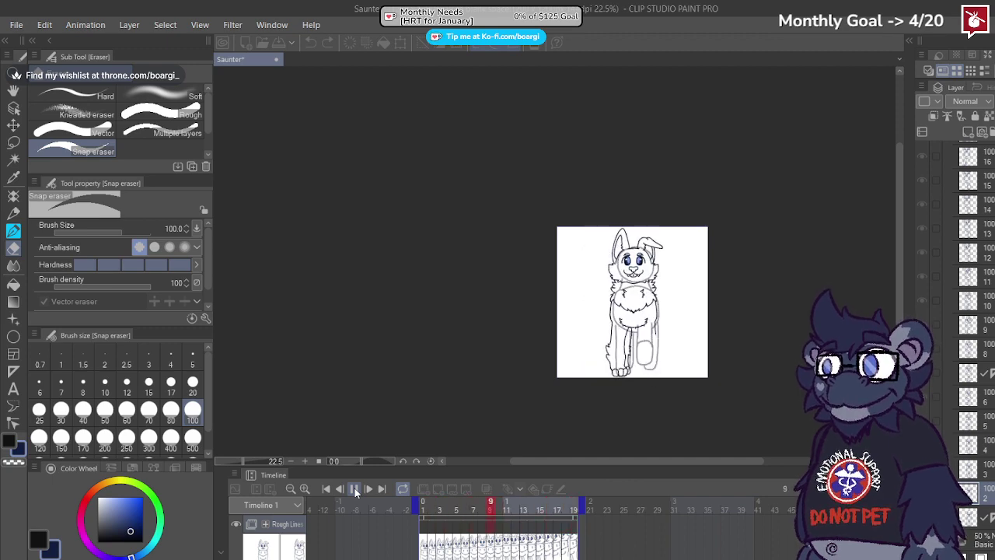
{"action": "left_click", "coordinate": [354, 488]}
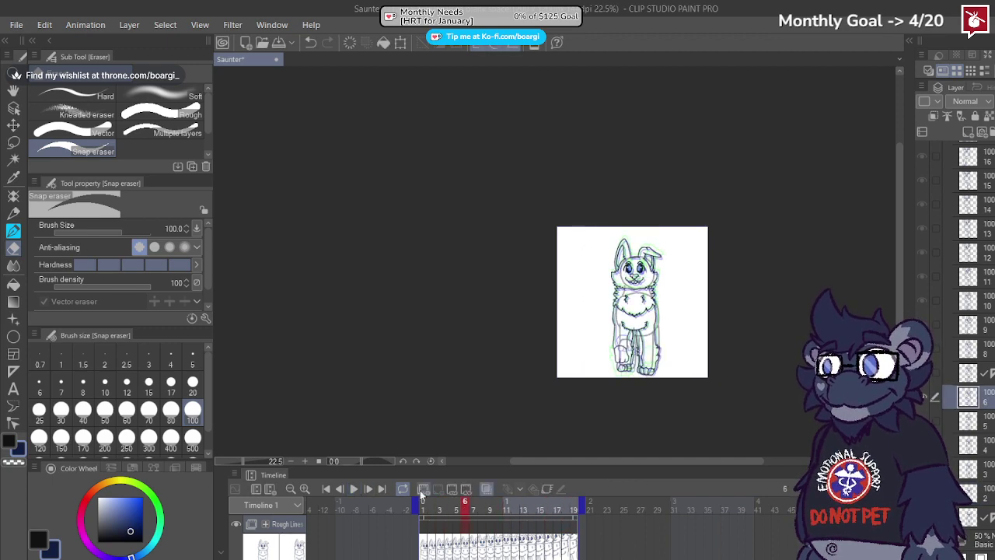
{"action": "scroll", "coordinate": [497, 269], "scroll_direction": "down", "scroll_amount": 2}
{"action": "scroll", "coordinate": [626, 288], "scroll_direction": "up", "scroll_amount": 5}
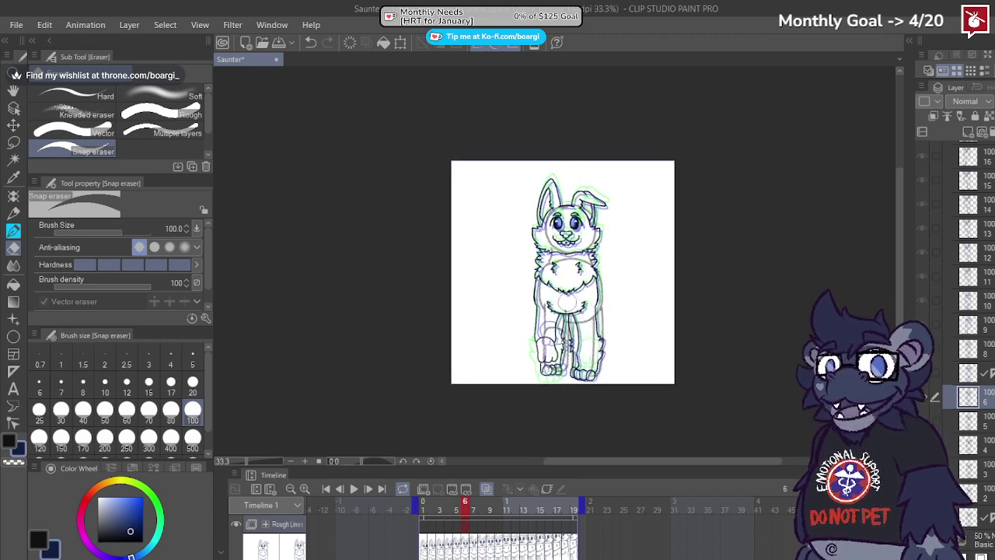
{"action": "key", "text": "ctrl+s"}
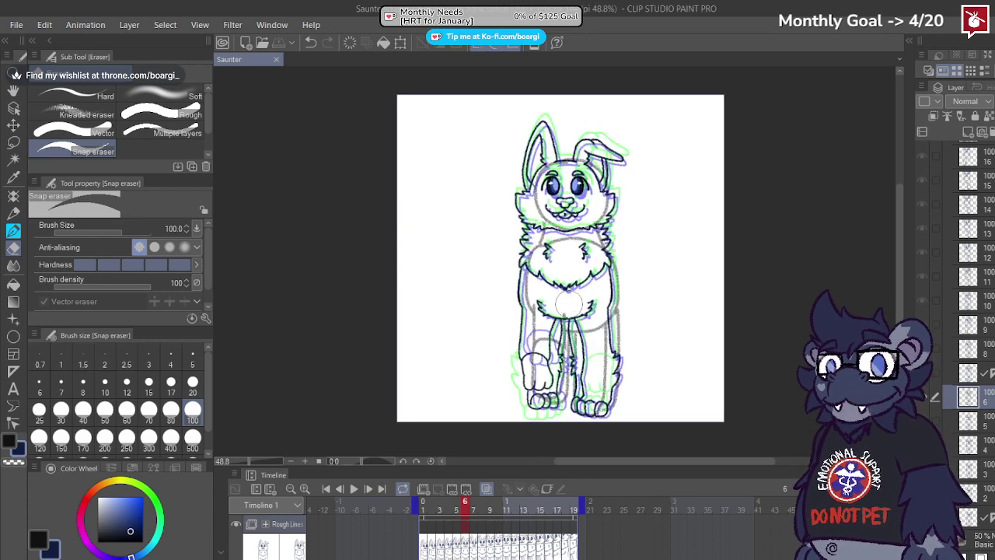
Step: Step back and forth through frames 7 to 10 and compare the leg positions using the onion skin
{"action": "key", "text": "Right"}
{"action": "key", "text": "Right"}
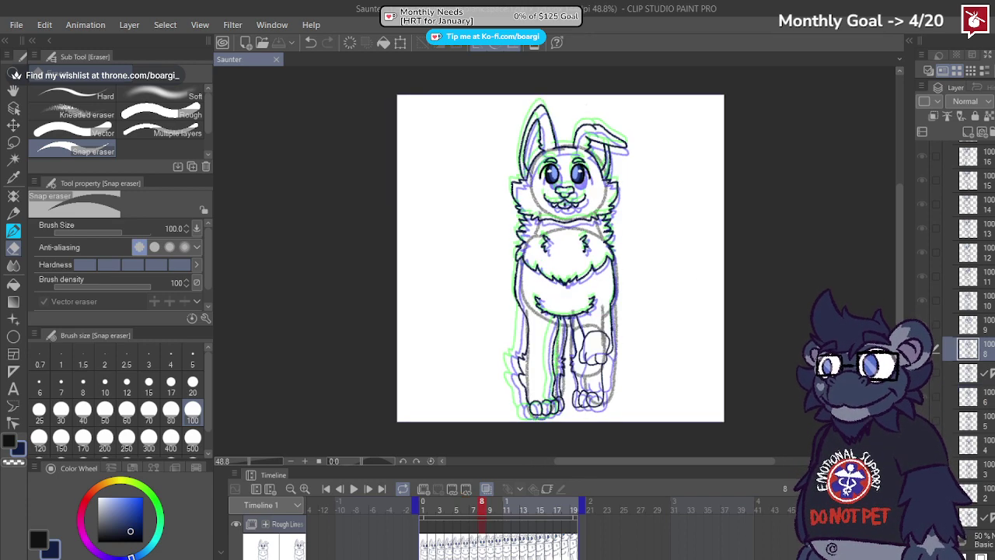
{"action": "key", "text": "Right"}
{"action": "scroll", "coordinate": [664, 331], "scroll_direction": "up", "scroll_amount": 3}
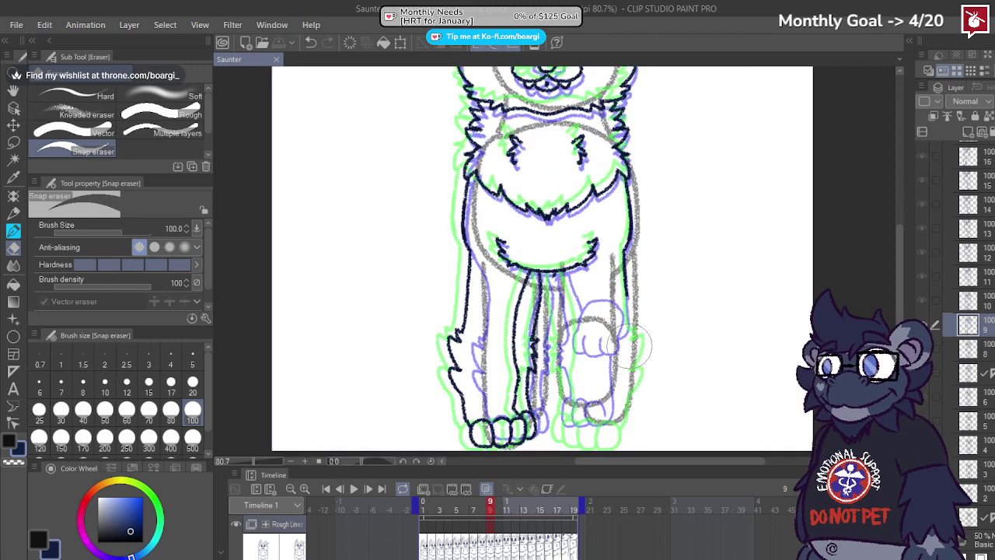
{"action": "key", "text": "Left"}
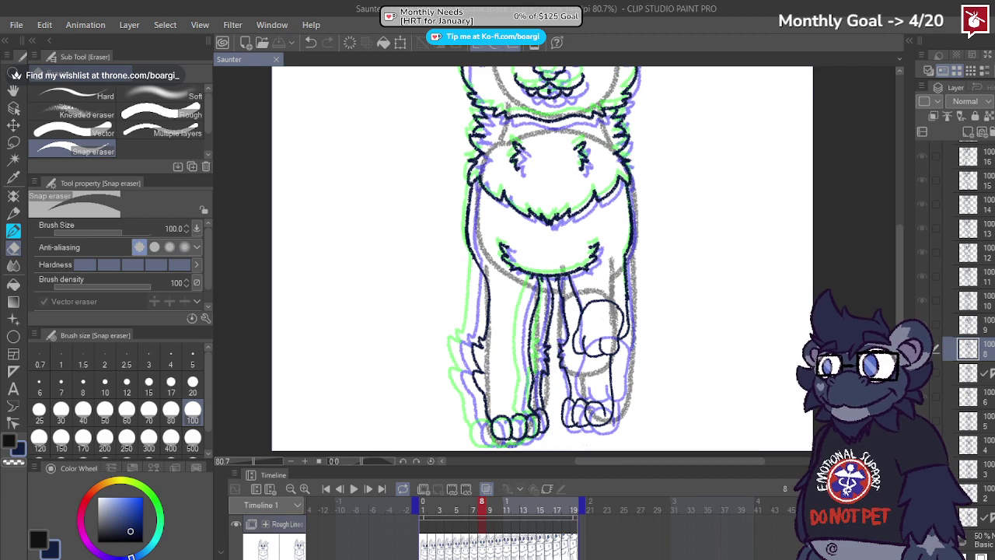
{"action": "key", "text": "Right"}
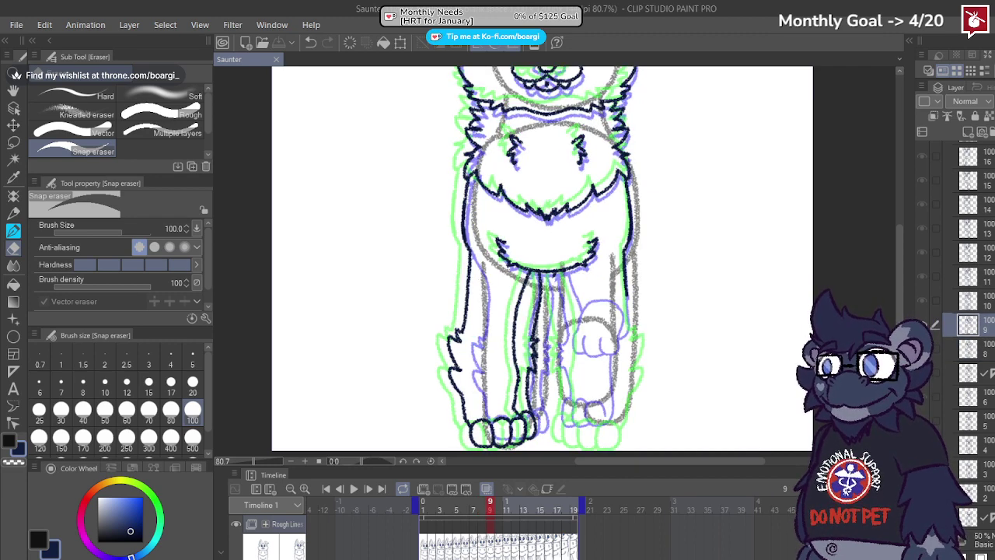
{"action": "key", "text": "Left"}
{"action": "key", "text": "Left"}
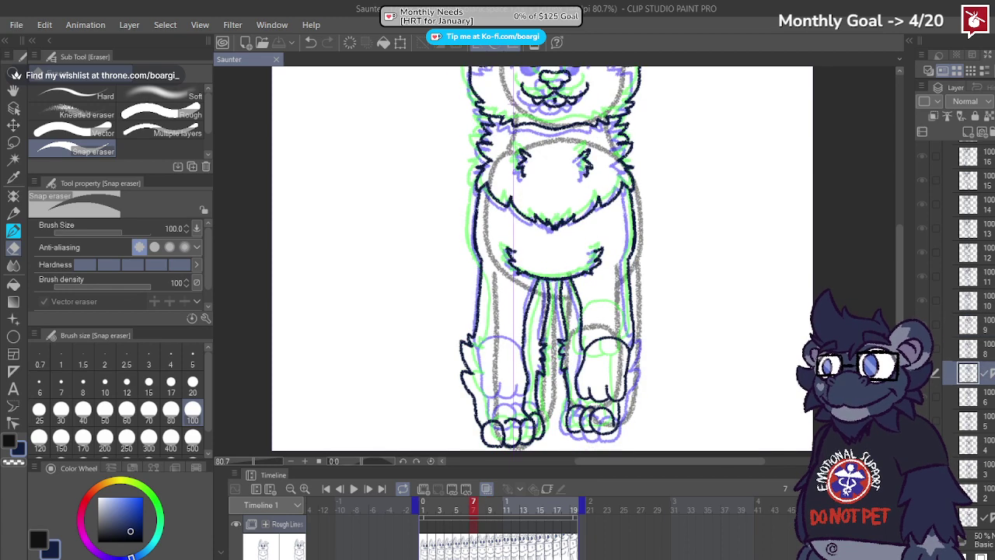
{"action": "key", "text": "Right"}
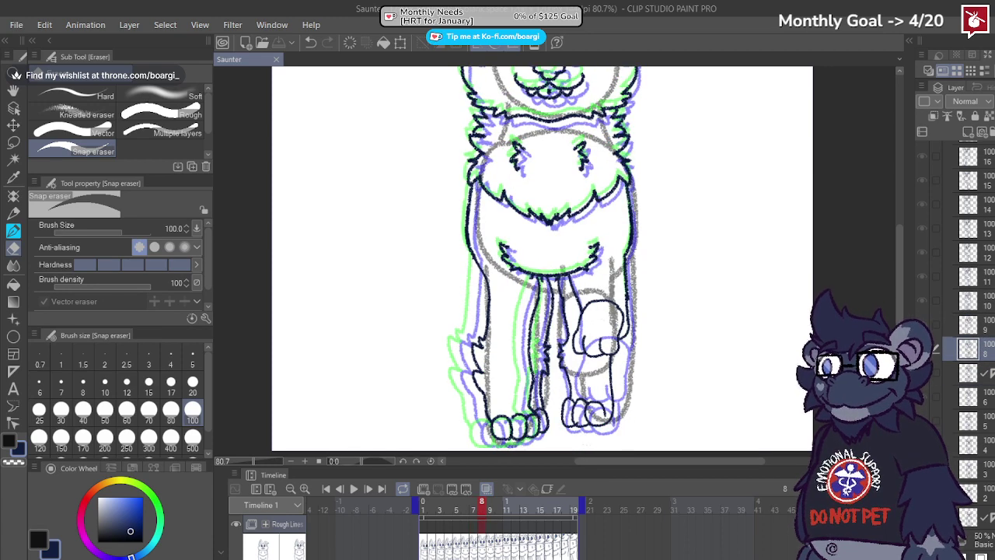
{"action": "key", "text": "Right"}
{"action": "key", "text": "Right"}
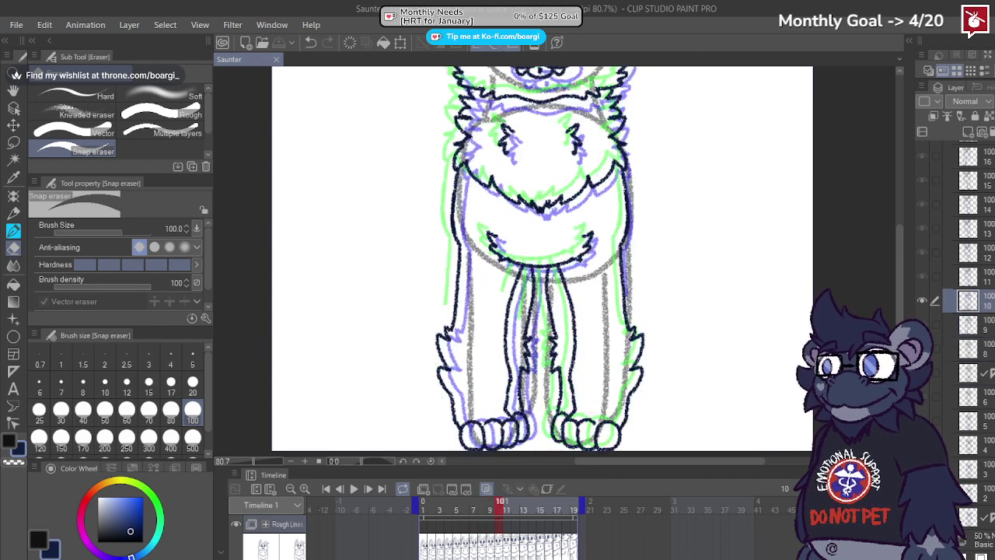
{"action": "key", "text": "Left"}
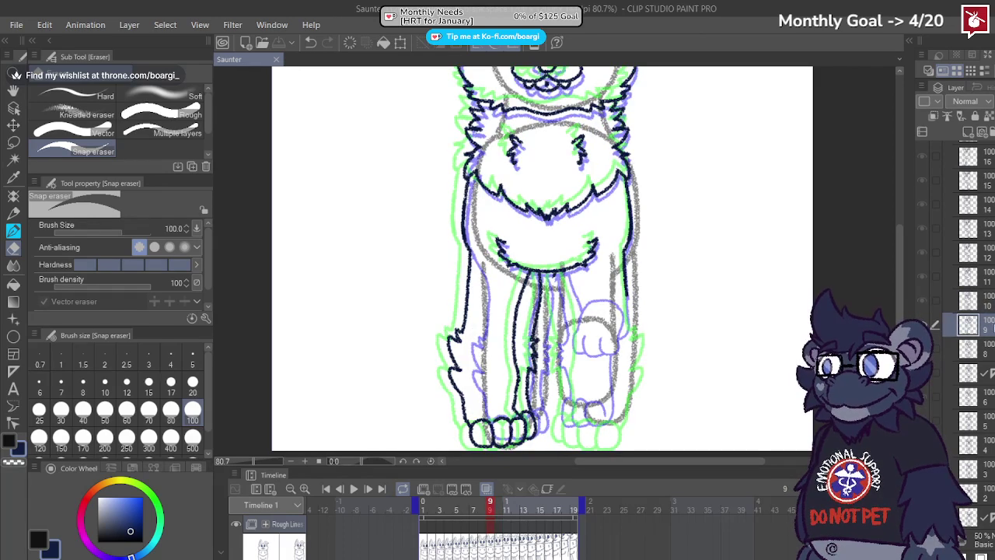
{"action": "scroll", "coordinate": [683, 319], "scroll_direction": "down", "scroll_amount": 3}
{"action": "key", "text": "Right"}
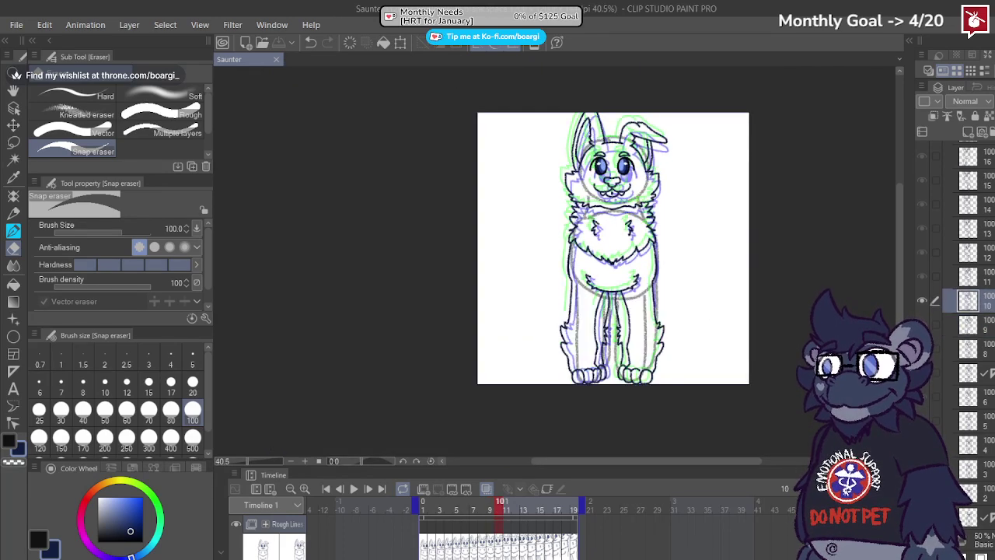
{"action": "key", "text": "Left"}
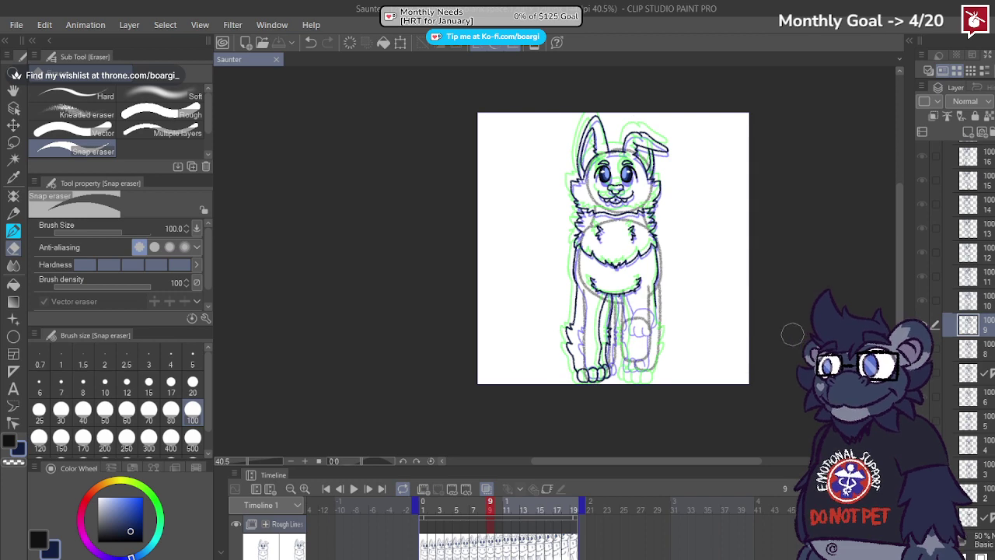
Step: Draw the raised front paw with its toes on frame 9 with the size 5 crayon pencil
{"action": "scroll", "coordinate": [676, 350], "scroll_direction": "up", "scroll_amount": 4}
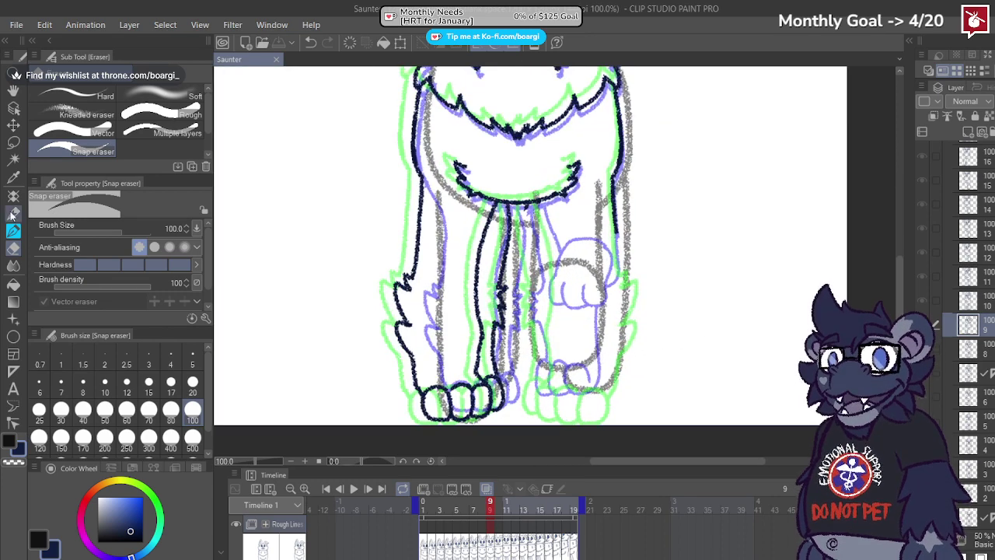
{"action": "left_click", "coordinate": [13, 213]}
{"action": "scroll", "coordinate": [579, 300], "scroll_direction": "up", "scroll_amount": 3}
{"action": "mouse_move", "coordinate": [589, 304]}
{"action": "left_mouse_down"}
{"action": "mouse_move", "coordinate": [589, 347]}
{"action": "mouse_move", "coordinate": [627, 350]}
{"action": "mouse_move", "coordinate": [650, 245]}
{"action": "mouse_move", "coordinate": [624, 203]}
{"action": "mouse_move", "coordinate": [588, 195]}
{"action": "mouse_move", "coordinate": [549, 204]}
{"action": "mouse_move", "coordinate": [501, 301]}
{"action": "mouse_move", "coordinate": [534, 358]}
{"action": "left_mouse_up"}
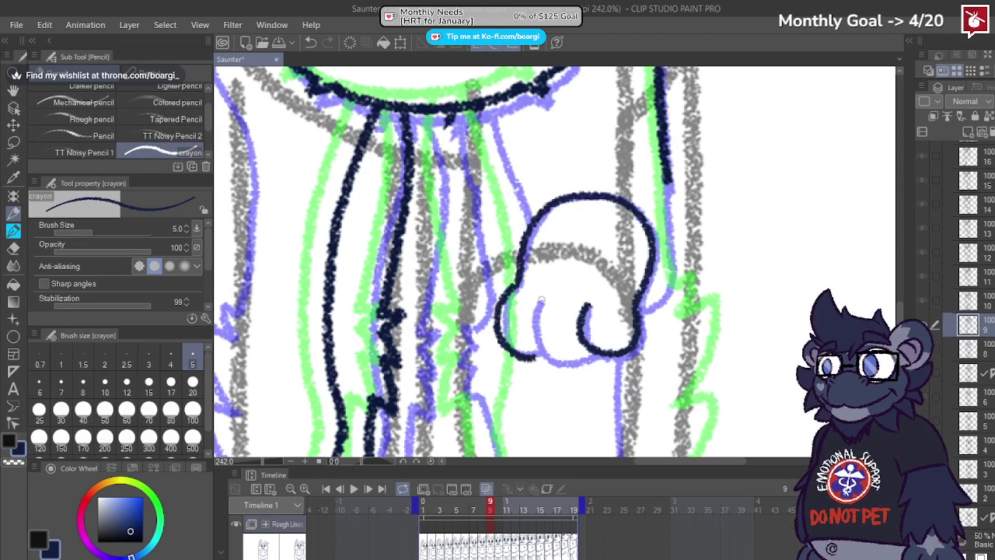
{"action": "mouse_move", "coordinate": [541, 299]}
{"action": "left_mouse_down"}
{"action": "mouse_move", "coordinate": [542, 361]}
{"action": "mouse_move", "coordinate": [568, 369]}
{"action": "mouse_move", "coordinate": [599, 357]}
{"action": "left_mouse_up"}
Step: Select the raised paw on frame 9, move it down toward the grey guide paw, and deselect it
{"action": "scroll", "coordinate": [542, 260], "scroll_direction": "down", "scroll_amount": 4}
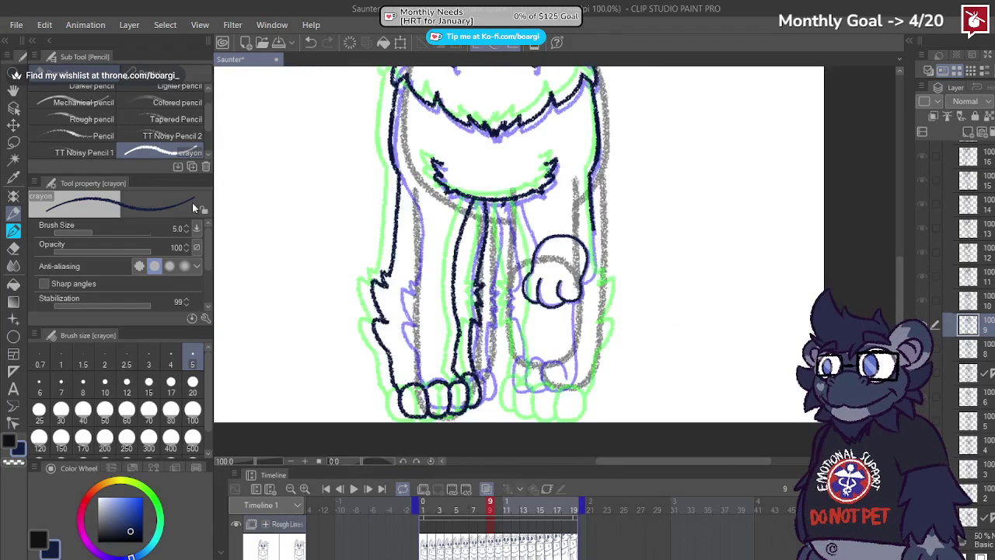
{"action": "left_click", "coordinate": [13, 142]}
{"action": "mouse_move", "coordinate": [562, 223]}
{"action": "left_mouse_down"}
{"action": "mouse_move", "coordinate": [514, 286]}
{"action": "mouse_move", "coordinate": [568, 310]}
{"action": "mouse_move", "coordinate": [612, 272]}
{"action": "mouse_move", "coordinate": [599, 239]}
{"action": "mouse_move", "coordinate": [576, 230]}
{"action": "left_mouse_up"}
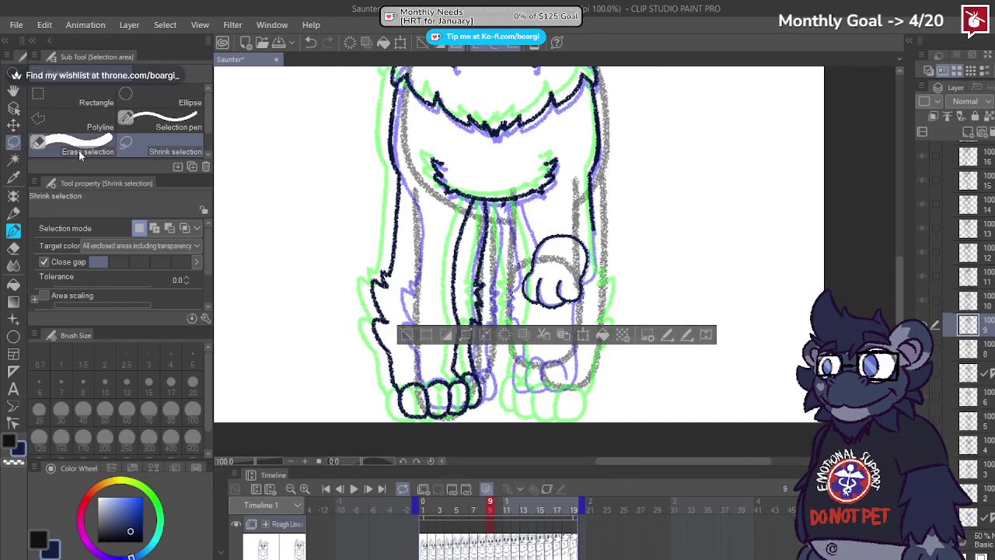
{"action": "left_click", "coordinate": [13, 125]}
{"action": "scroll", "coordinate": [533, 296], "scroll_direction": "up", "scroll_amount": 3}
{"action": "left_click_drag", "start_coordinate": [577, 279], "coordinate": [565, 327]}
{"action": "key", "text": "m"}
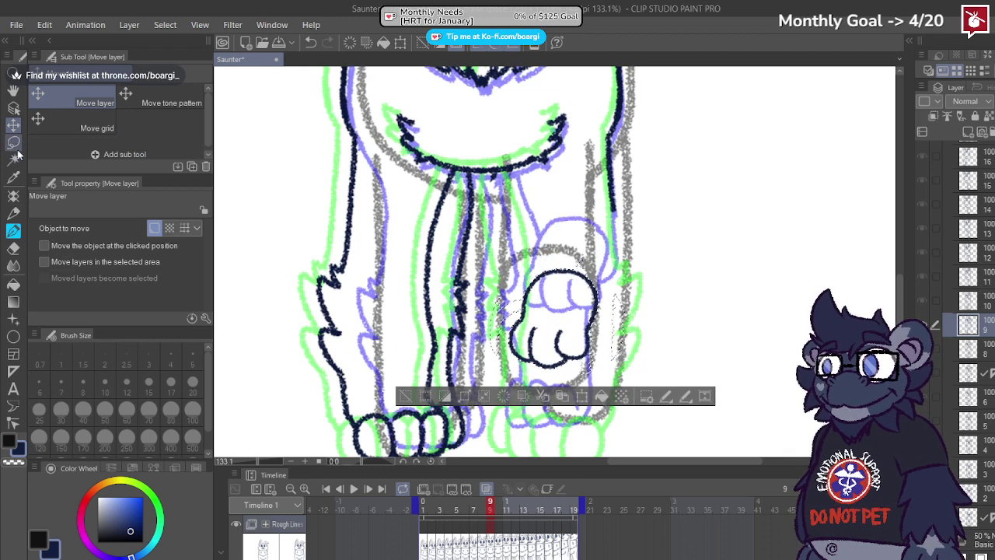
{"action": "key", "text": "ctrl+d"}
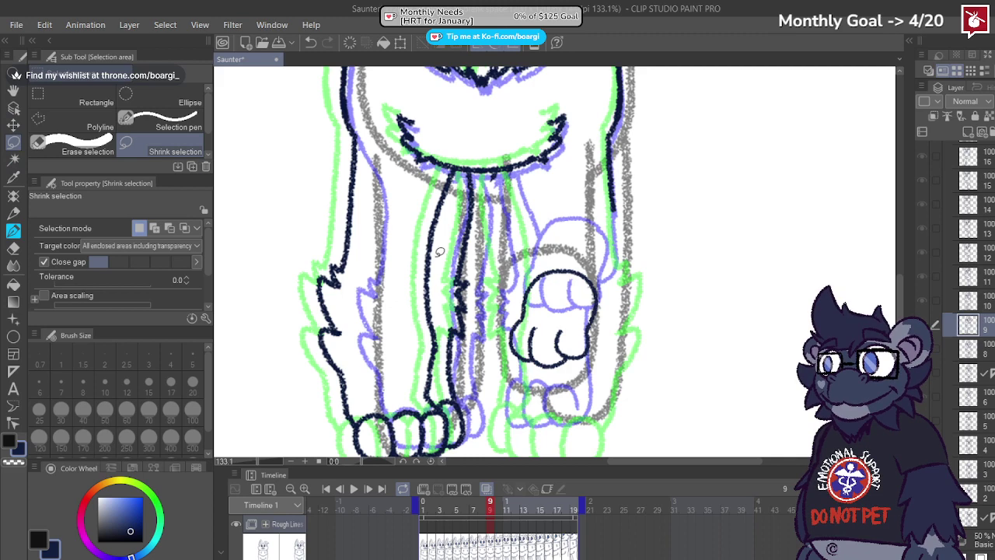
Step: Draw the outer and inner leg lines on frame 9 connecting the body to the raised paw with the crayon pencil
{"action": "left_click", "coordinate": [13, 212]}
{"action": "scroll", "coordinate": [490, 230], "scroll_direction": "up", "scroll_amount": 3}
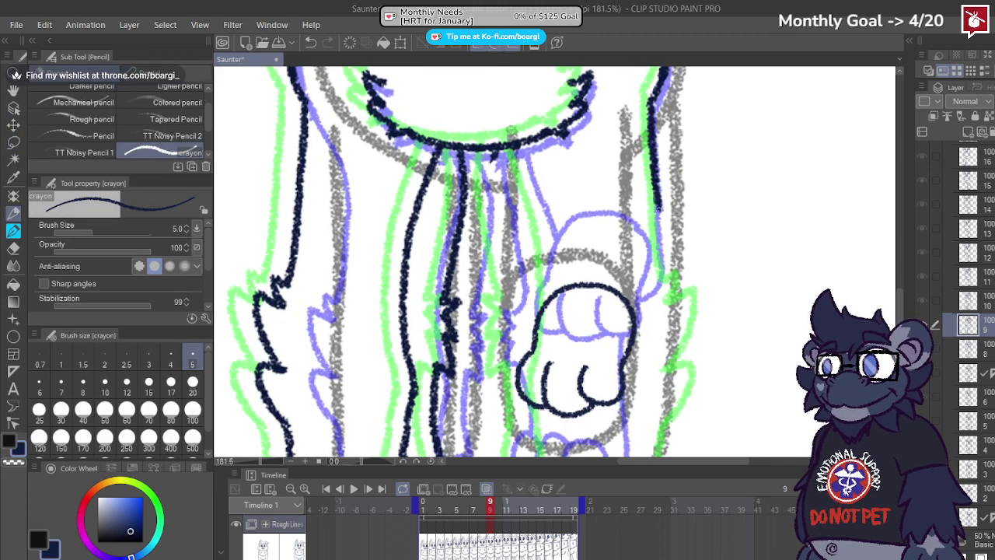
{"action": "left_click_drag", "start_coordinate": [657, 209], "coordinate": [653, 322]}
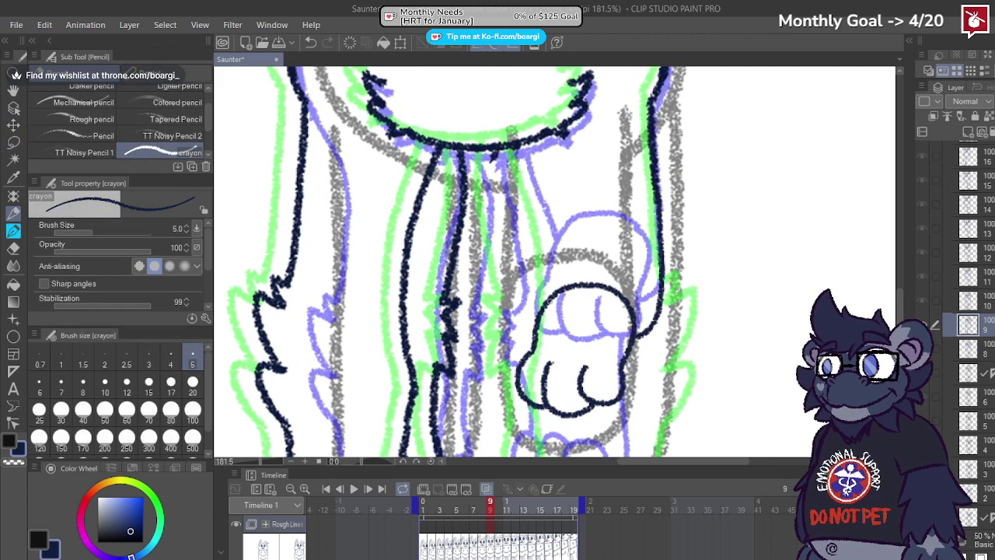
{"action": "mouse_move", "coordinate": [520, 143]}
{"action": "left_mouse_down"}
{"action": "mouse_move", "coordinate": [551, 257]}
{"action": "mouse_move", "coordinate": [543, 307]}
{"action": "left_mouse_up"}
Step: Draw the three overlapping toes of the hind paw on frame 9, below the raised front paw, with the crayon pencil
{"action": "scroll", "coordinate": [543, 307], "scroll_direction": "down", "scroll_amount": 3}
{"action": "scroll", "coordinate": [552, 451], "scroll_direction": "up", "scroll_amount": 2}
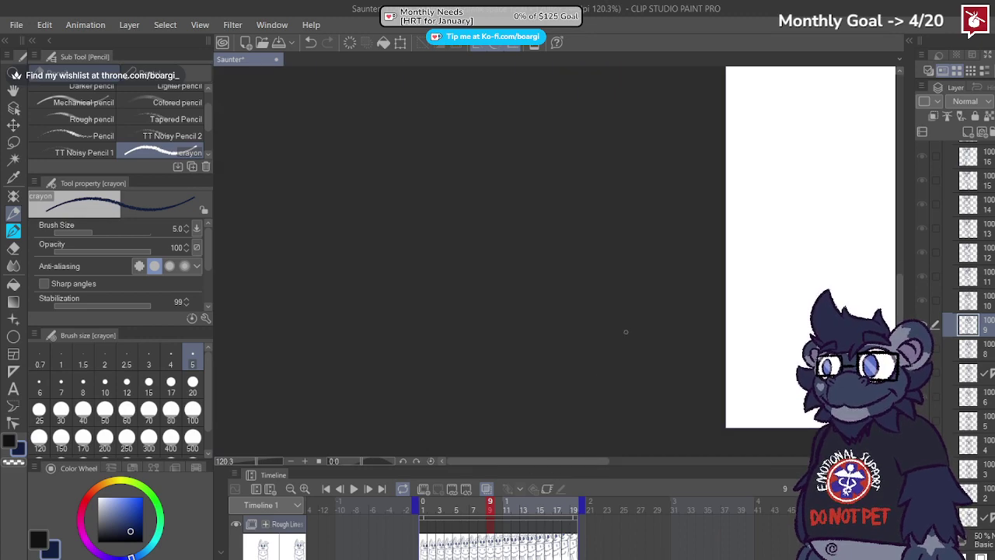
{"action": "scroll", "coordinate": [422, 306], "scroll_direction": "down", "scroll_amount": 8}
{"action": "scroll", "coordinate": [782, 319], "scroll_direction": "up", "scroll_amount": 9}
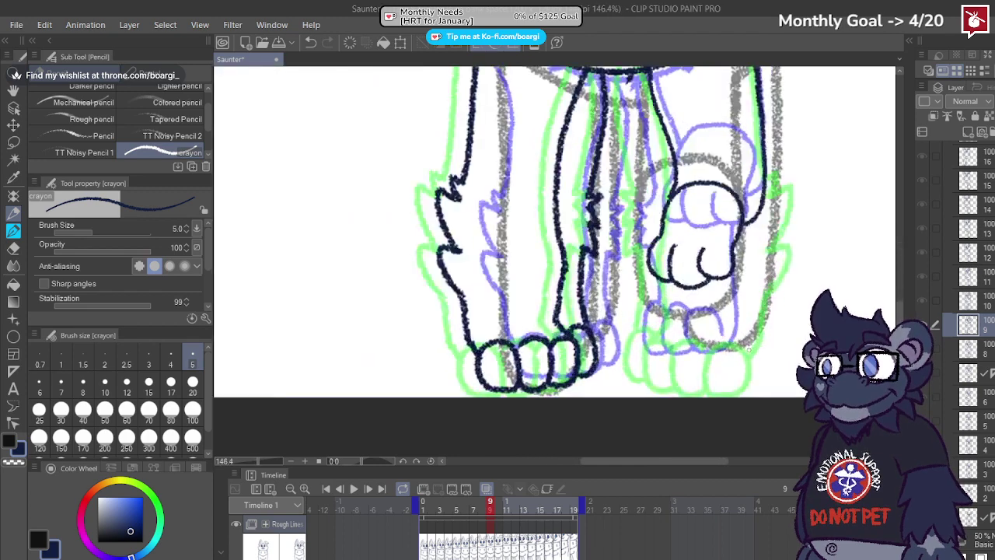
{"action": "scroll", "coordinate": [667, 330], "scroll_direction": "up", "scroll_amount": 2}
{"action": "scroll", "coordinate": [667, 330], "scroll_direction": "up", "scroll_amount": 3}
{"action": "mouse_move", "coordinate": [626, 325]}
{"action": "left_mouse_down"}
{"action": "mouse_move", "coordinate": [605, 315]}
{"action": "mouse_move", "coordinate": [585, 335]}
{"action": "mouse_move", "coordinate": [602, 399]}
{"action": "left_mouse_up"}
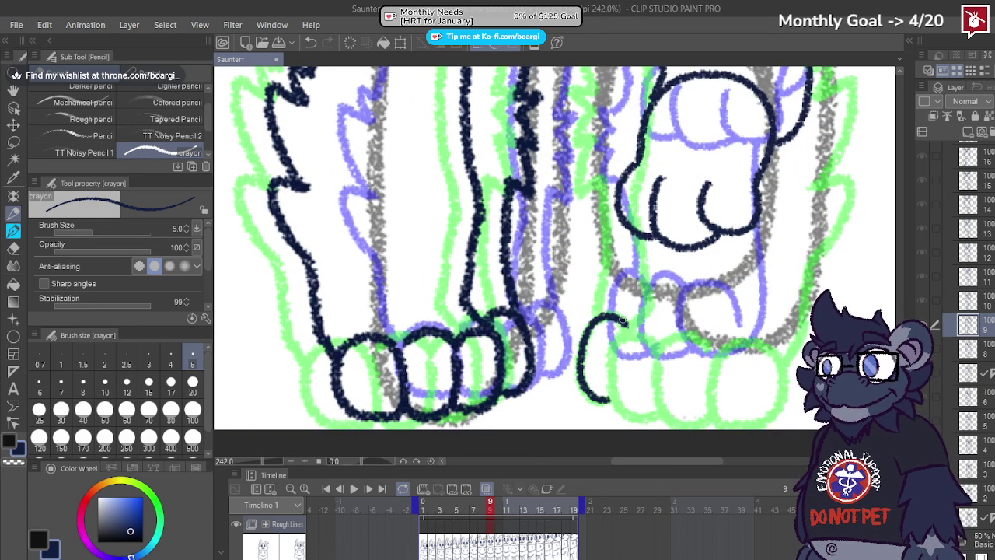
{"action": "mouse_move", "coordinate": [655, 332]}
{"action": "left_mouse_down"}
{"action": "mouse_move", "coordinate": [612, 373]}
{"action": "mouse_move", "coordinate": [622, 393]}
{"action": "mouse_move", "coordinate": [667, 396]}
{"action": "mouse_move", "coordinate": [676, 377]}
{"action": "mouse_move", "coordinate": [662, 336]}
{"action": "mouse_move", "coordinate": [712, 309]}
{"action": "mouse_move", "coordinate": [737, 362]}
{"action": "mouse_move", "coordinate": [723, 395]}
{"action": "left_mouse_up"}
{"action": "key", "text": "ctrl+z"}
{"action": "mouse_move", "coordinate": [673, 325]}
{"action": "left_mouse_down"}
{"action": "mouse_move", "coordinate": [675, 398]}
{"action": "mouse_move", "coordinate": [720, 405]}
{"action": "mouse_move", "coordinate": [729, 365]}
{"action": "mouse_move", "coordinate": [716, 335]}
{"action": "mouse_move", "coordinate": [685, 319]}
{"action": "left_mouse_up"}
{"action": "scroll", "coordinate": [640, 387], "scroll_direction": "down", "scroll_amount": 1}
{"action": "mouse_move", "coordinate": [610, 397]}
{"action": "left_mouse_down"}
{"action": "mouse_move", "coordinate": [640, 387]}
{"action": "mouse_move", "coordinate": [667, 425]}
{"action": "left_mouse_up"}
Step: Draw the inner and outer hind leg lines on frame 9, joining the raised front leg to the hind paw
{"action": "left_click_drag", "start_coordinate": [651, 272], "coordinate": [639, 356]}
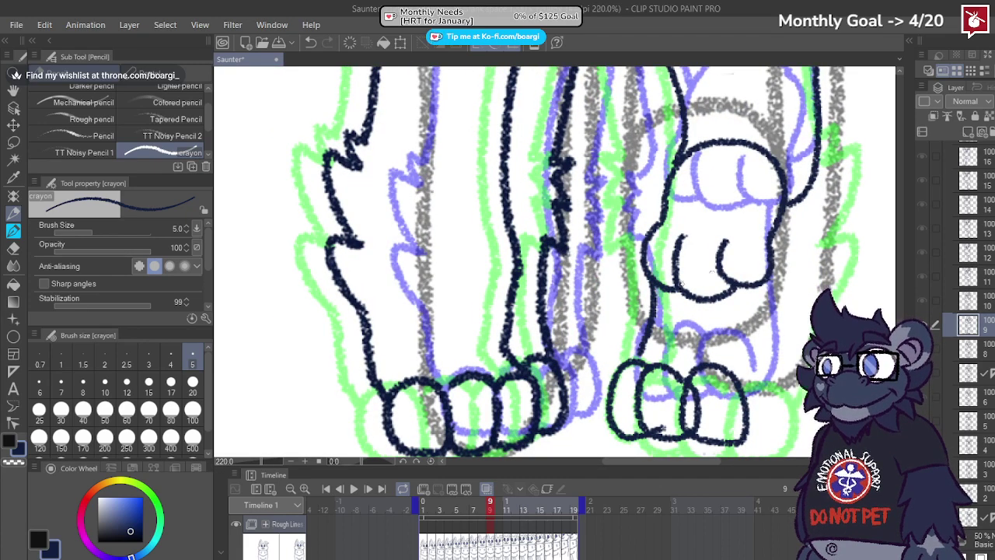
{"action": "scroll", "coordinate": [684, 272], "scroll_direction": "down", "scroll_amount": 3}
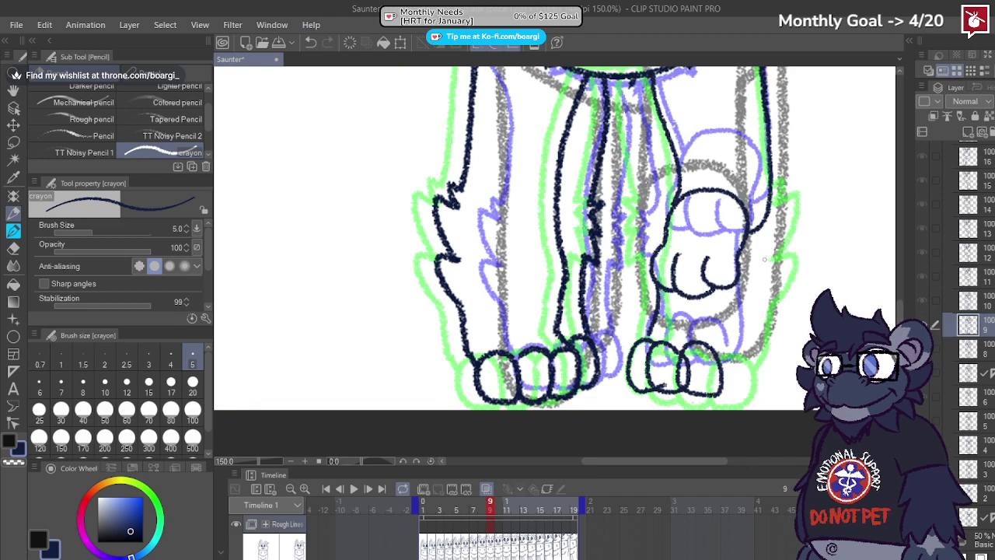
{"action": "mouse_move", "coordinate": [751, 237]}
{"action": "left_mouse_down"}
{"action": "mouse_move", "coordinate": [742, 350]}
{"action": "mouse_move", "coordinate": [721, 381]}
{"action": "left_mouse_up"}
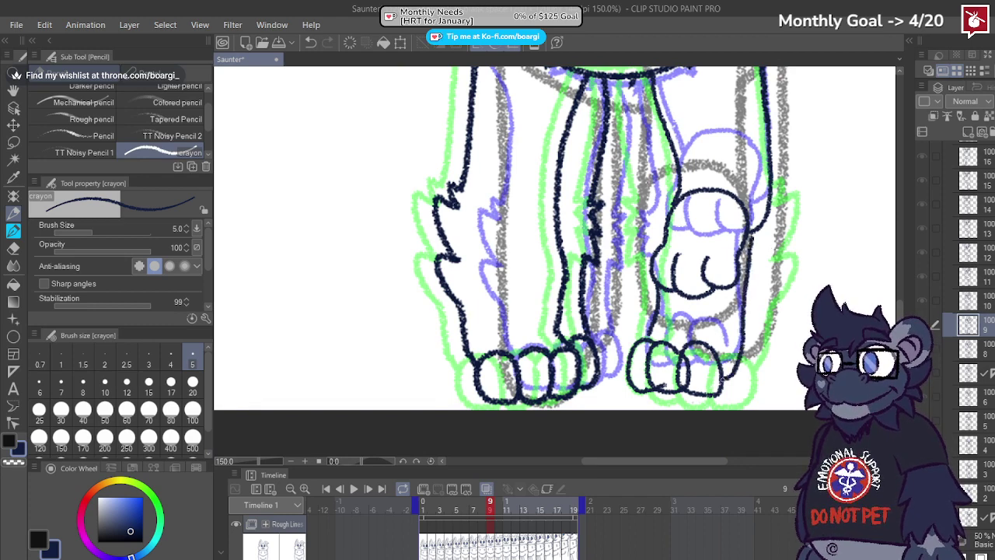
Step: Clean up the overlapping lines between the hind toes on frame 9 with the Snap eraser at size 20
{"action": "left_click", "coordinate": [14, 249]}
{"action": "scroll", "coordinate": [657, 367], "scroll_direction": "up", "scroll_amount": 4}
{"action": "left_click", "coordinate": [192, 386]}
{"action": "scroll", "coordinate": [721, 374], "scroll_direction": "up", "scroll_amount": 3}
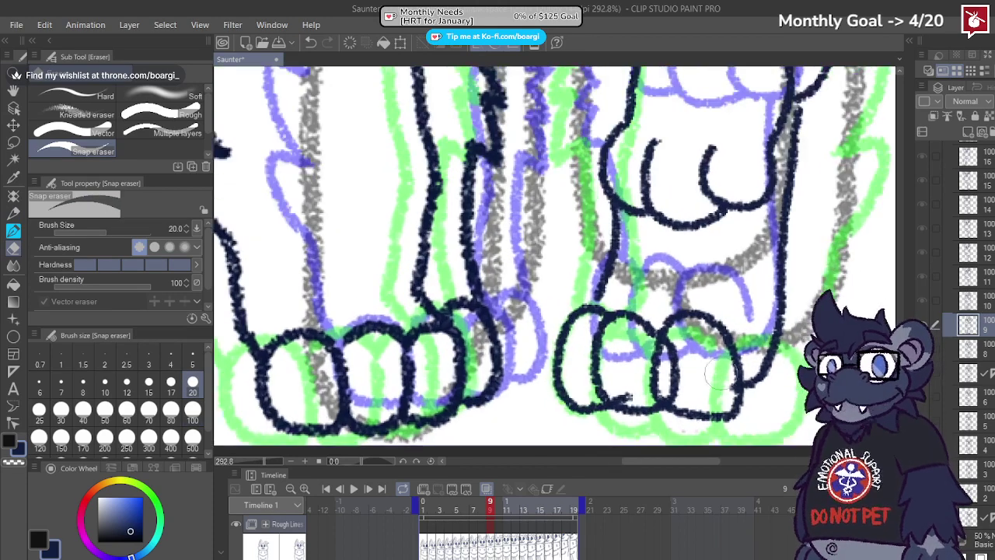
{"action": "mouse_move", "coordinate": [676, 381]}
{"action": "left_mouse_down"}
{"action": "mouse_move", "coordinate": [680, 389]}
{"action": "mouse_move", "coordinate": [679, 350]}
{"action": "left_mouse_up"}
{"action": "left_click_drag", "start_coordinate": [629, 395], "coordinate": [624, 389]}
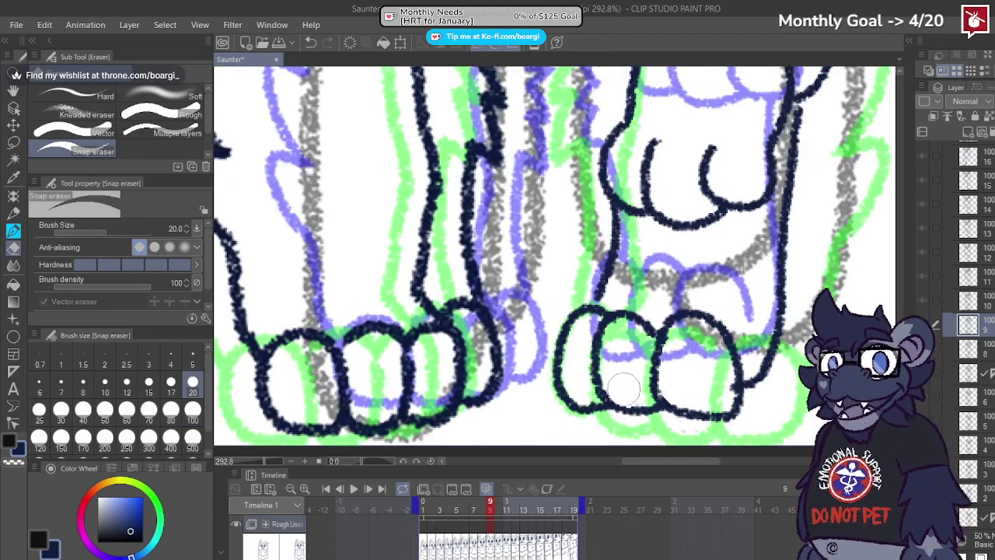
Step: Copy the entire dog drawing from frame 2 and return to frame 11
{"action": "scroll", "coordinate": [624, 389], "scroll_direction": "down", "scroll_amount": 6}
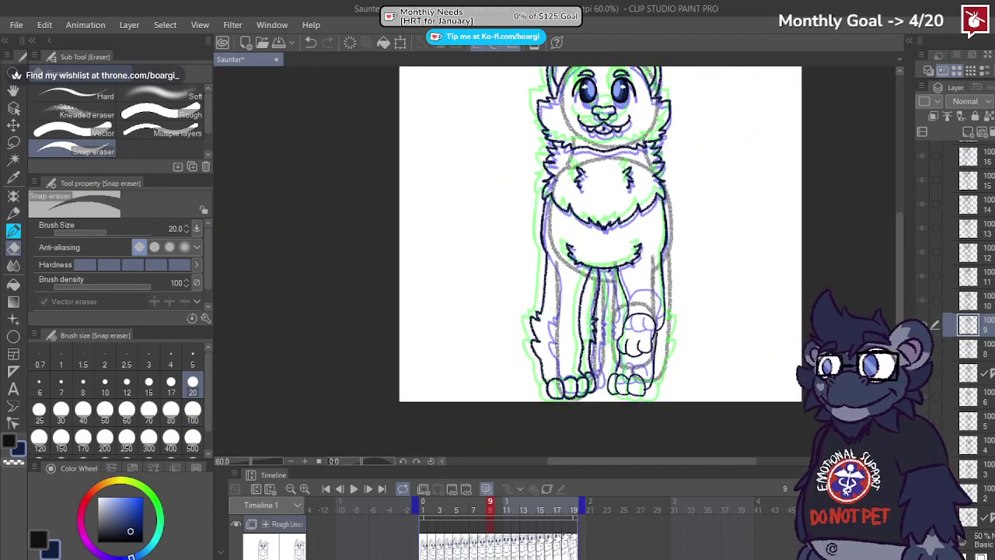
{"action": "key", "text": "Right"}
{"action": "key", "text": "ctrl+Right"}
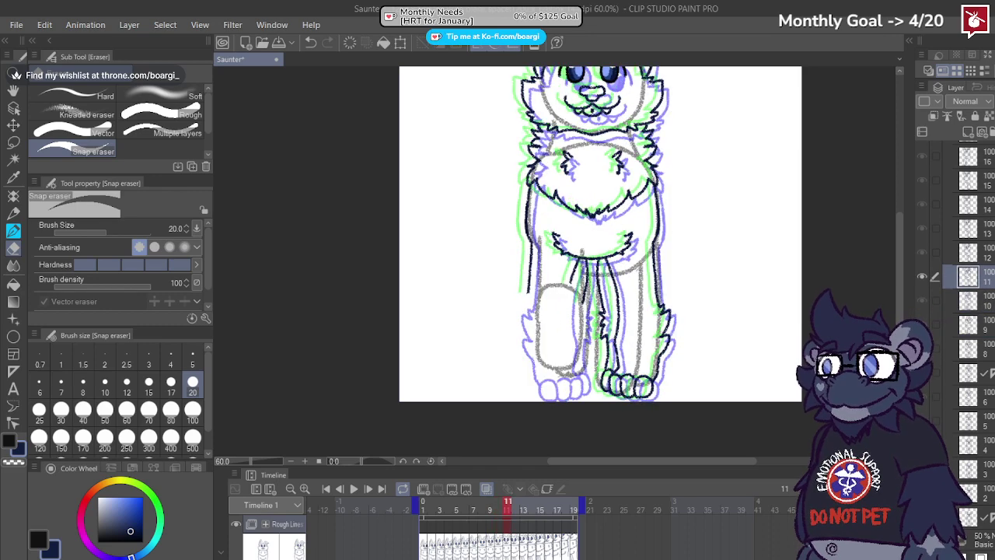
{"action": "key", "text": "Left"}
{"action": "key", "text": "Left"}
{"action": "key", "text": "Left"}
{"action": "key", "text": "Left"}
{"action": "key", "text": "Left"}
{"action": "key", "text": "Left"}
{"action": "key", "text": "Left"}
{"action": "key", "text": "Left"}
{"action": "key", "text": "Left"}
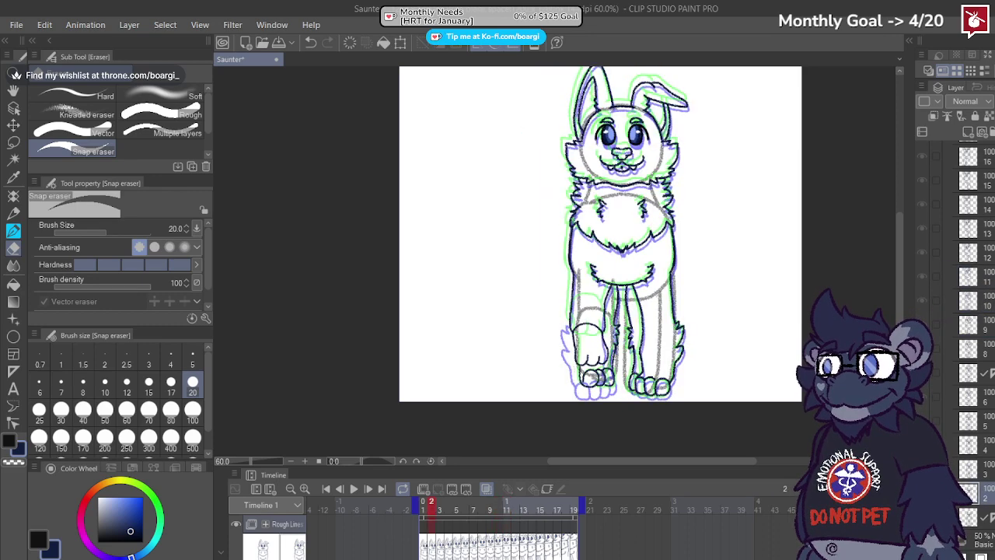
{"action": "key", "text": "ctrl+z"}
{"action": "key", "text": "ctrl+z"}
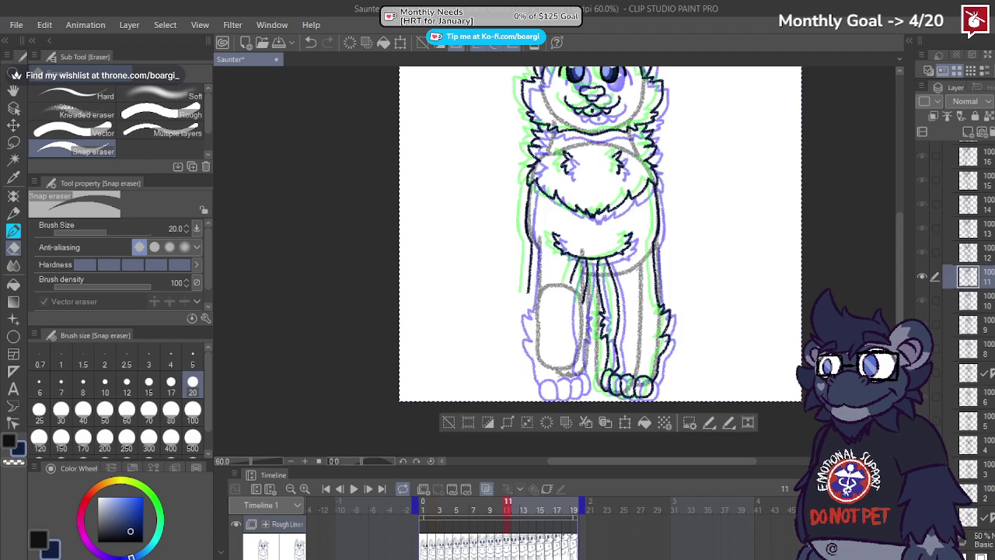
Step: Replace the partial drawing on frame 11 with the dog copied from frame 2
{"action": "key", "text": "ctrl+z"}
{"action": "key", "text": "ctrl+v"}
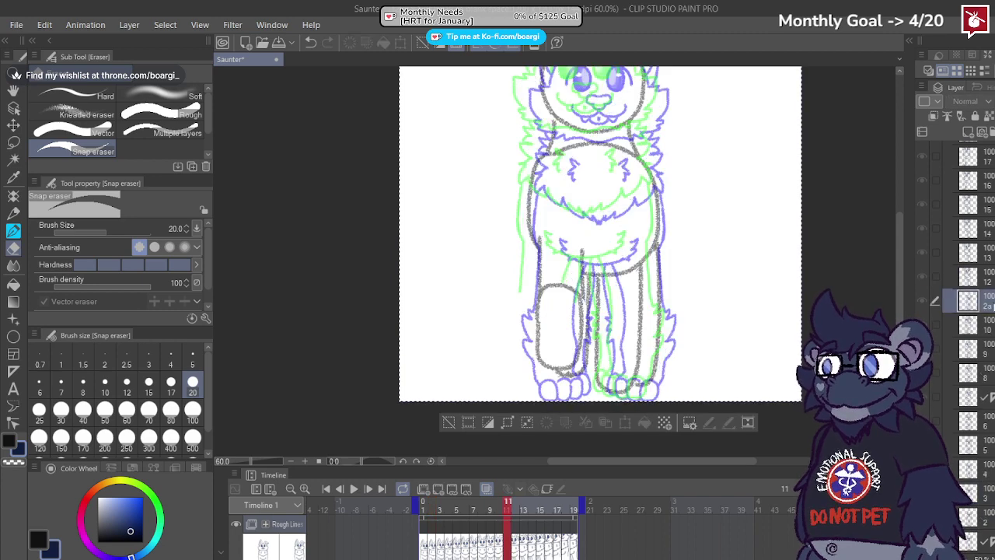
{"action": "key", "text": "ctrl+v"}
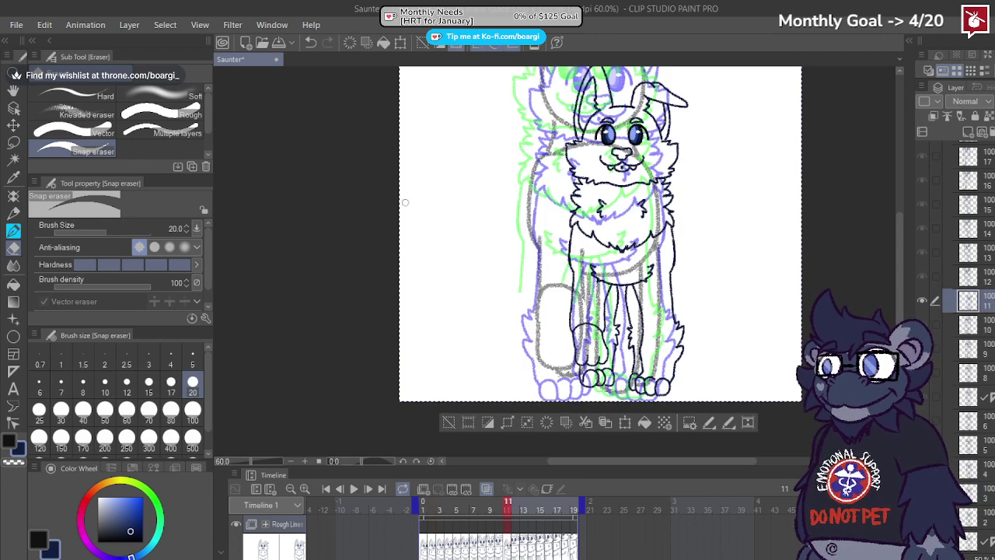
Step: Try enlarging the pasted dog on frame 11 to match the size of the neighbouring onion-skin frames
{"action": "scroll", "coordinate": [523, 321], "scroll_direction": "down", "scroll_amount": 3}
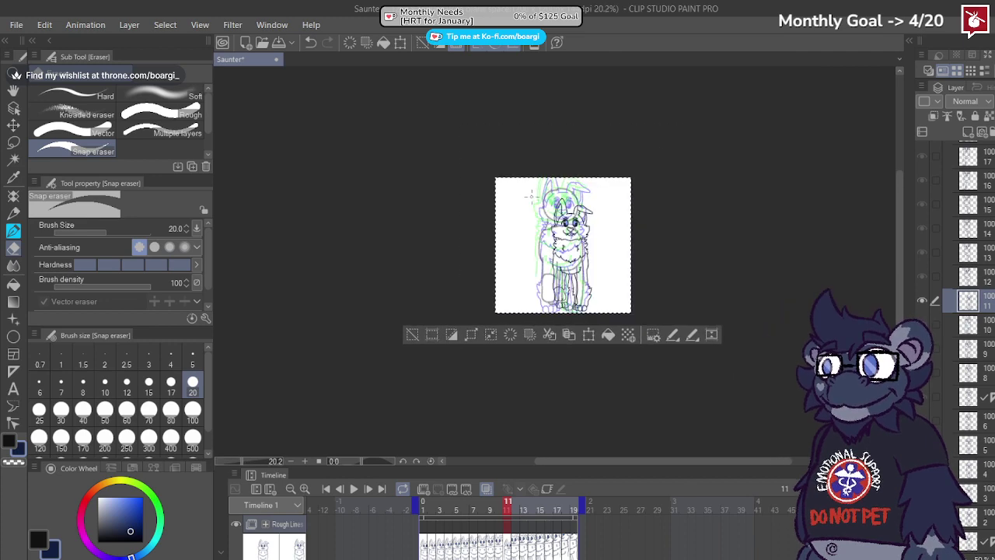
{"action": "scroll", "coordinate": [532, 196], "scroll_direction": "up", "scroll_amount": 1}
{"action": "left_click", "coordinate": [13, 142]}
{"action": "key", "text": "ctrl+d"}
{"action": "scroll", "coordinate": [474, 243], "scroll_direction": "down", "scroll_amount": 3}
{"action": "scroll", "coordinate": [477, 223], "scroll_direction": "up", "scroll_amount": 2}
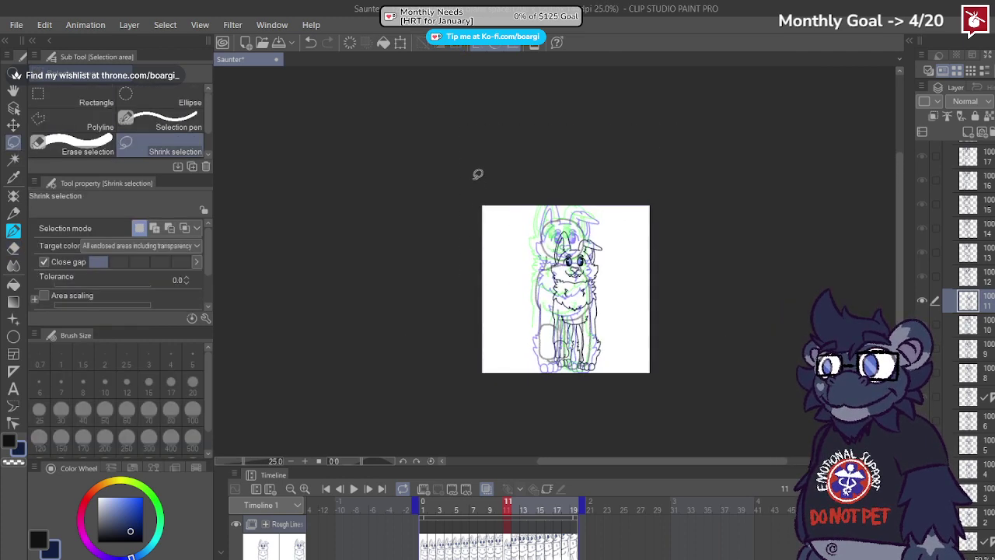
{"action": "scroll", "coordinate": [477, 174], "scroll_direction": "up", "scroll_amount": 1}
{"action": "key", "text": "ctrl+a"}
{"action": "left_click", "coordinate": [624, 448]}
{"action": "scroll", "coordinate": [558, 241], "scroll_direction": "up", "scroll_amount": 1}
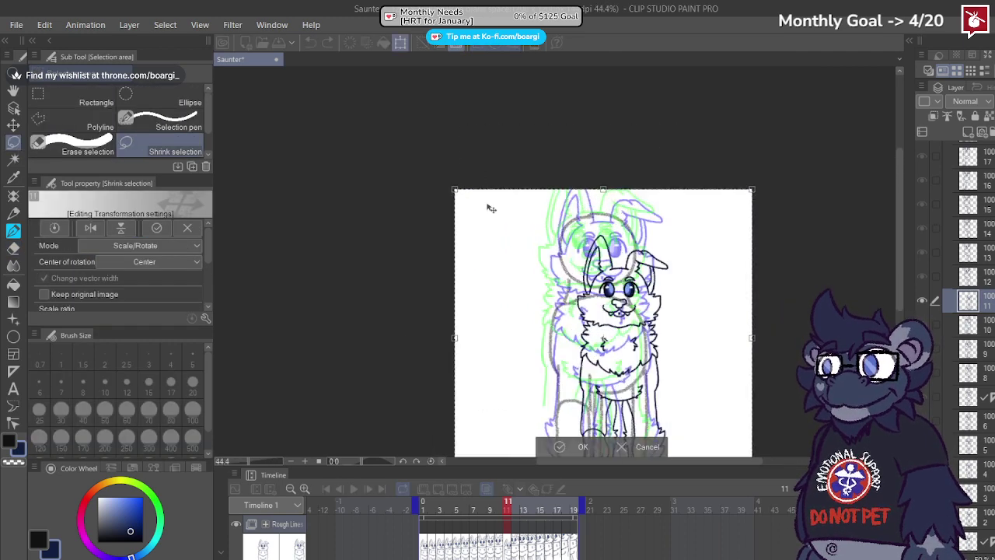
{"action": "left_click_drag", "start_coordinate": [452, 188], "coordinate": [412, 129]}
{"action": "scroll", "coordinate": [532, 265], "scroll_direction": "up", "scroll_amount": 4}
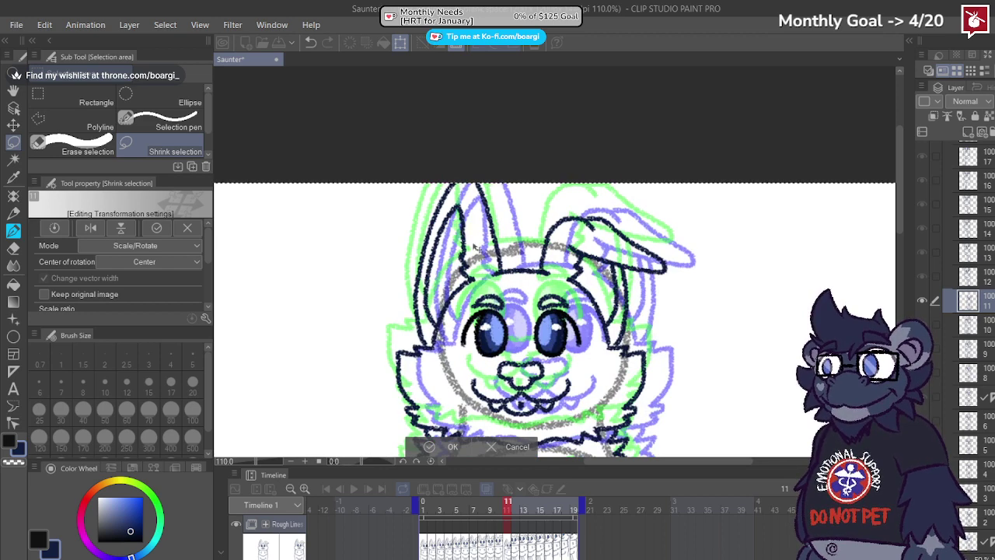
{"action": "scroll", "coordinate": [474, 247], "scroll_direction": "down", "scroll_amount": 5}
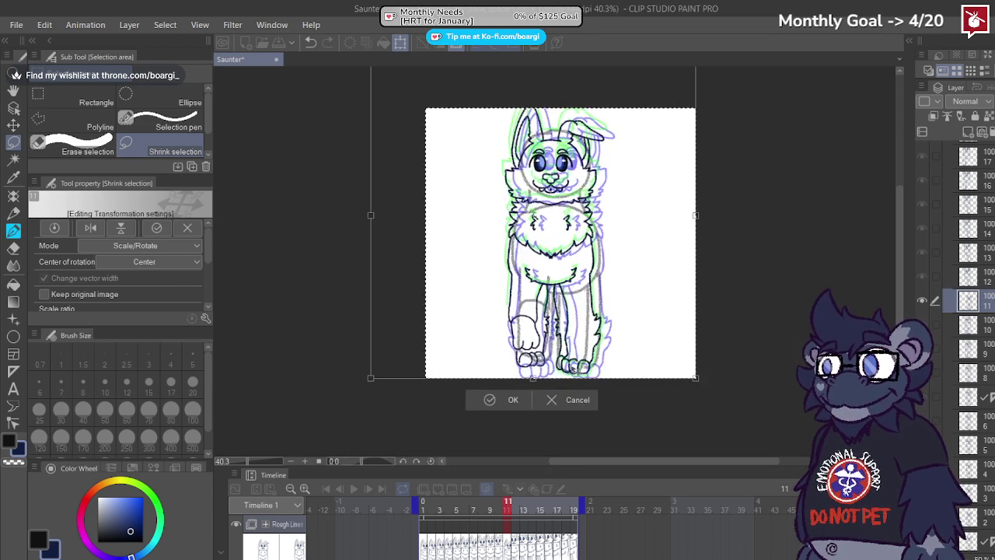
{"action": "left_click", "coordinate": [529, 401]}
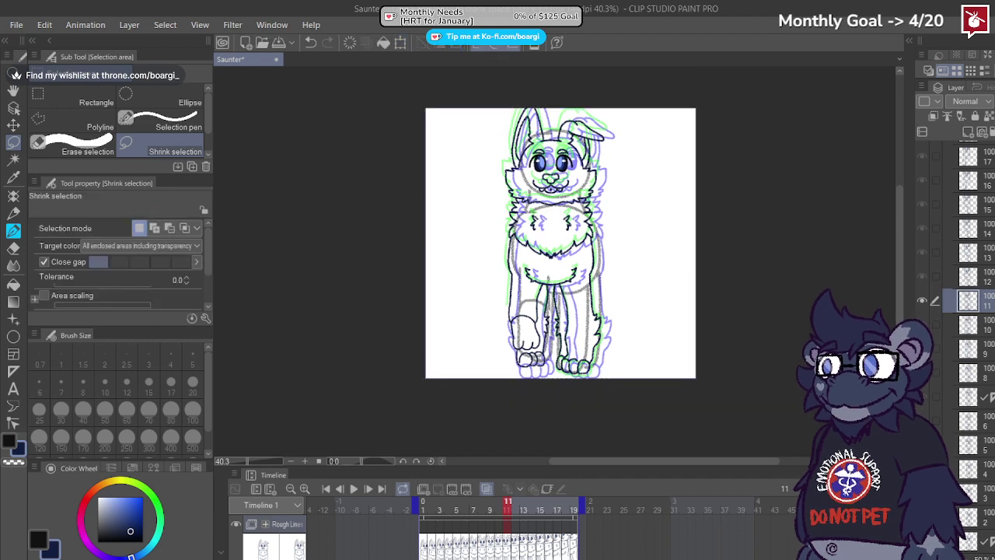
Step: Compare frames 9 to 11 and try shifting the enlarged dog on frame 11 toward the frame 10 drawing
{"action": "key", "text": "Left"}
{"action": "key", "text": "Right"}
{"action": "key", "text": "Left"}
{"action": "key", "text": "Left"}
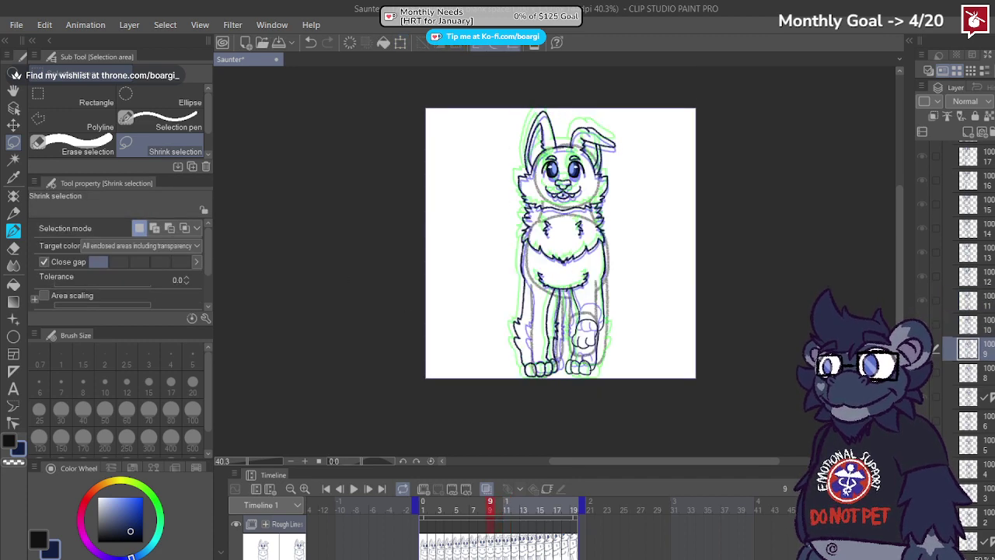
{"action": "key", "text": "period"}
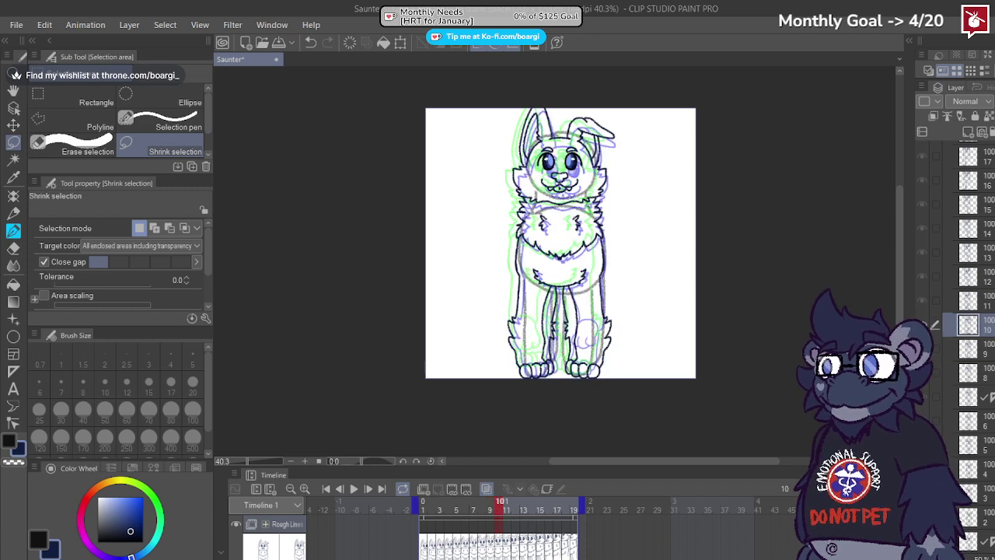
{"action": "key", "text": "Right"}
{"action": "left_click", "coordinate": [13, 126]}
{"action": "left_click_drag", "start_coordinate": [474, 272], "coordinate": [485, 278]}
{"action": "key", "text": "comma"}
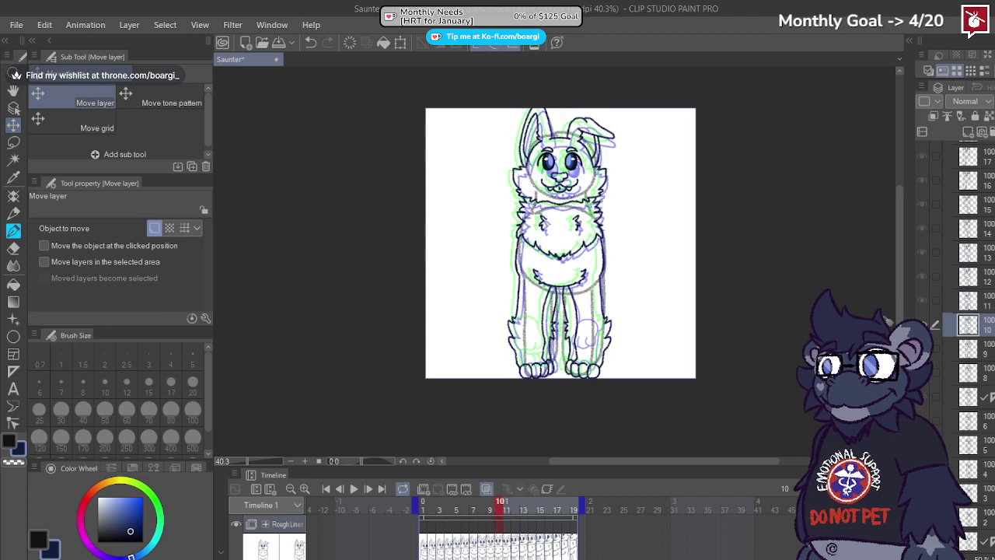
{"action": "key", "text": "period"}
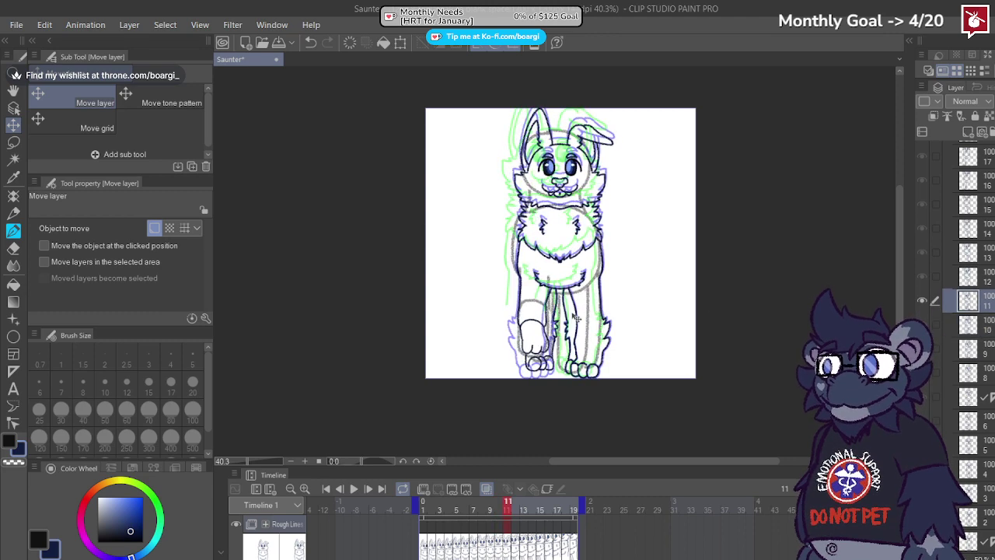
Step: Undo the shift and the enlargement of the dog on frame 11
{"action": "key", "text": "ctrl+z"}
{"action": "key", "text": "ctrl+z"}
{"action": "key", "text": "ctrl+z"}
{"action": "key", "text": "ctrl+z"}
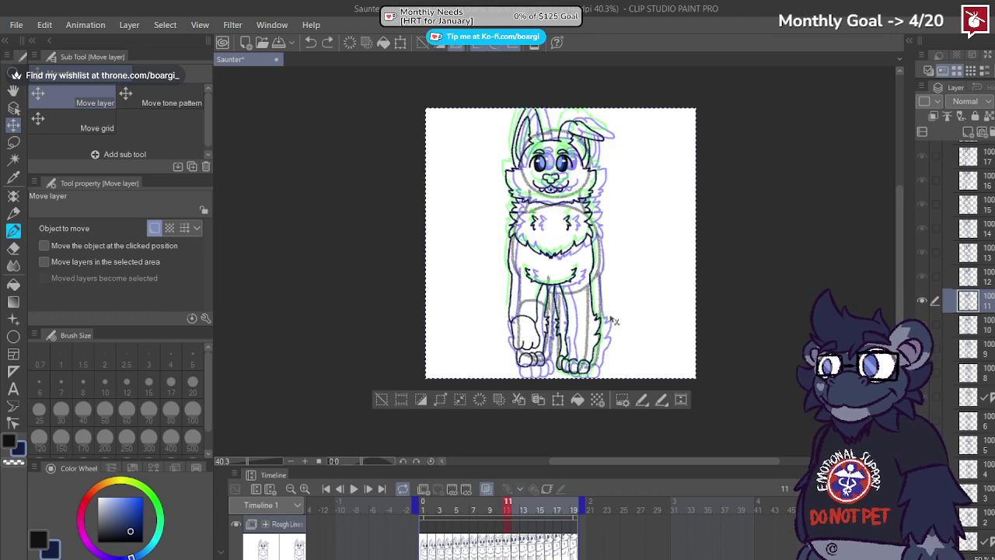
Step: Enlarge the small dog on frame 11 proportionally and move it back over the grey guide sketch
{"action": "left_click_drag", "start_coordinate": [603, 343], "coordinate": [595, 346]}
{"action": "left_click", "coordinate": [576, 402]}
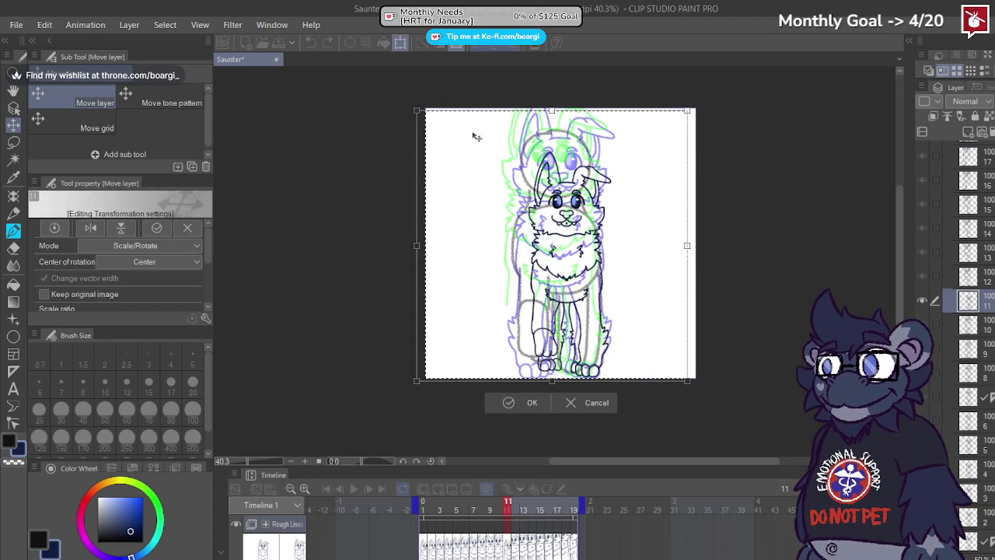
{"action": "left_click_drag", "start_coordinate": [415, 108], "coordinate": [368, 57]}
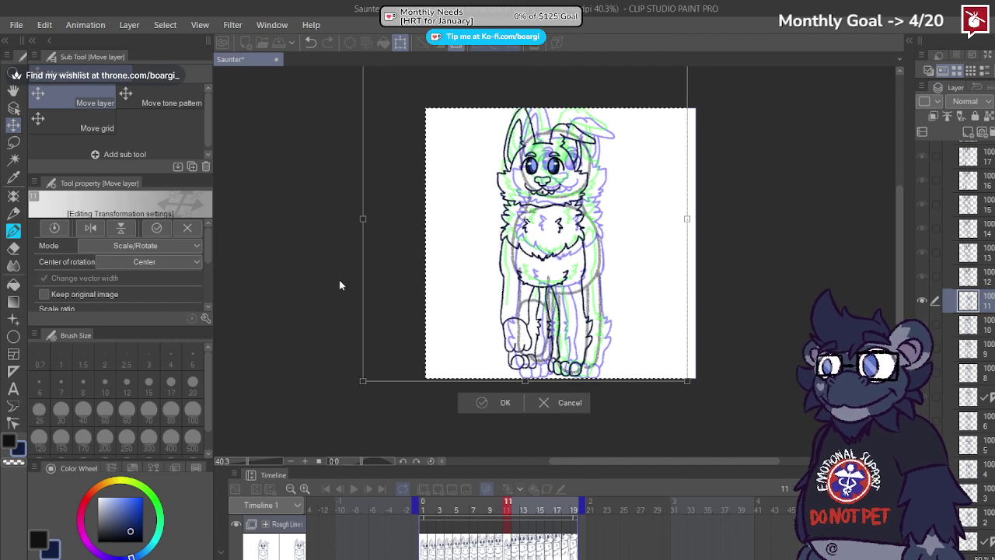
{"action": "key", "text": "Return"}
{"action": "left_click", "coordinate": [13, 143]}
{"action": "key", "text": "ctrl+d"}
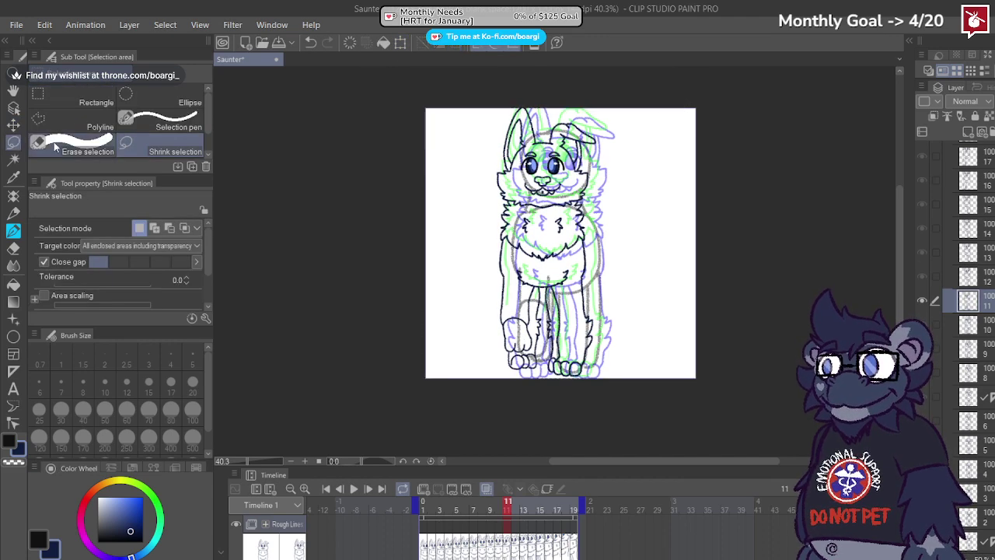
{"action": "left_click", "coordinate": [13, 126]}
{"action": "left_click_drag", "start_coordinate": [528, 277], "coordinate": [539, 279]}
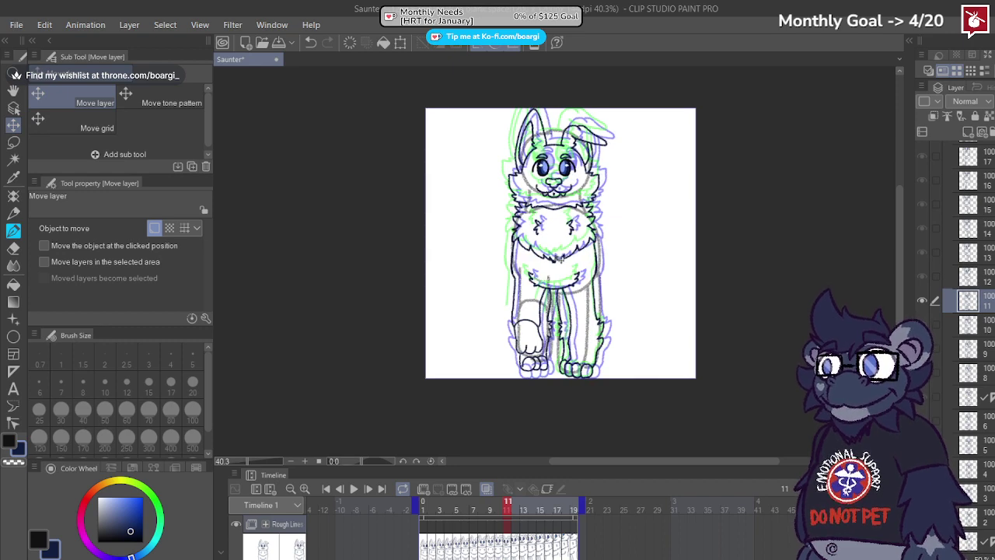
Step: Scale the whole dog on frame 11 up slightly more and shift it right and down between the onion-skin neighbours
{"action": "key", "text": "ctrl+a"}
{"action": "left_click", "coordinate": [605, 400]}
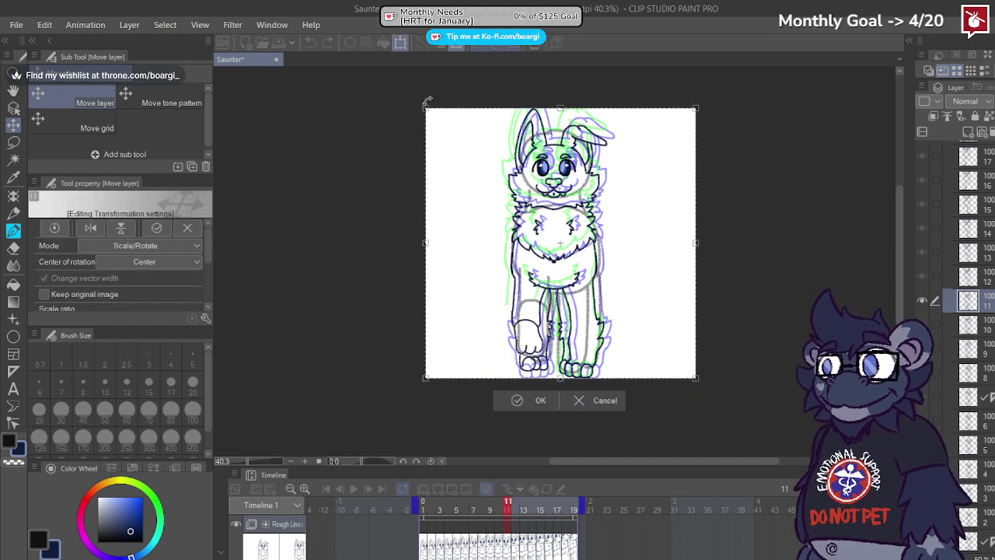
{"action": "left_click_drag", "start_coordinate": [425, 108], "coordinate": [418, 101]}
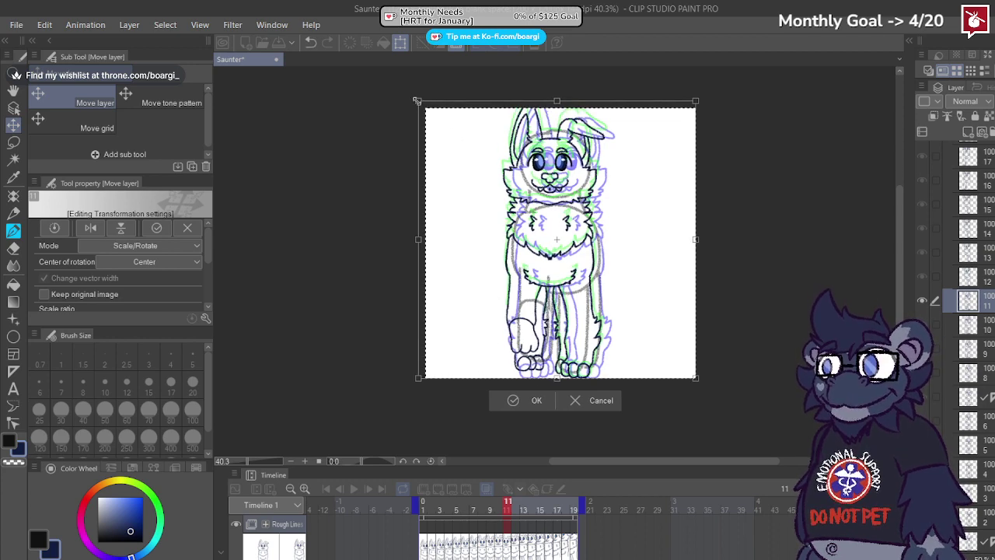
{"action": "left_click_drag", "start_coordinate": [416, 101], "coordinate": [404, 91]}
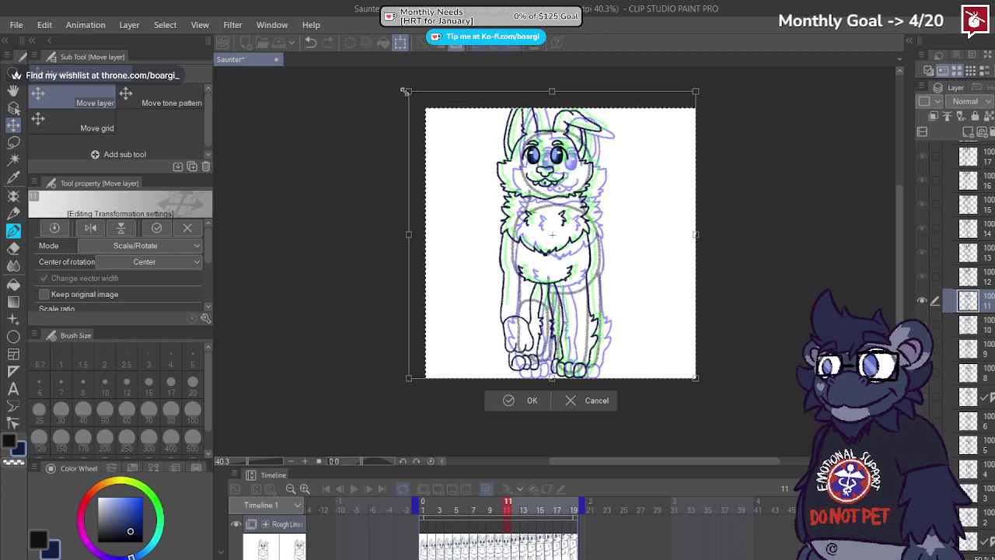
{"action": "key", "text": "Return"}
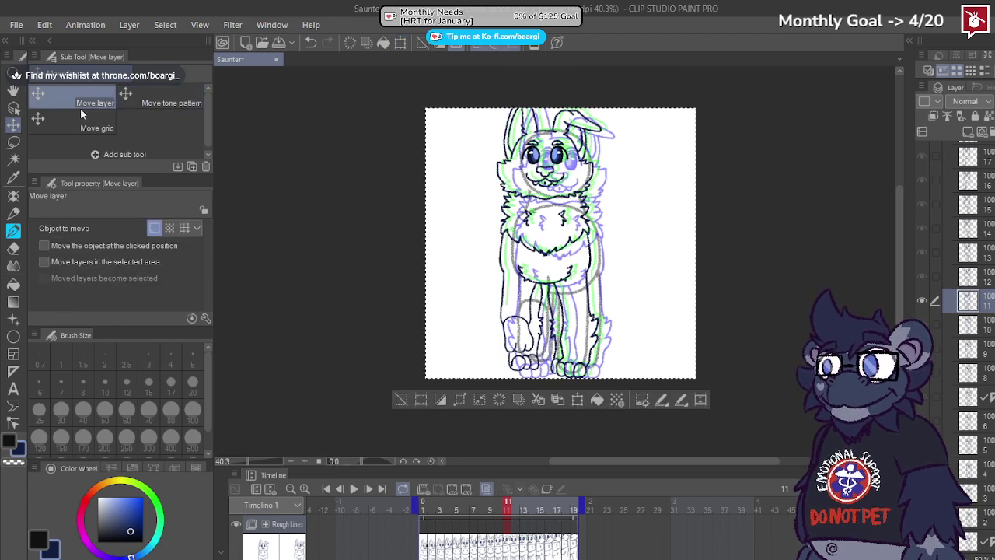
{"action": "scroll", "coordinate": [528, 177], "scroll_direction": "up", "scroll_amount": 2}
{"action": "left_click_drag", "start_coordinate": [530, 176], "coordinate": [542, 181]}
{"action": "scroll", "coordinate": [544, 180], "scroll_direction": "down", "scroll_amount": 2}
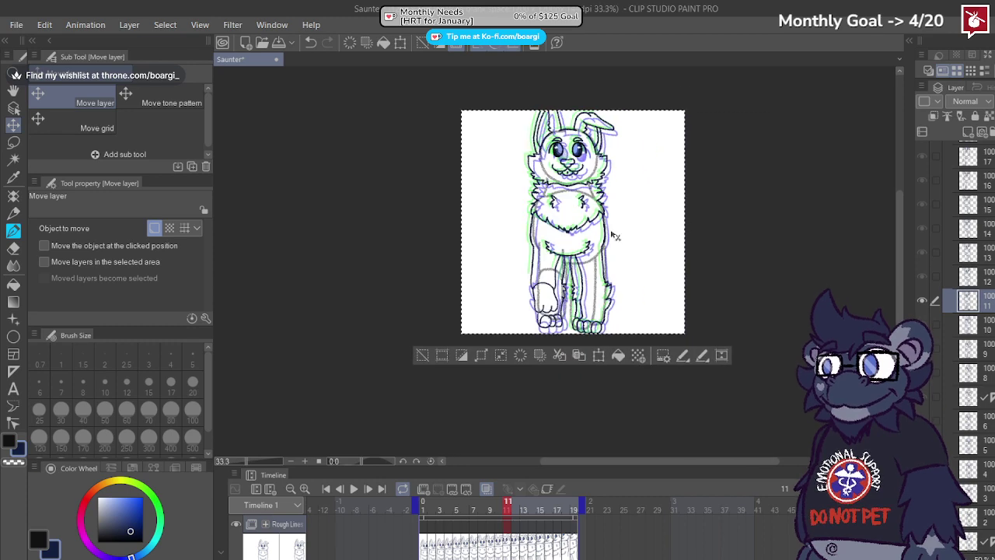
{"action": "key", "text": "m"}
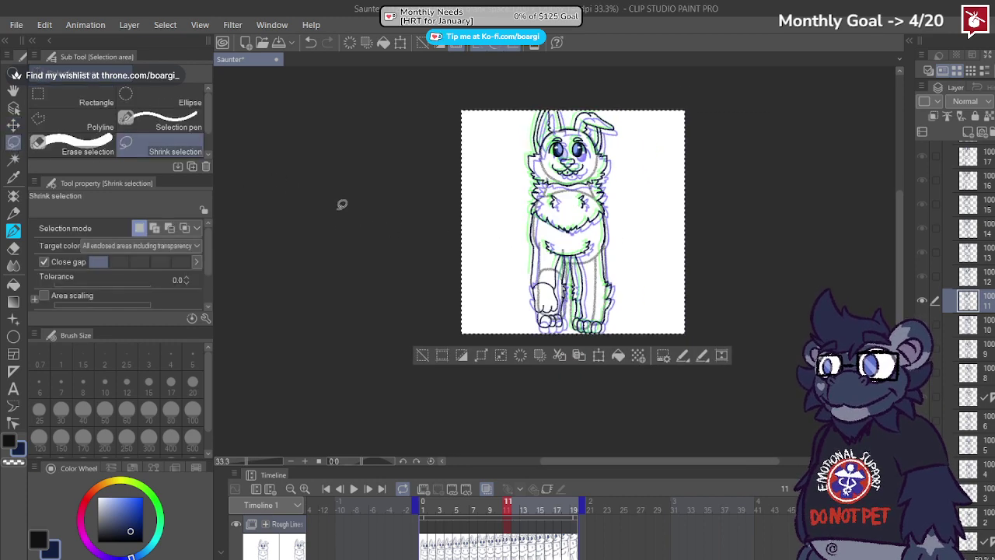
Step: Replace the drawing on frame 12 with a copy of the complete dog drawing from frame 3
{"action": "key", "text": "Right"}
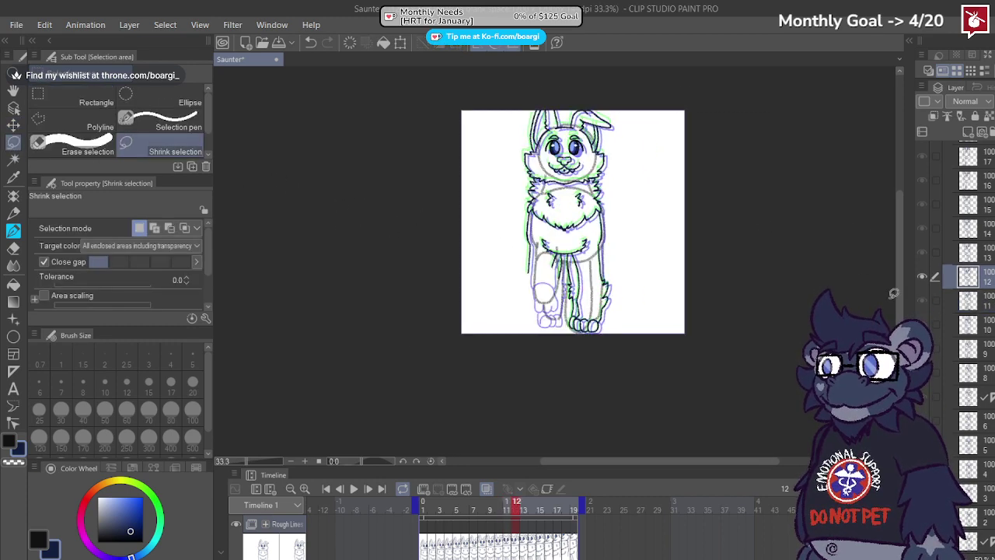
{"action": "key", "text": "Left"}
{"action": "key", "text": "Left"}
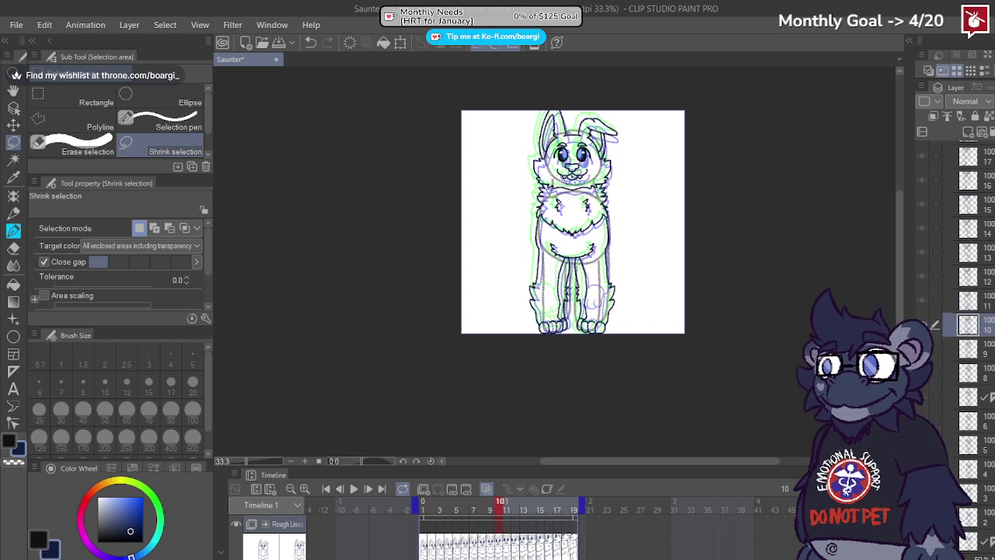
{"action": "left_click", "coordinate": [968, 491]}
{"action": "key", "text": "ctrl+a"}
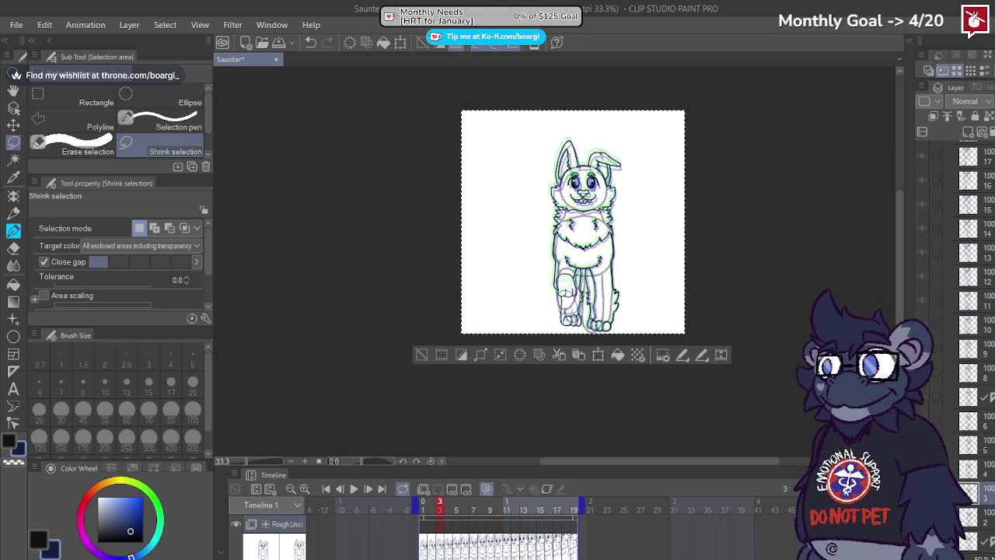
{"action": "left_click", "coordinate": [506, 505]}
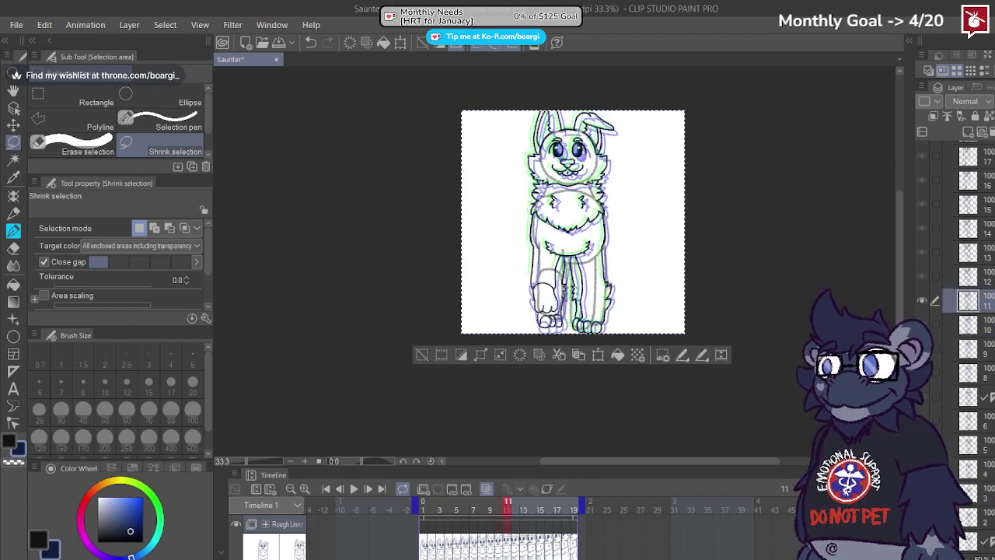
{"action": "key", "text": "Right"}
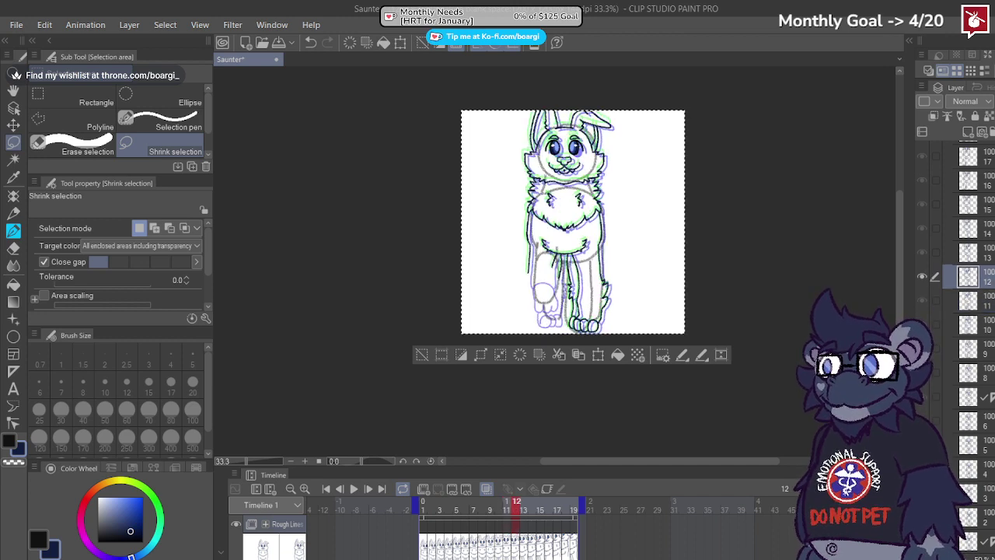
{"action": "left_click", "coordinate": [967, 493]}
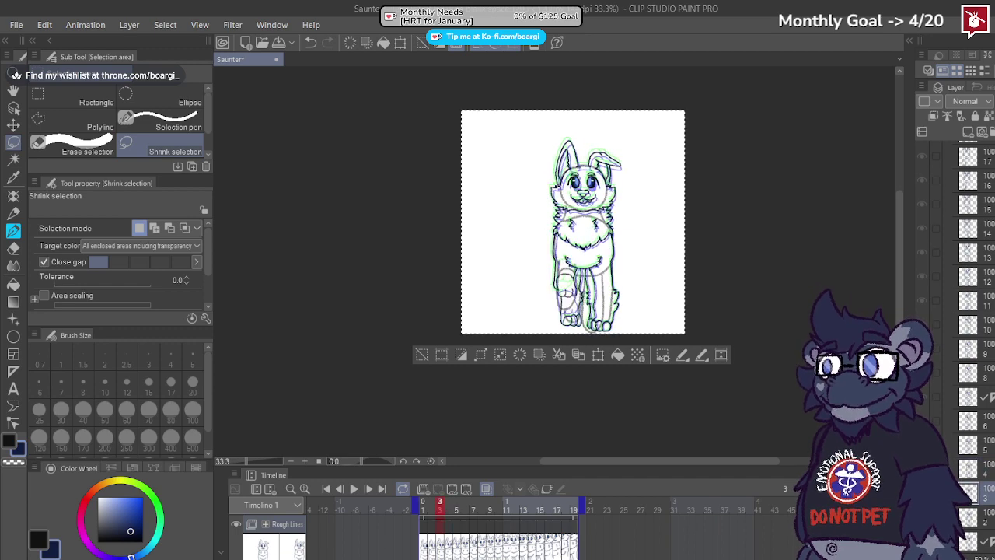
{"action": "left_click", "coordinate": [968, 277]}
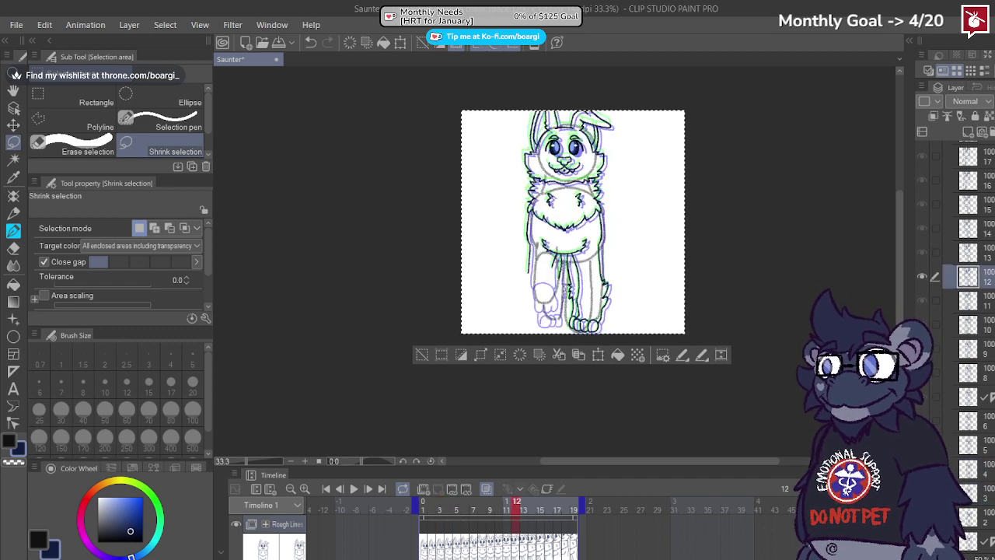
{"action": "key", "text": "."}
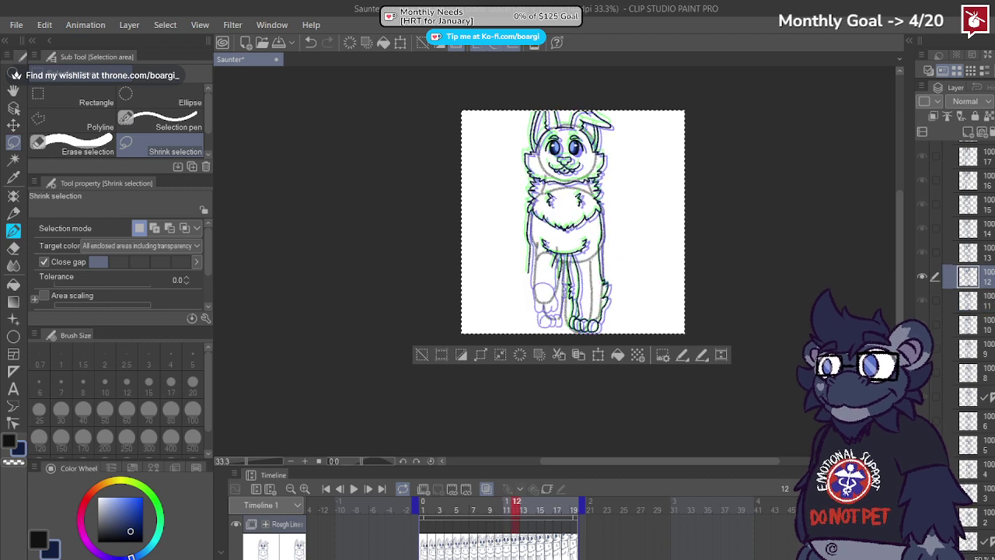
{"action": "left_click", "coordinate": [440, 501]}
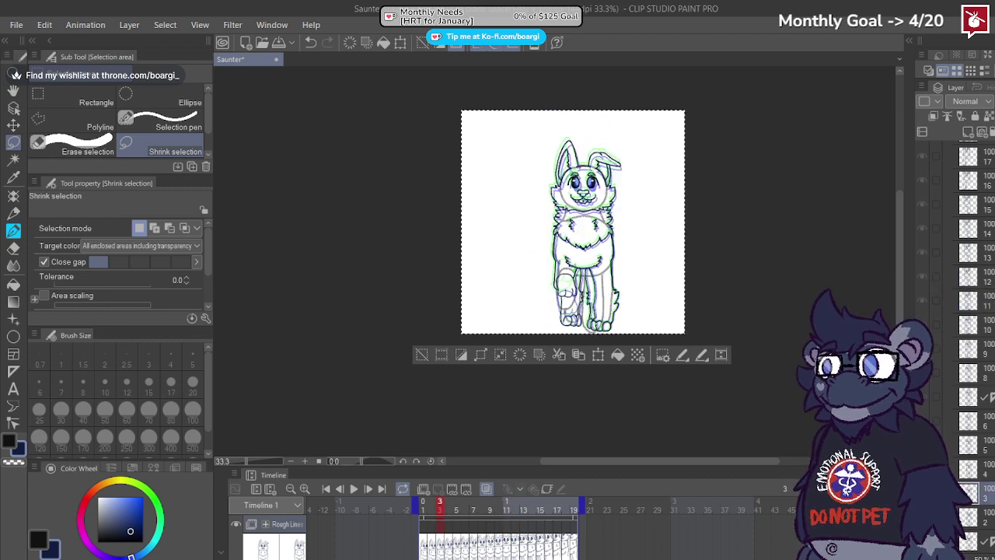
{"action": "left_click", "coordinate": [968, 277]}
{"action": "key", "text": "ctrl+z"}
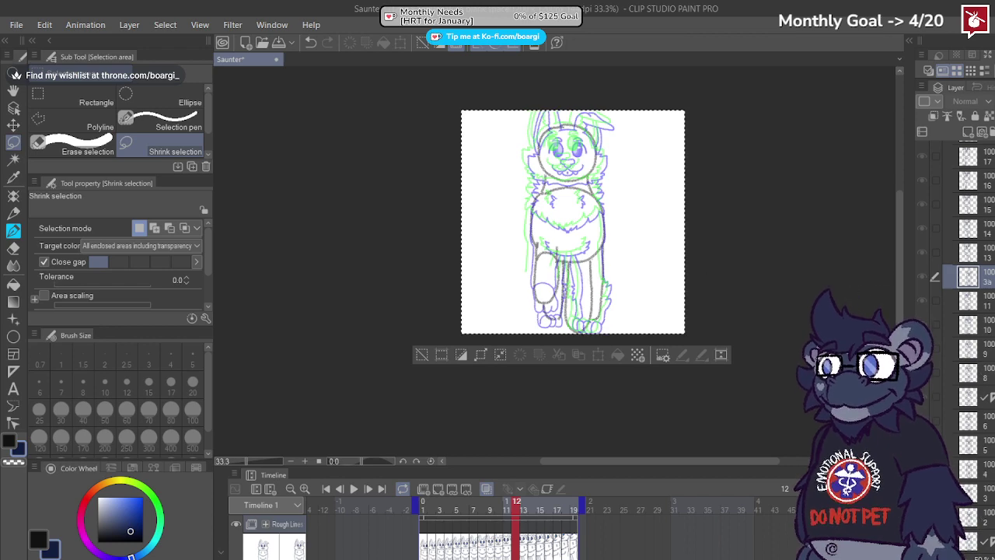
{"action": "key", "text": "ctrl+y"}
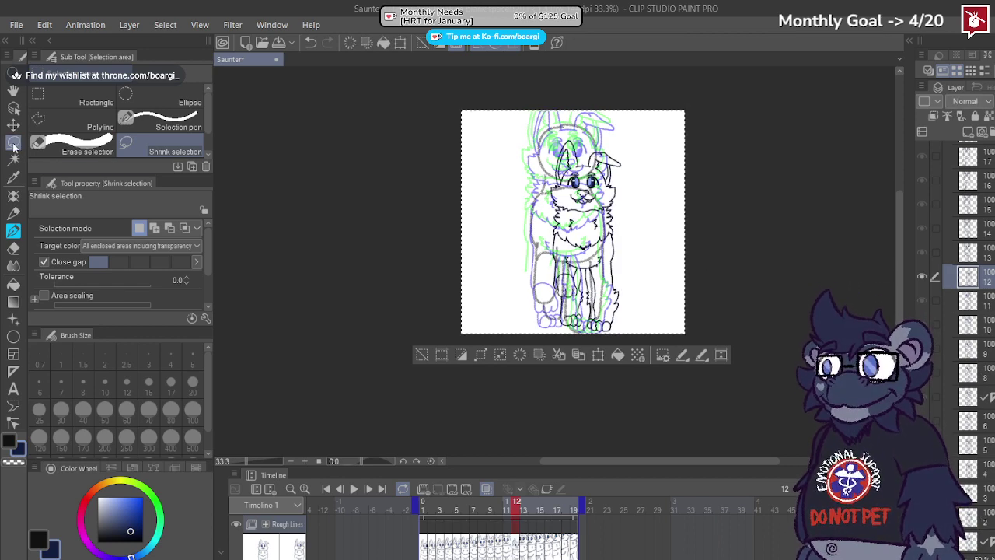
{"action": "key", "text": "ctrl+d"}
Step: Enlarge the small dog on frame 12 proportionally up and to the left, and shift it slightly right over the guide sketch
{"action": "scroll", "coordinate": [458, 207], "scroll_direction": "down", "scroll_amount": 1}
{"action": "scroll", "coordinate": [619, 275], "scroll_direction": "up", "scroll_amount": 2}
{"action": "scroll", "coordinate": [533, 424], "scroll_direction": "down", "scroll_amount": 2}
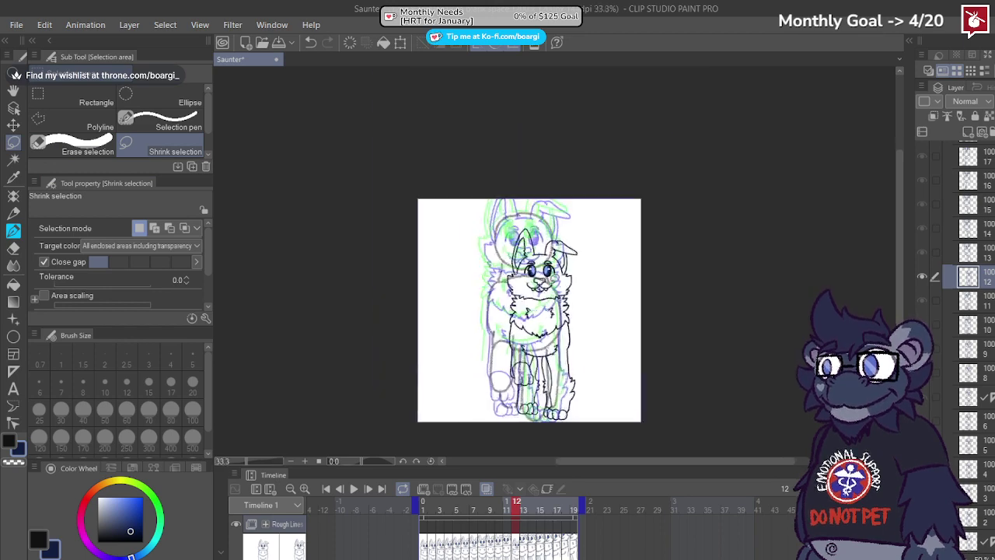
{"action": "scroll", "coordinate": [546, 291], "scroll_direction": "up", "scroll_amount": 1}
{"action": "scroll", "coordinate": [583, 318], "scroll_direction": "down", "scroll_amount": 2}
{"action": "scroll", "coordinate": [640, 258], "scroll_direction": "up", "scroll_amount": 2}
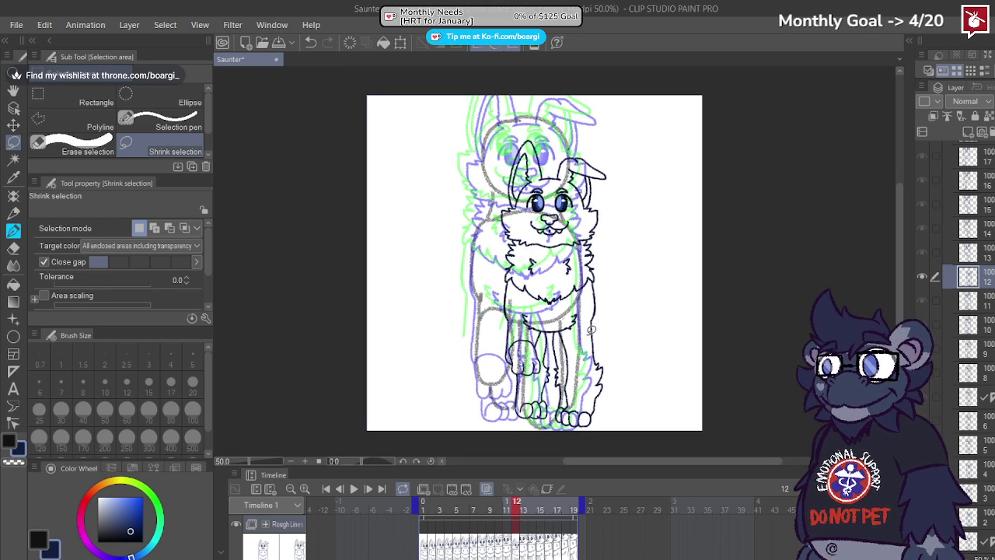
{"action": "left_click", "coordinate": [562, 447]}
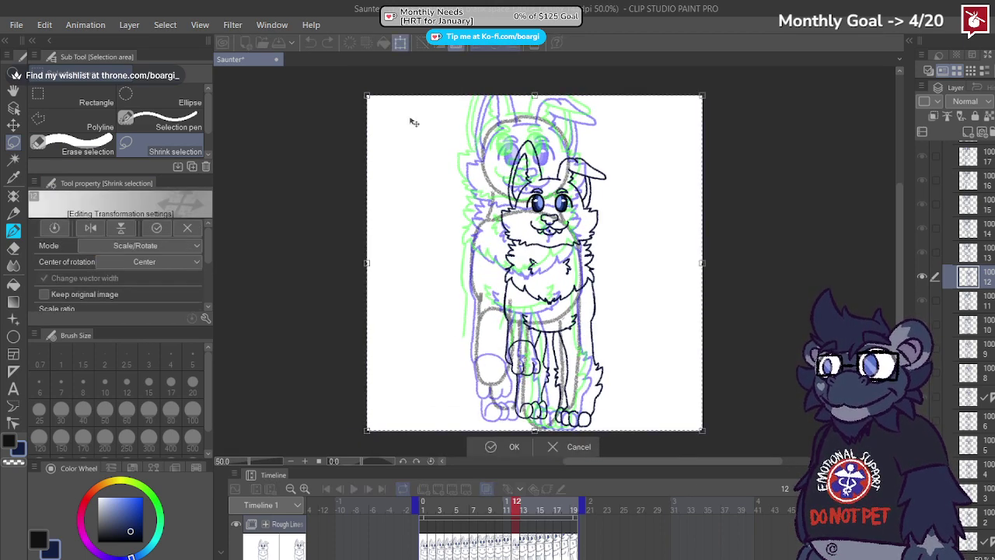
{"action": "mouse_move", "coordinate": [364, 91]}
{"action": "left_mouse_down"}
{"action": "mouse_move", "coordinate": [284, 7]}
{"action": "mouse_move", "coordinate": [322, 22]}
{"action": "left_mouse_up"}
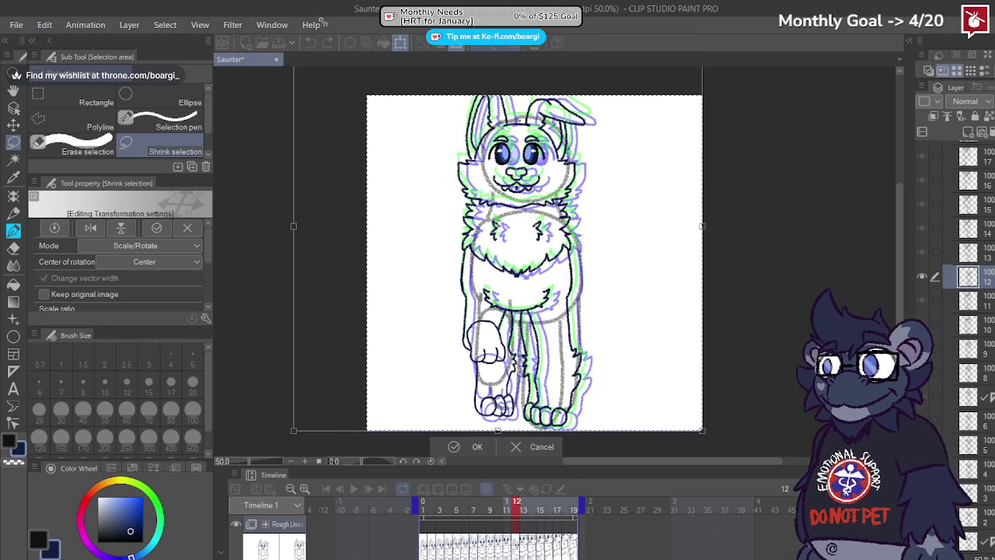
{"action": "left_click_drag", "start_coordinate": [517, 223], "coordinate": [523, 223]}
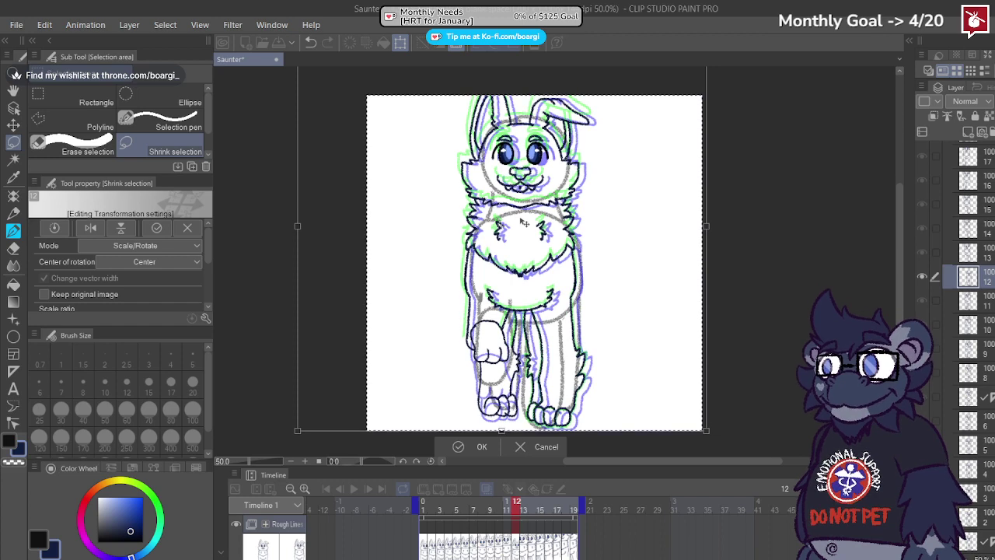
Step: Nudge the enlarged dog on frame 12 upward, scale it slightly larger toward the bottom, shift it left and apply the transformation
{"action": "scroll", "coordinate": [511, 120], "scroll_direction": "up", "scroll_amount": 6}
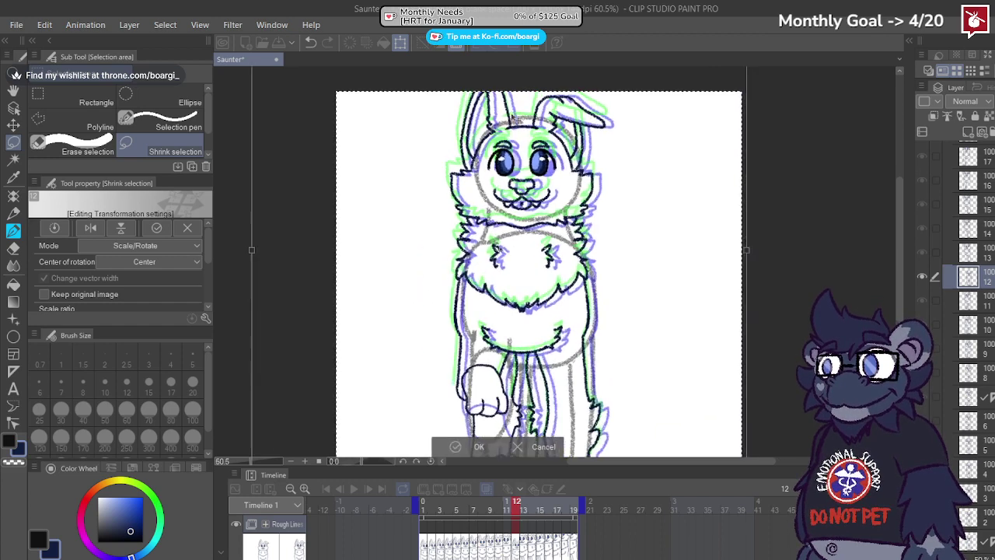
{"action": "left_click_drag", "start_coordinate": [509, 166], "coordinate": [510, 158]}
{"action": "scroll", "coordinate": [505, 147], "scroll_direction": "down", "scroll_amount": 10}
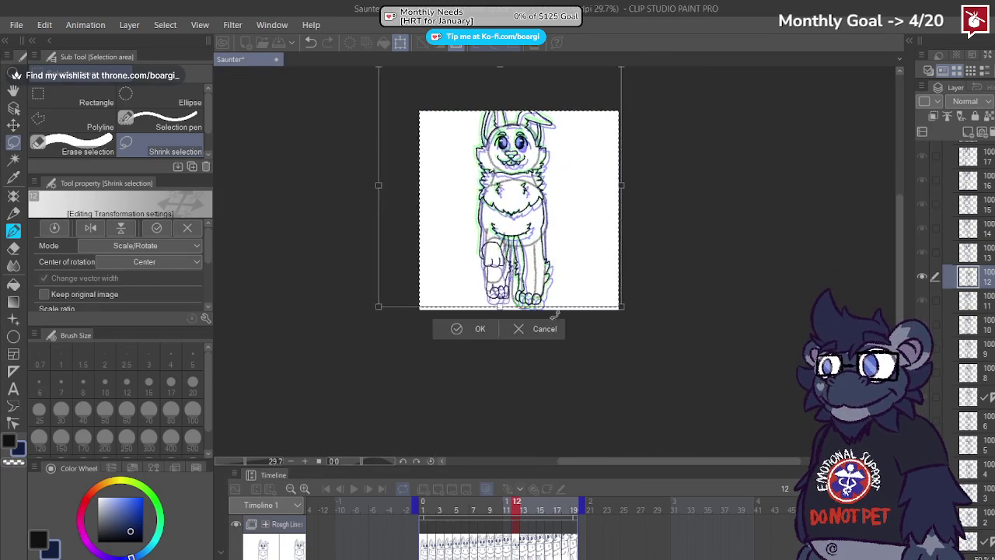
{"action": "scroll", "coordinate": [565, 312], "scroll_direction": "up", "scroll_amount": 5}
{"action": "left_click_drag", "start_coordinate": [665, 303], "coordinate": [665, 314]}
{"action": "left_click_drag", "start_coordinate": [547, 290], "coordinate": [541, 291]}
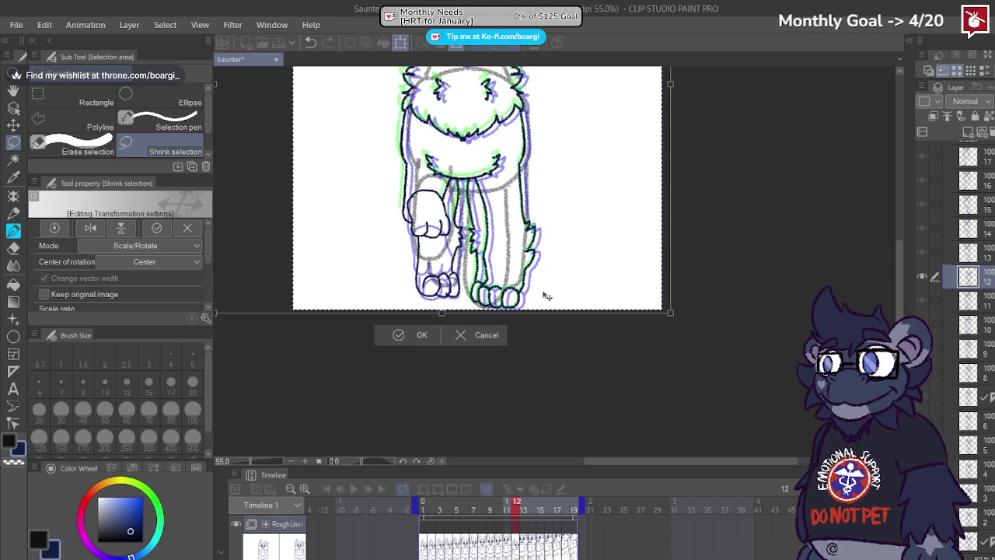
{"action": "left_click", "coordinate": [412, 335]}
Step: Play back the walk cycle to check how the reworked frames move
{"action": "scroll", "coordinate": [523, 282], "scroll_direction": "down", "scroll_amount": 5}
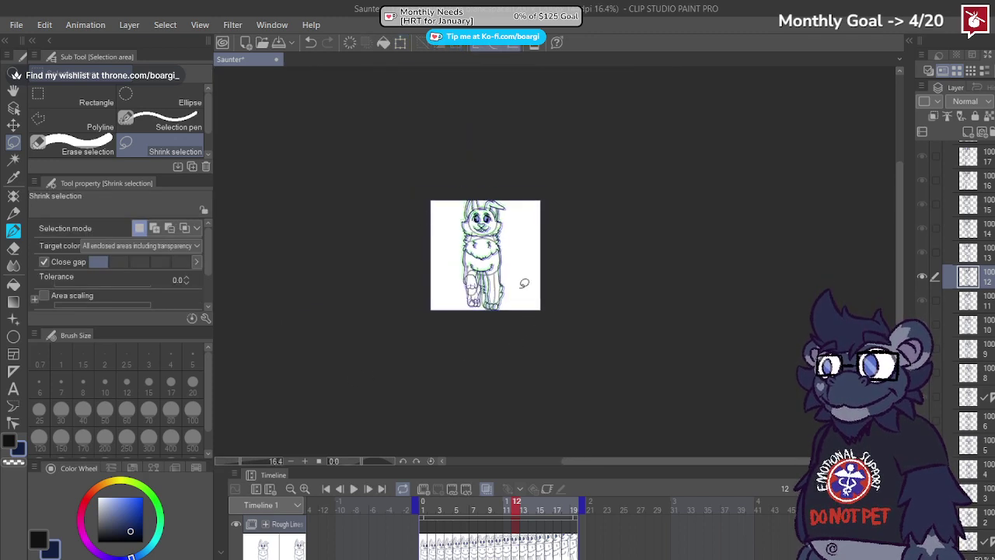
{"action": "scroll", "coordinate": [498, 326], "scroll_direction": "up", "scroll_amount": 3}
{"action": "left_click", "coordinate": [354, 488]}
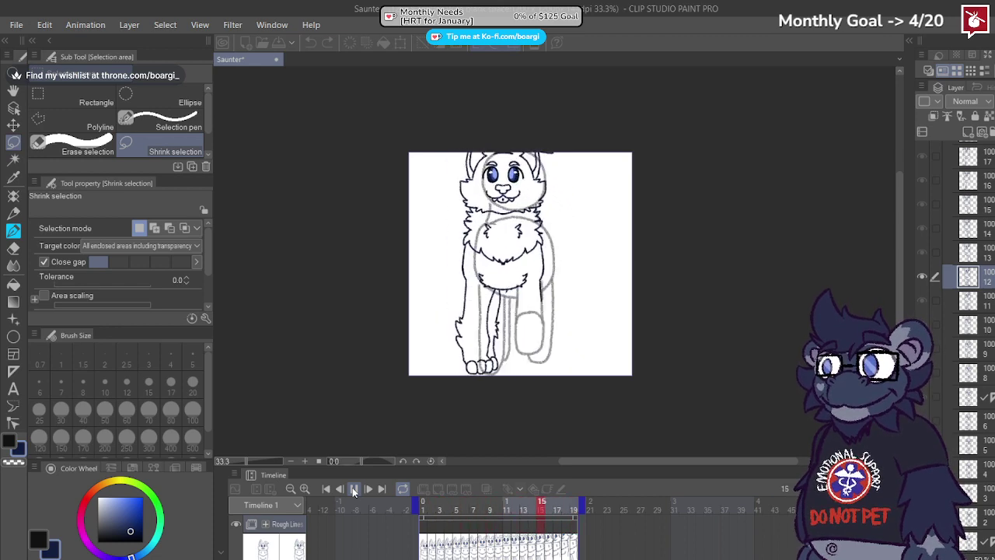
{"action": "left_click", "coordinate": [354, 490]}
Step: Replace the drawing on frame 13 with a copy of the complete dog drawing from frame 4
{"action": "left_click", "coordinate": [515, 506]}
{"action": "left_click", "coordinate": [525, 506]}
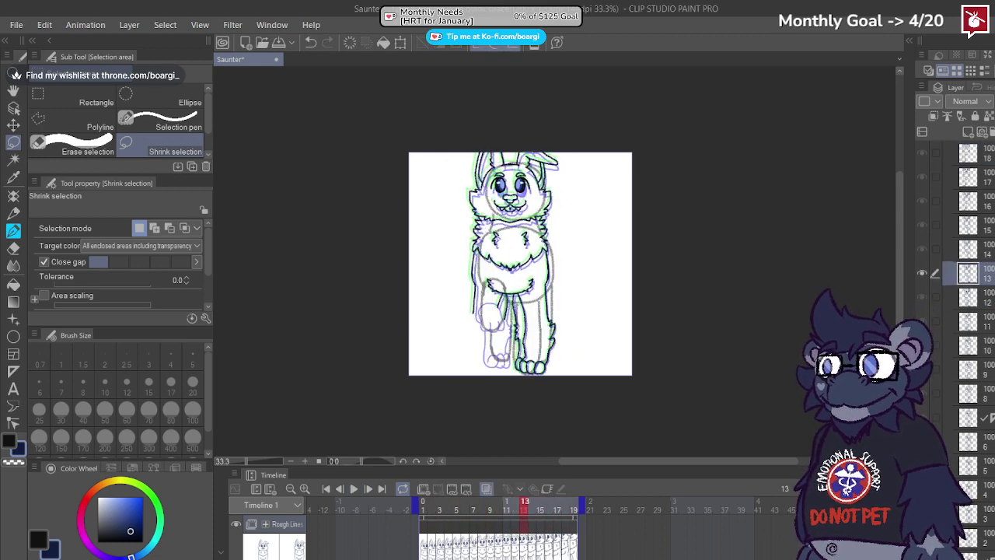
{"action": "scroll", "coordinate": [967, 272], "scroll_direction": "down", "scroll_amount": 2}
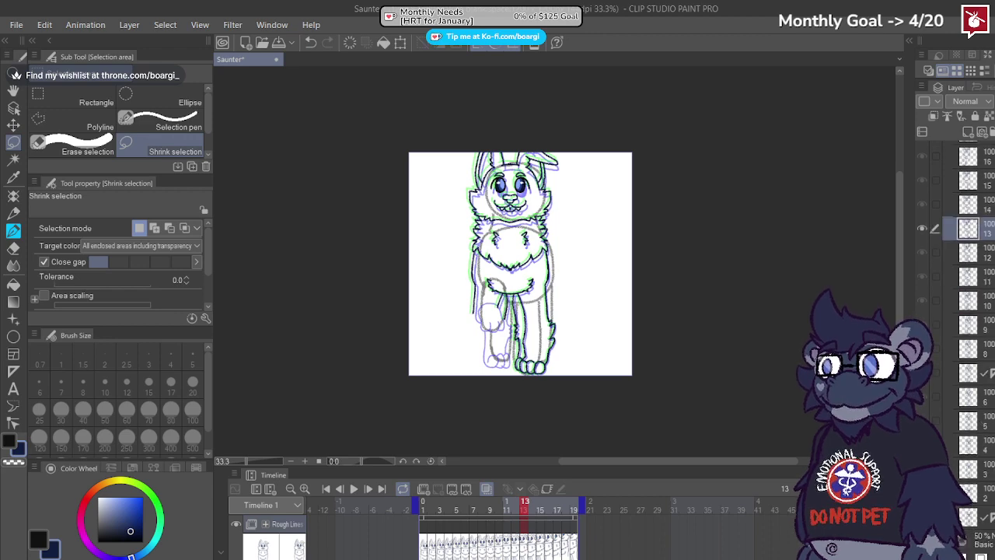
{"action": "left_click", "coordinate": [448, 505]}
{"action": "key", "text": "ctrl+a"}
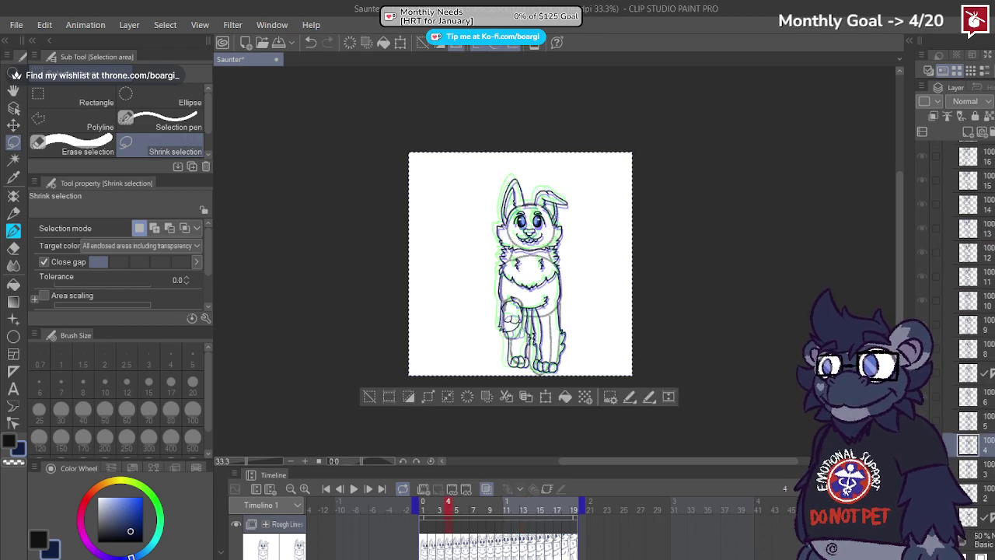
{"action": "left_click", "coordinate": [524, 505]}
{"action": "key", "text": "Delete"}
{"action": "key", "text": "ctrl+v"}
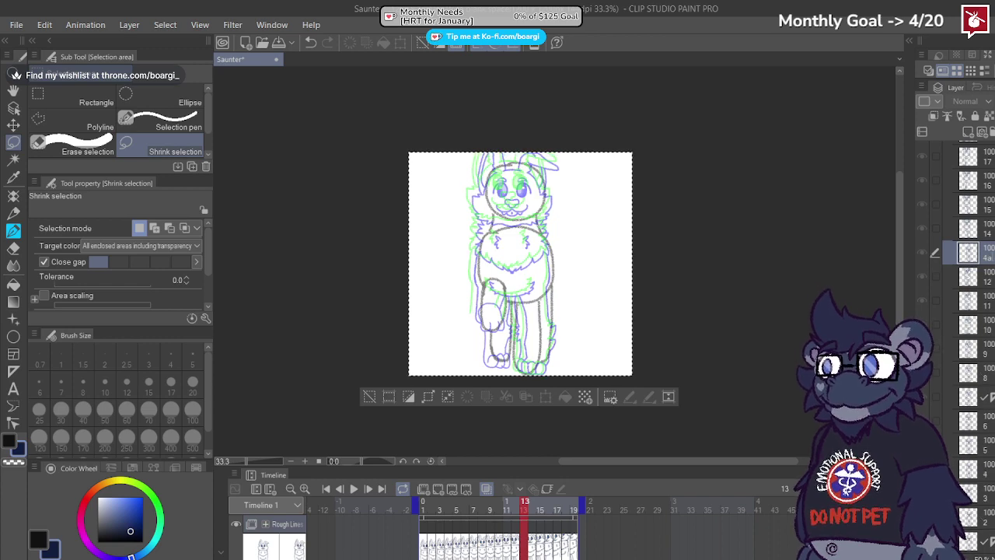
{"action": "key", "text": "ctrl+z"}
{"action": "scroll", "coordinate": [679, 327], "scroll_direction": "down", "scroll_amount": 2}
{"action": "scroll", "coordinate": [473, 255], "scroll_direction": "up", "scroll_amount": 1}
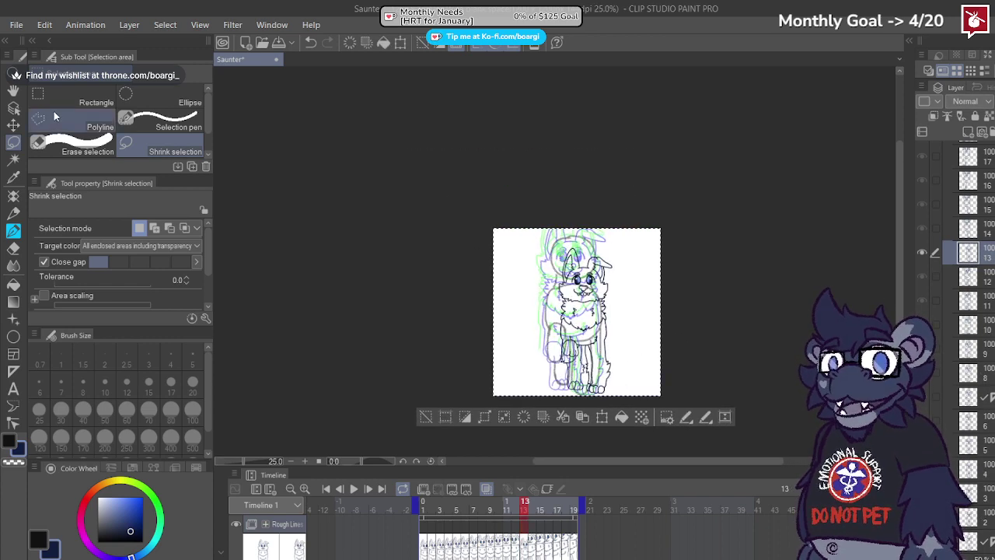
{"action": "key", "text": "ctrl+d"}
Step: Enlarge the small dog on frame 13 proportionally up and to the left, nudge it slightly left between its onion-skin neighbours and apply
{"action": "scroll", "coordinate": [591, 287], "scroll_direction": "up", "scroll_amount": 2}
{"action": "scroll", "coordinate": [626, 290], "scroll_direction": "down", "scroll_amount": 2}
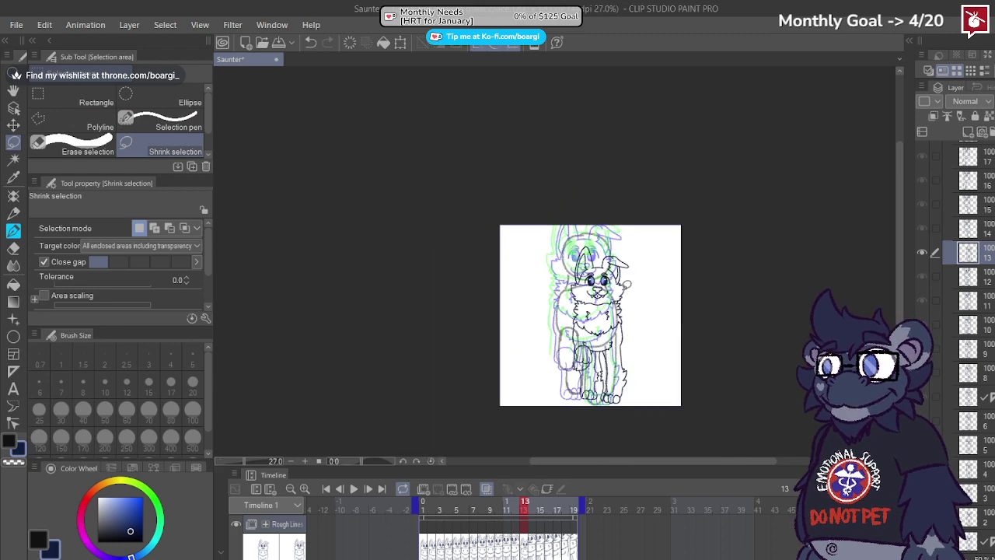
{"action": "key", "text": "ctrl+a"}
{"action": "left_click", "coordinate": [615, 428]}
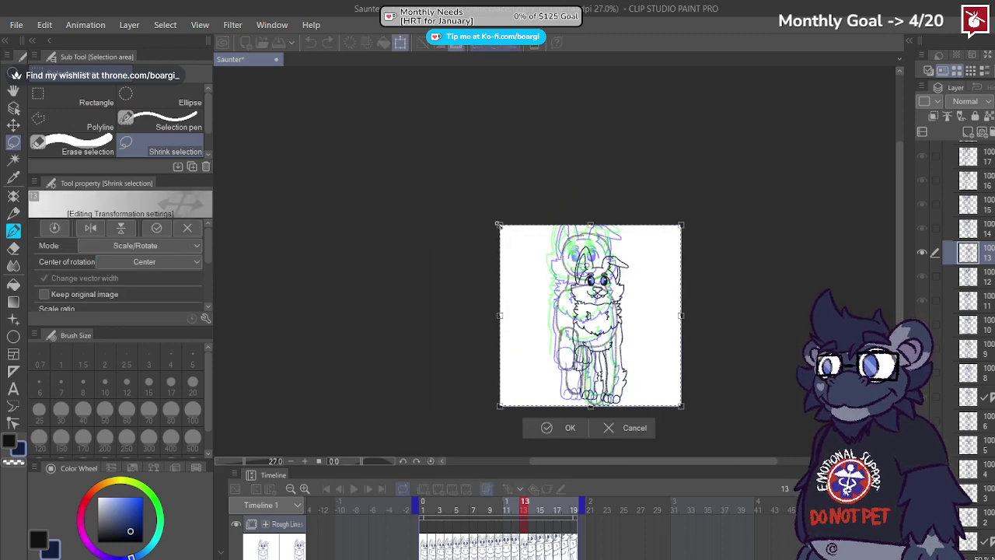
{"action": "left_click_drag", "start_coordinate": [499, 226], "coordinate": [477, 183]}
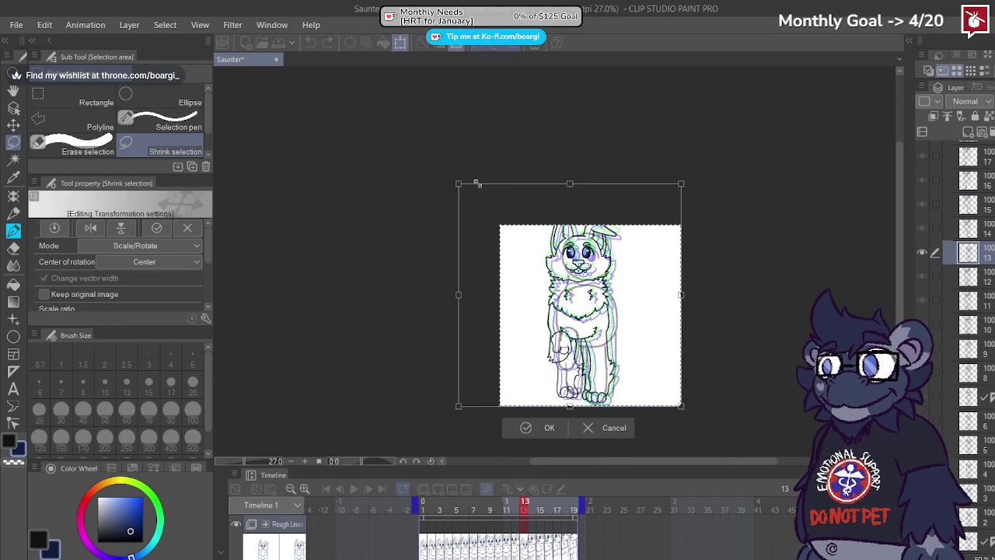
{"action": "scroll", "coordinate": [633, 342], "scroll_direction": "up", "scroll_amount": 2}
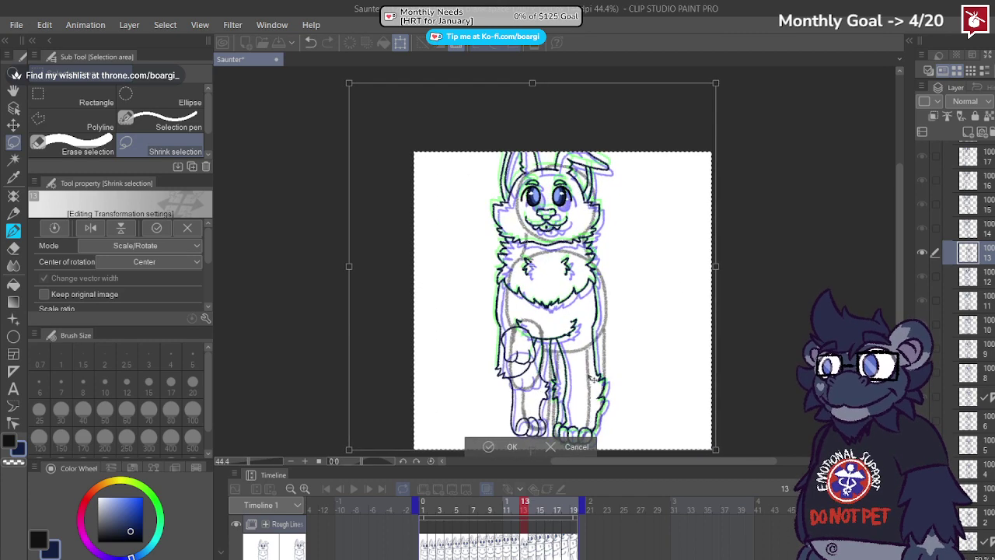
{"action": "left_click_drag", "start_coordinate": [591, 380], "coordinate": [589, 379]}
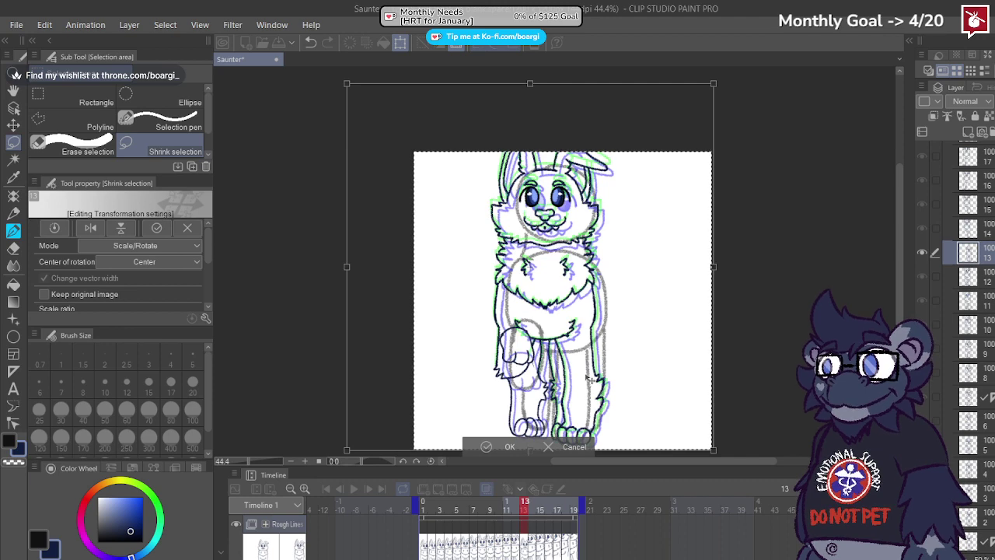
{"action": "left_click", "coordinate": [487, 447]}
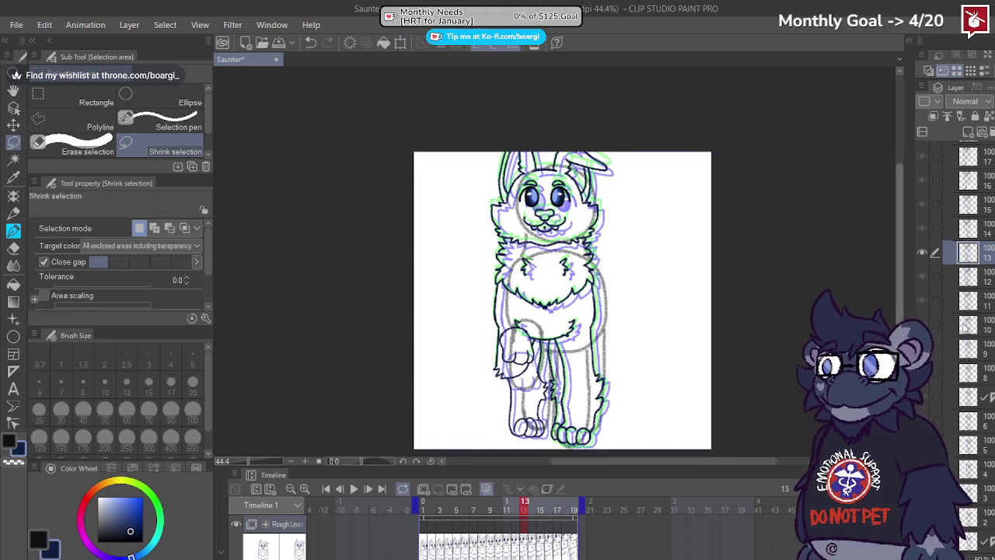
Step: Replace the drawing on frame 14 with a copy of the complete dog drawing from frame 12 and name the layer 14
{"action": "key", "text": "."}
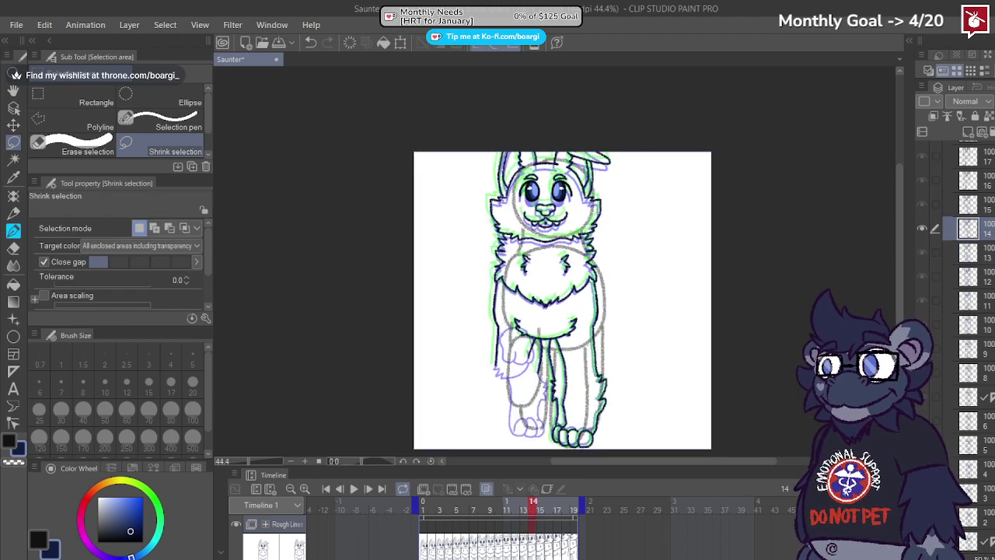
{"action": "key", "text": "ctrl+Left"}
{"action": "key", "text": "ctrl+Left"}
{"action": "key", "text": "ctrl+a"}
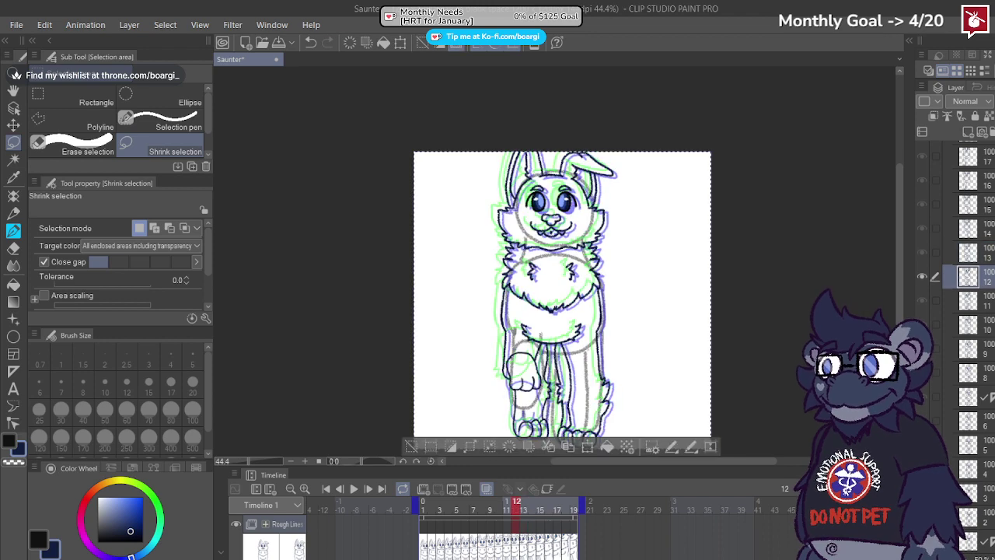
{"action": "key", "text": "ctrl+Right"}
{"action": "key", "text": "ctrl+Right"}
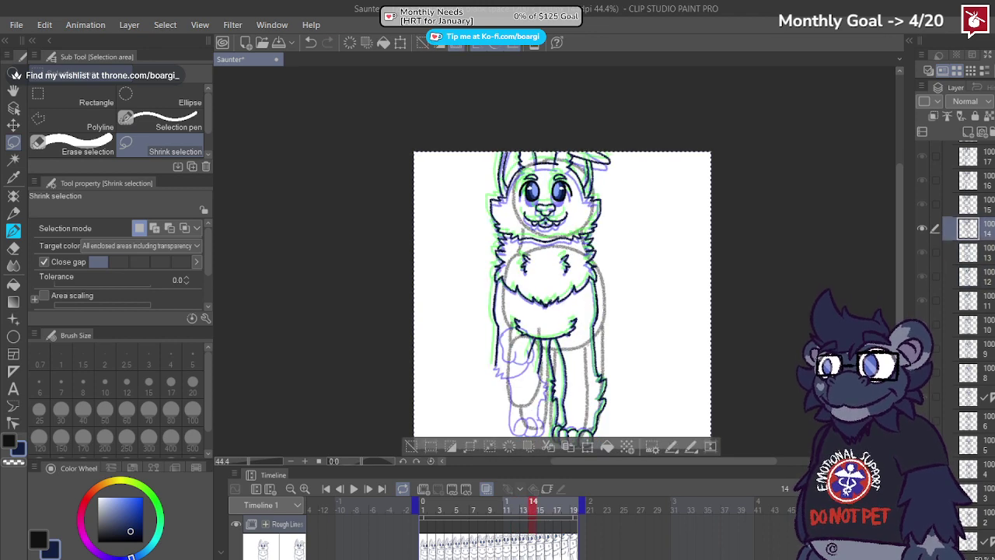
{"action": "key", "text": "Delete"}
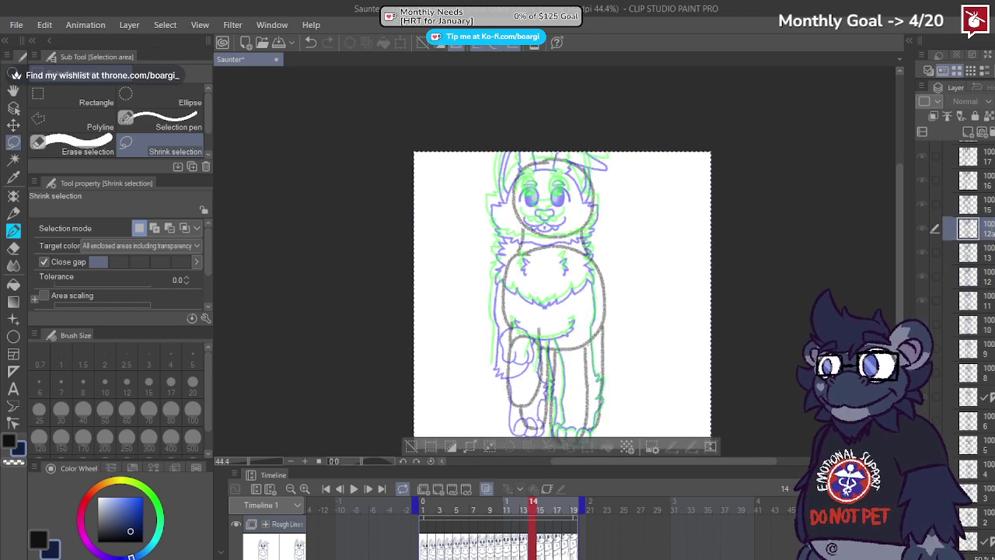
{"action": "type", "text": "14"}
{"action": "key", "text": "Return"}
{"action": "scroll", "coordinate": [675, 250], "scroll_direction": "down", "scroll_amount": 3}
{"action": "scroll", "coordinate": [621, 346], "scroll_direction": "up", "scroll_amount": 1}
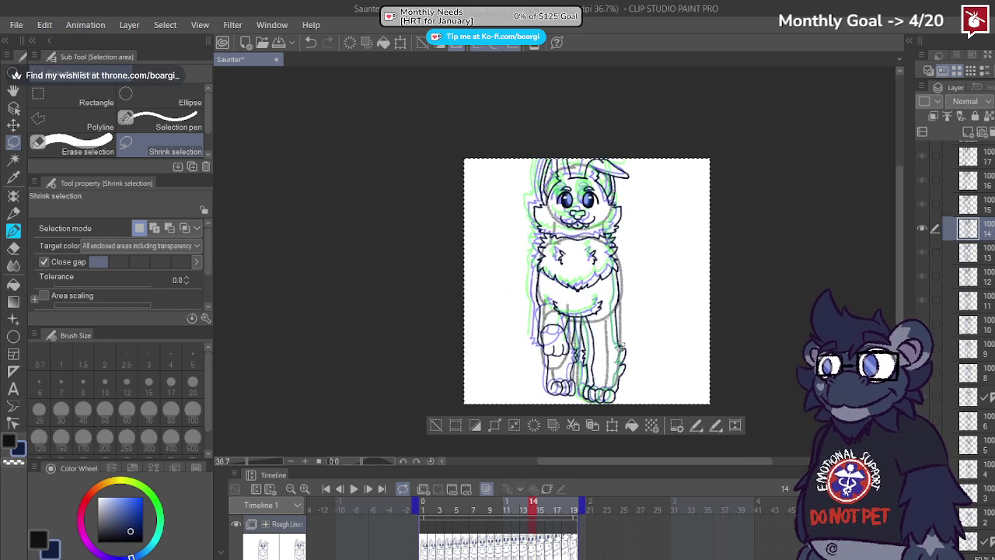
Step: Enlarge the copied dog on frame 14 slightly up and to the left to match its onion-skin neighbours, and apply the transformation
{"action": "left_click", "coordinate": [611, 425]}
{"action": "scroll", "coordinate": [490, 136], "scroll_direction": "up", "scroll_amount": 1}
{"action": "left_click_drag", "start_coordinate": [446, 160], "coordinate": [433, 144]}
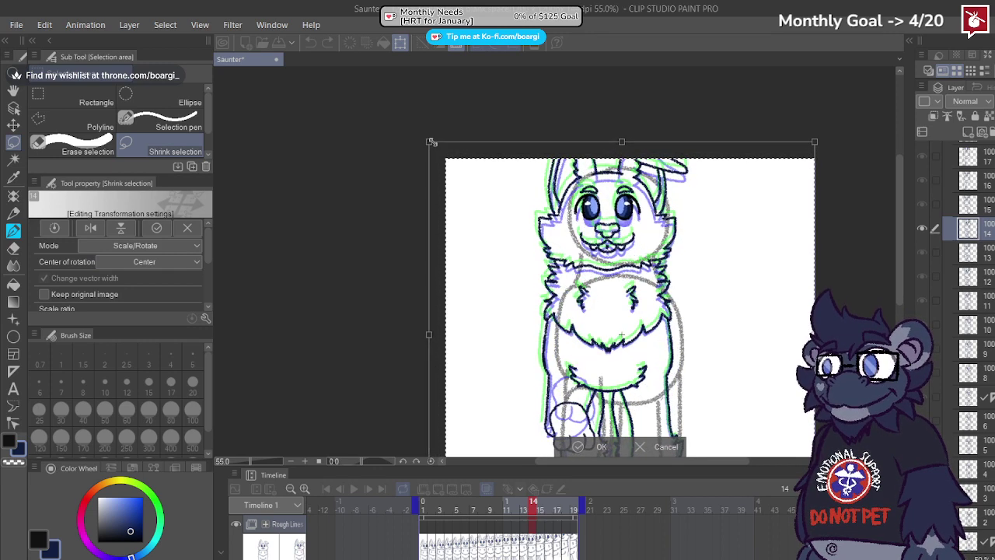
{"action": "scroll", "coordinate": [701, 396], "scroll_direction": "down", "scroll_amount": 2}
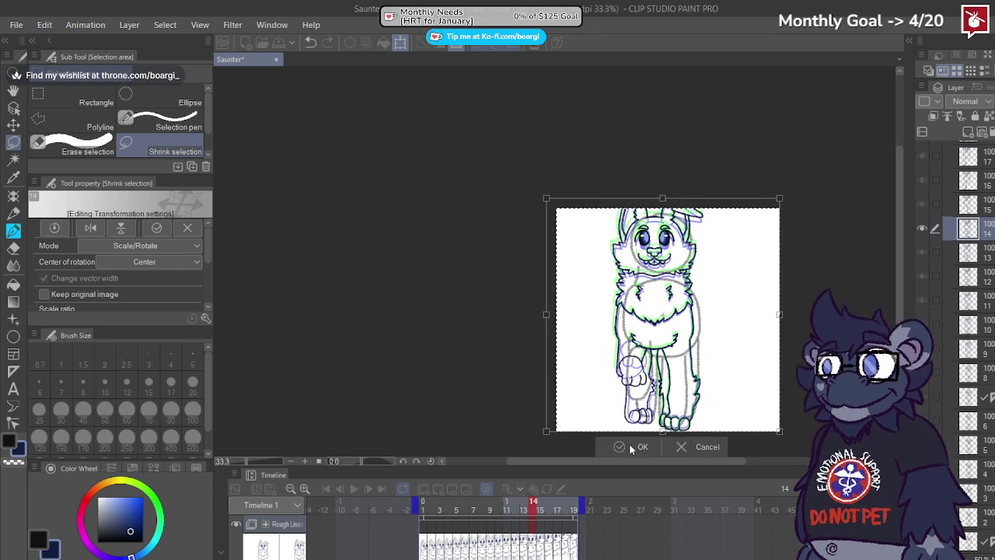
{"action": "scroll", "coordinate": [482, 257], "scroll_direction": "down", "scroll_amount": 1}
{"action": "scroll", "coordinate": [721, 295], "scroll_direction": "up", "scroll_amount": 1}
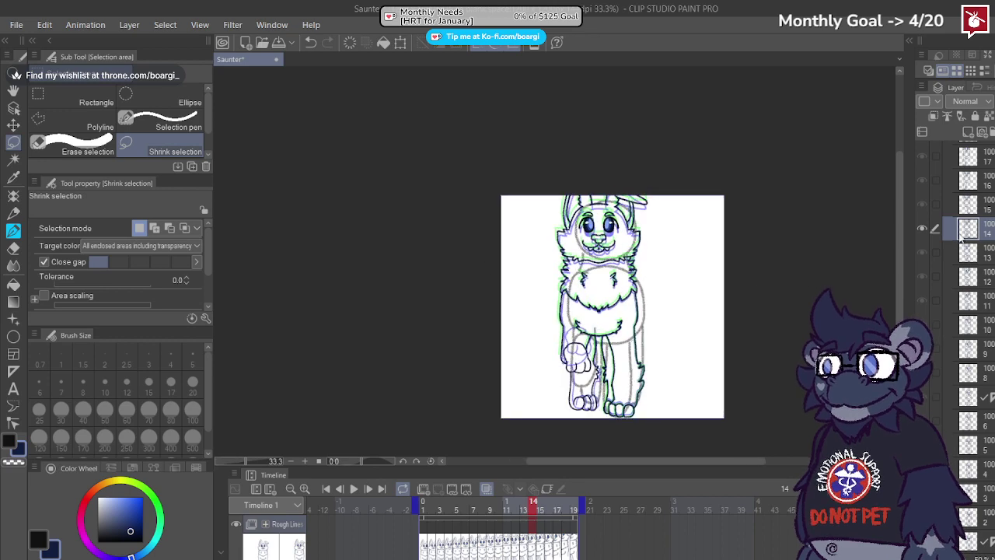
Step: Replace the drawing on frame 15 with a copy of the complete dog drawing from frame 11 and name the layer 15
{"action": "left_click", "coordinate": [964, 205]}
{"action": "key", "text": "Left"}
{"action": "key", "text": "Left"}
{"action": "key", "text": "Left"}
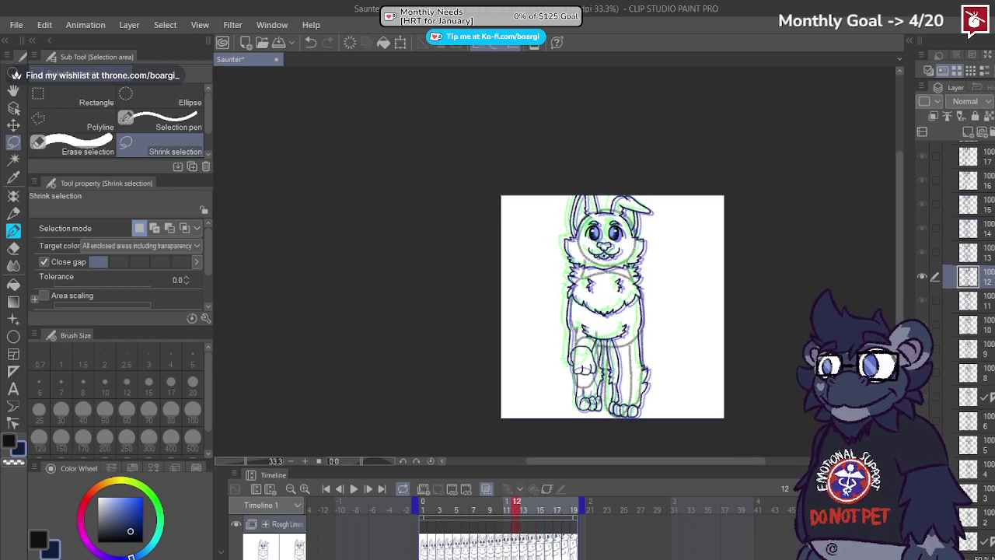
{"action": "key", "text": "Left"}
{"action": "key", "text": "ctrl+a"}
{"action": "left_click", "coordinate": [978, 204]}
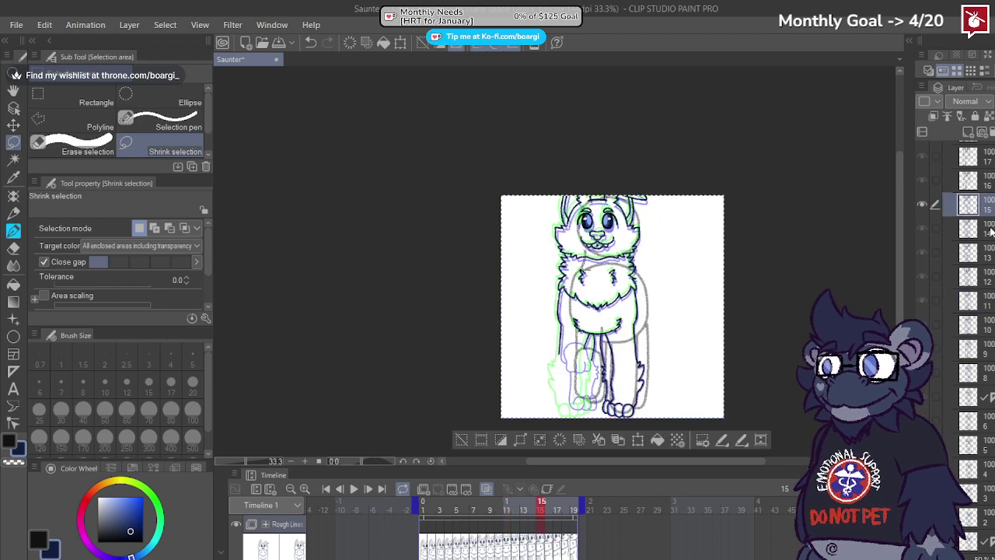
{"action": "key", "text": "Left"}
{"action": "key", "text": "Right"}
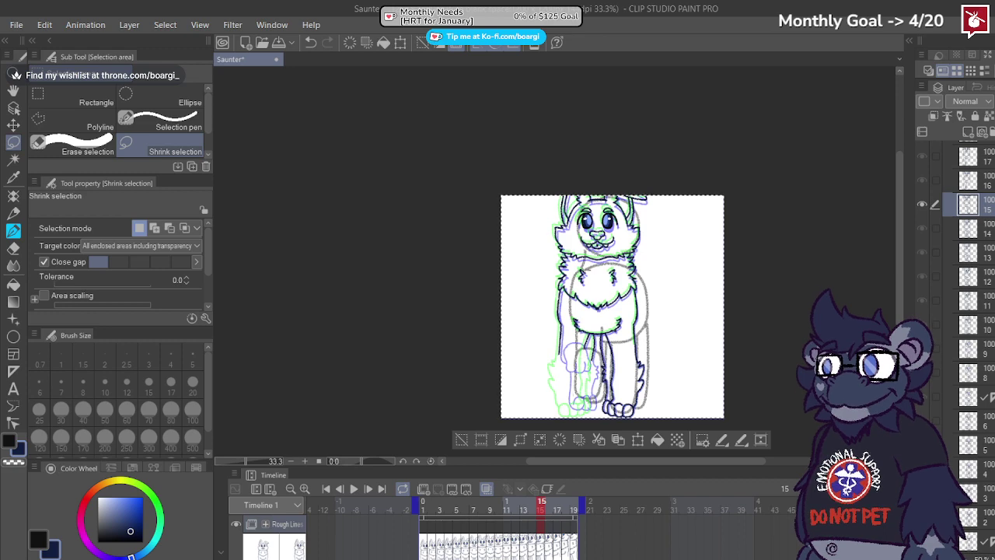
{"action": "key", "text": "Delete"}
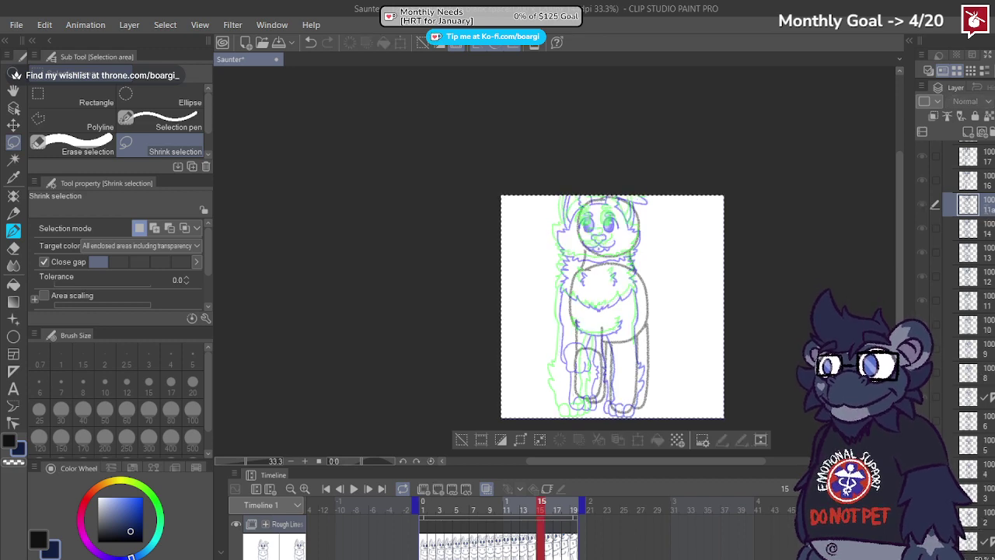
{"action": "key", "text": "ctrl+z"}
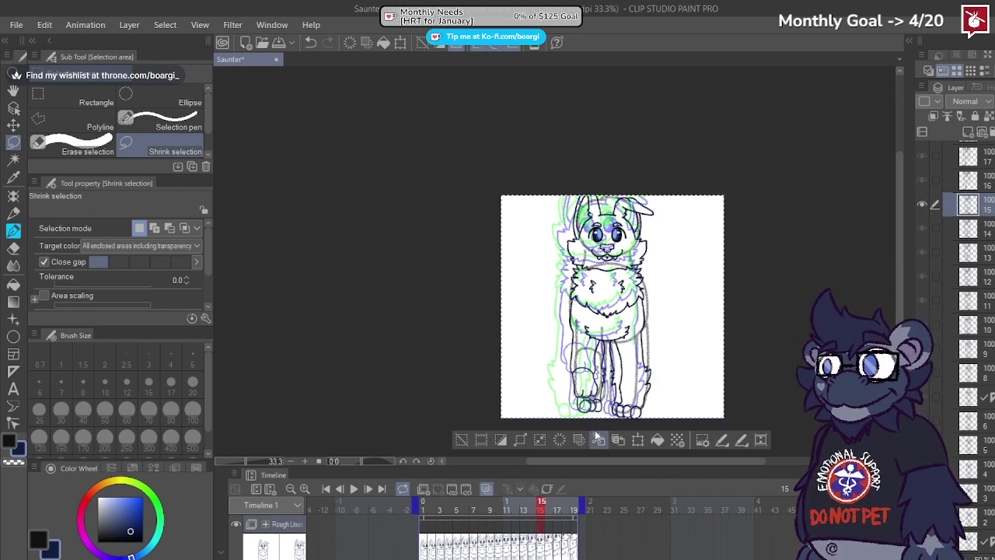
Step: Enlarge the copied dog on frame 15 up and to the left, apply the transformation and compare it with frame 16
{"action": "left_click", "coordinate": [635, 440]}
{"action": "left_click_drag", "start_coordinate": [498, 196], "coordinate": [484, 179]}
{"action": "left_click", "coordinate": [556, 439]}
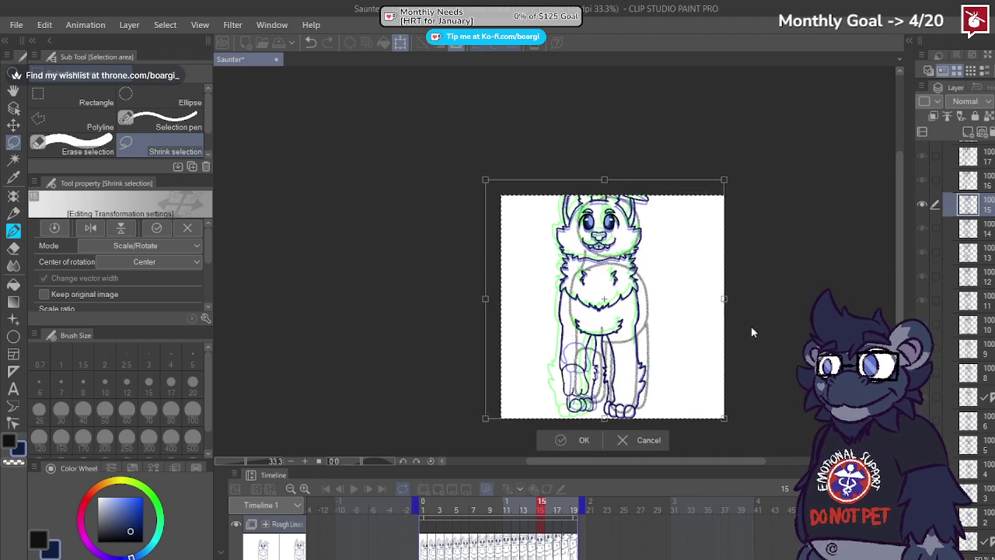
{"action": "key", "text": "Right"}
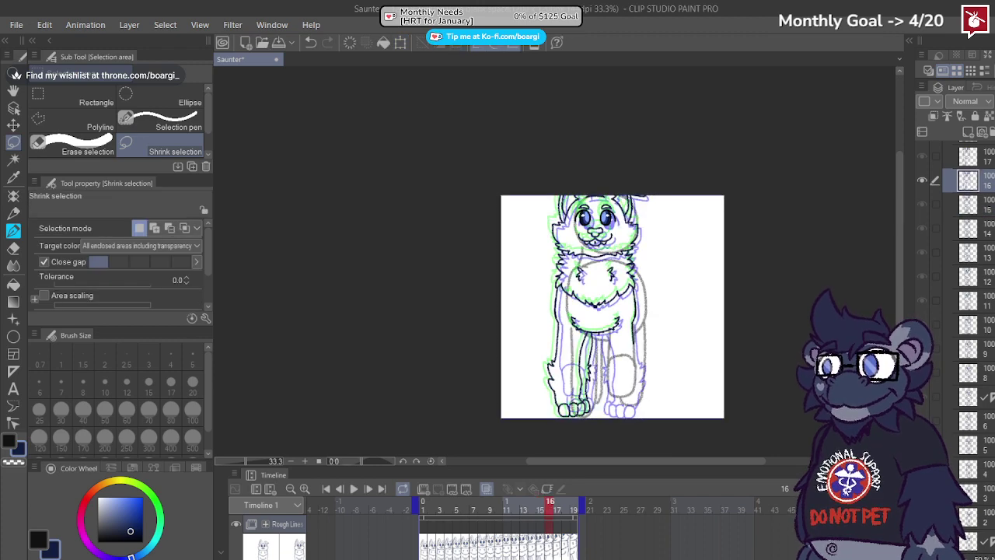
{"action": "key", "text": "Left"}
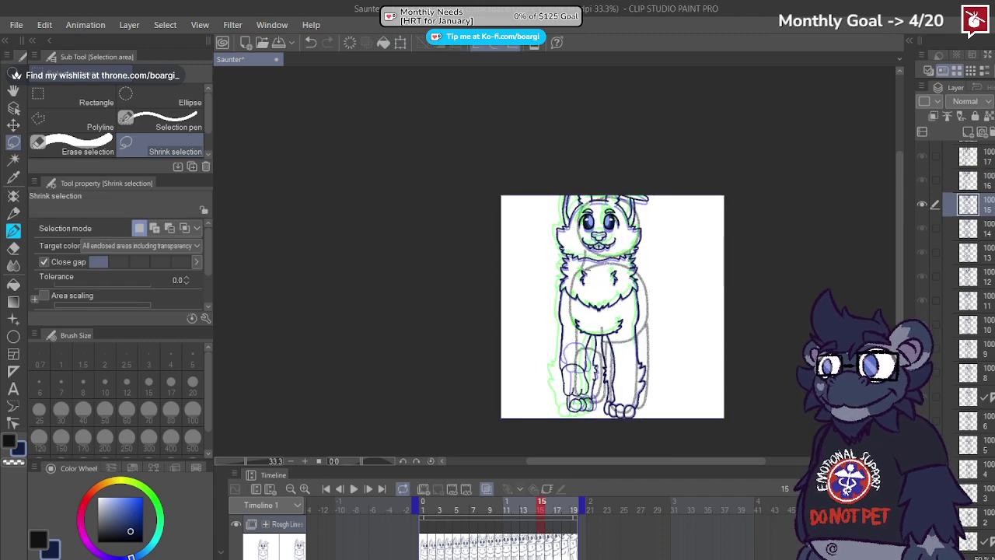
Step: Replace the drawing on frame 16 with a copy of the complete dog drawing from frame 9 and name the layer 16
{"action": "left_click", "coordinate": [499, 505]}
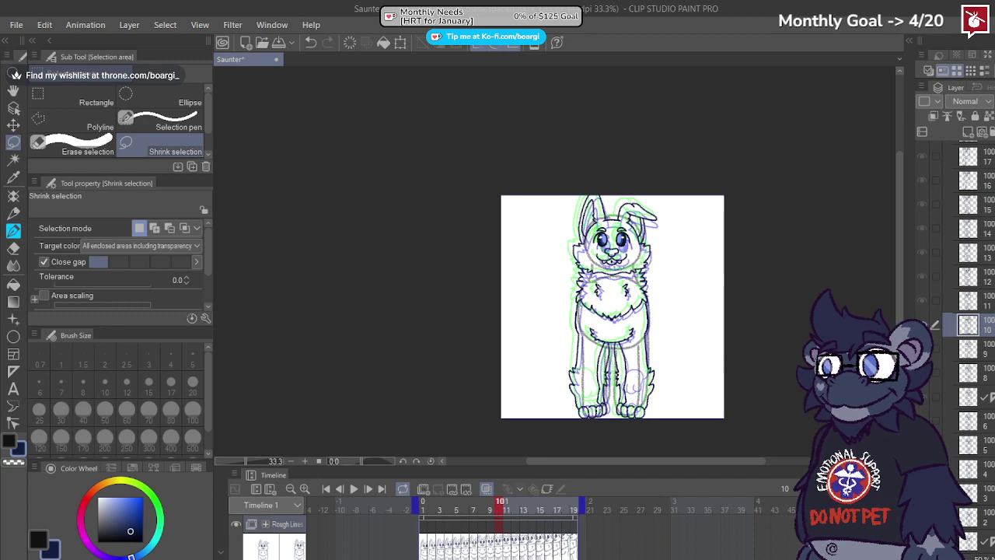
{"action": "key", "text": "Left"}
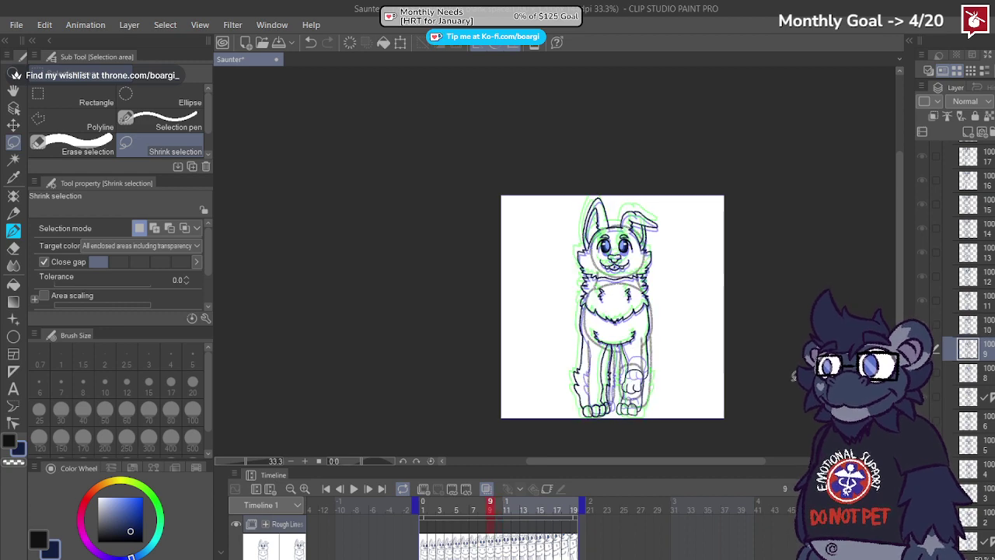
{"action": "scroll", "coordinate": [690, 394], "scroll_direction": "up", "scroll_amount": 3}
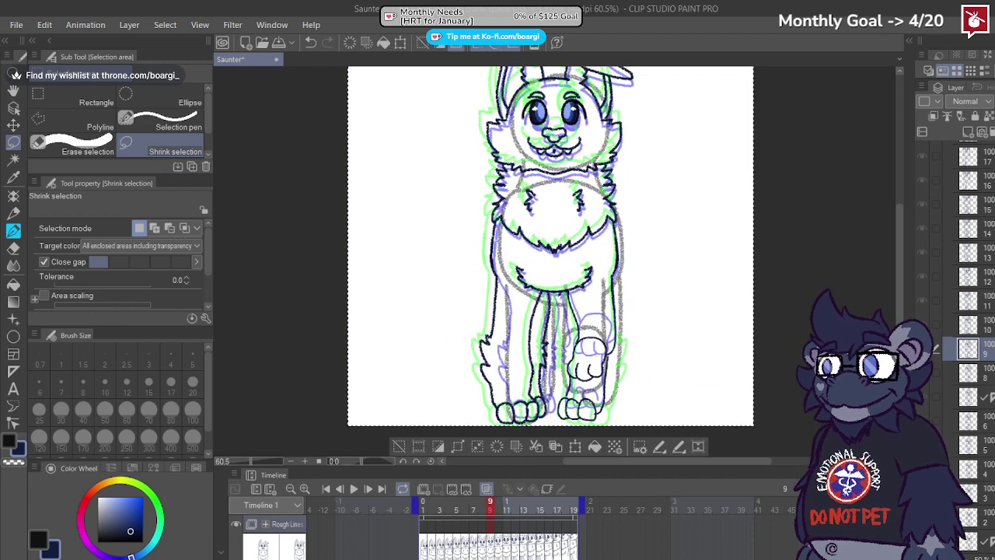
{"action": "left_click", "coordinate": [550, 505]}
{"action": "key", "text": "Left"}
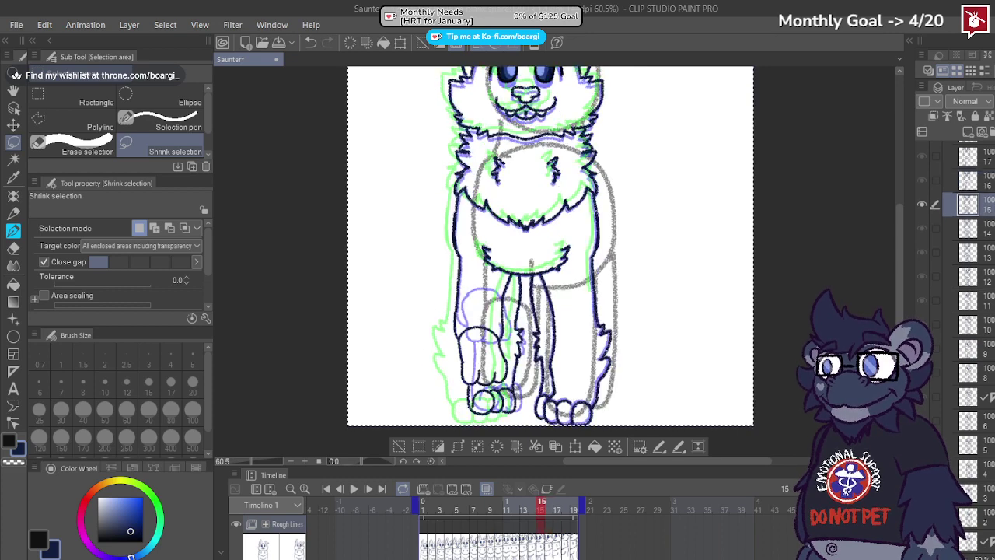
{"action": "key", "text": "Right"}
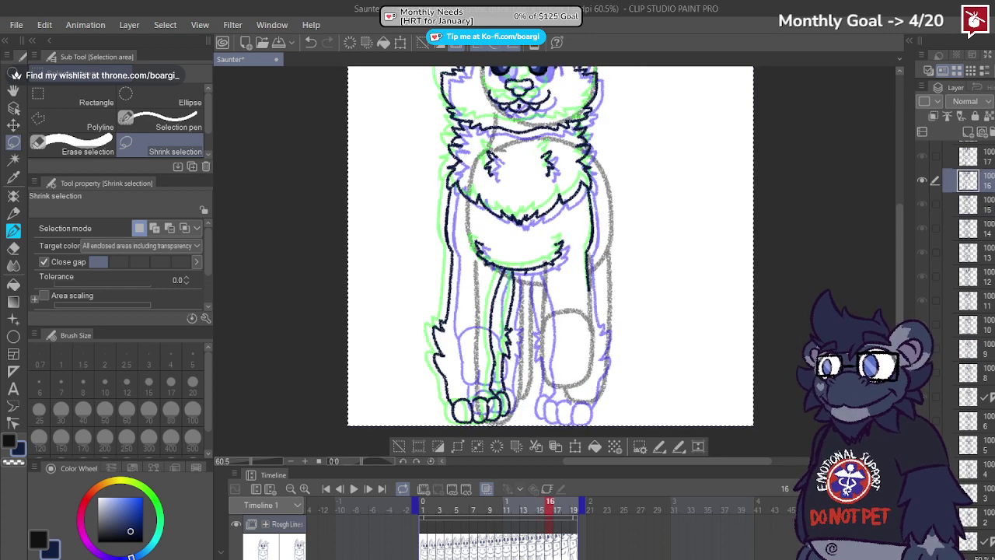
{"action": "key", "text": "ctrl+z"}
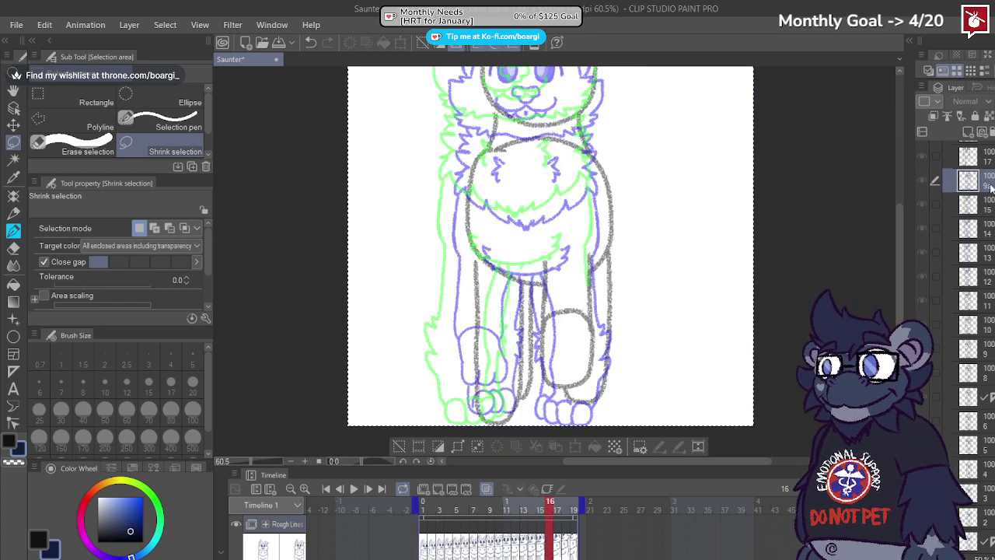
{"action": "key", "text": "Left"}
{"action": "scroll", "coordinate": [532, 280], "scroll_direction": "down", "scroll_amount": 2}
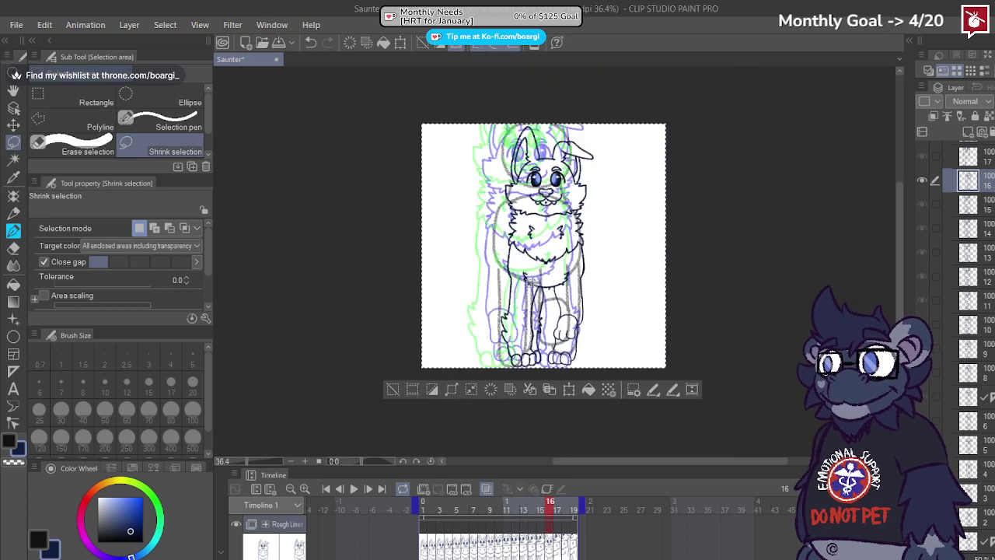
Step: Enlarge the small dog on frame 16 proportionally up and to the left to the size of the frame 15 dog, and apply
{"action": "left_click", "coordinate": [568, 389]}
{"action": "scroll", "coordinate": [427, 152], "scroll_direction": "up", "scroll_amount": 1}
{"action": "left_click_drag", "start_coordinate": [406, 141], "coordinate": [360, 96]}
{"action": "scroll", "coordinate": [469, 117], "scroll_direction": "down", "scroll_amount": 1}
{"action": "scroll", "coordinate": [470, 117], "scroll_direction": "up", "scroll_amount": 1}
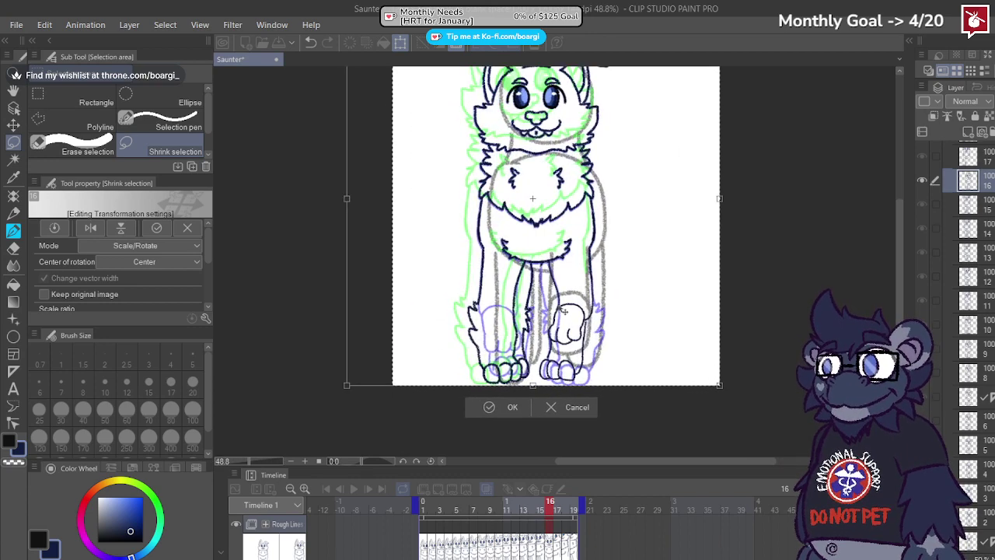
{"action": "left_click", "coordinate": [492, 407]}
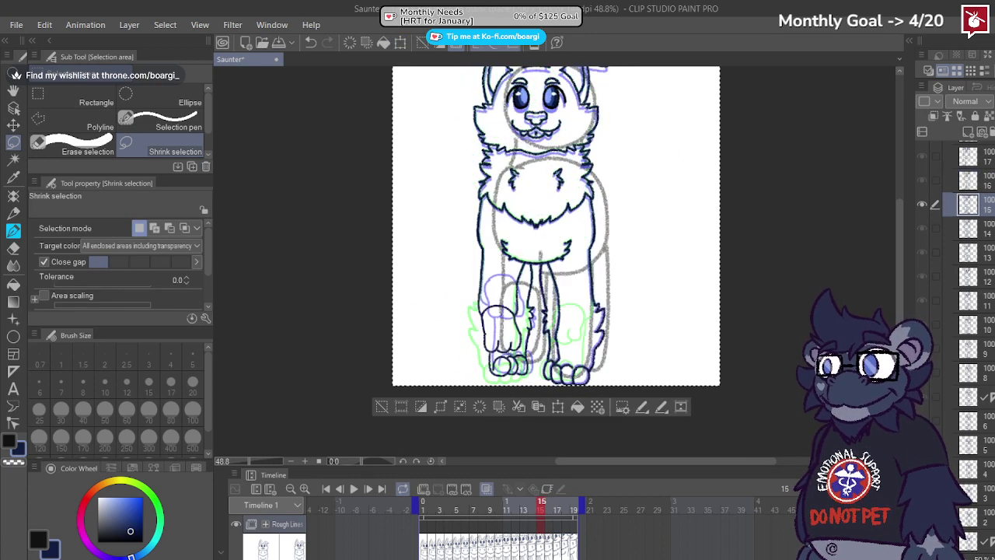
Step: Compare frame 16 with its neighbour, scale its dog slightly larger toward the upper left and apply the transformation
{"action": "scroll", "coordinate": [704, 335], "scroll_direction": "down", "scroll_amount": 3}
{"action": "scroll", "coordinate": [637, 231], "scroll_direction": "up", "scroll_amount": 3}
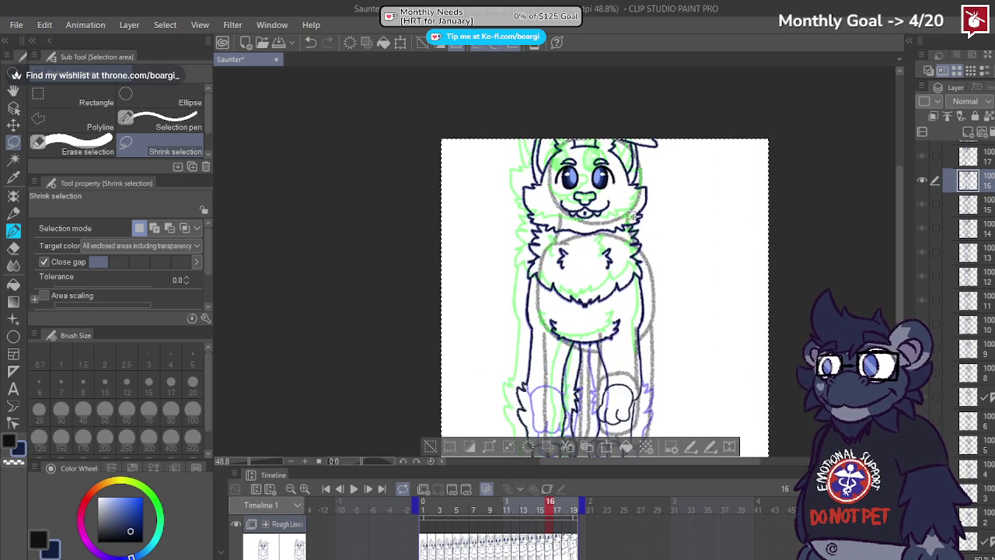
{"action": "left_click", "coordinate": [629, 448]}
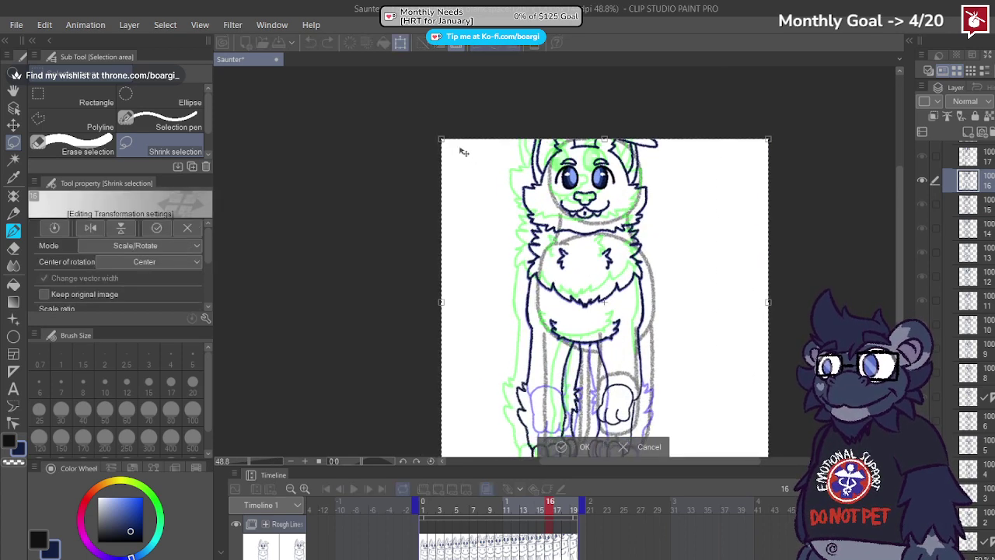
{"action": "left_click_drag", "start_coordinate": [439, 138], "coordinate": [433, 133]}
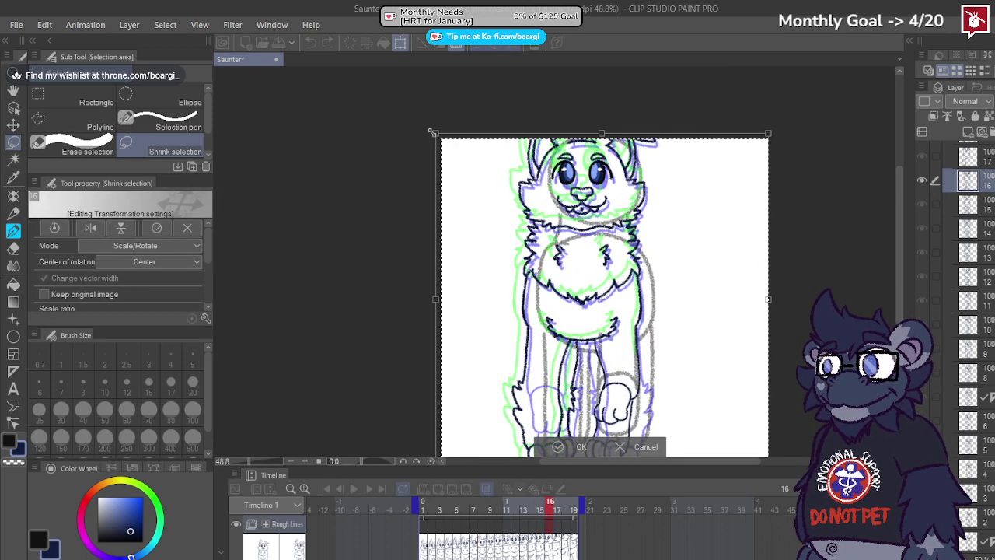
{"action": "left_click", "coordinate": [578, 446]}
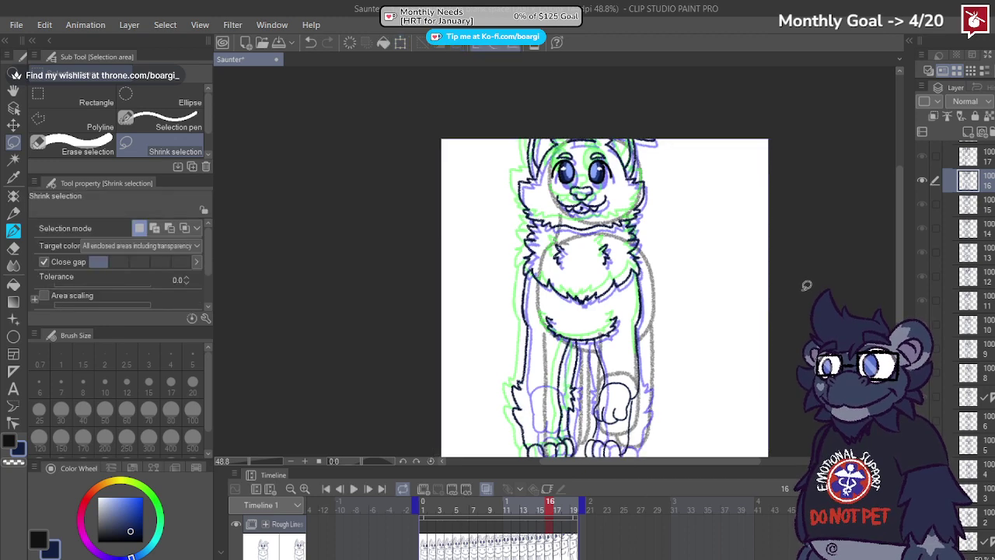
Step: Replace the drawing on frame 17 with a copy of the complete dog drawing from frame 8 and name the layer 17
{"action": "scroll", "coordinate": [963, 234], "scroll_direction": "up", "scroll_amount": 2}
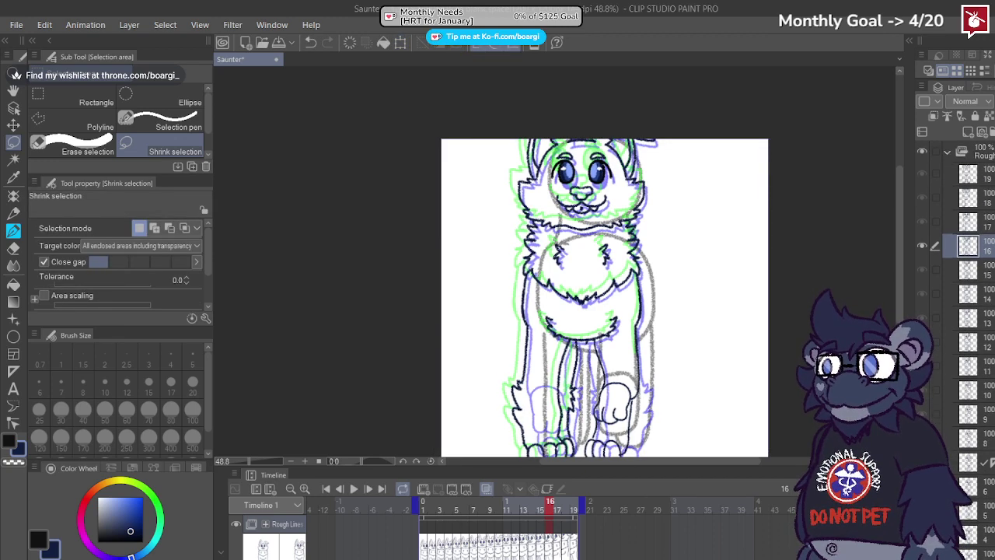
{"action": "left_click", "coordinate": [973, 225]}
{"action": "scroll", "coordinate": [626, 233], "scroll_direction": "down", "scroll_amount": 1}
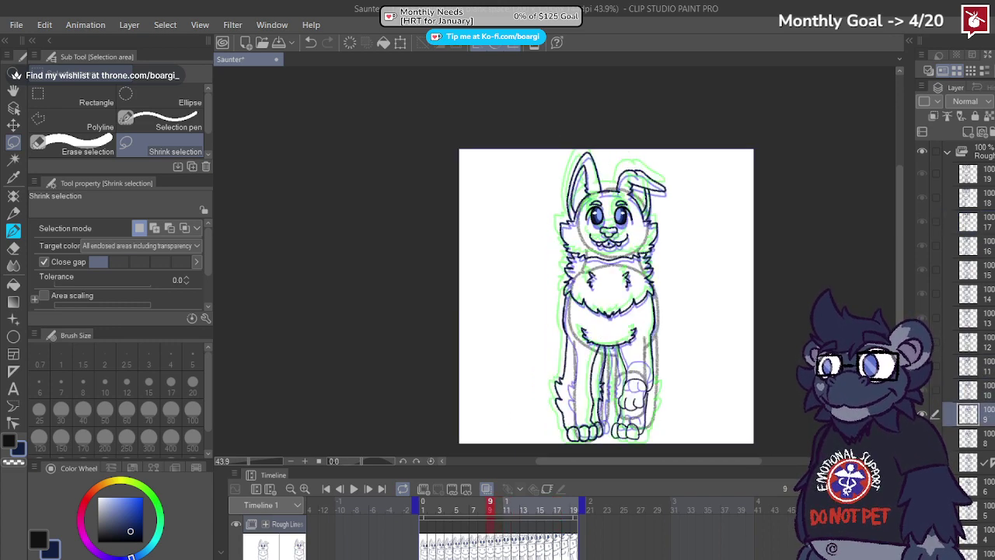
{"action": "key", "text": "ctrl+a"}
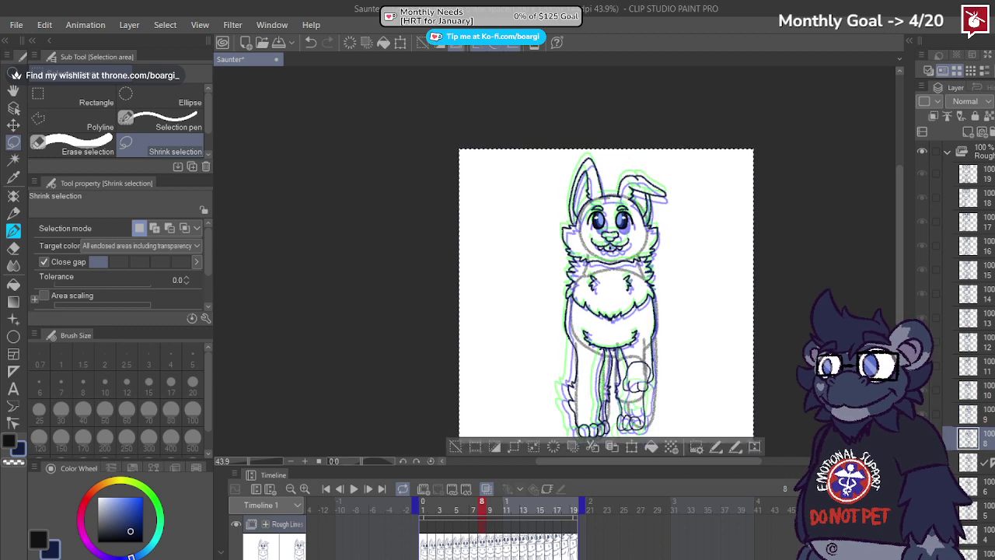
{"action": "left_click", "coordinate": [541, 505]}
{"action": "left_click", "coordinate": [549, 505]}
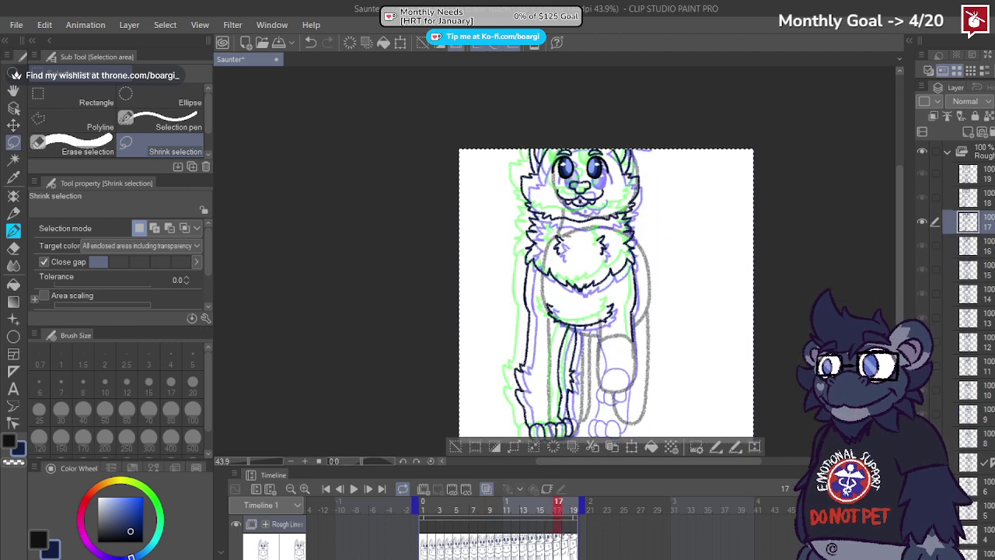
{"action": "key", "text": "Delete"}
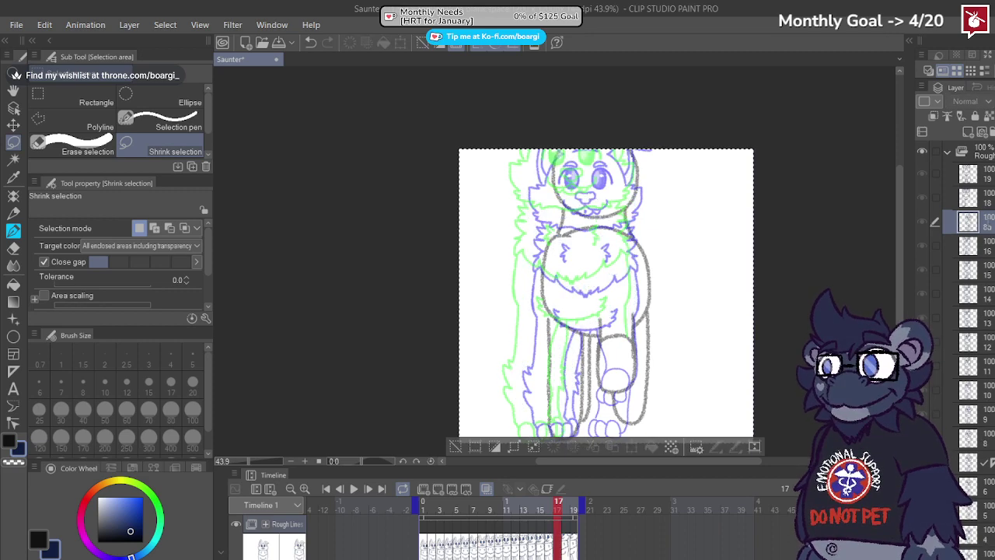
{"action": "key", "text": "ctrl+z"}
{"action": "key", "text": "ctrl+minus"}
{"action": "key", "text": "ctrl+plus"}
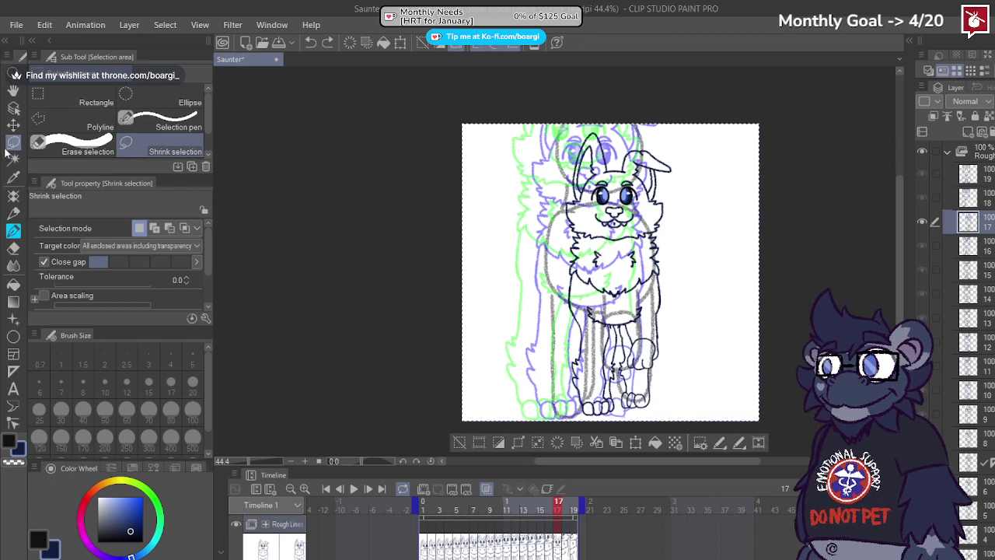
Step: Enlarge the small dog on frame 17 proportionally up and to the left to match its onion-skin neighbours, apply, and clear the selection
{"action": "key", "text": "ctrl+d"}
{"action": "left_click", "coordinate": [13, 124]}
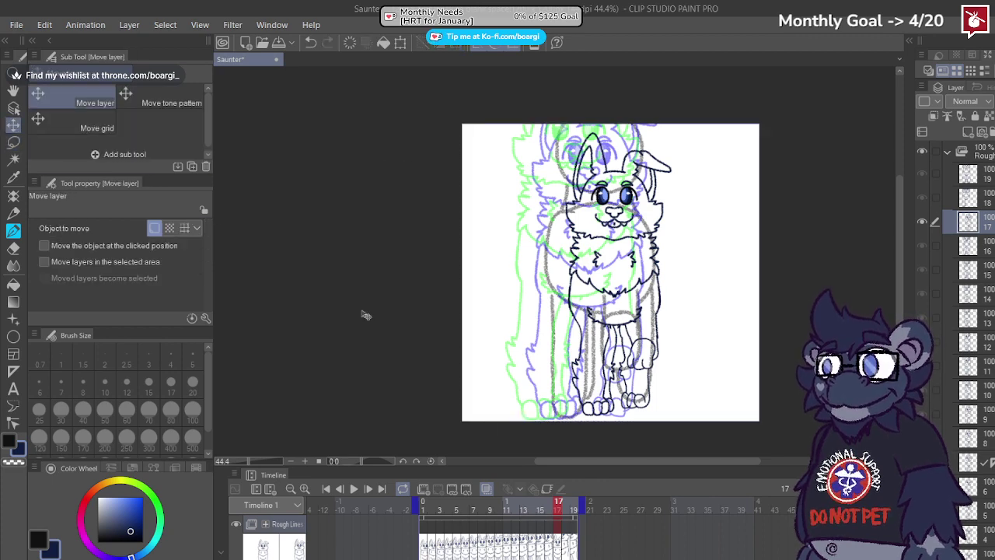
{"action": "key", "text": "ctrl+t"}
{"action": "mouse_move", "coordinate": [460, 122]}
{"action": "left_mouse_down"}
{"action": "mouse_move", "coordinate": [397, 62]}
{"action": "mouse_move", "coordinate": [396, 48]}
{"action": "left_mouse_up"}
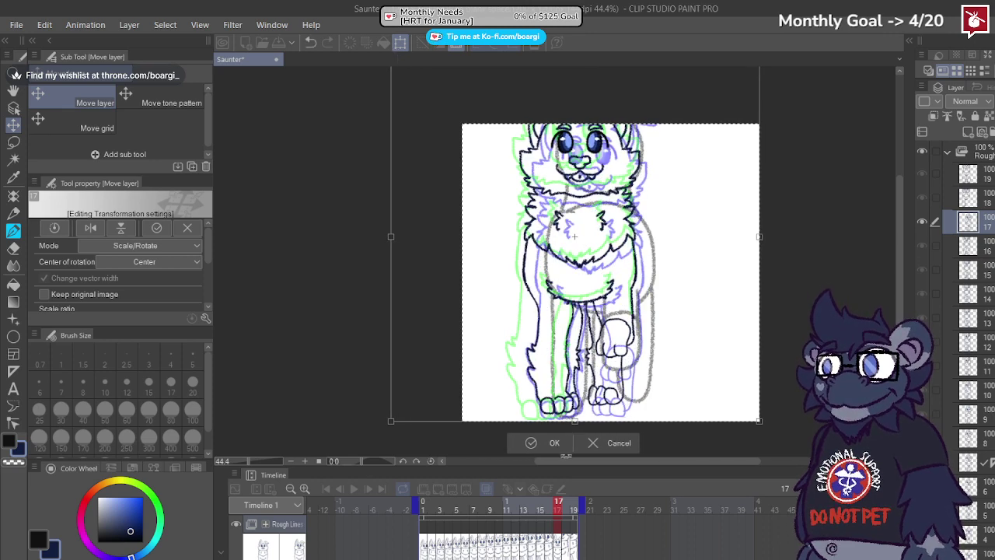
{"action": "key", "text": "Return"}
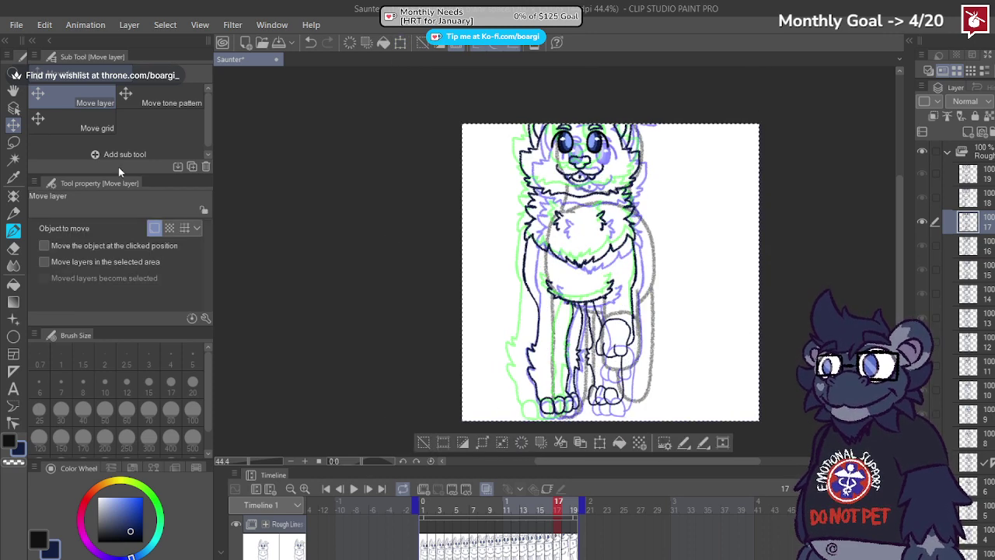
{"action": "key", "text": "m"}
{"action": "key", "text": "ctrl+d"}
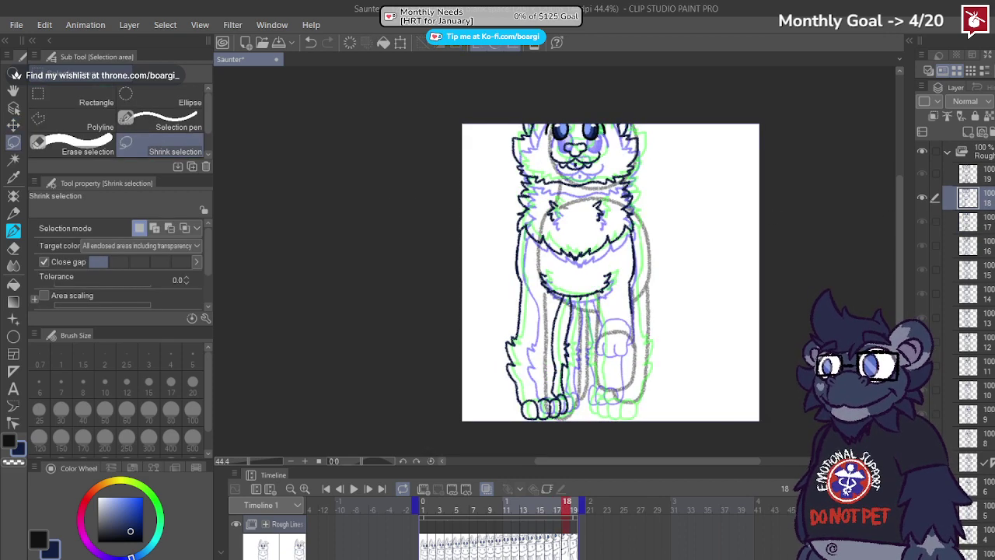
Step: Replace the drawing on frame 18 with a copy of the complete dog drawing from frame 16 and name the layer 18
{"action": "key", "text": "Left"}
{"action": "key", "text": "ctrl+Left"}
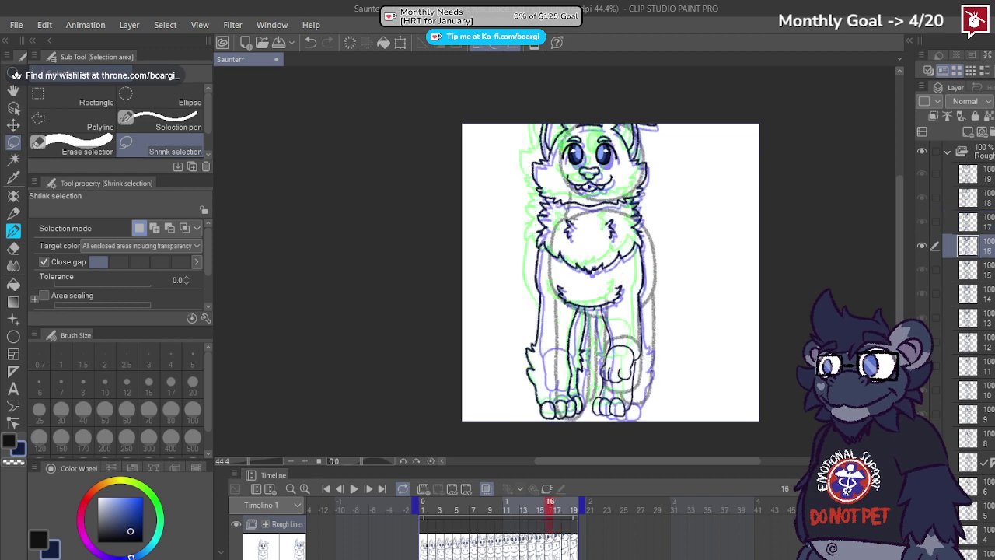
{"action": "key", "text": "ctrl+a"}
{"action": "key", "text": "ctrl+Right"}
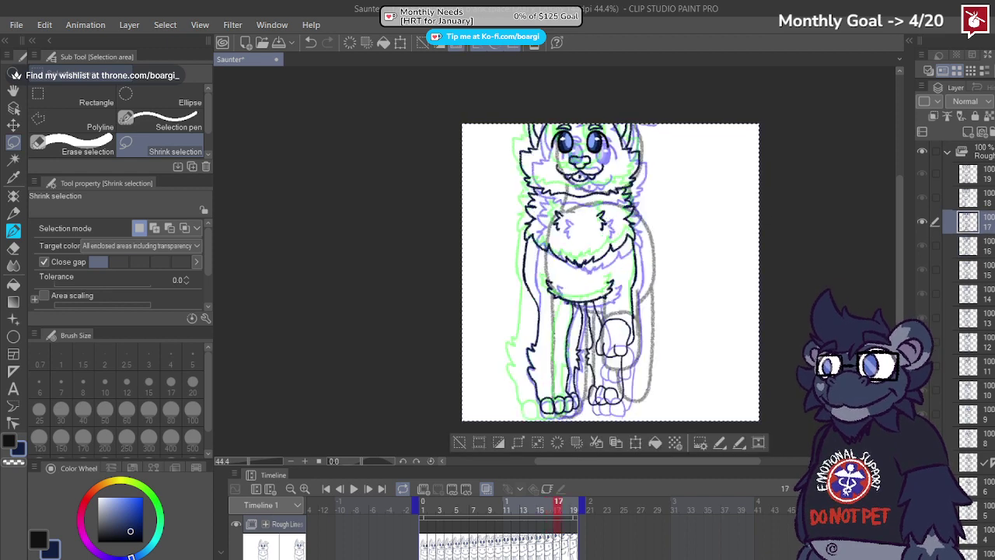
{"action": "key", "text": "ctrl+Right"}
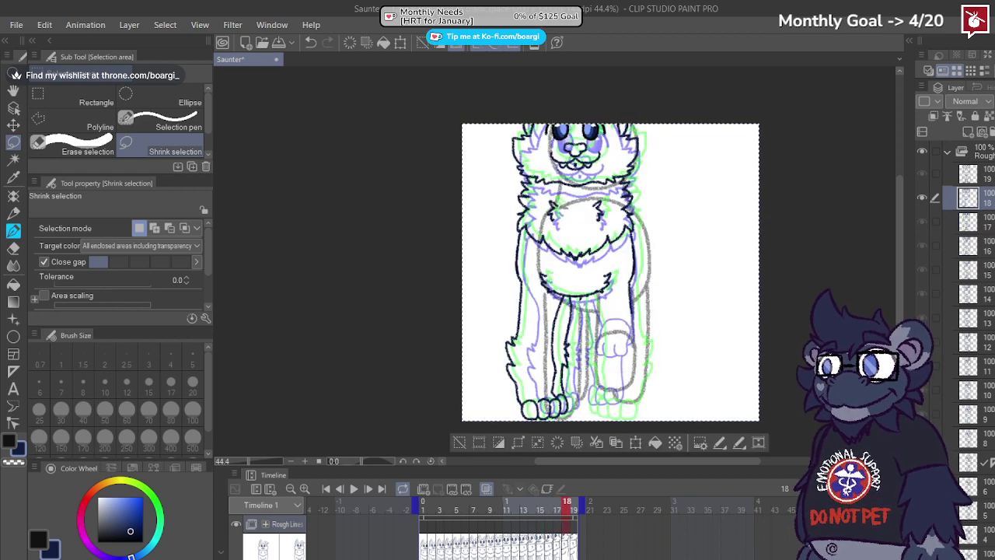
{"action": "key", "text": "Delete"}
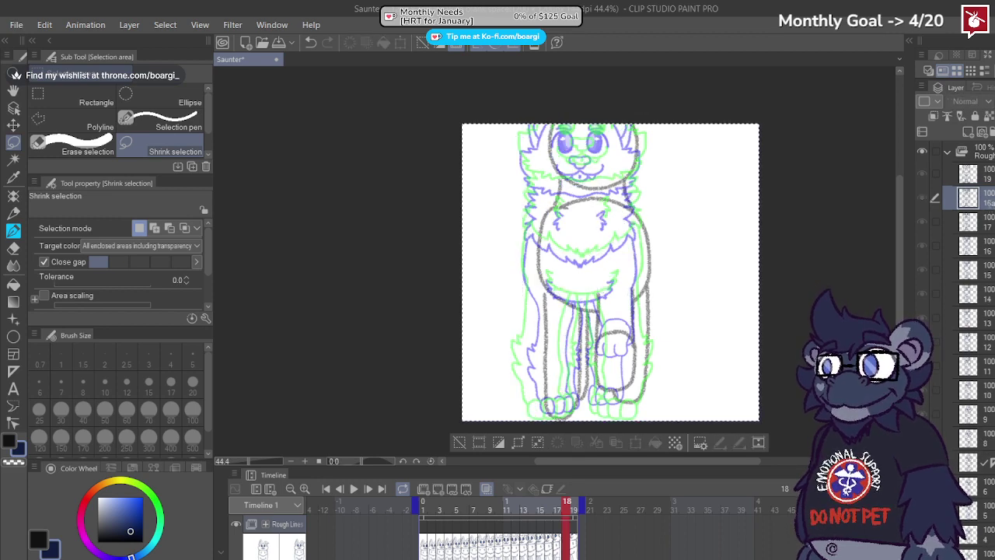
{"action": "key", "text": "ctrl+z"}
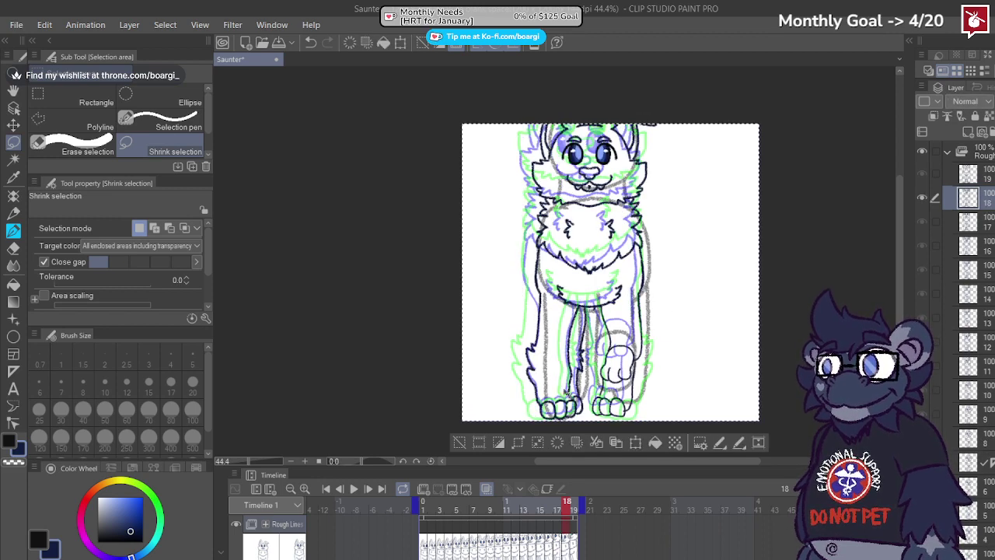
Step: Scale the dog on frame 18 slightly larger toward the upper left to fit between frames 17 and 19, and apply
{"action": "key", "text": "ctrl+t"}
{"action": "scroll", "coordinate": [476, 127], "scroll_direction": "up", "scroll_amount": 1}
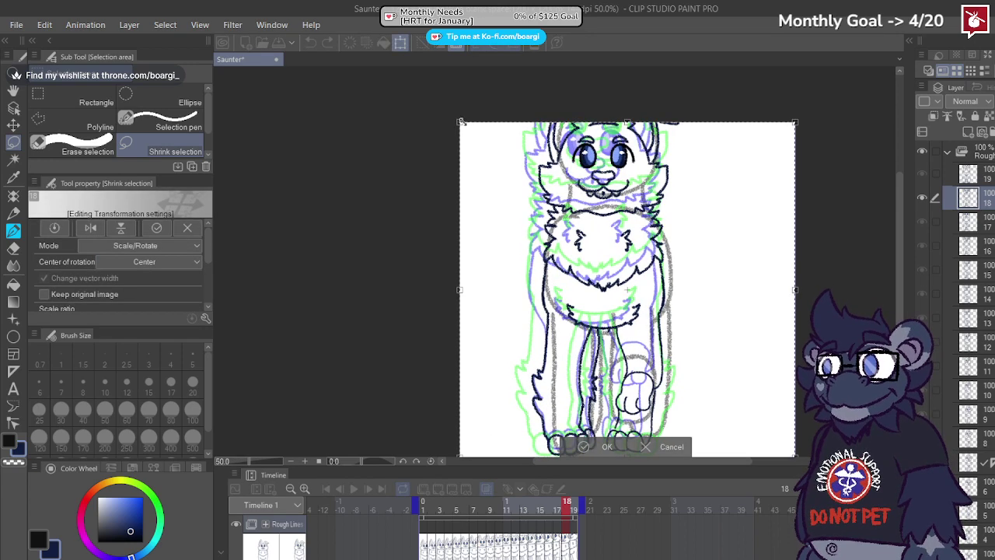
{"action": "left_click_drag", "start_coordinate": [460, 122], "coordinate": [441, 99]}
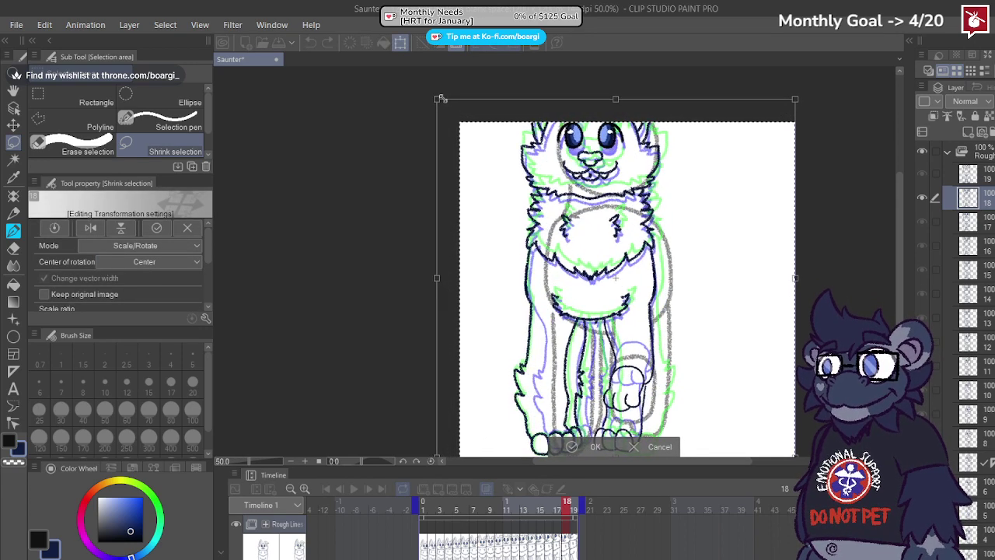
{"action": "left_click", "coordinate": [566, 448]}
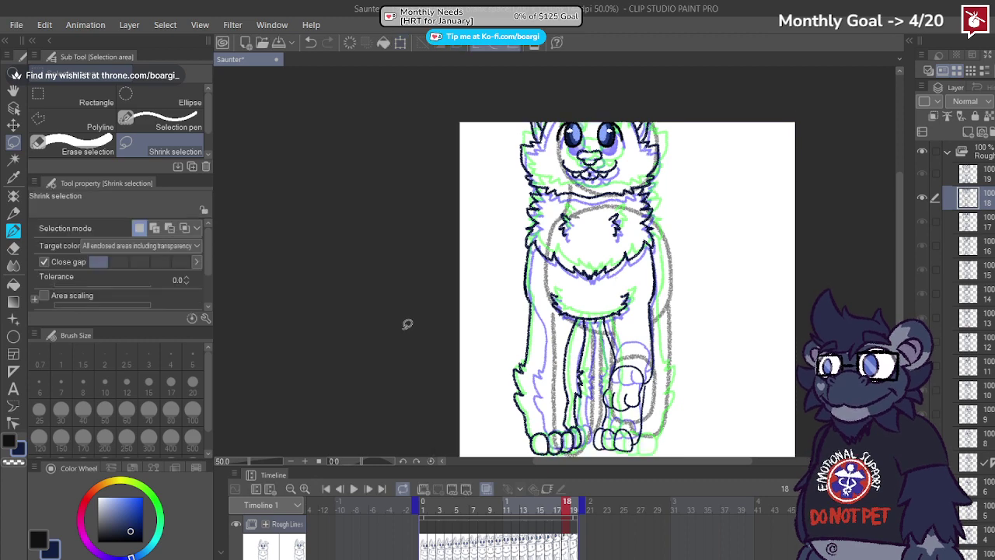
Step: Play back the walk cycle to check the motion, turn off onion skin, and play it again
{"action": "left_click", "coordinate": [978, 178]}
{"action": "scroll", "coordinate": [433, 201], "scroll_direction": "down", "scroll_amount": 2}
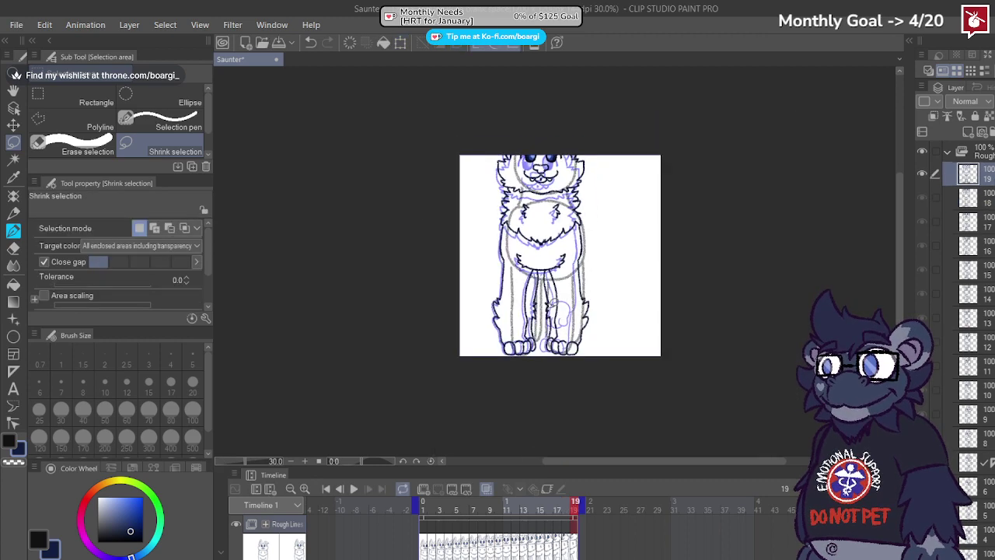
{"action": "left_click", "coordinate": [353, 488]}
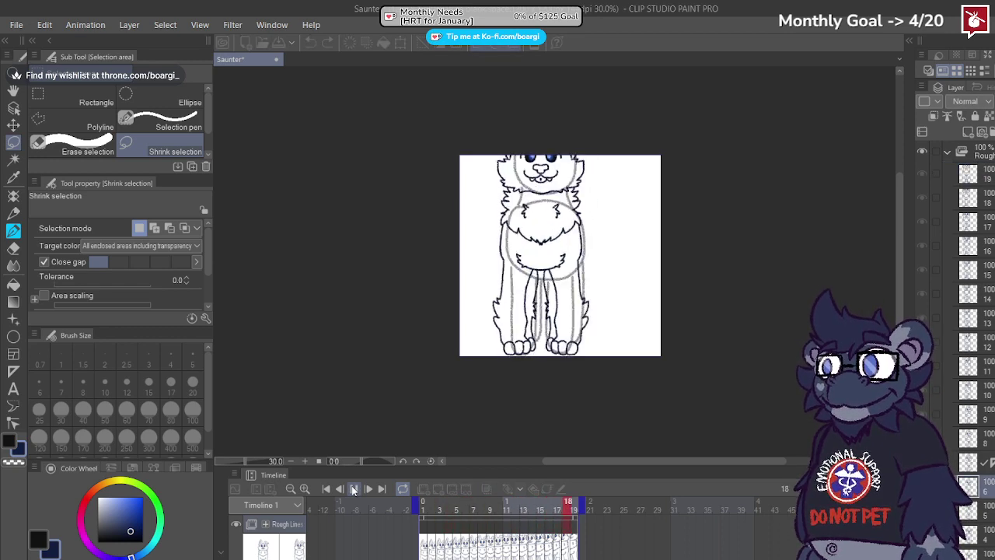
{"action": "left_click", "coordinate": [353, 488]}
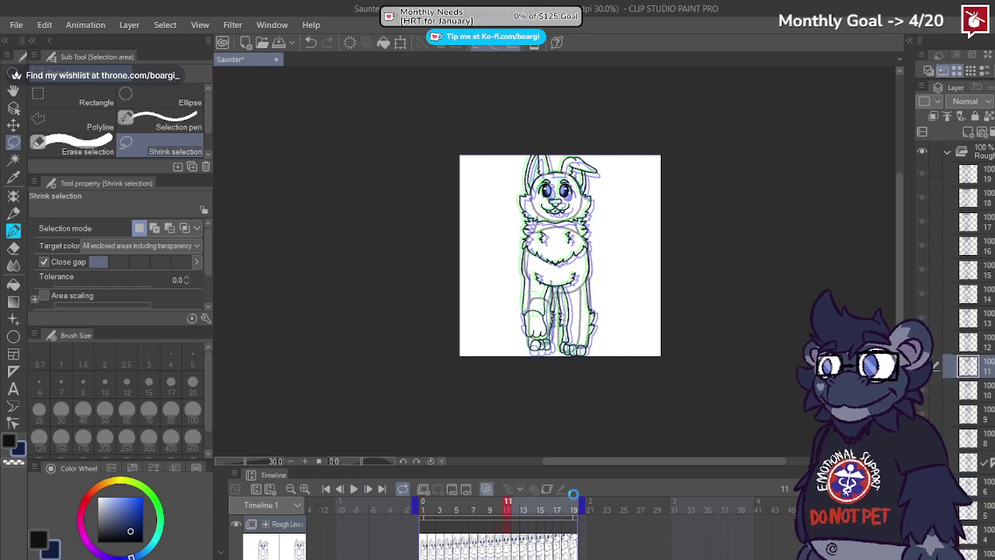
{"action": "left_click", "coordinate": [486, 490]}
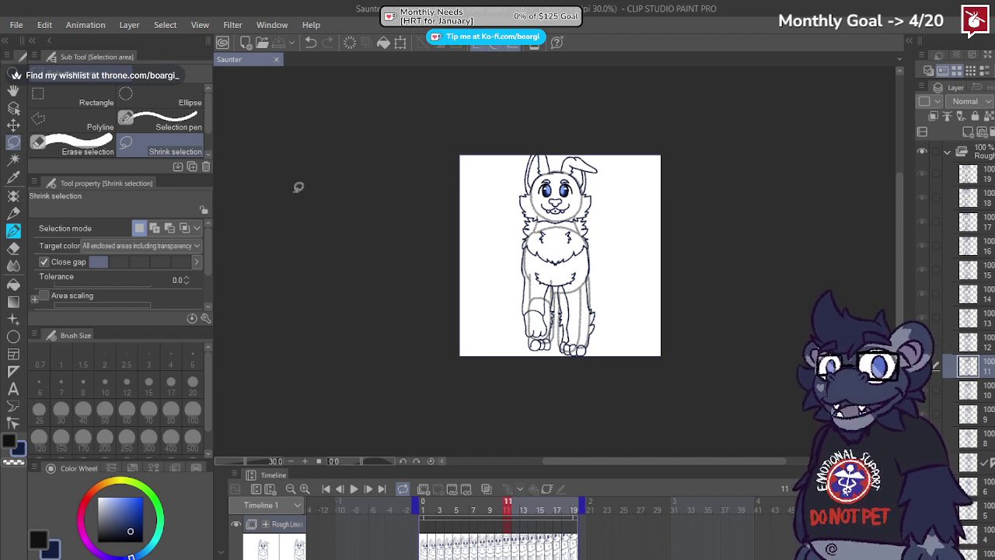
{"action": "left_click", "coordinate": [353, 488]}
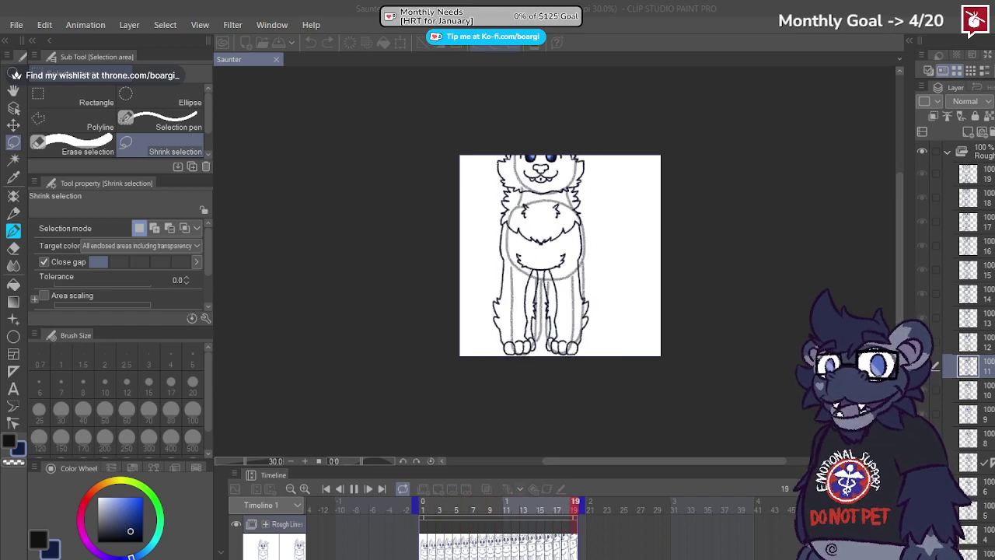
Step: Collapse the rough lines animation folder and close the Saunter document
{"action": "left_click", "coordinate": [947, 152]}
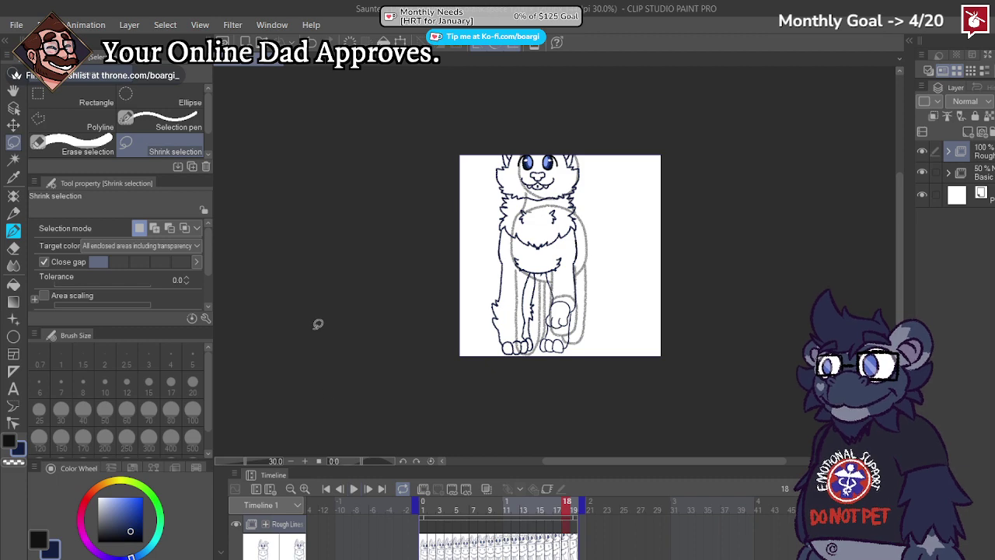
{"action": "left_click", "coordinate": [278, 61]}
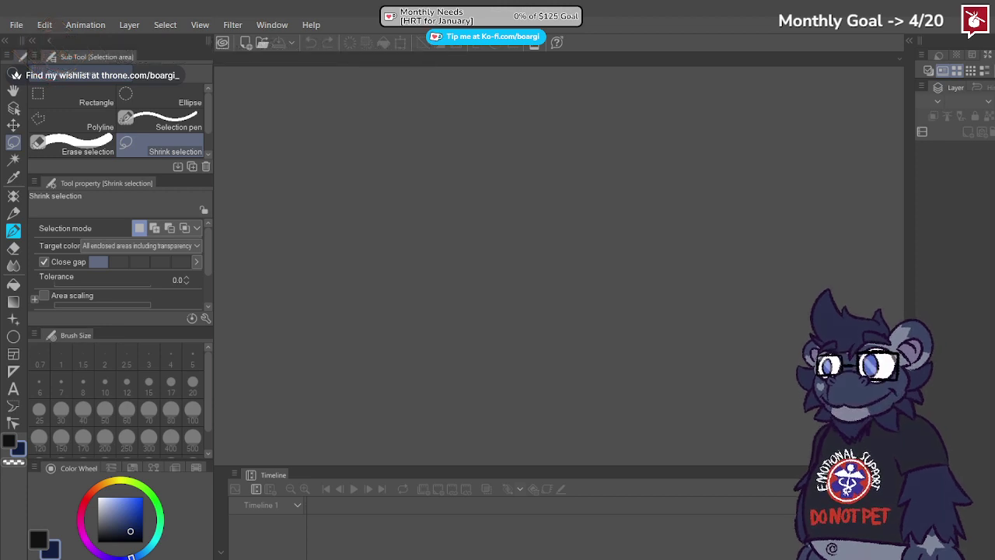
Step: Open the Overlay layout sketch and check its canvas size without changing it
{"action": "left_click", "coordinate": [222, 551]}
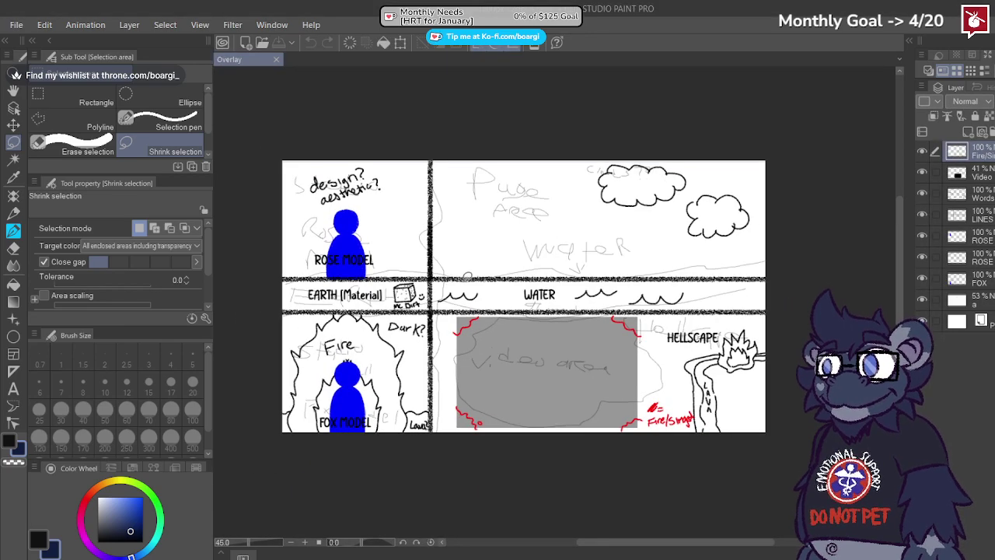
{"action": "scroll", "coordinate": [465, 276], "scroll_direction": "up", "scroll_amount": 2}
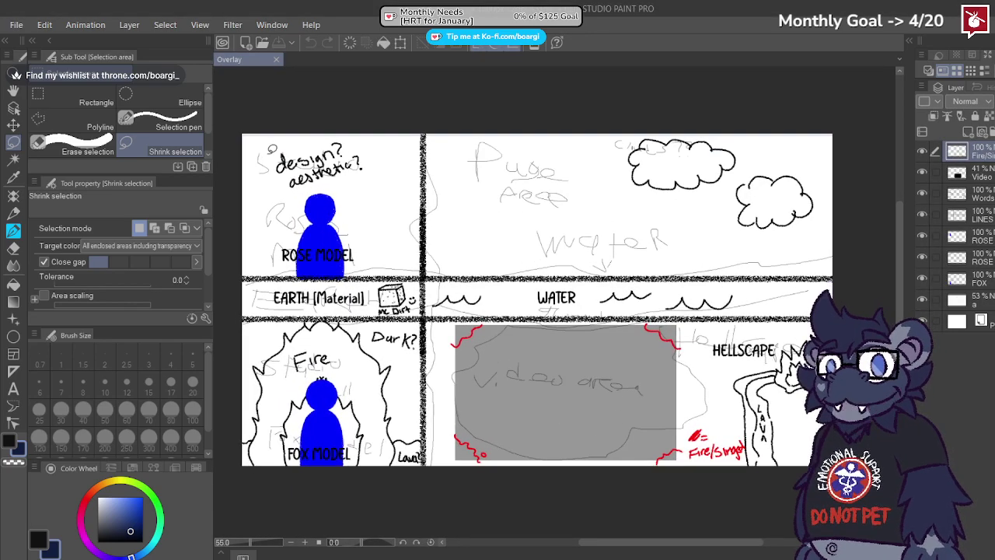
{"action": "left_click", "coordinate": [119, 379]}
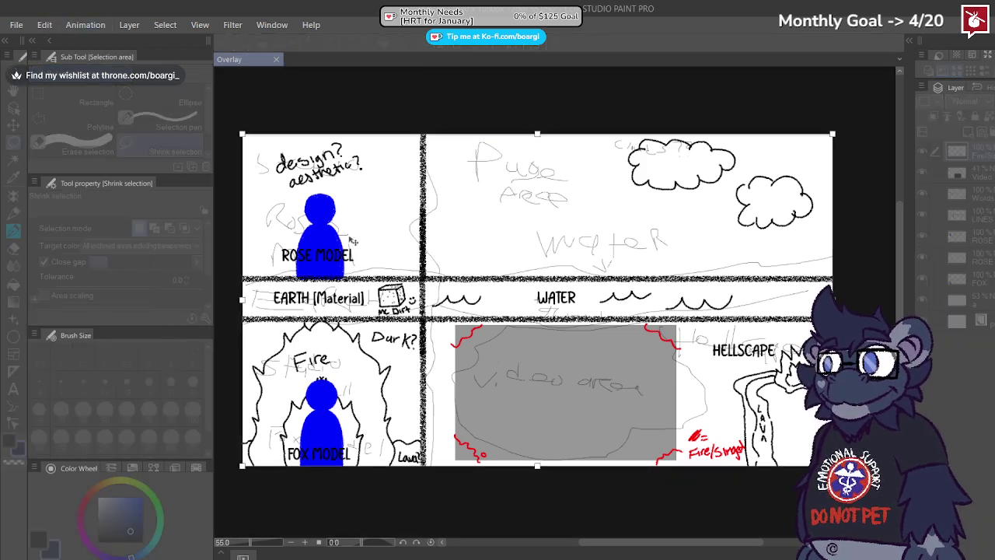
{"action": "left_click", "coordinate": [255, 121]}
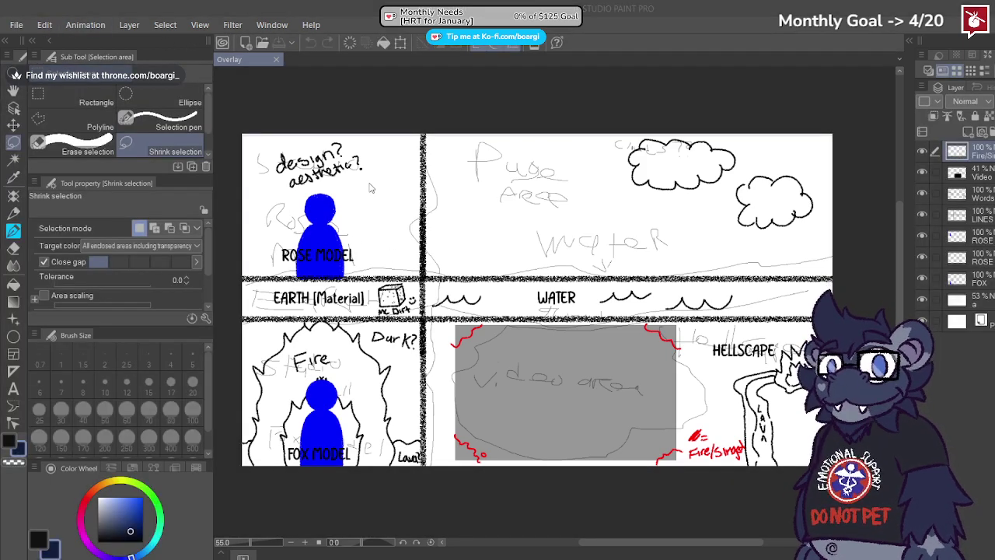
Step: Create a new blank widescreen illustration and rename its first layer to rough
{"action": "left_click", "coordinate": [282, 183]}
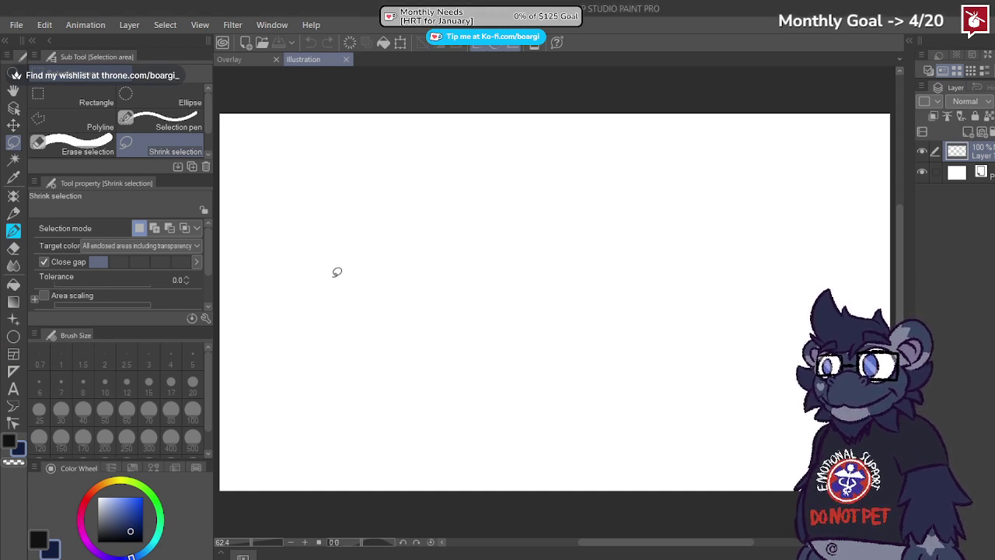
{"action": "scroll", "coordinate": [420, 256], "scroll_direction": "down", "scroll_amount": 2}
{"action": "scroll", "coordinate": [366, 246], "scroll_direction": "up", "scroll_amount": 2}
{"action": "scroll", "coordinate": [288, 253], "scroll_direction": "down", "scroll_amount": 1}
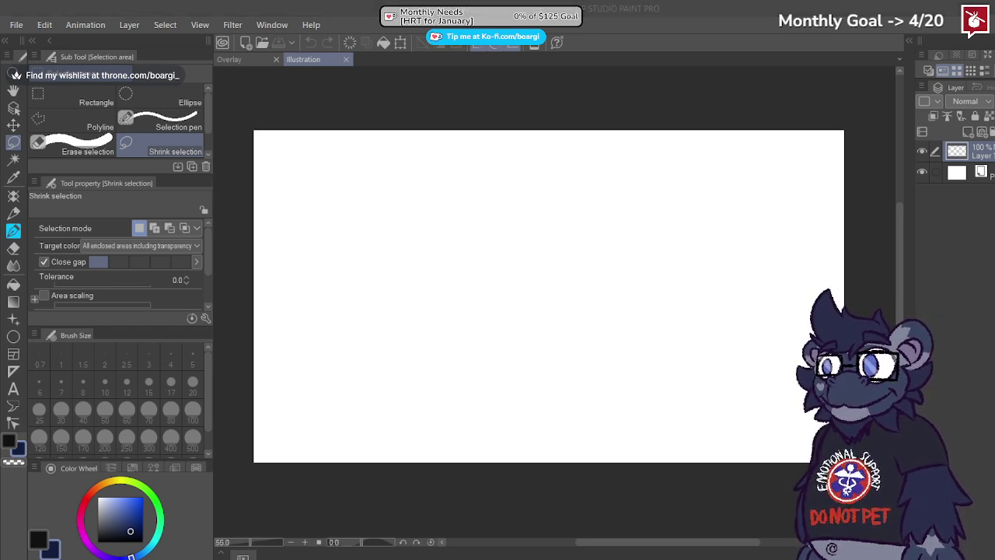
{"action": "scroll", "coordinate": [587, 261], "scroll_direction": "down", "scroll_amount": 2}
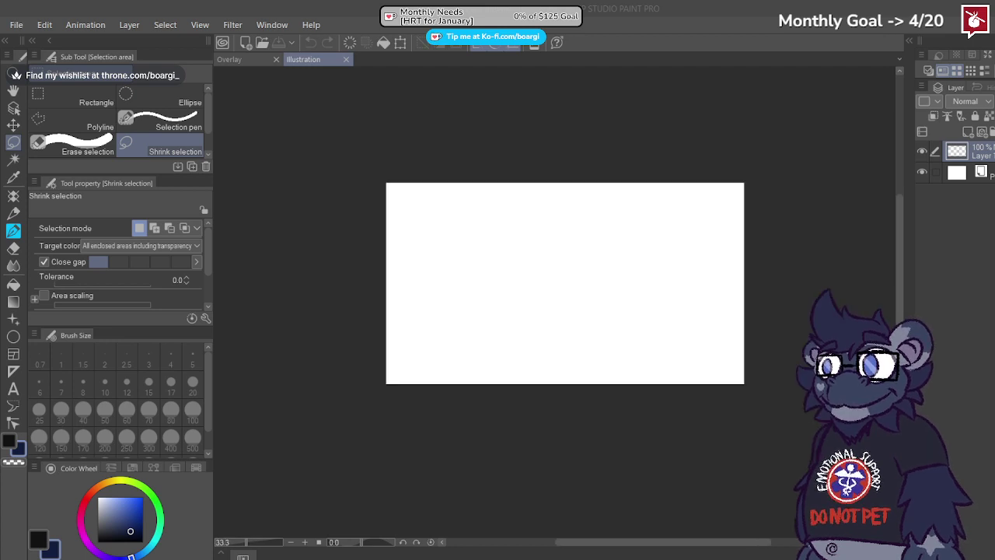
{"action": "scroll", "coordinate": [514, 278], "scroll_direction": "up", "scroll_amount": 2}
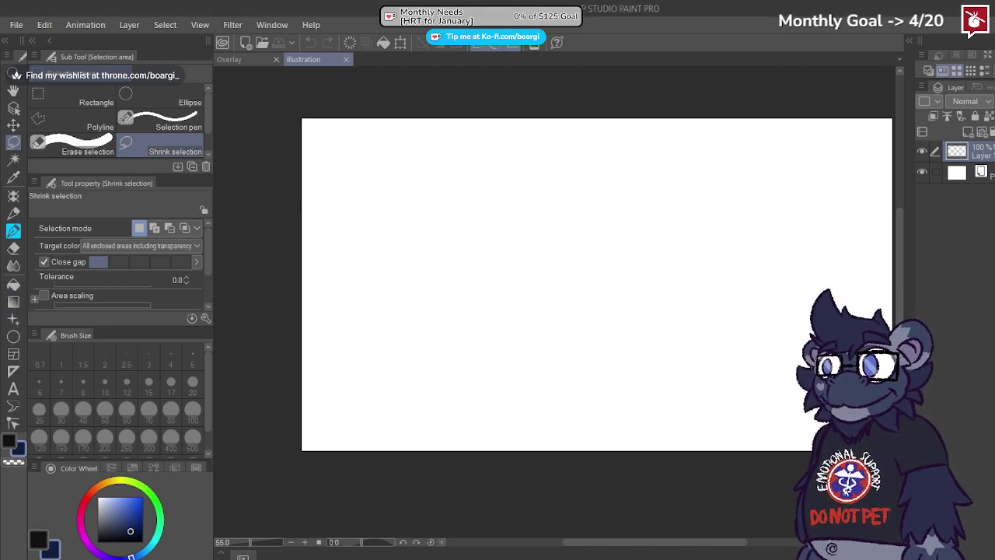
{"action": "type", "text": "rough"}
{"action": "key", "text": "Return"}
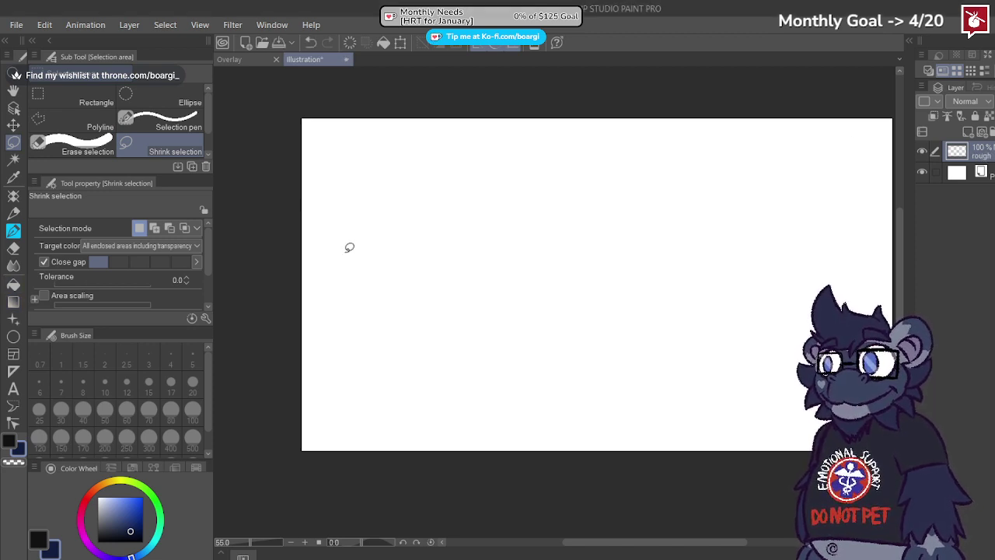
Step: Draw a tall outlined rectangle with brush size 20 on the rough layer, covering the full height of the canvas's left quarter
{"action": "left_click", "coordinate": [14, 336]}
{"action": "left_click", "coordinate": [162, 128]}
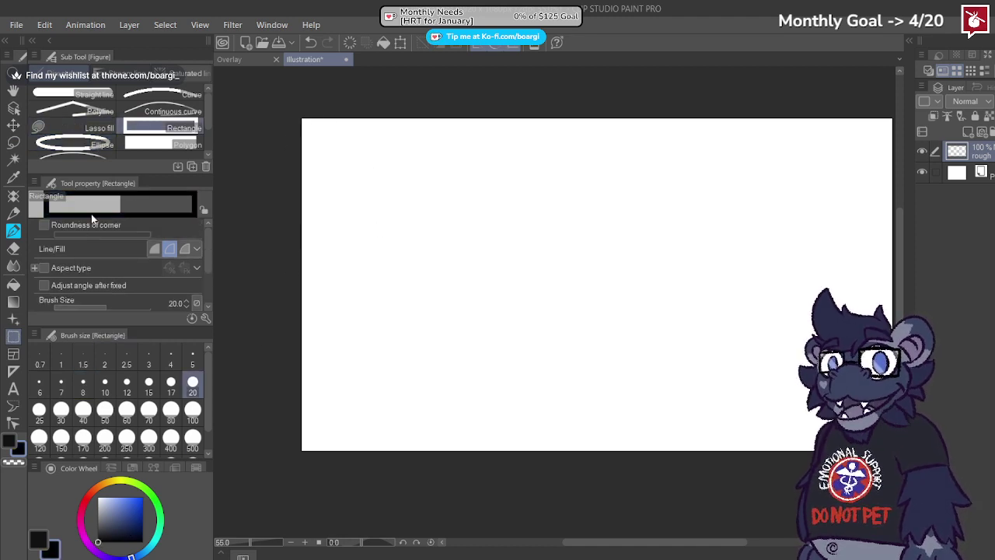
{"action": "scroll", "coordinate": [303, 220], "scroll_direction": "down", "scroll_amount": 2}
{"action": "scroll", "coordinate": [318, 231], "scroll_direction": "up", "scroll_amount": 1}
{"action": "left_click_drag", "start_coordinate": [284, 178], "coordinate": [458, 394]}
{"action": "key", "text": "ctrl+z"}
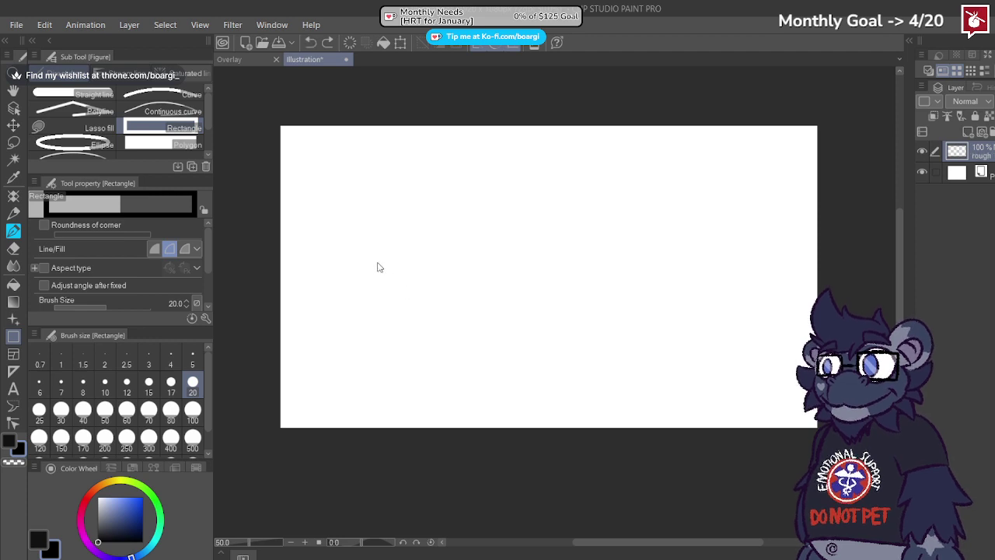
{"action": "left_click_drag", "start_coordinate": [284, 131], "coordinate": [426, 424]}
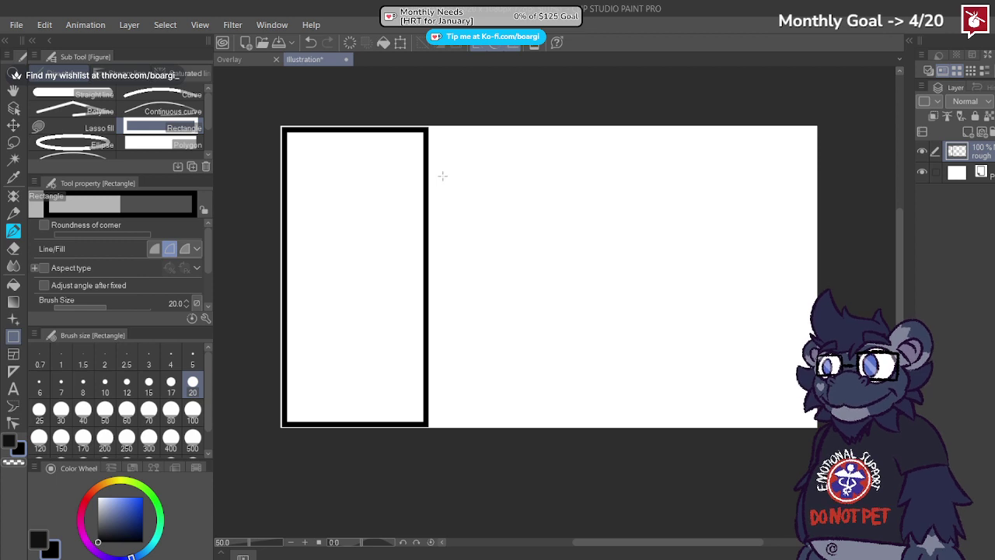
Step: Add a new layer above rough, try an outlined rectangle over the remaining canvas area, and undo the rectangle
{"action": "key", "text": "ctrl+shift+n"}
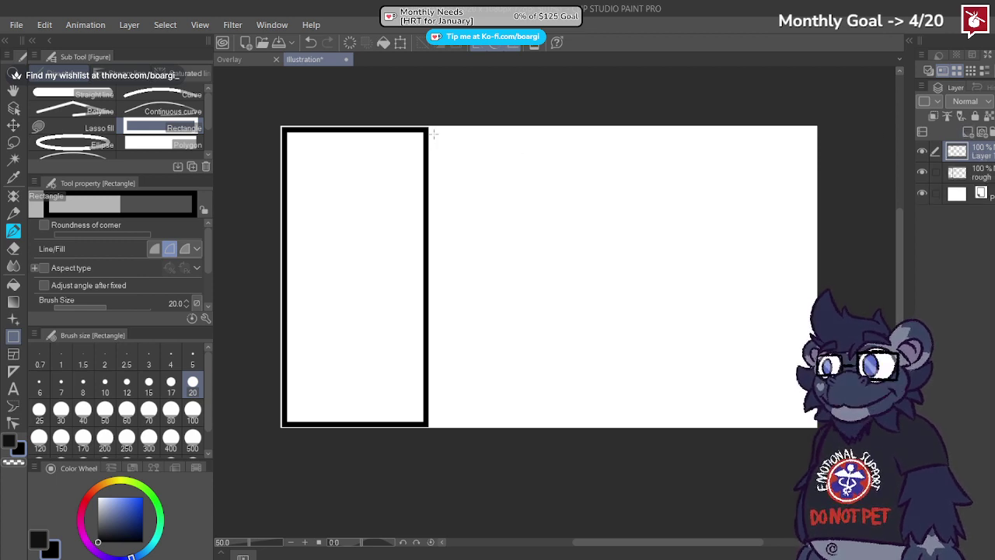
{"action": "left_click_drag", "start_coordinate": [430, 131], "coordinate": [812, 424]}
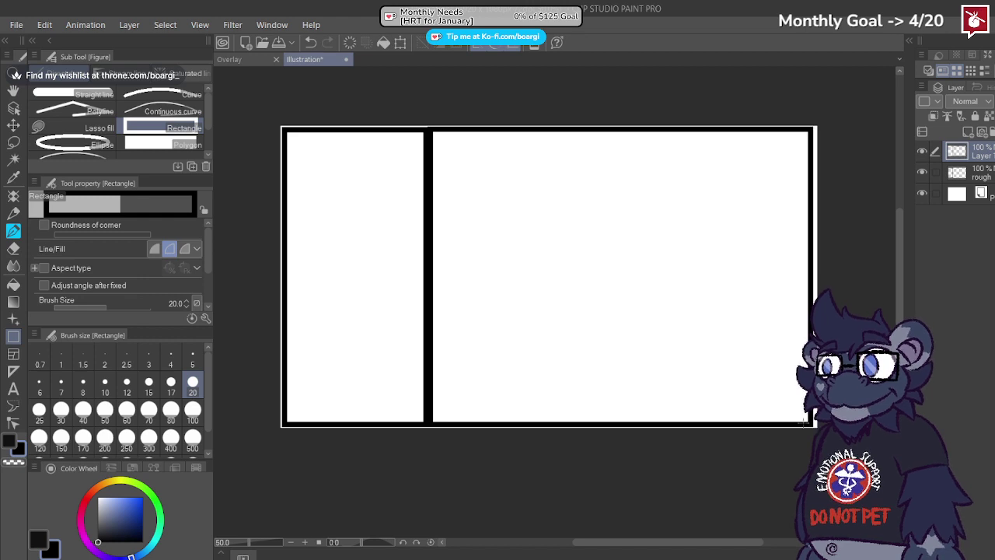
{"action": "left_click", "coordinate": [13, 125]}
{"action": "left_click_drag", "start_coordinate": [474, 221], "coordinate": [478, 222]}
{"action": "key", "text": "ctrl+z"}
{"action": "key", "text": "ctrl+z"}
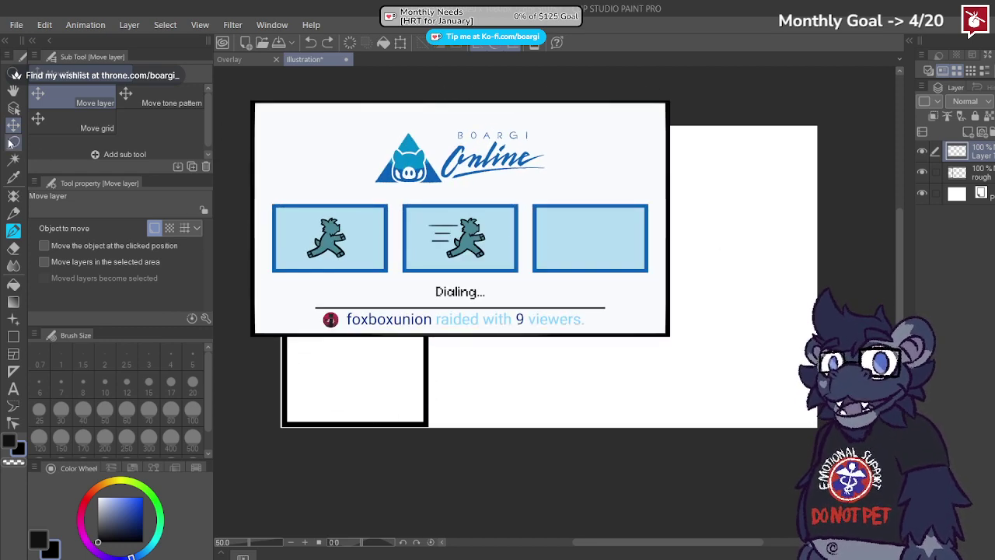
Step: Select the area around the tall rectangle on the rough layer and copy and paste it as a duplicate layer
{"action": "left_click", "coordinate": [13, 141]}
{"action": "left_click", "coordinate": [82, 99]}
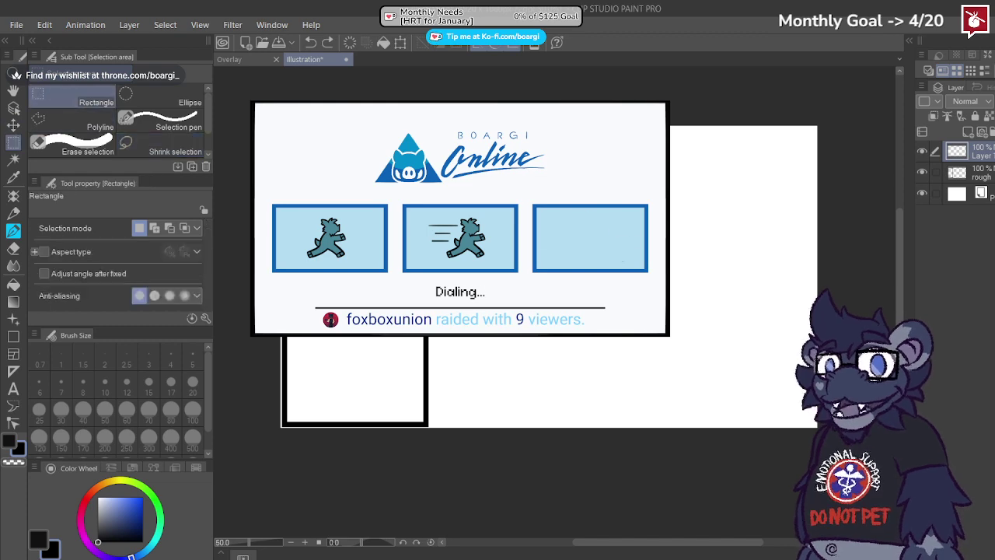
{"action": "left_click_drag", "start_coordinate": [243, 111], "coordinate": [506, 428]}
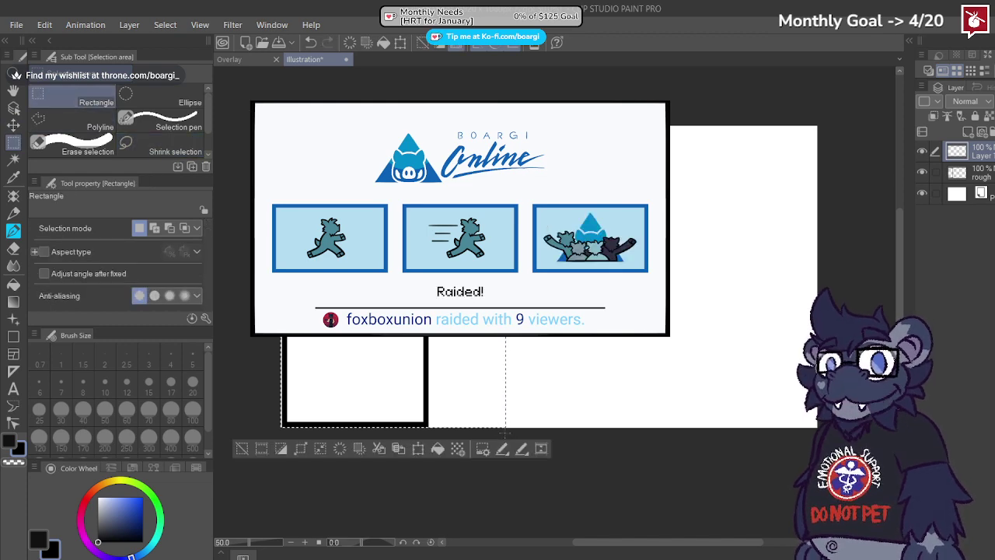
{"action": "key", "text": "ctrl+z"}
{"action": "key", "text": "ctrl+z"}
{"action": "key", "text": "ctrl+y"}
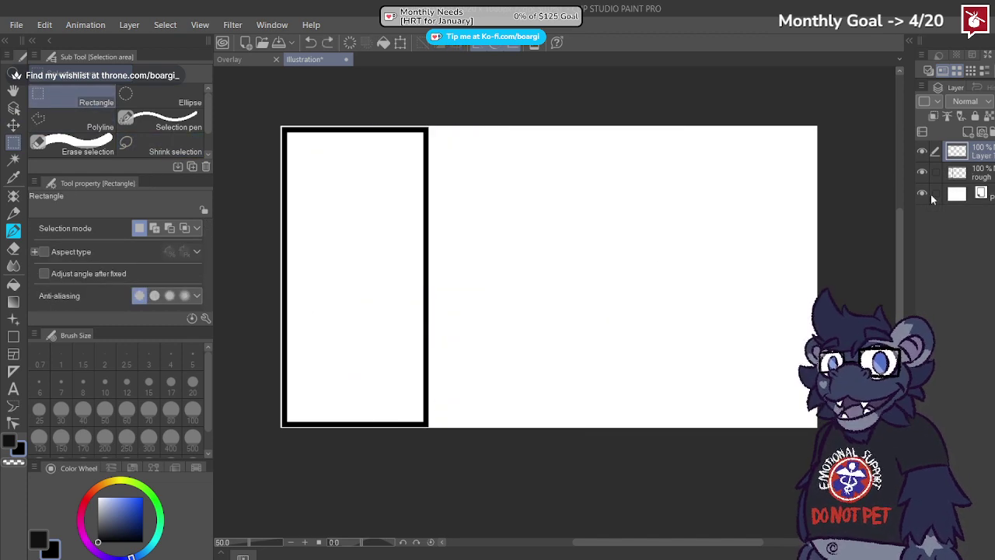
{"action": "key", "text": "ctrl+y"}
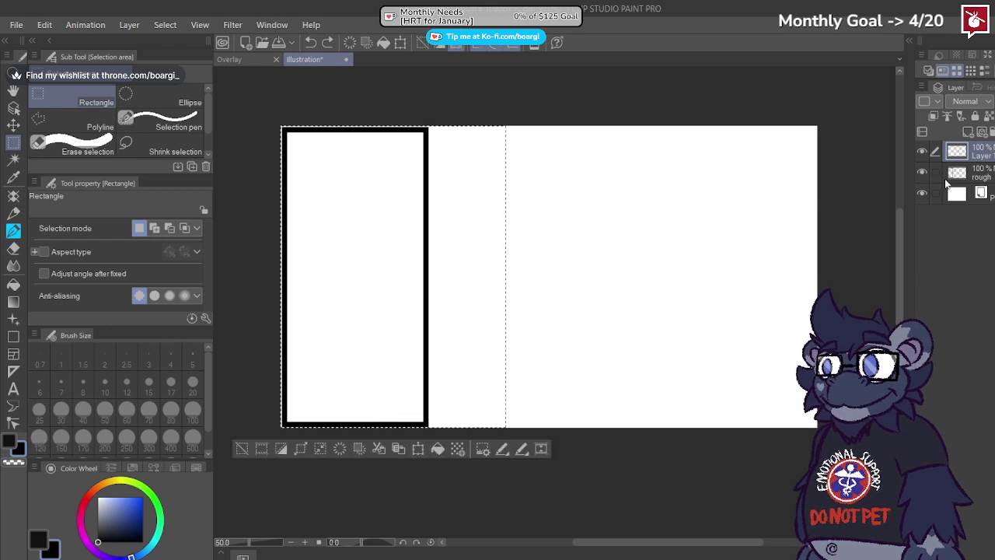
{"action": "left_click", "coordinate": [981, 176]}
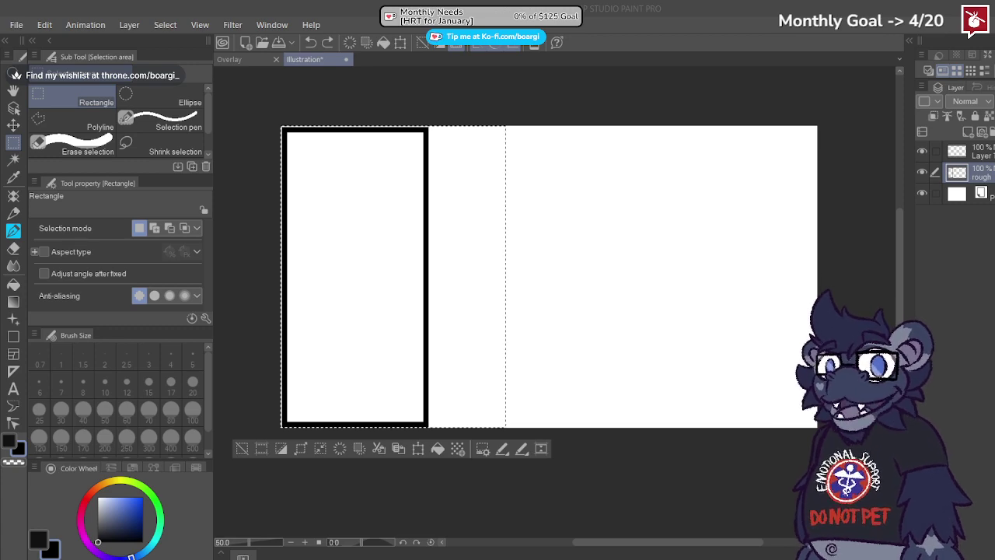
{"action": "left_click", "coordinate": [533, 258]}
{"action": "key", "text": "ctrl+v"}
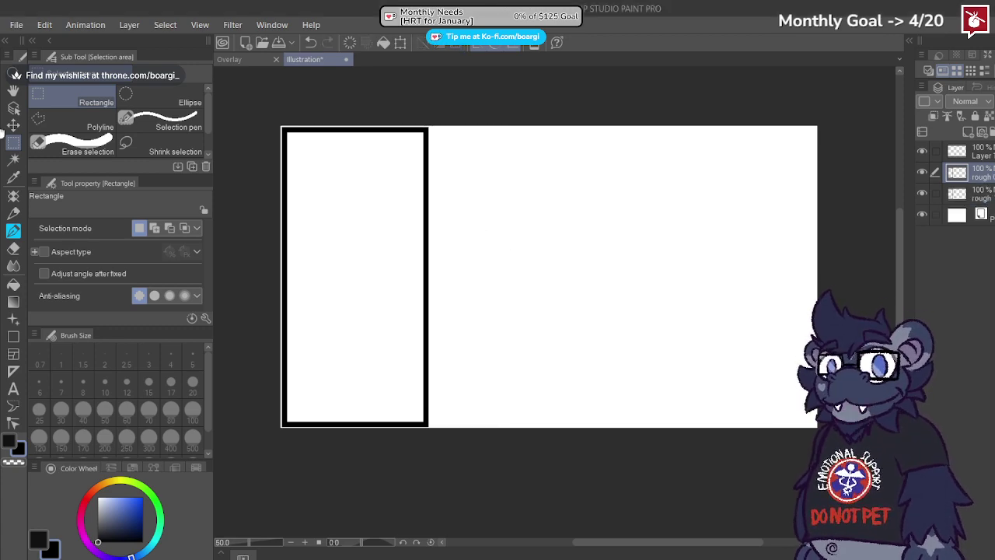
Step: Move the duplicated tall rectangle directly beside the original so their vertical edges sit next to each other
{"action": "left_click", "coordinate": [13, 124]}
{"action": "left_click_drag", "start_coordinate": [417, 211], "coordinate": [519, 212]}
{"action": "left_click_drag", "start_coordinate": [565, 208], "coordinate": [562, 210]}
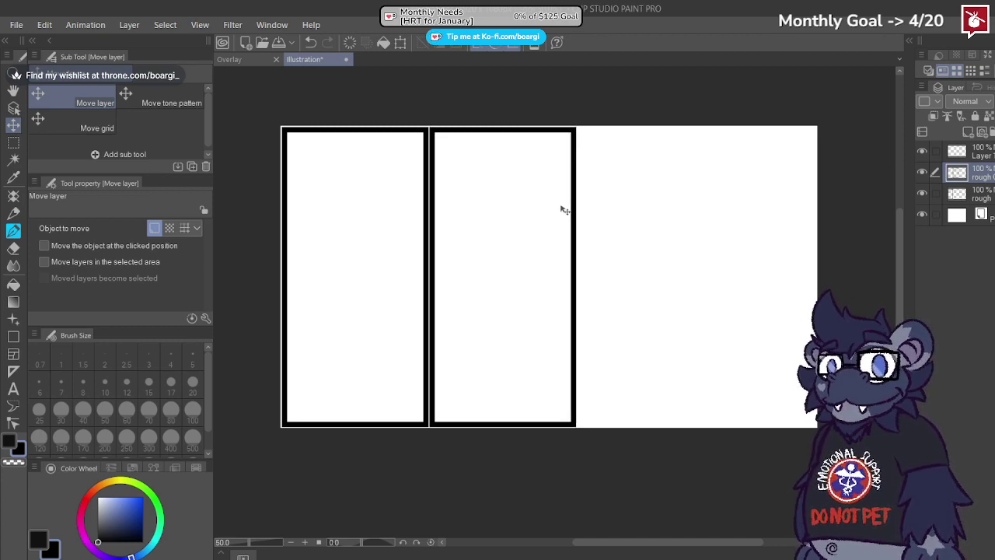
Step: Merge the duplicated rectangle's layer with the empty Layer 1, keeping the original on the rough layer
{"action": "key", "text": "m"}
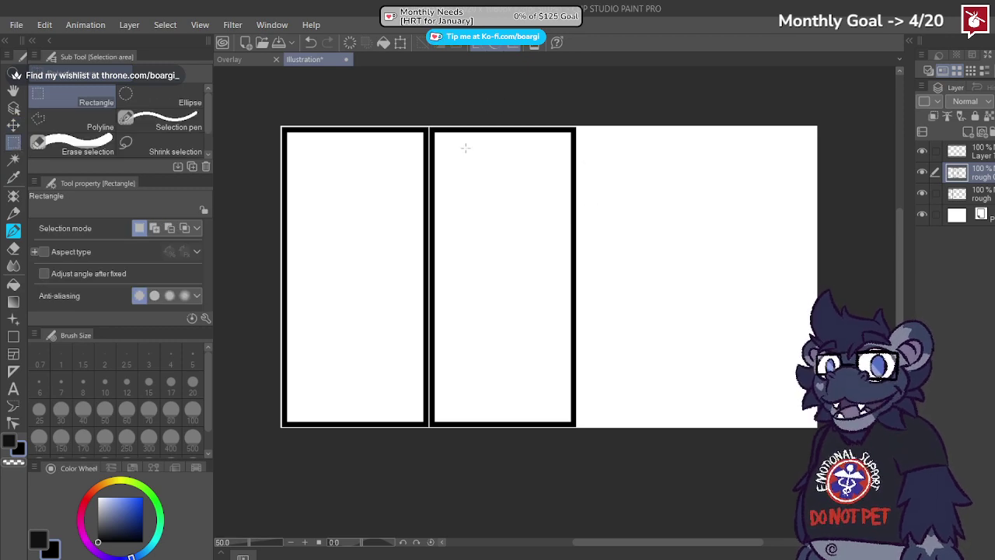
{"action": "left_click_drag", "start_coordinate": [985, 156], "coordinate": [985, 182]}
{"action": "left_click", "coordinate": [985, 153]}
{"action": "key", "text": "ctrl+e"}
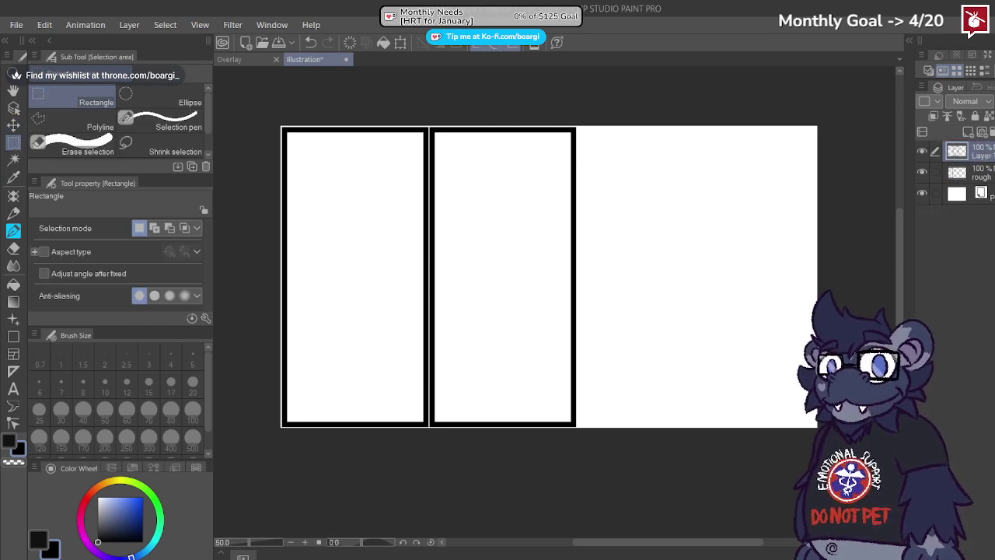
{"action": "key", "text": "ctrl+a"}
{"action": "left_click", "coordinate": [573, 448]}
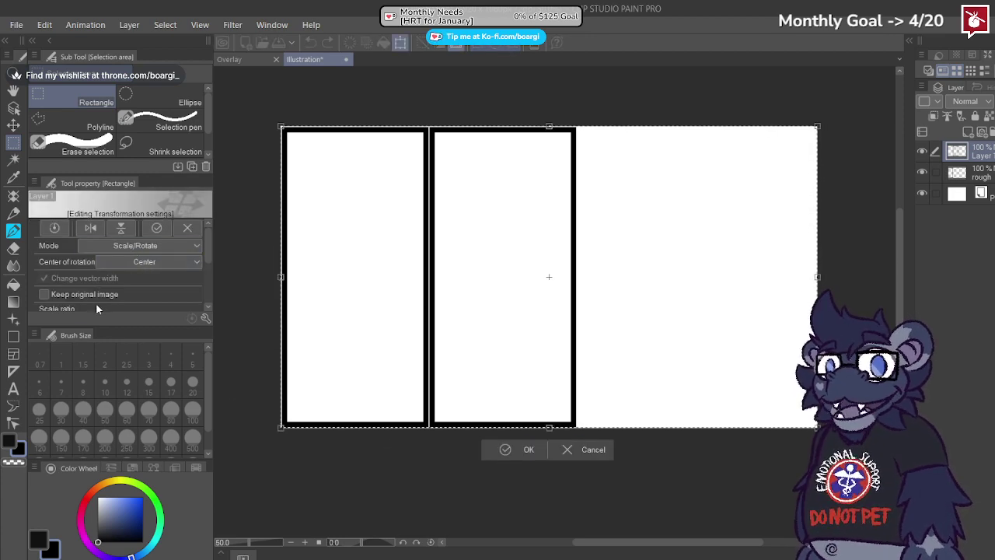
{"action": "key", "text": "ctrl+shift+t"}
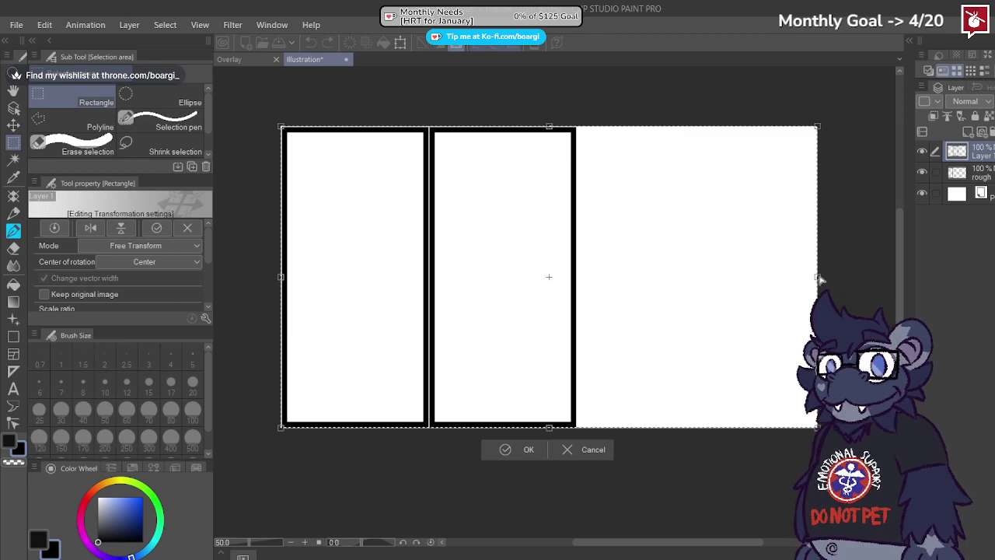
{"action": "left_click_drag", "start_coordinate": [791, 277], "coordinate": [911, 280]}
{"action": "scroll", "coordinate": [435, 244], "scroll_direction": "down", "scroll_amount": 1}
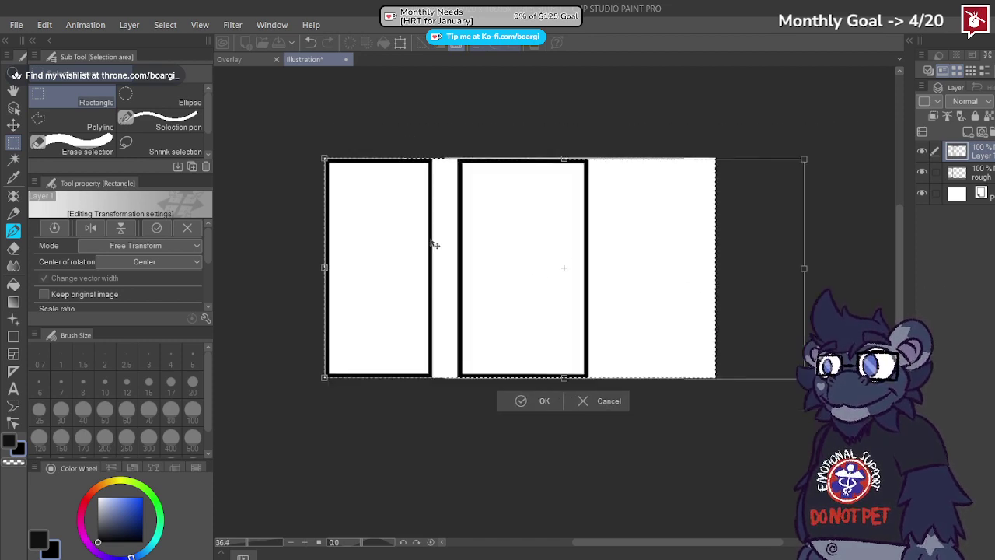
{"action": "left_click", "coordinate": [607, 394]}
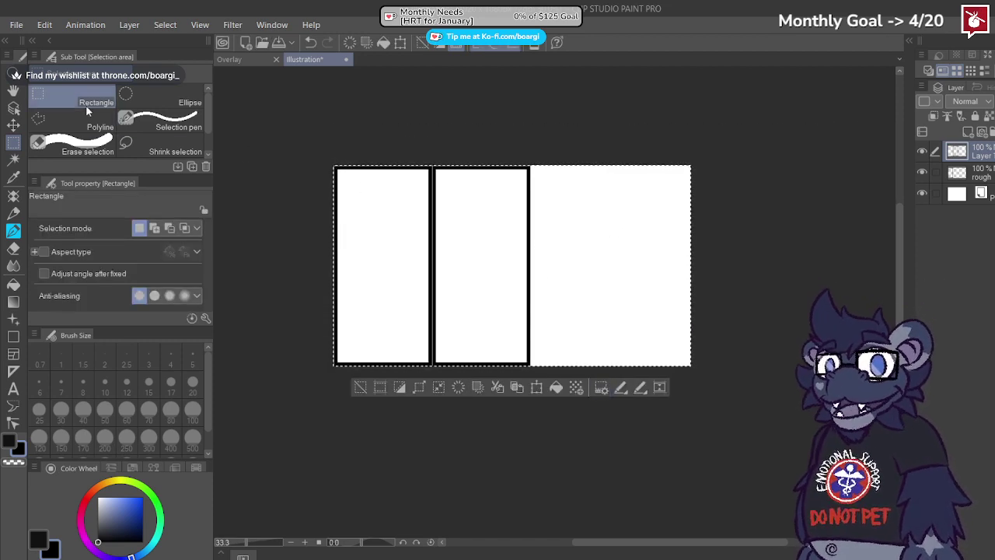
{"action": "key", "text": "ctrl+d"}
Step: Select the outer part of the second rectangle, including its far vertical edge, and copy it to a new layer
{"action": "scroll", "coordinate": [428, 194], "scroll_direction": "up", "scroll_amount": 1}
{"action": "scroll", "coordinate": [542, 239], "scroll_direction": "down", "scroll_amount": 1}
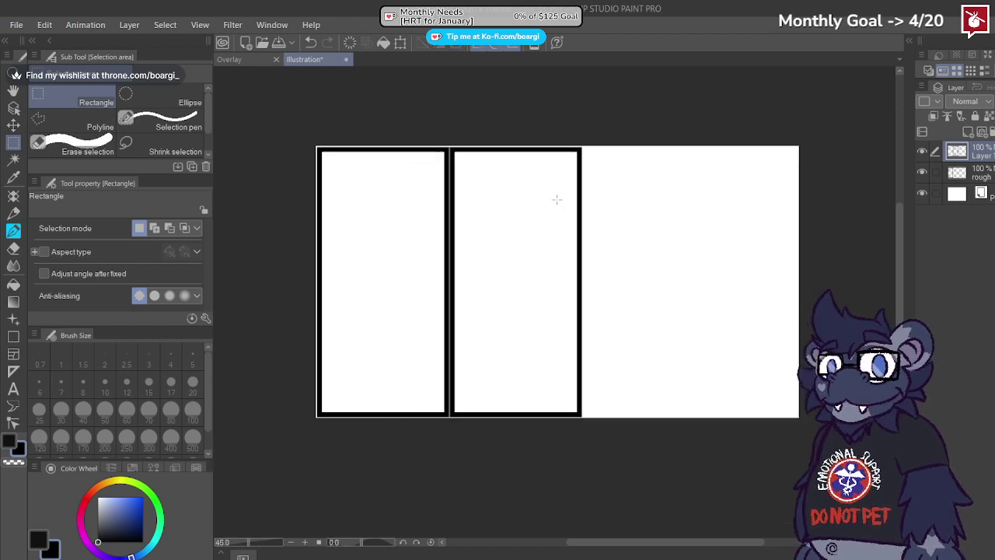
{"action": "left_click_drag", "start_coordinate": [493, 127], "coordinate": [622, 456]}
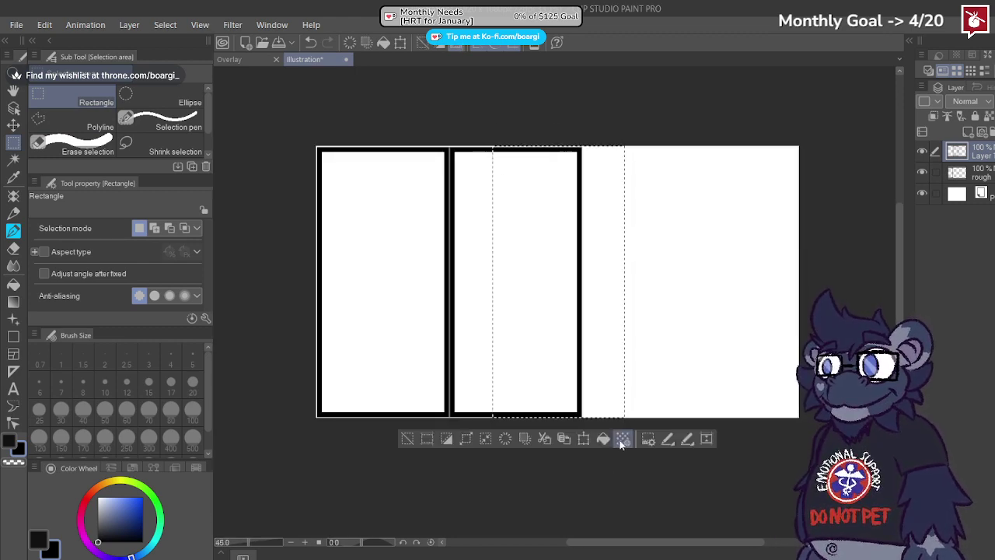
{"action": "key", "text": "ctrl+d"}
{"action": "key", "text": "ctrl+shift+n"}
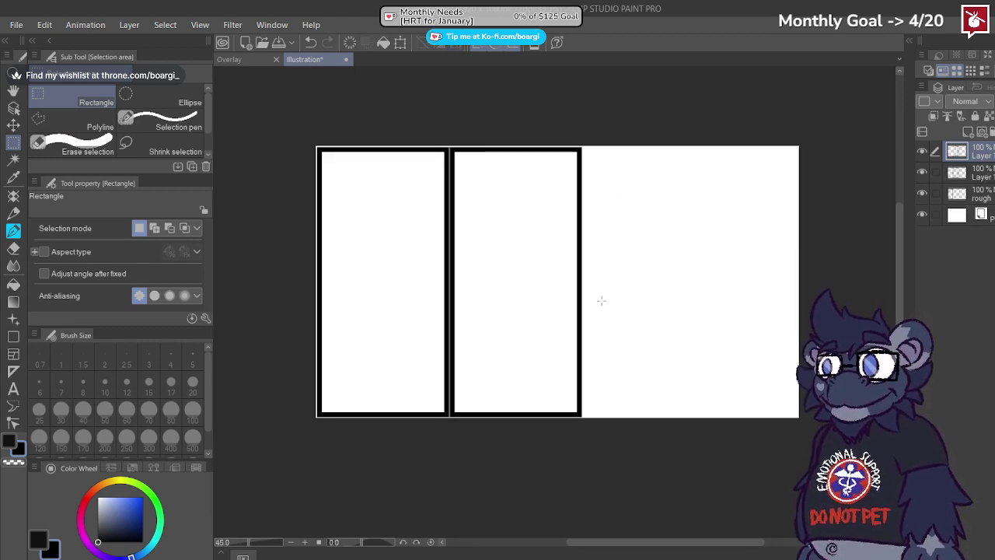
{"action": "left_click_drag", "start_coordinate": [608, 289], "coordinate": [694, 298]}
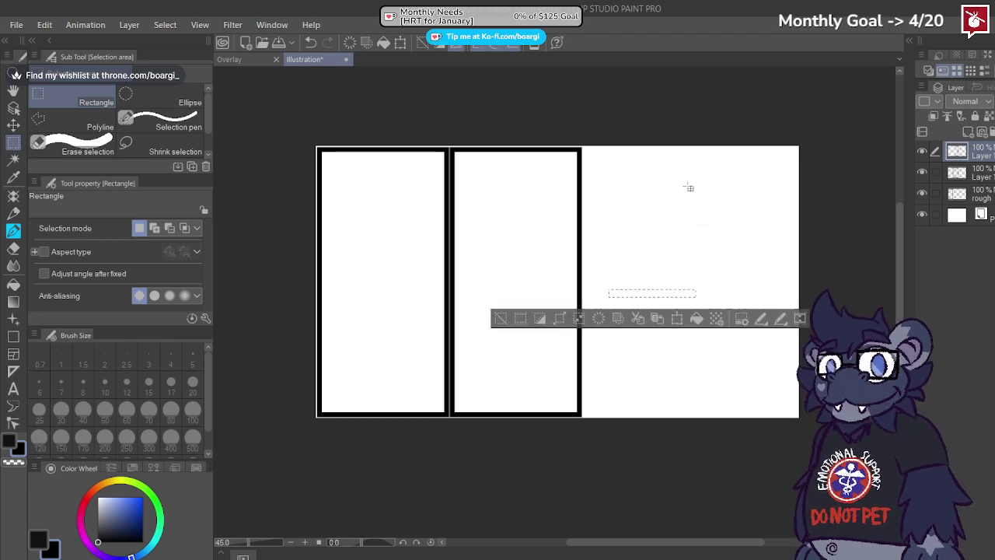
{"action": "left_click_drag", "start_coordinate": [686, 186], "coordinate": [693, 190]}
{"action": "key", "text": "k"}
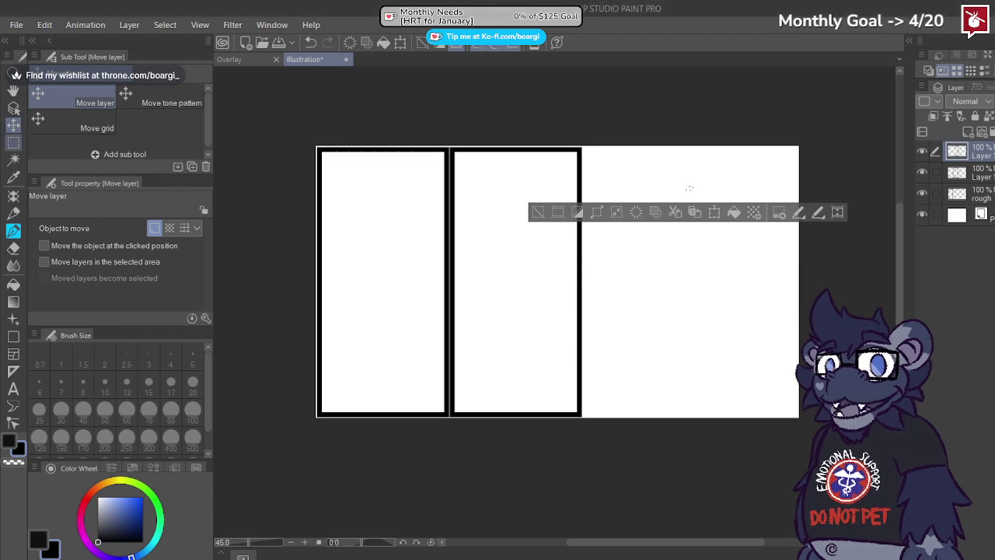
{"action": "key", "text": "m"}
{"action": "key", "text": "ctrl+d"}
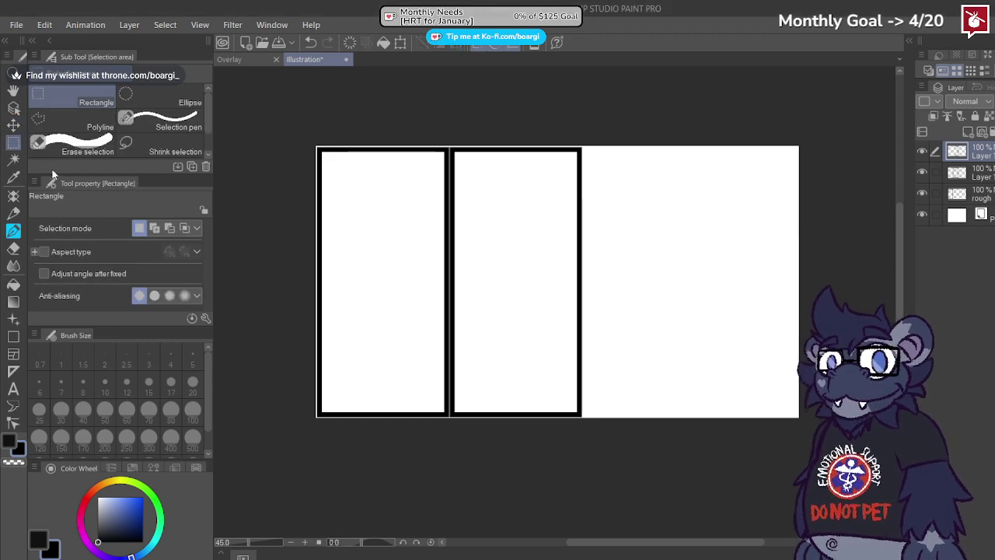
Step: Move the copied rectangle end to the canvas's far right edge and merge its layer into Layer 1
{"action": "key", "text": "k"}
{"action": "left_click_drag", "start_coordinate": [544, 272], "coordinate": [759, 269]}
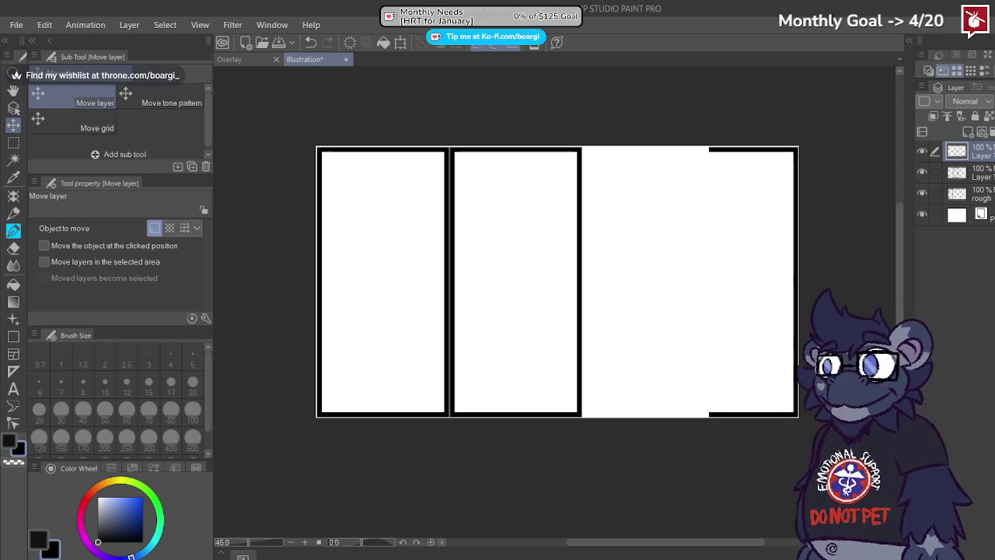
{"action": "key", "text": "ctrl+e"}
{"action": "scroll", "coordinate": [619, 229], "scroll_direction": "up", "scroll_amount": 1}
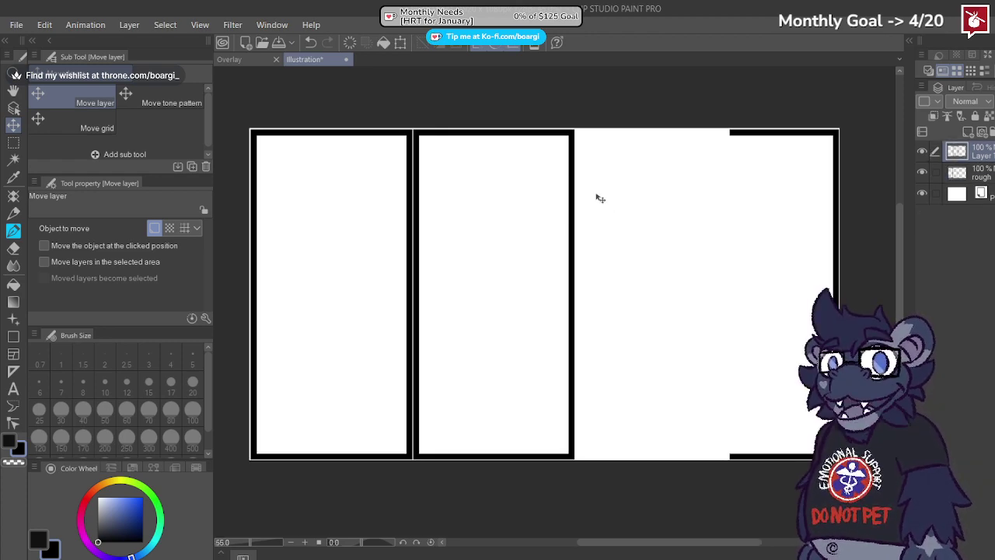
Step: Delete the leftover middle vertical edge and the outer half of the second rectangle, then deselect
{"action": "left_click_drag", "start_coordinate": [525, 107], "coordinate": [530, 205]}
{"action": "key", "text": "ctrl+z"}
{"action": "key", "text": "m"}
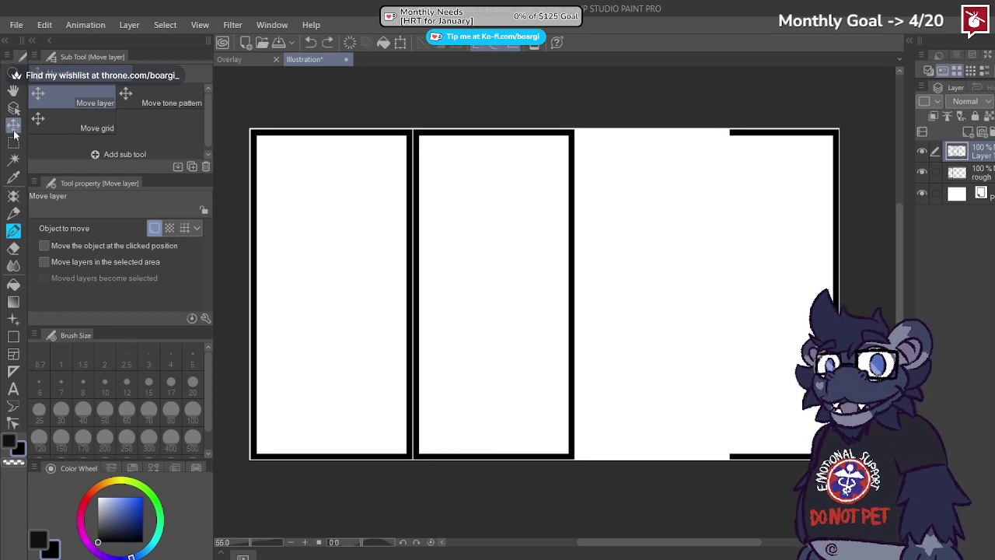
{"action": "left_click_drag", "start_coordinate": [501, 94], "coordinate": [634, 469]}
{"action": "key", "text": "ctrl+d"}
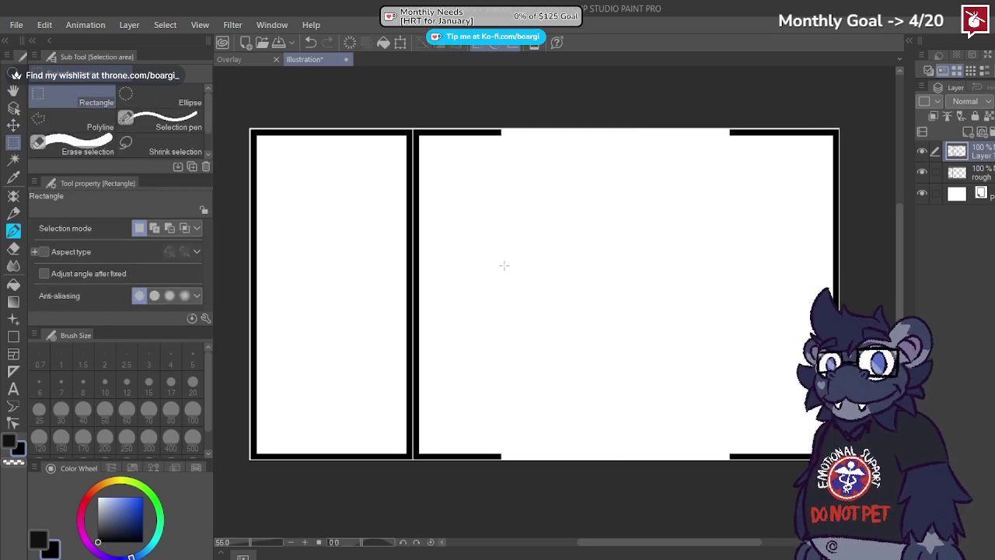
Step: Close the gap in the wide panel's upper border with a straight BEAR pen line at brush size 20
{"action": "left_click", "coordinate": [13, 230]}
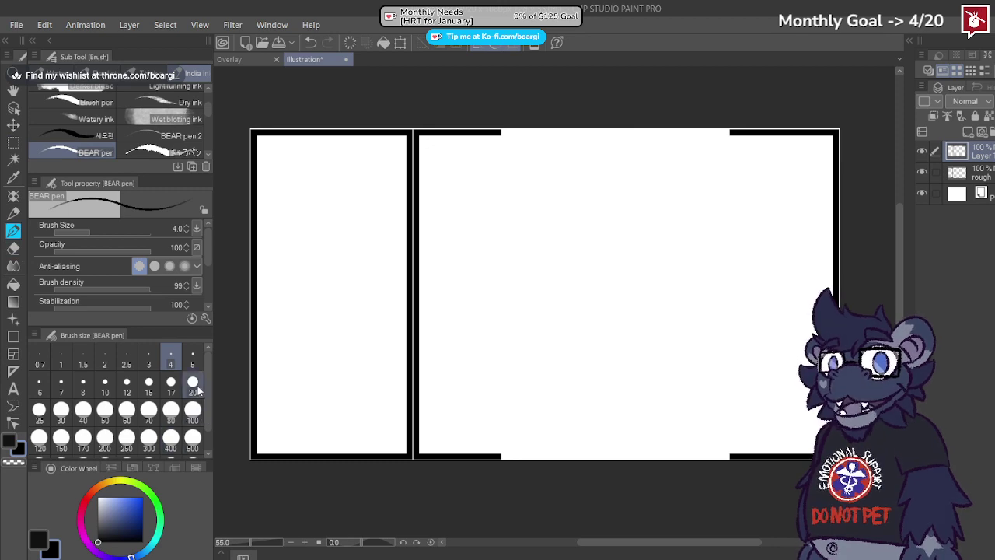
{"action": "scroll", "coordinate": [490, 152], "scroll_direction": "up", "scroll_amount": 1}
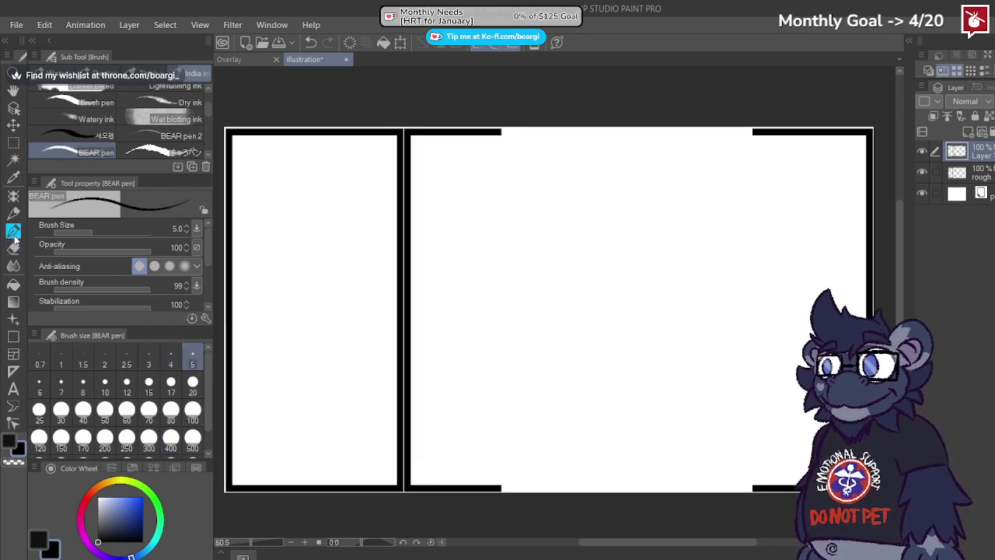
{"action": "left_click", "coordinate": [13, 336]}
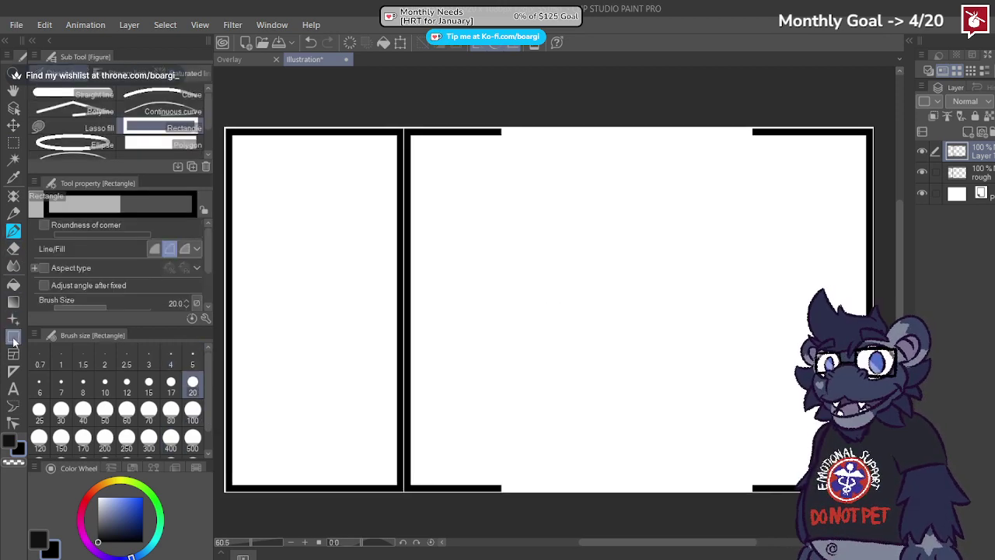
{"action": "left_click", "coordinate": [13, 230]}
{"action": "scroll", "coordinate": [512, 124], "scroll_direction": "up", "scroll_amount": 4}
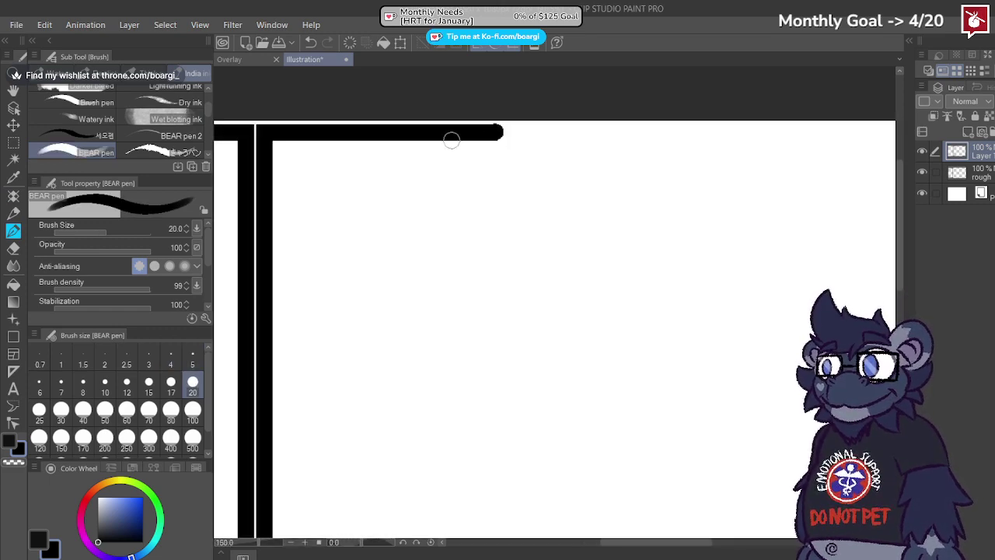
{"action": "scroll", "coordinate": [451, 138], "scroll_direction": "down", "scroll_amount": 2}
{"action": "scroll", "coordinate": [463, 144], "scroll_direction": "up", "scroll_amount": 1}
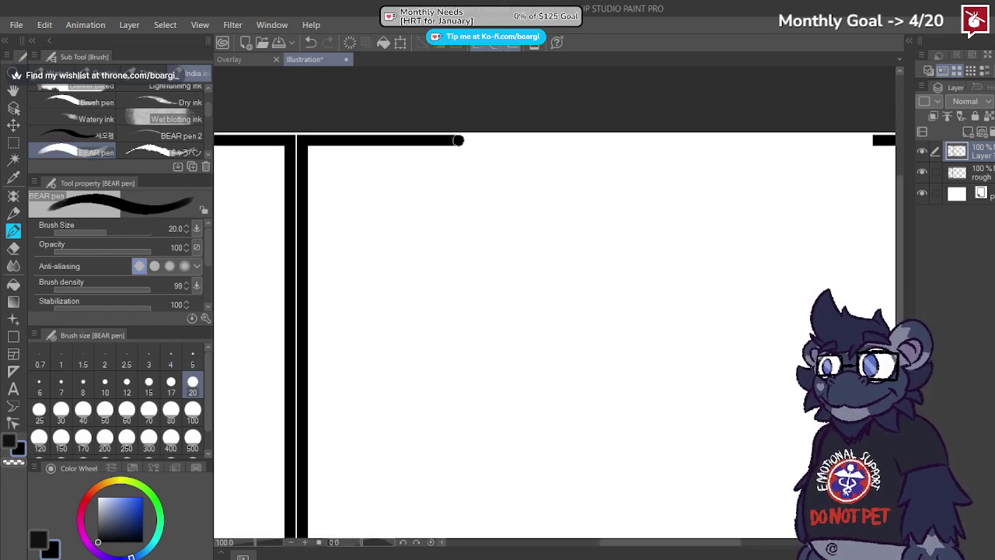
{"action": "scroll", "coordinate": [458, 140], "scroll_direction": "down", "scroll_amount": 2}
{"action": "scroll", "coordinate": [505, 156], "scroll_direction": "up", "scroll_amount": 2}
{"action": "left_click", "coordinate": [801, 136], "text": "shift"}
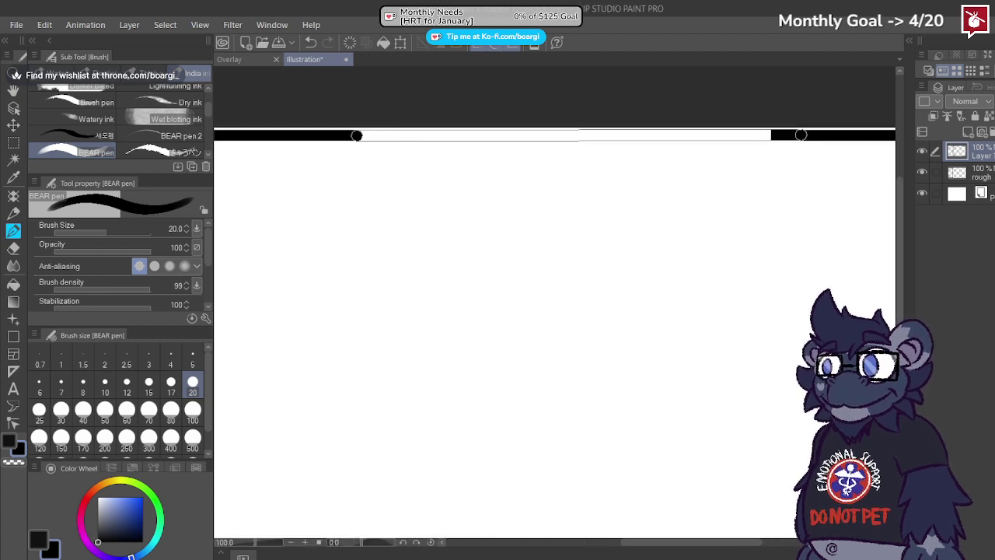
{"action": "key", "text": "ctrl+z"}
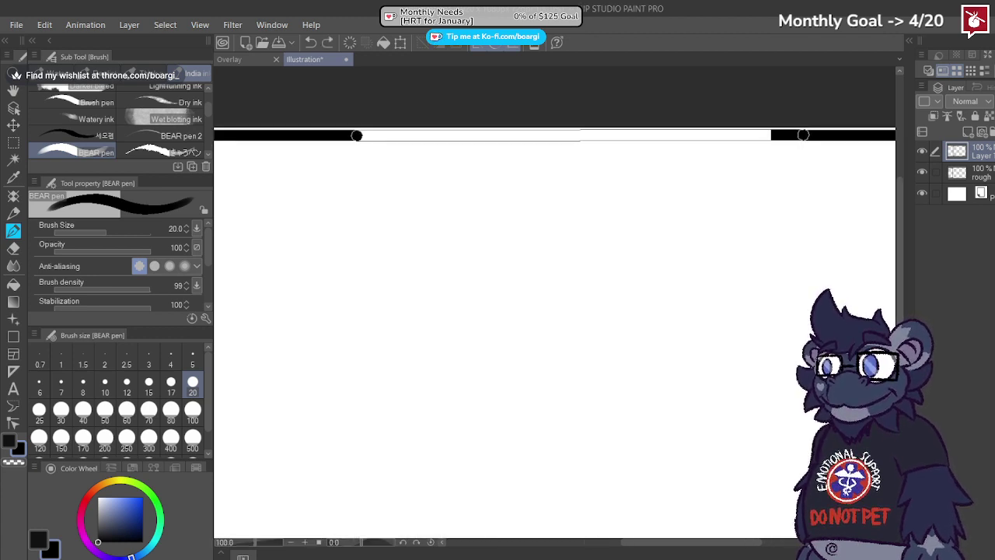
{"action": "key", "text": "ctrl+y"}
Step: Close the gap in the wide panel's lower border with a straight line of the same brush size
{"action": "scroll", "coordinate": [508, 379], "scroll_direction": "down", "scroll_amount": 2}
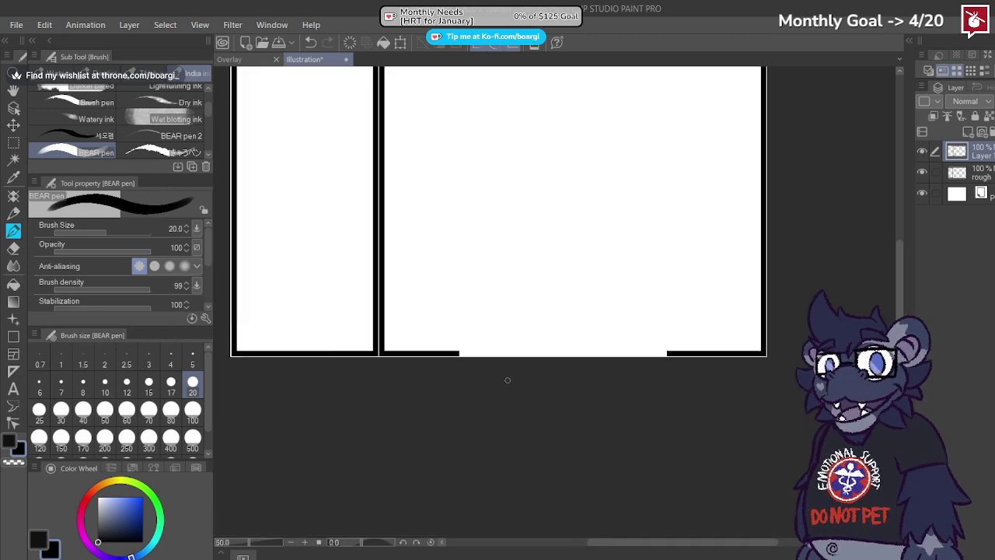
{"action": "scroll", "coordinate": [507, 379], "scroll_direction": "up", "scroll_amount": 3}
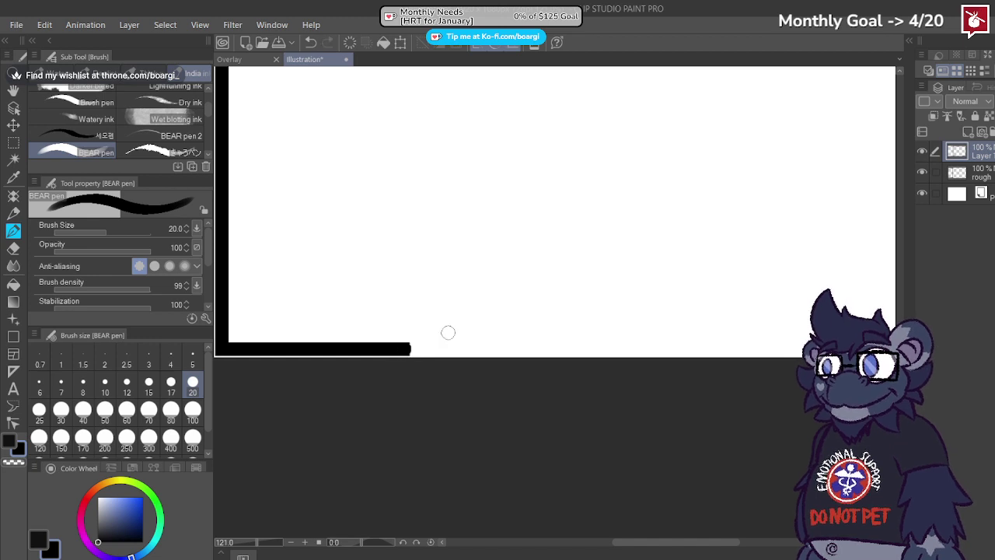
{"action": "scroll", "coordinate": [374, 326], "scroll_direction": "down", "scroll_amount": 1}
{"action": "scroll", "coordinate": [625, 359], "scroll_direction": "up", "scroll_amount": 1}
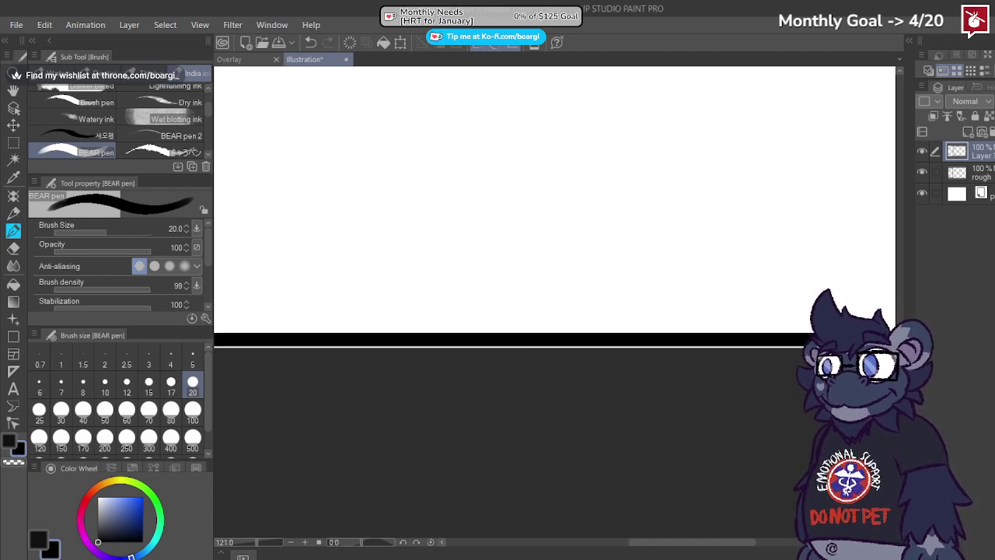
{"action": "scroll", "coordinate": [508, 280], "scroll_direction": "down", "scroll_amount": 5}
{"action": "scroll", "coordinate": [626, 275], "scroll_direction": "up", "scroll_amount": 2}
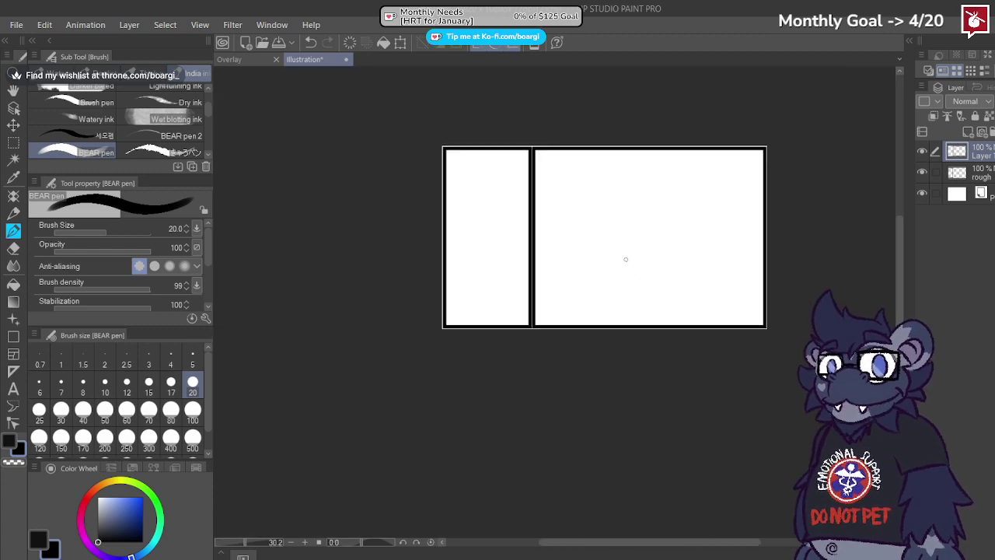
{"action": "scroll", "coordinate": [687, 235], "scroll_direction": "up", "scroll_amount": 1}
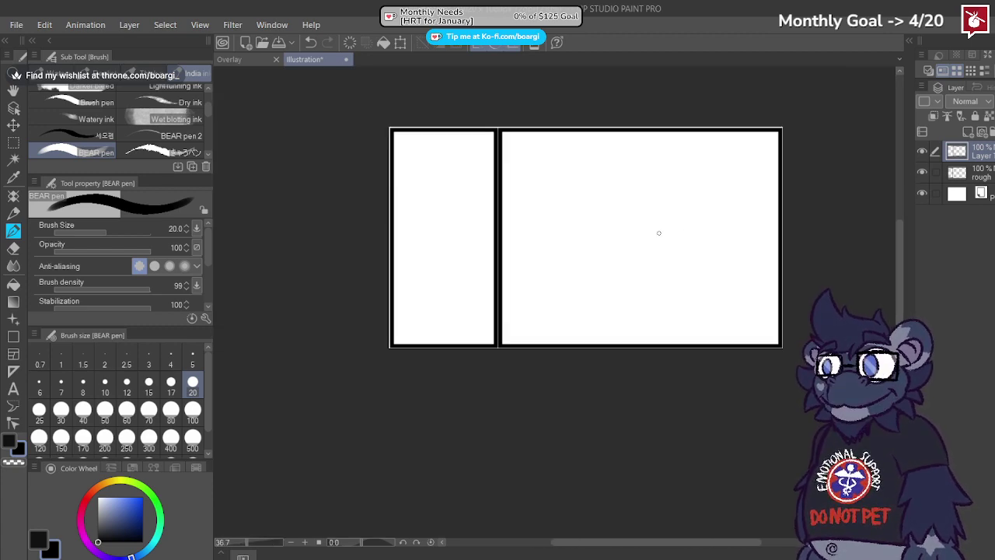
Step: Merge Layer 1 with the panel borders into the rough layer and lower the merged layer's opacity to 53%
{"action": "scroll", "coordinate": [327, 193], "scroll_direction": "up", "scroll_amount": 1}
{"action": "scroll", "coordinate": [430, 197], "scroll_direction": "down", "scroll_amount": 1}
{"action": "scroll", "coordinate": [499, 222], "scroll_direction": "up", "scroll_amount": 1}
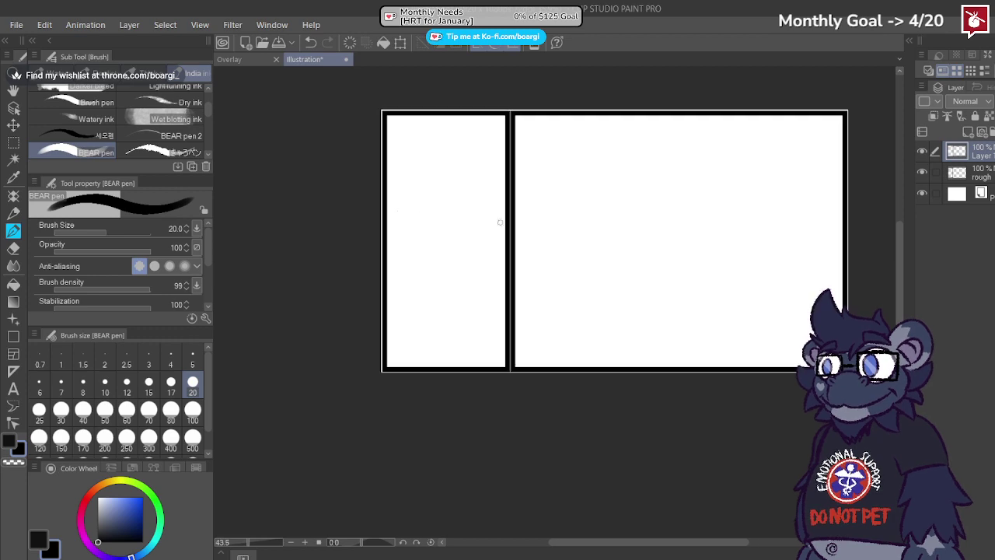
{"action": "left_click", "coordinate": [982, 176]}
{"action": "left_click", "coordinate": [13, 124]}
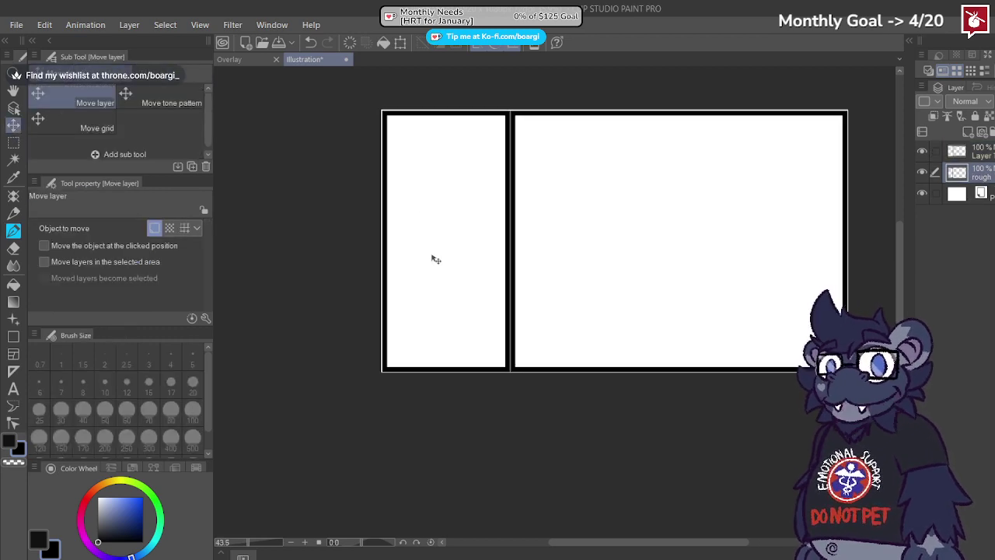
{"action": "left_click_drag", "start_coordinate": [429, 279], "coordinate": [428, 279]}
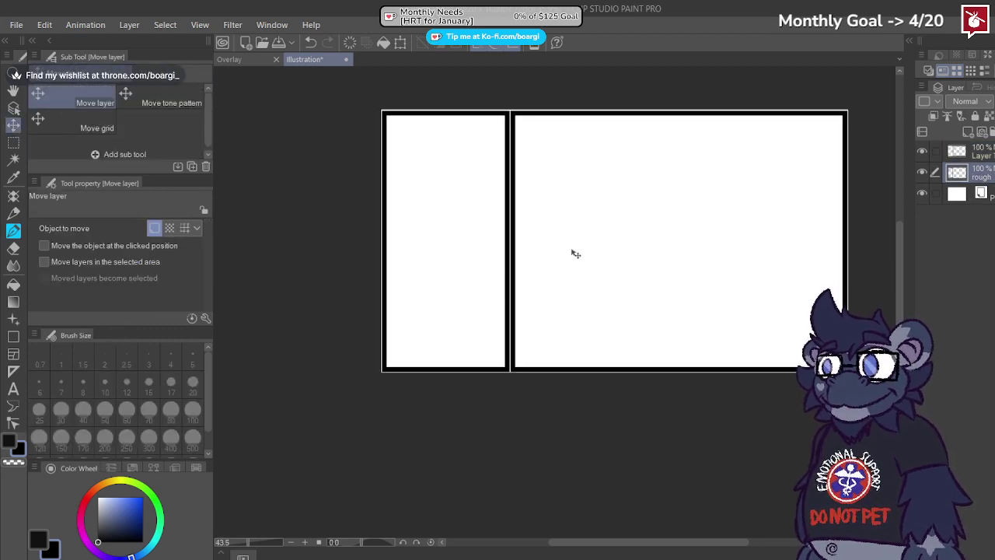
{"action": "left_click", "coordinate": [979, 152]}
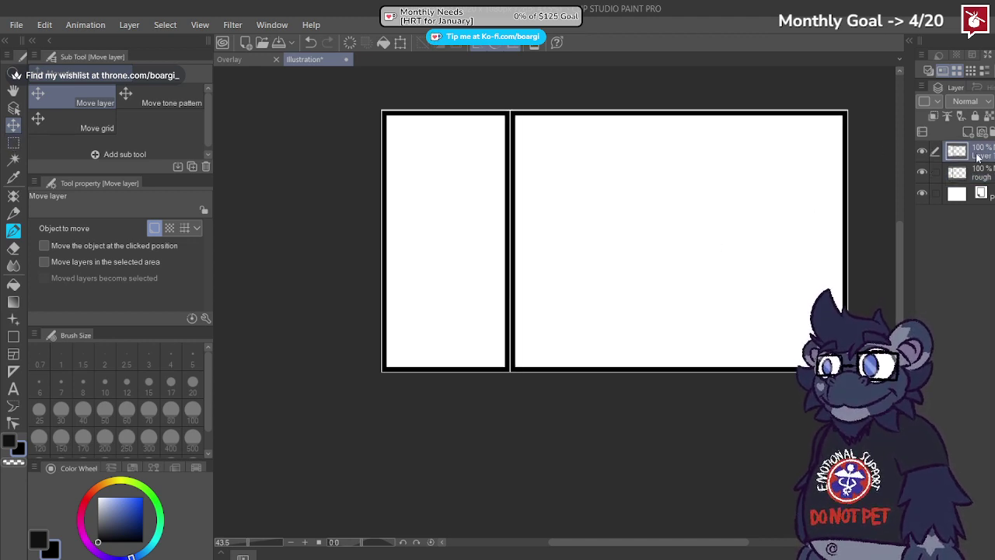
{"action": "key", "text": "ctrl+e"}
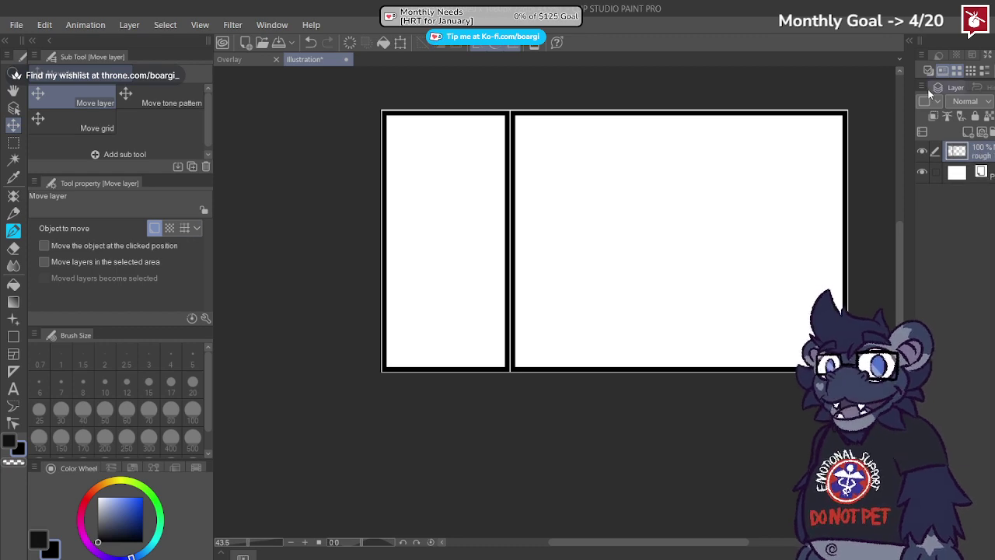
{"action": "left_click", "coordinate": [994, 101]}
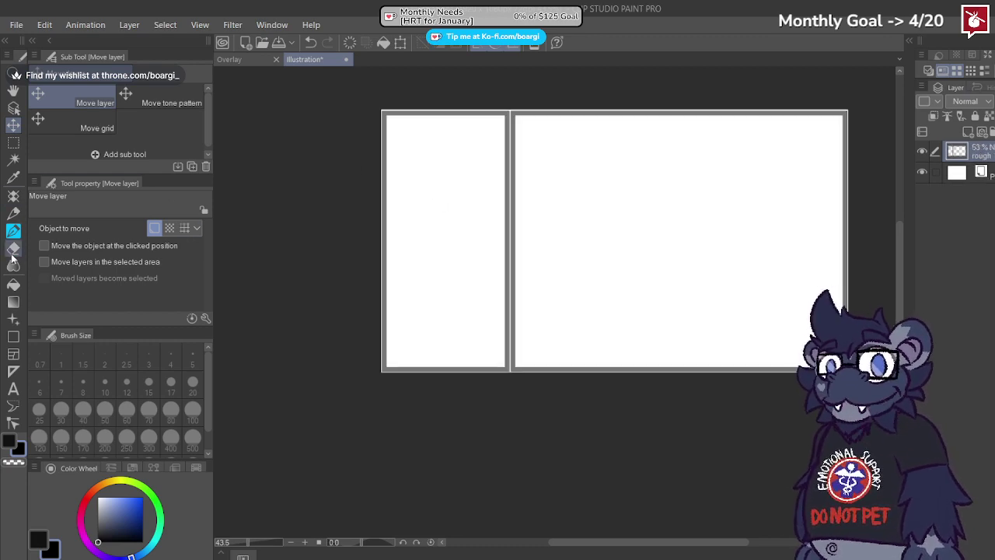
Step: Handwrite "Models" across the middle of the narrow panel with the BEAR pen at brush size 5
{"action": "left_click", "coordinate": [14, 230]}
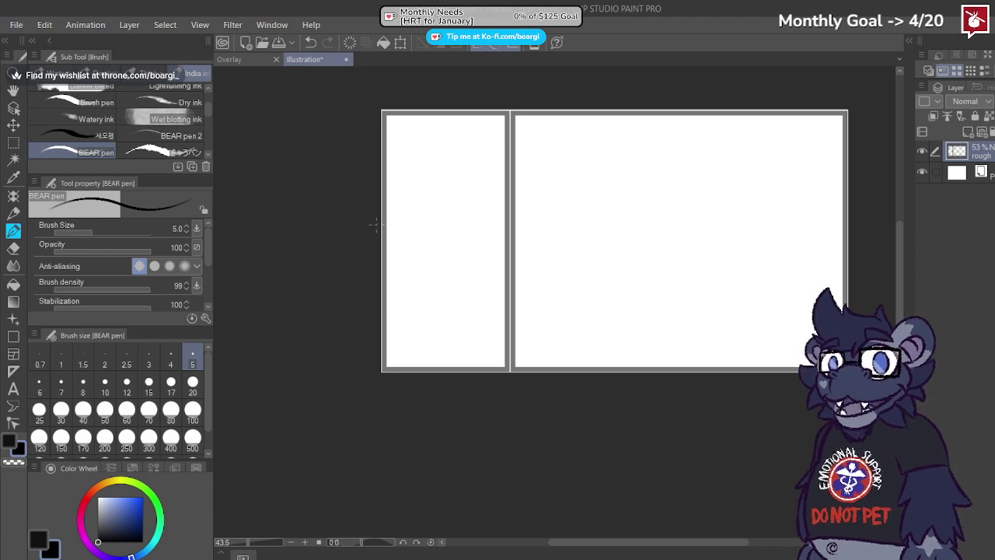
{"action": "scroll", "coordinate": [373, 226], "scroll_direction": "up", "scroll_amount": 1}
{"action": "mouse_move", "coordinate": [402, 232]}
{"action": "left_mouse_down"}
{"action": "mouse_move", "coordinate": [436, 271]}
{"action": "mouse_move", "coordinate": [429, 262]}
{"action": "mouse_move", "coordinate": [457, 262]}
{"action": "mouse_move", "coordinate": [458, 225]}
{"action": "mouse_move", "coordinate": [474, 230]}
{"action": "mouse_move", "coordinate": [474, 263]}
{"action": "mouse_move", "coordinate": [505, 233]}
{"action": "left_mouse_up"}
{"action": "scroll", "coordinate": [534, 219], "scroll_direction": "down", "scroll_amount": 2}
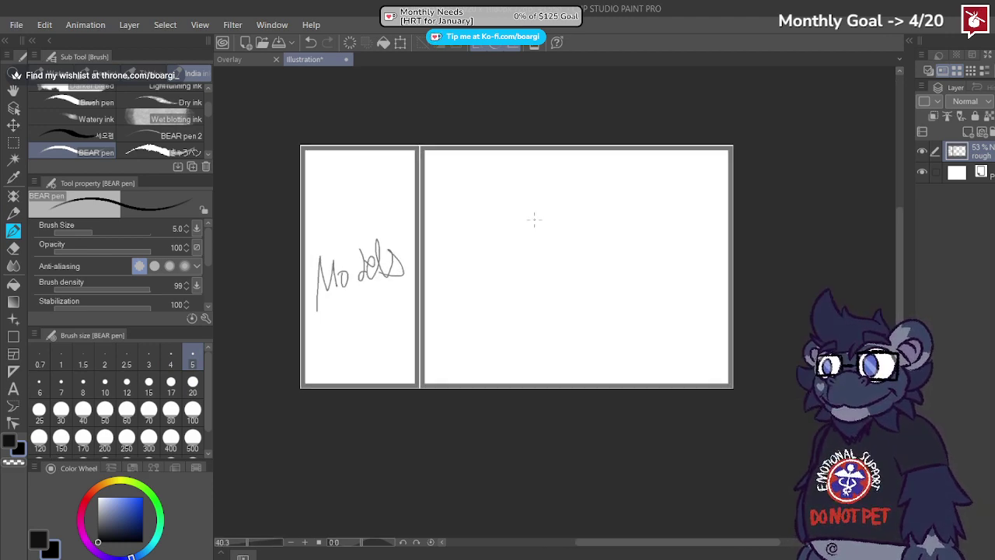
Step: Handwrite "hellscape" in large letters across the upper part of the wide panel
{"action": "left_click_drag", "start_coordinate": [517, 193], "coordinate": [528, 176]}
{"action": "key", "text": "ctrl+z"}
{"action": "left_click_drag", "start_coordinate": [438, 180], "coordinate": [453, 262]}
{"action": "mouse_move", "coordinate": [448, 222]}
{"action": "left_mouse_down"}
{"action": "mouse_move", "coordinate": [486, 233]}
{"action": "mouse_move", "coordinate": [555, 216]}
{"action": "mouse_move", "coordinate": [585, 222]}
{"action": "mouse_move", "coordinate": [612, 207]}
{"action": "left_mouse_up"}
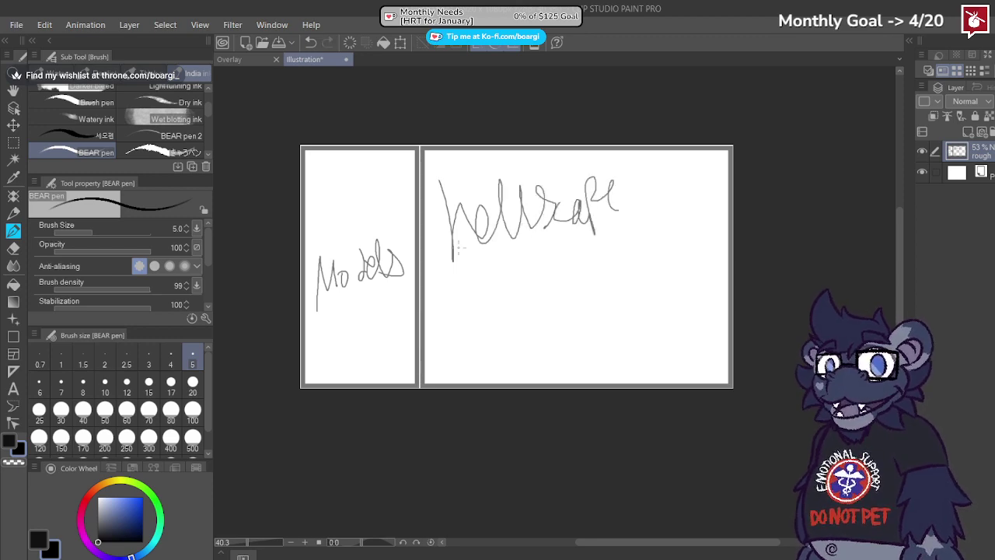
Step: Handwrite "hotel" above the "Models" label in the narrow panel and underline it with a double stroke
{"action": "scroll", "coordinate": [223, 267], "scroll_direction": "up", "scroll_amount": 2}
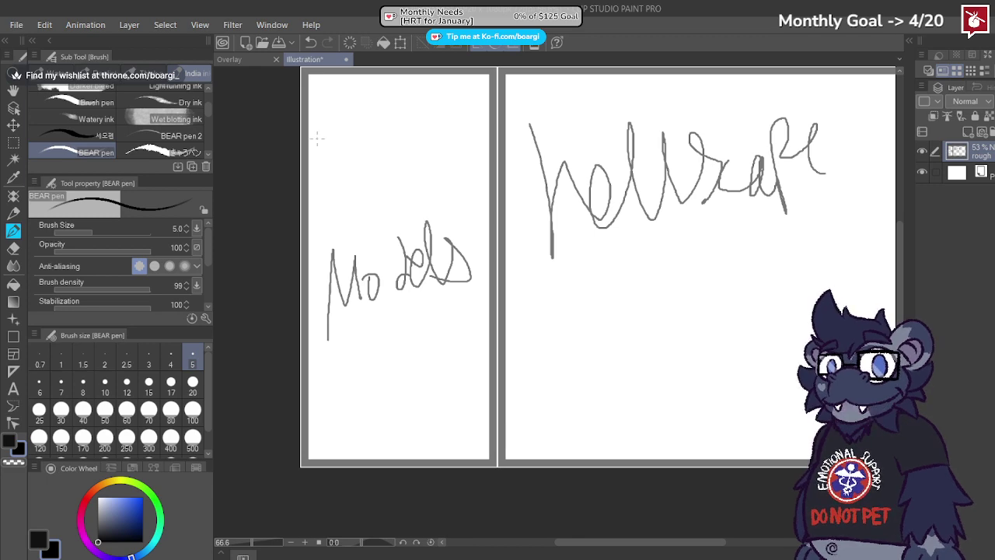
{"action": "left_click_drag", "start_coordinate": [320, 143], "coordinate": [364, 166]}
{"action": "mouse_move", "coordinate": [342, 152]}
{"action": "left_mouse_down"}
{"action": "mouse_move", "coordinate": [373, 143]}
{"action": "mouse_move", "coordinate": [394, 117]}
{"action": "mouse_move", "coordinate": [437, 155]}
{"action": "left_mouse_up"}
{"action": "mouse_move", "coordinate": [315, 202]}
{"action": "left_mouse_down"}
{"action": "mouse_move", "coordinate": [430, 152]}
{"action": "mouse_move", "coordinate": [415, 148]}
{"action": "mouse_move", "coordinate": [349, 191]}
{"action": "mouse_move", "coordinate": [437, 155]}
{"action": "left_mouse_up"}
{"action": "scroll", "coordinate": [555, 210], "scroll_direction": "down", "scroll_amount": 1}
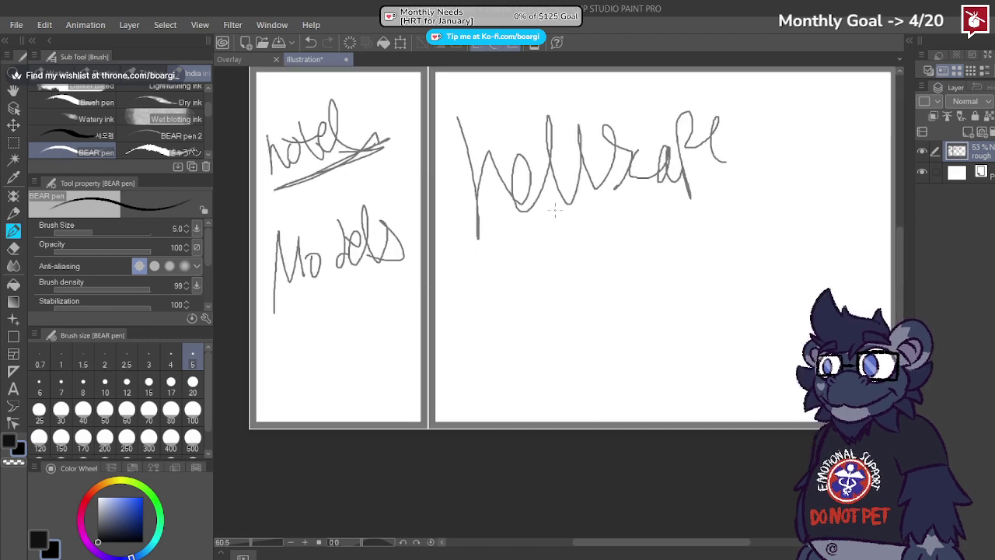
Step: Sketch a loose inner frame around the wide panel's area and add a jagged accent at each of its four corners
{"action": "scroll", "coordinate": [555, 210], "scroll_direction": "down", "scroll_amount": 3}
{"action": "scroll", "coordinate": [539, 194], "scroll_direction": "up", "scroll_amount": 3}
{"action": "scroll", "coordinate": [443, 117], "scroll_direction": "down", "scroll_amount": 2}
{"action": "scroll", "coordinate": [380, 124], "scroll_direction": "up", "scroll_amount": 2}
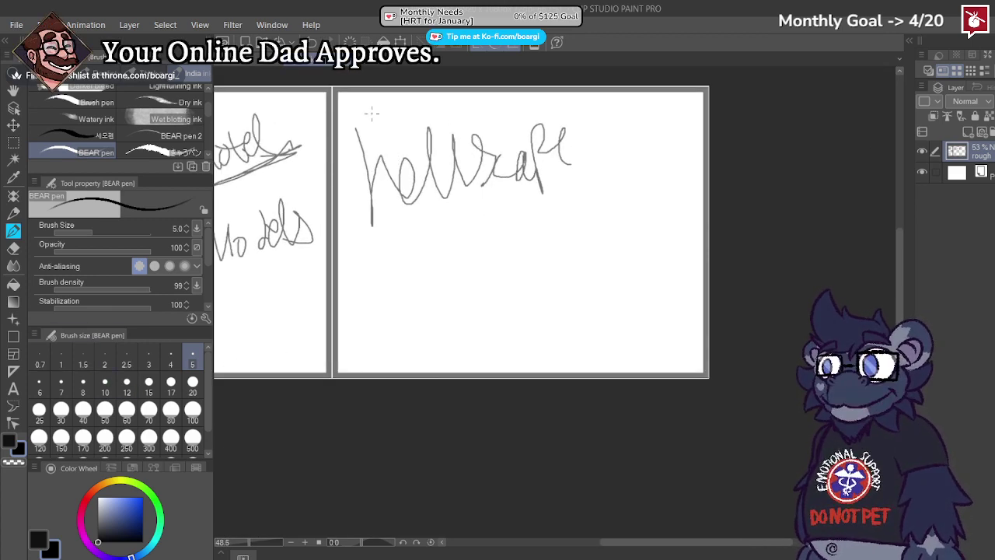
{"action": "mouse_move", "coordinate": [371, 104]}
{"action": "left_mouse_down"}
{"action": "mouse_move", "coordinate": [373, 325]}
{"action": "mouse_move", "coordinate": [404, 354]}
{"action": "mouse_move", "coordinate": [679, 343]}
{"action": "mouse_move", "coordinate": [651, 119]}
{"action": "mouse_move", "coordinate": [383, 104]}
{"action": "left_mouse_up"}
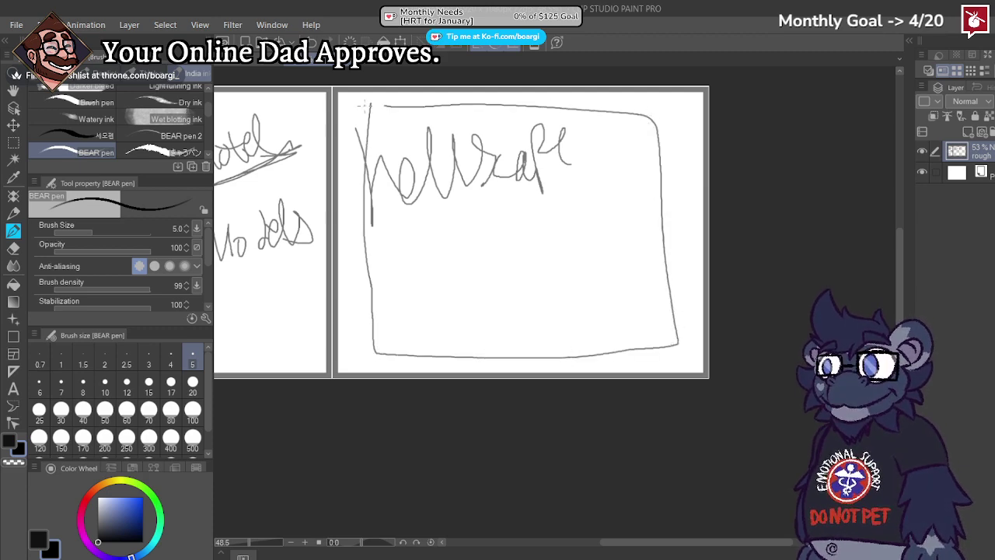
{"action": "left_click_drag", "start_coordinate": [359, 338], "coordinate": [401, 348]}
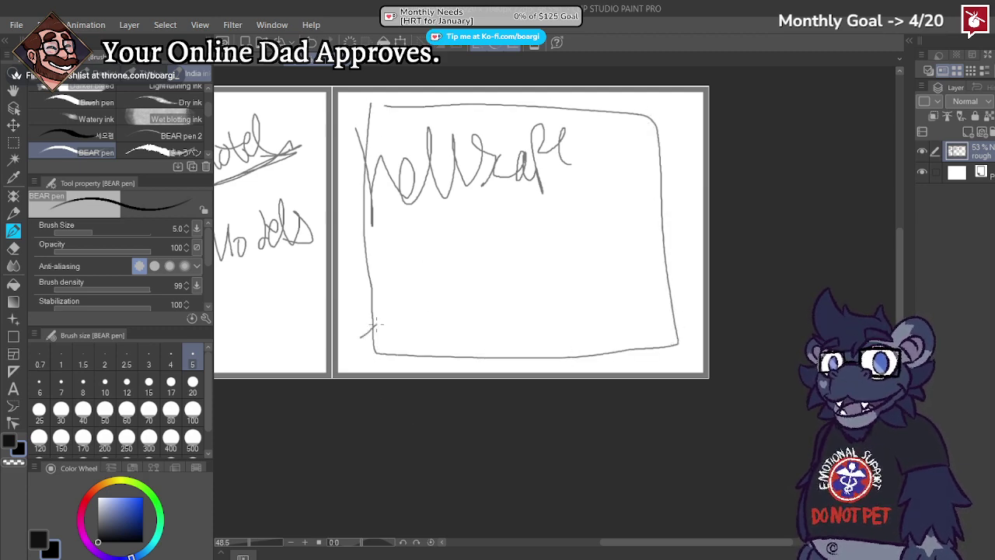
{"action": "left_click_drag", "start_coordinate": [642, 354], "coordinate": [659, 334]}
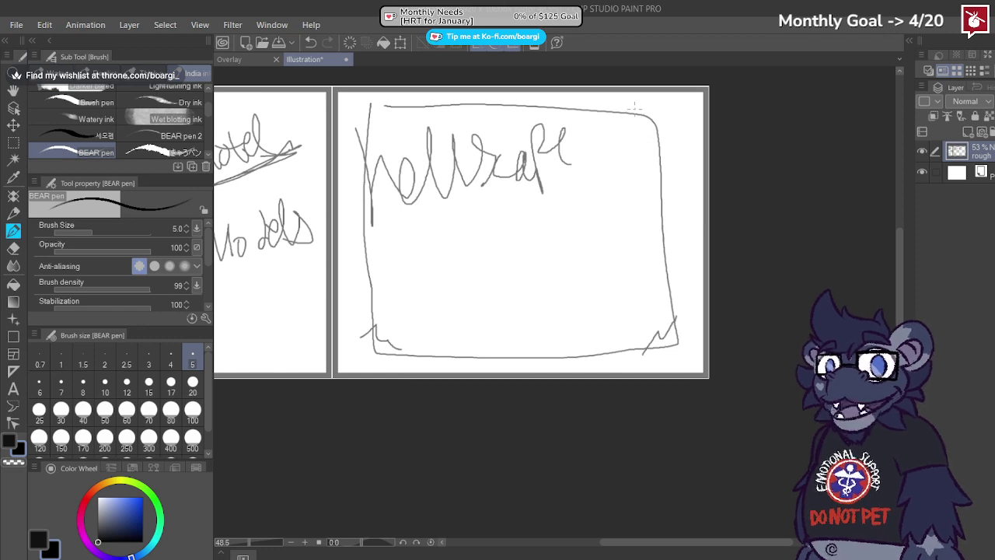
{"action": "mouse_move", "coordinate": [634, 109]}
{"action": "left_mouse_down"}
{"action": "mouse_move", "coordinate": [624, 134]}
{"action": "mouse_move", "coordinate": [668, 155]}
{"action": "left_mouse_up"}
{"action": "left_click_drag", "start_coordinate": [353, 132], "coordinate": [426, 95]}
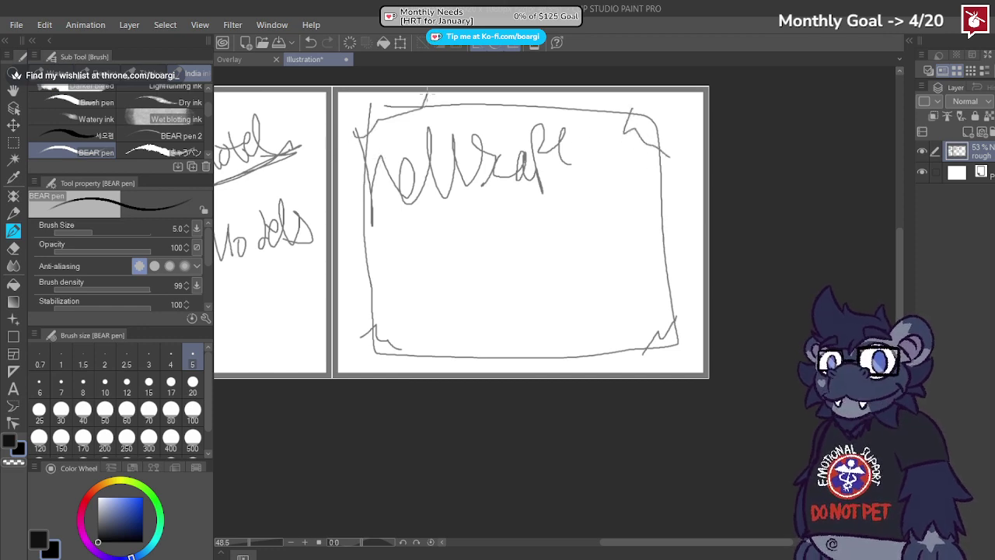
{"action": "scroll", "coordinate": [532, 218], "scroll_direction": "down", "scroll_amount": 3}
{"action": "scroll", "coordinate": [405, 206], "scroll_direction": "up", "scroll_amount": 3}
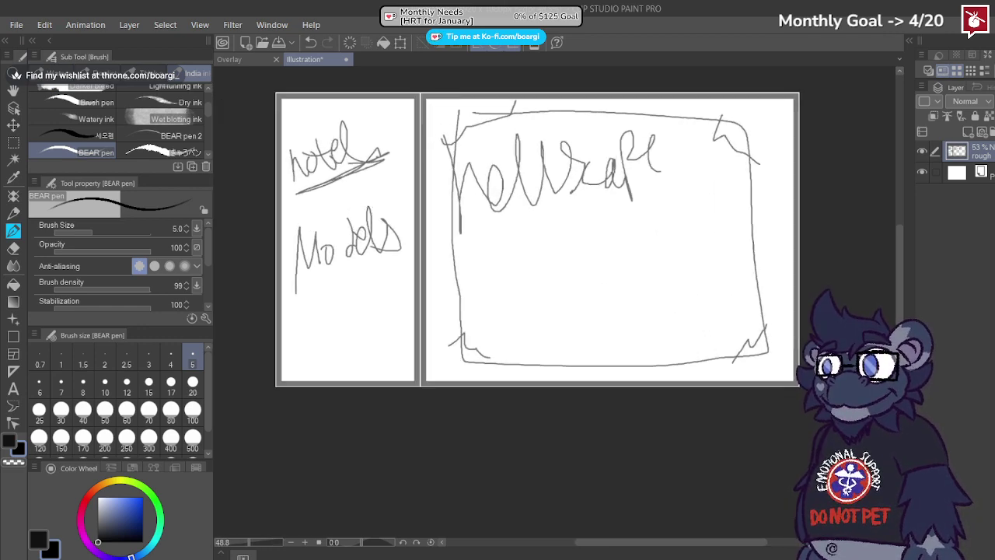
Step: Sketch two placeholder figures over the "Models" label, each a circle for the head with a vertical line below
{"action": "scroll", "coordinate": [339, 288], "scroll_direction": "up", "scroll_amount": 2}
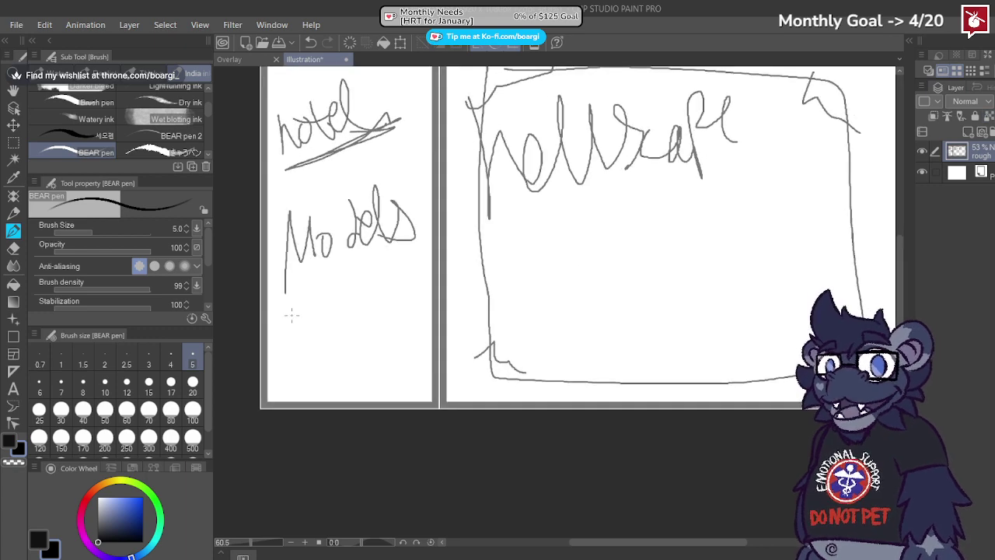
{"action": "left_click_drag", "start_coordinate": [284, 260], "coordinate": [311, 226]}
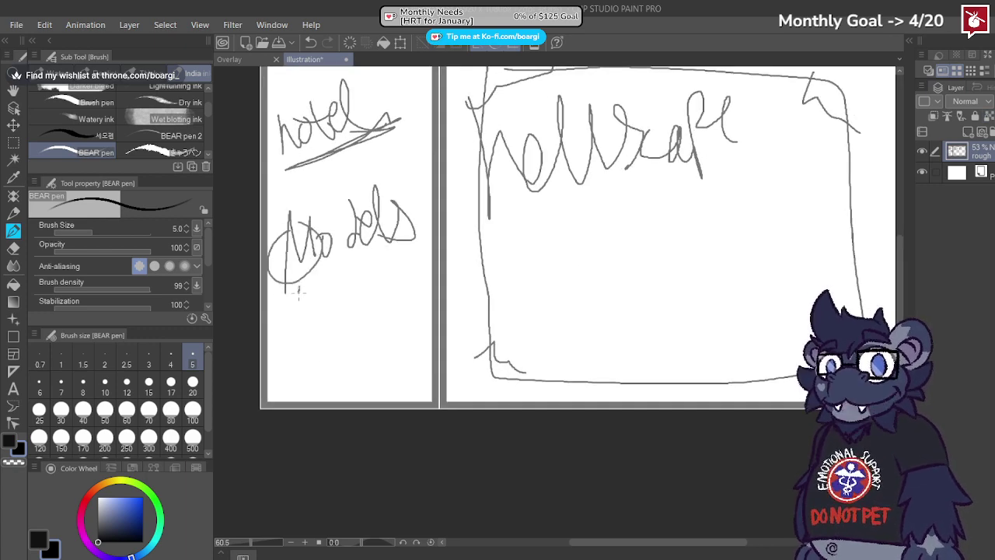
{"action": "left_click_drag", "start_coordinate": [299, 292], "coordinate": [293, 384]}
{"action": "mouse_move", "coordinate": [359, 258]}
{"action": "left_mouse_down"}
{"action": "mouse_move", "coordinate": [386, 216]}
{"action": "mouse_move", "coordinate": [383, 380]}
{"action": "left_mouse_up"}
{"action": "scroll", "coordinate": [374, 333], "scroll_direction": "down", "scroll_amount": 2}
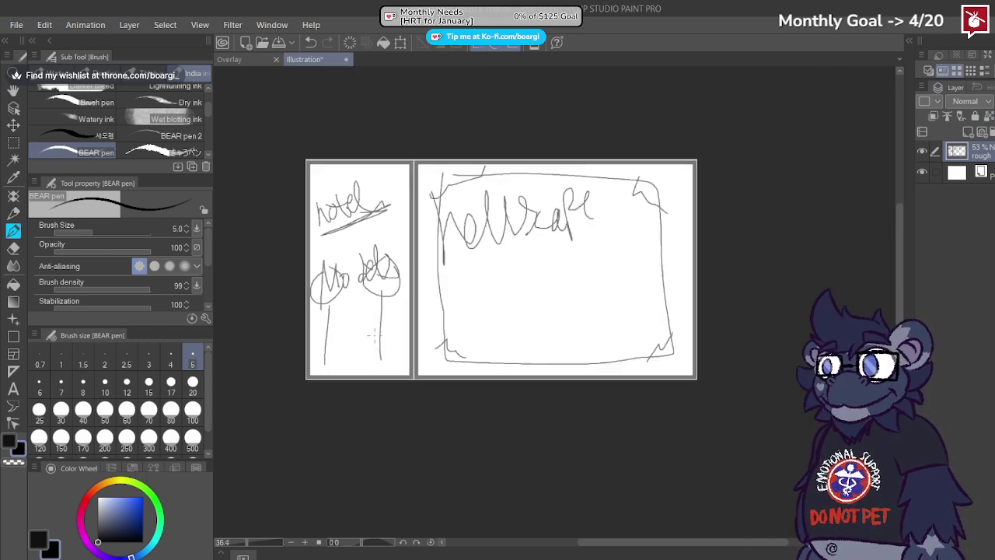
Step: Annotate the narrow panel in red at brush size 8 with "Bigger" and arrows pointing across the divider into the wide panel
{"action": "scroll", "coordinate": [374, 335], "scroll_direction": "up", "scroll_amount": 1}
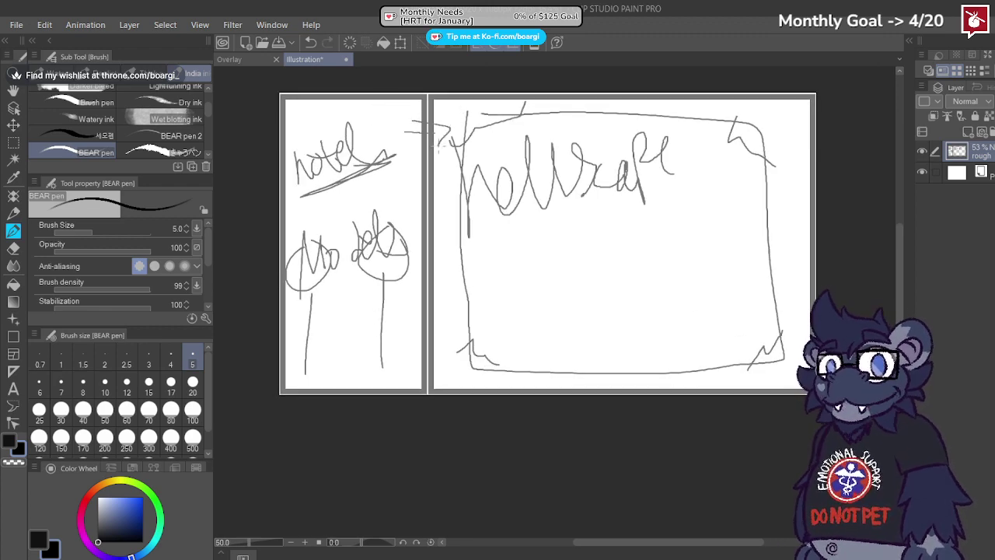
{"action": "key", "text": "ctrl+z"}
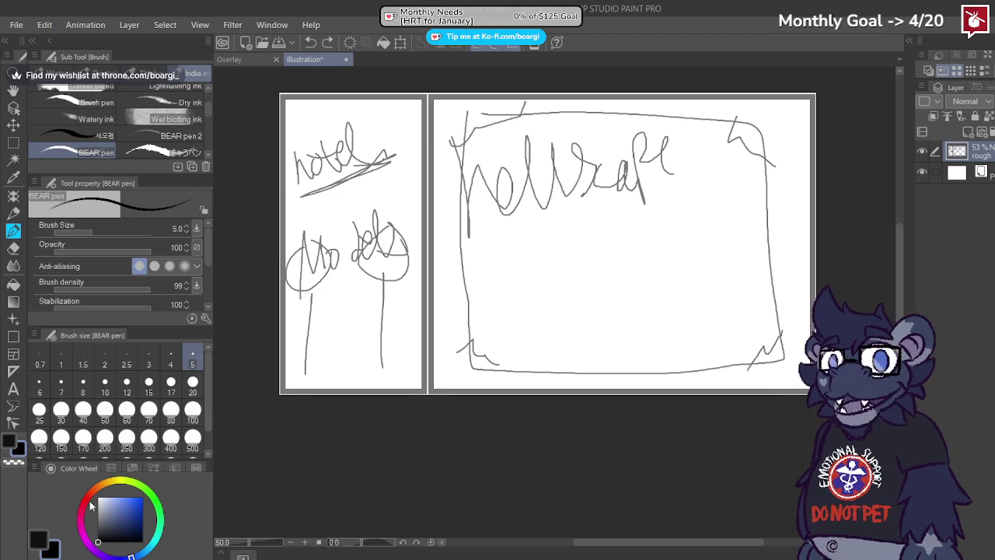
{"action": "left_click", "coordinate": [143, 496]}
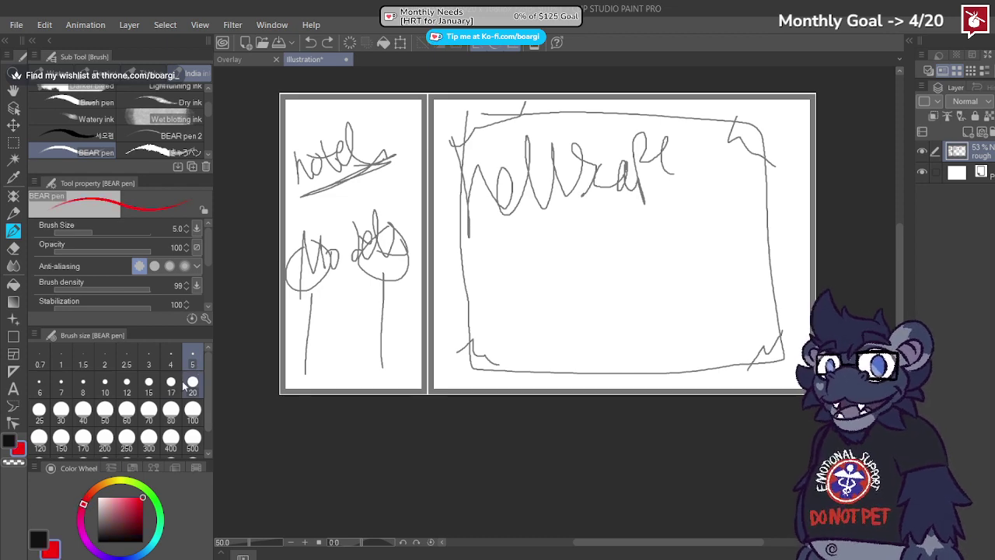
{"action": "left_click", "coordinate": [127, 383]}
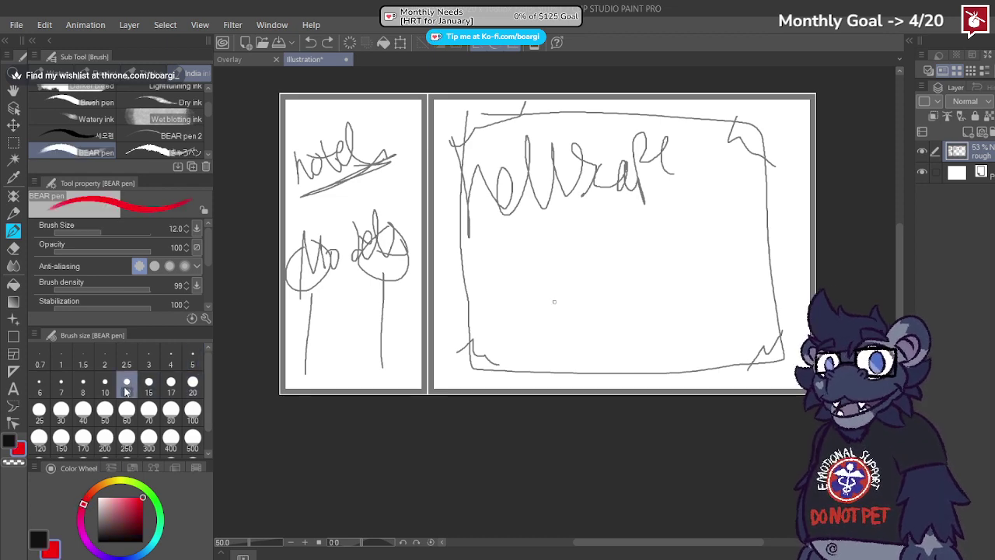
{"action": "left_click", "coordinate": [82, 386]}
{"action": "scroll", "coordinate": [407, 223], "scroll_direction": "up", "scroll_amount": 1}
{"action": "mouse_move", "coordinate": [397, 167]}
{"action": "left_mouse_down"}
{"action": "mouse_move", "coordinate": [447, 167]}
{"action": "mouse_move", "coordinate": [446, 157]}
{"action": "mouse_move", "coordinate": [454, 188]}
{"action": "left_mouse_up"}
{"action": "left_click_drag", "start_coordinate": [426, 399], "coordinate": [437, 400]}
{"action": "left_click_drag", "start_coordinate": [431, 380], "coordinate": [428, 409]}
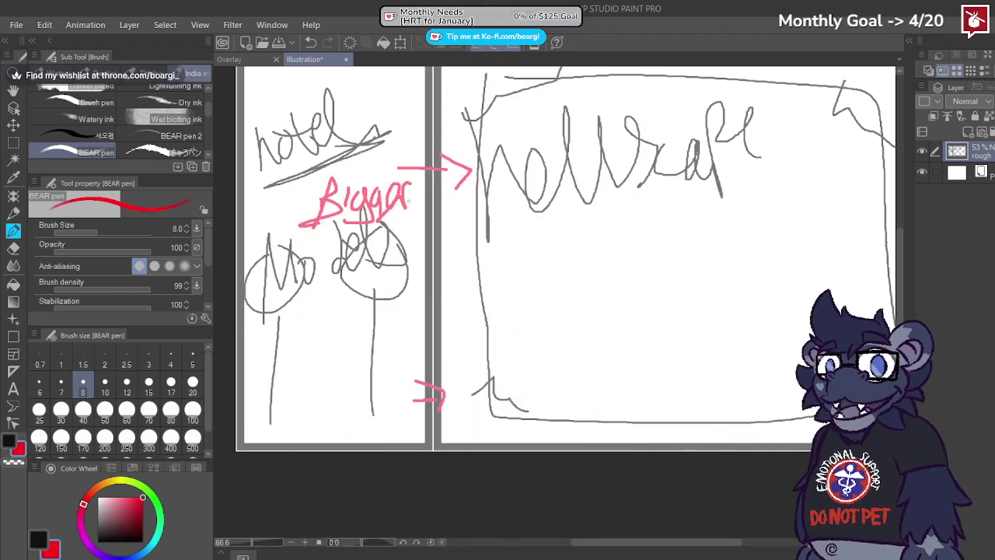
Step: Draw a straight red vertical line over the full canvas height, just inside the wide panel's inner frame, marking a wider divider position
{"action": "scroll", "coordinate": [372, 256], "scroll_direction": "down", "scroll_amount": 2}
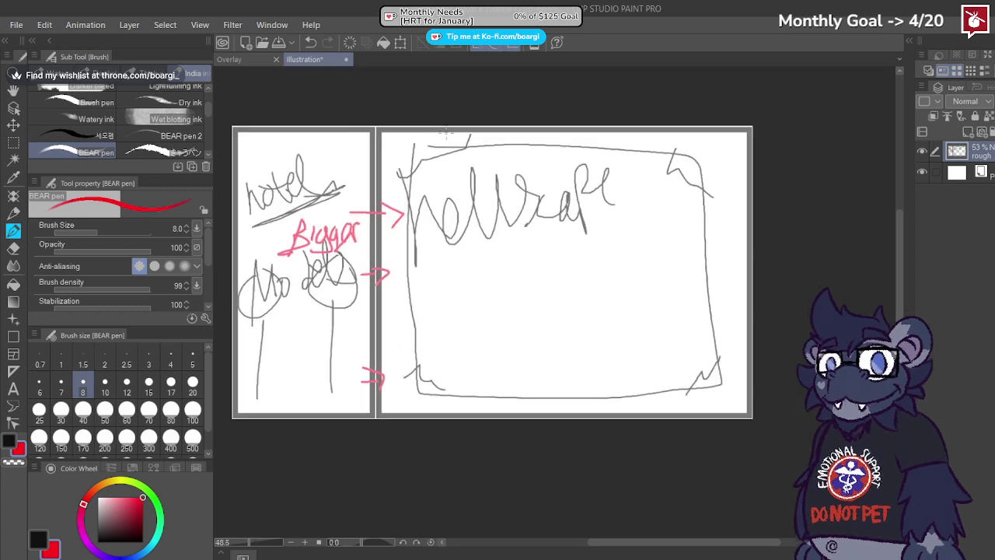
{"action": "left_click_drag", "start_coordinate": [432, 136], "coordinate": [435, 490]}
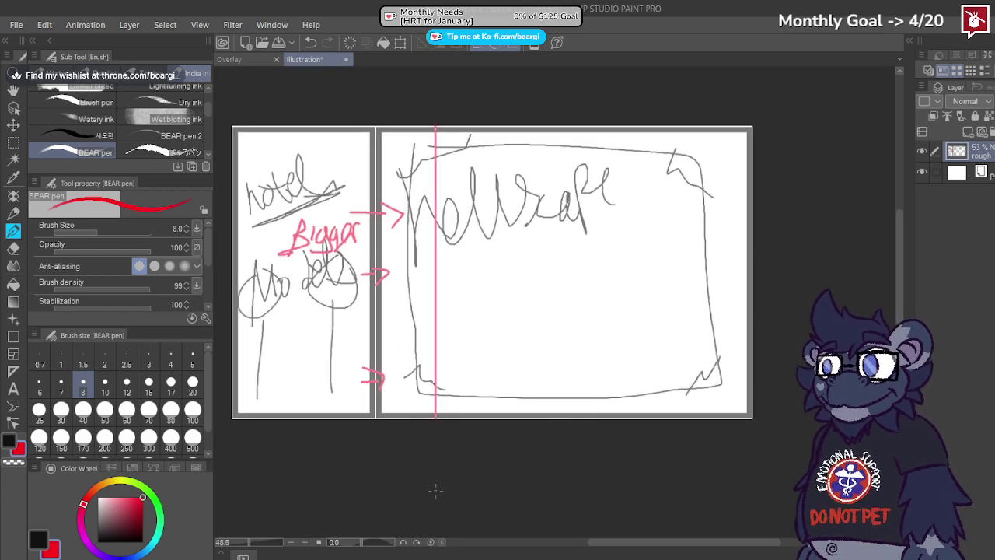
{"action": "scroll", "coordinate": [389, 249], "scroll_direction": "up", "scroll_amount": 2}
{"action": "scroll", "coordinate": [488, 250], "scroll_direction": "down", "scroll_amount": 3}
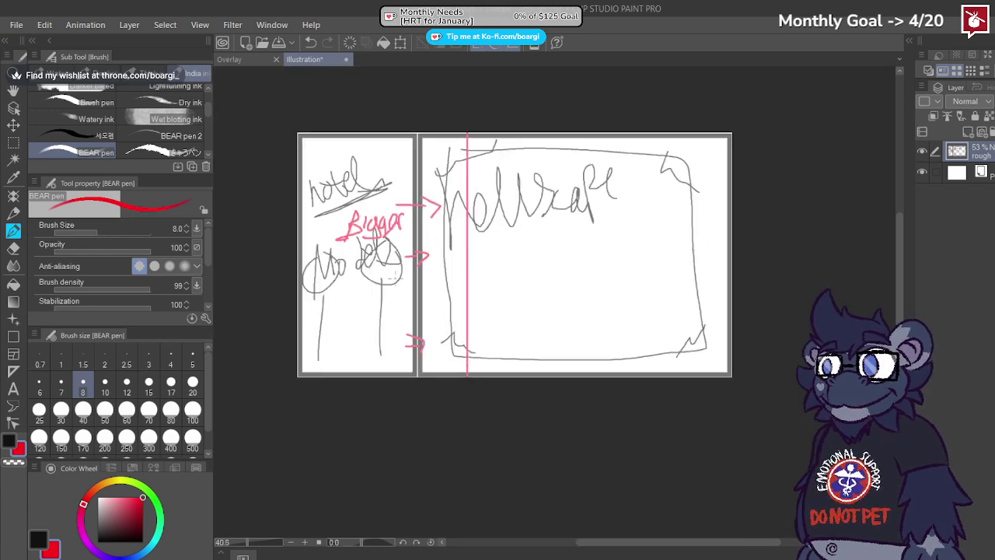
Step: Sketch two red circles side by side below the model heads, the second one overlapping the panel divider
{"action": "scroll", "coordinate": [348, 296], "scroll_direction": "up", "scroll_amount": 2}
{"action": "mouse_move", "coordinate": [327, 315]}
{"action": "left_mouse_down"}
{"action": "mouse_move", "coordinate": [357, 307]}
{"action": "mouse_move", "coordinate": [325, 332]}
{"action": "mouse_move", "coordinate": [351, 289]}
{"action": "left_mouse_up"}
{"action": "key", "text": "ctrl+z"}
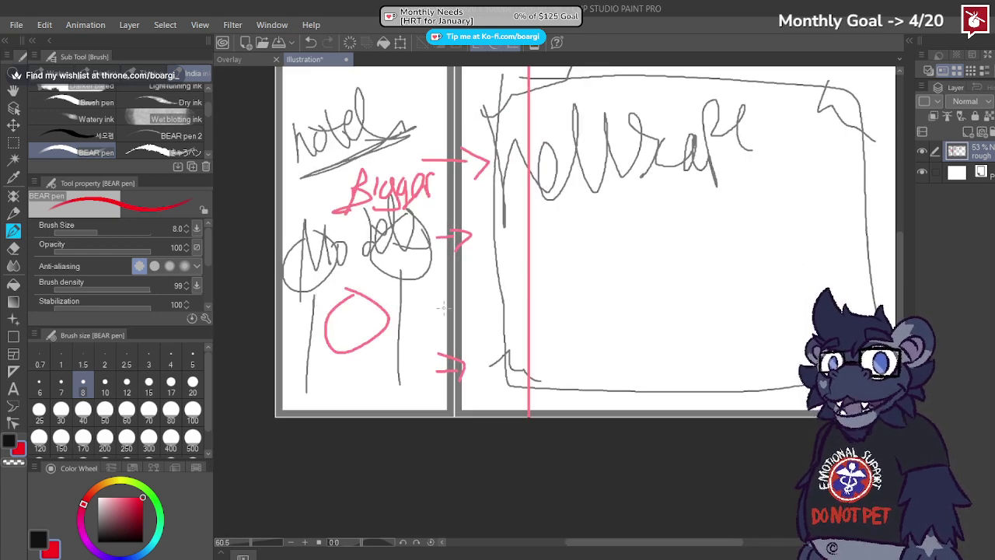
{"action": "mouse_move", "coordinate": [447, 293]}
{"action": "left_mouse_down"}
{"action": "mouse_move", "coordinate": [409, 332]}
{"action": "mouse_move", "coordinate": [433, 291]}
{"action": "left_mouse_up"}
{"action": "scroll", "coordinate": [397, 347], "scroll_direction": "down", "scroll_amount": 3}
{"action": "scroll", "coordinate": [550, 229], "scroll_direction": "up", "scroll_amount": 1}
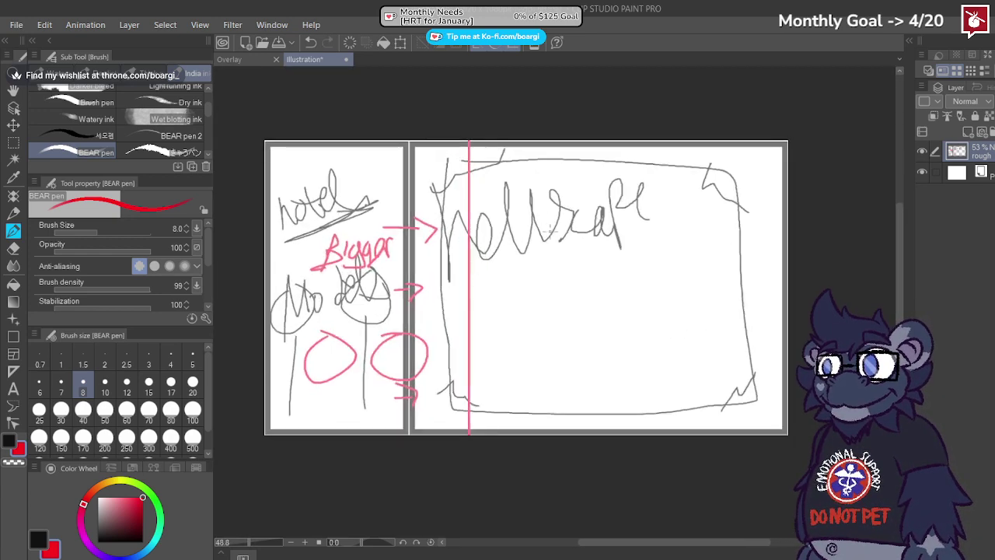
Step: Add a new raster layer above the rough layer and lower the rough layer's opacity to 25%
{"action": "mouse_move", "coordinate": [513, 162]}
{"action": "left_mouse_down"}
{"action": "mouse_move", "coordinate": [750, 164]}
{"action": "mouse_move", "coordinate": [765, 218]}
{"action": "mouse_move", "coordinate": [748, 401]}
{"action": "mouse_move", "coordinate": [506, 412]}
{"action": "mouse_move", "coordinate": [475, 400]}
{"action": "mouse_move", "coordinate": [491, 143]}
{"action": "left_mouse_up"}
{"action": "key", "text": "ctrl+z"}
{"action": "left_click", "coordinate": [968, 132]}
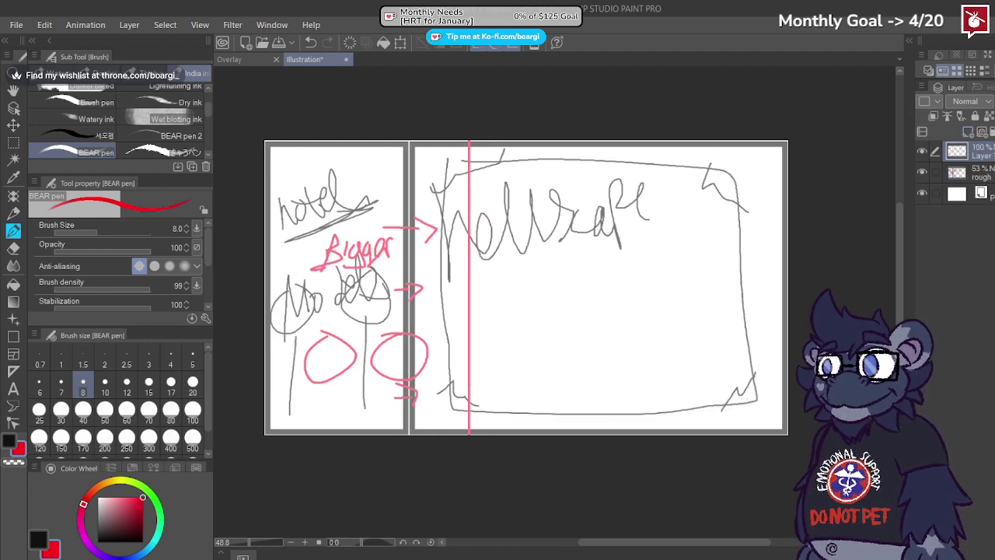
{"action": "left_click", "coordinate": [981, 172]}
{"action": "key", "text": "ctrl+Down"}
{"action": "key", "text": "ctrl+Up"}
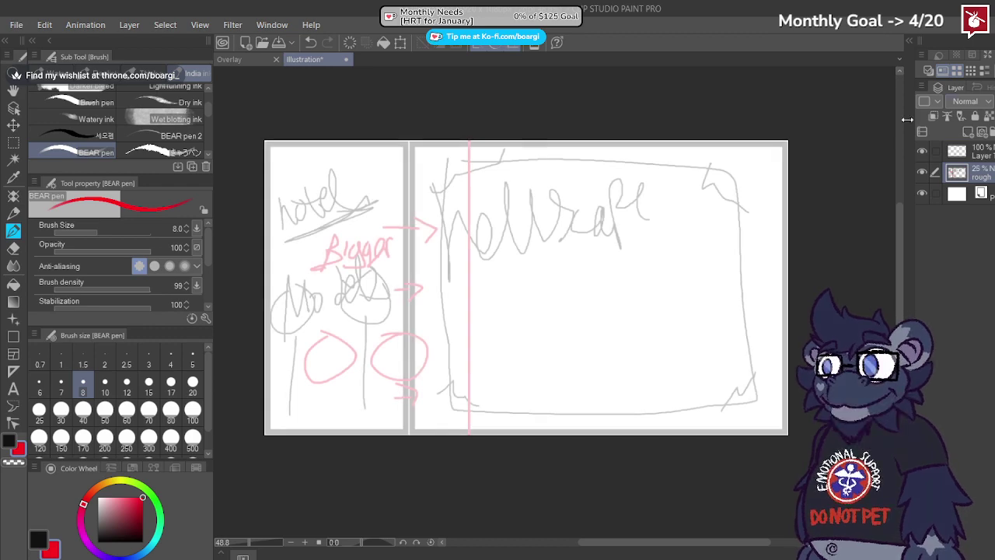
{"action": "scroll", "coordinate": [398, 286], "scroll_direction": "down", "scroll_amount": 2}
{"action": "scroll", "coordinate": [398, 286], "scroll_direction": "up", "scroll_amount": 2}
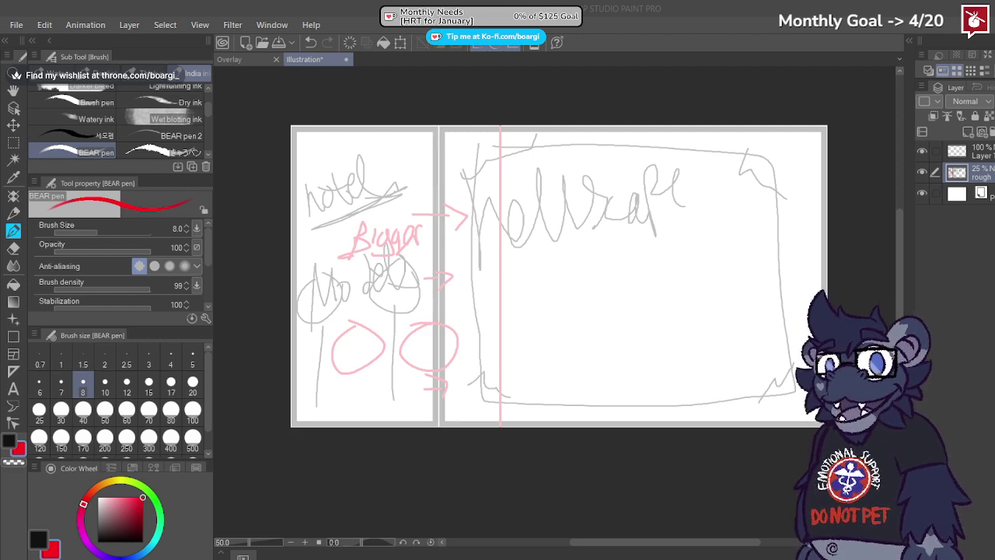
Step: Add another raster layer above Layer 1 and name it Model
{"action": "left_click", "coordinate": [971, 151]}
{"action": "left_click", "coordinate": [13, 213]}
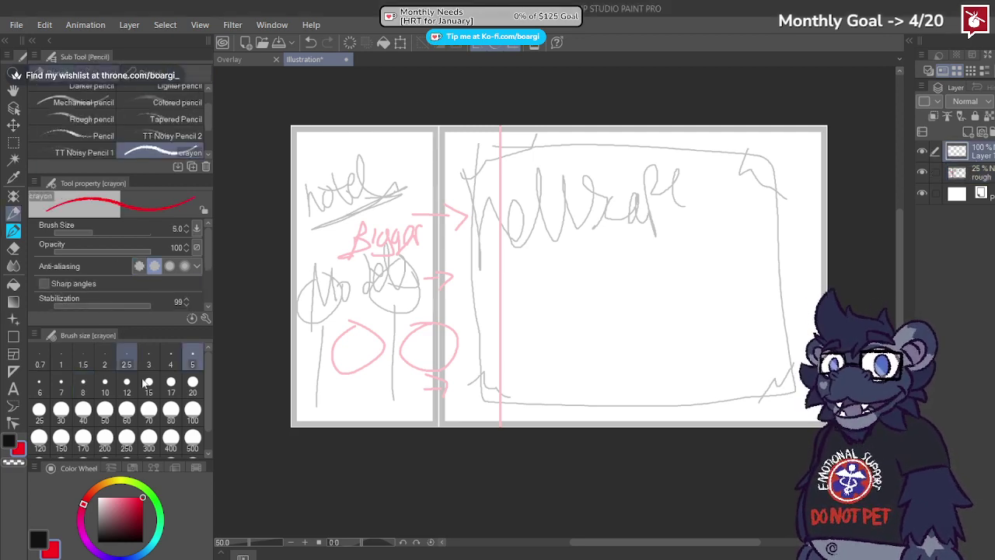
{"action": "scroll", "coordinate": [642, 332], "scroll_direction": "down", "scroll_amount": 1}
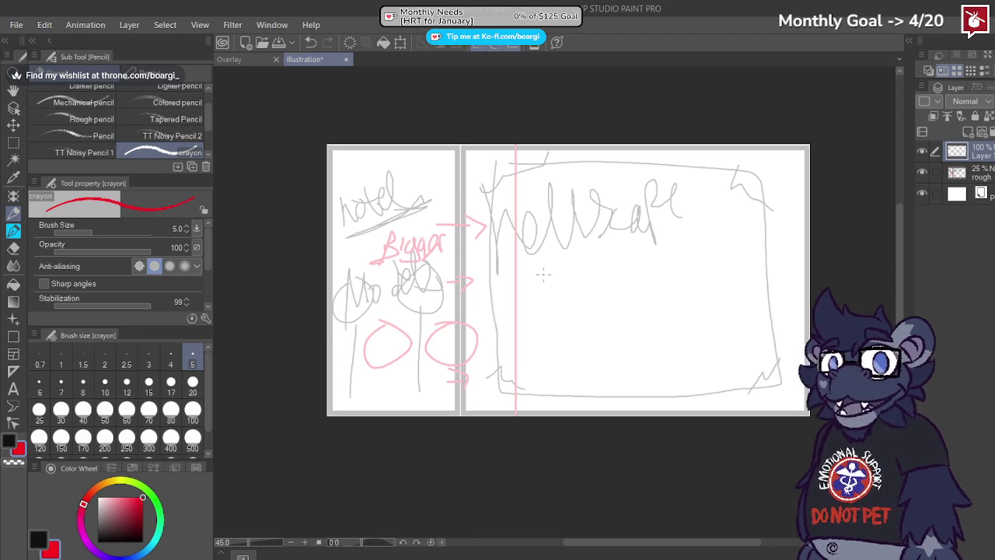
{"action": "scroll", "coordinate": [463, 314], "scroll_direction": "down", "scroll_amount": 1}
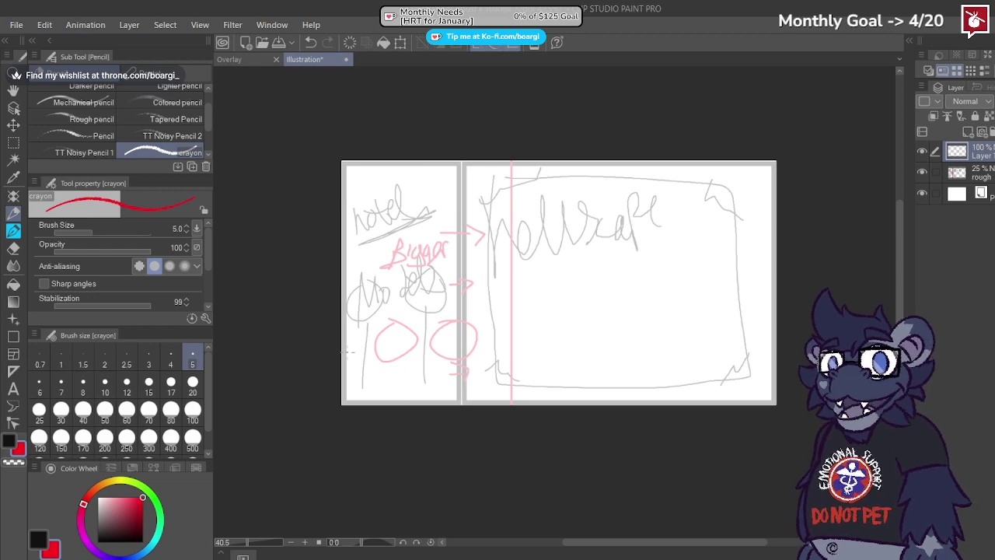
{"action": "scroll", "coordinate": [413, 313], "scroll_direction": "up", "scroll_amount": 3}
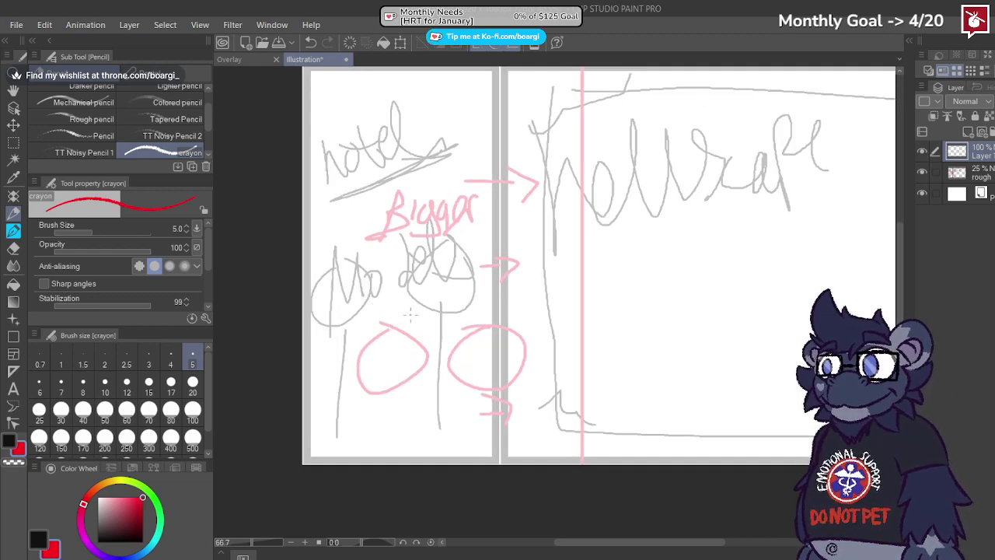
{"action": "scroll", "coordinate": [410, 314], "scroll_direction": "down", "scroll_amount": 1}
{"action": "scroll", "coordinate": [378, 328], "scroll_direction": "up", "scroll_amount": 2}
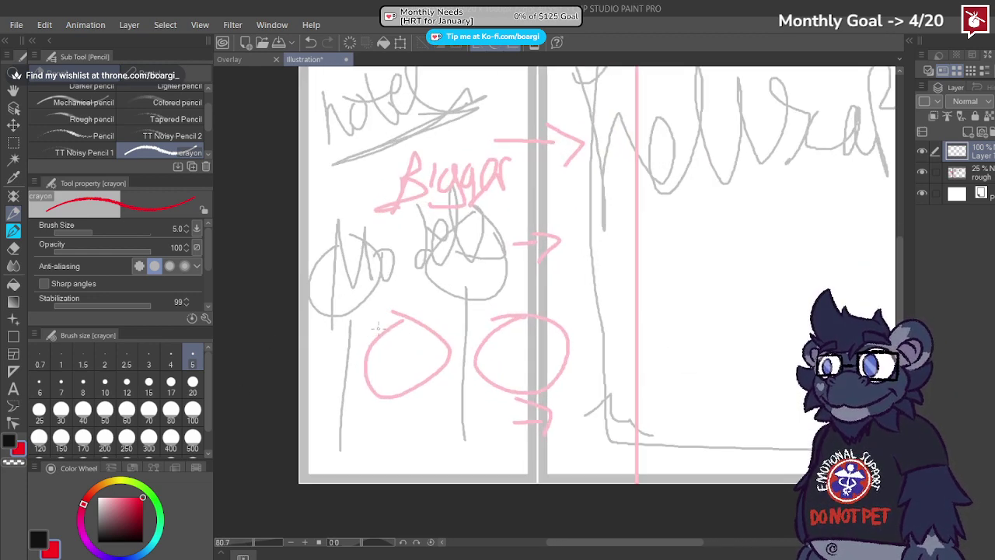
{"action": "left_click", "coordinate": [968, 132]}
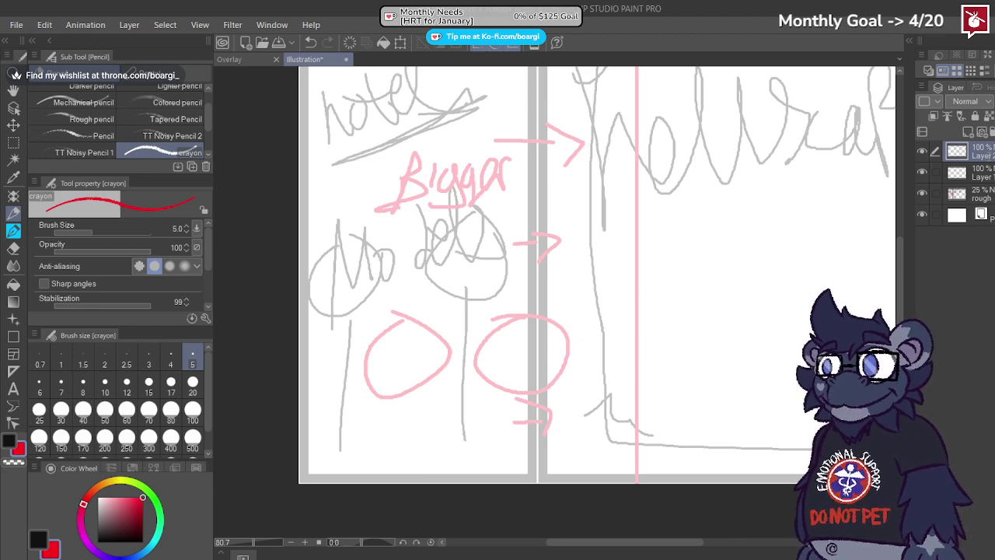
{"action": "scroll", "coordinate": [598, 264], "scroll_direction": "up", "scroll_amount": 1}
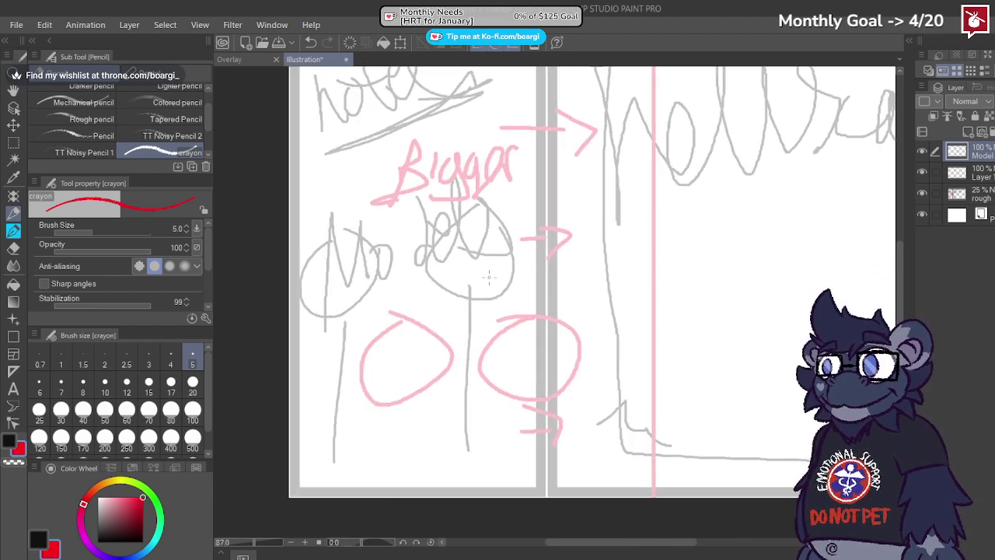
Step: Place a vertical symmetrical ruler in the narrow panel and draw a mirrored red head-and-shoulders figure with the crayon at size 5
{"action": "left_click", "coordinate": [13, 371]}
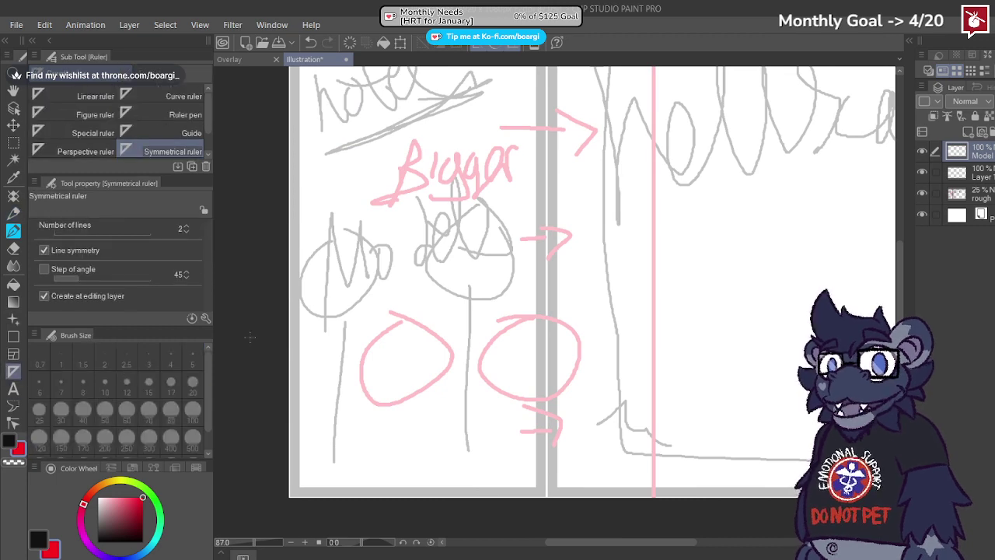
{"action": "left_click", "coordinate": [389, 288]}
{"action": "left_click", "coordinate": [13, 213]}
{"action": "scroll", "coordinate": [353, 308], "scroll_direction": "up", "scroll_amount": 3}
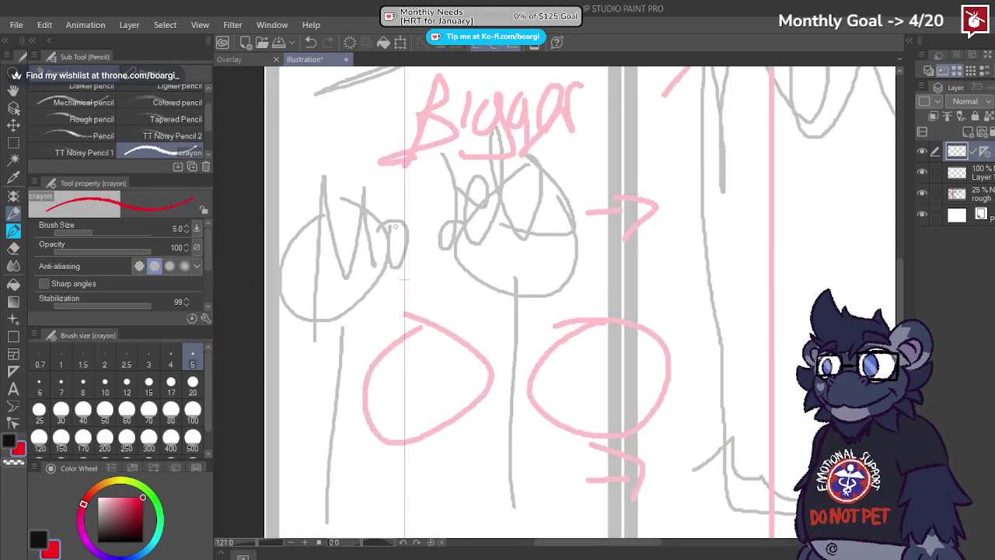
{"action": "mouse_move", "coordinate": [395, 226]}
{"action": "left_mouse_down"}
{"action": "mouse_move", "coordinate": [351, 235]}
{"action": "mouse_move", "coordinate": [334, 298]}
{"action": "mouse_move", "coordinate": [354, 333]}
{"action": "mouse_move", "coordinate": [404, 348]}
{"action": "left_mouse_up"}
{"action": "scroll", "coordinate": [405, 345], "scroll_direction": "down", "scroll_amount": 3}
{"action": "scroll", "coordinate": [405, 345], "scroll_direction": "up", "scroll_amount": 2}
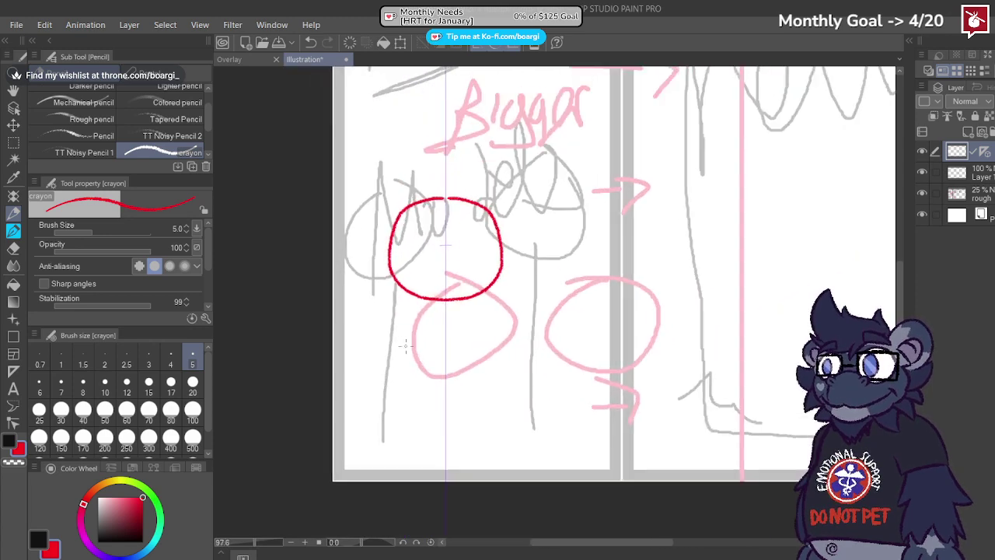
{"action": "scroll", "coordinate": [405, 345], "scroll_direction": "up", "scroll_amount": 1}
{"action": "mouse_move", "coordinate": [355, 486]}
{"action": "left_mouse_down"}
{"action": "mouse_move", "coordinate": [356, 435]}
{"action": "mouse_move", "coordinate": [397, 301]}
{"action": "mouse_move", "coordinate": [366, 400]}
{"action": "mouse_move", "coordinate": [365, 482]}
{"action": "left_mouse_up"}
{"action": "key", "text": "ctrl+z"}
{"action": "scroll", "coordinate": [382, 380], "scroll_direction": "down", "scroll_amount": 5}
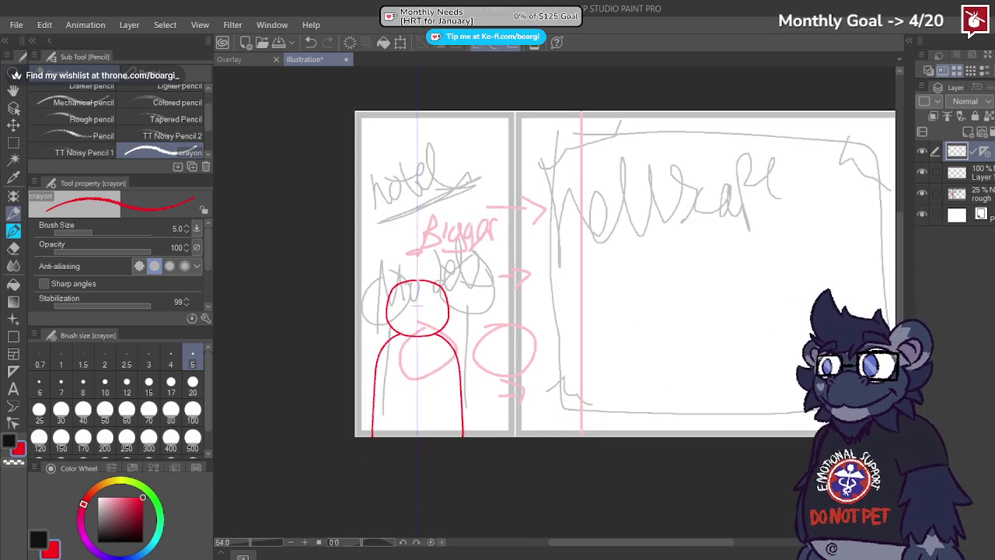
Step: Remove the symmetrical ruler from the Model layer and shift the red figure against the narrow panel's left border
{"action": "left_click", "coordinate": [955, 235]}
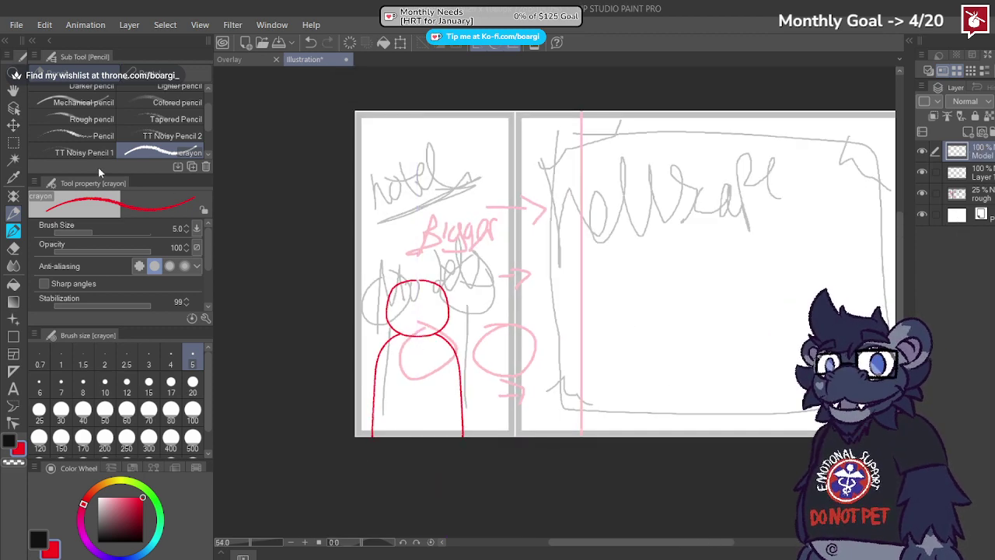
{"action": "left_click", "coordinate": [13, 124]}
{"action": "left_click_drag", "start_coordinate": [392, 384], "coordinate": [379, 394]}
Step: Duplicate the whole red figure onto a new layer and move the copy beside the original, across the panel divider
{"action": "key", "text": "ctrl+a"}
{"action": "key", "text": "ctrl+c"}
{"action": "key", "text": "ctrl+v"}
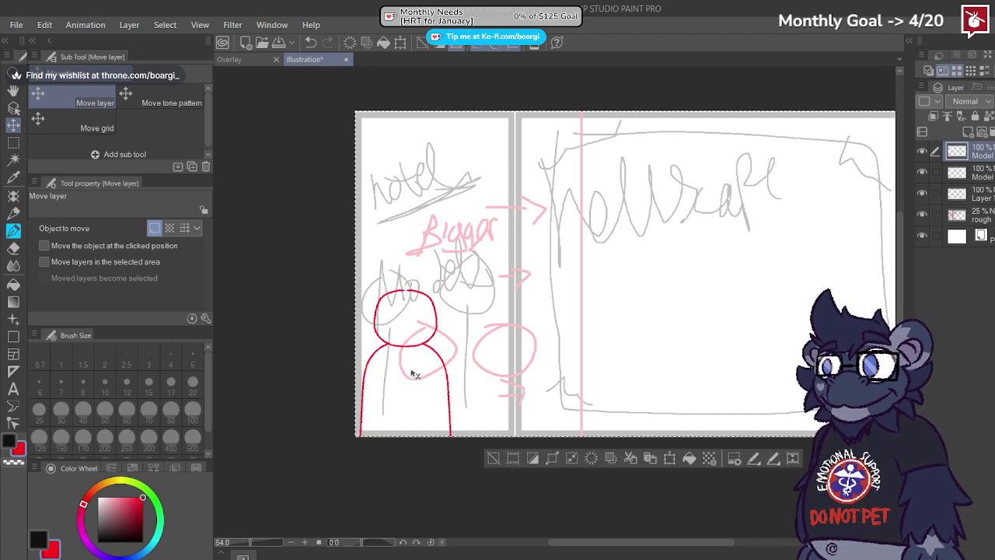
{"action": "left_click_drag", "start_coordinate": [395, 357], "coordinate": [498, 359]}
Step: Nudge the copied figure slightly closer to the original and merge it down into the original figure's layer
{"action": "left_click", "coordinate": [14, 142]}
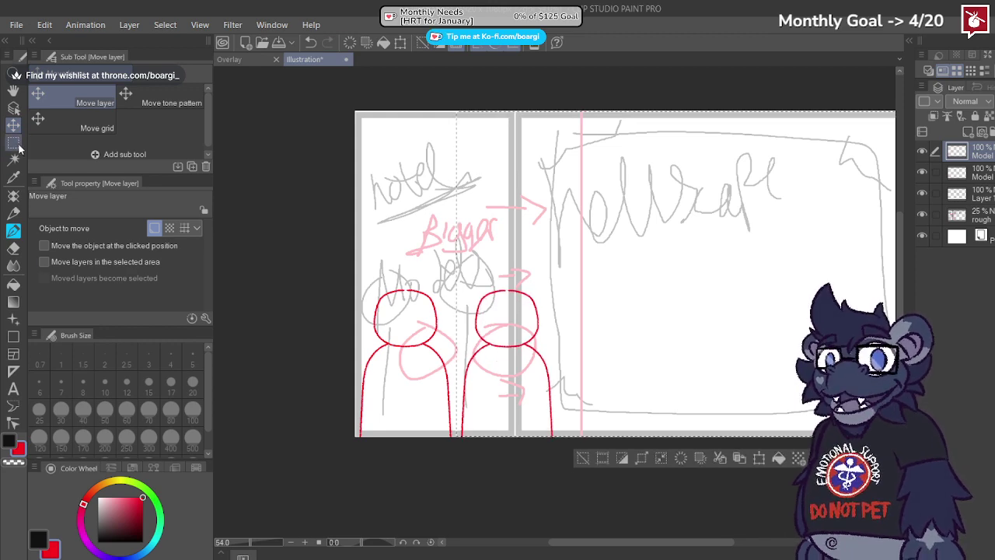
{"action": "scroll", "coordinate": [454, 344], "scroll_direction": "up", "scroll_amount": 2}
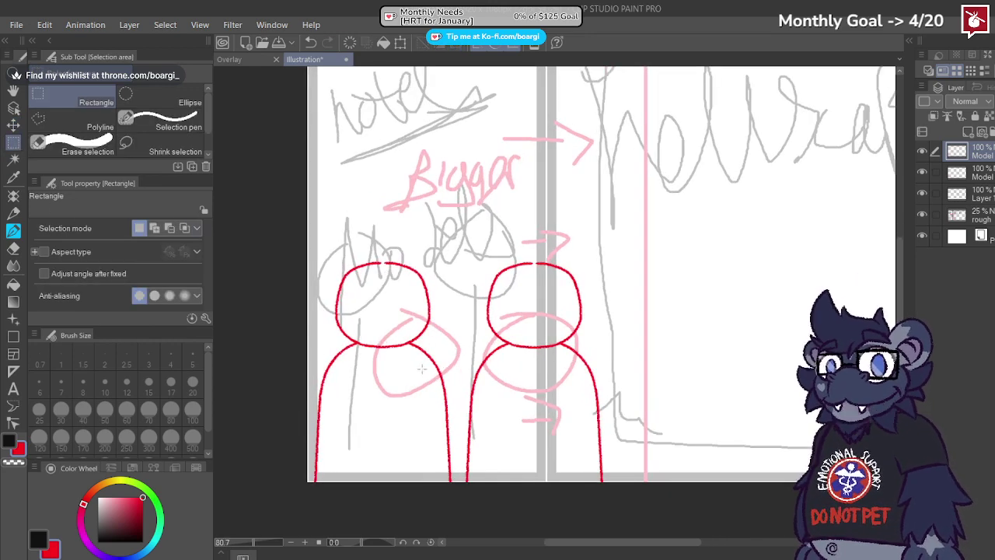
{"action": "left_click_drag", "start_coordinate": [418, 350], "coordinate": [427, 370]}
{"action": "left_click", "coordinate": [492, 361]}
{"action": "key", "text": "k"}
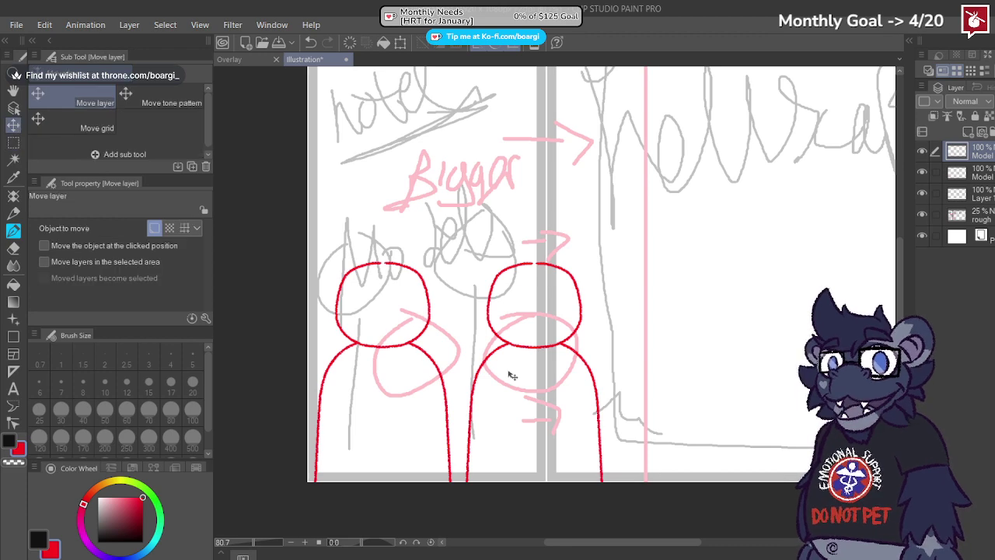
{"action": "left_click_drag", "start_coordinate": [508, 377], "coordinate": [509, 376]}
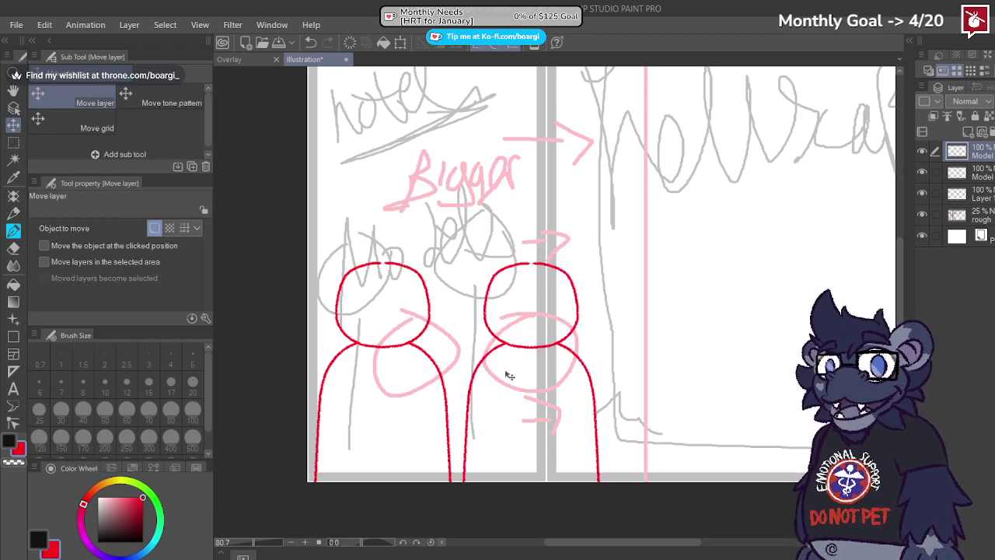
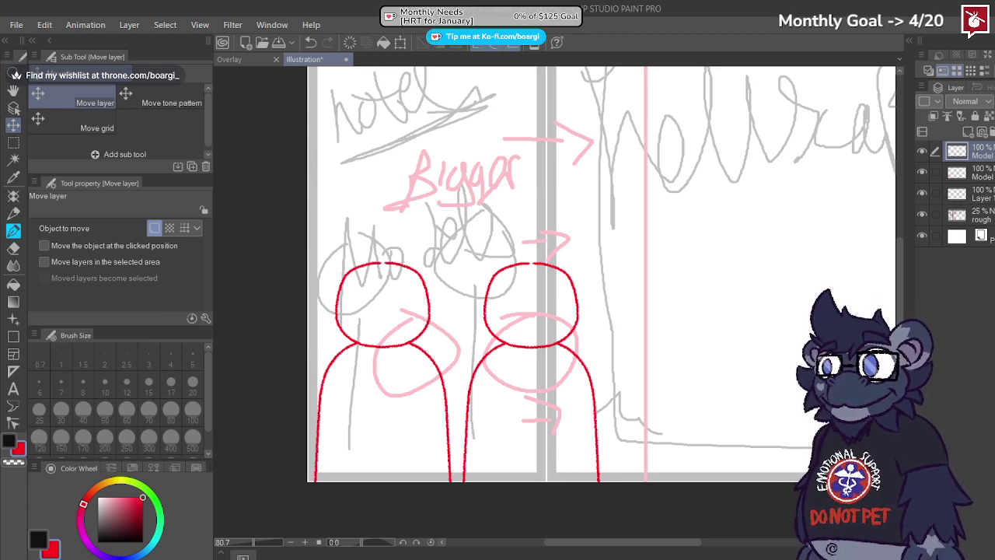
{"action": "key", "text": "ctrl+e"}
{"action": "scroll", "coordinate": [402, 275], "scroll_direction": "down", "scroll_amount": 4}
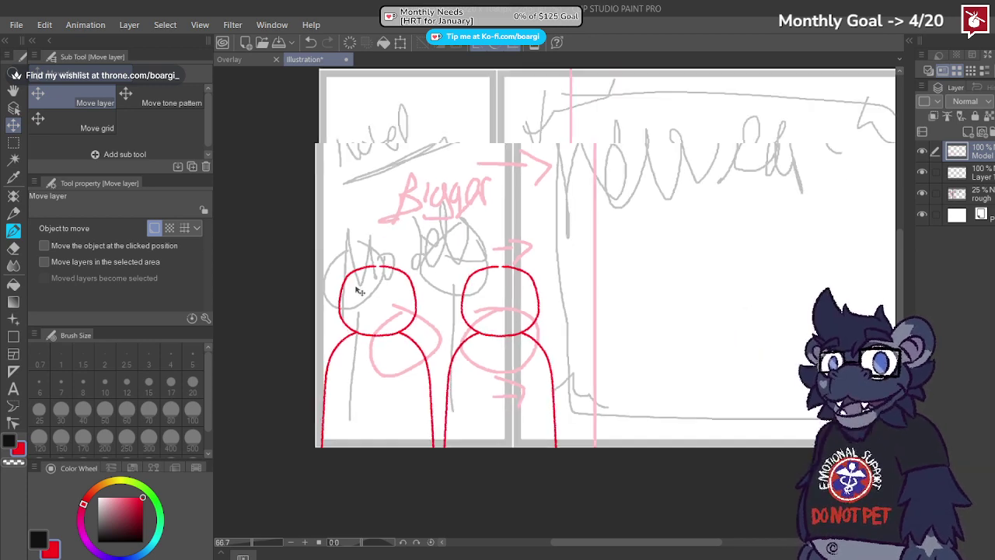
Step: On Layer 1, draw a straight blue vertical line over the full canvas height with the BEAR pen at size 5, just past the second figure
{"action": "left_click", "coordinate": [13, 230]}
{"action": "left_click", "coordinate": [981, 173]}
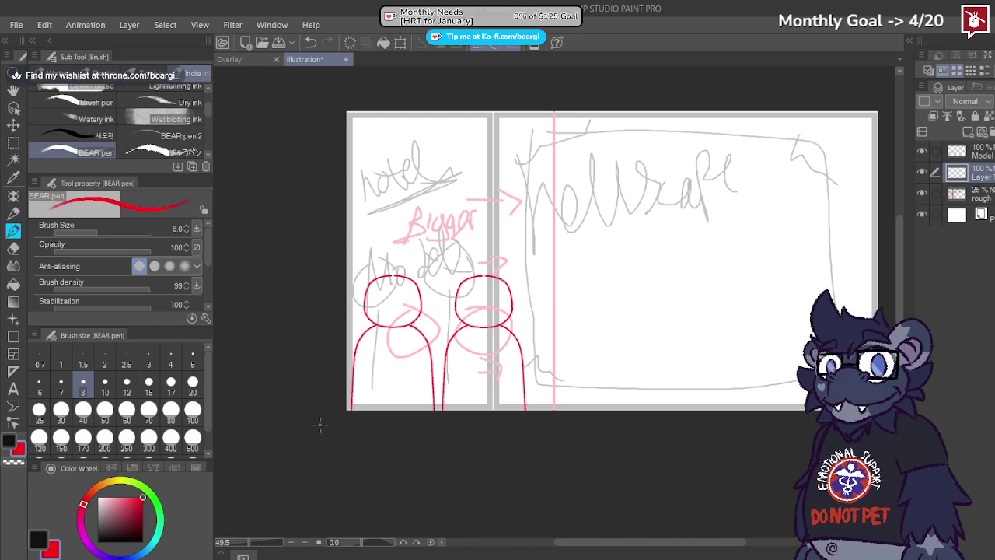
{"action": "left_click", "coordinate": [117, 556]}
{"action": "left_click", "coordinate": [191, 359]}
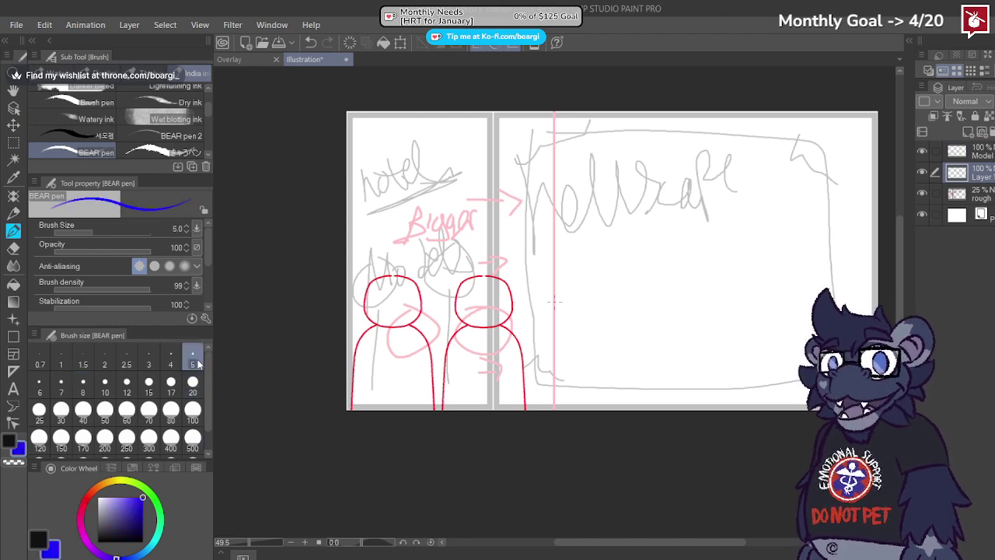
{"action": "mouse_move", "coordinate": [542, 117]}
{"action": "left_mouse_down"}
{"action": "mouse_move", "coordinate": [544, 223]}
{"action": "mouse_move", "coordinate": [536, 106]}
{"action": "left_mouse_up"}
{"action": "key", "text": "ctrl+z"}
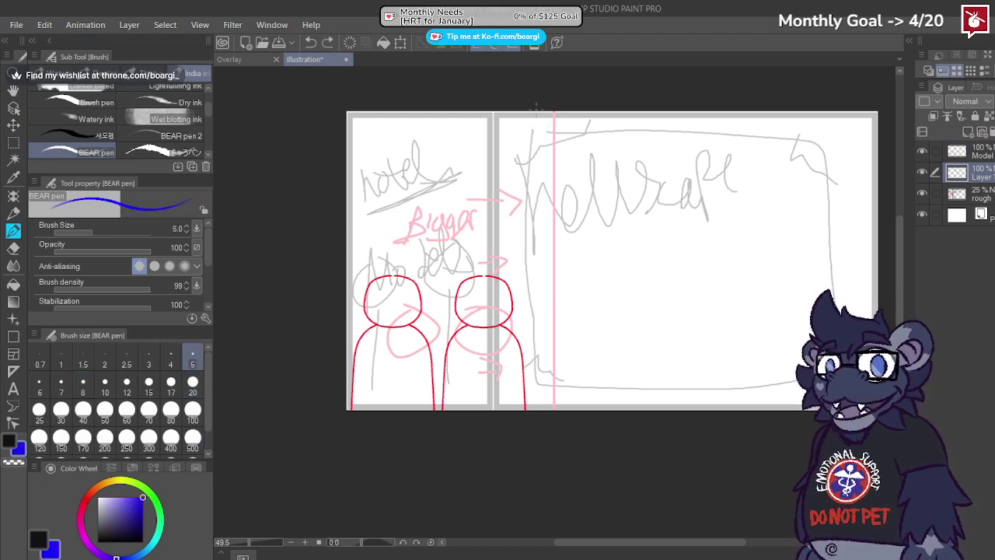
{"action": "scroll", "coordinate": [531, 457], "scroll_direction": "up", "scroll_amount": 1}
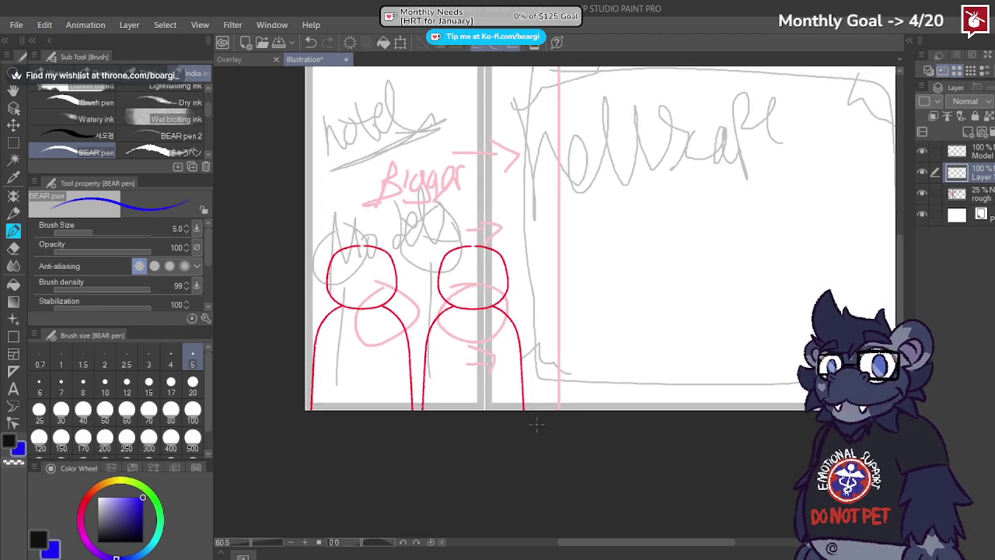
{"action": "scroll", "coordinate": [533, 78], "scroll_direction": "down", "scroll_amount": 2}
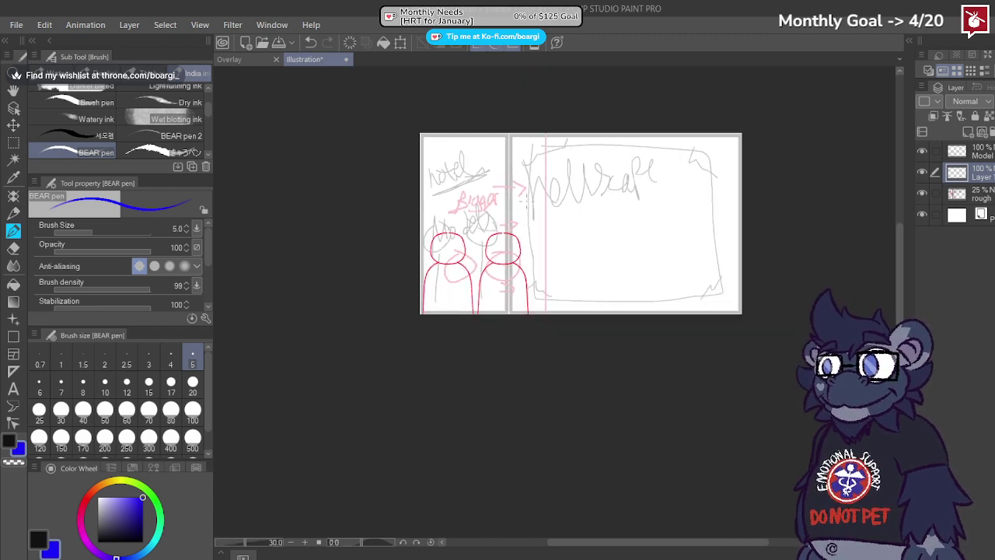
{"action": "scroll", "coordinate": [530, 92], "scroll_direction": "up", "scroll_amount": 1}
{"action": "left_click_drag", "start_coordinate": [529, 96], "coordinate": [533, 93]}
{"action": "scroll", "coordinate": [455, 203], "scroll_direction": "up", "scroll_amount": 1}
{"action": "scroll", "coordinate": [429, 209], "scroll_direction": "down", "scroll_amount": 1}
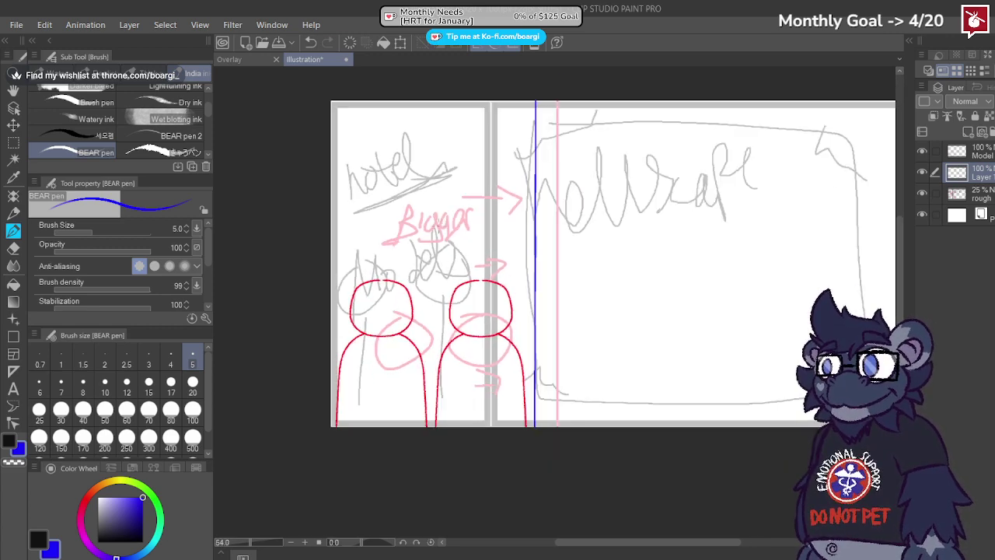
Step: Draw a straight blue line along the canvas's top edge from its left corner to the blue vertical line
{"action": "scroll", "coordinate": [360, 133], "scroll_direction": "up", "scroll_amount": 1}
{"action": "left_click_drag", "start_coordinate": [327, 95], "coordinate": [533, 103]}
{"action": "key", "text": "ctrl+z"}
{"action": "left_click", "coordinate": [319, 96]}
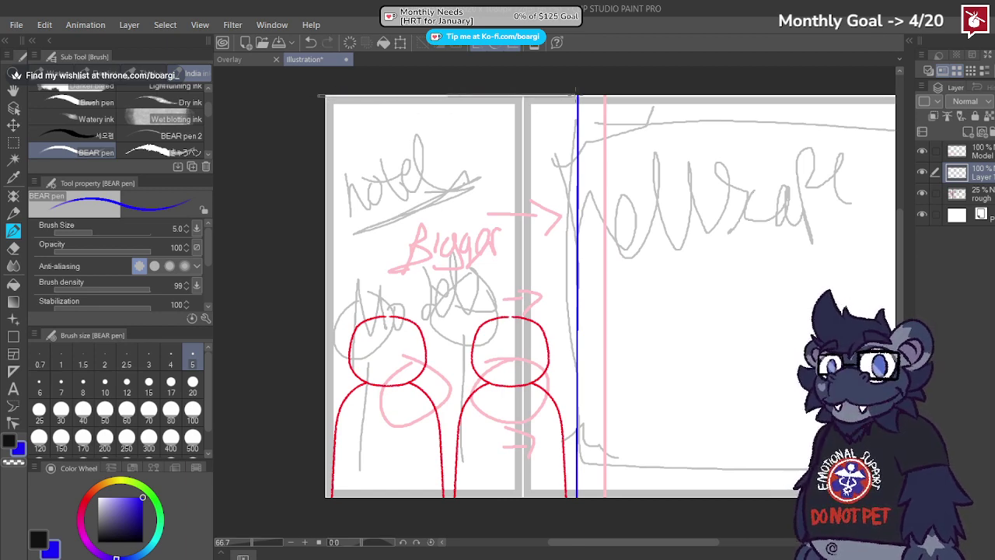
{"action": "left_click", "coordinate": [578, 95], "text": "shift"}
Step: Write "Office" in blue over the grey "hotel" note in the narrow panel
{"action": "left_click_drag", "start_coordinate": [359, 170], "coordinate": [364, 161]}
{"action": "mouse_move", "coordinate": [414, 196]}
{"action": "left_mouse_down"}
{"action": "mouse_move", "coordinate": [405, 130]}
{"action": "mouse_move", "coordinate": [399, 161]}
{"action": "mouse_move", "coordinate": [443, 183]}
{"action": "mouse_move", "coordinate": [429, 124]}
{"action": "mouse_move", "coordinate": [439, 161]}
{"action": "mouse_move", "coordinate": [471, 168]}
{"action": "left_mouse_up"}
{"action": "scroll", "coordinate": [555, 181], "scroll_direction": "down", "scroll_amount": 2}
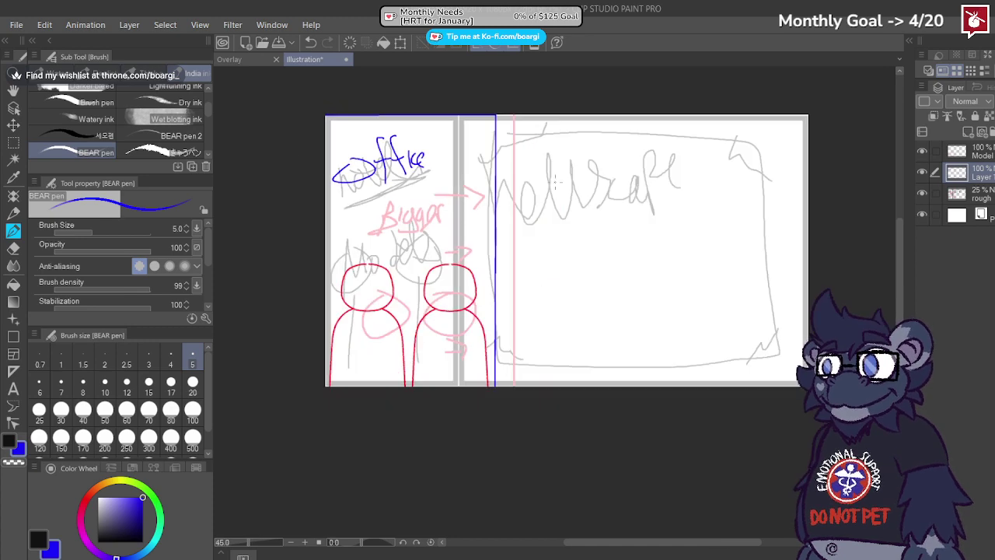
{"action": "mouse_move", "coordinate": [510, 125]}
{"action": "left_mouse_down"}
{"action": "mouse_move", "coordinate": [515, 271]}
{"action": "mouse_move", "coordinate": [788, 366]}
{"action": "mouse_move", "coordinate": [764, 162]}
{"action": "mouse_move", "coordinate": [755, 159]}
{"action": "mouse_move", "coordinate": [776, 187]}
{"action": "left_mouse_up"}
{"action": "key", "text": "ctrl+z"}
{"action": "key", "text": "ctrl+z"}
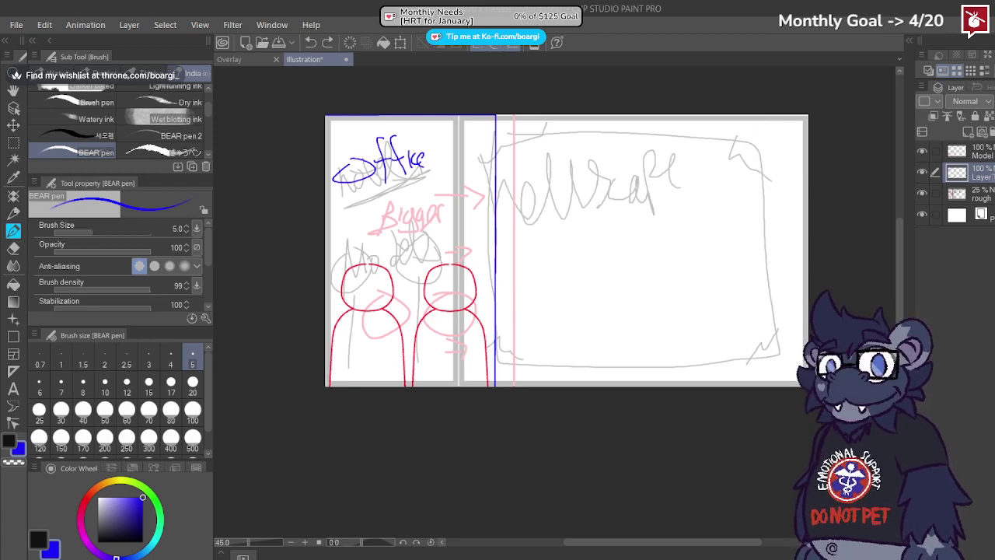
Step: Rename Layer 1 to Edits and write "BG" in blue below the "Office" note
{"action": "key", "text": "Return"}
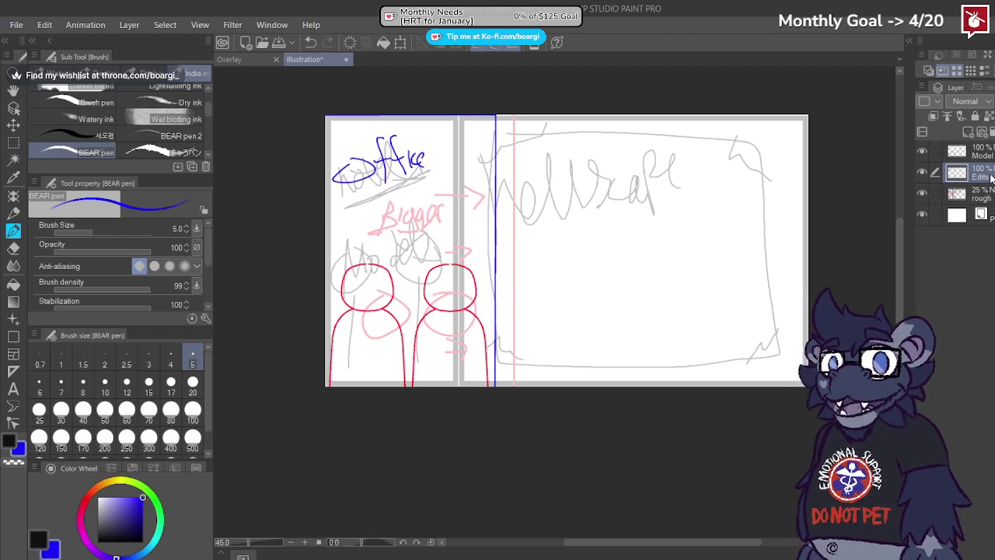
{"action": "scroll", "coordinate": [389, 206], "scroll_direction": "up", "scroll_amount": 1}
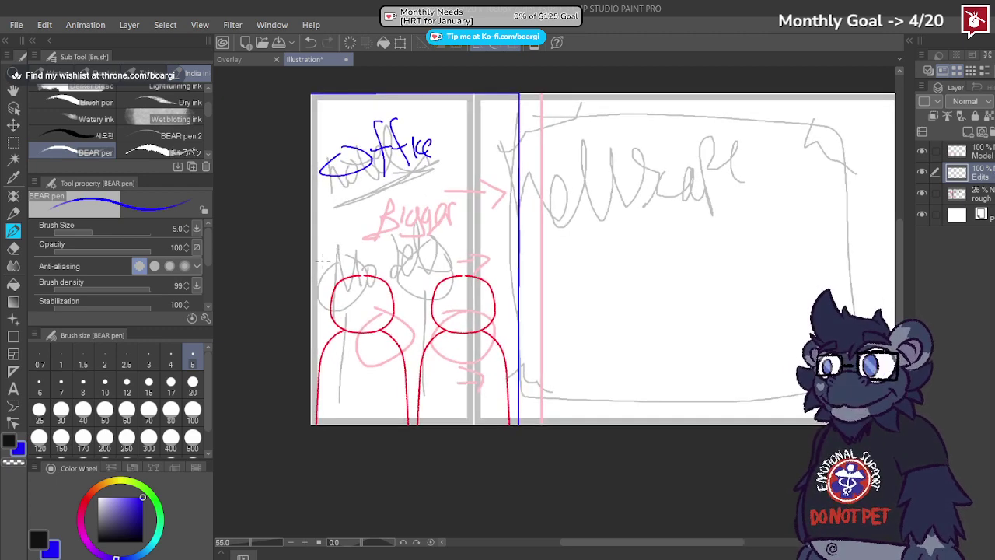
{"action": "mouse_move", "coordinate": [345, 211]}
{"action": "left_mouse_down"}
{"action": "mouse_move", "coordinate": [348, 238]}
{"action": "mouse_move", "coordinate": [360, 217]}
{"action": "mouse_move", "coordinate": [351, 235]}
{"action": "left_mouse_up"}
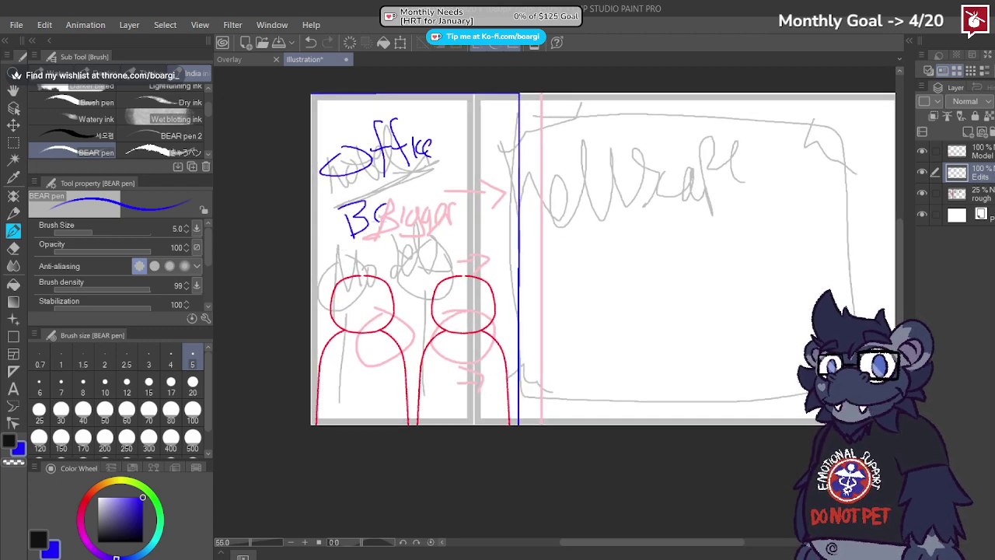
Step: Draw a straight blue vertical line next to the red divider mark as the left side of a new hellscape frame
{"action": "scroll", "coordinate": [381, 200], "scroll_direction": "down", "scroll_amount": 4}
{"action": "scroll", "coordinate": [568, 211], "scroll_direction": "up", "scroll_amount": 3}
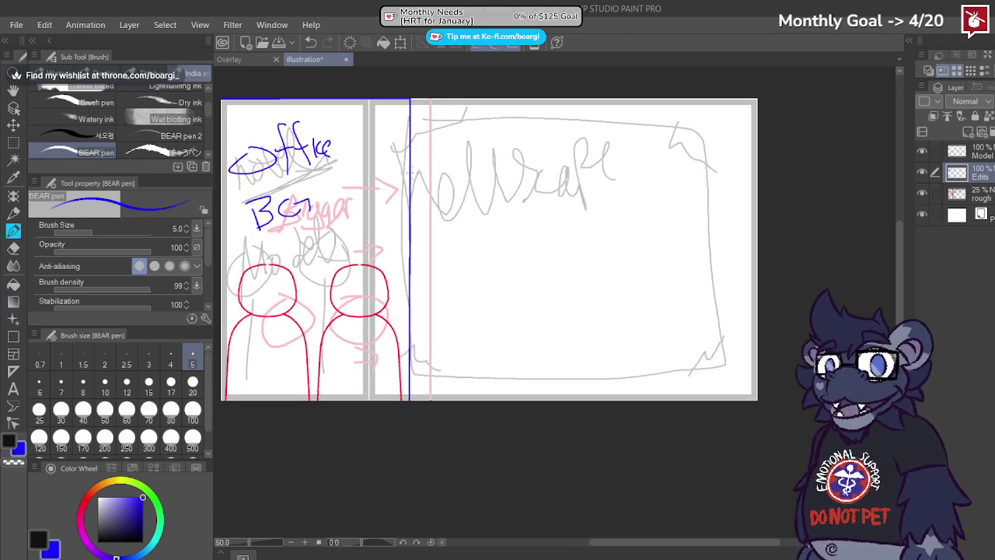
{"action": "left_click", "coordinate": [426, 104]}
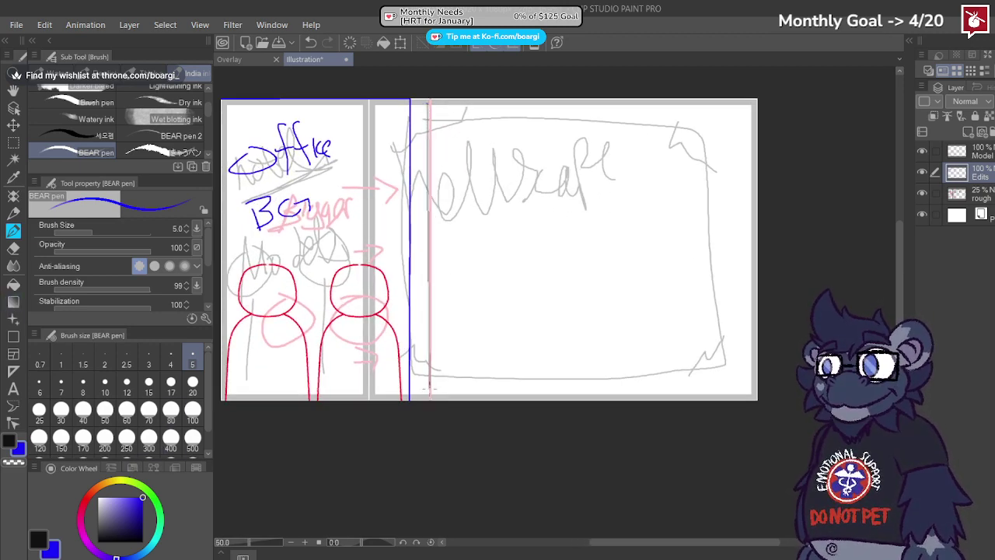
{"action": "left_click", "coordinate": [427, 391], "text": "shift"}
Step: Try to close the hellscape frame with straight blue bottom, right and top sides along the wide panel's inner border
{"action": "mouse_move", "coordinate": [743, 387]}
{"action": "left_mouse_down"}
{"action": "mouse_move", "coordinate": [746, 104]}
{"action": "mouse_move", "coordinate": [470, 133]}
{"action": "mouse_move", "coordinate": [425, 101]}
{"action": "left_mouse_up"}
{"action": "left_click", "coordinate": [427, 105], "text": "shift"}
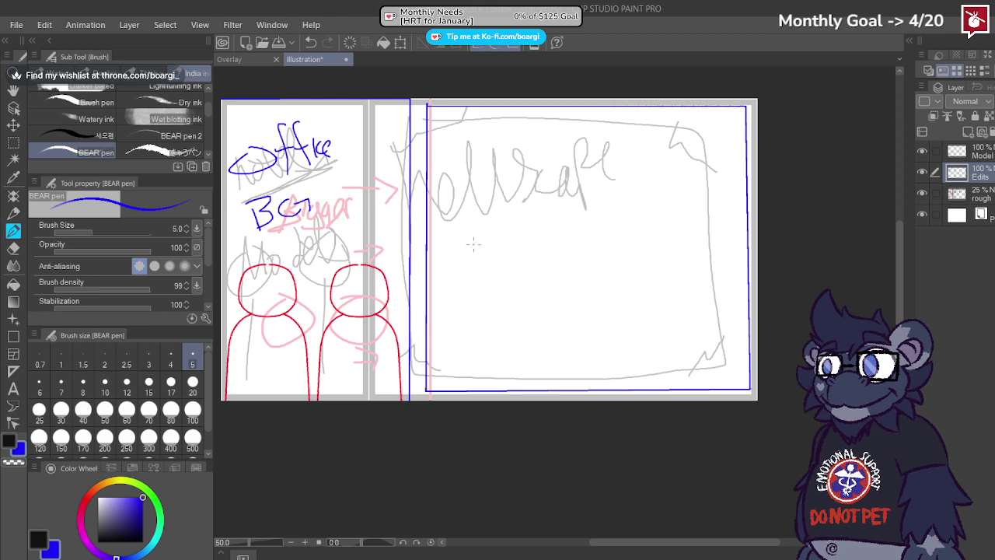
{"action": "key", "text": "ctrl+z"}
{"action": "key", "text": "ctrl+z"}
{"action": "key", "text": "ctrl+z"}
{"action": "key", "text": "ctrl+z"}
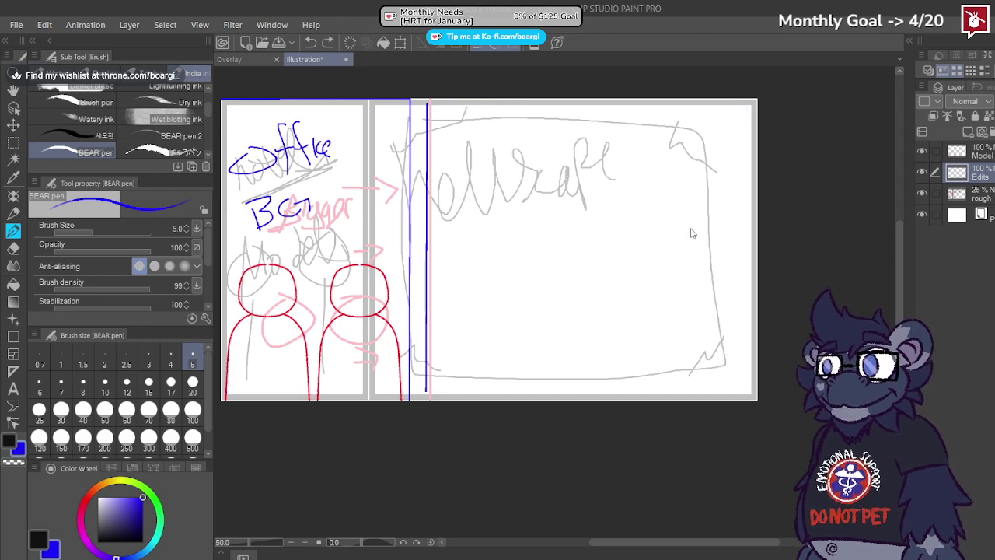
Step: Scale the drawings on the Models and Edits layers down together so the red figures fit within the narrow panel
{"action": "scroll", "coordinate": [756, 202], "scroll_direction": "down", "scroll_amount": 1}
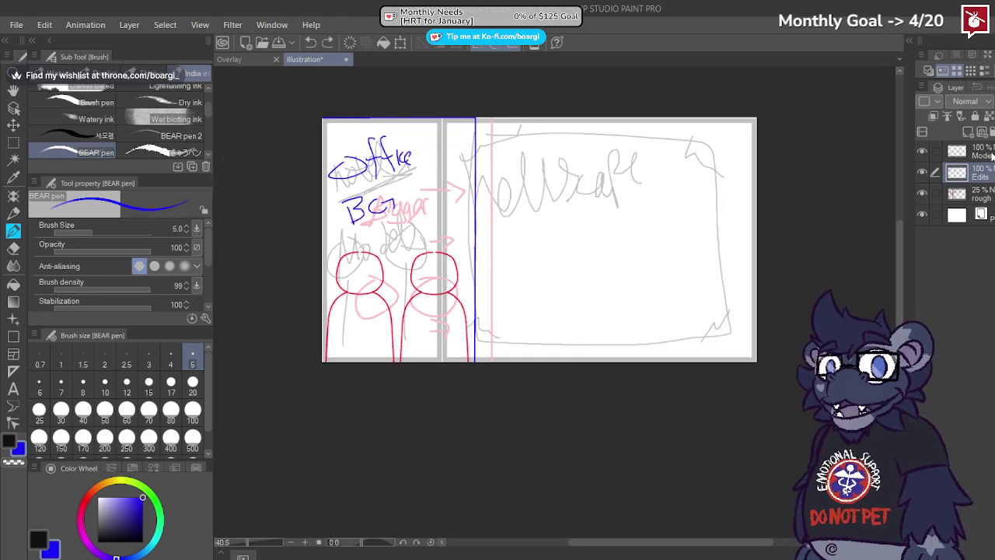
{"action": "left_click", "coordinate": [987, 156]}
{"action": "left_click", "coordinate": [987, 177], "text": "shift"}
{"action": "key", "text": "ctrl+a"}
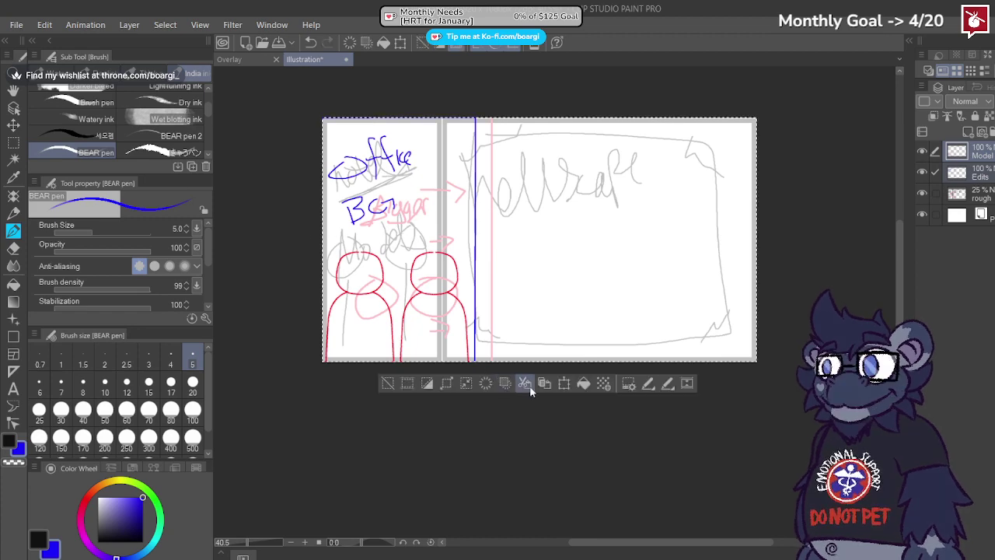
{"action": "left_click", "coordinate": [564, 384]}
{"action": "left_click_drag", "start_coordinate": [758, 118], "coordinate": [667, 166]}
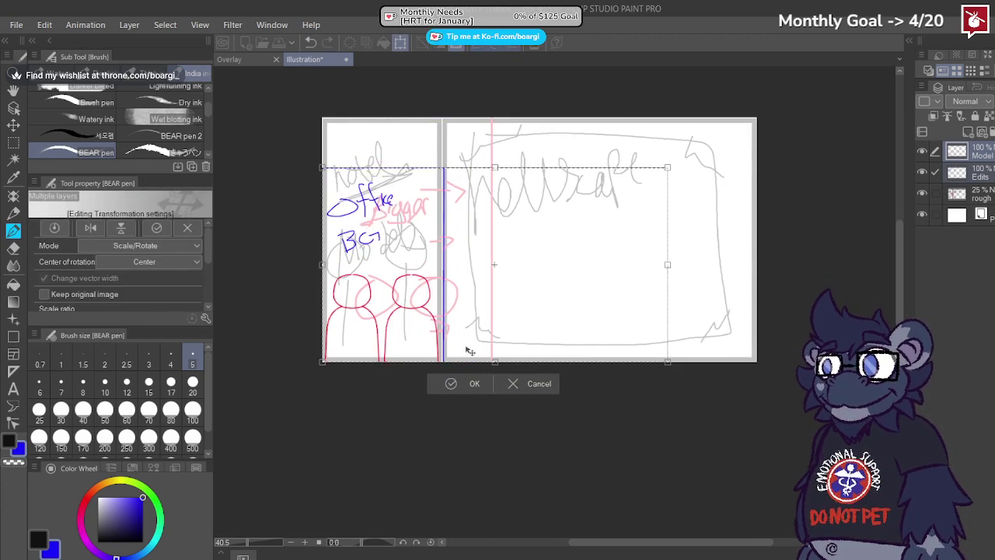
{"action": "left_click", "coordinate": [453, 383]}
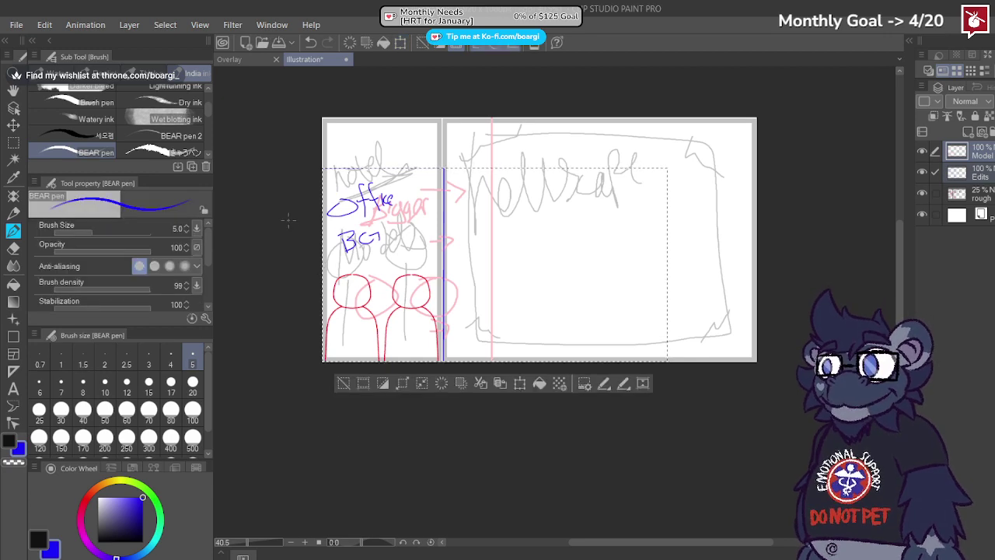
Step: Clear the selection and draw a straight blue crayon line along the divider, reaching the canvas's upper edge
{"action": "left_click", "coordinate": [13, 143]}
{"action": "left_click", "coordinate": [228, 174]}
{"action": "scroll", "coordinate": [350, 187], "scroll_direction": "up", "scroll_amount": 2}
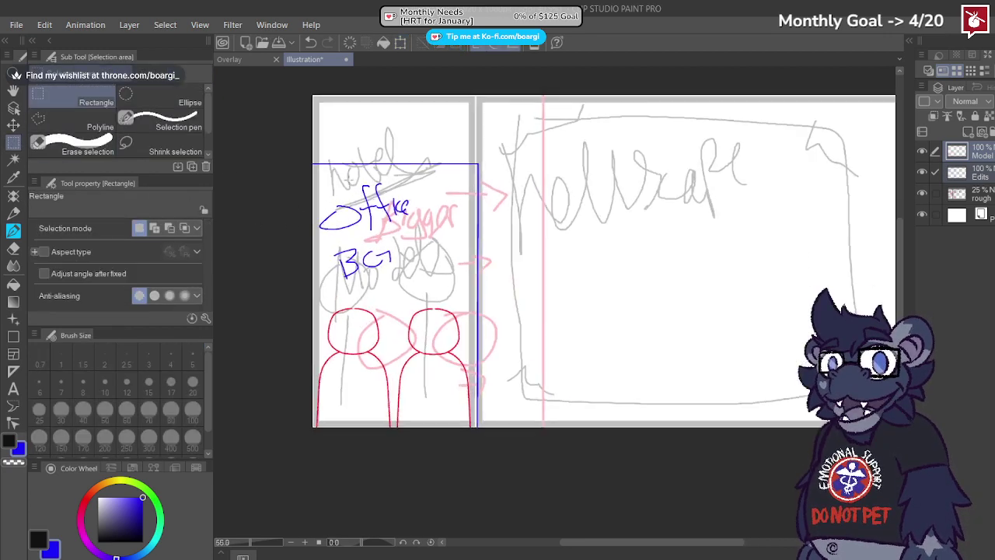
{"action": "left_click", "coordinate": [14, 232]}
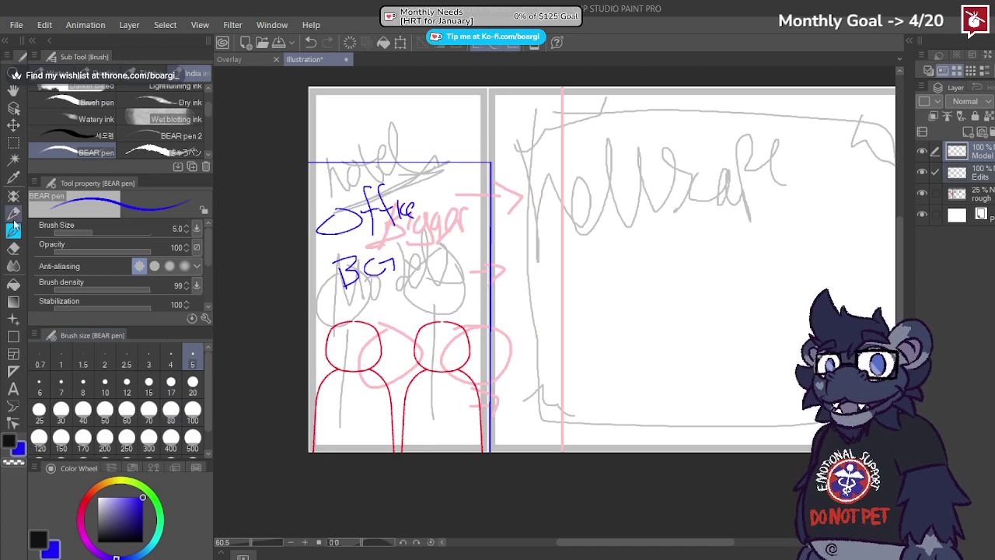
{"action": "left_click", "coordinate": [13, 213]}
{"action": "scroll", "coordinate": [489, 141], "scroll_direction": "up", "scroll_amount": 1}
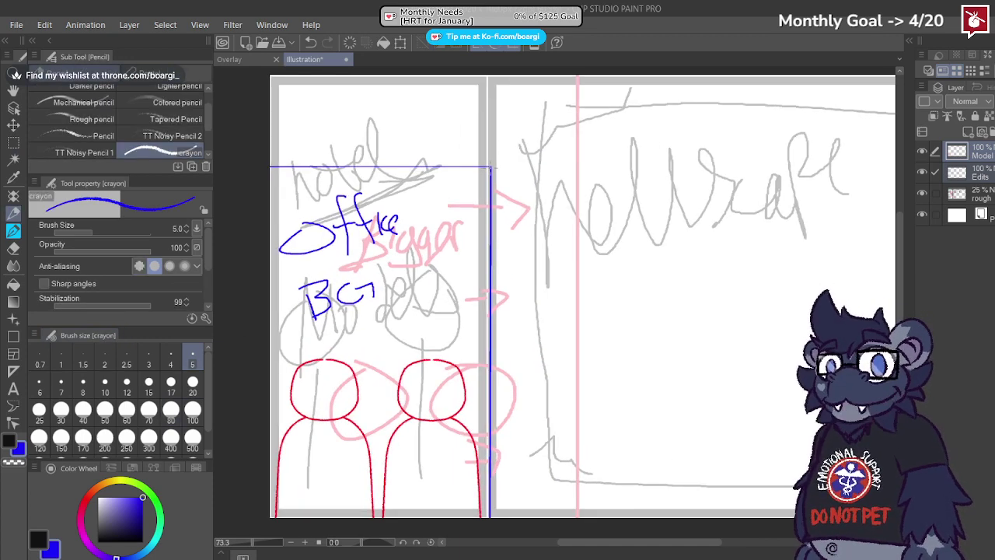
{"action": "mouse_move", "coordinate": [488, 70]}
{"action": "left_mouse_down"}
{"action": "mouse_move", "coordinate": [489, 163]}
{"action": "mouse_move", "coordinate": [488, 69]}
{"action": "left_mouse_up"}
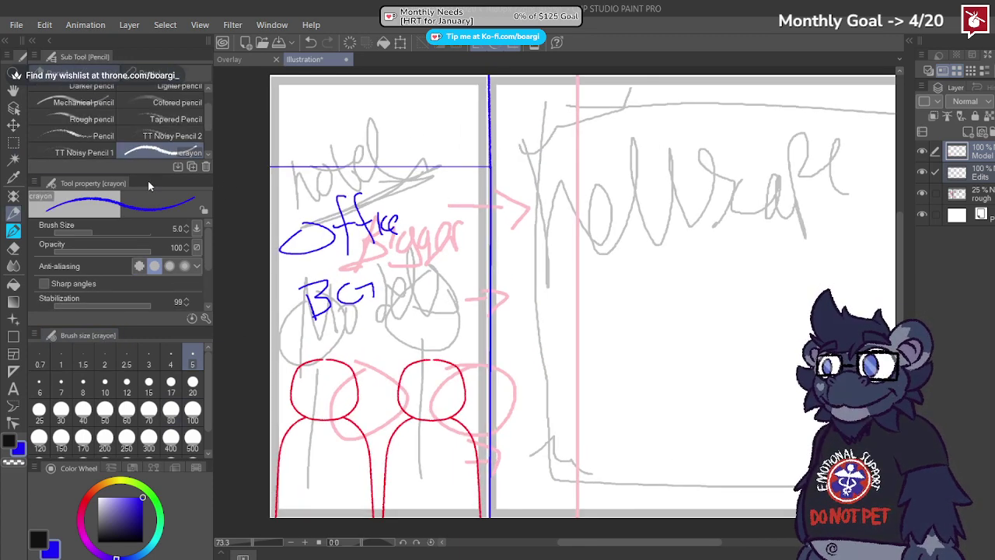
Step: Erase the leftover blue horizontal line across the narrow panel on the Edits layer and merge the Models layer into Edits
{"action": "key", "text": "e"}
{"action": "mouse_move", "coordinate": [268, 165]}
{"action": "left_mouse_down"}
{"action": "mouse_move", "coordinate": [488, 168]}
{"action": "mouse_move", "coordinate": [276, 167]}
{"action": "left_mouse_up"}
{"action": "scroll", "coordinate": [334, 200], "scroll_direction": "down", "scroll_amount": 2}
{"action": "scroll", "coordinate": [358, 195], "scroll_direction": "up", "scroll_amount": 1}
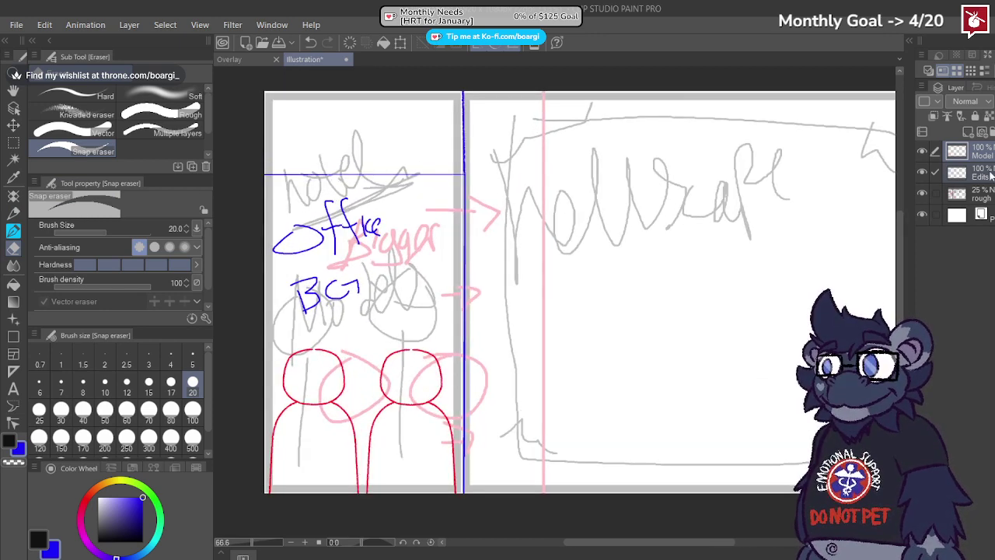
{"action": "left_click", "coordinate": [981, 173]}
{"action": "left_click_drag", "start_coordinate": [460, 175], "coordinate": [240, 175]}
{"action": "key", "text": "alt+bracketright"}
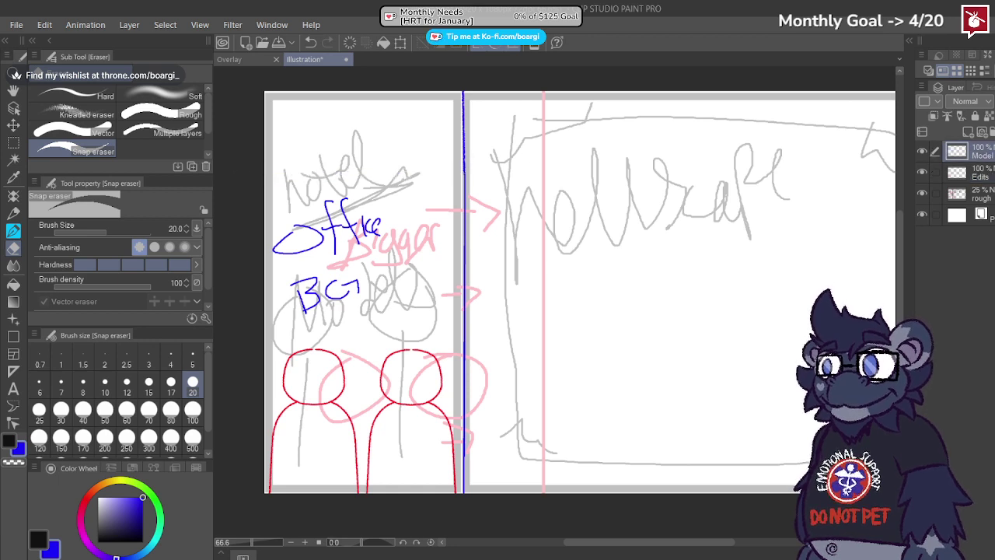
{"action": "key", "text": "Delete"}
{"action": "left_click", "coordinate": [13, 142]}
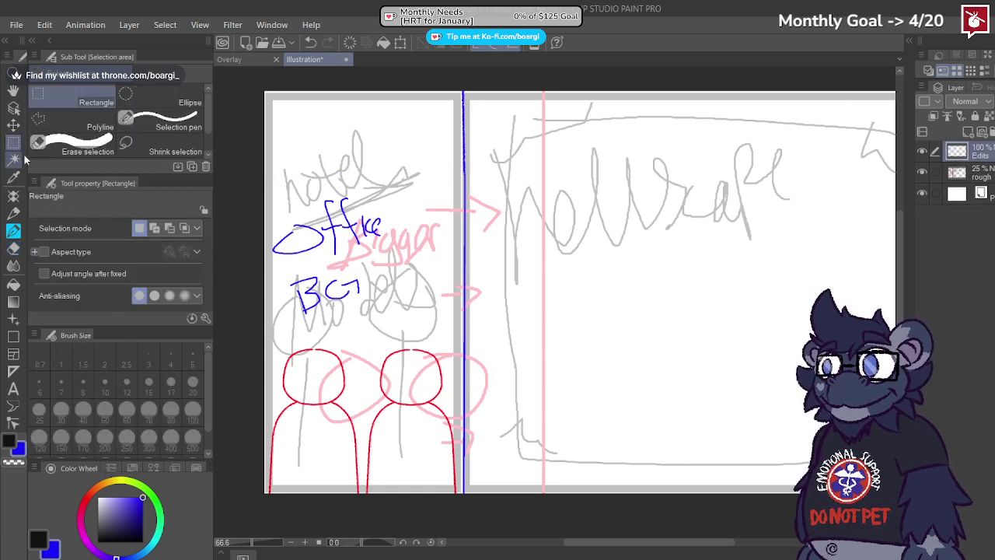
{"action": "left_click_drag", "start_coordinate": [504, 331], "coordinate": [258, 503]}
{"action": "key", "text": "Delete"}
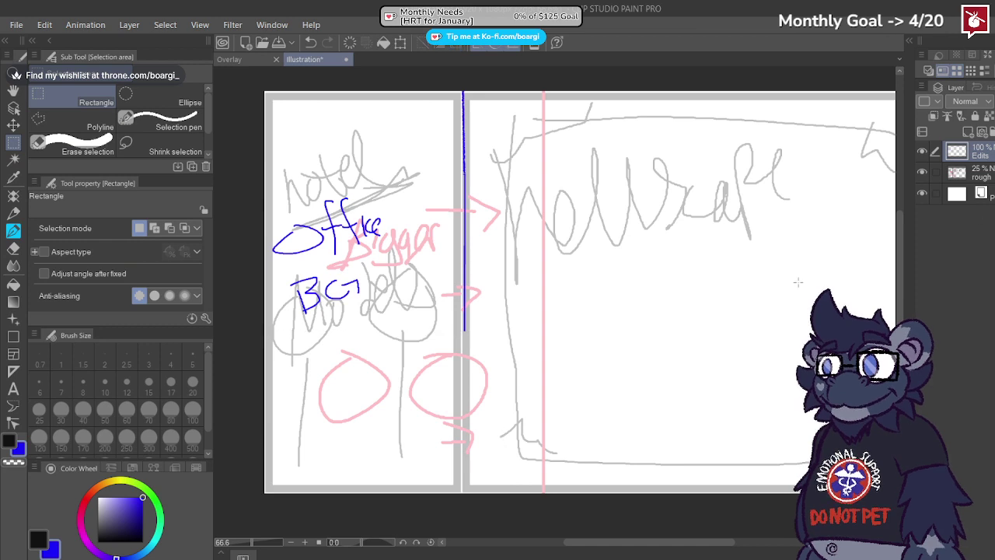
{"action": "key", "text": "ctrl+z"}
{"action": "key", "text": "ctrl+z"}
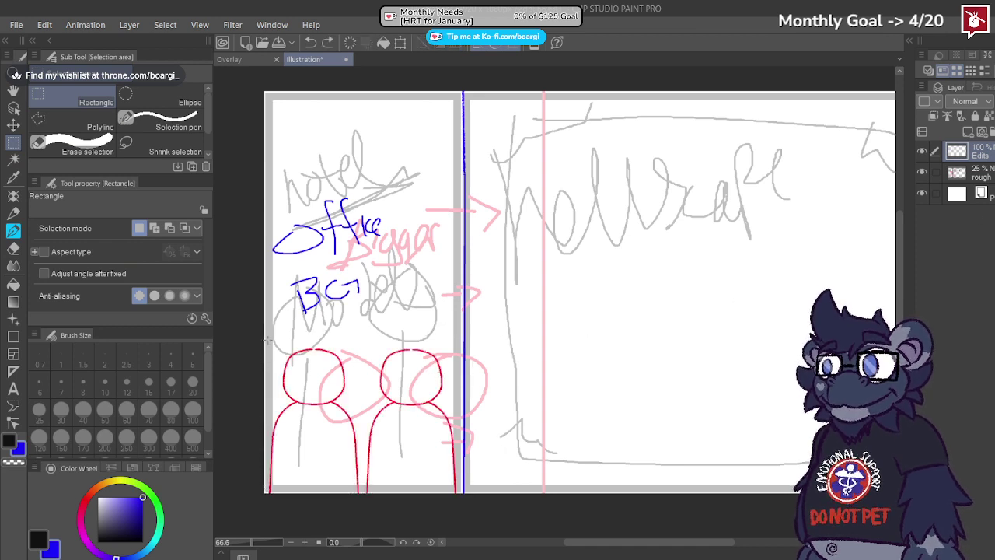
Step: Cut the two red figures out of the Edits layer and paste them onto their own layer named Models
{"action": "left_click_drag", "start_coordinate": [269, 339], "coordinate": [459, 497]}
{"action": "key", "text": "ctrl+x"}
{"action": "key", "text": "ctrl+d"}
{"action": "key", "text": "ctrl+v"}
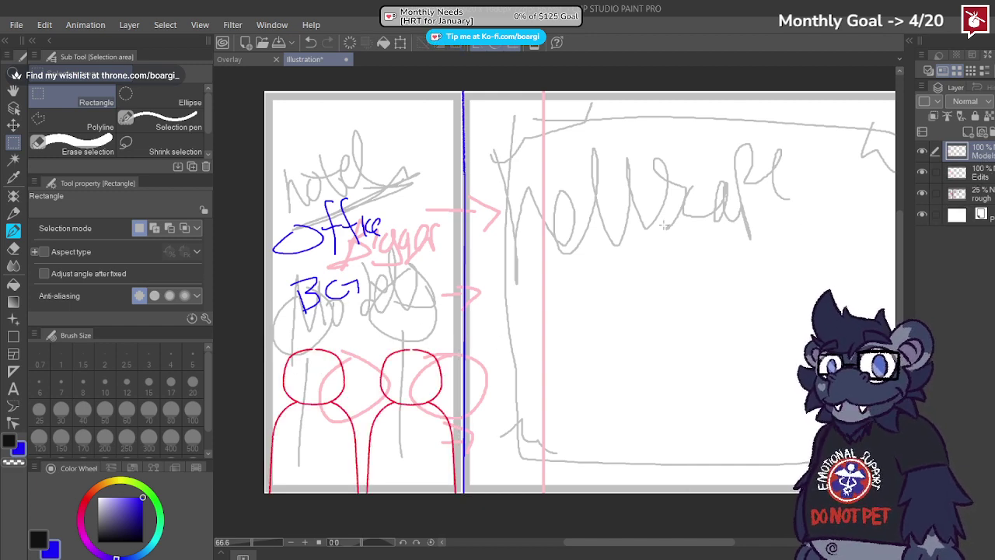
Step: Draw a double-lined blue crayon frame just inside the wide panel's border and write "Video" with an underline inside it
{"action": "scroll", "coordinate": [446, 264], "scroll_direction": "down", "scroll_amount": 2}
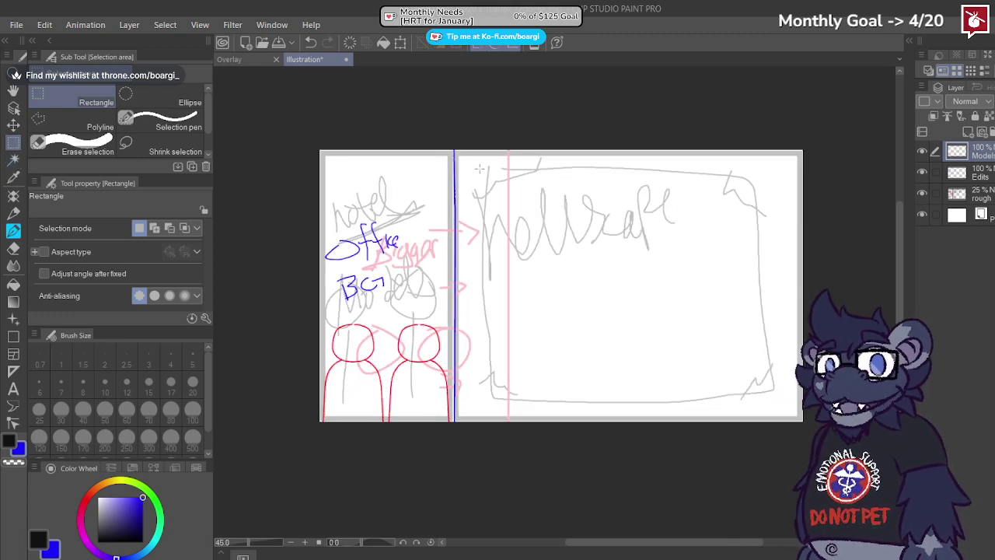
{"action": "left_click_drag", "start_coordinate": [509, 167], "coordinate": [758, 412]}
{"action": "key", "text": "ctrl+d"}
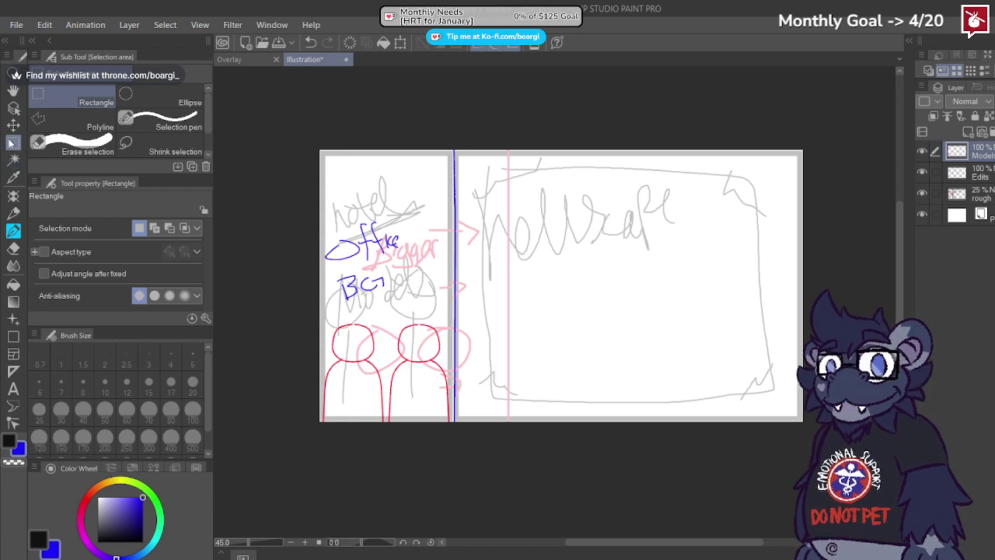
{"action": "left_click", "coordinate": [14, 212]}
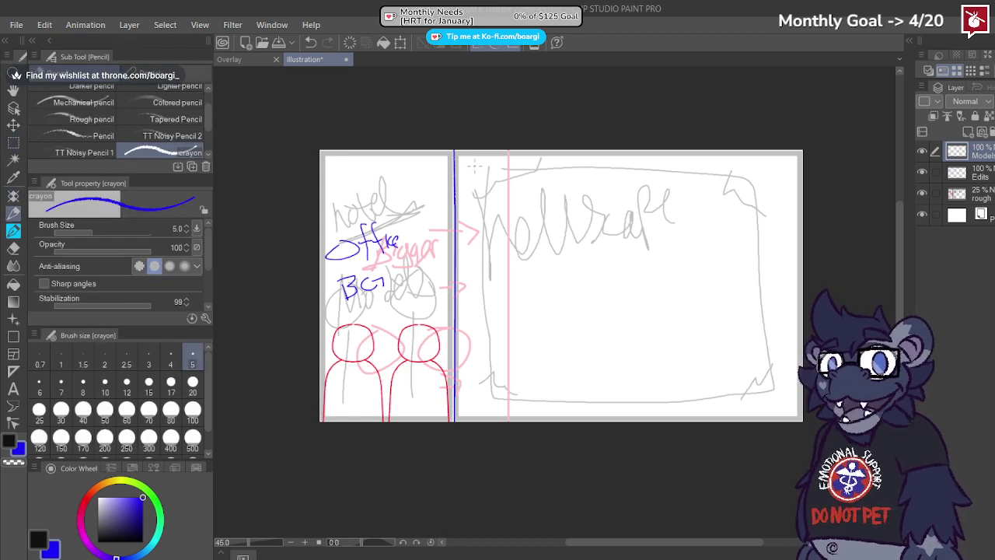
{"action": "mouse_move", "coordinate": [474, 165]}
{"action": "left_mouse_down"}
{"action": "mouse_move", "coordinate": [486, 392]}
{"action": "mouse_move", "coordinate": [476, 416]}
{"action": "mouse_move", "coordinate": [790, 407]}
{"action": "mouse_move", "coordinate": [807, 240]}
{"action": "mouse_move", "coordinate": [800, 165]}
{"action": "mouse_move", "coordinate": [789, 158]}
{"action": "mouse_move", "coordinate": [518, 178]}
{"action": "mouse_move", "coordinate": [465, 158]}
{"action": "mouse_move", "coordinate": [475, 434]}
{"action": "mouse_move", "coordinate": [472, 408]}
{"action": "mouse_move", "coordinate": [471, 419]}
{"action": "mouse_move", "coordinate": [791, 413]}
{"action": "left_mouse_up"}
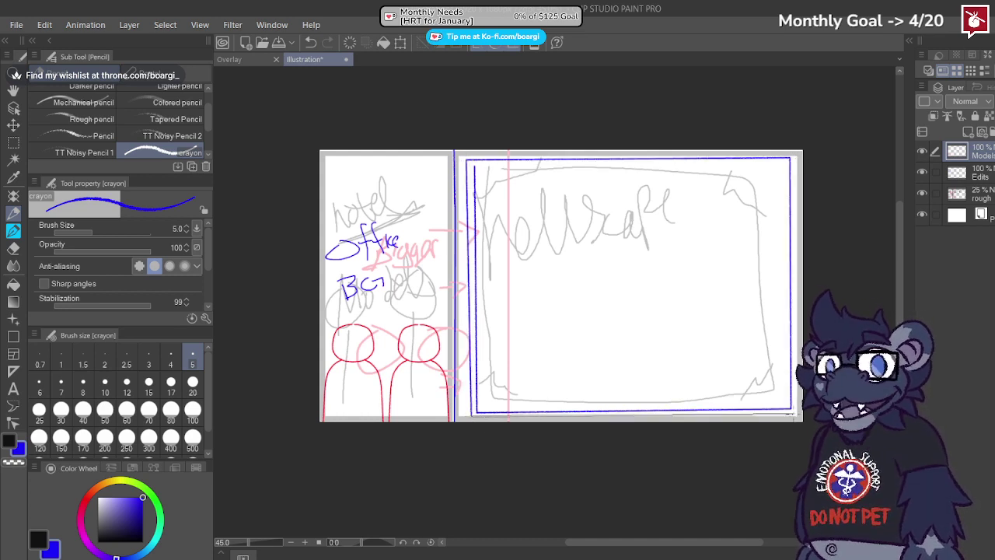
{"action": "mouse_move", "coordinate": [503, 212]}
{"action": "left_mouse_down"}
{"action": "mouse_move", "coordinate": [533, 247]}
{"action": "mouse_move", "coordinate": [535, 193]}
{"action": "mouse_move", "coordinate": [581, 229]}
{"action": "mouse_move", "coordinate": [645, 221]}
{"action": "left_mouse_up"}
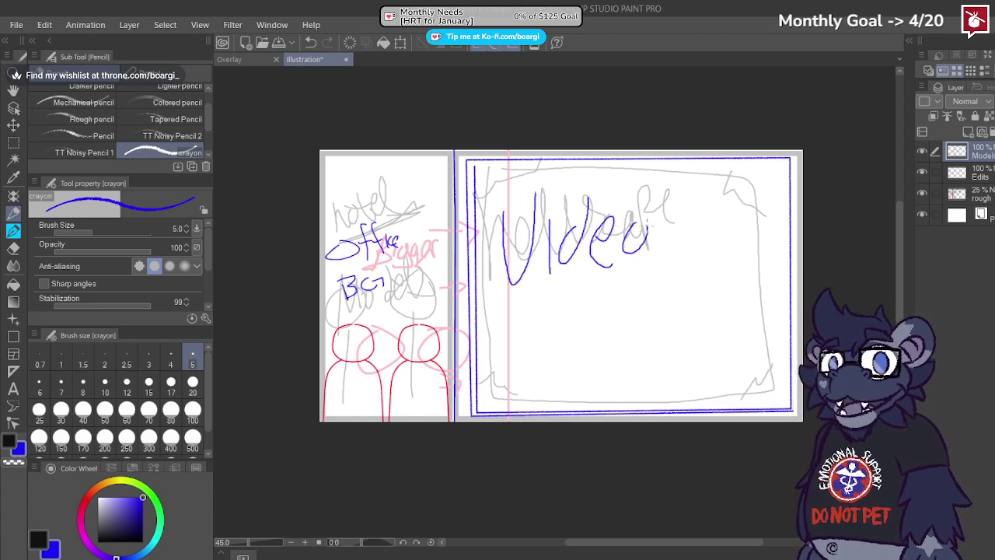
{"action": "left_click_drag", "start_coordinate": [516, 312], "coordinate": [687, 250]}
{"action": "mouse_move", "coordinate": [555, 322]}
{"action": "left_mouse_down"}
{"action": "mouse_move", "coordinate": [595, 306]}
{"action": "mouse_move", "coordinate": [591, 335]}
{"action": "mouse_move", "coordinate": [612, 300]}
{"action": "mouse_move", "coordinate": [527, 325]}
{"action": "left_mouse_up"}
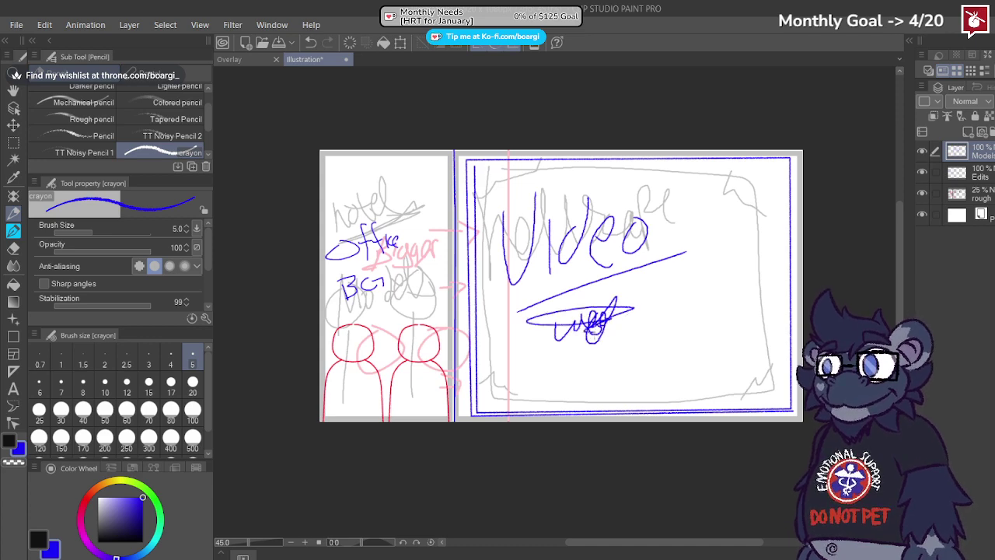
{"action": "key", "text": "ctrl+z"}
{"action": "key", "text": "ctrl+z"}
{"action": "key", "text": "ctrl+z"}
{"action": "key", "text": "ctrl+z"}
Step: Write "or other media" in blue beneath the underlined "Video" note
{"action": "scroll", "coordinate": [580, 320], "scroll_direction": "up", "scroll_amount": 2}
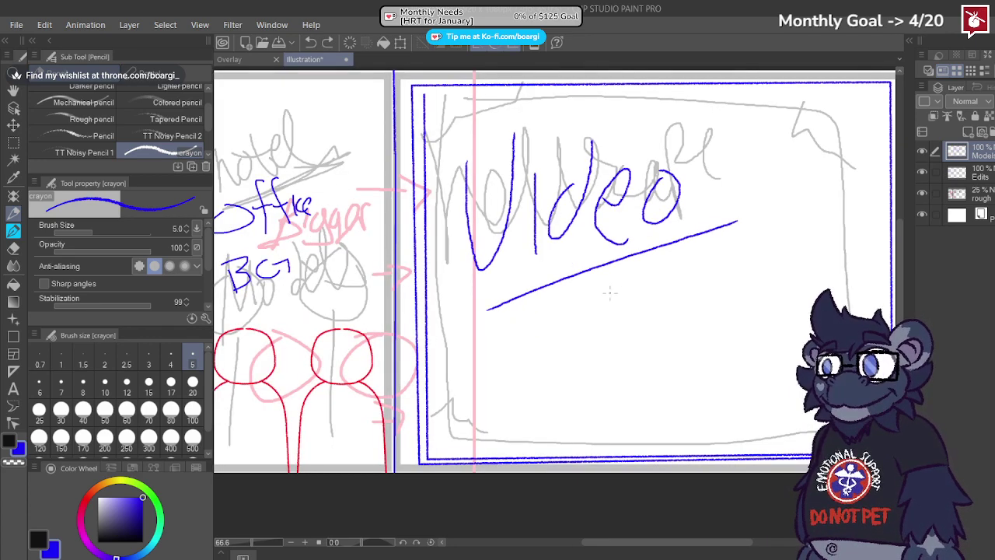
{"action": "left_click_drag", "start_coordinate": [609, 292], "coordinate": [650, 264]}
{"action": "mouse_move", "coordinate": [559, 336]}
{"action": "left_mouse_down"}
{"action": "mouse_move", "coordinate": [574, 326]}
{"action": "mouse_move", "coordinate": [585, 356]}
{"action": "mouse_move", "coordinate": [603, 336]}
{"action": "left_mouse_up"}
{"action": "mouse_move", "coordinate": [598, 319]}
{"action": "left_mouse_down"}
{"action": "mouse_move", "coordinate": [626, 334]}
{"action": "mouse_move", "coordinate": [634, 322]}
{"action": "mouse_move", "coordinate": [615, 380]}
{"action": "mouse_move", "coordinate": [641, 362]}
{"action": "mouse_move", "coordinate": [654, 371]}
{"action": "mouse_move", "coordinate": [649, 356]}
{"action": "mouse_move", "coordinate": [681, 357]}
{"action": "mouse_move", "coordinate": [707, 349]}
{"action": "left_mouse_up"}
{"action": "key", "text": "ctrl+minus"}
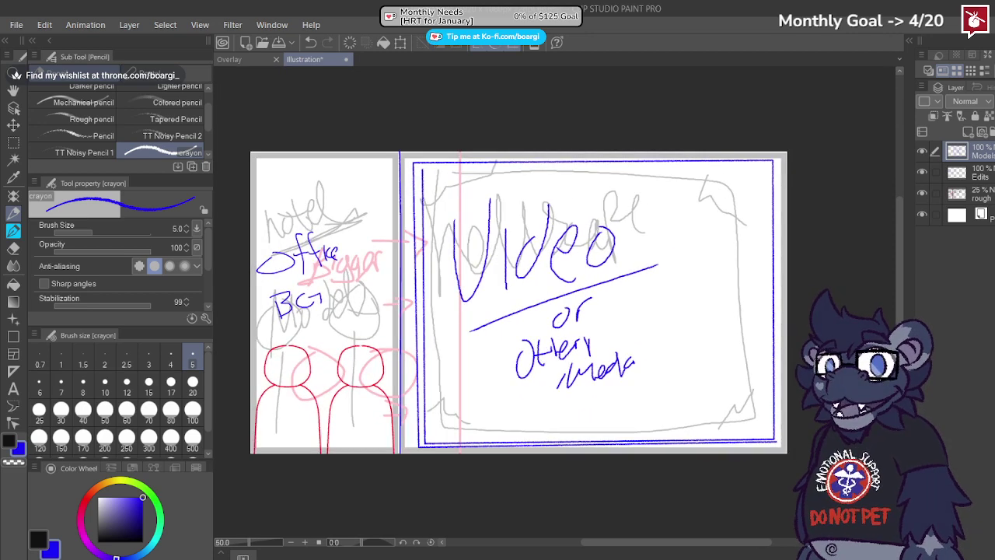
Step: Cut the blue frame and its notes out of the Models layer and merge them into the Edits layer
{"action": "key", "text": "m"}
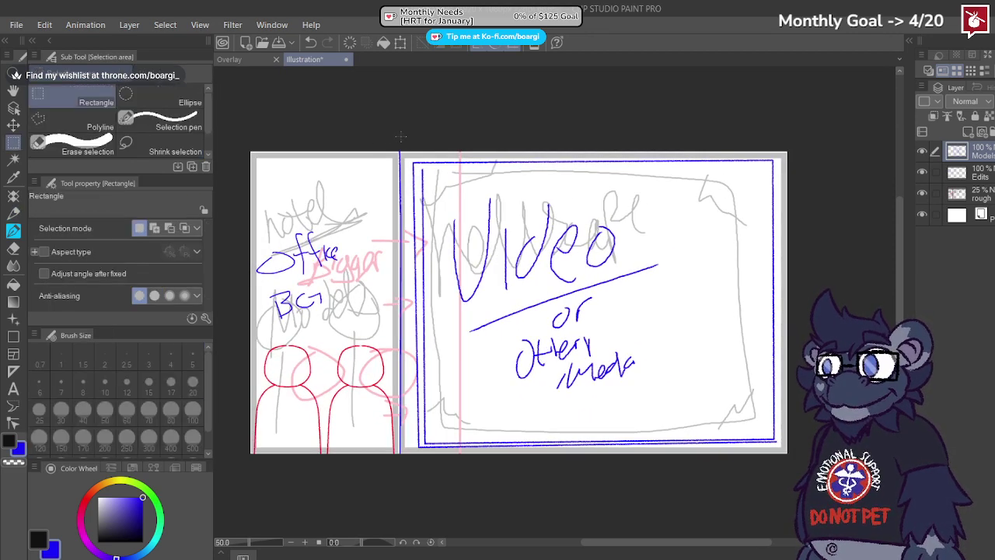
{"action": "mouse_move", "coordinate": [401, 136]}
{"action": "left_mouse_down"}
{"action": "mouse_move", "coordinate": [438, 246]}
{"action": "mouse_move", "coordinate": [777, 493]}
{"action": "left_mouse_up"}
{"action": "key", "text": "Delete"}
{"action": "key", "text": "ctrl+d"}
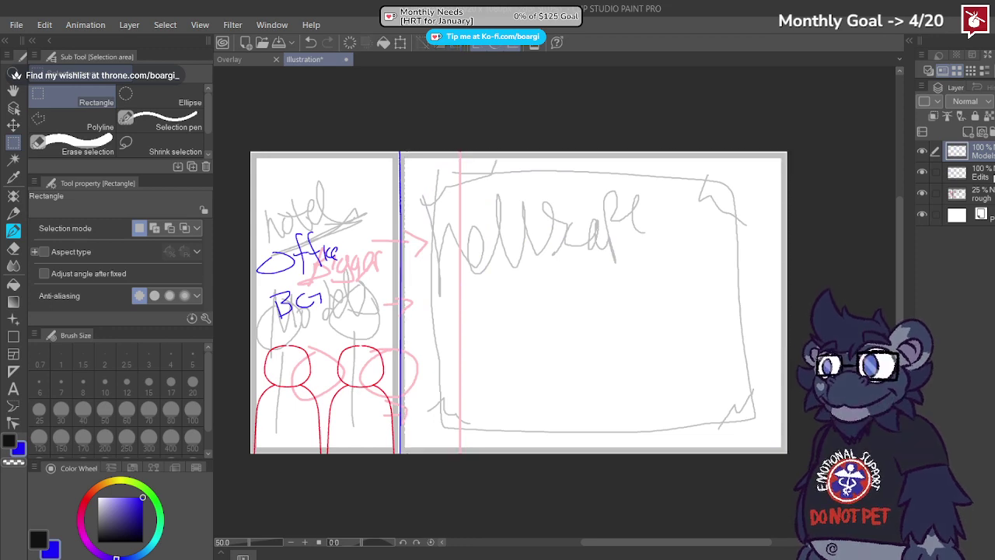
{"action": "key", "text": "ctrl+v"}
{"action": "key", "text": "ctrl+e"}
{"action": "scroll", "coordinate": [612, 251], "scroll_direction": "down", "scroll_amount": 1}
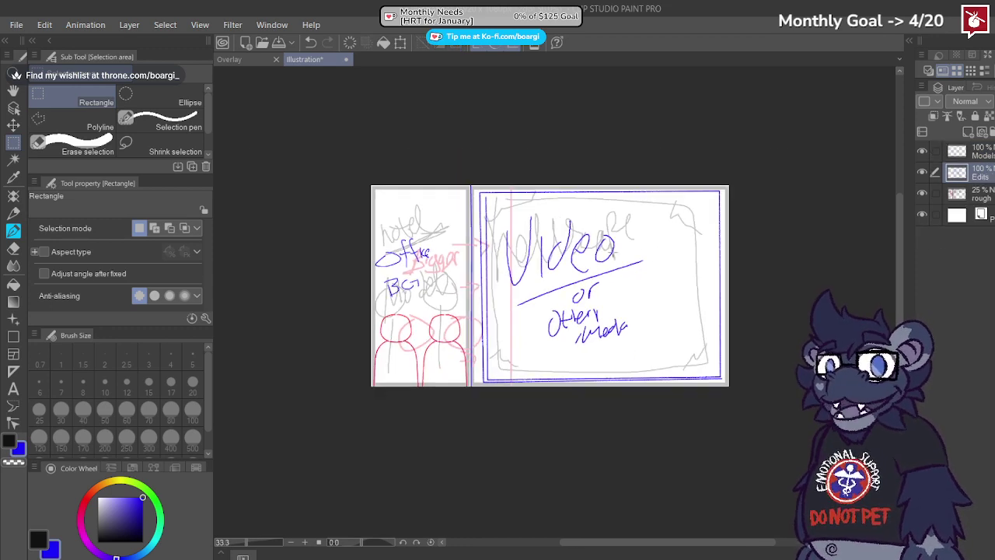
Step: Add a new layer named Edits 2 above the Edits layer
{"action": "scroll", "coordinate": [728, 238], "scroll_direction": "up", "scroll_amount": 1}
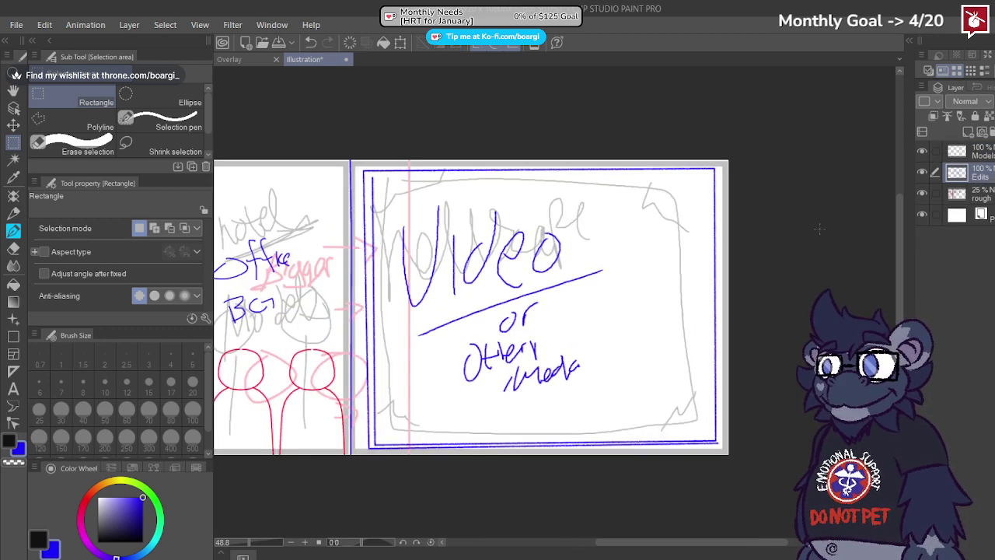
{"action": "left_click", "coordinate": [968, 132]}
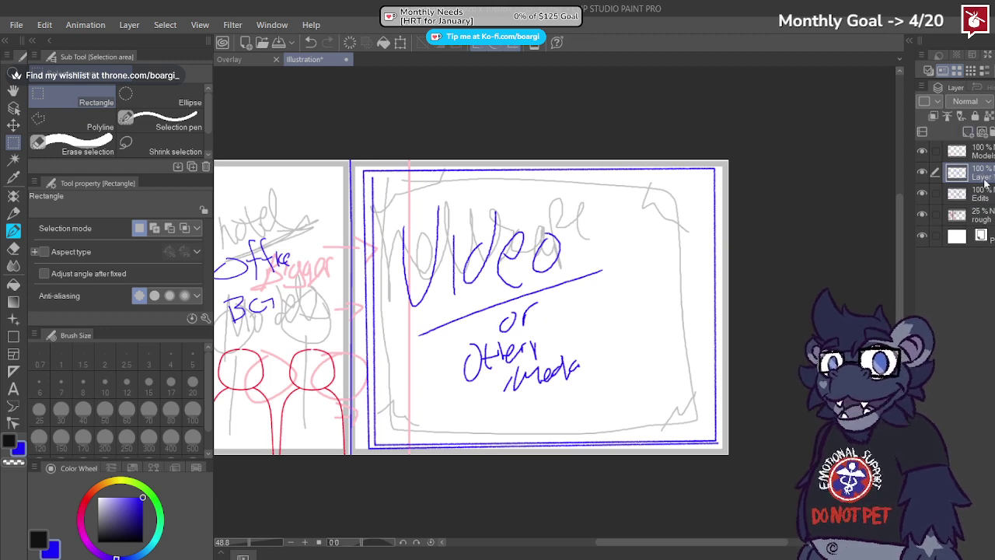
{"action": "type", "text": "Edits 2"}
{"action": "key", "text": "Return"}
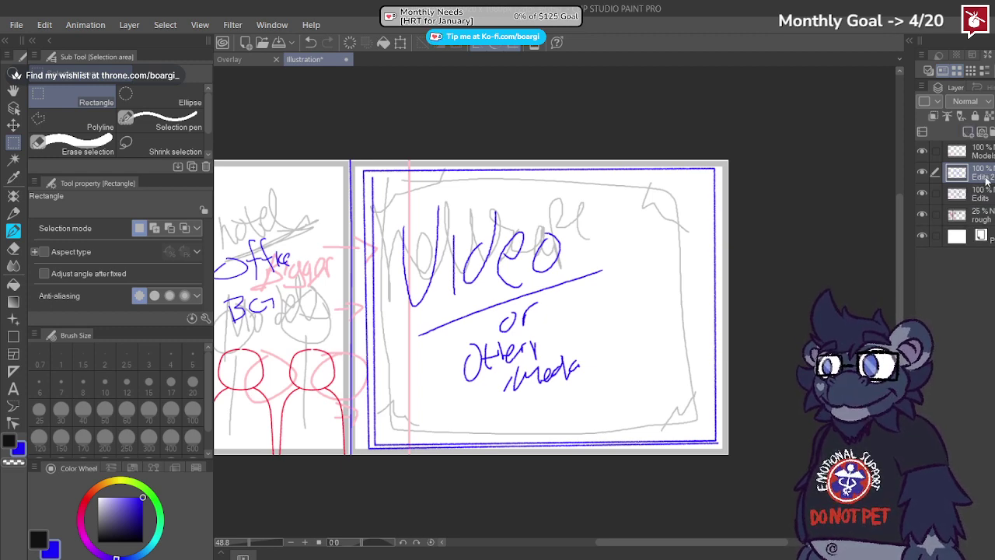
Step: Draw a curved orange crayon stroke at size 5 across the blue frame's lower-left corner
{"action": "left_click", "coordinate": [13, 212]}
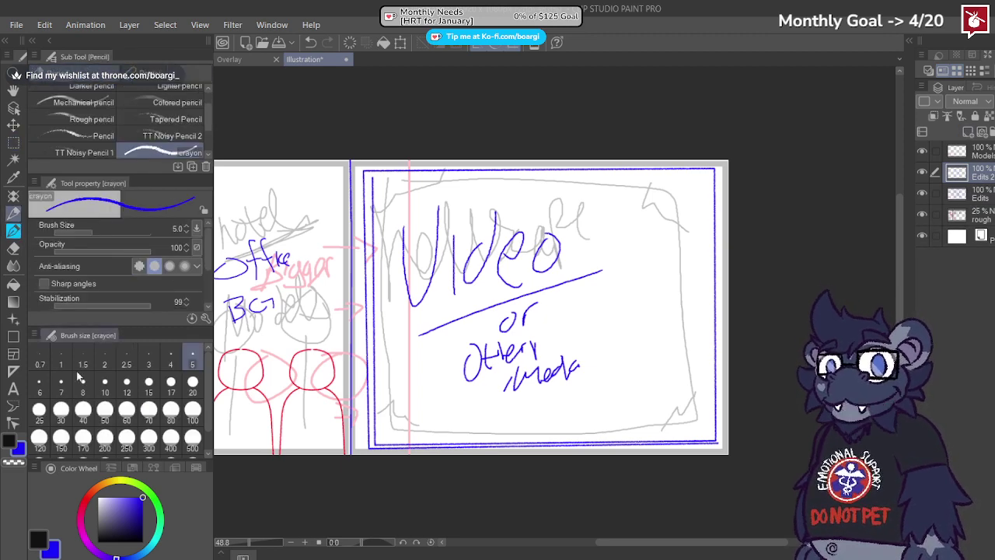
{"action": "left_click", "coordinate": [97, 494]}
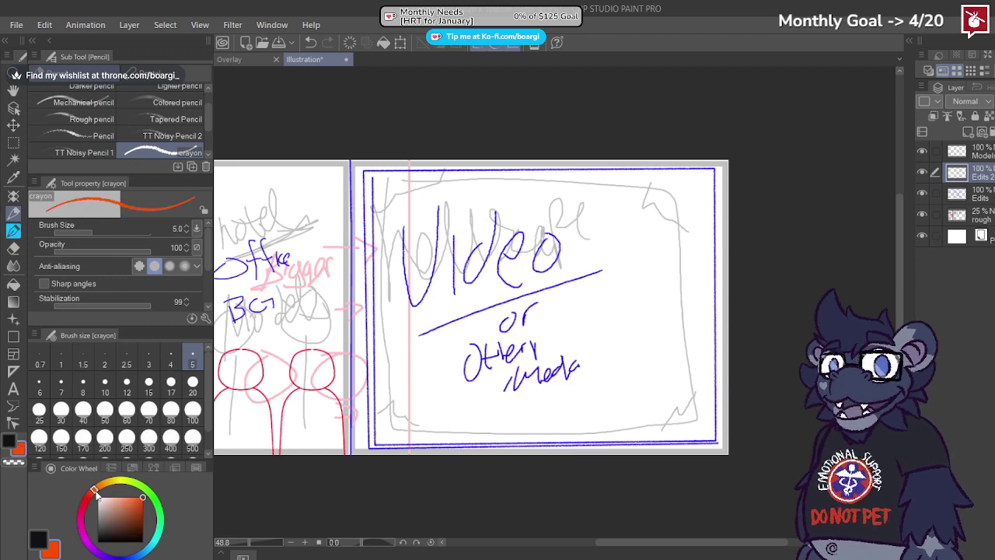
{"action": "left_click", "coordinate": [191, 359]}
{"action": "scroll", "coordinate": [331, 433], "scroll_direction": "up", "scroll_amount": 4}
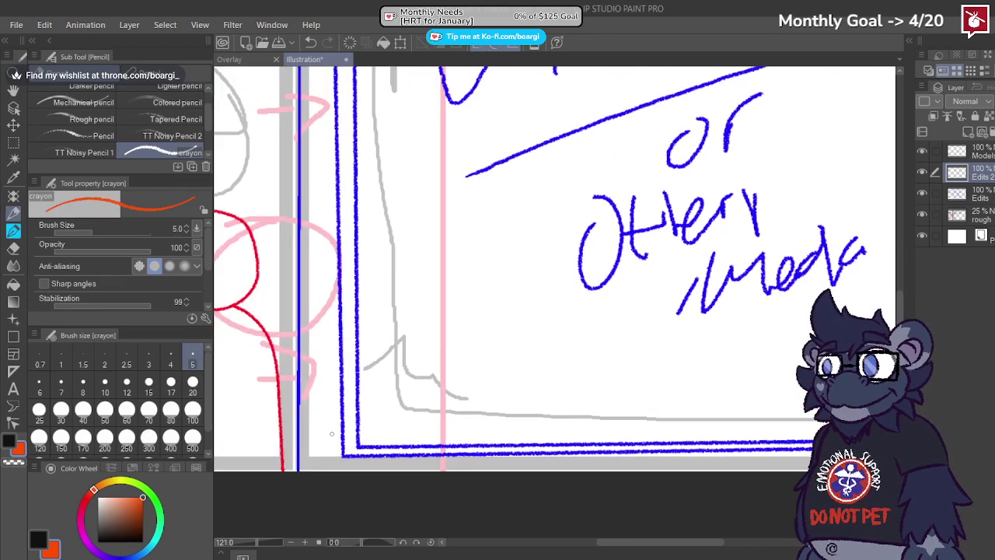
{"action": "left_click_drag", "start_coordinate": [348, 433], "coordinate": [400, 464]}
{"action": "scroll", "coordinate": [369, 435], "scroll_direction": "down", "scroll_amount": 5}
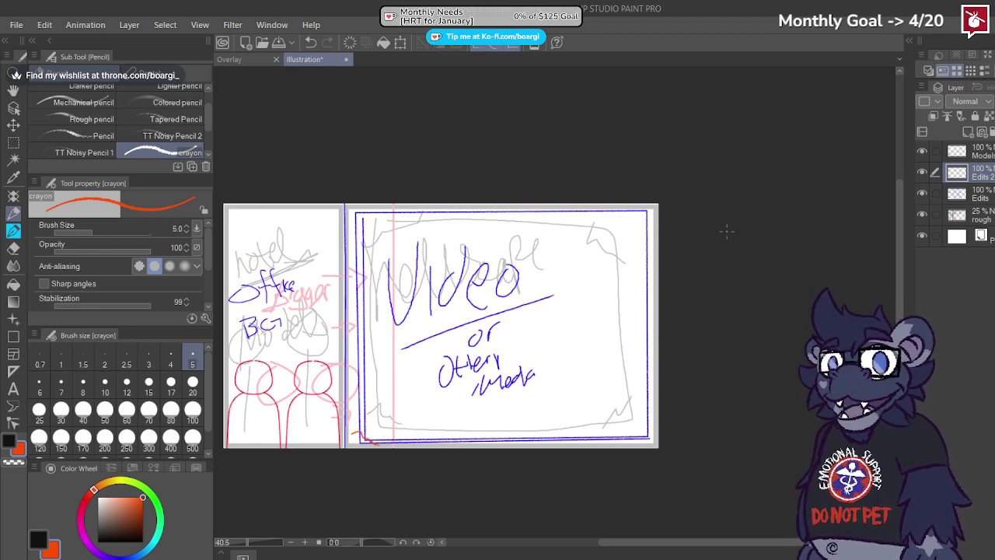
Step: Draw matching curved orange corner strokes on the blue frame's upper-right and upper-left corners
{"action": "scroll", "coordinate": [668, 195], "scroll_direction": "up", "scroll_amount": 2}
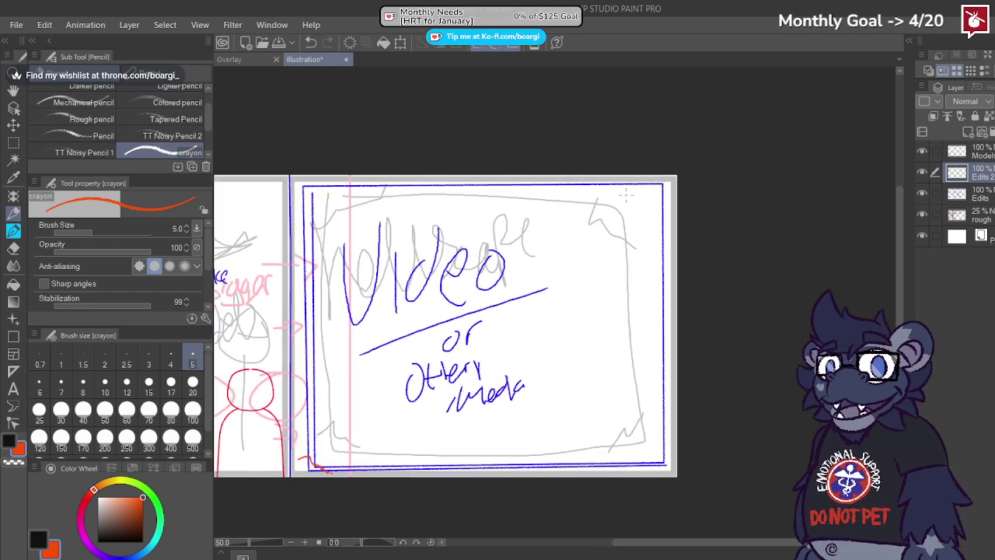
{"action": "scroll", "coordinate": [622, 181], "scroll_direction": "up", "scroll_amount": 3}
{"action": "left_click_drag", "start_coordinate": [624, 178], "coordinate": [678, 230]}
{"action": "scroll", "coordinate": [678, 230], "scroll_direction": "down", "scroll_amount": 4}
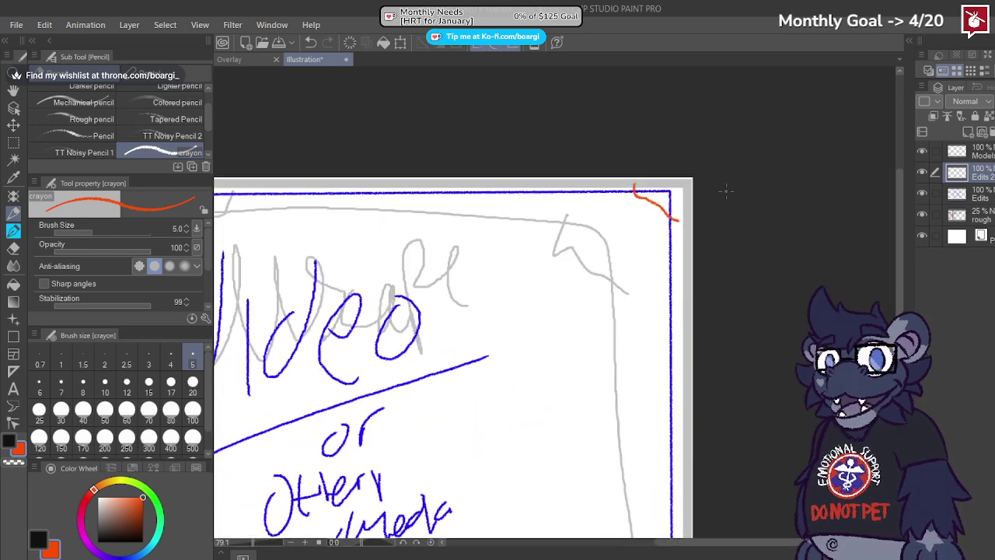
{"action": "scroll", "coordinate": [424, 187], "scroll_direction": "up", "scroll_amount": 2}
{"action": "left_click_drag", "start_coordinate": [403, 228], "coordinate": [462, 191]}
{"action": "scroll", "coordinate": [447, 194], "scroll_direction": "down", "scroll_amount": 4}
Step: Add an orange stroke at the blue frame's lower-right corner and a small orange circle on its lower edge
{"action": "scroll", "coordinate": [642, 359], "scroll_direction": "up", "scroll_amount": 3}
{"action": "left_click_drag", "start_coordinate": [628, 359], "coordinate": [666, 320]}
{"action": "scroll", "coordinate": [666, 321], "scroll_direction": "down", "scroll_amount": 2}
{"action": "scroll", "coordinate": [388, 321], "scroll_direction": "up", "scroll_amount": 1}
{"action": "mouse_move", "coordinate": [399, 351]}
{"action": "left_mouse_down"}
{"action": "mouse_move", "coordinate": [397, 359]}
{"action": "mouse_move", "coordinate": [399, 351]}
{"action": "left_mouse_up"}
{"action": "scroll", "coordinate": [440, 355], "scroll_direction": "down", "scroll_amount": 4}
{"action": "left_click_drag", "start_coordinate": [489, 365], "coordinate": [522, 435]}
{"action": "scroll", "coordinate": [518, 269], "scroll_direction": "up", "scroll_amount": 3}
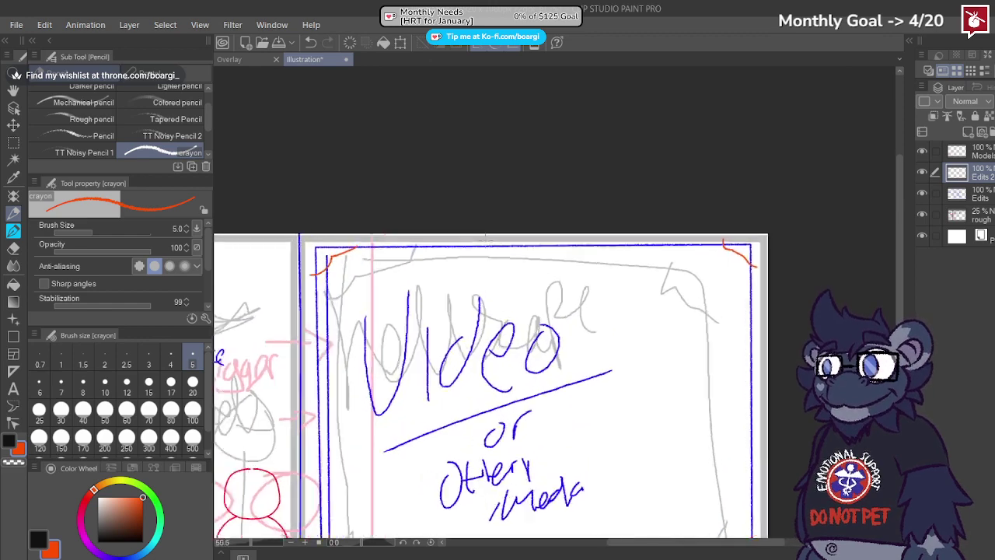
{"action": "scroll", "coordinate": [557, 236], "scroll_direction": "down", "scroll_amount": 3}
{"action": "scroll", "coordinate": [556, 232], "scroll_direction": "down", "scroll_amount": 1}
{"action": "scroll", "coordinate": [556, 231], "scroll_direction": "up", "scroll_amount": 2}
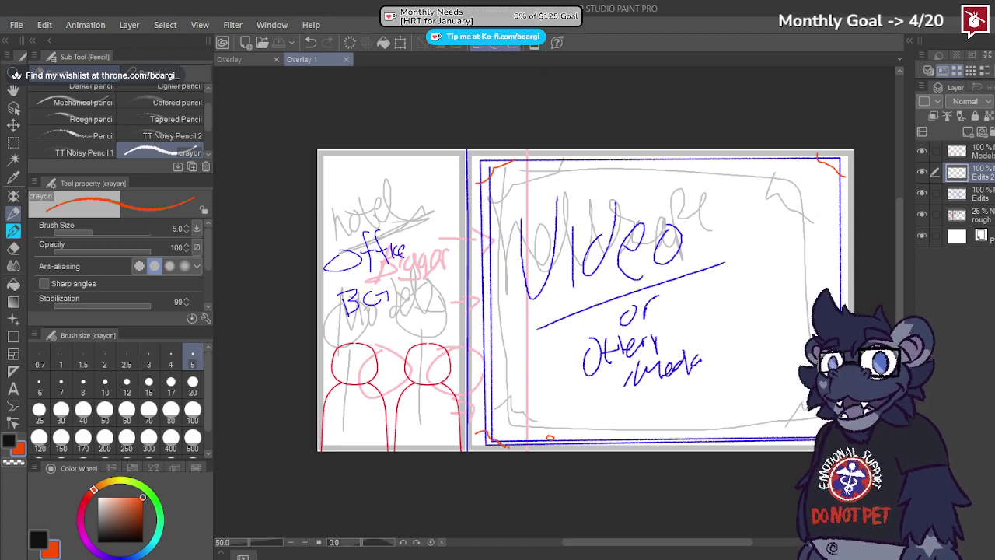
Step: Replace the Edits and Edits 2 layers with a new empty layer named Edits and set the drawing colour to blue
{"action": "key", "text": "Delete"}
{"action": "key", "text": "Delete"}
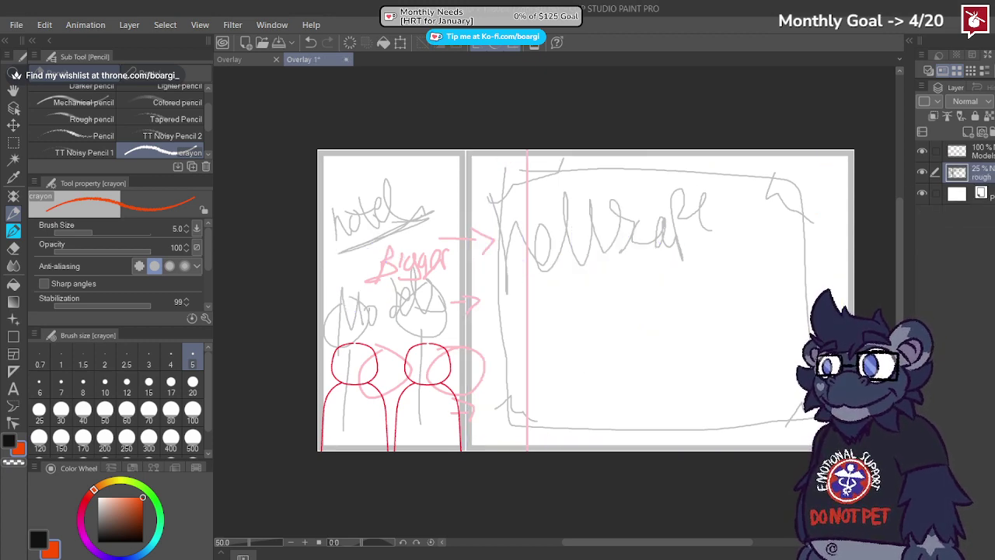
{"action": "left_click", "coordinate": [981, 132]}
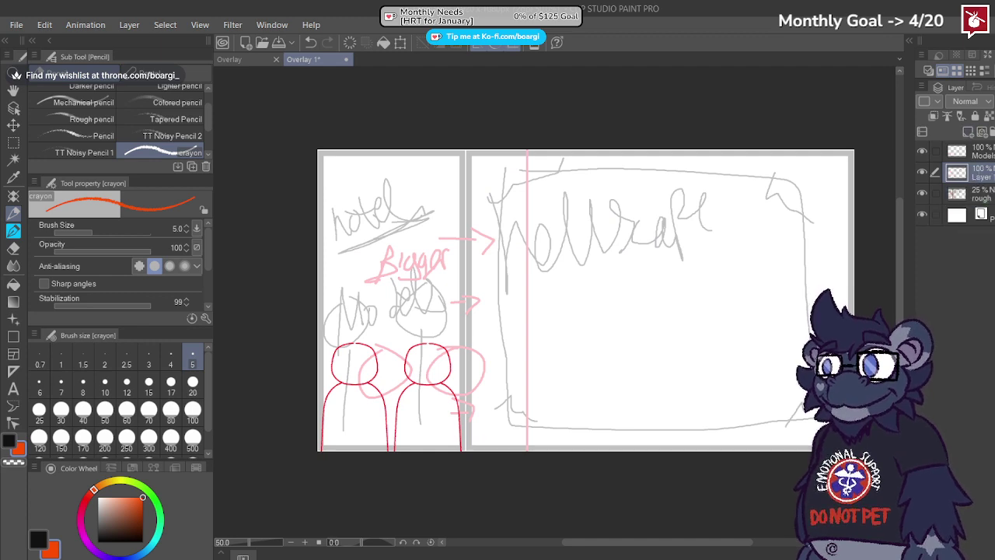
{"action": "type", "text": "Edits"}
{"action": "key", "text": "Return"}
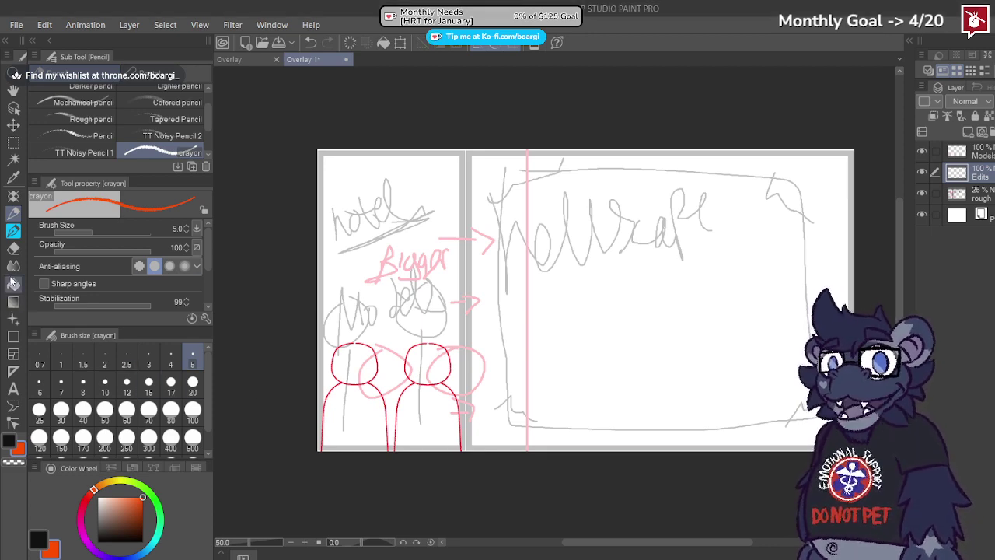
{"action": "left_click", "coordinate": [122, 556]}
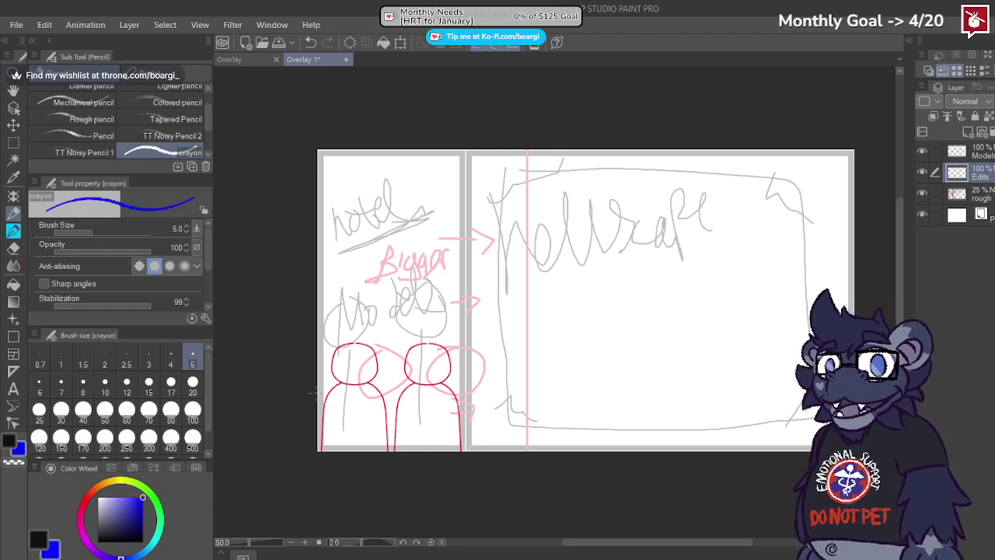
Step: Draw a straight vertical blue crayon line along the divider between the narrow and wide panels
{"action": "left_click", "coordinate": [14, 228]}
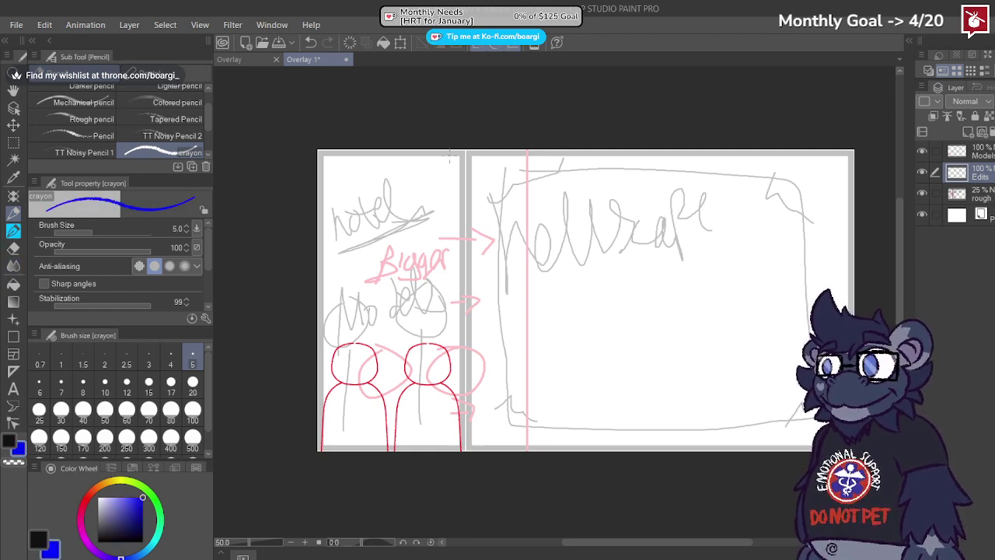
{"action": "left_click", "coordinate": [466, 146]}
{"action": "left_click", "coordinate": [464, 462], "text": "shift"}
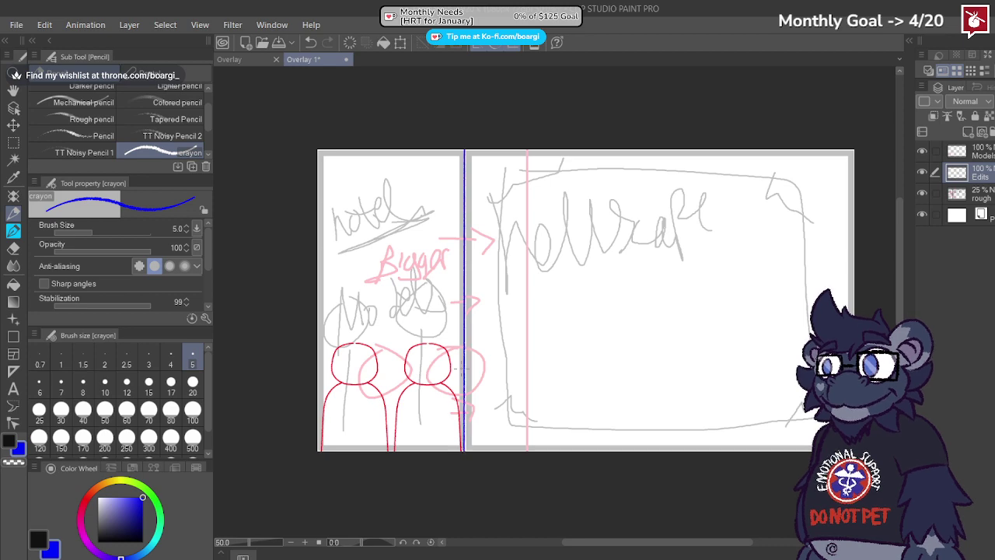
{"action": "scroll", "coordinate": [318, 262], "scroll_direction": "up", "scroll_amount": 3}
{"action": "left_click_drag", "start_coordinate": [337, 207], "coordinate": [337, 203]}
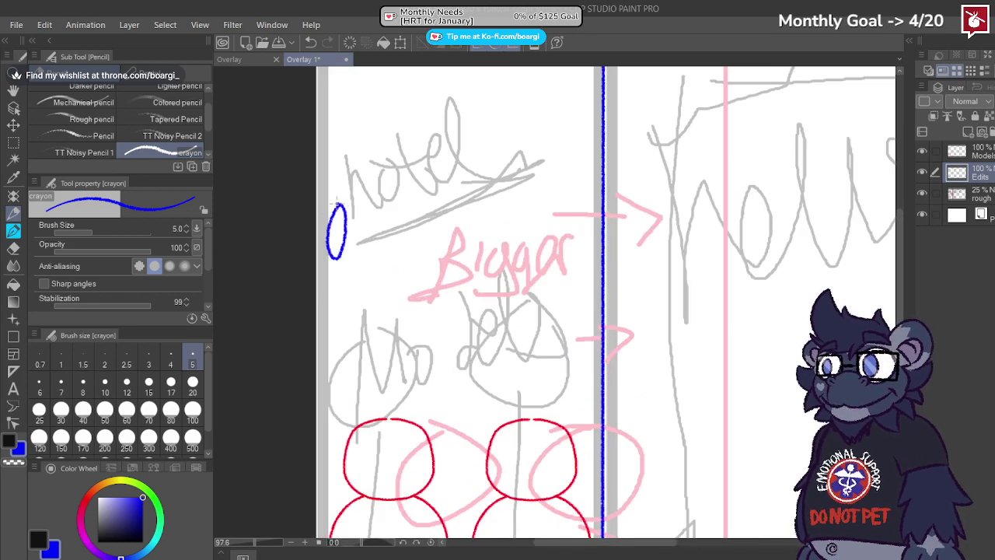
{"action": "key", "text": "ctrl+z"}
{"action": "scroll", "coordinate": [462, 247], "scroll_direction": "down", "scroll_amount": 3}
{"action": "scroll", "coordinate": [462, 248], "scroll_direction": "up", "scroll_amount": 1}
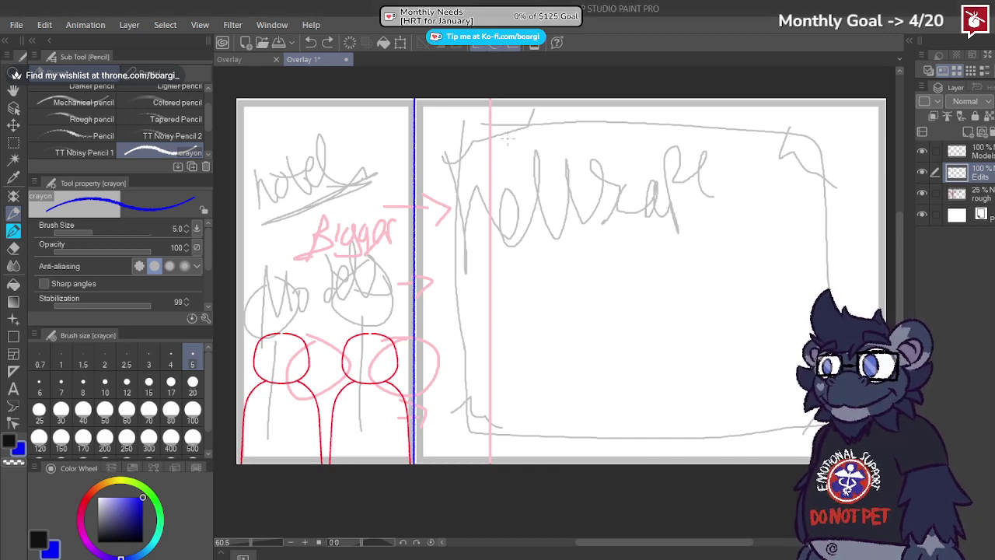
Step: Handwrite "Ocean / One Piece aesthetics" in blue in the wide panel and draw a small double-headed arrow across the divider
{"action": "mouse_move", "coordinate": [492, 122]}
{"action": "left_mouse_down"}
{"action": "mouse_move", "coordinate": [521, 147]}
{"action": "mouse_move", "coordinate": [510, 124]}
{"action": "left_mouse_up"}
{"action": "mouse_move", "coordinate": [534, 187]}
{"action": "left_mouse_down"}
{"action": "mouse_move", "coordinate": [523, 217]}
{"action": "mouse_move", "coordinate": [535, 221]}
{"action": "mouse_move", "coordinate": [570, 200]}
{"action": "mouse_move", "coordinate": [646, 205]}
{"action": "mouse_move", "coordinate": [632, 204]}
{"action": "mouse_move", "coordinate": [635, 259]}
{"action": "left_mouse_up"}
{"action": "mouse_move", "coordinate": [662, 212]}
{"action": "left_mouse_down"}
{"action": "mouse_move", "coordinate": [653, 268]}
{"action": "mouse_move", "coordinate": [670, 222]}
{"action": "left_mouse_up"}
{"action": "mouse_move", "coordinate": [679, 272]}
{"action": "left_mouse_down"}
{"action": "mouse_move", "coordinate": [689, 227]}
{"action": "mouse_move", "coordinate": [710, 266]}
{"action": "mouse_move", "coordinate": [735, 225]}
{"action": "mouse_move", "coordinate": [800, 233]}
{"action": "left_mouse_up"}
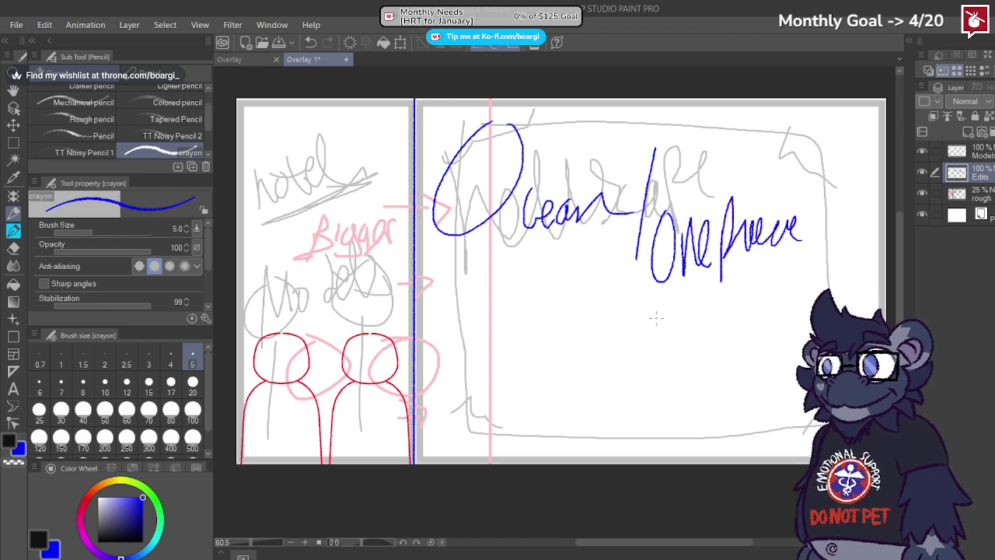
{"action": "mouse_move", "coordinate": [655, 317]}
{"action": "left_mouse_down"}
{"action": "mouse_move", "coordinate": [708, 284]}
{"action": "mouse_move", "coordinate": [708, 326]}
{"action": "mouse_move", "coordinate": [725, 290]}
{"action": "mouse_move", "coordinate": [741, 310]}
{"action": "mouse_move", "coordinate": [791, 286]}
{"action": "left_mouse_up"}
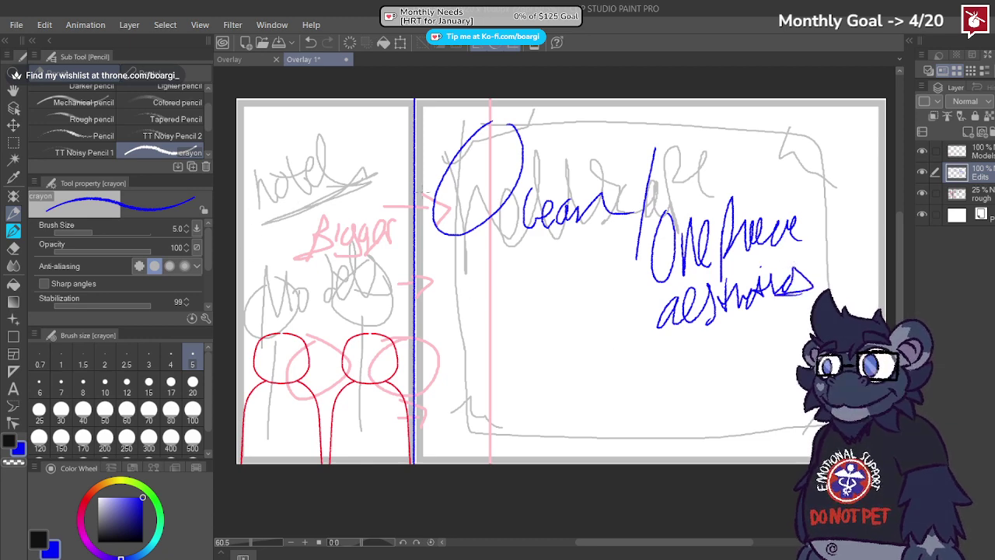
{"action": "mouse_move", "coordinate": [403, 187]}
{"action": "left_mouse_down"}
{"action": "mouse_move", "coordinate": [393, 194]}
{"action": "mouse_move", "coordinate": [418, 203]}
{"action": "left_mouse_up"}
{"action": "scroll", "coordinate": [415, 207], "scroll_direction": "down", "scroll_amount": 3}
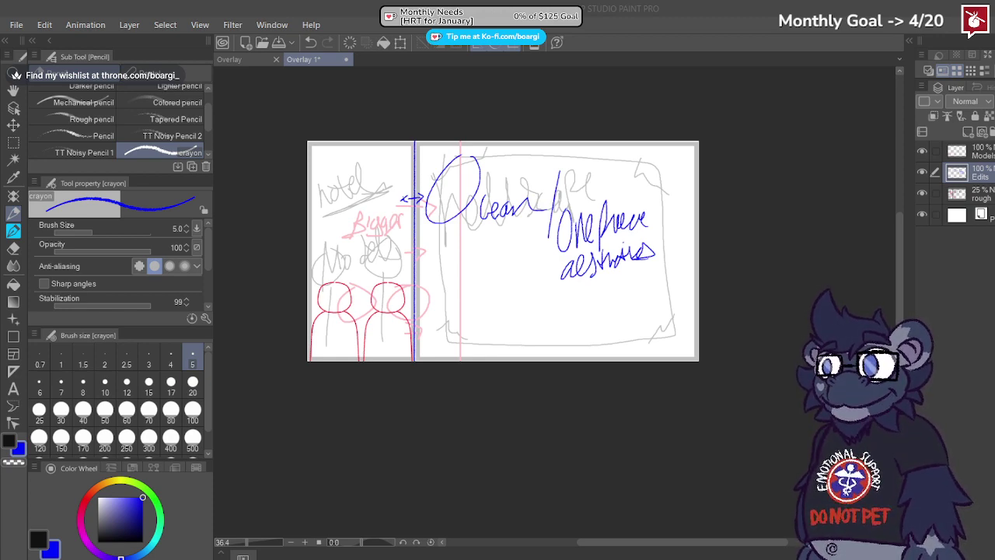
Step: Paint an orange crayon strip at brush size 20 along the canvas's bottom edge and save the drawing as Overlay 2
{"action": "scroll", "coordinate": [384, 359], "scroll_direction": "up", "scroll_amount": 2}
{"action": "left_click", "coordinate": [94, 489]}
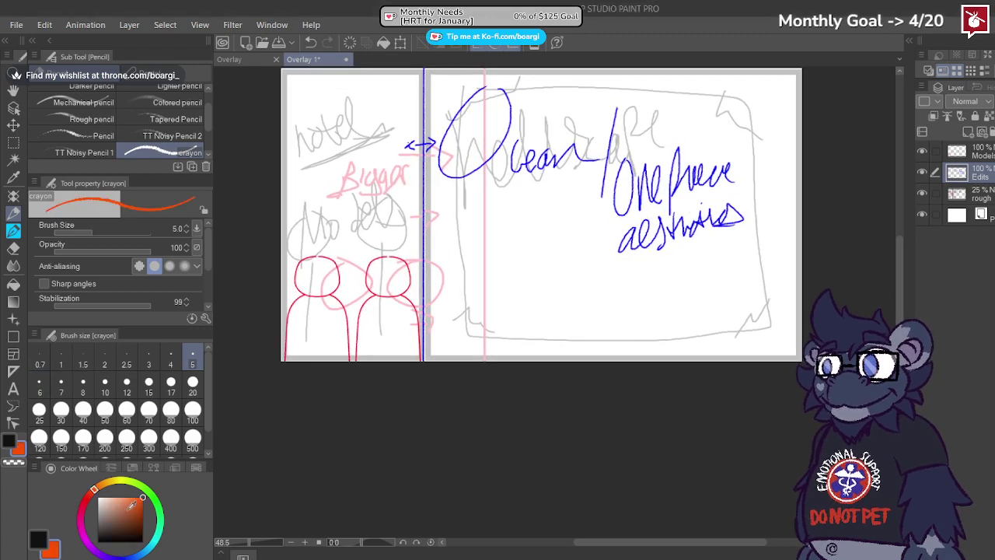
{"action": "left_click", "coordinate": [195, 387]}
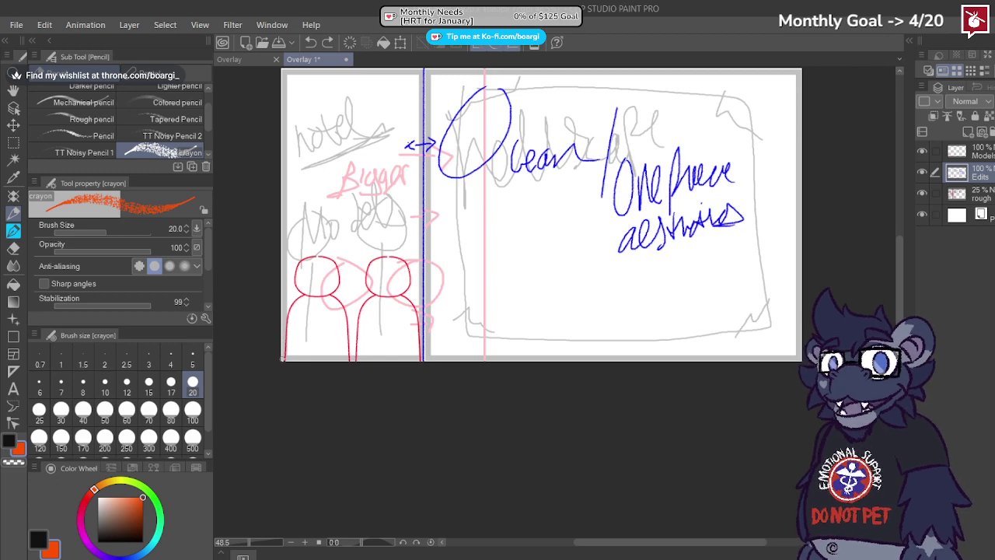
{"action": "left_click", "coordinate": [281, 360], "text": "shift"}
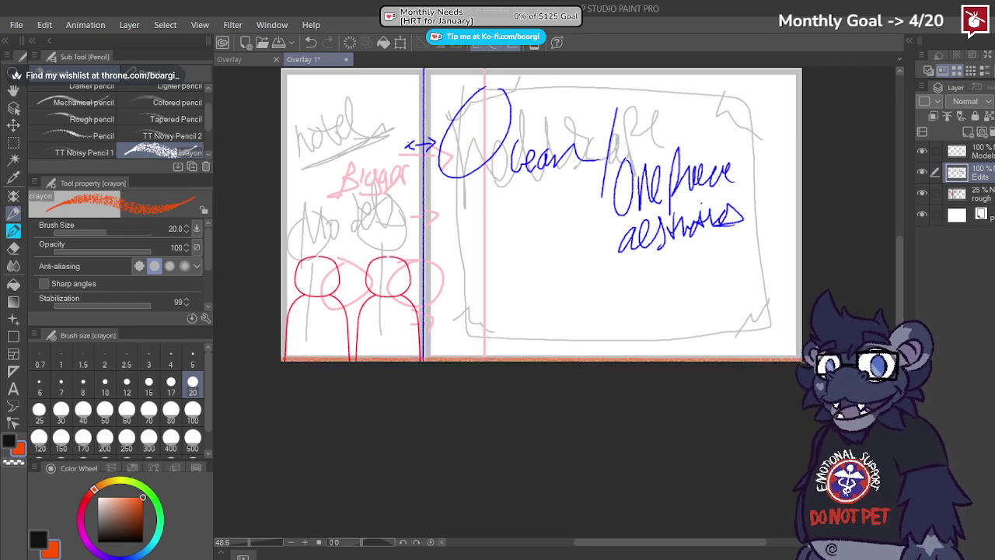
{"action": "left_click_drag", "start_coordinate": [317, 359], "coordinate": [802, 360]}
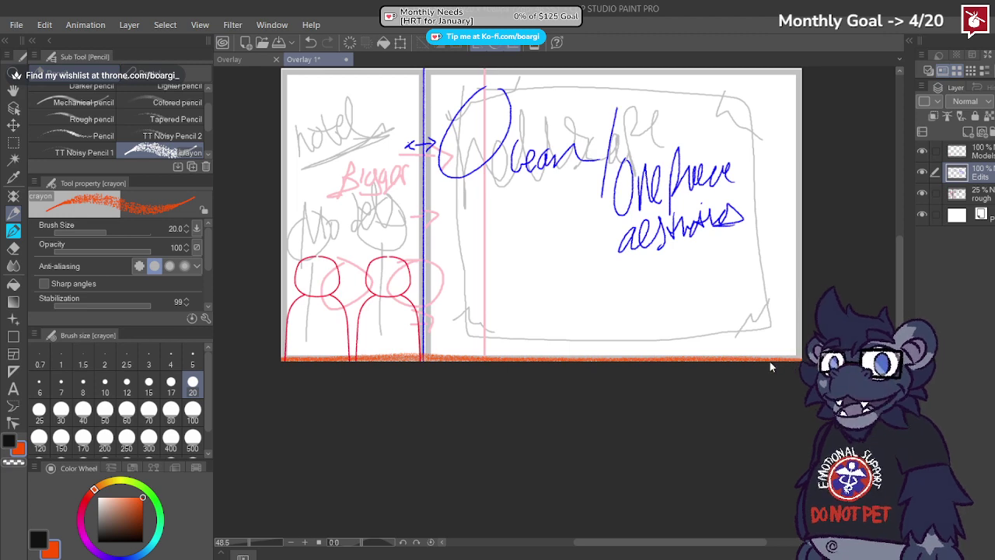
{"action": "key", "text": "Return"}
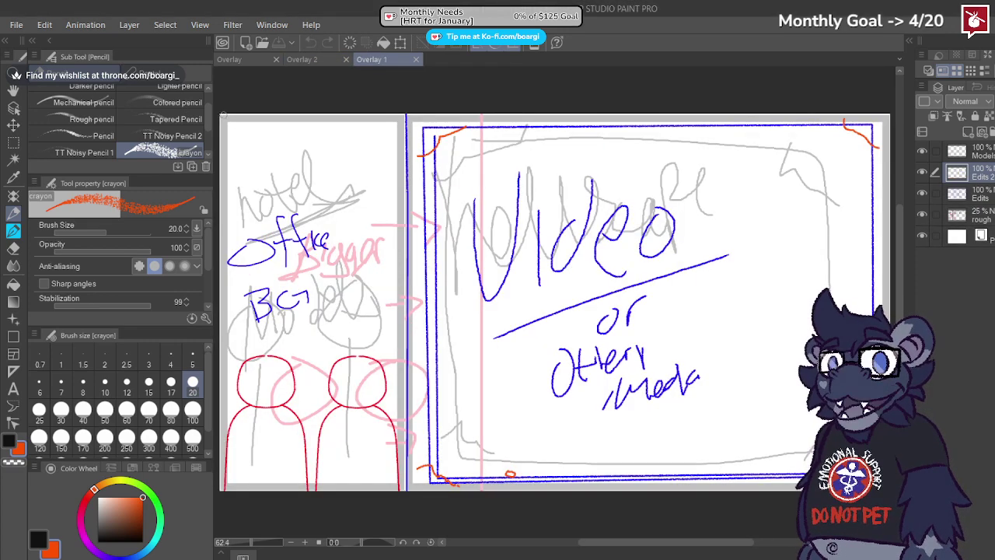
Step: Paint an orange crayon strip along the top edge of the Overlay 1 canvas and save the file
{"action": "left_click", "coordinate": [889, 115], "text": "shift"}
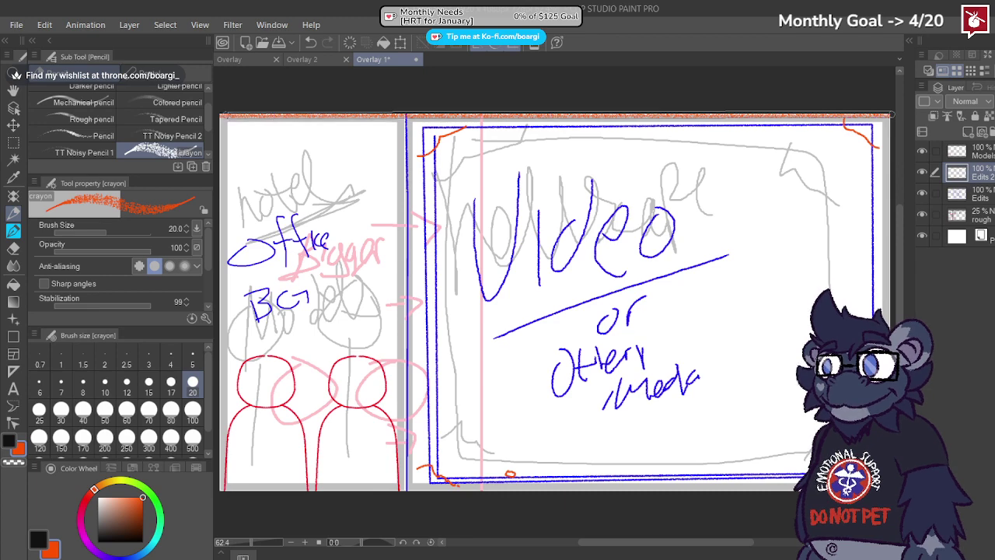
{"action": "left_click", "coordinate": [221, 115], "text": "shift"}
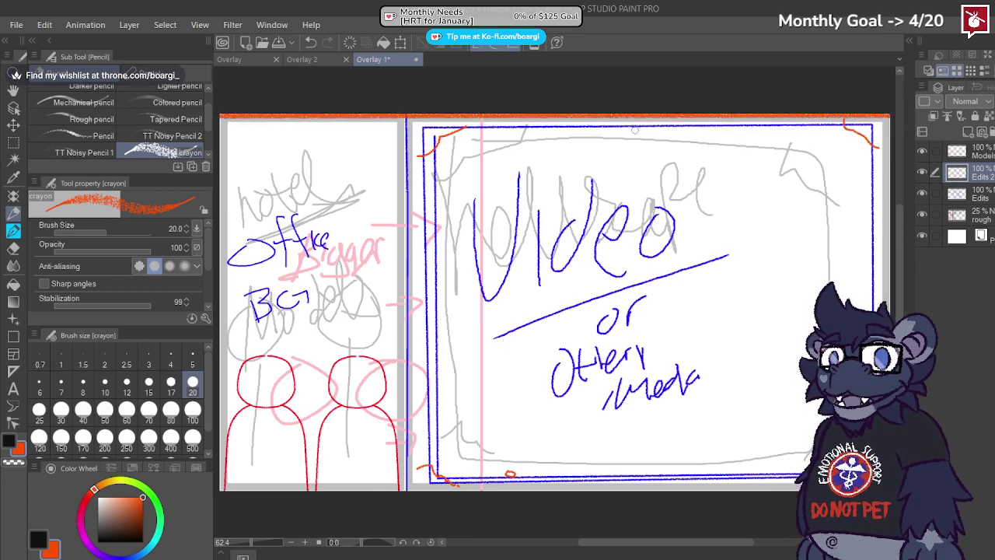
{"action": "scroll", "coordinate": [614, 151], "scroll_direction": "down", "scroll_amount": 5}
{"action": "key", "text": "ctrl+s"}
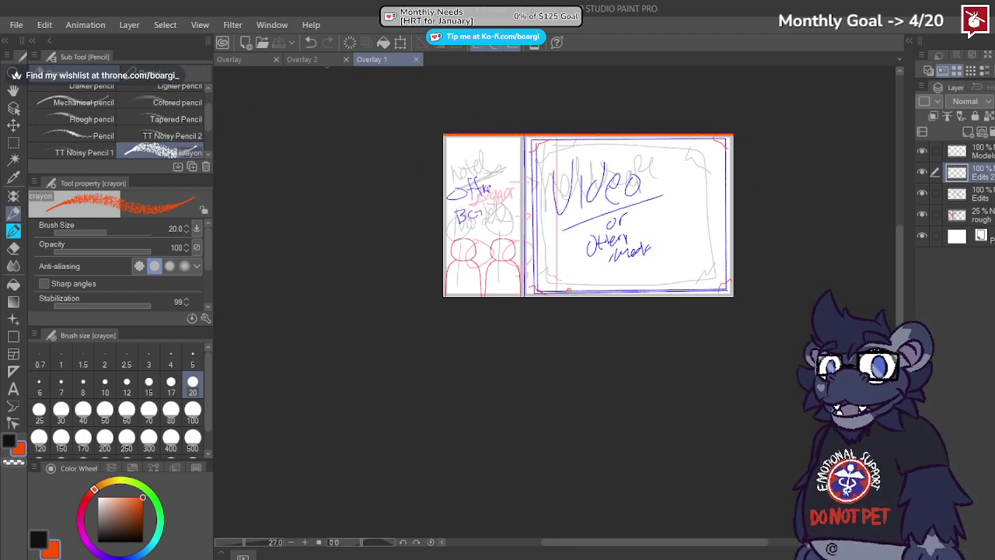
Step: Close the original Overlay document and compare the Overlay 1 and Overlay 2 drafts, ending on Overlay 2
{"action": "left_click", "coordinate": [243, 59]}
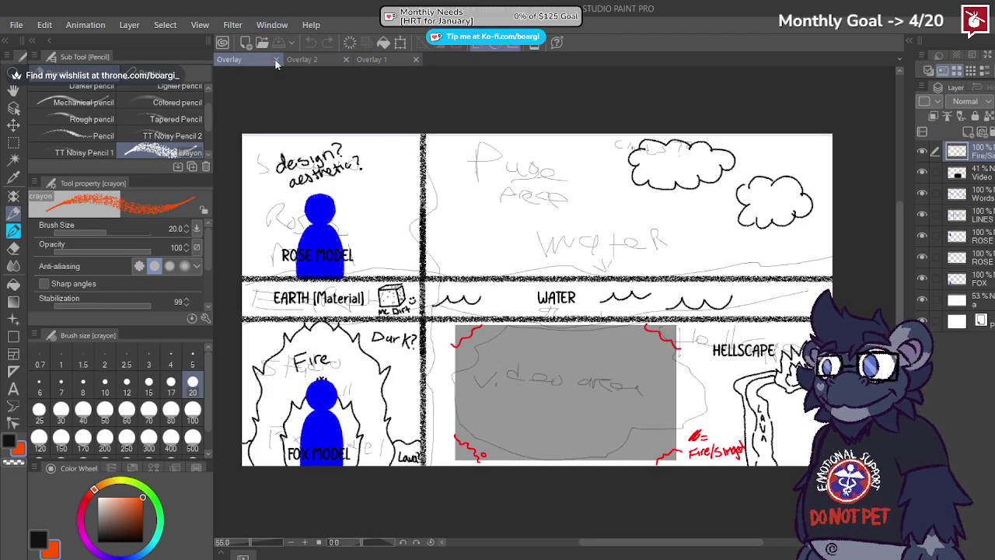
{"action": "left_click", "coordinate": [275, 60]}
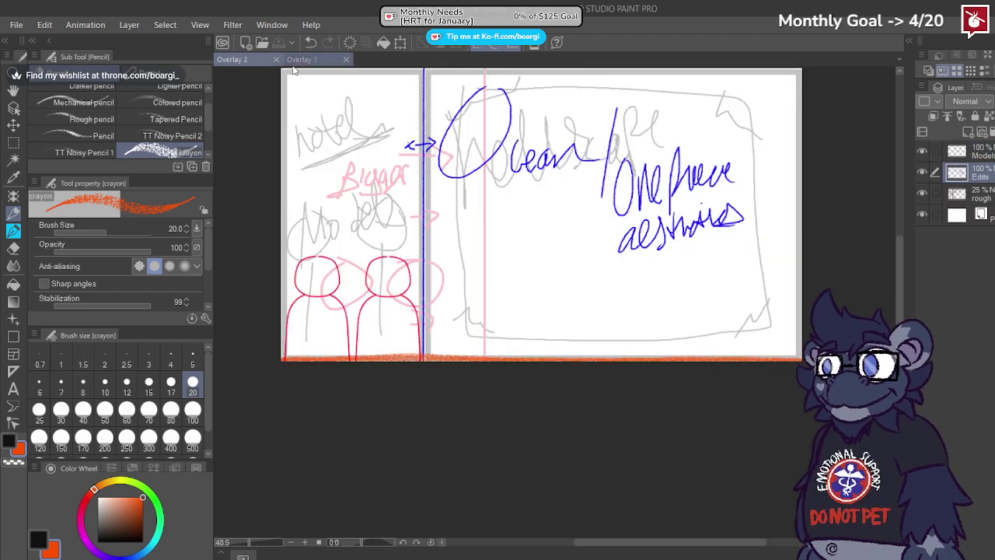
{"action": "left_click", "coordinate": [291, 59]}
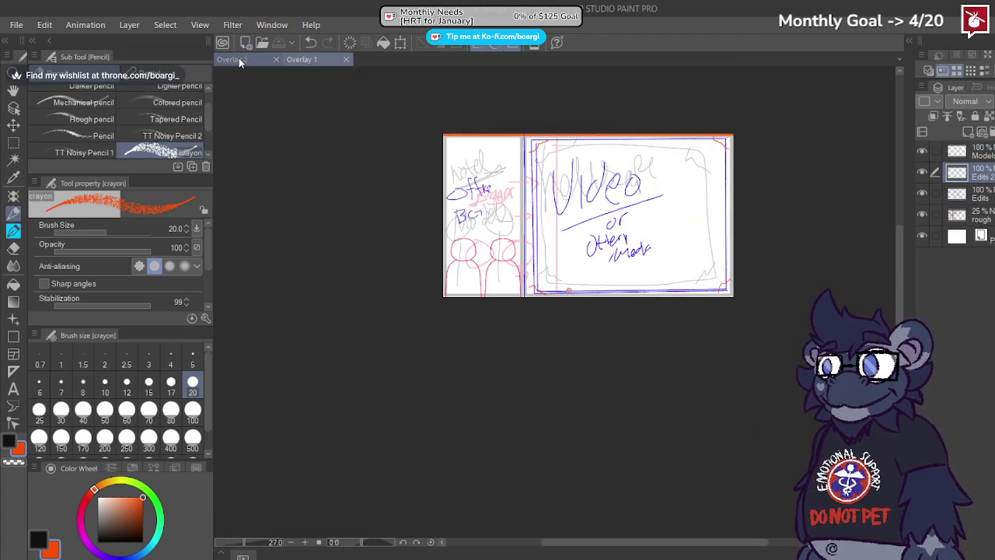
{"action": "left_click", "coordinate": [239, 59]}
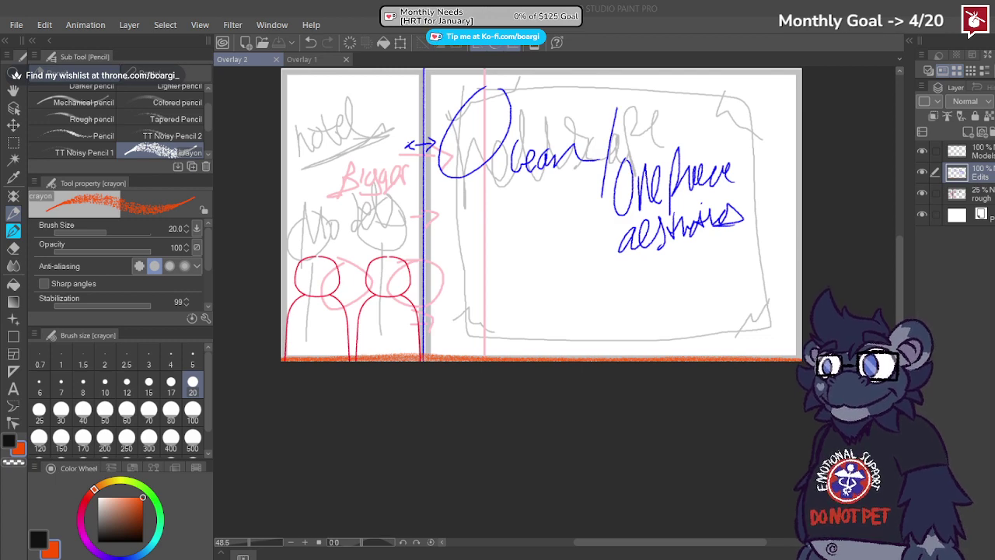
Step: Add a new layer above Edits with a dark brown filled rectangle covering the wide panel, and nudge it slightly toward the divider
{"action": "scroll", "coordinate": [408, 295], "scroll_direction": "down", "scroll_amount": 2}
{"action": "left_click", "coordinate": [968, 133]}
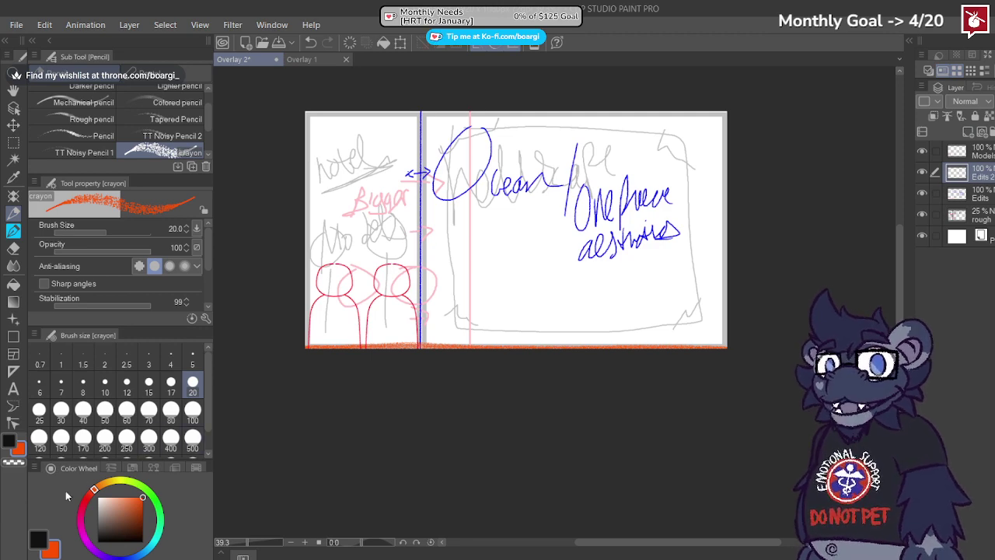
{"action": "left_click", "coordinate": [112, 522]}
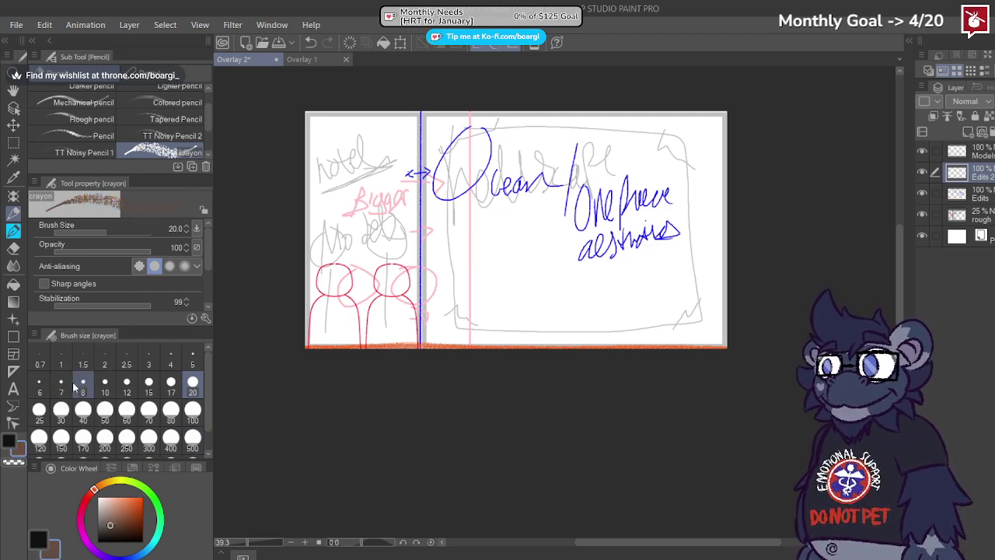
{"action": "left_click", "coordinate": [13, 336]}
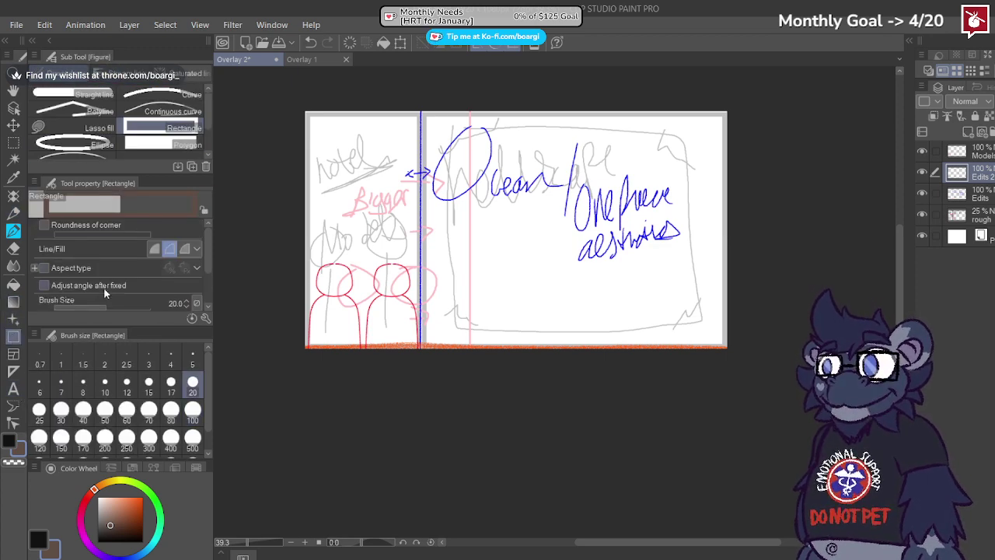
{"action": "left_click", "coordinate": [155, 249]}
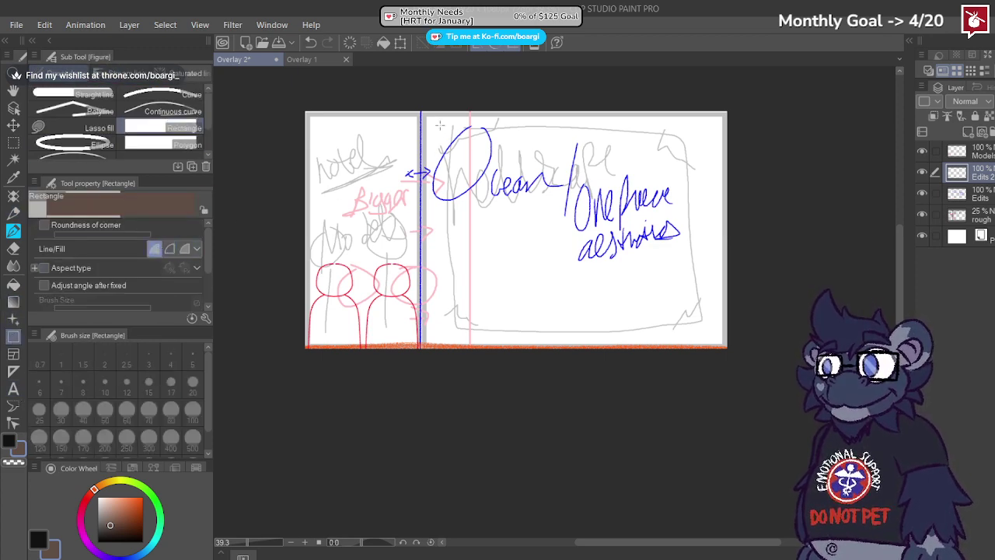
{"action": "left_click_drag", "start_coordinate": [439, 124], "coordinate": [720, 339]}
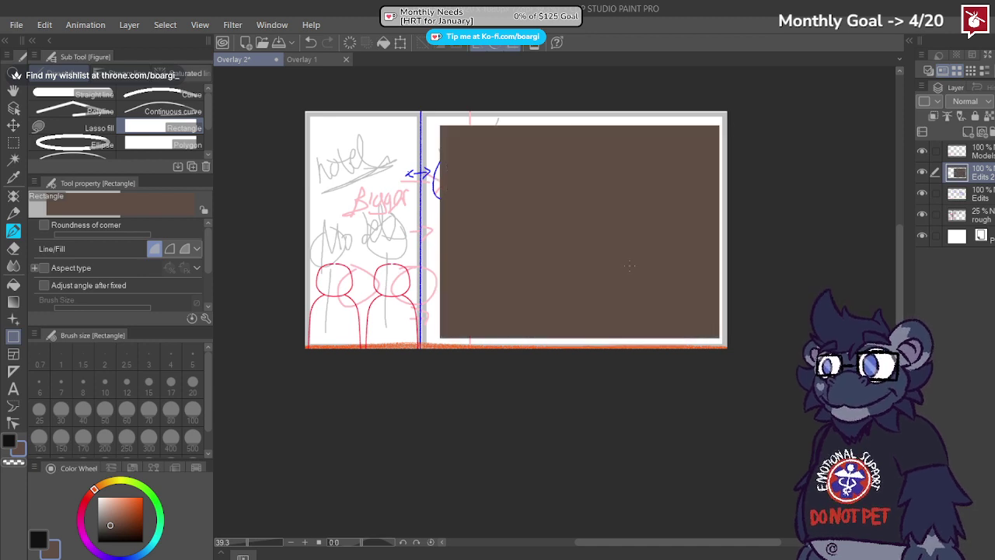
{"action": "key", "text": "k"}
{"action": "left_click_drag", "start_coordinate": [508, 224], "coordinate": [508, 225]}
Step: Handwrite "Toggle layer" on the brown rectangle in near-black crayon at brush size 2.5 and save the file
{"action": "left_click_drag", "start_coordinate": [108, 502], "coordinate": [91, 546]}
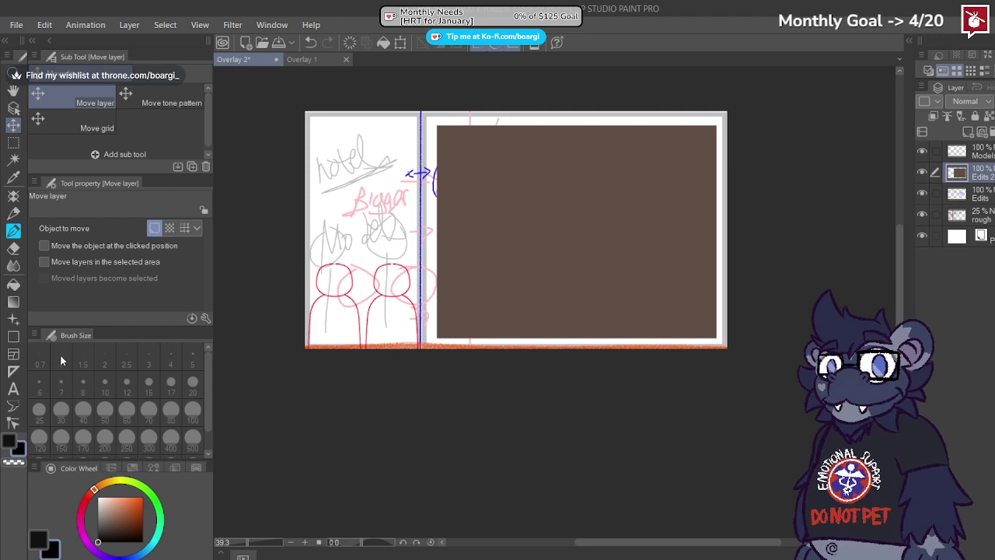
{"action": "left_click", "coordinate": [17, 212]}
{"action": "scroll", "coordinate": [446, 184], "scroll_direction": "up", "scroll_amount": 1}
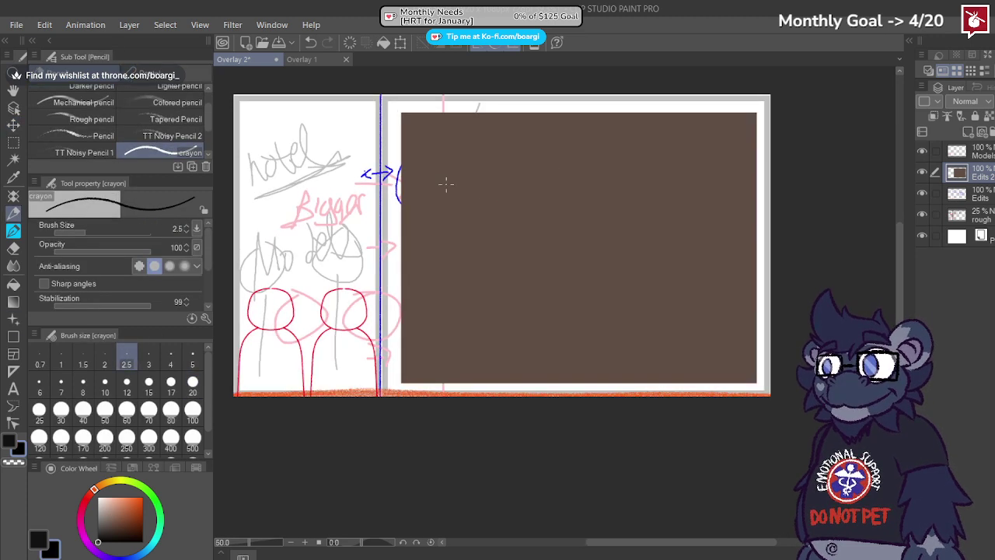
{"action": "mouse_move", "coordinate": [429, 189]}
{"action": "left_mouse_down"}
{"action": "mouse_move", "coordinate": [475, 168]}
{"action": "mouse_move", "coordinate": [463, 208]}
{"action": "mouse_move", "coordinate": [488, 201]}
{"action": "mouse_move", "coordinate": [502, 220]}
{"action": "left_mouse_up"}
{"action": "mouse_move", "coordinate": [504, 173]}
{"action": "left_mouse_down"}
{"action": "mouse_move", "coordinate": [530, 220]}
{"action": "mouse_move", "coordinate": [554, 176]}
{"action": "left_mouse_up"}
{"action": "mouse_move", "coordinate": [506, 268]}
{"action": "left_mouse_down"}
{"action": "mouse_move", "coordinate": [524, 302]}
{"action": "mouse_move", "coordinate": [565, 272]}
{"action": "left_mouse_up"}
{"action": "left_click_drag", "start_coordinate": [579, 268], "coordinate": [601, 239]}
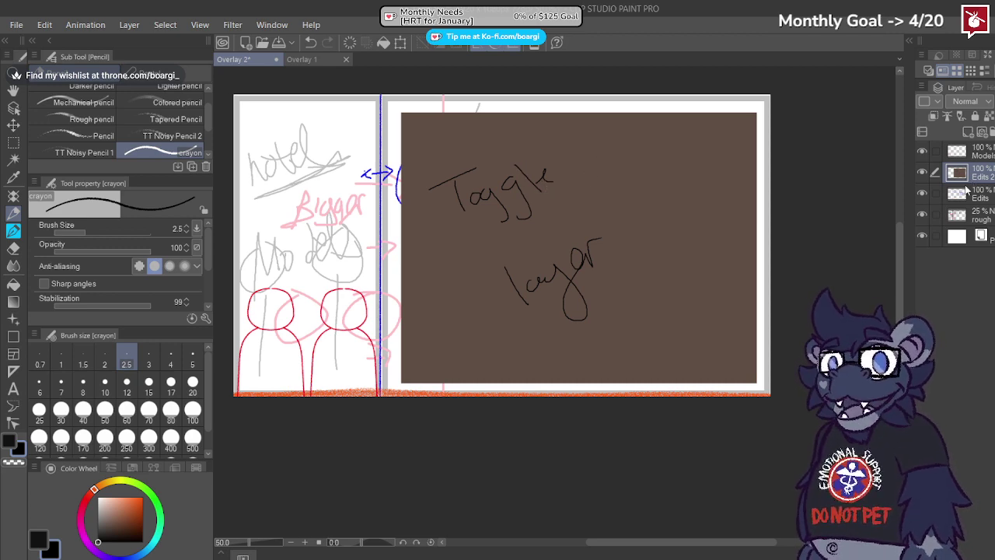
{"action": "key", "text": "ctrl+s"}
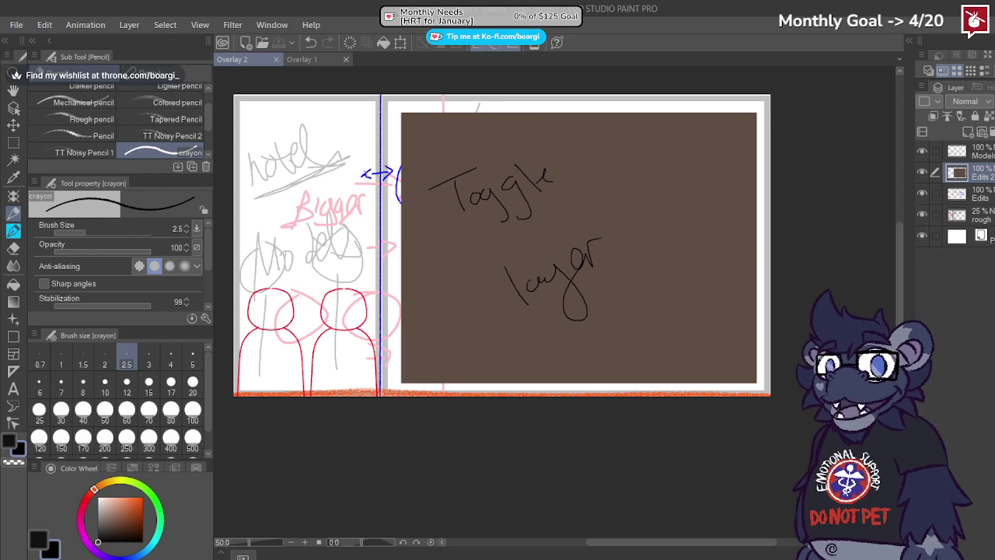
Step: Lower the brown rectangle layer's opacity to 84%, hide the rough layer, and save Overlay 2
{"action": "left_click", "coordinate": [992, 101]}
{"action": "key", "text": "F5"}
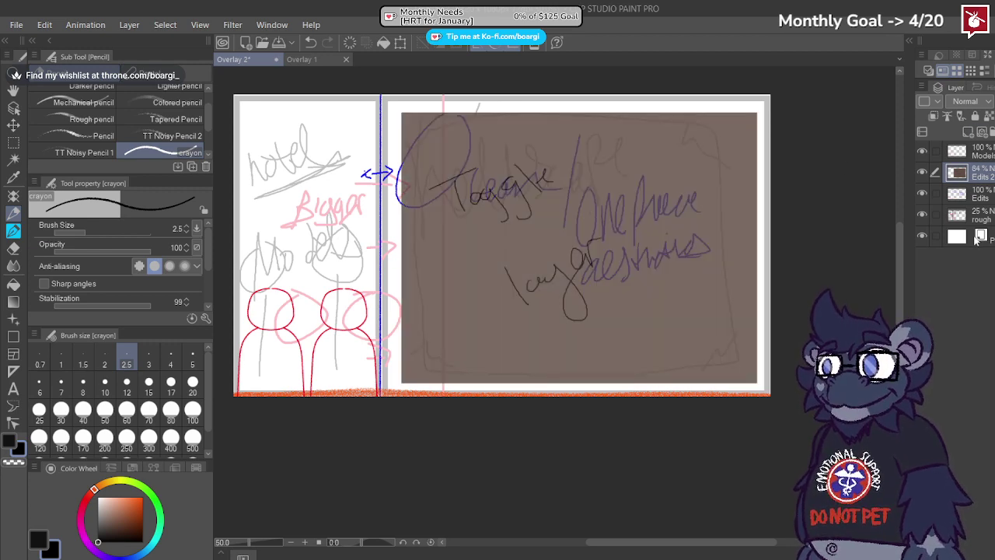
{"action": "left_click", "coordinate": [922, 214]}
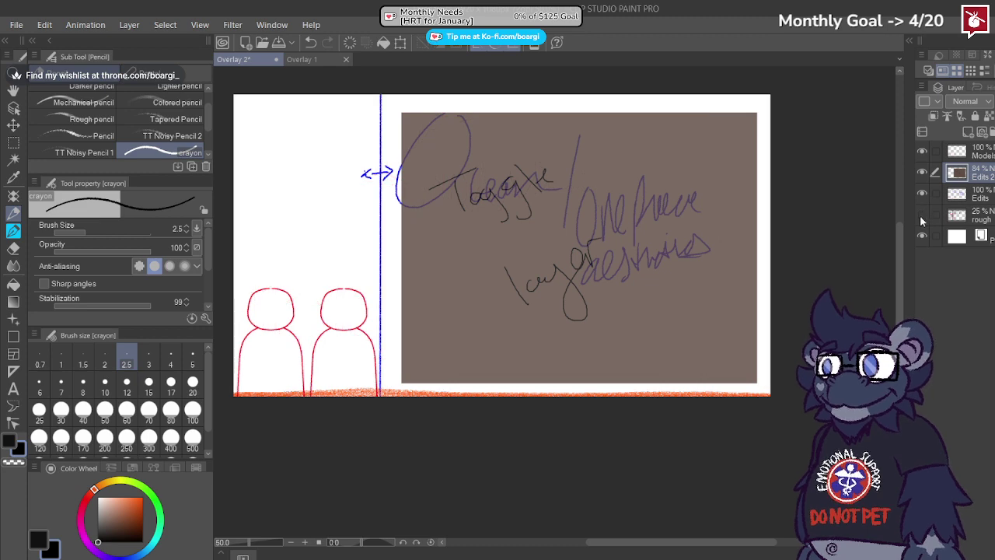
{"action": "key", "text": "ctrl+s"}
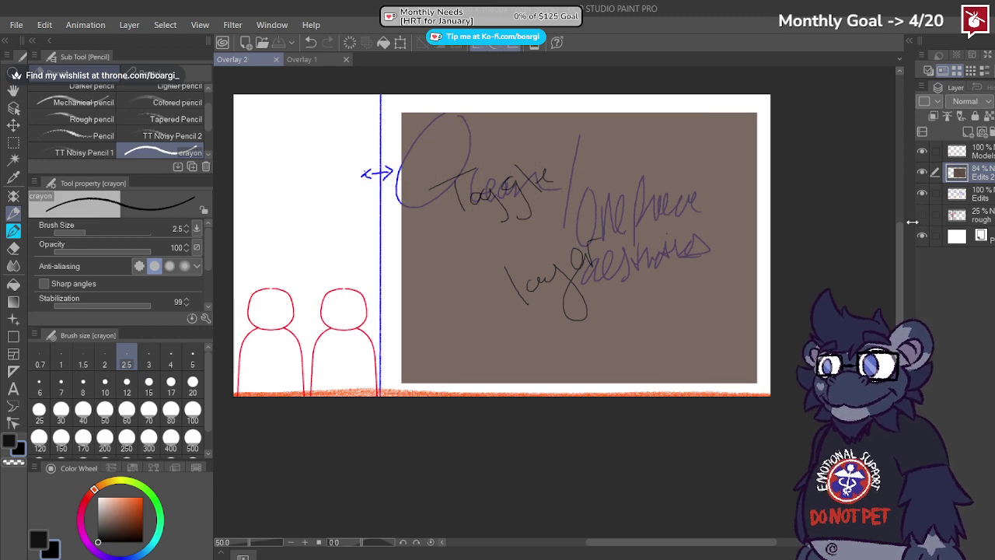
Step: Hide the rough layer in Overlay 1, save the file, and compare it with Overlay 2
{"action": "left_click", "coordinate": [314, 60]}
{"action": "left_click", "coordinate": [923, 215]}
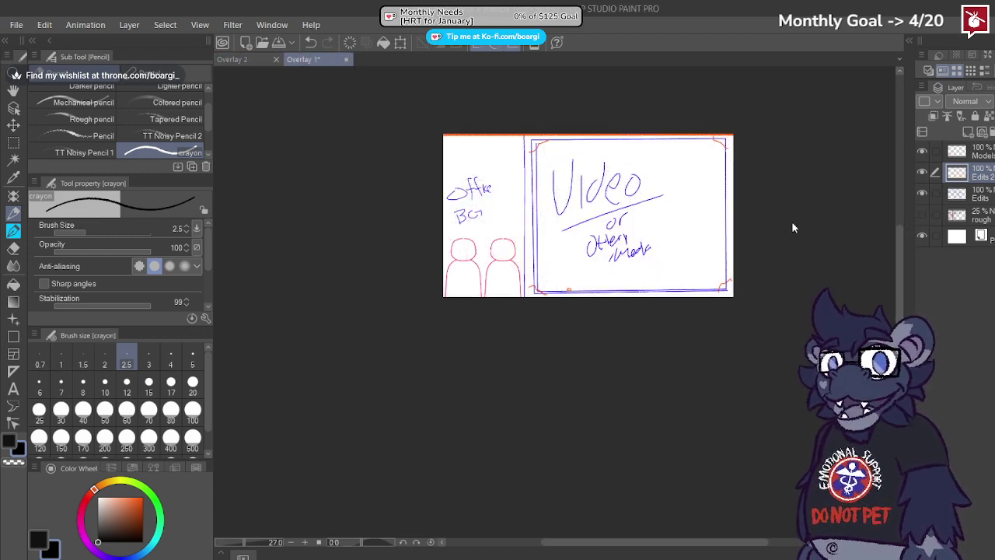
{"action": "scroll", "coordinate": [679, 187], "scroll_direction": "up", "scroll_amount": 3}
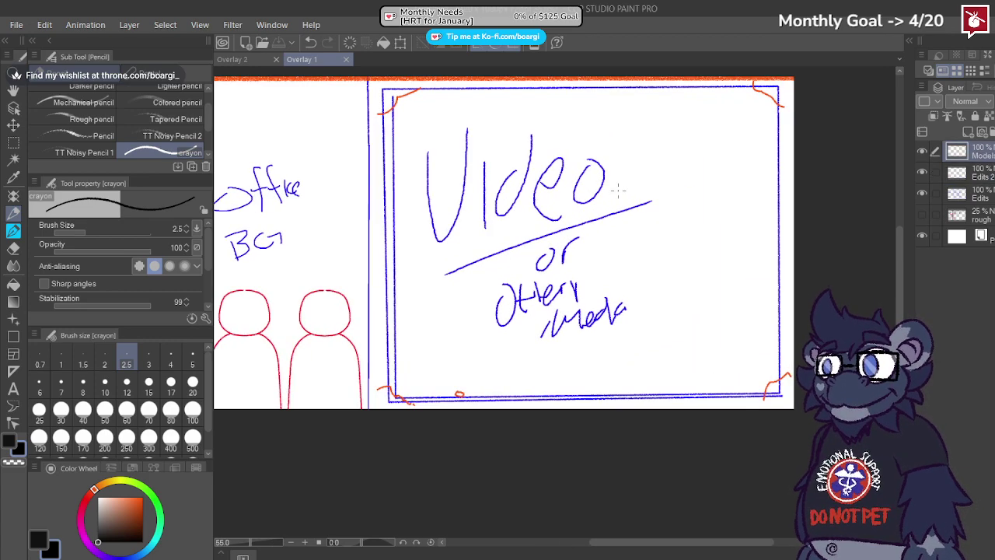
{"action": "scroll", "coordinate": [695, 239], "scroll_direction": "down", "scroll_amount": 3}
{"action": "scroll", "coordinate": [556, 237], "scroll_direction": "up", "scroll_amount": 2}
{"action": "left_click", "coordinate": [239, 60]}
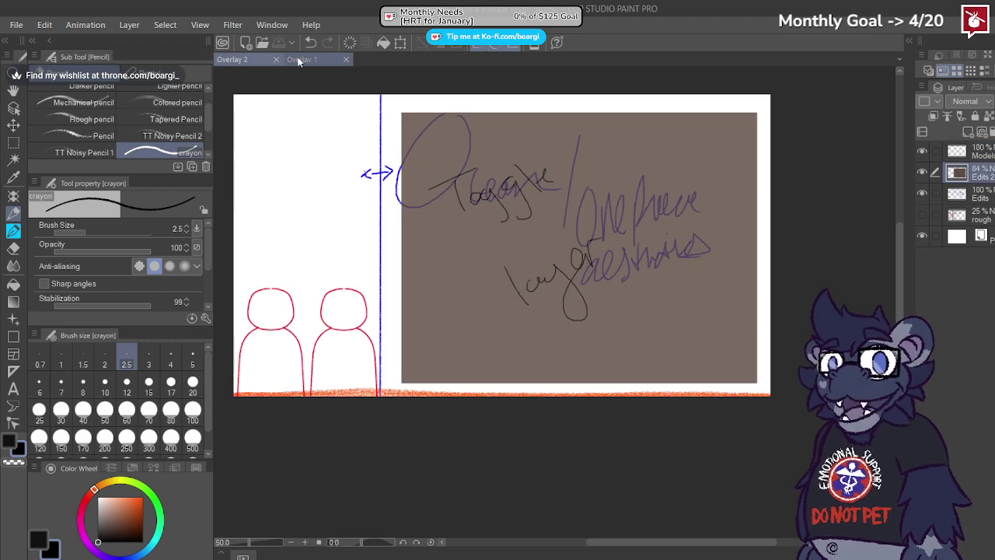
{"action": "left_click", "coordinate": [295, 60]}
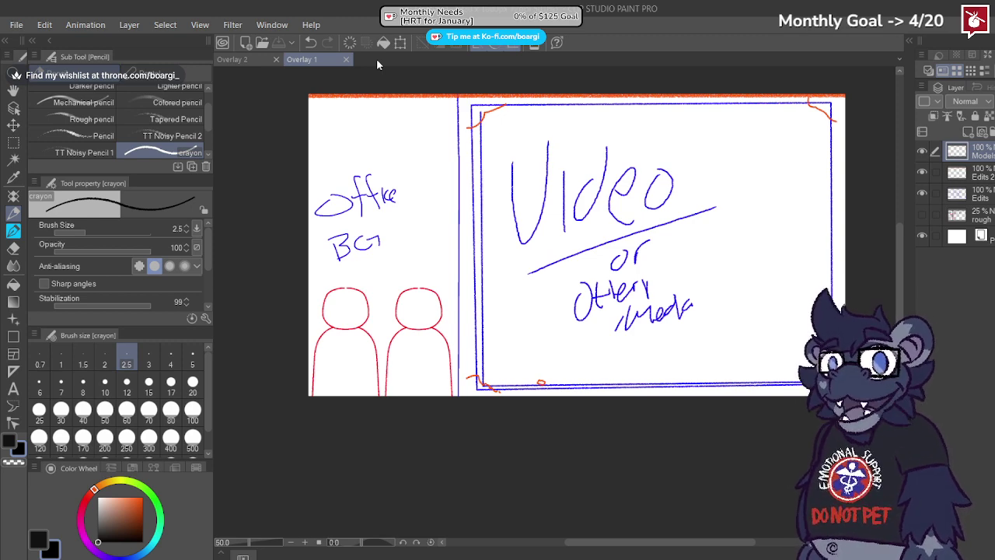
Step: Check Overlay 2 with its rough layer briefly shown and hidden again, and return to Overlay 1
{"action": "left_click", "coordinate": [238, 56]}
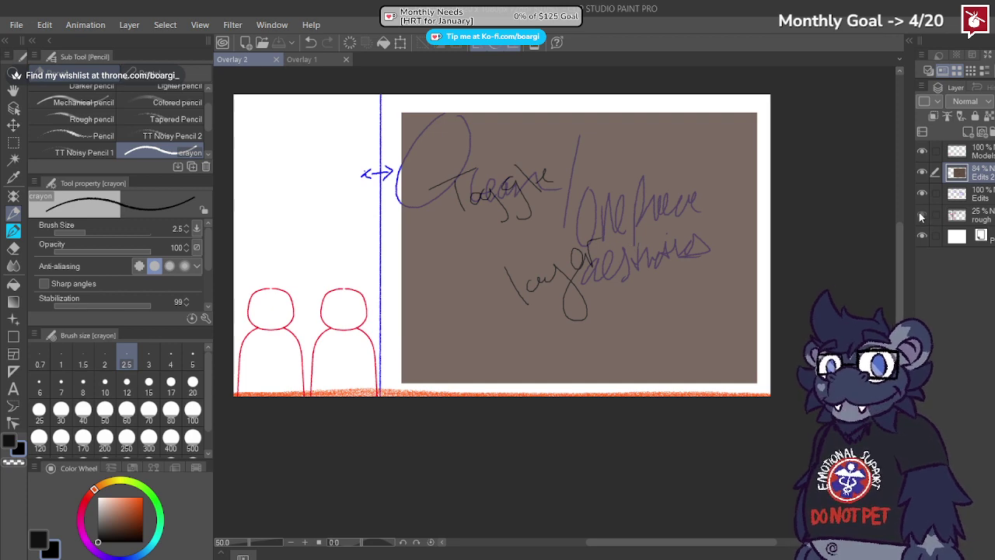
{"action": "left_click", "coordinate": [920, 214]}
{"action": "left_click", "coordinate": [923, 217]}
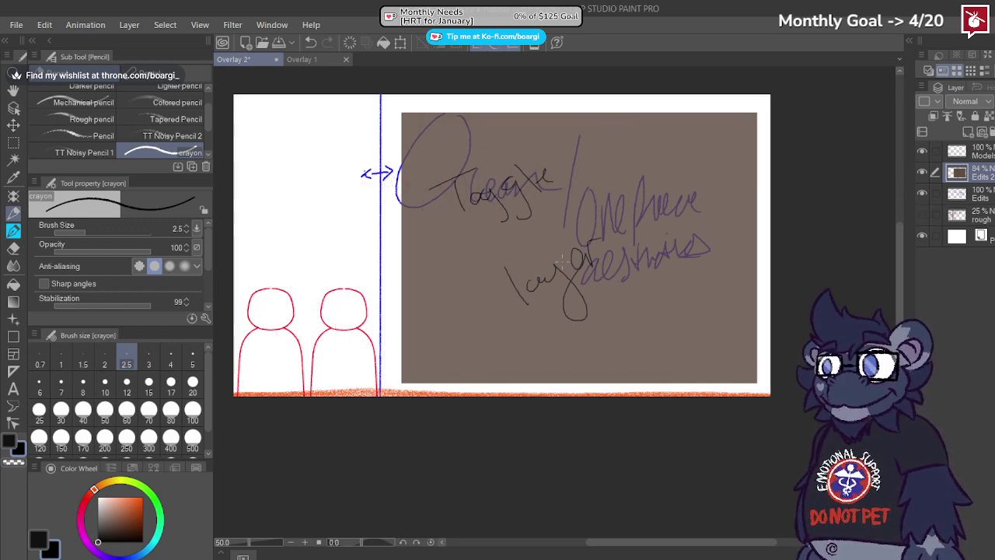
{"action": "left_click", "coordinate": [302, 59]}
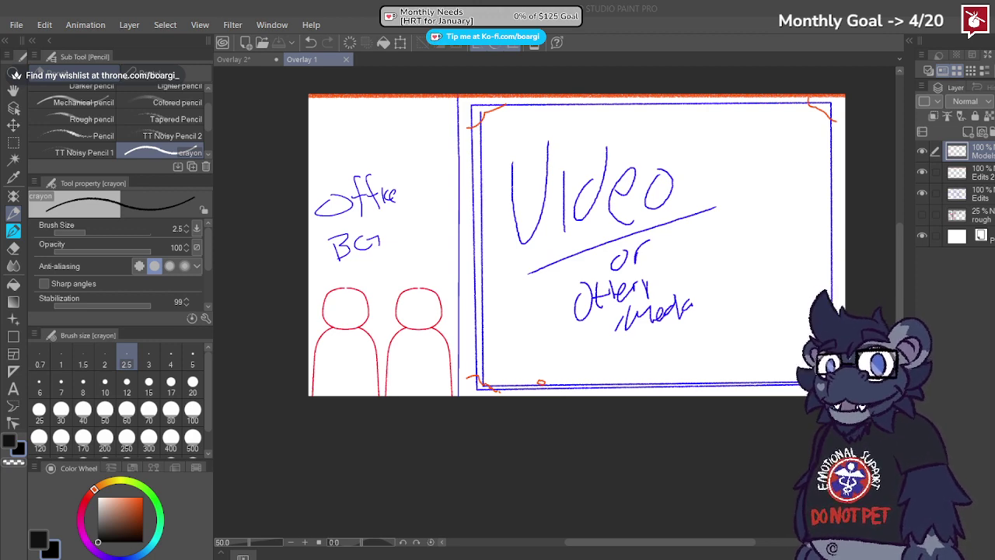
Step: Try black crayon strokes around the two figures and along the orange top strip of Overlay 1, and undo them
{"action": "mouse_move", "coordinate": [311, 283]}
{"action": "left_mouse_down"}
{"action": "mouse_move", "coordinate": [354, 277]}
{"action": "mouse_move", "coordinate": [442, 351]}
{"action": "mouse_move", "coordinate": [445, 388]}
{"action": "left_mouse_up"}
{"action": "key", "text": "ctrl+z"}
{"action": "left_click_drag", "start_coordinate": [308, 303], "coordinate": [335, 270]}
{"action": "mouse_move", "coordinate": [380, 394]}
{"action": "left_mouse_down"}
{"action": "mouse_move", "coordinate": [356, 281]}
{"action": "mouse_move", "coordinate": [390, 275]}
{"action": "left_mouse_up"}
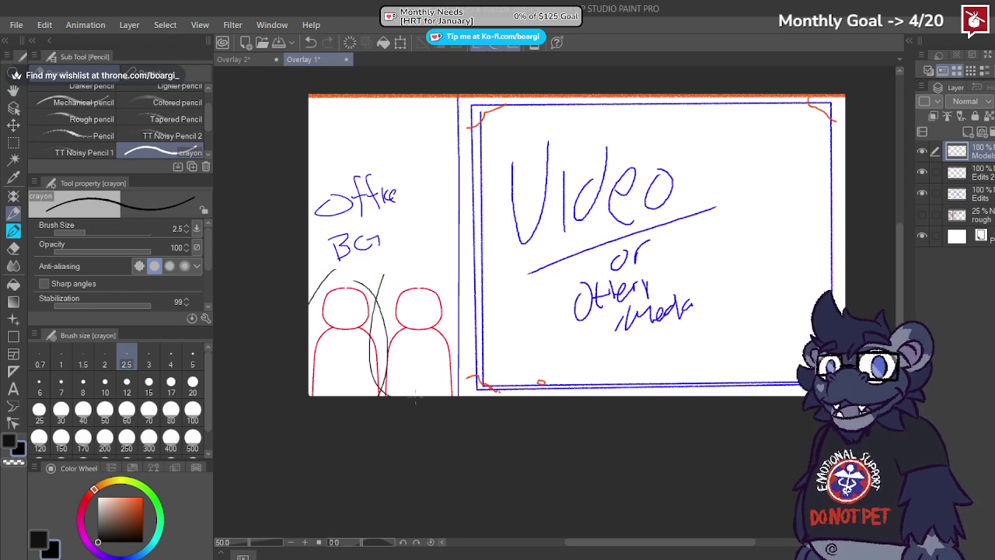
{"action": "left_click_drag", "start_coordinate": [456, 395], "coordinate": [416, 260]}
{"action": "key", "text": "ctrl+z"}
{"action": "key", "text": "ctrl+z"}
{"action": "key", "text": "ctrl+z"}
{"action": "key", "text": "ctrl+z"}
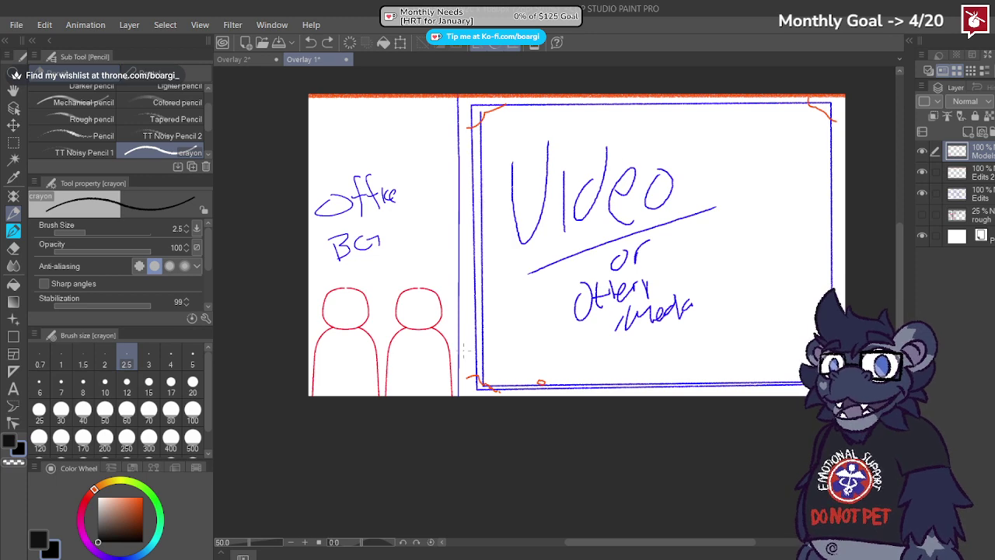
{"action": "left_click_drag", "start_coordinate": [308, 96], "coordinate": [443, 95]}
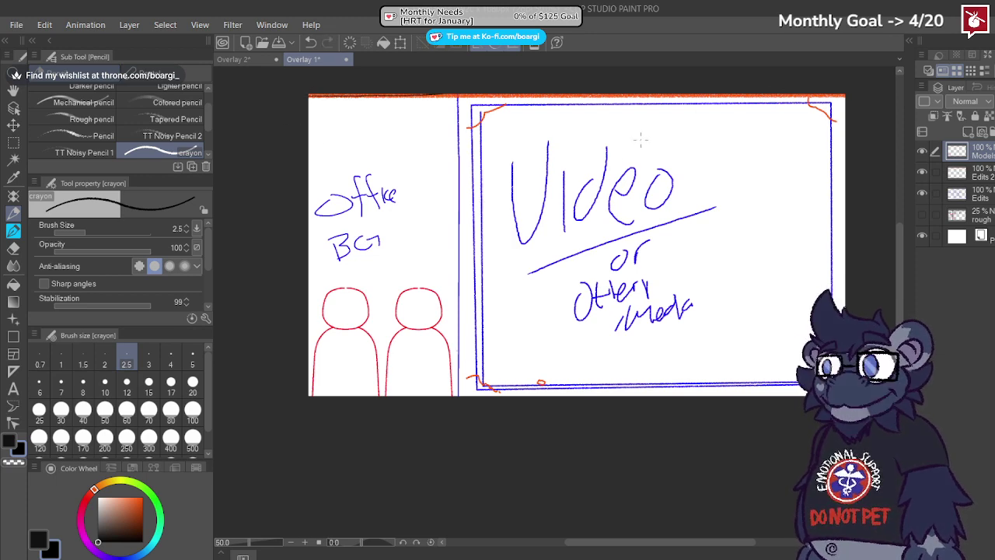
{"action": "key", "text": "ctrl+z"}
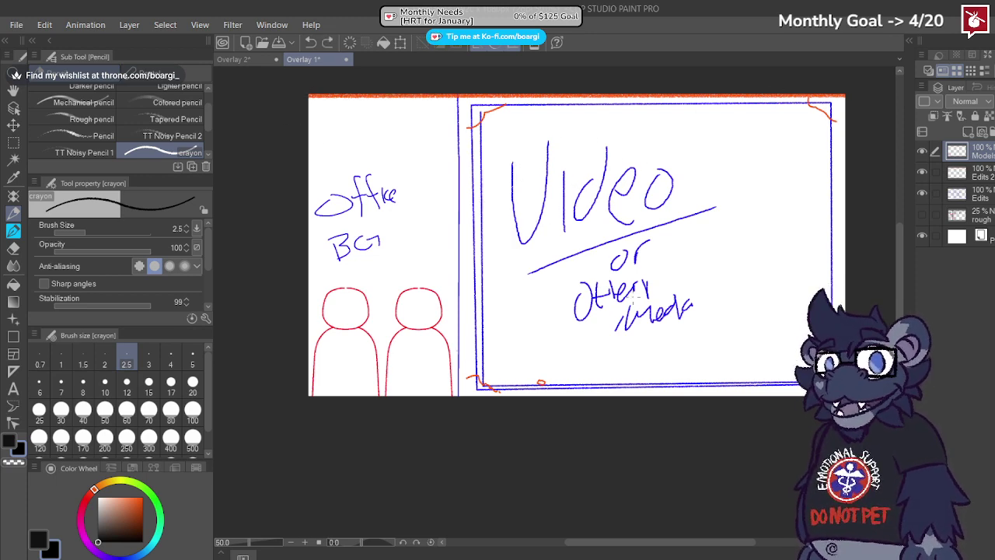
Step: Draw a black crayon stroke over the video frame's upper-left corner mark and make the Edits layer active
{"action": "left_click_drag", "start_coordinate": [466, 128], "coordinate": [501, 103]}
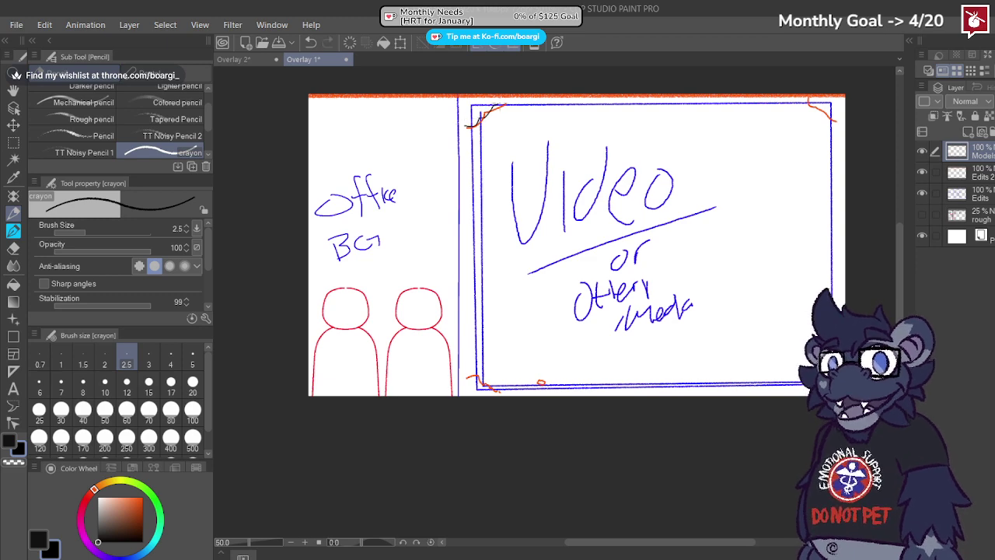
{"action": "key", "text": "alt+["}
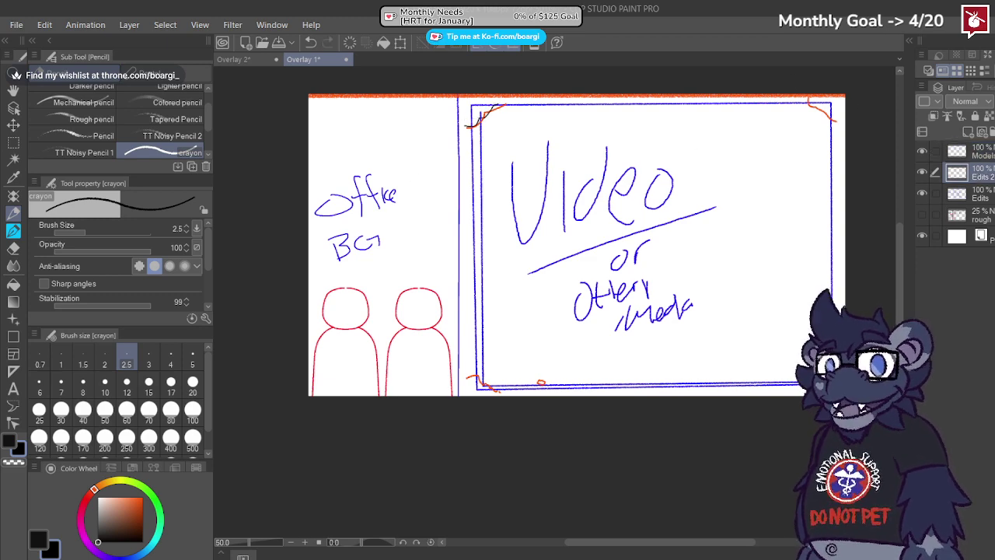
{"action": "key", "text": "alt+["}
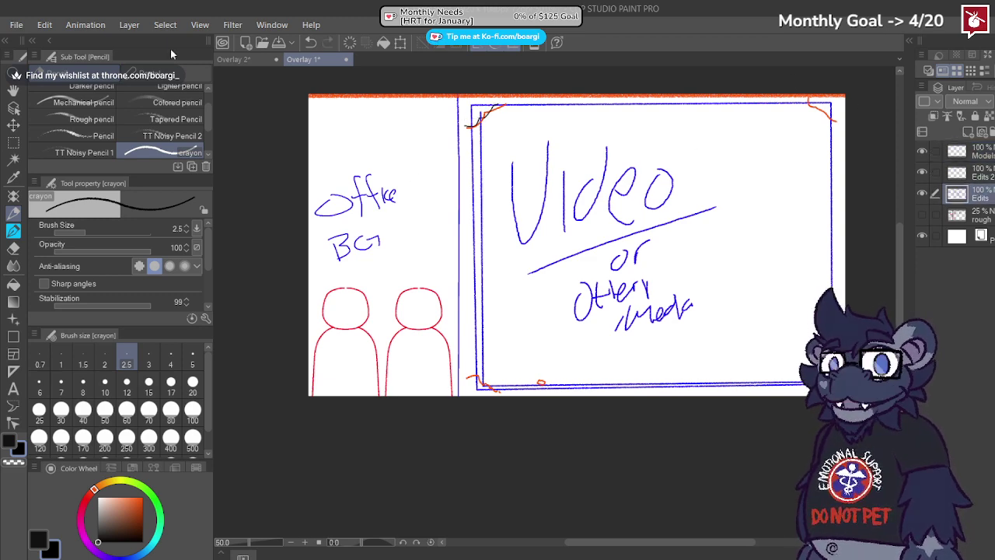
Step: Try a crayon stroke above the figures in Overlay 2's narrow panel and undo it
{"action": "left_click", "coordinate": [249, 59]}
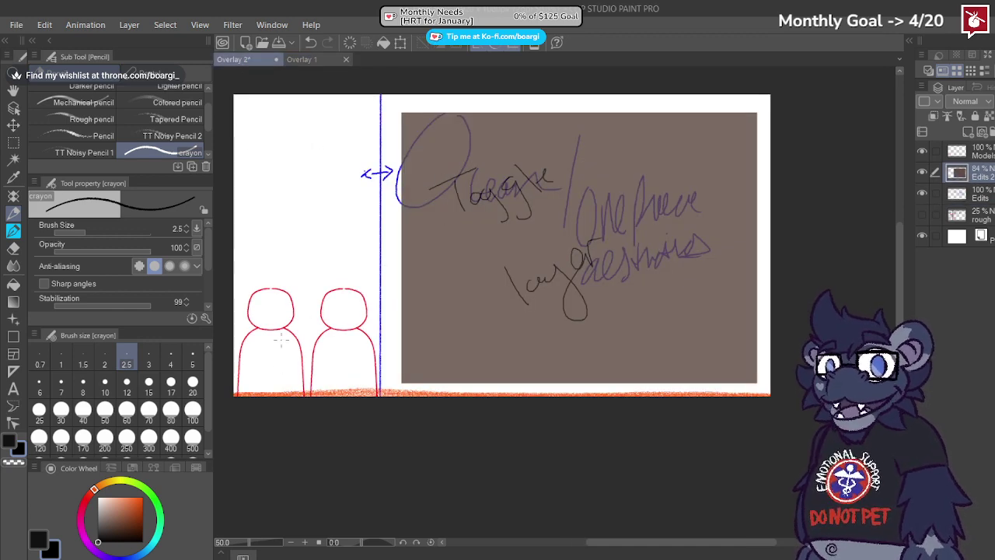
{"action": "mouse_move", "coordinate": [267, 224]}
{"action": "left_mouse_down"}
{"action": "mouse_move", "coordinate": [296, 285]}
{"action": "mouse_move", "coordinate": [303, 211]}
{"action": "left_mouse_up"}
{"action": "key", "text": "ctrl+z"}
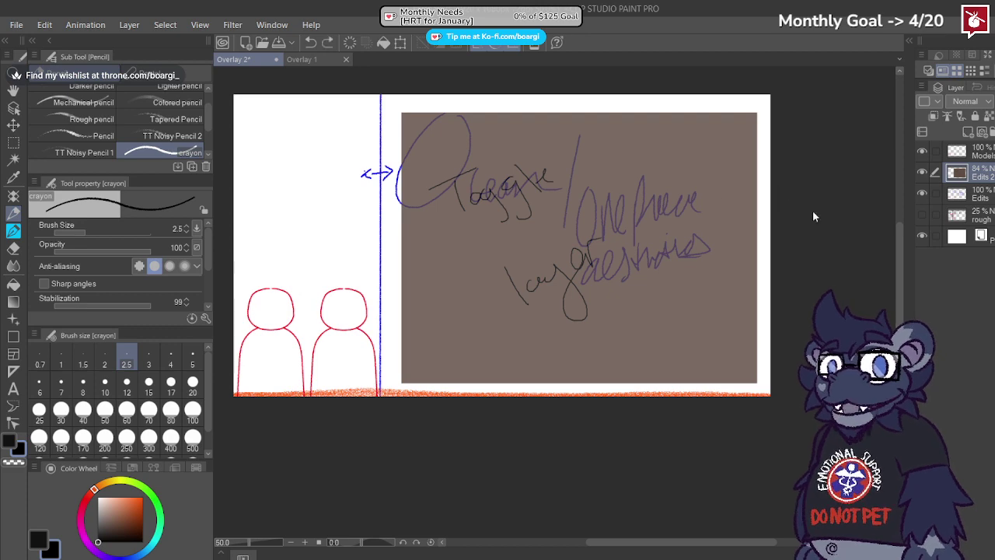
Step: Toggle the brown rectangle layer's visibility several times, leave it hidden, and save Overlay 2
{"action": "left_click", "coordinate": [922, 173]}
{"action": "left_click", "coordinate": [921, 172]}
{"action": "left_click", "coordinate": [922, 173]}
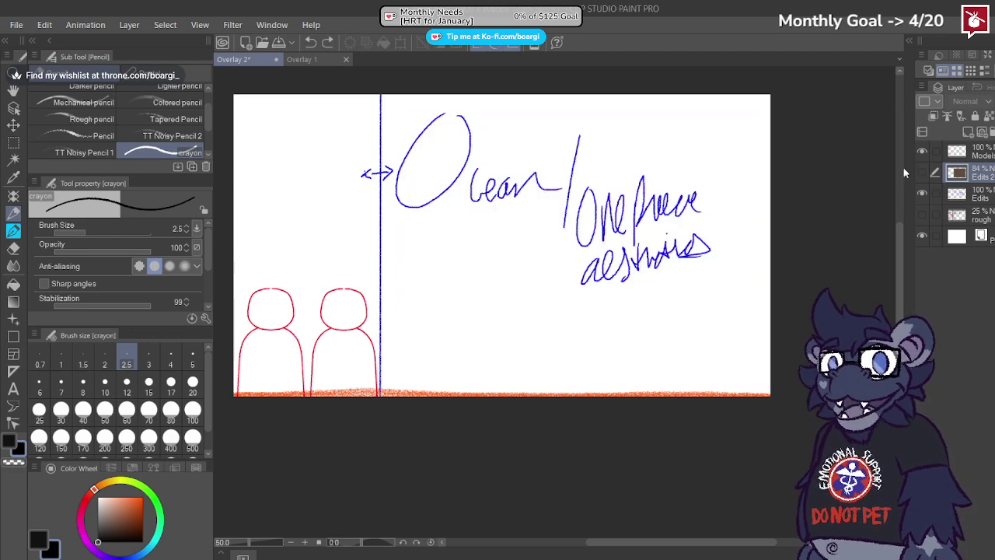
{"action": "left_click", "coordinate": [922, 174]}
{"action": "left_click", "coordinate": [921, 173]}
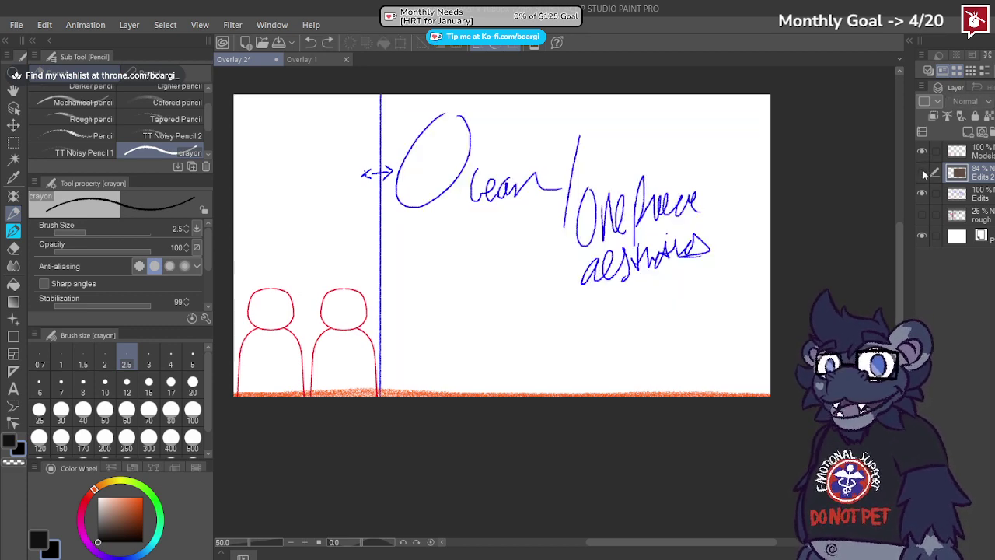
{"action": "left_click", "coordinate": [923, 173]}
{"action": "left_click", "coordinate": [922, 173]}
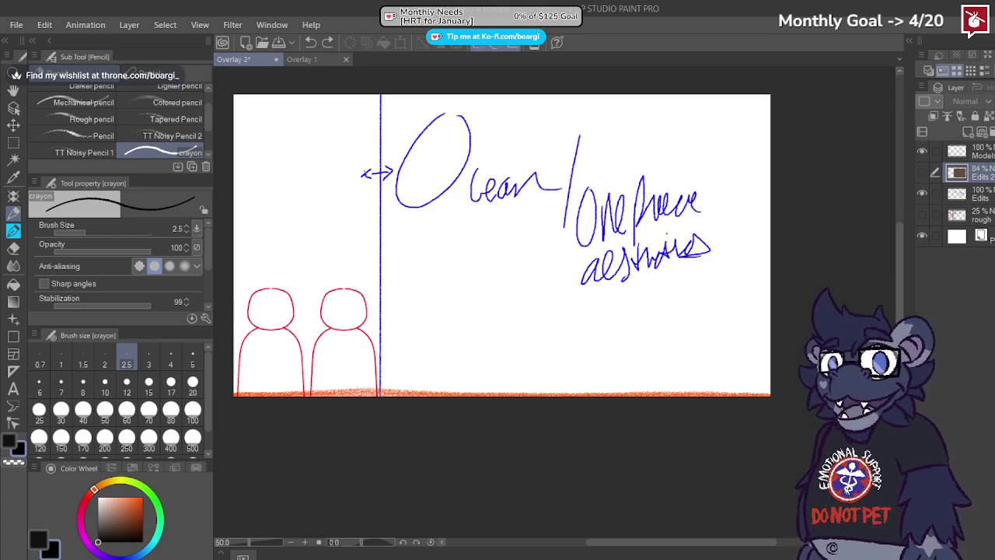
{"action": "left_click", "coordinate": [922, 173]}
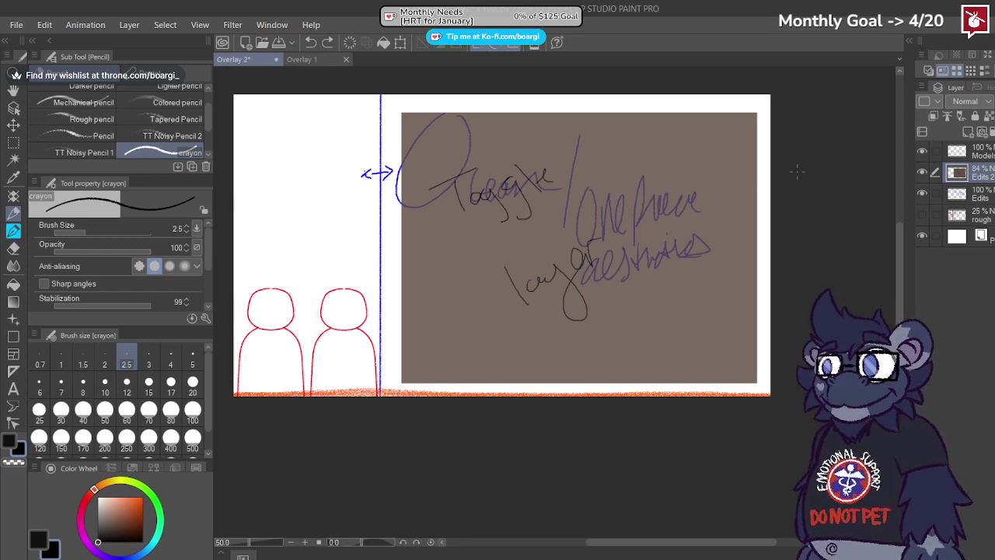
{"action": "left_click", "coordinate": [922, 173]}
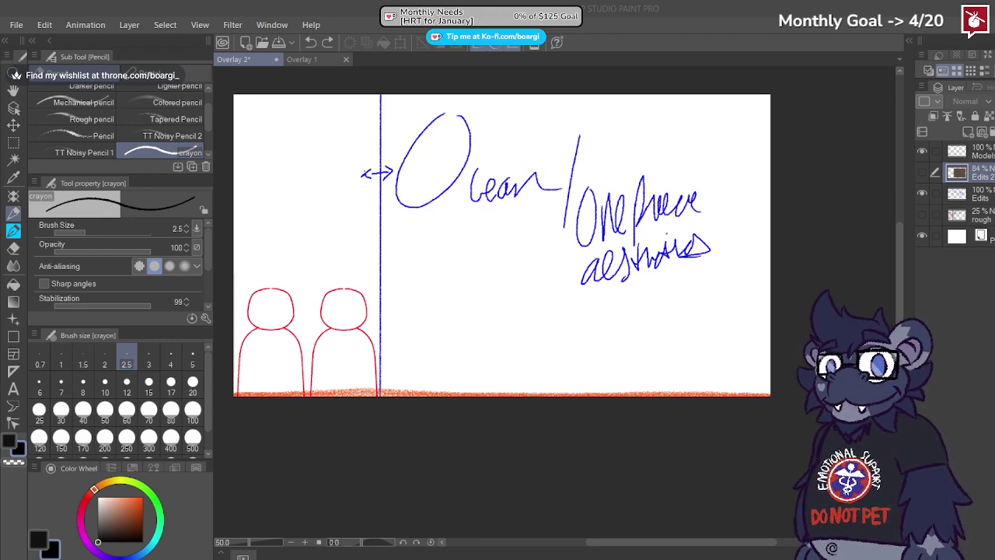
{"action": "key", "text": "ctrl+s"}
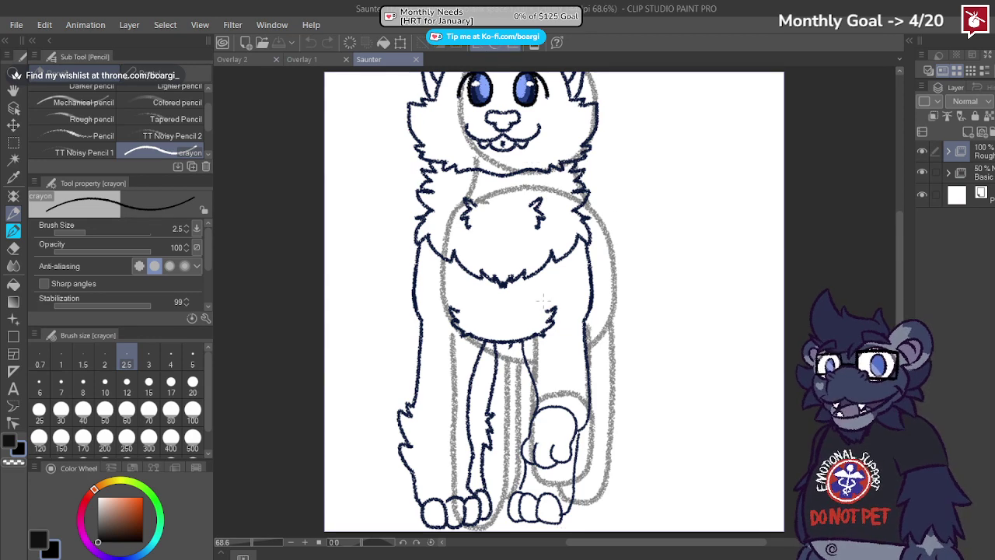
Step: Expand the timeline, play and stop the Saunter walk animation, and return it to the first frame
{"action": "left_click", "coordinate": [225, 552]}
{"action": "scroll", "coordinate": [345, 454], "scroll_direction": "down", "scroll_amount": 2}
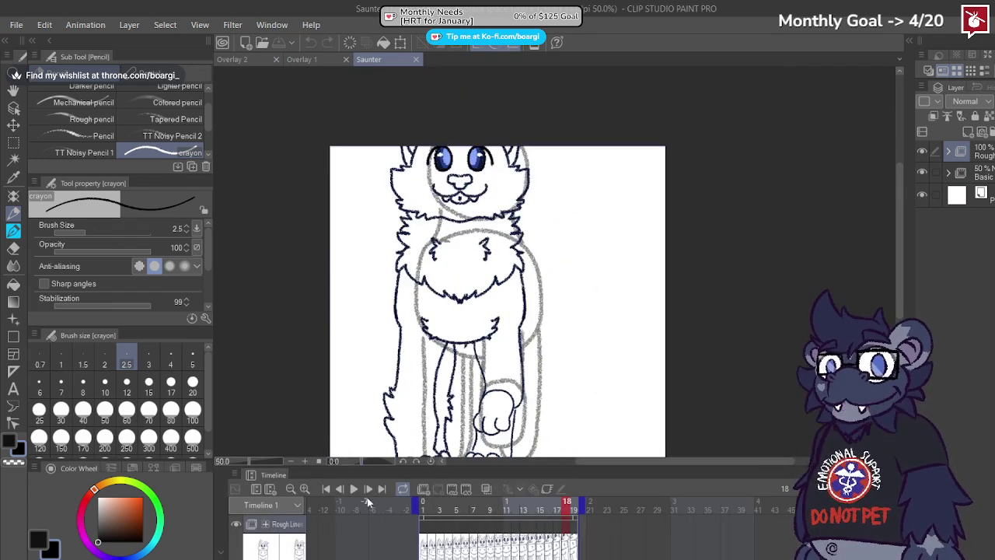
{"action": "left_click", "coordinate": [353, 489]}
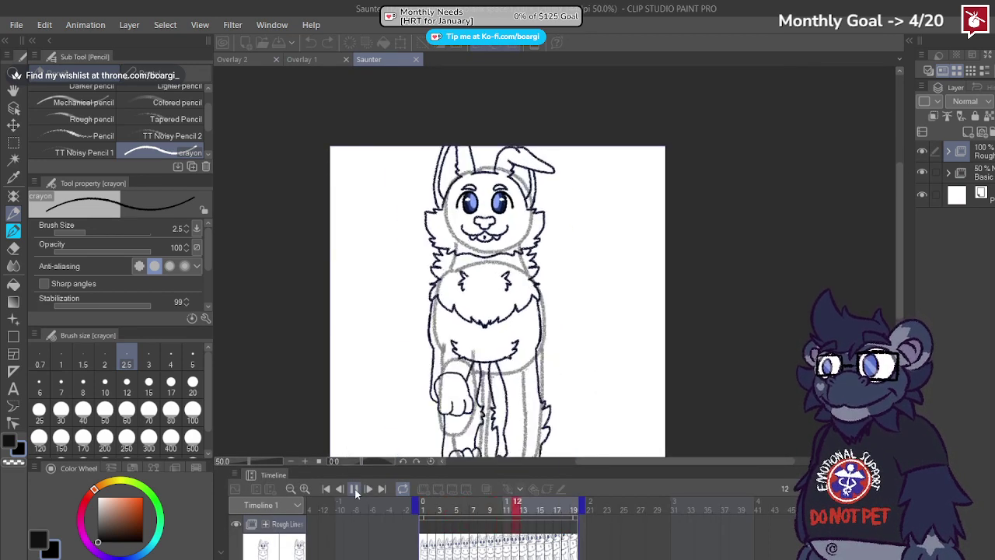
{"action": "left_click", "coordinate": [354, 489]}
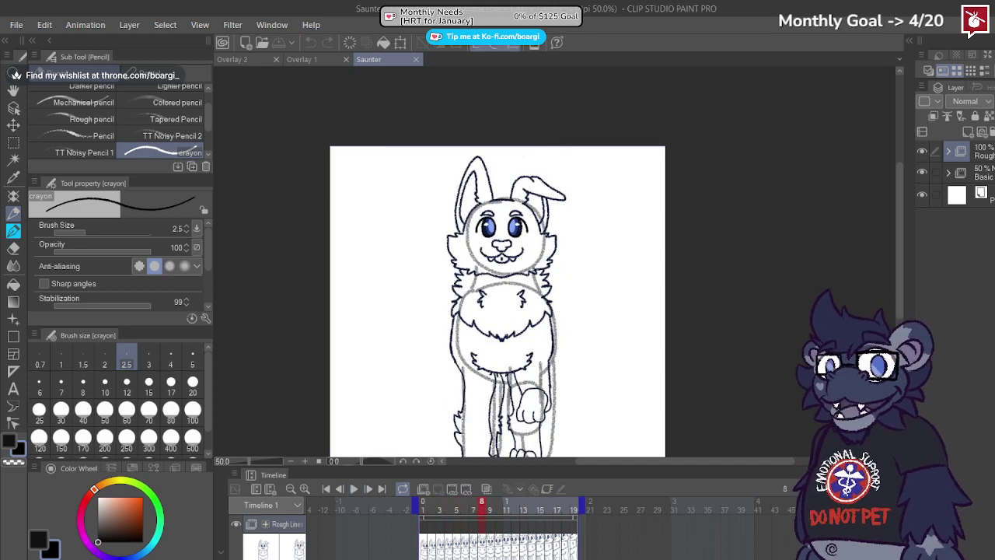
{"action": "left_click", "coordinate": [425, 541]}
{"action": "scroll", "coordinate": [586, 246], "scroll_direction": "up", "scroll_amount": 3}
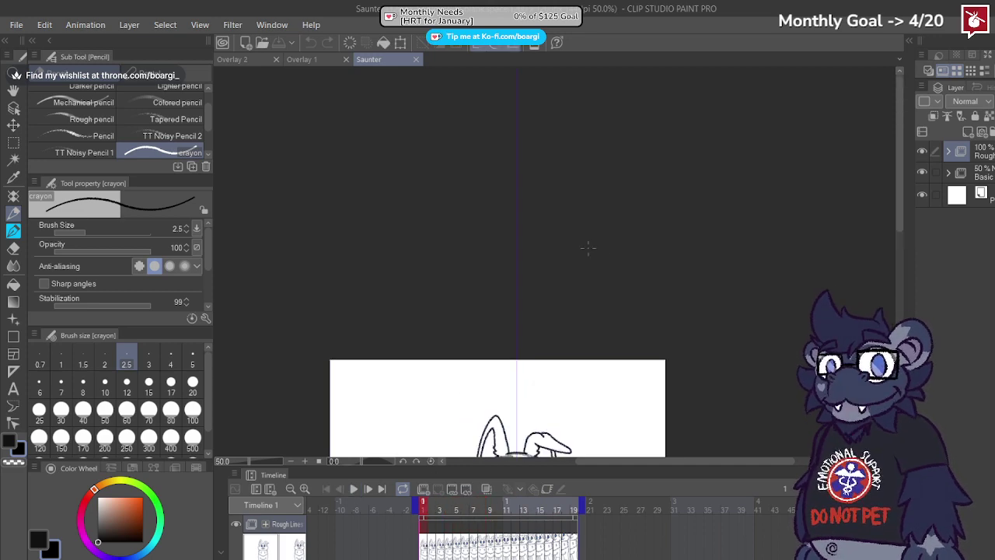
{"action": "scroll", "coordinate": [433, 246], "scroll_direction": "down", "scroll_amount": 2}
Step: Look over both overlay drafts and show the brown rectangle layer in Overlay 2 again
{"action": "left_click", "coordinate": [234, 59]}
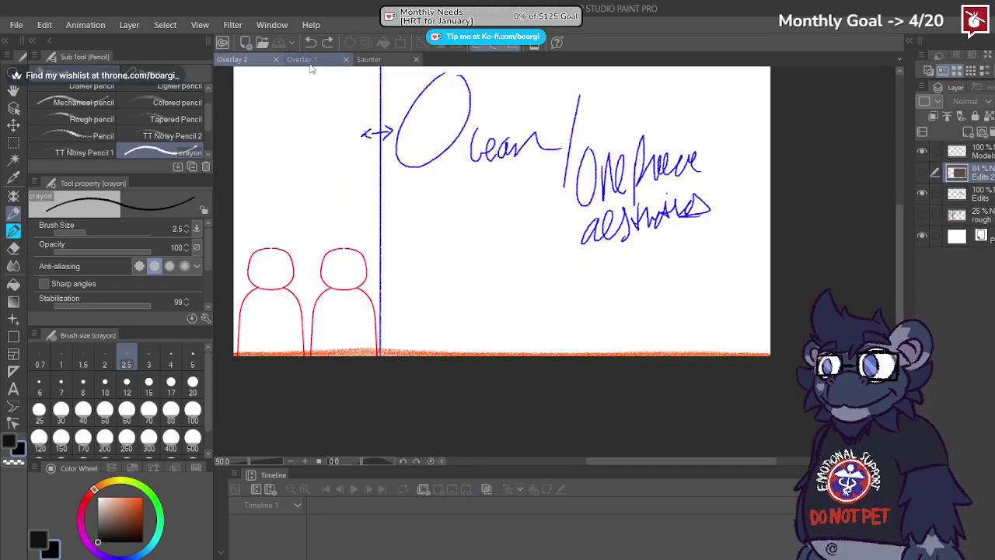
{"action": "left_click", "coordinate": [309, 60]}
{"action": "left_click", "coordinate": [241, 59]}
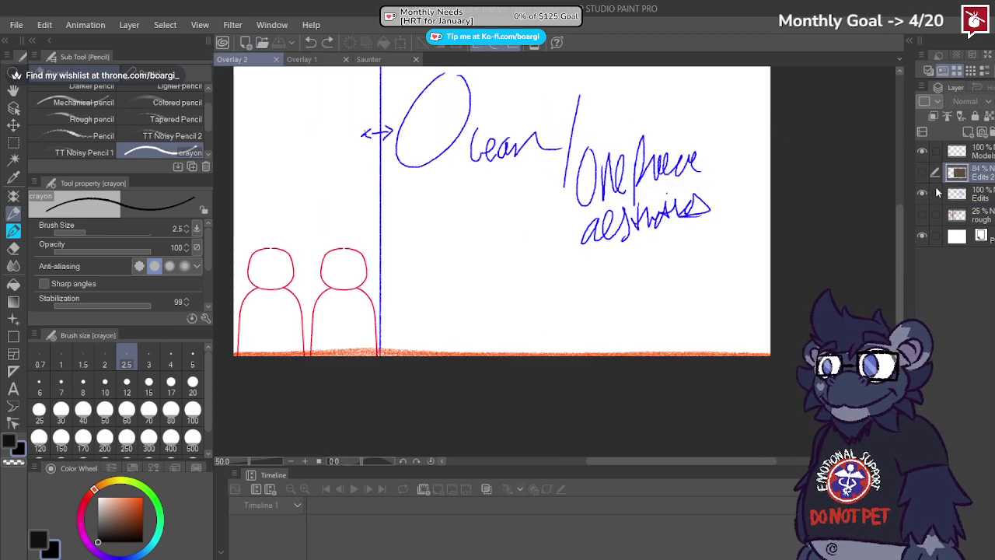
{"action": "left_click", "coordinate": [924, 170]}
{"action": "scroll", "coordinate": [470, 249], "scroll_direction": "down", "scroll_amount": 2}
{"action": "scroll", "coordinate": [470, 249], "scroll_direction": "up", "scroll_amount": 3}
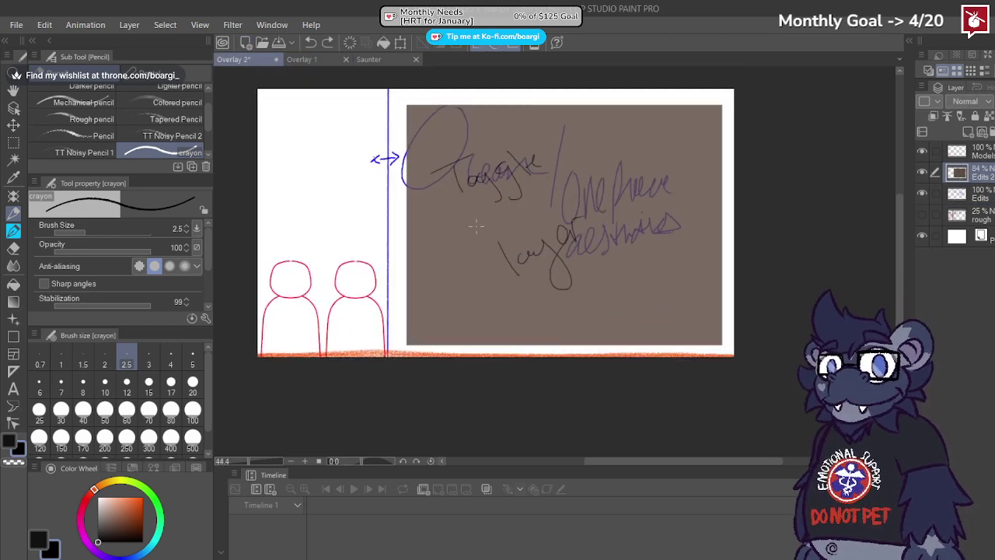
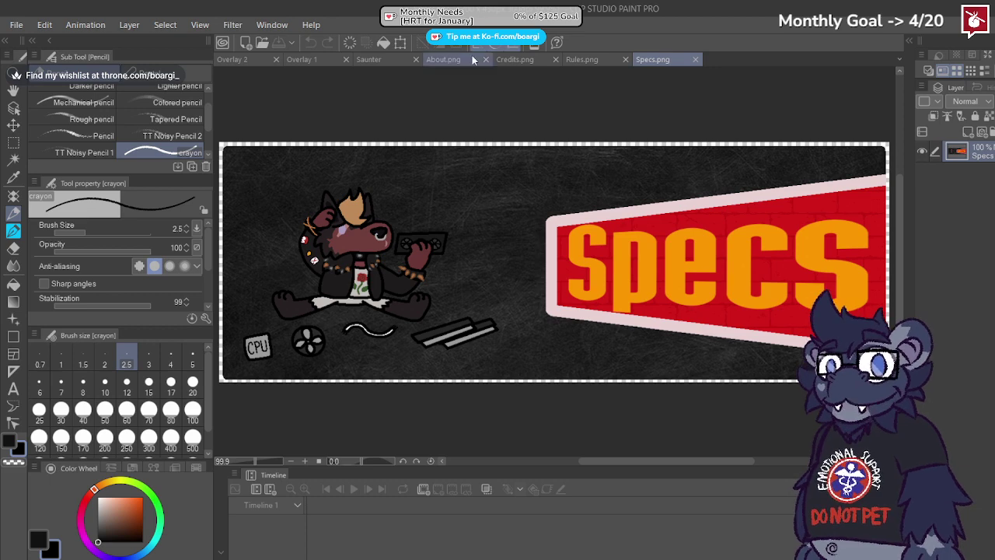
Step: Close the About.png, Credits.png, Rules.png and Specs.png panel images
{"action": "left_click", "coordinate": [484, 59]}
{"action": "left_click", "coordinate": [484, 59]}
{"action": "left_click", "coordinate": [484, 59]}
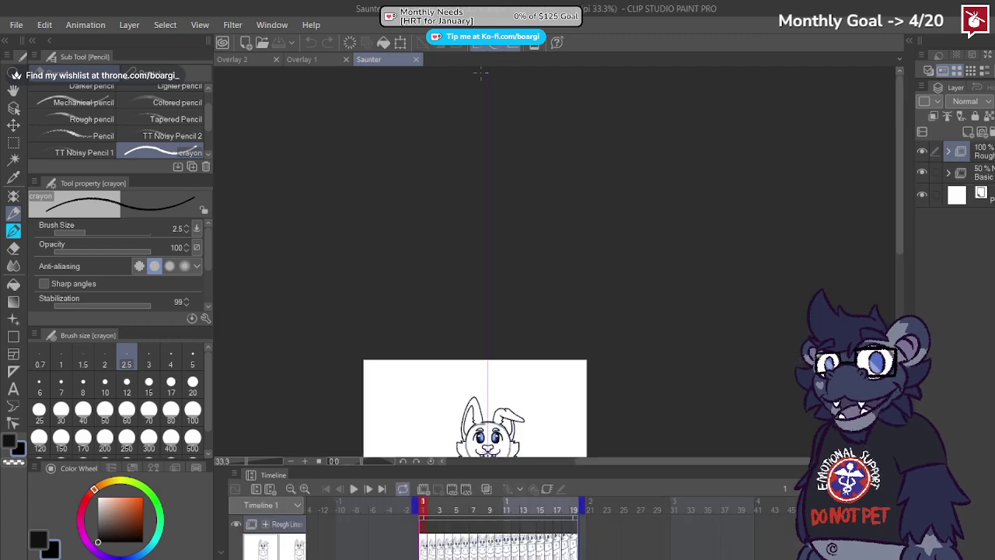
{"action": "left_click", "coordinate": [485, 59]}
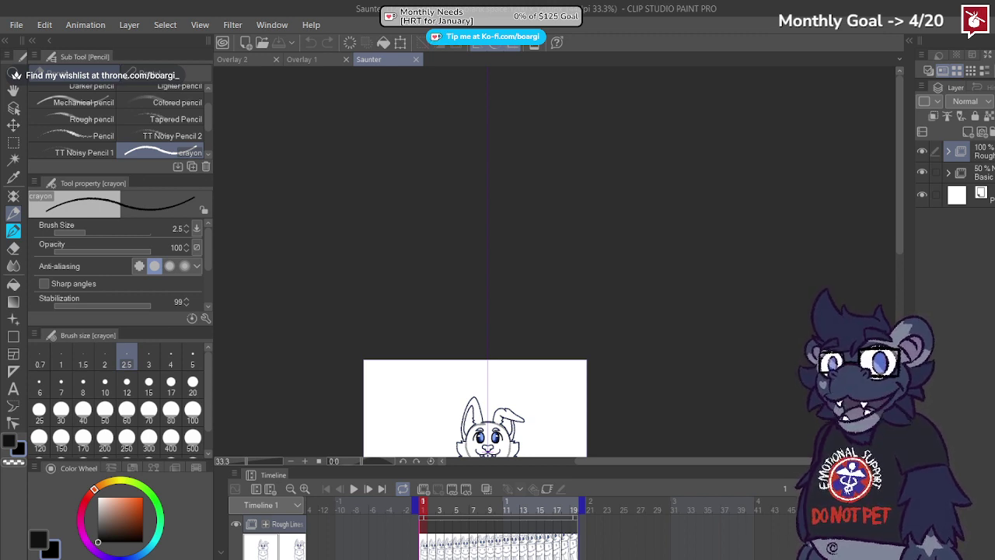
Step: Examine the full-body character sketch on the first frame of Saunter
{"action": "scroll", "coordinate": [484, 269], "scroll_direction": "down", "scroll_amount": 2}
{"action": "scroll", "coordinate": [455, 443], "scroll_direction": "up", "scroll_amount": 2}
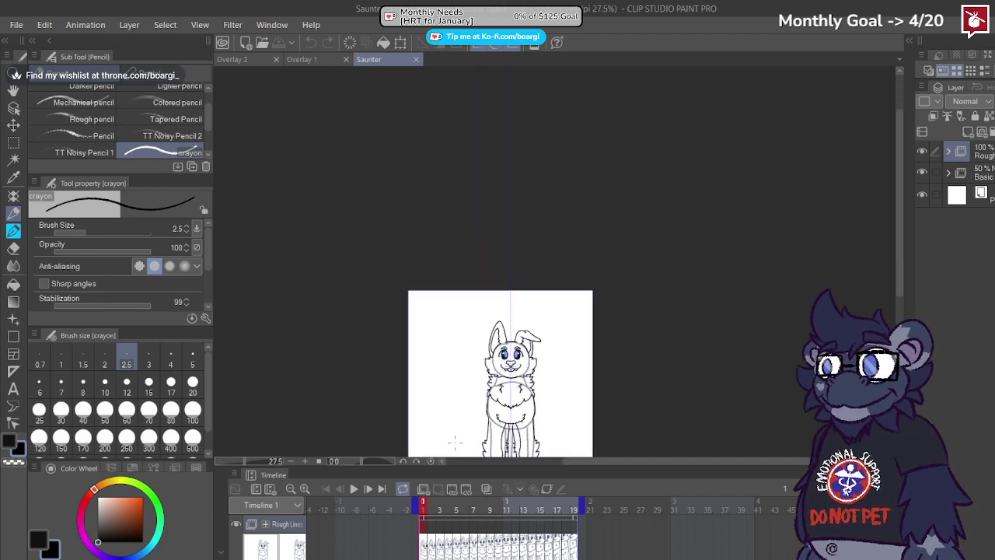
{"action": "scroll", "coordinate": [549, 355], "scroll_direction": "up", "scroll_amount": 1}
{"action": "scroll", "coordinate": [549, 355], "scroll_direction": "down", "scroll_amount": 2}
{"action": "scroll", "coordinate": [464, 205], "scroll_direction": "up", "scroll_amount": 1}
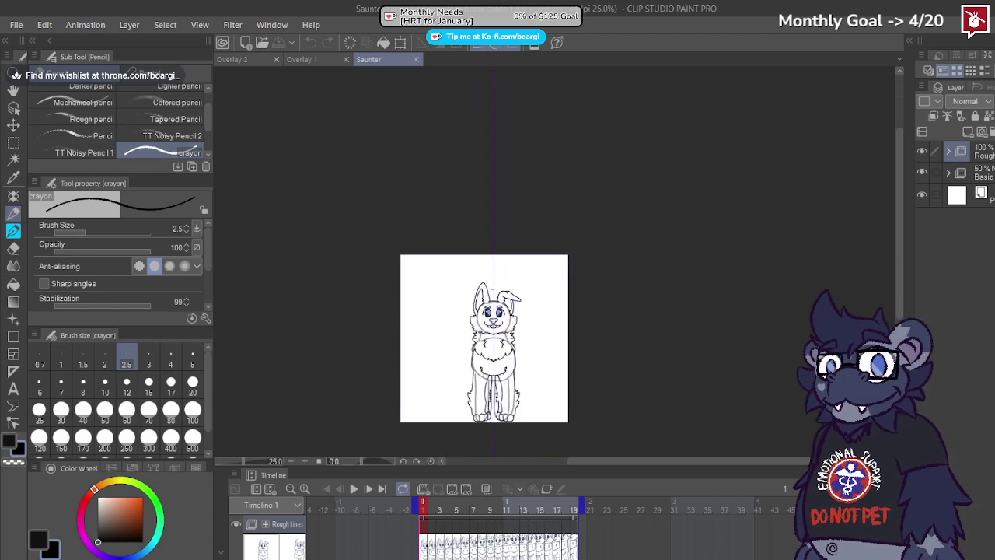
{"action": "scroll", "coordinate": [492, 269], "scroll_direction": "down", "scroll_amount": 1}
{"action": "scroll", "coordinate": [491, 269], "scroll_direction": "up", "scroll_amount": 5}
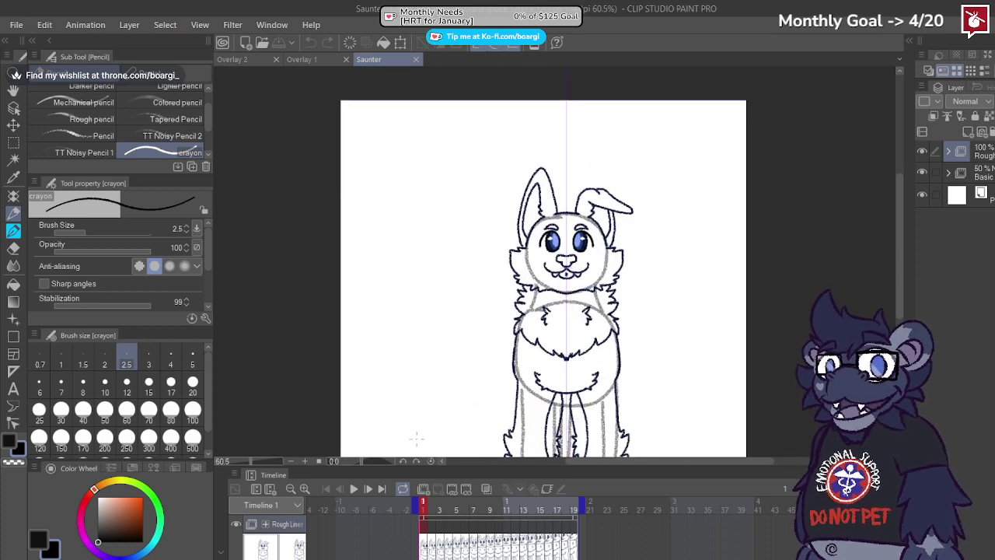
{"action": "left_click_drag", "start_coordinate": [898, 237], "coordinate": [899, 248]}
{"action": "scroll", "coordinate": [899, 249], "scroll_direction": "down", "scroll_amount": 1}
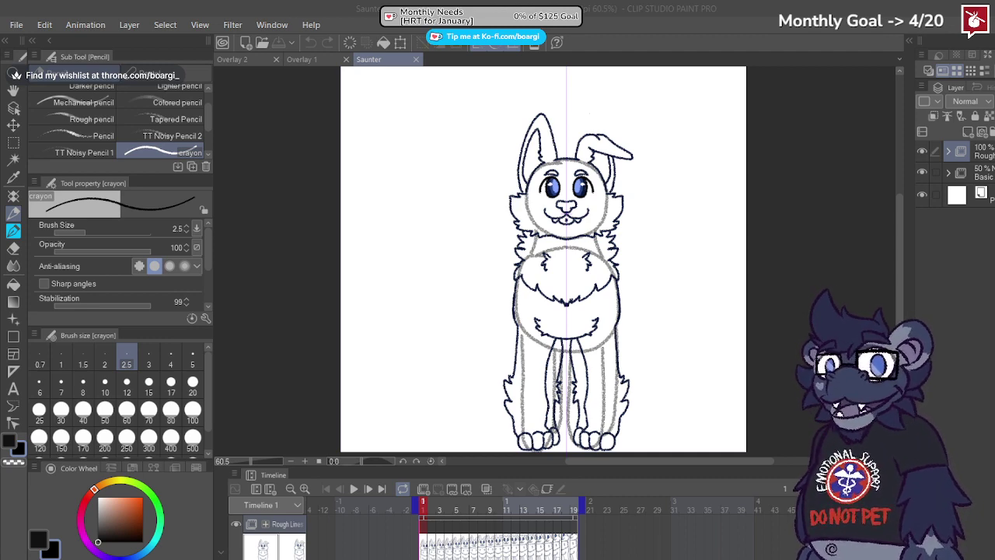
Step: Close Overlay 2, Overlay 1 and Saunter, and create a new blank illustration canvas
{"action": "left_click", "coordinate": [258, 60]}
{"action": "left_click", "coordinate": [276, 59]}
{"action": "left_click", "coordinate": [278, 61]}
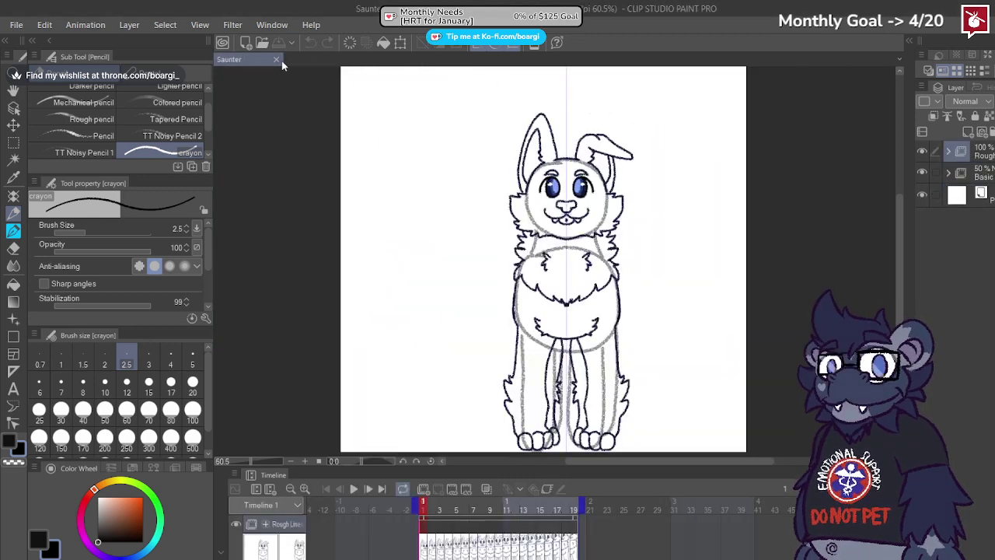
{"action": "left_click", "coordinate": [278, 61]}
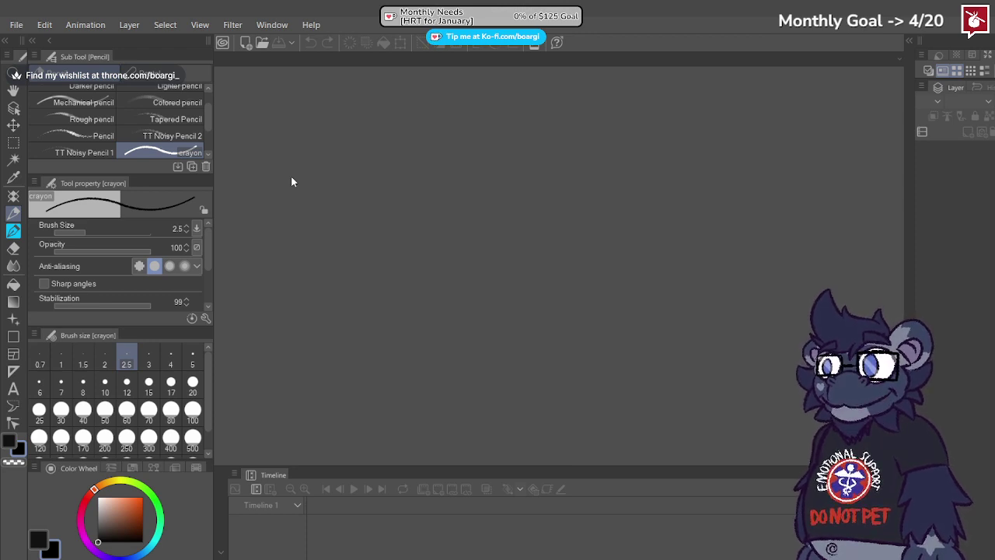
{"action": "key", "text": "Return"}
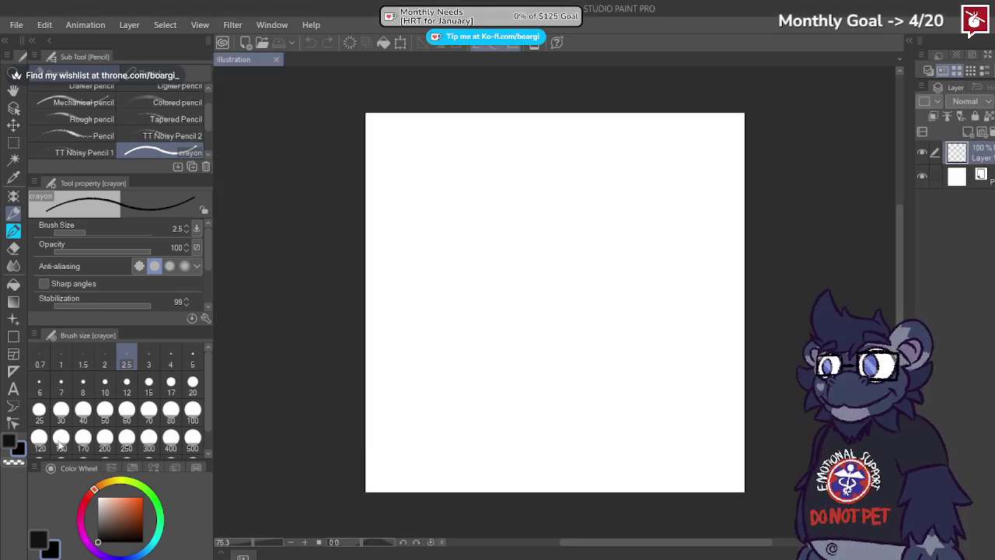
Step: Set the crayon brush size to 5 and sketch a round head in the upper middle of the blank canvas
{"action": "left_click", "coordinate": [222, 553]}
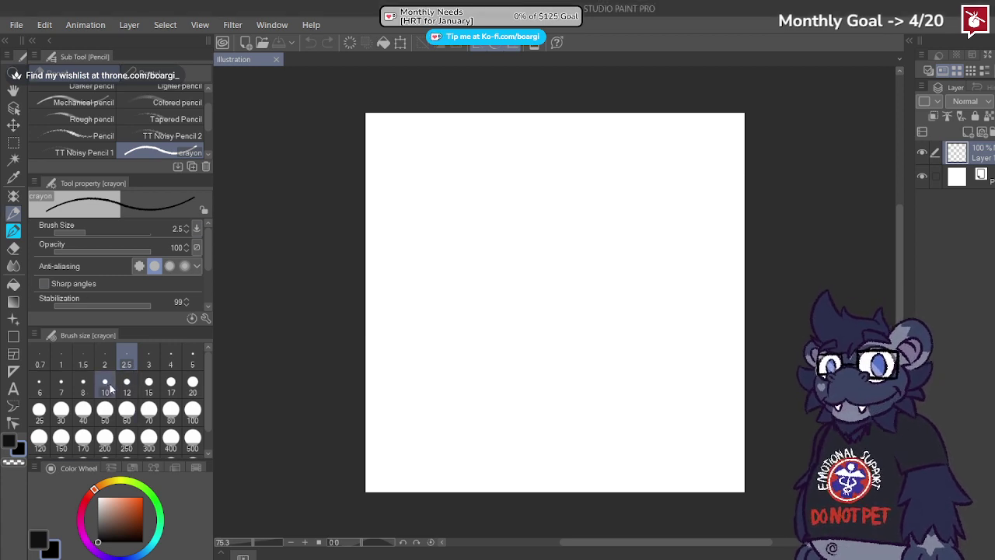
{"action": "left_click", "coordinate": [192, 359]}
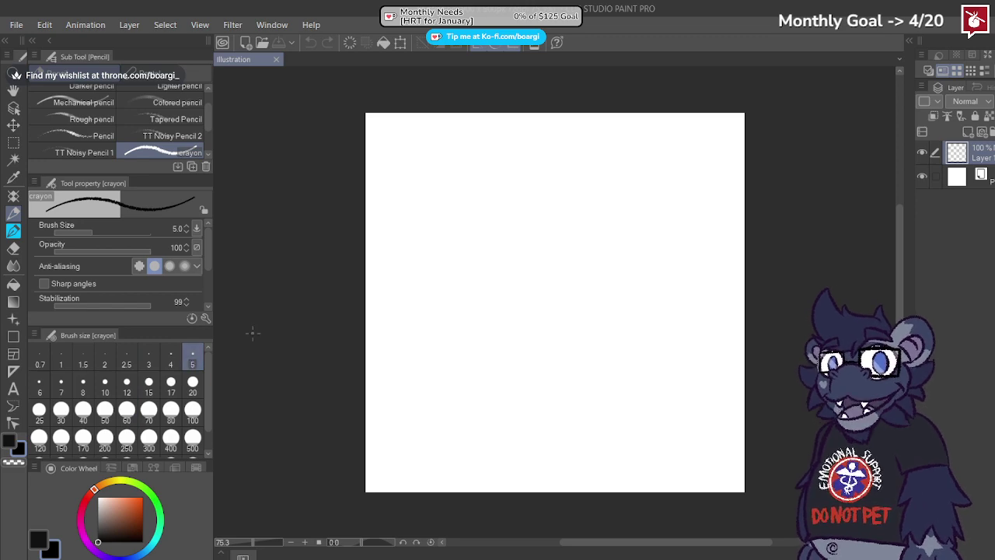
{"action": "left_click_drag", "start_coordinate": [528, 178], "coordinate": [511, 271]}
{"action": "key", "text": "ctrl+z"}
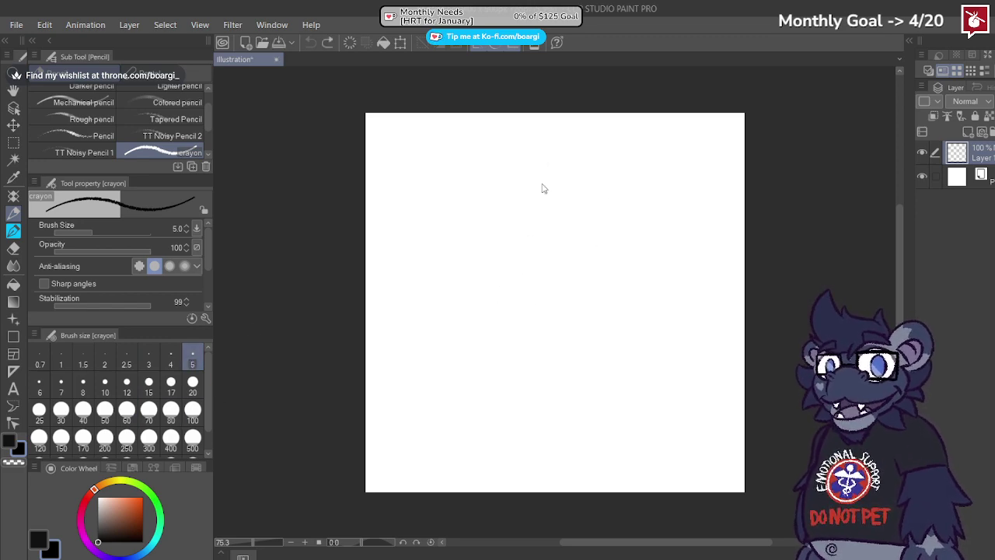
{"action": "mouse_move", "coordinate": [544, 151]}
{"action": "left_mouse_down"}
{"action": "mouse_move", "coordinate": [522, 200]}
{"action": "mouse_move", "coordinate": [580, 211]}
{"action": "mouse_move", "coordinate": [582, 143]}
{"action": "mouse_move", "coordinate": [527, 140]}
{"action": "left_mouse_up"}
{"action": "key", "text": "ctrl+z"}
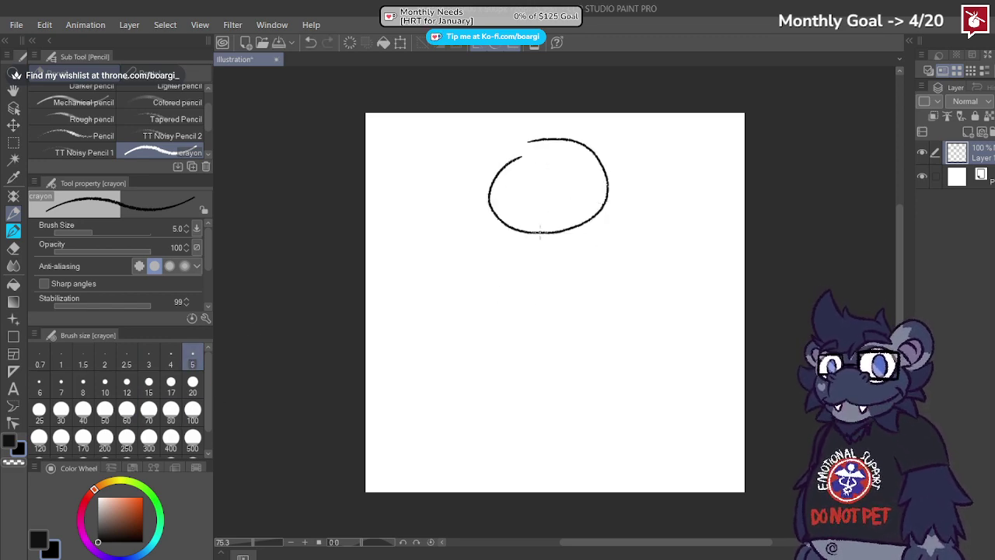
Step: Sketch a single-line torso, two legs and two outstretched arms below the round head to make a stick figure
{"action": "left_click_drag", "start_coordinate": [544, 233], "coordinate": [544, 473]}
{"action": "key", "text": "ctrl+z"}
{"action": "left_click_drag", "start_coordinate": [546, 244], "coordinate": [536, 441]}
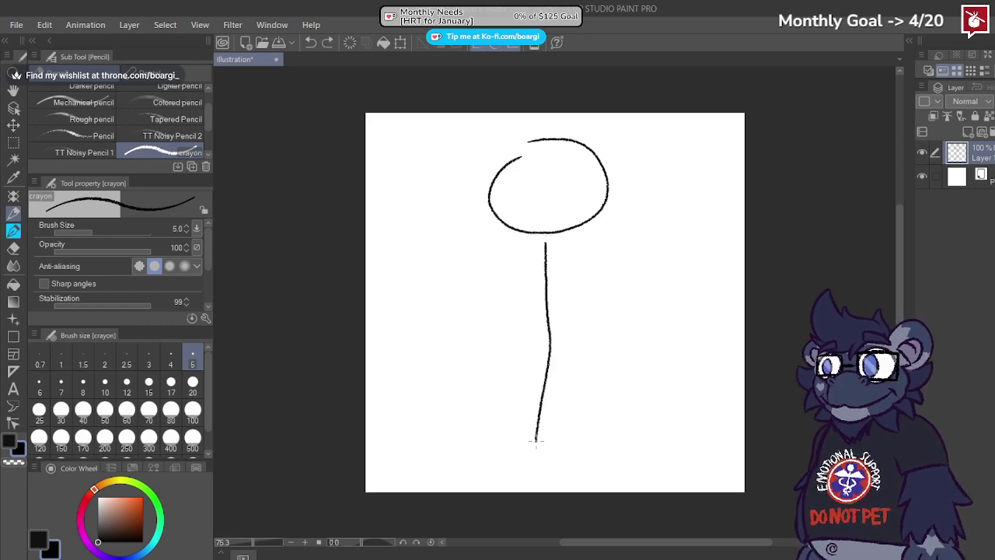
{"action": "left_click_drag", "start_coordinate": [552, 346], "coordinate": [565, 434]}
{"action": "mouse_move", "coordinate": [543, 282]}
{"action": "left_mouse_down"}
{"action": "mouse_move", "coordinate": [494, 342]}
{"action": "mouse_move", "coordinate": [559, 297]}
{"action": "mouse_move", "coordinate": [612, 356]}
{"action": "left_mouse_up"}
Step: Sketch a second, slightly shorter stick figure with round head, arms and legs to the right of the first
{"action": "left_click_drag", "start_coordinate": [626, 216], "coordinate": [640, 201]}
{"action": "left_click_drag", "start_coordinate": [656, 284], "coordinate": [662, 404]}
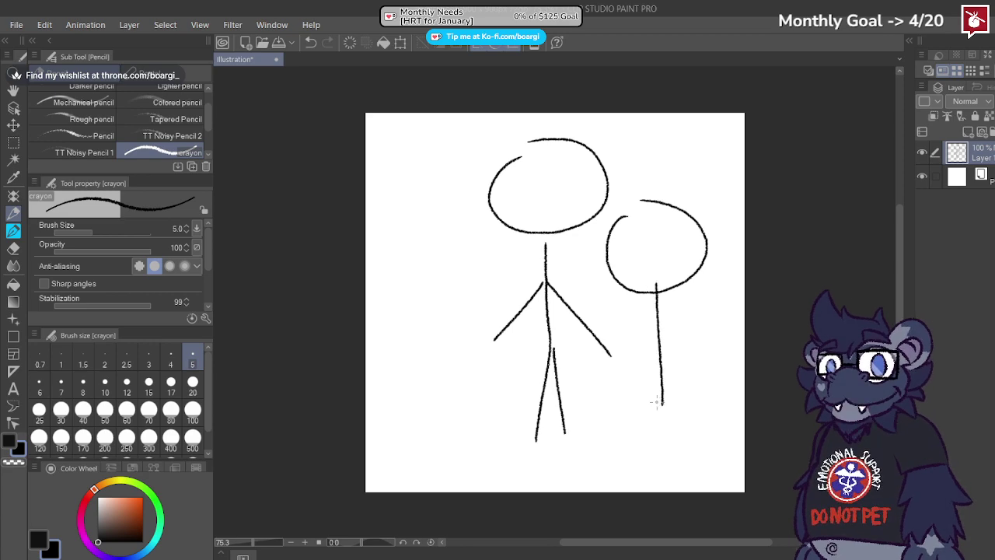
{"action": "left_click_drag", "start_coordinate": [625, 336], "coordinate": [693, 318]}
{"action": "left_click_drag", "start_coordinate": [665, 402], "coordinate": [646, 459]}
{"action": "left_click_drag", "start_coordinate": [668, 401], "coordinate": [696, 455]}
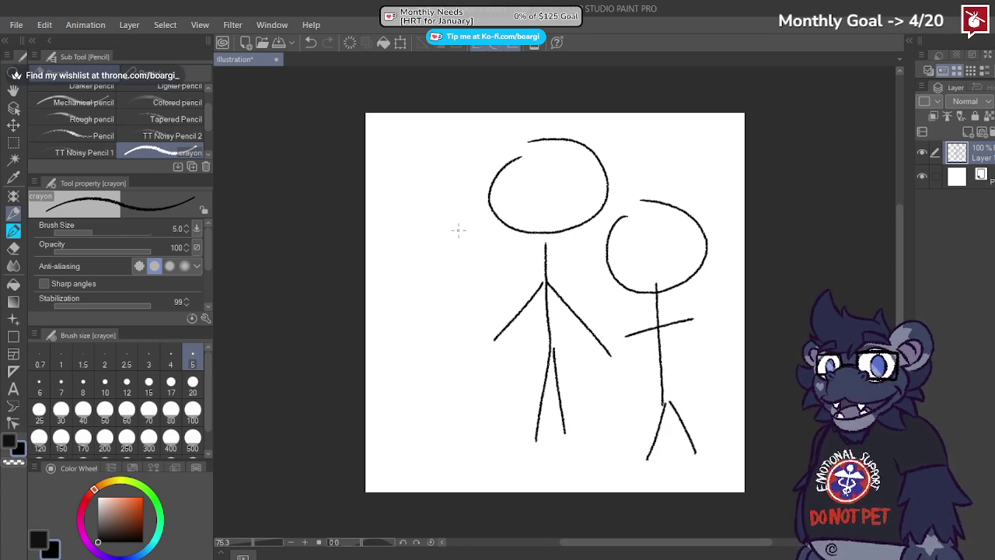
Step: Sketch a third stick figure with one bent, raised arm to the left of the central figure
{"action": "mouse_move", "coordinate": [400, 182]}
{"action": "left_mouse_down"}
{"action": "mouse_move", "coordinate": [396, 265]}
{"action": "mouse_move", "coordinate": [422, 169]}
{"action": "mouse_move", "coordinate": [395, 210]}
{"action": "mouse_move", "coordinate": [463, 196]}
{"action": "left_mouse_up"}
{"action": "key", "text": "ctrl+z"}
{"action": "mouse_move", "coordinate": [413, 292]}
{"action": "left_mouse_down"}
{"action": "mouse_move", "coordinate": [427, 423]}
{"action": "mouse_move", "coordinate": [400, 477]}
{"action": "left_mouse_up"}
{"action": "left_click_drag", "start_coordinate": [432, 418], "coordinate": [446, 471]}
{"action": "left_click_drag", "start_coordinate": [410, 340], "coordinate": [400, 382]}
{"action": "mouse_move", "coordinate": [414, 321]}
{"action": "left_mouse_down"}
{"action": "mouse_move", "coordinate": [416, 330]}
{"action": "mouse_move", "coordinate": [472, 315]}
{"action": "left_mouse_up"}
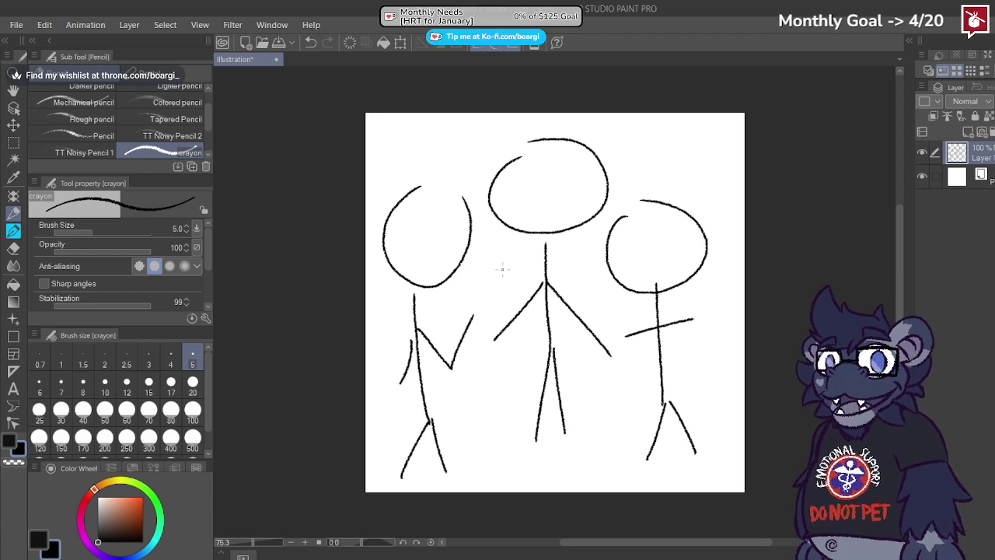
Step: Sketch a small stick figure with hands on hips between the two leftmost figures, and clear the whole layer
{"action": "mouse_move", "coordinate": [502, 363]}
{"action": "left_mouse_down"}
{"action": "mouse_move", "coordinate": [467, 387]}
{"action": "mouse_move", "coordinate": [494, 411]}
{"action": "mouse_move", "coordinate": [486, 480]}
{"action": "left_mouse_up"}
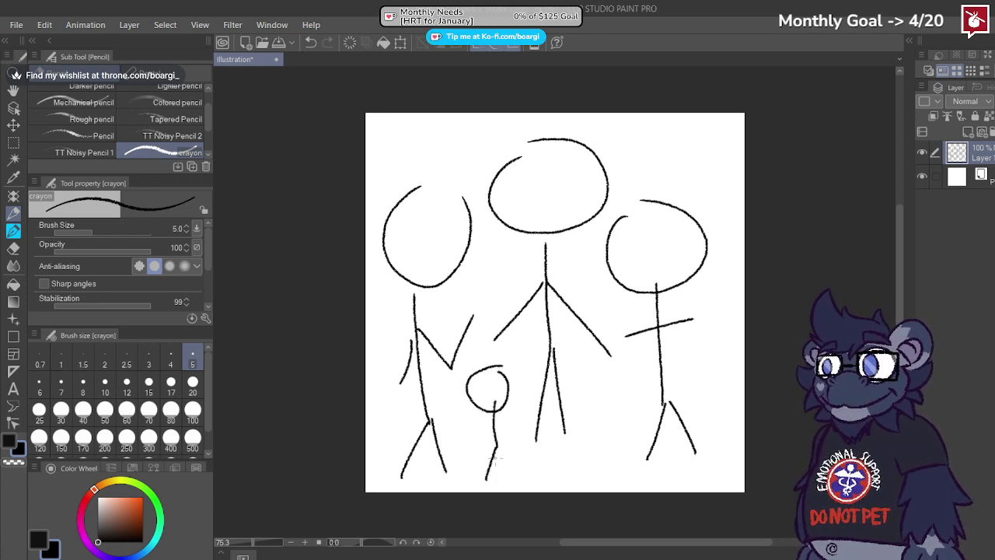
{"action": "left_click_drag", "start_coordinate": [501, 437], "coordinate": [514, 489]}
{"action": "mouse_move", "coordinate": [492, 403]}
{"action": "left_mouse_down"}
{"action": "mouse_move", "coordinate": [502, 449]}
{"action": "mouse_move", "coordinate": [551, 397]}
{"action": "left_mouse_up"}
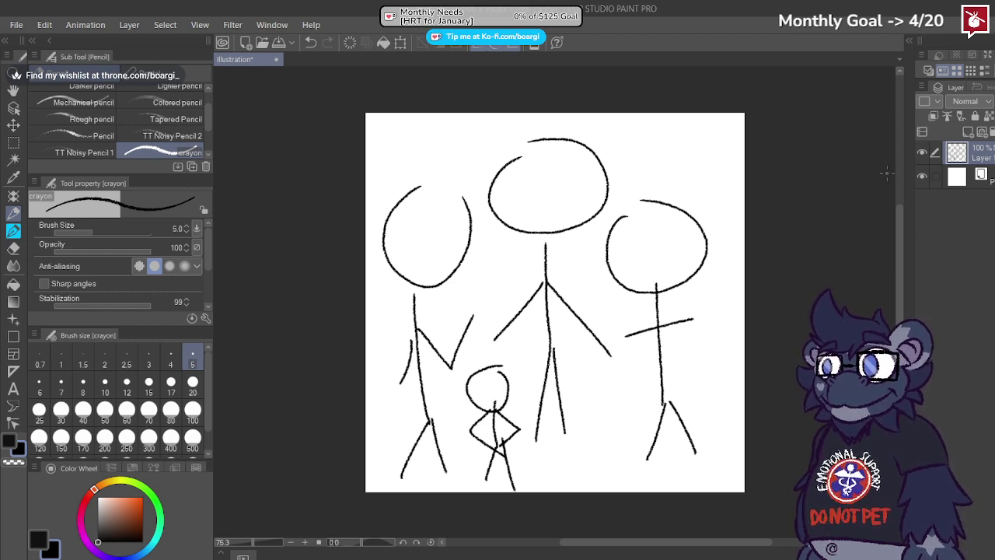
{"action": "key", "text": "ctrl+a"}
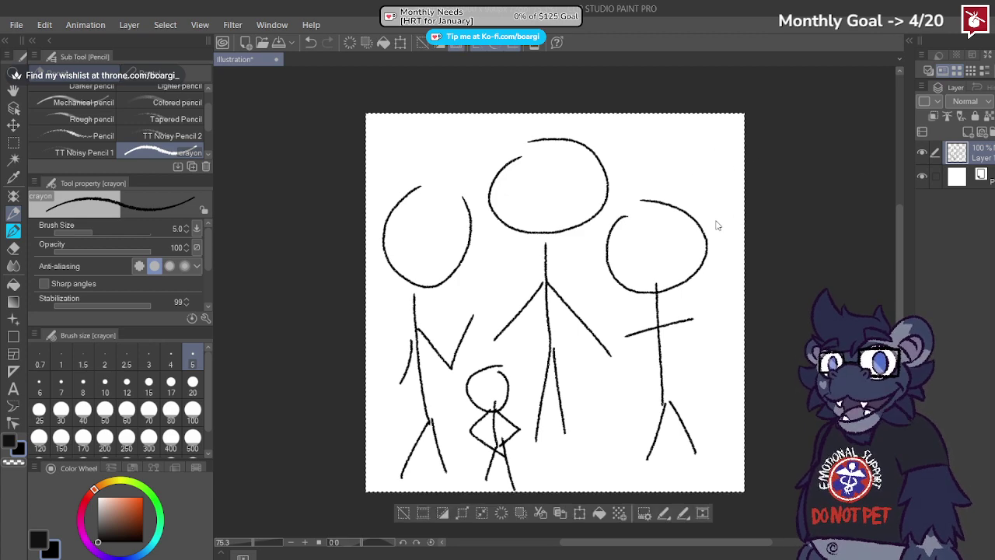
{"action": "key", "text": "Delete"}
Step: Sketch one larger round head near the top edge of the cleared canvas
{"action": "mouse_move", "coordinate": [502, 155]}
{"action": "left_mouse_down"}
{"action": "mouse_move", "coordinate": [629, 218]}
{"action": "mouse_move", "coordinate": [580, 155]}
{"action": "mouse_move", "coordinate": [614, 148]}
{"action": "left_mouse_up"}
{"action": "key", "text": "ctrl+z"}
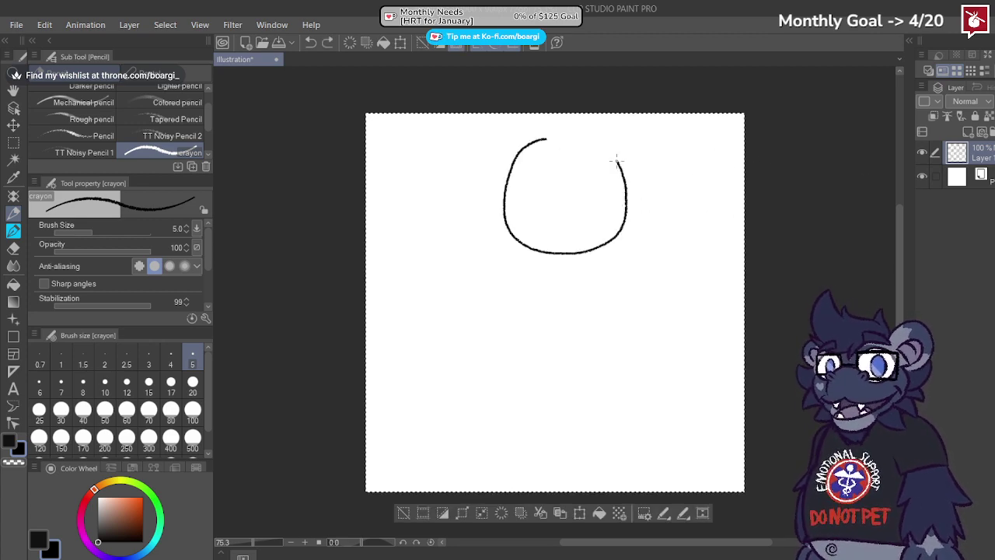
{"action": "key", "text": "ctrl+z"}
{"action": "mouse_move", "coordinate": [513, 132]}
{"action": "left_mouse_down"}
{"action": "mouse_move", "coordinate": [483, 198]}
{"action": "mouse_move", "coordinate": [533, 124]}
{"action": "mouse_move", "coordinate": [523, 128]}
{"action": "left_mouse_up"}
Step: Sketch a short torso with two legs and two long curved arms hanging at the sides under the large head
{"action": "mouse_move", "coordinate": [552, 257]}
{"action": "left_mouse_down"}
{"action": "mouse_move", "coordinate": [552, 434]}
{"action": "mouse_move", "coordinate": [533, 488]}
{"action": "left_mouse_up"}
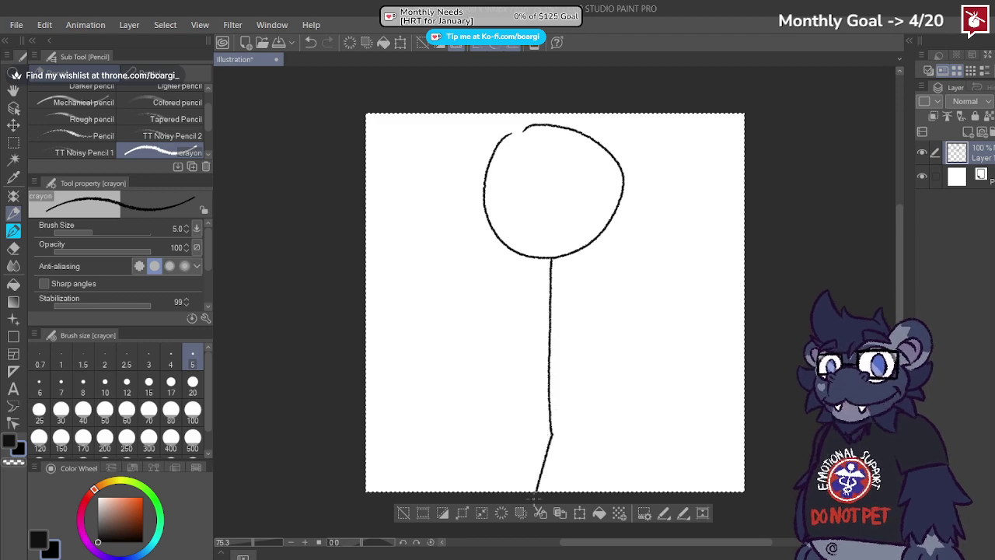
{"action": "key", "text": "ctrl+z"}
{"action": "left_click_drag", "start_coordinate": [546, 259], "coordinate": [526, 489]}
{"action": "key", "text": "ctrl+z"}
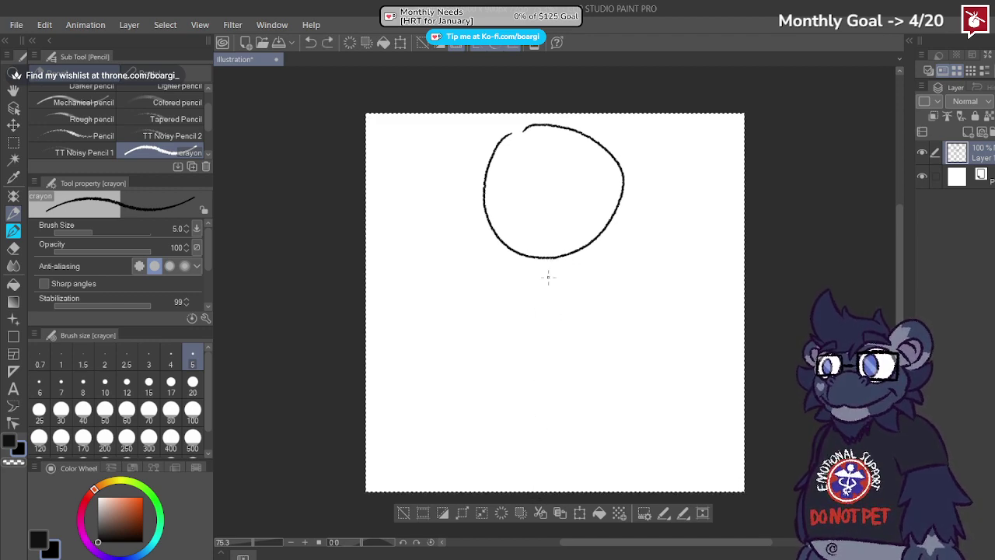
{"action": "left_click_drag", "start_coordinate": [547, 262], "coordinate": [528, 463]}
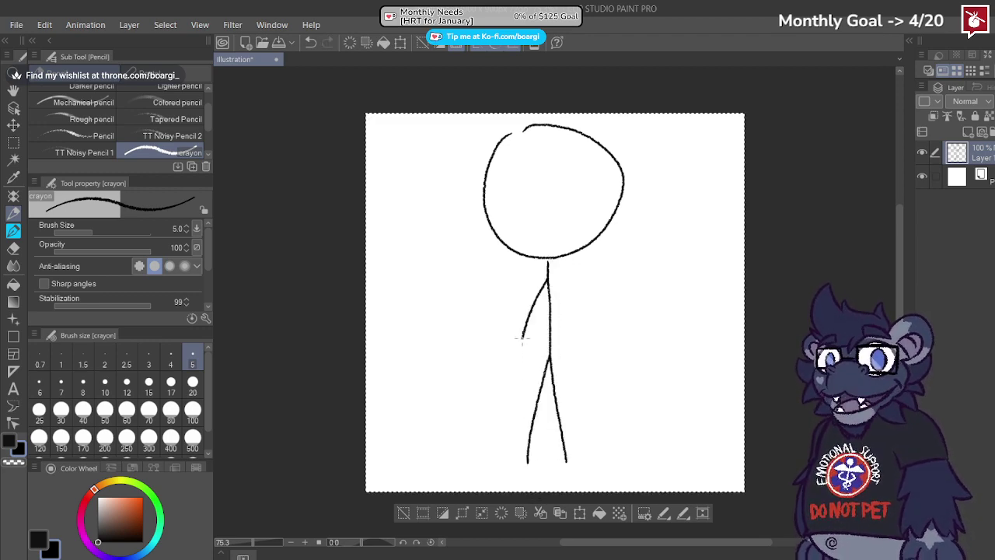
{"action": "mouse_move", "coordinate": [547, 280]}
{"action": "left_mouse_down"}
{"action": "mouse_move", "coordinate": [528, 303]}
{"action": "mouse_move", "coordinate": [507, 405]}
{"action": "left_mouse_up"}
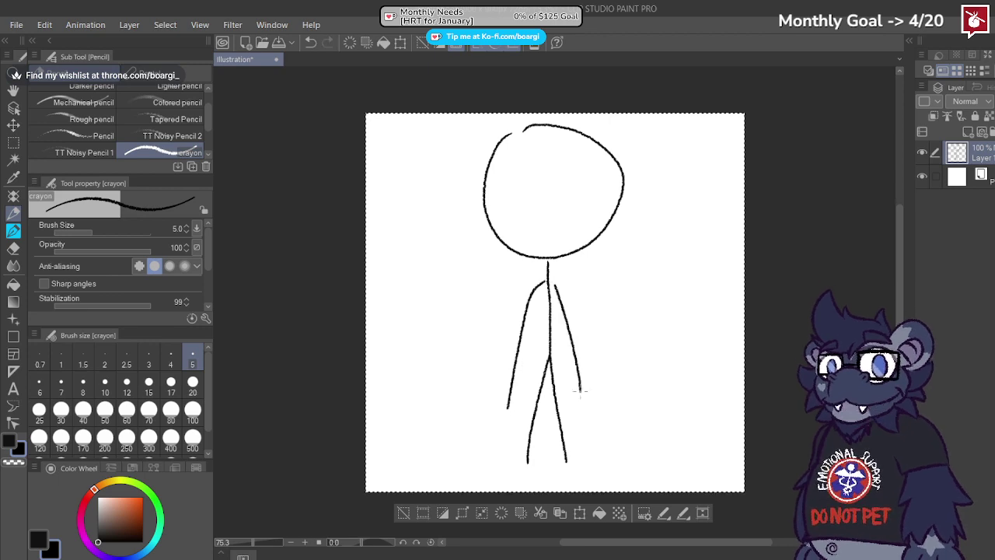
{"action": "key", "text": "ctrl+z"}
{"action": "key", "text": "ctrl+z"}
{"action": "left_click_drag", "start_coordinate": [544, 283], "coordinate": [498, 405]}
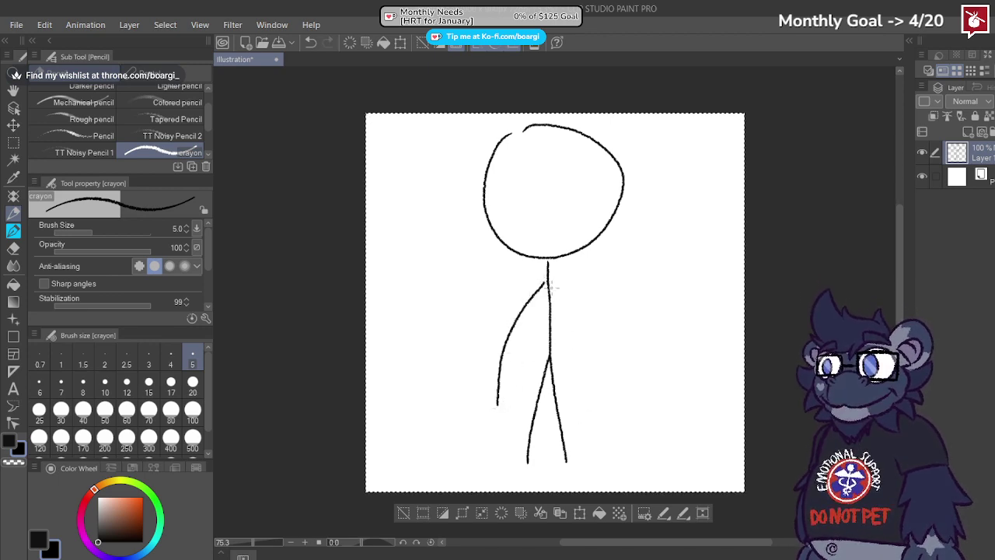
{"action": "mouse_move", "coordinate": [549, 286]}
{"action": "left_mouse_down"}
{"action": "mouse_move", "coordinate": [577, 334]}
{"action": "mouse_move", "coordinate": [595, 413]}
{"action": "left_mouse_up"}
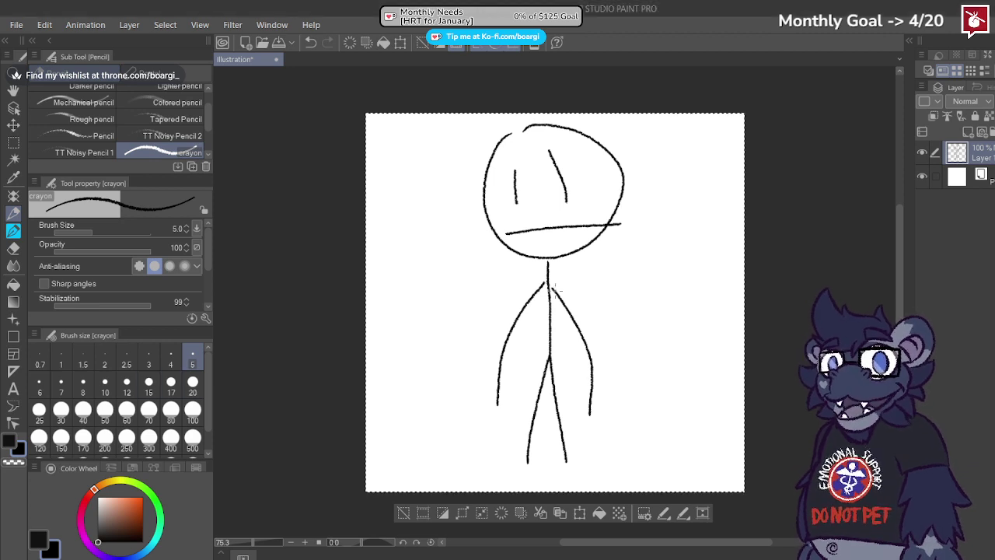
Step: Erase the entire large stick figure from the layer and deselect the canvas
{"action": "key", "text": "ctrl+z"}
{"action": "key", "text": "ctrl+z"}
{"action": "key", "text": "Delete"}
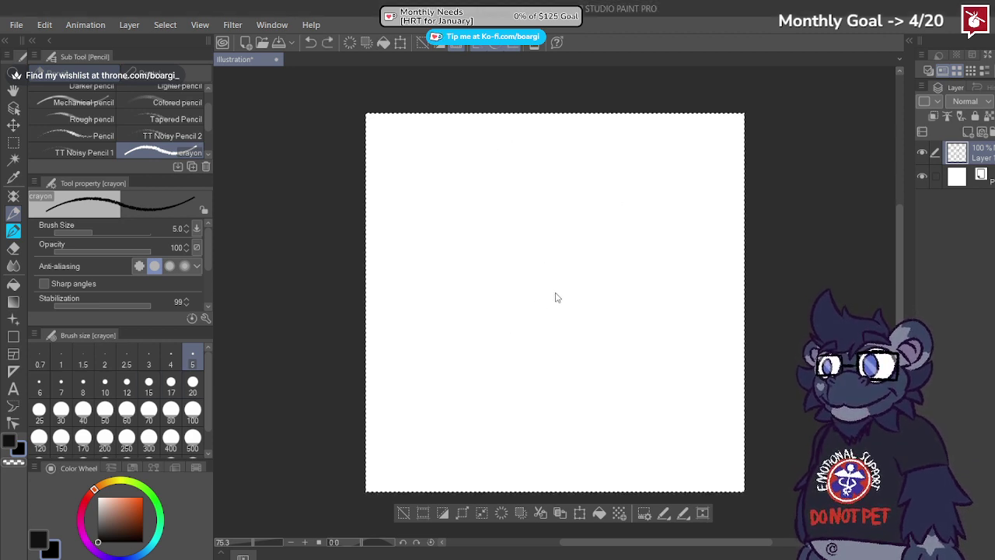
{"action": "key", "text": "m"}
{"action": "key", "text": "ctrl+d"}
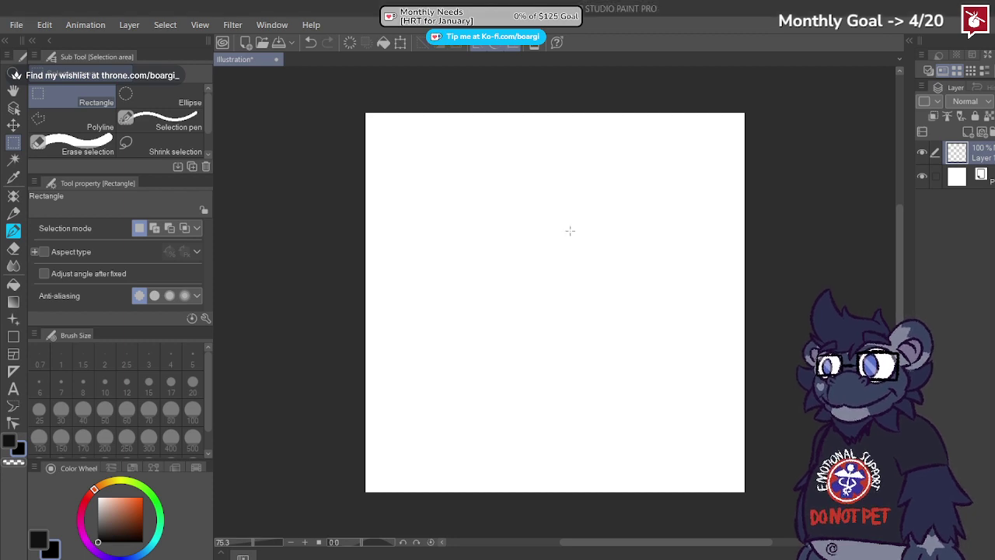
{"action": "mouse_move", "coordinate": [571, 222]}
{"action": "left_mouse_down"}
{"action": "mouse_move", "coordinate": [461, 135]}
{"action": "mouse_move", "coordinate": [530, 219]}
{"action": "left_mouse_up"}
{"action": "left_click", "coordinate": [589, 178]}
{"action": "mouse_move", "coordinate": [622, 226]}
{"action": "left_mouse_down"}
{"action": "mouse_move", "coordinate": [574, 176]}
{"action": "mouse_move", "coordinate": [544, 163]}
{"action": "left_mouse_up"}
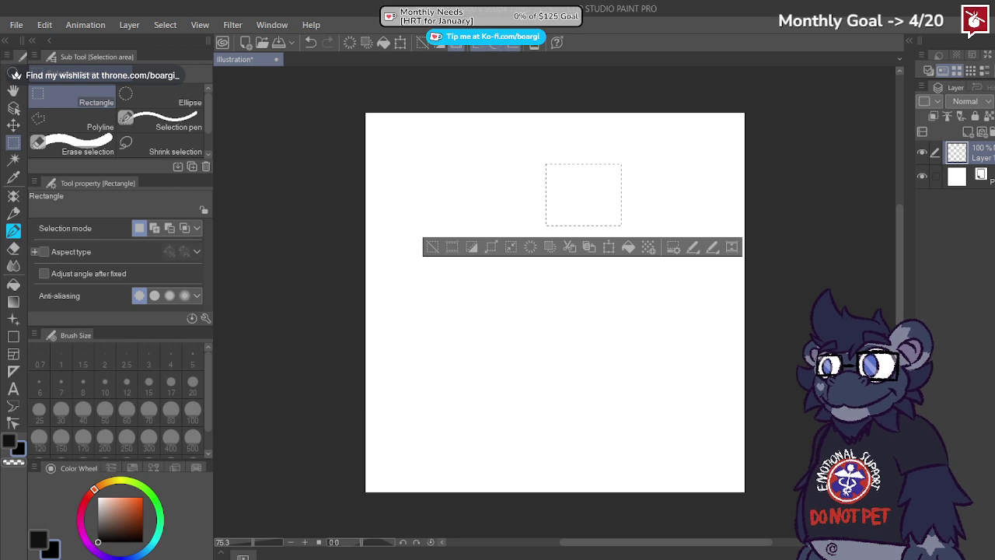
{"action": "left_click", "coordinate": [397, 338]}
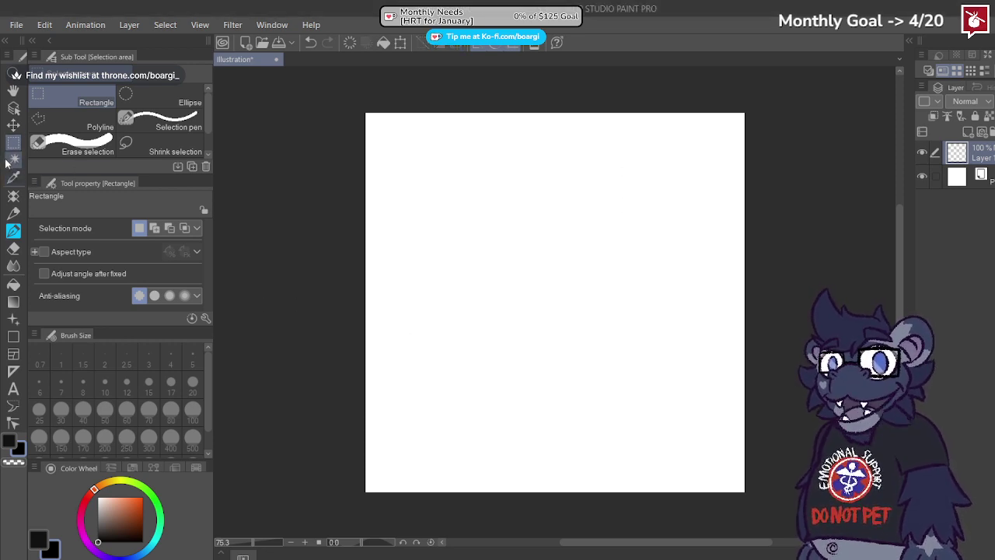
Step: Sketch a round head from several overlapping circles in the upper part of the canvas with the crayon pencil
{"action": "left_click", "coordinate": [13, 212]}
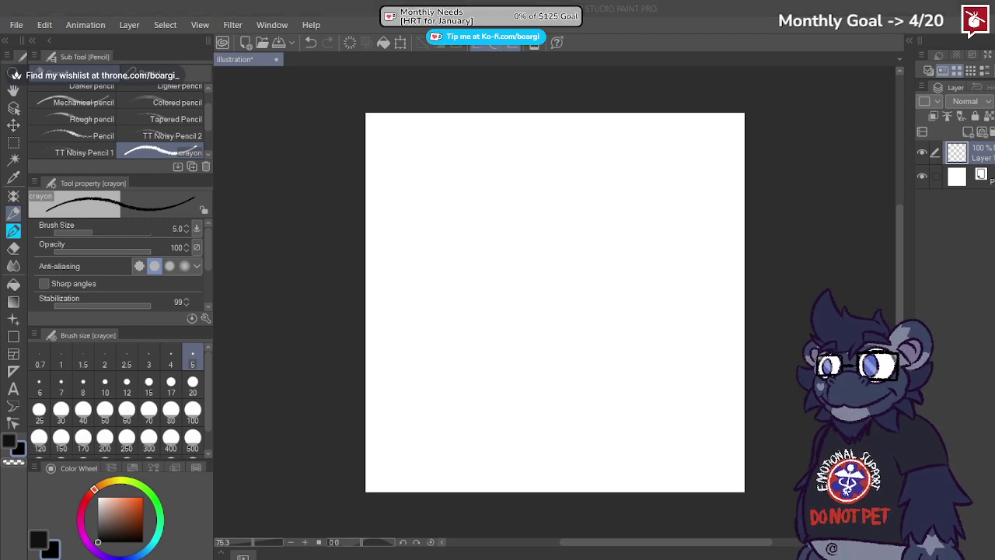
{"action": "left_click_drag", "start_coordinate": [565, 147], "coordinate": [602, 257]}
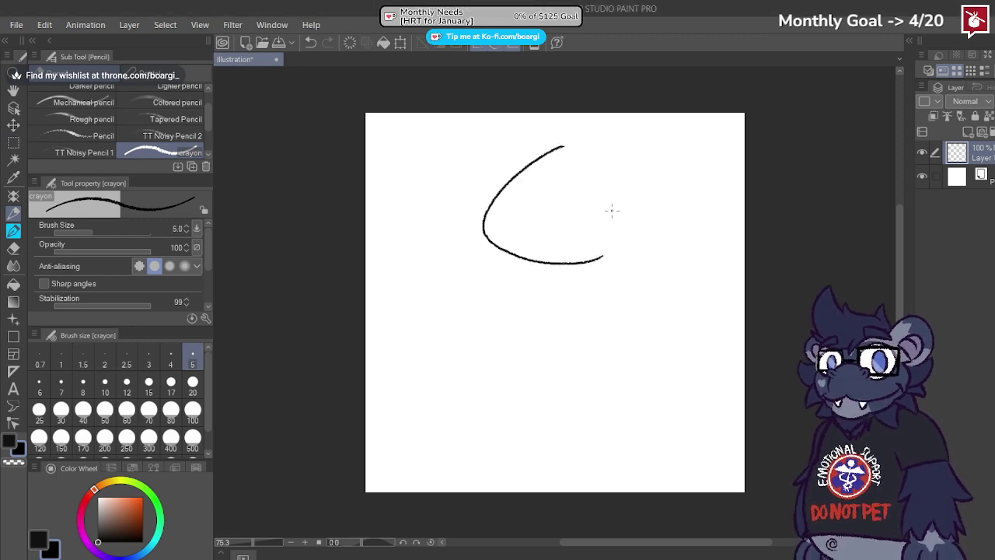
{"action": "key", "text": "ctrl+z"}
{"action": "left_click_drag", "start_coordinate": [567, 168], "coordinate": [672, 195]}
{"action": "key", "text": "ctrl+z"}
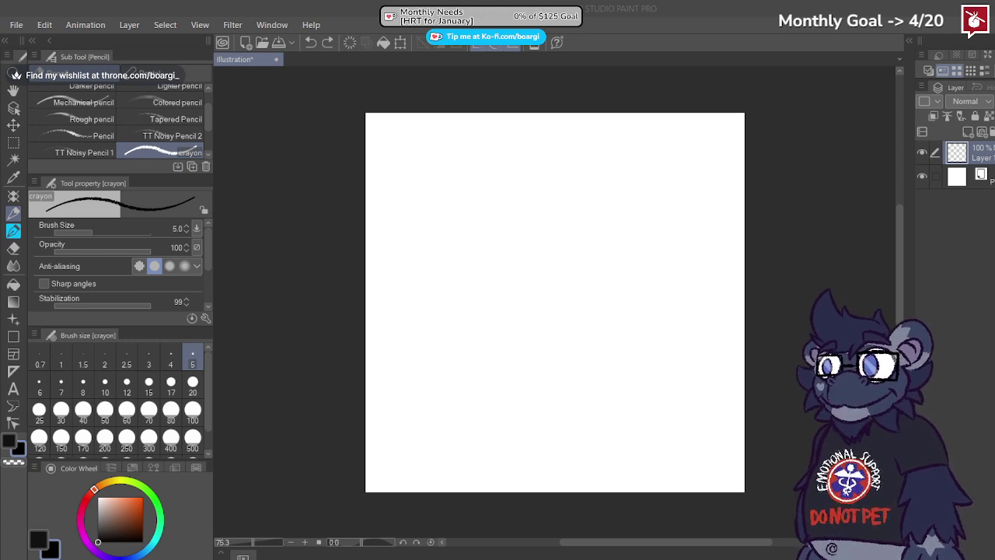
{"action": "mouse_move", "coordinate": [514, 168]}
{"action": "left_mouse_down"}
{"action": "mouse_move", "coordinate": [592, 177]}
{"action": "mouse_move", "coordinate": [512, 172]}
{"action": "left_mouse_up"}
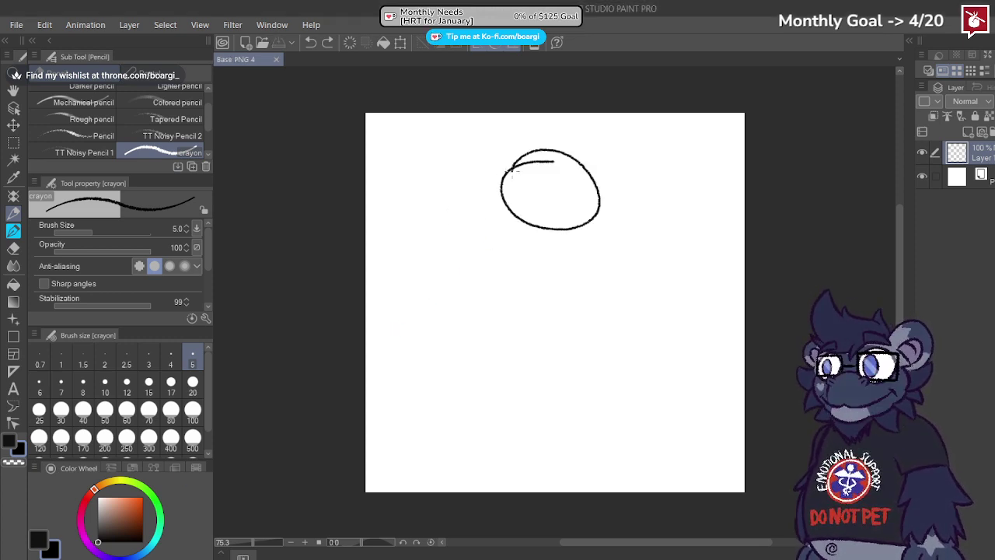
{"action": "key", "text": "ctrl+z"}
{"action": "mouse_move", "coordinate": [576, 168]}
{"action": "left_mouse_down"}
{"action": "mouse_move", "coordinate": [620, 183]}
{"action": "mouse_move", "coordinate": [570, 237]}
{"action": "mouse_move", "coordinate": [548, 186]}
{"action": "left_mouse_up"}
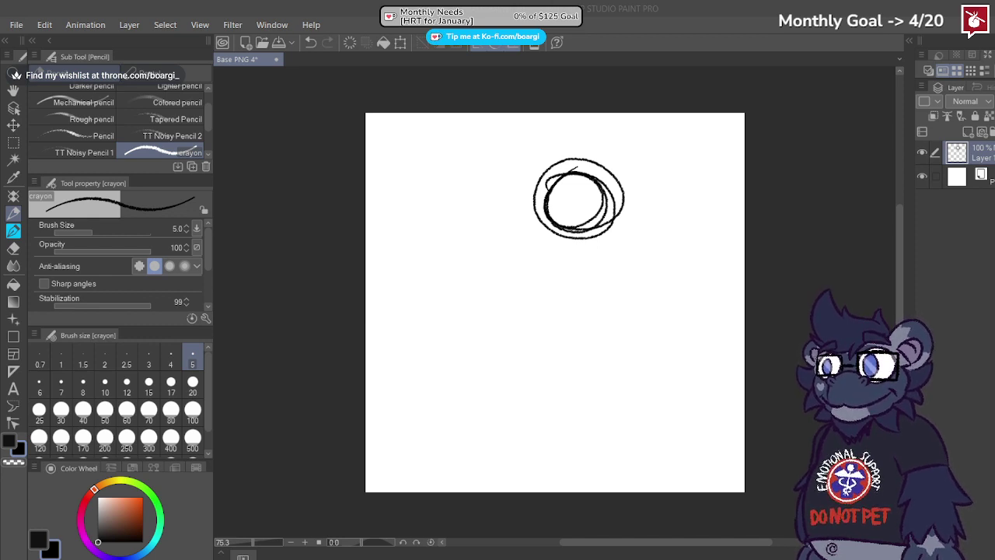
Step: Sketch the figure's torso and legs with rough strokes, and add arms folded across the chest
{"action": "scroll", "coordinate": [590, 230], "scroll_direction": "up", "scroll_amount": 2}
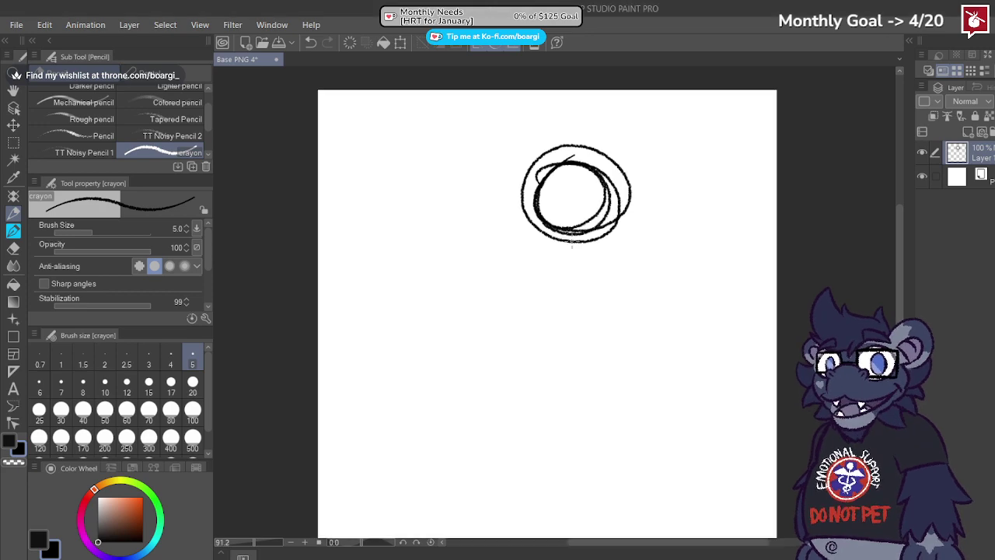
{"action": "scroll", "coordinate": [560, 224], "scroll_direction": "down", "scroll_amount": 5}
{"action": "scroll", "coordinate": [562, 237], "scroll_direction": "up", "scroll_amount": 2}
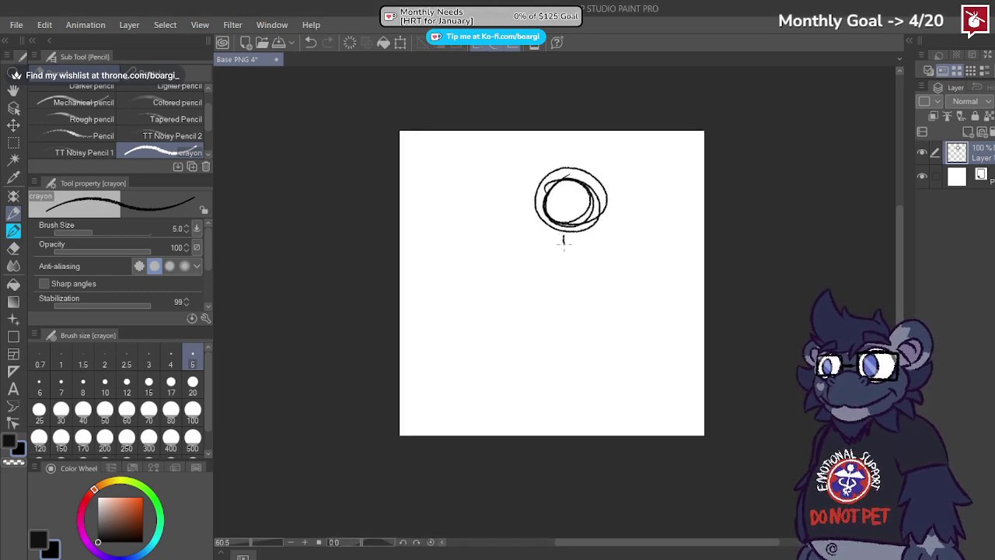
{"action": "mouse_move", "coordinate": [563, 241]}
{"action": "left_mouse_down"}
{"action": "mouse_move", "coordinate": [574, 279]}
{"action": "mouse_move", "coordinate": [568, 248]}
{"action": "mouse_move", "coordinate": [568, 362]}
{"action": "mouse_move", "coordinate": [569, 351]}
{"action": "mouse_move", "coordinate": [563, 378]}
{"action": "left_mouse_up"}
{"action": "left_click_drag", "start_coordinate": [574, 340], "coordinate": [588, 396]}
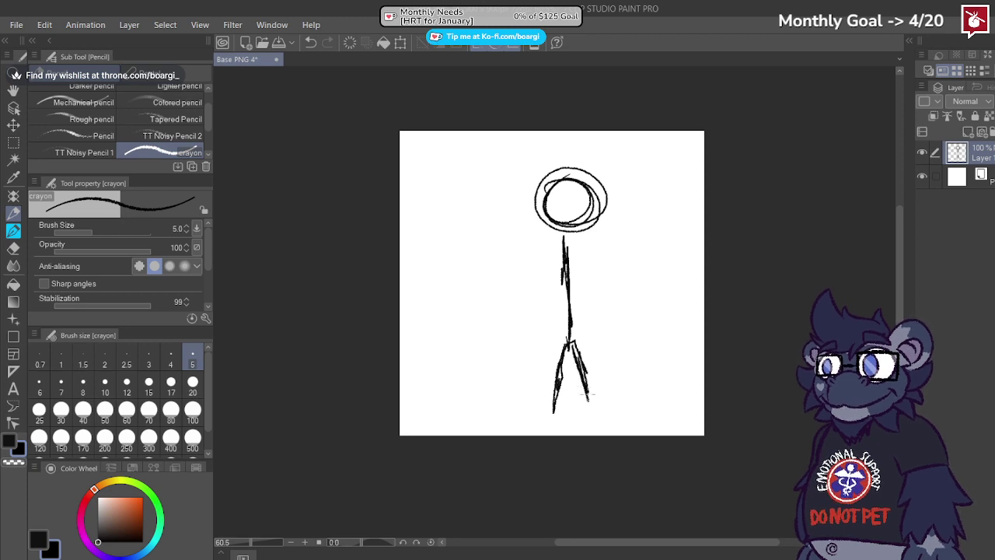
{"action": "mouse_move", "coordinate": [569, 261]}
{"action": "left_mouse_down"}
{"action": "mouse_move", "coordinate": [530, 285]}
{"action": "mouse_move", "coordinate": [583, 307]}
{"action": "left_mouse_up"}
{"action": "mouse_move", "coordinate": [566, 261]}
{"action": "left_mouse_down"}
{"action": "mouse_move", "coordinate": [584, 282]}
{"action": "mouse_move", "coordinate": [549, 302]}
{"action": "left_mouse_up"}
{"action": "key", "text": "ctrl+z"}
{"action": "mouse_move", "coordinate": [565, 260]}
{"action": "left_mouse_down"}
{"action": "mouse_move", "coordinate": [577, 296]}
{"action": "mouse_move", "coordinate": [554, 306]}
{"action": "mouse_move", "coordinate": [575, 301]}
{"action": "left_mouse_up"}
Step: Handwrite the pose note "cross armed" in the empty area to the left of the figure's legs
{"action": "scroll", "coordinate": [557, 269], "scroll_direction": "up", "scroll_amount": 3}
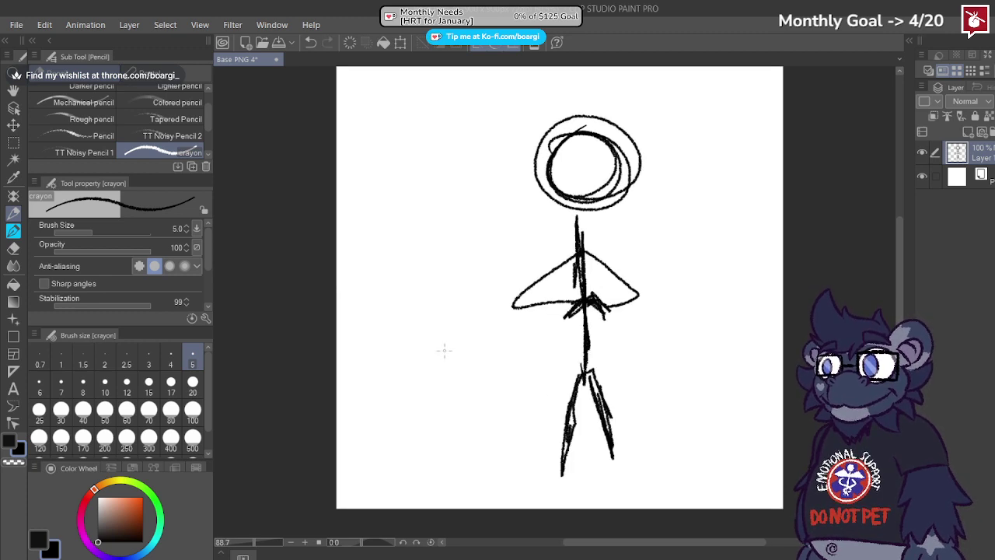
{"action": "mouse_move", "coordinate": [399, 451]}
{"action": "left_mouse_down"}
{"action": "mouse_move", "coordinate": [394, 472]}
{"action": "mouse_move", "coordinate": [412, 443]}
{"action": "mouse_move", "coordinate": [425, 446]}
{"action": "left_mouse_up"}
{"action": "mouse_move", "coordinate": [443, 418]}
{"action": "left_mouse_down"}
{"action": "mouse_move", "coordinate": [443, 473]}
{"action": "mouse_move", "coordinate": [453, 448]}
{"action": "mouse_move", "coordinate": [467, 462]}
{"action": "mouse_move", "coordinate": [470, 432]}
{"action": "mouse_move", "coordinate": [512, 412]}
{"action": "left_mouse_up"}
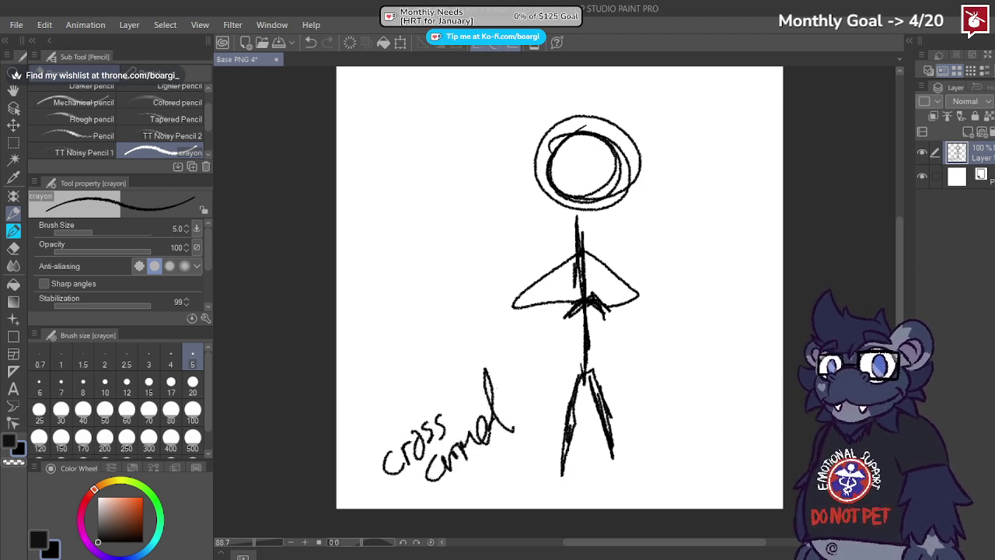
Step: Lower the stick-figure layer to 48% opacity and add a new layer above it with a vertical symmetrical ruler through the figure
{"action": "left_click", "coordinate": [965, 132]}
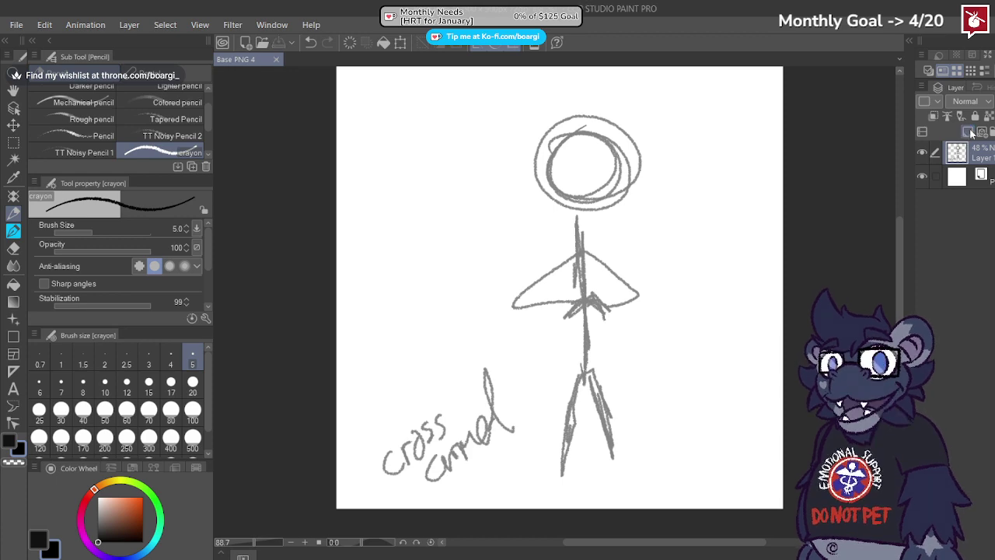
{"action": "left_click", "coordinate": [13, 371]}
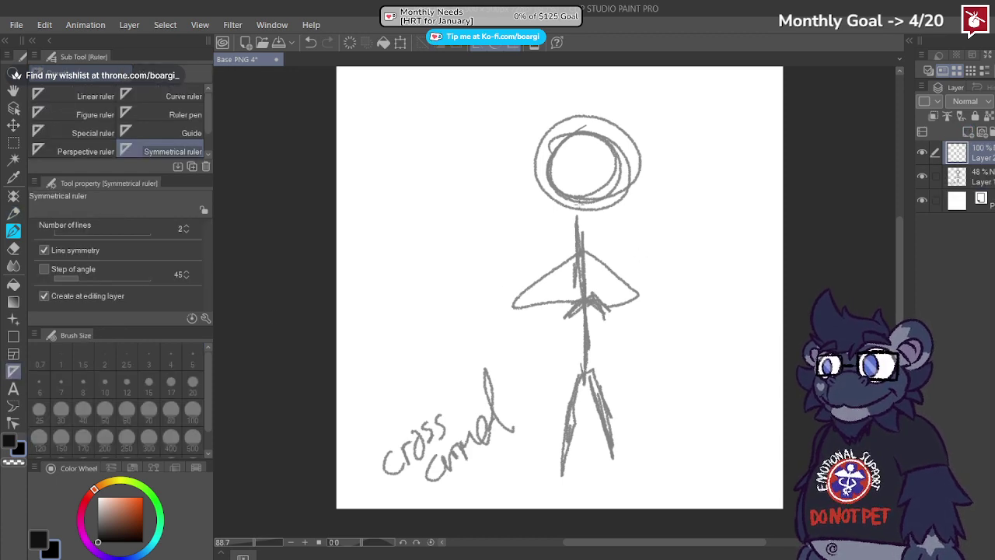
{"action": "left_click", "coordinate": [579, 204]}
Step: Set up the crayon pencil at size 5 with a bright crimson-red drawing colour
{"action": "left_click", "coordinate": [143, 497]}
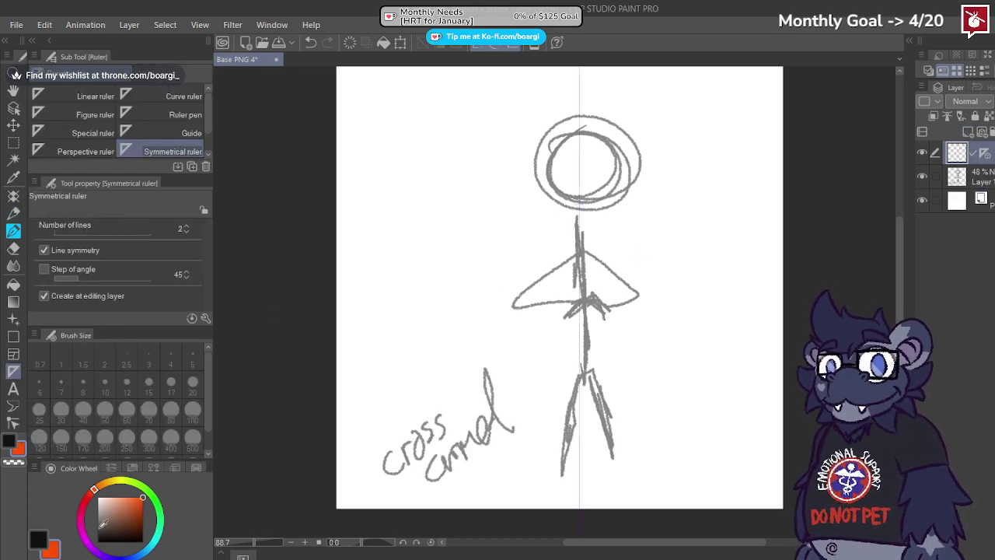
{"action": "left_click", "coordinate": [80, 511]}
{"action": "left_click", "coordinate": [13, 214]}
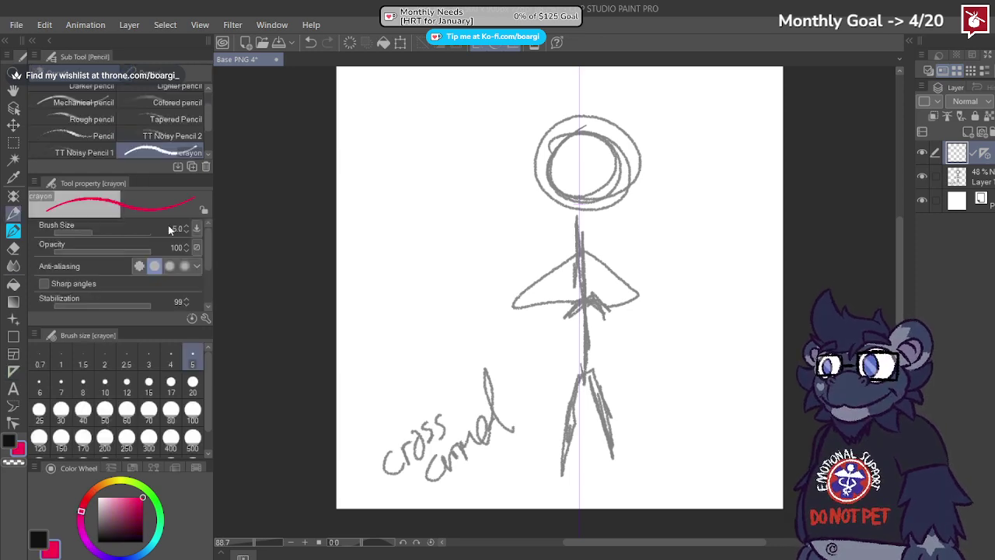
{"action": "scroll", "coordinate": [568, 140], "scroll_direction": "up", "scroll_amount": 3}
{"action": "scroll", "coordinate": [575, 140], "scroll_direction": "down", "scroll_amount": 3}
{"action": "scroll", "coordinate": [573, 130], "scroll_direction": "up", "scroll_amount": 3}
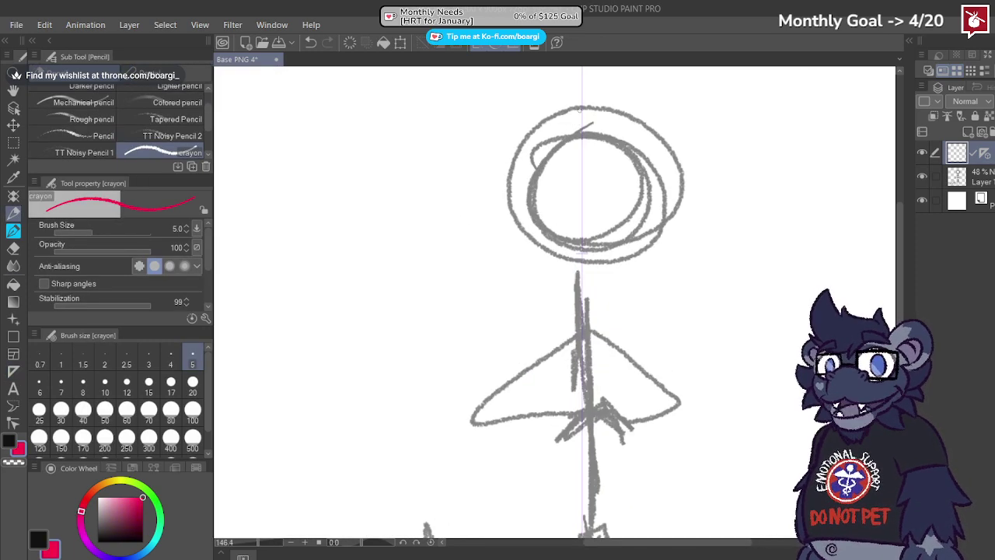
{"action": "scroll", "coordinate": [575, 132], "scroll_direction": "down", "scroll_amount": 3}
{"action": "scroll", "coordinate": [579, 260], "scroll_direction": "up", "scroll_amount": 3}
{"action": "scroll", "coordinate": [560, 155], "scroll_direction": "down", "scroll_amount": 3}
{"action": "scroll", "coordinate": [576, 377], "scroll_direction": "up", "scroll_amount": 5}
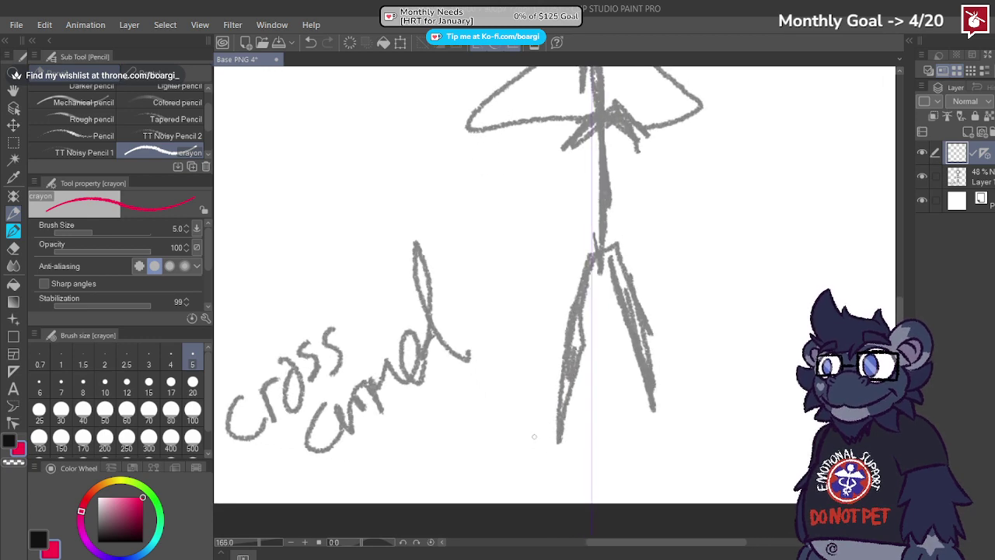
{"action": "left_click_drag", "start_coordinate": [540, 430], "coordinate": [488, 444]}
{"action": "mouse_move", "coordinate": [521, 433]}
{"action": "left_mouse_down"}
{"action": "mouse_move", "coordinate": [461, 460]}
{"action": "mouse_move", "coordinate": [527, 467]}
{"action": "left_mouse_up"}
{"action": "left_click_drag", "start_coordinate": [505, 465], "coordinate": [552, 464]}
{"action": "key", "text": "ctrl+z"}
{"action": "key", "text": "ctrl+z"}
{"action": "key", "text": "ctrl+z"}
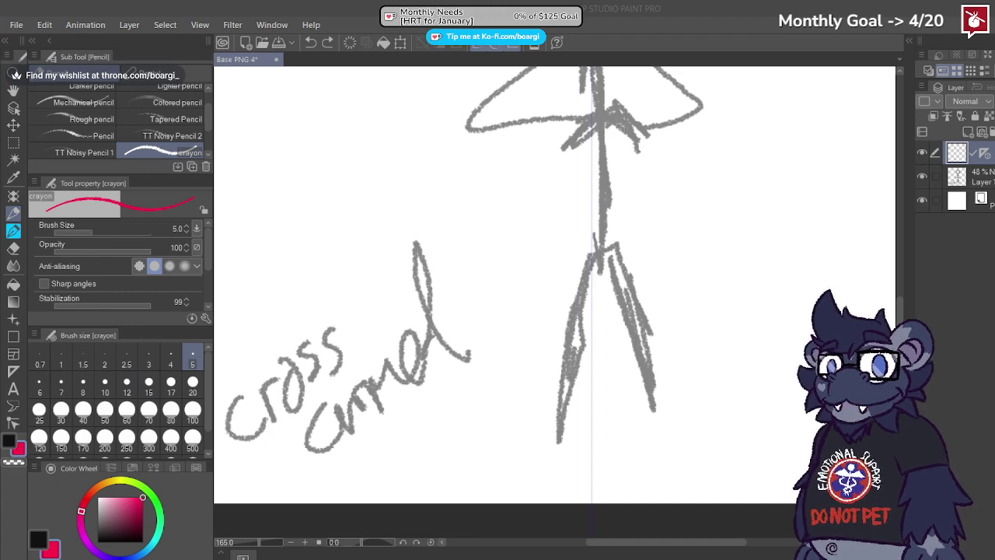
Step: Sketch mirrored crimson legs over the stick legs, with curved thighs and rounded feet divided into toes
{"action": "mouse_move", "coordinate": [523, 432]}
{"action": "left_mouse_down"}
{"action": "mouse_move", "coordinate": [506, 410]}
{"action": "mouse_move", "coordinate": [469, 441]}
{"action": "mouse_move", "coordinate": [497, 450]}
{"action": "mouse_move", "coordinate": [524, 441]}
{"action": "mouse_move", "coordinate": [563, 397]}
{"action": "mouse_move", "coordinate": [521, 384]}
{"action": "left_mouse_up"}
{"action": "mouse_move", "coordinate": [523, 233]}
{"action": "left_mouse_down"}
{"action": "mouse_move", "coordinate": [511, 363]}
{"action": "mouse_move", "coordinate": [533, 384]}
{"action": "mouse_move", "coordinate": [579, 347]}
{"action": "mouse_move", "coordinate": [557, 311]}
{"action": "mouse_move", "coordinate": [567, 282]}
{"action": "mouse_move", "coordinate": [589, 267]}
{"action": "left_mouse_up"}
{"action": "scroll", "coordinate": [412, 431], "scroll_direction": "down", "scroll_amount": 5}
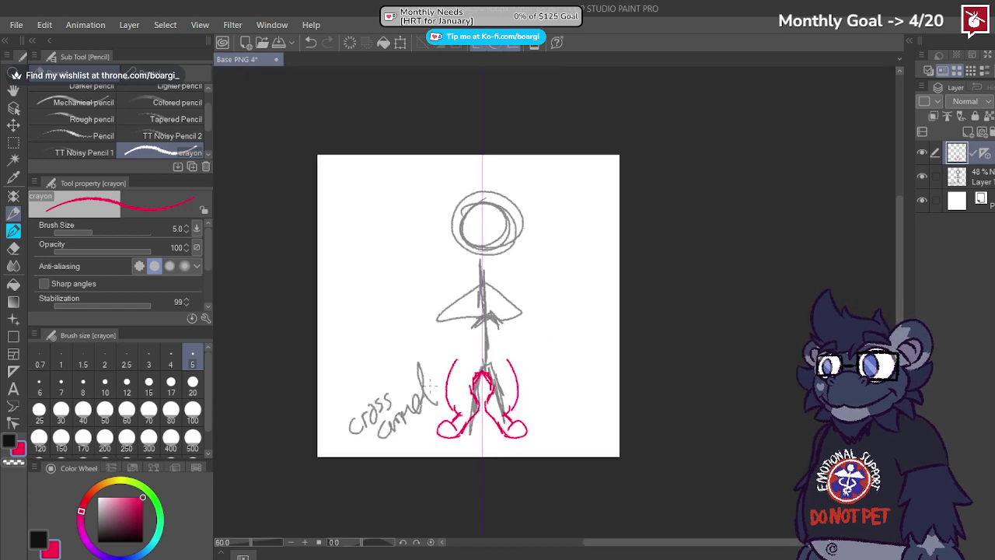
{"action": "scroll", "coordinate": [435, 389], "scroll_direction": "up", "scroll_amount": 4}
{"action": "scroll", "coordinate": [475, 498], "scroll_direction": "up", "scroll_amount": 2}
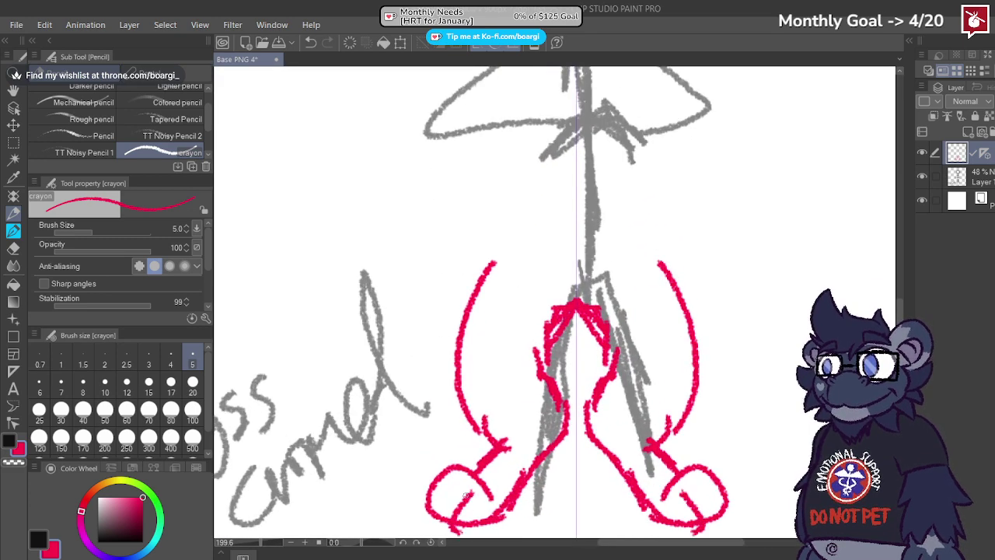
{"action": "mouse_move", "coordinate": [476, 492]}
{"action": "left_mouse_down"}
{"action": "mouse_move", "coordinate": [466, 519]}
{"action": "mouse_move", "coordinate": [442, 516]}
{"action": "left_mouse_up"}
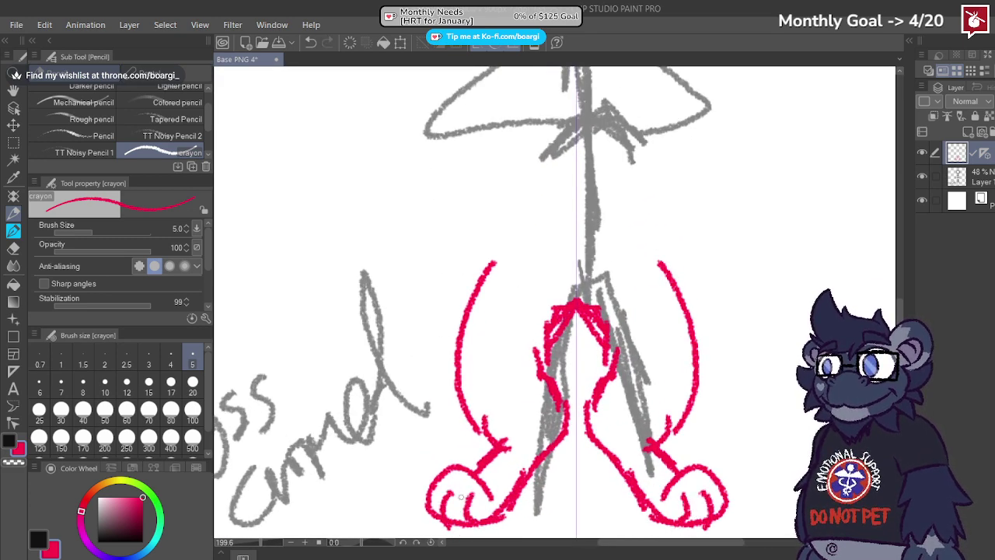
Step: Extend the crimson outline up through the hips and narrow waist, and finish it with a boxy torso below the head
{"action": "scroll", "coordinate": [465, 453], "scroll_direction": "down", "scroll_amount": 3}
{"action": "scroll", "coordinate": [522, 310], "scroll_direction": "up", "scroll_amount": 2}
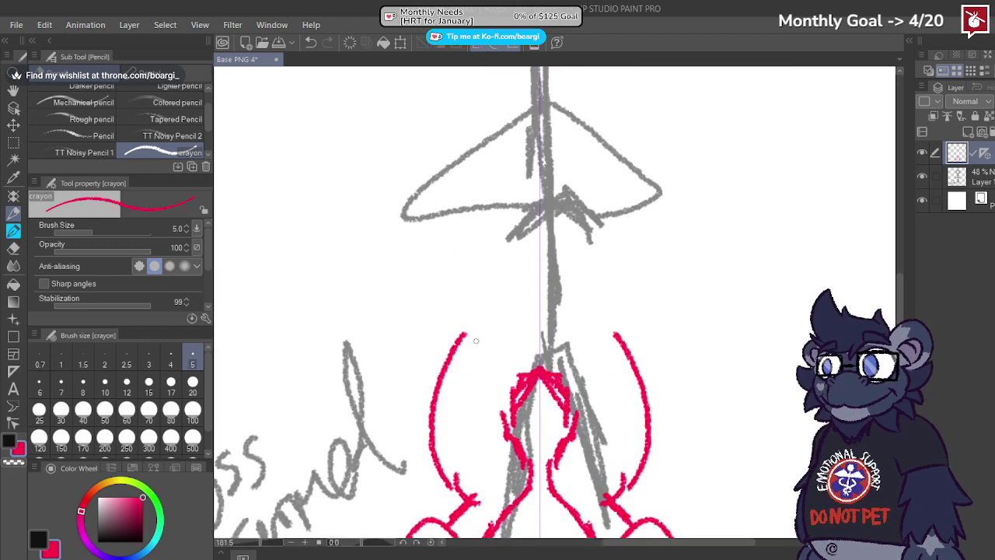
{"action": "mouse_move", "coordinate": [467, 340]}
{"action": "left_mouse_down"}
{"action": "mouse_move", "coordinate": [505, 265]}
{"action": "mouse_move", "coordinate": [503, 235]}
{"action": "mouse_move", "coordinate": [499, 262]}
{"action": "left_mouse_up"}
{"action": "left_click_drag", "start_coordinate": [496, 218], "coordinate": [505, 248]}
{"action": "scroll", "coordinate": [534, 353], "scroll_direction": "down", "scroll_amount": 2}
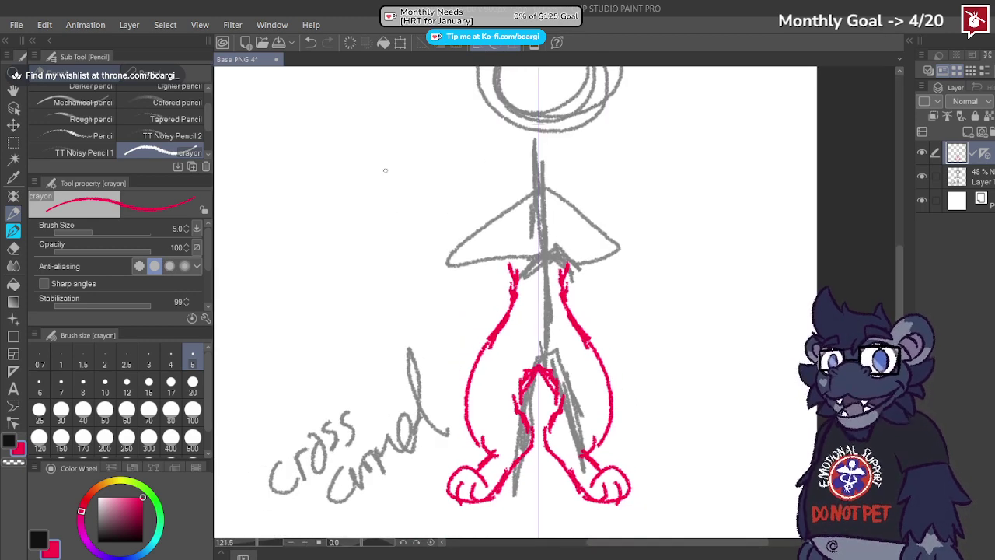
{"action": "scroll", "coordinate": [385, 170], "scroll_direction": "up", "scroll_amount": 2}
{"action": "mouse_move", "coordinate": [524, 303]}
{"action": "left_mouse_down"}
{"action": "mouse_move", "coordinate": [491, 256]}
{"action": "mouse_move", "coordinate": [529, 151]}
{"action": "mouse_move", "coordinate": [555, 147]}
{"action": "left_mouse_up"}
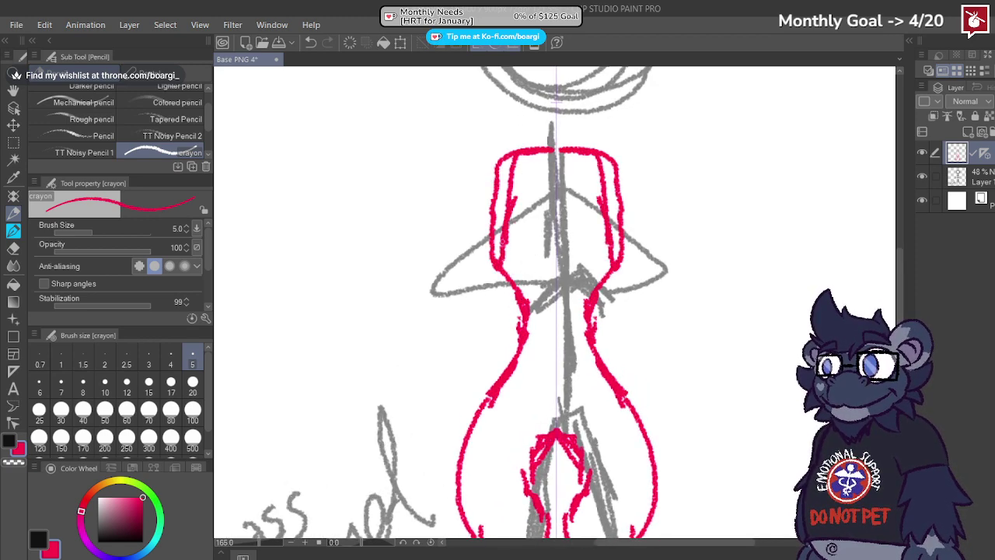
{"action": "scroll", "coordinate": [555, 303], "scroll_direction": "down", "scroll_amount": 4}
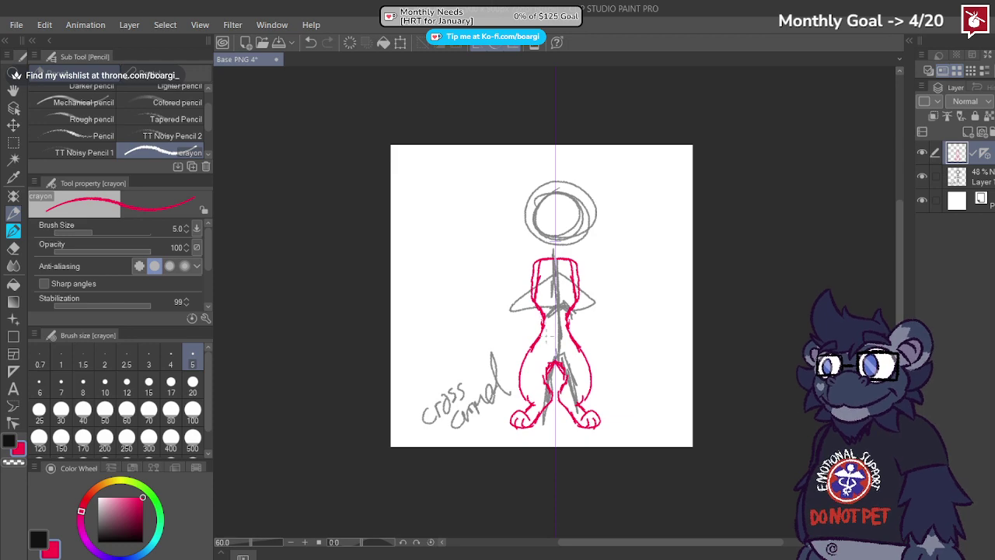
Step: Draw a symmetrical crimson head circle resting on top of the torso
{"action": "scroll", "coordinate": [549, 336], "scroll_direction": "up", "scroll_amount": 2}
{"action": "scroll", "coordinate": [560, 163], "scroll_direction": "up", "scroll_amount": 3}
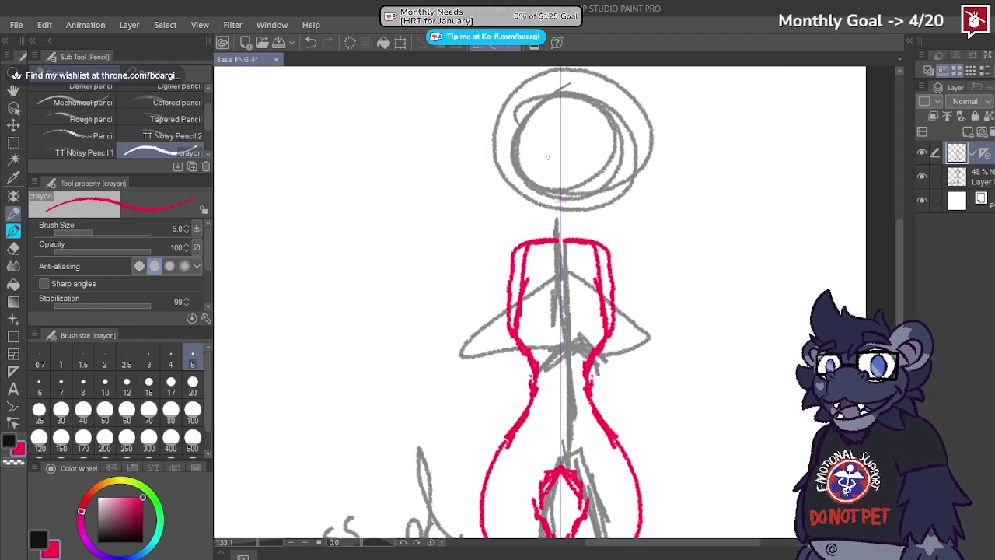
{"action": "mouse_move", "coordinate": [540, 87]}
{"action": "left_mouse_down"}
{"action": "mouse_move", "coordinate": [562, 225]}
{"action": "mouse_move", "coordinate": [459, 173]}
{"action": "mouse_move", "coordinate": [563, 80]}
{"action": "mouse_move", "coordinate": [501, 106]}
{"action": "mouse_move", "coordinate": [507, 209]}
{"action": "mouse_move", "coordinate": [563, 244]}
{"action": "mouse_move", "coordinate": [522, 237]}
{"action": "mouse_move", "coordinate": [498, 116]}
{"action": "mouse_move", "coordinate": [569, 89]}
{"action": "left_mouse_up"}
{"action": "key", "text": "ctrl+z"}
{"action": "key", "text": "ctrl+z"}
{"action": "key", "text": "ctrl+z"}
{"action": "scroll", "coordinate": [506, 205], "scroll_direction": "down", "scroll_amount": 3}
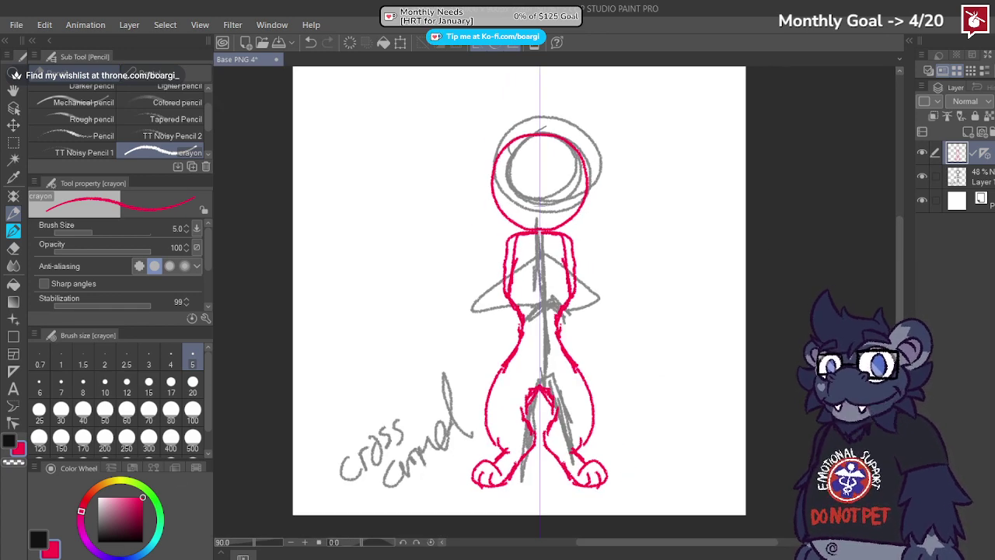
Step: Change the drawing colour to blue and sketch mirrored shoulders, curved outer arms and lower forearm lines around the torso
{"action": "left_click", "coordinate": [120, 557]}
{"action": "scroll", "coordinate": [543, 249], "scroll_direction": "up", "scroll_amount": 3}
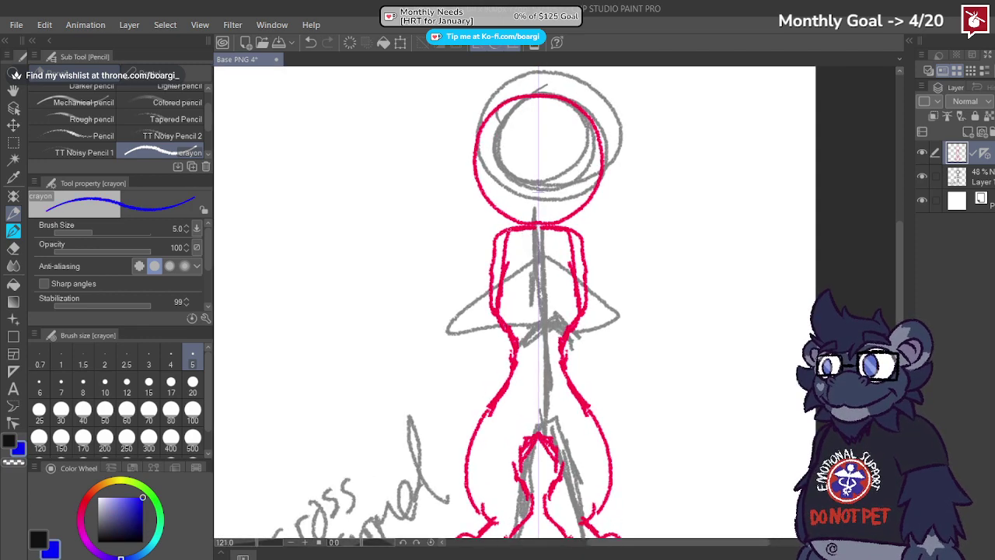
{"action": "mouse_move", "coordinate": [510, 225]}
{"action": "left_mouse_down"}
{"action": "mouse_move", "coordinate": [459, 254]}
{"action": "mouse_move", "coordinate": [437, 287]}
{"action": "mouse_move", "coordinate": [496, 321]}
{"action": "mouse_move", "coordinate": [519, 303]}
{"action": "mouse_move", "coordinate": [536, 304]}
{"action": "left_mouse_up"}
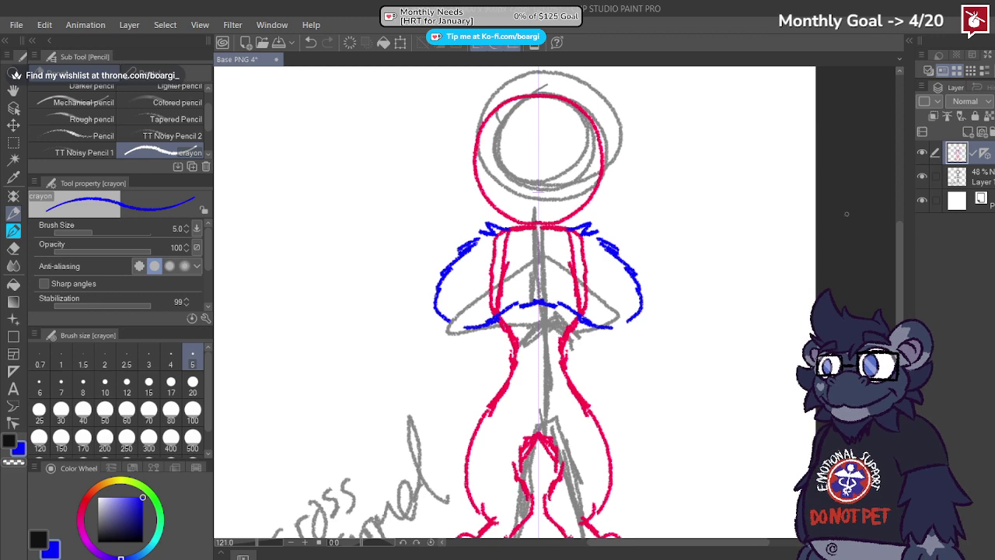
Step: Add a new layer above the symmetrical sketch and draw the crossed forearms and hands asymmetrically over the chest in blue
{"action": "left_click", "coordinate": [968, 134]}
{"action": "scroll", "coordinate": [517, 295], "scroll_direction": "up", "scroll_amount": 3}
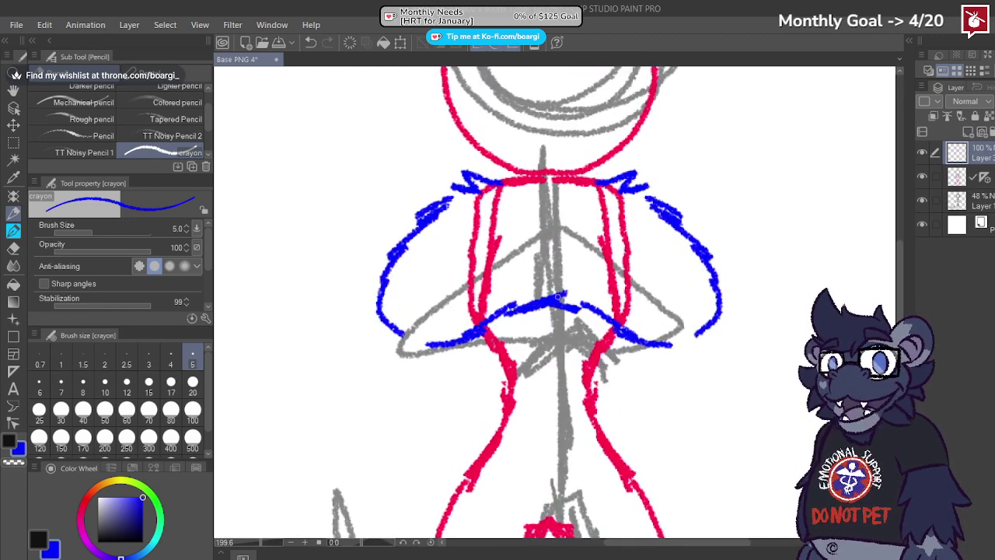
{"action": "mouse_move", "coordinate": [558, 297]}
{"action": "left_mouse_down"}
{"action": "mouse_move", "coordinate": [591, 283]}
{"action": "mouse_move", "coordinate": [605, 307]}
{"action": "left_mouse_up"}
{"action": "key", "text": "ctrl+z"}
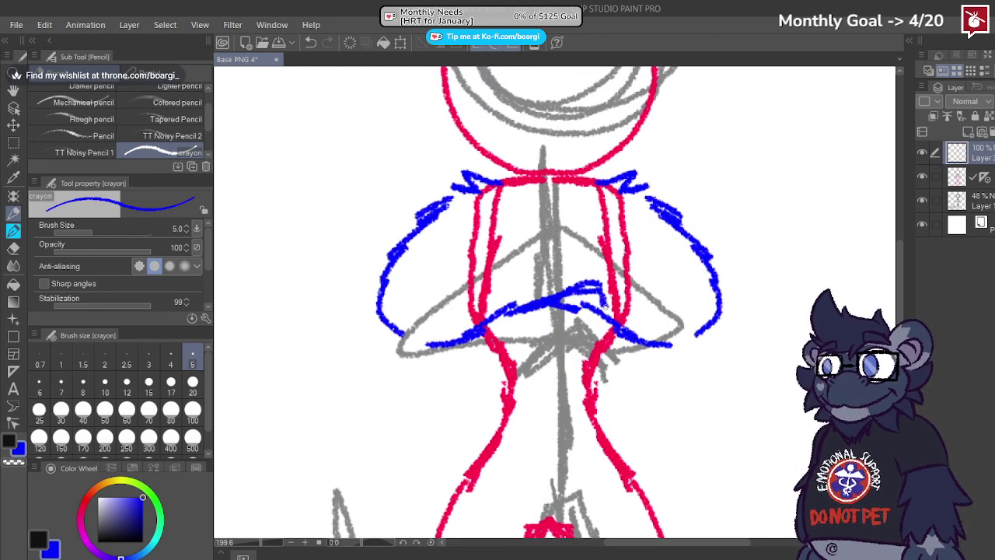
{"action": "mouse_move", "coordinate": [526, 259]}
{"action": "left_mouse_down"}
{"action": "mouse_move", "coordinate": [487, 300]}
{"action": "mouse_move", "coordinate": [532, 308]}
{"action": "mouse_move", "coordinate": [574, 288]}
{"action": "left_mouse_up"}
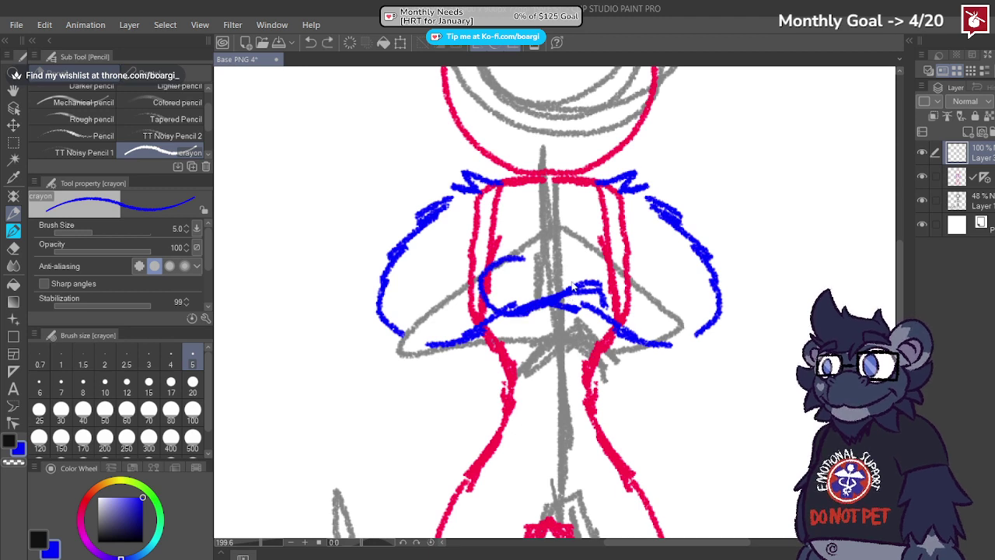
{"action": "key", "text": "ctrl+z"}
{"action": "mouse_move", "coordinate": [473, 253]}
{"action": "left_mouse_down"}
{"action": "mouse_move", "coordinate": [450, 266]}
{"action": "mouse_move", "coordinate": [477, 253]}
{"action": "mouse_move", "coordinate": [455, 267]}
{"action": "mouse_move", "coordinate": [443, 300]}
{"action": "mouse_move", "coordinate": [540, 258]}
{"action": "mouse_move", "coordinate": [590, 264]}
{"action": "mouse_move", "coordinate": [604, 304]}
{"action": "left_mouse_up"}
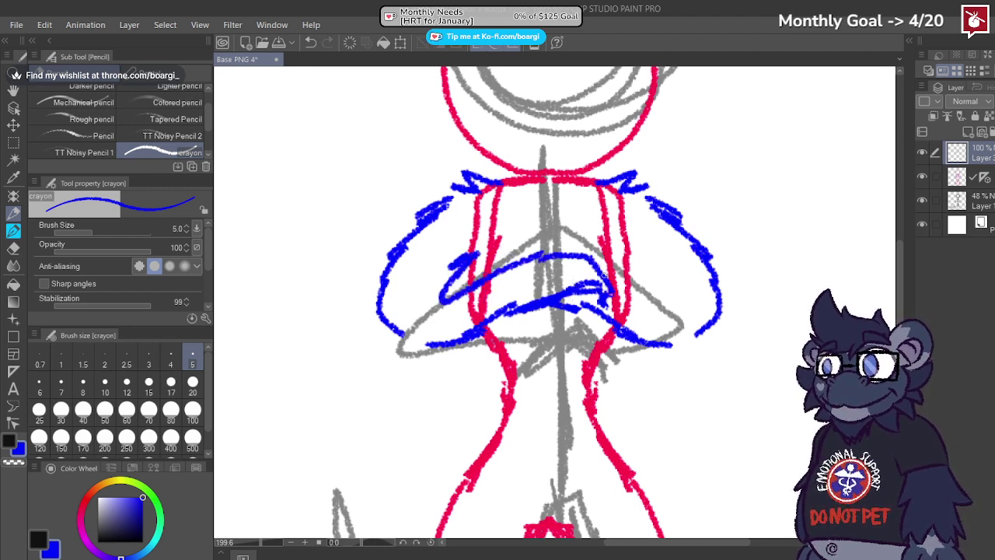
{"action": "mouse_move", "coordinate": [533, 251]}
{"action": "left_mouse_down"}
{"action": "mouse_move", "coordinate": [491, 259]}
{"action": "mouse_move", "coordinate": [496, 249]}
{"action": "mouse_move", "coordinate": [484, 283]}
{"action": "left_mouse_up"}
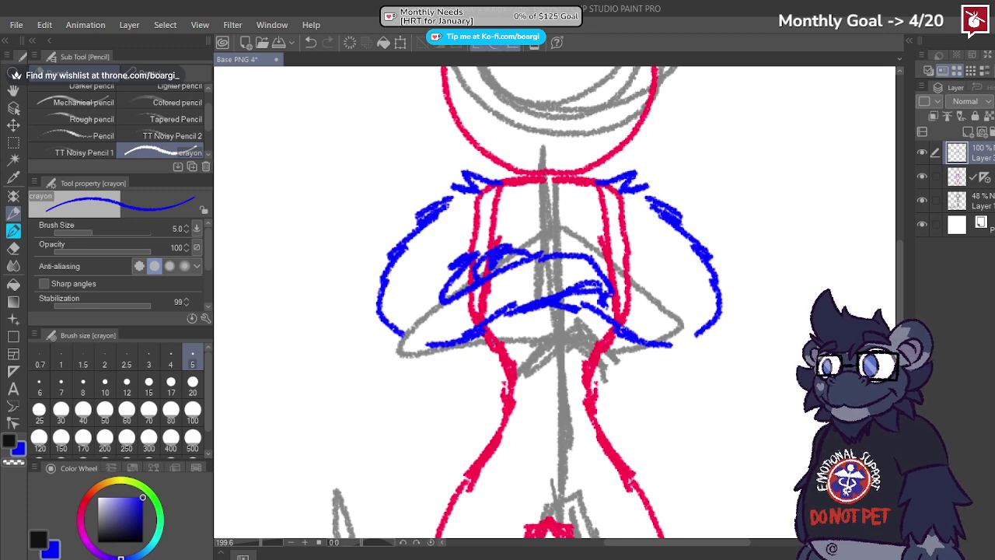
{"action": "left_click_drag", "start_coordinate": [612, 288], "coordinate": [651, 294]}
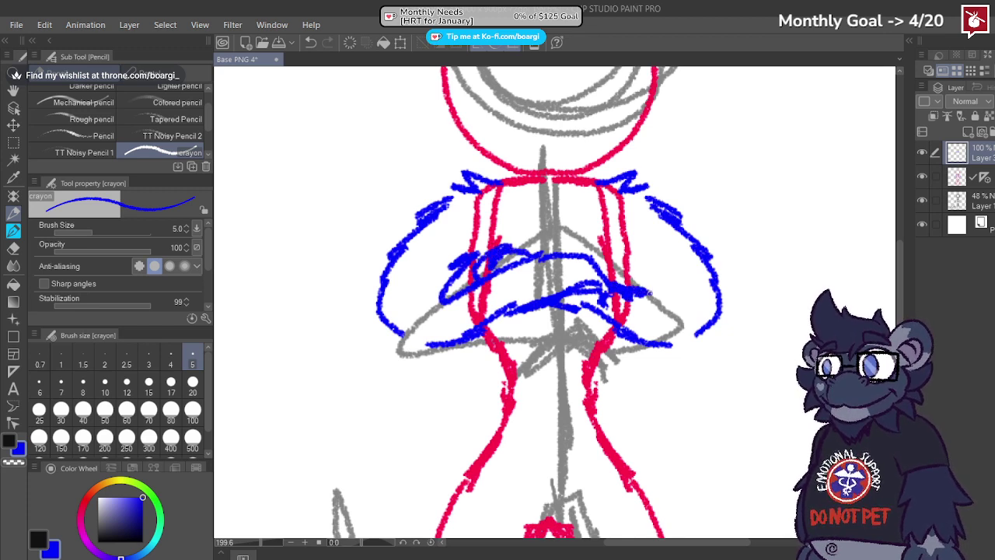
{"action": "mouse_move", "coordinate": [618, 245]}
{"action": "left_mouse_down"}
{"action": "mouse_move", "coordinate": [631, 287]}
{"action": "mouse_move", "coordinate": [622, 283]}
{"action": "left_mouse_up"}
Step: Close the outline of the left elbow and try a closing curve on the right elbow
{"action": "scroll", "coordinate": [537, 306], "scroll_direction": "down", "scroll_amount": 5}
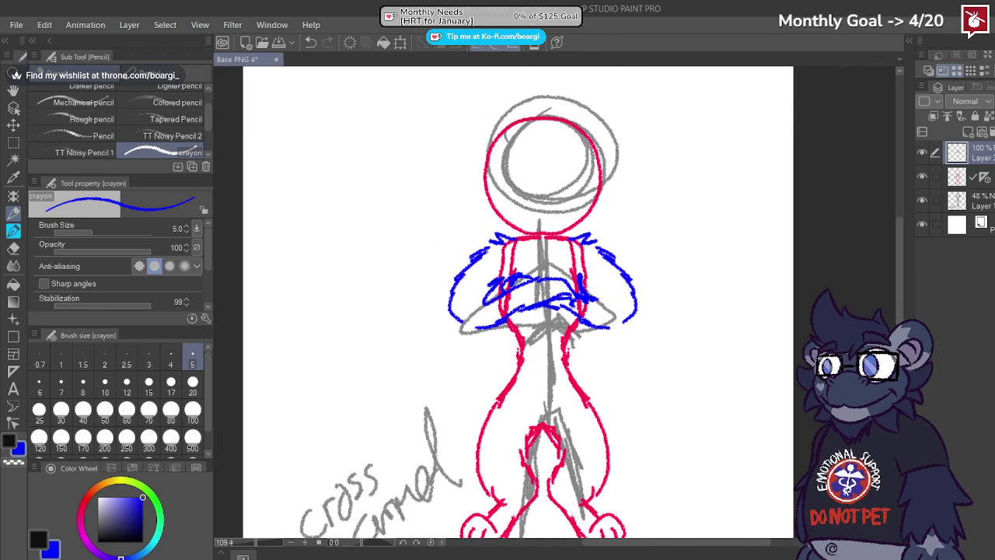
{"action": "scroll", "coordinate": [512, 319], "scroll_direction": "up", "scroll_amount": 4}
{"action": "left_click_drag", "start_coordinate": [458, 306], "coordinate": [498, 312]}
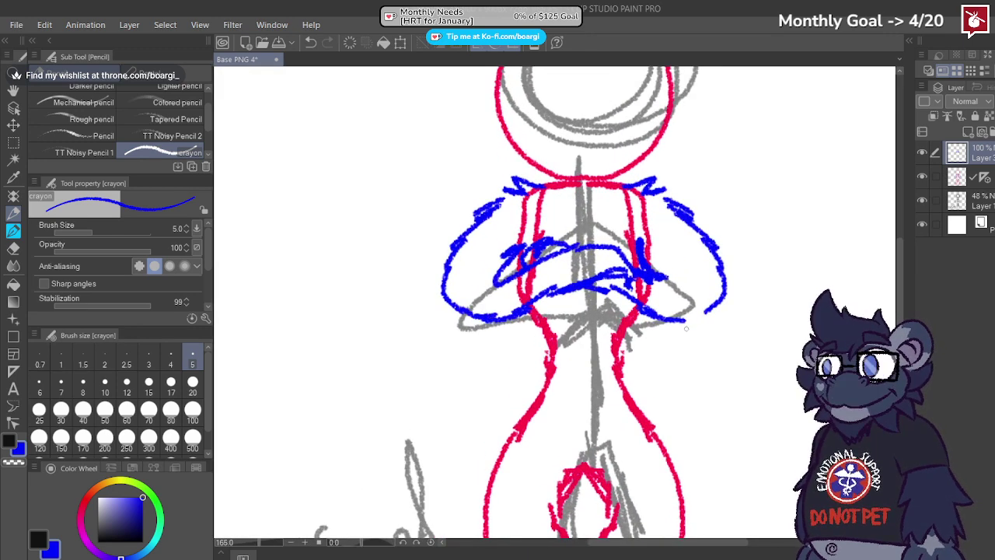
{"action": "left_click_drag", "start_coordinate": [684, 326], "coordinate": [702, 312]}
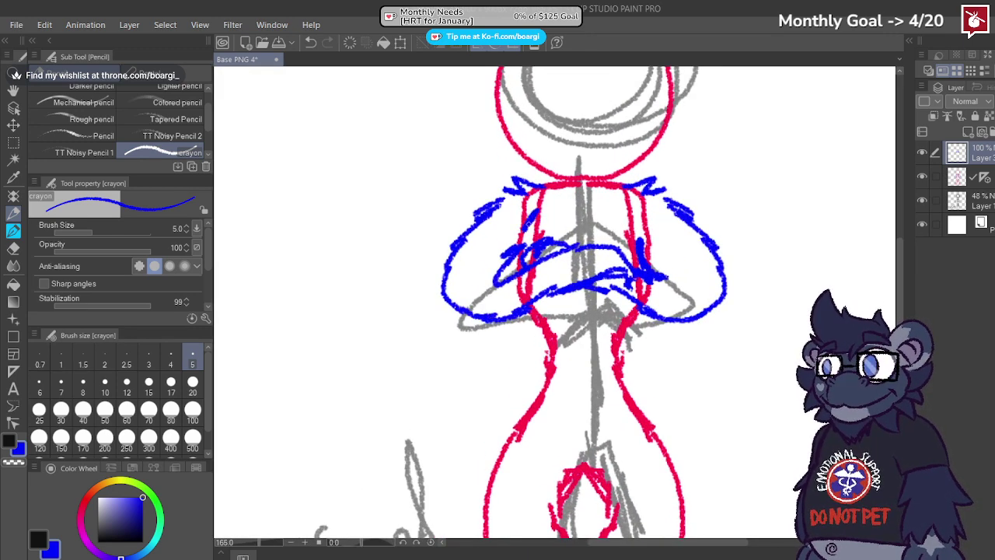
{"action": "key", "text": "ctrl+z"}
Step: Return to the symmetrical layer and add mirrored inner arm lines and a small centre mark on the chest
{"action": "left_click", "coordinate": [991, 183]}
{"action": "scroll", "coordinate": [557, 261], "scroll_direction": "up", "scroll_amount": 1}
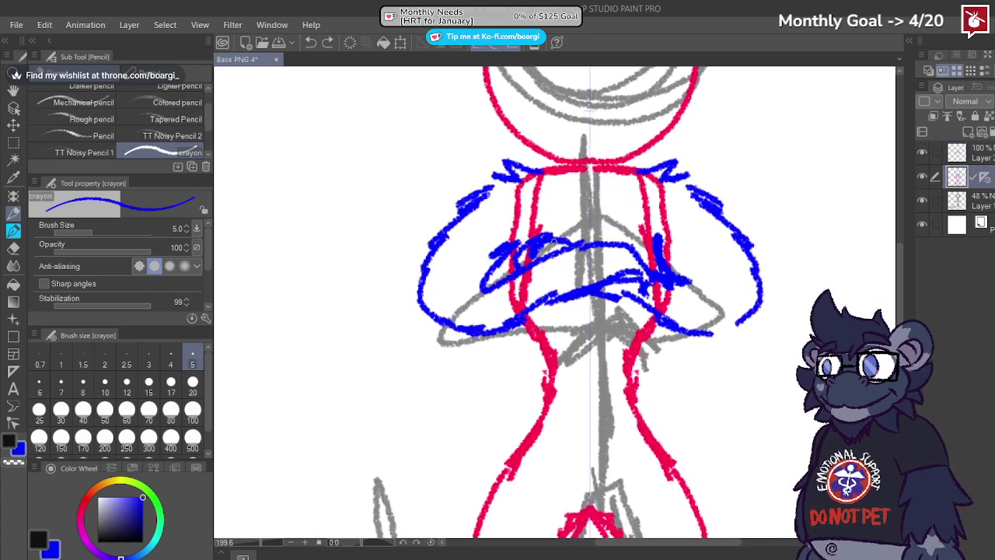
{"action": "left_click_drag", "start_coordinate": [530, 203], "coordinate": [519, 235]}
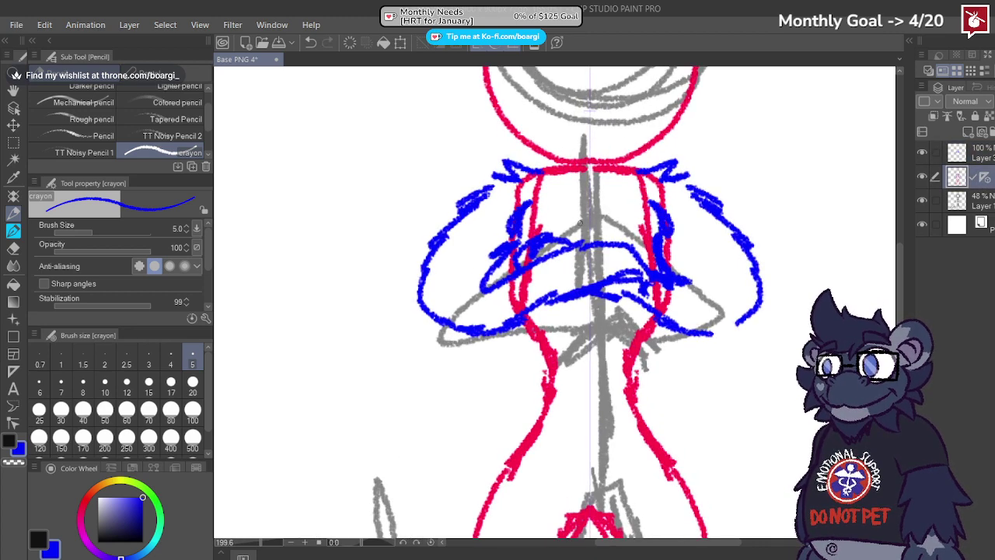
{"action": "left_click_drag", "start_coordinate": [587, 225], "coordinate": [589, 240]}
Step: Draw a blue inverted-triangle nose on the symmetry line in the lower half of the head
{"action": "scroll", "coordinate": [588, 240], "scroll_direction": "down", "scroll_amount": 4}
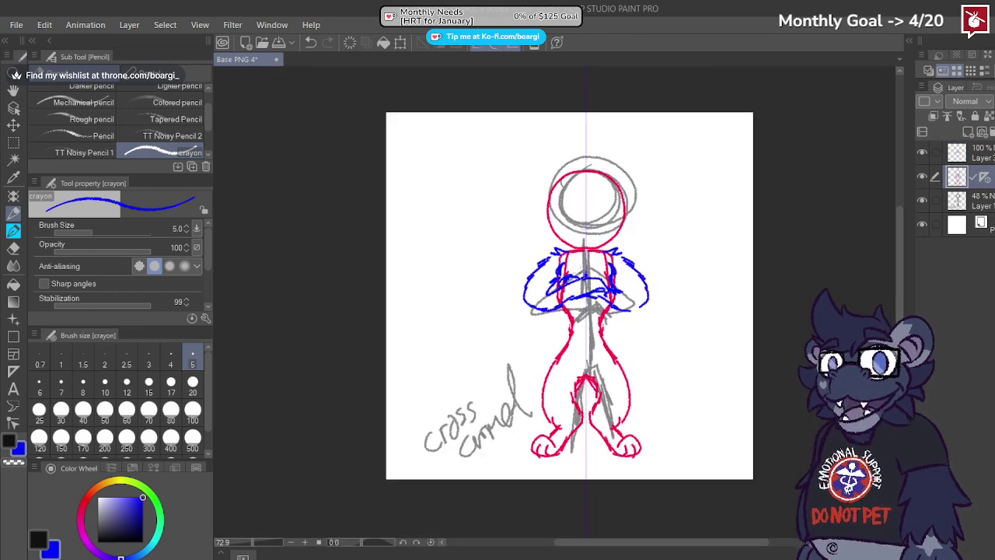
{"action": "scroll", "coordinate": [567, 160], "scroll_direction": "up", "scroll_amount": 5}
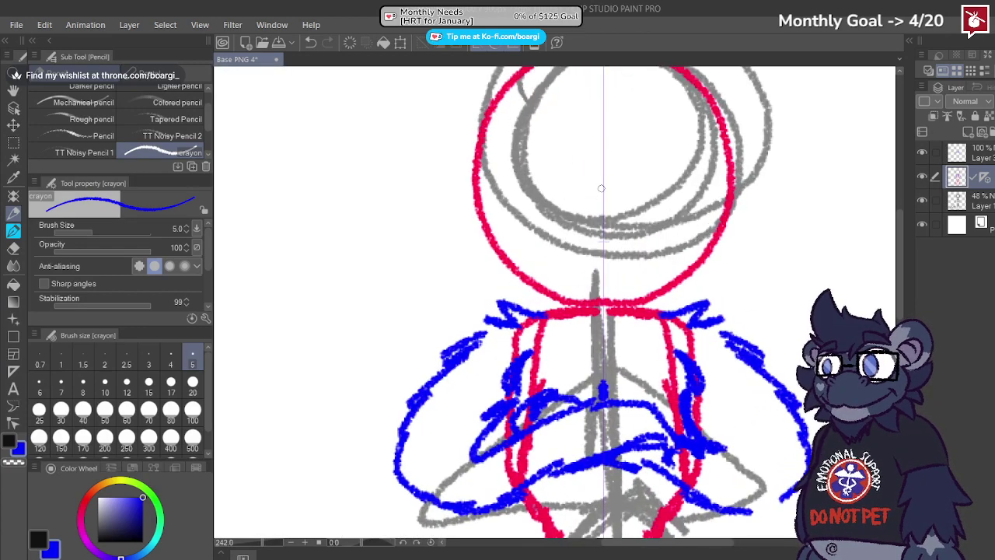
{"action": "mouse_move", "coordinate": [599, 189]}
{"action": "left_mouse_down"}
{"action": "mouse_move", "coordinate": [634, 191]}
{"action": "mouse_move", "coordinate": [579, 194]}
{"action": "mouse_move", "coordinate": [600, 212]}
{"action": "mouse_move", "coordinate": [574, 197]}
{"action": "mouse_move", "coordinate": [602, 220]}
{"action": "left_mouse_up"}
{"action": "scroll", "coordinate": [591, 282], "scroll_direction": "down", "scroll_amount": 1}
{"action": "scroll", "coordinate": [566, 198], "scroll_direction": "up", "scroll_amount": 1}
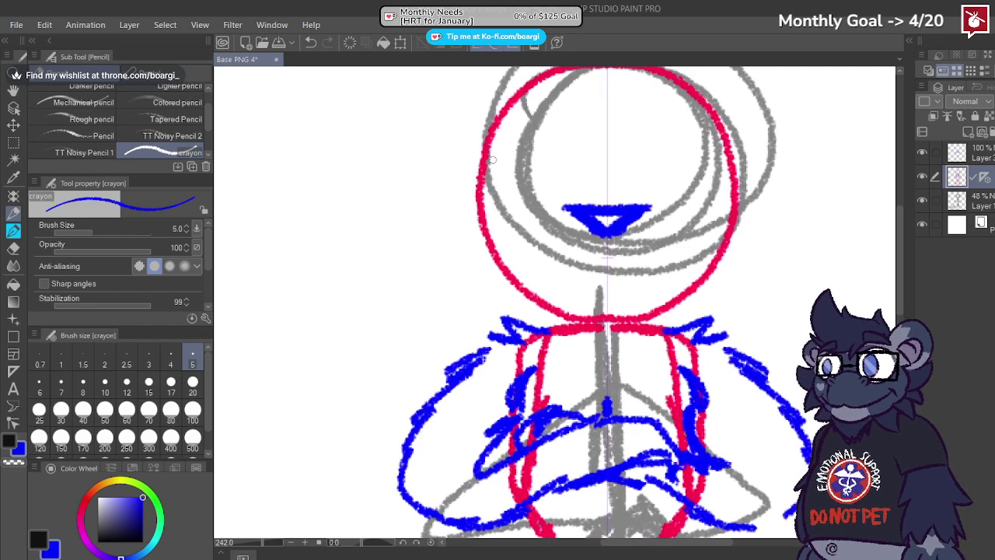
{"action": "left_click_drag", "start_coordinate": [504, 106], "coordinate": [457, 218]}
{"action": "left_click_drag", "start_coordinate": [509, 168], "coordinate": [407, 252]}
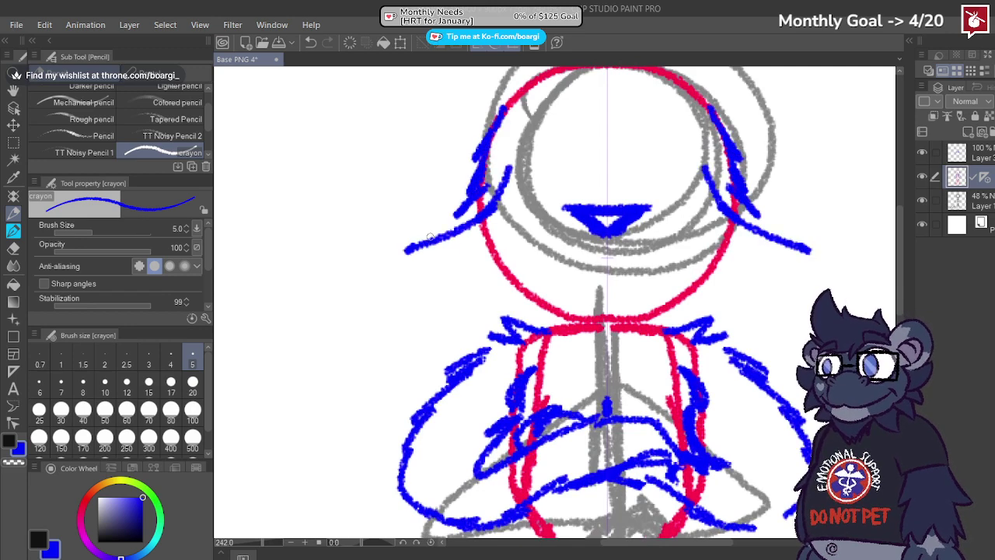
{"action": "key", "text": "ctrl+z"}
{"action": "key", "text": "ctrl+z"}
{"action": "scroll", "coordinate": [503, 231], "scroll_direction": "down", "scroll_amount": 2}
{"action": "mouse_move", "coordinate": [509, 160]}
{"action": "left_mouse_down"}
{"action": "mouse_move", "coordinate": [479, 200]}
{"action": "mouse_move", "coordinate": [483, 227]}
{"action": "mouse_move", "coordinate": [460, 249]}
{"action": "left_mouse_up"}
{"action": "key", "text": "ctrl+z"}
{"action": "key", "text": "ctrl+z"}
{"action": "key", "text": "ctrl+z"}
Step: Sketch the mirrored blue head outline over the crimson circle, flaring into pointed cheek tufts on both sides
{"action": "left_click_drag", "start_coordinate": [513, 161], "coordinate": [488, 200]}
{"action": "mouse_move", "coordinate": [499, 182]}
{"action": "left_mouse_down"}
{"action": "mouse_move", "coordinate": [552, 139]}
{"action": "mouse_move", "coordinate": [578, 139]}
{"action": "mouse_move", "coordinate": [566, 145]}
{"action": "mouse_move", "coordinate": [551, 127]}
{"action": "mouse_move", "coordinate": [559, 129]}
{"action": "mouse_move", "coordinate": [509, 150]}
{"action": "mouse_move", "coordinate": [444, 220]}
{"action": "mouse_move", "coordinate": [498, 270]}
{"action": "mouse_move", "coordinate": [581, 281]}
{"action": "left_mouse_up"}
{"action": "key", "text": "ctrl+z"}
{"action": "key", "text": "ctrl+z"}
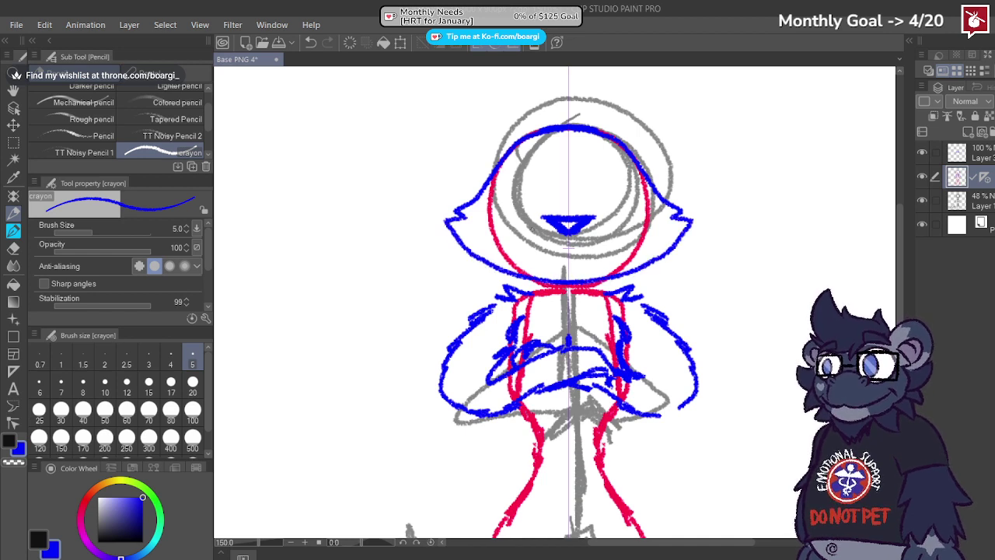
Step: Undo the lower face line and redraw the jaw as a shallower curve joining the two cheek tufts
{"action": "key", "text": "ctrl+z"}
{"action": "key", "text": "ctrl+z"}
{"action": "key", "text": "ctrl+z"}
{"action": "key", "text": "ctrl+z"}
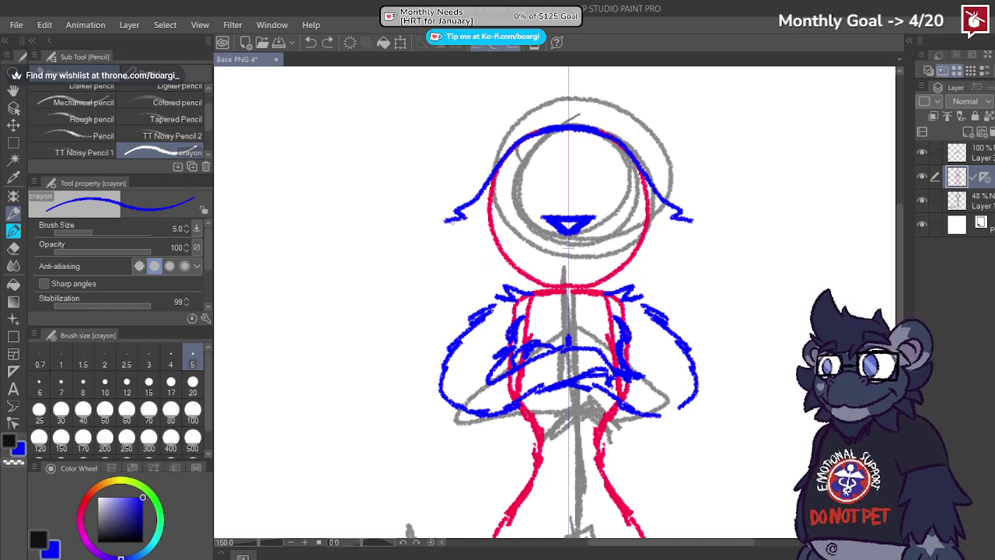
{"action": "left_click_drag", "start_coordinate": [449, 225], "coordinate": [564, 275]}
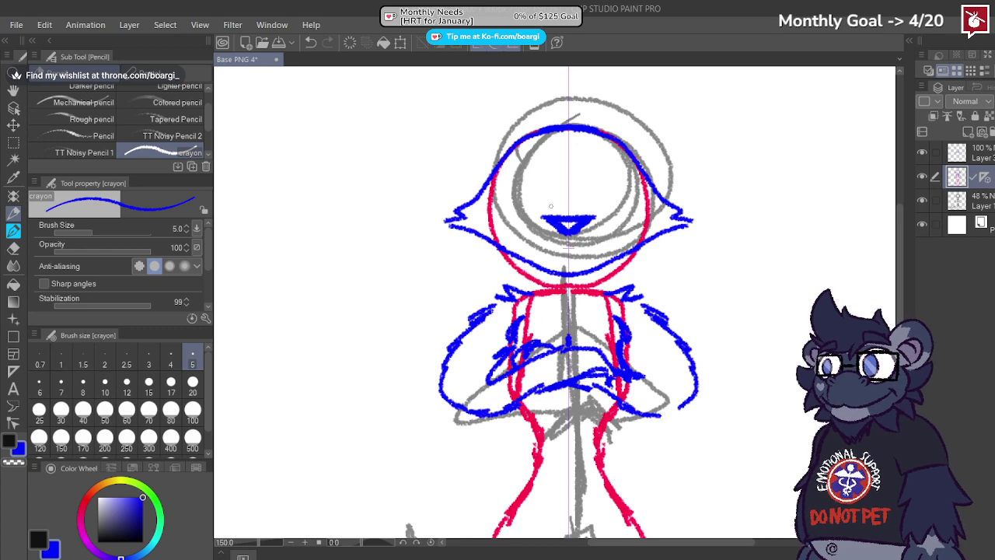
{"action": "scroll", "coordinate": [551, 206], "scroll_direction": "up", "scroll_amount": 2}
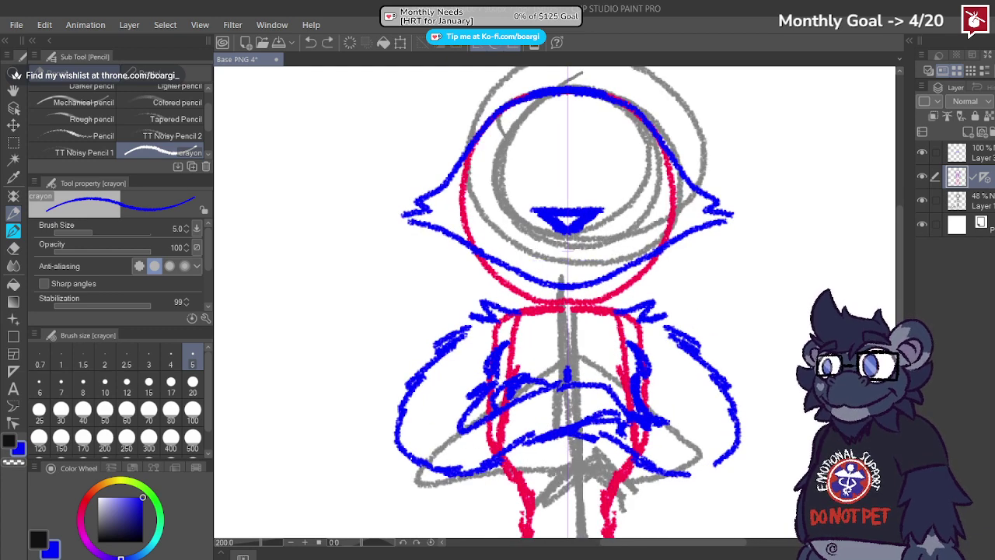
Step: Draw a short slanted mouth line below the nose on the non-mirrored top layer, returning to the symmetrical layer
{"action": "key", "text": "alt+bracketright"}
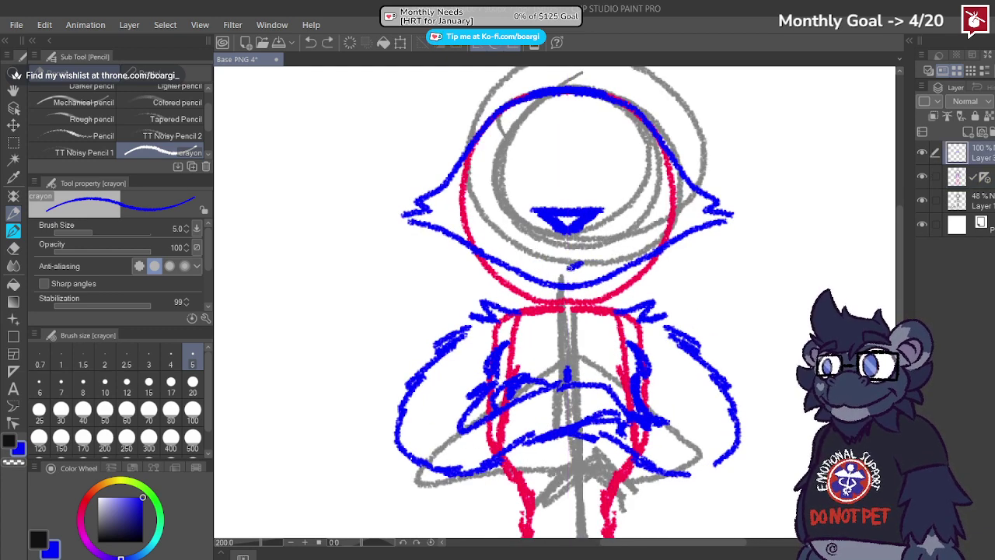
{"action": "left_click_drag", "start_coordinate": [570, 267], "coordinate": [599, 258]}
{"action": "key", "text": "alt+bracketleft"}
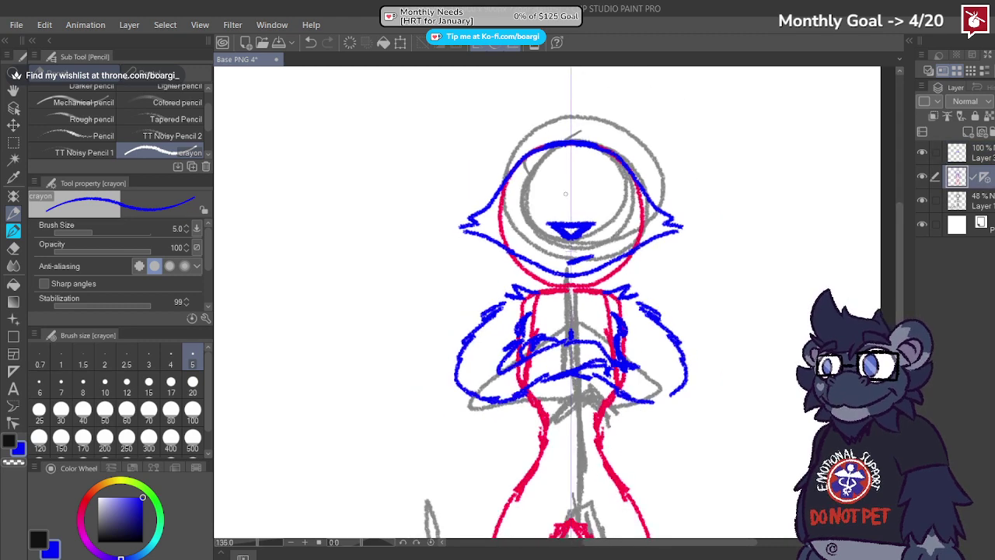
Step: Draw mirrored half-lidded eyes with solid blue upper lids, pupils and lower lashes, plus a thin eyebrow over each
{"action": "scroll", "coordinate": [540, 196], "scroll_direction": "up", "scroll_amount": 3}
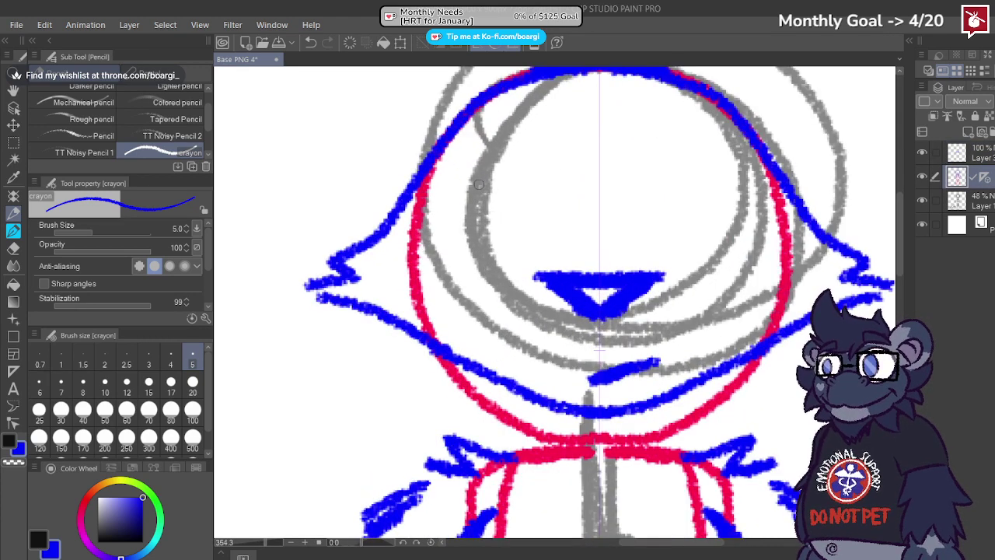
{"action": "mouse_move", "coordinate": [443, 208]}
{"action": "left_mouse_down"}
{"action": "mouse_move", "coordinate": [536, 196]}
{"action": "mouse_move", "coordinate": [549, 219]}
{"action": "mouse_move", "coordinate": [501, 185]}
{"action": "mouse_move", "coordinate": [546, 242]}
{"action": "mouse_move", "coordinate": [451, 258]}
{"action": "mouse_move", "coordinate": [441, 201]}
{"action": "mouse_move", "coordinate": [413, 223]}
{"action": "mouse_move", "coordinate": [512, 231]}
{"action": "left_mouse_up"}
{"action": "key", "text": "ctrl+z"}
{"action": "mouse_move", "coordinate": [501, 219]}
{"action": "left_mouse_down"}
{"action": "mouse_move", "coordinate": [546, 221]}
{"action": "mouse_move", "coordinate": [497, 219]}
{"action": "mouse_move", "coordinate": [504, 197]}
{"action": "mouse_move", "coordinate": [550, 215]}
{"action": "mouse_move", "coordinate": [466, 193]}
{"action": "mouse_move", "coordinate": [480, 213]}
{"action": "mouse_move", "coordinate": [514, 206]}
{"action": "mouse_move", "coordinate": [481, 225]}
{"action": "mouse_move", "coordinate": [504, 240]}
{"action": "left_mouse_up"}
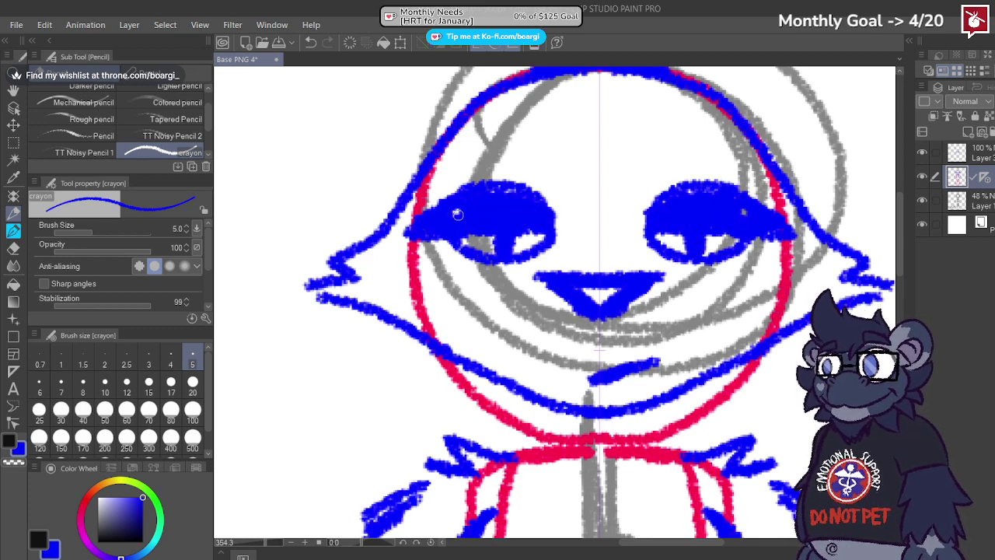
{"action": "left_click_drag", "start_coordinate": [448, 257], "coordinate": [473, 267]}
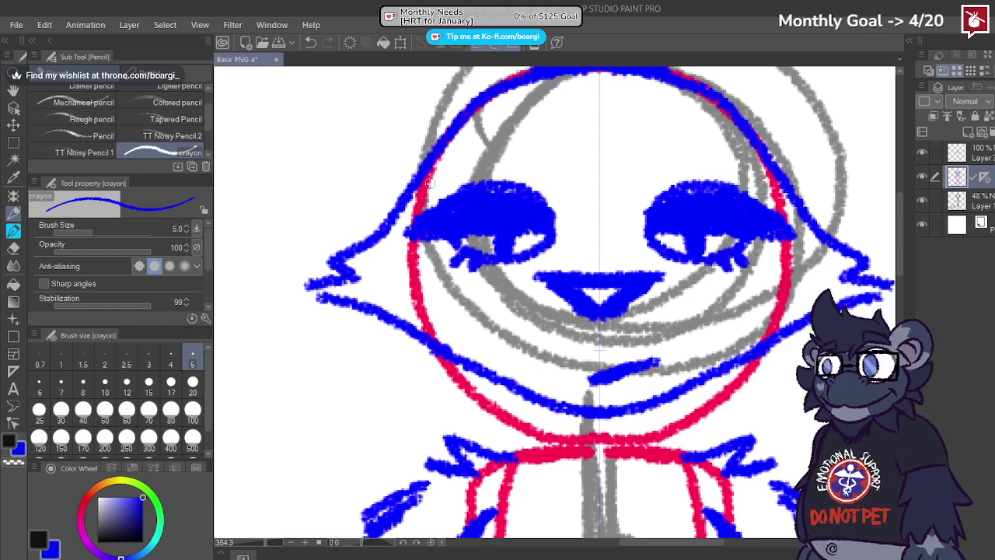
{"action": "left_click_drag", "start_coordinate": [429, 182], "coordinate": [535, 167]}
Step: Add a short slash across the left eyebrow's outer end on the non-mirrored top layer, returning to the symmetrical layer
{"action": "left_click", "coordinate": [966, 157]}
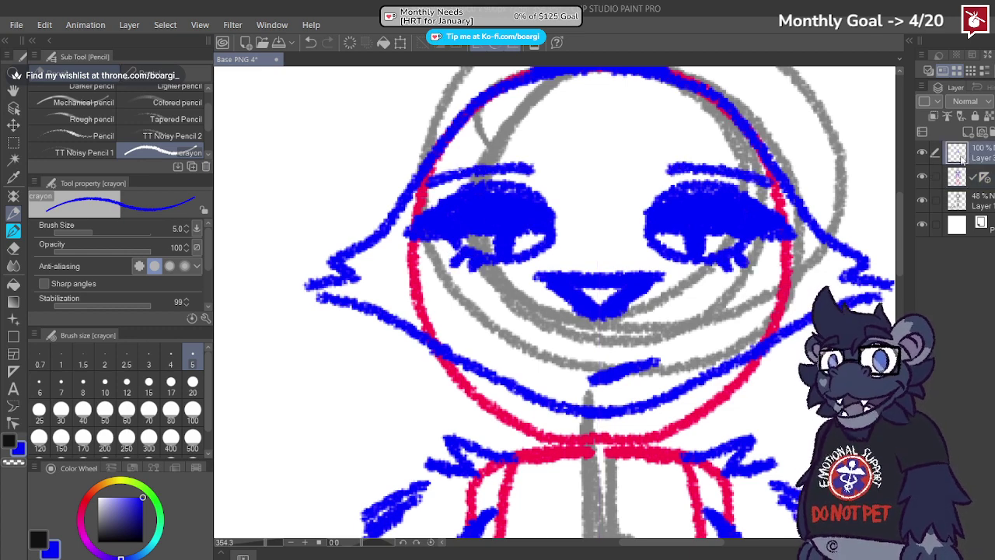
{"action": "left_click_drag", "start_coordinate": [446, 162], "coordinate": [453, 187]}
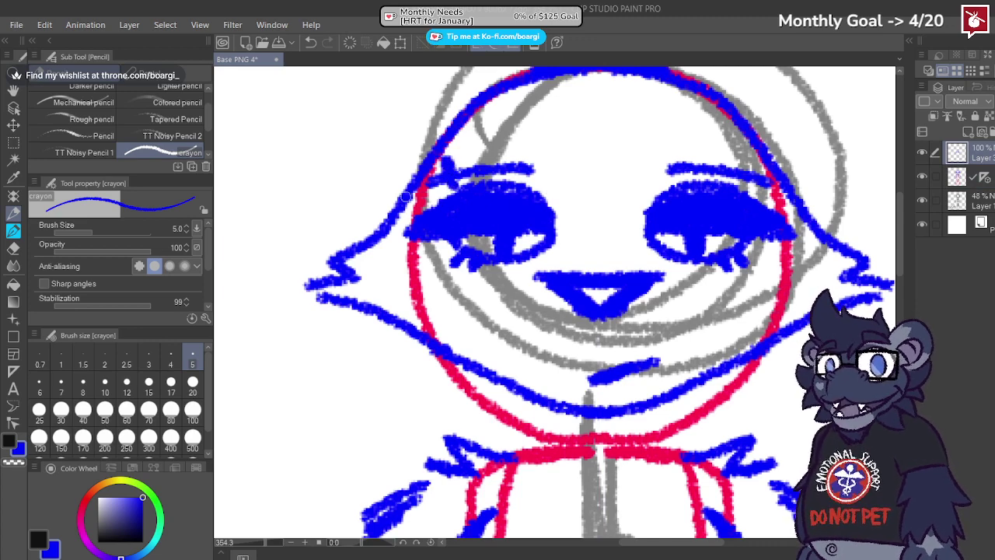
{"action": "left_click", "coordinate": [977, 176]}
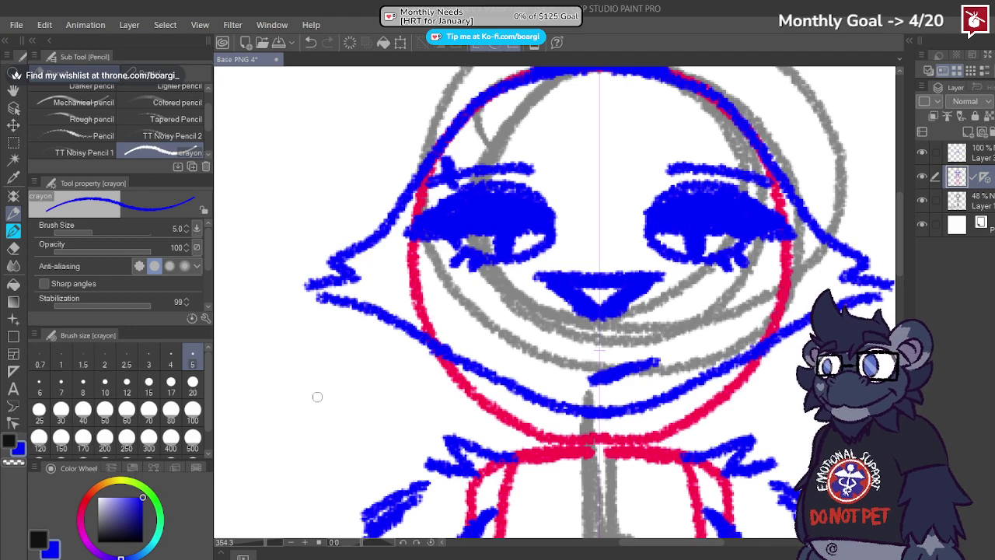
Step: Sketch tall mirrored ears on top of the head with curved inner edges and outer edges bowing down to the cheeks
{"action": "scroll", "coordinate": [317, 396], "scroll_direction": "down", "scroll_amount": 3}
{"action": "scroll", "coordinate": [415, 197], "scroll_direction": "up", "scroll_amount": 2}
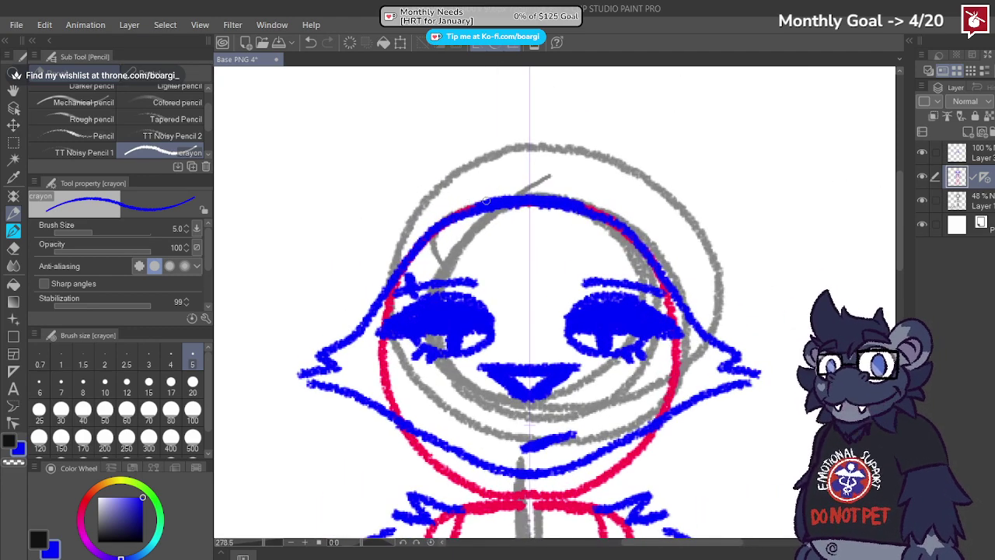
{"action": "left_click_drag", "start_coordinate": [501, 199], "coordinate": [501, 158]}
{"action": "scroll", "coordinate": [502, 198], "scroll_direction": "down", "scroll_amount": 3}
{"action": "scroll", "coordinate": [511, 222], "scroll_direction": "up", "scroll_amount": 2}
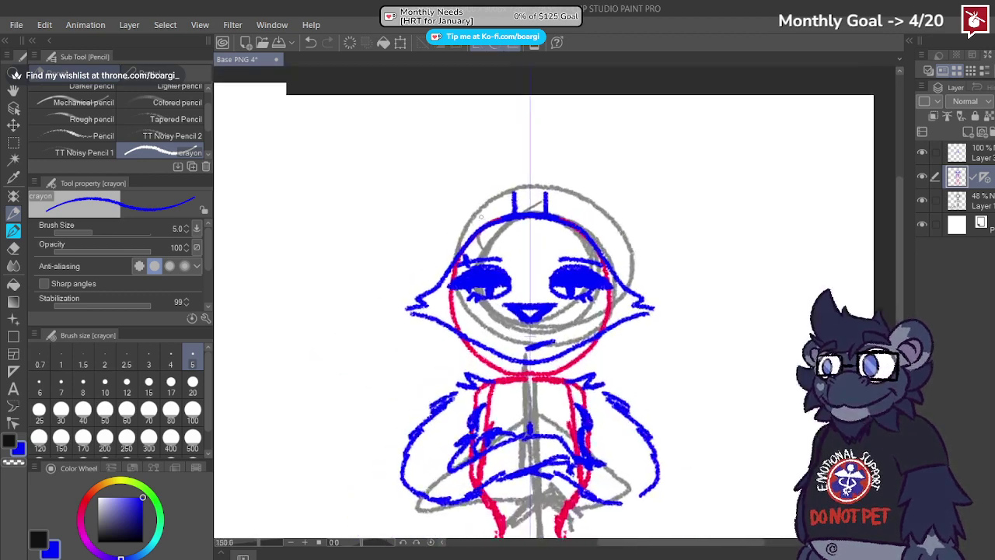
{"action": "mouse_move", "coordinate": [521, 200]}
{"action": "left_mouse_down"}
{"action": "mouse_move", "coordinate": [493, 83]}
{"action": "mouse_move", "coordinate": [443, 138]}
{"action": "mouse_move", "coordinate": [424, 201]}
{"action": "mouse_move", "coordinate": [430, 294]}
{"action": "left_mouse_up"}
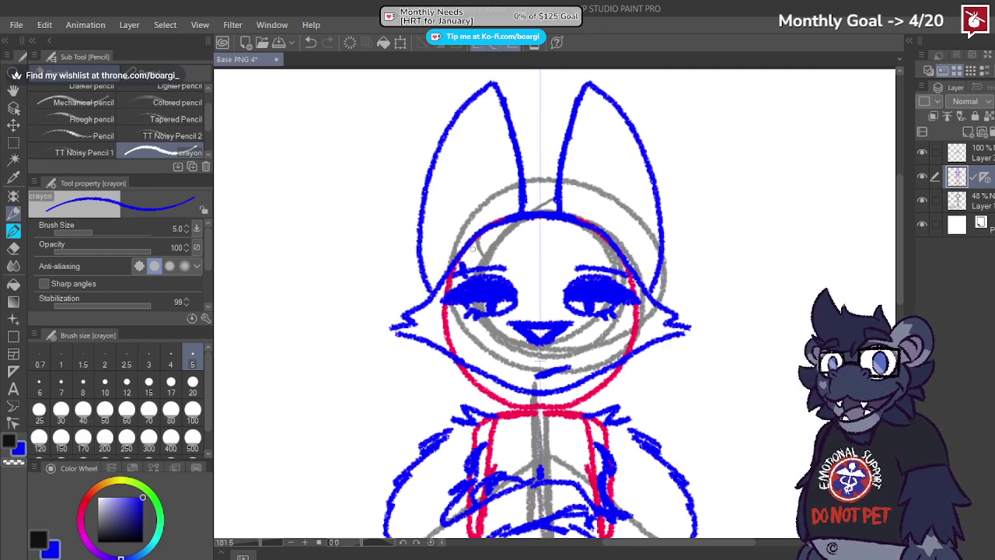
Step: Try inner-ear lines, and undo them together with the ear outlines back to the short base strokes
{"action": "mouse_move", "coordinate": [480, 233]}
{"action": "left_mouse_down"}
{"action": "mouse_move", "coordinate": [477, 208]}
{"action": "mouse_move", "coordinate": [490, 225]}
{"action": "mouse_move", "coordinate": [465, 147]}
{"action": "mouse_move", "coordinate": [482, 89]}
{"action": "mouse_move", "coordinate": [457, 152]}
{"action": "left_mouse_up"}
{"action": "key", "text": "ctrl+z"}
{"action": "key", "text": "ctrl+z"}
{"action": "key", "text": "ctrl+z"}
{"action": "key", "text": "ctrl+z"}
{"action": "key", "text": "ctrl+z"}
{"action": "key", "text": "ctrl+z"}
{"action": "key", "text": "ctrl+z"}
{"action": "key", "text": "ctrl+z"}
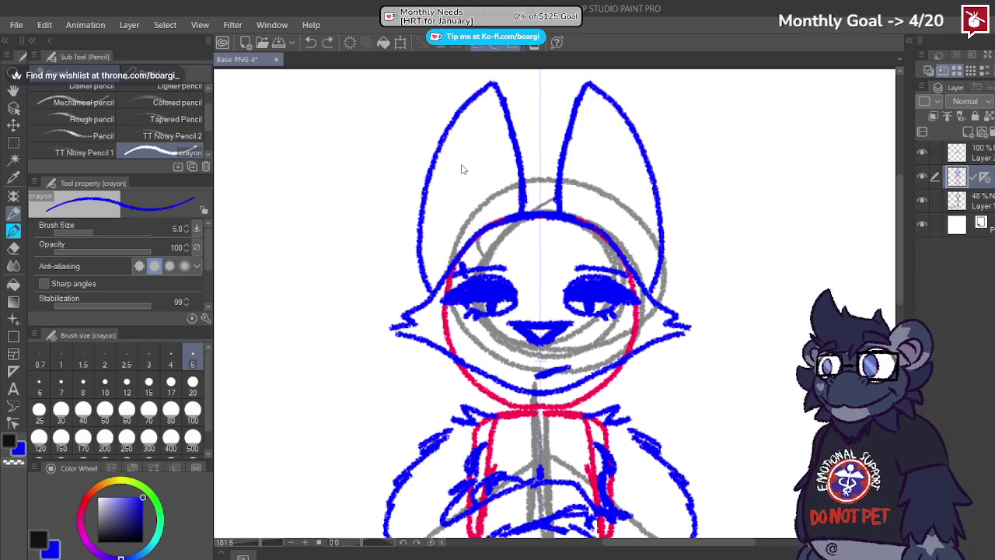
{"action": "key", "text": "ctrl+z"}
{"action": "key", "text": "ctrl+z"}
{"action": "key", "text": "ctrl+z"}
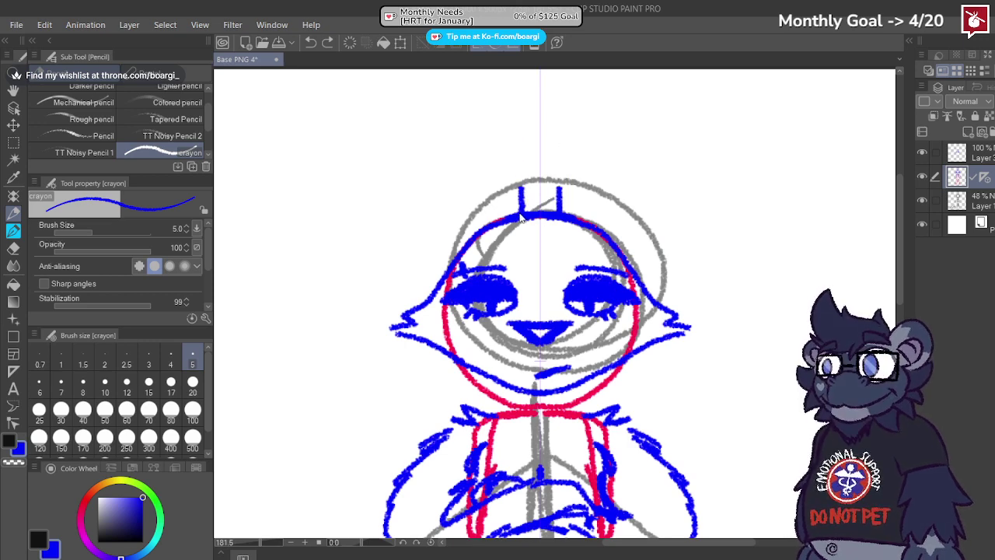
Step: Redraw the mirrored ears taller with straight inner edges and pointed tips, adding inner-ear lines and jagged fur tufts at their bases
{"action": "mouse_move", "coordinate": [520, 212]}
{"action": "left_mouse_down"}
{"action": "mouse_move", "coordinate": [515, 80]}
{"action": "mouse_move", "coordinate": [433, 195]}
{"action": "mouse_move", "coordinate": [421, 299]}
{"action": "mouse_move", "coordinate": [446, 136]}
{"action": "mouse_move", "coordinate": [488, 75]}
{"action": "mouse_move", "coordinate": [518, 100]}
{"action": "mouse_move", "coordinate": [518, 77]}
{"action": "mouse_move", "coordinate": [451, 161]}
{"action": "mouse_move", "coordinate": [431, 295]}
{"action": "left_mouse_up"}
{"action": "key", "text": "ctrl+z"}
{"action": "key", "text": "ctrl+z"}
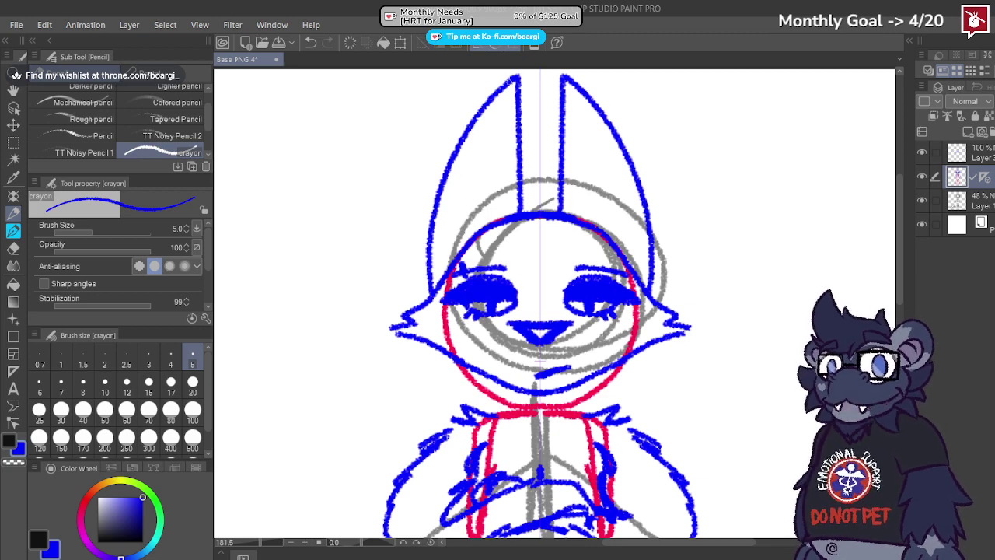
{"action": "mouse_move", "coordinate": [509, 81]}
{"action": "left_mouse_down"}
{"action": "mouse_move", "coordinate": [470, 134]}
{"action": "mouse_move", "coordinate": [459, 199]}
{"action": "mouse_move", "coordinate": [471, 230]}
{"action": "mouse_move", "coordinate": [485, 237]}
{"action": "mouse_move", "coordinate": [483, 206]}
{"action": "mouse_move", "coordinate": [497, 226]}
{"action": "mouse_move", "coordinate": [519, 173]}
{"action": "left_mouse_up"}
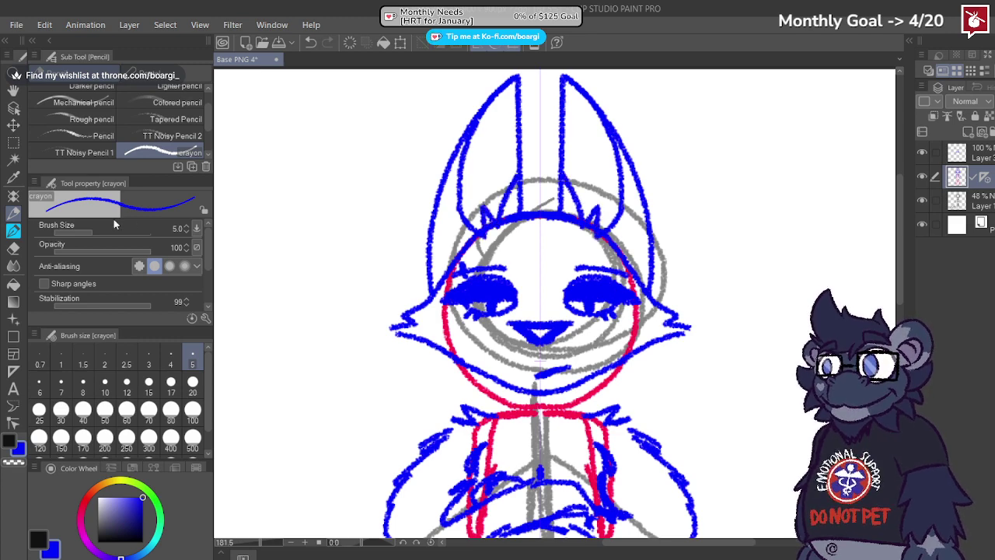
Step: Erase the head outline where it crosses the ear bases and fur tufts, using the Snap eraser
{"action": "left_click", "coordinate": [13, 247]}
{"action": "scroll", "coordinate": [484, 215], "scroll_direction": "up", "scroll_amount": 2}
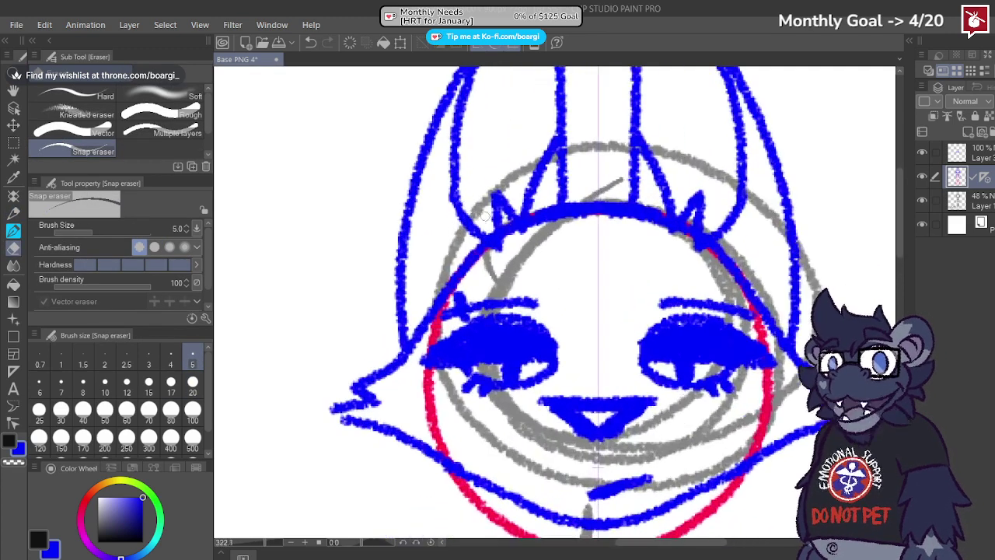
{"action": "mouse_move", "coordinate": [483, 216]}
{"action": "left_mouse_down"}
{"action": "mouse_move", "coordinate": [506, 221]}
{"action": "mouse_move", "coordinate": [519, 239]}
{"action": "mouse_move", "coordinate": [557, 207]}
{"action": "left_mouse_up"}
{"action": "scroll", "coordinate": [490, 226], "scroll_direction": "down", "scroll_amount": 3}
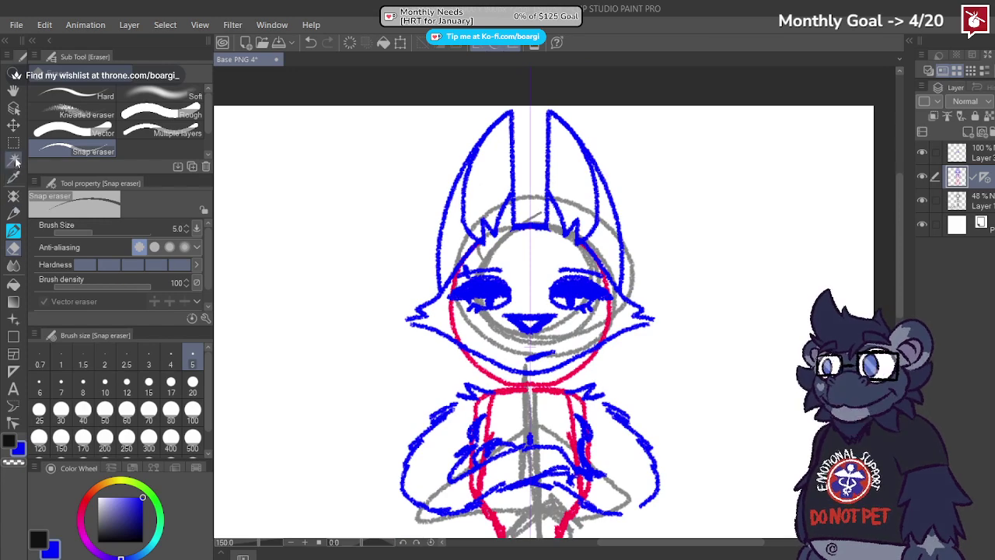
Step: Add two short crayon notches across the left ear's inner line on the non-mirrored top layer
{"action": "left_click", "coordinate": [13, 213]}
{"action": "left_click", "coordinate": [987, 157]}
{"action": "scroll", "coordinate": [644, 205], "scroll_direction": "up", "scroll_amount": 1}
{"action": "scroll", "coordinate": [609, 199], "scroll_direction": "up", "scroll_amount": 1}
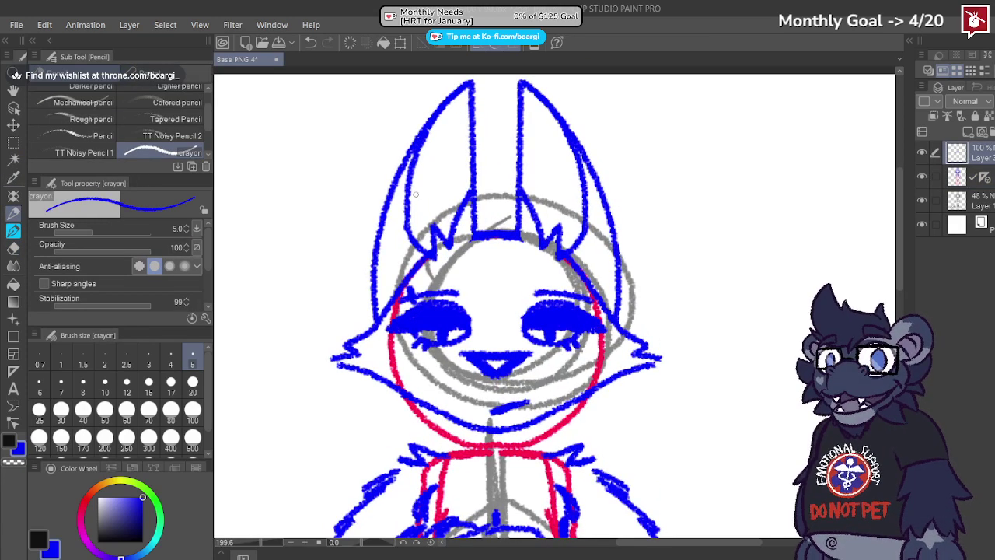
{"action": "left_click_drag", "start_coordinate": [404, 215], "coordinate": [422, 193]}
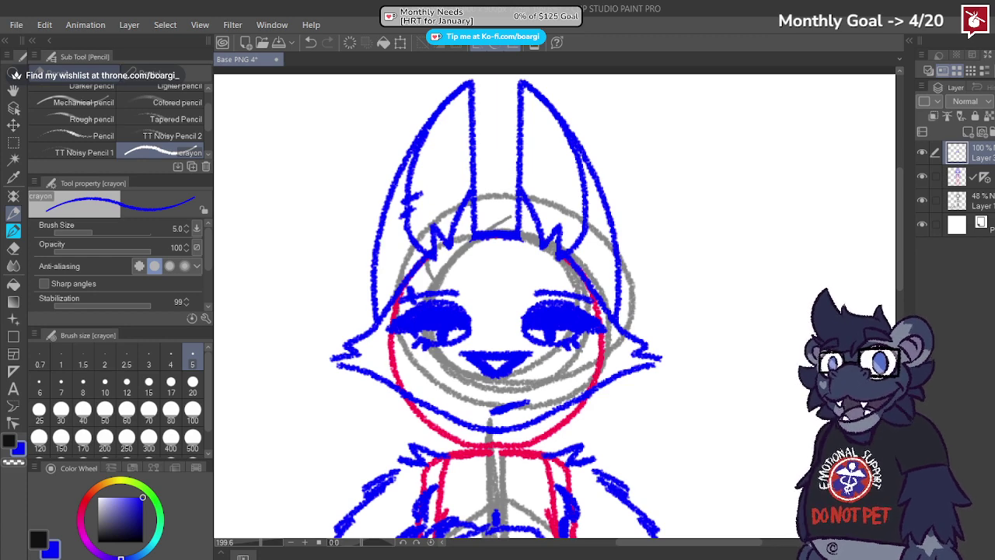
Step: Undo a trial merge of the blue sketch layers, add a new layer on top and choose black as the drawing colour
{"action": "key", "text": "ctrl+e"}
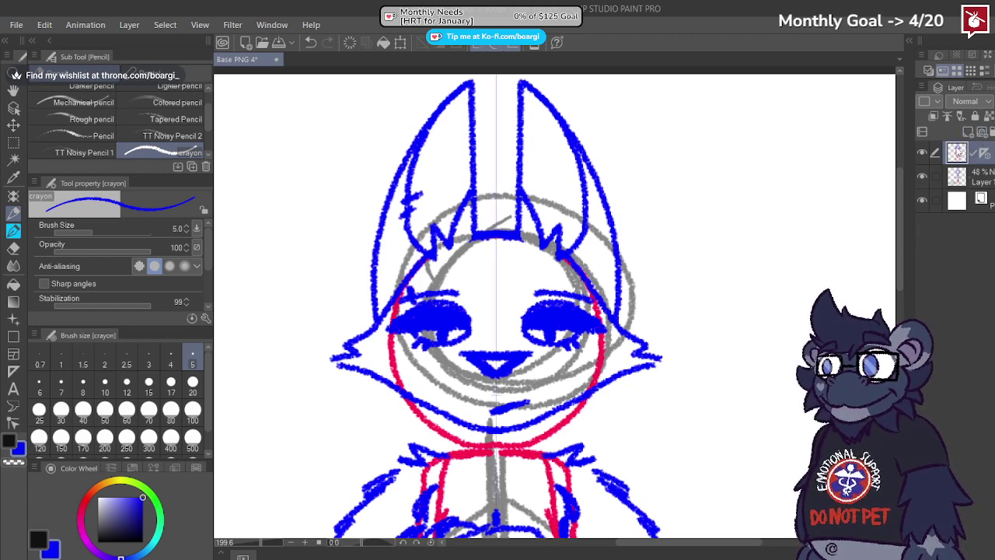
{"action": "key", "text": "ctrl+z"}
{"action": "key", "text": "ctrl+z"}
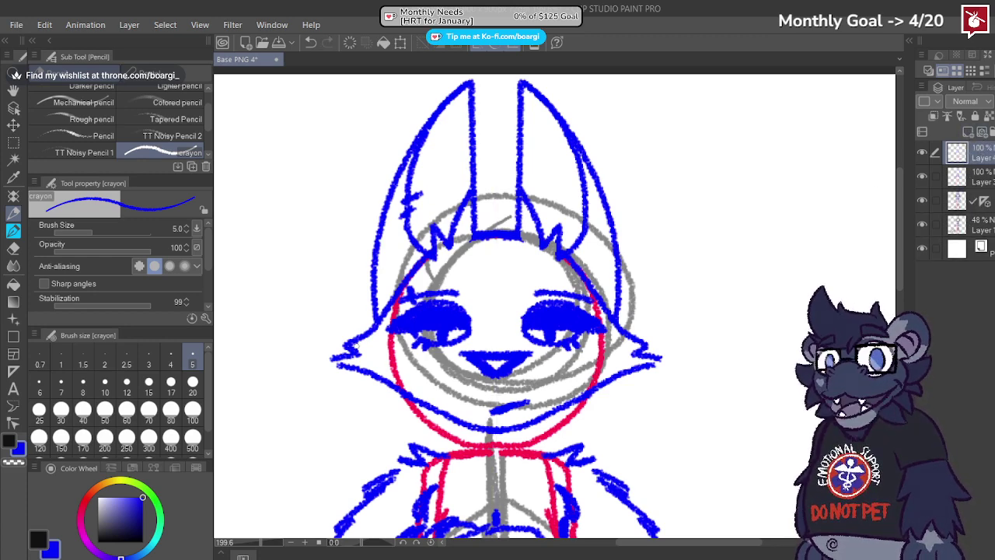
{"action": "left_click_drag", "start_coordinate": [103, 526], "coordinate": [98, 541]}
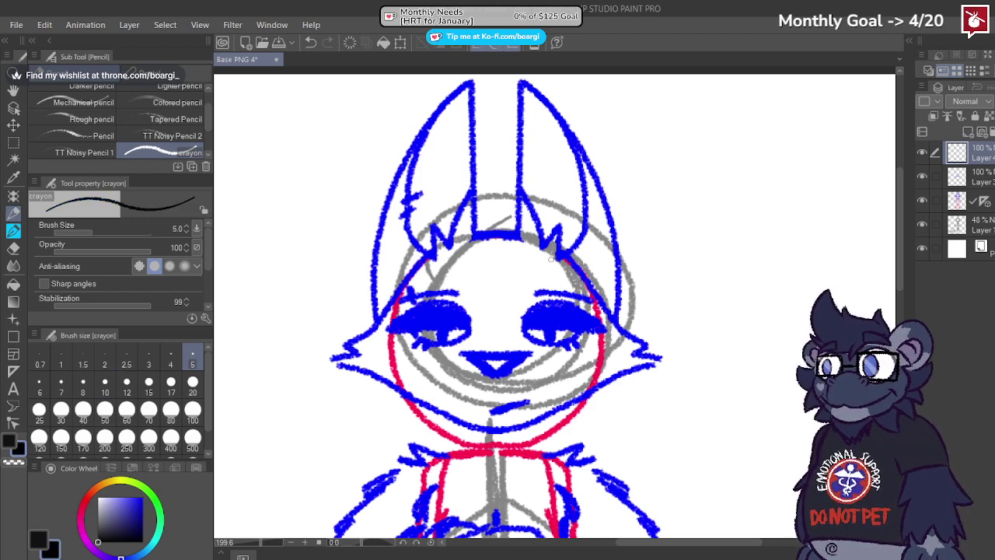
Step: Lower the opacity of the symmetrical sketch layer and set the non-mirrored details layer to 44%
{"action": "left_click", "coordinate": [965, 221]}
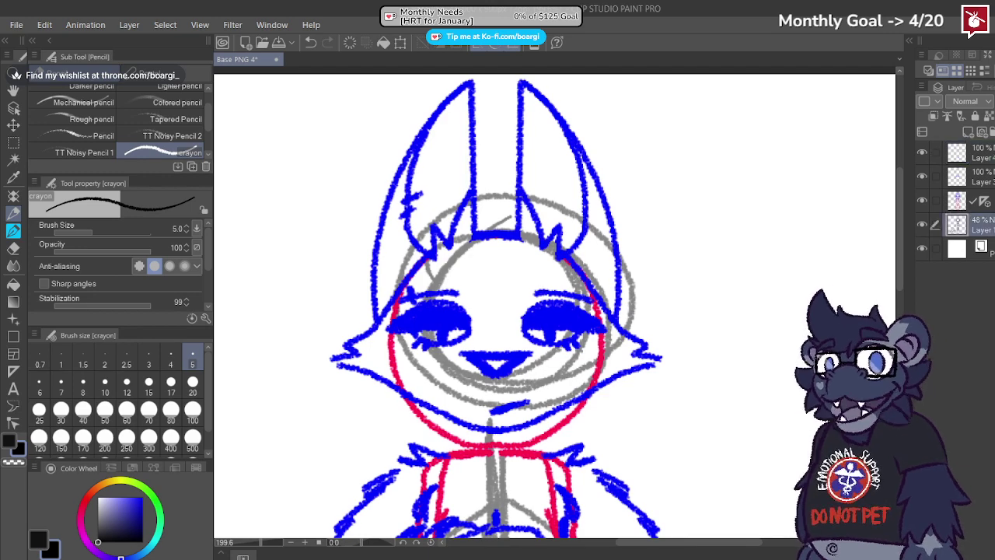
{"action": "left_click", "coordinate": [960, 201]}
{"action": "left_click", "coordinate": [994, 101]}
{"action": "left_click", "coordinate": [964, 176]}
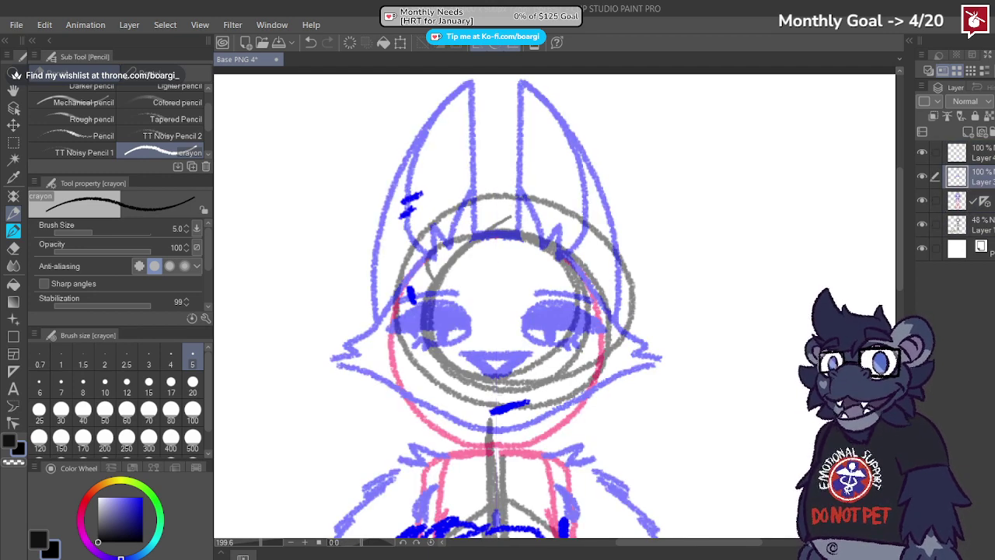
{"action": "left_click", "coordinate": [993, 101]}
Step: Set the grey stick-figure layer's opacity to 16%
{"action": "scroll", "coordinate": [632, 178], "scroll_direction": "down", "scroll_amount": 3}
{"action": "scroll", "coordinate": [631, 177], "scroll_direction": "down", "scroll_amount": 3}
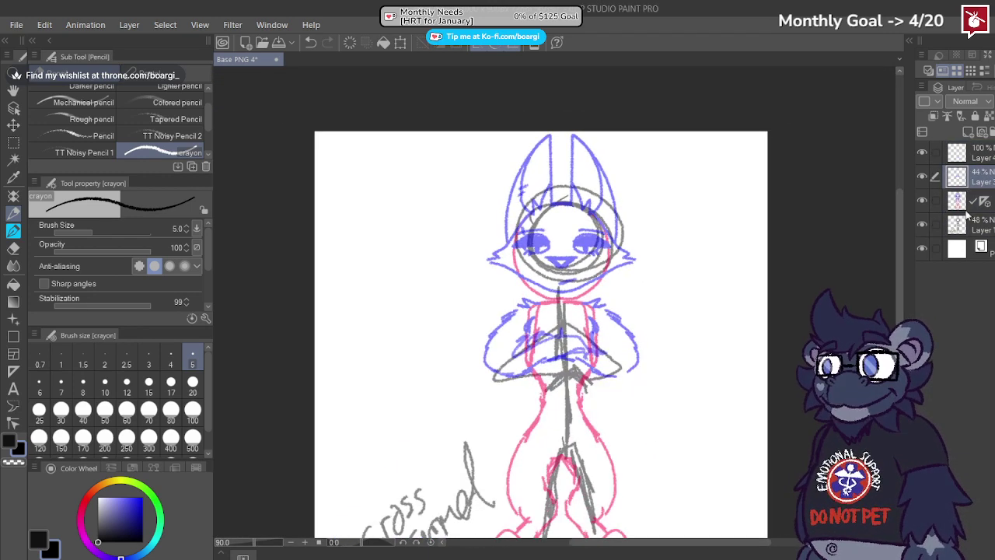
{"action": "left_click", "coordinate": [969, 218]}
{"action": "left_click", "coordinate": [993, 101]}
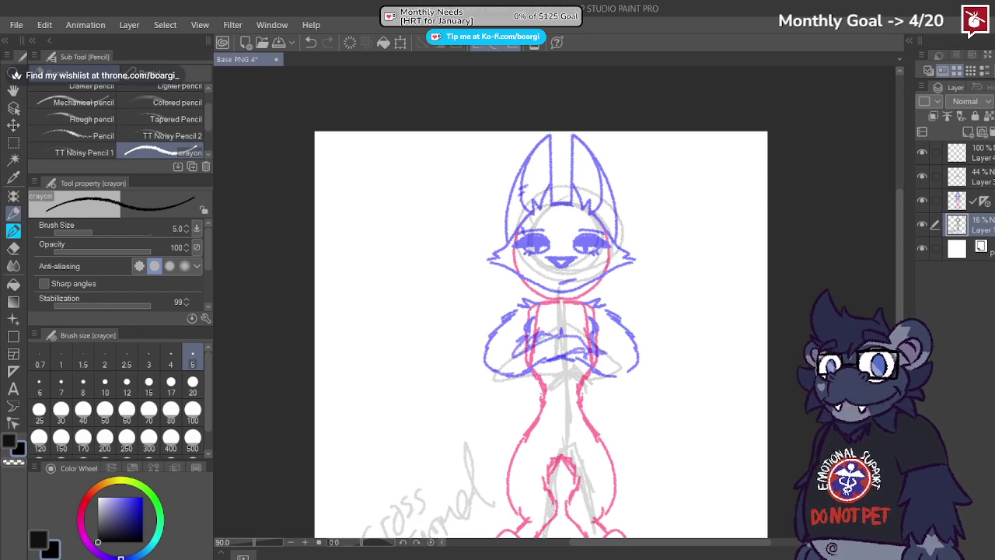
Step: On the new top layer, sketch a black fringe swept over the right eye, ending in a pointed spike beyond the cheek
{"action": "left_click", "coordinate": [964, 153]}
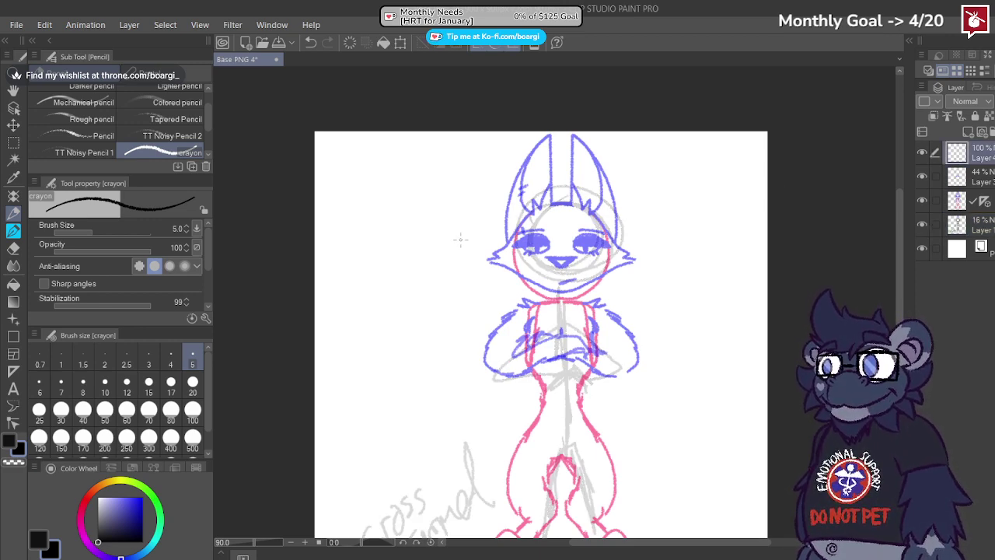
{"action": "scroll", "coordinate": [460, 239], "scroll_direction": "up", "scroll_amount": 2}
{"action": "mouse_move", "coordinate": [576, 171]}
{"action": "left_mouse_down"}
{"action": "mouse_move", "coordinate": [617, 162]}
{"action": "mouse_move", "coordinate": [567, 178]}
{"action": "mouse_move", "coordinate": [569, 195]}
{"action": "mouse_move", "coordinate": [662, 300]}
{"action": "mouse_move", "coordinate": [622, 250]}
{"action": "mouse_move", "coordinate": [641, 277]}
{"action": "left_mouse_up"}
{"action": "left_click_drag", "start_coordinate": [645, 232], "coordinate": [642, 280]}
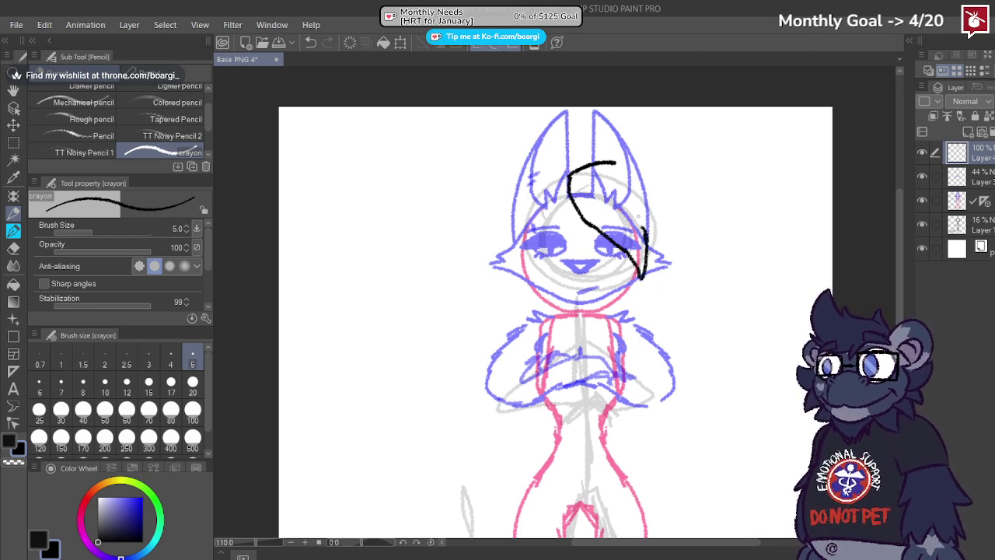
{"action": "left_click_drag", "start_coordinate": [638, 216], "coordinate": [679, 275]}
{"action": "key", "text": "ctrl+z"}
{"action": "mouse_move", "coordinate": [646, 239]}
{"action": "left_mouse_down"}
{"action": "mouse_move", "coordinate": [676, 305]}
{"action": "mouse_move", "coordinate": [680, 215]}
{"action": "mouse_move", "coordinate": [696, 259]}
{"action": "mouse_move", "coordinate": [665, 275]}
{"action": "mouse_move", "coordinate": [684, 300]}
{"action": "mouse_move", "coordinate": [660, 200]}
{"action": "left_mouse_up"}
{"action": "key", "text": "ctrl+z"}
{"action": "key", "text": "ctrl+z"}
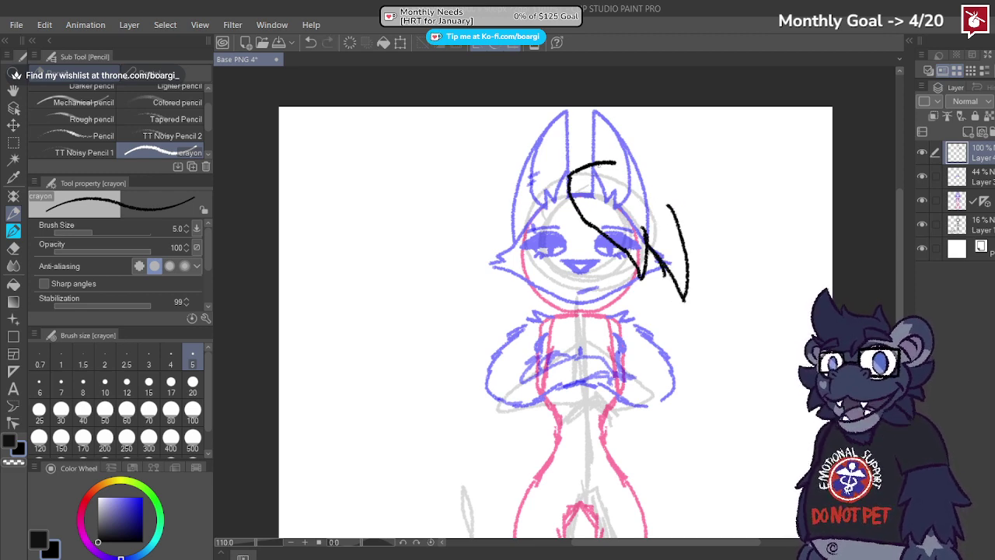
Step: Extend the fringe's upper line past the right ear and sketch a second pointed hair spike outside the first
{"action": "mouse_move", "coordinate": [616, 162]}
{"action": "left_mouse_down"}
{"action": "mouse_move", "coordinate": [659, 165]}
{"action": "mouse_move", "coordinate": [712, 236]}
{"action": "left_mouse_up"}
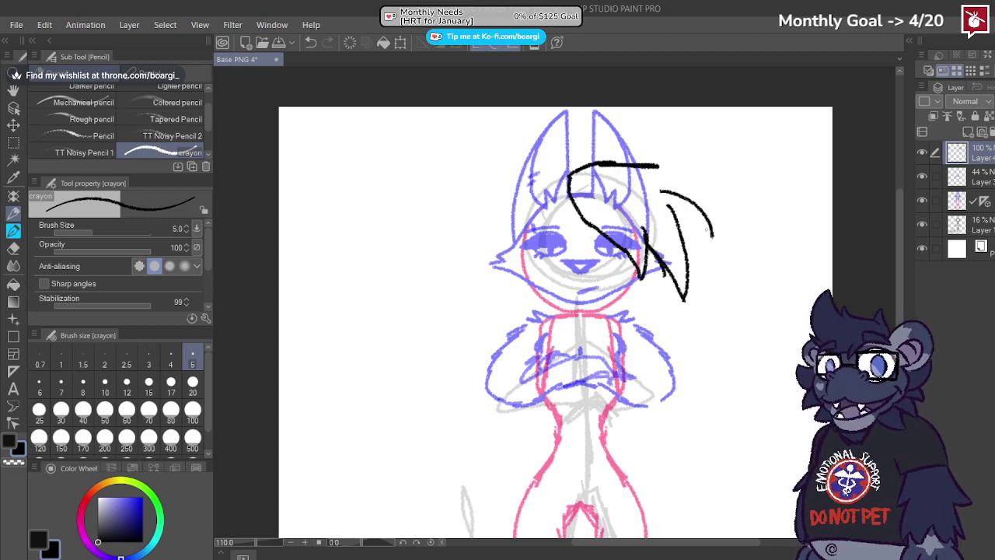
{"action": "key", "text": "ctrl+z"}
{"action": "mouse_move", "coordinate": [664, 191]}
{"action": "left_mouse_down"}
{"action": "mouse_move", "coordinate": [711, 276]}
{"action": "mouse_move", "coordinate": [675, 241]}
{"action": "mouse_move", "coordinate": [708, 290]}
{"action": "left_mouse_up"}
{"action": "key", "text": "ctrl+z"}
{"action": "key", "text": "ctrl+z"}
{"action": "key", "text": "ctrl+z"}
{"action": "key", "text": "ctrl+y"}
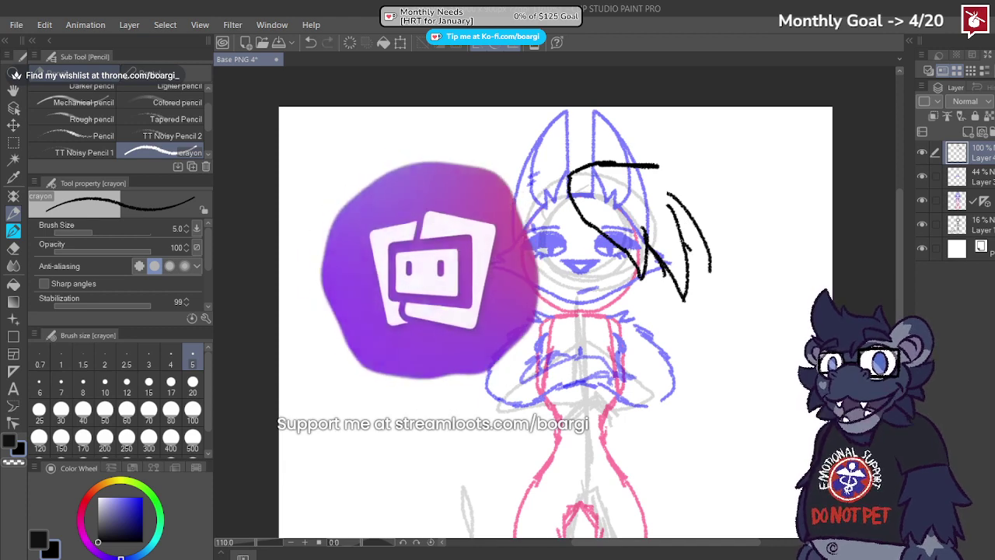
{"action": "key", "text": "ctrl+y"}
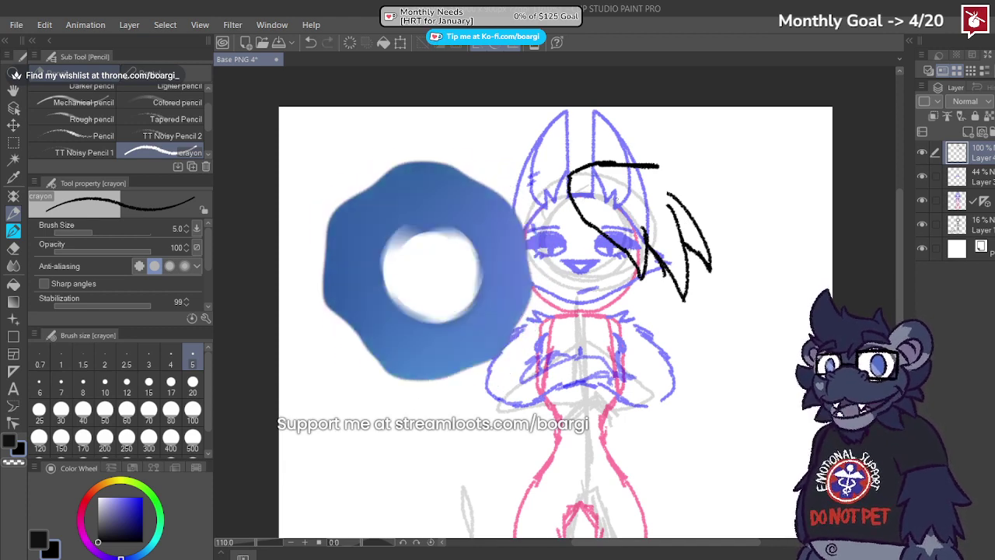
Step: Try a long upper hair line across the ears, and clear all black hair strokes from the top layer
{"action": "left_click_drag", "start_coordinate": [565, 151], "coordinate": [650, 144]}
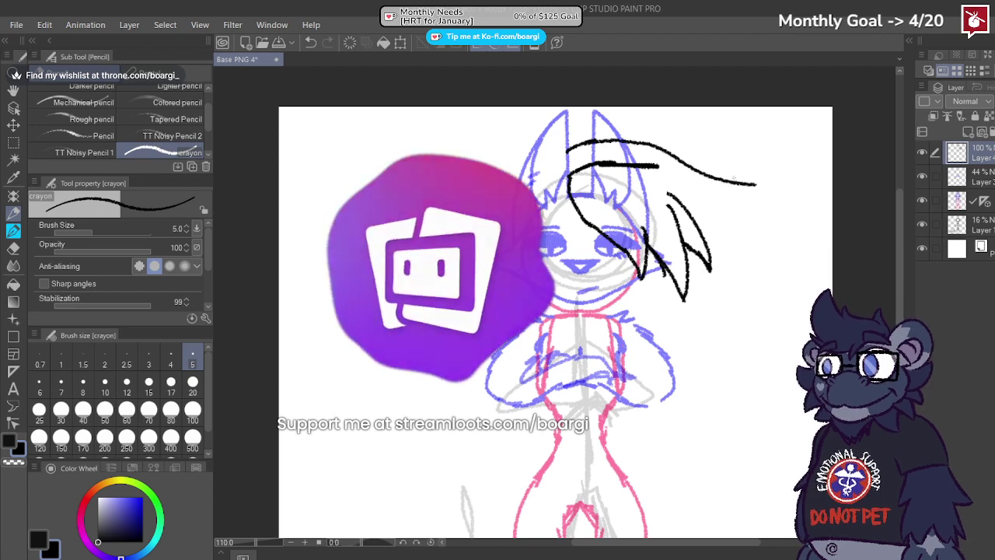
{"action": "key", "text": "ctrl+z"}
{"action": "key", "text": "ctrl+a"}
{"action": "key", "text": "Delete"}
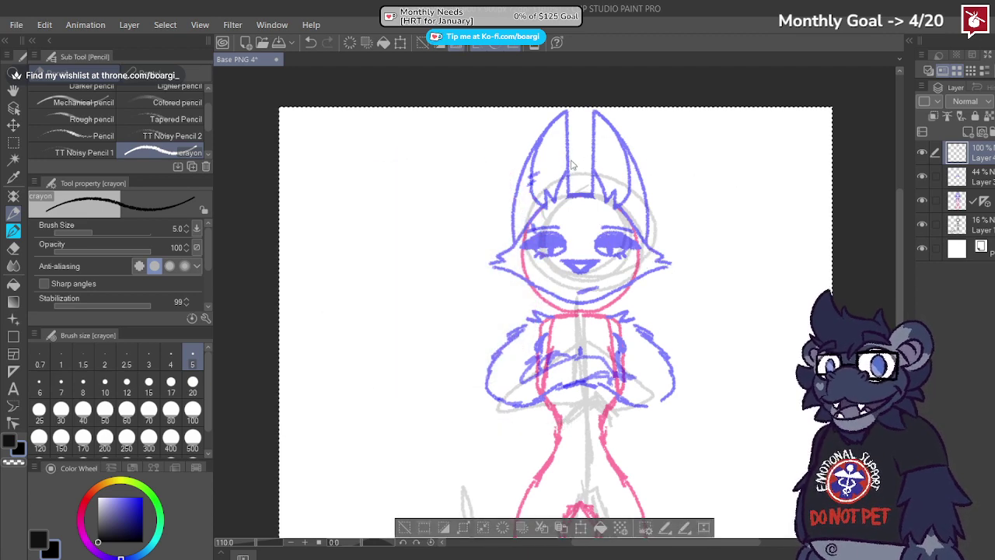
Step: Try a fresh black hair stroke sweeping from between the ears out past the right ear, and undo it
{"action": "mouse_move", "coordinate": [568, 153]}
{"action": "left_mouse_down"}
{"action": "mouse_move", "coordinate": [601, 140]}
{"action": "mouse_move", "coordinate": [579, 147]}
{"action": "mouse_move", "coordinate": [762, 154]}
{"action": "mouse_move", "coordinate": [721, 190]}
{"action": "left_mouse_up"}
{"action": "key", "text": "ctrl+z"}
{"action": "key", "text": "ctrl+z"}
{"action": "key", "text": "ctrl+z"}
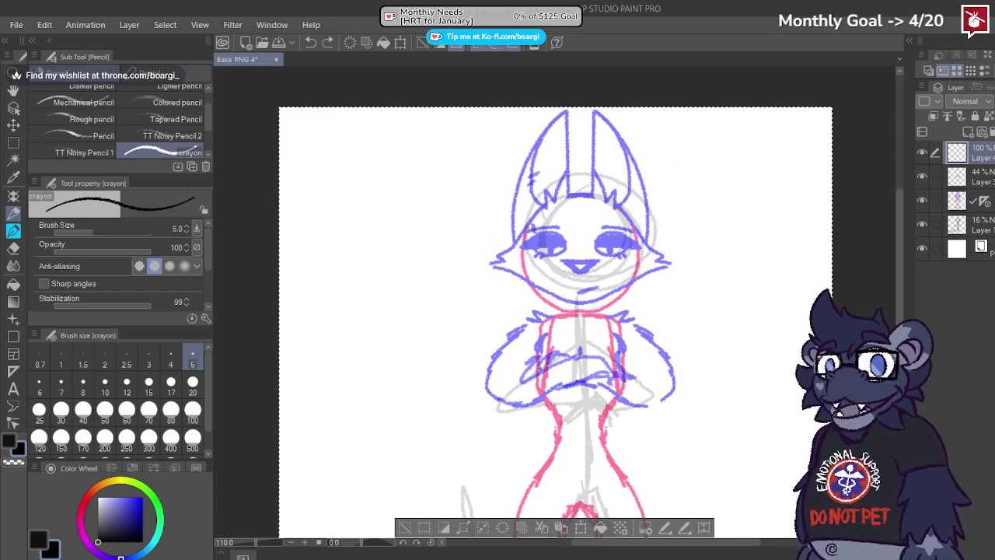
Step: Sketch a black upper hair line sweeping from between the ears past the right ear, with two pointed spikes at its end
{"action": "mouse_move", "coordinate": [568, 148]}
{"action": "left_mouse_down"}
{"action": "mouse_move", "coordinate": [649, 154]}
{"action": "mouse_move", "coordinate": [751, 188]}
{"action": "mouse_move", "coordinate": [710, 210]}
{"action": "mouse_move", "coordinate": [776, 271]}
{"action": "mouse_move", "coordinate": [708, 278]}
{"action": "mouse_move", "coordinate": [741, 262]}
{"action": "mouse_move", "coordinate": [764, 287]}
{"action": "mouse_move", "coordinate": [767, 279]}
{"action": "mouse_move", "coordinate": [715, 271]}
{"action": "left_mouse_up"}
{"action": "key", "text": "ctrl+z"}
{"action": "key", "text": "ctrl+z"}
{"action": "key", "text": "ctrl+z"}
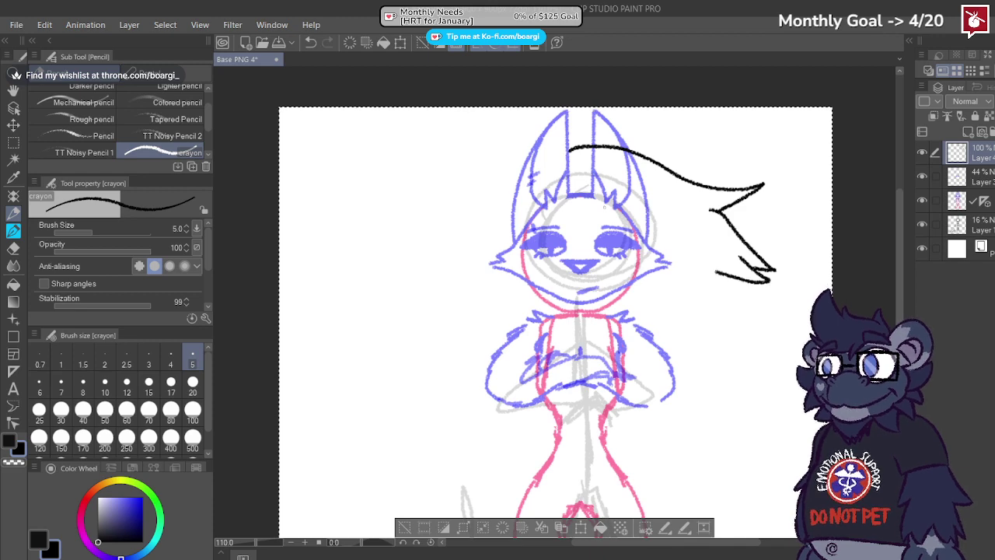
Step: Deselect the canvas-wide selection and return to the crayon pencil
{"action": "scroll", "coordinate": [580, 198], "scroll_direction": "down", "scroll_amount": 2}
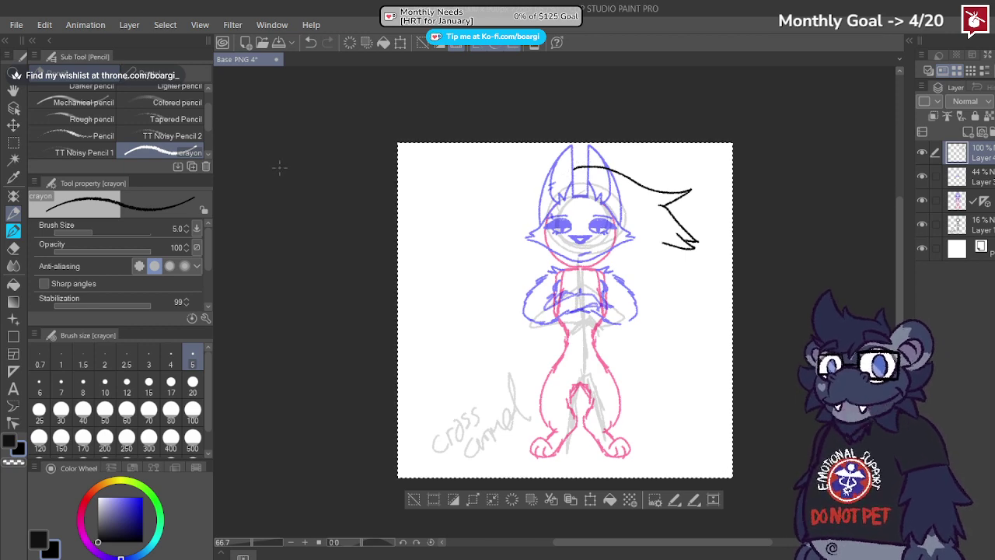
{"action": "key", "text": "m"}
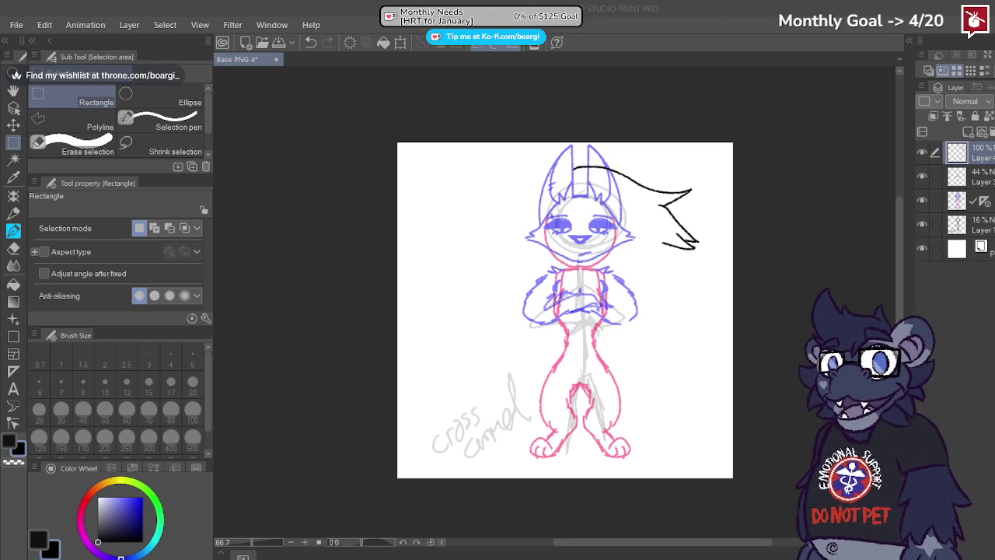
{"action": "scroll", "coordinate": [649, 237], "scroll_direction": "up", "scroll_amount": 3}
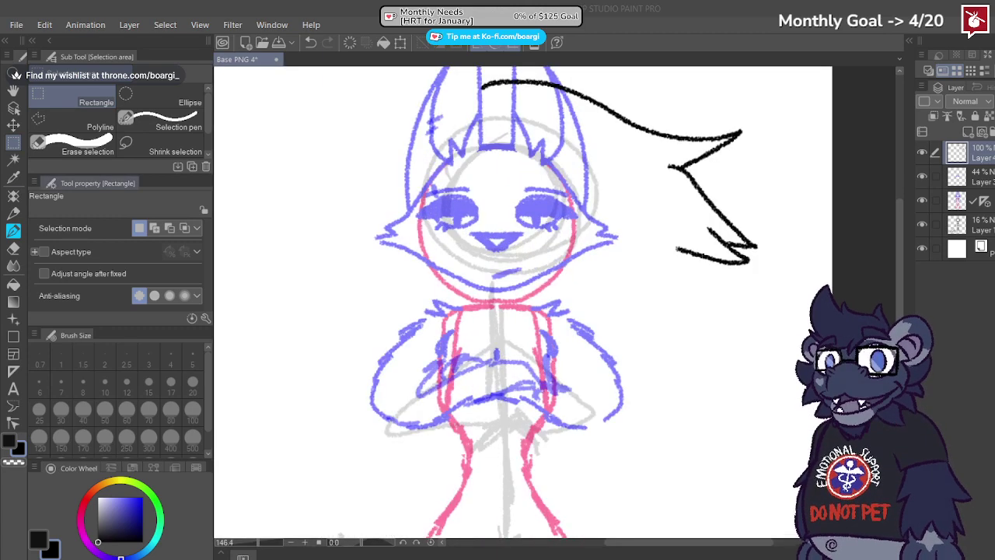
{"action": "key", "text": "p"}
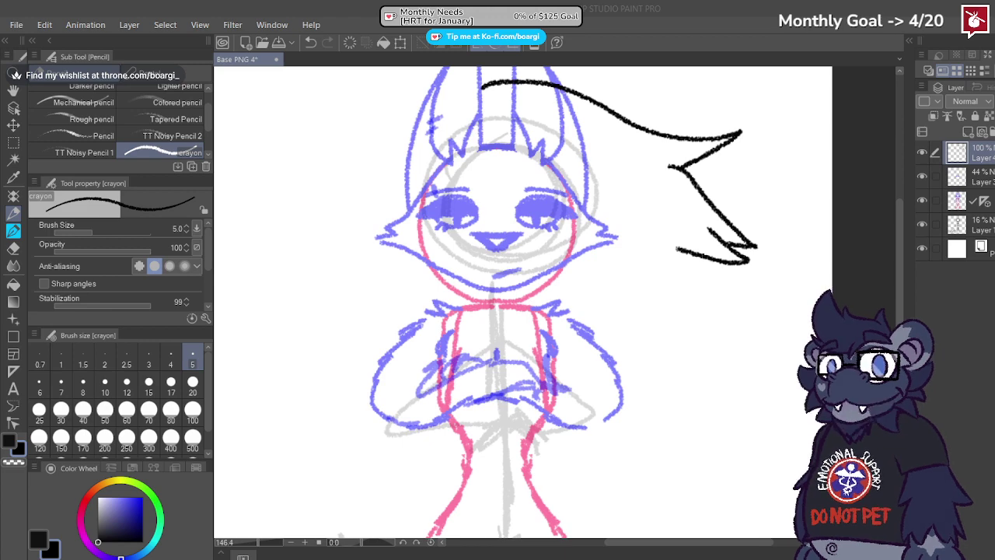
{"action": "scroll", "coordinate": [632, 198], "scroll_direction": "down", "scroll_amount": 4}
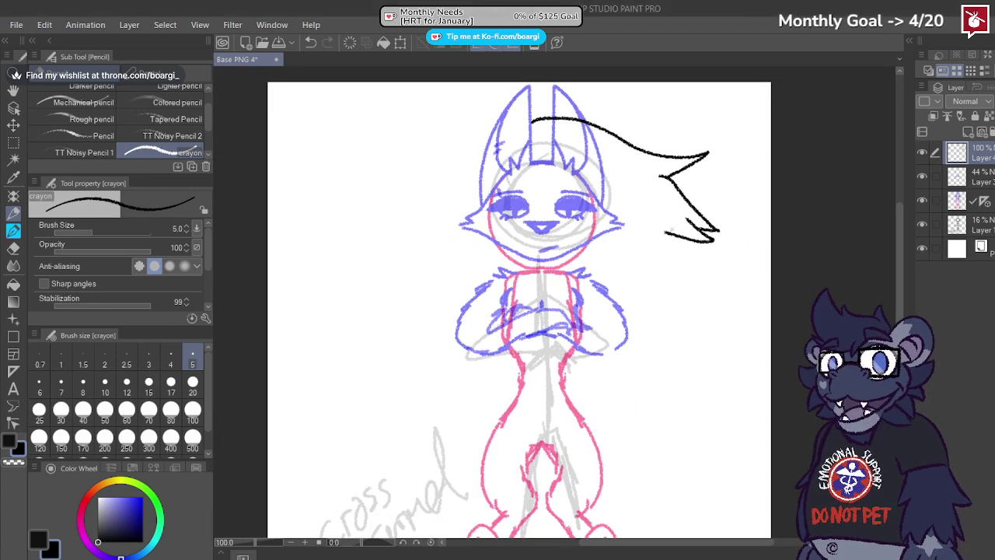
Step: Sketch the hair's outer edge falling from the lower spike to below the waist, ending in a small pointed barb
{"action": "left_click_drag", "start_coordinate": [645, 280], "coordinate": [655, 246]}
{"action": "scroll", "coordinate": [657, 233], "scroll_direction": "up", "scroll_amount": 3}
{"action": "mouse_move", "coordinate": [682, 194]}
{"action": "left_mouse_down"}
{"action": "mouse_move", "coordinate": [703, 221]}
{"action": "mouse_move", "coordinate": [710, 265]}
{"action": "left_mouse_up"}
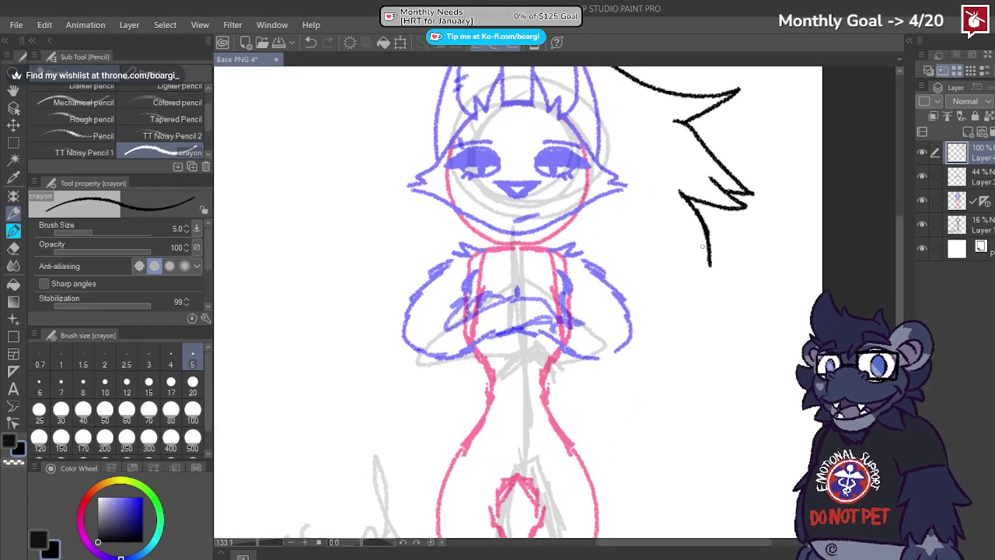
{"action": "key", "text": "ctrl+z"}
{"action": "key", "text": "ctrl+z"}
{"action": "mouse_move", "coordinate": [677, 178]}
{"action": "left_mouse_down"}
{"action": "mouse_move", "coordinate": [695, 212]}
{"action": "mouse_move", "coordinate": [723, 416]}
{"action": "left_mouse_up"}
{"action": "left_click_drag", "start_coordinate": [696, 373], "coordinate": [717, 408]}
Step: Sketch the hair's inner edge from the neck down to the legs and join it to the outer edge with two pointed ends
{"action": "scroll", "coordinate": [594, 296], "scroll_direction": "down", "scroll_amount": 2}
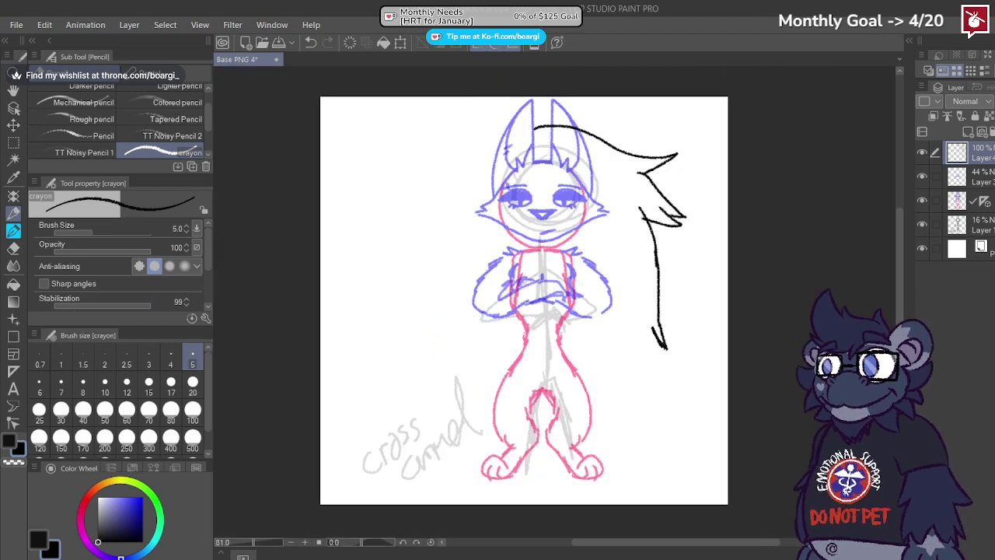
{"action": "scroll", "coordinate": [393, 303], "scroll_direction": "up", "scroll_amount": 1}
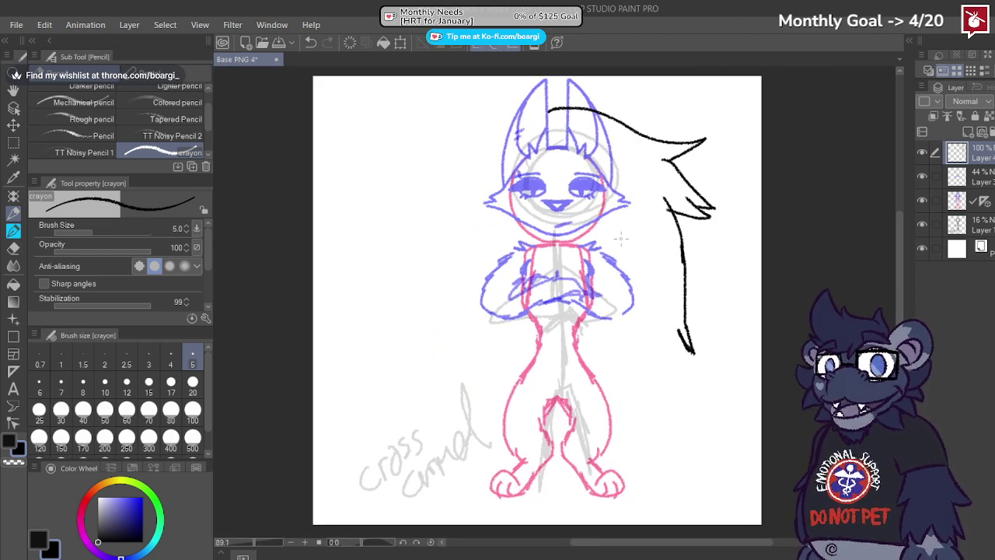
{"action": "scroll", "coordinate": [621, 238], "scroll_direction": "up", "scroll_amount": 1}
{"action": "left_click_drag", "start_coordinate": [586, 230], "coordinate": [588, 263]}
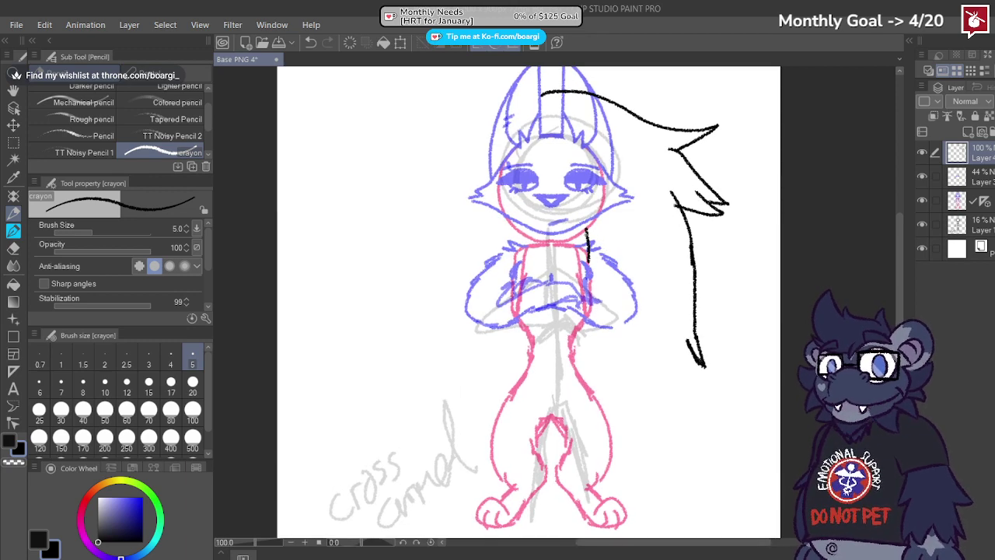
{"action": "key", "text": "ctrl+z"}
{"action": "mouse_move", "coordinate": [584, 225]}
{"action": "left_mouse_down"}
{"action": "mouse_move", "coordinate": [605, 400]}
{"action": "mouse_move", "coordinate": [652, 482]}
{"action": "mouse_move", "coordinate": [654, 389]}
{"action": "left_mouse_up"}
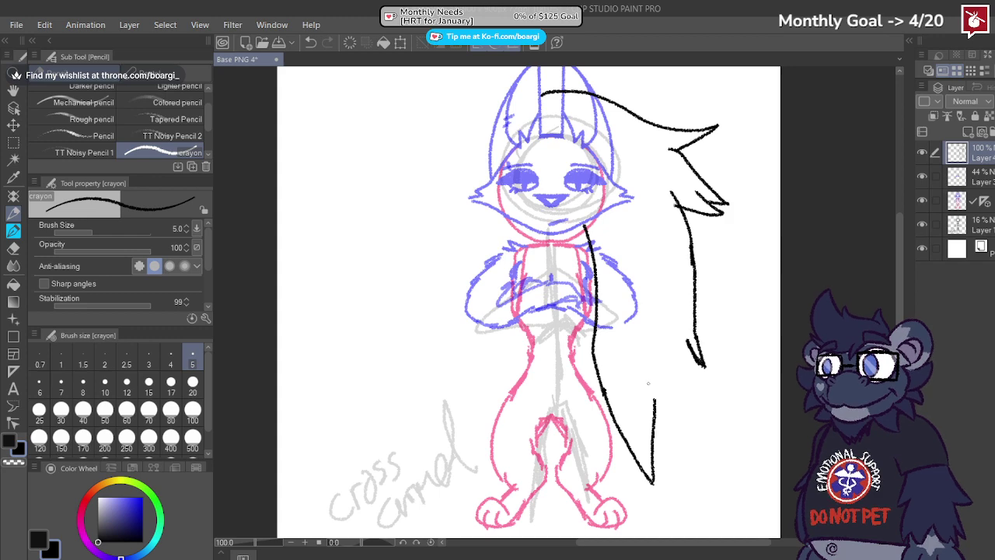
{"action": "mouse_move", "coordinate": [685, 330]}
{"action": "left_mouse_down"}
{"action": "mouse_move", "coordinate": [702, 494]}
{"action": "mouse_move", "coordinate": [655, 414]}
{"action": "left_mouse_up"}
Step: Sketch a pointed fringe over the right eye with layered spikes beside the cheek, and extend a strand down to the elbow
{"action": "scroll", "coordinate": [640, 398], "scroll_direction": "down", "scroll_amount": 3}
{"action": "scroll", "coordinate": [603, 242], "scroll_direction": "up", "scroll_amount": 2}
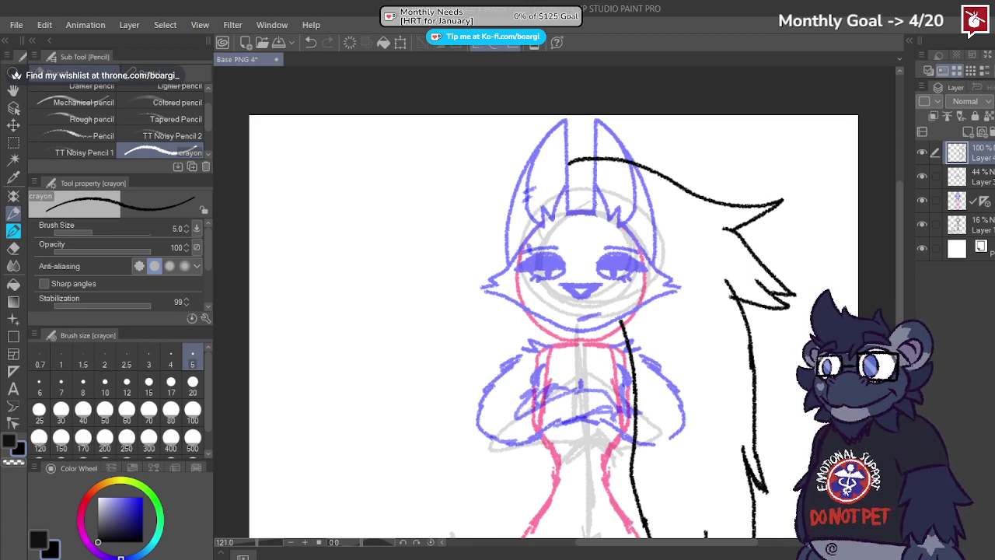
{"action": "left_click_drag", "start_coordinate": [584, 183], "coordinate": [661, 202]}
{"action": "key", "text": "ctrl+z"}
{"action": "left_click_drag", "start_coordinate": [584, 184], "coordinate": [659, 199]}
{"action": "mouse_move", "coordinate": [586, 191]}
{"action": "left_mouse_down"}
{"action": "mouse_move", "coordinate": [617, 280]}
{"action": "mouse_move", "coordinate": [643, 301]}
{"action": "left_mouse_up"}
{"action": "key", "text": "ctrl+z"}
{"action": "mouse_move", "coordinate": [584, 183]}
{"action": "left_mouse_down"}
{"action": "mouse_move", "coordinate": [653, 307]}
{"action": "mouse_move", "coordinate": [644, 262]}
{"action": "mouse_move", "coordinate": [687, 328]}
{"action": "mouse_move", "coordinate": [666, 231]}
{"action": "mouse_move", "coordinate": [703, 266]}
{"action": "mouse_move", "coordinate": [690, 267]}
{"action": "left_mouse_up"}
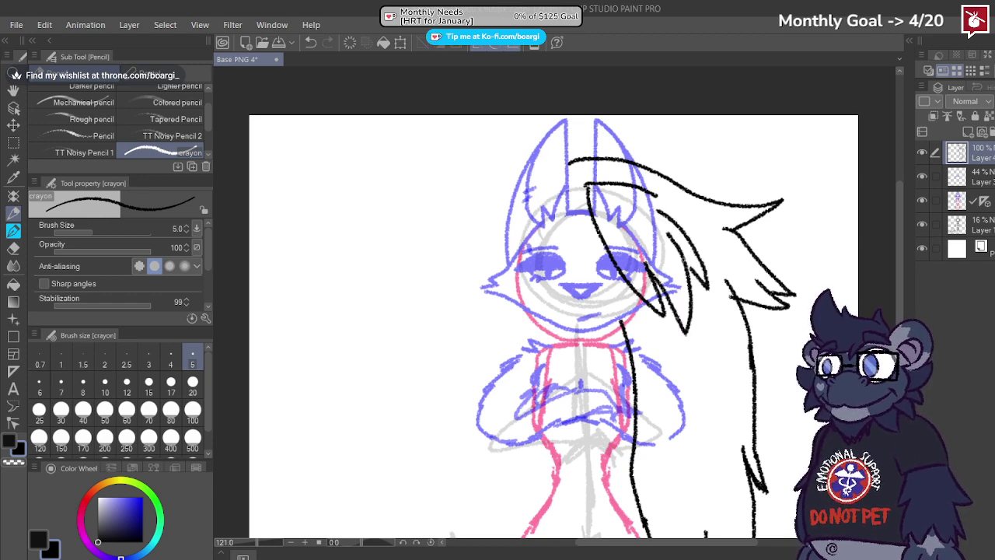
{"action": "scroll", "coordinate": [653, 220], "scroll_direction": "down", "scroll_amount": 3}
{"action": "scroll", "coordinate": [660, 299], "scroll_direction": "up", "scroll_amount": 2}
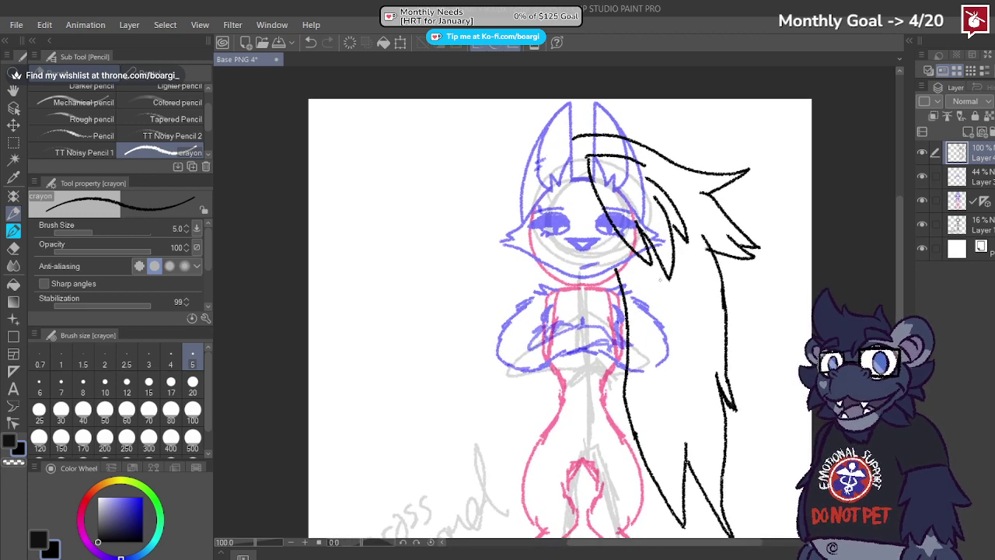
{"action": "left_click_drag", "start_coordinate": [678, 272], "coordinate": [661, 372]}
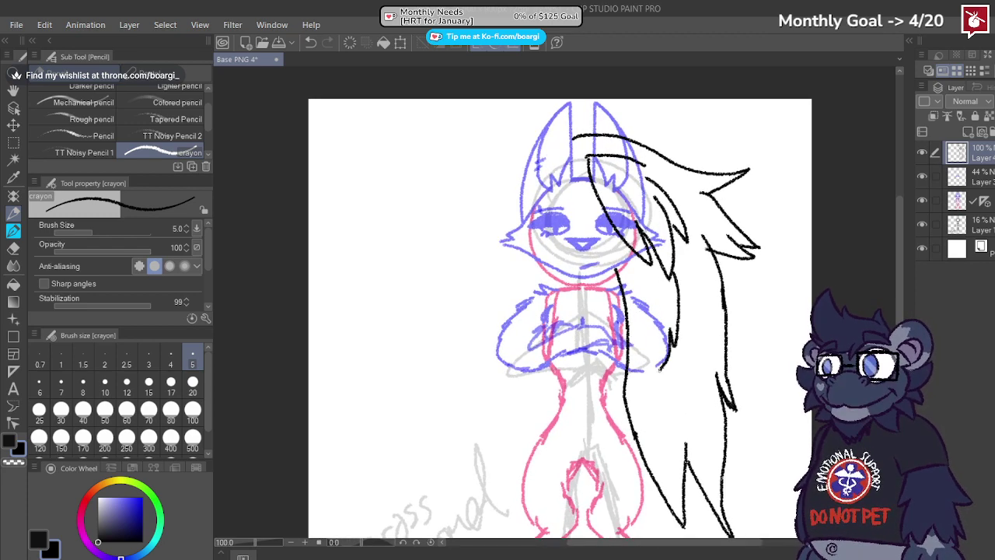
Step: Sketch a short curved hair line outside the left ear, ending above the left cheek fur
{"action": "key", "text": "ctrl+minus"}
{"action": "scroll", "coordinate": [400, 185], "scroll_direction": "up", "scroll_amount": 6}
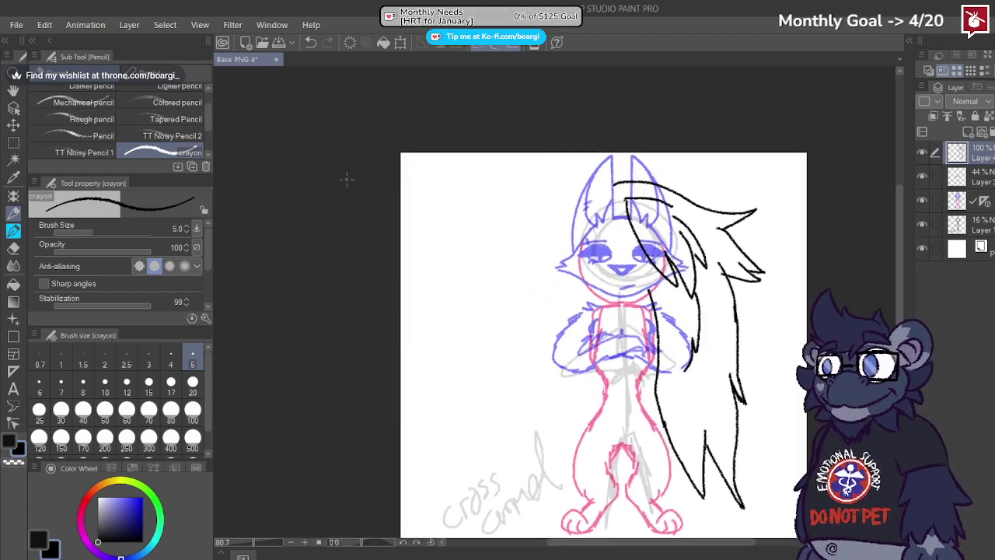
{"action": "mouse_move", "coordinate": [632, 180]}
{"action": "left_mouse_down"}
{"action": "mouse_move", "coordinate": [585, 203]}
{"action": "mouse_move", "coordinate": [560, 251]}
{"action": "mouse_move", "coordinate": [562, 287]}
{"action": "mouse_move", "coordinate": [569, 223]}
{"action": "mouse_move", "coordinate": [565, 292]}
{"action": "left_mouse_up"}
{"action": "key", "text": "ctrl+z"}
{"action": "key", "text": "ctrl+z"}
{"action": "scroll", "coordinate": [533, 212], "scroll_direction": "down", "scroll_amount": 4}
{"action": "scroll", "coordinate": [532, 212], "scroll_direction": "down", "scroll_amount": 2}
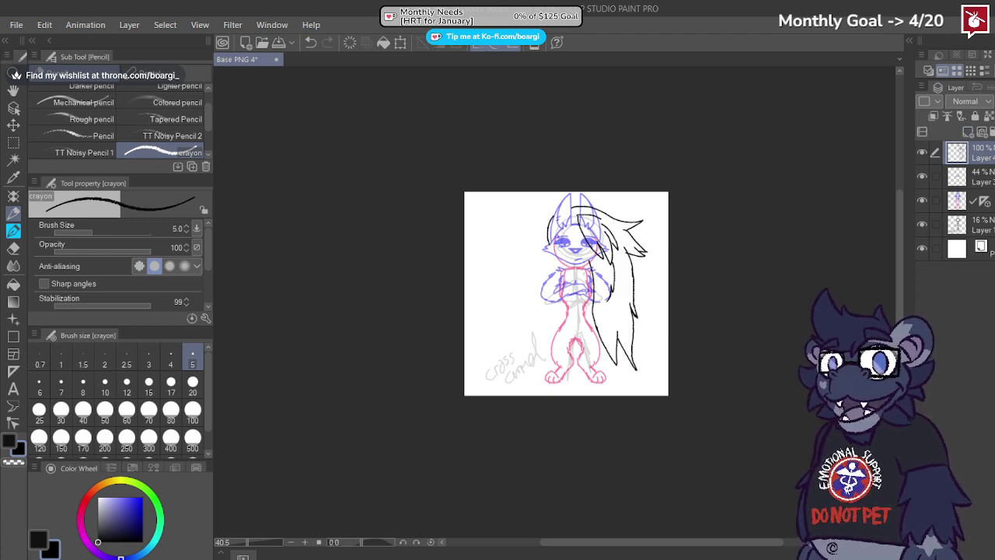
Step: On the body layer with the symmetry ruler, sketch a narrow collar band around the neck with short neck lines above it
{"action": "scroll", "coordinate": [592, 268], "scroll_direction": "up", "scroll_amount": 5}
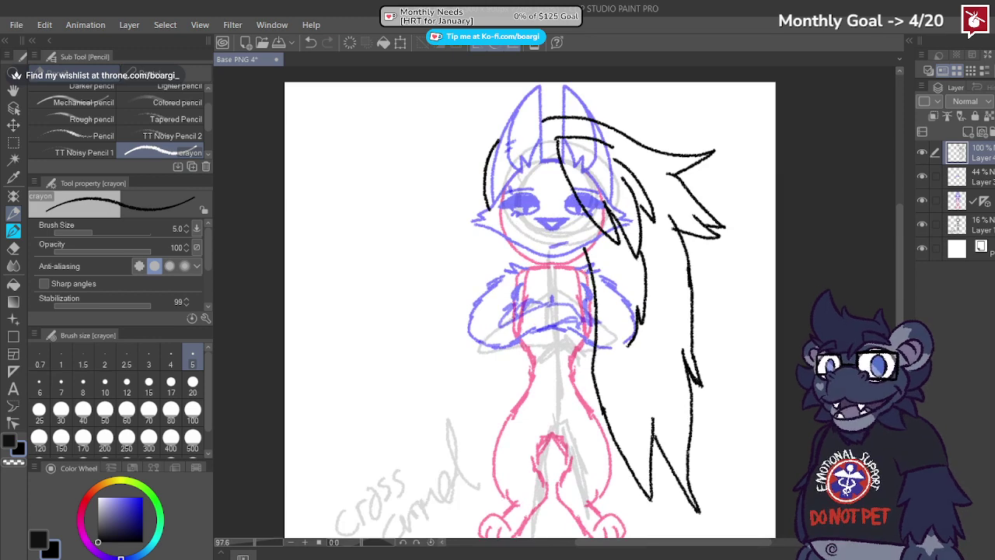
{"action": "scroll", "coordinate": [536, 257], "scroll_direction": "down", "scroll_amount": 2}
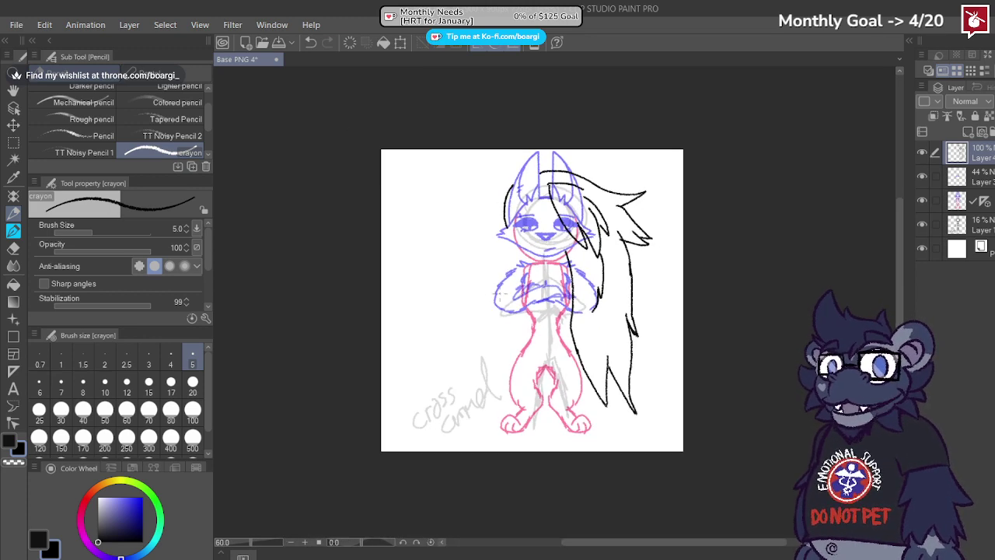
{"action": "scroll", "coordinate": [518, 255], "scroll_direction": "up", "scroll_amount": 5}
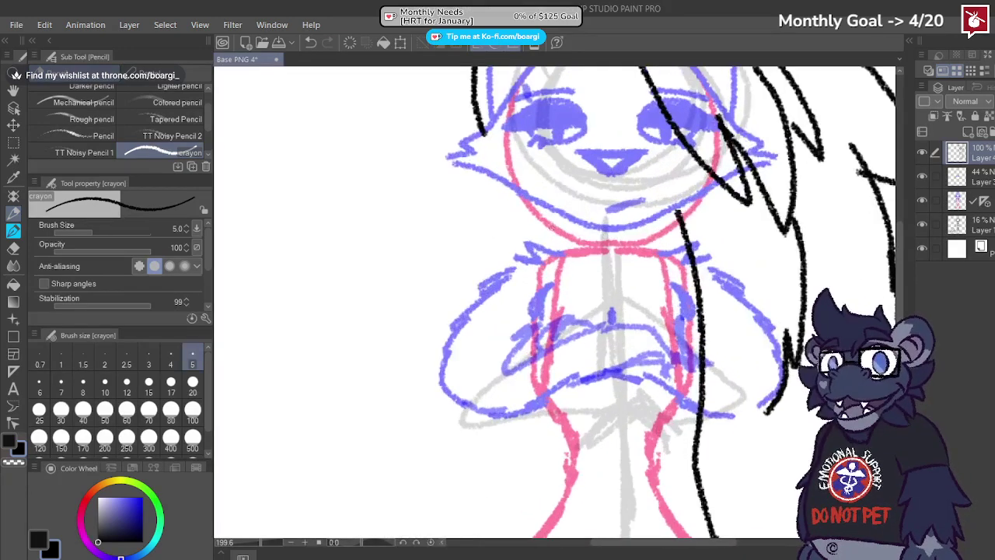
{"action": "left_click", "coordinate": [978, 198]}
{"action": "scroll", "coordinate": [590, 249], "scroll_direction": "up", "scroll_amount": 1}
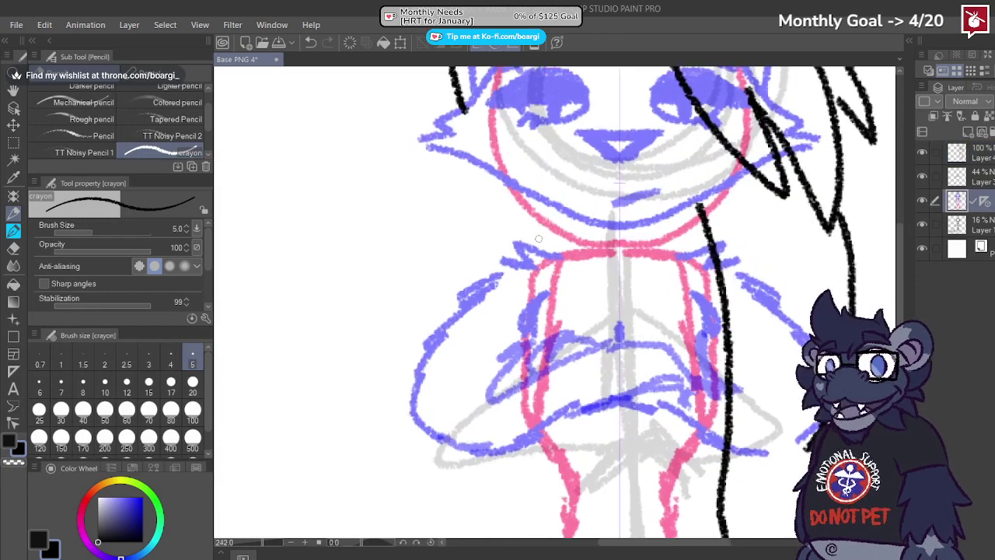
{"action": "mouse_move", "coordinate": [543, 210]}
{"action": "left_mouse_down"}
{"action": "mouse_move", "coordinate": [549, 252]}
{"action": "mouse_move", "coordinate": [548, 232]}
{"action": "mouse_move", "coordinate": [617, 224]}
{"action": "left_mouse_up"}
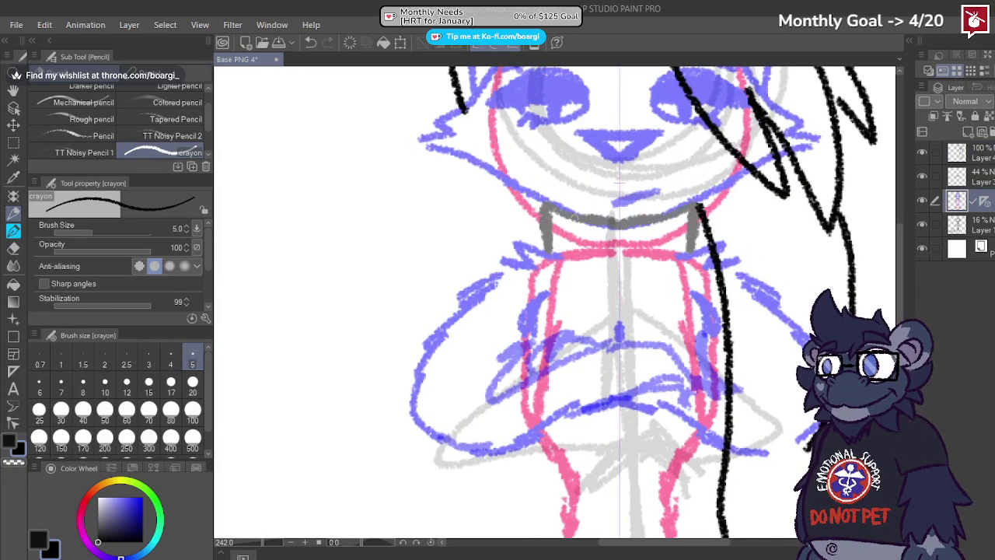
{"action": "left_click_drag", "start_coordinate": [549, 249], "coordinate": [614, 254]}
{"action": "key", "text": "ctrl+z"}
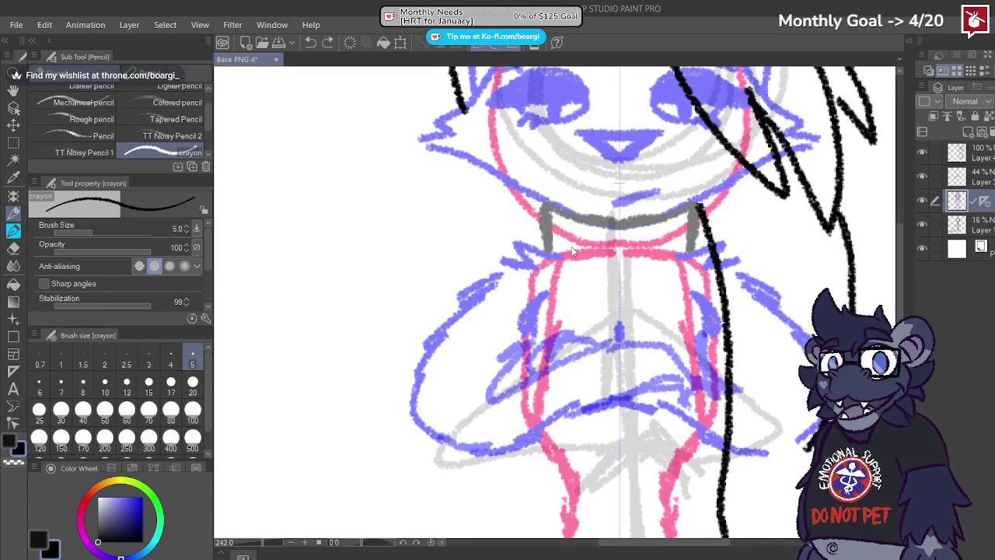
{"action": "key", "text": "ctrl+z"}
{"action": "mouse_move", "coordinate": [553, 224]}
{"action": "left_mouse_down"}
{"action": "mouse_move", "coordinate": [684, 227]}
{"action": "mouse_move", "coordinate": [621, 234]}
{"action": "left_mouse_up"}
{"action": "mouse_move", "coordinate": [553, 248]}
{"action": "left_mouse_down"}
{"action": "mouse_move", "coordinate": [677, 251]}
{"action": "mouse_move", "coordinate": [619, 250]}
{"action": "left_mouse_up"}
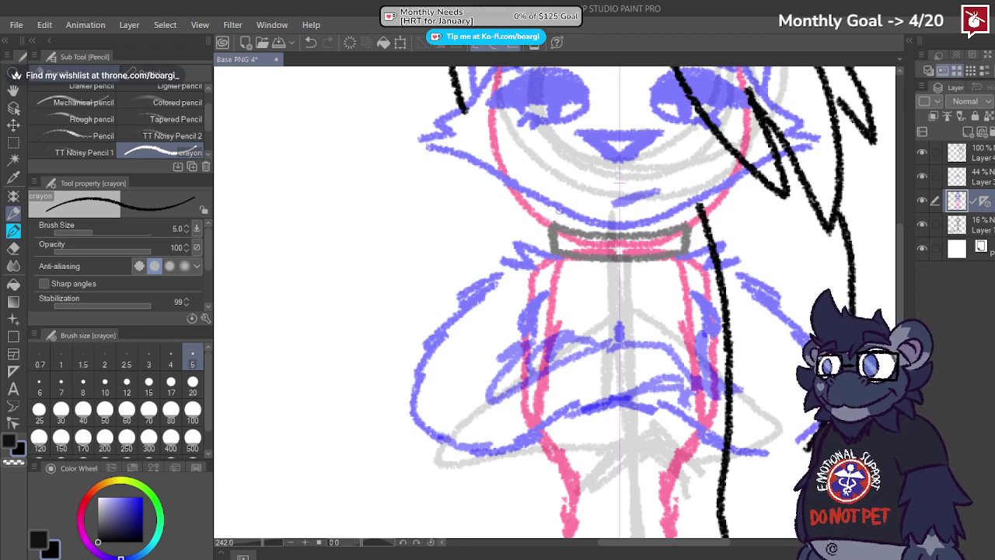
{"action": "left_click_drag", "start_coordinate": [559, 210], "coordinate": [563, 219]}
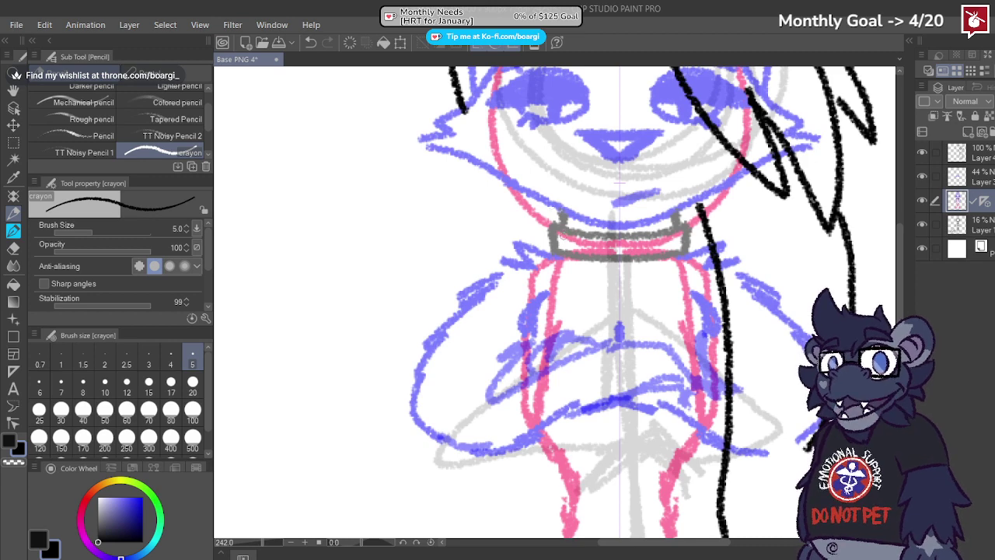
Step: Sketch a mirrored crop top with side straps below the collar, an X crossing on the chest and a hem above the waist
{"action": "scroll", "coordinate": [522, 183], "scroll_direction": "down", "scroll_amount": 2}
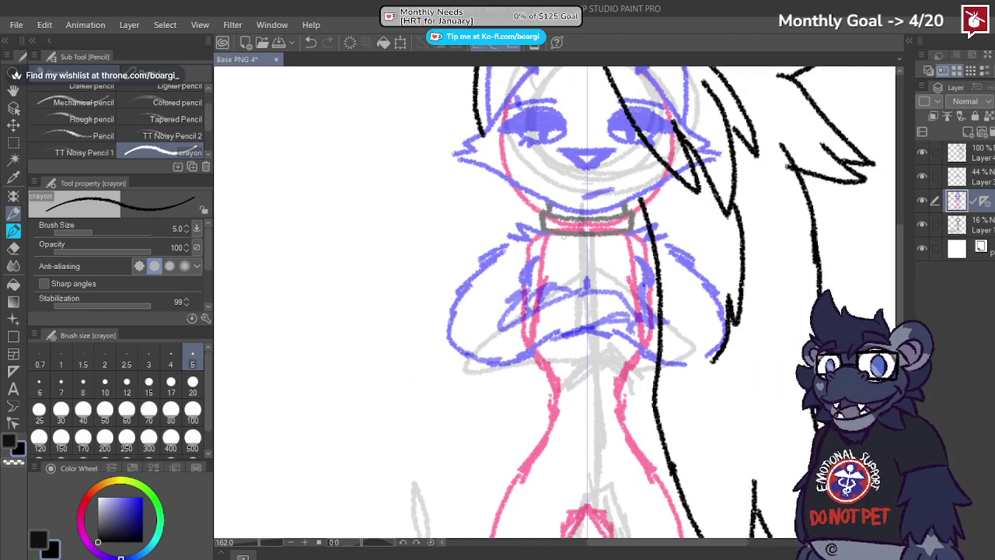
{"action": "left_click_drag", "start_coordinate": [550, 236], "coordinate": [550, 261]}
{"action": "left_click_drag", "start_coordinate": [624, 235], "coordinate": [625, 259]}
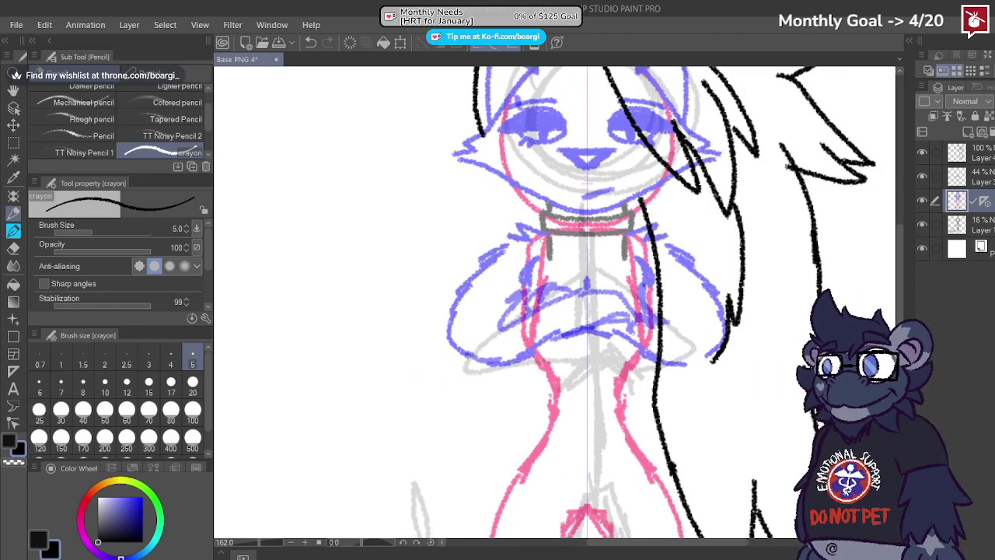
{"action": "mouse_move", "coordinate": [547, 238]}
{"action": "left_mouse_down"}
{"action": "mouse_move", "coordinate": [555, 281]}
{"action": "mouse_move", "coordinate": [595, 278]}
{"action": "mouse_move", "coordinate": [607, 292]}
{"action": "left_mouse_up"}
{"action": "mouse_move", "coordinate": [555, 273]}
{"action": "left_mouse_down"}
{"action": "mouse_move", "coordinate": [550, 347]}
{"action": "mouse_move", "coordinate": [552, 336]}
{"action": "mouse_move", "coordinate": [585, 335]}
{"action": "left_mouse_up"}
{"action": "scroll", "coordinate": [554, 348], "scroll_direction": "down", "scroll_amount": 1}
{"action": "scroll", "coordinate": [557, 349], "scroll_direction": "up", "scroll_amount": 1}
{"action": "scroll", "coordinate": [519, 301], "scroll_direction": "down", "scroll_amount": 7}
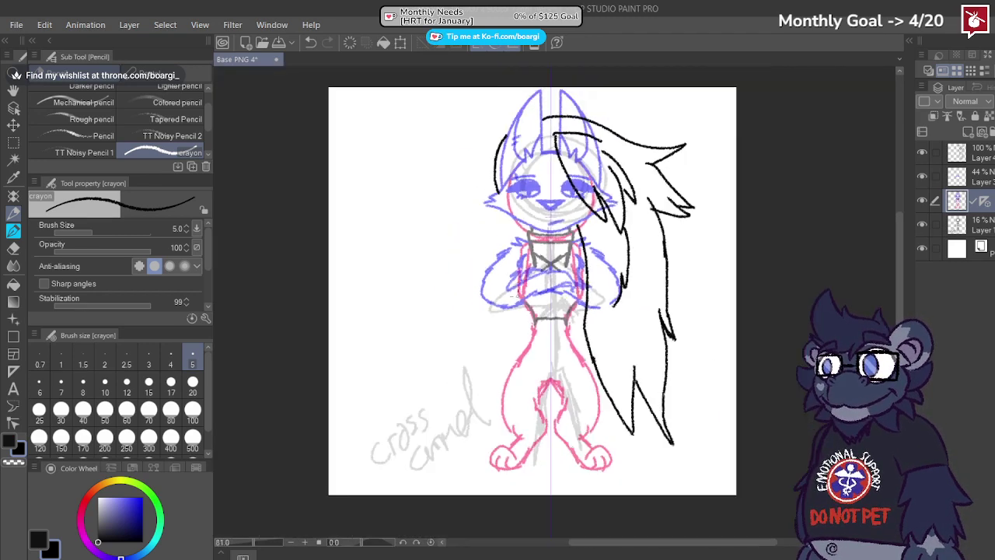
Step: Sketch mirrored shorts from the waistband over the hips, with leg hems across the thighs and jagged marks at the sides
{"action": "scroll", "coordinate": [448, 313], "scroll_direction": "up", "scroll_amount": 10}
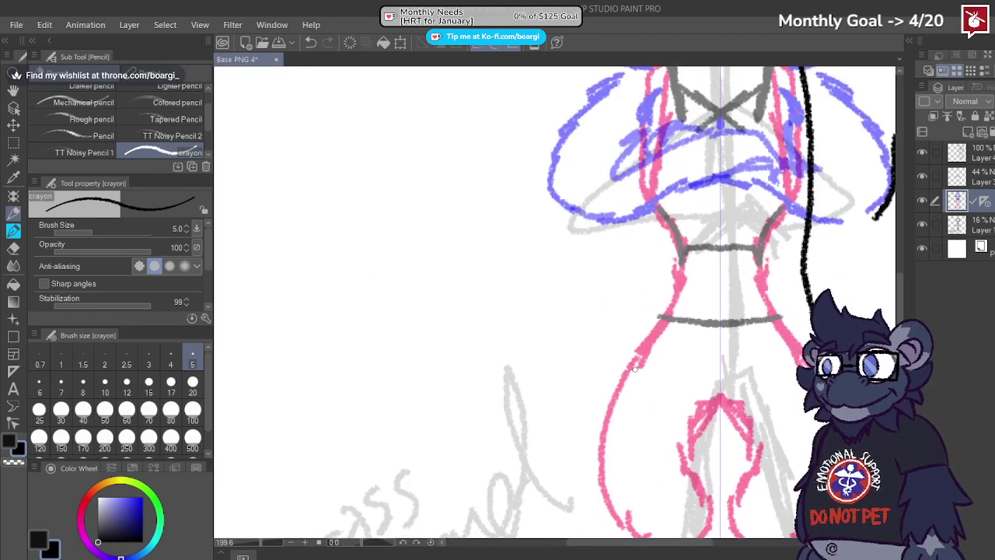
{"action": "mouse_move", "coordinate": [661, 318]}
{"action": "left_mouse_down"}
{"action": "mouse_move", "coordinate": [620, 384]}
{"action": "mouse_move", "coordinate": [626, 426]}
{"action": "mouse_move", "coordinate": [682, 438]}
{"action": "mouse_move", "coordinate": [816, 423]}
{"action": "left_mouse_up"}
{"action": "mouse_move", "coordinate": [619, 426]}
{"action": "left_mouse_down"}
{"action": "mouse_move", "coordinate": [641, 405]}
{"action": "mouse_move", "coordinate": [667, 428]}
{"action": "left_mouse_up"}
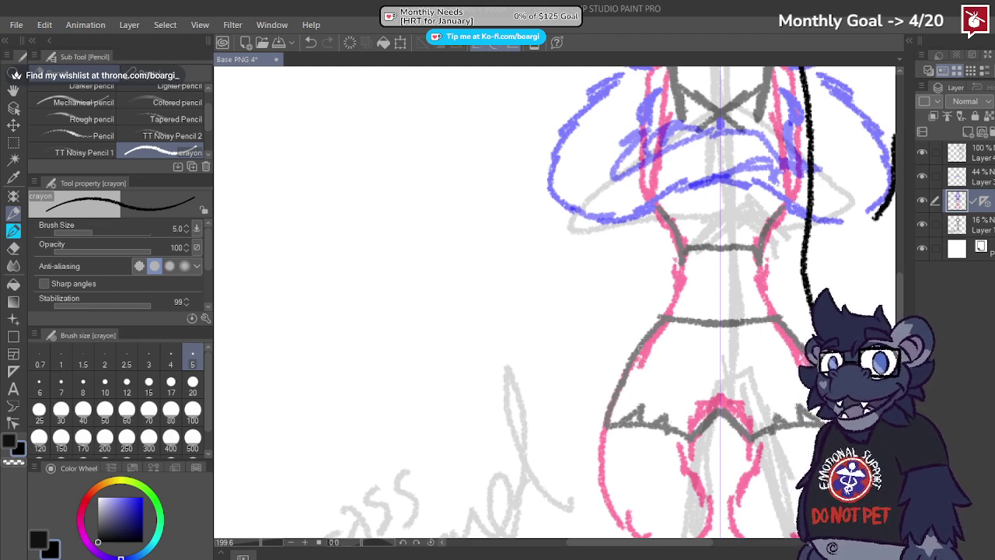
Step: On the 44% opacity layer, redraw the crossed forearms and hand over the chest with short grey strokes along the blue arm lines
{"action": "scroll", "coordinate": [576, 399], "scroll_direction": "down", "scroll_amount": 2}
{"action": "scroll", "coordinate": [576, 399], "scroll_direction": "down", "scroll_amount": 2}
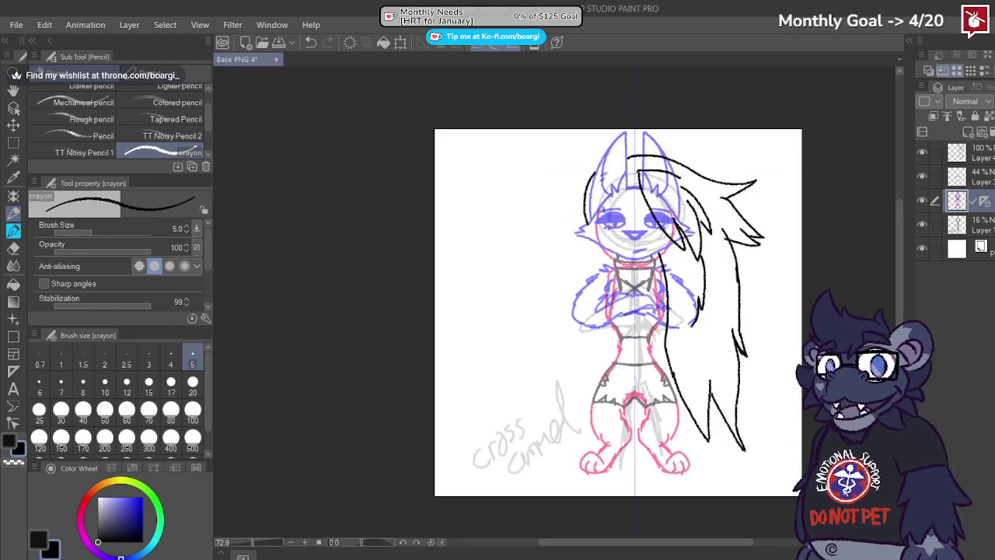
{"action": "scroll", "coordinate": [583, 326], "scroll_direction": "up", "scroll_amount": 2}
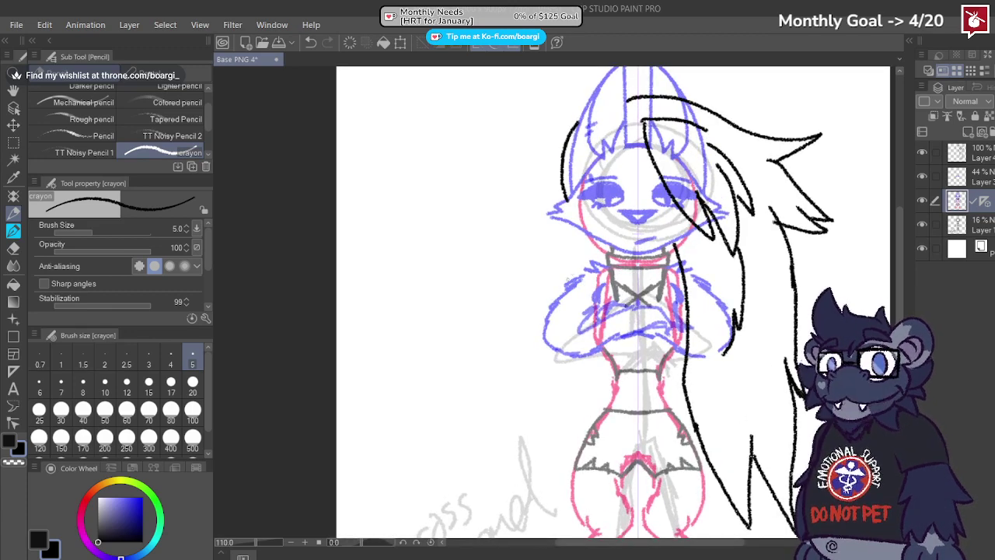
{"action": "scroll", "coordinate": [612, 315], "scroll_direction": "up", "scroll_amount": 3}
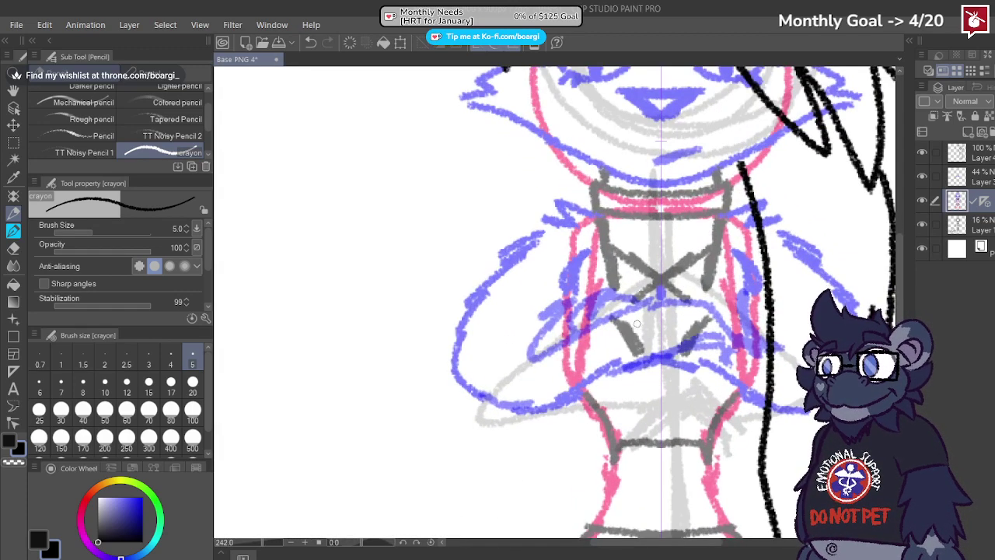
{"action": "left_click", "coordinate": [990, 181]}
{"action": "scroll", "coordinate": [597, 369], "scroll_direction": "up", "scroll_amount": 1}
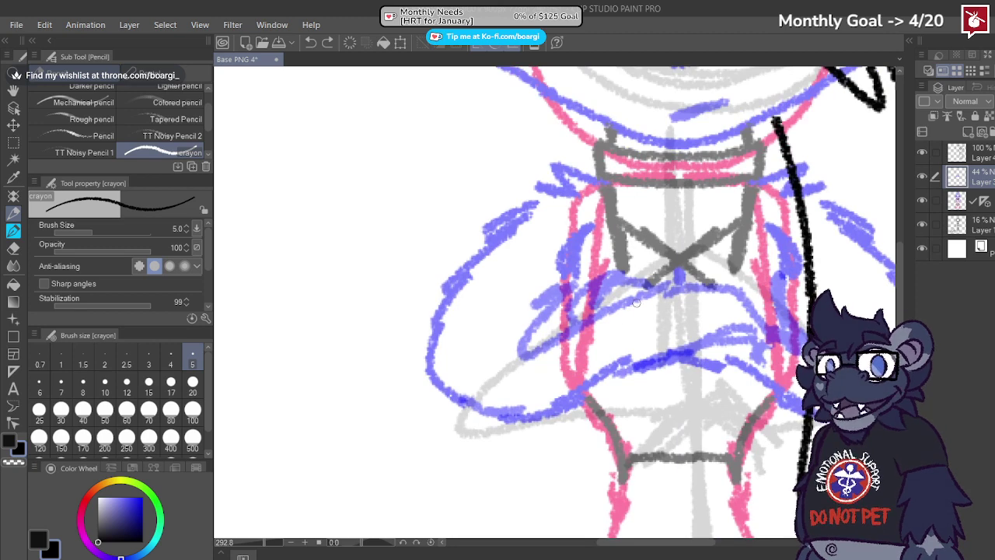
{"action": "left_click_drag", "start_coordinate": [646, 312], "coordinate": [668, 363]}
{"action": "mouse_move", "coordinate": [644, 310]}
{"action": "left_mouse_down"}
{"action": "mouse_move", "coordinate": [712, 288]}
{"action": "mouse_move", "coordinate": [768, 328]}
{"action": "left_mouse_up"}
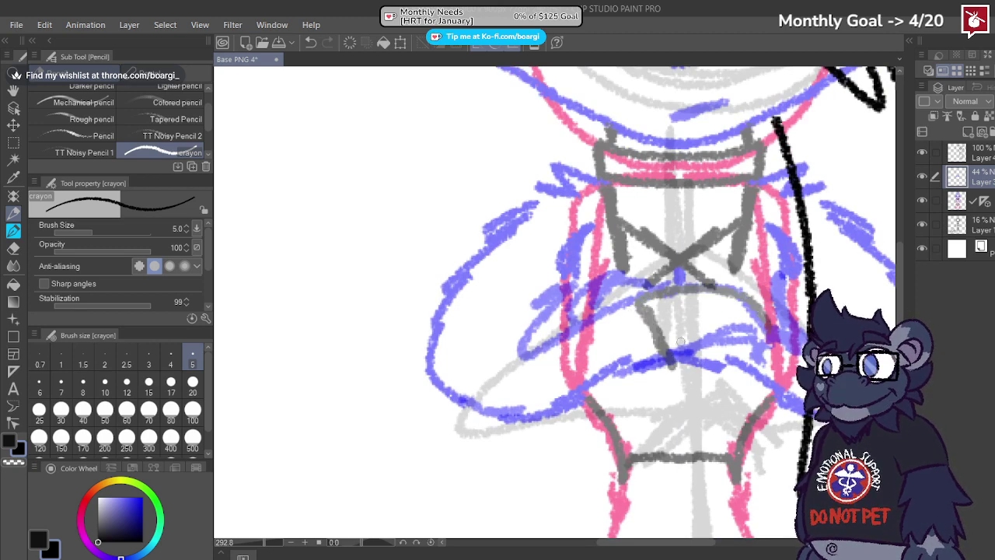
{"action": "mouse_move", "coordinate": [671, 353]}
{"action": "left_mouse_down"}
{"action": "mouse_move", "coordinate": [700, 338]}
{"action": "mouse_move", "coordinate": [763, 339]}
{"action": "left_mouse_up"}
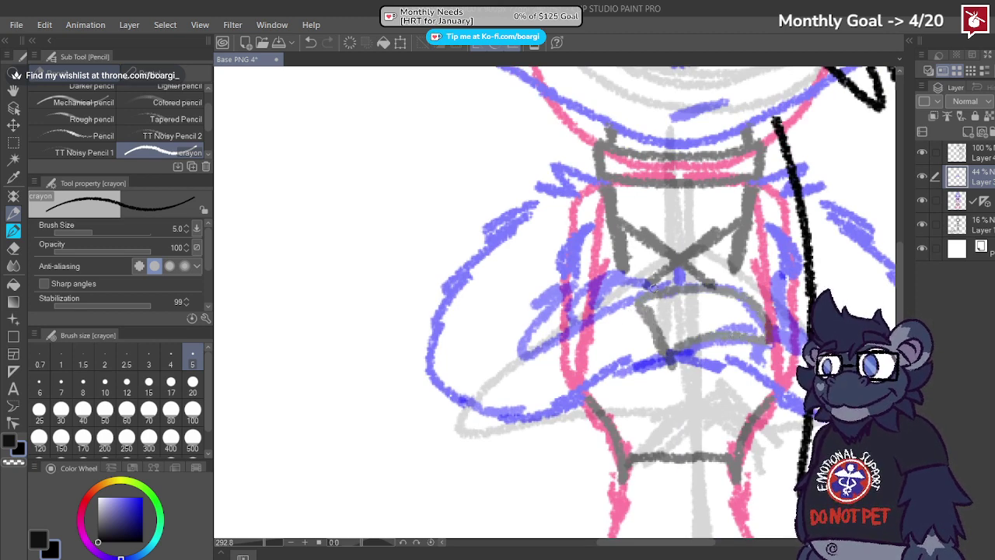
{"action": "mouse_move", "coordinate": [645, 285]}
{"action": "left_mouse_down"}
{"action": "mouse_move", "coordinate": [608, 276]}
{"action": "mouse_move", "coordinate": [575, 315]}
{"action": "left_mouse_up"}
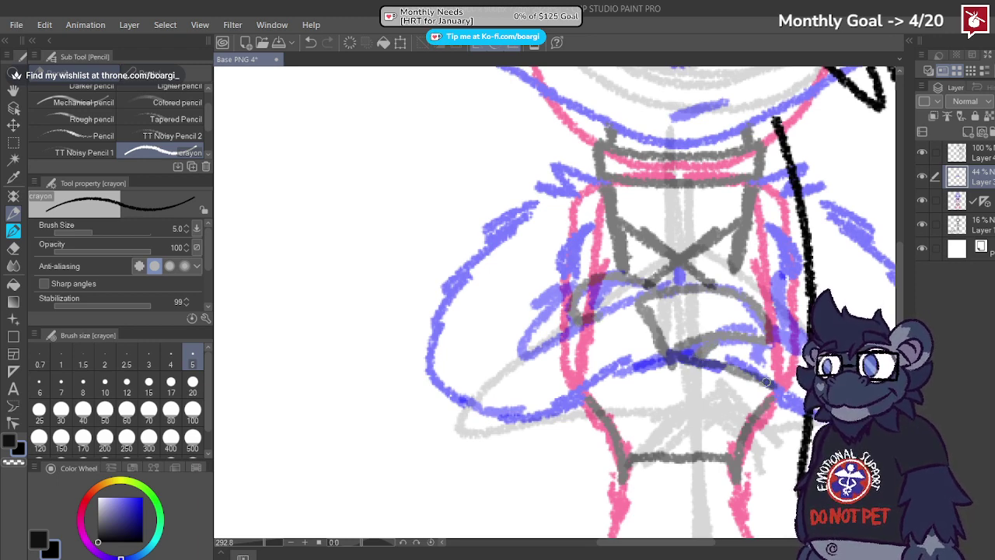
Step: Save the Base PNG 4 illustration with the redrawn arms
{"action": "scroll", "coordinate": [693, 366], "scroll_direction": "down", "scroll_amount": 6}
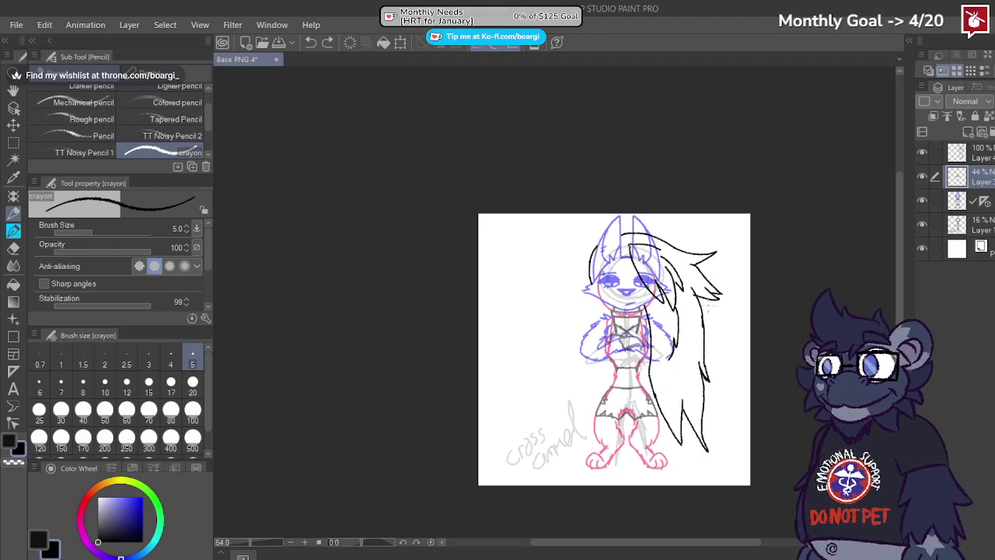
{"action": "scroll", "coordinate": [680, 274], "scroll_direction": "up", "scroll_amount": 2}
{"action": "scroll", "coordinate": [680, 275], "scroll_direction": "up", "scroll_amount": 1}
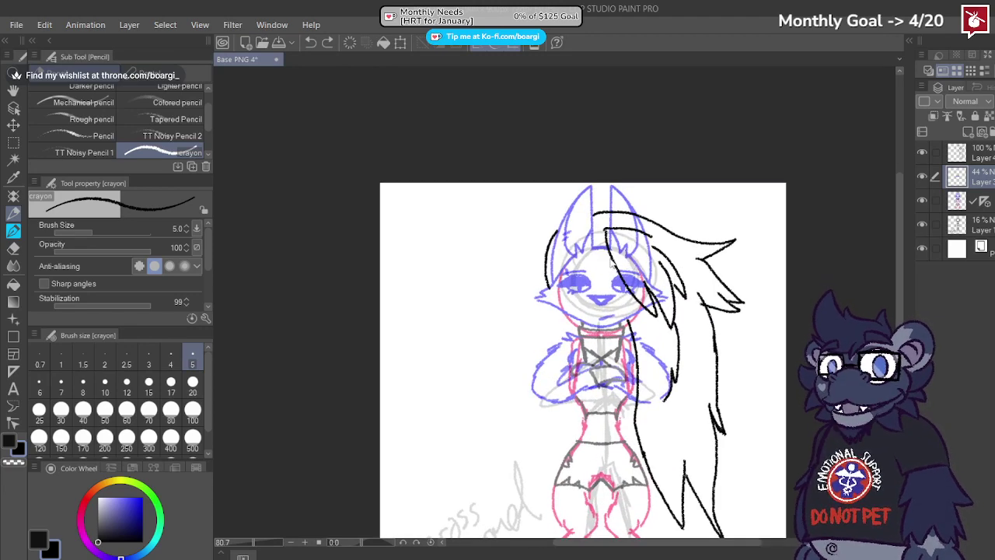
{"action": "key", "text": "ctrl+s"}
Step: Sketch a large bushy tail sweeping out from the left hip, with a jagged raised tip and a rounded outer edge down to a fur notch
{"action": "scroll", "coordinate": [680, 276], "scroll_direction": "down", "scroll_amount": 2}
{"action": "scroll", "coordinate": [586, 296], "scroll_direction": "up", "scroll_amount": 1}
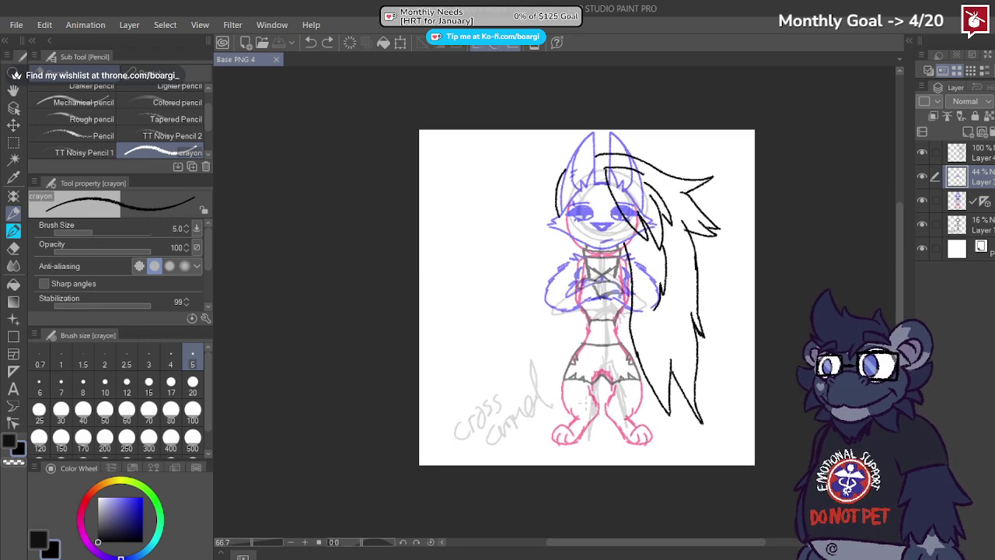
{"action": "scroll", "coordinate": [582, 359], "scroll_direction": "up", "scroll_amount": 3}
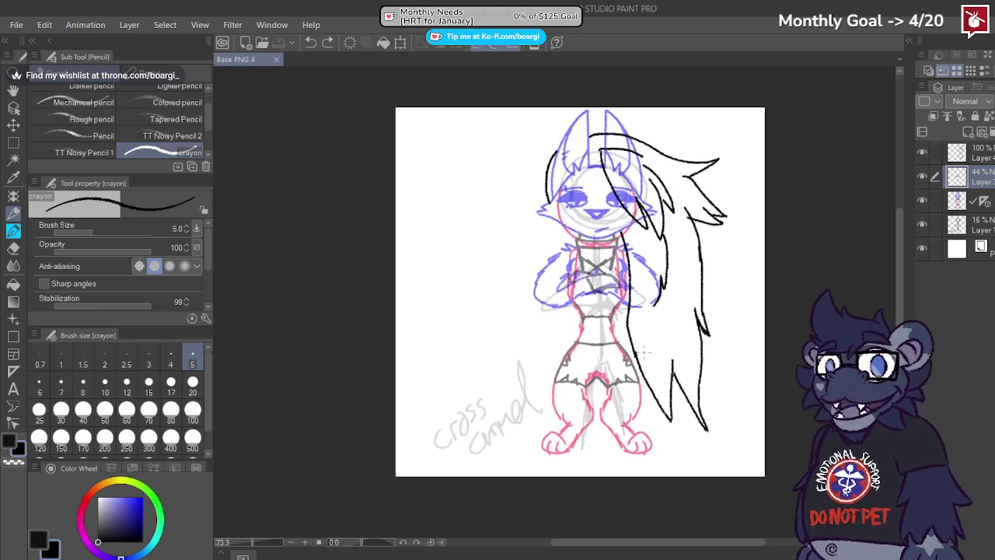
{"action": "mouse_move", "coordinate": [525, 340]}
{"action": "left_mouse_down"}
{"action": "mouse_move", "coordinate": [579, 330]}
{"action": "mouse_move", "coordinate": [454, 355]}
{"action": "mouse_move", "coordinate": [381, 314]}
{"action": "left_mouse_up"}
{"action": "key", "text": "ctrl+z"}
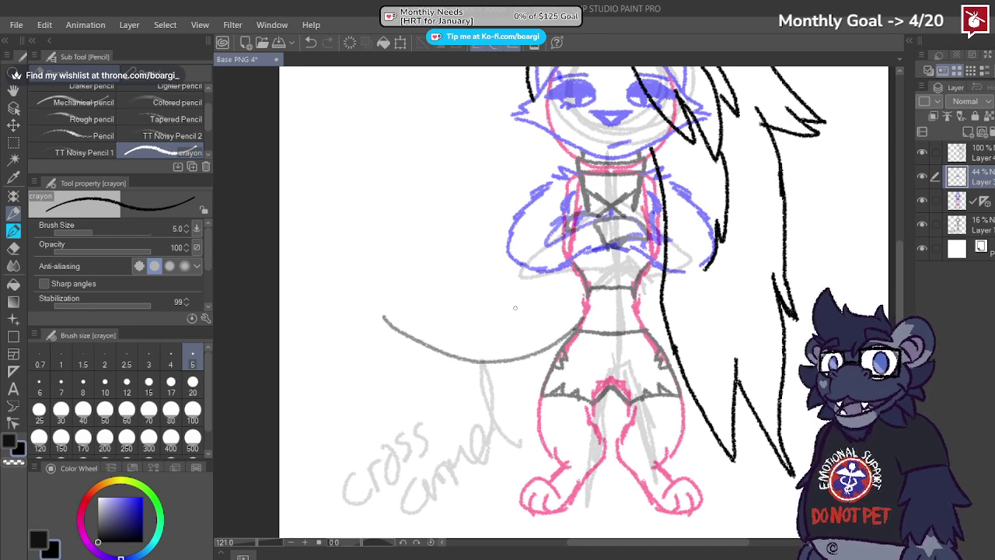
{"action": "scroll", "coordinate": [544, 306], "scroll_direction": "down", "scroll_amount": 3}
{"action": "scroll", "coordinate": [511, 351], "scroll_direction": "up", "scroll_amount": 3}
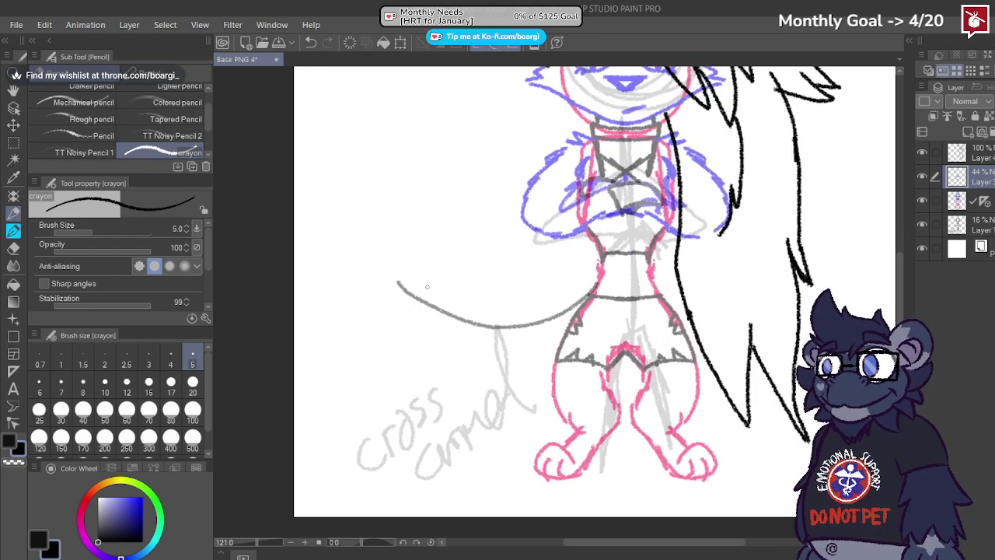
{"action": "left_click_drag", "start_coordinate": [384, 237], "coordinate": [357, 226]}
{"action": "key", "text": "ctrl+z"}
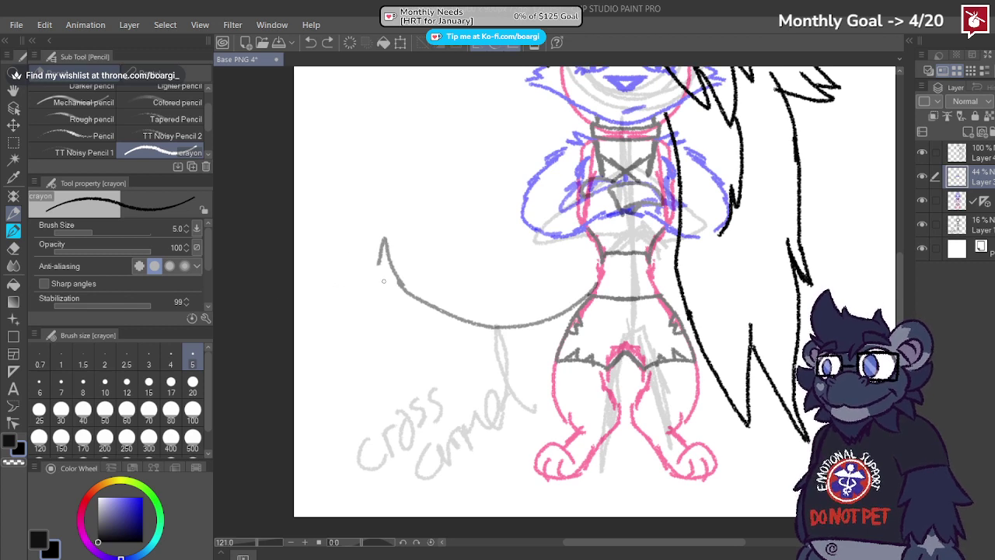
{"action": "mouse_move", "coordinate": [383, 281]}
{"action": "left_mouse_down"}
{"action": "mouse_move", "coordinate": [361, 209]}
{"action": "mouse_move", "coordinate": [317, 307]}
{"action": "mouse_move", "coordinate": [319, 291]}
{"action": "mouse_move", "coordinate": [317, 367]}
{"action": "mouse_move", "coordinate": [322, 359]}
{"action": "mouse_move", "coordinate": [330, 413]}
{"action": "mouse_move", "coordinate": [361, 446]}
{"action": "mouse_move", "coordinate": [307, 440]}
{"action": "mouse_move", "coordinate": [311, 450]}
{"action": "mouse_move", "coordinate": [413, 497]}
{"action": "mouse_move", "coordinate": [533, 480]}
{"action": "left_mouse_up"}
{"action": "scroll", "coordinate": [356, 373], "scroll_direction": "up", "scroll_amount": 1}
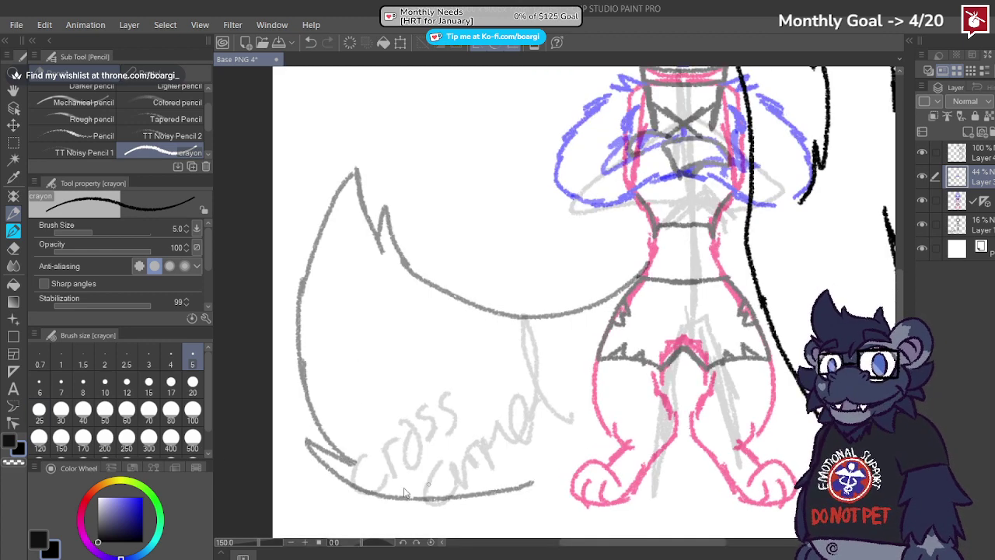
Step: Redraw the tail's lower edge as one long curve from the fur notch, across the left foot and up between the legs
{"action": "key", "text": "ctrl+z"}
{"action": "key", "text": "ctrl+z"}
{"action": "mouse_move", "coordinate": [309, 440]}
{"action": "left_mouse_down"}
{"action": "mouse_move", "coordinate": [367, 490]}
{"action": "mouse_move", "coordinate": [449, 500]}
{"action": "left_mouse_up"}
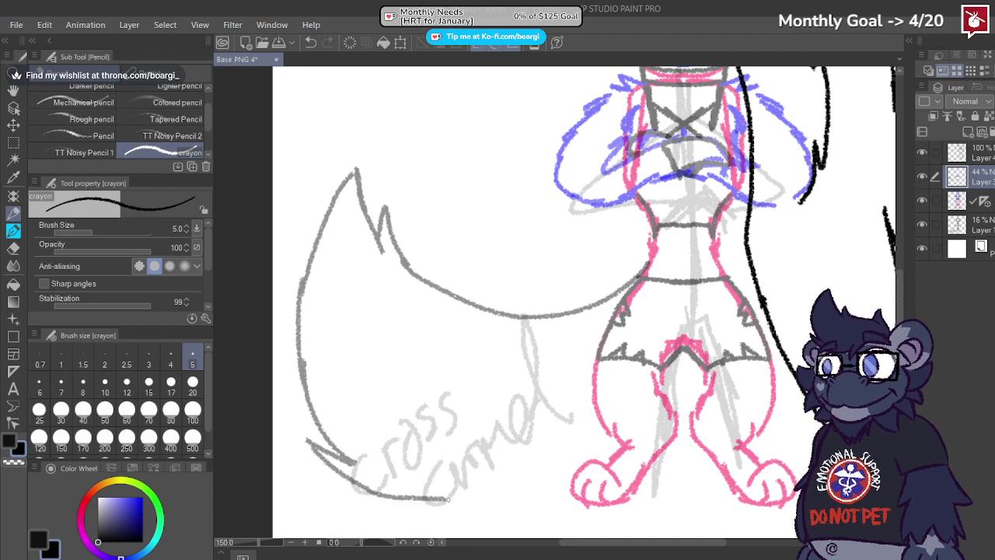
{"action": "key", "text": "ctrl+z"}
{"action": "mouse_move", "coordinate": [365, 491]}
{"action": "left_mouse_down"}
{"action": "mouse_move", "coordinate": [438, 509]}
{"action": "mouse_move", "coordinate": [492, 510]}
{"action": "mouse_move", "coordinate": [570, 485]}
{"action": "mouse_move", "coordinate": [604, 473]}
{"action": "left_mouse_up"}
{"action": "left_click_drag", "start_coordinate": [604, 473], "coordinate": [681, 419]}
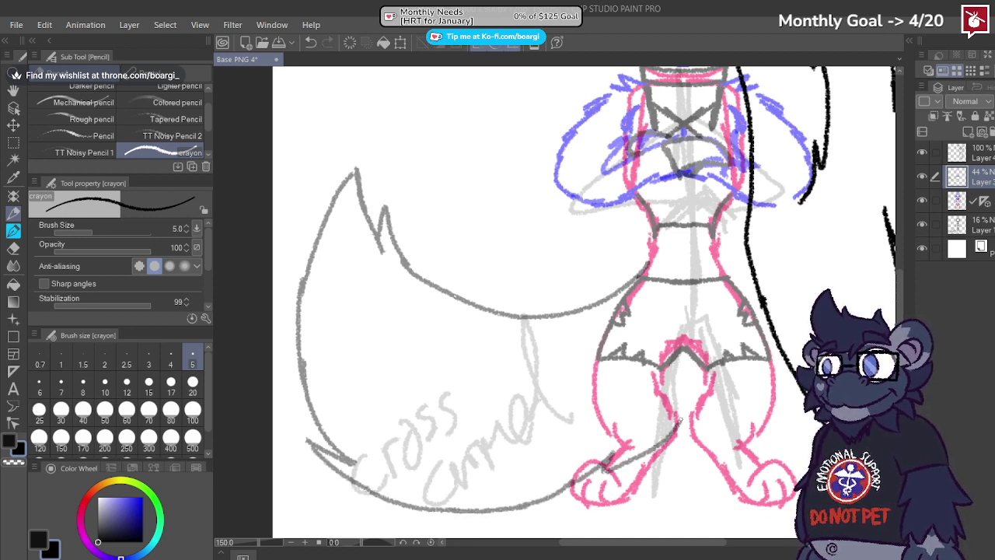
{"action": "key", "text": "ctrl+z"}
{"action": "key", "text": "ctrl+z"}
{"action": "mouse_move", "coordinate": [613, 455]}
{"action": "left_mouse_down"}
{"action": "mouse_move", "coordinate": [604, 474]}
{"action": "mouse_move", "coordinate": [665, 424]}
{"action": "mouse_move", "coordinate": [703, 343]}
{"action": "mouse_move", "coordinate": [660, 425]}
{"action": "mouse_move", "coordinate": [692, 364]}
{"action": "mouse_move", "coordinate": [684, 376]}
{"action": "left_mouse_up"}
{"action": "key", "text": "ctrl+z"}
{"action": "key", "text": "ctrl+z"}
{"action": "scroll", "coordinate": [518, 398], "scroll_direction": "down", "scroll_amount": 3}
{"action": "scroll", "coordinate": [521, 393], "scroll_direction": "up", "scroll_amount": 2}
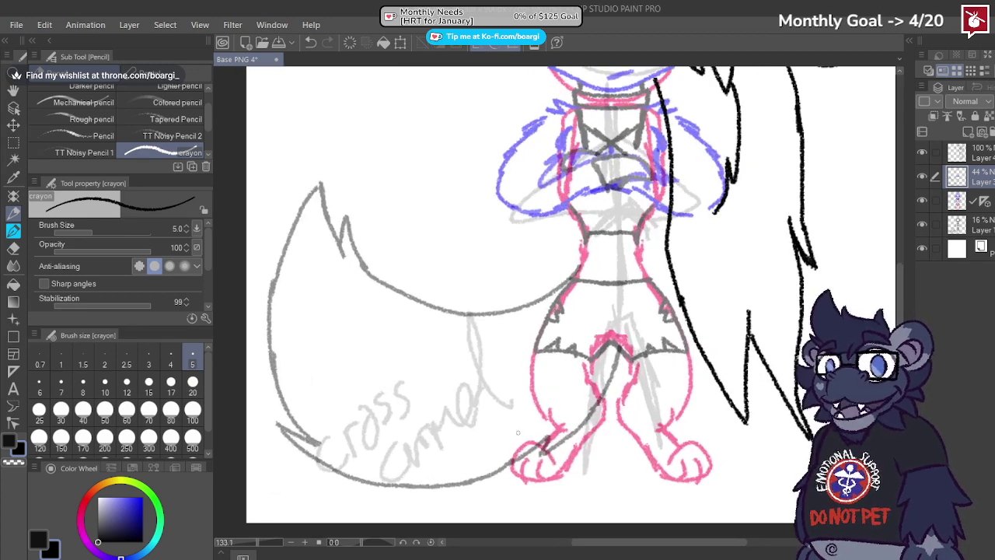
Step: Save the Base PNG 4 illustration with its new tail and close it
{"action": "scroll", "coordinate": [649, 303], "scroll_direction": "down", "scroll_amount": 4}
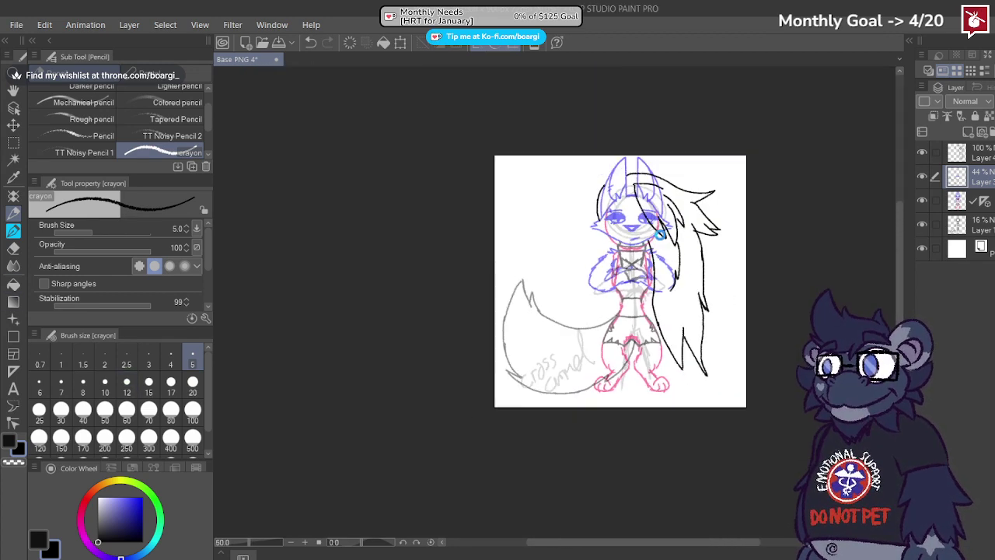
{"action": "key", "text": "ctrl+s"}
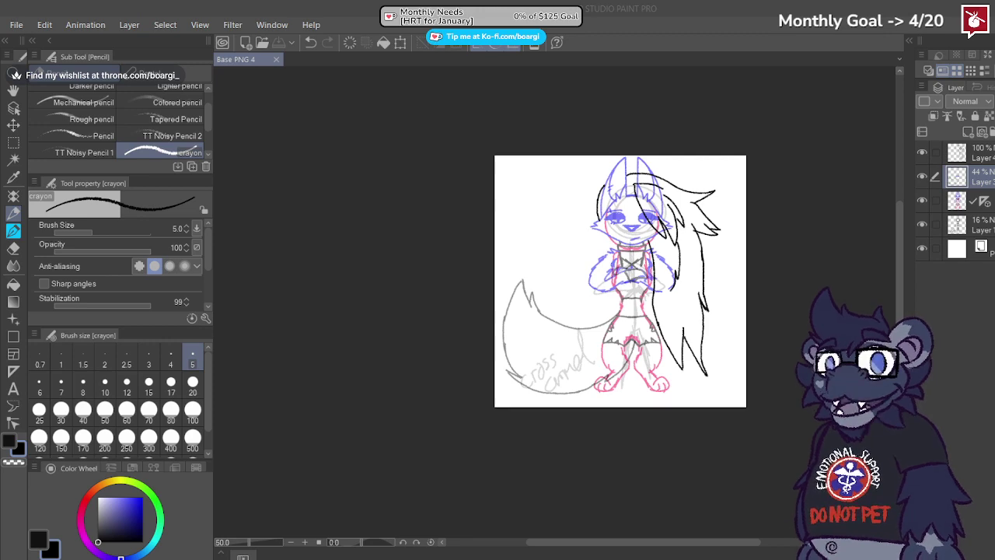
{"action": "scroll", "coordinate": [663, 216], "scroll_direction": "up", "scroll_amount": 3}
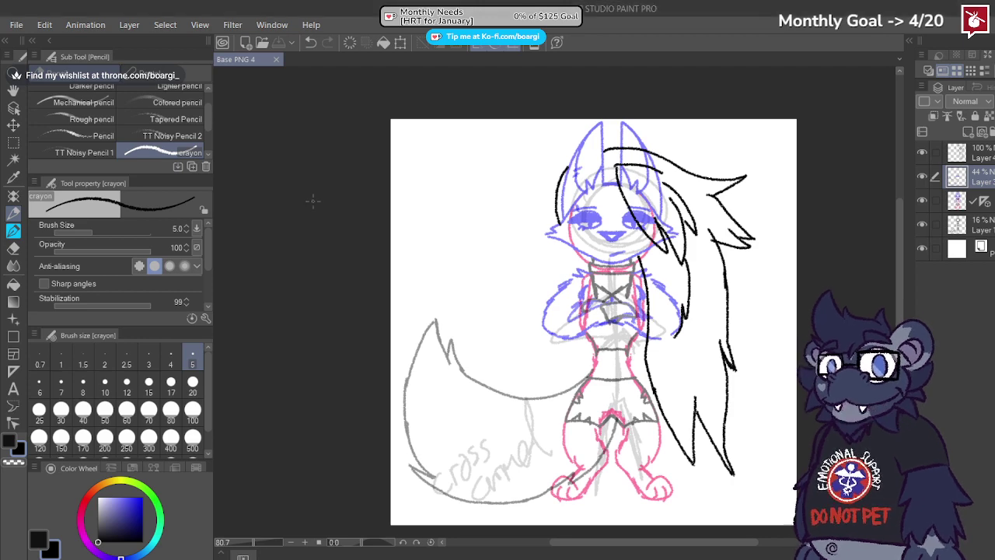
{"action": "scroll", "coordinate": [600, 261], "scroll_direction": "down", "scroll_amount": 2}
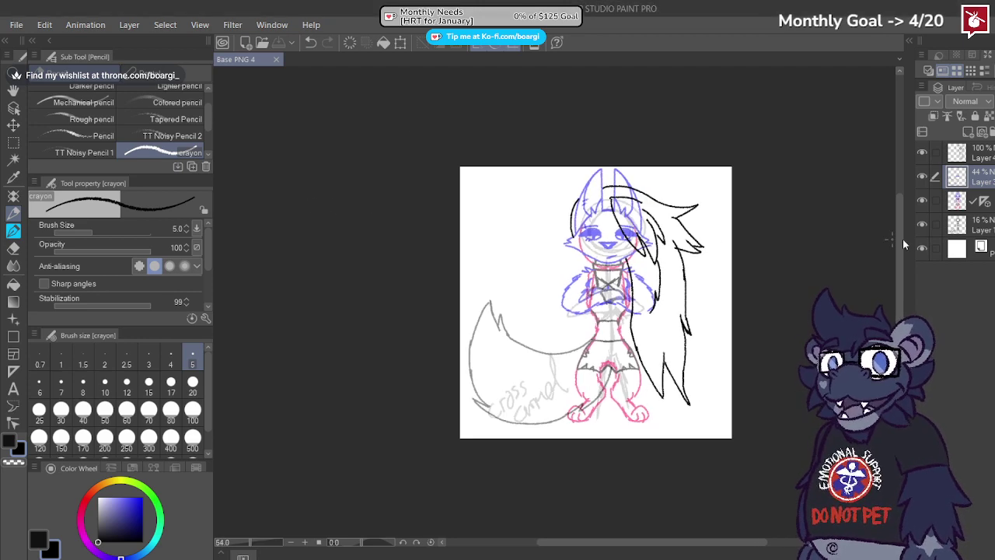
{"action": "left_click", "coordinate": [274, 60]}
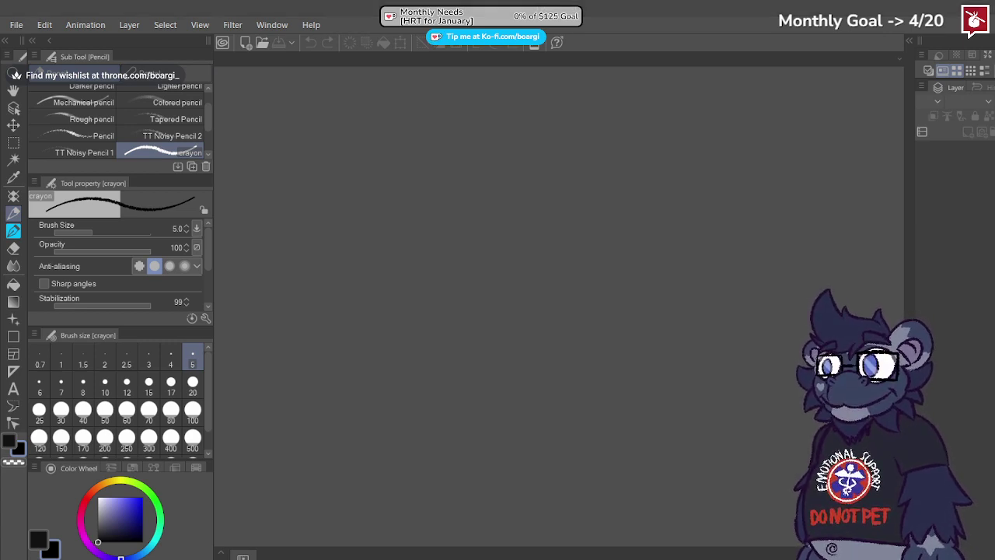
Step: Create a new square illustration and paste in the reference image of the man with raised arms
{"action": "key", "text": "ctrl+n"}
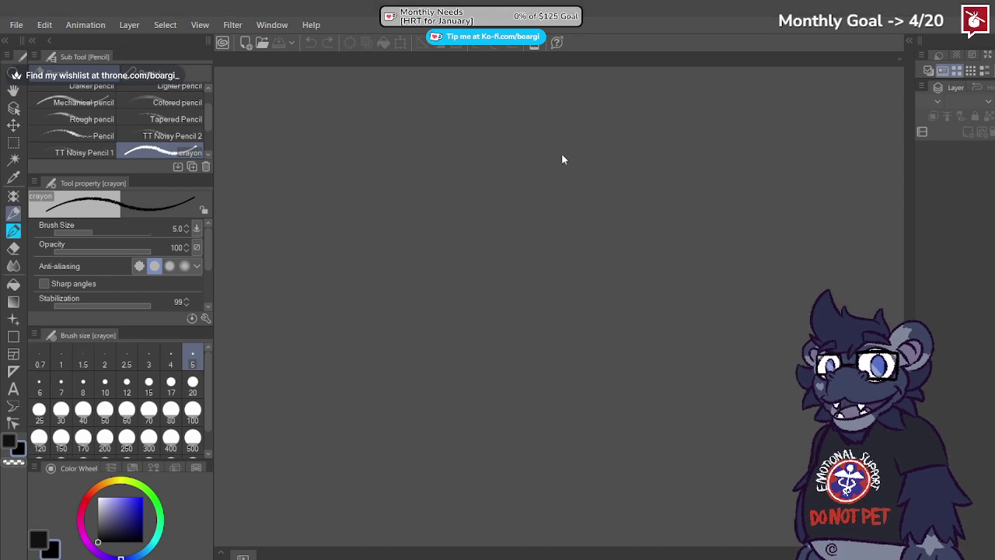
{"action": "left_click", "coordinate": [583, 90]}
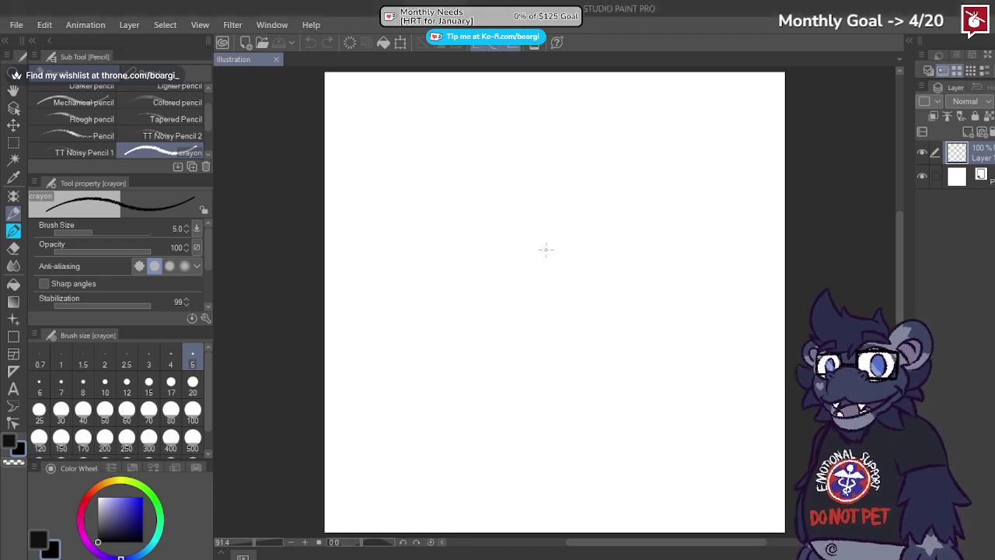
{"action": "key", "text": "ctrl+v"}
{"action": "scroll", "coordinate": [526, 240], "scroll_direction": "down", "scroll_amount": 3}
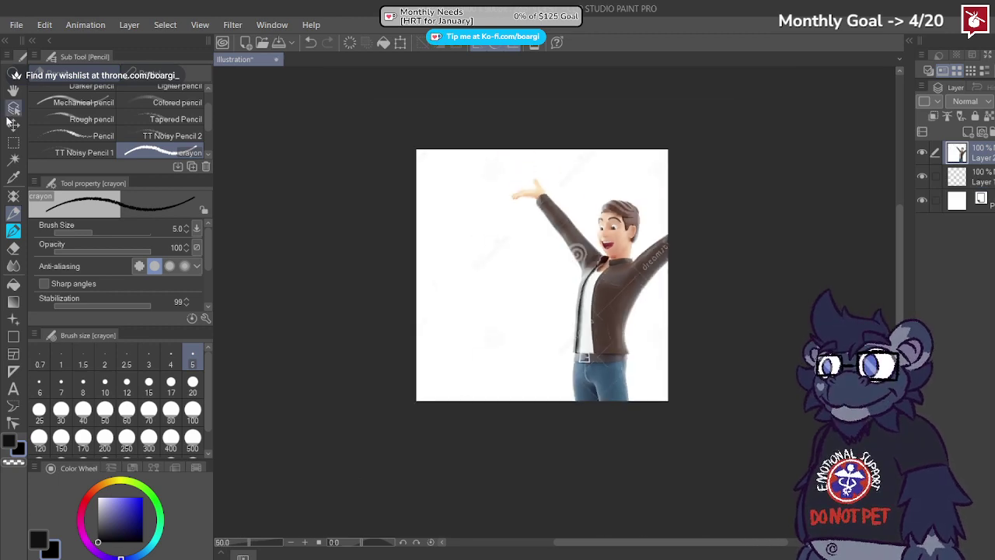
Step: Undo the paste and try the reference on a second illustration, shrinking the figure within a rectangular selection before closing that canvas
{"action": "left_click", "coordinate": [14, 143]}
{"action": "key", "text": "ctrl+z"}
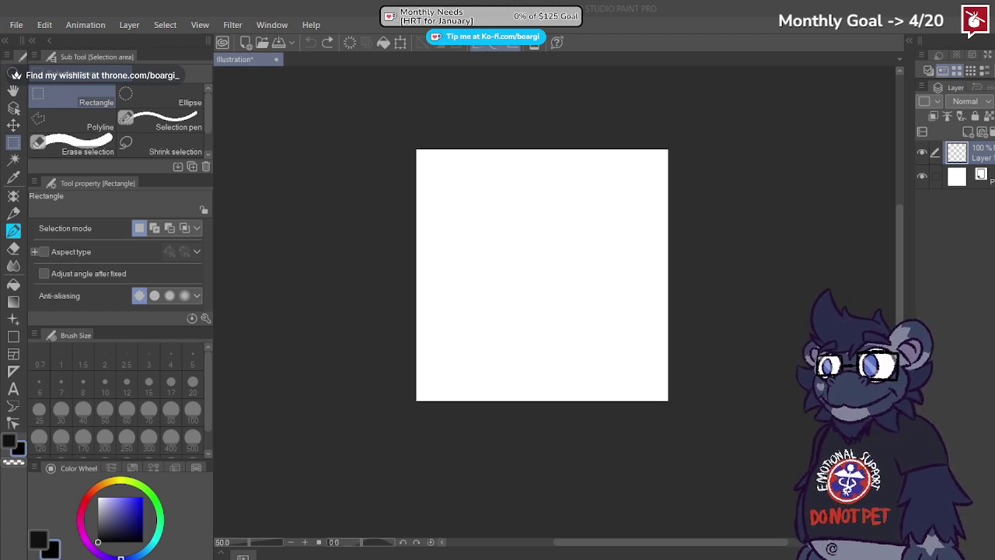
{"action": "key", "text": "Return"}
{"action": "key", "text": "ctrl+v"}
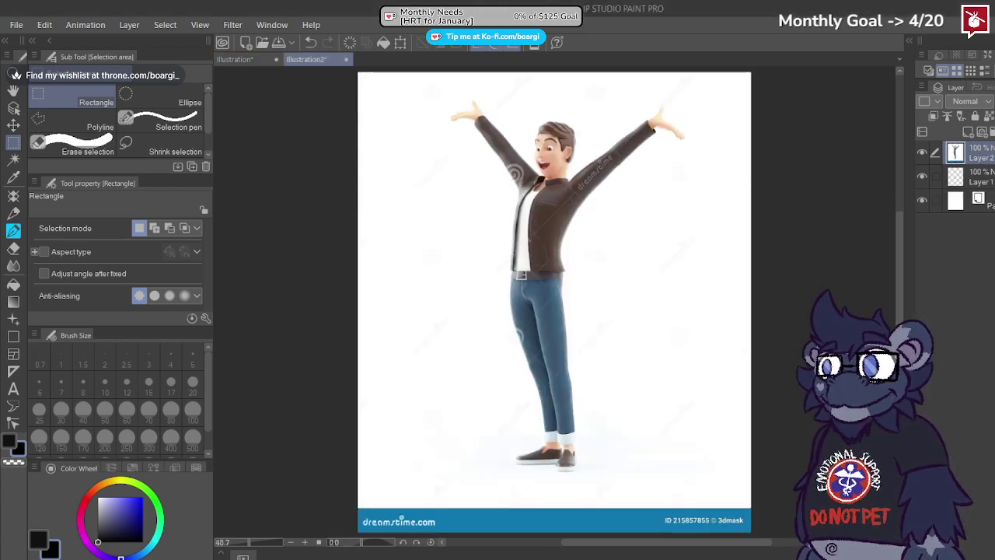
{"action": "scroll", "coordinate": [386, 364], "scroll_direction": "down", "scroll_amount": 3}
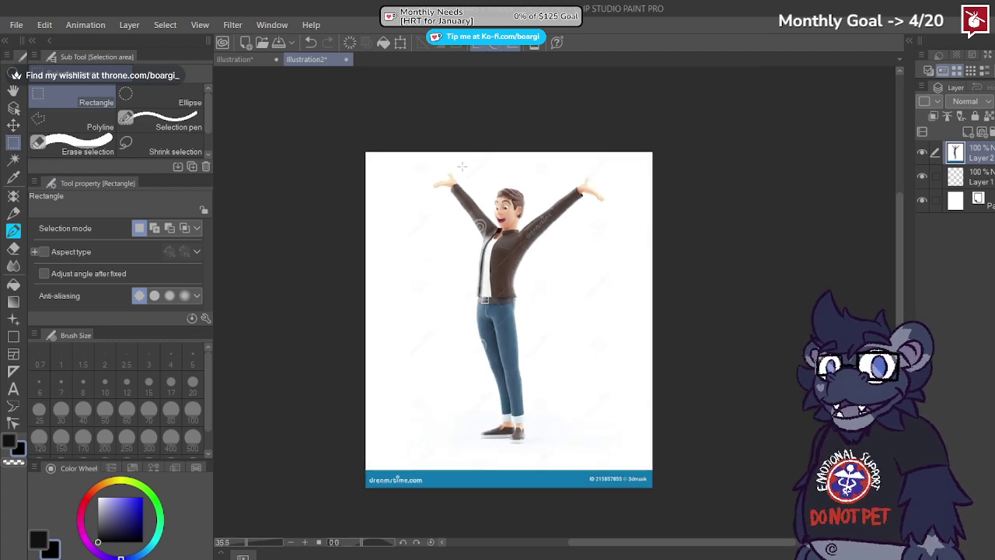
{"action": "left_click_drag", "start_coordinate": [402, 145], "coordinate": [506, 345]}
{"action": "left_click", "coordinate": [530, 467]}
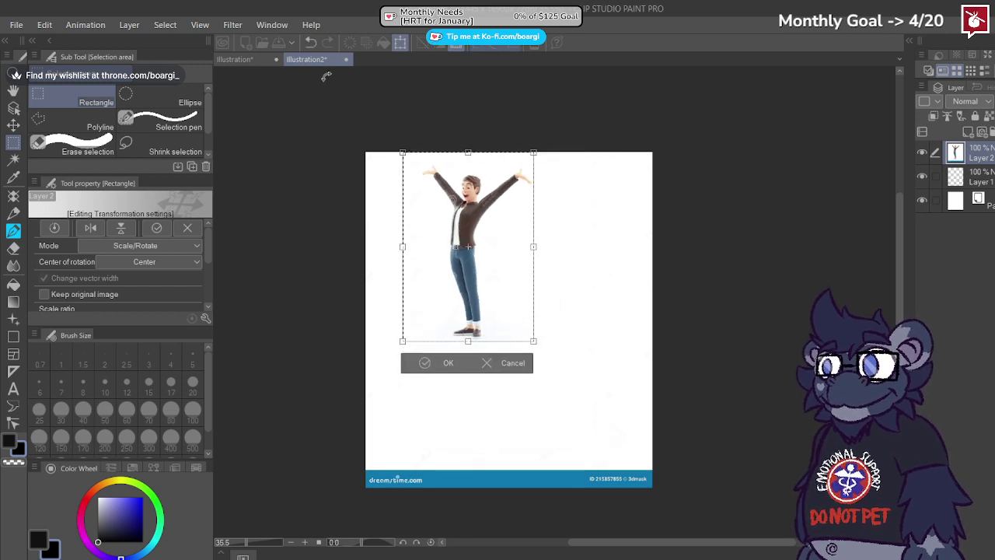
{"action": "key", "text": "Return"}
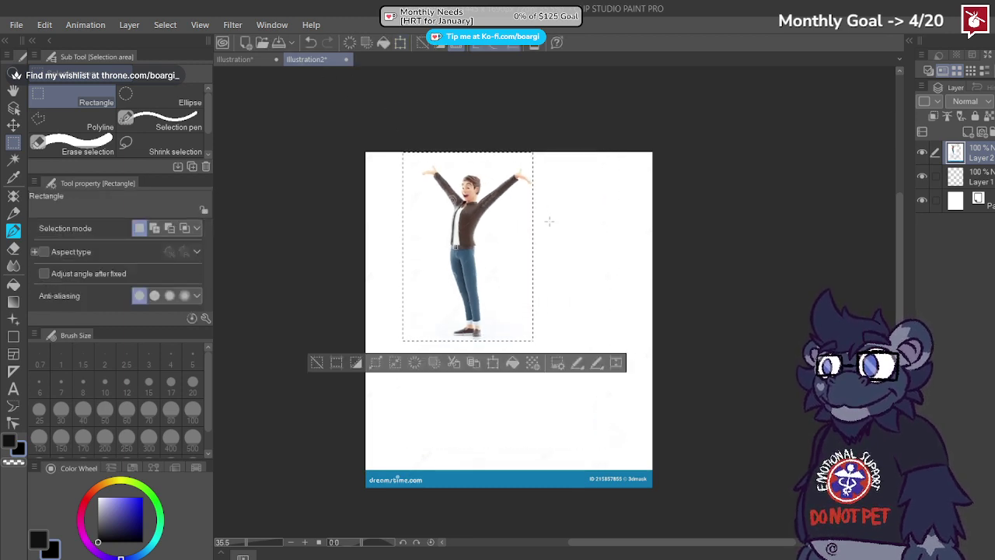
{"action": "key", "text": "ctrl+w"}
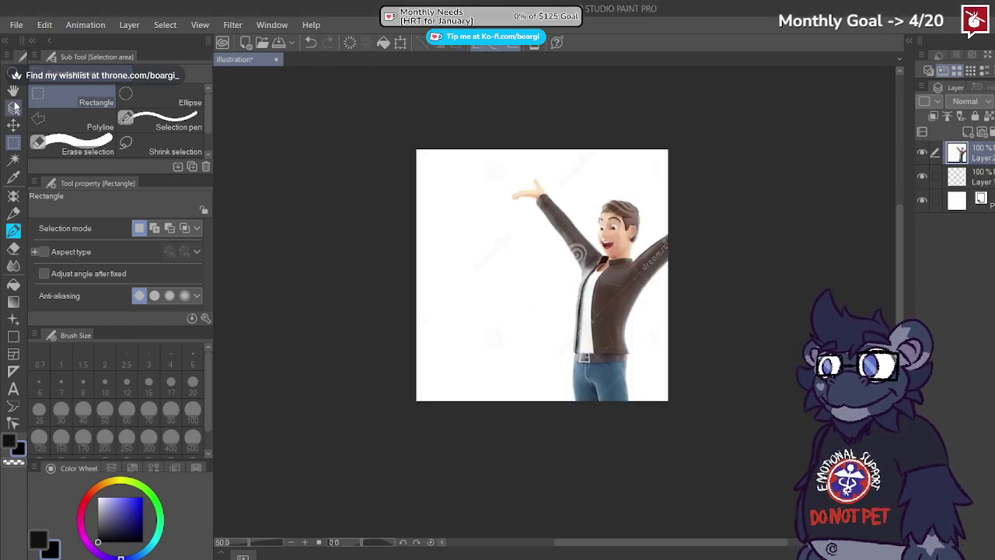
Step: Shift the pasted figure to reach its legs, extend the canvas height until the full figure fits, and centre it horizontally
{"action": "left_click", "coordinate": [13, 124]}
{"action": "left_click_drag", "start_coordinate": [538, 292], "coordinate": [467, 125]}
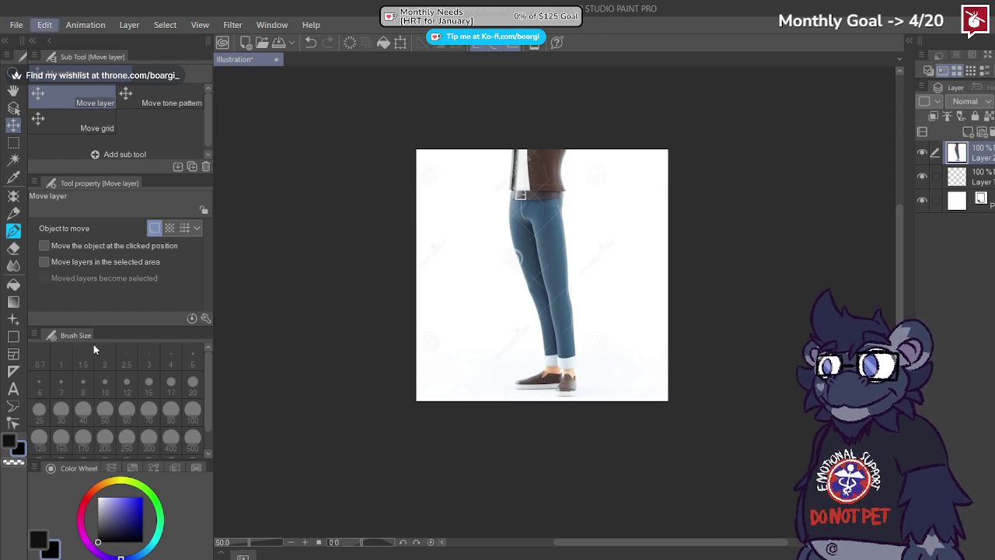
{"action": "key", "text": "ctrl+t"}
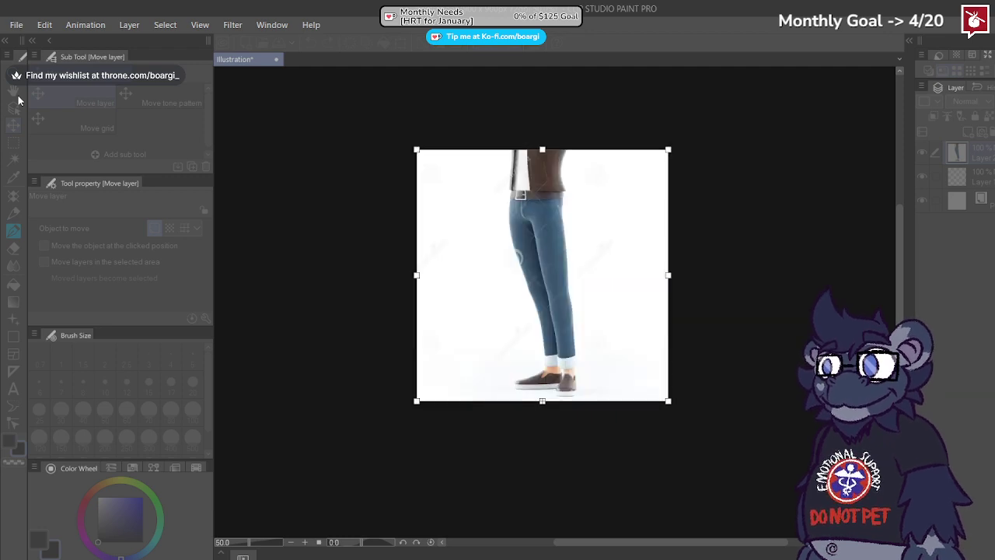
{"action": "type", "text": "12"}
{"action": "key", "text": "BackSpace"}
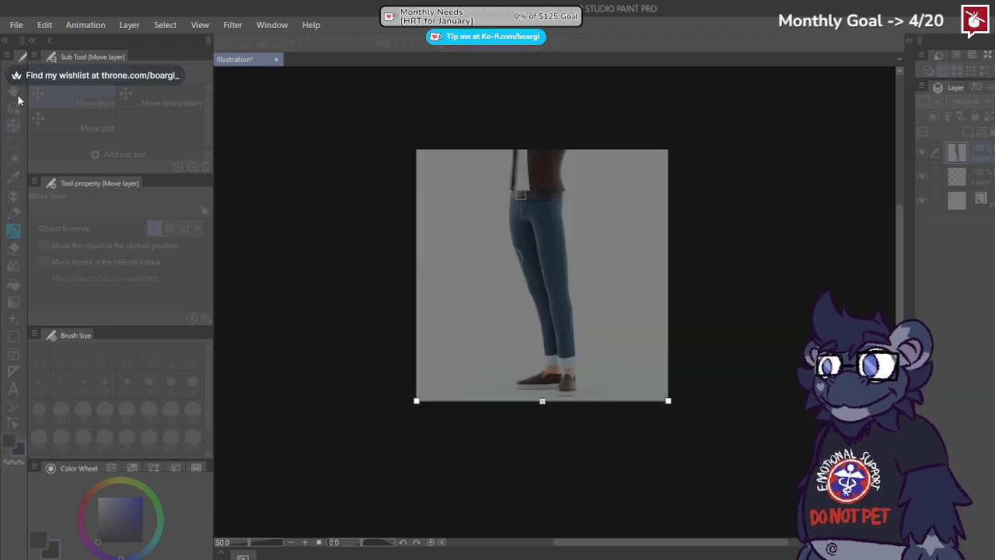
{"action": "type", "text": "700"}
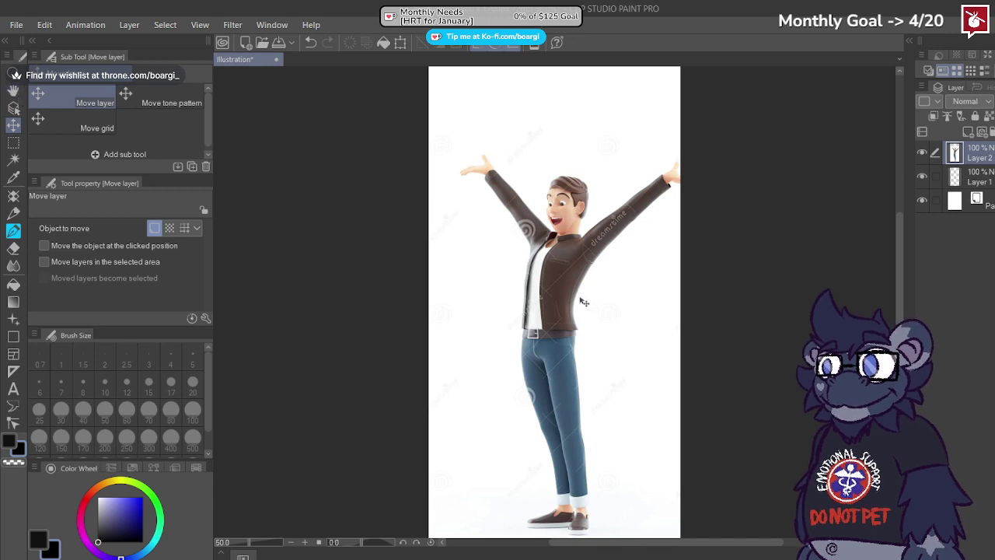
{"action": "left_click_drag", "start_coordinate": [583, 302], "coordinate": [570, 302]}
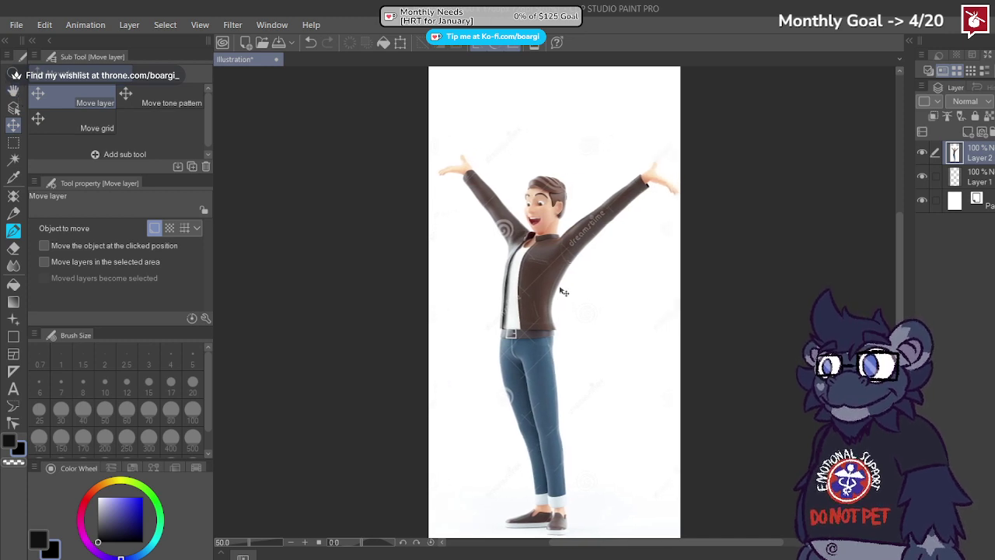
Step: Scale the whole reference image down to about half size in the canvas's lower-left corner
{"action": "scroll", "coordinate": [567, 302], "scroll_direction": "down", "scroll_amount": 1}
{"action": "key", "text": "ctrl+a"}
{"action": "key", "text": "ctrl+t"}
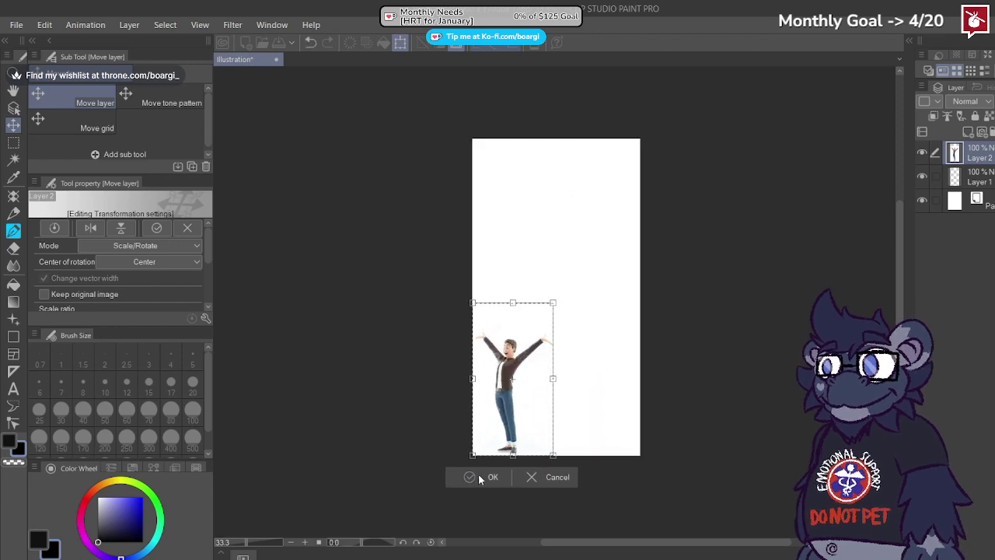
{"action": "left_click", "coordinate": [480, 476]}
Step: Resize the canvas to 1080 by 1080 around the shrunken figure, keeping its bottom edge in place
{"action": "left_click", "coordinate": [44, 25]}
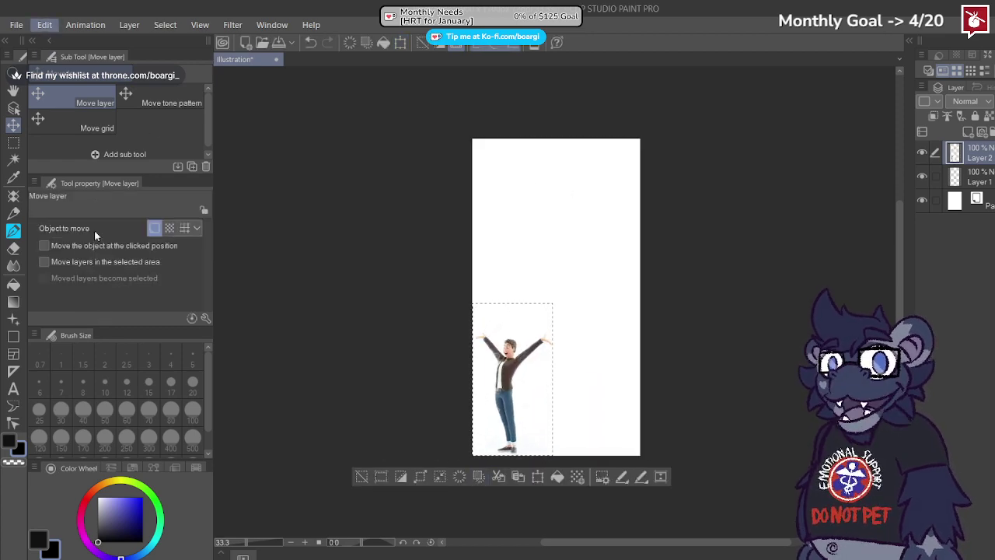
{"action": "left_click", "coordinate": [115, 386]}
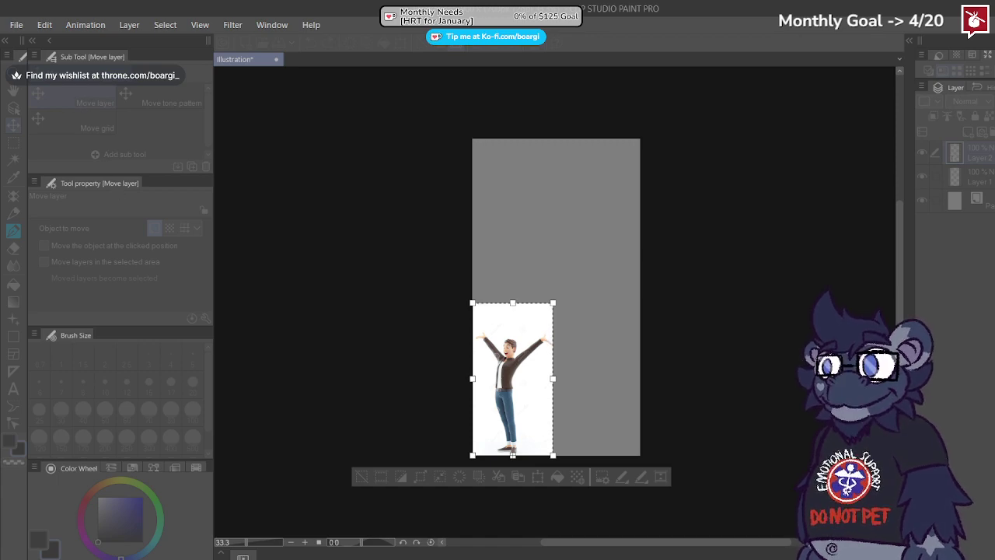
{"action": "type", "text": "1080"}
{"action": "key", "text": "Tab"}
{"action": "type", "text": "1080"}
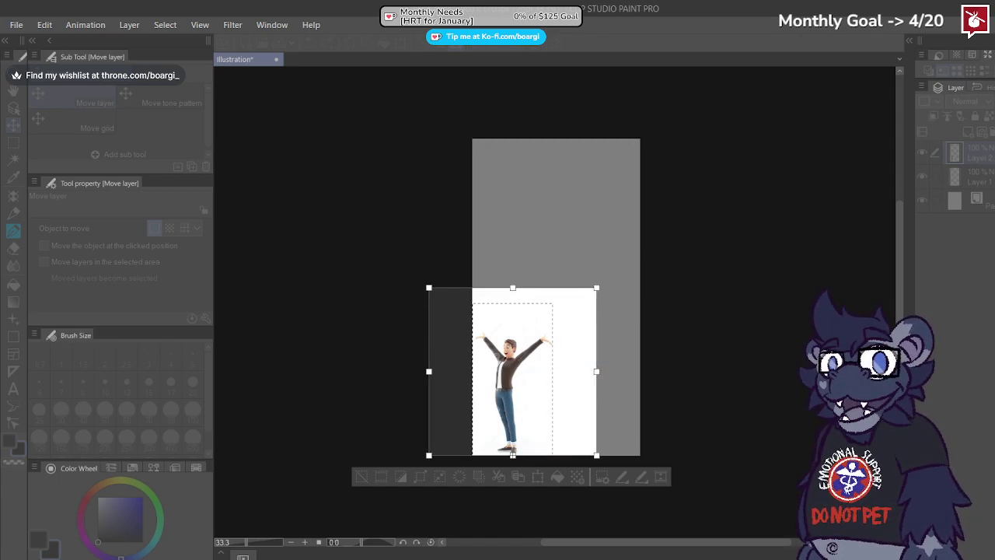
{"action": "key", "text": "Return"}
Step: Clear the selection around the figure and check the canvas size settings
{"action": "scroll", "coordinate": [584, 337], "scroll_direction": "up", "scroll_amount": 1}
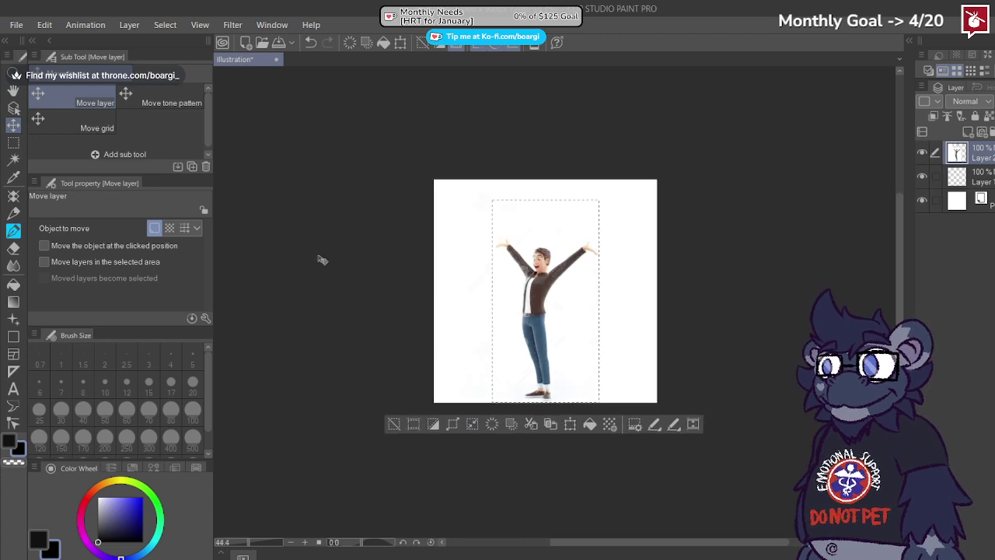
{"action": "left_click", "coordinate": [14, 141]}
{"action": "left_click", "coordinate": [520, 247]}
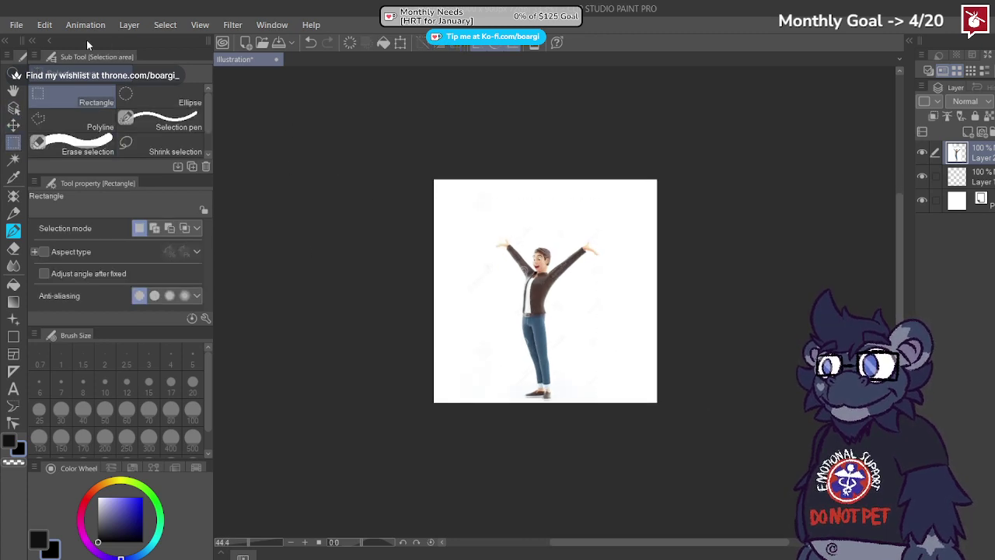
{"action": "key", "text": "ctrl+alt+c"}
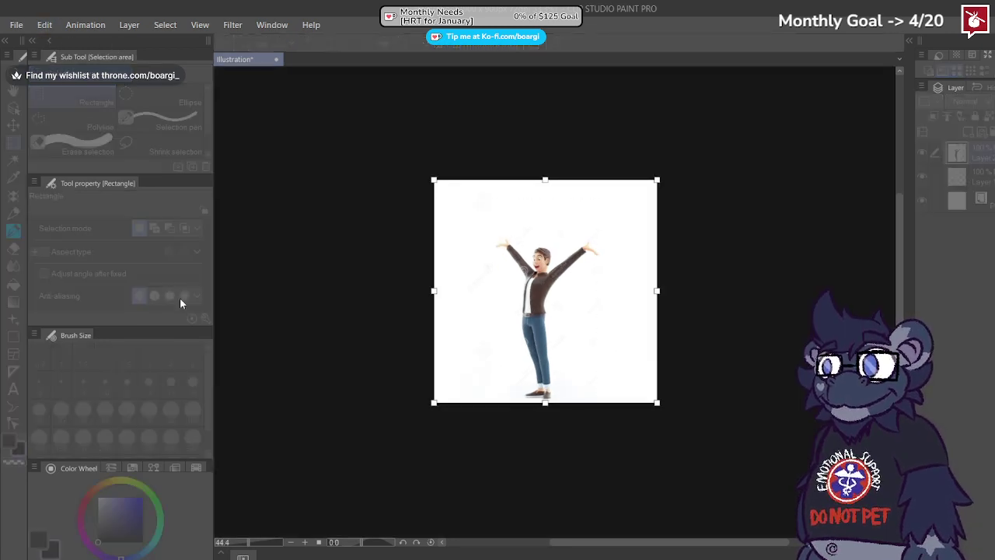
{"action": "left_click", "coordinate": [250, 187]}
Step: Select the entire canvas, scale the figure up to nearly the full canvas height, reposition it centrally and deselect
{"action": "scroll", "coordinate": [587, 259], "scroll_direction": "up", "scroll_amount": 2}
{"action": "key", "text": "ctrl+a"}
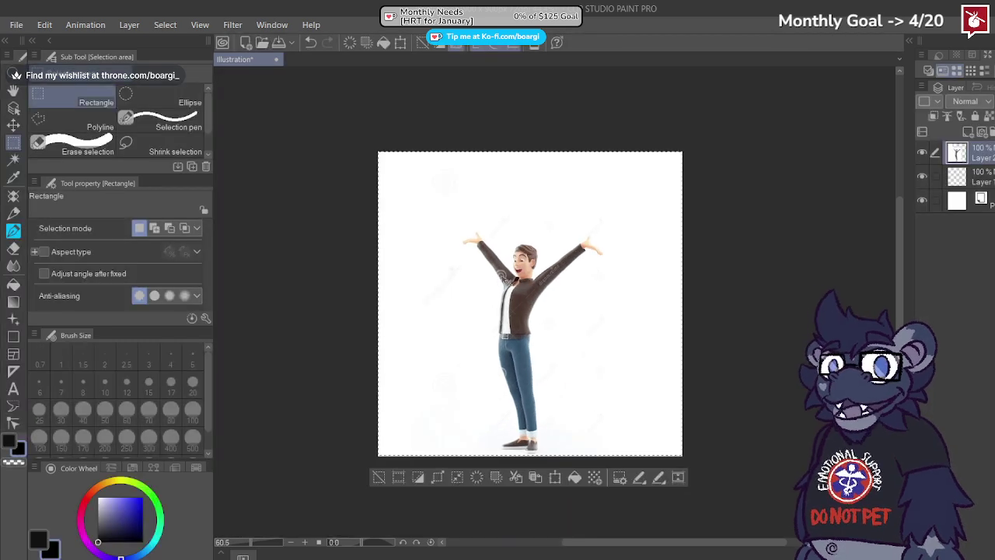
{"action": "left_click", "coordinate": [555, 476]}
{"action": "left_click_drag", "start_coordinate": [681, 151], "coordinate": [747, 73]}
{"action": "left_click_drag", "start_coordinate": [616, 299], "coordinate": [548, 363]}
{"action": "left_click", "coordinate": [504, 475]}
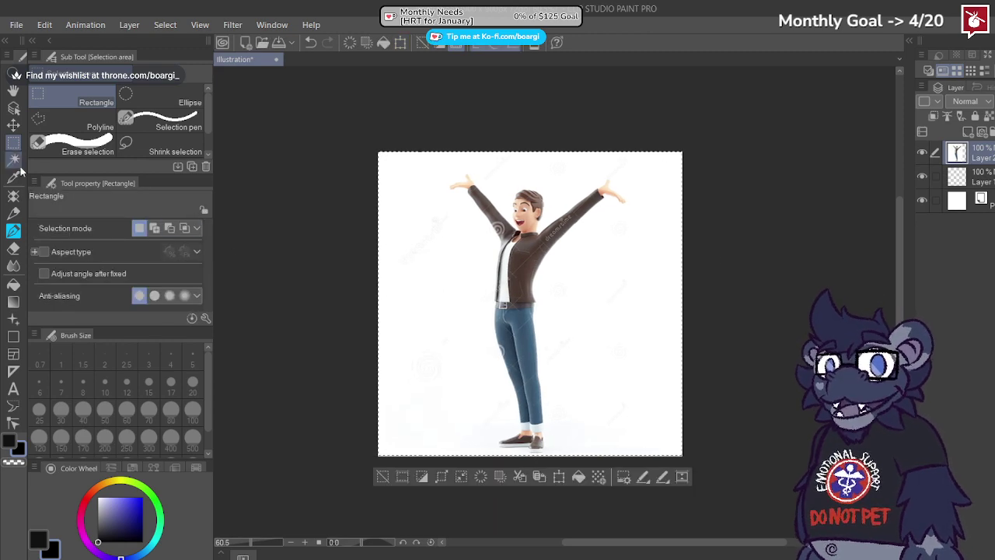
{"action": "left_click", "coordinate": [799, 163]}
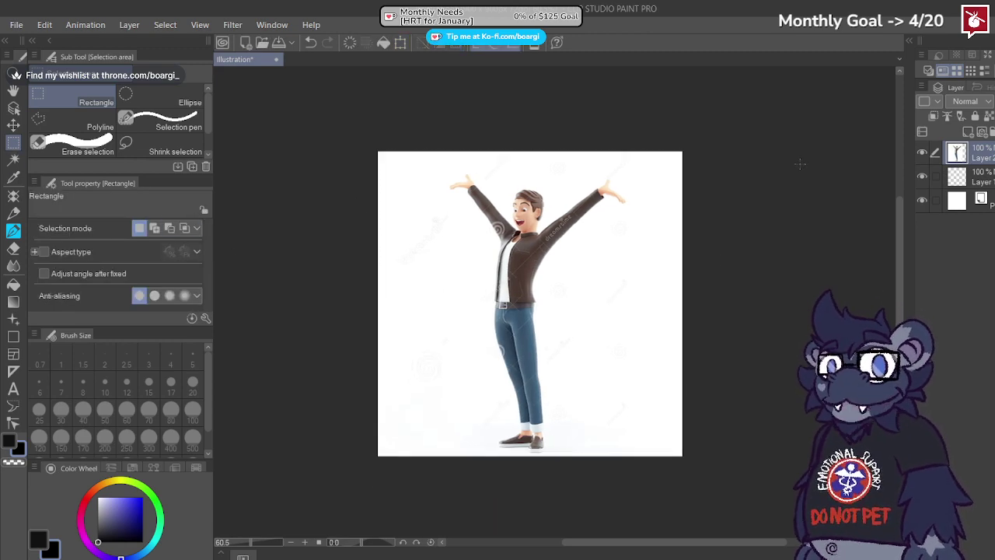
Step: Merge the reference down into one layer named pose at 40% opacity, and add a new layer above it
{"action": "key", "text": "ctrl+e"}
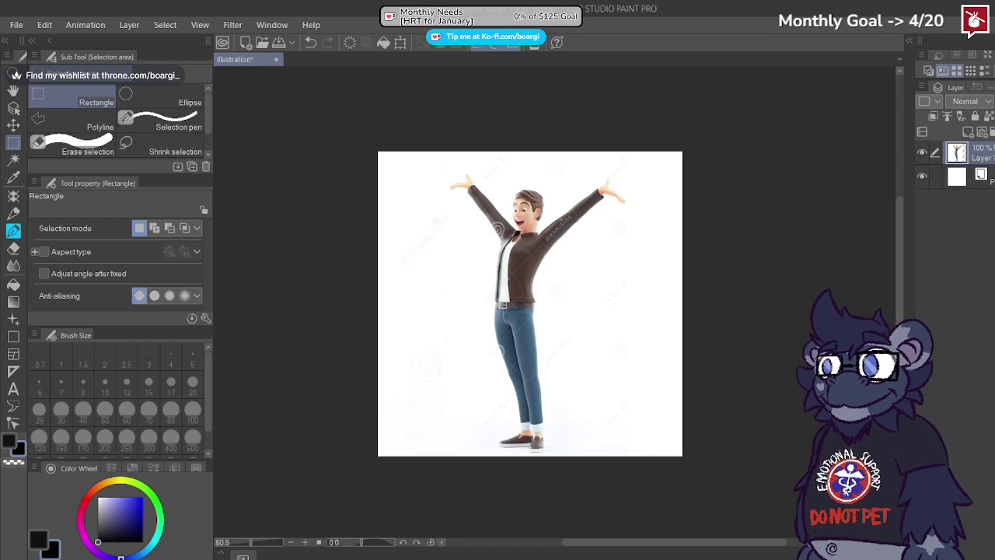
{"action": "left_click", "coordinate": [993, 101]}
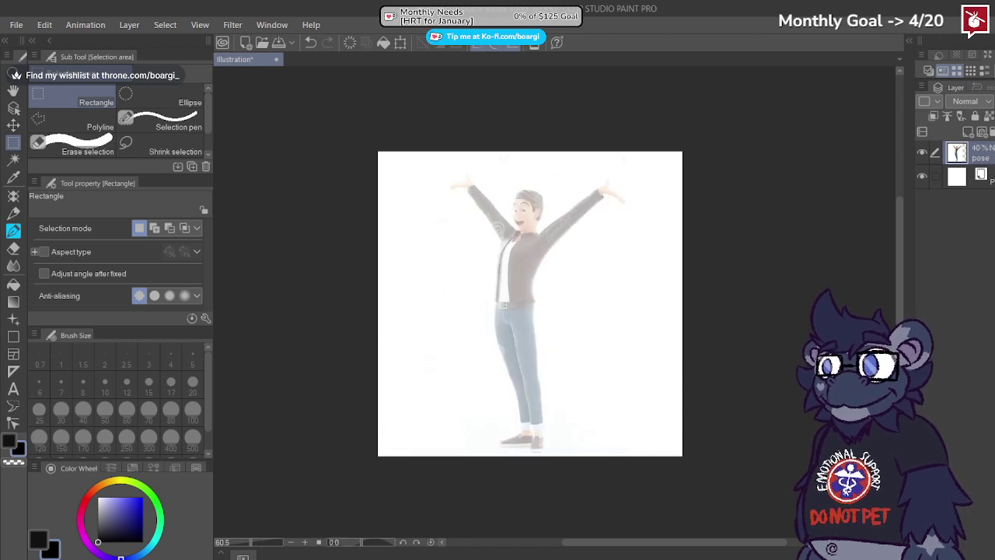
{"action": "left_click", "coordinate": [966, 133]}
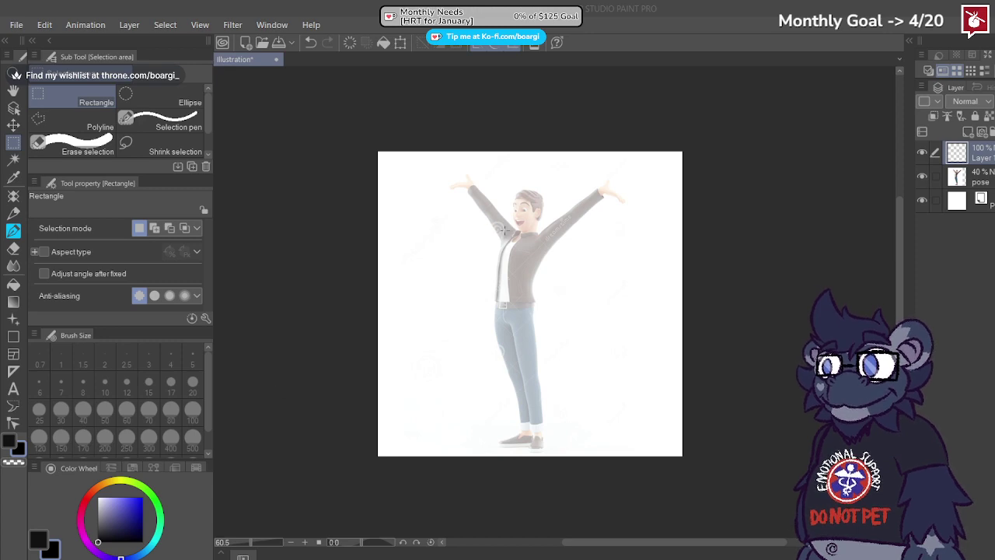
Step: With the crayon pencil at size 5, sketch the head circle and both raised arms with simple oval hands over the pose
{"action": "left_click", "coordinate": [12, 214]}
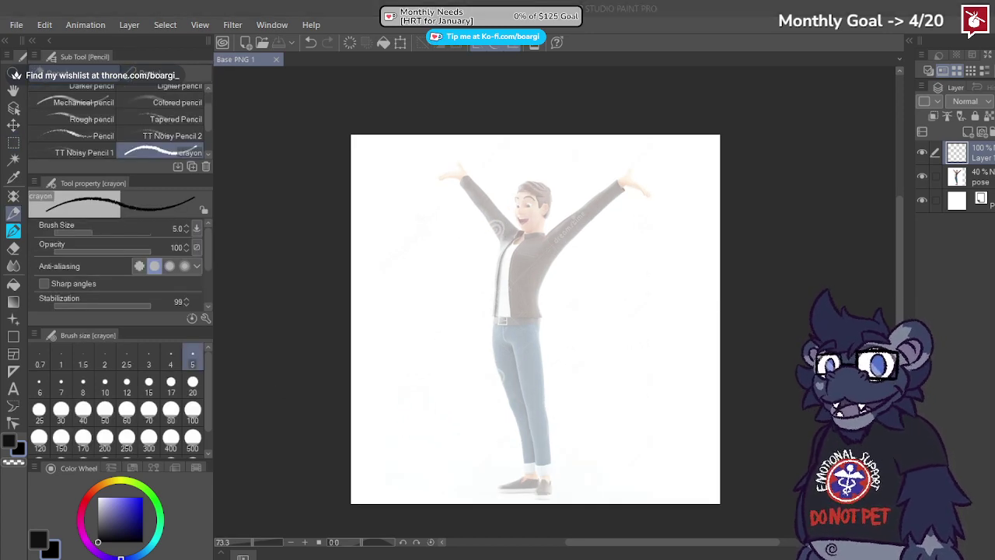
{"action": "scroll", "coordinate": [472, 174], "scroll_direction": "up", "scroll_amount": 3}
{"action": "mouse_move", "coordinate": [443, 162]}
{"action": "left_mouse_down"}
{"action": "mouse_move", "coordinate": [500, 222]}
{"action": "mouse_move", "coordinate": [463, 165]}
{"action": "mouse_move", "coordinate": [526, 243]}
{"action": "left_mouse_up"}
{"action": "key", "text": "ctrl+z"}
{"action": "mouse_move", "coordinate": [548, 190]}
{"action": "left_mouse_down"}
{"action": "mouse_move", "coordinate": [576, 249]}
{"action": "mouse_move", "coordinate": [514, 233]}
{"action": "mouse_move", "coordinate": [544, 255]}
{"action": "mouse_move", "coordinate": [667, 193]}
{"action": "left_mouse_up"}
{"action": "key", "text": "ctrl+z"}
{"action": "mouse_move", "coordinate": [634, 227]}
{"action": "left_mouse_down"}
{"action": "mouse_move", "coordinate": [673, 181]}
{"action": "mouse_move", "coordinate": [713, 170]}
{"action": "mouse_move", "coordinate": [670, 173]}
{"action": "left_mouse_up"}
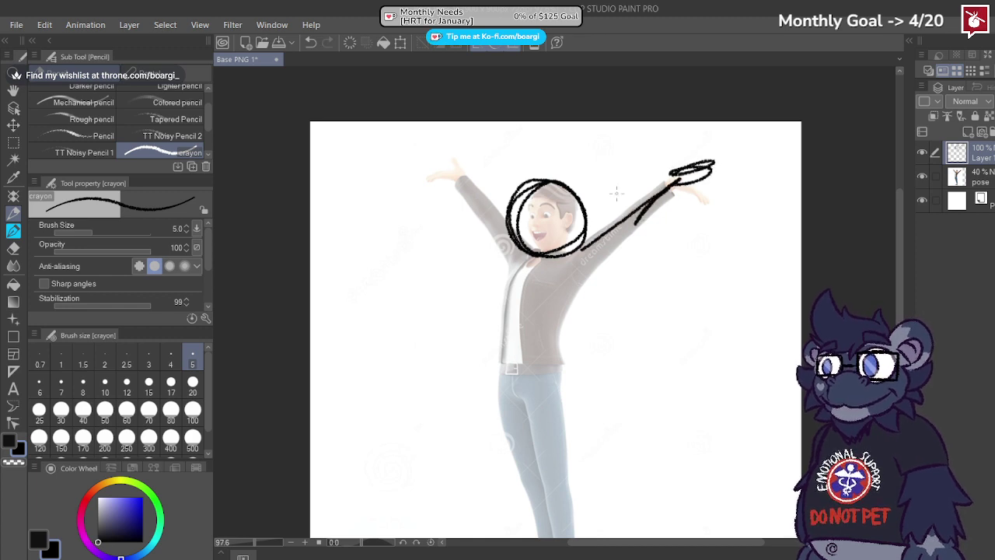
{"action": "mouse_move", "coordinate": [508, 227]}
{"action": "left_mouse_down"}
{"action": "mouse_move", "coordinate": [470, 175]}
{"action": "mouse_move", "coordinate": [409, 168]}
{"action": "left_mouse_up"}
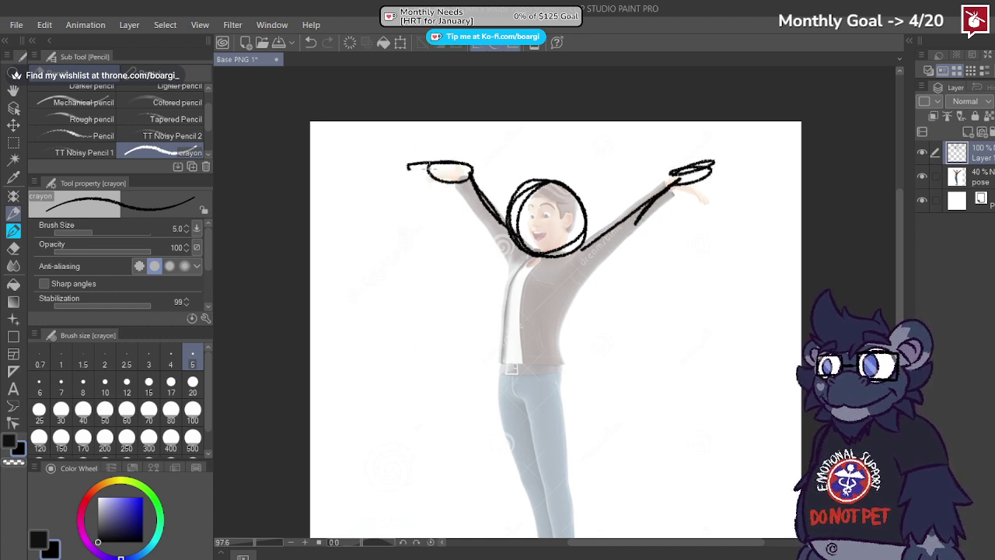
Step: Sketch the torso outline from the shoulders to the waist, retrying strokes over the reference jacket
{"action": "scroll", "coordinate": [497, 239], "scroll_direction": "down", "scroll_amount": 2}
{"action": "left_click_drag", "start_coordinate": [507, 206], "coordinate": [483, 278]}
{"action": "key", "text": "ctrl+z"}
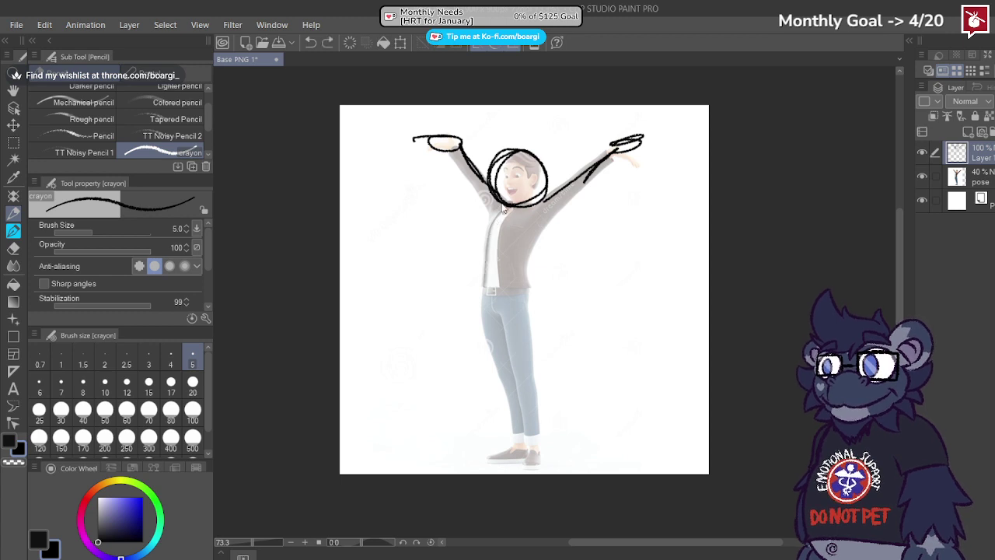
{"action": "mouse_move", "coordinate": [533, 208]}
{"action": "left_mouse_down"}
{"action": "mouse_move", "coordinate": [517, 270]}
{"action": "mouse_move", "coordinate": [537, 287]}
{"action": "left_mouse_up"}
{"action": "key", "text": "ctrl+z"}
{"action": "mouse_move", "coordinate": [506, 207]}
{"action": "left_mouse_down"}
{"action": "mouse_move", "coordinate": [485, 292]}
{"action": "mouse_move", "coordinate": [538, 295]}
{"action": "mouse_move", "coordinate": [504, 347]}
{"action": "mouse_move", "coordinate": [525, 403]}
{"action": "left_mouse_up"}
{"action": "key", "text": "ctrl+z"}
Step: Draw both legs as straight tapering lines from the waist down to the ankles
{"action": "mouse_move", "coordinate": [499, 297]}
{"action": "left_mouse_down"}
{"action": "mouse_move", "coordinate": [506, 395]}
{"action": "mouse_move", "coordinate": [513, 420]}
{"action": "left_mouse_up"}
{"action": "key", "text": "ctrl+z"}
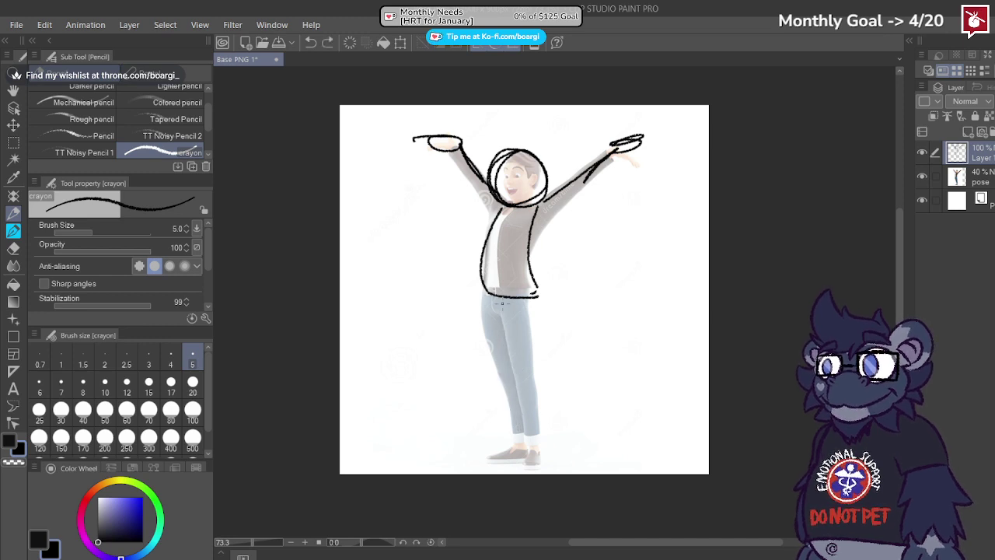
{"action": "left_click", "coordinate": [498, 300]}
{"action": "left_click", "coordinate": [526, 447], "text": "shift"}
{"action": "left_click", "coordinate": [538, 297]}
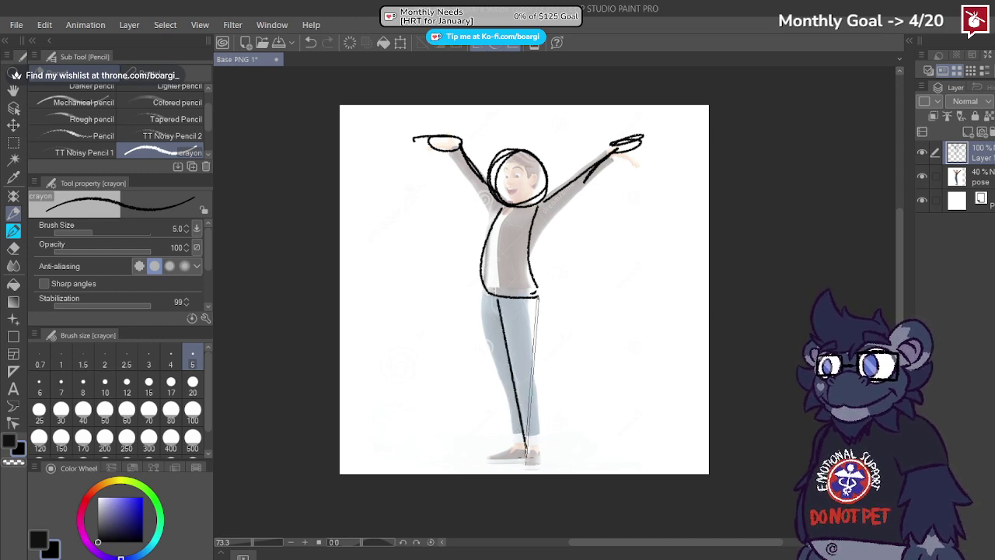
{"action": "left_click", "coordinate": [528, 450], "text": "shift"}
{"action": "left_click", "coordinate": [488, 292]}
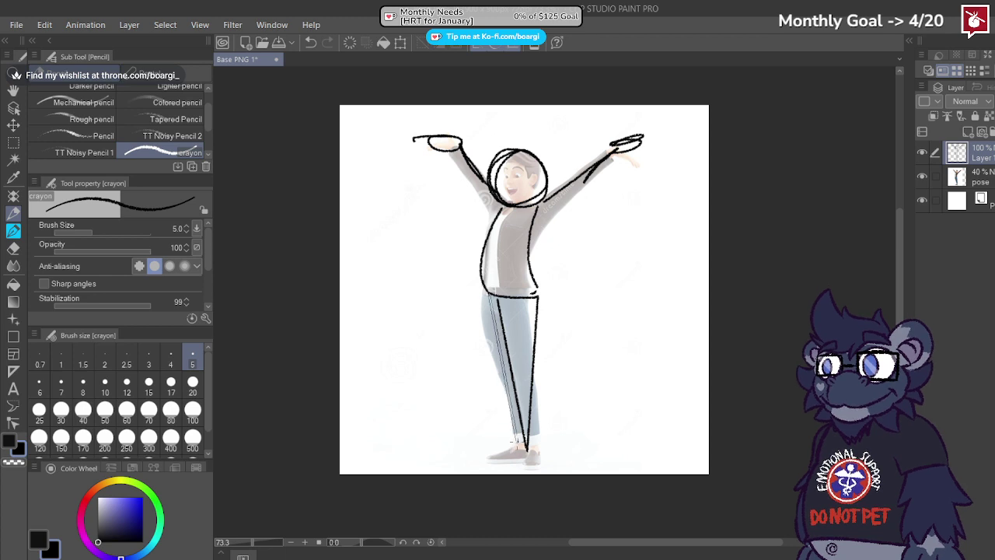
{"action": "left_click", "coordinate": [517, 440], "text": "shift"}
{"action": "left_click", "coordinate": [523, 429], "text": "shift"}
Step: Rough in the feet below the ankles, undoing strokes that miss the reference shoes
{"action": "scroll", "coordinate": [518, 464], "scroll_direction": "up", "scroll_amount": 1}
{"action": "scroll", "coordinate": [519, 439], "scroll_direction": "up", "scroll_amount": 1}
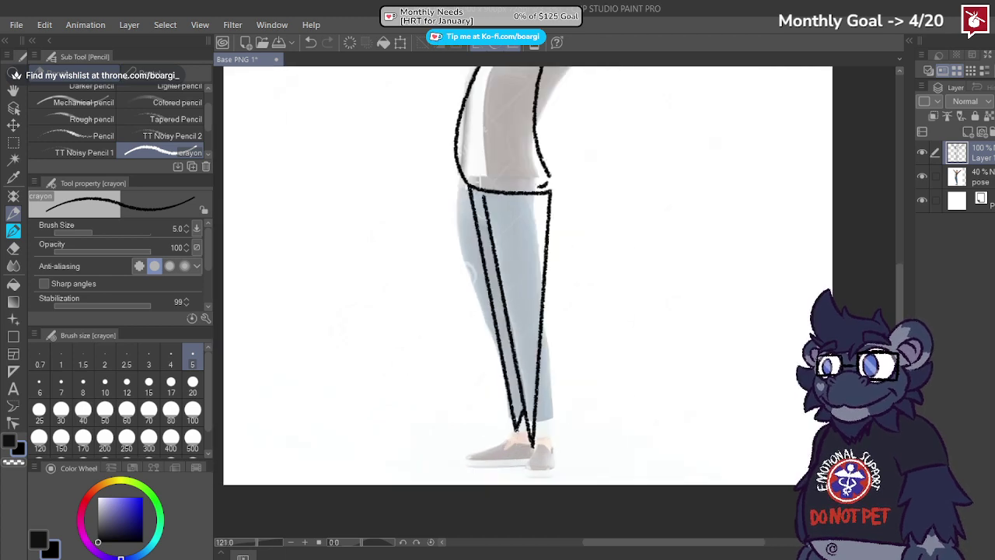
{"action": "mouse_move", "coordinate": [514, 429]}
{"action": "left_mouse_down"}
{"action": "mouse_move", "coordinate": [471, 460]}
{"action": "mouse_move", "coordinate": [522, 460]}
{"action": "mouse_move", "coordinate": [453, 449]}
{"action": "mouse_move", "coordinate": [506, 459]}
{"action": "mouse_move", "coordinate": [519, 449]}
{"action": "mouse_move", "coordinate": [516, 432]}
{"action": "mouse_move", "coordinate": [520, 473]}
{"action": "mouse_move", "coordinate": [495, 475]}
{"action": "mouse_move", "coordinate": [529, 471]}
{"action": "mouse_move", "coordinate": [547, 449]}
{"action": "mouse_move", "coordinate": [536, 433]}
{"action": "mouse_move", "coordinate": [514, 468]}
{"action": "mouse_move", "coordinate": [557, 452]}
{"action": "mouse_move", "coordinate": [548, 433]}
{"action": "mouse_move", "coordinate": [511, 468]}
{"action": "mouse_move", "coordinate": [558, 451]}
{"action": "left_mouse_up"}
{"action": "key", "text": "ctrl+z"}
{"action": "key", "text": "ctrl+z"}
{"action": "scroll", "coordinate": [540, 443], "scroll_direction": "down", "scroll_amount": 2}
{"action": "scroll", "coordinate": [536, 449], "scroll_direction": "up", "scroll_amount": 2}
Step: Outline the lower edges of both raised arms and add a second oval to the hand on the right
{"action": "scroll", "coordinate": [556, 451], "scroll_direction": "down", "scroll_amount": 6}
{"action": "scroll", "coordinate": [537, 336], "scroll_direction": "up", "scroll_amount": 3}
{"action": "scroll", "coordinate": [498, 270], "scroll_direction": "up", "scroll_amount": 2}
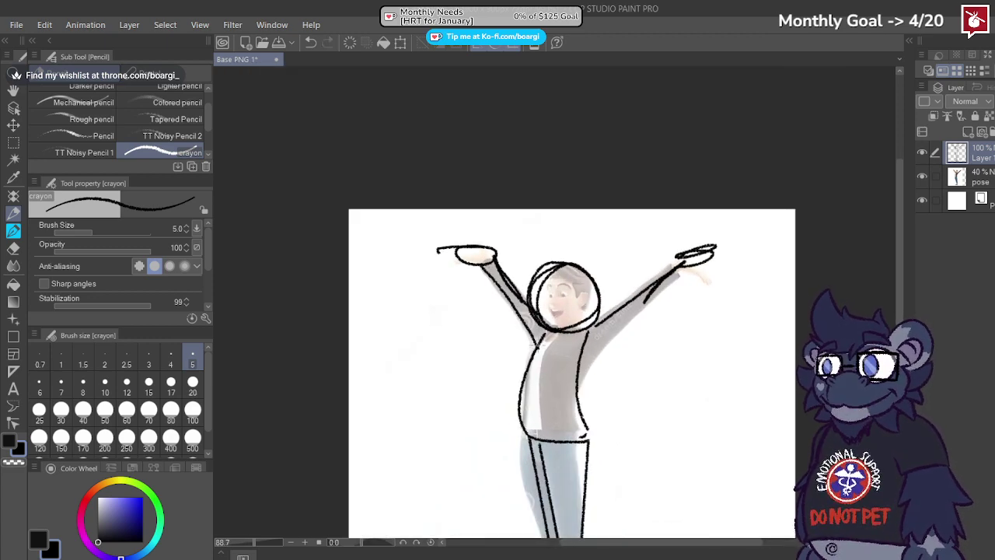
{"action": "mouse_move", "coordinate": [578, 400]}
{"action": "left_mouse_down"}
{"action": "mouse_move", "coordinate": [611, 331]}
{"action": "mouse_move", "coordinate": [673, 269]}
{"action": "mouse_move", "coordinate": [595, 369]}
{"action": "mouse_move", "coordinate": [697, 272]}
{"action": "mouse_move", "coordinate": [692, 249]}
{"action": "mouse_move", "coordinate": [731, 268]}
{"action": "mouse_move", "coordinate": [715, 249]}
{"action": "mouse_move", "coordinate": [704, 270]}
{"action": "left_mouse_up"}
{"action": "key", "text": "ctrl+z"}
{"action": "scroll", "coordinate": [557, 278], "scroll_direction": "down", "scroll_amount": 1}
{"action": "scroll", "coordinate": [558, 278], "scroll_direction": "up", "scroll_amount": 3}
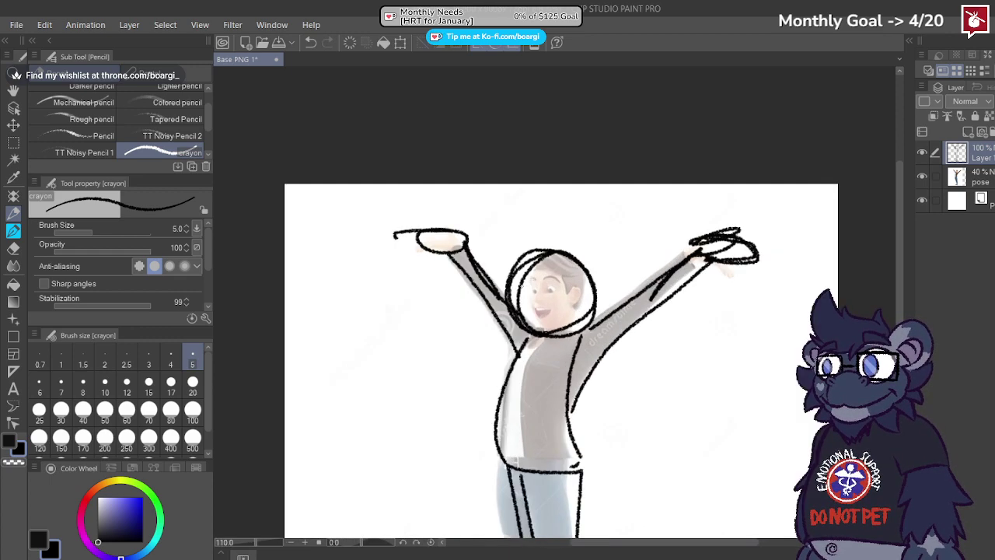
Step: Draw a simple face in the head circle with two upright eye strokes and an open smile
{"action": "mouse_move", "coordinate": [561, 284]}
{"action": "left_mouse_down"}
{"action": "mouse_move", "coordinate": [562, 300]}
{"action": "mouse_move", "coordinate": [535, 297]}
{"action": "mouse_move", "coordinate": [574, 314]}
{"action": "mouse_move", "coordinate": [548, 333]}
{"action": "mouse_move", "coordinate": [576, 307]}
{"action": "left_mouse_up"}
{"action": "key", "text": "ctrl+z"}
{"action": "scroll", "coordinate": [498, 293], "scroll_direction": "down", "scroll_amount": 3}
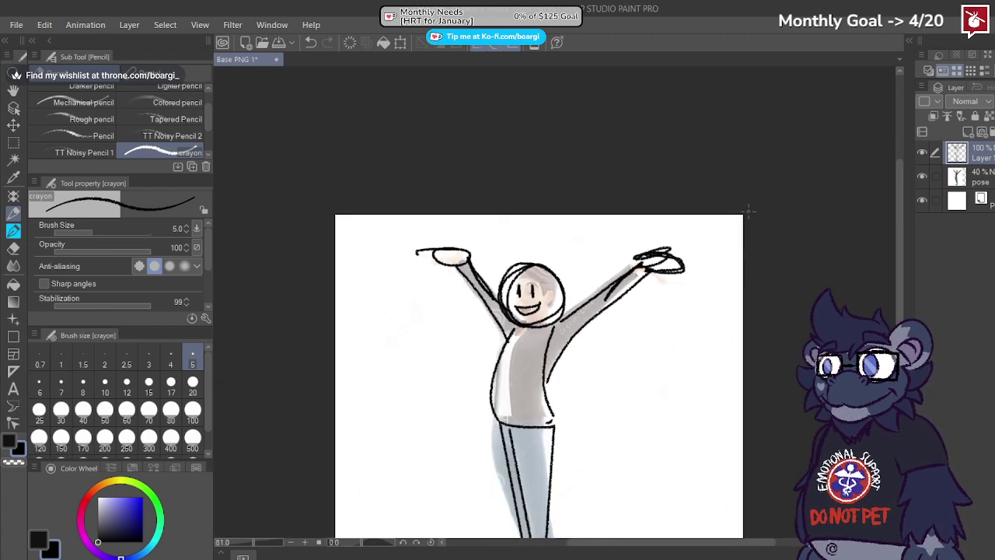
Step: Lower the pose layer's opacity to 17%, and rename the sketch layer rough with its opacity at 40%
{"action": "left_click", "coordinate": [970, 175]}
{"action": "left_click", "coordinate": [993, 101]}
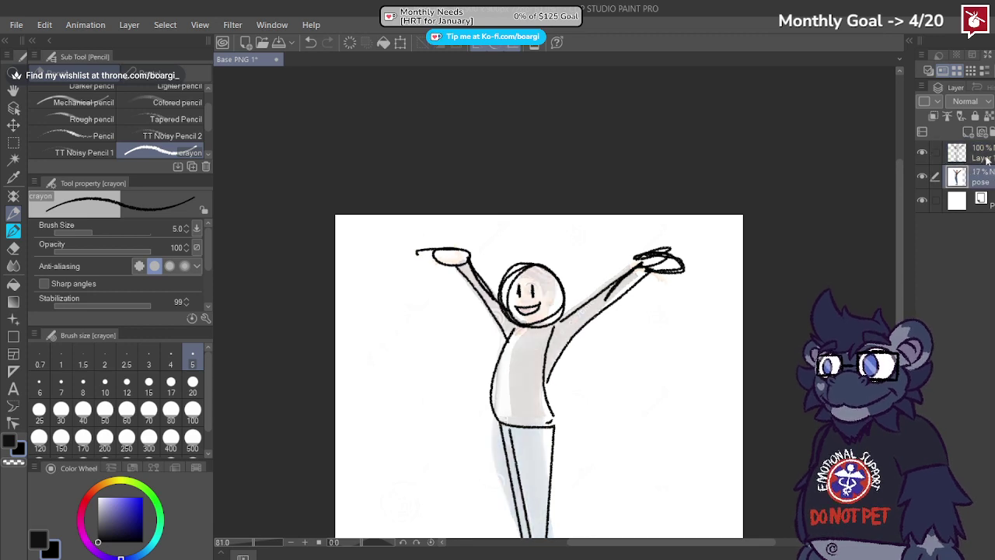
{"action": "left_click", "coordinate": [985, 157]}
{"action": "double_click", "coordinate": [982, 158]}
{"action": "type", "text": "rough"}
{"action": "key", "text": "Return"}
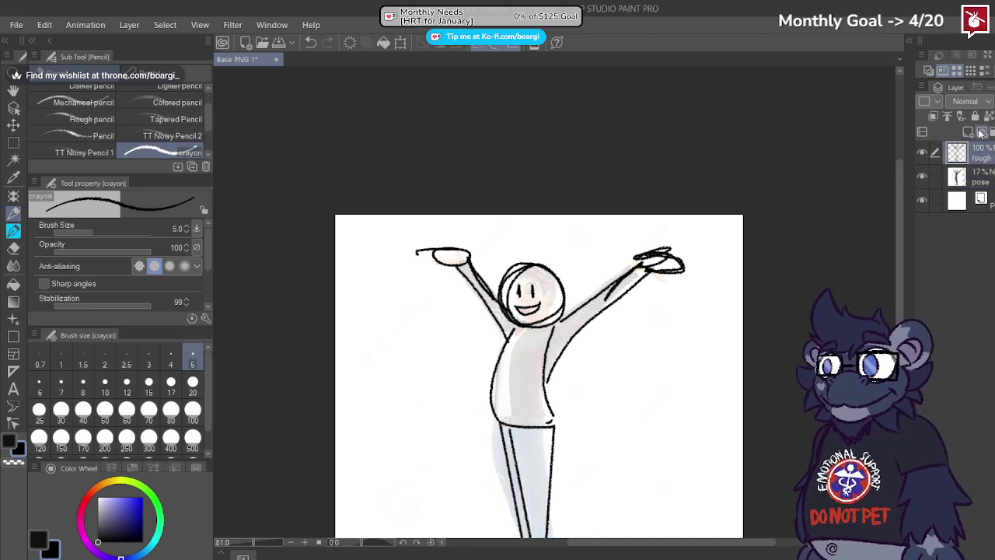
{"action": "left_click", "coordinate": [992, 101]}
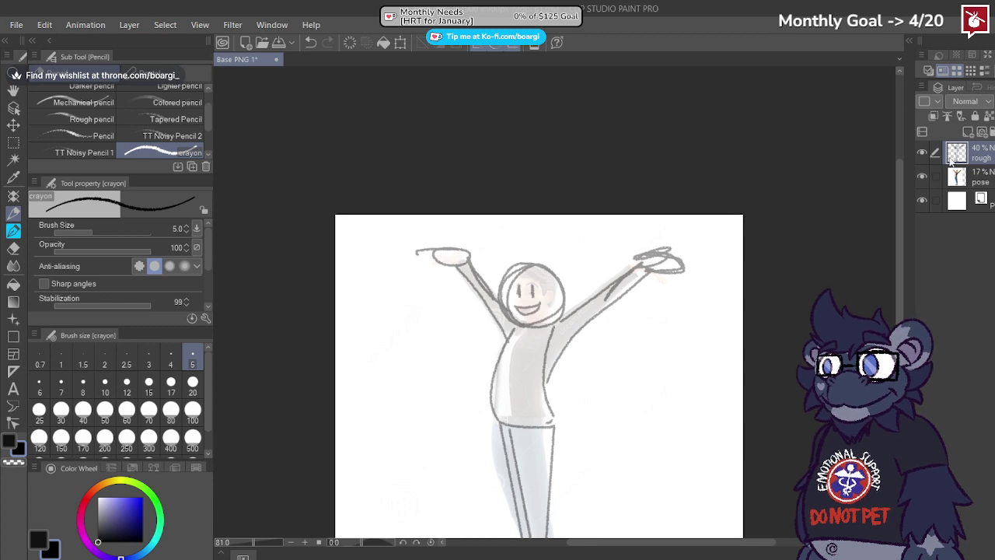
Step: Save the illustration with a new empty layer above rough, and switch to the BEAR pen brush at size 5
{"action": "left_click", "coordinate": [968, 133]}
{"action": "key", "text": "ctrl+s"}
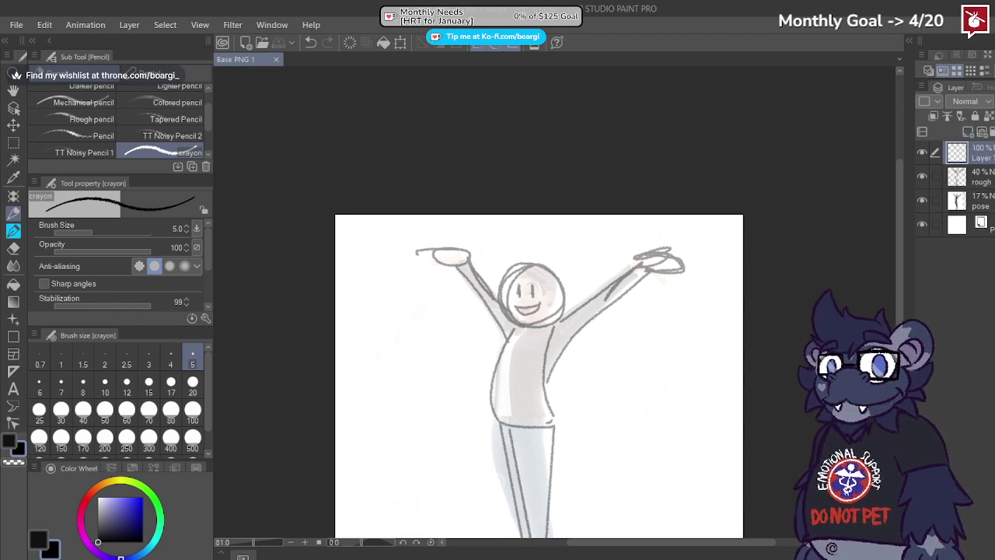
{"action": "key", "text": "b"}
{"action": "scroll", "coordinate": [436, 294], "scroll_direction": "up", "scroll_amount": 2}
{"action": "scroll", "coordinate": [438, 261], "scroll_direction": "up", "scroll_amount": 3}
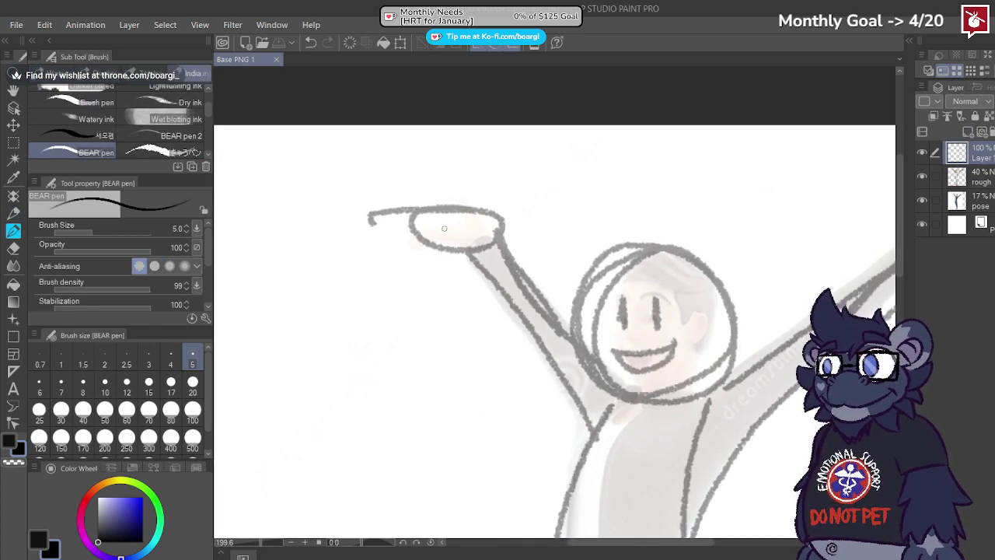
{"action": "scroll", "coordinate": [412, 292], "scroll_direction": "down", "scroll_amount": 3}
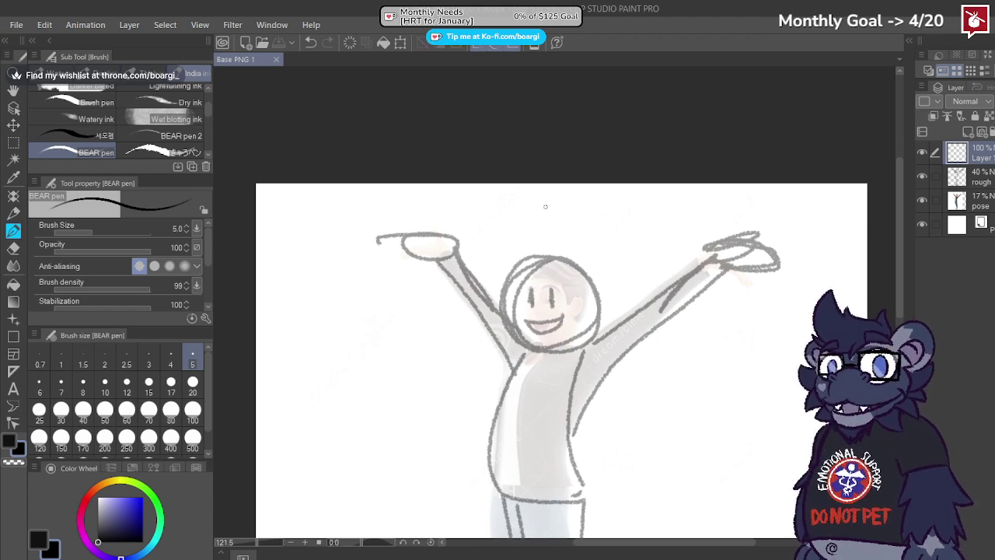
{"action": "scroll", "coordinate": [554, 243], "scroll_direction": "up", "scroll_amount": 1}
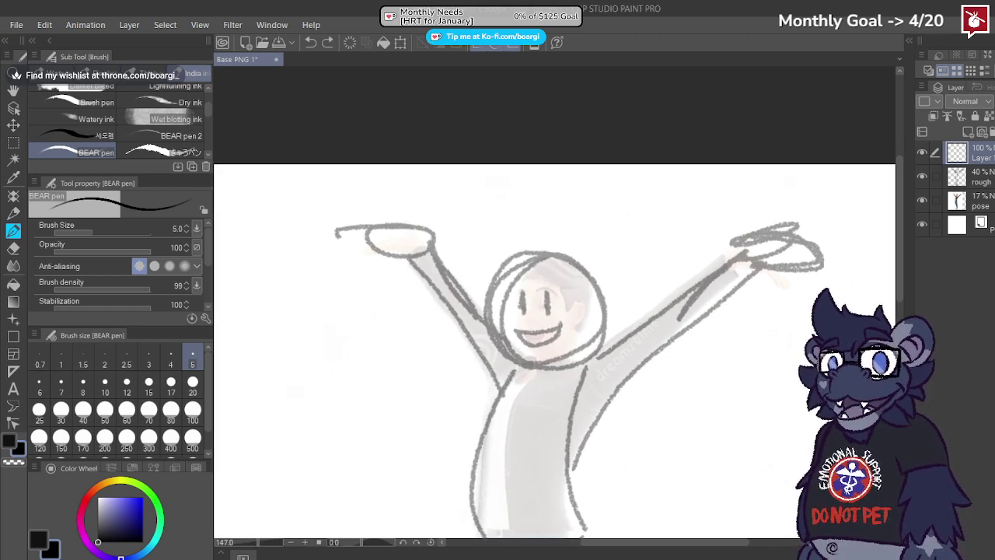
{"action": "left_click_drag", "start_coordinate": [550, 253], "coordinate": [702, 218]}
{"action": "key", "text": "ctrl+z"}
{"action": "scroll", "coordinate": [525, 241], "scroll_direction": "down", "scroll_amount": 2}
{"action": "scroll", "coordinate": [525, 255], "scroll_direction": "up", "scroll_amount": 1}
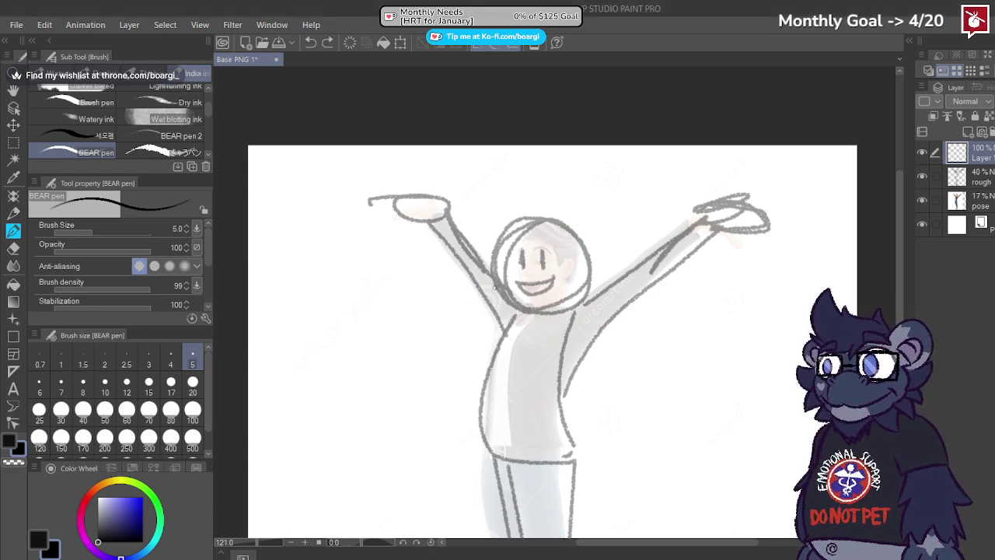
{"action": "scroll", "coordinate": [528, 278], "scroll_direction": "up", "scroll_amount": 2}
{"action": "mouse_move", "coordinate": [509, 222]}
{"action": "left_mouse_down"}
{"action": "mouse_move", "coordinate": [478, 297]}
{"action": "mouse_move", "coordinate": [486, 307]}
{"action": "mouse_move", "coordinate": [511, 217]}
{"action": "left_mouse_up"}
{"action": "key", "text": "ctrl+z"}
{"action": "key", "text": "ctrl+z"}
Step: Switch to the crayon pencil at size 5 and try a long finger stroke over the hand on the left
{"action": "left_click", "coordinate": [14, 213]}
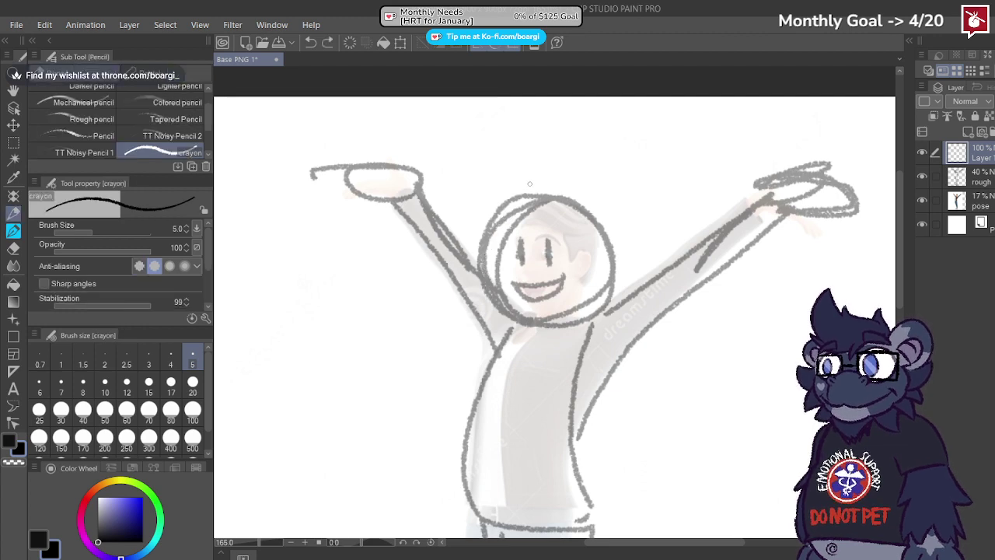
{"action": "scroll", "coordinate": [309, 176], "scroll_direction": "up", "scroll_amount": 2}
{"action": "mouse_move", "coordinate": [400, 158]}
{"action": "left_mouse_down"}
{"action": "mouse_move", "coordinate": [255, 168]}
{"action": "mouse_move", "coordinate": [351, 172]}
{"action": "left_mouse_up"}
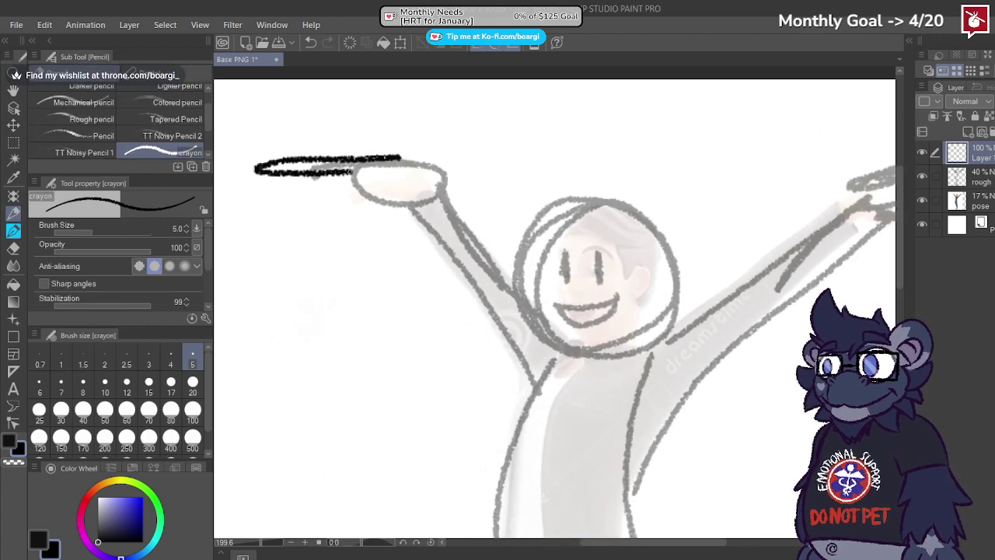
{"action": "key", "text": "ctrl+z"}
{"action": "key", "text": "ctrl+z"}
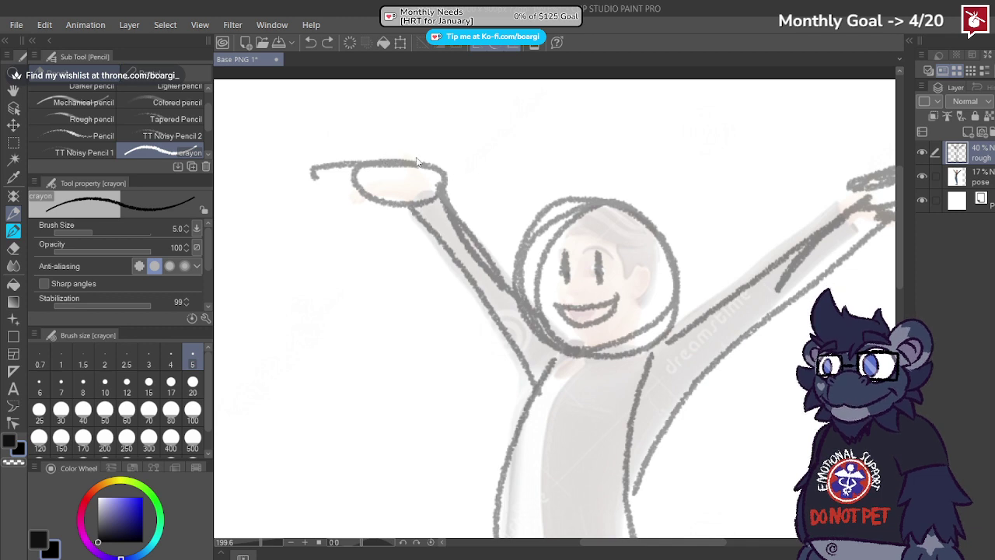
{"action": "key", "text": "ctrl+y"}
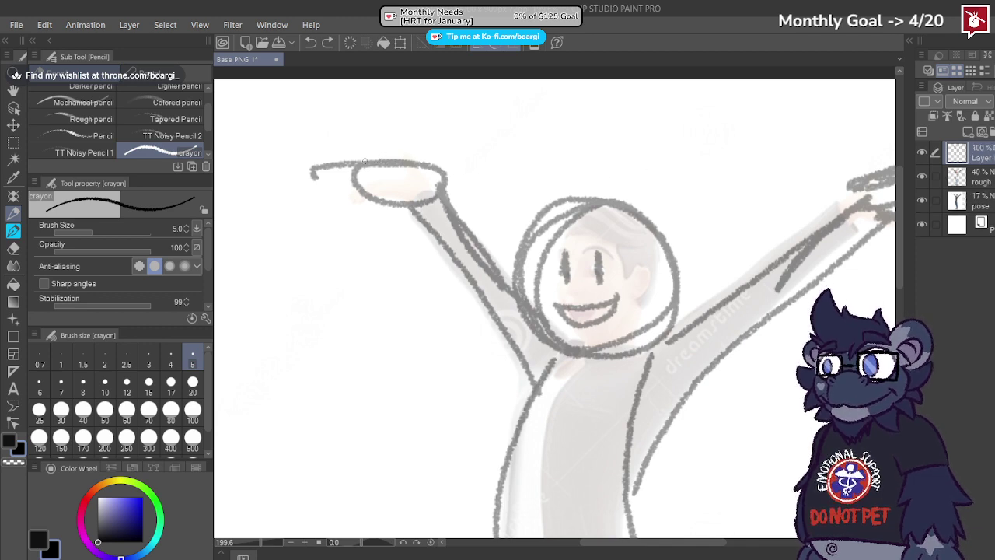
Step: Draw the palm outline and a jagged cuff over the raised hand on the left
{"action": "mouse_move", "coordinate": [380, 163]}
{"action": "left_mouse_down"}
{"action": "mouse_move", "coordinate": [441, 209]}
{"action": "mouse_move", "coordinate": [438, 174]}
{"action": "mouse_move", "coordinate": [462, 203]}
{"action": "left_mouse_up"}
{"action": "key", "text": "ctrl+z"}
{"action": "mouse_move", "coordinate": [461, 203]}
{"action": "left_mouse_down"}
{"action": "mouse_move", "coordinate": [396, 158]}
{"action": "mouse_move", "coordinate": [352, 165]}
{"action": "mouse_move", "coordinate": [385, 208]}
{"action": "left_mouse_up"}
{"action": "key", "text": "ctrl+z"}
{"action": "key", "text": "ctrl+z"}
{"action": "mouse_move", "coordinate": [451, 210]}
{"action": "left_mouse_down"}
{"action": "mouse_move", "coordinate": [470, 234]}
{"action": "mouse_move", "coordinate": [455, 230]}
{"action": "mouse_move", "coordinate": [468, 237]}
{"action": "mouse_move", "coordinate": [439, 225]}
{"action": "mouse_move", "coordinate": [445, 244]}
{"action": "mouse_move", "coordinate": [435, 243]}
{"action": "mouse_move", "coordinate": [396, 210]}
{"action": "mouse_move", "coordinate": [401, 218]}
{"action": "mouse_move", "coordinate": [353, 207]}
{"action": "mouse_move", "coordinate": [311, 179]}
{"action": "mouse_move", "coordinate": [334, 155]}
{"action": "mouse_move", "coordinate": [377, 155]}
{"action": "mouse_move", "coordinate": [441, 180]}
{"action": "left_mouse_up"}
{"action": "scroll", "coordinate": [321, 138], "scroll_direction": "up", "scroll_amount": 1}
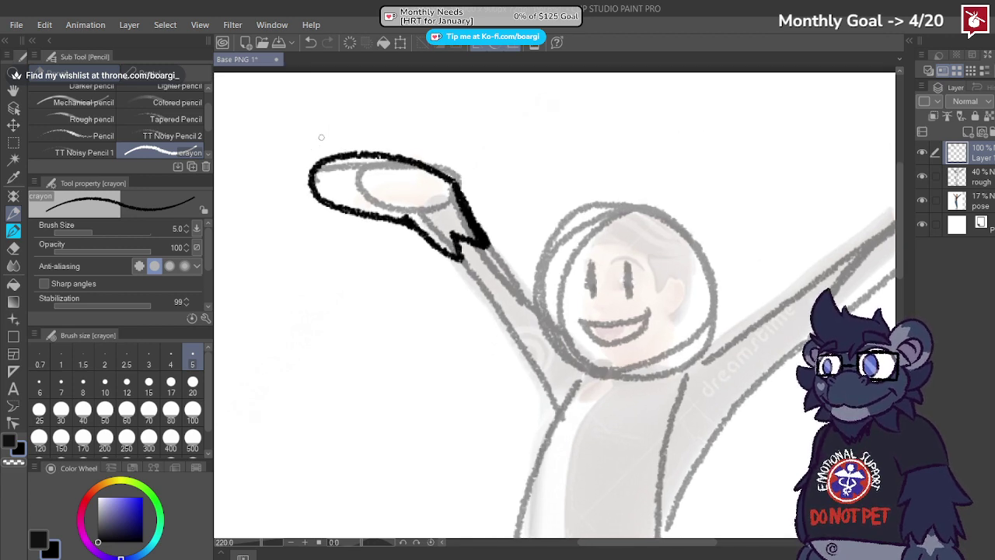
Step: Add a pointed thumb and long fingers tapering to a point on the hand on the left
{"action": "mouse_move", "coordinate": [344, 152]}
{"action": "left_mouse_down"}
{"action": "mouse_move", "coordinate": [403, 115]}
{"action": "mouse_move", "coordinate": [381, 154]}
{"action": "mouse_move", "coordinate": [346, 139]}
{"action": "mouse_move", "coordinate": [341, 107]}
{"action": "left_mouse_up"}
{"action": "key", "text": "ctrl+z"}
{"action": "key", "text": "ctrl+z"}
{"action": "mouse_move", "coordinate": [347, 155]}
{"action": "left_mouse_down"}
{"action": "mouse_move", "coordinate": [415, 106]}
{"action": "mouse_move", "coordinate": [392, 145]}
{"action": "mouse_move", "coordinate": [350, 157]}
{"action": "mouse_move", "coordinate": [236, 150]}
{"action": "mouse_move", "coordinate": [311, 169]}
{"action": "left_mouse_up"}
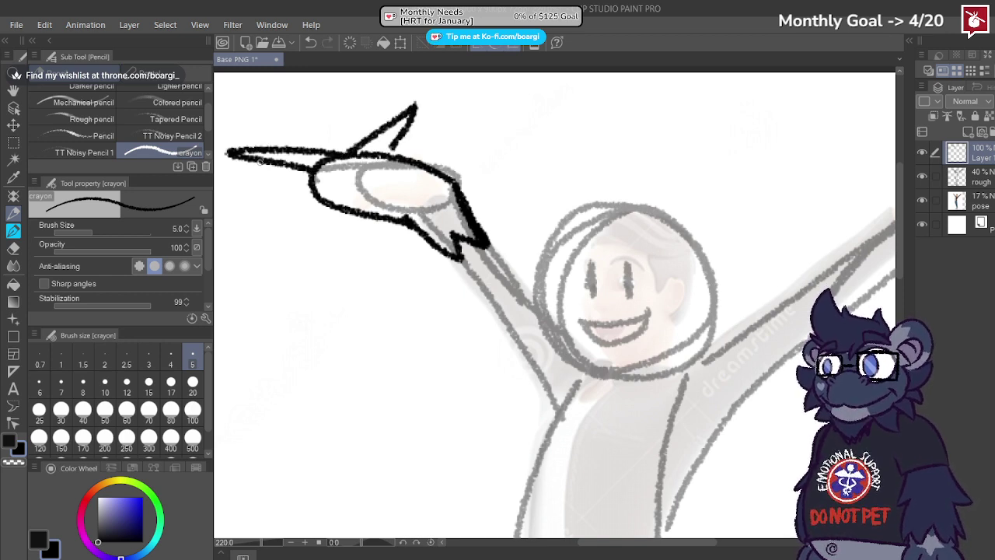
{"action": "left_click_drag", "start_coordinate": [232, 155], "coordinate": [310, 184]}
{"action": "left_click_drag", "start_coordinate": [237, 159], "coordinate": [317, 202]}
{"action": "mouse_move", "coordinate": [387, 185]}
{"action": "left_mouse_down"}
{"action": "mouse_move", "coordinate": [432, 195]}
{"action": "mouse_move", "coordinate": [386, 185]}
{"action": "left_mouse_up"}
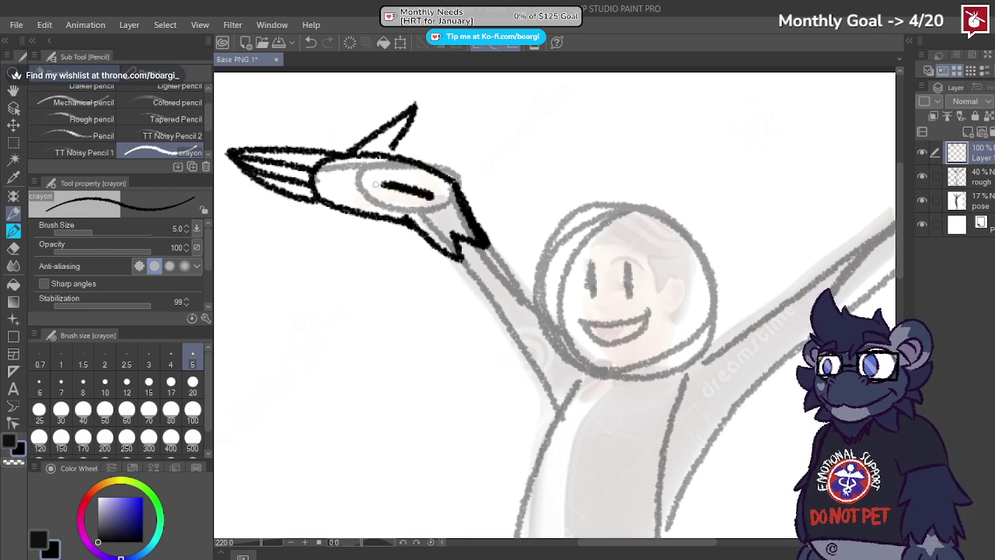
{"action": "key", "text": "ctrl+z"}
Step: Draw both edges of the arm on the left from the jagged cuff down to the shoulder
{"action": "scroll", "coordinate": [389, 189], "scroll_direction": "down", "scroll_amount": 2}
{"action": "scroll", "coordinate": [421, 254], "scroll_direction": "up", "scroll_amount": 1}
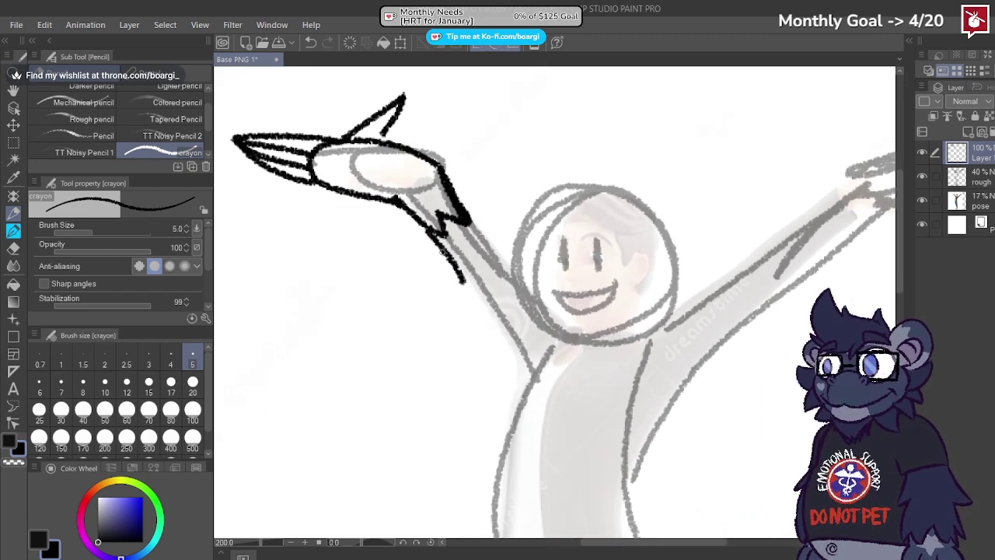
{"action": "left_click_drag", "start_coordinate": [432, 232], "coordinate": [498, 300]}
{"action": "key", "text": "ctrl+z"}
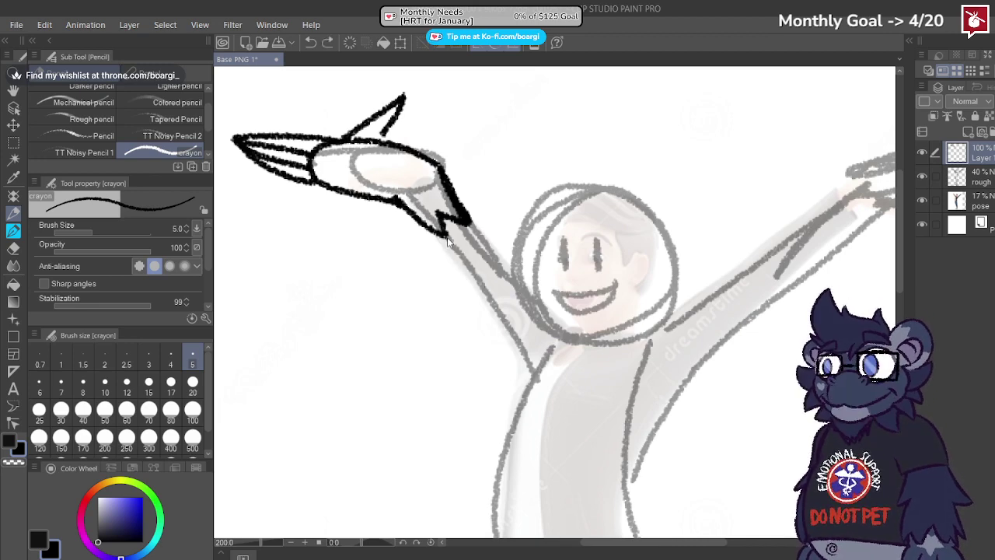
{"action": "left_click_drag", "start_coordinate": [445, 235], "coordinate": [534, 354]}
{"action": "left_click_drag", "start_coordinate": [469, 223], "coordinate": [533, 325]}
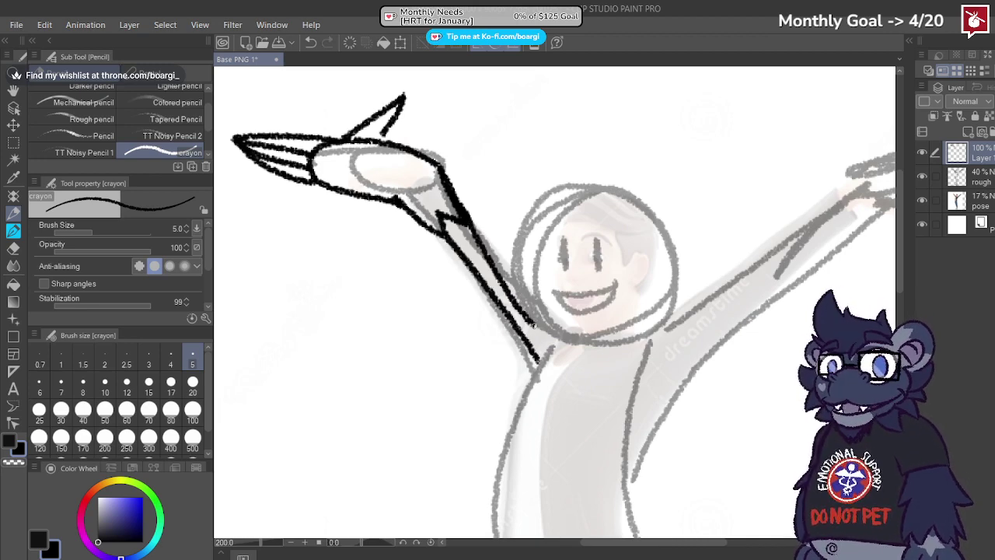
Step: Draw the palm outline and a jagged cuff over the raised hand on the right
{"action": "scroll", "coordinate": [482, 230], "scroll_direction": "down", "scroll_amount": 3}
{"action": "scroll", "coordinate": [572, 279], "scroll_direction": "up", "scroll_amount": 2}
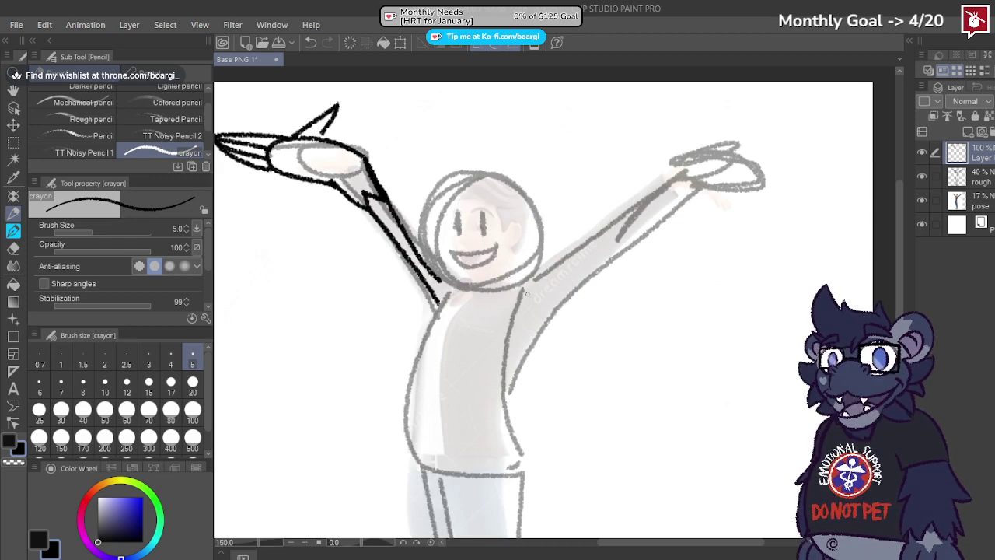
{"action": "mouse_move", "coordinate": [526, 289]}
{"action": "left_mouse_down"}
{"action": "mouse_move", "coordinate": [665, 187]}
{"action": "mouse_move", "coordinate": [618, 213]}
{"action": "mouse_move", "coordinate": [652, 212]}
{"action": "mouse_move", "coordinate": [639, 243]}
{"action": "mouse_move", "coordinate": [682, 206]}
{"action": "left_mouse_up"}
{"action": "key", "text": "ctrl+z"}
{"action": "left_click_drag", "start_coordinate": [681, 205], "coordinate": [756, 179]}
{"action": "key", "text": "ctrl+z"}
{"action": "mouse_move", "coordinate": [646, 194]}
{"action": "left_mouse_down"}
{"action": "mouse_move", "coordinate": [735, 159]}
{"action": "mouse_move", "coordinate": [727, 191]}
{"action": "mouse_move", "coordinate": [681, 208]}
{"action": "left_mouse_up"}
Step: Add an upright pointed thumb and long tapered fingers to the hand on the right
{"action": "scroll", "coordinate": [692, 152], "scroll_direction": "up", "scroll_amount": 1}
{"action": "mouse_move", "coordinate": [692, 152]}
{"action": "left_mouse_down"}
{"action": "mouse_move", "coordinate": [706, 105]}
{"action": "mouse_move", "coordinate": [716, 158]}
{"action": "mouse_move", "coordinate": [843, 187]}
{"action": "mouse_move", "coordinate": [778, 188]}
{"action": "mouse_move", "coordinate": [862, 198]}
{"action": "left_mouse_up"}
{"action": "key", "text": "ctrl+z"}
{"action": "mouse_move", "coordinate": [751, 162]}
{"action": "left_mouse_down"}
{"action": "mouse_move", "coordinate": [881, 196]}
{"action": "mouse_move", "coordinate": [770, 188]}
{"action": "left_mouse_up"}
{"action": "mouse_move", "coordinate": [884, 202]}
{"action": "left_mouse_down"}
{"action": "mouse_move", "coordinate": [769, 199]}
{"action": "mouse_move", "coordinate": [801, 213]}
{"action": "mouse_move", "coordinate": [886, 208]}
{"action": "mouse_move", "coordinate": [880, 202]}
{"action": "left_mouse_up"}
{"action": "scroll", "coordinate": [724, 181], "scroll_direction": "down", "scroll_amount": 3}
{"action": "scroll", "coordinate": [723, 178], "scroll_direction": "up", "scroll_amount": 3}
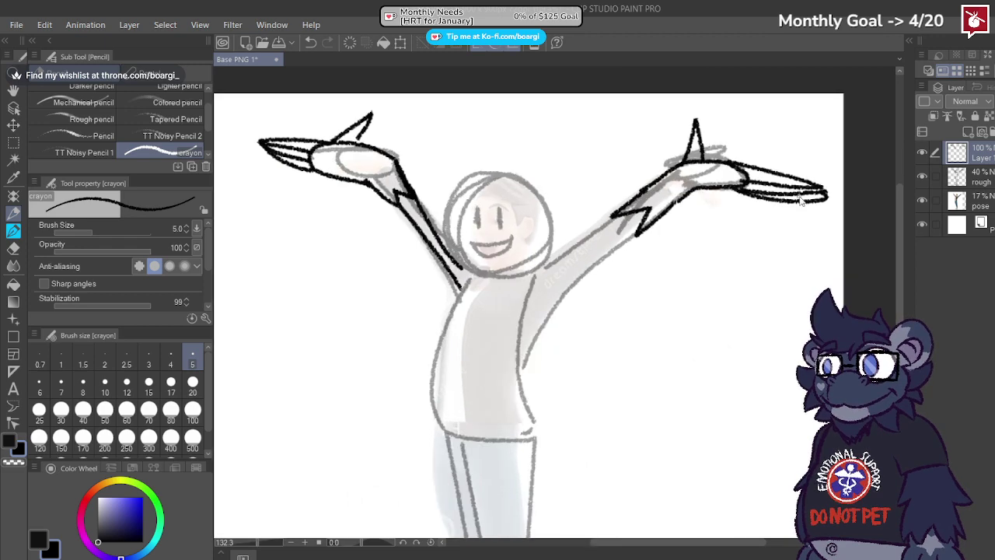
{"action": "key", "text": "ctrl+z"}
{"action": "mouse_move", "coordinate": [684, 149]}
{"action": "left_mouse_down"}
{"action": "mouse_move", "coordinate": [816, 163]}
{"action": "mouse_move", "coordinate": [711, 175]}
{"action": "left_mouse_up"}
{"action": "mouse_move", "coordinate": [815, 166]}
{"action": "left_mouse_down"}
{"action": "mouse_move", "coordinate": [705, 185]}
{"action": "mouse_move", "coordinate": [758, 195]}
{"action": "mouse_move", "coordinate": [816, 182]}
{"action": "mouse_move", "coordinate": [692, 187]}
{"action": "left_mouse_up"}
{"action": "key", "text": "ctrl+z"}
Step: Draw both edges of the arm on the right, and extend the other arm's upper edge to the neck
{"action": "scroll", "coordinate": [692, 180], "scroll_direction": "down", "scroll_amount": 4}
{"action": "scroll", "coordinate": [650, 174], "scroll_direction": "down", "scroll_amount": 2}
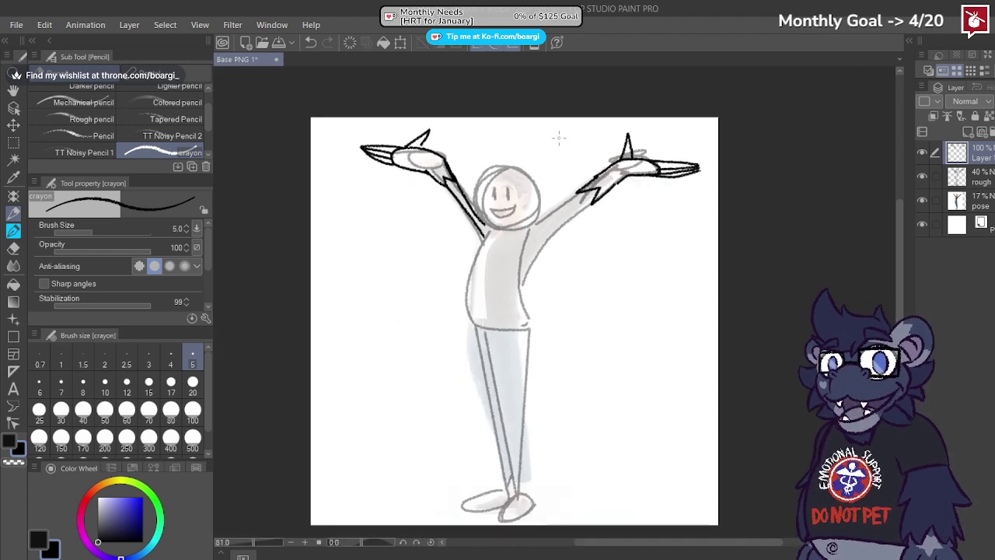
{"action": "scroll", "coordinate": [594, 229], "scroll_direction": "up", "scroll_amount": 4}
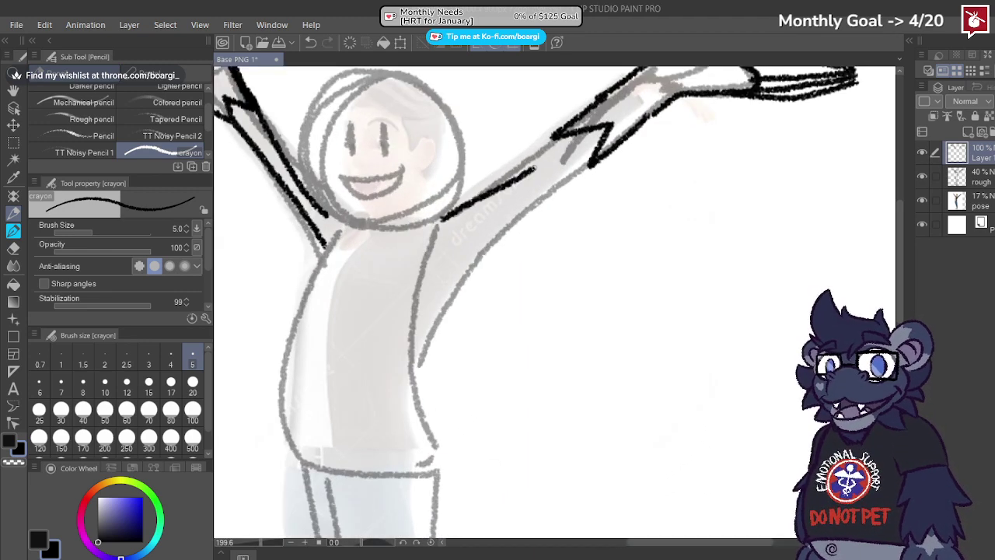
{"action": "left_click_drag", "start_coordinate": [566, 146], "coordinate": [442, 216]}
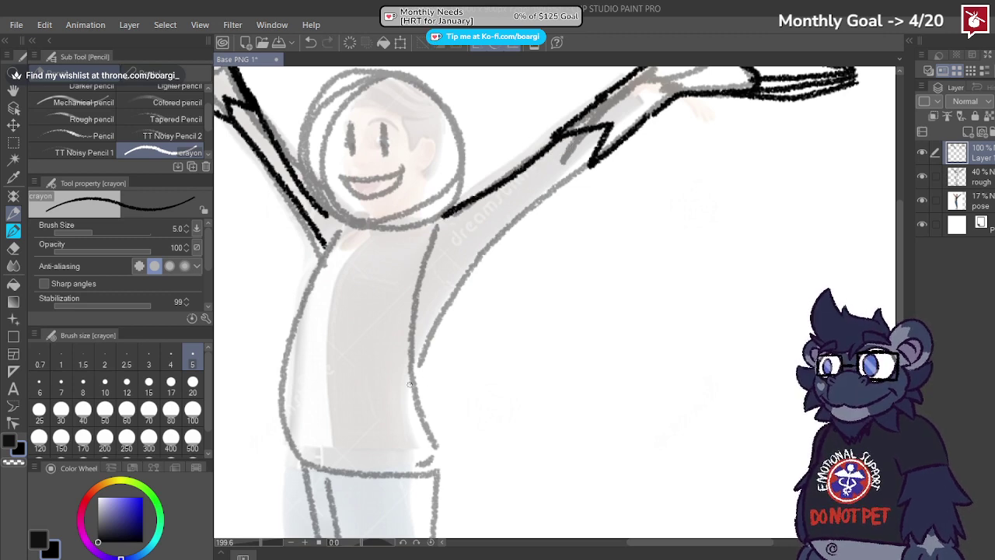
{"action": "mouse_move", "coordinate": [410, 384]}
{"action": "left_mouse_down"}
{"action": "mouse_move", "coordinate": [429, 325]}
{"action": "mouse_move", "coordinate": [507, 219]}
{"action": "mouse_move", "coordinate": [594, 144]}
{"action": "mouse_move", "coordinate": [476, 233]}
{"action": "mouse_move", "coordinate": [416, 336]}
{"action": "left_mouse_up"}
{"action": "key", "text": "ctrl+z"}
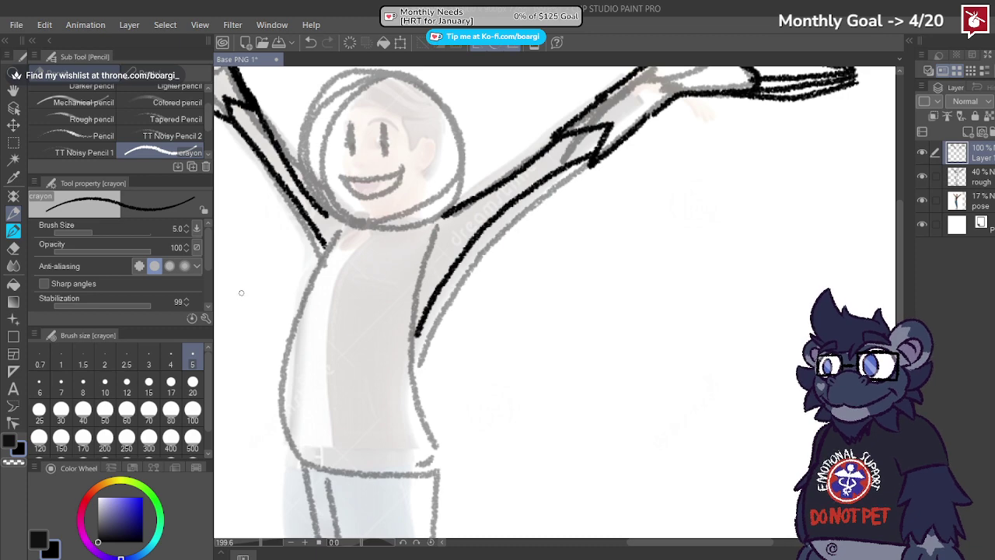
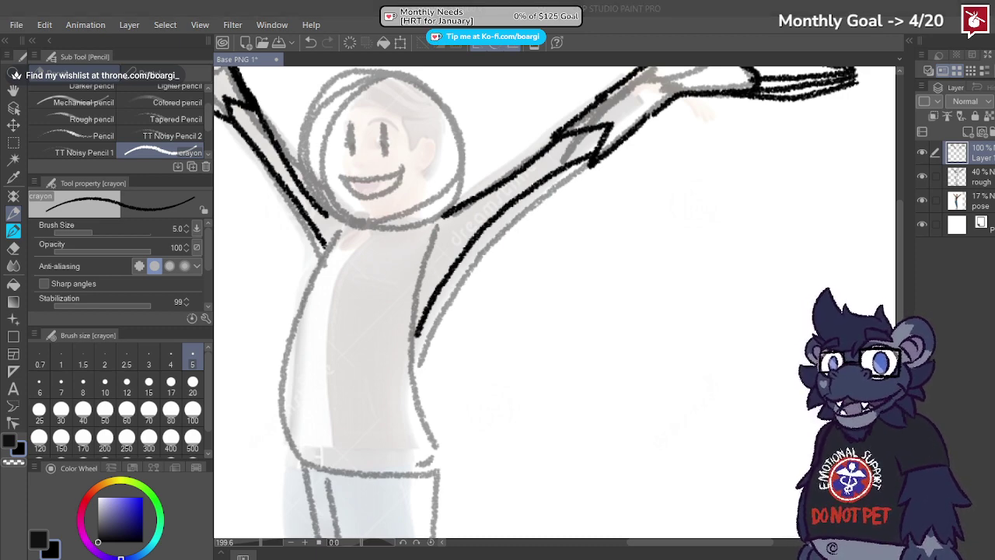
{"action": "scroll", "coordinate": [318, 233], "scroll_direction": "up", "scroll_amount": 1}
{"action": "left_click_drag", "start_coordinate": [328, 201], "coordinate": [354, 223]}
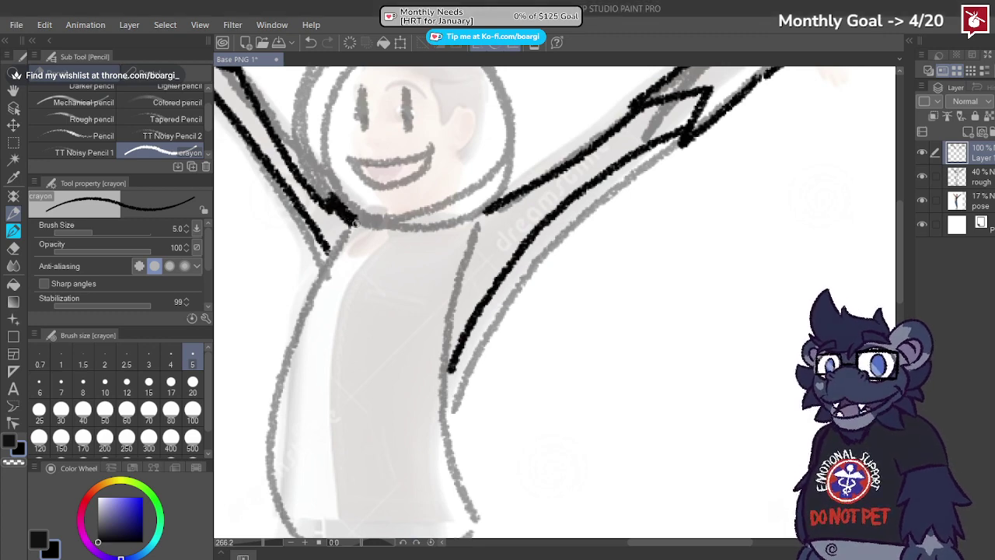
Step: Draw the coat's outer edge from the left shoulder, flaring outward to hip level
{"action": "scroll", "coordinate": [404, 148], "scroll_direction": "down", "scroll_amount": 2}
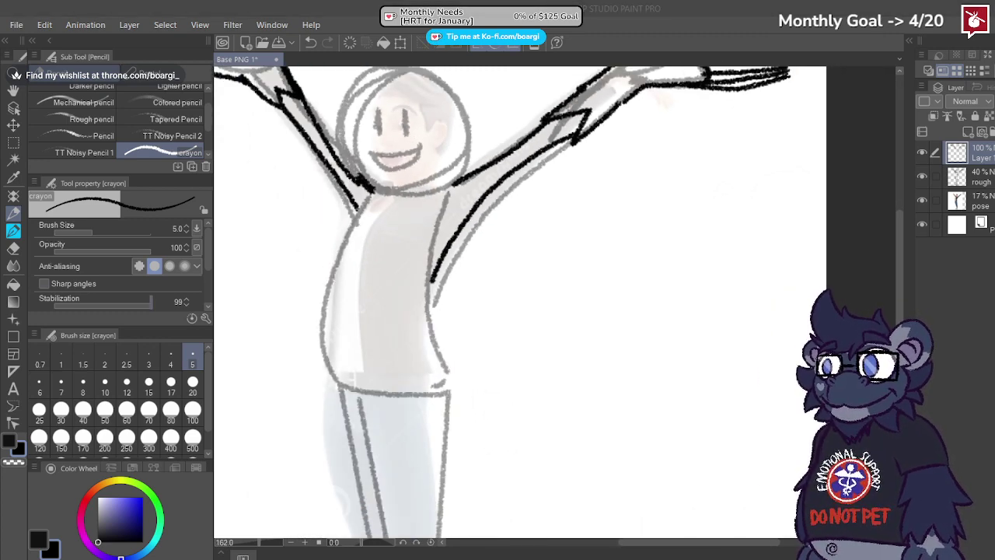
{"action": "mouse_move", "coordinate": [355, 216]}
{"action": "left_mouse_down"}
{"action": "mouse_move", "coordinate": [304, 307]}
{"action": "mouse_move", "coordinate": [295, 361]}
{"action": "mouse_move", "coordinate": [298, 382]}
{"action": "mouse_move", "coordinate": [342, 391]}
{"action": "left_mouse_up"}
{"action": "mouse_move", "coordinate": [342, 392]}
{"action": "left_mouse_down"}
{"action": "mouse_move", "coordinate": [396, 287]}
{"action": "mouse_move", "coordinate": [354, 386]}
{"action": "left_mouse_up"}
{"action": "key", "text": "ctrl+z"}
{"action": "key", "text": "ctrl+z"}
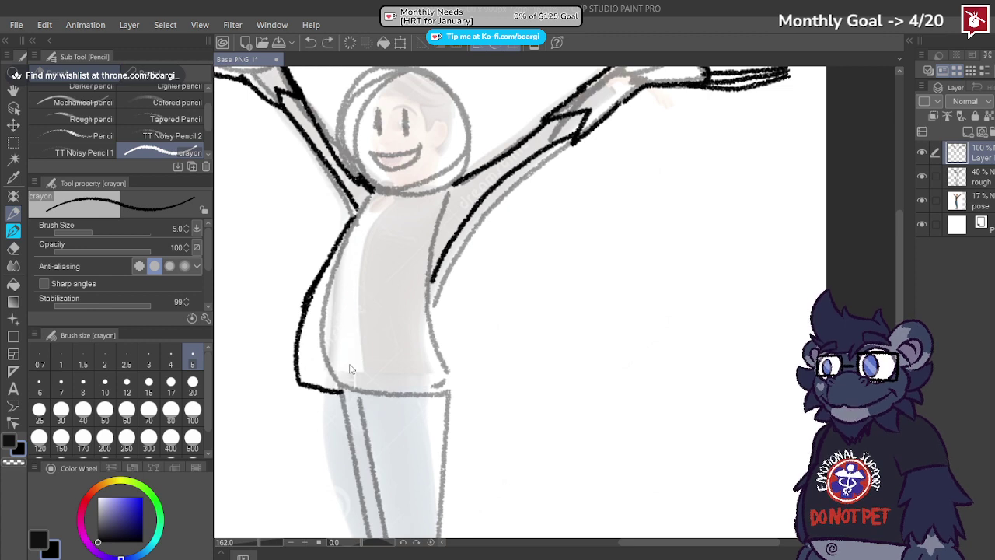
{"action": "key", "text": "ctrl+z"}
Step: Draw the coat's pointed front opening, the flared edge on the right and the curved hems on both sides
{"action": "mouse_move", "coordinate": [380, 264]}
{"action": "left_mouse_down"}
{"action": "mouse_move", "coordinate": [354, 329]}
{"action": "mouse_move", "coordinate": [349, 394]}
{"action": "mouse_move", "coordinate": [398, 364]}
{"action": "mouse_move", "coordinate": [437, 414]}
{"action": "left_mouse_up"}
{"action": "left_click_drag", "start_coordinate": [428, 275], "coordinate": [467, 365]}
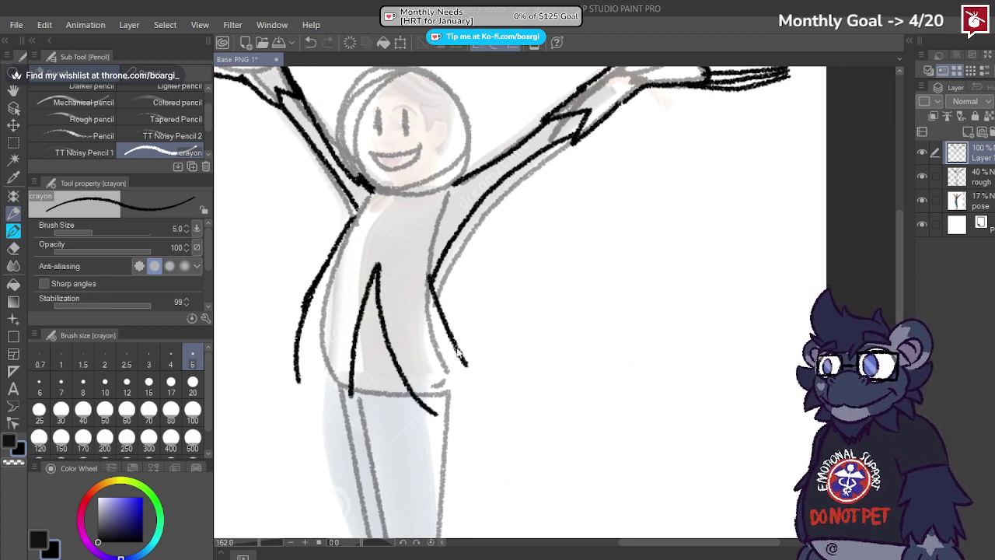
{"action": "key", "text": "ctrl+z"}
{"action": "mouse_move", "coordinate": [432, 274]}
{"action": "left_mouse_down"}
{"action": "mouse_move", "coordinate": [513, 379]}
{"action": "mouse_move", "coordinate": [510, 389]}
{"action": "mouse_move", "coordinate": [415, 420]}
{"action": "left_mouse_up"}
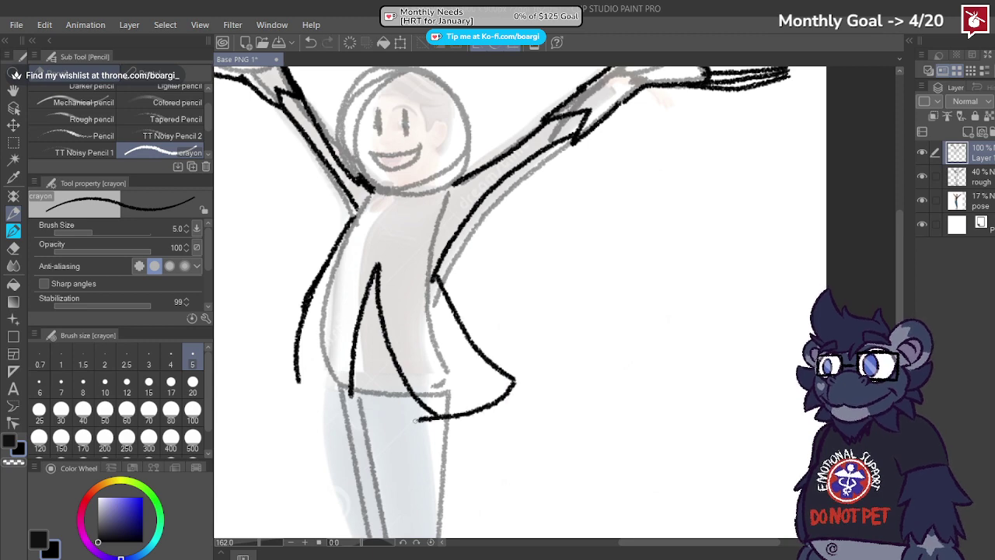
{"action": "mouse_move", "coordinate": [316, 272]}
{"action": "left_mouse_down"}
{"action": "mouse_move", "coordinate": [286, 354]}
{"action": "mouse_move", "coordinate": [260, 379]}
{"action": "mouse_move", "coordinate": [353, 398]}
{"action": "left_mouse_up"}
Step: Draw a ruffled cravat with a small skull brooch below the chin and a spiky collar around the neck
{"action": "scroll", "coordinate": [291, 313], "scroll_direction": "down", "scroll_amount": 3}
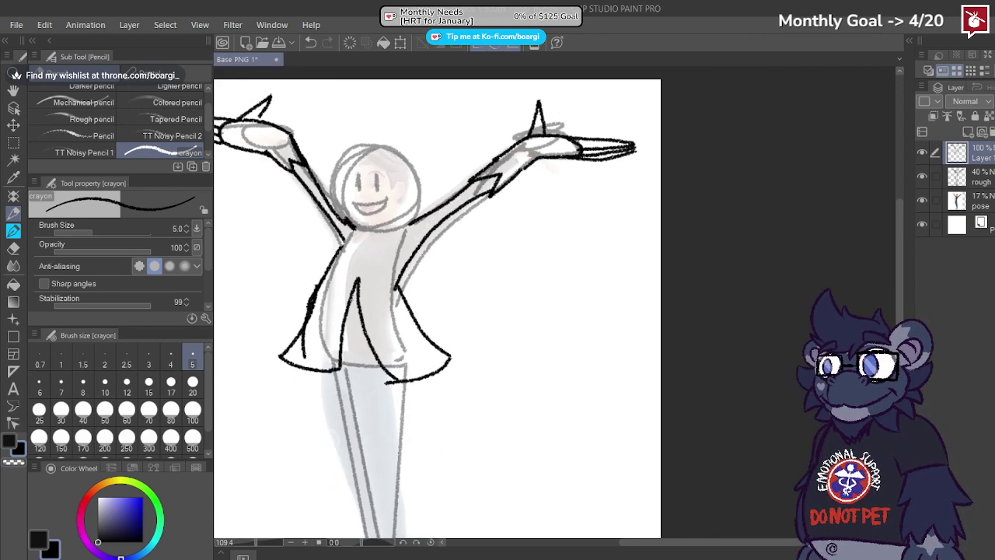
{"action": "scroll", "coordinate": [364, 243], "scroll_direction": "up", "scroll_amount": 5}
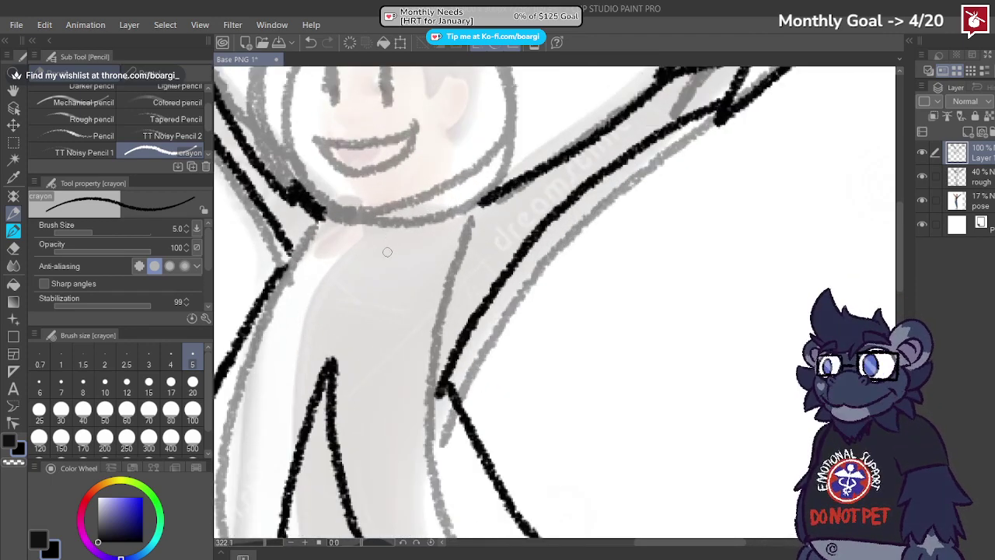
{"action": "mouse_move", "coordinate": [335, 219]}
{"action": "left_mouse_down"}
{"action": "mouse_move", "coordinate": [286, 207]}
{"action": "mouse_move", "coordinate": [314, 256]}
{"action": "mouse_move", "coordinate": [294, 278]}
{"action": "mouse_move", "coordinate": [298, 303]}
{"action": "mouse_move", "coordinate": [347, 333]}
{"action": "mouse_move", "coordinate": [346, 225]}
{"action": "left_mouse_up"}
{"action": "mouse_move", "coordinate": [350, 332]}
{"action": "left_mouse_down"}
{"action": "mouse_move", "coordinate": [429, 224]}
{"action": "mouse_move", "coordinate": [465, 249]}
{"action": "mouse_move", "coordinate": [394, 273]}
{"action": "mouse_move", "coordinate": [357, 328]}
{"action": "left_mouse_up"}
{"action": "scroll", "coordinate": [358, 239], "scroll_direction": "up", "scroll_amount": 3}
{"action": "mouse_move", "coordinate": [342, 220]}
{"action": "left_mouse_down"}
{"action": "mouse_move", "coordinate": [417, 305]}
{"action": "mouse_move", "coordinate": [372, 219]}
{"action": "left_mouse_up"}
{"action": "left_click_drag", "start_coordinate": [397, 264], "coordinate": [406, 260]}
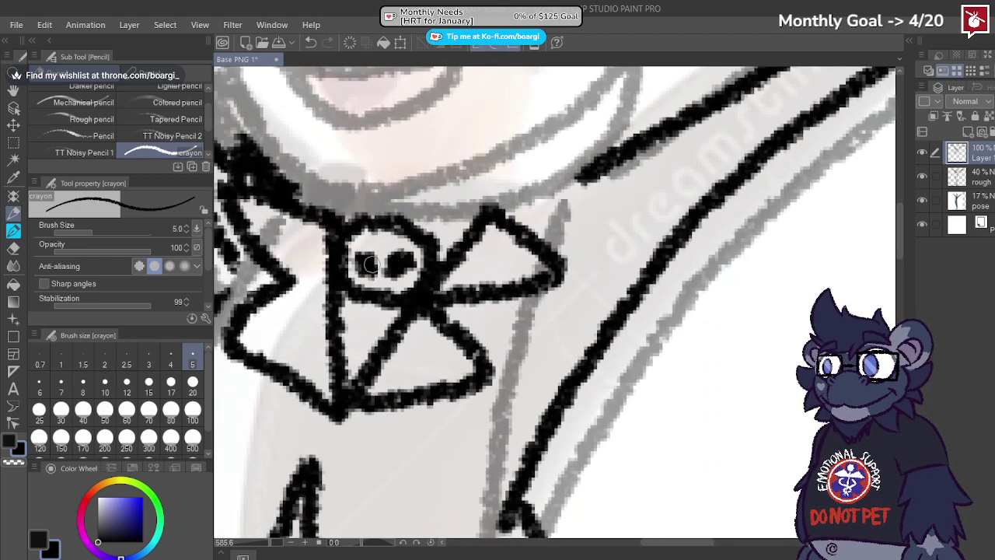
{"action": "mouse_move", "coordinate": [237, 185]}
{"action": "left_mouse_down"}
{"action": "mouse_move", "coordinate": [319, 219]}
{"action": "mouse_move", "coordinate": [329, 213]}
{"action": "mouse_move", "coordinate": [309, 164]}
{"action": "mouse_move", "coordinate": [382, 200]}
{"action": "mouse_move", "coordinate": [447, 198]}
{"action": "mouse_move", "coordinate": [522, 158]}
{"action": "mouse_move", "coordinate": [502, 209]}
{"action": "mouse_move", "coordinate": [599, 172]}
{"action": "left_mouse_up"}
Step: Erase the top of the coat's front opening and the stray inner line on the left with the Snap eraser at size 20
{"action": "scroll", "coordinate": [375, 227], "scroll_direction": "down", "scroll_amount": 6}
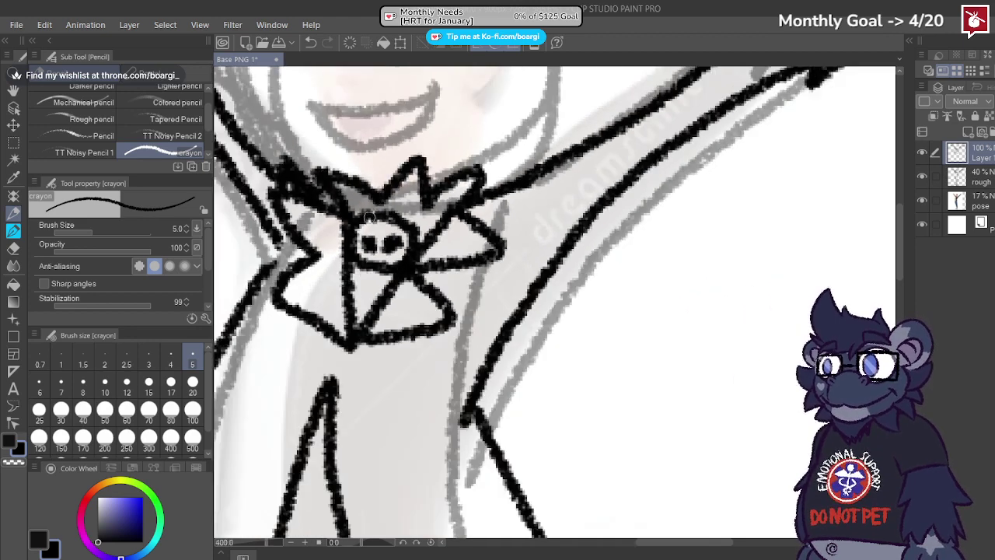
{"action": "scroll", "coordinate": [359, 269], "scroll_direction": "up", "scroll_amount": 3}
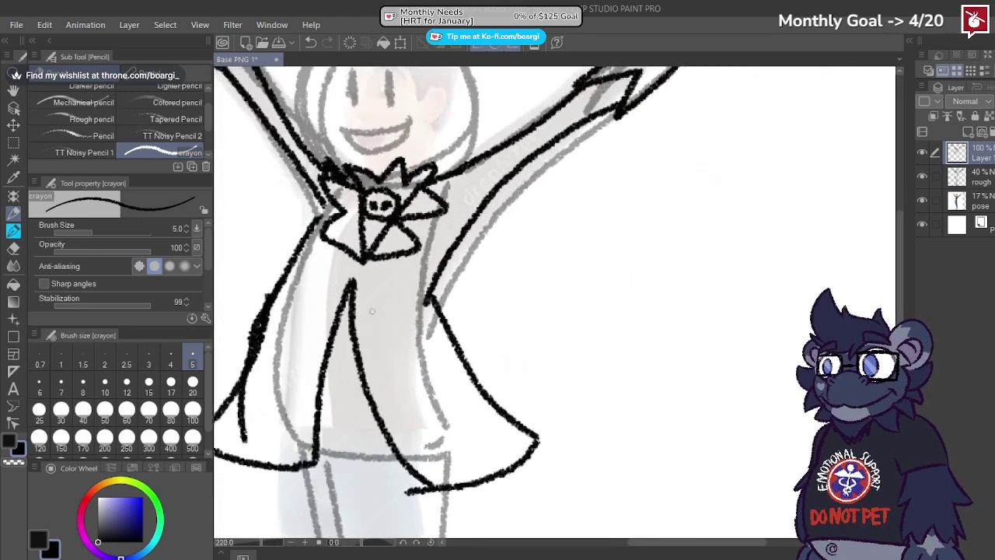
{"action": "scroll", "coordinate": [289, 488], "scroll_direction": "down", "scroll_amount": 3}
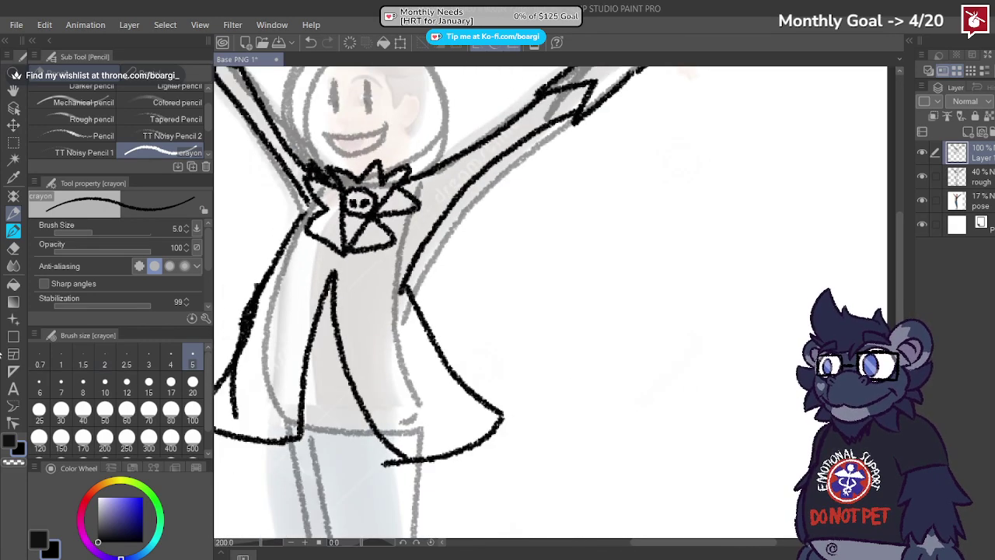
{"action": "left_click", "coordinate": [13, 247]}
{"action": "scroll", "coordinate": [404, 358], "scroll_direction": "up", "scroll_amount": 1}
{"action": "scroll", "coordinate": [404, 359], "scroll_direction": "up", "scroll_amount": 1}
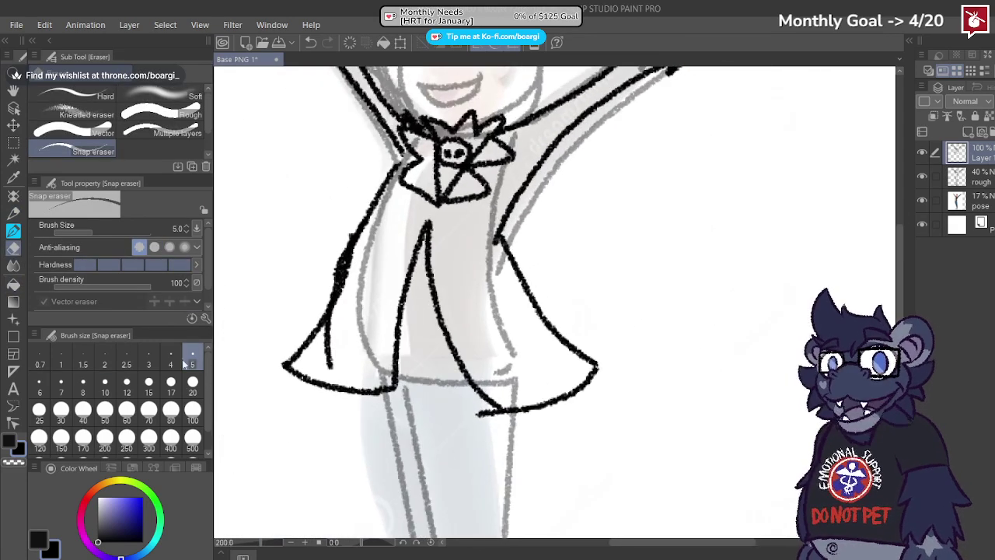
{"action": "left_click", "coordinate": [193, 381]}
{"action": "left_click_drag", "start_coordinate": [417, 246], "coordinate": [472, 389]}
{"action": "mouse_move", "coordinate": [342, 330]}
{"action": "left_mouse_down"}
{"action": "mouse_move", "coordinate": [333, 344]}
{"action": "mouse_move", "coordinate": [346, 363]}
{"action": "mouse_move", "coordinate": [329, 378]}
{"action": "mouse_move", "coordinate": [333, 388]}
{"action": "mouse_move", "coordinate": [391, 402]}
{"action": "mouse_move", "coordinate": [429, 274]}
{"action": "mouse_move", "coordinate": [445, 324]}
{"action": "mouse_move", "coordinate": [496, 404]}
{"action": "left_mouse_up"}
Step: Redraw the right edge of the coat's front opening from its lowered peak to the hem with the crayon pencil
{"action": "left_click", "coordinate": [14, 212]}
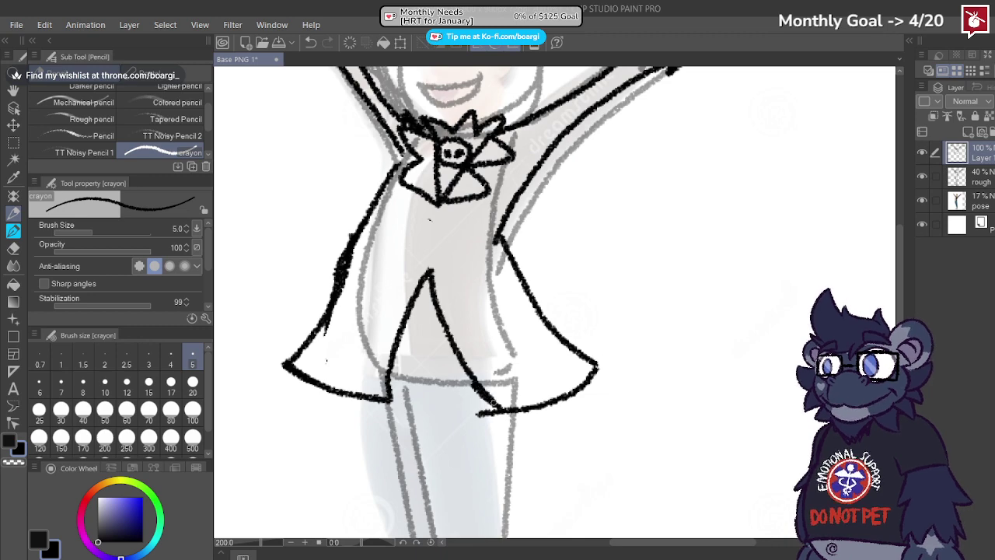
{"action": "key", "text": "ctrl+z"}
{"action": "left_click_drag", "start_coordinate": [430, 272], "coordinate": [470, 379]}
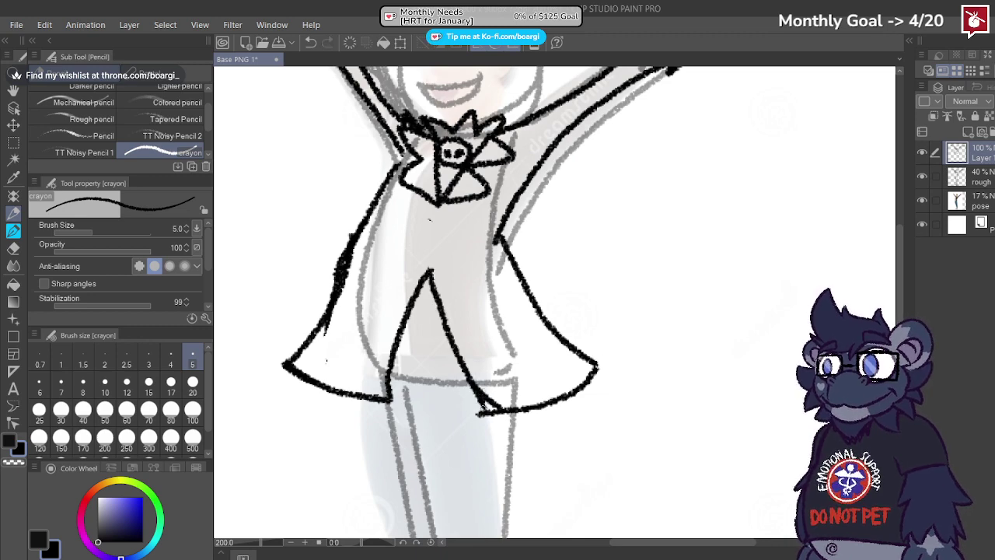
Step: Draw two round buttons in a vertical row between the cravat and the coat's front opening
{"action": "scroll", "coordinate": [422, 231], "scroll_direction": "up", "scroll_amount": 3}
{"action": "mouse_move", "coordinate": [439, 230]}
{"action": "left_mouse_down"}
{"action": "mouse_move", "coordinate": [428, 256]}
{"action": "mouse_move", "coordinate": [463, 246]}
{"action": "mouse_move", "coordinate": [440, 233]}
{"action": "left_mouse_up"}
{"action": "mouse_move", "coordinate": [436, 191]}
{"action": "left_mouse_down"}
{"action": "mouse_move", "coordinate": [463, 226]}
{"action": "mouse_move", "coordinate": [433, 188]}
{"action": "left_mouse_up"}
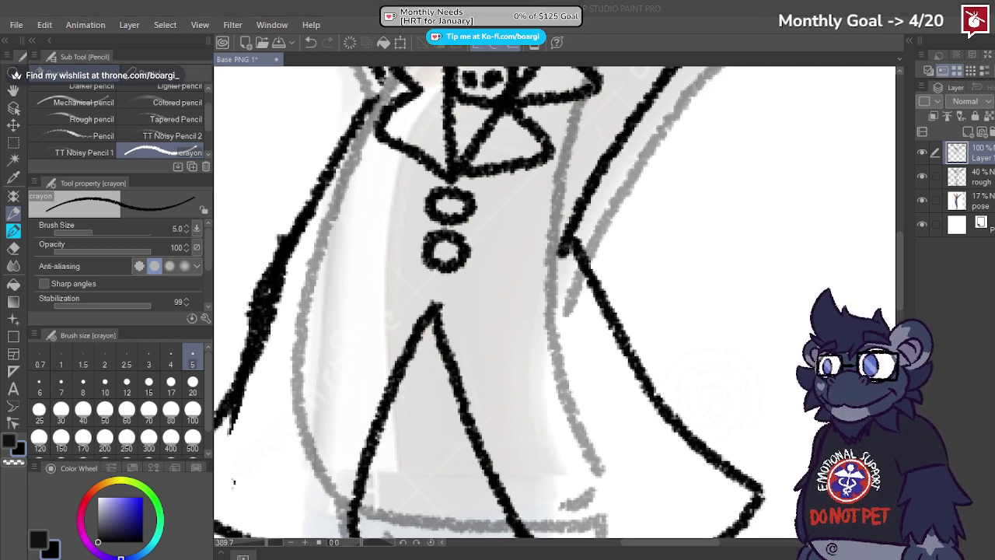
{"action": "scroll", "coordinate": [447, 265], "scroll_direction": "down", "scroll_amount": 7}
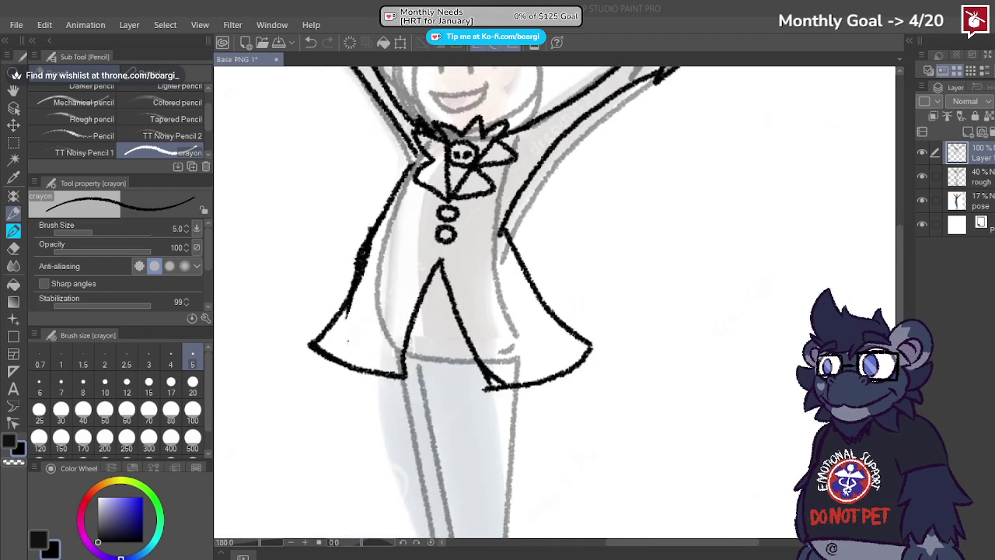
Step: Draw the waistline straight across the bottom of the coat's front opening with the crayon pencil
{"action": "scroll", "coordinate": [419, 268], "scroll_direction": "up", "scroll_amount": 2}
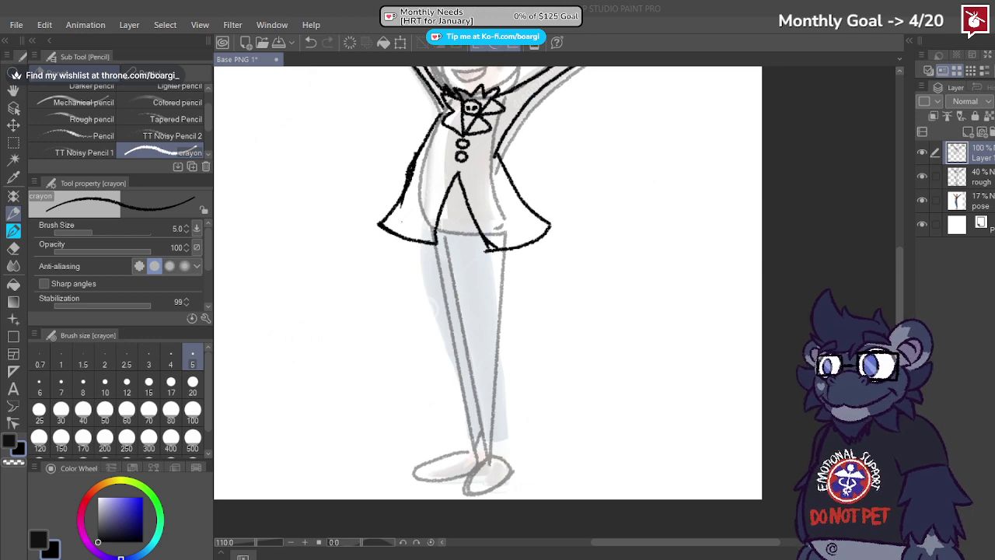
{"action": "scroll", "coordinate": [451, 242], "scroll_direction": "up", "scroll_amount": 2}
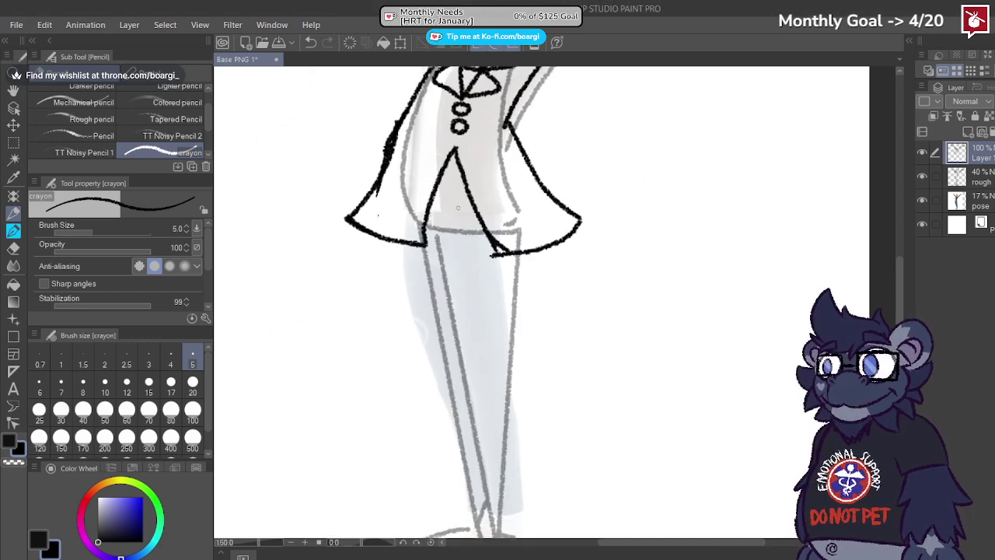
{"action": "mouse_move", "coordinate": [429, 214]}
{"action": "left_mouse_down"}
{"action": "mouse_move", "coordinate": [493, 219]}
{"action": "mouse_move", "coordinate": [449, 220]}
{"action": "mouse_move", "coordinate": [483, 220]}
{"action": "left_mouse_up"}
{"action": "key", "text": "ctrl+z"}
{"action": "left_click_drag", "start_coordinate": [412, 247], "coordinate": [462, 429]}
{"action": "key", "text": "ctrl+z"}
{"action": "left_click_drag", "start_coordinate": [439, 236], "coordinate": [475, 373]}
{"action": "key", "text": "ctrl+z"}
Step: Draw a pair of heeled, pointed boots with V-notched cuffs over the rough's lower legs and feet
{"action": "scroll", "coordinate": [458, 128], "scroll_direction": "down", "scroll_amount": 6}
{"action": "scroll", "coordinate": [464, 248], "scroll_direction": "up", "scroll_amount": 5}
{"action": "mouse_move", "coordinate": [429, 151]}
{"action": "left_mouse_down"}
{"action": "mouse_move", "coordinate": [433, 315]}
{"action": "mouse_move", "coordinate": [469, 353]}
{"action": "left_mouse_up"}
{"action": "mouse_move", "coordinate": [453, 317]}
{"action": "left_mouse_down"}
{"action": "mouse_move", "coordinate": [468, 359]}
{"action": "mouse_move", "coordinate": [499, 314]}
{"action": "left_mouse_up"}
{"action": "mouse_move", "coordinate": [466, 352]}
{"action": "left_mouse_down"}
{"action": "mouse_move", "coordinate": [470, 400]}
{"action": "mouse_move", "coordinate": [451, 450]}
{"action": "mouse_move", "coordinate": [487, 441]}
{"action": "mouse_move", "coordinate": [493, 378]}
{"action": "left_mouse_up"}
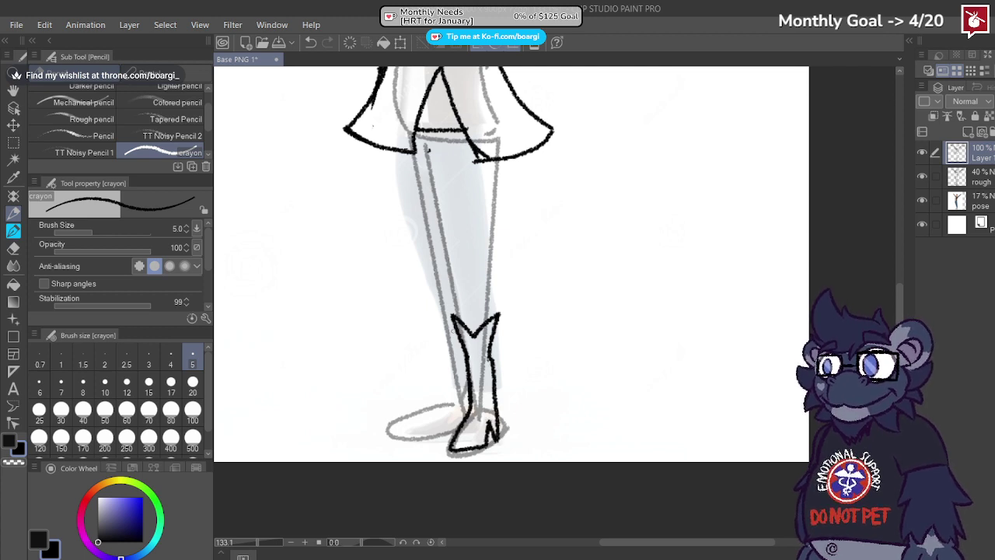
{"action": "mouse_move", "coordinate": [455, 331]}
{"action": "left_mouse_down"}
{"action": "mouse_move", "coordinate": [433, 317]}
{"action": "mouse_move", "coordinate": [456, 398]}
{"action": "mouse_move", "coordinate": [412, 431]}
{"action": "mouse_move", "coordinate": [435, 435]}
{"action": "mouse_move", "coordinate": [428, 437]}
{"action": "left_mouse_up"}
{"action": "key", "text": "ctrl+z"}
{"action": "left_click_drag", "start_coordinate": [442, 217], "coordinate": [452, 280]}
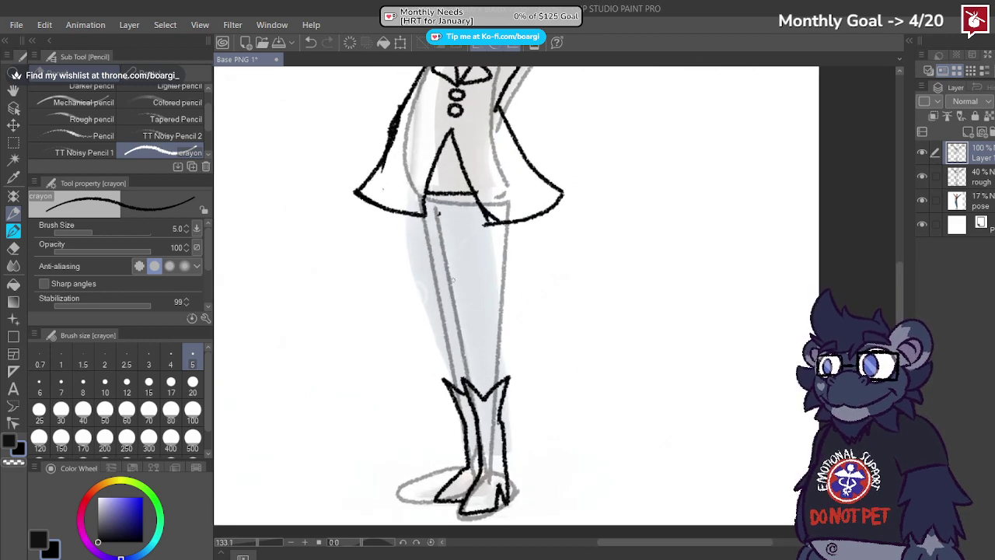
Step: Draw the outer edges of both trouser legs from the coat hem to the boots and the line dividing the legs
{"action": "left_click_drag", "start_coordinate": [417, 218], "coordinate": [445, 381]}
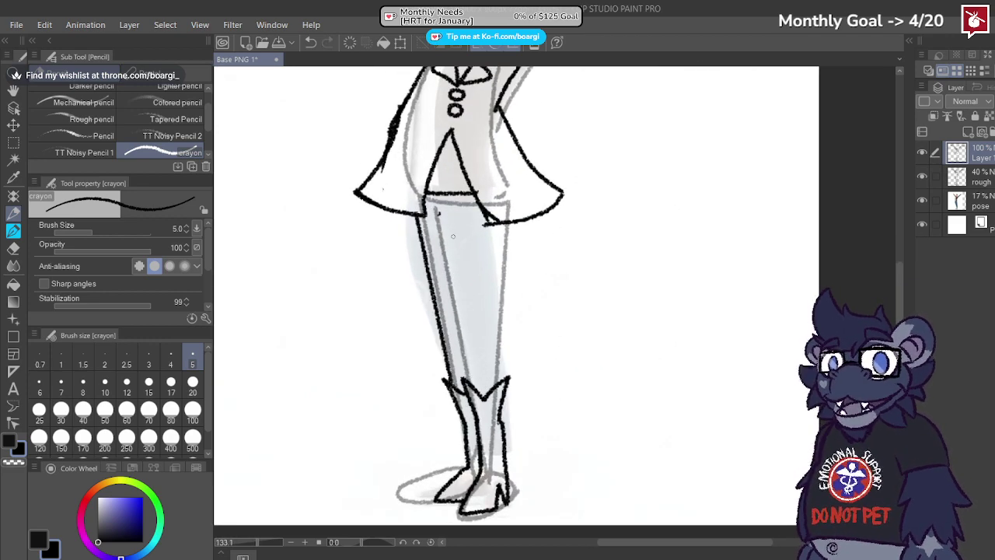
{"action": "left_click_drag", "start_coordinate": [437, 212], "coordinate": [460, 357]}
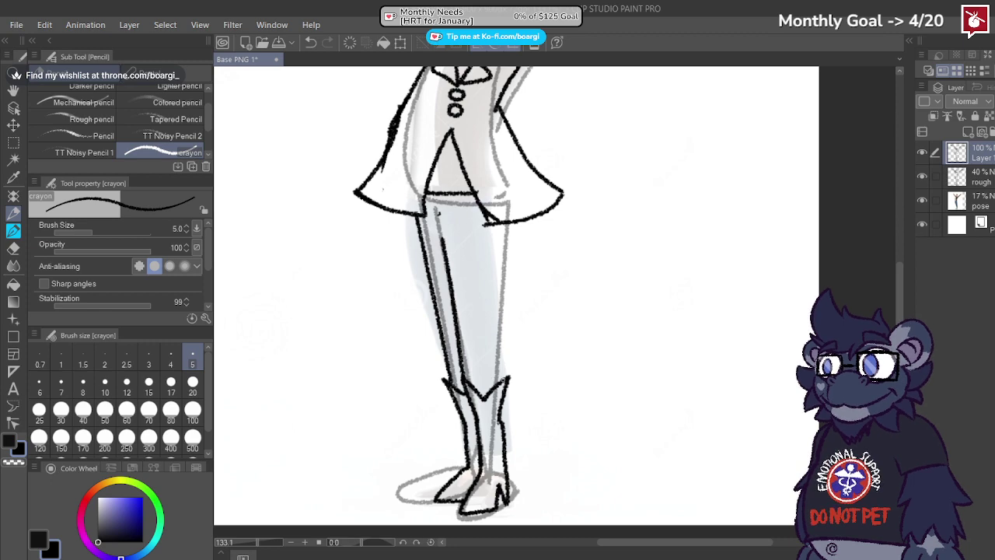
{"action": "mouse_move", "coordinate": [506, 379]}
{"action": "left_mouse_down"}
{"action": "mouse_move", "coordinate": [512, 211]}
{"action": "mouse_move", "coordinate": [516, 221]}
{"action": "mouse_move", "coordinate": [495, 243]}
{"action": "mouse_move", "coordinate": [482, 392]}
{"action": "mouse_move", "coordinate": [507, 232]}
{"action": "left_mouse_up"}
{"action": "scroll", "coordinate": [457, 234], "scroll_direction": "down", "scroll_amount": 3}
{"action": "scroll", "coordinate": [457, 233], "scroll_direction": "up", "scroll_amount": 2}
{"action": "key", "text": "ctrl+z"}
{"action": "key", "text": "ctrl+z"}
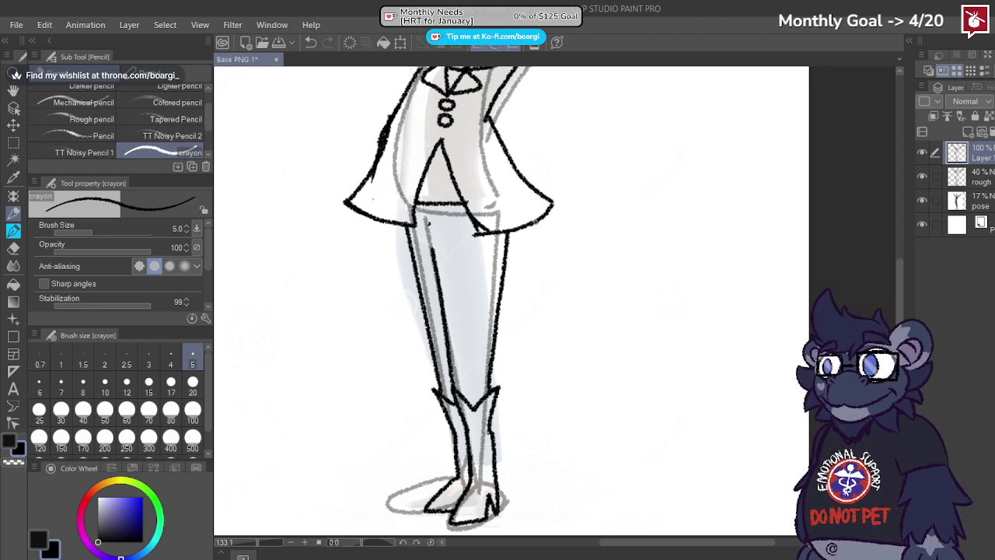
Step: Draw the tail's upper edge sweeping down from behind the coat hem into a pointed, barbed tip
{"action": "left_click_drag", "start_coordinate": [535, 221], "coordinate": [620, 361]}
{"action": "key", "text": "ctrl+z"}
{"action": "mouse_move", "coordinate": [509, 232]}
{"action": "left_mouse_down"}
{"action": "mouse_move", "coordinate": [525, 261]}
{"action": "mouse_move", "coordinate": [696, 401]}
{"action": "mouse_move", "coordinate": [792, 377]}
{"action": "mouse_move", "coordinate": [704, 437]}
{"action": "mouse_move", "coordinate": [703, 412]}
{"action": "mouse_move", "coordinate": [690, 445]}
{"action": "mouse_move", "coordinate": [756, 396]}
{"action": "left_mouse_up"}
{"action": "key", "text": "ctrl+z"}
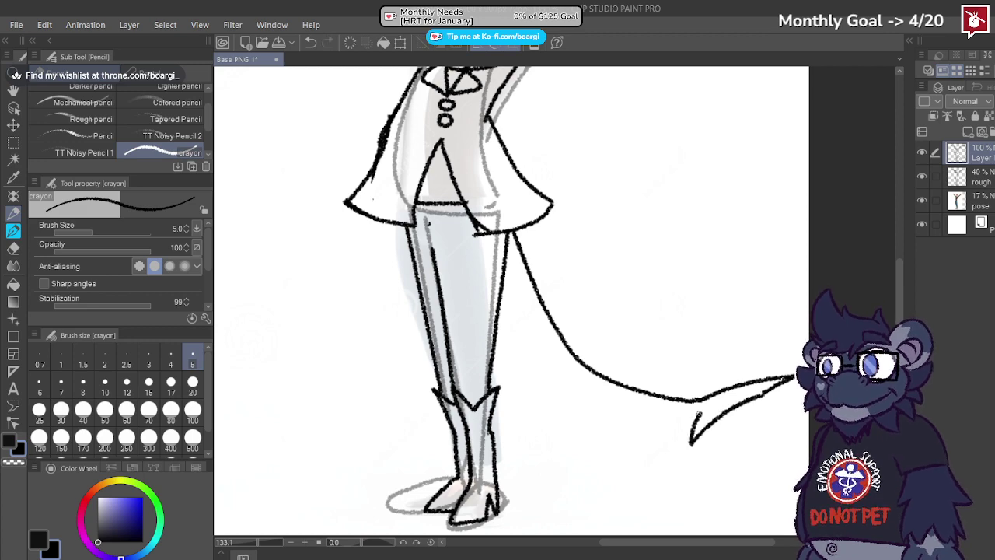
Step: Draw the tail's lower edge from the leg to the barbed tip and thicken it with a second stroke
{"action": "scroll", "coordinate": [714, 410], "scroll_direction": "up", "scroll_amount": 1}
{"action": "mouse_move", "coordinate": [695, 414]}
{"action": "left_mouse_down"}
{"action": "mouse_move", "coordinate": [665, 436]}
{"action": "mouse_move", "coordinate": [577, 387]}
{"action": "left_mouse_up"}
{"action": "key", "text": "ctrl+z"}
{"action": "mouse_move", "coordinate": [455, 236]}
{"action": "left_mouse_down"}
{"action": "mouse_move", "coordinate": [516, 344]}
{"action": "mouse_move", "coordinate": [598, 396]}
{"action": "left_mouse_up"}
{"action": "mouse_move", "coordinate": [690, 414]}
{"action": "left_mouse_down"}
{"action": "mouse_move", "coordinate": [670, 429]}
{"action": "mouse_move", "coordinate": [693, 420]}
{"action": "left_mouse_up"}
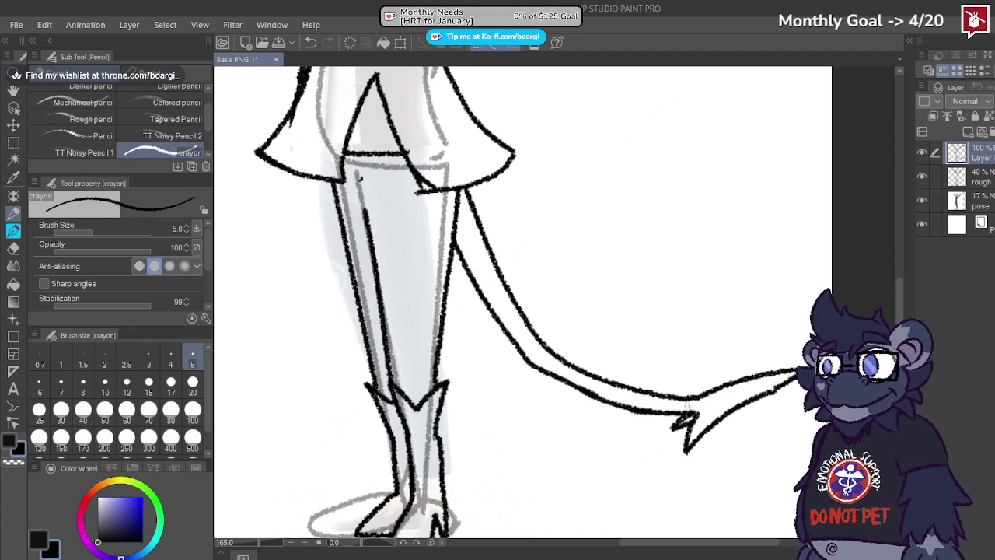
{"action": "scroll", "coordinate": [627, 395], "scroll_direction": "down", "scroll_amount": 5}
{"action": "scroll", "coordinate": [586, 376], "scroll_direction": "up", "scroll_amount": 4}
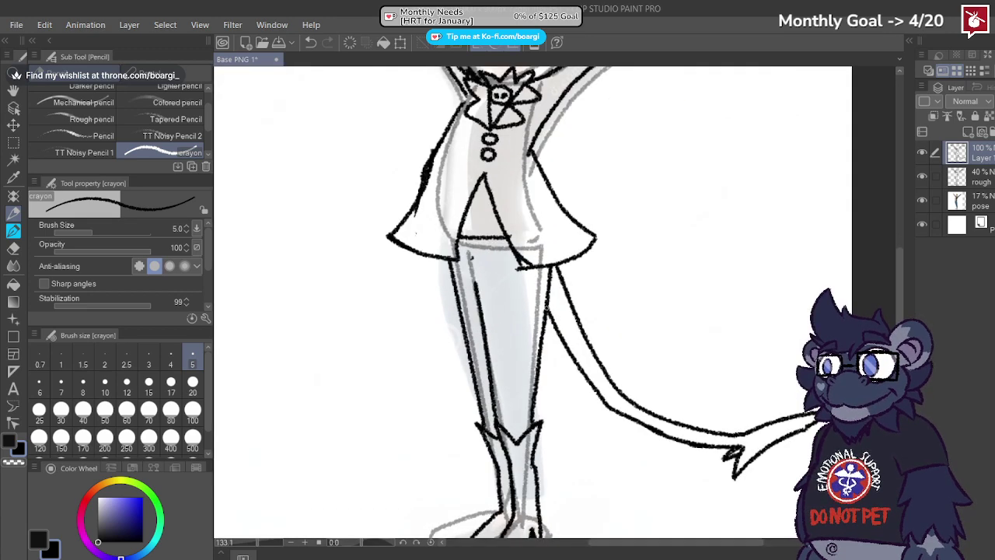
{"action": "mouse_move", "coordinate": [545, 307]}
{"action": "left_mouse_down"}
{"action": "mouse_move", "coordinate": [580, 378]}
{"action": "mouse_move", "coordinate": [631, 423]}
{"action": "mouse_move", "coordinate": [731, 451]}
{"action": "left_mouse_up"}
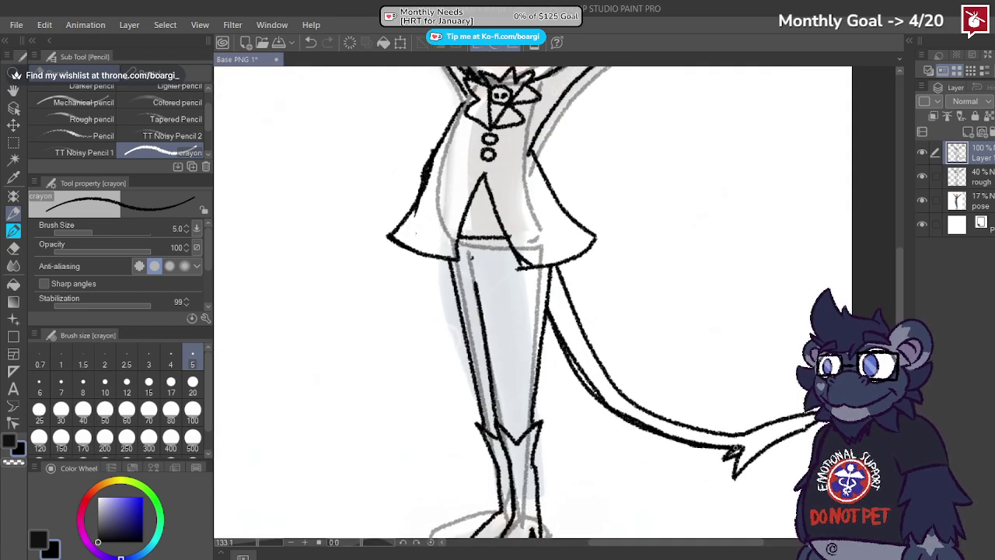
Step: Draw a row of three small spikes along the upper edge of the tail near its base
{"action": "key", "text": "ctrl+minus"}
{"action": "key", "text": "ctrl+minus"}
{"action": "key", "text": "ctrl+minus"}
{"action": "scroll", "coordinate": [513, 334], "scroll_direction": "up", "scroll_amount": 6}
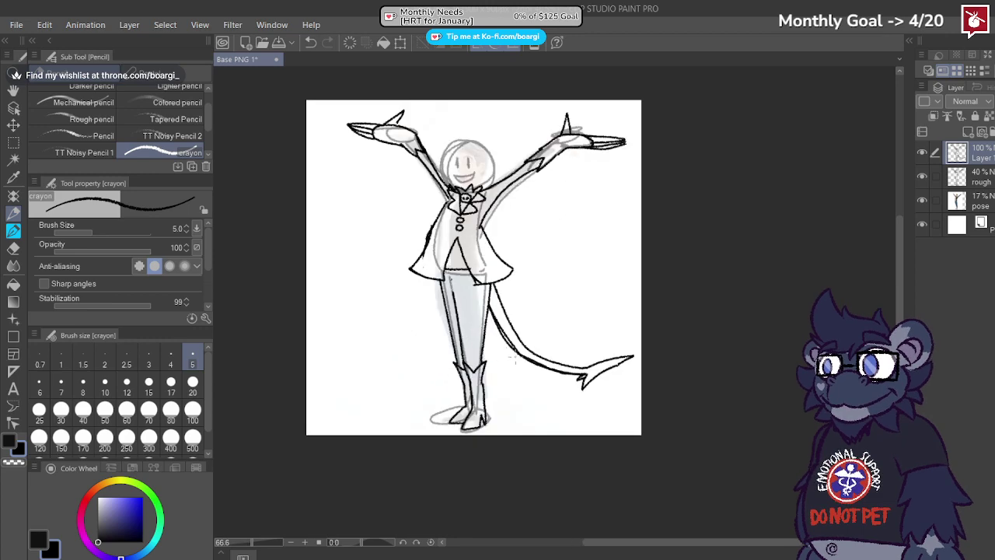
{"action": "mouse_move", "coordinate": [481, 250]}
{"action": "left_mouse_down"}
{"action": "mouse_move", "coordinate": [511, 255]}
{"action": "mouse_move", "coordinate": [491, 264]}
{"action": "mouse_move", "coordinate": [496, 277]}
{"action": "mouse_move", "coordinate": [524, 283]}
{"action": "mouse_move", "coordinate": [513, 312]}
{"action": "left_mouse_up"}
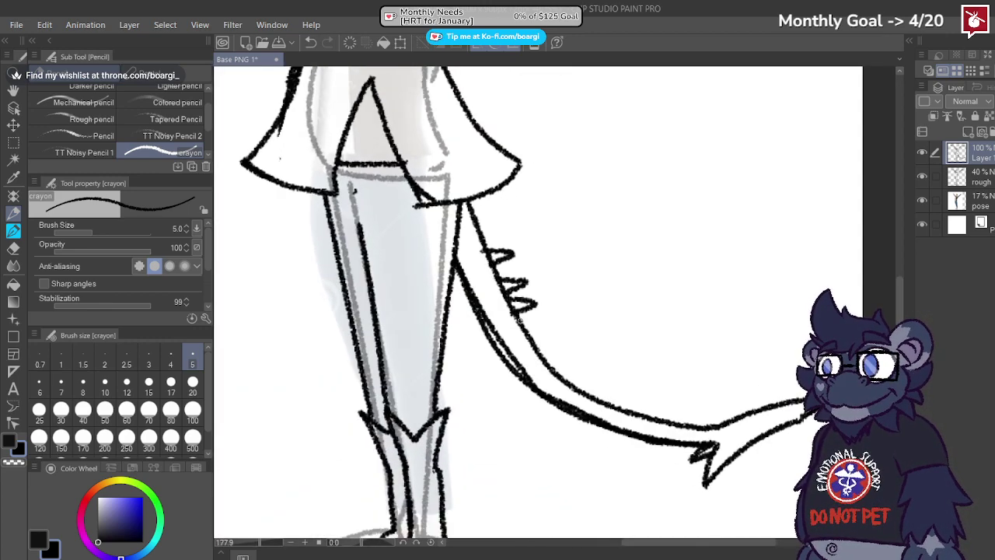
{"action": "scroll", "coordinate": [518, 320], "scroll_direction": "down", "scroll_amount": 4}
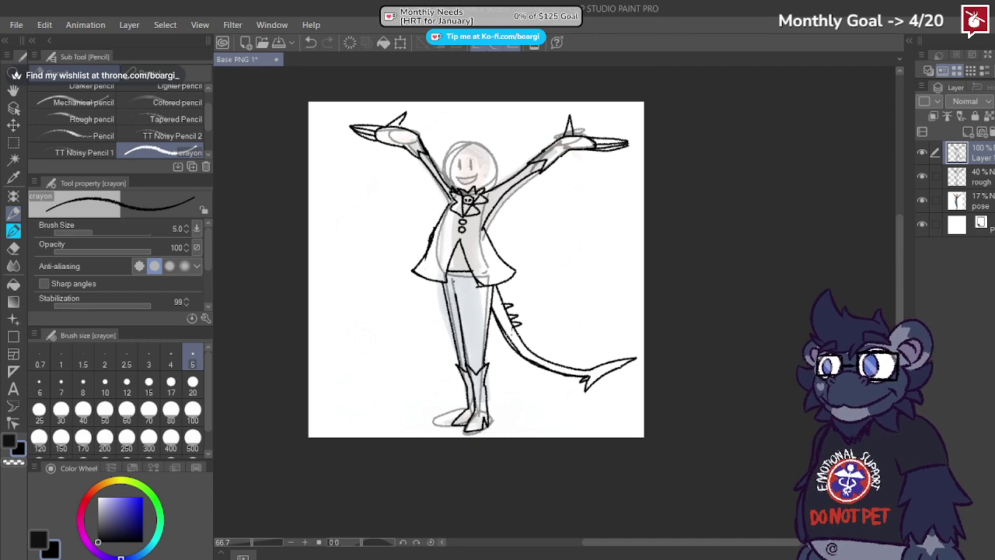
Step: Add a new raster layer and sketch an open, pointed snout in blue over the rough head
{"action": "scroll", "coordinate": [544, 233], "scroll_direction": "down", "scroll_amount": 2}
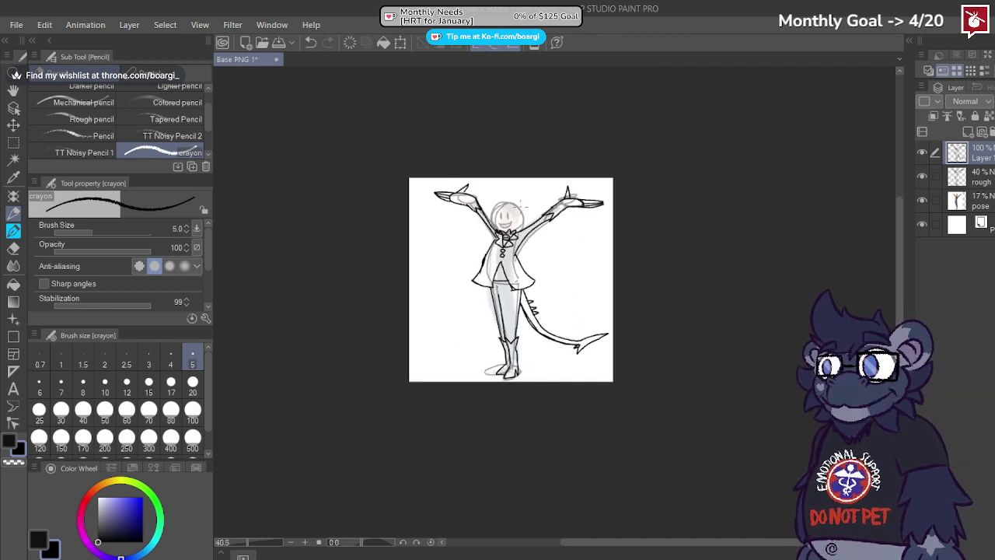
{"action": "scroll", "coordinate": [544, 209], "scroll_direction": "up", "scroll_amount": 5}
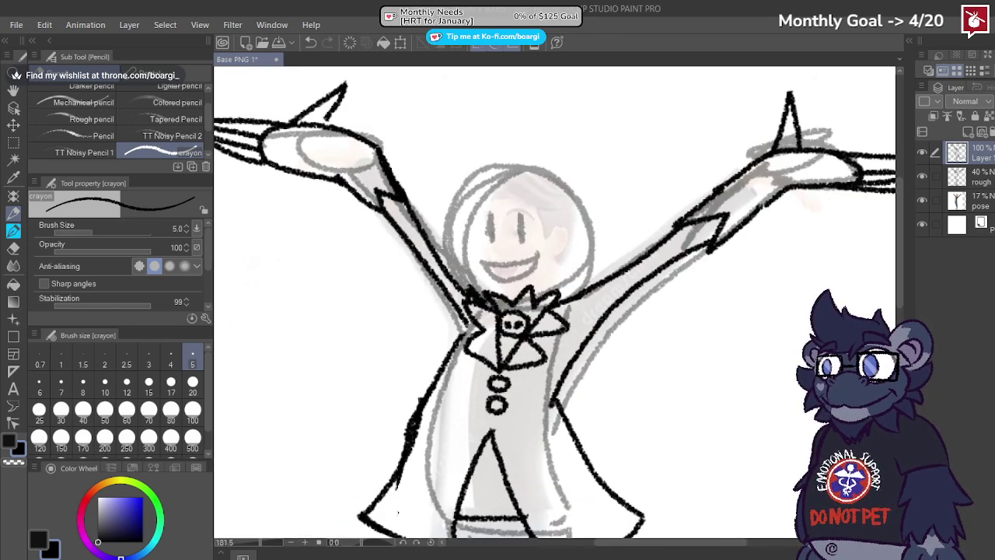
{"action": "left_click", "coordinate": [968, 132]}
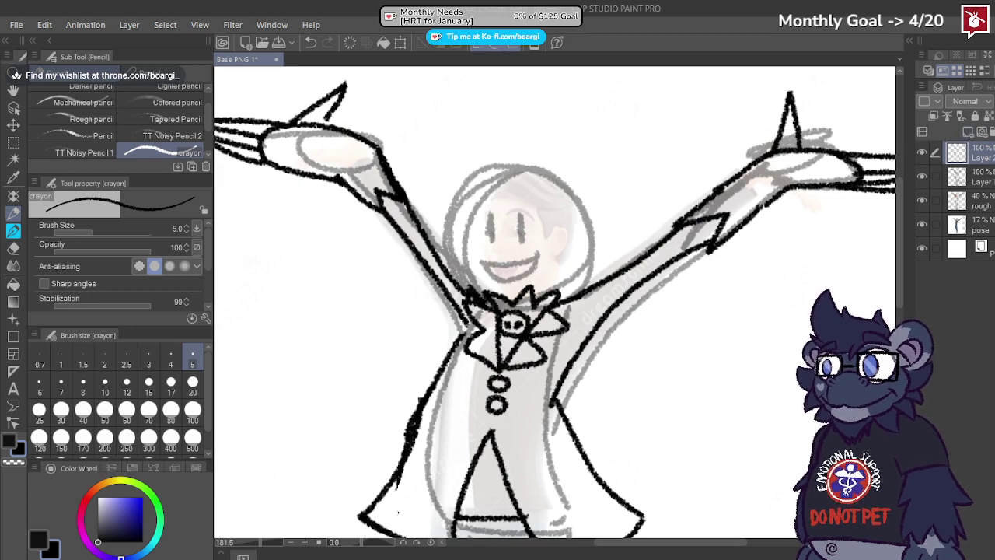
{"action": "left_click", "coordinate": [142, 498]}
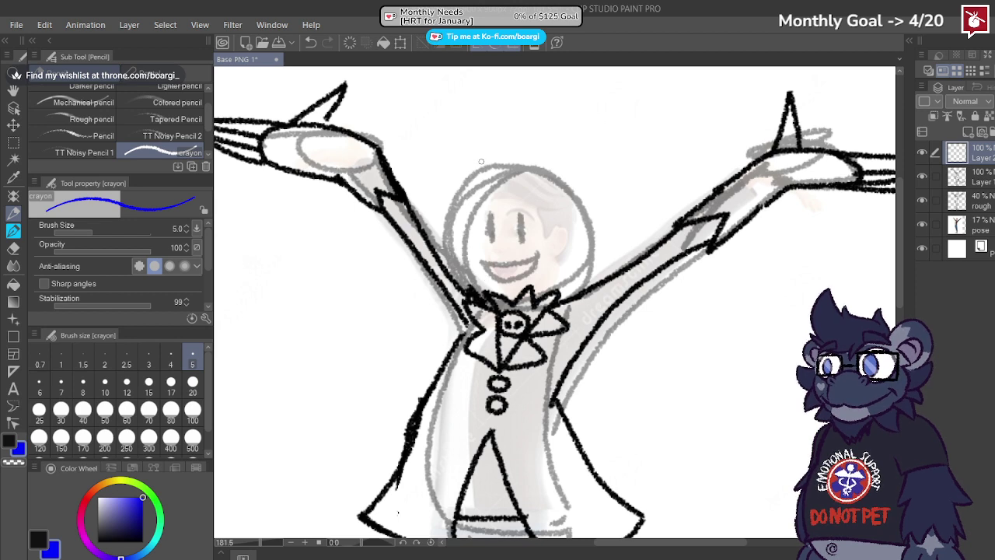
{"action": "mouse_move", "coordinate": [481, 161]}
{"action": "left_mouse_down"}
{"action": "mouse_move", "coordinate": [457, 184]}
{"action": "mouse_move", "coordinate": [432, 302]}
{"action": "mouse_move", "coordinate": [494, 282]}
{"action": "mouse_move", "coordinate": [554, 218]}
{"action": "left_mouse_up"}
{"action": "key", "text": "ctrl+z"}
{"action": "key", "text": "ctrl+z"}
{"action": "mouse_move", "coordinate": [478, 151]}
{"action": "left_mouse_down"}
{"action": "mouse_move", "coordinate": [436, 211]}
{"action": "mouse_move", "coordinate": [413, 286]}
{"action": "mouse_move", "coordinate": [497, 261]}
{"action": "mouse_move", "coordinate": [544, 226]}
{"action": "mouse_move", "coordinate": [463, 306]}
{"action": "mouse_move", "coordinate": [514, 310]}
{"action": "left_mouse_up"}
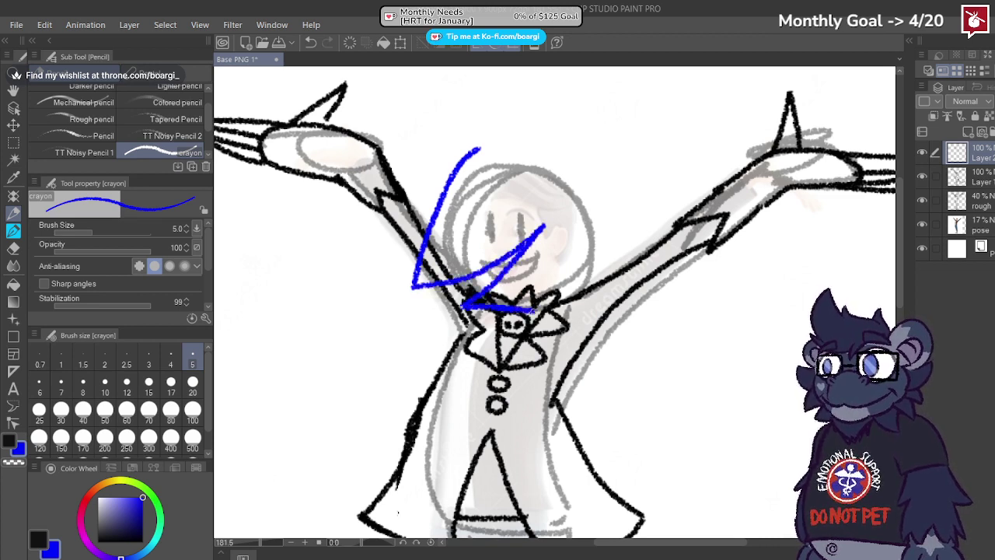
Step: Rotate the blue snout sketch slightly clockwise, move it up beside the rough face, and clear the selection
{"action": "key", "text": "ctrl+a"}
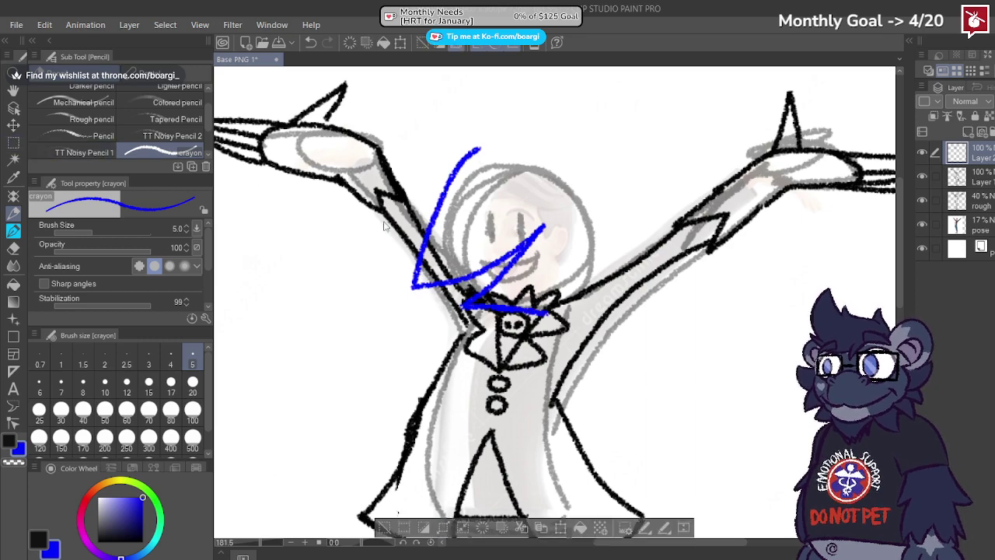
{"action": "left_click", "coordinate": [560, 527]}
{"action": "key", "text": "ctrl+minus"}
{"action": "key", "text": "ctrl+minus"}
{"action": "key", "text": "ctrl+minus"}
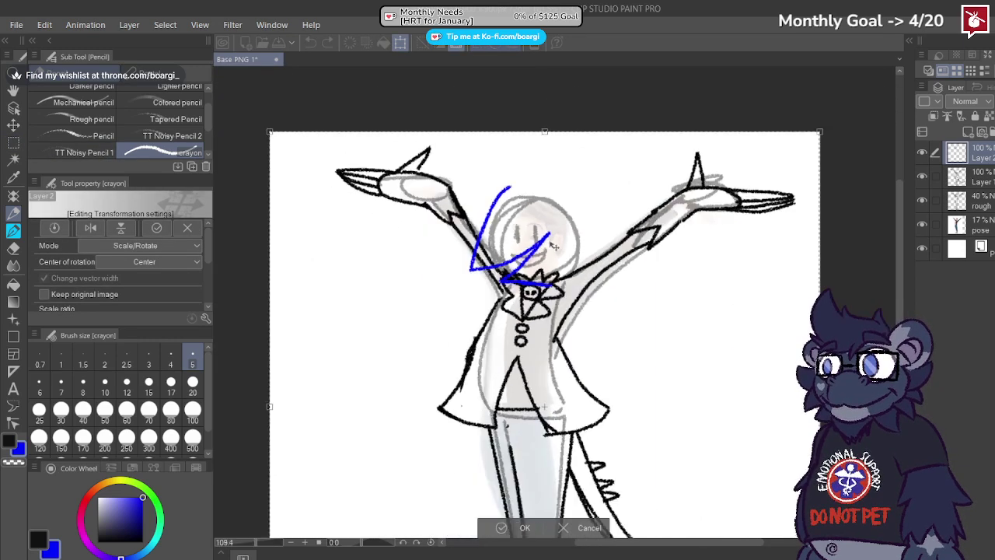
{"action": "left_click_drag", "start_coordinate": [824, 241], "coordinate": [846, 291]}
{"action": "mouse_move", "coordinate": [550, 238]}
{"action": "left_mouse_down"}
{"action": "mouse_move", "coordinate": [518, 211]}
{"action": "mouse_move", "coordinate": [509, 220]}
{"action": "left_mouse_up"}
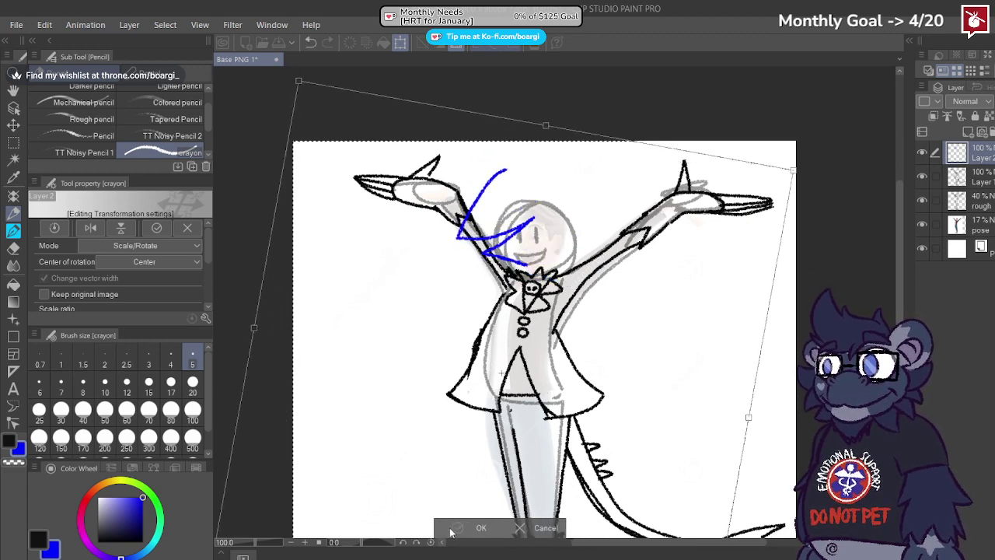
{"action": "left_click", "coordinate": [457, 528]}
{"action": "left_click", "coordinate": [14, 143]}
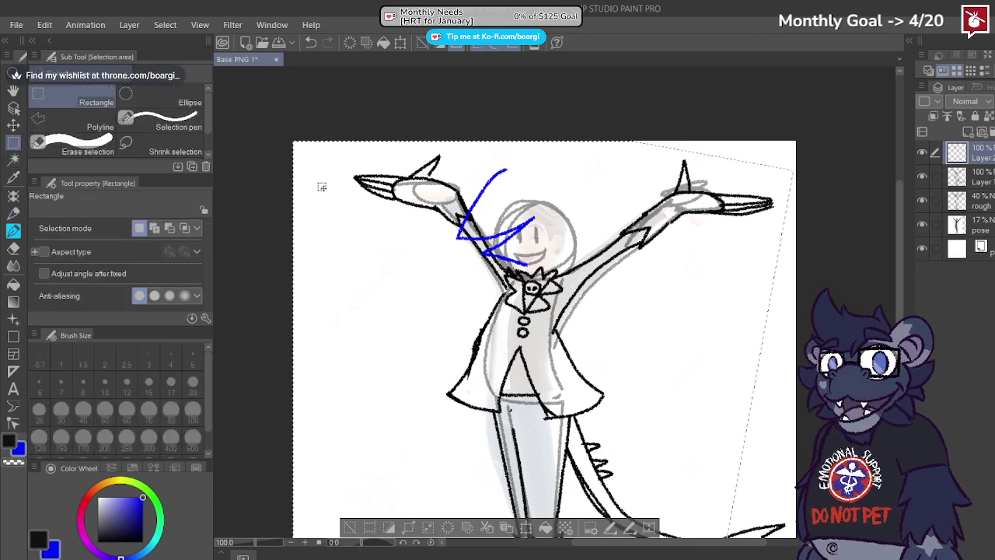
{"action": "key", "text": "ctrl+d"}
Step: Draw the neck and the rounded back of the head in blue crayon, joining the snout to the collar
{"action": "left_click", "coordinate": [13, 230]}
{"action": "scroll", "coordinate": [515, 268], "scroll_direction": "up", "scroll_amount": 2}
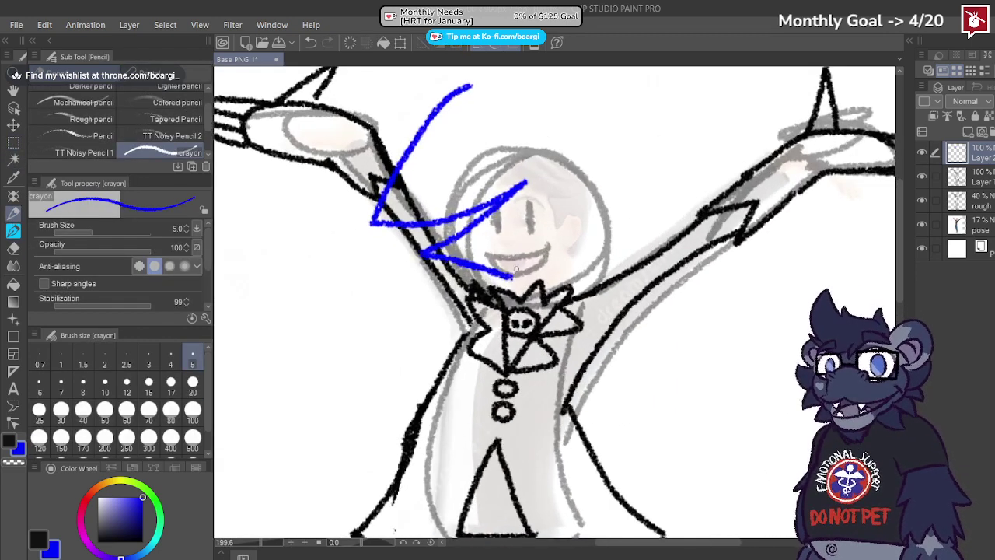
{"action": "scroll", "coordinate": [461, 164], "scroll_direction": "down", "scroll_amount": 2}
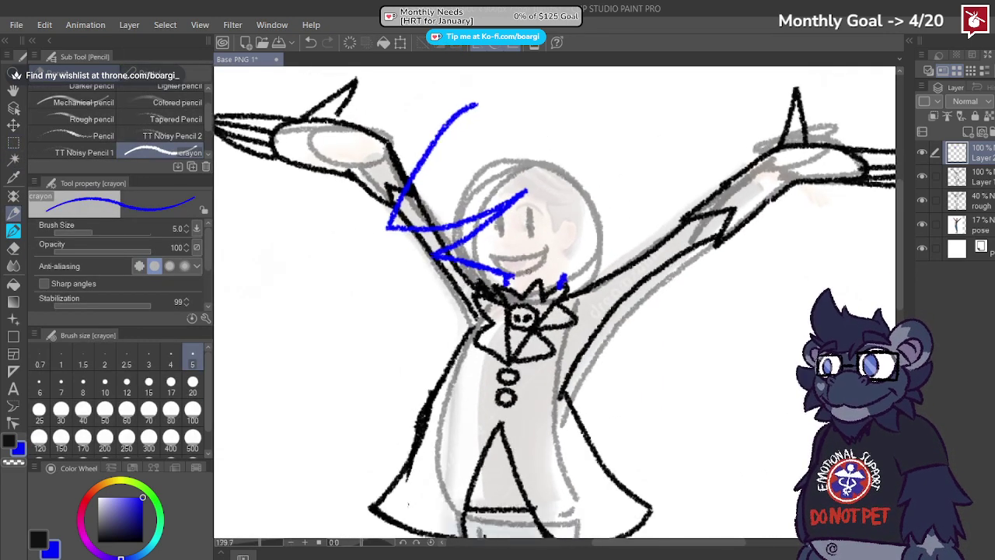
{"action": "mouse_move", "coordinate": [490, 161]}
{"action": "left_mouse_down"}
{"action": "mouse_move", "coordinate": [543, 155]}
{"action": "mouse_move", "coordinate": [570, 169]}
{"action": "mouse_move", "coordinate": [586, 209]}
{"action": "mouse_move", "coordinate": [579, 250]}
{"action": "mouse_move", "coordinate": [556, 272]}
{"action": "left_mouse_up"}
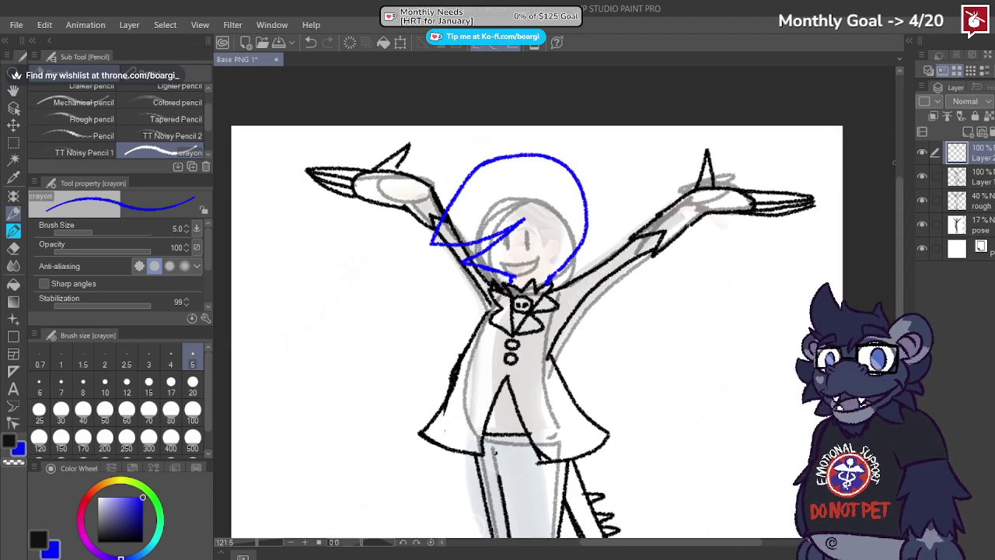
Step: Add another raster layer and draw the zigzag front edge of the hair in red down the back of the head
{"action": "left_click", "coordinate": [982, 132]}
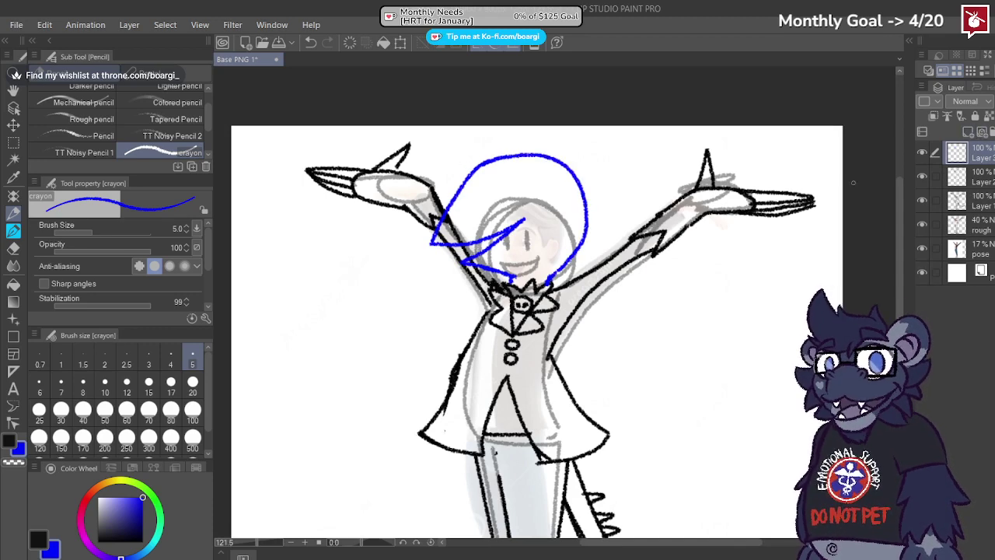
{"action": "left_click", "coordinate": [84, 502]}
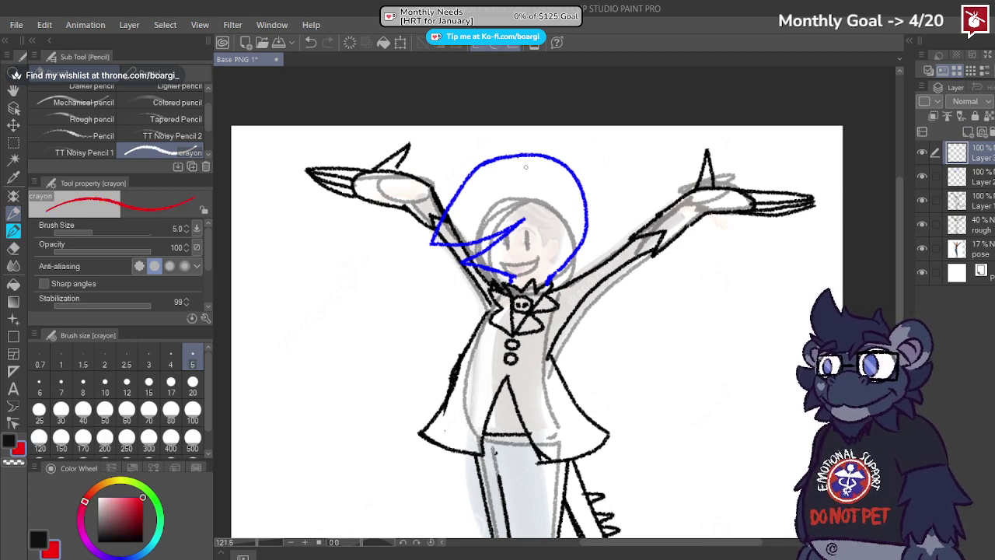
{"action": "mouse_move", "coordinate": [532, 154]}
{"action": "left_mouse_down"}
{"action": "mouse_move", "coordinate": [513, 196]}
{"action": "mouse_move", "coordinate": [555, 180]}
{"action": "left_mouse_up"}
{"action": "key", "text": "ctrl+z"}
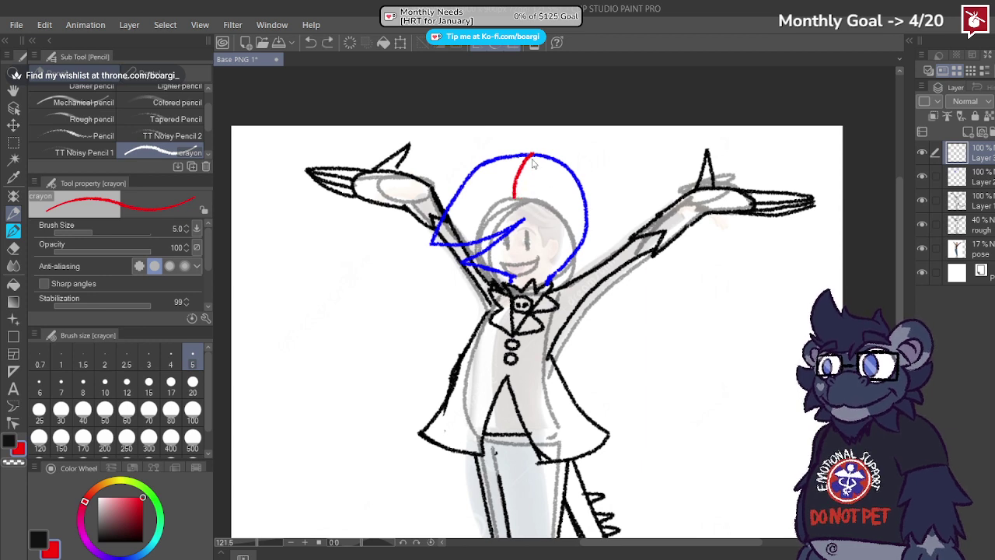
{"action": "key", "text": "ctrl+z"}
{"action": "mouse_move", "coordinate": [529, 148]}
{"action": "left_mouse_down"}
{"action": "mouse_move", "coordinate": [516, 186]}
{"action": "mouse_move", "coordinate": [576, 180]}
{"action": "mouse_move", "coordinate": [585, 232]}
{"action": "left_mouse_up"}
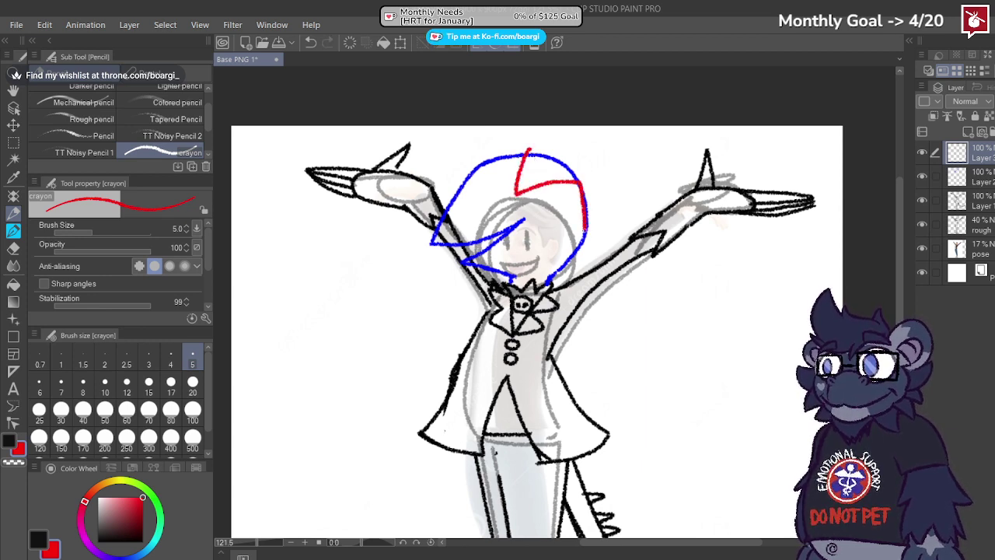
Step: Draw a large swept-back lock of red hair curving past the raised arm, with a second arc above it
{"action": "mouse_move", "coordinate": [530, 153]}
{"action": "left_mouse_down"}
{"action": "mouse_move", "coordinate": [564, 143]}
{"action": "mouse_move", "coordinate": [633, 166]}
{"action": "mouse_move", "coordinate": [688, 266]}
{"action": "mouse_move", "coordinate": [692, 309]}
{"action": "left_mouse_up"}
{"action": "key", "text": "ctrl+z"}
{"action": "mouse_move", "coordinate": [526, 151]}
{"action": "left_mouse_down"}
{"action": "mouse_move", "coordinate": [678, 173]}
{"action": "mouse_move", "coordinate": [664, 310]}
{"action": "left_mouse_up"}
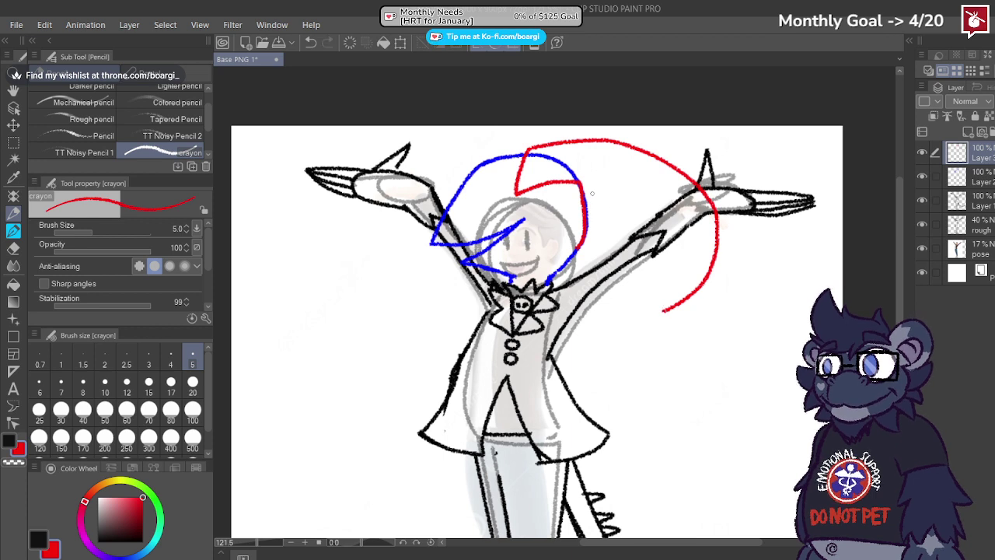
{"action": "mouse_move", "coordinate": [579, 183]}
{"action": "left_mouse_down"}
{"action": "mouse_move", "coordinate": [662, 225]}
{"action": "mouse_move", "coordinate": [662, 307]}
{"action": "left_mouse_up"}
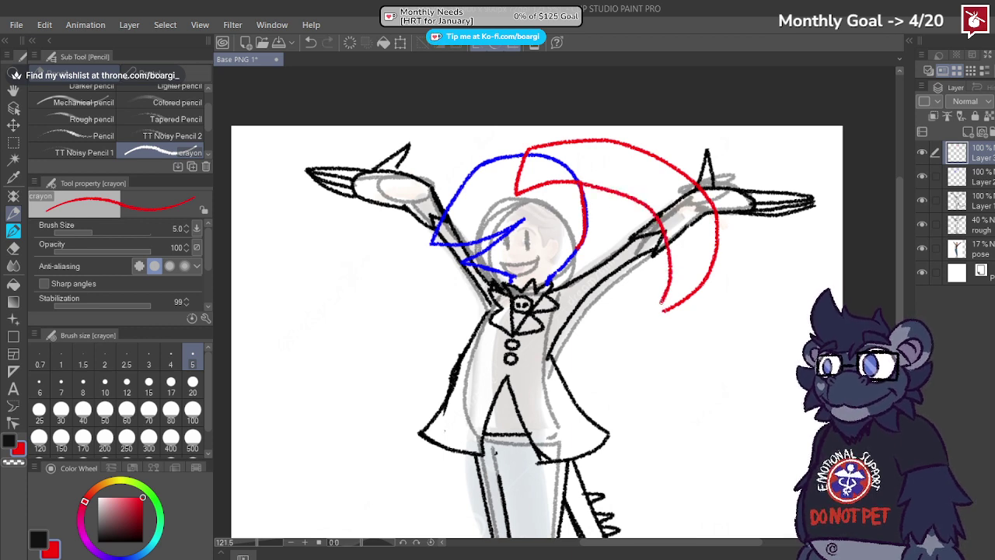
{"action": "left_click_drag", "start_coordinate": [500, 160], "coordinate": [547, 123]}
{"action": "mouse_move", "coordinate": [655, 126]}
{"action": "left_mouse_down"}
{"action": "mouse_move", "coordinate": [705, 170]}
{"action": "mouse_move", "coordinate": [712, 202]}
{"action": "left_mouse_up"}
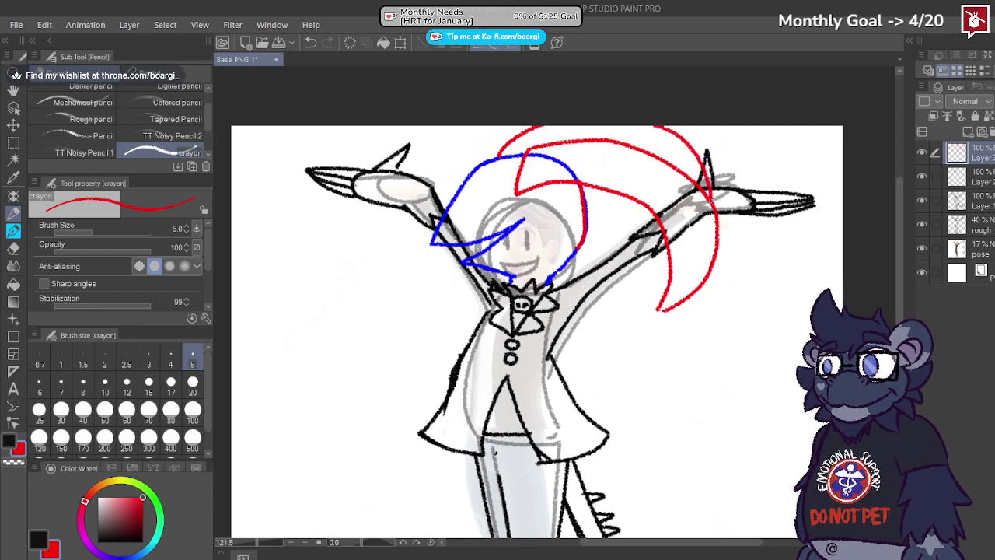
Step: Select all layers together and shift the whole drawing slightly down and to the left on the canvas
{"action": "scroll", "coordinate": [624, 195], "scroll_direction": "down", "scroll_amount": 4}
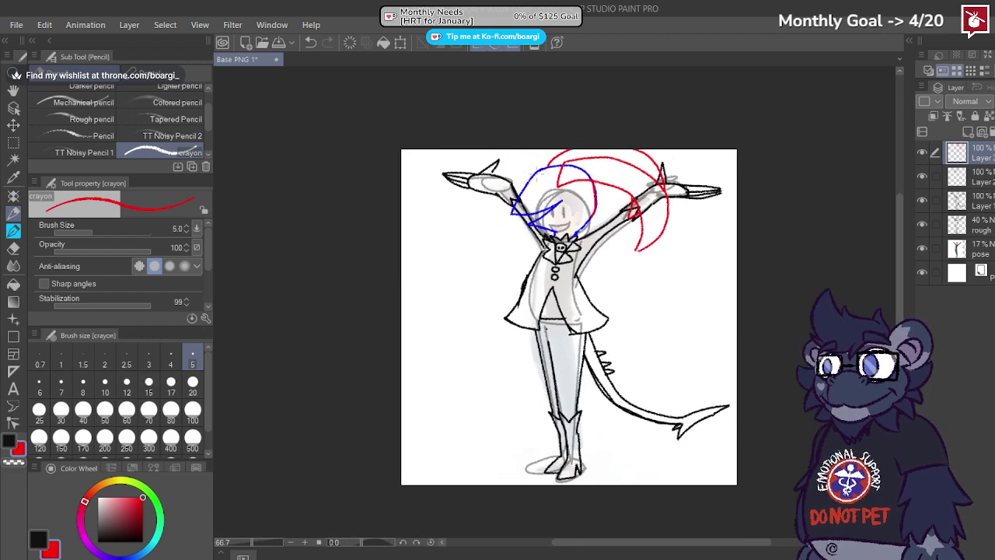
{"action": "left_click", "coordinate": [991, 269], "text": "shift"}
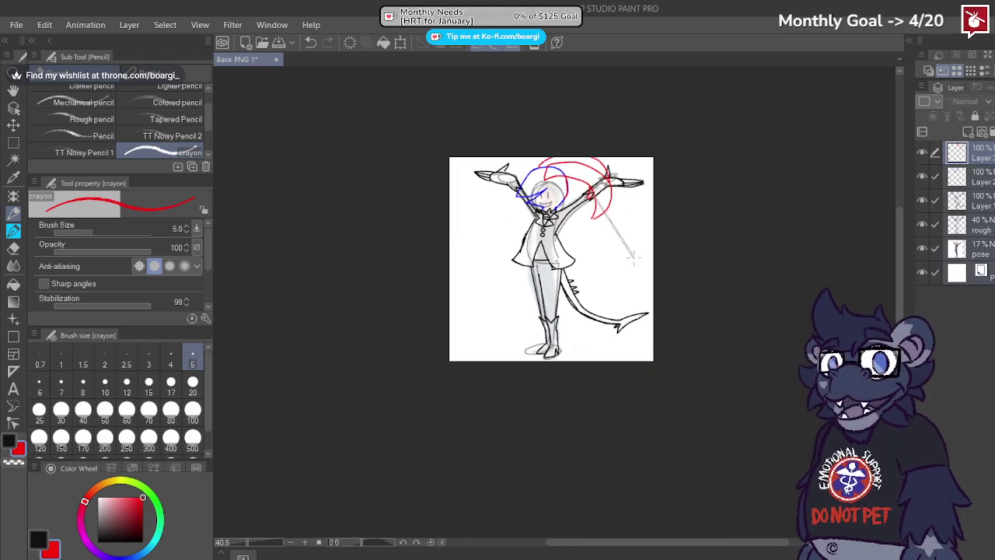
{"action": "left_click", "coordinate": [13, 126]}
{"action": "mouse_move", "coordinate": [515, 252]}
{"action": "left_mouse_down"}
{"action": "mouse_move", "coordinate": [517, 262]}
{"action": "mouse_move", "coordinate": [512, 253]}
{"action": "left_mouse_up"}
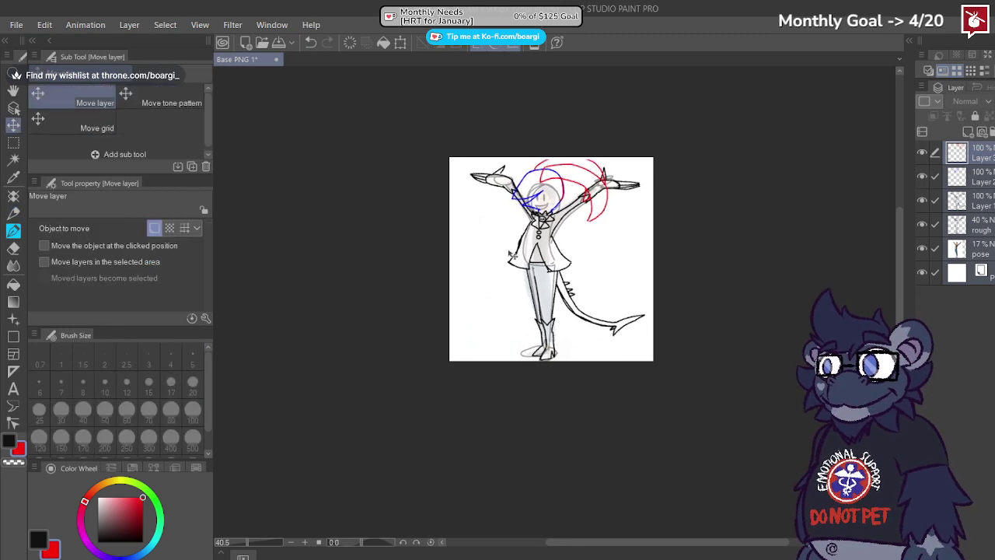
{"action": "key", "text": "ctrl+plus"}
{"action": "key", "text": "ctrl+plus"}
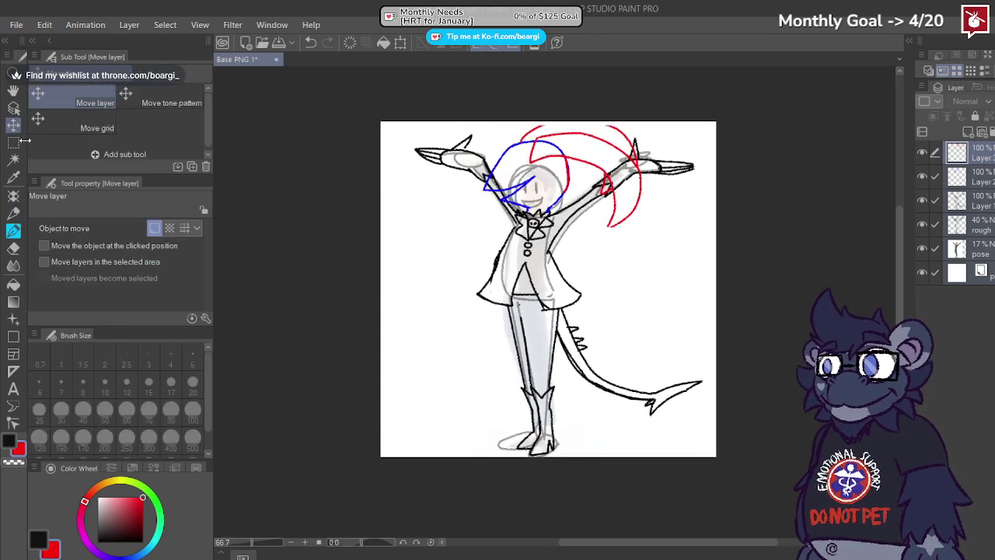
{"action": "key", "text": "m"}
{"action": "left_click", "coordinate": [13, 213]}
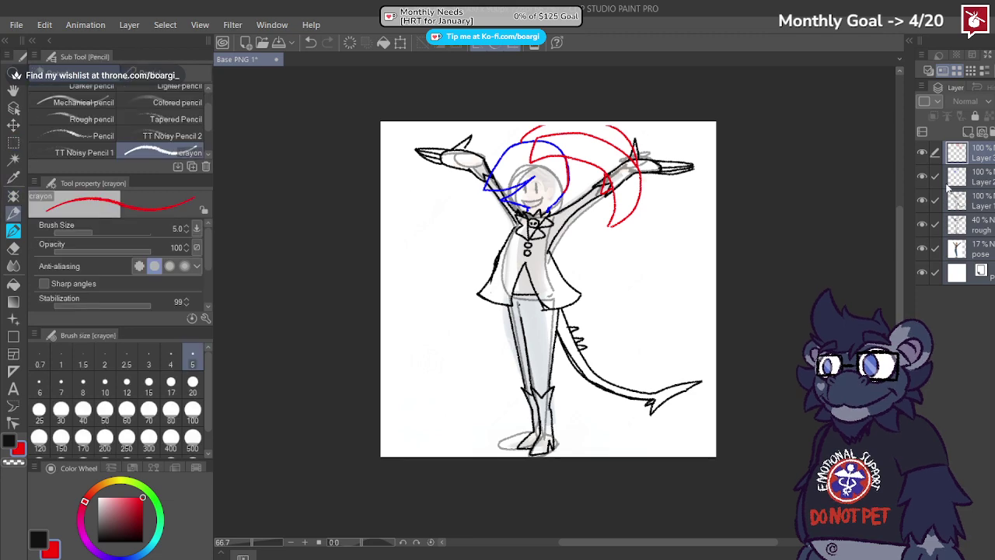
Step: Close the gap at the peak of the upper red hair arc on the top layer with crayon strokes
{"action": "left_click", "coordinate": [969, 155]}
{"action": "scroll", "coordinate": [622, 138], "scroll_direction": "up", "scroll_amount": 3}
{"action": "scroll", "coordinate": [474, 96], "scroll_direction": "up", "scroll_amount": 1}
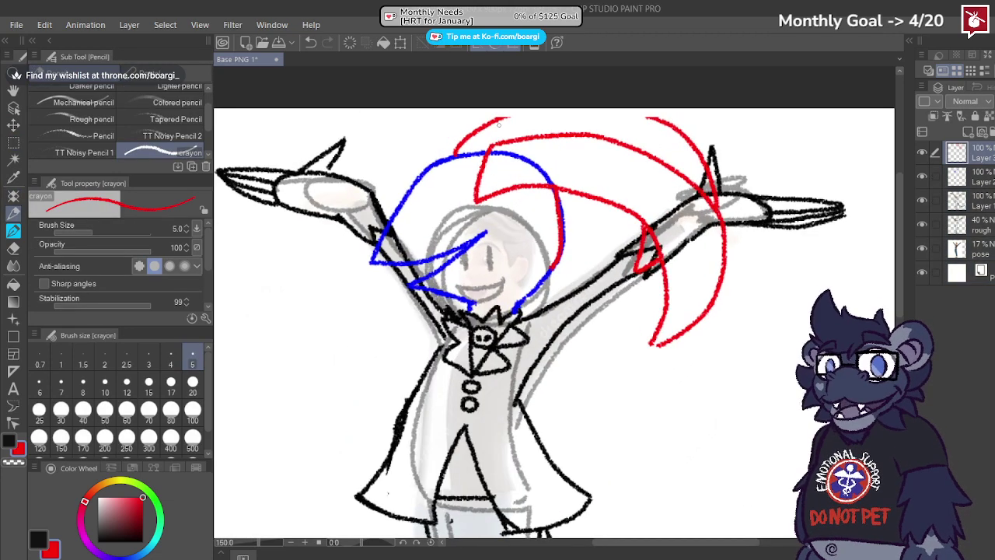
{"action": "mouse_move", "coordinate": [502, 119]}
{"action": "left_mouse_down"}
{"action": "mouse_move", "coordinate": [561, 113]}
{"action": "mouse_move", "coordinate": [647, 118]}
{"action": "left_mouse_up"}
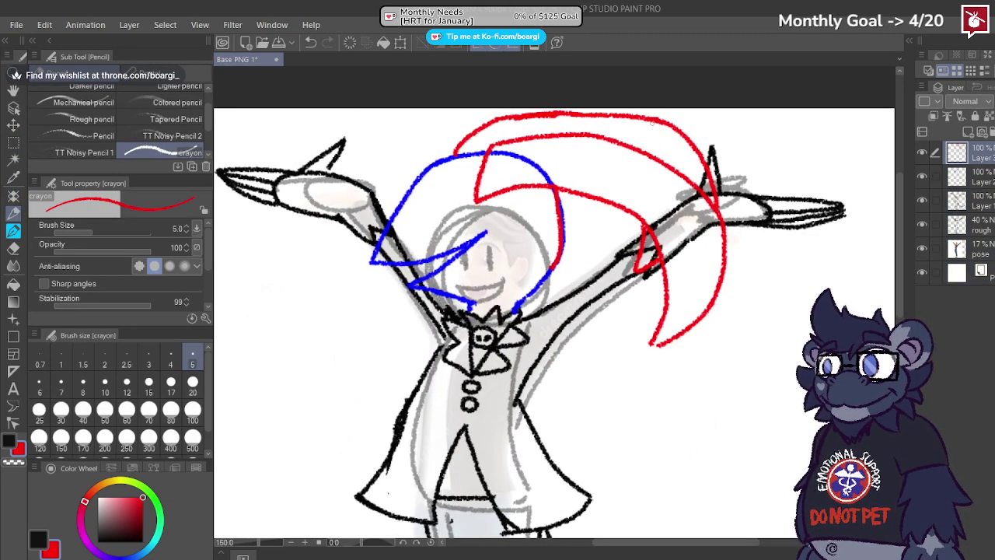
{"action": "key", "text": "ctrl+z"}
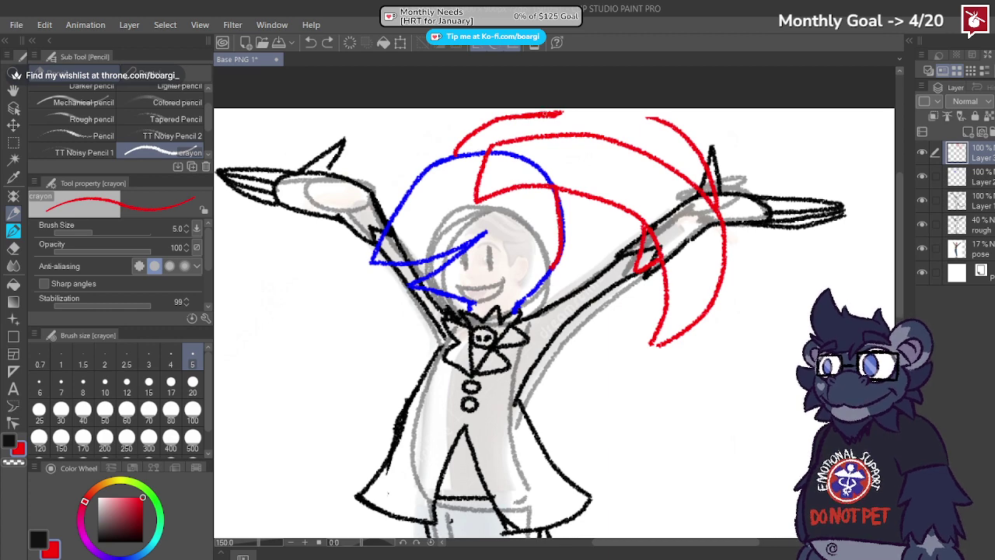
{"action": "mouse_move", "coordinate": [558, 113]}
{"action": "left_mouse_down"}
{"action": "mouse_move", "coordinate": [669, 123]}
{"action": "mouse_move", "coordinate": [688, 140]}
{"action": "left_mouse_up"}
{"action": "key", "text": "ctrl+z"}
{"action": "scroll", "coordinate": [559, 140], "scroll_direction": "down", "scroll_amount": 2}
{"action": "scroll", "coordinate": [502, 194], "scroll_direction": "up", "scroll_amount": 4}
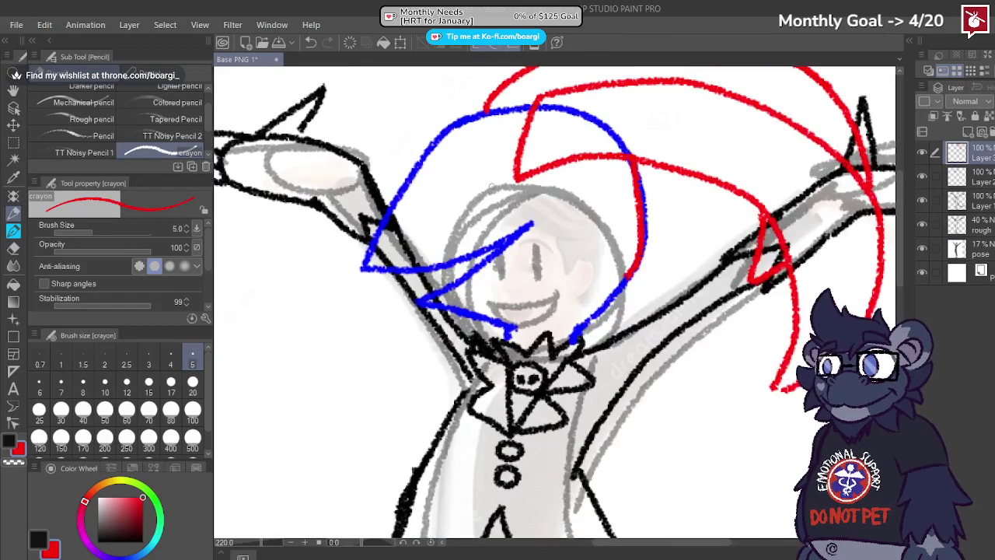
{"action": "mouse_move", "coordinate": [499, 176]}
{"action": "left_mouse_down"}
{"action": "mouse_move", "coordinate": [475, 208]}
{"action": "mouse_move", "coordinate": [505, 175]}
{"action": "mouse_move", "coordinate": [489, 240]}
{"action": "left_mouse_up"}
{"action": "key", "text": "ctrl+z"}
{"action": "key", "text": "ctrl+z"}
Step: Redraw the forehead in blue with a flatter curve, and erase the old forehead and back-of-head lines on Layer 2
{"action": "left_click", "coordinate": [373, 245], "text": "alt"}
{"action": "mouse_move", "coordinate": [367, 258]}
{"action": "left_mouse_down"}
{"action": "mouse_move", "coordinate": [422, 168]}
{"action": "mouse_move", "coordinate": [487, 110]}
{"action": "mouse_move", "coordinate": [533, 107]}
{"action": "left_mouse_up"}
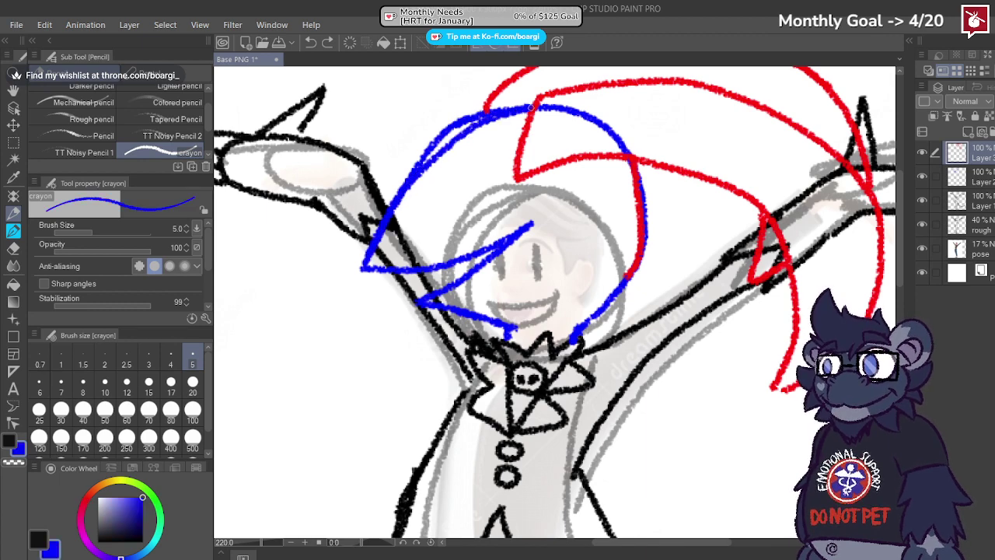
{"action": "left_click", "coordinate": [977, 176]}
{"action": "left_click", "coordinate": [12, 247]}
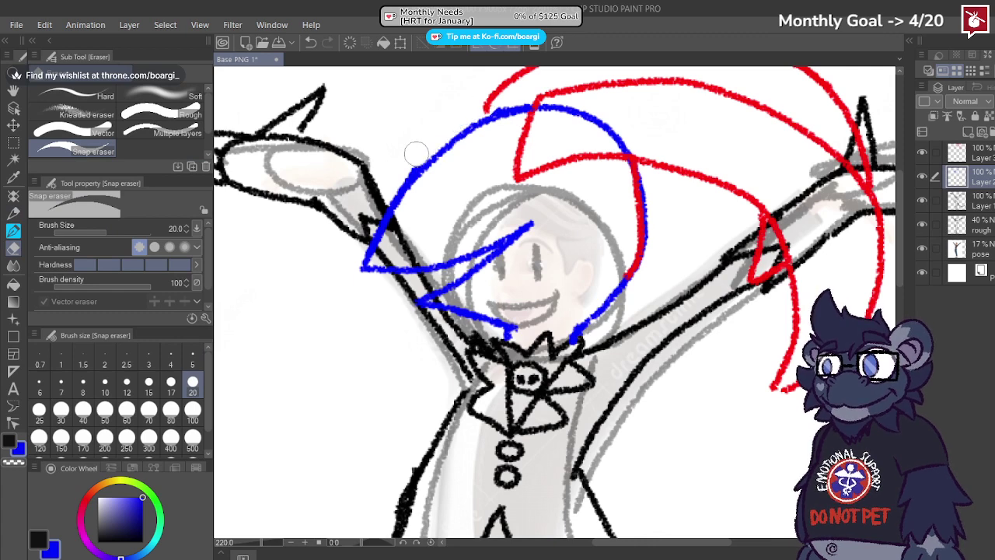
{"action": "mouse_move", "coordinate": [565, 114]}
{"action": "left_mouse_down"}
{"action": "mouse_move", "coordinate": [549, 111]}
{"action": "mouse_move", "coordinate": [615, 142]}
{"action": "mouse_move", "coordinate": [642, 206]}
{"action": "mouse_move", "coordinate": [642, 282]}
{"action": "left_mouse_up"}
{"action": "scroll", "coordinate": [555, 194], "scroll_direction": "down", "scroll_amount": 1}
{"action": "scroll", "coordinate": [555, 194], "scroll_direction": "down", "scroll_amount": 5}
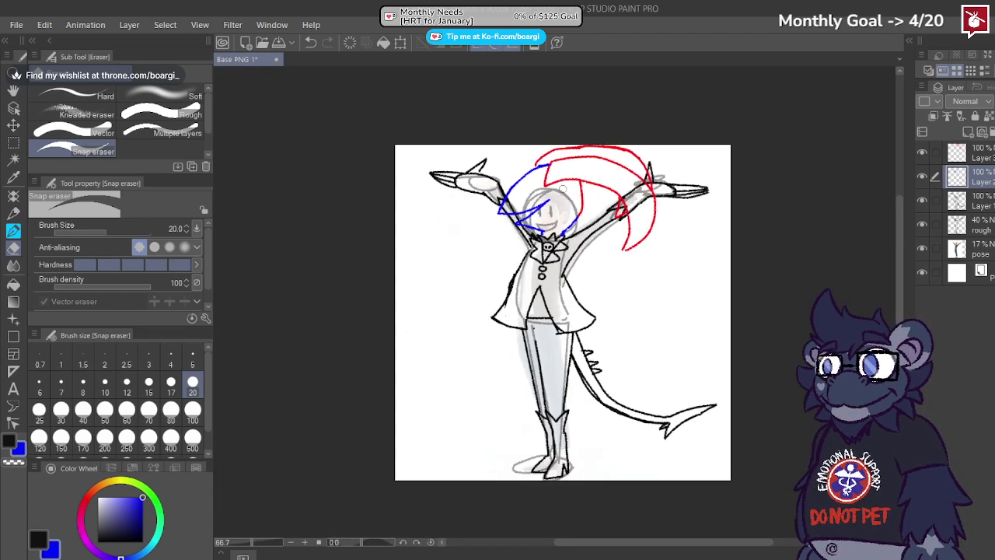
{"action": "scroll", "coordinate": [555, 194], "scroll_direction": "up", "scroll_amount": 4}
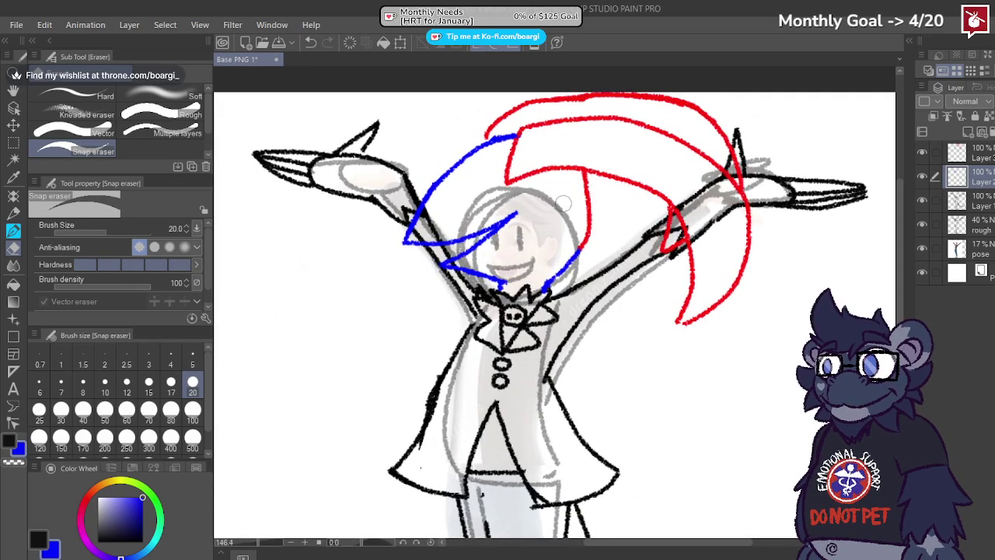
Step: Merge the hair layer into the layer below and erase the red line down the back of the head
{"action": "left_click", "coordinate": [967, 152]}
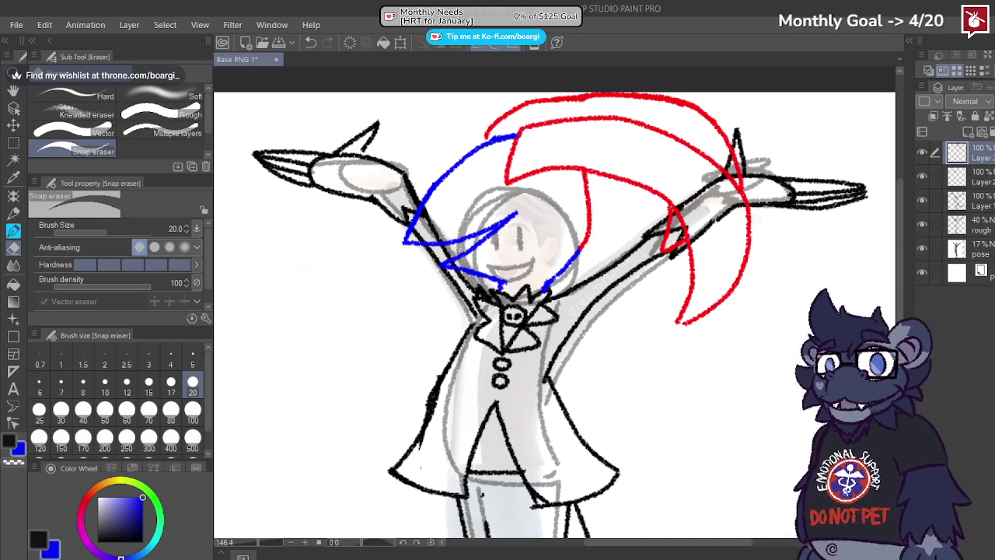
{"action": "key", "text": "ctrl+e"}
{"action": "mouse_move", "coordinate": [582, 172]}
{"action": "left_mouse_down"}
{"action": "mouse_move", "coordinate": [584, 242]}
{"action": "mouse_move", "coordinate": [572, 265]}
{"action": "left_mouse_up"}
Step: Draw a new back of the head in blue crayon, curving from the collar up to the underside of the hair lock
{"action": "left_click", "coordinate": [13, 213]}
{"action": "scroll", "coordinate": [564, 277], "scroll_direction": "up", "scroll_amount": 1}
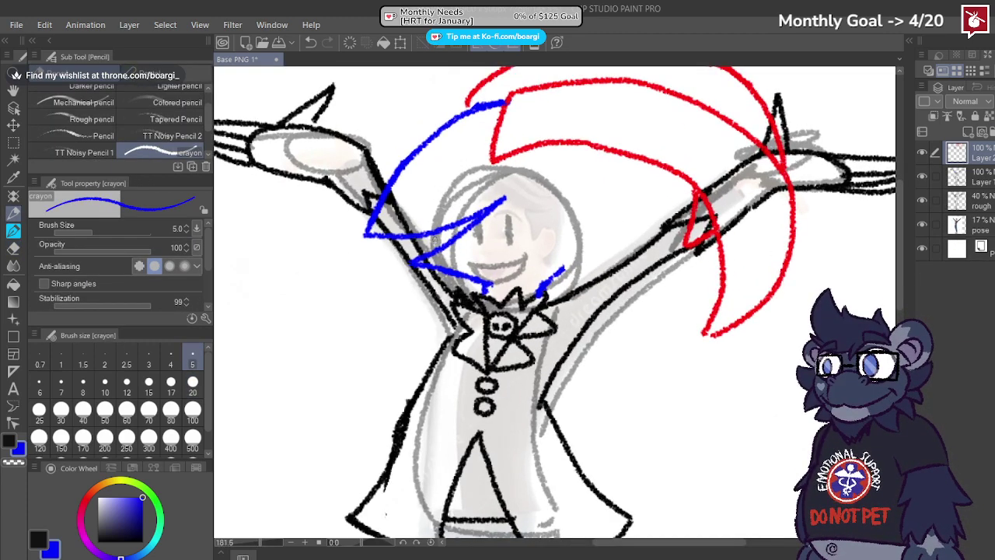
{"action": "left_click", "coordinate": [445, 228], "text": "alt"}
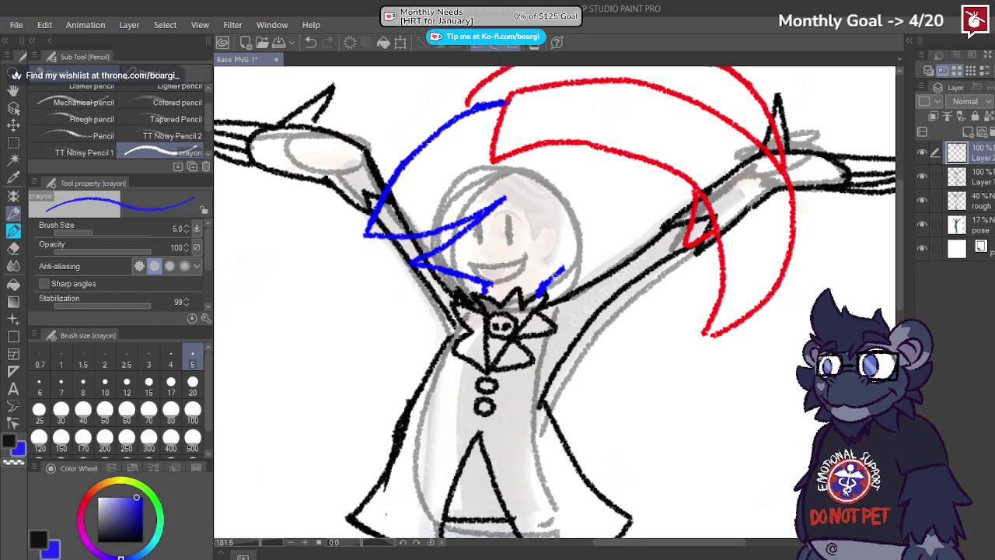
{"action": "mouse_move", "coordinate": [555, 274]}
{"action": "left_mouse_down"}
{"action": "mouse_move", "coordinate": [606, 206]}
{"action": "mouse_move", "coordinate": [615, 149]}
{"action": "mouse_move", "coordinate": [540, 193]}
{"action": "mouse_move", "coordinate": [514, 110]}
{"action": "mouse_move", "coordinate": [518, 87]}
{"action": "mouse_move", "coordinate": [602, 86]}
{"action": "mouse_move", "coordinate": [596, 95]}
{"action": "left_mouse_up"}
{"action": "key", "text": "ctrl+z"}
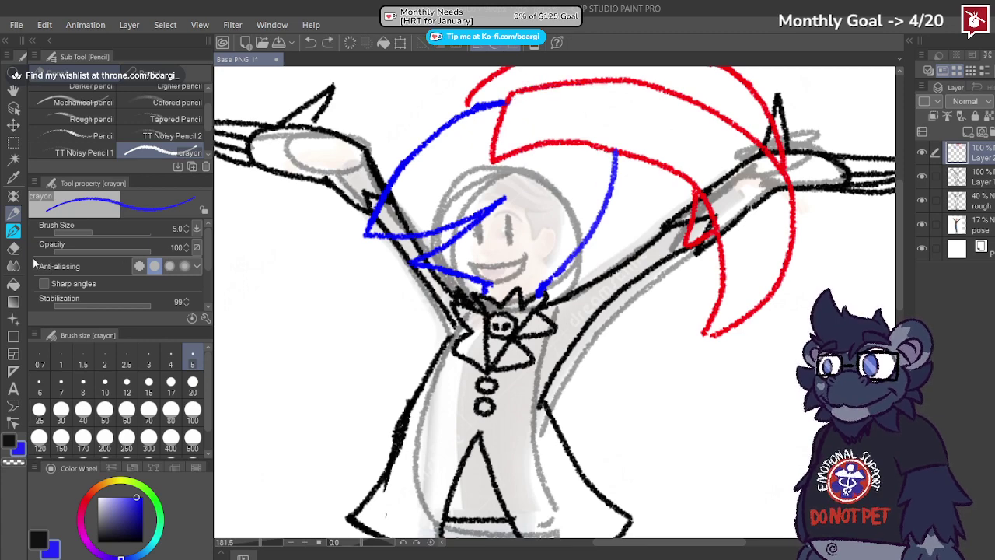
Step: Erase the red front edge, the start of the lower edge and the middle arc of the swept-back lock
{"action": "left_click", "coordinate": [13, 248]}
{"action": "mouse_move", "coordinate": [470, 126]}
{"action": "left_mouse_down"}
{"action": "mouse_move", "coordinate": [498, 116]}
{"action": "mouse_move", "coordinate": [502, 133]}
{"action": "mouse_move", "coordinate": [590, 147]}
{"action": "left_mouse_up"}
{"action": "mouse_move", "coordinate": [517, 95]}
{"action": "left_mouse_down"}
{"action": "mouse_move", "coordinate": [594, 84]}
{"action": "mouse_move", "coordinate": [661, 94]}
{"action": "mouse_move", "coordinate": [765, 157]}
{"action": "left_mouse_up"}
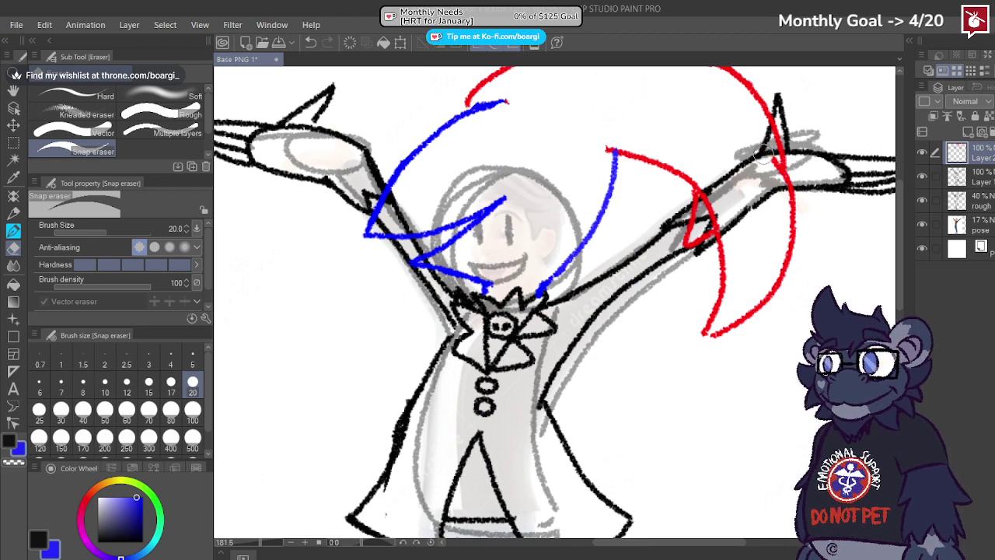
Step: Redraw the lock's front edge in blue down to the back of the head, and its upper contour sweeping over the raised arm
{"action": "left_click", "coordinate": [14, 227]}
{"action": "scroll", "coordinate": [557, 150], "scroll_direction": "up", "scroll_amount": 1}
{"action": "mouse_move", "coordinate": [548, 97]}
{"action": "left_mouse_down"}
{"action": "mouse_move", "coordinate": [531, 169]}
{"action": "mouse_move", "coordinate": [566, 174]}
{"action": "mouse_move", "coordinate": [618, 154]}
{"action": "left_mouse_up"}
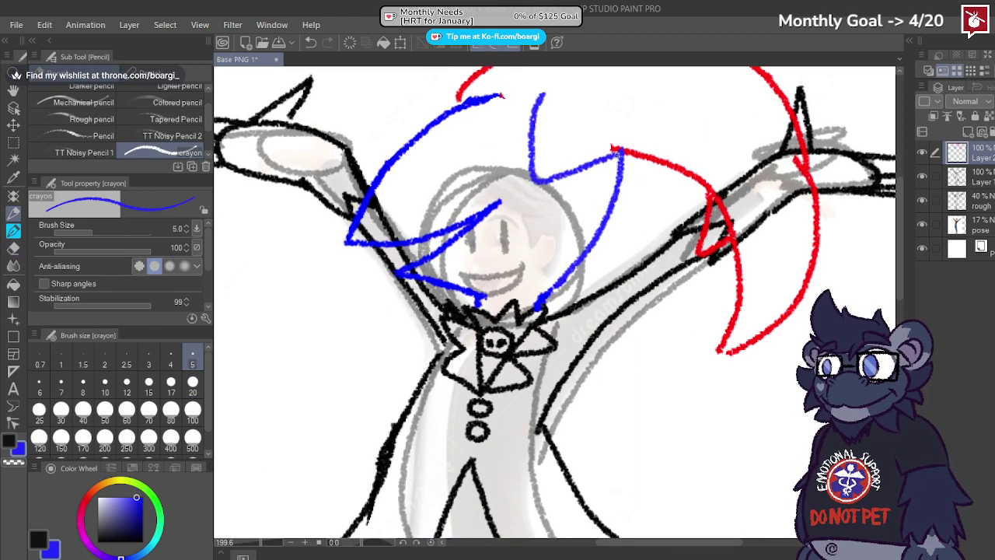
{"action": "mouse_move", "coordinate": [543, 109]}
{"action": "left_mouse_down"}
{"action": "mouse_move", "coordinate": [564, 90]}
{"action": "mouse_move", "coordinate": [710, 77]}
{"action": "mouse_move", "coordinate": [781, 126]}
{"action": "mouse_move", "coordinate": [816, 209]}
{"action": "left_mouse_up"}
Step: Extend the forehead line in blue so it flows into the upper contour of the hair lock
{"action": "left_click_drag", "start_coordinate": [505, 125], "coordinate": [489, 174]}
{"action": "scroll", "coordinate": [466, 167], "scroll_direction": "up", "scroll_amount": 2}
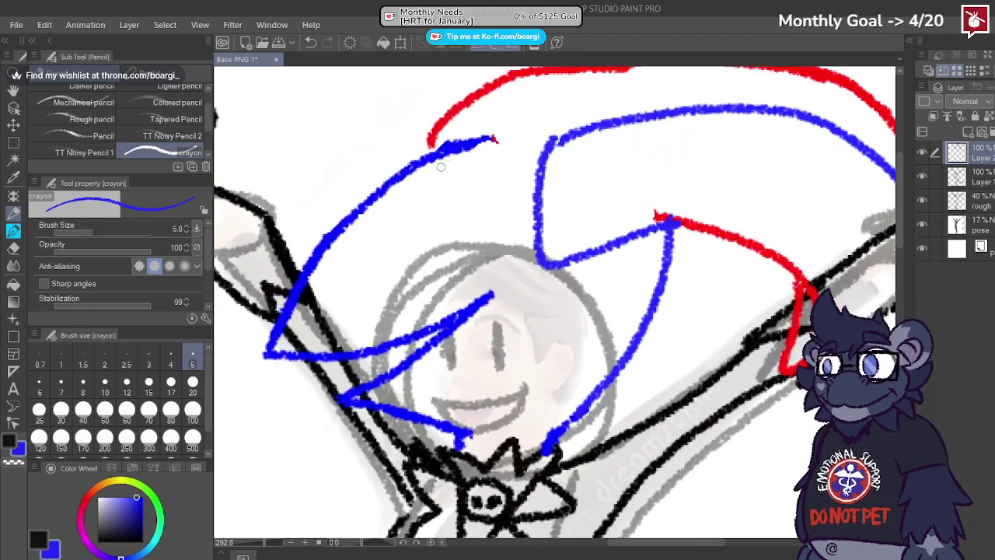
{"action": "mouse_move", "coordinate": [430, 142]}
{"action": "left_mouse_down"}
{"action": "mouse_move", "coordinate": [423, 197]}
{"action": "mouse_move", "coordinate": [493, 157]}
{"action": "mouse_move", "coordinate": [558, 141]}
{"action": "left_mouse_up"}
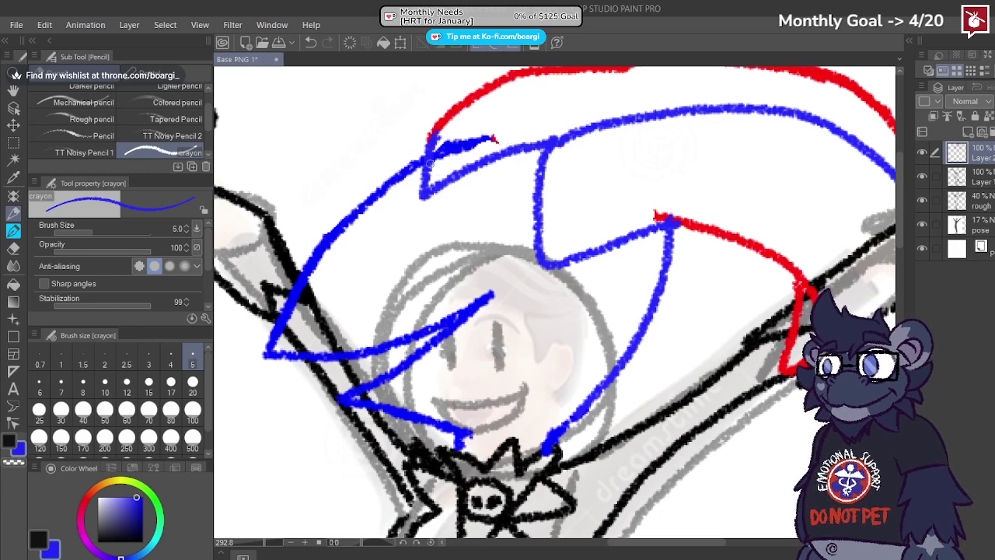
{"action": "key", "text": "ctrl+z"}
{"action": "mouse_move", "coordinate": [401, 173]}
{"action": "left_mouse_down"}
{"action": "mouse_move", "coordinate": [484, 141]}
{"action": "mouse_move", "coordinate": [614, 123]}
{"action": "mouse_move", "coordinate": [521, 125]}
{"action": "mouse_move", "coordinate": [370, 191]}
{"action": "left_mouse_up"}
{"action": "key", "text": "ctrl+z"}
{"action": "scroll", "coordinate": [437, 166], "scroll_direction": "down", "scroll_amount": 10}
{"action": "scroll", "coordinate": [439, 158], "scroll_direction": "up", "scroll_amount": 7}
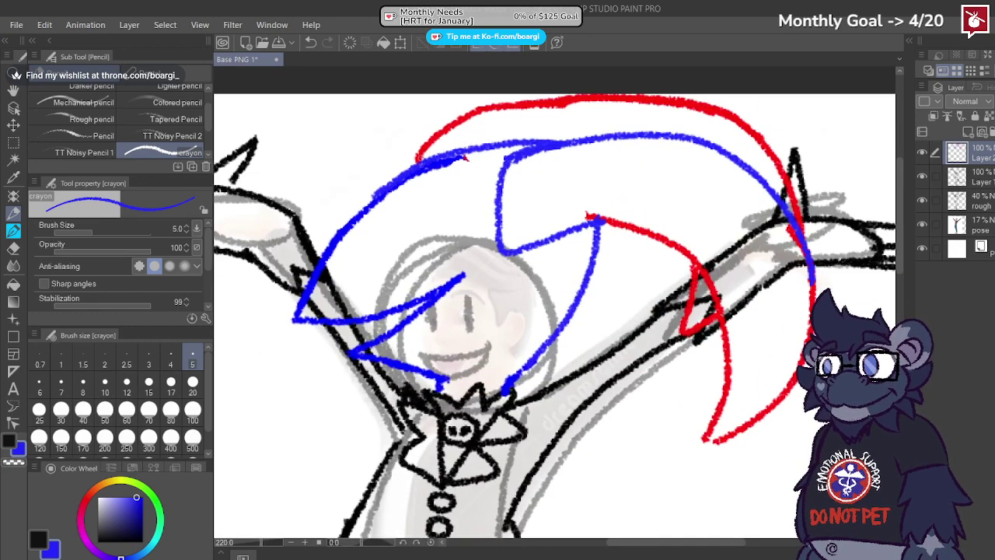
Step: Erase the front half of the upper red arc and redraw it in blue, ending on the forehead line
{"action": "left_click", "coordinate": [13, 247]}
{"action": "mouse_move", "coordinate": [433, 145]}
{"action": "left_mouse_down"}
{"action": "mouse_move", "coordinate": [517, 101]}
{"action": "mouse_move", "coordinate": [661, 87]}
{"action": "mouse_move", "coordinate": [443, 127]}
{"action": "left_mouse_up"}
{"action": "left_click", "coordinate": [13, 212]}
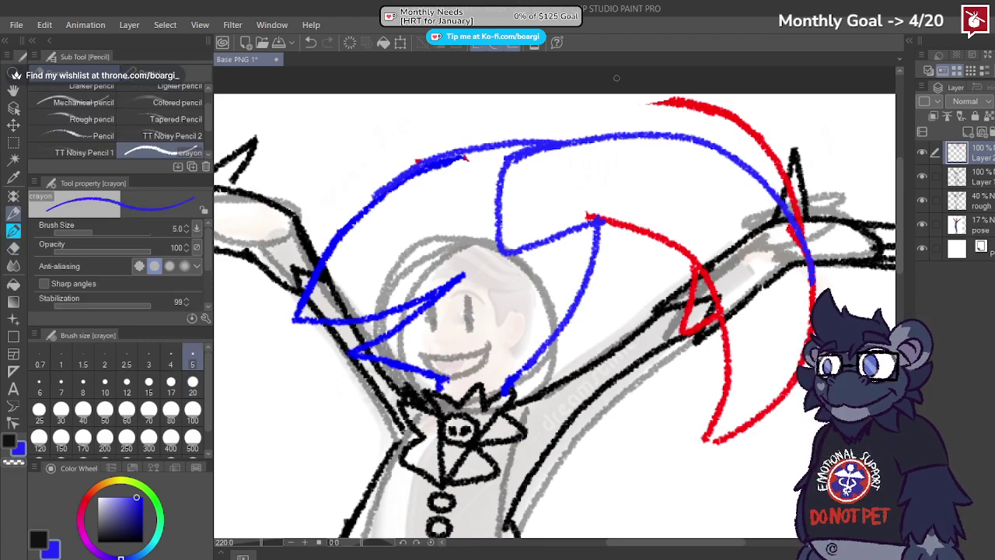
{"action": "mouse_move", "coordinate": [684, 101]}
{"action": "left_mouse_down"}
{"action": "mouse_move", "coordinate": [547, 108]}
{"action": "mouse_move", "coordinate": [490, 125]}
{"action": "mouse_move", "coordinate": [457, 153]}
{"action": "left_mouse_up"}
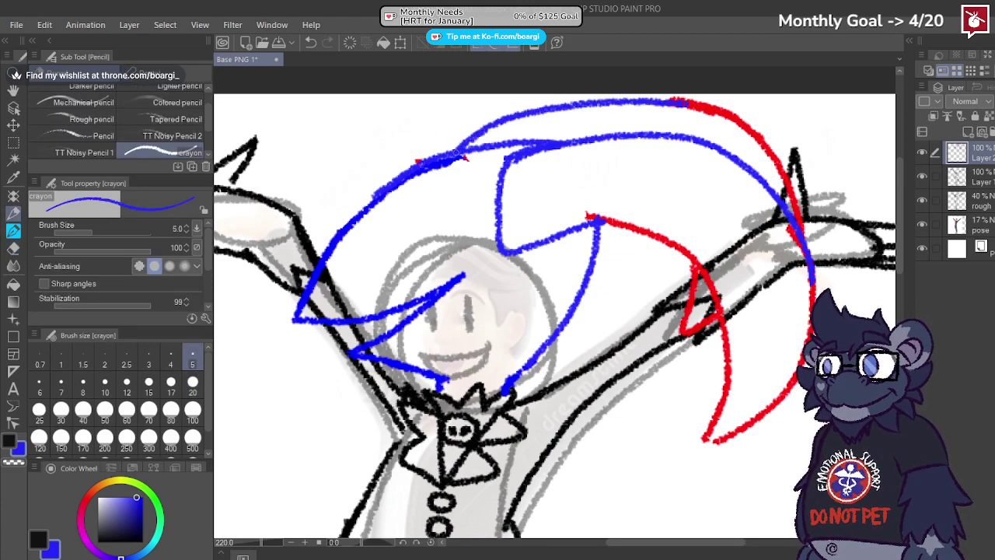
Step: Try sketching two oval eyes with pupils in blue above the snout
{"action": "scroll", "coordinate": [459, 152], "scroll_direction": "down", "scroll_amount": 2}
{"action": "scroll", "coordinate": [451, 179], "scroll_direction": "down", "scroll_amount": 1}
{"action": "scroll", "coordinate": [435, 190], "scroll_direction": "up", "scroll_amount": 4}
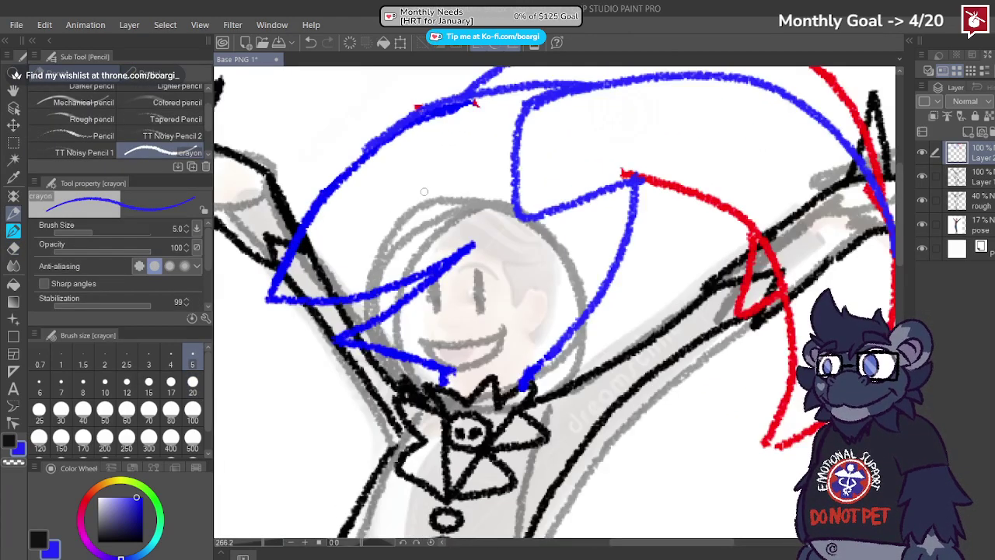
{"action": "mouse_move", "coordinate": [493, 173]}
{"action": "left_mouse_down"}
{"action": "mouse_move", "coordinate": [413, 227]}
{"action": "mouse_move", "coordinate": [503, 180]}
{"action": "left_mouse_up"}
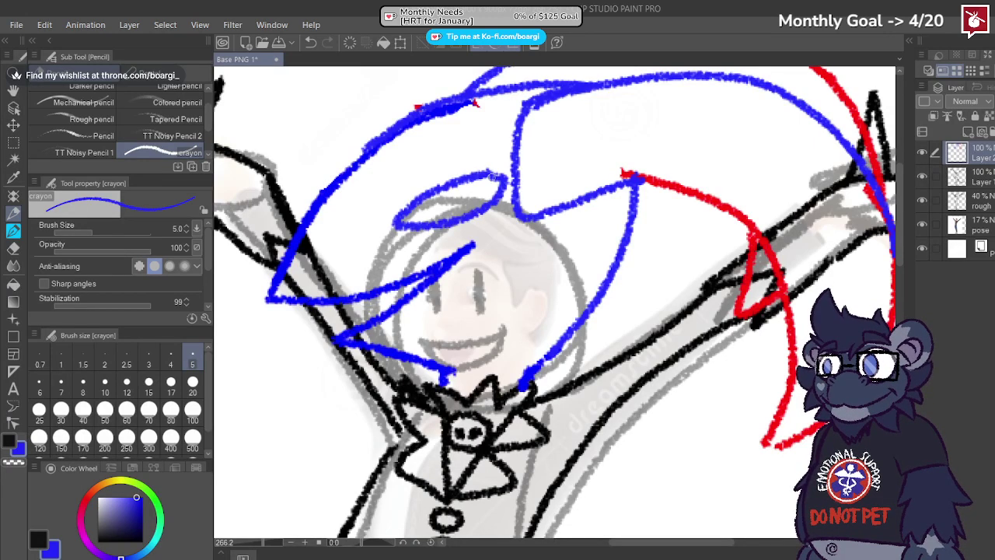
{"action": "mouse_move", "coordinate": [366, 146]}
{"action": "left_mouse_down"}
{"action": "mouse_move", "coordinate": [395, 200]}
{"action": "mouse_move", "coordinate": [359, 187]}
{"action": "mouse_move", "coordinate": [375, 130]}
{"action": "left_mouse_up"}
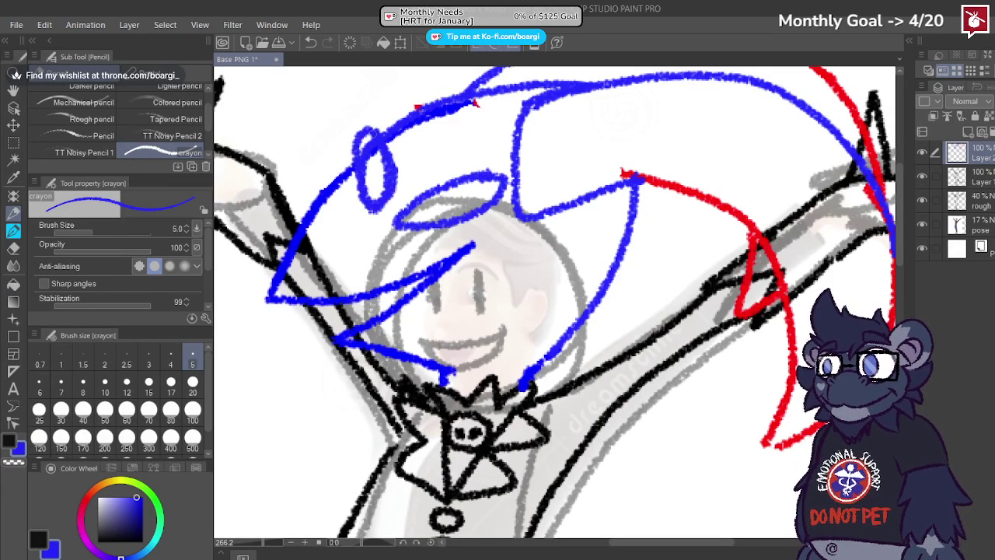
{"action": "left_click_drag", "start_coordinate": [433, 201], "coordinate": [427, 229]}
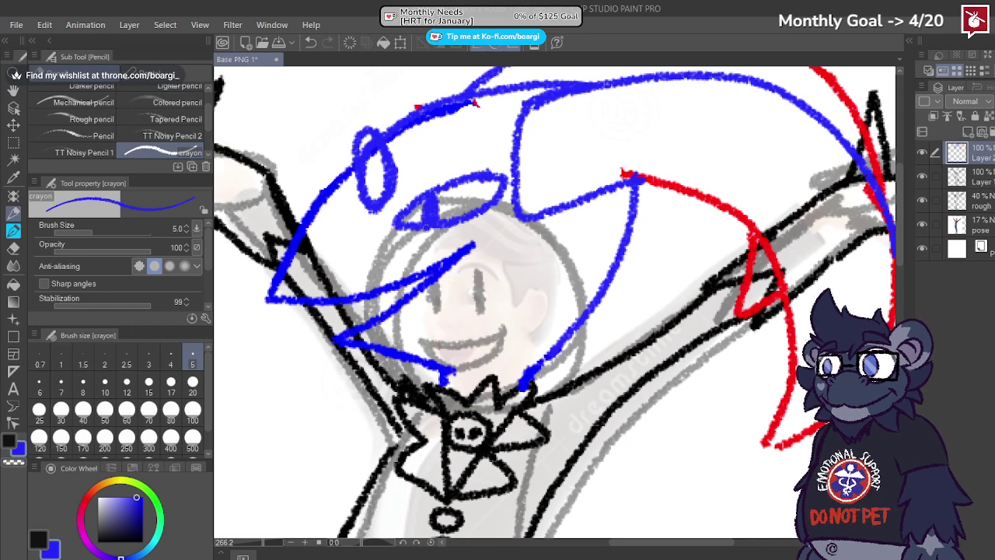
{"action": "left_click_drag", "start_coordinate": [384, 173], "coordinate": [386, 184]}
{"action": "key", "text": "ctrl+z"}
{"action": "key", "text": "ctrl+z"}
{"action": "key", "text": "ctrl+z"}
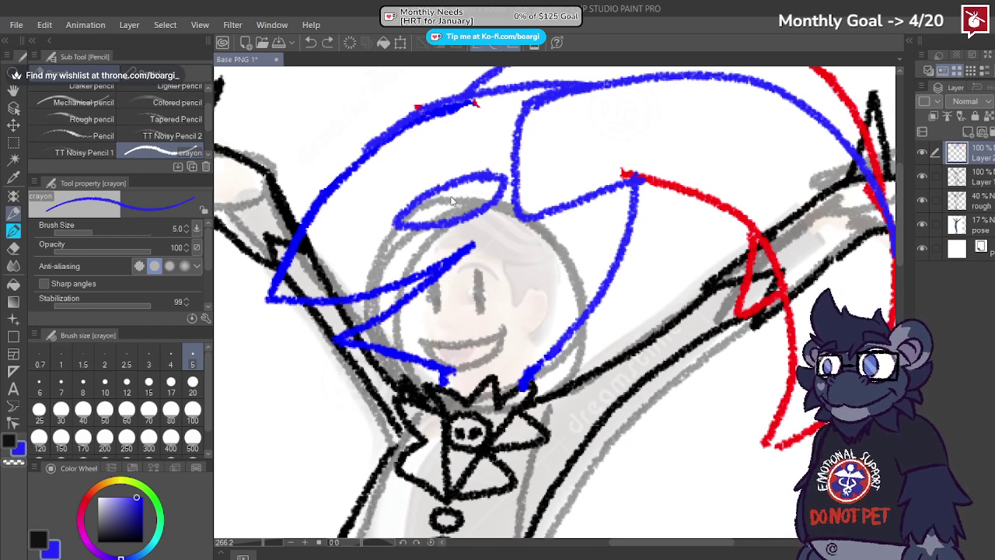
{"action": "key", "text": "ctrl+z"}
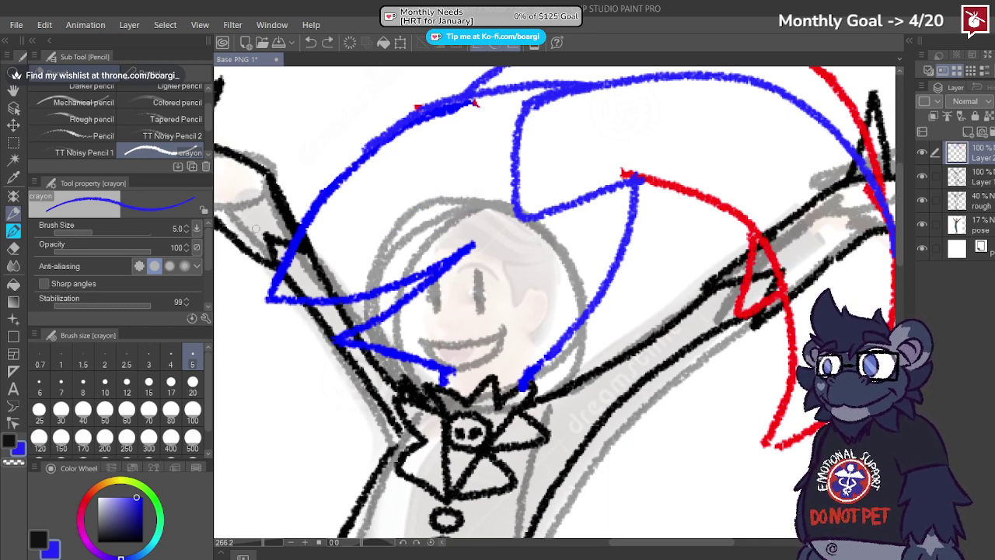
Step: Try another blue outline for the near eye over the rough head
{"action": "left_click_drag", "start_coordinate": [422, 180], "coordinate": [500, 171]}
{"action": "key", "text": "ctrl+z"}
{"action": "mouse_move", "coordinate": [411, 186]}
{"action": "left_mouse_down"}
{"action": "mouse_move", "coordinate": [514, 182]}
{"action": "mouse_move", "coordinate": [446, 235]}
{"action": "left_mouse_up"}
{"action": "key", "text": "ctrl+z"}
{"action": "key", "text": "ctrl+z"}
Step: Add a raster layer and draw the near eye in black with a flat upper lid, rounded lower edge and narrow pupil
{"action": "key", "text": "ctrl+shift+n"}
{"action": "key", "text": "x"}
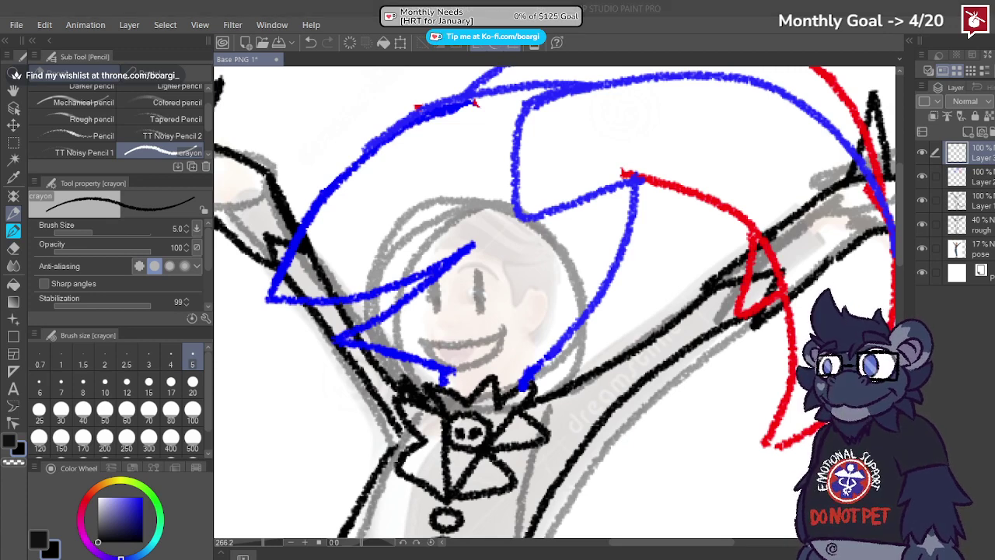
{"action": "scroll", "coordinate": [438, 212], "scroll_direction": "up", "scroll_amount": 2}
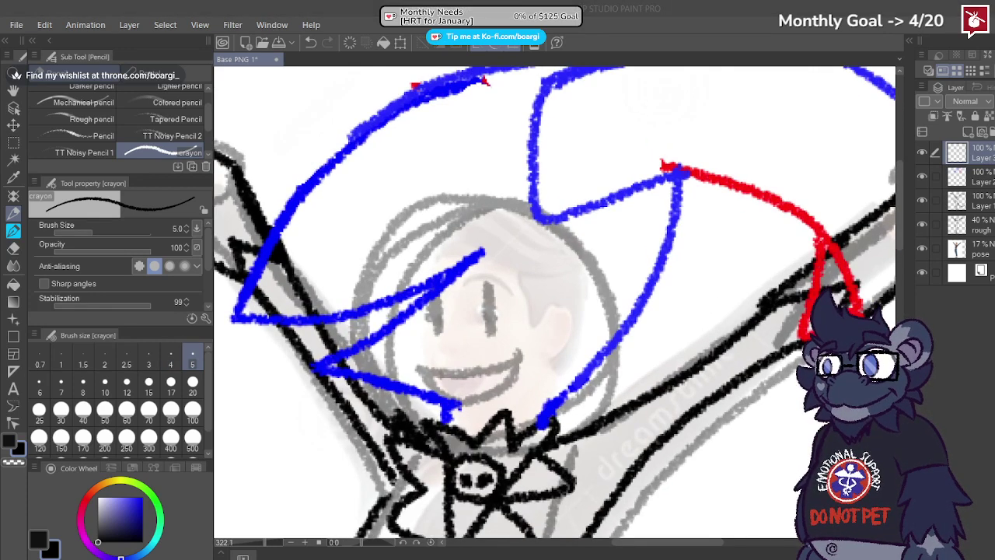
{"action": "mouse_move", "coordinate": [412, 188]}
{"action": "left_mouse_down"}
{"action": "mouse_move", "coordinate": [628, 181]}
{"action": "mouse_move", "coordinate": [460, 192]}
{"action": "mouse_move", "coordinate": [600, 183]}
{"action": "left_mouse_up"}
{"action": "key", "text": "ctrl+z"}
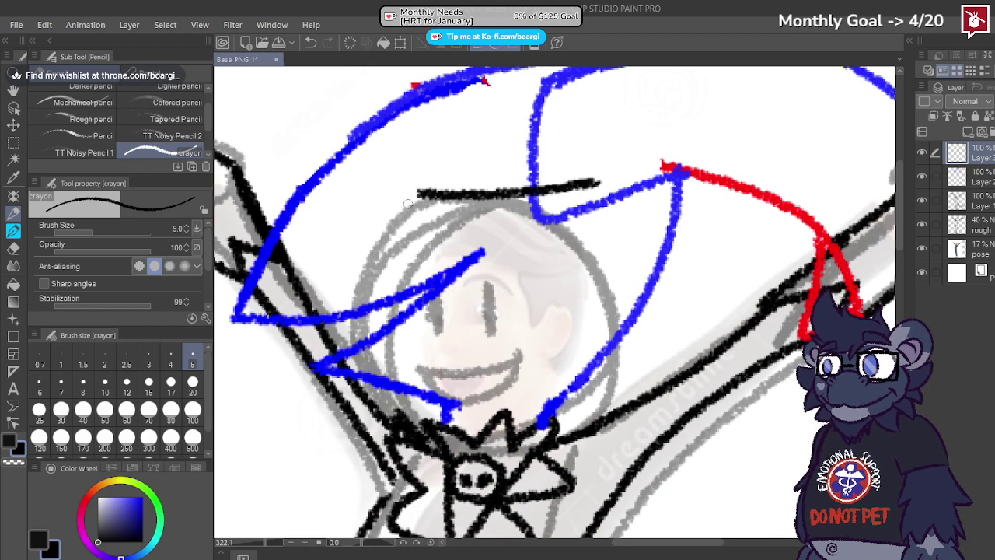
{"action": "mouse_move", "coordinate": [420, 194]}
{"action": "left_mouse_down"}
{"action": "mouse_move", "coordinate": [489, 268]}
{"action": "mouse_move", "coordinate": [566, 243]}
{"action": "mouse_move", "coordinate": [596, 193]}
{"action": "left_mouse_up"}
{"action": "mouse_move", "coordinate": [472, 201]}
{"action": "left_mouse_down"}
{"action": "mouse_move", "coordinate": [474, 227]}
{"action": "mouse_move", "coordinate": [477, 209]}
{"action": "left_mouse_up"}
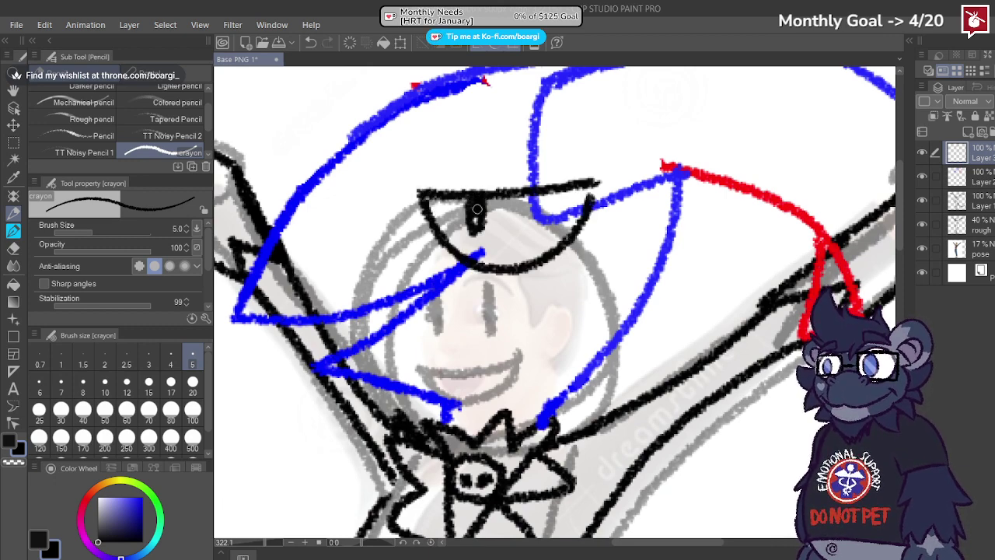
Step: Add short lash marks above the near eye's corners and draw the smaller far eye with a pupil and matching marks
{"action": "left_click_drag", "start_coordinate": [413, 175], "coordinate": [425, 158]}
{"action": "left_click_drag", "start_coordinate": [574, 160], "coordinate": [583, 163]}
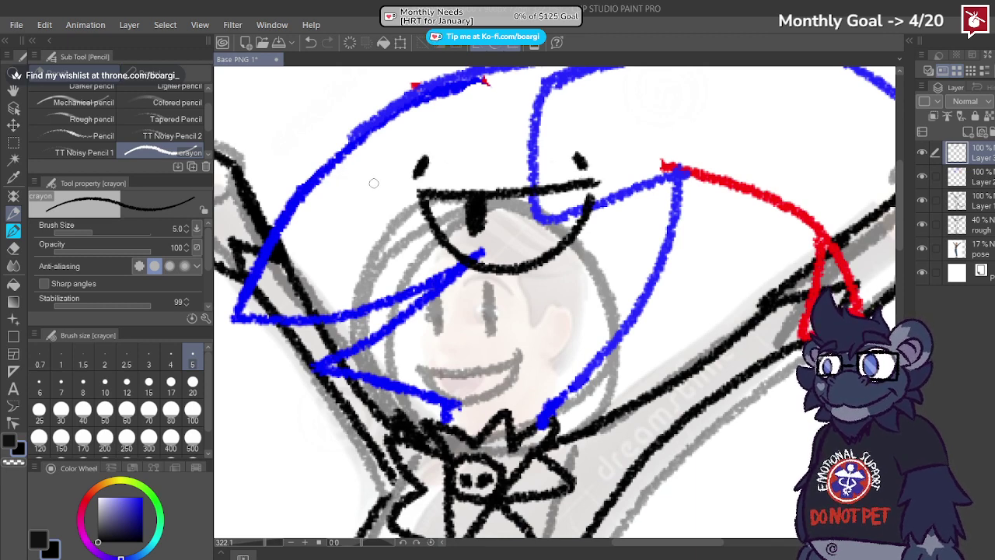
{"action": "mouse_move", "coordinate": [313, 148]}
{"action": "left_mouse_down"}
{"action": "mouse_move", "coordinate": [402, 187]}
{"action": "mouse_move", "coordinate": [305, 175]}
{"action": "mouse_move", "coordinate": [378, 230]}
{"action": "mouse_move", "coordinate": [393, 196]}
{"action": "mouse_move", "coordinate": [294, 218]}
{"action": "mouse_move", "coordinate": [397, 202]}
{"action": "mouse_move", "coordinate": [365, 194]}
{"action": "mouse_move", "coordinate": [394, 173]}
{"action": "left_mouse_up"}
{"action": "key", "text": "ctrl+z"}
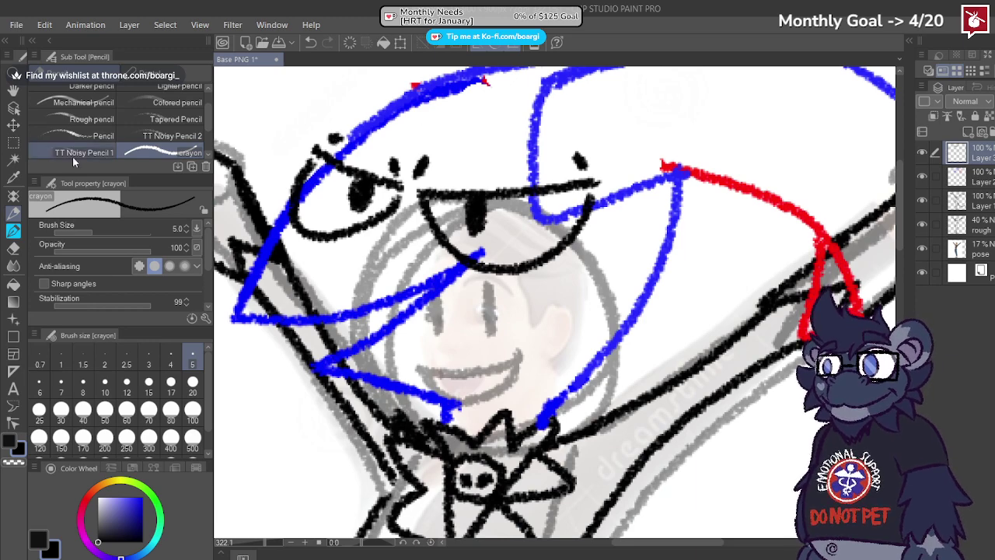
Step: Select both eyes, scale them down, place them above the snout at the forehead line, and clear the selection
{"action": "left_click", "coordinate": [13, 142]}
{"action": "scroll", "coordinate": [473, 184], "scroll_direction": "down", "scroll_amount": 2}
{"action": "left_click_drag", "start_coordinate": [324, 111], "coordinate": [516, 221]}
{"action": "left_click", "coordinate": [484, 304]}
{"action": "left_click_drag", "start_coordinate": [515, 220], "coordinate": [501, 222]}
{"action": "left_click", "coordinate": [398, 277]}
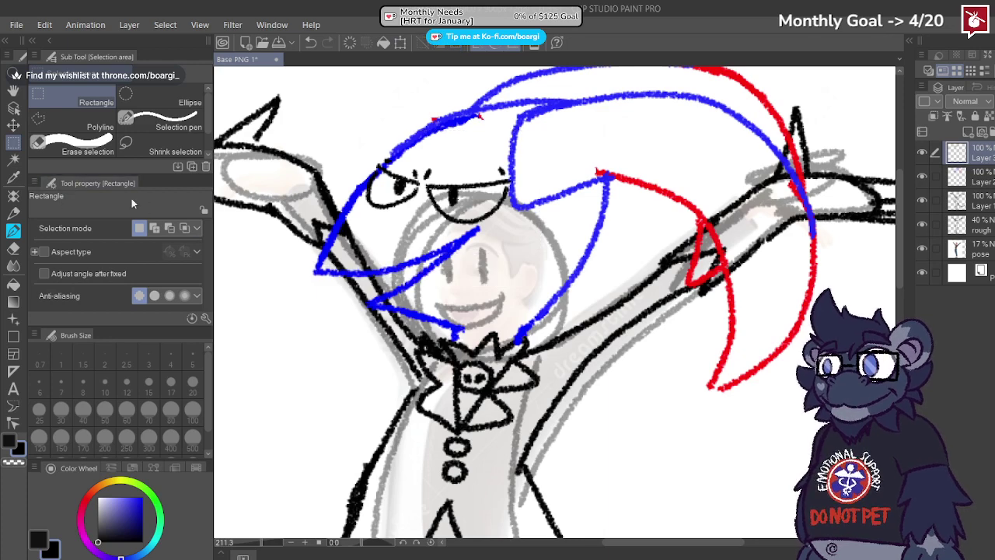
{"action": "left_click", "coordinate": [13, 248]}
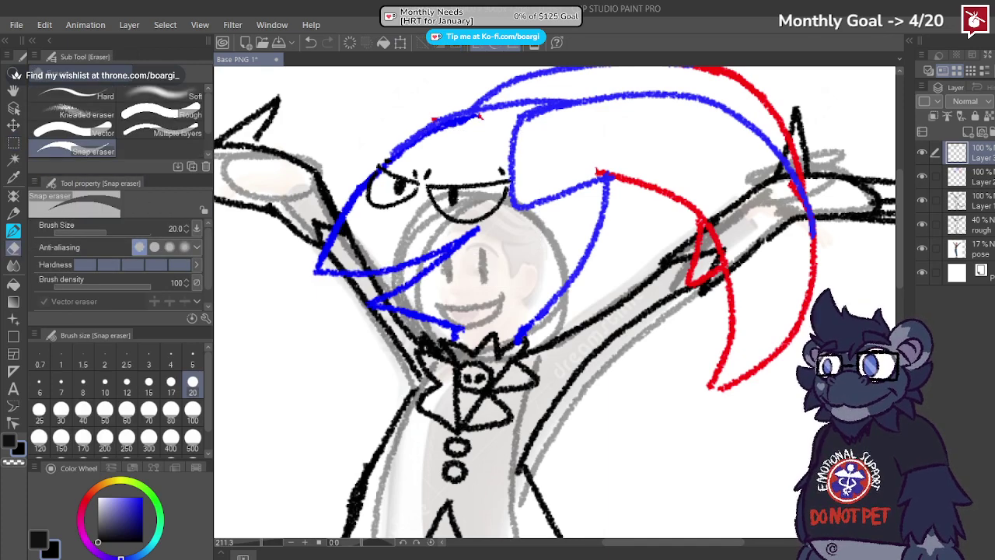
Step: On the second layer from the top, erase the old pointed snout and redraw its tip and mouth line with the blue size 5 crayon
{"action": "left_click", "coordinate": [987, 178]}
{"action": "mouse_move", "coordinate": [321, 272]}
{"action": "left_mouse_down"}
{"action": "mouse_move", "coordinate": [477, 237]}
{"action": "mouse_move", "coordinate": [346, 311]}
{"action": "left_mouse_up"}
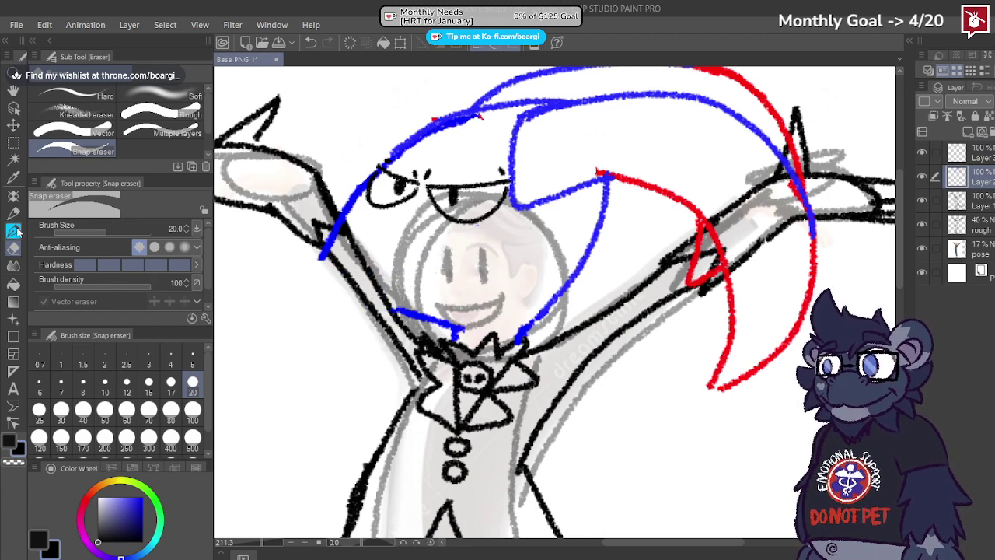
{"action": "left_click", "coordinate": [13, 212]}
{"action": "left_click", "coordinate": [340, 227], "text": "alt"}
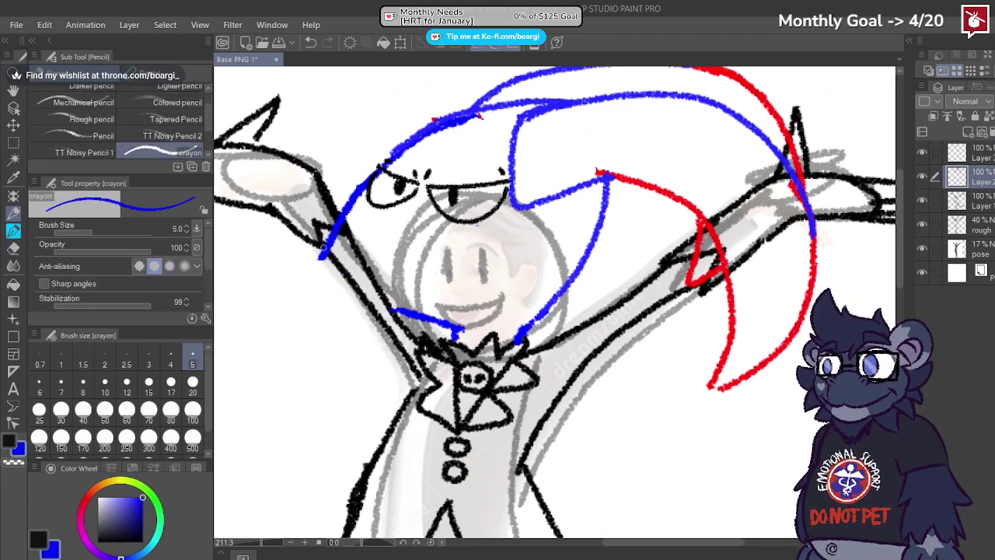
{"action": "mouse_move", "coordinate": [321, 249]}
{"action": "left_mouse_down"}
{"action": "mouse_move", "coordinate": [309, 293]}
{"action": "mouse_move", "coordinate": [364, 271]}
{"action": "mouse_move", "coordinate": [431, 271]}
{"action": "mouse_move", "coordinate": [520, 238]}
{"action": "left_mouse_up"}
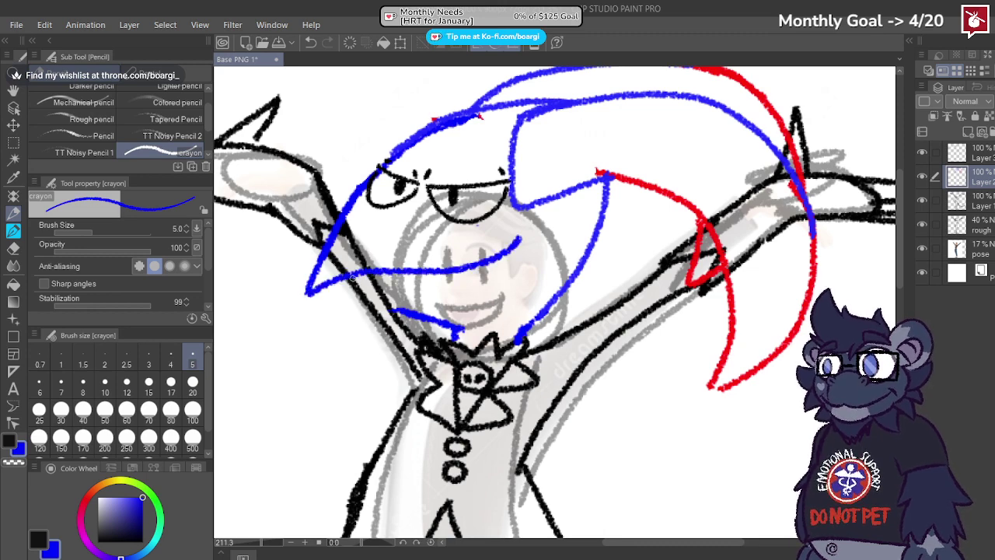
Step: Erase the leftover jaw stroke and redraw the lower jaw as a blue curve from the snout down to the collar
{"action": "left_click", "coordinate": [13, 248]}
{"action": "left_click_drag", "start_coordinate": [397, 315], "coordinate": [471, 327]}
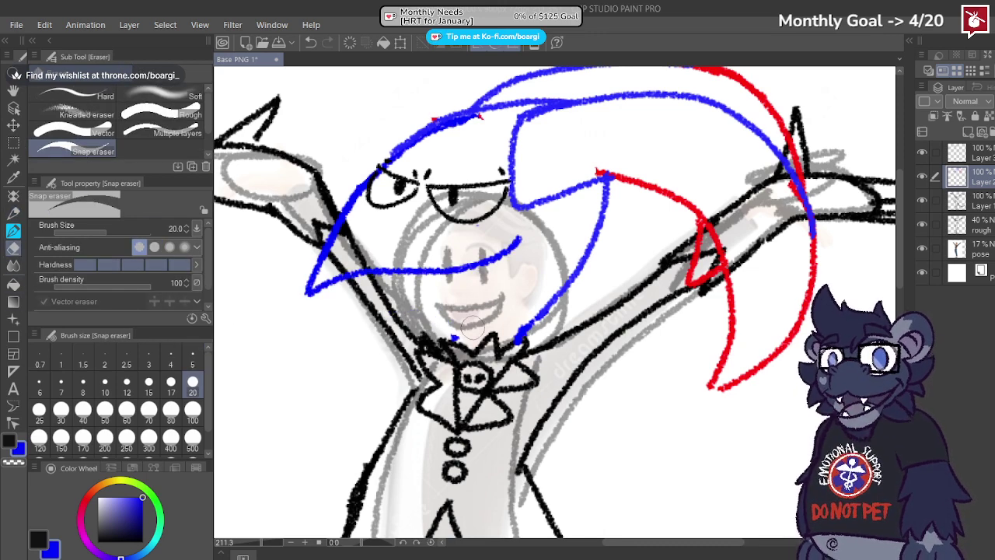
{"action": "left_click", "coordinate": [13, 213]}
{"action": "scroll", "coordinate": [471, 289], "scroll_direction": "up", "scroll_amount": 2}
{"action": "mouse_move", "coordinate": [334, 268]}
{"action": "left_mouse_down"}
{"action": "mouse_move", "coordinate": [418, 317]}
{"action": "mouse_move", "coordinate": [440, 344]}
{"action": "left_mouse_up"}
{"action": "key", "text": "ctrl+z"}
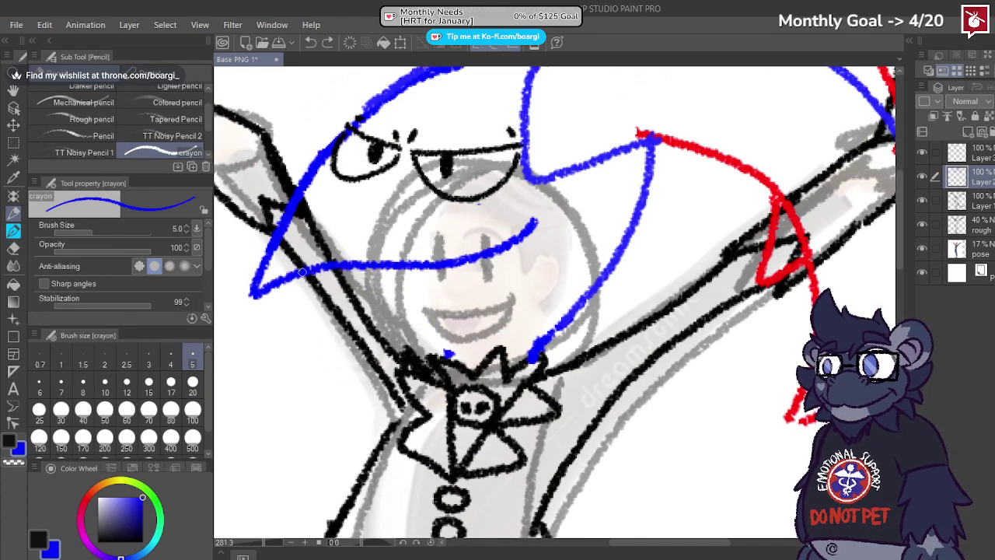
{"action": "mouse_move", "coordinate": [301, 271]}
{"action": "left_mouse_down"}
{"action": "mouse_move", "coordinate": [441, 298]}
{"action": "mouse_move", "coordinate": [475, 354]}
{"action": "left_mouse_up"}
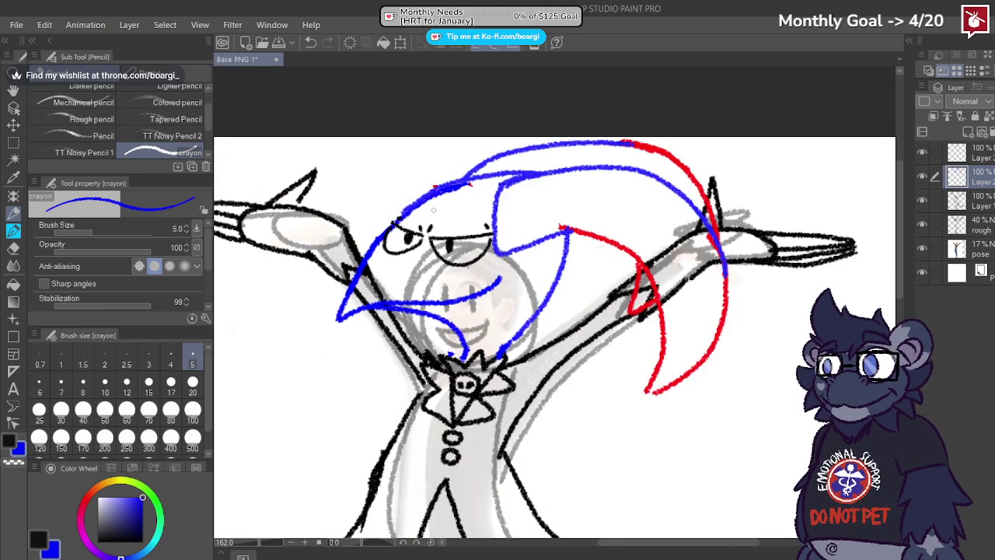
Step: Erase the old blue and red horn shapes and the old top-of-head line with the size 20 Snap eraser
{"action": "scroll", "coordinate": [423, 189], "scroll_direction": "up", "scroll_amount": 1}
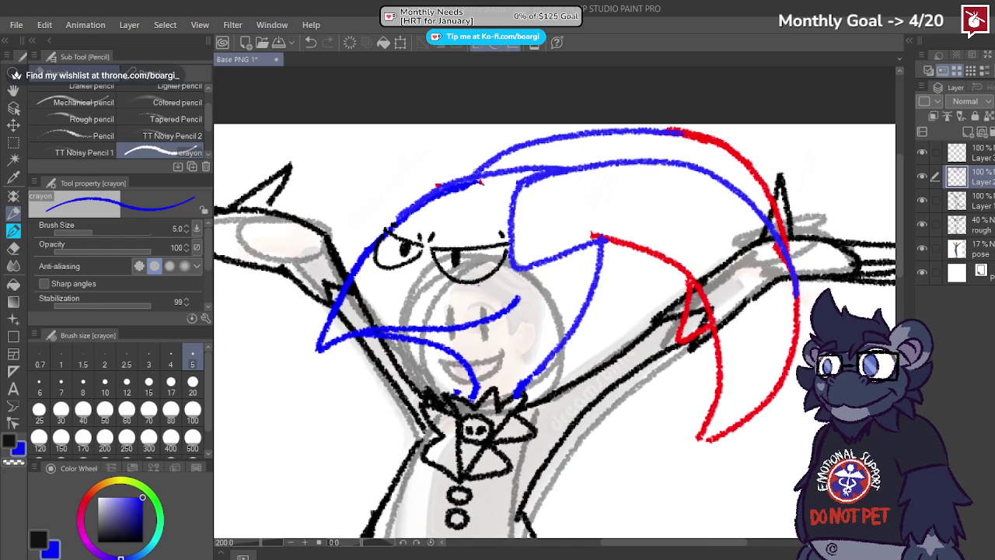
{"action": "key", "text": "e"}
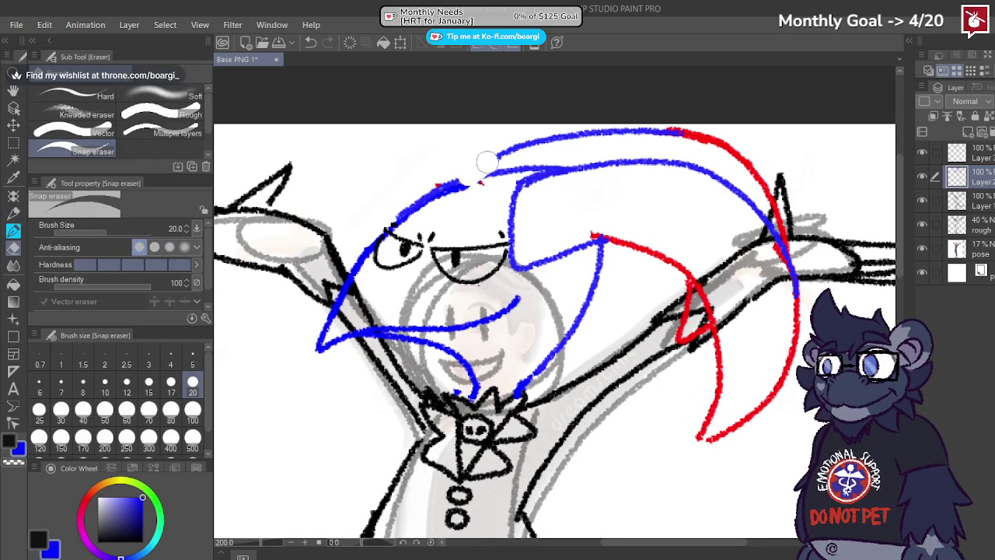
{"action": "mouse_move", "coordinate": [487, 161]}
{"action": "left_mouse_down"}
{"action": "mouse_move", "coordinate": [579, 137]}
{"action": "mouse_move", "coordinate": [709, 141]}
{"action": "mouse_move", "coordinate": [763, 186]}
{"action": "mouse_move", "coordinate": [795, 243]}
{"action": "left_mouse_up"}
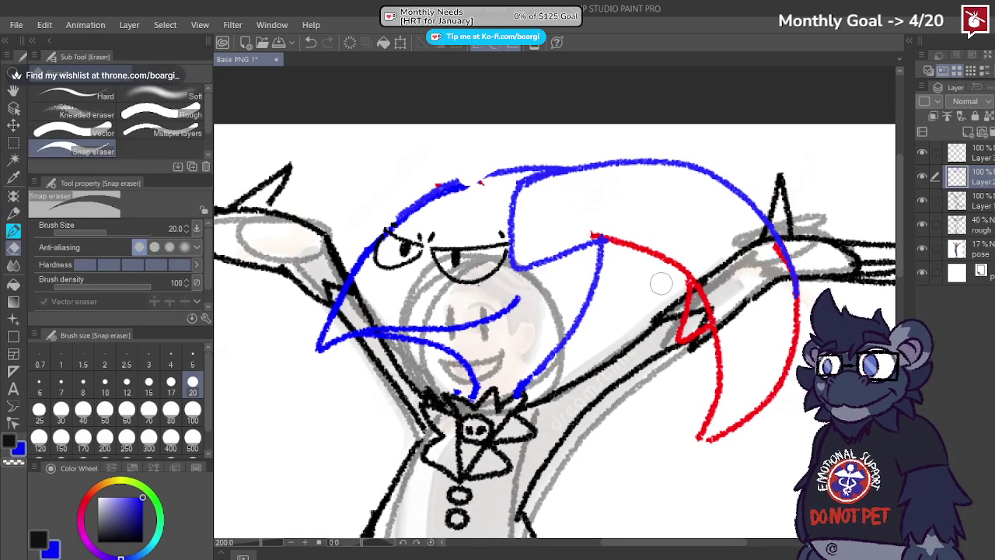
{"action": "mouse_move", "coordinate": [661, 284]}
{"action": "left_mouse_down"}
{"action": "mouse_move", "coordinate": [682, 289]}
{"action": "mouse_move", "coordinate": [682, 345]}
{"action": "left_mouse_up"}
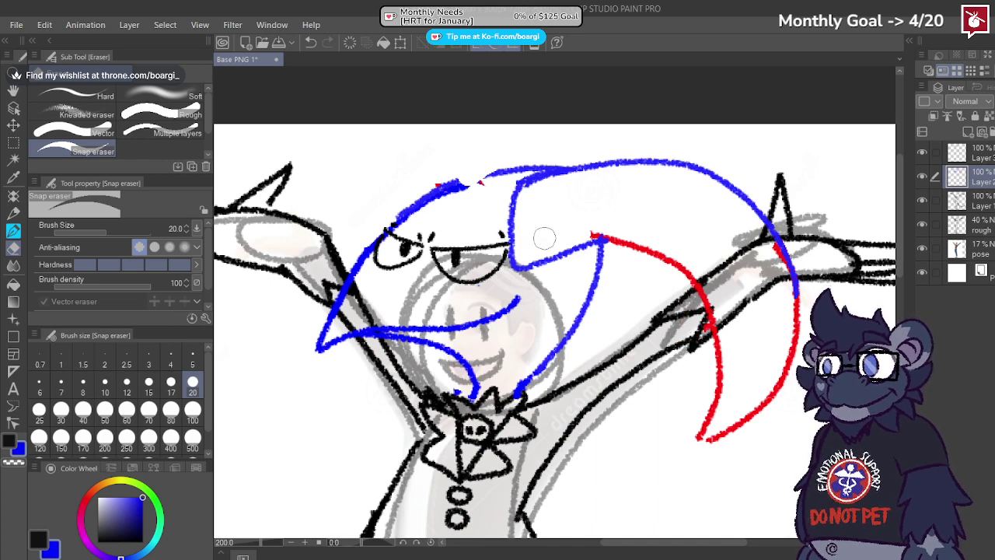
{"action": "mouse_move", "coordinate": [544, 238]}
{"action": "left_mouse_down"}
{"action": "mouse_move", "coordinate": [520, 268]}
{"action": "mouse_move", "coordinate": [518, 197]}
{"action": "mouse_move", "coordinate": [549, 172]}
{"action": "mouse_move", "coordinate": [677, 169]}
{"action": "mouse_move", "coordinate": [752, 203]}
{"action": "mouse_move", "coordinate": [795, 300]}
{"action": "mouse_move", "coordinate": [788, 389]}
{"action": "mouse_move", "coordinate": [726, 441]}
{"action": "mouse_move", "coordinate": [700, 443]}
{"action": "mouse_move", "coordinate": [781, 357]}
{"action": "mouse_move", "coordinate": [767, 401]}
{"action": "mouse_move", "coordinate": [707, 437]}
{"action": "mouse_move", "coordinate": [677, 253]}
{"action": "left_mouse_up"}
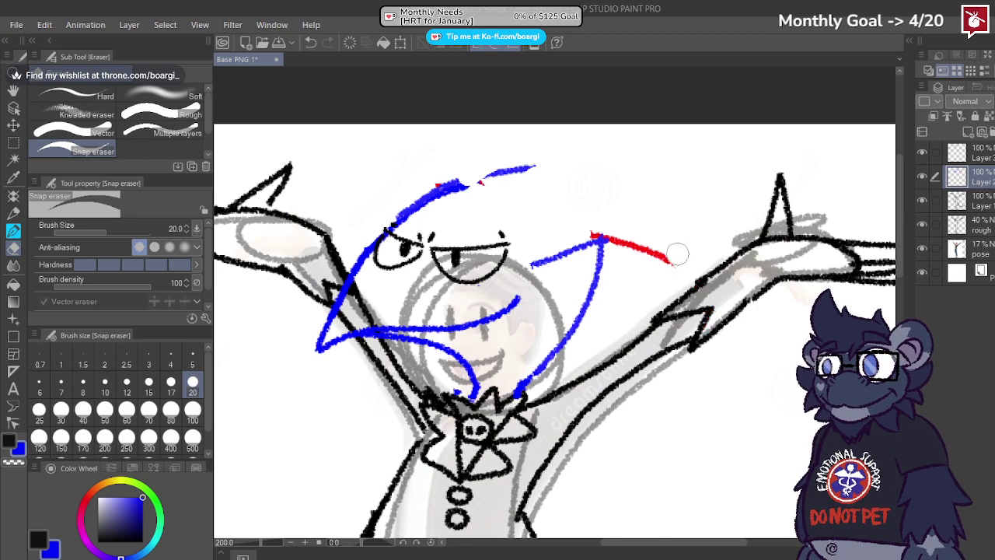
{"action": "left_click_drag", "start_coordinate": [598, 224], "coordinate": [695, 280]}
{"action": "mouse_move", "coordinate": [447, 181]}
{"action": "left_mouse_down"}
{"action": "mouse_move", "coordinate": [474, 188]}
{"action": "mouse_move", "coordinate": [583, 167]}
{"action": "mouse_move", "coordinate": [398, 210]}
{"action": "mouse_move", "coordinate": [363, 236]}
{"action": "mouse_move", "coordinate": [410, 216]}
{"action": "left_mouse_up"}
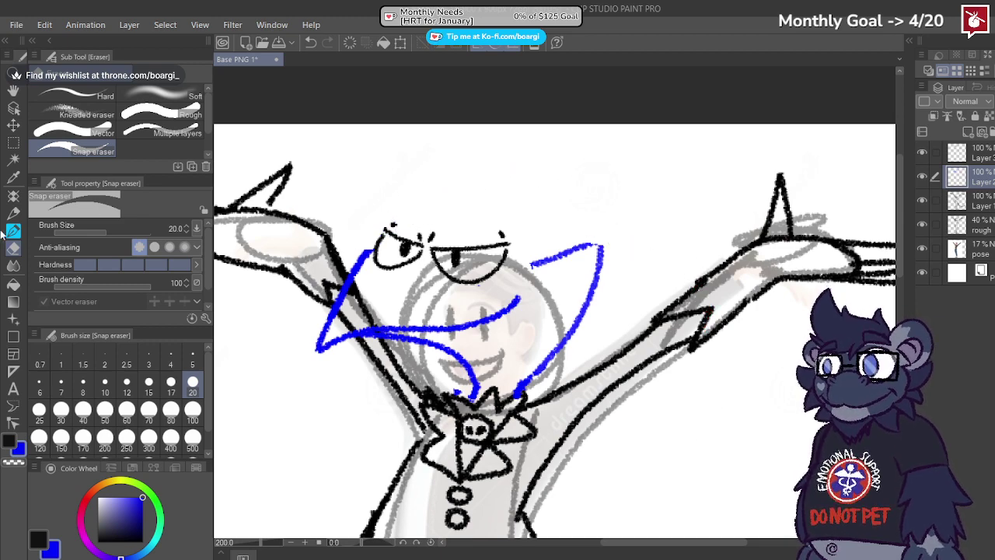
Step: Redraw the forehead and rounded back of the head with the blue crayon, and erase the stray stroke inside the head
{"action": "left_click", "coordinate": [13, 230]}
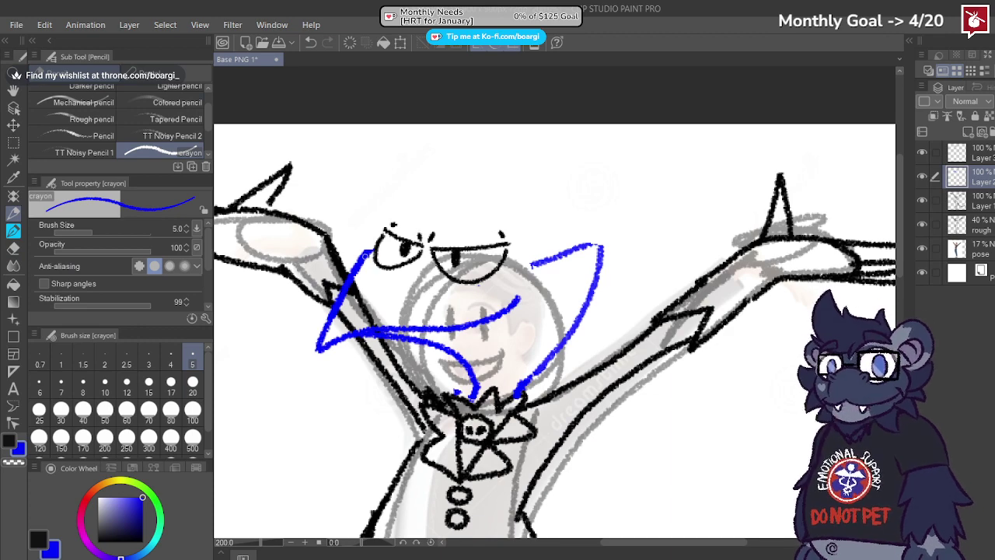
{"action": "mouse_move", "coordinate": [362, 255]}
{"action": "left_mouse_down"}
{"action": "mouse_move", "coordinate": [422, 205]}
{"action": "mouse_move", "coordinate": [481, 187]}
{"action": "mouse_move", "coordinate": [484, 199]}
{"action": "mouse_move", "coordinate": [562, 168]}
{"action": "left_mouse_up"}
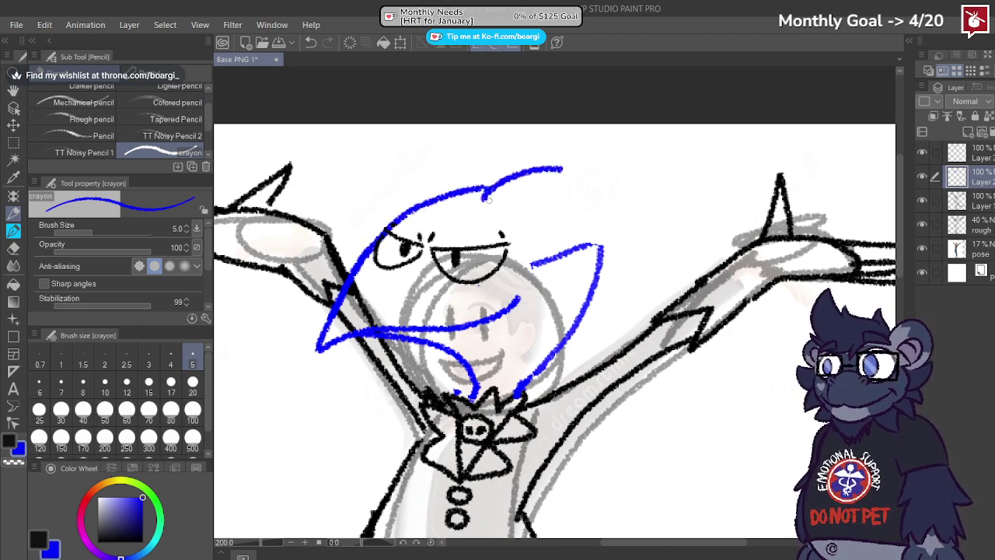
{"action": "mouse_move", "coordinate": [485, 199]}
{"action": "left_mouse_down"}
{"action": "mouse_move", "coordinate": [557, 208]}
{"action": "mouse_move", "coordinate": [594, 248]}
{"action": "left_mouse_up"}
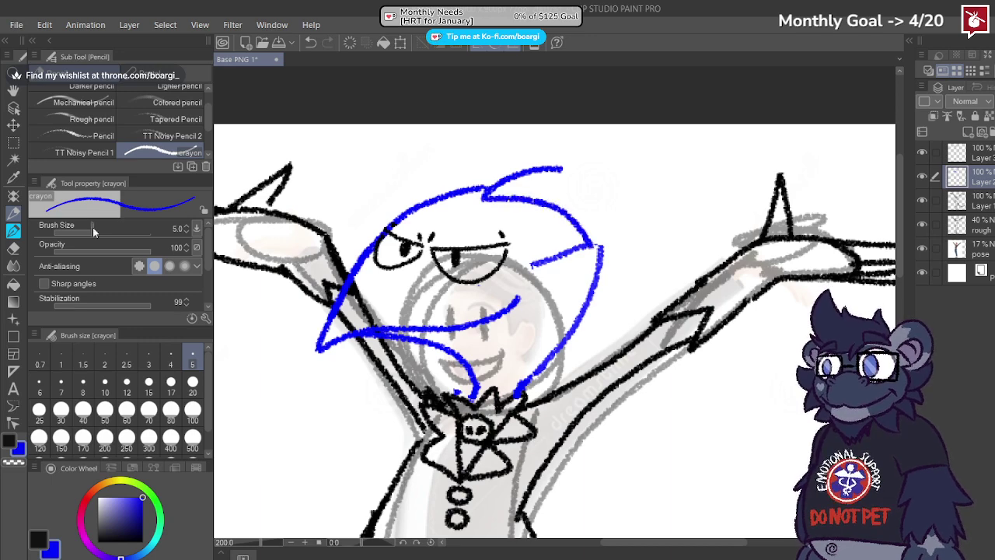
{"action": "left_click", "coordinate": [13, 247]}
{"action": "mouse_move", "coordinate": [537, 261]}
{"action": "left_mouse_down"}
{"action": "mouse_move", "coordinate": [586, 249]}
{"action": "mouse_move", "coordinate": [580, 226]}
{"action": "mouse_move", "coordinate": [600, 247]}
{"action": "mouse_move", "coordinate": [560, 214]}
{"action": "left_mouse_up"}
{"action": "key", "text": "p"}
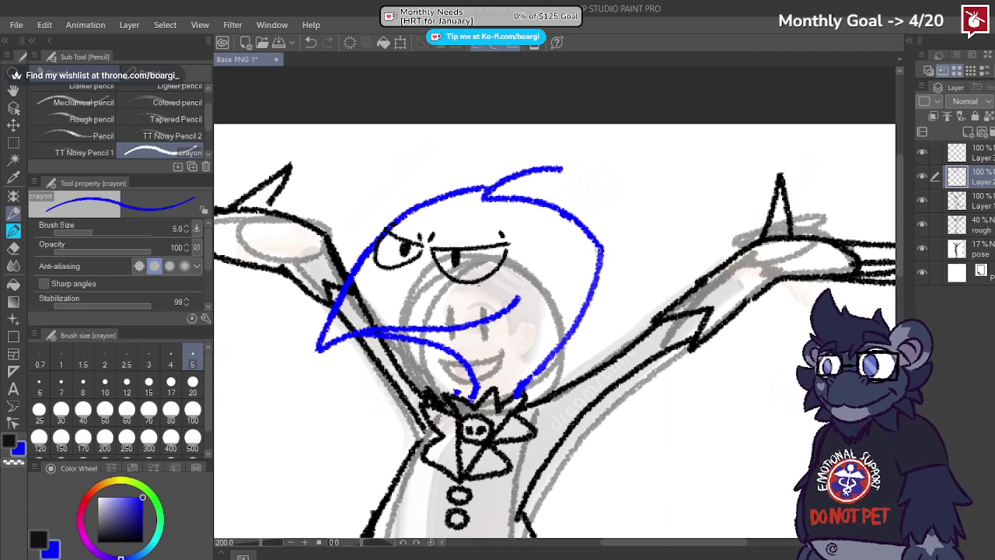
Step: Draw two large blue horns sweeping back from the top of the head, with small notches on the near horn's edges
{"action": "mouse_move", "coordinate": [601, 250]}
{"action": "left_mouse_down"}
{"action": "mouse_move", "coordinate": [638, 227]}
{"action": "mouse_move", "coordinate": [720, 204]}
{"action": "mouse_move", "coordinate": [761, 247]}
{"action": "mouse_move", "coordinate": [771, 274]}
{"action": "mouse_move", "coordinate": [778, 172]}
{"action": "mouse_move", "coordinate": [676, 138]}
{"action": "mouse_move", "coordinate": [492, 185]}
{"action": "left_mouse_up"}
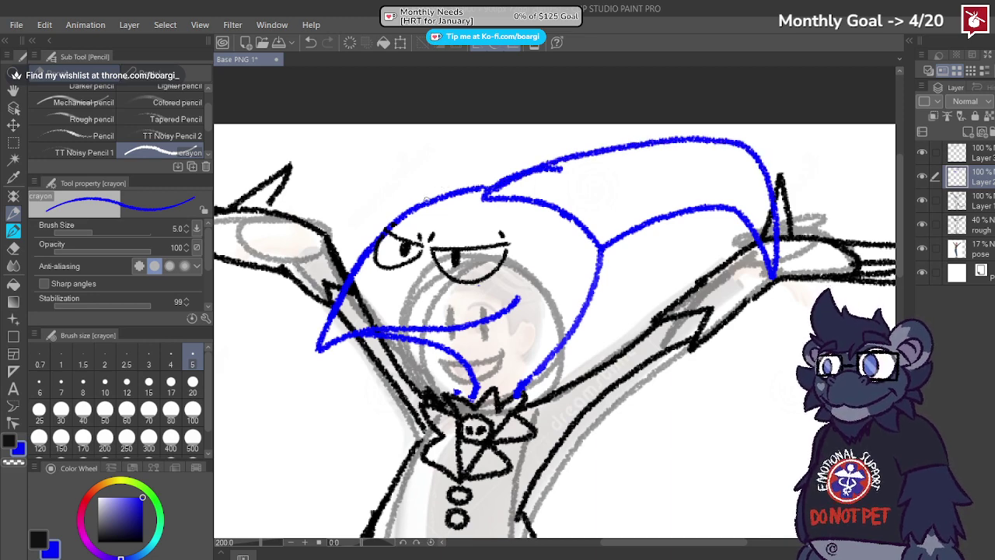
{"action": "left_click_drag", "start_coordinate": [426, 199], "coordinate": [516, 122]}
{"action": "left_click_drag", "start_coordinate": [645, 124], "coordinate": [661, 137]}
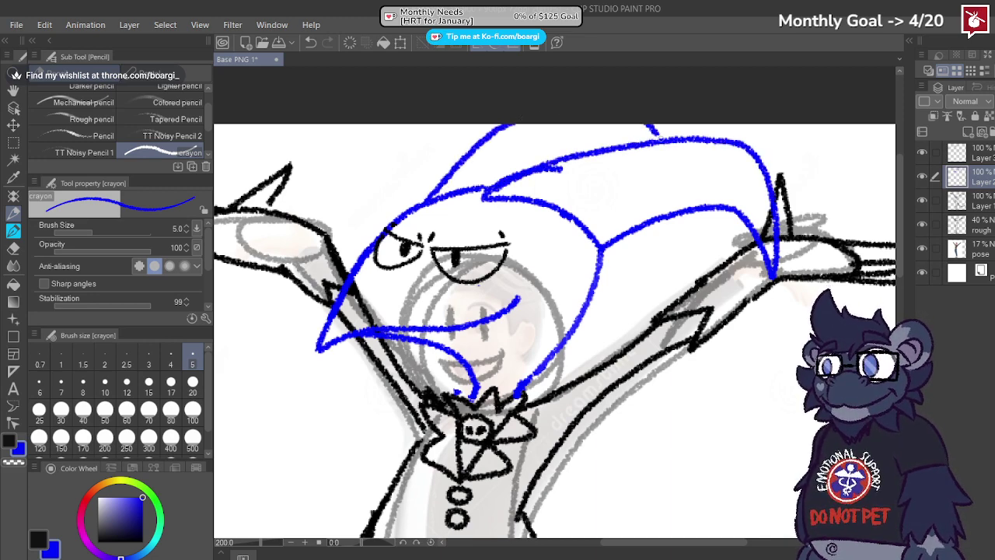
{"action": "mouse_move", "coordinate": [712, 210]}
{"action": "left_mouse_down"}
{"action": "mouse_move", "coordinate": [707, 233]}
{"action": "mouse_move", "coordinate": [683, 209]}
{"action": "left_mouse_up"}
{"action": "mouse_move", "coordinate": [626, 147]}
{"action": "left_mouse_down"}
{"action": "mouse_move", "coordinate": [610, 141]}
{"action": "mouse_move", "coordinate": [561, 164]}
{"action": "mouse_move", "coordinate": [604, 140]}
{"action": "mouse_move", "coordinate": [663, 141]}
{"action": "left_mouse_up"}
{"action": "key", "text": "ctrl+z"}
Step: Draw blue slash marks above and below both eyes, erasing the parts inside the eyes, and add a small Y-shaped mark between the brows
{"action": "scroll", "coordinate": [590, 160], "scroll_direction": "down", "scroll_amount": 4}
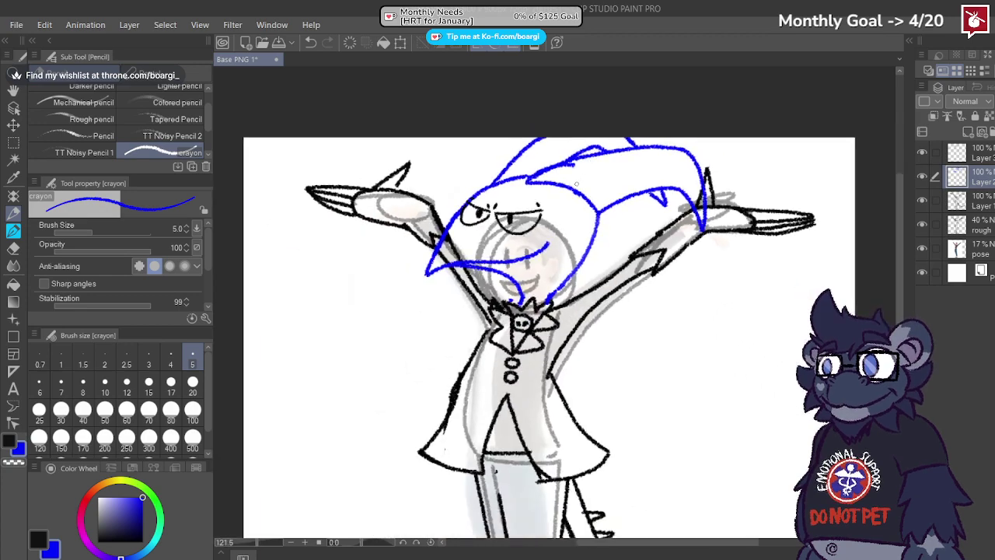
{"action": "scroll", "coordinate": [564, 213], "scroll_direction": "up", "scroll_amount": 1}
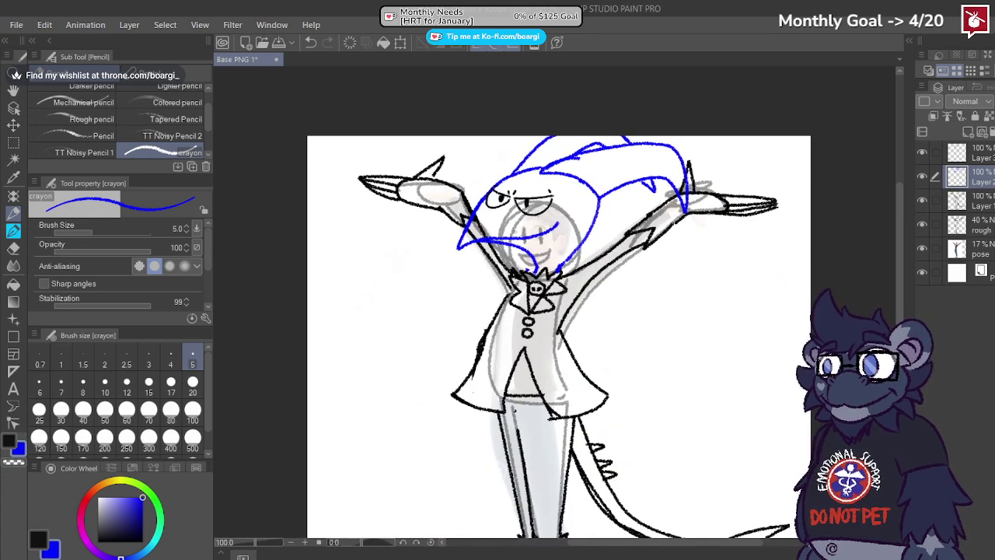
{"action": "scroll", "coordinate": [519, 217], "scroll_direction": "up", "scroll_amount": 4}
{"action": "scroll", "coordinate": [531, 180], "scroll_direction": "up", "scroll_amount": 1}
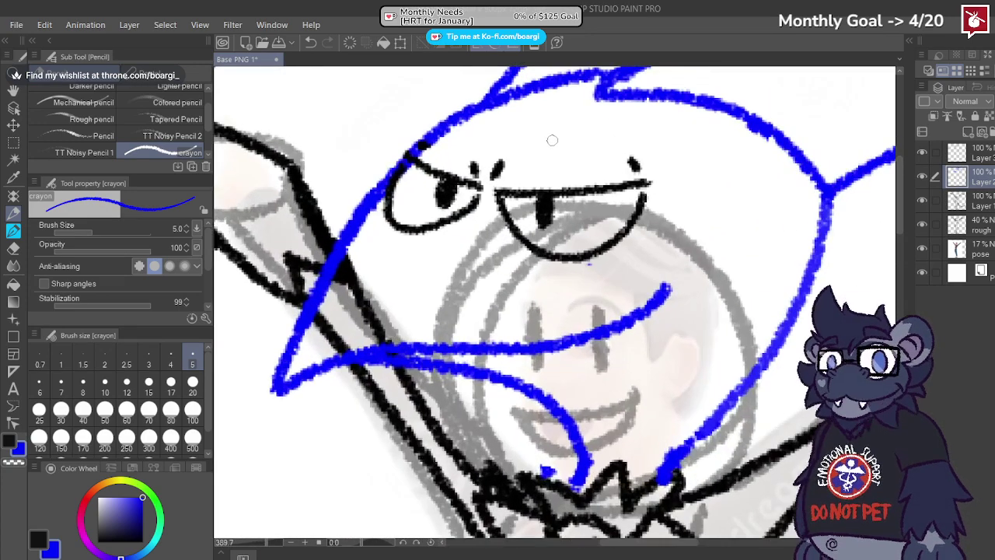
{"action": "left_click_drag", "start_coordinate": [549, 151], "coordinate": [579, 292]}
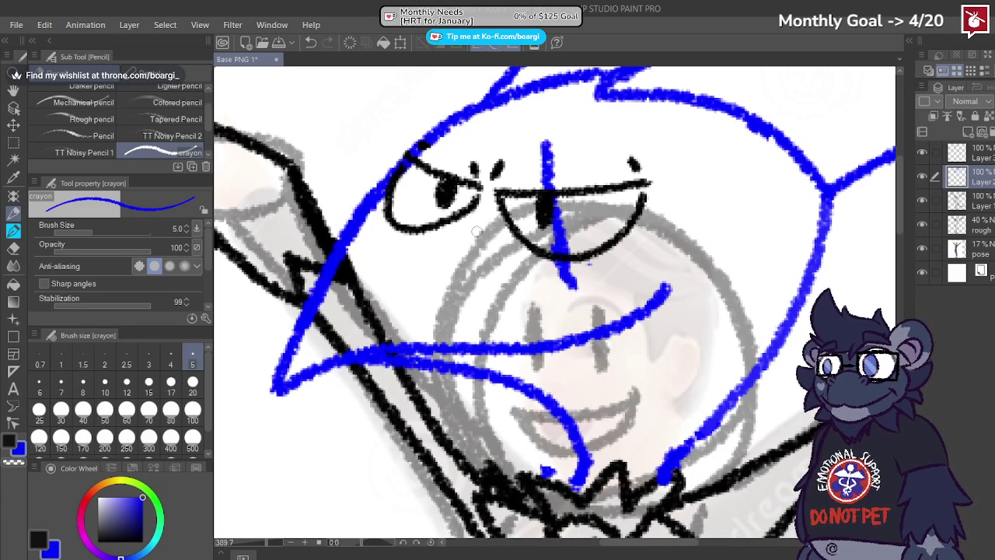
{"action": "left_click_drag", "start_coordinate": [452, 153], "coordinate": [387, 253]}
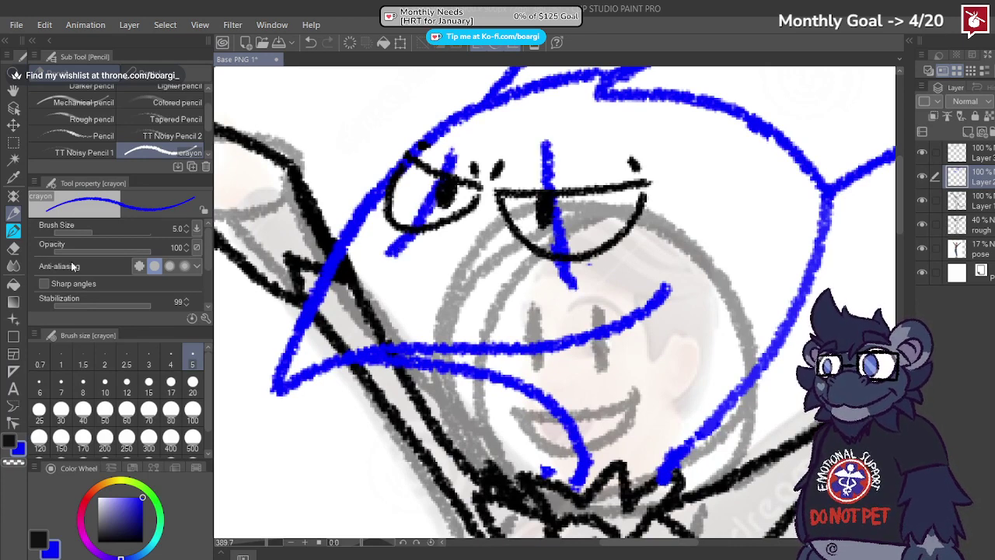
{"action": "key", "text": "e"}
{"action": "mouse_move", "coordinate": [426, 181]}
{"action": "left_mouse_down"}
{"action": "mouse_move", "coordinate": [406, 202]}
{"action": "mouse_move", "coordinate": [430, 191]}
{"action": "left_mouse_up"}
{"action": "mouse_move", "coordinate": [603, 214]}
{"action": "left_mouse_down"}
{"action": "mouse_move", "coordinate": [559, 218]}
{"action": "mouse_move", "coordinate": [560, 233]}
{"action": "mouse_move", "coordinate": [595, 245]}
{"action": "mouse_move", "coordinate": [577, 234]}
{"action": "left_mouse_up"}
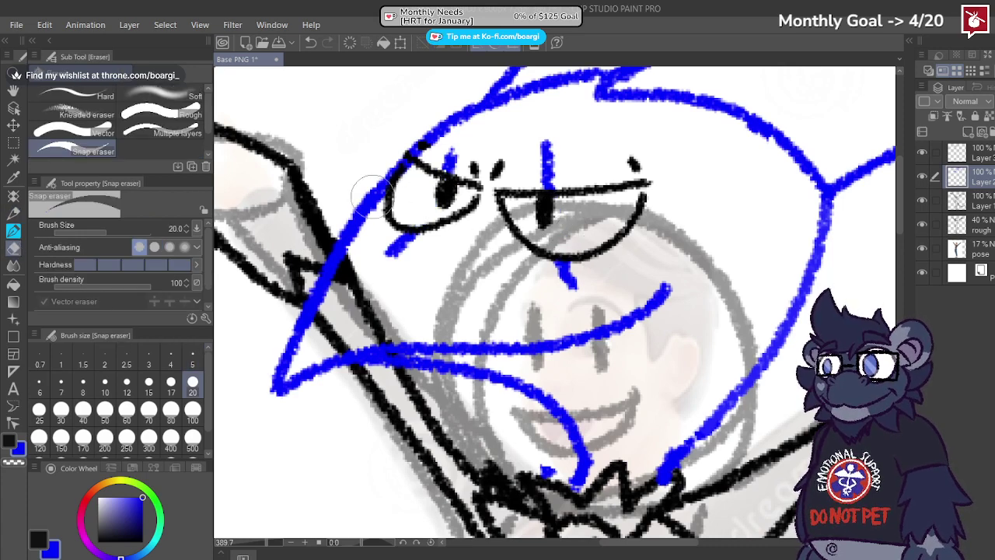
{"action": "left_click", "coordinate": [13, 212]}
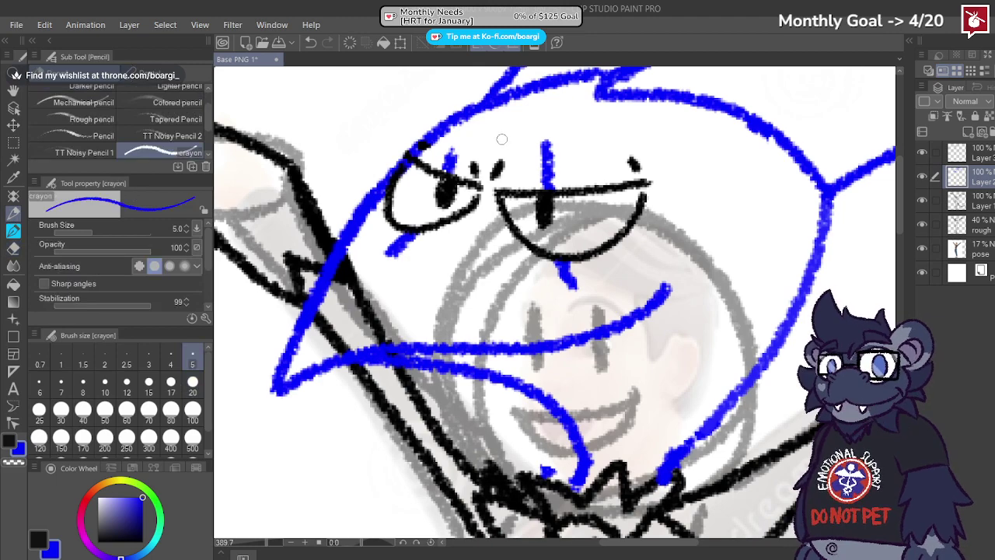
{"action": "mouse_move", "coordinate": [478, 131]}
{"action": "left_mouse_down"}
{"action": "mouse_move", "coordinate": [491, 140]}
{"action": "mouse_move", "coordinate": [517, 124]}
{"action": "mouse_move", "coordinate": [487, 153]}
{"action": "mouse_move", "coordinate": [494, 144]}
{"action": "left_mouse_up"}
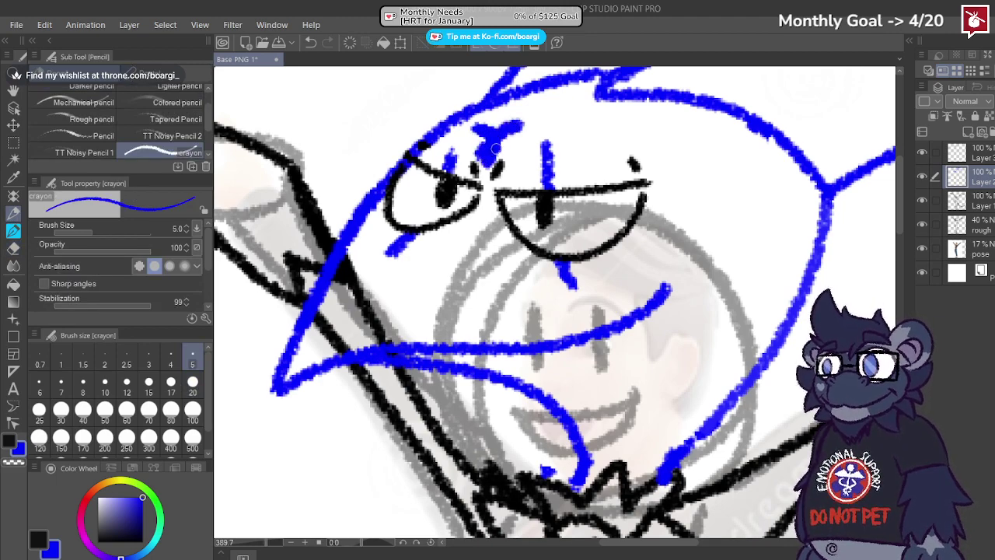
Step: Draw curved blue ridge bands across both horns
{"action": "scroll", "coordinate": [493, 144], "scroll_direction": "down", "scroll_amount": 5}
{"action": "scroll", "coordinate": [622, 103], "scroll_direction": "up", "scroll_amount": 2}
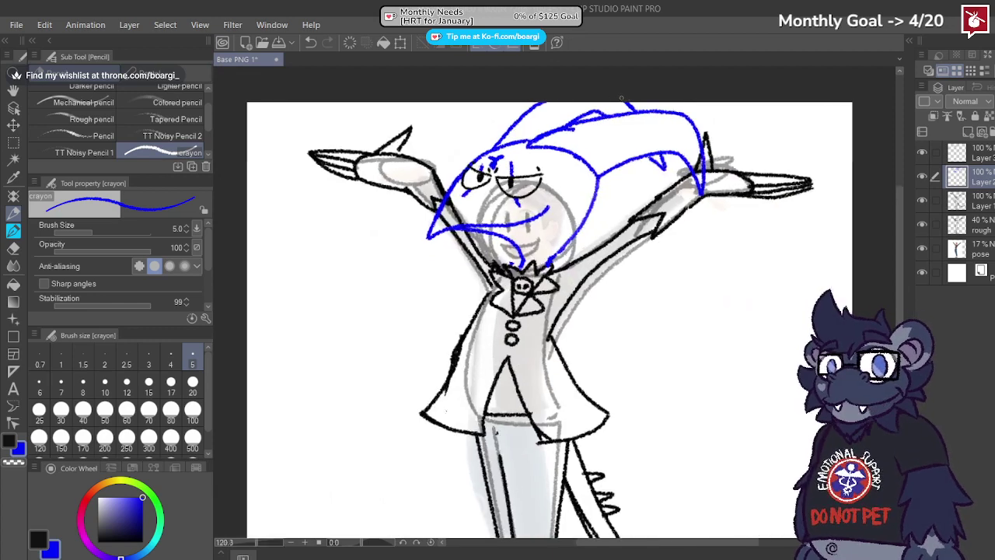
{"action": "left_click_drag", "start_coordinate": [597, 121], "coordinate": [614, 163]}
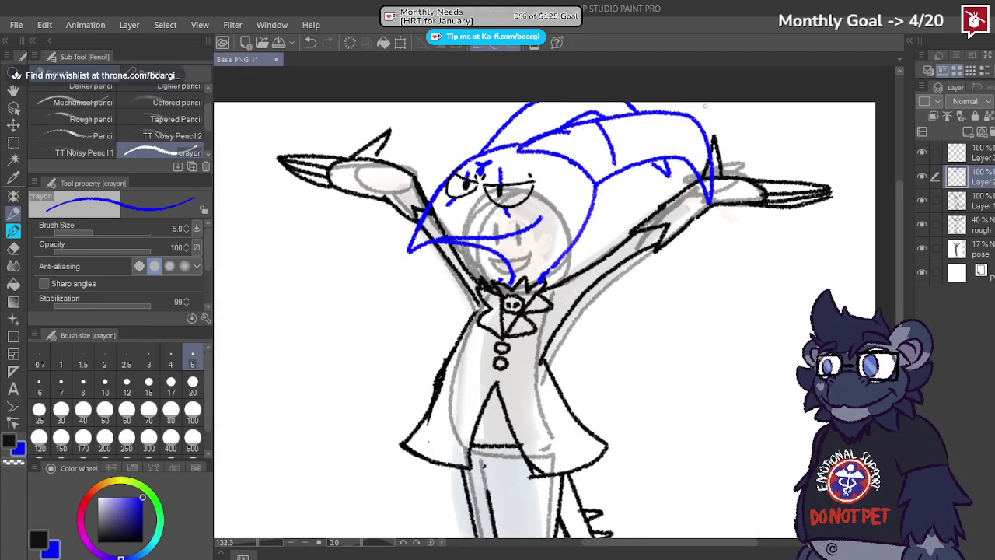
{"action": "mouse_move", "coordinate": [658, 113]}
{"action": "left_mouse_down"}
{"action": "mouse_move", "coordinate": [673, 160]}
{"action": "mouse_move", "coordinate": [710, 150]}
{"action": "left_mouse_up"}
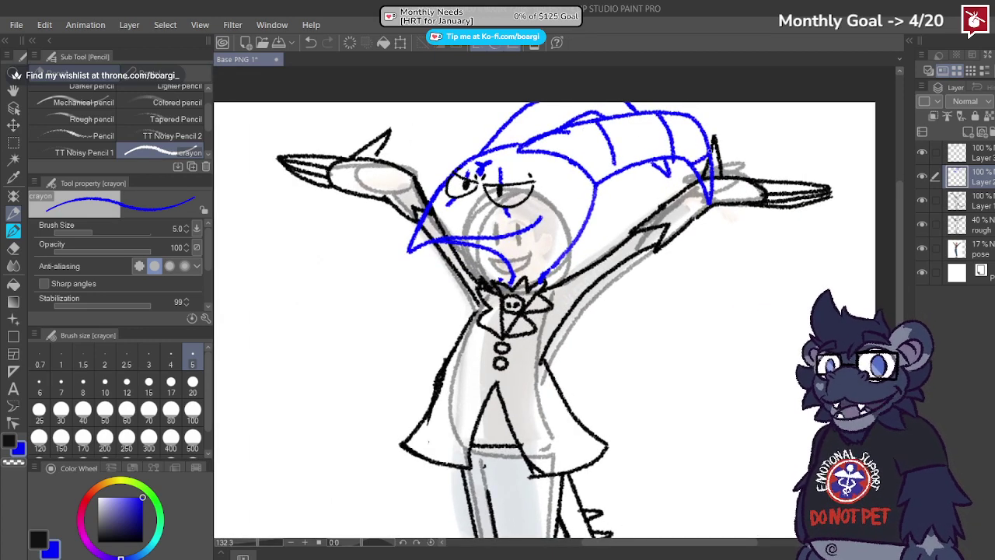
{"action": "left_click_drag", "start_coordinate": [610, 155], "coordinate": [614, 169]}
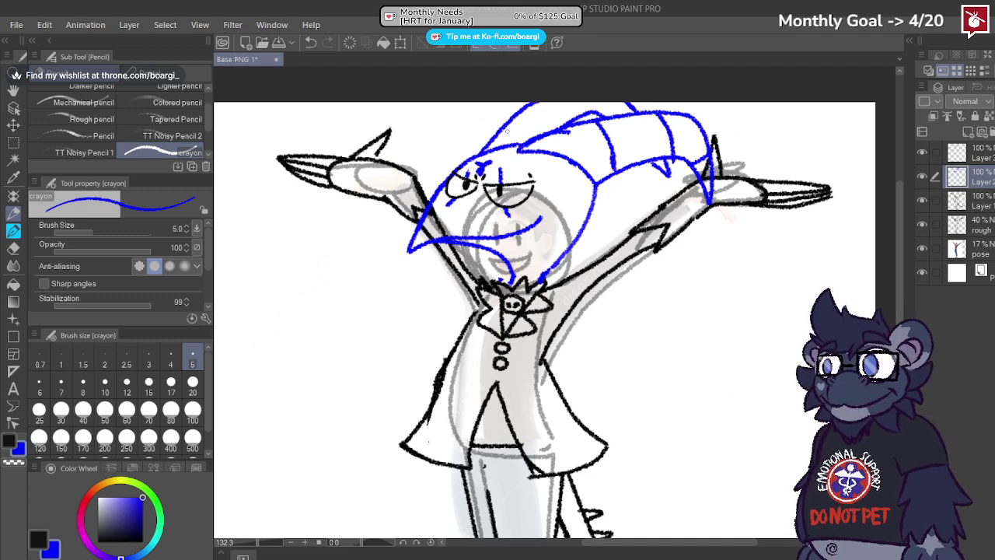
{"action": "left_click_drag", "start_coordinate": [506, 133], "coordinate": [558, 124]}
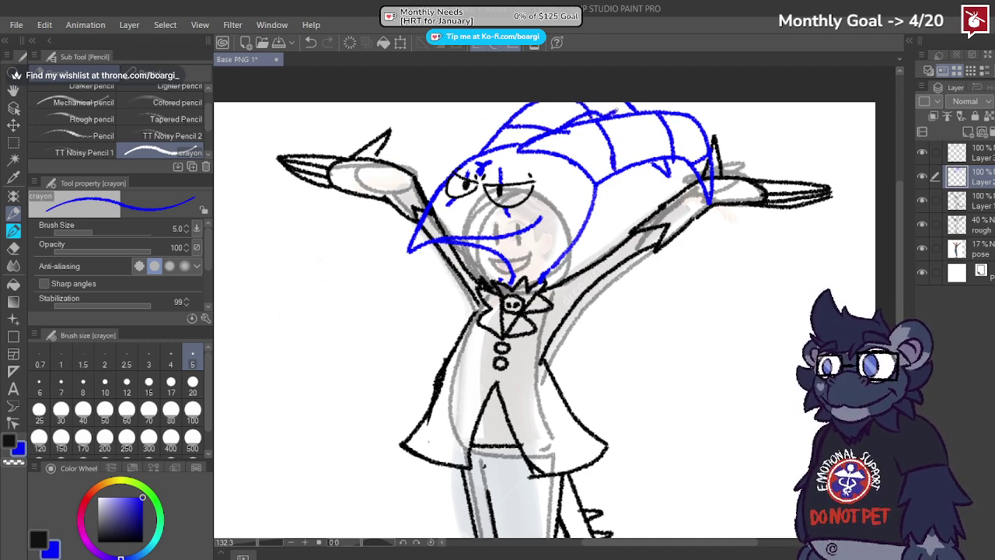
Step: Draw small pointed blue teeth hanging below the mouth line near its back end
{"action": "scroll", "coordinate": [554, 153], "scroll_direction": "down", "scroll_amount": 4}
{"action": "scroll", "coordinate": [536, 179], "scroll_direction": "up", "scroll_amount": 4}
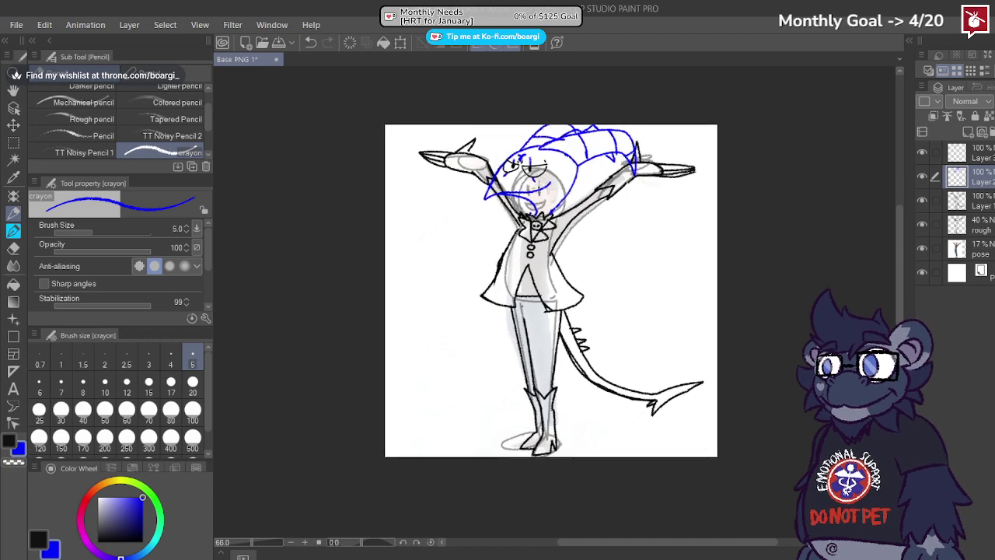
{"action": "scroll", "coordinate": [536, 177], "scroll_direction": "up", "scroll_amount": 1}
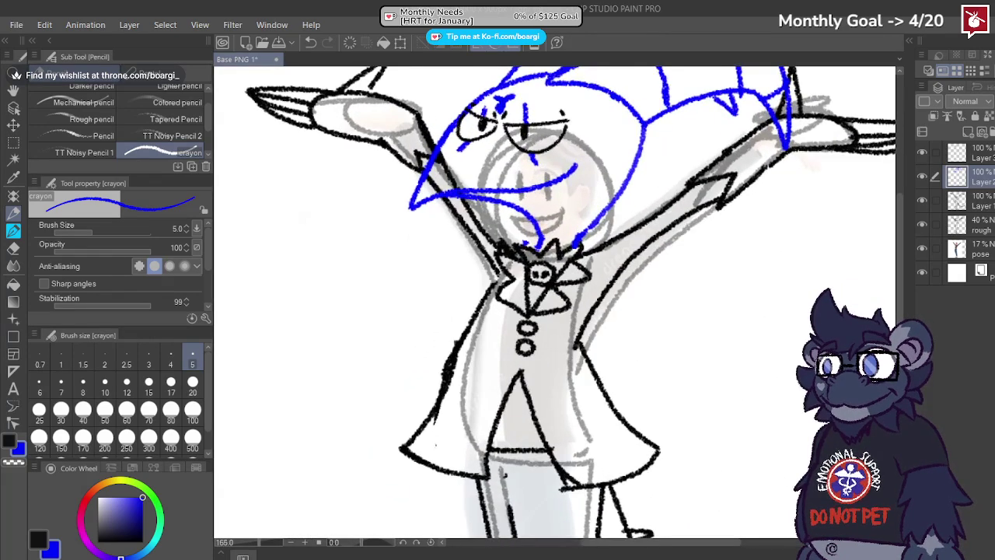
{"action": "scroll", "coordinate": [479, 156], "scroll_direction": "up", "scroll_amount": 3}
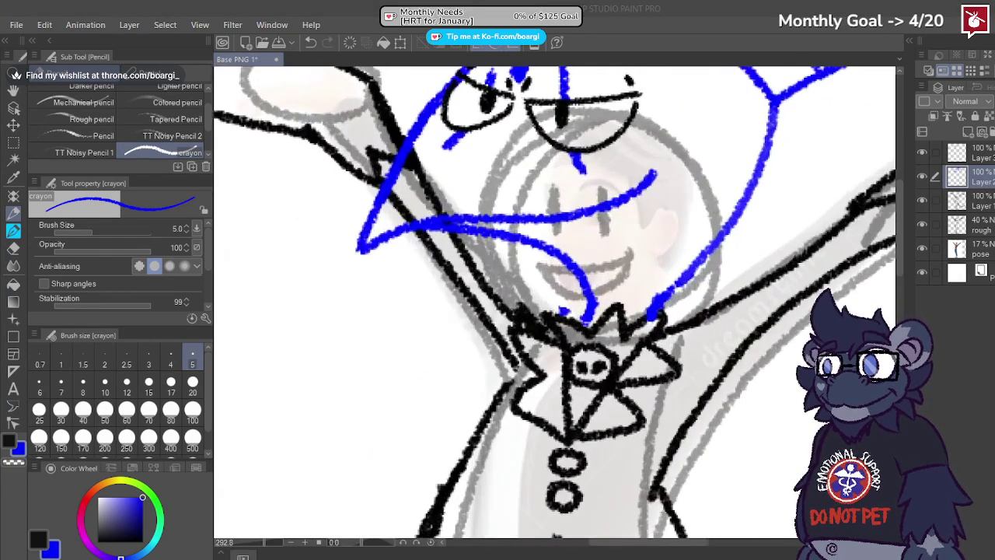
{"action": "mouse_move", "coordinate": [562, 220]}
{"action": "left_mouse_down"}
{"action": "mouse_move", "coordinate": [582, 233]}
{"action": "mouse_move", "coordinate": [595, 212]}
{"action": "mouse_move", "coordinate": [610, 224]}
{"action": "mouse_move", "coordinate": [628, 189]}
{"action": "left_mouse_up"}
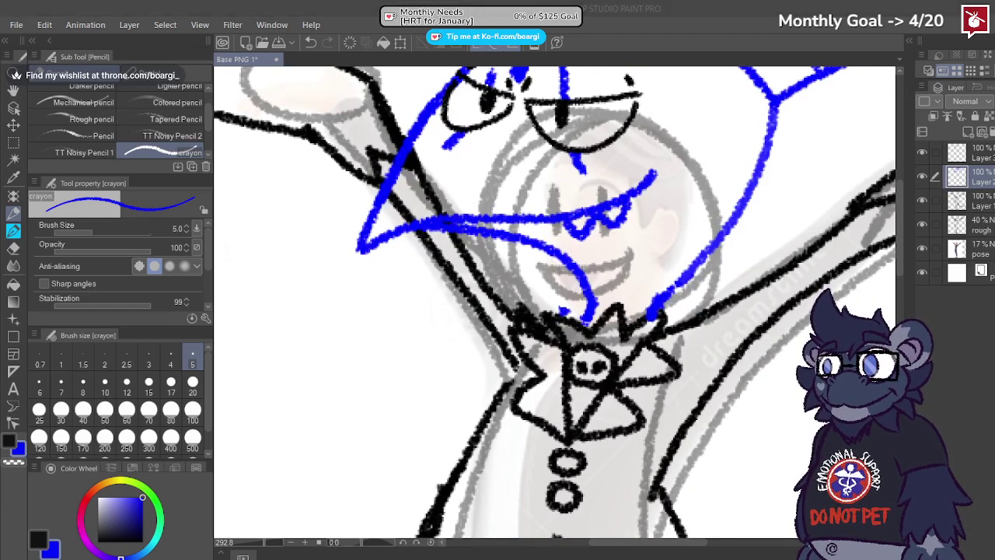
Step: Undo the small teeth under the mouth line and draw a curved lower lip filled with pointed zigzag teeth, forming a wide grin
{"action": "key", "text": "ctrl+z"}
{"action": "key", "text": "ctrl+z"}
{"action": "key", "text": "ctrl+z"}
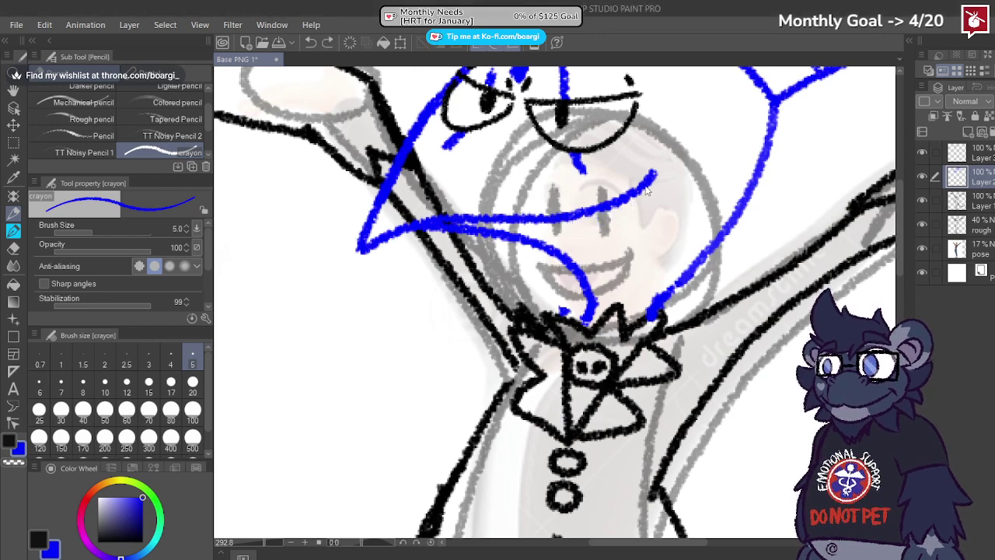
{"action": "mouse_move", "coordinate": [653, 177]}
{"action": "left_mouse_down"}
{"action": "mouse_move", "coordinate": [595, 243]}
{"action": "mouse_move", "coordinate": [561, 255]}
{"action": "mouse_move", "coordinate": [461, 219]}
{"action": "mouse_move", "coordinate": [541, 248]}
{"action": "mouse_move", "coordinate": [550, 222]}
{"action": "mouse_move", "coordinate": [575, 243]}
{"action": "mouse_move", "coordinate": [590, 210]}
{"action": "mouse_move", "coordinate": [628, 200]}
{"action": "left_mouse_up"}
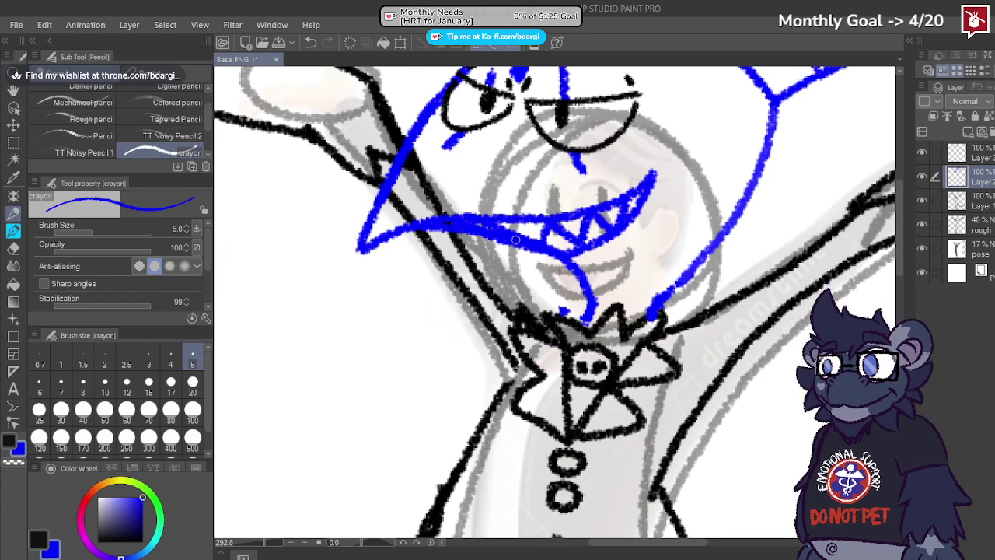
Step: Check the whole figure and its reworked head at different magnifications, and save the drawing
{"action": "scroll", "coordinate": [515, 235], "scroll_direction": "down", "scroll_amount": 5}
{"action": "scroll", "coordinate": [509, 241], "scroll_direction": "down", "scroll_amount": 3}
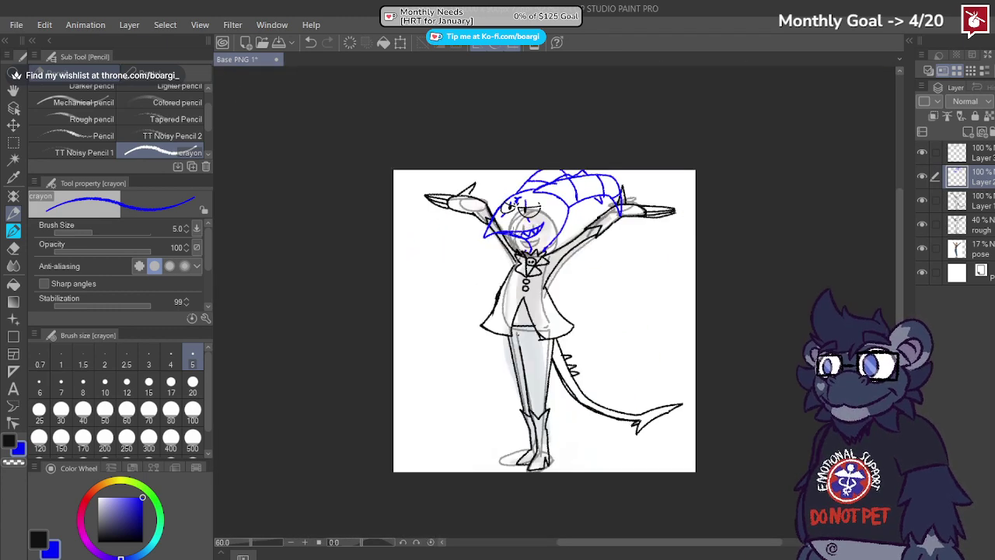
{"action": "scroll", "coordinate": [509, 241], "scroll_direction": "down", "scroll_amount": 2}
{"action": "scroll", "coordinate": [509, 241], "scroll_direction": "up", "scroll_amount": 3}
{"action": "scroll", "coordinate": [509, 241], "scroll_direction": "up", "scroll_amount": 2}
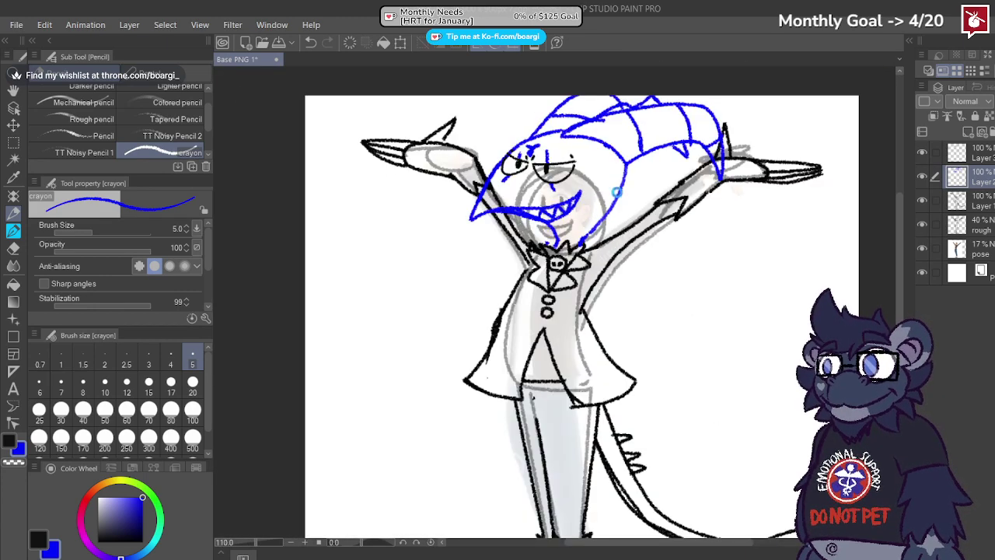
{"action": "scroll", "coordinate": [505, 257], "scroll_direction": "up", "scroll_amount": 3}
{"action": "scroll", "coordinate": [619, 157], "scroll_direction": "down", "scroll_amount": 2}
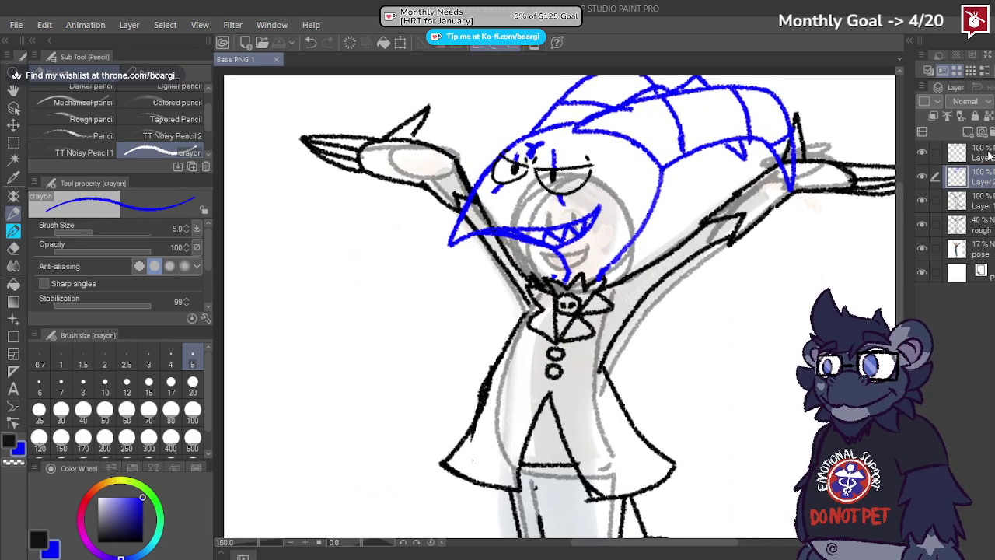
{"action": "scroll", "coordinate": [620, 158], "scroll_direction": "down", "scroll_amount": 1}
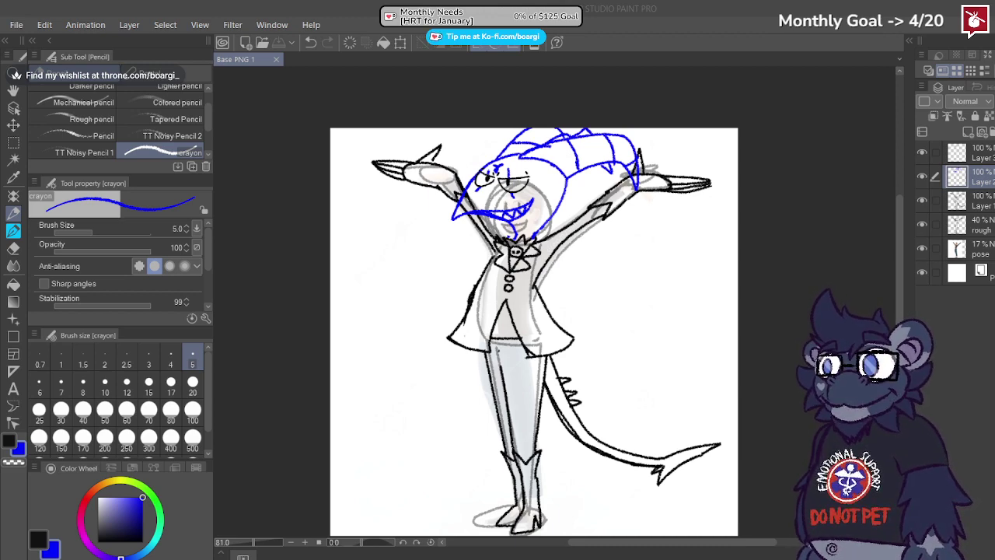
{"action": "scroll", "coordinate": [330, 183], "scroll_direction": "up", "scroll_amount": 1}
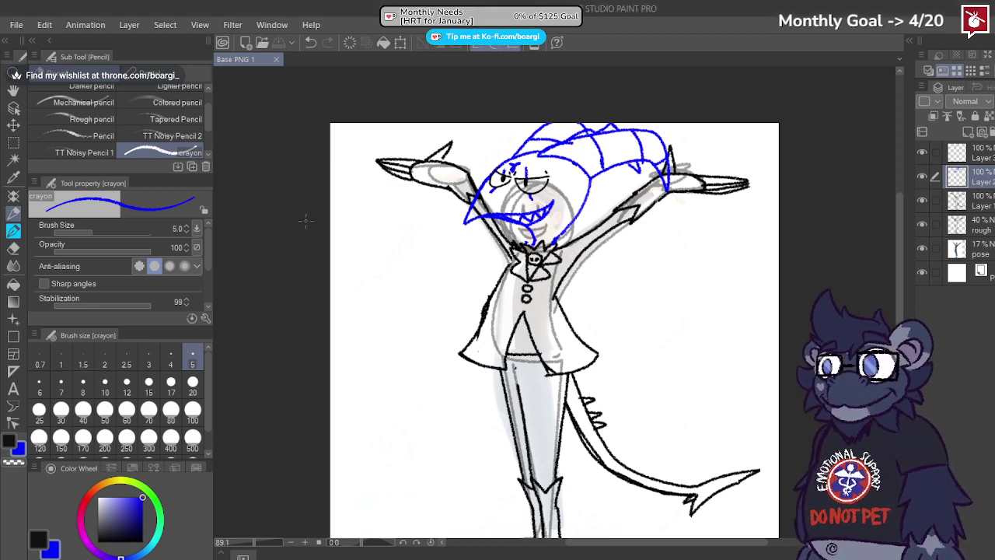
Step: Close the Base PNG 1 drawing and create a new blank landscape illustration canvas
{"action": "left_click", "coordinate": [277, 59]}
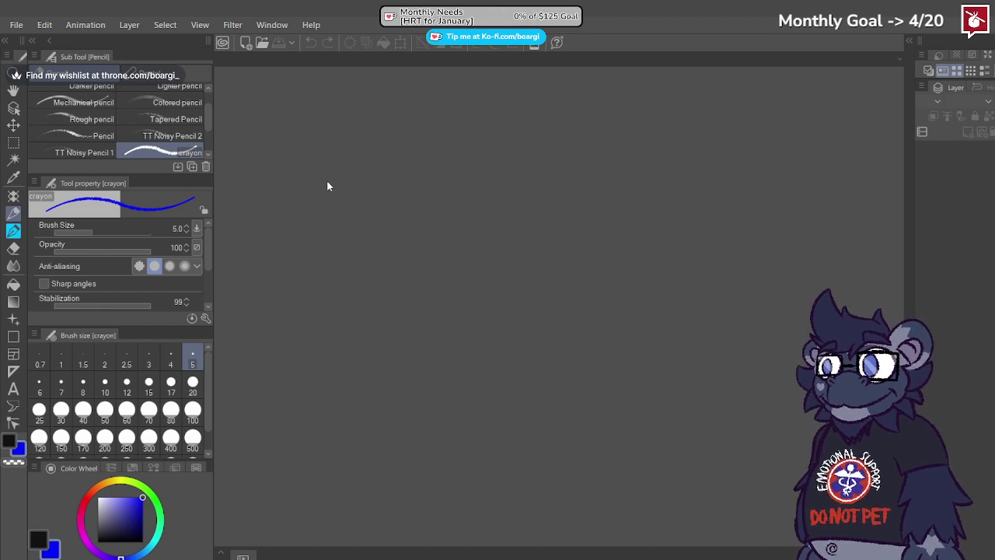
{"action": "scroll", "coordinate": [389, 208], "scroll_direction": "down", "scroll_amount": 3}
{"action": "scroll", "coordinate": [355, 222], "scroll_direction": "up", "scroll_amount": 1}
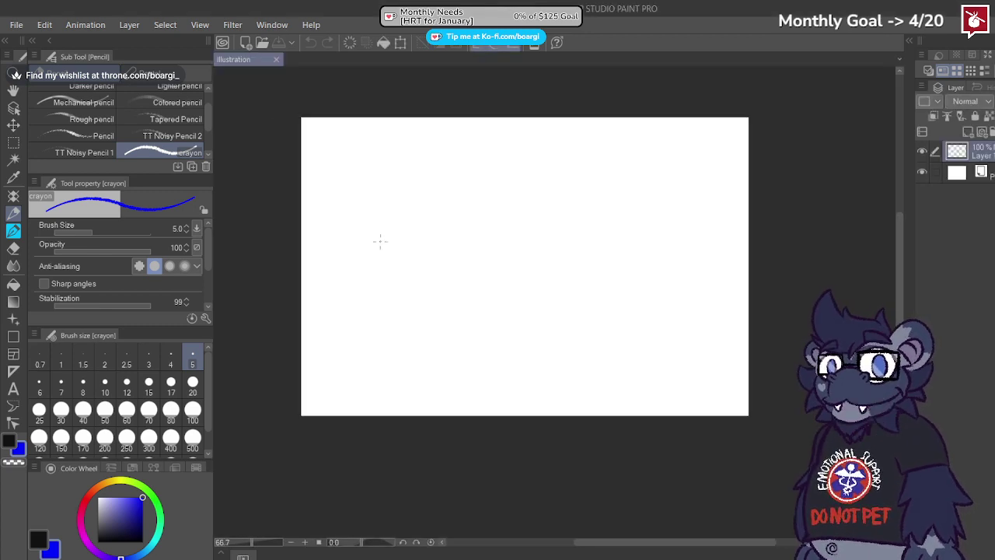
Step: Draw an unfilled blue square with a size 20 outline and move it into the canvas's upper-left corner
{"action": "left_click", "coordinate": [14, 301]}
{"action": "left_click", "coordinate": [13, 335]}
{"action": "left_click_drag", "start_coordinate": [282, 100], "coordinate": [473, 259]}
{"action": "key", "text": "ctrl+z"}
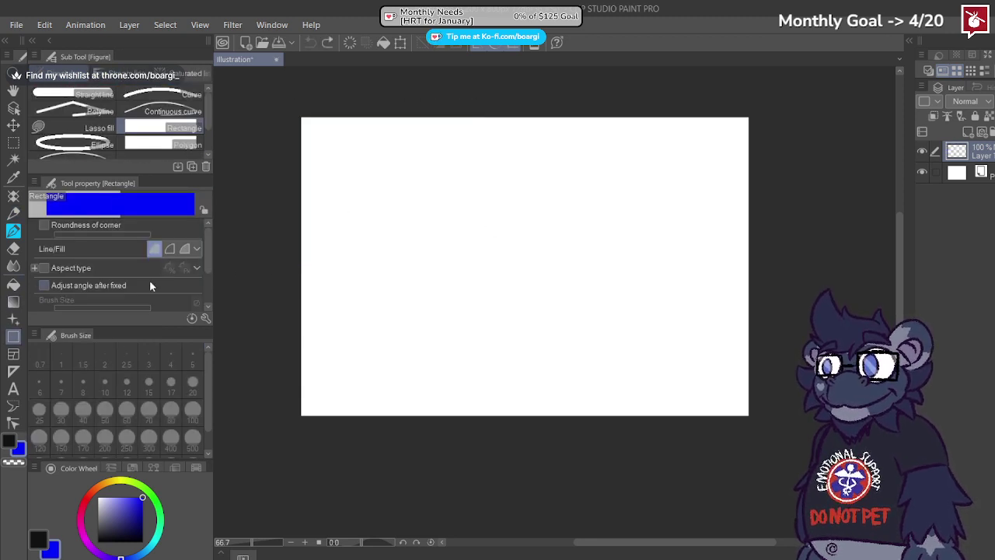
{"action": "left_click", "coordinate": [170, 249]}
{"action": "left_click_drag", "start_coordinate": [334, 140], "coordinate": [520, 317]}
{"action": "left_click", "coordinate": [13, 124]}
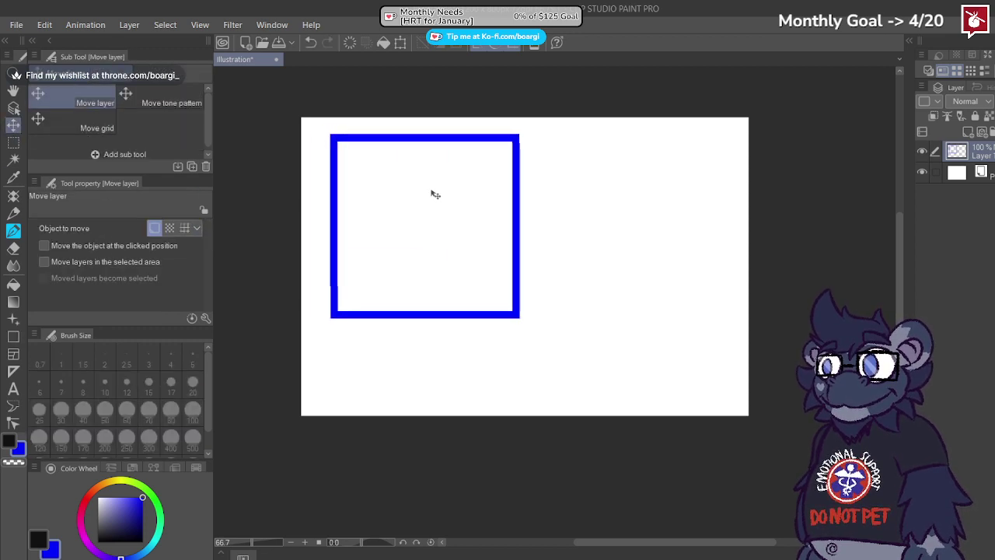
{"action": "left_click_drag", "start_coordinate": [433, 194], "coordinate": [407, 177]}
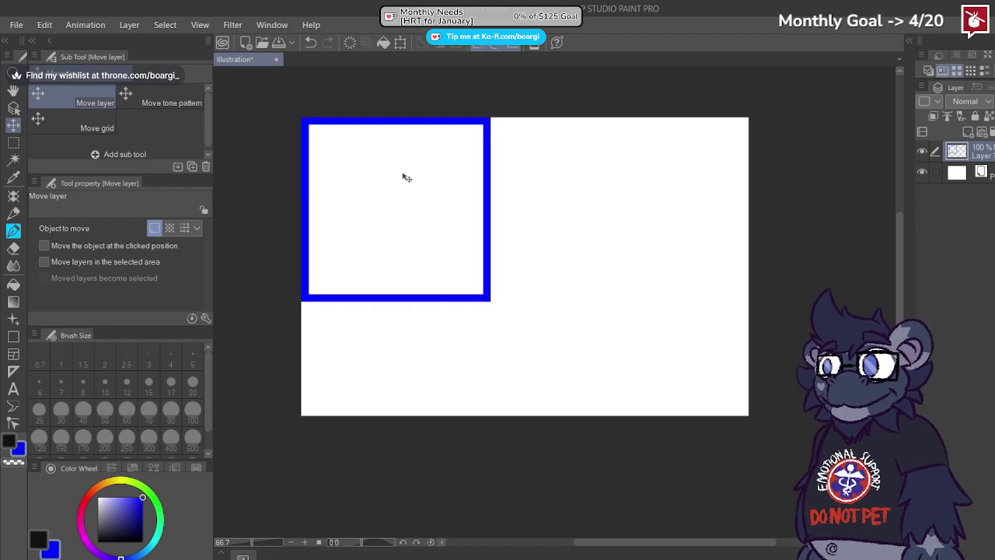
Step: Duplicate the blue square, place the copy directly to the right of the original, and merge both onto one layer
{"action": "key", "text": "ctrl+a"}
{"action": "key", "text": "ctrl+c"}
{"action": "key", "text": "ctrl+v"}
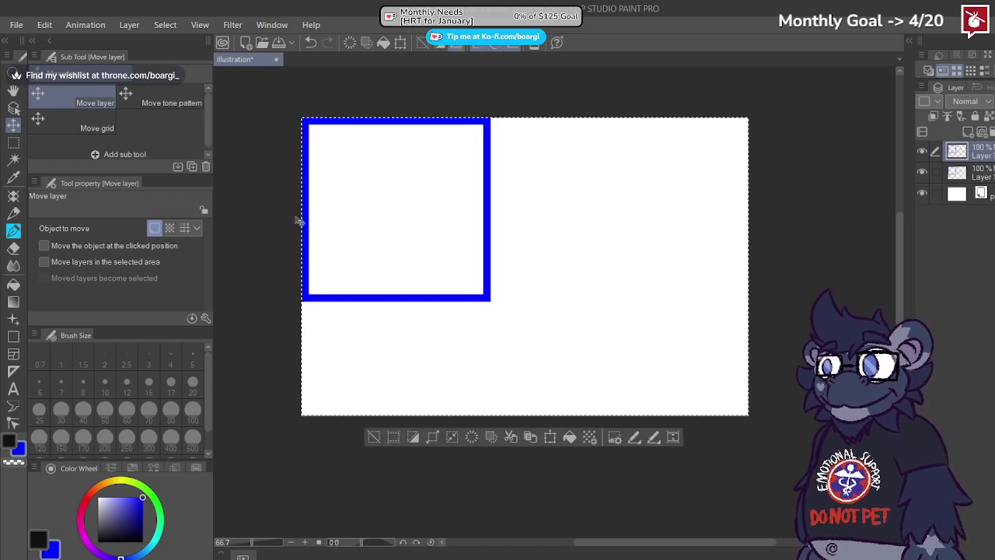
{"action": "left_click", "coordinate": [13, 142]}
{"action": "key", "text": "ctrl+d"}
{"action": "key", "text": "k"}
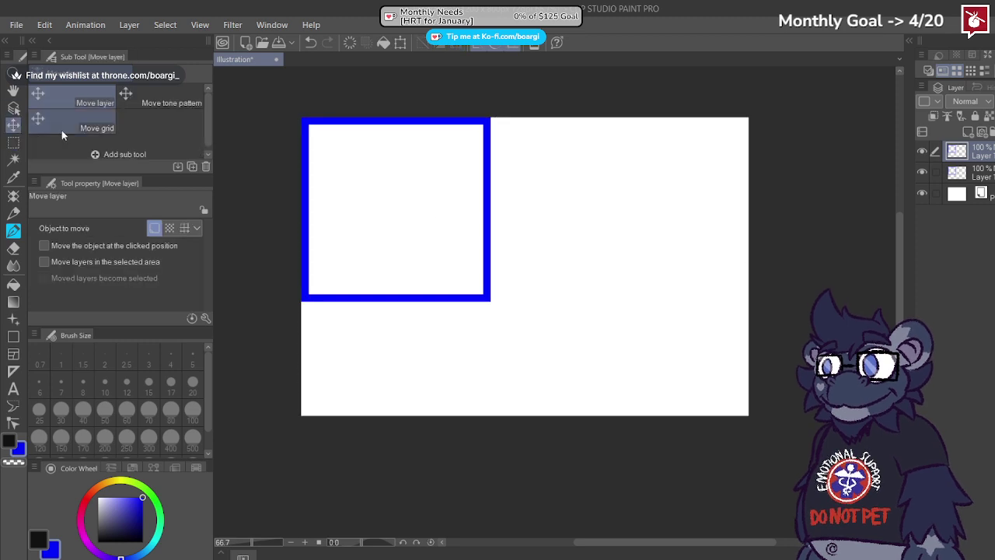
{"action": "left_click_drag", "start_coordinate": [449, 221], "coordinate": [639, 221]}
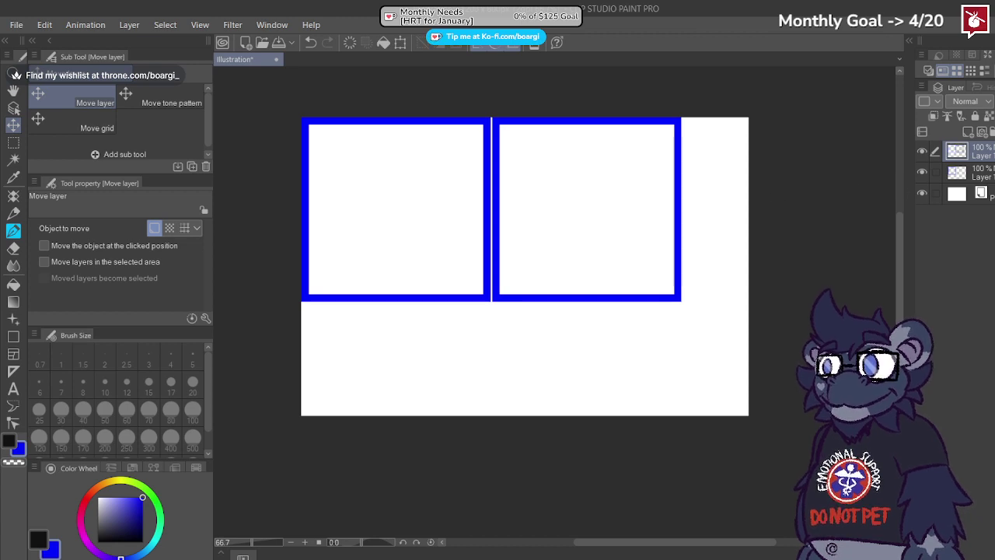
{"action": "key", "text": "ctrl+e"}
Step: Shift the pair of squares off the canvas's left edge, then resize the canvas to fit their width and extend it downward
{"action": "left_click_drag", "start_coordinate": [490, 209], "coordinate": [519, 210]}
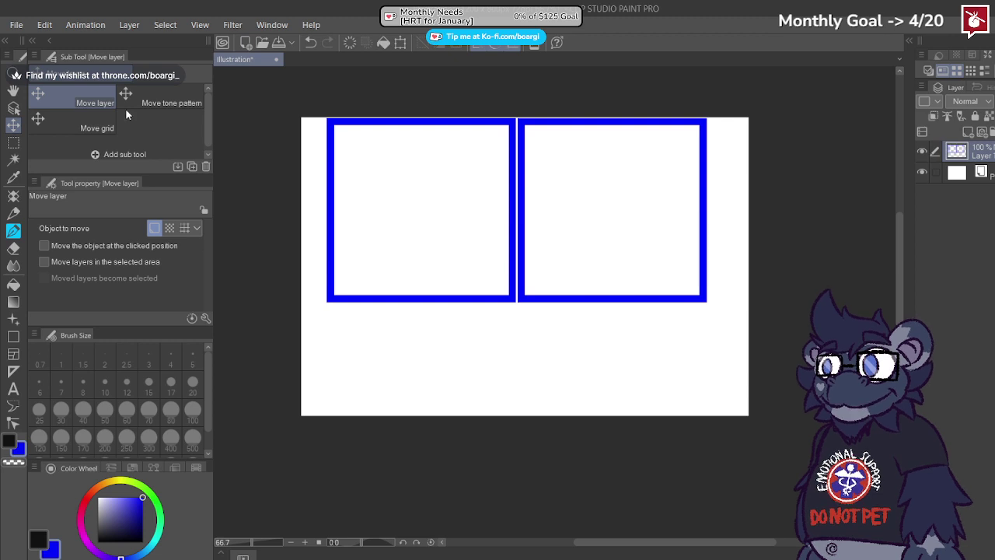
{"action": "left_click", "coordinate": [44, 26]}
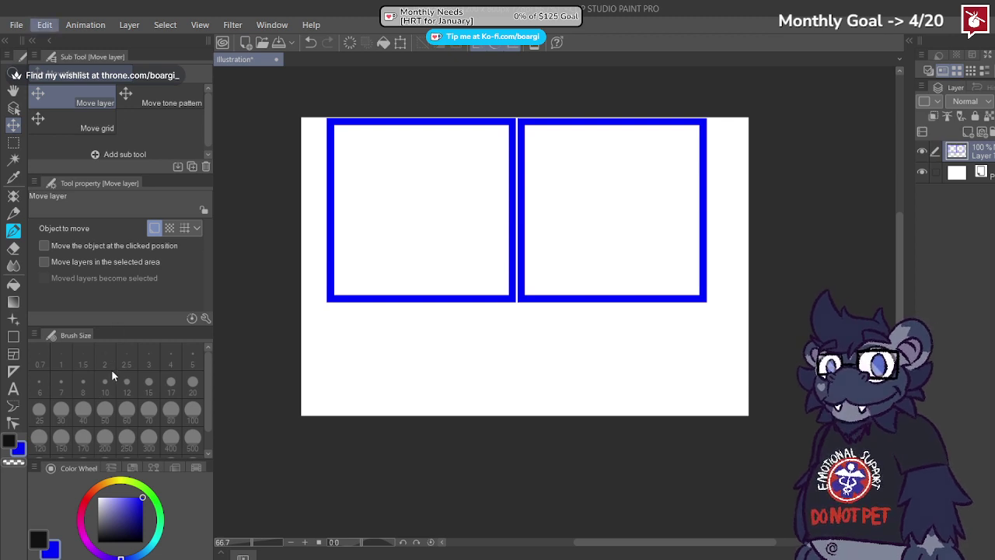
{"action": "key", "text": "ctrl+alt+c"}
{"action": "left_click_drag", "start_coordinate": [301, 266], "coordinate": [324, 265]}
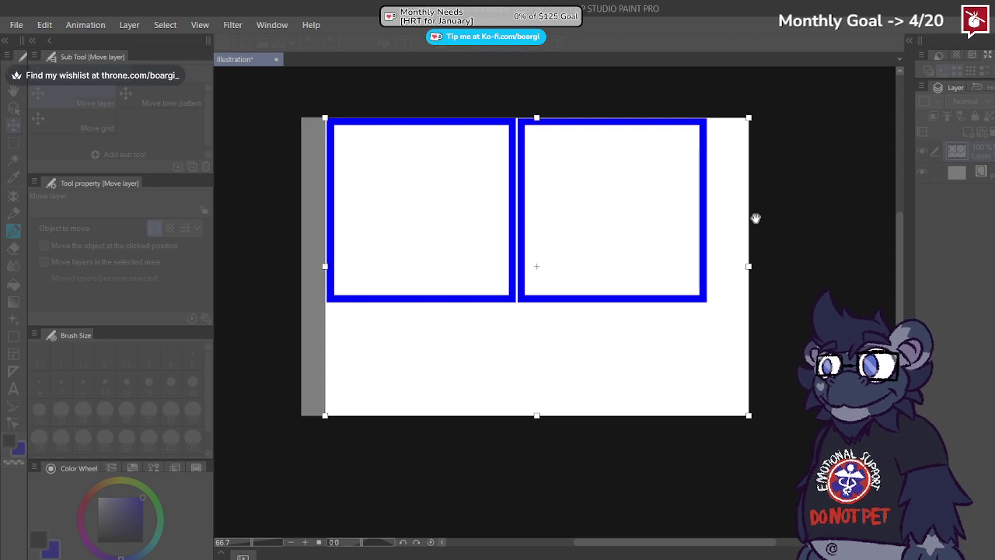
{"action": "left_click_drag", "start_coordinate": [749, 266], "coordinate": [708, 270]}
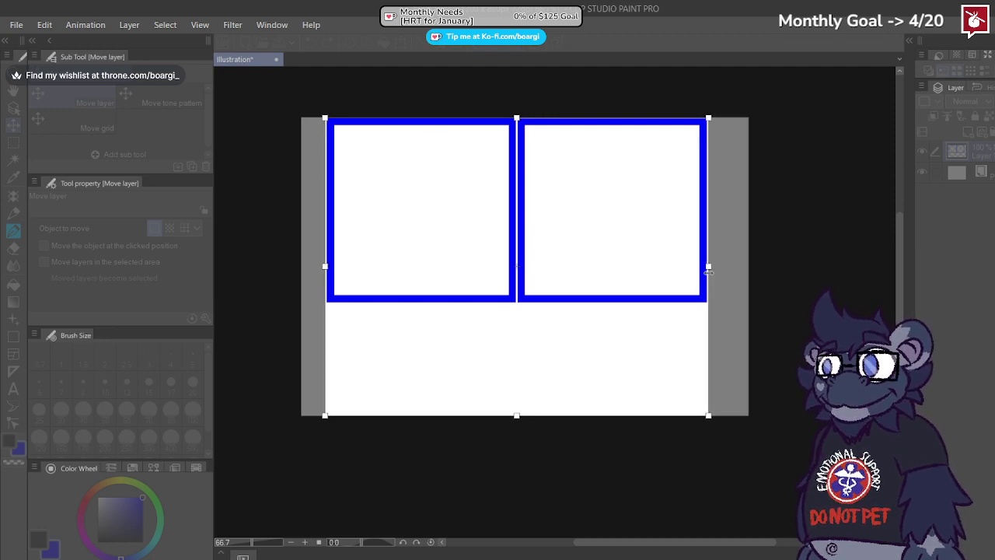
{"action": "left_click_drag", "start_coordinate": [517, 416], "coordinate": [516, 528]}
{"action": "scroll", "coordinate": [516, 528], "scroll_direction": "down", "scroll_amount": 2}
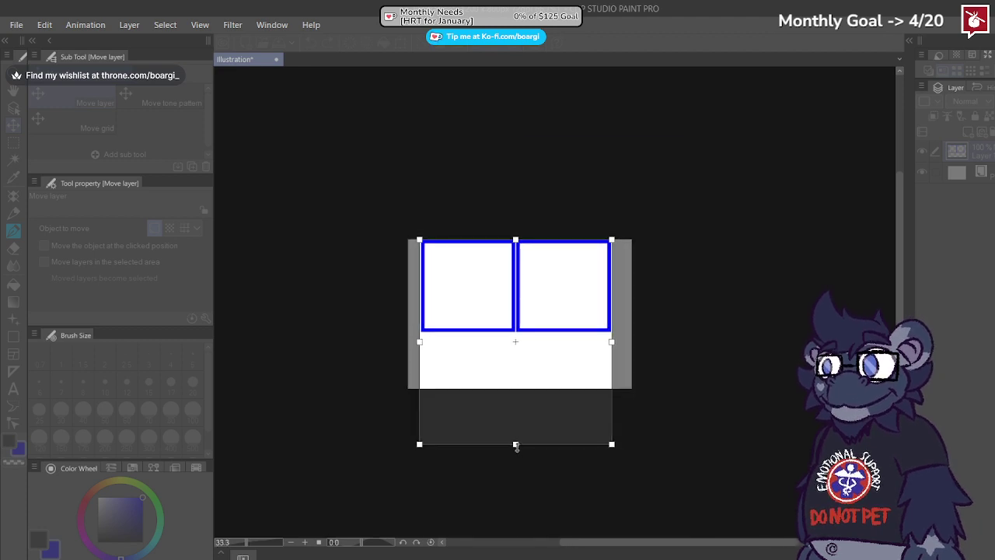
{"action": "left_click", "coordinate": [247, 97]}
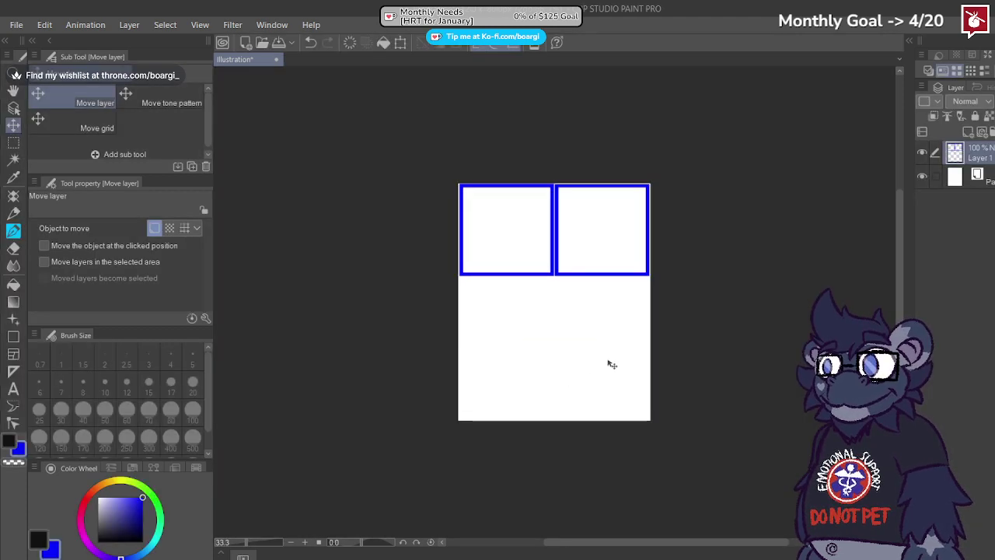
Step: Draw a large blue outlined rectangle below the two squares, spanning their combined width and nearly reaching the canvas bottom
{"action": "scroll", "coordinate": [615, 360], "scroll_direction": "up", "scroll_amount": 2}
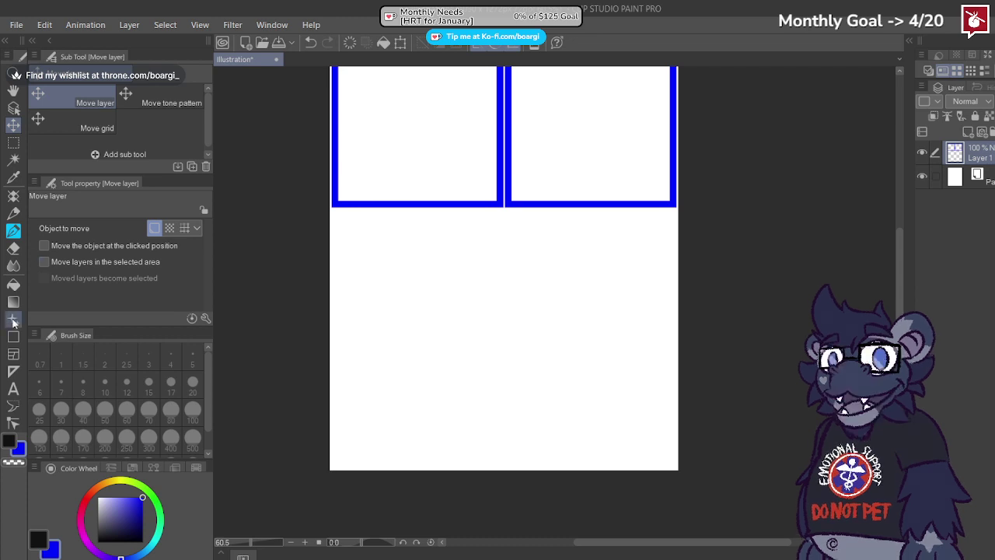
{"action": "left_click", "coordinate": [13, 336]}
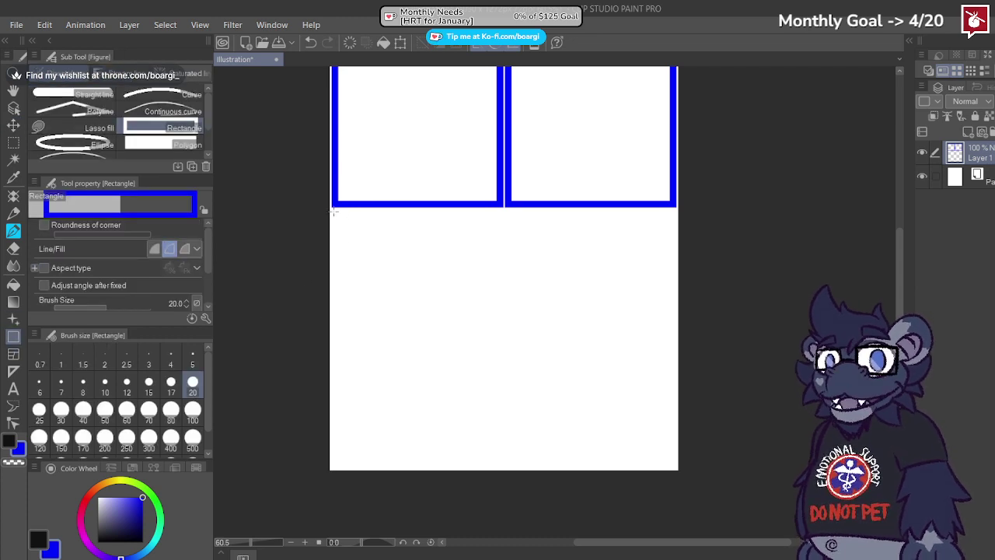
{"action": "left_click_drag", "start_coordinate": [336, 213], "coordinate": [671, 458]}
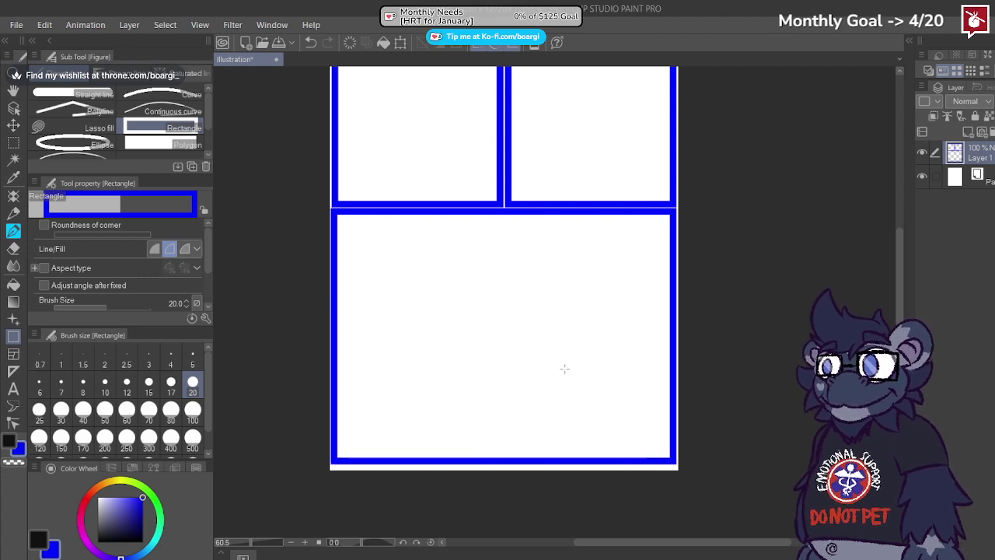
Step: Trim the blank strip beneath the large rectangle by reducing the canvas height
{"action": "scroll", "coordinate": [559, 371], "scroll_direction": "down", "scroll_amount": 3}
{"action": "scroll", "coordinate": [553, 379], "scroll_direction": "up", "scroll_amount": 2}
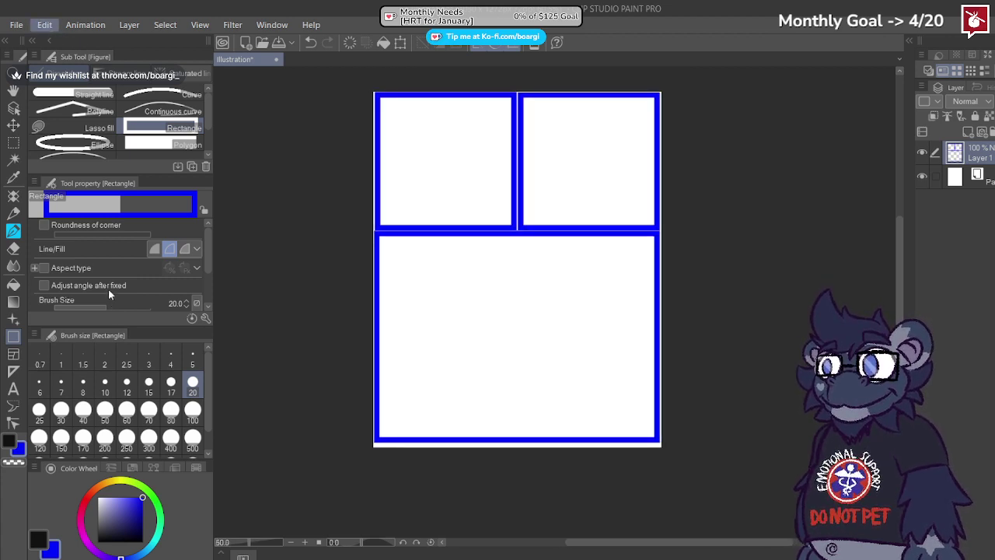
{"action": "key", "text": "ctrl+t"}
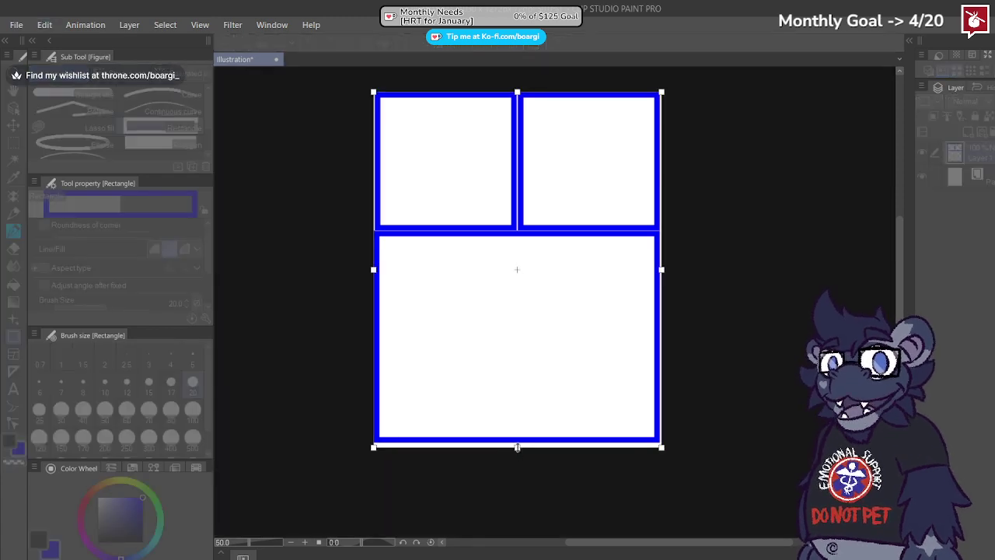
{"action": "left_click_drag", "start_coordinate": [517, 446], "coordinate": [517, 443]}
{"action": "key", "text": "Return"}
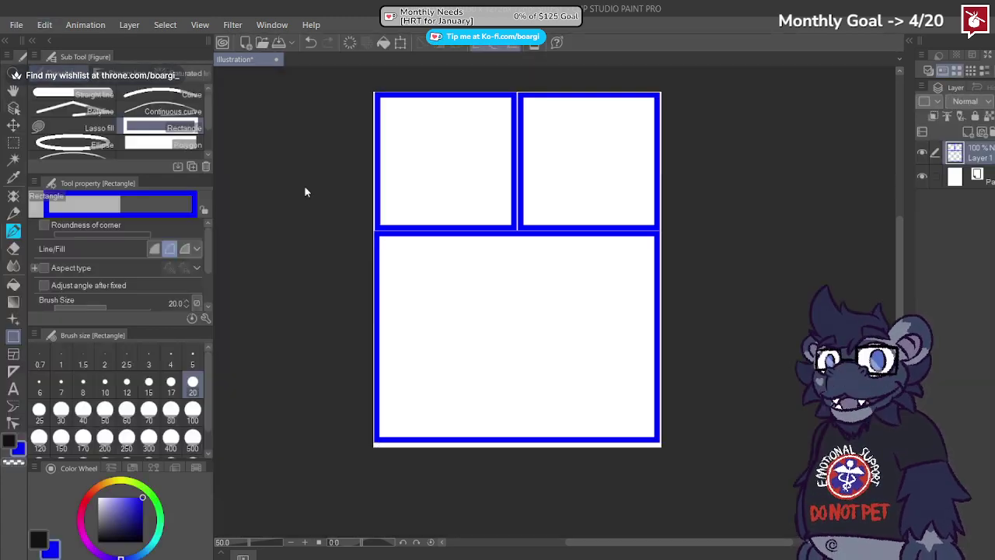
{"action": "scroll", "coordinate": [410, 353], "scroll_direction": "down", "scroll_amount": 1}
{"action": "scroll", "coordinate": [504, 354], "scroll_direction": "up", "scroll_amount": 1}
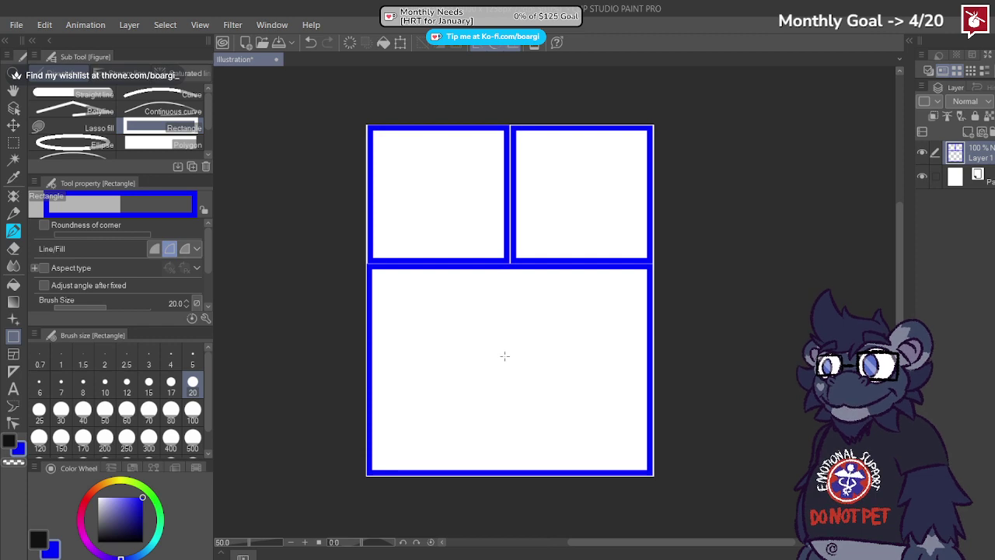
Step: Rename the frame layer to base, lower its opacity to 40%, and add a new layer above it
{"action": "double_click", "coordinate": [979, 158]}
{"action": "type", "text": "base"}
{"action": "key", "text": "Return"}
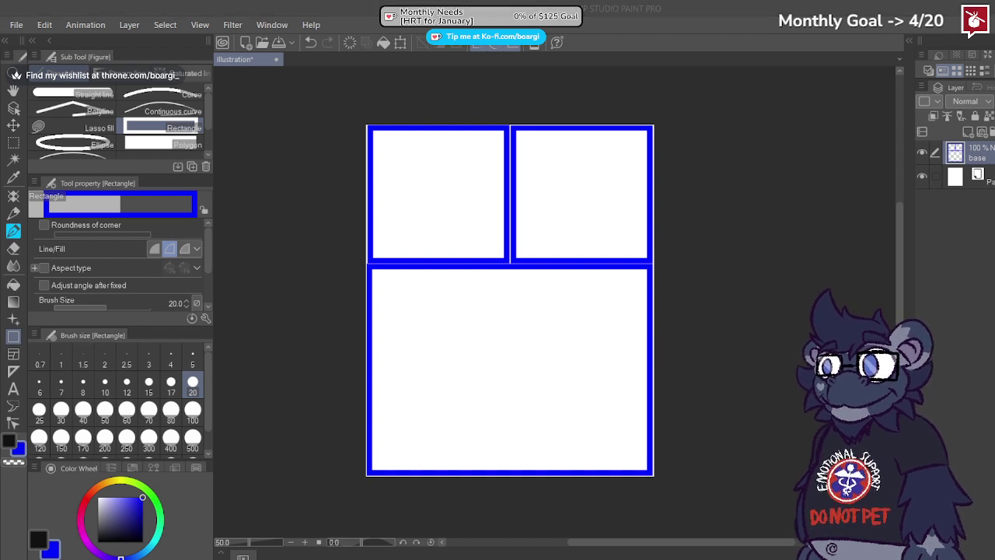
{"action": "left_click", "coordinate": [993, 101]}
{"action": "left_click", "coordinate": [981, 132]}
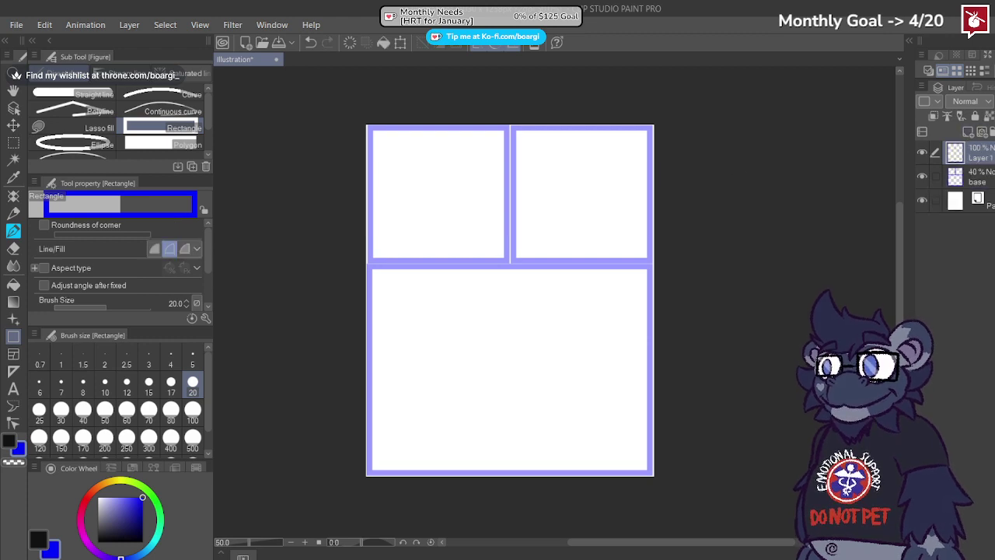
Step: Set the drawing colour to black and switch to the crayon pencil at size 5
{"action": "left_click_drag", "start_coordinate": [136, 512], "coordinate": [98, 542]}
{"action": "left_click", "coordinate": [13, 213]}
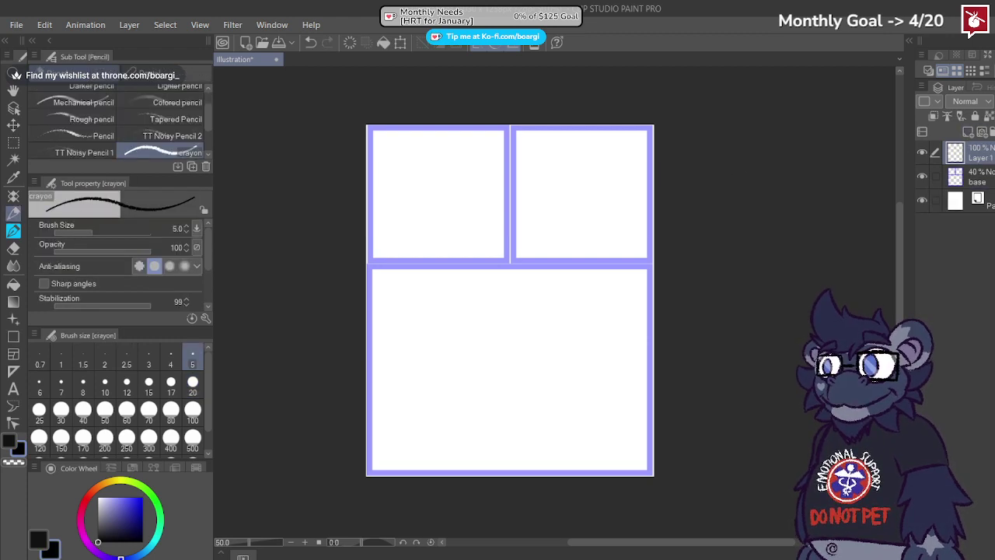
{"action": "scroll", "coordinate": [365, 183], "scroll_direction": "up", "scroll_amount": 3}
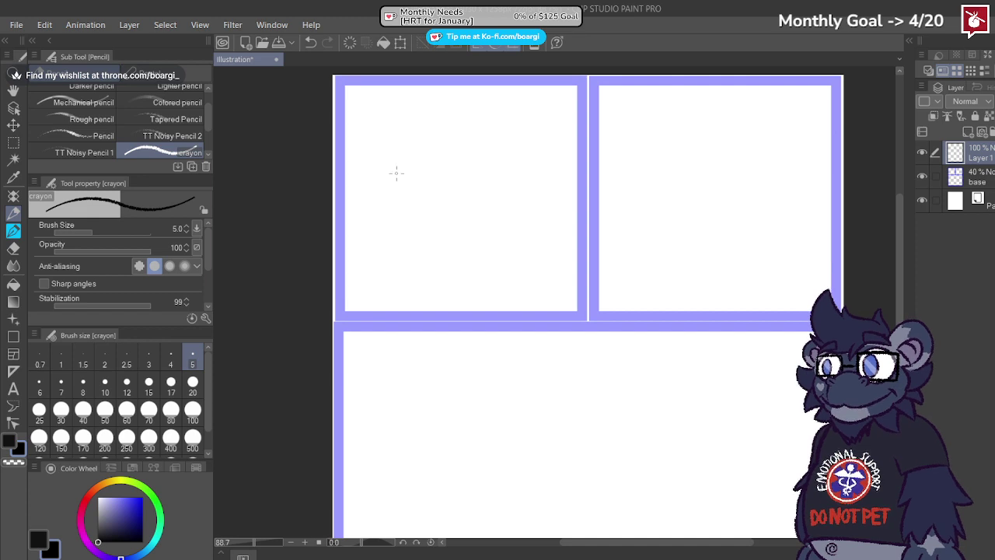
{"action": "mouse_move", "coordinate": [396, 174]}
{"action": "left_mouse_down"}
{"action": "mouse_move", "coordinate": [364, 225]}
{"action": "mouse_move", "coordinate": [424, 237]}
{"action": "left_mouse_up"}
{"action": "key", "text": "ctrl+z"}
{"action": "mouse_move", "coordinate": [415, 191]}
{"action": "left_mouse_down"}
{"action": "mouse_move", "coordinate": [385, 243]}
{"action": "mouse_move", "coordinate": [443, 233]}
{"action": "left_mouse_up"}
{"action": "key", "text": "ctrl+z"}
Step: Sketch two round-headed stick figures with caret-shaped happy eyes standing on a peaked slope line in the first square panel
{"action": "scroll", "coordinate": [469, 208], "scroll_direction": "down", "scroll_amount": 1}
{"action": "scroll", "coordinate": [479, 231], "scroll_direction": "up", "scroll_amount": 3}
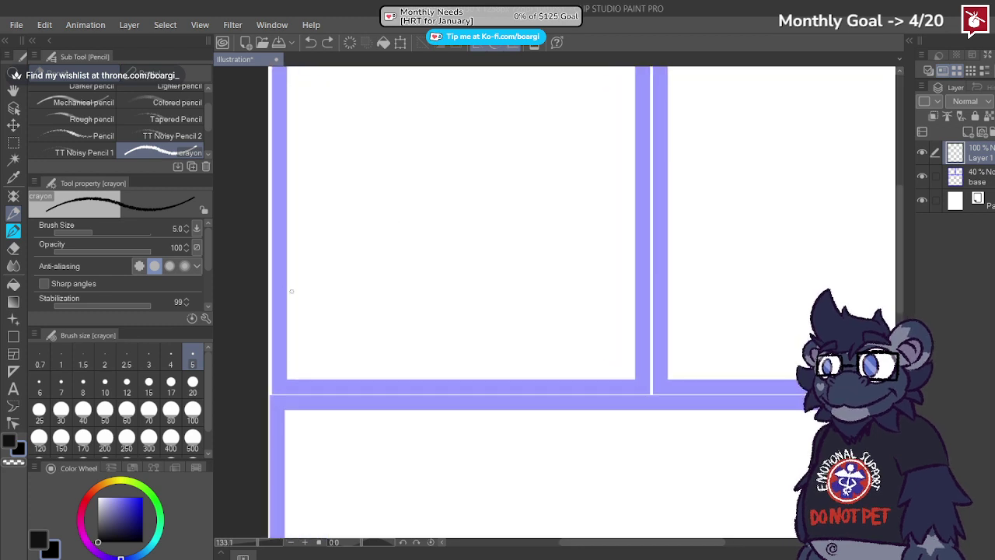
{"action": "mouse_move", "coordinate": [292, 290]}
{"action": "left_mouse_down"}
{"action": "mouse_move", "coordinate": [559, 202]}
{"action": "mouse_move", "coordinate": [628, 239]}
{"action": "left_mouse_up"}
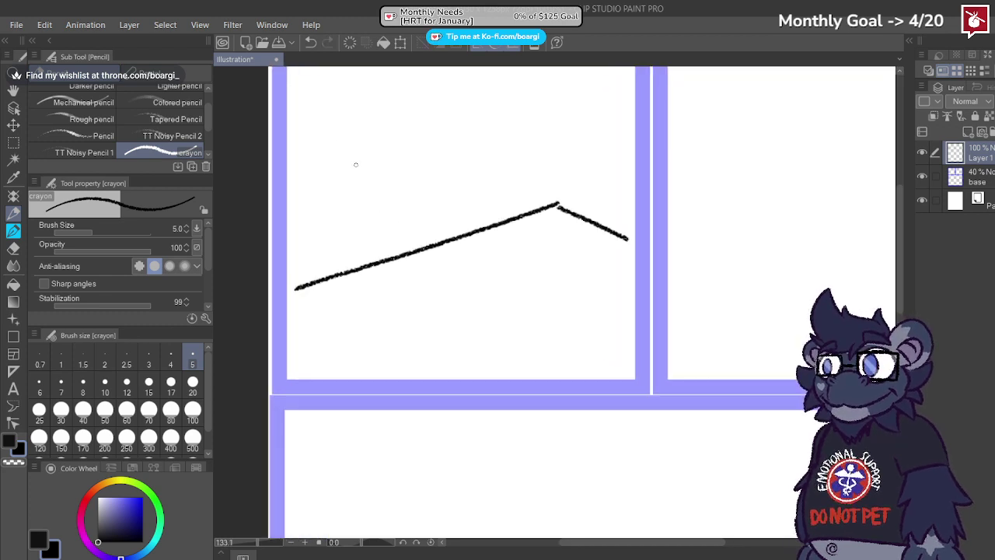
{"action": "mouse_move", "coordinate": [307, 133]}
{"action": "left_mouse_down"}
{"action": "mouse_move", "coordinate": [355, 194]}
{"action": "mouse_move", "coordinate": [338, 124]}
{"action": "left_mouse_up"}
{"action": "left_click_drag", "start_coordinate": [335, 196], "coordinate": [338, 276]}
{"action": "mouse_move", "coordinate": [414, 140]}
{"action": "left_mouse_down"}
{"action": "mouse_move", "coordinate": [447, 117]}
{"action": "mouse_move", "coordinate": [472, 115]}
{"action": "left_mouse_up"}
{"action": "left_click_drag", "start_coordinate": [476, 185], "coordinate": [485, 227]}
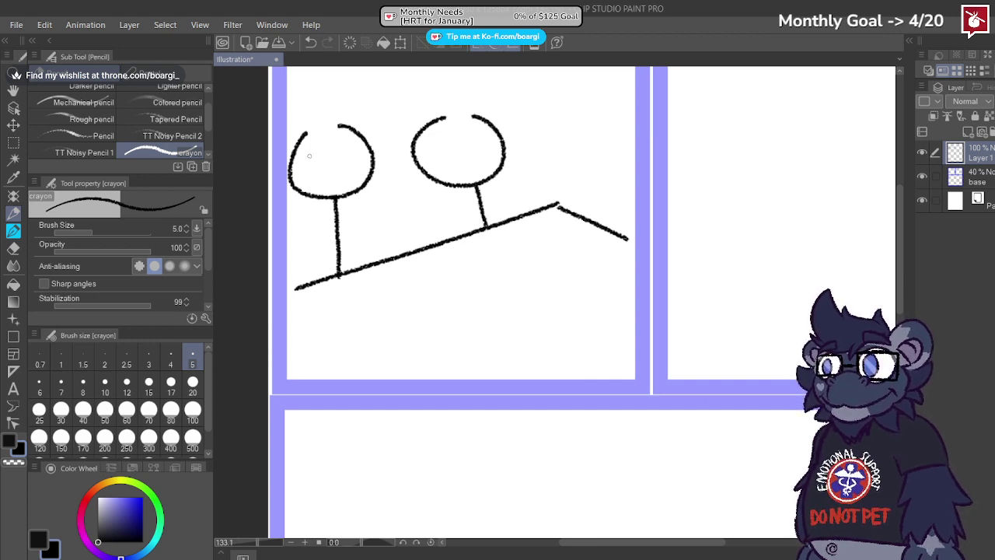
{"action": "left_click_drag", "start_coordinate": [310, 165], "coordinate": [347, 159]}
{"action": "mouse_move", "coordinate": [427, 145]}
{"action": "left_mouse_down"}
{"action": "mouse_move", "coordinate": [441, 131]}
{"action": "mouse_move", "coordinate": [449, 145]}
{"action": "left_mouse_up"}
{"action": "left_click_drag", "start_coordinate": [456, 146], "coordinate": [478, 146]}
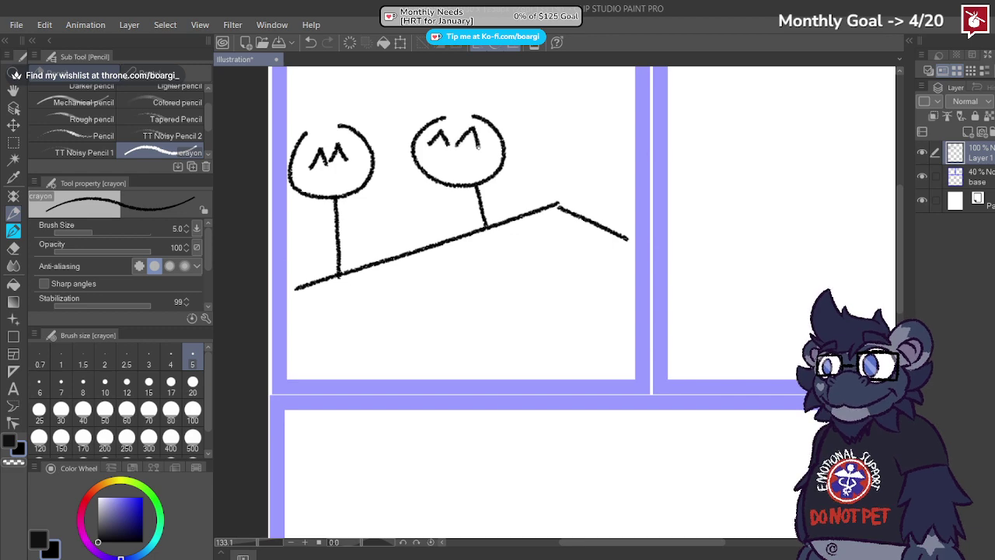
{"action": "scroll", "coordinate": [455, 156], "scroll_direction": "down", "scroll_amount": 4}
{"action": "scroll", "coordinate": [671, 165], "scroll_direction": "up", "scroll_amount": 3}
{"action": "scroll", "coordinate": [536, 160], "scroll_direction": "down", "scroll_amount": 3}
{"action": "scroll", "coordinate": [614, 194], "scroll_direction": "up", "scroll_amount": 3}
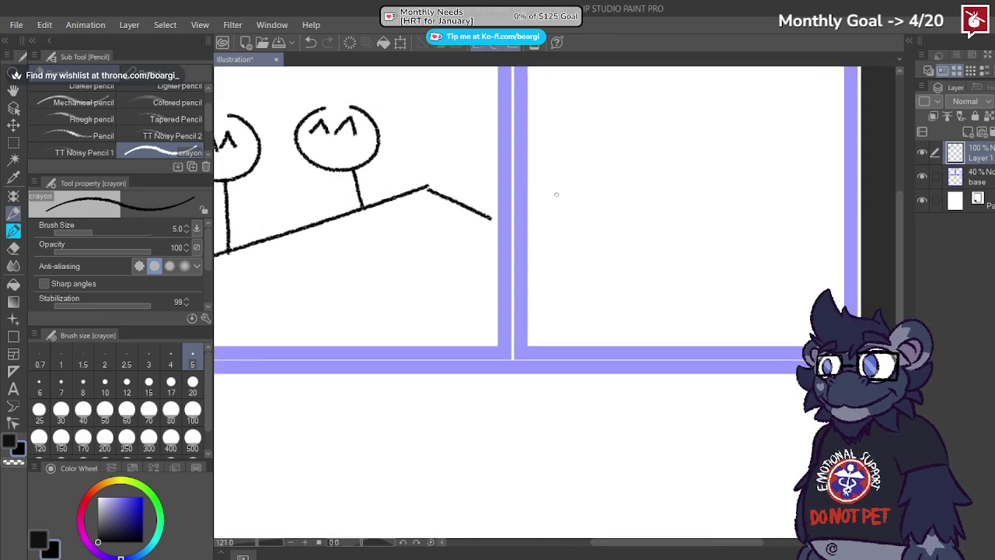
{"action": "scroll", "coordinate": [556, 194], "scroll_direction": "down", "scroll_amount": 3}
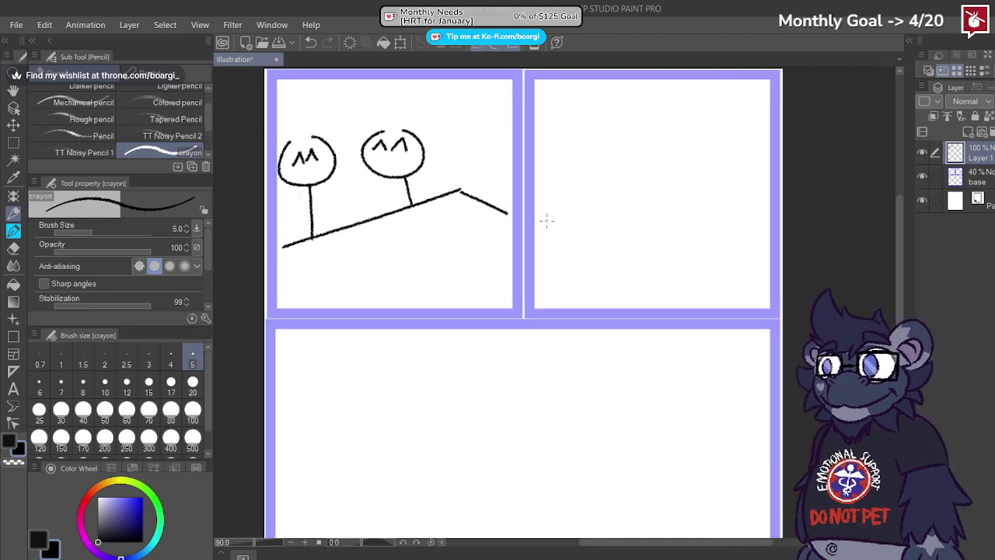
{"action": "left_click_drag", "start_coordinate": [564, 131], "coordinate": [567, 134]}
{"action": "key", "text": "ctrl+z"}
{"action": "mouse_move", "coordinate": [548, 118]}
{"action": "left_mouse_down"}
{"action": "mouse_move", "coordinate": [549, 159]}
{"action": "mouse_move", "coordinate": [570, 174]}
{"action": "left_mouse_up"}
{"action": "key", "text": "ctrl+z"}
Step: Handwrite "hey look at me" along the top of the second panel and outline it with a pointed speech bubble
{"action": "left_click_drag", "start_coordinate": [541, 91], "coordinate": [553, 118]}
{"action": "left_click_drag", "start_coordinate": [555, 109], "coordinate": [581, 115]}
{"action": "mouse_move", "coordinate": [588, 98]}
{"action": "left_mouse_down"}
{"action": "mouse_move", "coordinate": [588, 124]}
{"action": "mouse_move", "coordinate": [610, 123]}
{"action": "mouse_move", "coordinate": [635, 99]}
{"action": "left_mouse_up"}
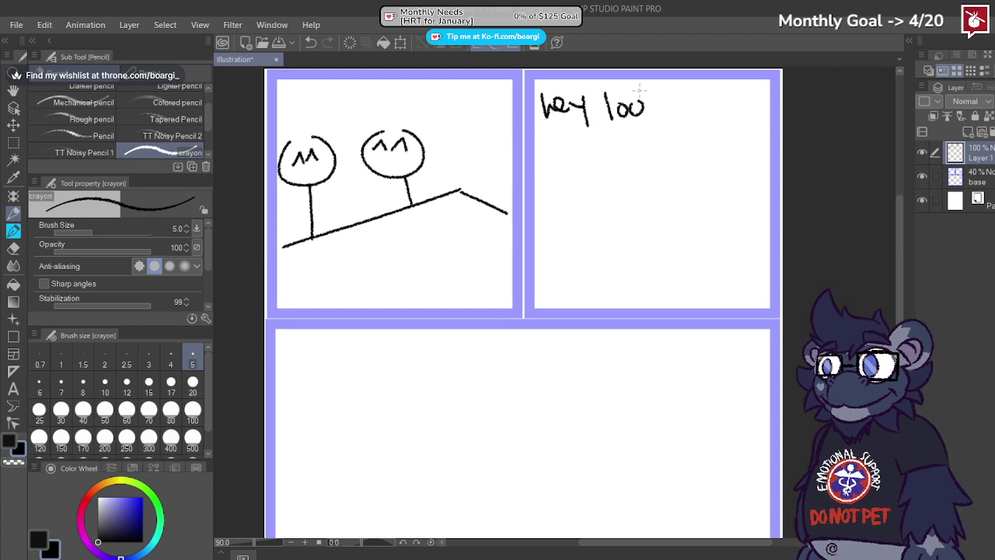
{"action": "mouse_move", "coordinate": [644, 91]}
{"action": "left_mouse_down"}
{"action": "mouse_move", "coordinate": [666, 113]}
{"action": "mouse_move", "coordinate": [690, 113]}
{"action": "left_mouse_up"}
{"action": "mouse_move", "coordinate": [694, 90]}
{"action": "left_mouse_down"}
{"action": "mouse_move", "coordinate": [696, 113]}
{"action": "mouse_move", "coordinate": [700, 103]}
{"action": "left_mouse_up"}
{"action": "mouse_move", "coordinate": [704, 101]}
{"action": "left_mouse_down"}
{"action": "mouse_move", "coordinate": [707, 115]}
{"action": "mouse_move", "coordinate": [743, 114]}
{"action": "left_mouse_up"}
{"action": "mouse_move", "coordinate": [538, 86]}
{"action": "left_mouse_down"}
{"action": "mouse_move", "coordinate": [537, 104]}
{"action": "mouse_move", "coordinate": [608, 121]}
{"action": "mouse_move", "coordinate": [614, 113]}
{"action": "mouse_move", "coordinate": [721, 131]}
{"action": "mouse_move", "coordinate": [754, 111]}
{"action": "left_mouse_up"}
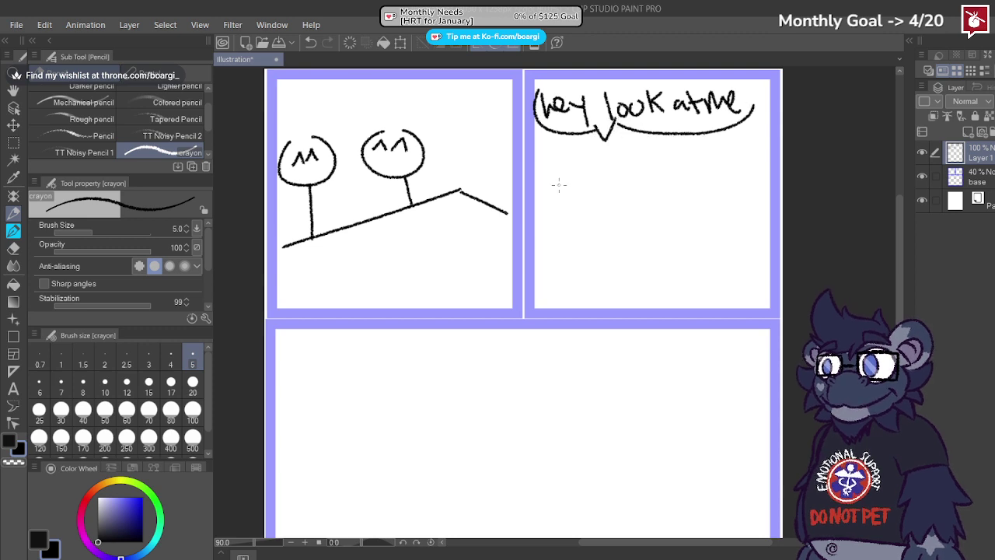
Step: Sketch a talking stick figure with an outstretched arm beside one looking away along an arrow, both on a sloped ground line
{"action": "mouse_move", "coordinate": [555, 169]}
{"action": "left_mouse_down"}
{"action": "mouse_move", "coordinate": [564, 214]}
{"action": "mouse_move", "coordinate": [609, 181]}
{"action": "mouse_move", "coordinate": [553, 229]}
{"action": "mouse_move", "coordinate": [579, 159]}
{"action": "left_mouse_up"}
{"action": "key", "text": "ctrl+z"}
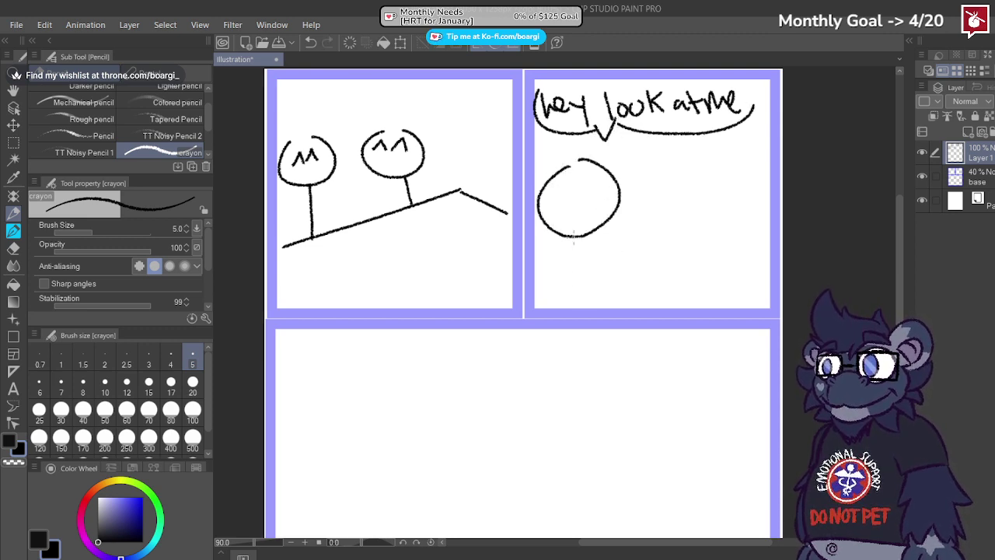
{"action": "mouse_move", "coordinate": [575, 235]}
{"action": "left_mouse_down"}
{"action": "mouse_move", "coordinate": [579, 293]}
{"action": "mouse_move", "coordinate": [643, 246]}
{"action": "left_mouse_up"}
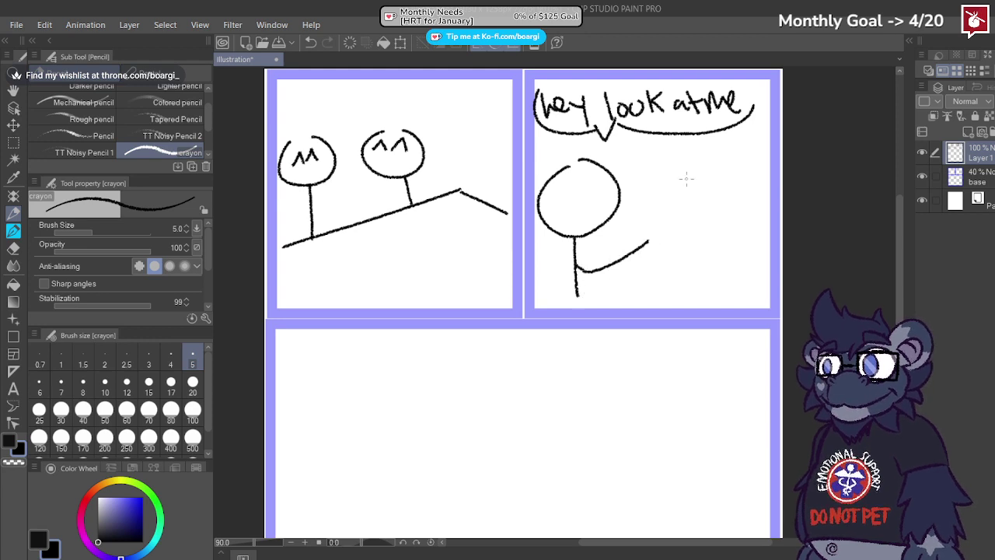
{"action": "mouse_move", "coordinate": [717, 147]}
{"action": "left_mouse_down"}
{"action": "mouse_move", "coordinate": [721, 203]}
{"action": "mouse_move", "coordinate": [696, 145]}
{"action": "mouse_move", "coordinate": [724, 179]}
{"action": "mouse_move", "coordinate": [709, 187]}
{"action": "mouse_move", "coordinate": [777, 185]}
{"action": "mouse_move", "coordinate": [748, 195]}
{"action": "mouse_move", "coordinate": [706, 261]}
{"action": "left_mouse_up"}
{"action": "key", "text": "ctrl+z"}
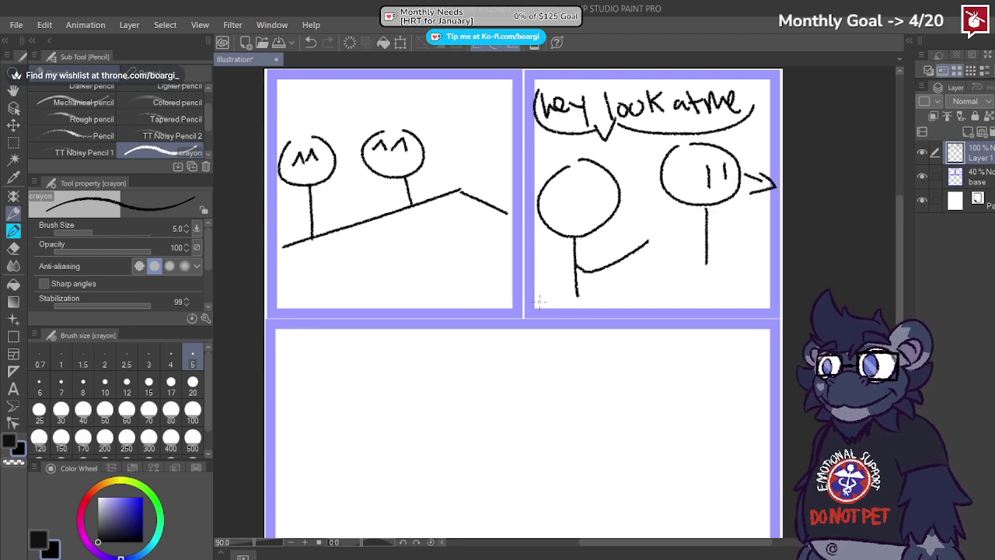
{"action": "mouse_move", "coordinate": [537, 305]}
{"action": "left_mouse_down"}
{"action": "mouse_move", "coordinate": [713, 256]}
{"action": "mouse_move", "coordinate": [751, 250]}
{"action": "mouse_move", "coordinate": [779, 262]}
{"action": "left_mouse_up"}
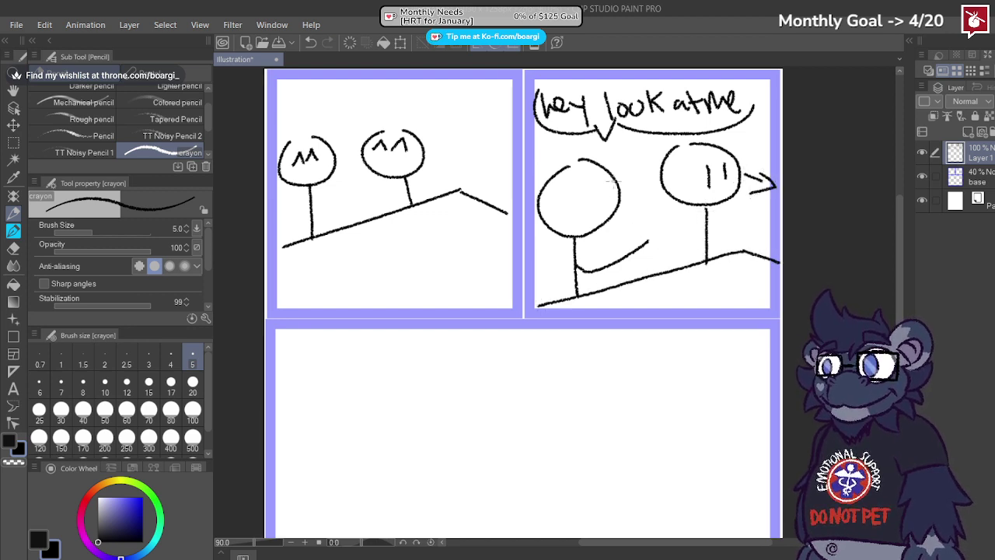
{"action": "left_click_drag", "start_coordinate": [603, 182], "coordinate": [612, 215]}
{"action": "scroll", "coordinate": [644, 160], "scroll_direction": "down", "scroll_amount": 5}
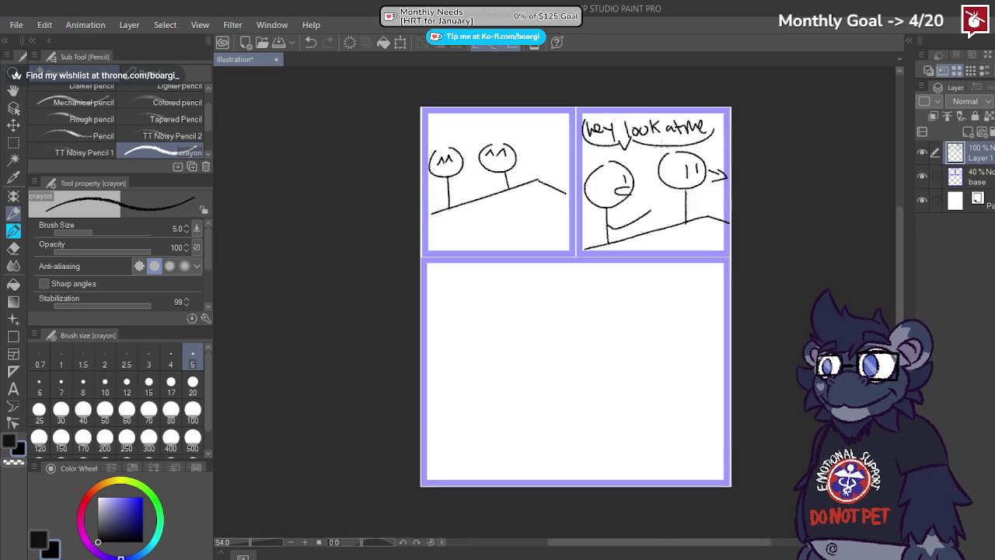
{"action": "scroll", "coordinate": [644, 175], "scroll_direction": "up", "scroll_amount": 2}
{"action": "scroll", "coordinate": [585, 249], "scroll_direction": "down", "scroll_amount": 1}
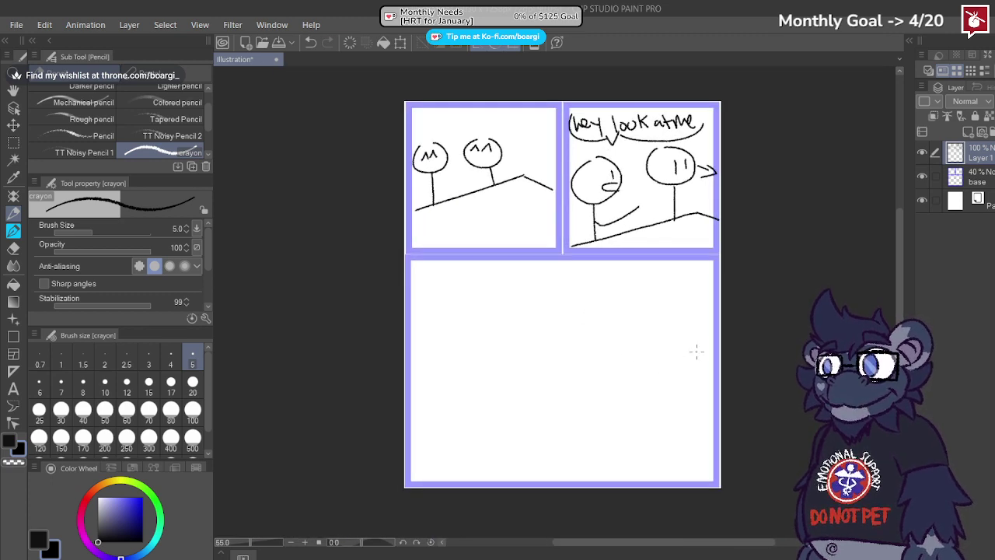
{"action": "mouse_move", "coordinate": [456, 285]}
{"action": "left_mouse_down"}
{"action": "mouse_move", "coordinate": [433, 316]}
{"action": "mouse_move", "coordinate": [585, 368]}
{"action": "mouse_move", "coordinate": [495, 282]}
{"action": "mouse_move", "coordinate": [473, 347]}
{"action": "left_mouse_up"}
{"action": "left_click_drag", "start_coordinate": [546, 308], "coordinate": [548, 343]}
{"action": "left_click_drag", "start_coordinate": [469, 359], "coordinate": [573, 358]}
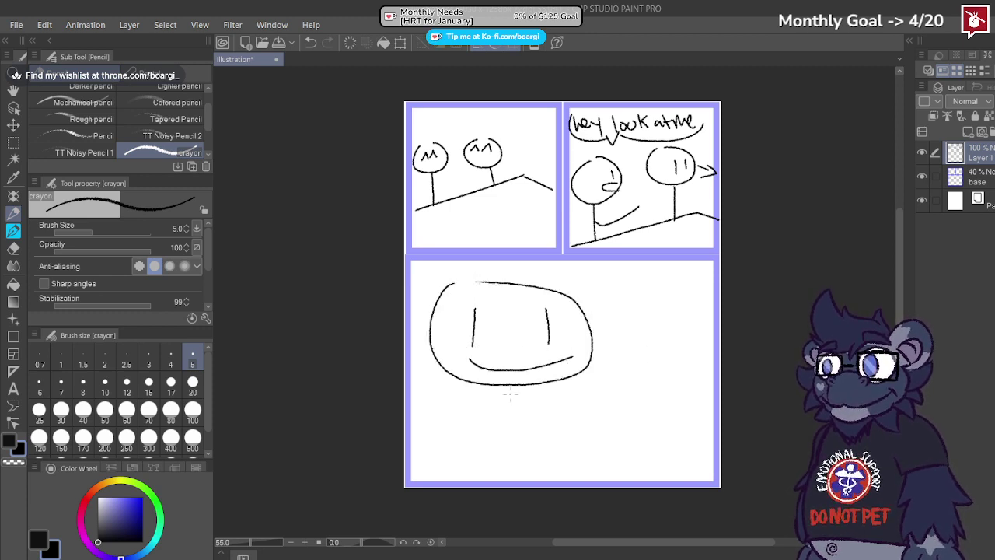
{"action": "left_click_drag", "start_coordinate": [484, 387], "coordinate": [479, 471]}
{"action": "key", "text": "ctrl+z"}
{"action": "key", "text": "ctrl+z"}
{"action": "key", "text": "ctrl+z"}
{"action": "key", "text": "ctrl+z"}
{"action": "key", "text": "ctrl+z"}
Step: Draw a large oval head with two flaring body lines beneath it in the left half of the big lower panel
{"action": "mouse_move", "coordinate": [458, 283]}
{"action": "left_mouse_down"}
{"action": "mouse_move", "coordinate": [433, 359]}
{"action": "mouse_move", "coordinate": [495, 285]}
{"action": "left_mouse_up"}
{"action": "left_click_drag", "start_coordinate": [471, 377], "coordinate": [435, 486]}
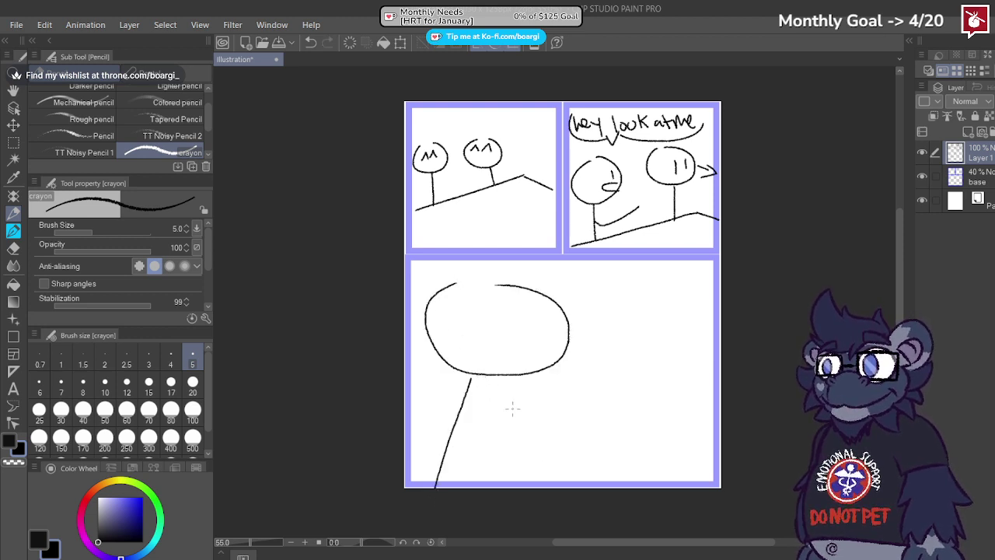
{"action": "key", "text": "ctrl+z"}
{"action": "left_click_drag", "start_coordinate": [463, 381], "coordinate": [437, 487]}
{"action": "left_click_drag", "start_coordinate": [542, 377], "coordinate": [562, 471]}
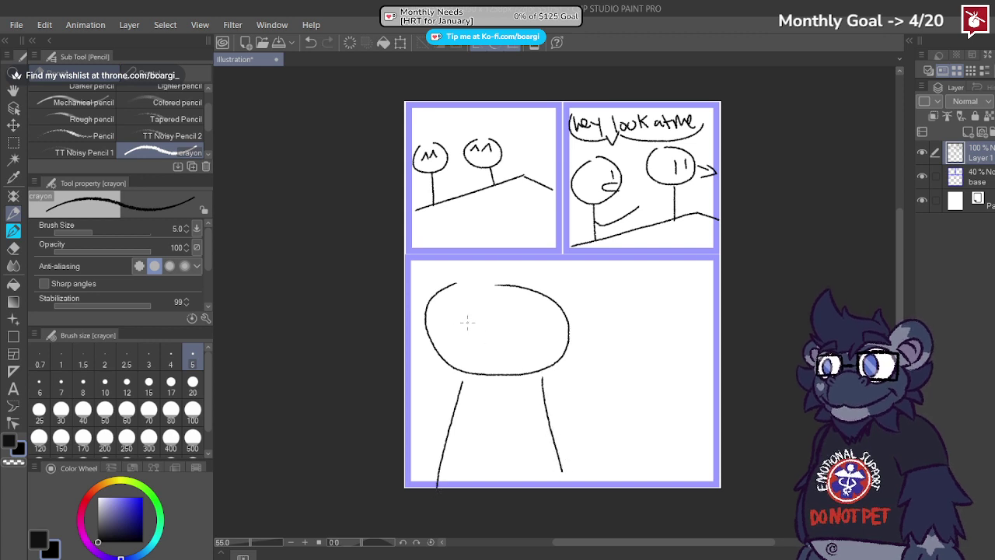
Step: Give the large head slanted angry eyebrows, two short eye strokes and a flat mouth
{"action": "left_click_drag", "start_coordinate": [453, 314], "coordinate": [509, 314]}
{"action": "key", "text": "ctrl+z"}
{"action": "key", "text": "ctrl+z"}
{"action": "key", "text": "ctrl+z"}
{"action": "mouse_move", "coordinate": [449, 312]}
{"action": "left_mouse_down"}
{"action": "mouse_move", "coordinate": [496, 317]}
{"action": "mouse_move", "coordinate": [497, 329]}
{"action": "mouse_move", "coordinate": [546, 306]}
{"action": "left_mouse_up"}
{"action": "left_click_drag", "start_coordinate": [501, 349], "coordinate": [533, 345]}
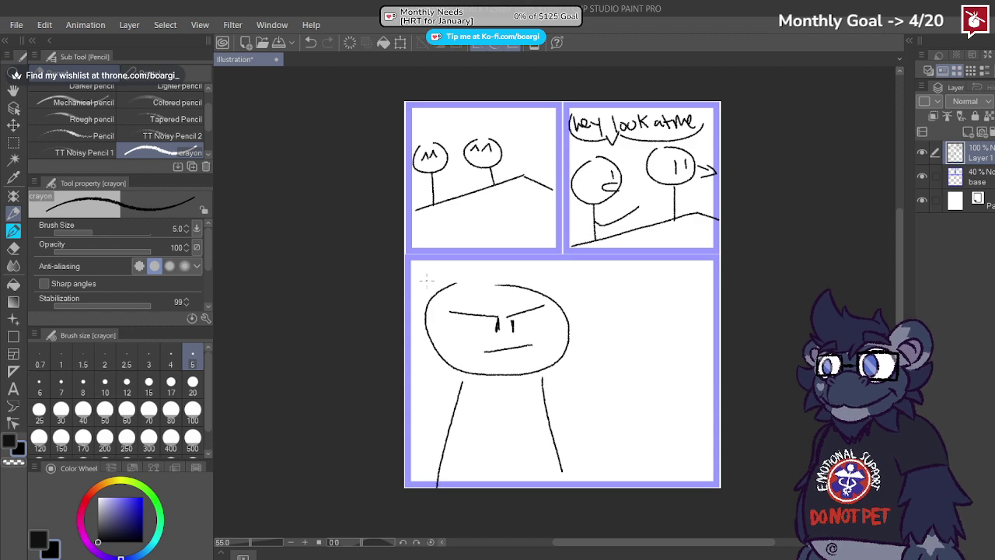
Step: Handwrite "It's Morbin Time" above the large head and enclose it in a speech bubble pointing to the figure
{"action": "scroll", "coordinate": [426, 269], "scroll_direction": "up", "scroll_amount": 4}
{"action": "mouse_move", "coordinate": [440, 260]}
{"action": "left_mouse_down"}
{"action": "mouse_move", "coordinate": [440, 284]}
{"action": "mouse_move", "coordinate": [483, 266]}
{"action": "mouse_move", "coordinate": [476, 276]}
{"action": "left_mouse_up"}
{"action": "mouse_move", "coordinate": [478, 247]}
{"action": "left_mouse_down"}
{"action": "mouse_move", "coordinate": [478, 257]}
{"action": "mouse_move", "coordinate": [529, 277]}
{"action": "left_mouse_up"}
{"action": "mouse_move", "coordinate": [541, 264]}
{"action": "left_mouse_down"}
{"action": "mouse_move", "coordinate": [541, 275]}
{"action": "mouse_move", "coordinate": [543, 263]}
{"action": "left_mouse_up"}
{"action": "left_click_drag", "start_coordinate": [549, 264], "coordinate": [551, 278]}
{"action": "mouse_move", "coordinate": [550, 269]}
{"action": "left_mouse_down"}
{"action": "mouse_move", "coordinate": [556, 262]}
{"action": "mouse_move", "coordinate": [579, 285]}
{"action": "left_mouse_up"}
{"action": "left_click_drag", "start_coordinate": [584, 284], "coordinate": [595, 279]}
{"action": "left_click_drag", "start_coordinate": [570, 247], "coordinate": [570, 260]}
{"action": "mouse_move", "coordinate": [589, 251]}
{"action": "left_mouse_down"}
{"action": "mouse_move", "coordinate": [616, 250]}
{"action": "mouse_move", "coordinate": [604, 285]}
{"action": "left_mouse_up"}
{"action": "mouse_move", "coordinate": [613, 262]}
{"action": "left_mouse_down"}
{"action": "mouse_move", "coordinate": [614, 287]}
{"action": "mouse_move", "coordinate": [641, 288]}
{"action": "left_mouse_up"}
{"action": "left_click_drag", "start_coordinate": [645, 277], "coordinate": [659, 287]}
{"action": "mouse_move", "coordinate": [432, 251]}
{"action": "left_mouse_down"}
{"action": "mouse_move", "coordinate": [454, 293]}
{"action": "mouse_move", "coordinate": [519, 302]}
{"action": "mouse_move", "coordinate": [687, 263]}
{"action": "left_mouse_up"}
{"action": "scroll", "coordinate": [569, 363], "scroll_direction": "down", "scroll_amount": 5}
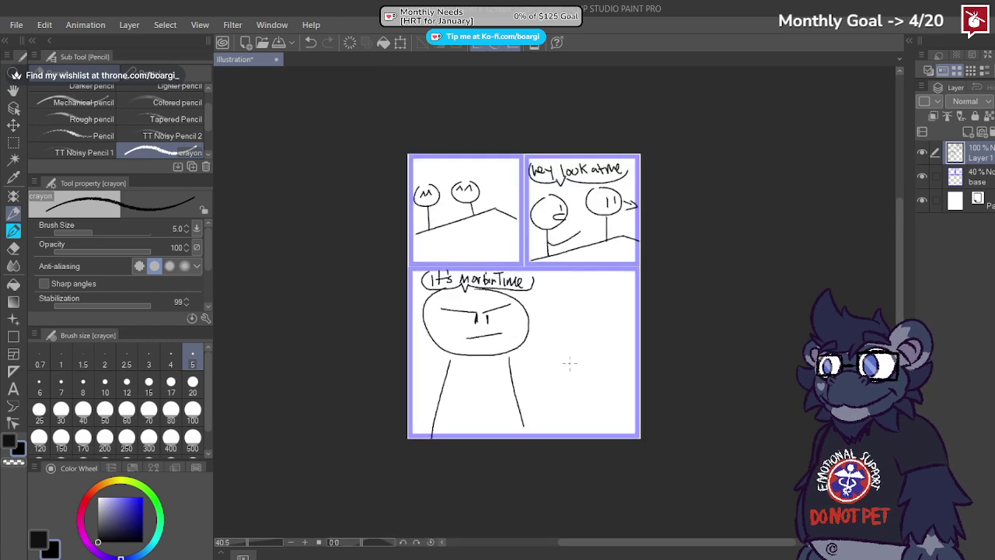
{"action": "scroll", "coordinate": [569, 363], "scroll_direction": "up", "scroll_amount": 3}
{"action": "left_click_drag", "start_coordinate": [602, 307], "coordinate": [622, 384]}
{"action": "key", "text": "ctrl+z"}
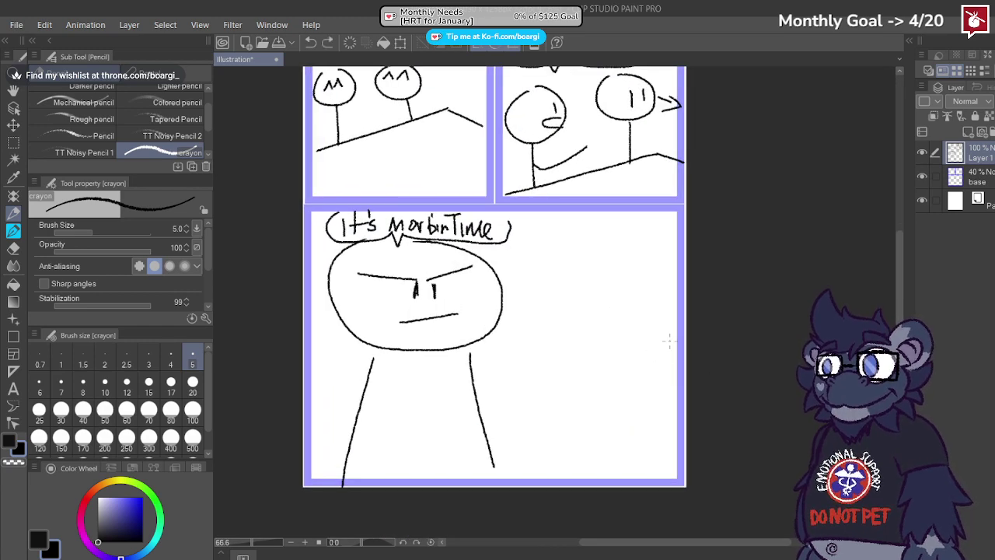
{"action": "mouse_move", "coordinate": [667, 341]}
{"action": "left_mouse_down"}
{"action": "mouse_move", "coordinate": [614, 439]}
{"action": "mouse_move", "coordinate": [641, 449]}
{"action": "mouse_move", "coordinate": [605, 375]}
{"action": "mouse_move", "coordinate": [644, 487]}
{"action": "left_mouse_up"}
{"action": "key", "text": "ctrl+z"}
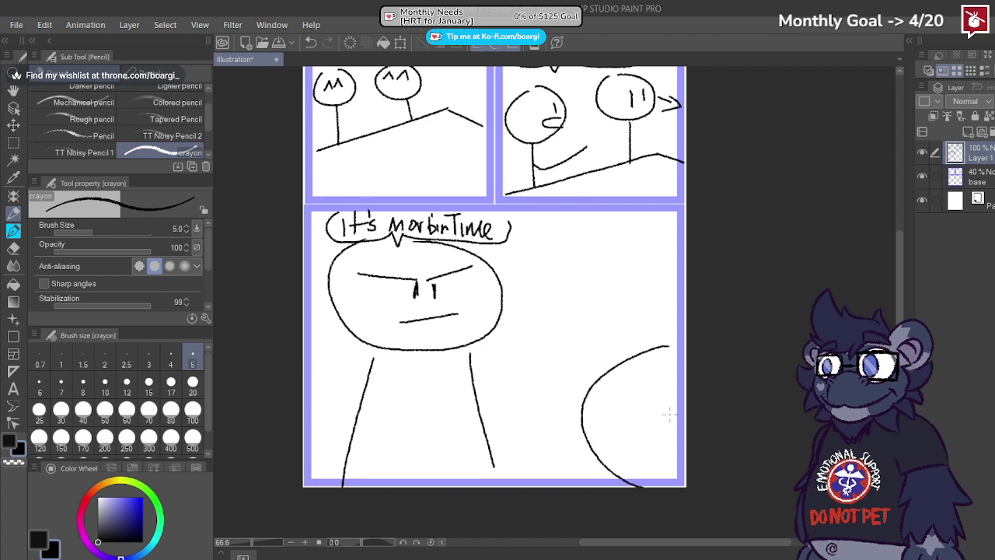
{"action": "key", "text": "ctrl+z"}
Step: Draw a second, cut-off figure with a blank face at the big panel's right edge and an arrow pointing toward the large figure
{"action": "left_click_drag", "start_coordinate": [673, 331], "coordinate": [660, 454]}
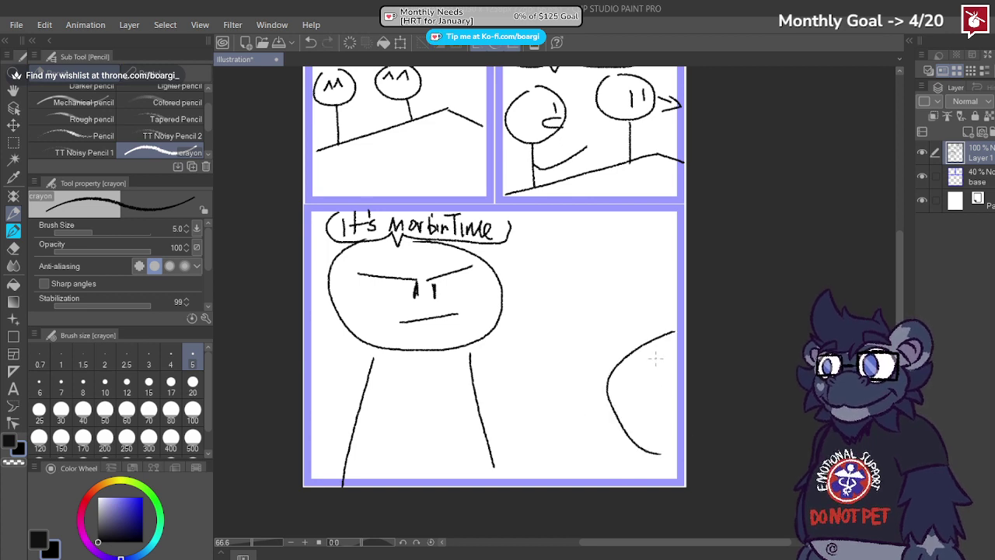
{"action": "mouse_move", "coordinate": [655, 358]}
{"action": "left_mouse_down"}
{"action": "mouse_move", "coordinate": [653, 395]}
{"action": "mouse_move", "coordinate": [678, 418]}
{"action": "left_mouse_up"}
{"action": "left_click_drag", "start_coordinate": [646, 456], "coordinate": [642, 479]}
{"action": "mouse_move", "coordinate": [567, 331]}
{"action": "left_mouse_down"}
{"action": "mouse_move", "coordinate": [596, 341]}
{"action": "mouse_move", "coordinate": [567, 335]}
{"action": "left_mouse_up"}
{"action": "scroll", "coordinate": [537, 412], "scroll_direction": "down", "scroll_amount": 3}
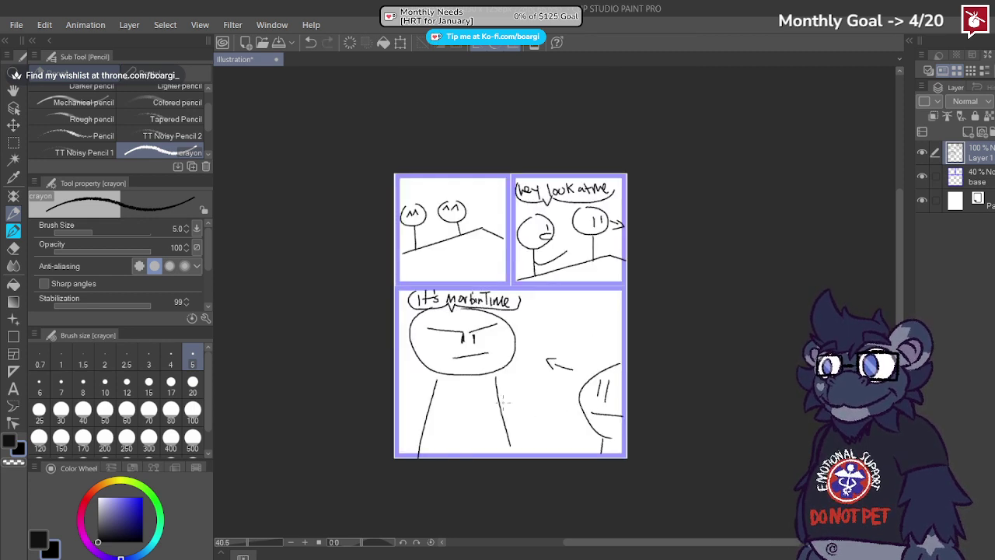
Step: Select all the comic's layers and the whole canvas, clear the selection, and save the page as Comic2
{"action": "left_click", "coordinate": [980, 203], "text": "shift"}
{"action": "key", "text": "ctrl+a"}
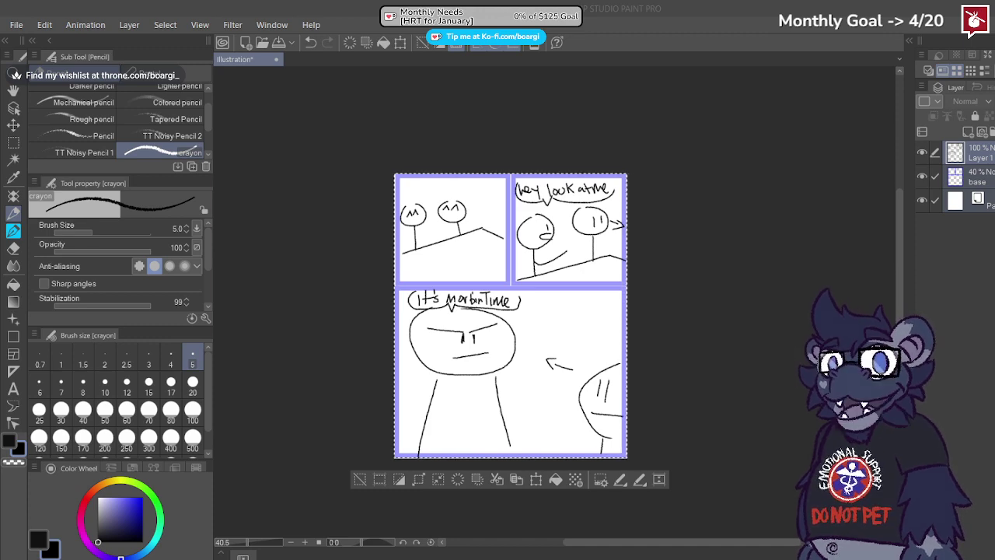
{"action": "left_click", "coordinate": [13, 142]}
{"action": "left_click", "coordinate": [344, 125]}
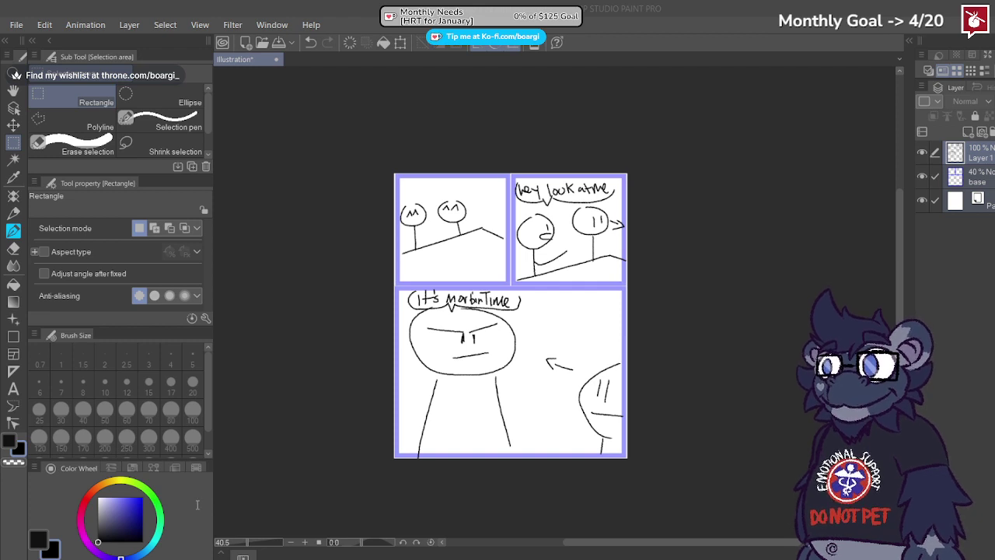
{"action": "key", "text": "Return"}
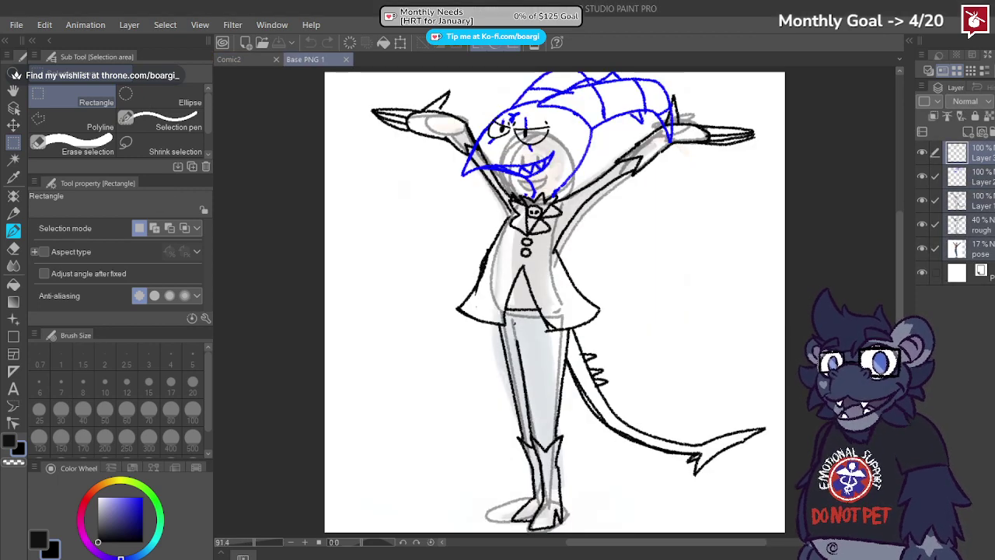
Step: Remove the old character sketch layers from the Base PNG 1 canvas and paste the cartoon reference image
{"action": "key", "text": "ctrl+x"}
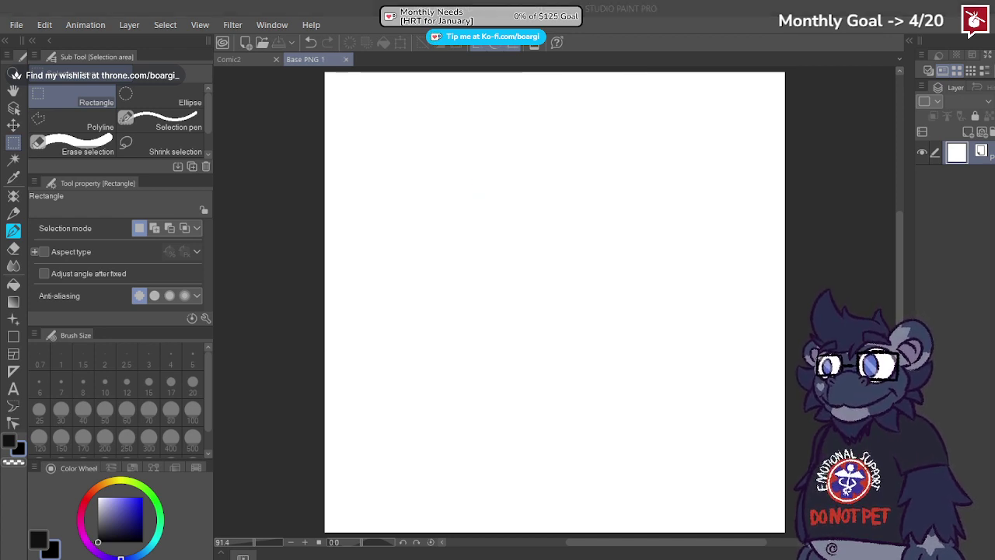
{"action": "key", "text": "ctrl+v"}
{"action": "scroll", "coordinate": [416, 283], "scroll_direction": "down", "scroll_amount": 3}
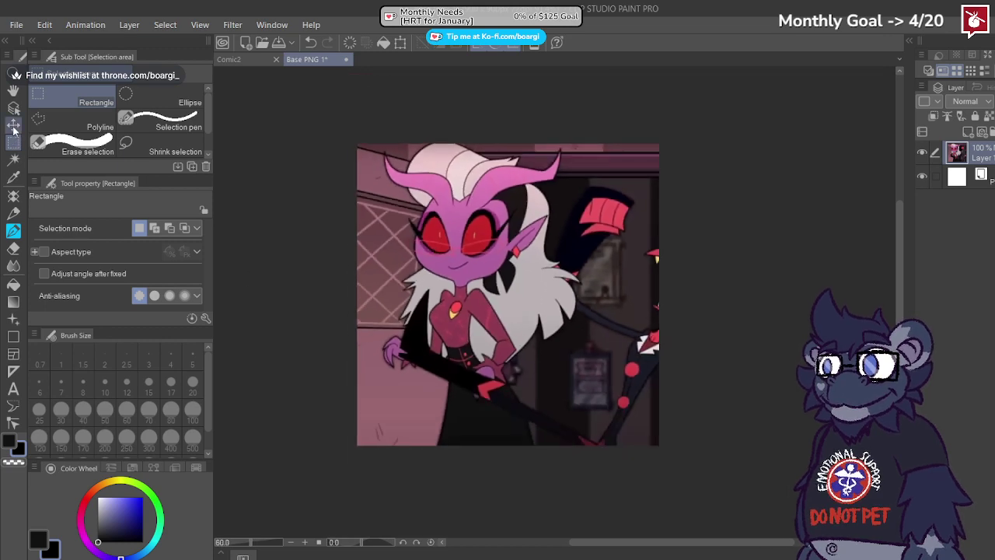
Step: Shift the pasted image so the red horned character is in frame and lower its layer opacity to 38%
{"action": "left_click", "coordinate": [13, 125]}
{"action": "left_click_drag", "start_coordinate": [615, 271], "coordinate": [450, 226]}
{"action": "left_click", "coordinate": [993, 101]}
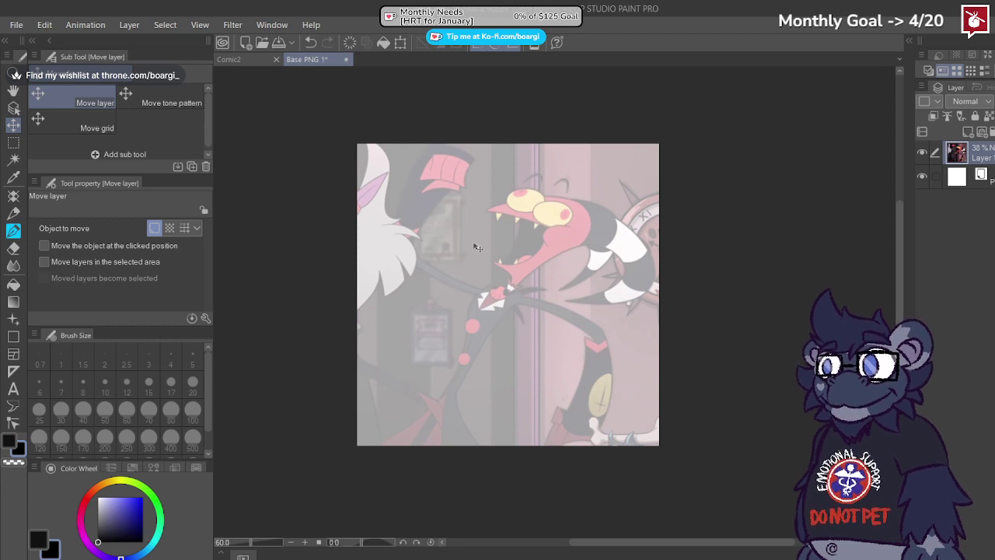
Step: Scale the faded reference image down, place it in the upper right part of the canvas, and clear the selection
{"action": "key", "text": "ctrl+a"}
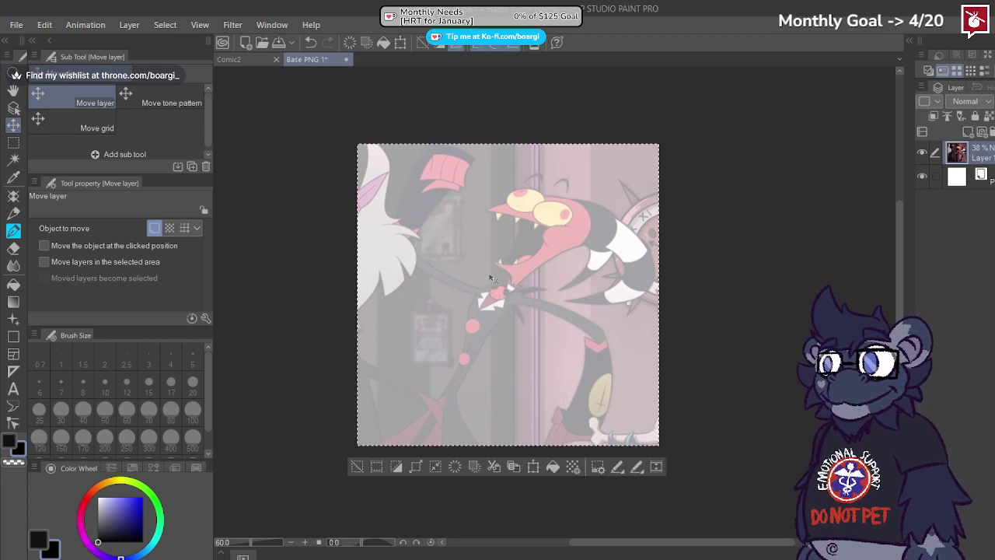
{"action": "left_click", "coordinate": [533, 467]}
{"action": "left_click_drag", "start_coordinate": [658, 445], "coordinate": [544, 334]}
{"action": "left_click_drag", "start_coordinate": [480, 279], "coordinate": [570, 285]}
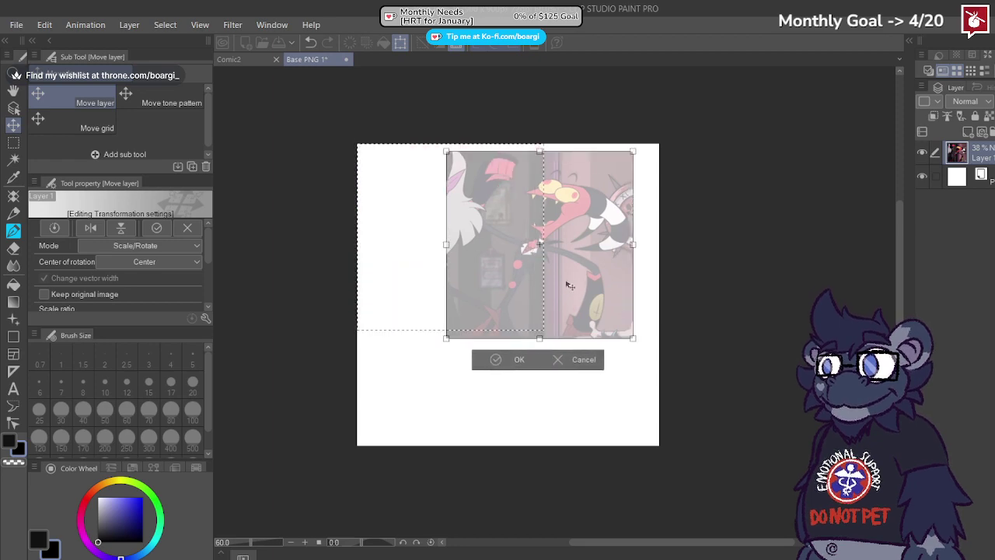
{"action": "left_click", "coordinate": [515, 360]}
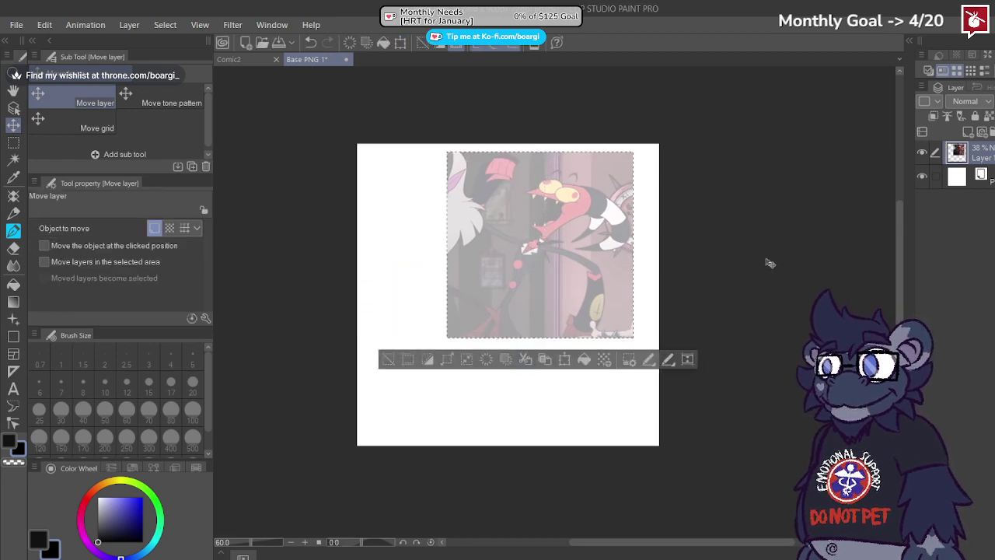
{"action": "left_click", "coordinate": [13, 142]}
{"action": "key", "text": "ctrl+d"}
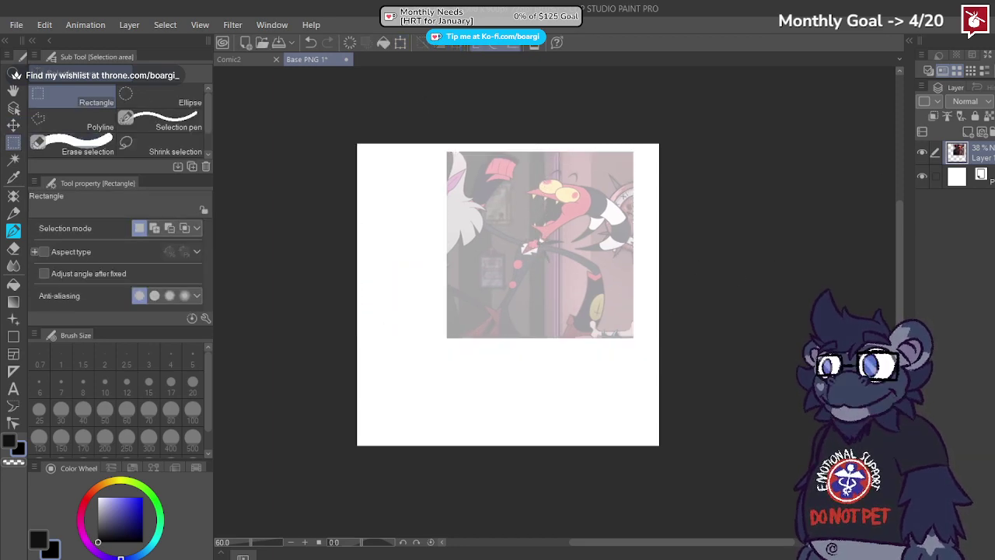
Step: Add a new layer above the reference image, rename the reference layer to a, and make the new layer active
{"action": "left_click", "coordinate": [968, 132]}
{"action": "left_click", "coordinate": [988, 181]}
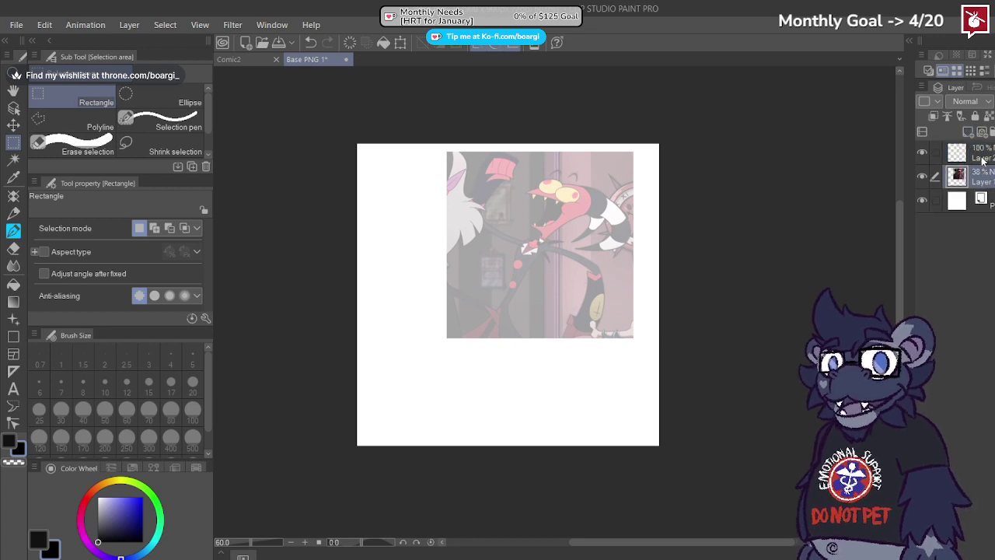
{"action": "type", "text": "a"}
{"action": "left_click", "coordinate": [981, 154]}
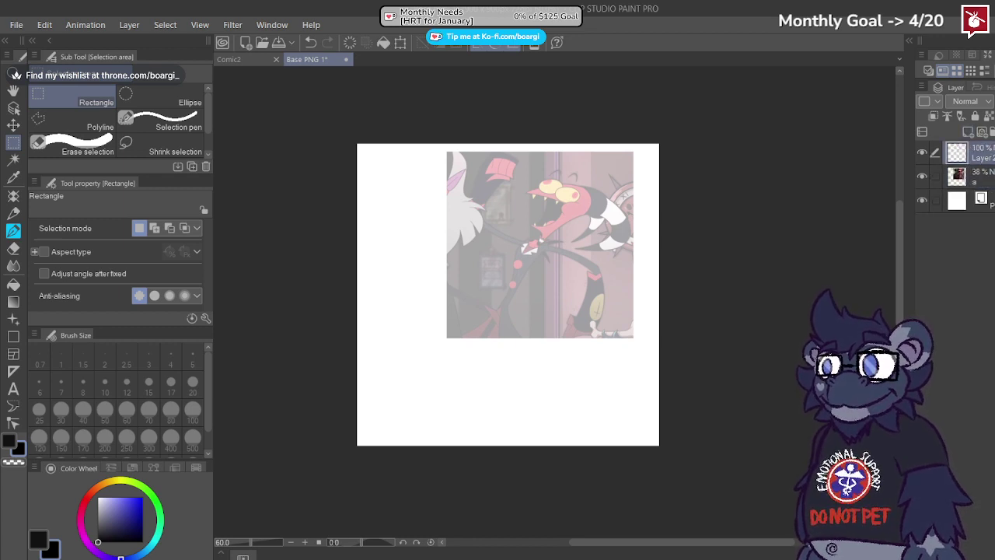
Step: Replace the empty top layer with a new blank layer and switch to the crayon pencil
{"action": "key", "text": "Delete"}
{"action": "left_click", "coordinate": [982, 132]}
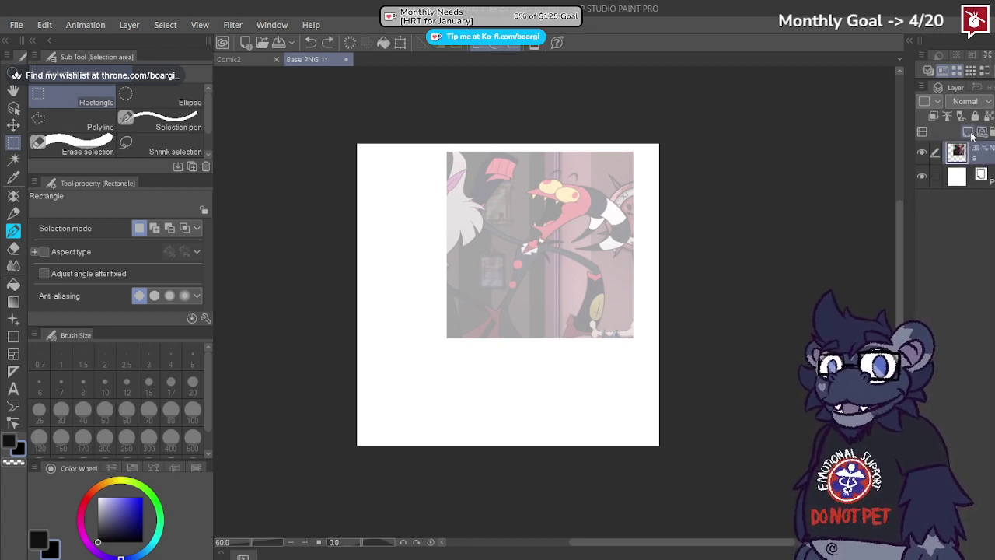
{"action": "left_click", "coordinate": [13, 211]}
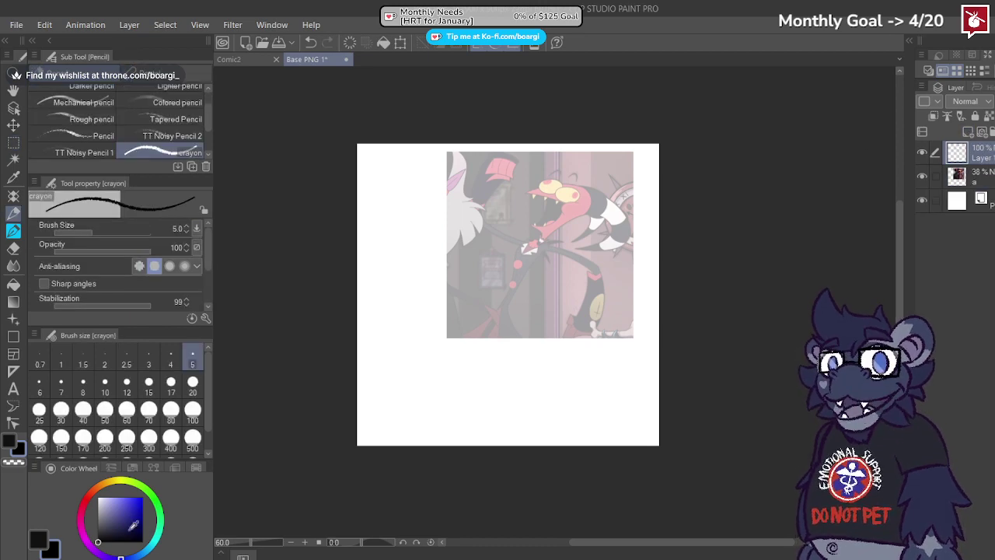
Step: Trace the reference character's open-mouthed head, raised fist arm and lowered arm with its hand in blue crayon
{"action": "scroll", "coordinate": [576, 168], "scroll_direction": "up", "scroll_amount": 2}
{"action": "scroll", "coordinate": [576, 167], "scroll_direction": "up", "scroll_amount": 2}
{"action": "left_click_drag", "start_coordinate": [493, 200], "coordinate": [566, 216]}
{"action": "mouse_move", "coordinate": [499, 196]}
{"action": "left_mouse_down"}
{"action": "mouse_move", "coordinate": [597, 235]}
{"action": "mouse_move", "coordinate": [518, 280]}
{"action": "mouse_move", "coordinate": [551, 221]}
{"action": "left_mouse_up"}
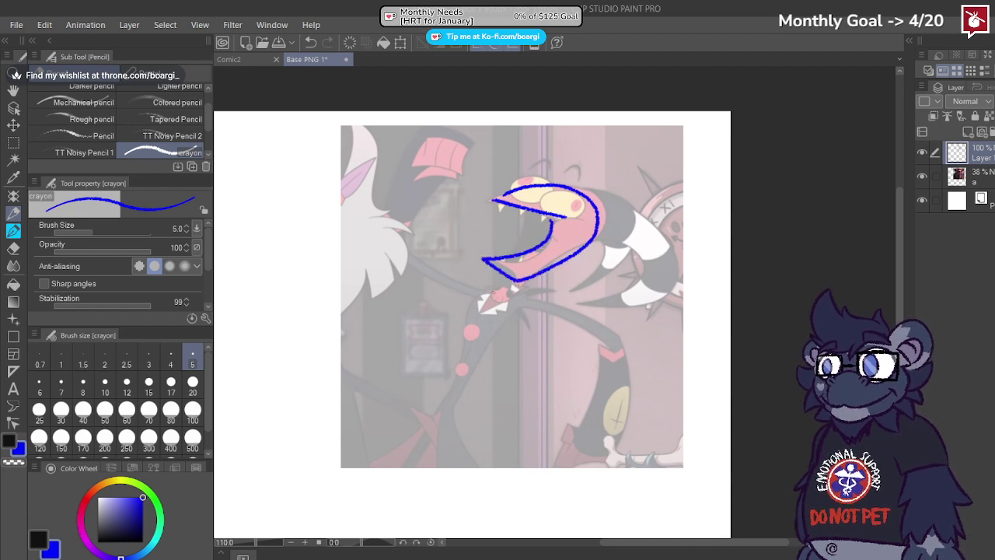
{"action": "mouse_move", "coordinate": [494, 296]}
{"action": "left_mouse_down"}
{"action": "mouse_move", "coordinate": [405, 273]}
{"action": "mouse_move", "coordinate": [419, 170]}
{"action": "mouse_move", "coordinate": [460, 159]}
{"action": "mouse_move", "coordinate": [419, 165]}
{"action": "mouse_move", "coordinate": [468, 183]}
{"action": "left_mouse_up"}
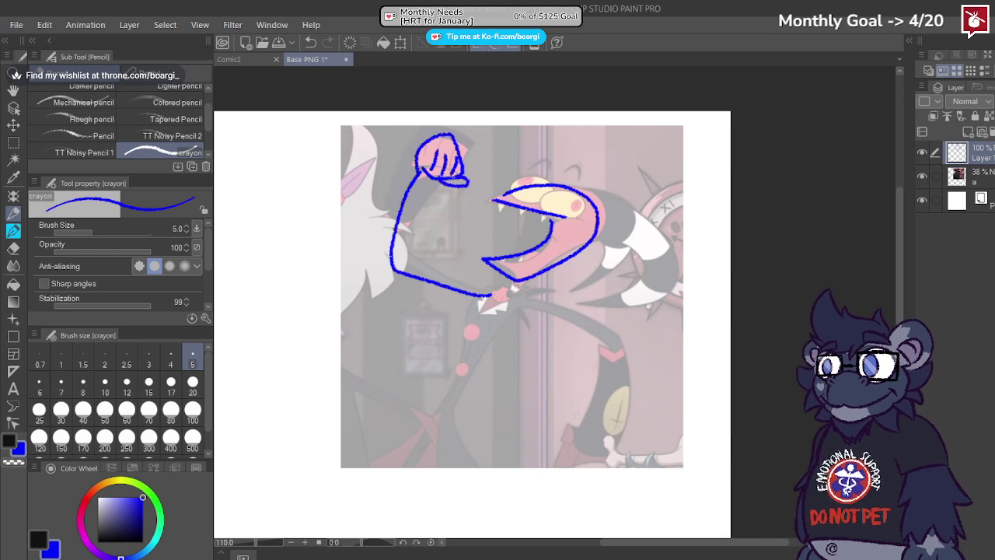
{"action": "mouse_move", "coordinate": [541, 312]}
{"action": "left_mouse_down"}
{"action": "mouse_move", "coordinate": [622, 393]}
{"action": "mouse_move", "coordinate": [609, 441]}
{"action": "mouse_move", "coordinate": [552, 436]}
{"action": "mouse_move", "coordinate": [595, 463]}
{"action": "mouse_move", "coordinate": [614, 440]}
{"action": "left_mouse_up"}
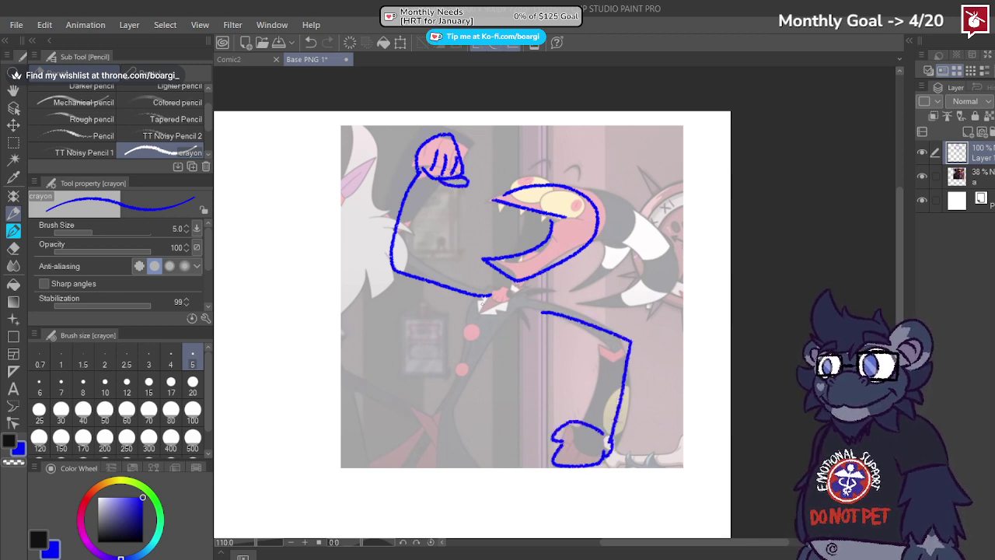
Step: Sketch the slanted torso, the leg kicking out in front and the bent standing leg in blue
{"action": "mouse_move", "coordinate": [482, 299]}
{"action": "left_mouse_down"}
{"action": "mouse_move", "coordinate": [406, 402]}
{"action": "mouse_move", "coordinate": [458, 429]}
{"action": "mouse_move", "coordinate": [531, 311]}
{"action": "left_mouse_up"}
{"action": "scroll", "coordinate": [522, 282], "scroll_direction": "down", "scroll_amount": 2}
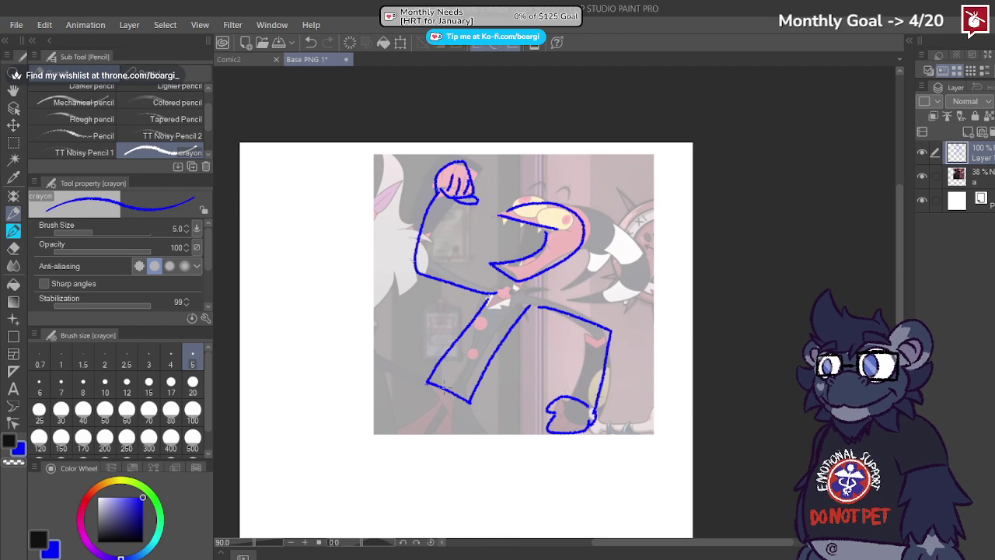
{"action": "mouse_move", "coordinate": [428, 381]}
{"action": "left_mouse_down"}
{"action": "mouse_move", "coordinate": [303, 315]}
{"action": "mouse_move", "coordinate": [256, 302]}
{"action": "mouse_move", "coordinate": [439, 406]}
{"action": "mouse_move", "coordinate": [470, 404]}
{"action": "left_mouse_up"}
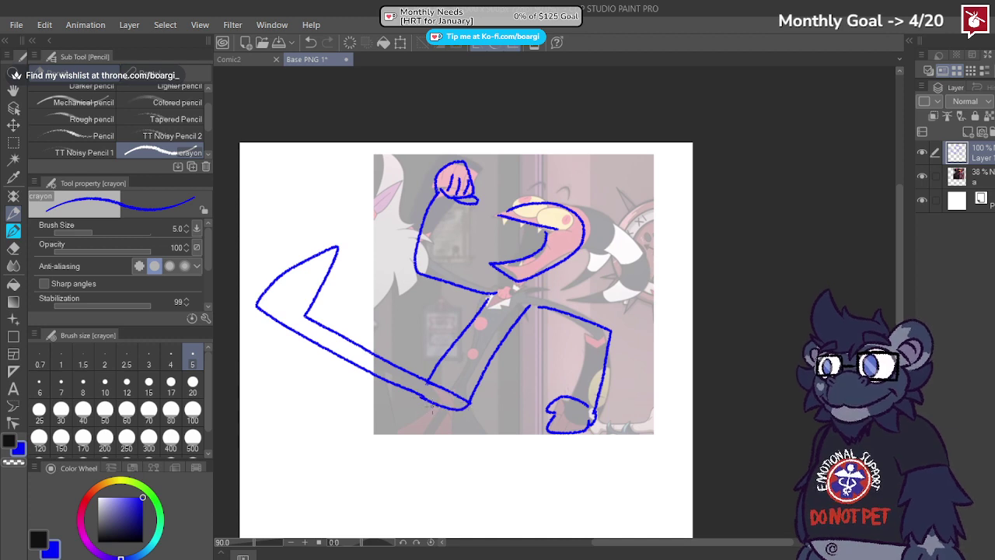
{"action": "scroll", "coordinate": [426, 370], "scroll_direction": "down", "scroll_amount": 2}
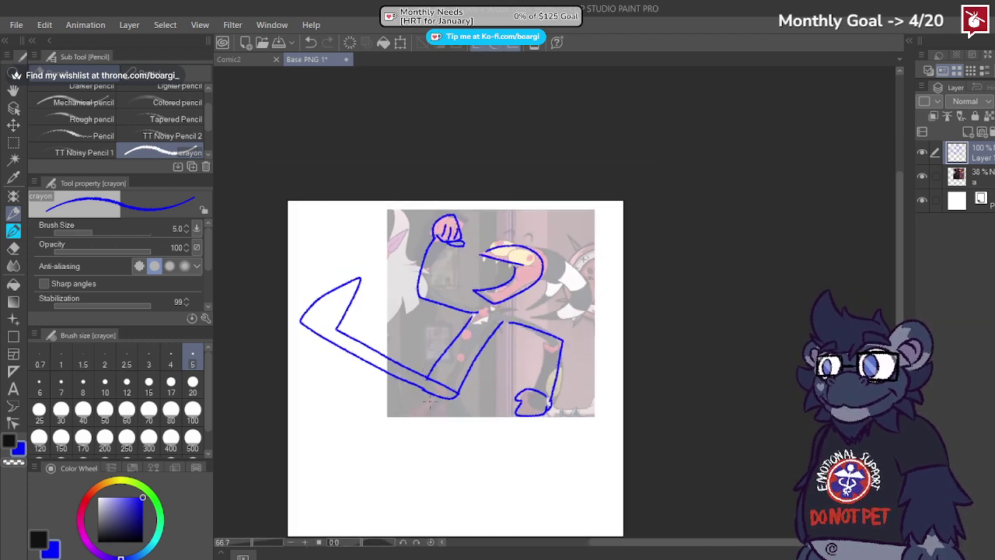
{"action": "mouse_move", "coordinate": [427, 402]}
{"action": "left_mouse_down"}
{"action": "mouse_move", "coordinate": [373, 445]}
{"action": "mouse_move", "coordinate": [438, 502]}
{"action": "mouse_move", "coordinate": [440, 519]}
{"action": "mouse_move", "coordinate": [459, 508]}
{"action": "mouse_move", "coordinate": [407, 435]}
{"action": "mouse_move", "coordinate": [440, 401]}
{"action": "left_mouse_up"}
Step: Trace the two curved horns behind the head, with bands on the near horn, and two arched brows above it
{"action": "scroll", "coordinate": [534, 261], "scroll_direction": "up", "scroll_amount": 4}
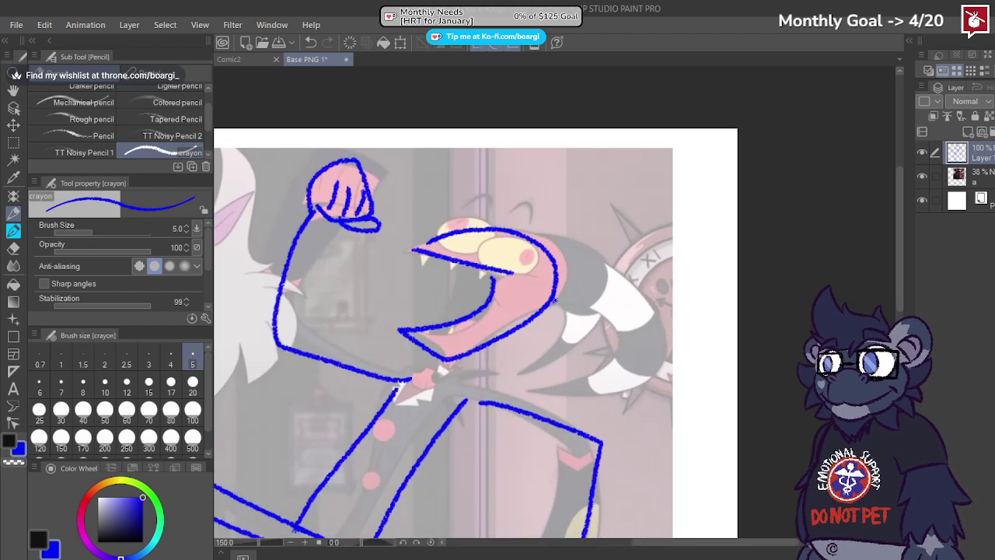
{"action": "mouse_move", "coordinate": [554, 300]}
{"action": "left_mouse_down"}
{"action": "mouse_move", "coordinate": [540, 375]}
{"action": "mouse_move", "coordinate": [597, 390]}
{"action": "mouse_move", "coordinate": [673, 318]}
{"action": "mouse_move", "coordinate": [579, 240]}
{"action": "mouse_move", "coordinate": [524, 237]}
{"action": "left_mouse_up"}
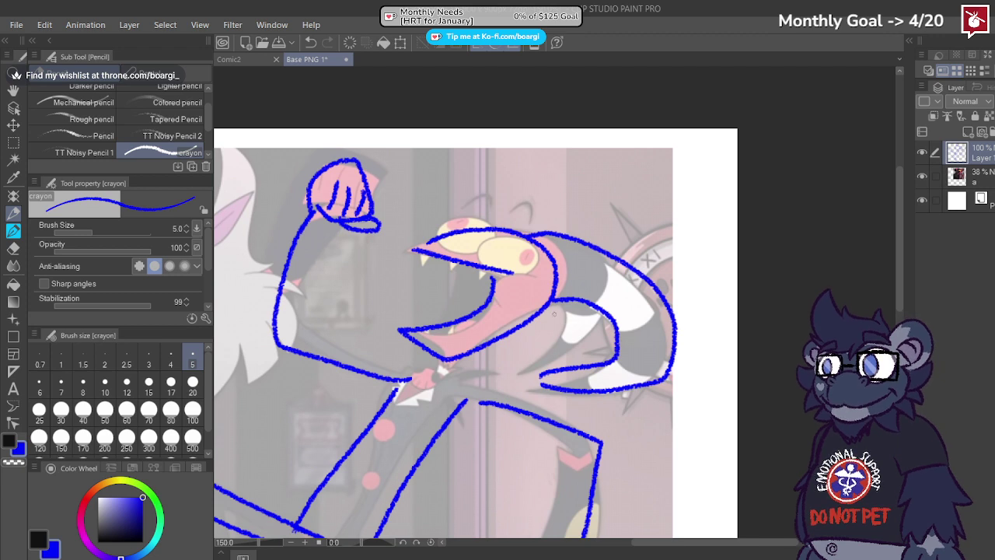
{"action": "mouse_move", "coordinate": [561, 301]}
{"action": "left_mouse_down"}
{"action": "mouse_move", "coordinate": [555, 347]}
{"action": "mouse_move", "coordinate": [531, 372]}
{"action": "mouse_move", "coordinate": [591, 300]}
{"action": "left_mouse_up"}
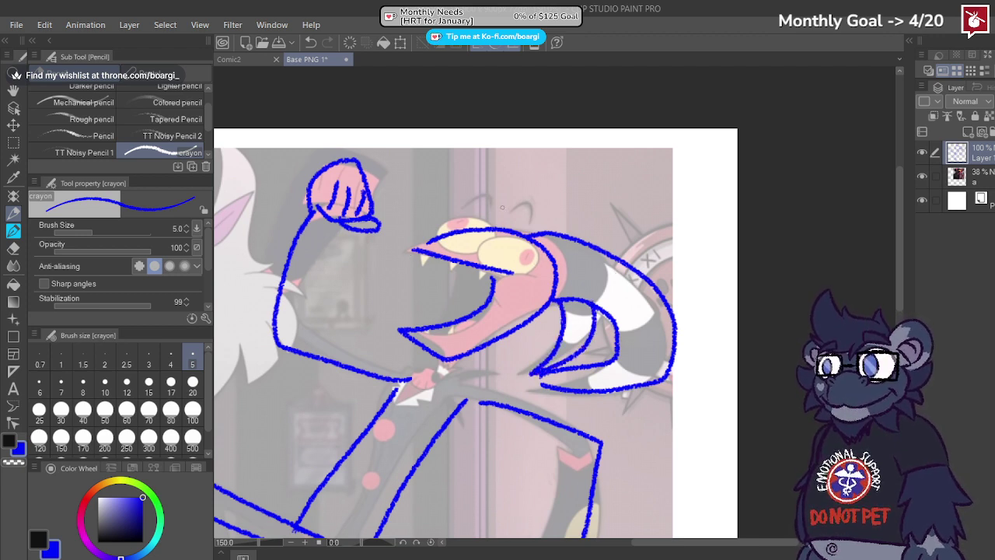
{"action": "left_click_drag", "start_coordinate": [506, 216], "coordinate": [533, 219]}
{"action": "left_click_drag", "start_coordinate": [470, 206], "coordinate": [488, 212]}
Step: Draw a curved cheek at the corner of the mouth on the sketch layer and erase the jaw line overlapping it
{"action": "left_click", "coordinate": [960, 176]}
{"action": "scroll", "coordinate": [514, 268], "scroll_direction": "up", "scroll_amount": 5}
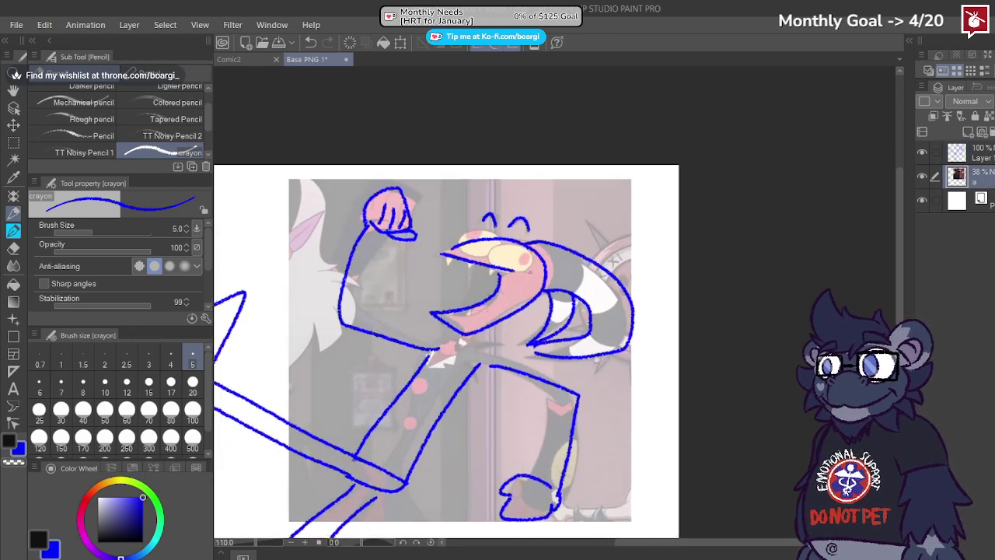
{"action": "key", "text": "ctrl+z"}
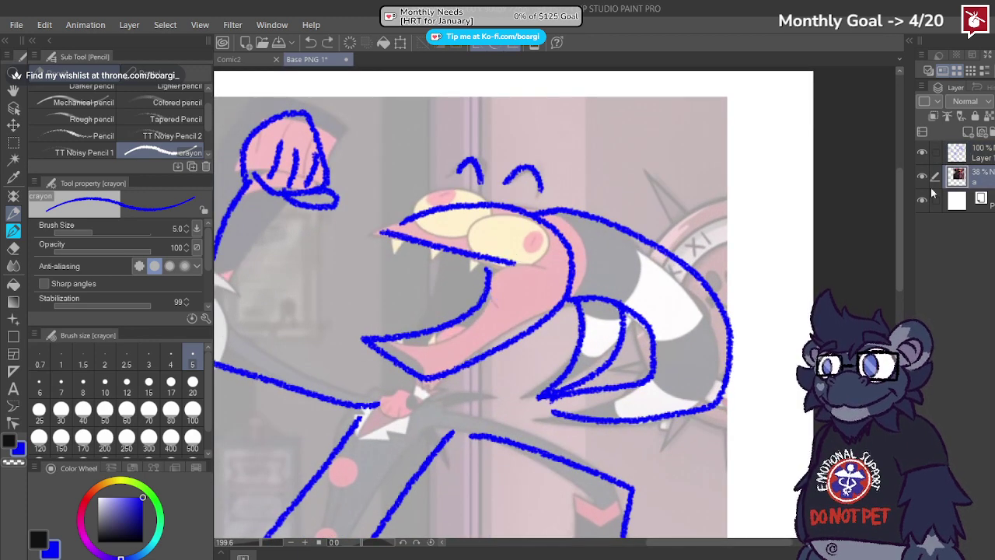
{"action": "left_click", "coordinate": [971, 152]}
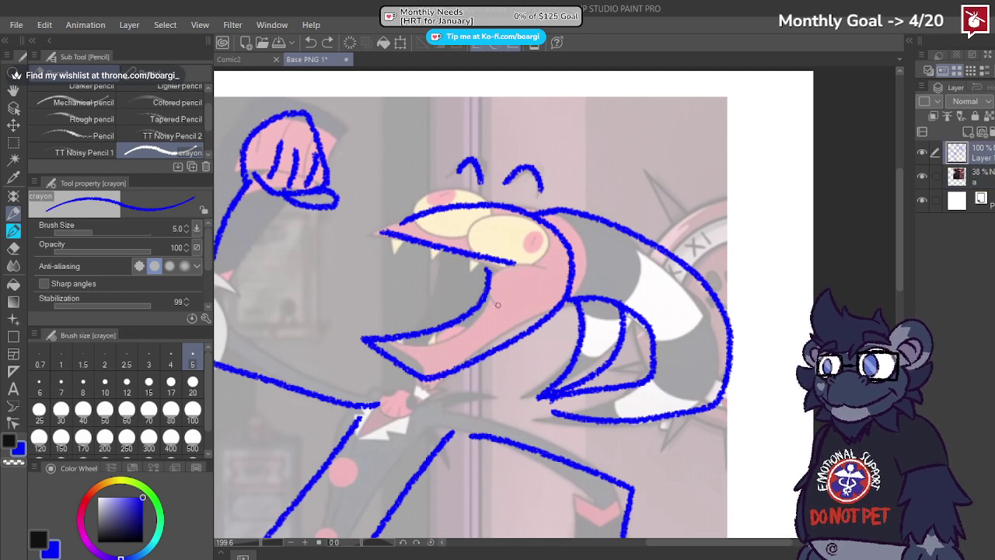
{"action": "mouse_move", "coordinate": [488, 305]}
{"action": "left_mouse_down"}
{"action": "mouse_move", "coordinate": [488, 281]}
{"action": "mouse_move", "coordinate": [507, 254]}
{"action": "mouse_move", "coordinate": [546, 277]}
{"action": "left_mouse_up"}
{"action": "key", "text": "e"}
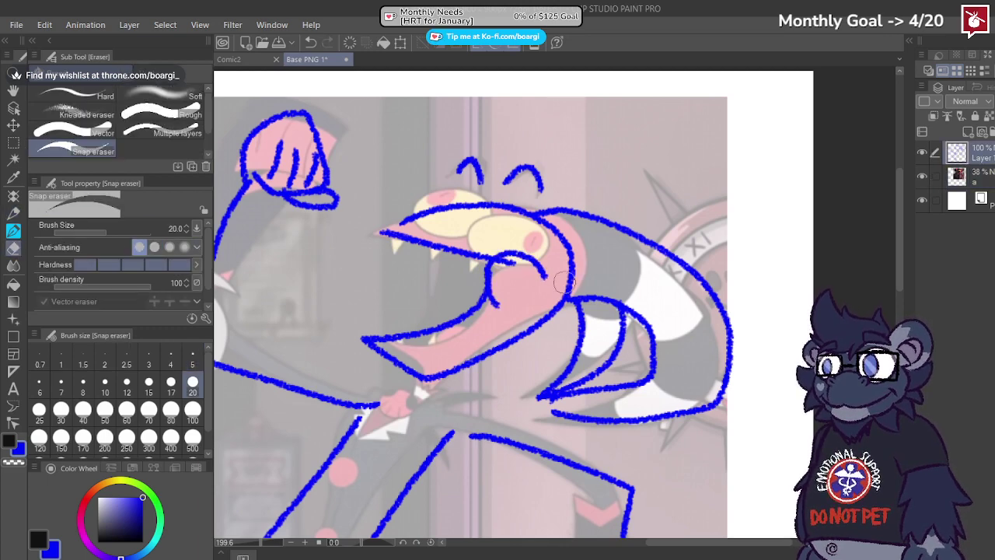
{"action": "scroll", "coordinate": [564, 284], "scroll_direction": "up", "scroll_amount": 1}
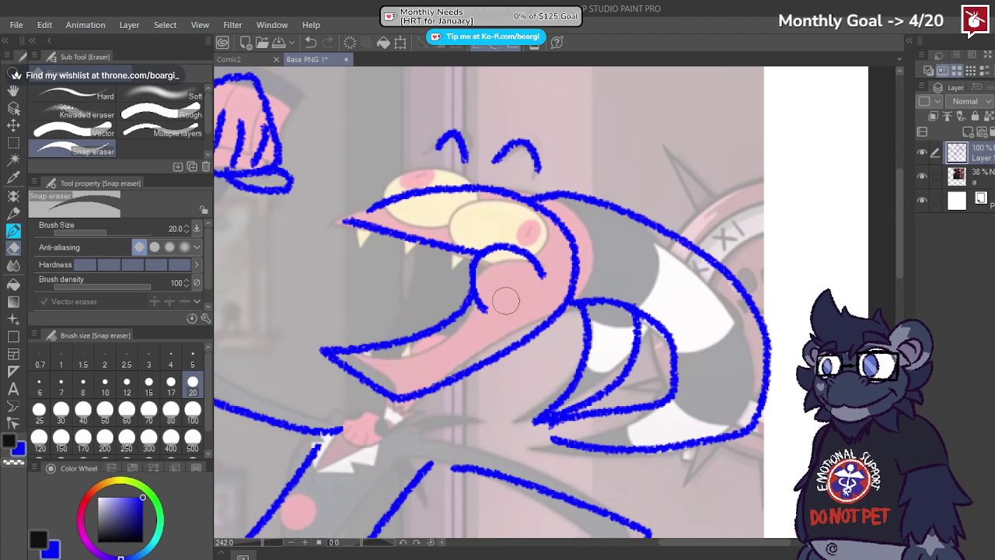
{"action": "scroll", "coordinate": [505, 300], "scroll_direction": "down", "scroll_amount": 2}
{"action": "key", "text": "p"}
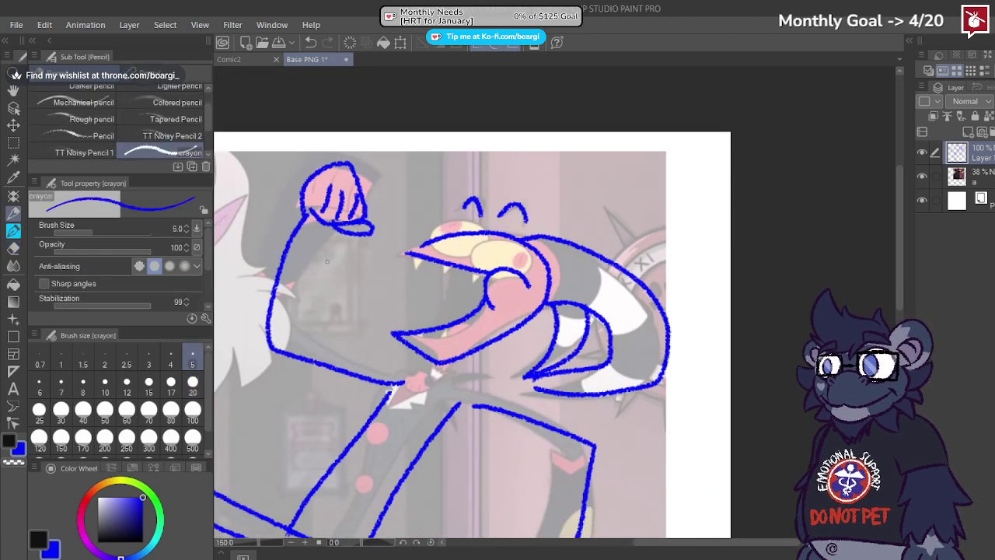
Step: Add pointed teeth along the upper and lower jaws and a tongue inside the open mouth
{"action": "scroll", "coordinate": [326, 261], "scroll_direction": "up", "scroll_amount": 1}
{"action": "mouse_move", "coordinate": [429, 251]}
{"action": "left_mouse_down"}
{"action": "mouse_move", "coordinate": [443, 268]}
{"action": "mouse_move", "coordinate": [522, 268]}
{"action": "left_mouse_up"}
{"action": "mouse_move", "coordinate": [401, 352]}
{"action": "left_mouse_down"}
{"action": "mouse_move", "coordinate": [425, 349]}
{"action": "mouse_move", "coordinate": [450, 333]}
{"action": "mouse_move", "coordinate": [455, 341]}
{"action": "mouse_move", "coordinate": [422, 307]}
{"action": "mouse_move", "coordinate": [480, 334]}
{"action": "left_mouse_up"}
Step: Delete the reference image layer a and add a new layer above the blue sketch
{"action": "left_click", "coordinate": [965, 178]}
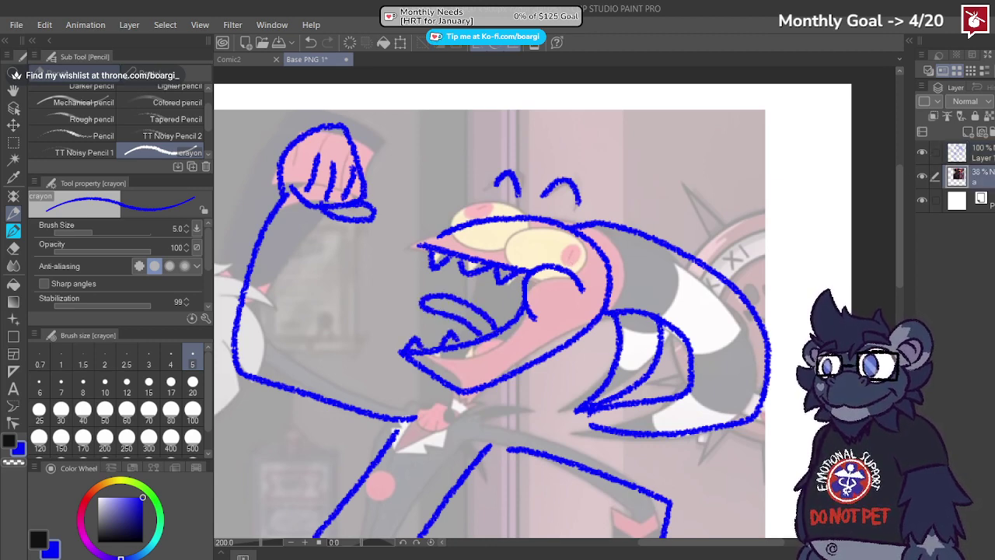
{"action": "key", "text": "Delete"}
{"action": "scroll", "coordinate": [548, 253], "scroll_direction": "up", "scroll_amount": 1}
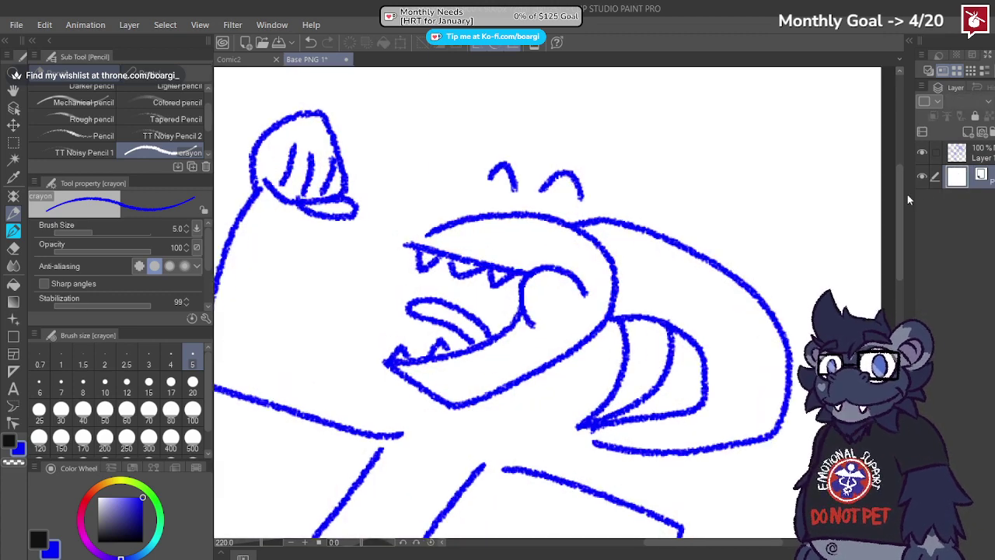
{"action": "left_click", "coordinate": [966, 152]}
{"action": "left_click", "coordinate": [968, 132]}
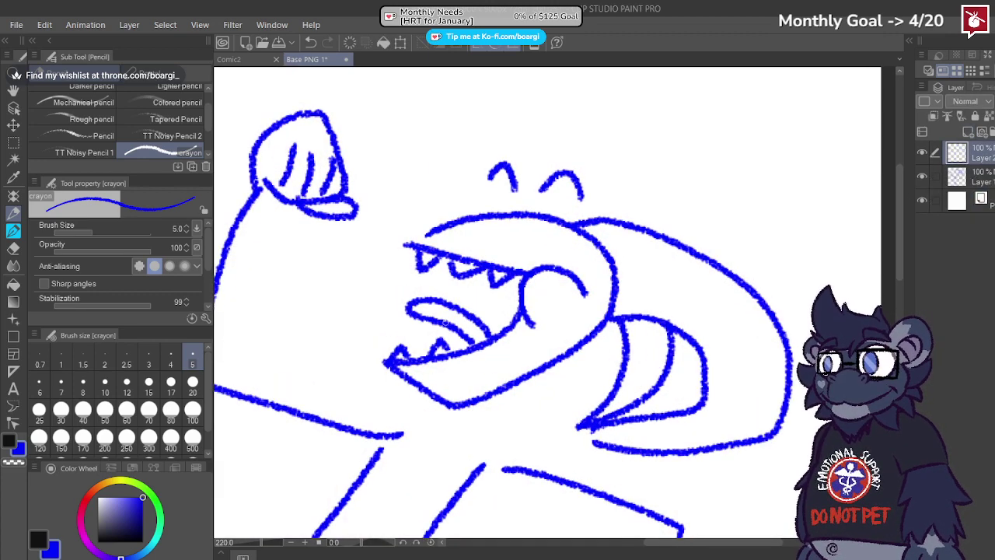
Step: Draw two large overlapping round eyes with filled pupils on top of the head in red crayon
{"action": "left_click", "coordinate": [85, 502]}
{"action": "scroll", "coordinate": [536, 211], "scroll_direction": "up", "scroll_amount": 2}
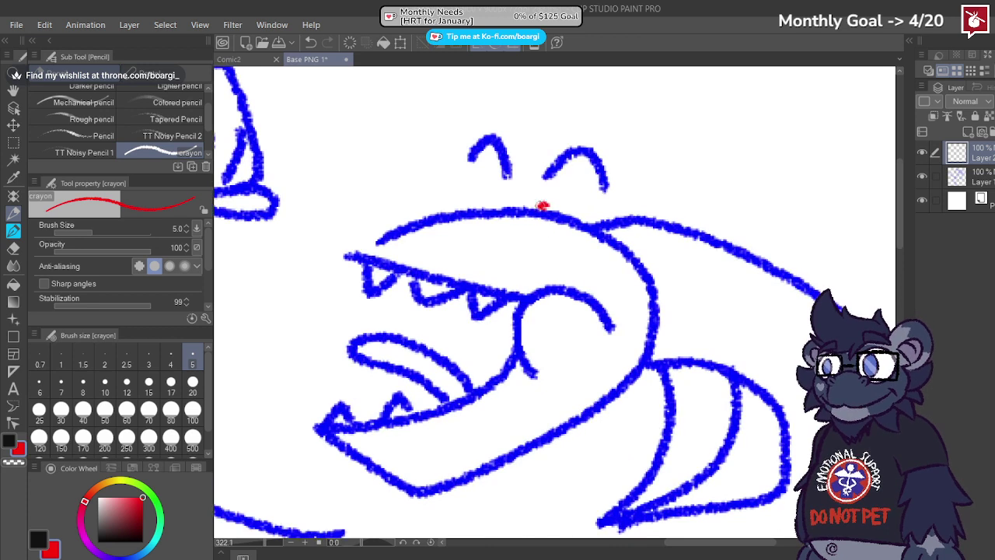
{"action": "mouse_move", "coordinate": [542, 206]}
{"action": "left_mouse_down"}
{"action": "mouse_move", "coordinate": [501, 253]}
{"action": "mouse_move", "coordinate": [525, 289]}
{"action": "mouse_move", "coordinate": [544, 290]}
{"action": "mouse_move", "coordinate": [554, 209]}
{"action": "mouse_move", "coordinate": [574, 213]}
{"action": "mouse_move", "coordinate": [596, 244]}
{"action": "mouse_move", "coordinate": [583, 294]}
{"action": "left_mouse_up"}
{"action": "mouse_move", "coordinate": [506, 206]}
{"action": "left_mouse_down"}
{"action": "mouse_move", "coordinate": [458, 191]}
{"action": "mouse_move", "coordinate": [431, 201]}
{"action": "mouse_move", "coordinate": [413, 236]}
{"action": "mouse_move", "coordinate": [417, 258]}
{"action": "mouse_move", "coordinate": [446, 276]}
{"action": "mouse_move", "coordinate": [497, 267]}
{"action": "left_mouse_up"}
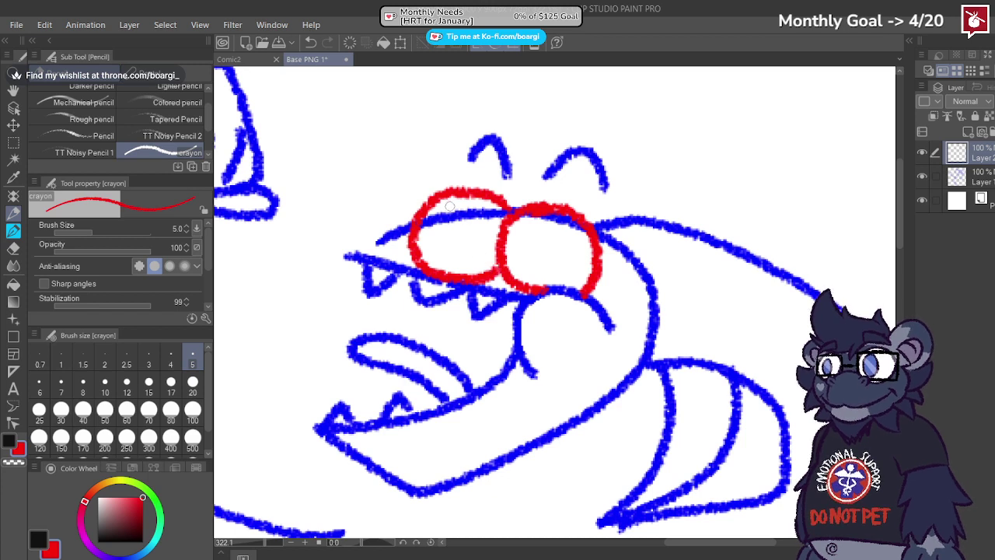
{"action": "mouse_move", "coordinate": [575, 243]}
{"action": "left_mouse_down"}
{"action": "mouse_move", "coordinate": [569, 250]}
{"action": "mouse_move", "coordinate": [571, 238]}
{"action": "left_mouse_up"}
{"action": "key", "text": "ctrl+z"}
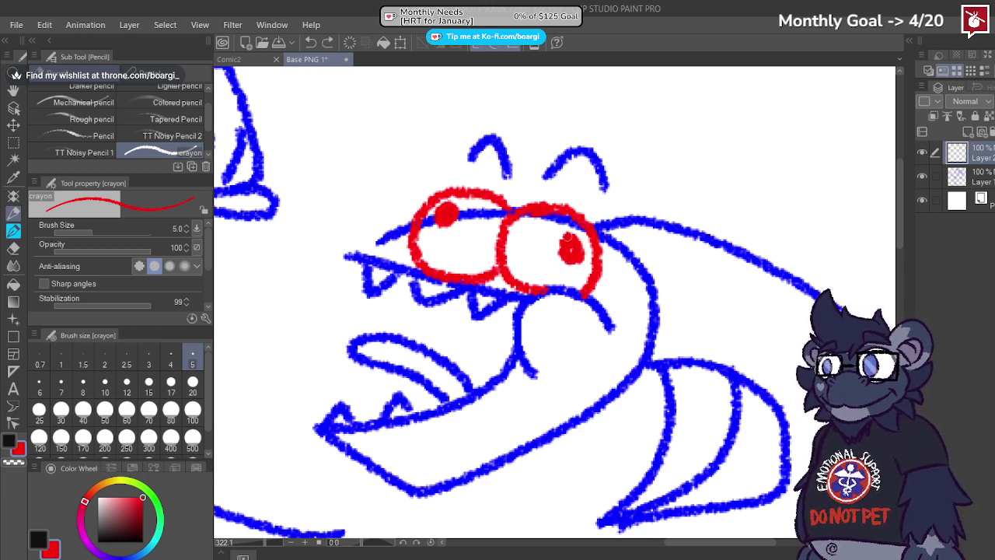
Step: Erase the blue head line inside the eyes on the sketch layer and merge the red eye layer down into it
{"action": "scroll", "coordinate": [567, 248], "scroll_direction": "down", "scroll_amount": 6}
{"action": "scroll", "coordinate": [548, 244], "scroll_direction": "up", "scroll_amount": 3}
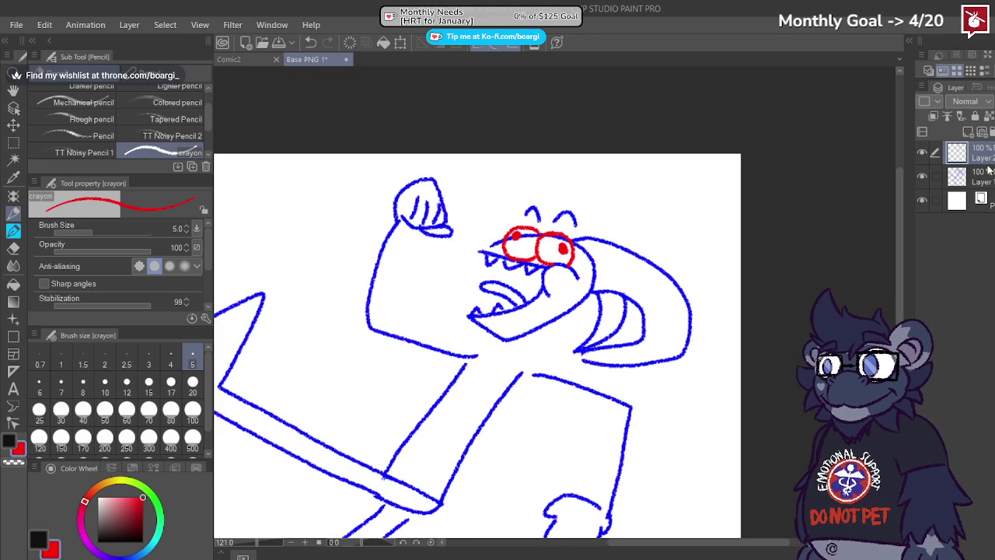
{"action": "key", "text": "alt+["}
{"action": "key", "text": "e"}
{"action": "scroll", "coordinate": [524, 253], "scroll_direction": "up", "scroll_amount": 3}
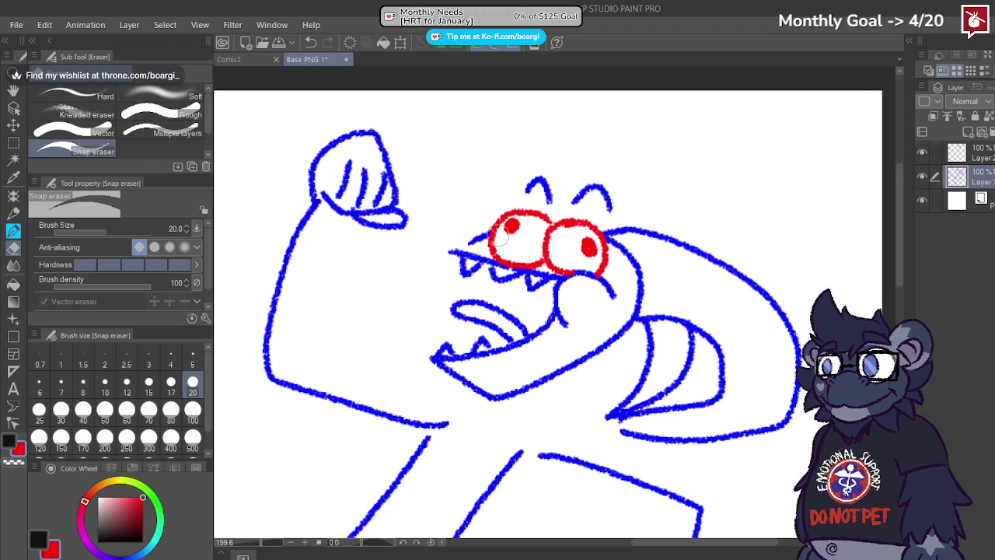
{"action": "scroll", "coordinate": [575, 237], "scroll_direction": "down", "scroll_amount": 5}
{"action": "left_click", "coordinate": [984, 155]}
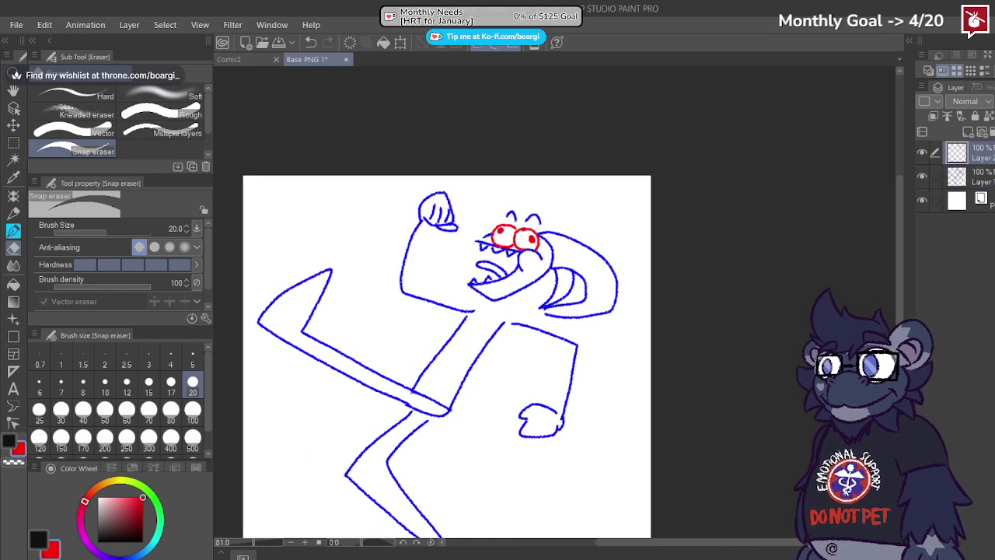
{"action": "key", "text": "ctrl+e"}
Step: Draw two red neck lines joining the jaw to the shoulders with the crayon and save the canvas
{"action": "left_click", "coordinate": [12, 214]}
{"action": "scroll", "coordinate": [419, 265], "scroll_direction": "up", "scroll_amount": 2}
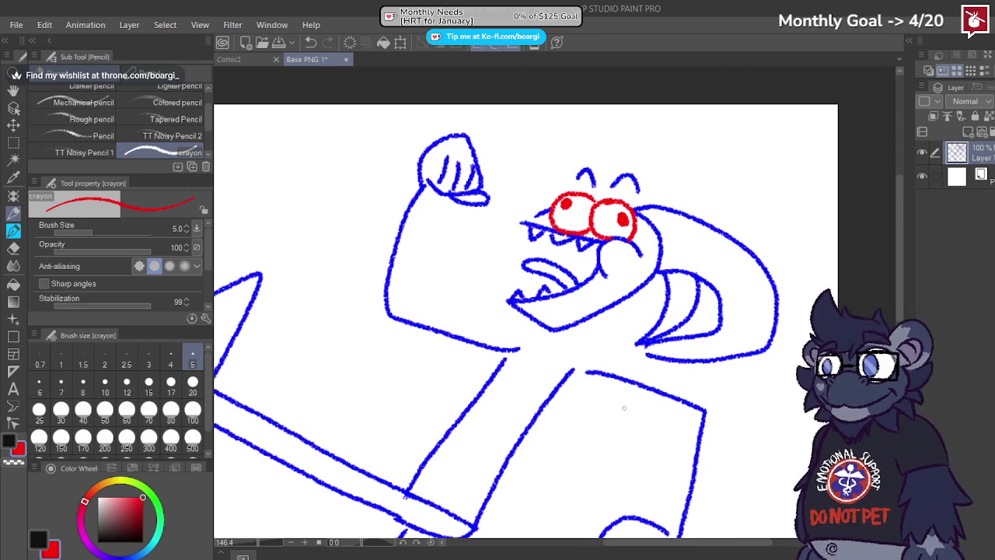
{"action": "scroll", "coordinate": [641, 428], "scroll_direction": "up", "scroll_amount": 1}
{"action": "left_click_drag", "start_coordinate": [517, 305], "coordinate": [477, 333]}
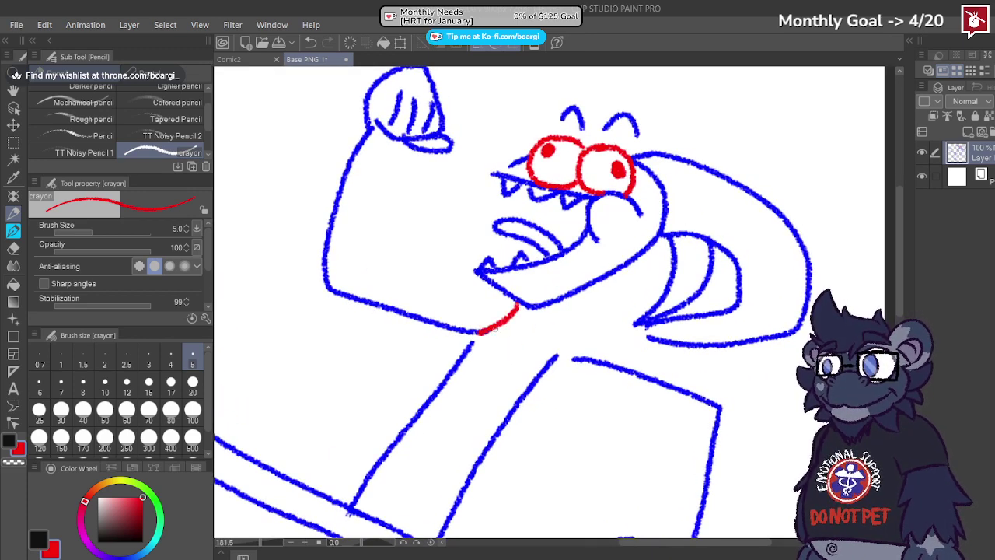
{"action": "mouse_move", "coordinate": [549, 308]}
{"action": "left_mouse_down"}
{"action": "mouse_move", "coordinate": [550, 344]}
{"action": "mouse_move", "coordinate": [575, 359]}
{"action": "left_mouse_up"}
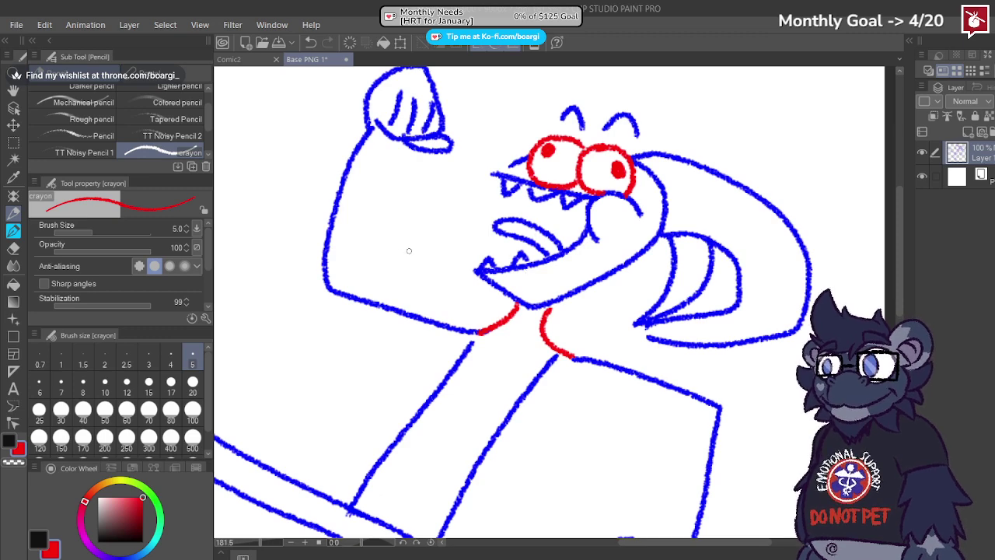
{"action": "scroll", "coordinate": [497, 133], "scroll_direction": "down", "scroll_amount": 1}
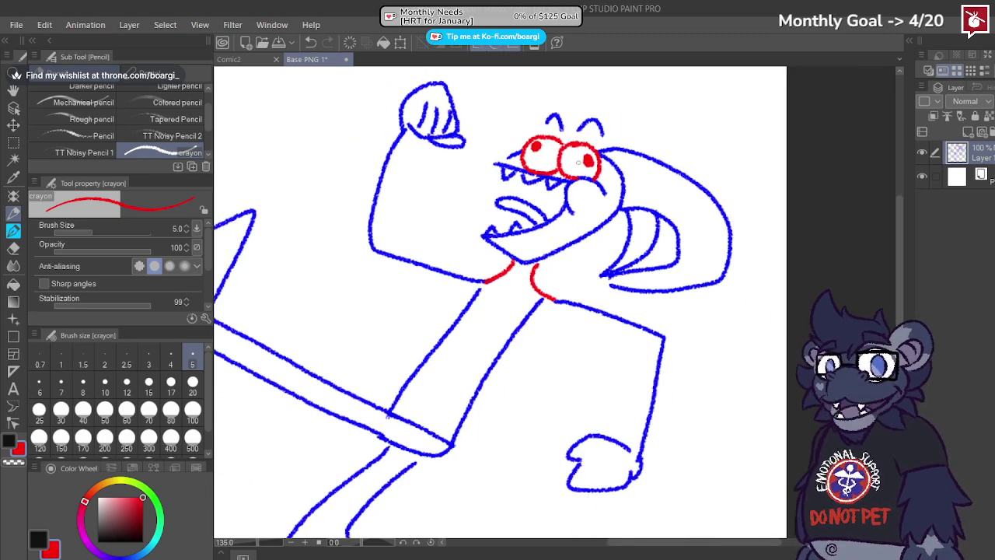
{"action": "scroll", "coordinate": [548, 260], "scroll_direction": "down", "scroll_amount": 3}
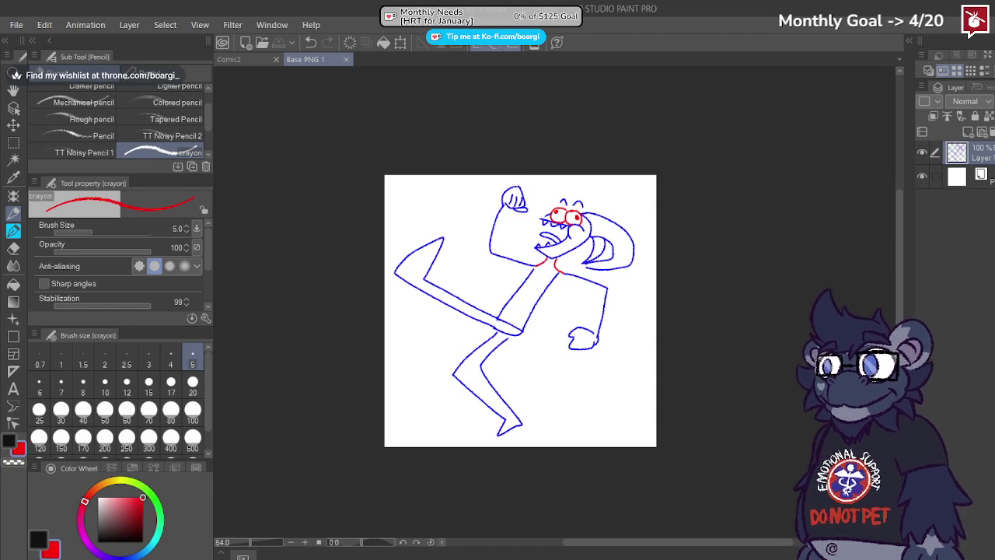
Step: Draw a long curved tail with an arrow-shaped tip from the character's hips in red crayon
{"action": "scroll", "coordinate": [528, 353], "scroll_direction": "up", "scroll_amount": 2}
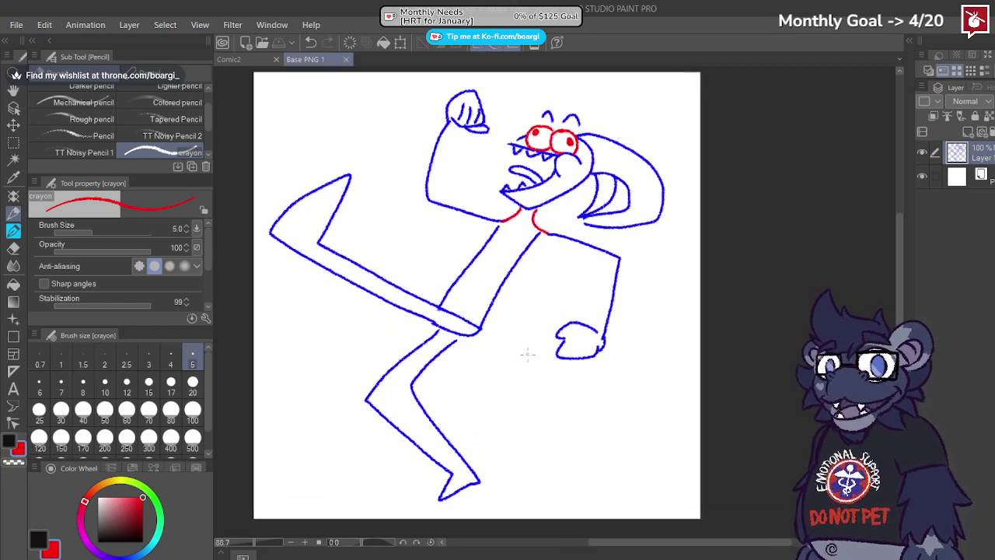
{"action": "left_click_drag", "start_coordinate": [479, 336], "coordinate": [636, 427]}
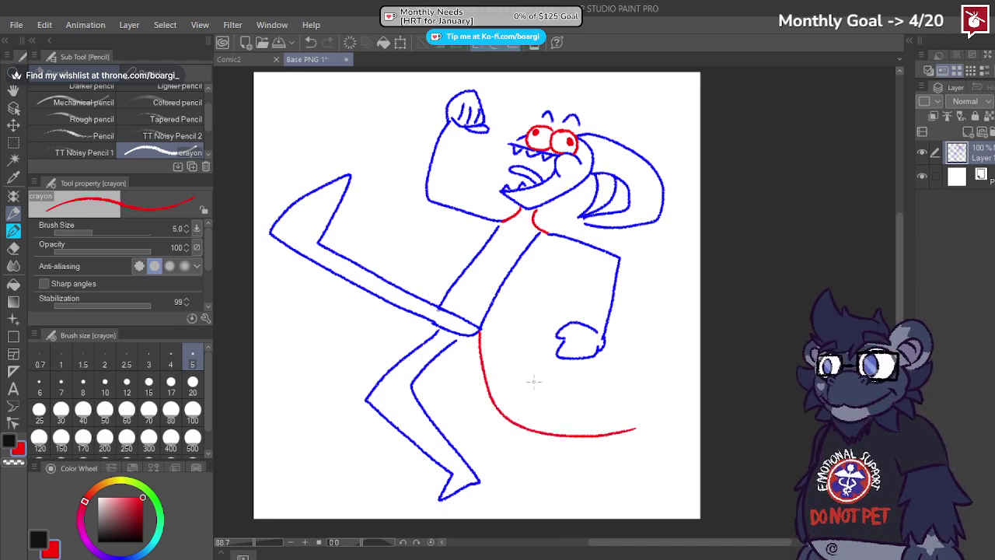
{"action": "mouse_move", "coordinate": [471, 334]}
{"action": "left_mouse_down"}
{"action": "mouse_move", "coordinate": [534, 441]}
{"action": "mouse_move", "coordinate": [603, 444]}
{"action": "mouse_move", "coordinate": [664, 421]}
{"action": "mouse_move", "coordinate": [618, 465]}
{"action": "mouse_move", "coordinate": [618, 448]}
{"action": "mouse_move", "coordinate": [591, 449]}
{"action": "left_mouse_up"}
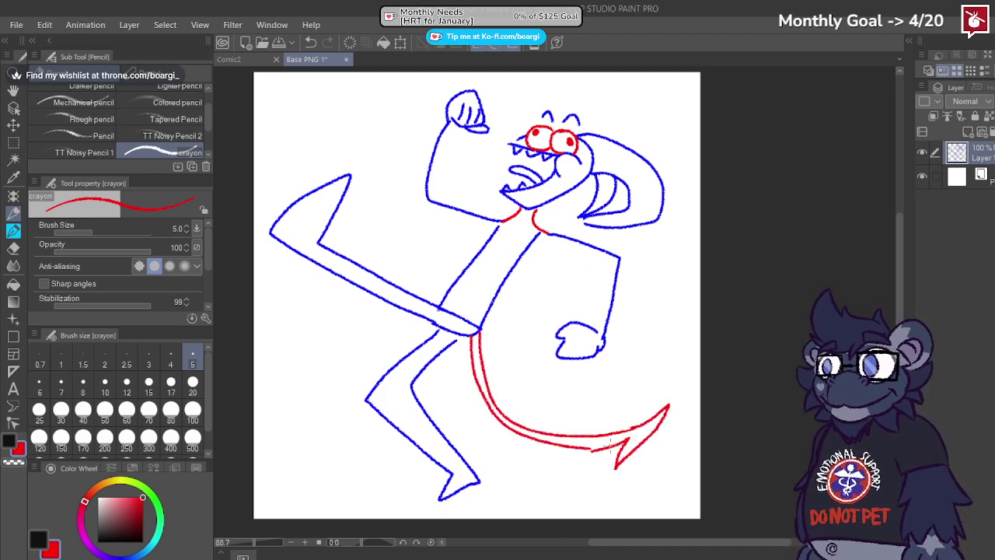
{"action": "scroll", "coordinate": [643, 371], "scroll_direction": "down", "scroll_amount": 3}
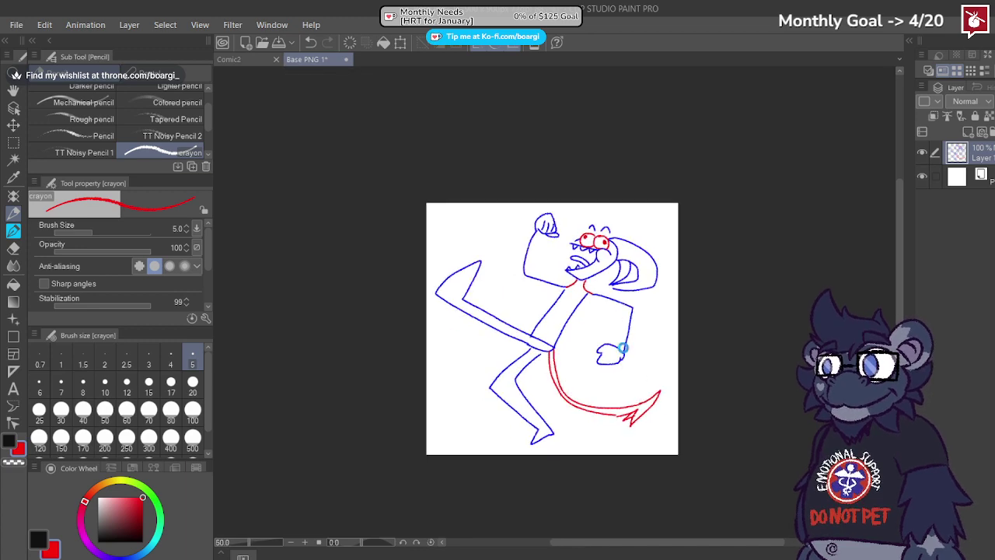
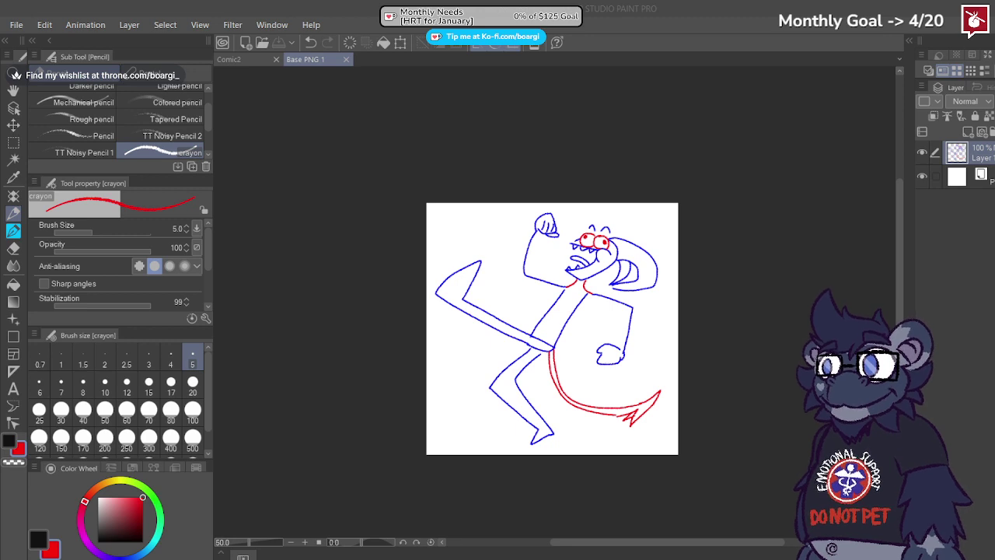
Step: Close the Base PNG 1 canvas and create new blank square canvases named Base PNG 2 and Base PNG 5
{"action": "left_click", "coordinate": [346, 59]}
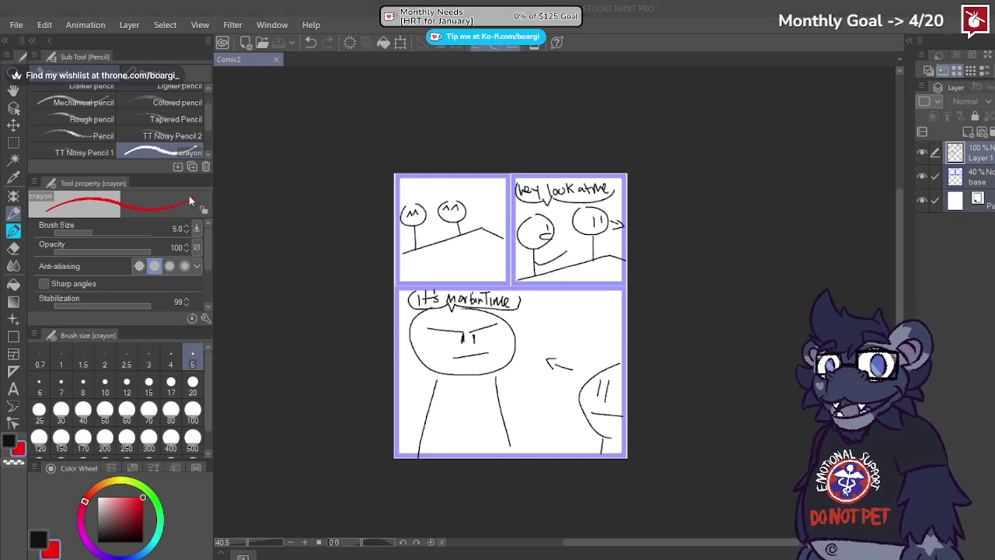
{"action": "key", "text": "Return"}
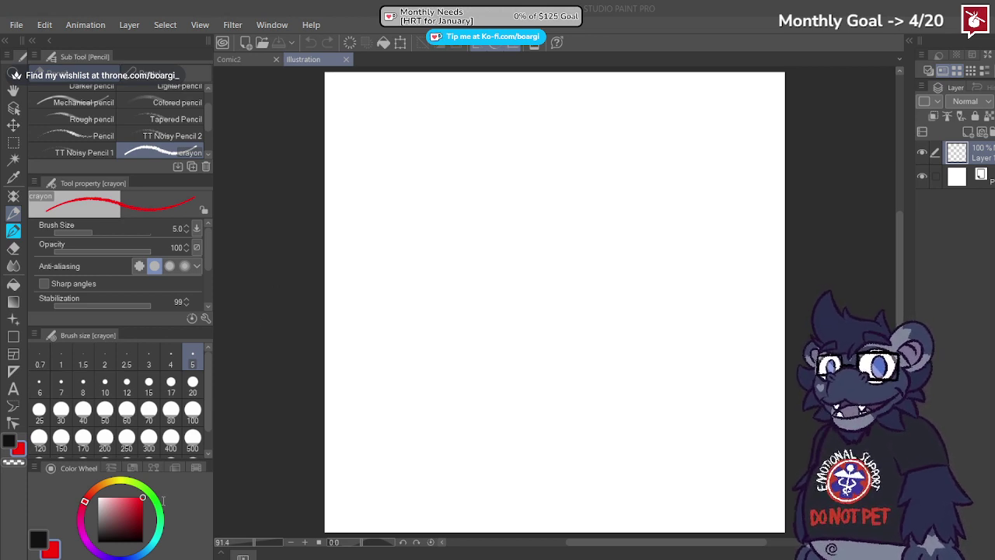
{"action": "key", "text": "Return"}
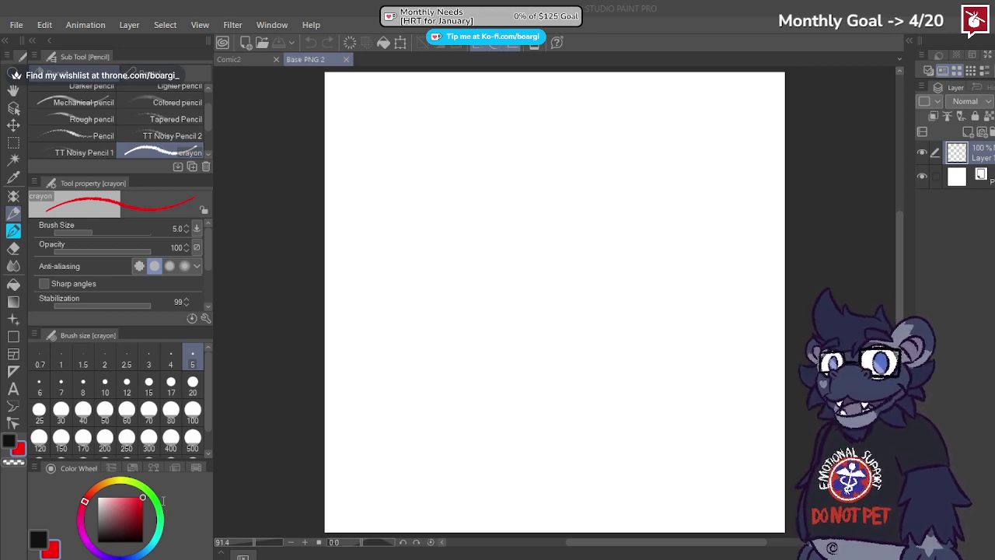
{"action": "key", "text": "Return"}
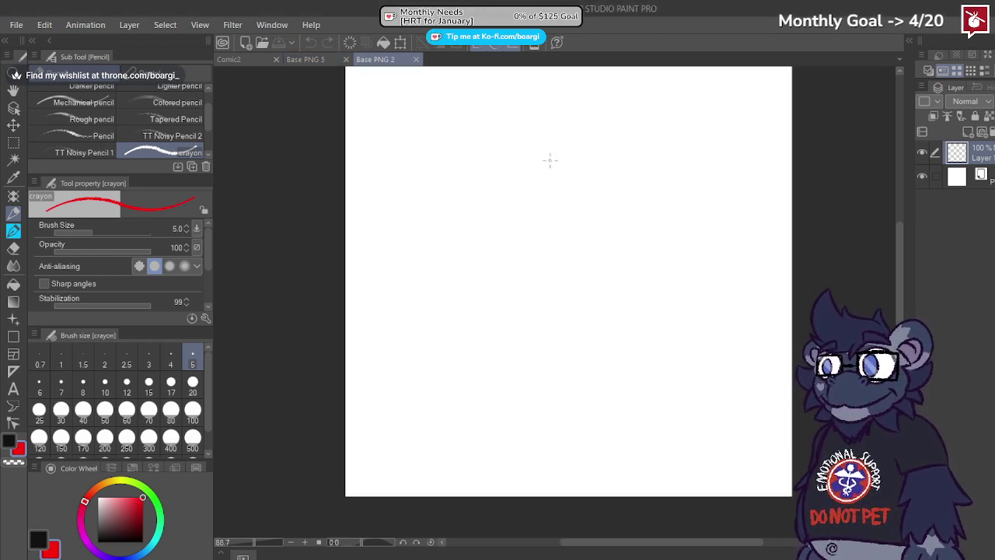
Step: Draw an open-topped oval head and a long slanted body line beneath it in red crayon on Base PNG 2
{"action": "mouse_move", "coordinate": [549, 160]}
{"action": "left_mouse_down"}
{"action": "mouse_move", "coordinate": [591, 171]}
{"action": "mouse_move", "coordinate": [544, 150]}
{"action": "mouse_move", "coordinate": [584, 148]}
{"action": "mouse_move", "coordinate": [653, 181]}
{"action": "mouse_move", "coordinate": [618, 136]}
{"action": "left_mouse_up"}
{"action": "key", "text": "ctrl+z"}
{"action": "key", "text": "ctrl+z"}
{"action": "left_click_drag", "start_coordinate": [596, 236], "coordinate": [562, 421]}
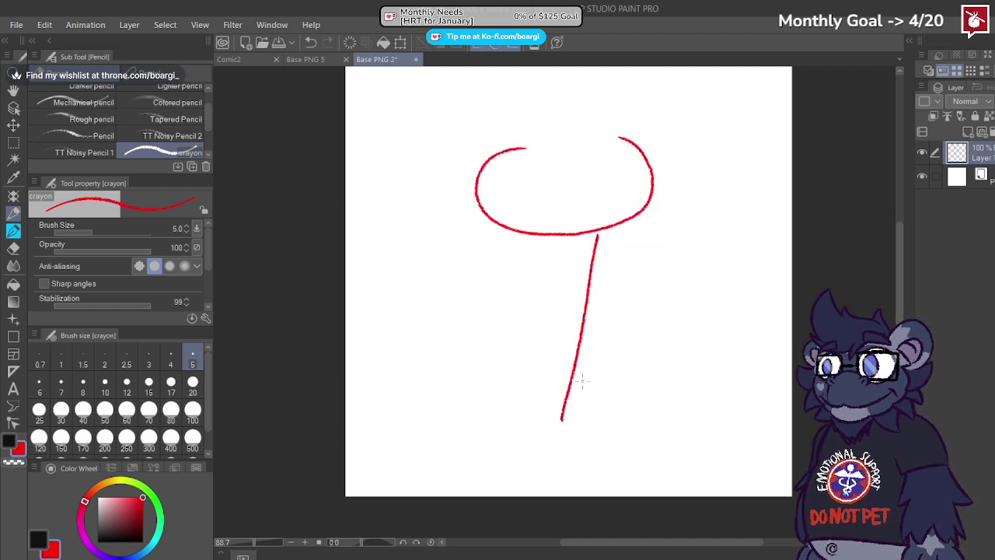
{"action": "key", "text": "ctrl+z"}
{"action": "left_click_drag", "start_coordinate": [619, 229], "coordinate": [575, 432]}
{"action": "mouse_move", "coordinate": [542, 388]}
{"action": "left_mouse_down"}
{"action": "mouse_move", "coordinate": [476, 390]}
{"action": "mouse_move", "coordinate": [456, 474]}
{"action": "left_mouse_up"}
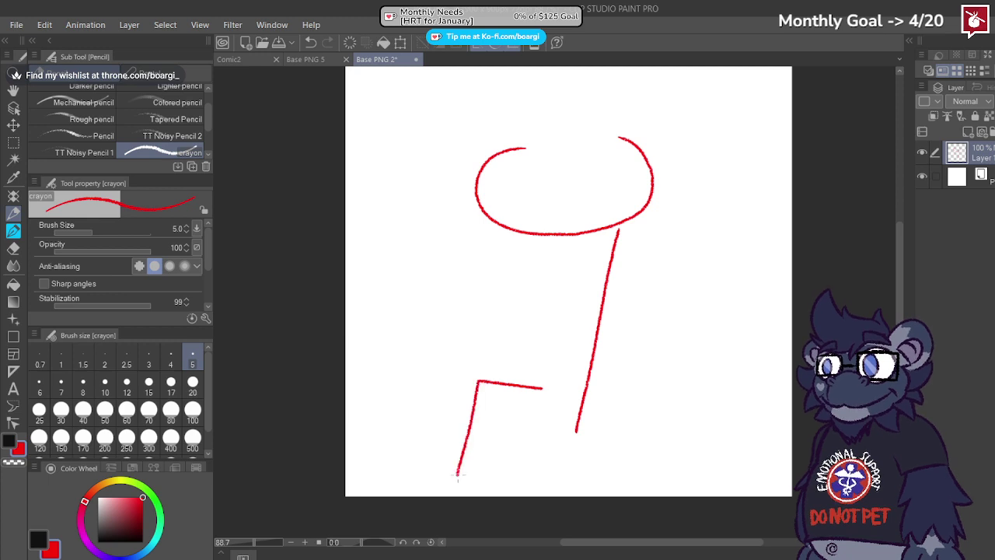
{"action": "key", "text": "ctrl+z"}
{"action": "left_click_drag", "start_coordinate": [574, 430], "coordinate": [561, 482]}
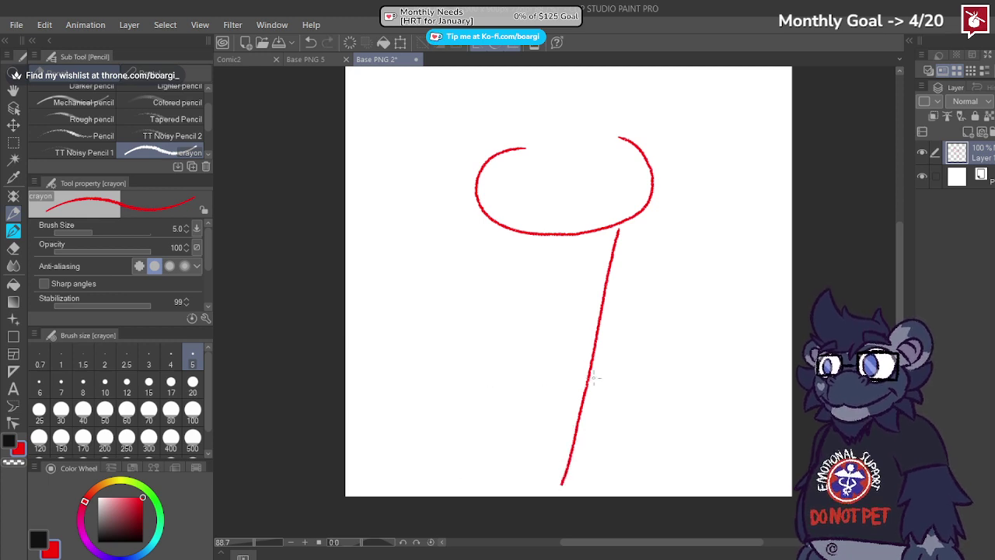
Step: Draw a bent leg from the hip and two bent arms from the shoulder of the red stick figure
{"action": "mouse_move", "coordinate": [588, 378]}
{"action": "left_mouse_down"}
{"action": "mouse_move", "coordinate": [536, 382]}
{"action": "mouse_move", "coordinate": [551, 412]}
{"action": "mouse_move", "coordinate": [601, 457]}
{"action": "left_mouse_up"}
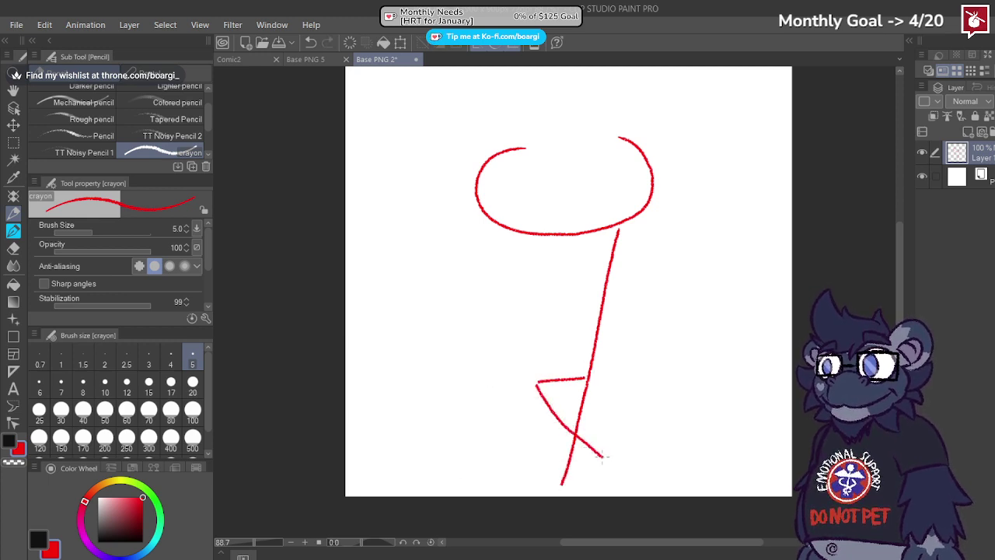
{"action": "key", "text": "ctrl+z"}
{"action": "key", "text": "ctrl+z"}
{"action": "mouse_move", "coordinate": [586, 377]}
{"action": "left_mouse_down"}
{"action": "mouse_move", "coordinate": [550, 391]}
{"action": "mouse_move", "coordinate": [540, 421]}
{"action": "mouse_move", "coordinate": [610, 439]}
{"action": "mouse_move", "coordinate": [592, 477]}
{"action": "left_mouse_up"}
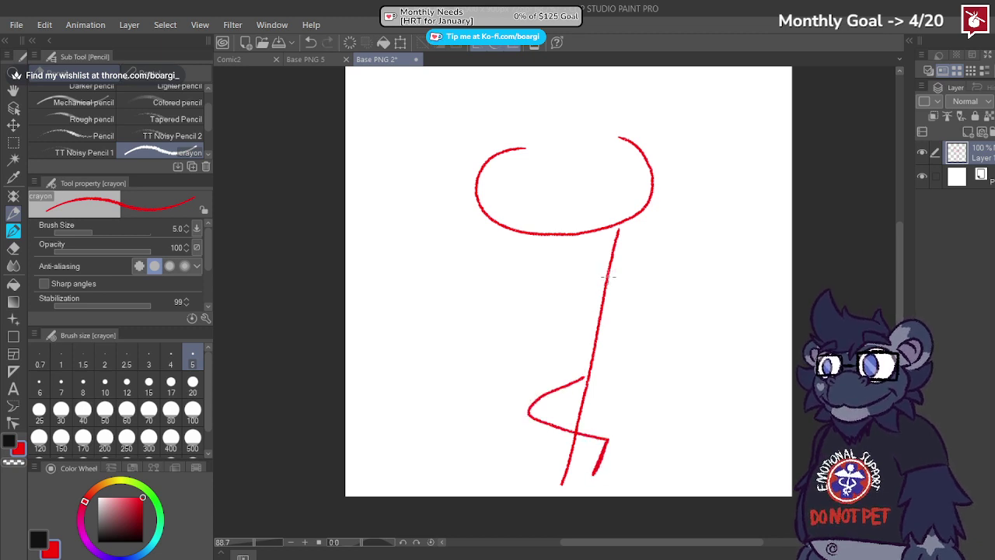
{"action": "mouse_move", "coordinate": [606, 272]}
{"action": "left_mouse_down"}
{"action": "mouse_move", "coordinate": [606, 339]}
{"action": "mouse_move", "coordinate": [628, 378]}
{"action": "left_mouse_up"}
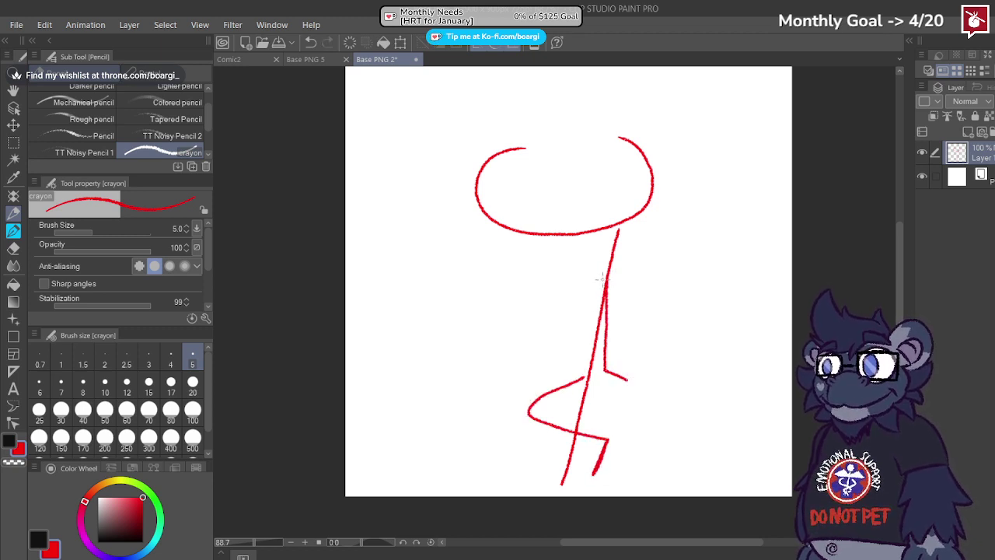
{"action": "mouse_move", "coordinate": [605, 277]}
{"action": "left_mouse_down"}
{"action": "mouse_move", "coordinate": [534, 318]}
{"action": "mouse_move", "coordinate": [500, 288]}
{"action": "left_mouse_up"}
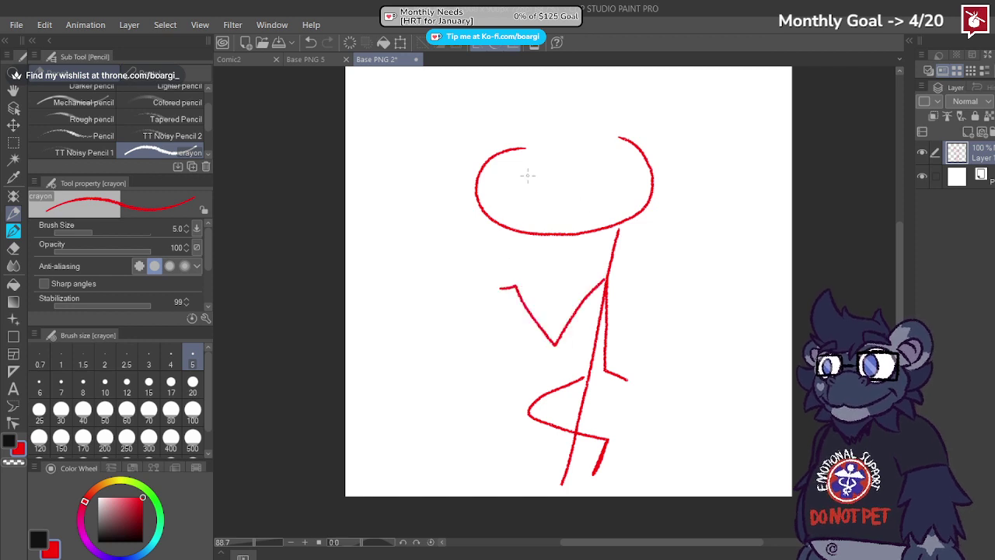
Step: Draw two short slanted vertical strokes as eyes inside the figure's head
{"action": "left_click_drag", "start_coordinate": [611, 163], "coordinate": [612, 193]}
{"action": "mouse_move", "coordinate": [579, 162]}
{"action": "left_mouse_down"}
{"action": "mouse_move", "coordinate": [582, 194]}
{"action": "mouse_move", "coordinate": [542, 209]}
{"action": "mouse_move", "coordinate": [600, 218]}
{"action": "left_mouse_up"}
{"action": "key", "text": "ctrl+z"}
Step: Handwrite the note "hand holding" in red crayon beside the figure's lowered hand
{"action": "scroll", "coordinate": [628, 399], "scroll_direction": "up", "scroll_amount": 2}
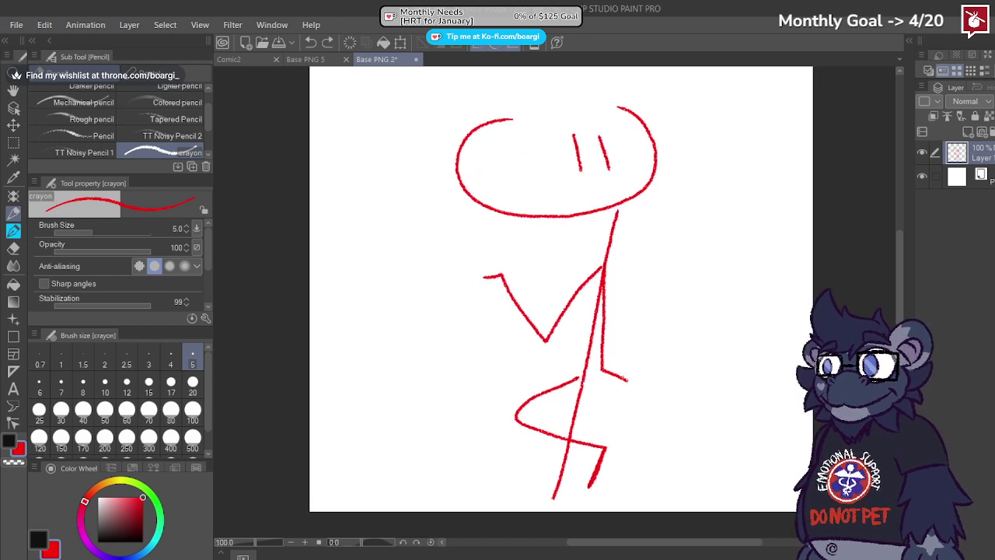
{"action": "mouse_move", "coordinate": [618, 339]}
{"action": "left_mouse_down"}
{"action": "mouse_move", "coordinate": [627, 358]}
{"action": "mouse_move", "coordinate": [659, 350]}
{"action": "left_mouse_up"}
{"action": "left_click_drag", "start_coordinate": [658, 337], "coordinate": [682, 340]}
{"action": "mouse_move", "coordinate": [682, 289]}
{"action": "left_mouse_down"}
{"action": "mouse_move", "coordinate": [687, 336]}
{"action": "mouse_move", "coordinate": [670, 389]}
{"action": "mouse_move", "coordinate": [686, 385]}
{"action": "left_mouse_up"}
{"action": "mouse_move", "coordinate": [696, 360]}
{"action": "left_mouse_down"}
{"action": "mouse_move", "coordinate": [697, 384]}
{"action": "mouse_move", "coordinate": [712, 336]}
{"action": "mouse_move", "coordinate": [751, 329]}
{"action": "mouse_move", "coordinate": [768, 310]}
{"action": "mouse_move", "coordinate": [750, 371]}
{"action": "left_mouse_up"}
{"action": "scroll", "coordinate": [526, 324], "scroll_direction": "down", "scroll_amount": 3}
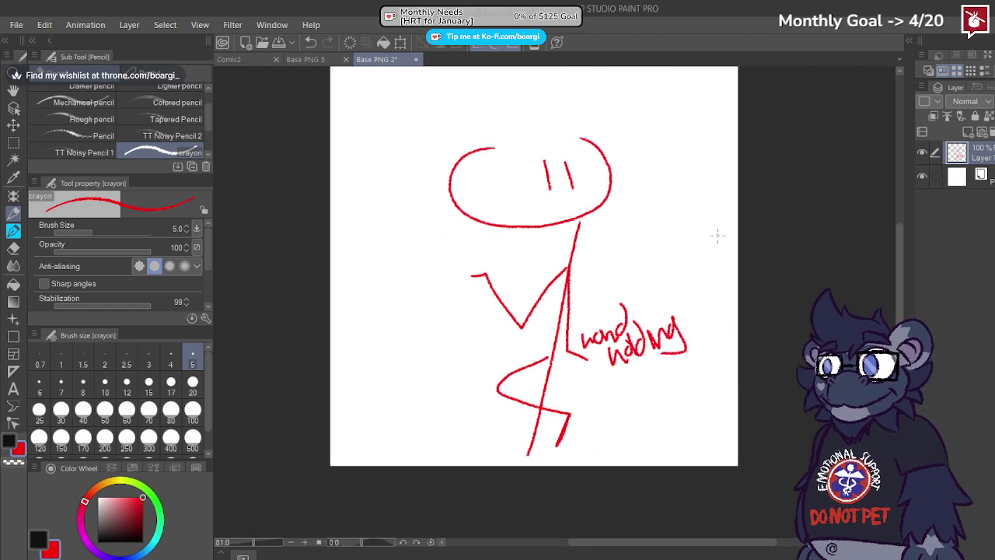
Step: Lasso the "hand holding" note, move it to its own layer and lower that layer's opacity to 49%
{"action": "left_click", "coordinate": [13, 144]}
{"action": "left_click", "coordinate": [163, 152]}
{"action": "scroll", "coordinate": [605, 320], "scroll_direction": "up", "scroll_amount": 1}
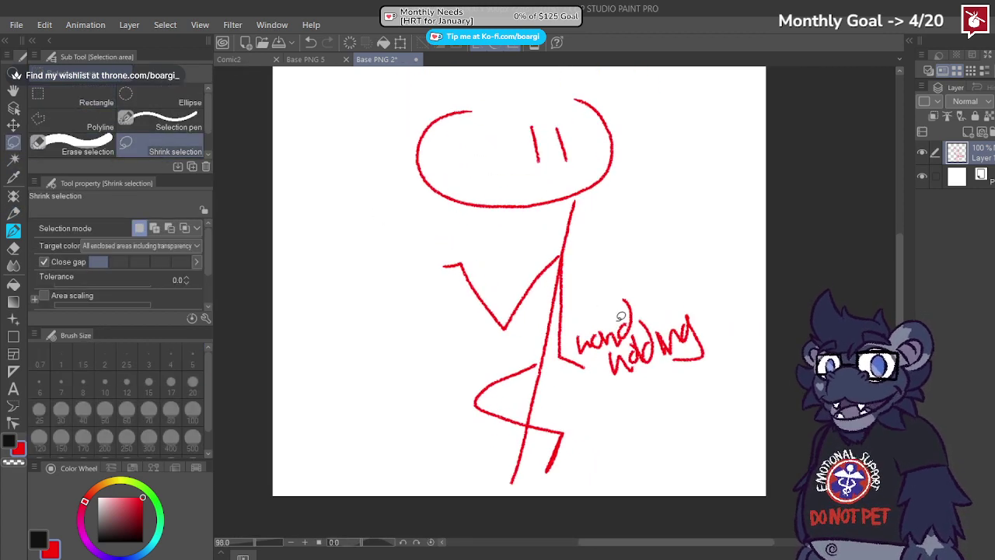
{"action": "mouse_move", "coordinate": [606, 303]}
{"action": "left_mouse_down"}
{"action": "mouse_move", "coordinate": [562, 329]}
{"action": "mouse_move", "coordinate": [566, 340]}
{"action": "mouse_move", "coordinate": [588, 291]}
{"action": "mouse_move", "coordinate": [573, 332]}
{"action": "mouse_move", "coordinate": [594, 359]}
{"action": "mouse_move", "coordinate": [737, 348]}
{"action": "mouse_move", "coordinate": [653, 275]}
{"action": "left_mouse_up"}
{"action": "key", "text": "ctrl+x"}
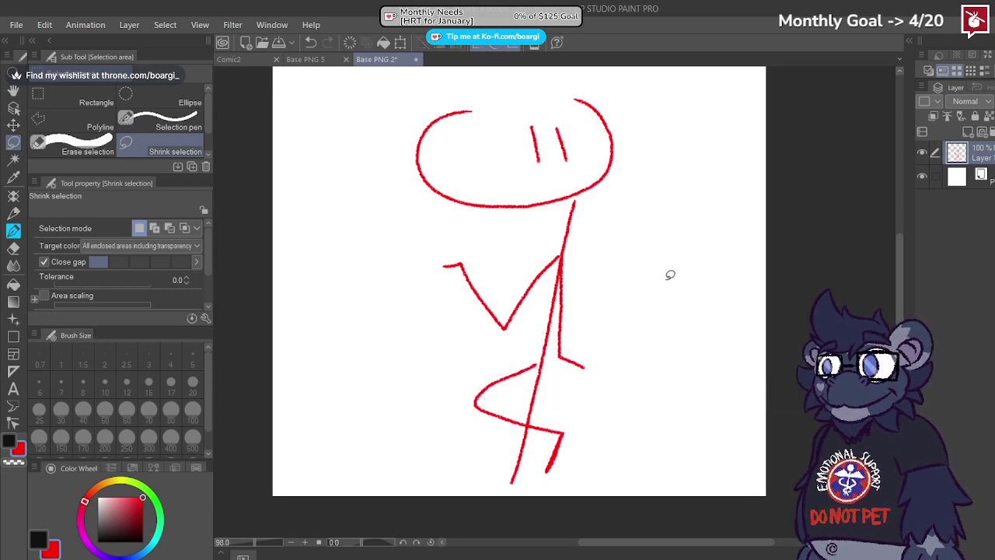
{"action": "key", "text": "ctrl+v"}
{"action": "left_click", "coordinate": [975, 175]}
Step: Copy the stick figure into a new Base PNG 3 canvas, mirror it horizontally and save the canvas
{"action": "key", "text": "ctrl+a"}
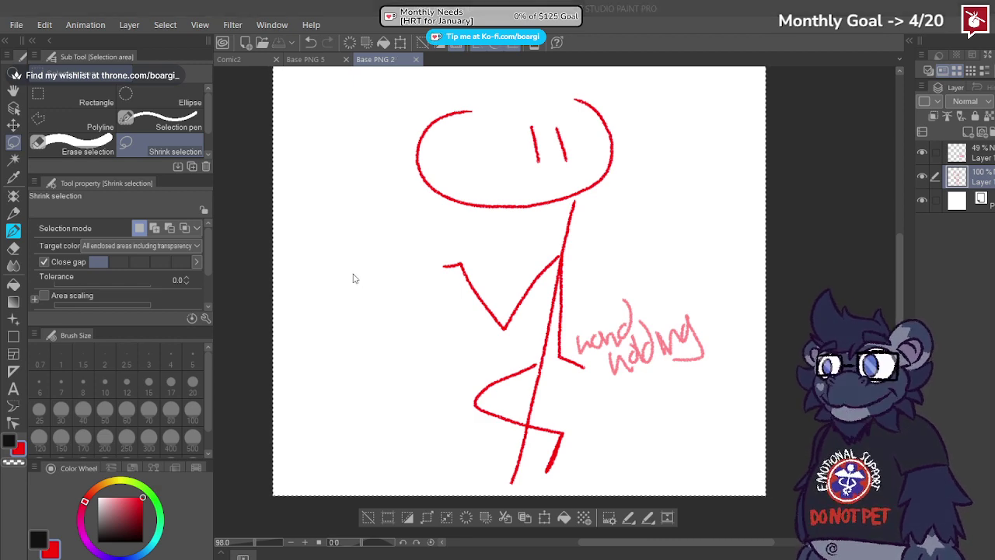
{"action": "double_click", "coordinate": [308, 124]}
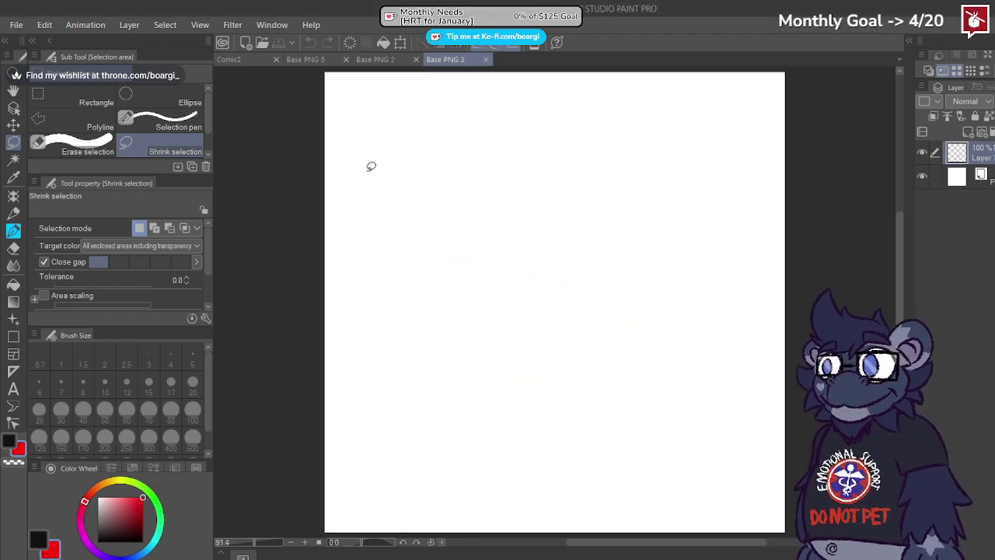
{"action": "key", "text": "ctrl+v"}
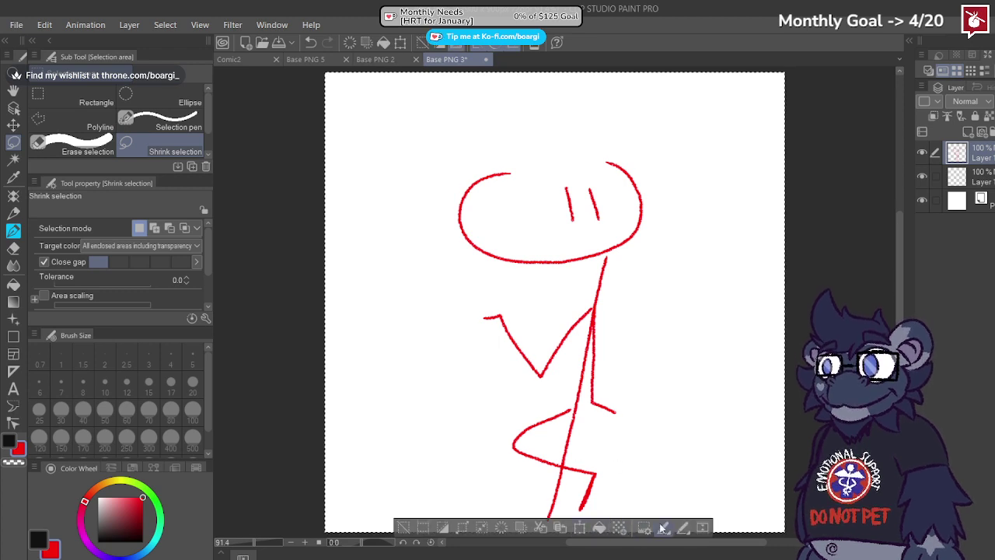
{"action": "key", "text": "h"}
{"action": "left_click", "coordinate": [514, 527]}
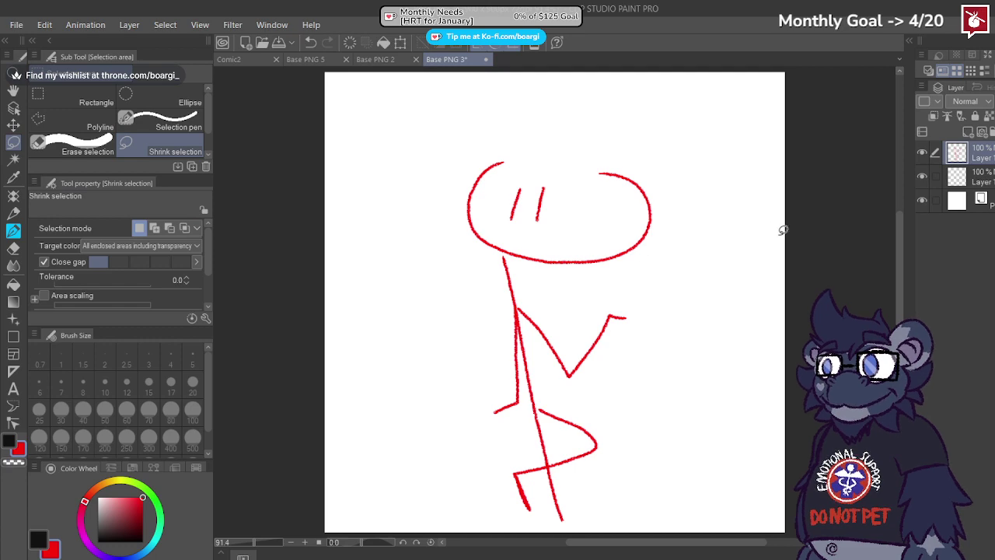
{"action": "key", "text": "ctrl+s"}
{"action": "scroll", "coordinate": [404, 101], "scroll_direction": "down", "scroll_amount": 2}
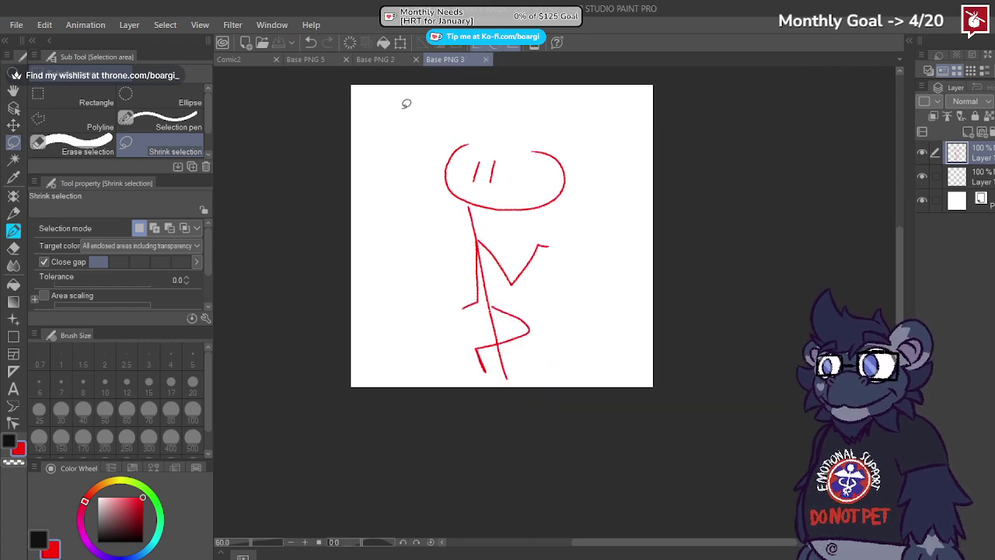
Step: Shift the mirrored figure toward the right edge and paste the original figure on its left so the two face each other
{"action": "left_click", "coordinate": [13, 125]}
{"action": "left_click_drag", "start_coordinate": [433, 266], "coordinate": [521, 270]}
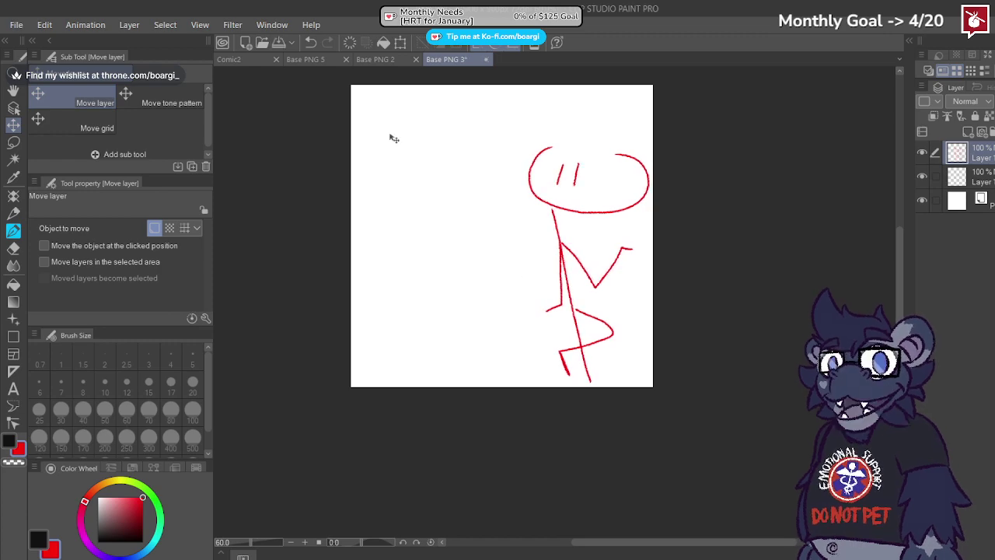
{"action": "left_click", "coordinate": [374, 60]}
{"action": "left_click", "coordinate": [457, 61]}
{"action": "key", "text": "ctrl+v"}
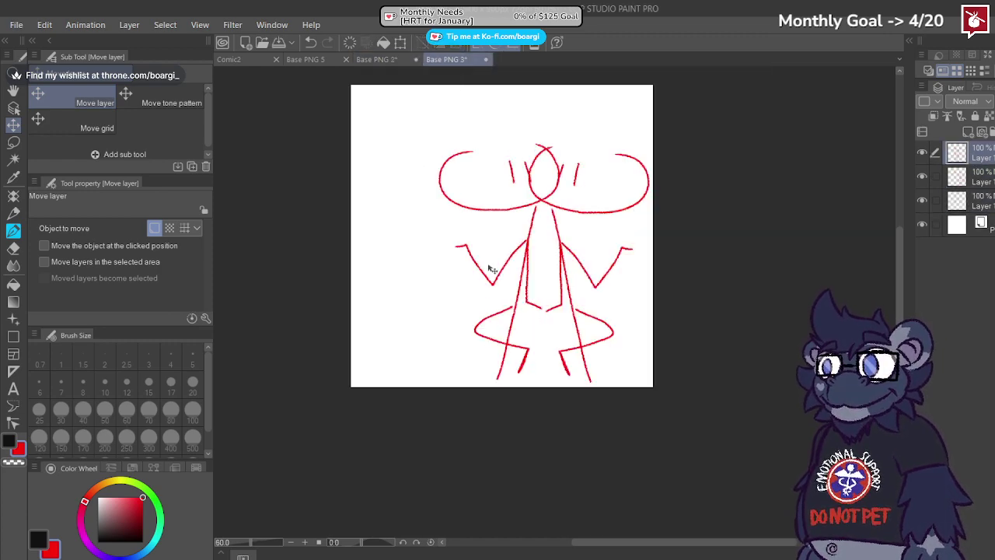
{"action": "left_click_drag", "start_coordinate": [521, 293], "coordinate": [489, 296]}
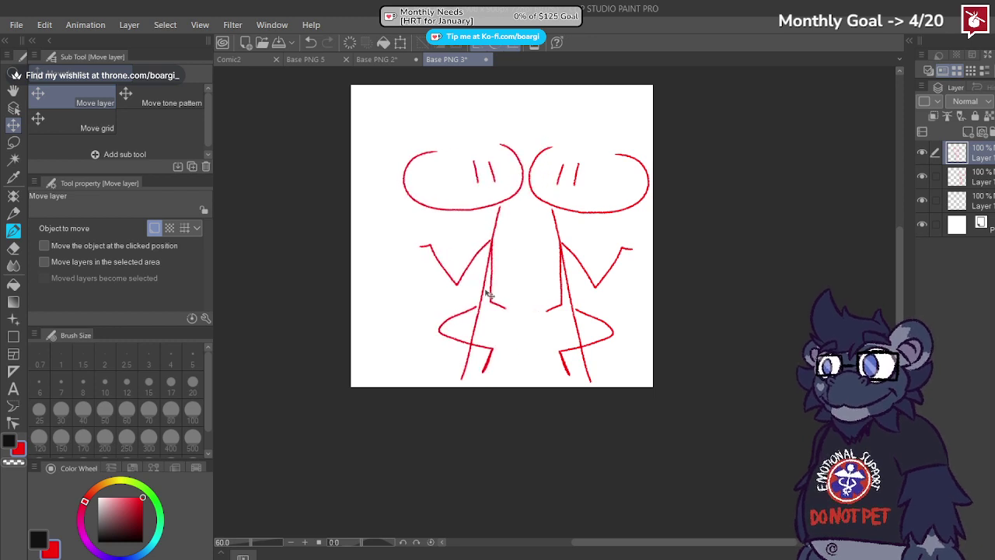
Step: Cut both stick figure layers out of the Base PNG 3 canvas and clear the selection
{"action": "key", "text": "ctrl+a"}
{"action": "left_click", "coordinate": [952, 177], "text": "shift"}
{"action": "key", "text": "ctrl+x"}
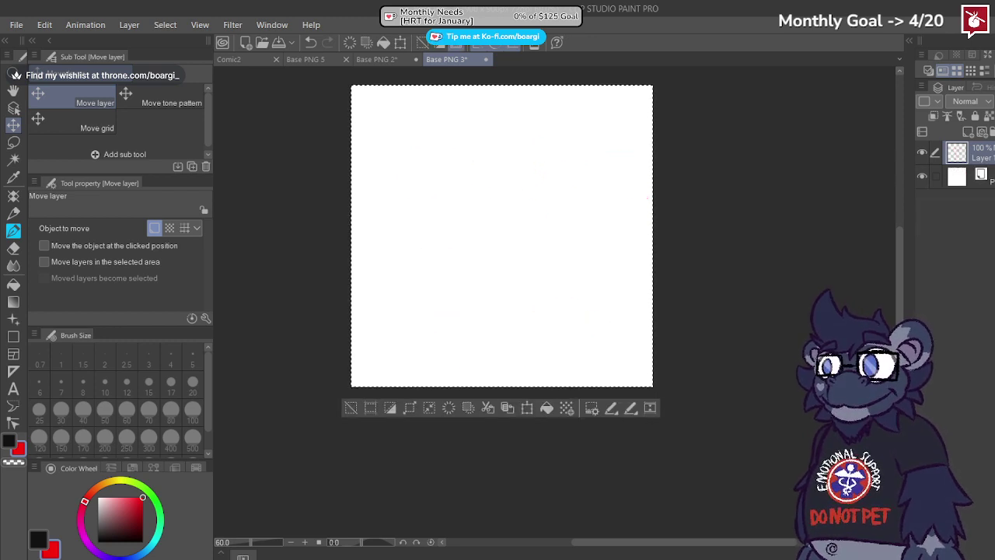
{"action": "left_click", "coordinate": [13, 142]}
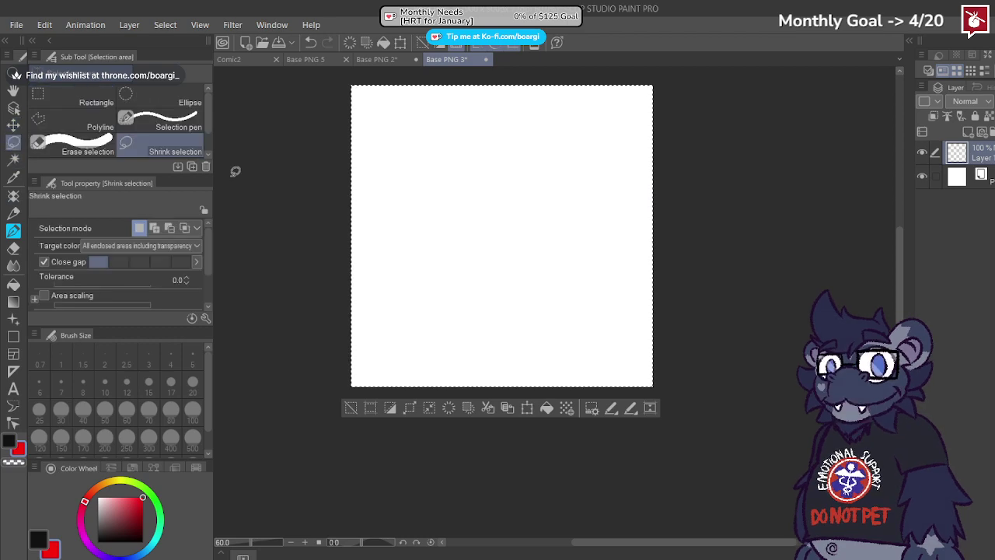
{"action": "key", "text": "ctrl+d"}
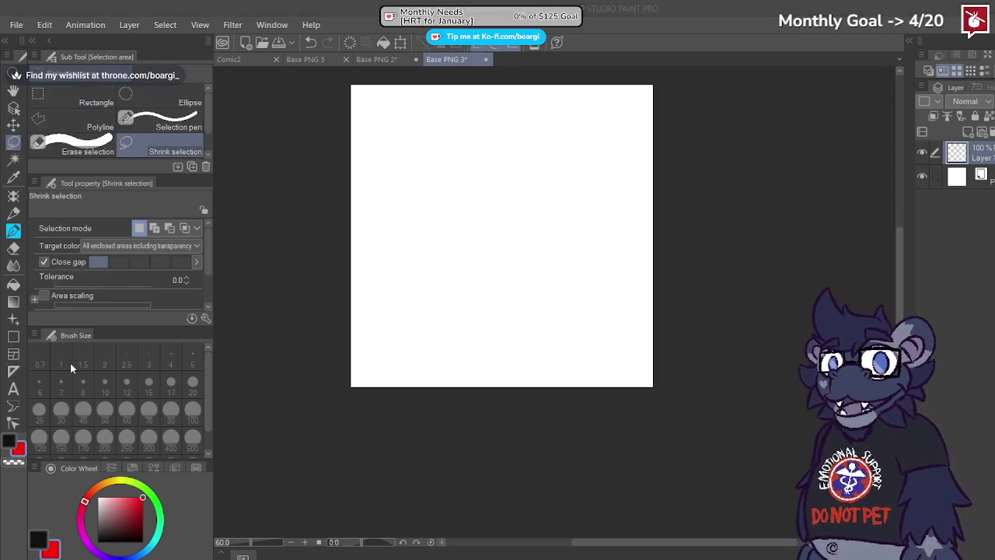
Step: Delete the stick figure and note layers from Base PNG 2, leaving only the paper layer, and clear the selection
{"action": "left_click", "coordinate": [387, 58]}
{"action": "key", "text": "Delete"}
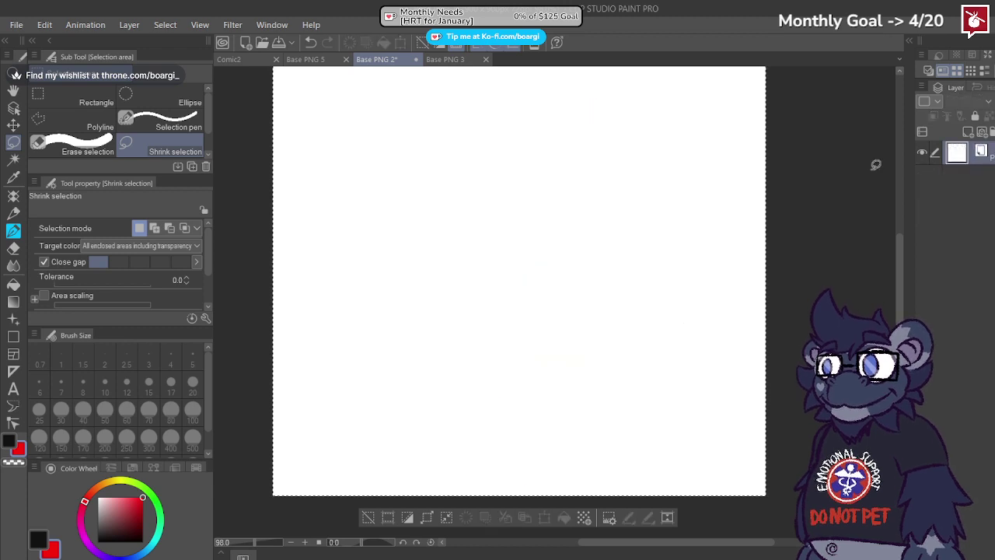
{"action": "key", "text": "ctrl+s"}
{"action": "key", "text": "ctrl+d"}
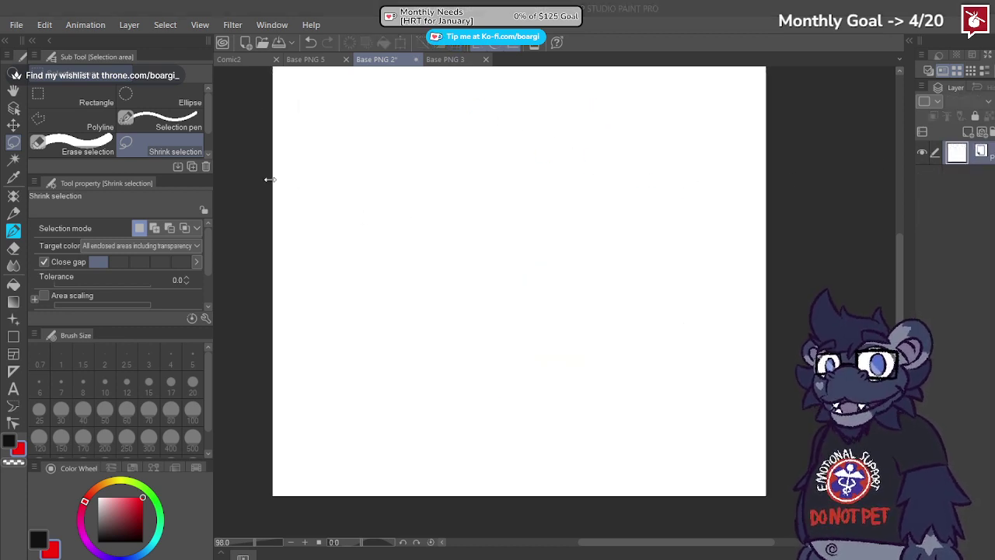
{"action": "key", "text": "Return"}
{"action": "scroll", "coordinate": [491, 235], "scroll_direction": "down", "scroll_amount": 2}
{"action": "scroll", "coordinate": [505, 246], "scroll_direction": "up", "scroll_amount": 1}
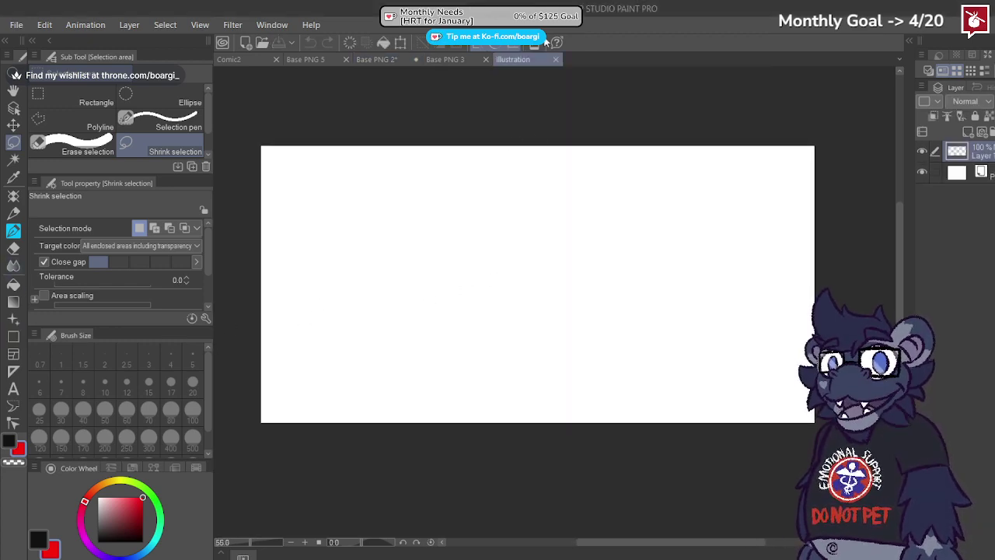
{"action": "left_click", "coordinate": [555, 60]}
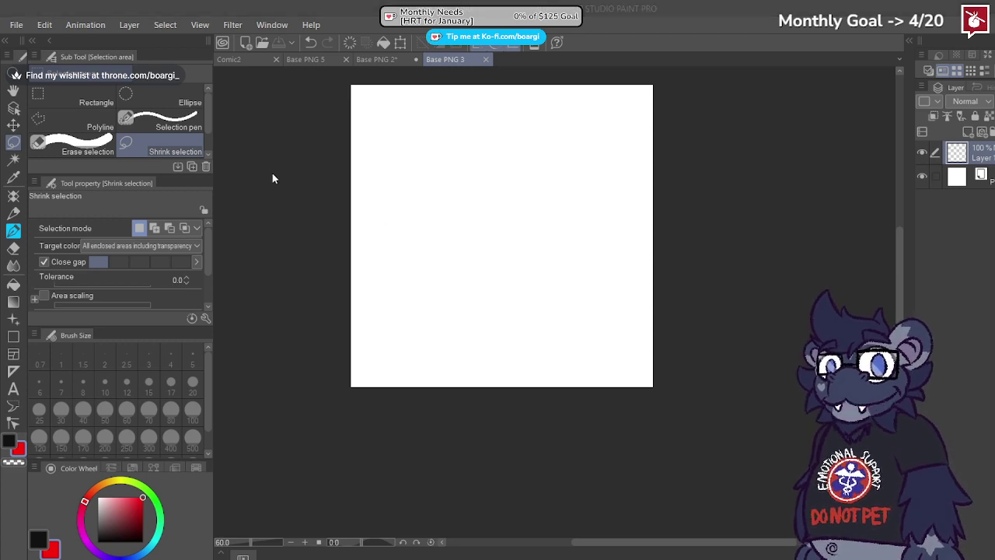
Step: Create a new blank landscape illustration canvas, less elongated than the discarded wide one
{"action": "key", "text": "Return"}
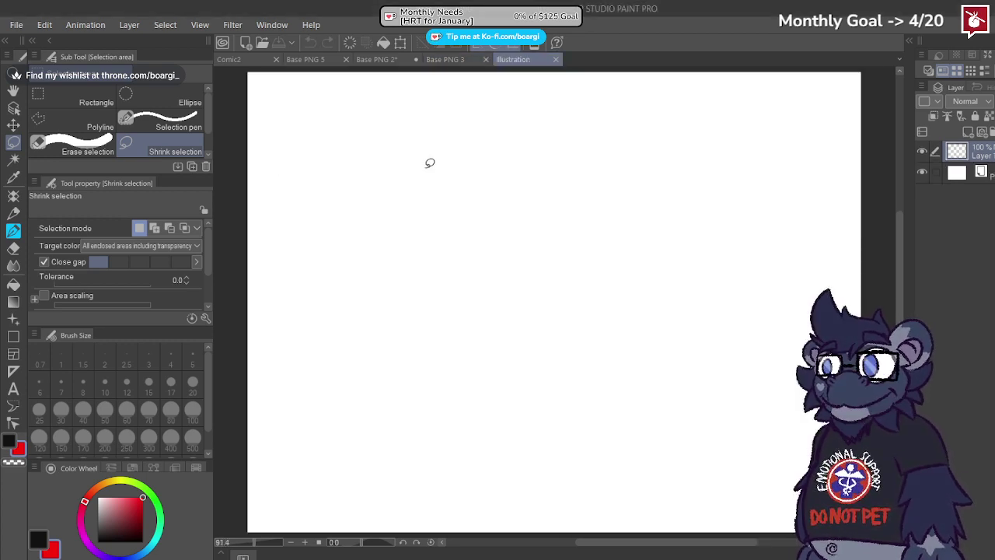
{"action": "scroll", "coordinate": [428, 163], "scroll_direction": "down", "scroll_amount": 2}
{"action": "scroll", "coordinate": [472, 252], "scroll_direction": "up", "scroll_amount": 1}
Step: Place a vertical two-line symmetrical ruler near the middle of the landscape canvas, replacing the misplaced first attempt
{"action": "left_click", "coordinate": [13, 370]}
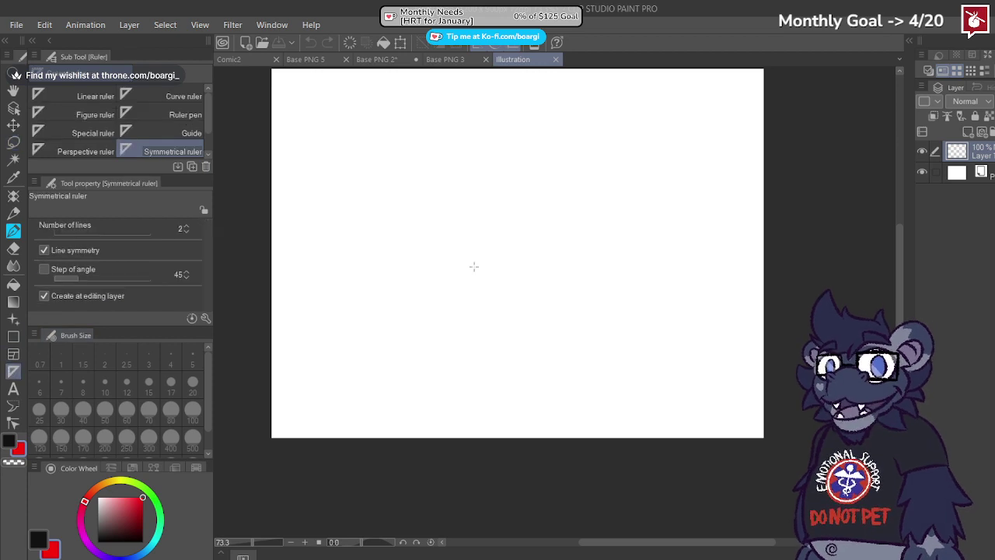
{"action": "left_click_drag", "start_coordinate": [510, 194], "coordinate": [509, 257]}
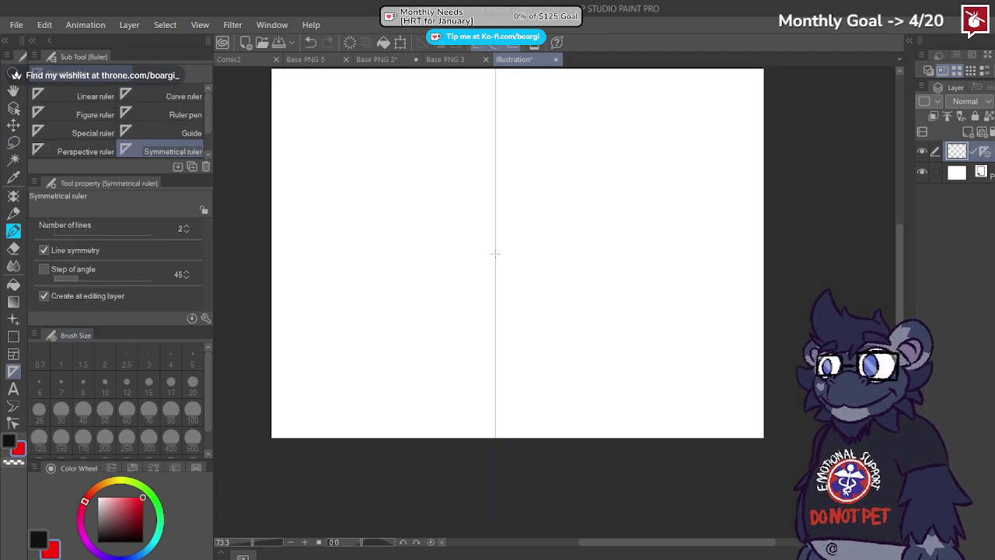
{"action": "scroll", "coordinate": [501, 260], "scroll_direction": "down", "scroll_amount": 2}
{"action": "scroll", "coordinate": [486, 249], "scroll_direction": "up", "scroll_amount": 1}
{"action": "key", "text": "ctrl+z"}
{"action": "left_click", "coordinate": [511, 237]}
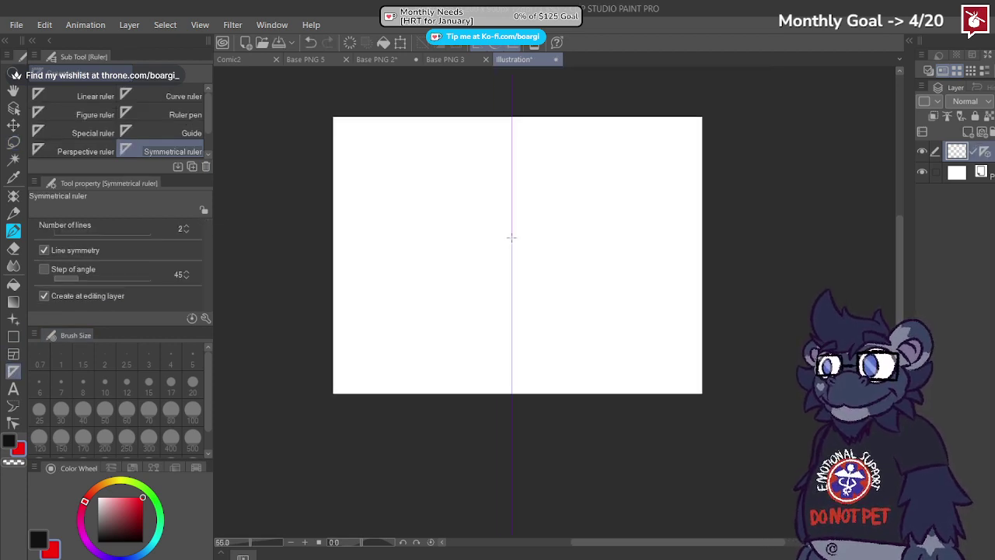
Step: Keep the symmetrical ruler on the landscape canvas and switch to the crayon pencil at brush size 5
{"action": "key", "text": "ctrl+z"}
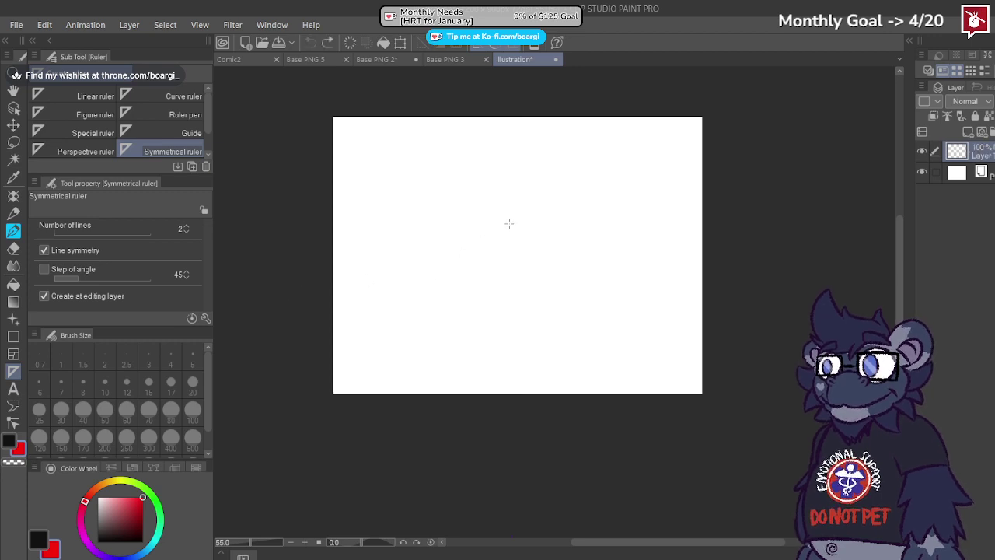
{"action": "key", "text": "ctrl+y"}
{"action": "key", "text": "p"}
{"action": "scroll", "coordinate": [489, 217], "scroll_direction": "up", "scroll_amount": 5}
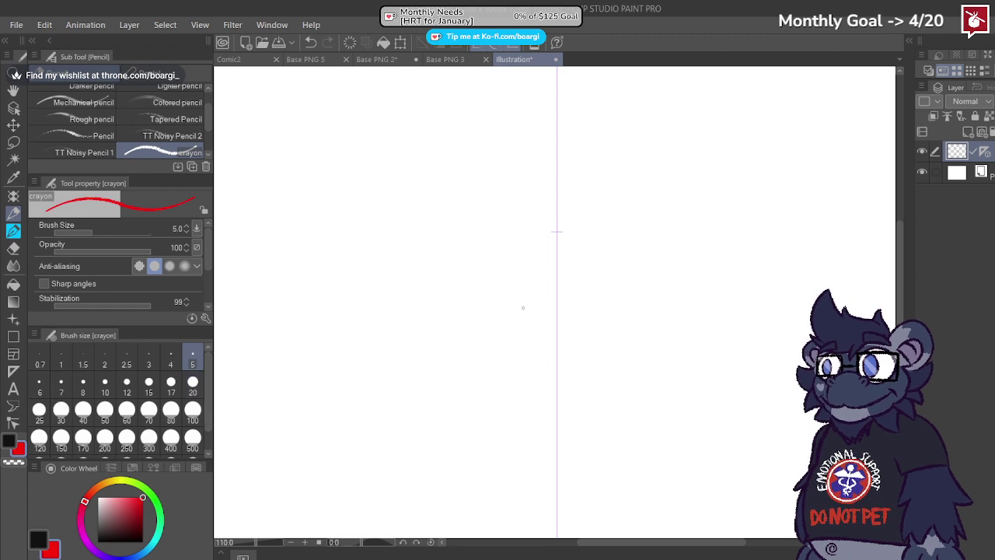
{"action": "left_click_drag", "start_coordinate": [557, 232], "coordinate": [556, 283]}
{"action": "key", "text": "ctrl+z"}
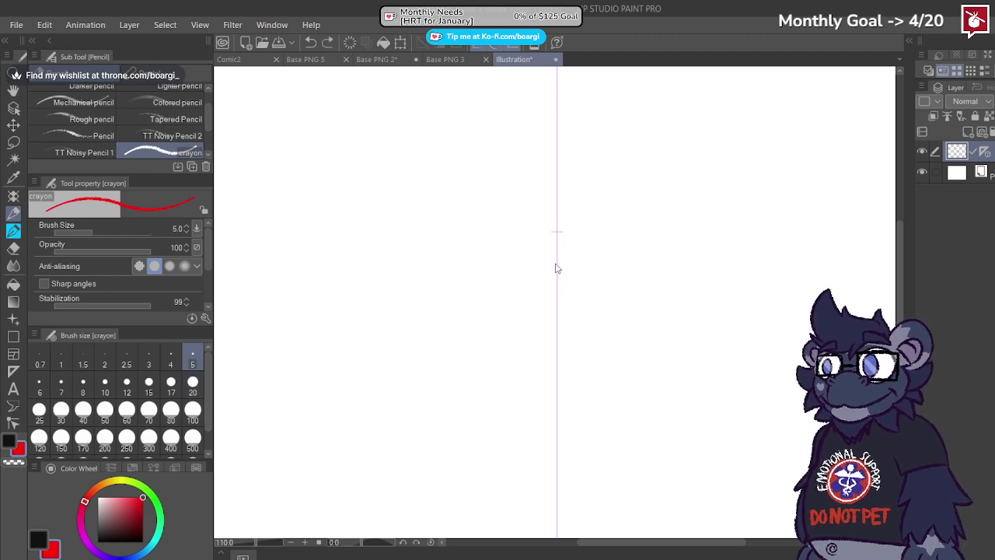
{"action": "left_click_drag", "start_coordinate": [556, 232], "coordinate": [555, 412]}
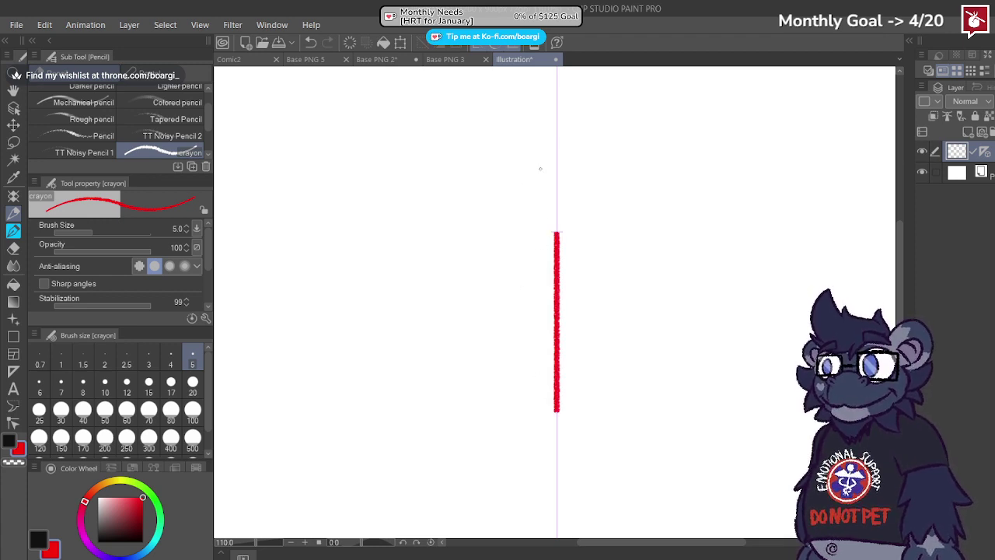
{"action": "mouse_move", "coordinate": [555, 233]}
{"action": "left_mouse_down"}
{"action": "mouse_move", "coordinate": [546, 204]}
{"action": "mouse_move", "coordinate": [471, 183]}
{"action": "mouse_move", "coordinate": [546, 226]}
{"action": "left_mouse_up"}
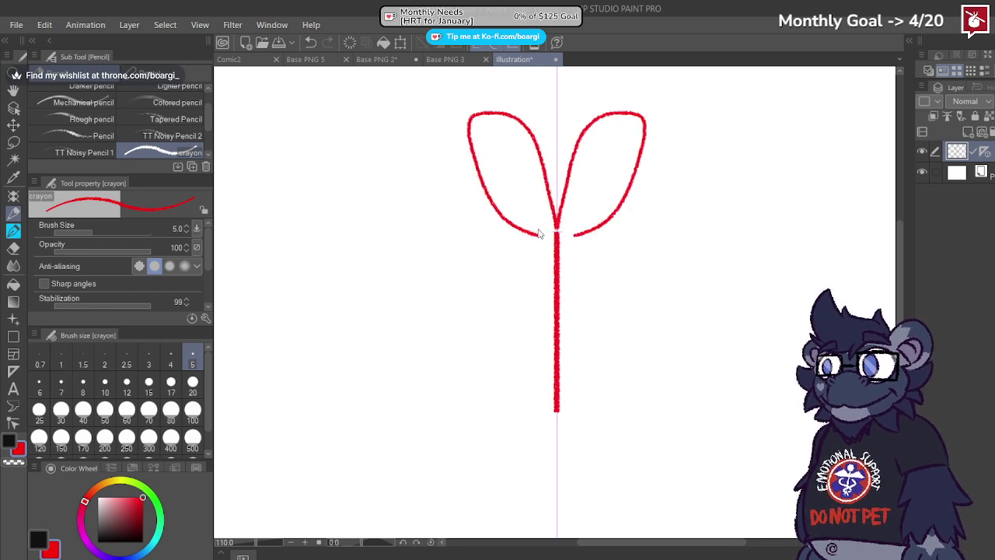
{"action": "key", "text": "ctrl+z"}
{"action": "mouse_move", "coordinate": [508, 140]}
{"action": "left_mouse_down"}
{"action": "mouse_move", "coordinate": [459, 232]}
{"action": "mouse_move", "coordinate": [535, 179]}
{"action": "mouse_move", "coordinate": [487, 143]}
{"action": "left_mouse_up"}
{"action": "key", "text": "ctrl+z"}
{"action": "key", "text": "ctrl+z"}
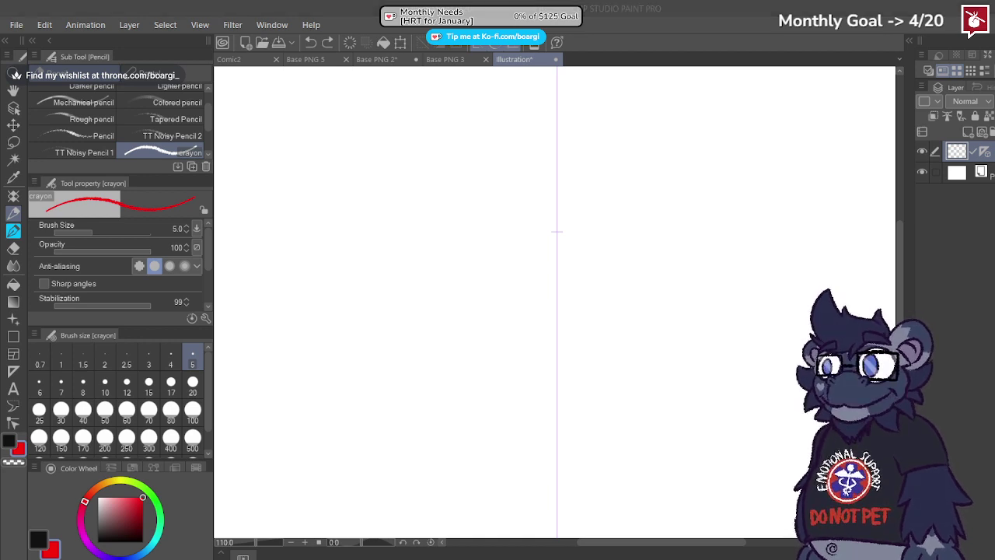
Step: Sketch two mirrored round heads in red crayon touching at the symmetry line, discarding the rejected strokes
{"action": "mouse_move", "coordinate": [510, 154]}
{"action": "left_mouse_down"}
{"action": "mouse_move", "coordinate": [463, 193]}
{"action": "mouse_move", "coordinate": [473, 235]}
{"action": "mouse_move", "coordinate": [520, 245]}
{"action": "mouse_move", "coordinate": [546, 185]}
{"action": "left_mouse_up"}
{"action": "key", "text": "ctrl+z"}
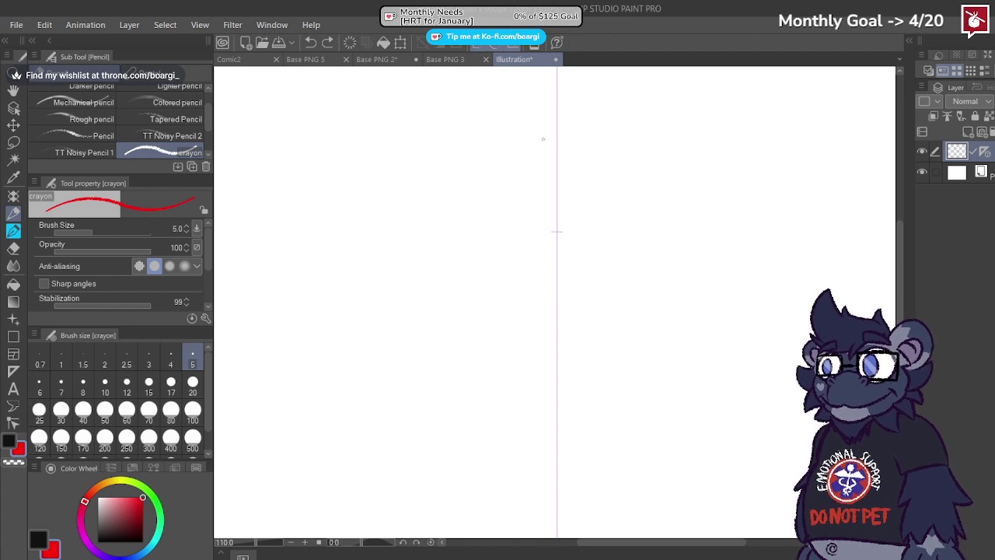
{"action": "mouse_move", "coordinate": [537, 253]}
{"action": "left_mouse_down"}
{"action": "mouse_move", "coordinate": [555, 200]}
{"action": "mouse_move", "coordinate": [497, 140]}
{"action": "mouse_move", "coordinate": [452, 192]}
{"action": "mouse_move", "coordinate": [503, 251]}
{"action": "mouse_move", "coordinate": [538, 252]}
{"action": "mouse_move", "coordinate": [546, 246]}
{"action": "mouse_move", "coordinate": [474, 224]}
{"action": "mouse_move", "coordinate": [497, 157]}
{"action": "mouse_move", "coordinate": [532, 158]}
{"action": "mouse_move", "coordinate": [556, 198]}
{"action": "mouse_move", "coordinate": [508, 208]}
{"action": "mouse_move", "coordinate": [508, 190]}
{"action": "left_mouse_up"}
{"action": "key", "text": "ctrl+z"}
{"action": "key", "text": "ctrl+z"}
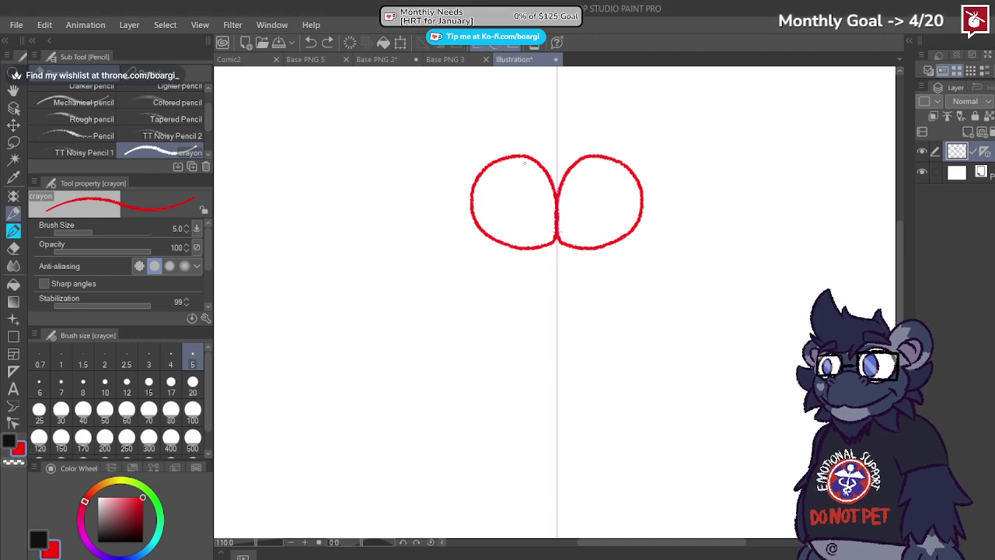
{"action": "mouse_move", "coordinate": [532, 147]}
{"action": "left_mouse_down"}
{"action": "mouse_move", "coordinate": [503, 215]}
{"action": "mouse_move", "coordinate": [507, 256]}
{"action": "mouse_move", "coordinate": [504, 189]}
{"action": "mouse_move", "coordinate": [513, 256]}
{"action": "left_mouse_up"}
{"action": "key", "text": "ctrl+z"}
{"action": "mouse_move", "coordinate": [467, 186]}
{"action": "left_mouse_down"}
{"action": "mouse_move", "coordinate": [541, 211]}
{"action": "mouse_move", "coordinate": [520, 204]}
{"action": "left_mouse_up"}
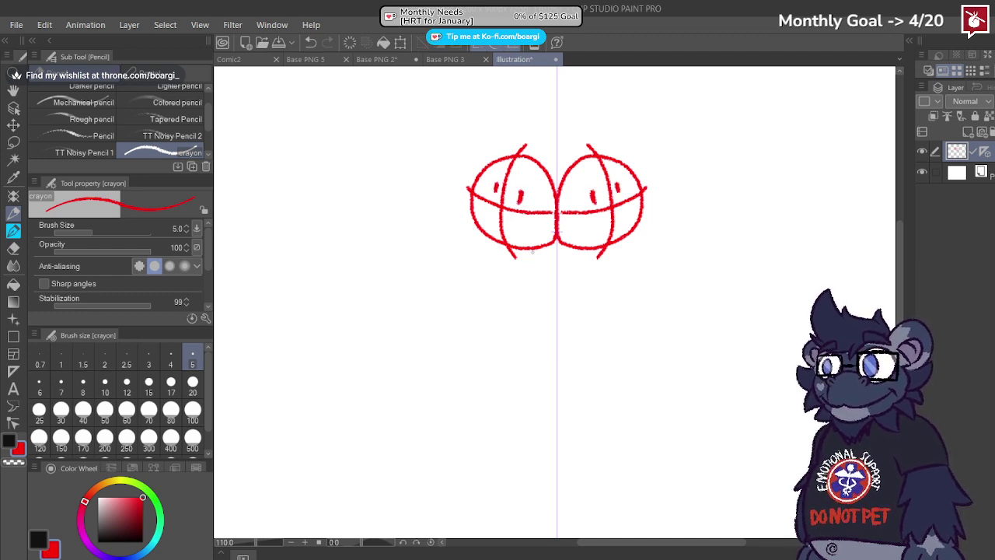
{"action": "left_click_drag", "start_coordinate": [516, 250], "coordinate": [538, 293]}
{"action": "left_click_drag", "start_coordinate": [540, 248], "coordinate": [573, 285]}
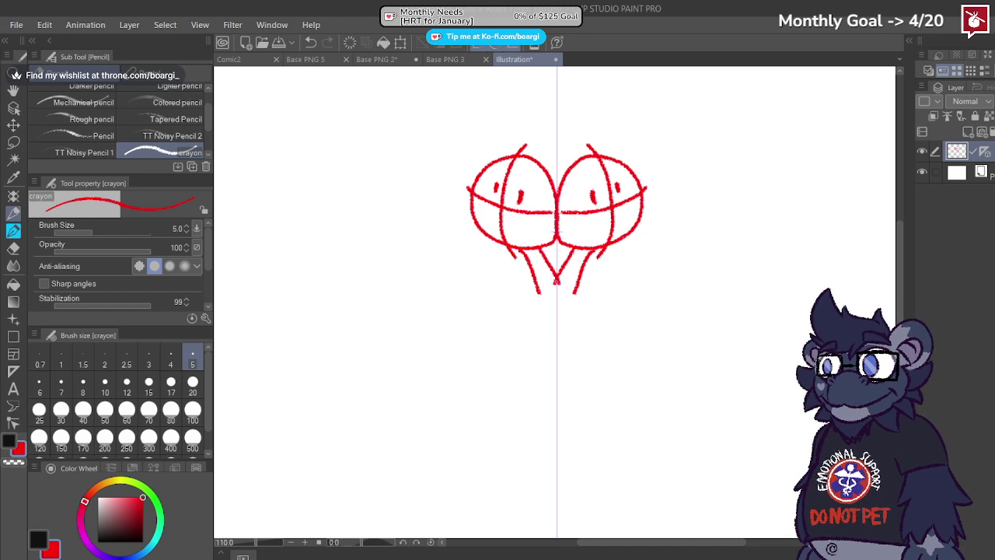
{"action": "key", "text": "ctrl+z"}
{"action": "key", "text": "ctrl+z"}
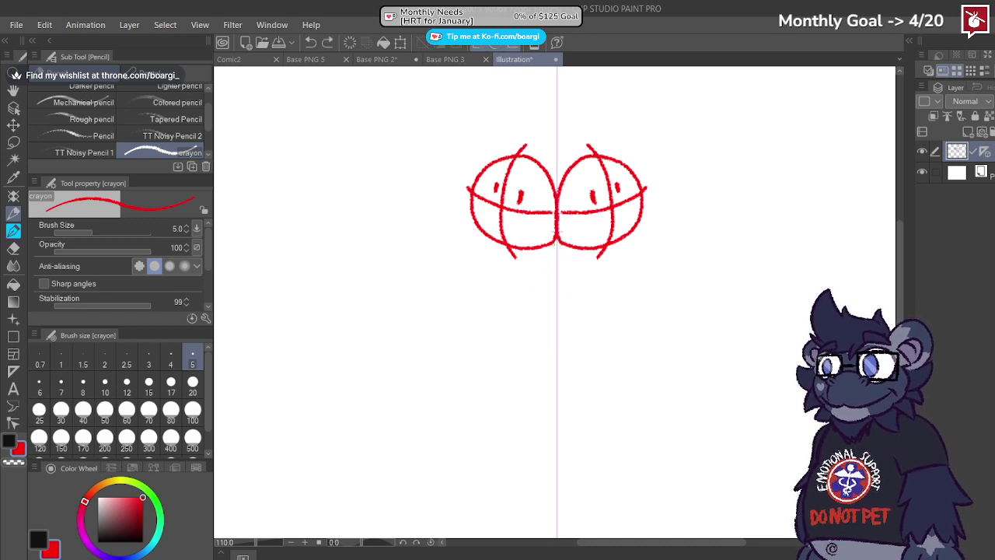
{"action": "left_click_drag", "start_coordinate": [553, 245], "coordinate": [557, 272]}
{"action": "key", "text": "ctrl+z"}
{"action": "key", "text": "ctrl+z"}
{"action": "key", "text": "ctrl+z"}
{"action": "key", "text": "ctrl+z"}
{"action": "key", "text": "ctrl+z"}
{"action": "key", "text": "ctrl+z"}
Step: Sketch mirrored necks and flared torsos below the heads, with their inner edges close to the symmetry line
{"action": "left_click_drag", "start_coordinate": [529, 256], "coordinate": [540, 276]}
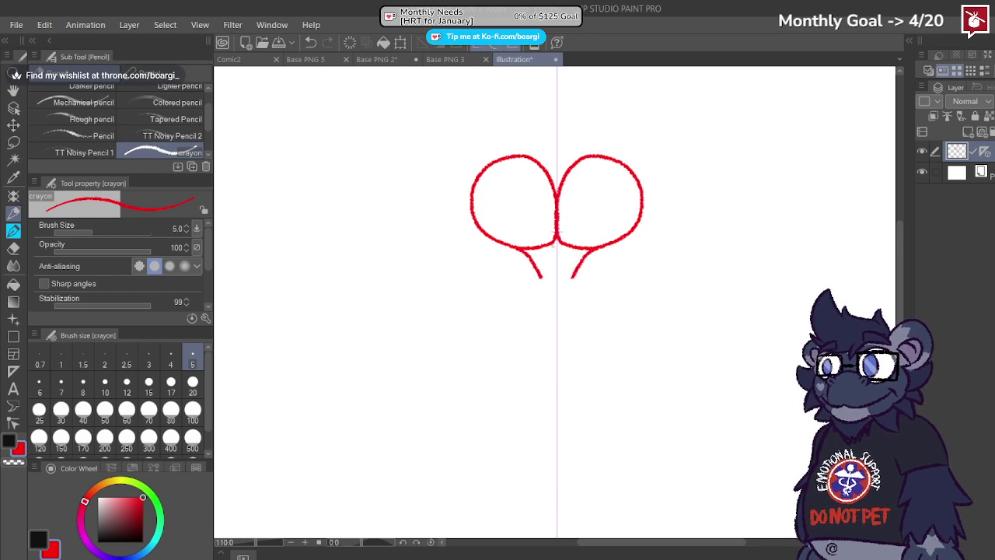
{"action": "mouse_move", "coordinate": [553, 240]}
{"action": "left_mouse_down"}
{"action": "mouse_move", "coordinate": [553, 309]}
{"action": "mouse_move", "coordinate": [530, 311]}
{"action": "mouse_move", "coordinate": [490, 384]}
{"action": "mouse_move", "coordinate": [523, 402]}
{"action": "mouse_move", "coordinate": [540, 402]}
{"action": "mouse_move", "coordinate": [553, 306]}
{"action": "left_mouse_up"}
{"action": "scroll", "coordinate": [553, 311], "scroll_direction": "down", "scroll_amount": 1}
{"action": "scroll", "coordinate": [549, 396], "scroll_direction": "up", "scroll_amount": 2}
{"action": "scroll", "coordinate": [520, 327], "scroll_direction": "down", "scroll_amount": 2}
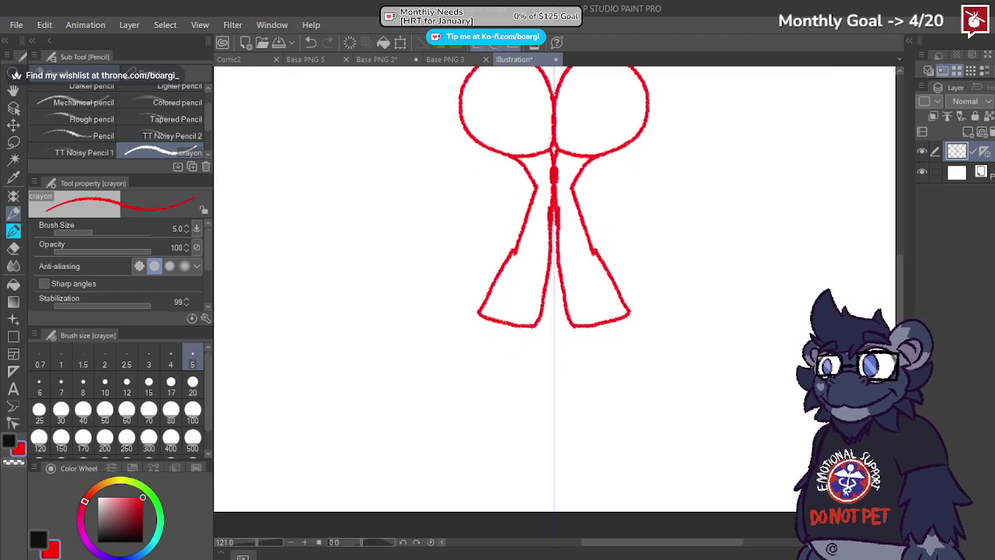
Step: Draw the mirrored straight standing legs and the bent legs raised inward behind them
{"action": "mouse_move", "coordinate": [513, 327]}
{"action": "left_mouse_down"}
{"action": "mouse_move", "coordinate": [508, 462]}
{"action": "mouse_move", "coordinate": [483, 480]}
{"action": "mouse_move", "coordinate": [525, 478]}
{"action": "mouse_move", "coordinate": [528, 329]}
{"action": "mouse_move", "coordinate": [471, 357]}
{"action": "mouse_move", "coordinate": [461, 387]}
{"action": "mouse_move", "coordinate": [486, 402]}
{"action": "mouse_move", "coordinate": [547, 412]}
{"action": "mouse_move", "coordinate": [534, 410]}
{"action": "mouse_move", "coordinate": [550, 421]}
{"action": "mouse_move", "coordinate": [536, 379]}
{"action": "left_mouse_up"}
{"action": "key", "text": "ctrl+z"}
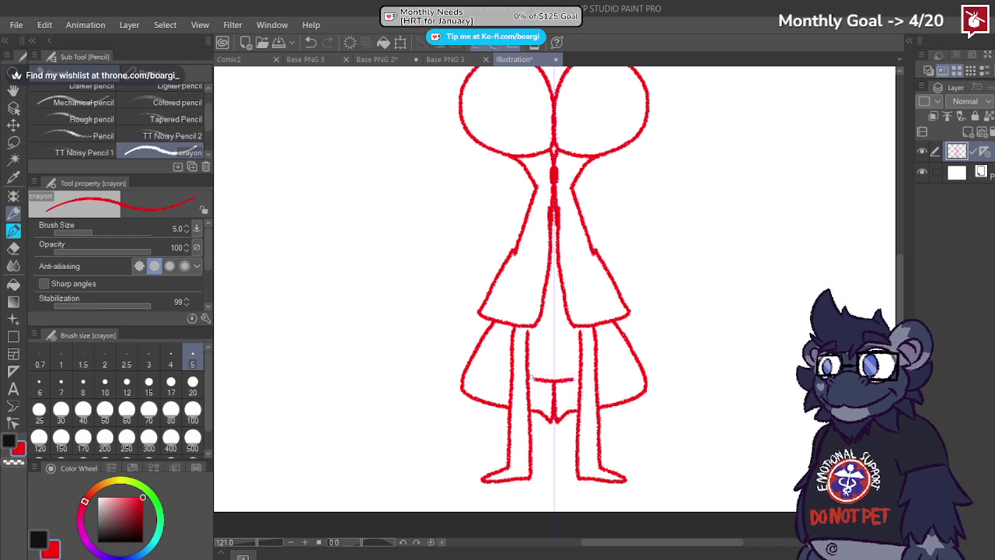
{"action": "mouse_move", "coordinate": [507, 328]}
{"action": "left_mouse_down"}
{"action": "mouse_move", "coordinate": [492, 357]}
{"action": "mouse_move", "coordinate": [513, 375]}
{"action": "left_mouse_up"}
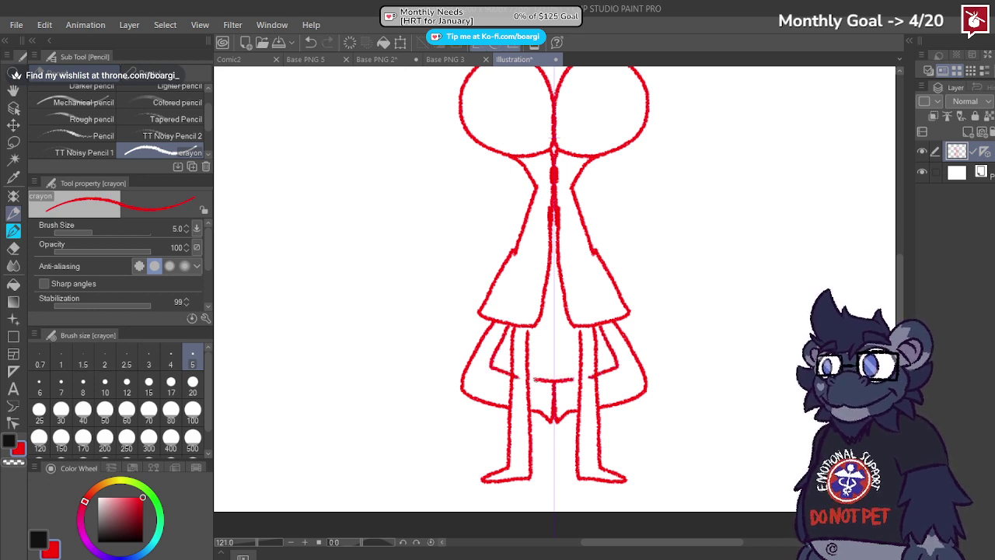
{"action": "key", "text": "ctrl+z"}
{"action": "mouse_move", "coordinate": [504, 325]}
{"action": "left_mouse_down"}
{"action": "mouse_move", "coordinate": [489, 375]}
{"action": "mouse_move", "coordinate": [509, 377]}
{"action": "left_mouse_up"}
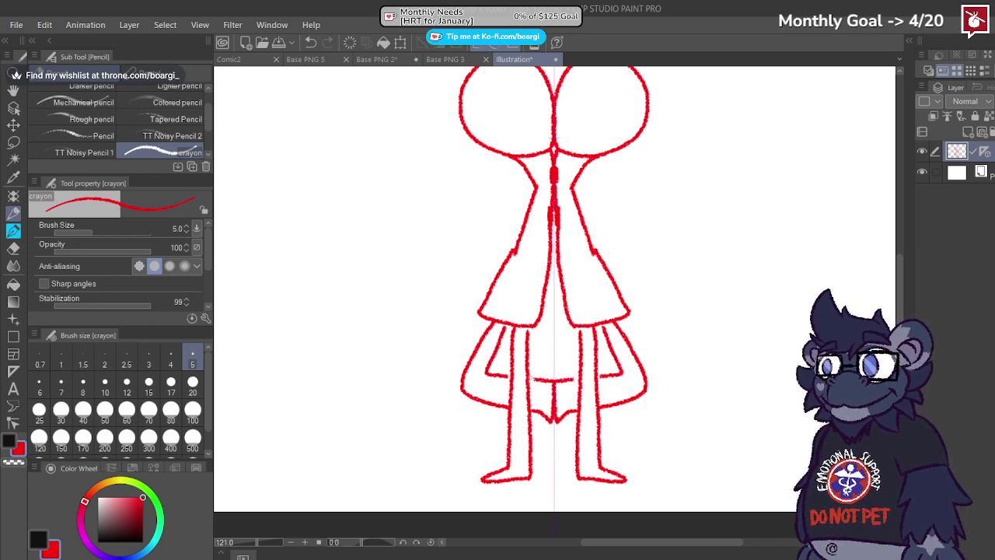
Step: Add a new layer above the red body sketch and move the symmetry ruler onto it
{"action": "scroll", "coordinate": [533, 379], "scroll_direction": "down", "scroll_amount": 2}
{"action": "scroll", "coordinate": [533, 379], "scroll_direction": "down", "scroll_amount": 1}
{"action": "scroll", "coordinate": [578, 303], "scroll_direction": "up", "scroll_amount": 3}
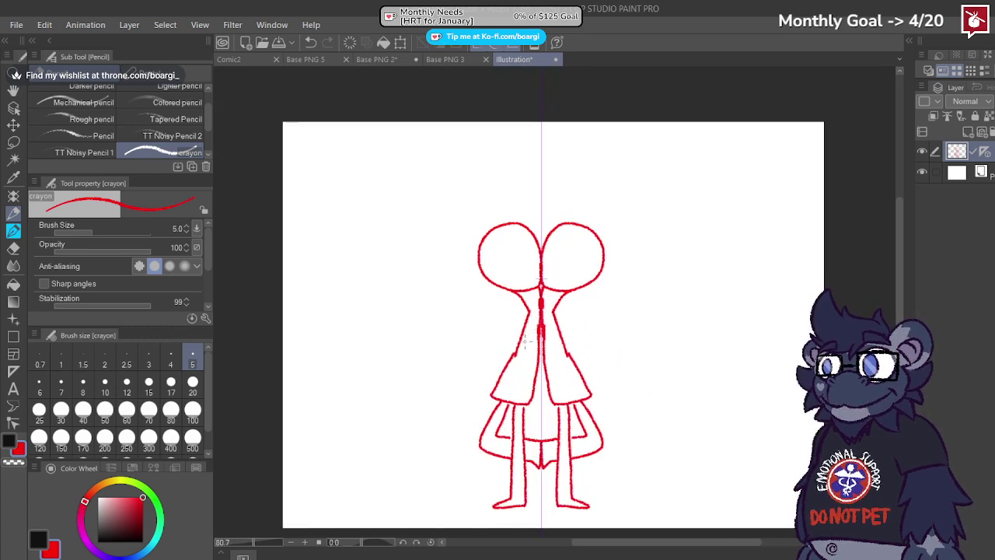
{"action": "left_click", "coordinate": [967, 133]}
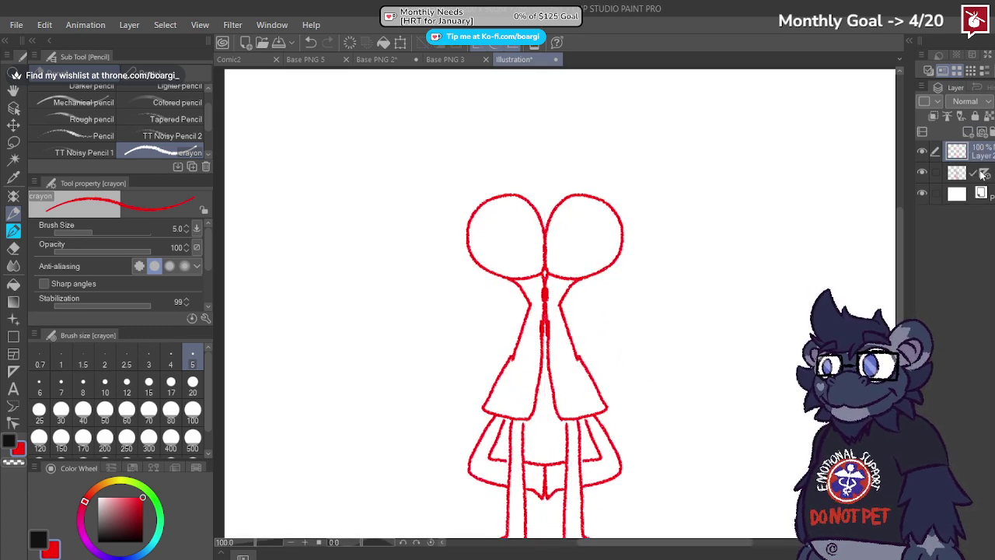
{"action": "left_click_drag", "start_coordinate": [982, 175], "coordinate": [981, 152]}
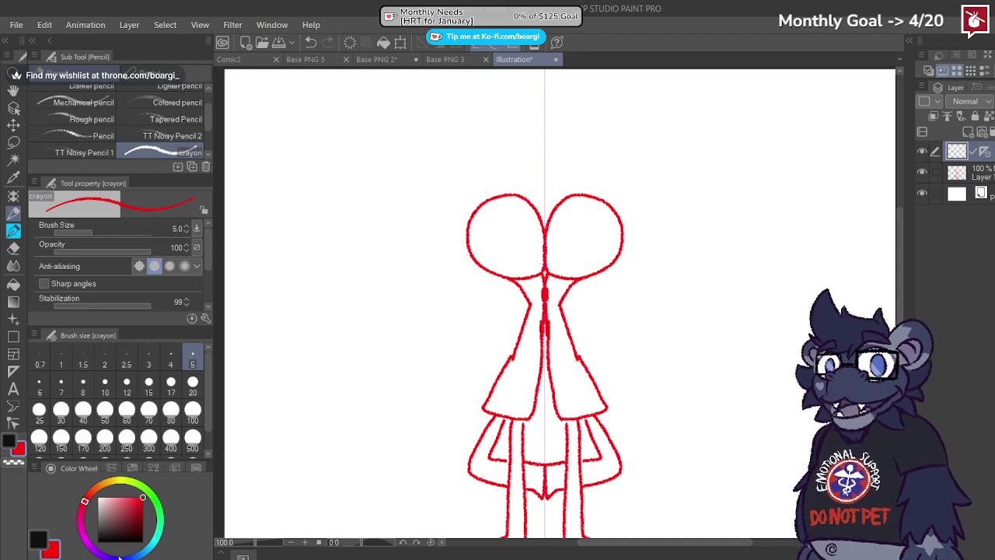
Step: Draw the inner arms in blue crayon, hanging down to joined hands at the symmetry line
{"action": "left_click_drag", "start_coordinate": [119, 557], "coordinate": [114, 556]}
{"action": "scroll", "coordinate": [603, 297], "scroll_direction": "up", "scroll_amount": 3}
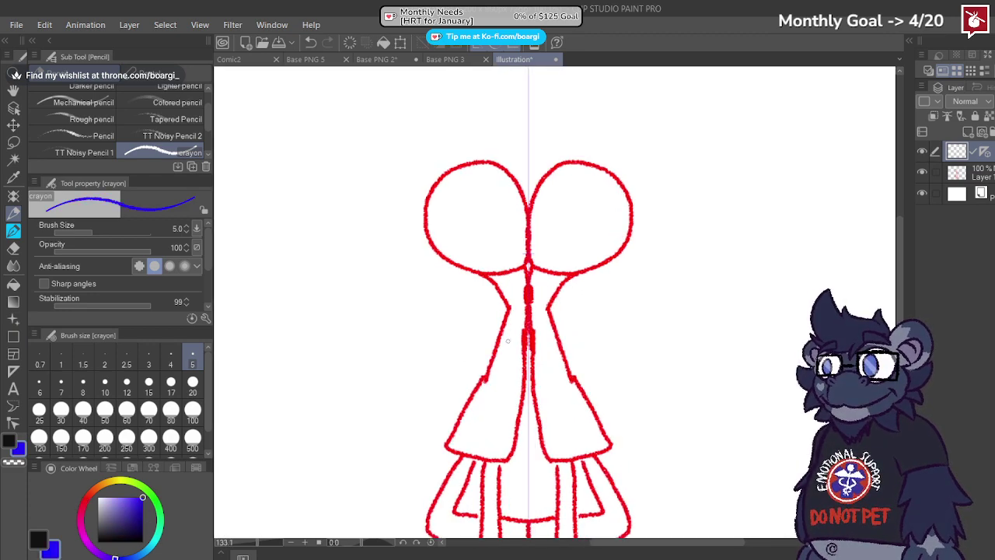
{"action": "left_click_drag", "start_coordinate": [519, 307], "coordinate": [511, 370]}
{"action": "key", "text": "ctrl+z"}
{"action": "mouse_move", "coordinate": [518, 305]}
{"action": "left_mouse_down"}
{"action": "mouse_move", "coordinate": [510, 410]}
{"action": "mouse_move", "coordinate": [520, 428]}
{"action": "mouse_move", "coordinate": [526, 417]}
{"action": "mouse_move", "coordinate": [518, 427]}
{"action": "mouse_move", "coordinate": [529, 425]}
{"action": "left_mouse_up"}
{"action": "scroll", "coordinate": [528, 311], "scroll_direction": "up", "scroll_amount": 1}
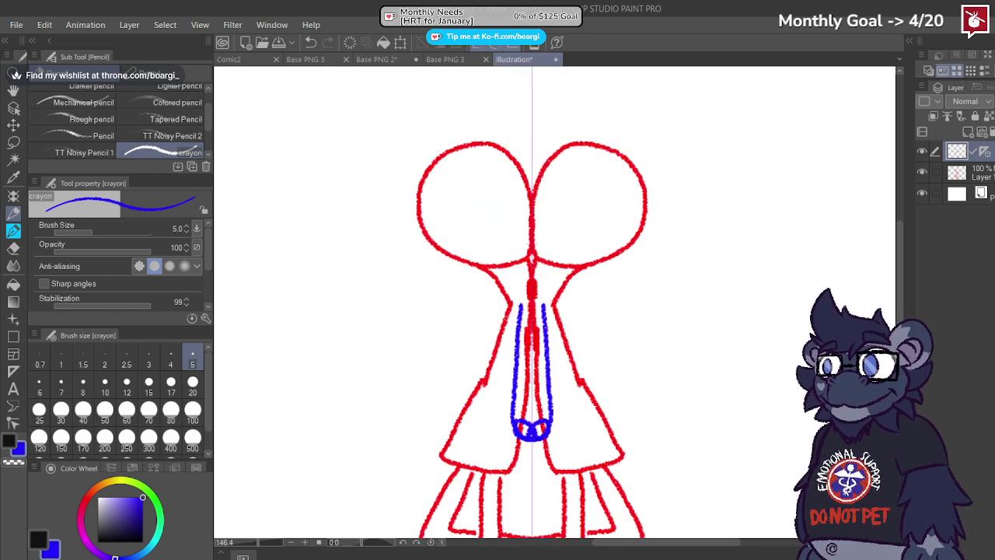
Step: Draw the bent outer arms with raised, spread-finger hands in blue and add finger loops to the joined hands
{"action": "mouse_move", "coordinate": [502, 318]}
{"action": "left_mouse_down"}
{"action": "mouse_move", "coordinate": [409, 381]}
{"action": "mouse_move", "coordinate": [381, 319]}
{"action": "mouse_move", "coordinate": [347, 289]}
{"action": "mouse_move", "coordinate": [368, 297]}
{"action": "mouse_move", "coordinate": [356, 254]}
{"action": "mouse_move", "coordinate": [380, 289]}
{"action": "mouse_move", "coordinate": [389, 248]}
{"action": "mouse_move", "coordinate": [390, 304]}
{"action": "mouse_move", "coordinate": [412, 280]}
{"action": "mouse_move", "coordinate": [384, 319]}
{"action": "left_mouse_up"}
{"action": "scroll", "coordinate": [404, 314], "scroll_direction": "down", "scroll_amount": 4}
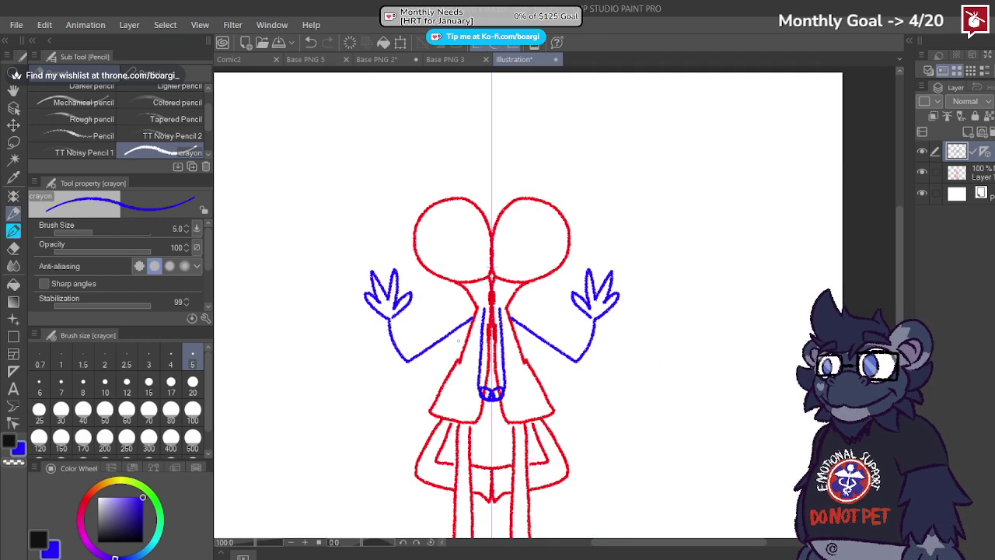
{"action": "scroll", "coordinate": [485, 394], "scroll_direction": "up", "scroll_amount": 6}
{"action": "mouse_move", "coordinate": [477, 383]}
{"action": "left_mouse_down"}
{"action": "mouse_move", "coordinate": [498, 400]}
{"action": "mouse_move", "coordinate": [501, 389]}
{"action": "mouse_move", "coordinate": [487, 381]}
{"action": "mouse_move", "coordinate": [472, 414]}
{"action": "mouse_move", "coordinate": [498, 412]}
{"action": "left_mouse_up"}
Step: Merge the blue arm layer into the red body layer and move the symmetry ruler onto the paper layer
{"action": "scroll", "coordinate": [532, 378], "scroll_direction": "down", "scroll_amount": 9}
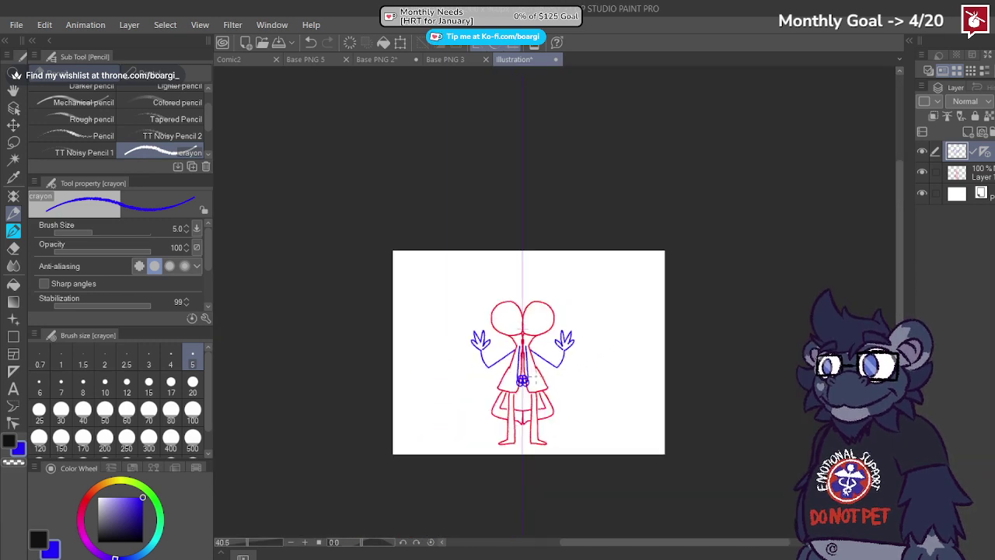
{"action": "scroll", "coordinate": [535, 379], "scroll_direction": "up", "scroll_amount": 3}
{"action": "scroll", "coordinate": [544, 342], "scroll_direction": "down", "scroll_amount": 5}
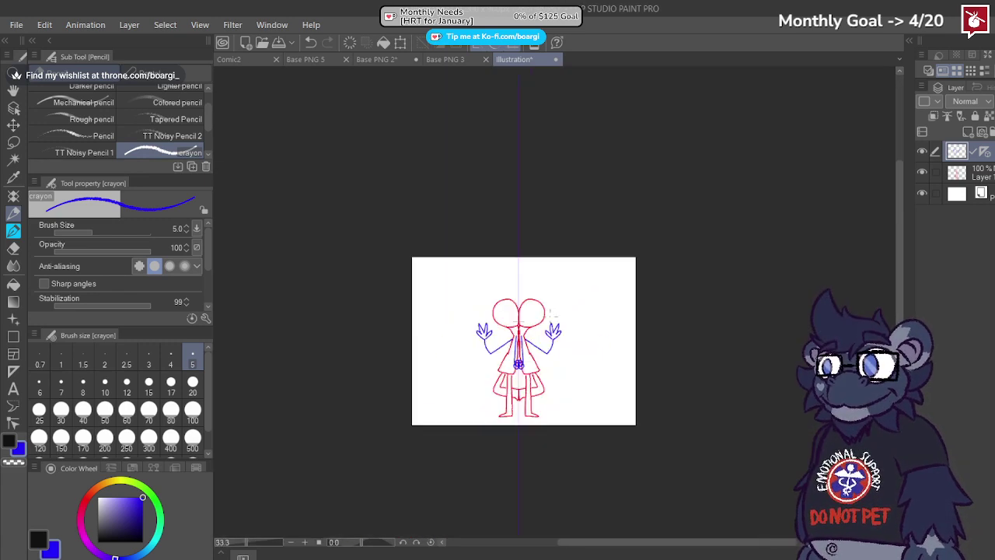
{"action": "scroll", "coordinate": [535, 383], "scroll_direction": "up", "scroll_amount": 2}
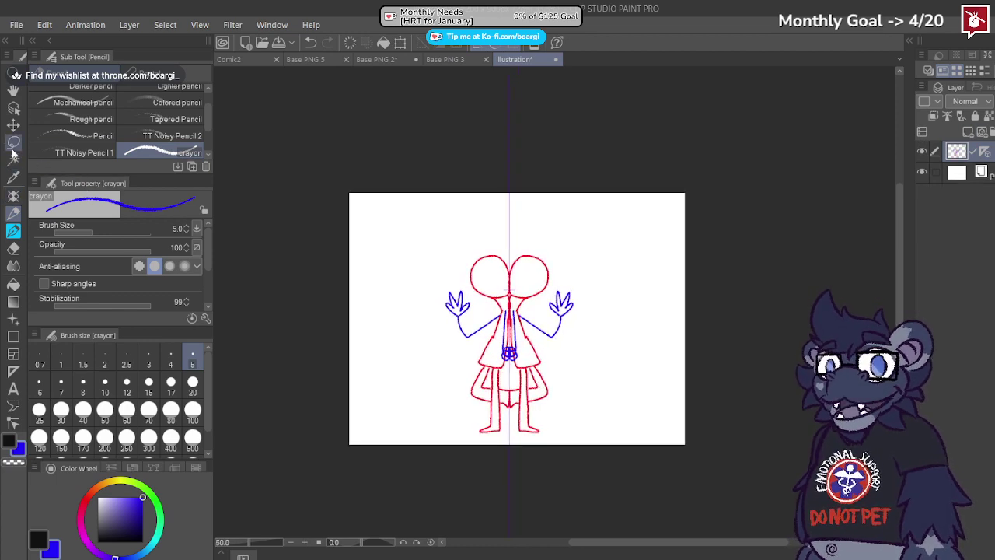
{"action": "left_click", "coordinate": [13, 142]}
{"action": "left_click", "coordinate": [77, 100]}
{"action": "left_click_drag", "start_coordinate": [343, 153], "coordinate": [509, 505]}
{"action": "key", "text": "ctrl+d"}
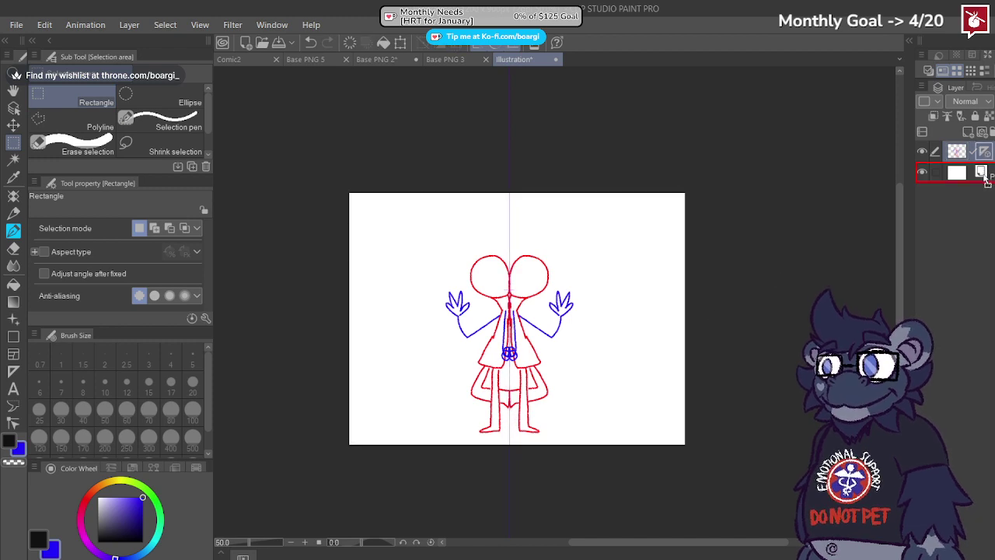
Step: Select the half of the canvas left of the symmetry line with a rectangle and cut out the left figure
{"action": "scroll", "coordinate": [452, 267], "scroll_direction": "up", "scroll_amount": 1}
{"action": "left_click_drag", "start_coordinate": [296, 116], "coordinate": [521, 532]}
{"action": "scroll", "coordinate": [517, 406], "scroll_direction": "up", "scroll_amount": 3}
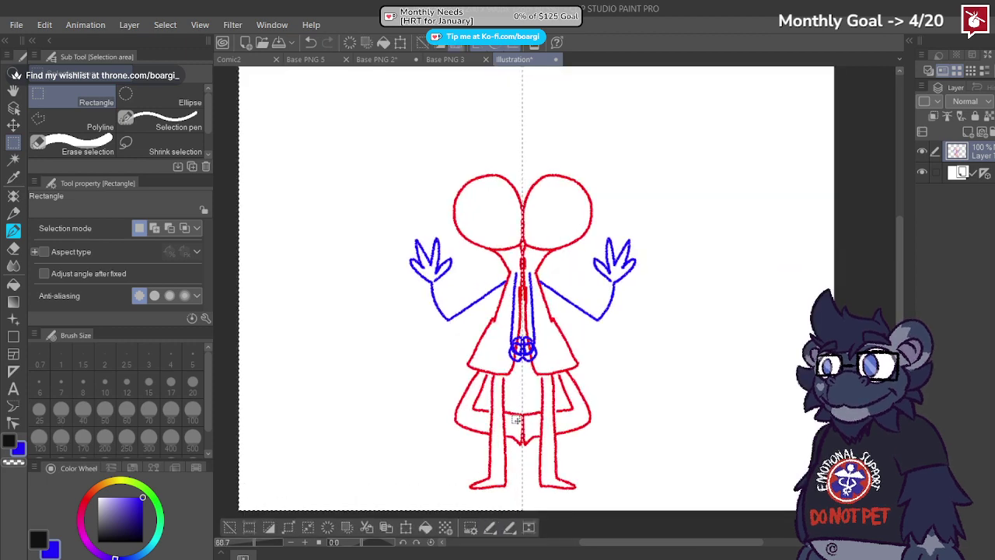
{"action": "key", "text": "Delete"}
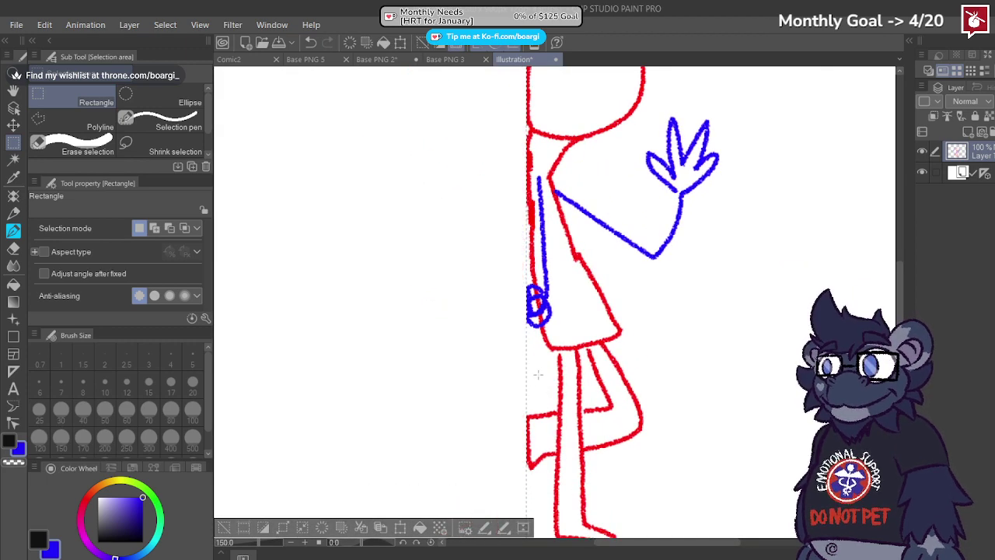
{"action": "scroll", "coordinate": [477, 357], "scroll_direction": "down", "scroll_amount": 2}
{"action": "scroll", "coordinate": [499, 325], "scroll_direction": "down", "scroll_amount": 3}
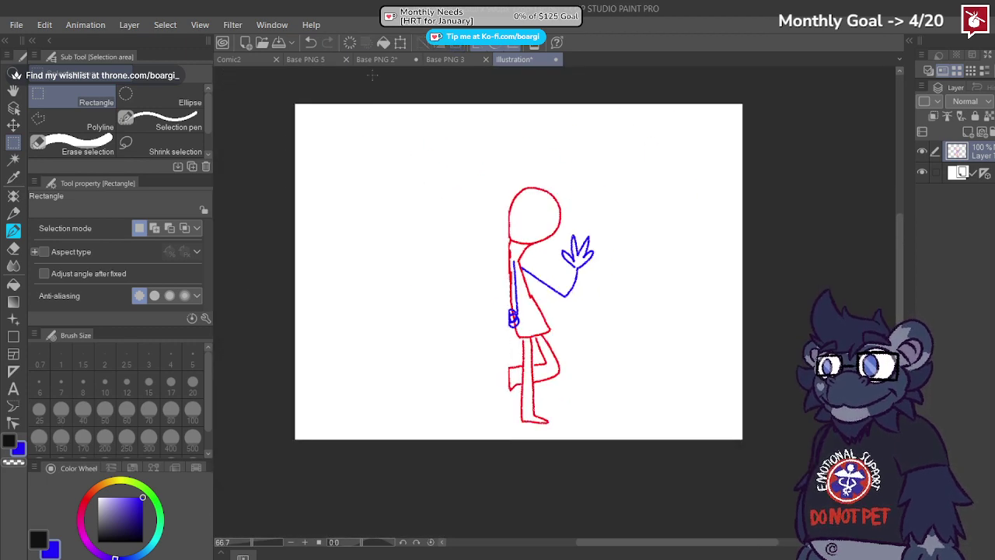
Step: Paste the left figure into the Base PNG 2 canvas and clear the selection
{"action": "left_click", "coordinate": [377, 59]}
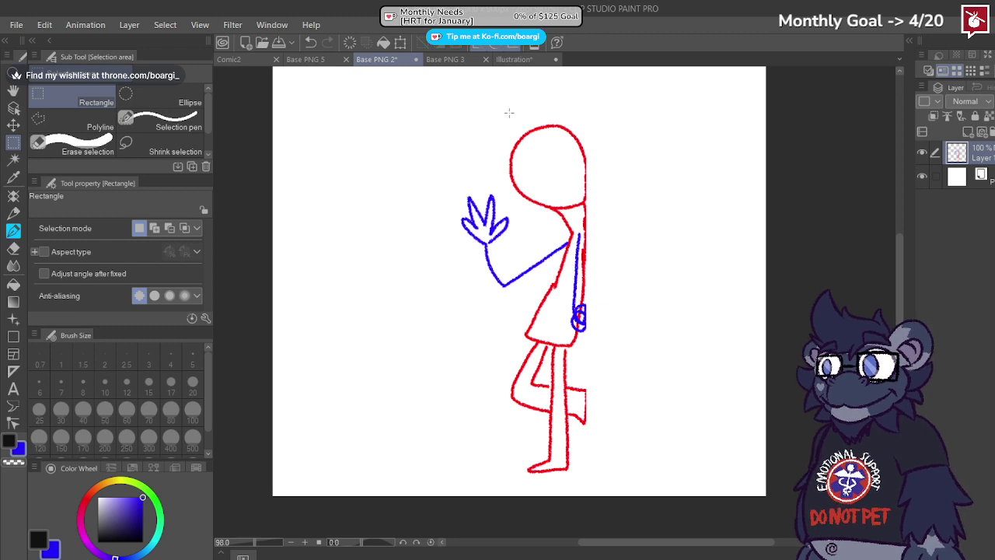
{"action": "scroll", "coordinate": [474, 129], "scroll_direction": "down", "scroll_amount": 2}
{"action": "key", "text": "ctrl+a"}
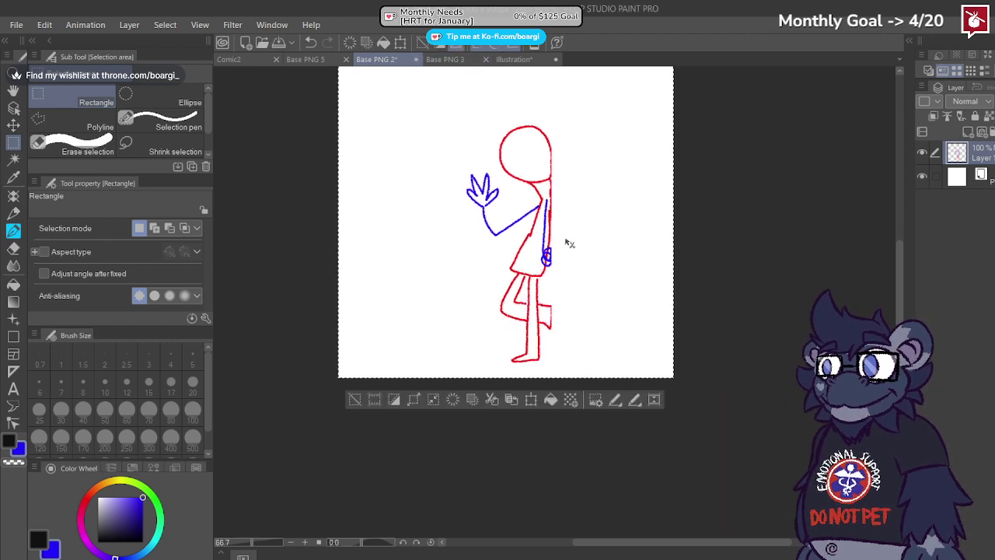
{"action": "key", "text": "ctrl+d"}
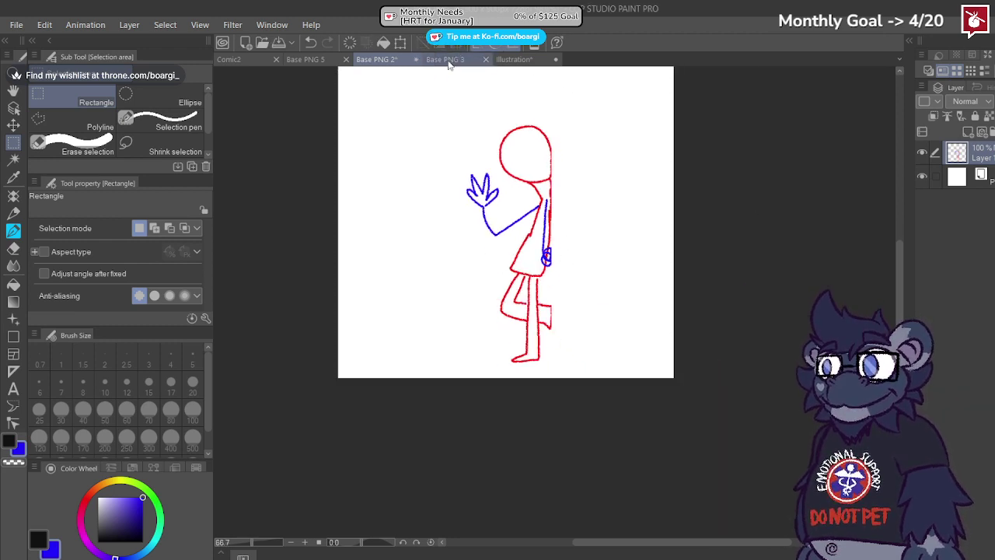
Step: Copy the remaining right figure from the landscape canvas, paste it into Base PNG 3, and return to Base PNG 2
{"action": "left_click", "coordinate": [449, 62]}
{"action": "left_click", "coordinate": [524, 61]}
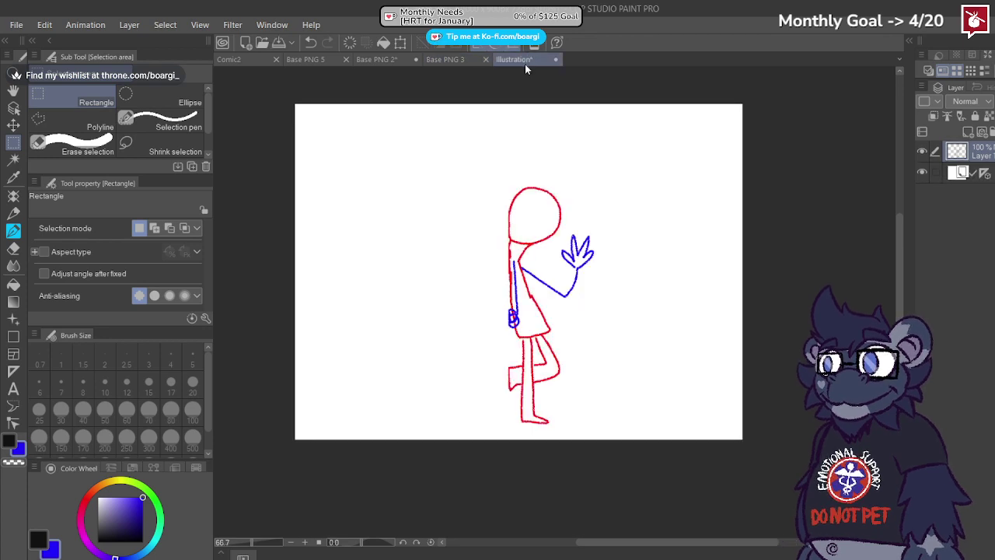
{"action": "left_click", "coordinate": [482, 58]}
{"action": "key", "text": "ctrl+v"}
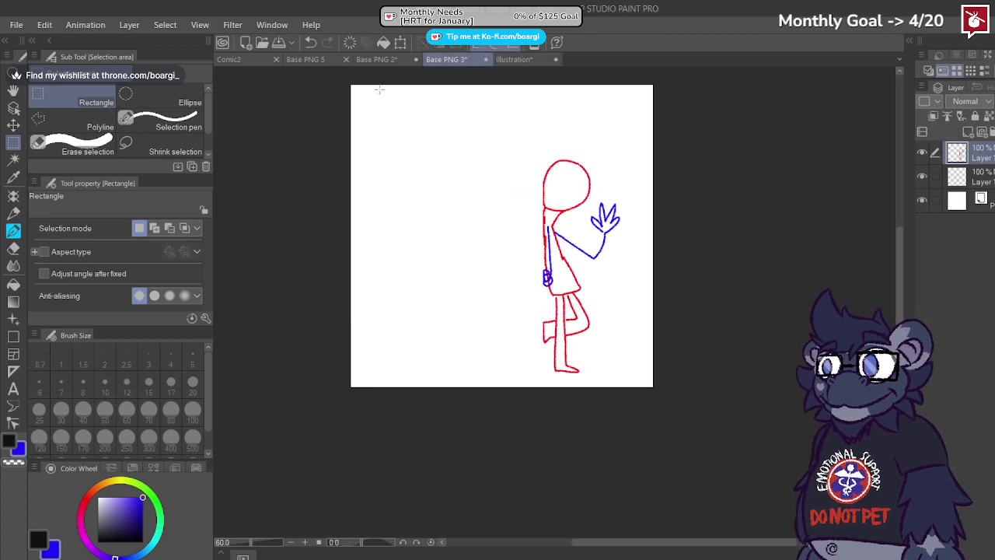
{"action": "left_click", "coordinate": [404, 59]}
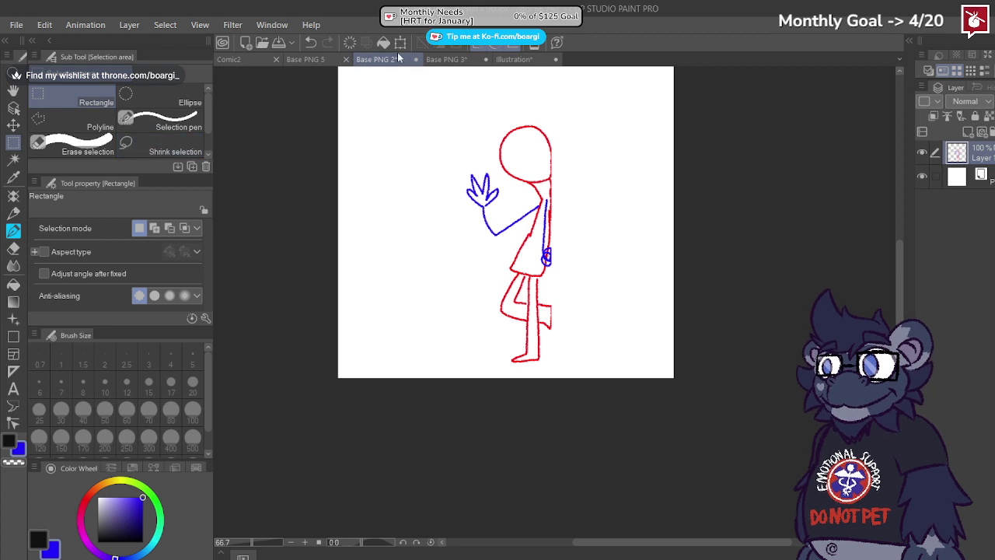
Step: Merge the pasted right figure into the layer below in Base PNG 3, select the whole canvas, and save it
{"action": "left_click", "coordinate": [457, 59]}
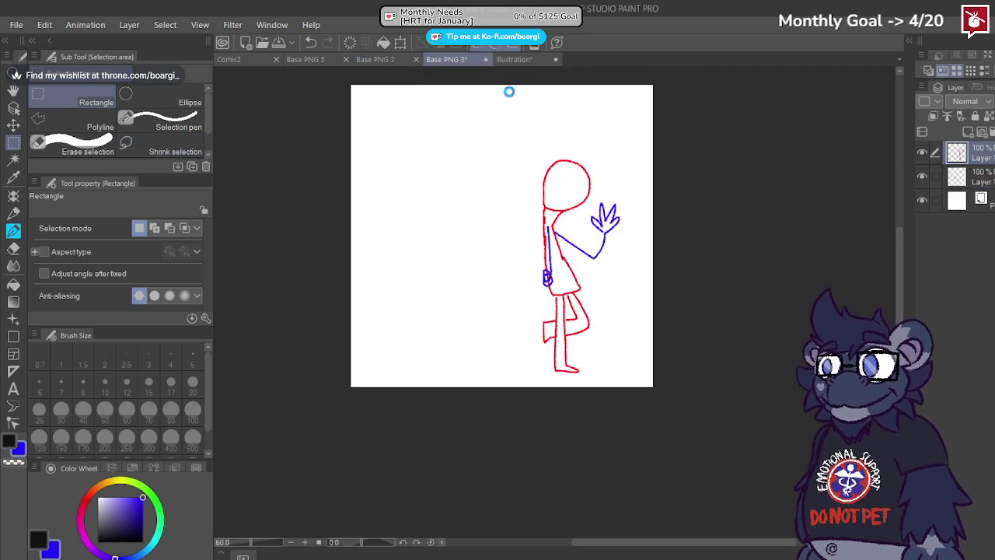
{"action": "key", "text": "ctrl+a"}
{"action": "key", "text": "ctrl+e"}
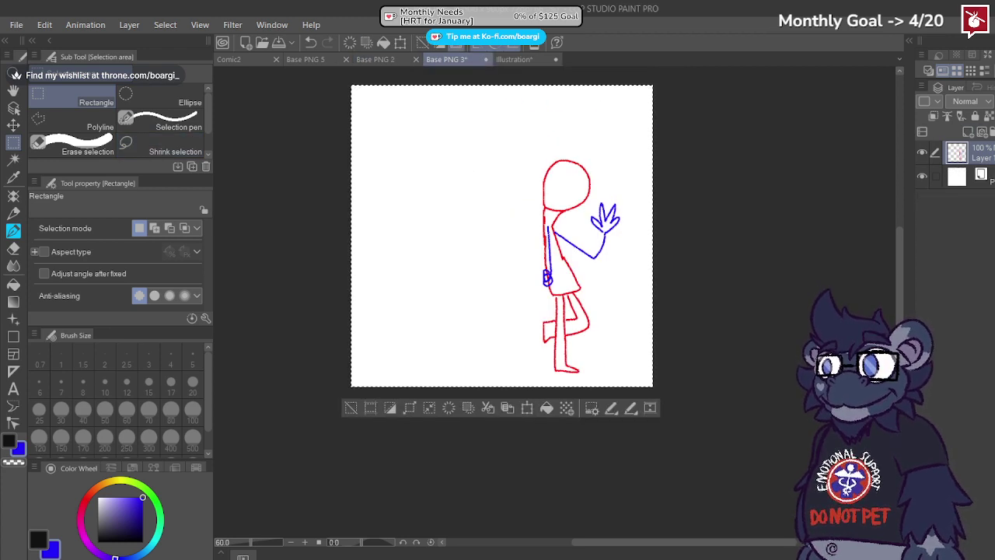
Step: Scale up both figure layers together in Base PNG 2 so the pair fills more of the canvas, and save it
{"action": "left_click", "coordinate": [375, 59]}
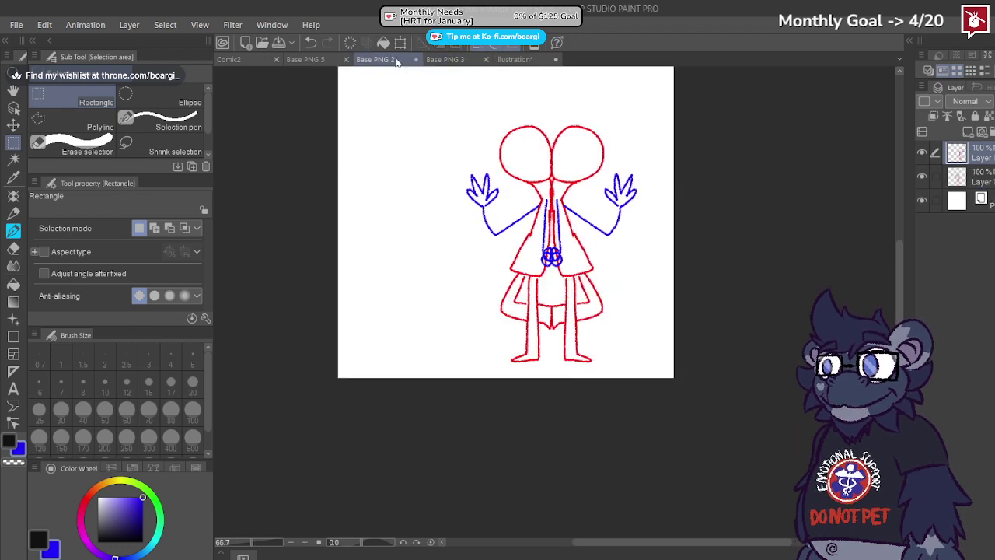
{"action": "left_click", "coordinate": [935, 176]}
{"action": "scroll", "coordinate": [491, 282], "scroll_direction": "down", "scroll_amount": 2}
{"action": "key", "text": "ctrl+a"}
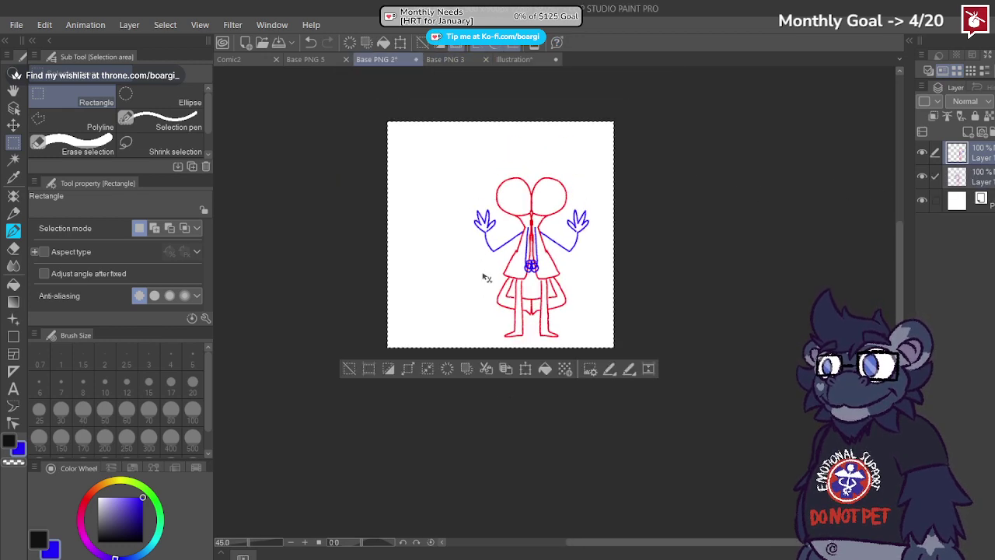
{"action": "left_click", "coordinate": [525, 370]}
{"action": "mouse_move", "coordinate": [384, 121]}
{"action": "left_mouse_down"}
{"action": "mouse_move", "coordinate": [342, 78]}
{"action": "mouse_move", "coordinate": [312, 69]}
{"action": "left_mouse_up"}
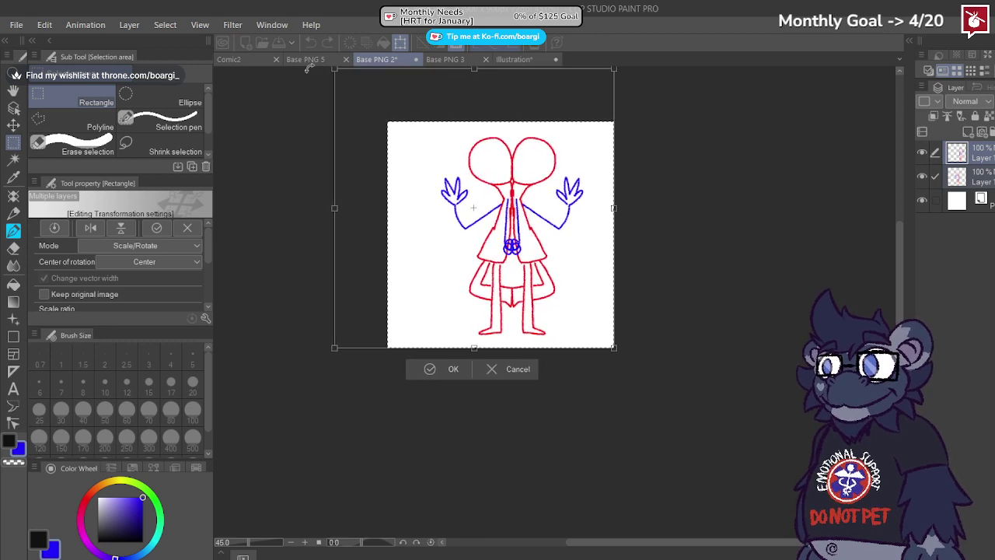
{"action": "key", "text": "Return"}
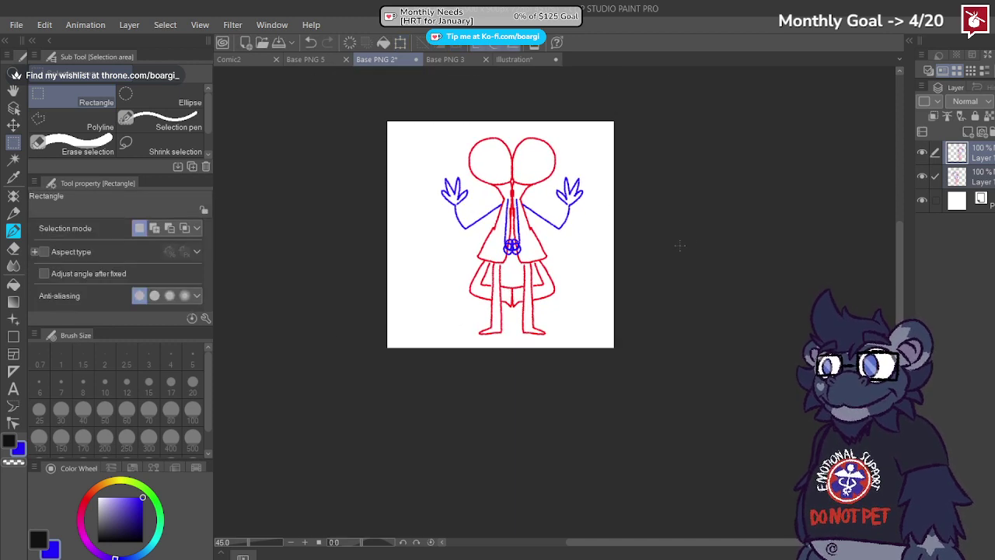
{"action": "key", "text": "ctrl+s"}
Step: Cut the right figure from its layer in Base PNG 2, keeping the left figure, and save the canvas
{"action": "left_click", "coordinate": [986, 173]}
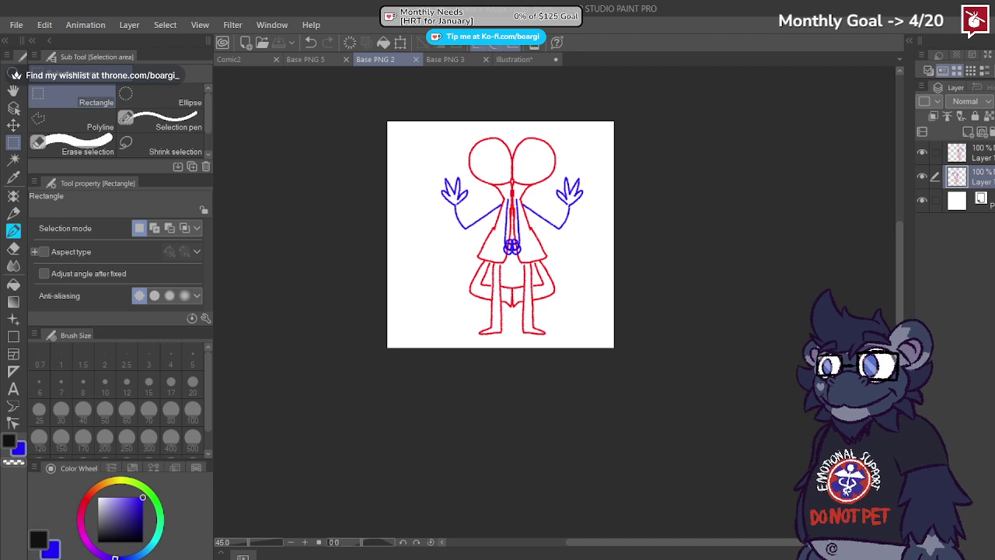
{"action": "key", "text": "ctrl+a"}
{"action": "left_click", "coordinate": [921, 177]}
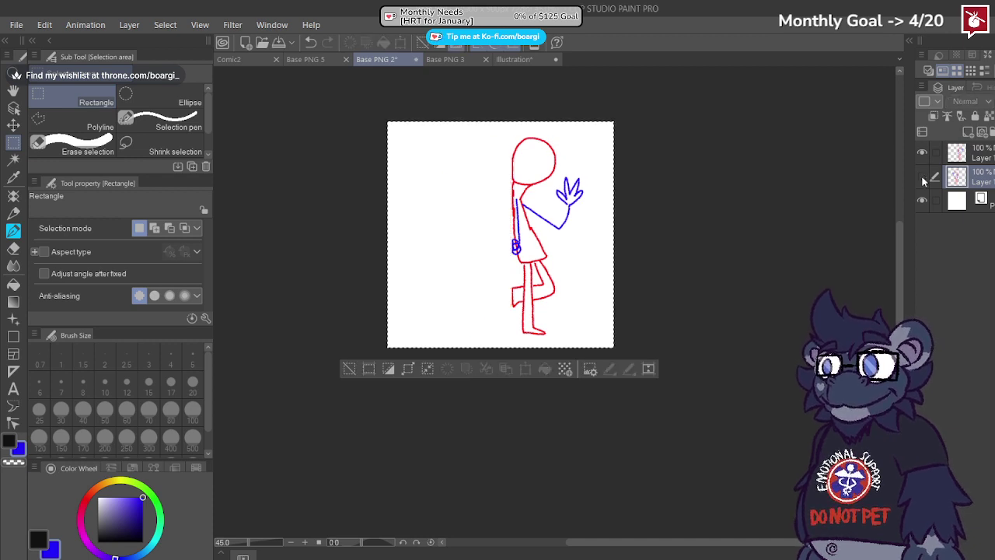
{"action": "left_click", "coordinate": [921, 177]}
{"action": "key", "text": "alt+bracketright"}
{"action": "key", "text": "Delete"}
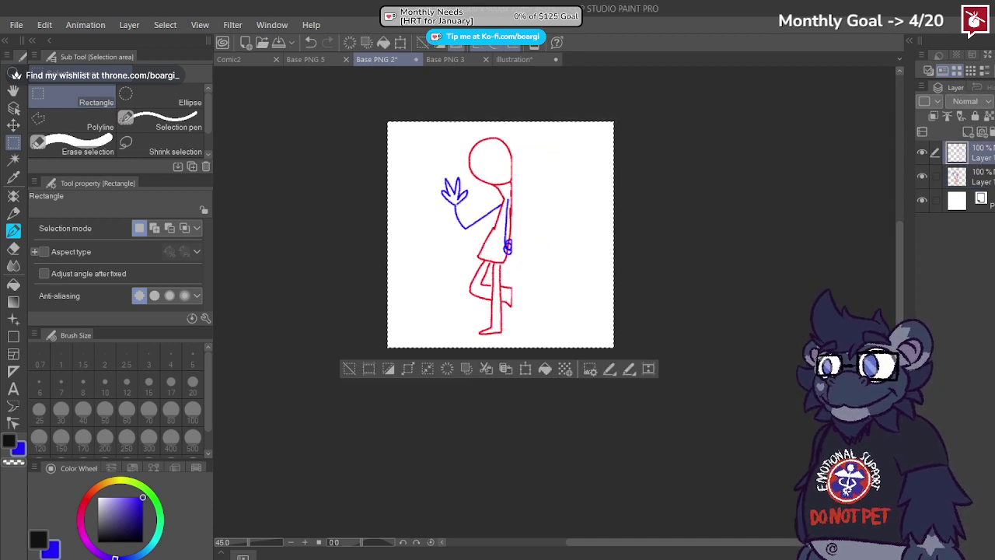
{"action": "key", "text": "ctrl+s"}
Step: Replace the figure in Base PNG 3 with the enlarged right figure on a layer named rough at 46% opacity
{"action": "left_click", "coordinate": [459, 62]}
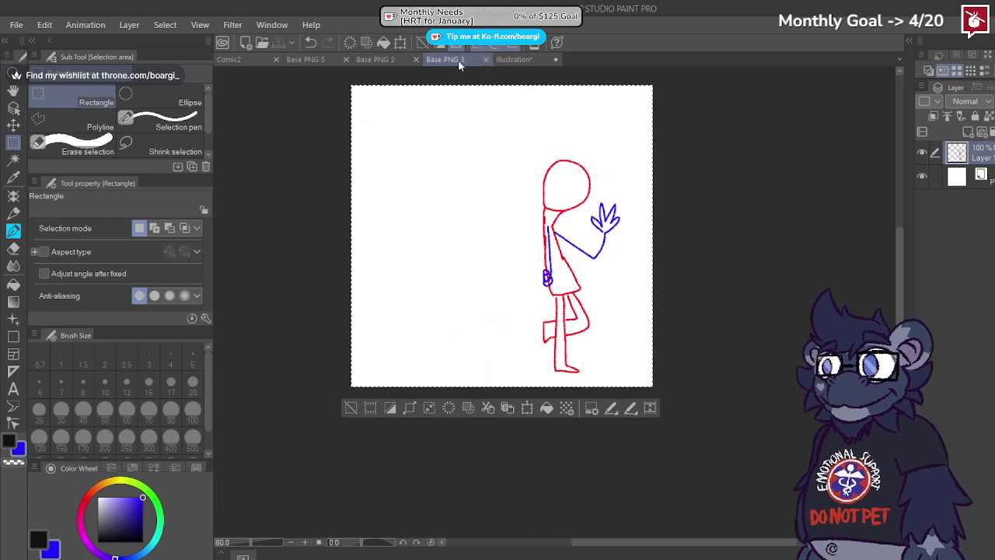
{"action": "key", "text": "Delete"}
{"action": "key", "text": "ctrl+v"}
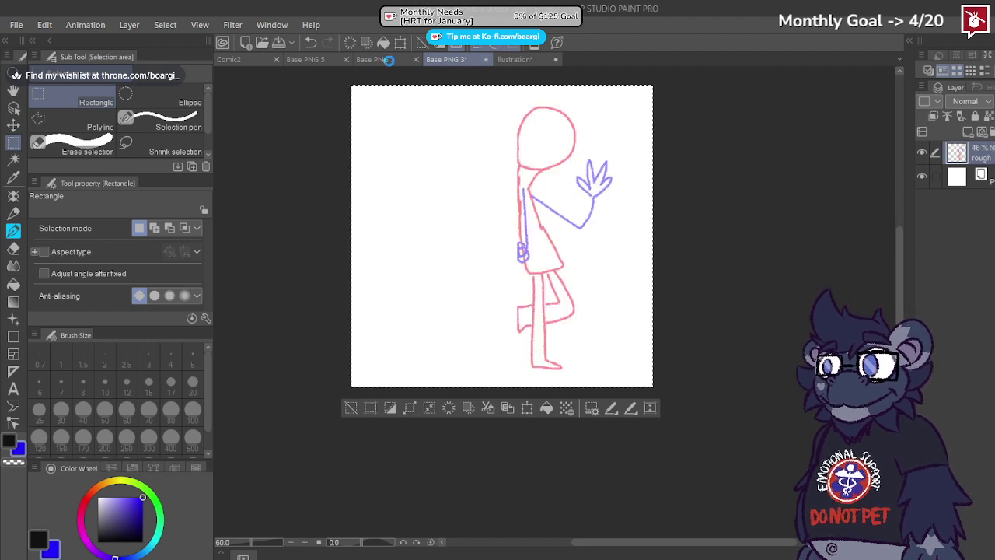
Step: Name the left figure's layer in Base PNG 2 rough at 38% opacity, and save both Base PNG 2 and Base PNG 3
{"action": "left_click", "coordinate": [388, 60]}
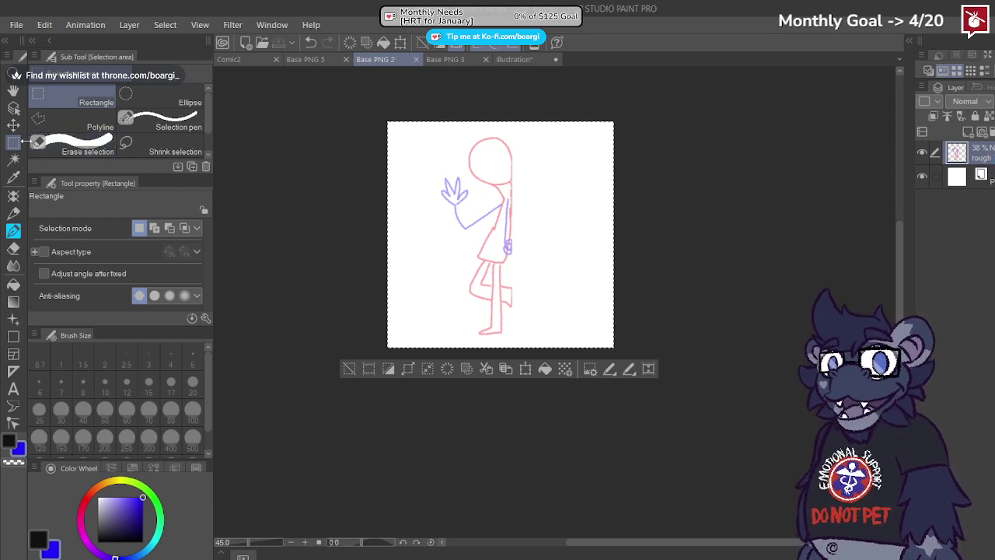
{"action": "left_click", "coordinate": [297, 164]}
{"action": "key", "text": "ctrl+Tab"}
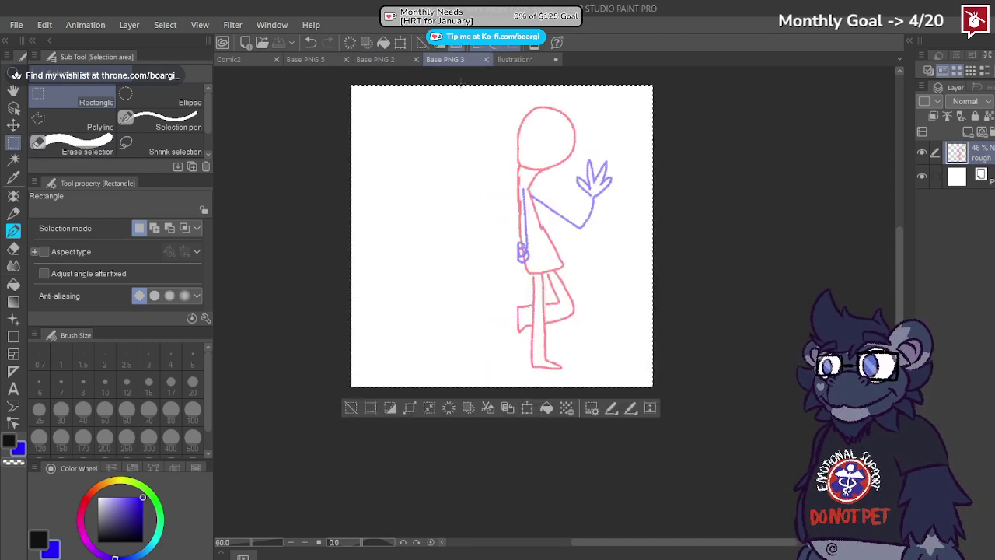
{"action": "key", "text": "ctrl+s"}
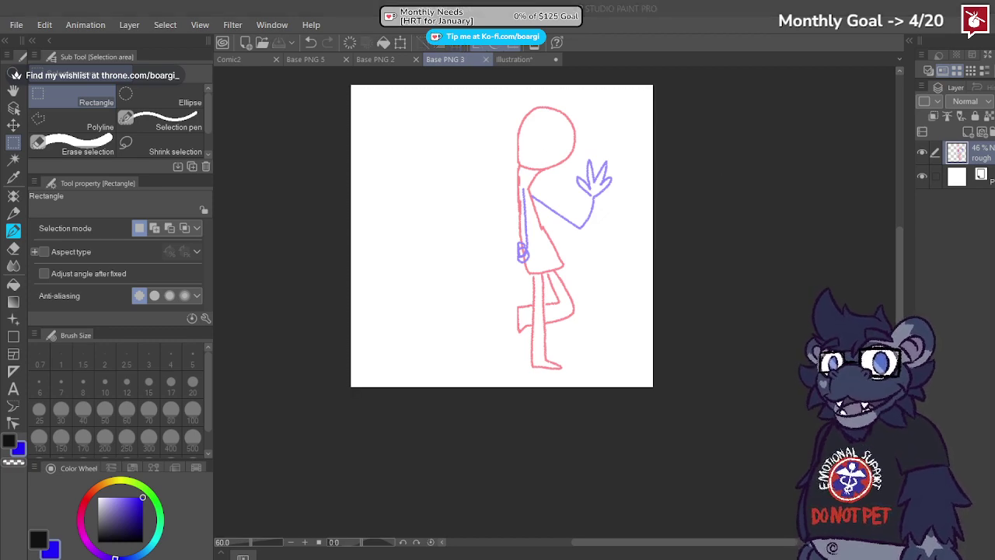
Step: Close the landscape Illustration canvas and switch to the empty Base PNG 5 canvas
{"action": "left_click", "coordinate": [514, 59]}
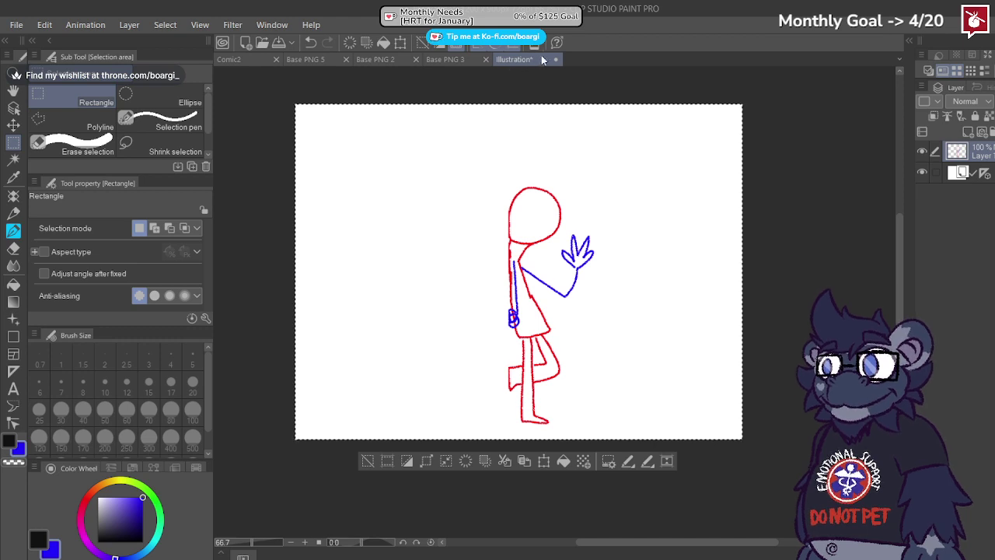
{"action": "left_click", "coordinate": [553, 227]}
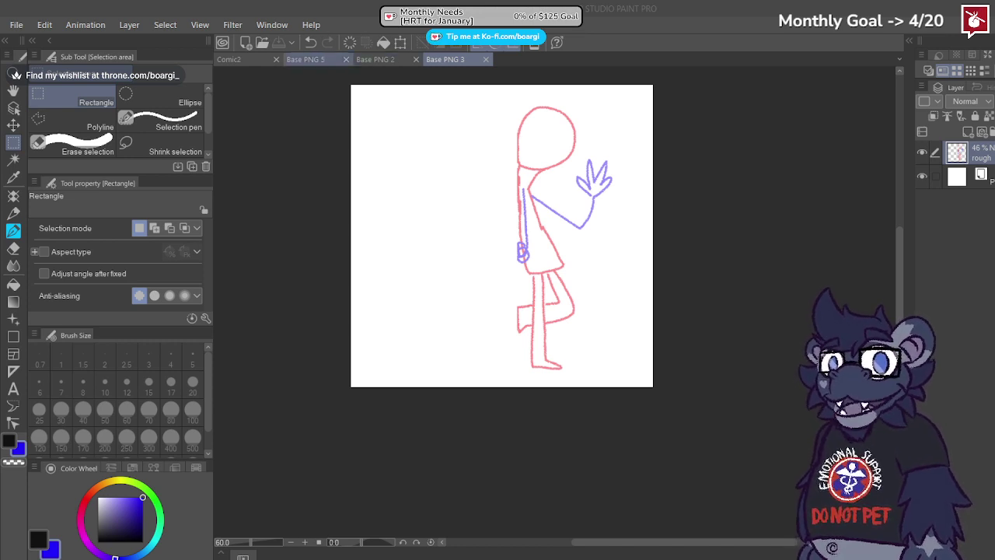
{"action": "left_click", "coordinate": [305, 59]}
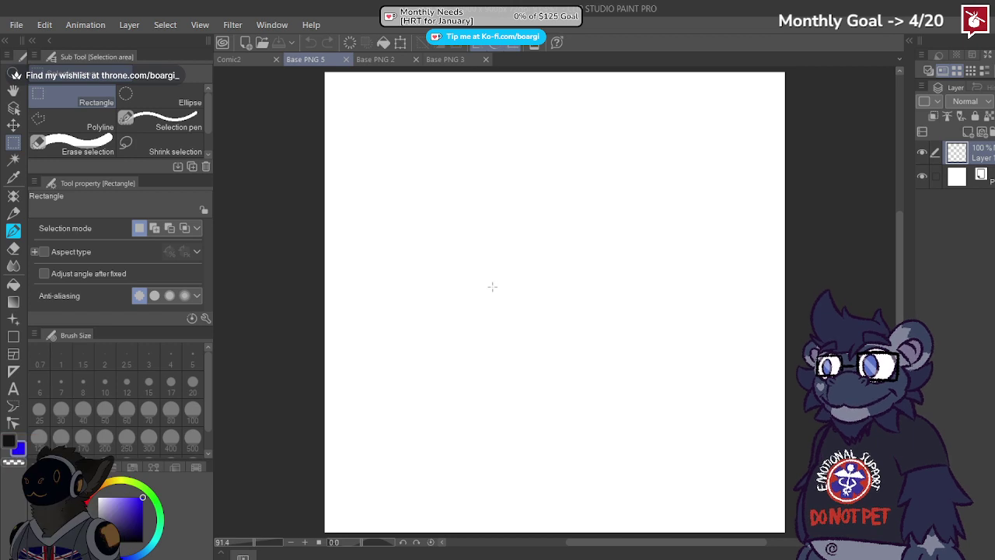
Step: Draw a wide oval head near the upper middle of the canvas with the blue size 5 crayon
{"action": "left_click", "coordinate": [15, 229]}
{"action": "mouse_move", "coordinate": [500, 122]}
{"action": "left_mouse_down"}
{"action": "mouse_move", "coordinate": [455, 178]}
{"action": "mouse_move", "coordinate": [498, 124]}
{"action": "mouse_move", "coordinate": [536, 196]}
{"action": "mouse_move", "coordinate": [575, 110]}
{"action": "mouse_move", "coordinate": [588, 147]}
{"action": "mouse_move", "coordinate": [519, 100]}
{"action": "left_mouse_up"}
{"action": "key", "text": "ctrl+z"}
{"action": "key", "text": "ctrl+z"}
Step: Draw a long torso below the head, tapering on both sides to a short horizontal waist line
{"action": "left_click_drag", "start_coordinate": [487, 199], "coordinate": [515, 354]}
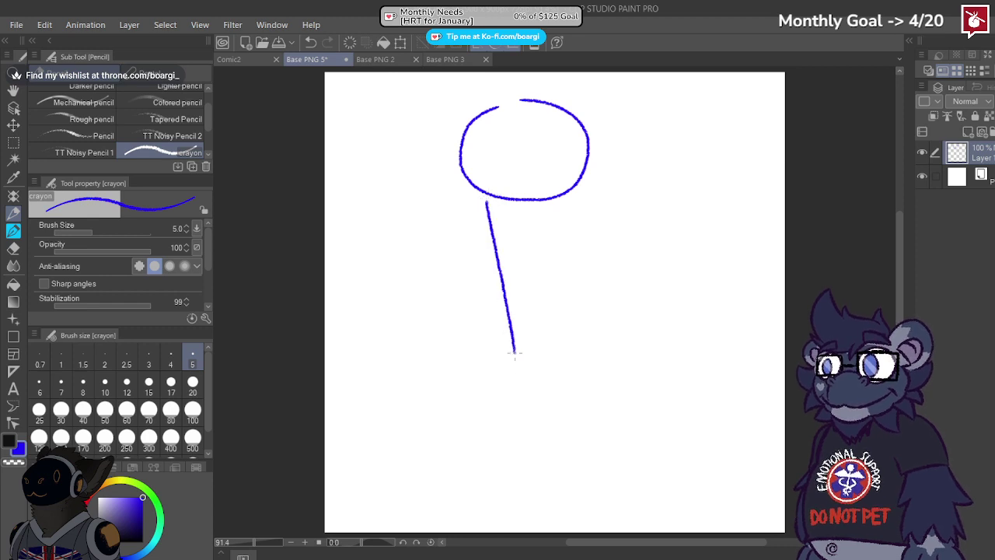
{"action": "key", "text": "ctrl+z"}
{"action": "left_click_drag", "start_coordinate": [484, 200], "coordinate": [524, 395]}
{"action": "key", "text": "ctrl+z"}
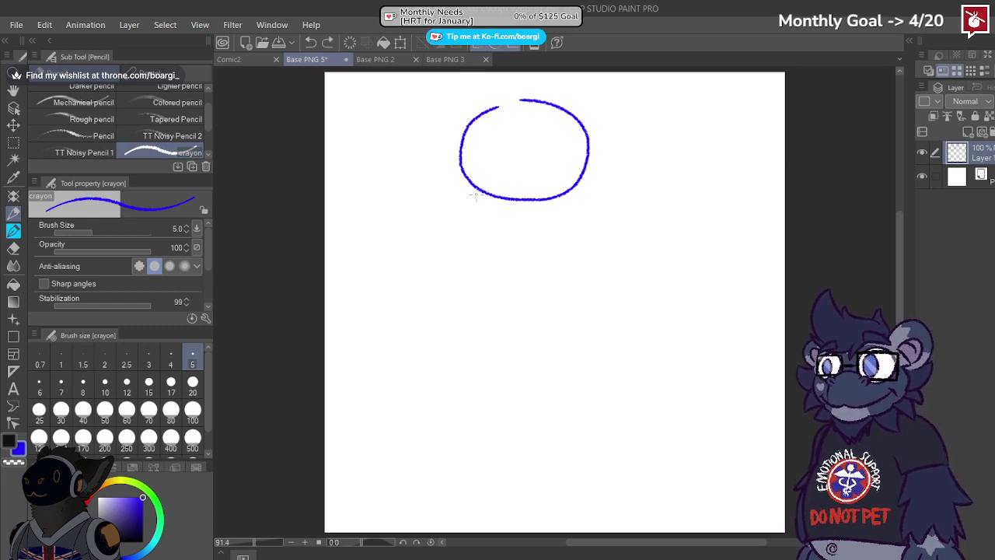
{"action": "mouse_move", "coordinate": [477, 191]}
{"action": "left_mouse_down"}
{"action": "mouse_move", "coordinate": [511, 404]}
{"action": "mouse_move", "coordinate": [498, 347]}
{"action": "mouse_move", "coordinate": [500, 357]}
{"action": "mouse_move", "coordinate": [516, 355]}
{"action": "mouse_move", "coordinate": [576, 189]}
{"action": "left_mouse_up"}
{"action": "key", "text": "ctrl+z"}
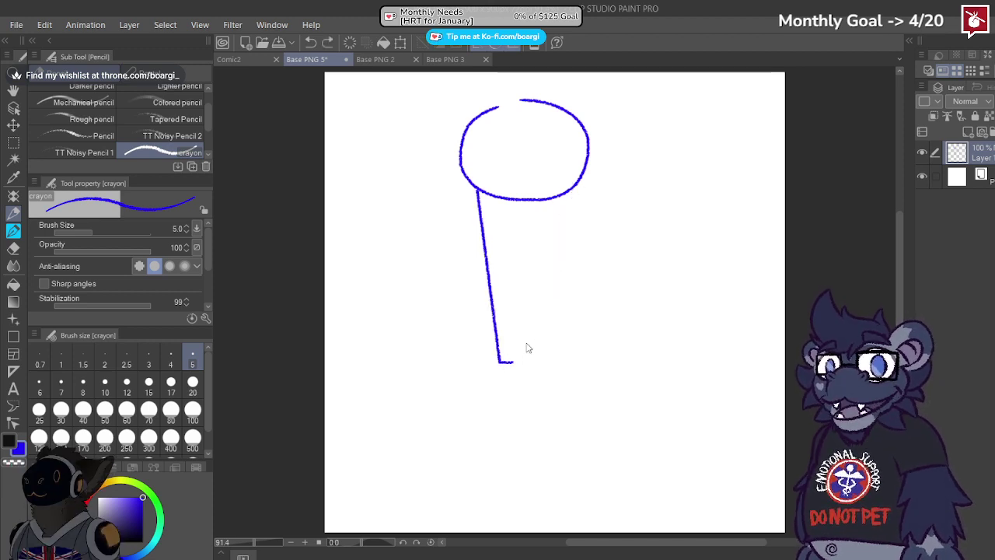
{"action": "mouse_move", "coordinate": [500, 362]}
{"action": "left_mouse_down"}
{"action": "mouse_move", "coordinate": [535, 360]}
{"action": "mouse_move", "coordinate": [576, 188]}
{"action": "left_mouse_up"}
{"action": "scroll", "coordinate": [502, 359], "scroll_direction": "down", "scroll_amount": 3}
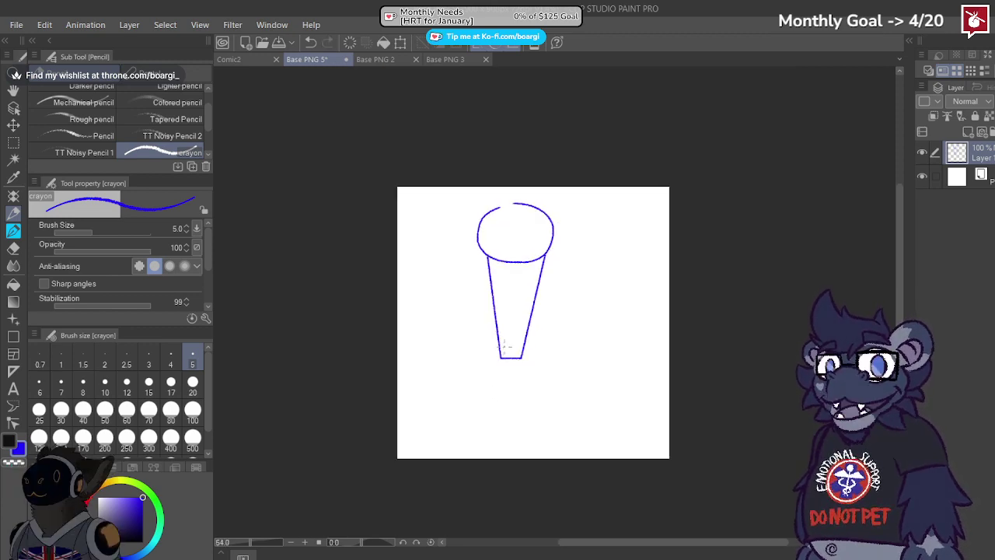
{"action": "scroll", "coordinate": [501, 340], "scroll_direction": "up", "scroll_amount": 3}
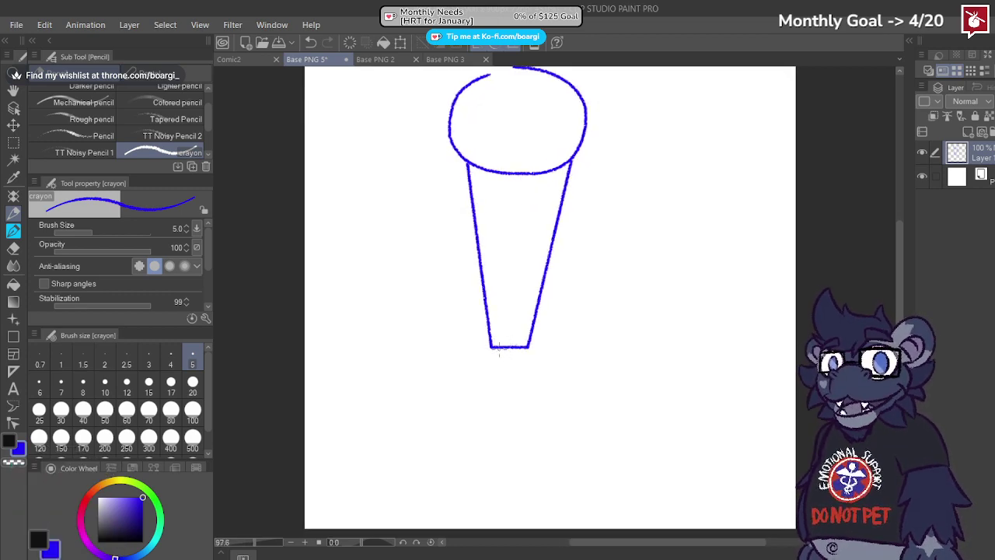
Step: Draw legs tapering from the waist to a single point, with two small flat oval feet
{"action": "left_click_drag", "start_coordinate": [492, 349], "coordinate": [491, 431]}
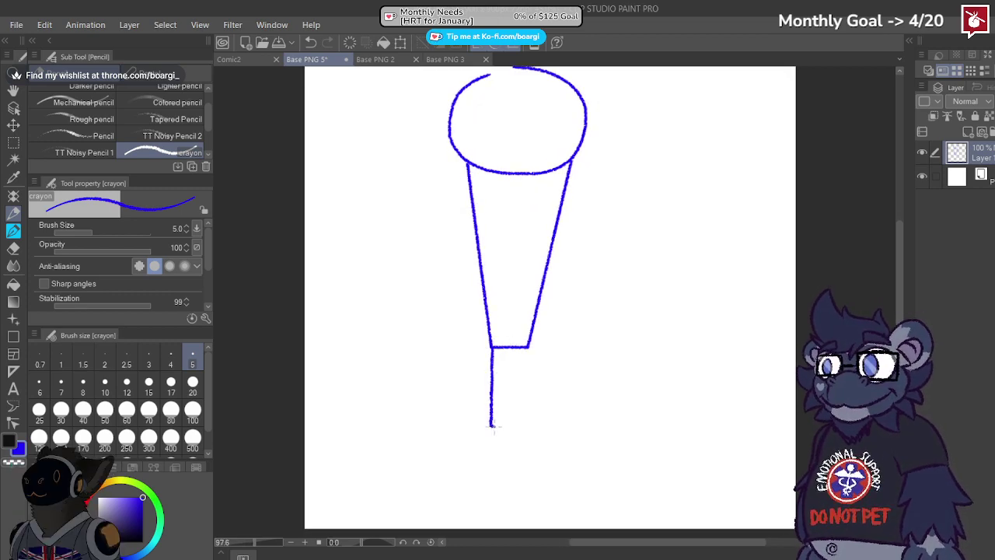
{"action": "key", "text": "ctrl+z"}
{"action": "left_click_drag", "start_coordinate": [507, 348], "coordinate": [515, 426]}
{"action": "key", "text": "ctrl+z"}
{"action": "mouse_move", "coordinate": [489, 348]}
{"action": "left_mouse_down"}
{"action": "mouse_move", "coordinate": [501, 513]}
{"action": "mouse_move", "coordinate": [527, 347]}
{"action": "left_mouse_up"}
{"action": "mouse_move", "coordinate": [501, 513]}
{"action": "left_mouse_down"}
{"action": "mouse_move", "coordinate": [469, 513]}
{"action": "mouse_move", "coordinate": [504, 513]}
{"action": "left_mouse_up"}
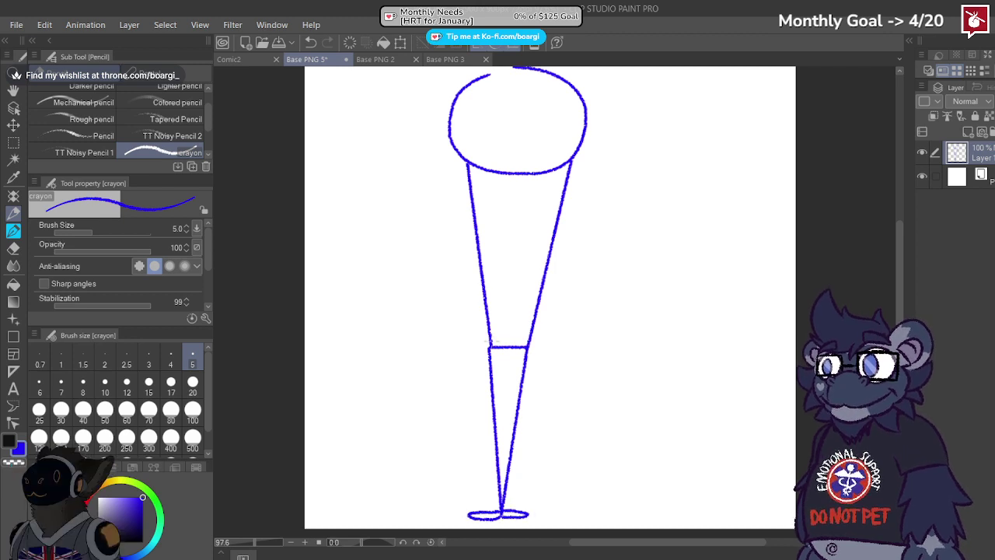
{"action": "mouse_move", "coordinate": [467, 166]}
{"action": "left_mouse_down"}
{"action": "mouse_move", "coordinate": [447, 283]}
{"action": "mouse_move", "coordinate": [486, 327]}
{"action": "left_mouse_up"}
{"action": "mouse_move", "coordinate": [572, 162]}
{"action": "left_mouse_down"}
{"action": "mouse_move", "coordinate": [598, 297]}
{"action": "mouse_move", "coordinate": [548, 332]}
{"action": "left_mouse_up"}
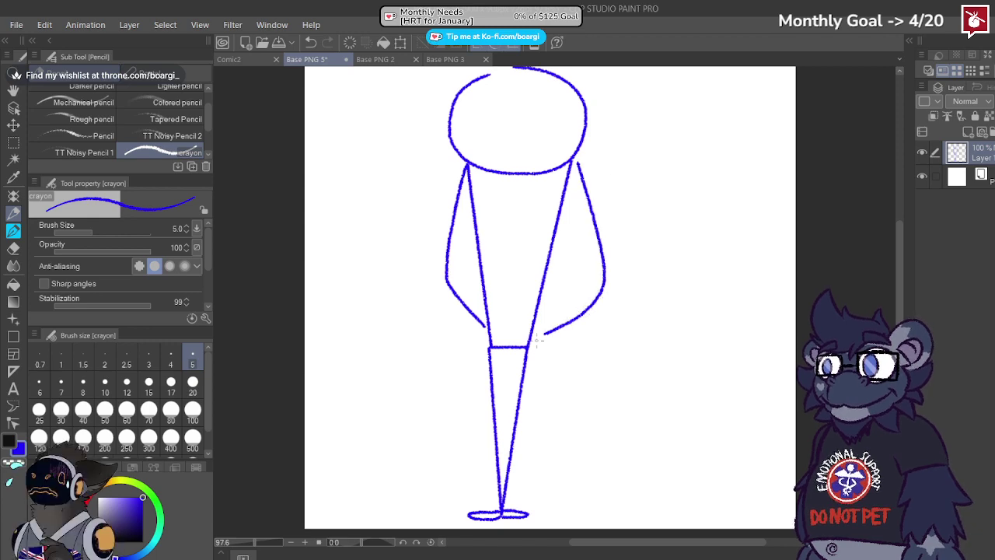
{"action": "key", "text": "ctrl+z"}
{"action": "mouse_move", "coordinate": [572, 161]}
{"action": "left_mouse_down"}
{"action": "mouse_move", "coordinate": [590, 296]}
{"action": "mouse_move", "coordinate": [548, 335]}
{"action": "left_mouse_up"}
{"action": "key", "text": "ctrl+z"}
{"action": "key", "text": "ctrl+z"}
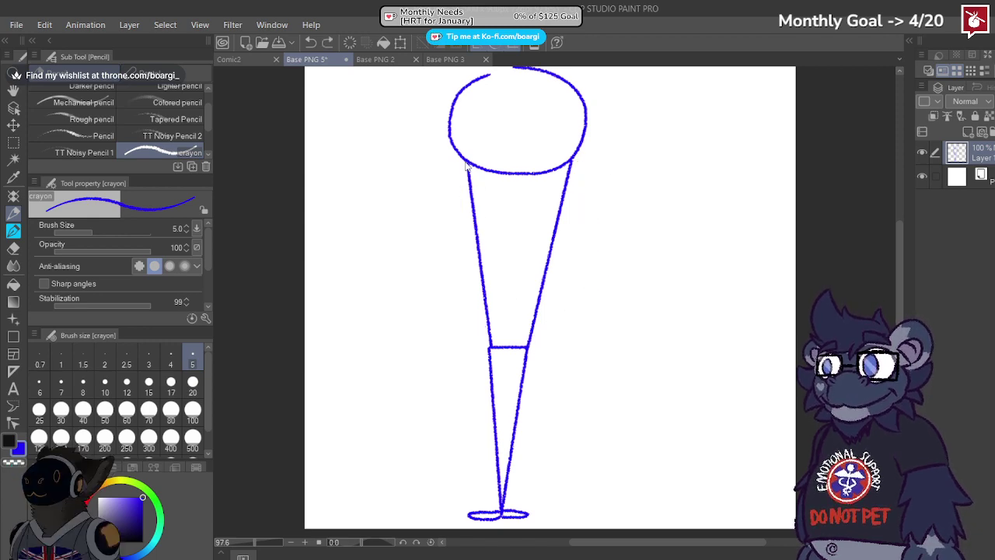
{"action": "mouse_move", "coordinate": [467, 167]}
{"action": "left_mouse_down"}
{"action": "mouse_move", "coordinate": [424, 298]}
{"action": "mouse_move", "coordinate": [475, 334]}
{"action": "left_mouse_up"}
{"action": "key", "text": "ctrl+z"}
Step: Draw two arms starting a little below the head, bending outward at the elbows and returning to the waist
{"action": "mouse_move", "coordinate": [471, 192]}
{"action": "left_mouse_down"}
{"action": "mouse_move", "coordinate": [443, 320]}
{"action": "mouse_move", "coordinate": [487, 346]}
{"action": "left_mouse_up"}
{"action": "mouse_move", "coordinate": [561, 193]}
{"action": "left_mouse_down"}
{"action": "mouse_move", "coordinate": [594, 309]}
{"action": "mouse_move", "coordinate": [536, 340]}
{"action": "left_mouse_up"}
{"action": "scroll", "coordinate": [536, 336], "scroll_direction": "down", "scroll_amount": 3}
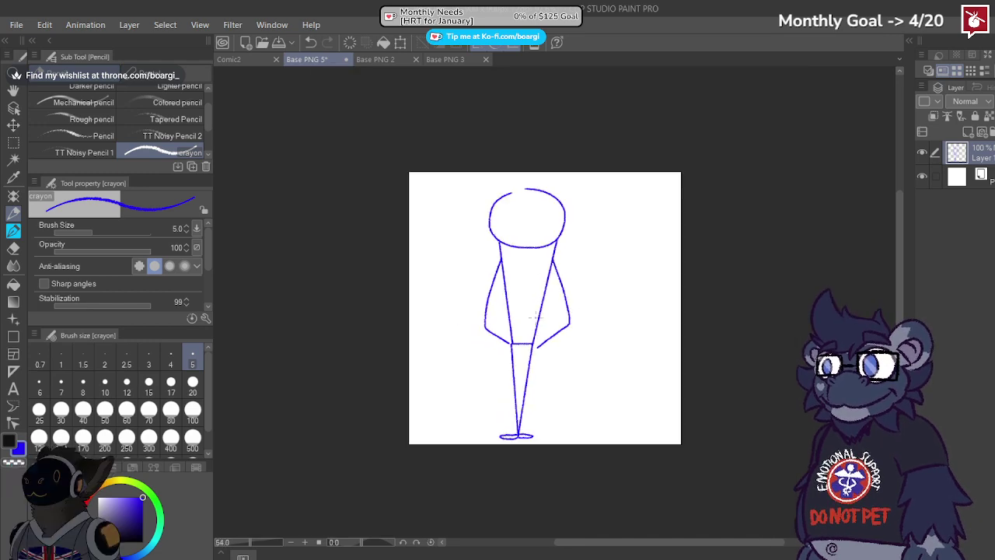
{"action": "scroll", "coordinate": [518, 231], "scroll_direction": "up", "scroll_amount": 2}
{"action": "scroll", "coordinate": [509, 223], "scroll_direction": "up", "scroll_amount": 2}
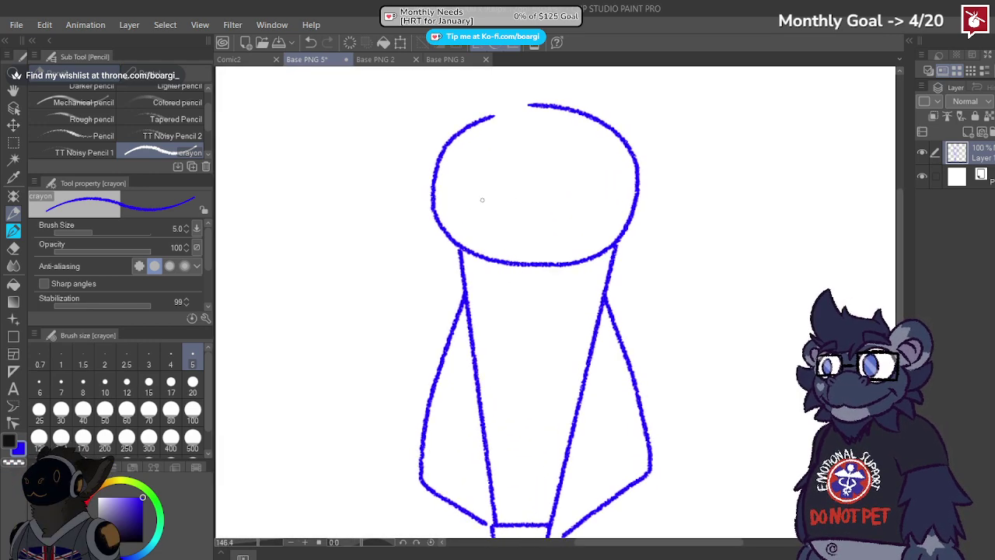
{"action": "scroll", "coordinate": [482, 200], "scroll_direction": "down", "scroll_amount": 4}
{"action": "scroll", "coordinate": [490, 225], "scroll_direction": "up", "scroll_amount": 2}
{"action": "scroll", "coordinate": [490, 225], "scroll_direction": "down", "scroll_amount": 3}
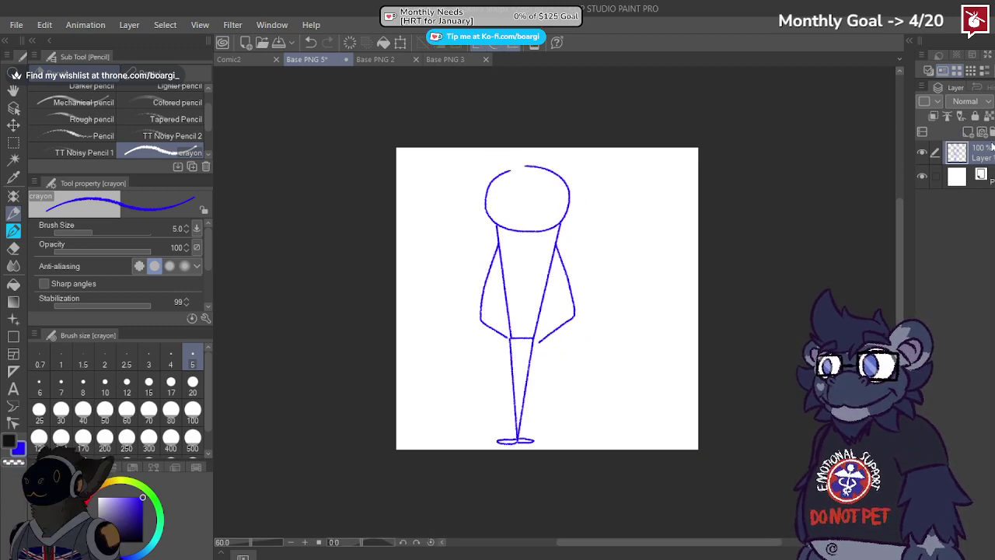
Step: Rename the sketch layer to pose and lower its opacity to 45%
{"action": "type", "text": "pose"}
{"action": "key", "text": "Return"}
{"action": "left_click", "coordinate": [994, 101]}
{"action": "left_click", "coordinate": [994, 101]}
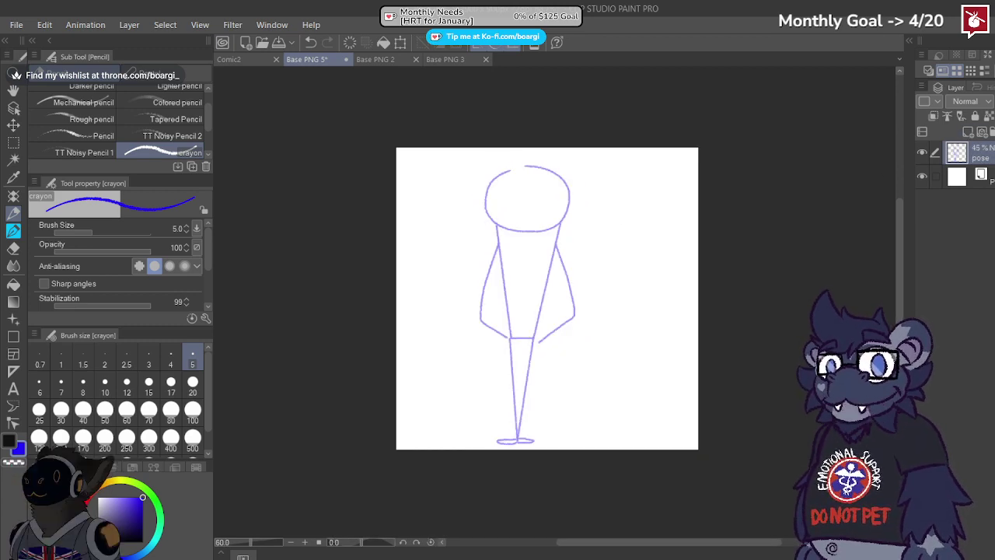
Step: Add a new layer above the pose layer and place a vertical symmetrical ruler with 2 lines through the figure
{"action": "left_click", "coordinate": [967, 131]}
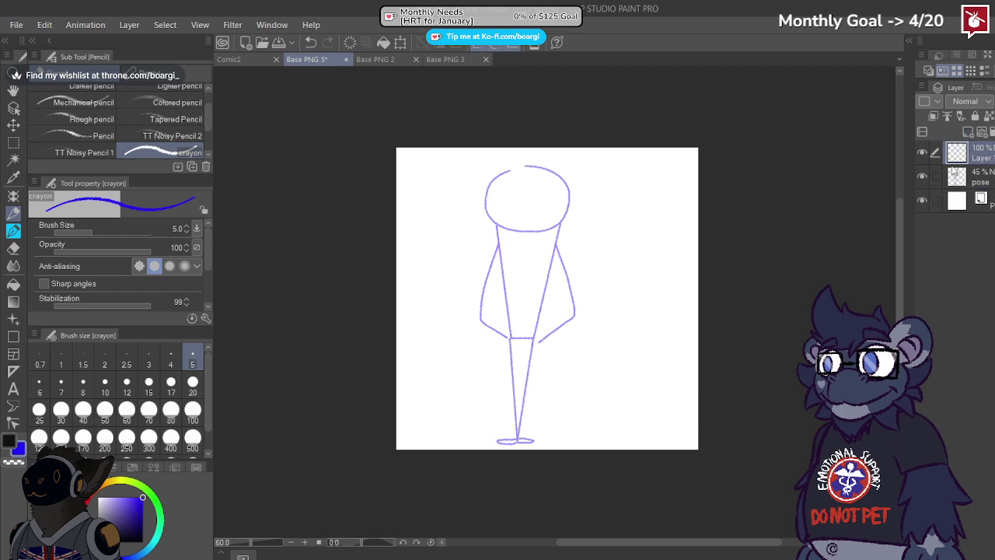
{"action": "left_click", "coordinate": [13, 371]}
{"action": "left_click_drag", "start_coordinate": [525, 348], "coordinate": [524, 347]}
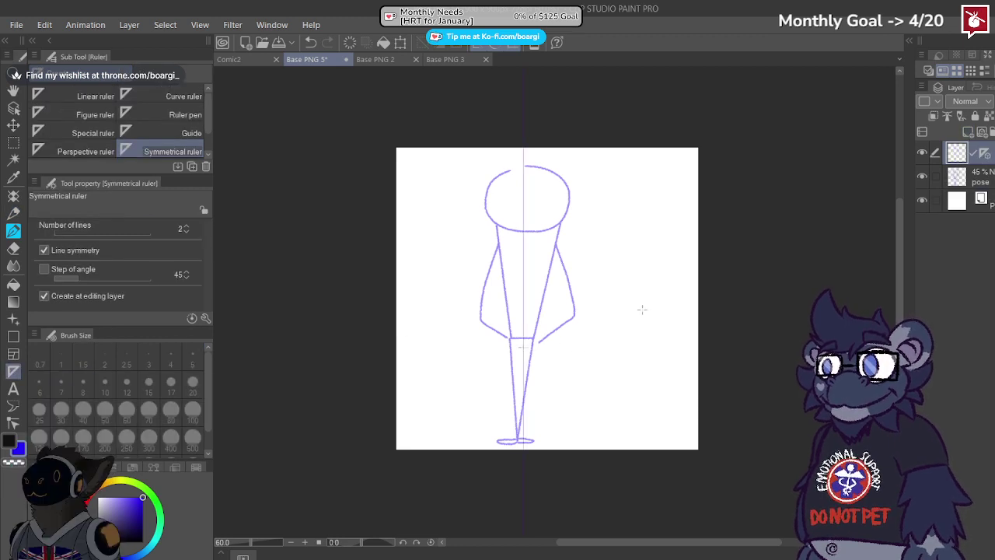
Step: Move the pose sketch to the right to centre it on the canvas, and reselect the new upper layer
{"action": "left_click", "coordinate": [957, 176]}
{"action": "left_click", "coordinate": [14, 127]}
{"action": "left_click_drag", "start_coordinate": [471, 246], "coordinate": [497, 248]}
{"action": "left_click", "coordinate": [957, 153]}
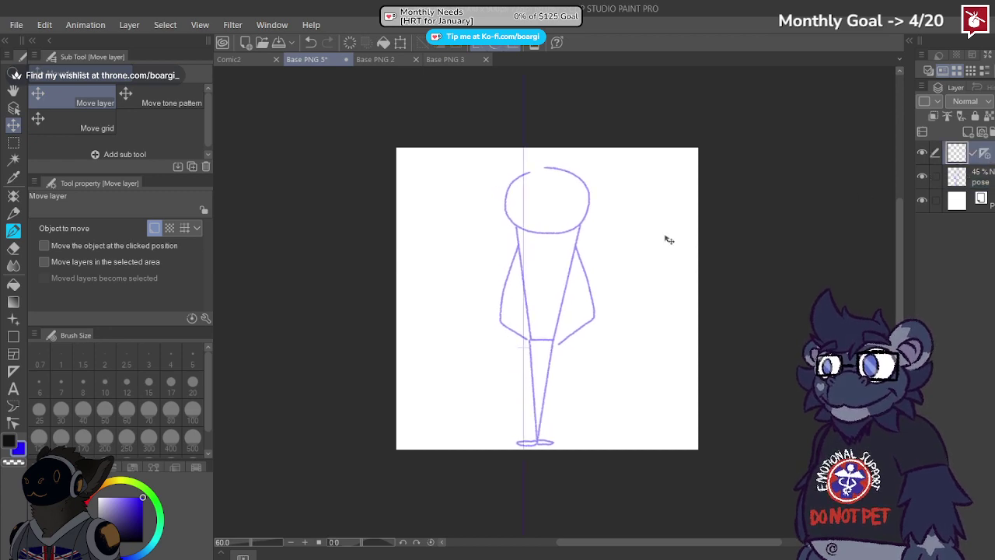
Step: Reposition the vertical symmetrical ruler so its line runs between the feet of the moved figure
{"action": "left_click", "coordinate": [13, 372]}
{"action": "scroll", "coordinate": [525, 306], "scroll_direction": "up", "scroll_amount": 2}
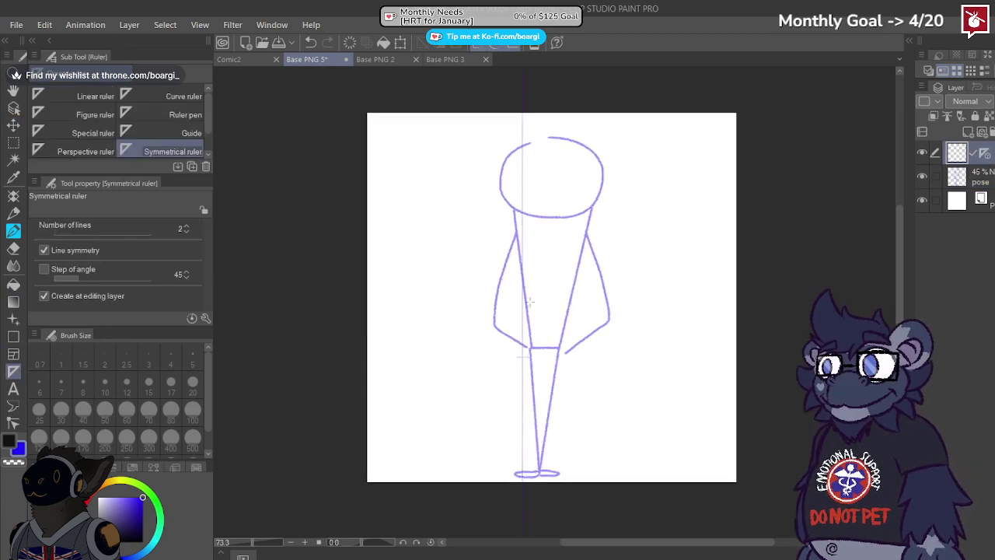
{"action": "left_click_drag", "start_coordinate": [519, 359], "coordinate": [544, 359]}
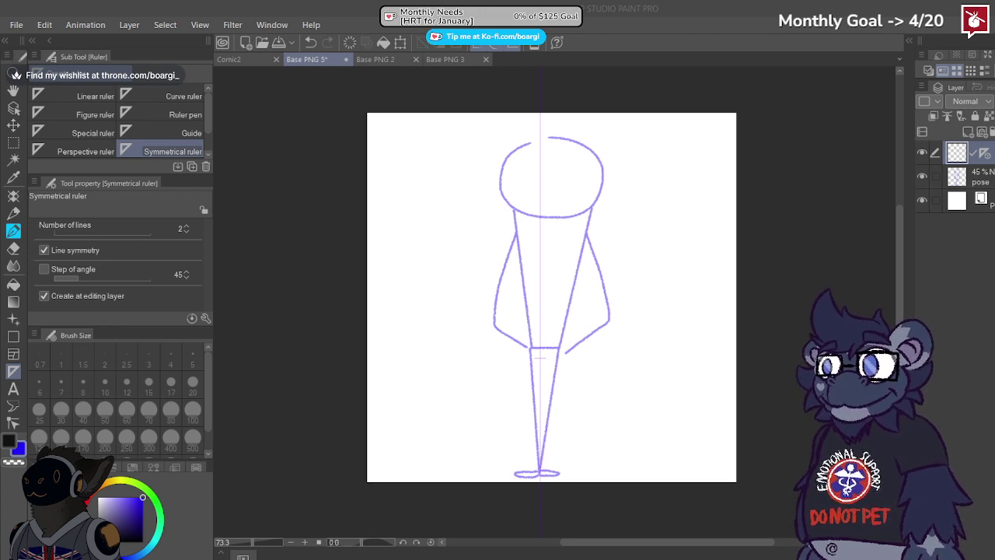
Step: Switch to the crayon pencil in red and draw a symmetrical heart-shaped face over the head circle
{"action": "scroll", "coordinate": [509, 211], "scroll_direction": "down", "scroll_amount": 4}
{"action": "scroll", "coordinate": [516, 197], "scroll_direction": "up", "scroll_amount": 5}
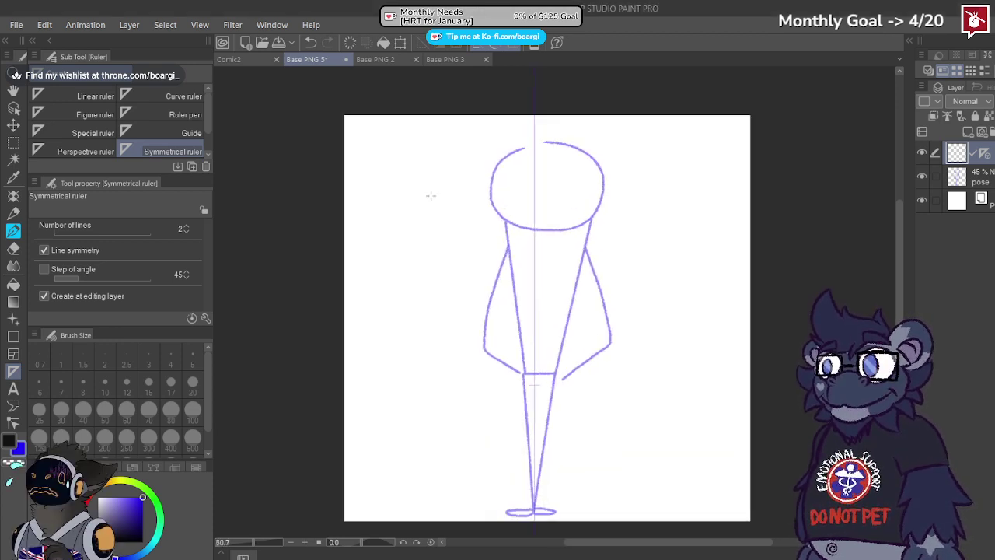
{"action": "left_click", "coordinate": [14, 213]}
{"action": "scroll", "coordinate": [494, 182], "scroll_direction": "up", "scroll_amount": 2}
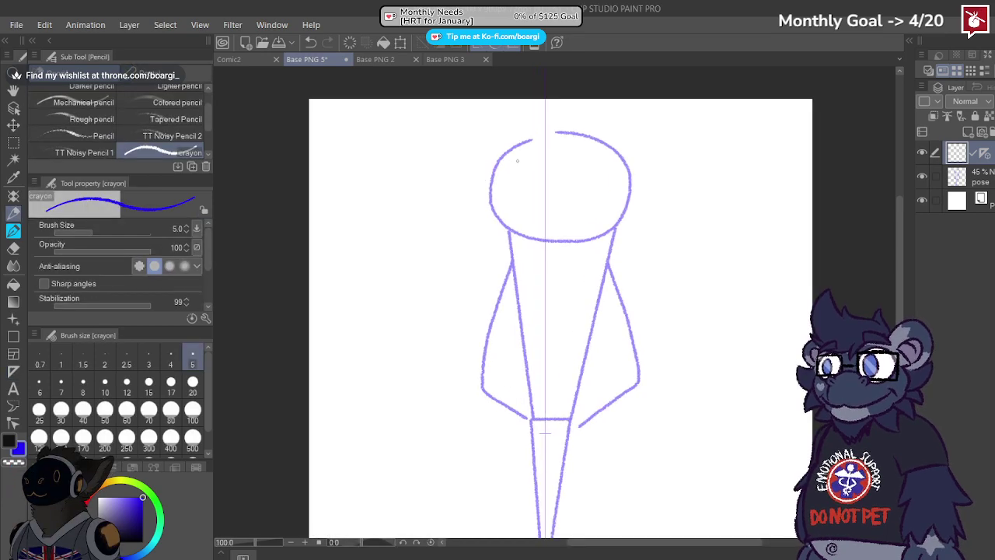
{"action": "left_click_drag", "start_coordinate": [549, 158], "coordinate": [532, 162]}
{"action": "key", "text": "ctrl+z"}
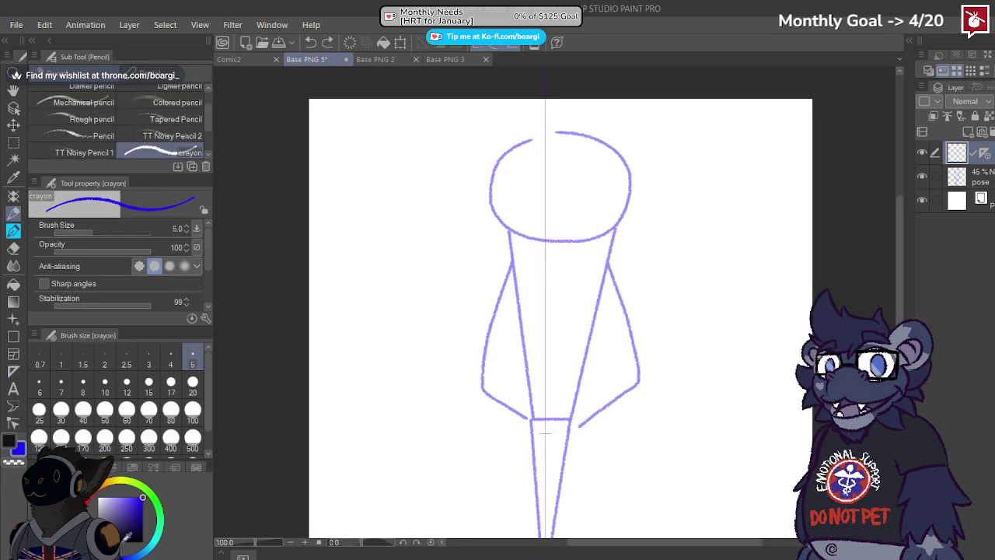
{"action": "left_click", "coordinate": [90, 502]}
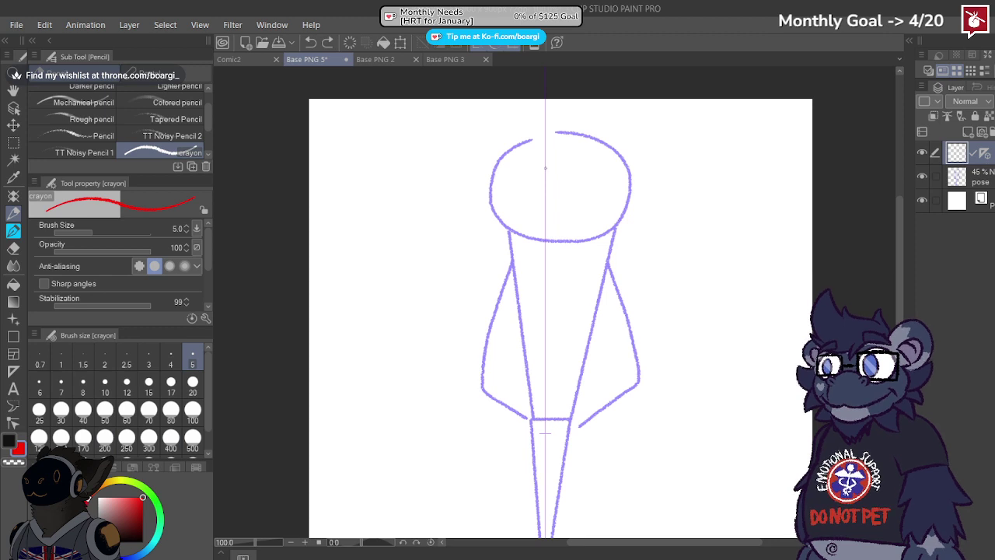
{"action": "mouse_move", "coordinate": [545, 168]}
{"action": "left_mouse_down"}
{"action": "mouse_move", "coordinate": [518, 145]}
{"action": "mouse_move", "coordinate": [493, 151]}
{"action": "mouse_move", "coordinate": [489, 168]}
{"action": "mouse_move", "coordinate": [490, 208]}
{"action": "mouse_move", "coordinate": [545, 247]}
{"action": "left_mouse_up"}
{"action": "key", "text": "ctrl+z"}
{"action": "scroll", "coordinate": [534, 222], "scroll_direction": "up", "scroll_amount": 3}
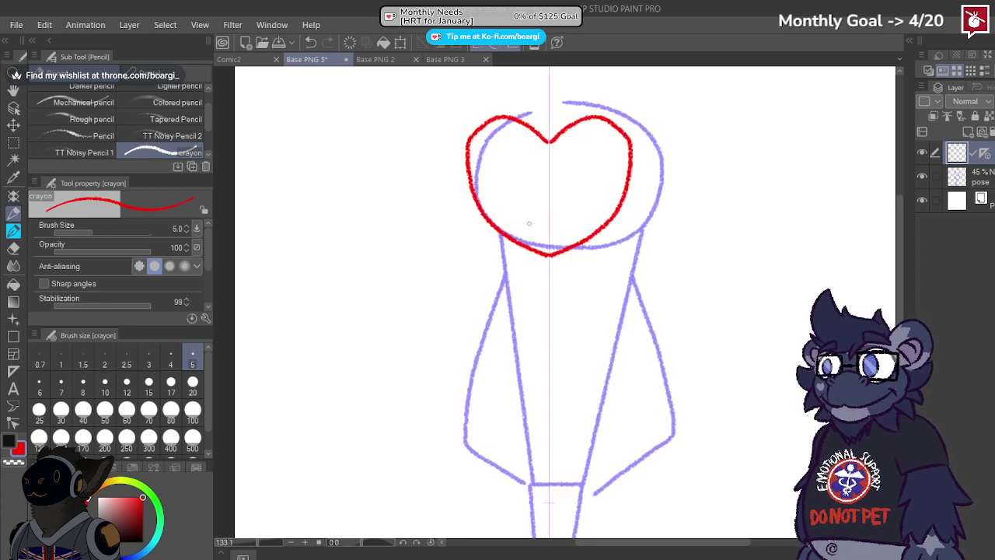
{"action": "scroll", "coordinate": [530, 221], "scroll_direction": "up", "scroll_amount": 1}
{"action": "mouse_move", "coordinate": [535, 252]}
{"action": "left_mouse_down"}
{"action": "mouse_move", "coordinate": [549, 230]}
{"action": "mouse_move", "coordinate": [536, 251]}
{"action": "mouse_move", "coordinate": [547, 276]}
{"action": "left_mouse_up"}
{"action": "key", "text": "ctrl+z"}
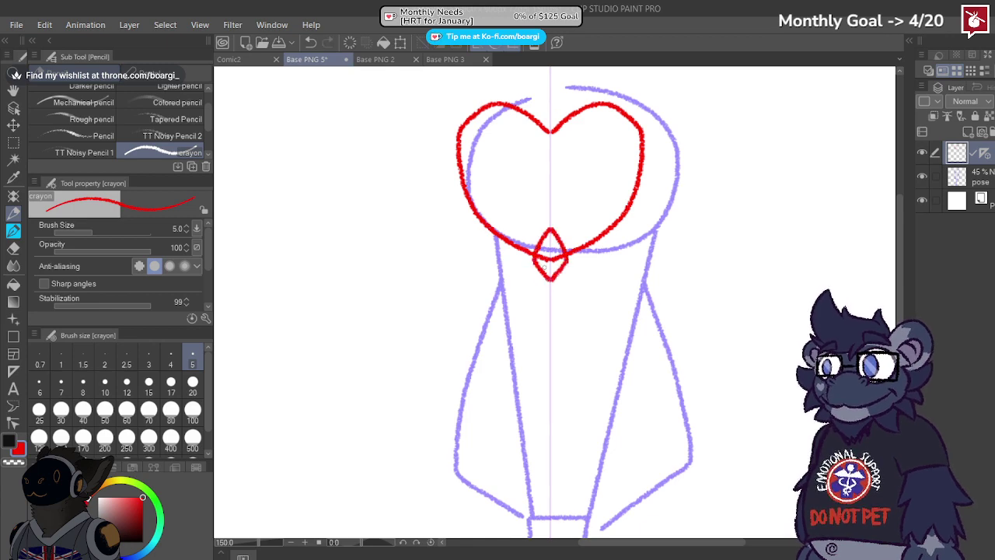
{"action": "scroll", "coordinate": [486, 316], "scroll_direction": "up", "scroll_amount": 4}
{"action": "scroll", "coordinate": [508, 316], "scroll_direction": "up", "scroll_amount": 1}
{"action": "key", "text": "ctrl+z"}
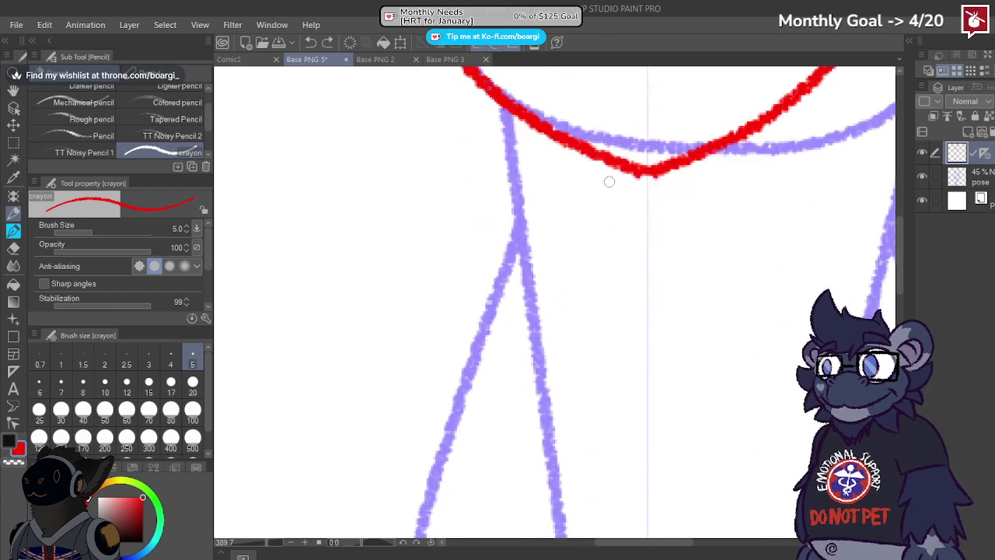
{"action": "left_click_drag", "start_coordinate": [649, 105], "coordinate": [615, 145]}
{"action": "left_click_drag", "start_coordinate": [624, 199], "coordinate": [643, 218]}
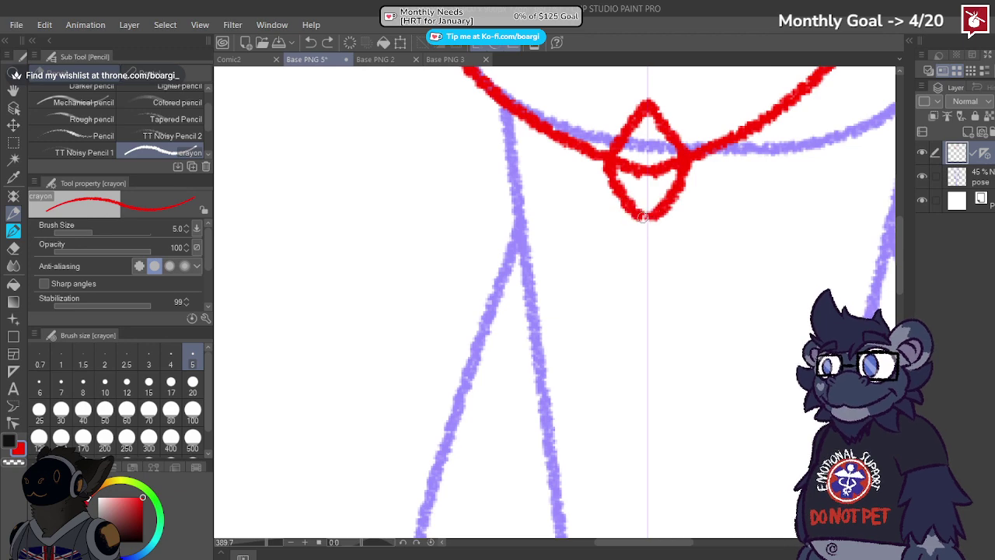
{"action": "key", "text": "ctrl+z"}
{"action": "scroll", "coordinate": [572, 229], "scroll_direction": "down", "scroll_amount": 7}
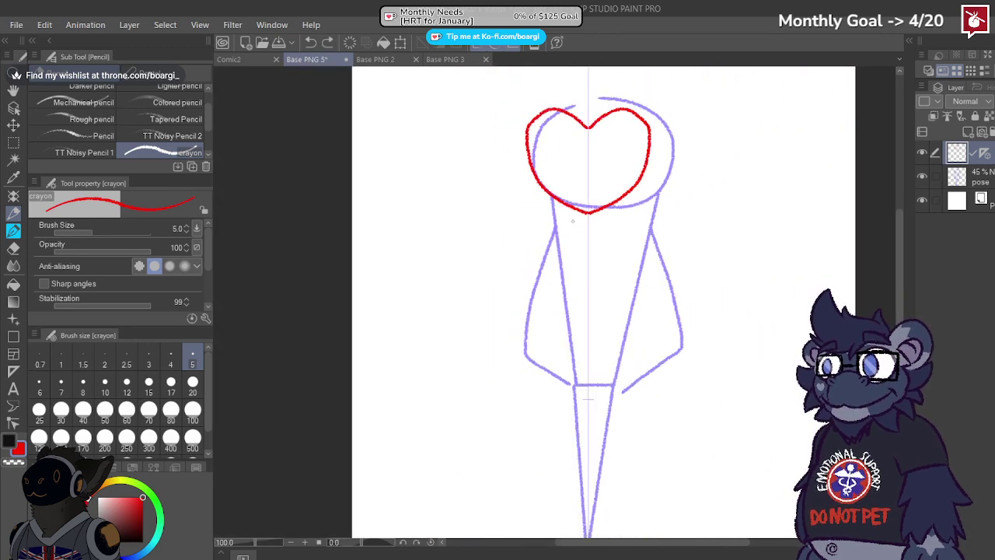
Step: Draw the outer head outline around the heart face, with a raised crown, pointed ear tufts and layered cheek feathers meeting under the chin
{"action": "key", "text": "ctrl+plus"}
{"action": "key", "text": "ctrl+plus"}
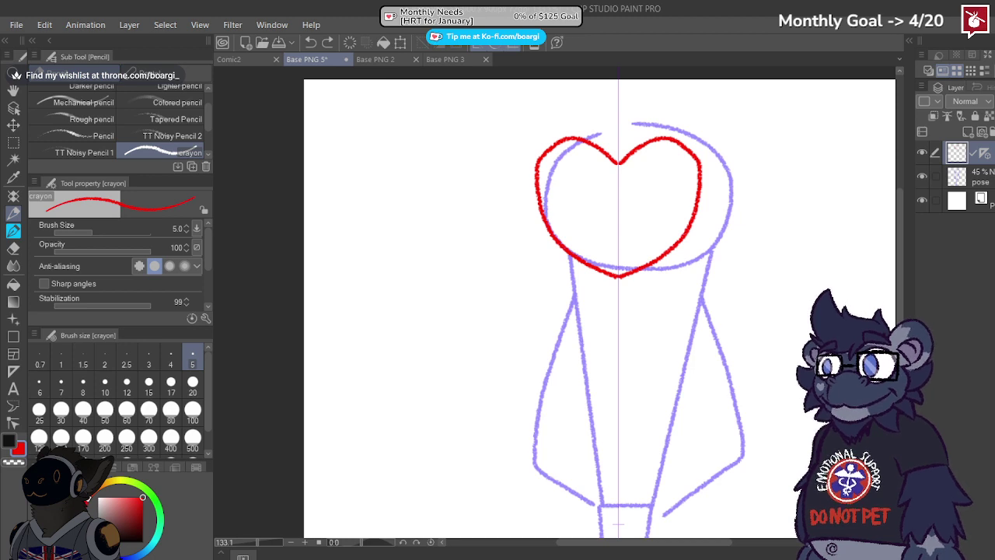
{"action": "scroll", "coordinate": [425, 141], "scroll_direction": "up", "scroll_amount": 1}
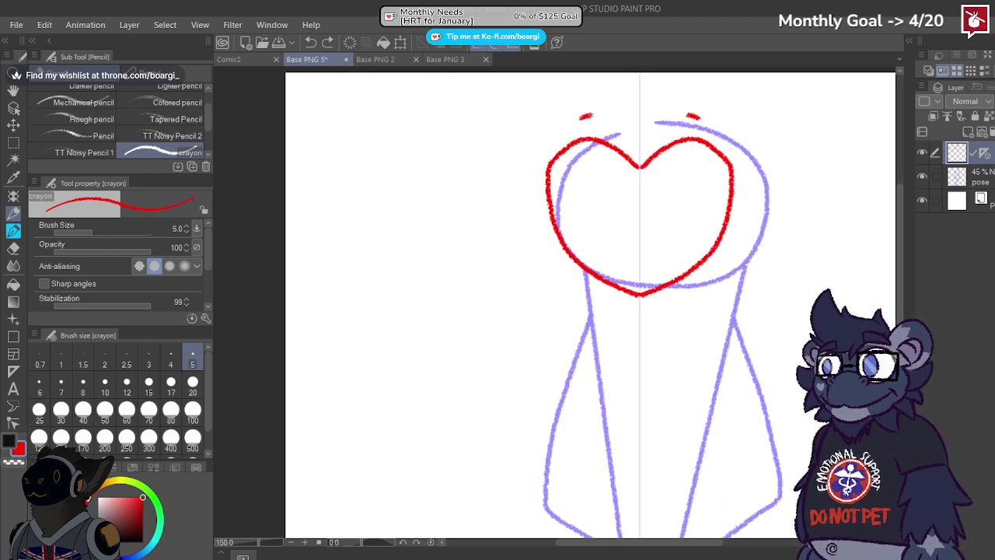
{"action": "mouse_move", "coordinate": [591, 115]}
{"action": "left_mouse_down"}
{"action": "mouse_move", "coordinate": [623, 118]}
{"action": "mouse_move", "coordinate": [628, 110]}
{"action": "mouse_move", "coordinate": [491, 134]}
{"action": "mouse_move", "coordinate": [510, 200]}
{"action": "mouse_move", "coordinate": [494, 208]}
{"action": "mouse_move", "coordinate": [540, 253]}
{"action": "left_mouse_up"}
{"action": "key", "text": "ctrl+z"}
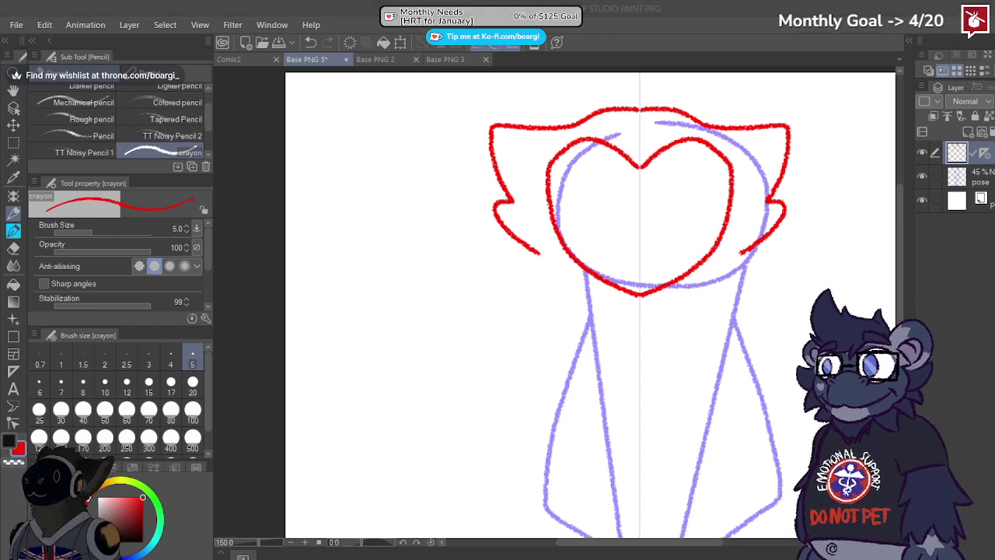
{"action": "key", "text": "ctrl+z"}
{"action": "key", "text": "ctrl+z"}
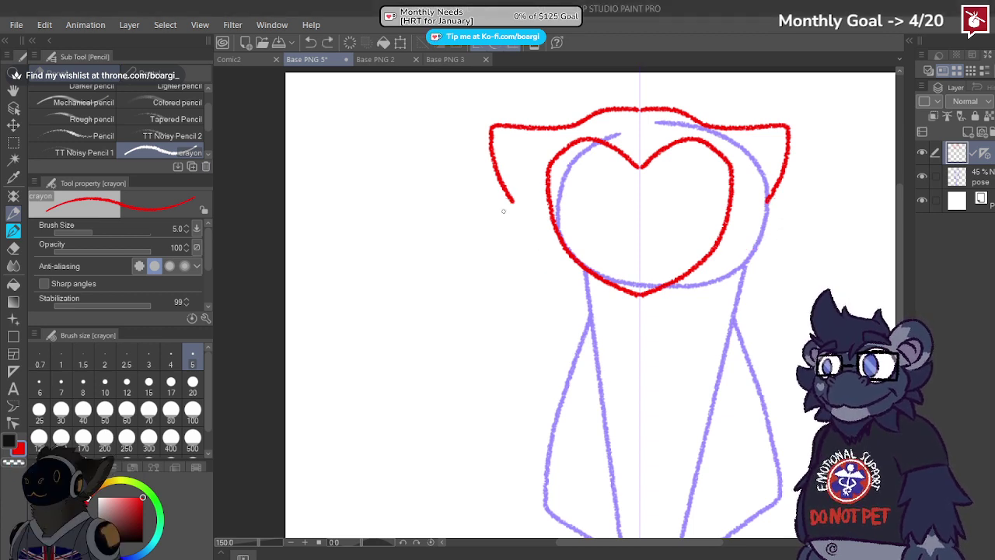
{"action": "mouse_move", "coordinate": [509, 204]}
{"action": "left_mouse_down"}
{"action": "mouse_move", "coordinate": [492, 199]}
{"action": "mouse_move", "coordinate": [548, 286]}
{"action": "mouse_move", "coordinate": [639, 327]}
{"action": "left_mouse_up"}
{"action": "scroll", "coordinate": [633, 266], "scroll_direction": "up", "scroll_amount": 1}
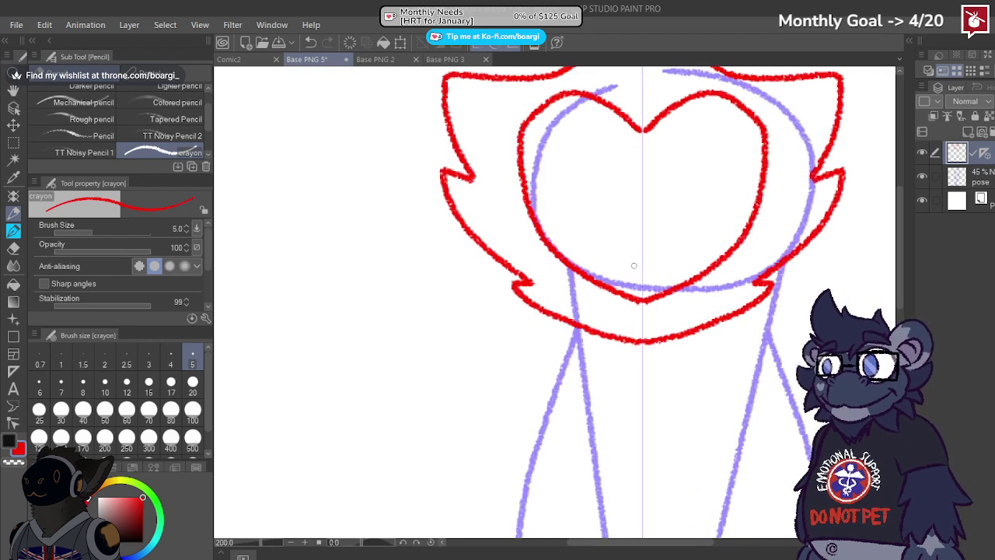
Step: Draw a teardrop-shaped beak at the heart's lower tip, erase the line crossing it and fill it in red
{"action": "mouse_move", "coordinate": [640, 272]}
{"action": "left_mouse_down"}
{"action": "mouse_move", "coordinate": [629, 300]}
{"action": "mouse_move", "coordinate": [640, 310]}
{"action": "mouse_move", "coordinate": [627, 298]}
{"action": "mouse_move", "coordinate": [639, 321]}
{"action": "left_mouse_up"}
{"action": "key", "text": "ctrl+z"}
{"action": "scroll", "coordinate": [641, 308], "scroll_direction": "up", "scroll_amount": 2}
{"action": "left_click", "coordinate": [14, 248]}
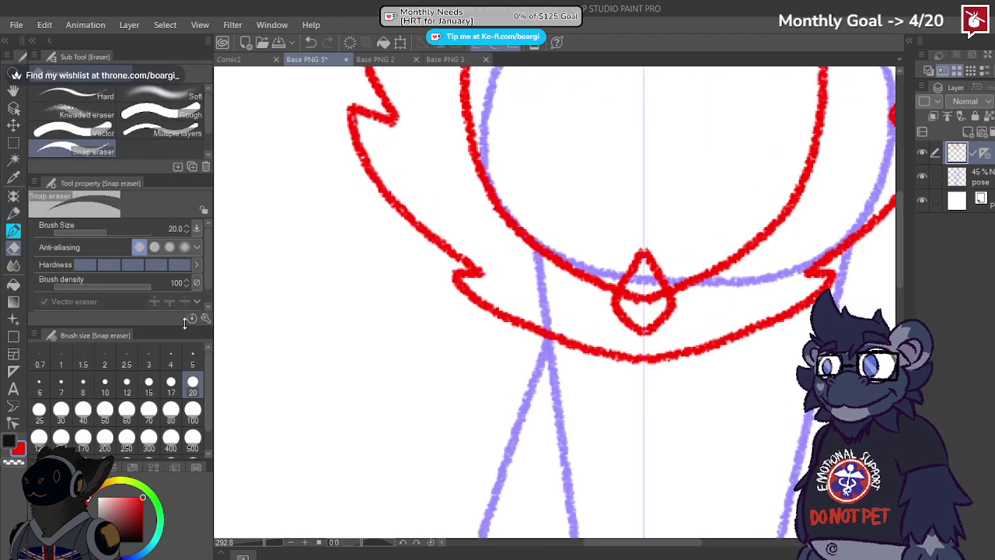
{"action": "scroll", "coordinate": [605, 312], "scroll_direction": "up", "scroll_amount": 1}
{"action": "mouse_move", "coordinate": [630, 286]}
{"action": "left_mouse_down"}
{"action": "mouse_move", "coordinate": [661, 304]}
{"action": "mouse_move", "coordinate": [634, 317]}
{"action": "mouse_move", "coordinate": [651, 312]}
{"action": "mouse_move", "coordinate": [661, 332]}
{"action": "mouse_move", "coordinate": [636, 327]}
{"action": "mouse_move", "coordinate": [665, 338]}
{"action": "mouse_move", "coordinate": [637, 293]}
{"action": "mouse_move", "coordinate": [667, 246]}
{"action": "mouse_move", "coordinate": [671, 304]}
{"action": "mouse_move", "coordinate": [650, 250]}
{"action": "mouse_move", "coordinate": [626, 284]}
{"action": "mouse_move", "coordinate": [662, 253]}
{"action": "left_mouse_up"}
{"action": "left_click", "coordinate": [13, 213]}
{"action": "scroll", "coordinate": [624, 311], "scroll_direction": "up", "scroll_amount": 1}
{"action": "scroll", "coordinate": [505, 280], "scroll_direction": "down", "scroll_amount": 4}
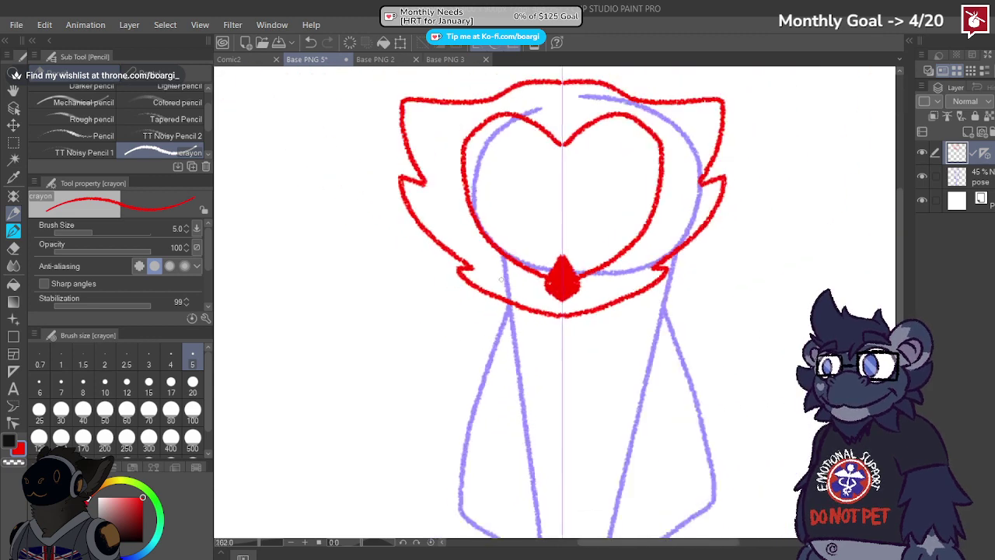
Step: Draw slanted, half-closed almond eyes with a small filled pupil drooping beneath each one
{"action": "scroll", "coordinate": [502, 226], "scroll_direction": "up", "scroll_amount": 3}
{"action": "mouse_move", "coordinate": [430, 186]}
{"action": "left_mouse_down"}
{"action": "mouse_move", "coordinate": [487, 187]}
{"action": "mouse_move", "coordinate": [545, 221]}
{"action": "mouse_move", "coordinate": [585, 276]}
{"action": "mouse_move", "coordinate": [532, 263]}
{"action": "mouse_move", "coordinate": [424, 188]}
{"action": "left_mouse_up"}
{"action": "mouse_move", "coordinate": [471, 233]}
{"action": "left_mouse_down"}
{"action": "mouse_move", "coordinate": [483, 275]}
{"action": "mouse_move", "coordinate": [476, 233]}
{"action": "left_mouse_up"}
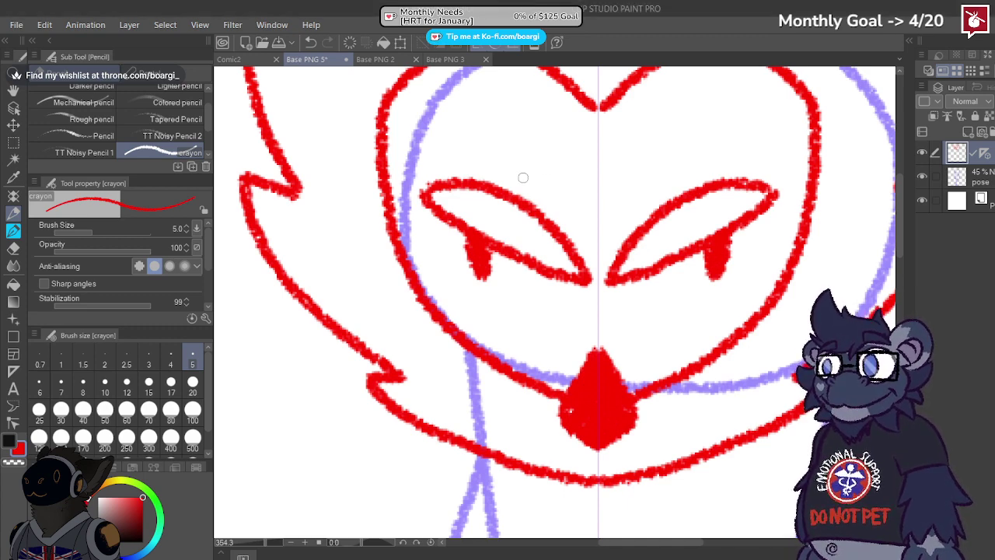
Step: Draw a pair of small oval brow spots on the upper edges of the heart face, beside its notch
{"action": "scroll", "coordinate": [490, 175], "scroll_direction": "down", "scroll_amount": 9}
{"action": "scroll", "coordinate": [505, 126], "scroll_direction": "up", "scroll_amount": 6}
{"action": "mouse_move", "coordinate": [514, 111]}
{"action": "left_mouse_down"}
{"action": "mouse_move", "coordinate": [535, 135]}
{"action": "mouse_move", "coordinate": [539, 119]}
{"action": "mouse_move", "coordinate": [513, 112]}
{"action": "left_mouse_up"}
{"action": "key", "text": "ctrl+z"}
{"action": "mouse_move", "coordinate": [483, 167]}
{"action": "left_mouse_down"}
{"action": "mouse_move", "coordinate": [495, 199]}
{"action": "mouse_move", "coordinate": [513, 188]}
{"action": "mouse_move", "coordinate": [485, 167]}
{"action": "left_mouse_up"}
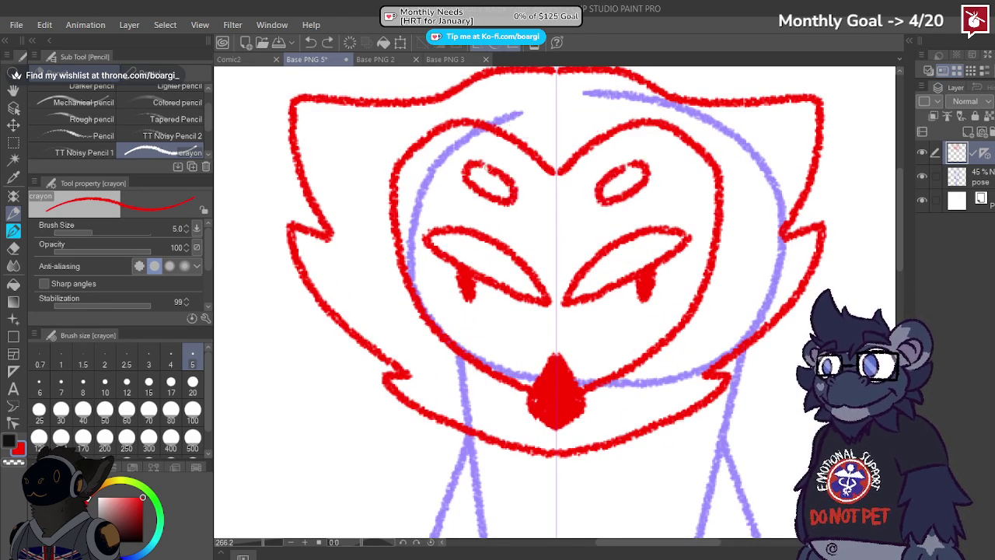
{"action": "key", "text": "ctrl+z"}
{"action": "mouse_move", "coordinate": [502, 114]}
{"action": "left_mouse_down"}
{"action": "mouse_move", "coordinate": [530, 136]}
{"action": "mouse_move", "coordinate": [514, 107]}
{"action": "mouse_move", "coordinate": [498, 118]}
{"action": "left_mouse_up"}
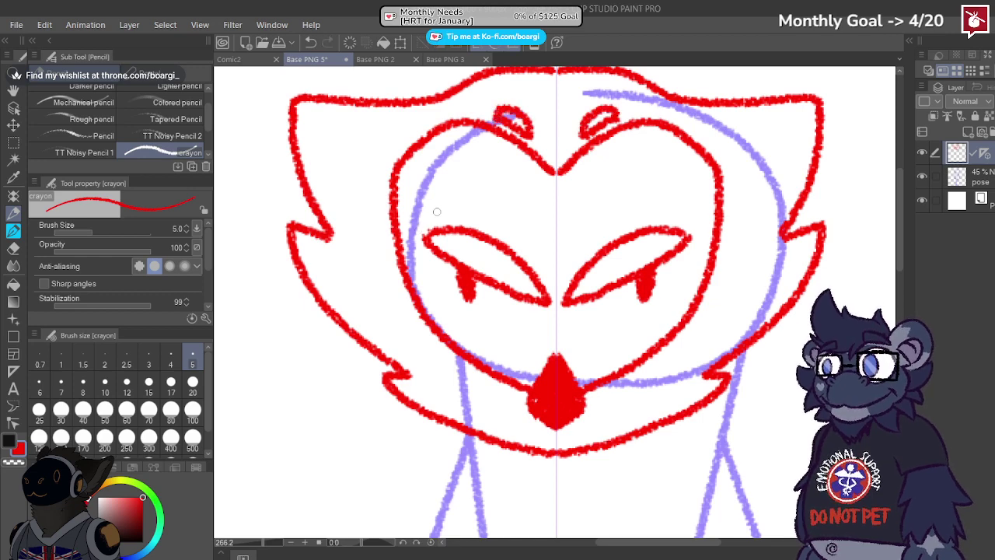
Step: Draw curved brow lines above the eyes and short crease marks between their inner corners
{"action": "mouse_move", "coordinate": [461, 222]}
{"action": "left_mouse_down"}
{"action": "mouse_move", "coordinate": [480, 211]}
{"action": "mouse_move", "coordinate": [525, 231]}
{"action": "mouse_move", "coordinate": [528, 246]}
{"action": "left_mouse_up"}
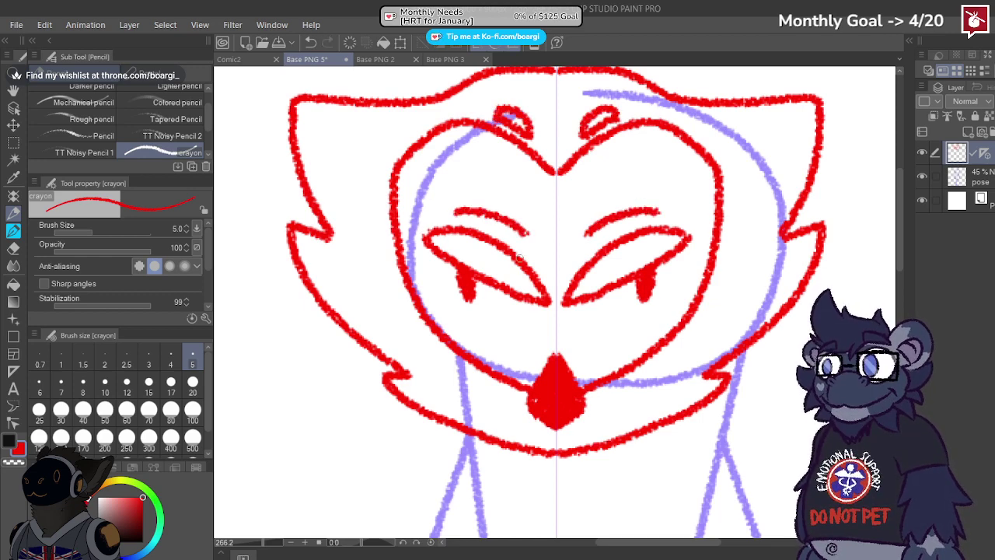
{"action": "key", "text": "ctrl+z"}
{"action": "mouse_move", "coordinate": [481, 203]}
{"action": "left_mouse_down"}
{"action": "mouse_move", "coordinate": [532, 230]}
{"action": "mouse_move", "coordinate": [550, 265]}
{"action": "left_mouse_up"}
{"action": "key", "text": "ctrl+z"}
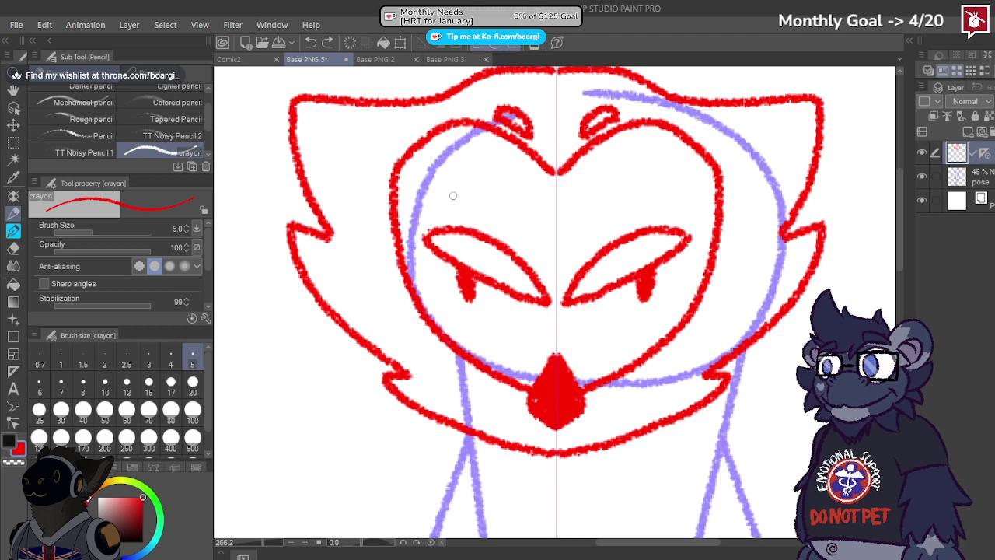
{"action": "mouse_move", "coordinate": [453, 195]}
{"action": "left_mouse_down"}
{"action": "mouse_move", "coordinate": [510, 209]}
{"action": "mouse_move", "coordinate": [534, 272]}
{"action": "left_mouse_up"}
{"action": "scroll", "coordinate": [495, 289], "scroll_direction": "down", "scroll_amount": 2}
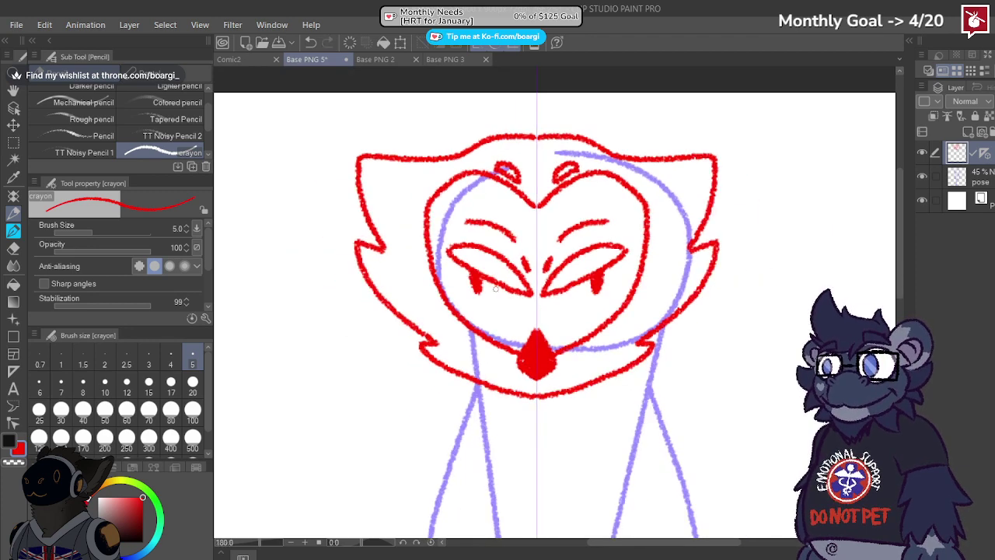
Step: Erase the teardrop beak with the Snap eraser at size 20 and redraw it as a filled diamond with a thin stem on top
{"action": "scroll", "coordinate": [538, 359], "scroll_direction": "up", "scroll_amount": 2}
{"action": "left_click", "coordinate": [13, 248]}
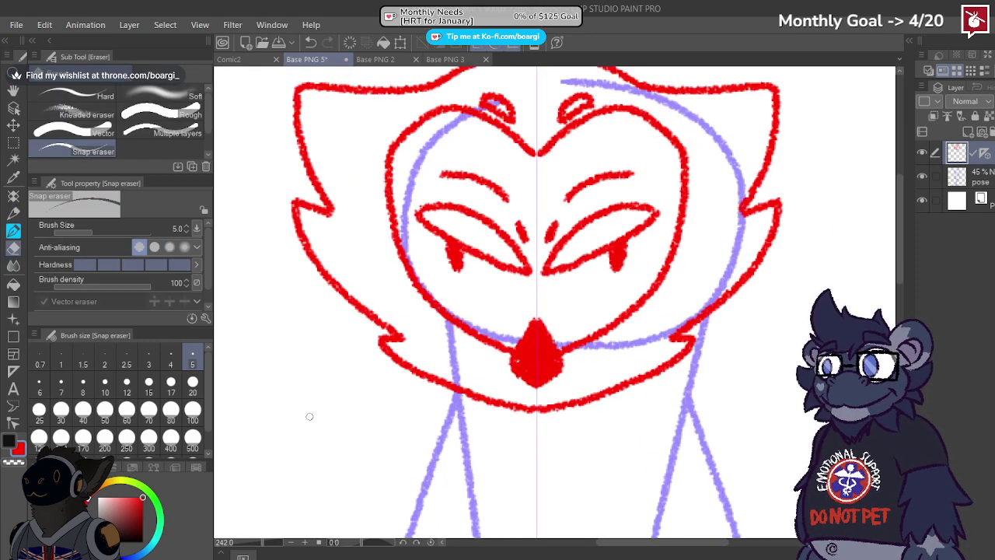
{"action": "left_click", "coordinate": [192, 381]}
{"action": "mouse_move", "coordinate": [536, 335]}
{"action": "left_mouse_down"}
{"action": "mouse_move", "coordinate": [540, 366]}
{"action": "mouse_move", "coordinate": [534, 340]}
{"action": "mouse_move", "coordinate": [525, 379]}
{"action": "mouse_move", "coordinate": [520, 347]}
{"action": "mouse_move", "coordinate": [570, 363]}
{"action": "left_mouse_up"}
{"action": "left_click", "coordinate": [14, 230]}
{"action": "scroll", "coordinate": [470, 364], "scroll_direction": "up", "scroll_amount": 1}
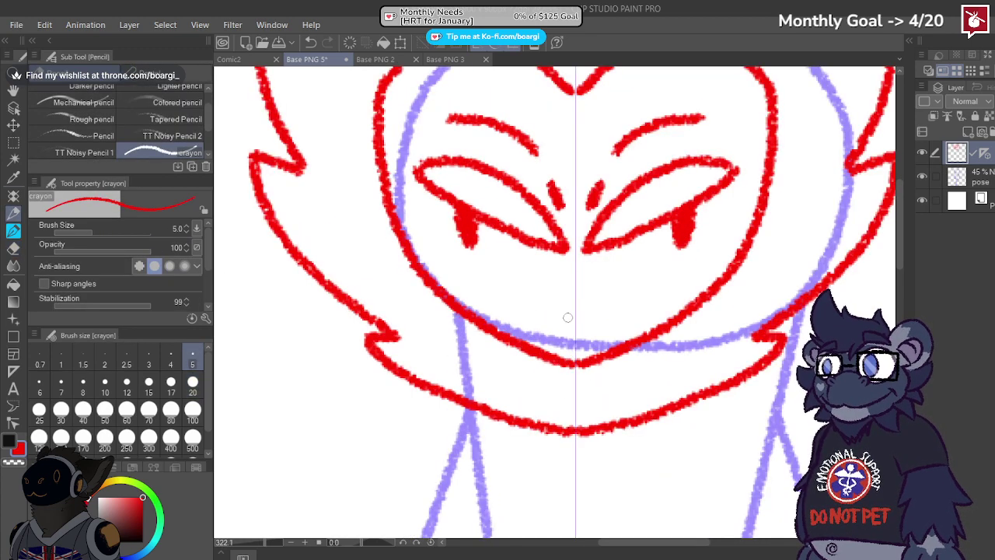
{"action": "mouse_move", "coordinate": [574, 267]}
{"action": "left_mouse_down"}
{"action": "mouse_move", "coordinate": [573, 302]}
{"action": "mouse_move", "coordinate": [551, 322]}
{"action": "mouse_move", "coordinate": [574, 373]}
{"action": "mouse_move", "coordinate": [580, 359]}
{"action": "mouse_move", "coordinate": [567, 326]}
{"action": "mouse_move", "coordinate": [564, 352]}
{"action": "mouse_move", "coordinate": [578, 309]}
{"action": "mouse_move", "coordinate": [543, 330]}
{"action": "mouse_move", "coordinate": [567, 376]}
{"action": "left_mouse_up"}
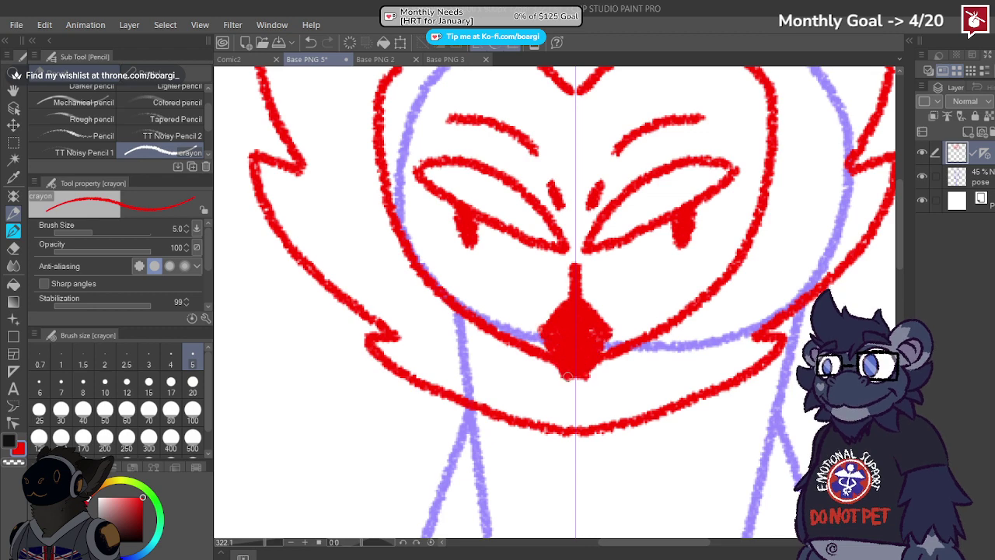
{"action": "scroll", "coordinate": [565, 374], "scroll_direction": "down", "scroll_amount": 5}
{"action": "scroll", "coordinate": [543, 209], "scroll_direction": "down", "scroll_amount": 4}
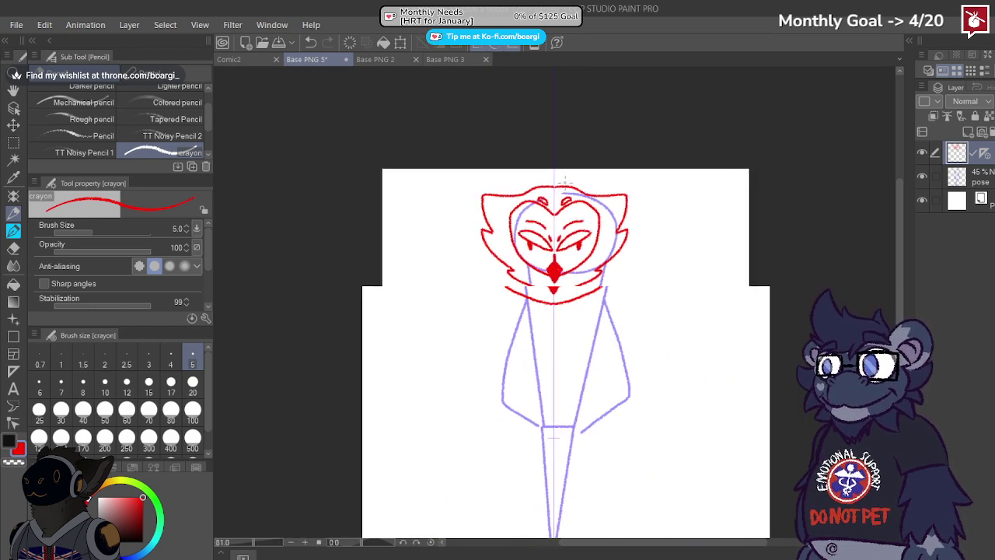
Step: Select the head and pose layers together and move them down to leave room above the head
{"action": "scroll", "coordinate": [506, 265], "scroll_direction": "up", "scroll_amount": 2}
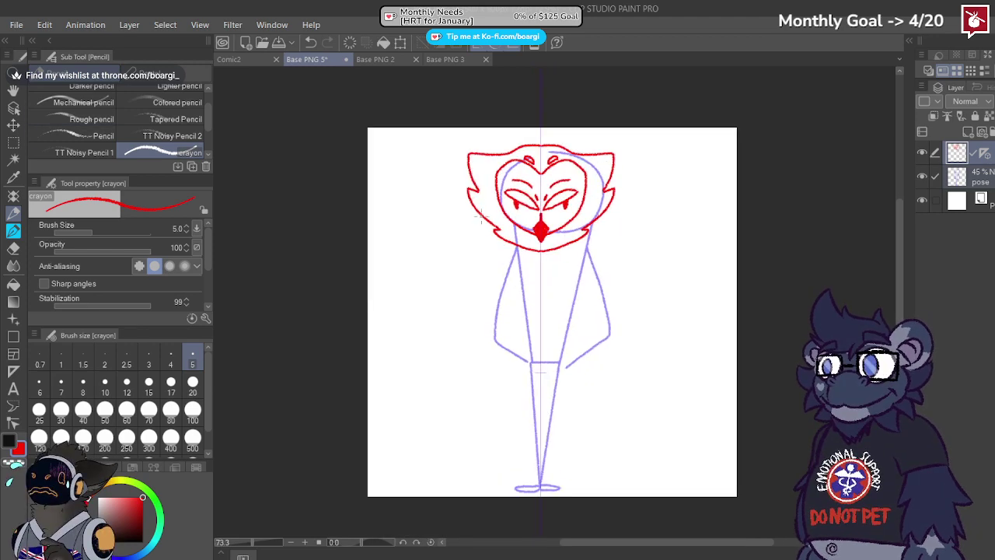
{"action": "key", "text": "m"}
{"action": "scroll", "coordinate": [426, 164], "scroll_direction": "up", "scroll_amount": 1}
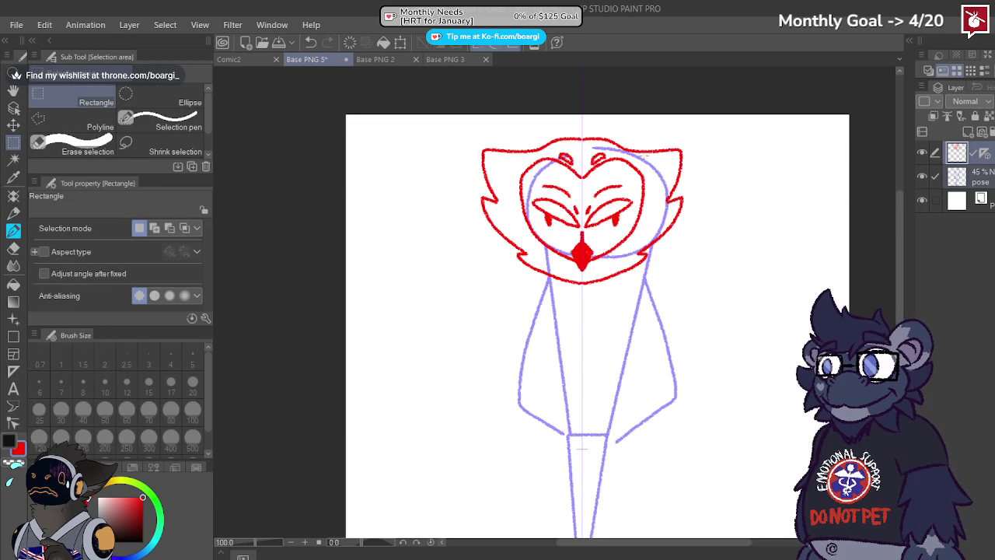
{"action": "key", "text": "k"}
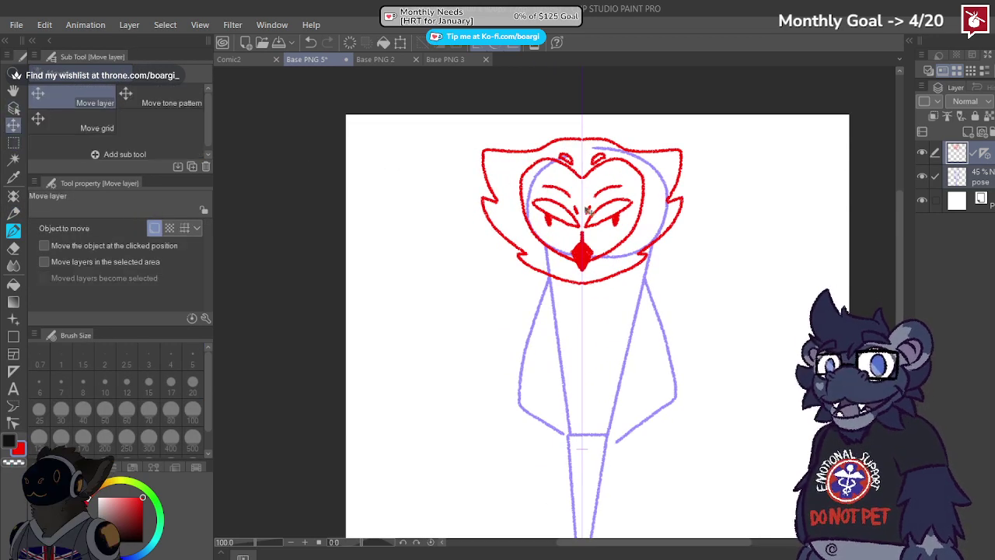
{"action": "mouse_move", "coordinate": [578, 211]}
{"action": "left_mouse_down"}
{"action": "mouse_move", "coordinate": [592, 243]}
{"action": "mouse_move", "coordinate": [592, 164]}
{"action": "mouse_move", "coordinate": [592, 250]}
{"action": "left_mouse_up"}
Step: Add a new layer above the head layer and draw a swept hair tuft with a pointed tip across the crown in red crayon
{"action": "left_click", "coordinate": [13, 213]}
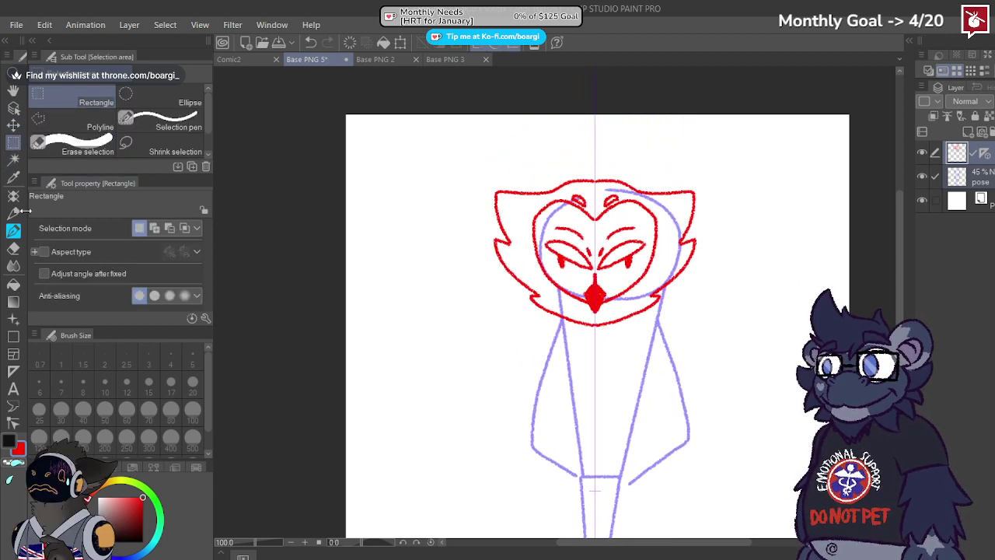
{"action": "scroll", "coordinate": [563, 180], "scroll_direction": "up", "scroll_amount": 2}
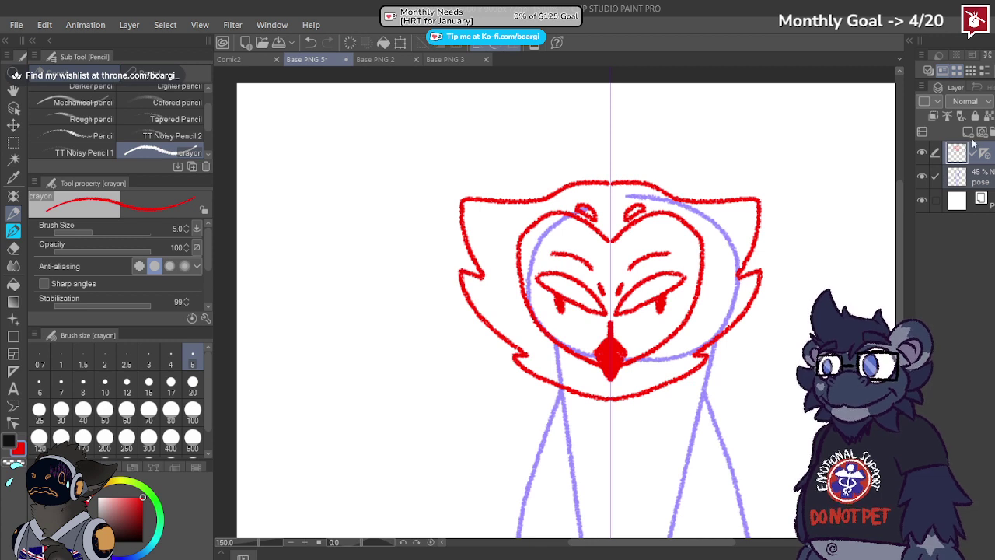
{"action": "left_click", "coordinate": [971, 136]}
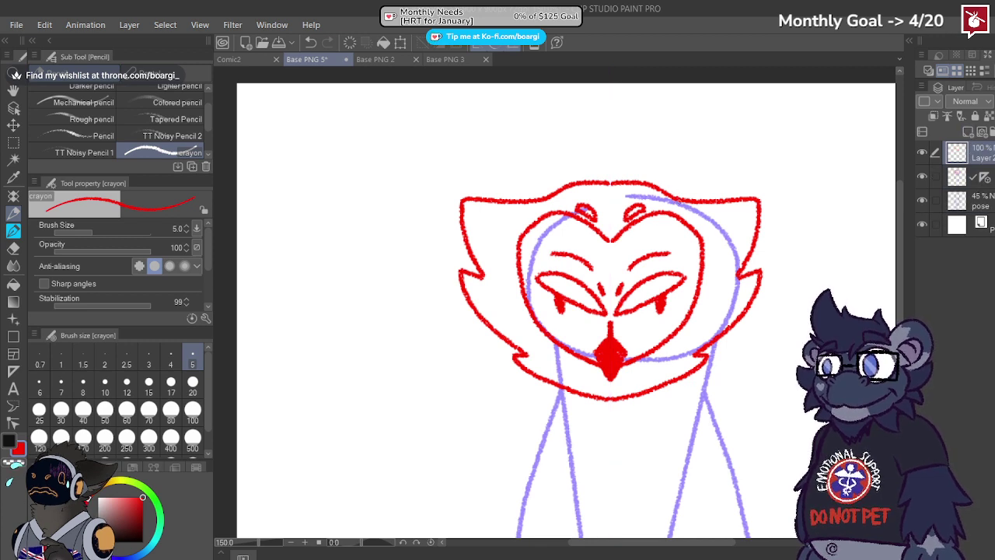
{"action": "mouse_move", "coordinate": [684, 199]}
{"action": "left_mouse_down"}
{"action": "mouse_move", "coordinate": [681, 166]}
{"action": "mouse_move", "coordinate": [663, 138]}
{"action": "mouse_move", "coordinate": [619, 132]}
{"action": "left_mouse_up"}
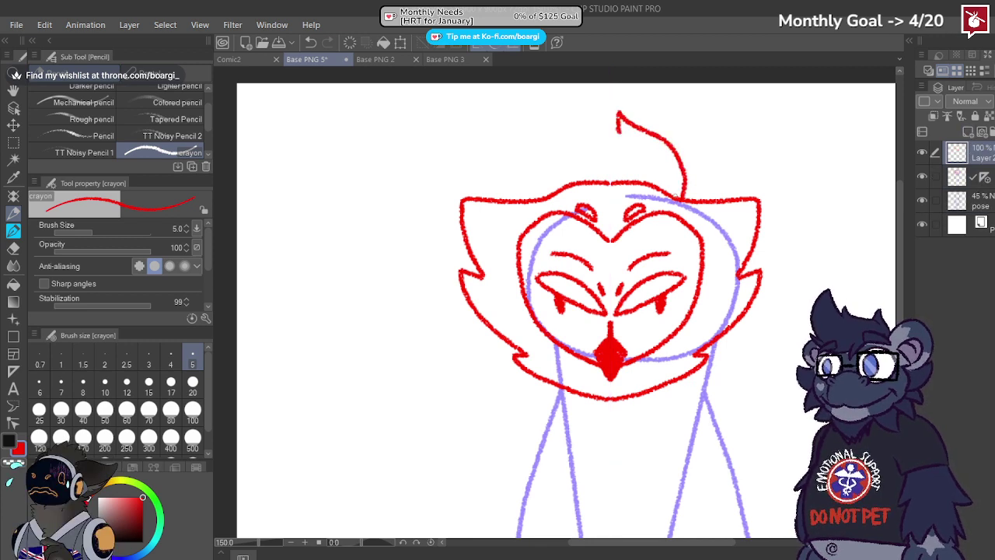
{"action": "key", "text": "ctrl+z"}
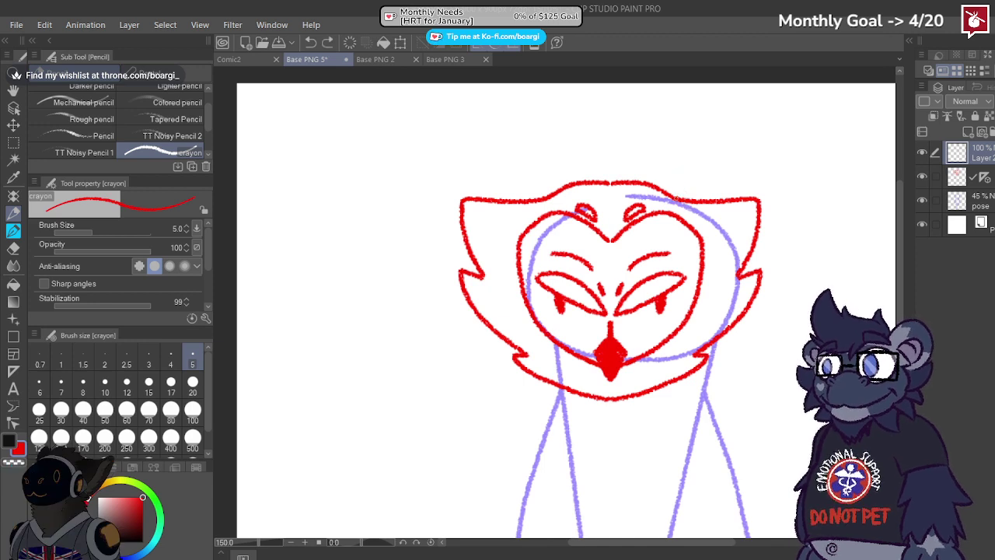
{"action": "mouse_move", "coordinate": [678, 199]}
{"action": "left_mouse_down"}
{"action": "mouse_move", "coordinate": [671, 168]}
{"action": "mouse_move", "coordinate": [643, 142]}
{"action": "mouse_move", "coordinate": [525, 130]}
{"action": "left_mouse_up"}
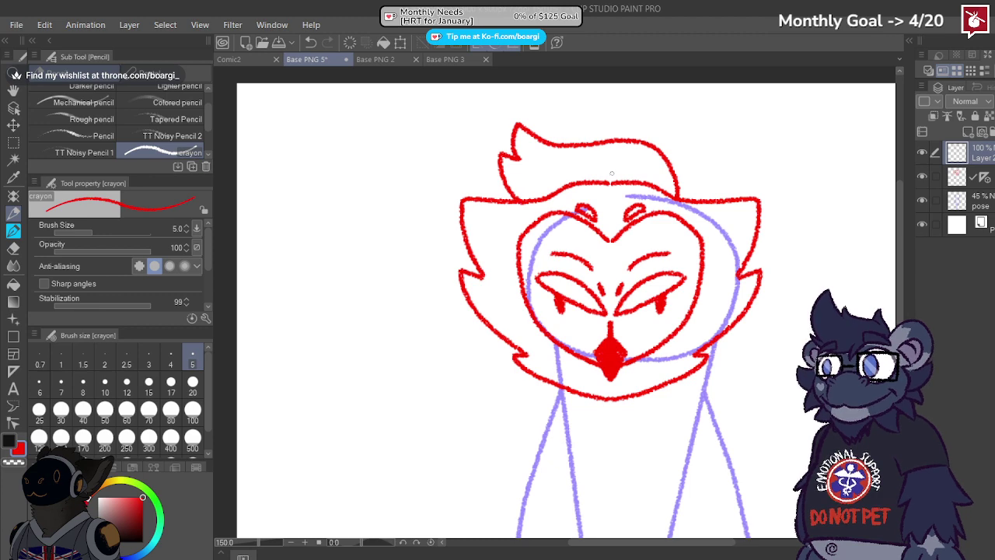
Step: Draw a small pointed tip on the hair's right end, erase its inner overlap and redraw the outer edge down to the head
{"action": "scroll", "coordinate": [668, 179], "scroll_direction": "up", "scroll_amount": 2}
{"action": "mouse_move", "coordinate": [671, 165]}
{"action": "left_mouse_down"}
{"action": "mouse_move", "coordinate": [689, 194]}
{"action": "mouse_move", "coordinate": [682, 155]}
{"action": "mouse_move", "coordinate": [684, 200]}
{"action": "left_mouse_up"}
{"action": "key", "text": "ctrl+z"}
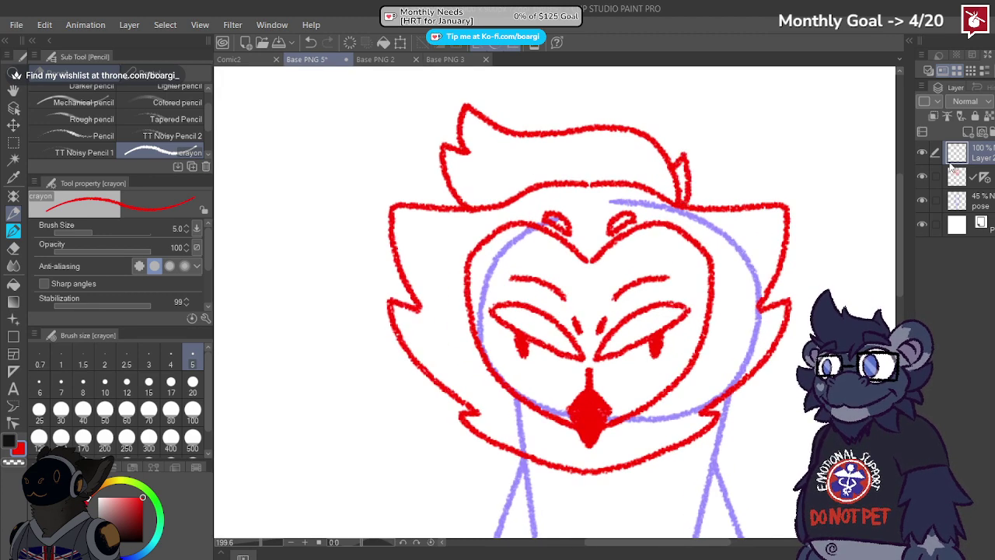
{"action": "key", "text": "e"}
{"action": "scroll", "coordinate": [622, 167], "scroll_direction": "up", "scroll_amount": 1}
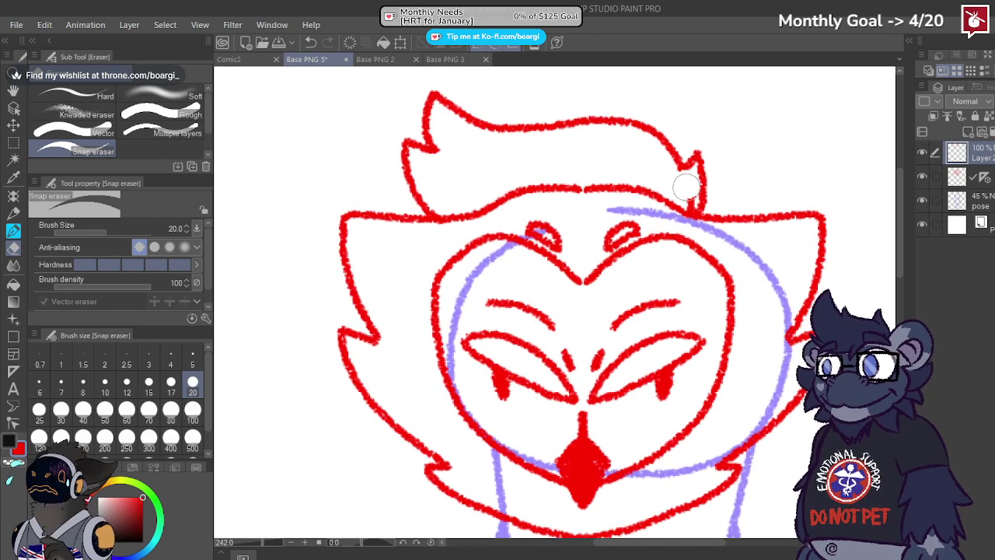
{"action": "mouse_move", "coordinate": [685, 187]}
{"action": "left_mouse_down"}
{"action": "mouse_move", "coordinate": [692, 197]}
{"action": "mouse_move", "coordinate": [680, 200]}
{"action": "left_mouse_up"}
{"action": "left_click", "coordinate": [14, 212]}
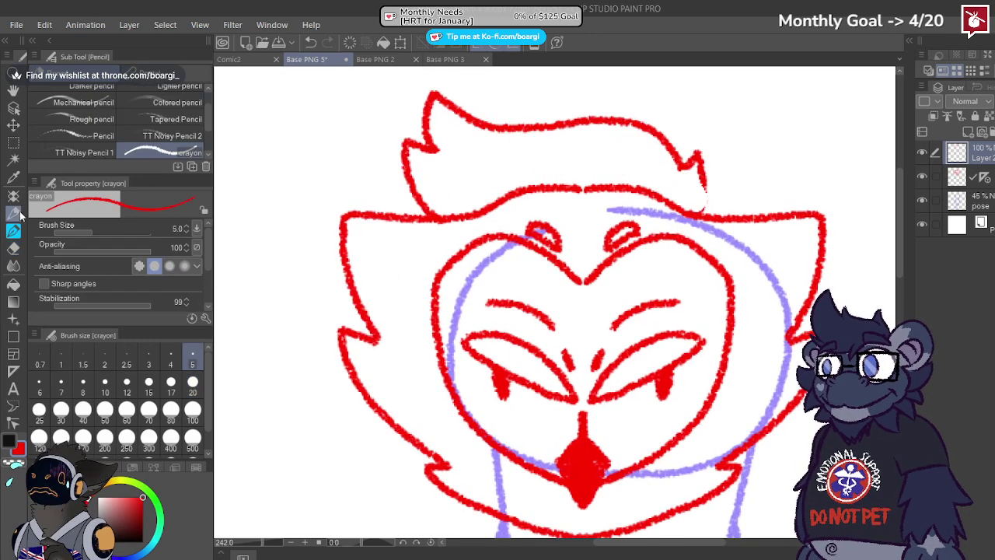
{"action": "scroll", "coordinate": [617, 219], "scroll_direction": "up", "scroll_amount": 1}
{"action": "left_click_drag", "start_coordinate": [731, 167], "coordinate": [730, 201]}
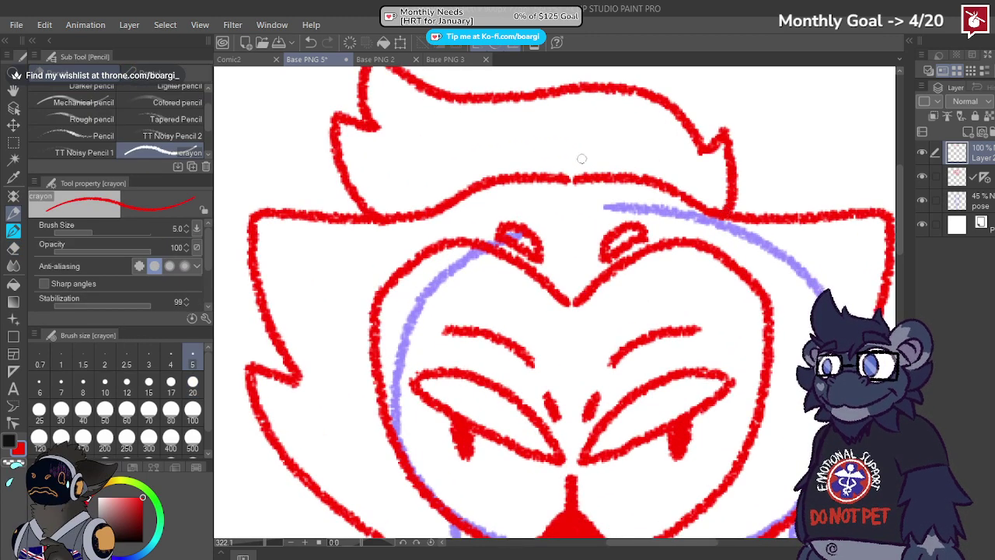
Step: Try a small feather spike beside the hair's right end on the hair layer
{"action": "scroll", "coordinate": [579, 158], "scroll_direction": "down", "scroll_amount": 2}
{"action": "scroll", "coordinate": [509, 178], "scroll_direction": "up", "scroll_amount": 2}
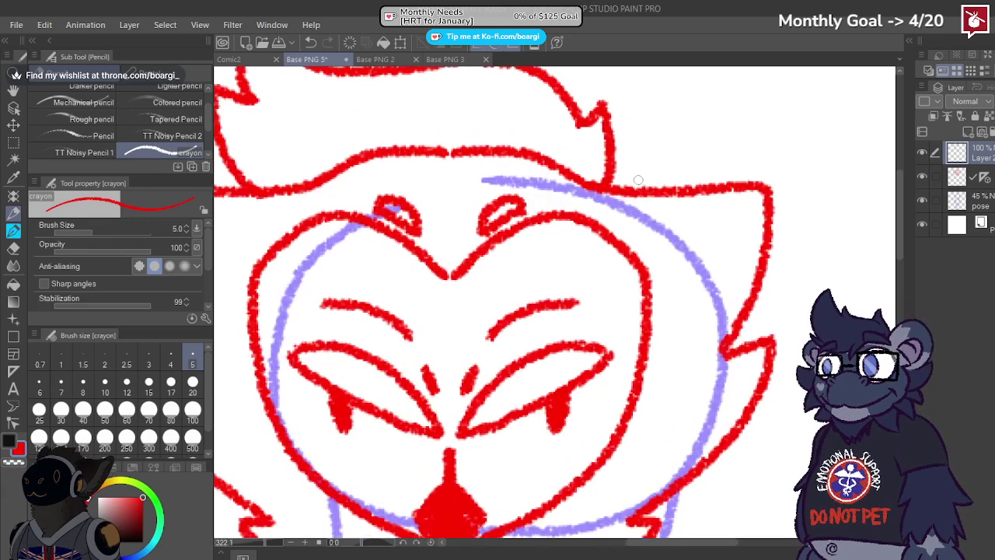
{"action": "mouse_move", "coordinate": [630, 189]}
{"action": "left_mouse_down"}
{"action": "mouse_move", "coordinate": [695, 149]}
{"action": "mouse_move", "coordinate": [701, 186]}
{"action": "left_mouse_up"}
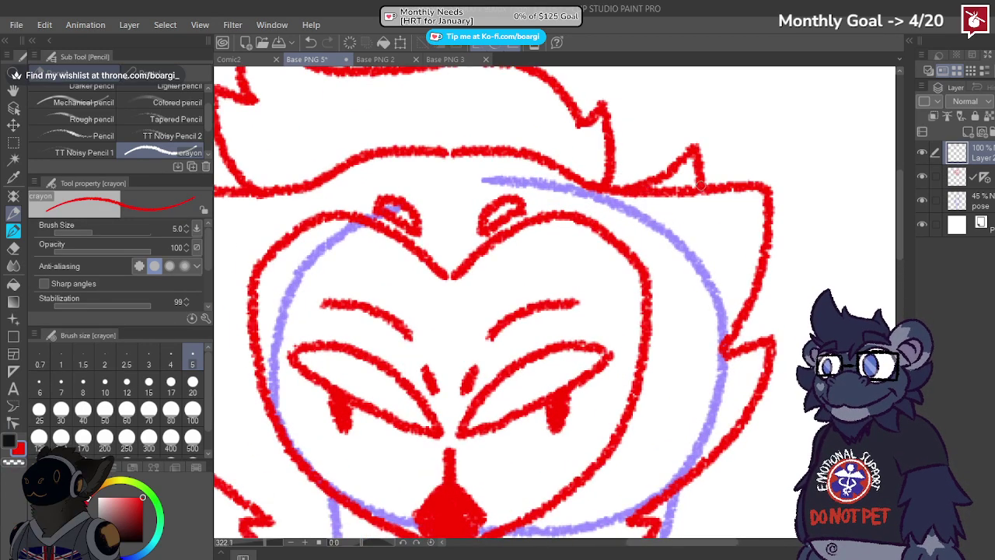
{"action": "left_click", "coordinate": [13, 247]}
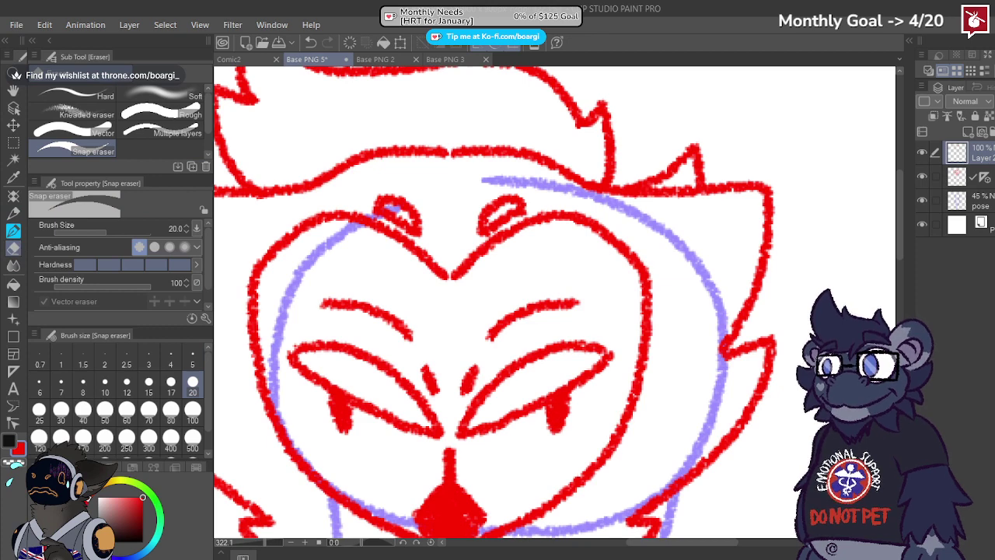
Step: Draw mirrored feather spikes with the crayon along the top edges of the head on the symmetrical head layer
{"action": "key", "text": "alt+bracketleft"}
{"action": "left_click", "coordinate": [685, 195]}
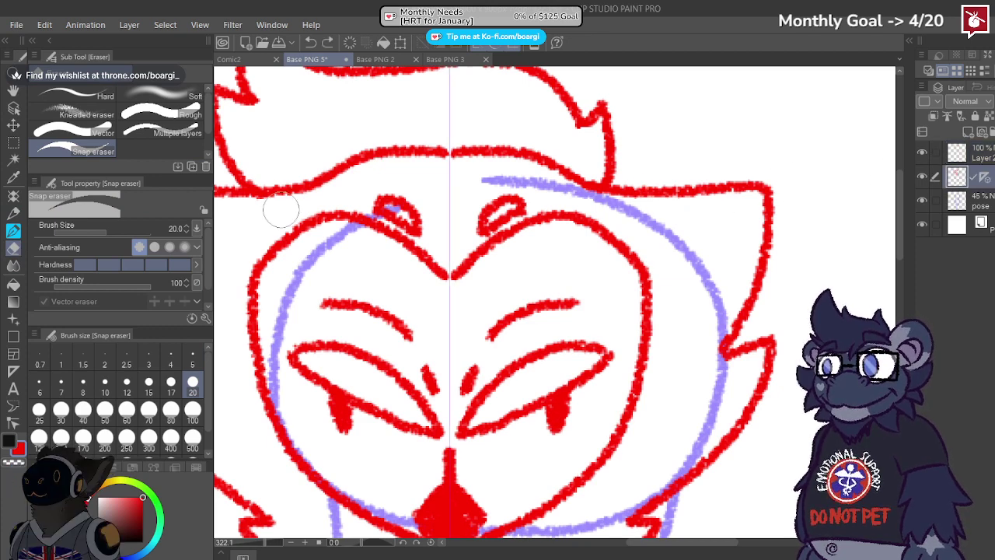
{"action": "left_click", "coordinate": [13, 213]}
{"action": "scroll", "coordinate": [604, 177], "scroll_direction": "up", "scroll_amount": 1}
{"action": "mouse_move", "coordinate": [606, 188]}
{"action": "left_mouse_down"}
{"action": "mouse_move", "coordinate": [638, 180]}
{"action": "mouse_move", "coordinate": [680, 136]}
{"action": "mouse_move", "coordinate": [703, 191]}
{"action": "left_mouse_up"}
{"action": "scroll", "coordinate": [405, 150], "scroll_direction": "down", "scroll_amount": 2}
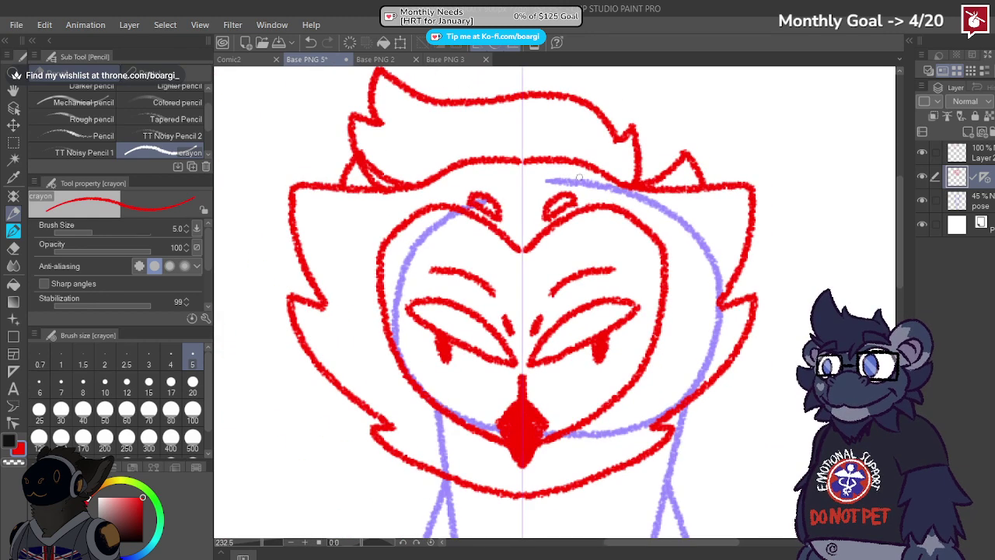
Step: Erase the head outline running beneath the new feather spikes with the Snap eraser, using size 4 for the fine parts
{"action": "scroll", "coordinate": [395, 174], "scroll_direction": "up", "scroll_amount": 2}
{"action": "left_click", "coordinate": [13, 247]}
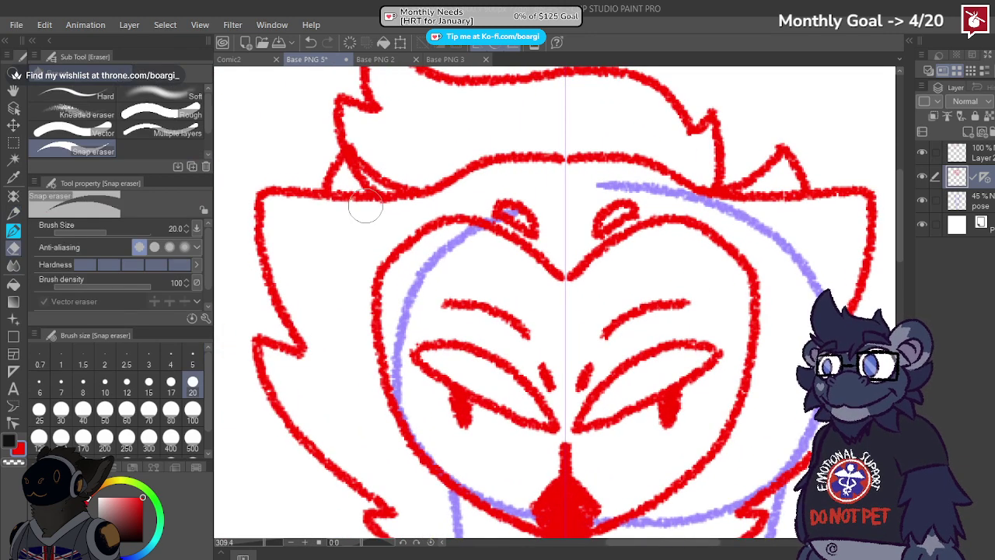
{"action": "mouse_move", "coordinate": [366, 208]}
{"action": "left_mouse_down"}
{"action": "mouse_move", "coordinate": [344, 194]}
{"action": "mouse_move", "coordinate": [419, 213]}
{"action": "left_mouse_up"}
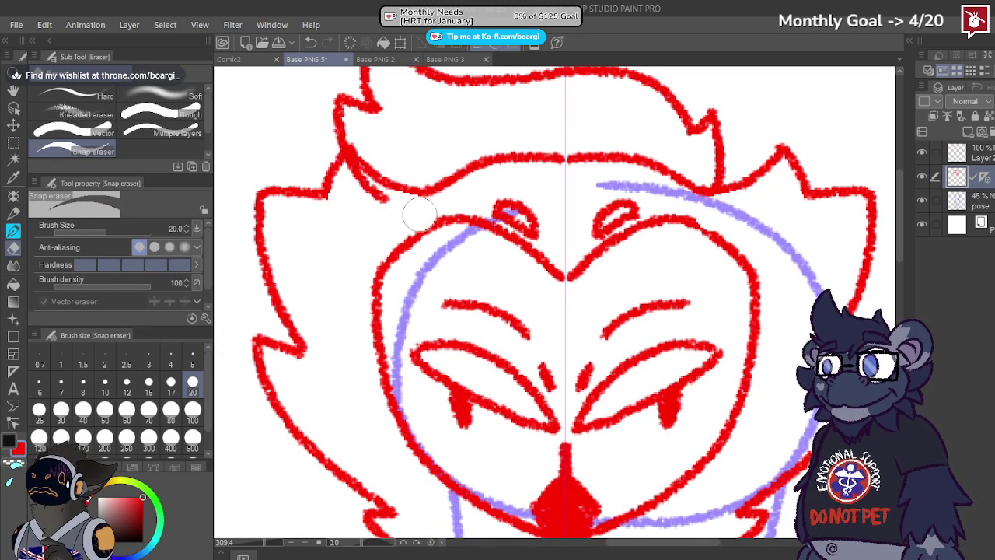
{"action": "key", "text": "ctrl+z"}
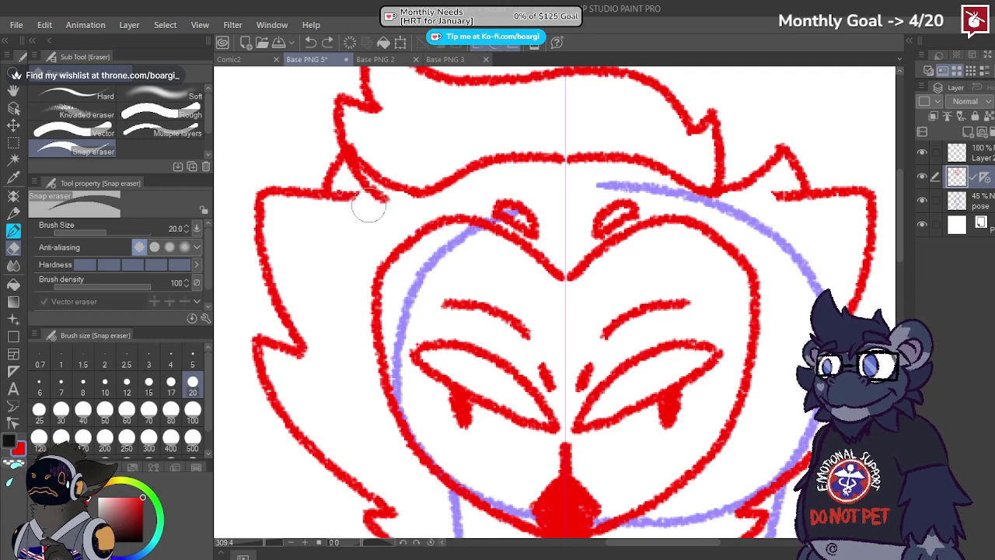
{"action": "left_click", "coordinate": [167, 354]}
{"action": "scroll", "coordinate": [397, 213], "scroll_direction": "up", "scroll_amount": 2}
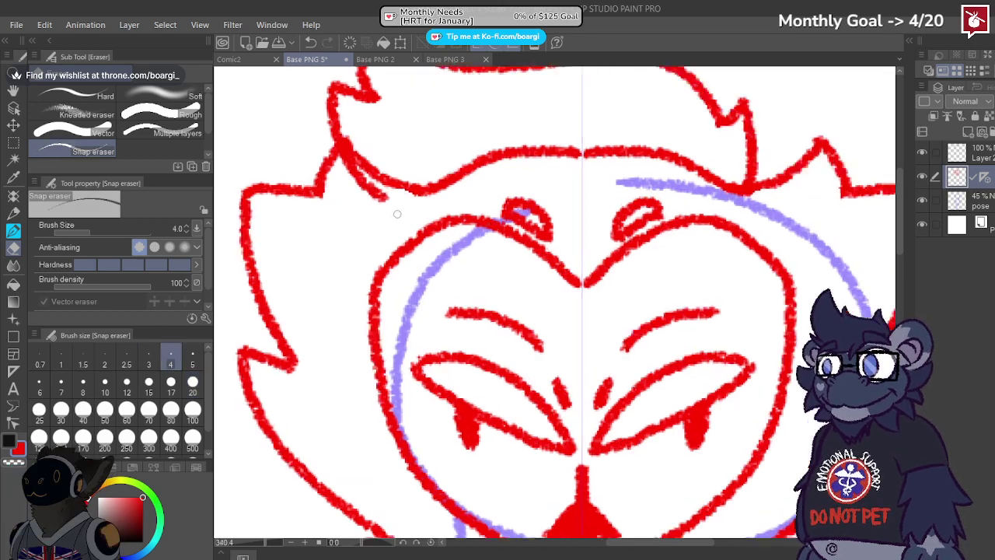
{"action": "scroll", "coordinate": [339, 172], "scroll_direction": "down", "scroll_amount": 3}
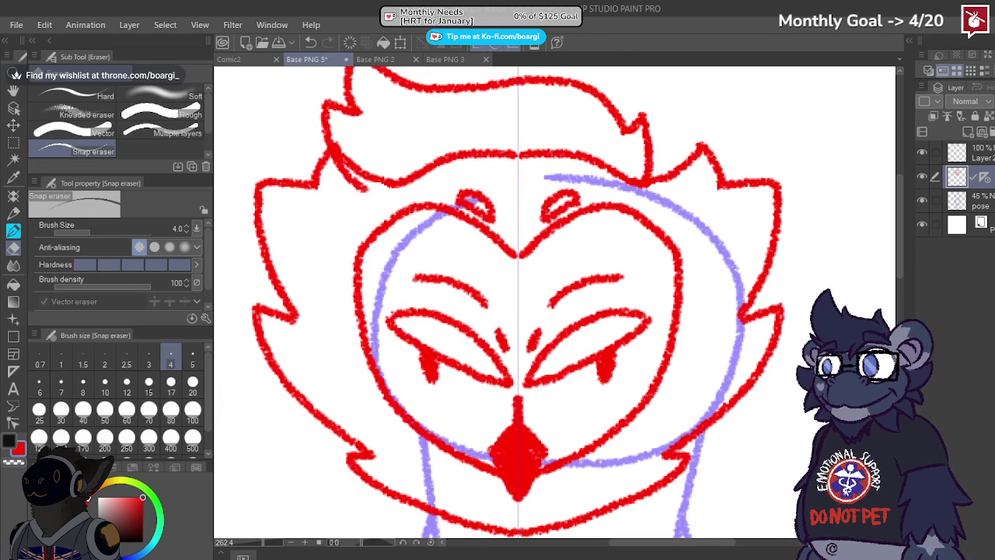
Step: Erase the hair strand overlapping the left feather spike on the hair layer with the Snap eraser at size 5
{"action": "key", "text": "alt+bracketright"}
{"action": "scroll", "coordinate": [337, 182], "scroll_direction": "up", "scroll_amount": 2}
{"action": "left_click", "coordinate": [192, 357]}
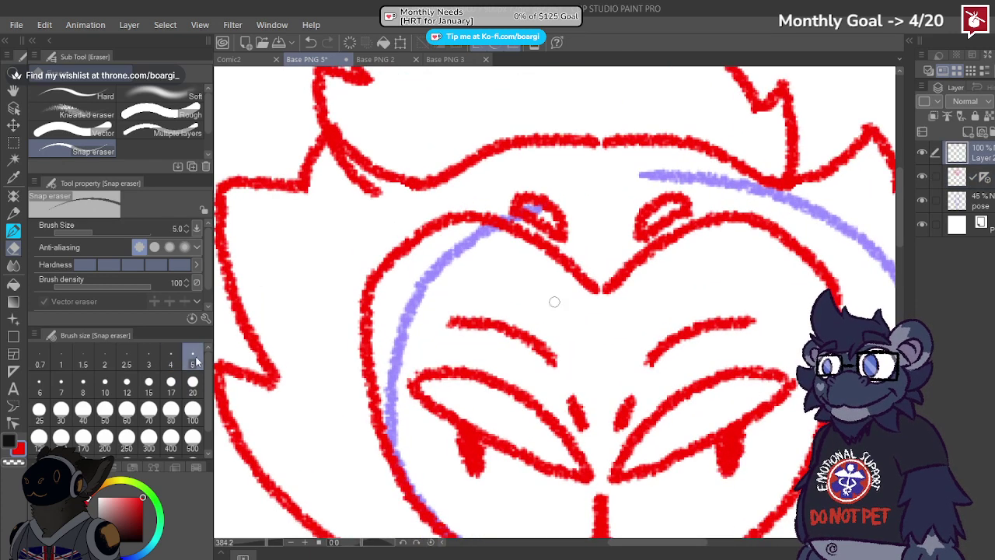
{"action": "mouse_move", "coordinate": [331, 147]}
{"action": "left_mouse_down"}
{"action": "mouse_move", "coordinate": [384, 194]}
{"action": "mouse_move", "coordinate": [357, 187]}
{"action": "left_mouse_up"}
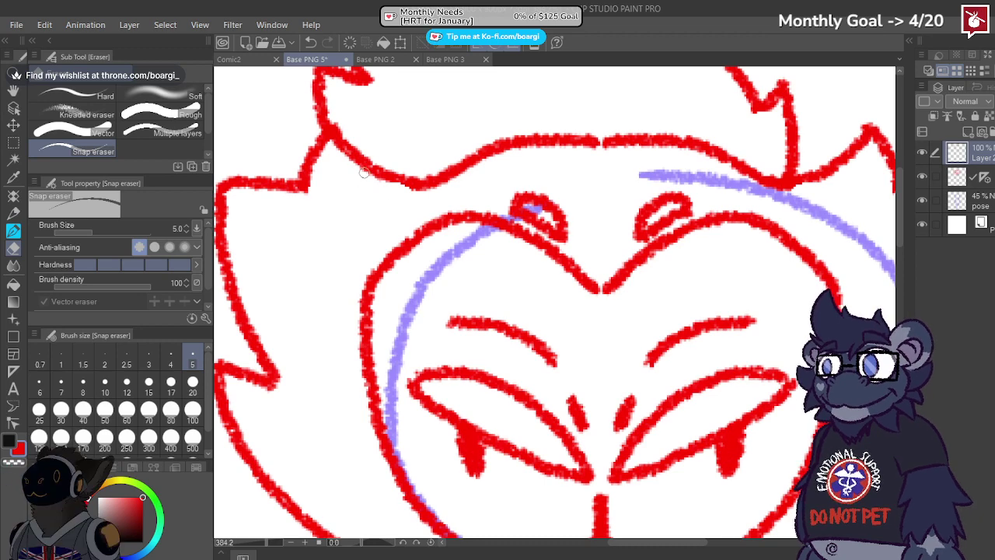
{"action": "scroll", "coordinate": [383, 173], "scroll_direction": "down", "scroll_amount": 3}
{"action": "scroll", "coordinate": [383, 194], "scroll_direction": "up", "scroll_amount": 1}
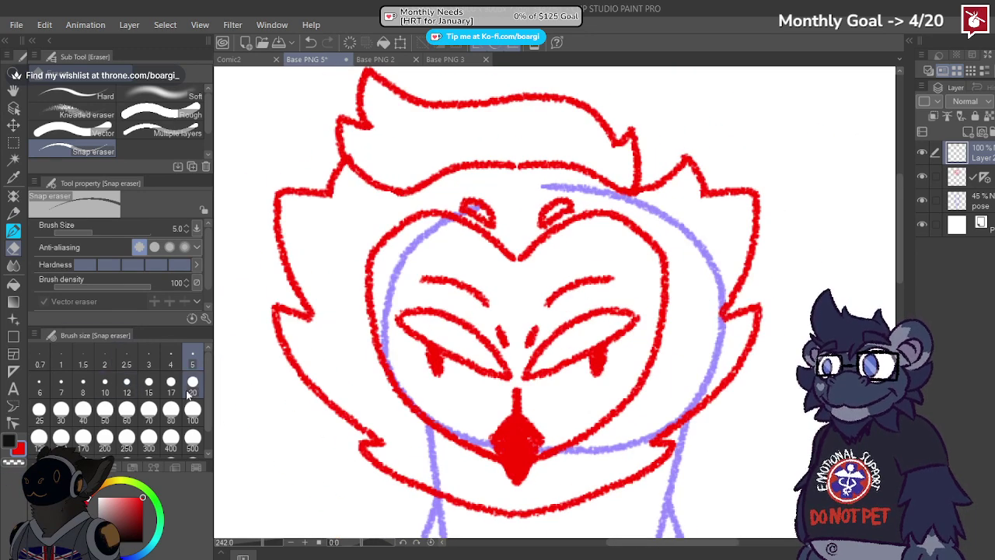
Step: Erase the crown line beneath the hair on the head layer with the Snap eraser at size 20
{"action": "left_click", "coordinate": [192, 385]}
{"action": "left_click", "coordinate": [958, 177]}
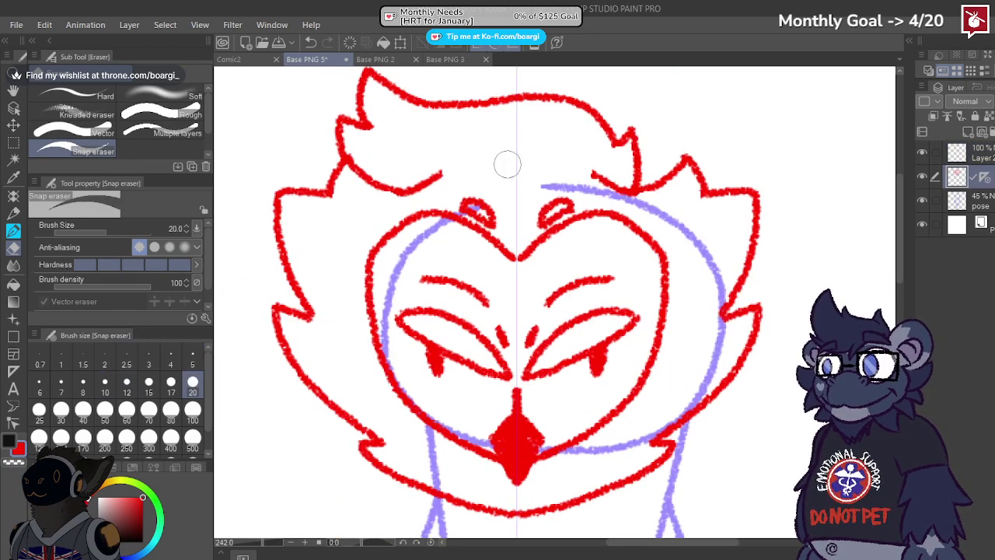
{"action": "mouse_move", "coordinate": [428, 180]}
{"action": "left_mouse_down"}
{"action": "mouse_move", "coordinate": [401, 188]}
{"action": "mouse_move", "coordinate": [363, 160]}
{"action": "left_mouse_up"}
Step: Redraw short mirrored curves in red crayon running inward from the feather spikes beneath the hair
{"action": "left_click", "coordinate": [13, 212]}
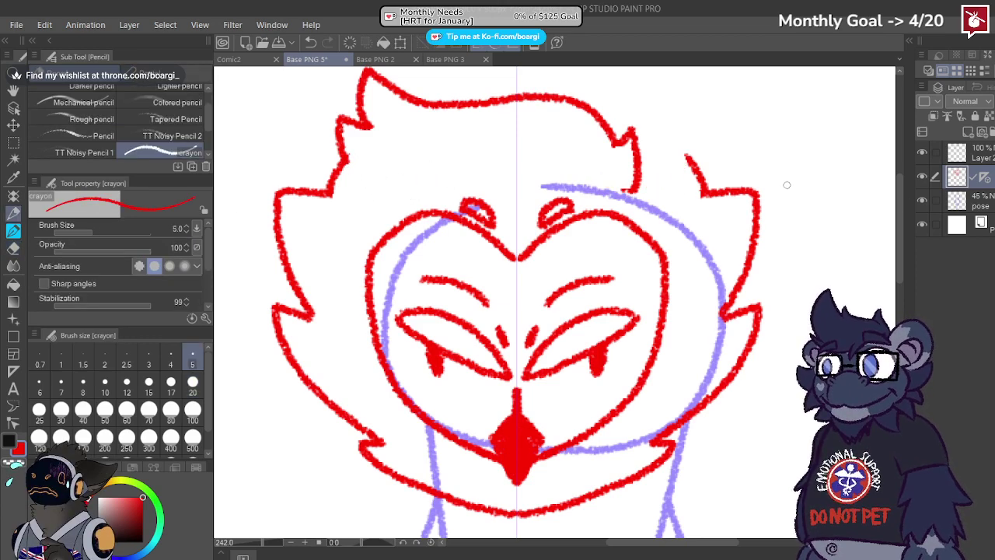
{"action": "scroll", "coordinate": [381, 179], "scroll_direction": "up", "scroll_amount": 2}
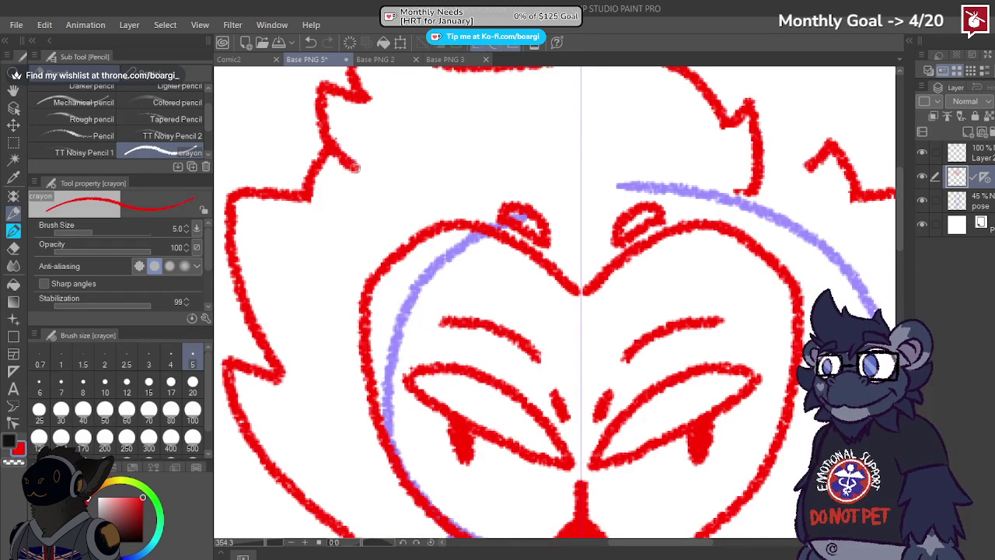
{"action": "left_click_drag", "start_coordinate": [354, 167], "coordinate": [385, 185]}
{"action": "scroll", "coordinate": [504, 192], "scroll_direction": "down", "scroll_amount": 3}
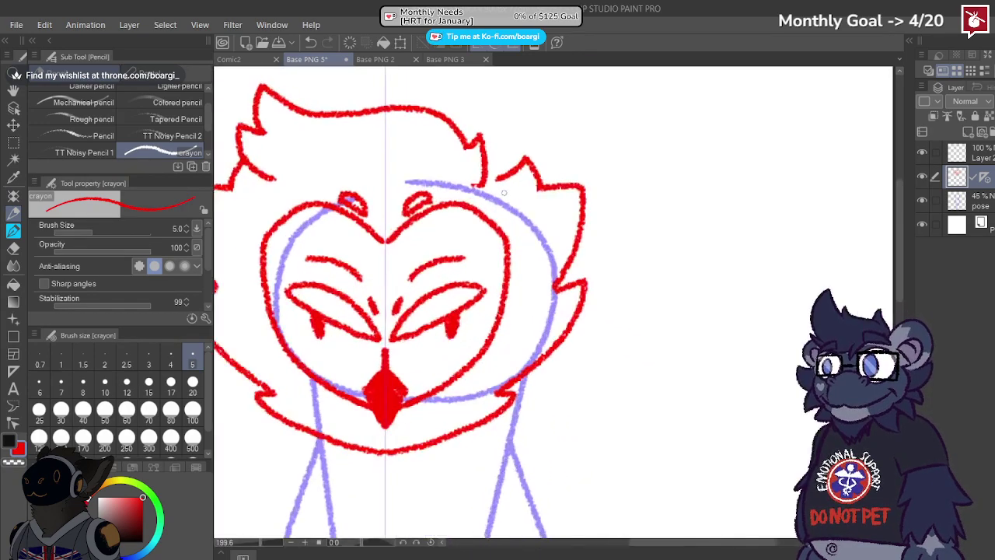
{"action": "scroll", "coordinate": [503, 191], "scroll_direction": "up", "scroll_amount": 3}
{"action": "left_click_drag", "start_coordinate": [475, 174], "coordinate": [509, 162]}
{"action": "scroll", "coordinate": [523, 287], "scroll_direction": "down", "scroll_amount": 5}
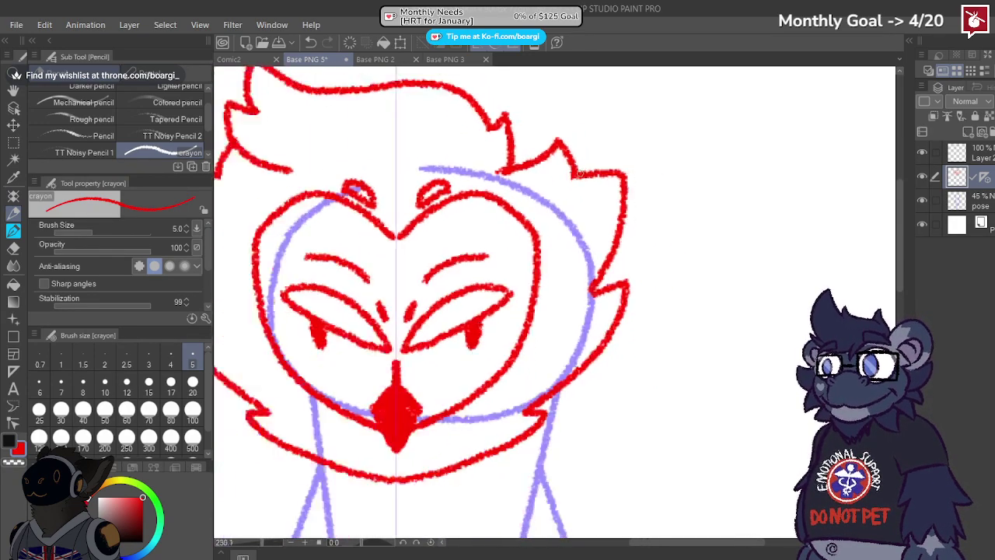
Step: Erase the rounded jaw line and redraw it with layered cheek feather points and a curved dip below the beak
{"action": "scroll", "coordinate": [523, 287], "scroll_direction": "up", "scroll_amount": 1}
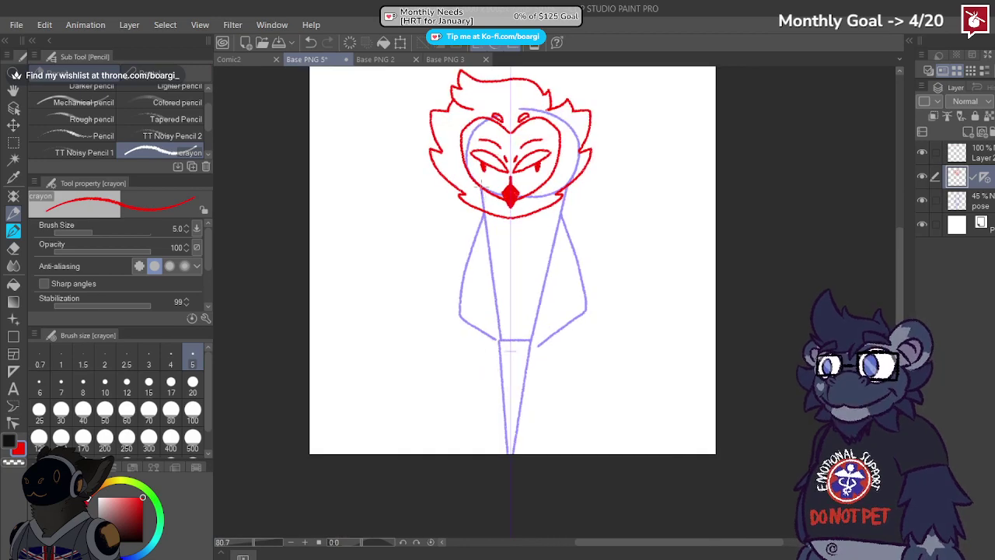
{"action": "scroll", "coordinate": [439, 200], "scroll_direction": "up", "scroll_amount": 5}
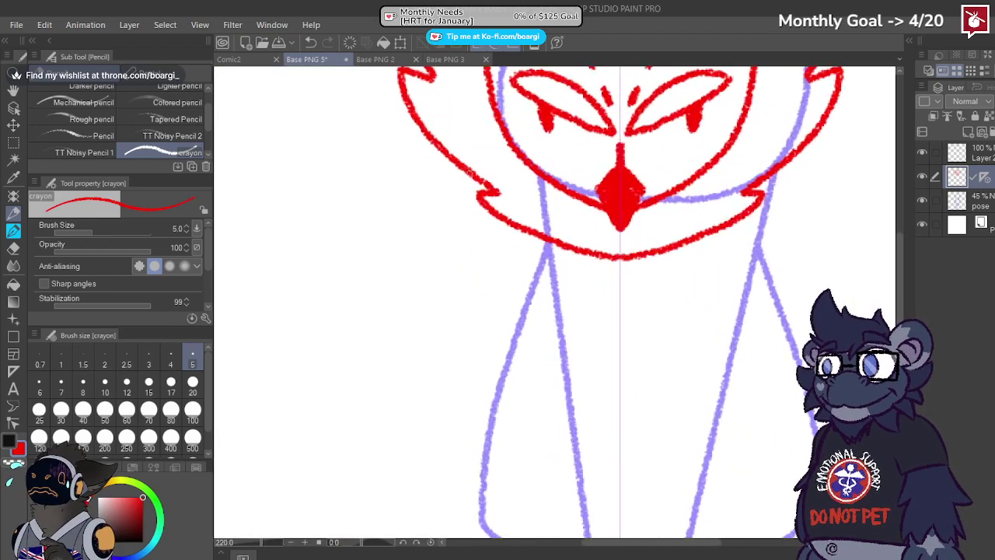
{"action": "left_click", "coordinate": [13, 247]}
{"action": "mouse_move", "coordinate": [473, 205]}
{"action": "left_mouse_down"}
{"action": "mouse_move", "coordinate": [497, 205]}
{"action": "mouse_move", "coordinate": [485, 214]}
{"action": "mouse_move", "coordinate": [593, 261]}
{"action": "mouse_move", "coordinate": [548, 239]}
{"action": "mouse_move", "coordinate": [581, 254]}
{"action": "left_mouse_up"}
{"action": "left_click", "coordinate": [14, 232]}
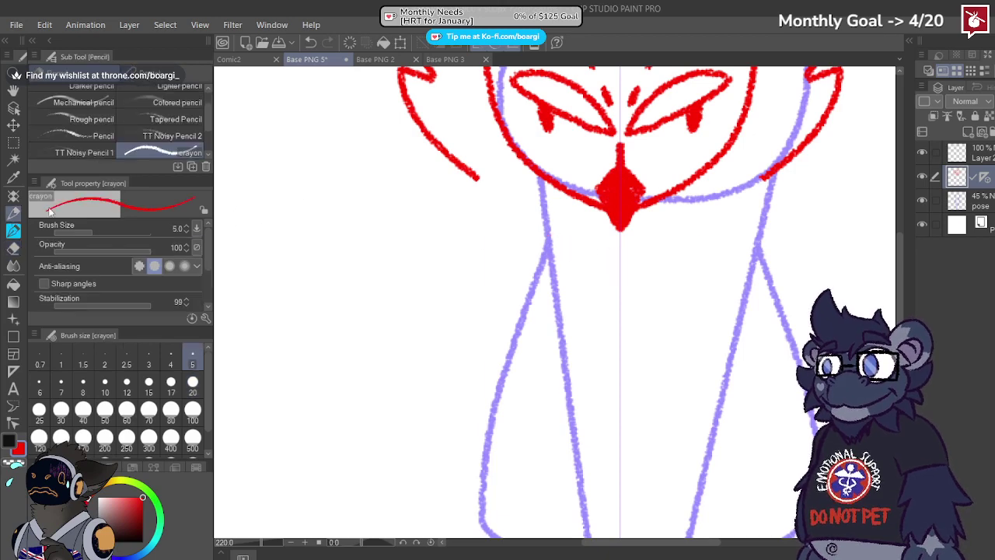
{"action": "scroll", "coordinate": [381, 189], "scroll_direction": "up", "scroll_amount": 2}
{"action": "mouse_move", "coordinate": [505, 171]}
{"action": "left_mouse_down"}
{"action": "mouse_move", "coordinate": [446, 155]}
{"action": "mouse_move", "coordinate": [507, 201]}
{"action": "mouse_move", "coordinate": [484, 215]}
{"action": "mouse_move", "coordinate": [611, 229]}
{"action": "mouse_move", "coordinate": [700, 286]}
{"action": "left_mouse_up"}
{"action": "scroll", "coordinate": [668, 280], "scroll_direction": "down", "scroll_amount": 5}
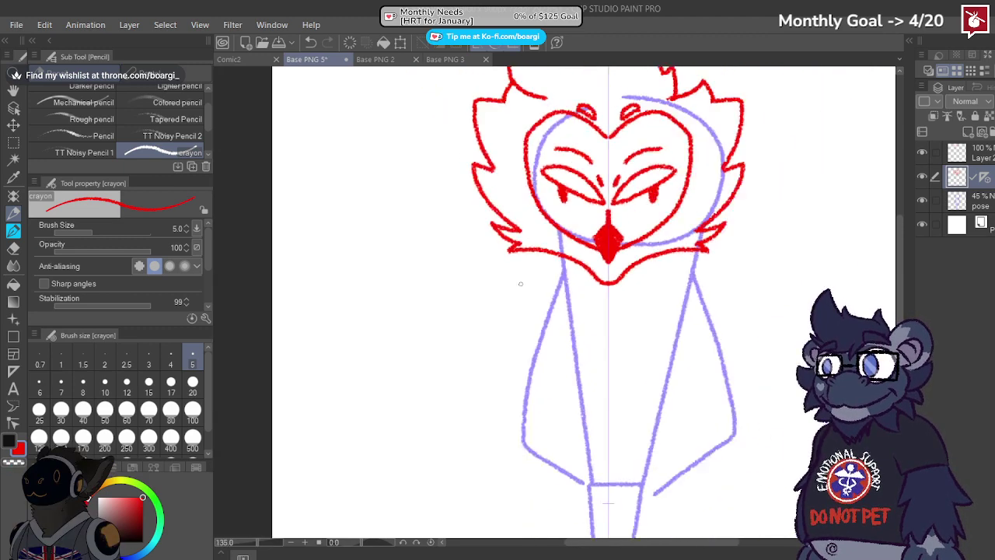
Step: Draw a mirrored pointed collar below the jaw, with edges curving down the chest and ending in small curls
{"action": "scroll", "coordinate": [564, 297], "scroll_direction": "up", "scroll_amount": 5}
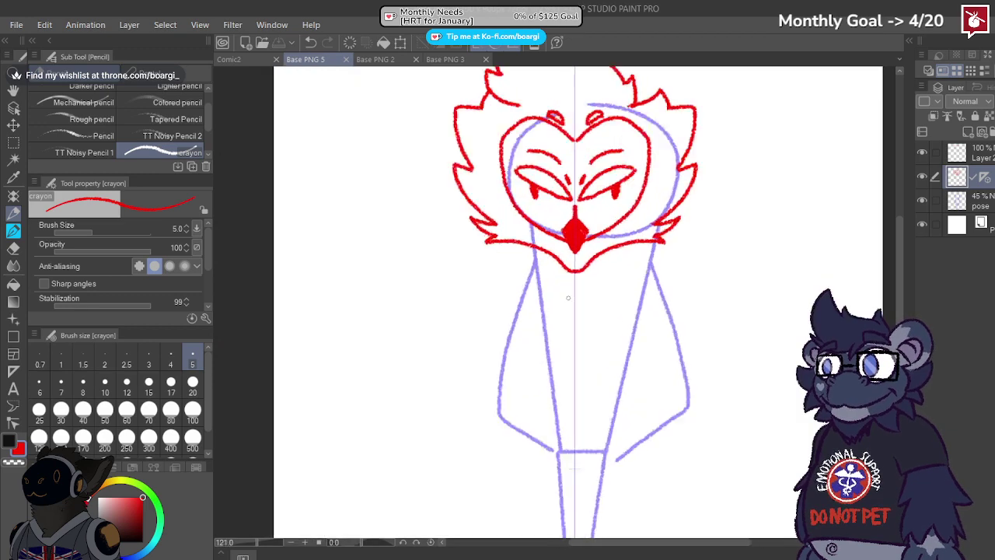
{"action": "scroll", "coordinate": [498, 213], "scroll_direction": "up", "scroll_amount": 2}
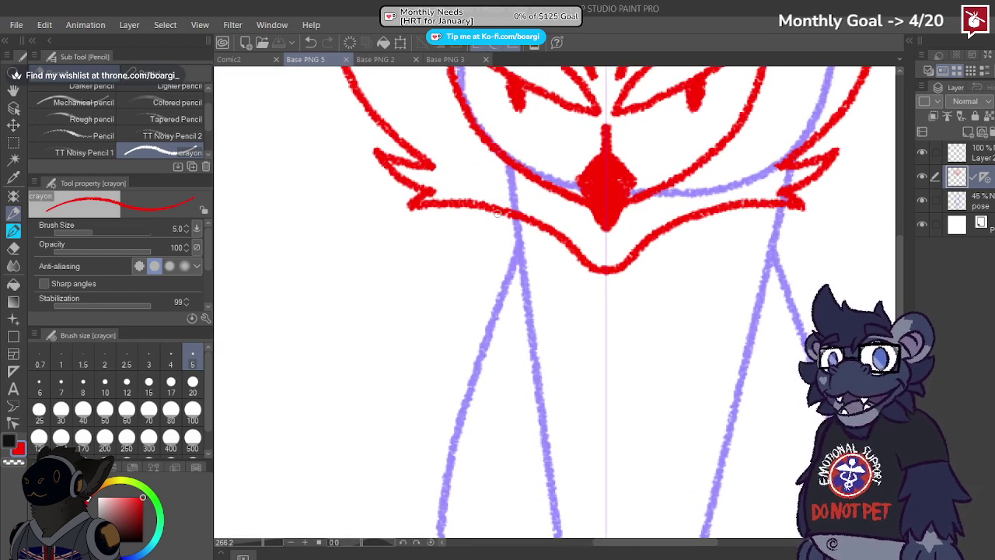
{"action": "mouse_move", "coordinate": [497, 212]}
{"action": "left_mouse_down"}
{"action": "mouse_move", "coordinate": [468, 260]}
{"action": "mouse_move", "coordinate": [513, 256]}
{"action": "mouse_move", "coordinate": [570, 272]}
{"action": "mouse_move", "coordinate": [585, 318]}
{"action": "mouse_move", "coordinate": [557, 337]}
{"action": "left_mouse_up"}
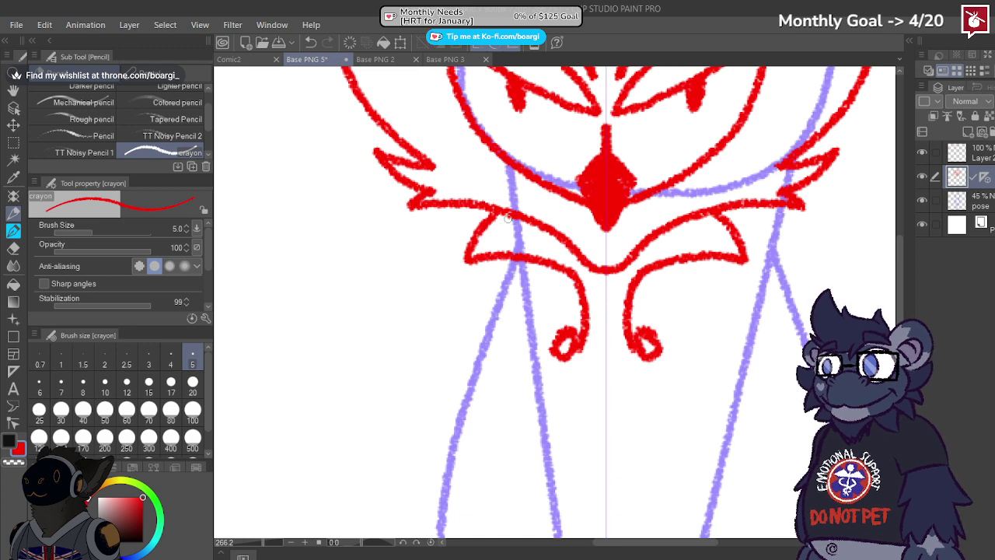
Step: Try an inner collar outline closed by an arc between the curls, and wide shoulder curves; undo the shoulder curves
{"action": "mouse_move", "coordinate": [508, 218]}
{"action": "left_mouse_down"}
{"action": "mouse_move", "coordinate": [484, 246]}
{"action": "mouse_move", "coordinate": [537, 246]}
{"action": "mouse_move", "coordinate": [579, 272]}
{"action": "mouse_move", "coordinate": [594, 296]}
{"action": "mouse_move", "coordinate": [594, 328]}
{"action": "mouse_move", "coordinate": [577, 351]}
{"action": "mouse_move", "coordinate": [603, 363]}
{"action": "left_mouse_up"}
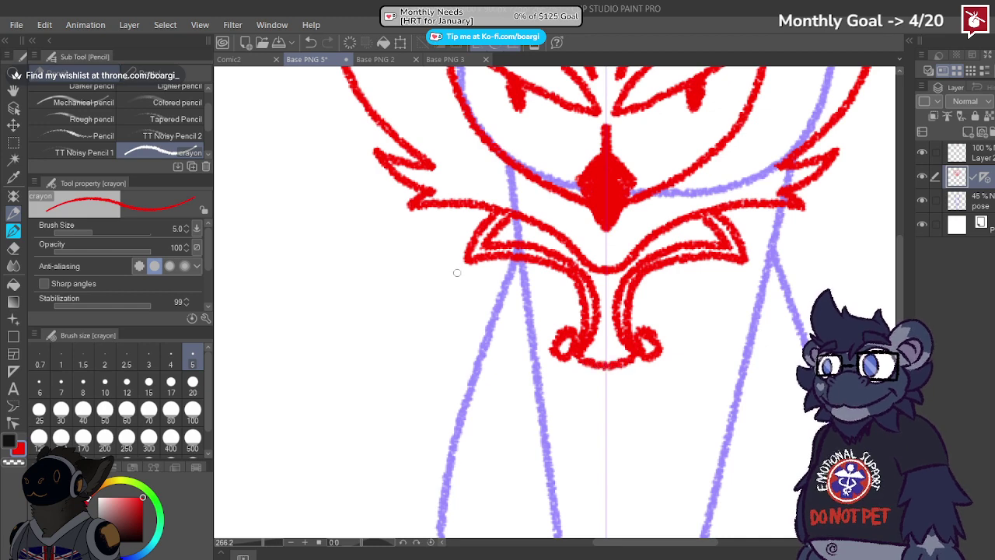
{"action": "scroll", "coordinate": [579, 297], "scroll_direction": "down", "scroll_amount": 6}
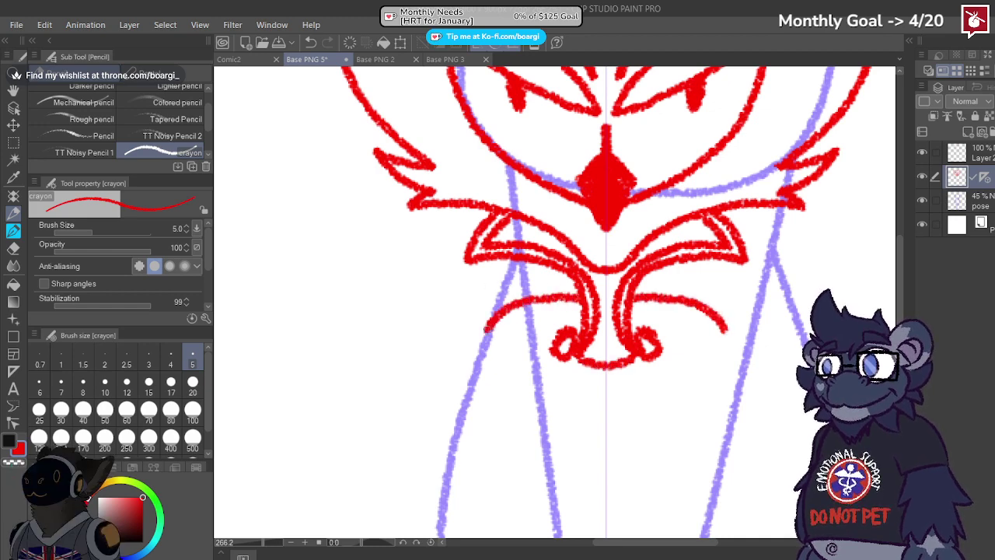
{"action": "scroll", "coordinate": [512, 256], "scroll_direction": "up", "scroll_amount": 2}
{"action": "scroll", "coordinate": [513, 257], "scroll_direction": "up", "scroll_amount": 3}
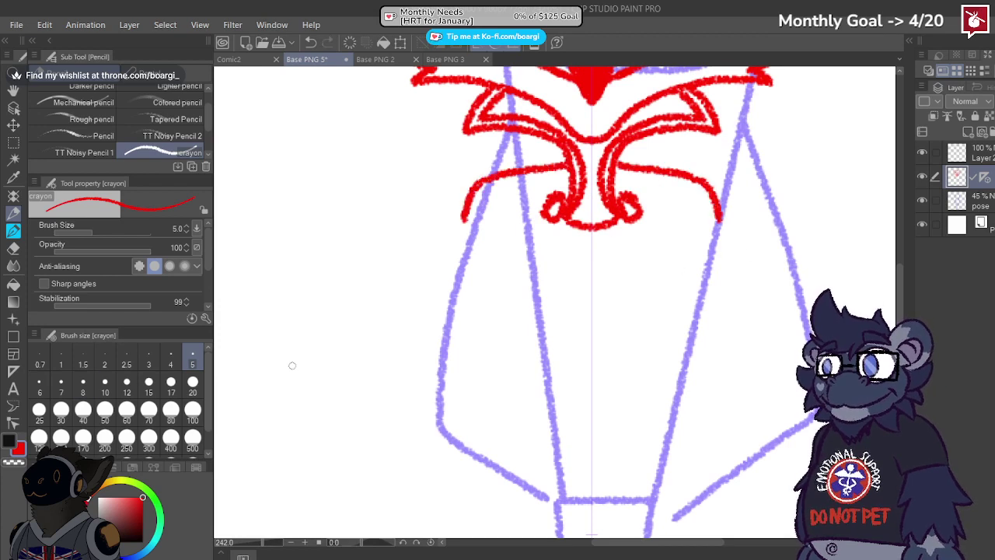
{"action": "key", "text": "ctrl+z"}
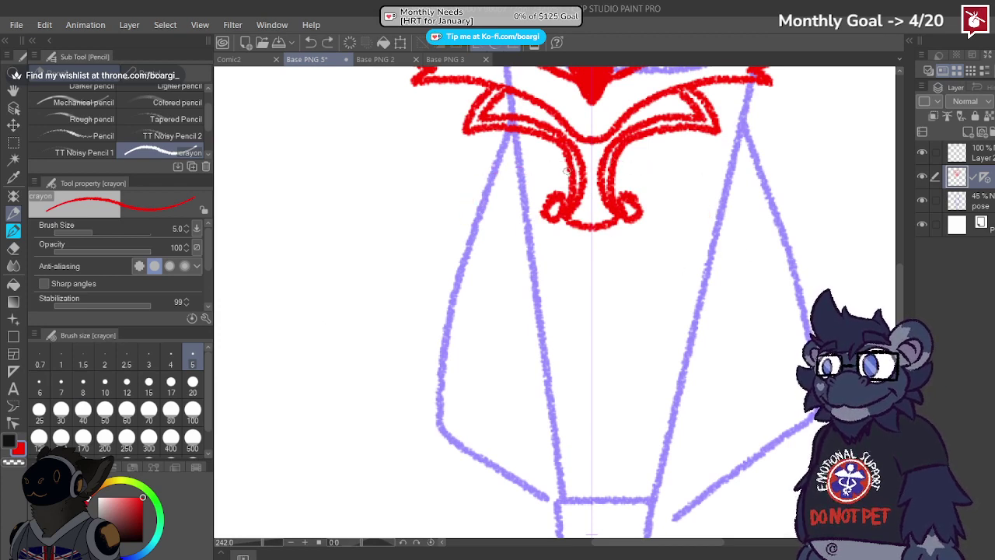
Step: Try shorter sloping shoulder curves beside the collar, and undo them along with the collar's inner outline and closing arc
{"action": "mouse_move", "coordinate": [566, 169]}
{"action": "left_mouse_down"}
{"action": "mouse_move", "coordinate": [521, 183]}
{"action": "mouse_move", "coordinate": [486, 231]}
{"action": "left_mouse_up"}
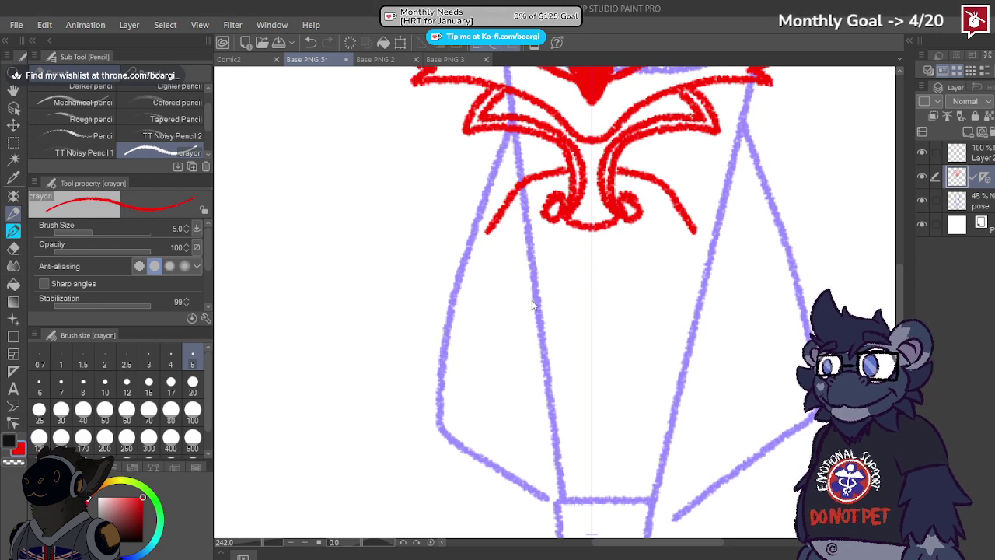
{"action": "key", "text": "ctrl+z"}
{"action": "key", "text": "ctrl+z"}
{"action": "key", "text": "ctrl+z"}
{"action": "key", "text": "ctrl+z"}
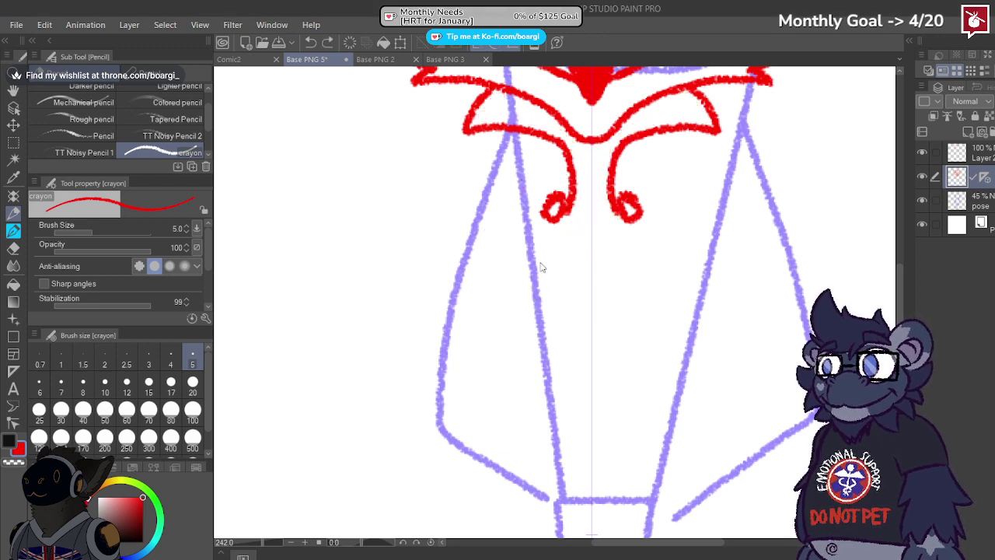
Step: Close the collar with an arc between its curls and add a second pair of feather points under its edges
{"action": "left_click_drag", "start_coordinate": [565, 216], "coordinate": [614, 219]}
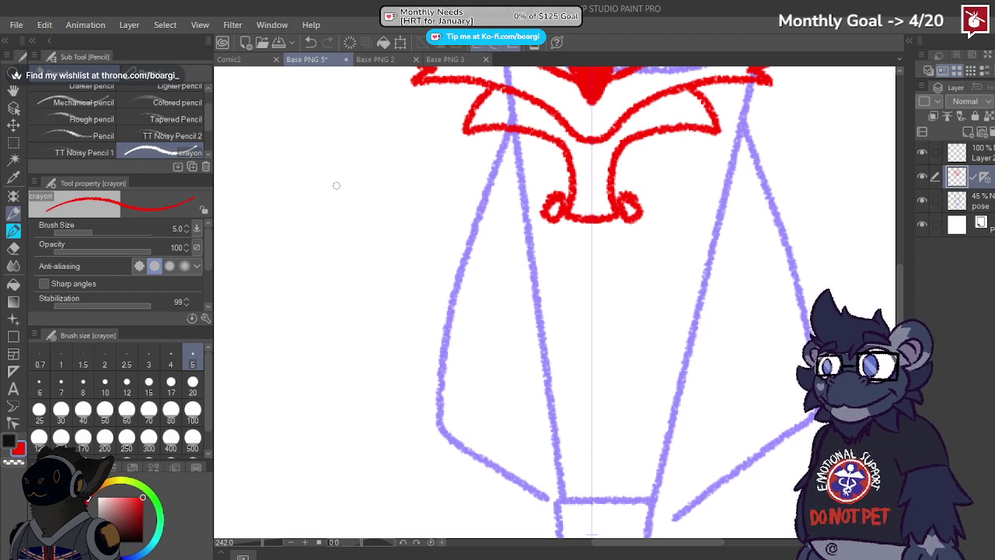
{"action": "left_click_drag", "start_coordinate": [487, 146], "coordinate": [566, 161]}
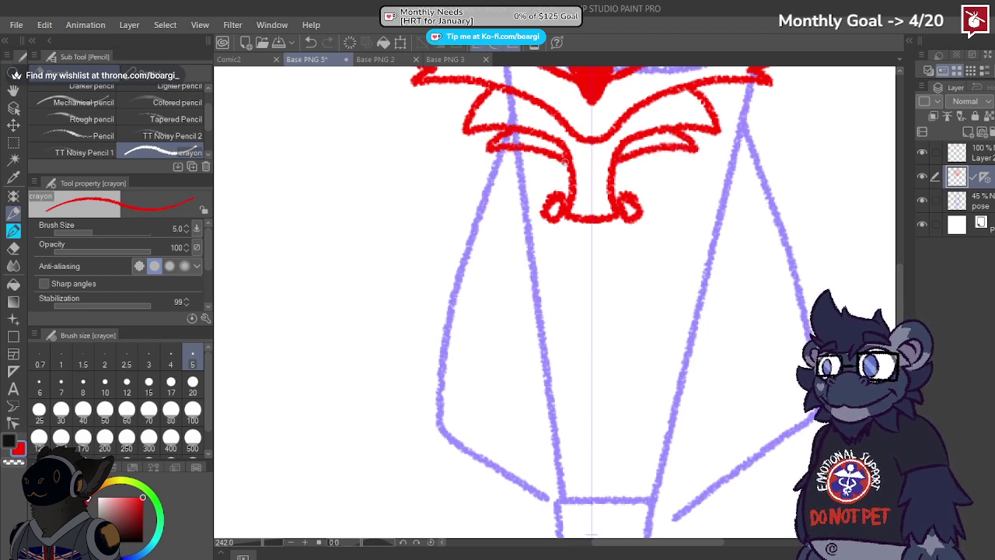
{"action": "scroll", "coordinate": [480, 199], "scroll_direction": "down", "scroll_amount": 4}
{"action": "scroll", "coordinate": [517, 198], "scroll_direction": "up", "scroll_amount": 2}
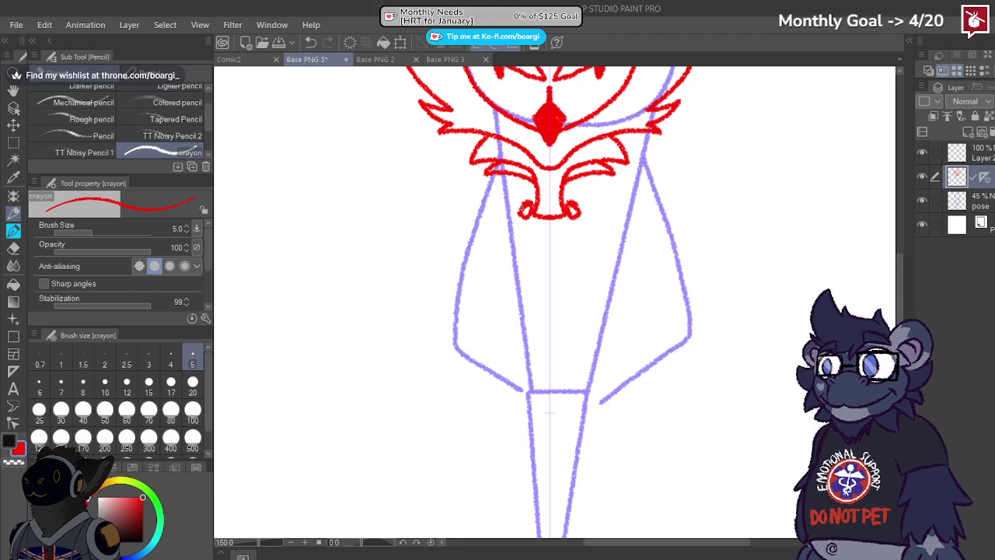
Step: Draw a jagged chest tuft below the collar curls and mirrored shoulder capes ending in feather points
{"action": "scroll", "coordinate": [523, 208], "scroll_direction": "up", "scroll_amount": 2}
{"action": "mouse_move", "coordinate": [525, 214]}
{"action": "left_mouse_down"}
{"action": "mouse_move", "coordinate": [502, 258]}
{"action": "mouse_move", "coordinate": [513, 258]}
{"action": "mouse_move", "coordinate": [523, 290]}
{"action": "mouse_move", "coordinate": [549, 296]}
{"action": "left_mouse_up"}
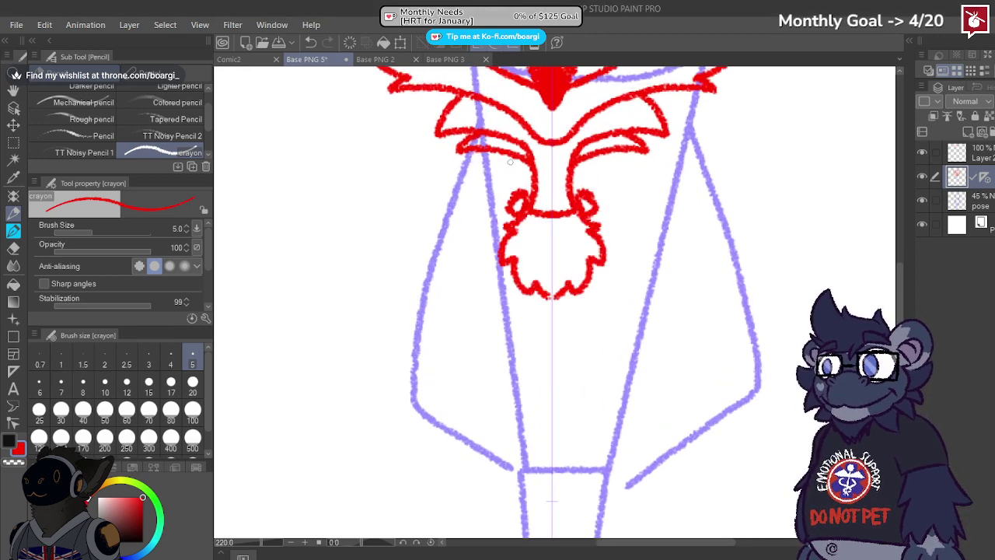
{"action": "mouse_move", "coordinate": [510, 161]}
{"action": "left_mouse_down"}
{"action": "mouse_move", "coordinate": [456, 181]}
{"action": "mouse_move", "coordinate": [420, 211]}
{"action": "mouse_move", "coordinate": [372, 312]}
{"action": "mouse_move", "coordinate": [401, 303]}
{"action": "mouse_move", "coordinate": [392, 332]}
{"action": "mouse_move", "coordinate": [450, 321]}
{"action": "mouse_move", "coordinate": [484, 296]}
{"action": "mouse_move", "coordinate": [478, 317]}
{"action": "mouse_move", "coordinate": [529, 296]}
{"action": "left_mouse_up"}
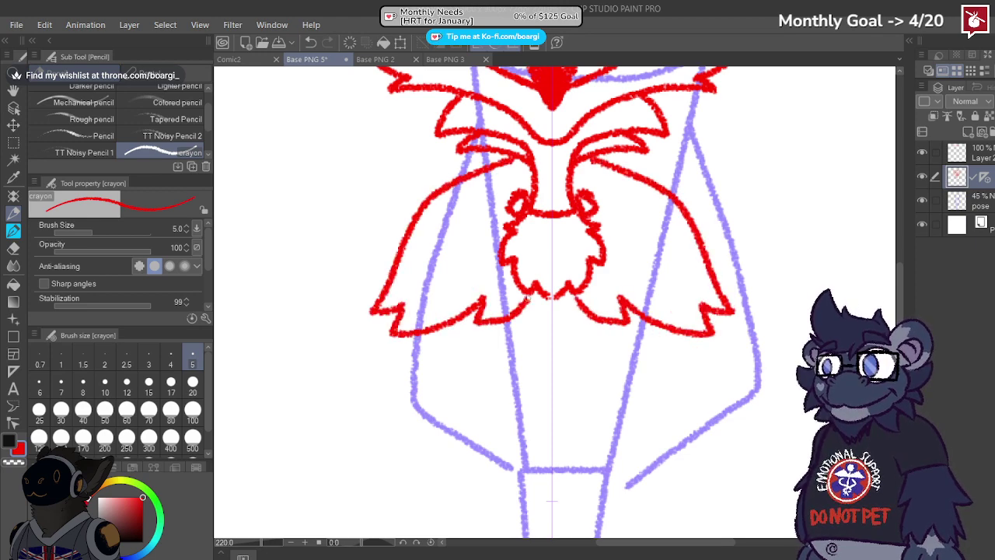
{"action": "scroll", "coordinate": [502, 288], "scroll_direction": "down", "scroll_amount": 9}
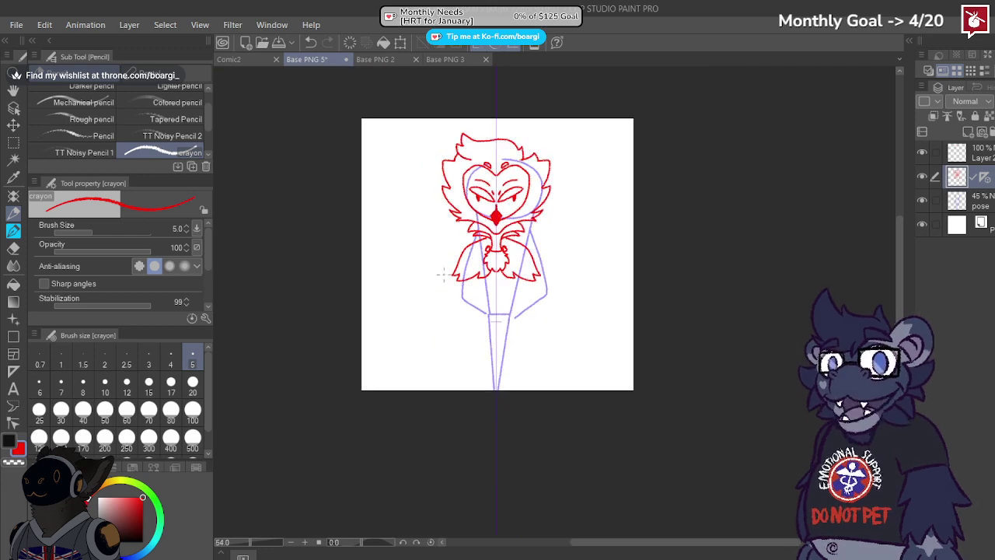
Step: Sketch the slim torso with a rounded lower end and two long oval thighs below it, using the sketch's red
{"action": "scroll", "coordinate": [450, 294], "scroll_direction": "up", "scroll_amount": 8}
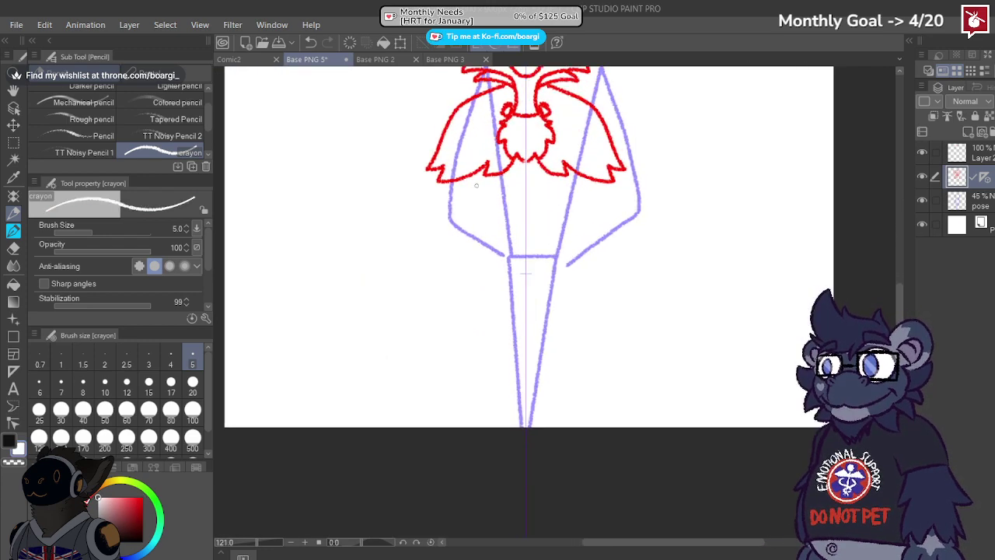
{"action": "left_click", "coordinate": [491, 170], "text": "alt"}
{"action": "mouse_move", "coordinate": [488, 175]}
{"action": "left_mouse_down"}
{"action": "mouse_move", "coordinate": [496, 284]}
{"action": "mouse_move", "coordinate": [510, 306]}
{"action": "left_mouse_up"}
{"action": "key", "text": "ctrl+z"}
{"action": "mouse_move", "coordinate": [509, 168]}
{"action": "left_mouse_down"}
{"action": "mouse_move", "coordinate": [499, 272]}
{"action": "mouse_move", "coordinate": [512, 305]}
{"action": "mouse_move", "coordinate": [540, 317]}
{"action": "mouse_move", "coordinate": [480, 220]}
{"action": "mouse_move", "coordinate": [494, 252]}
{"action": "left_mouse_up"}
{"action": "scroll", "coordinate": [486, 229], "scroll_direction": "down", "scroll_amount": 2}
{"action": "scroll", "coordinate": [493, 253], "scroll_direction": "up", "scroll_amount": 3}
{"action": "mouse_move", "coordinate": [461, 202]}
{"action": "left_mouse_down"}
{"action": "mouse_move", "coordinate": [440, 336]}
{"action": "mouse_move", "coordinate": [455, 399]}
{"action": "mouse_move", "coordinate": [469, 400]}
{"action": "mouse_move", "coordinate": [487, 366]}
{"action": "mouse_move", "coordinate": [499, 241]}
{"action": "left_mouse_up"}
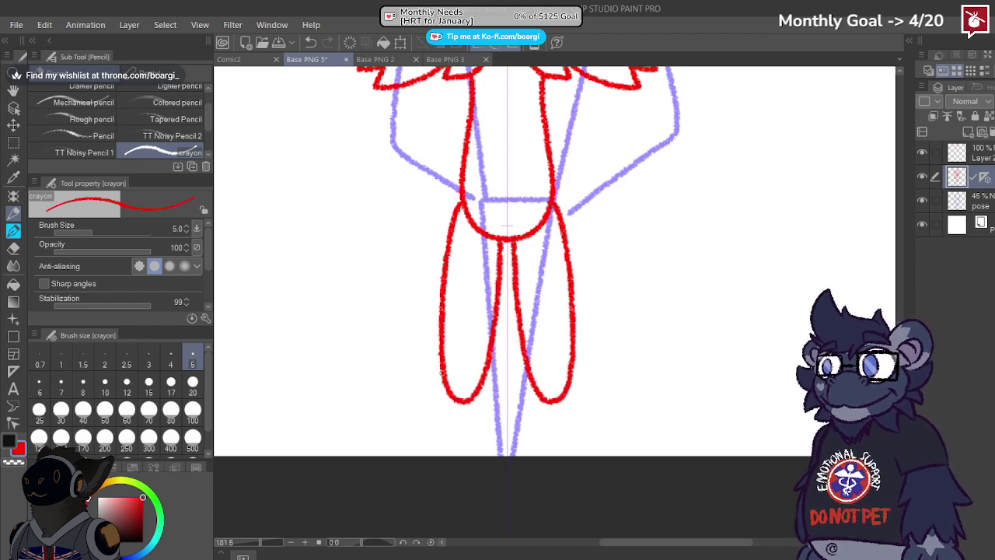
{"action": "scroll", "coordinate": [428, 278], "scroll_direction": "down", "scroll_amount": 6}
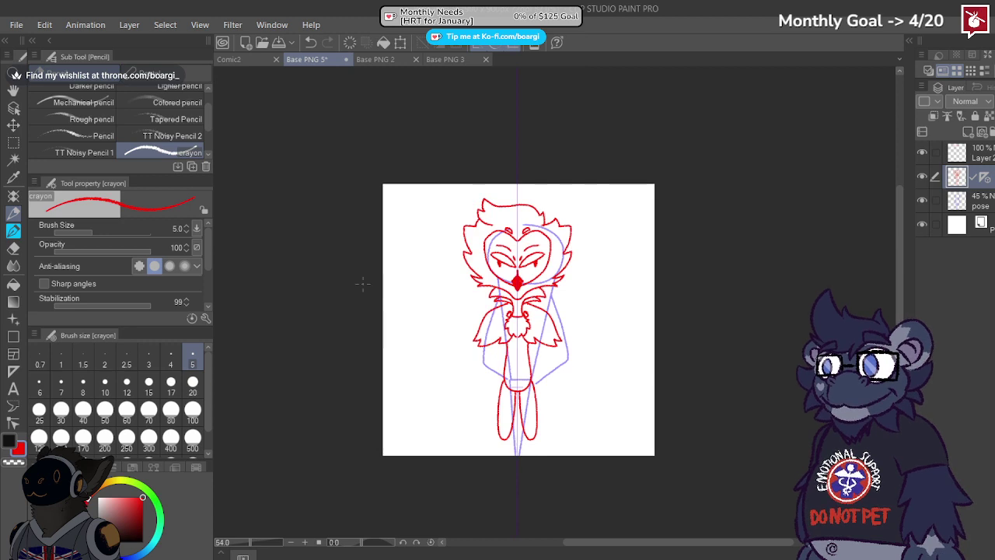
Step: Select all the layers and move them up together until the hair nearly reaches the canvas's upper edge
{"action": "left_click", "coordinate": [13, 125]}
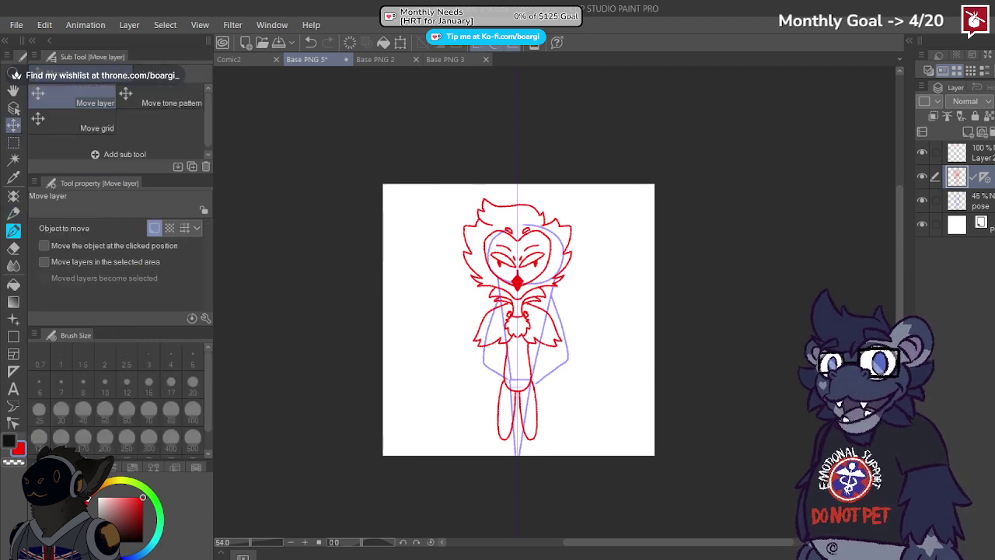
{"action": "left_click", "coordinate": [975, 224]}
{"action": "left_click", "coordinate": [976, 153], "text": "shift"}
{"action": "left_click_drag", "start_coordinate": [550, 271], "coordinate": [550, 257]}
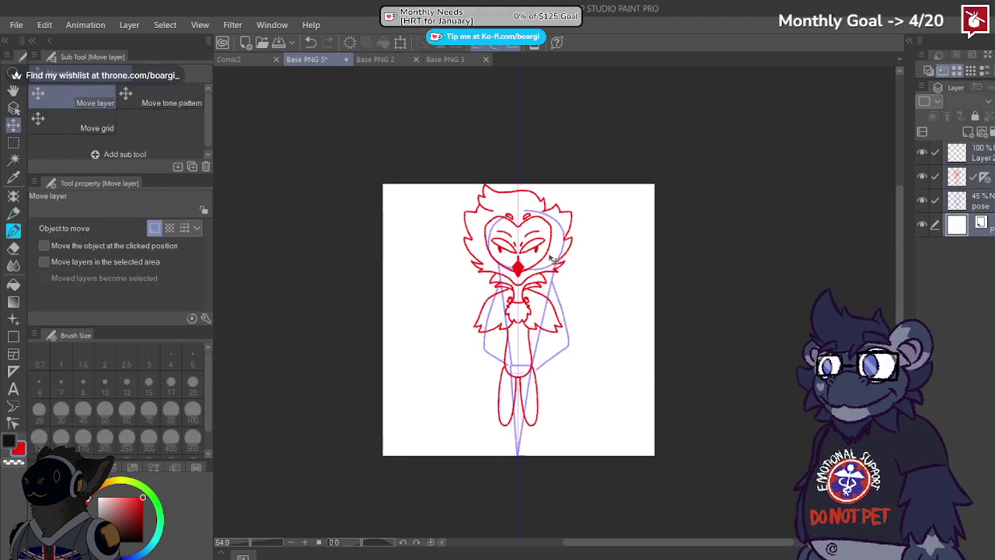
Step: Try short lower legs with small toed feet beneath the thighs on the red sketch layer
{"action": "left_click", "coordinate": [13, 214]}
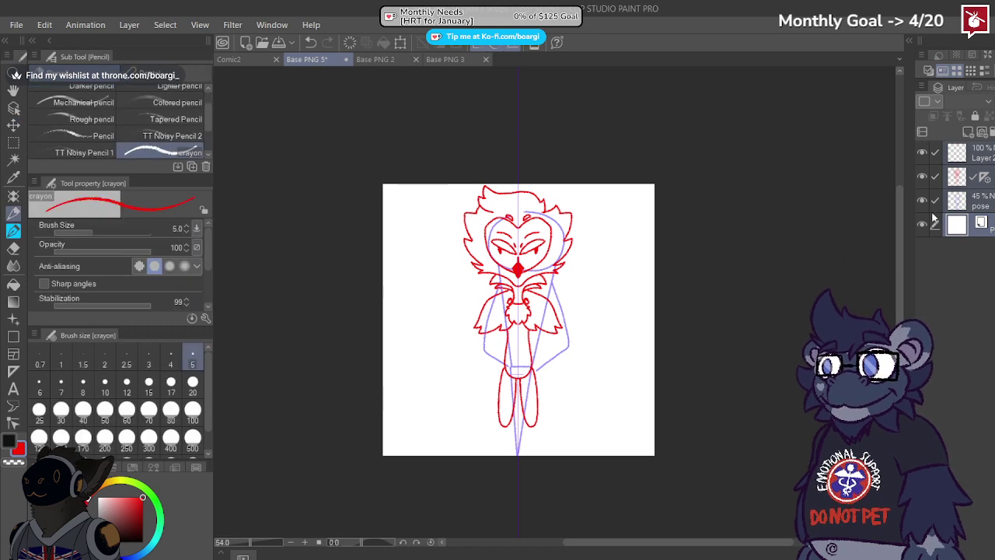
{"action": "left_click", "coordinate": [958, 176]}
{"action": "scroll", "coordinate": [501, 442], "scroll_direction": "up", "scroll_amount": 5}
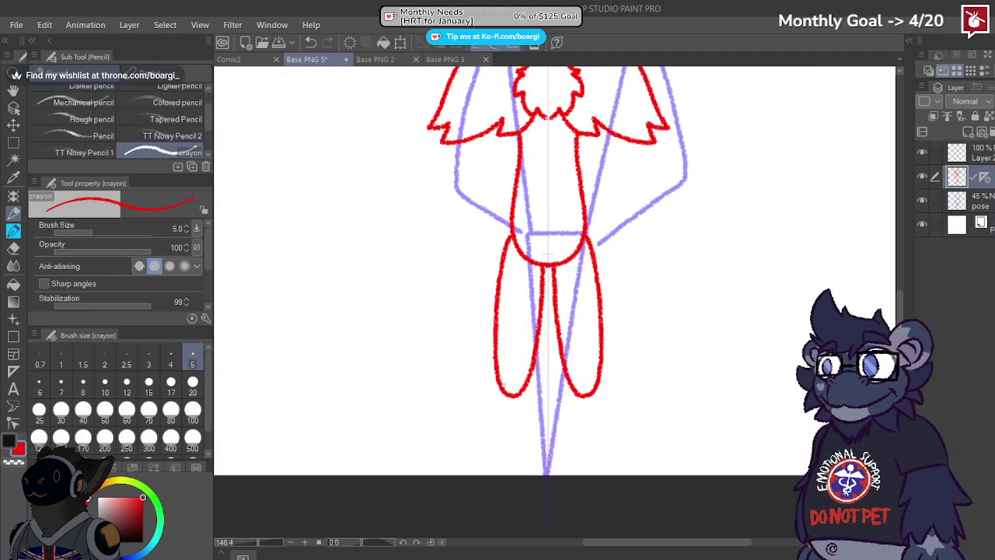
{"action": "mouse_move", "coordinate": [498, 385]}
{"action": "left_mouse_down"}
{"action": "mouse_move", "coordinate": [488, 466]}
{"action": "mouse_move", "coordinate": [516, 467]}
{"action": "mouse_move", "coordinate": [514, 396]}
{"action": "left_mouse_up"}
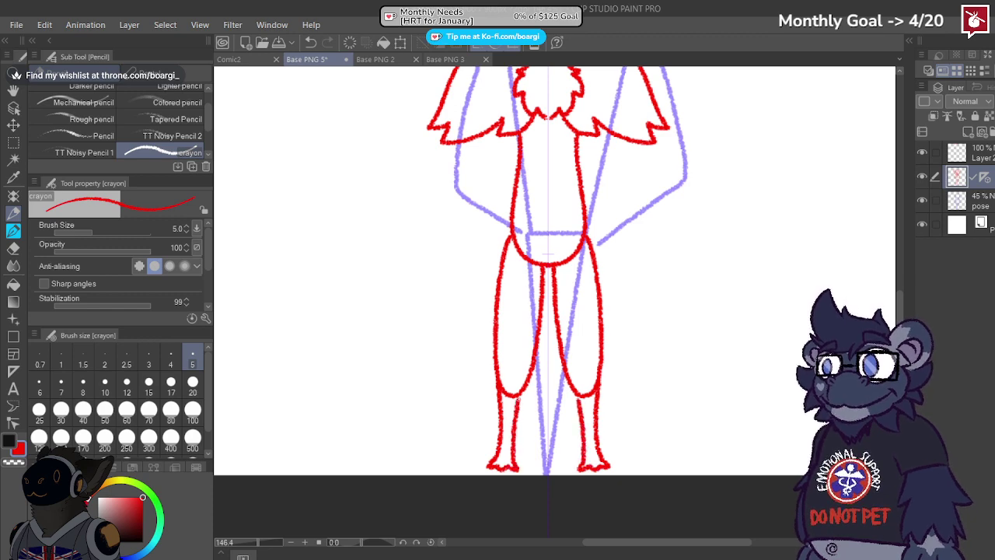
{"action": "scroll", "coordinate": [514, 396], "scroll_direction": "down", "scroll_amount": 3}
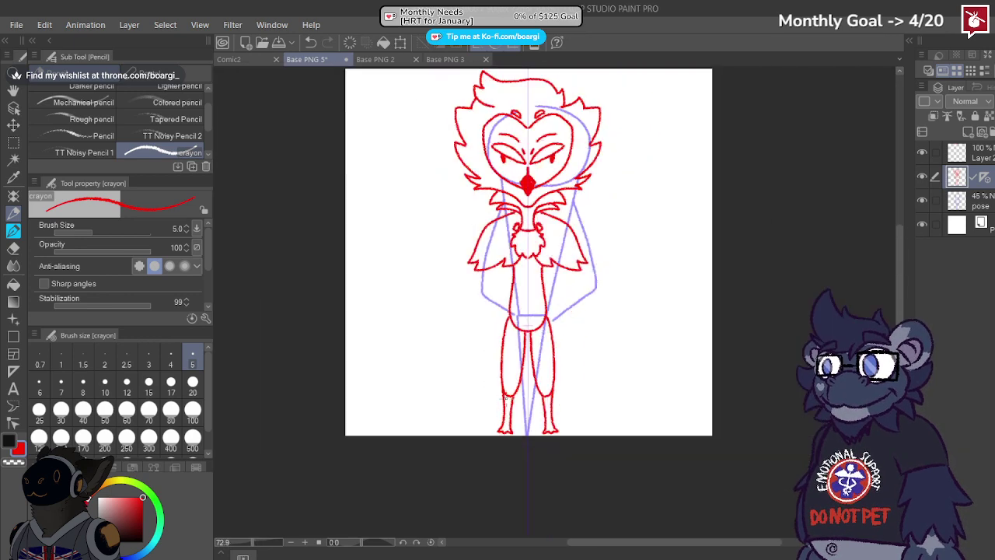
{"action": "scroll", "coordinate": [469, 369], "scroll_direction": "down", "scroll_amount": 2}
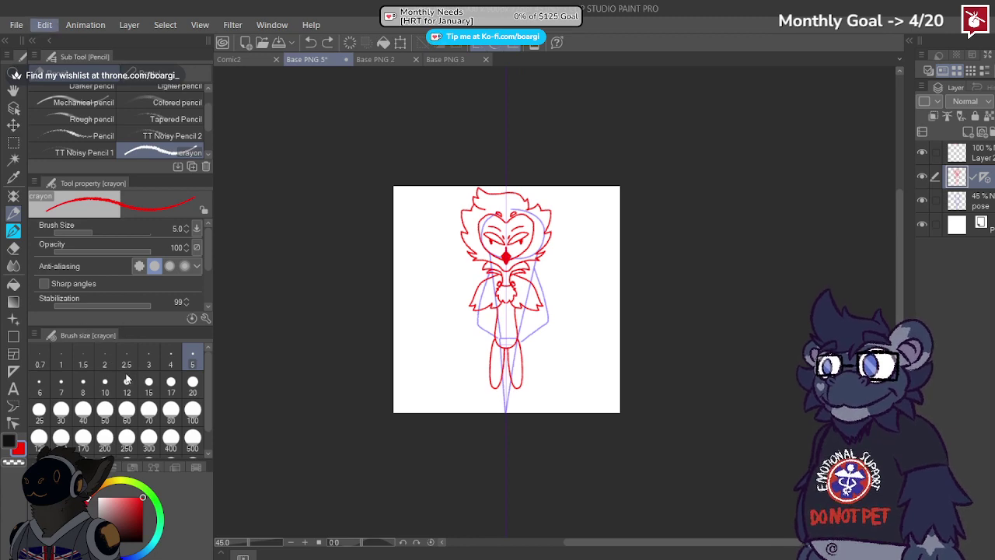
Step: Extend the canvas downward to make room for the full legs and feet
{"action": "key", "text": "ctrl+t"}
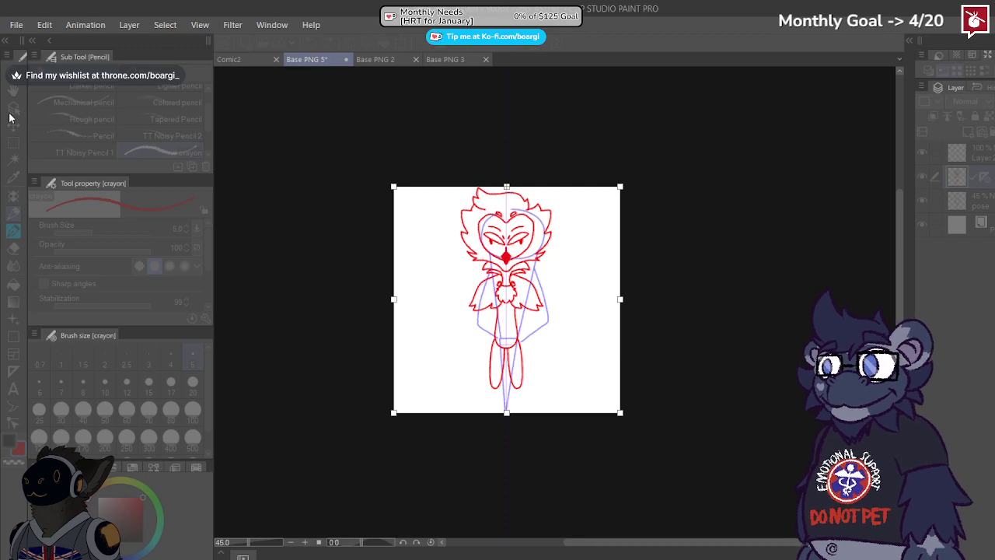
{"action": "key", "text": "Return"}
{"action": "scroll", "coordinate": [534, 401], "scroll_direction": "up", "scroll_amount": 3}
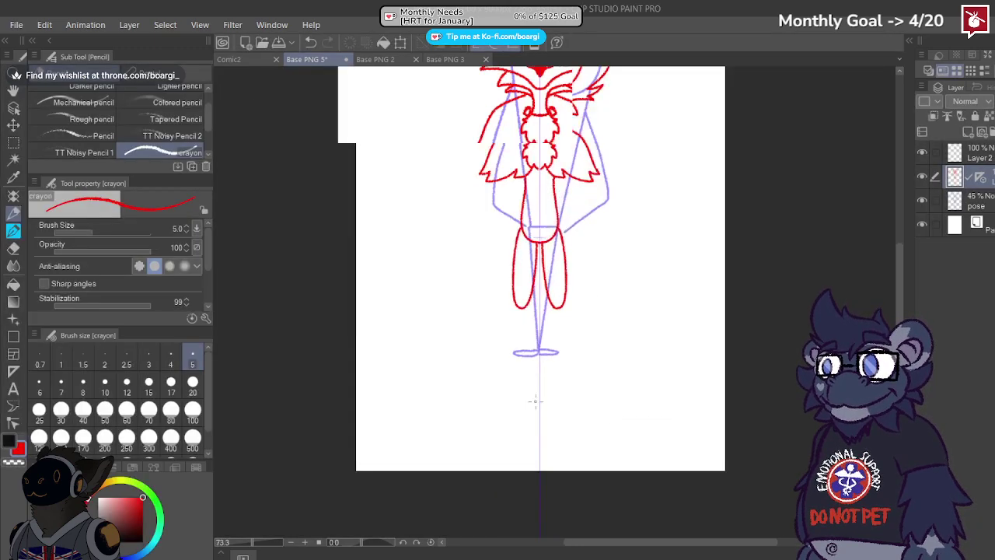
Step: Draw mirrored lower legs from the thigh ends, with the outer edges flaring outward toward the ankles
{"action": "scroll", "coordinate": [535, 401], "scroll_direction": "up", "scroll_amount": 3}
{"action": "scroll", "coordinate": [511, 283], "scroll_direction": "up", "scroll_amount": 1}
{"action": "mouse_move", "coordinate": [510, 276]}
{"action": "left_mouse_down"}
{"action": "mouse_move", "coordinate": [501, 361]}
{"action": "mouse_move", "coordinate": [475, 431]}
{"action": "mouse_move", "coordinate": [493, 415]}
{"action": "mouse_move", "coordinate": [468, 430]}
{"action": "mouse_move", "coordinate": [494, 422]}
{"action": "mouse_move", "coordinate": [547, 432]}
{"action": "mouse_move", "coordinate": [513, 332]}
{"action": "left_mouse_up"}
{"action": "key", "text": "ctrl+z"}
{"action": "key", "text": "ctrl+z"}
{"action": "scroll", "coordinate": [537, 274], "scroll_direction": "up", "scroll_amount": 1}
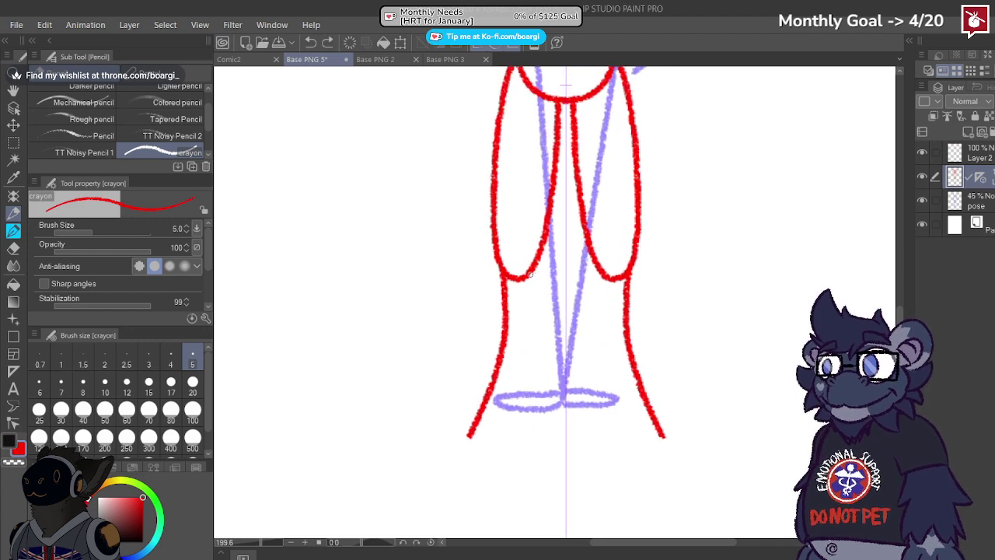
{"action": "mouse_move", "coordinate": [529, 274]}
{"action": "left_mouse_down"}
{"action": "mouse_move", "coordinate": [516, 398]}
{"action": "mouse_move", "coordinate": [525, 441]}
{"action": "left_mouse_up"}
{"action": "scroll", "coordinate": [483, 443], "scroll_direction": "up", "scroll_amount": 2}
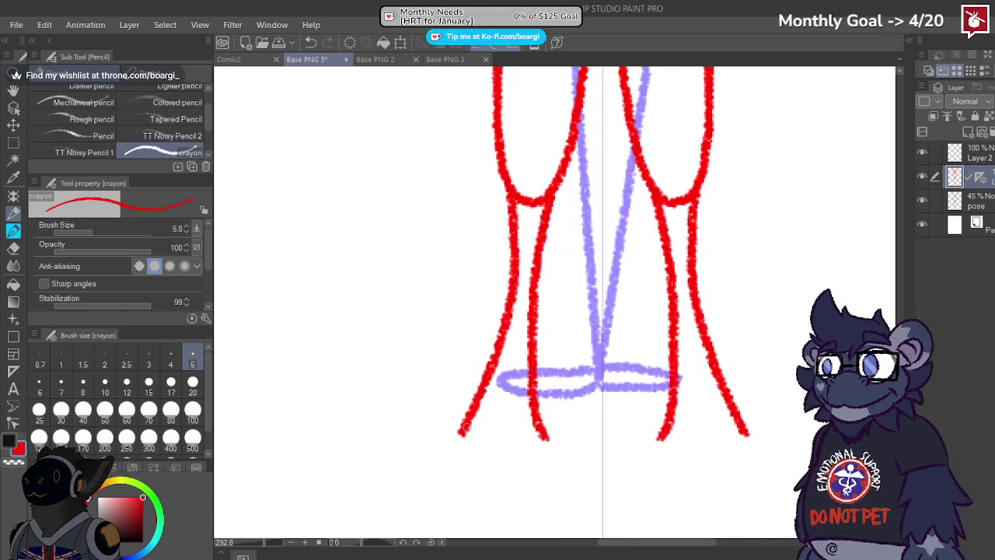
Step: Close the lower legs with three-pointed webbed feet and erase the leftover inner ankle ends
{"action": "mouse_move", "coordinate": [464, 427]}
{"action": "left_mouse_down"}
{"action": "mouse_move", "coordinate": [446, 459]}
{"action": "mouse_move", "coordinate": [501, 449]}
{"action": "mouse_move", "coordinate": [527, 468]}
{"action": "mouse_move", "coordinate": [547, 439]}
{"action": "left_mouse_up"}
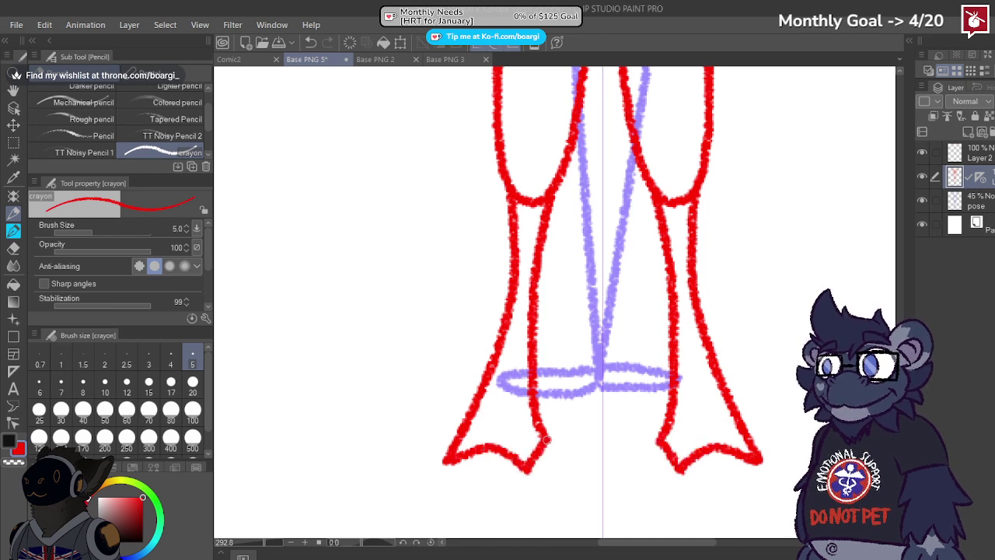
{"action": "key", "text": "ctrl+z"}
{"action": "mouse_move", "coordinate": [464, 429]}
{"action": "left_mouse_down"}
{"action": "mouse_move", "coordinate": [443, 466]}
{"action": "mouse_move", "coordinate": [547, 470]}
{"action": "left_mouse_up"}
{"action": "left_click_drag", "start_coordinate": [542, 436], "coordinate": [553, 471]}
{"action": "key", "text": "ctrl+z"}
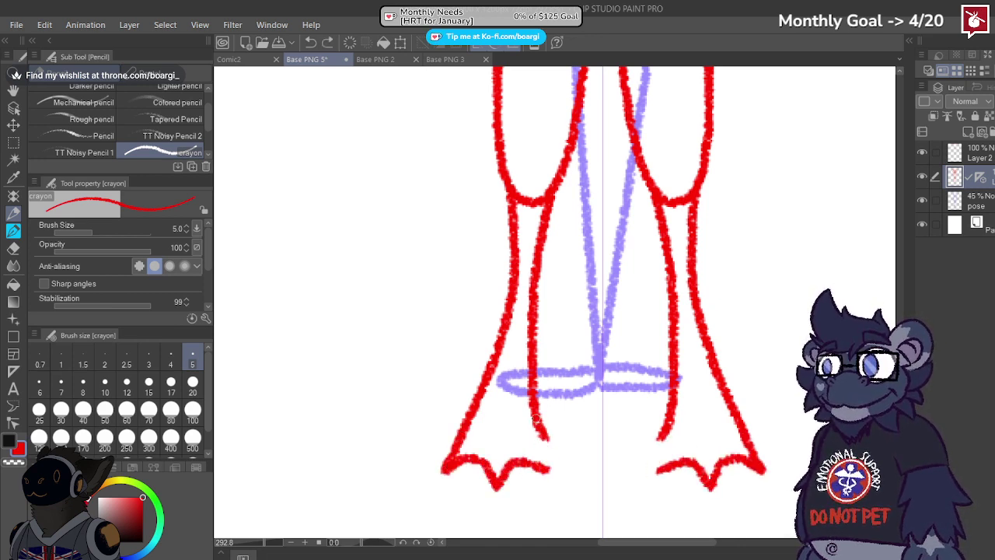
{"action": "left_click_drag", "start_coordinate": [536, 420], "coordinate": [552, 469]}
{"action": "key", "text": "e"}
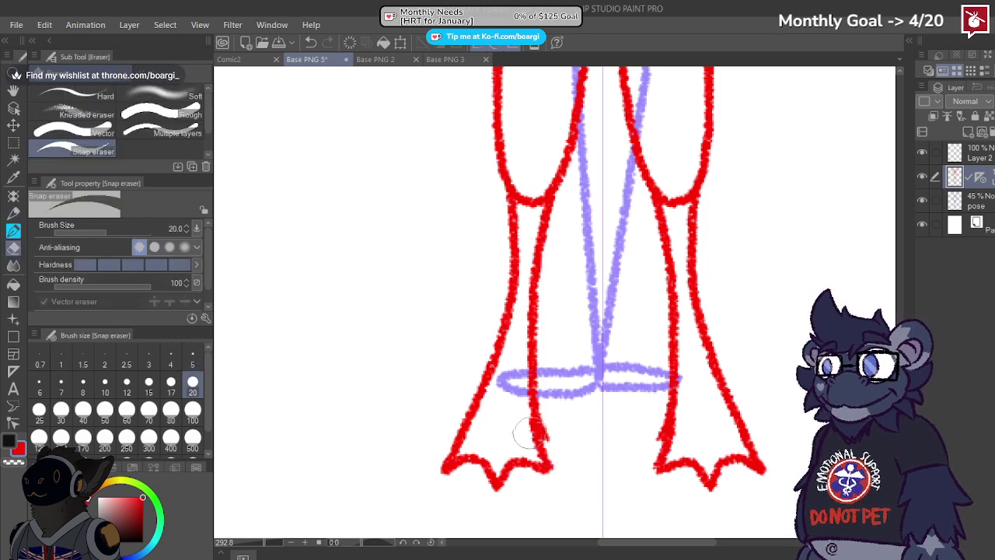
{"action": "scroll", "coordinate": [536, 435], "scroll_direction": "up", "scroll_amount": 1}
{"action": "scroll", "coordinate": [557, 386], "scroll_direction": "down", "scroll_amount": 3}
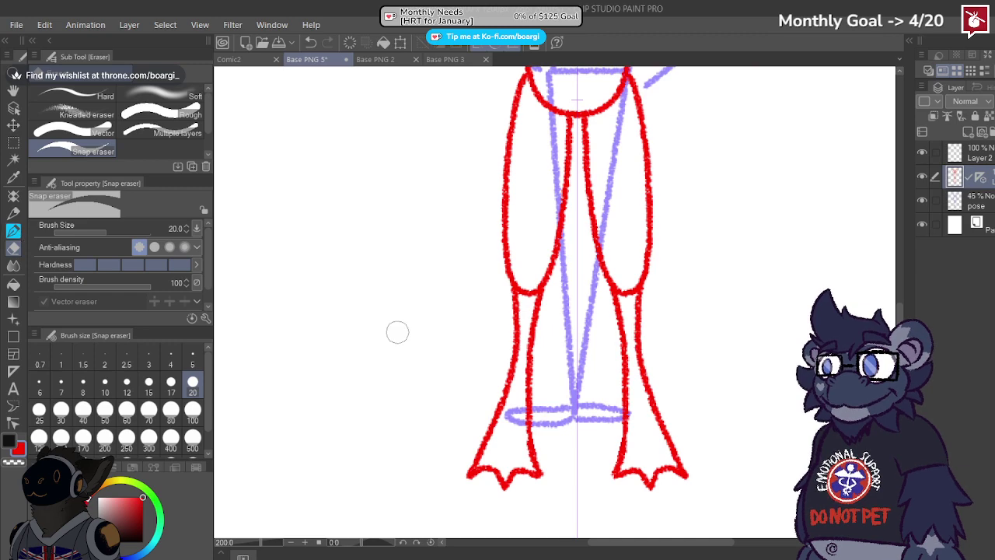
Step: Fill both lower legs and feet with solid red
{"action": "left_click", "coordinate": [13, 283]}
{"action": "left_click", "coordinate": [516, 435]}
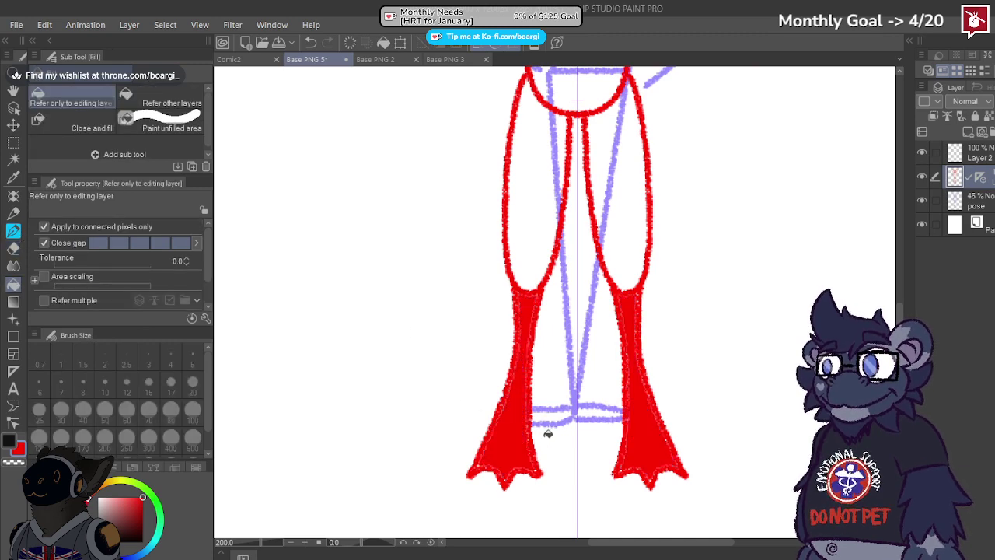
{"action": "scroll", "coordinate": [513, 435], "scroll_direction": "down", "scroll_amount": 5}
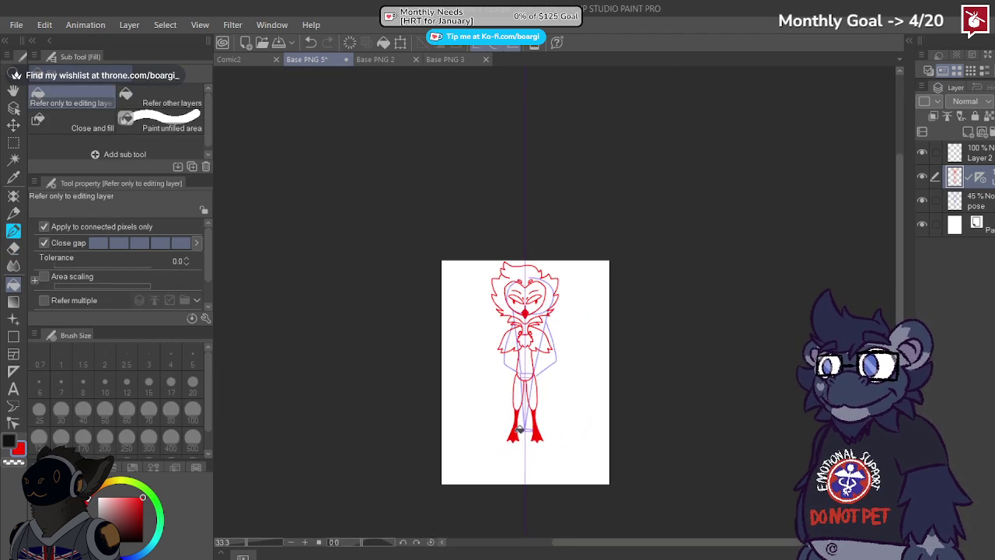
{"action": "scroll", "coordinate": [446, 433], "scroll_direction": "up", "scroll_amount": 4}
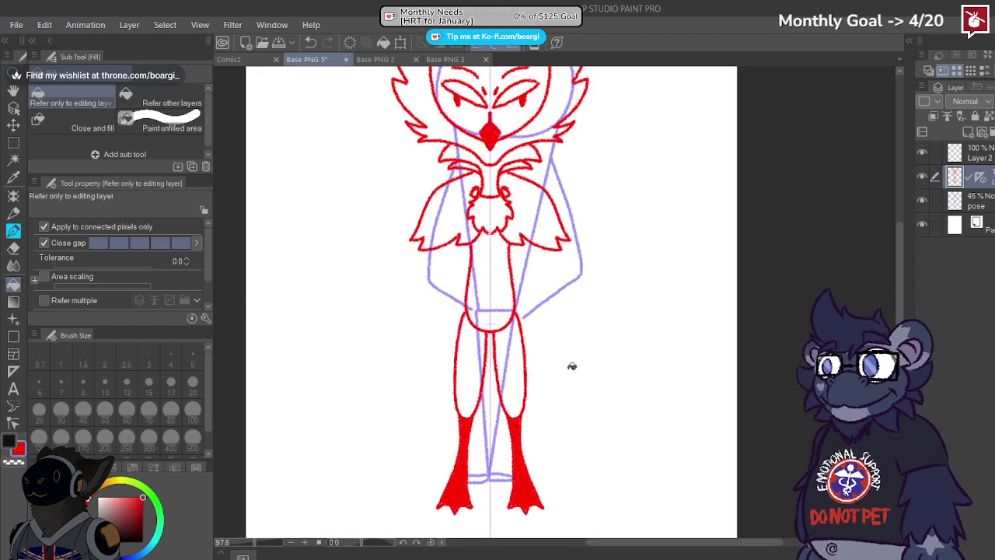
Step: Draw pointed tail feathers between the thighs and a long flaring cape behind the legs with a scalloped hem
{"action": "left_click", "coordinate": [13, 230]}
{"action": "scroll", "coordinate": [475, 369], "scroll_direction": "up", "scroll_amount": 1}
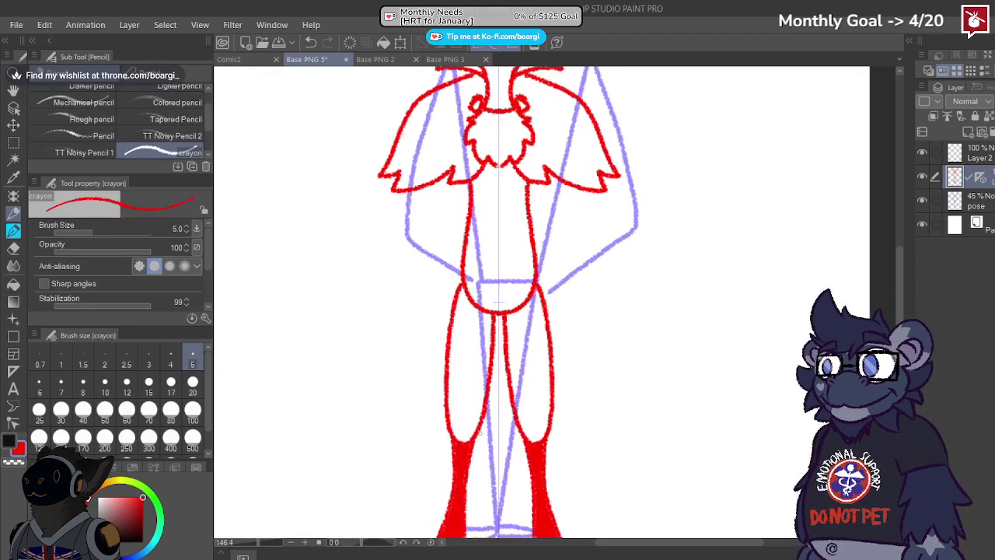
{"action": "mouse_move", "coordinate": [483, 414]}
{"action": "left_mouse_down"}
{"action": "mouse_move", "coordinate": [497, 458]}
{"action": "mouse_move", "coordinate": [482, 455]}
{"action": "mouse_move", "coordinate": [490, 438]}
{"action": "left_mouse_up"}
{"action": "scroll", "coordinate": [494, 397], "scroll_direction": "down", "scroll_amount": 3}
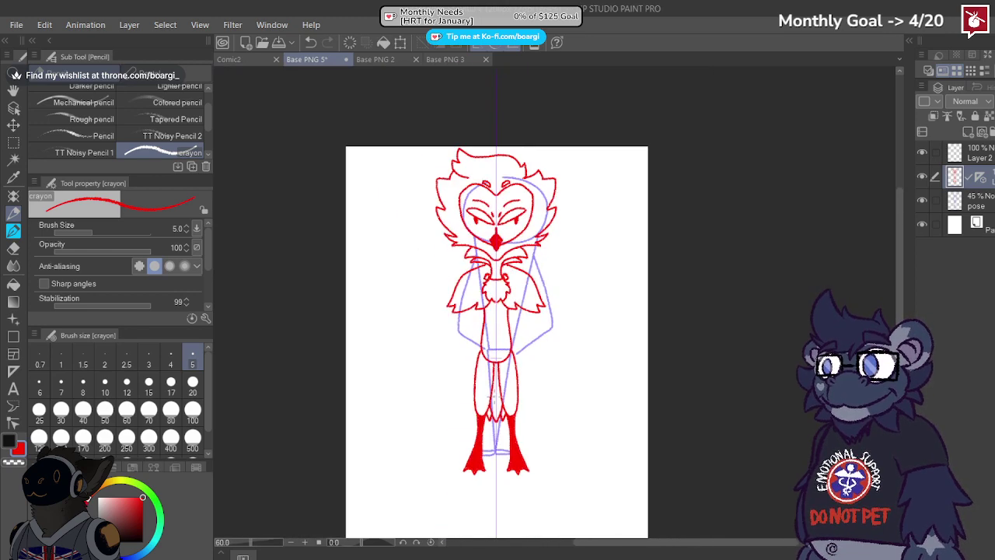
{"action": "scroll", "coordinate": [455, 328], "scroll_direction": "up", "scroll_amount": 2}
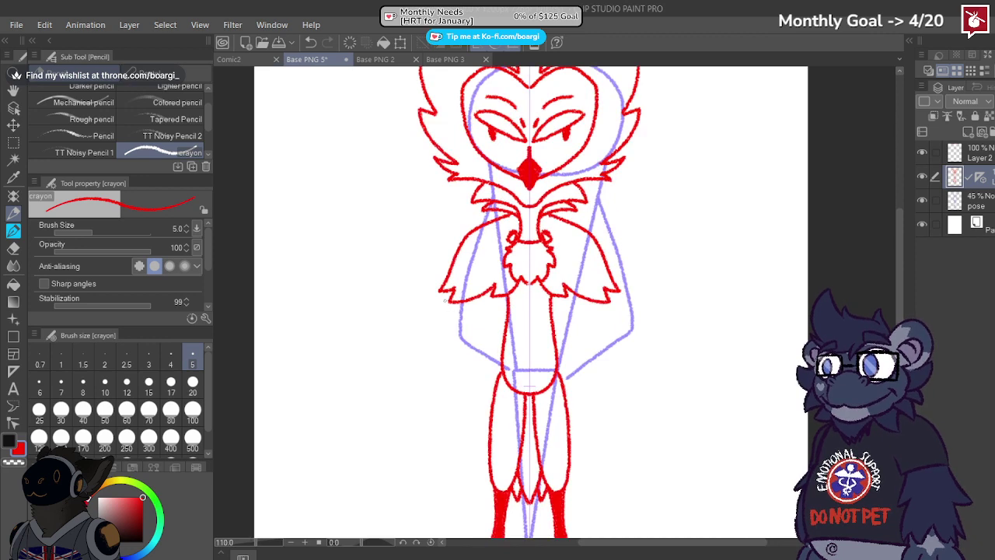
{"action": "mouse_move", "coordinate": [444, 293]}
{"action": "left_mouse_down"}
{"action": "mouse_move", "coordinate": [442, 362]}
{"action": "mouse_move", "coordinate": [414, 486]}
{"action": "mouse_move", "coordinate": [469, 472]}
{"action": "mouse_move", "coordinate": [484, 519]}
{"action": "mouse_move", "coordinate": [530, 522]}
{"action": "left_mouse_up"}
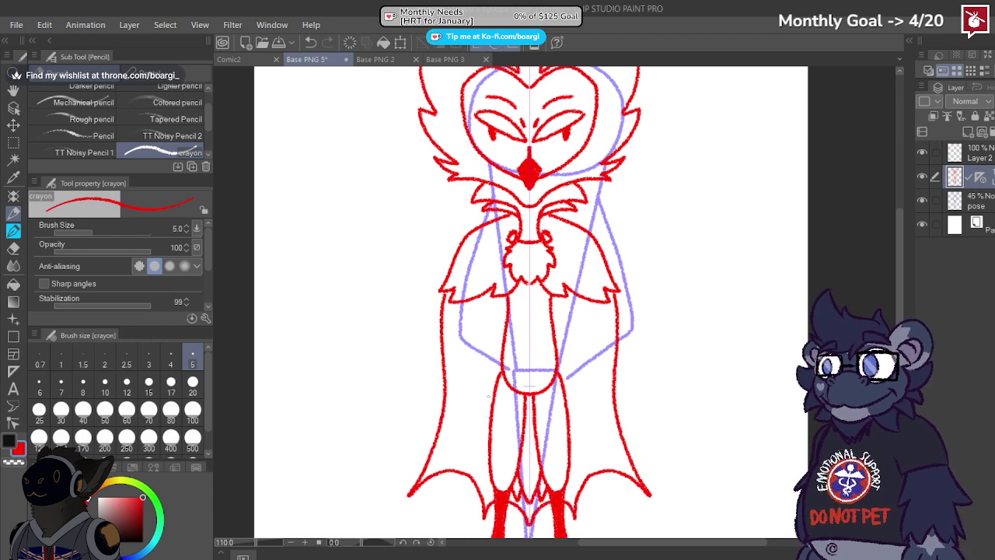
Step: Draw high-cut curves from the hips to the crotch and erase the rounded torso line crossing the thighs
{"action": "scroll", "coordinate": [450, 378], "scroll_direction": "up", "scroll_amount": 5}
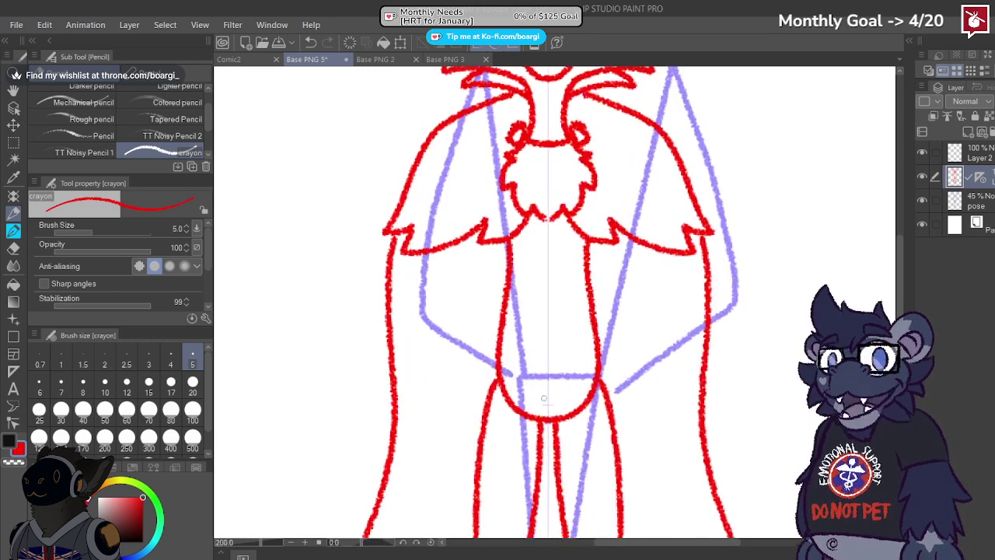
{"action": "mouse_move", "coordinate": [484, 371]}
{"action": "left_mouse_down"}
{"action": "mouse_move", "coordinate": [520, 376]}
{"action": "mouse_move", "coordinate": [549, 424]}
{"action": "left_mouse_up"}
{"action": "left_click", "coordinate": [14, 250]}
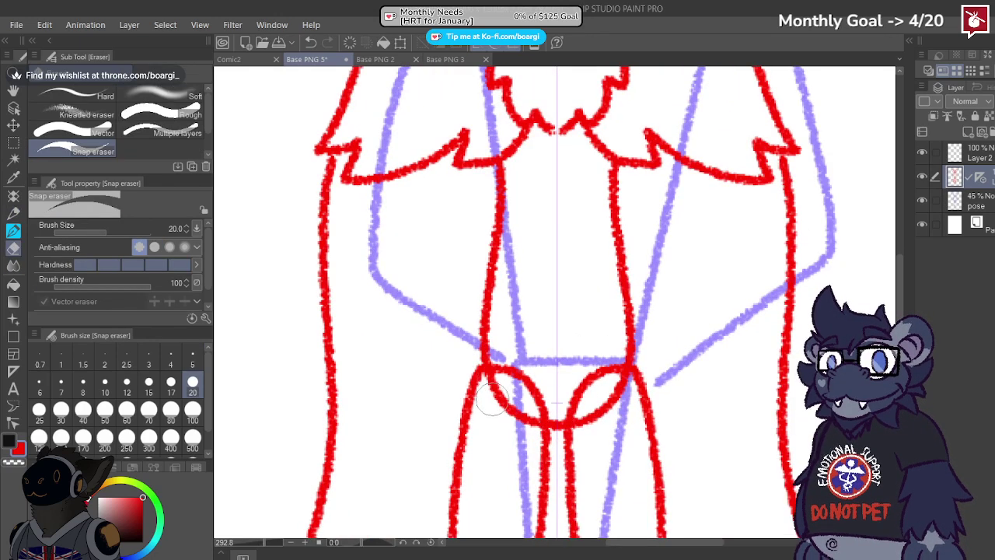
{"action": "mouse_move", "coordinate": [496, 388]}
{"action": "left_mouse_down"}
{"action": "mouse_move", "coordinate": [493, 399]}
{"action": "mouse_move", "coordinate": [525, 422]}
{"action": "left_mouse_up"}
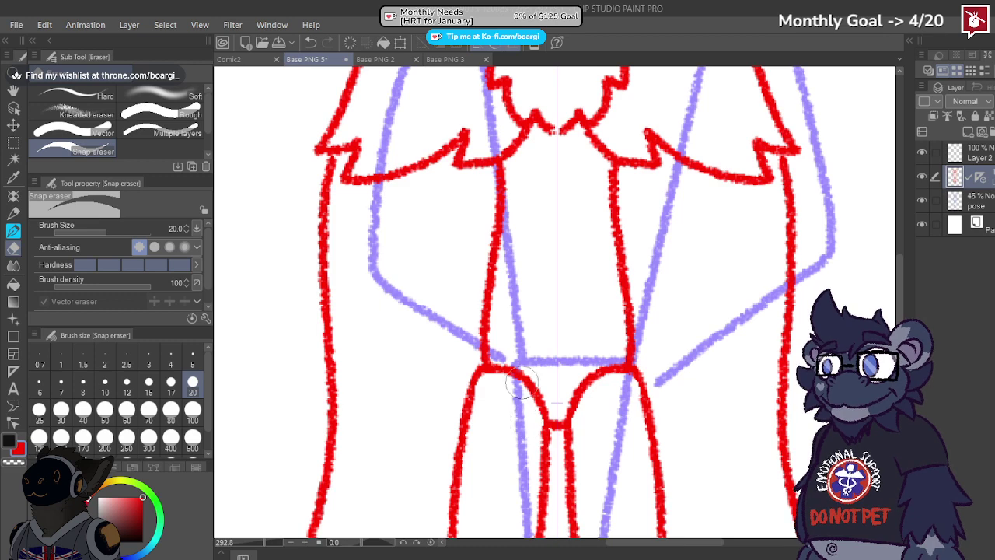
Step: Add a second mirrored curve just above the hip-to-crotch lines to form a double edge
{"action": "left_click", "coordinate": [13, 230]}
{"action": "scroll", "coordinate": [537, 393], "scroll_direction": "up", "scroll_amount": 3}
{"action": "mouse_move", "coordinate": [428, 315]}
{"action": "left_mouse_down"}
{"action": "mouse_move", "coordinate": [462, 318]}
{"action": "mouse_move", "coordinate": [523, 346]}
{"action": "mouse_move", "coordinate": [549, 377]}
{"action": "mouse_move", "coordinate": [558, 439]}
{"action": "left_mouse_up"}
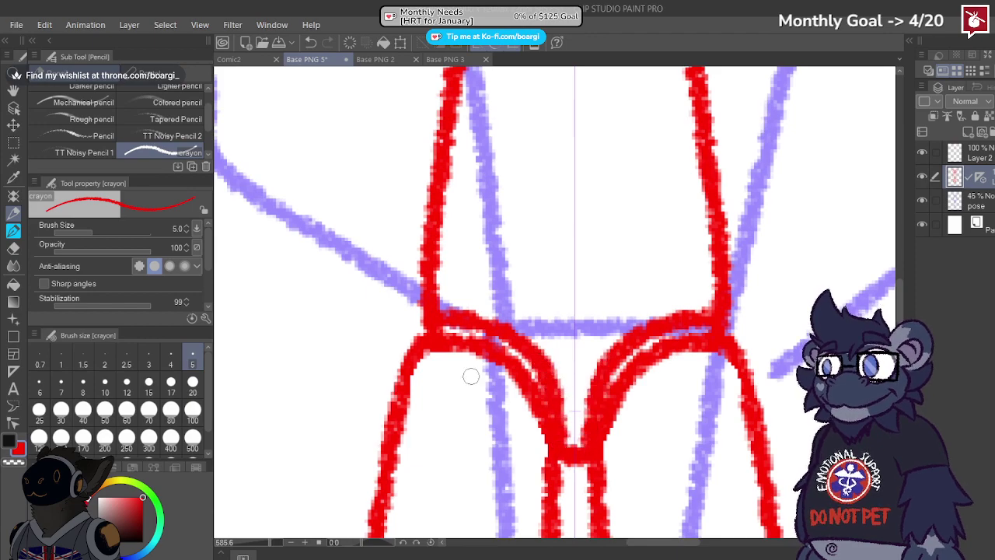
Step: Draw mirrored oval buttons down the torso and join each of the three pairs with a short horizontal bar
{"action": "scroll", "coordinate": [469, 372], "scroll_direction": "down", "scroll_amount": 3}
{"action": "scroll", "coordinate": [473, 316], "scroll_direction": "up", "scroll_amount": 3}
{"action": "mouse_move", "coordinate": [468, 250]}
{"action": "left_mouse_down"}
{"action": "mouse_move", "coordinate": [456, 276]}
{"action": "mouse_move", "coordinate": [483, 285]}
{"action": "mouse_move", "coordinate": [470, 252]}
{"action": "left_mouse_up"}
{"action": "mouse_move", "coordinate": [468, 169]}
{"action": "left_mouse_down"}
{"action": "mouse_move", "coordinate": [487, 193]}
{"action": "mouse_move", "coordinate": [471, 166]}
{"action": "left_mouse_up"}
{"action": "scroll", "coordinate": [497, 237], "scroll_direction": "down", "scroll_amount": 4}
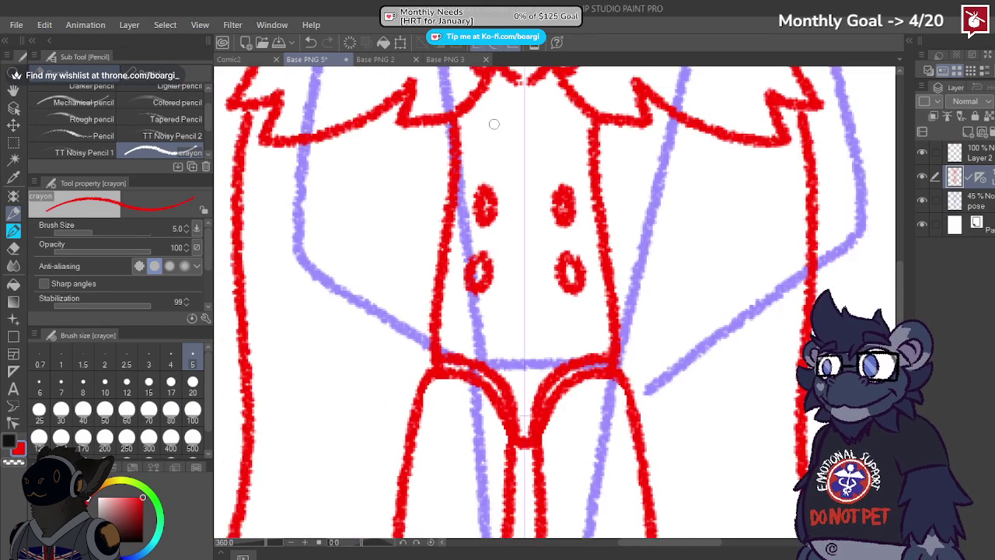
{"action": "scroll", "coordinate": [493, 124], "scroll_direction": "up", "scroll_amount": 3}
{"action": "mouse_move", "coordinate": [490, 110]}
{"action": "left_mouse_down"}
{"action": "mouse_move", "coordinate": [479, 136]}
{"action": "mouse_move", "coordinate": [534, 139]}
{"action": "left_mouse_up"}
{"action": "left_click_drag", "start_coordinate": [492, 233], "coordinate": [535, 237]}
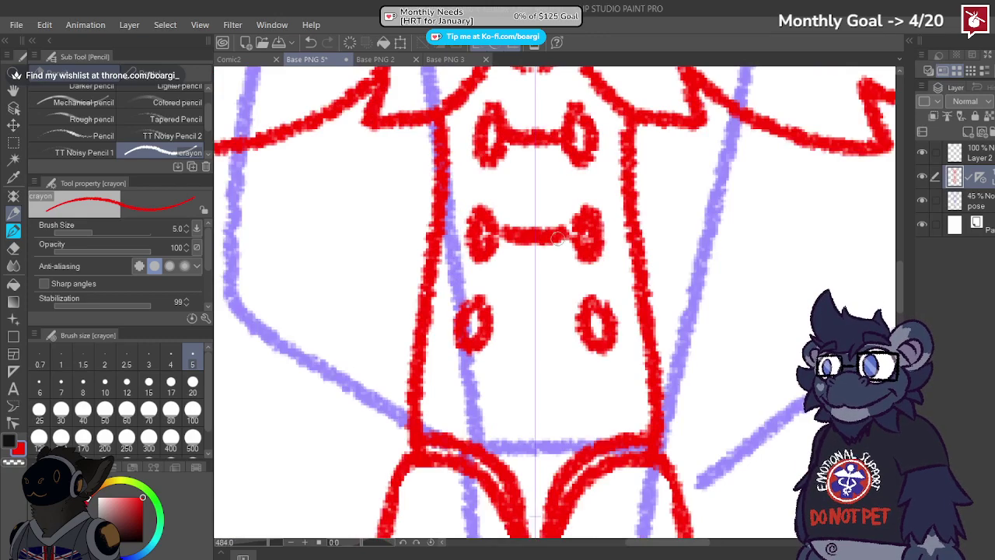
{"action": "left_click_drag", "start_coordinate": [483, 327], "coordinate": [535, 329]}
{"action": "scroll", "coordinate": [519, 313], "scroll_direction": "down", "scroll_amount": 1}
{"action": "scroll", "coordinate": [519, 313], "scroll_direction": "down", "scroll_amount": 5}
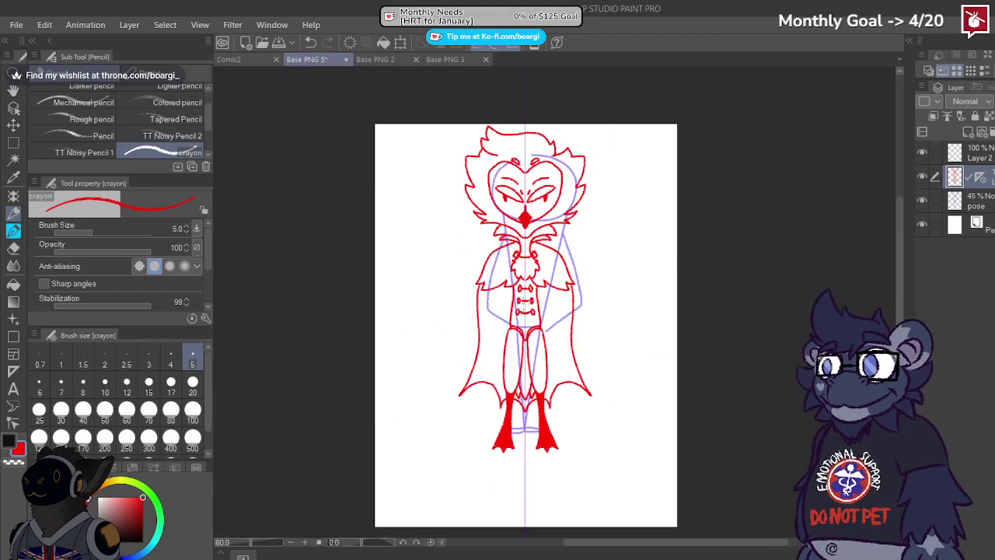
{"action": "scroll", "coordinate": [497, 295], "scroll_direction": "up", "scroll_amount": 3}
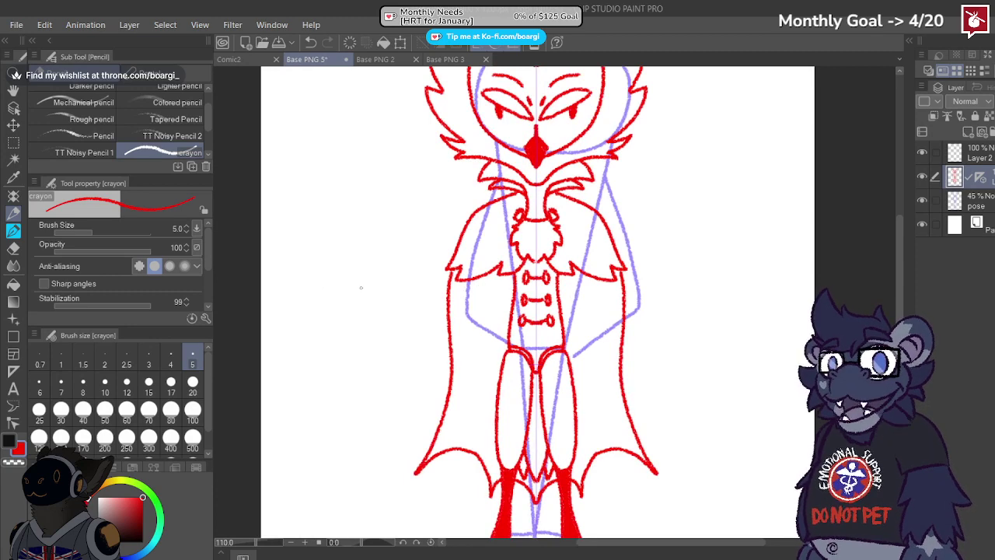
{"action": "scroll", "coordinate": [459, 301], "scroll_direction": "up", "scroll_amount": 2}
{"action": "mouse_move", "coordinate": [476, 274]}
{"action": "left_mouse_down"}
{"action": "mouse_move", "coordinate": [469, 321]}
{"action": "mouse_move", "coordinate": [492, 380]}
{"action": "mouse_move", "coordinate": [514, 397]}
{"action": "left_mouse_up"}
{"action": "scroll", "coordinate": [505, 317], "scroll_direction": "up", "scroll_amount": 1}
{"action": "key", "text": "ctrl+z"}
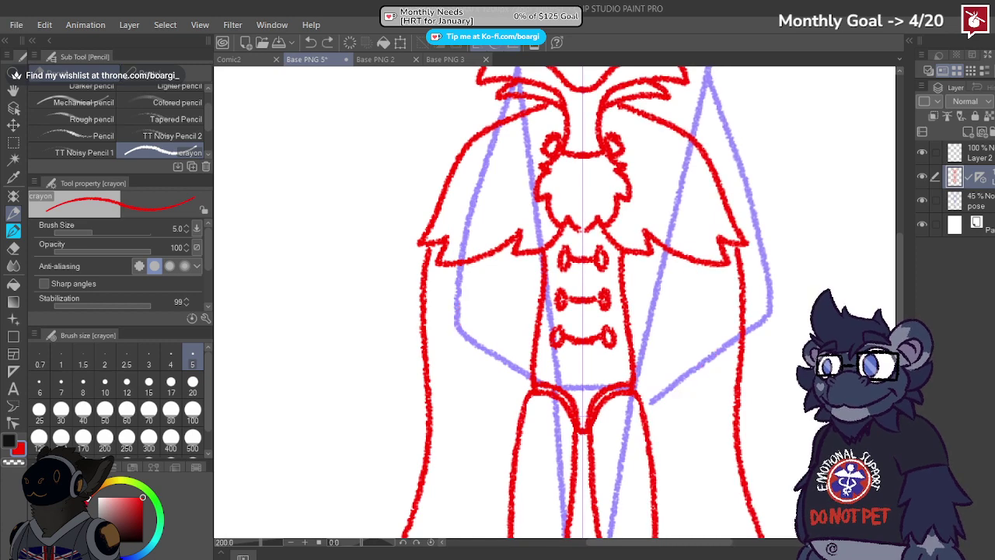
Step: Add a new layer beneath Layer 1 with the symmetry ruler moved onto it, and set the drawing color to blue
{"action": "left_click", "coordinate": [986, 203]}
{"action": "left_click", "coordinate": [969, 132]}
{"action": "left_click", "coordinate": [982, 185]}
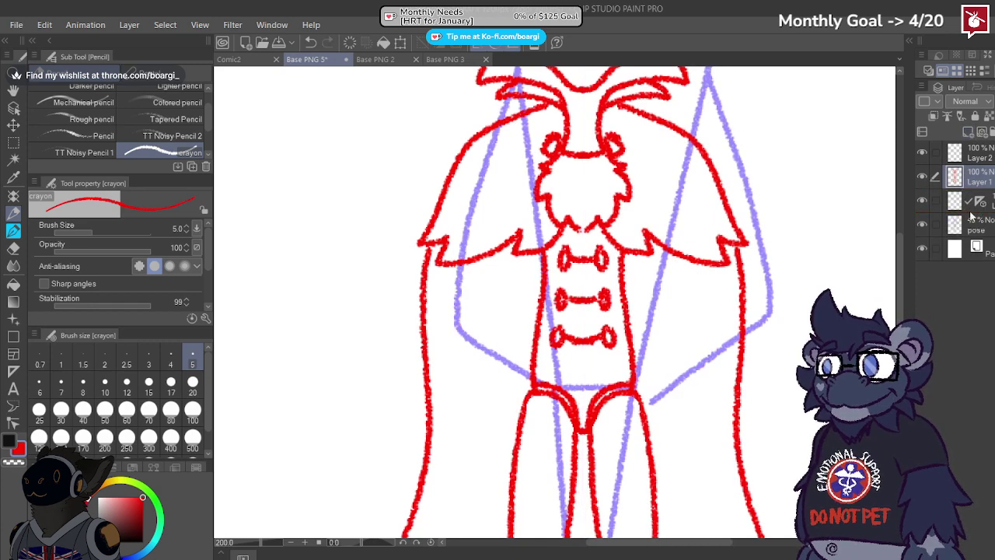
{"action": "left_click", "coordinate": [123, 548]}
Step: Draw both bent arms in blue on the new layer, from beneath the shoulder cape down to the elbows and in to the hips
{"action": "scroll", "coordinate": [536, 257], "scroll_direction": "up", "scroll_amount": 2}
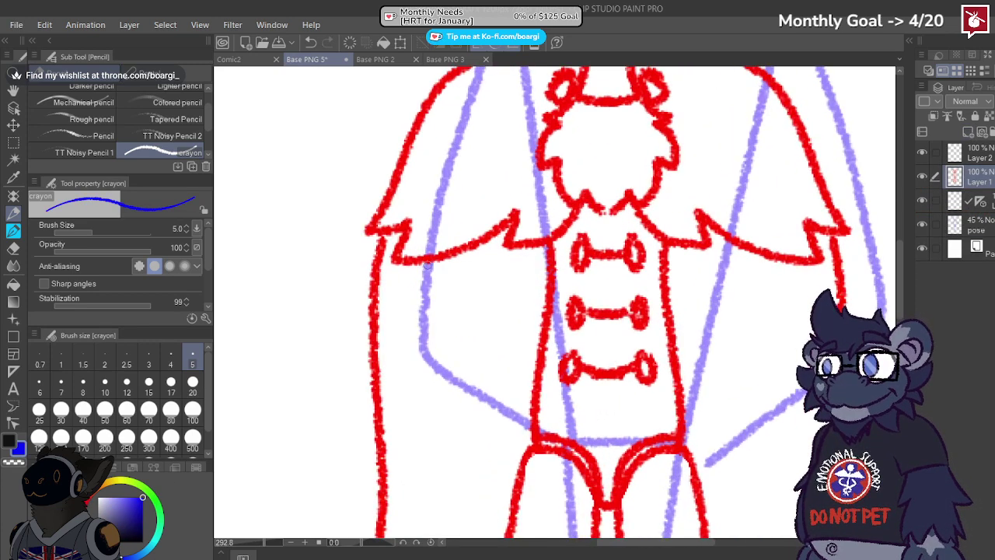
{"action": "mouse_move", "coordinate": [429, 259]}
{"action": "left_mouse_down"}
{"action": "mouse_move", "coordinate": [413, 365]}
{"action": "mouse_move", "coordinate": [446, 408]}
{"action": "mouse_move", "coordinate": [510, 445]}
{"action": "left_mouse_up"}
{"action": "key", "text": "ctrl+z"}
{"action": "key", "text": "alt+bracketleft"}
{"action": "mouse_move", "coordinate": [416, 256]}
{"action": "left_mouse_down"}
{"action": "mouse_move", "coordinate": [404, 362]}
{"action": "mouse_move", "coordinate": [417, 391]}
{"action": "mouse_move", "coordinate": [525, 460]}
{"action": "left_mouse_up"}
{"action": "mouse_move", "coordinate": [480, 247]}
{"action": "left_mouse_down"}
{"action": "mouse_move", "coordinate": [461, 338]}
{"action": "mouse_move", "coordinate": [469, 362]}
{"action": "mouse_move", "coordinate": [538, 413]}
{"action": "left_mouse_up"}
{"action": "scroll", "coordinate": [426, 318], "scroll_direction": "down", "scroll_amount": 2}
{"action": "scroll", "coordinate": [426, 319], "scroll_direction": "up", "scroll_amount": 2}
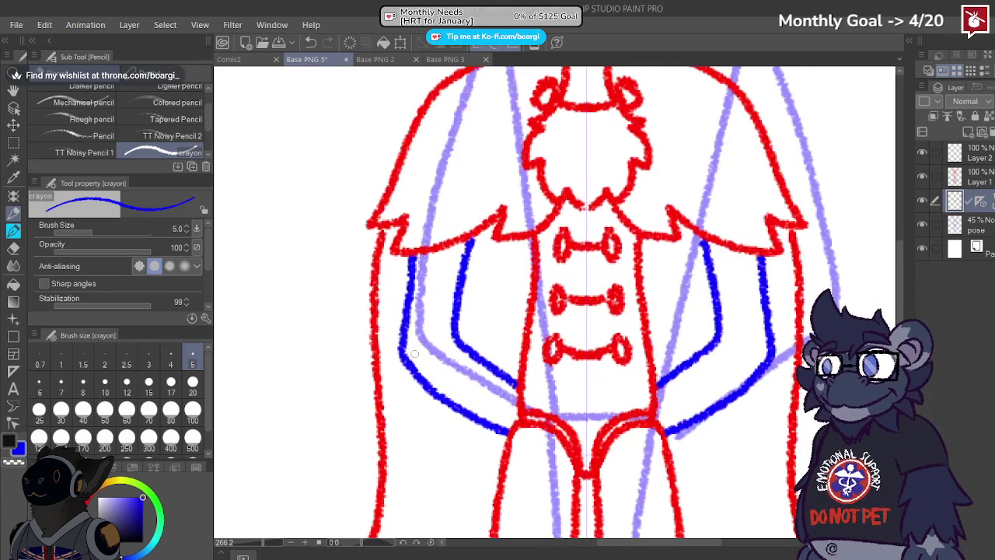
{"action": "scroll", "coordinate": [388, 349], "scroll_direction": "up", "scroll_amount": 1}
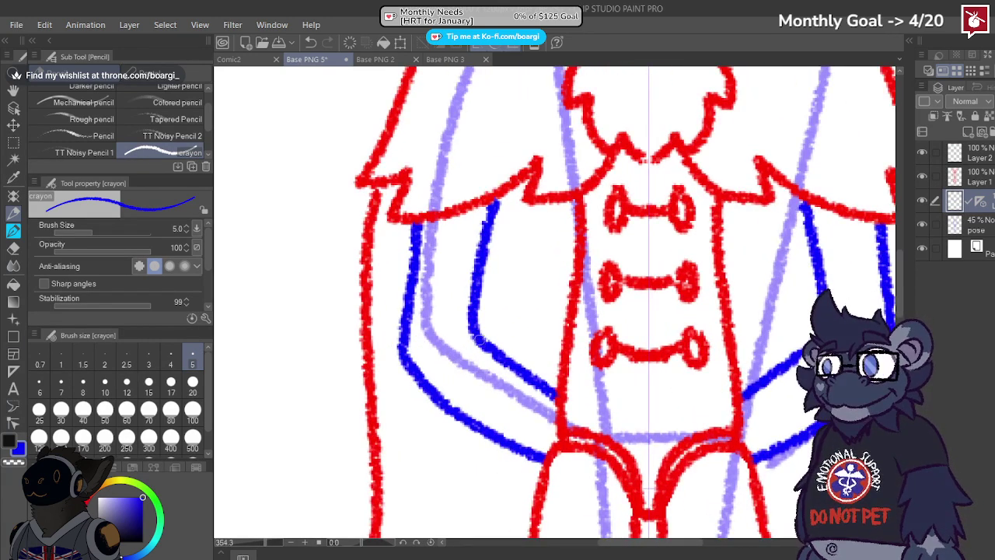
Step: Sketch mirrored pointed-finger hands over the elbow bends and erase the overlapping arm lines
{"action": "mouse_move", "coordinate": [479, 339]}
{"action": "left_mouse_down"}
{"action": "mouse_move", "coordinate": [485, 310]}
{"action": "mouse_move", "coordinate": [455, 321]}
{"action": "mouse_move", "coordinate": [439, 297]}
{"action": "mouse_move", "coordinate": [436, 338]}
{"action": "mouse_move", "coordinate": [380, 317]}
{"action": "mouse_move", "coordinate": [404, 352]}
{"action": "mouse_move", "coordinate": [386, 383]}
{"action": "mouse_move", "coordinate": [417, 379]}
{"action": "mouse_move", "coordinate": [543, 461]}
{"action": "left_mouse_up"}
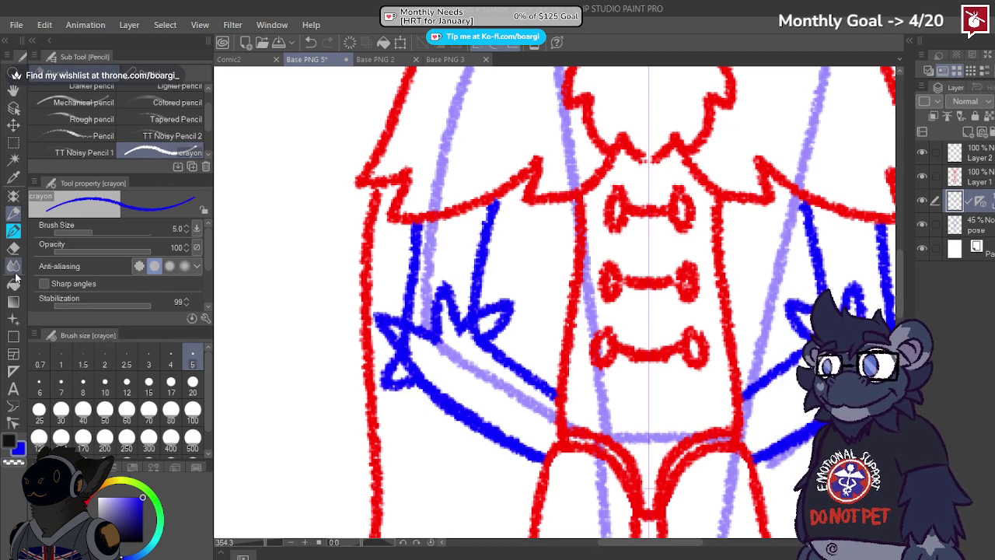
{"action": "left_click", "coordinate": [13, 247]}
{"action": "left_click", "coordinate": [104, 359]}
{"action": "scroll", "coordinate": [431, 361], "scroll_direction": "up", "scroll_amount": 1}
{"action": "mouse_move", "coordinate": [367, 374]}
{"action": "left_mouse_down"}
{"action": "mouse_move", "coordinate": [395, 374]}
{"action": "mouse_move", "coordinate": [382, 350]}
{"action": "mouse_move", "coordinate": [457, 311]}
{"action": "mouse_move", "coordinate": [487, 318]}
{"action": "mouse_move", "coordinate": [533, 274]}
{"action": "left_mouse_up"}
{"action": "left_click", "coordinate": [192, 381]}
Step: Redraw the pointed finger outlines and the forearm edges in blue crayon
{"action": "key", "text": "p"}
{"action": "mouse_move", "coordinate": [485, 293]}
{"action": "left_mouse_down"}
{"action": "mouse_move", "coordinate": [467, 308]}
{"action": "mouse_move", "coordinate": [433, 268]}
{"action": "mouse_move", "coordinate": [420, 322]}
{"action": "mouse_move", "coordinate": [352, 303]}
{"action": "mouse_move", "coordinate": [404, 354]}
{"action": "mouse_move", "coordinate": [353, 381]}
{"action": "left_mouse_up"}
{"action": "key", "text": "ctrl+z"}
{"action": "mouse_move", "coordinate": [424, 400]}
{"action": "left_mouse_down"}
{"action": "mouse_move", "coordinate": [358, 405]}
{"action": "mouse_move", "coordinate": [354, 384]}
{"action": "mouse_move", "coordinate": [404, 370]}
{"action": "mouse_move", "coordinate": [387, 367]}
{"action": "mouse_move", "coordinate": [339, 308]}
{"action": "mouse_move", "coordinate": [416, 321]}
{"action": "mouse_move", "coordinate": [425, 259]}
{"action": "mouse_move", "coordinate": [439, 255]}
{"action": "mouse_move", "coordinate": [468, 323]}
{"action": "left_mouse_up"}
{"action": "key", "text": "ctrl+z"}
{"action": "mouse_move", "coordinate": [417, 387]}
{"action": "left_mouse_down"}
{"action": "mouse_move", "coordinate": [361, 398]}
{"action": "mouse_move", "coordinate": [350, 383]}
{"action": "mouse_move", "coordinate": [393, 359]}
{"action": "mouse_move", "coordinate": [353, 321]}
{"action": "mouse_move", "coordinate": [344, 293]}
{"action": "mouse_move", "coordinate": [418, 331]}
{"action": "mouse_move", "coordinate": [454, 255]}
{"action": "mouse_move", "coordinate": [467, 301]}
{"action": "mouse_move", "coordinate": [483, 314]}
{"action": "mouse_move", "coordinate": [534, 277]}
{"action": "mouse_move", "coordinate": [513, 348]}
{"action": "mouse_move", "coordinate": [629, 426]}
{"action": "left_mouse_up"}
{"action": "left_click_drag", "start_coordinate": [484, 280], "coordinate": [486, 294]}
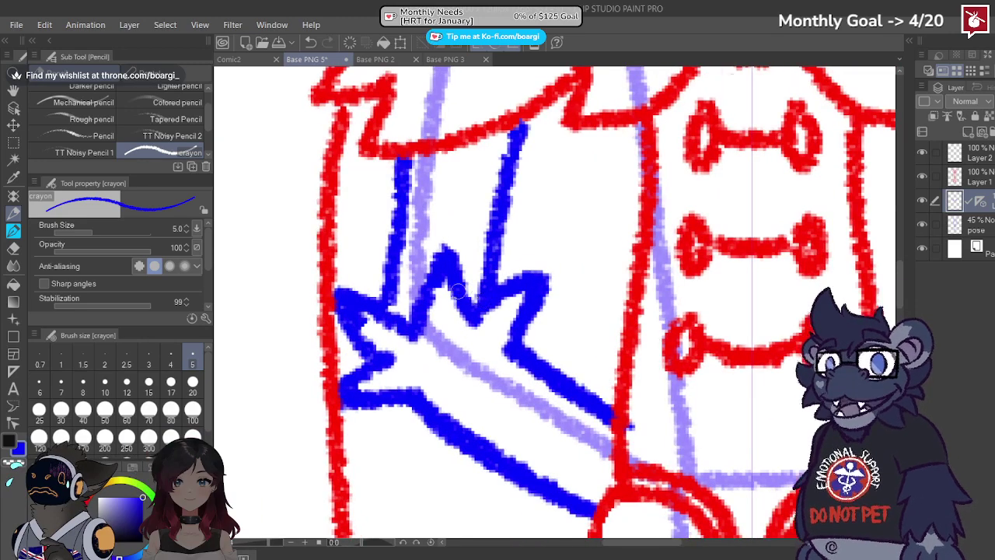
{"action": "scroll", "coordinate": [457, 290], "scroll_direction": "down", "scroll_amount": 3}
{"action": "scroll", "coordinate": [529, 317], "scroll_direction": "up", "scroll_amount": 2}
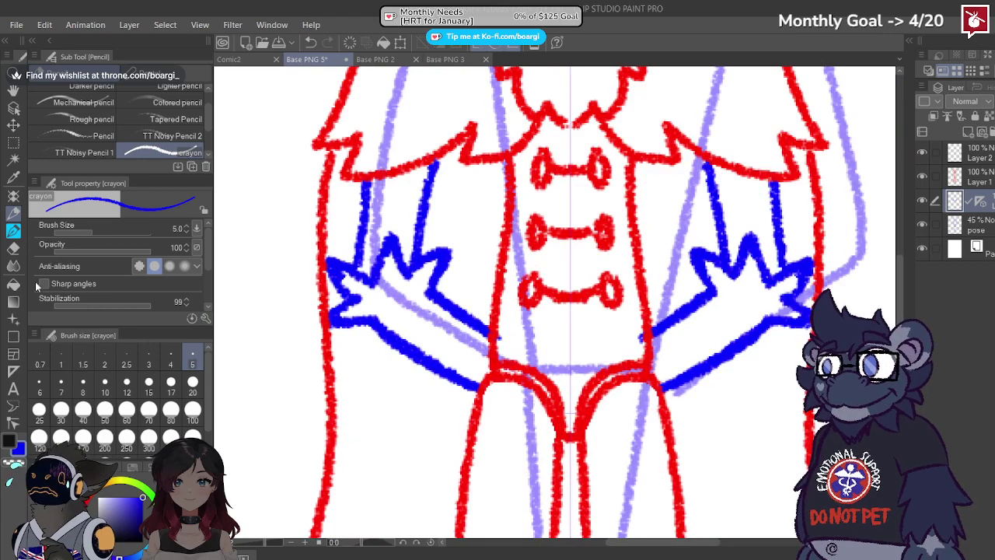
Step: Move the symmetry ruler back onto Layer 1 and erase both webbed feet and the lower part of the shins
{"action": "left_click", "coordinate": [13, 249]}
{"action": "scroll", "coordinate": [517, 350], "scroll_direction": "up", "scroll_amount": 1}
{"action": "scroll", "coordinate": [509, 334], "scroll_direction": "down", "scroll_amount": 6}
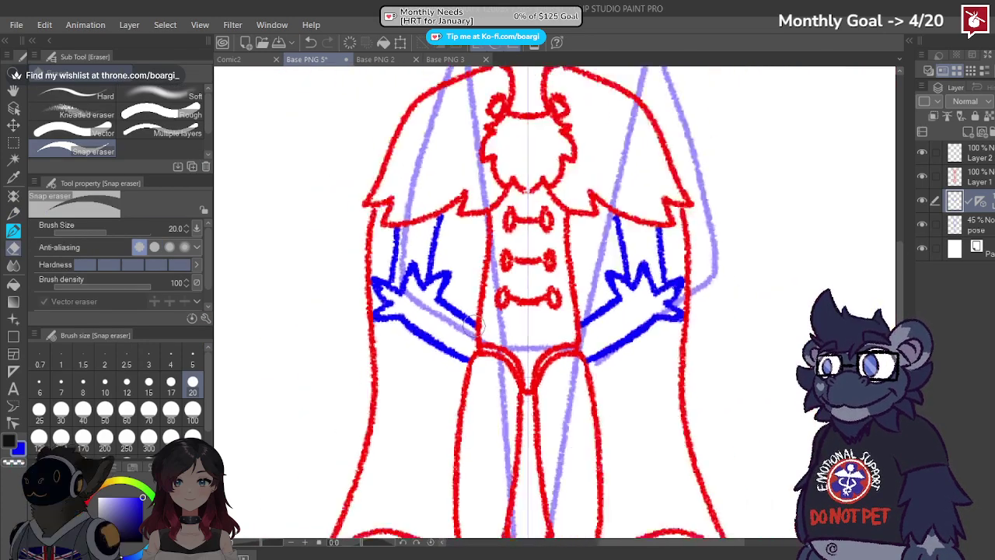
{"action": "scroll", "coordinate": [490, 374], "scroll_direction": "down", "scroll_amount": 2}
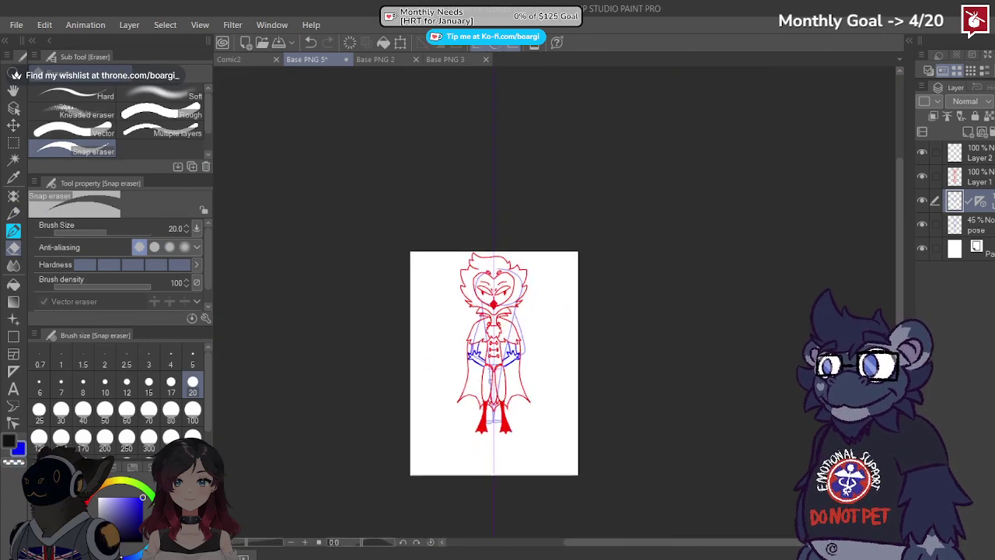
{"action": "scroll", "coordinate": [490, 374], "scroll_direction": "up", "scroll_amount": 2}
{"action": "scroll", "coordinate": [489, 389], "scroll_direction": "down", "scroll_amount": 1}
{"action": "scroll", "coordinate": [484, 408], "scroll_direction": "up", "scroll_amount": 3}
{"action": "scroll", "coordinate": [481, 405], "scroll_direction": "up", "scroll_amount": 1}
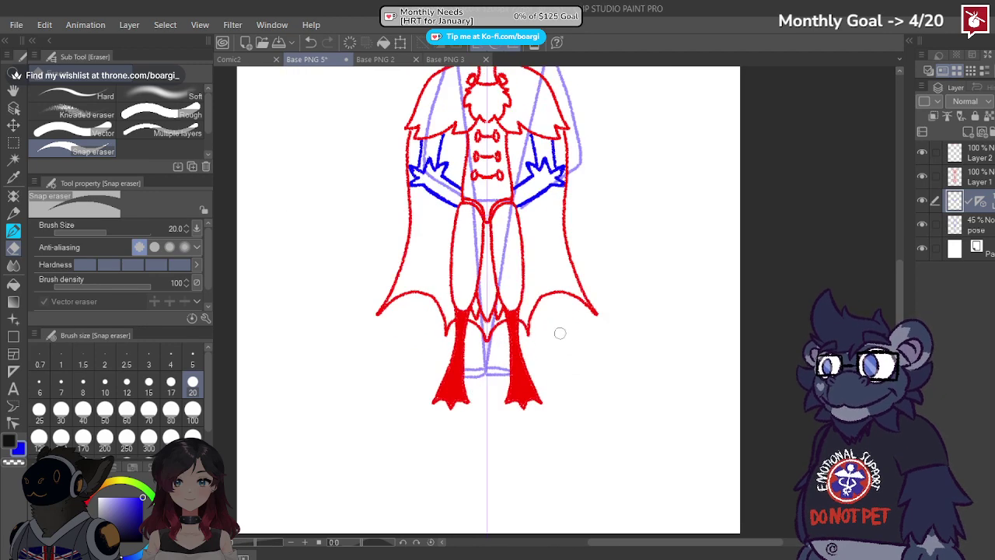
{"action": "left_click", "coordinate": [986, 181]}
{"action": "scroll", "coordinate": [351, 391], "scroll_direction": "up", "scroll_amount": 2}
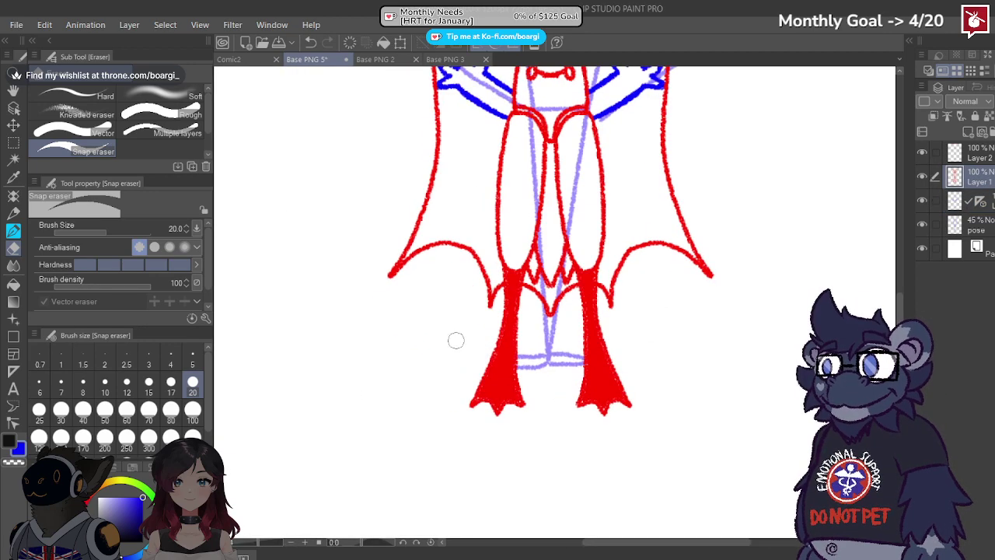
{"action": "left_click_drag", "start_coordinate": [978, 200], "coordinate": [979, 177]}
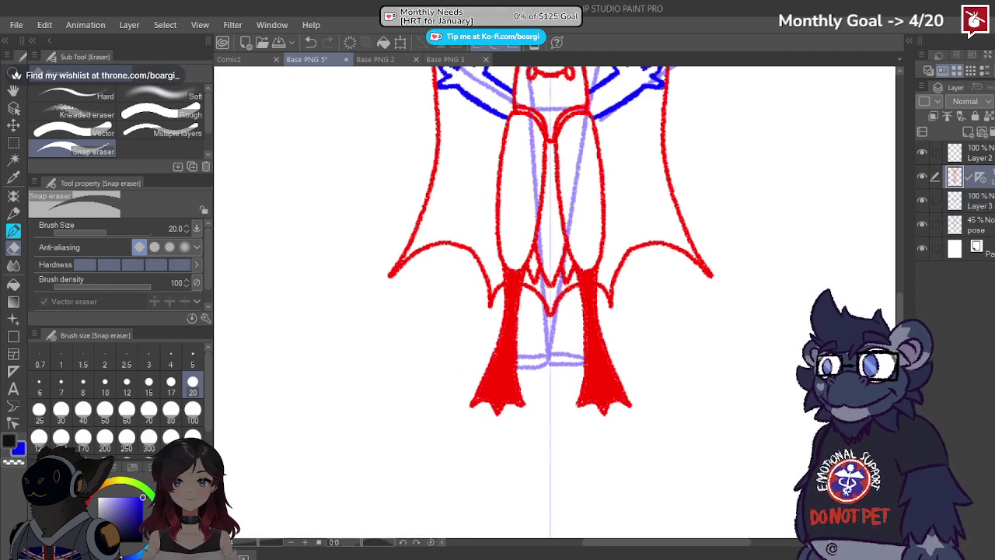
{"action": "left_click_drag", "start_coordinate": [485, 347], "coordinate": [731, 349]}
{"action": "left_click_drag", "start_coordinate": [482, 367], "coordinate": [715, 367]}
{"action": "left_click_drag", "start_coordinate": [474, 389], "coordinate": [703, 391]}
{"action": "left_click_drag", "start_coordinate": [466, 406], "coordinate": [635, 407]}
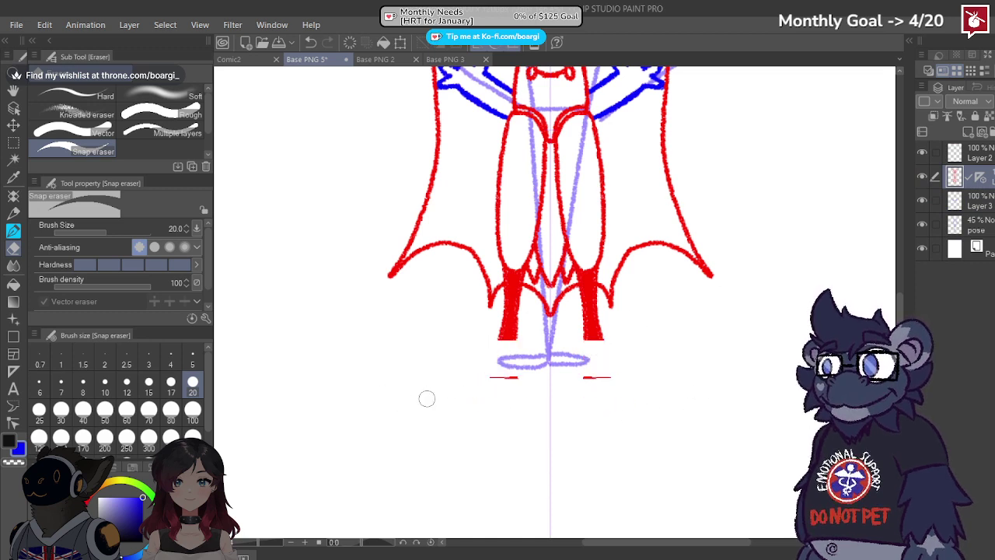
{"action": "left_click_drag", "start_coordinate": [481, 381], "coordinate": [597, 369]}
Step: Redraw longer lower legs with webbed feet, fill them with solid red, and save the file
{"action": "left_click", "coordinate": [14, 214]}
{"action": "left_click", "coordinate": [516, 305], "text": "alt"}
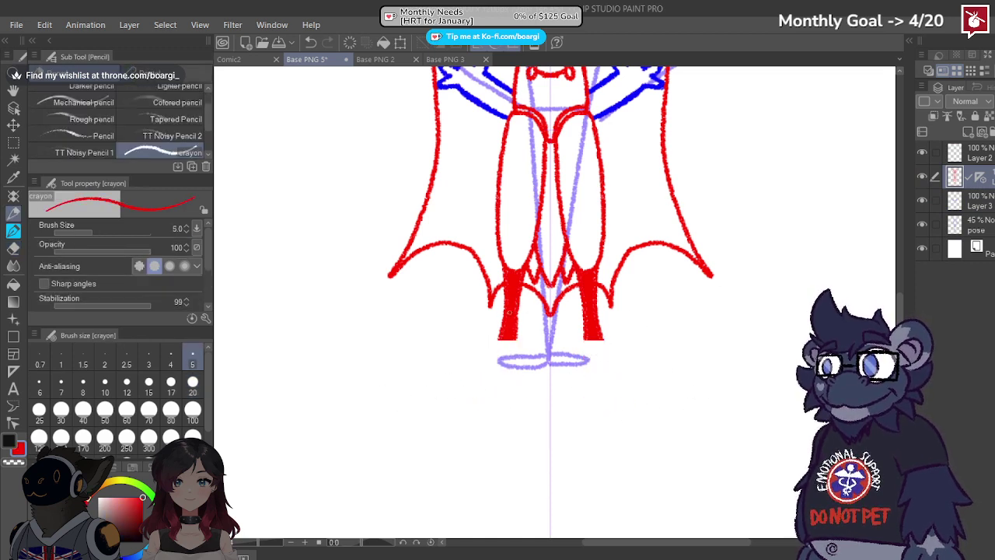
{"action": "mouse_move", "coordinate": [506, 268]}
{"action": "left_mouse_down"}
{"action": "mouse_move", "coordinate": [495, 366]}
{"action": "mouse_move", "coordinate": [465, 462]}
{"action": "mouse_move", "coordinate": [511, 470]}
{"action": "mouse_move", "coordinate": [536, 461]}
{"action": "mouse_move", "coordinate": [519, 414]}
{"action": "mouse_move", "coordinate": [515, 340]}
{"action": "left_mouse_up"}
{"action": "key", "text": "ctrl+z"}
{"action": "left_click", "coordinate": [14, 283]}
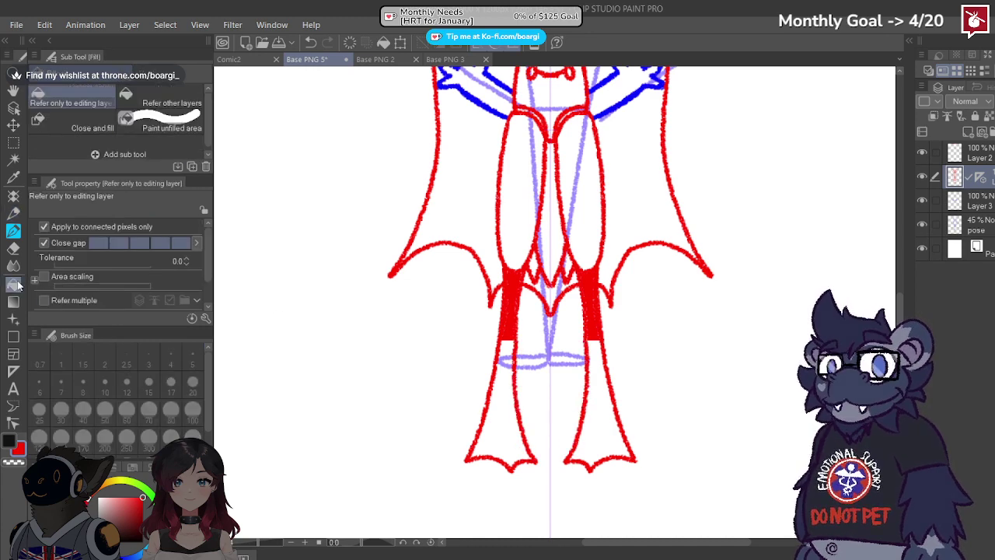
{"action": "left_click", "coordinate": [501, 414]}
{"action": "scroll", "coordinate": [501, 415], "scroll_direction": "down", "scroll_amount": 5}
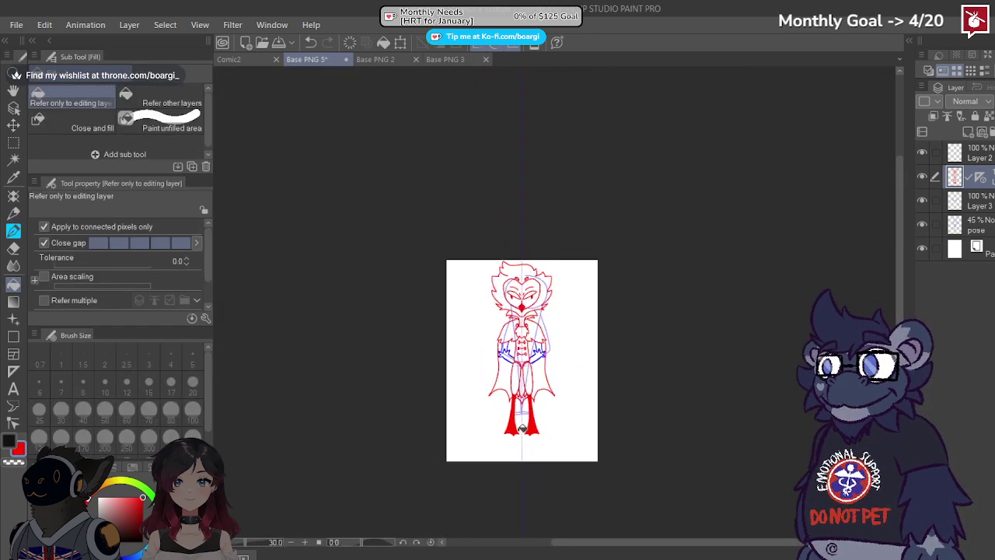
{"action": "scroll", "coordinate": [517, 404], "scroll_direction": "up", "scroll_amount": 2}
{"action": "key", "text": "ctrl+s"}
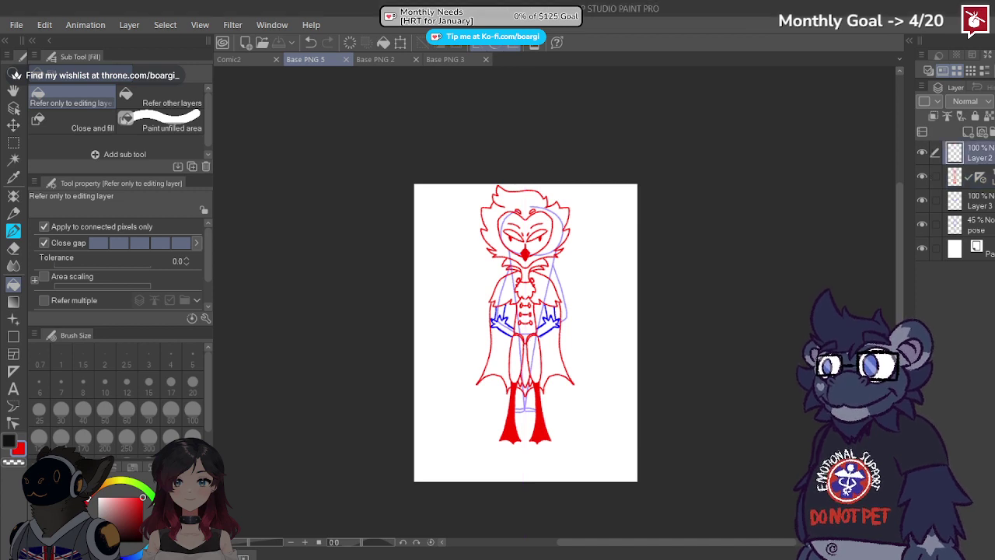
Step: Move the selected character and pose layers down to center the figure vertically on the canvas, and save the file
{"action": "left_click", "coordinate": [14, 125]}
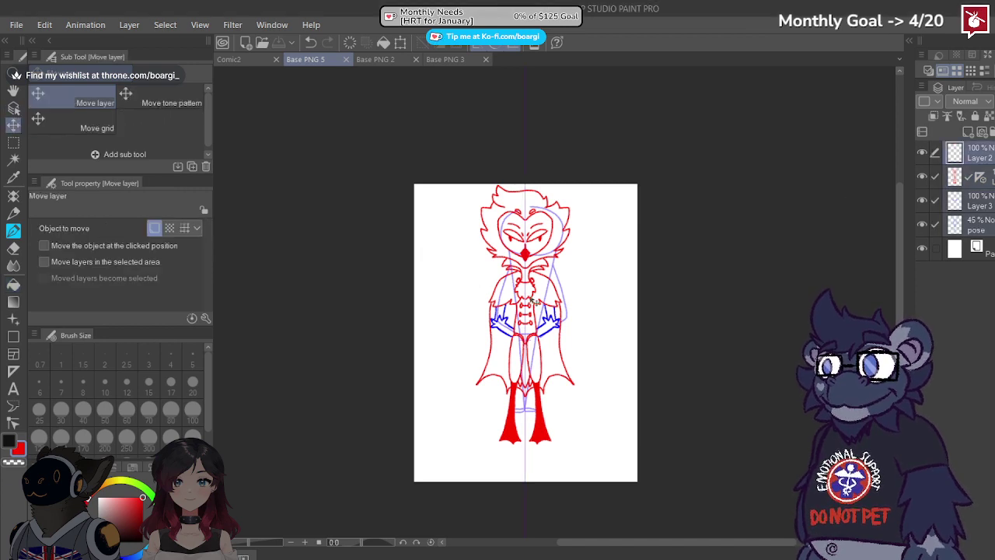
{"action": "left_click_drag", "start_coordinate": [534, 300], "coordinate": [535, 322]}
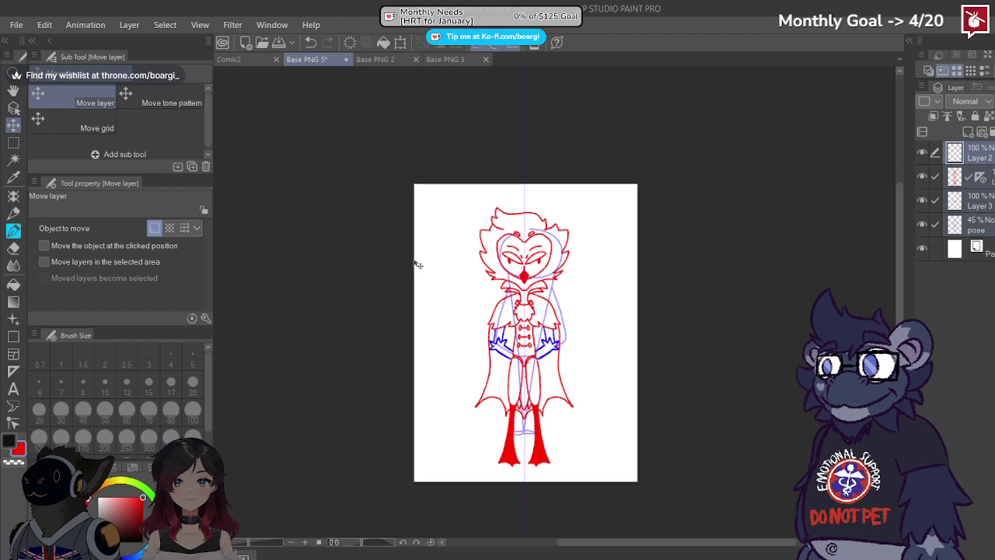
{"action": "left_click", "coordinate": [13, 142]}
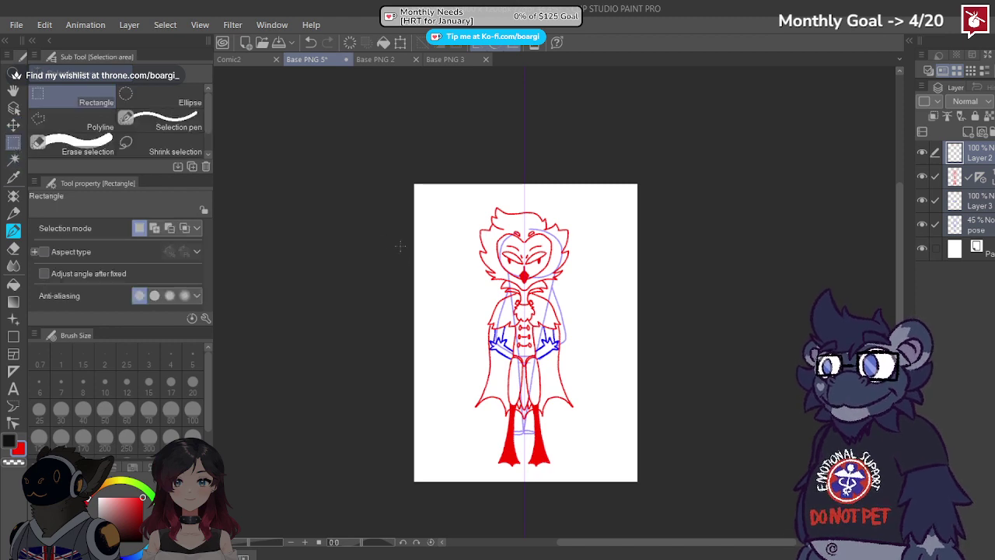
{"action": "key", "text": "ctrl+s"}
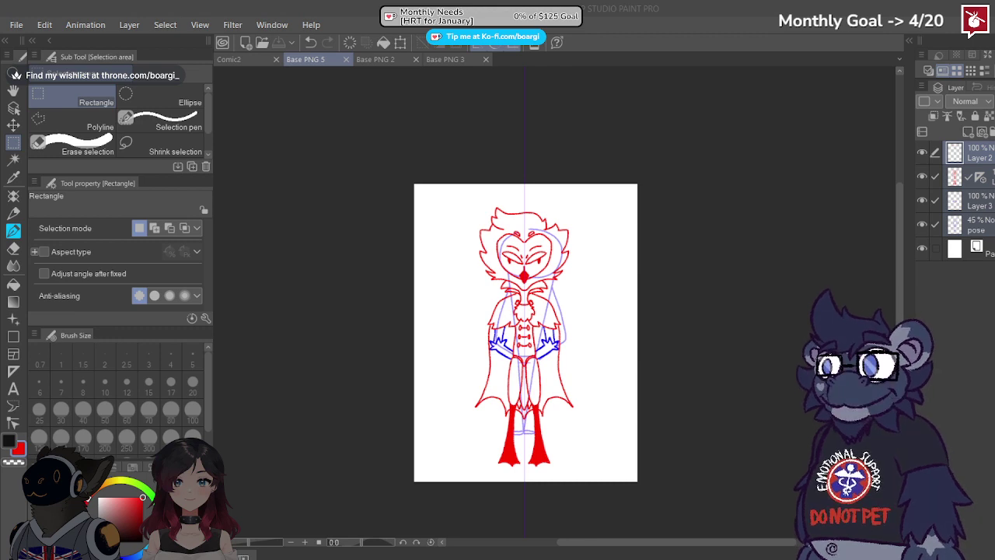
Step: Close Base PNG 5 and rename the sketch layer in Comic2 as idea
{"action": "left_click", "coordinate": [345, 60]}
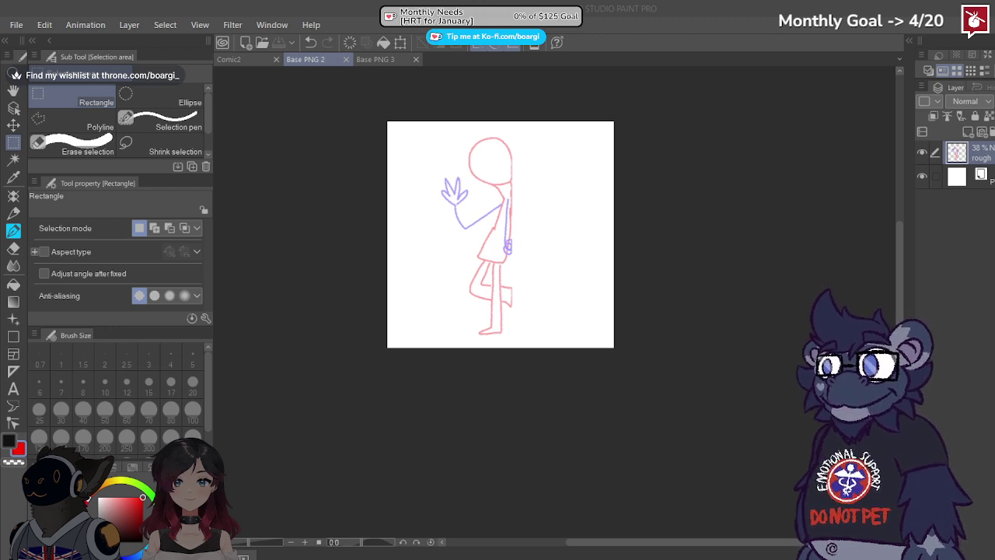
{"action": "left_click", "coordinate": [230, 60]}
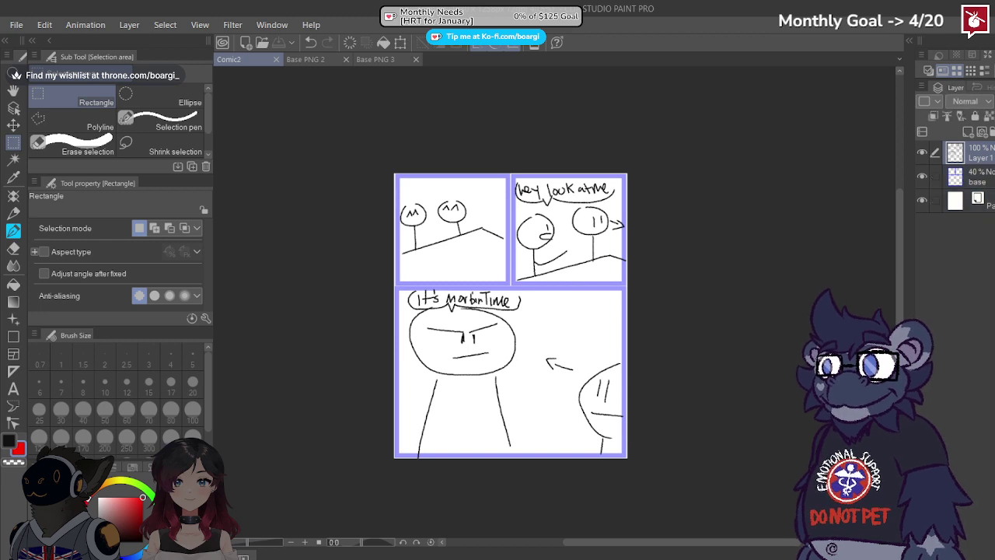
{"action": "type", "text": "idea"}
{"action": "key", "text": "Return"}
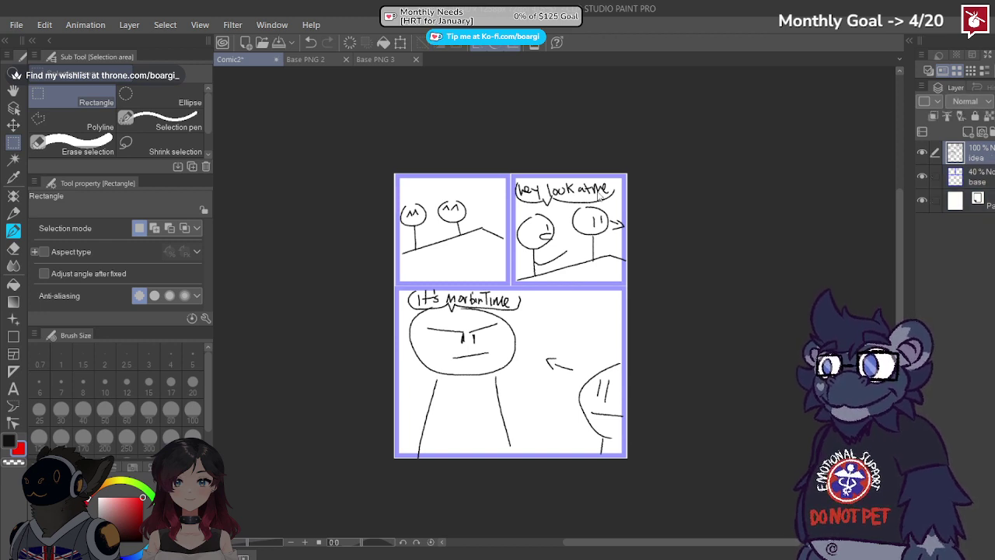
Step: Close the Comic2, Base PNG 2 and Base PNG 3 documents
{"action": "left_click", "coordinate": [276, 60]}
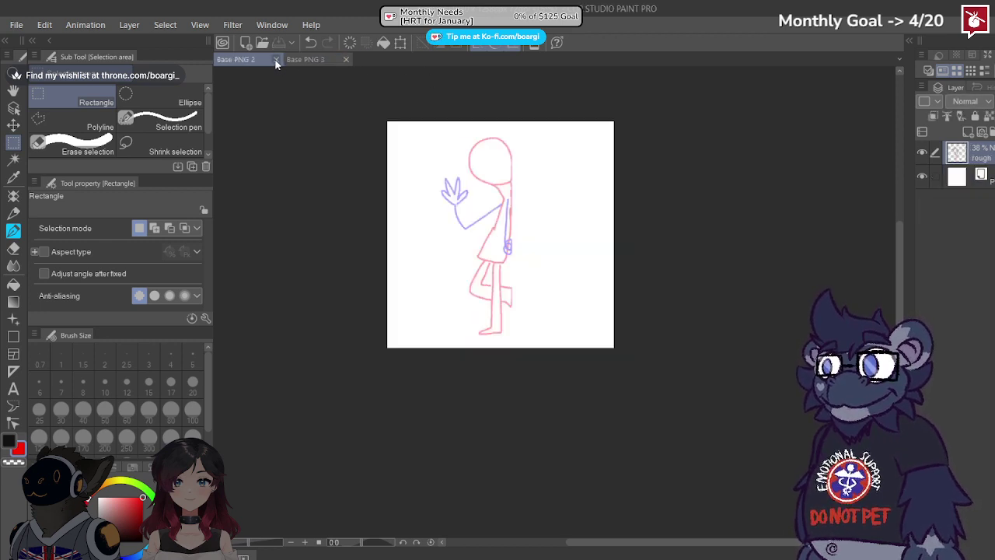
{"action": "left_click", "coordinate": [276, 60]}
{"action": "left_click", "coordinate": [276, 60]}
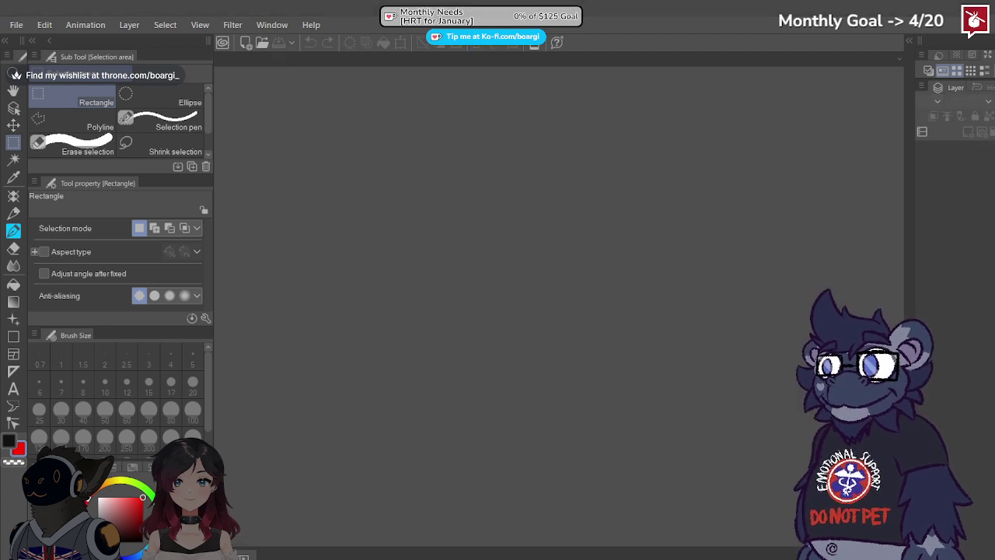